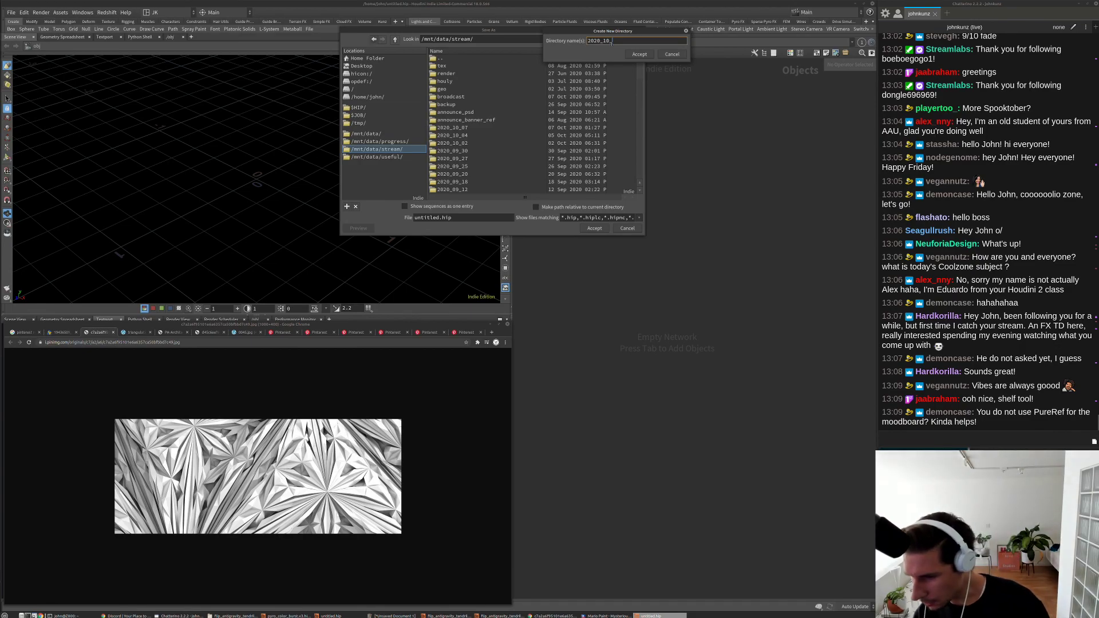
Step: Create folders 2020_10_09 and scenes under /mnt/data/stream, then save the scene as test.v1
{"action": "type", "text": "09"}
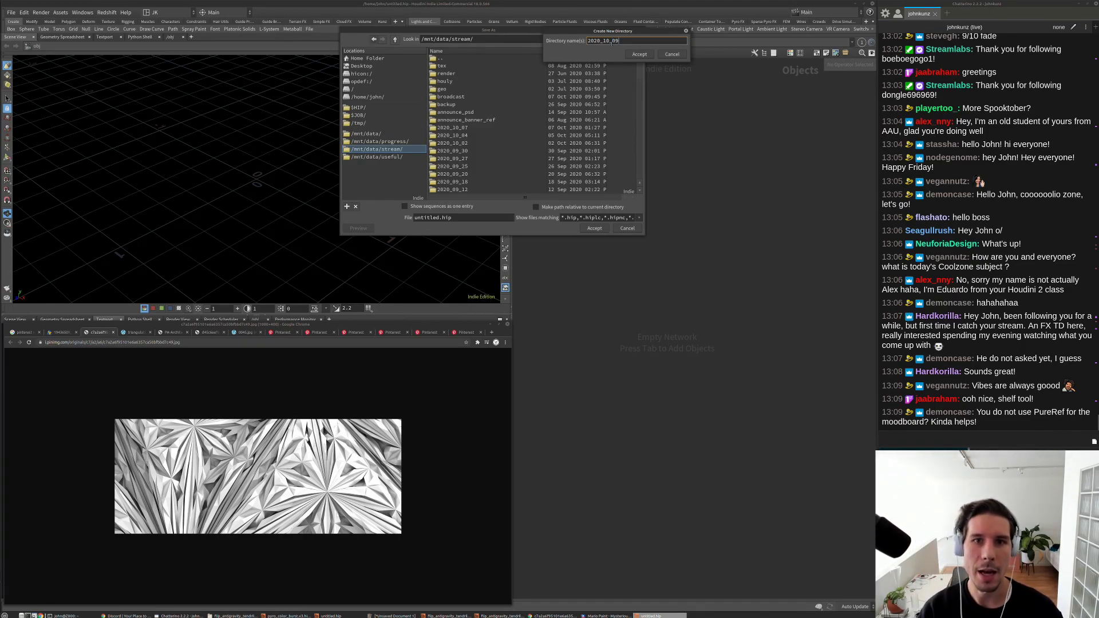
{"action": "key", "text": "Return"}
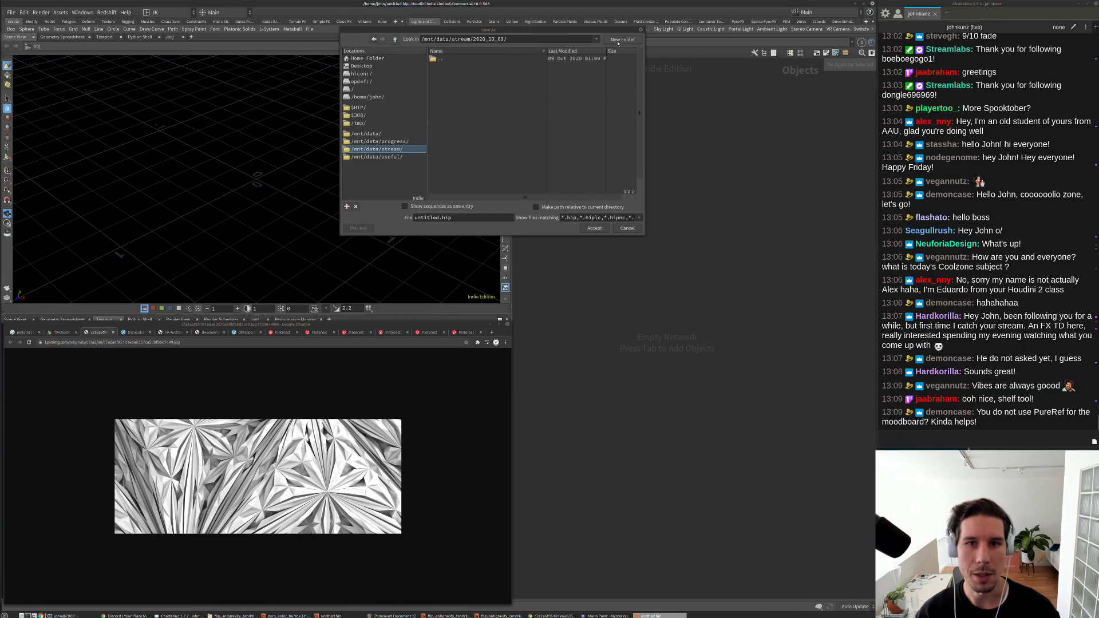
{"action": "left_click", "coordinate": [623, 40]}
{"action": "type", "text": "scenes"}
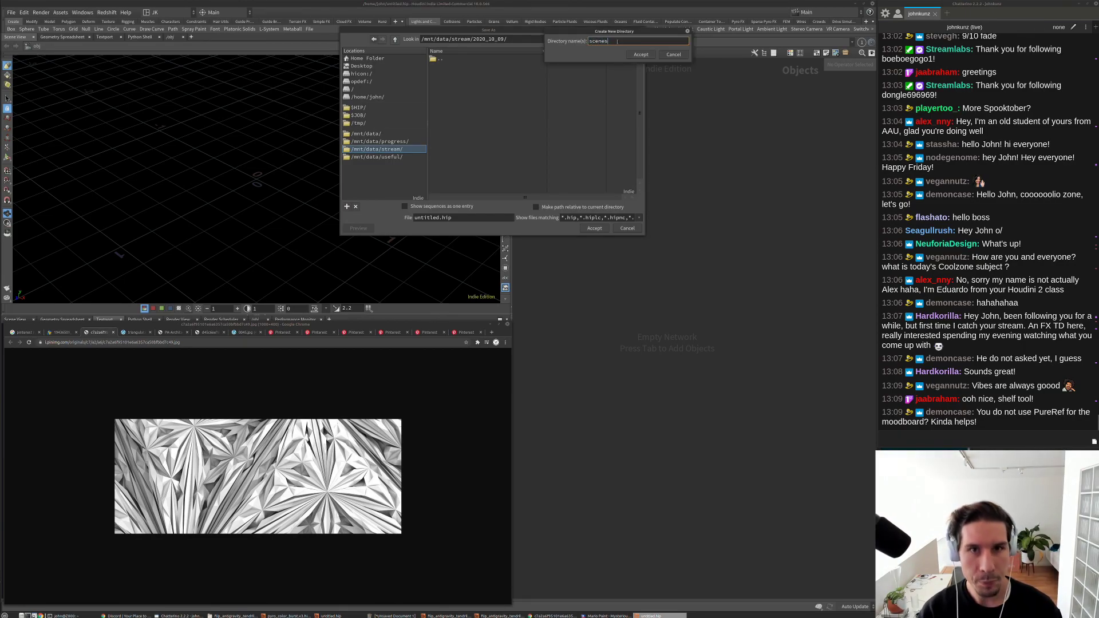
{"action": "key", "text": "Return"}
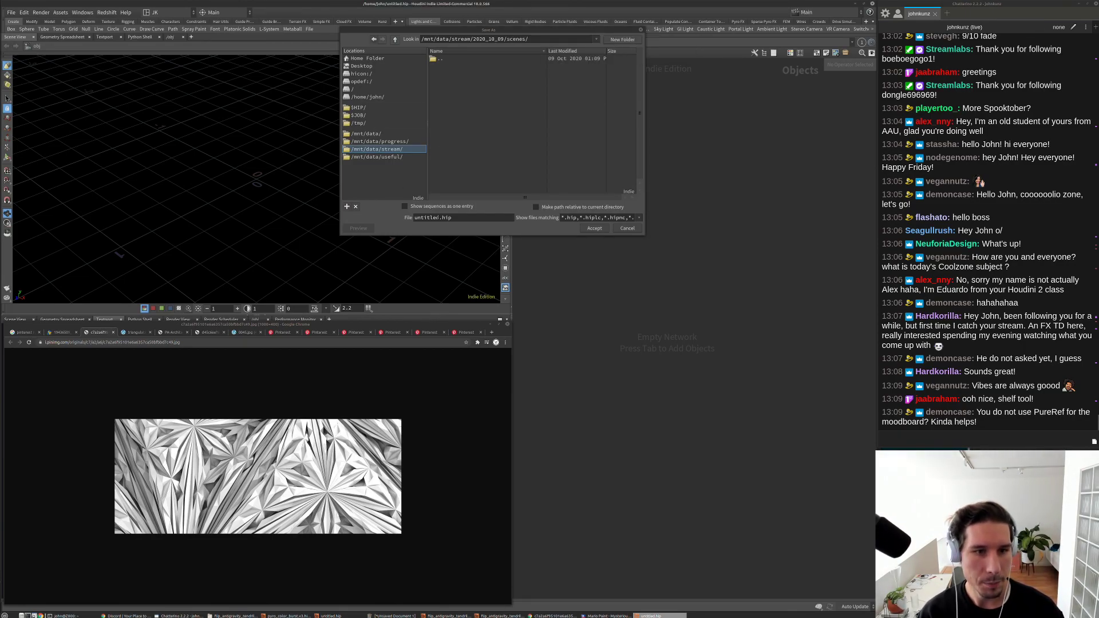
{"action": "double_click", "coordinate": [427, 218]}
{"action": "type", "text": "test"}
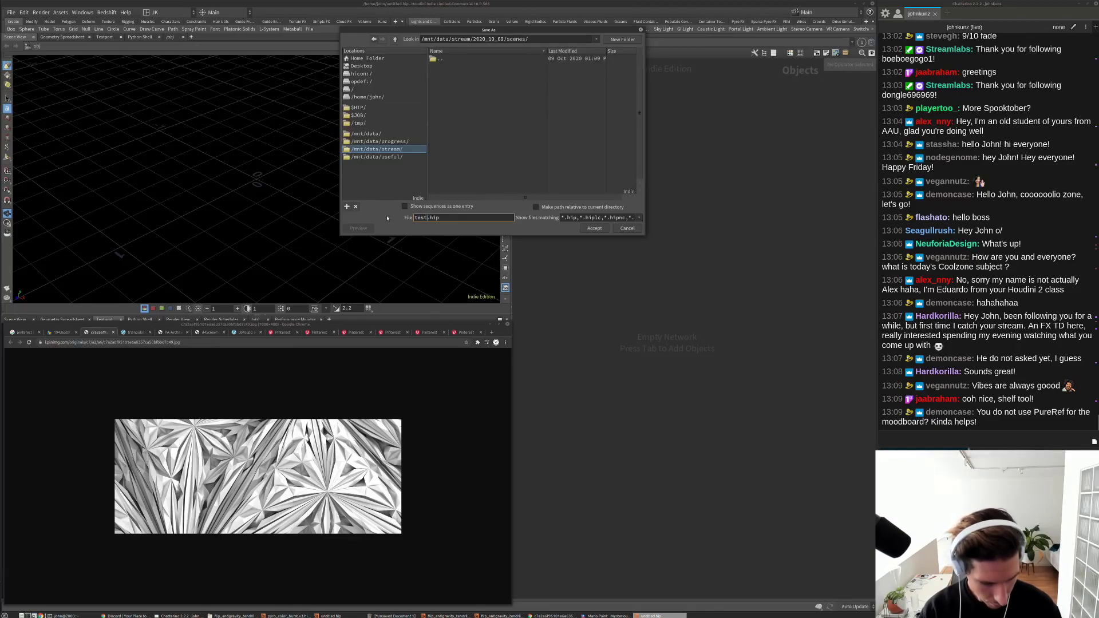
{"action": "type", "text": ".v1"}
{"action": "key", "text": "Return"}
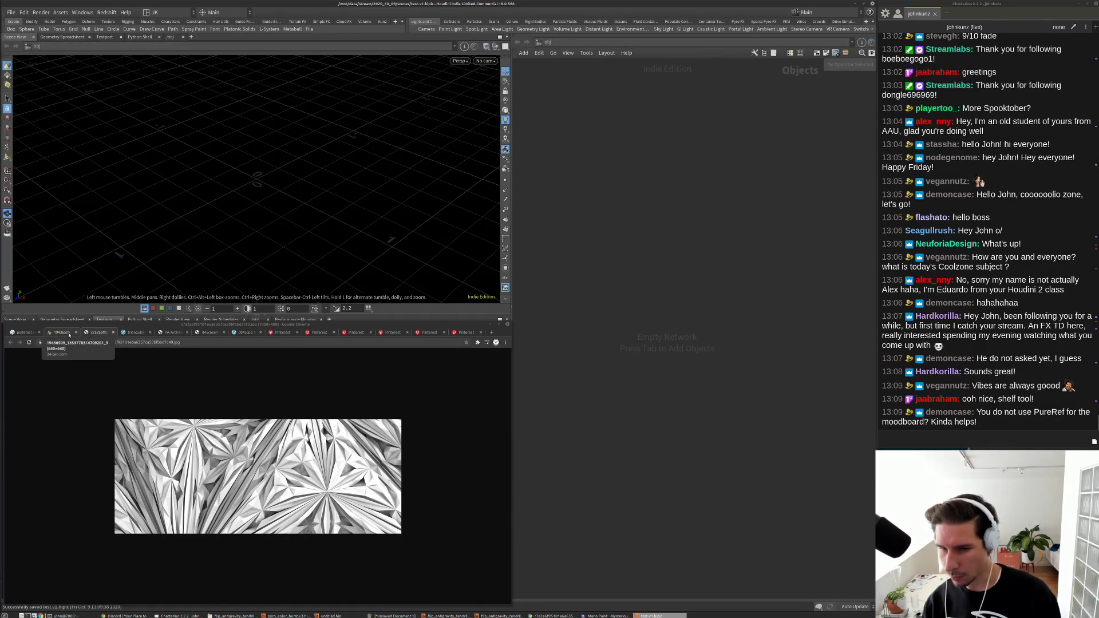
Step: Browse the glass dome and faceted pattern reference tabs, then return to the recursive subdivision search
{"action": "left_click", "coordinate": [67, 332]}
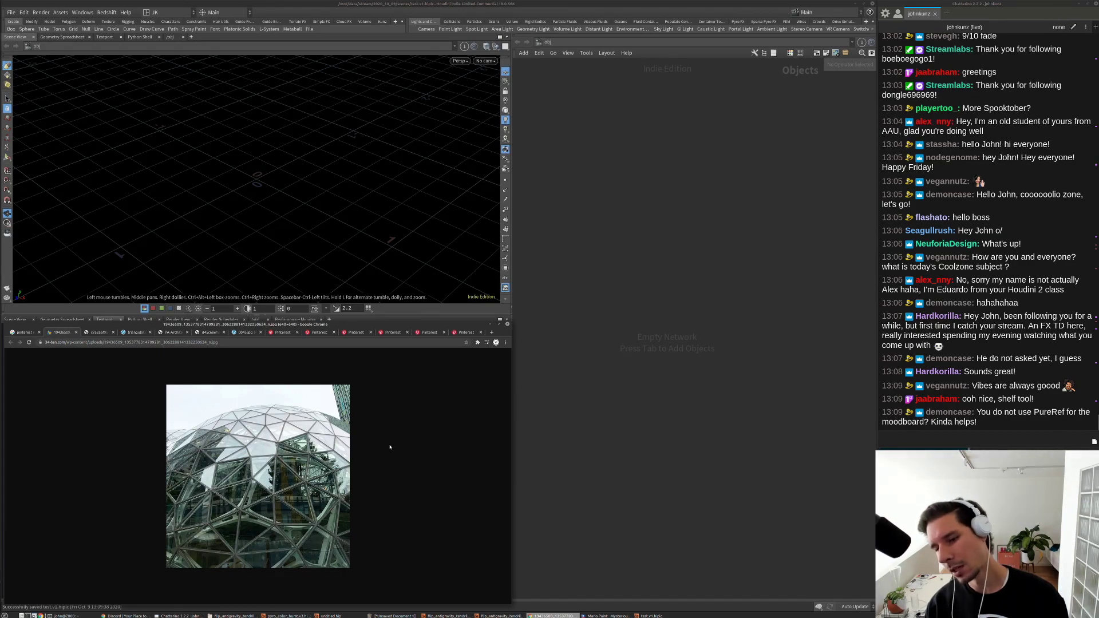
{"action": "left_click", "coordinate": [23, 333]}
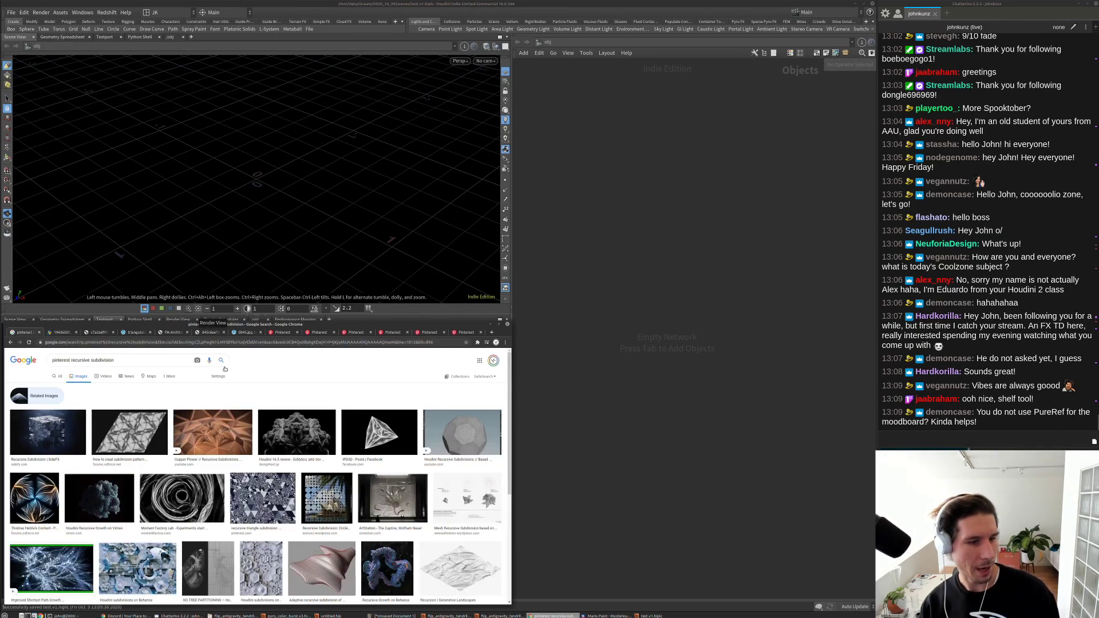
{"action": "scroll", "coordinate": [187, 420], "scroll_direction": "down", "scroll_amount": 3}
{"action": "left_click", "coordinate": [62, 333]}
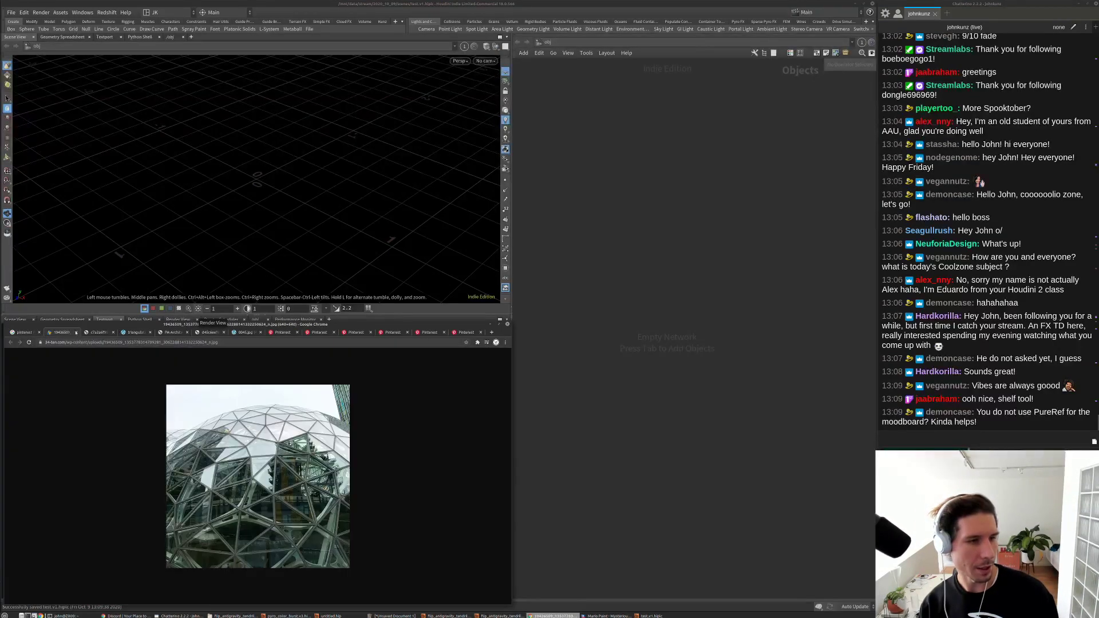
{"action": "left_click", "coordinate": [99, 333]}
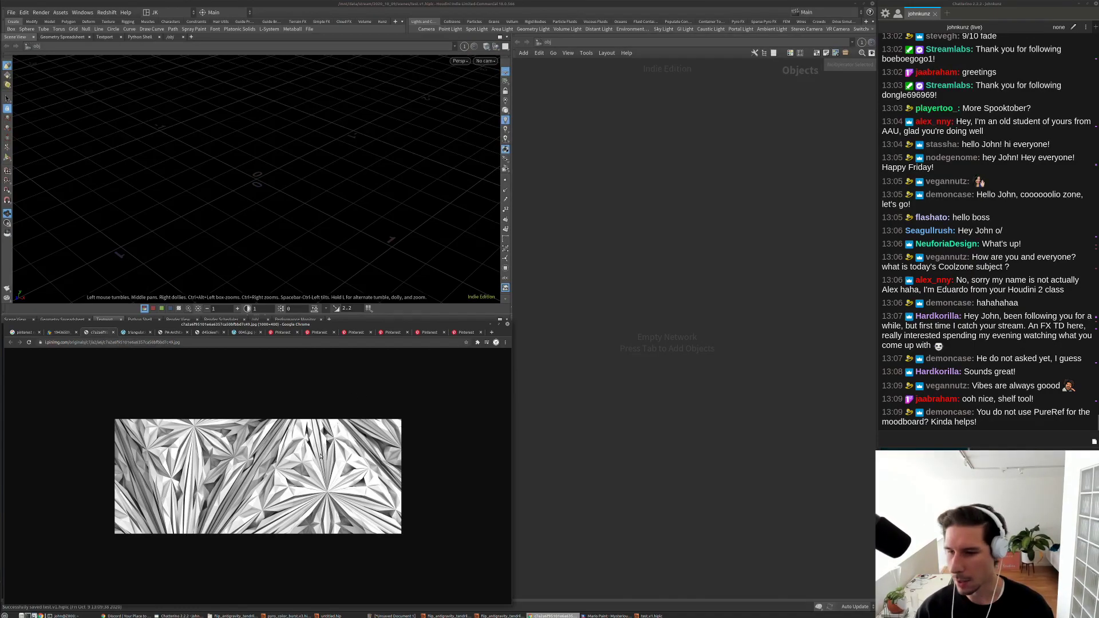
{"action": "scroll", "coordinate": [199, 333], "scroll_direction": "down", "scroll_amount": 1}
{"action": "scroll", "coordinate": [200, 333], "scroll_direction": "up", "scroll_amount": 2}
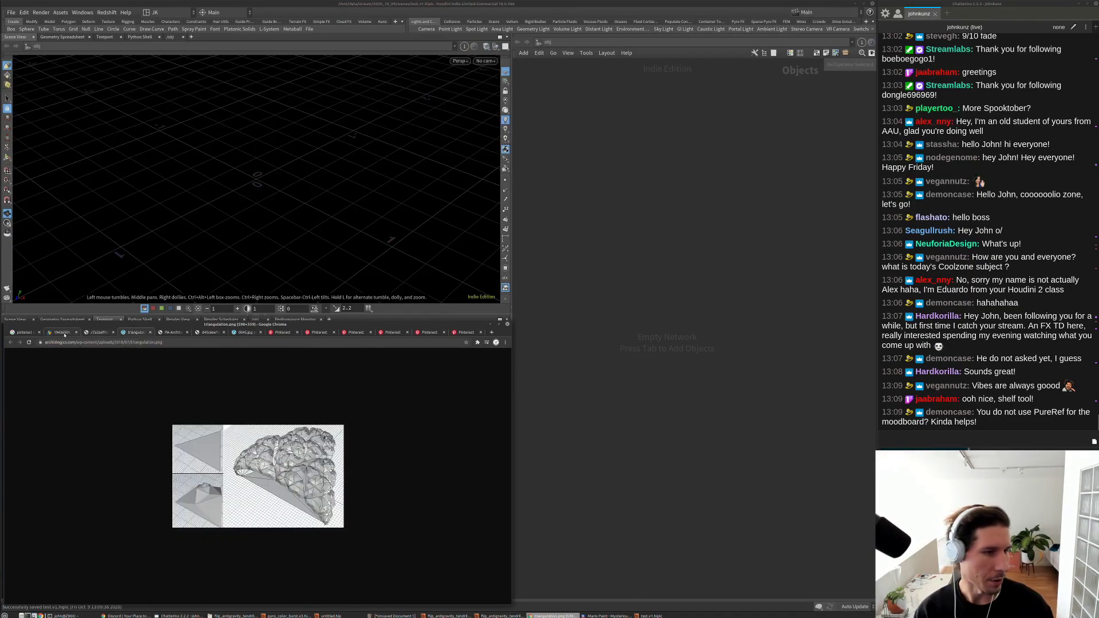
{"action": "scroll", "coordinate": [199, 333], "scroll_direction": "down", "scroll_amount": 4}
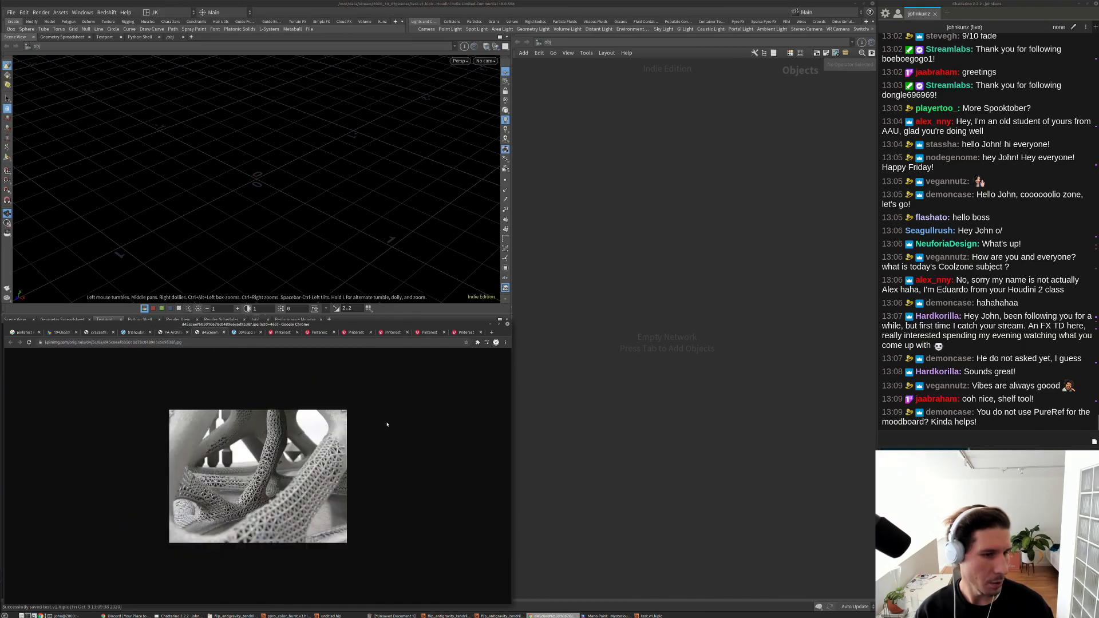
{"action": "left_click", "coordinate": [26, 332]}
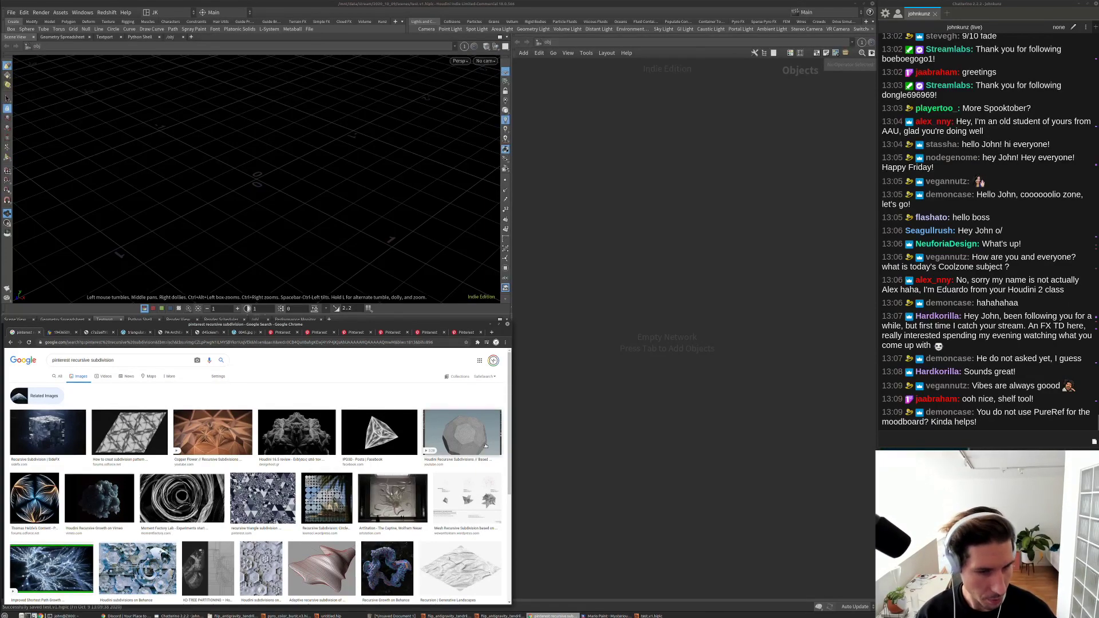
Step: Preview the Recursive Growth image, then the IPD3D triangular sculpture image from the results
{"action": "left_click", "coordinate": [387, 569]}
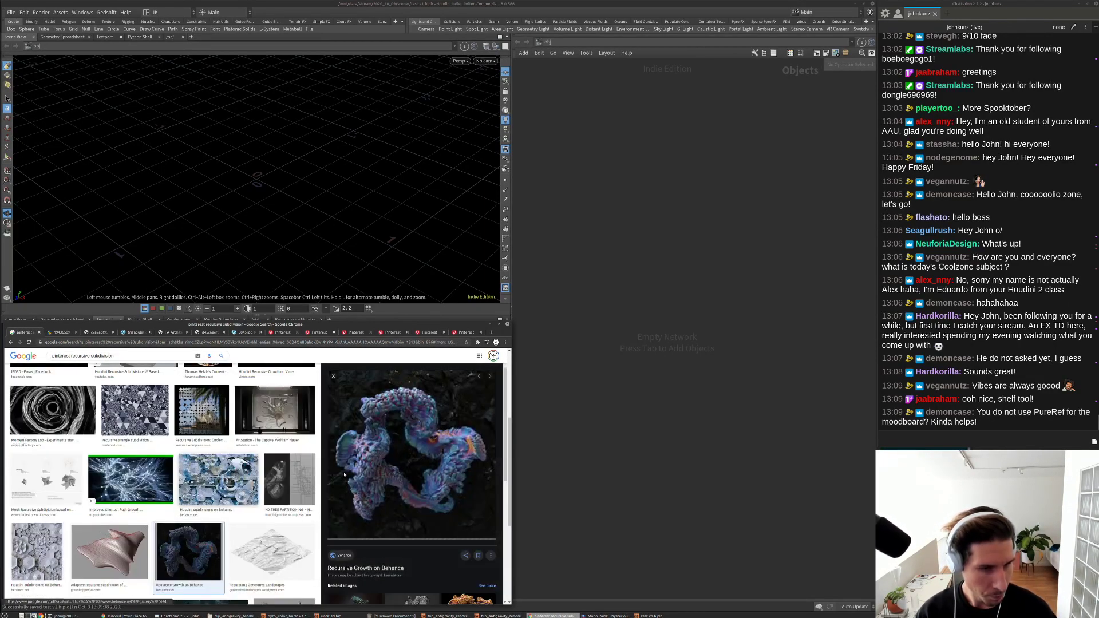
{"action": "scroll", "coordinate": [416, 496], "scroll_direction": "down", "scroll_amount": 5}
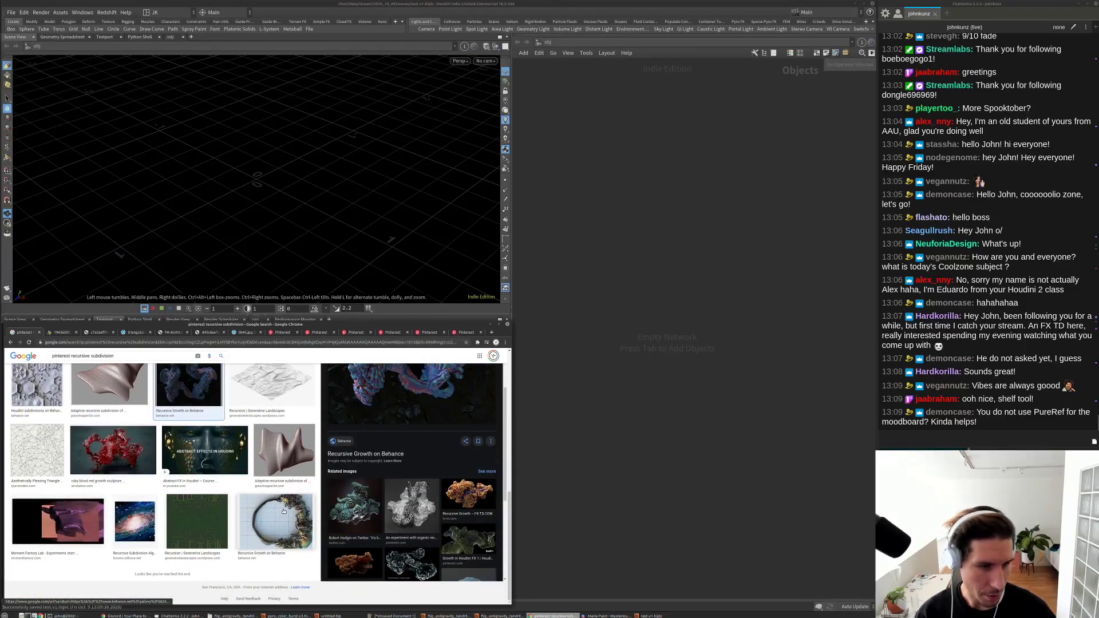
{"action": "scroll", "coordinate": [104, 526], "scroll_direction": "up", "scroll_amount": 3}
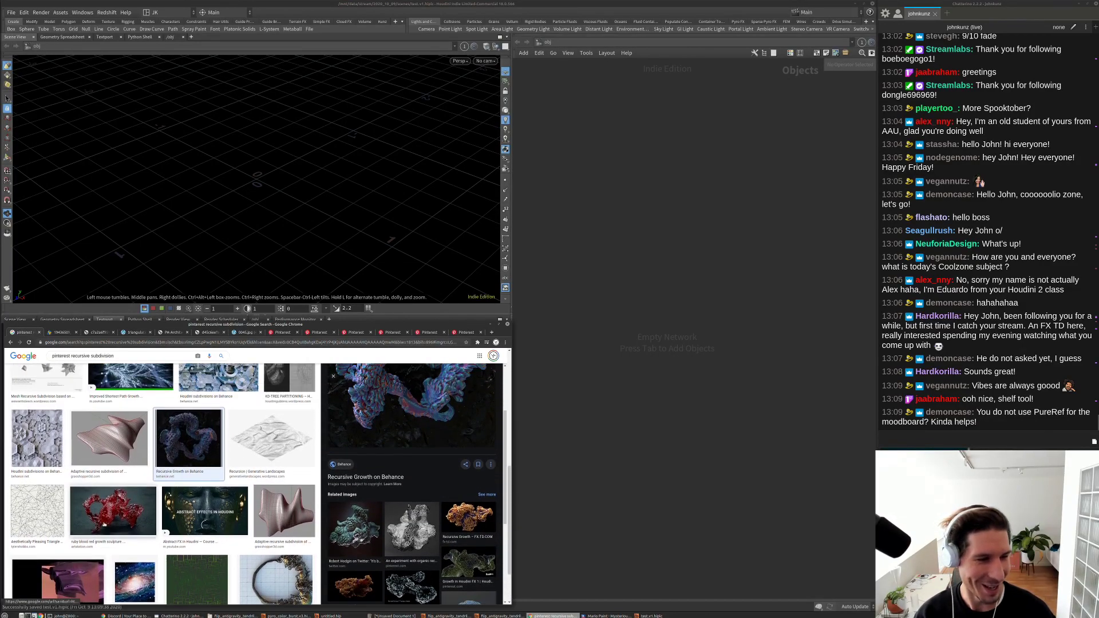
{"action": "scroll", "coordinate": [104, 526], "scroll_direction": "up", "scroll_amount": 5}
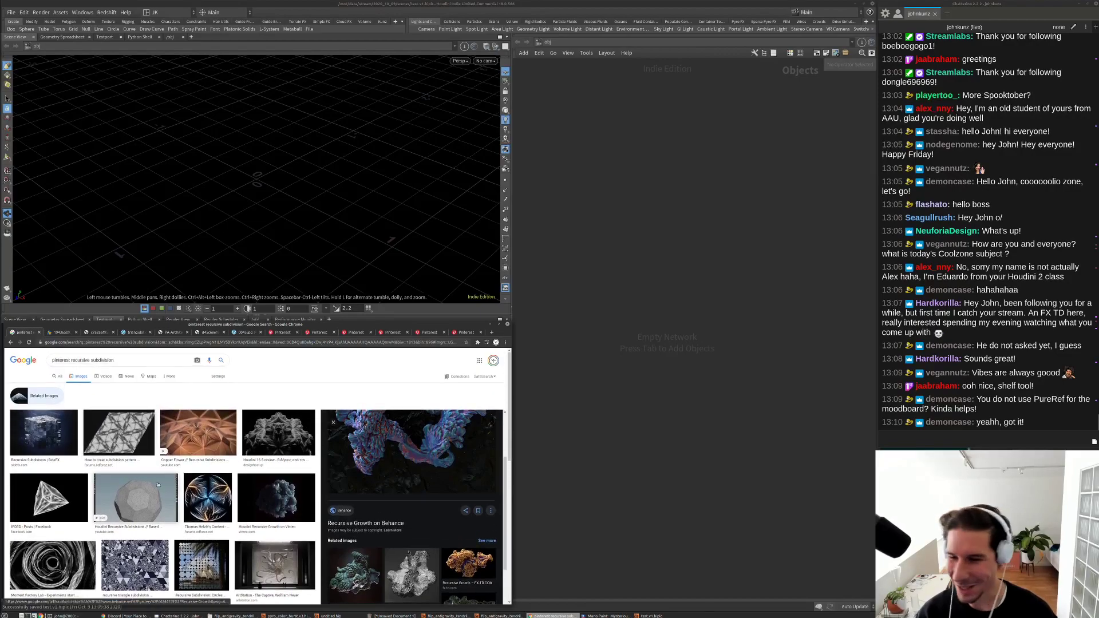
{"action": "left_click", "coordinate": [86, 494]}
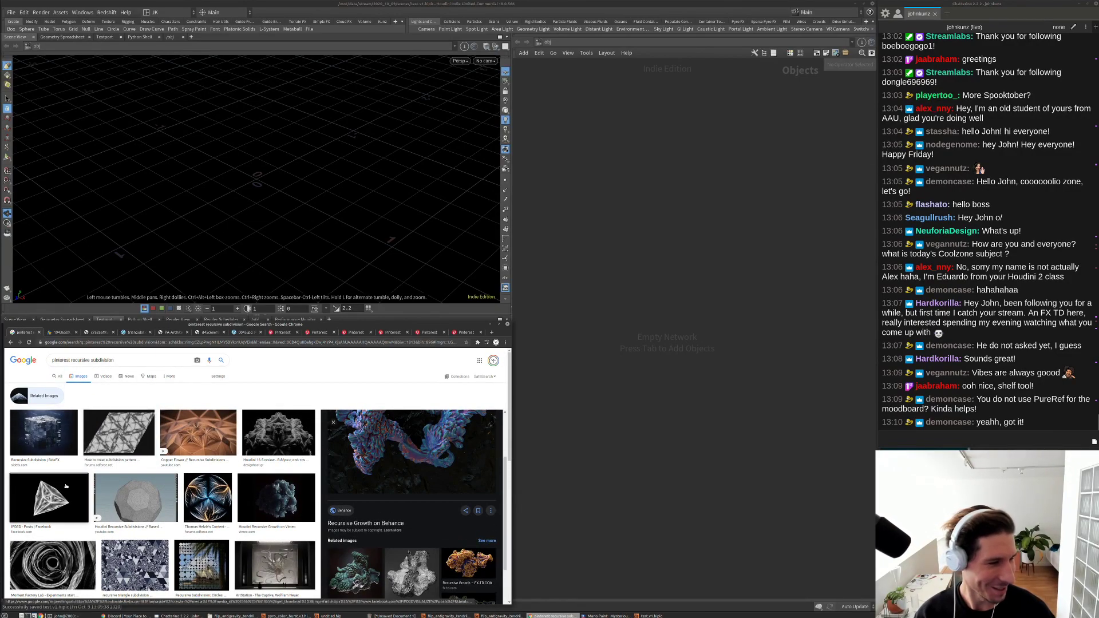
Step: Close the Mario Paint window from the taskbar
{"action": "left_click", "coordinate": [594, 465]}
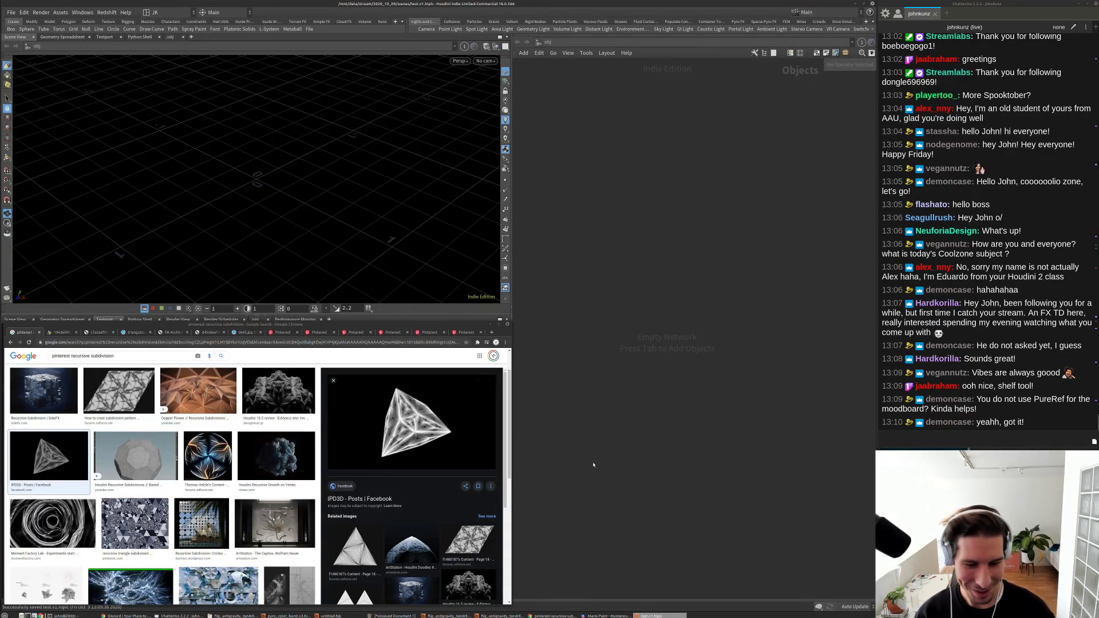
{"action": "right_click", "coordinate": [606, 616]}
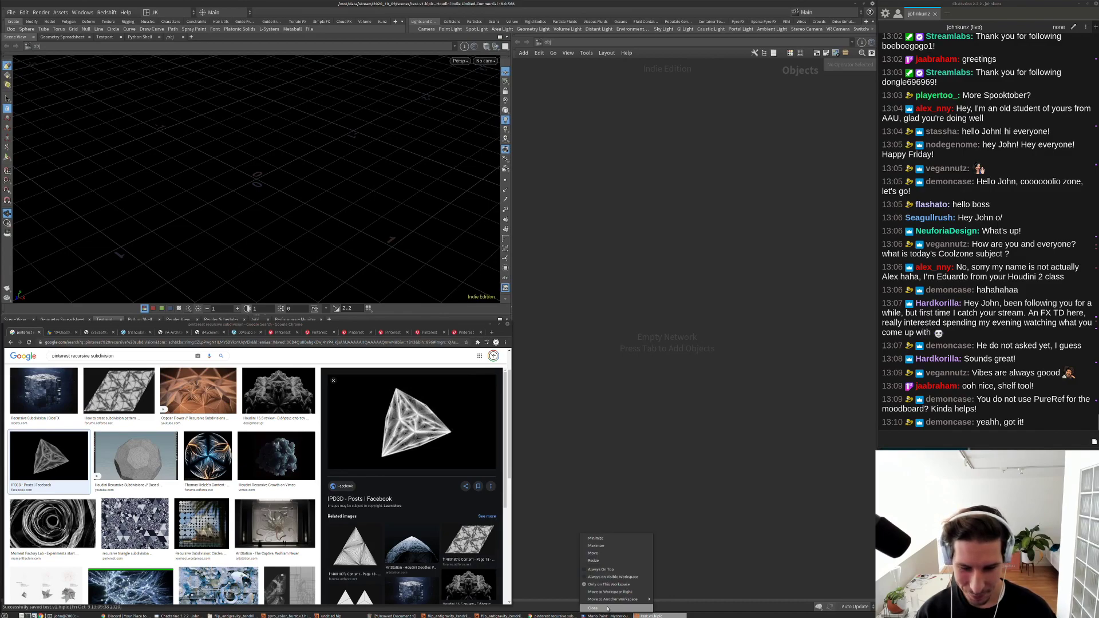
{"action": "left_click", "coordinate": [602, 595]}
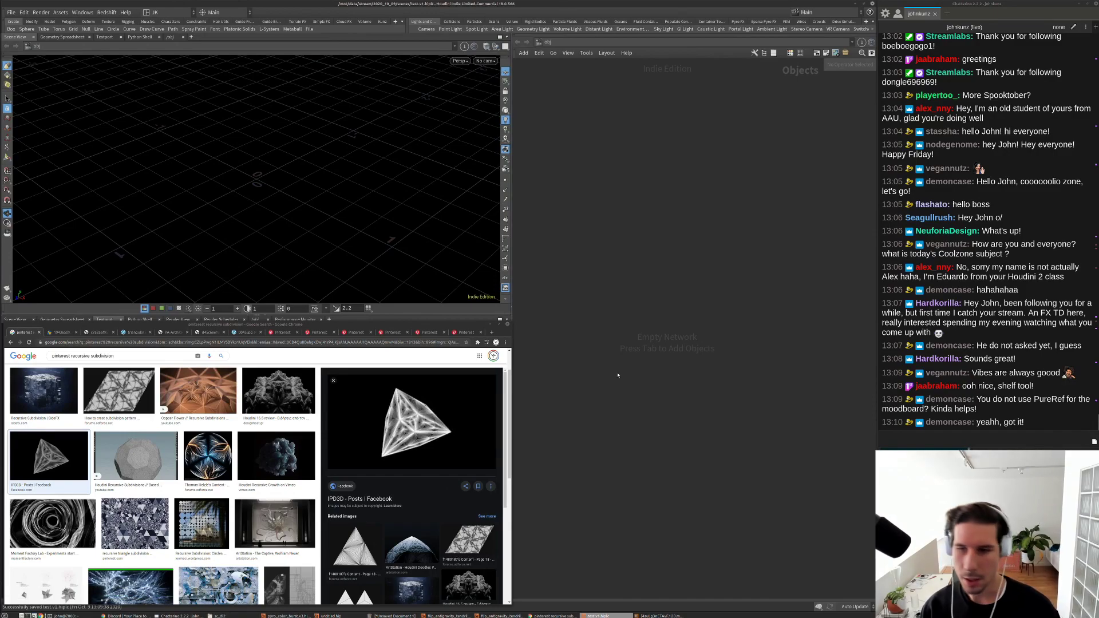
Step: Add a Test Geometry: Template Body node and dive inside its geometry network
{"action": "key", "text": "Tab"}
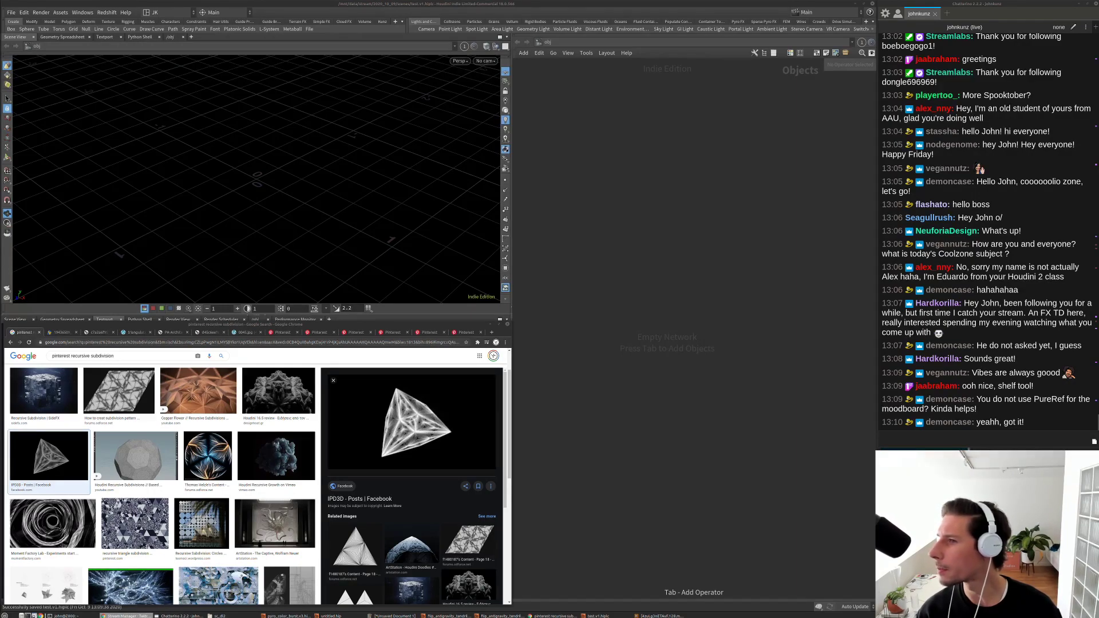
{"action": "key", "text": "Tab"}
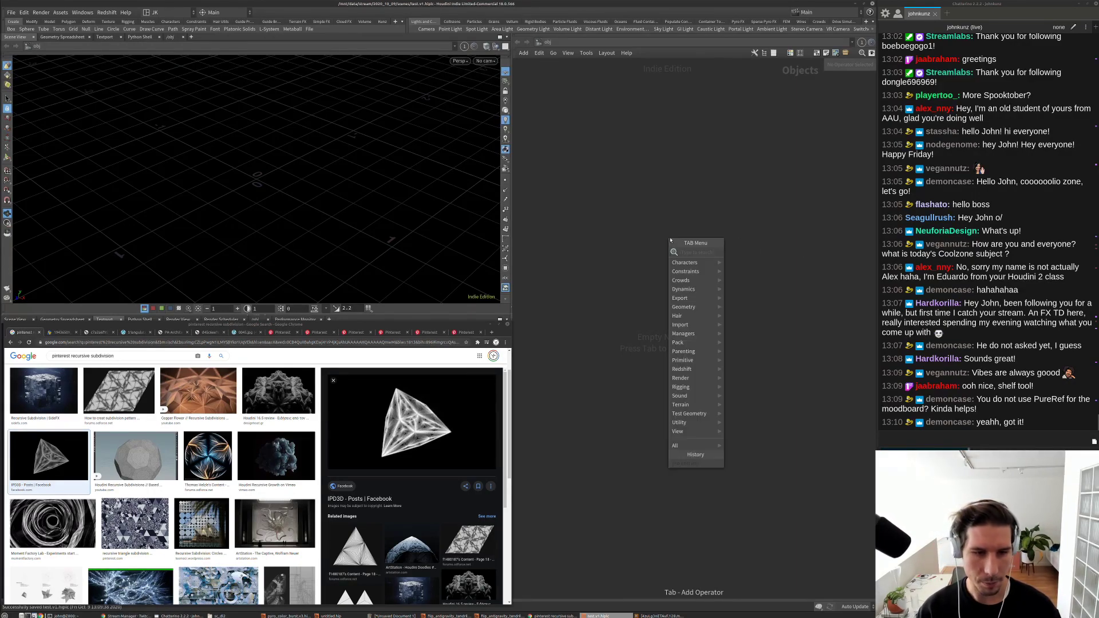
{"action": "type", "text": "tes"}
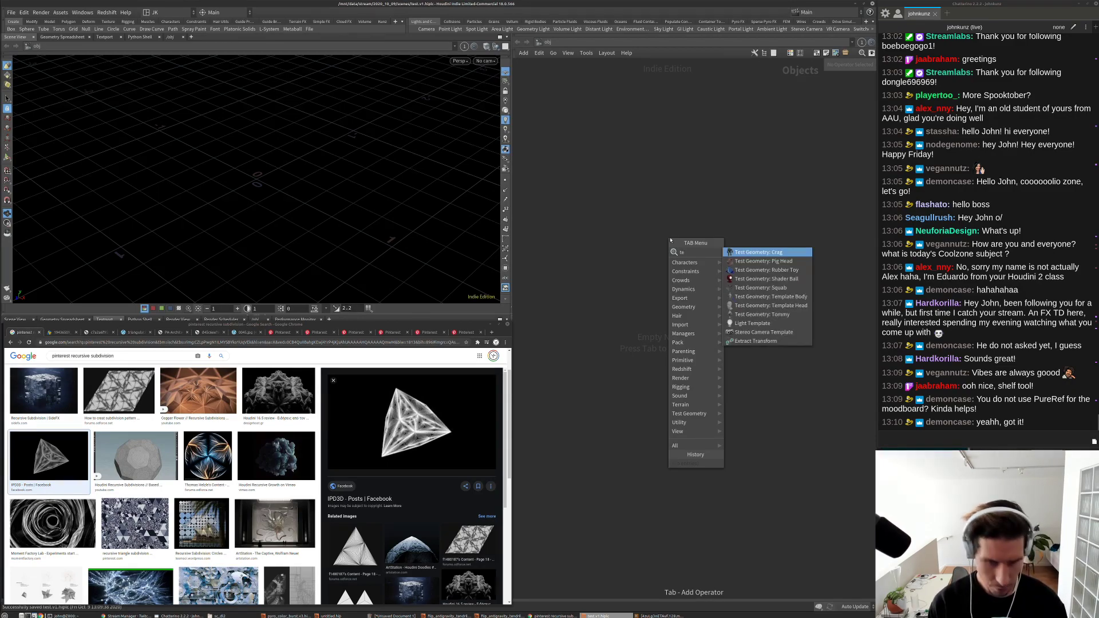
{"action": "left_click", "coordinate": [771, 297]}
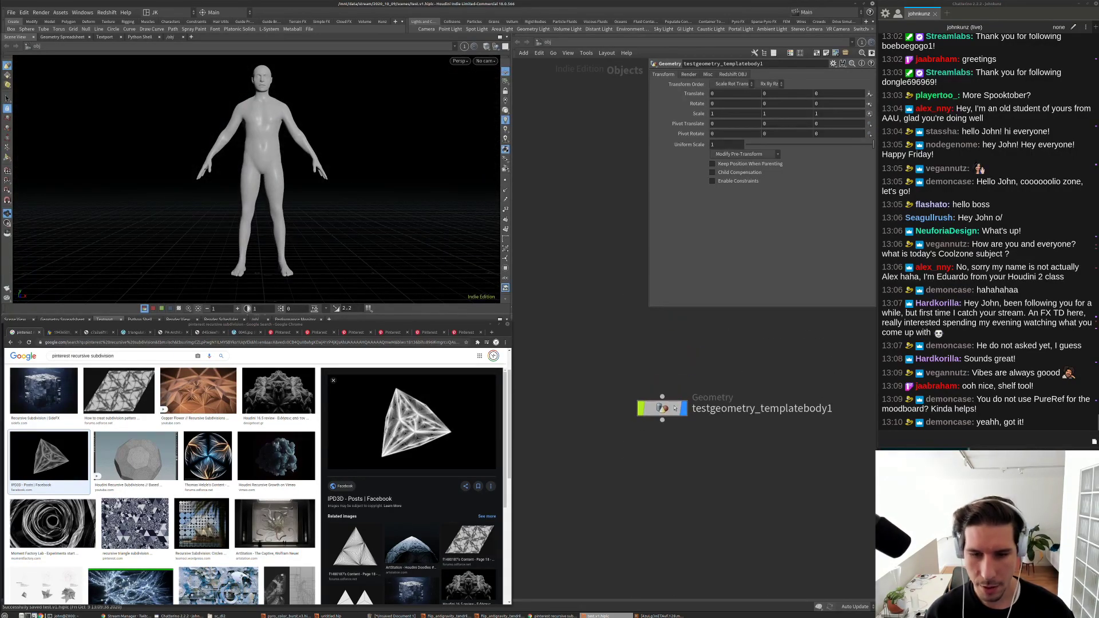
{"action": "double_click", "coordinate": [662, 408]}
{"action": "key", "text": "Tab"}
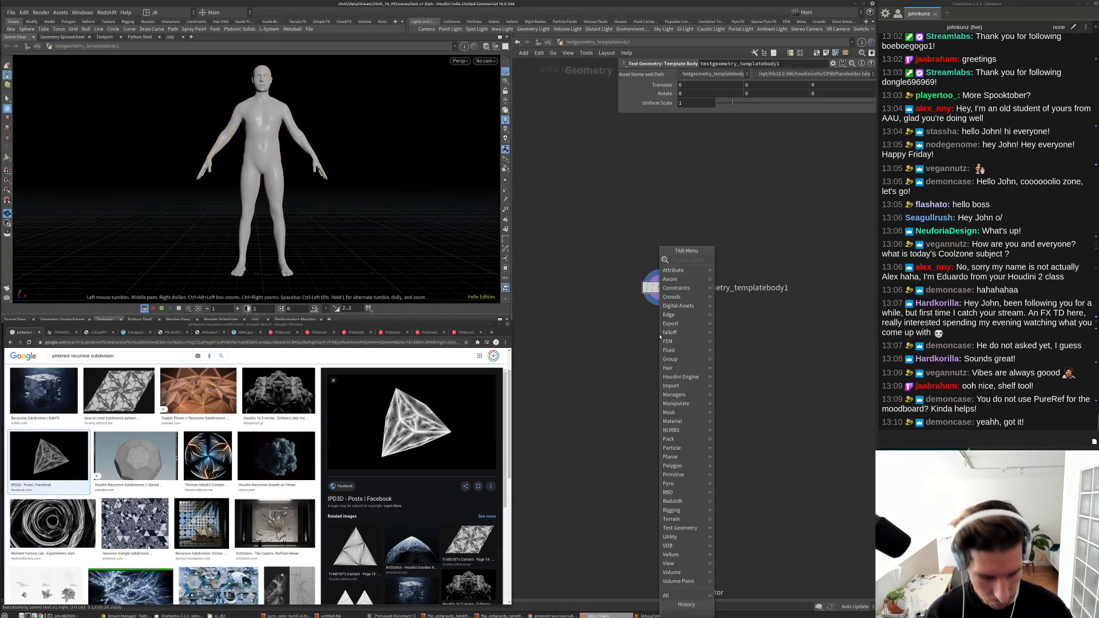
Step: Add a Bend node wired below the template body and position it underneath
{"action": "type", "text": "ben"}
{"action": "key", "text": "Return"}
{"action": "left_click", "coordinate": [676, 359]}
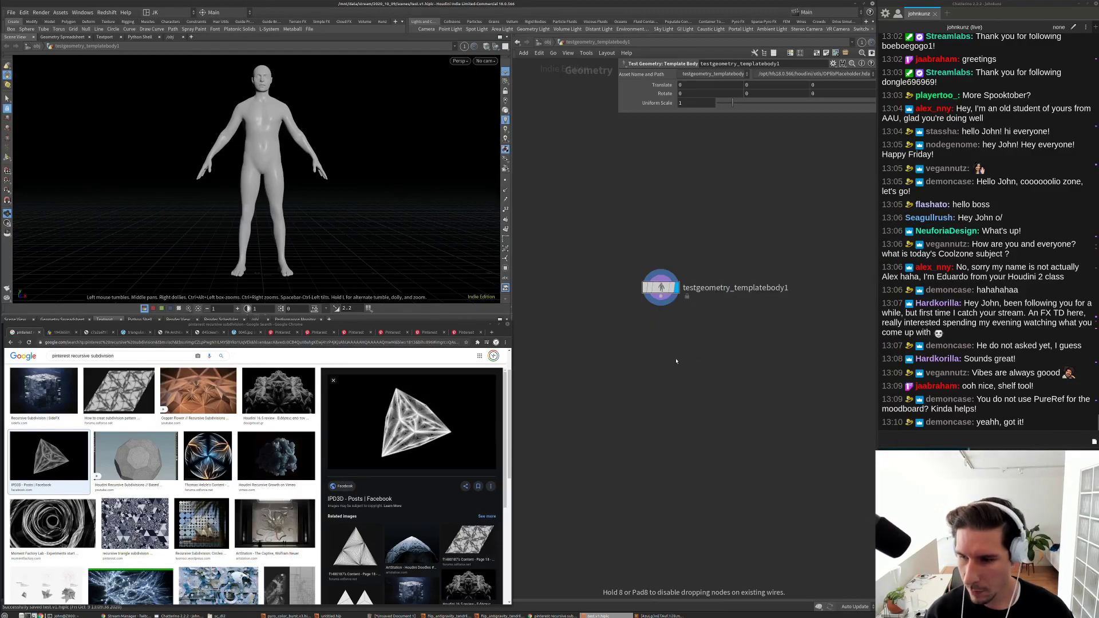
{"action": "scroll", "coordinate": [664, 304], "scroll_direction": "up", "scroll_amount": 3}
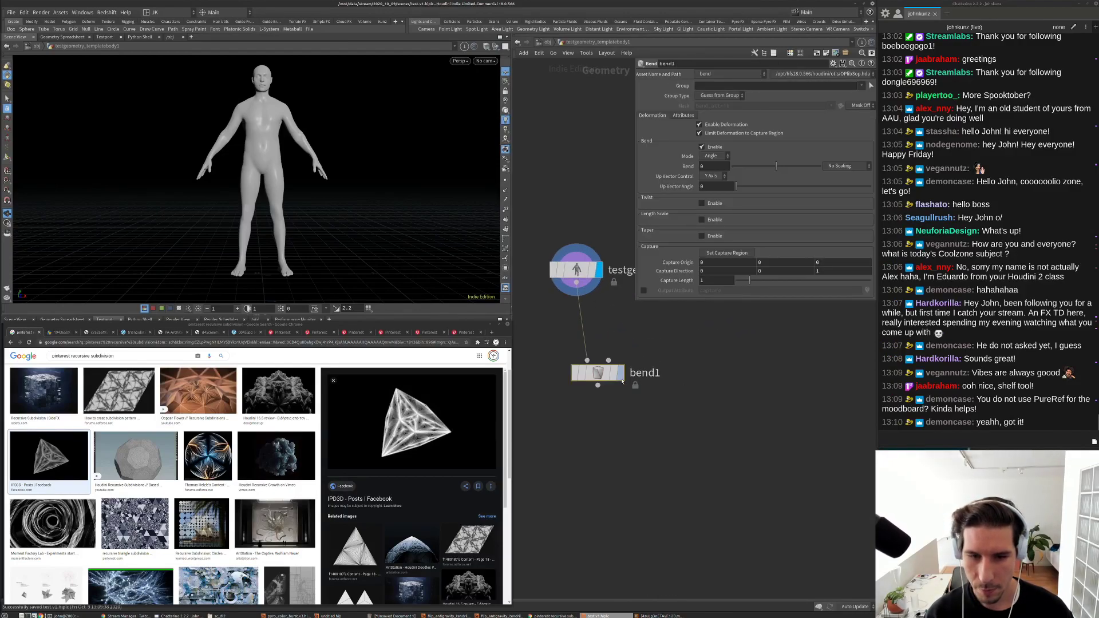
{"action": "left_click_drag", "start_coordinate": [590, 375], "coordinate": [585, 335]}
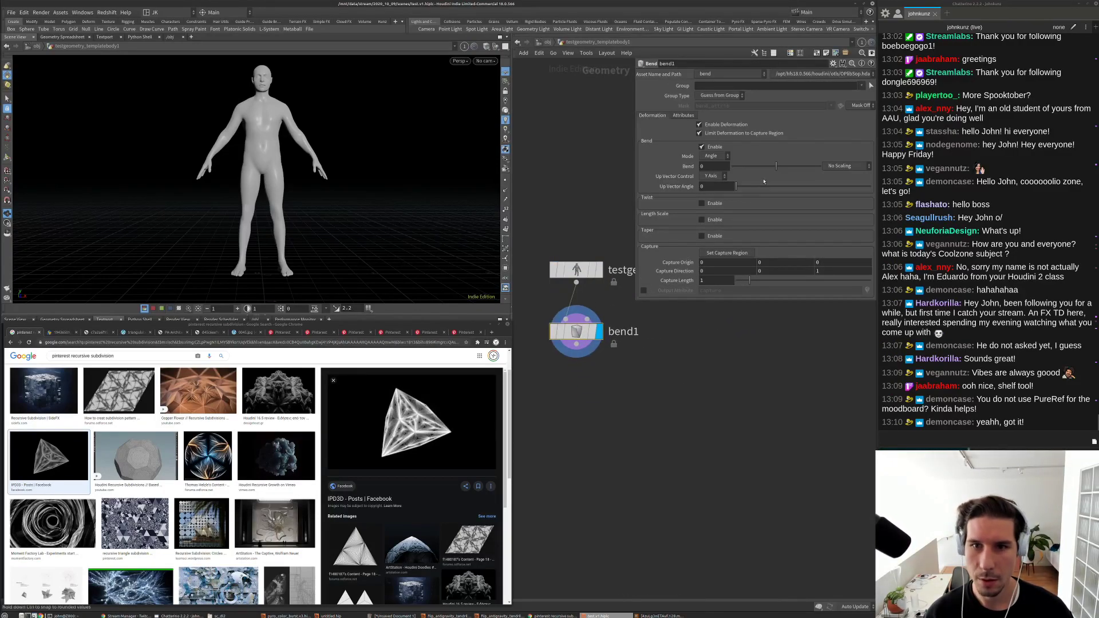
Step: Turn off bending, enable twist, and raise Twist to 302
{"action": "left_click", "coordinate": [702, 147]}
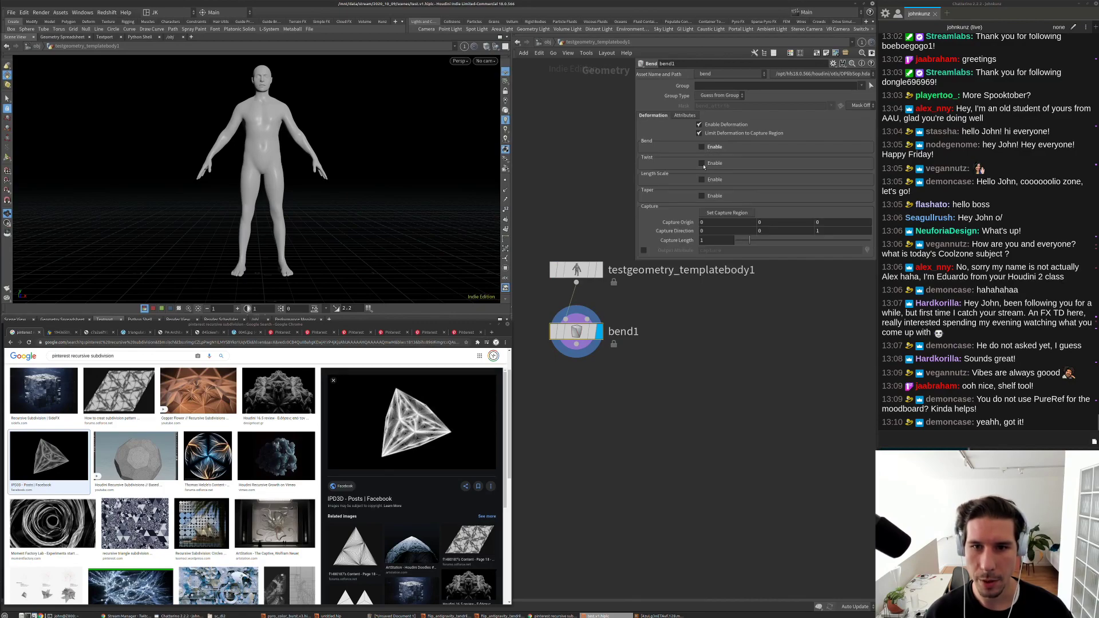
{"action": "left_click", "coordinate": [702, 164]}
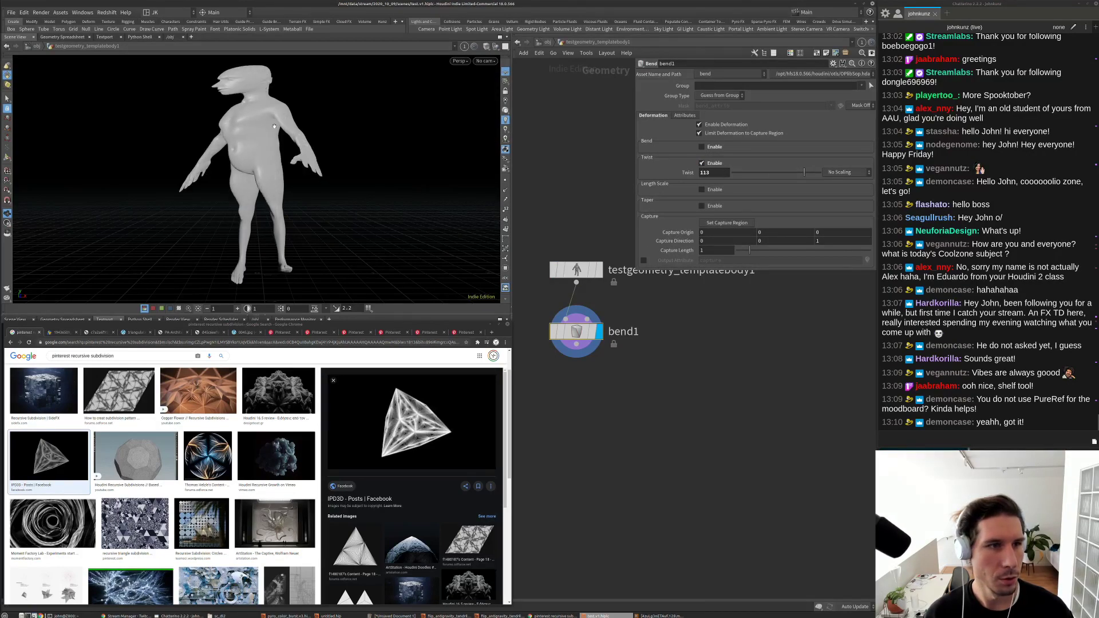
{"action": "scroll", "coordinate": [274, 126], "scroll_direction": "up", "scroll_amount": 5}
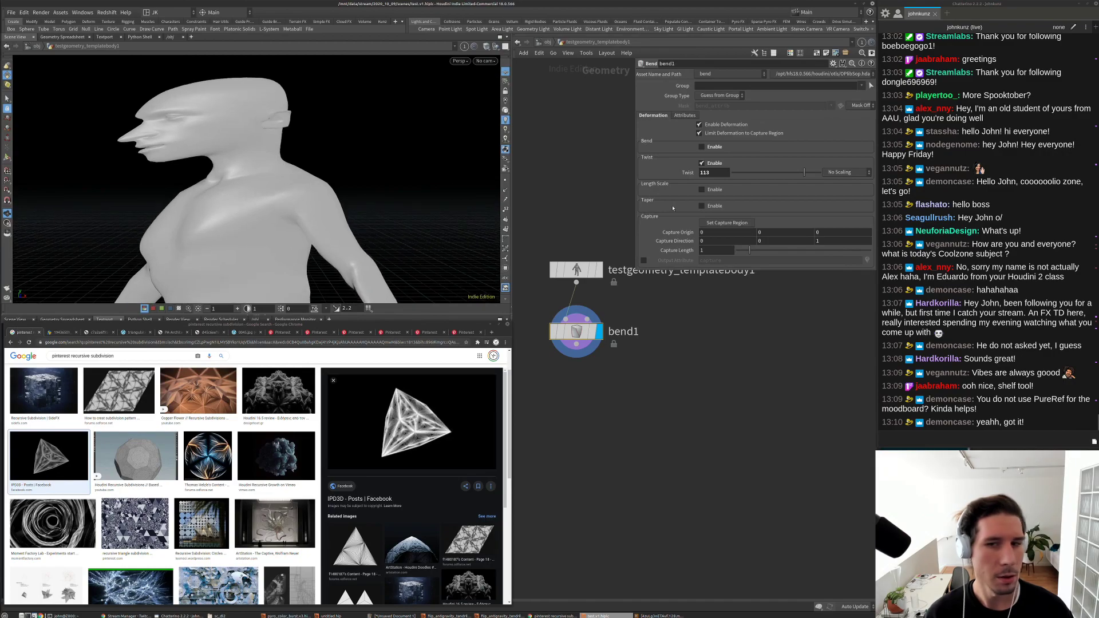
{"action": "middle_click_drag", "start_coordinate": [708, 173], "coordinate": [767, 150]}
{"action": "left_click_drag", "start_coordinate": [214, 115], "coordinate": [422, 184]}
{"action": "scroll", "coordinate": [286, 150], "scroll_direction": "down", "scroll_amount": 5}
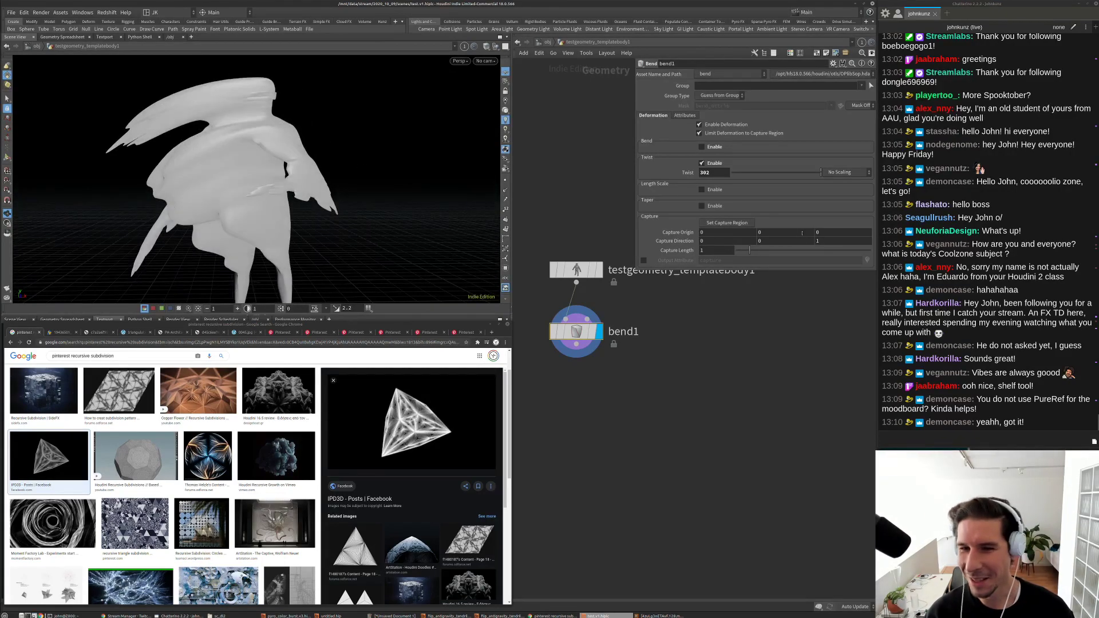
Step: Set a Capture Direction component to 1 and view the J-shaped bent figure
{"action": "left_click", "coordinate": [770, 241]}
{"action": "type", "text": "1"}
{"action": "key", "text": "Tab"}
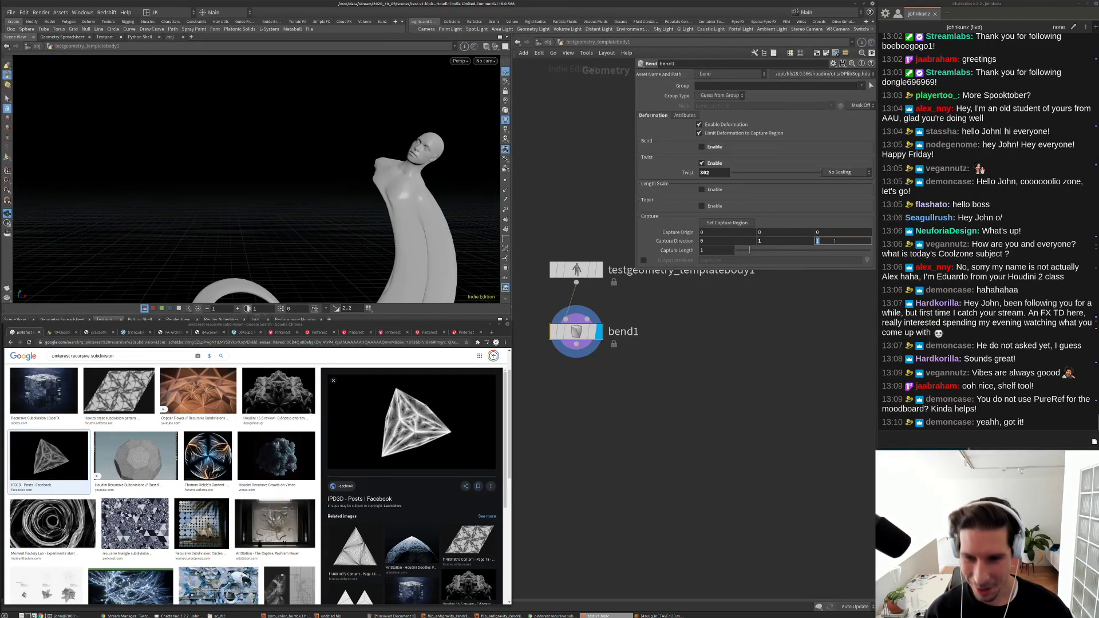
{"action": "key", "text": "Return"}
{"action": "left_click_drag", "start_coordinate": [355, 194], "coordinate": [411, 175]}
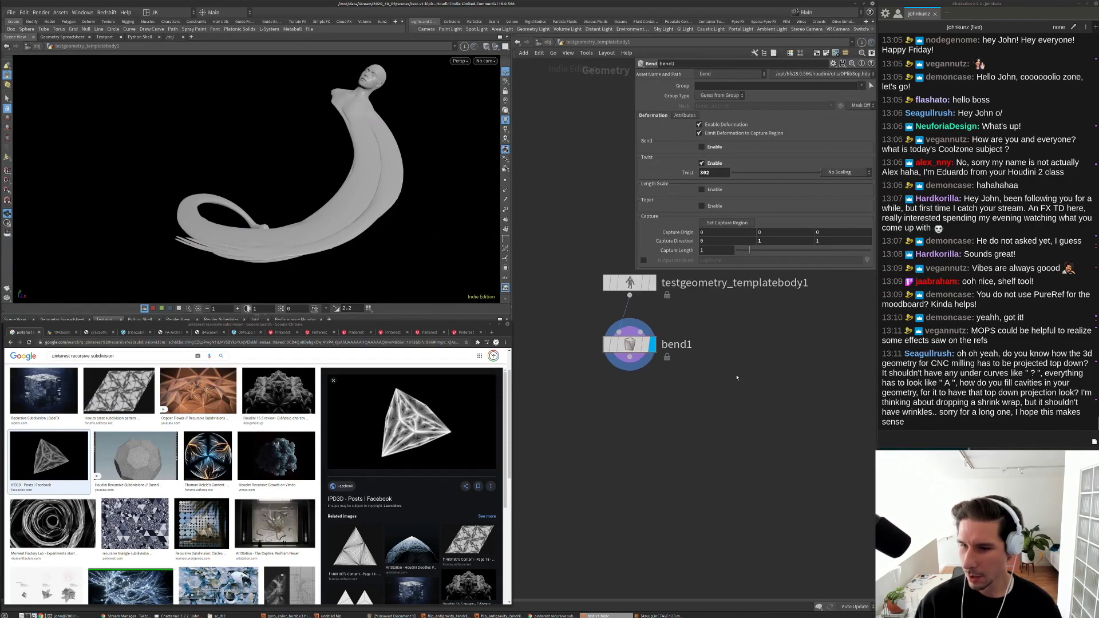
Step: Add a Delta Mush node below bend1 with the template body as its second input
{"action": "key", "text": "Tab"}
{"action": "type", "text": "def"}
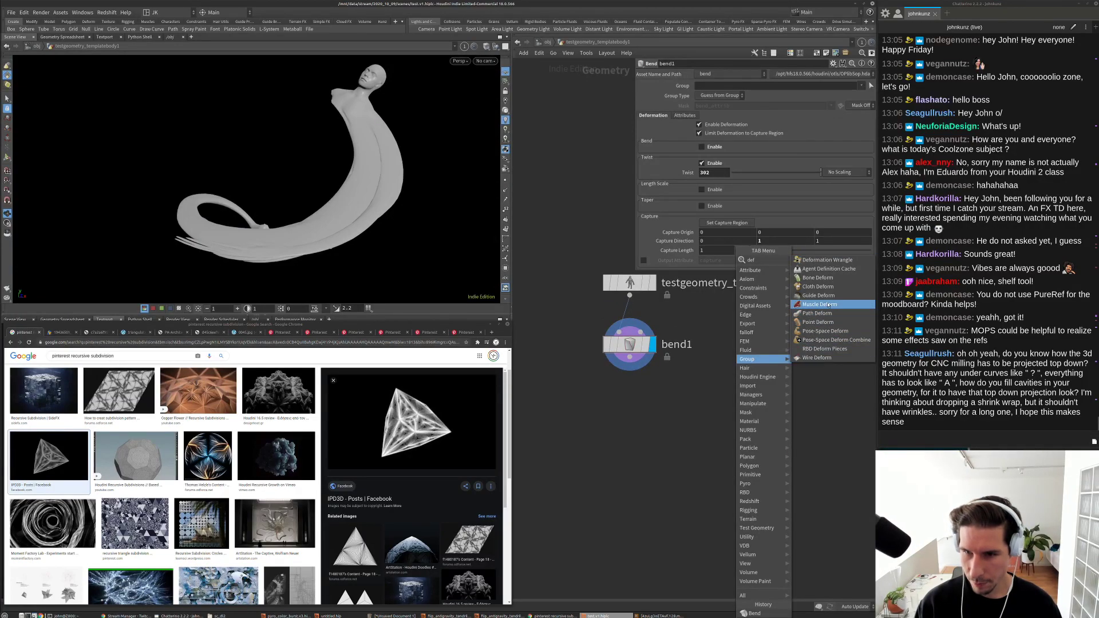
{"action": "key", "text": "BackSpace"}
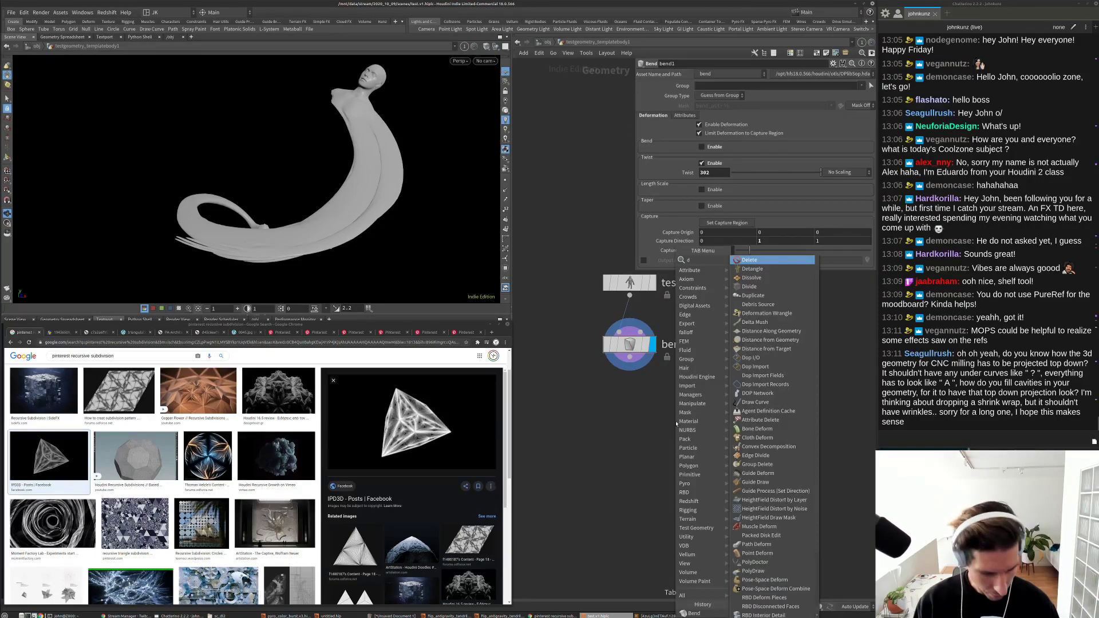
{"action": "type", "text": "lta"}
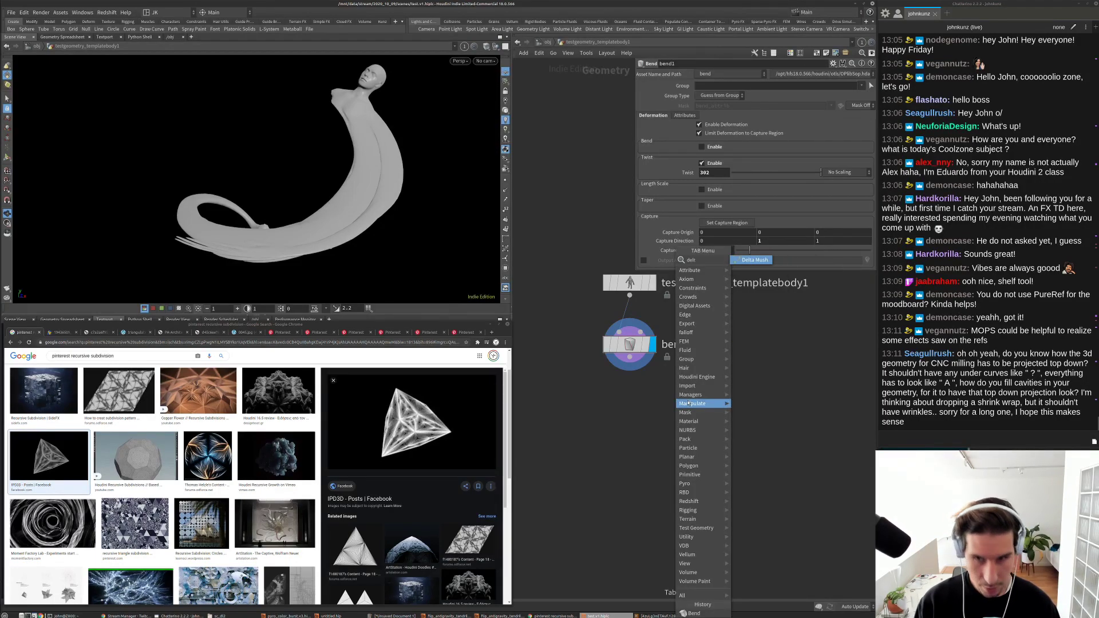
{"action": "key", "text": "Return"}
{"action": "left_click_drag", "start_coordinate": [644, 365], "coordinate": [611, 376]}
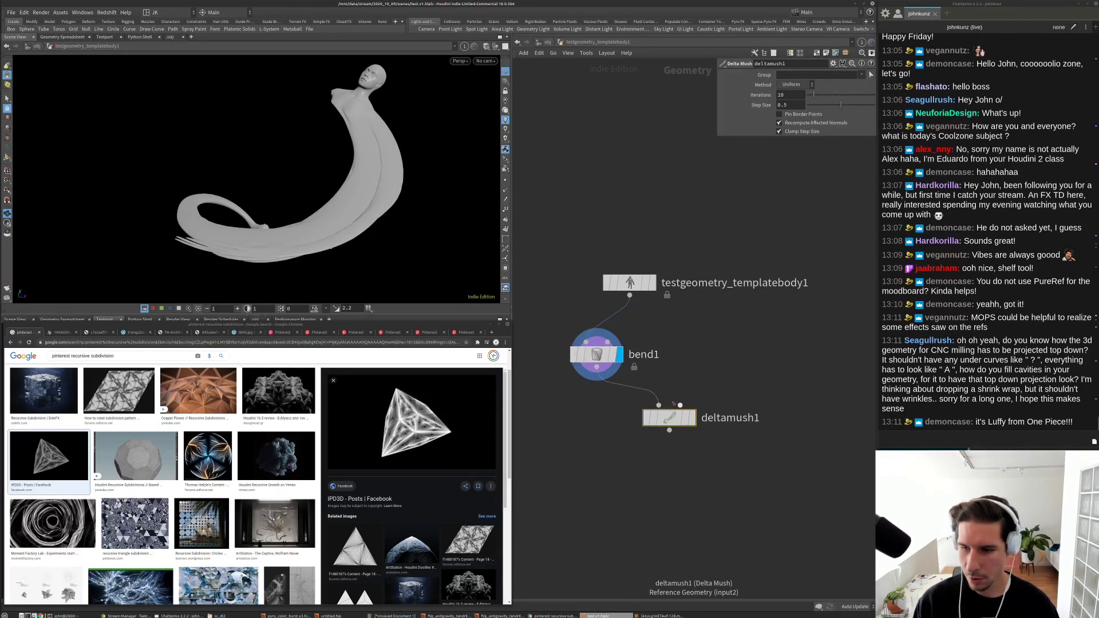
{"action": "left_click_drag", "start_coordinate": [682, 405], "coordinate": [630, 296]}
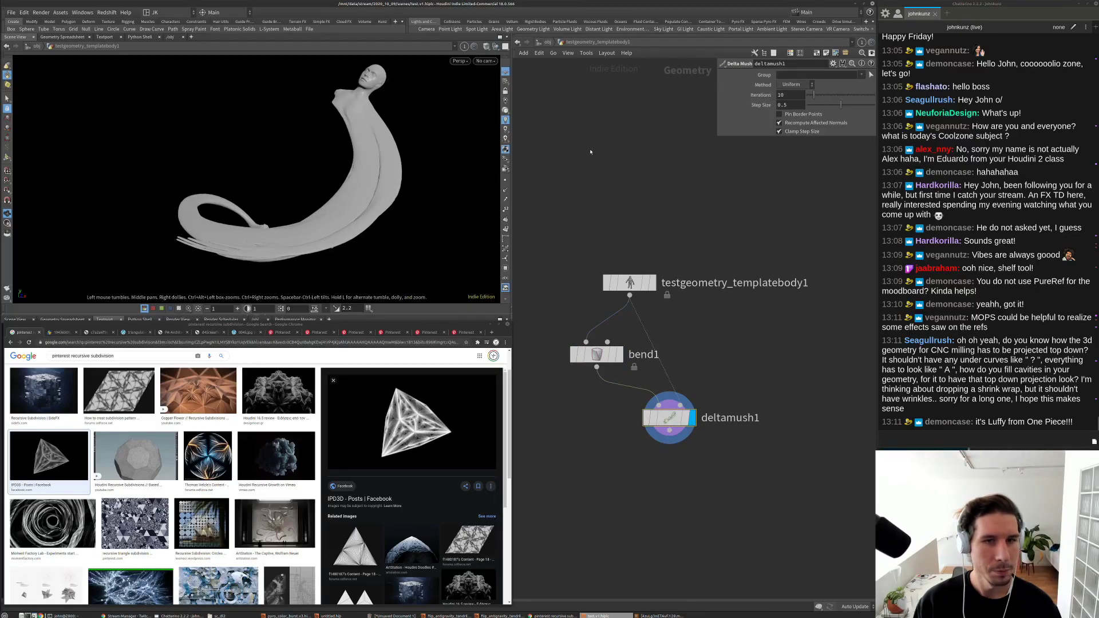
Step: Set Delta Mush iterations to 100 and tidy the network layout
{"action": "middle_click_drag", "start_coordinate": [790, 94], "coordinate": [825, 80]}
{"action": "left_click_drag", "start_coordinate": [401, 172], "coordinate": [290, 223]}
{"action": "left_click_drag", "start_coordinate": [345, 159], "coordinate": [469, 172]}
{"action": "middle_click_drag", "start_coordinate": [699, 331], "coordinate": [718, 272]}
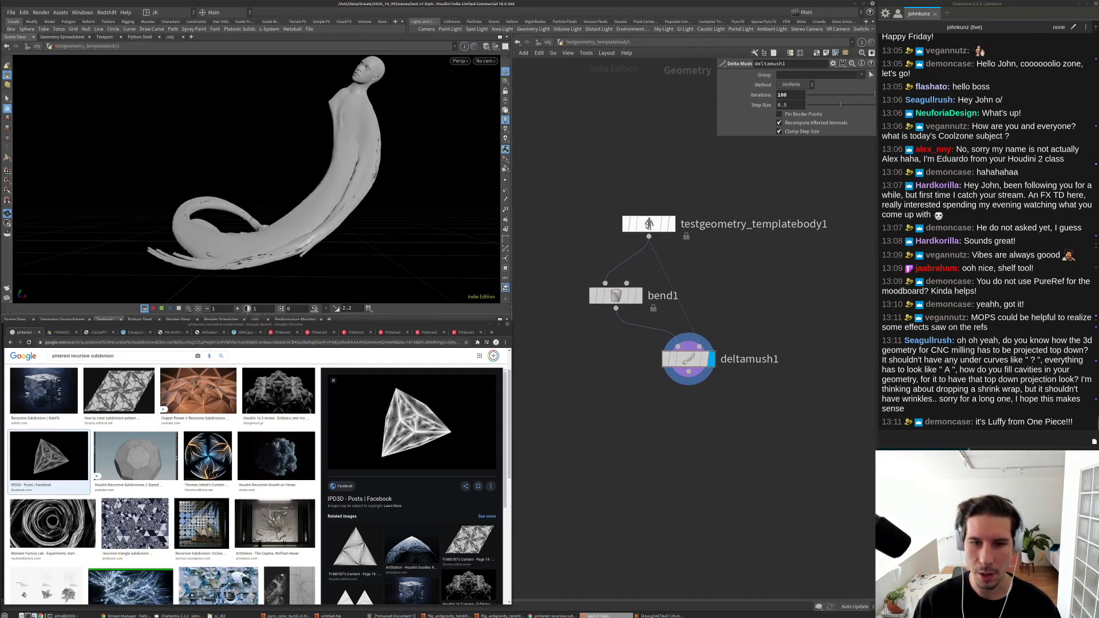
{"action": "left_click_drag", "start_coordinate": [649, 223], "coordinate": [689, 208]}
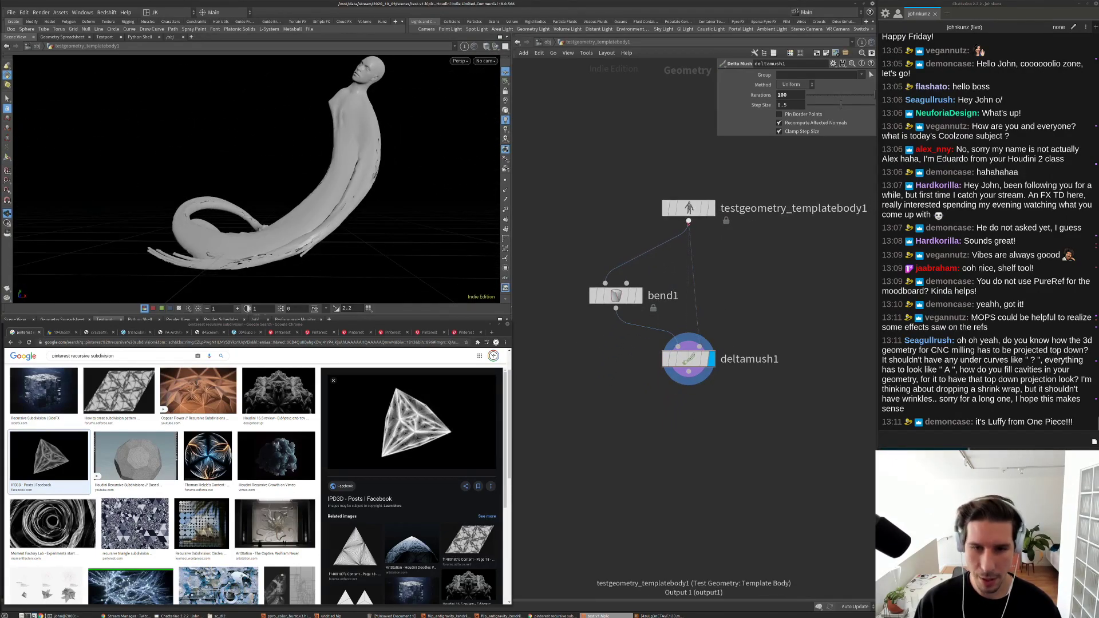
Step: Insert a Subdivide node on the wire between the template body and bend1
{"action": "key", "text": "Tab"}
{"action": "type", "text": "sub"}
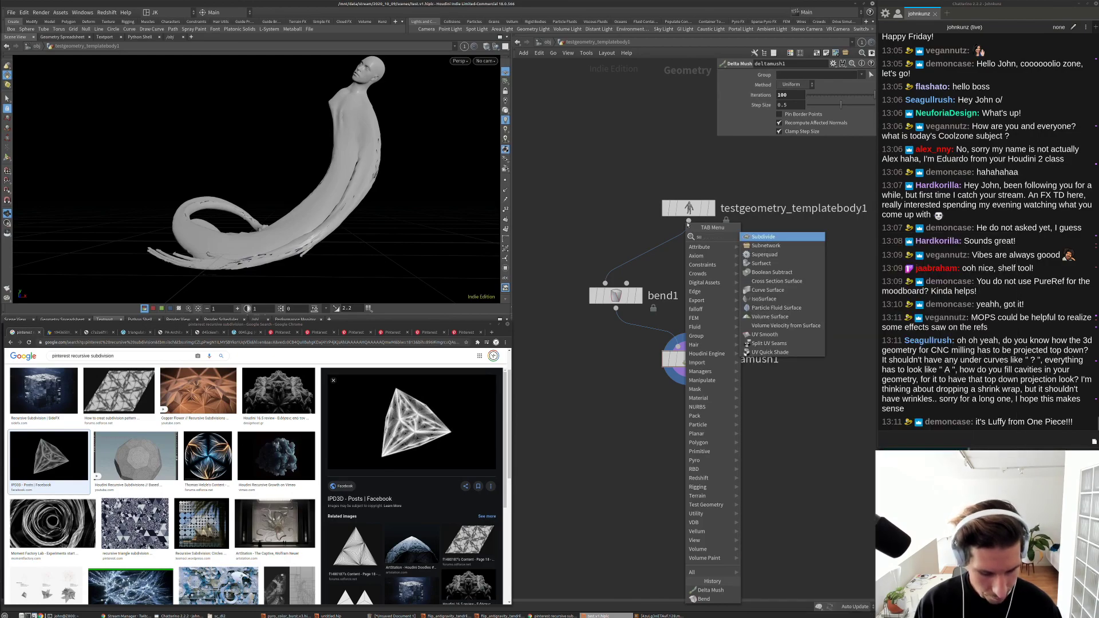
{"action": "left_click", "coordinate": [752, 241]}
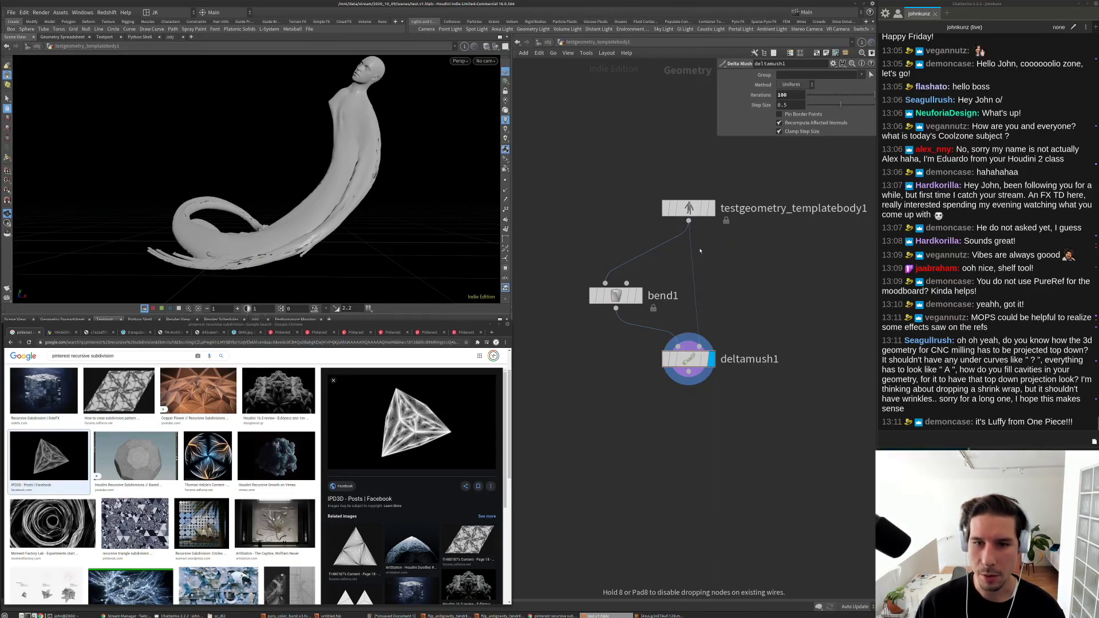
{"action": "left_click", "coordinate": [682, 248]}
{"action": "middle_click_drag", "start_coordinate": [638, 244], "coordinate": [589, 244]}
{"action": "left_click_drag", "start_coordinate": [634, 249], "coordinate": [640, 252]}
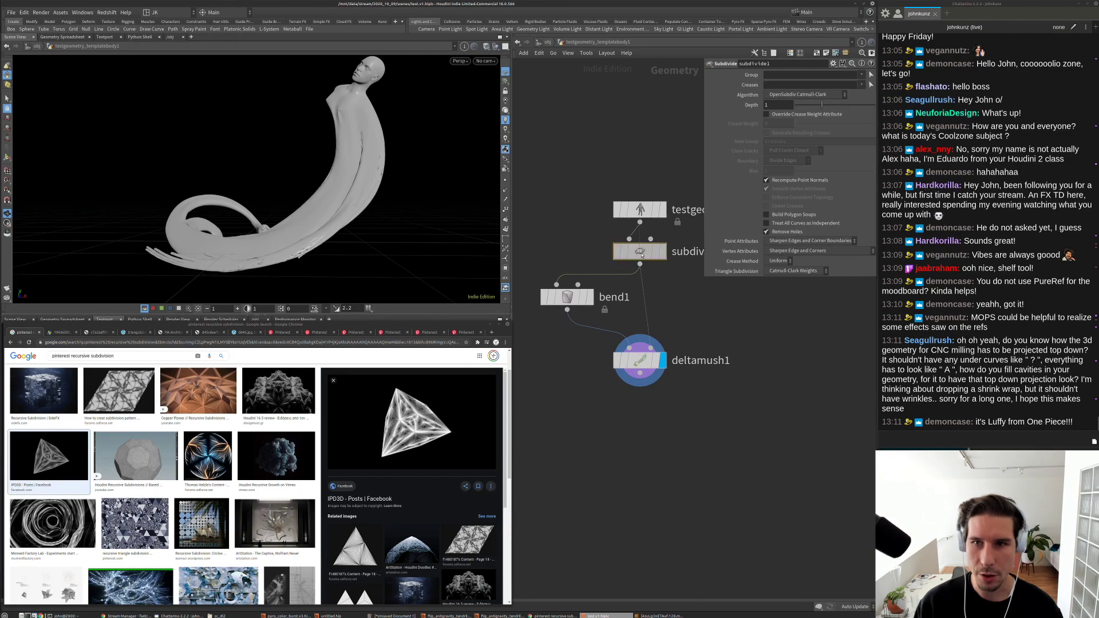
Step: Set subdivision depth to 2 and inspect the smoother head up close
{"action": "left_click", "coordinate": [848, 105]}
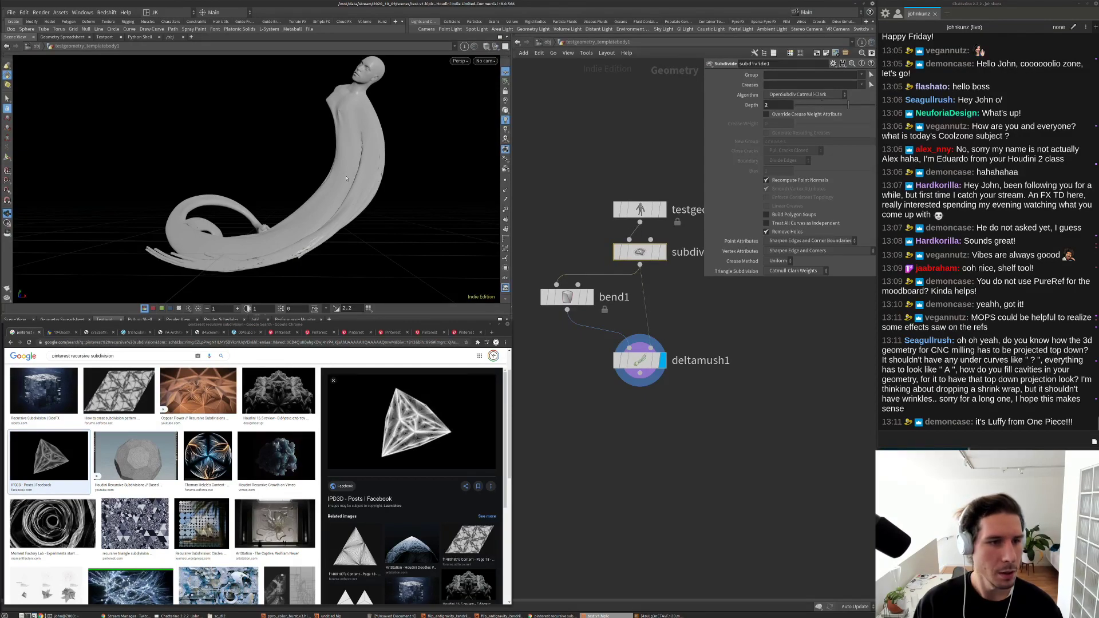
{"action": "left_click_drag", "start_coordinate": [337, 168], "coordinate": [292, 177]}
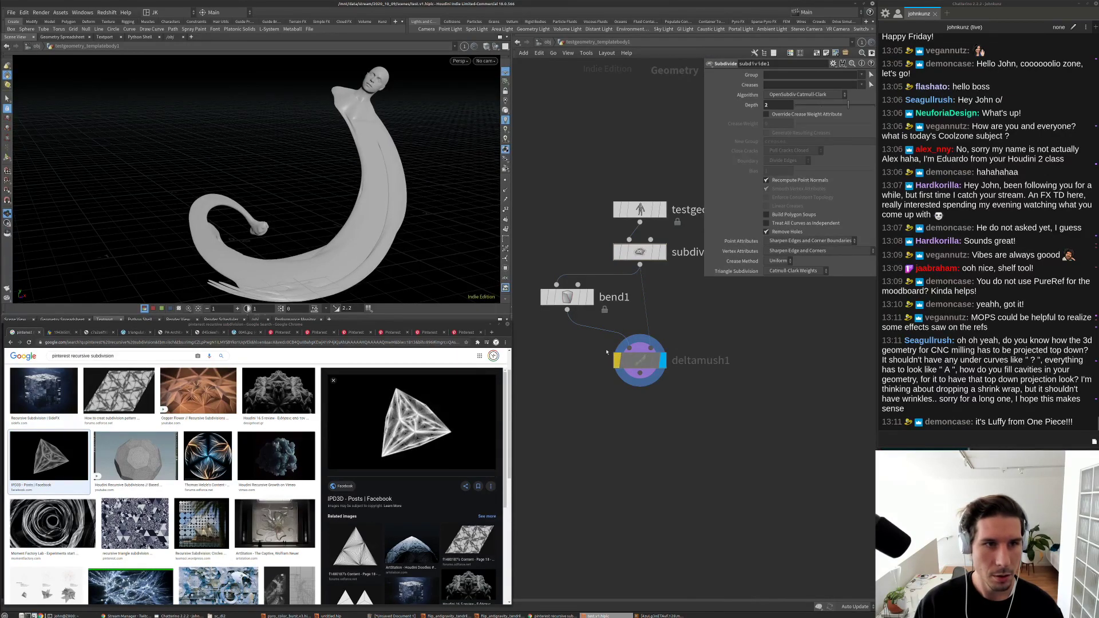
{"action": "left_click_drag", "start_coordinate": [365, 130], "coordinate": [343, 151]}
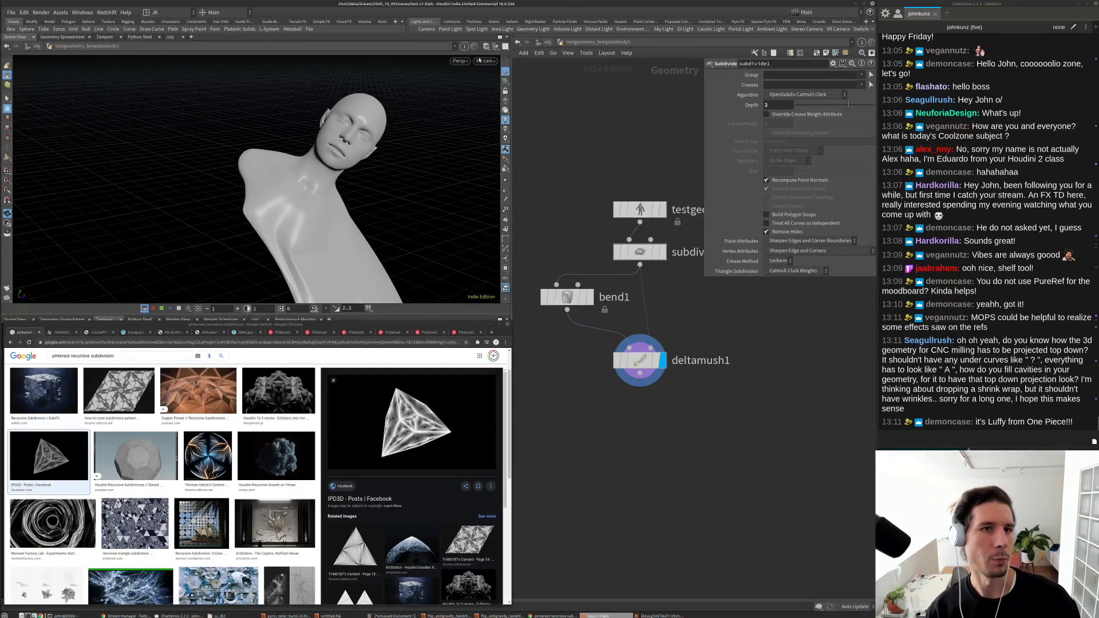
{"action": "left_click", "coordinate": [382, 21]}
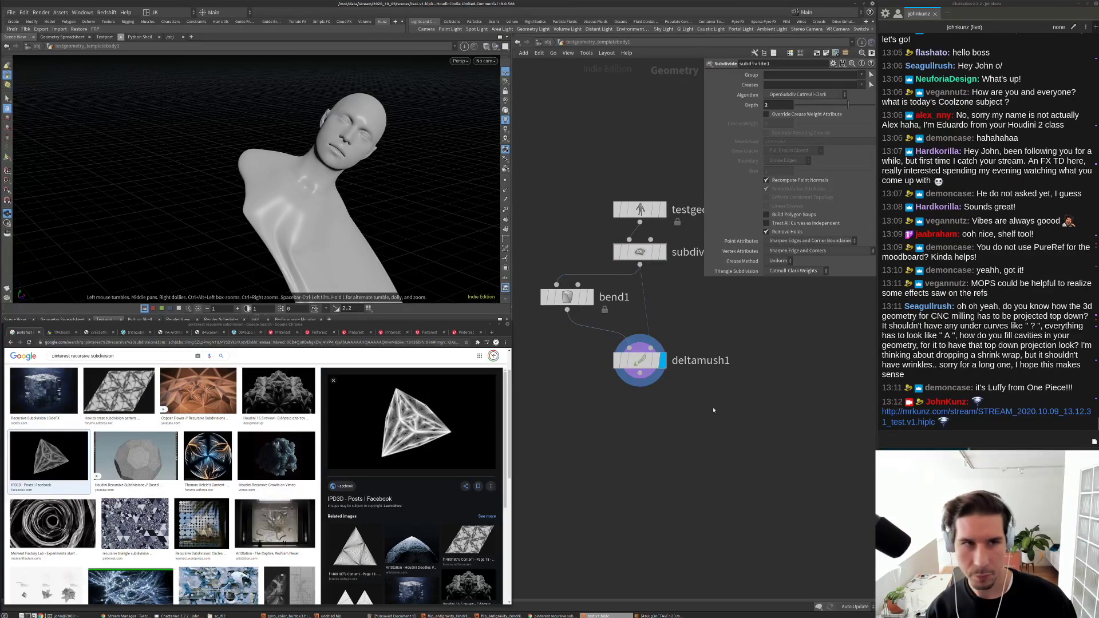
Step: Start a new untitled scene and dismiss the File Tool error after viewing its traceback
{"action": "left_click", "coordinate": [13, 22]}
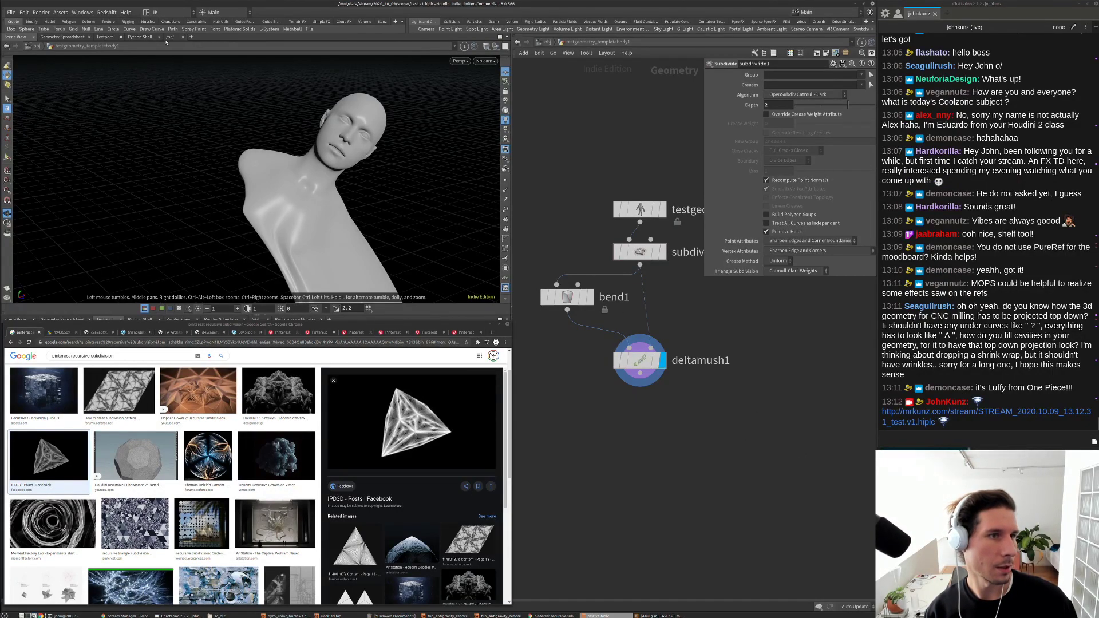
{"action": "left_click", "coordinate": [10, 12]}
{"action": "left_click", "coordinate": [14, 23]}
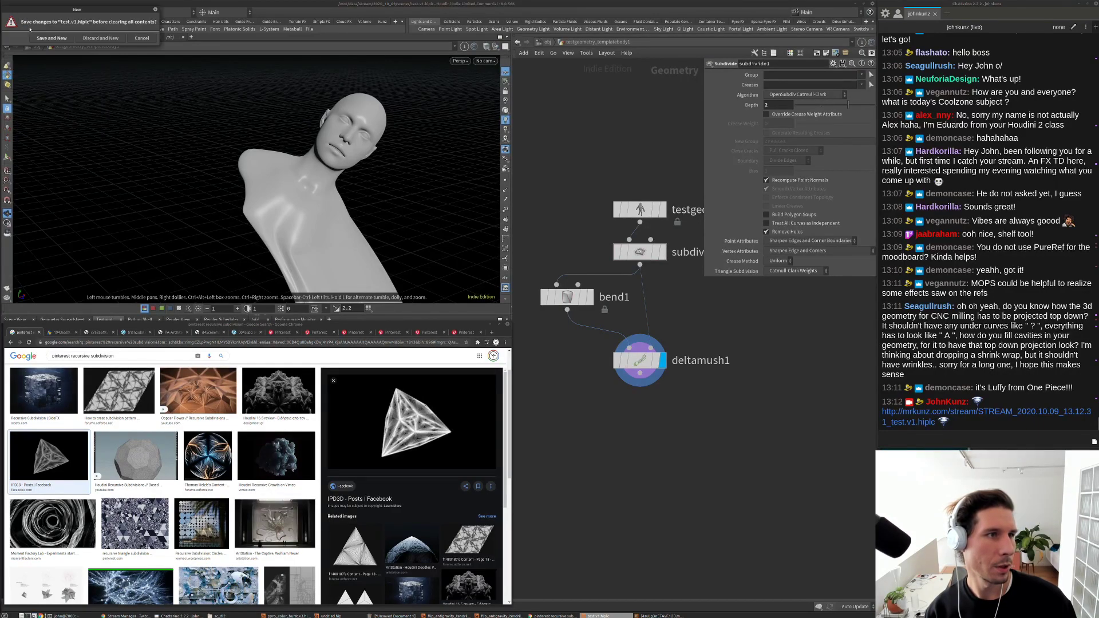
{"action": "left_click", "coordinate": [90, 38]}
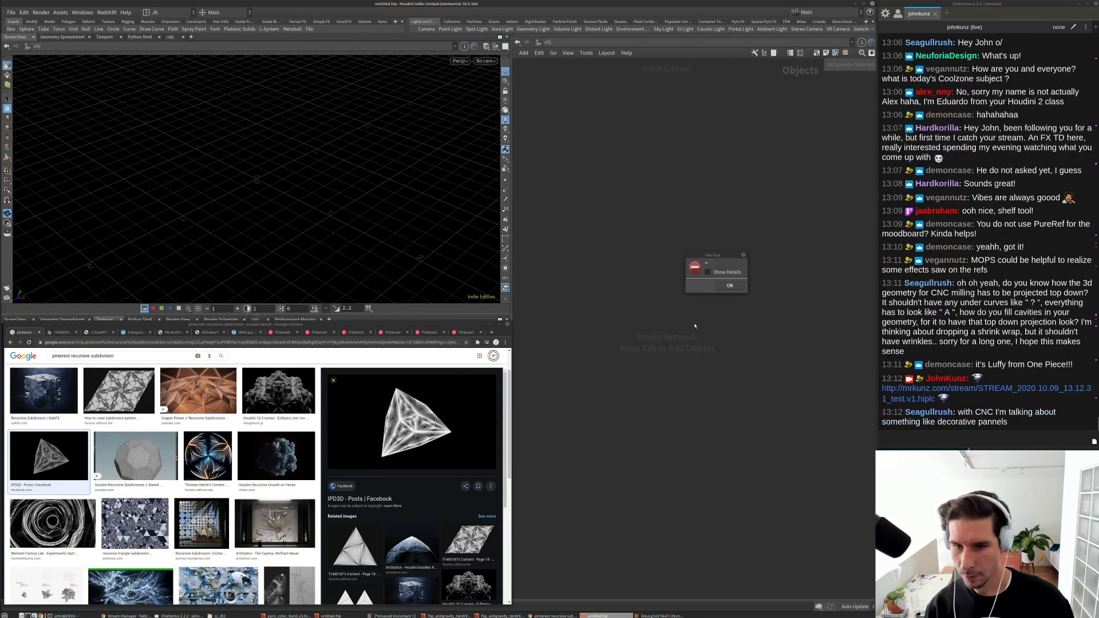
{"action": "left_click", "coordinate": [709, 273]}
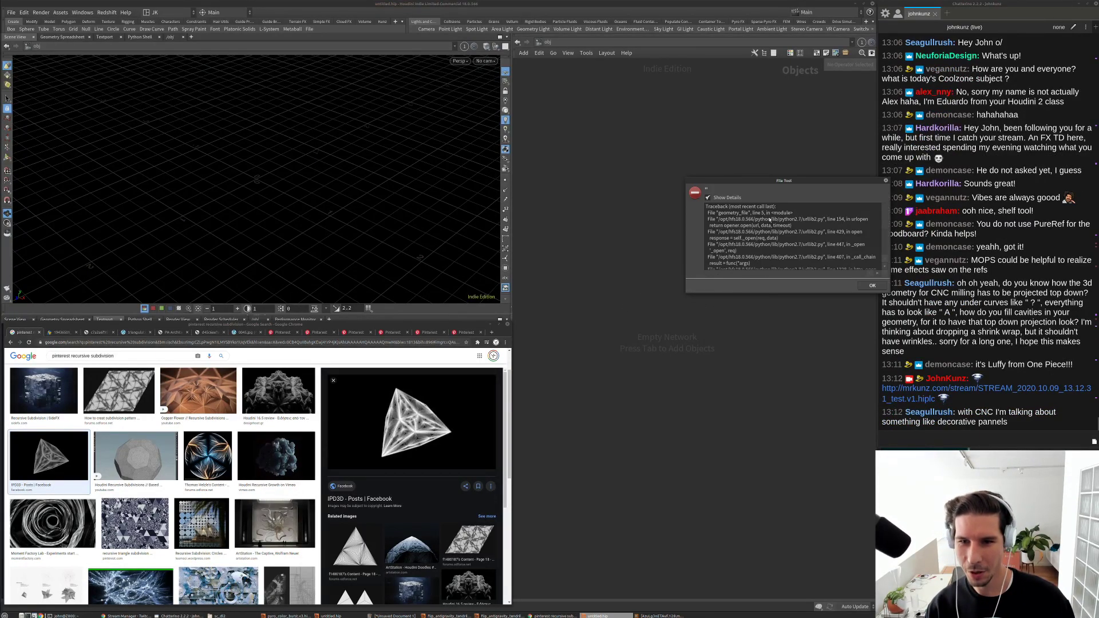
{"action": "left_click", "coordinate": [871, 286]}
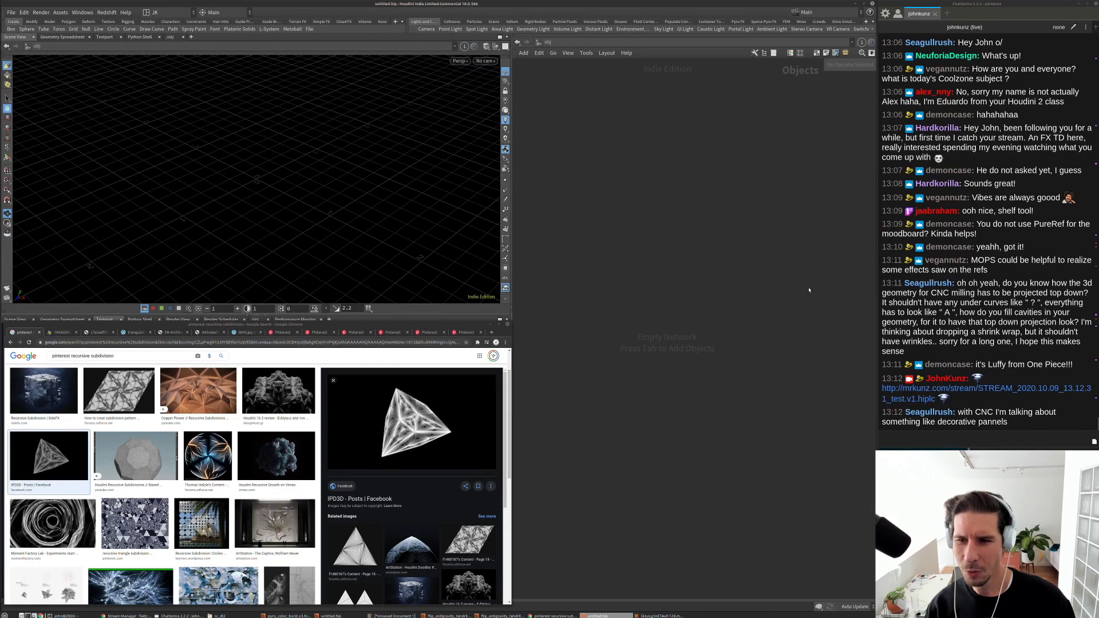
Step: Open the shelf File tool's Python script in an enlarged Edit Tool window
{"action": "right_click", "coordinate": [310, 29]}
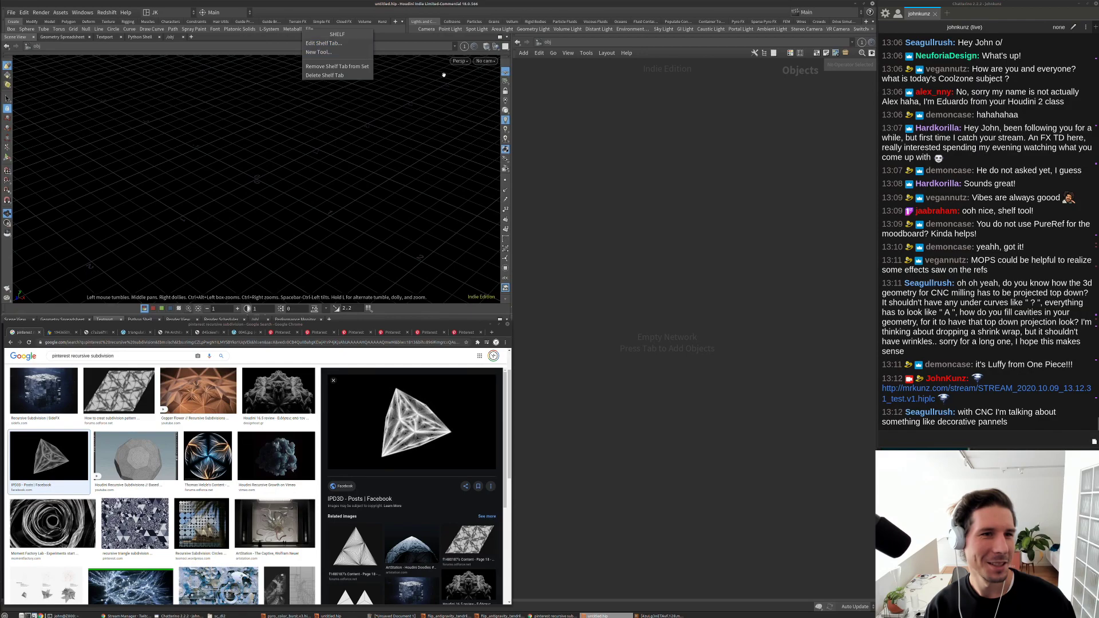
{"action": "left_click", "coordinate": [361, 55]}
{"action": "right_click", "coordinate": [308, 30]}
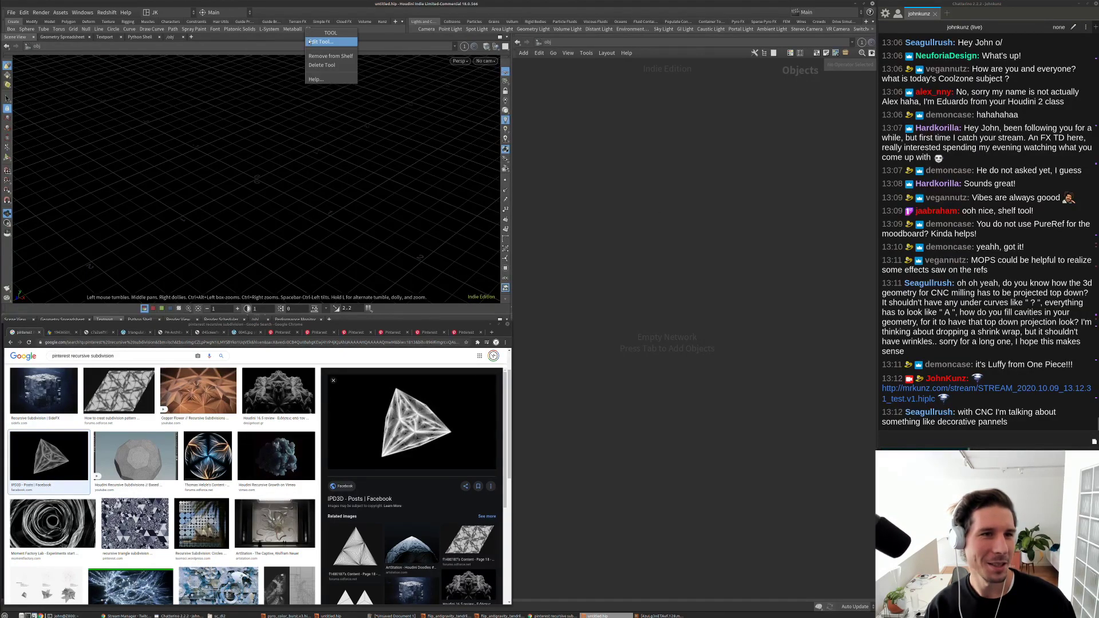
{"action": "left_click", "coordinate": [324, 41]}
{"action": "left_click", "coordinate": [196, 52]}
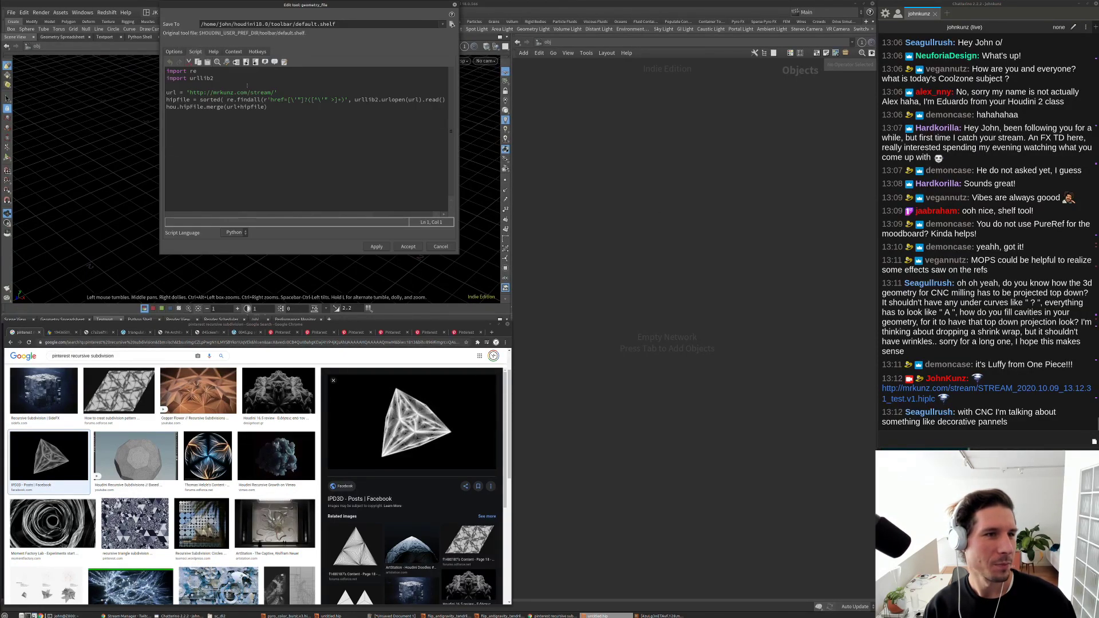
{"action": "left_click_drag", "start_coordinate": [458, 254], "coordinate": [626, 274]}
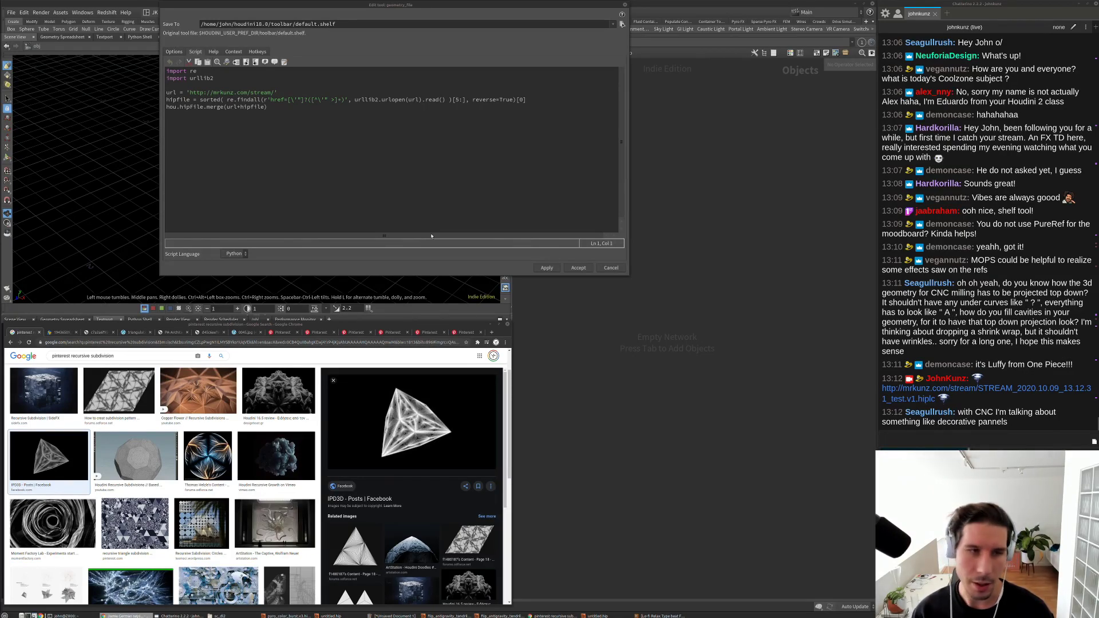
Step: Replace the script with the revised version using a reverse-sorted findall, and apply it
{"action": "left_click", "coordinate": [372, 167]}
{"action": "key", "text": "ctrl+a"}
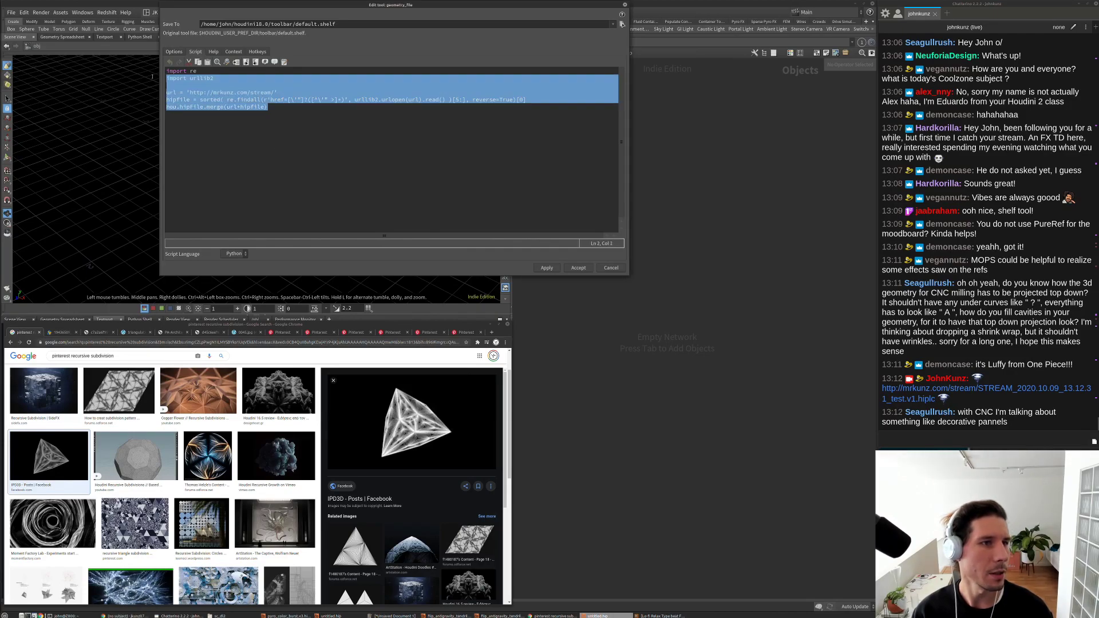
{"action": "type", "text": "import re import urllib2  url = 'http://mrkunz.com/stream/' html = urllib2.urlopen(url).read() hipfile = re.findall(r'href=[\\'\"]?([^\\'\" >]+)', html )[5] hou.hipFile.merge(url+hipfile)"}
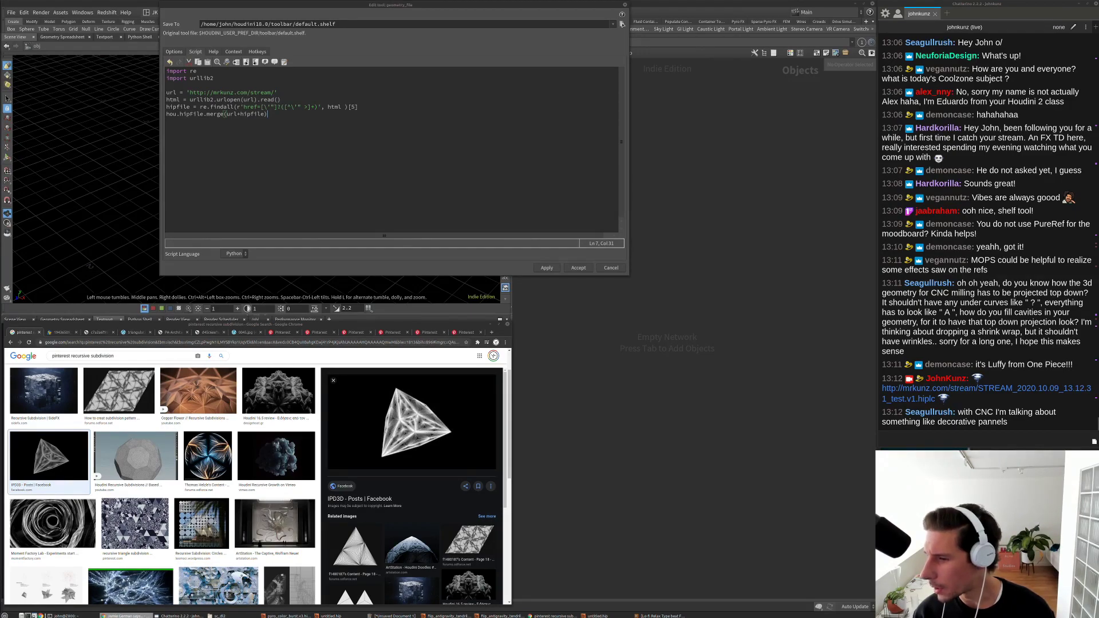
{"action": "left_click_drag", "start_coordinate": [359, 107], "coordinate": [200, 107]}
{"action": "type", "text": "sorted( re.findall(r'href=[\\'\"]?([^\\'\" >]+)', html )[5:], reverse=True)[0]"}
{"action": "left_click", "coordinate": [547, 267]}
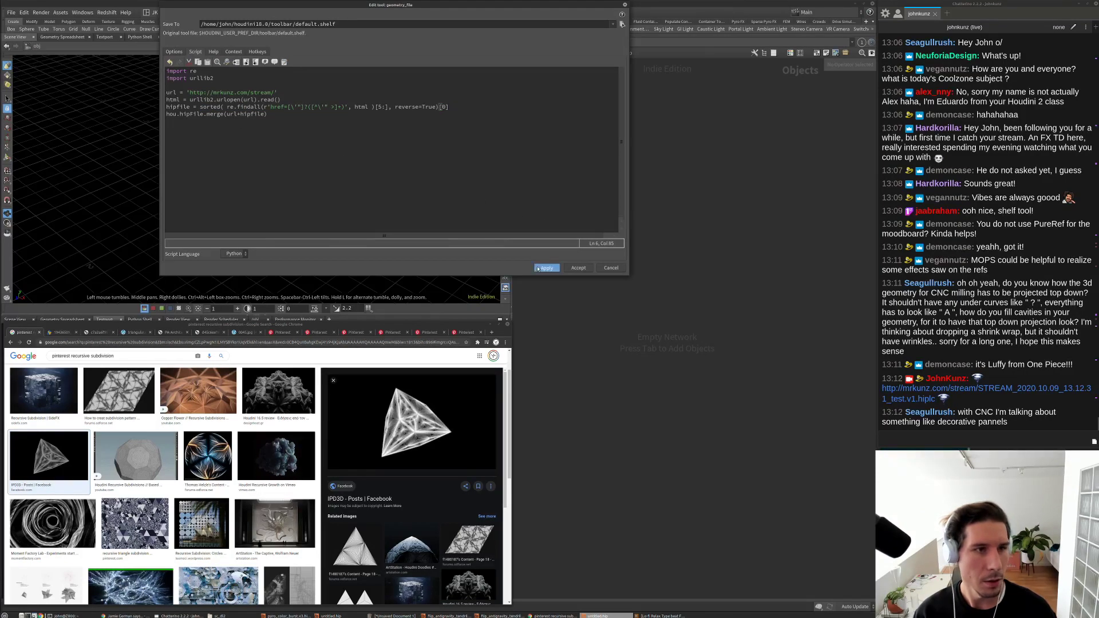
{"action": "left_click", "coordinate": [611, 267]}
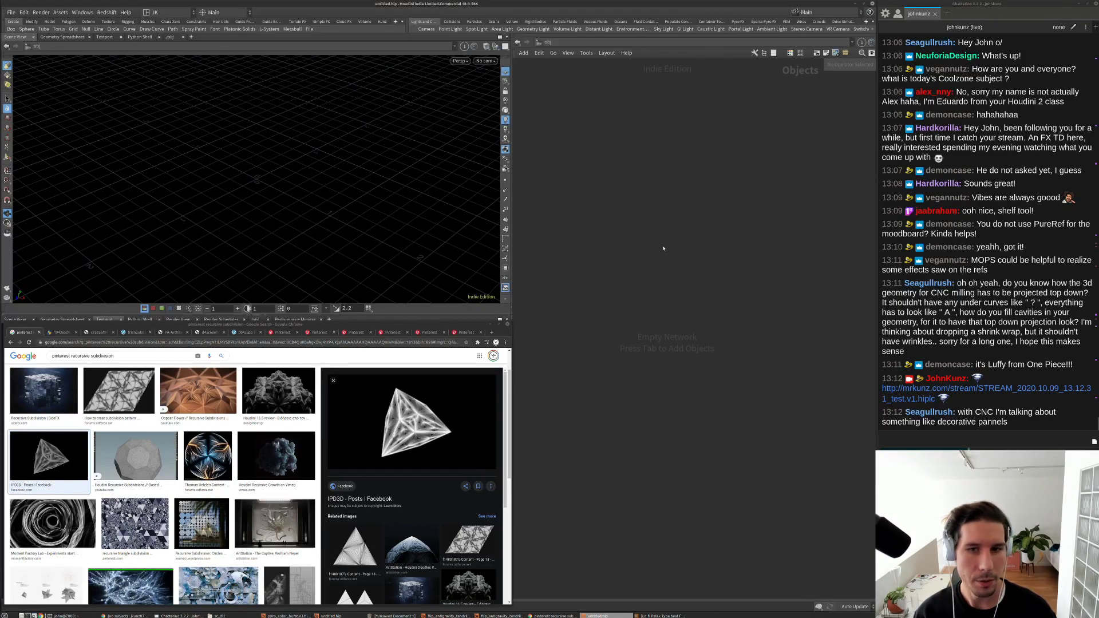
Step: Show the tree view, load the newest bust scene via the File tool, then delete and undo
{"action": "key", "text": "shift+w"}
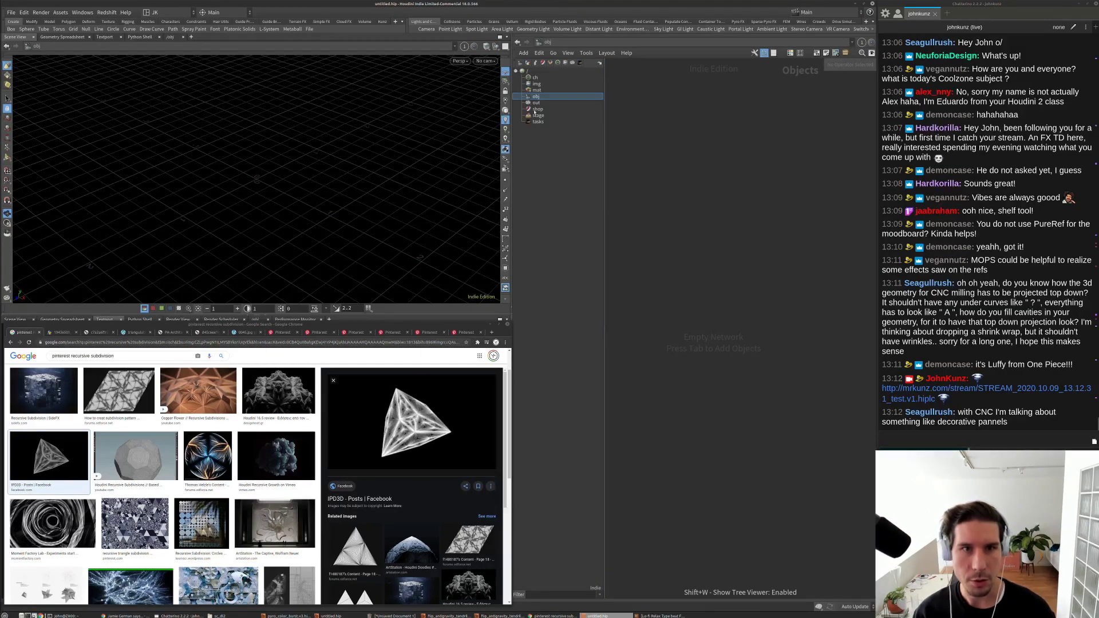
{"action": "left_click", "coordinate": [309, 29]}
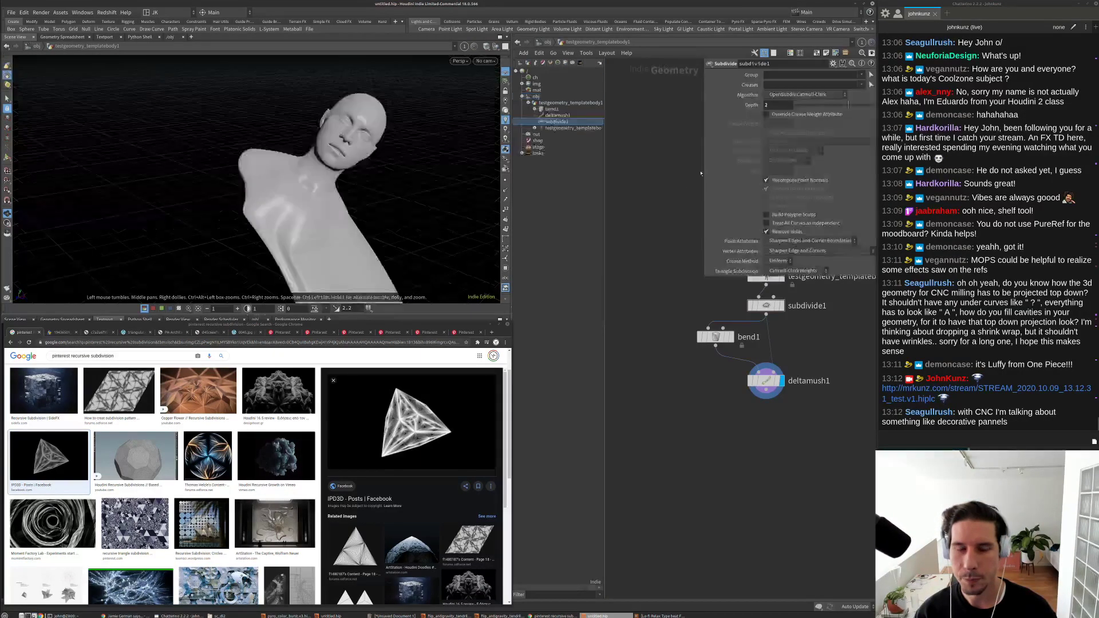
{"action": "key", "text": "h"}
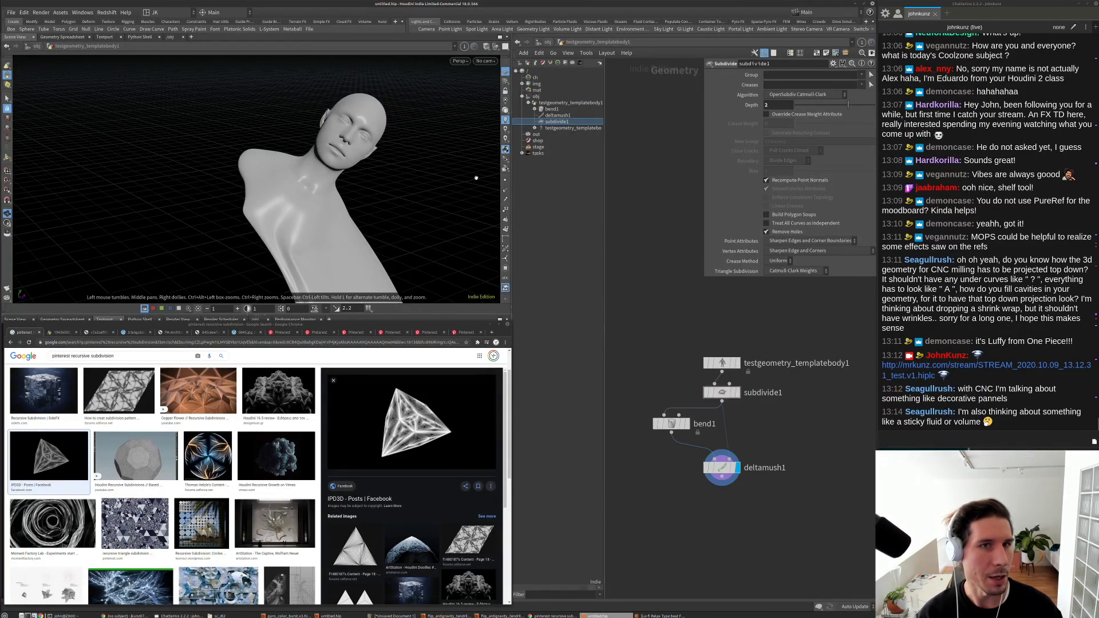
{"action": "left_click", "coordinate": [548, 41]}
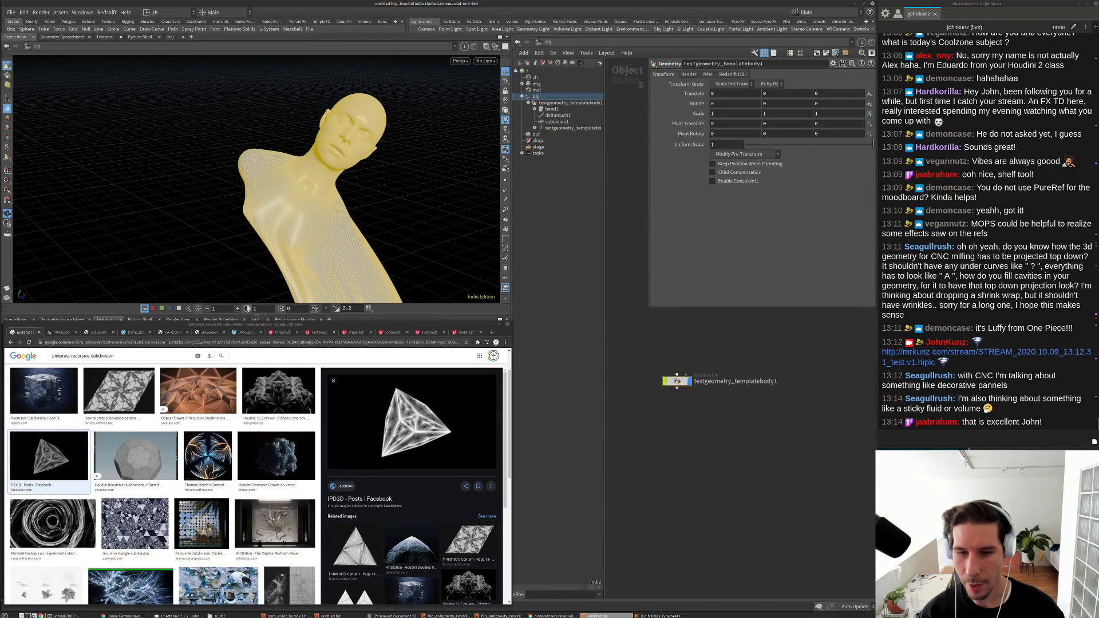
{"action": "scroll", "coordinate": [685, 375], "scroll_direction": "up", "scroll_amount": 3}
{"action": "key", "text": "Delete"}
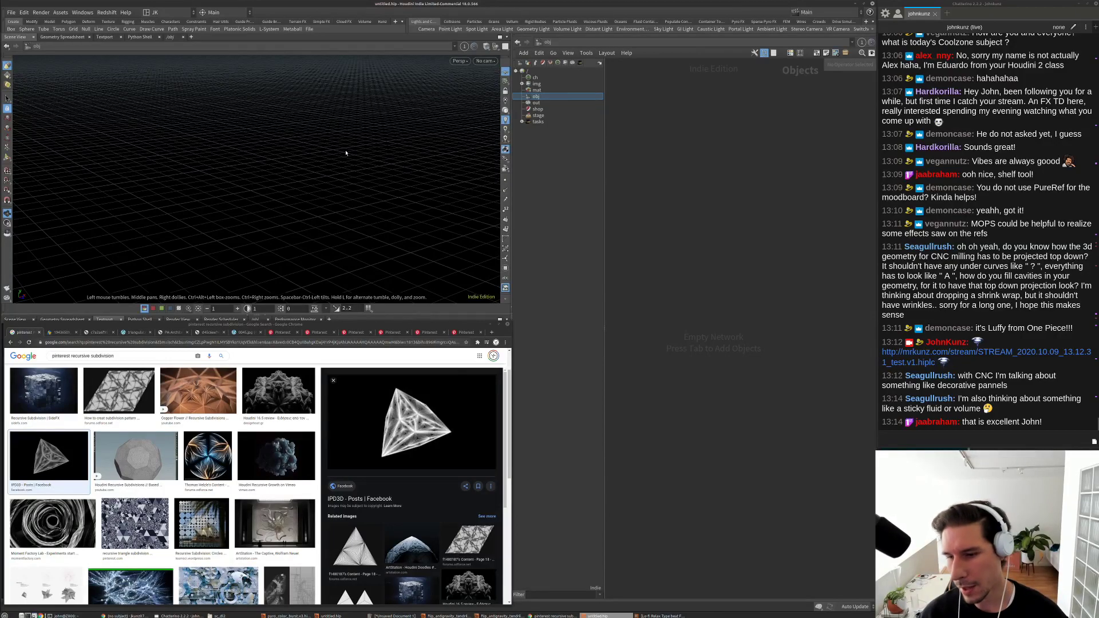
{"action": "key", "text": "ctrl+z"}
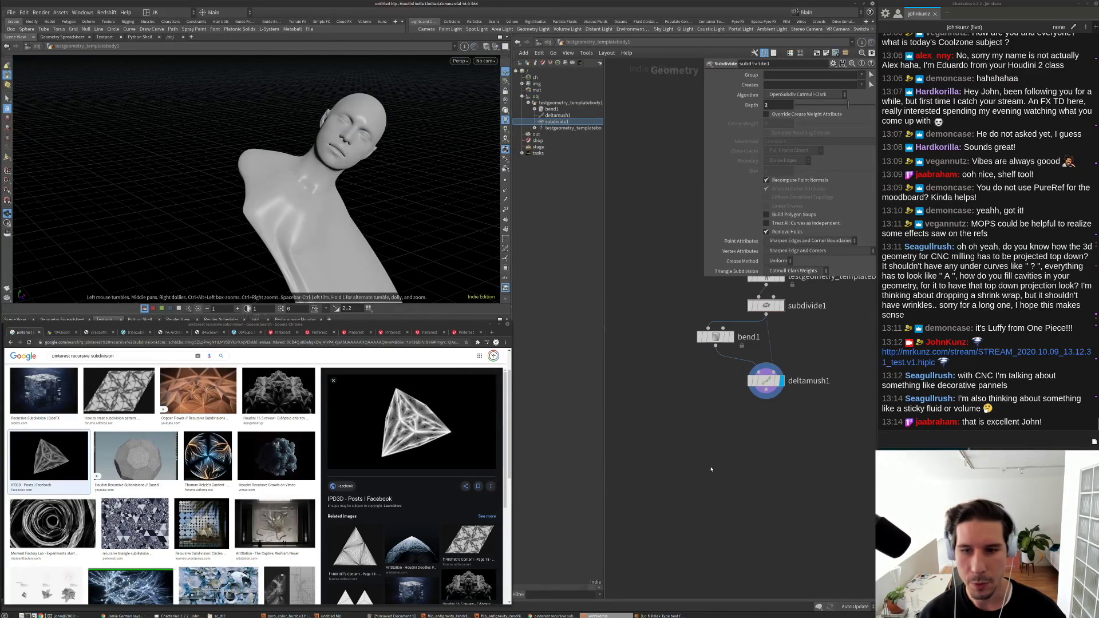
{"action": "right_click", "coordinate": [303, 29]}
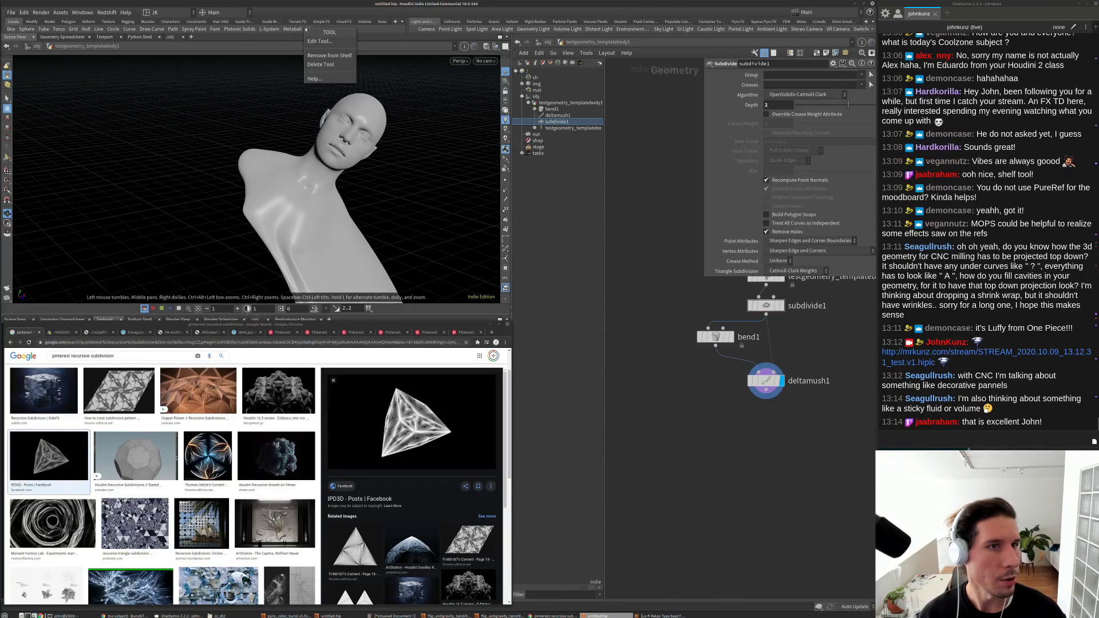
{"action": "left_click", "coordinate": [324, 38]}
{"action": "key", "text": "ctrl+a"}
{"action": "key", "text": "ctrl+c"}
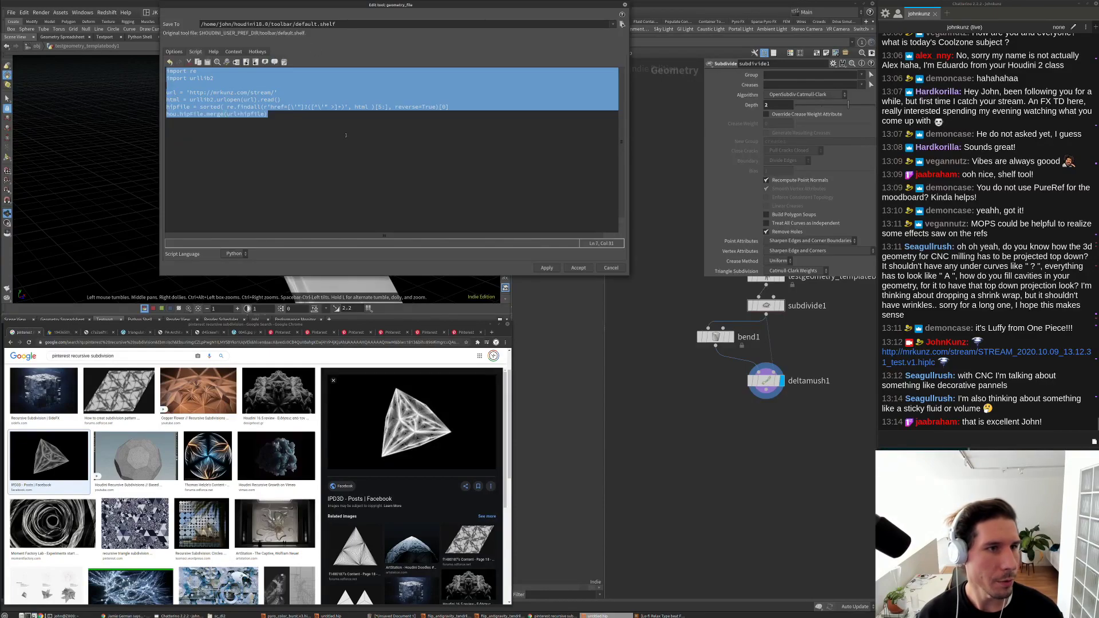
{"action": "left_click", "coordinate": [611, 268]}
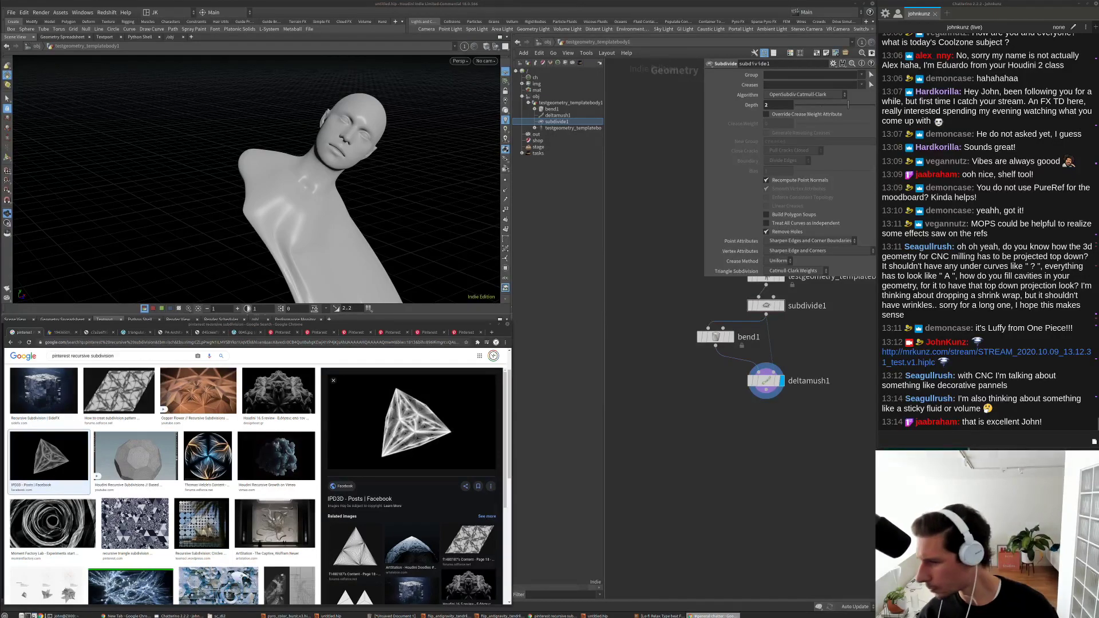
Step: Post the copied file-loading Python script in Discord's general-chatter channel, then return to Houdini
{"action": "key", "text": "alt+Tab"}
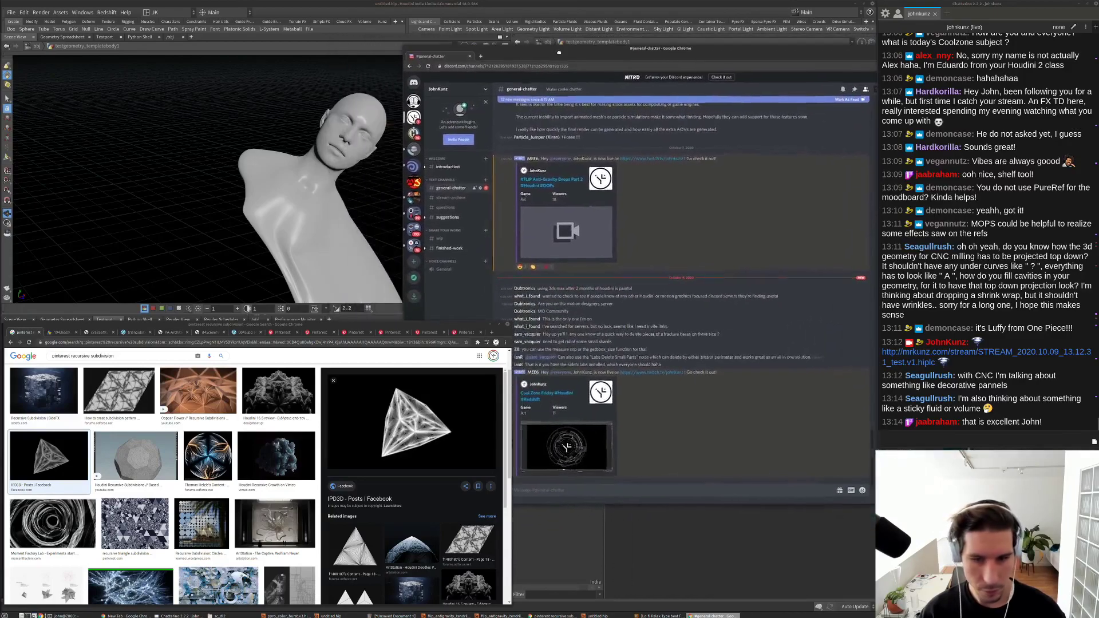
{"action": "left_click", "coordinate": [553, 490]}
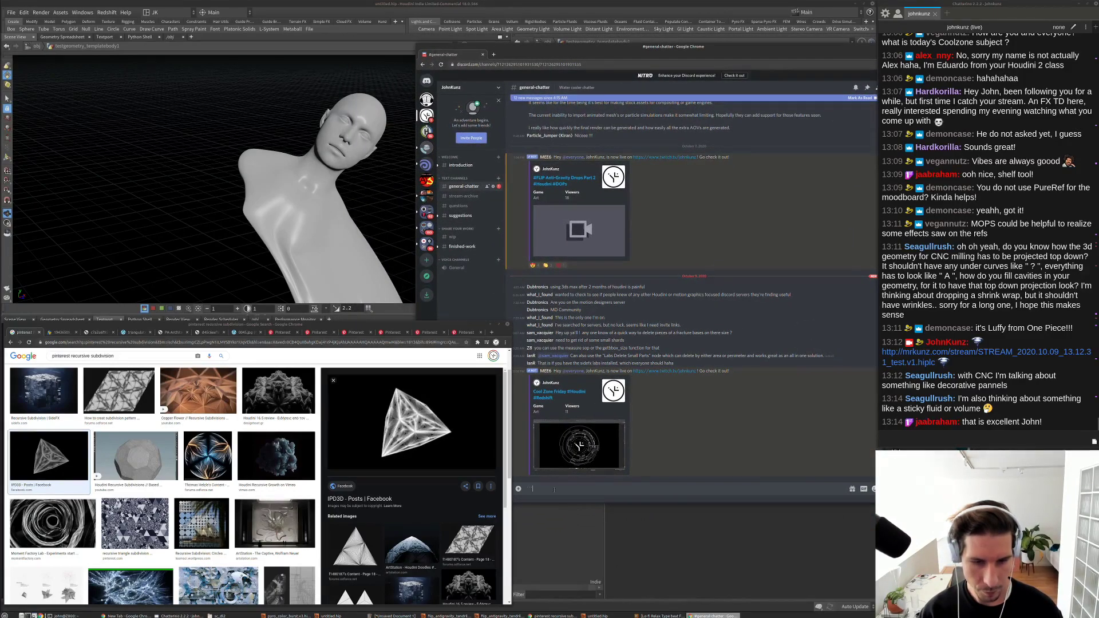
{"action": "key", "text": "ctrl+v"}
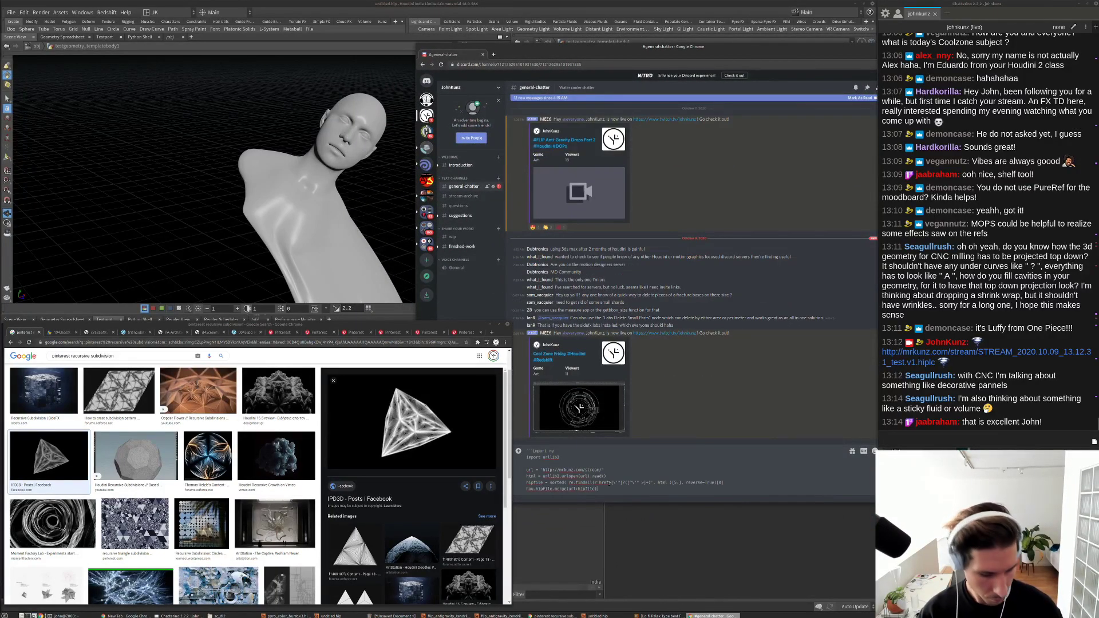
{"action": "key", "text": "Return"}
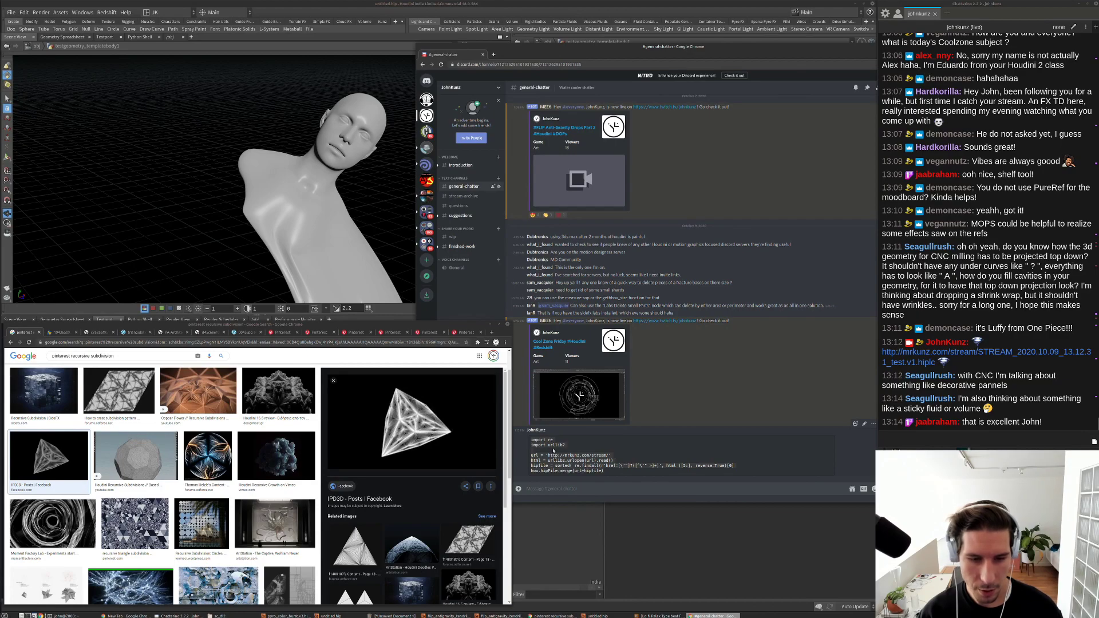
{"action": "left_click", "coordinate": [681, 540]}
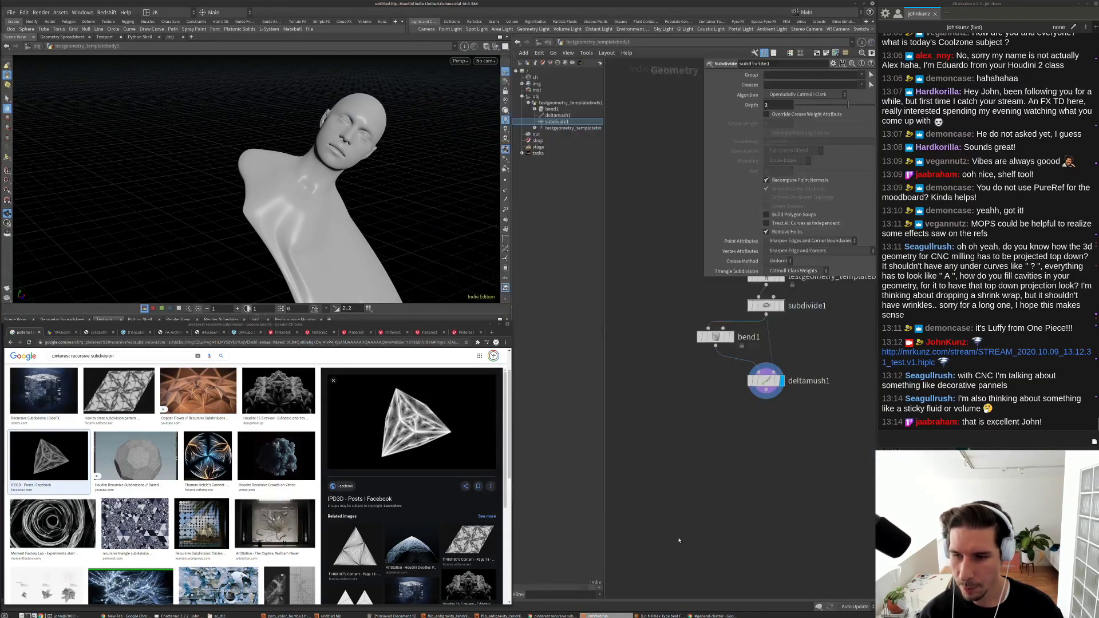
Step: Create a new shelf tool and paste the file-loading Python script into its Script editor
{"action": "right_click", "coordinate": [329, 30]}
{"action": "left_click", "coordinate": [346, 46]}
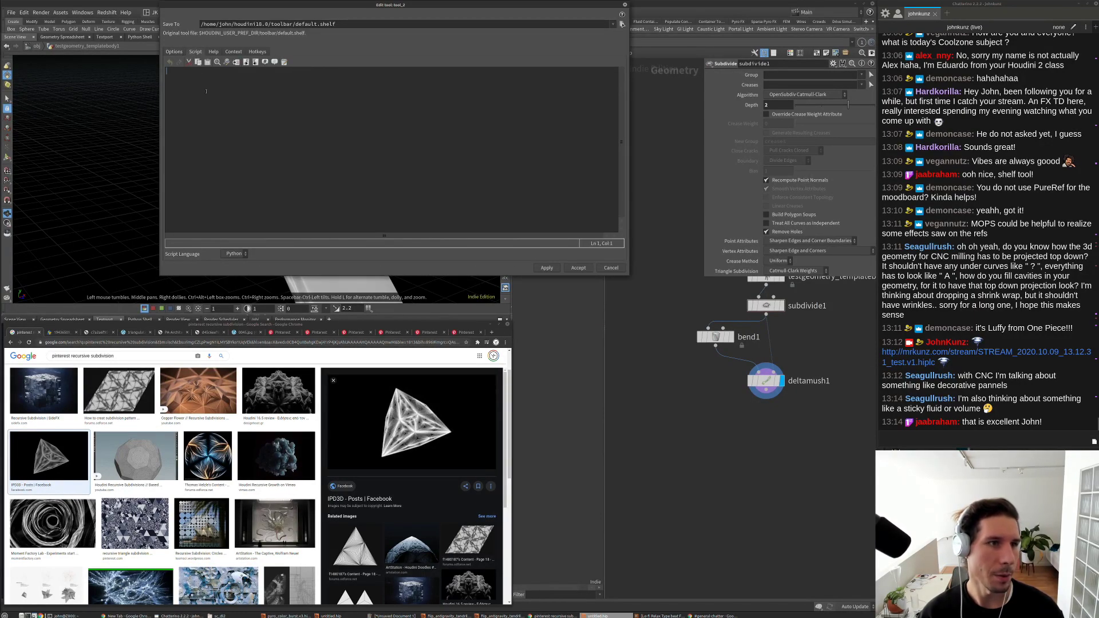
{"action": "left_click", "coordinate": [258, 127]}
{"action": "key", "text": "ctrl+v"}
{"action": "key", "text": "ctrl+a"}
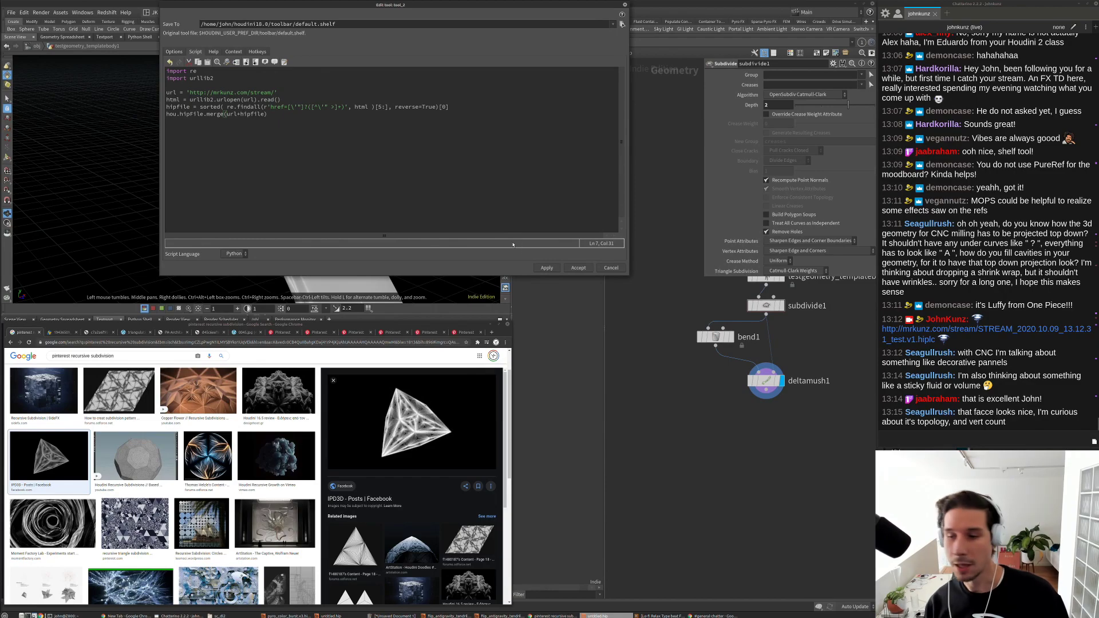
Step: Close the tool editor and turn off testgeometry_templatebody1's display flag at the object level
{"action": "left_click", "coordinate": [611, 268]}
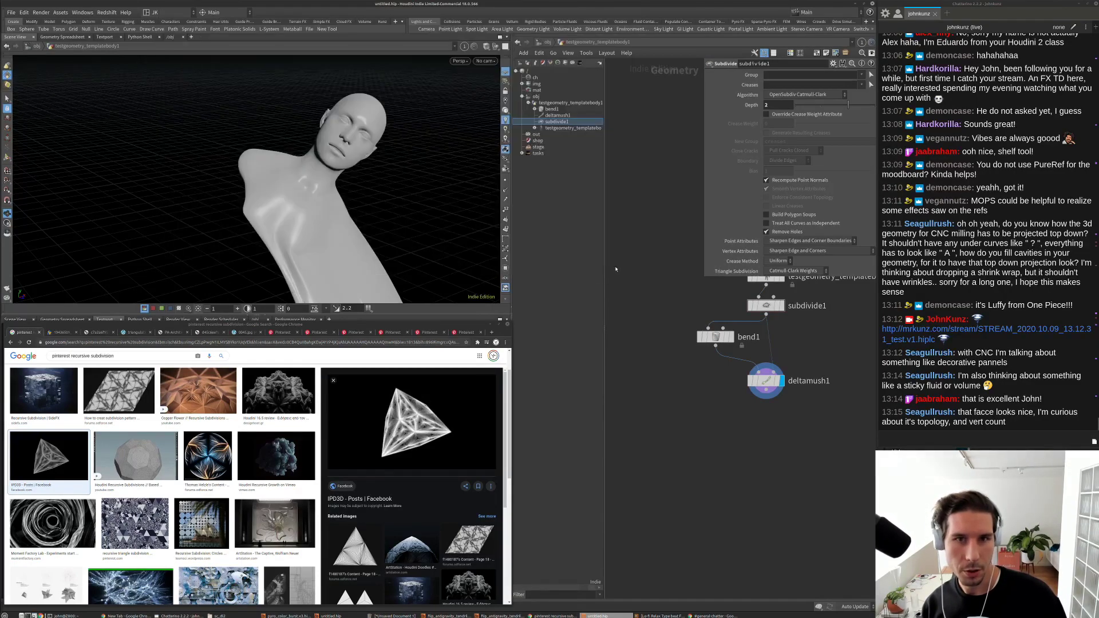
{"action": "left_click", "coordinate": [546, 42]}
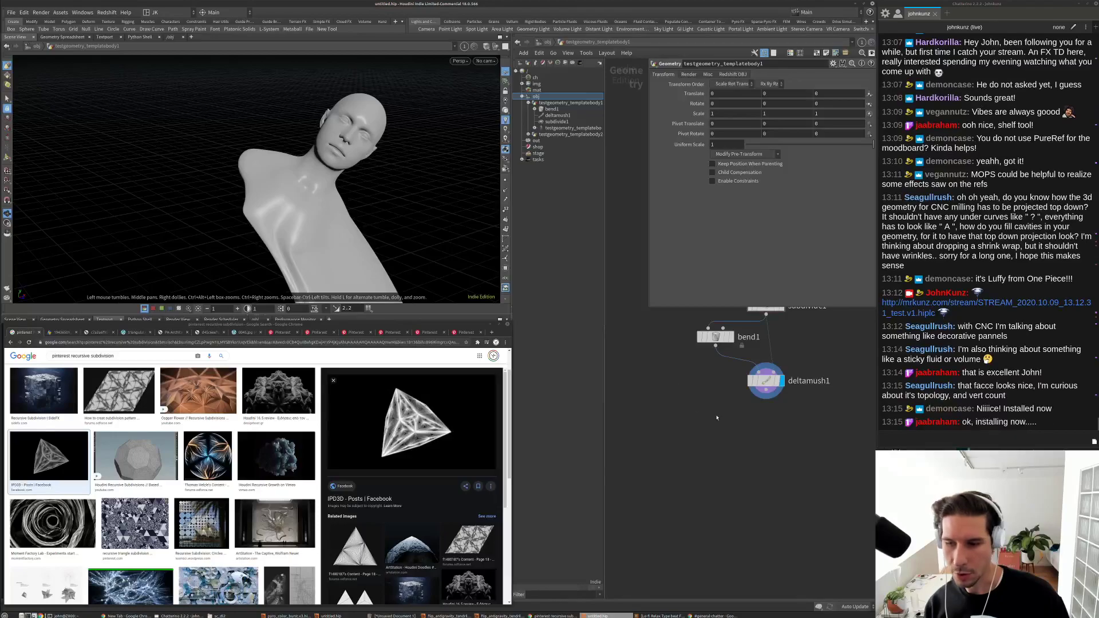
{"action": "scroll", "coordinate": [706, 452], "scroll_direction": "down", "scroll_amount": 3}
{"action": "scroll", "coordinate": [706, 453], "scroll_direction": "up", "scroll_amount": 3}
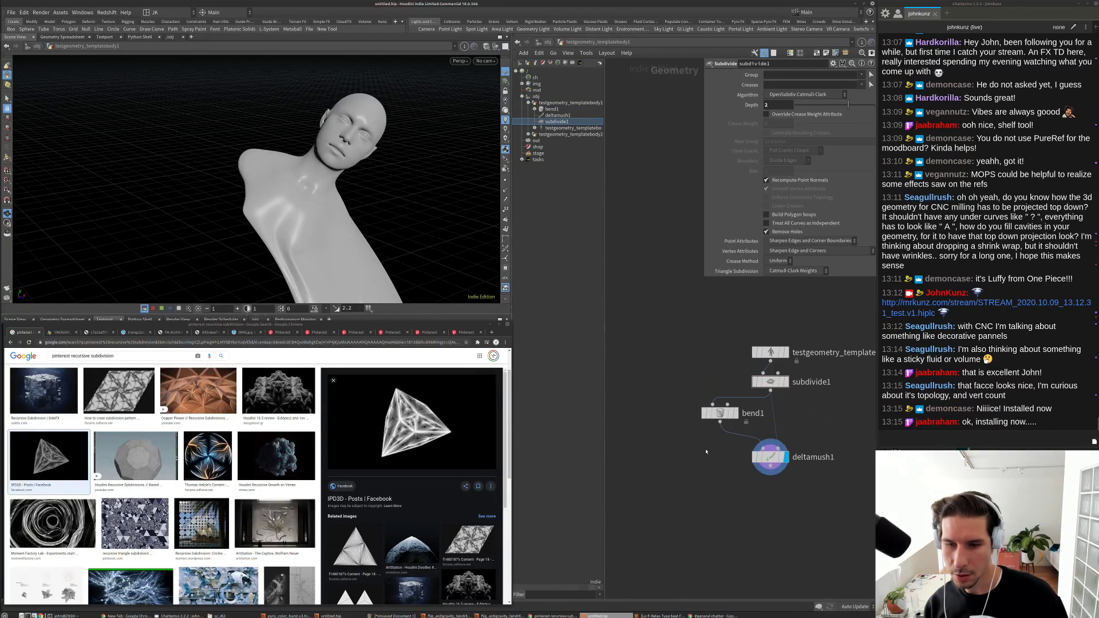
{"action": "left_click", "coordinate": [548, 42]}
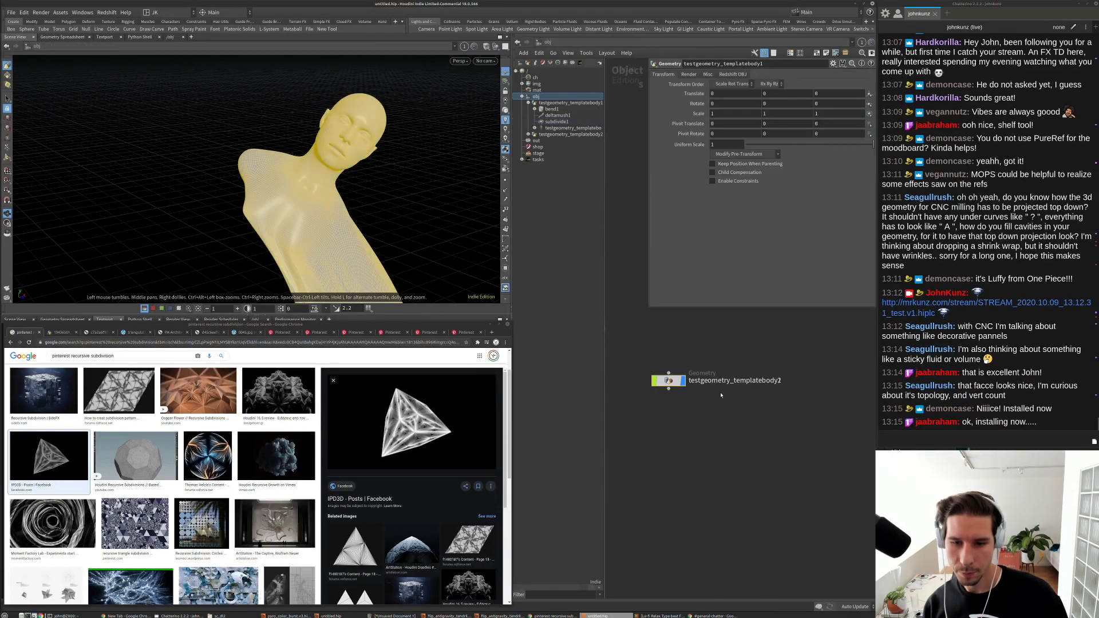
{"action": "left_click", "coordinate": [681, 381]}
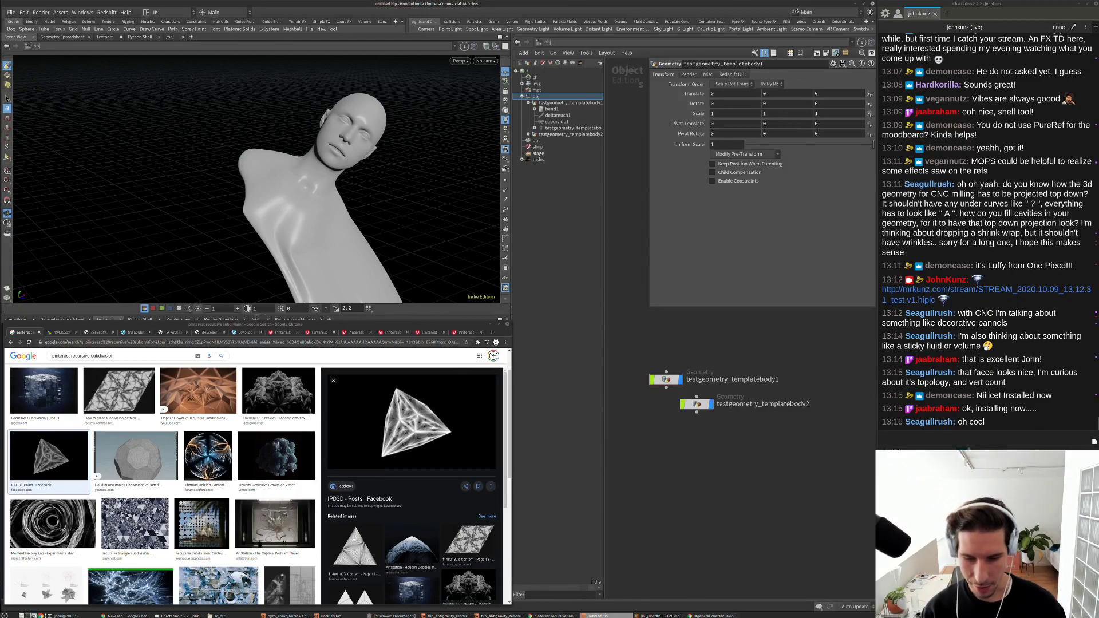
Step: Bring Houdini back to the front and recentre the object network view
{"action": "left_click", "coordinate": [713, 617]}
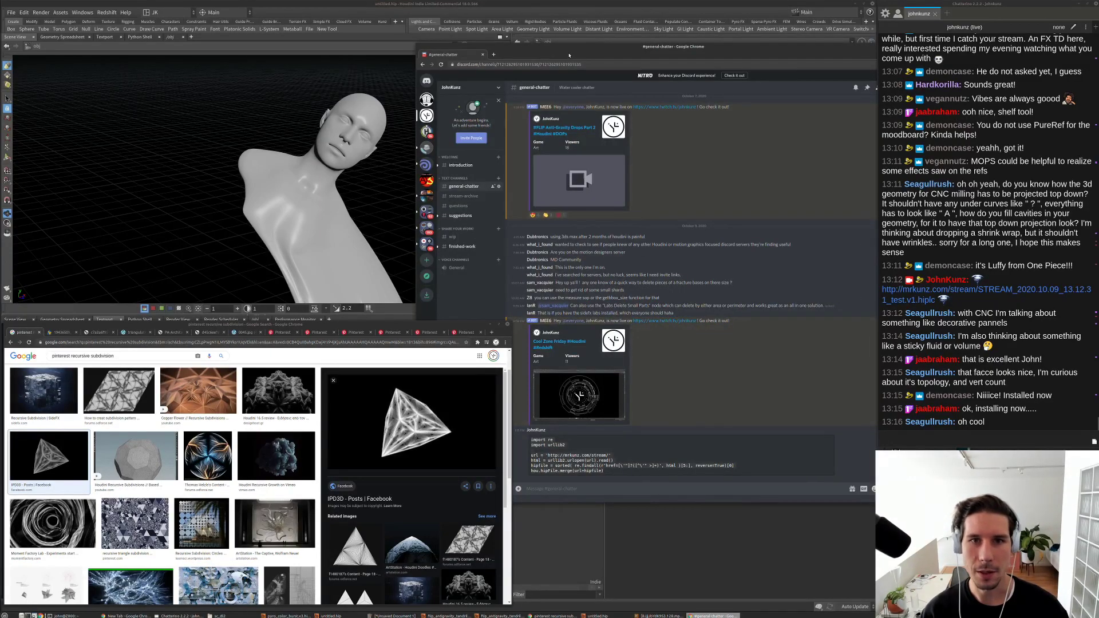
{"action": "left_click", "coordinate": [713, 616]}
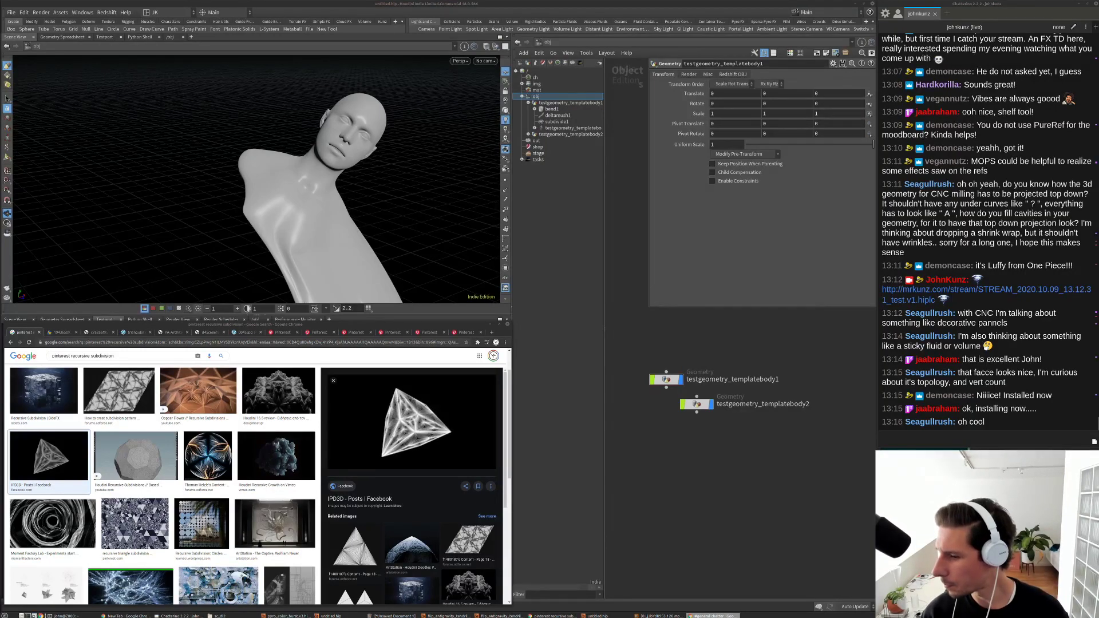
{"action": "left_click", "coordinate": [760, 461]}
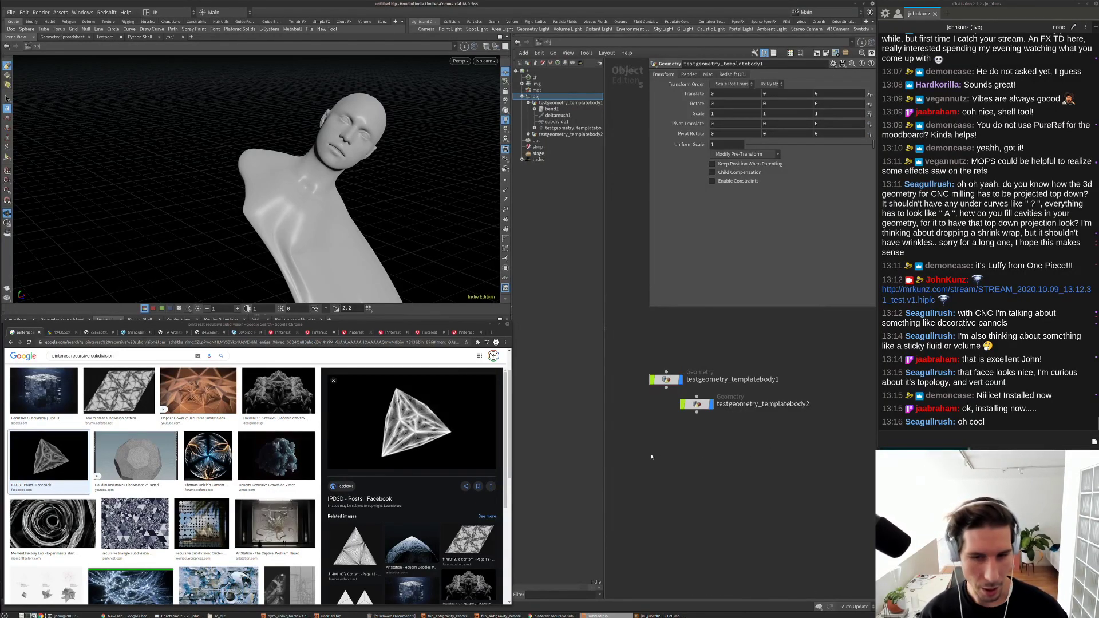
{"action": "middle_click_drag", "start_coordinate": [674, 466], "coordinate": [677, 479]}
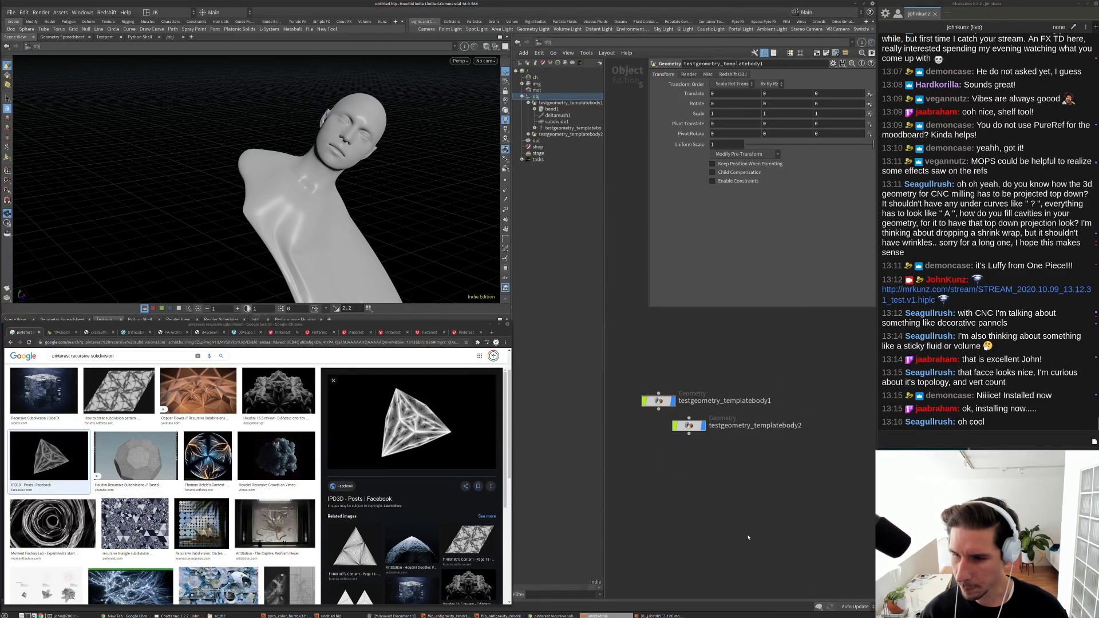
{"action": "middle_click_drag", "start_coordinate": [767, 408], "coordinate": [762, 451]}
{"action": "middle_click_drag", "start_coordinate": [770, 375], "coordinate": [792, 365]}
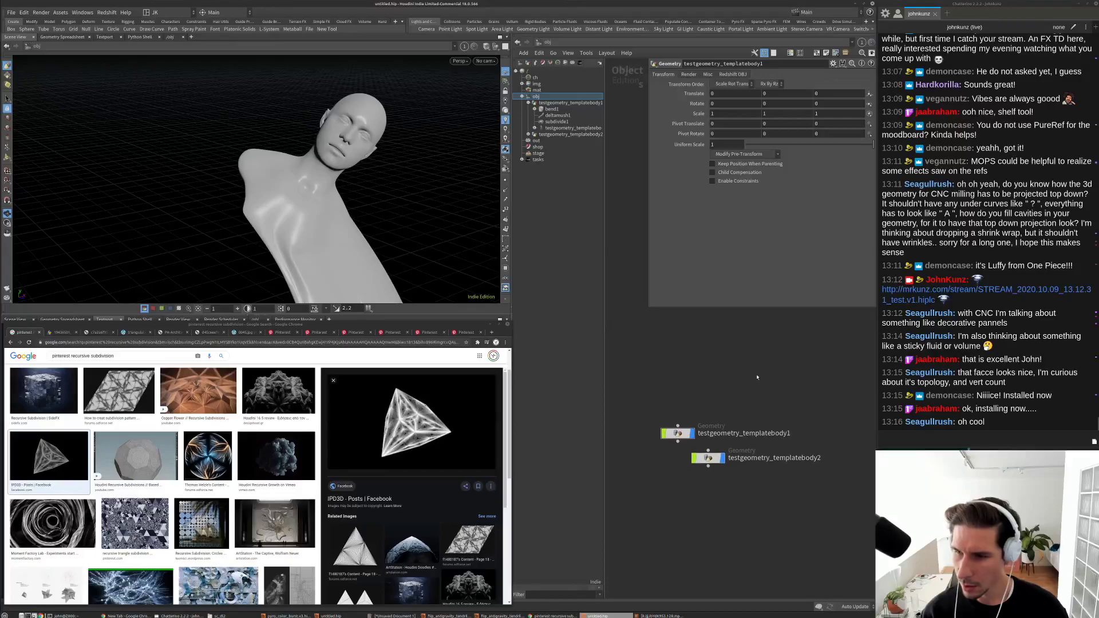
{"action": "middle_click_drag", "start_coordinate": [733, 385], "coordinate": [765, 369]}
{"action": "scroll", "coordinate": [758, 360], "scroll_direction": "up", "scroll_amount": 3}
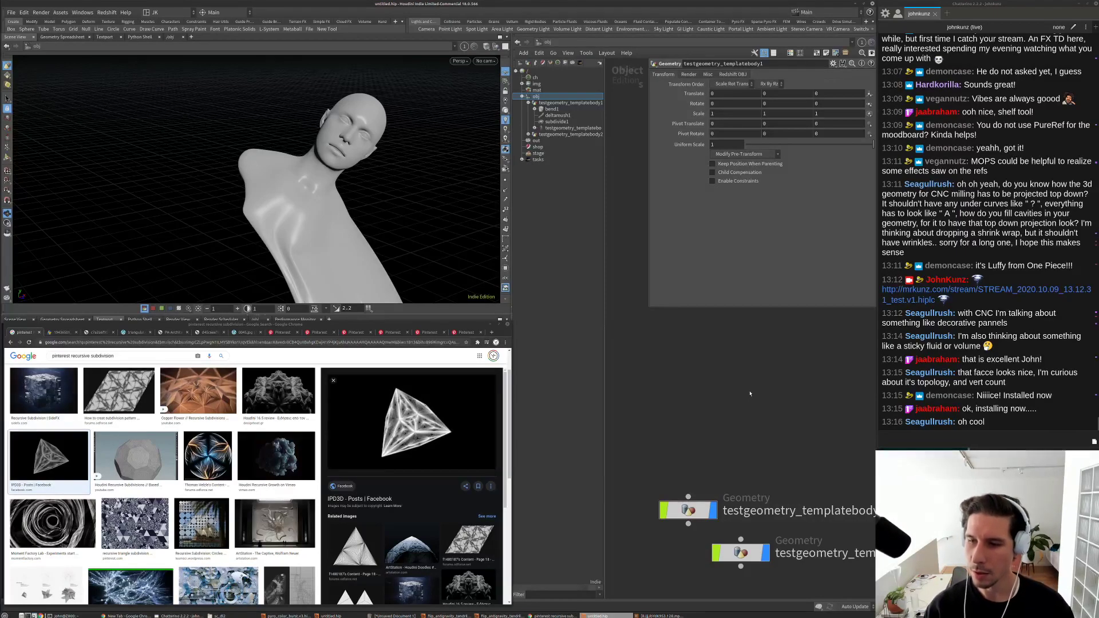
{"action": "key", "text": "Tab"}
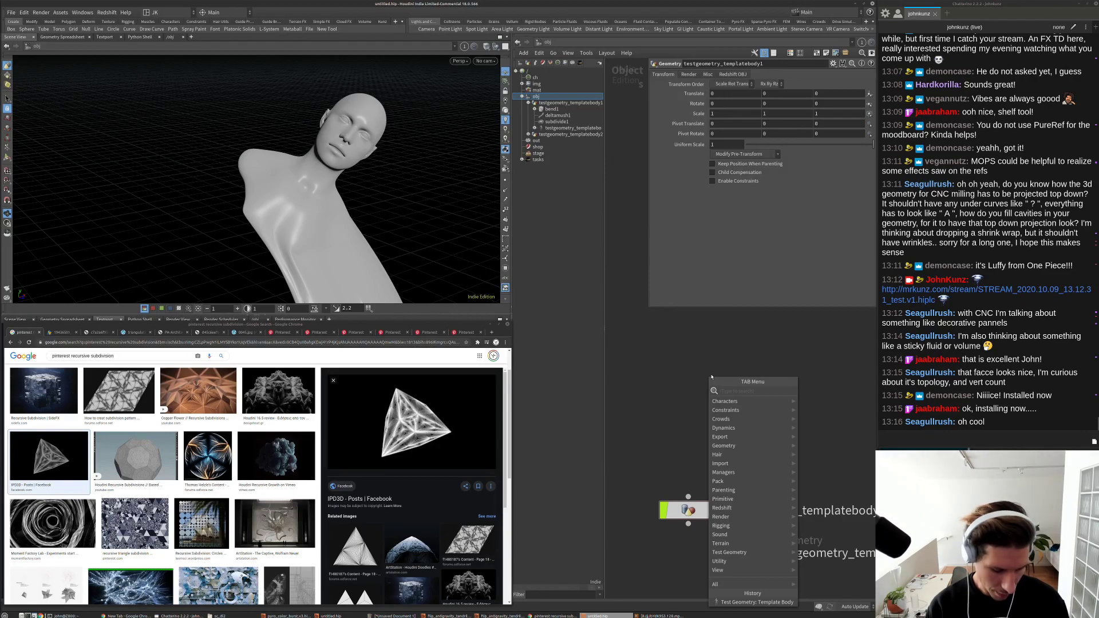
Step: Create a Font object font1 and go inside to its Font node
{"action": "type", "text": "font"}
{"action": "key", "text": "Return"}
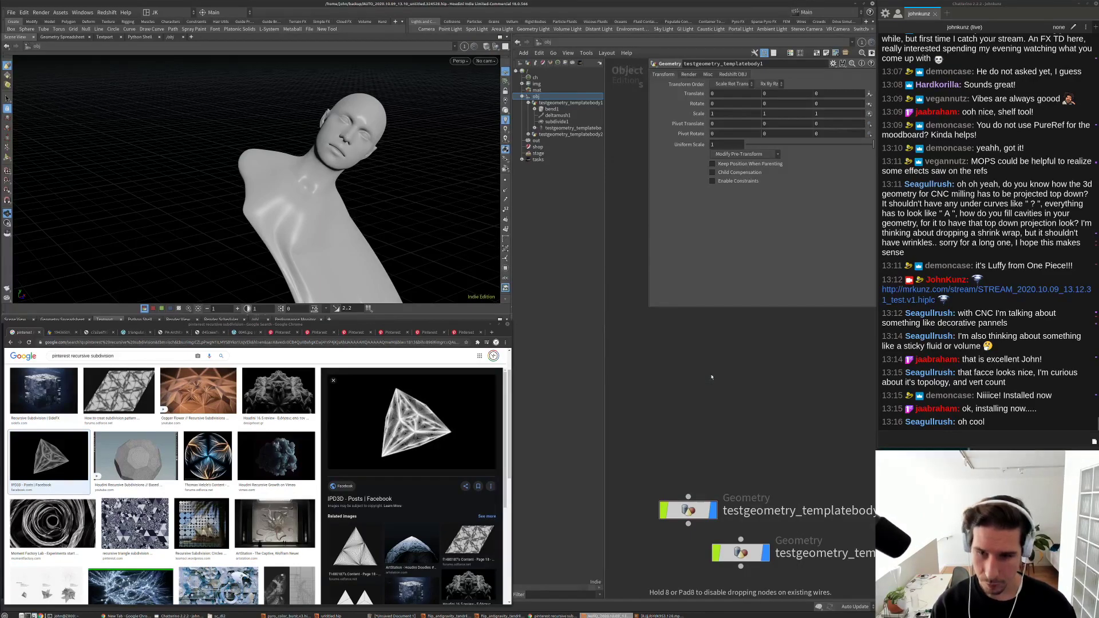
{"action": "left_click", "coordinate": [710, 378]}
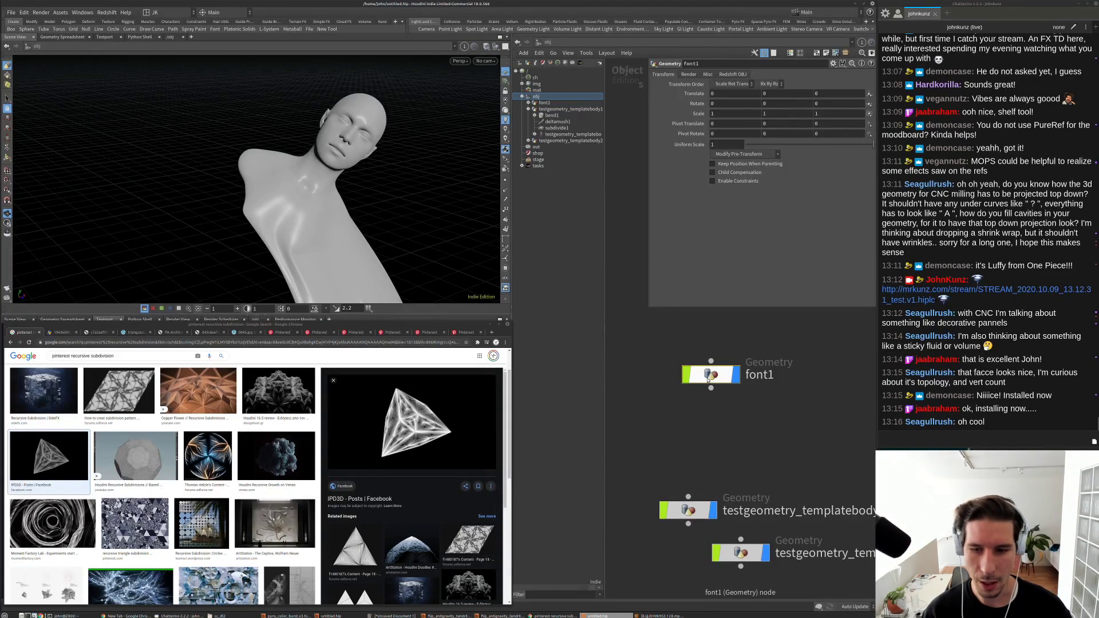
{"action": "double_click", "coordinate": [710, 376]}
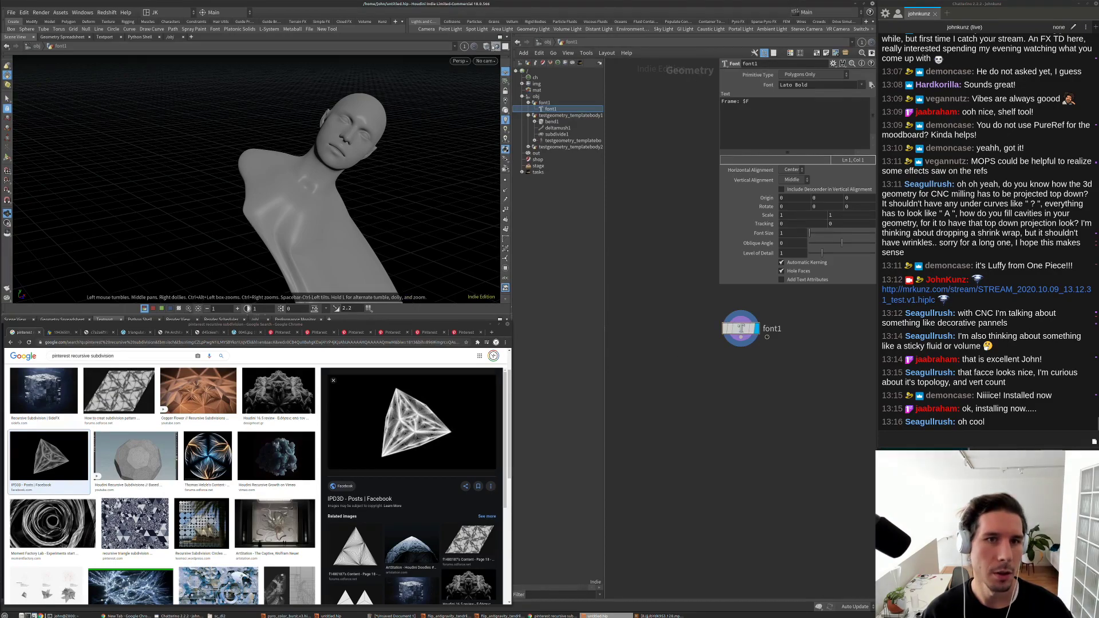
{"action": "key", "text": "g"}
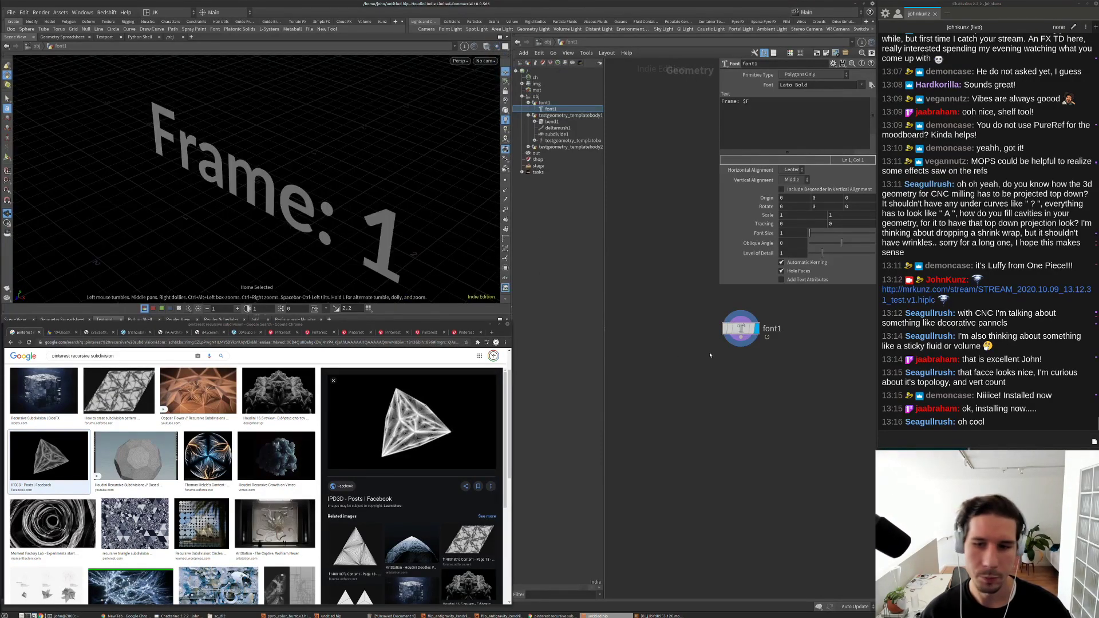
{"action": "middle_click_drag", "start_coordinate": [710, 358], "coordinate": [682, 380]}
{"action": "key", "text": "alt+Tab"}
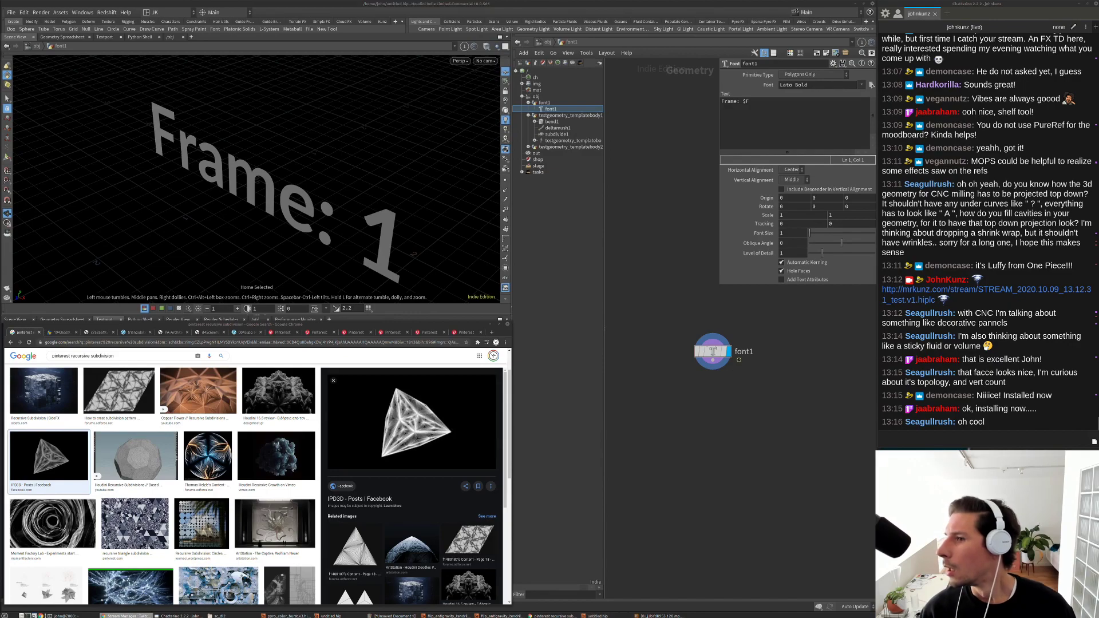
{"action": "key", "text": "alt+Tab"}
Step: Change the Font node's text to 'A' and its font to Helvetica Bold
{"action": "left_click", "coordinate": [796, 114]}
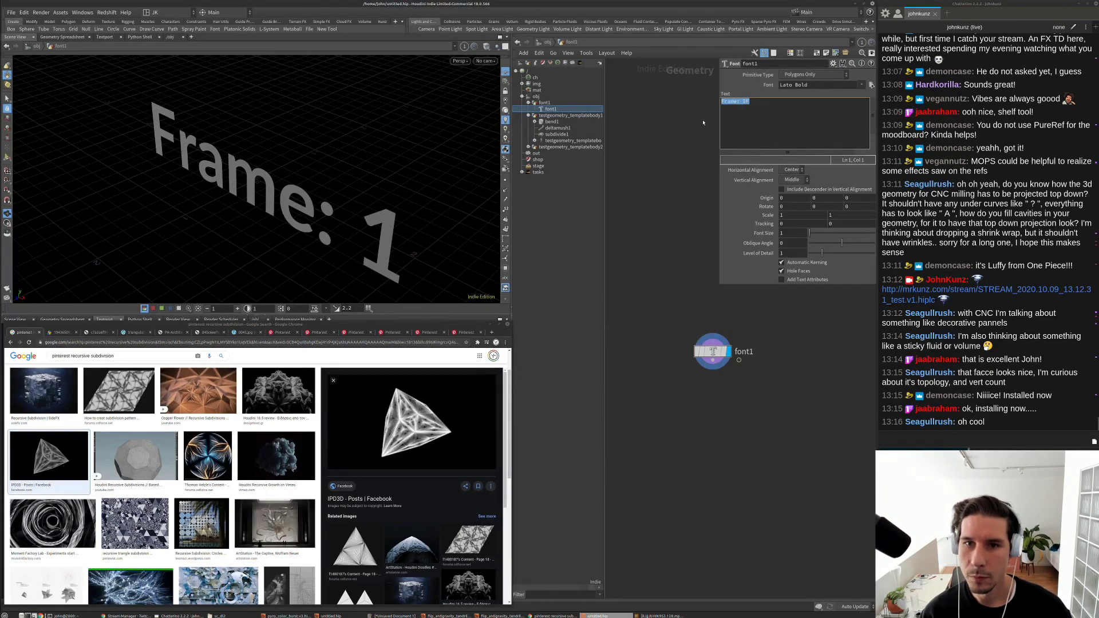
{"action": "key", "text": "ctrl+a"}
{"action": "type", "text": "A"}
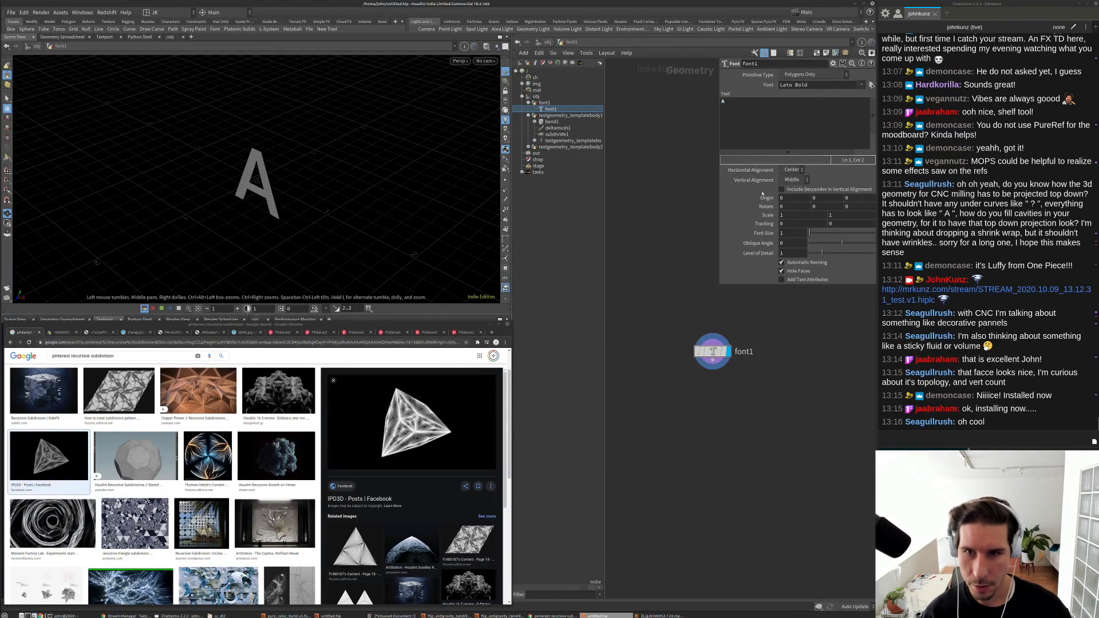
{"action": "double_click", "coordinate": [793, 85]}
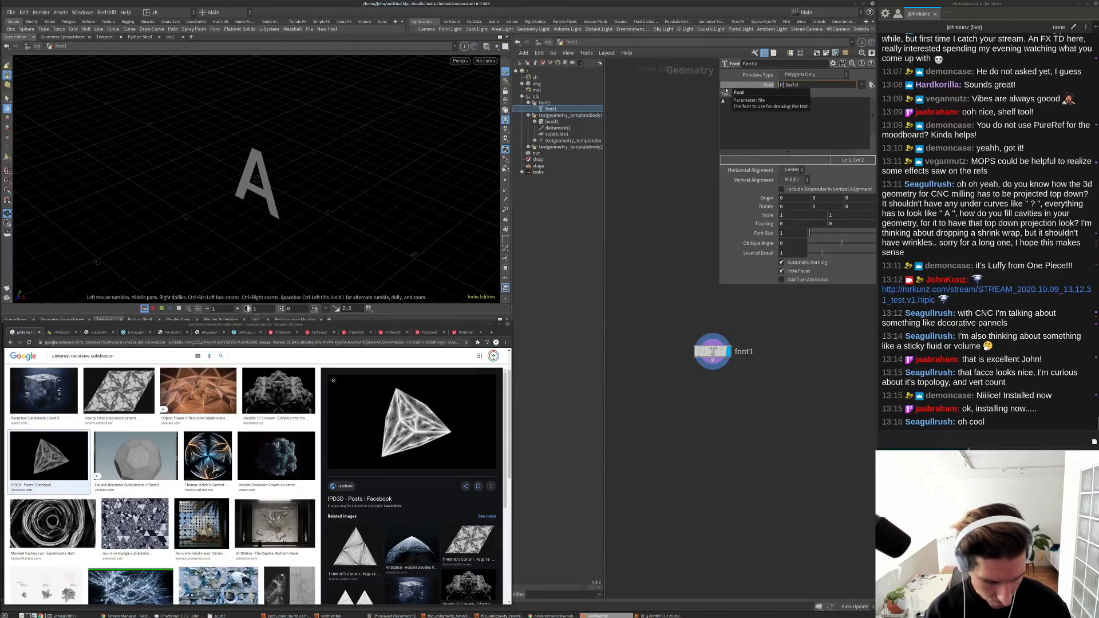
{"action": "type", "text": "Helvetica"}
{"action": "key", "text": "Return"}
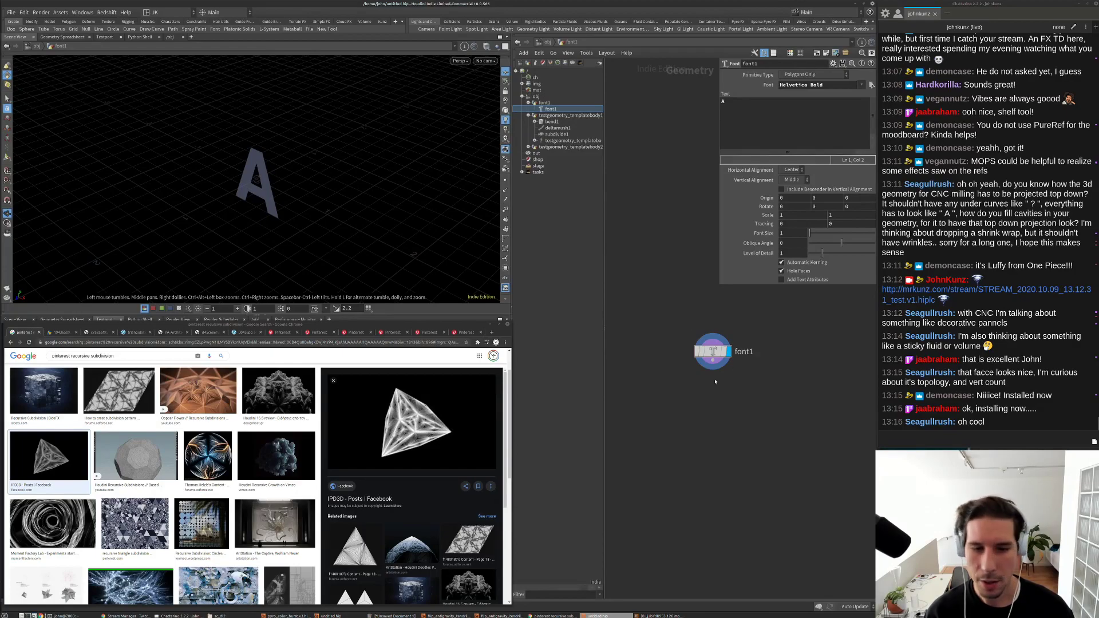
{"action": "key", "text": "Tab"}
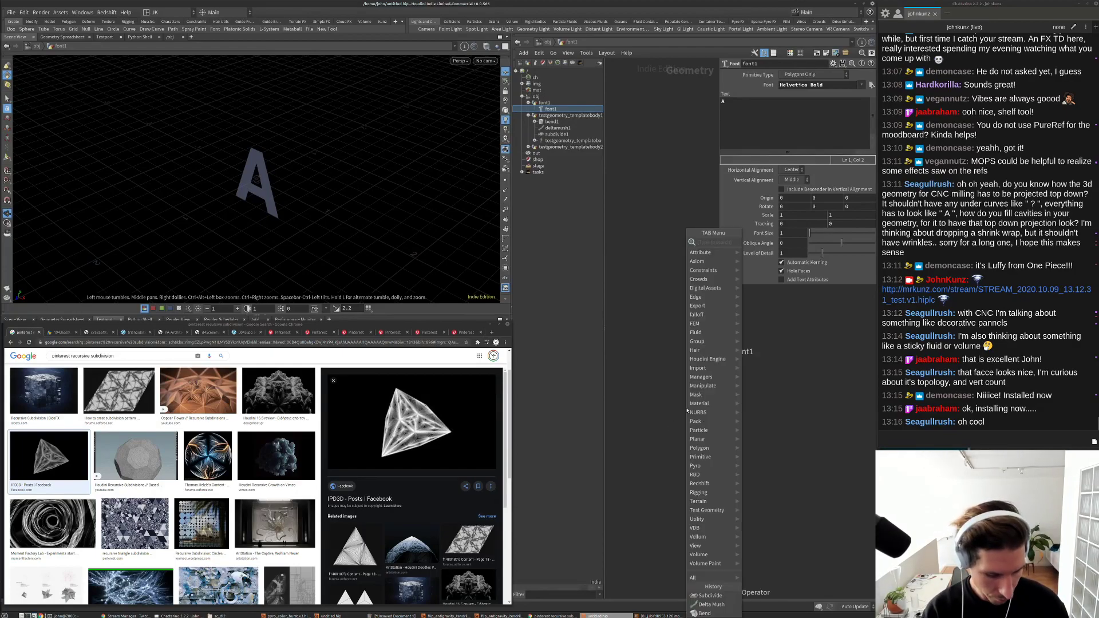
Step: Extrude the A with a PolyExtrude of distance 0.22 and Output Back enabled
{"action": "type", "text": "polyex"}
{"action": "key", "text": "Return"}
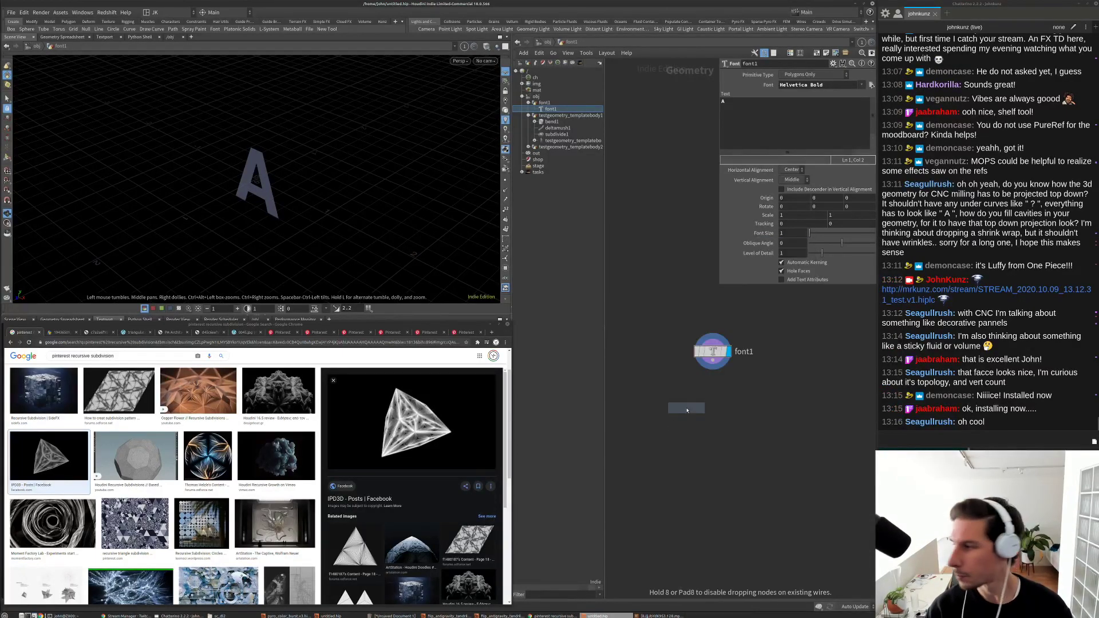
{"action": "left_click", "coordinate": [687, 410]}
{"action": "scroll", "coordinate": [653, 481], "scroll_direction": "up", "scroll_amount": 3}
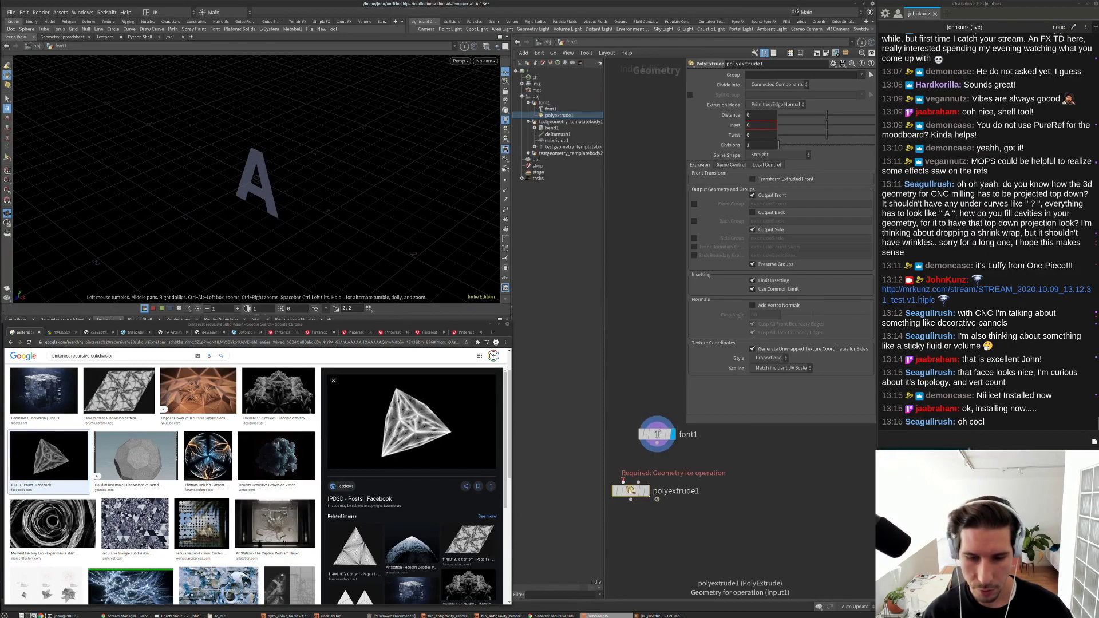
{"action": "left_click", "coordinate": [647, 490]}
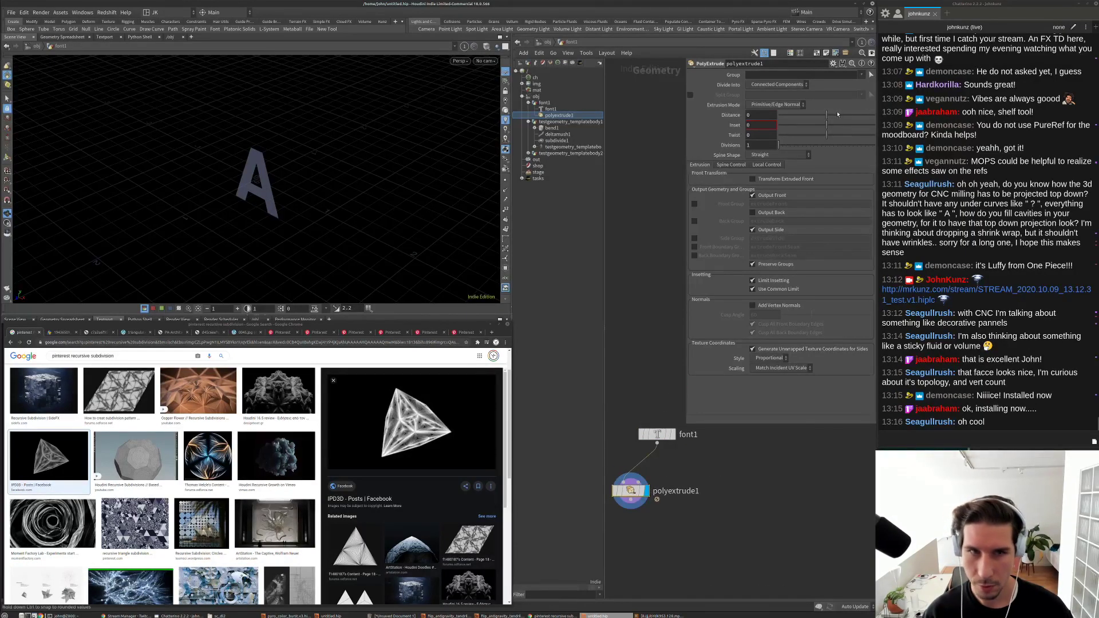
{"action": "left_click_drag", "start_coordinate": [826, 115], "coordinate": [837, 115]}
{"action": "left_click", "coordinate": [753, 213]}
{"action": "middle_click_drag", "start_coordinate": [726, 516], "coordinate": [717, 503]}
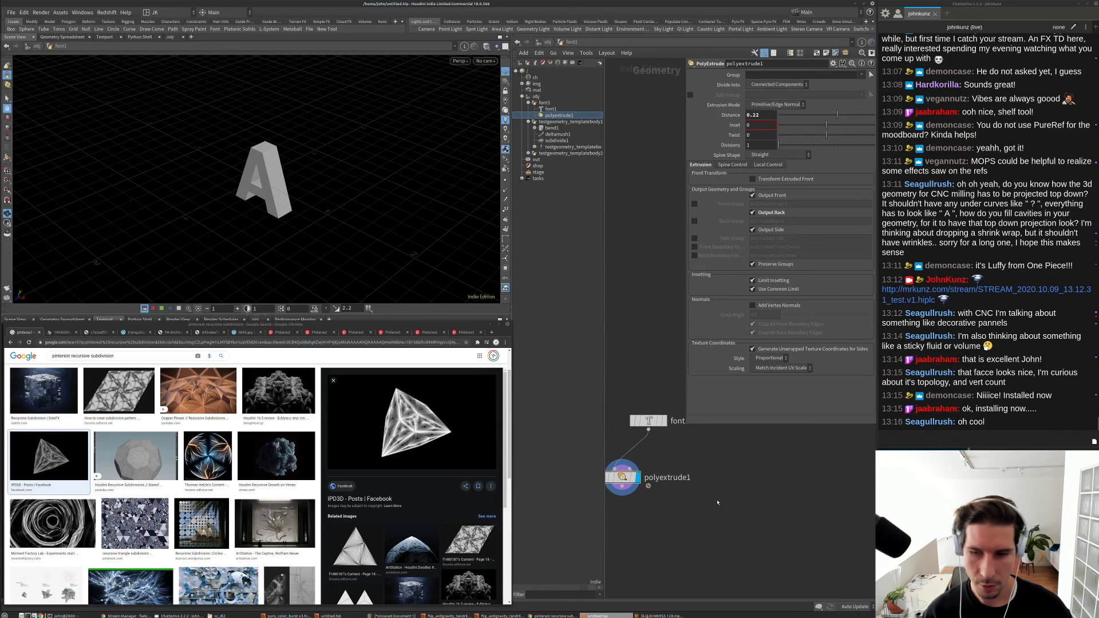
Step: Add scatter1 and grid1 nodes, wiring grid1 into scatter1
{"action": "key", "text": "Tab"}
{"action": "type", "text": "sca"}
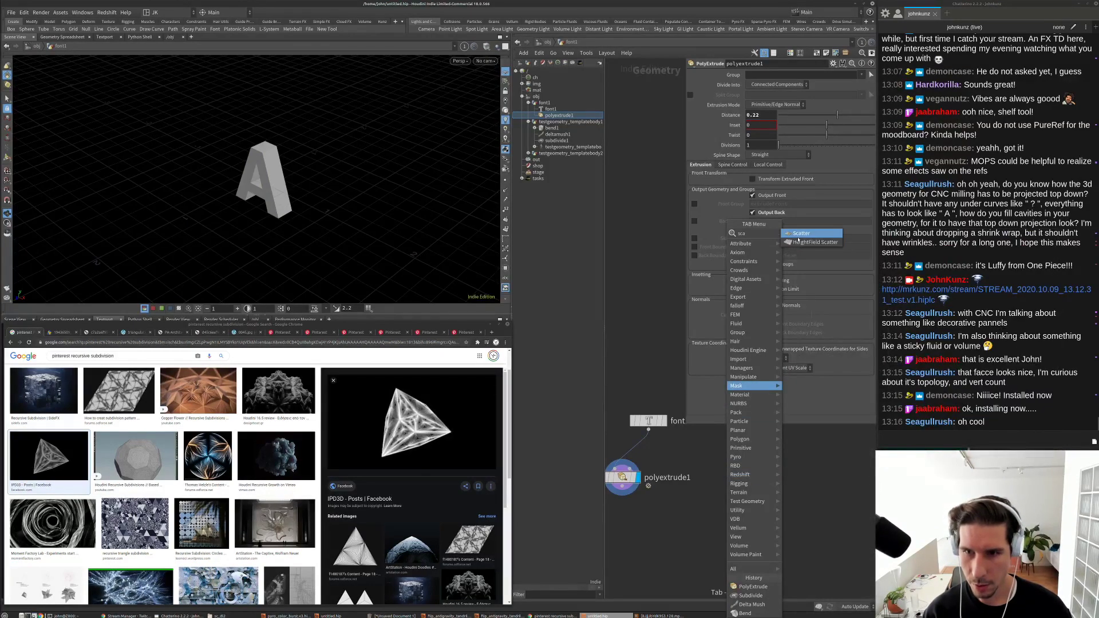
{"action": "left_click", "coordinate": [800, 235]}
{"action": "left_click", "coordinate": [655, 525]}
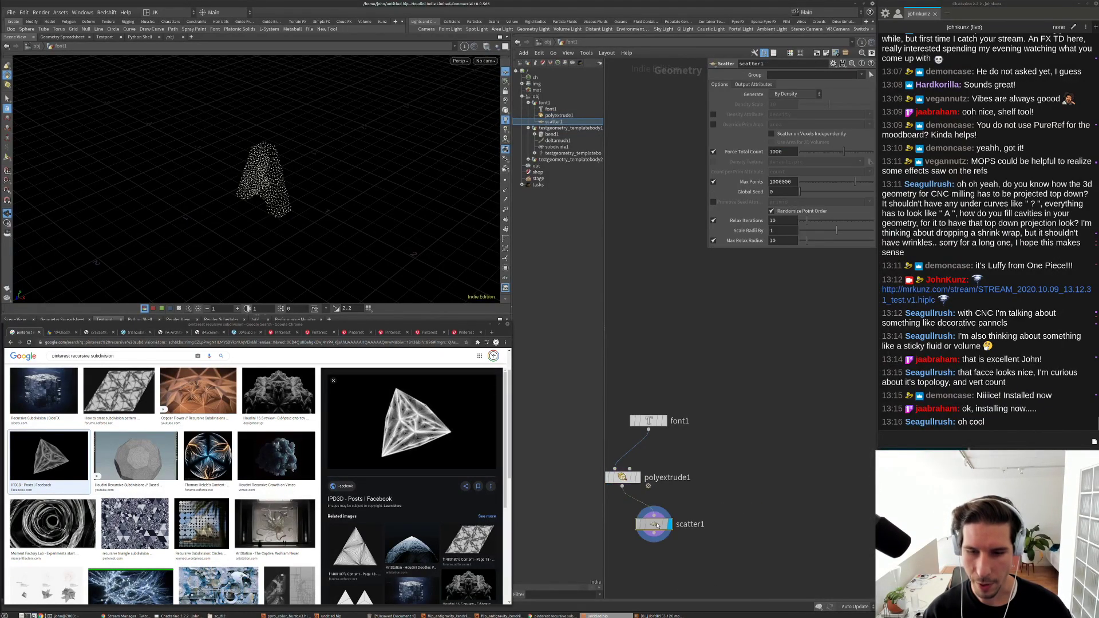
{"action": "left_click_drag", "start_coordinate": [657, 525], "coordinate": [753, 518]}
{"action": "key", "text": "Tab"}
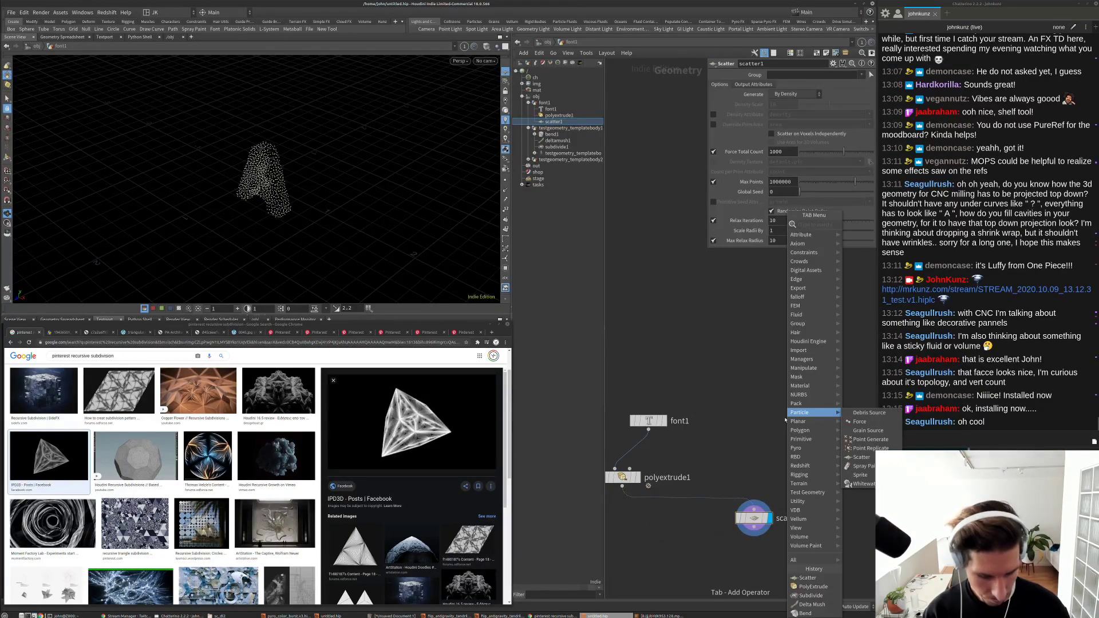
{"action": "type", "text": "grid"}
{"action": "key", "text": "Return"}
{"action": "left_click", "coordinate": [746, 445]}
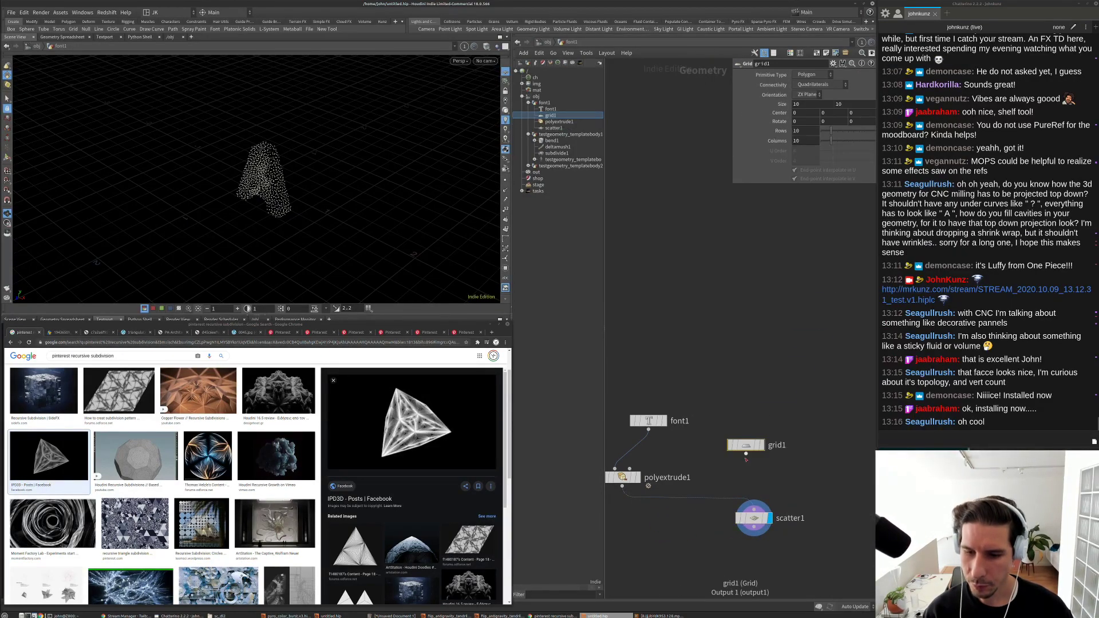
{"action": "left_click_drag", "start_coordinate": [747, 459], "coordinate": [753, 504]}
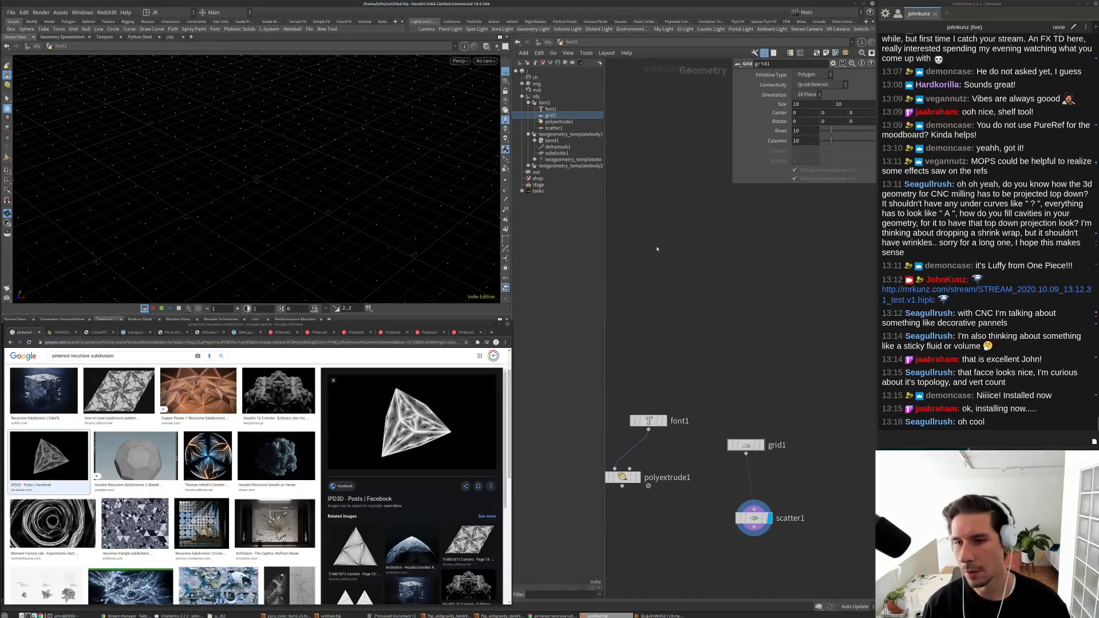
Step: Set grid1's size to 10, force scatter1 to 10 total points, and disable relax iterations
{"action": "left_click", "coordinate": [807, 105]}
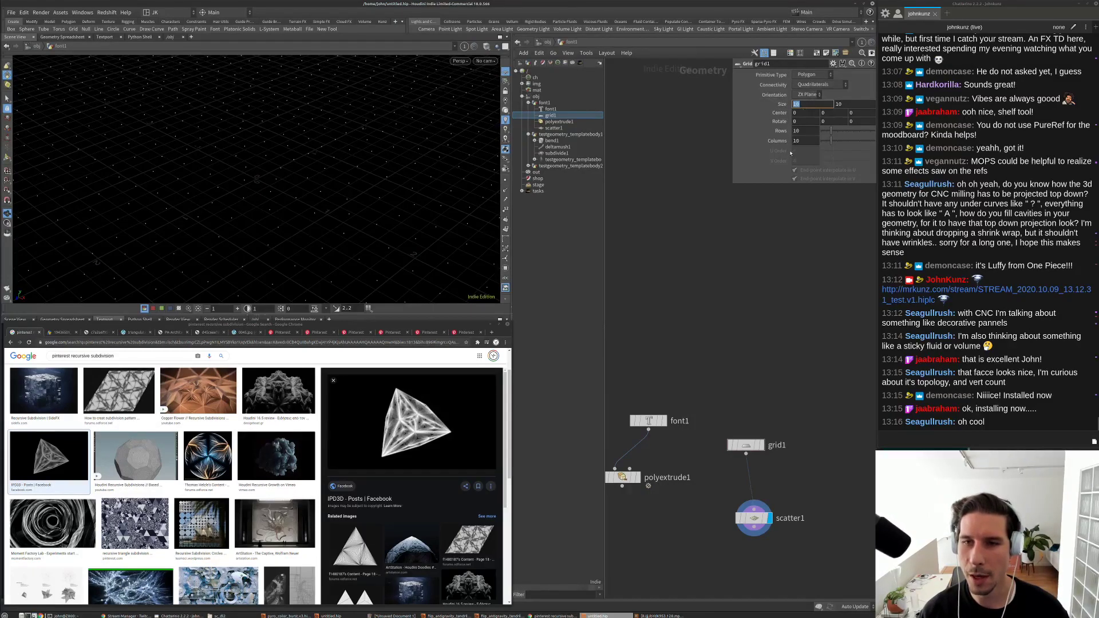
{"action": "left_click", "coordinate": [754, 518]}
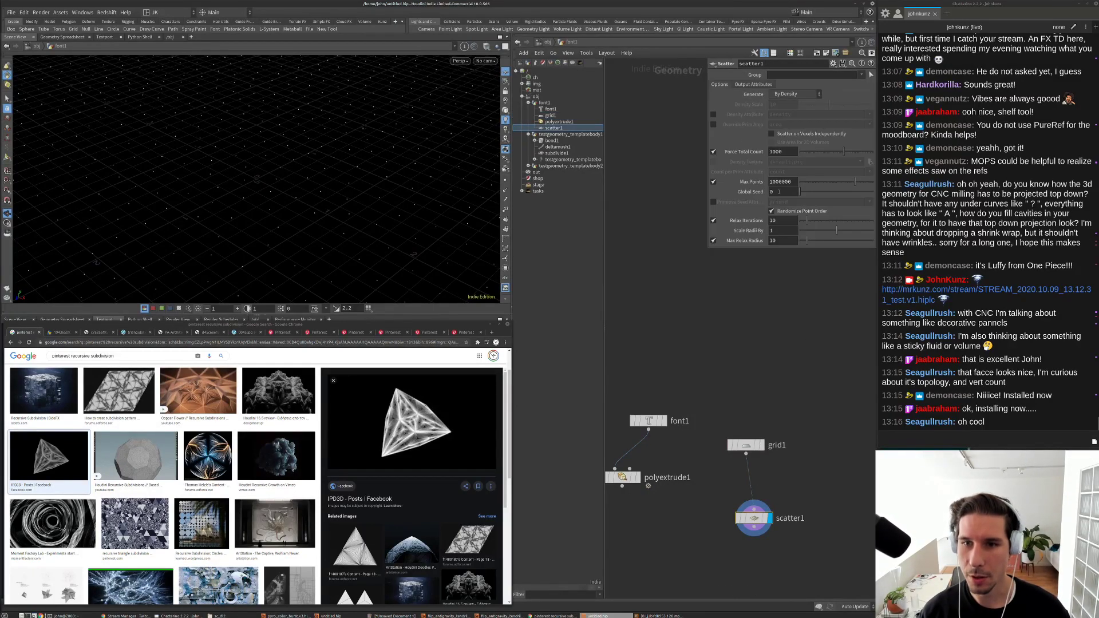
{"action": "left_click", "coordinate": [784, 152]}
{"action": "key", "text": "BackSpace"}
{"action": "key", "text": "Return"}
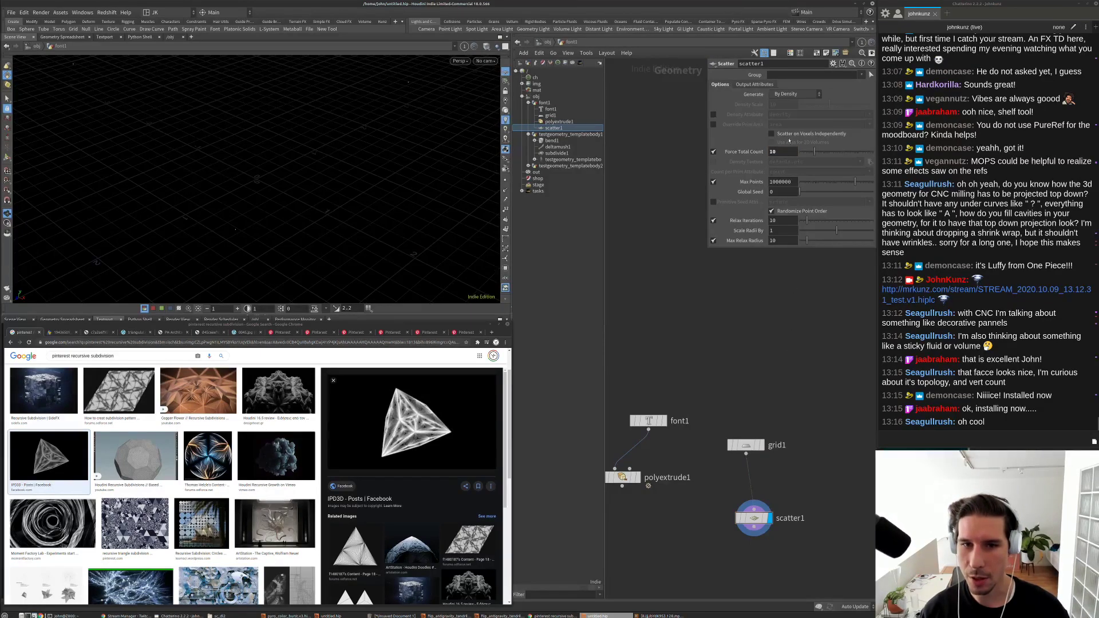
{"action": "left_click", "coordinate": [713, 220]}
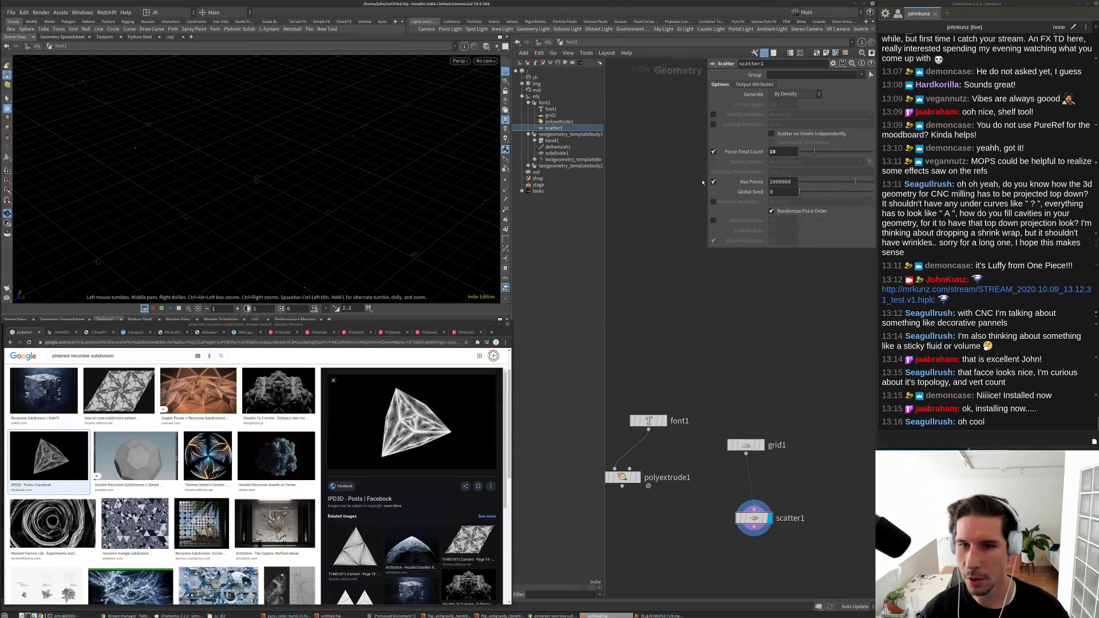
{"action": "middle_click_drag", "start_coordinate": [693, 539], "coordinate": [707, 458]}
{"action": "key", "text": "Tab"}
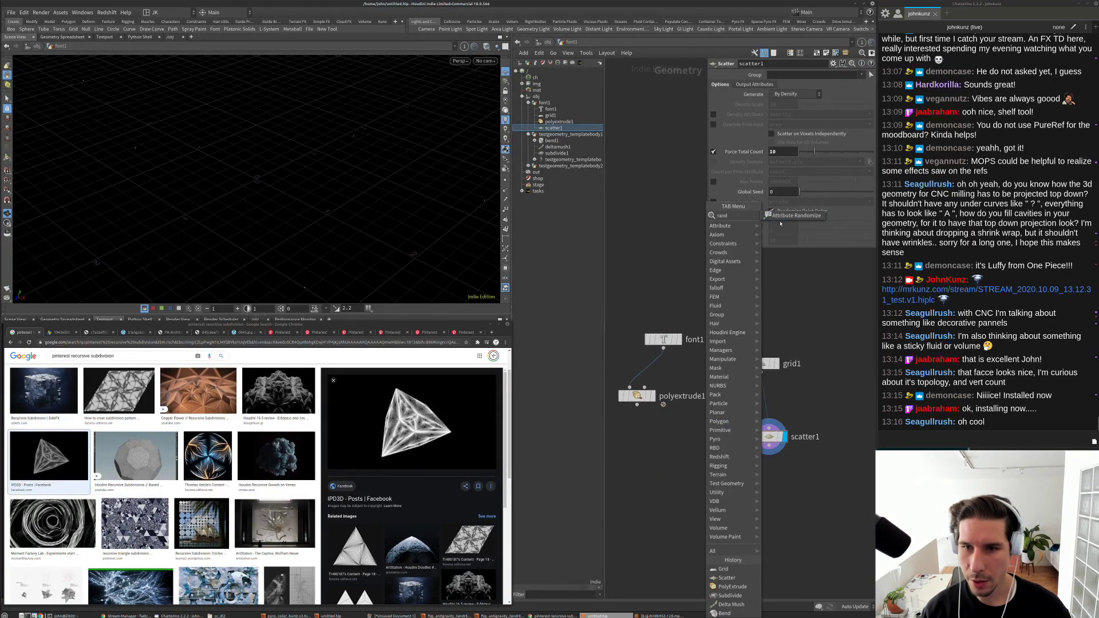
Step: Add attribrandomize1 below scatter1, randomizing attribute N as directions or orientations
{"action": "left_click", "coordinate": [730, 492]}
{"action": "left_click", "coordinate": [730, 492]}
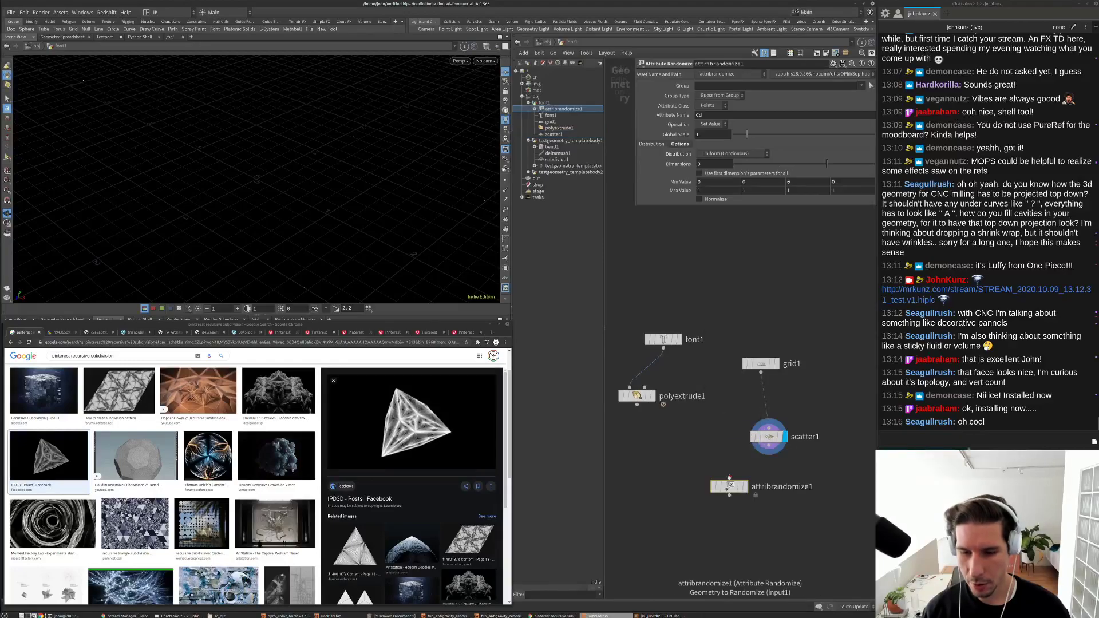
{"action": "double_click", "coordinate": [707, 117]}
{"action": "type", "text": "N"}
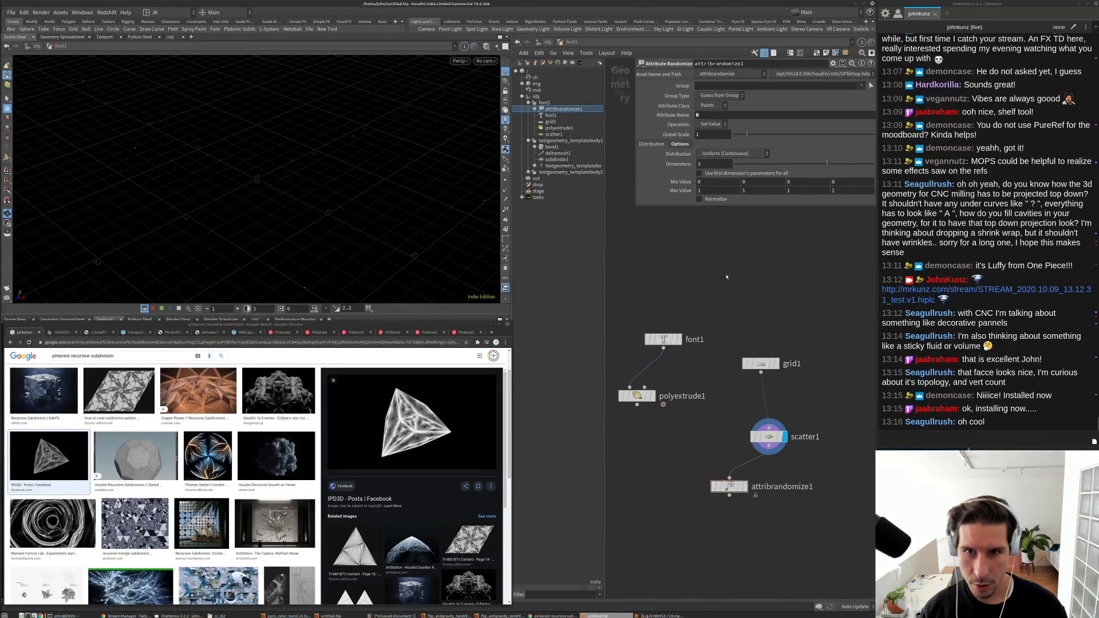
{"action": "key", "text": "shift+w"}
{"action": "left_click", "coordinate": [727, 154]}
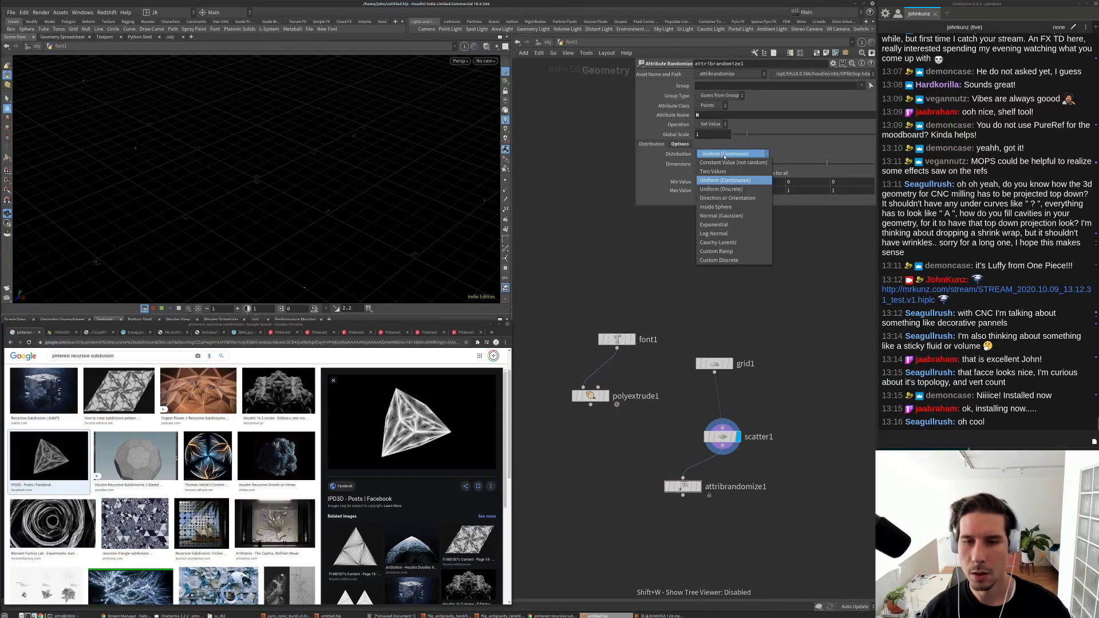
{"action": "left_click", "coordinate": [723, 198]}
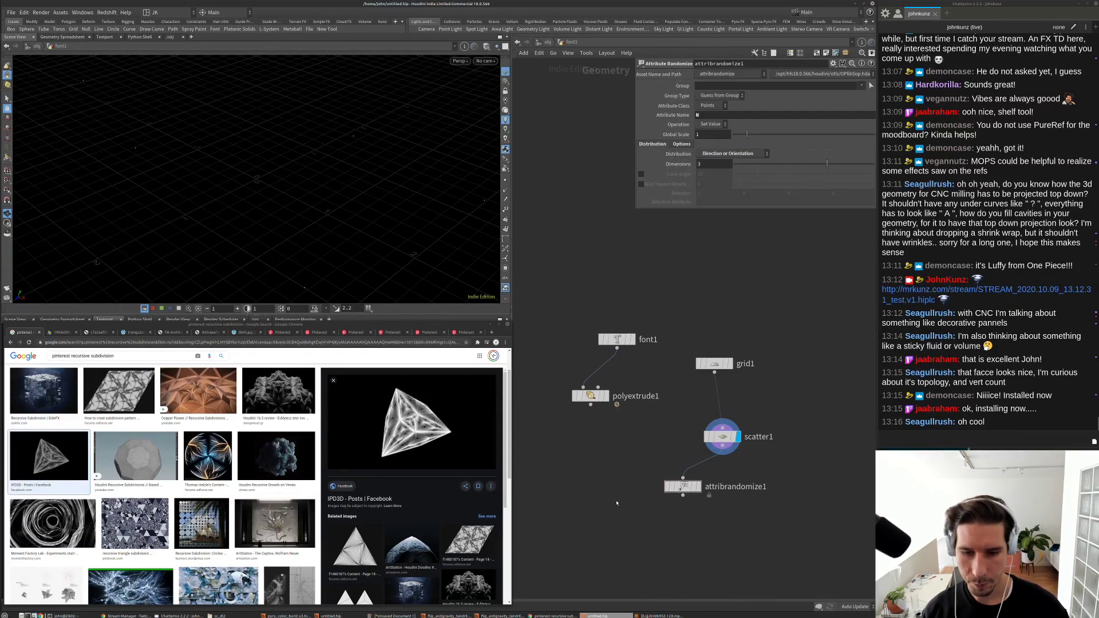
Step: Copy the extruded A onto the randomized points with copytopoints1 and display the result
{"action": "key", "text": "Tab"}
{"action": "type", "text": "copy"}
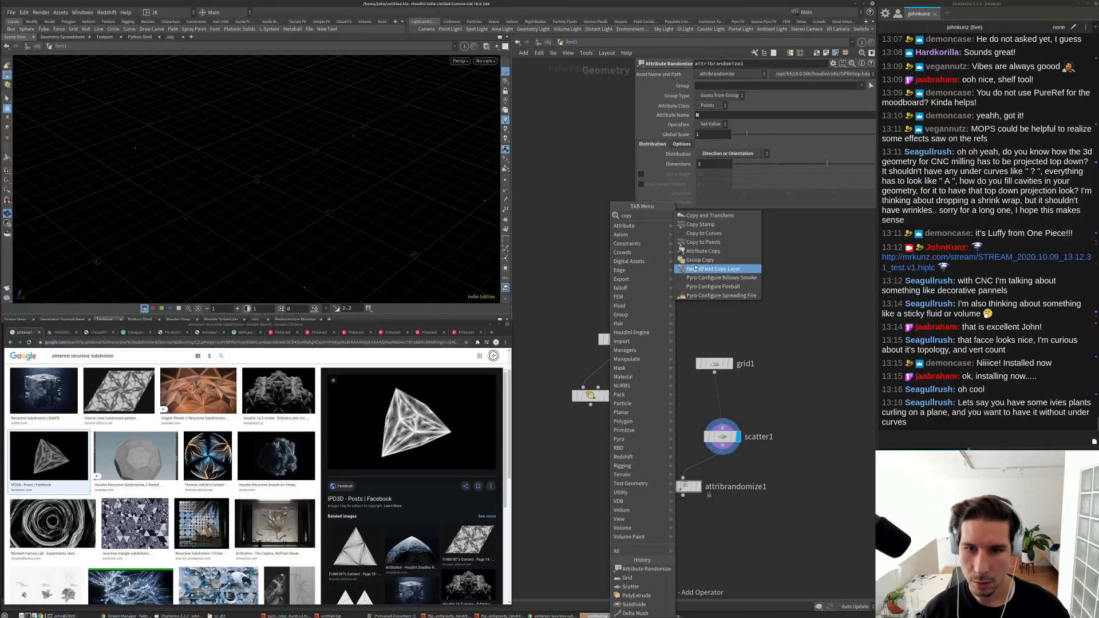
{"action": "left_click", "coordinate": [703, 242]}
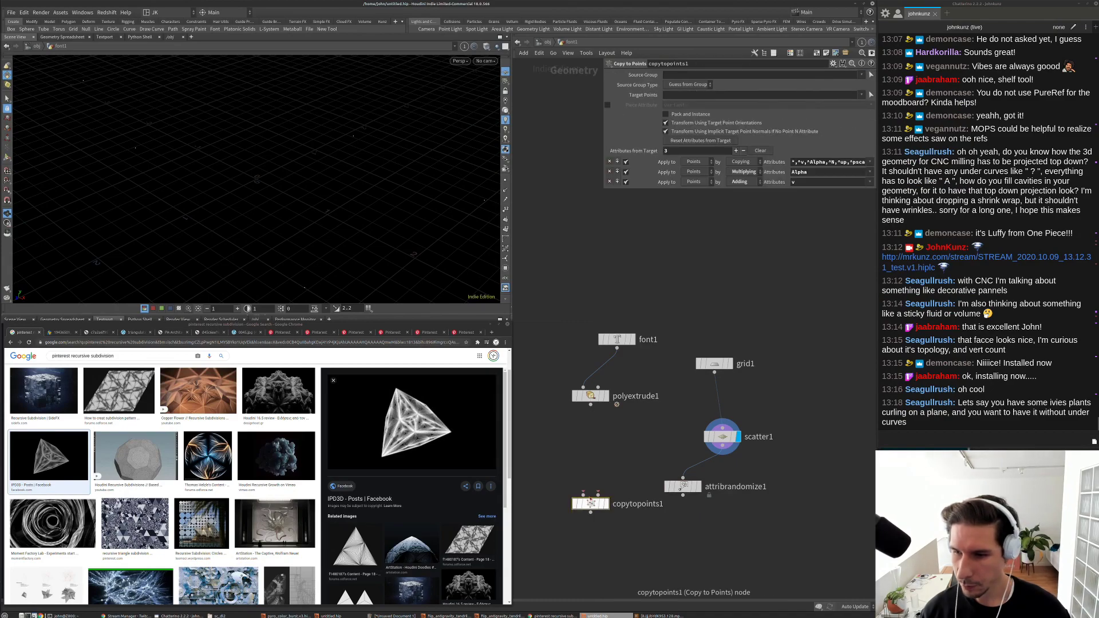
{"action": "left_click", "coordinate": [595, 476]}
{"action": "key", "text": "h"}
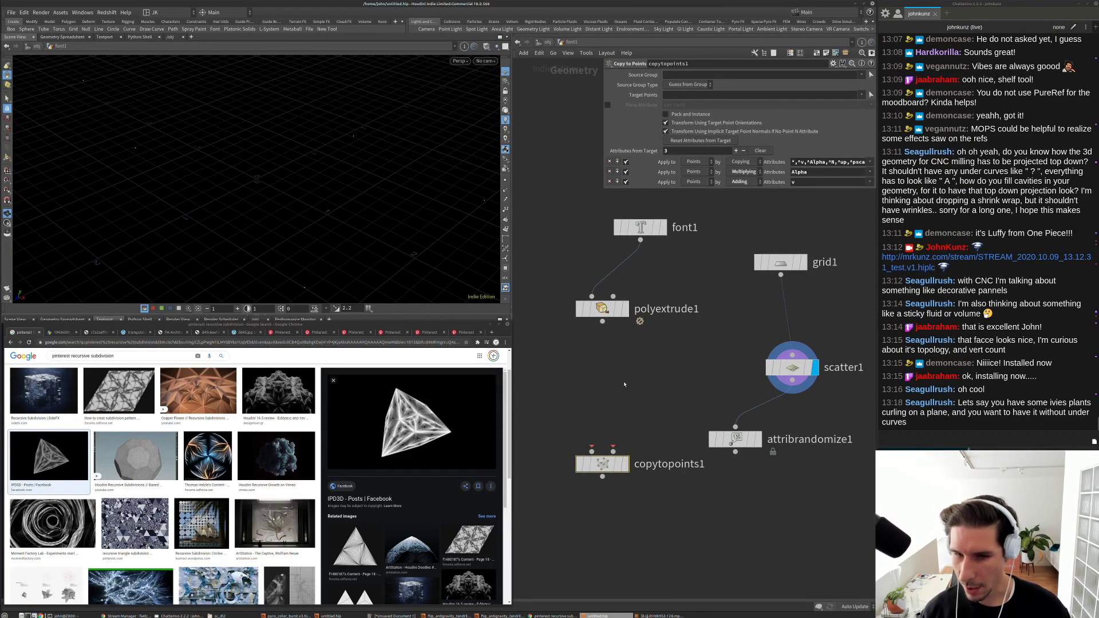
{"action": "left_click_drag", "start_coordinate": [602, 322], "coordinate": [592, 452]}
{"action": "left_click_drag", "start_coordinate": [735, 453], "coordinate": [629, 468]}
{"action": "left_click", "coordinate": [627, 465]}
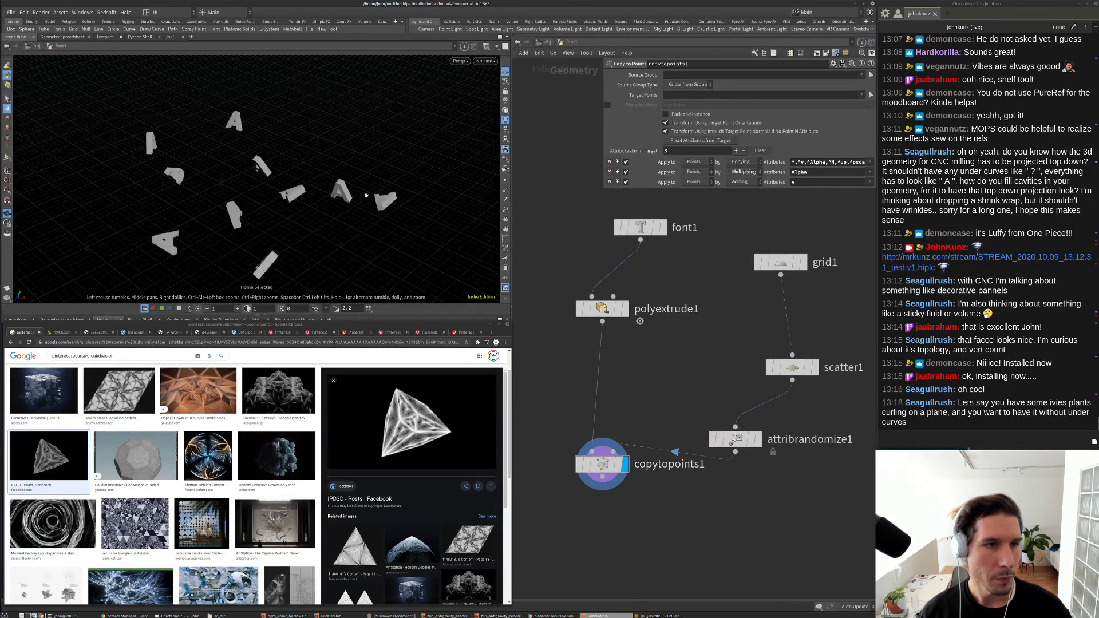
{"action": "key", "text": "g"}
{"action": "left_click_drag", "start_coordinate": [377, 184], "coordinate": [369, 146]}
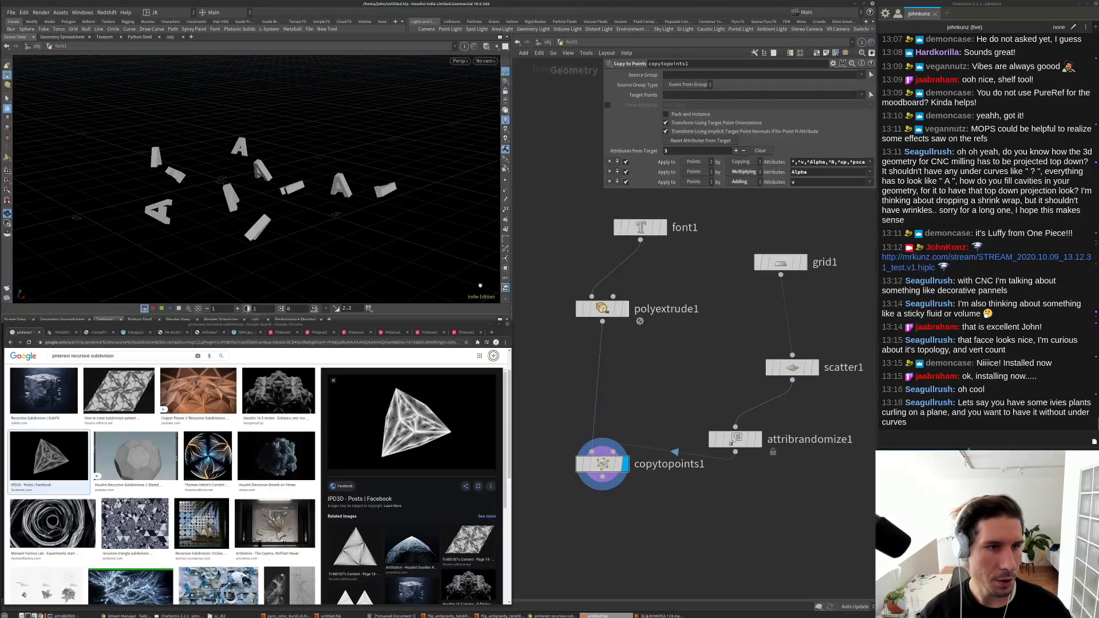
{"action": "middle_click_drag", "start_coordinate": [668, 375], "coordinate": [646, 349]}
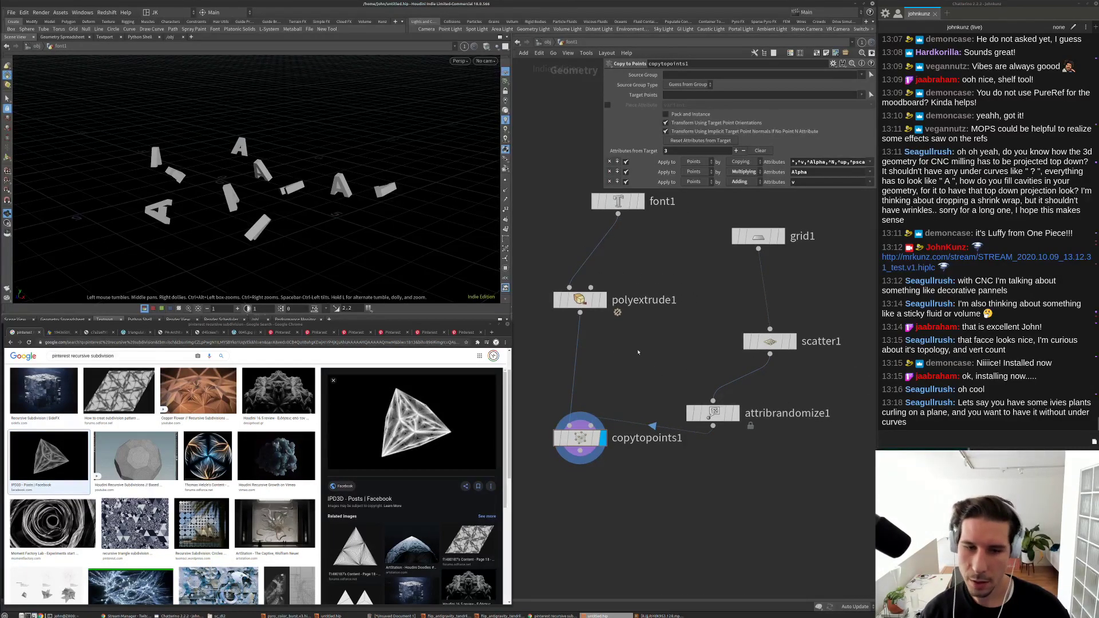
Step: Add a Transform node to insert after polyextrude1
{"action": "key", "text": "Tab"}
{"action": "type", "text": "tr"}
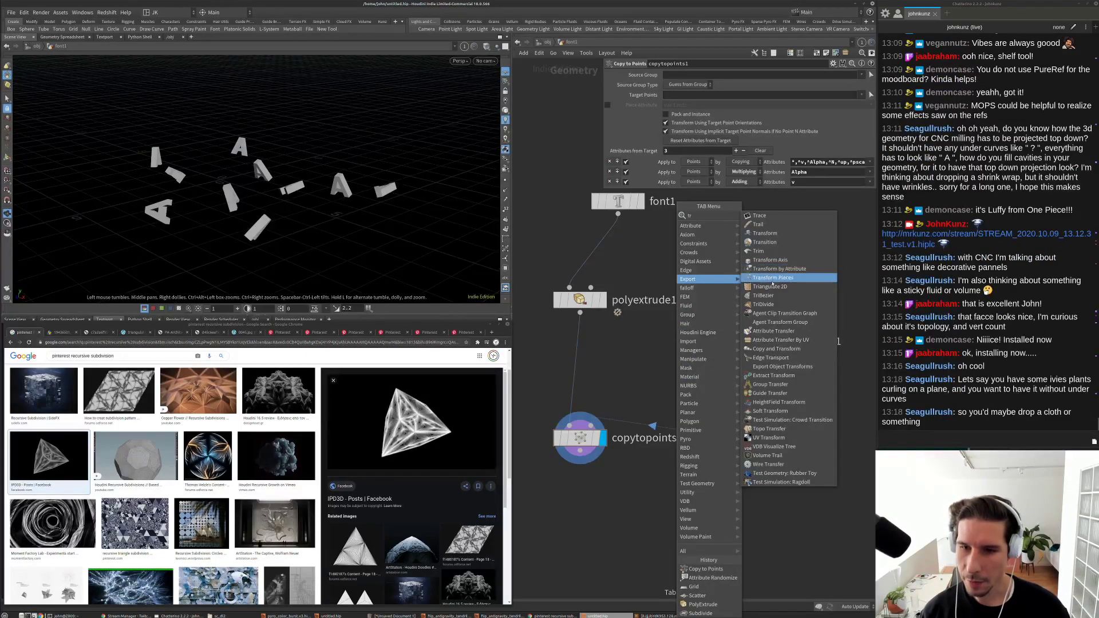
{"action": "left_click", "coordinate": [765, 233]}
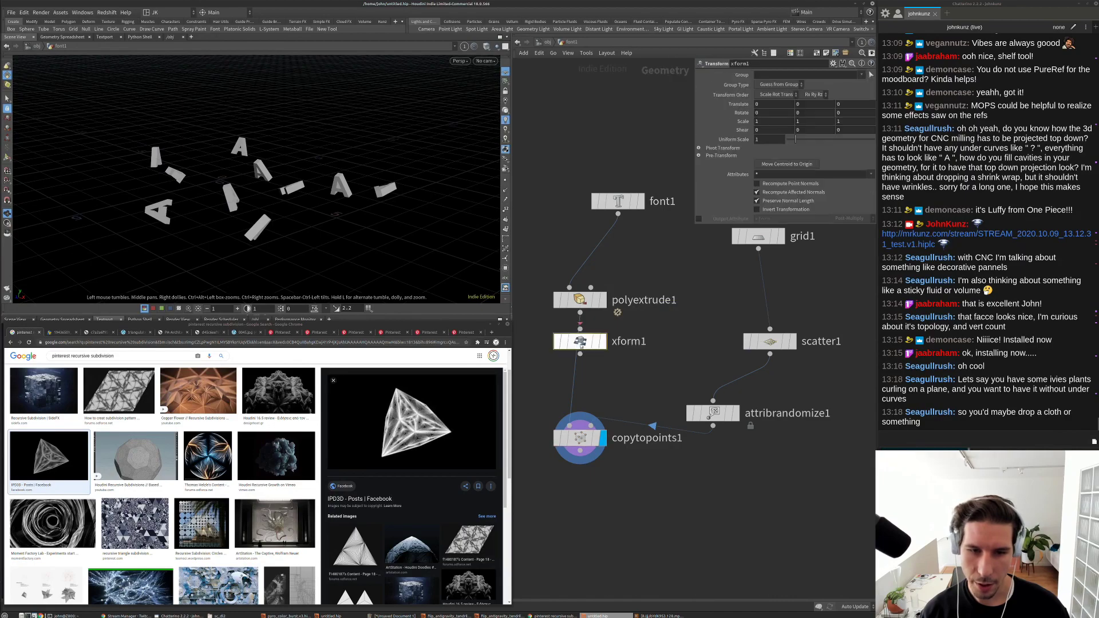
Step: Drop xform1 onto the wire, set Uniform Scale to 5, and change attribrandomize1's Global Seed
{"action": "left_click", "coordinate": [581, 355]}
{"action": "double_click", "coordinate": [762, 139]}
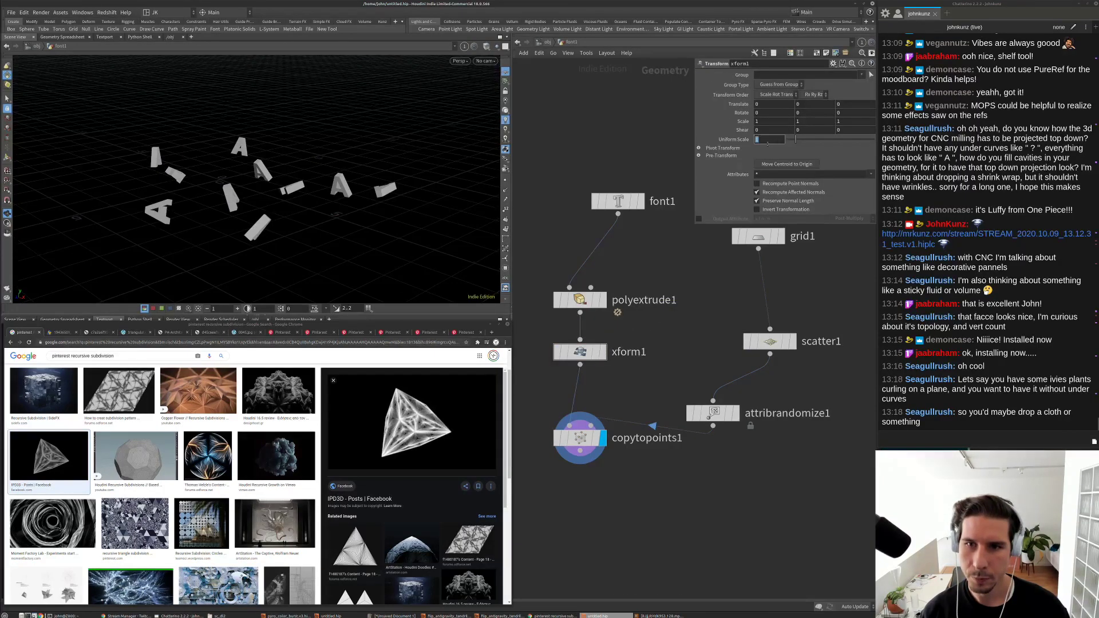
{"action": "type", "text": "5"}
{"action": "key", "text": "Return"}
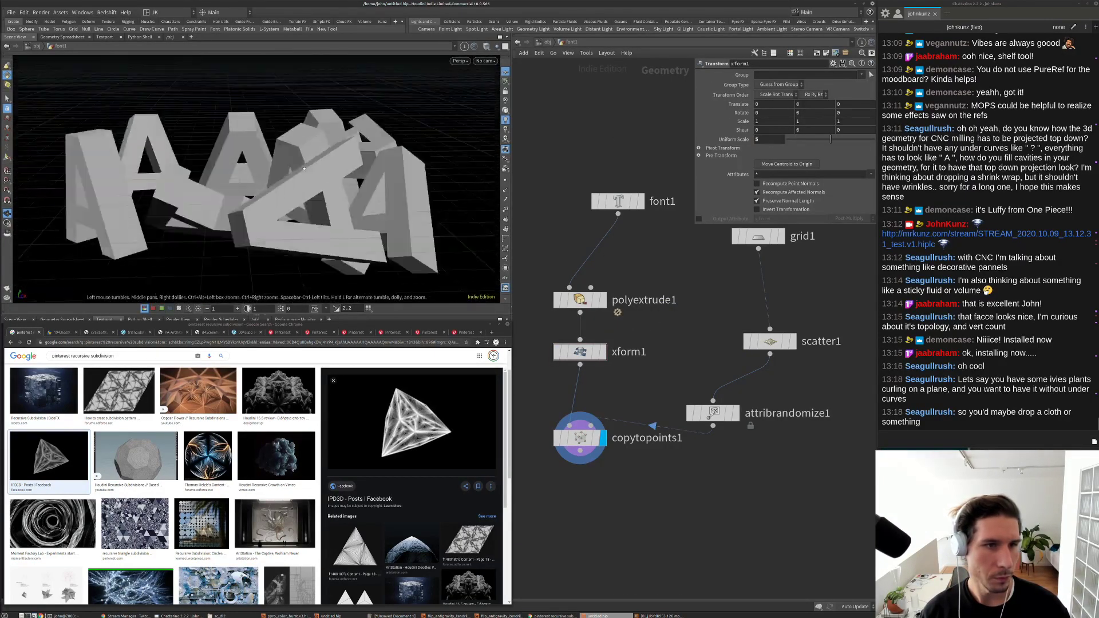
{"action": "left_click", "coordinate": [713, 413]}
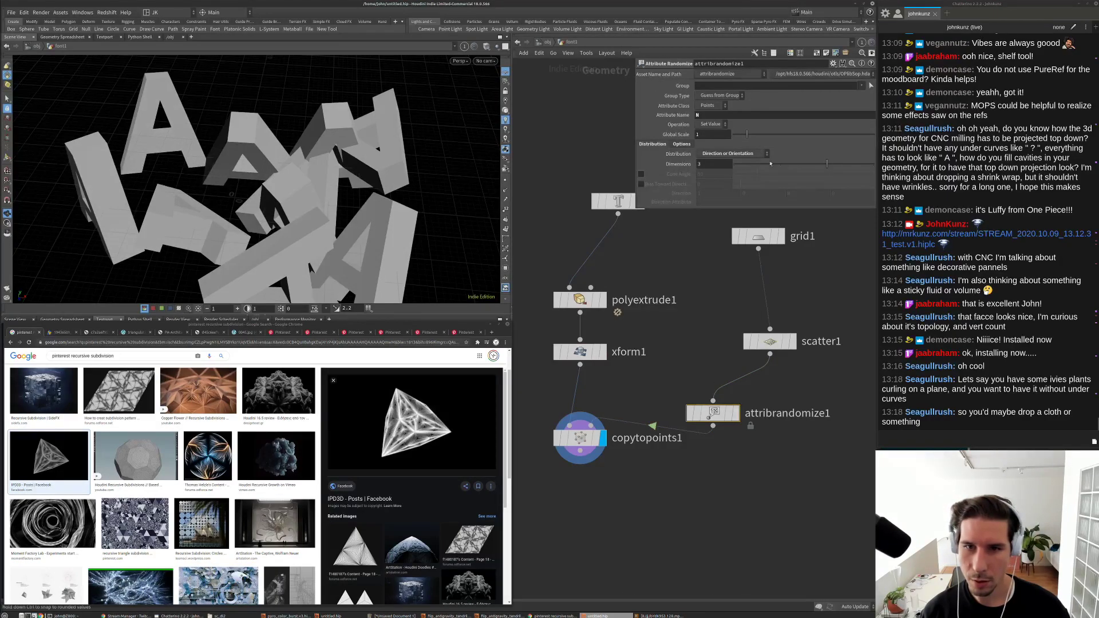
{"action": "left_click", "coordinate": [681, 143]}
{"action": "left_click_drag", "start_coordinate": [739, 173], "coordinate": [809, 179]}
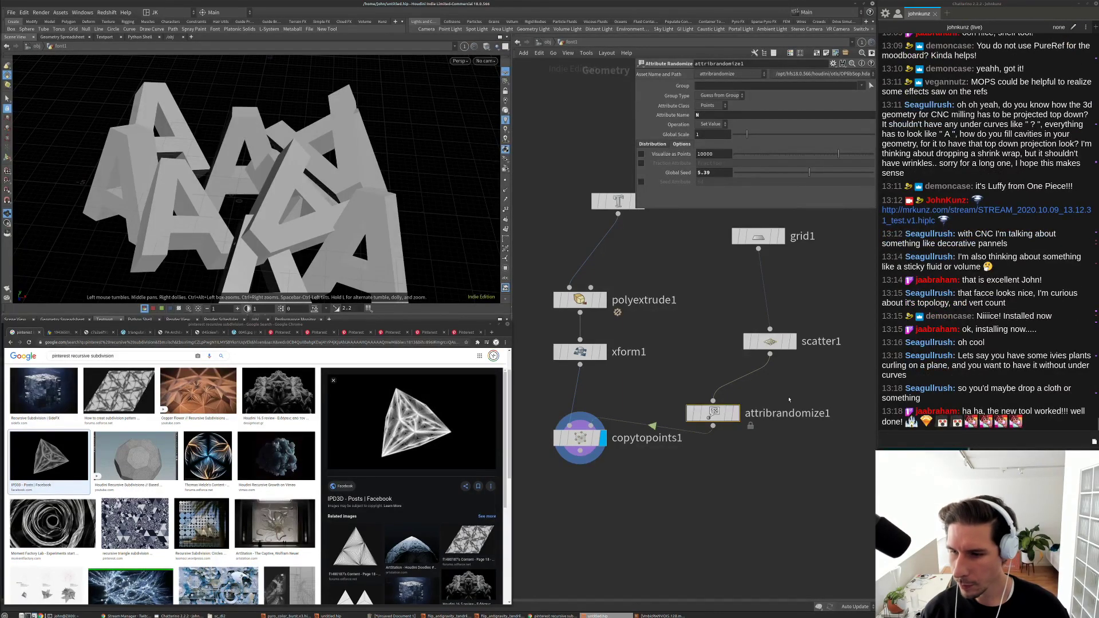
Step: Arrange scatter1 and attribrandomize1 into a column under grid1
{"action": "middle_click_drag", "start_coordinate": [789, 399], "coordinate": [720, 389]}
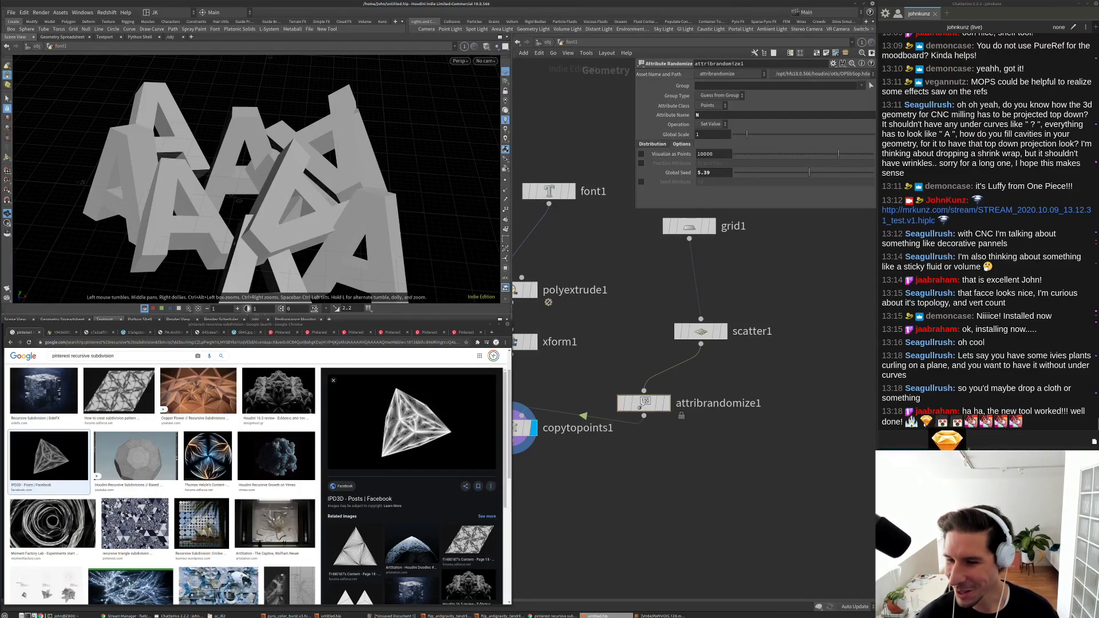
{"action": "mouse_move", "coordinate": [927, 422]}
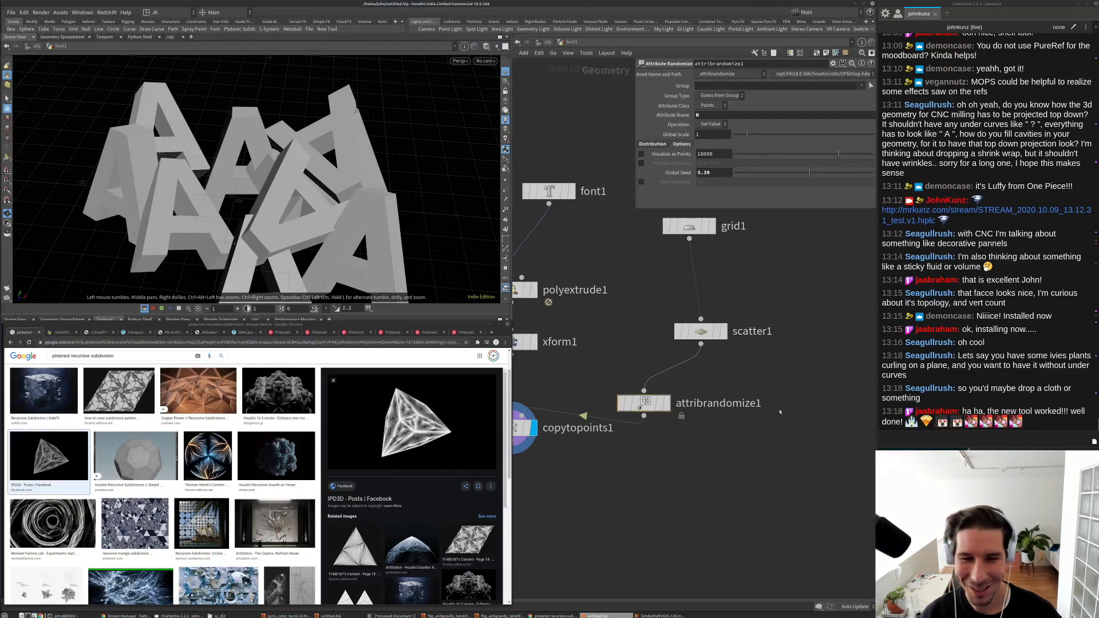
{"action": "left_click_drag", "start_coordinate": [699, 332], "coordinate": [683, 290]}
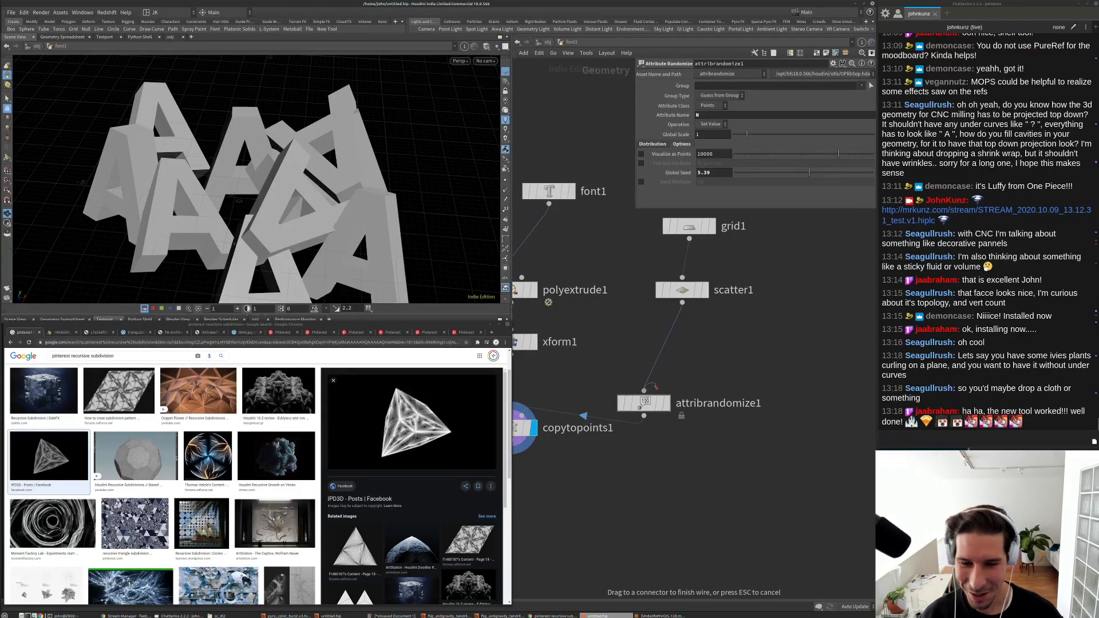
{"action": "left_click_drag", "start_coordinate": [651, 406], "coordinate": [690, 346]}
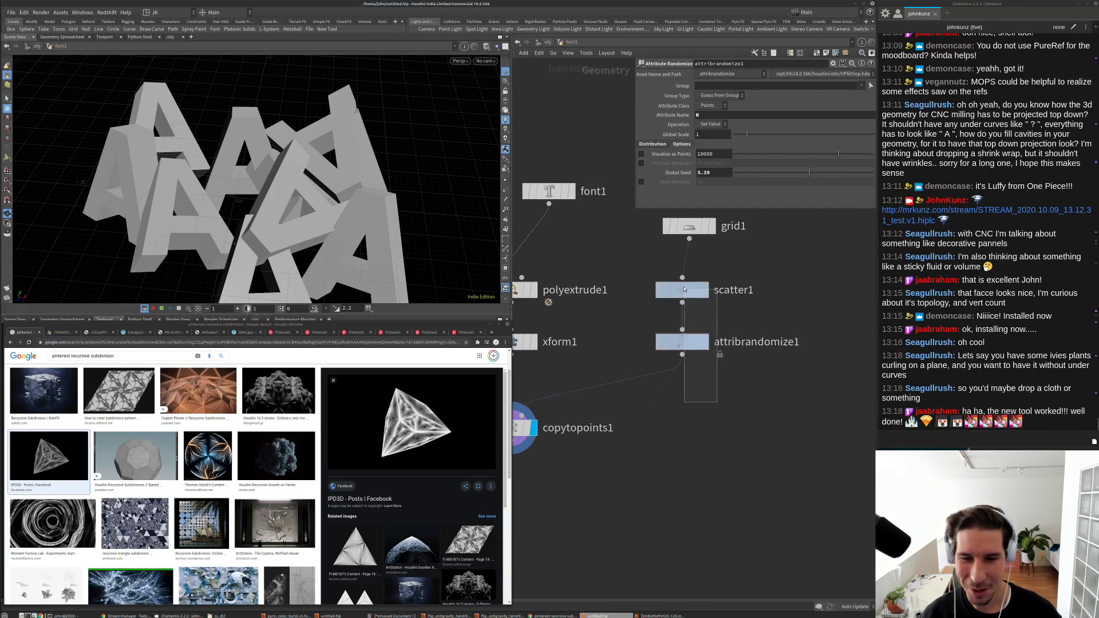
{"action": "left_click", "coordinate": [683, 290], "text": "shift"}
{"action": "left_click_drag", "start_coordinate": [682, 290], "coordinate": [688, 300]}
{"action": "scroll", "coordinate": [763, 454], "scroll_direction": "down", "scroll_amount": 3}
Step: Line font1 up directly above polyextrude1, tidy the network view, and select grid1
{"action": "scroll", "coordinate": [763, 454], "scroll_direction": "up", "scroll_amount": 3}
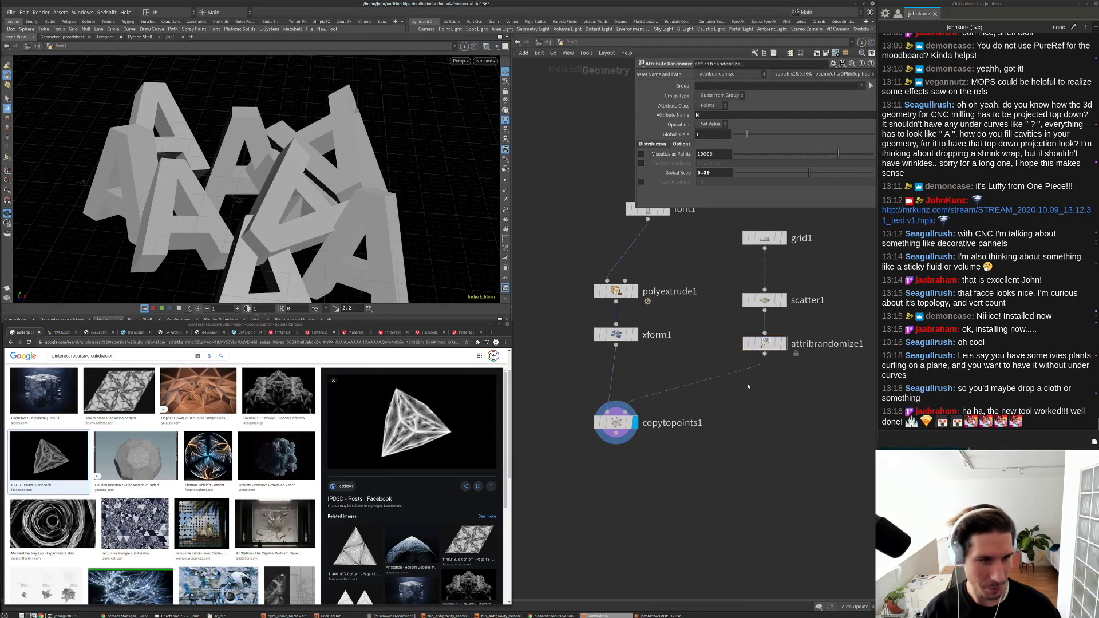
{"action": "middle_click_drag", "start_coordinate": [768, 383], "coordinate": [736, 424]}
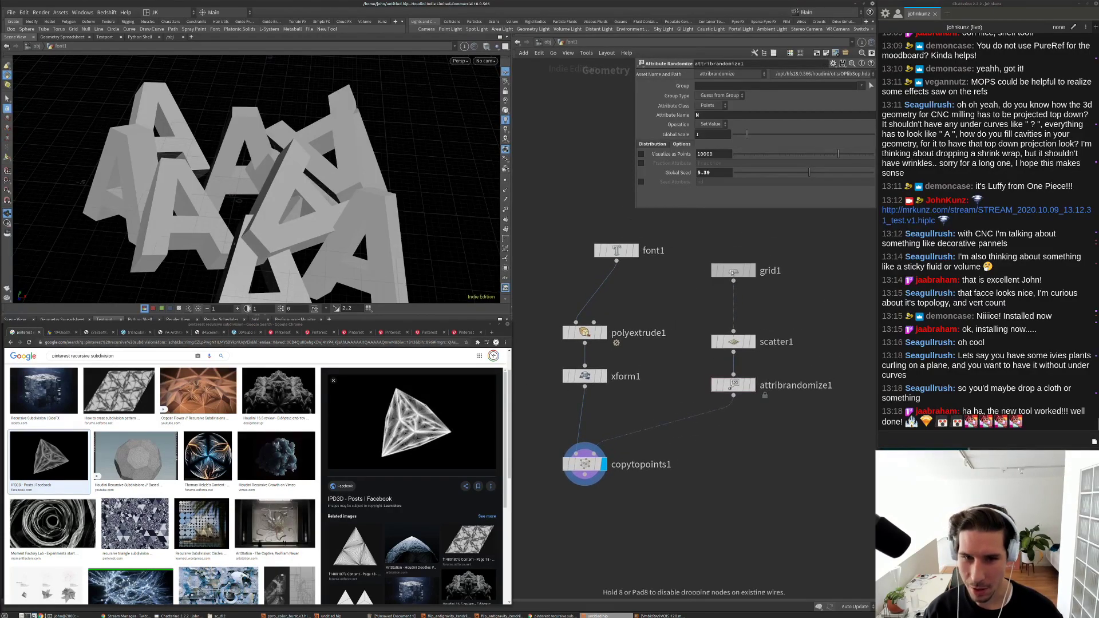
{"action": "left_click_drag", "start_coordinate": [633, 254], "coordinate": [600, 252]}
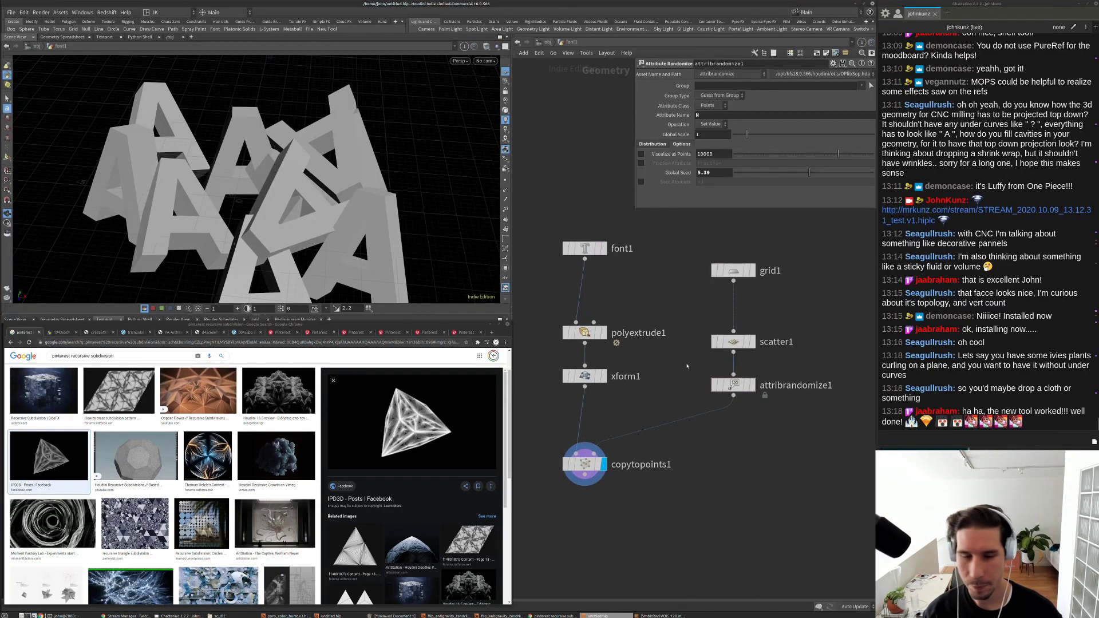
{"action": "middle_click_drag", "start_coordinate": [732, 469], "coordinate": [700, 403]}
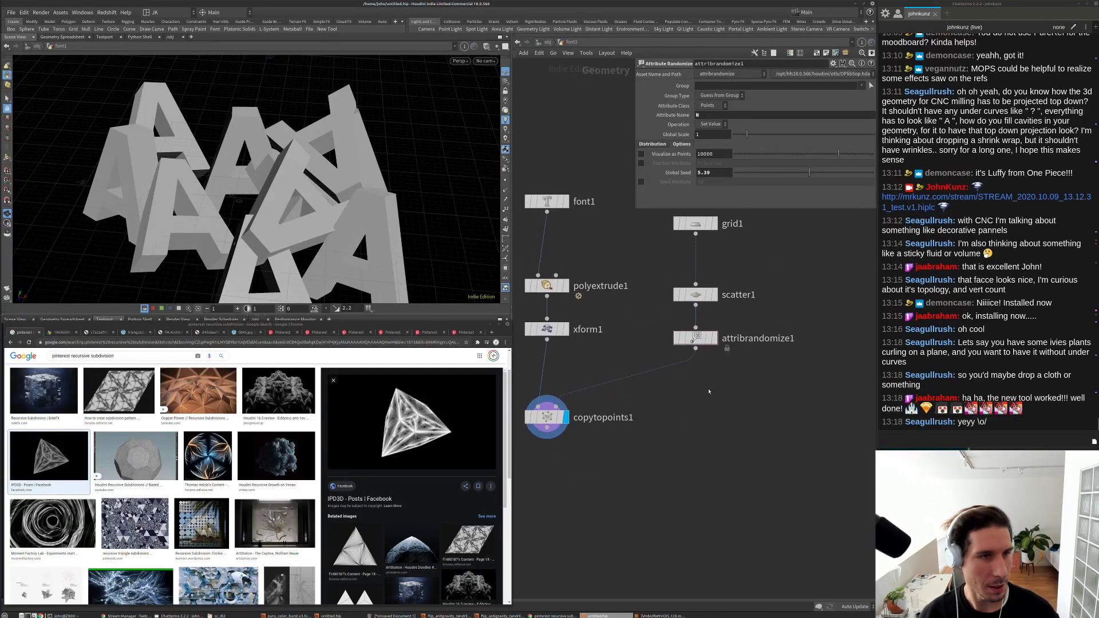
{"action": "middle_click_drag", "start_coordinate": [753, 365], "coordinate": [737, 369]}
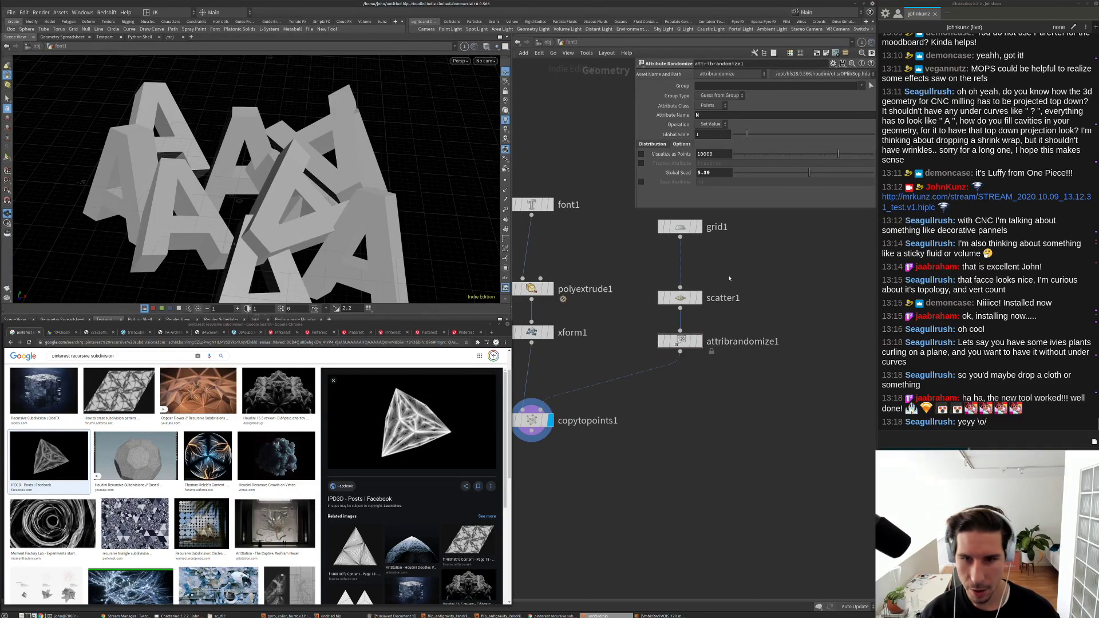
{"action": "key", "text": "Tab"}
{"action": "key", "text": "Escape"}
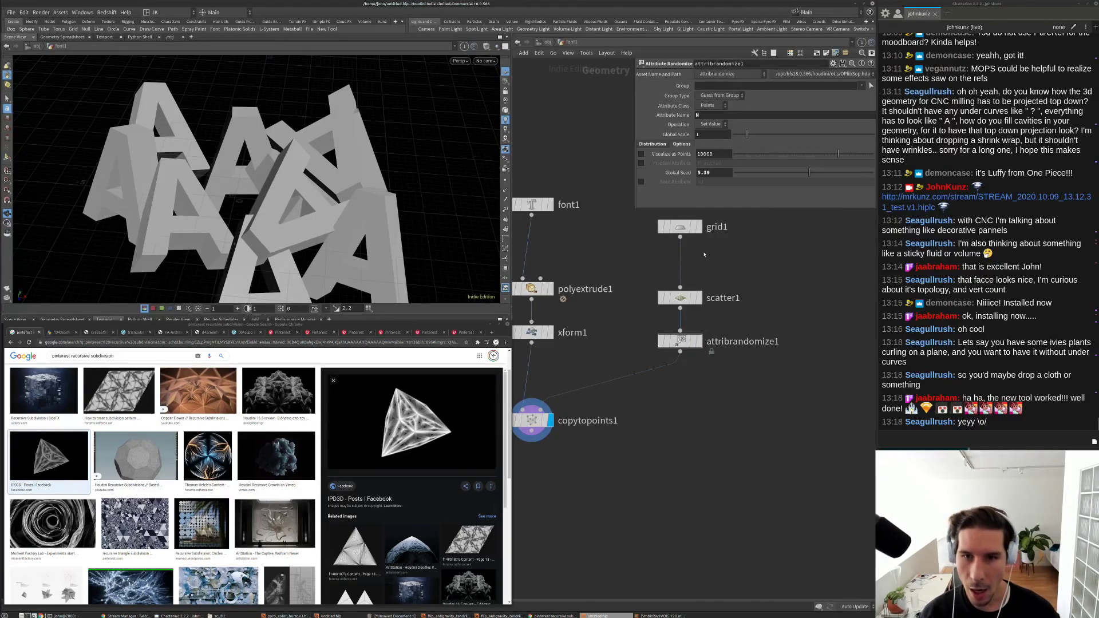
{"action": "left_click", "coordinate": [685, 229]}
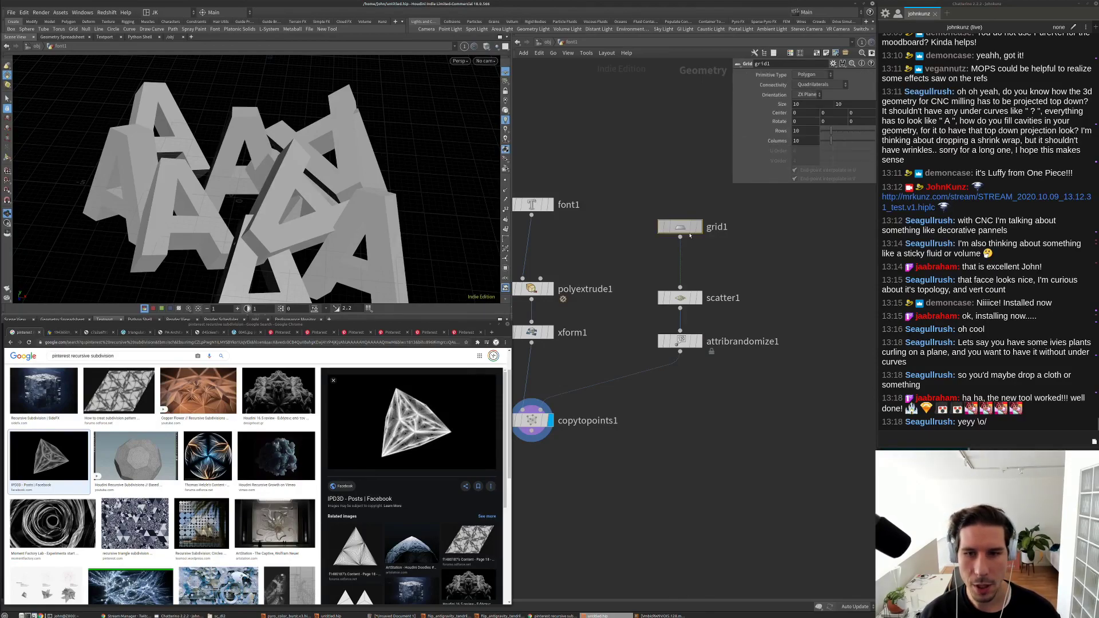
Step: Duplicate grid1 as grid2, display it, and set 75 rows and 75 columns
{"action": "left_click_drag", "start_coordinate": [684, 233], "coordinate": [775, 262], "text": "alt"}
{"action": "left_click", "coordinate": [788, 261]}
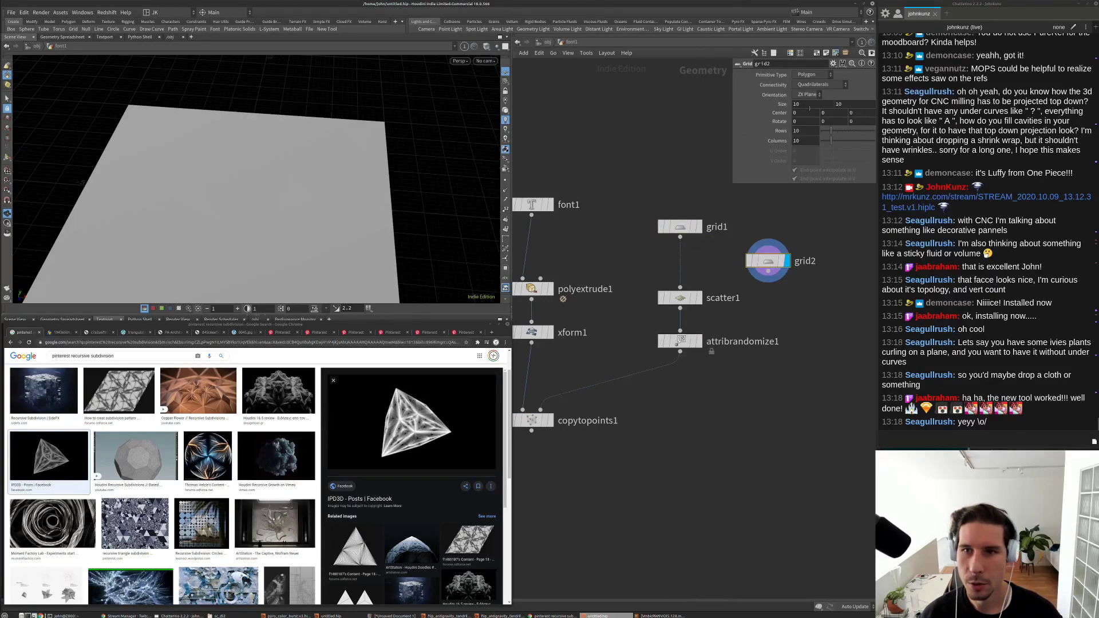
{"action": "left_click", "coordinate": [805, 131]}
{"action": "type", "text": "75"}
{"action": "left_click", "coordinate": [805, 140]}
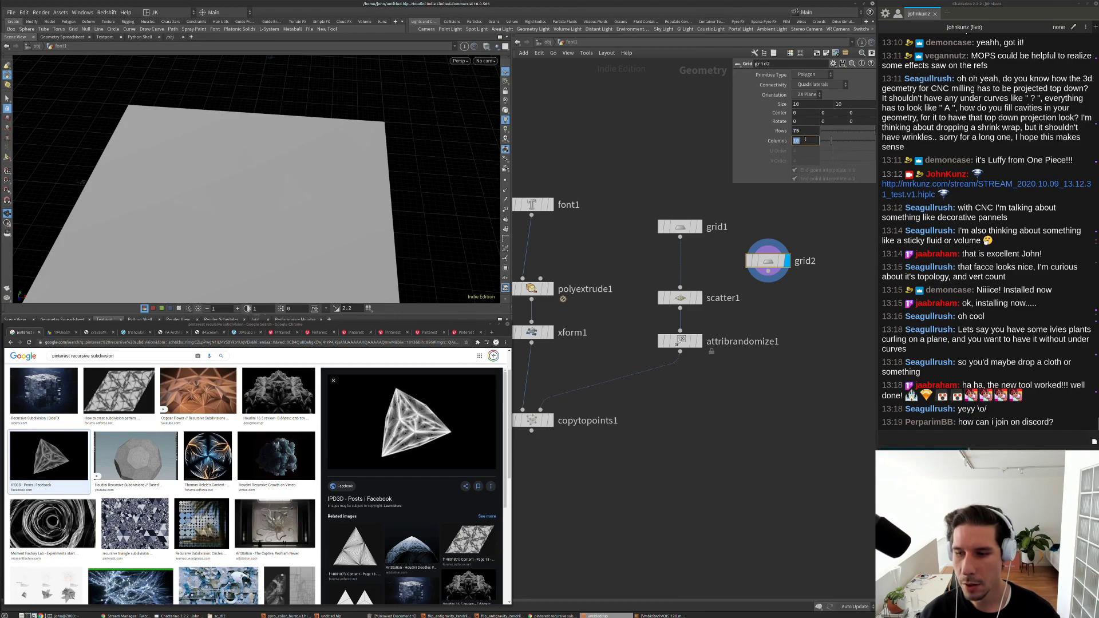
{"action": "type", "text": "75"}
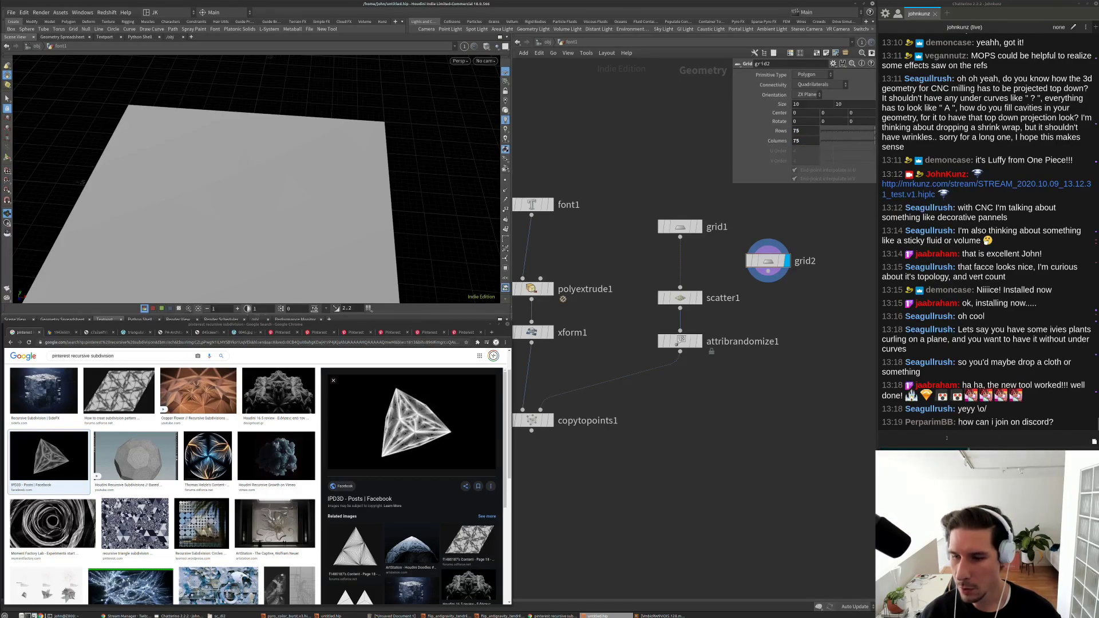
Step: Send '!discord' in the chat, then return to the Houdini node network
{"action": "left_click", "coordinate": [947, 437]}
{"action": "type", "text": "!di"}
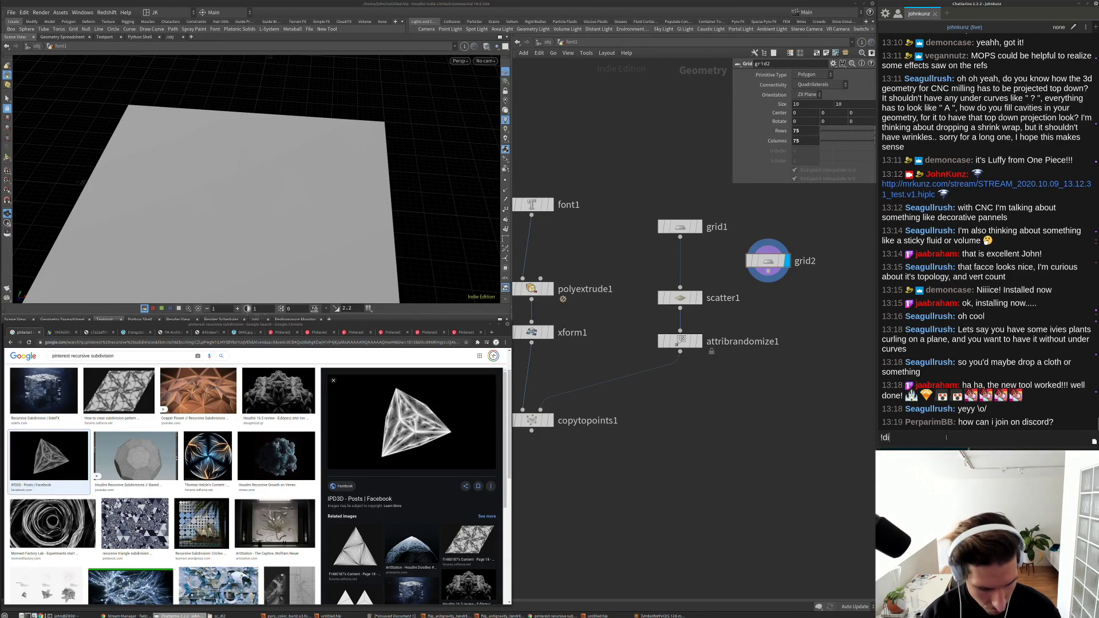
{"action": "type", "text": "scord"}
{"action": "key", "text": "Return"}
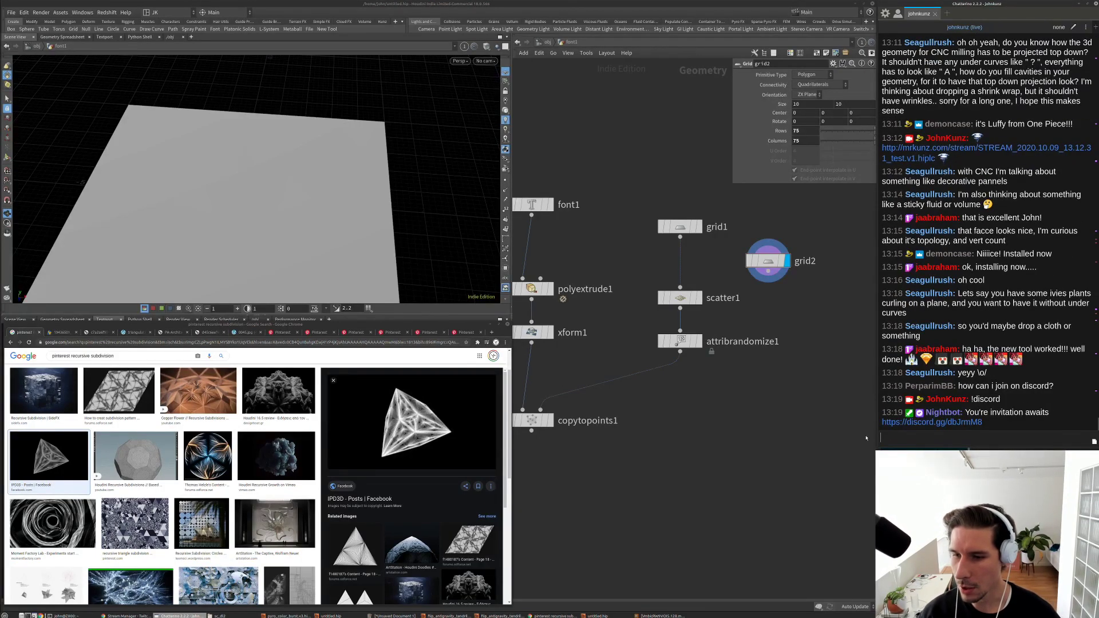
{"action": "left_click", "coordinate": [735, 366]}
{"action": "middle_click_drag", "start_coordinate": [747, 371], "coordinate": [701, 363]}
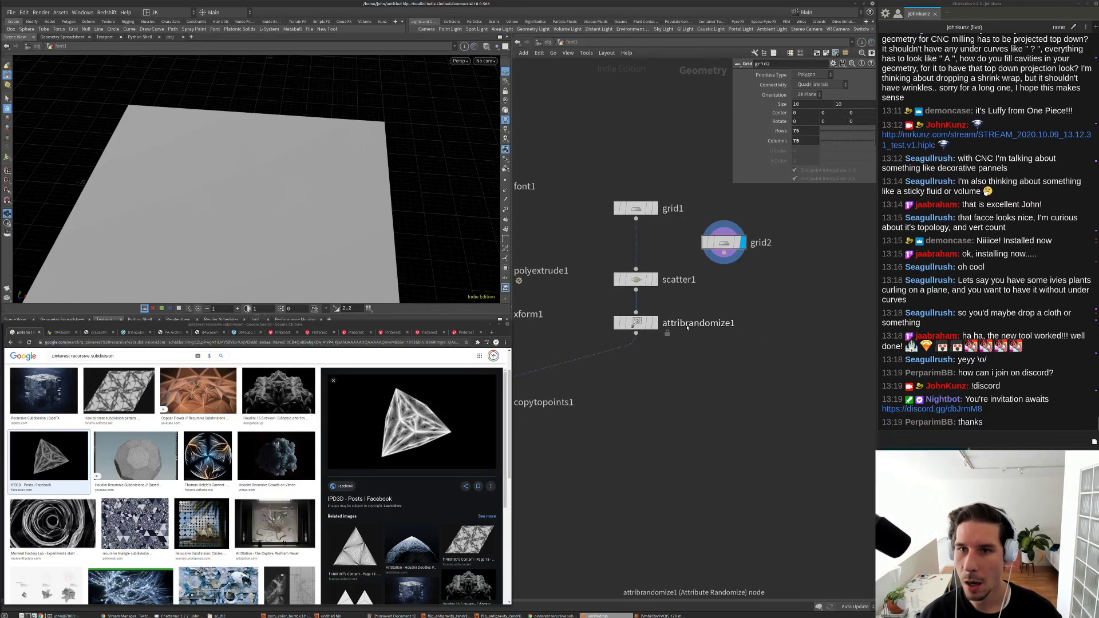
Step: Switch the viewport to wireframe and raise grid2's Center Y to 3.6
{"action": "left_click", "coordinate": [486, 47]}
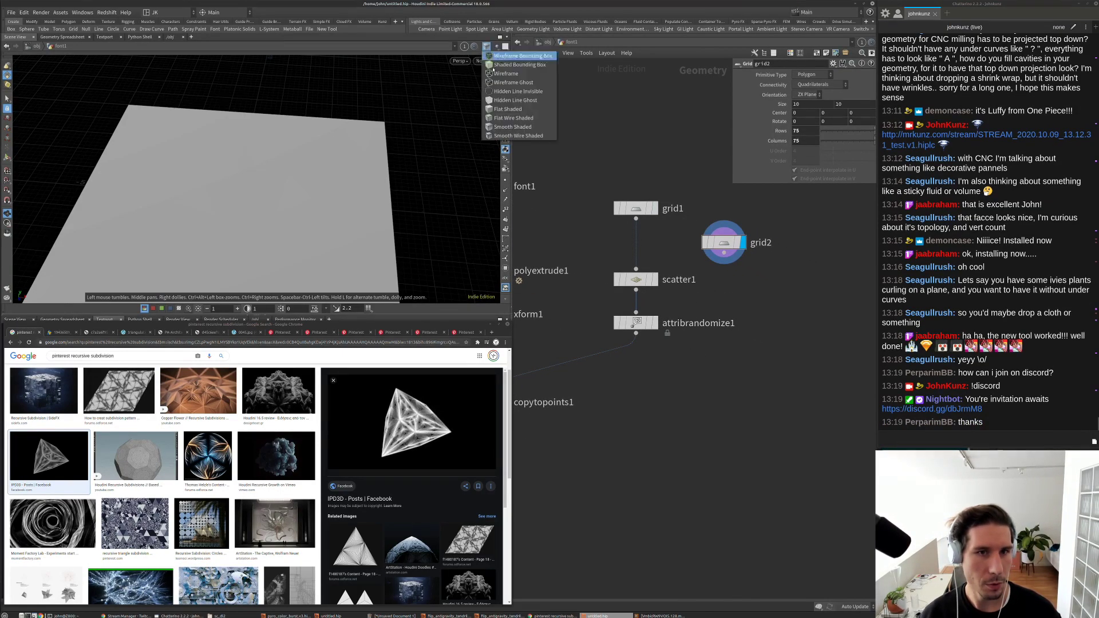
{"action": "left_click", "coordinate": [515, 136]}
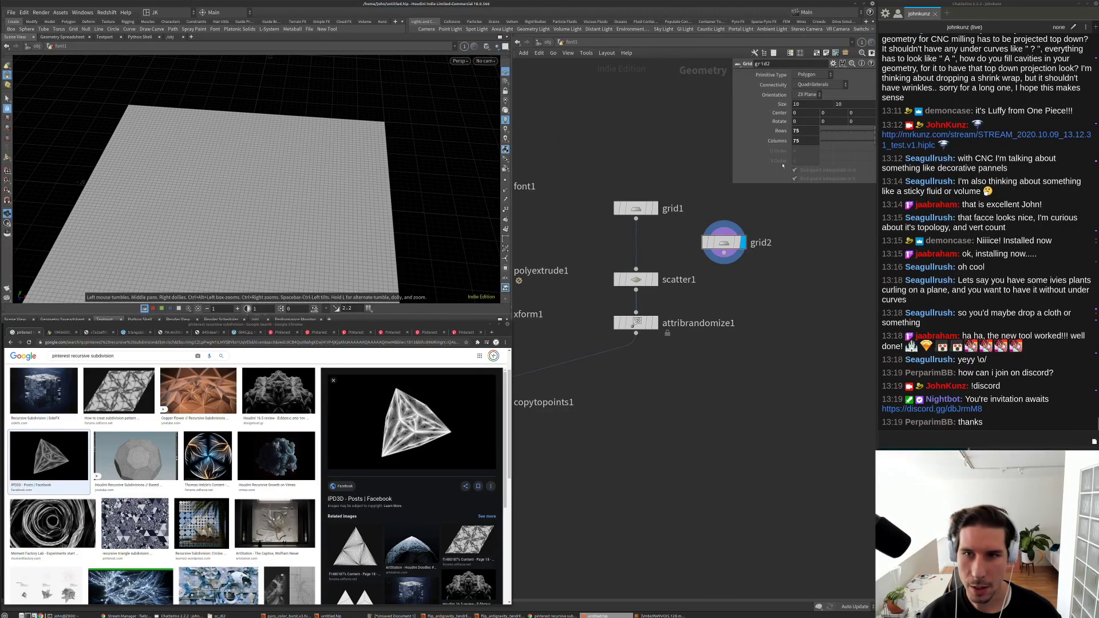
{"action": "mouse_move", "coordinate": [829, 115]}
{"action": "middle_mouse_down"}
{"action": "mouse_move", "coordinate": [856, 111]}
{"action": "mouse_move", "coordinate": [842, 112]}
{"action": "middle_mouse_up"}
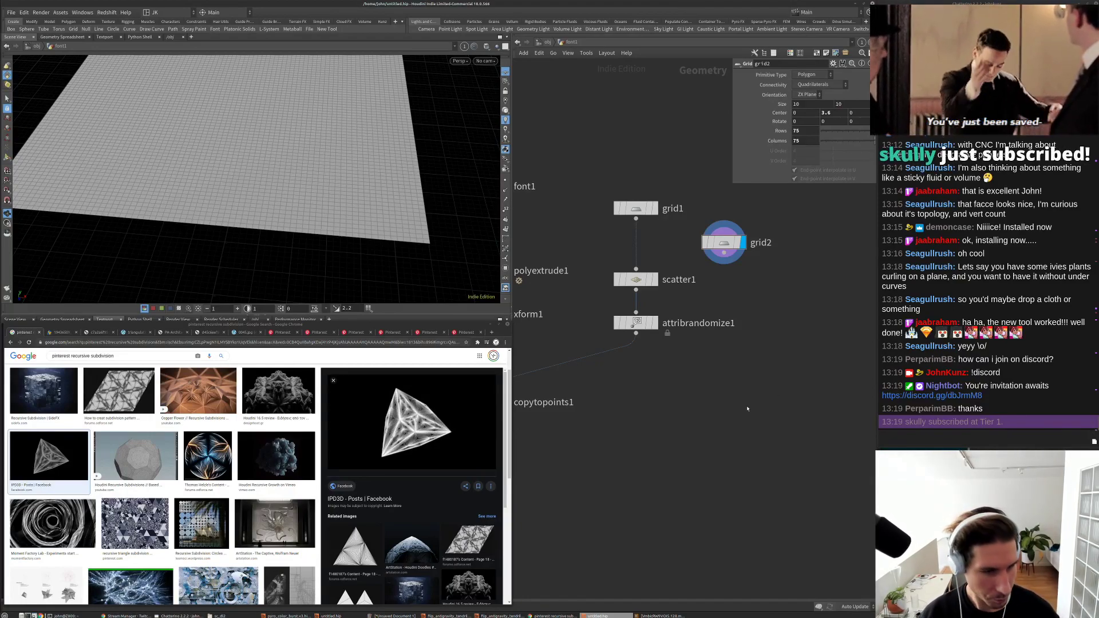
Step: Reposition the network and tumble the viewport to inspect the dense grid2 plane
{"action": "middle_click_drag", "start_coordinate": [729, 433], "coordinate": [744, 394]}
{"action": "scroll", "coordinate": [779, 296], "scroll_direction": "down", "scroll_amount": 3}
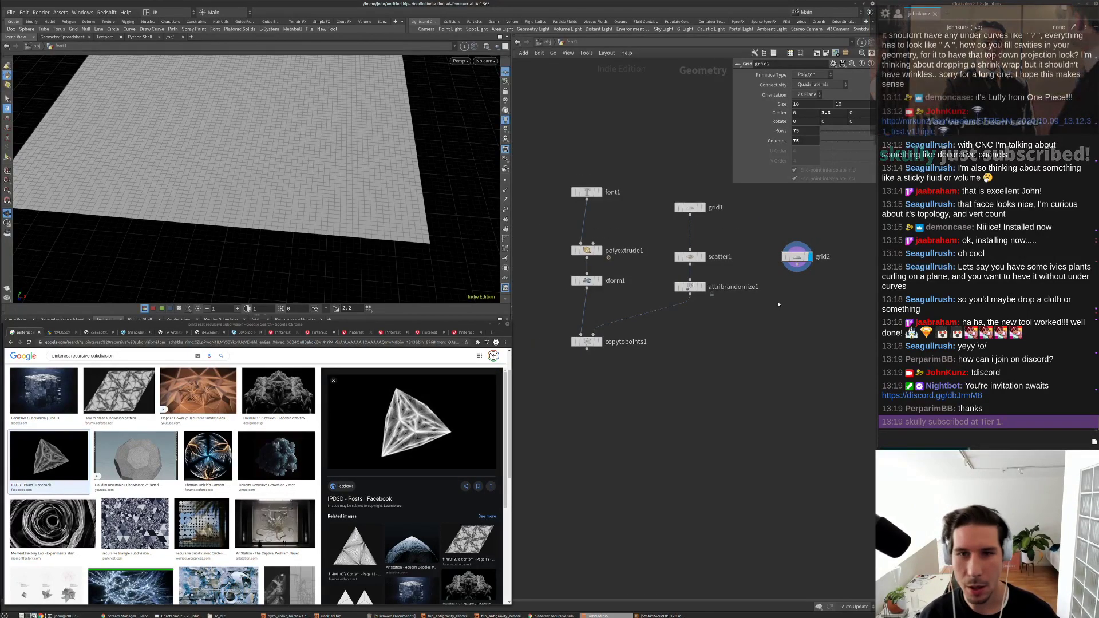
{"action": "scroll", "coordinate": [778, 304], "scroll_direction": "up", "scroll_amount": 1}
{"action": "mouse_move", "coordinate": [778, 304]}
{"action": "middle_mouse_down"}
{"action": "mouse_move", "coordinate": [780, 286]}
{"action": "mouse_move", "coordinate": [762, 293]}
{"action": "middle_mouse_up"}
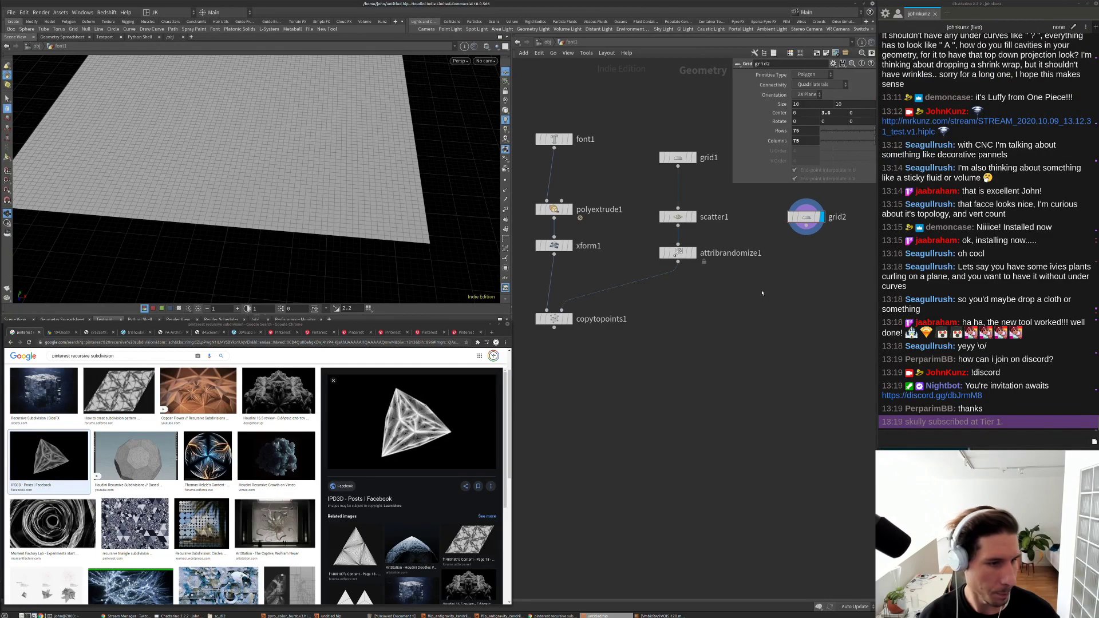
{"action": "scroll", "coordinate": [761, 297], "scroll_direction": "down", "scroll_amount": 1}
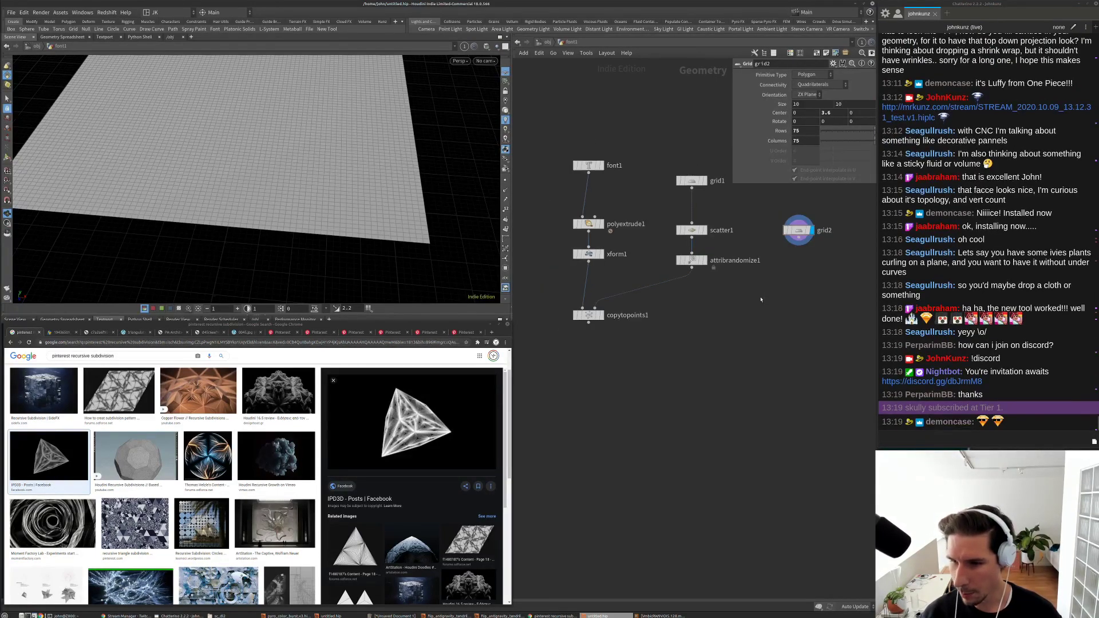
{"action": "middle_click_drag", "start_coordinate": [762, 285], "coordinate": [752, 333]}
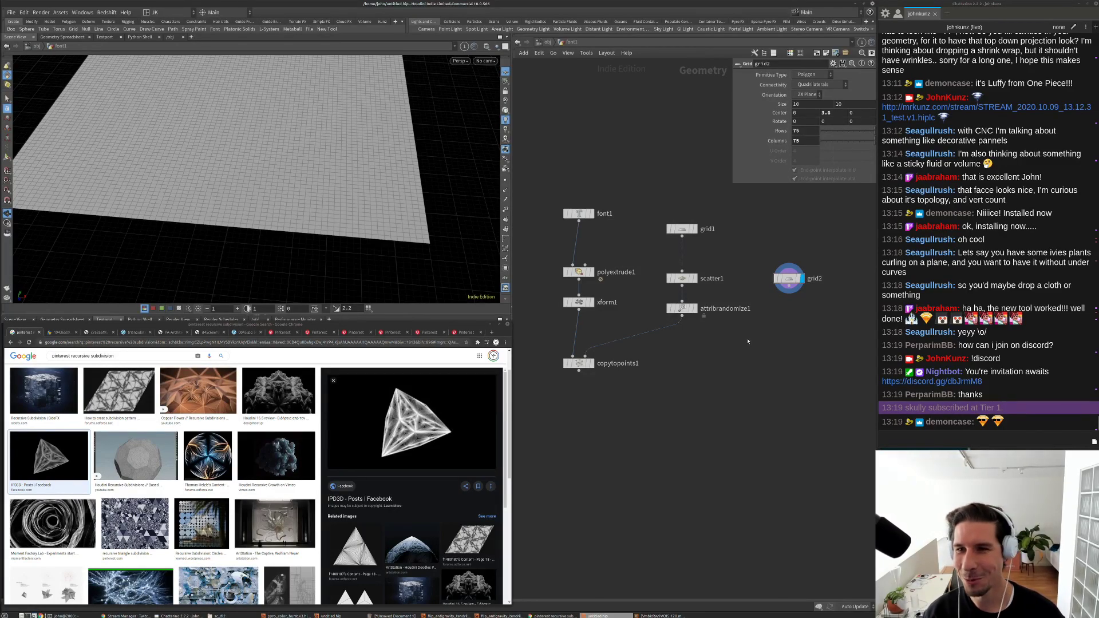
{"action": "mouse_move", "coordinate": [760, 318]}
{"action": "middle_mouse_down"}
{"action": "mouse_move", "coordinate": [776, 298]}
{"action": "mouse_move", "coordinate": [769, 323]}
{"action": "middle_mouse_up"}
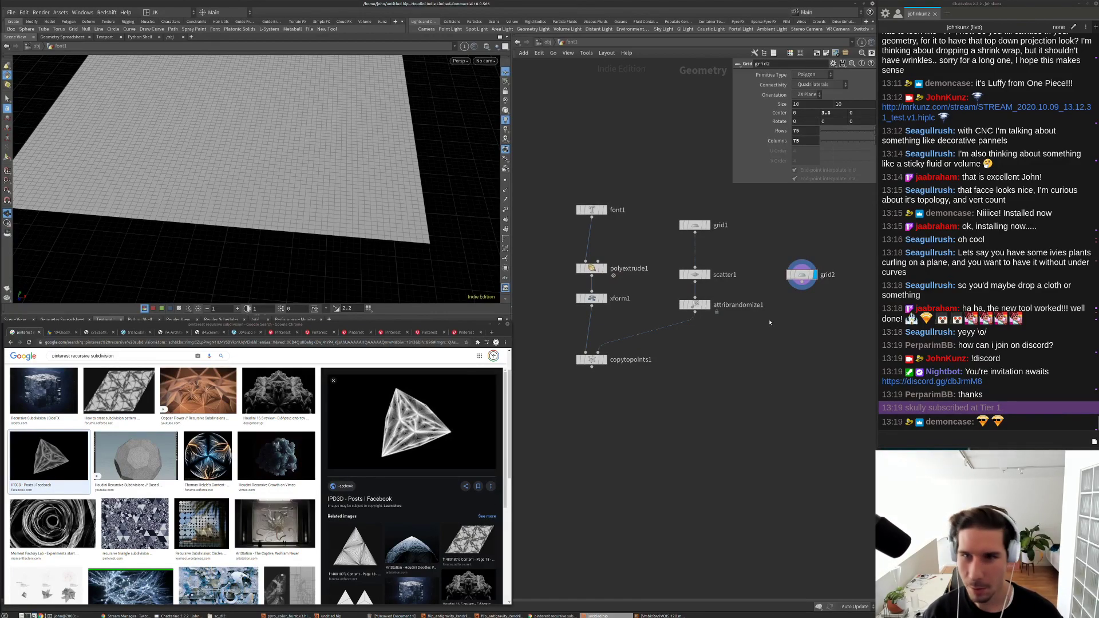
{"action": "scroll", "coordinate": [777, 313], "scroll_direction": "up", "scroll_amount": 3}
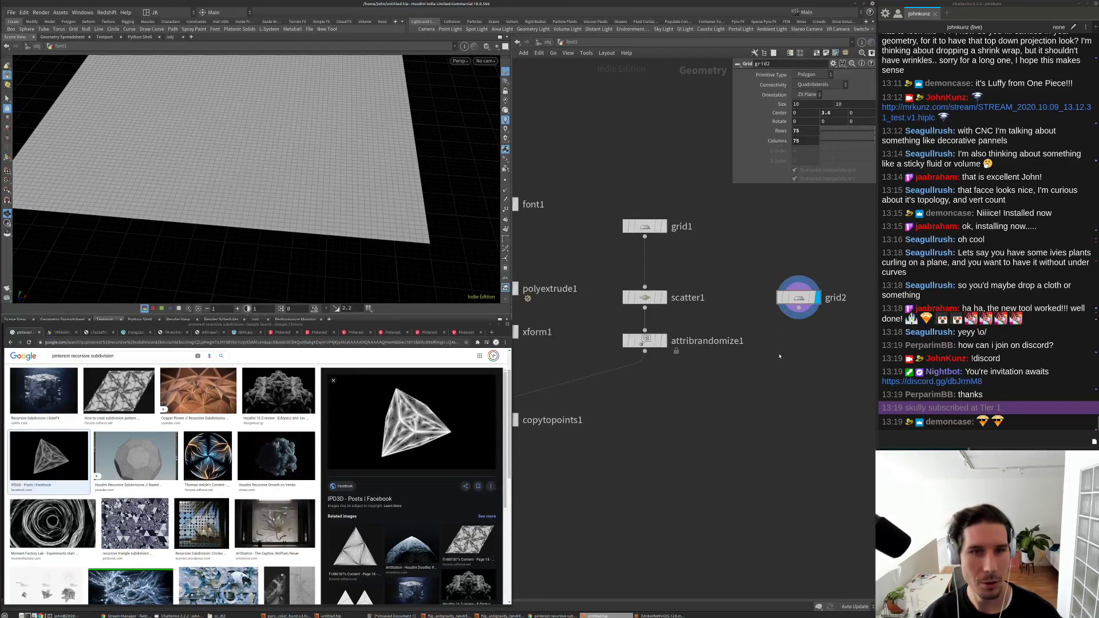
{"action": "left_click_drag", "start_coordinate": [395, 197], "coordinate": [212, 218]}
Step: Add a Ray SOP node, ray1, to the network
{"action": "key", "text": "Tab"}
{"action": "mouse_move", "coordinate": [773, 383]}
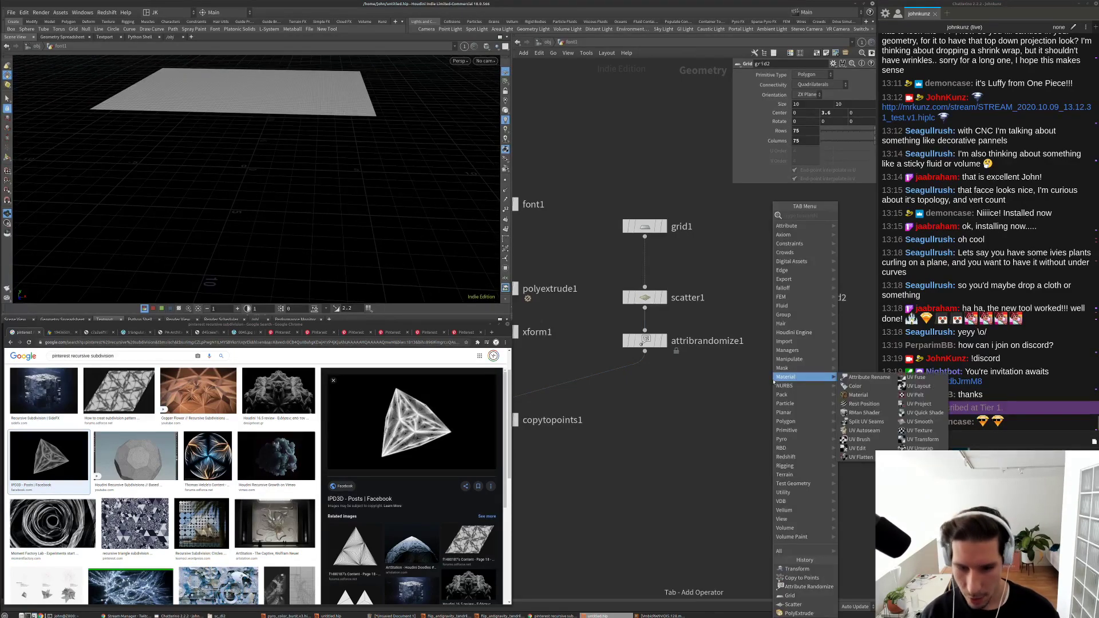
{"action": "type", "text": "com"}
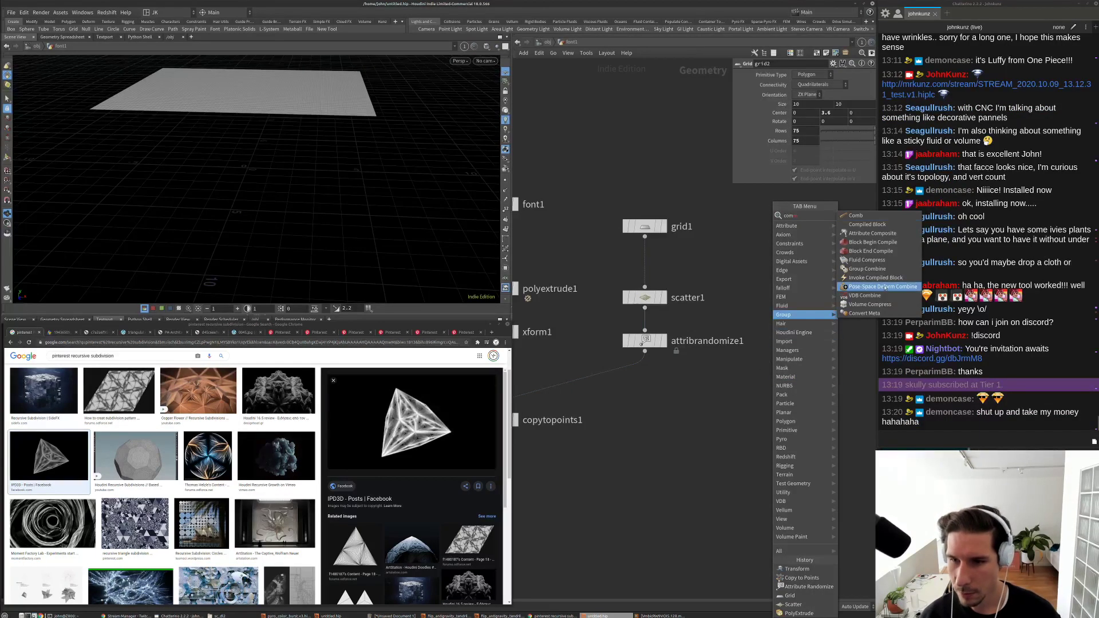
{"action": "key", "text": "Escape"}
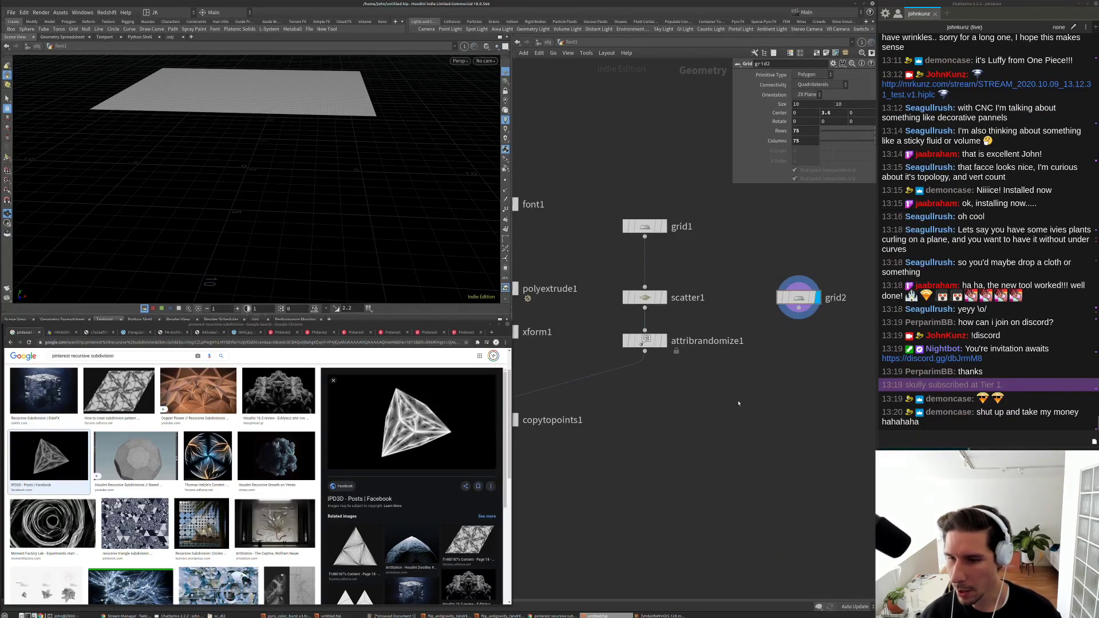
{"action": "key", "text": "Tab"}
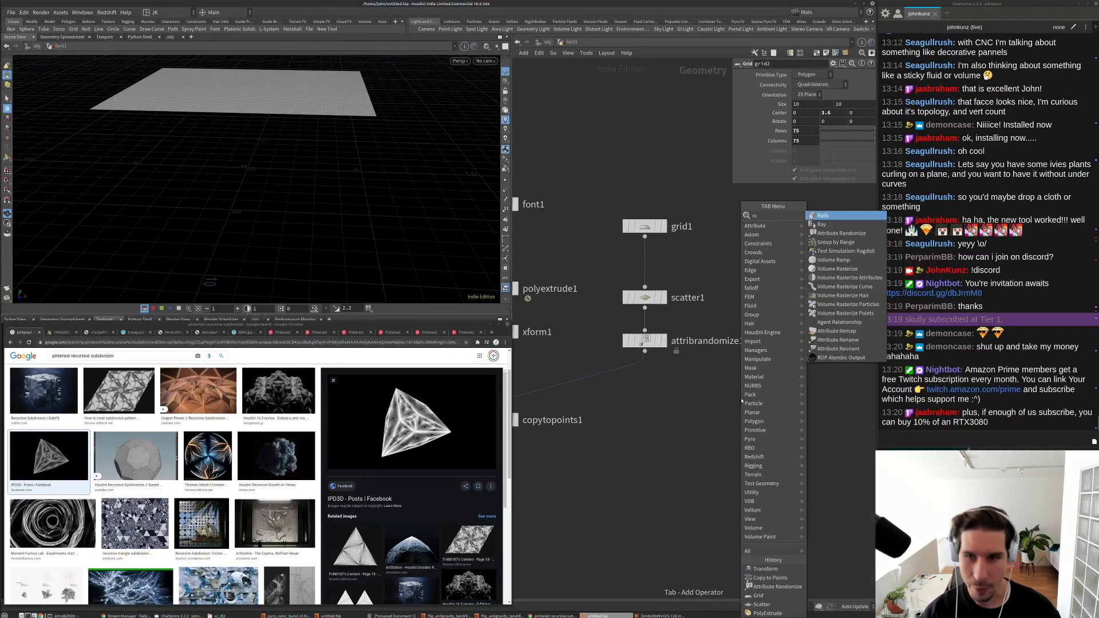
{"action": "key", "text": "Escape"}
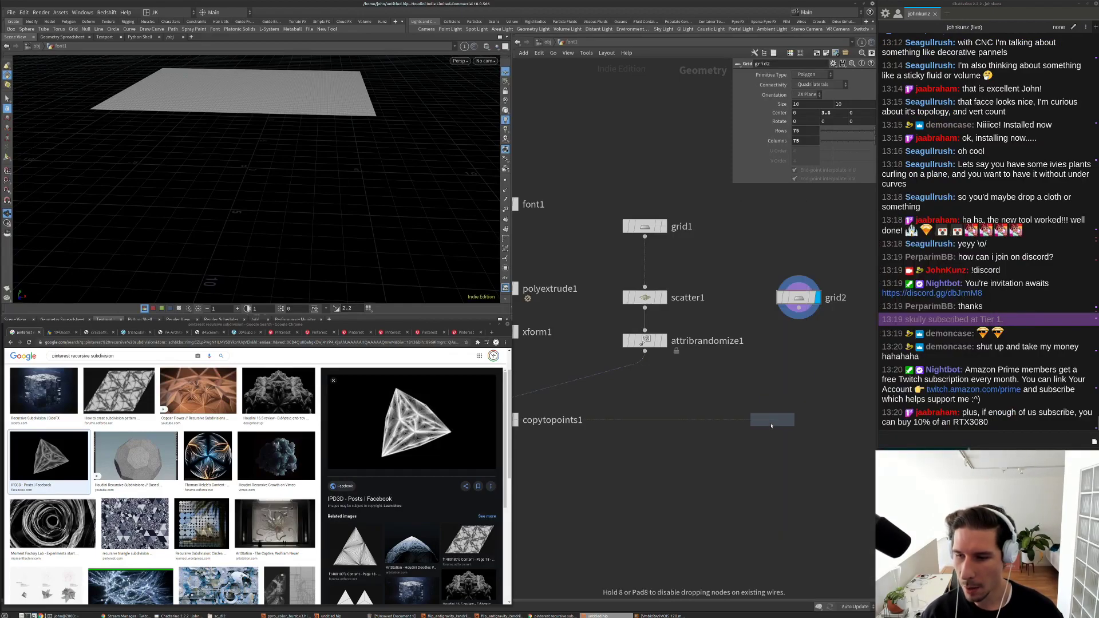
{"action": "left_click", "coordinate": [770, 419]}
Step: Wire grid2 and copytopoints1 into ray1's two inputs
{"action": "middle_click_drag", "start_coordinate": [721, 405], "coordinate": [659, 458]}
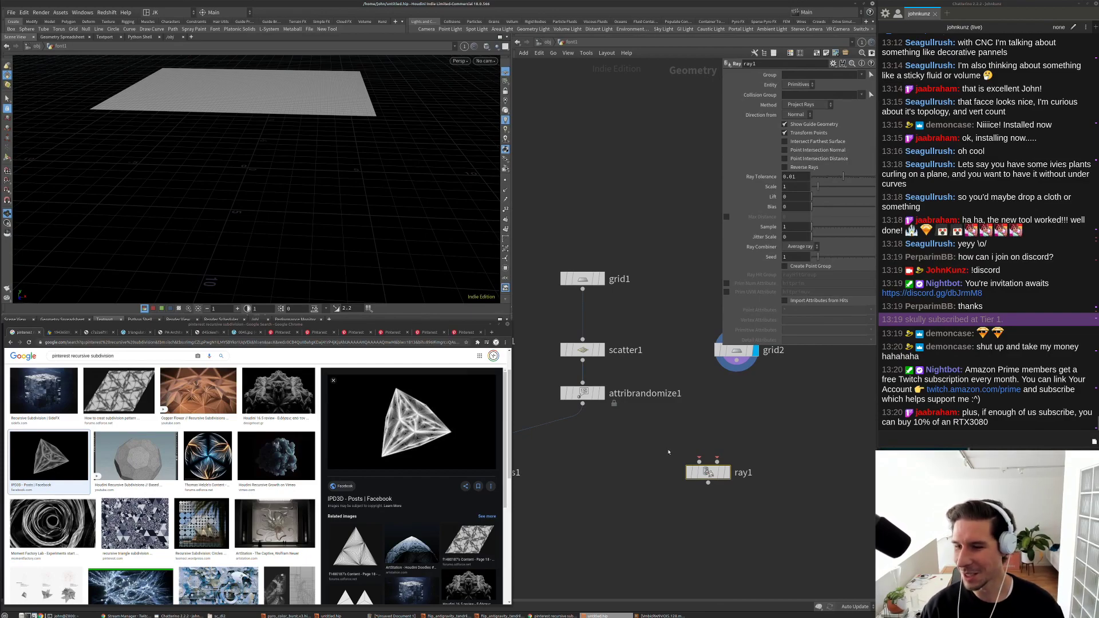
{"action": "left_click_drag", "start_coordinate": [700, 459], "coordinate": [736, 353]}
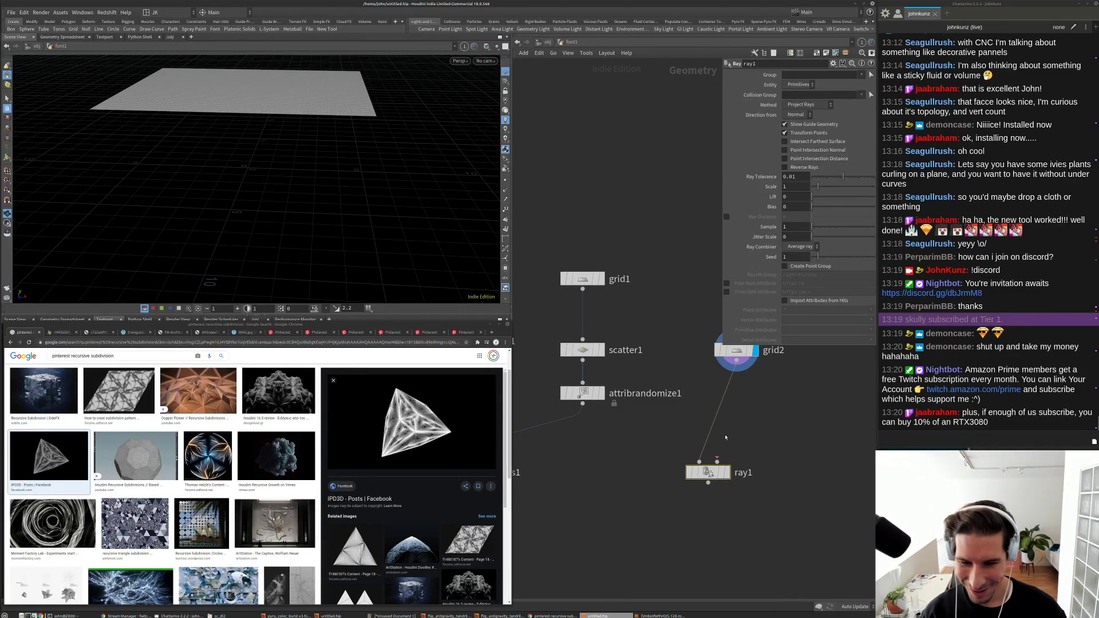
{"action": "left_click", "coordinate": [716, 462]}
{"action": "scroll", "coordinate": [647, 403], "scroll_direction": "down", "scroll_amount": 4}
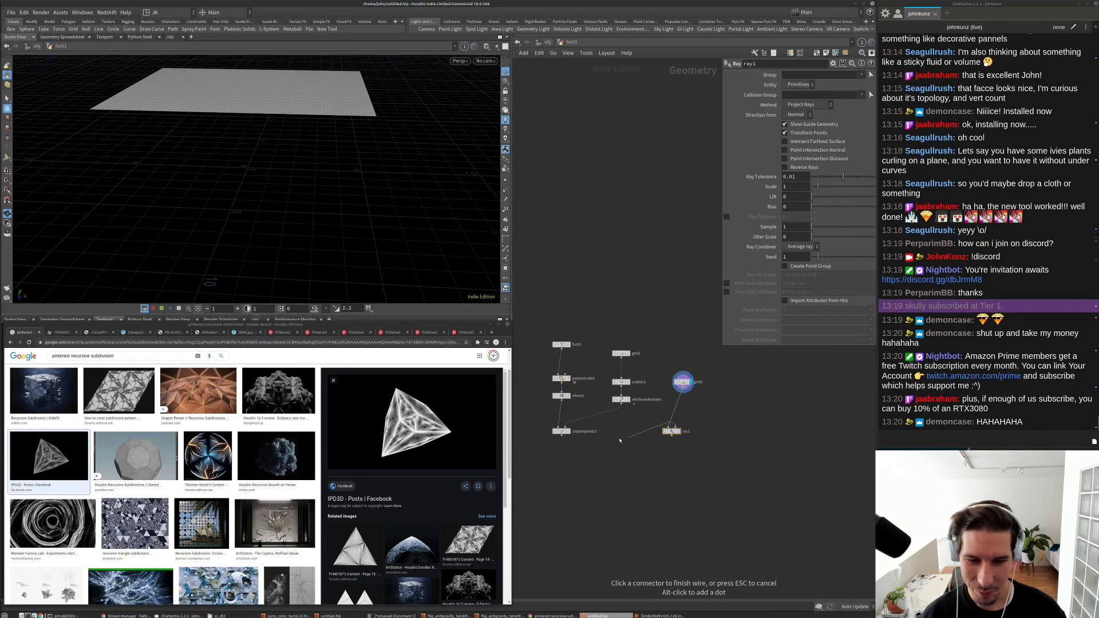
{"action": "left_click", "coordinate": [575, 438]}
{"action": "scroll", "coordinate": [574, 438], "scroll_direction": "up", "scroll_amount": 3}
Step: Display ray1, enable Reverse Rays, and store hit points in a rayHitGroup point group
{"action": "left_click", "coordinate": [755, 426]}
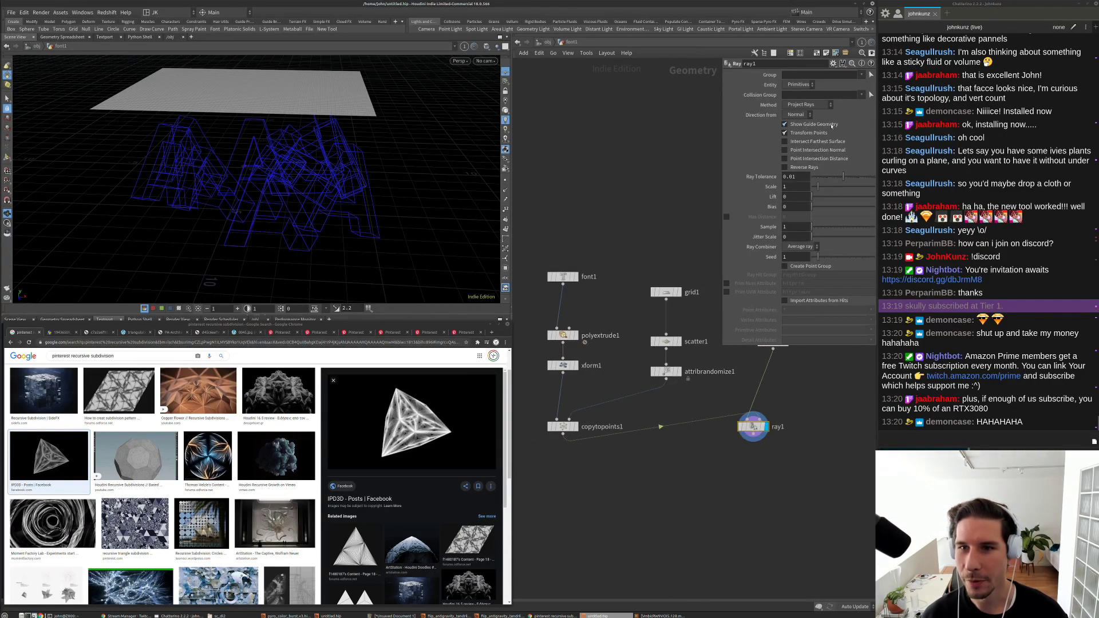
{"action": "left_click", "coordinate": [802, 169]}
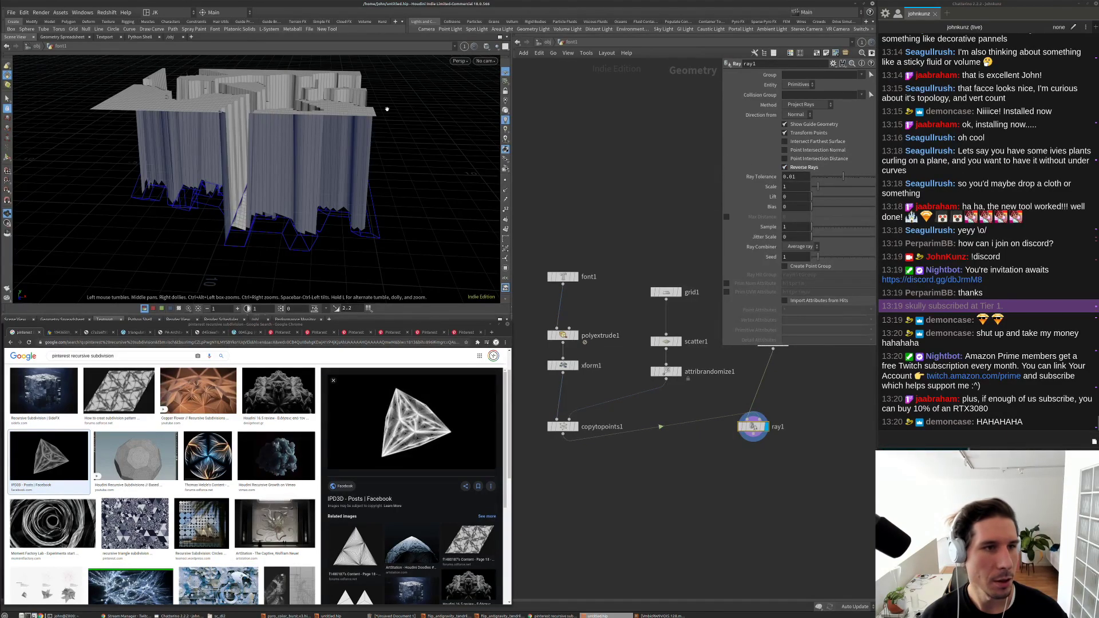
{"action": "left_click_drag", "start_coordinate": [385, 105], "coordinate": [338, 189]}
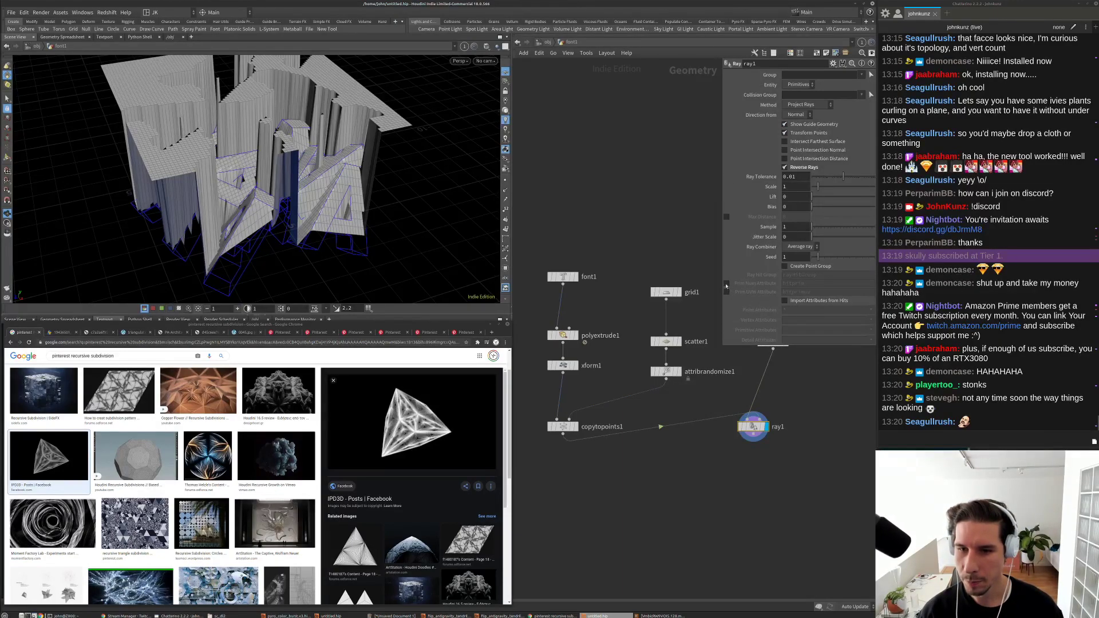
{"action": "left_click", "coordinate": [813, 267]}
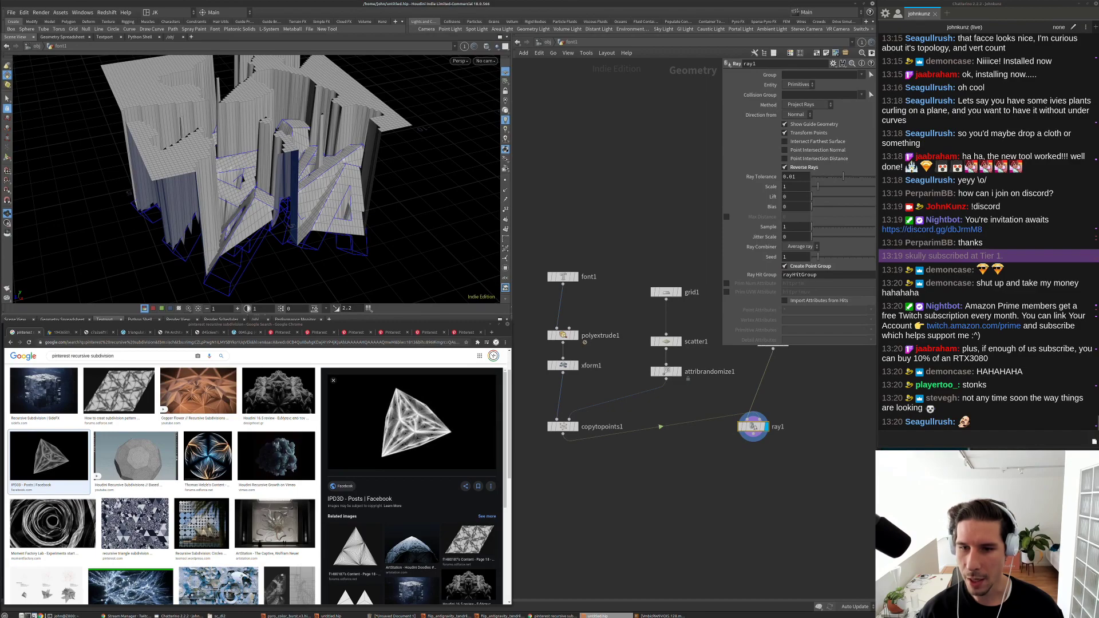
{"action": "double_click", "coordinate": [829, 275]}
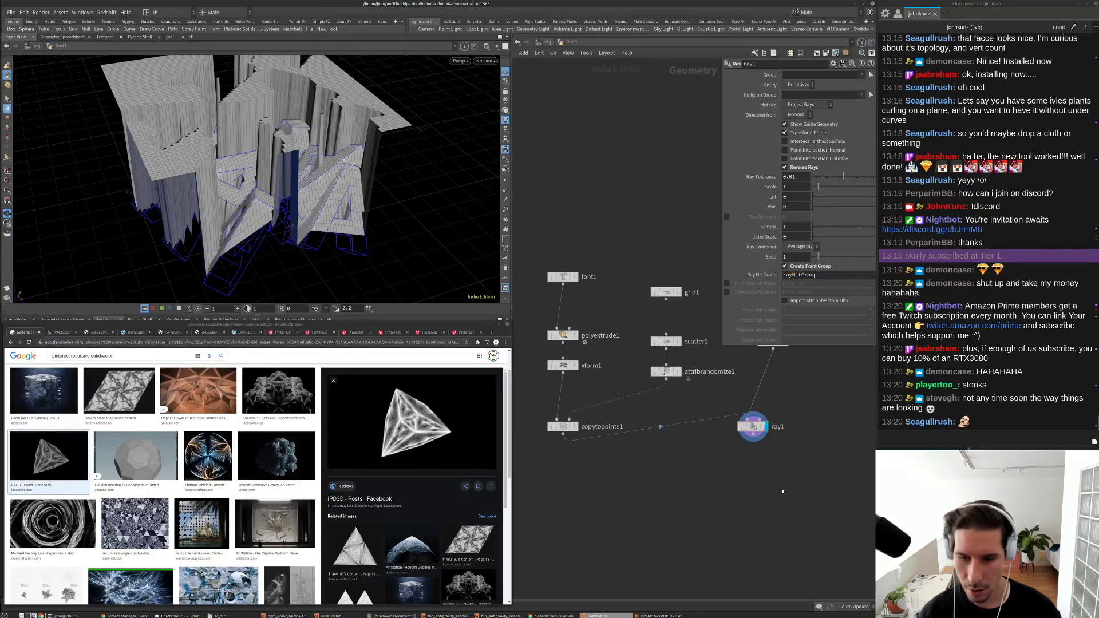
Step: Add a Transform node using the xform search
{"action": "key", "text": "Tab"}
{"action": "type", "text": "xform"}
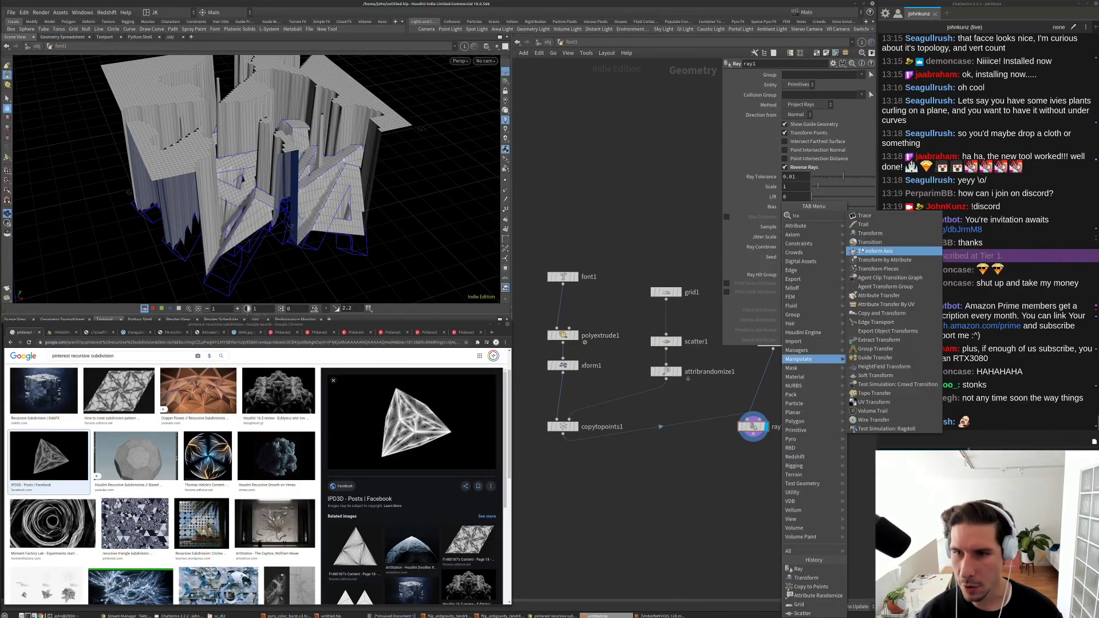
{"action": "key", "text": "Return"}
Step: Place xform2 under ray1 and set its Group to !rayHitGroup
{"action": "left_click", "coordinate": [787, 461]}
{"action": "scroll", "coordinate": [787, 460], "scroll_direction": "up", "scroll_amount": 2}
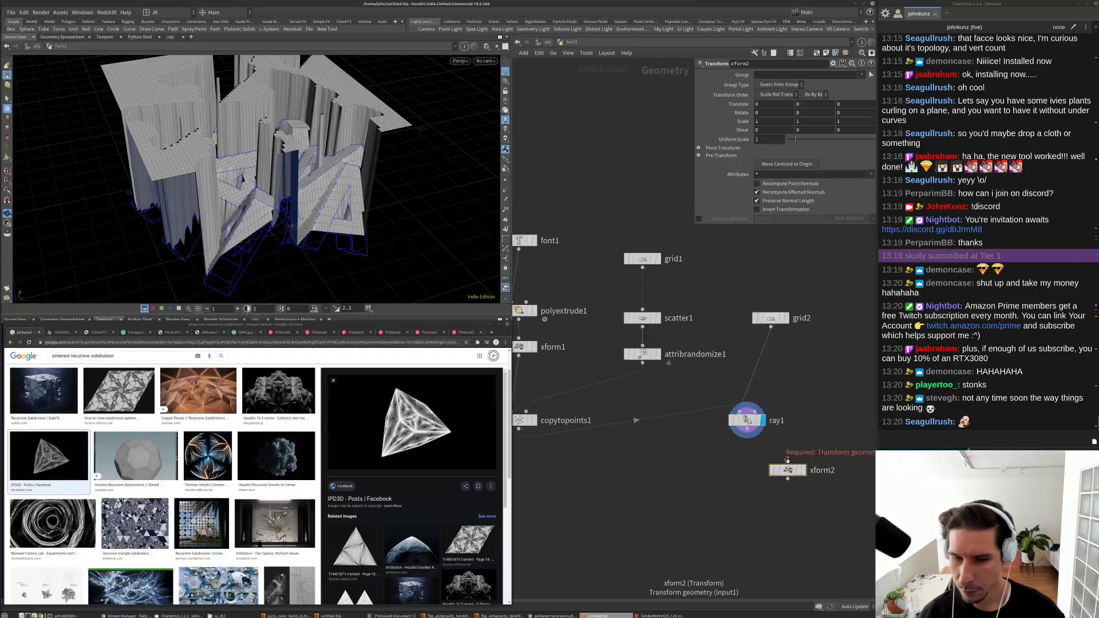
{"action": "left_click_drag", "start_coordinate": [790, 473], "coordinate": [748, 456]}
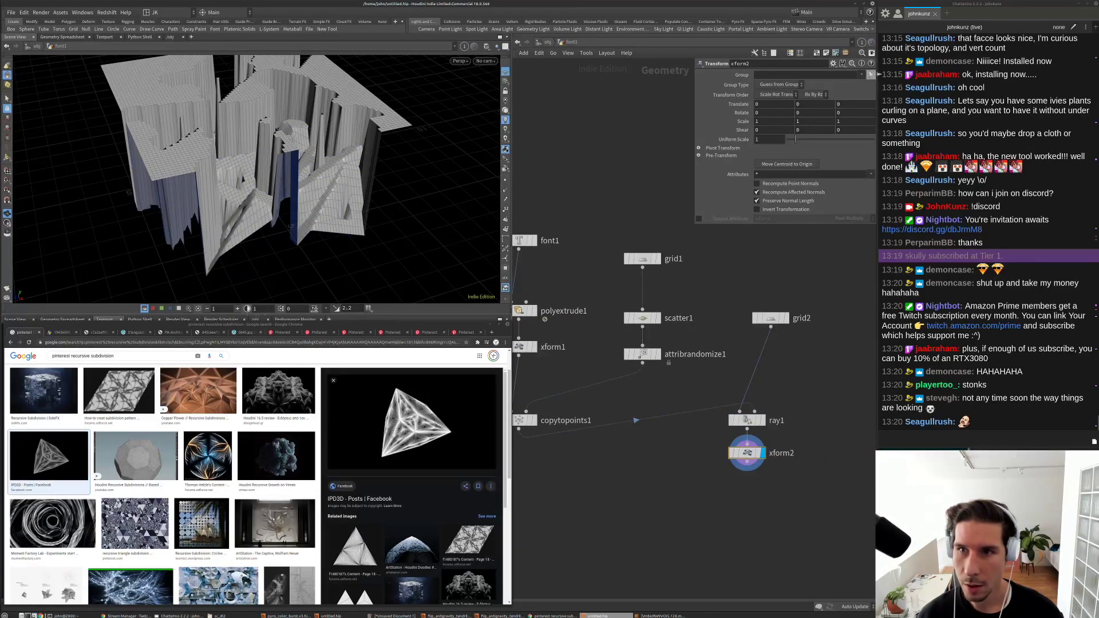
{"action": "left_click", "coordinate": [862, 75]}
{"action": "left_click", "coordinate": [875, 84]}
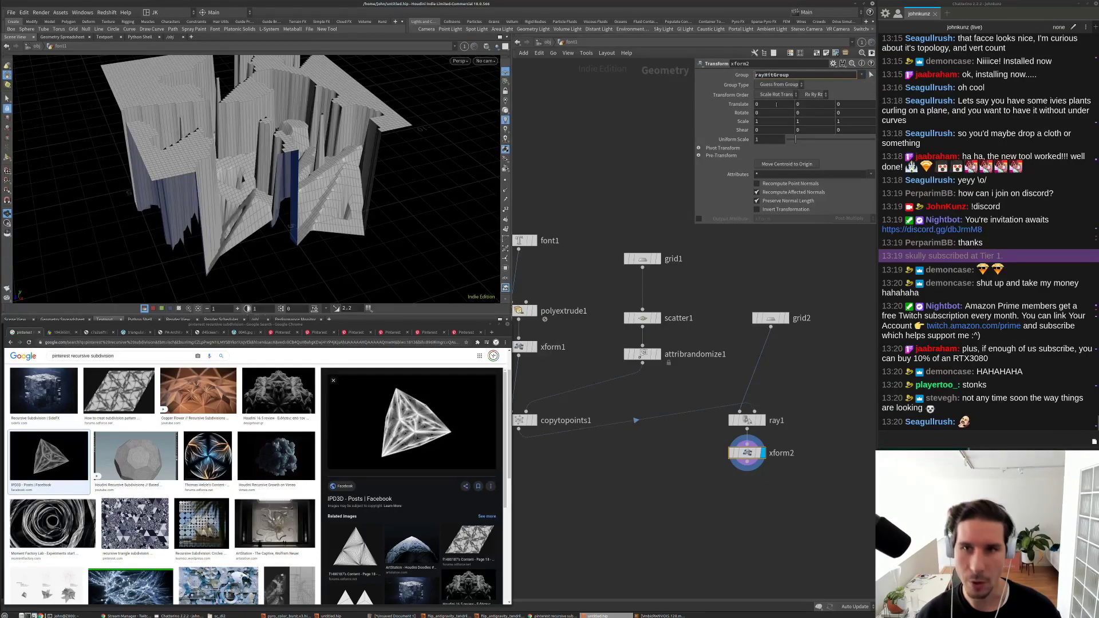
{"action": "type", "text": "!"}
{"action": "key", "text": "Return"}
Step: Set xform2's Scale Y to 0 and orbit around the flattened letter terrain
{"action": "left_click", "coordinate": [813, 120]}
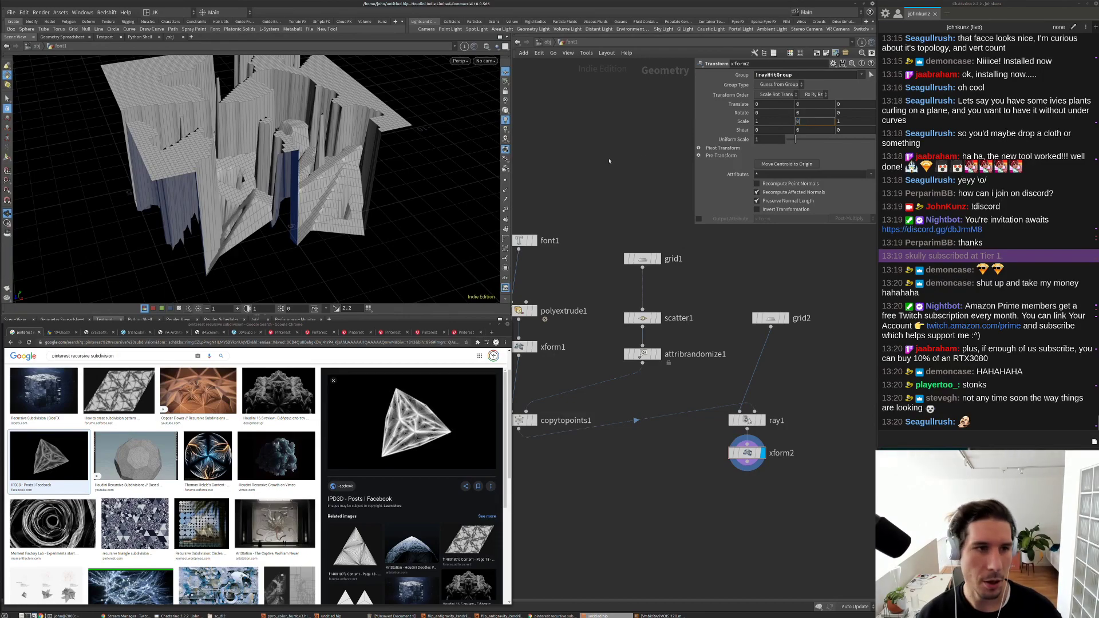
{"action": "type", "text": "0"}
{"action": "key", "text": "Return"}
{"action": "left_click_drag", "start_coordinate": [246, 172], "coordinate": [291, 193]}
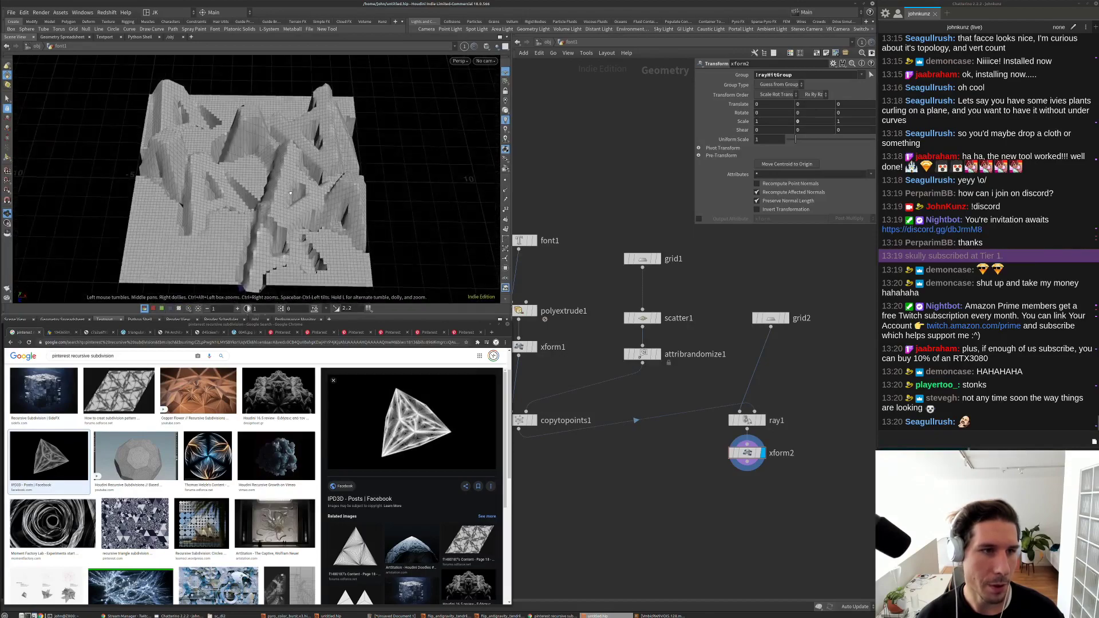
{"action": "scroll", "coordinate": [233, 216], "scroll_direction": "up", "scroll_amount": 5}
{"action": "left_click_drag", "start_coordinate": [233, 217], "coordinate": [395, 173]}
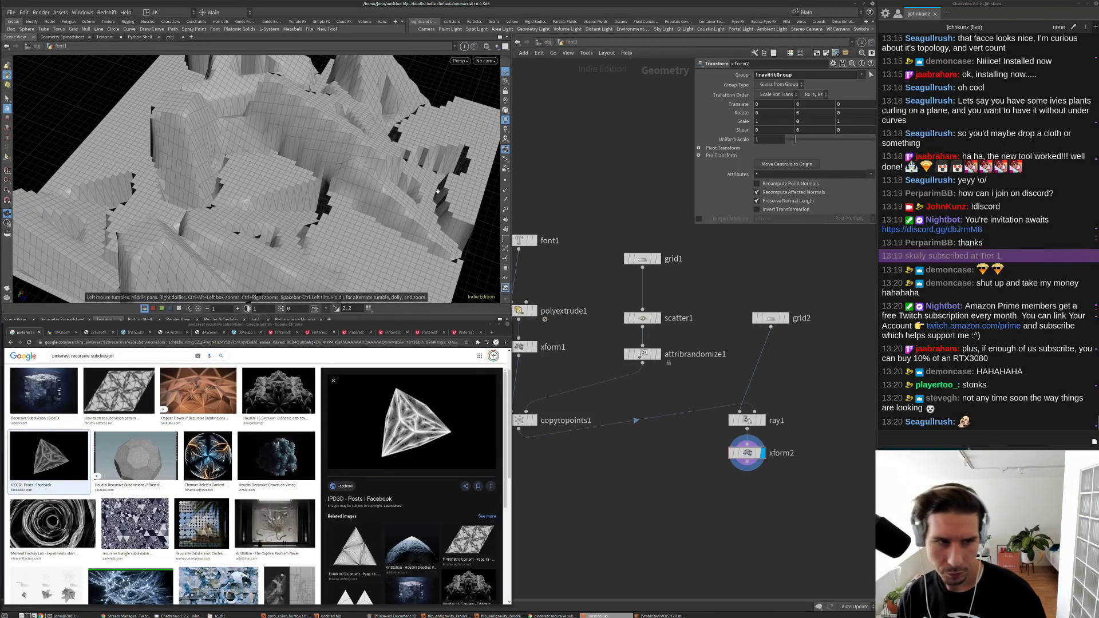
{"action": "scroll", "coordinate": [437, 191], "scroll_direction": "down", "scroll_amount": 8}
{"action": "left_click_drag", "start_coordinate": [366, 195], "coordinate": [223, 189]}
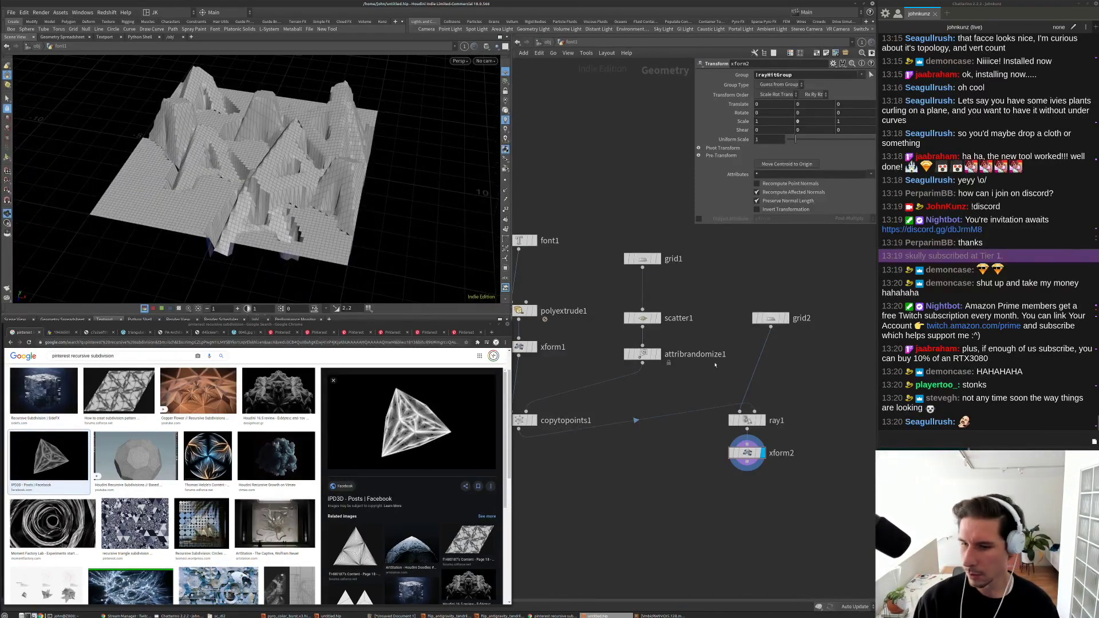
{"action": "scroll", "coordinate": [715, 365], "scroll_direction": "up", "scroll_amount": 2}
{"action": "mouse_move", "coordinate": [783, 401]}
{"action": "middle_mouse_down"}
{"action": "mouse_move", "coordinate": [791, 360]}
{"action": "mouse_move", "coordinate": [774, 394]}
{"action": "middle_mouse_up"}
Step: Add a HeightField Project node, heightfield_project1, to the network
{"action": "key", "text": "Tab"}
{"action": "type", "text": "he"}
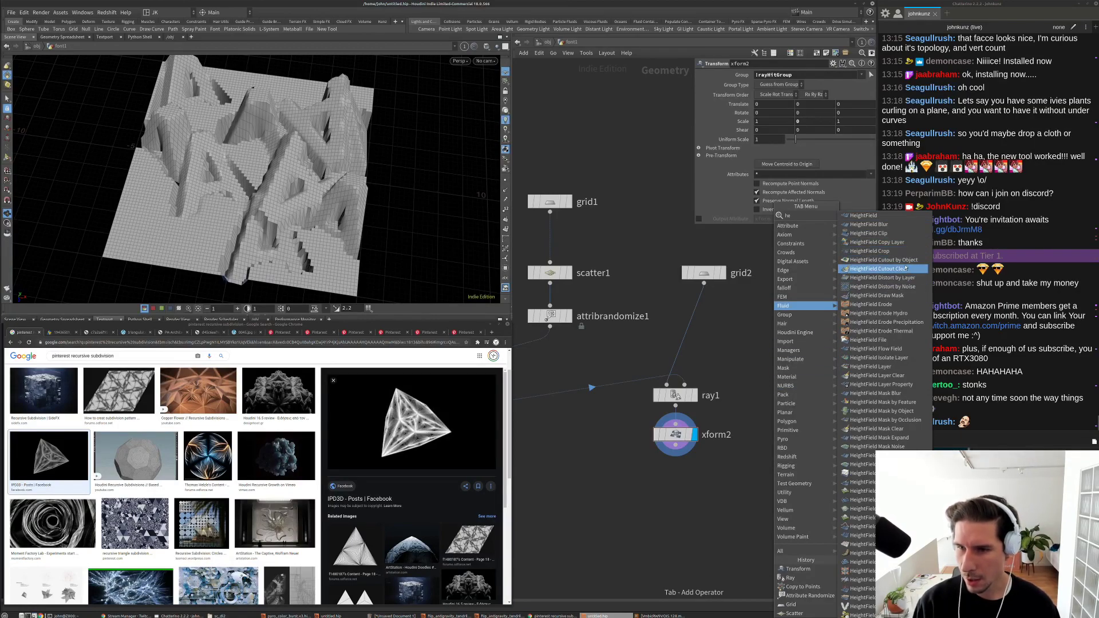
{"action": "key", "text": "Escape"}
{"action": "key", "text": "Escape"}
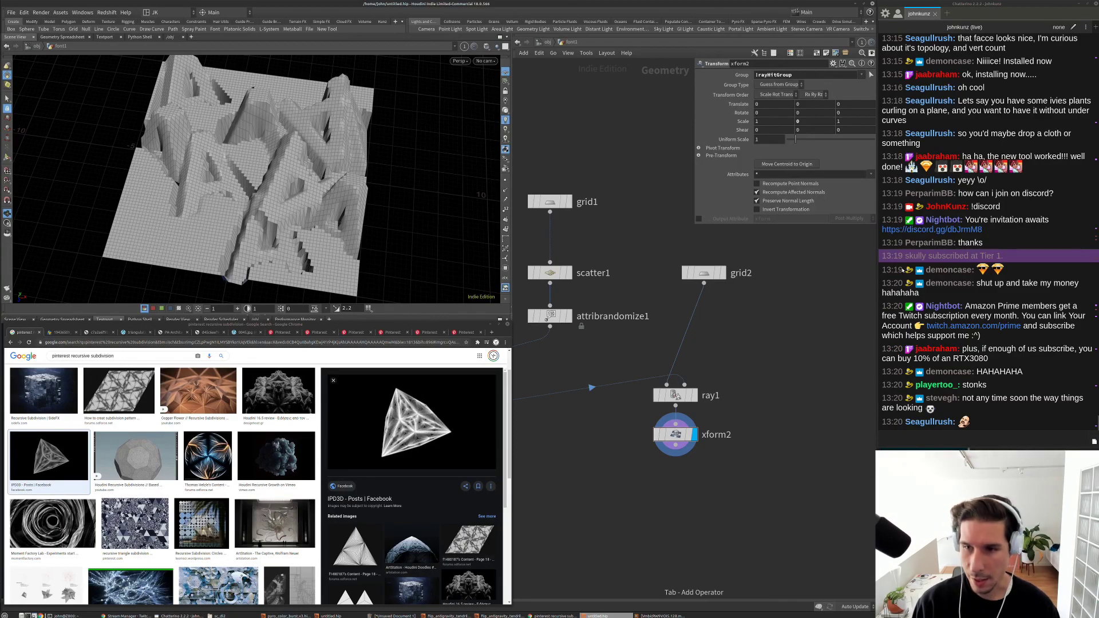
{"action": "key", "text": "h"}
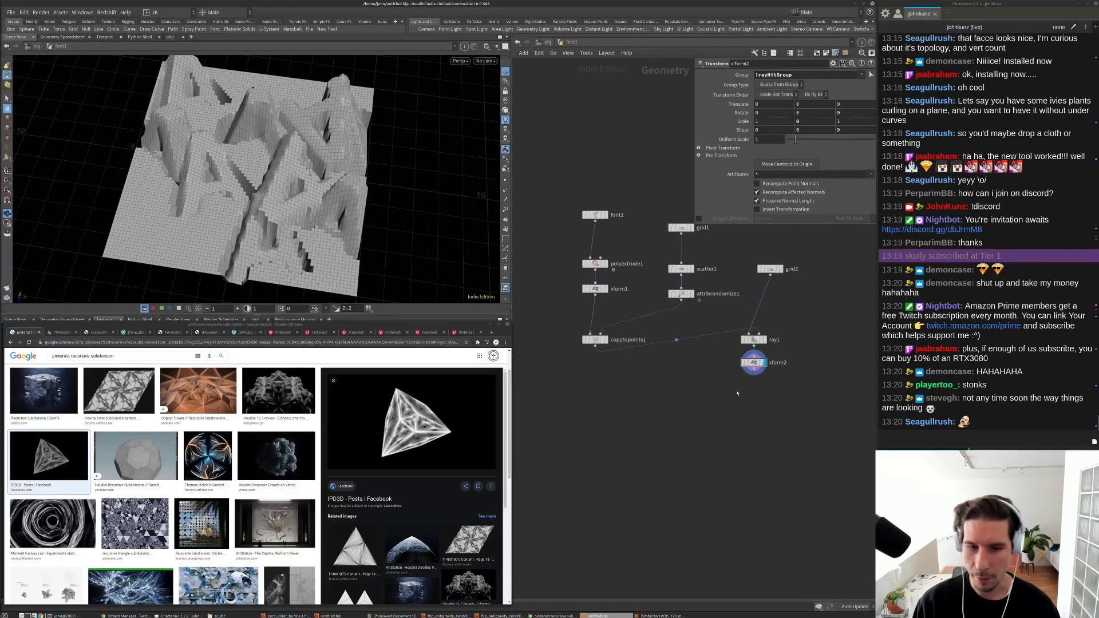
{"action": "key", "text": "Tab"}
{"action": "type", "text": "he"}
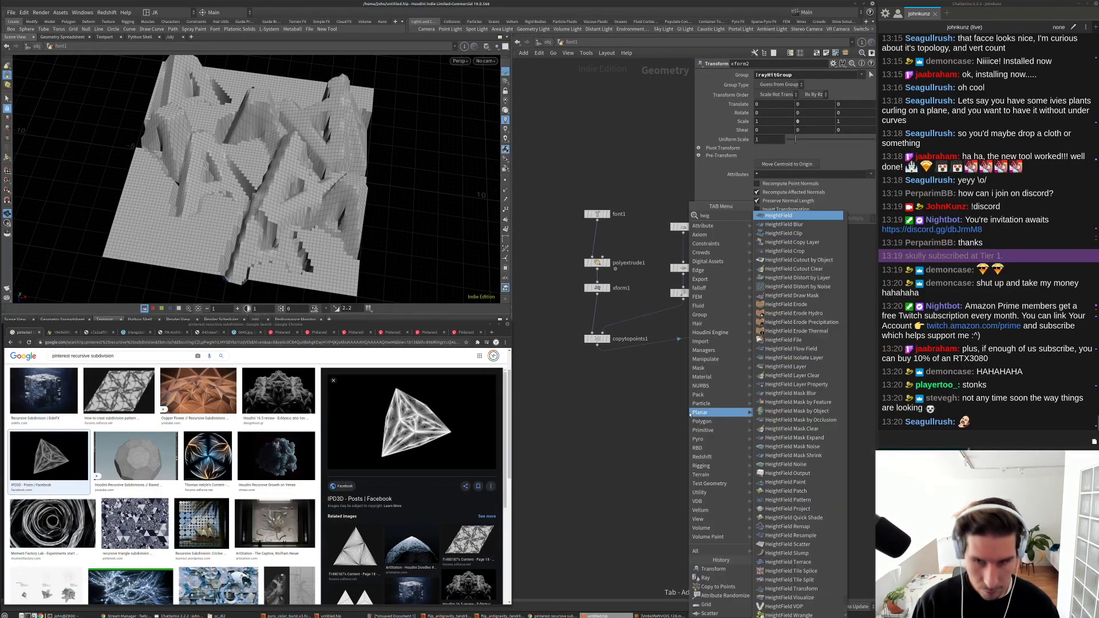
{"action": "key", "text": "Escape"}
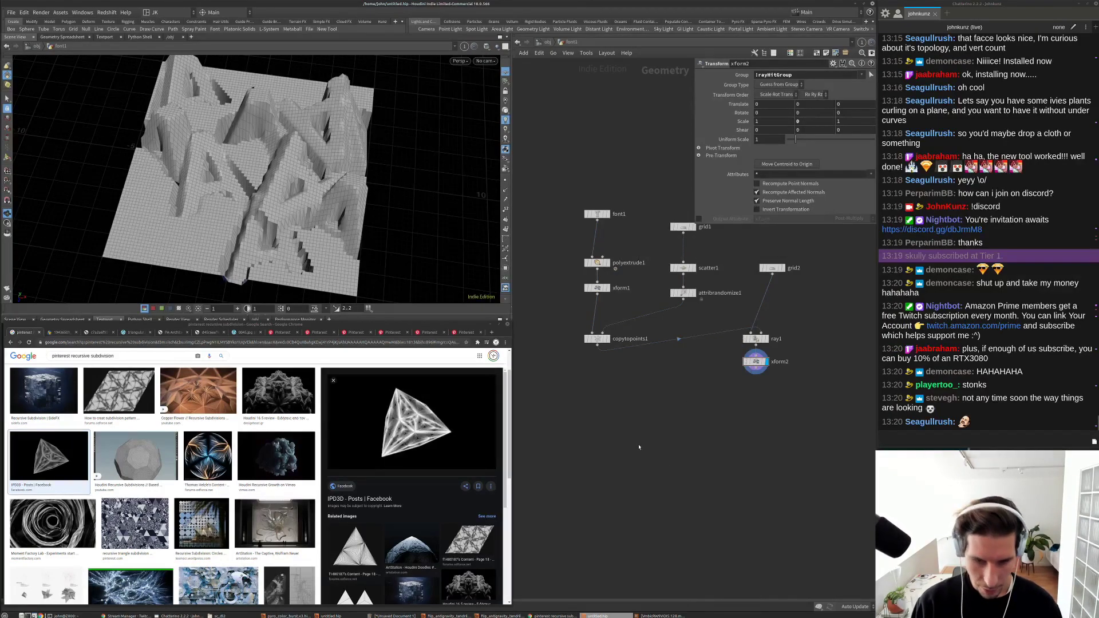
{"action": "key", "text": "Tab"}
{"action": "type", "text": "proj"}
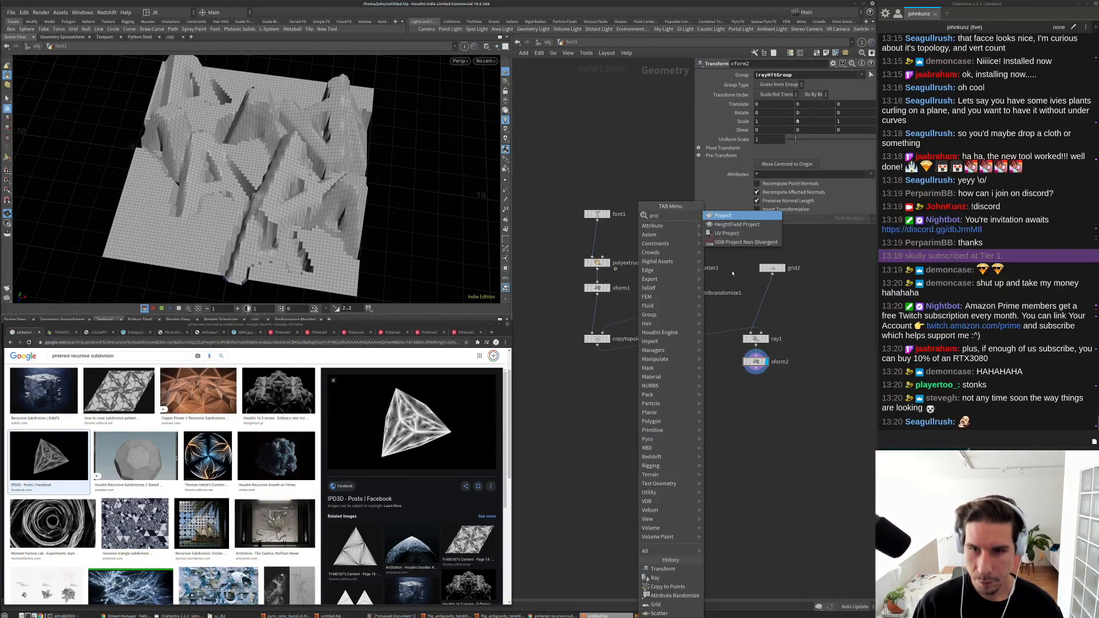
{"action": "key", "text": "Down"}
{"action": "key", "text": "Return"}
{"action": "left_click", "coordinate": [642, 401]}
{"action": "scroll", "coordinate": [636, 396], "scroll_direction": "up", "scroll_amount": 5}
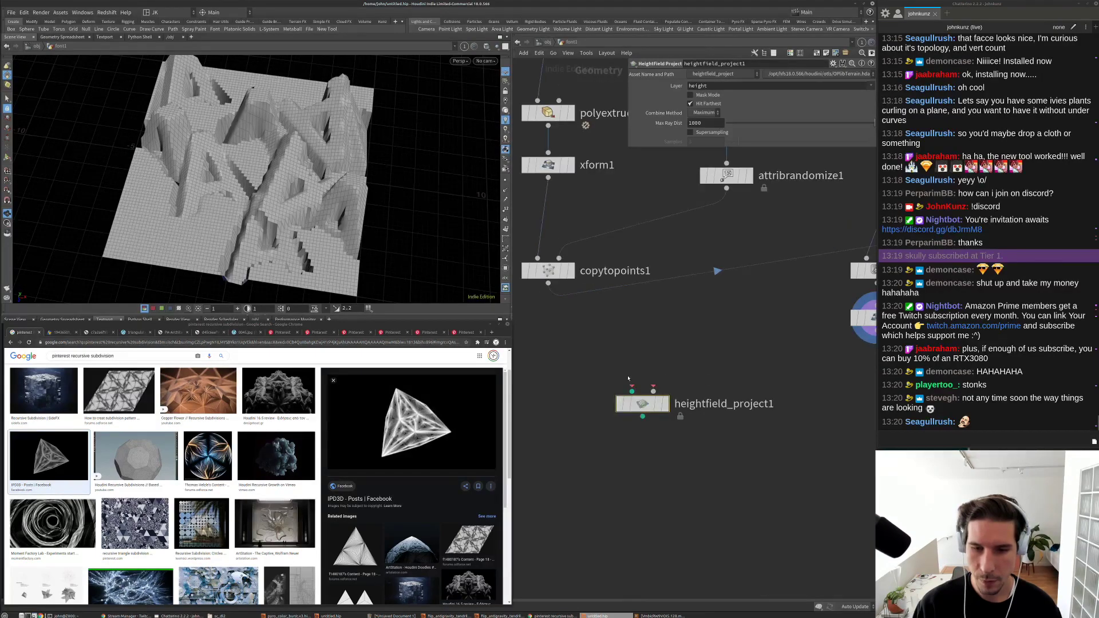
Step: Add a HeightField node and wire it into heightfield_project1's first input
{"action": "key", "text": "Tab"}
{"action": "type", "text": "he"}
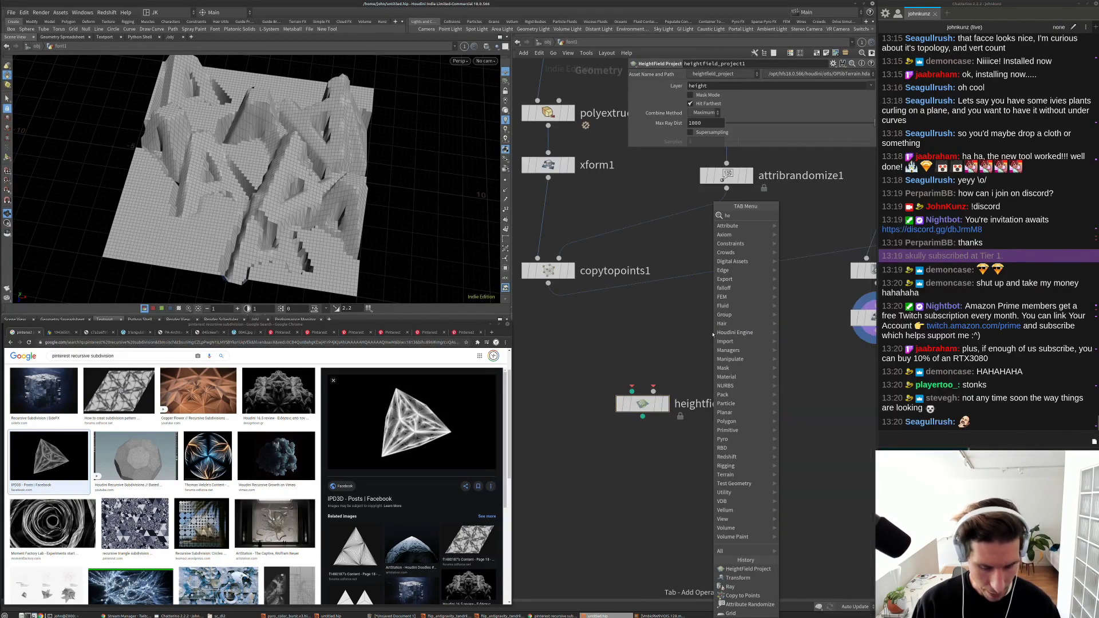
{"action": "key", "text": "Return"}
{"action": "left_click", "coordinate": [708, 328]}
{"action": "left_click", "coordinate": [708, 341]}
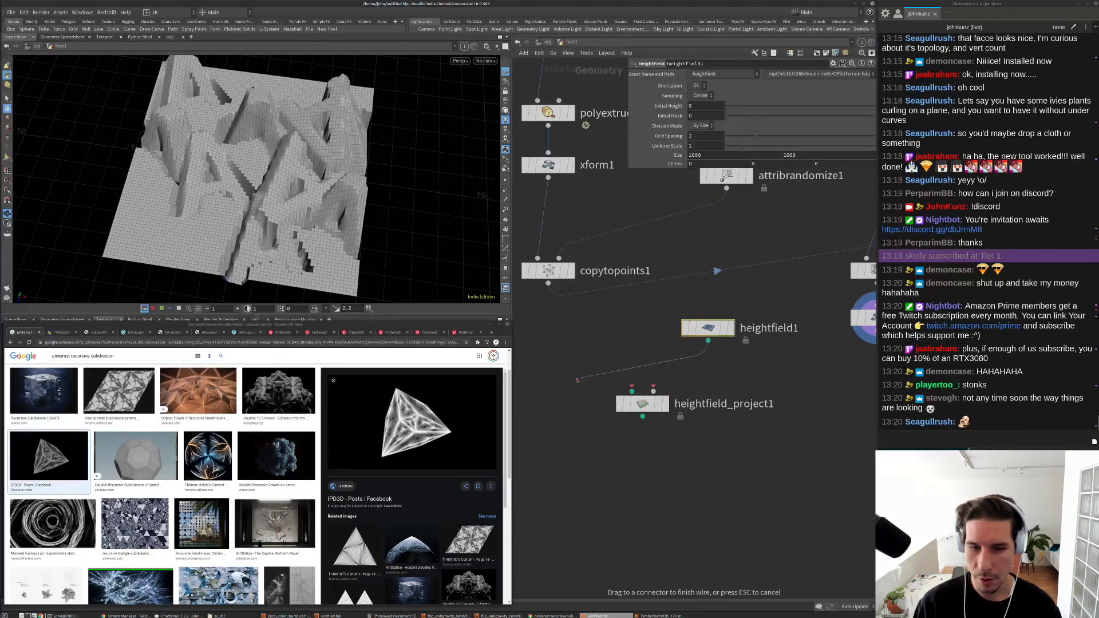
{"action": "left_click", "coordinate": [632, 391]}
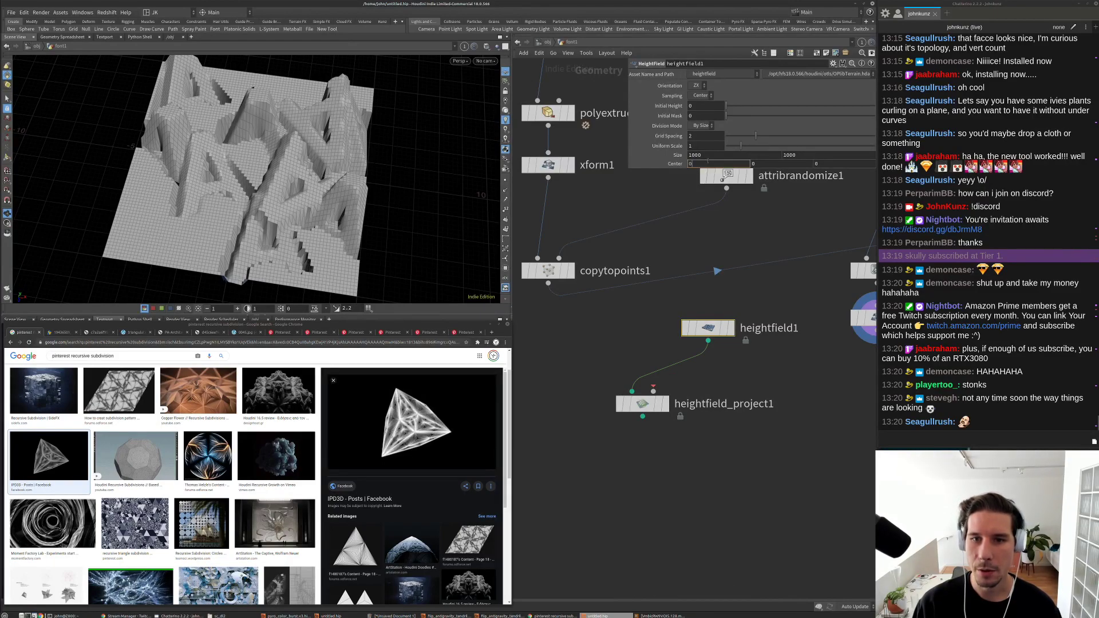
Step: Set heightfield1's Size to 10, 10 and Grid Spacing to .02
{"action": "left_click", "coordinate": [695, 155]}
{"action": "type", "text": "100"}
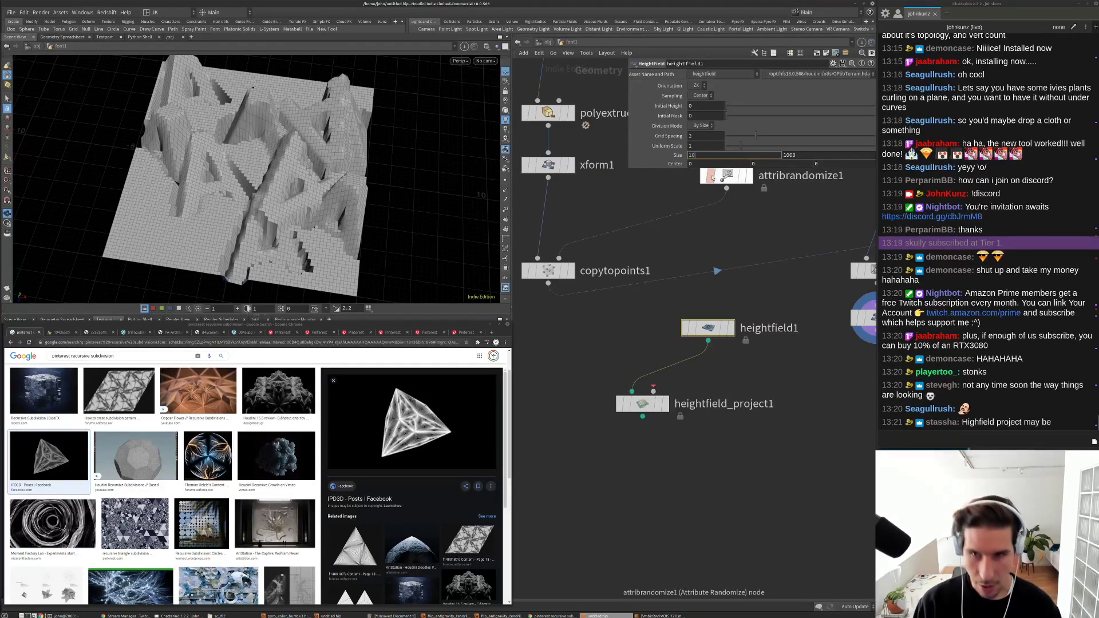
{"action": "key", "text": "BackSpace"}
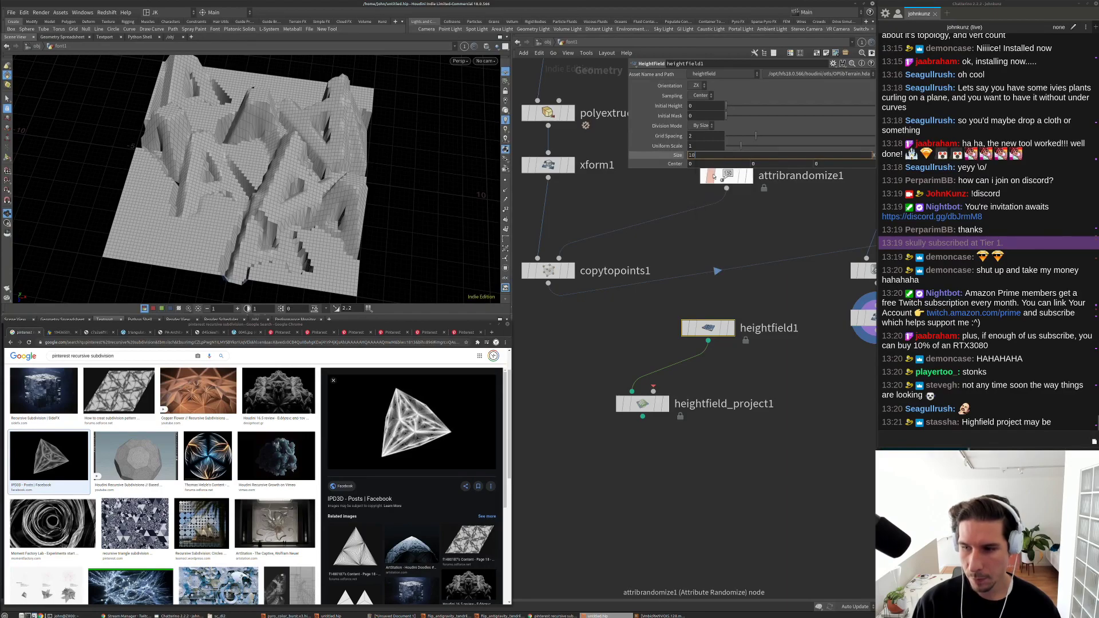
{"action": "key", "text": "Tab"}
{"action": "type", "text": "10"}
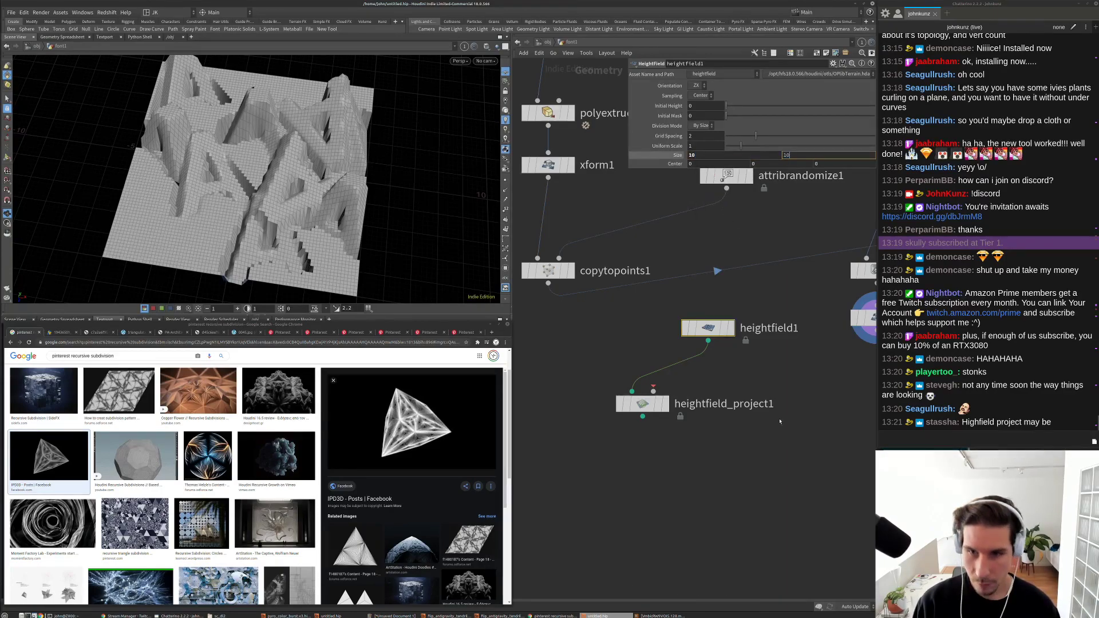
{"action": "key", "text": "Return"}
{"action": "left_click", "coordinate": [699, 137]}
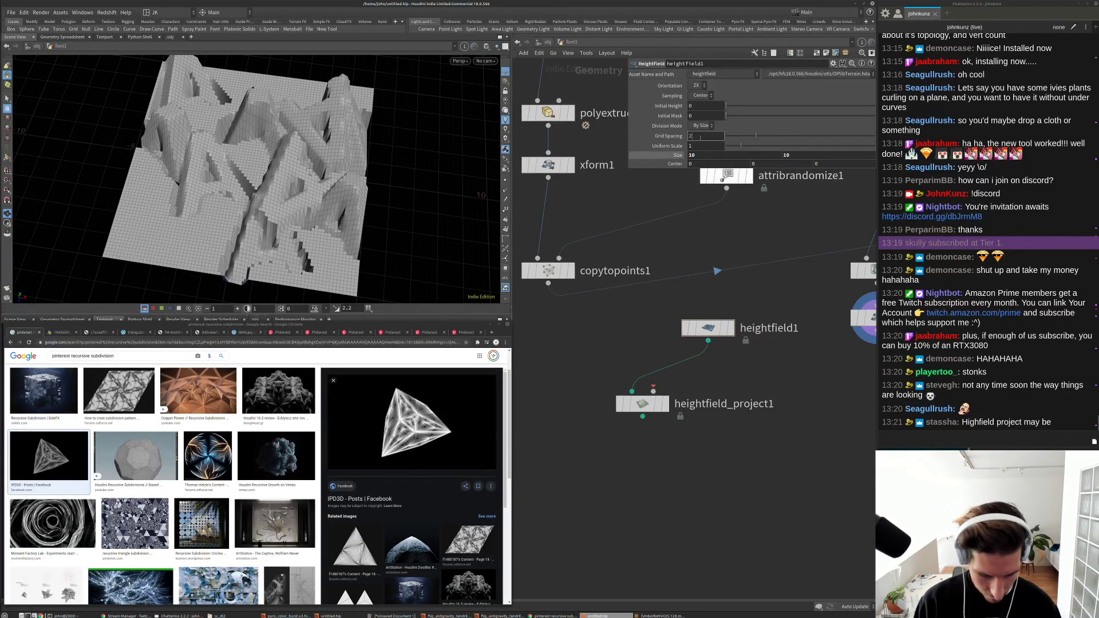
{"action": "type", "text": "0"}
{"action": "key", "text": "Return"}
Step: Wire copytopoints1 into heightfield_project1's second input and display the projected terrain
{"action": "scroll", "coordinate": [670, 343], "scroll_direction": "down", "scroll_amount": 3}
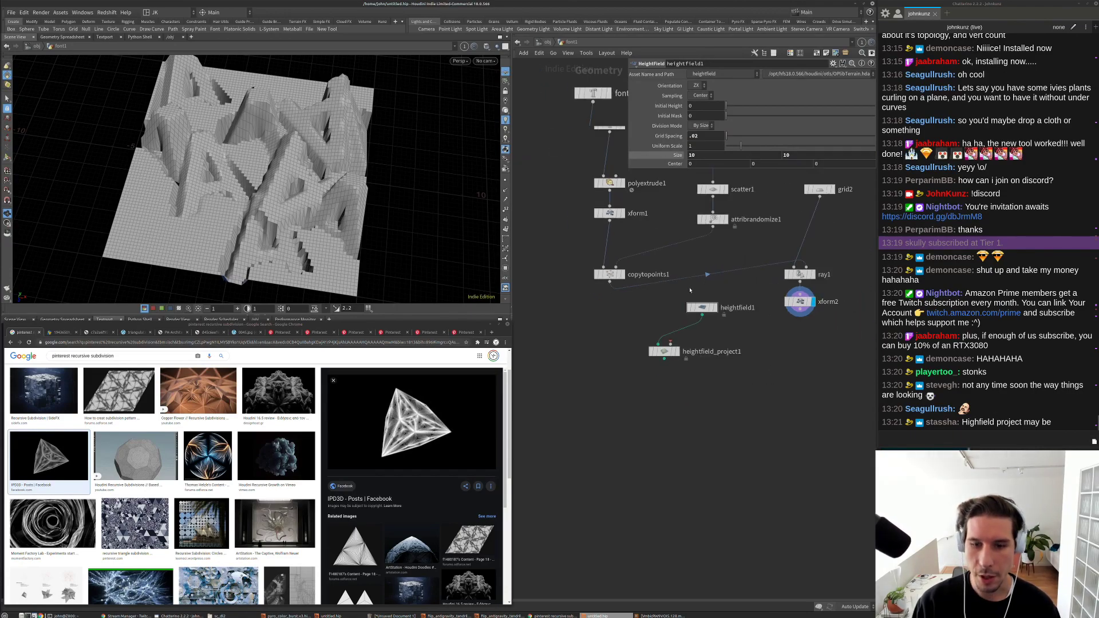
{"action": "left_click_drag", "start_coordinate": [671, 345], "coordinate": [598, 274]}
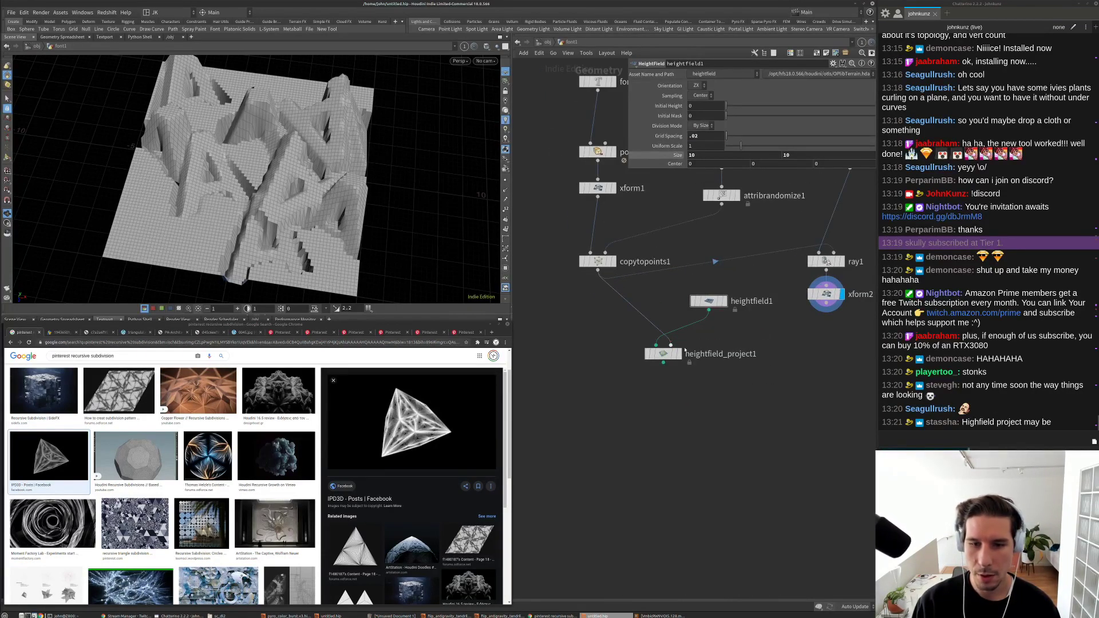
{"action": "left_click", "coordinate": [664, 354]}
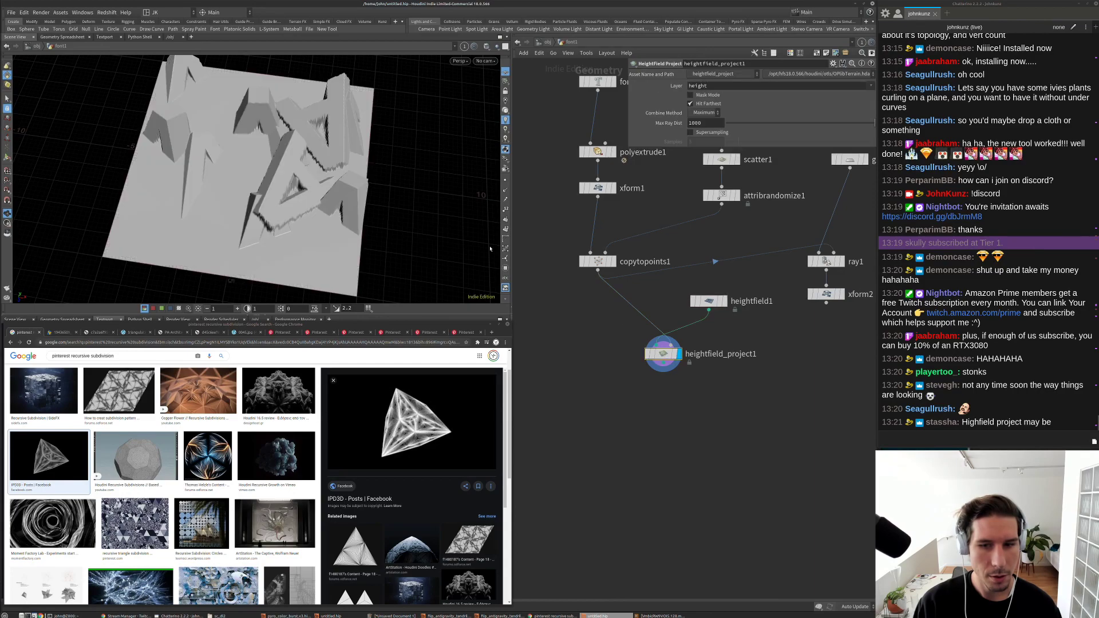
{"action": "left_click_drag", "start_coordinate": [349, 189], "coordinate": [422, 169]}
{"action": "left_click_drag", "start_coordinate": [423, 216], "coordinate": [414, 149]}
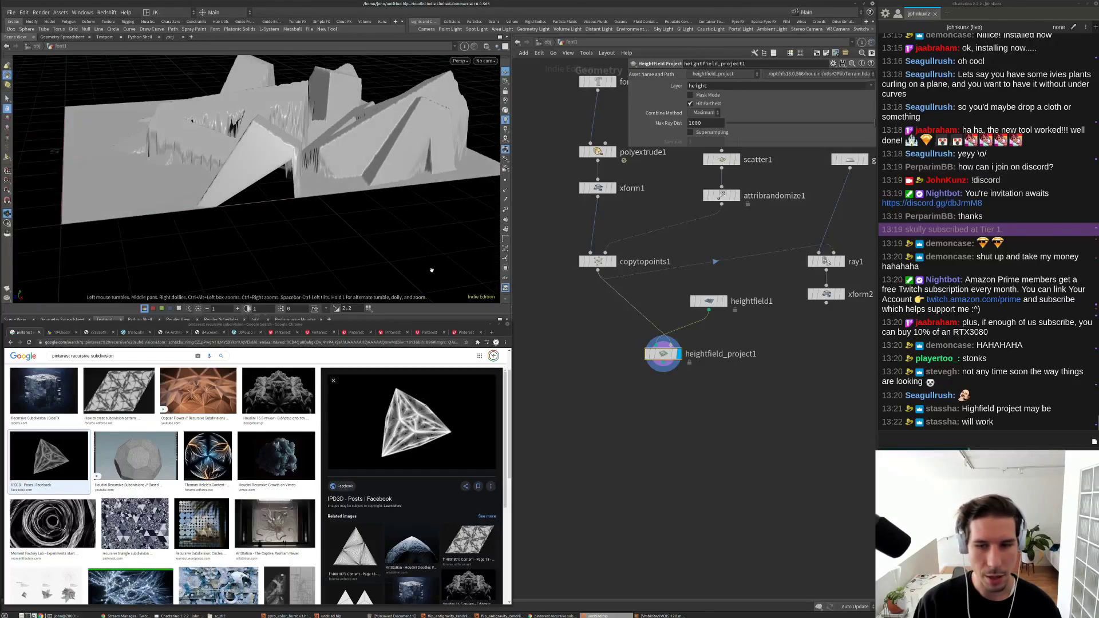
Step: Compare xform2's mesh with the projected heightfield, then choose File > Save As
{"action": "scroll", "coordinate": [744, 344], "scroll_direction": "down", "scroll_amount": 3}
{"action": "scroll", "coordinate": [766, 349], "scroll_direction": "up", "scroll_amount": 2}
{"action": "scroll", "coordinate": [766, 350], "scroll_direction": "up", "scroll_amount": 2}
{"action": "left_click", "coordinate": [774, 345]}
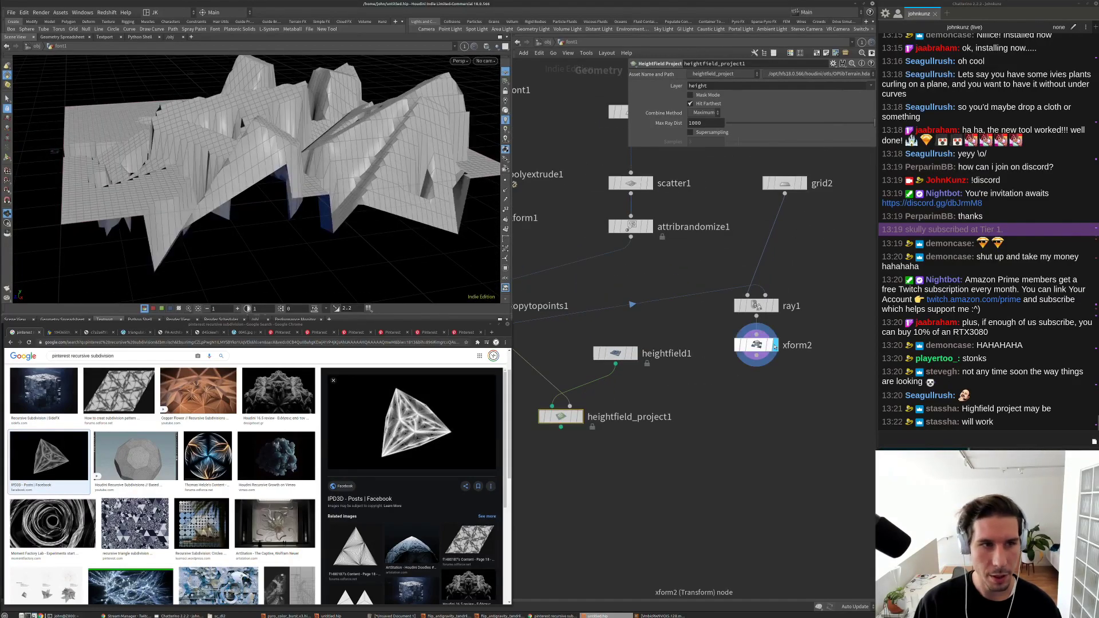
{"action": "left_click", "coordinate": [581, 417]}
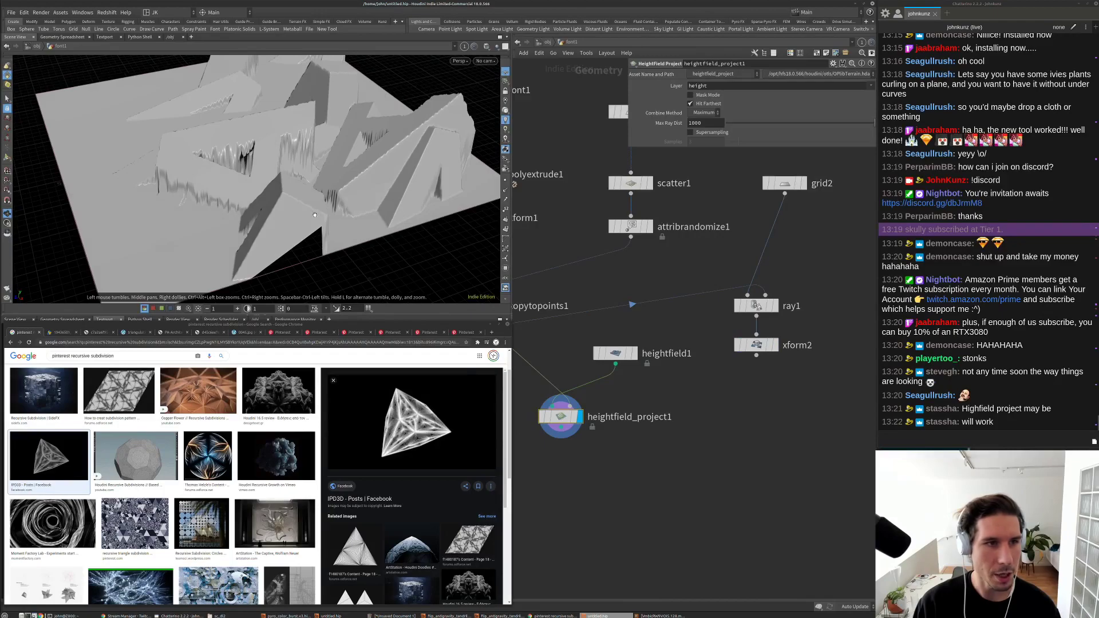
{"action": "left_click", "coordinate": [11, 12]}
{"action": "left_click", "coordinate": [34, 65]}
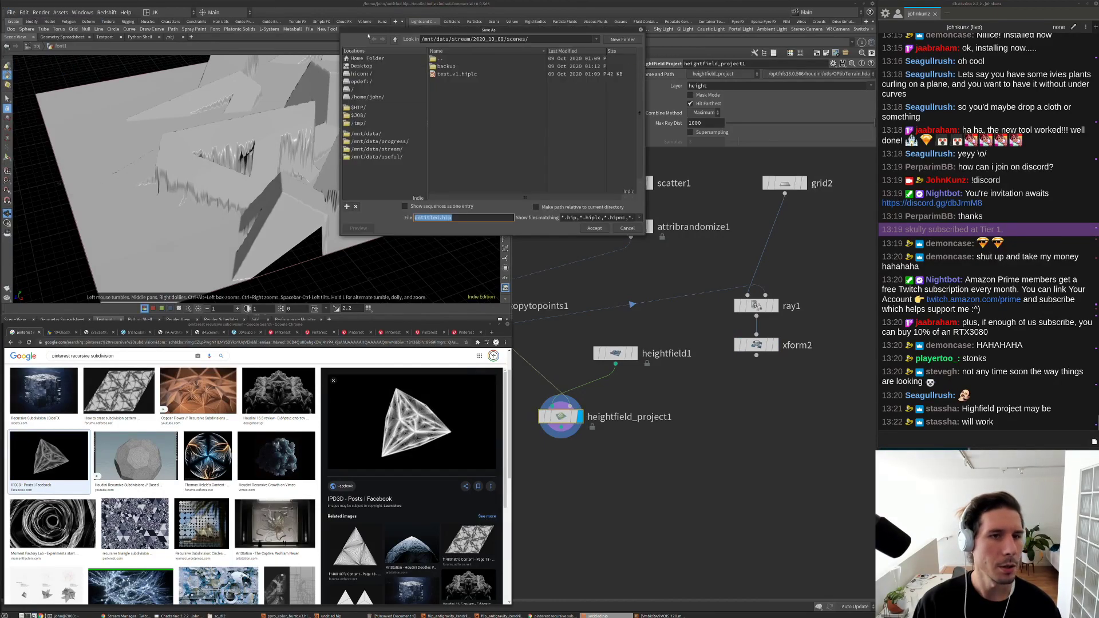
Step: Replace 'untitled' with a username copied from chat plus '_ideas' and save
{"action": "double_click", "coordinate": [427, 218]}
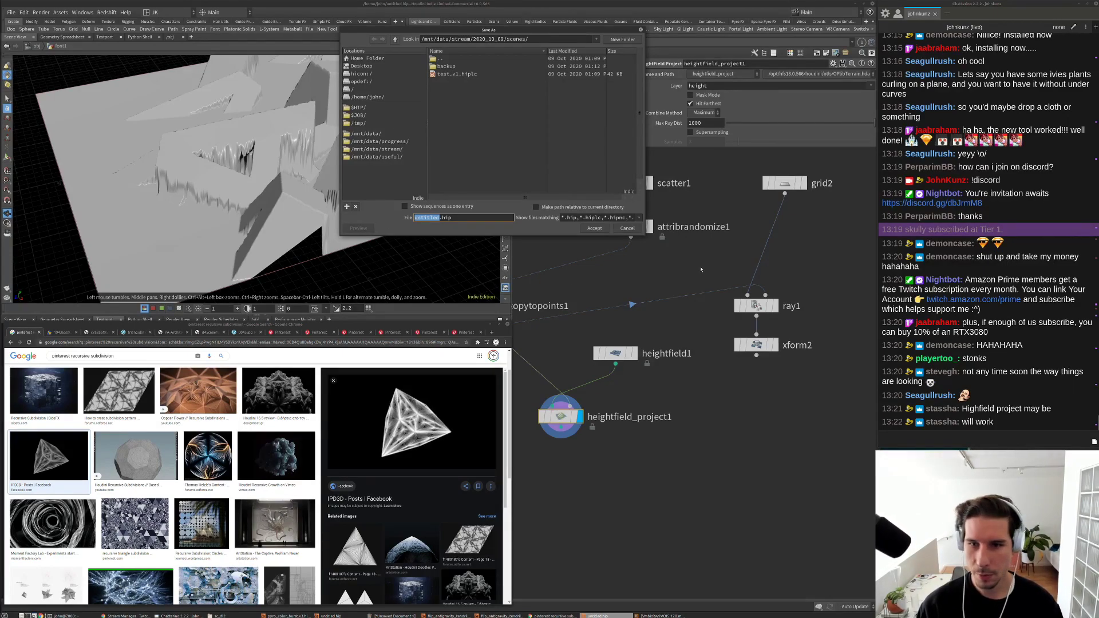
{"action": "left_click", "coordinate": [860, 233]}
{"action": "left_click_drag", "start_coordinate": [953, 154], "coordinate": [905, 154]}
{"action": "key", "text": "ctrl+c"}
{"action": "left_click", "coordinate": [555, 216]}
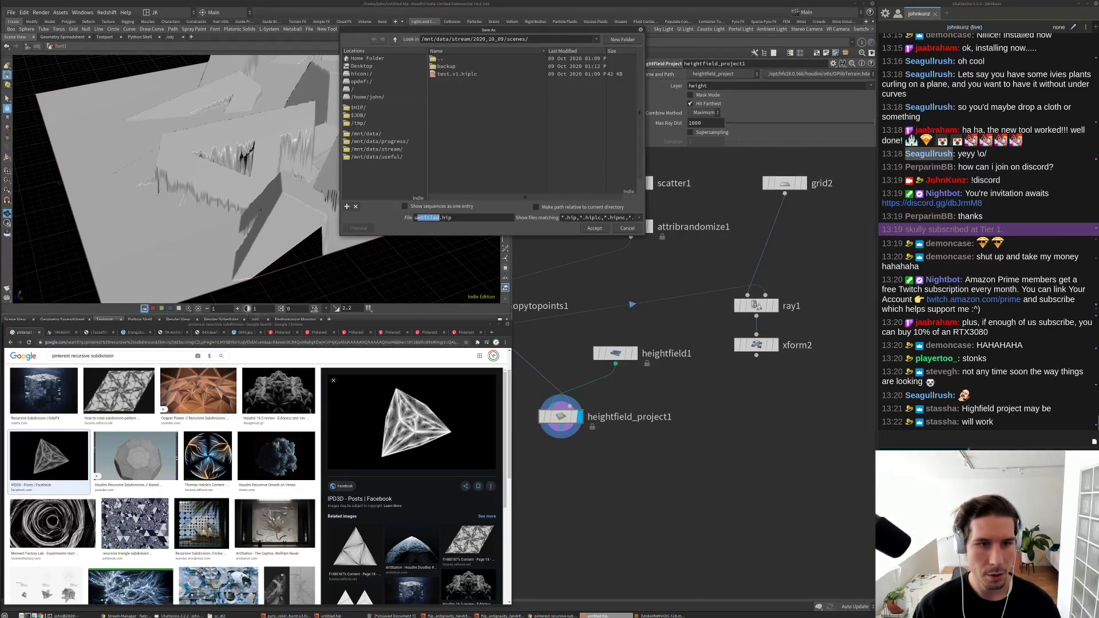
{"action": "key", "text": "ctrl+v"}
{"action": "type", "text": "_"}
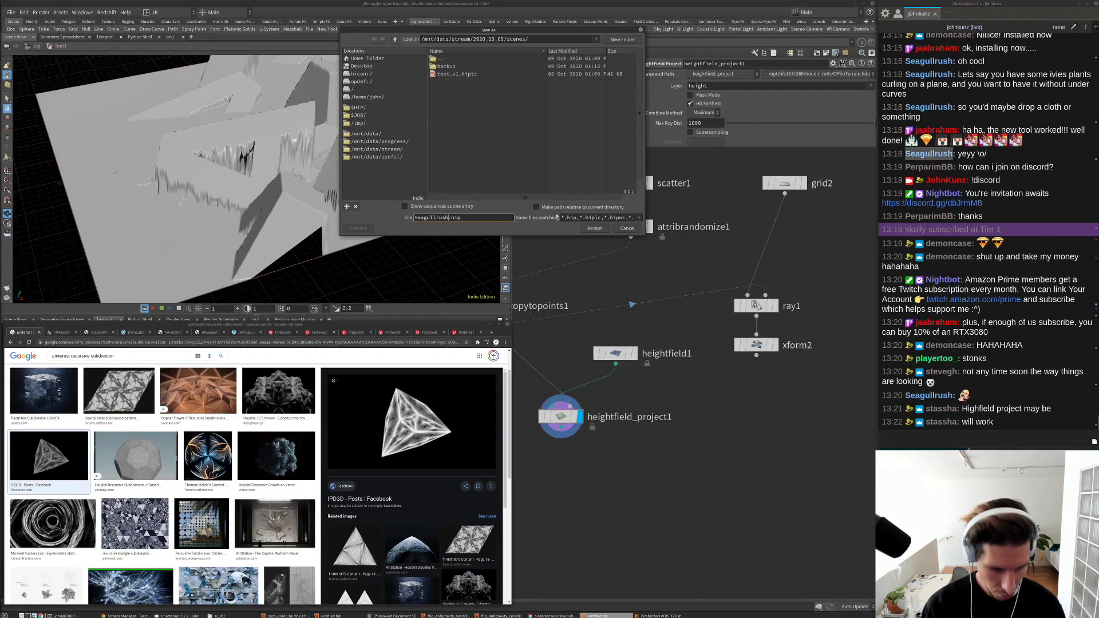
{"action": "type", "text": "ideas"}
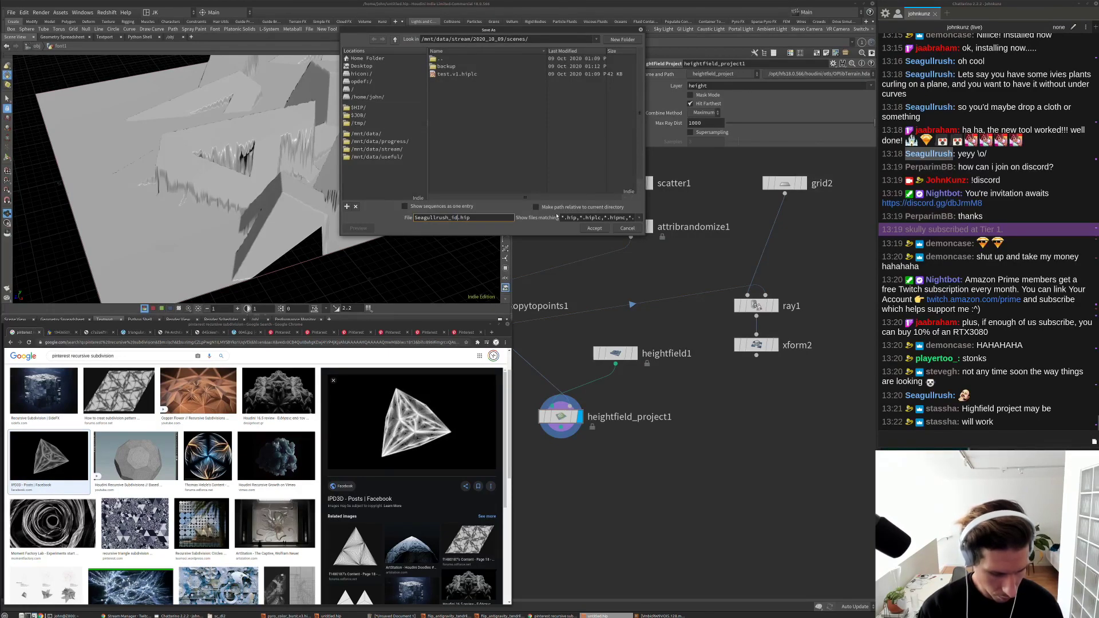
{"action": "key", "text": "Return"}
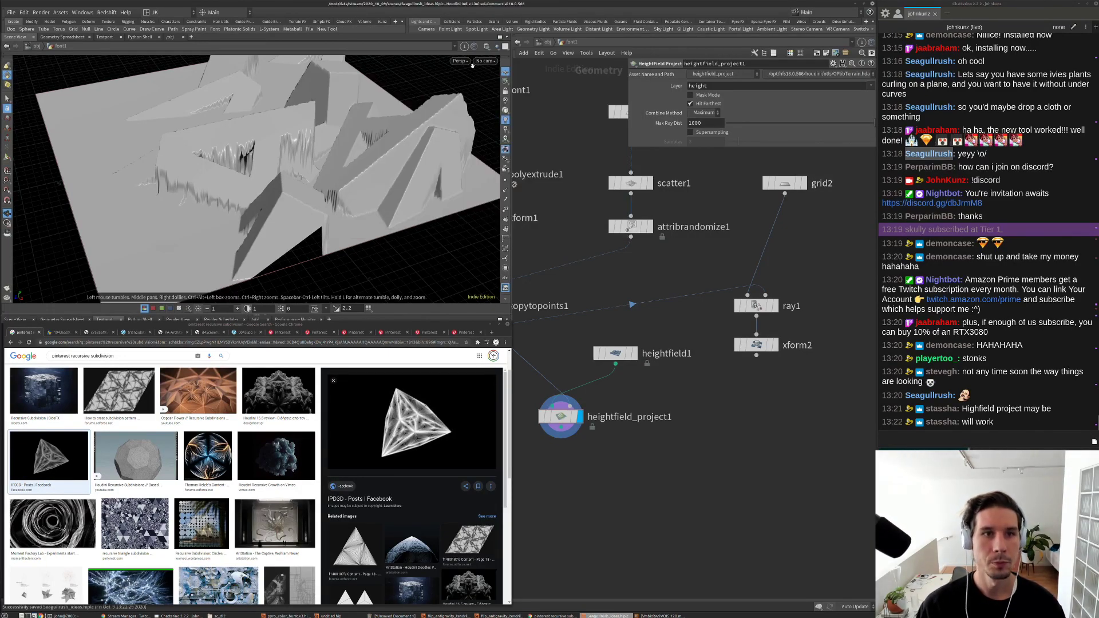
Step: Upload the saved scene with the custom shelf tool, then search for a smoothing node
{"action": "left_click", "coordinate": [382, 21]}
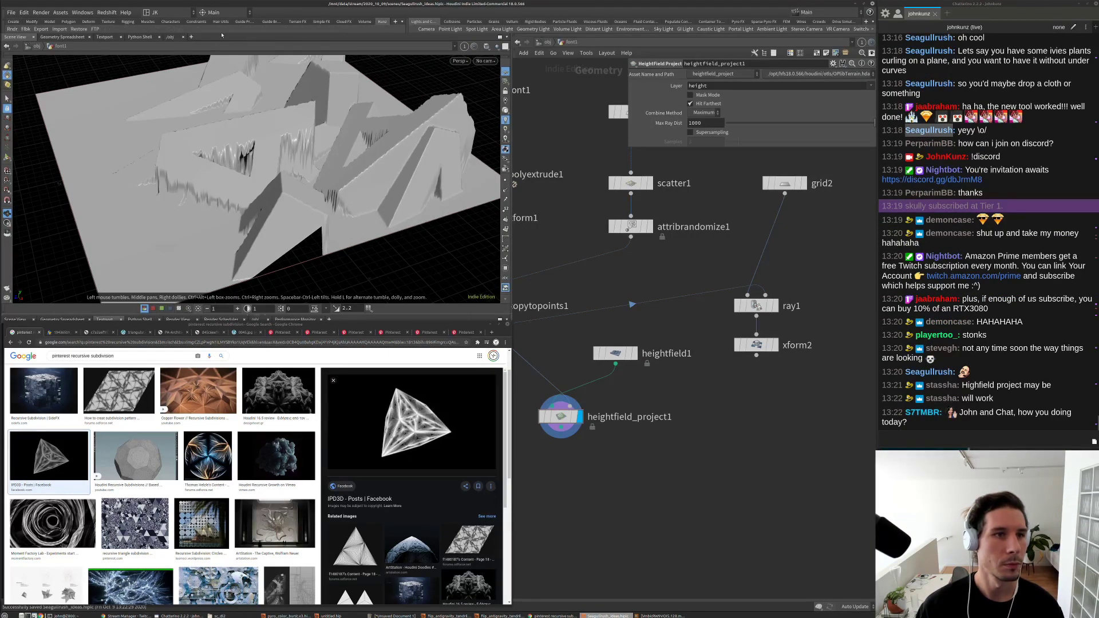
{"action": "left_click", "coordinate": [98, 29]}
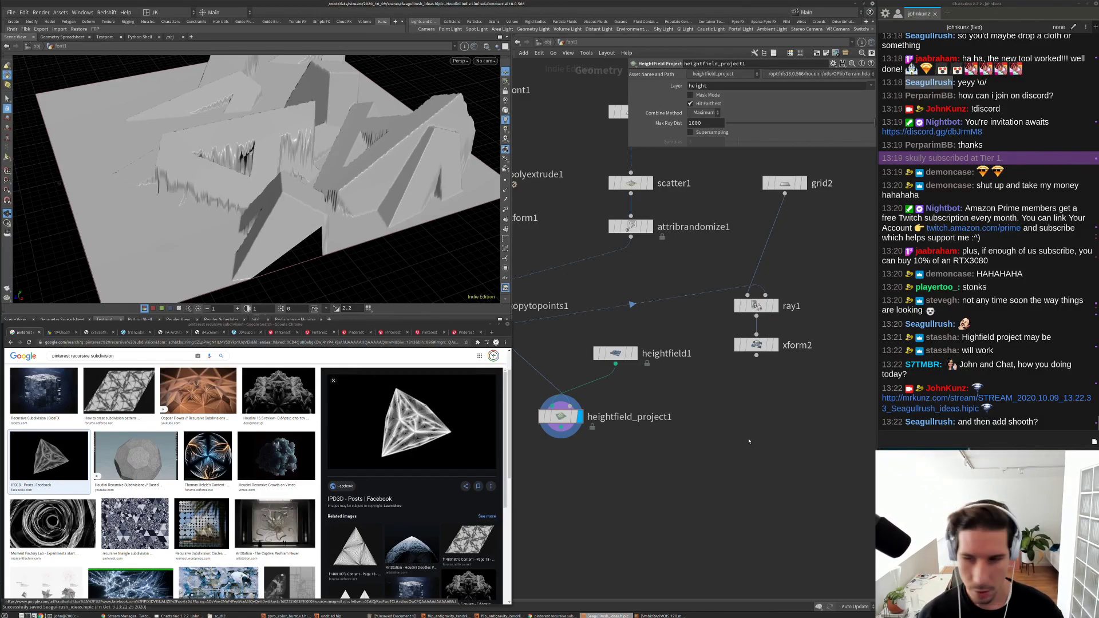
{"action": "key", "text": "Tab"}
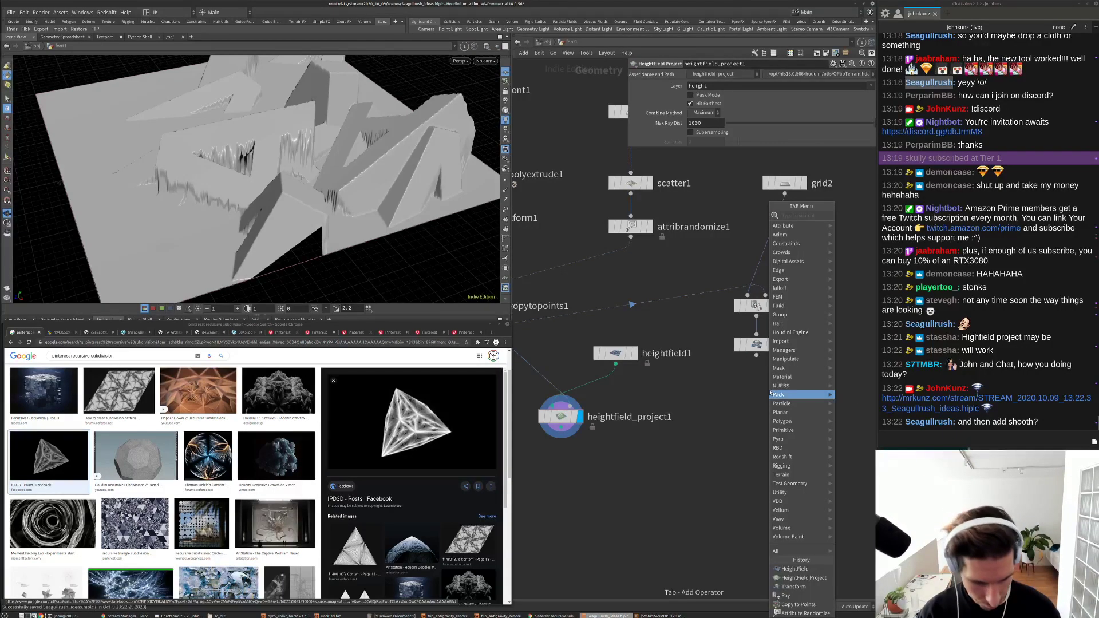
{"action": "type", "text": "smo"}
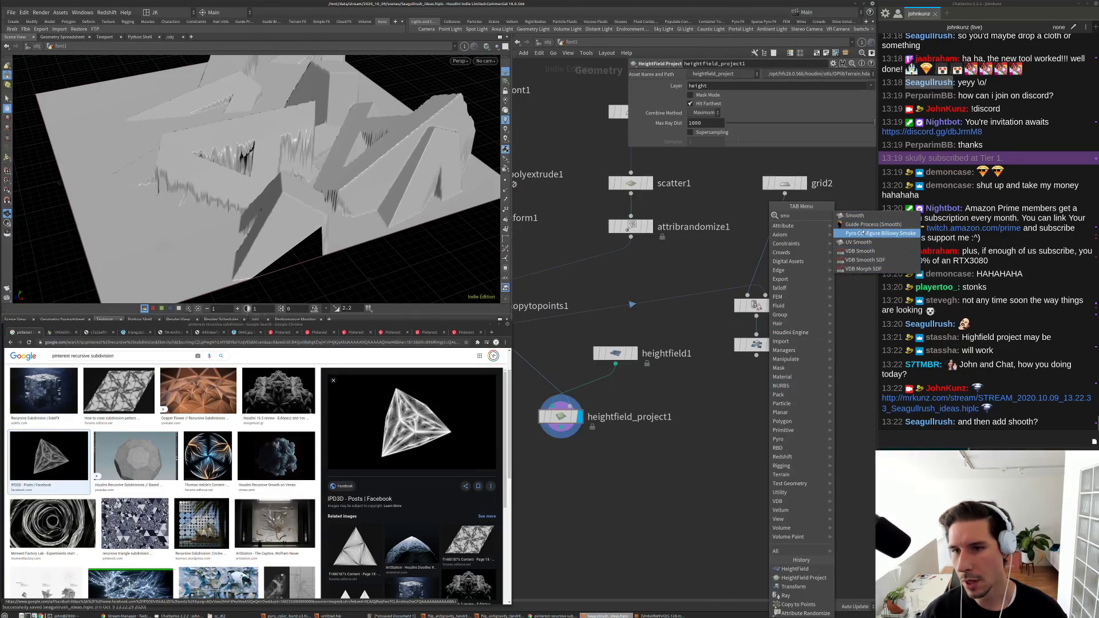
{"action": "key", "text": "Escape"}
{"action": "key", "text": "Tab"}
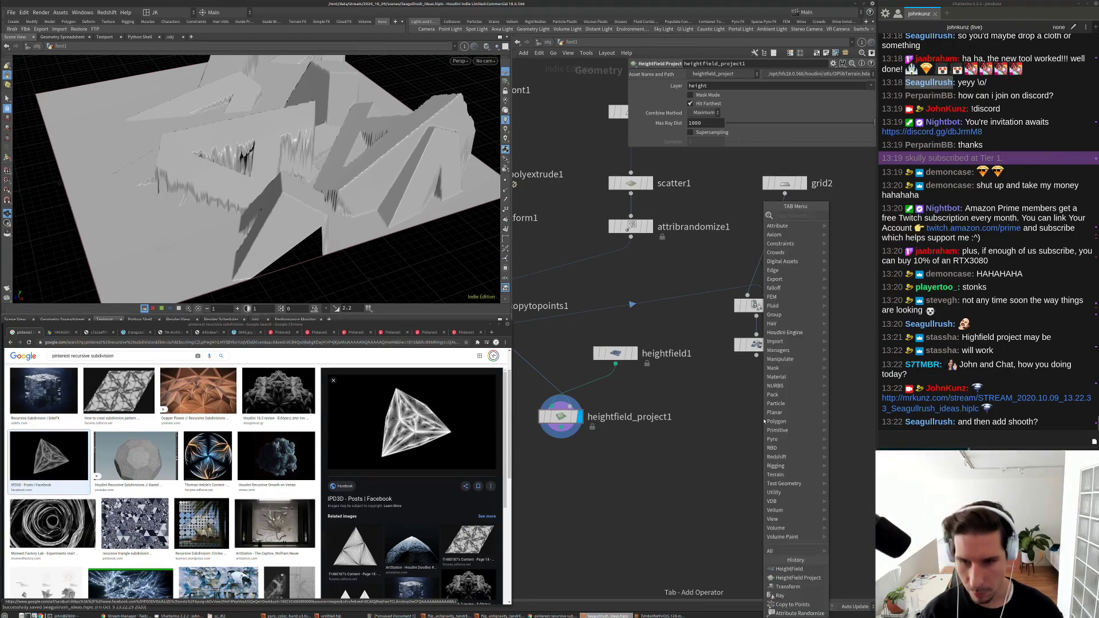
{"action": "type", "text": "s"}
{"action": "key", "text": "BackSpace"}
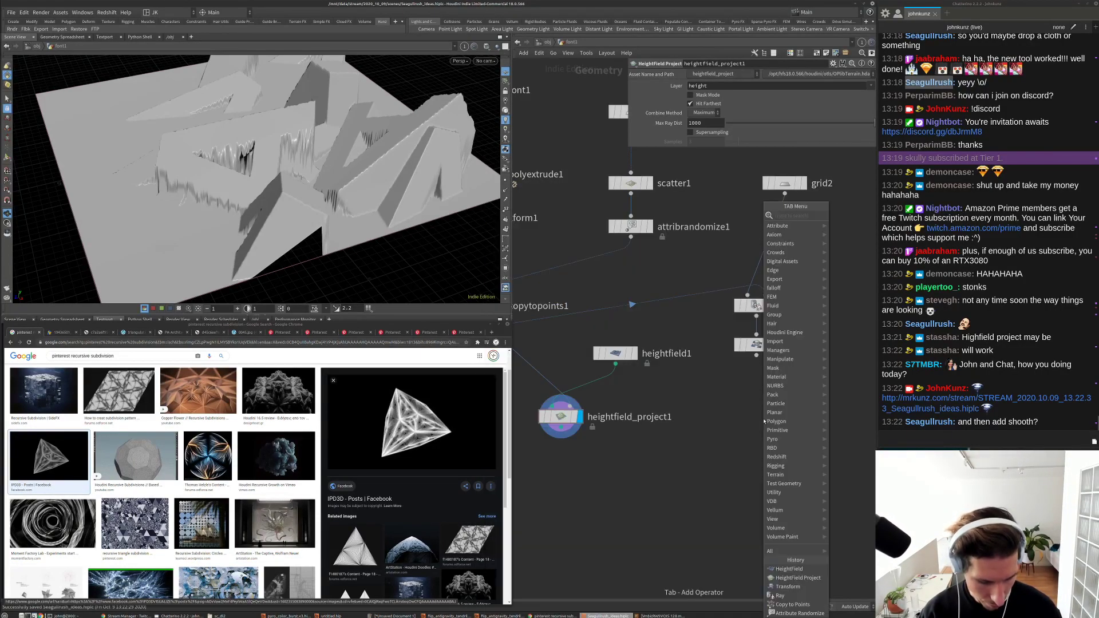
{"action": "key", "text": "Escape"}
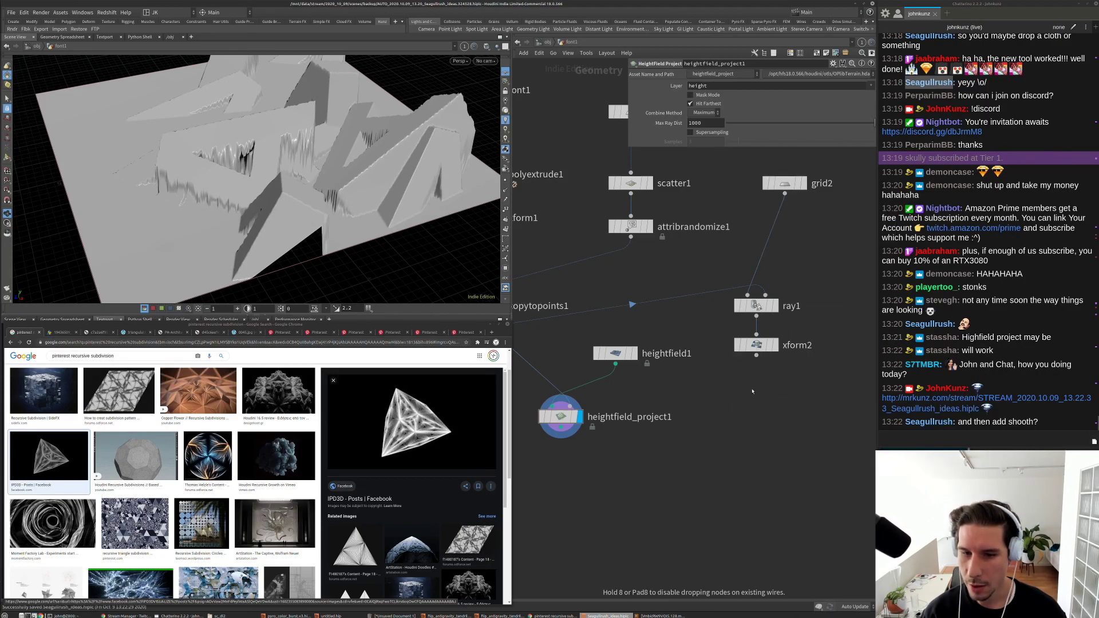
Step: Add and display an Attribute Blur below xform2, raising iterations and setting Step Size 0.337
{"action": "left_click", "coordinate": [756, 410]}
{"action": "left_click", "coordinate": [774, 409]}
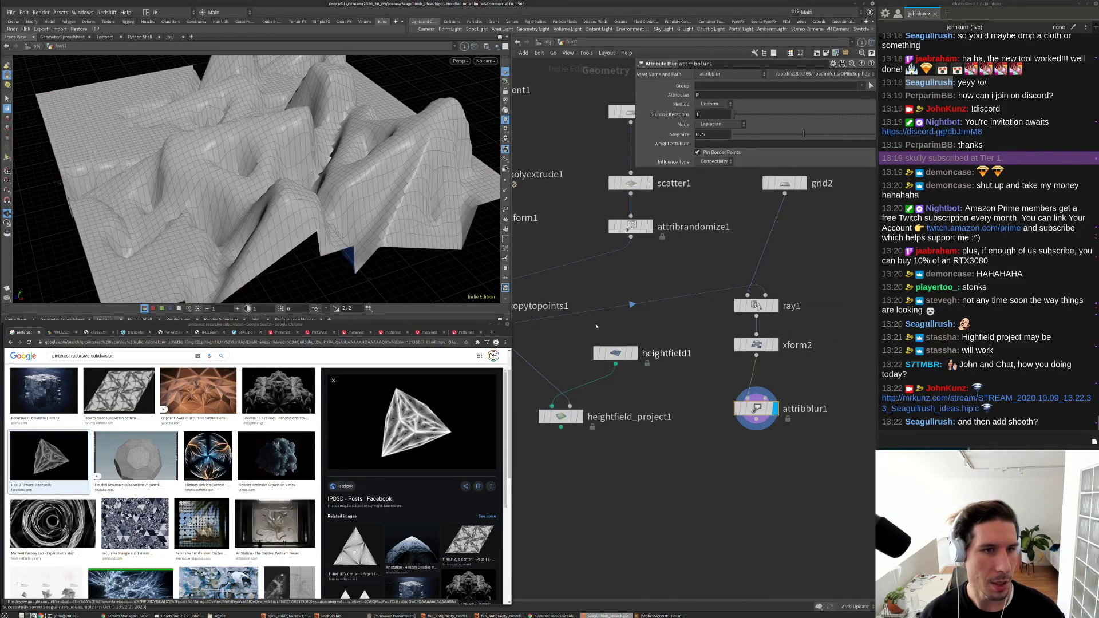
{"action": "mouse_move", "coordinate": [735, 113]}
{"action": "left_mouse_down"}
{"action": "mouse_move", "coordinate": [821, 115]}
{"action": "mouse_move", "coordinate": [737, 118]}
{"action": "left_mouse_up"}
{"action": "left_click_drag", "start_coordinate": [796, 137], "coordinate": [781, 135]}
{"action": "scroll", "coordinate": [800, 402], "scroll_direction": "up", "scroll_amount": 2}
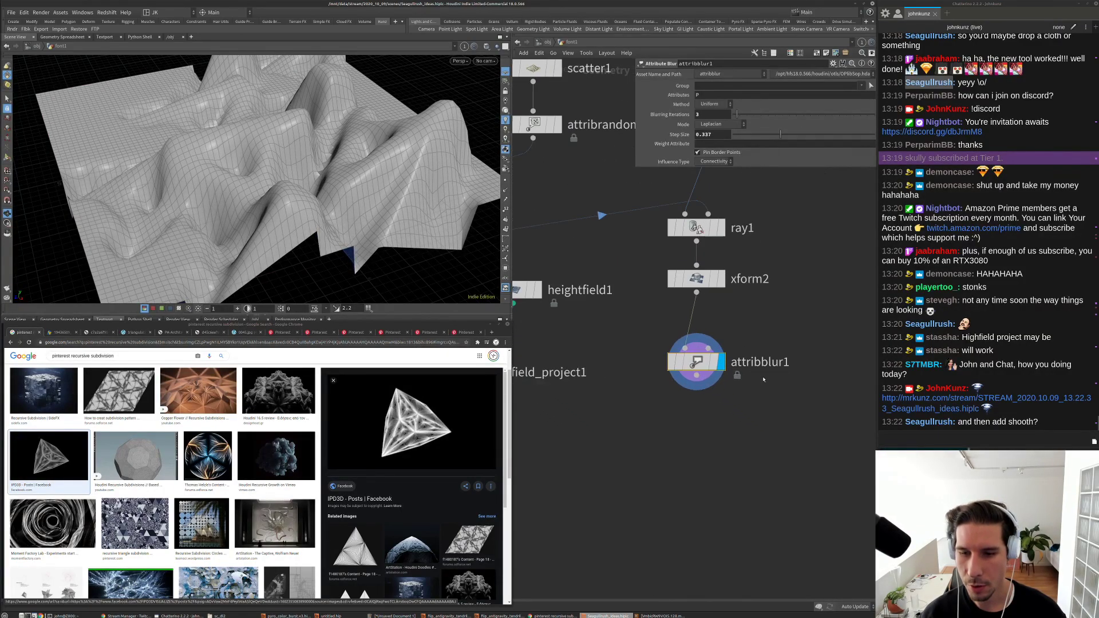
{"action": "double_click", "coordinate": [698, 360]}
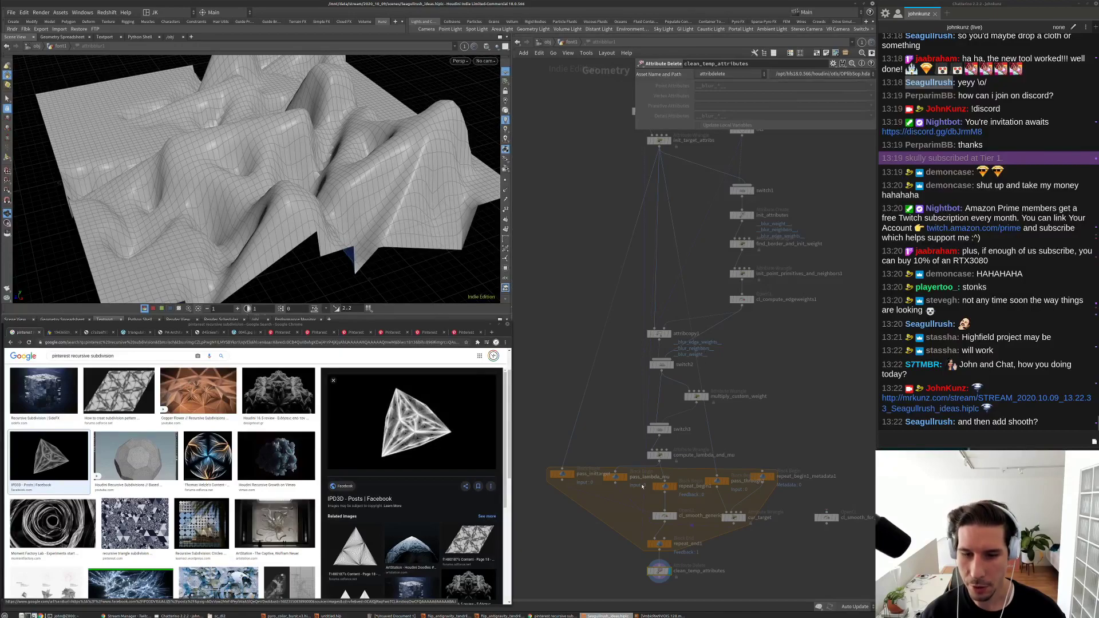
{"action": "scroll", "coordinate": [643, 486], "scroll_direction": "up", "scroll_amount": 3}
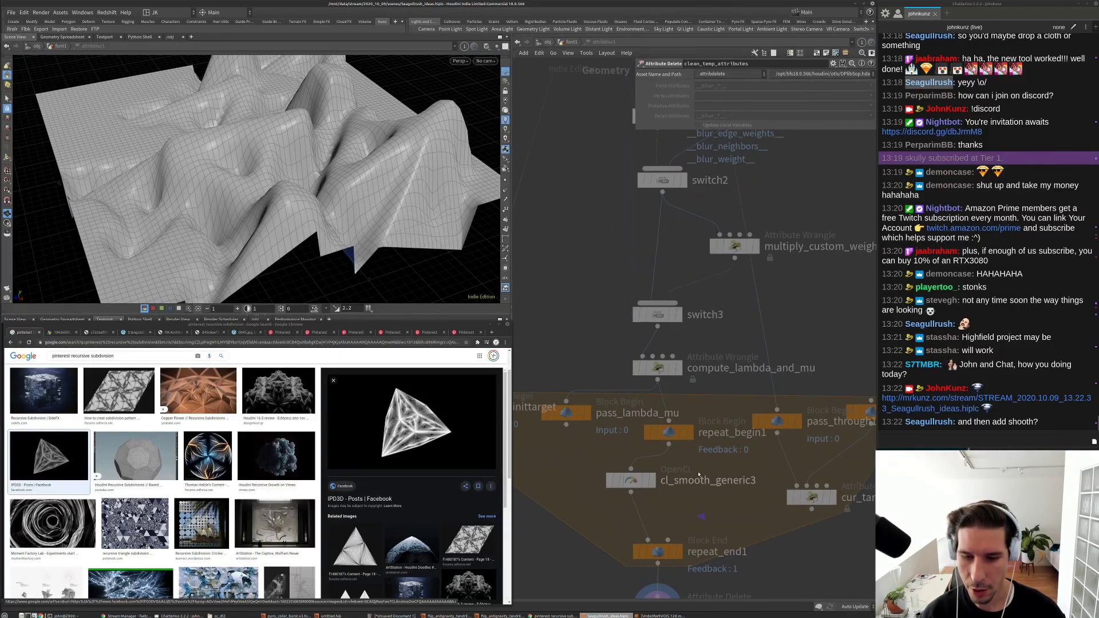
{"action": "left_click", "coordinate": [573, 43]}
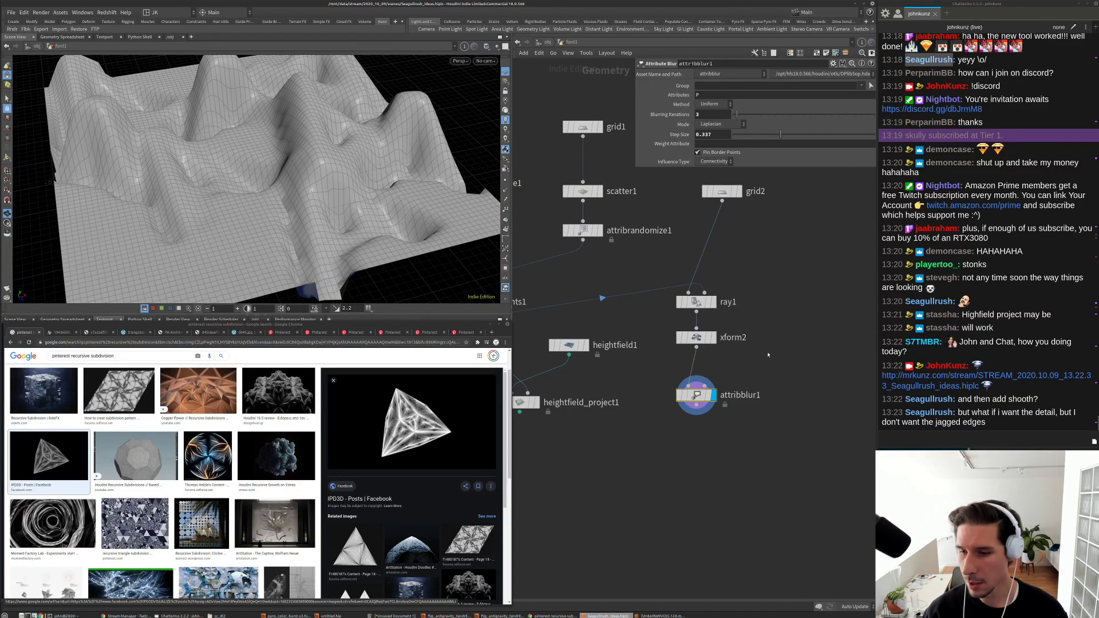
{"action": "scroll", "coordinate": [761, 361], "scroll_direction": "up", "scroll_amount": 3}
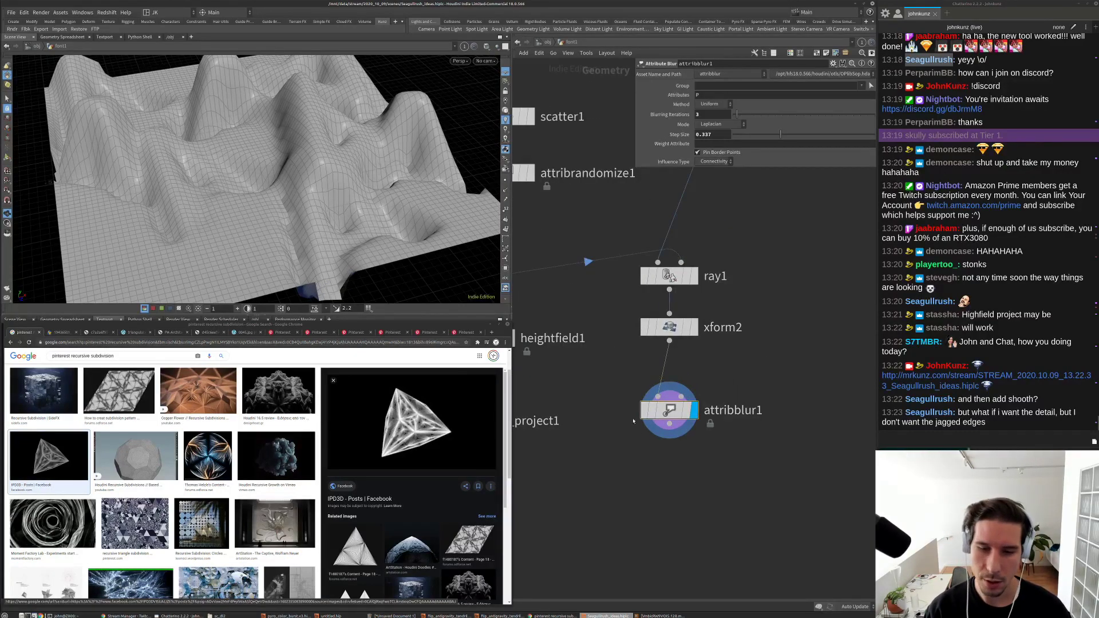
Step: Bypass attribblur1 to compare the unsmoothed terrain, and select grid2
{"action": "key", "text": "q"}
{"action": "scroll", "coordinate": [367, 226], "scroll_direction": "up", "scroll_amount": 3}
{"action": "scroll", "coordinate": [366, 226], "scroll_direction": "down", "scroll_amount": 5}
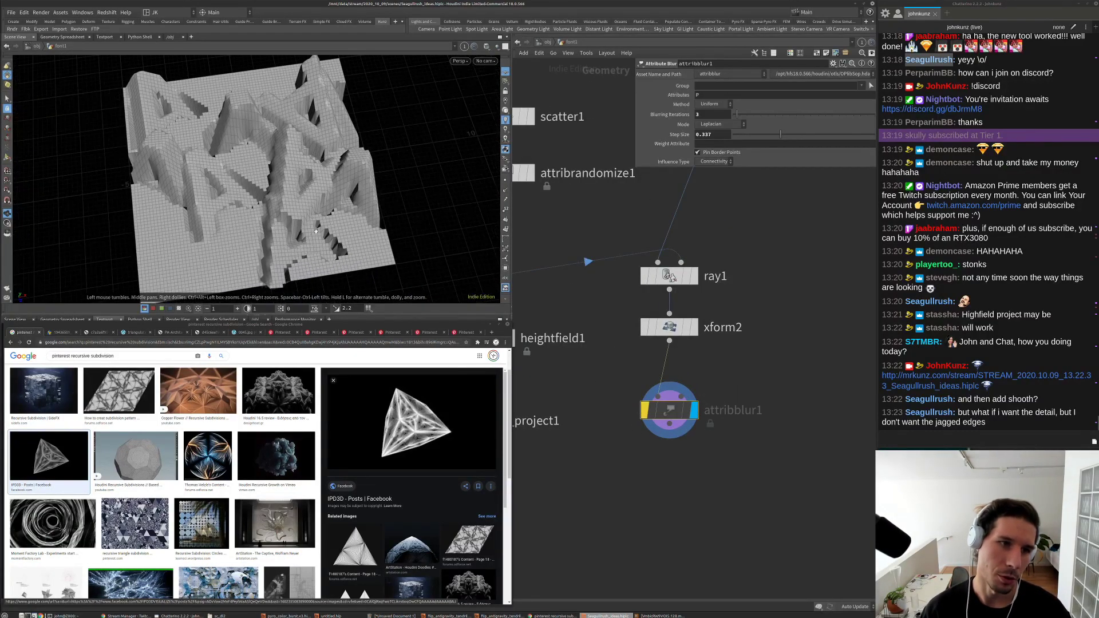
{"action": "middle_click_drag", "start_coordinate": [670, 229], "coordinate": [655, 311]}
{"action": "left_click_drag", "start_coordinate": [710, 256], "coordinate": [653, 172]}
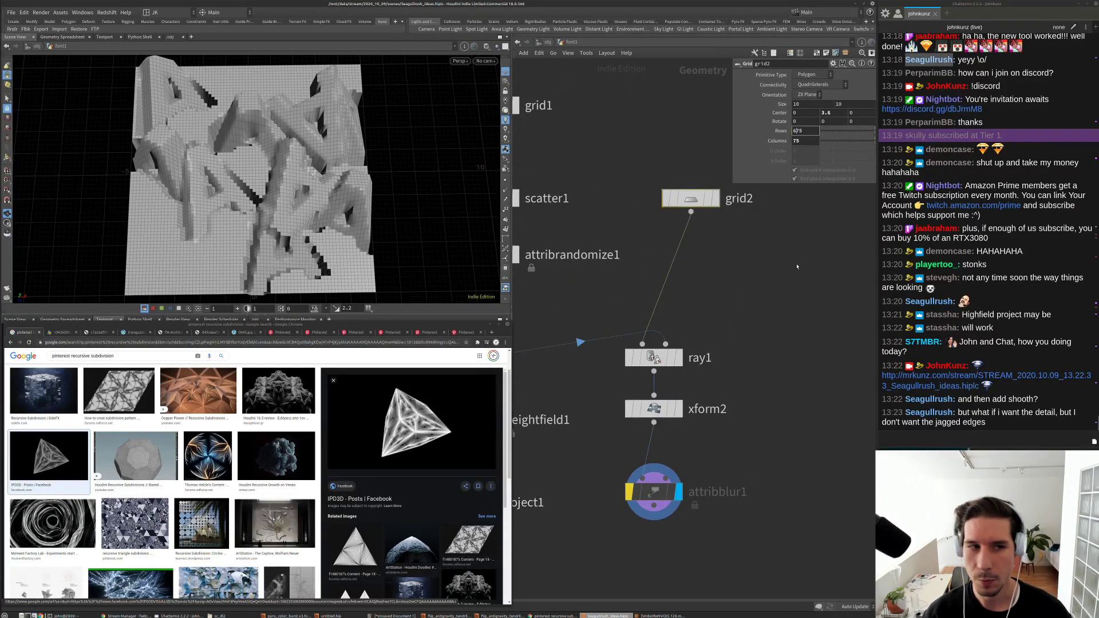
Step: Set grid2 to 675 rows and 675 columns, then display heightfield_project1
{"action": "key", "text": "Return"}
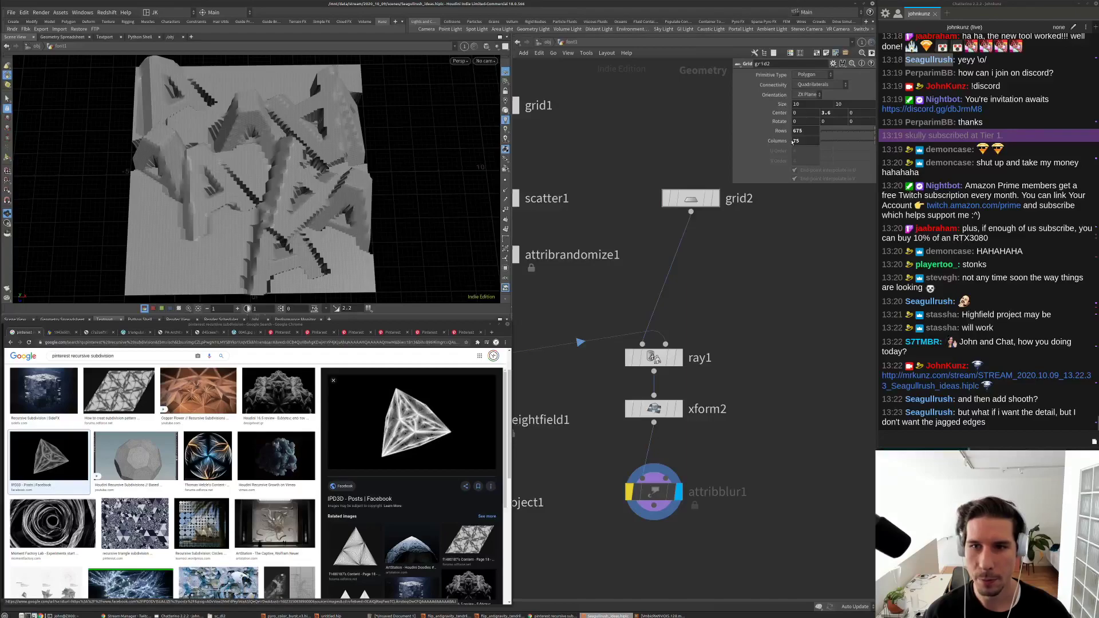
{"action": "type", "text": "6"}
{"action": "key", "text": "Return"}
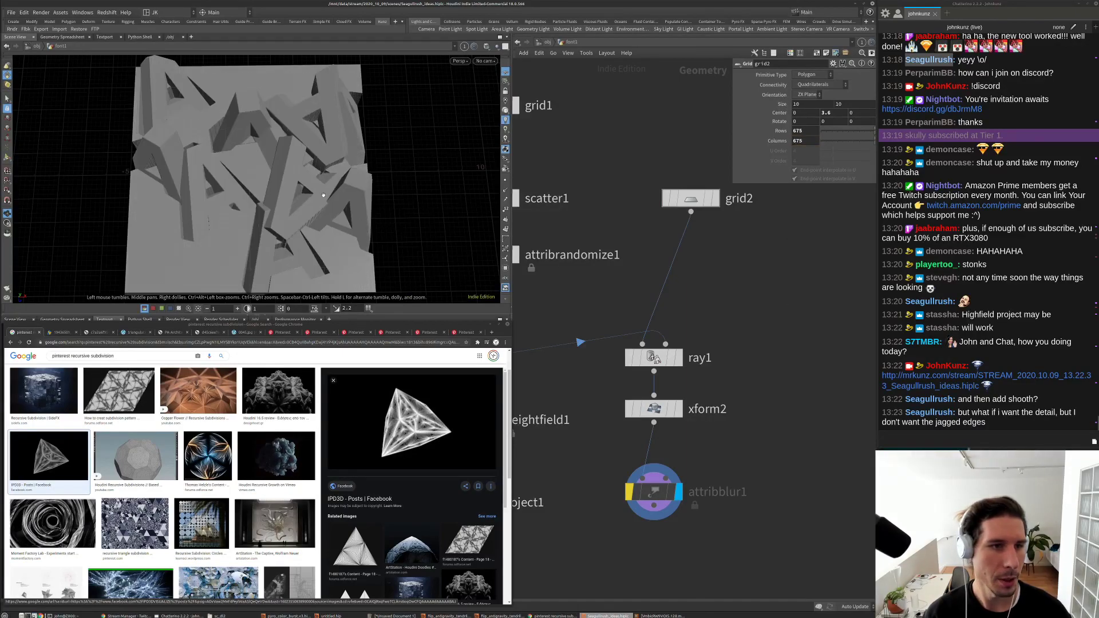
{"action": "scroll", "coordinate": [272, 184], "scroll_direction": "up", "scroll_amount": 5}
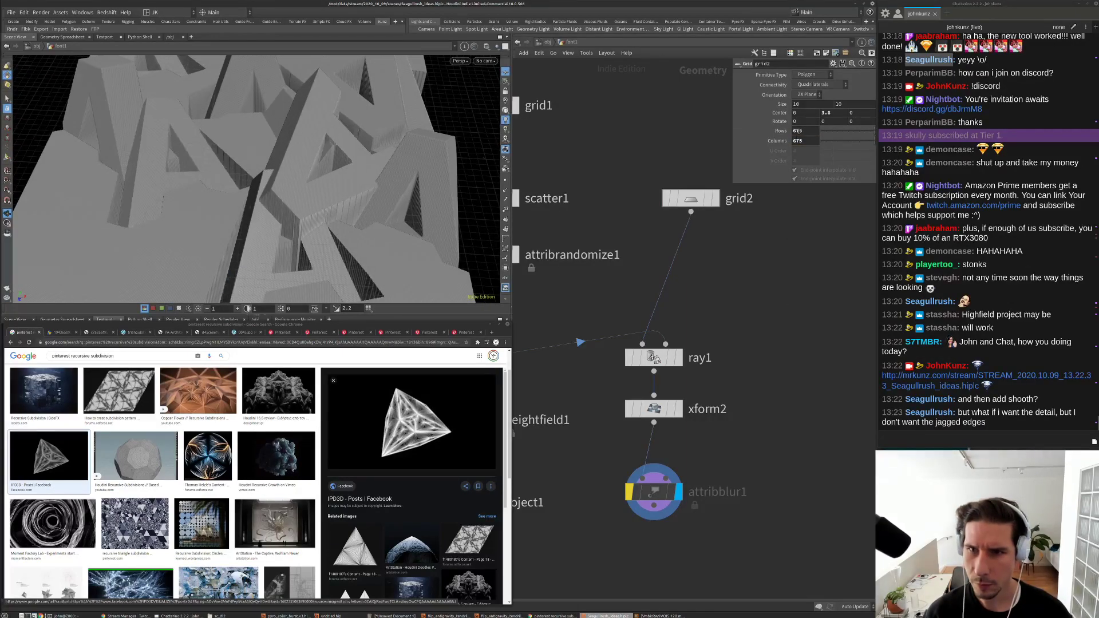
{"action": "scroll", "coordinate": [659, 338], "scroll_direction": "down", "scroll_amount": 5}
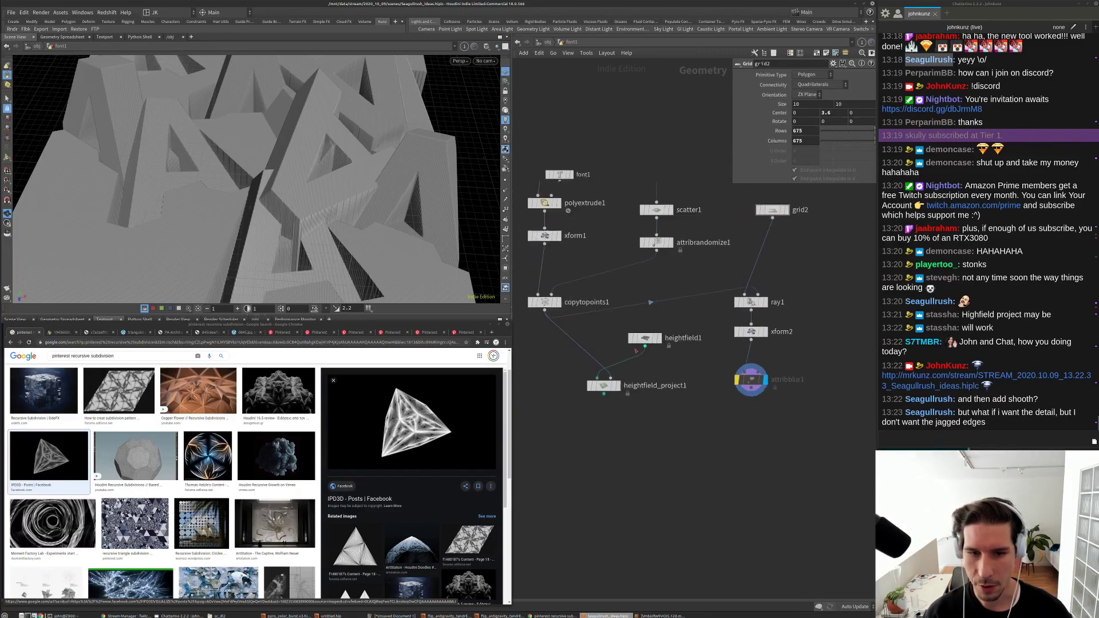
{"action": "scroll", "coordinate": [578, 413], "scroll_direction": "up", "scroll_amount": 5}
{"action": "left_click", "coordinate": [606, 414]}
Step: Change heightfield1's Grid Spacing to .01, check its resolution, and search 'blu'
{"action": "left_click", "coordinate": [653, 331]}
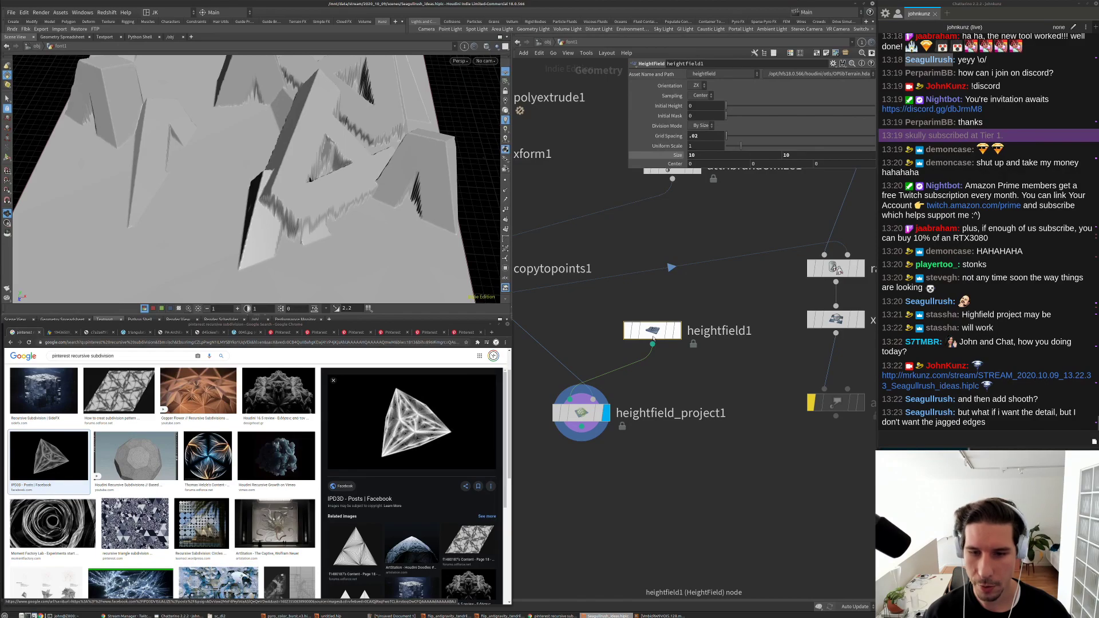
{"action": "middle_click", "coordinate": [682, 330]}
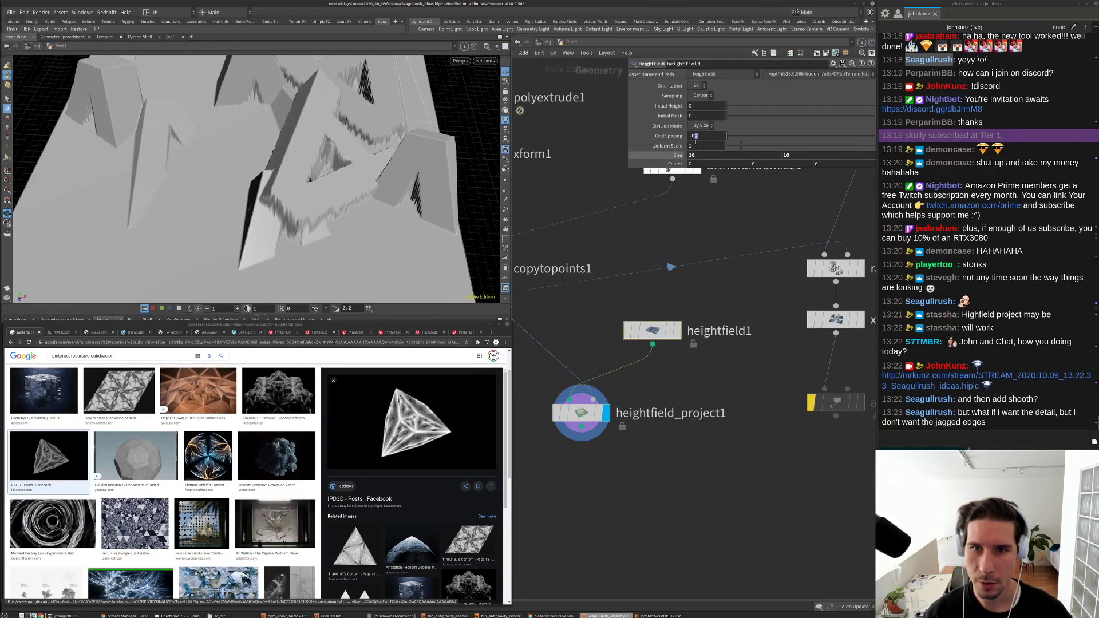
{"action": "type", "text": "1"}
{"action": "key", "text": "Return"}
{"action": "middle_click", "coordinate": [669, 330]}
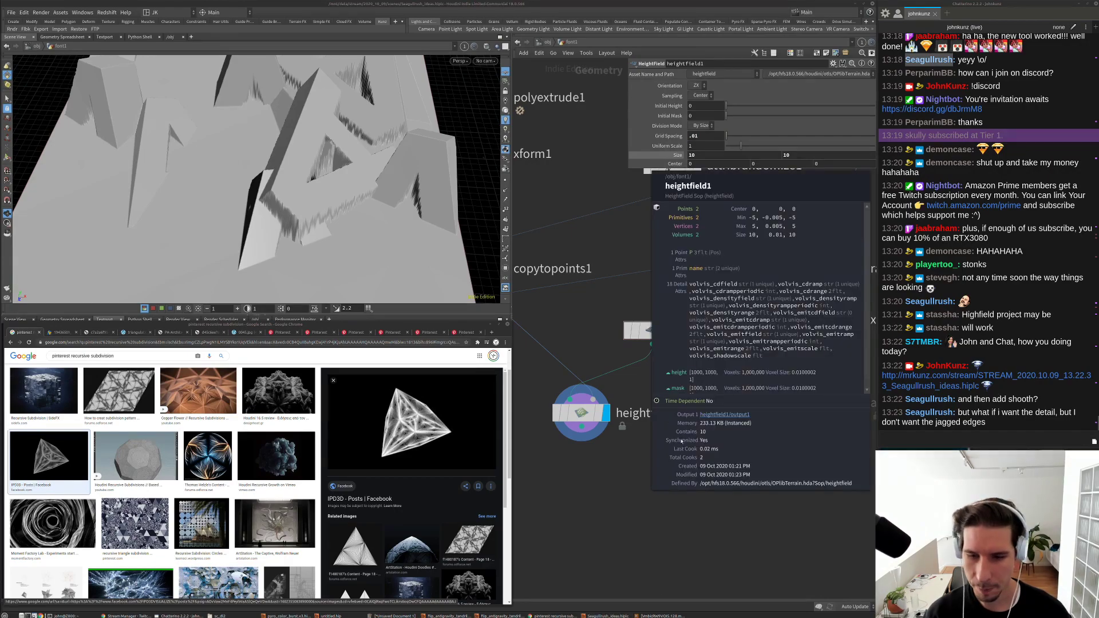
{"action": "left_click_drag", "start_coordinate": [332, 195], "coordinate": [355, 255]}
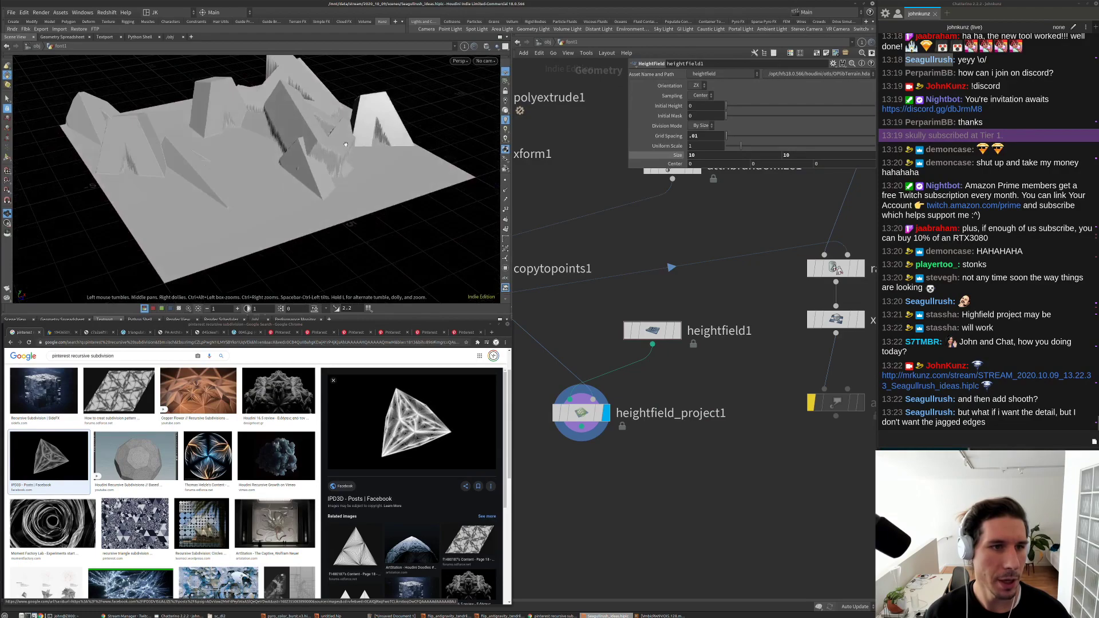
{"action": "middle_click_drag", "start_coordinate": [630, 477], "coordinate": [650, 449]}
{"action": "key", "text": "Tab"}
{"action": "type", "text": "blu"}
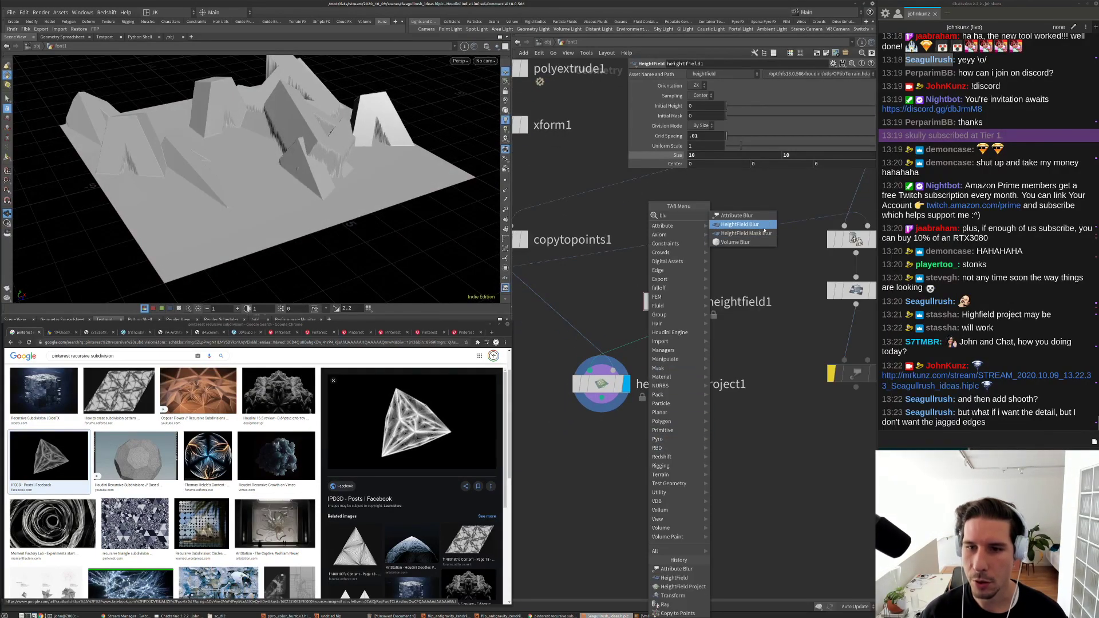
Step: Add and display a HeightField Blur below heightfield_project1 with Radius .05
{"action": "left_click", "coordinate": [744, 224]}
{"action": "left_click", "coordinate": [615, 470]}
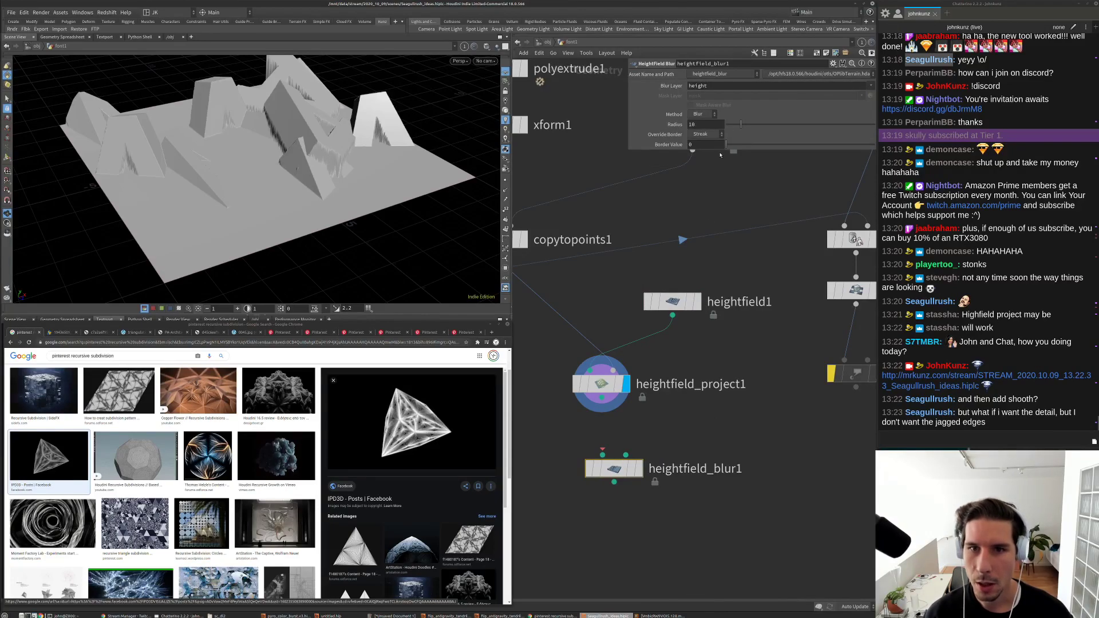
{"action": "left_click", "coordinate": [640, 469]}
{"action": "left_click_drag", "start_coordinate": [624, 472], "coordinate": [612, 454]}
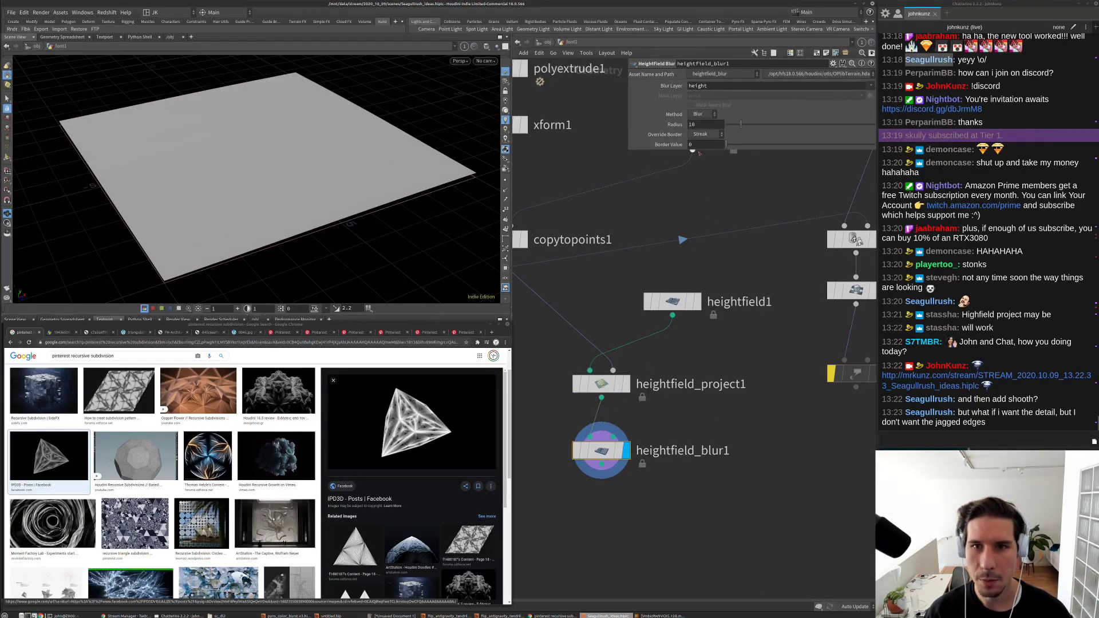
{"action": "double_click", "coordinate": [702, 125]}
{"action": "type", "text": "."}
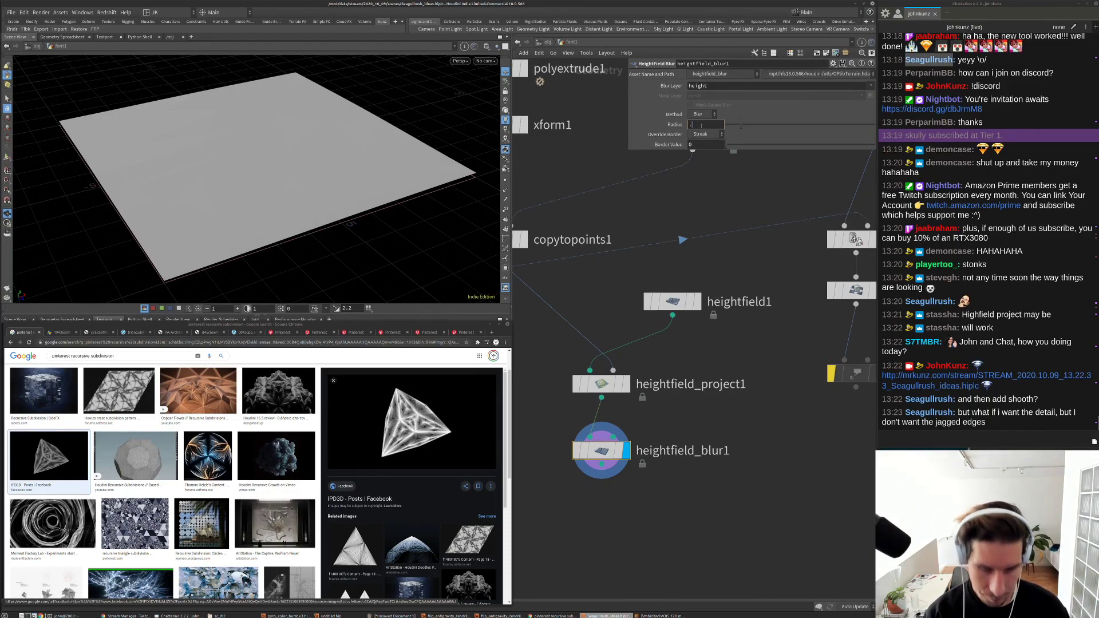
{"action": "type", "text": "01"}
{"action": "key", "text": "Return"}
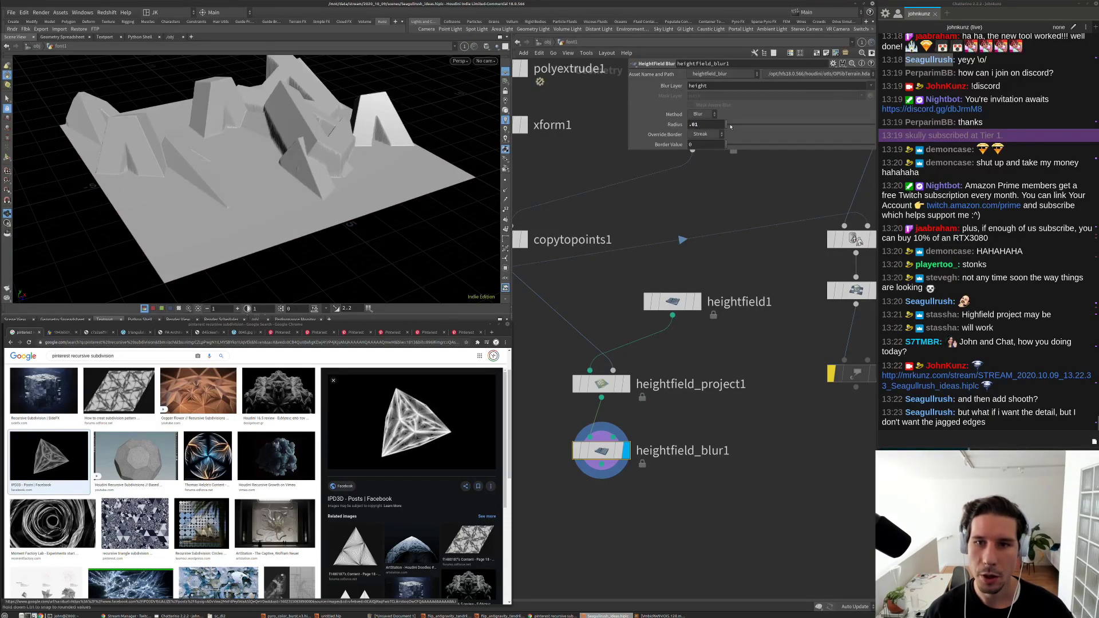
{"action": "type", "text": "5"}
{"action": "key", "text": "Return"}
{"action": "scroll", "coordinate": [301, 162], "scroll_direction": "up", "scroll_amount": 5}
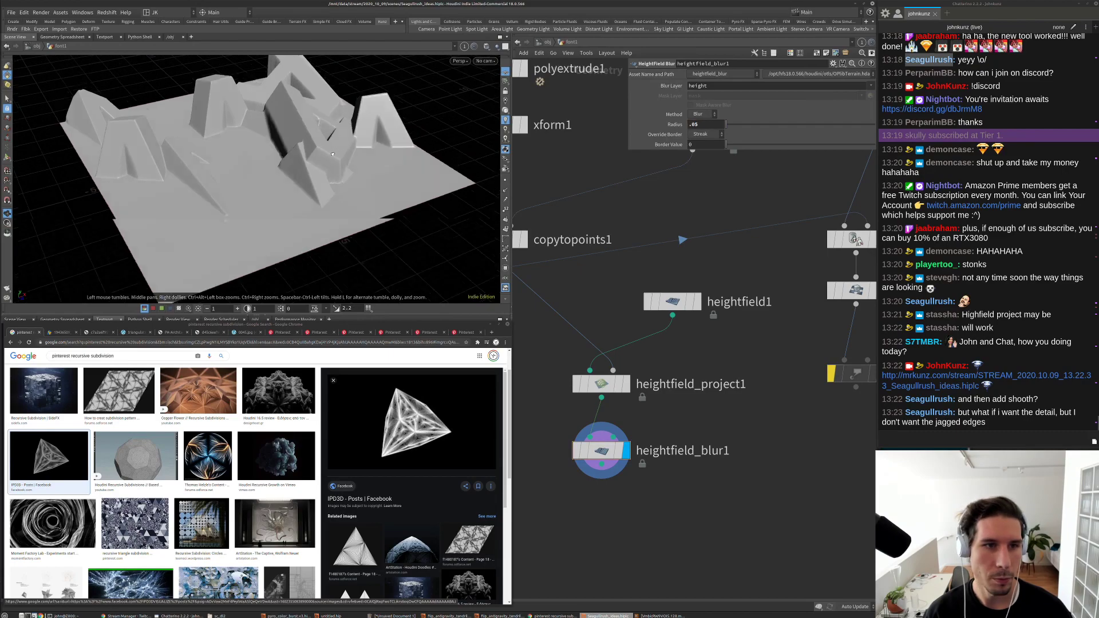
{"action": "left_click_drag", "start_coordinate": [302, 163], "coordinate": [271, 181]}
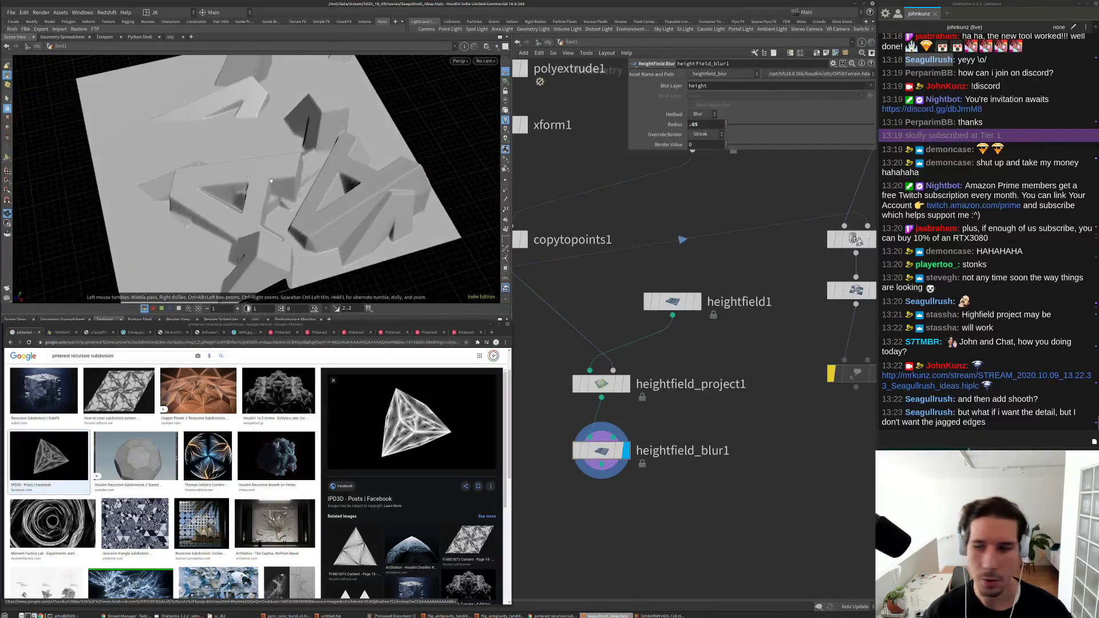
Step: Display attribblur1's smoothed terrain again and show its settings
{"action": "middle_click_drag", "start_coordinate": [857, 375], "coordinate": [681, 373]}
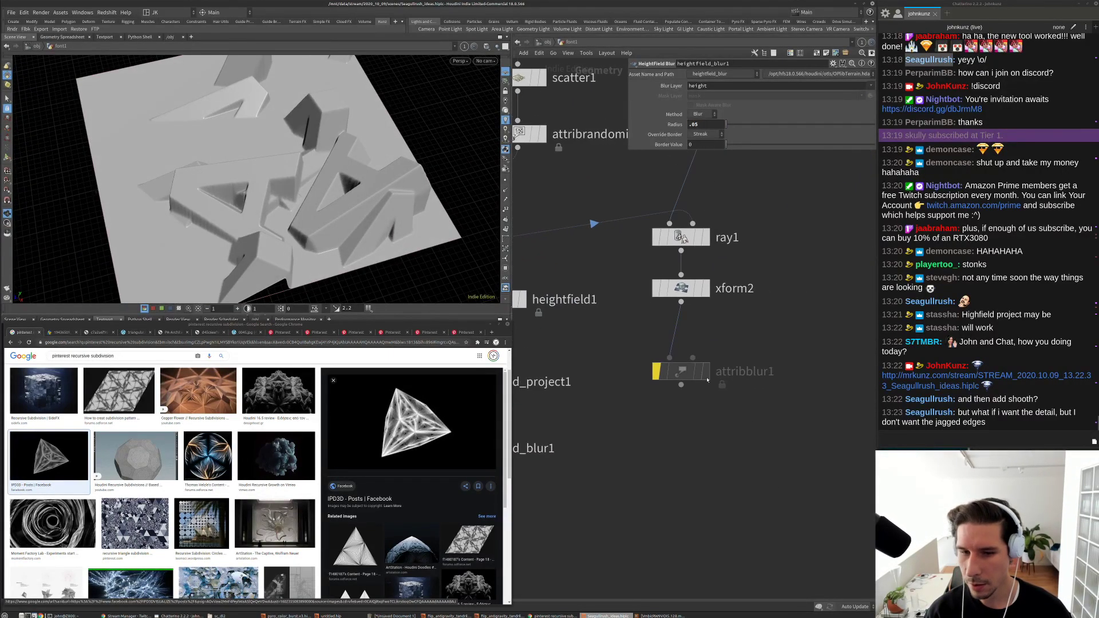
{"action": "key", "text": "r"}
{"action": "left_click", "coordinate": [681, 372]}
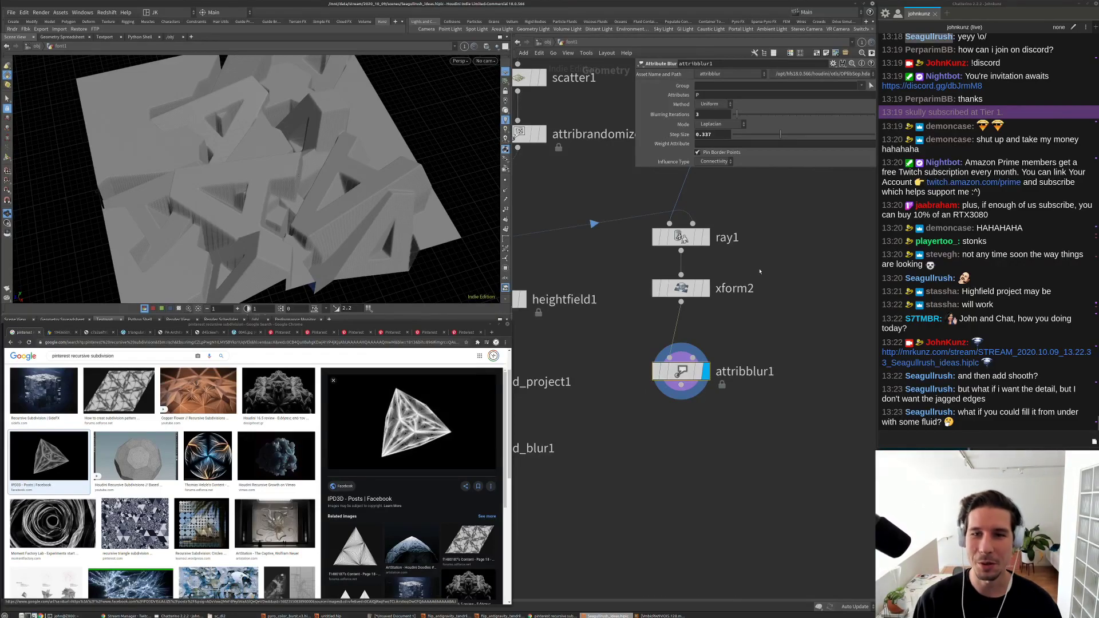
Step: Set the Attribute Blur step size to 0.25 and raise blurring iterations to 9
{"action": "double_click", "coordinate": [710, 134]}
{"action": "type", "text": "0.25"}
{"action": "key", "text": "Return"}
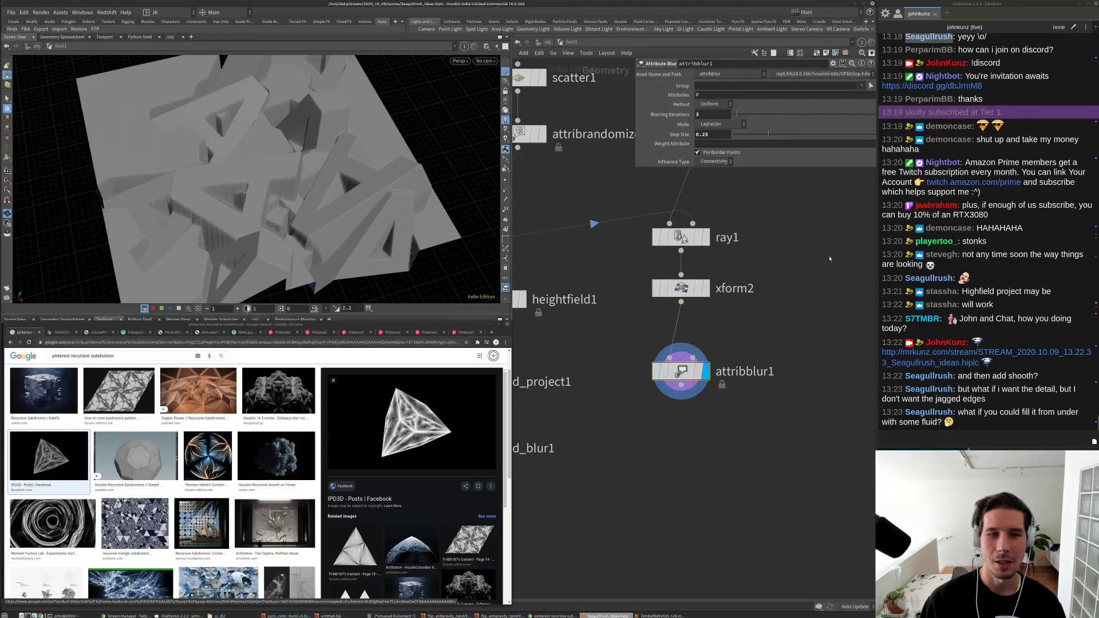
{"action": "mouse_move", "coordinate": [743, 115]}
{"action": "left_mouse_down"}
{"action": "mouse_move", "coordinate": [769, 116]}
{"action": "mouse_move", "coordinate": [746, 117]}
{"action": "left_mouse_up"}
Step: Switch the viewport to Smooth Shaded and frame the letter terrain from several angles
{"action": "left_click_drag", "start_coordinate": [366, 189], "coordinate": [381, 133]}
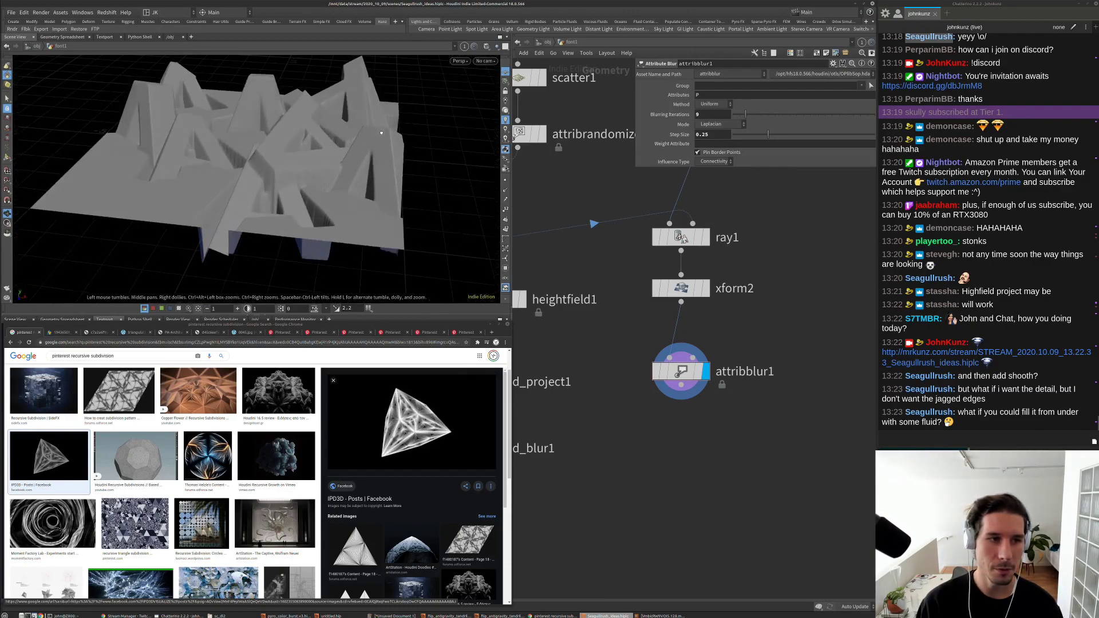
{"action": "scroll", "coordinate": [344, 150], "scroll_direction": "up", "scroll_amount": 5}
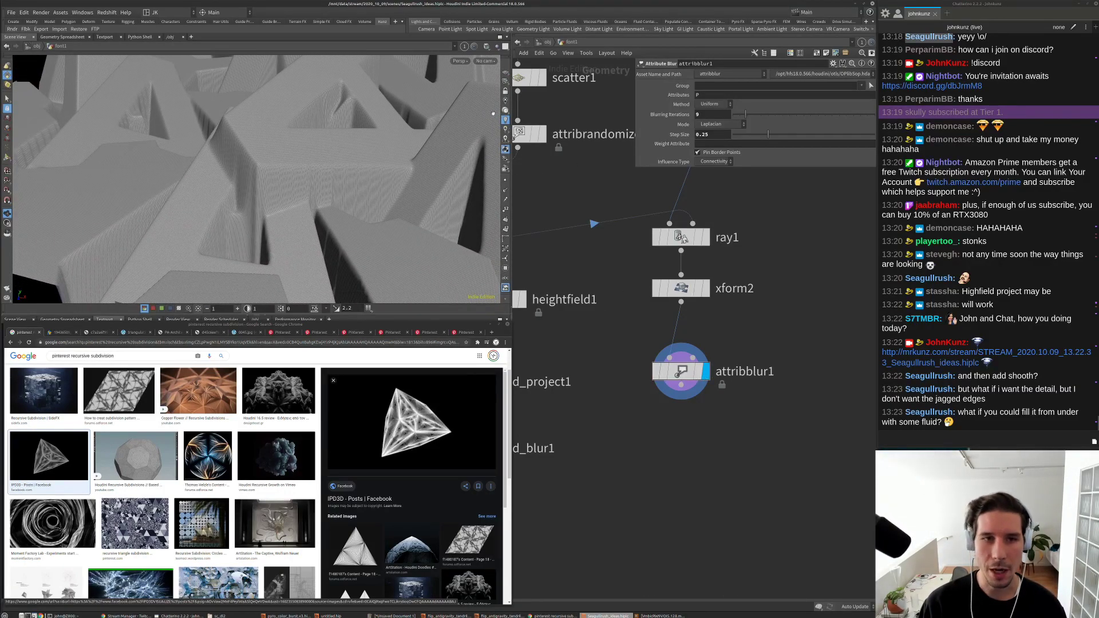
{"action": "left_click", "coordinate": [487, 47]}
{"action": "left_click", "coordinate": [513, 126]}
{"action": "key", "text": "g"}
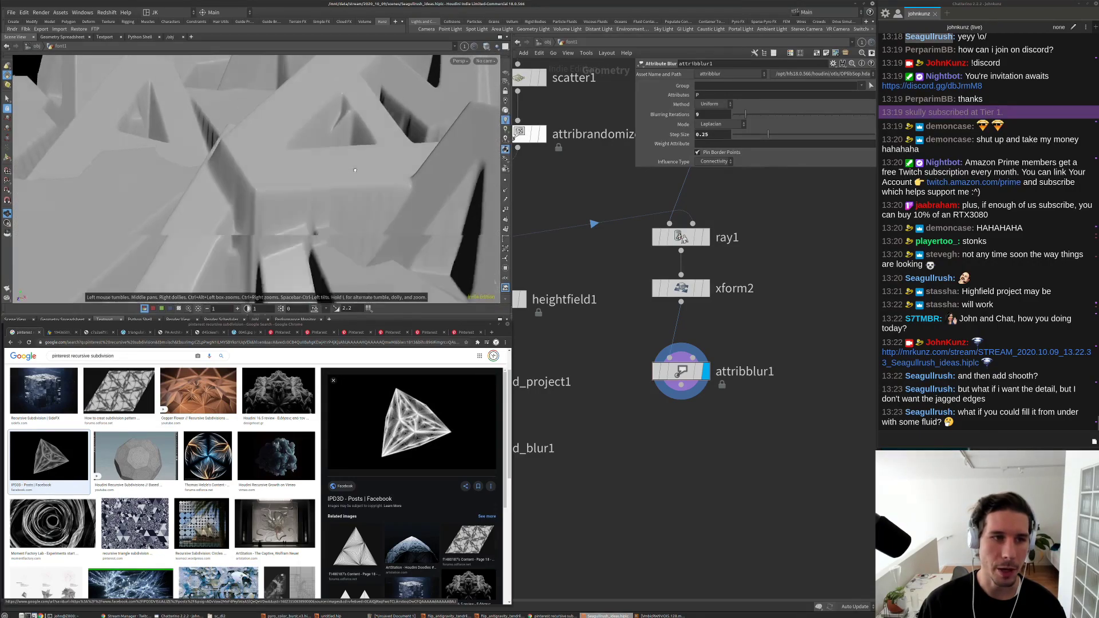
{"action": "left_click_drag", "start_coordinate": [330, 187], "coordinate": [340, 175]}
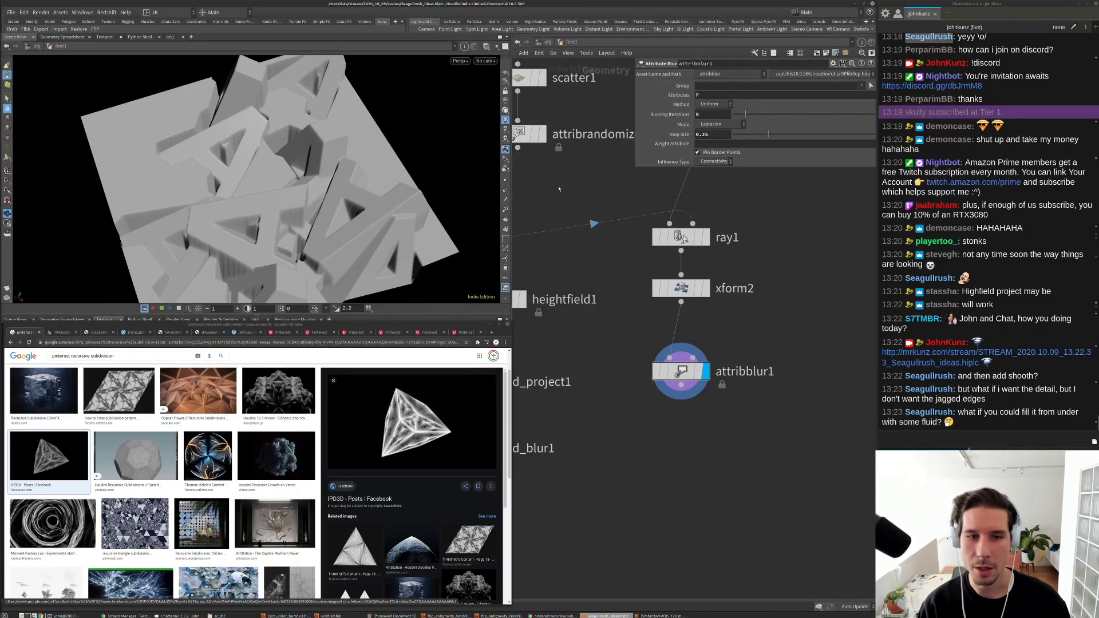
{"action": "left_click_drag", "start_coordinate": [440, 204], "coordinate": [361, 226]}
{"action": "middle_click_drag", "start_coordinate": [603, 446], "coordinate": [705, 375]}
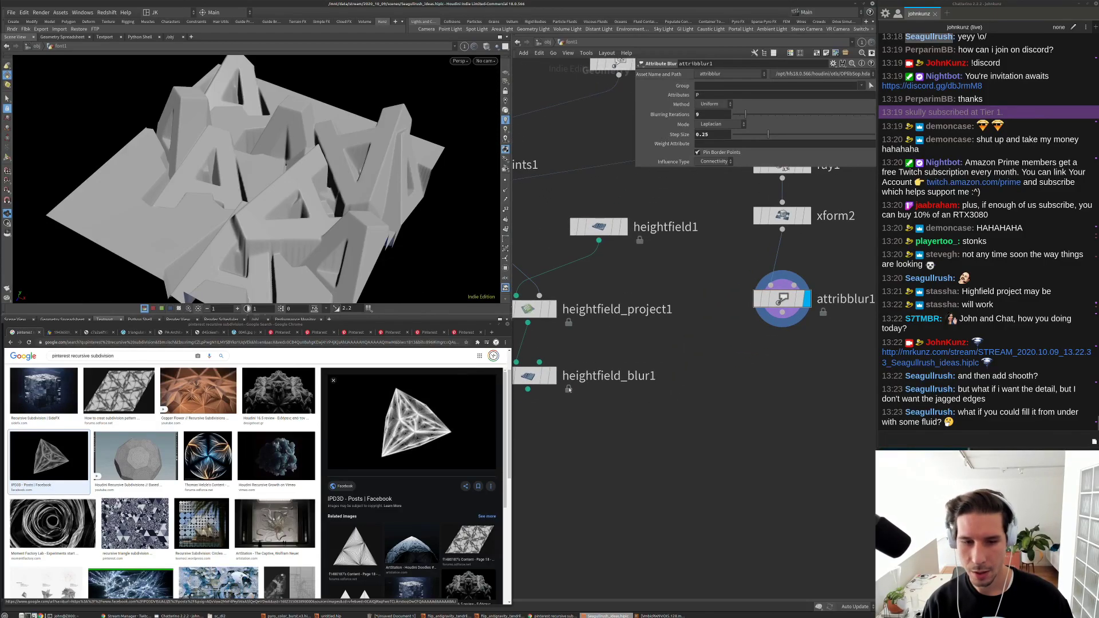
Step: Compare the heightfield_blur1 result, then display attribblur1's smoother terrain again
{"action": "left_click", "coordinate": [553, 376]}
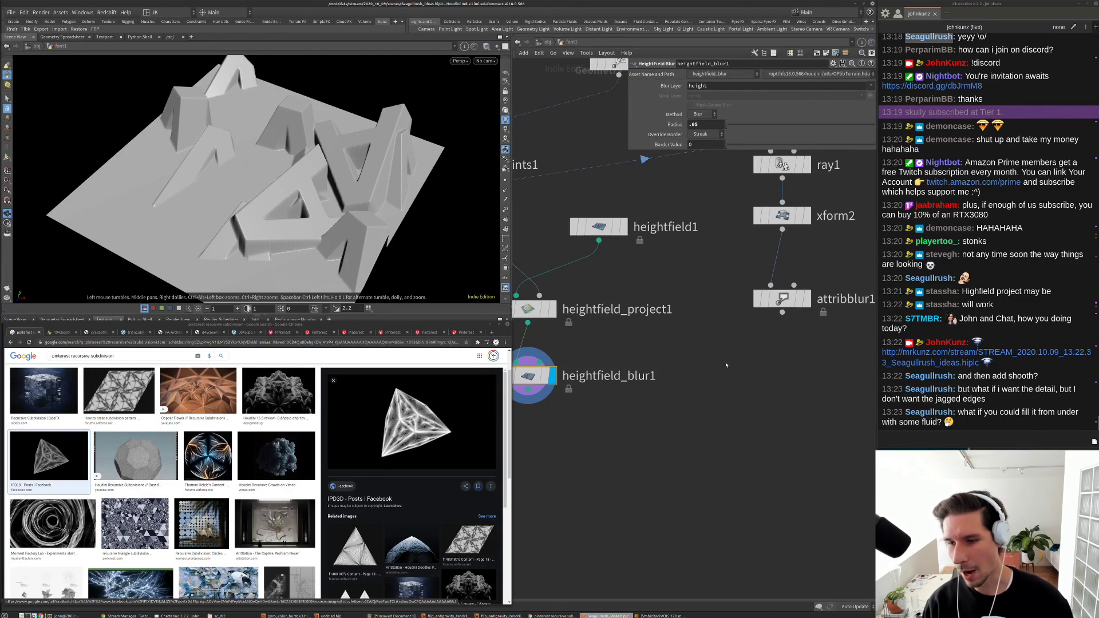
{"action": "scroll", "coordinate": [696, 389], "scroll_direction": "down", "scroll_amount": 3}
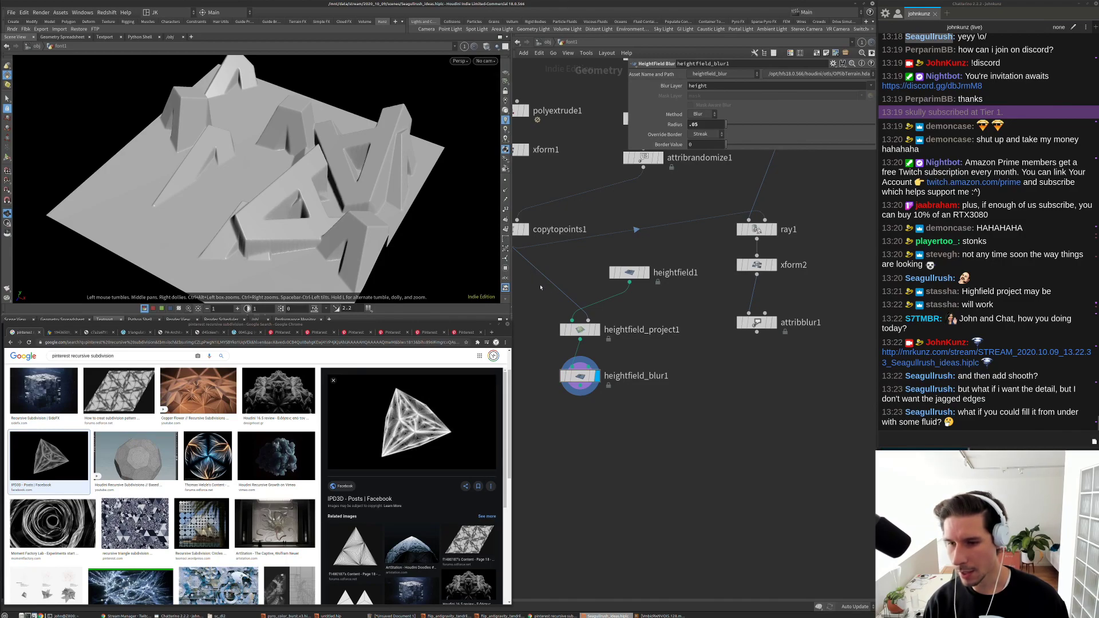
{"action": "middle_click_drag", "start_coordinate": [541, 288], "coordinate": [555, 265]}
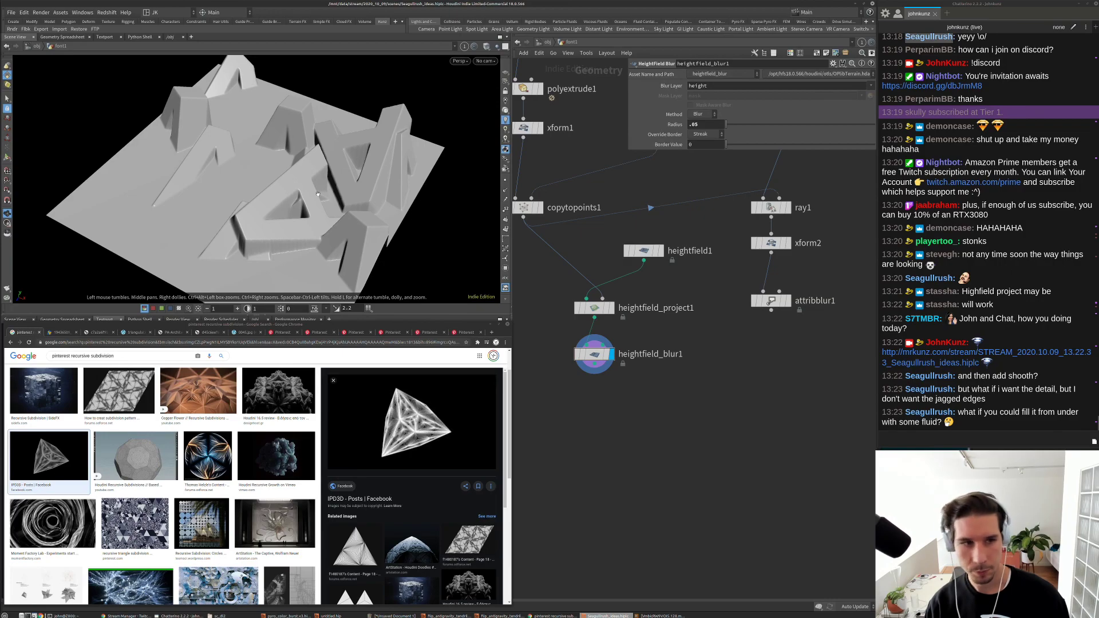
{"action": "left_click_drag", "start_coordinate": [318, 194], "coordinate": [265, 165]}
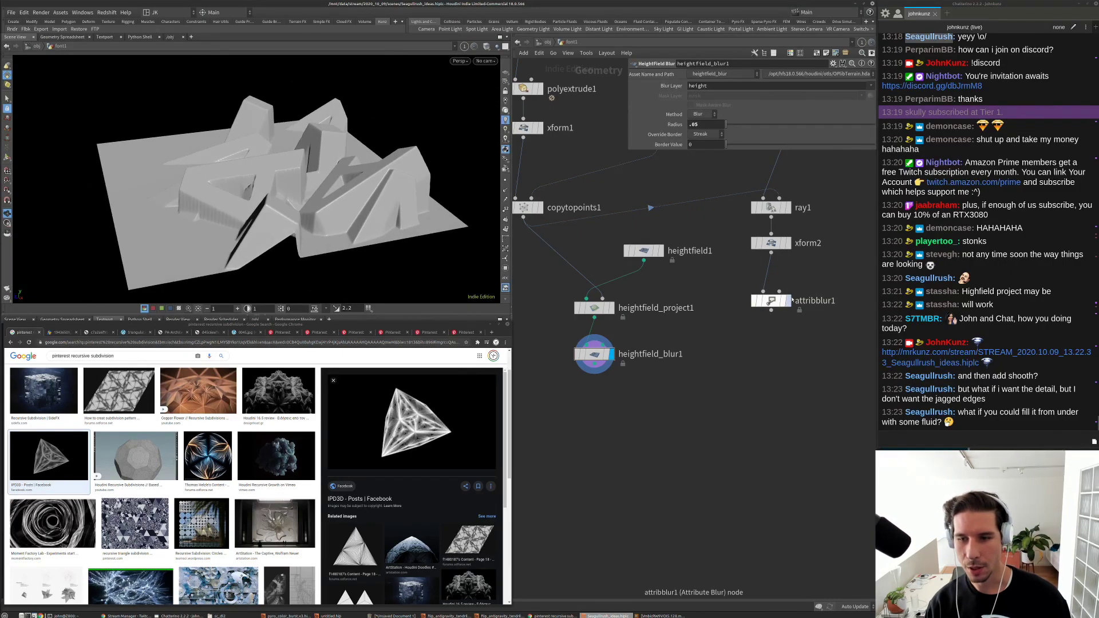
{"action": "scroll", "coordinate": [773, 303], "scroll_direction": "up", "scroll_amount": 1}
{"action": "key", "text": "r"}
{"action": "left_click", "coordinate": [770, 302]}
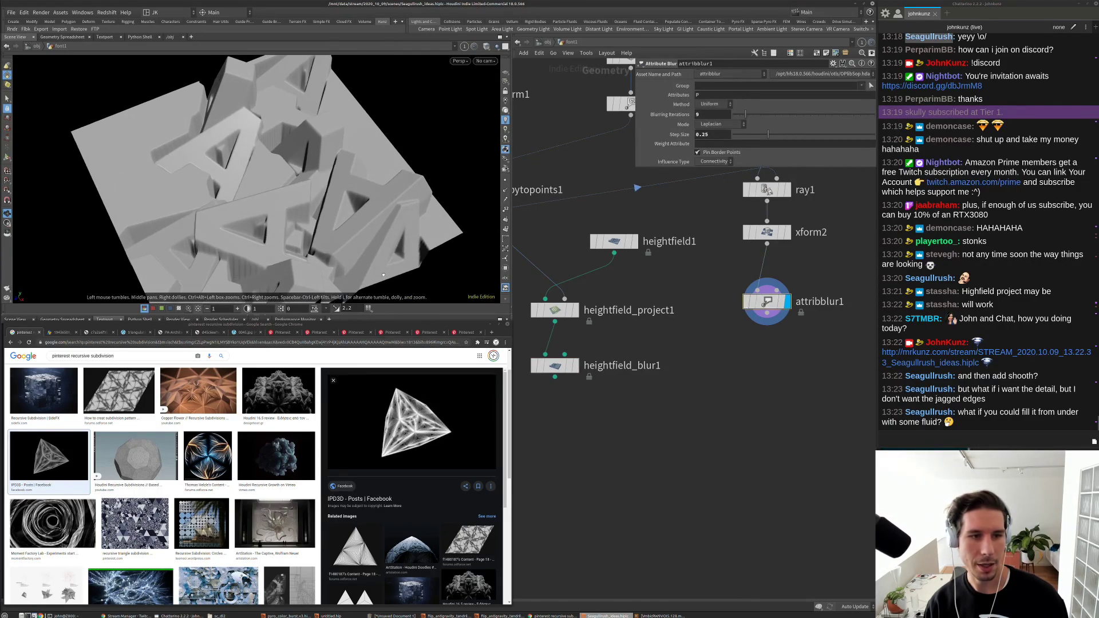
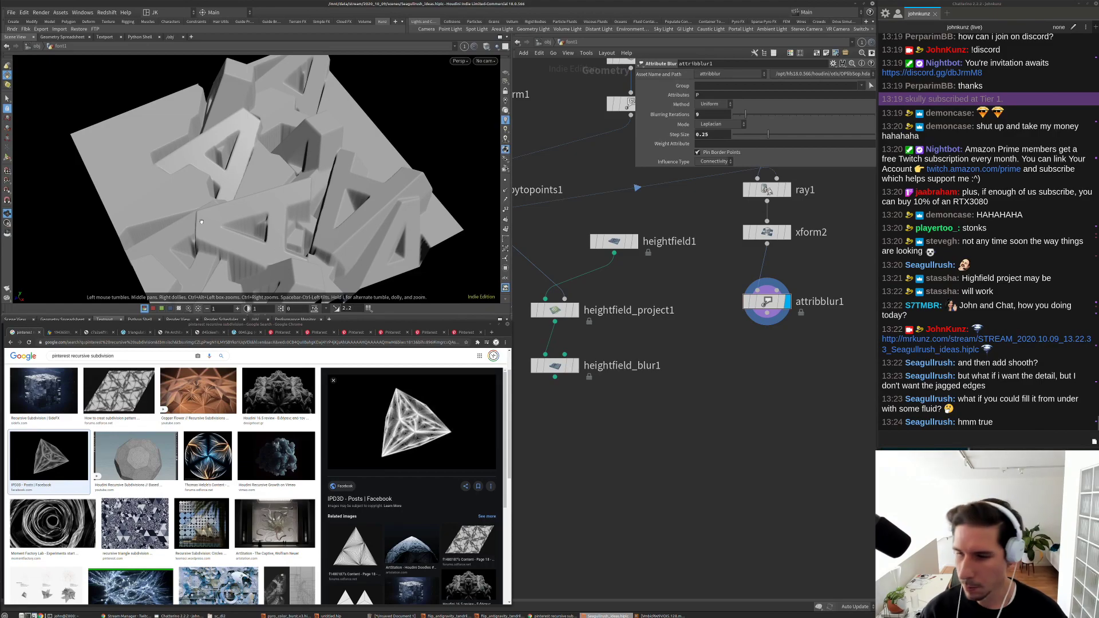
Step: Start a new empty Houdini scene, discarding the previous scene's contents
{"action": "left_click", "coordinate": [11, 12]}
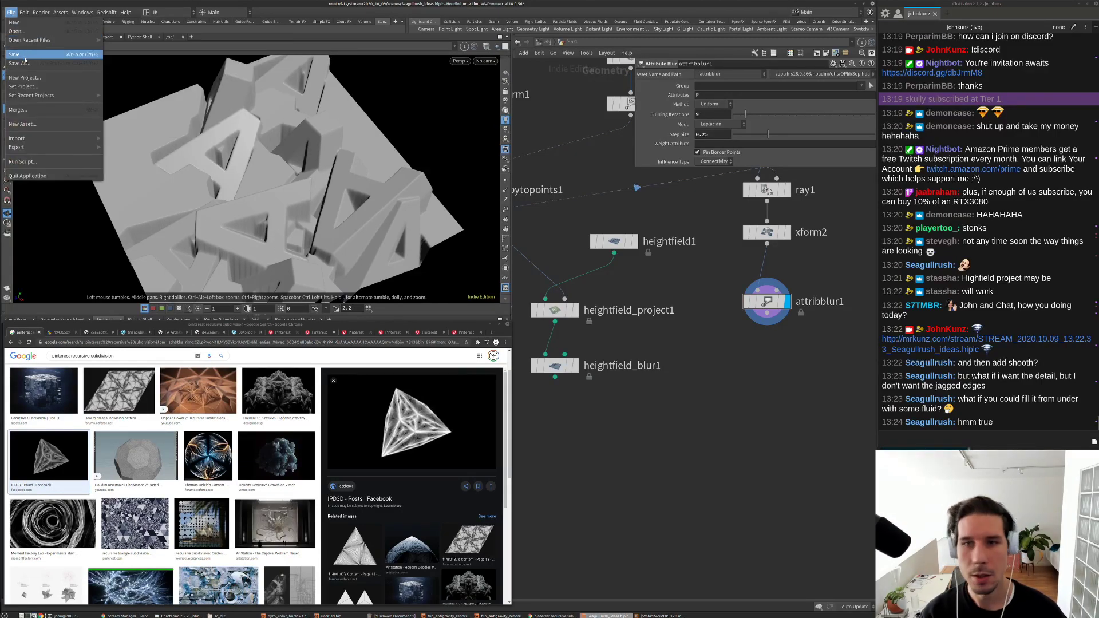
{"action": "left_click", "coordinate": [15, 21]}
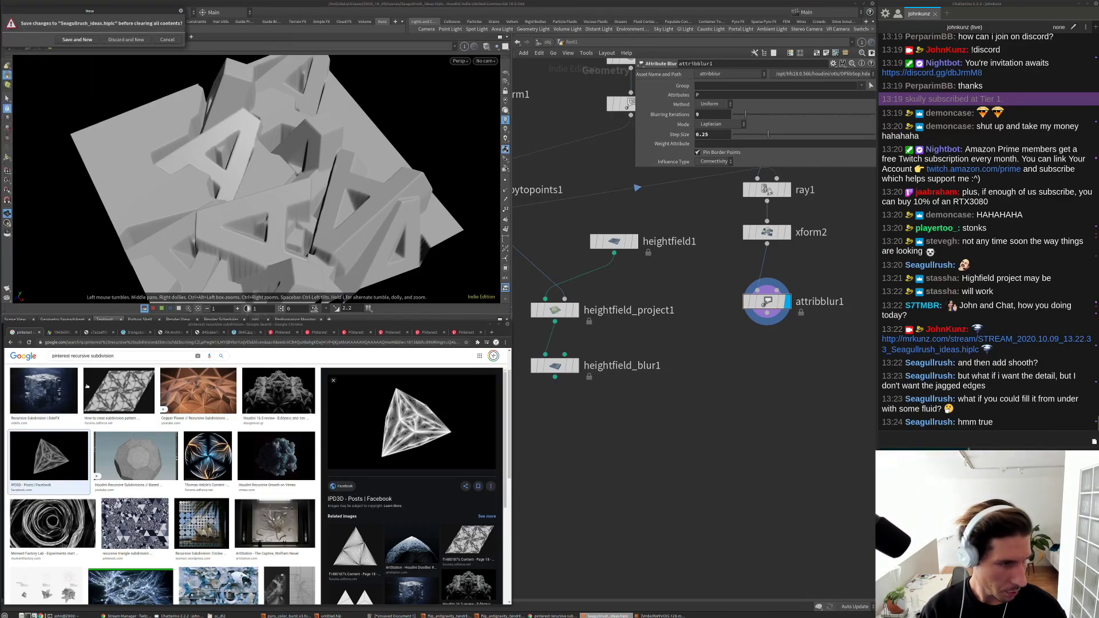
{"action": "left_click", "coordinate": [126, 39]}
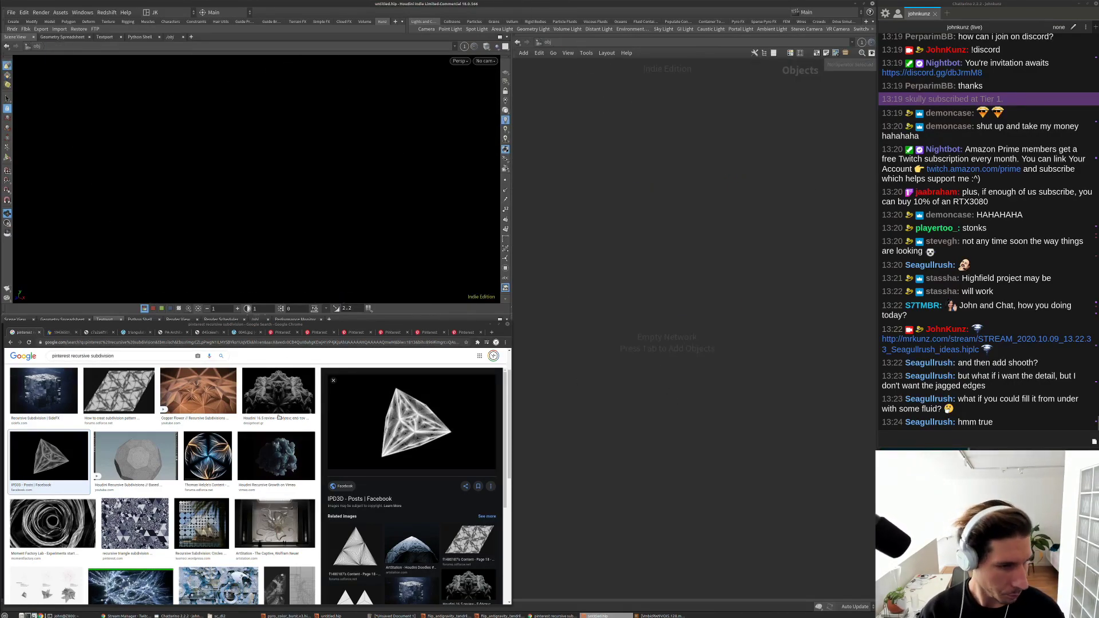
Step: Browse the recursive subdivision reference images, then bring up the network node search
{"action": "left_click", "coordinate": [278, 394]}
{"action": "scroll", "coordinate": [327, 476], "scroll_direction": "down", "scroll_amount": 1}
{"action": "scroll", "coordinate": [309, 477], "scroll_direction": "down", "scroll_amount": 1}
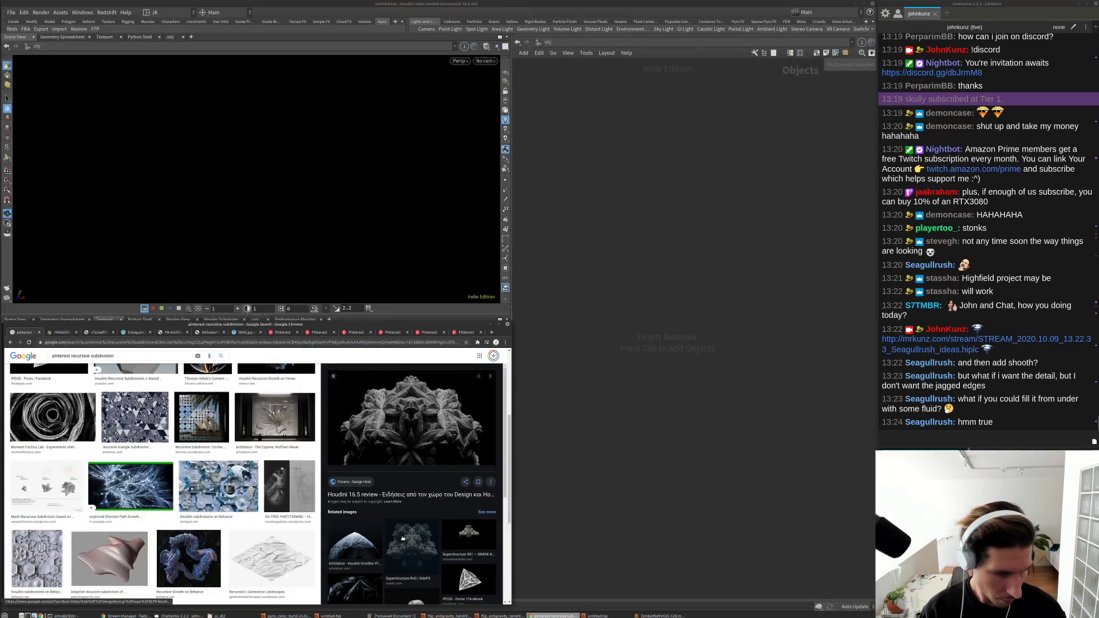
{"action": "left_click", "coordinate": [271, 559]}
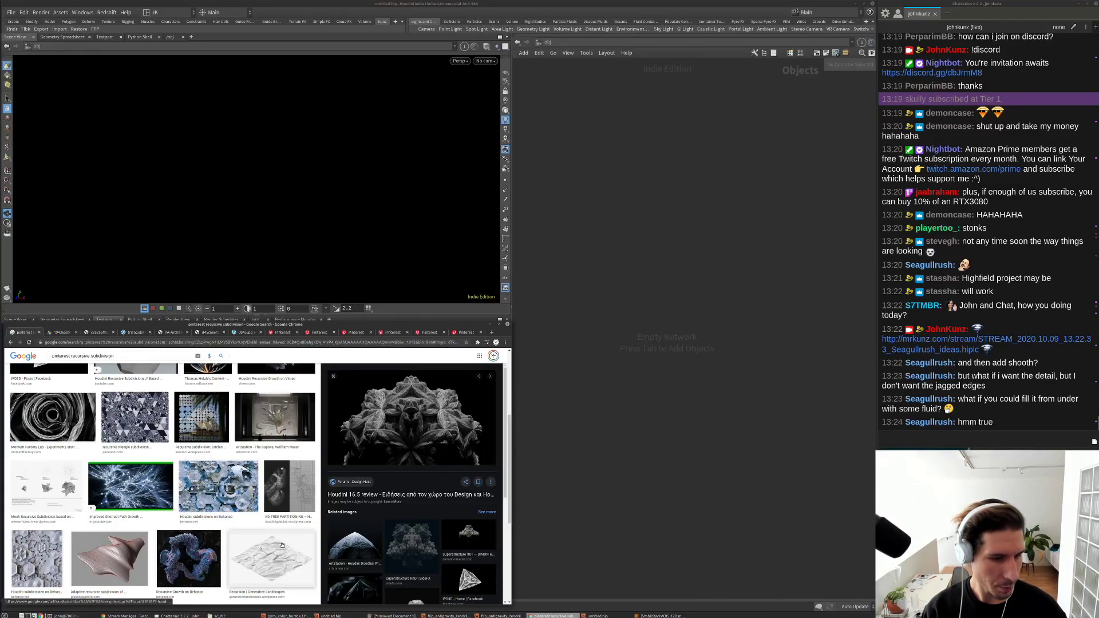
{"action": "left_click", "coordinate": [189, 551]}
{"action": "scroll", "coordinate": [408, 477], "scroll_direction": "down", "scroll_amount": 2}
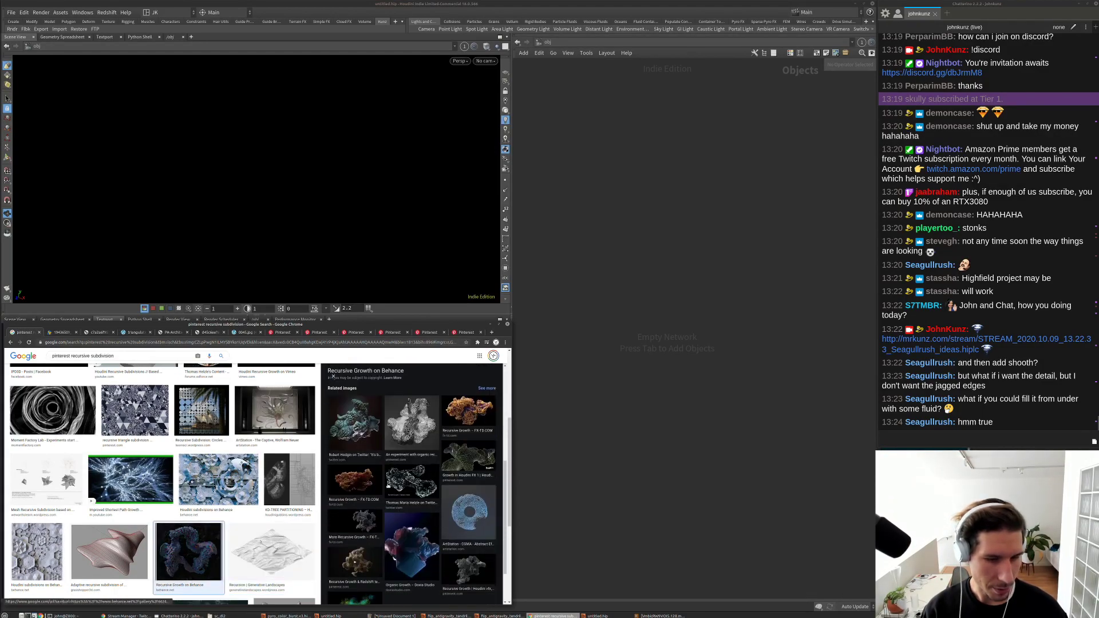
{"action": "left_click", "coordinate": [36, 551]}
{"action": "key", "text": "Tab"}
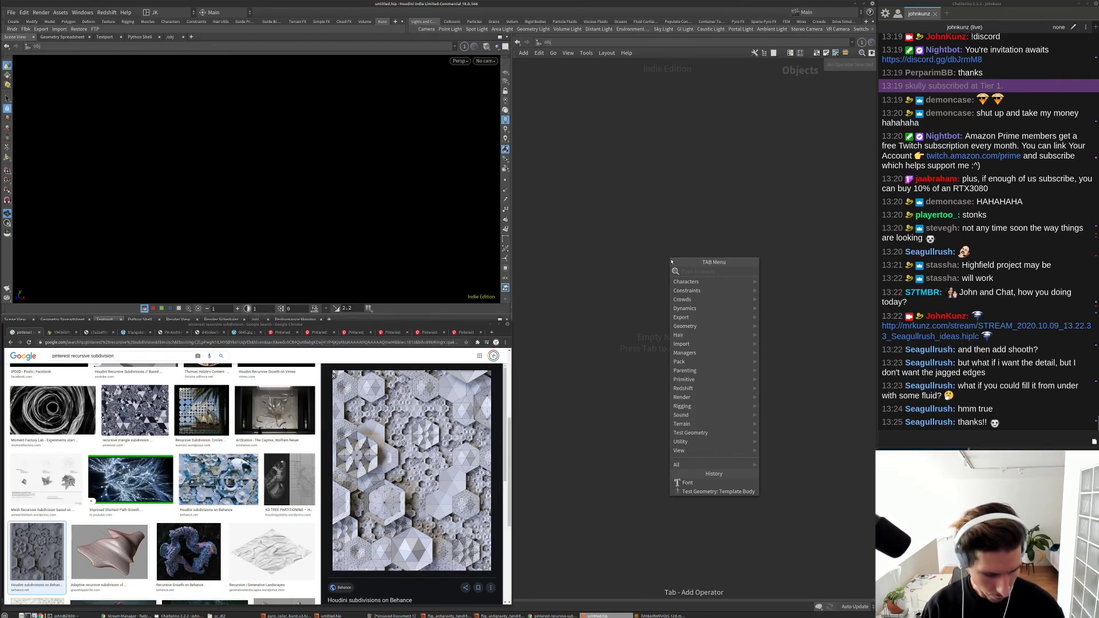
Step: Add a Platonic Solids node (tetrahedron) and step inside platonic1
{"action": "type", "text": "pla"}
{"action": "key", "text": "Return"}
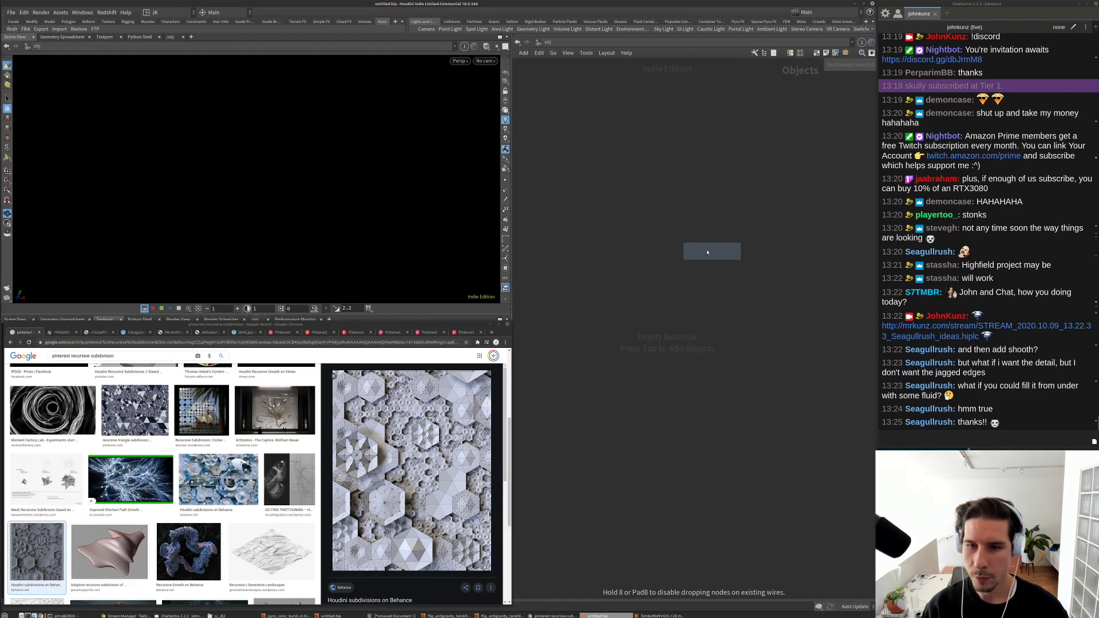
{"action": "left_click", "coordinate": [710, 252]}
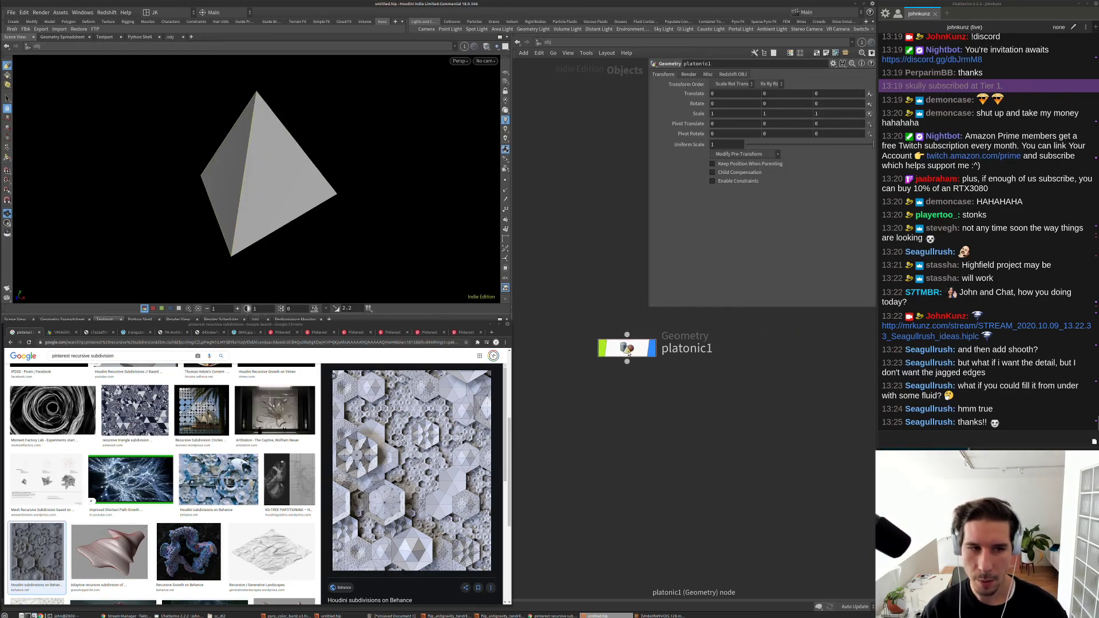
{"action": "key", "text": "i"}
Step: Look over the Houdini 16.5, bevel deformer and Cinema 4D reference images
{"action": "scroll", "coordinate": [274, 425], "scroll_direction": "up", "scroll_amount": 5}
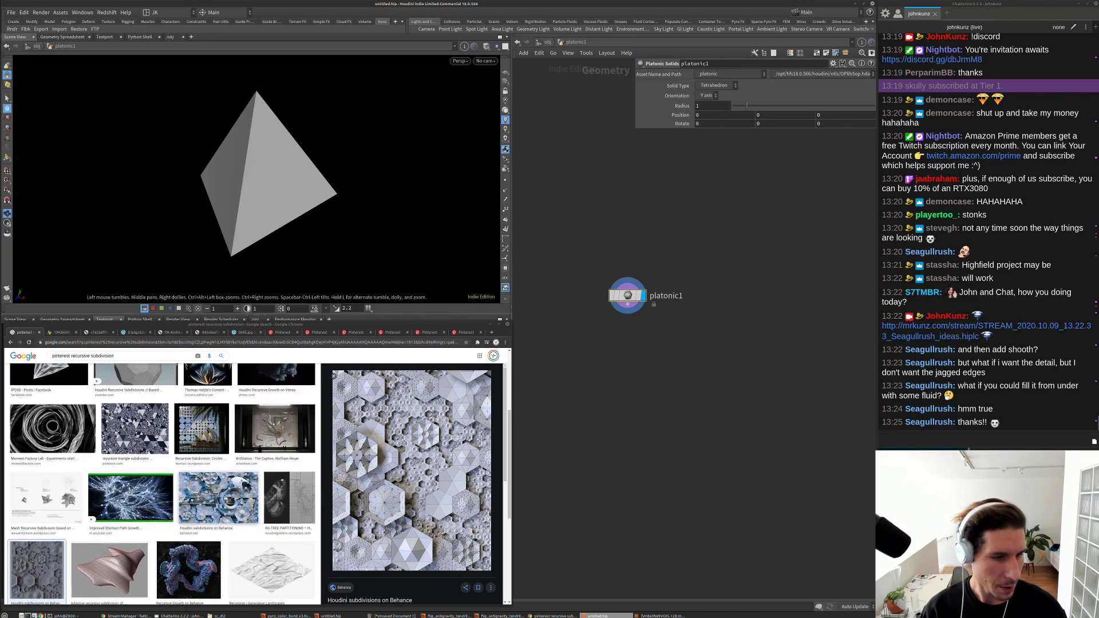
{"action": "left_click", "coordinate": [274, 425]}
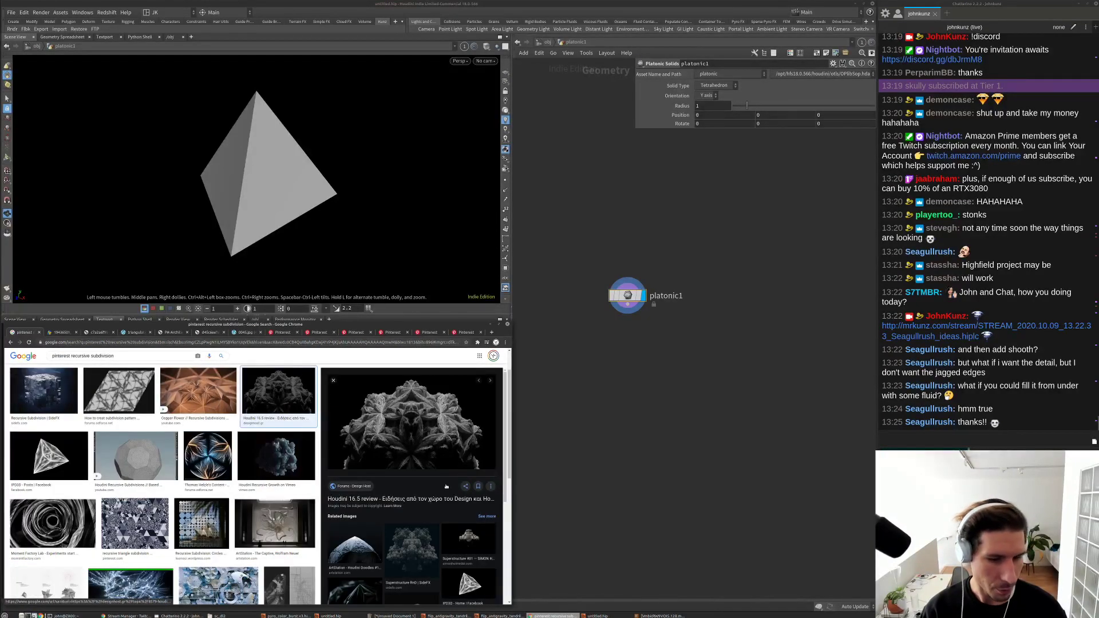
{"action": "scroll", "coordinate": [371, 528], "scroll_direction": "down", "scroll_amount": 2}
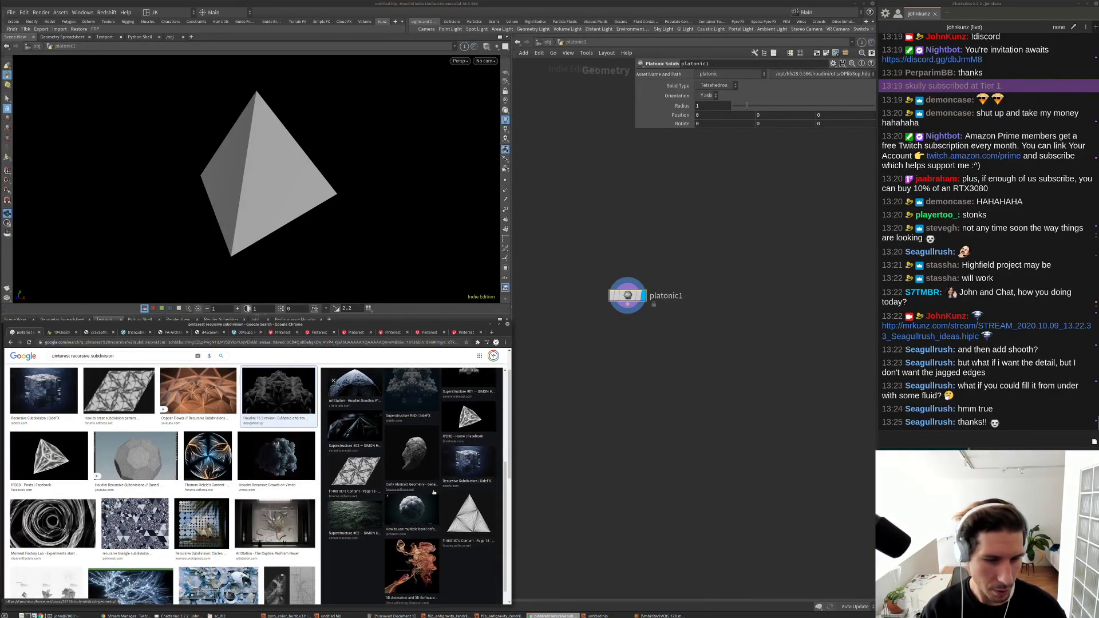
{"action": "left_click", "coordinate": [409, 509]}
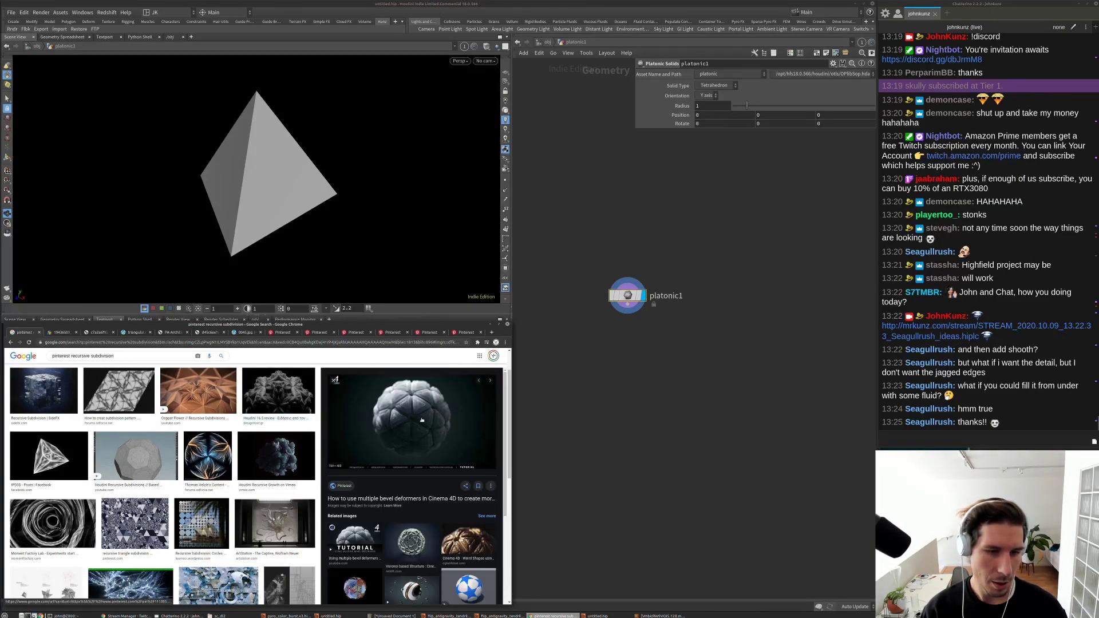
{"action": "left_click", "coordinate": [468, 541]}
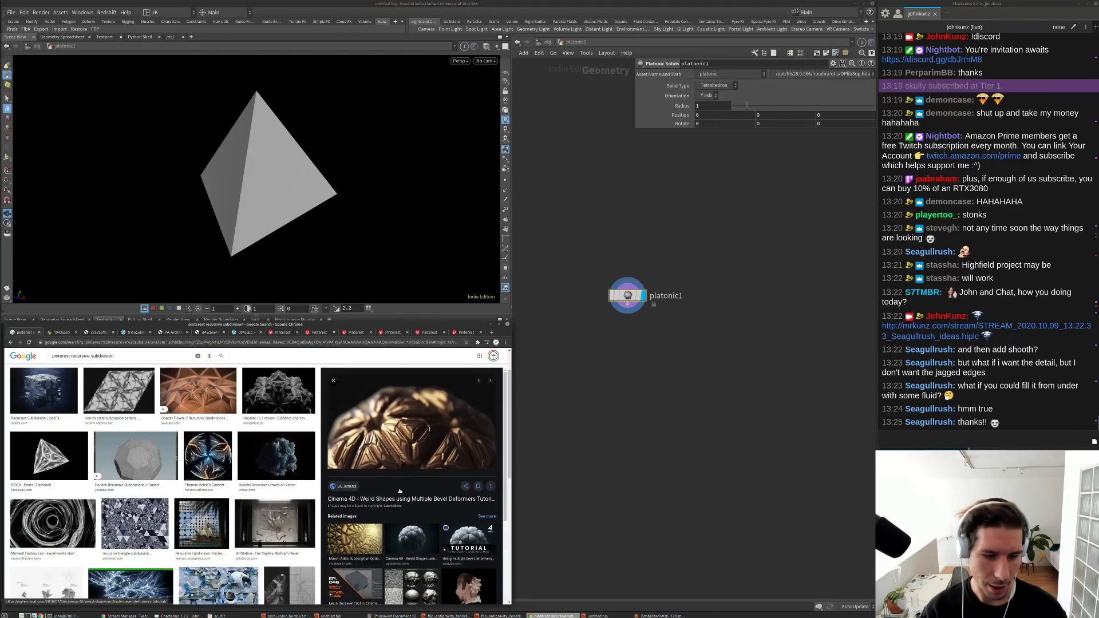
{"action": "scroll", "coordinate": [401, 496], "scroll_direction": "down", "scroll_amount": 2}
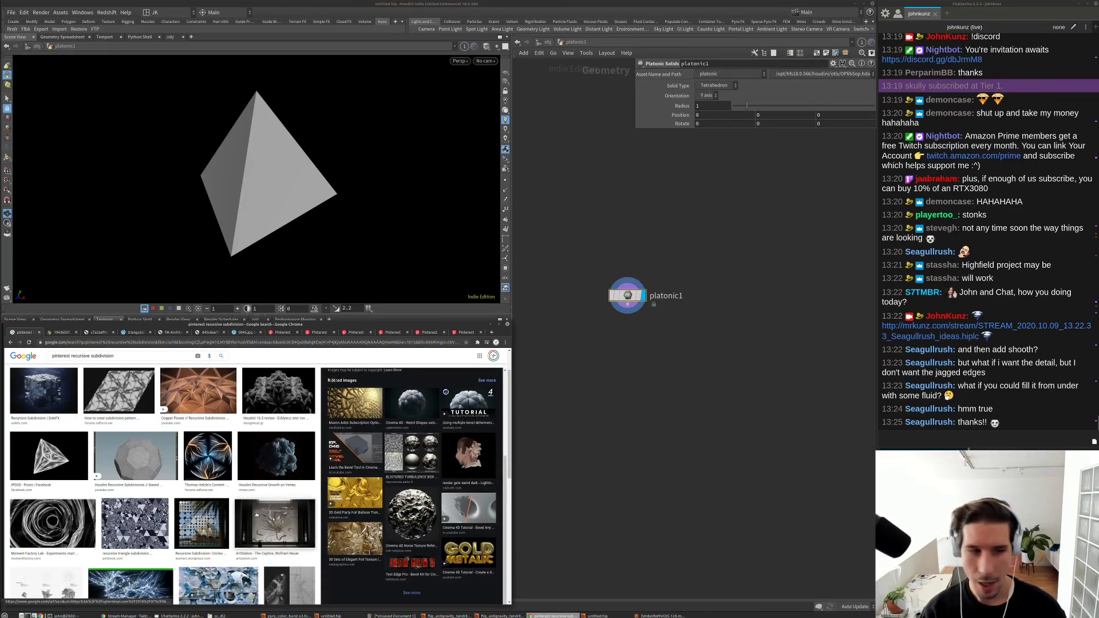
{"action": "scroll", "coordinate": [256, 515], "scroll_direction": "up", "scroll_amount": 2}
Step: Pan the network to free space and search for the next node
{"action": "middle_click_drag", "start_coordinate": [673, 415], "coordinate": [724, 356]}
{"action": "key", "text": "Tab"}
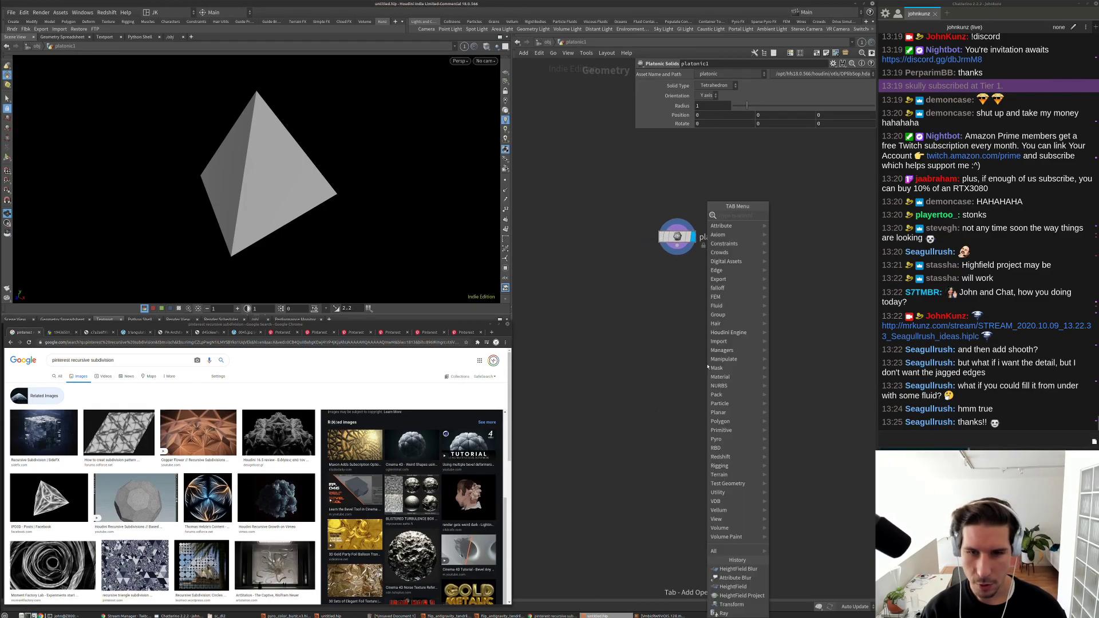
{"action": "type", "text": "f"}
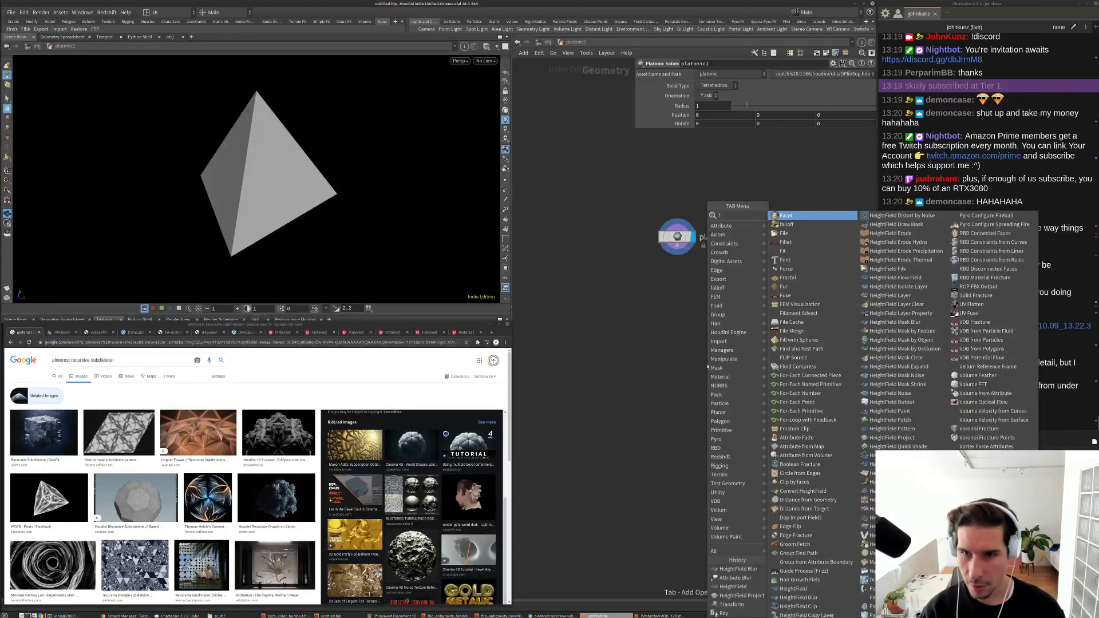
{"action": "type", "text": "use"}
Step: Place a For-Loop with Feedback block below platonic1 and display repeat_end1
{"action": "key", "text": "Return"}
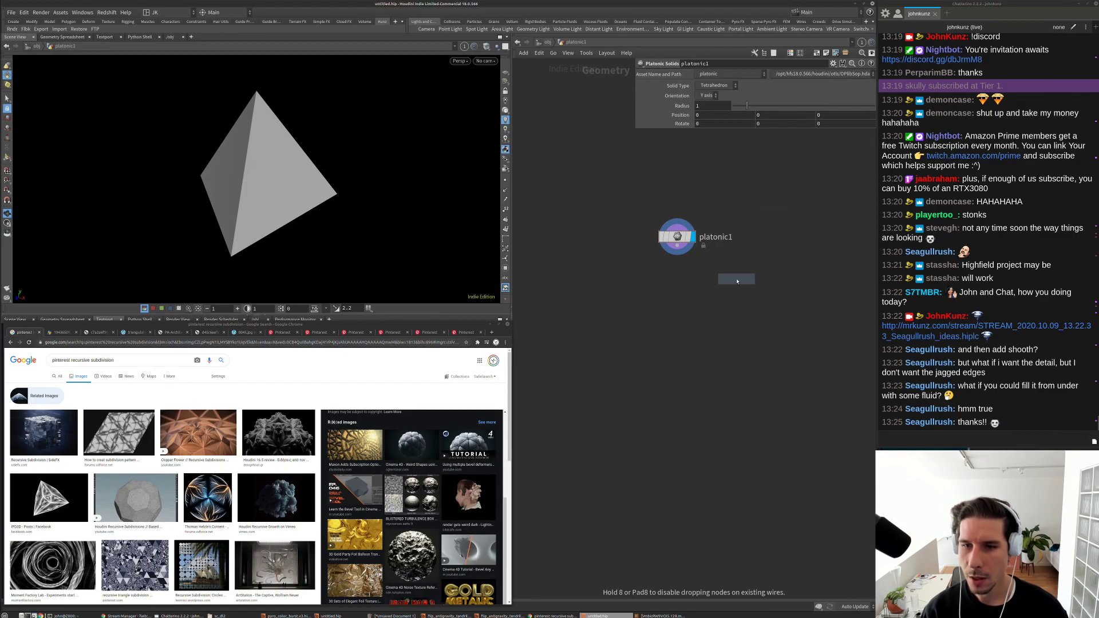
{"action": "left_click", "coordinate": [737, 281]}
{"action": "left_click", "coordinate": [674, 379]}
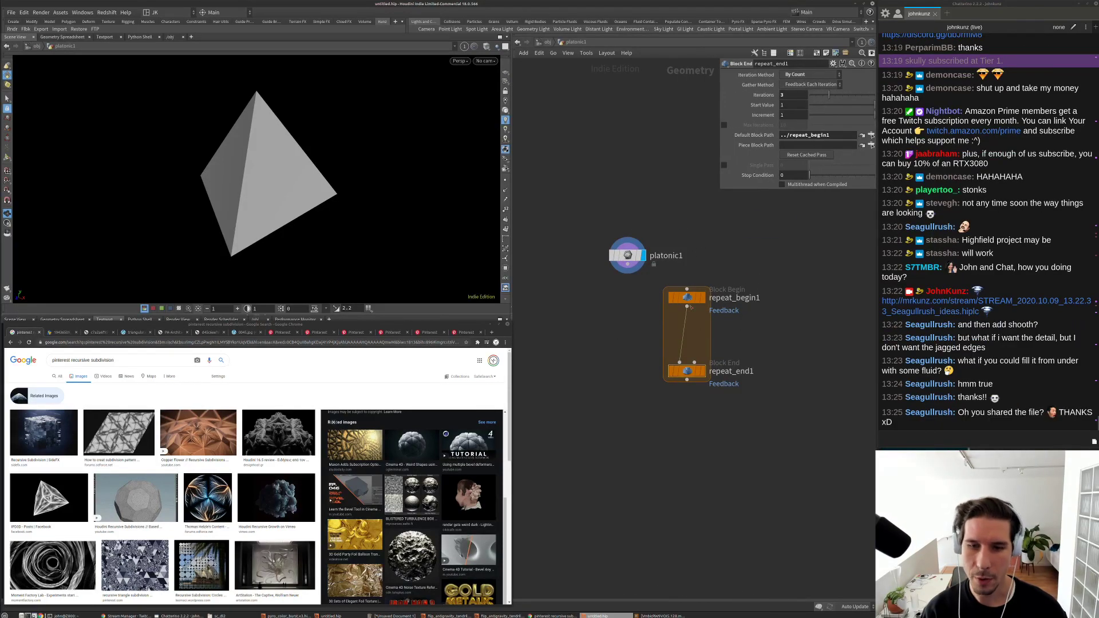
{"action": "left_click", "coordinate": [699, 371]}
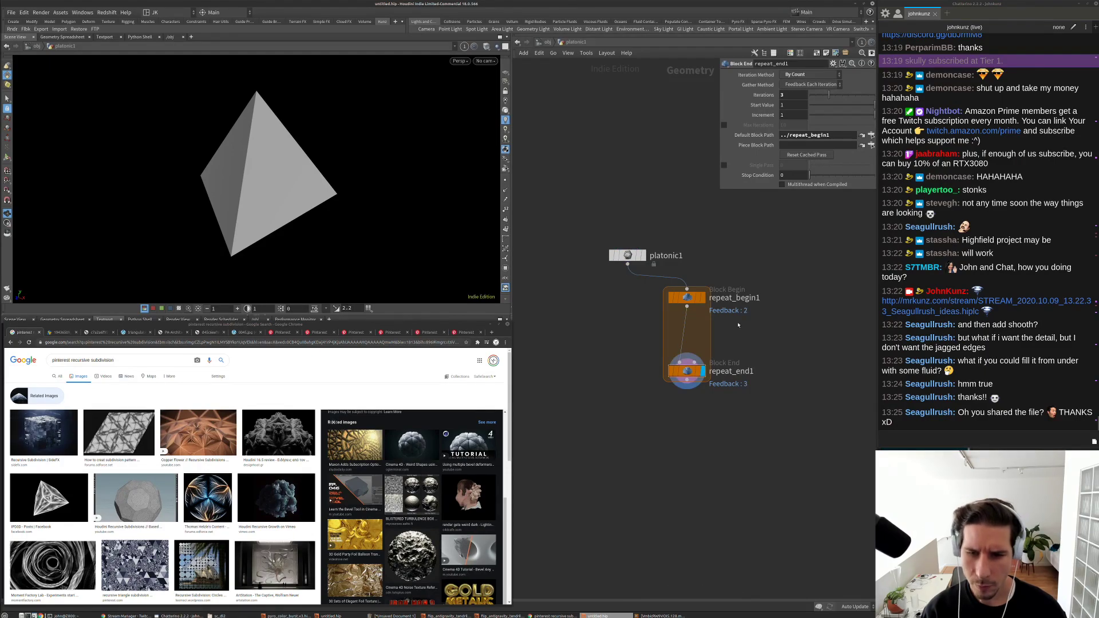
Step: Insert a Subdivide node onto the loop wire
{"action": "key", "text": "Tab"}
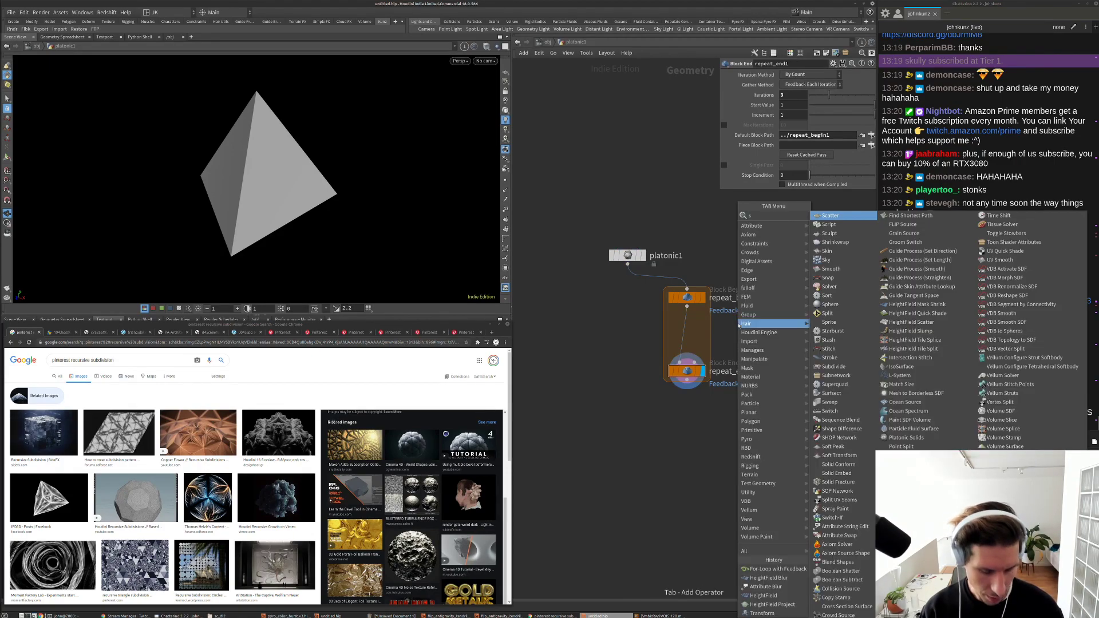
{"action": "type", "text": "subdivide"}
{"action": "key", "text": "Return"}
{"action": "left_click", "coordinate": [724, 334]}
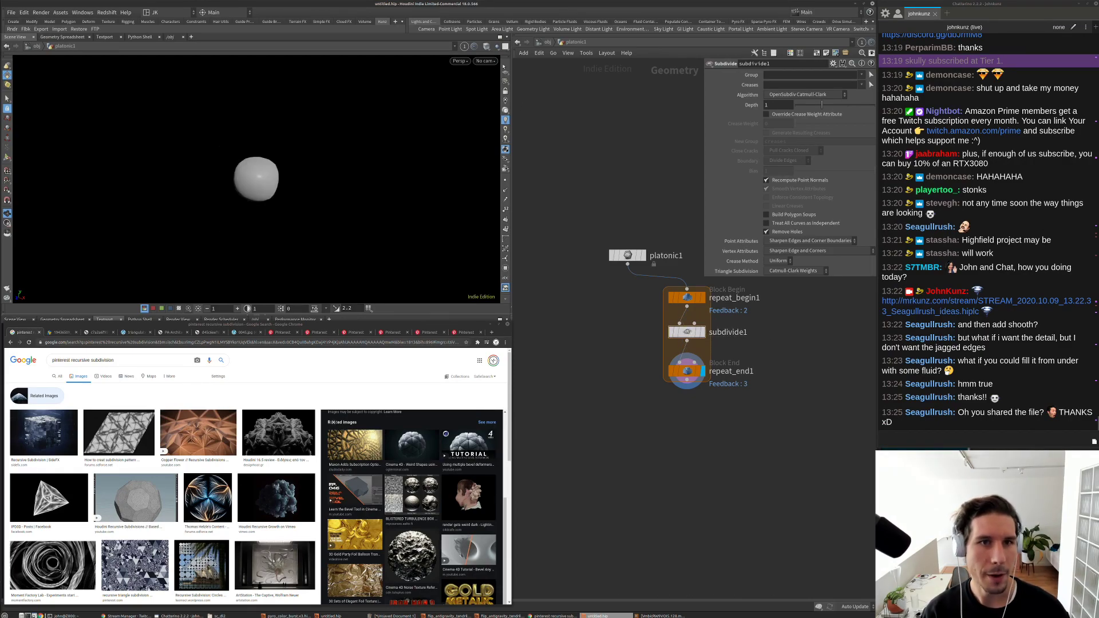
Step: Switch to wireframe-over-shaded view, set crease weight to 10, and duplicate it as subdivide2
{"action": "left_click", "coordinate": [486, 46]}
{"action": "left_click", "coordinate": [518, 135]}
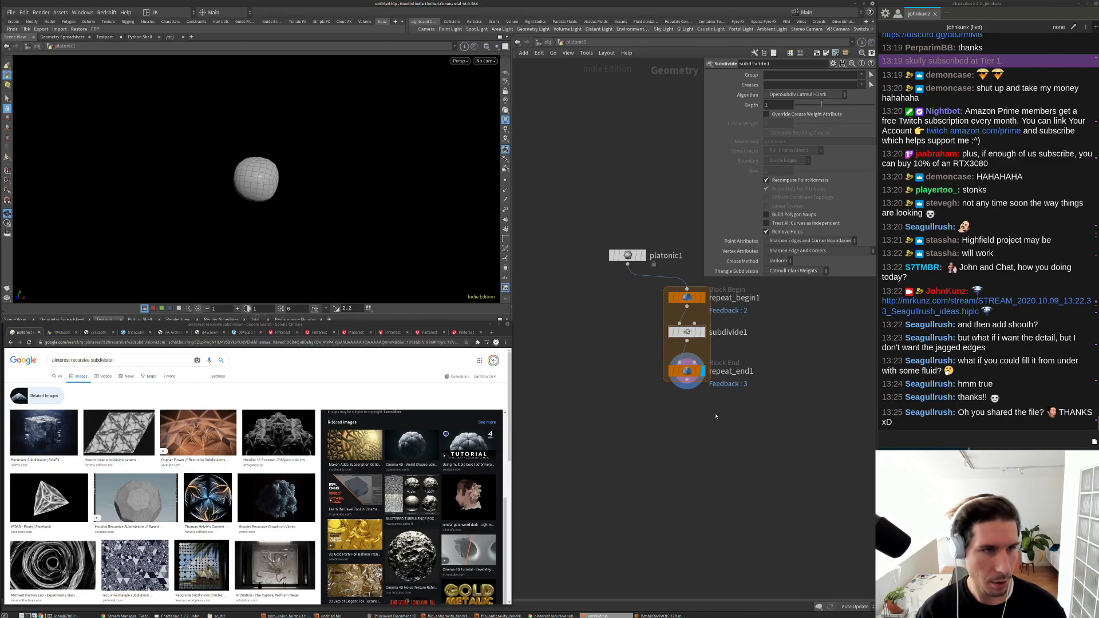
{"action": "scroll", "coordinate": [716, 416], "scroll_direction": "up", "scroll_amount": 3}
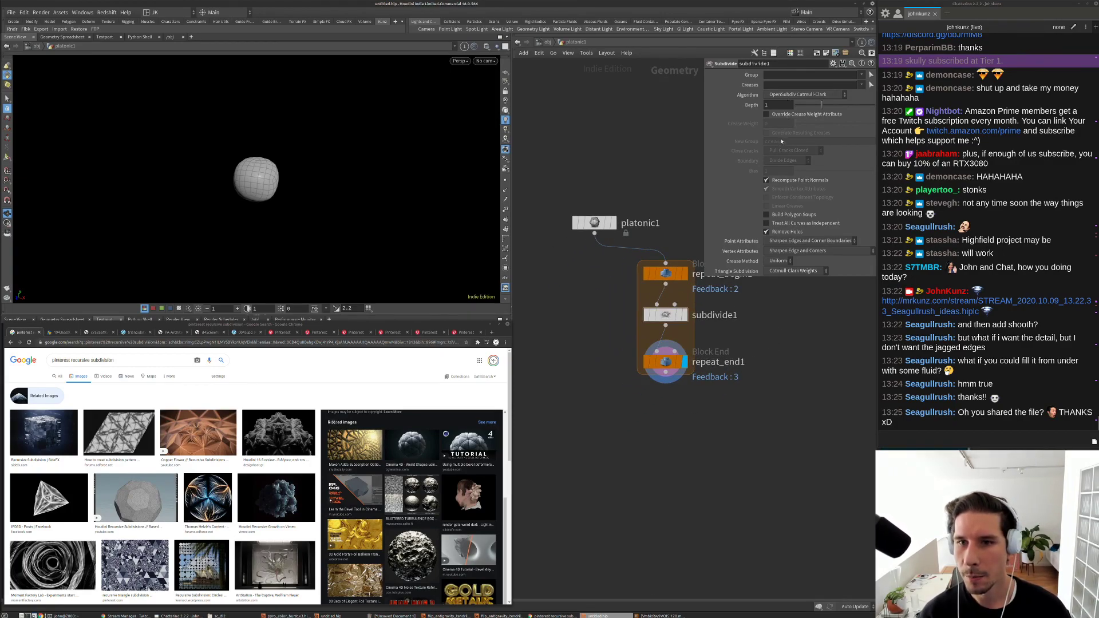
{"action": "left_click_drag", "start_coordinate": [799, 124], "coordinate": [858, 127]}
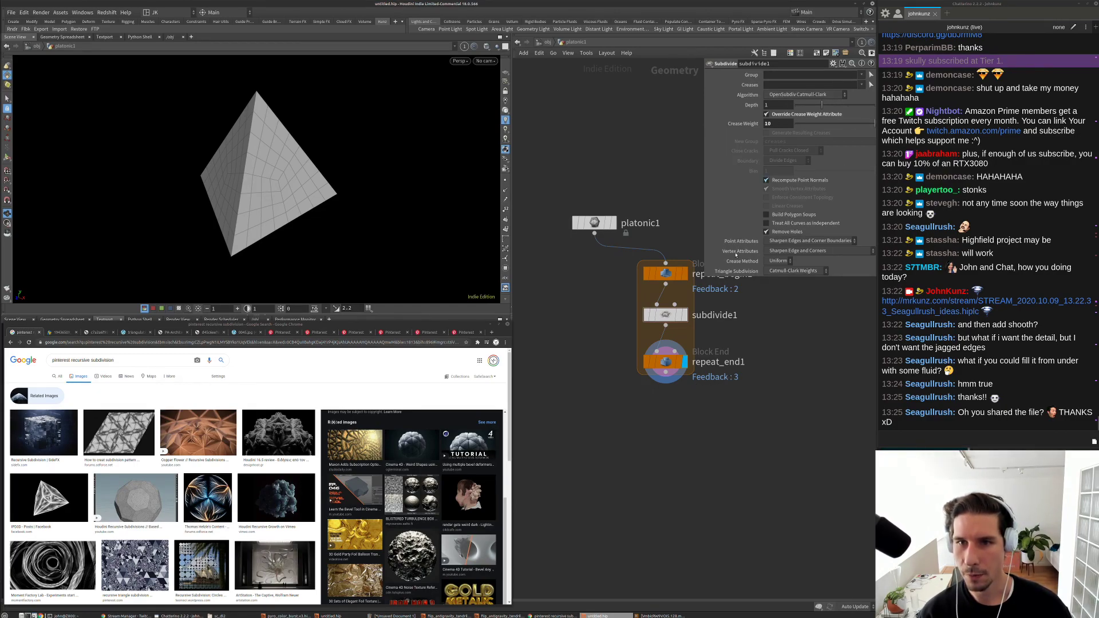
{"action": "left_click_drag", "start_coordinate": [666, 315], "coordinate": [595, 234], "text": "alt"}
Step: Compare subdivide2's result against the loop output, ending with repeat_end1 displayed
{"action": "left_click", "coordinate": [587, 315]}
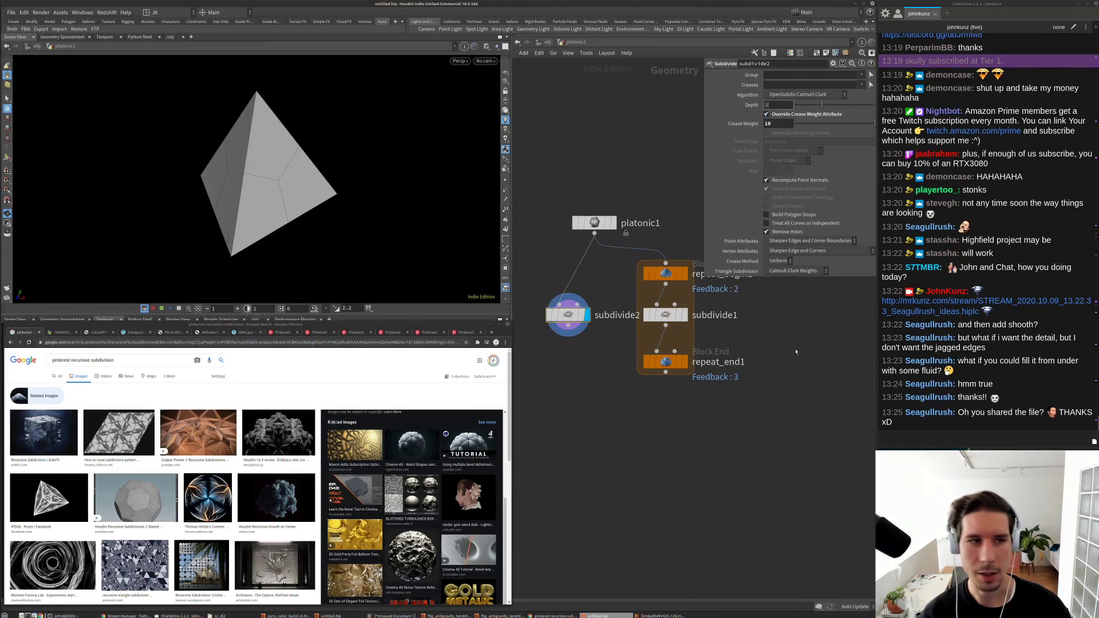
{"action": "left_click", "coordinate": [684, 362]}
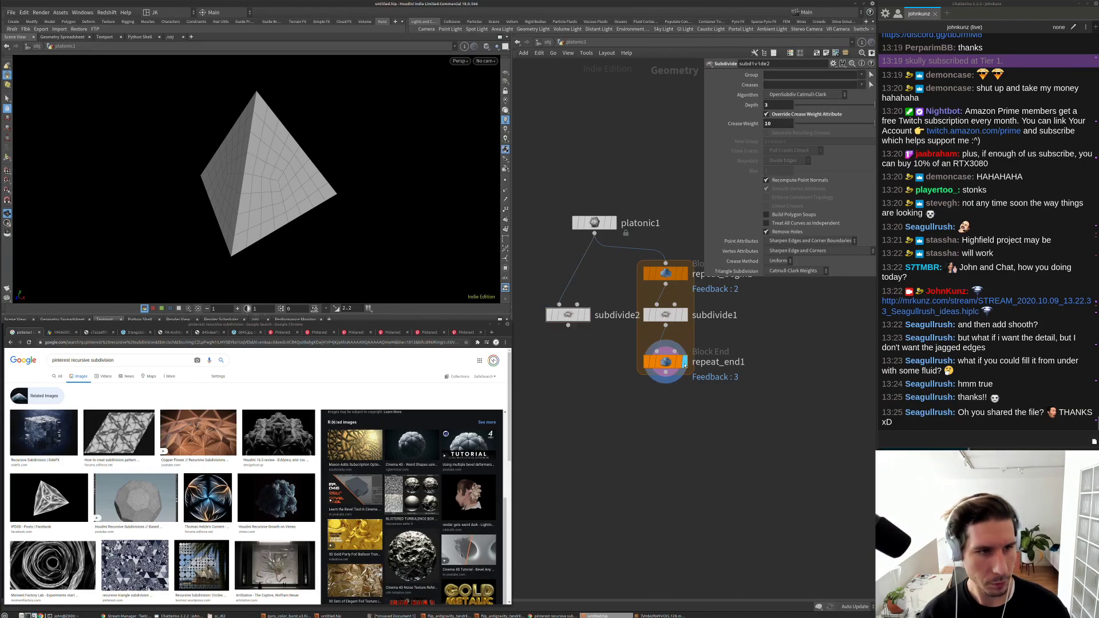
{"action": "left_click", "coordinate": [588, 315]}
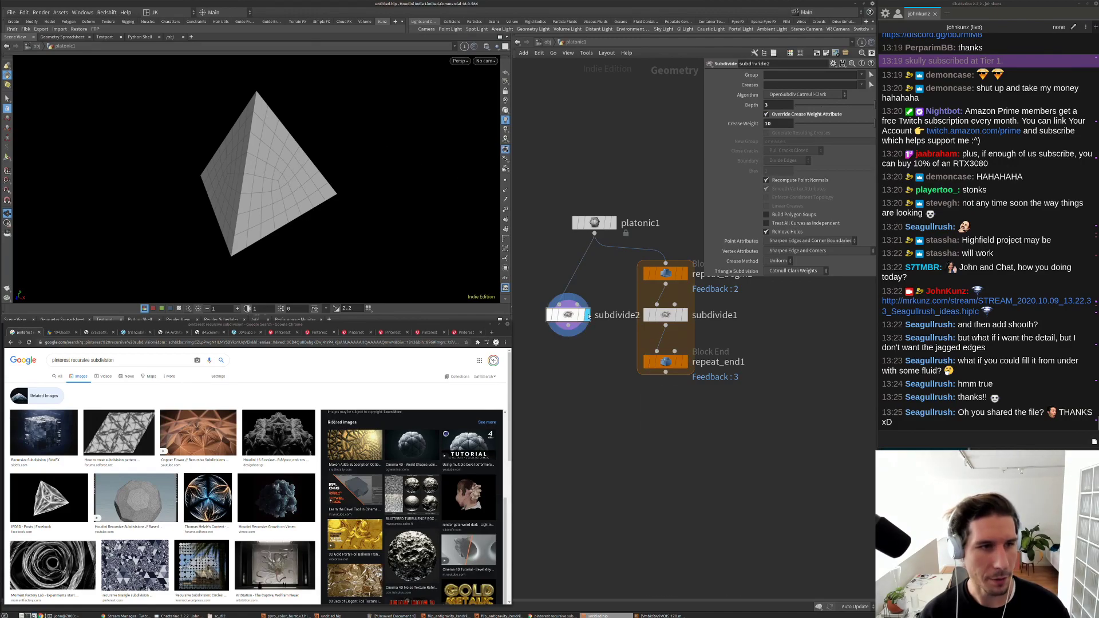
{"action": "left_click", "coordinate": [681, 362]}
{"action": "scroll", "coordinate": [284, 198], "scroll_direction": "up", "scroll_amount": 5}
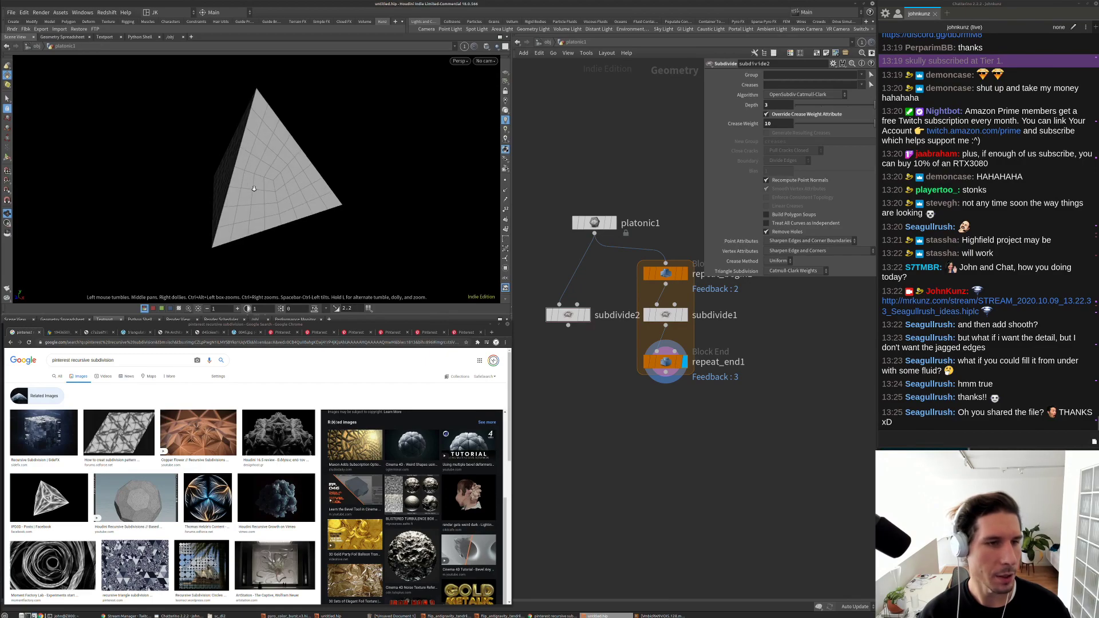
{"action": "left_click", "coordinate": [585, 317]}
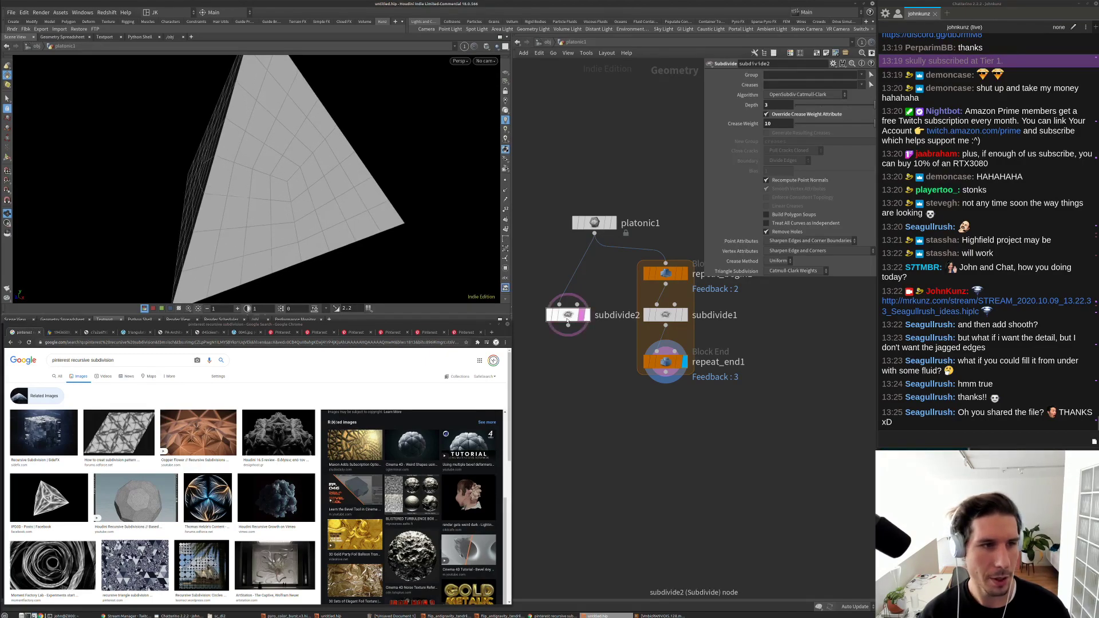
{"action": "left_click", "coordinate": [587, 315]}
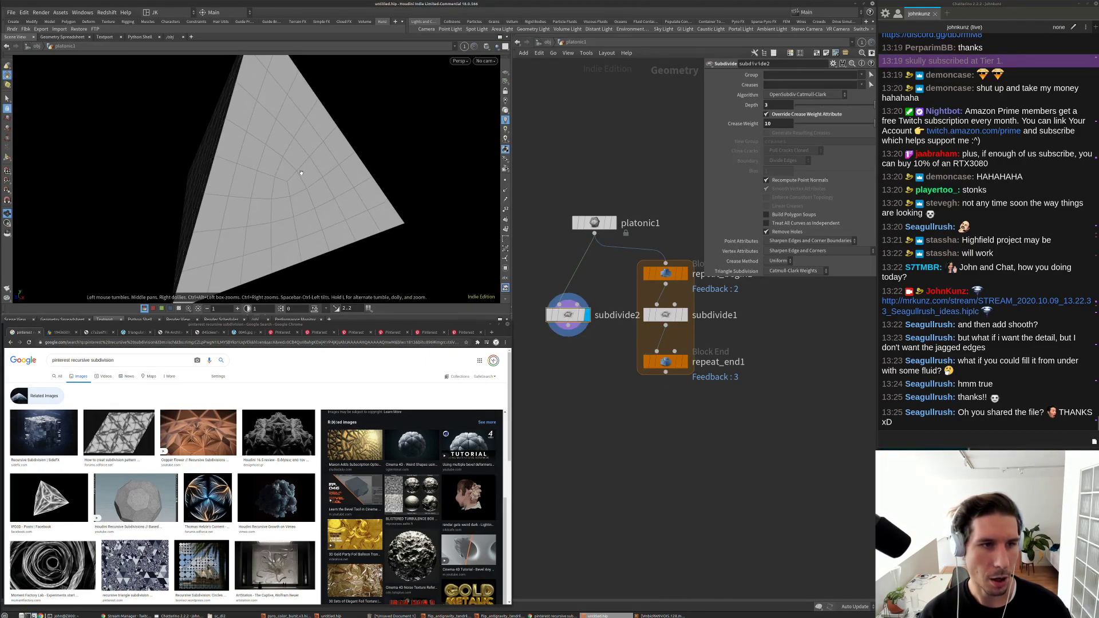
{"action": "left_click", "coordinate": [684, 362]}
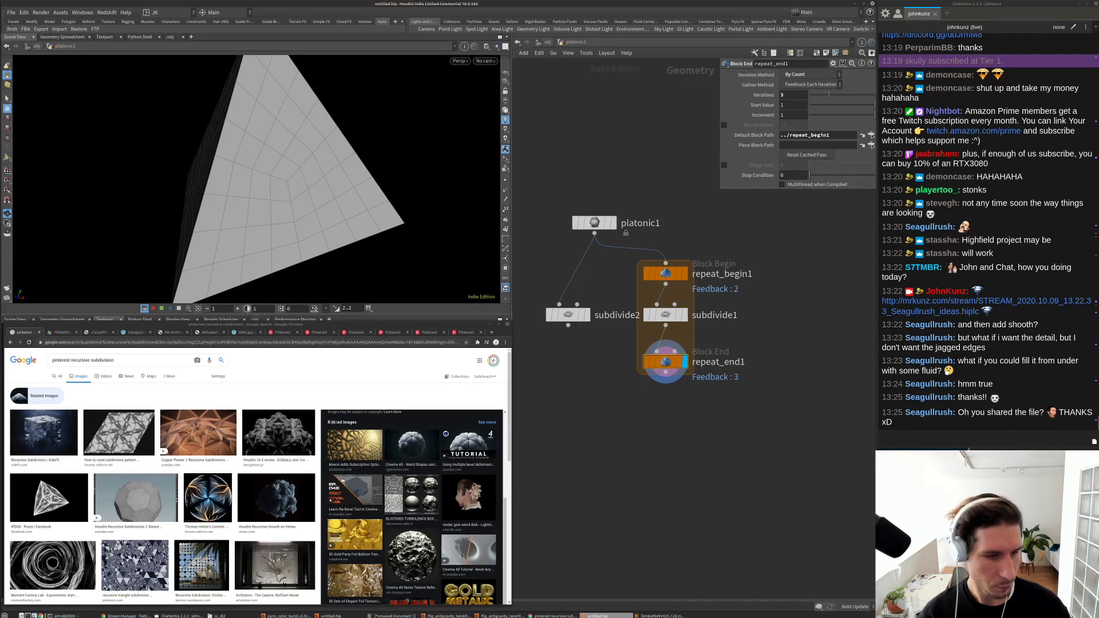
Step: Preview the Houdini Recursive Growth reference image and select subdivide1
{"action": "scroll", "coordinate": [266, 486], "scroll_direction": "down", "scroll_amount": 2}
{"action": "scroll", "coordinate": [265, 487], "scroll_direction": "up", "scroll_amount": 1}
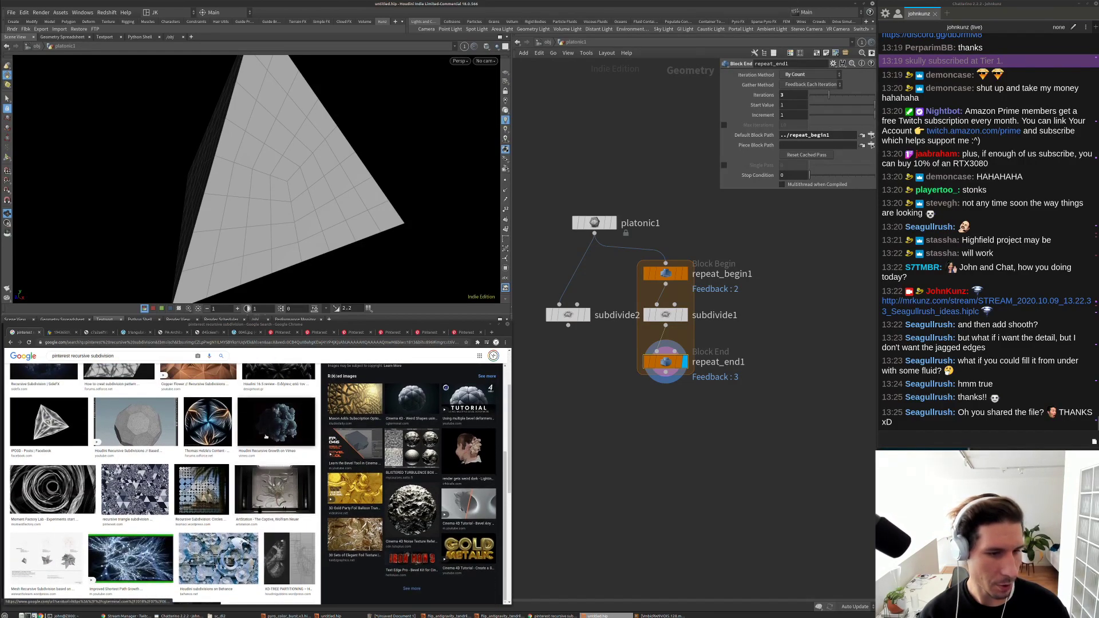
{"action": "left_click", "coordinate": [277, 423]}
{"action": "left_click", "coordinate": [678, 319]}
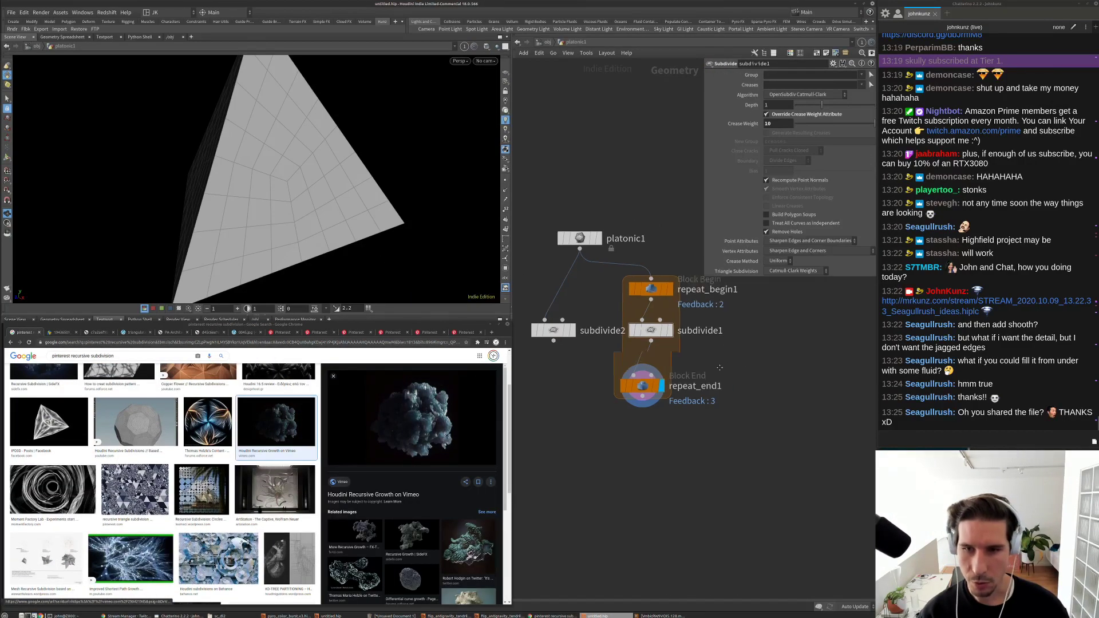
Step: Add a bypassed Attribute Blur (step size 0.105) between repeat_begin1 and subdivide1
{"action": "key", "text": "Tab"}
{"action": "type", "text": "blu"}
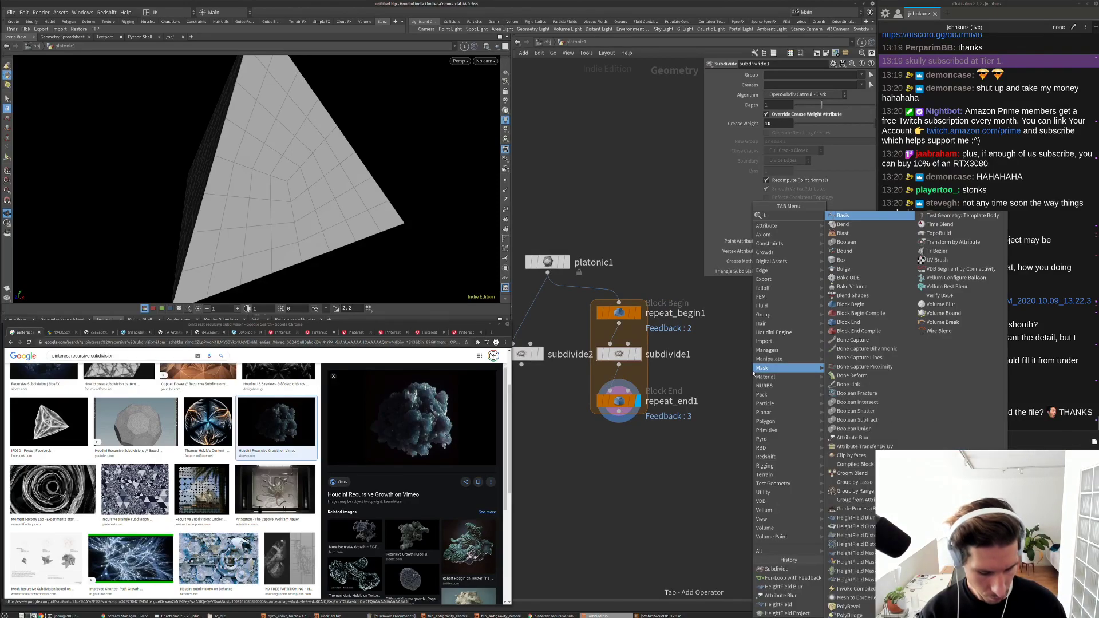
{"action": "left_click", "coordinate": [864, 215]}
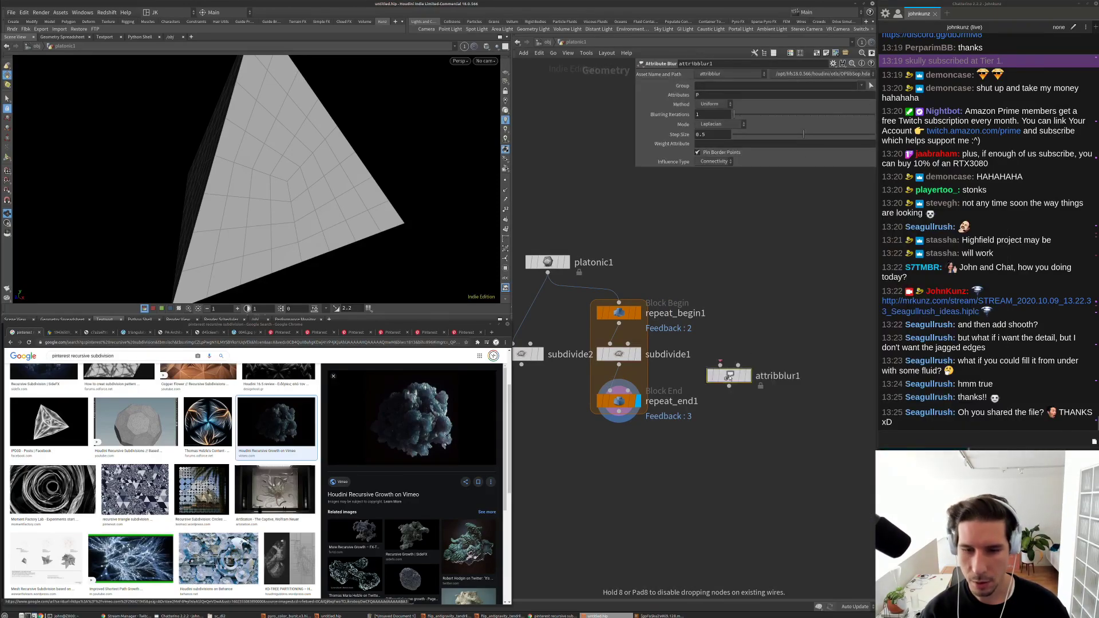
{"action": "left_click", "coordinate": [617, 378]}
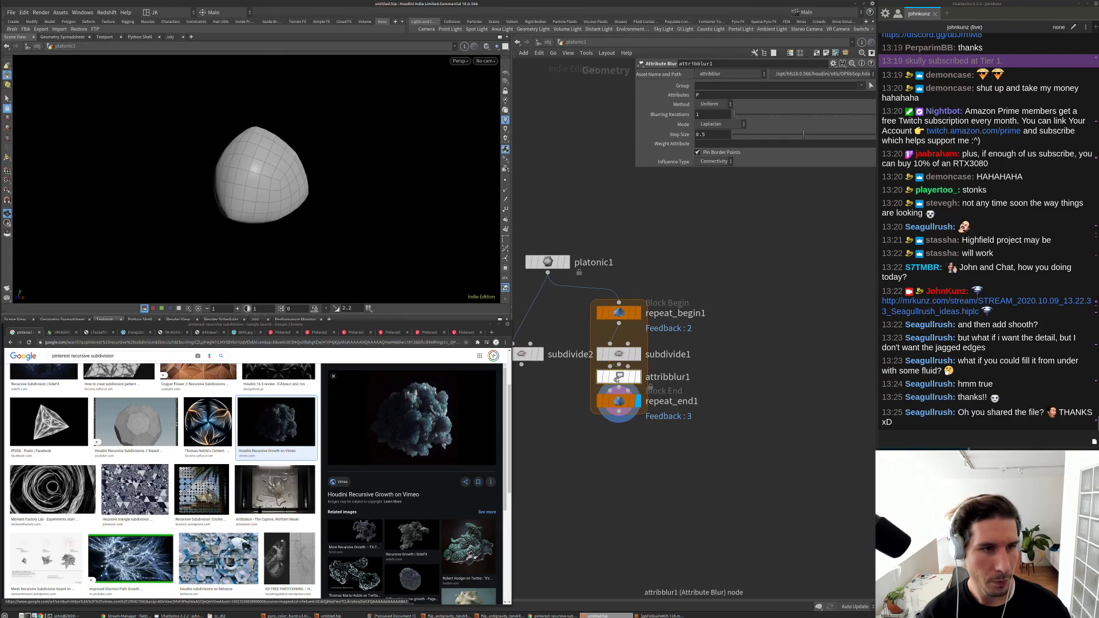
{"action": "left_click_drag", "start_coordinate": [803, 134], "coordinate": [739, 118]}
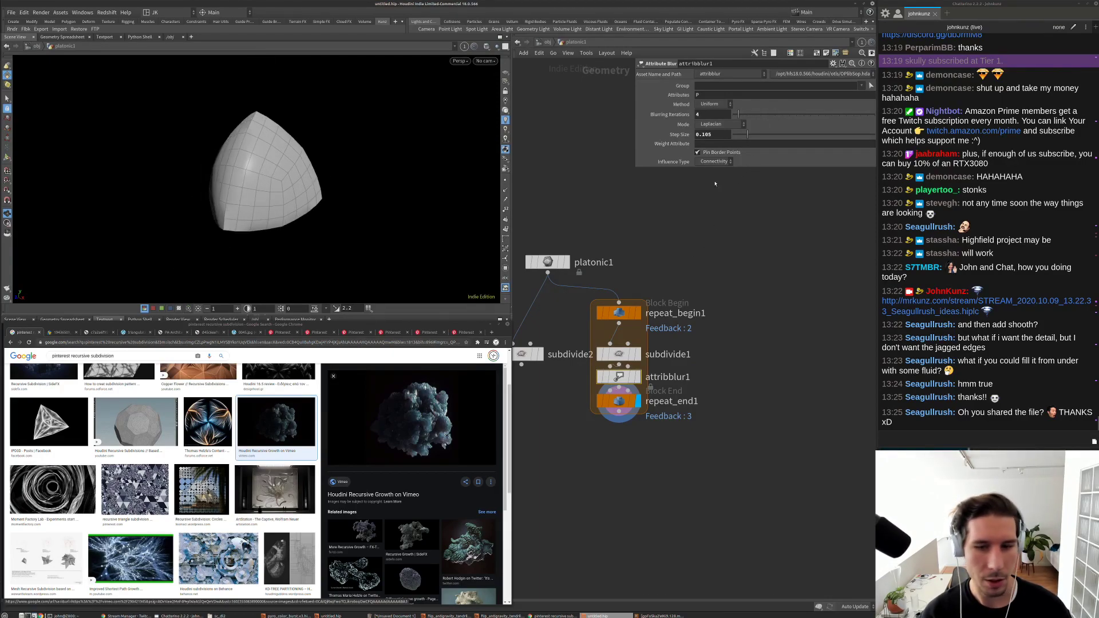
{"action": "left_click_drag", "start_coordinate": [619, 410], "coordinate": [619, 454]}
{"action": "left_click_drag", "start_coordinate": [617, 378], "coordinate": [702, 373]}
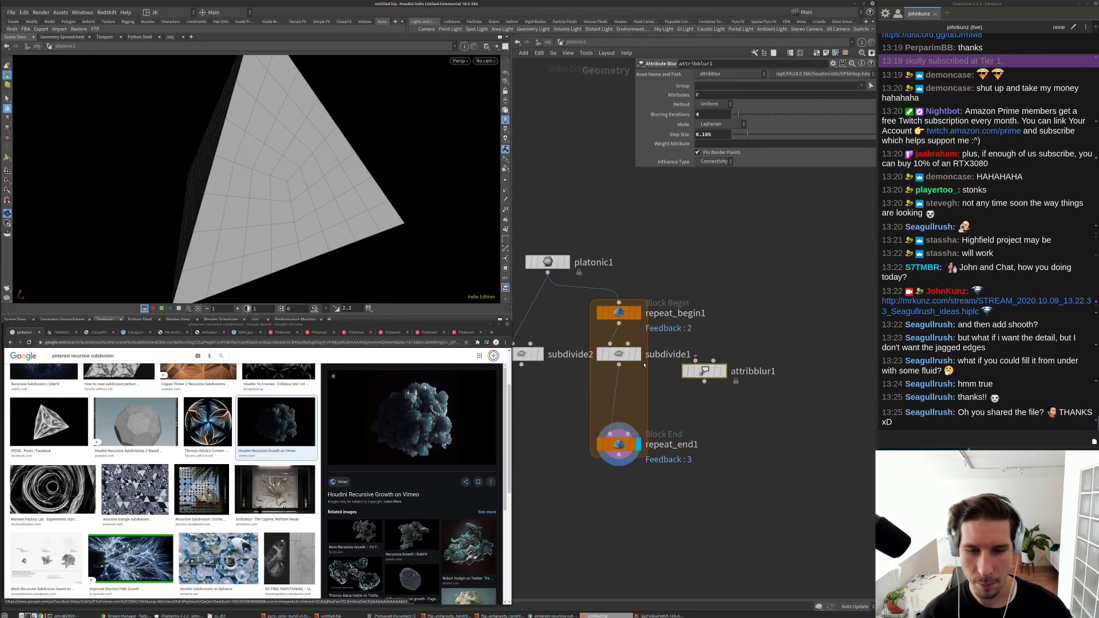
{"action": "left_click_drag", "start_coordinate": [619, 354], "coordinate": [619, 385]}
{"action": "left_click", "coordinate": [702, 374]}
{"action": "left_click_drag", "start_coordinate": [702, 374], "coordinate": [619, 342]}
{"action": "key", "text": "b"}
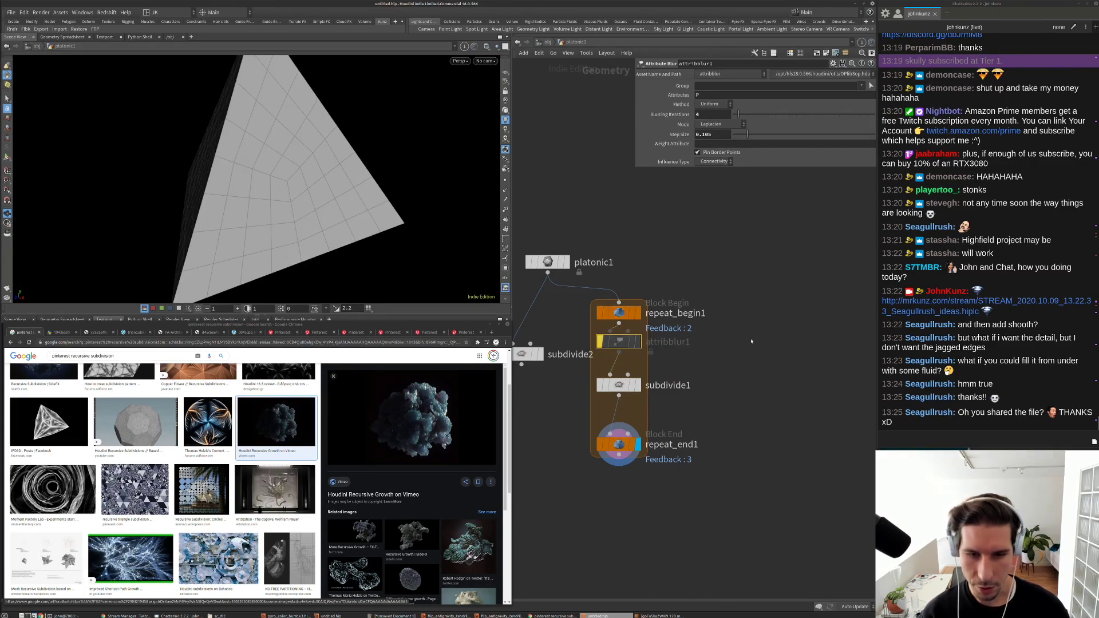
Step: Insert a PolyExtrude after the blur, dividing into Individual Elements with inset 0.25
{"action": "key", "text": "Tab"}
{"action": "type", "text": "polyextrude"}
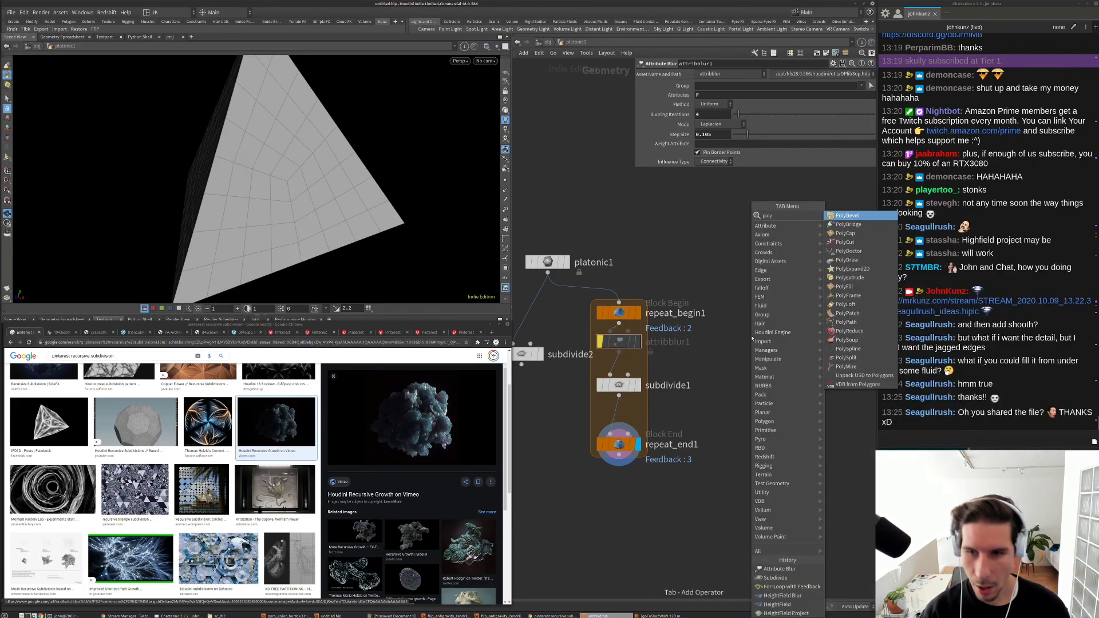
{"action": "key", "text": "Return"}
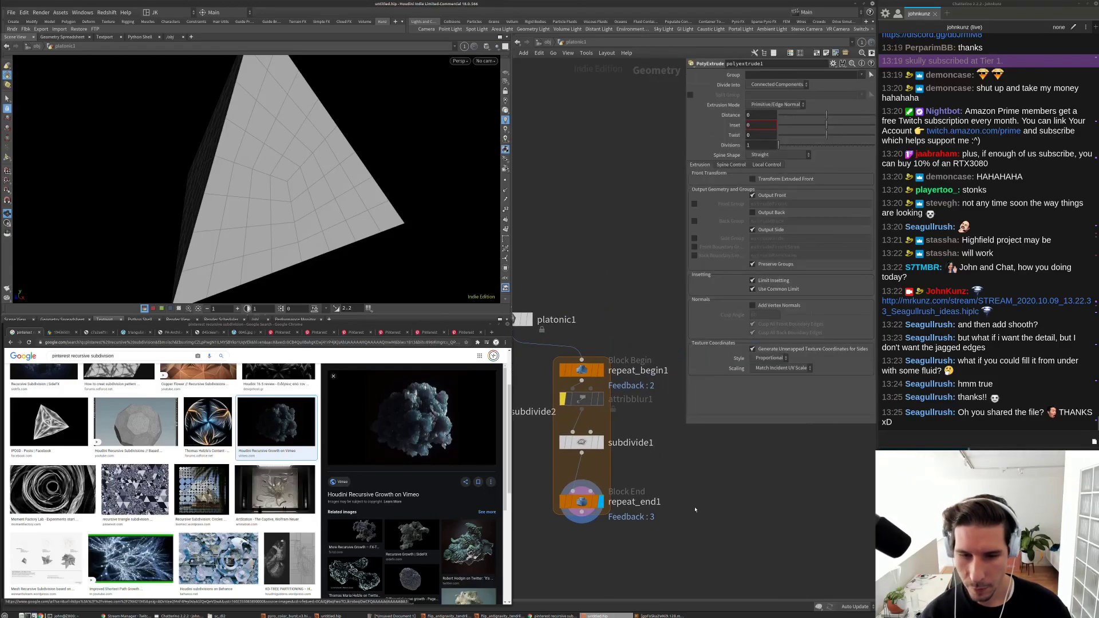
{"action": "left_click", "coordinate": [697, 434]}
{"action": "left_click_drag", "start_coordinate": [697, 434], "coordinate": [587, 456]}
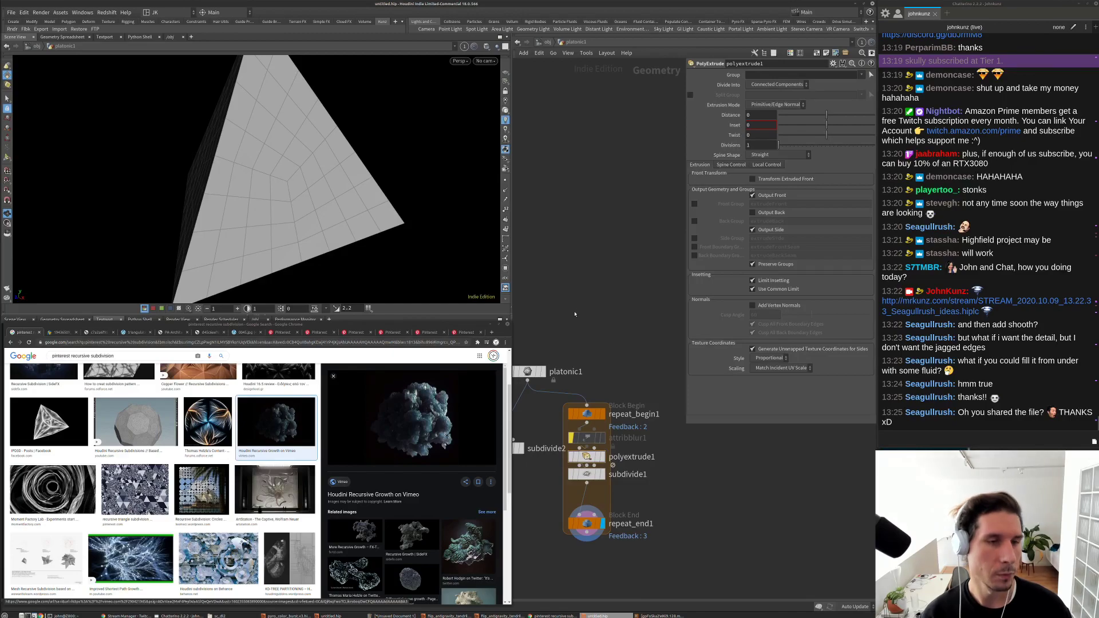
{"action": "left_click_drag", "start_coordinate": [586, 457], "coordinate": [633, 456]}
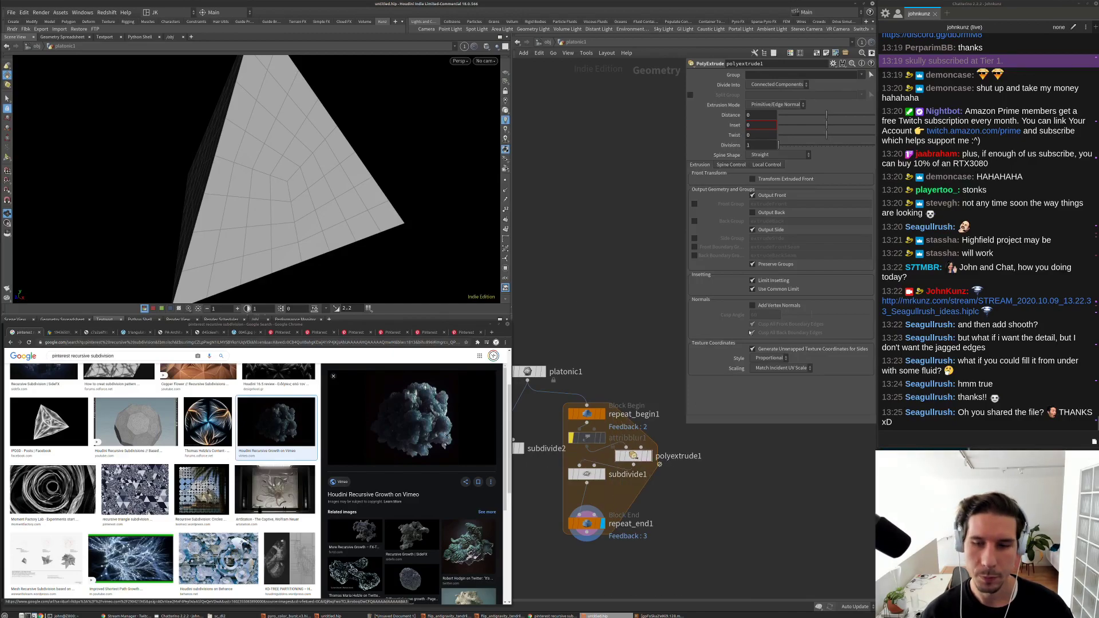
{"action": "left_click", "coordinate": [786, 85]}
{"action": "left_click", "coordinate": [778, 95]}
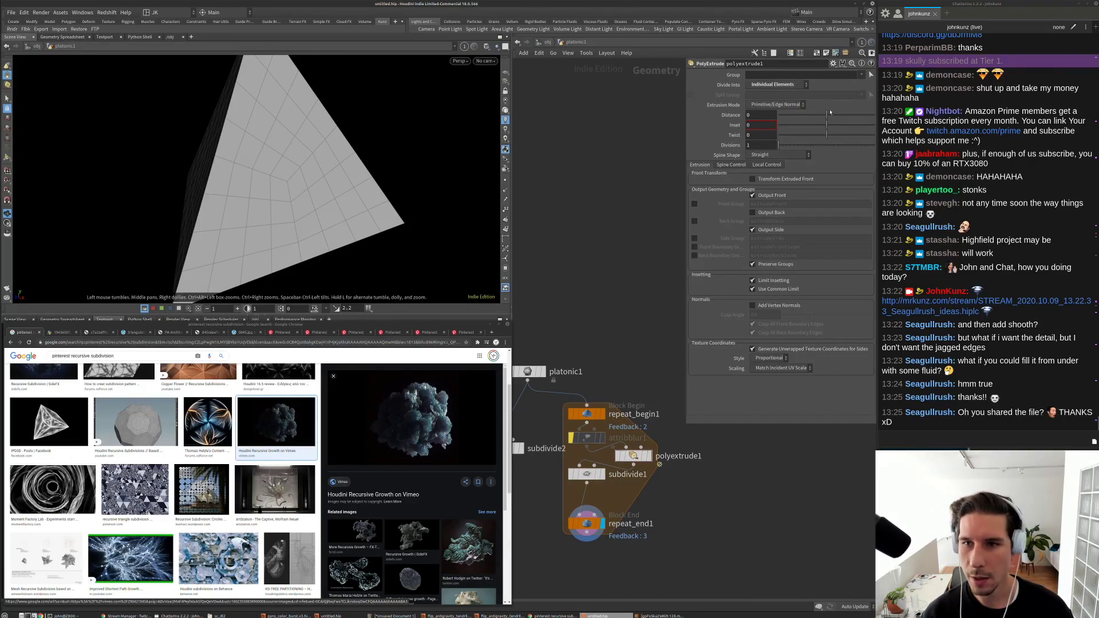
{"action": "mouse_move", "coordinate": [830, 112]}
{"action": "left_mouse_down"}
{"action": "mouse_move", "coordinate": [843, 131]}
{"action": "mouse_move", "coordinate": [829, 122]}
{"action": "left_mouse_up"}
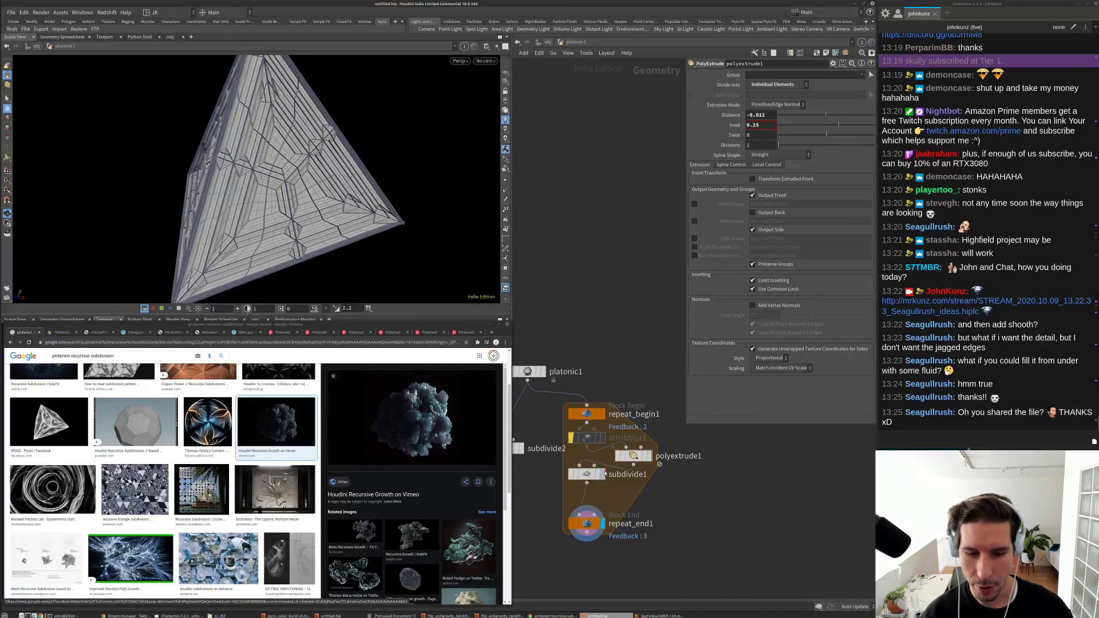
Step: Test subdivide1's depth at 0 and back to 1, then re-enable the blur
{"action": "left_click", "coordinate": [587, 474]}
{"action": "mouse_move", "coordinate": [820, 107]}
{"action": "left_mouse_down"}
{"action": "mouse_move", "coordinate": [800, 109]}
{"action": "mouse_move", "coordinate": [822, 106]}
{"action": "left_mouse_up"}
{"action": "left_click_drag", "start_coordinate": [343, 206], "coordinate": [373, 215]}
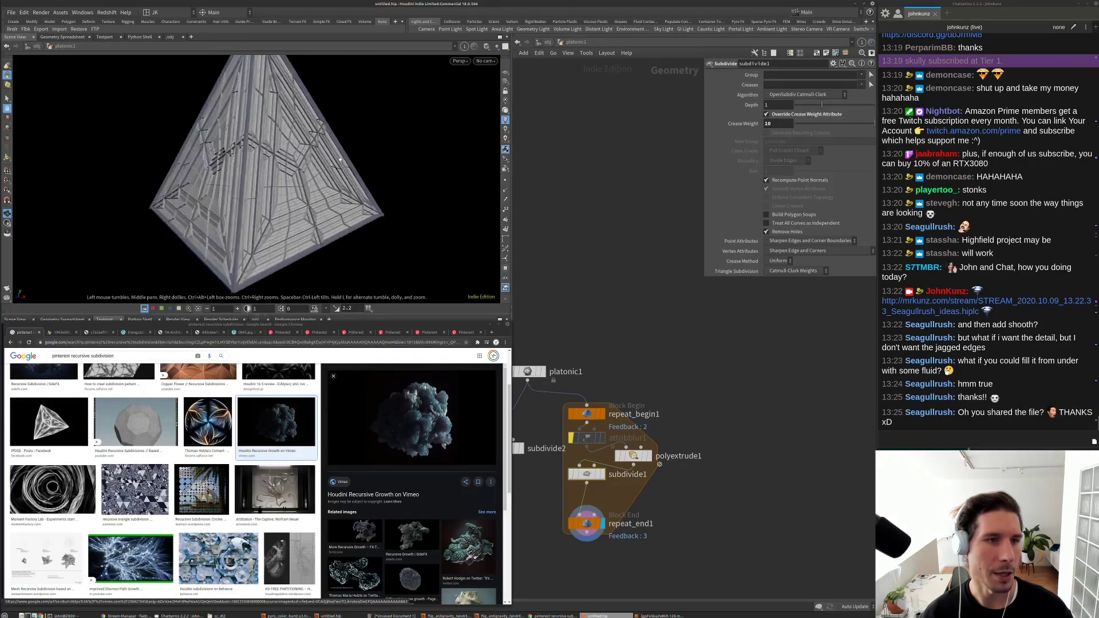
{"action": "scroll", "coordinate": [377, 216], "scroll_direction": "up", "scroll_amount": 5}
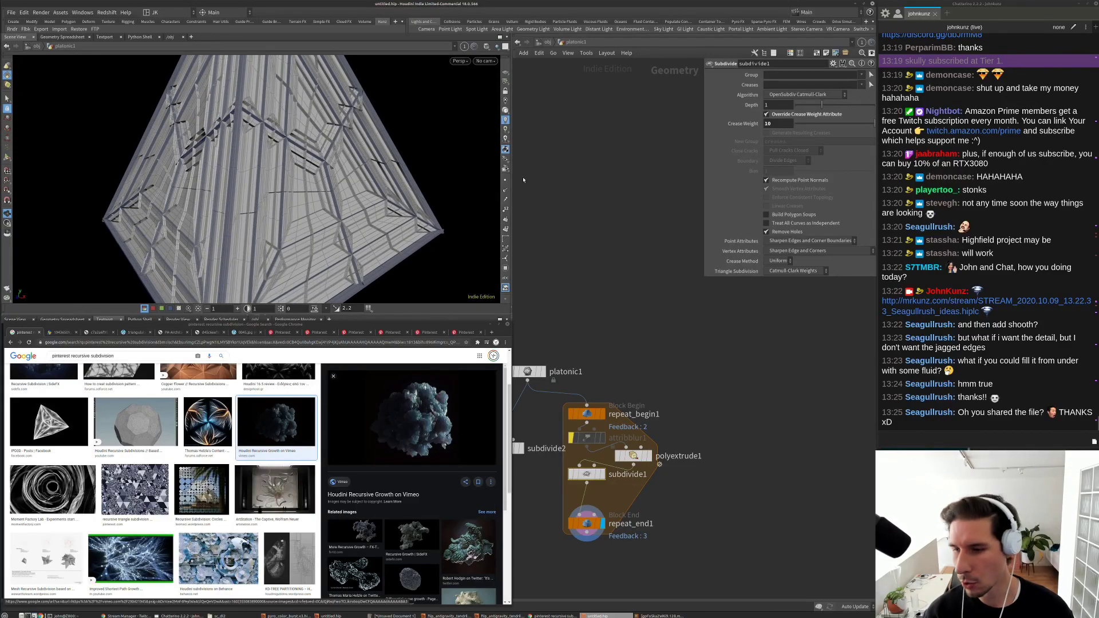
{"action": "left_click_drag", "start_coordinate": [314, 178], "coordinate": [229, 198]}
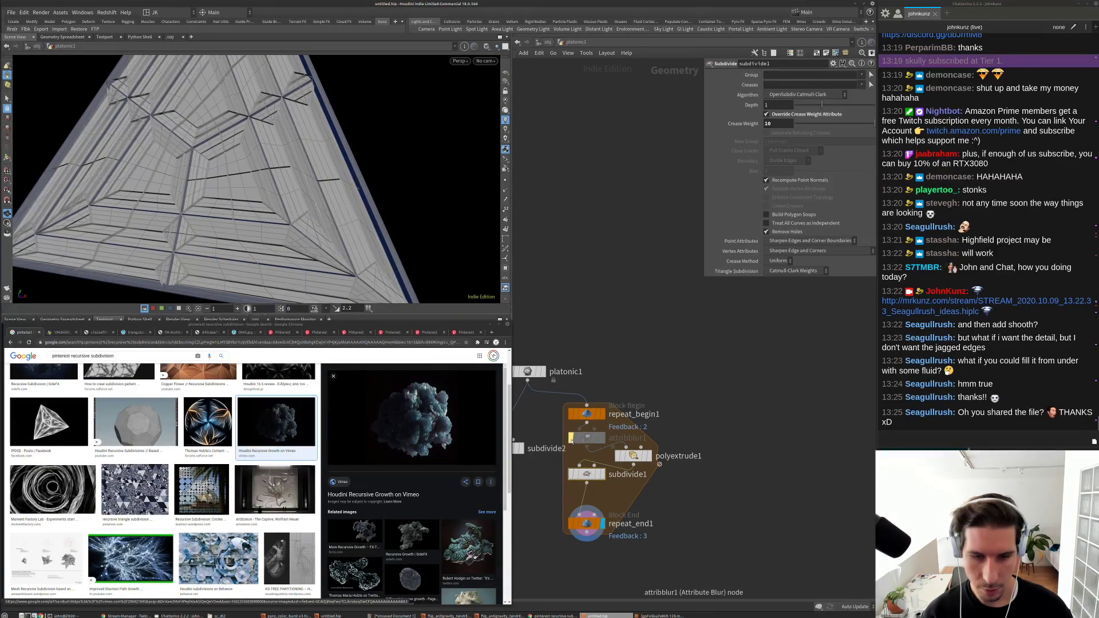
{"action": "left_click", "coordinate": [571, 439]}
Step: Raise attribblur1's blurring iterations to 59 and lower its step size toward 0
{"action": "left_click", "coordinate": [586, 440]}
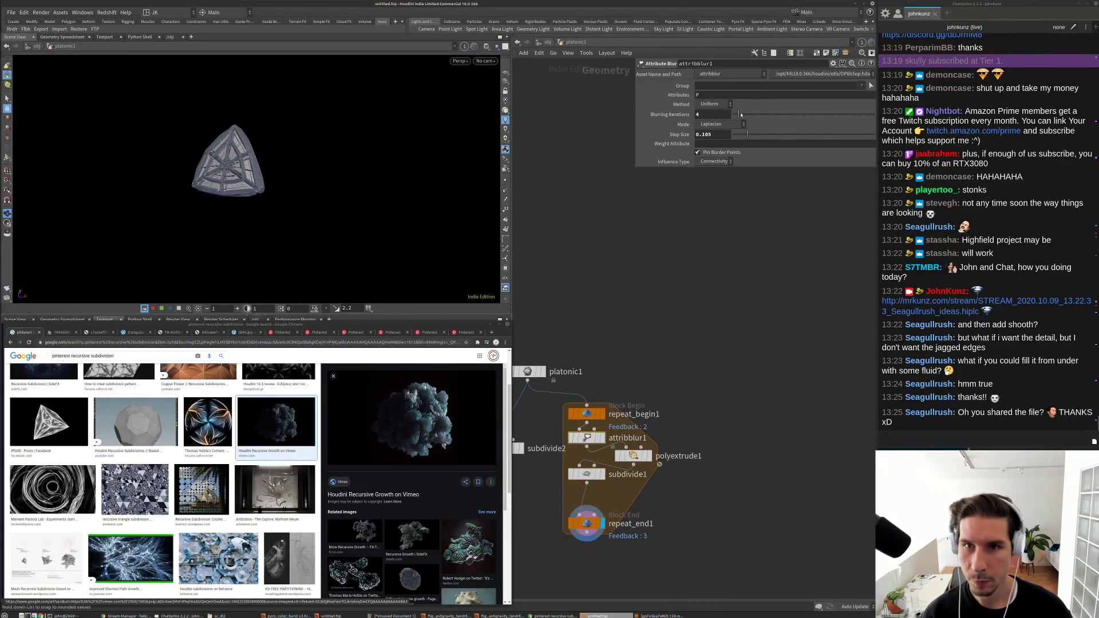
{"action": "left_click_drag", "start_coordinate": [811, 115], "coordinate": [816, 115]}
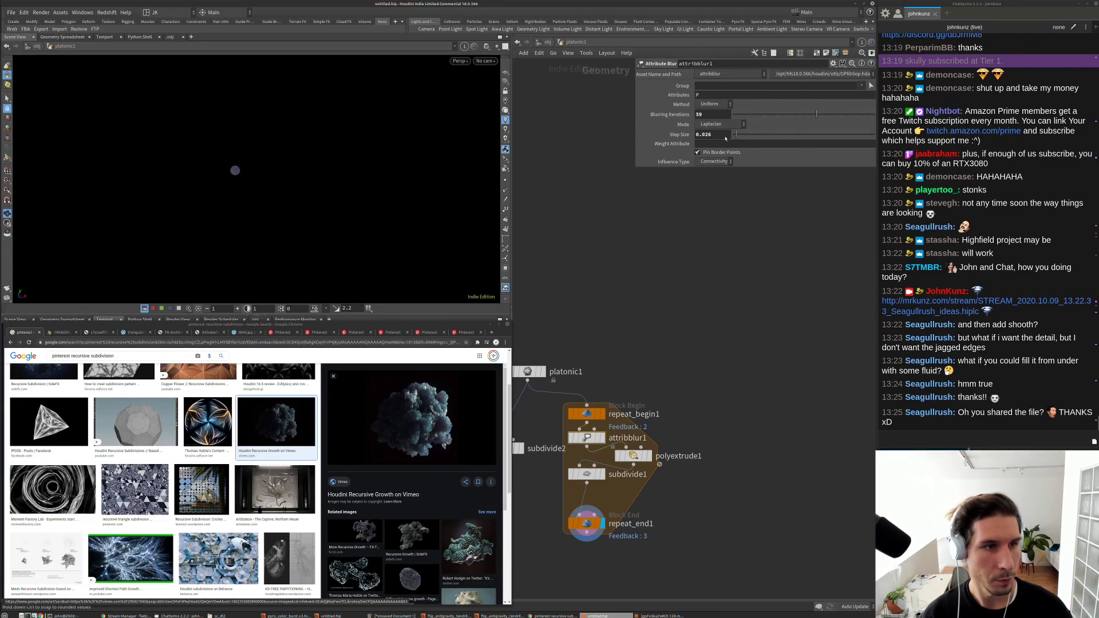
{"action": "left_click_drag", "start_coordinate": [726, 138], "coordinate": [734, 139]}
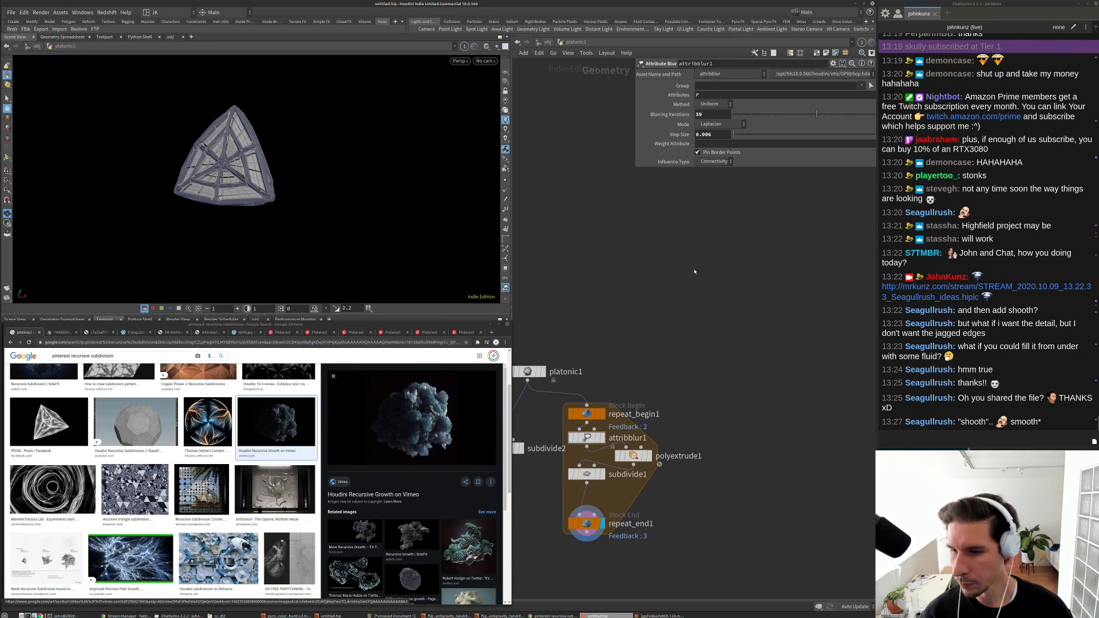
{"action": "key", "text": "h"}
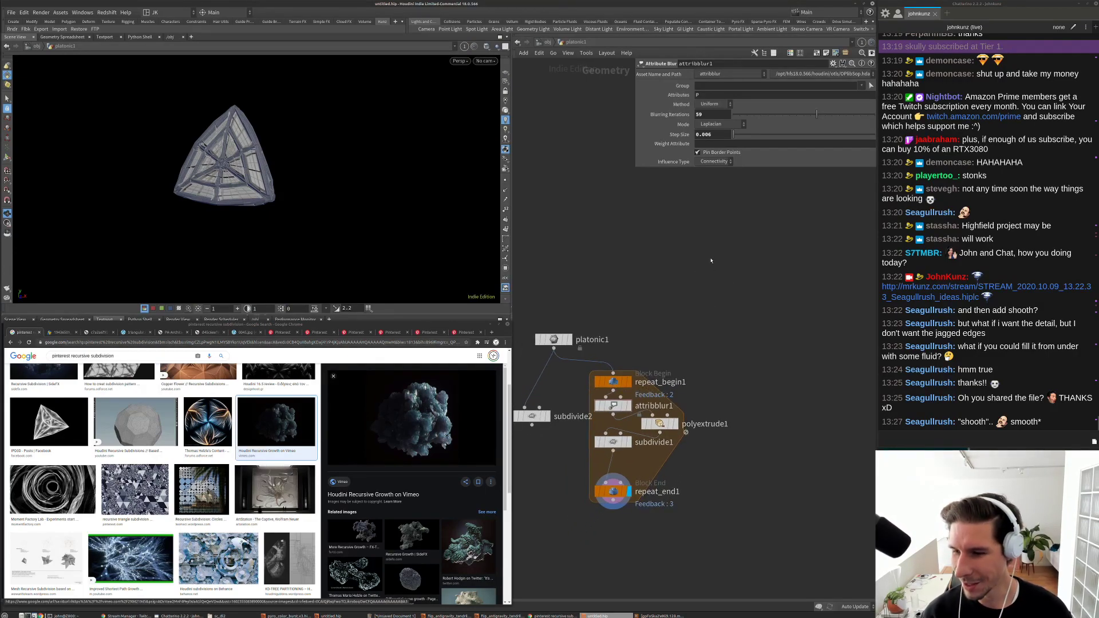
{"action": "scroll", "coordinate": [659, 401], "scroll_direction": "up", "scroll_amount": 3}
Step: Push polyextrude1's faces outward to distance 0.143 and increase the inset
{"action": "left_click", "coordinate": [719, 368]}
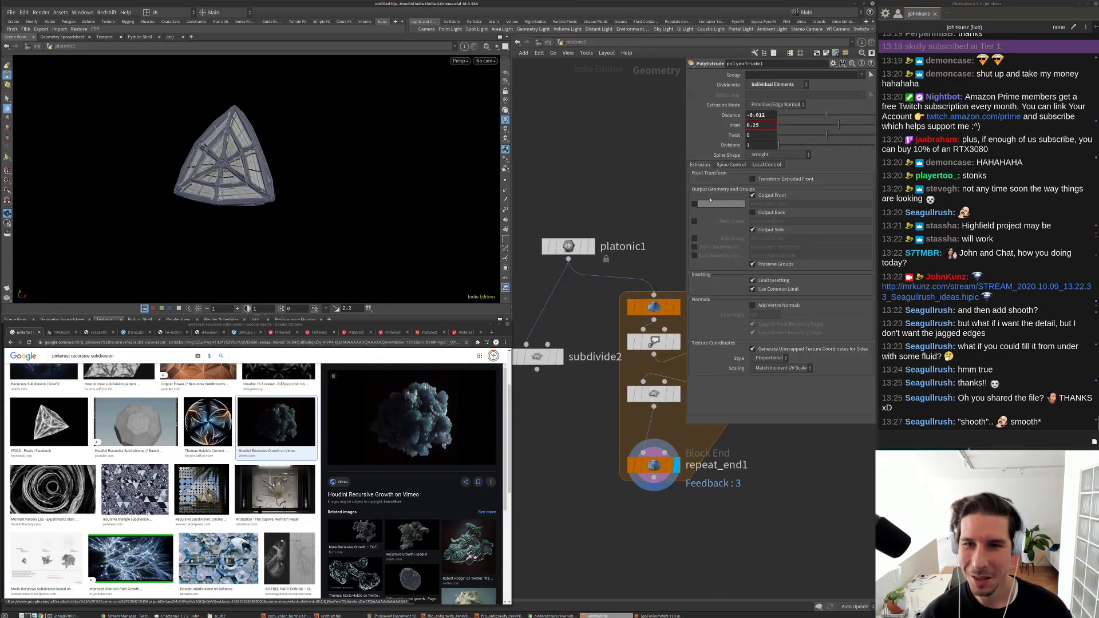
{"action": "mouse_move", "coordinate": [835, 115]}
{"action": "left_mouse_down"}
{"action": "mouse_move", "coordinate": [852, 115]}
{"action": "mouse_move", "coordinate": [838, 115]}
{"action": "left_mouse_up"}
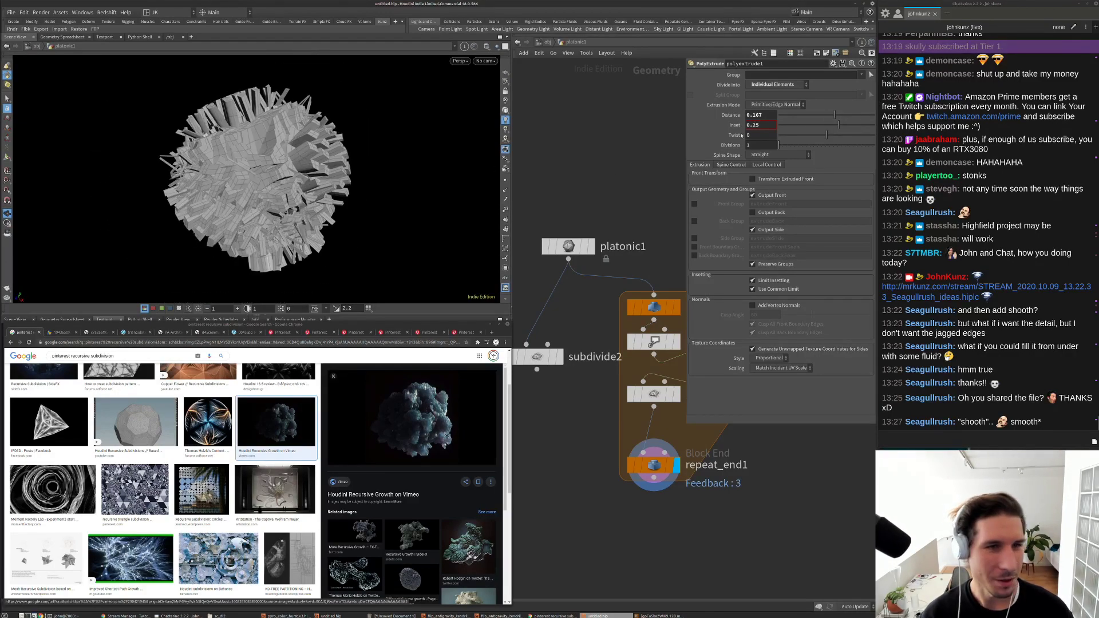
{"action": "left_click", "coordinate": [849, 115]}
{"action": "left_click_drag", "start_coordinate": [275, 172], "coordinate": [320, 149]}
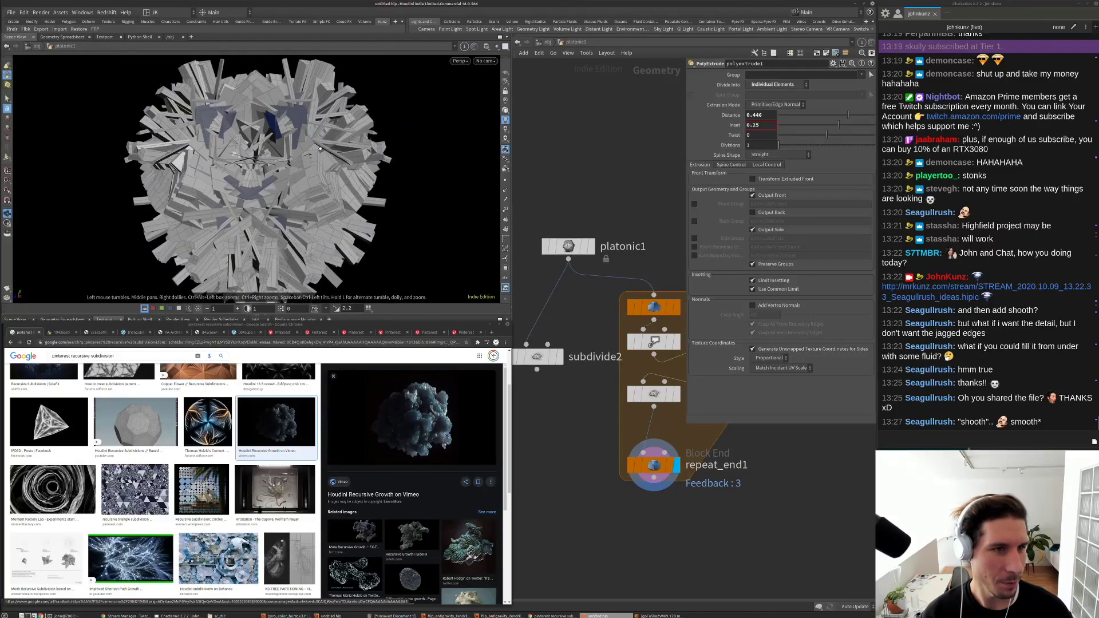
{"action": "mouse_move", "coordinate": [834, 126]}
{"action": "left_mouse_down"}
{"action": "mouse_move", "coordinate": [870, 126]}
{"action": "mouse_move", "coordinate": [828, 117]}
{"action": "left_mouse_up"}
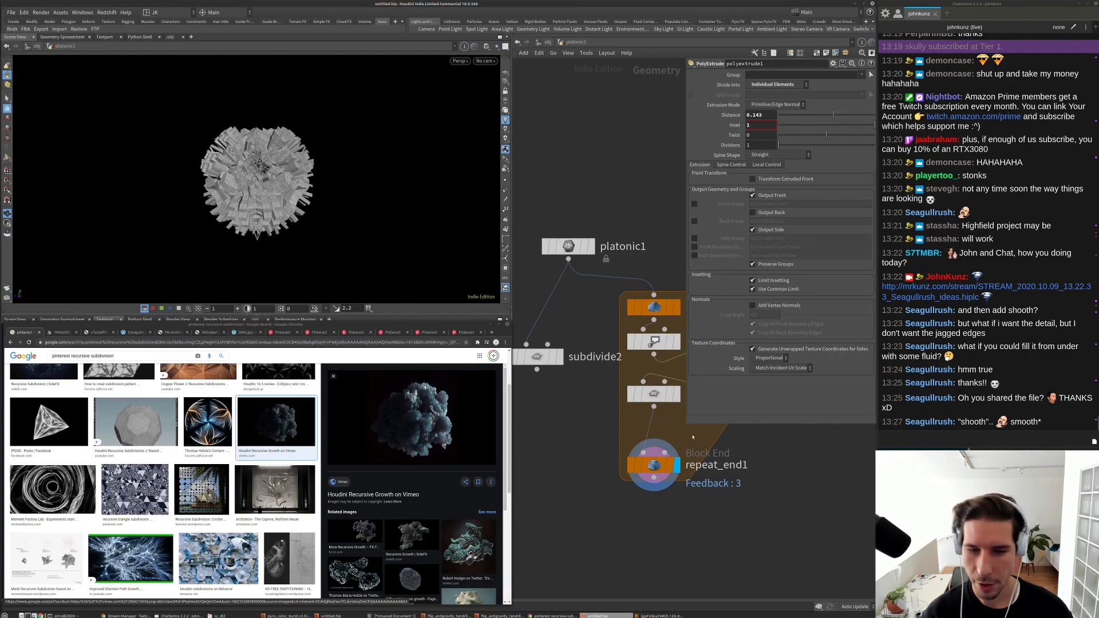
{"action": "left_click", "coordinate": [656, 394]}
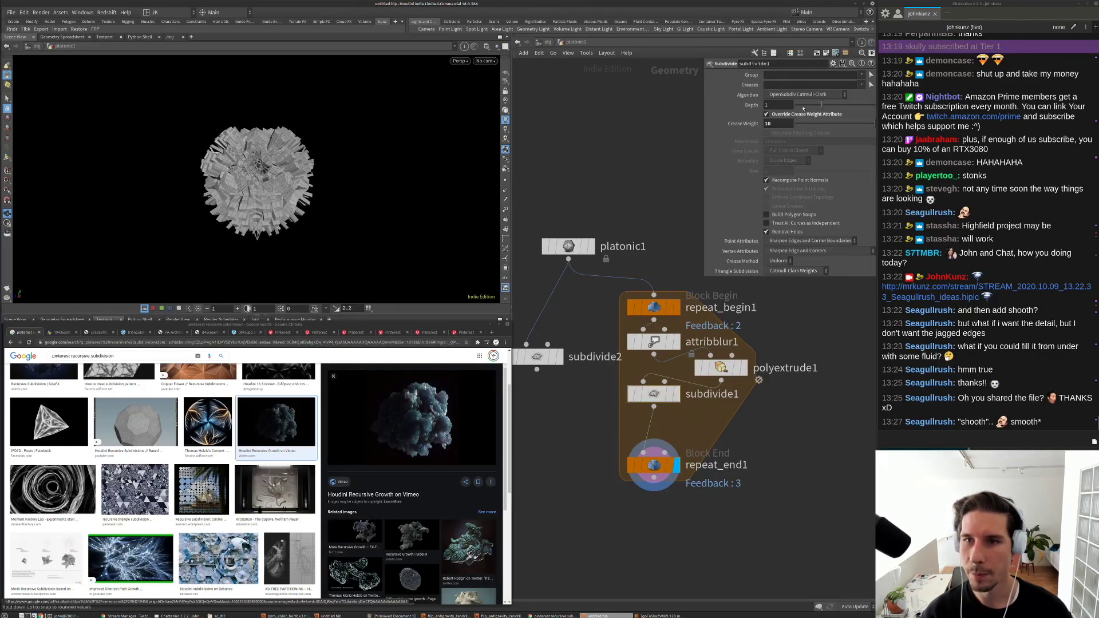
Step: Move subdivide1 between repeat_begin1 and attribblur1, and unbypass the blur
{"action": "mouse_move", "coordinate": [654, 394]}
{"action": "left_mouse_down"}
{"action": "mouse_move", "coordinate": [713, 403]}
{"action": "mouse_move", "coordinate": [687, 342]}
{"action": "mouse_move", "coordinate": [660, 393]}
{"action": "left_mouse_up"}
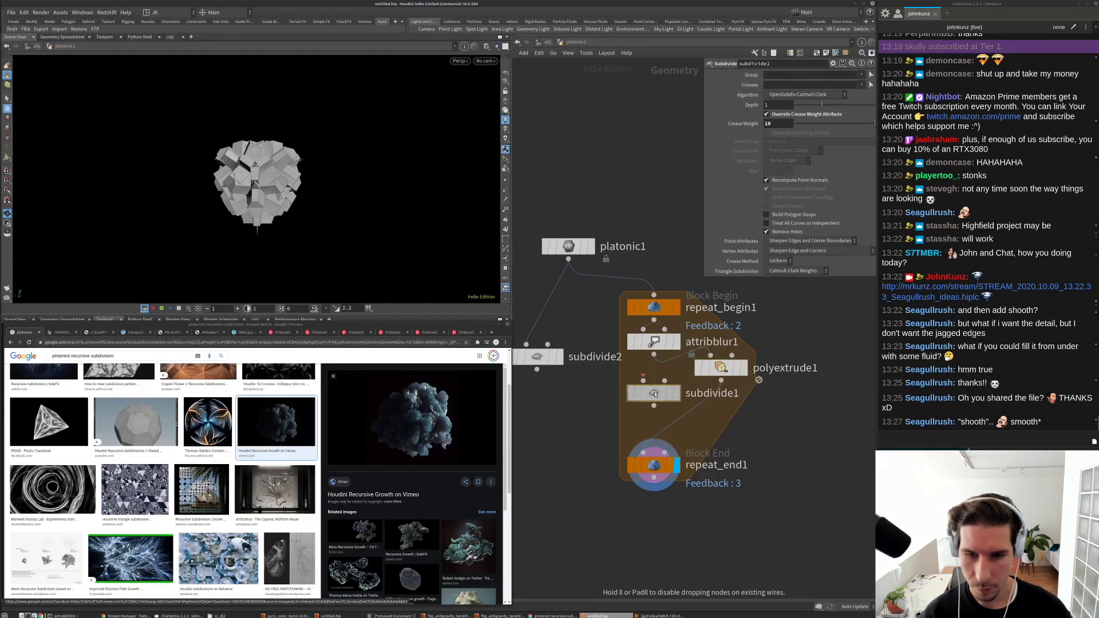
{"action": "left_click", "coordinate": [630, 343]}
{"action": "left_click", "coordinate": [630, 342]}
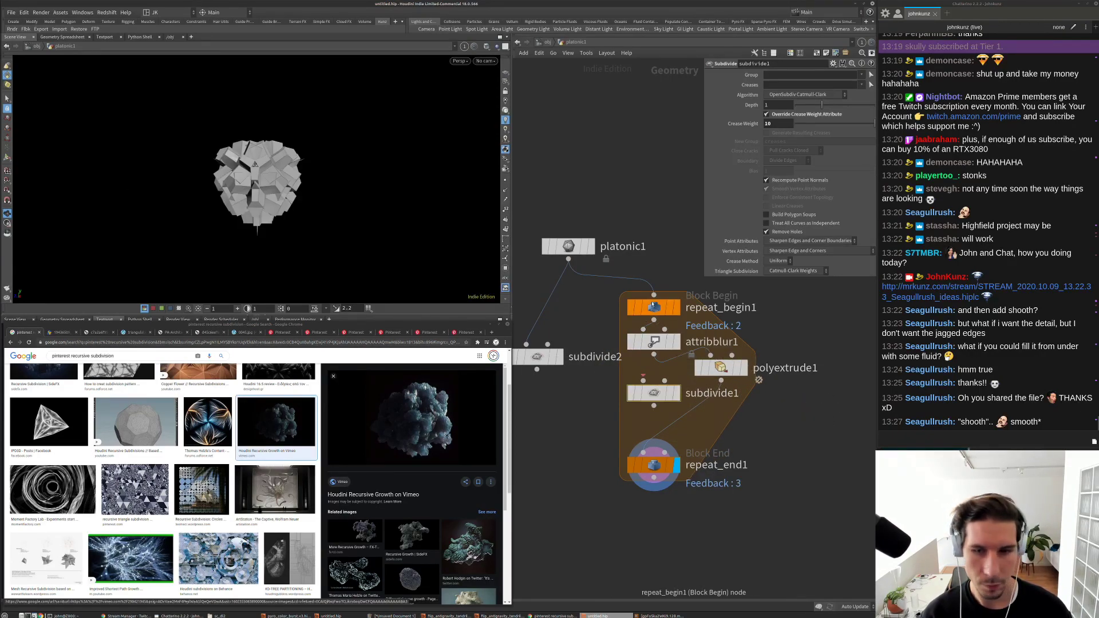
{"action": "left_click_drag", "start_coordinate": [654, 308], "coordinate": [654, 270]}
{"action": "left_click_drag", "start_coordinate": [655, 402], "coordinate": [655, 298]}
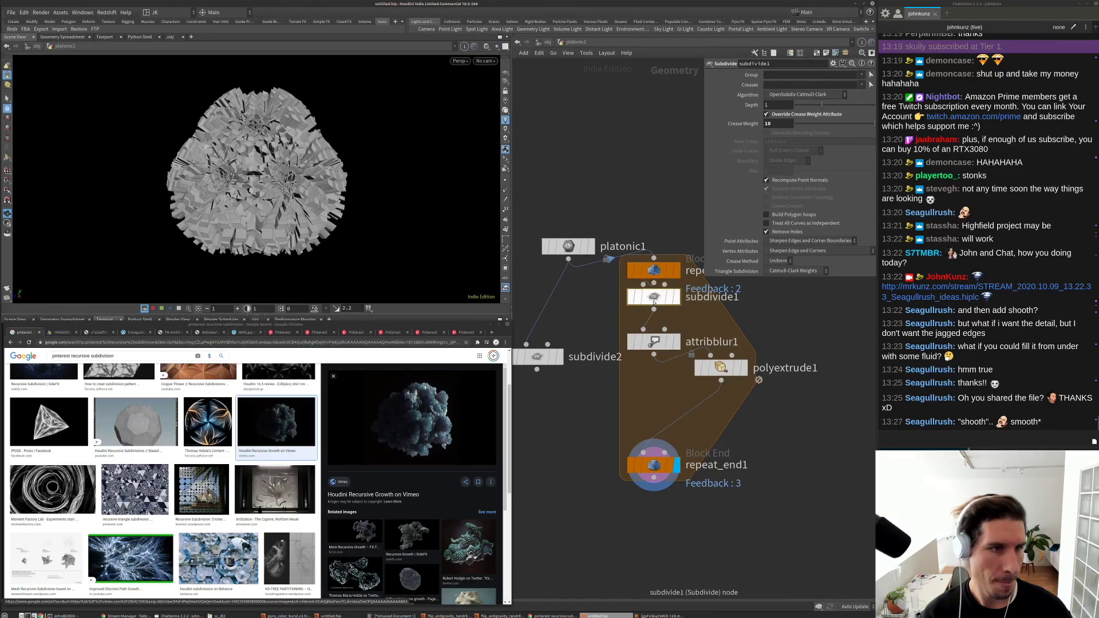
{"action": "key", "text": "g"}
{"action": "scroll", "coordinate": [386, 209], "scroll_direction": "up", "scroll_amount": 3}
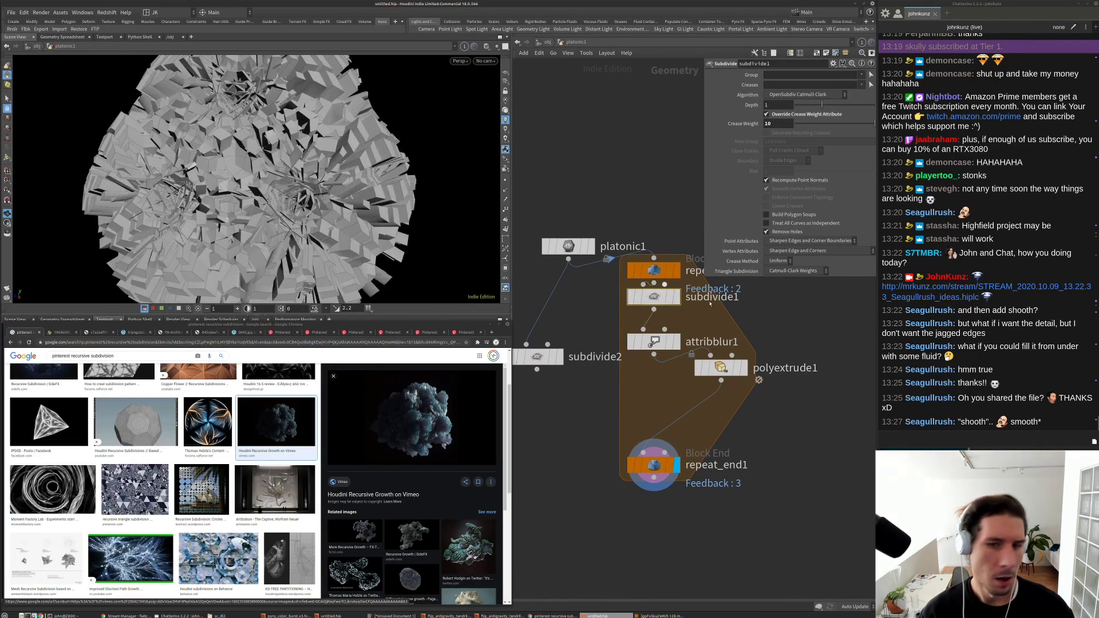
Step: Lower the PolyExtrude inset to 0.071 and inspect the result
{"action": "left_click", "coordinate": [721, 368]}
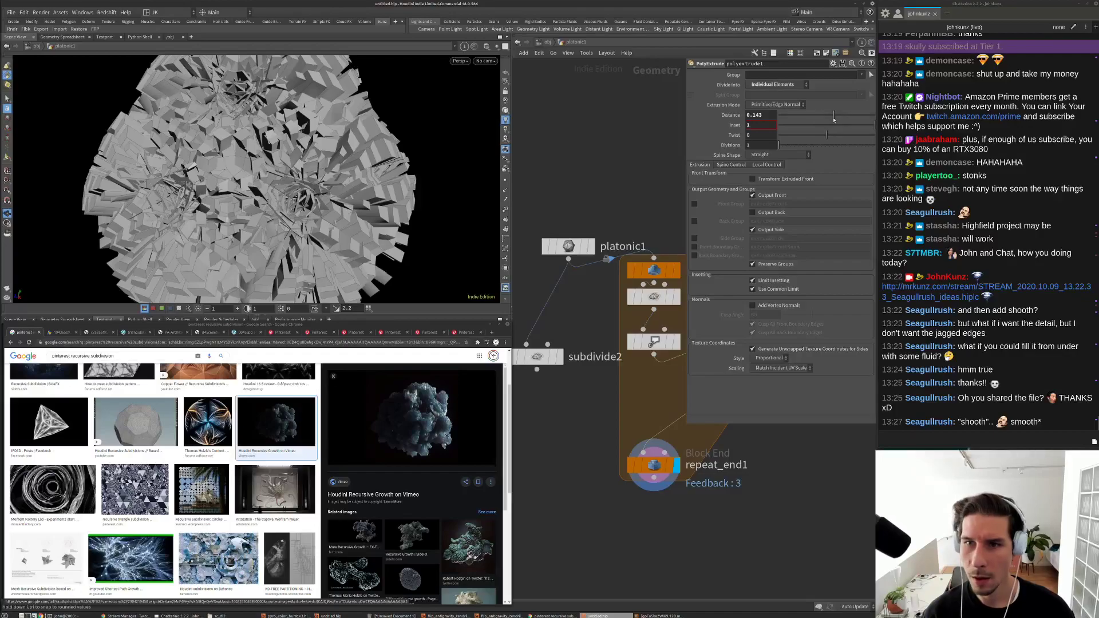
{"action": "left_click_drag", "start_coordinate": [830, 127], "coordinate": [828, 116]}
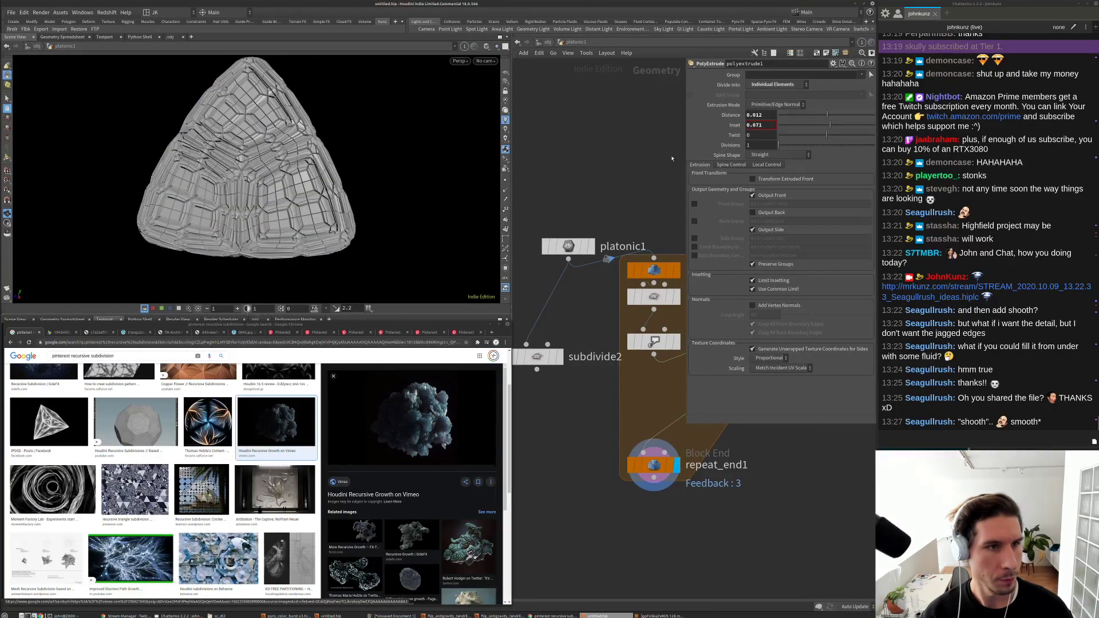
{"action": "key", "text": "space+g"}
{"action": "left_click_drag", "start_coordinate": [339, 153], "coordinate": [303, 154]}
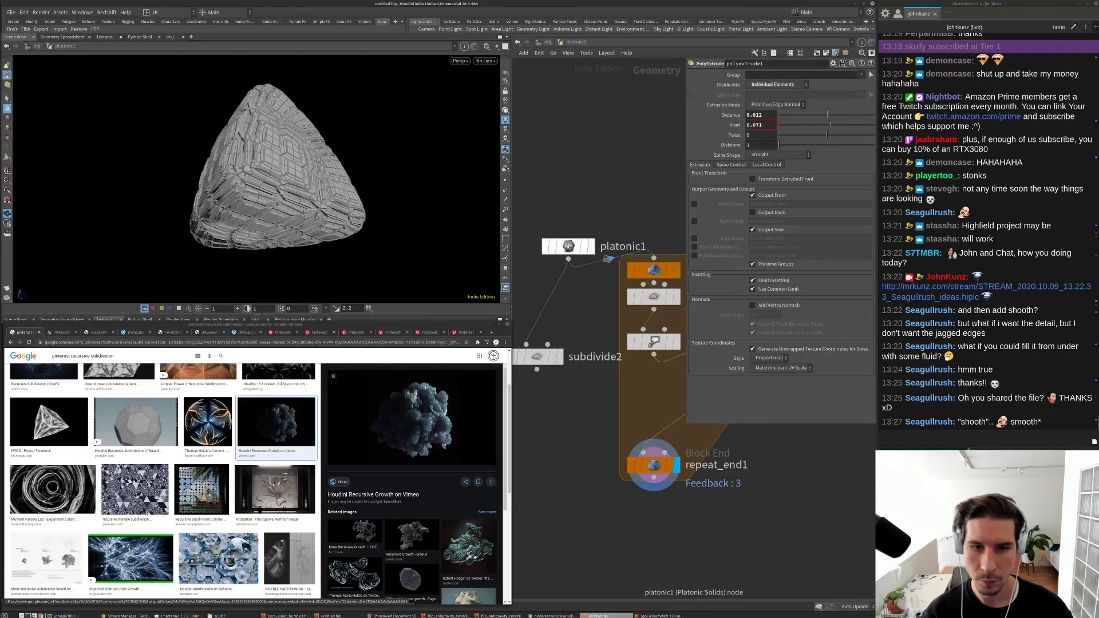
Step: Change platonic1's solid type to Octahedron and orbit around the new mesh
{"action": "left_click", "coordinate": [569, 247]}
{"action": "left_click", "coordinate": [716, 86]}
{"action": "left_click", "coordinate": [716, 110]}
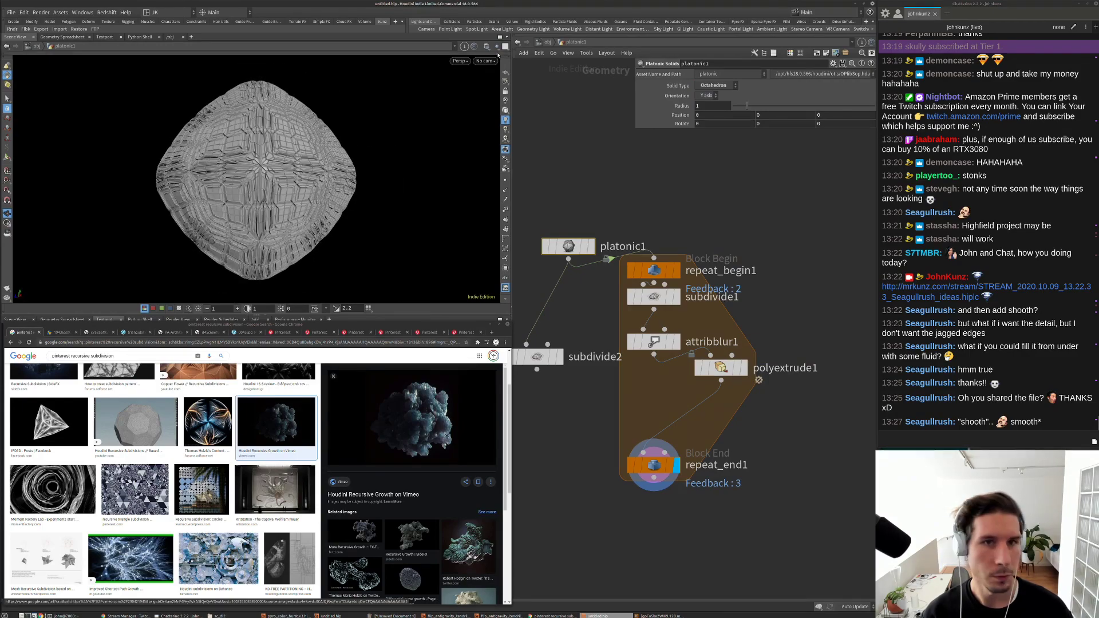
{"action": "left_click", "coordinate": [486, 46]}
{"action": "key", "text": "Escape"}
{"action": "left_click_drag", "start_coordinate": [384, 115], "coordinate": [413, 108]}
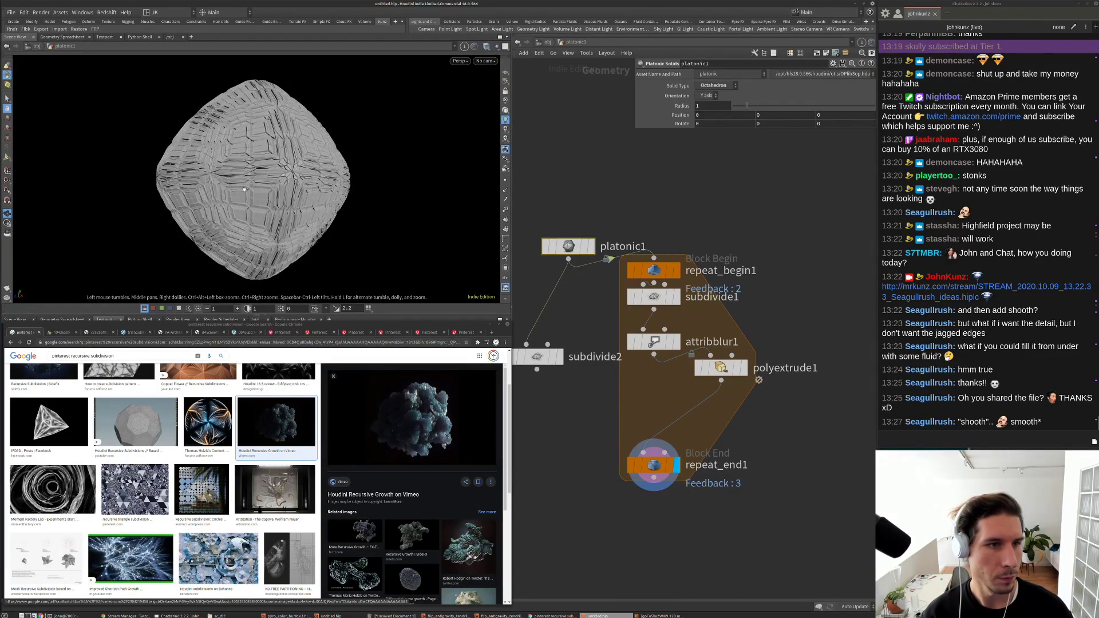
{"action": "scroll", "coordinate": [412, 108], "scroll_direction": "up", "scroll_amount": 5}
{"action": "scroll", "coordinate": [412, 107], "scroll_direction": "up", "scroll_amount": 2}
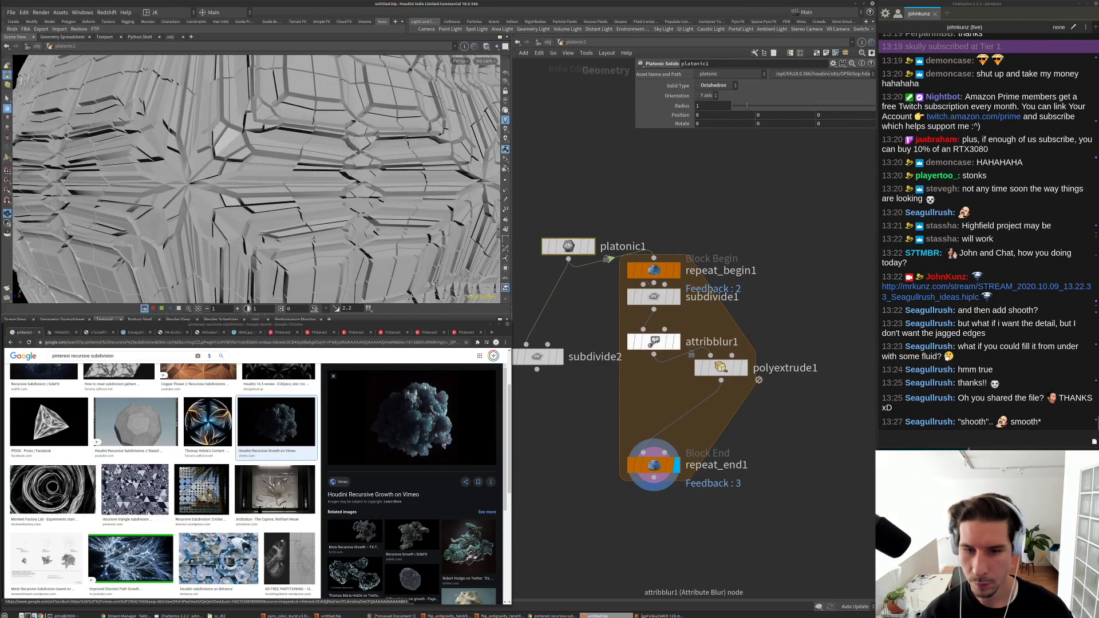
Step: Try different PolyExtrude distances, from -0.048 inward to larger outward values with more inset
{"action": "left_click", "coordinate": [675, 345]}
{"action": "left_click", "coordinate": [720, 368]}
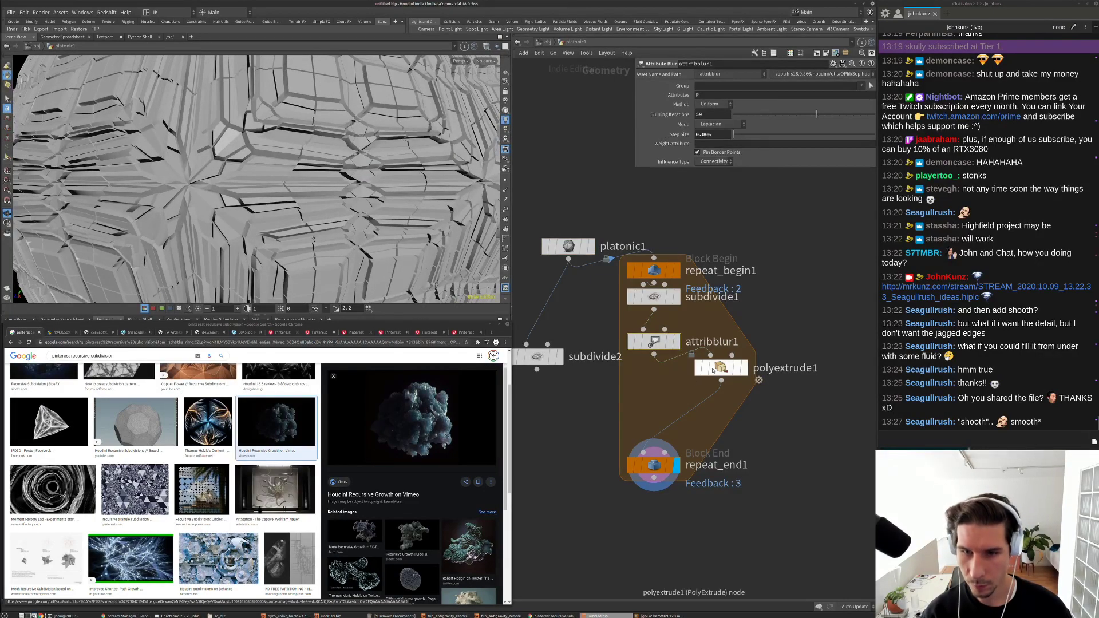
{"action": "left_click_drag", "start_coordinate": [825, 117], "coordinate": [825, 118]}
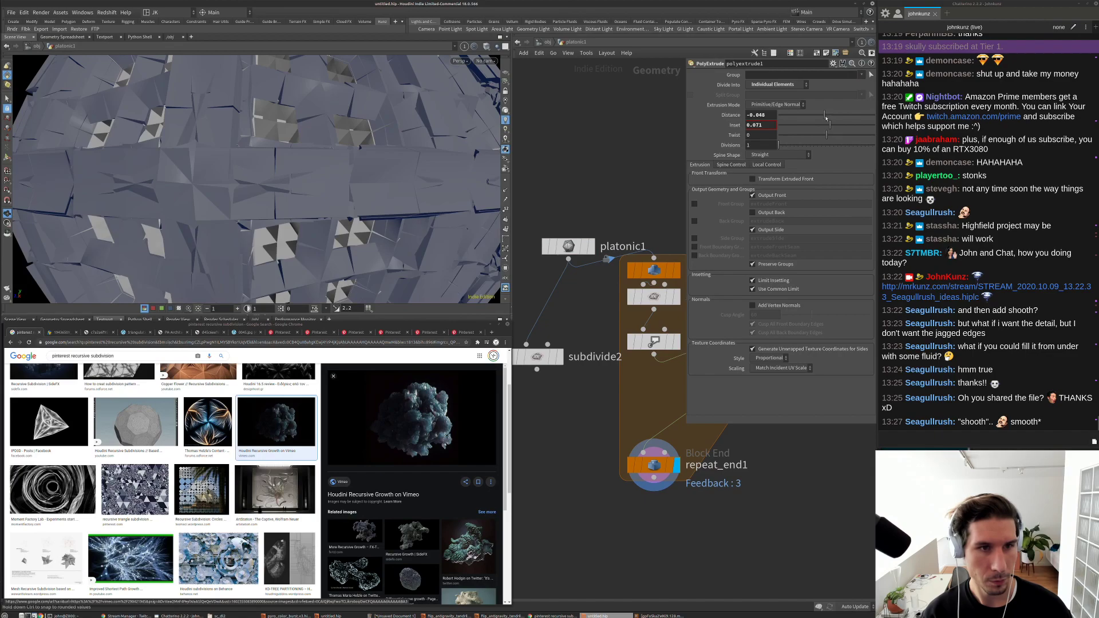
{"action": "scroll", "coordinate": [428, 157], "scroll_direction": "down", "scroll_amount": 10}
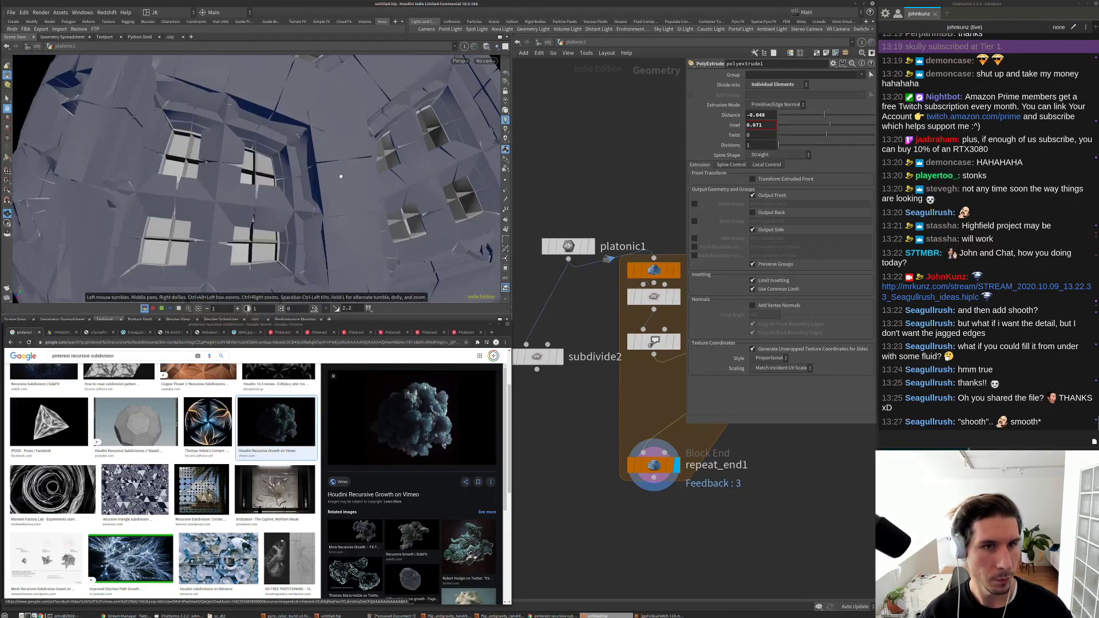
{"action": "left_click_drag", "start_coordinate": [835, 116], "coordinate": [843, 124]}
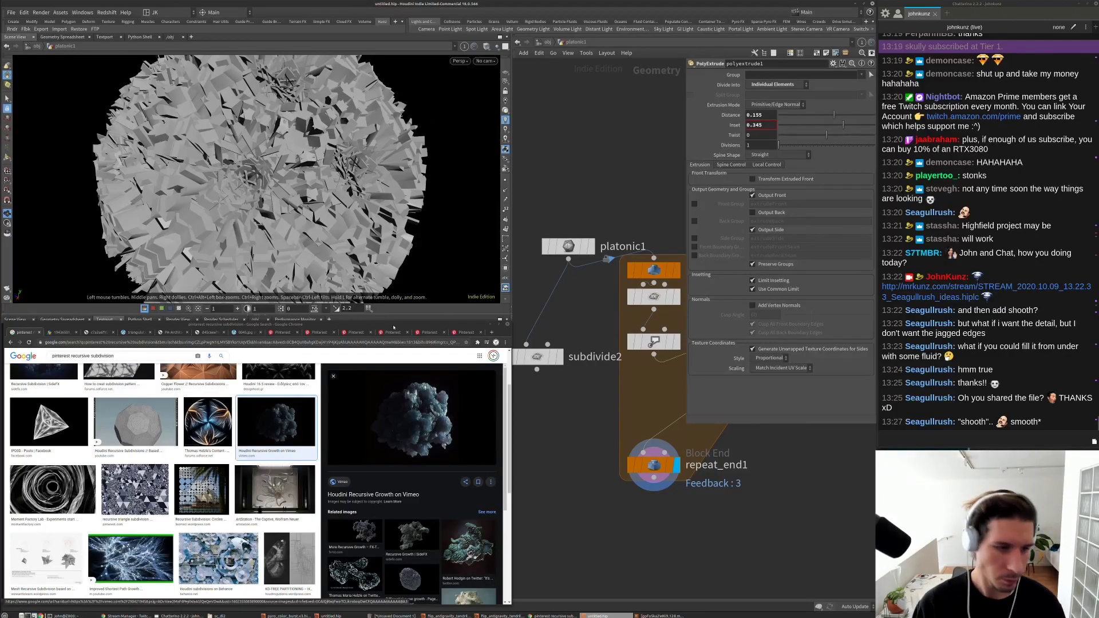
Step: View the architectural and grey lattice sculpture reference images
{"action": "left_click", "coordinate": [169, 333]}
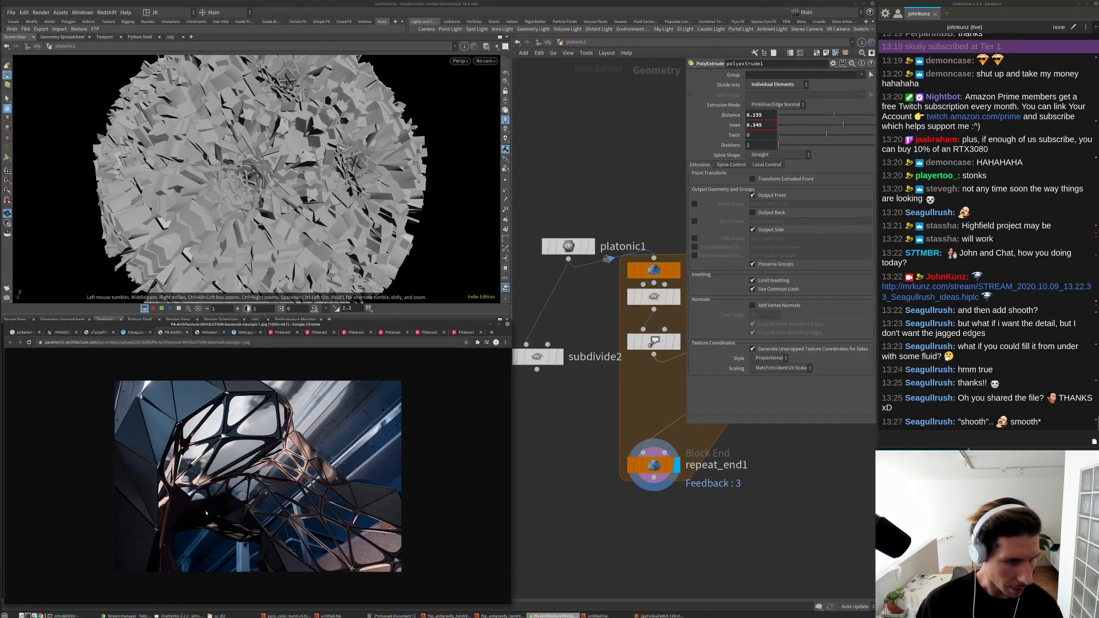
{"action": "left_click", "coordinate": [213, 335]}
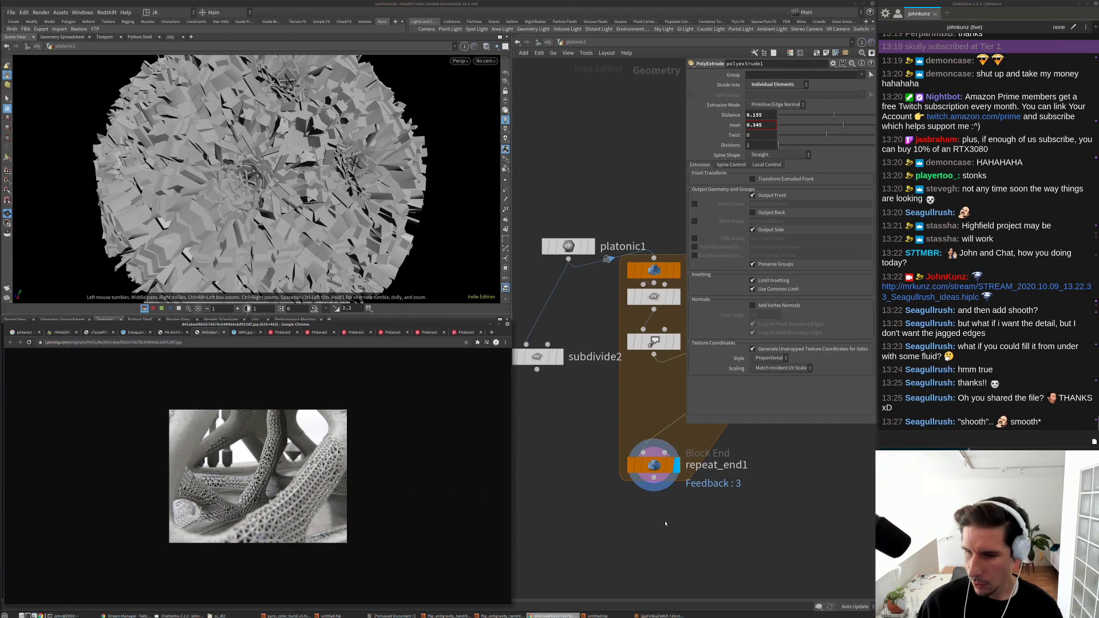
{"action": "scroll", "coordinate": [665, 524], "scroll_direction": "down", "scroll_amount": 5}
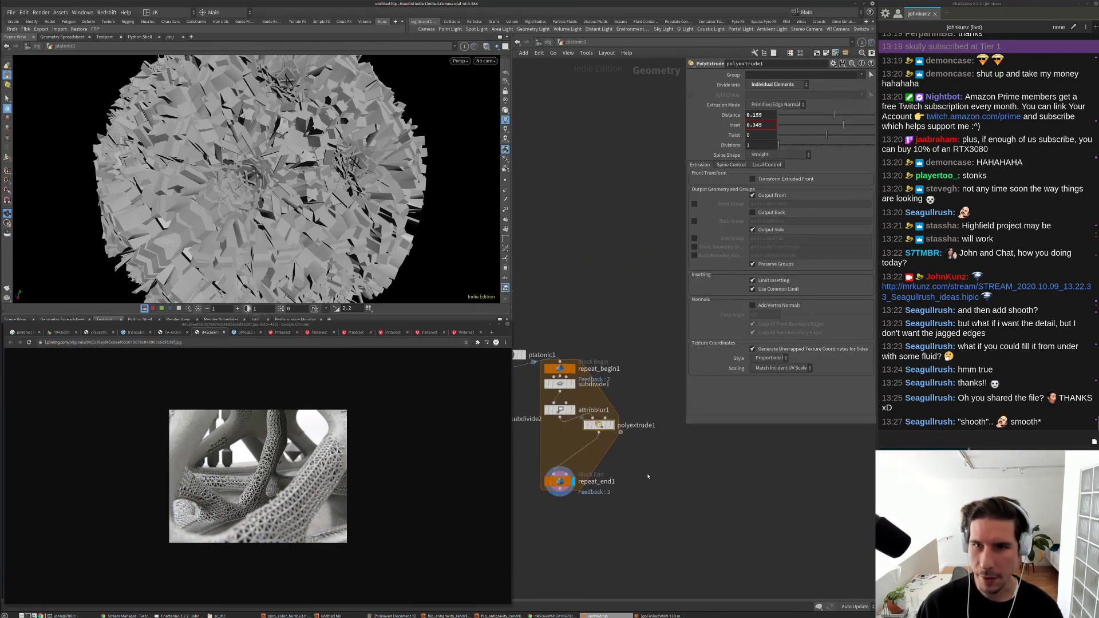
Step: Set the PolyExtrude inset to 0.006 and distance to 0.012
{"action": "left_click", "coordinate": [827, 128]}
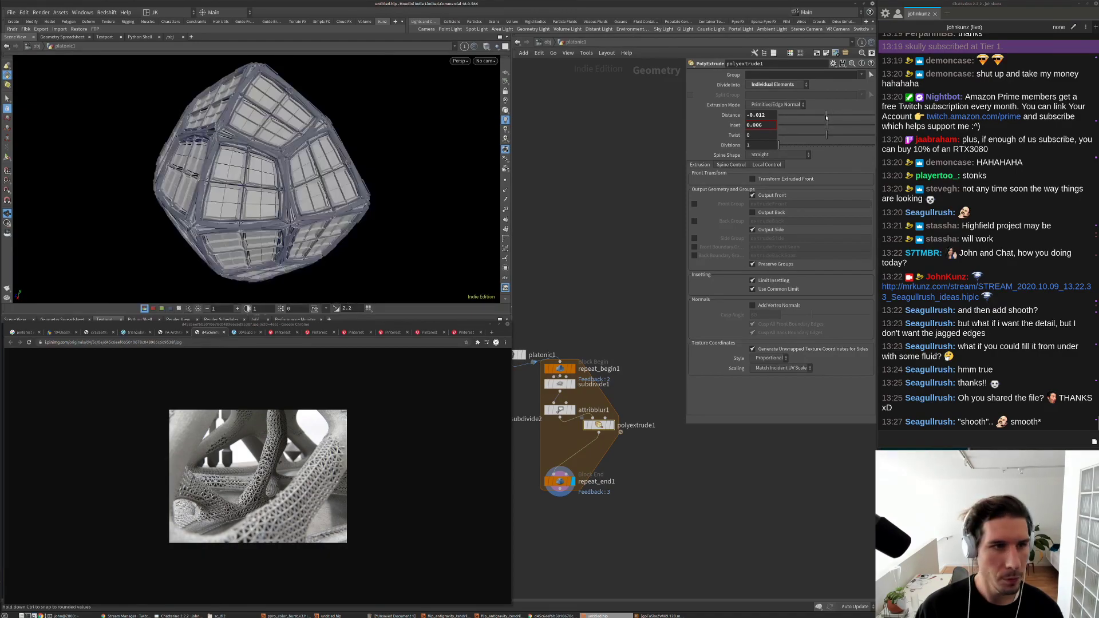
{"action": "left_click_drag", "start_coordinate": [826, 116], "coordinate": [828, 117]}
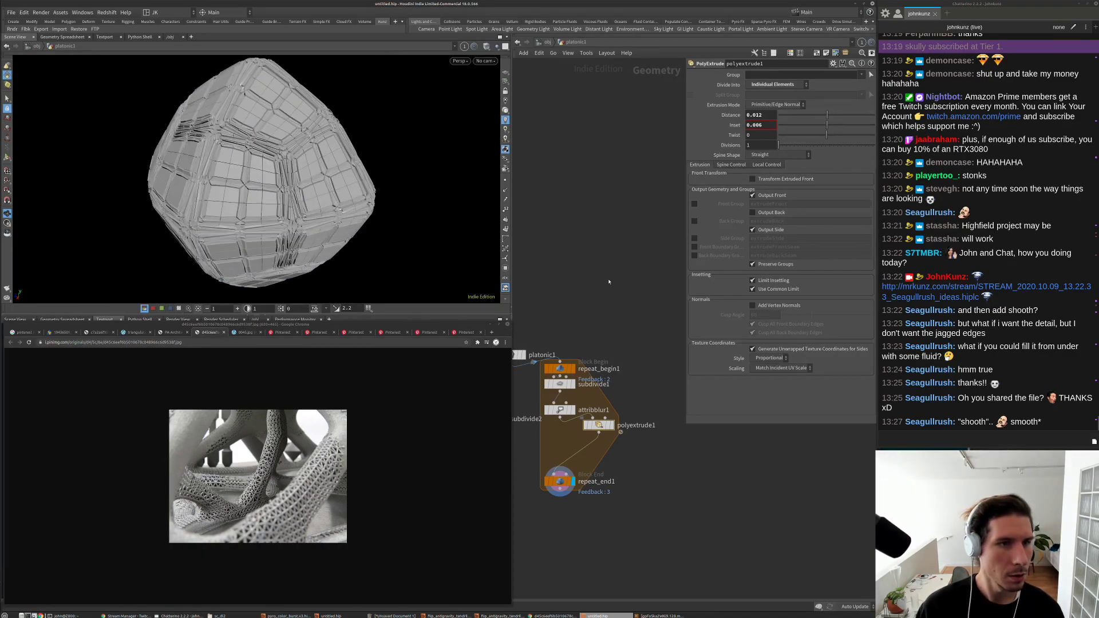
{"action": "middle_click_drag", "start_coordinate": [578, 406], "coordinate": [616, 353]}
{"action": "scroll", "coordinate": [617, 354], "scroll_direction": "up", "scroll_amount": 3}
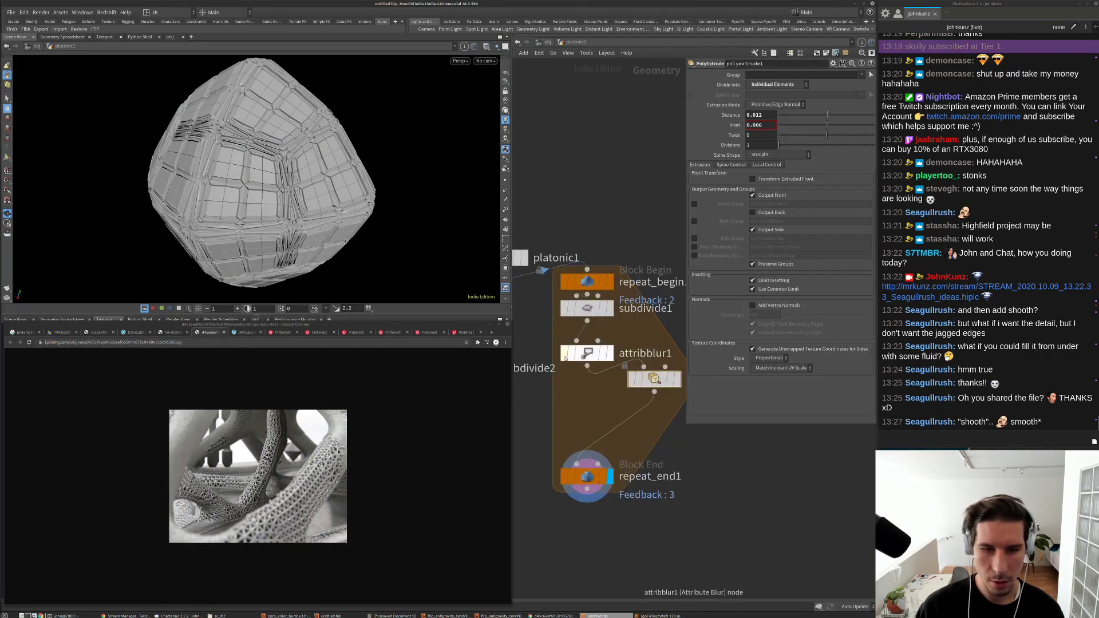
Step: Rewire attribblur1 after polyextrude1, tune its step size, and set 13 blurring iterations
{"action": "left_click_drag", "start_coordinate": [576, 362], "coordinate": [624, 418]}
{"action": "left_click_drag", "start_coordinate": [308, 210], "coordinate": [318, 194]}
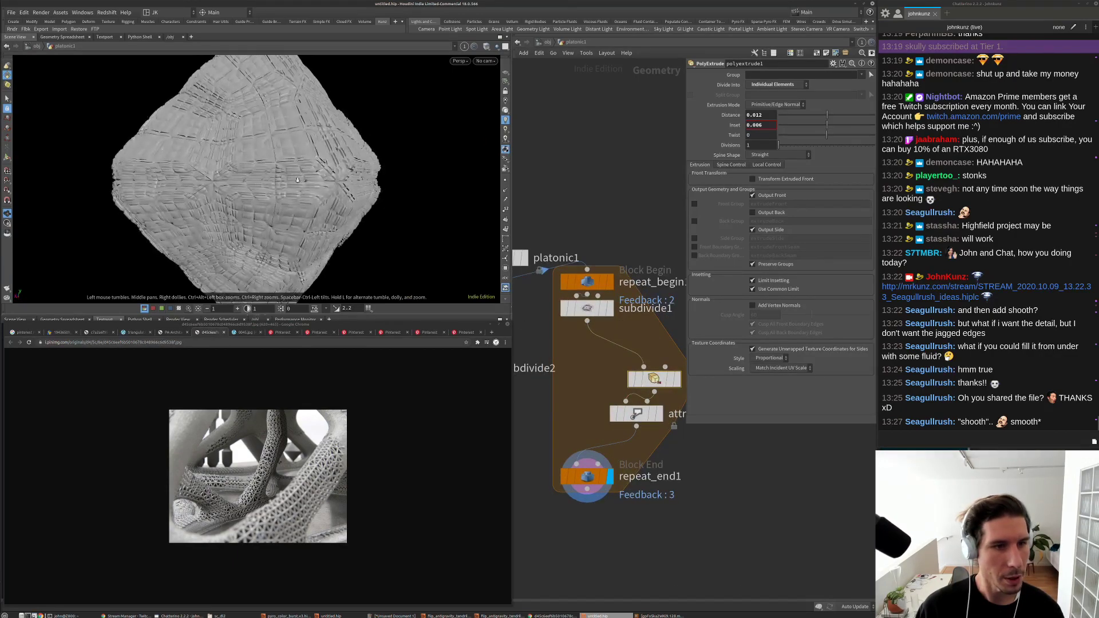
{"action": "scroll", "coordinate": [321, 189], "scroll_direction": "up", "scroll_amount": 10}
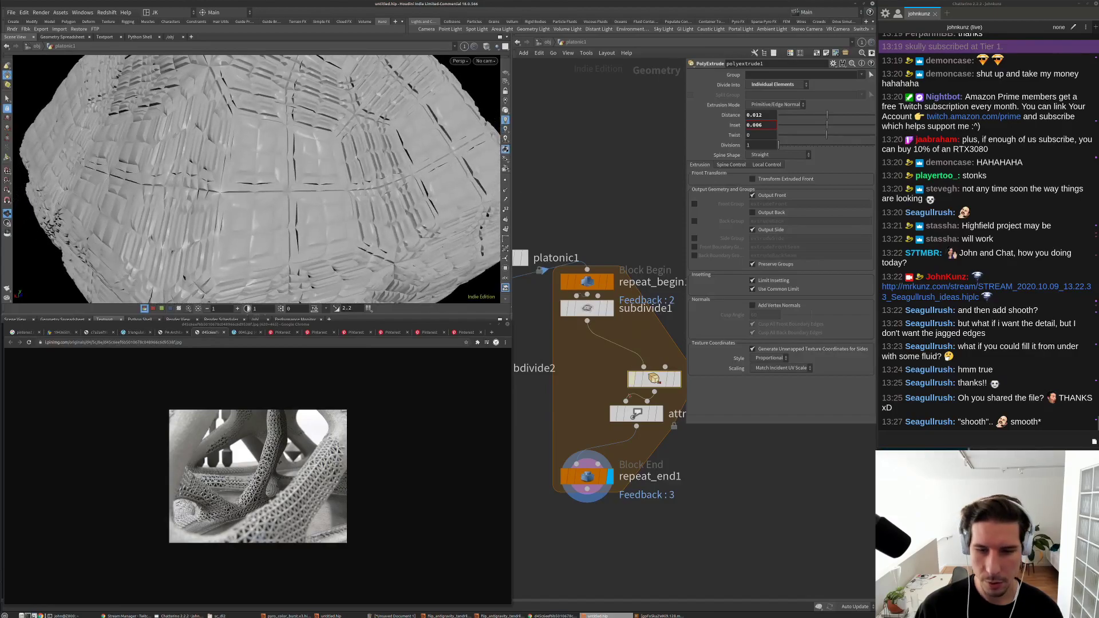
{"action": "left_click", "coordinate": [636, 414]}
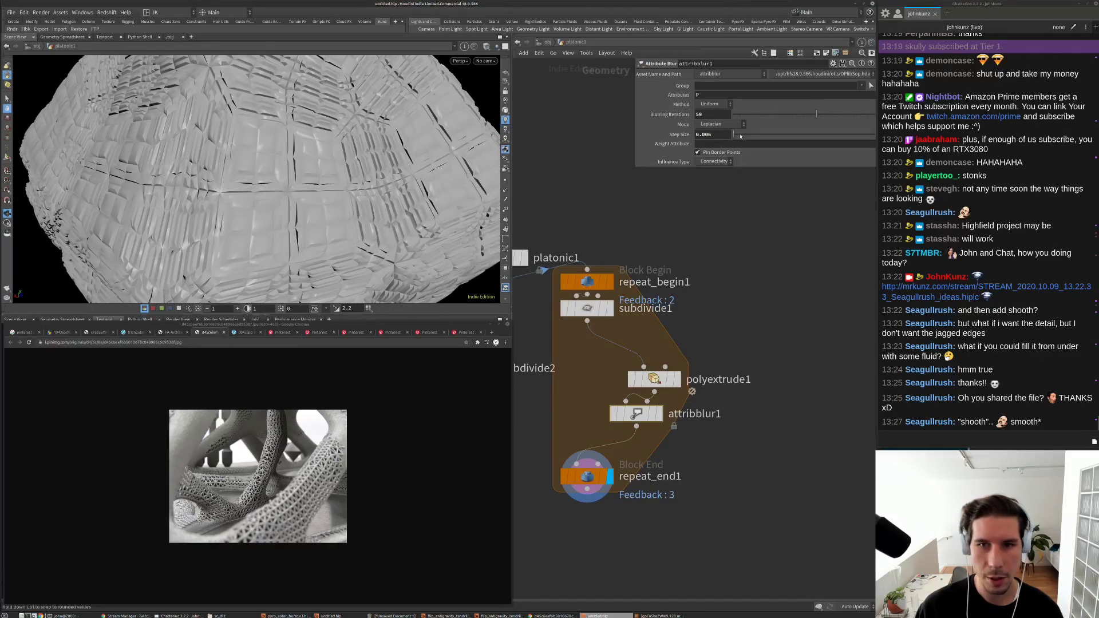
{"action": "left_click", "coordinate": [740, 135]}
{"action": "left_click_drag", "start_coordinate": [740, 136], "coordinate": [733, 135]}
{"action": "key", "text": "g"}
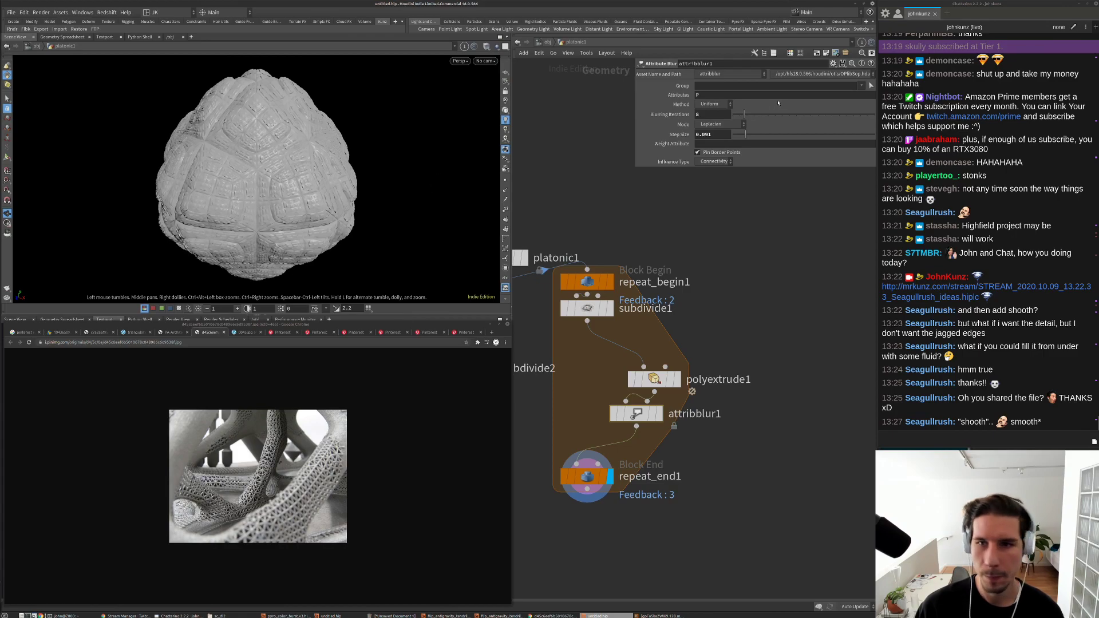
{"action": "left_click", "coordinate": [752, 114]}
{"action": "key", "text": "g"}
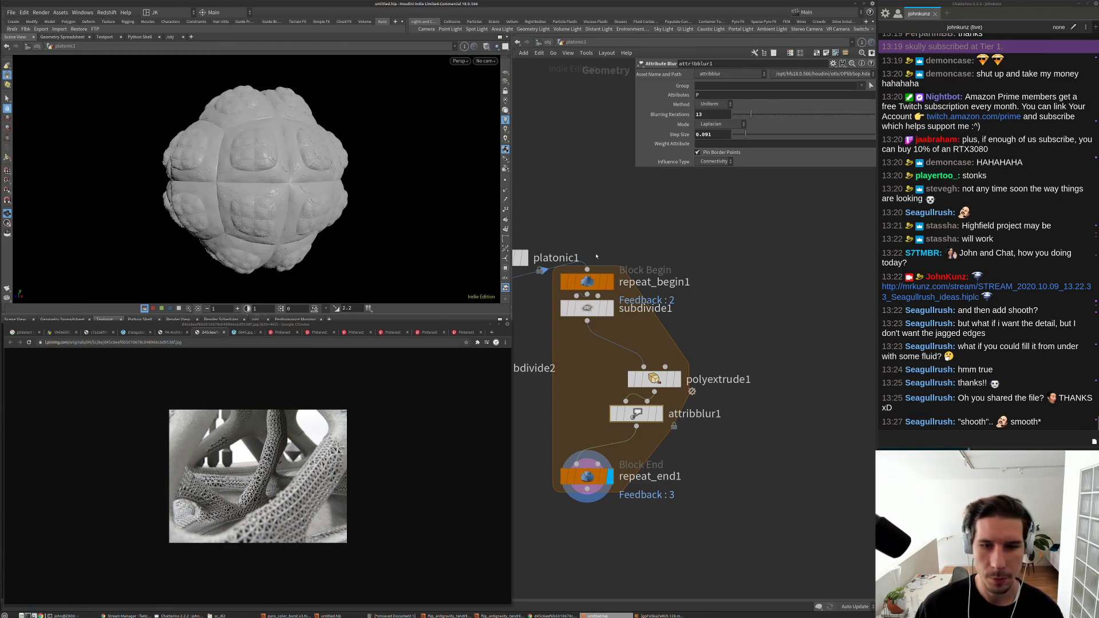
Step: Move subdivide1 back to the top of the loop and bypass it
{"action": "middle_click_drag", "start_coordinate": [581, 305], "coordinate": [677, 298]}
{"action": "left_click_drag", "start_coordinate": [677, 298], "coordinate": [761, 332]}
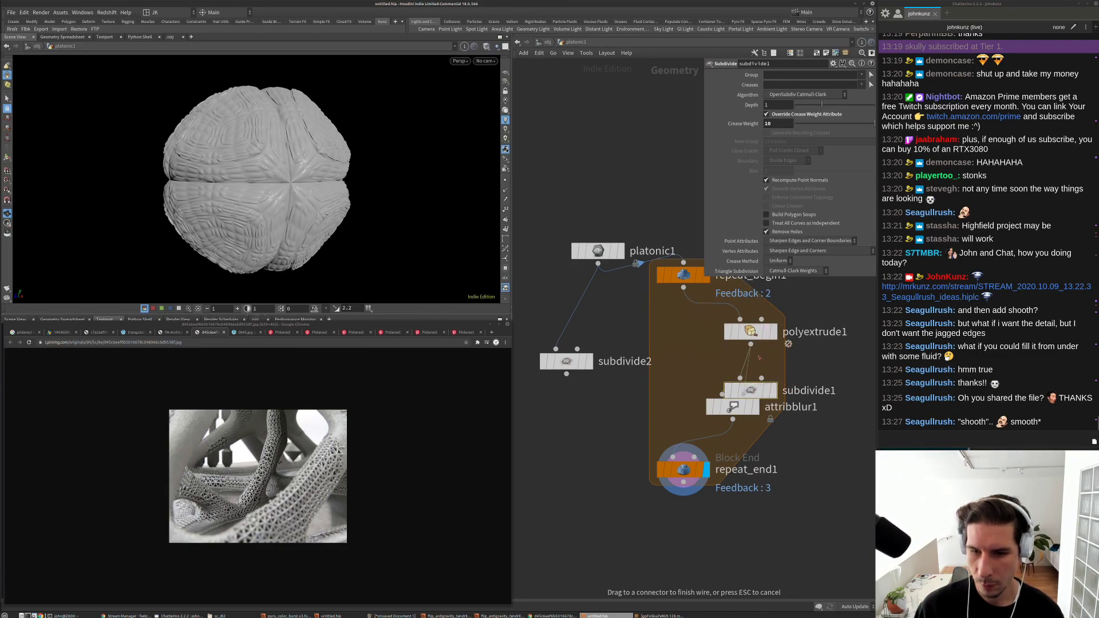
{"action": "left_click_drag", "start_coordinate": [741, 374], "coordinate": [668, 315]}
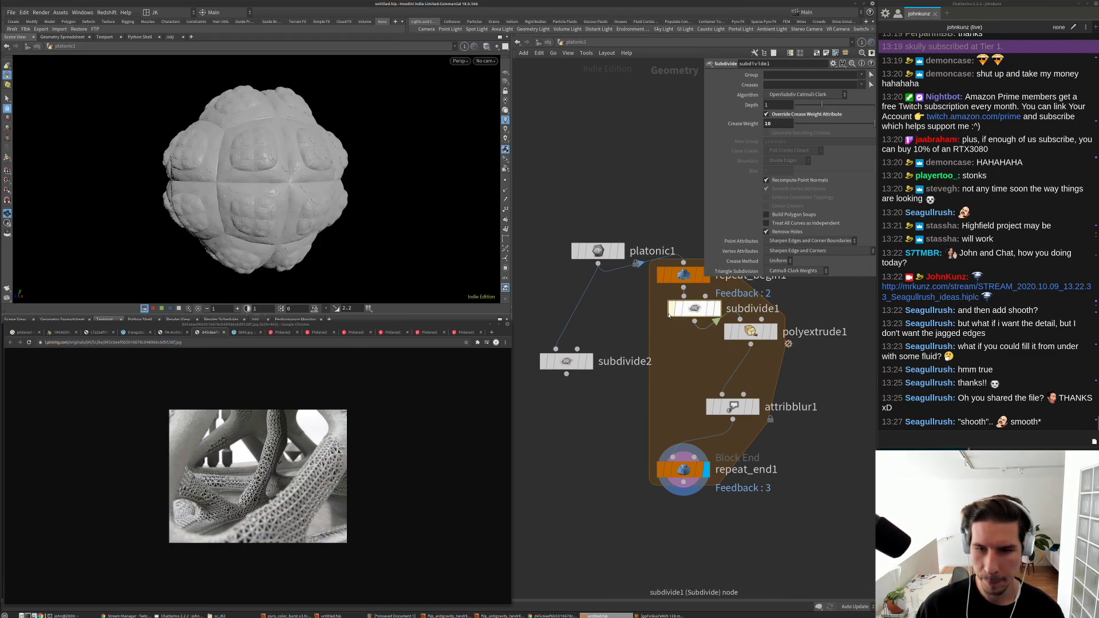
{"action": "left_click", "coordinate": [668, 315]}
{"action": "left_click", "coordinate": [751, 331]}
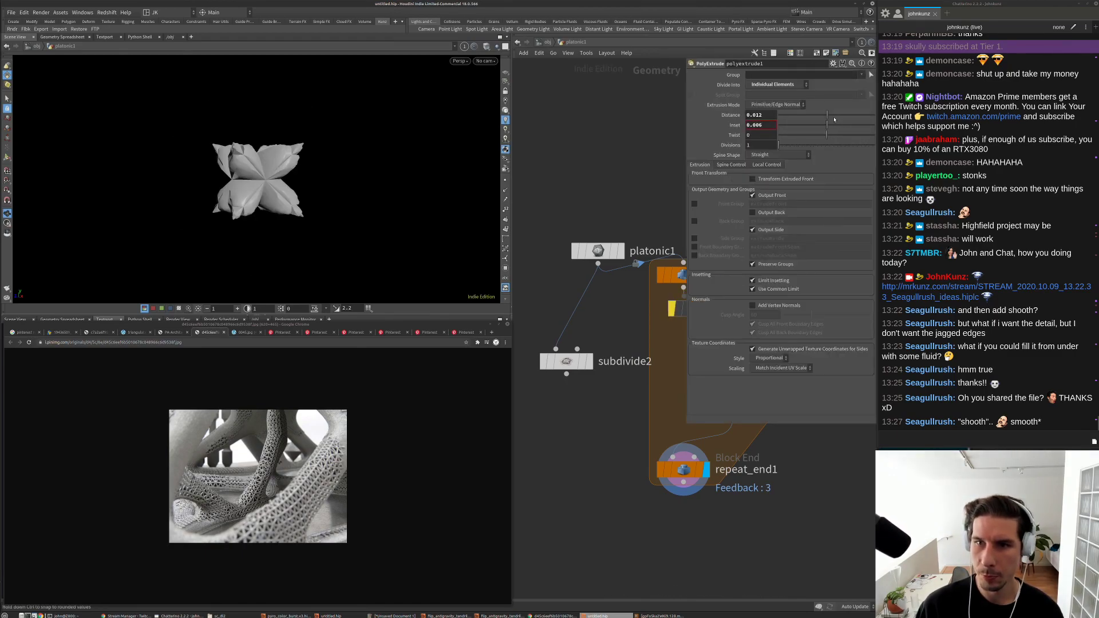
Step: Deepen the extrusion distance and raise repeat_end1's loop iterations
{"action": "left_click_drag", "start_coordinate": [834, 119], "coordinate": [838, 120]}
{"action": "middle_click_drag", "start_coordinate": [791, 457], "coordinate": [665, 463]}
{"action": "left_click", "coordinate": [556, 477]}
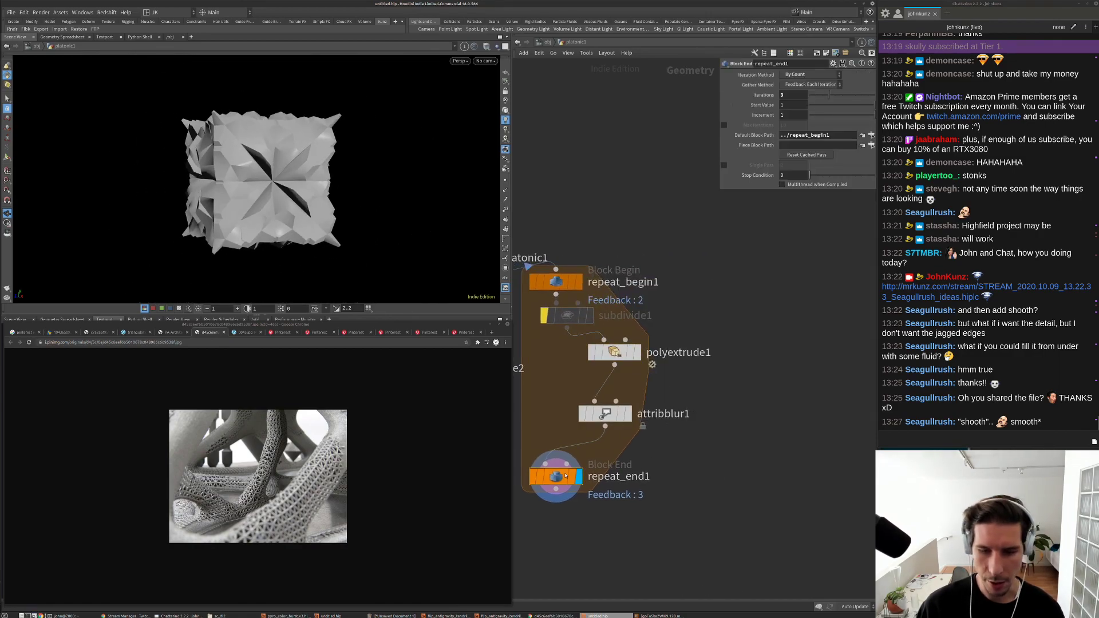
{"action": "left_click_drag", "start_coordinate": [837, 98], "coordinate": [842, 98]}
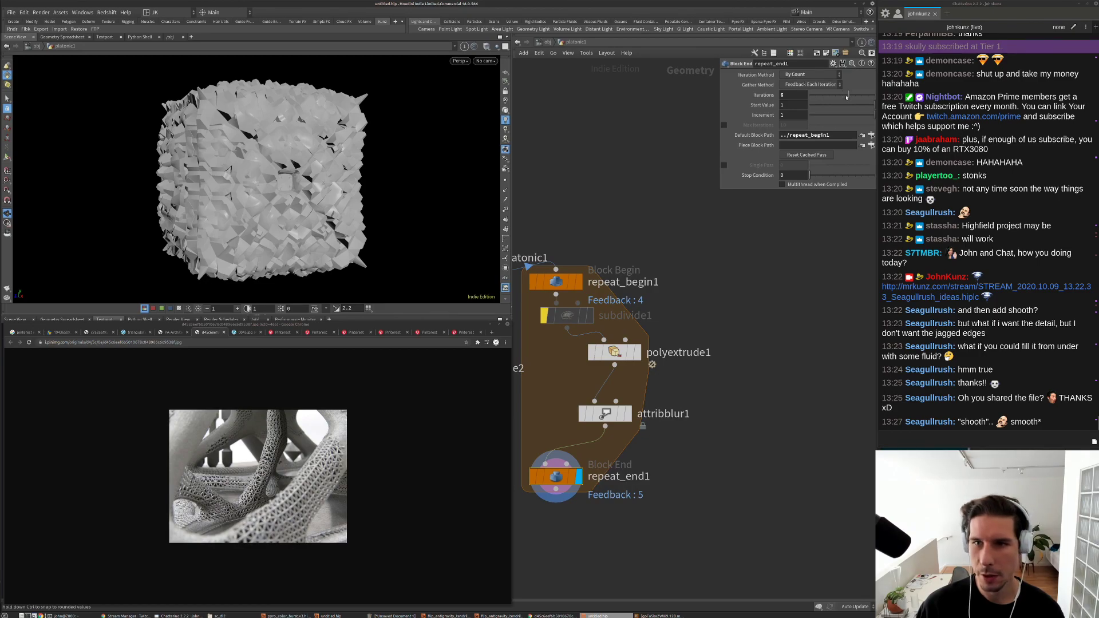
Step: Set polyextrude1's Distance to 0.024 and inspect the resulting flower-like mesh from several angles
{"action": "middle_click_drag", "start_coordinate": [692, 315], "coordinate": [752, 273]}
{"action": "left_click", "coordinate": [669, 311]}
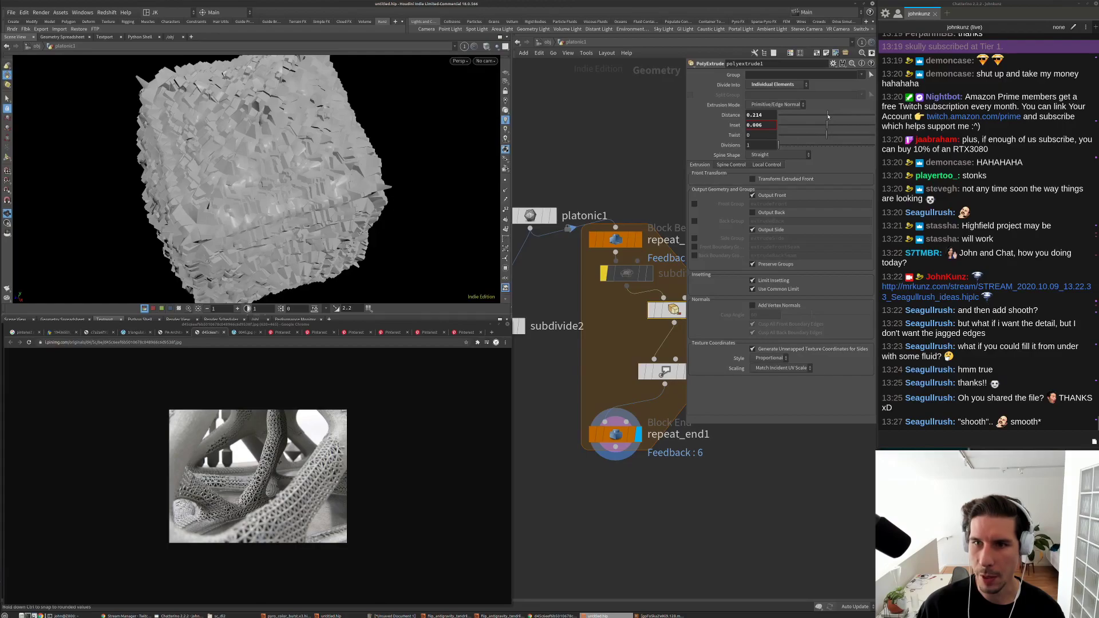
{"action": "key", "text": "ctrl+z"}
{"action": "key", "text": "g"}
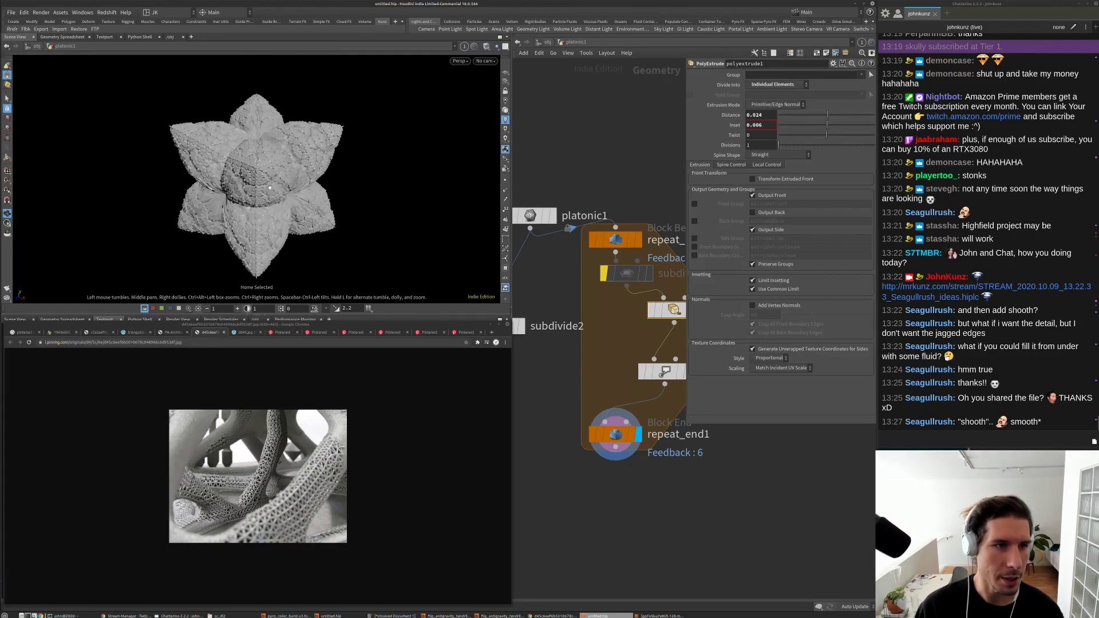
{"action": "left_click", "coordinate": [491, 55]}
{"action": "left_click", "coordinate": [518, 131]}
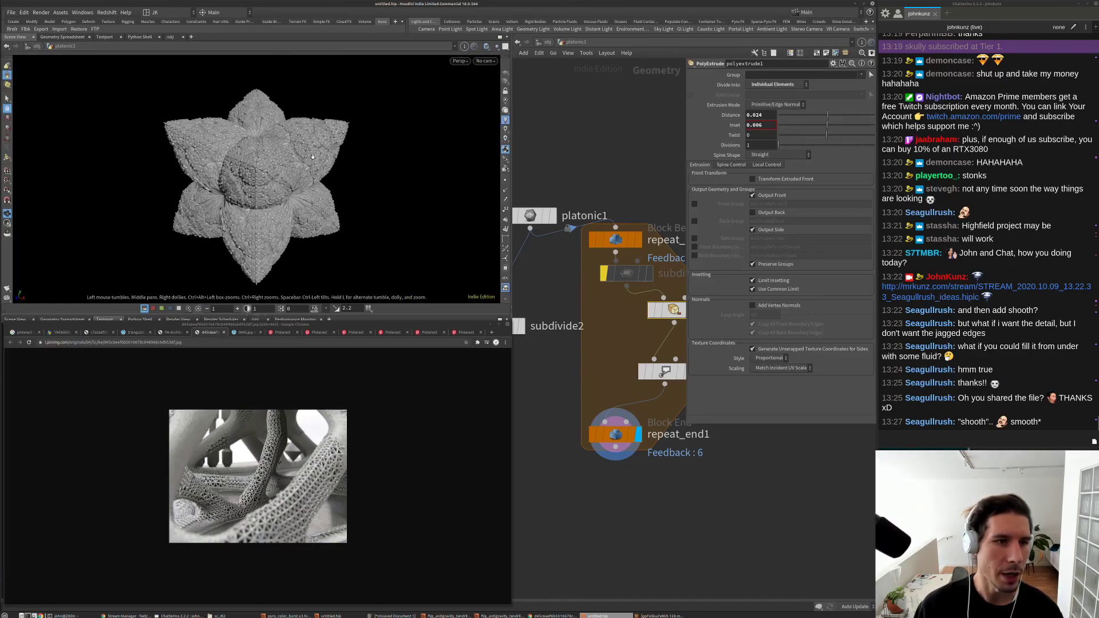
{"action": "scroll", "coordinate": [404, 102], "scroll_direction": "up", "scroll_amount": 5}
{"action": "left_click_drag", "start_coordinate": [404, 102], "coordinate": [226, 179]}
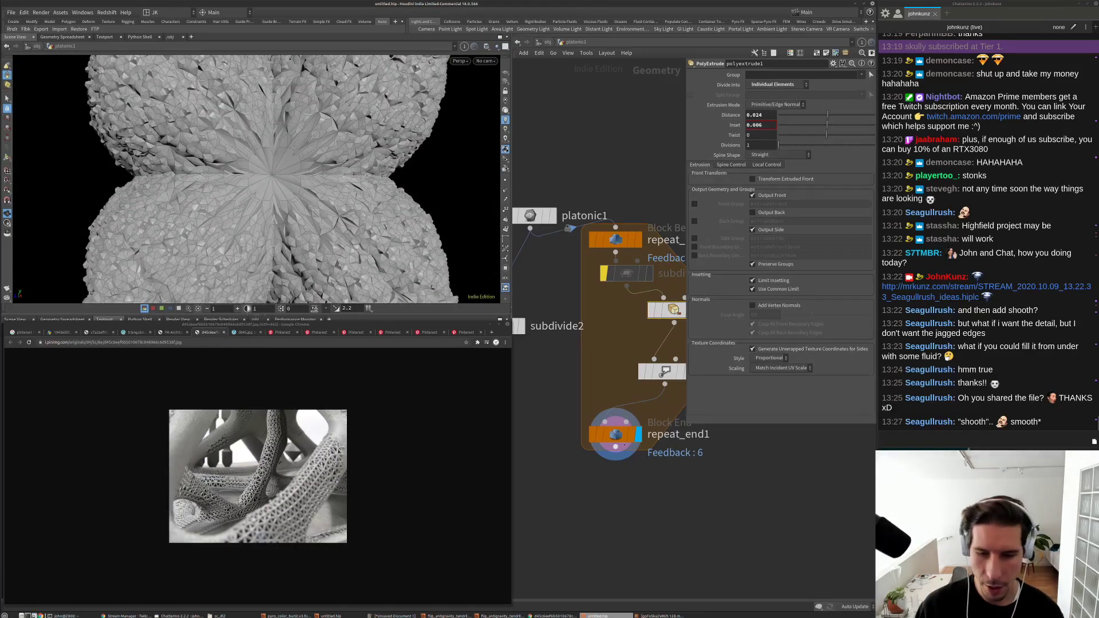
{"action": "middle_click", "coordinate": [620, 438]}
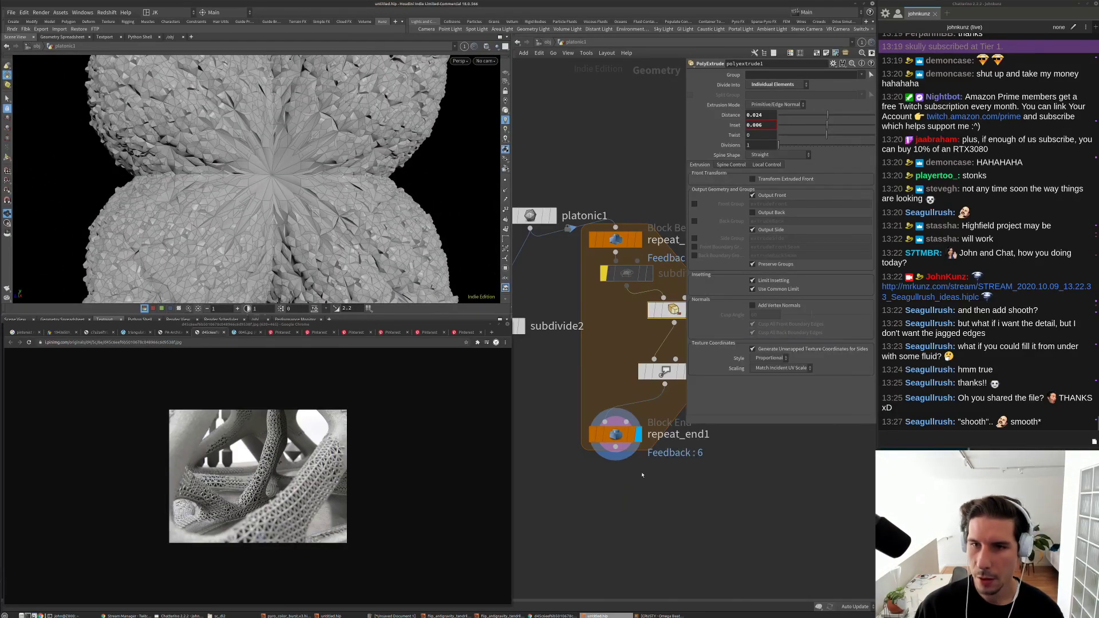
{"action": "scroll", "coordinate": [644, 470], "scroll_direction": "down", "scroll_amount": 3}
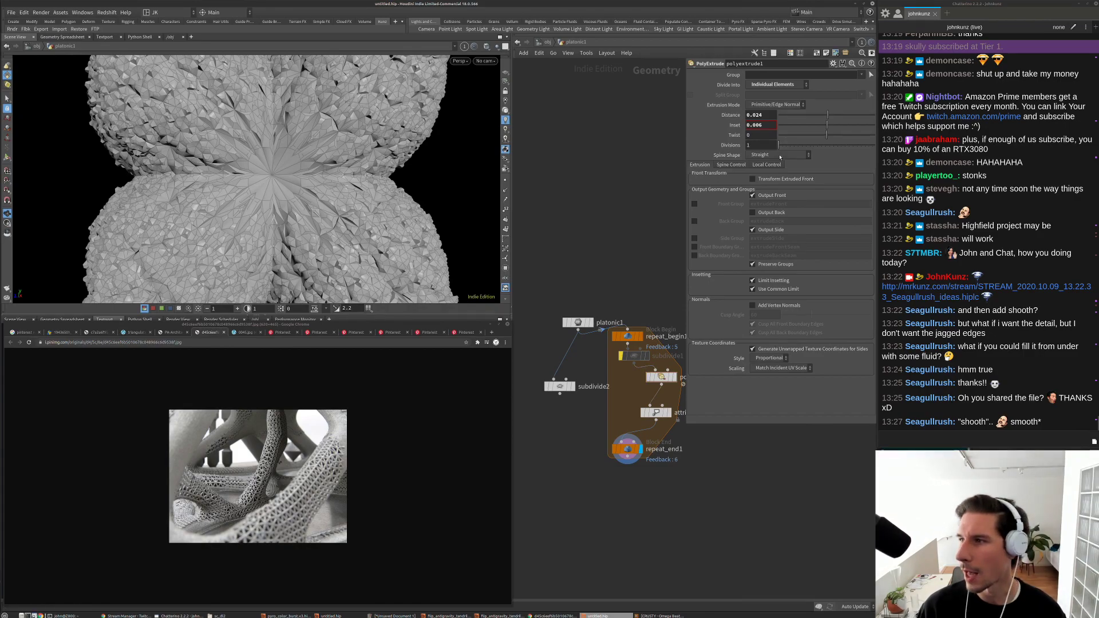
Step: Raise the PolyExtrude Distance to 0.155, giving a spiky cube-like mass
{"action": "left_click", "coordinate": [834, 116]}
{"action": "key", "text": "g"}
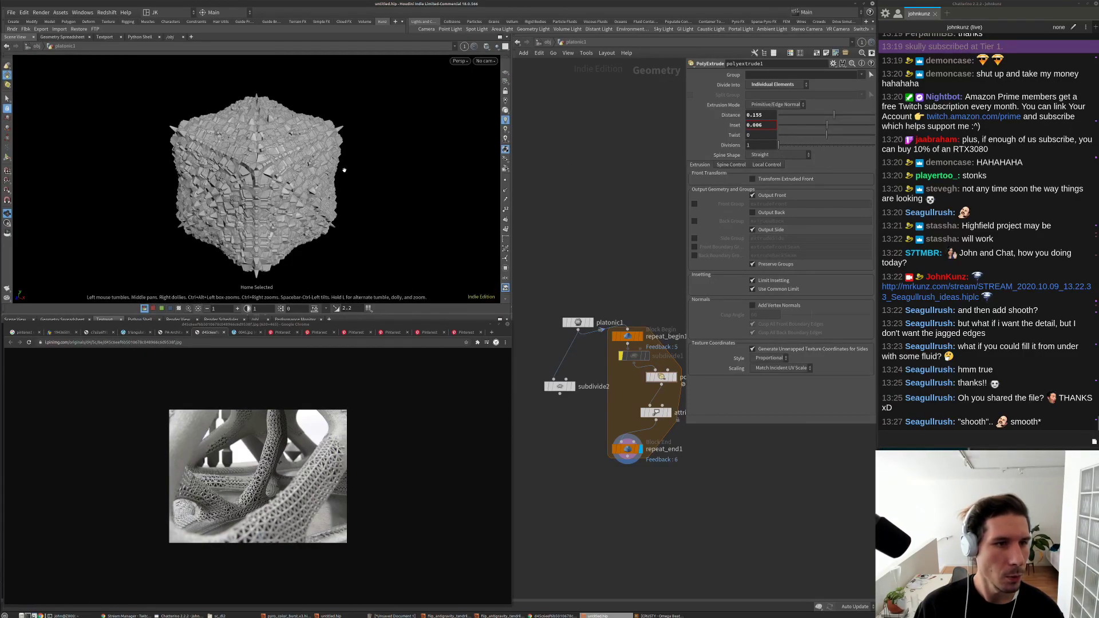
{"action": "left_click_drag", "start_coordinate": [407, 143], "coordinate": [246, 149]}
{"action": "scroll", "coordinate": [228, 150], "scroll_direction": "up", "scroll_amount": 4}
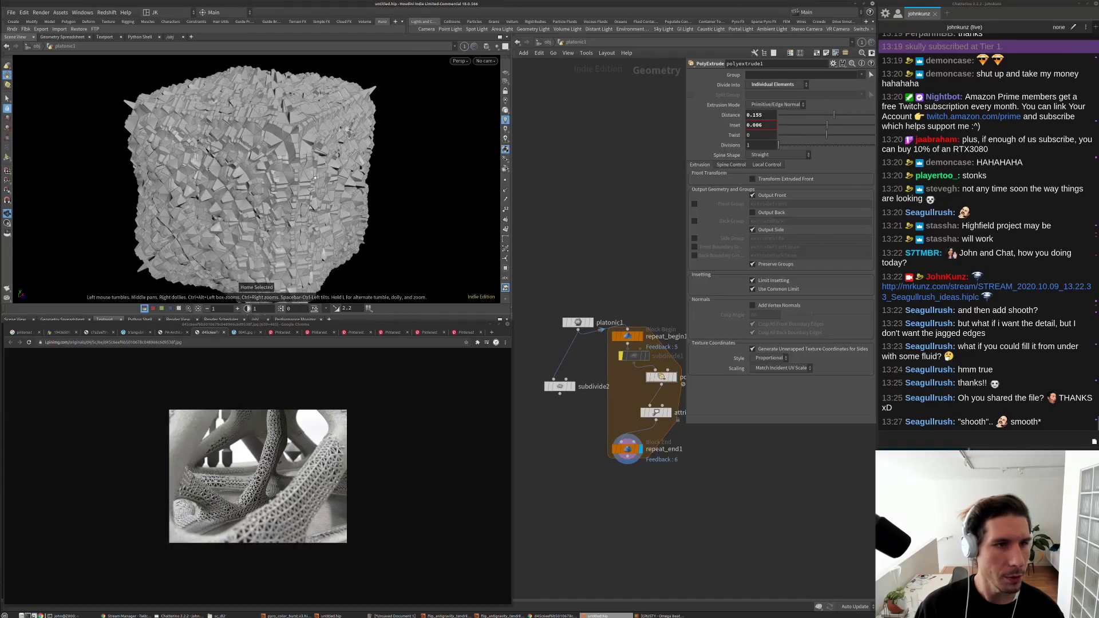
Step: Show the mesh in Wireframe, then return to Smooth Shaded and frame the object
{"action": "left_click", "coordinate": [486, 46]}
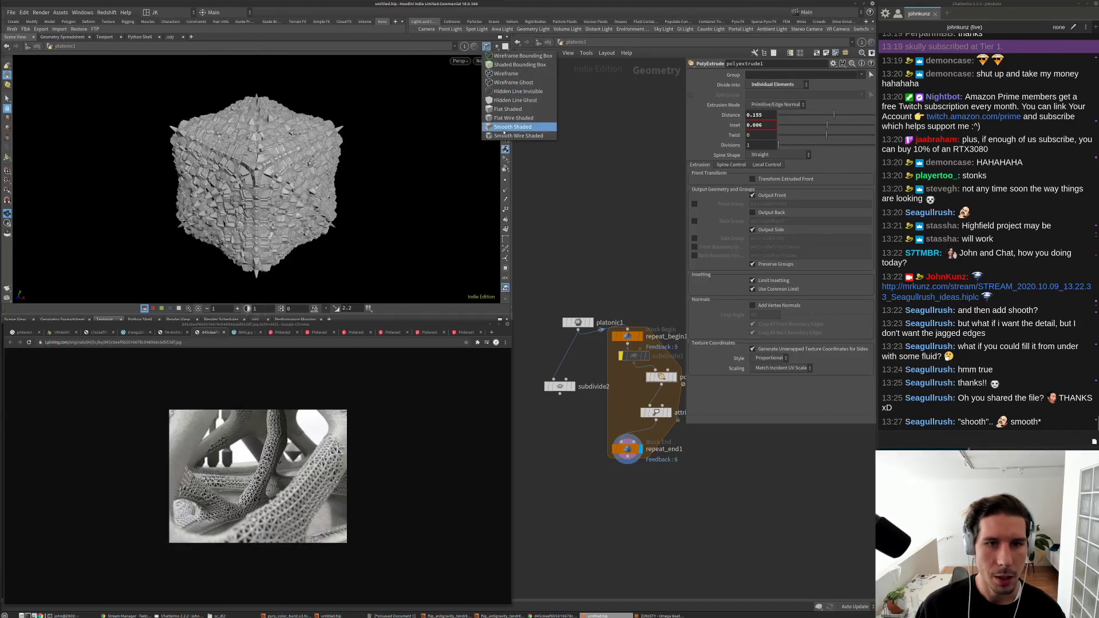
{"action": "left_click", "coordinate": [505, 74]}
{"action": "scroll", "coordinate": [309, 165], "scroll_direction": "up", "scroll_amount": 6}
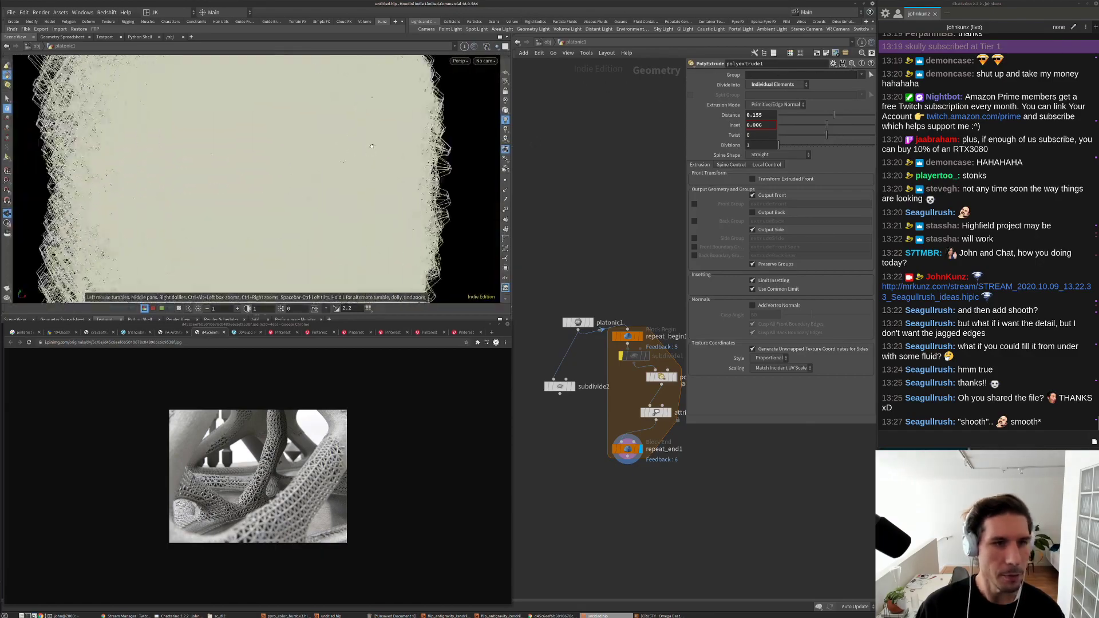
{"action": "middle_click_drag", "start_coordinate": [736, 515], "coordinate": [682, 484]}
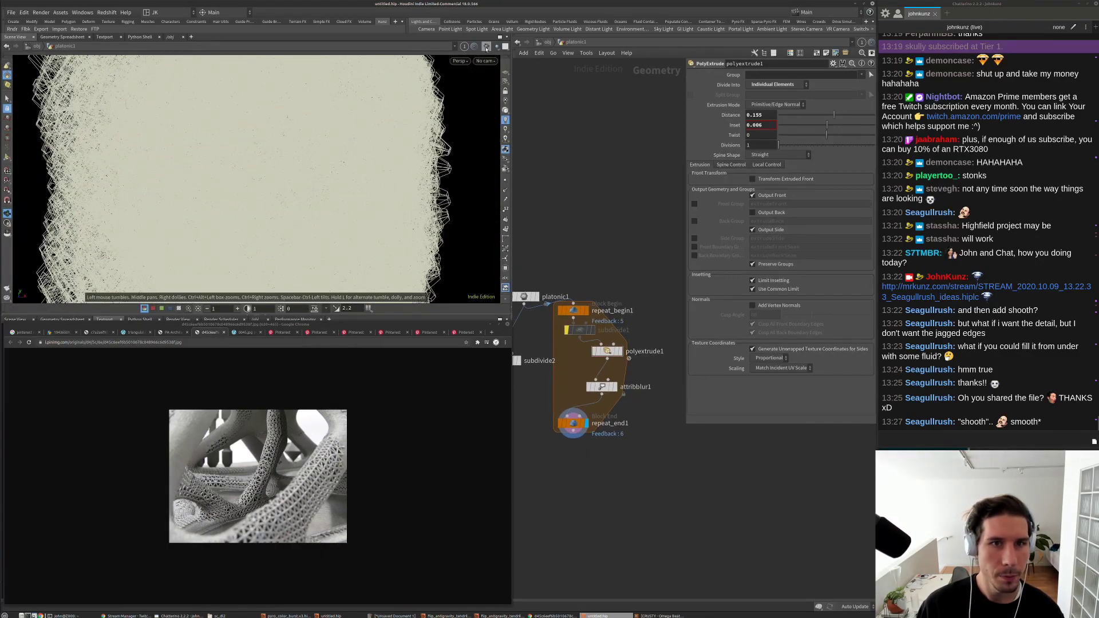
{"action": "left_click", "coordinate": [505, 73]}
{"action": "left_click", "coordinate": [518, 126]}
{"action": "key", "text": "g"}
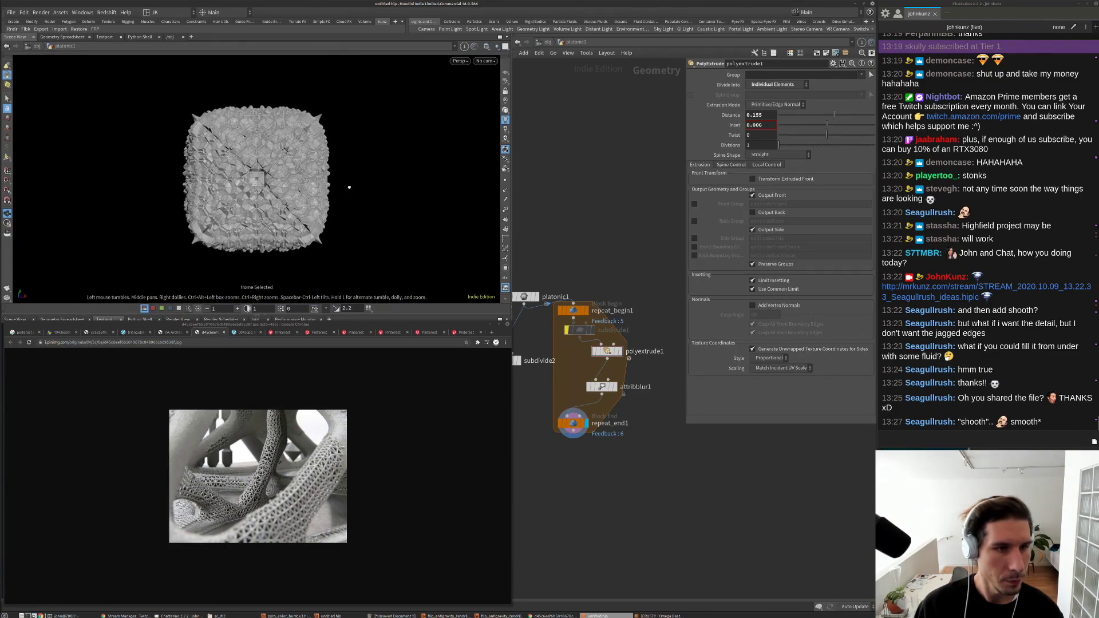
{"action": "left_click_drag", "start_coordinate": [348, 187], "coordinate": [373, 192]}
{"action": "scroll", "coordinate": [591, 359], "scroll_direction": "up", "scroll_amount": 1}
{"action": "scroll", "coordinate": [590, 359], "scroll_direction": "up", "scroll_amount": 1}
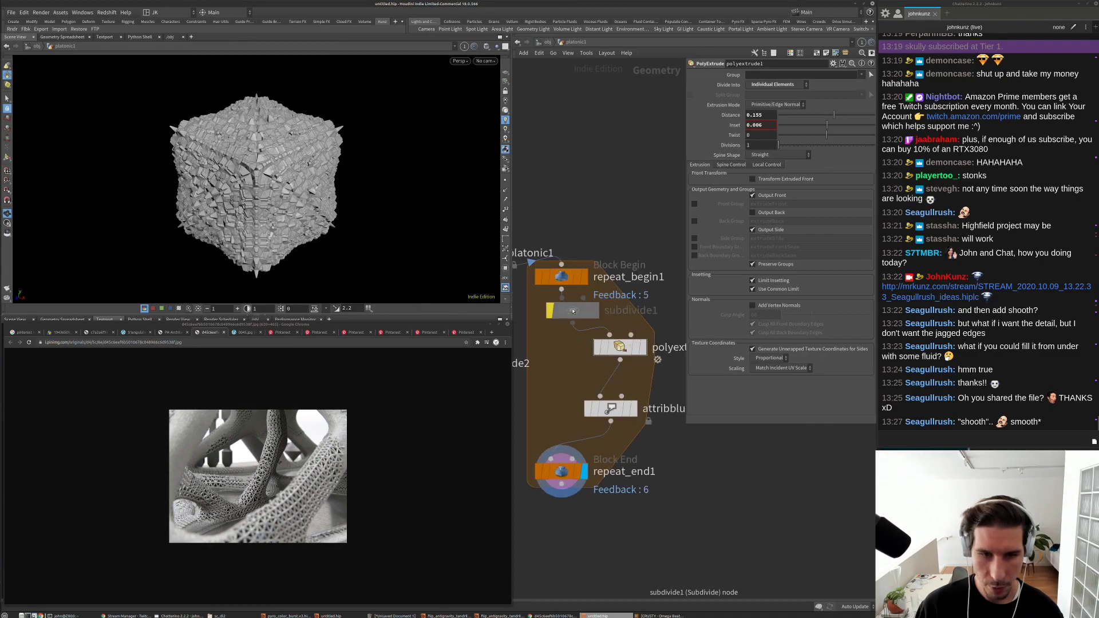
Step: Move polyextrude1 back into the chain and lay the loop nodes out in a column
{"action": "left_click_drag", "start_coordinate": [619, 351], "coordinate": [561, 364]}
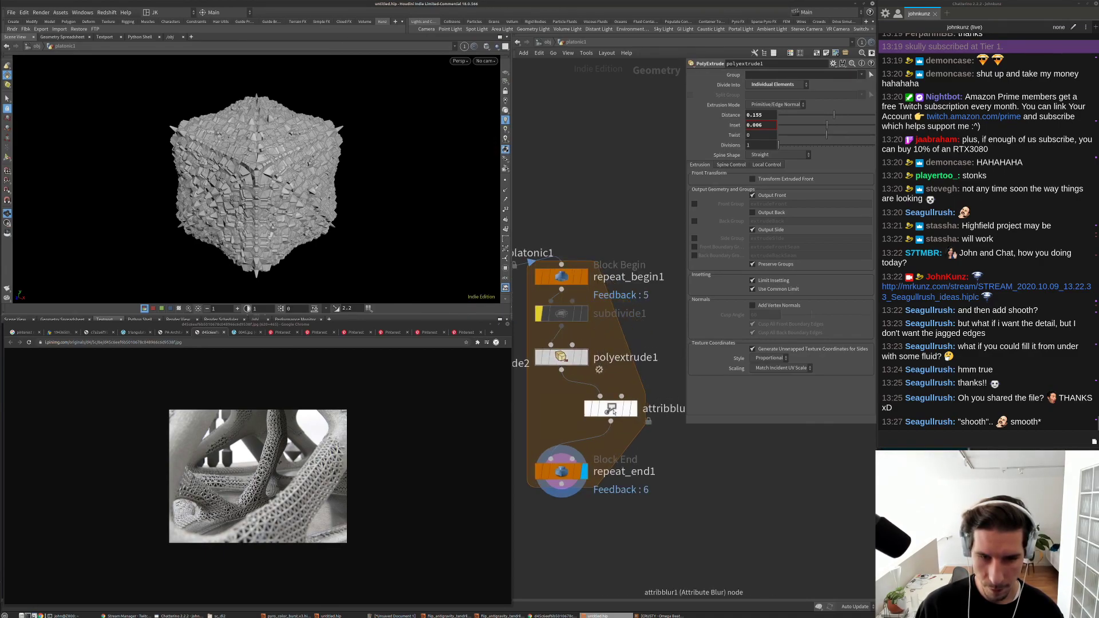
{"action": "key", "text": "l"}
{"action": "scroll", "coordinate": [643, 434], "scroll_direction": "down", "scroll_amount": 3}
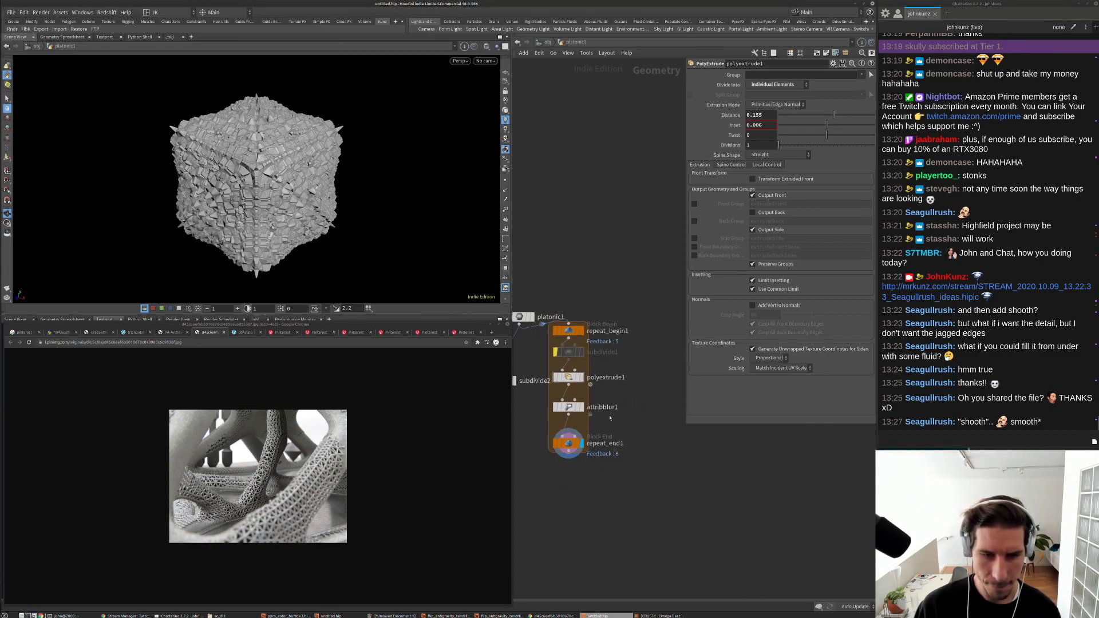
Step: Box-select the six loop nodes and Alt-drag a copy to the right, creating platonic2 through repeat_end2
{"action": "left_click_drag", "start_coordinate": [598, 298], "coordinate": [562, 433]}
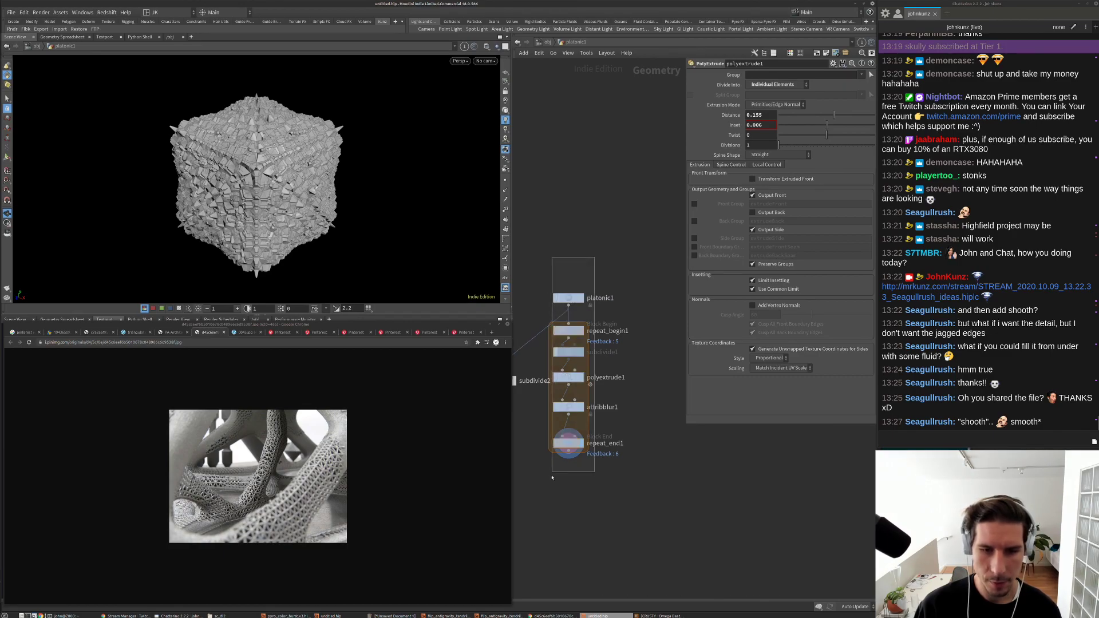
{"action": "key", "text": "l"}
{"action": "scroll", "coordinate": [562, 433], "scroll_direction": "down", "scroll_amount": 2}
{"action": "left_click_drag", "start_coordinate": [561, 372], "coordinate": [737, 364]}
{"action": "key", "text": "f"}
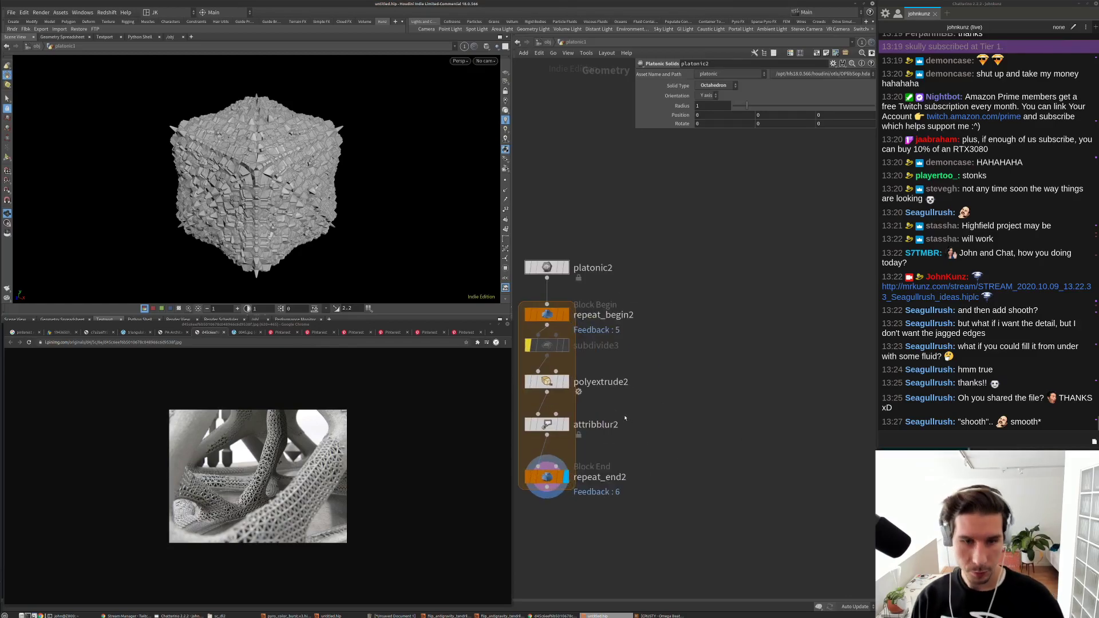
{"action": "scroll", "coordinate": [720, 373], "scroll_direction": "up", "scroll_amount": 2}
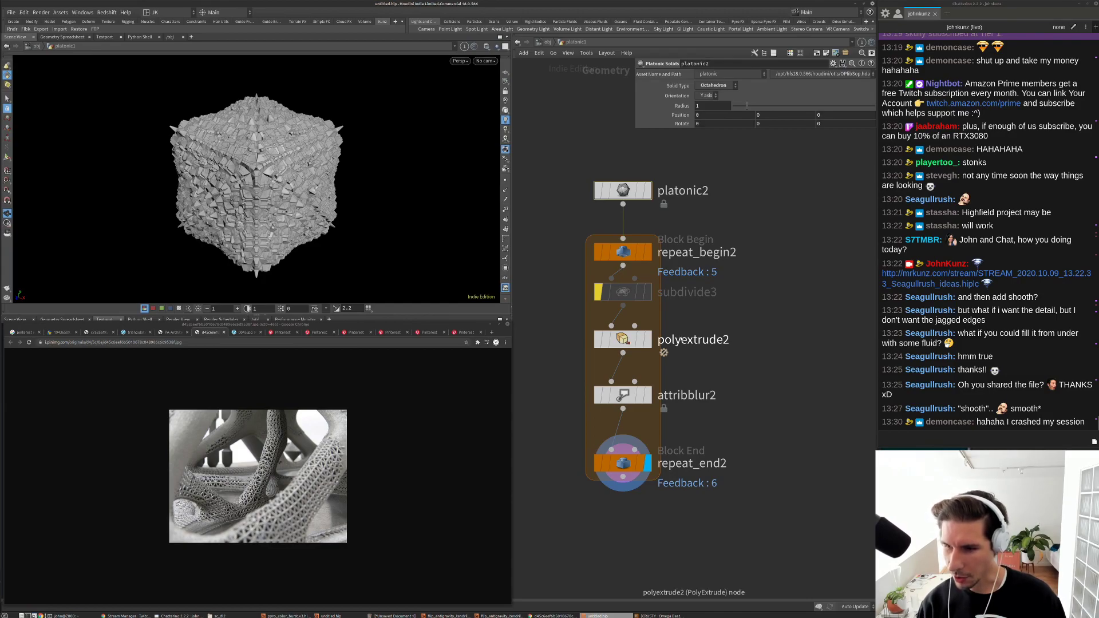
{"action": "scroll", "coordinate": [682, 340], "scroll_direction": "down", "scroll_amount": 2}
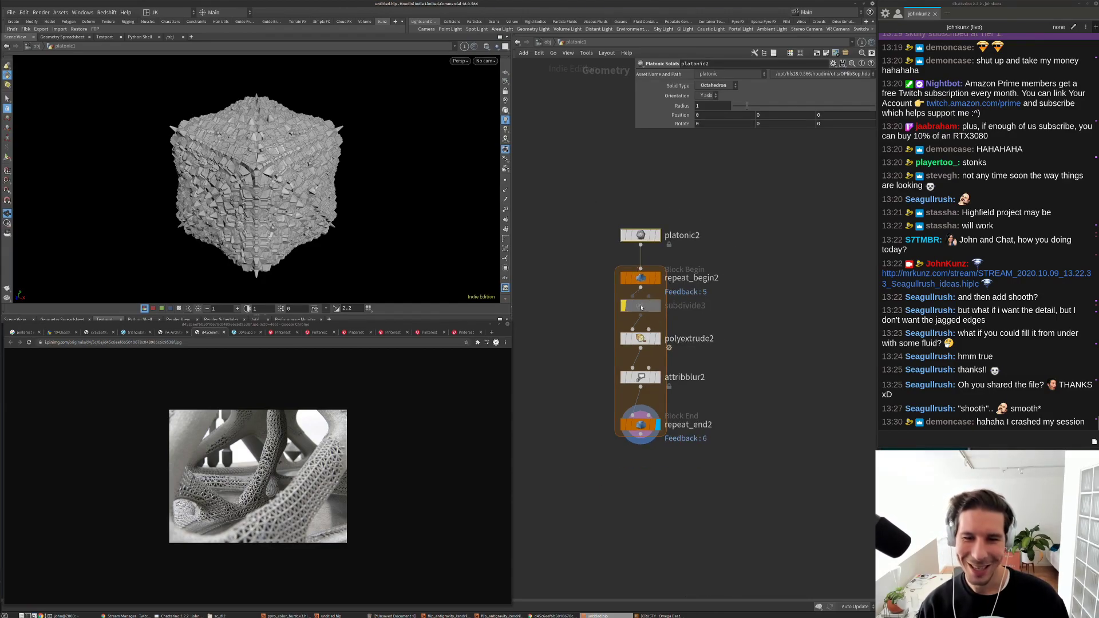
{"action": "scroll", "coordinate": [638, 338], "scroll_direction": "up", "scroll_amount": 1}
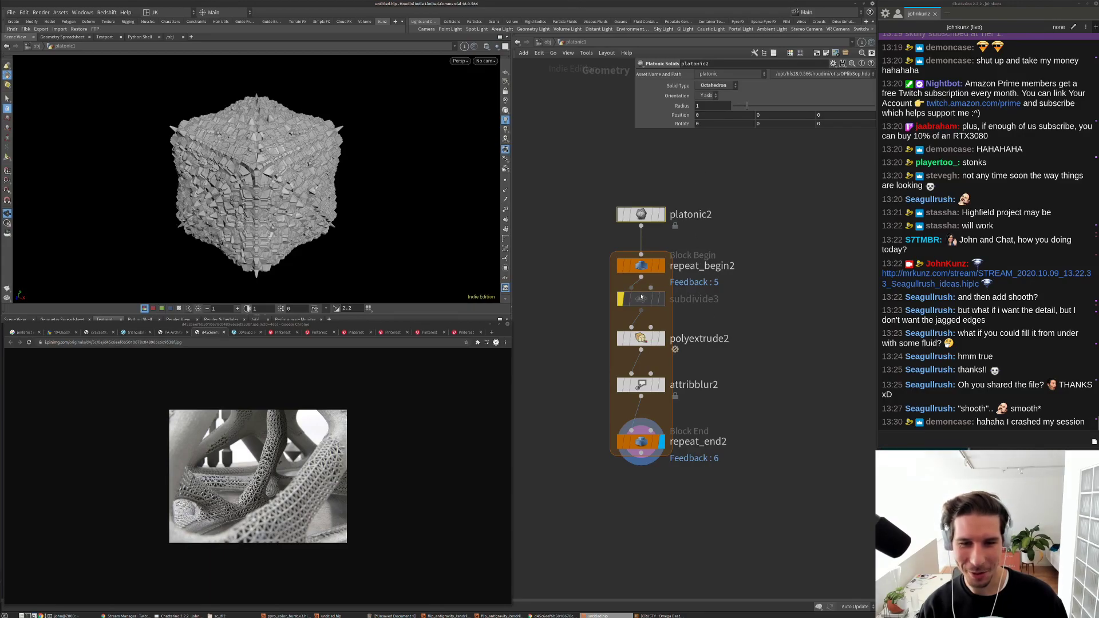
Step: Bypass polyextrude2 and re-enable subdivide3 in the copied loop
{"action": "left_click", "coordinate": [641, 339]}
{"action": "middle_click_drag", "start_coordinate": [681, 176], "coordinate": [643, 166]}
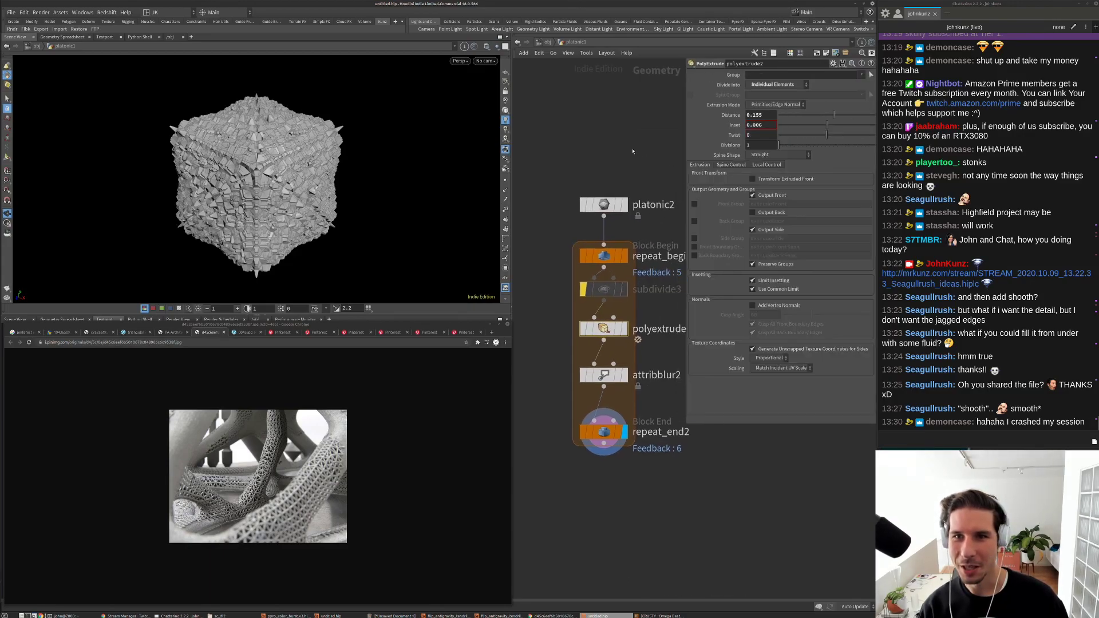
{"action": "middle_click_drag", "start_coordinate": [656, 240], "coordinate": [646, 210]}
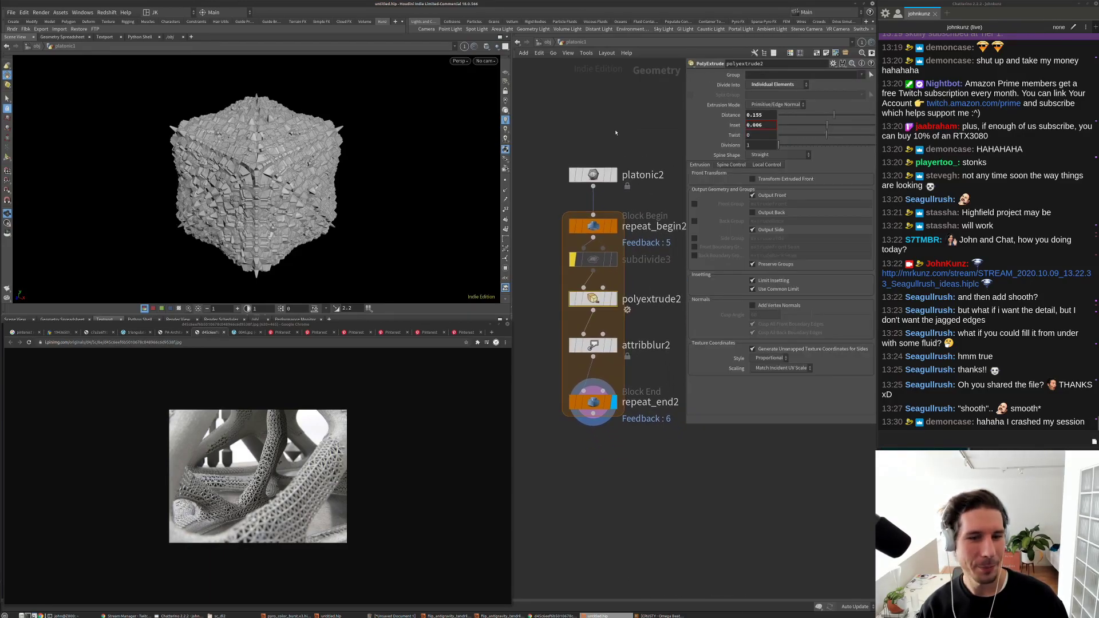
{"action": "left_click", "coordinate": [573, 300]}
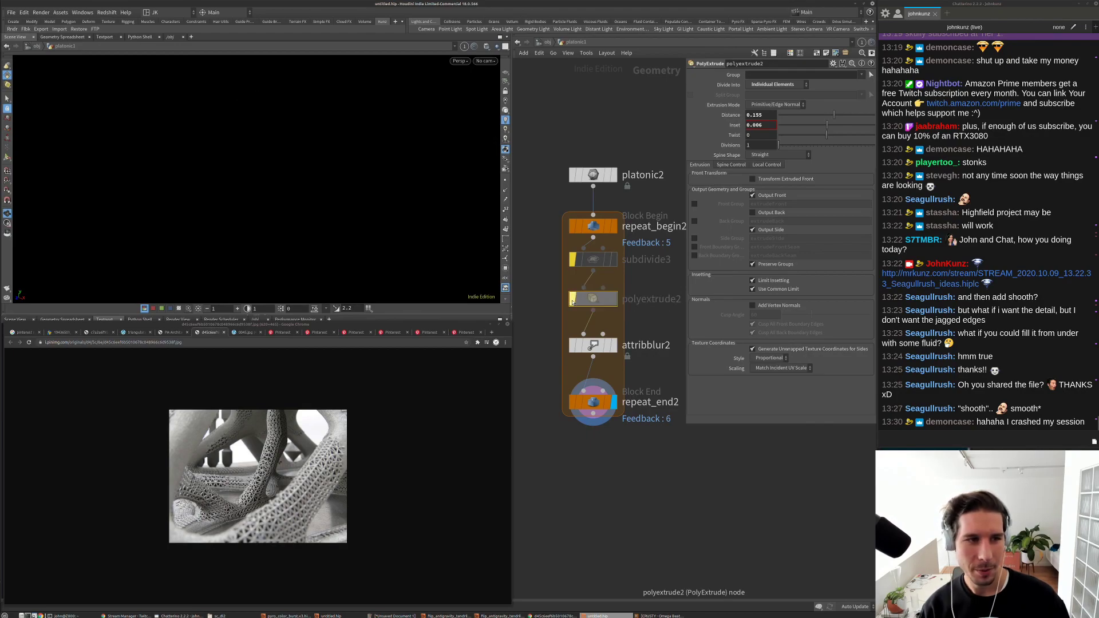
{"action": "left_click", "coordinate": [573, 260]}
{"action": "left_click", "coordinate": [591, 264]}
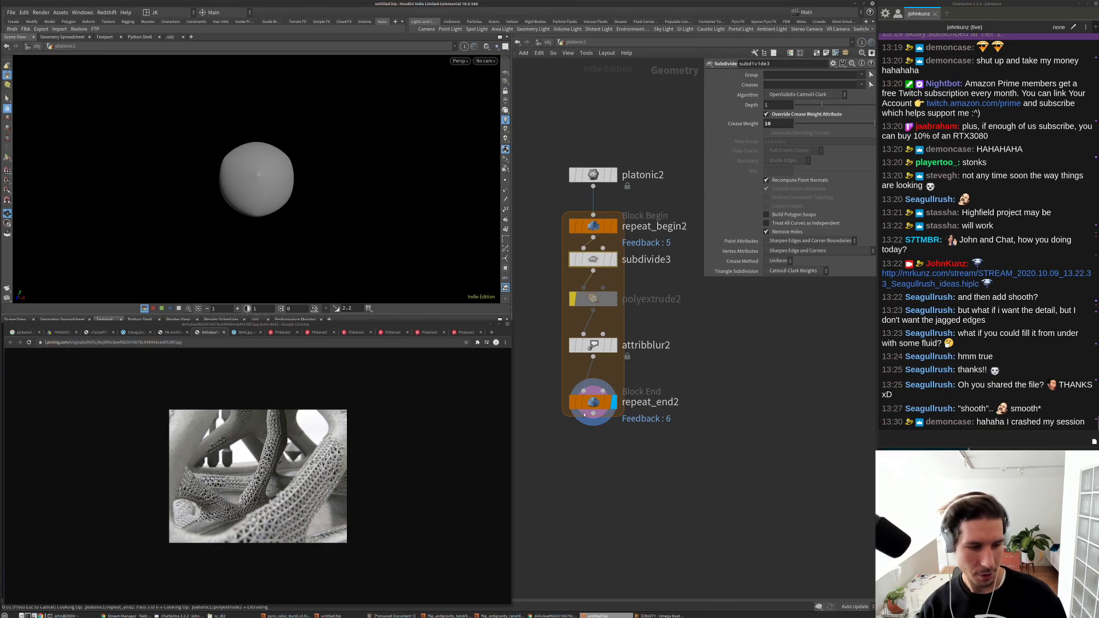
{"action": "left_click_drag", "start_coordinate": [386, 323], "coordinate": [386, 307]}
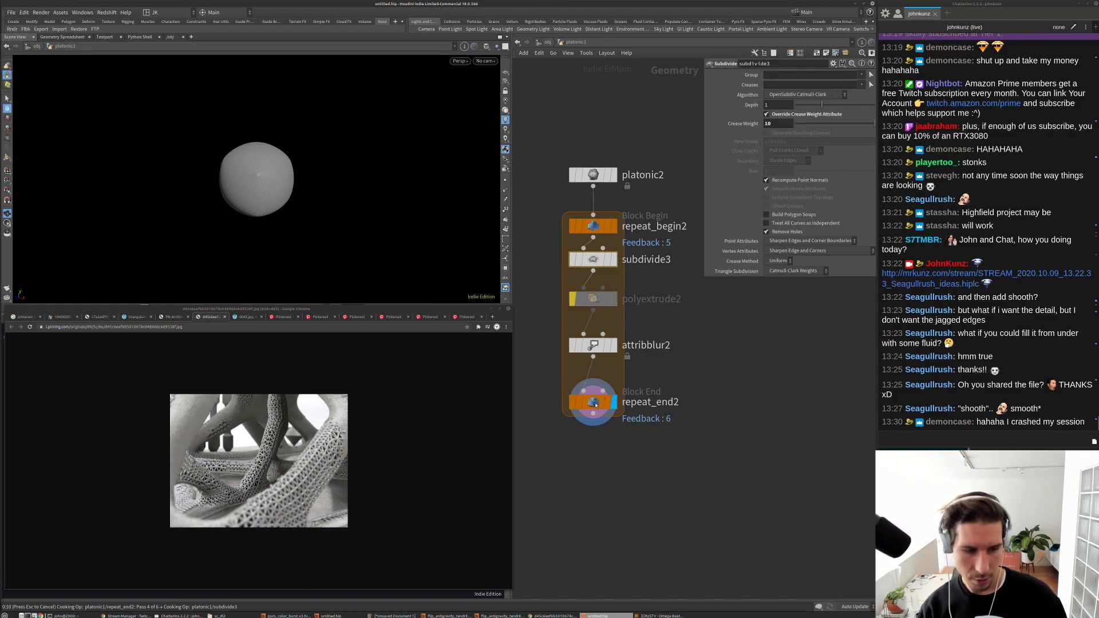
Step: Cancel the slow cook, dismiss both errors, and set repeat_end2 Iterations to 2
{"action": "key", "text": "Escape"}
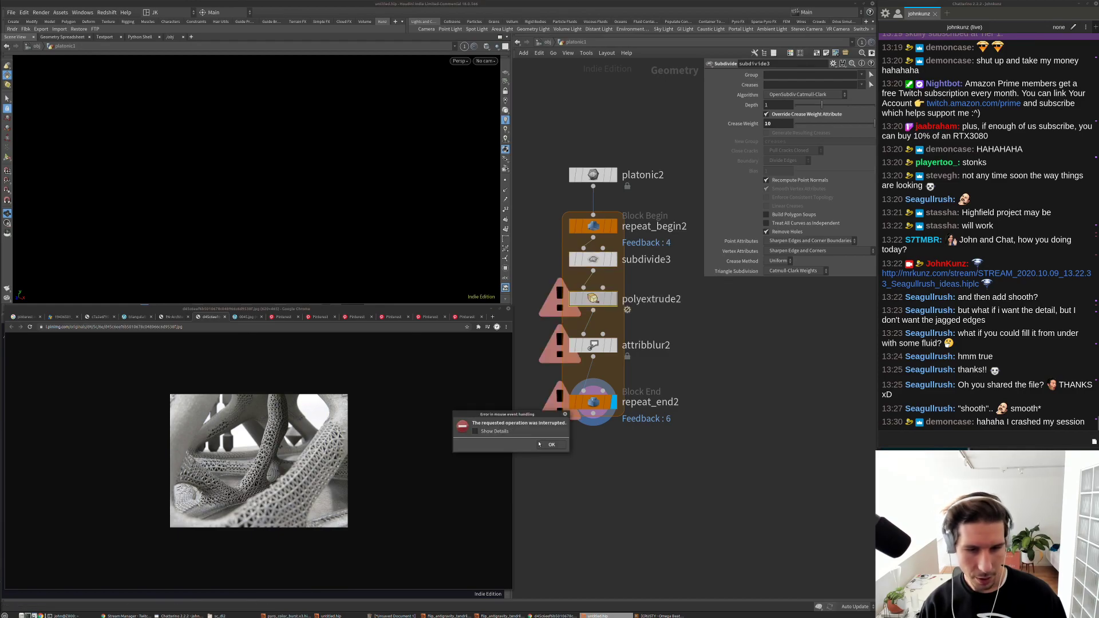
{"action": "left_click", "coordinate": [541, 445]}
{"action": "left_click", "coordinate": [600, 462]}
{"action": "left_click", "coordinate": [594, 400]}
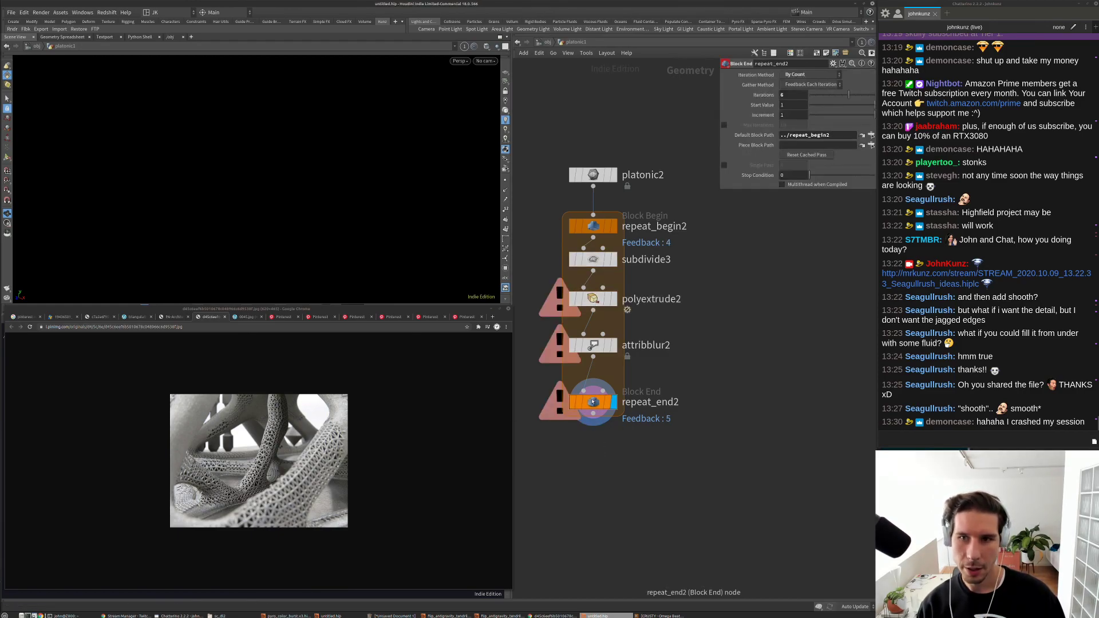
{"action": "key", "text": "ctrl+z"}
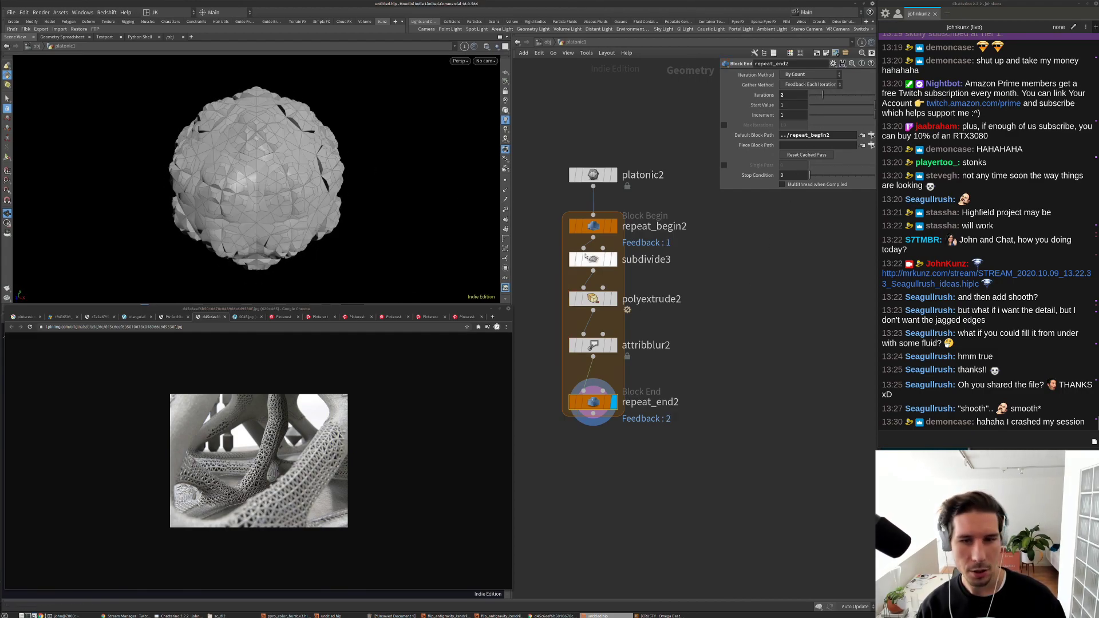
Step: Widen polyextrude2's inset and raise attribblur2's blurring iterations
{"action": "left_click", "coordinate": [592, 298]}
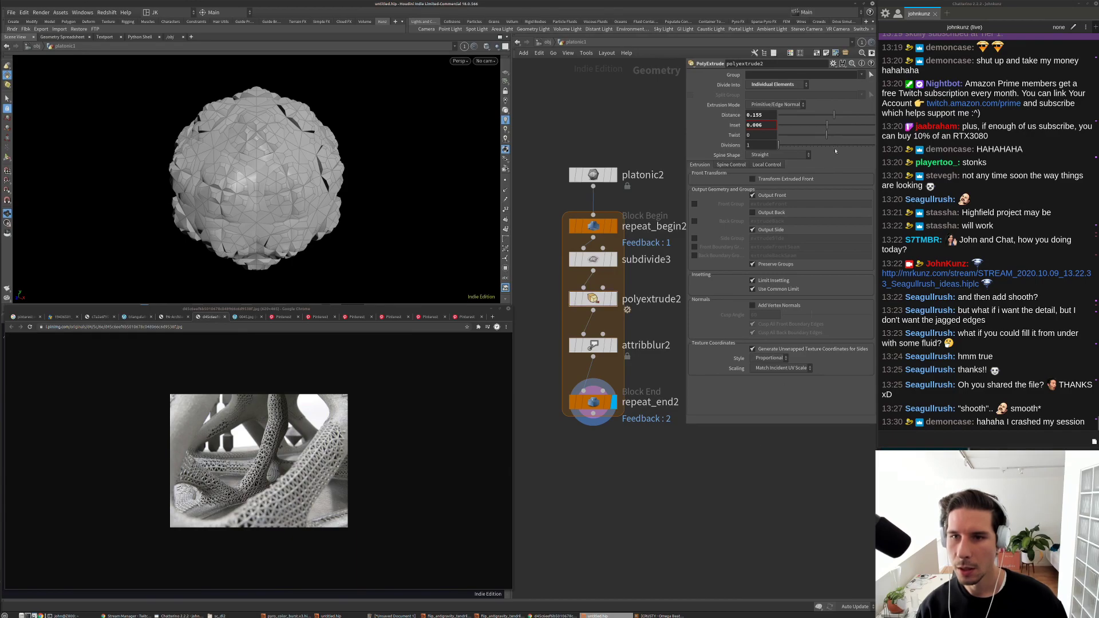
{"action": "left_click_drag", "start_coordinate": [827, 125], "coordinate": [868, 144]}
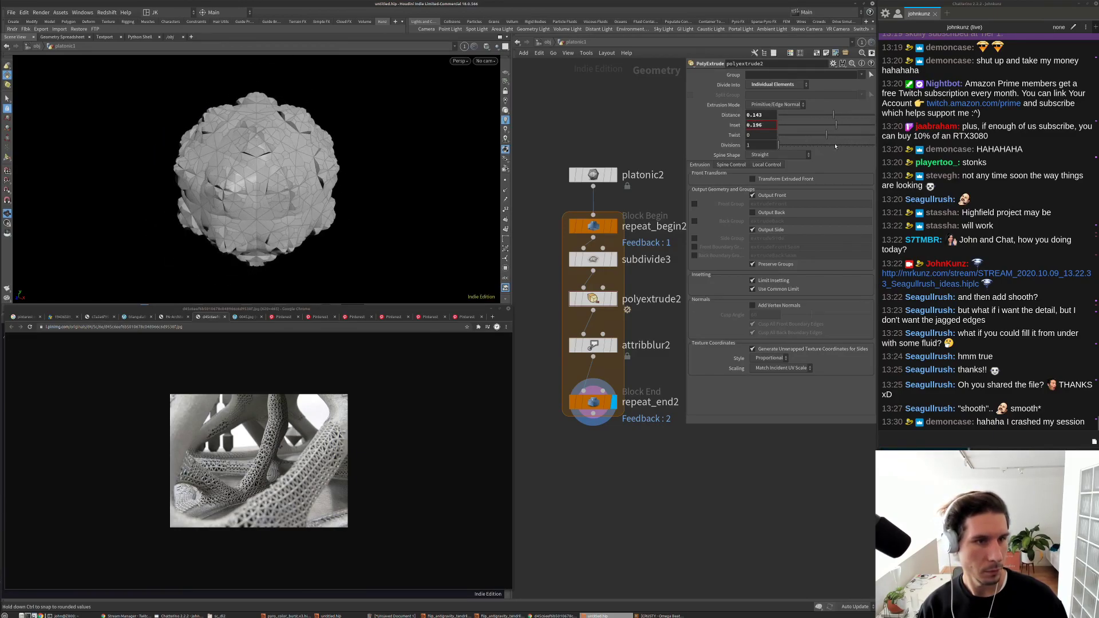
{"action": "left_click", "coordinate": [593, 345]}
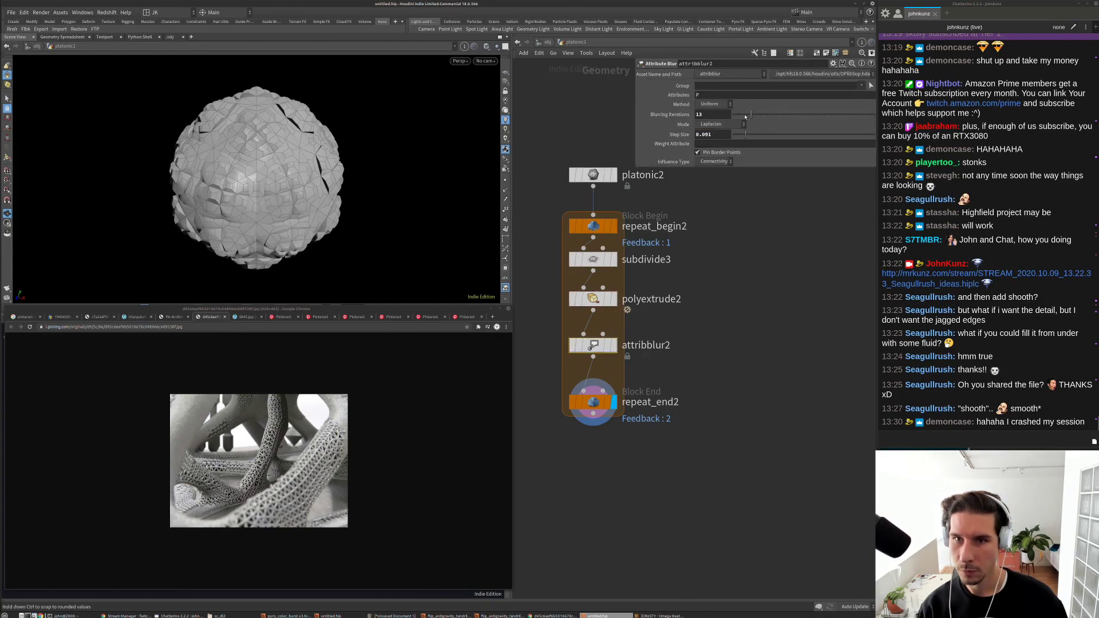
{"action": "left_click_drag", "start_coordinate": [739, 115], "coordinate": [784, 134]}
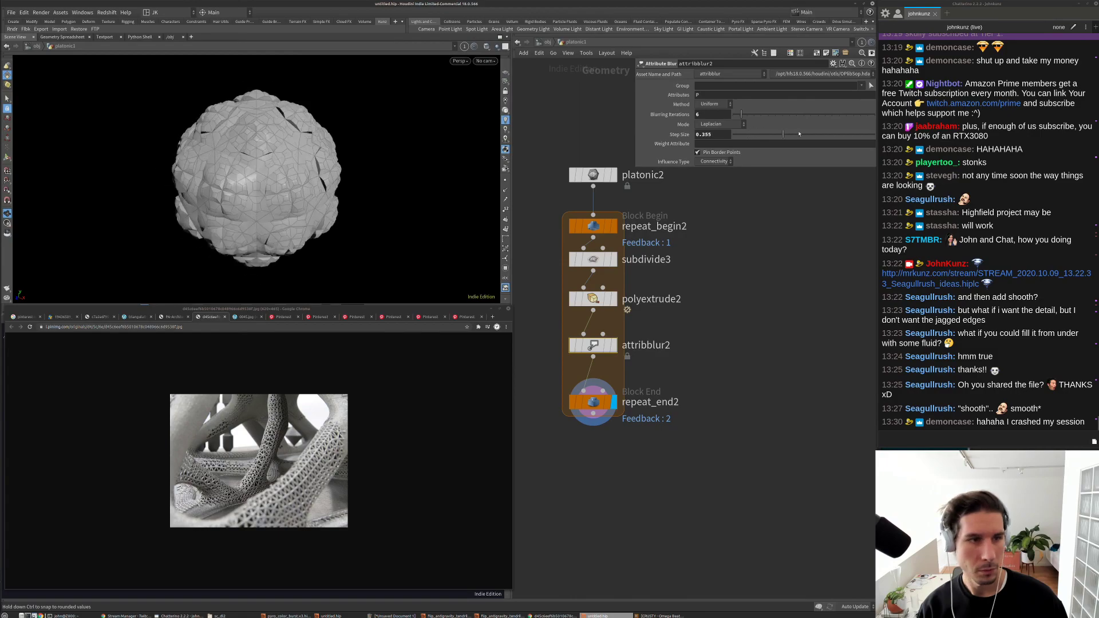
Step: Set subdivide3 Depth to 0 and frame the angular, spiky shape
{"action": "left_click", "coordinate": [593, 258]}
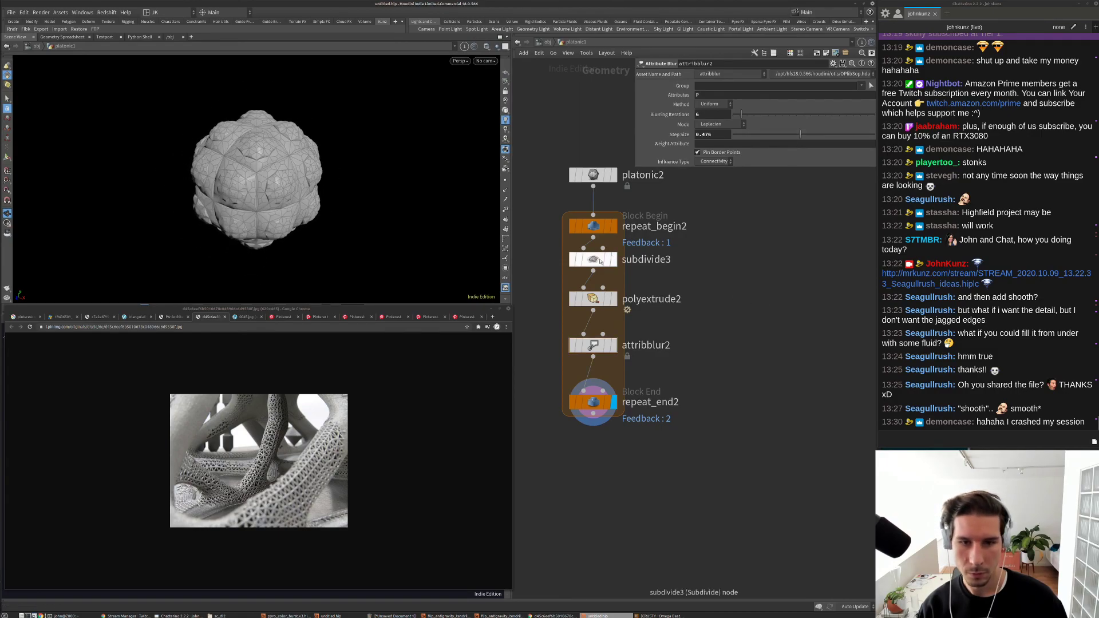
{"action": "mouse_move", "coordinate": [798, 102]}
{"action": "left_mouse_down"}
{"action": "mouse_move", "coordinate": [820, 115]}
{"action": "mouse_move", "coordinate": [791, 114]}
{"action": "left_mouse_up"}
{"action": "key", "text": "g"}
{"action": "left_click_drag", "start_coordinate": [401, 160], "coordinate": [462, 205]}
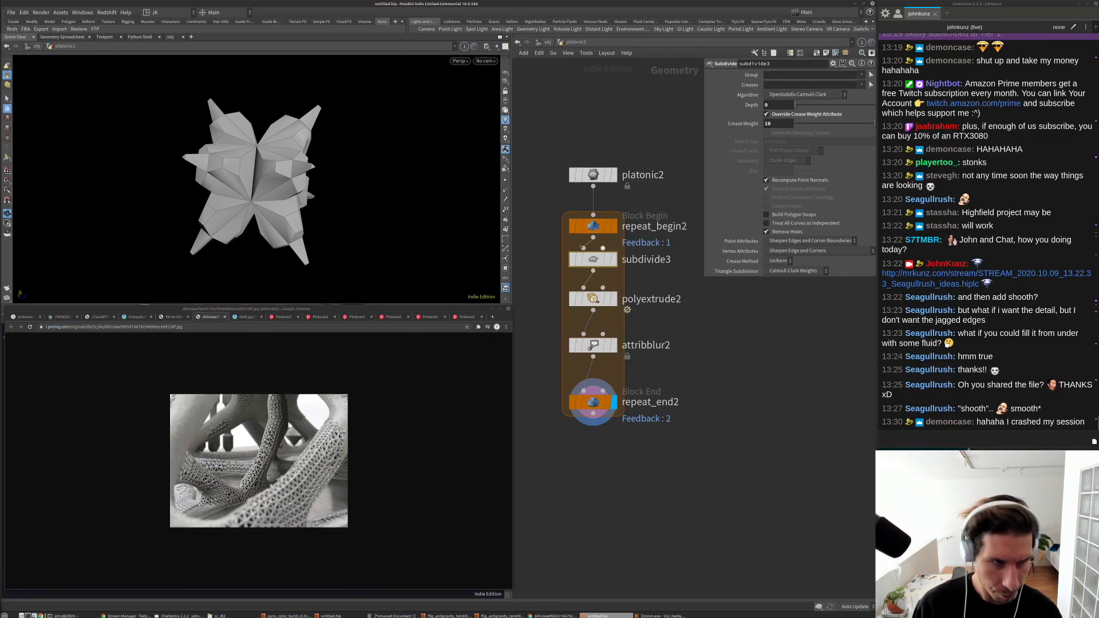
Step: Set repeat_end2 Iterations to 5
{"action": "left_click", "coordinate": [599, 405]}
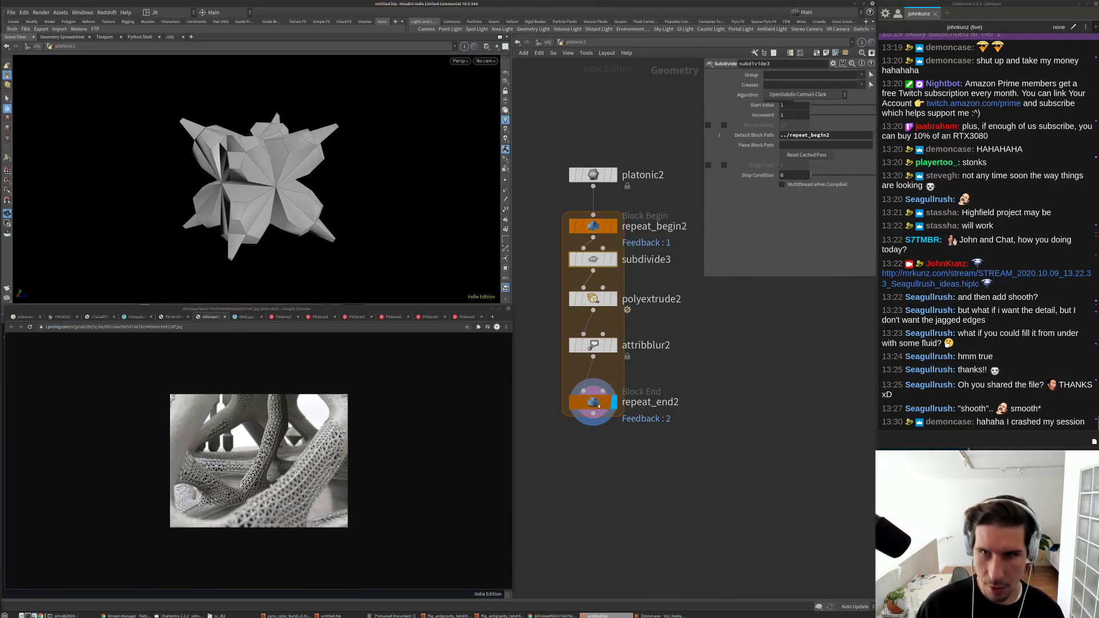
{"action": "left_click_drag", "start_coordinate": [829, 96], "coordinate": [842, 96]}
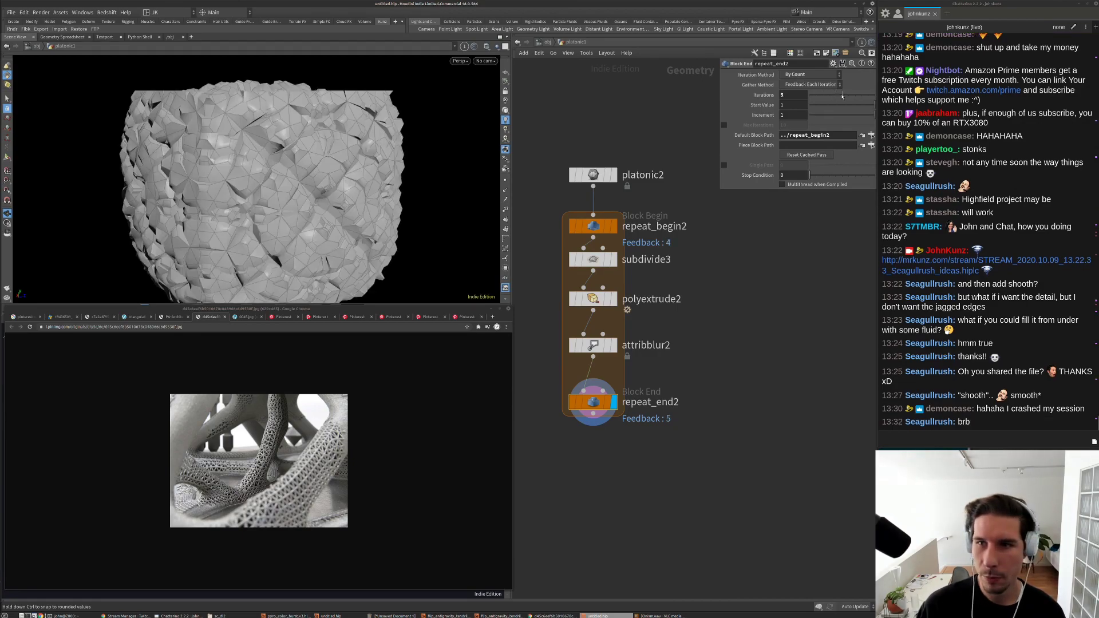
{"action": "key", "text": "g"}
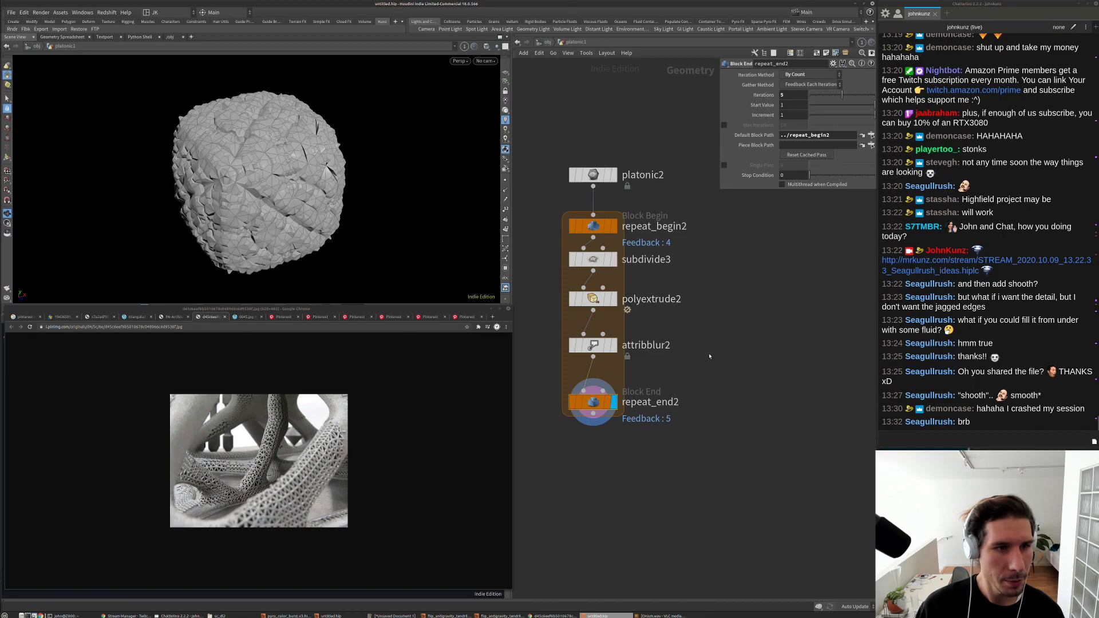
{"action": "scroll", "coordinate": [618, 343], "scroll_direction": "down", "scroll_amount": 5}
{"action": "scroll", "coordinate": [618, 342], "scroll_direction": "up", "scroll_amount": 5}
Step: Compare repeat_end1's result with the second loop's rounded blob in smooth shading
{"action": "left_click", "coordinate": [614, 344]}
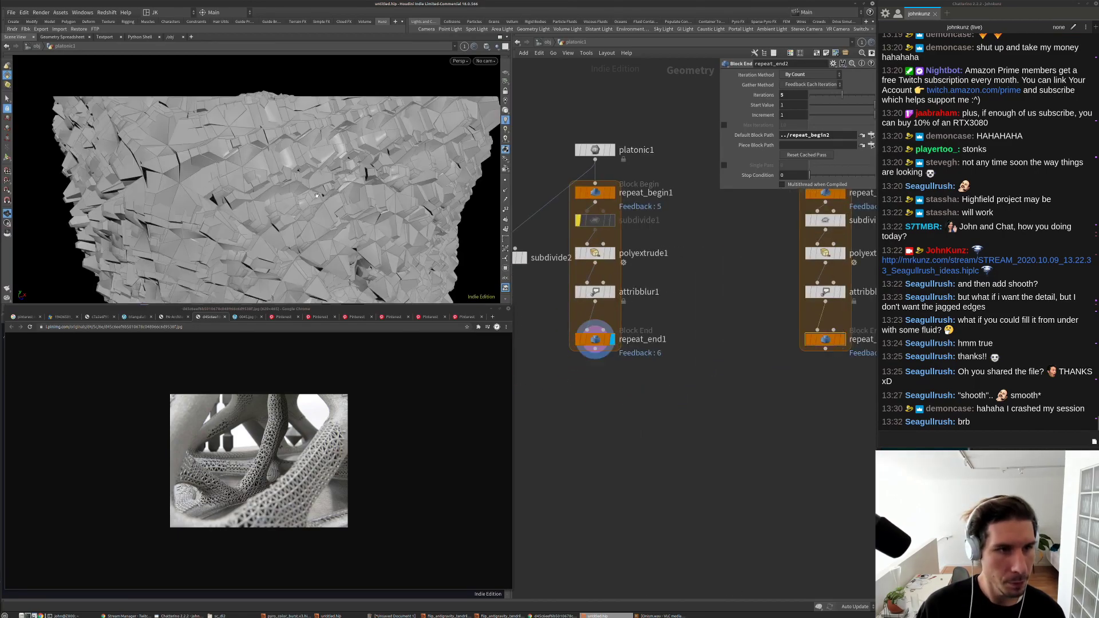
{"action": "middle_click_drag", "start_coordinate": [844, 361], "coordinate": [701, 383]}
{"action": "scroll", "coordinate": [701, 383], "scroll_direction": "up", "scroll_amount": 2}
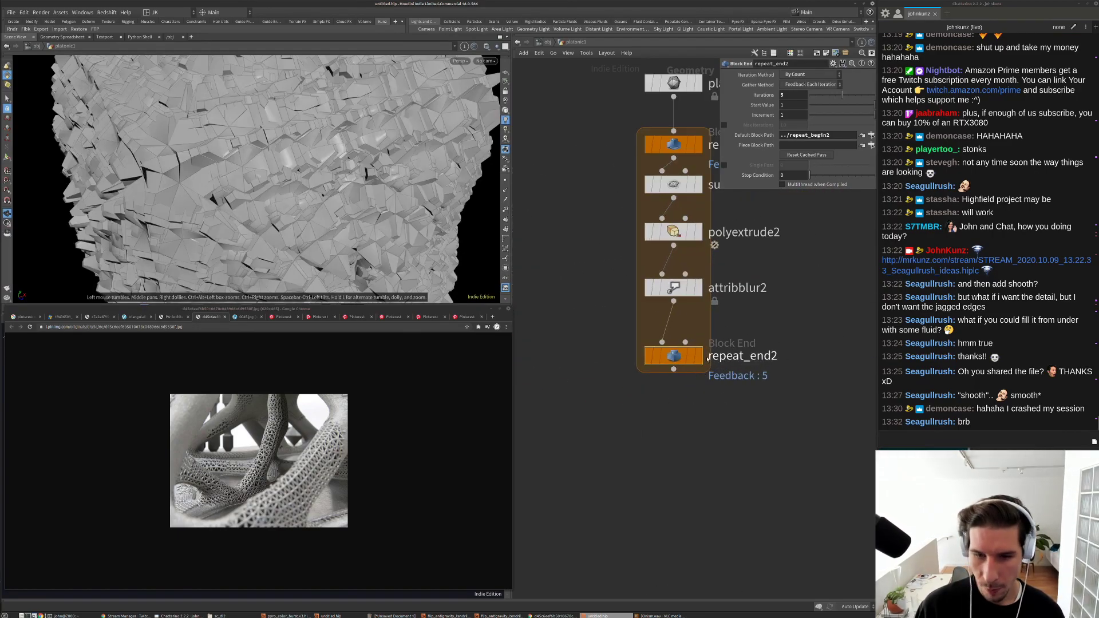
{"action": "left_click", "coordinate": [698, 356]}
{"action": "key", "text": "g"}
{"action": "left_click_drag", "start_coordinate": [323, 199], "coordinate": [394, 155]}
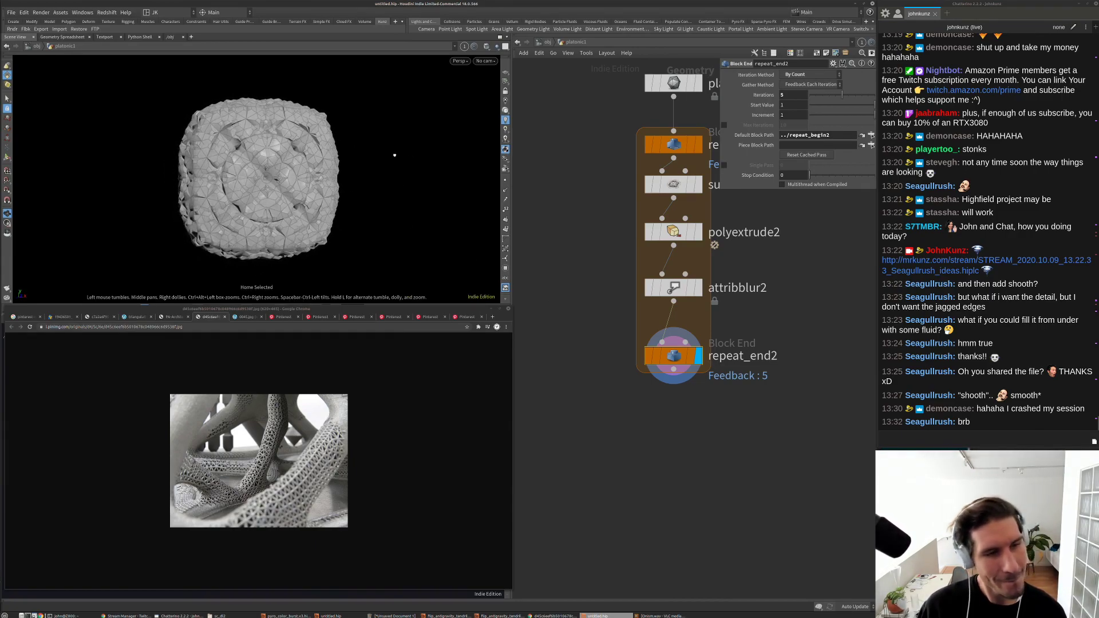
{"action": "left_click", "coordinate": [486, 47]}
{"action": "left_click", "coordinate": [518, 126]}
{"action": "left_click_drag", "start_coordinate": [357, 150], "coordinate": [299, 172]}
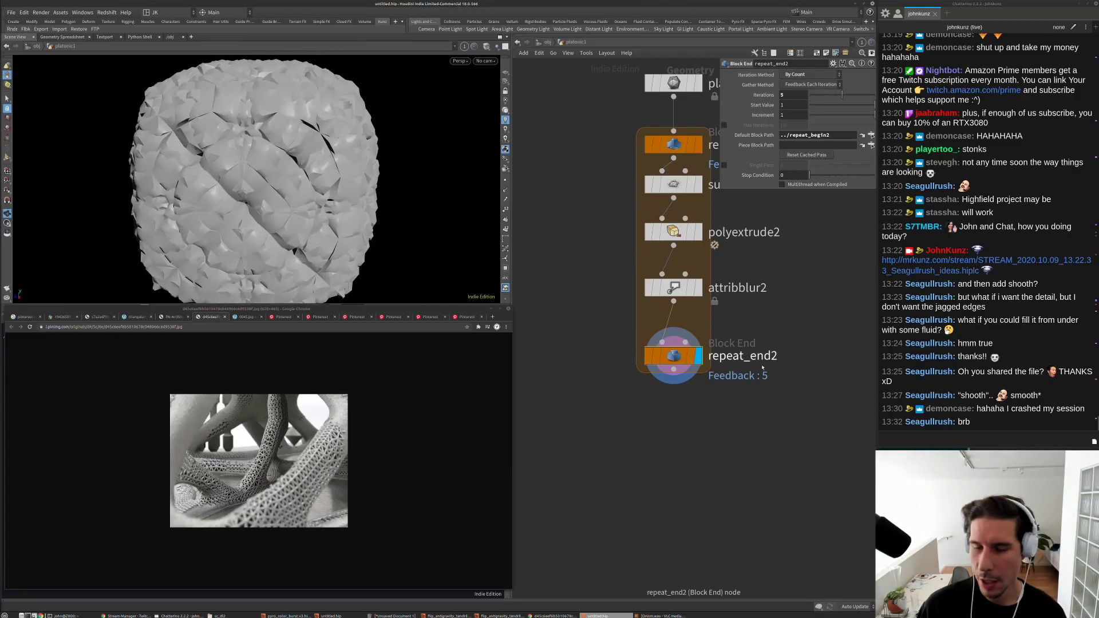
{"action": "scroll", "coordinate": [674, 365], "scroll_direction": "down", "scroll_amount": 3}
Step: Add a Platonic Solids node with the 'plato' search
{"action": "middle_click_drag", "start_coordinate": [725, 366], "coordinate": [673, 365]}
{"action": "key", "text": "Tab"}
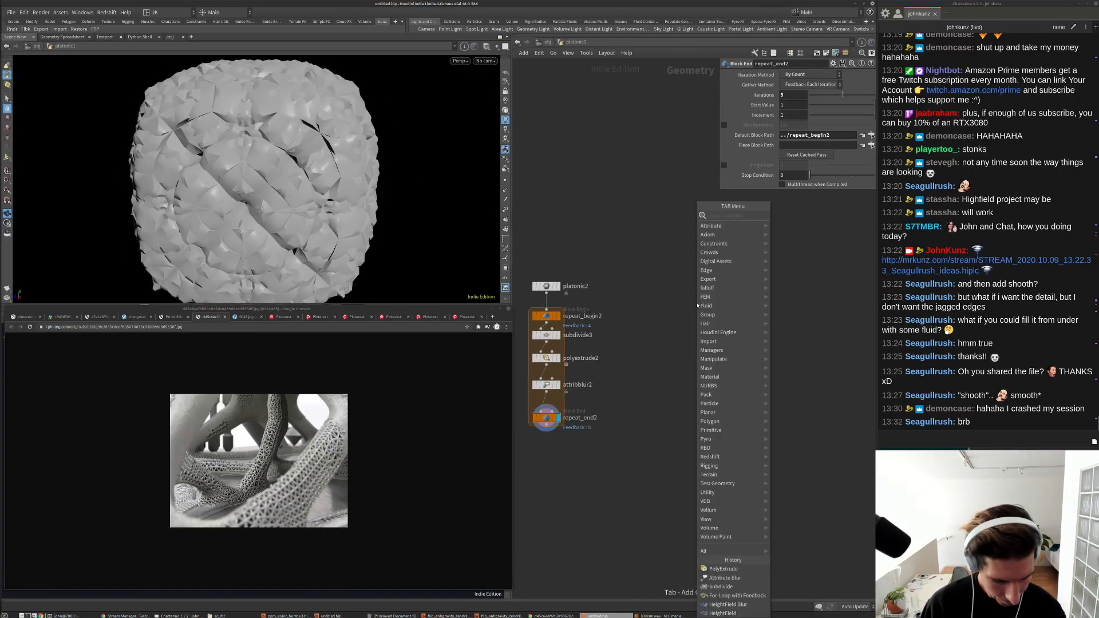
{"action": "type", "text": "plato"}
{"action": "key", "text": "Return"}
Step: Place platonic3, display it, and frame the tetrahedron
{"action": "left_click", "coordinate": [697, 304]}
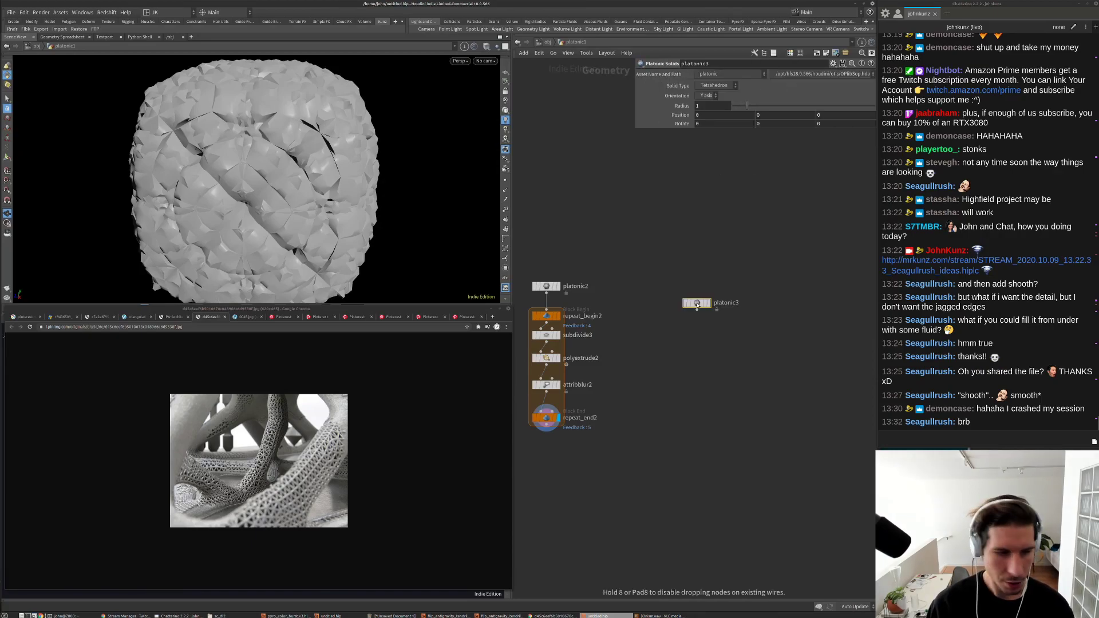
{"action": "left_click", "coordinate": [709, 302]}
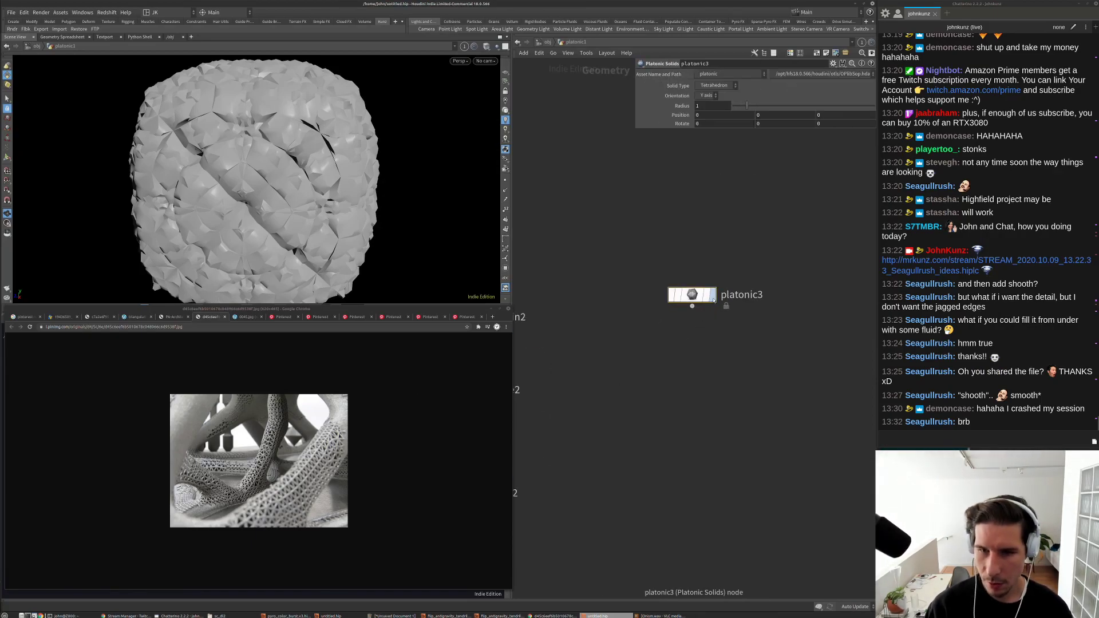
{"action": "scroll", "coordinate": [699, 303], "scroll_direction": "up", "scroll_amount": 3}
{"action": "key", "text": "h"}
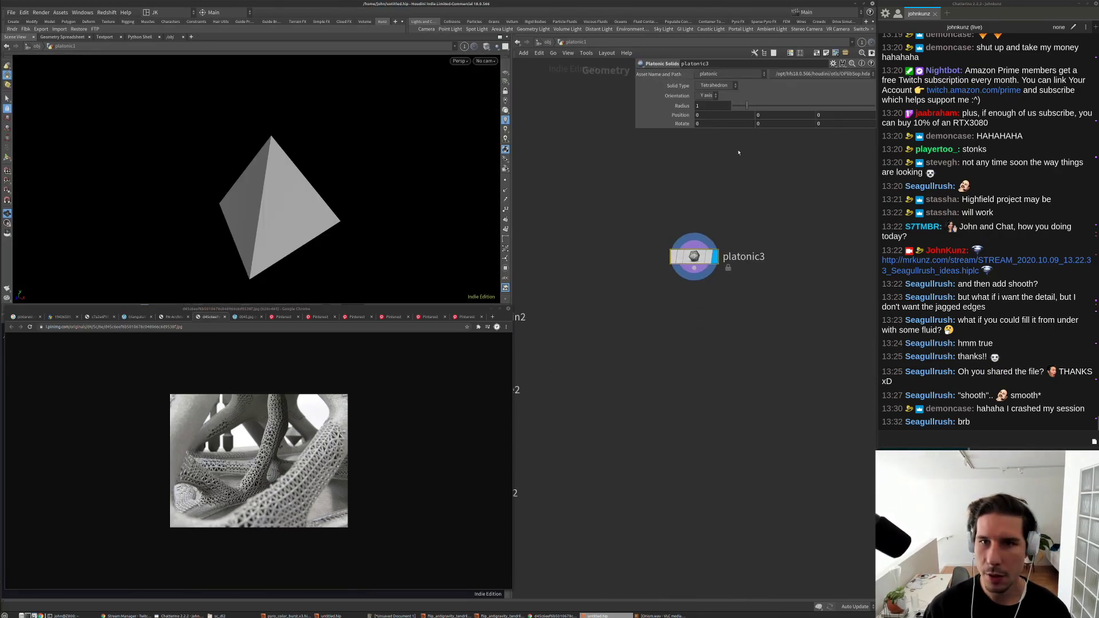
Step: Add scatter1 below platonic3 with relaxation off and a Force Total Count of 10
{"action": "key", "text": "Tab"}
{"action": "type", "text": "scat"}
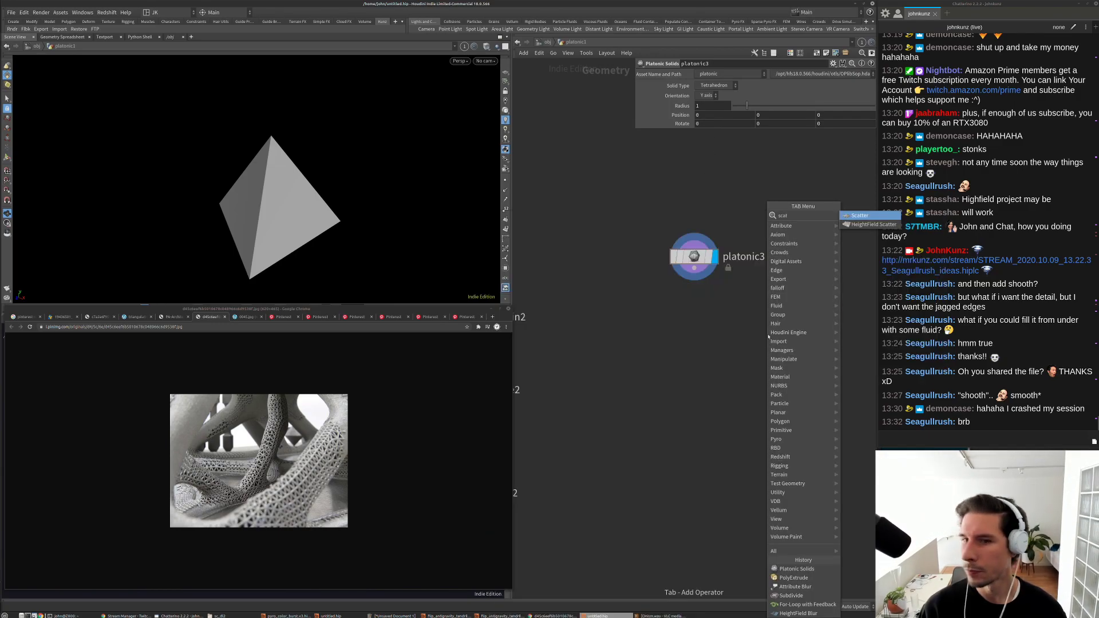
{"action": "left_click", "coordinate": [857, 216]}
{"action": "left_click", "coordinate": [694, 323]}
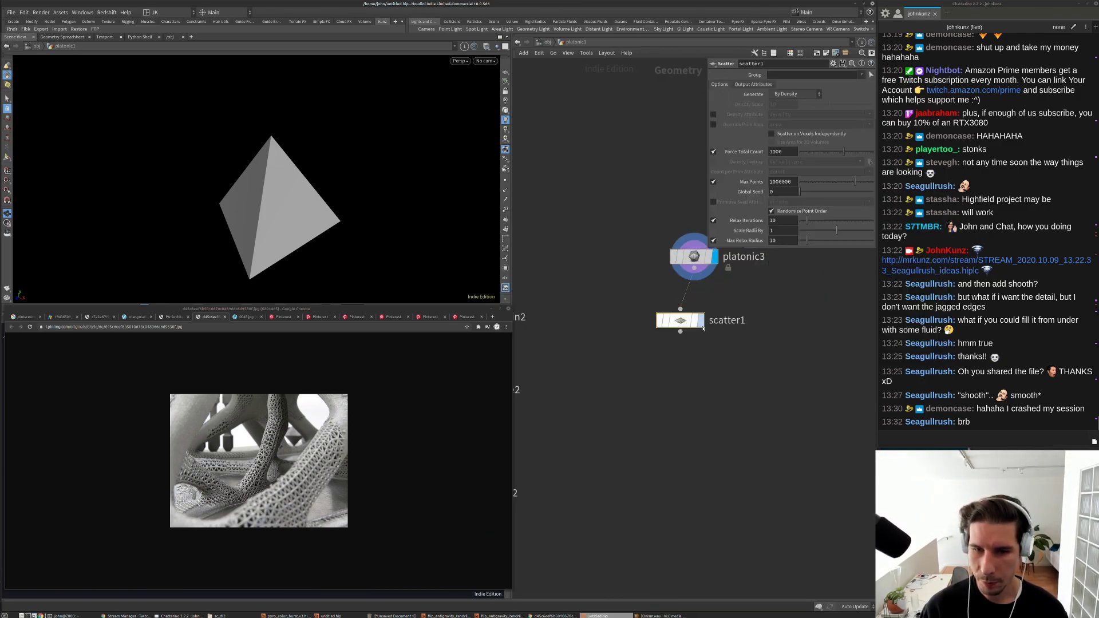
{"action": "scroll", "coordinate": [553, 372], "scroll_direction": "down", "scroll_amount": 1}
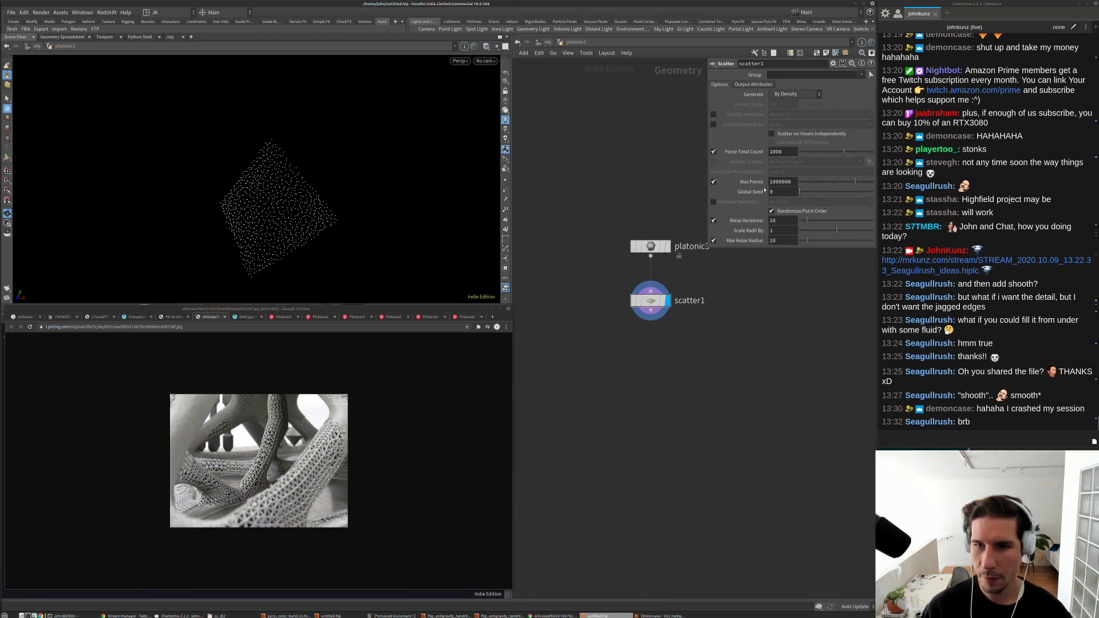
{"action": "left_click", "coordinate": [714, 221]}
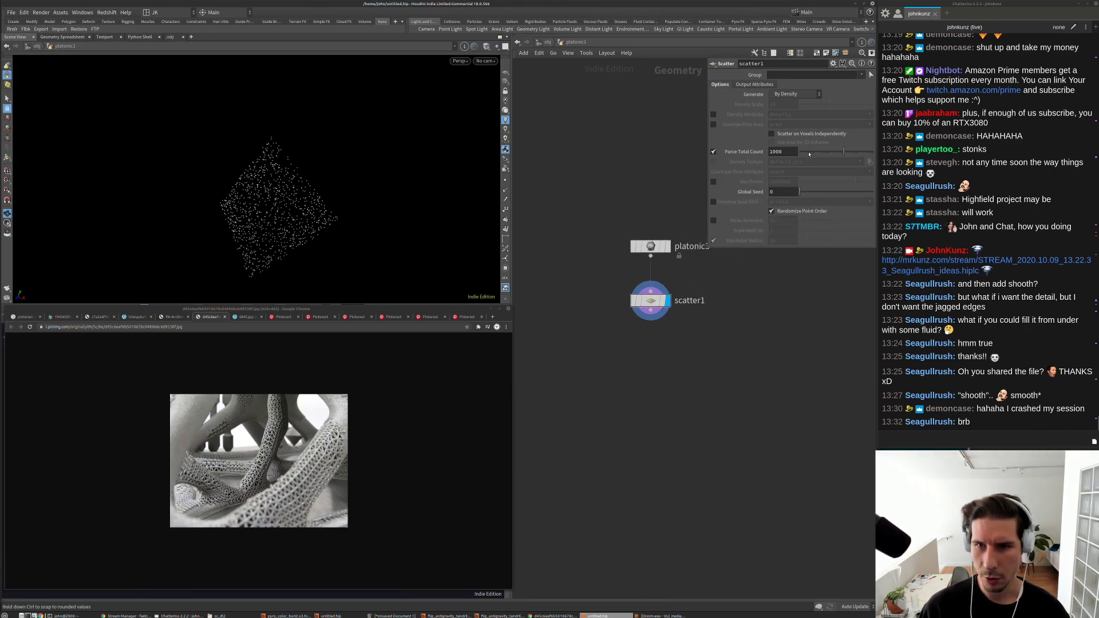
{"action": "key", "text": "BackSpace"}
{"action": "key", "text": "Return"}
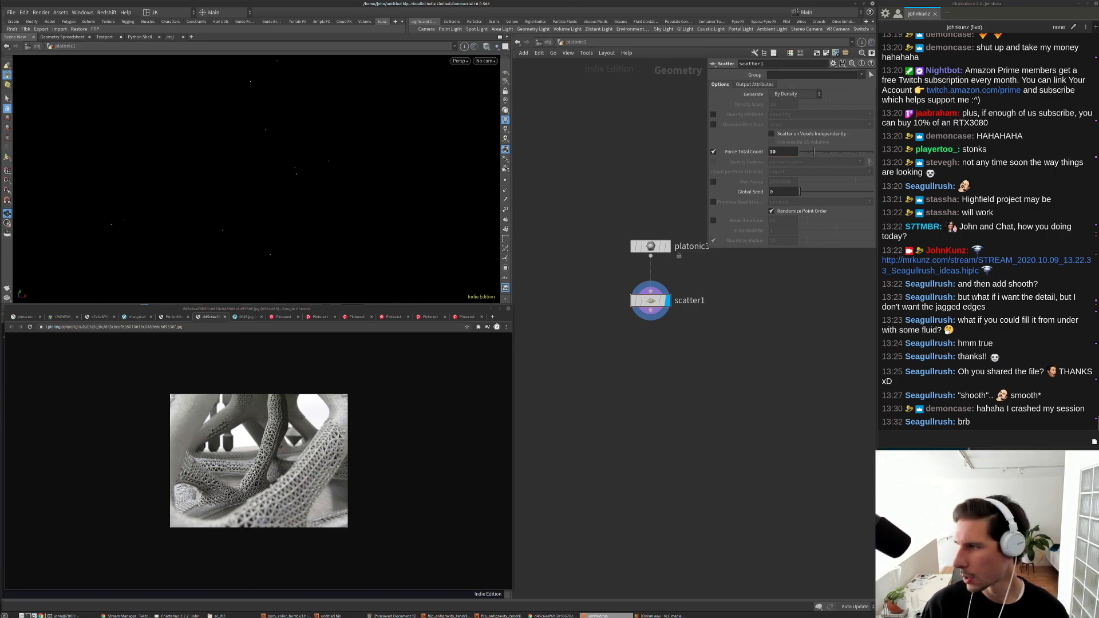
Step: Add an Add node to the network
{"action": "key", "text": "alt+Tab"}
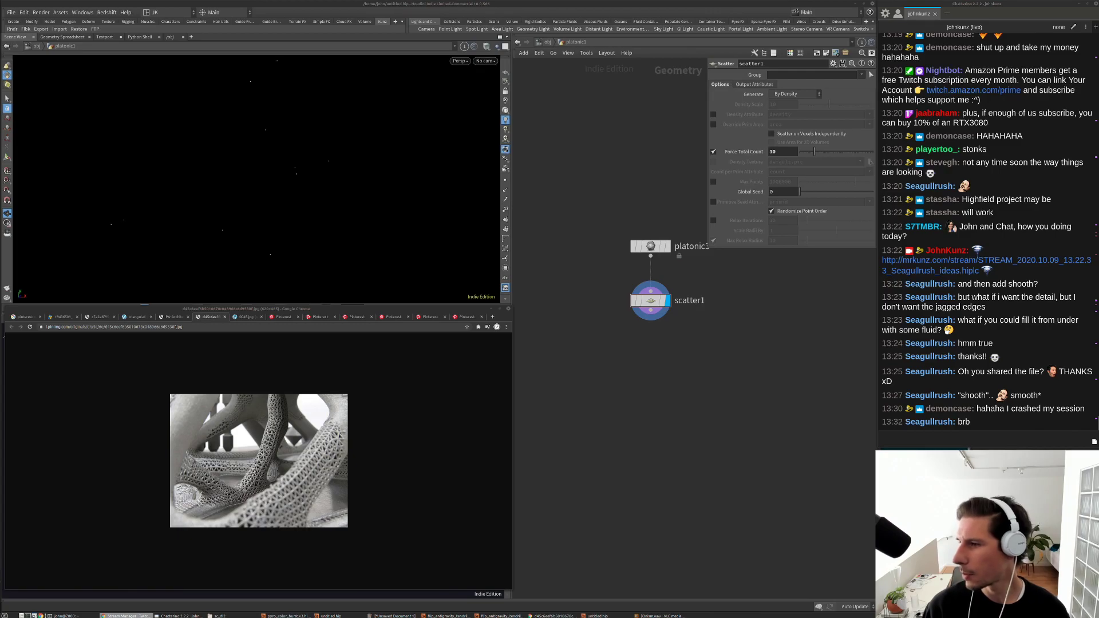
{"action": "left_click", "coordinate": [763, 380]}
{"action": "key", "text": "Tab"}
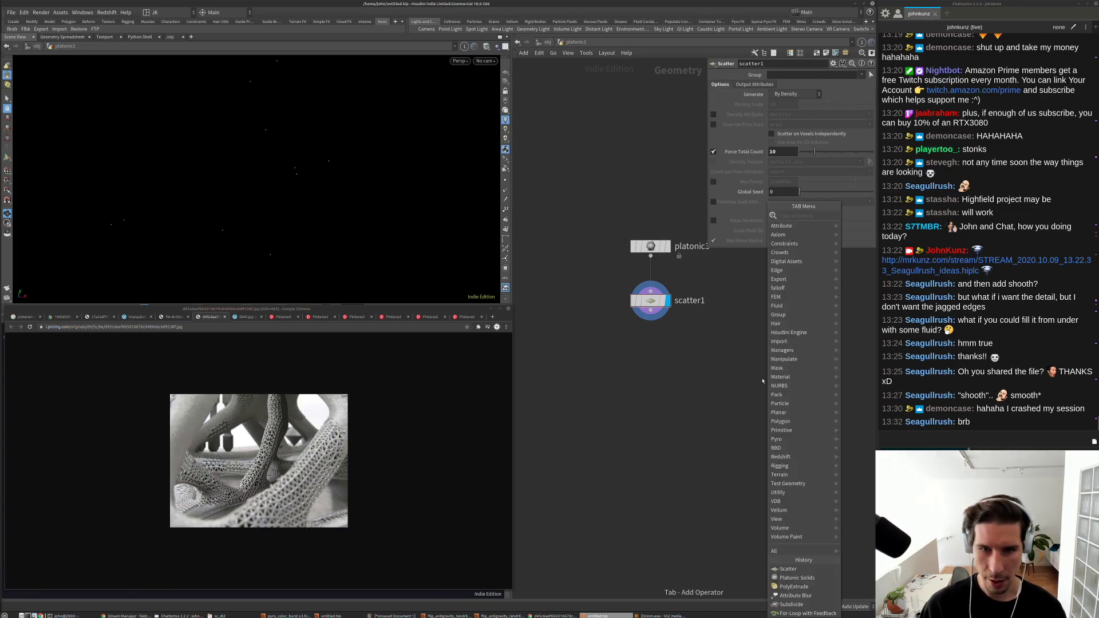
{"action": "type", "text": "add"}
{"action": "key", "text": "Return"}
Step: Connect add1 under scatter1, display it, and join all scattered points into polylines
{"action": "left_click", "coordinate": [630, 365]}
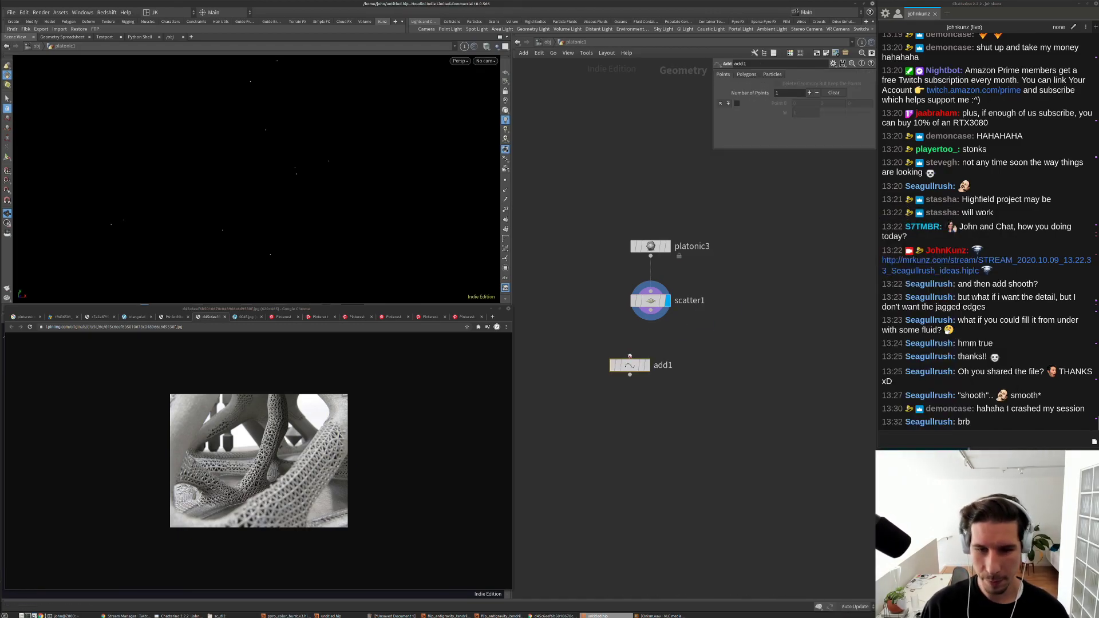
{"action": "left_click", "coordinate": [647, 315]}
{"action": "left_click", "coordinate": [647, 365]}
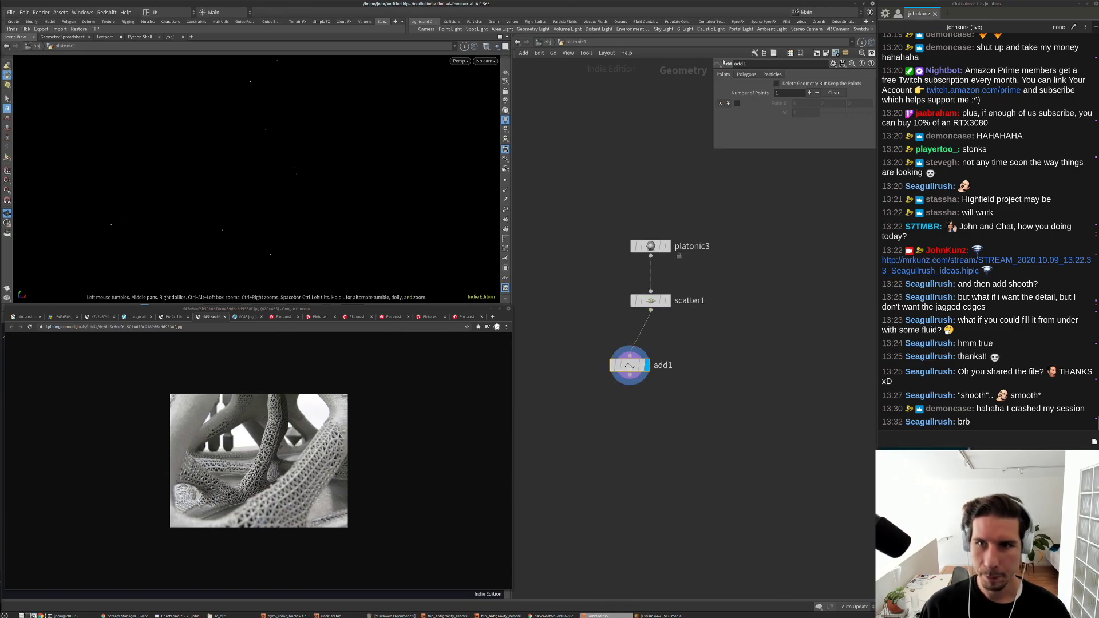
{"action": "left_click", "coordinate": [747, 74]}
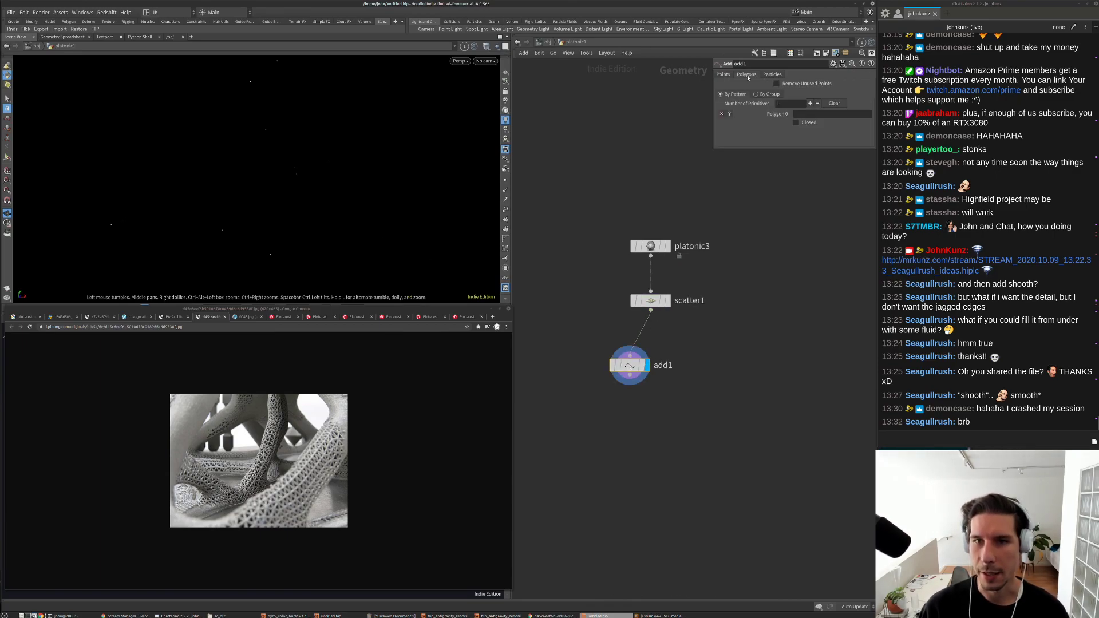
{"action": "left_click", "coordinate": [767, 94]}
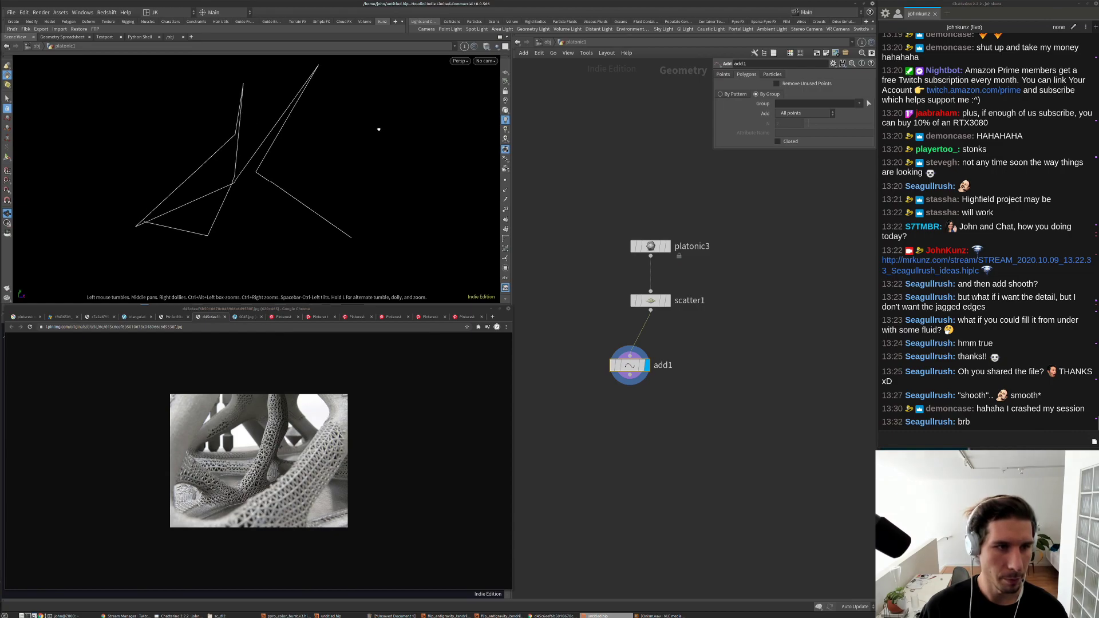
{"action": "left_click_drag", "start_coordinate": [221, 161], "coordinate": [327, 135]}
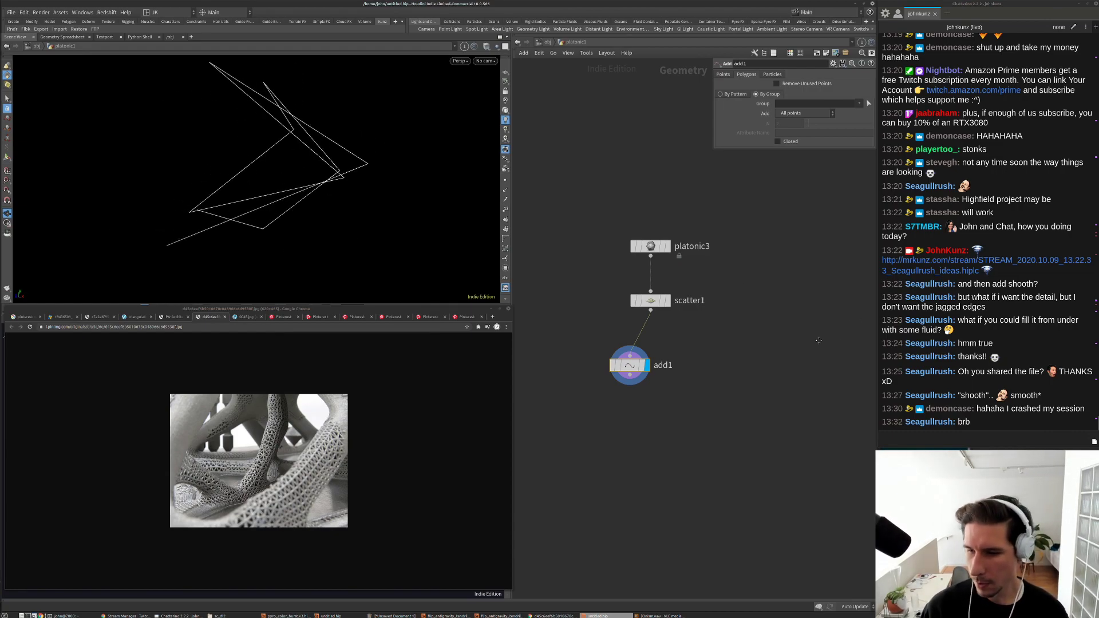
{"action": "key", "text": "l"}
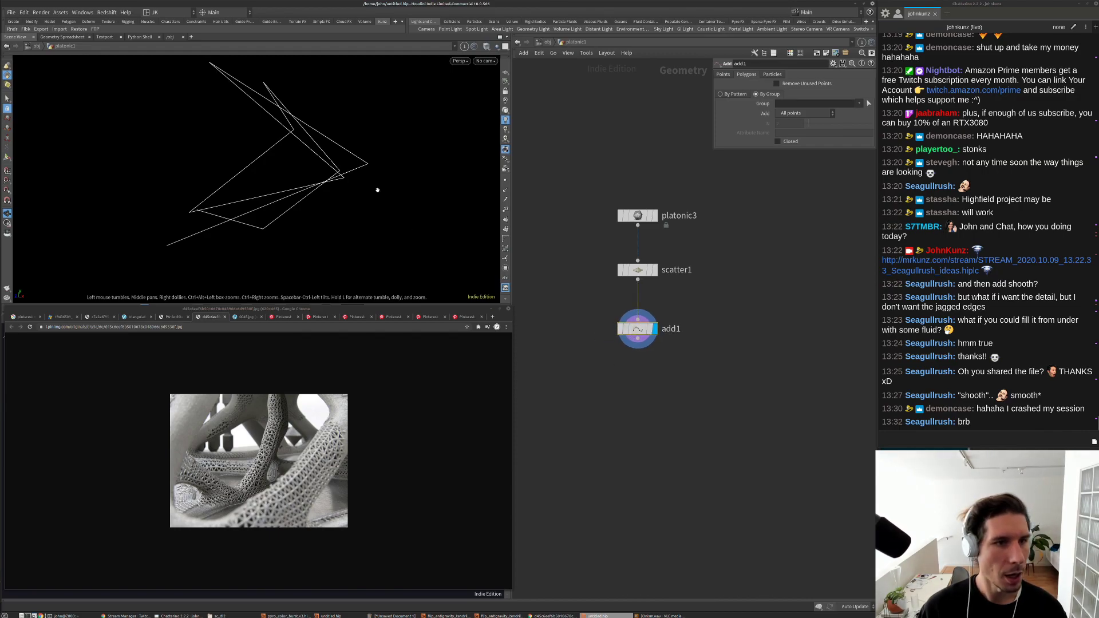
{"action": "key", "text": "g"}
{"action": "left_click_drag", "start_coordinate": [335, 230], "coordinate": [410, 201]}
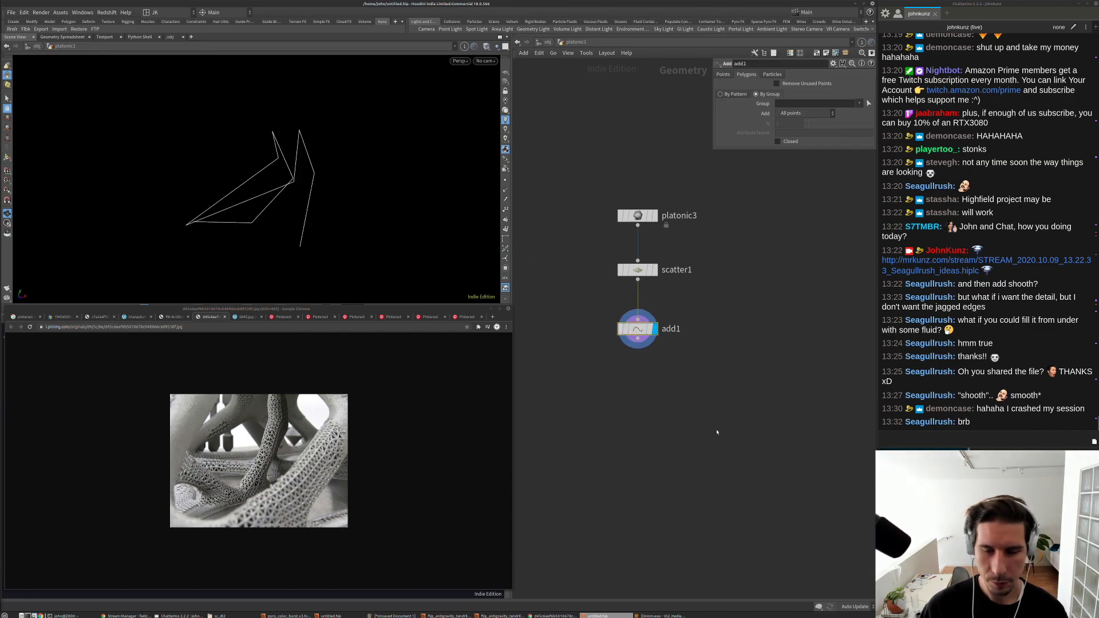
Step: Change the Scatter seed to 4.98
{"action": "left_click", "coordinate": [638, 270]}
{"action": "left_click_drag", "start_coordinate": [816, 192], "coordinate": [837, 198]}
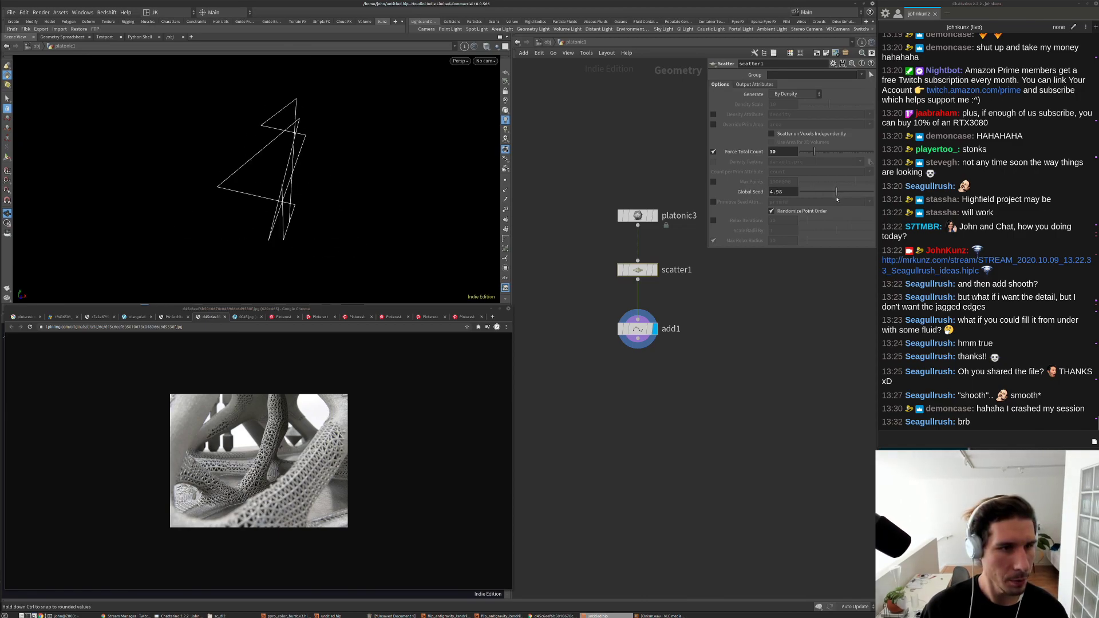
{"action": "left_click_drag", "start_coordinate": [359, 213], "coordinate": [281, 205]}
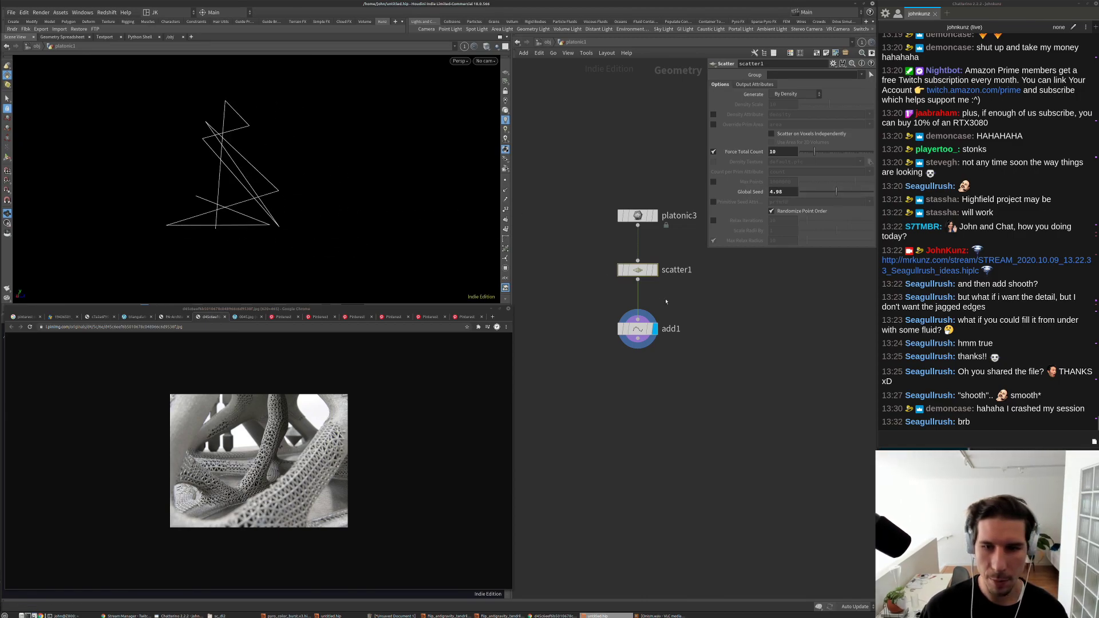
Step: Create a Point Jitter node via the 'jitter' search
{"action": "key", "text": "Tab"}
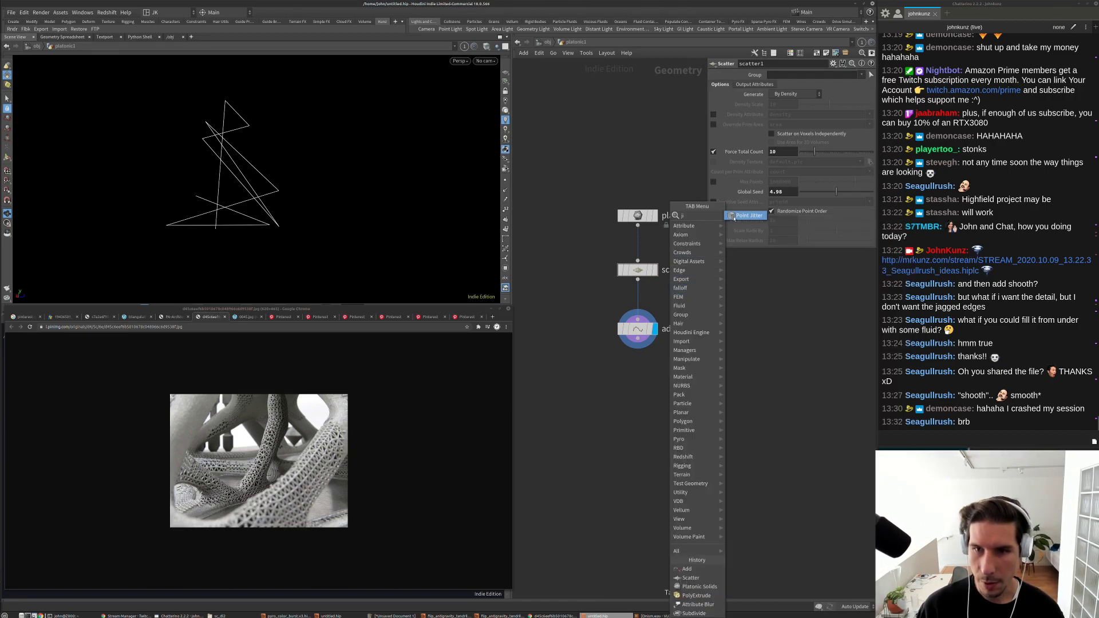
{"action": "type", "text": "jitter"}
{"action": "key", "text": "Return"}
Step: Insert pointjitter1 between scatter1 and add1 and template platonic3 as reference
{"action": "left_click", "coordinate": [663, 299]}
{"action": "left_click_drag", "start_coordinate": [662, 299], "coordinate": [635, 299]}
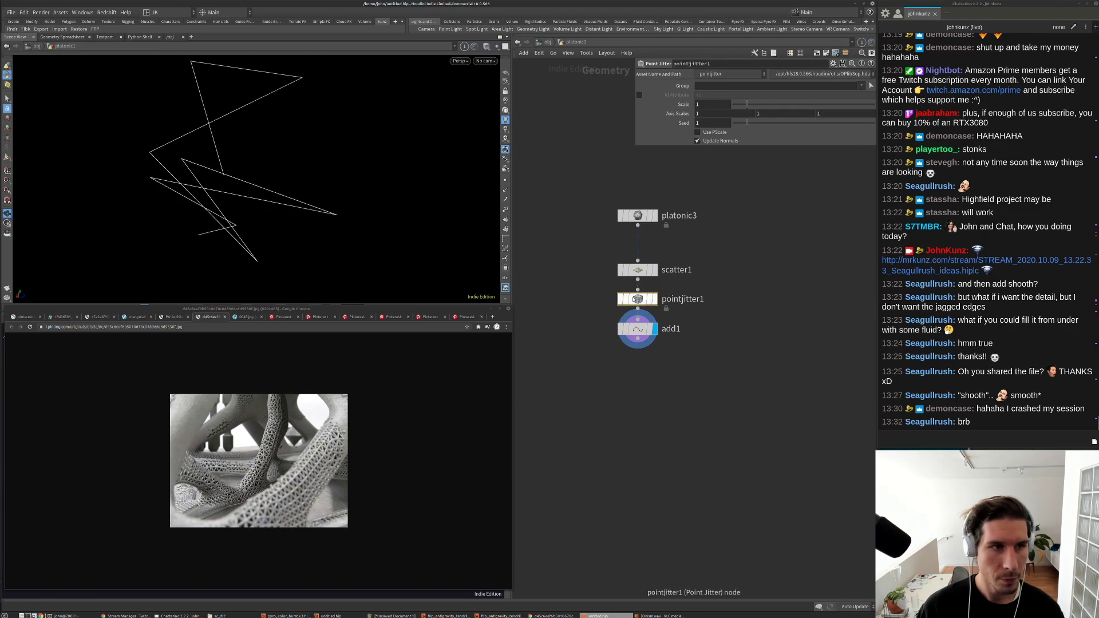
{"action": "left_click", "coordinate": [653, 216]}
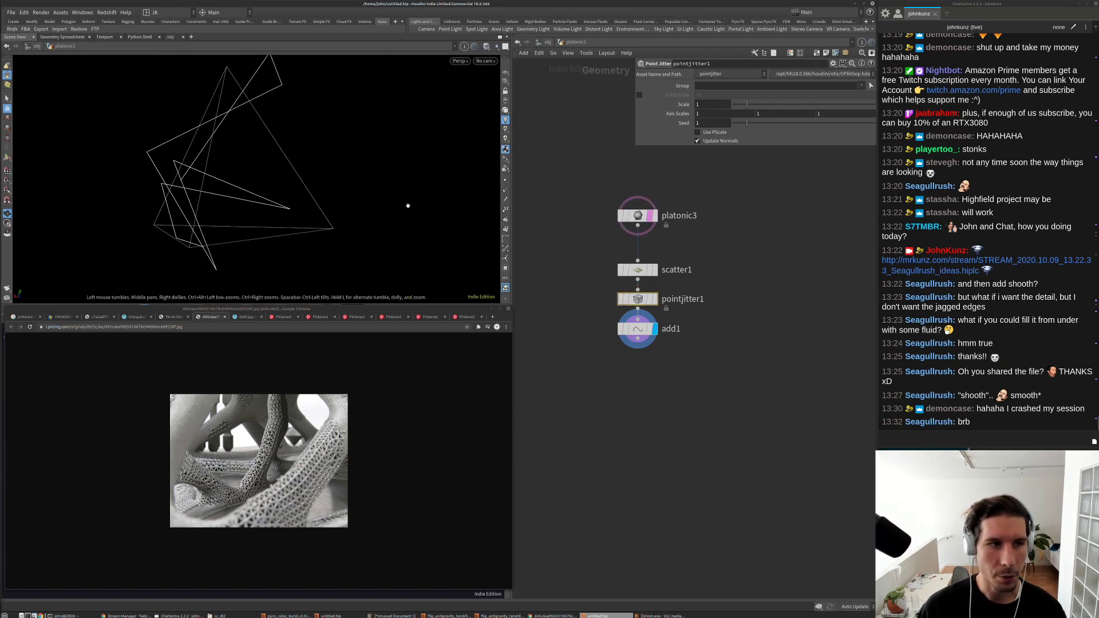
{"action": "left_click_drag", "start_coordinate": [327, 197], "coordinate": [455, 195]}
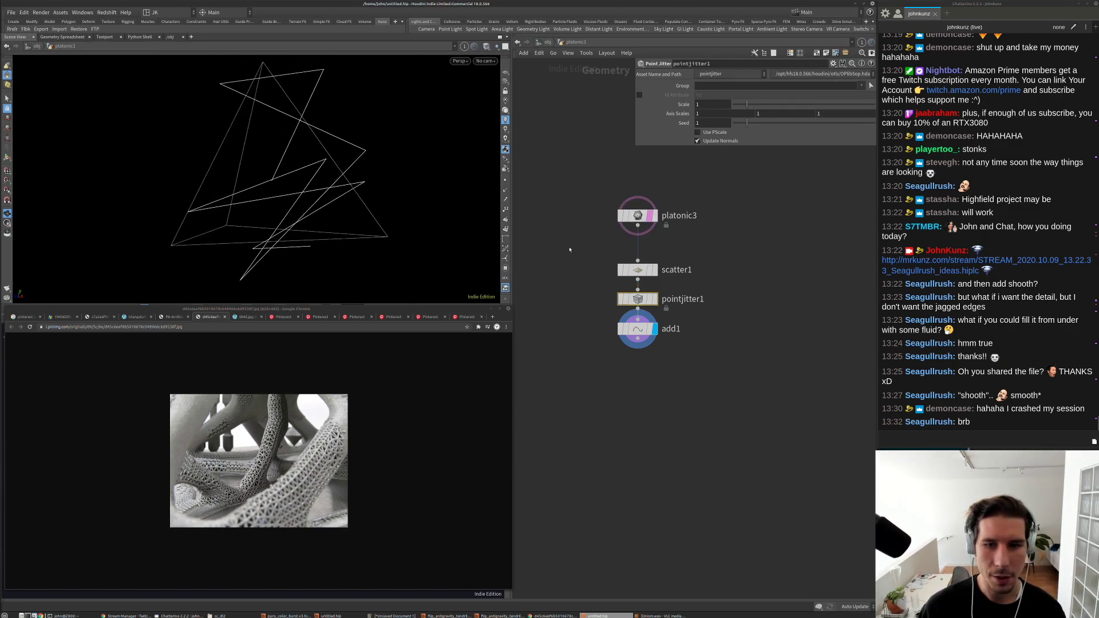
Step: Raise the Scatter count to 17 and set the Point Jitter scale to 0.2
{"action": "left_click", "coordinate": [638, 270]}
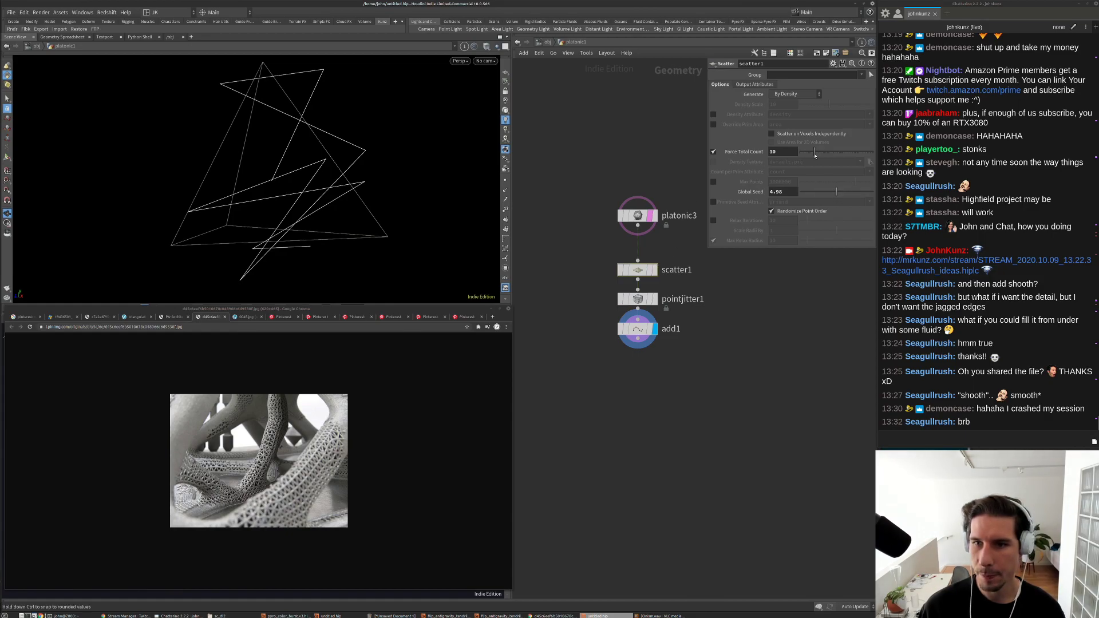
{"action": "left_click_drag", "start_coordinate": [815, 155], "coordinate": [818, 155]}
{"action": "left_click_drag", "start_coordinate": [387, 177], "coordinate": [195, 182]}
{"action": "left_click", "coordinate": [638, 299]}
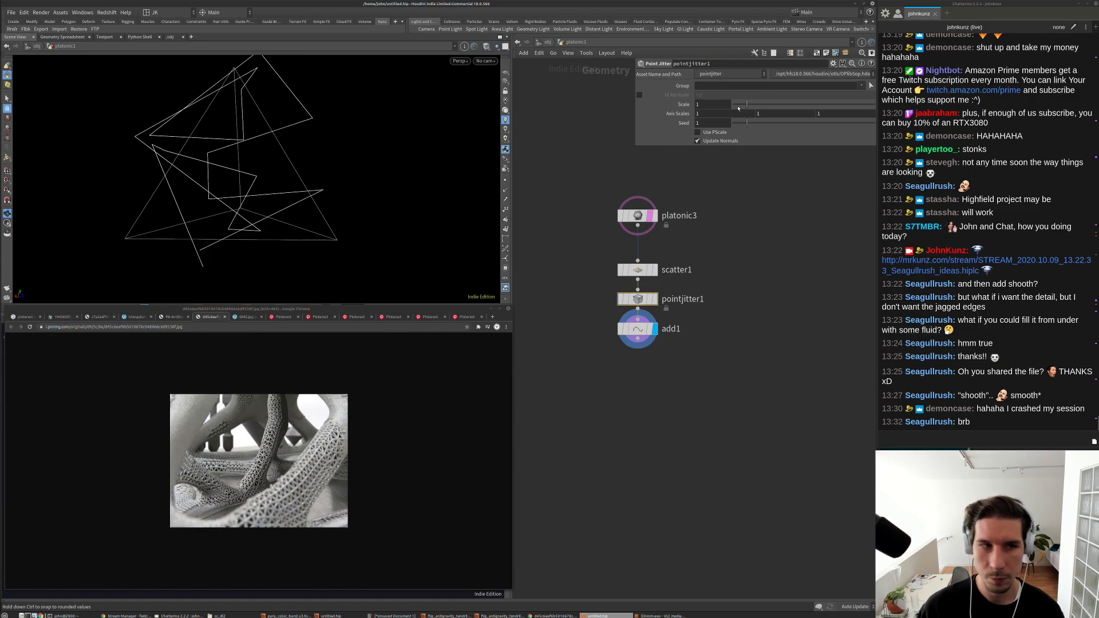
{"action": "left_click_drag", "start_coordinate": [738, 108], "coordinate": [736, 106]}
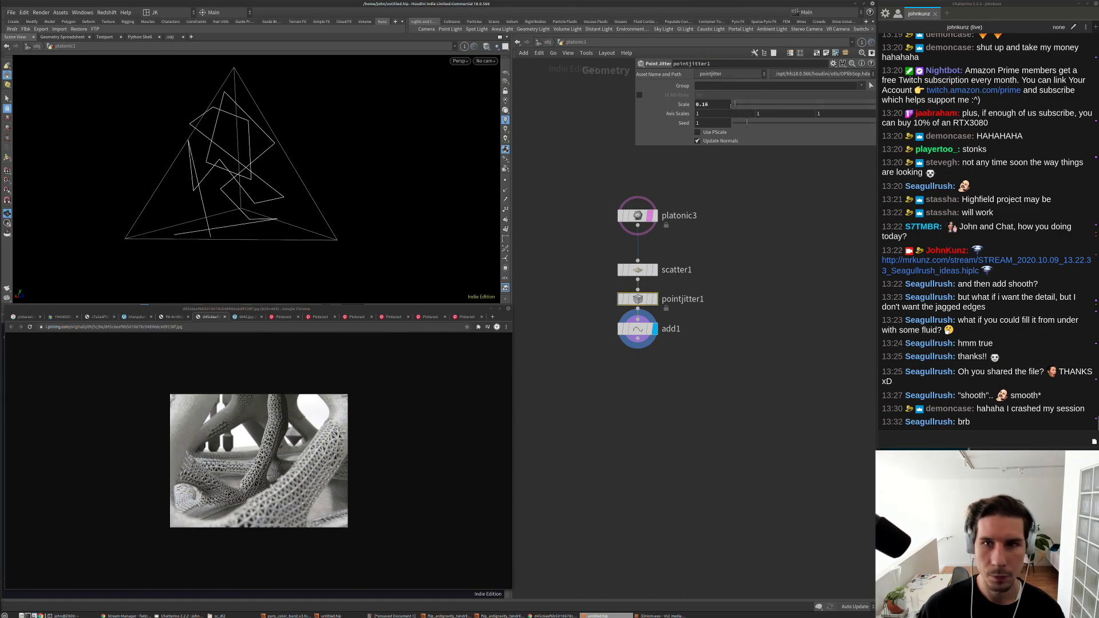
{"action": "type", "text": "2"}
{"action": "key", "text": "Return"}
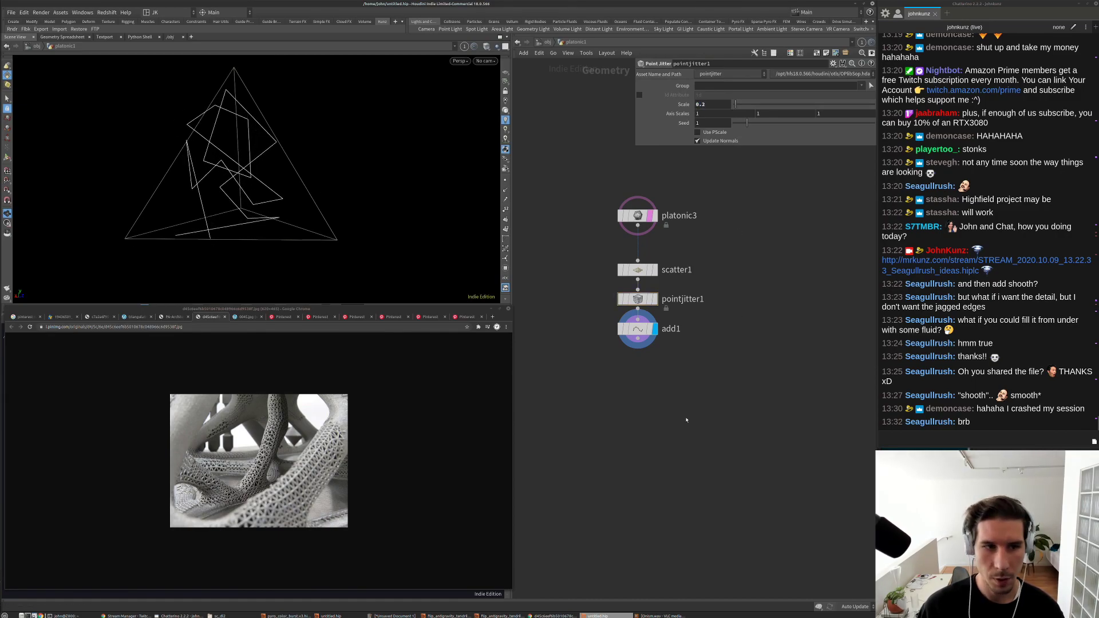
Step: Add resample1 below add1, resampling by polygon edge with Length 0.01
{"action": "middle_click_drag", "start_coordinate": [683, 421], "coordinate": [698, 372]}
{"action": "key", "text": "Tab"}
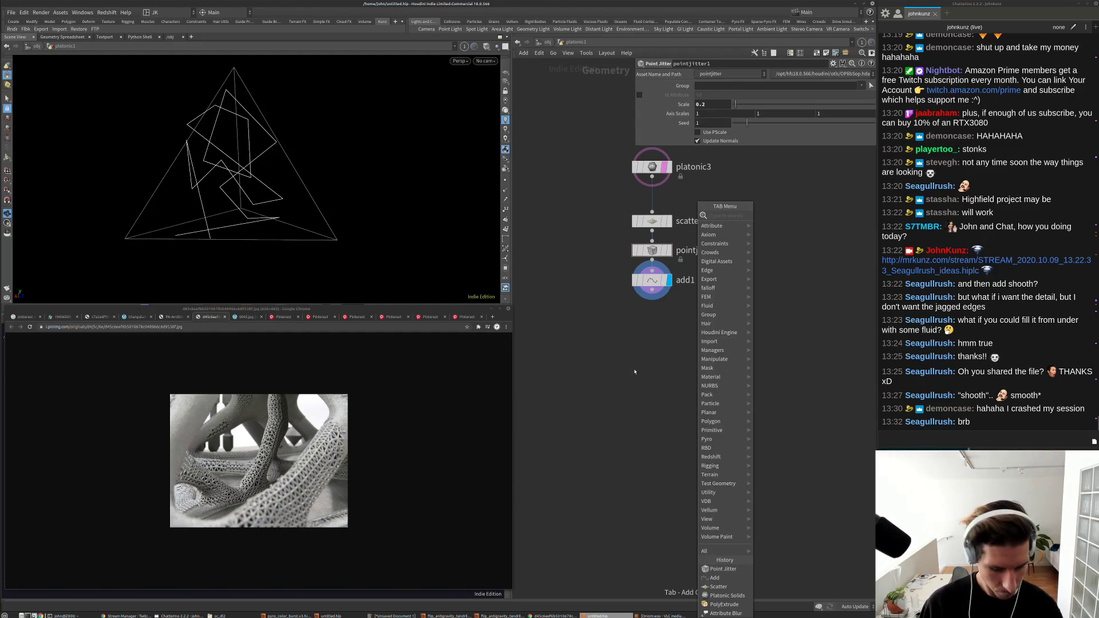
{"action": "type", "text": "smooth"}
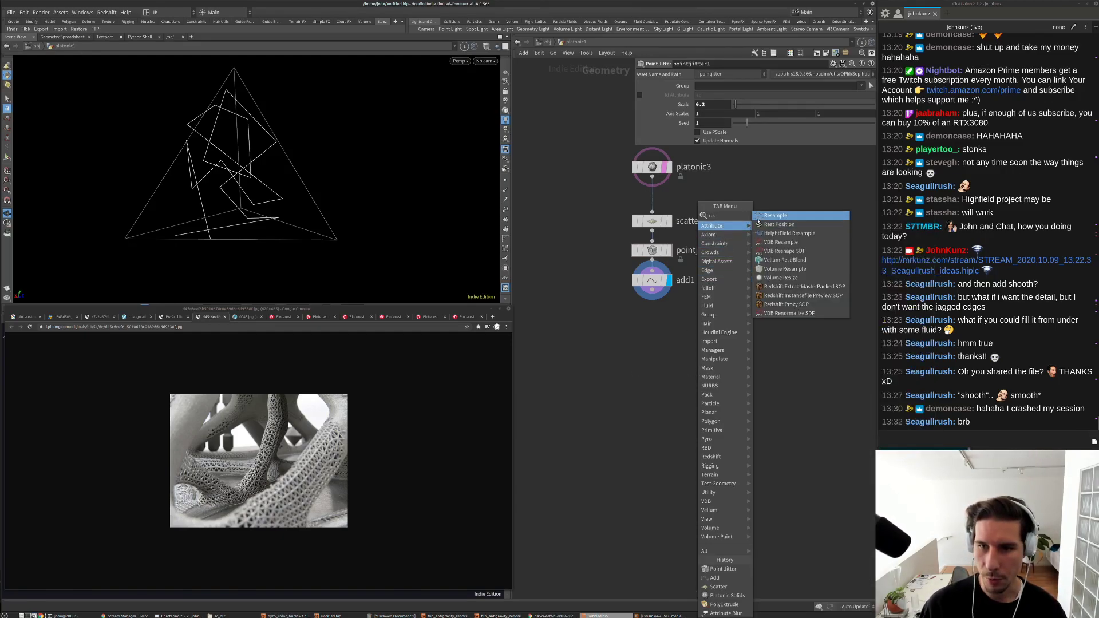
{"action": "key", "text": "Return"}
{"action": "left_click", "coordinate": [686, 342]}
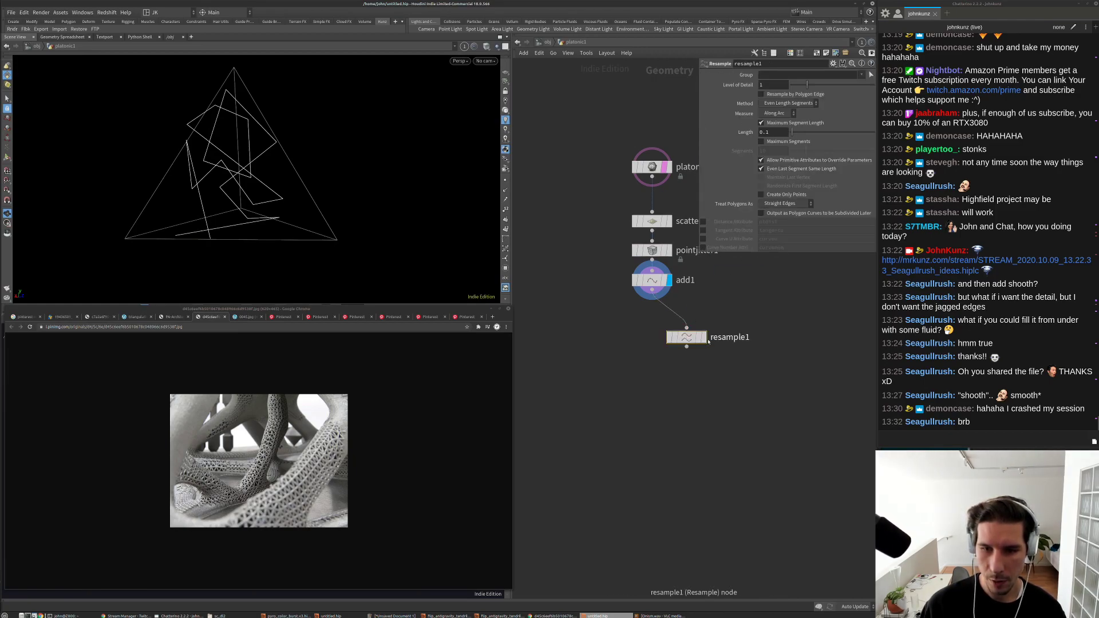
{"action": "left_click_drag", "start_coordinate": [690, 342], "coordinate": [655, 343]}
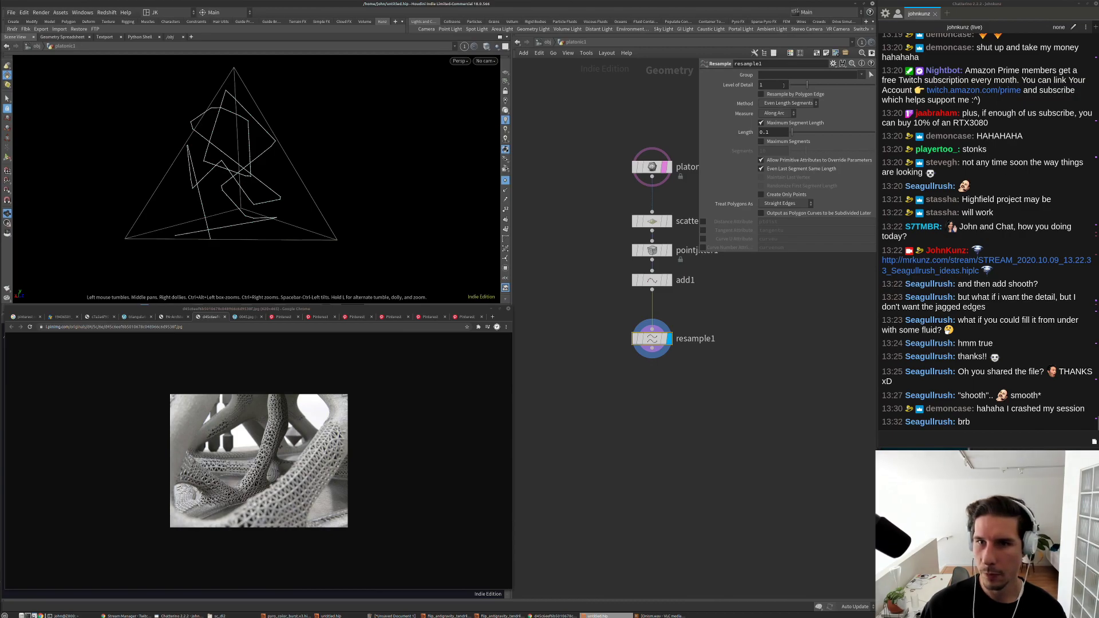
{"action": "left_click", "coordinate": [761, 94]}
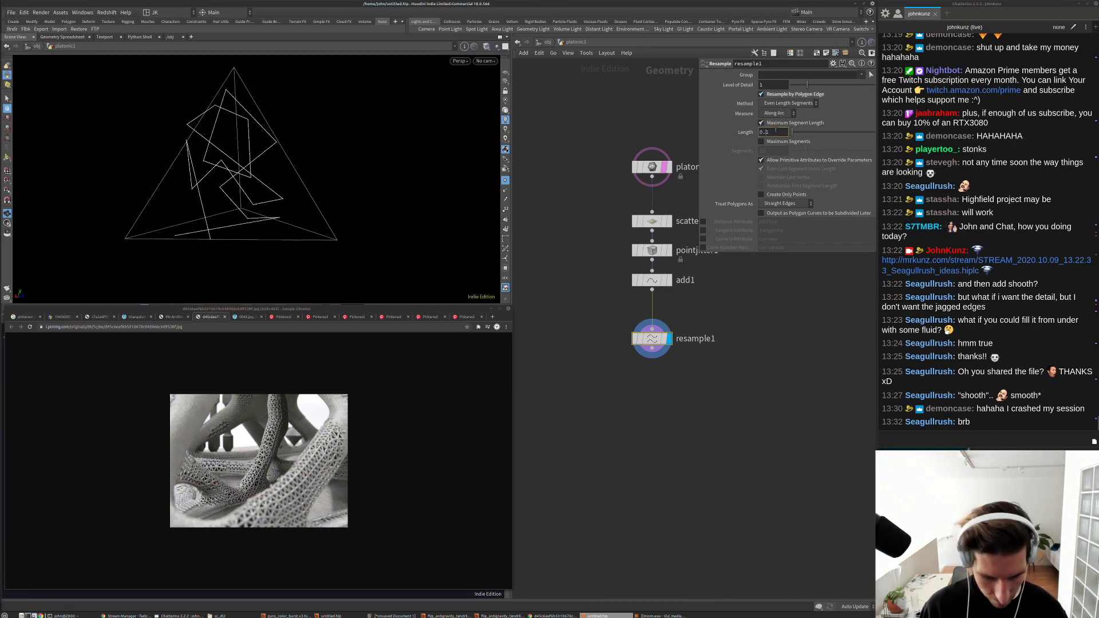
{"action": "type", "text": "0.01"}
{"action": "key", "text": "Return"}
{"action": "left_click_drag", "start_coordinate": [195, 163], "coordinate": [148, 158]}
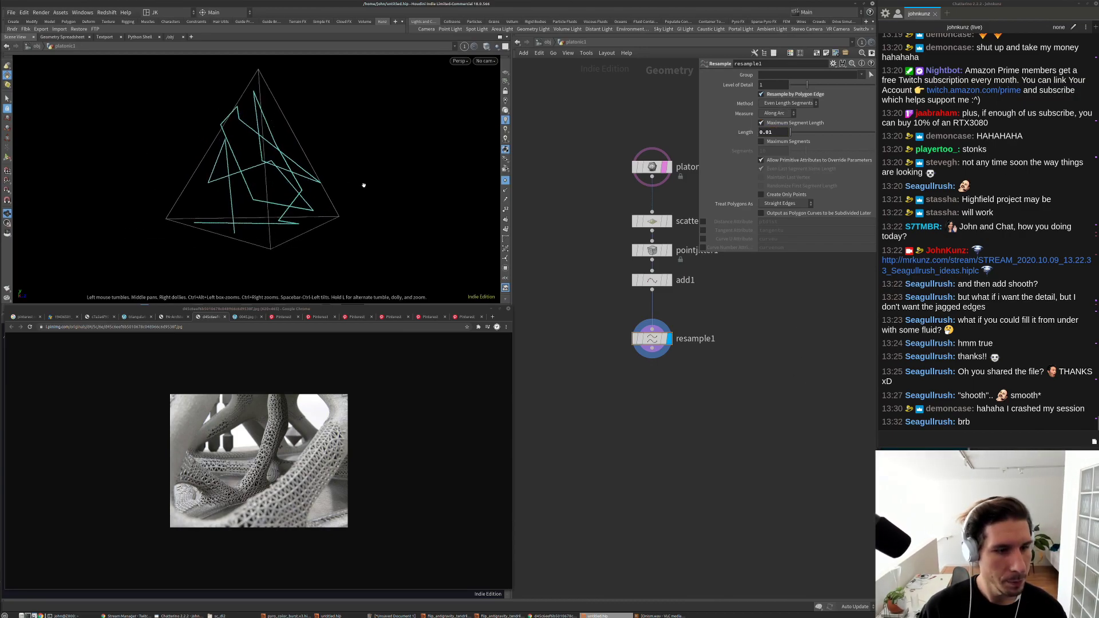
Step: Add a VDB from Particles node below resample1
{"action": "key", "text": "Tab"}
{"action": "type", "text": "vdbfr"}
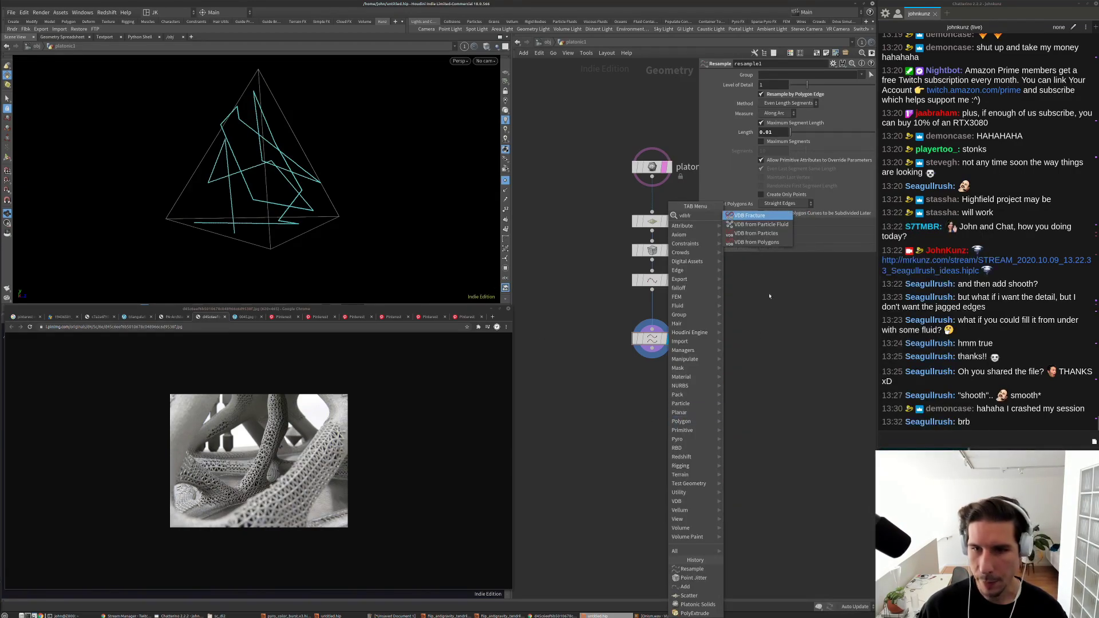
{"action": "key", "text": "Down"}
{"action": "key", "text": "Down"}
{"action": "key", "text": "Return"}
Step: Wire and display a VDB from Particles node under resample1 with smaller point radius and voxel size 0.01
{"action": "left_click", "coordinate": [636, 378]}
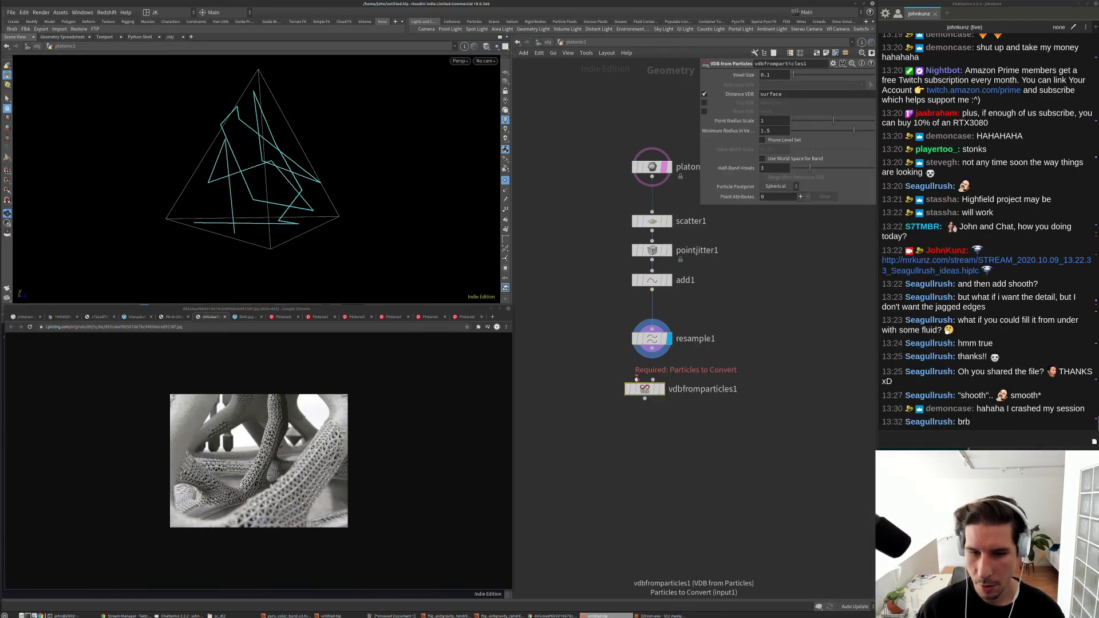
{"action": "left_click_drag", "start_coordinate": [637, 378], "coordinate": [652, 351]}
{"action": "left_click", "coordinate": [662, 389]}
{"action": "left_click_drag", "start_coordinate": [701, 391], "coordinate": [709, 375]}
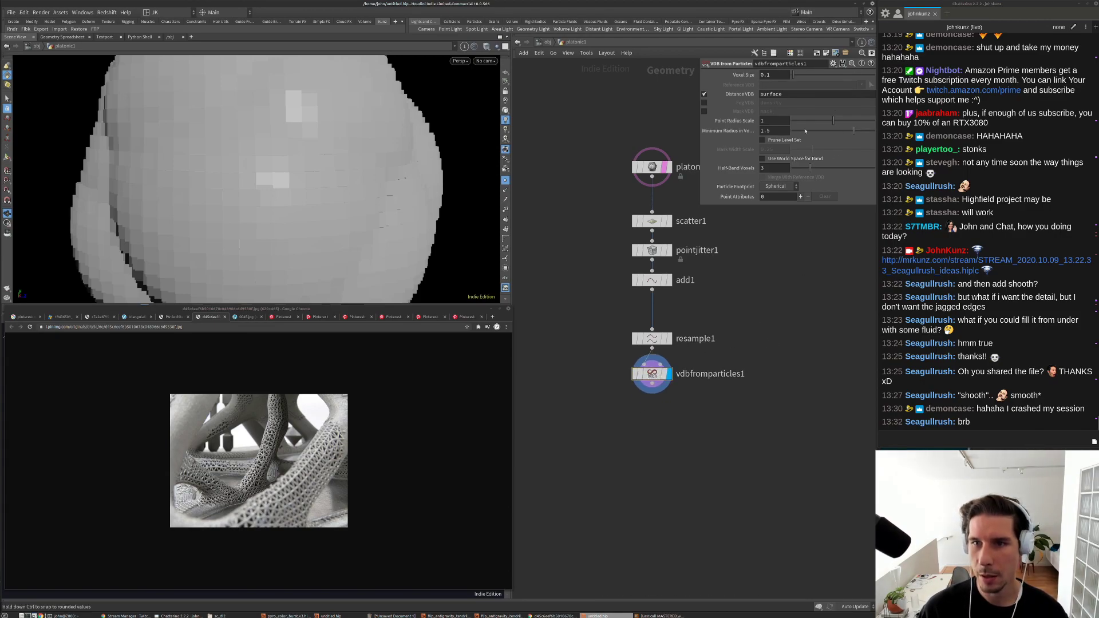
{"action": "left_click_drag", "start_coordinate": [808, 122], "coordinate": [796, 121]}
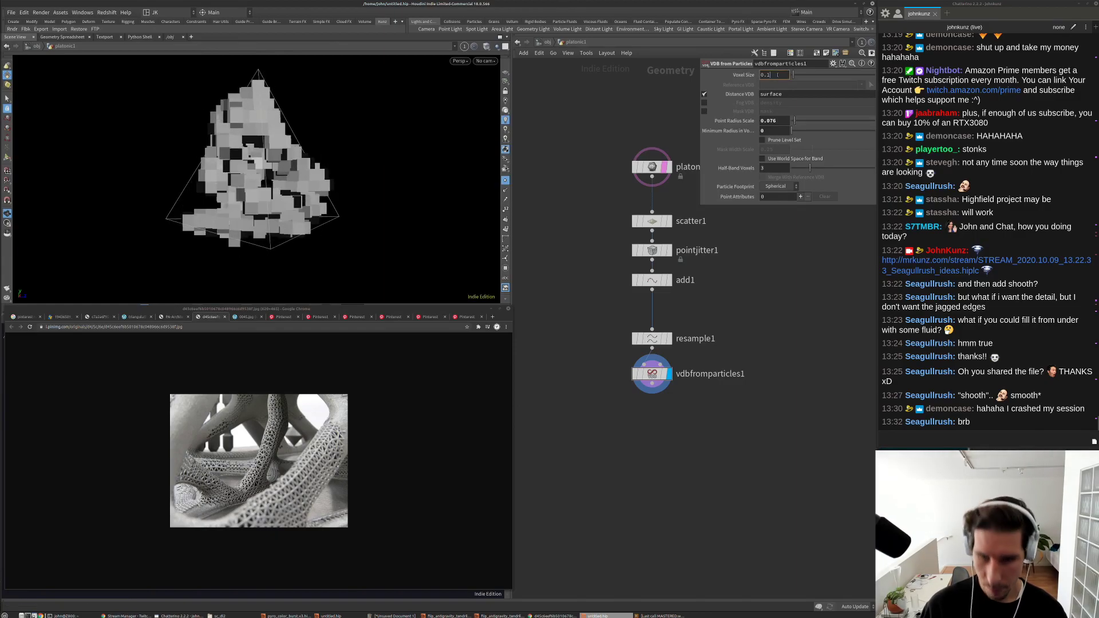
{"action": "type", "text": "0.01"}
{"action": "key", "text": "Return"}
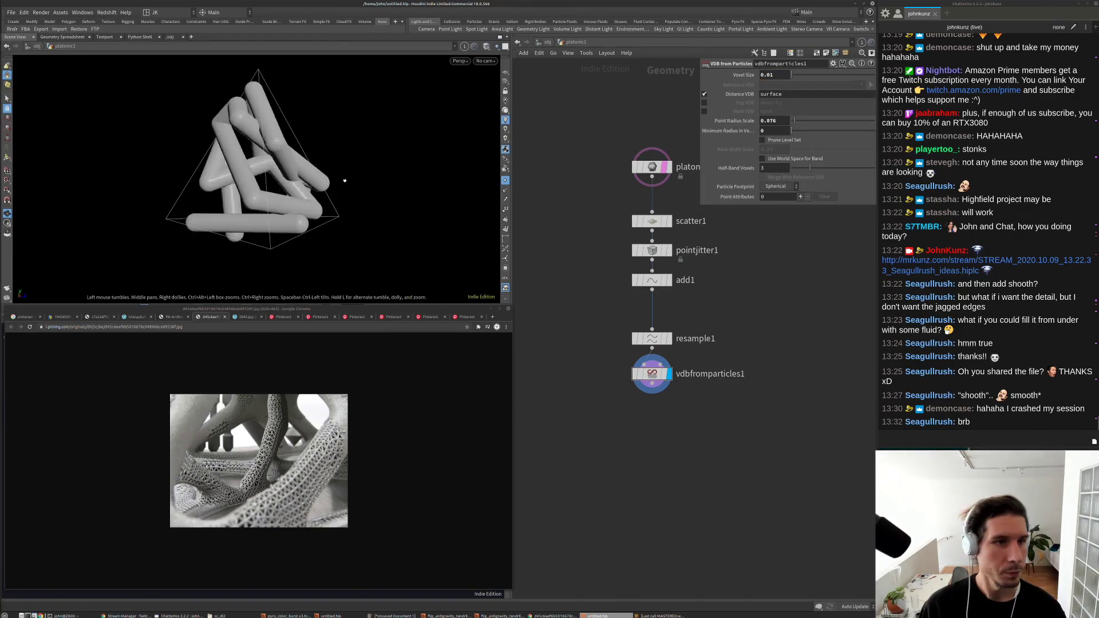
{"action": "left_click_drag", "start_coordinate": [344, 179], "coordinate": [278, 193]}
{"action": "key", "text": "g"}
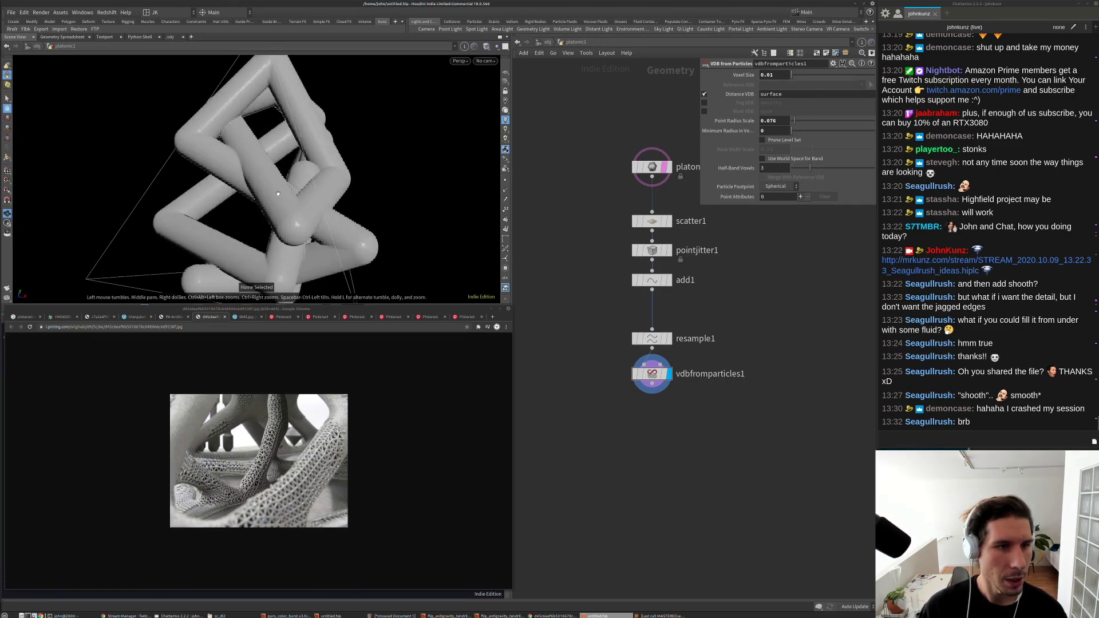
{"action": "key", "text": "g"}
Step: Insert a Detangle node on the wire between add1 and resample1
{"action": "middle_click_drag", "start_coordinate": [791, 323], "coordinate": [730, 292]}
{"action": "key", "text": "Tab"}
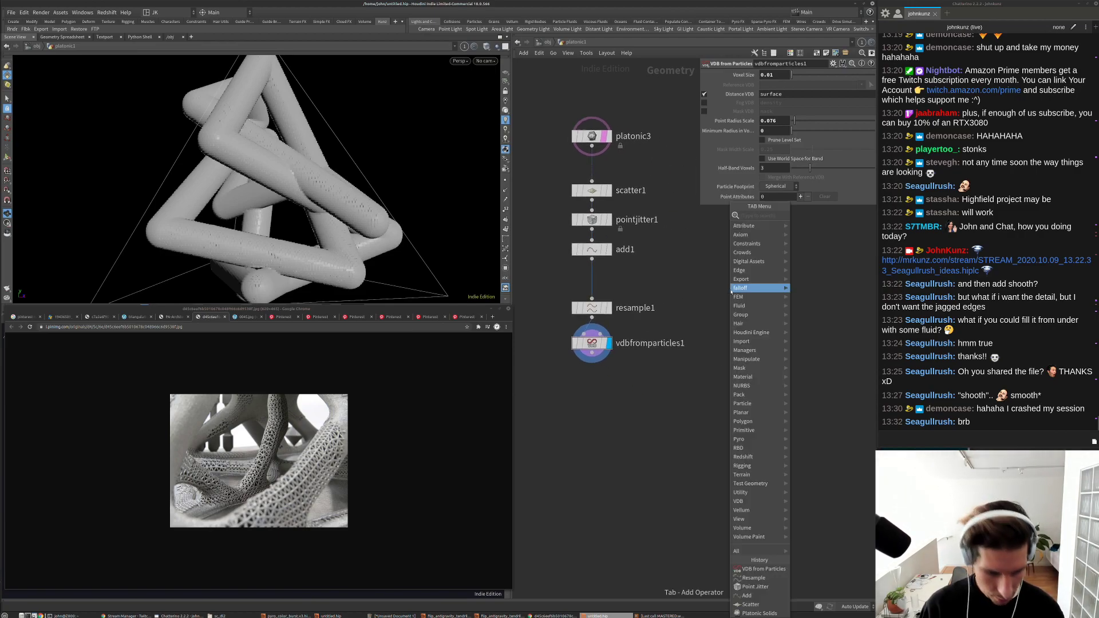
{"action": "type", "text": "deta"}
{"action": "left_click", "coordinate": [820, 220]}
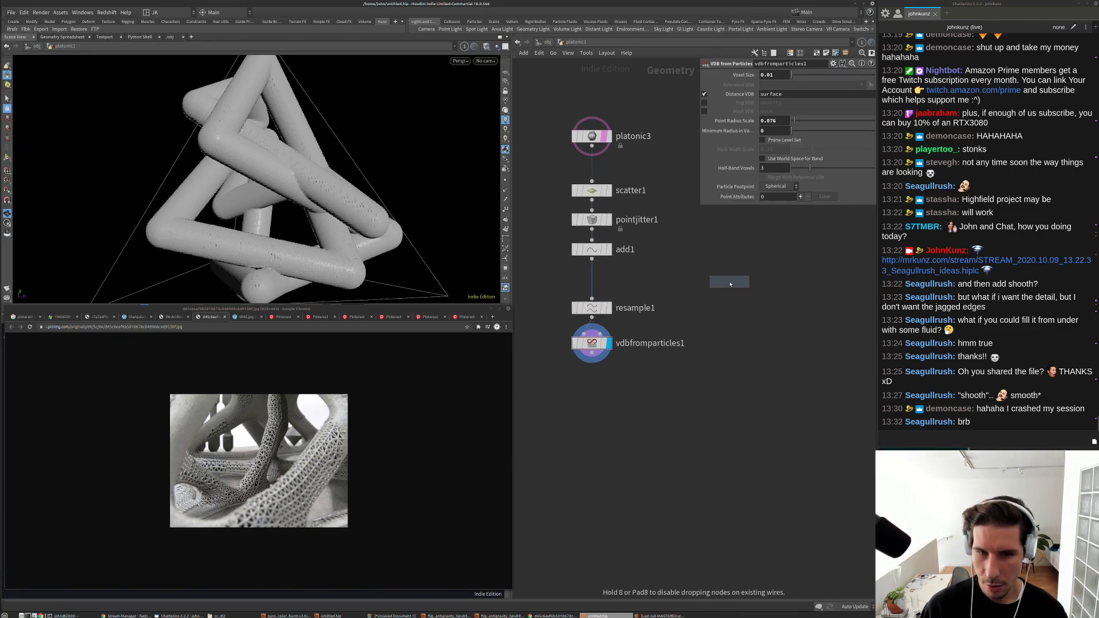
{"action": "left_click_drag", "start_coordinate": [670, 340], "coordinate": [597, 329]}
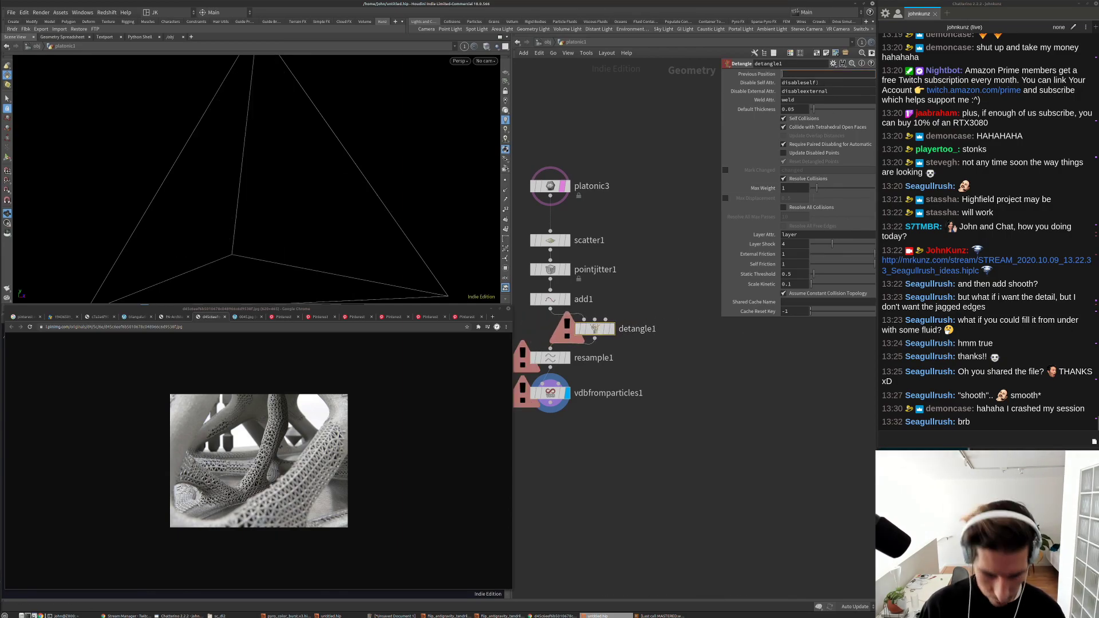
Step: Set detangle1's Previous Position to P and settle its Default Thickness at 0.085
{"action": "key", "text": "Return"}
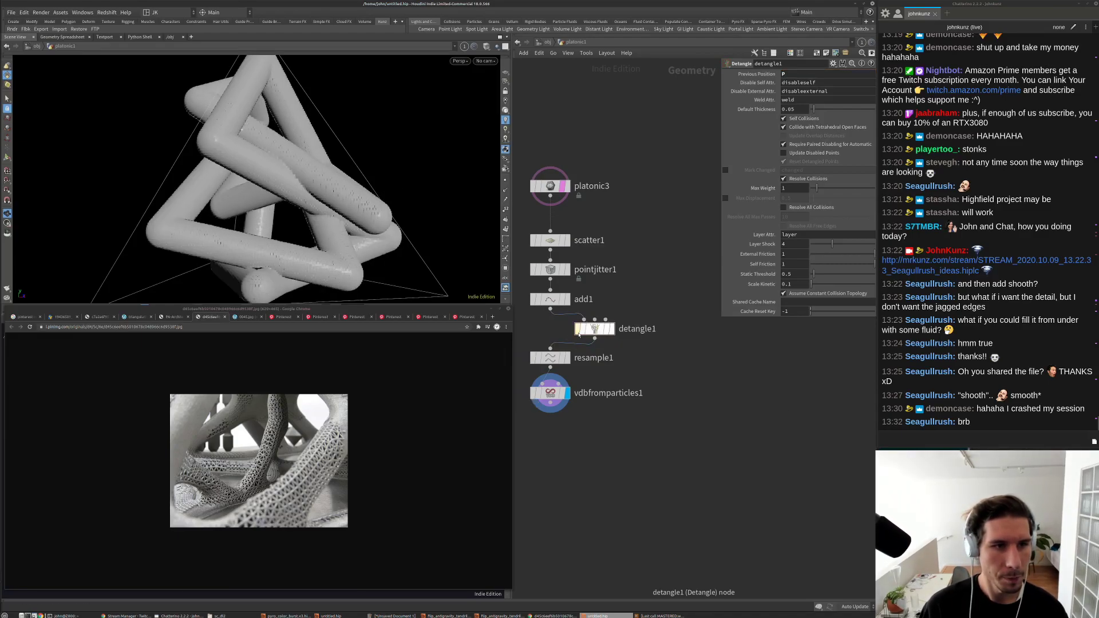
{"action": "left_click_drag", "start_coordinate": [813, 109], "coordinate": [822, 113]}
{"action": "left_click_drag", "start_coordinate": [380, 165], "coordinate": [229, 177]}
{"action": "left_click_drag", "start_coordinate": [820, 109], "coordinate": [833, 108]}
{"action": "left_click_drag", "start_coordinate": [275, 149], "coordinate": [234, 106]}
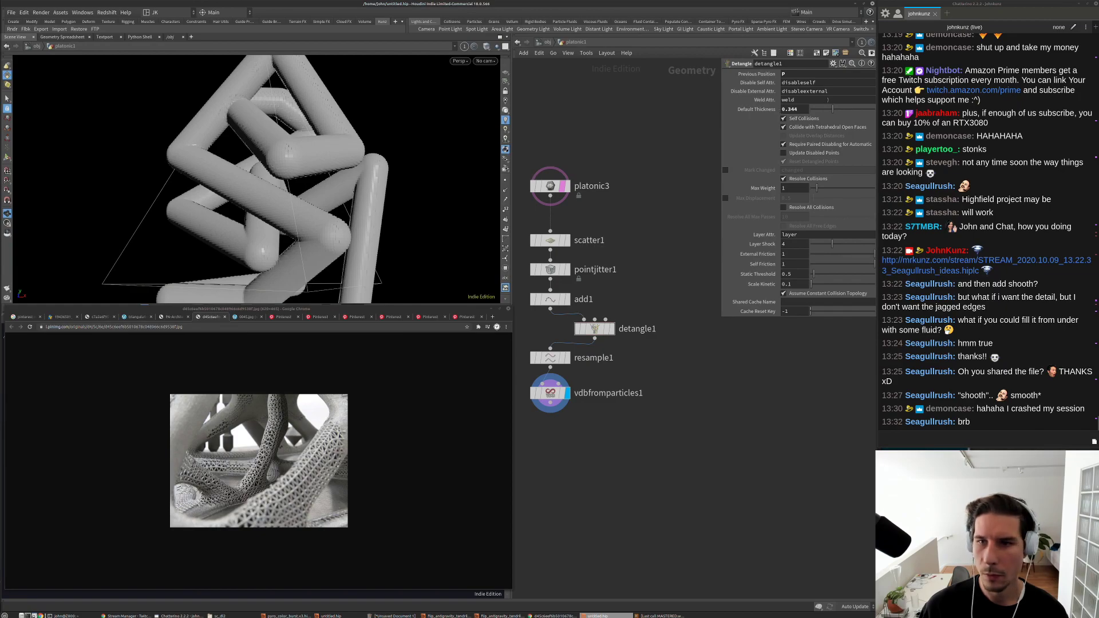
{"action": "left_click_drag", "start_coordinate": [819, 110], "coordinate": [816, 110]}
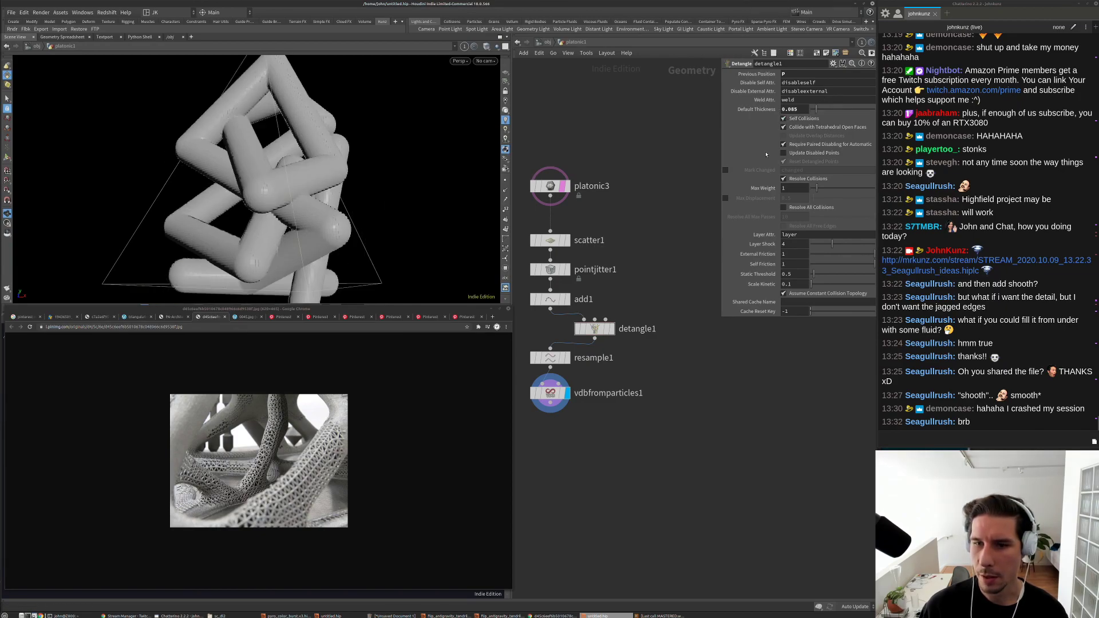
{"action": "middle_click_drag", "start_coordinate": [687, 240], "coordinate": [671, 232]}
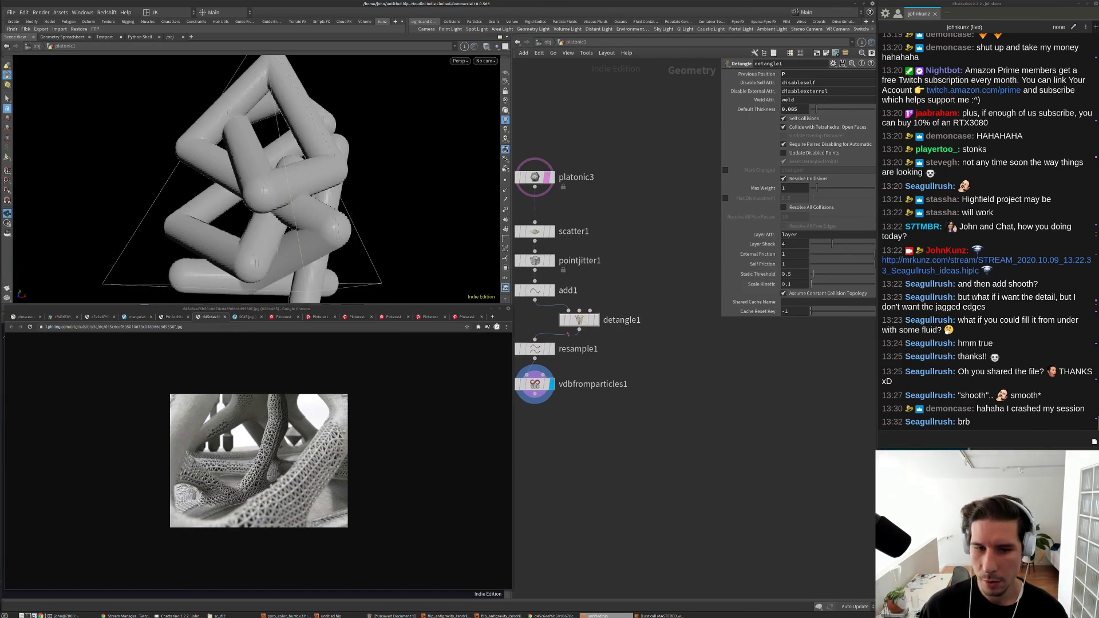
{"action": "left_click_drag", "start_coordinate": [579, 320], "coordinate": [658, 323]}
{"action": "key", "text": "Tab"}
Step: Wrap detangle1 in a For-Loop with Feedback block (repeat_begin3/repeat_end3) running 4 iterations
{"action": "type", "text": "fe"}
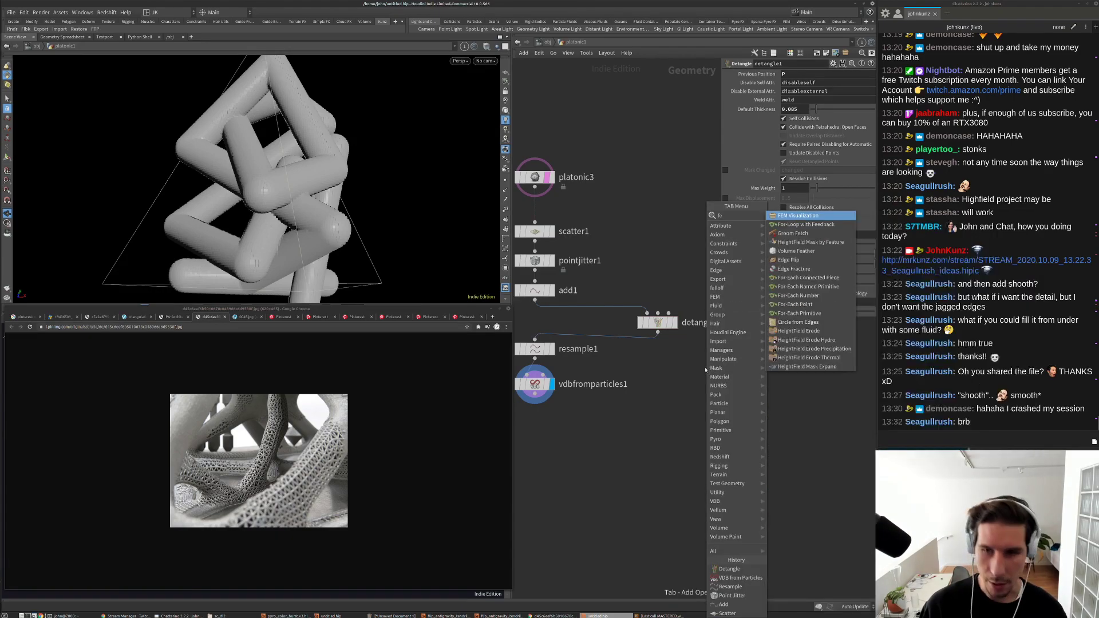
{"action": "left_click", "coordinate": [791, 228]}
{"action": "left_click", "coordinate": [700, 353]}
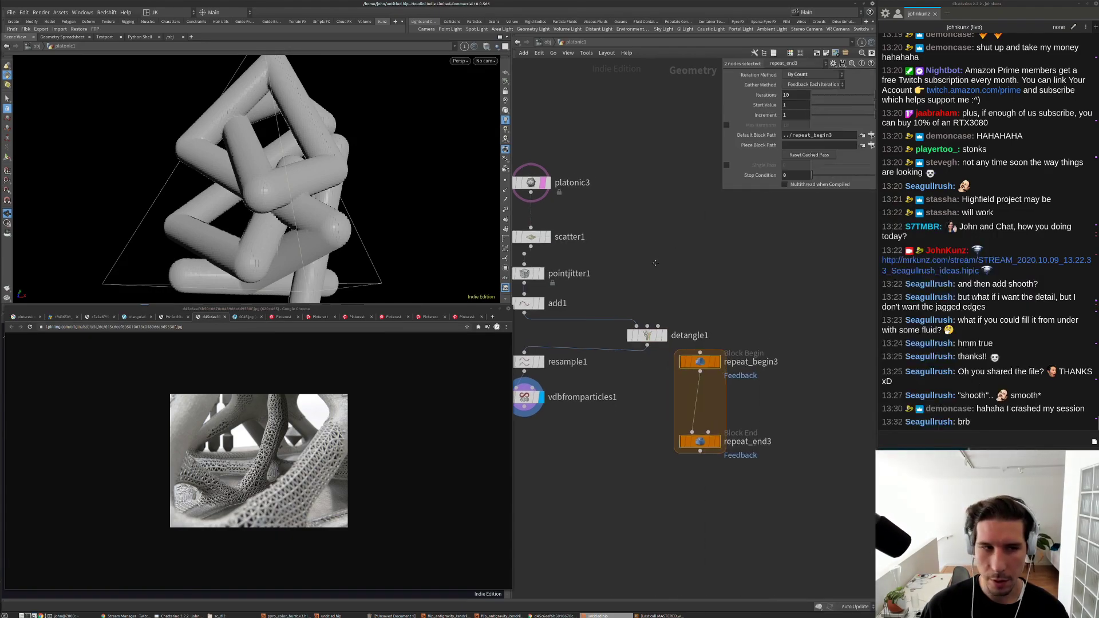
{"action": "left_click_drag", "start_coordinate": [676, 379], "coordinate": [714, 324]}
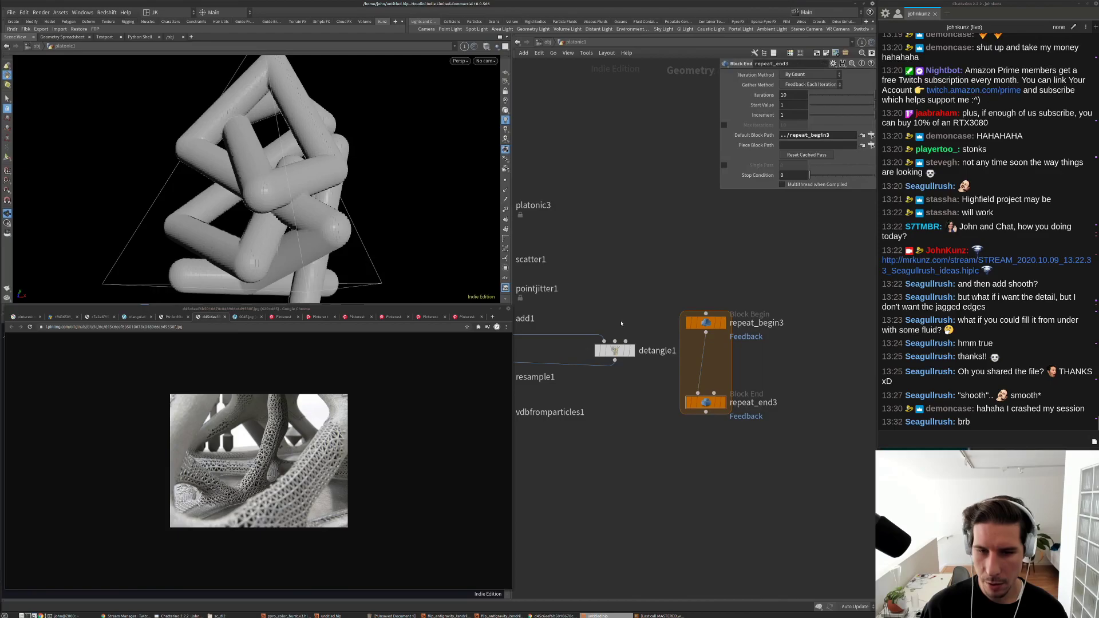
{"action": "middle_click_drag", "start_coordinate": [714, 324], "coordinate": [803, 299]}
{"action": "left_click_drag", "start_coordinate": [775, 303], "coordinate": [661, 309]}
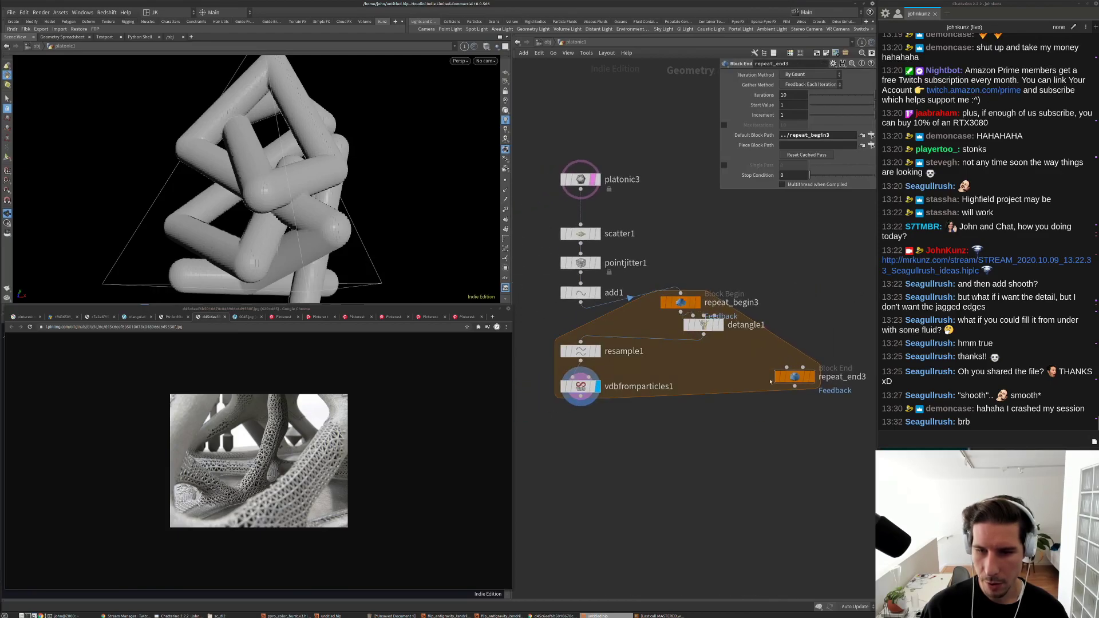
{"action": "key", "text": "Return"}
{"action": "left_click_drag", "start_coordinate": [790, 379], "coordinate": [699, 361]}
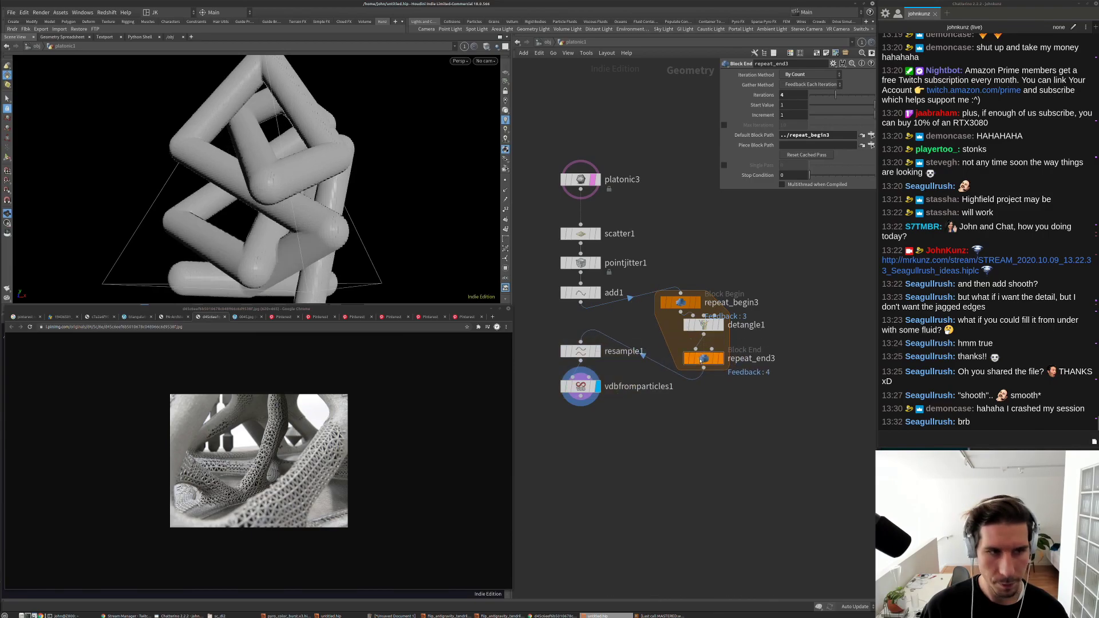
{"action": "left_click_drag", "start_coordinate": [207, 132], "coordinate": [300, 220]}
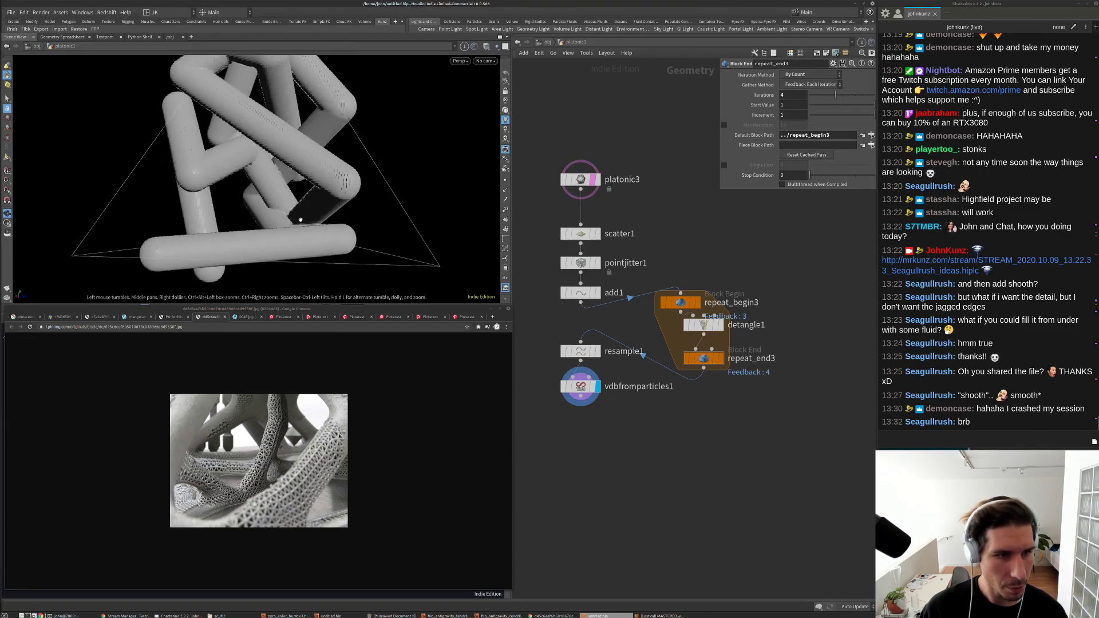
{"action": "scroll", "coordinate": [300, 220], "scroll_direction": "up", "scroll_amount": 5}
{"action": "left_click_drag", "start_coordinate": [684, 308], "coordinate": [701, 298]}
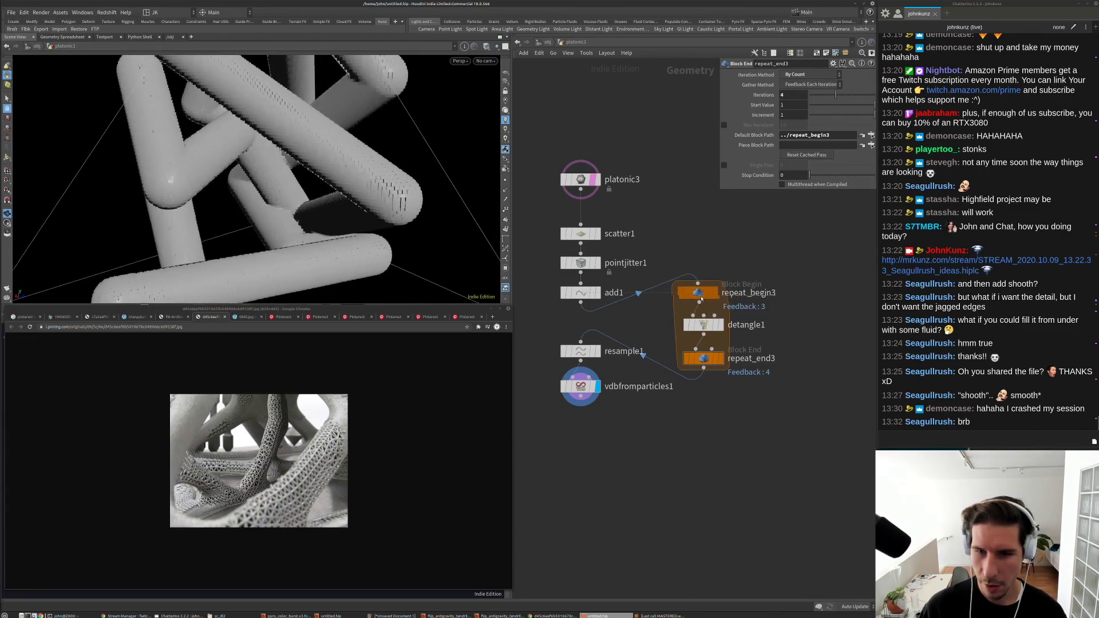
Step: Raise detangle1's Default Thickness to about 0.179 so the tubes fill the gaps
{"action": "left_click", "coordinate": [704, 324]}
{"action": "left_click_drag", "start_coordinate": [815, 113], "coordinate": [822, 109]}
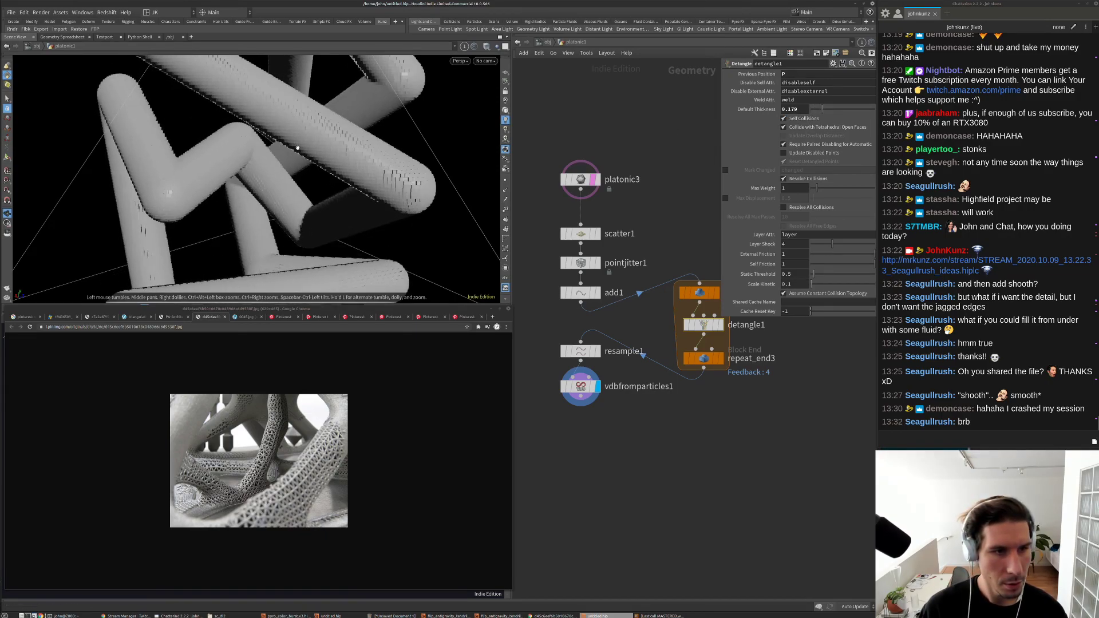
{"action": "scroll", "coordinate": [294, 147], "scroll_direction": "down", "scroll_amount": 5}
{"action": "left_click_drag", "start_coordinate": [304, 152], "coordinate": [493, 162]}
{"action": "scroll", "coordinate": [673, 448], "scroll_direction": "down", "scroll_amount": 3}
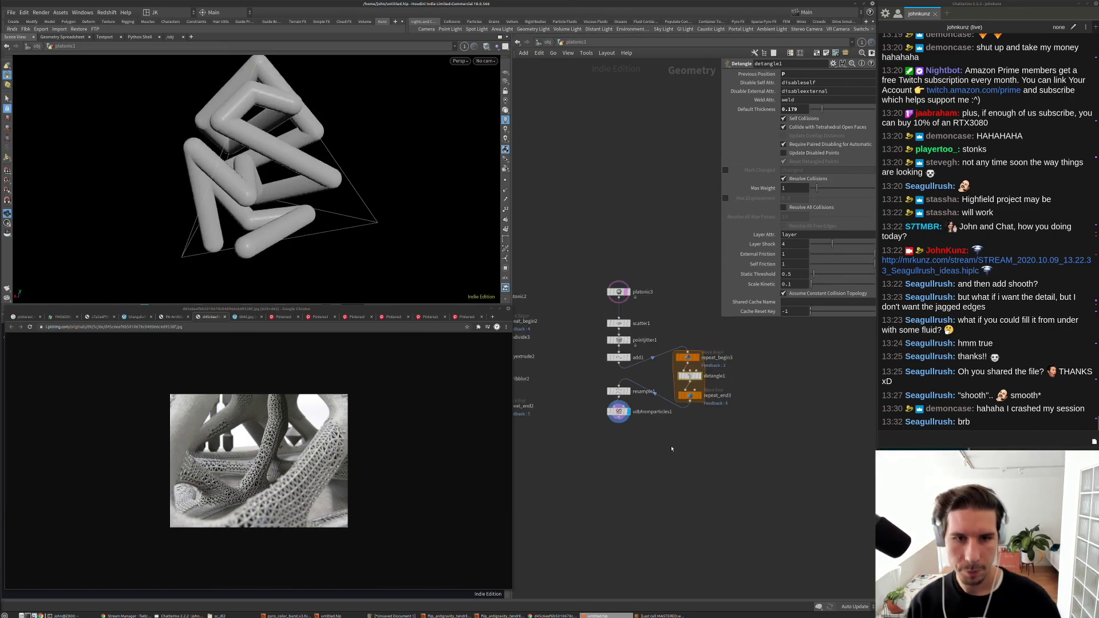
{"action": "scroll", "coordinate": [674, 457], "scroll_direction": "down", "scroll_amount": 3}
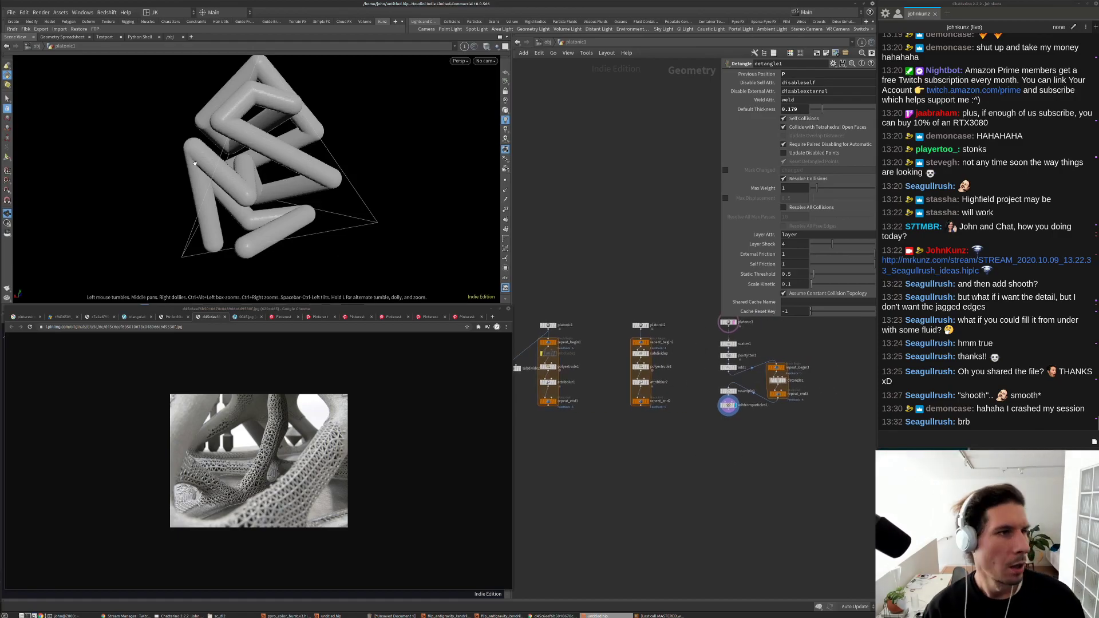
Step: Save the scene as subd.v1.hiplc in the 2020_10_09 scenes folder
{"action": "left_click", "coordinate": [11, 13]}
{"action": "left_click", "coordinate": [40, 86]}
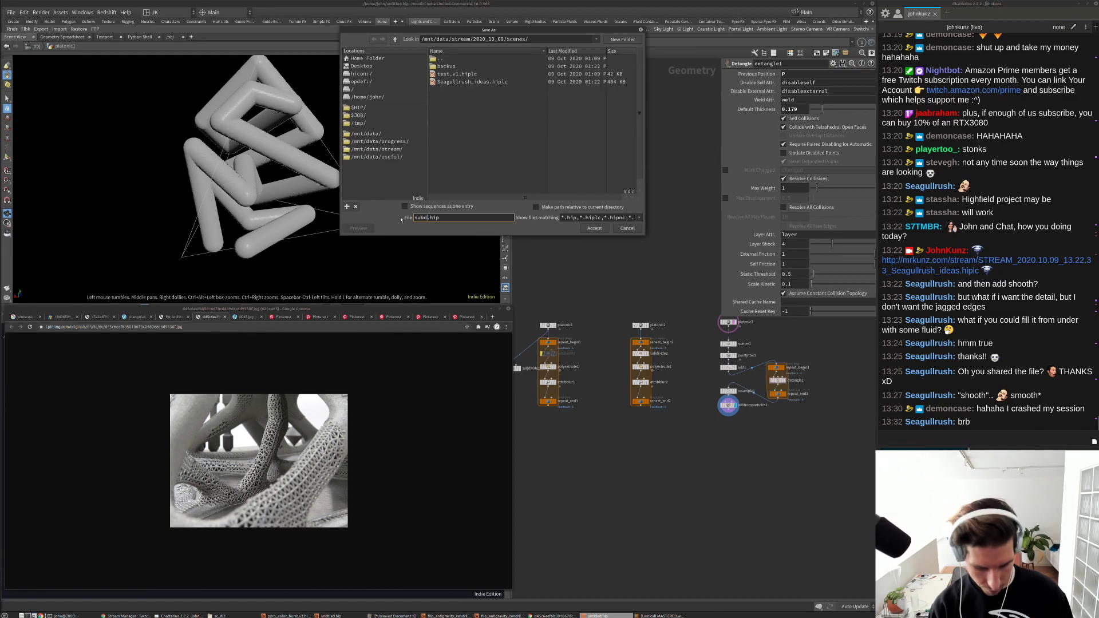
{"action": "key", "text": "Return"}
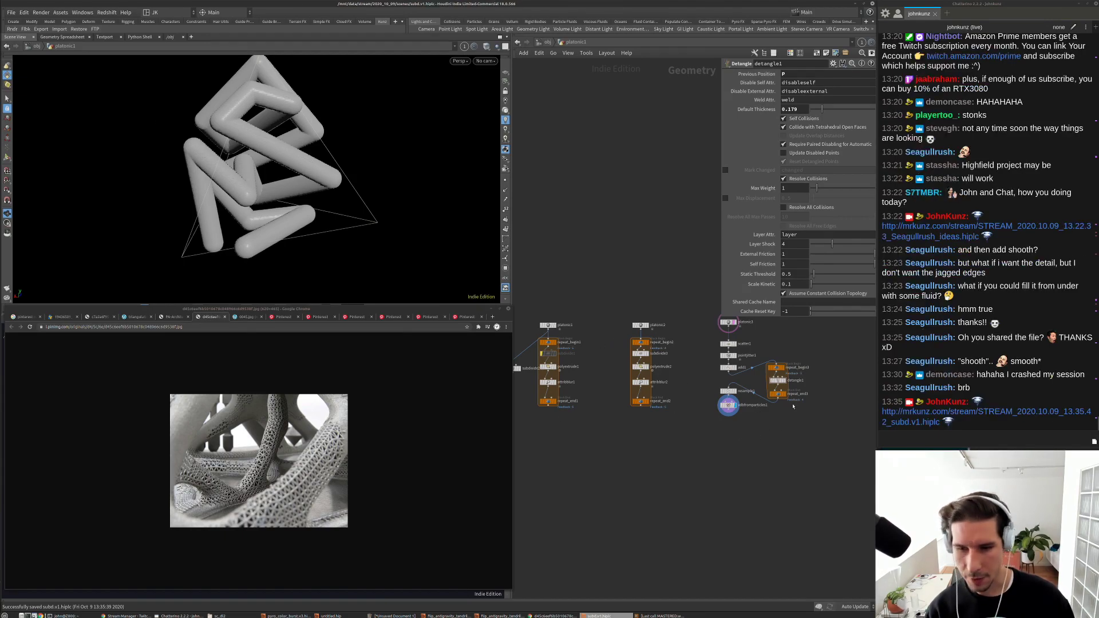
{"action": "middle_click_drag", "start_coordinate": [783, 434], "coordinate": [722, 462]}
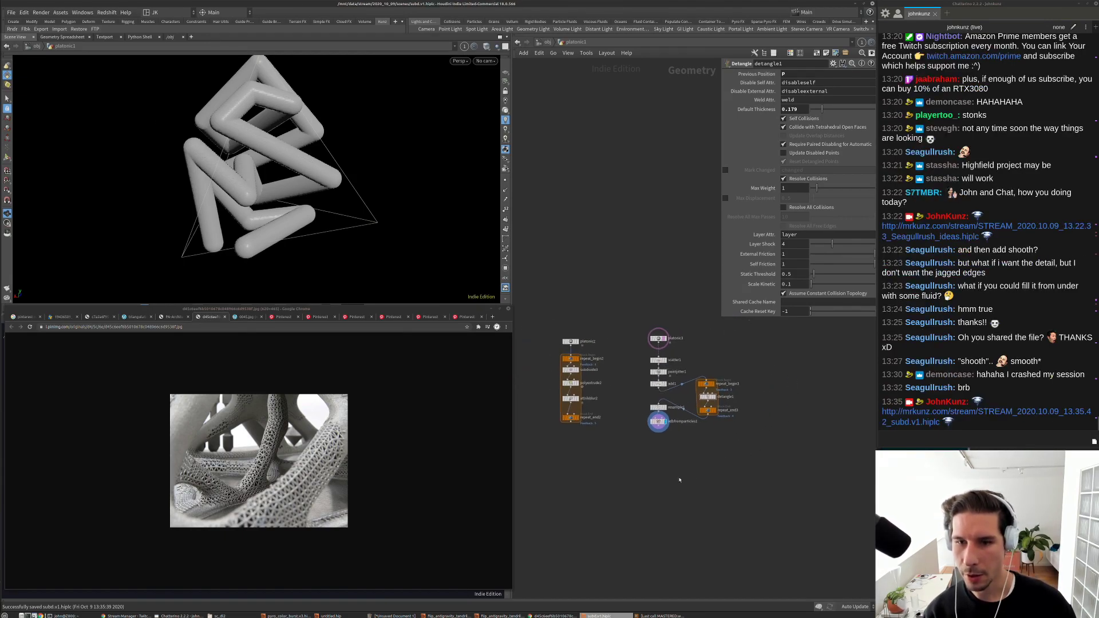
Step: Raise scatter1's point count to 34, then 51, inspecting the denser tubes
{"action": "scroll", "coordinate": [680, 480], "scroll_direction": "up", "scroll_amount": 4}
{"action": "middle_click_drag", "start_coordinate": [706, 388], "coordinate": [681, 420]}
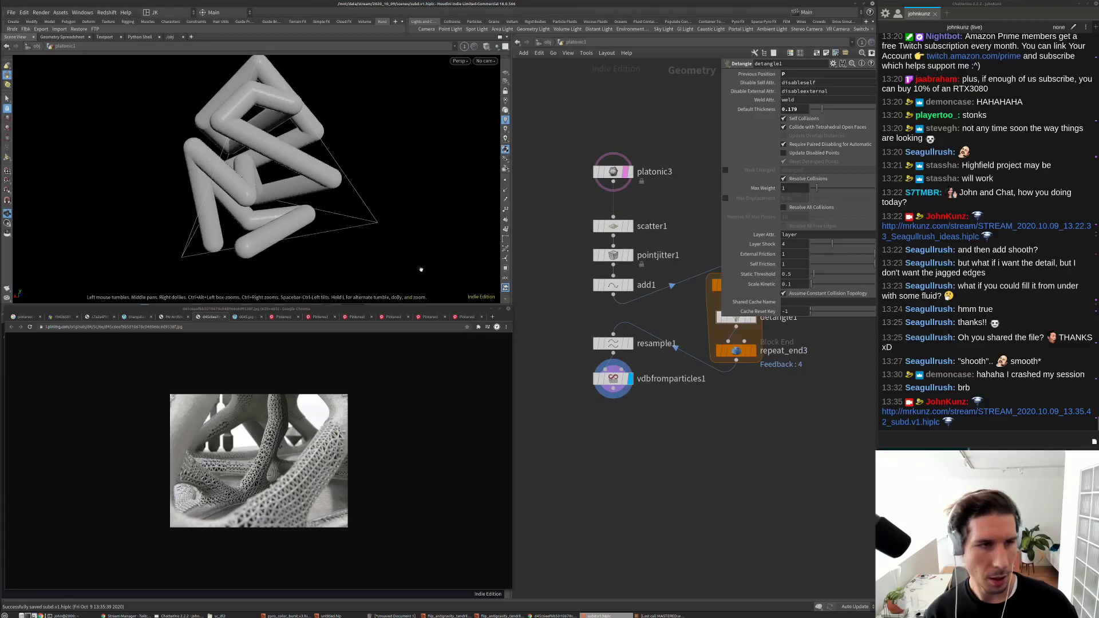
{"action": "left_click", "coordinate": [606, 228]}
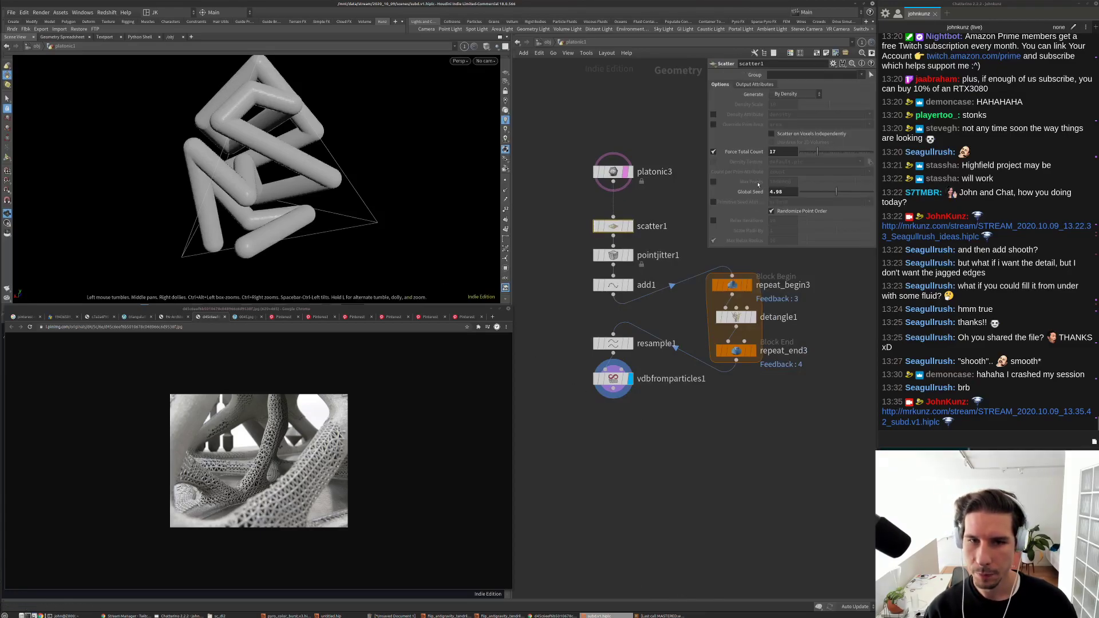
{"action": "left_click_drag", "start_coordinate": [262, 263], "coordinate": [286, 240]}
{"action": "scroll", "coordinate": [286, 240], "scroll_direction": "up", "scroll_amount": 8}
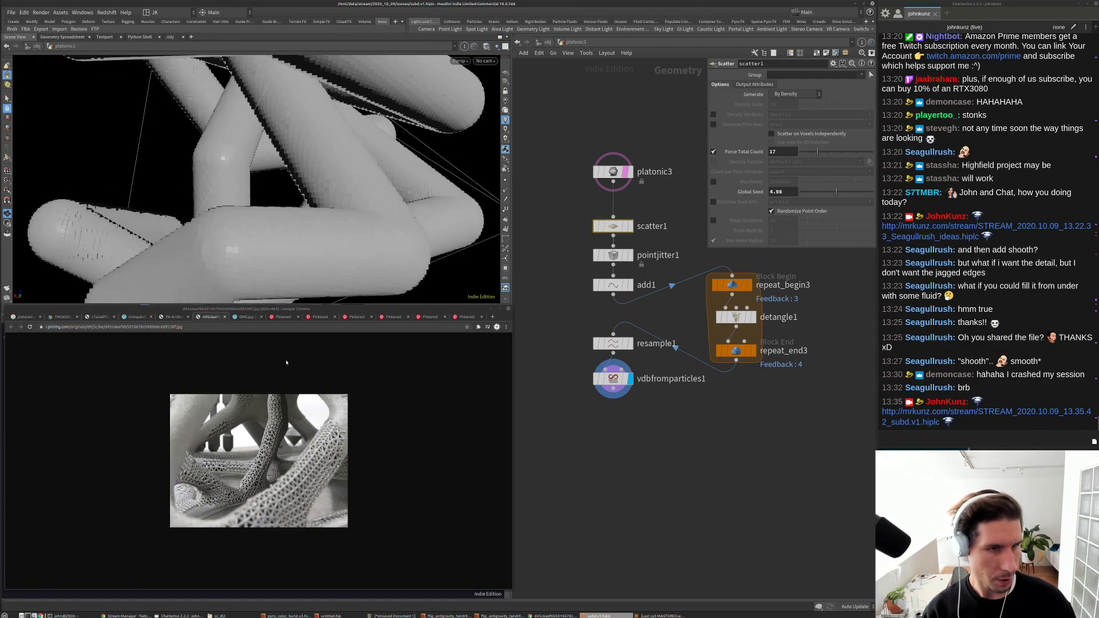
{"action": "scroll", "coordinate": [370, 178], "scroll_direction": "down", "scroll_amount": 6}
{"action": "left_click_drag", "start_coordinate": [370, 179], "coordinate": [282, 183]}
{"action": "scroll", "coordinate": [281, 183], "scroll_direction": "down", "scroll_amount": 10}
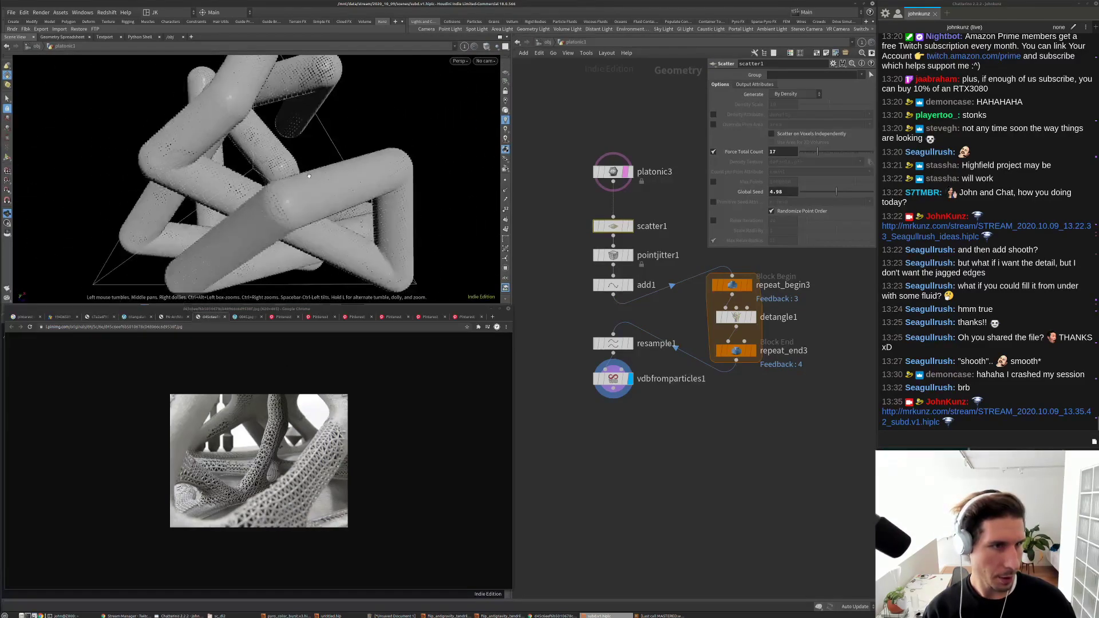
{"action": "left_click_drag", "start_coordinate": [818, 148], "coordinate": [822, 151]}
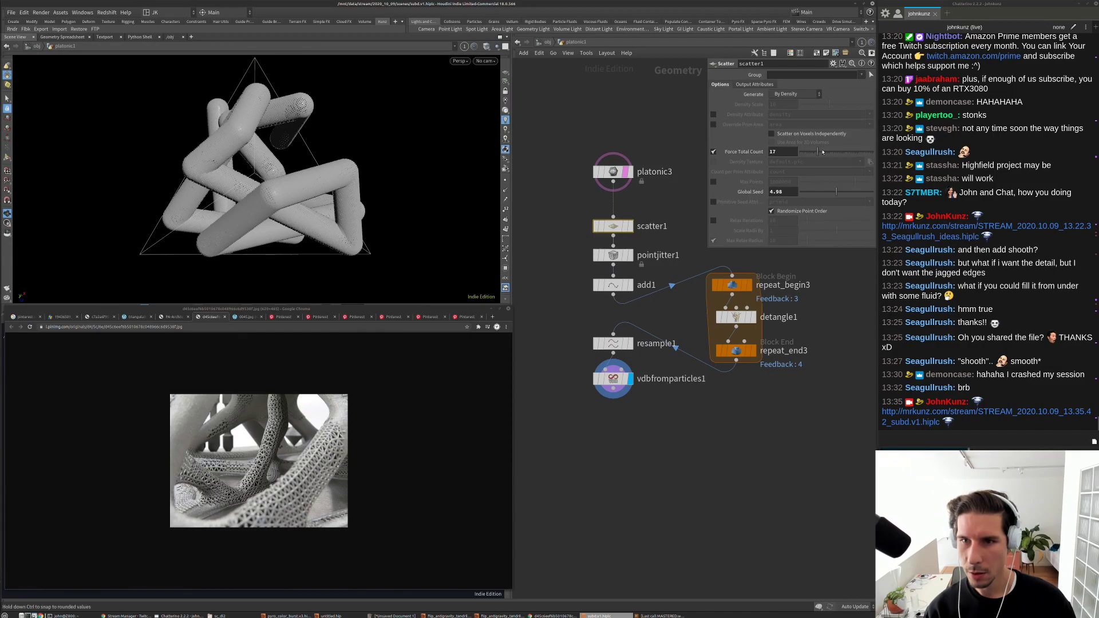
{"action": "left_click_drag", "start_coordinate": [252, 171], "coordinate": [366, 160]}
{"action": "left_click_drag", "start_coordinate": [825, 151], "coordinate": [825, 151]}
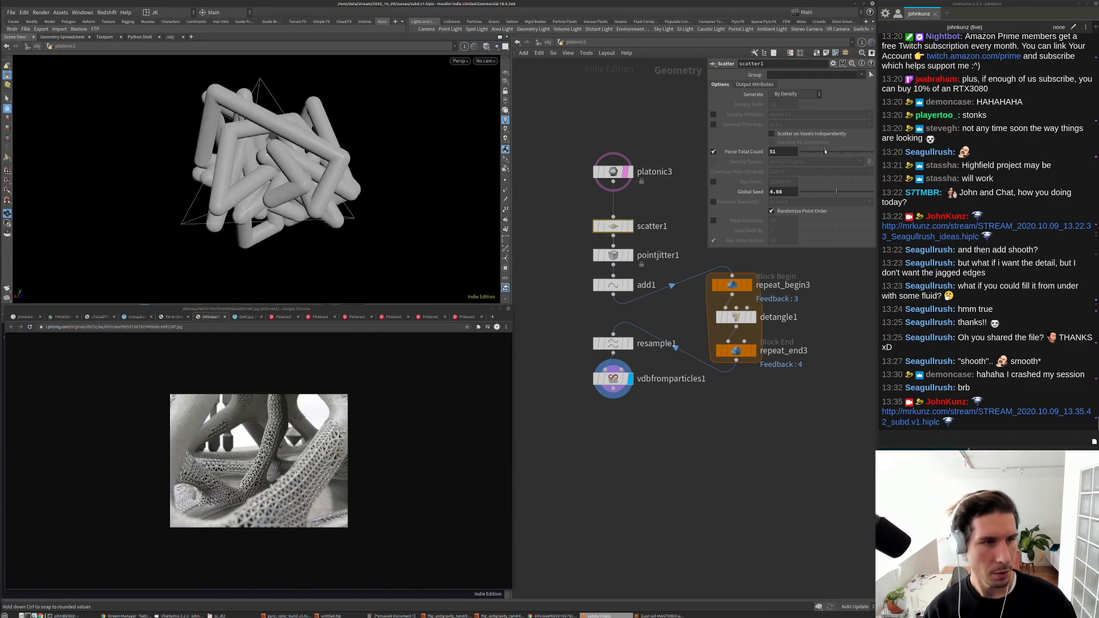
Step: Set the repeat_end3 loop Iterations to 9
{"action": "left_click", "coordinate": [736, 316]}
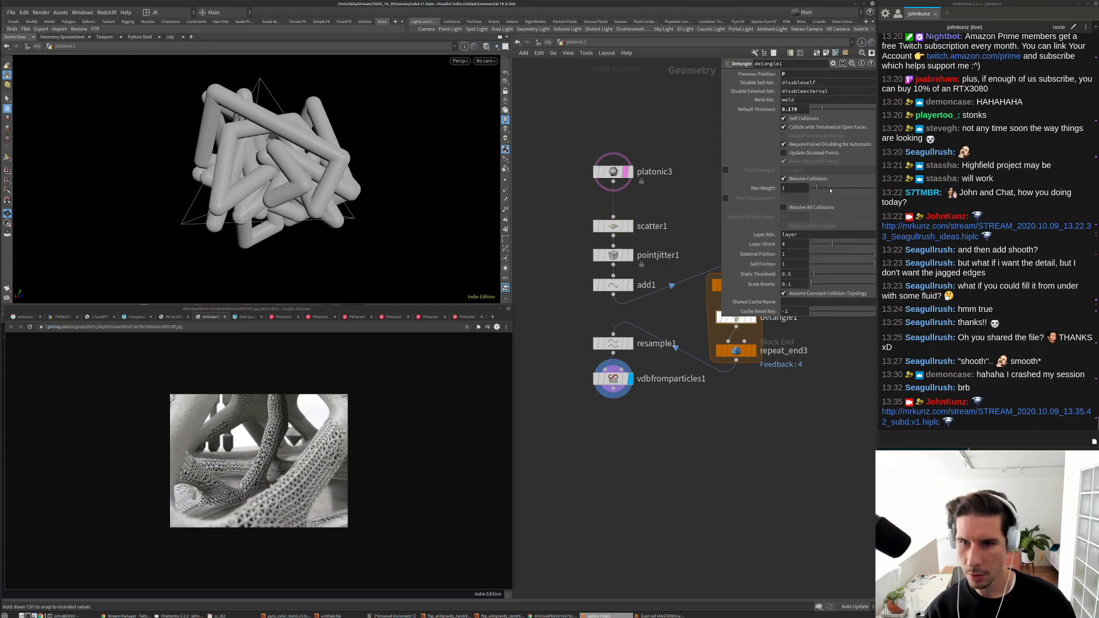
{"action": "left_click", "coordinate": [738, 355]}
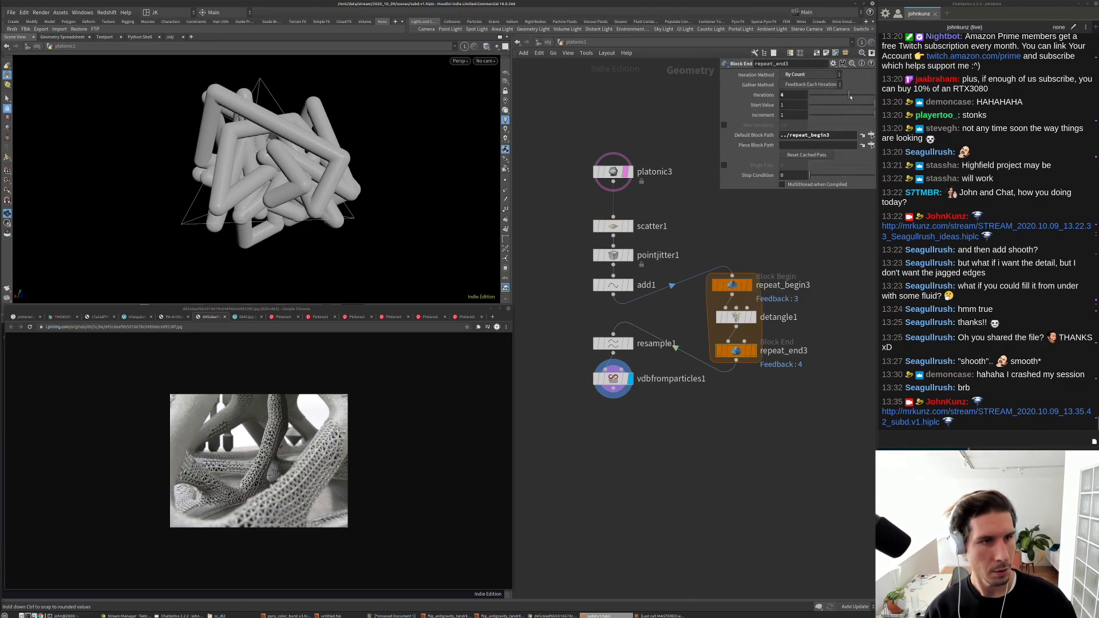
{"action": "left_click_drag", "start_coordinate": [850, 96], "coordinate": [869, 95]}
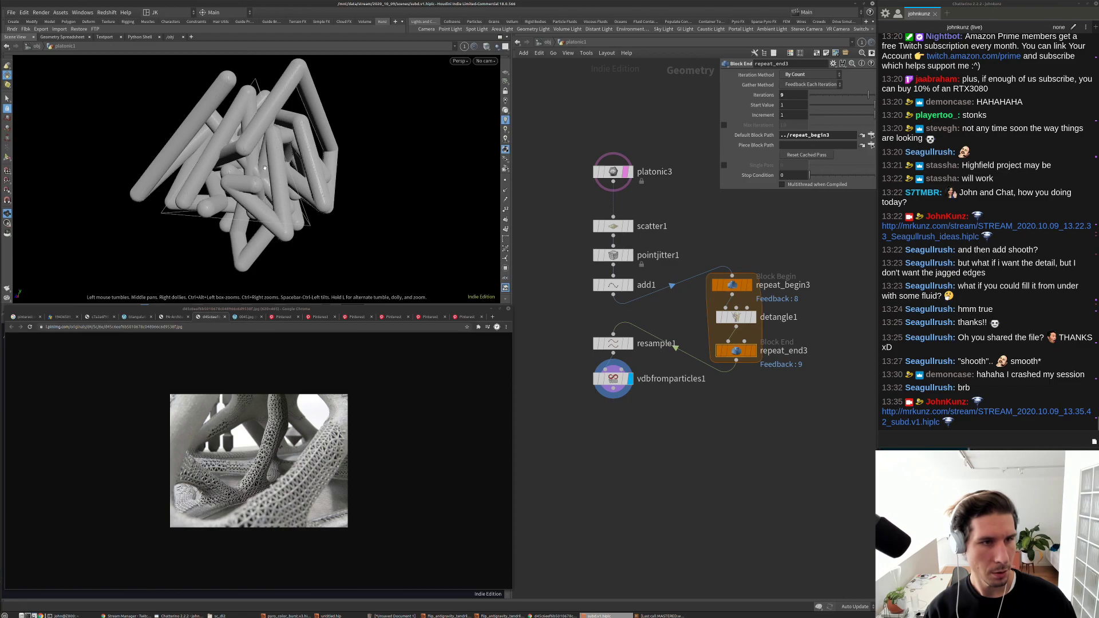
Step: Try scatter counts of 9 and 21 and global seeds 2.06 and 7.04
{"action": "left_click", "coordinate": [614, 226]}
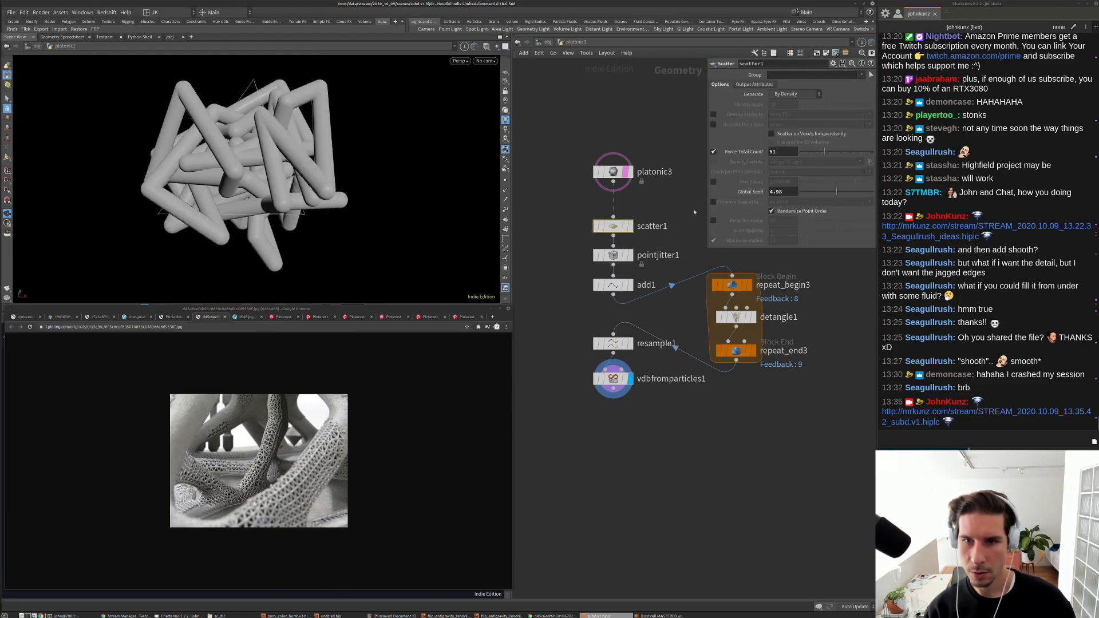
{"action": "left_click_drag", "start_coordinate": [824, 152], "coordinate": [816, 155]}
{"action": "left_click_drag", "start_coordinate": [412, 178], "coordinate": [356, 169]}
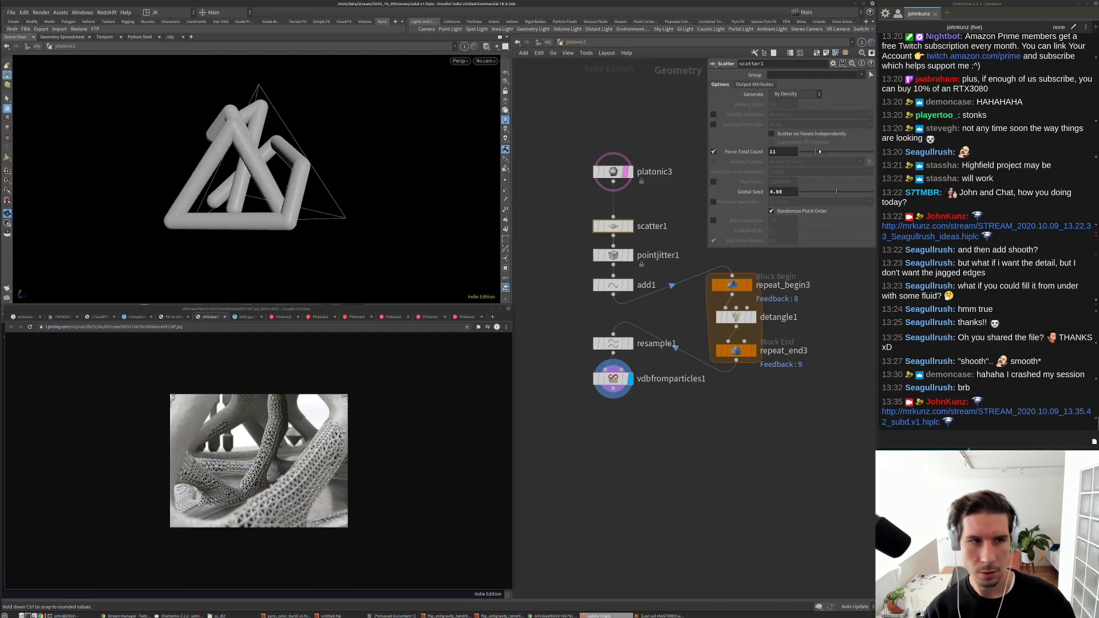
{"action": "left_click_drag", "start_coordinate": [815, 151], "coordinate": [819, 151]}
{"action": "left_click_drag", "start_coordinate": [338, 173], "coordinate": [189, 178]}
{"action": "left_click_drag", "start_coordinate": [836, 191], "coordinate": [815, 193]}
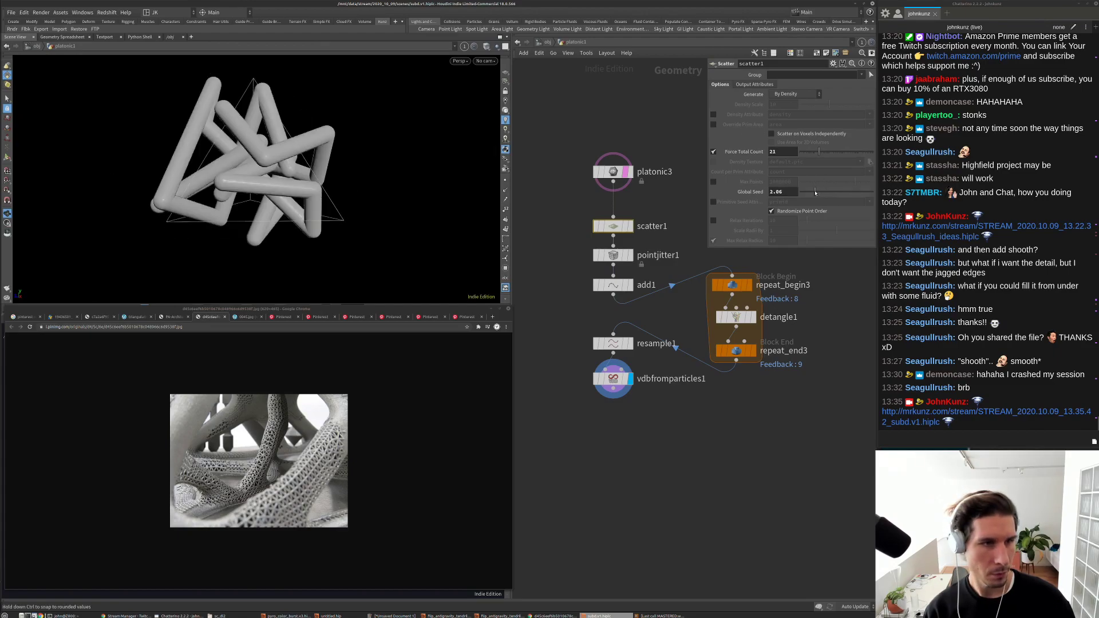
{"action": "left_click_drag", "start_coordinate": [378, 172], "coordinate": [314, 235]}
{"action": "left_click_drag", "start_coordinate": [815, 192], "coordinate": [852, 192]}
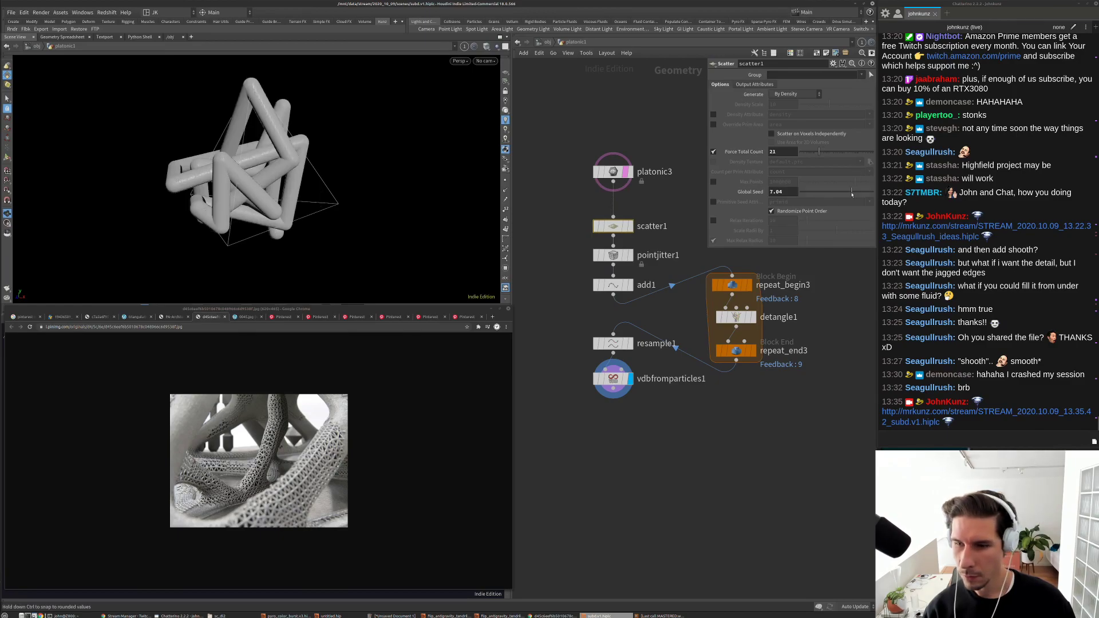
Step: Settle scatter1 on 11 points with a global seed of 0.31
{"action": "left_click_drag", "start_coordinate": [289, 188], "coordinate": [321, 183]}
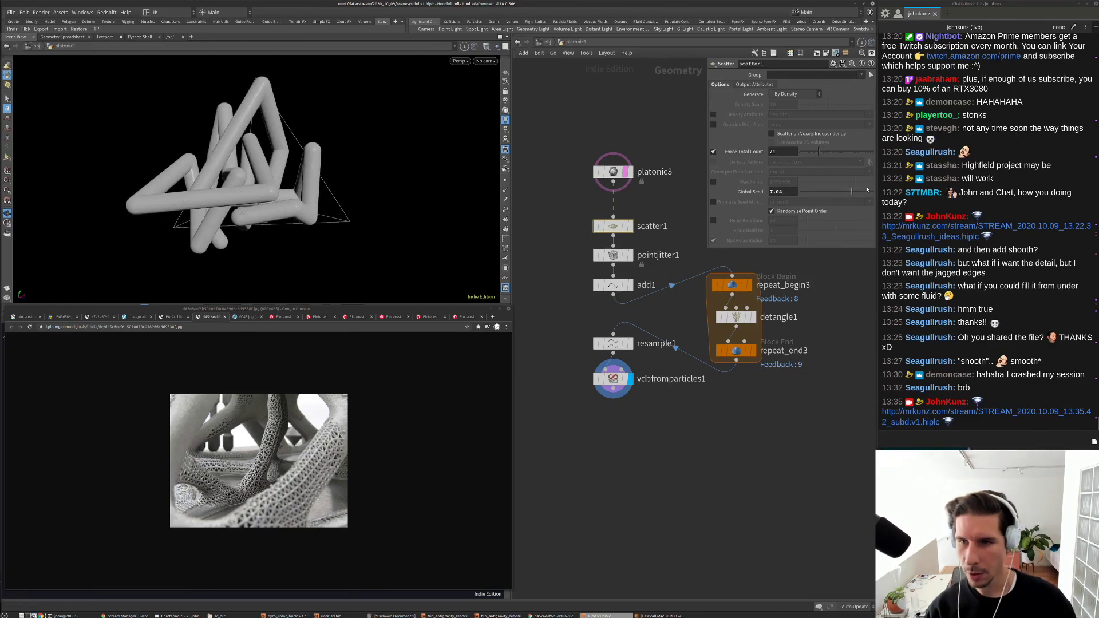
{"action": "left_click_drag", "start_coordinate": [413, 188], "coordinate": [355, 180]}
{"action": "left_click", "coordinate": [813, 192]}
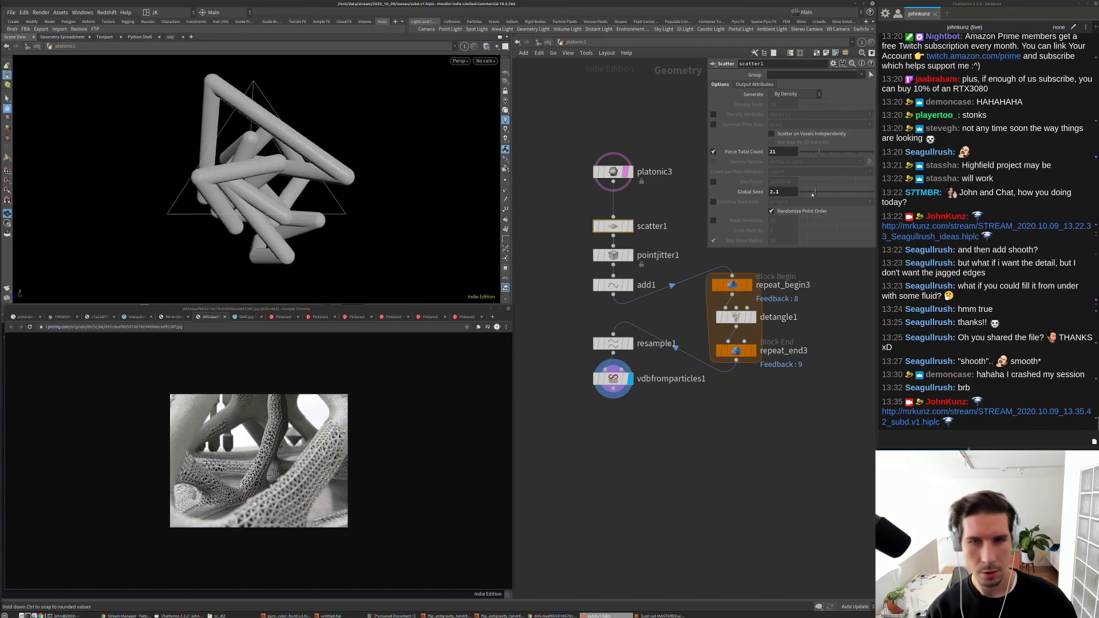
{"action": "left_click_drag", "start_coordinate": [814, 193], "coordinate": [802, 192]}
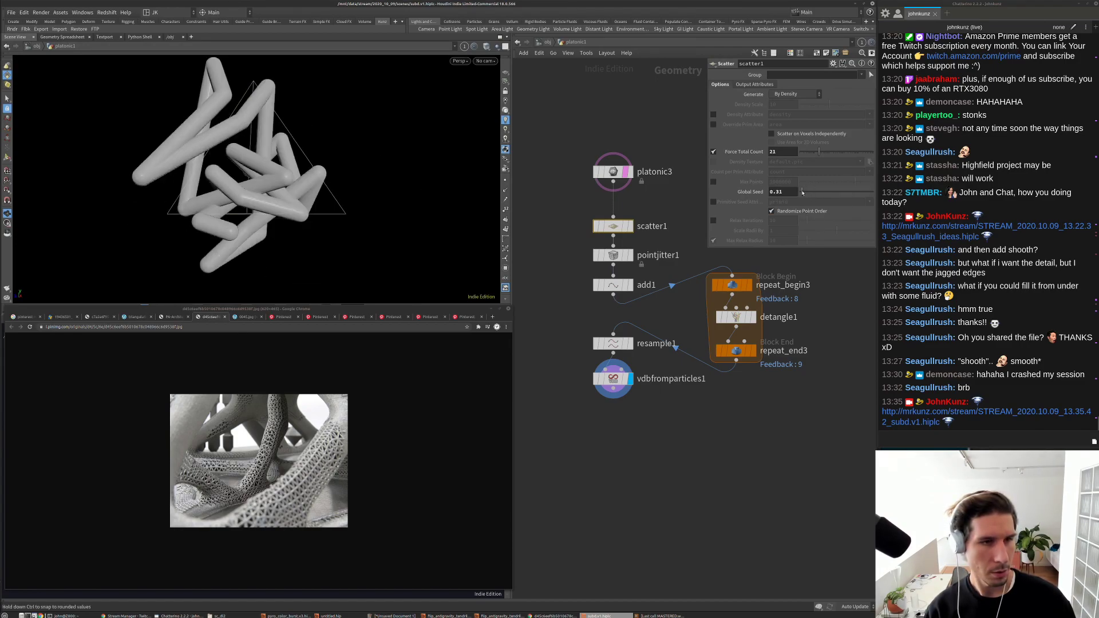
{"action": "left_click_drag", "start_coordinate": [819, 152], "coordinate": [815, 154]}
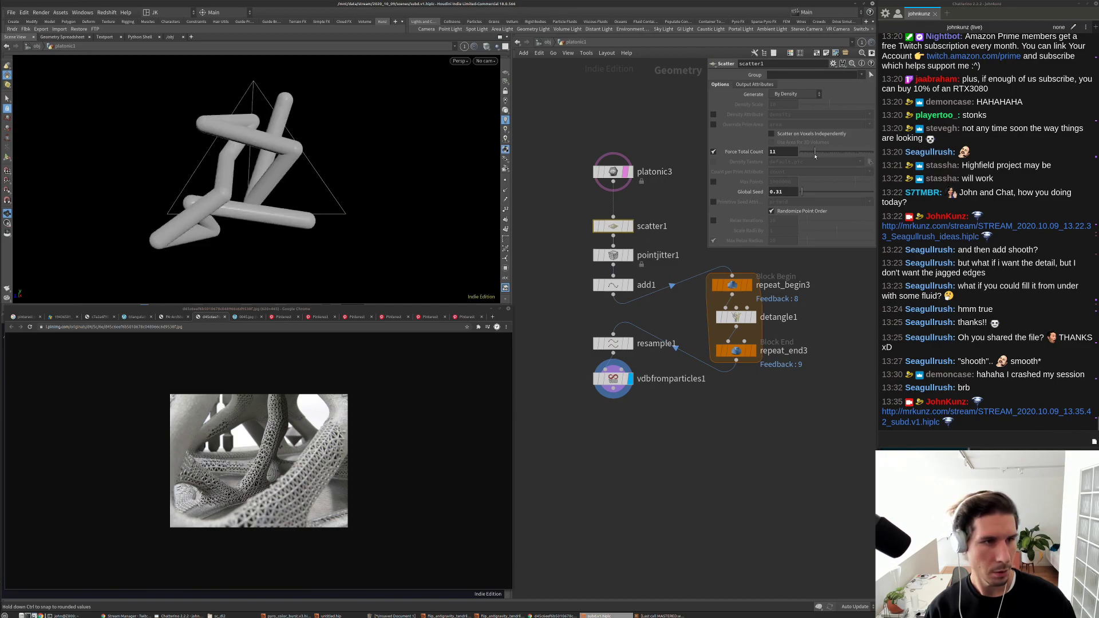
{"action": "left_click_drag", "start_coordinate": [373, 172], "coordinate": [251, 162]}
{"action": "middle_click_drag", "start_coordinate": [660, 434], "coordinate": [651, 380]}
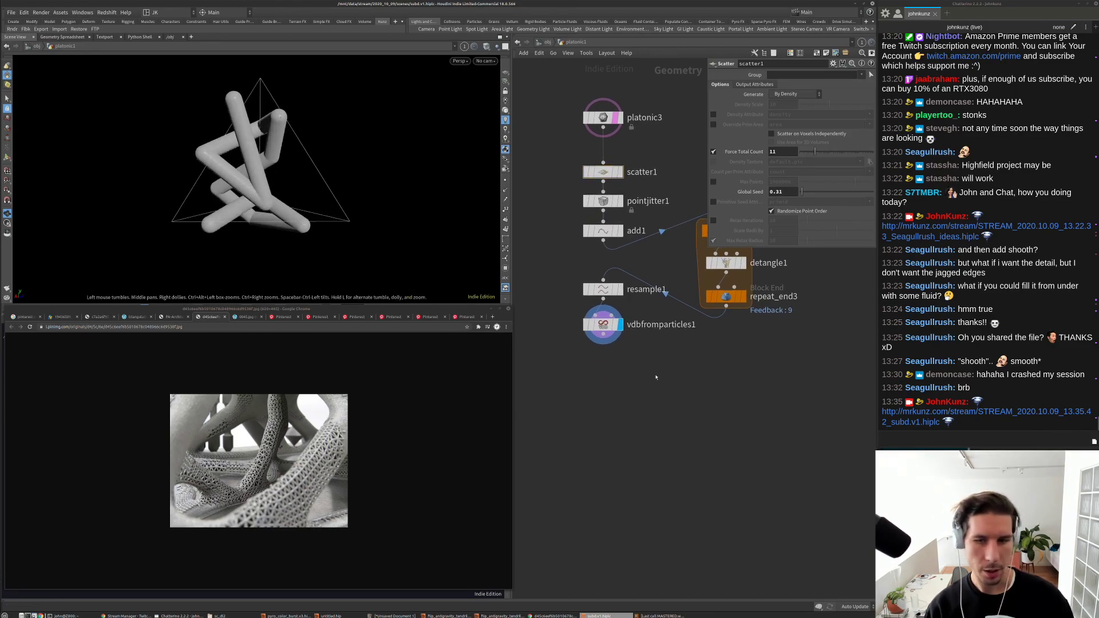
Step: Add a displayed Convert VDB node aligned below vdbfromparticles1
{"action": "key", "text": "Tab"}
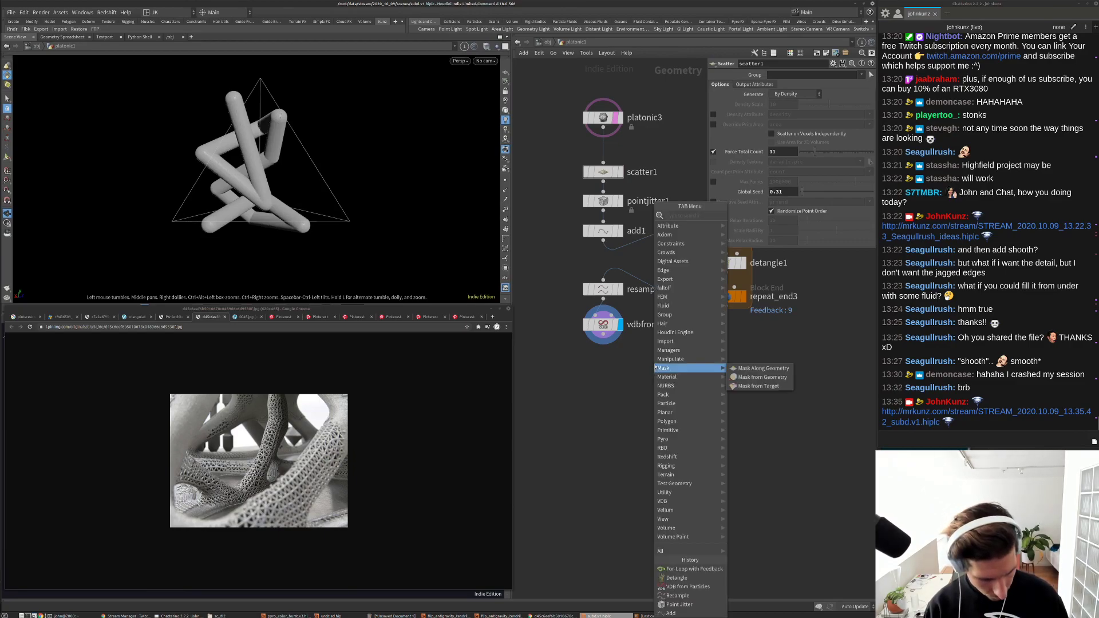
{"action": "mouse_move", "coordinate": [656, 365]}
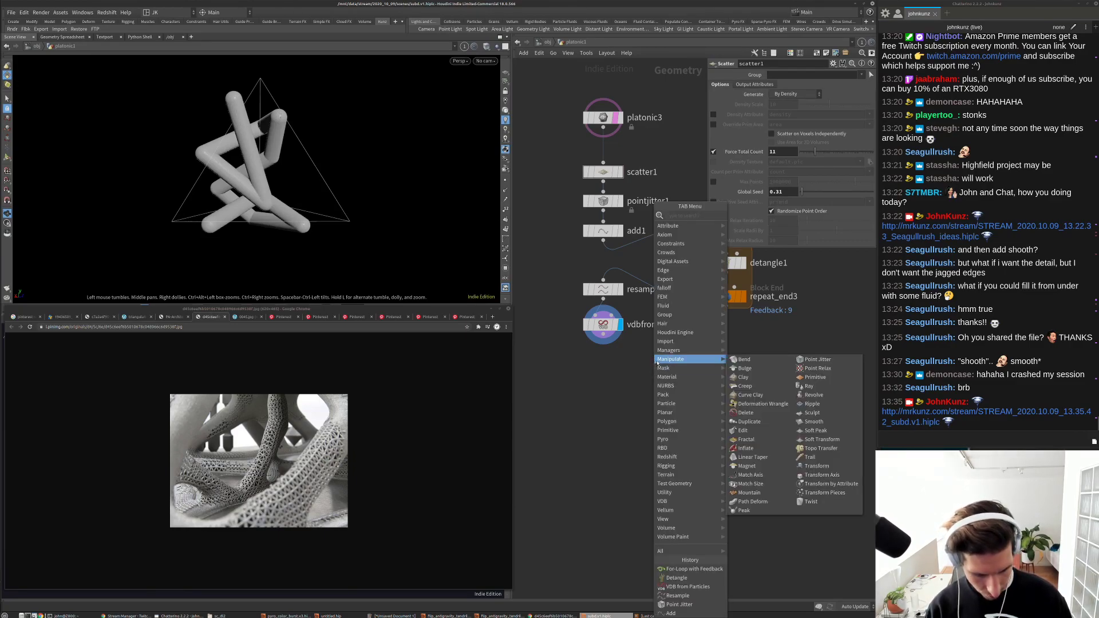
{"action": "type", "text": "c"}
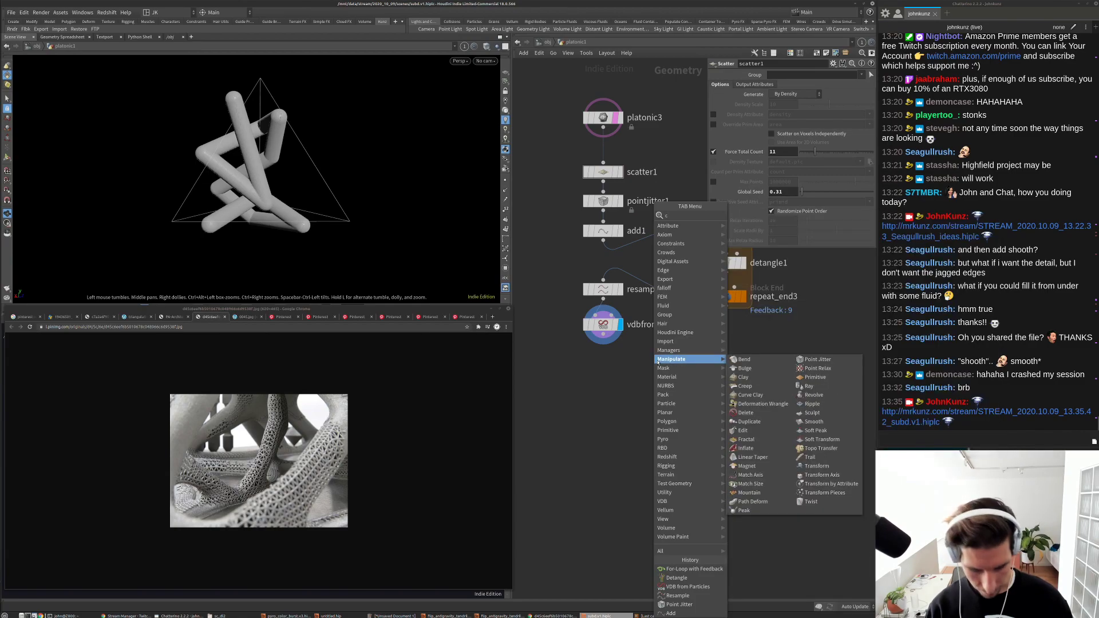
{"action": "key", "text": "Escape"}
{"action": "key", "text": "Tab"}
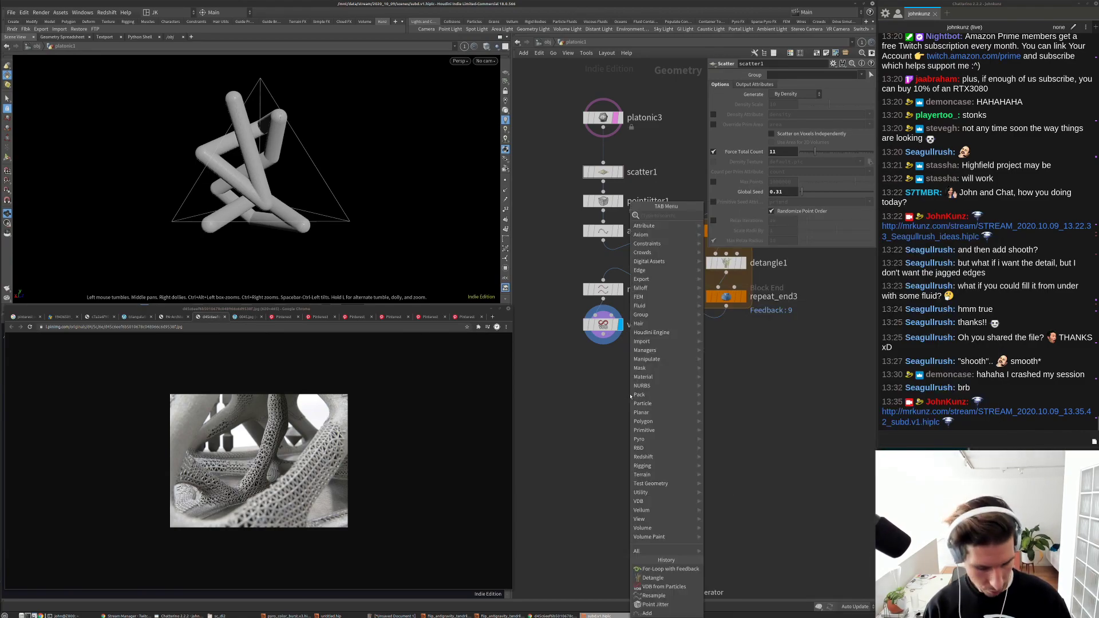
{"action": "type", "text": "con"}
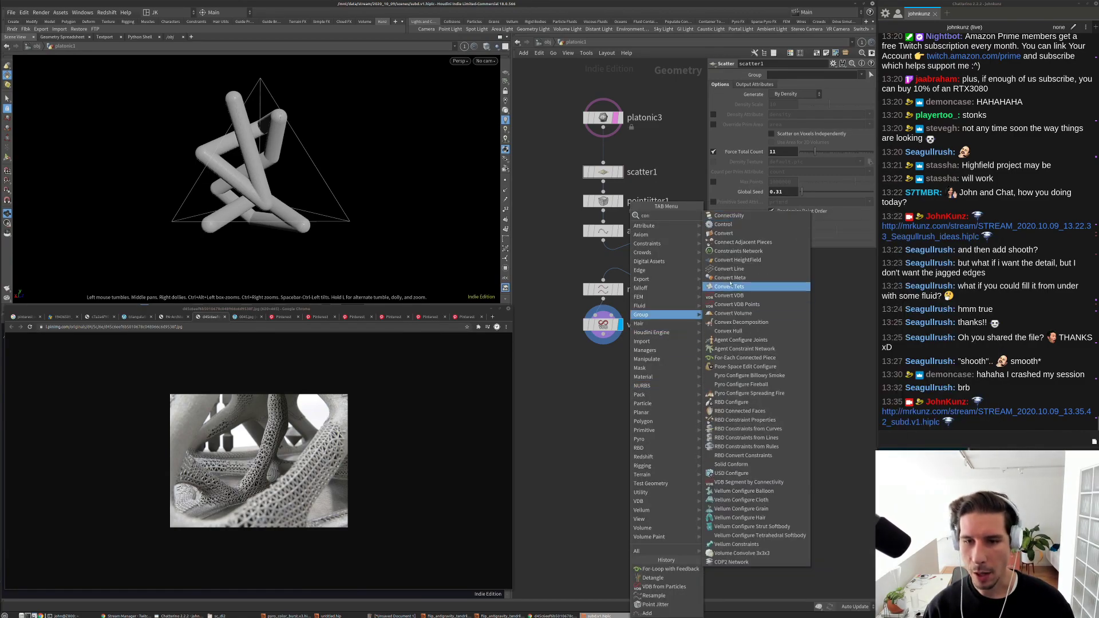
{"action": "left_click", "coordinate": [736, 295]}
{"action": "left_click", "coordinate": [611, 399]}
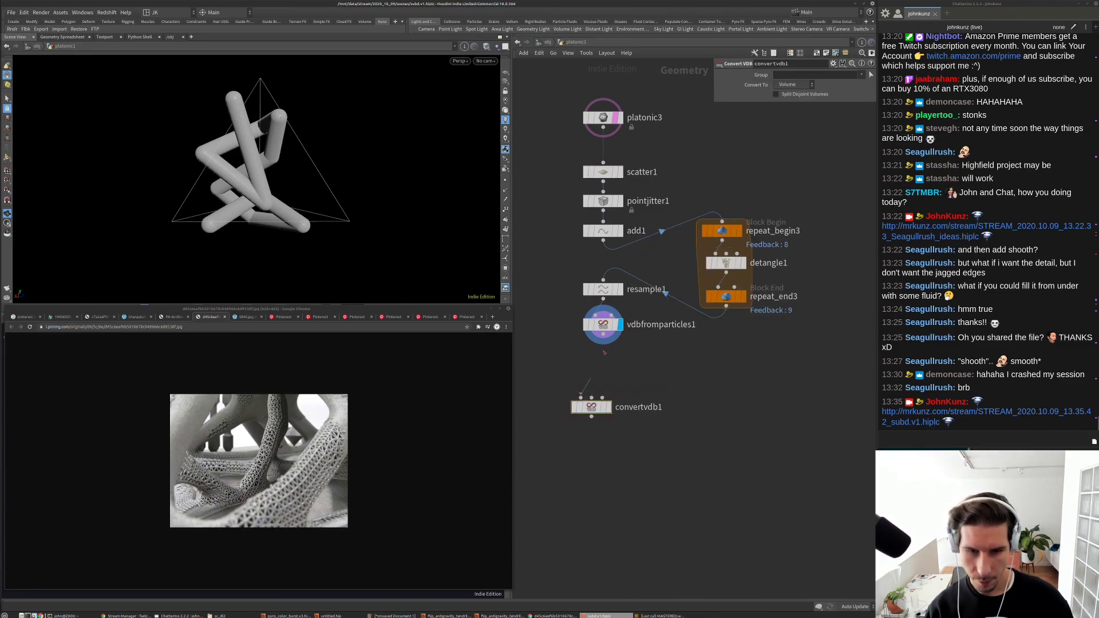
{"action": "left_click", "coordinate": [609, 406]}
{"action": "key", "text": "l"}
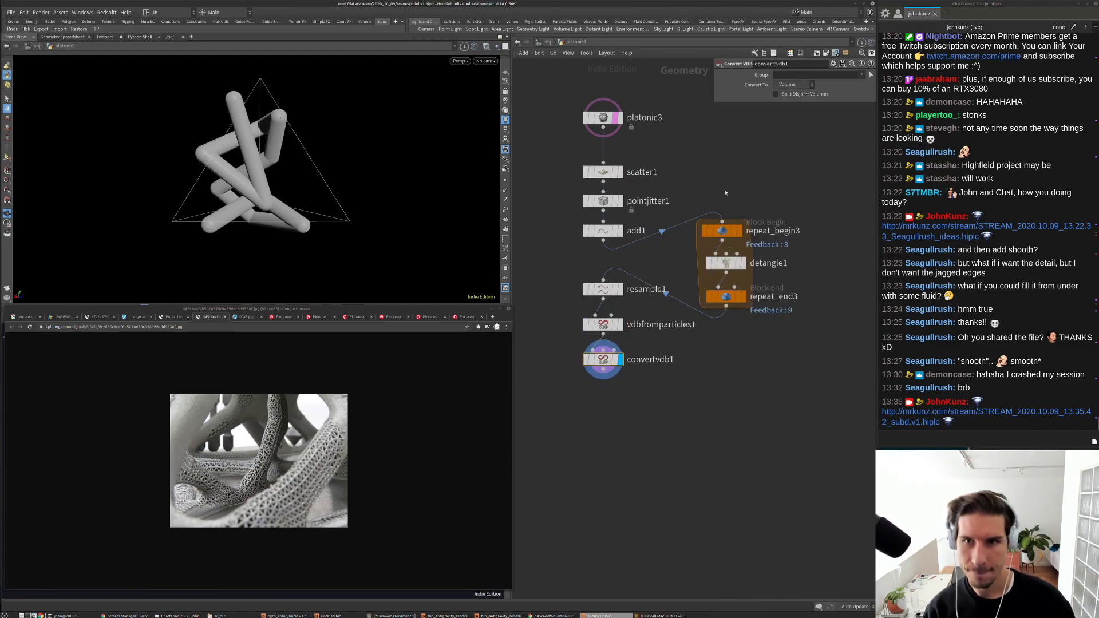
Step: Set convertvdb1's Convert To option to Polygons
{"action": "left_click", "coordinate": [792, 87]}
{"action": "left_click", "coordinate": [788, 119]}
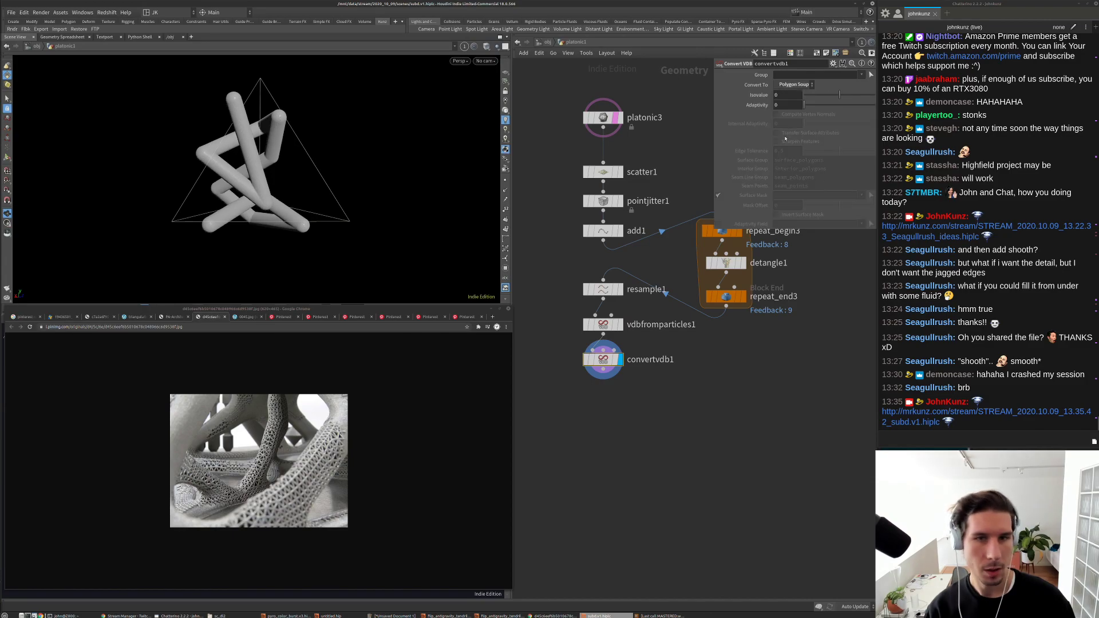
{"action": "left_click", "coordinate": [793, 86]}
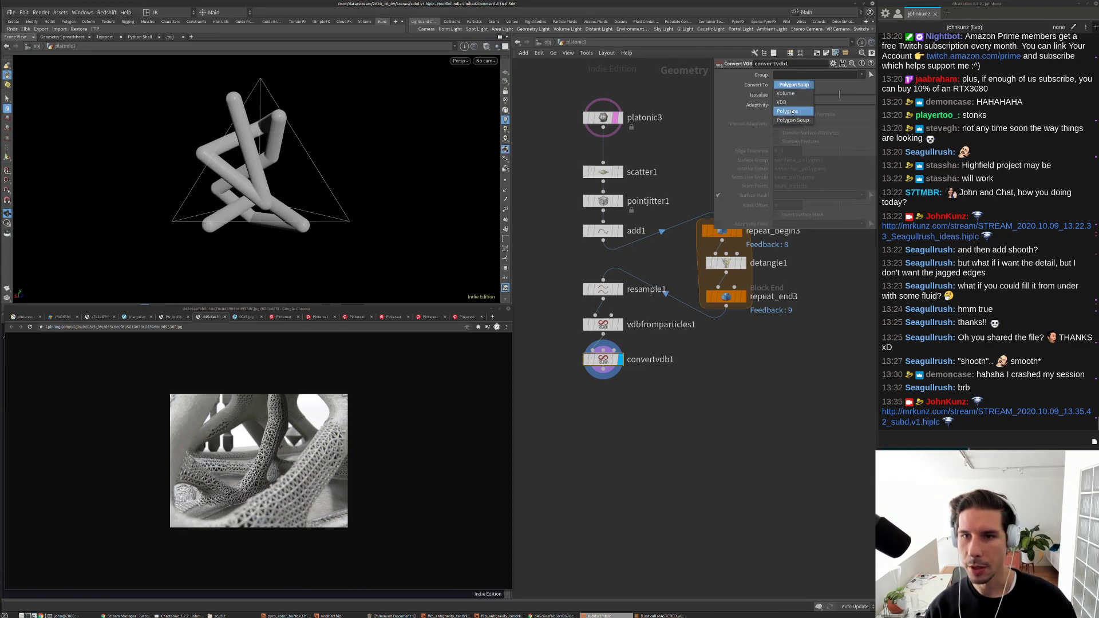
{"action": "left_click", "coordinate": [788, 110]}
{"action": "scroll", "coordinate": [612, 407], "scroll_direction": "up", "scroll_amount": 3}
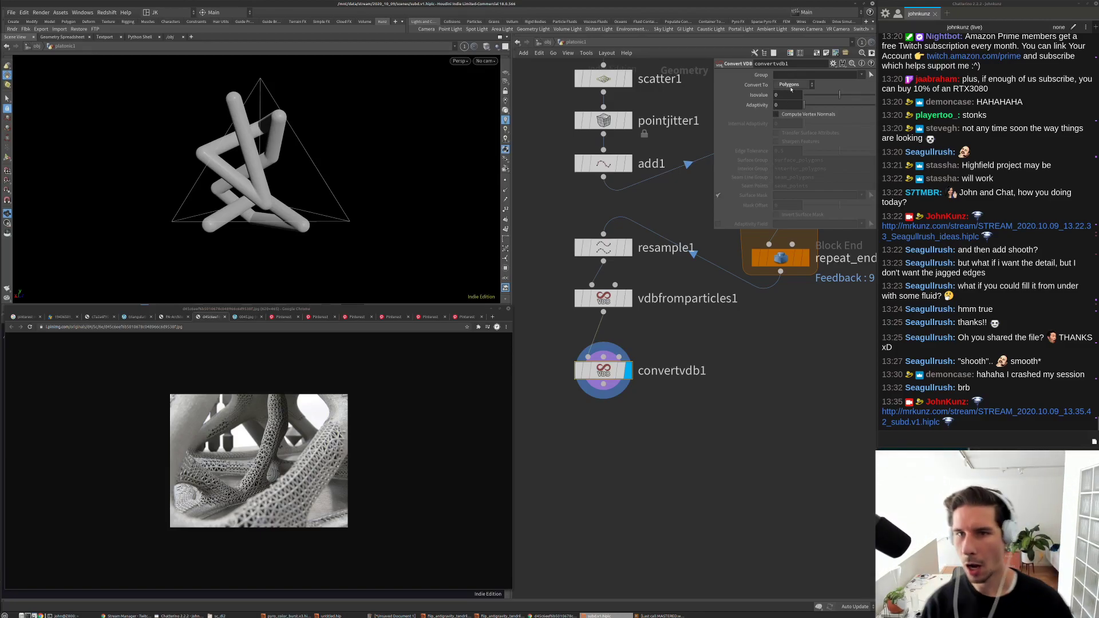
{"action": "left_click", "coordinate": [791, 86]}
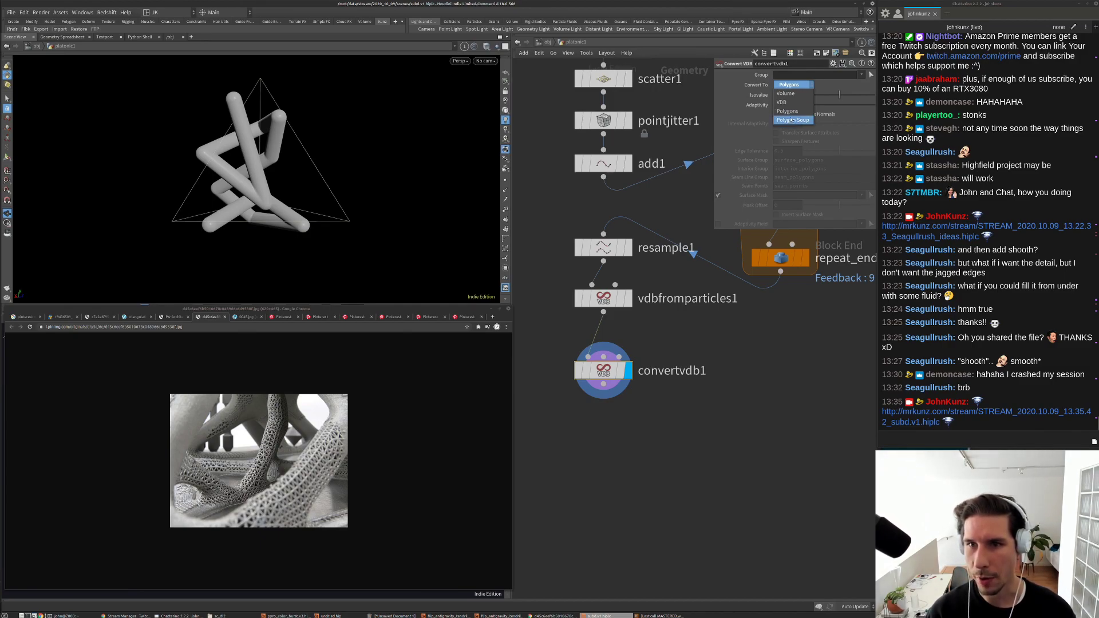
{"action": "left_click", "coordinate": [785, 85]}
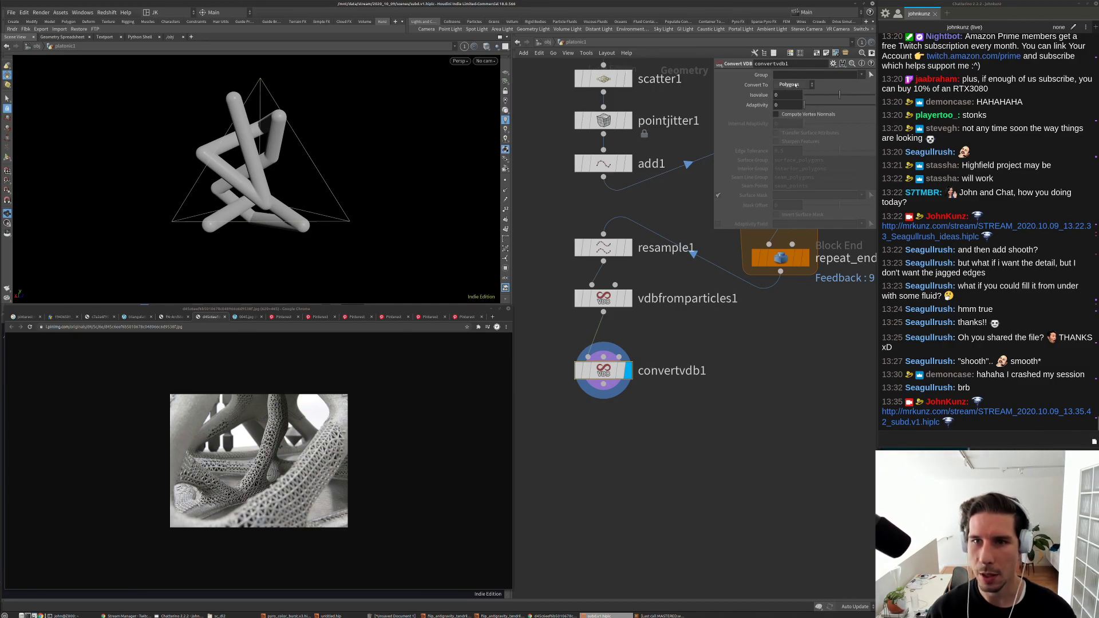
{"action": "middle_click_drag", "start_coordinate": [618, 98], "coordinate": [627, 57]}
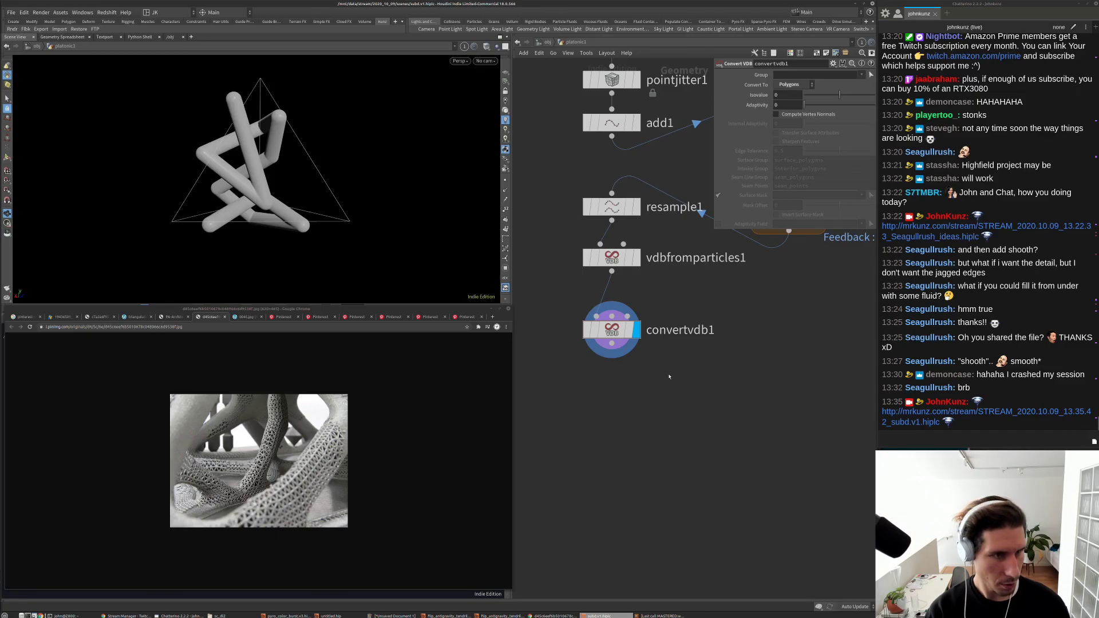
{"action": "key", "text": "Tab"}
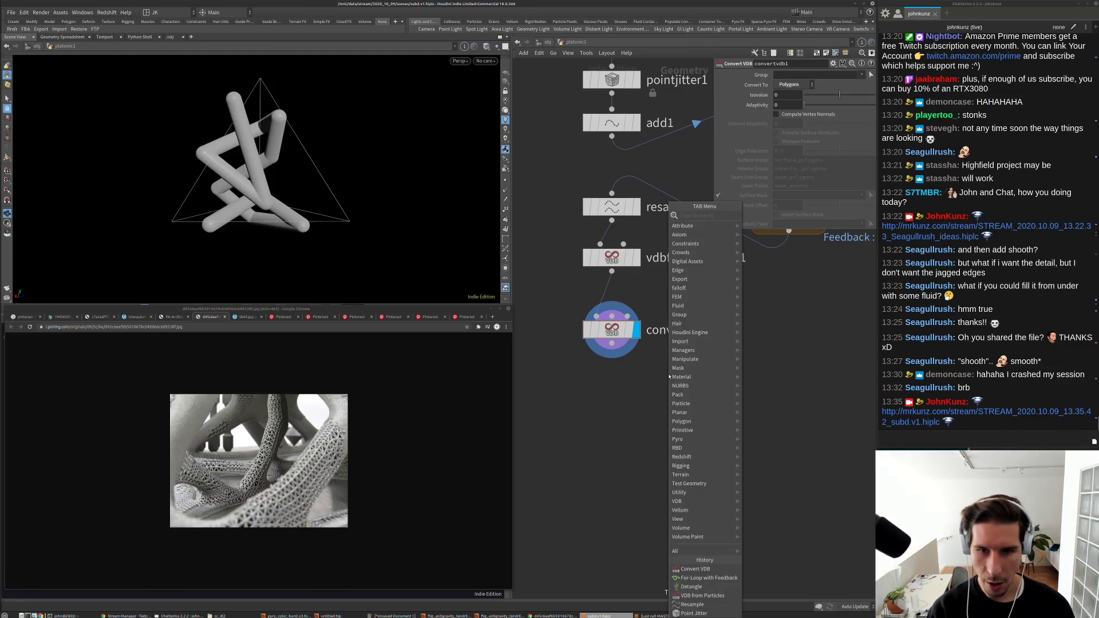
Step: Add a displayed Remesh node below convertvdb1 with Target Size 0.1
{"action": "type", "text": "smooth"}
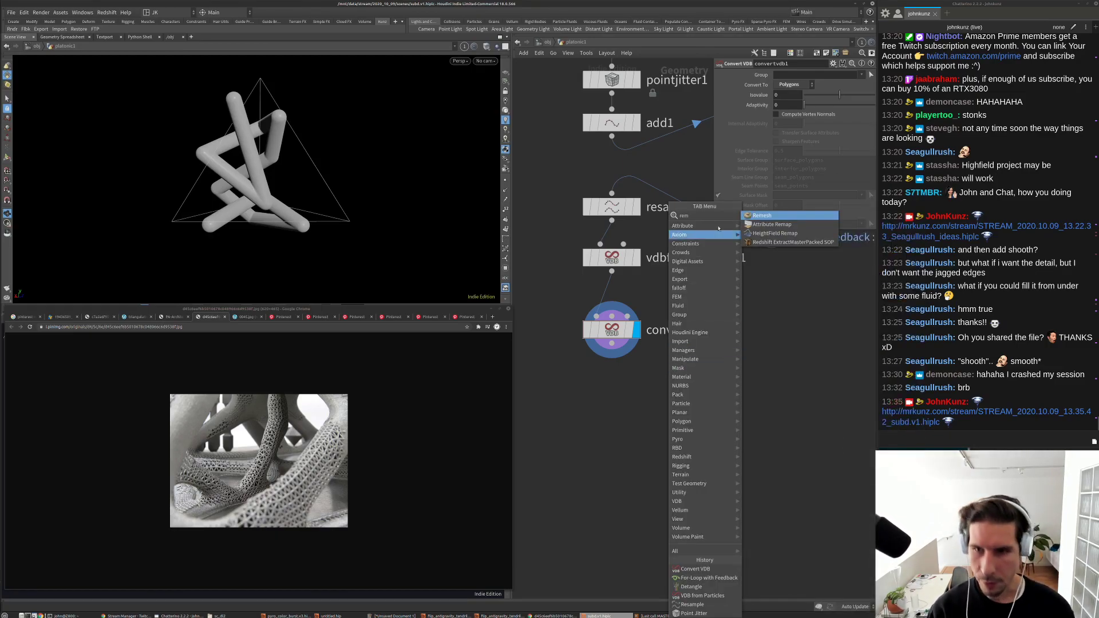
{"action": "key", "text": "Return"}
{"action": "left_click", "coordinate": [642, 399]}
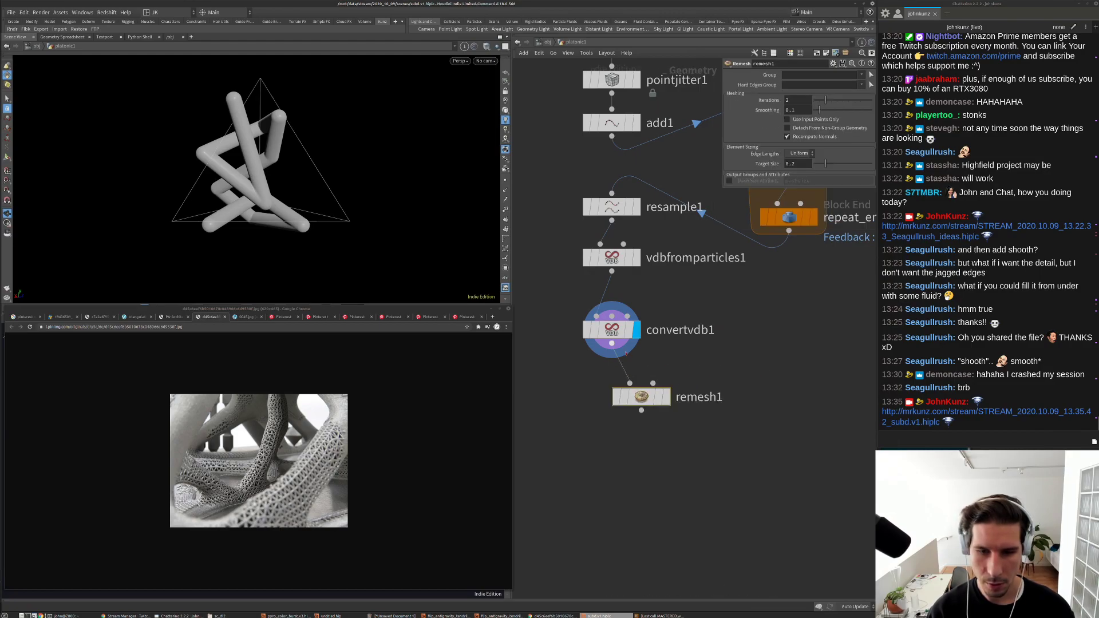
{"action": "left_click", "coordinate": [666, 397]}
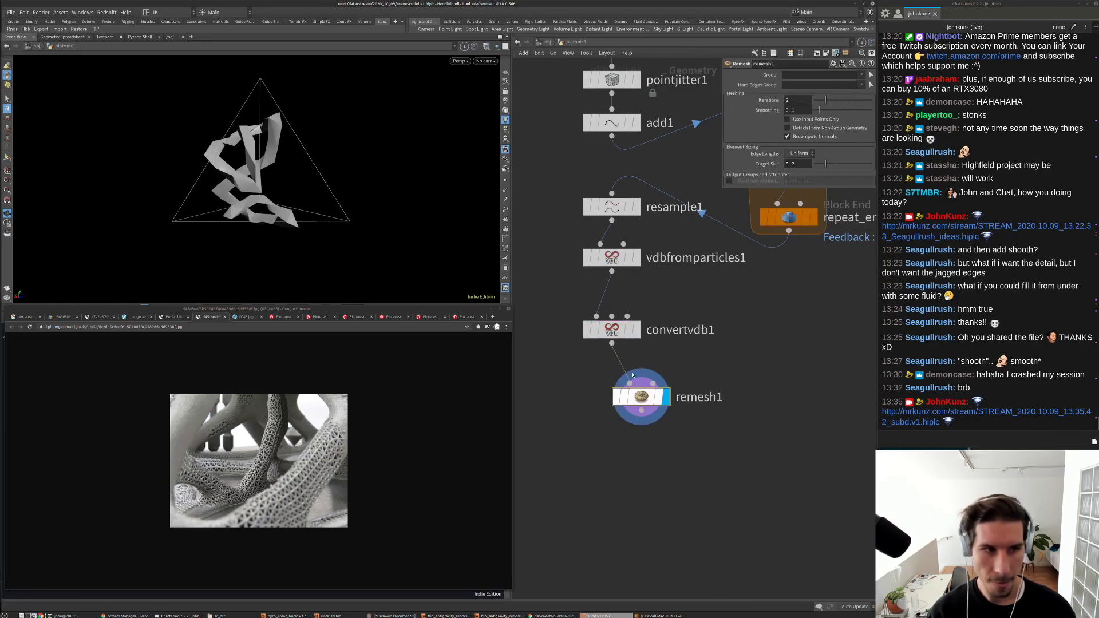
{"action": "left_click_drag", "start_coordinate": [351, 135], "coordinate": [355, 166]}
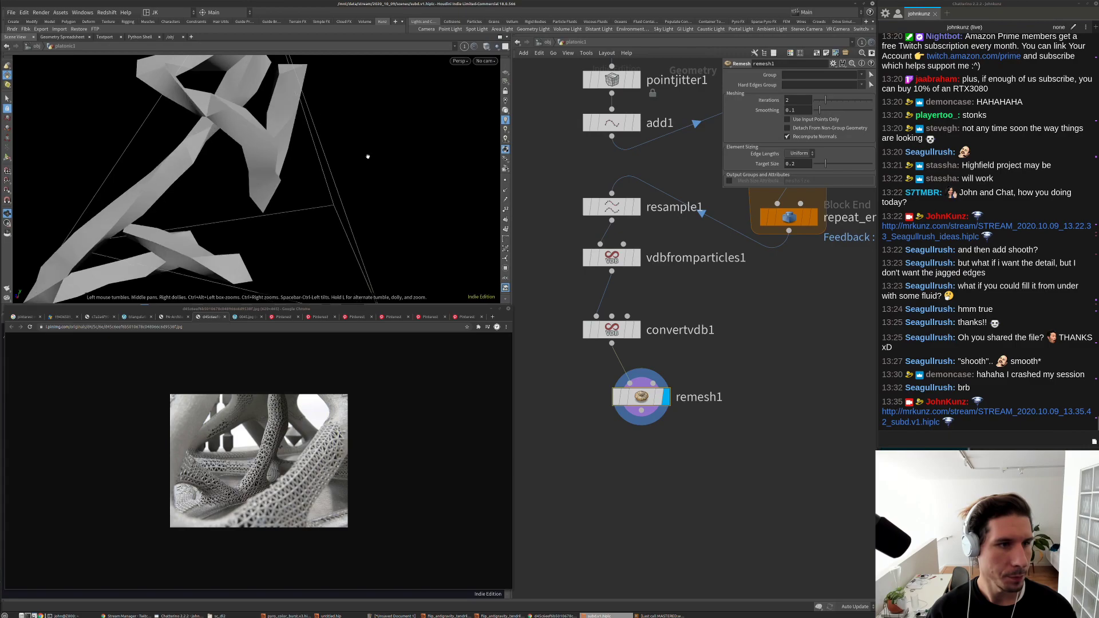
{"action": "left_click", "coordinate": [799, 163]}
{"action": "type", "text": "0.1"}
{"action": "key", "text": "Return"}
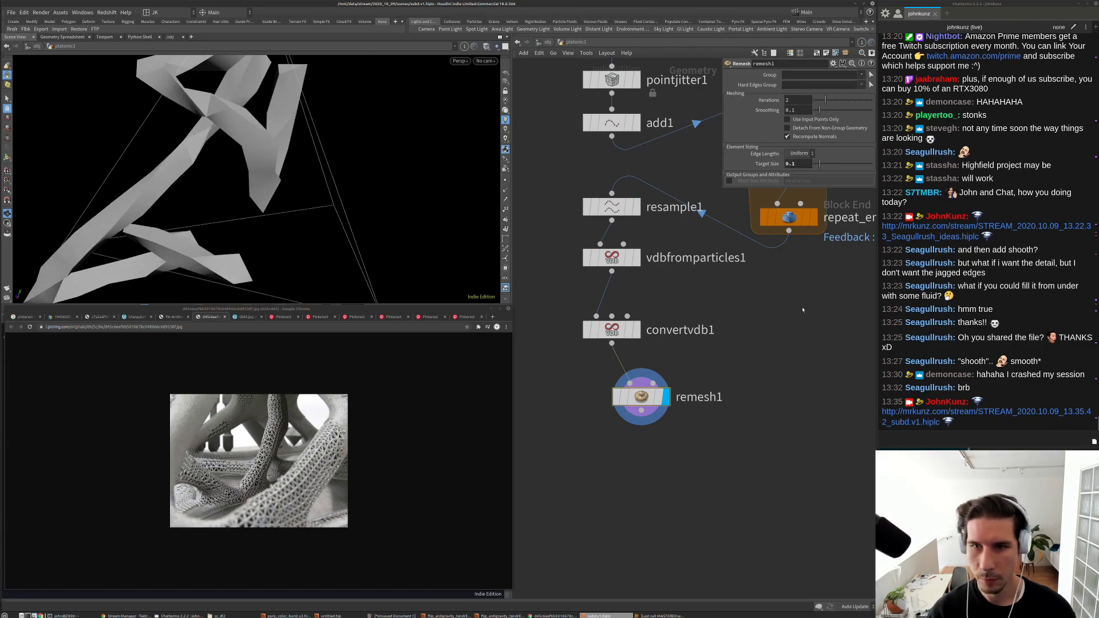
{"action": "key", "text": "g"}
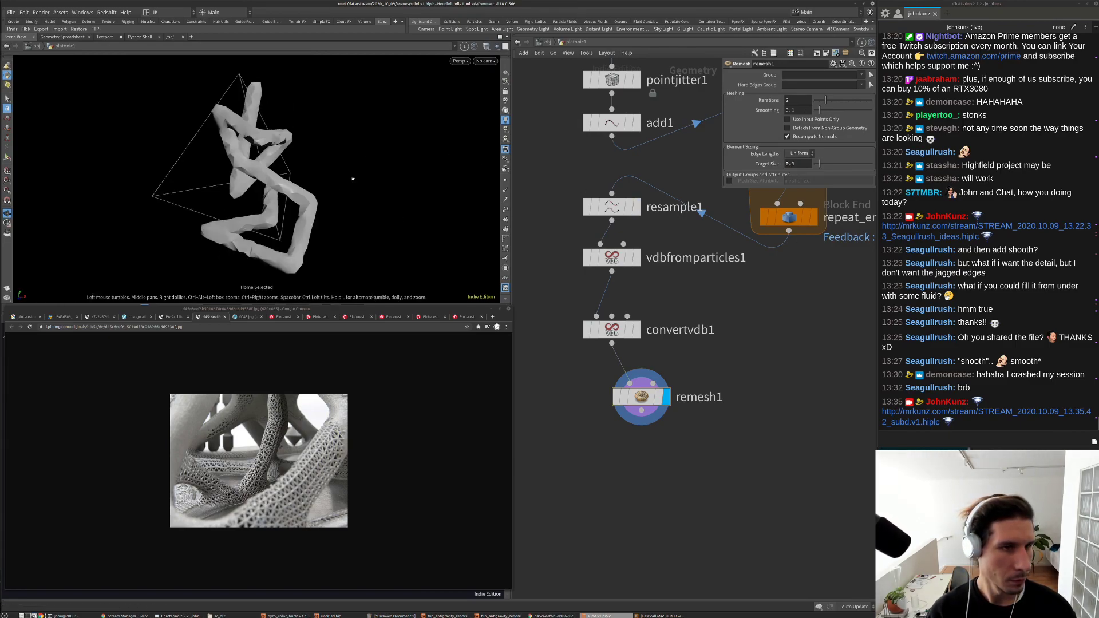
Step: Show the wireframe overlay and bypass remesh1 to inspect the original dense tubes
{"action": "key", "text": "shift+w"}
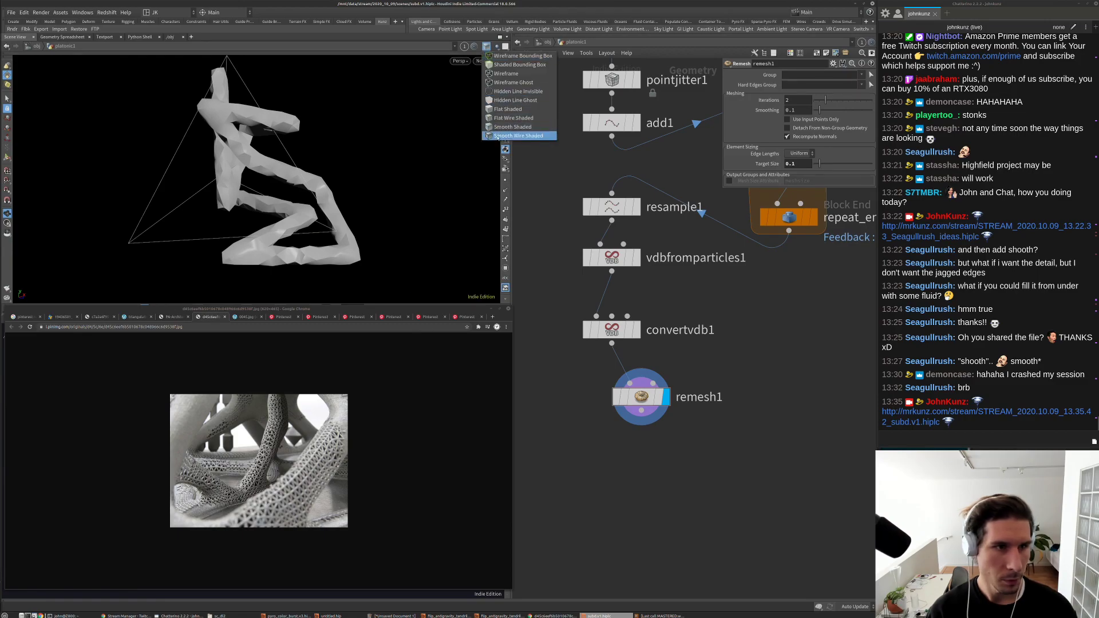
{"action": "right_click_drag", "start_coordinate": [233, 232], "coordinate": [298, 167]}
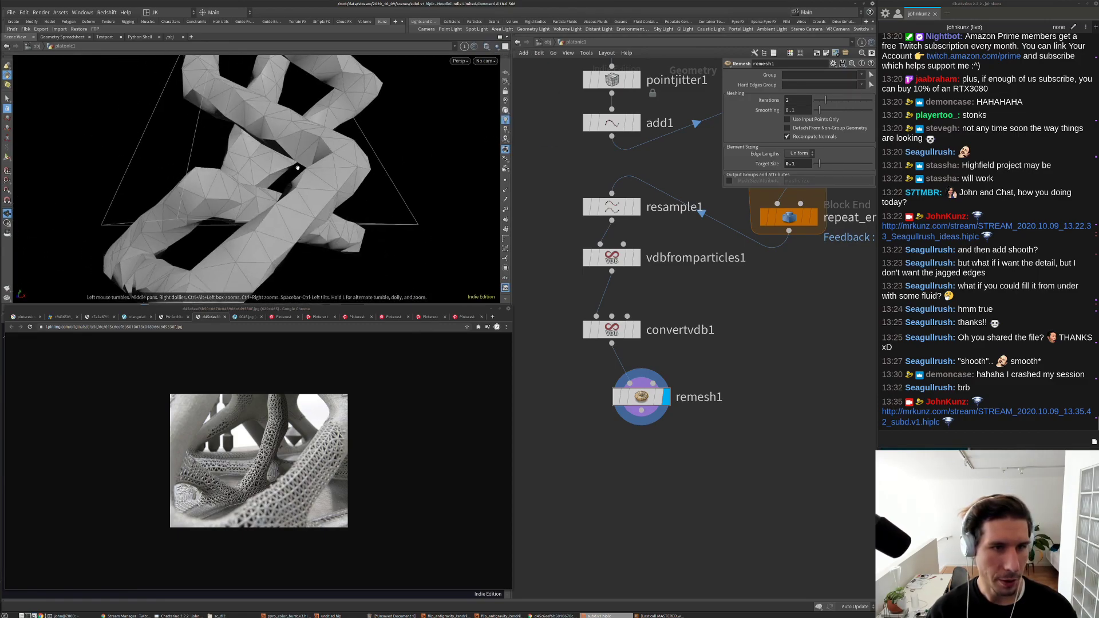
{"action": "key", "text": "b"}
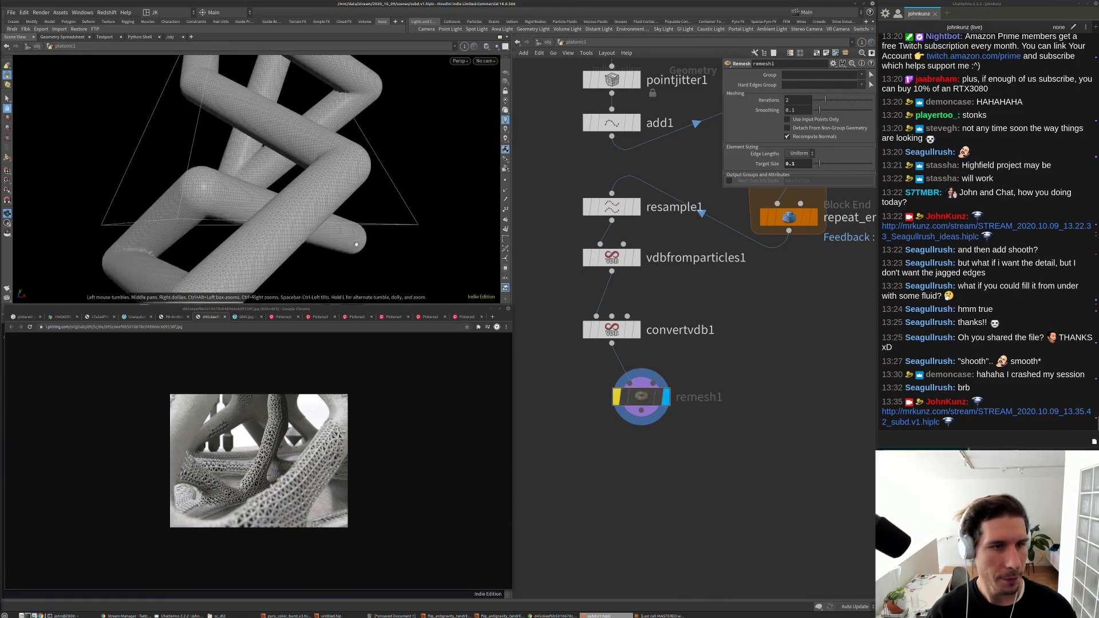
{"action": "left_click_drag", "start_coordinate": [309, 226], "coordinate": [293, 190]}
{"action": "right_click_drag", "start_coordinate": [293, 190], "coordinate": [340, 187]}
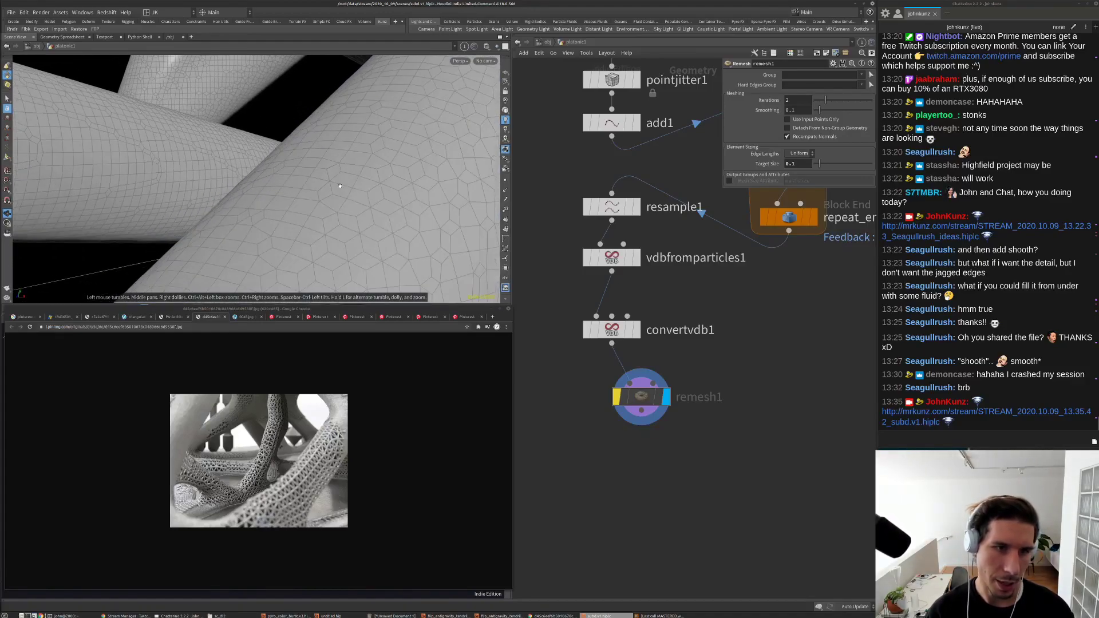
{"action": "left_click_drag", "start_coordinate": [382, 191], "coordinate": [377, 183]}
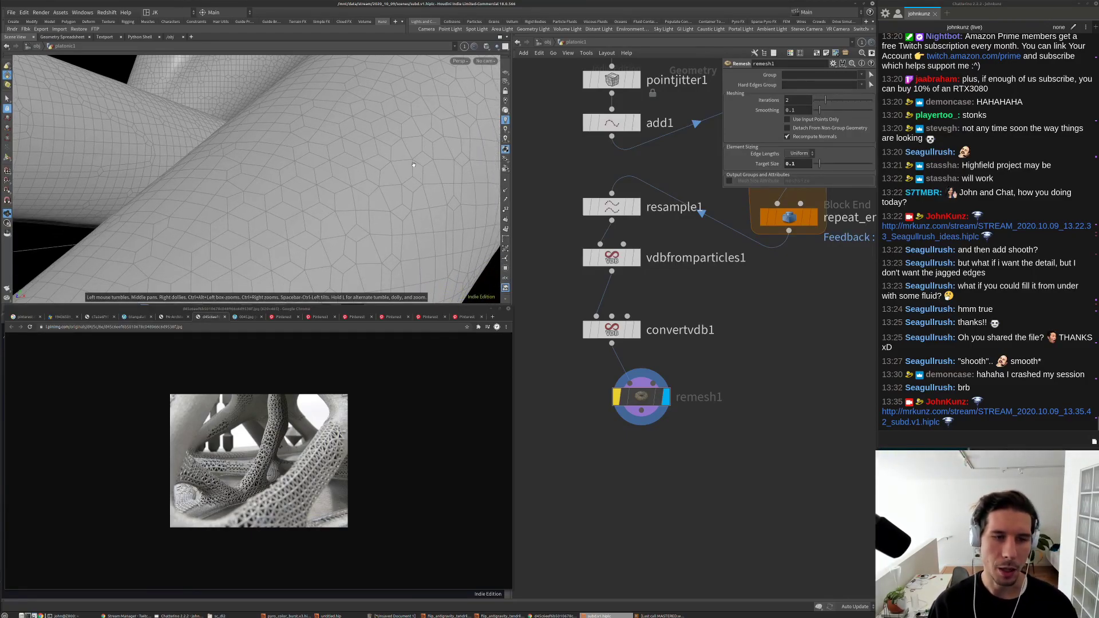
{"action": "left_click_drag", "start_coordinate": [413, 165], "coordinate": [427, 141]}
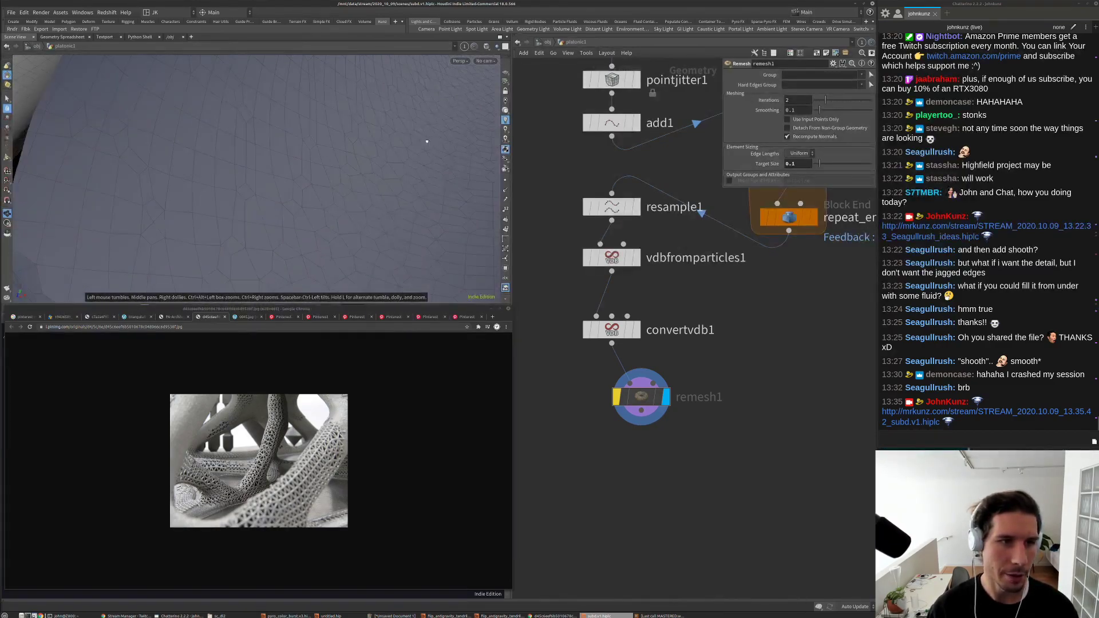
{"action": "scroll", "coordinate": [427, 141], "scroll_direction": "down", "scroll_amount": 10}
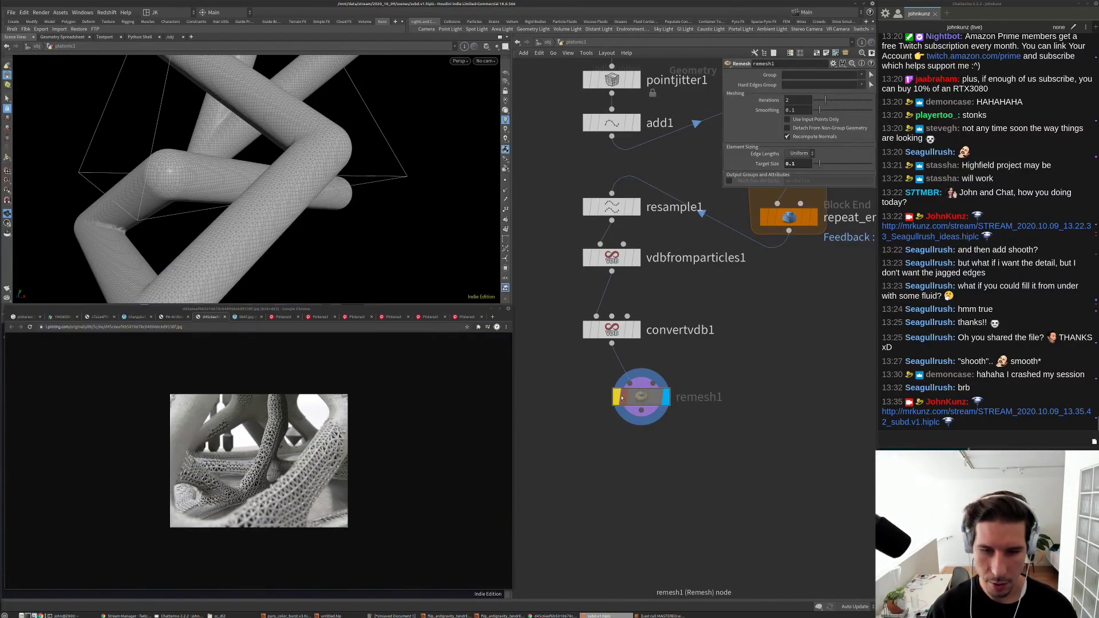
Step: Re-enable remesh1, raise its Iterations from 2 to 4, and align it under convertvdb1
{"action": "left_click", "coordinate": [617, 398]}
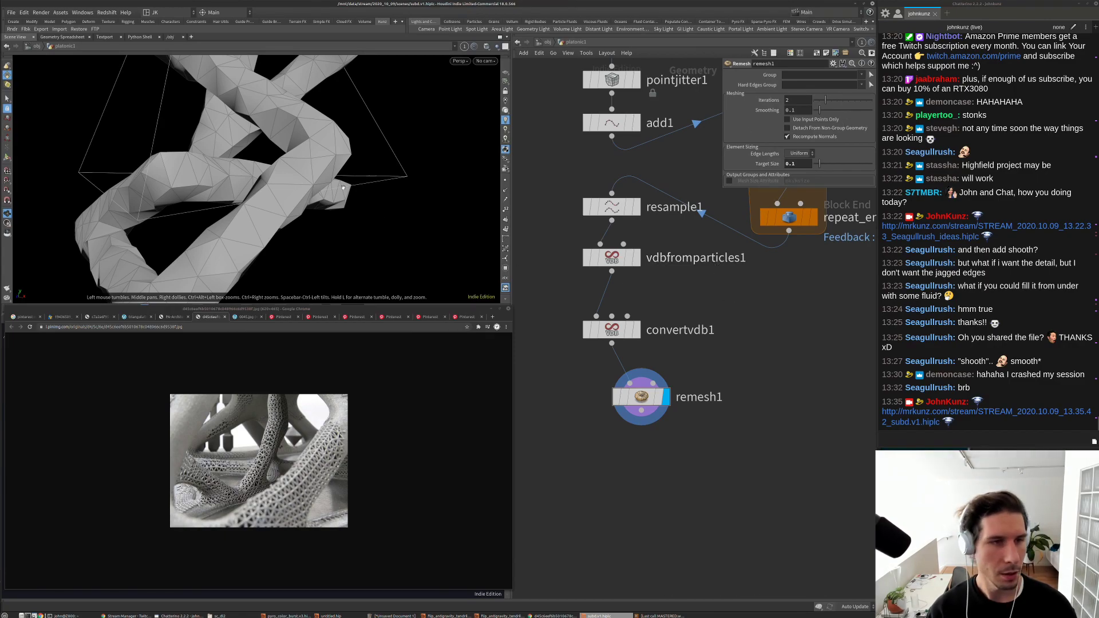
{"action": "key", "text": "g"}
{"action": "left_click_drag", "start_coordinate": [341, 178], "coordinate": [343, 167]}
{"action": "right_click_drag", "start_coordinate": [343, 167], "coordinate": [400, 238]}
{"action": "left_click_drag", "start_coordinate": [399, 238], "coordinate": [355, 200]}
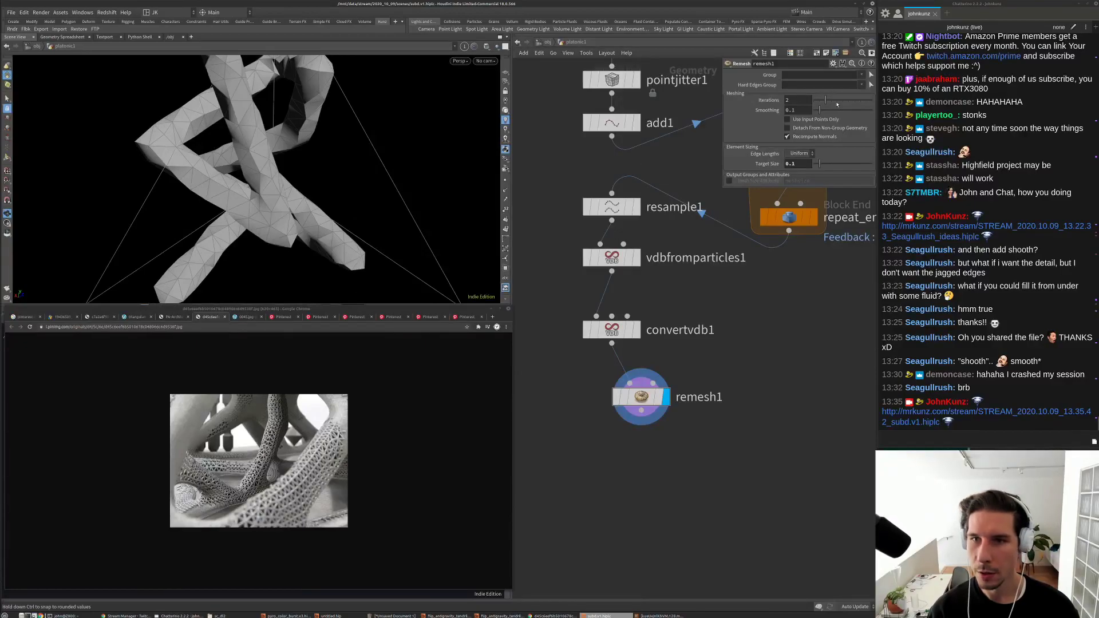
{"action": "left_click_drag", "start_coordinate": [837, 103], "coordinate": [838, 104]}
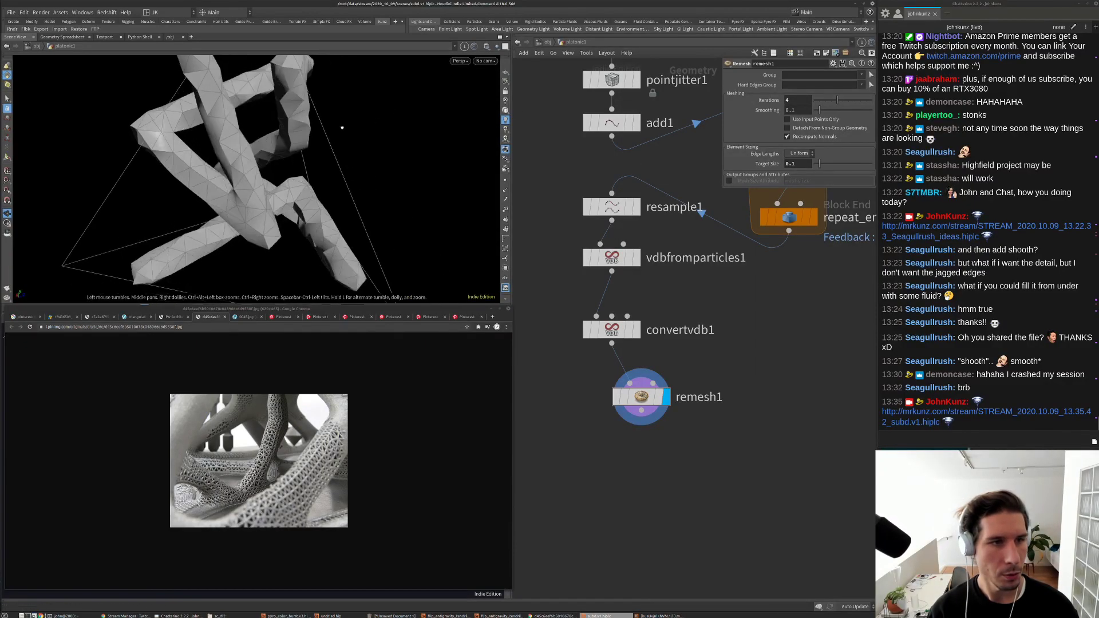
{"action": "middle_click_drag", "start_coordinate": [653, 401], "coordinate": [660, 346]}
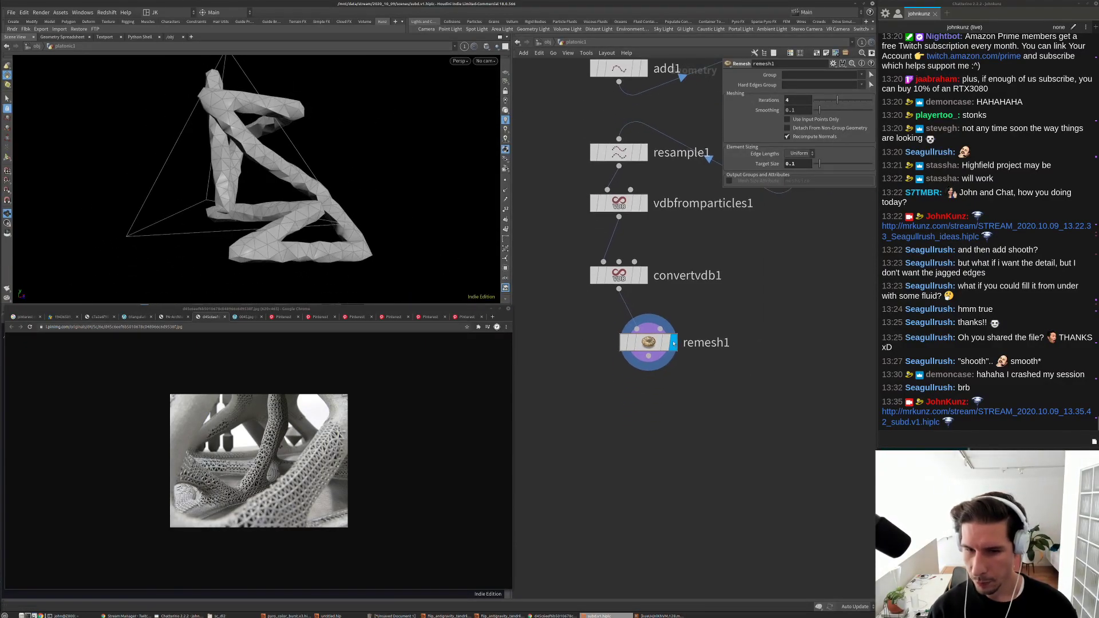
{"action": "left_click_drag", "start_coordinate": [646, 354], "coordinate": [616, 357]}
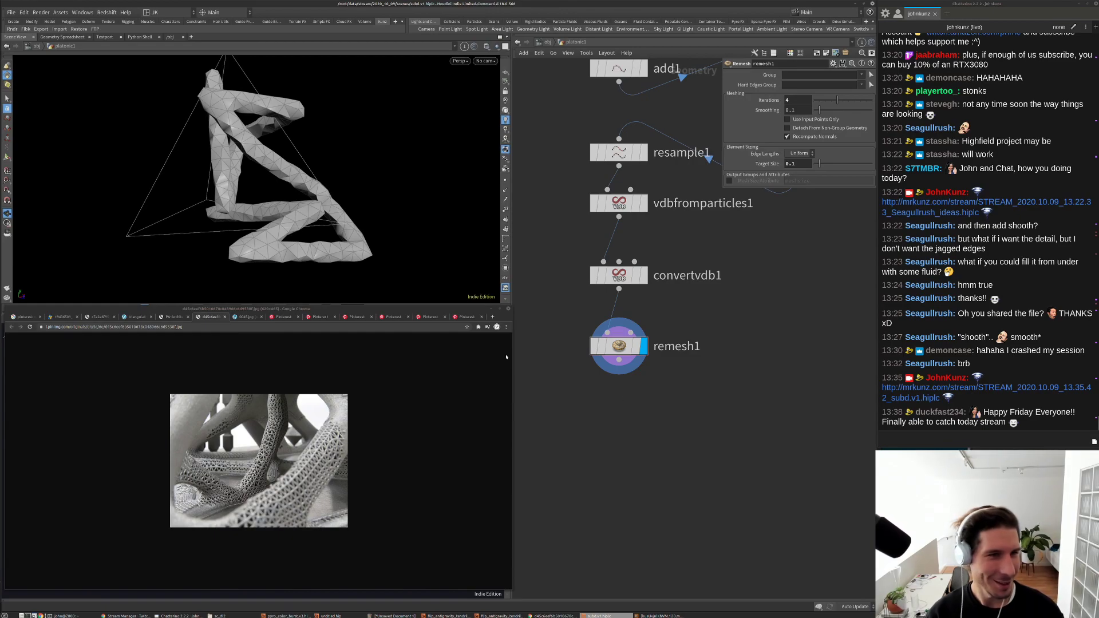
Step: Add a Divide node wired below remesh1 and set it as the displayed node
{"action": "key", "text": "Tab"}
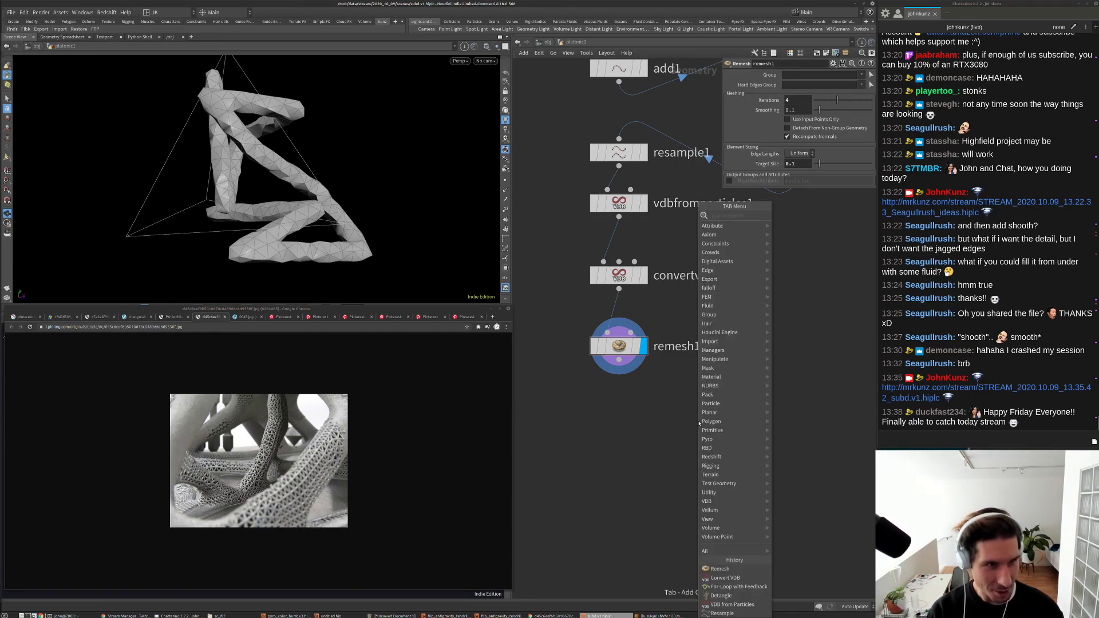
{"action": "type", "text": "d"}
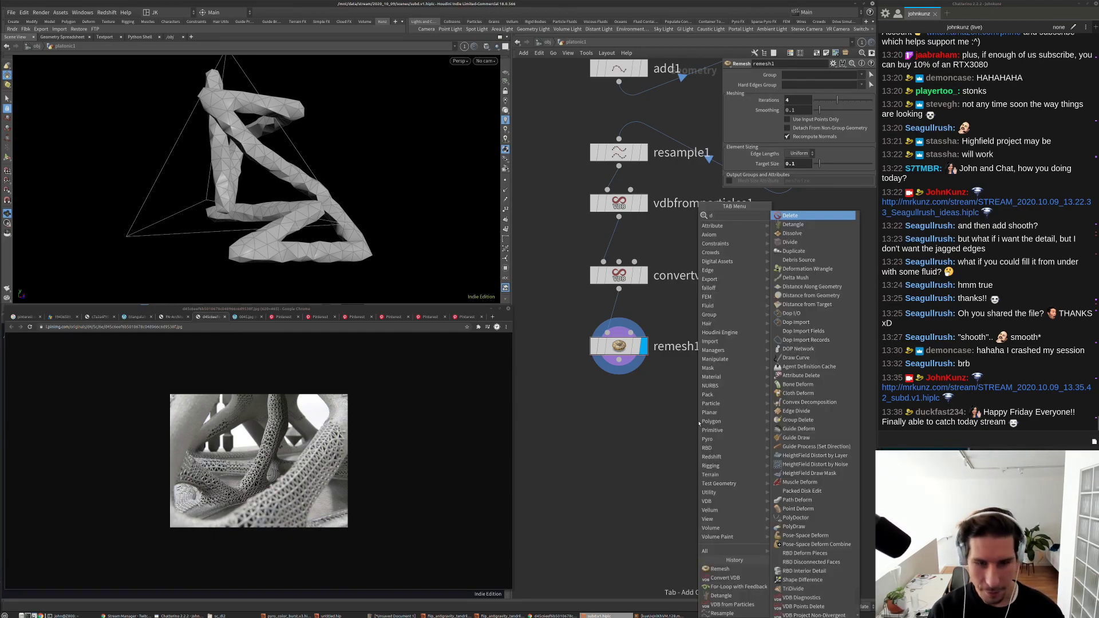
{"action": "type", "text": "iv"}
{"action": "key", "text": "Return"}
{"action": "left_click", "coordinate": [698, 422]}
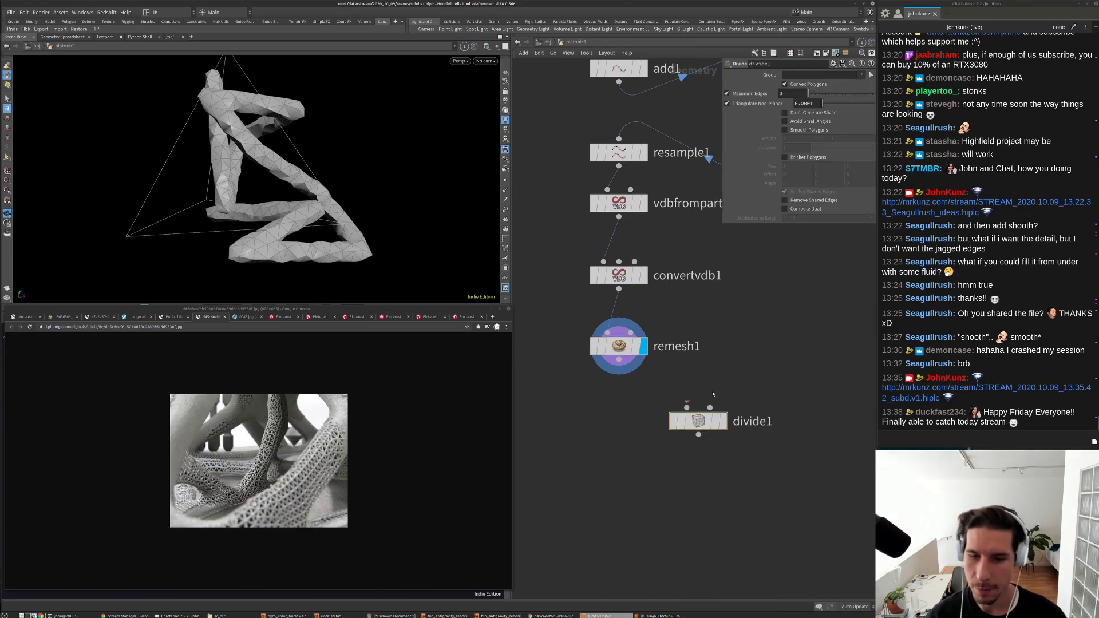
{"action": "left_click", "coordinate": [687, 404]}
{"action": "left_click", "coordinate": [723, 422]}
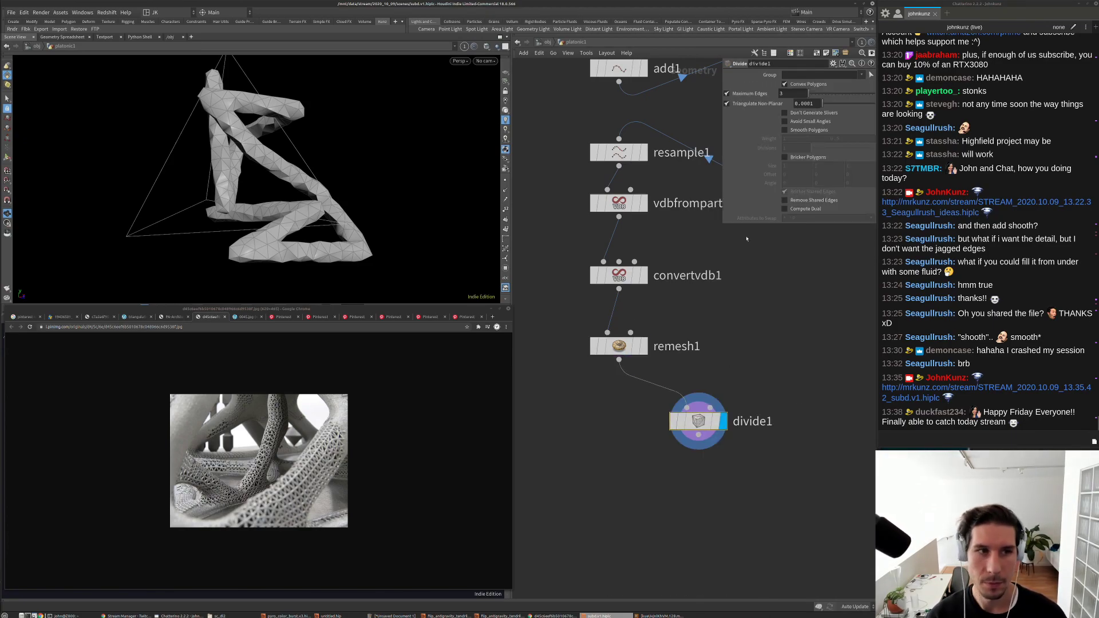
Step: Turn off Convex Polygons and enable Compute Dual to make hexagonal cells
{"action": "left_click", "coordinate": [804, 84]}
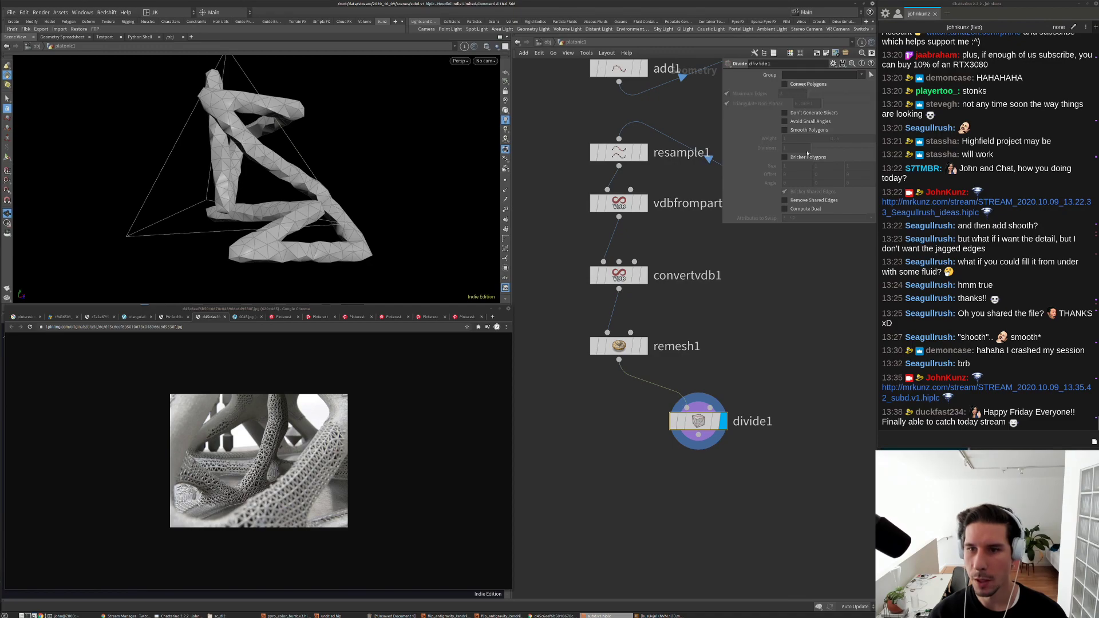
{"action": "left_click", "coordinate": [799, 209]}
{"action": "left_click_drag", "start_coordinate": [247, 217], "coordinate": [180, 217]}
{"action": "right_click_drag", "start_coordinate": [180, 218], "coordinate": [338, 189]}
{"action": "left_click_drag", "start_coordinate": [338, 189], "coordinate": [367, 166]}
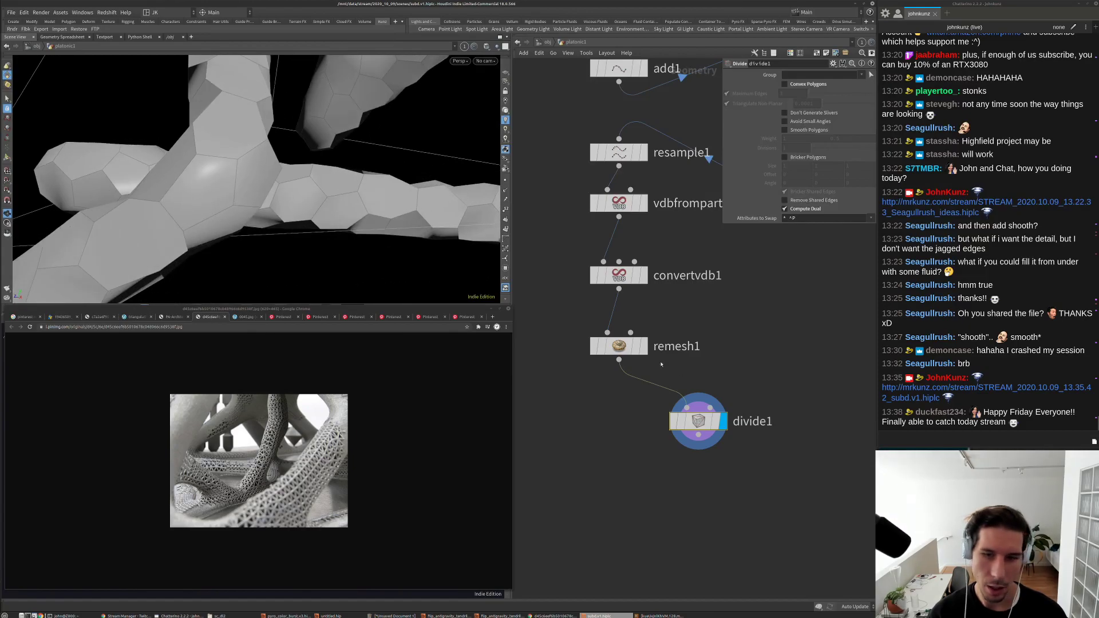
Step: Template remesh1 as a reference wireframe over the hexagonal tubes and inspect the junctions
{"action": "left_click", "coordinate": [637, 347]}
{"action": "left_click_drag", "start_coordinate": [229, 189], "coordinate": [213, 190]}
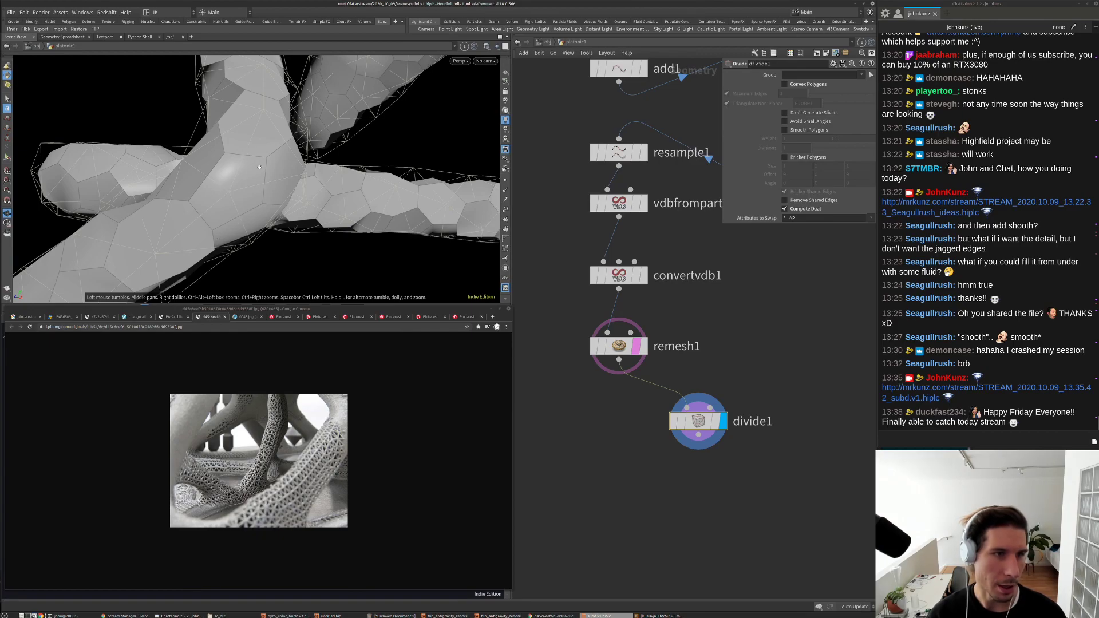
{"action": "left_click_drag", "start_coordinate": [226, 208], "coordinate": [264, 188]}
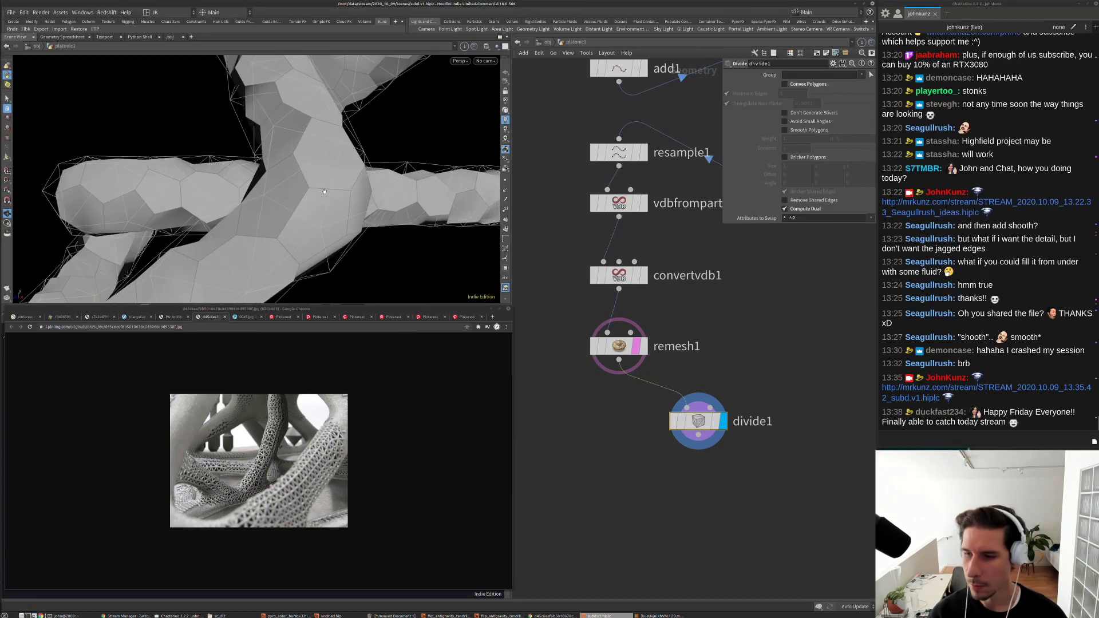
{"action": "left_click_drag", "start_coordinate": [330, 190], "coordinate": [329, 180]}
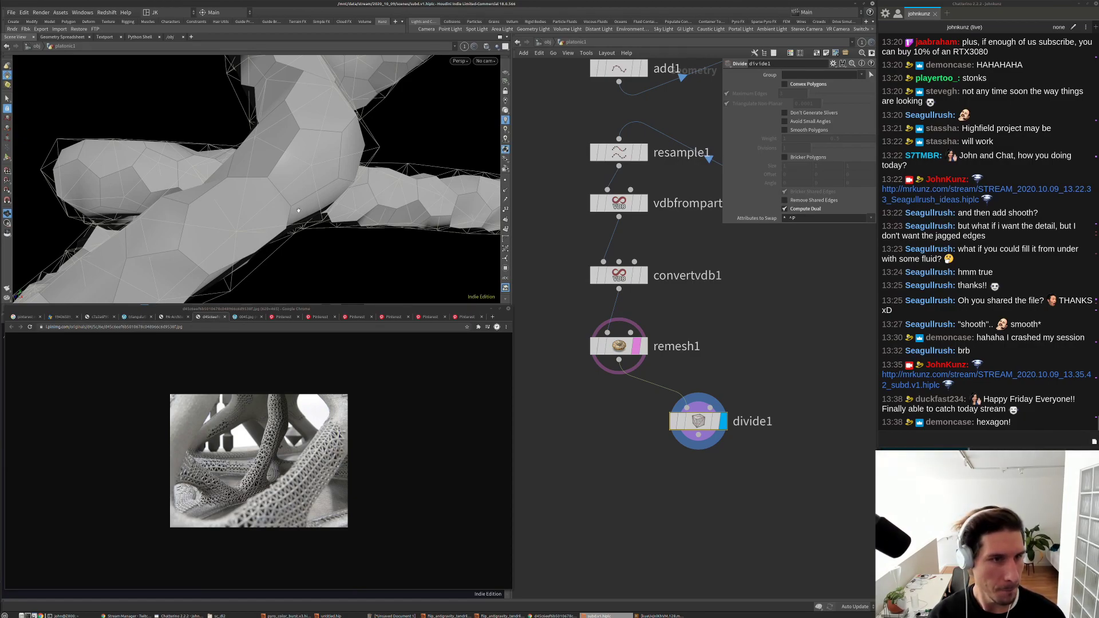
{"action": "left_click_drag", "start_coordinate": [282, 196], "coordinate": [209, 240]}
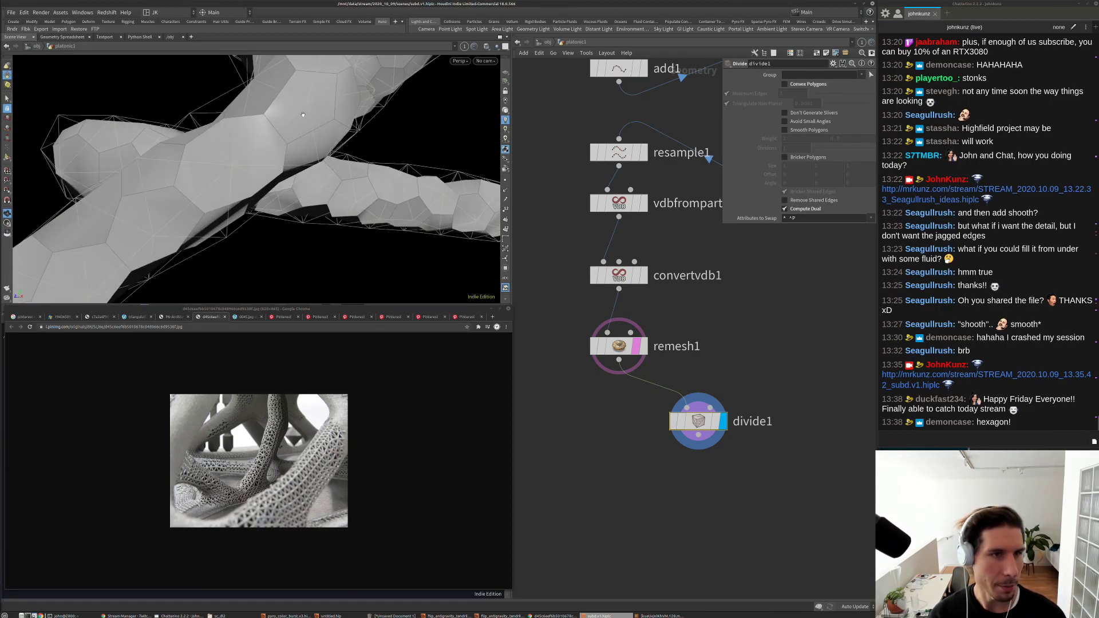
{"action": "left_click_drag", "start_coordinate": [292, 100], "coordinate": [295, 140]}
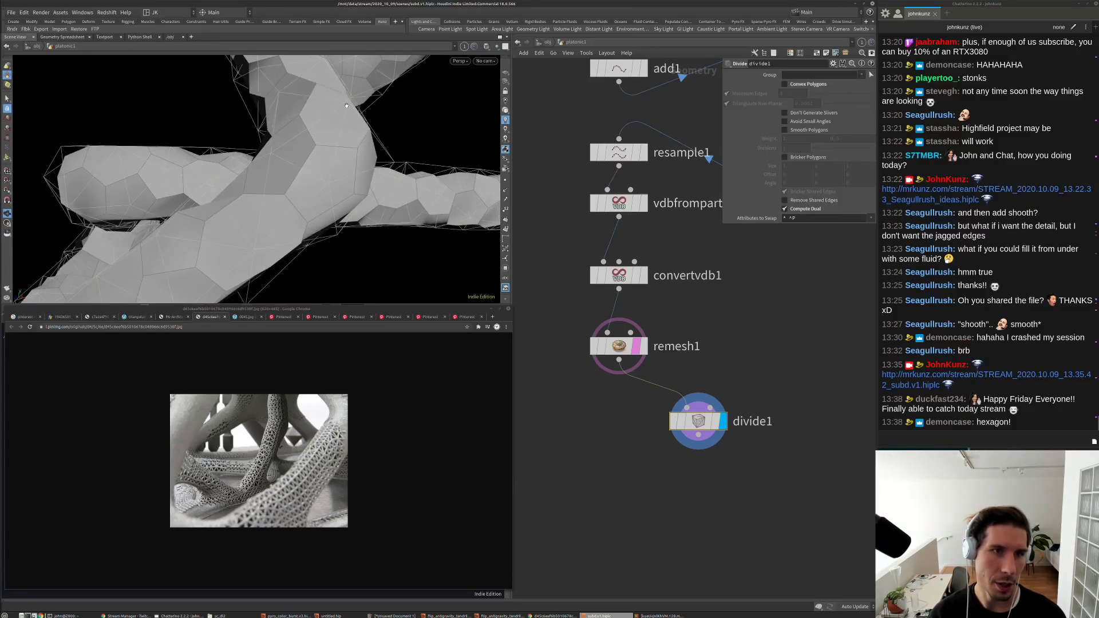
{"action": "left_click_drag", "start_coordinate": [275, 91], "coordinate": [295, 110]}
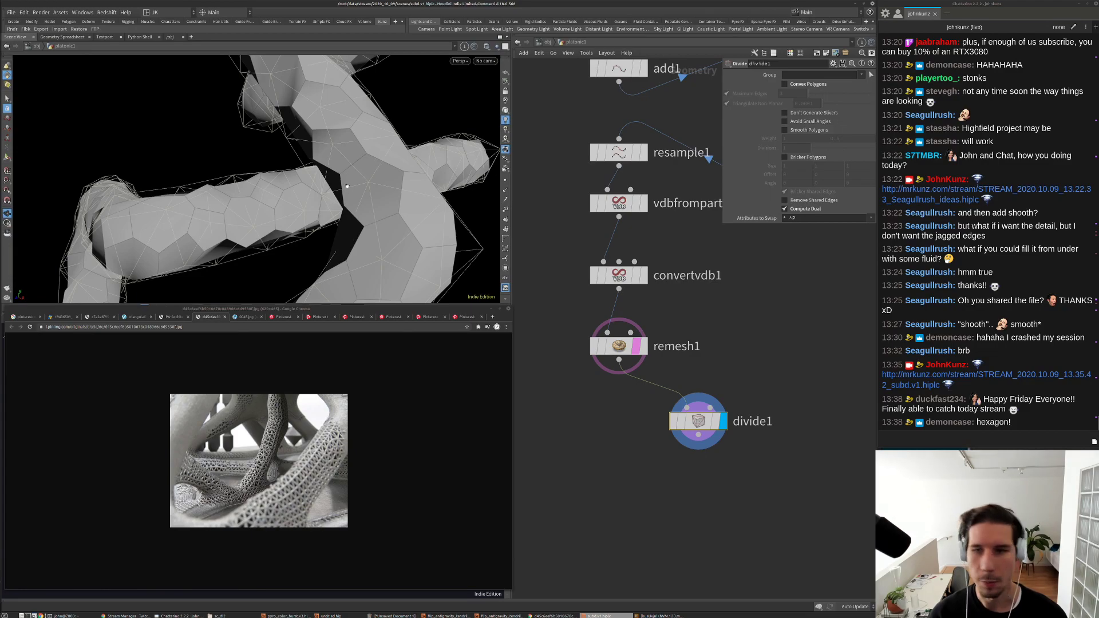
{"action": "left_click_drag", "start_coordinate": [378, 170], "coordinate": [385, 183]}
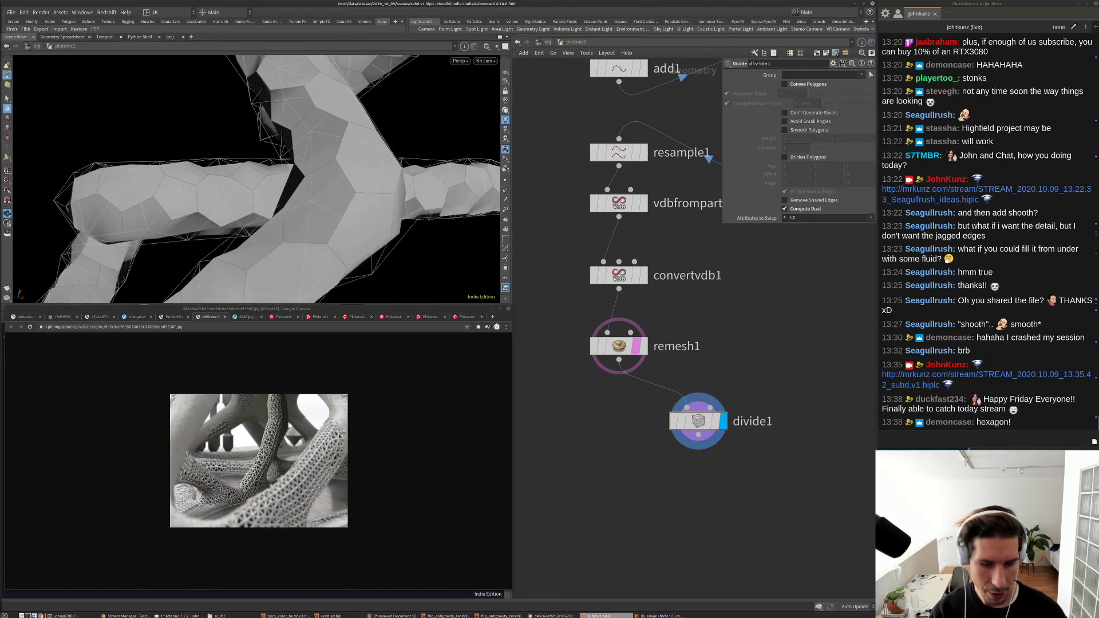
{"action": "left_click", "coordinate": [551, 616]}
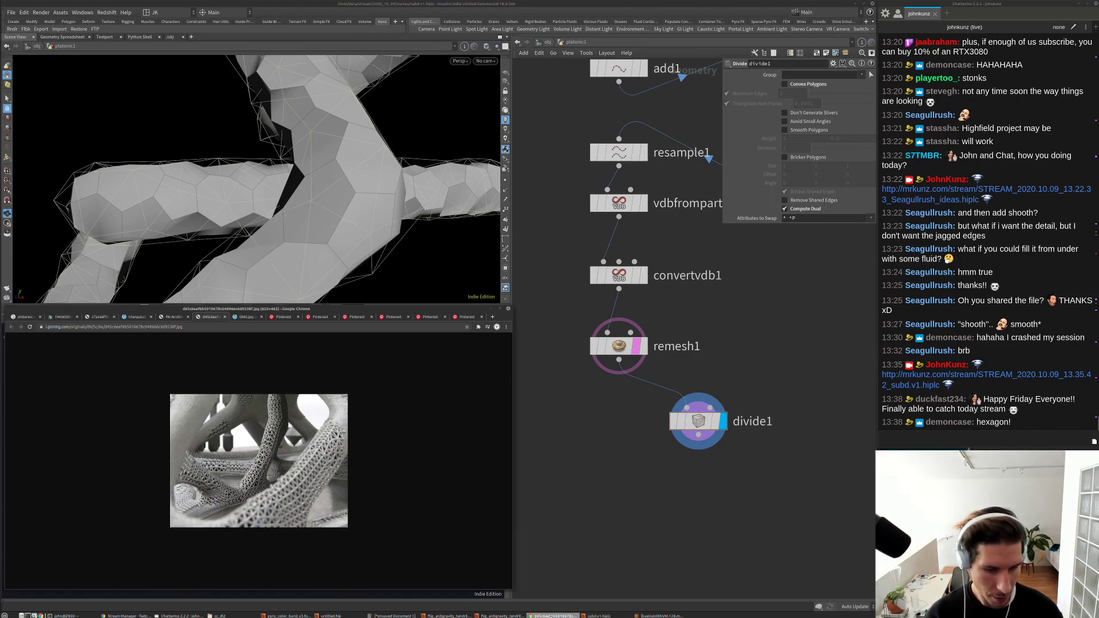
Step: Search 'Jake rice computing the dual' in a new tab and open the Medium article
{"action": "left_click", "coordinate": [23, 316]}
{"action": "key", "text": "ctrl+t"}
{"action": "type", "text": "Jake rice"}
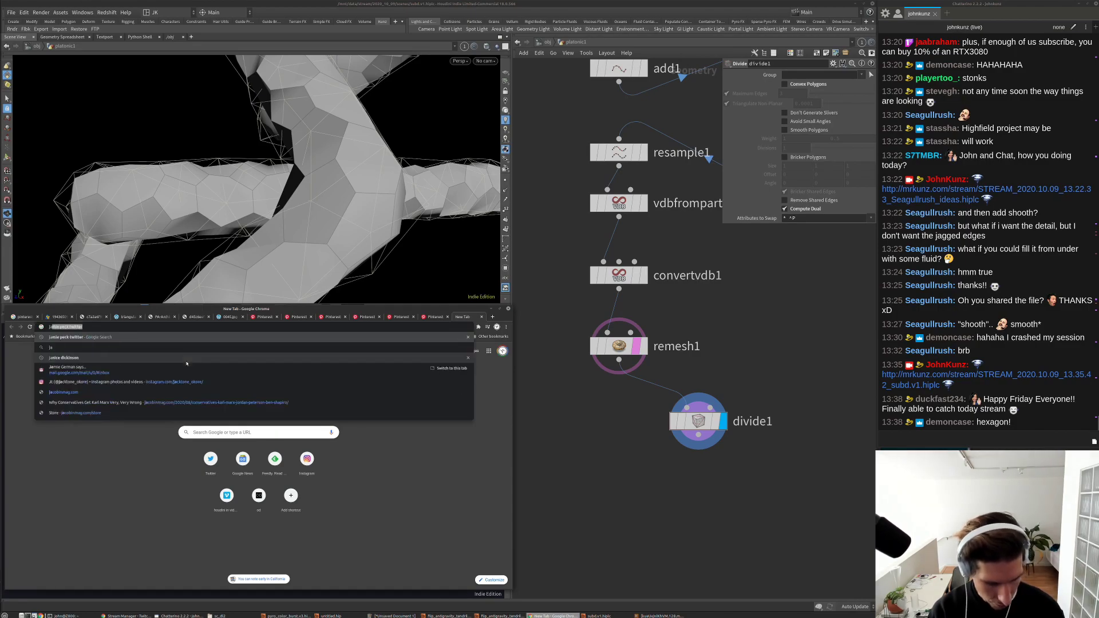
{"action": "type", "text": " com"}
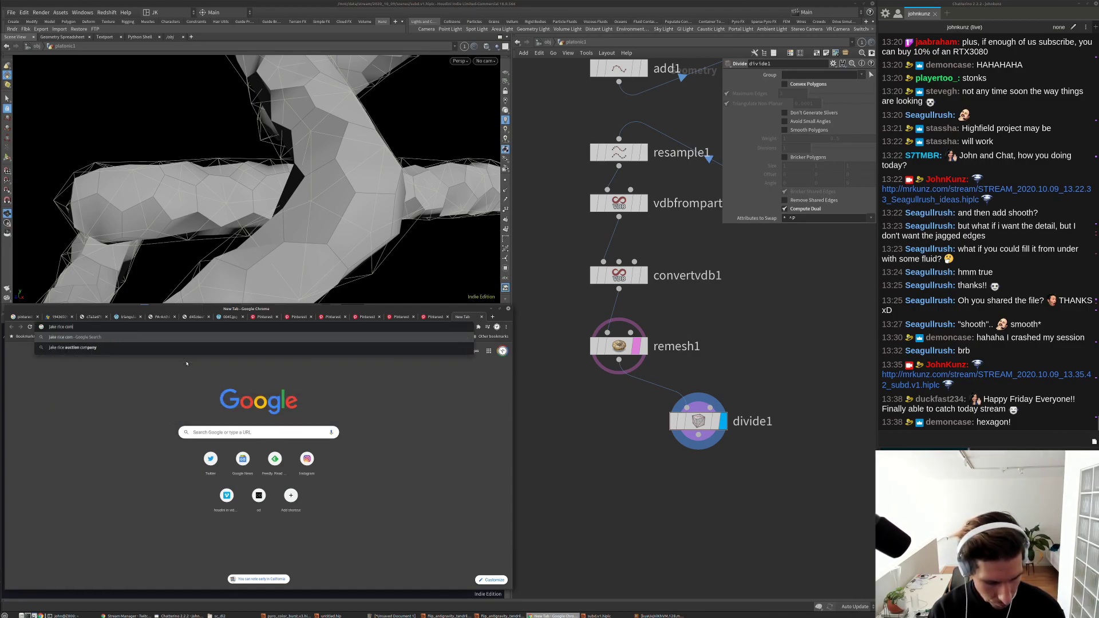
{"action": "type", "text": "puting the"}
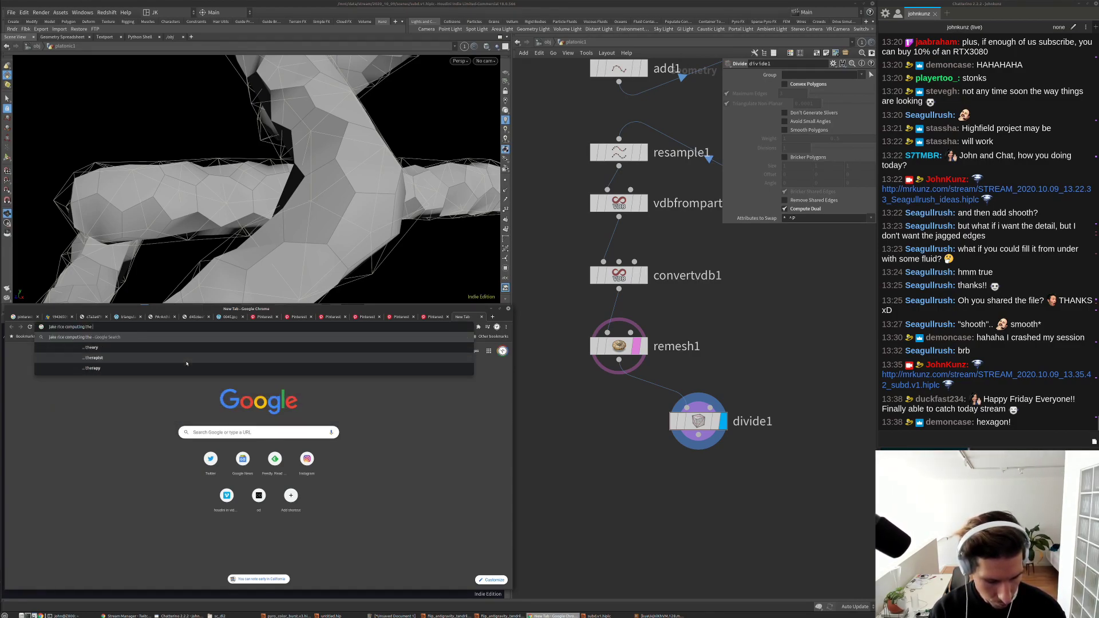
{"action": "type", "text": " dual"}
{"action": "key", "text": "Return"}
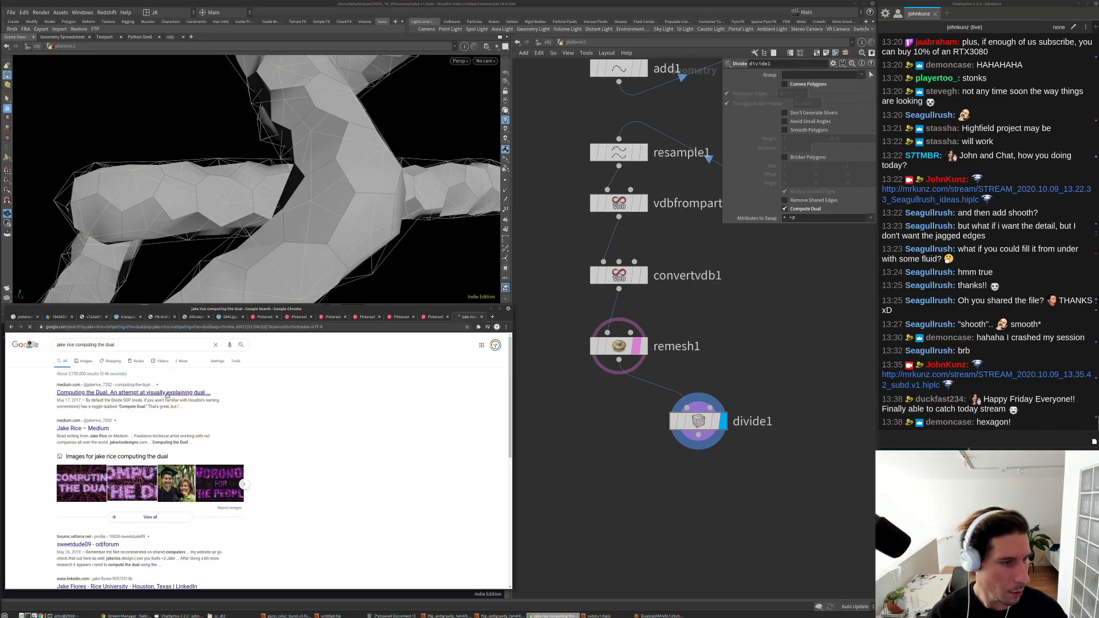
{"action": "left_click", "coordinate": [142, 393]}
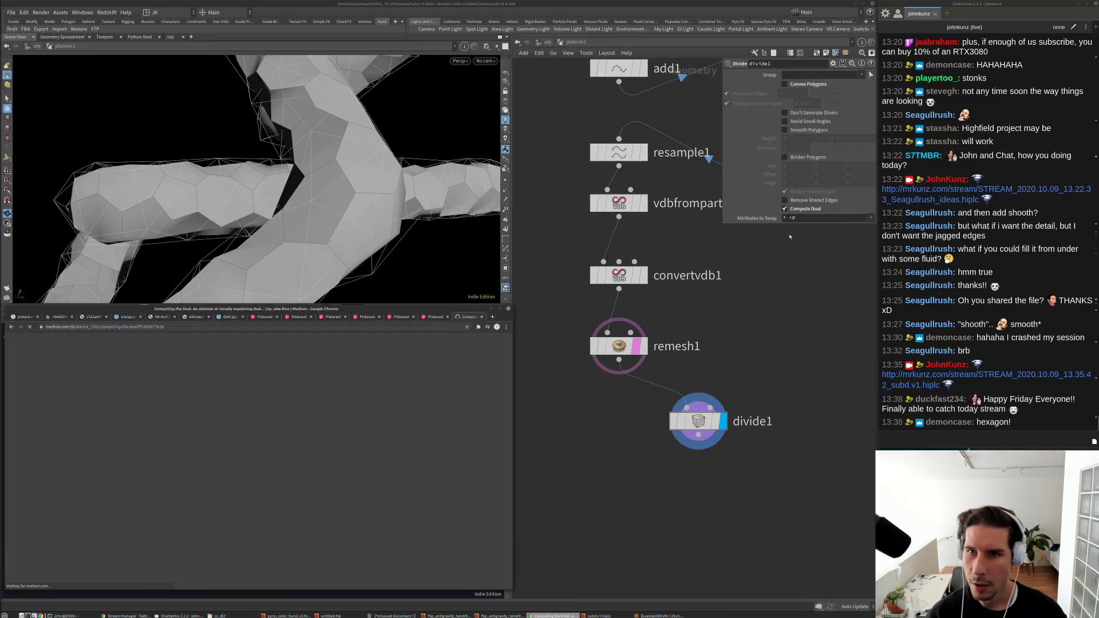
Step: Copy the article's URL and send it in the chat
{"action": "left_click", "coordinate": [216, 327]}
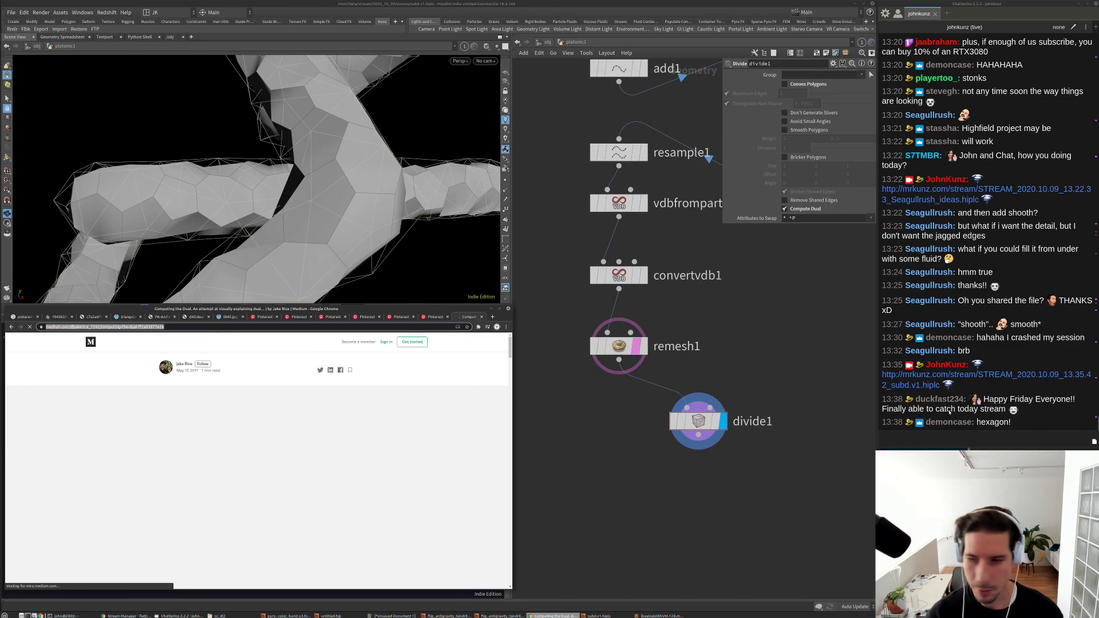
{"action": "key", "text": "ctrl+c"}
{"action": "left_click", "coordinate": [950, 411]}
{"action": "key", "text": "ctrl+v"}
{"action": "key", "text": "Return"}
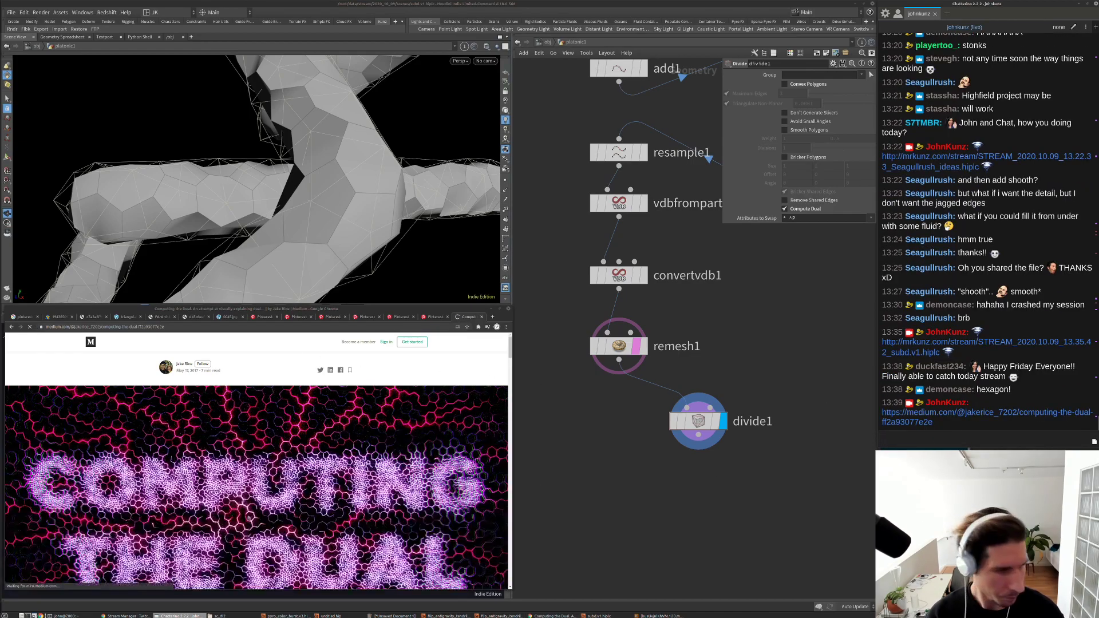
Step: Scroll through the article past the sign-in popup, then return to the recursive subdivision image search
{"action": "scroll", "coordinate": [248, 519], "scroll_direction": "down", "scroll_amount": 10}
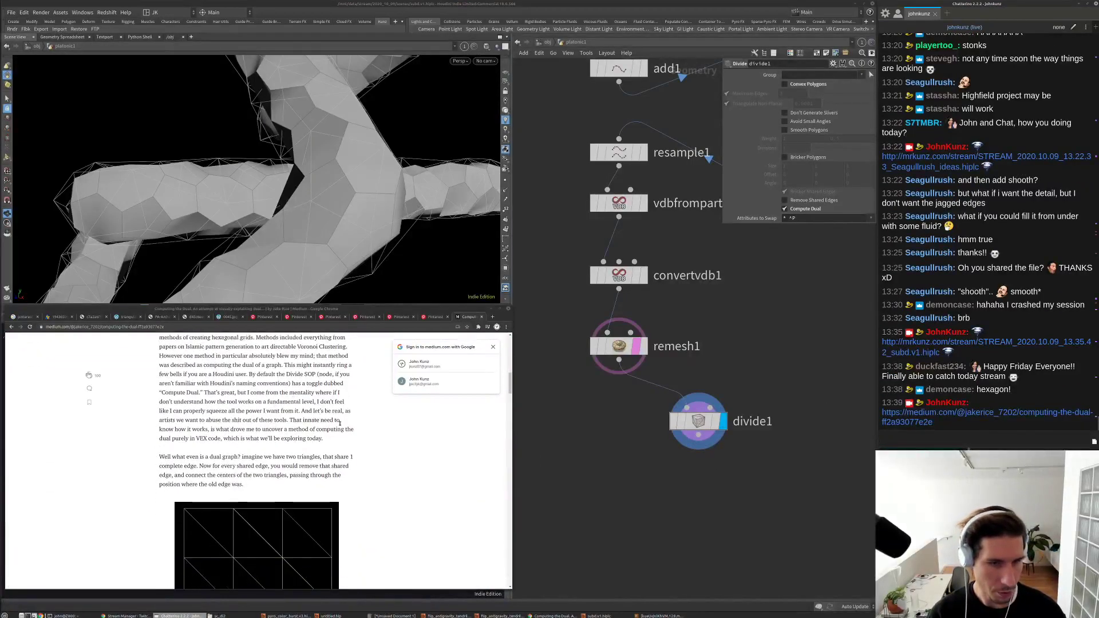
{"action": "scroll", "coordinate": [340, 424], "scroll_direction": "down", "scroll_amount": 2}
{"action": "left_click", "coordinate": [493, 347]}
{"action": "scroll", "coordinate": [360, 453], "scroll_direction": "down", "scroll_amount": 10}
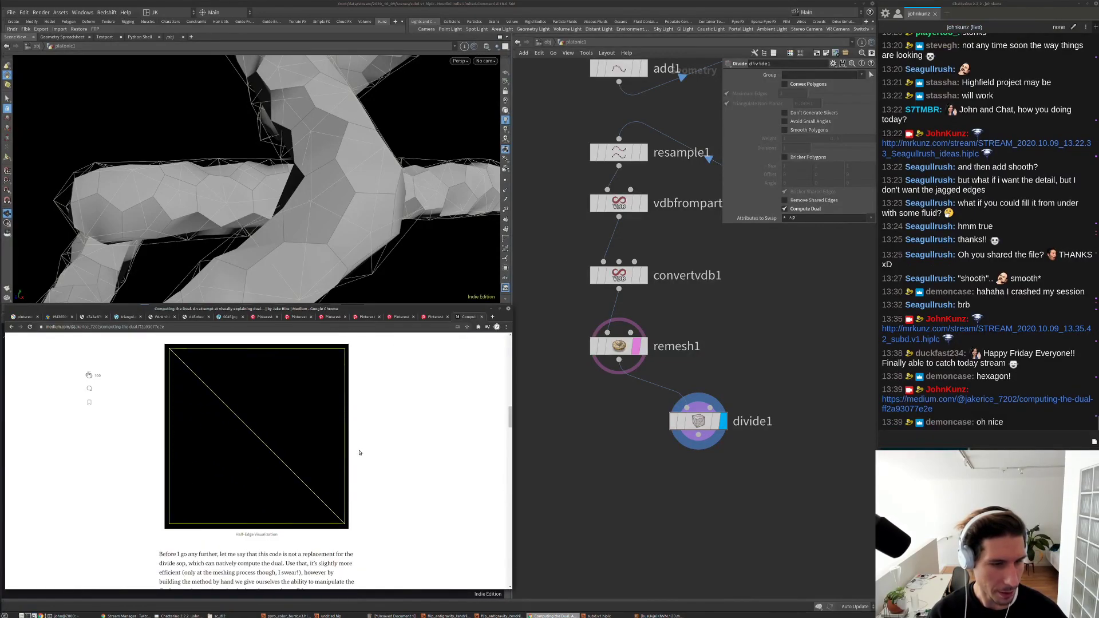
{"action": "scroll", "coordinate": [359, 453], "scroll_direction": "down", "scroll_amount": 15}
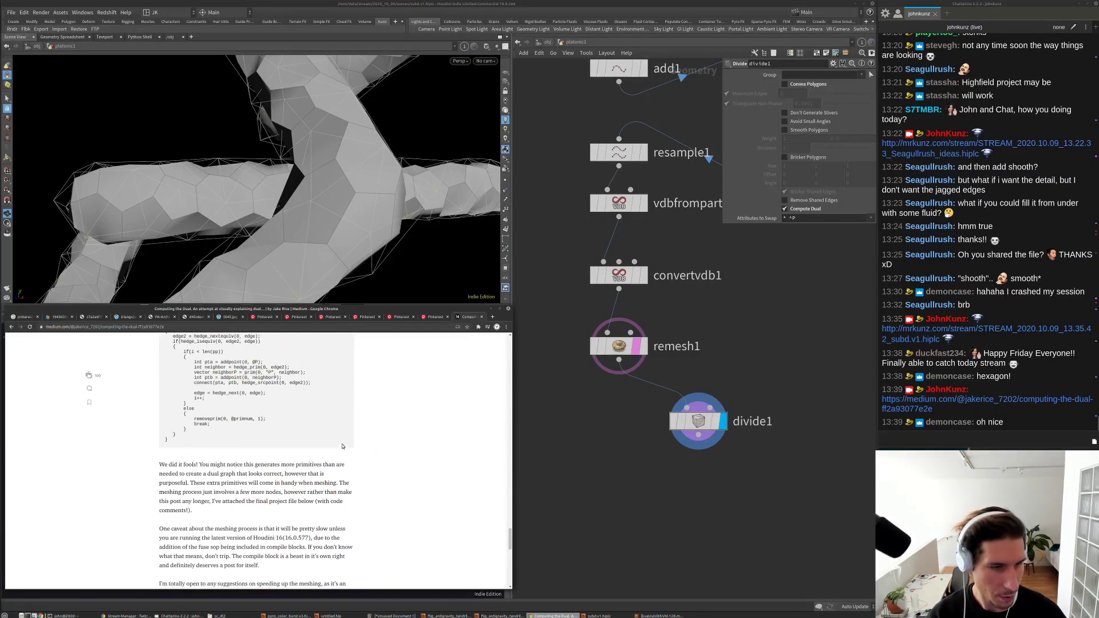
{"action": "scroll", "coordinate": [343, 446], "scroll_direction": "up", "scroll_amount": 6}
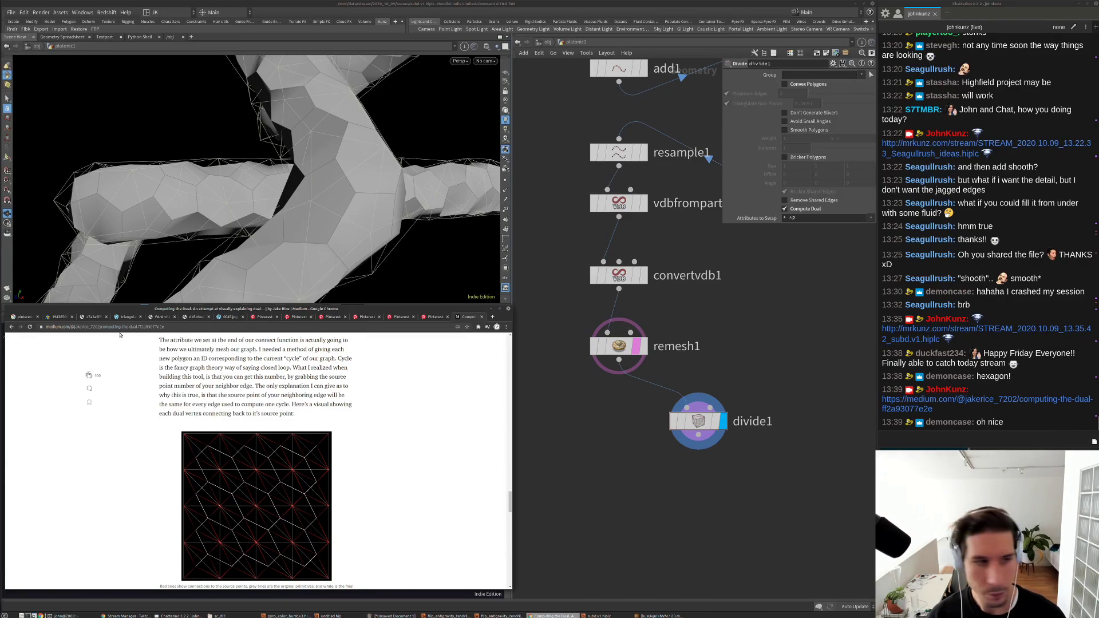
{"action": "left_click", "coordinate": [26, 317]}
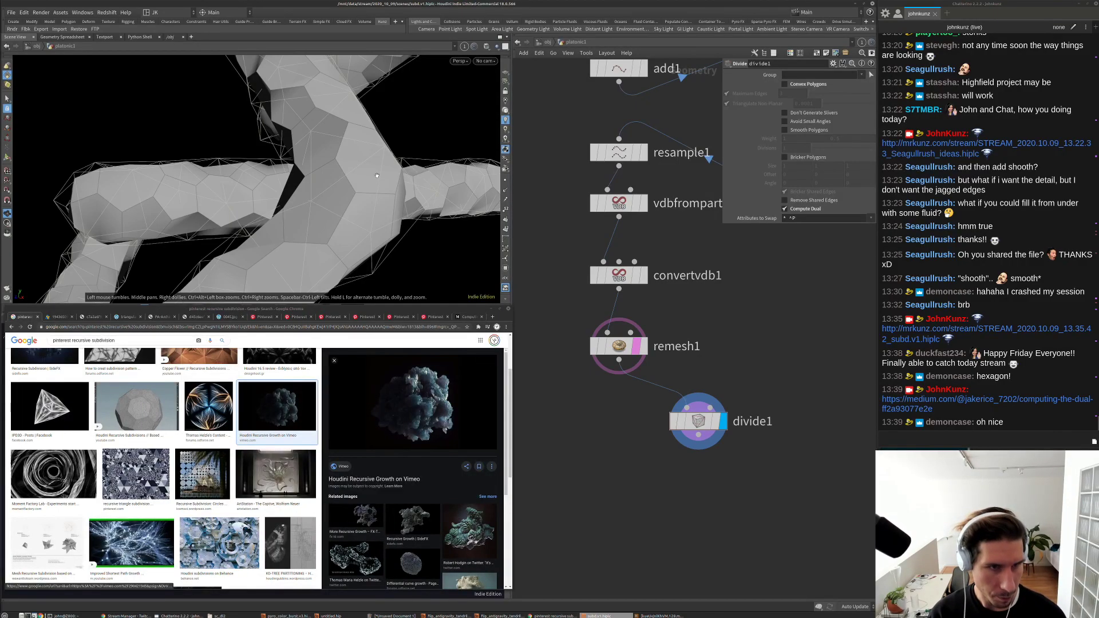
{"action": "left_click_drag", "start_coordinate": [318, 143], "coordinate": [292, 196]}
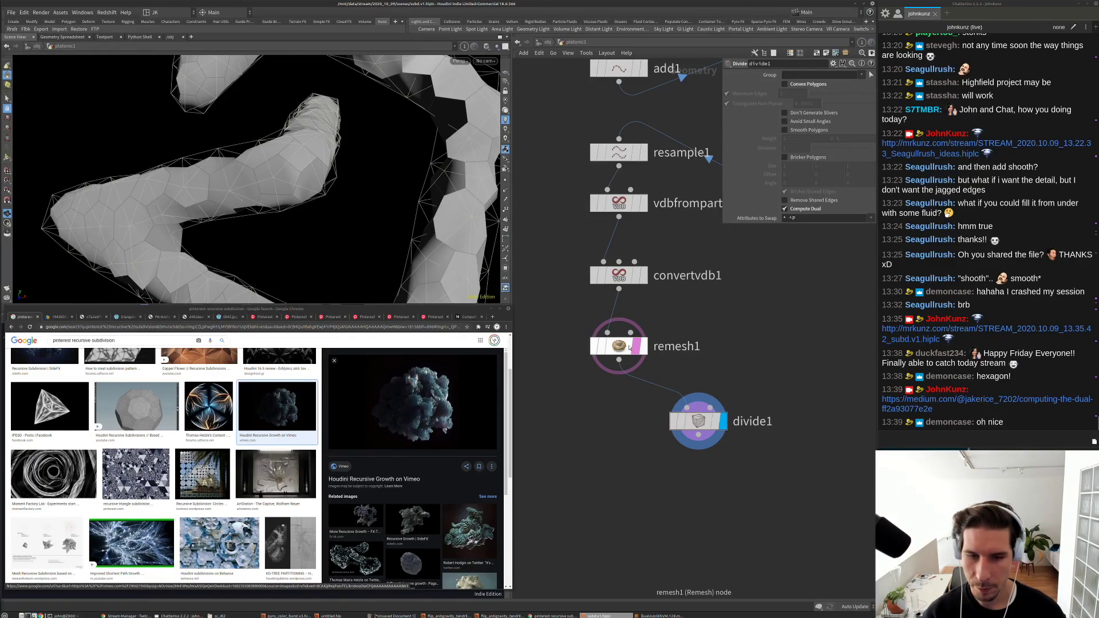
{"action": "left_click", "coordinate": [636, 346]}
{"action": "middle_click_drag", "start_coordinate": [600, 365], "coordinate": [569, 320]}
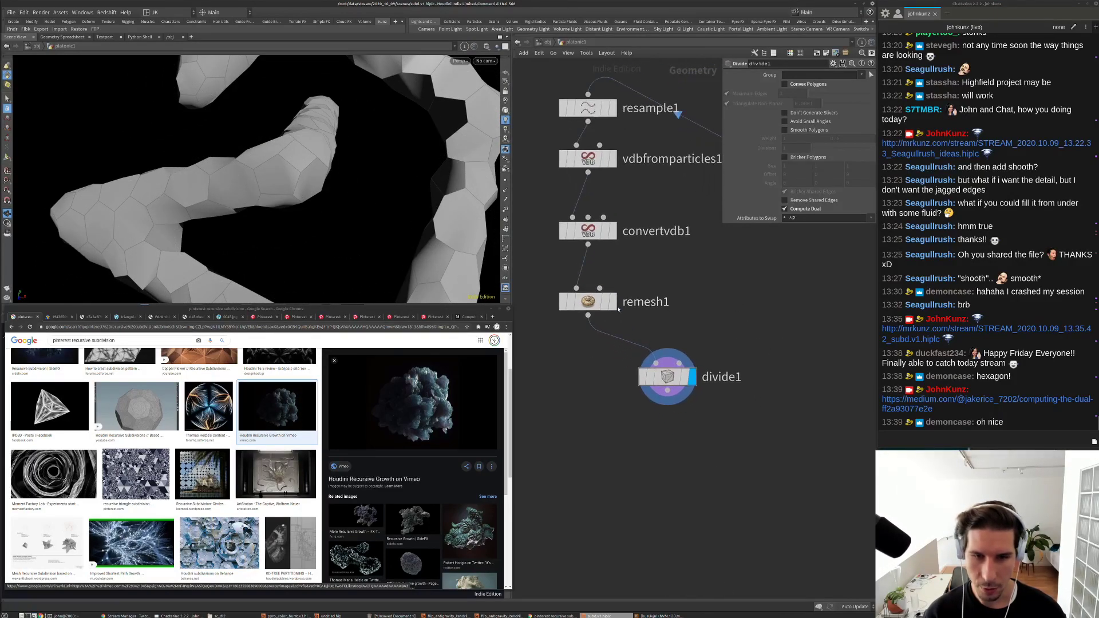
{"action": "left_click", "coordinate": [604, 305]}
{"action": "left_click", "coordinate": [605, 306]}
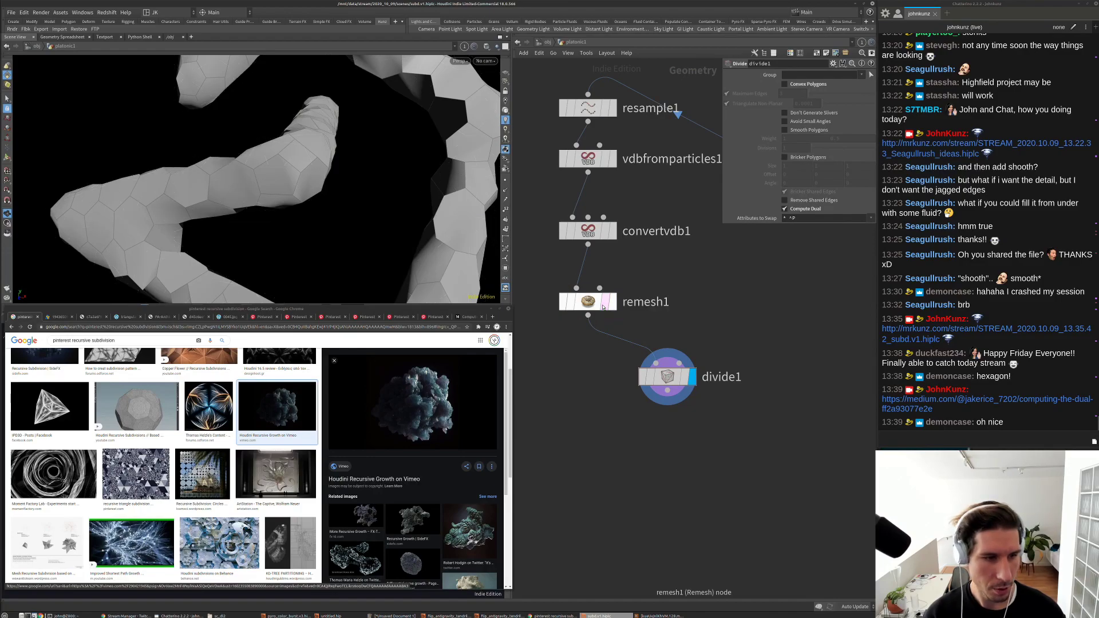
{"action": "left_click", "coordinate": [604, 306]}
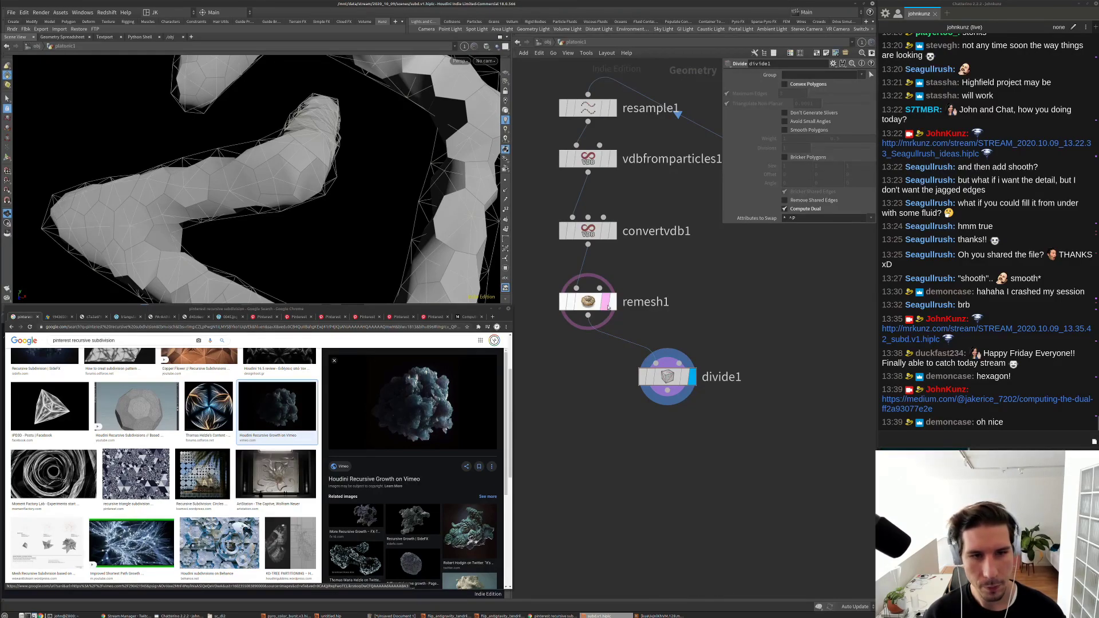
{"action": "left_click", "coordinate": [605, 307]}
Step: Add a merge1 node combining remesh1 and divide1, placed under remesh1
{"action": "middle_click_drag", "start_coordinate": [604, 470], "coordinate": [612, 422]}
{"action": "key", "text": "Tab"}
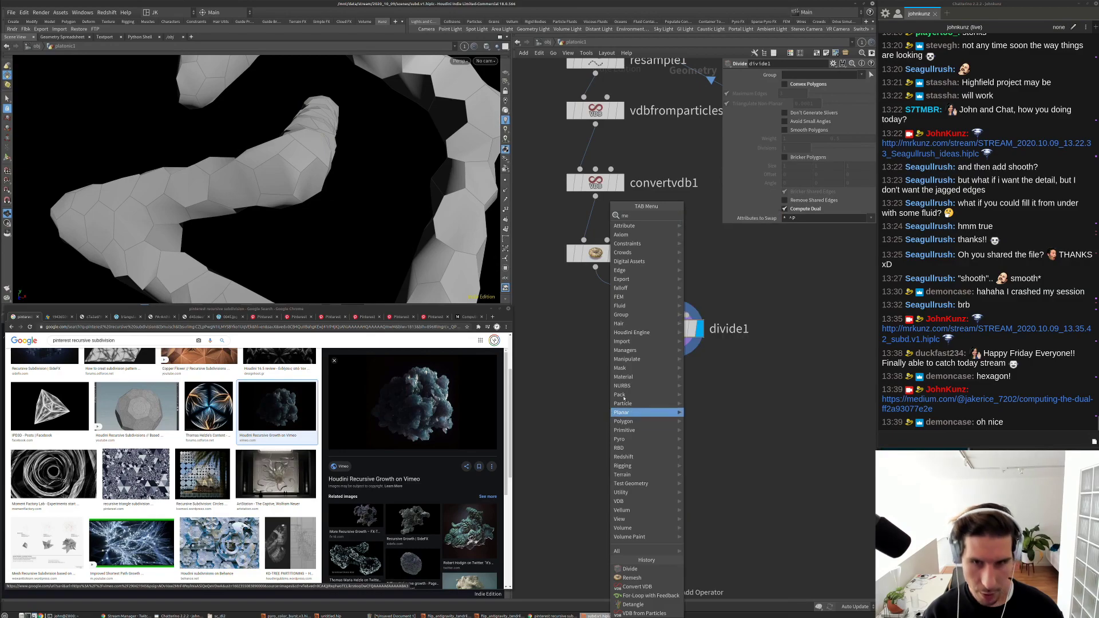
{"action": "type", "text": "merge"}
{"action": "key", "text": "Return"}
{"action": "left_click", "coordinate": [620, 371]}
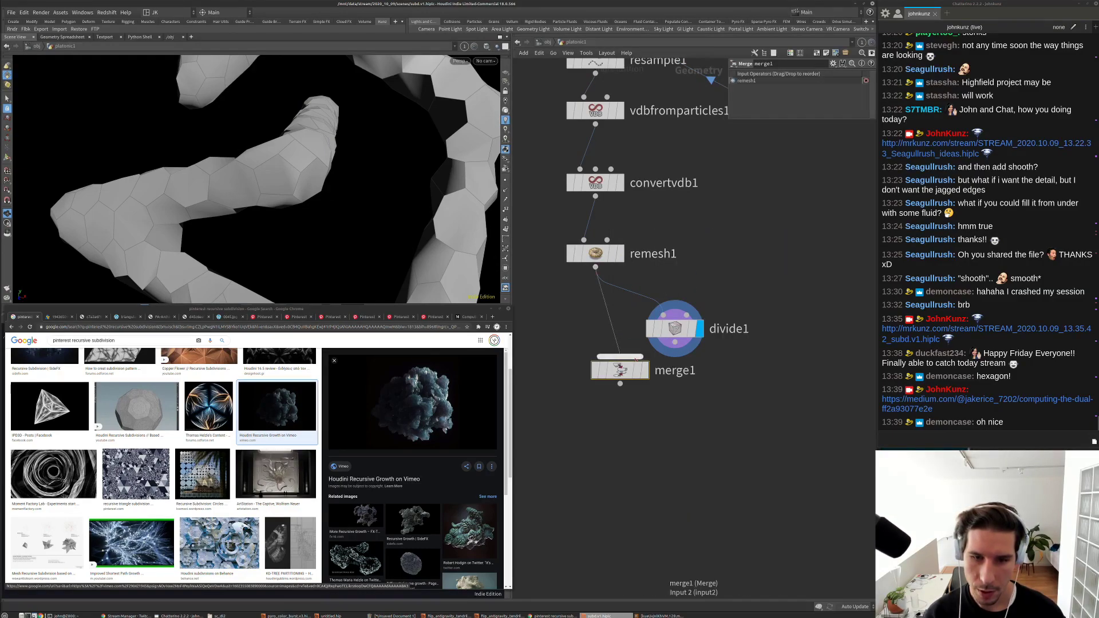
{"action": "left_click", "coordinate": [646, 367]}
{"action": "left_click_drag", "start_coordinate": [624, 371], "coordinate": [599, 377]}
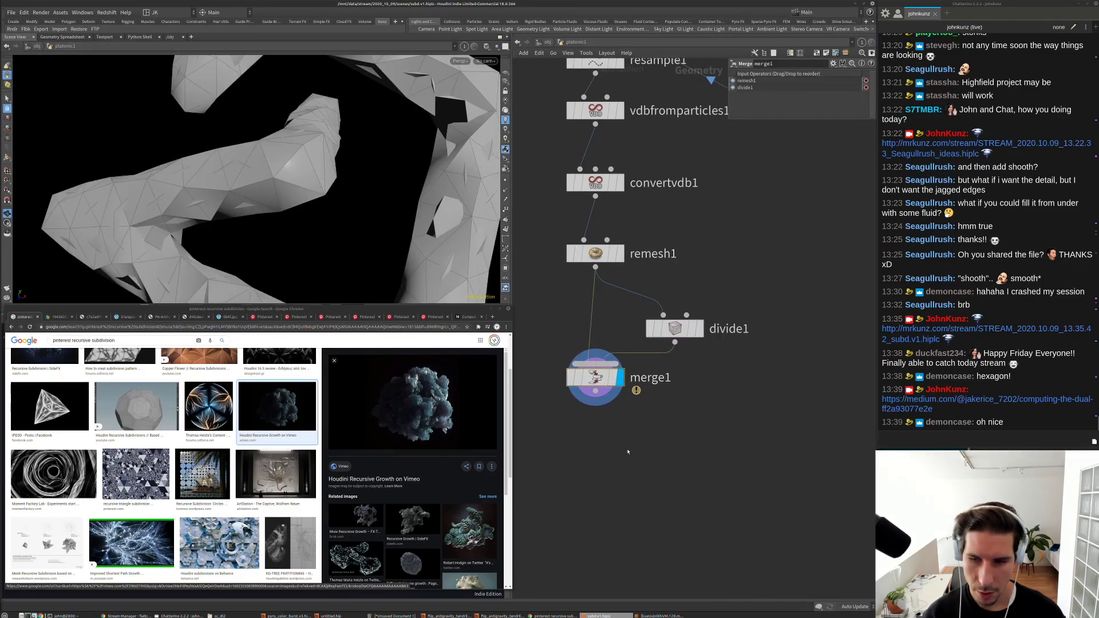
{"action": "middle_click_drag", "start_coordinate": [629, 458], "coordinate": [634, 411]}
Step: Add an ends1 node with Close U set to Unroll with Shared Points, fed by divide1
{"action": "key", "text": "Tab"}
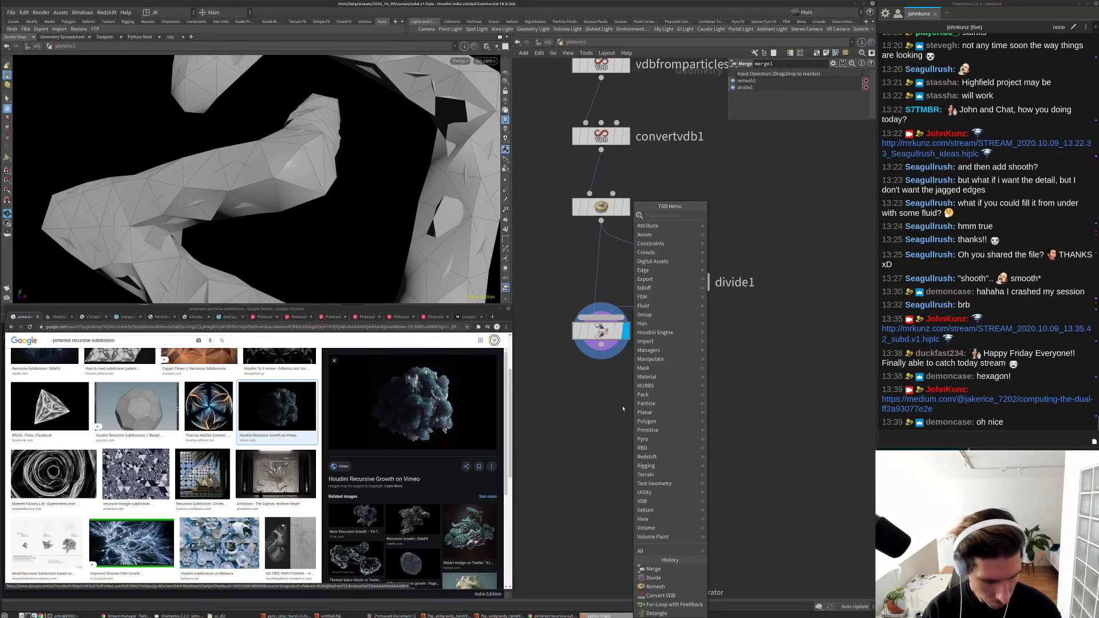
{"action": "type", "text": "ends"}
{"action": "key", "text": "Return"}
{"action": "left_click", "coordinate": [622, 407]}
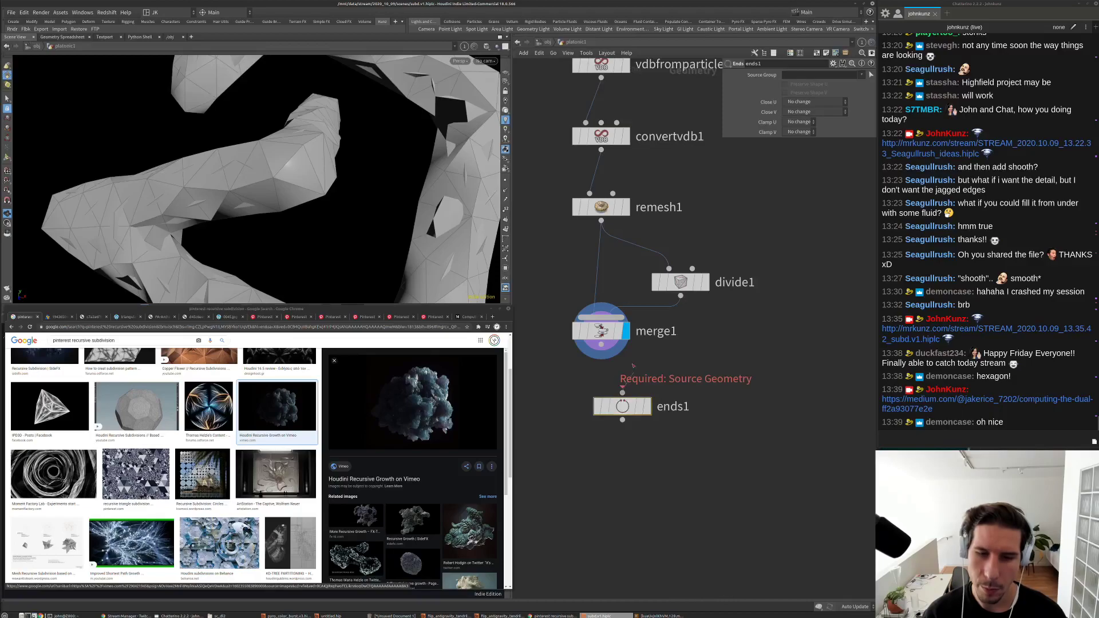
{"action": "left_click", "coordinate": [647, 403]}
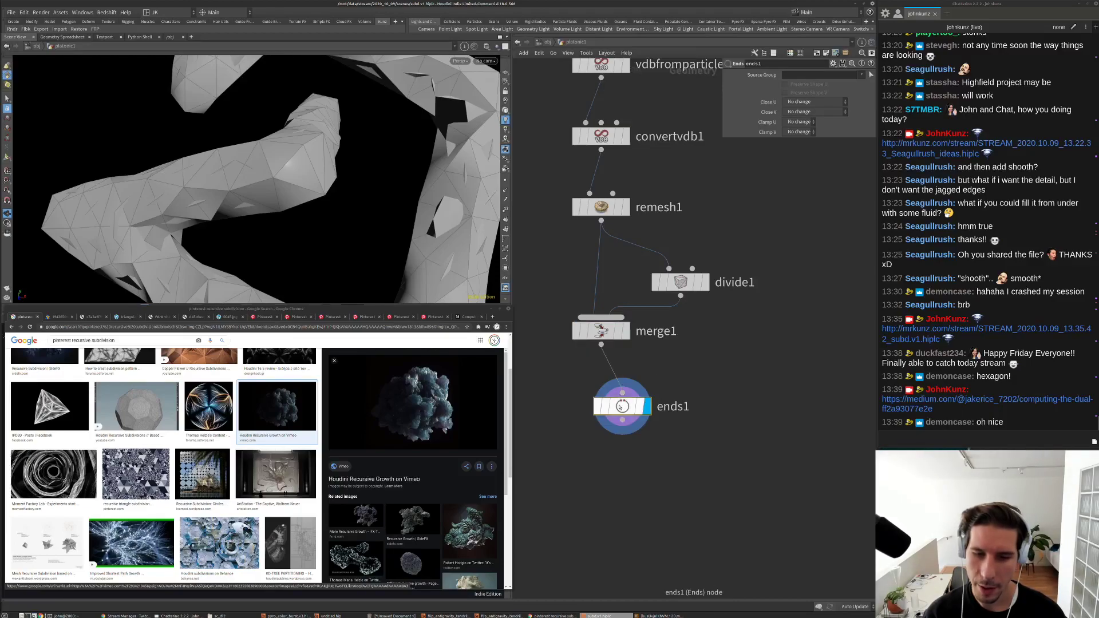
{"action": "left_click", "coordinate": [795, 102]}
{"action": "left_click", "coordinate": [813, 130]}
{"action": "left_click_drag", "start_coordinate": [361, 206], "coordinate": [404, 235]}
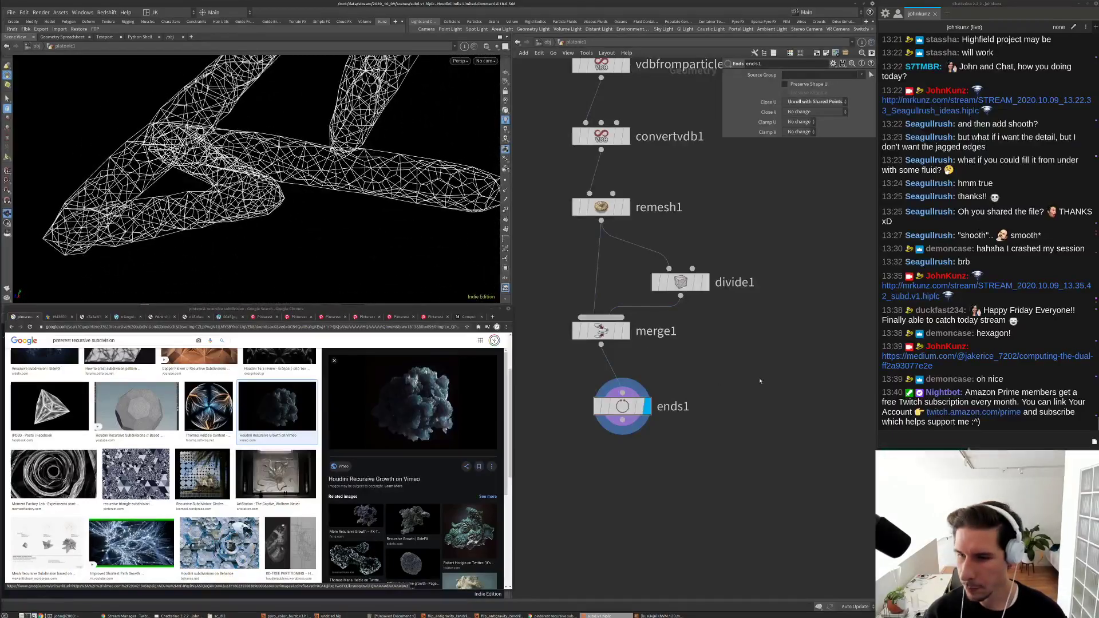
{"action": "left_click_drag", "start_coordinate": [622, 408], "coordinate": [680, 297]}
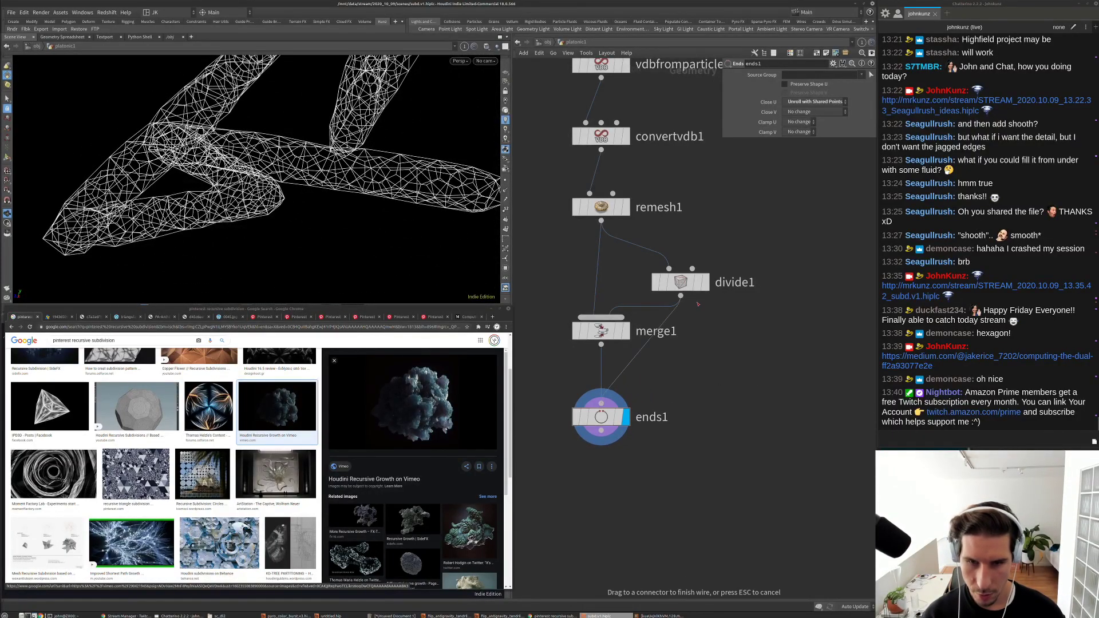
Step: Insert a subdivide4 node between divide1 and ends1 with Crease Weight 10
{"action": "key", "text": "Tab"}
{"action": "type", "text": "s"}
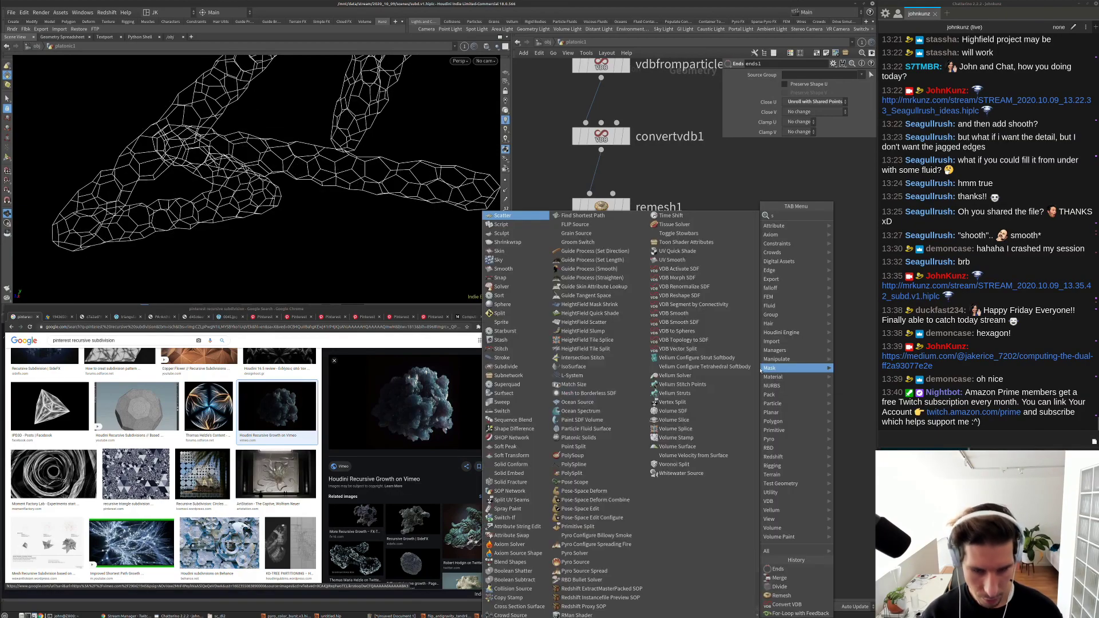
{"action": "type", "text": "ubd"}
{"action": "key", "text": "Return"}
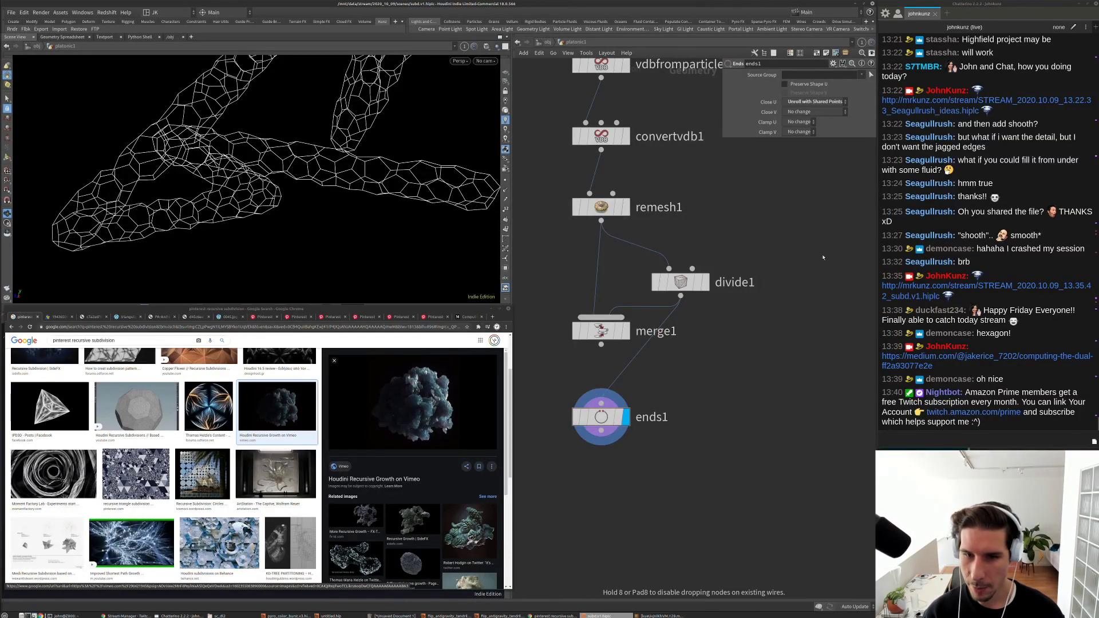
{"action": "left_click", "coordinate": [710, 380]}
{"action": "left_click_drag", "start_coordinate": [710, 380], "coordinate": [792, 341]}
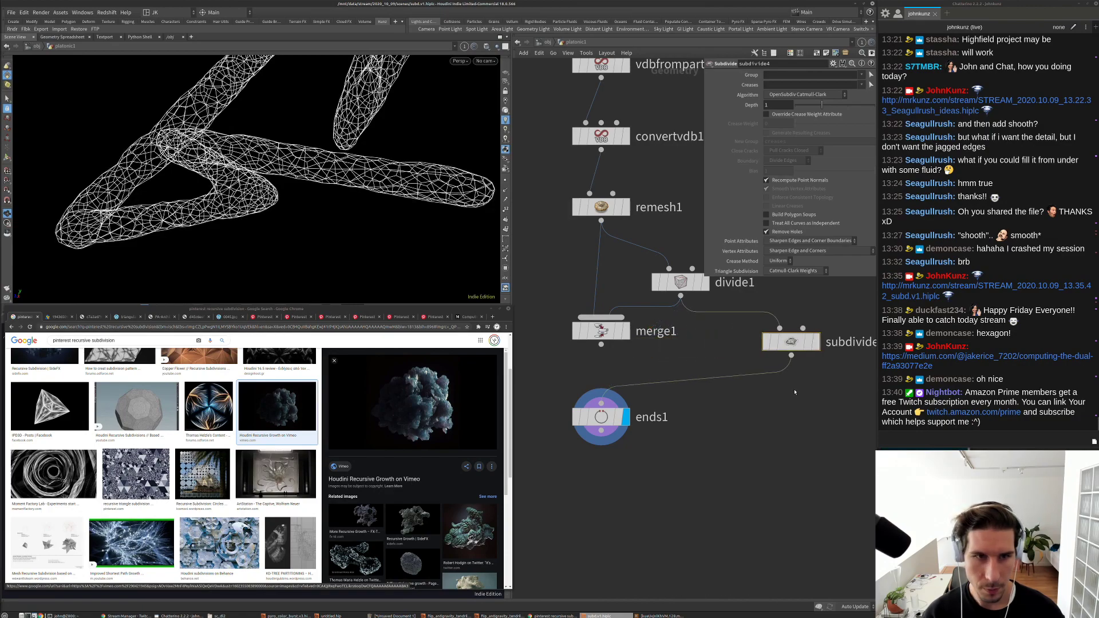
{"action": "left_click_drag", "start_coordinate": [798, 120], "coordinate": [874, 122]}
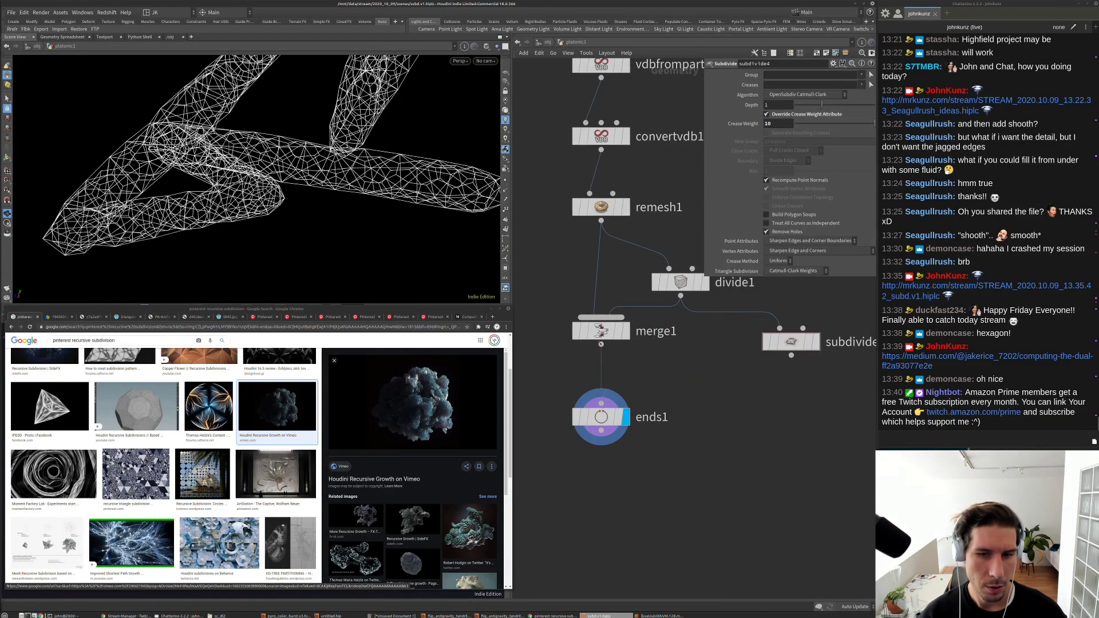
{"action": "left_click", "coordinate": [808, 341]}
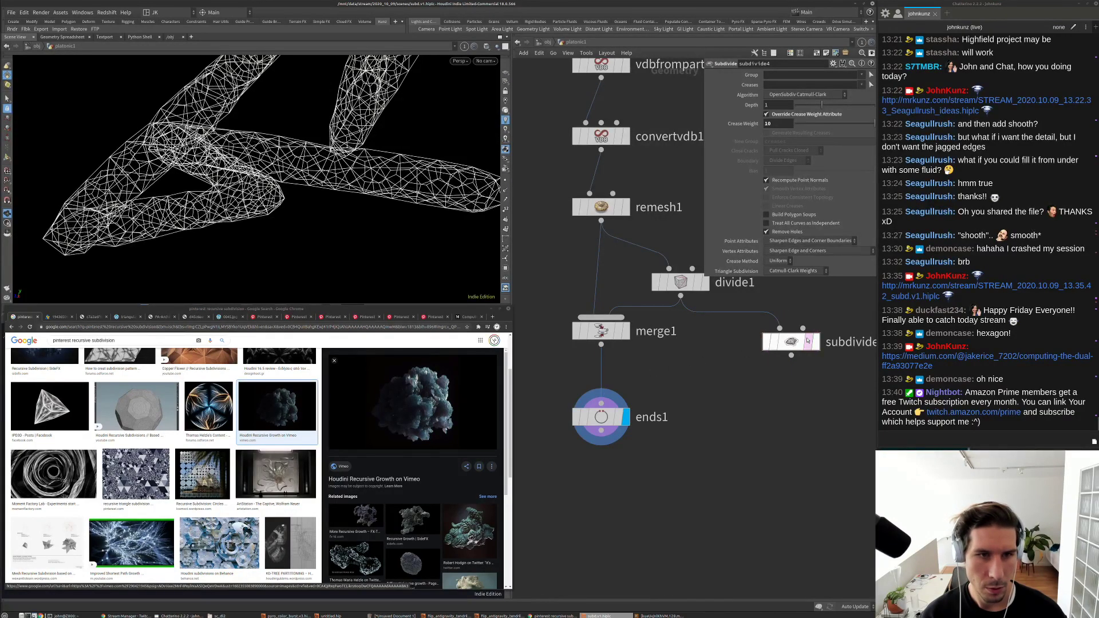
Step: Display divide1's shaded hexagonal mesh in the viewport, with subdivide4 selected
{"action": "left_click_drag", "start_coordinate": [270, 200], "coordinate": [297, 245]}
{"action": "scroll", "coordinate": [298, 246], "scroll_direction": "up", "scroll_amount": 10}
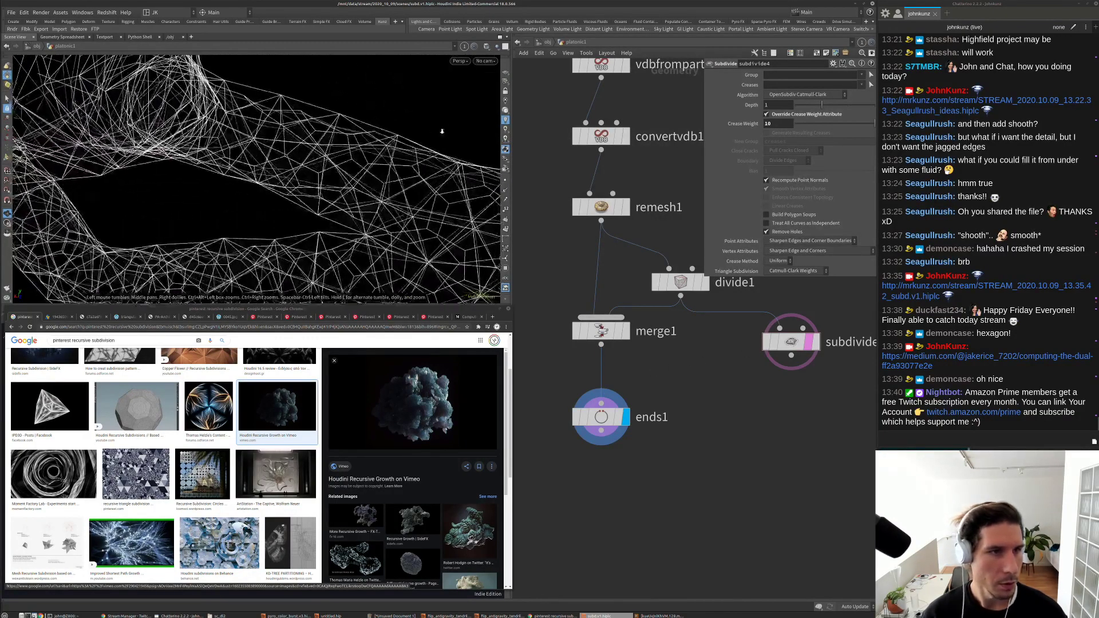
{"action": "left_click_drag", "start_coordinate": [341, 150], "coordinate": [401, 184]}
{"action": "middle_click_drag", "start_coordinate": [745, 357], "coordinate": [685, 425]}
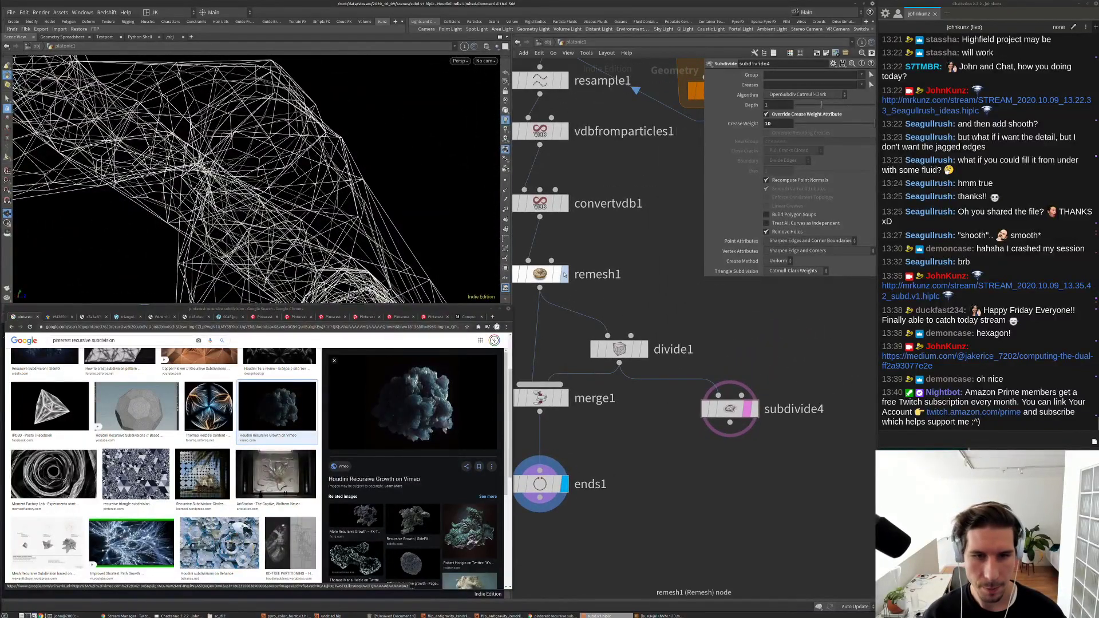
{"action": "left_click", "coordinate": [564, 274]}
{"action": "left_click", "coordinate": [646, 350]}
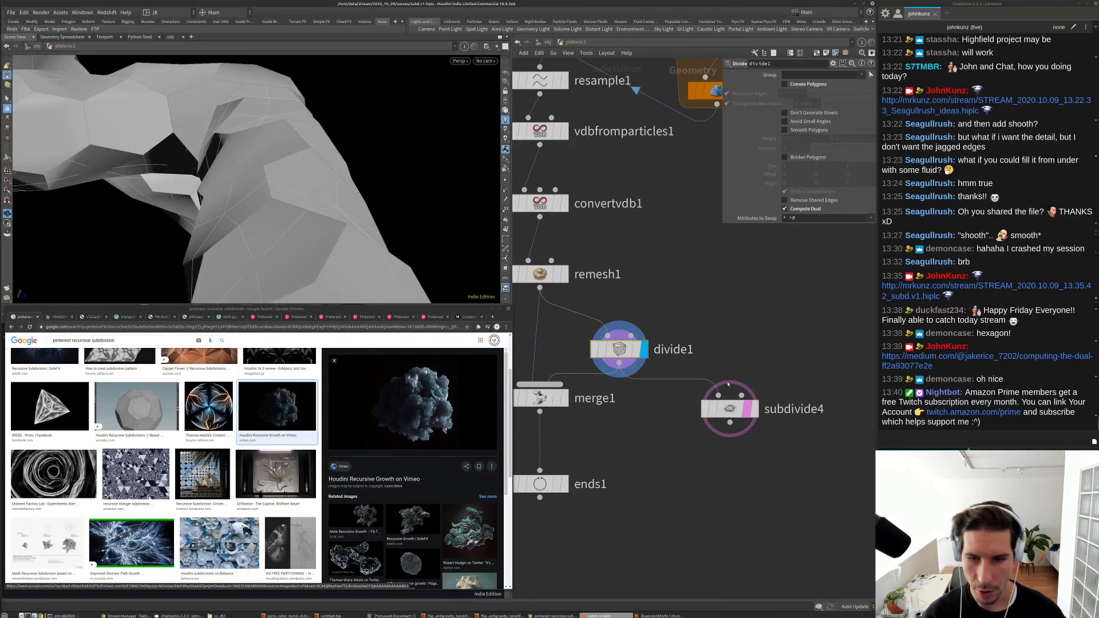
{"action": "left_click", "coordinate": [721, 407]}
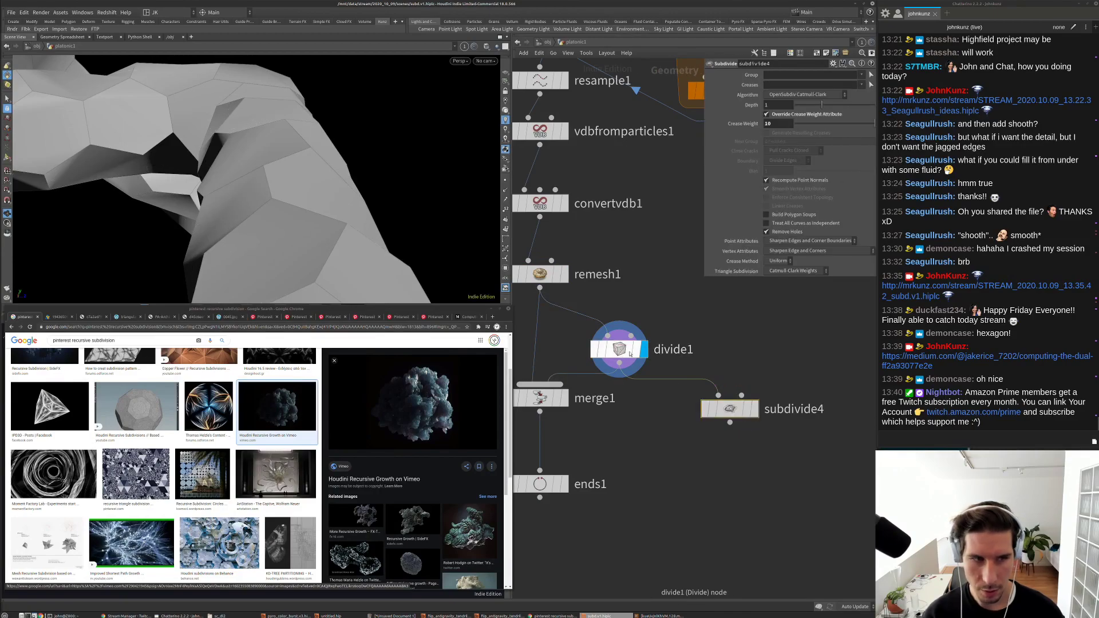
{"action": "middle_click_drag", "start_coordinate": [760, 354], "coordinate": [752, 355]}
Step: Preview the ArtStation, odforce, Cinema 4D and Luma results, then go back to Cinema 4D Quick Tip #14
{"action": "key", "text": "Tab"}
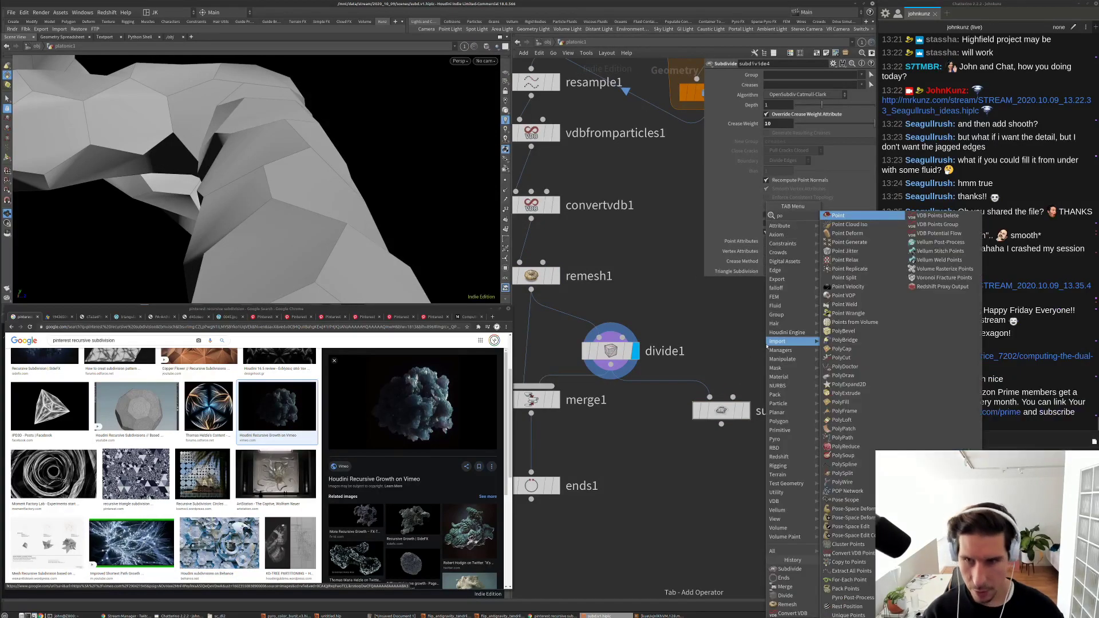
{"action": "key", "text": "Escape"}
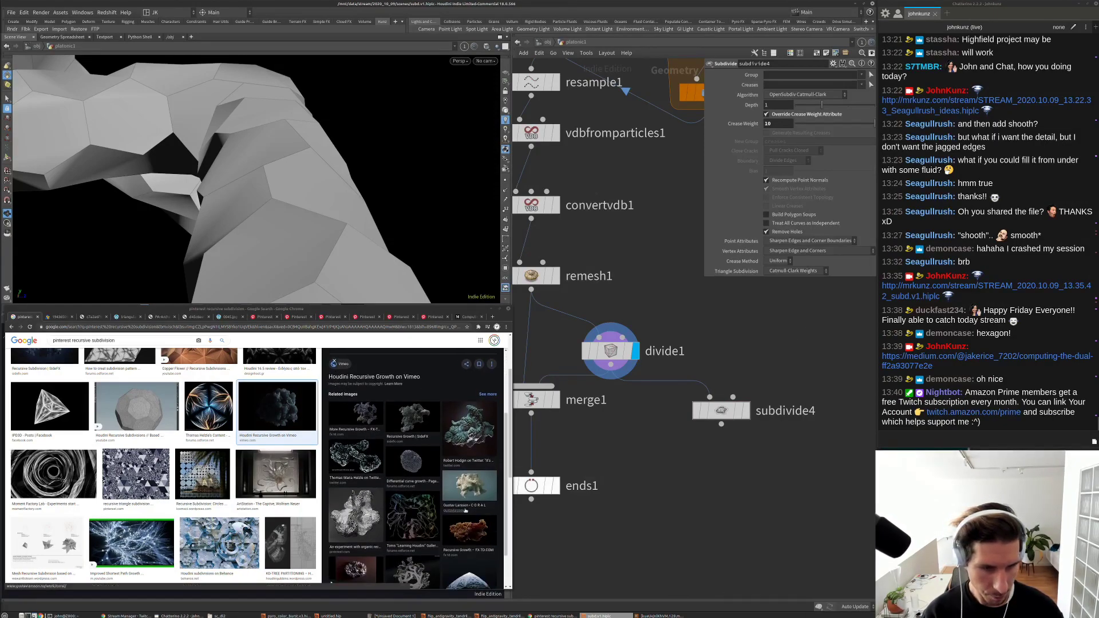
{"action": "scroll", "coordinate": [355, 401], "scroll_direction": "down", "scroll_amount": 5}
{"action": "left_click", "coordinate": [355, 375]}
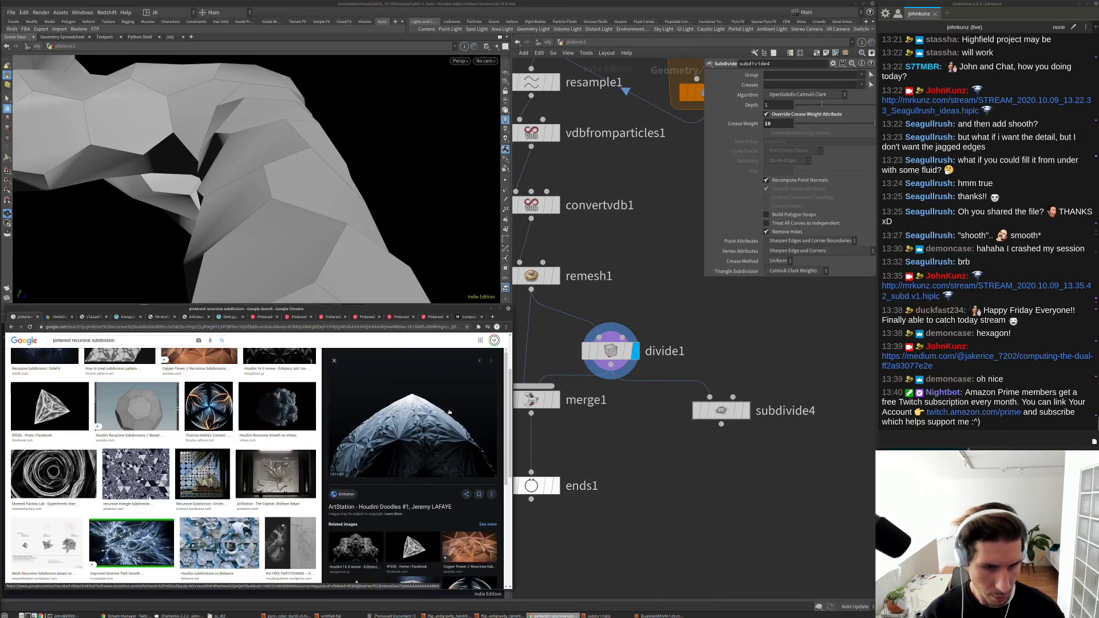
{"action": "scroll", "coordinate": [392, 497], "scroll_direction": "down", "scroll_amount": 2}
{"action": "left_click", "coordinate": [412, 532]}
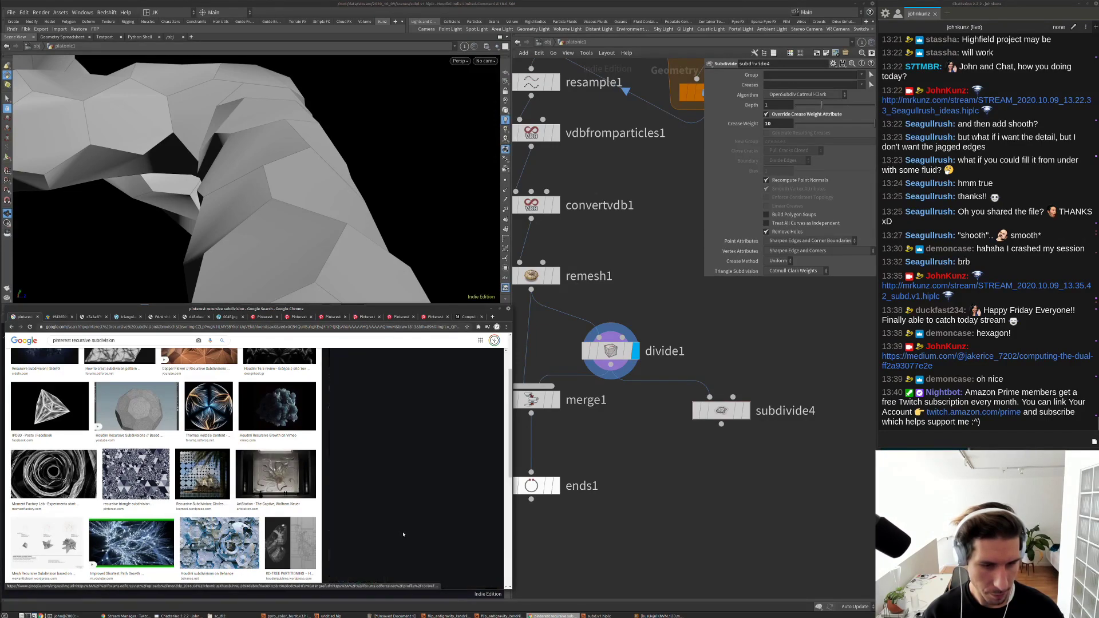
{"action": "scroll", "coordinate": [333, 361], "scroll_direction": "down", "scroll_amount": 3}
{"action": "left_click", "coordinate": [379, 459]}
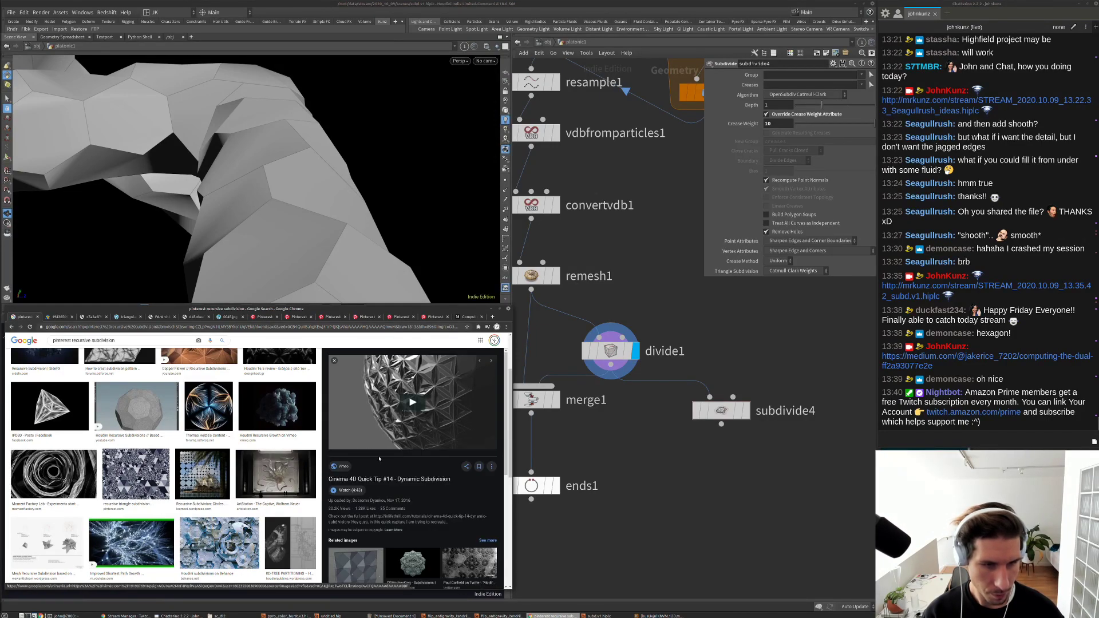
{"action": "left_click", "coordinate": [356, 564]}
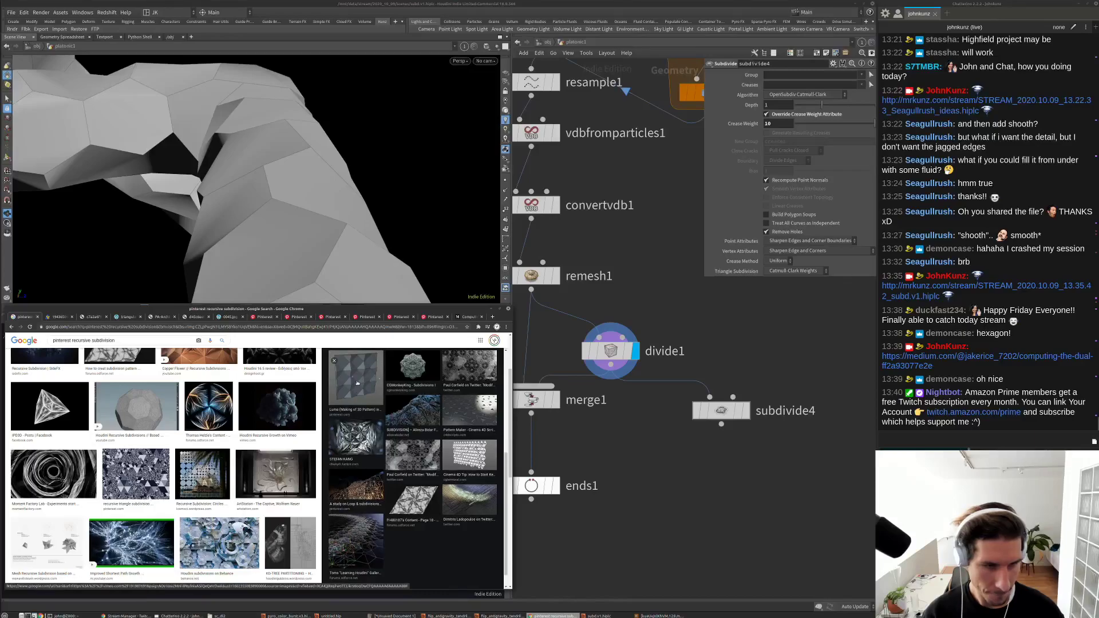
{"action": "scroll", "coordinate": [430, 427], "scroll_direction": "down", "scroll_amount": 2}
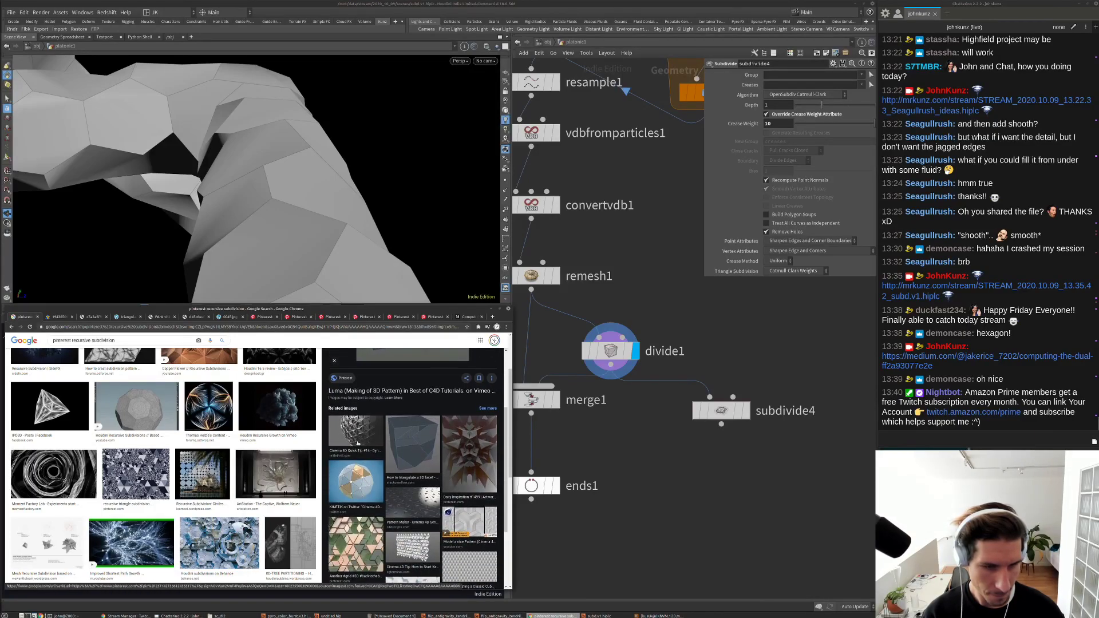
{"action": "key", "text": "alt+Left"}
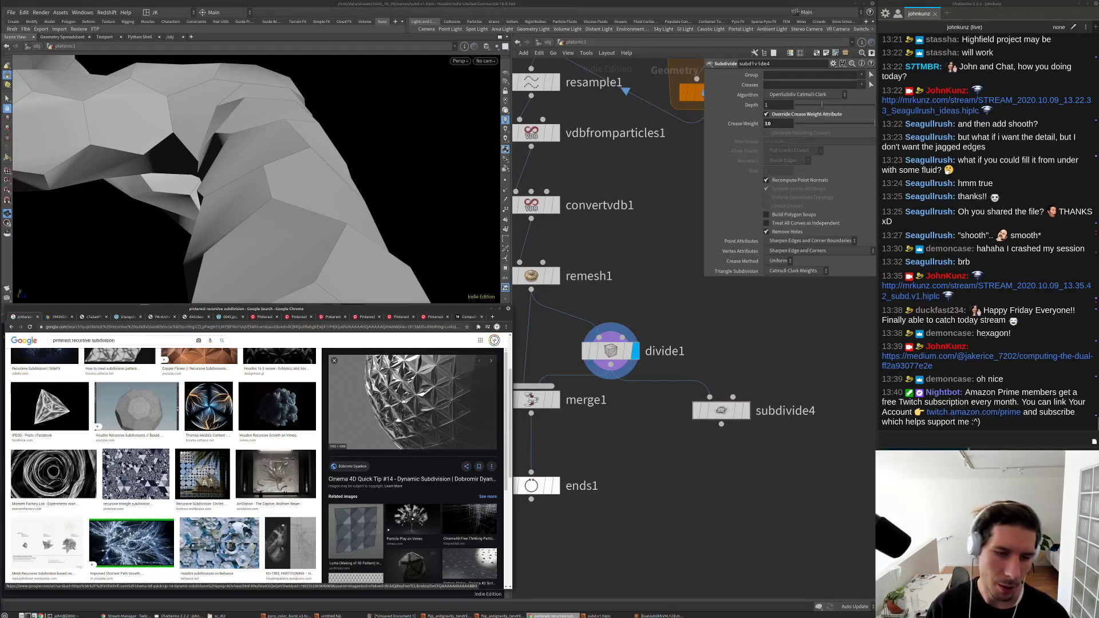
Step: Select polyextrude2 and show its Local Control settings
{"action": "scroll", "coordinate": [669, 367], "scroll_direction": "down", "scroll_amount": 6}
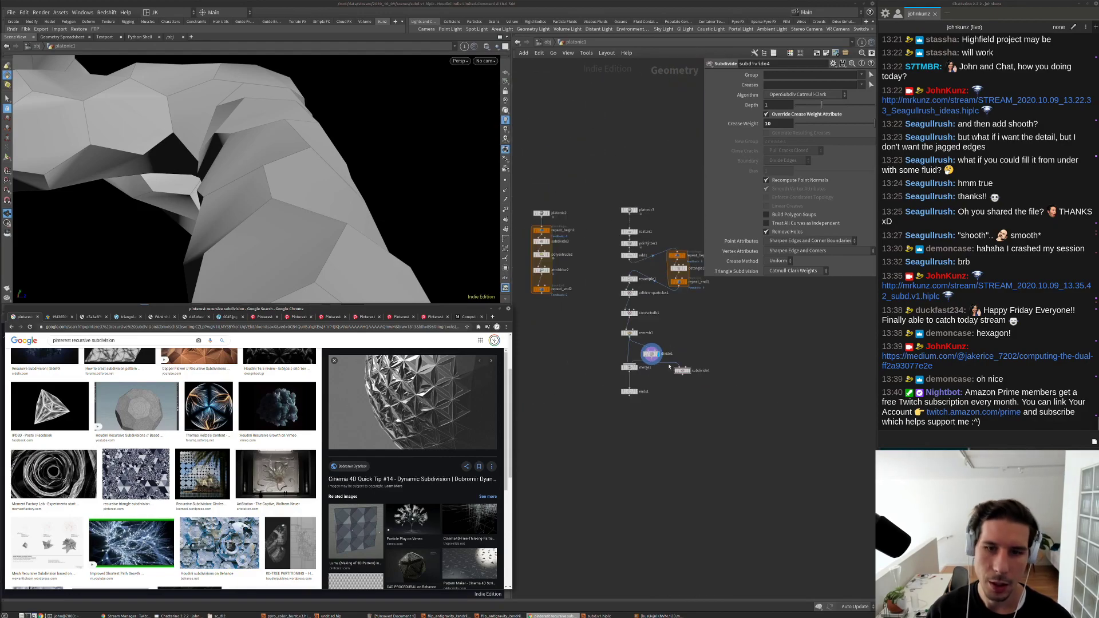
{"action": "scroll", "coordinate": [539, 264], "scroll_direction": "up", "scroll_amount": 4}
{"action": "left_click", "coordinate": [537, 248]}
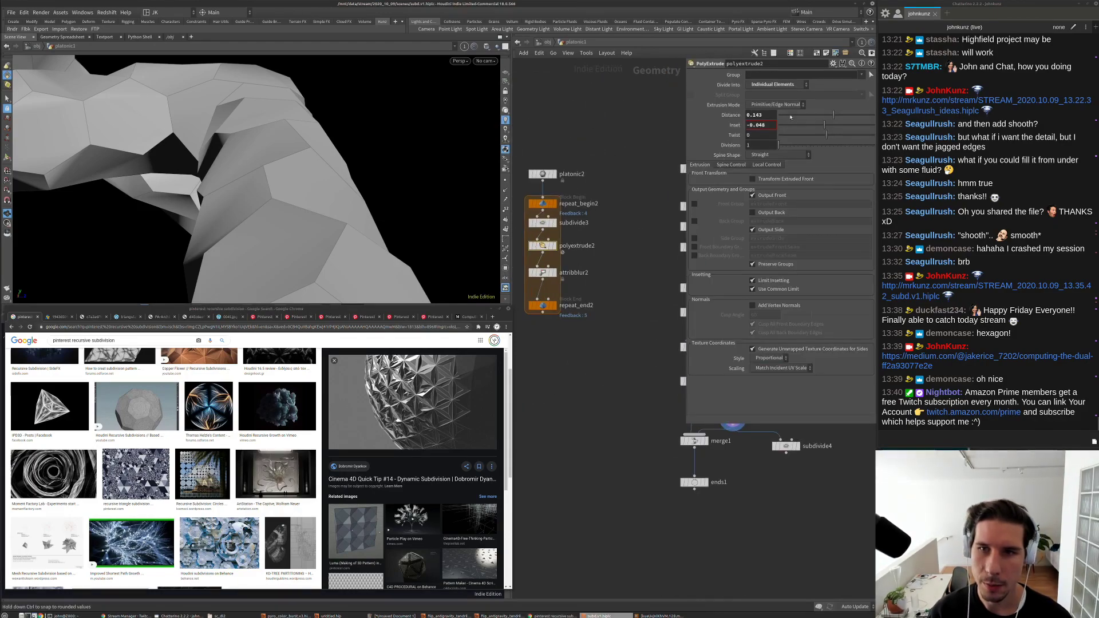
{"action": "left_click", "coordinate": [762, 165]}
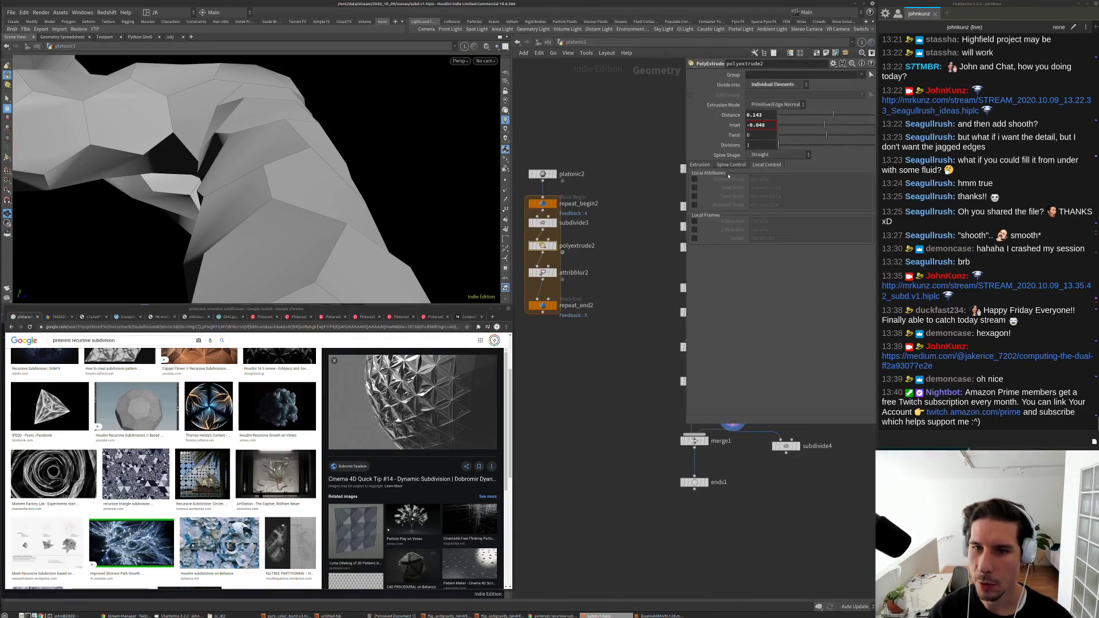
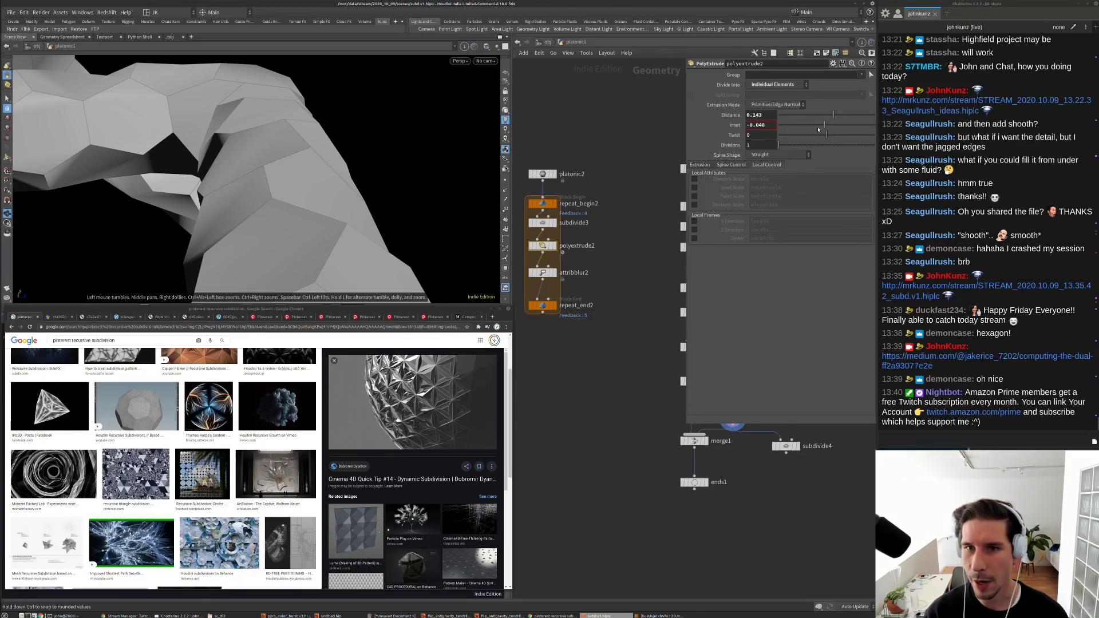
Step: Lay out the network tidily and open the Houdini Recursive Subdivisions reference image
{"action": "key", "text": "l"}
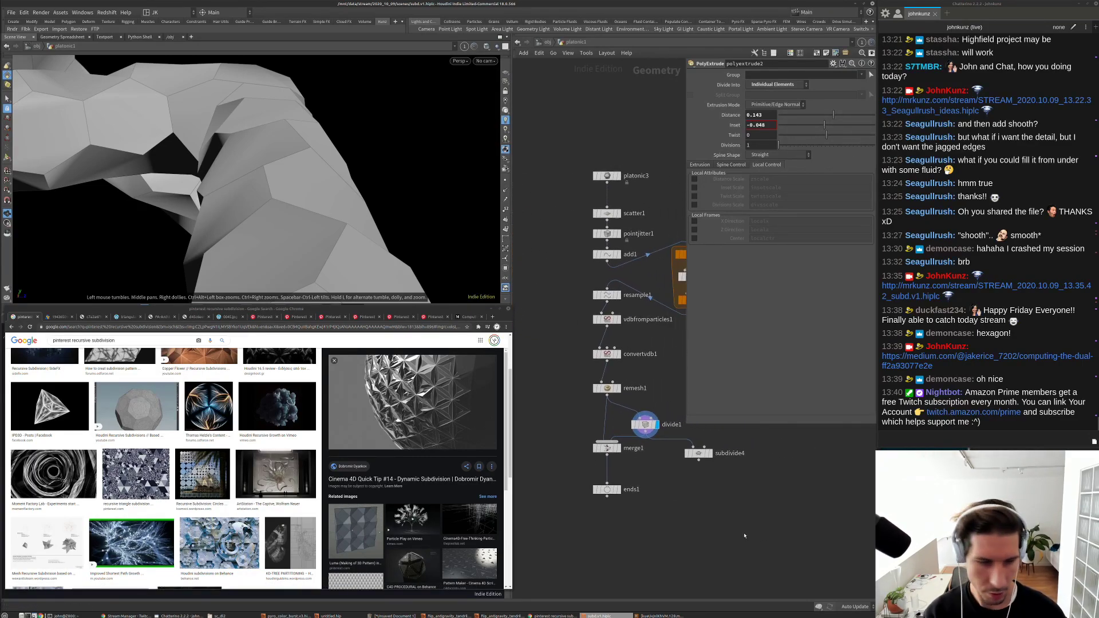
{"action": "left_click", "coordinate": [136, 406]}
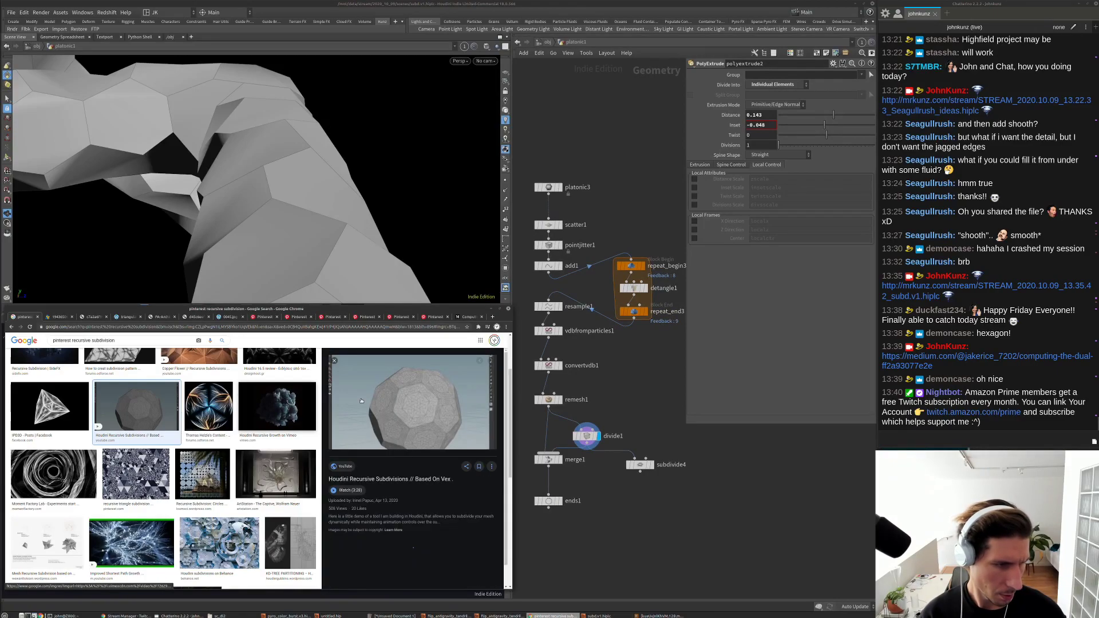
{"action": "scroll", "coordinate": [434, 475], "scroll_direction": "down", "scroll_amount": 2}
{"action": "scroll", "coordinate": [434, 474], "scroll_direction": "down", "scroll_amount": 3}
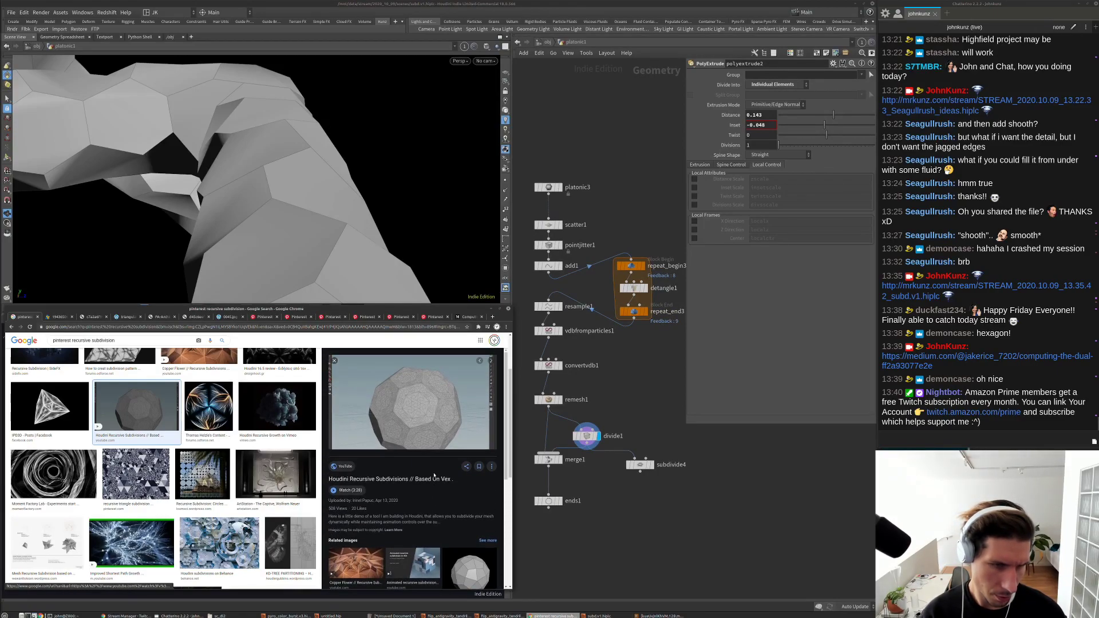
Step: Browse related results to preview the ArtStation 'Houdini Doodles #1' dome image as reference
{"action": "left_click", "coordinate": [462, 429]}
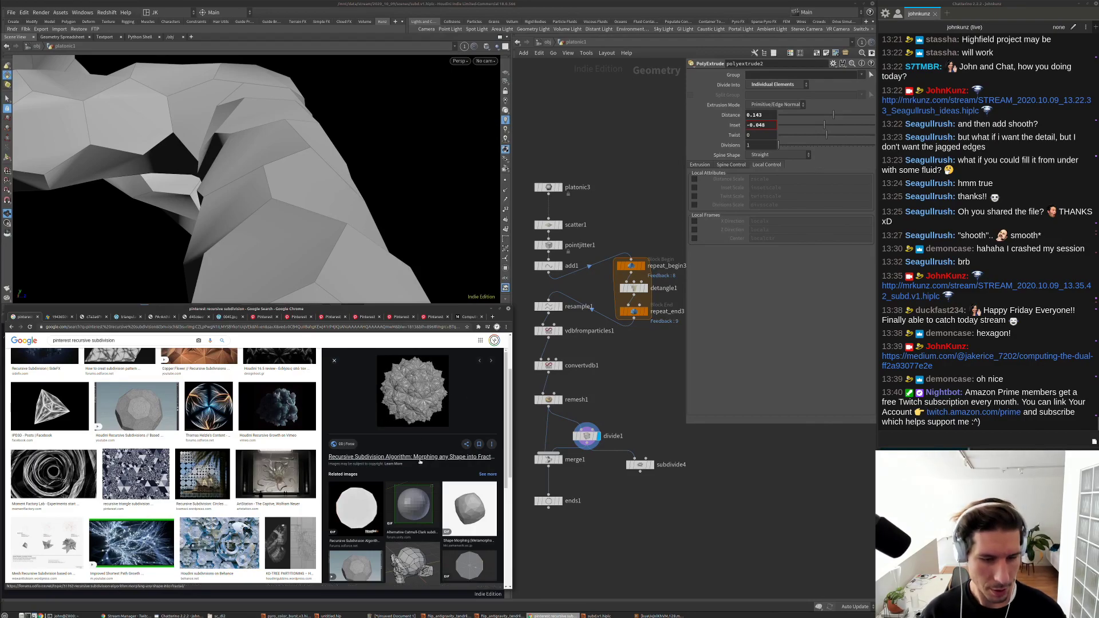
{"action": "scroll", "coordinate": [420, 467], "scroll_direction": "down", "scroll_amount": 5}
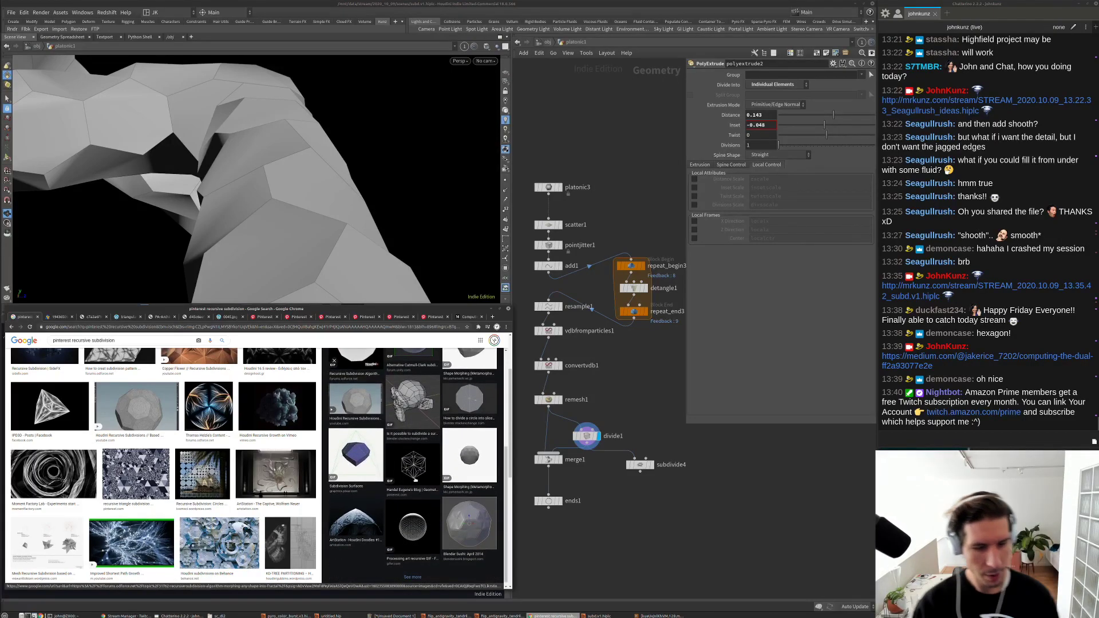
{"action": "left_click", "coordinate": [374, 528]}
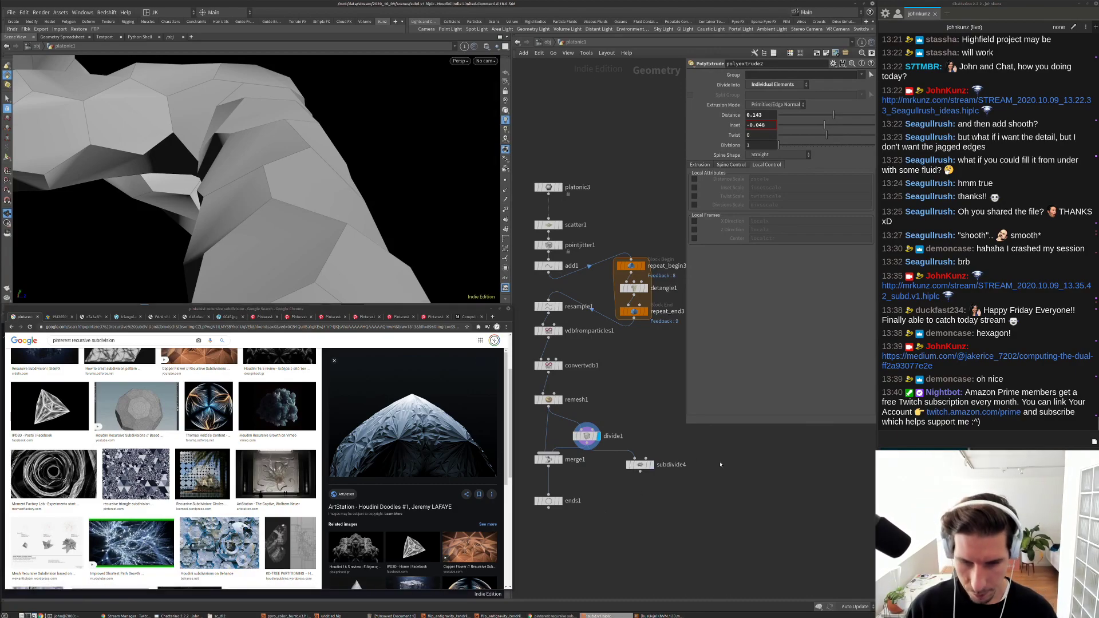
{"action": "key", "text": "Tab"}
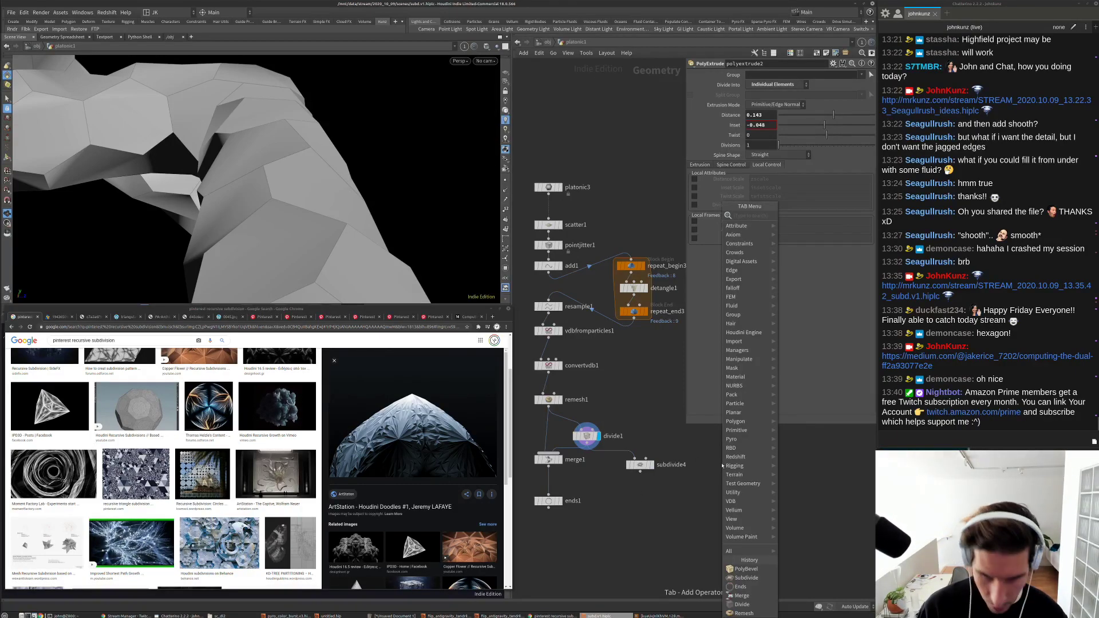
Step: Add a PolyExtrude node (polyextrude3) wired after the subdivided geometry
{"action": "type", "text": "po"}
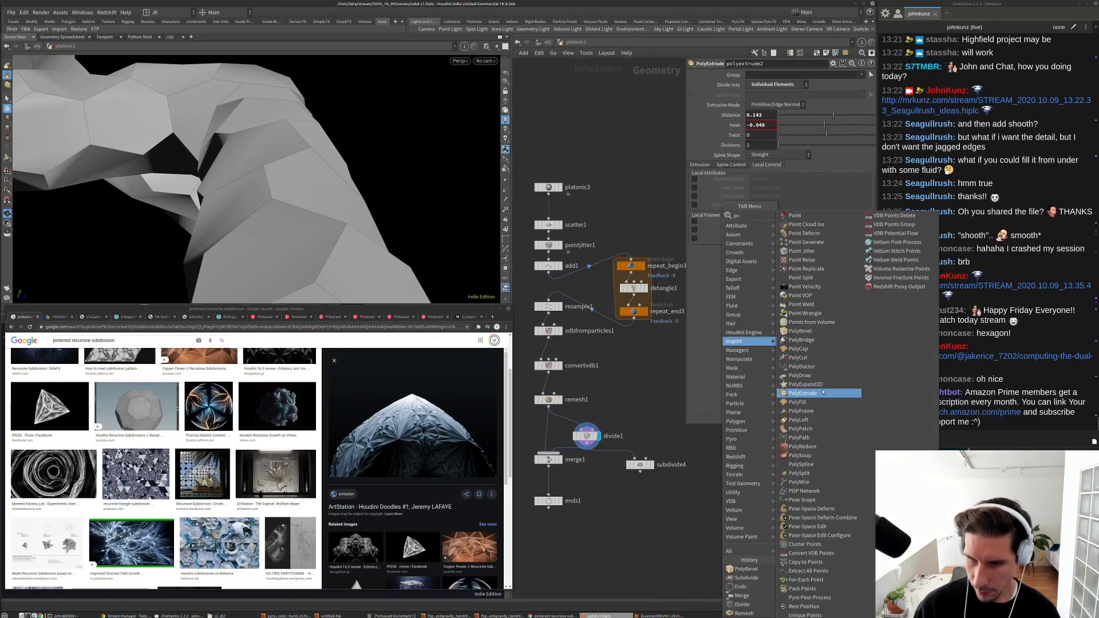
{"action": "left_click", "coordinate": [823, 393]}
{"action": "left_click", "coordinate": [758, 552]}
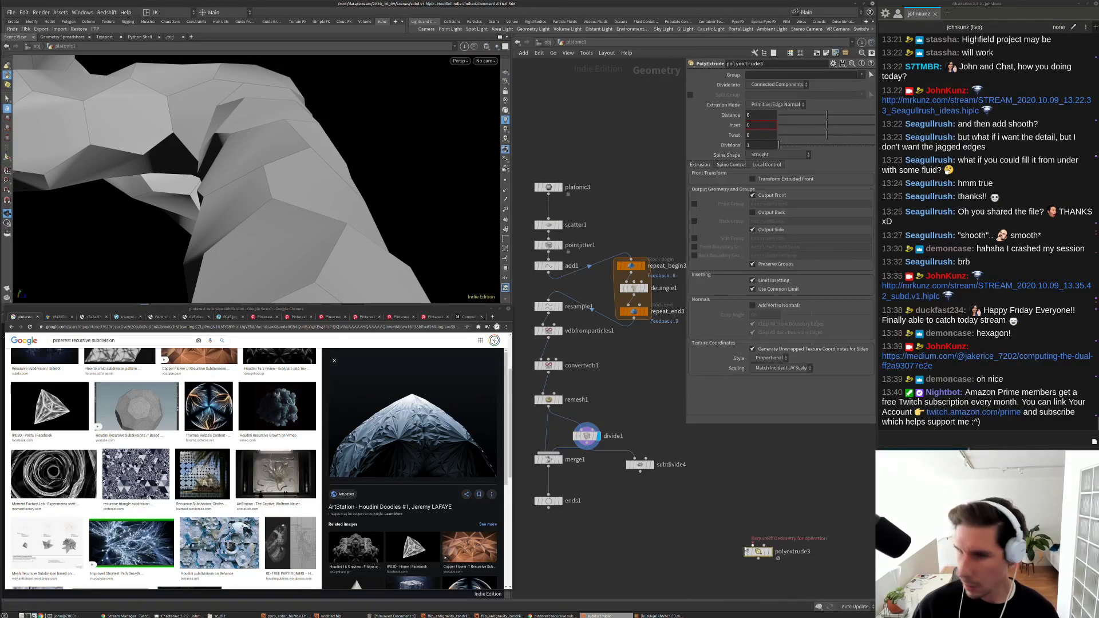
{"action": "left_click_drag", "start_coordinate": [752, 545], "coordinate": [602, 461]}
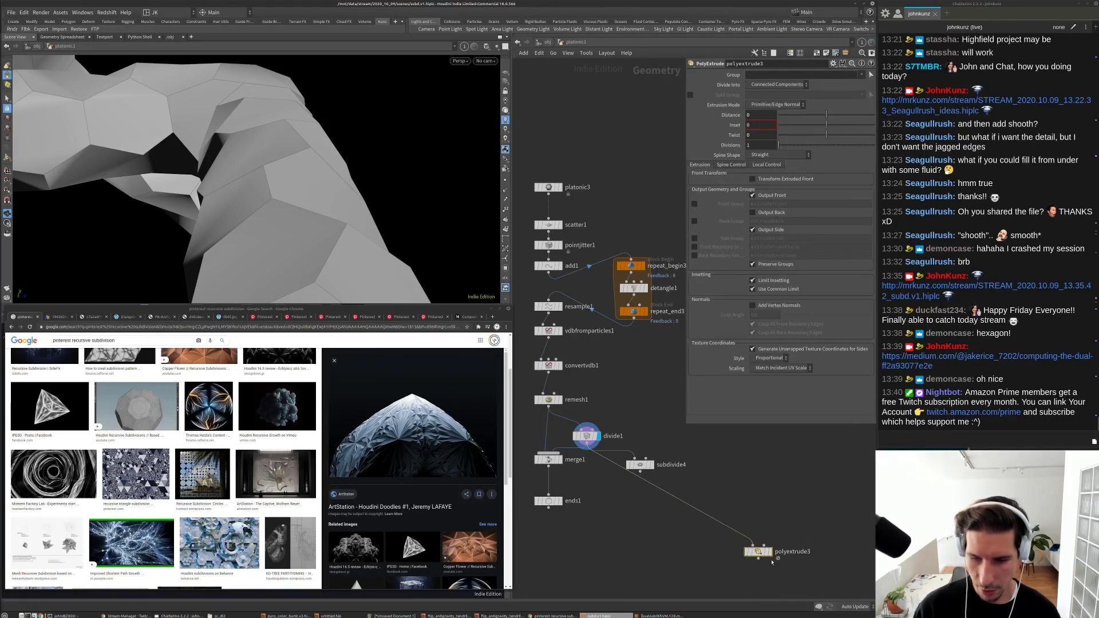
{"action": "left_click_drag", "start_coordinate": [764, 555], "coordinate": [736, 469]}
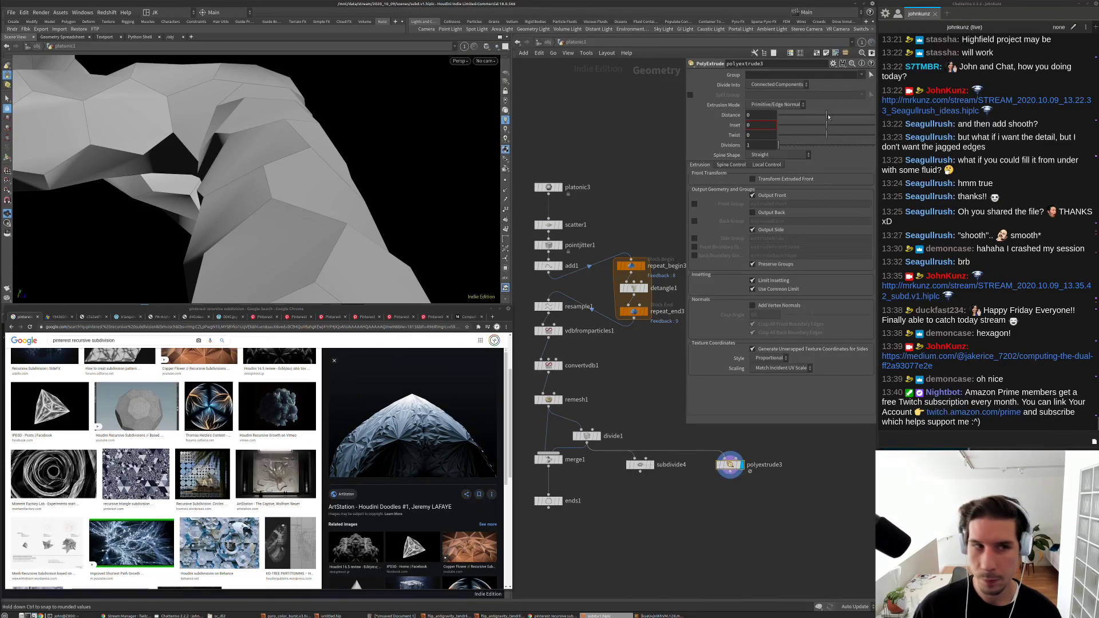
Step: Set the extrusion distance to 0.042 with faces extruded as individual elements
{"action": "left_click_drag", "start_coordinate": [828, 116], "coordinate": [829, 116]}
{"action": "left_click", "coordinate": [800, 86]}
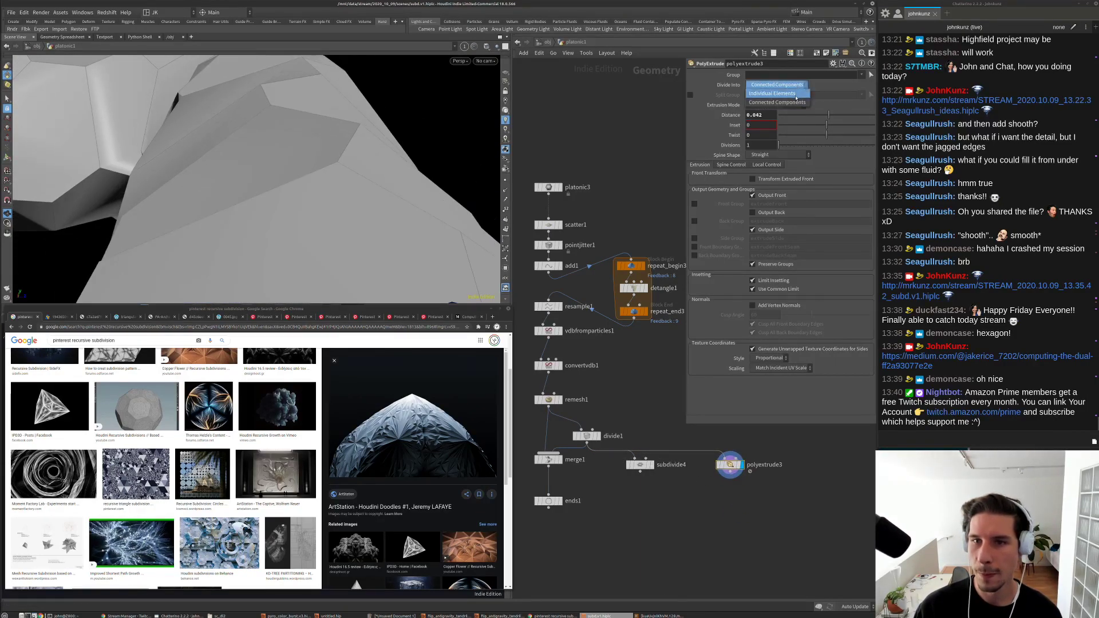
{"action": "left_click", "coordinate": [790, 103]}
{"action": "key", "text": "g"}
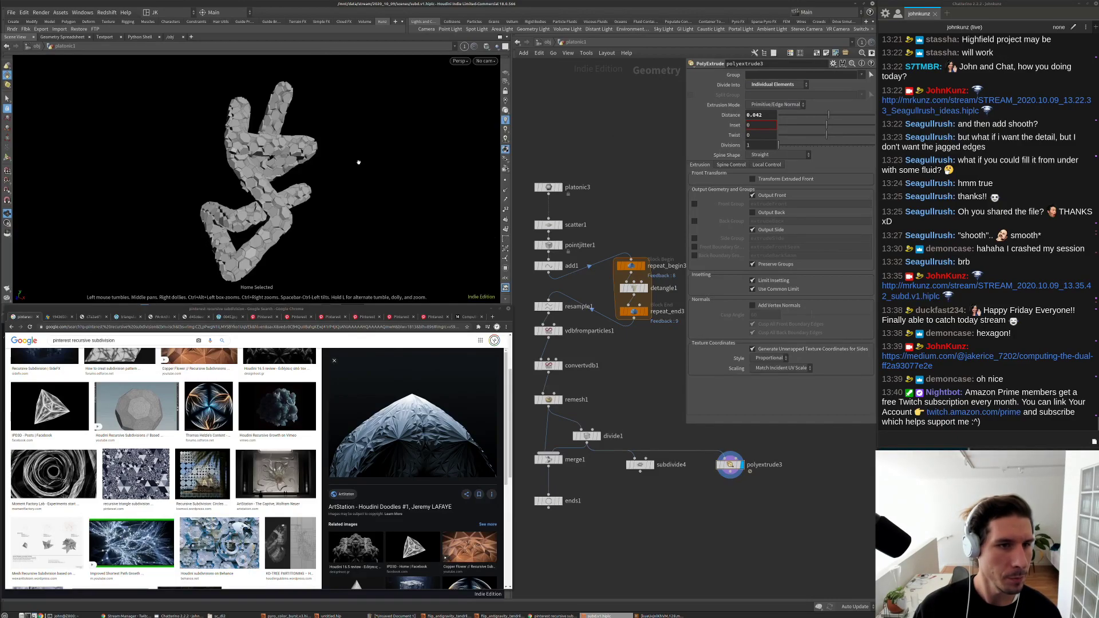
{"action": "left_click_drag", "start_coordinate": [348, 138], "coordinate": [136, 189]}
{"action": "scroll", "coordinate": [359, 120], "scroll_direction": "up", "scroll_amount": 5}
{"action": "left_click_drag", "start_coordinate": [359, 121], "coordinate": [255, 174]}
{"action": "left_click_drag", "start_coordinate": [410, 178], "coordinate": [438, 205]}
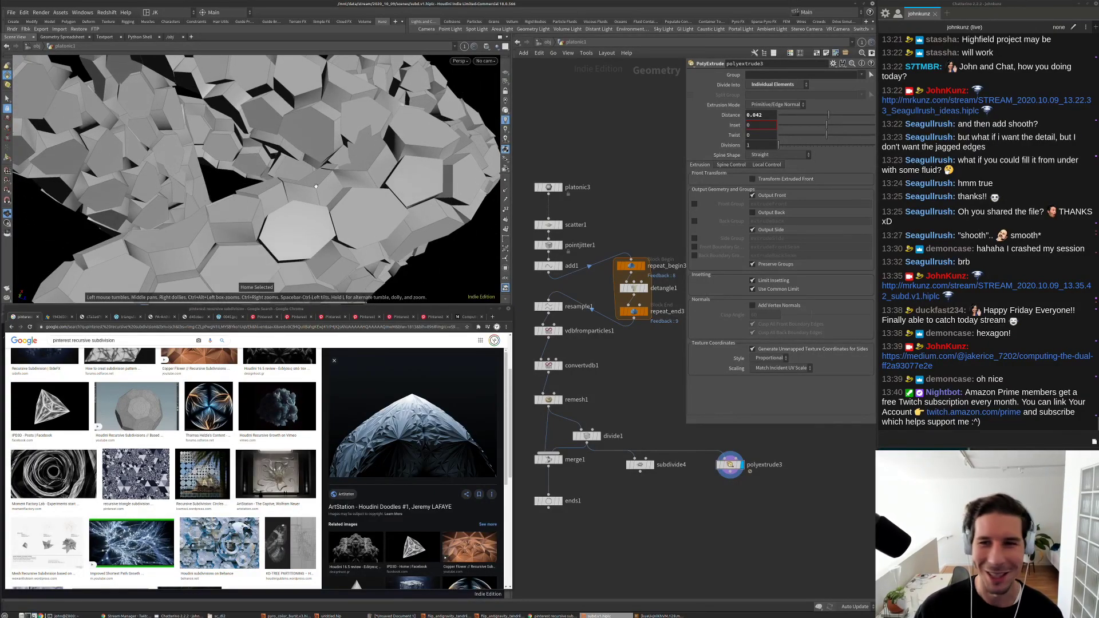
Step: Raise polyextrude3's inset to 0.292 to separate the hexagonal tiles
{"action": "left_click_drag", "start_coordinate": [827, 124], "coordinate": [828, 131]}
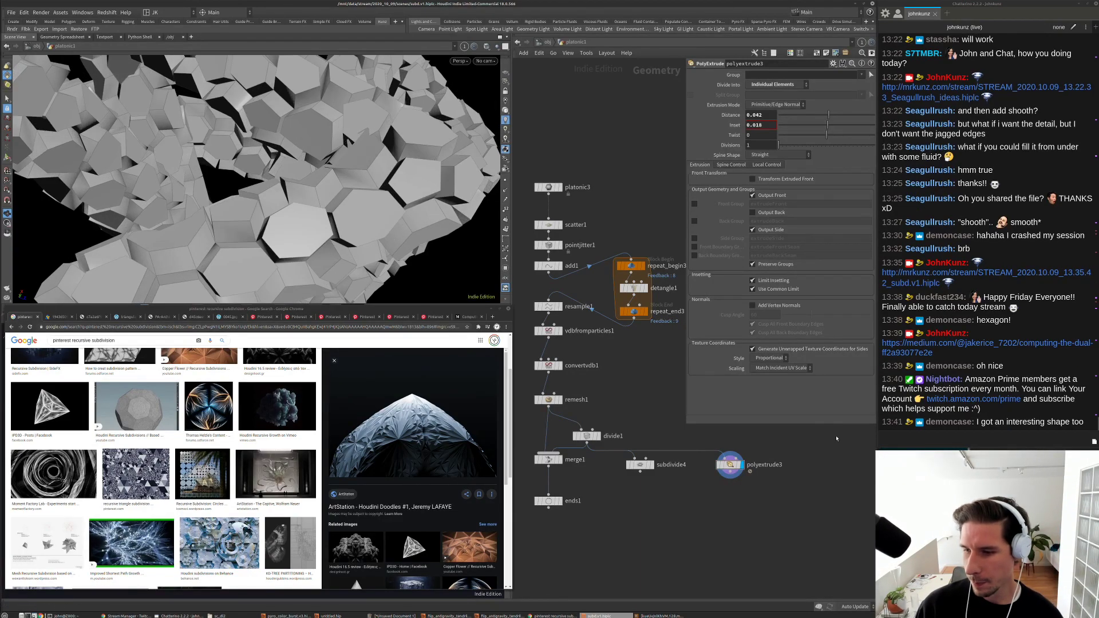
{"action": "left_click_drag", "start_coordinate": [297, 172], "coordinate": [349, 141]}
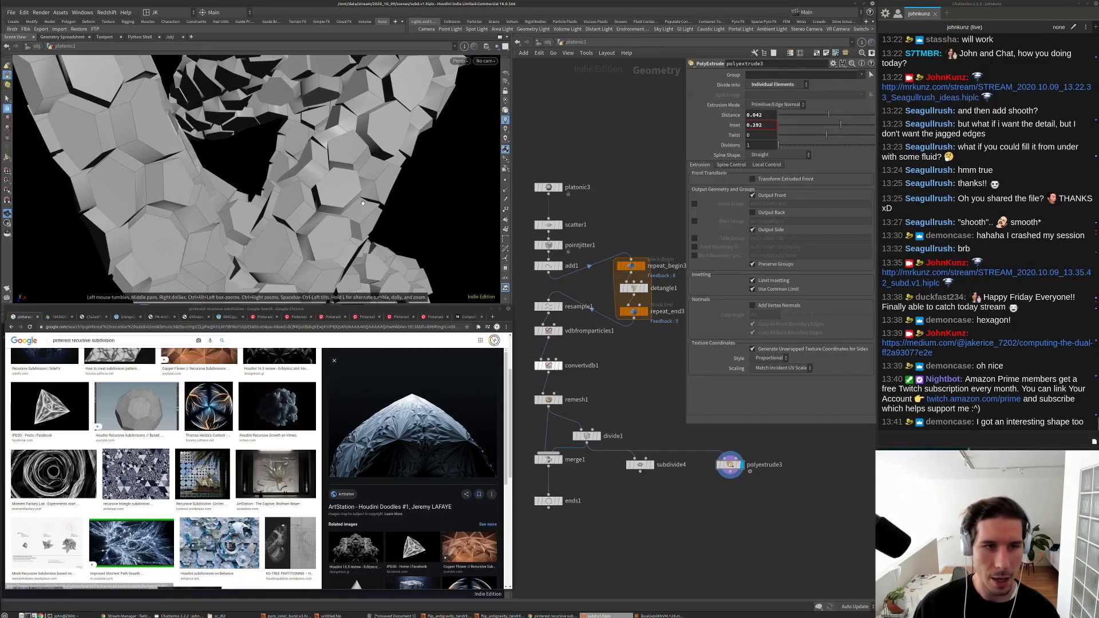
{"action": "key", "text": "Tab"}
{"action": "type", "text": "clea"}
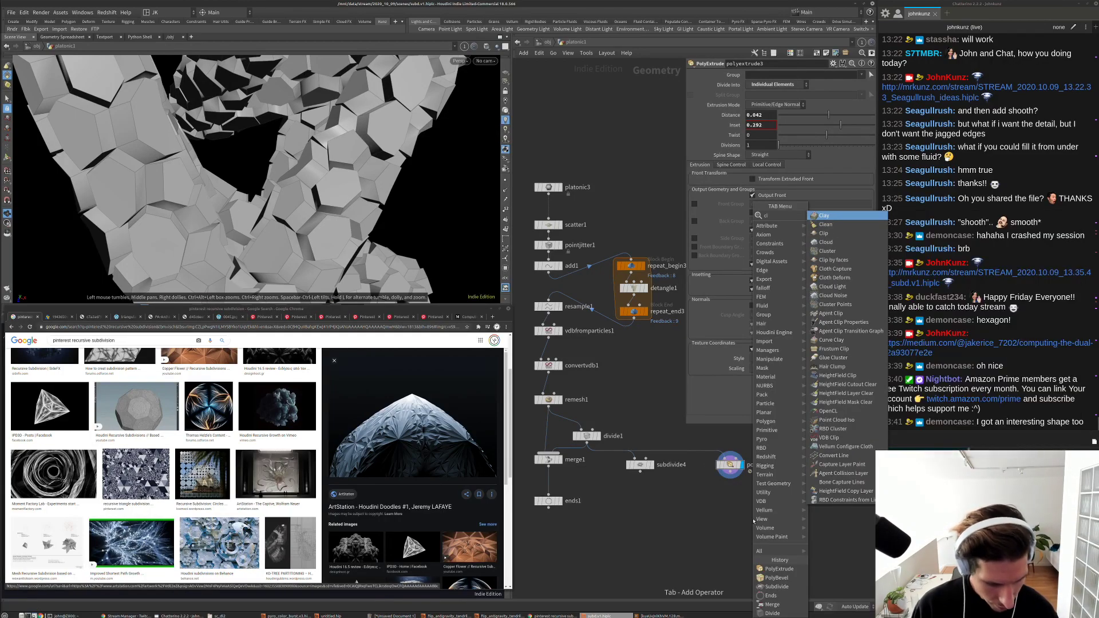
Step: Add a Clean node (clean1) positioned beside polyextrude3
{"action": "left_click", "coordinate": [823, 219]}
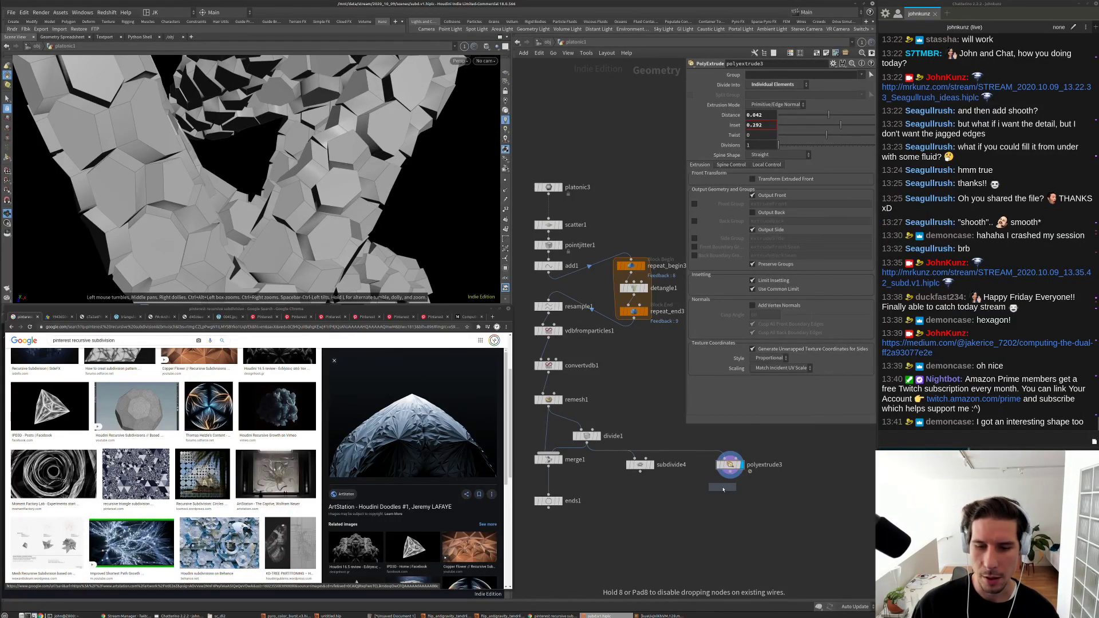
{"action": "left_click", "coordinate": [722, 488]}
{"action": "left_click_drag", "start_coordinate": [725, 488], "coordinate": [741, 439]}
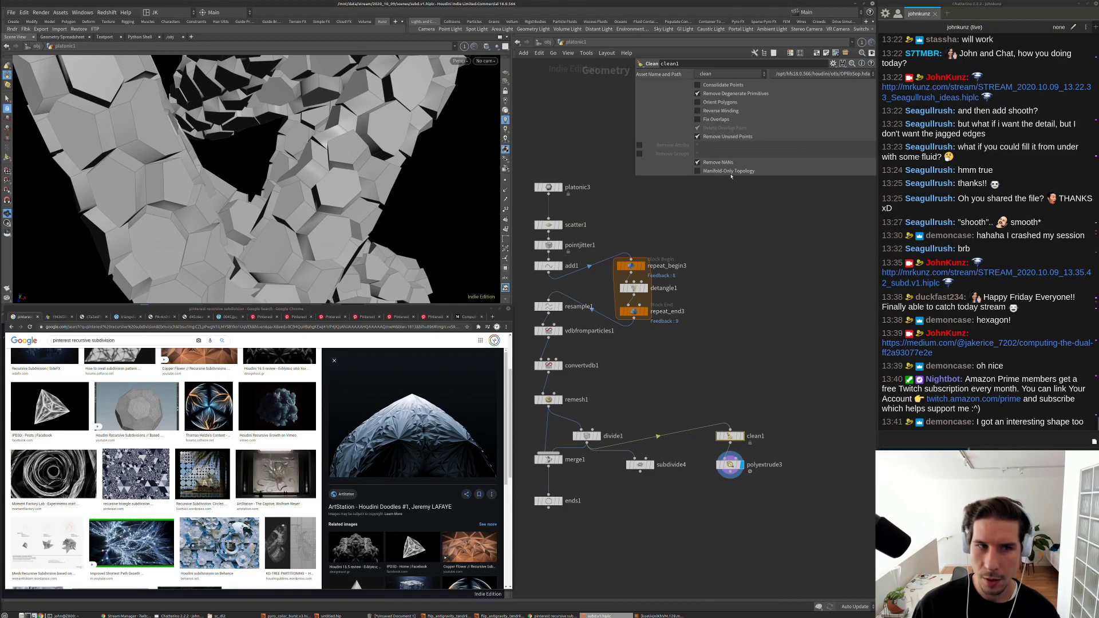
Step: Leave Manifold-Only Topology off and enable Fix Overlaps on clean1, then reselect polyextrude3
{"action": "left_click", "coordinate": [698, 171]}
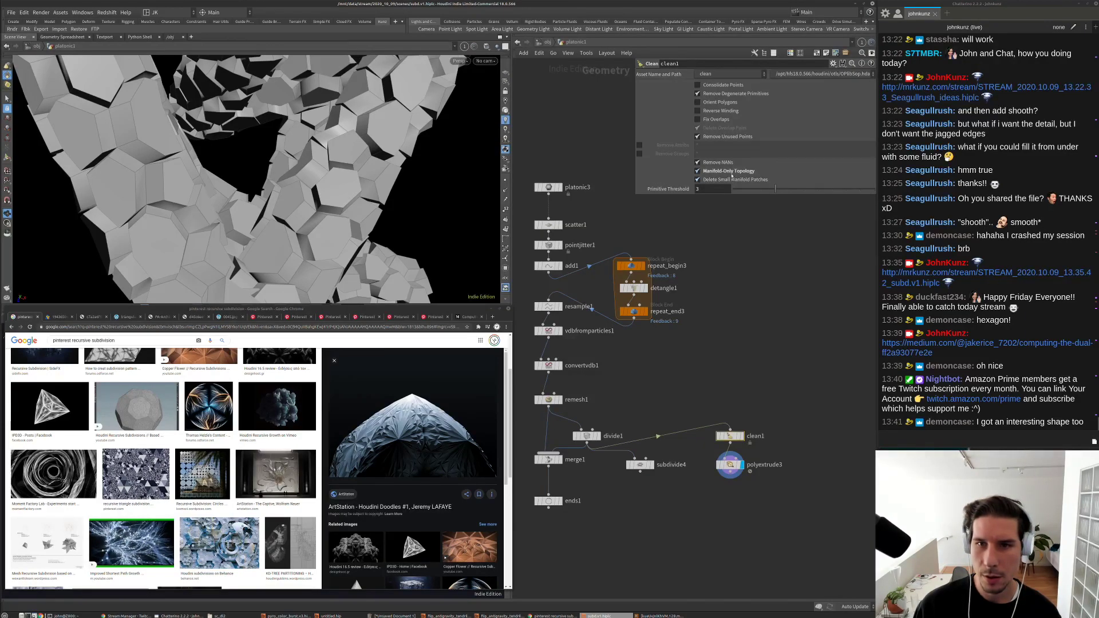
{"action": "left_click", "coordinate": [731, 171]}
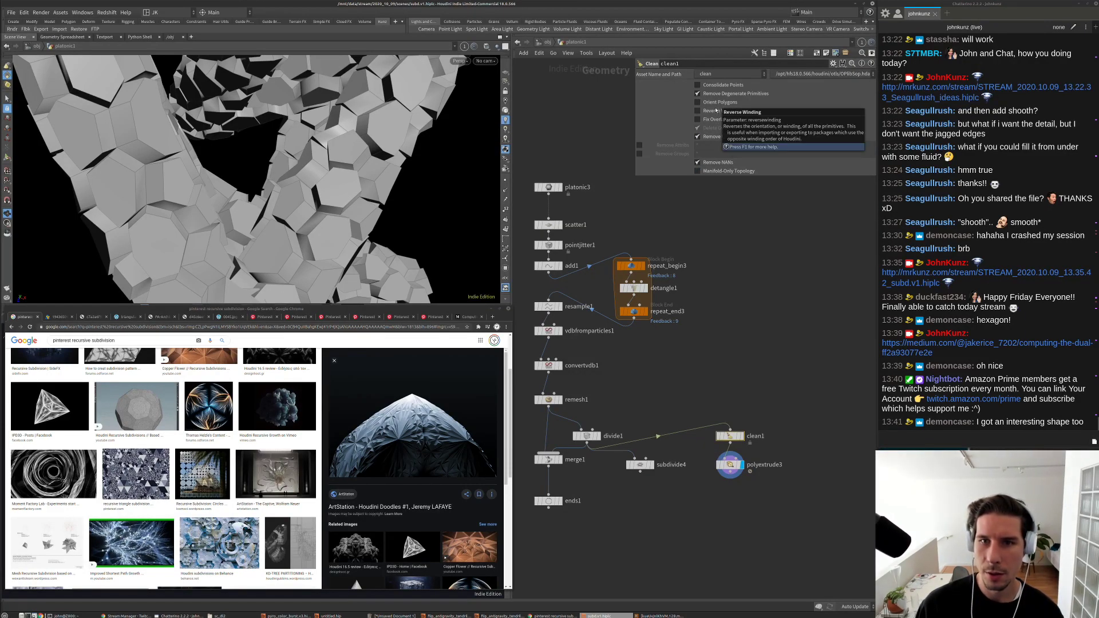
{"action": "left_click", "coordinate": [712, 119]}
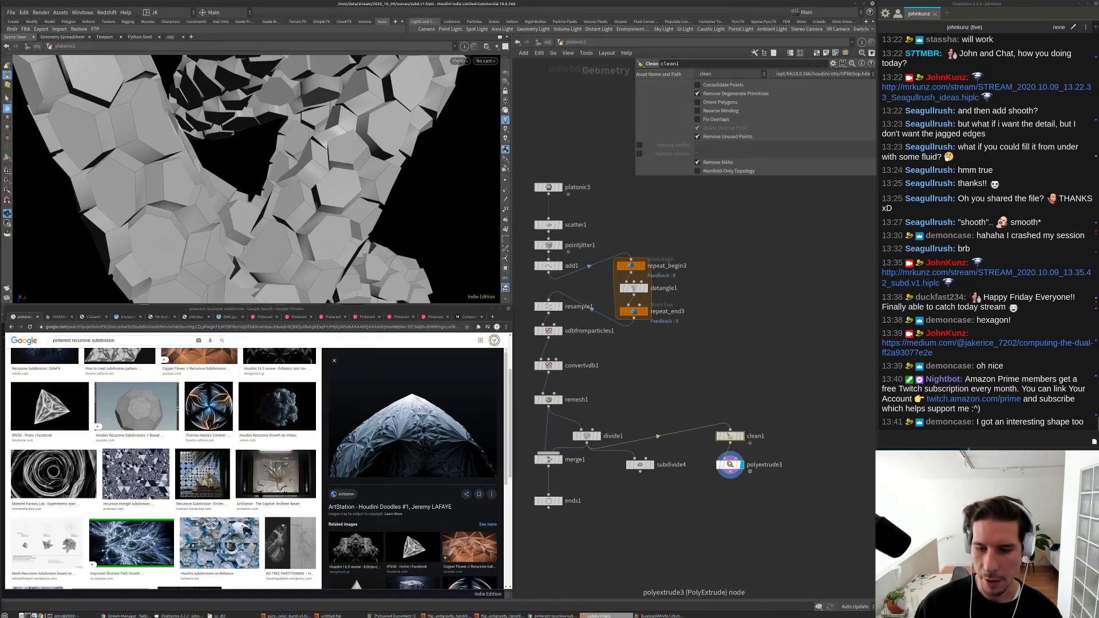
{"action": "left_click", "coordinate": [730, 465]}
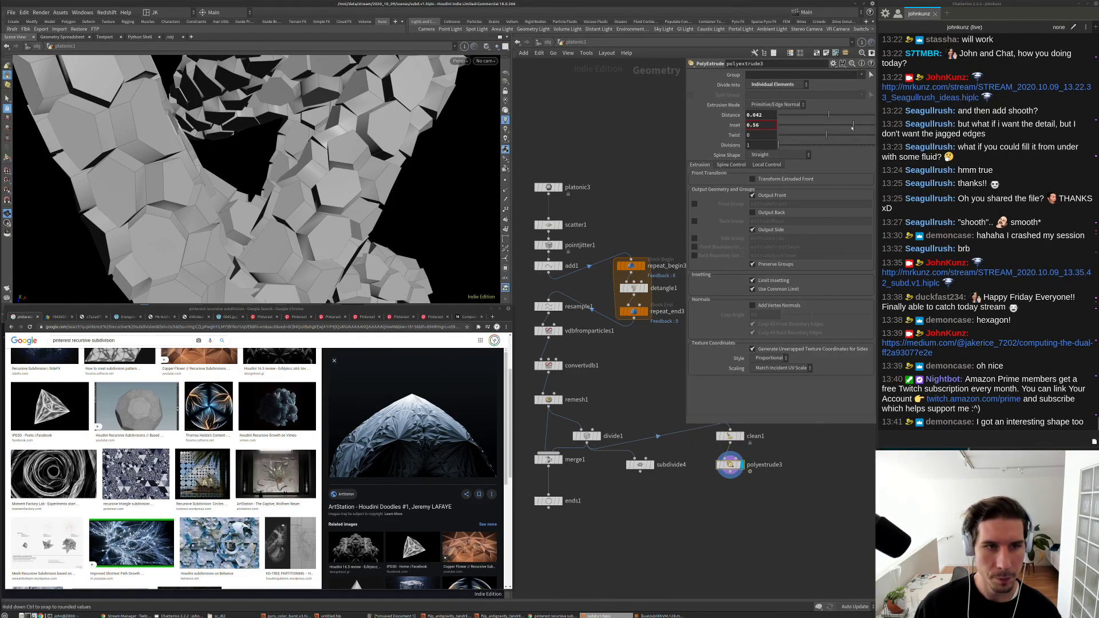
Step: Drop polyextrude3's inset toward zero and toggle clean1's bypass to compare results
{"action": "mouse_move", "coordinate": [852, 127]}
{"action": "left_mouse_down"}
{"action": "mouse_move", "coordinate": [813, 130]}
{"action": "mouse_move", "coordinate": [831, 128]}
{"action": "left_mouse_up"}
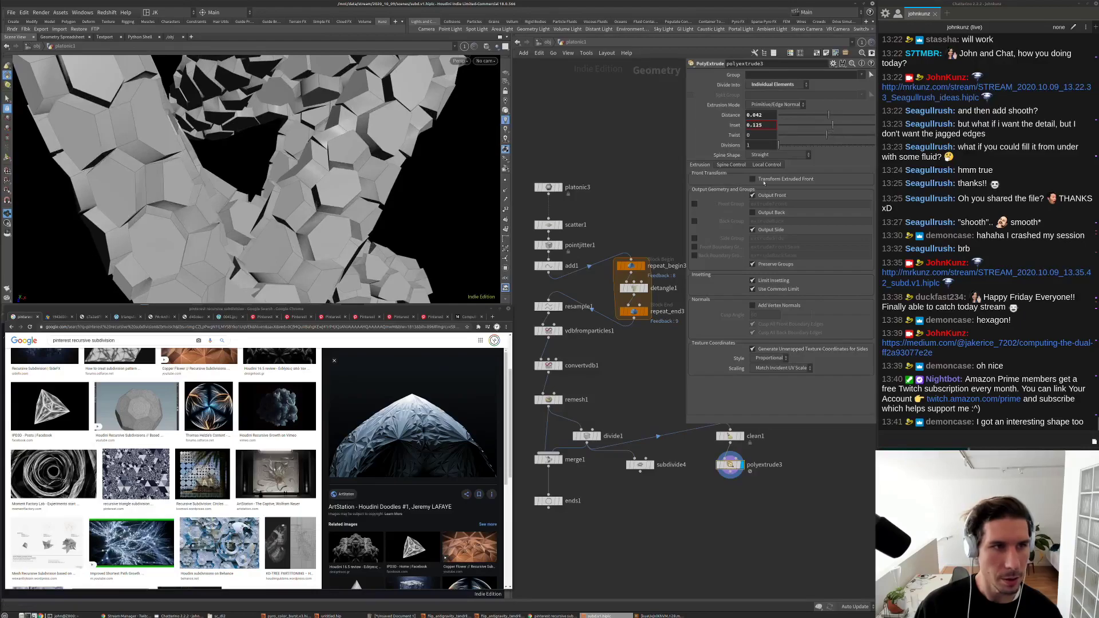
{"action": "middle_click_drag", "start_coordinate": [560, 208], "coordinate": [544, 225]}
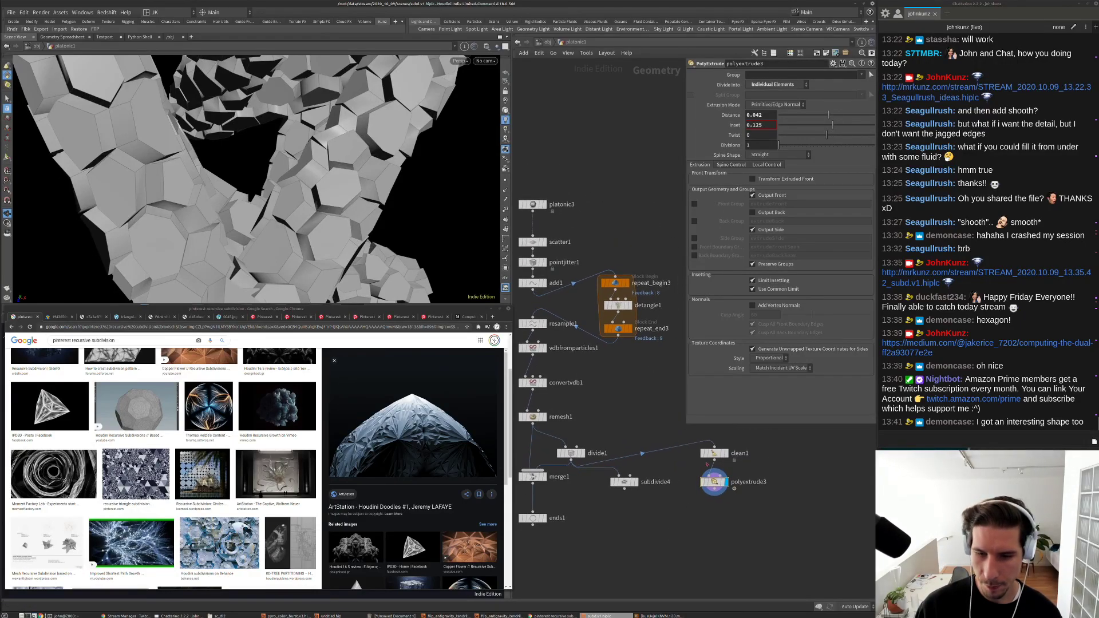
{"action": "left_click", "coordinate": [714, 448]}
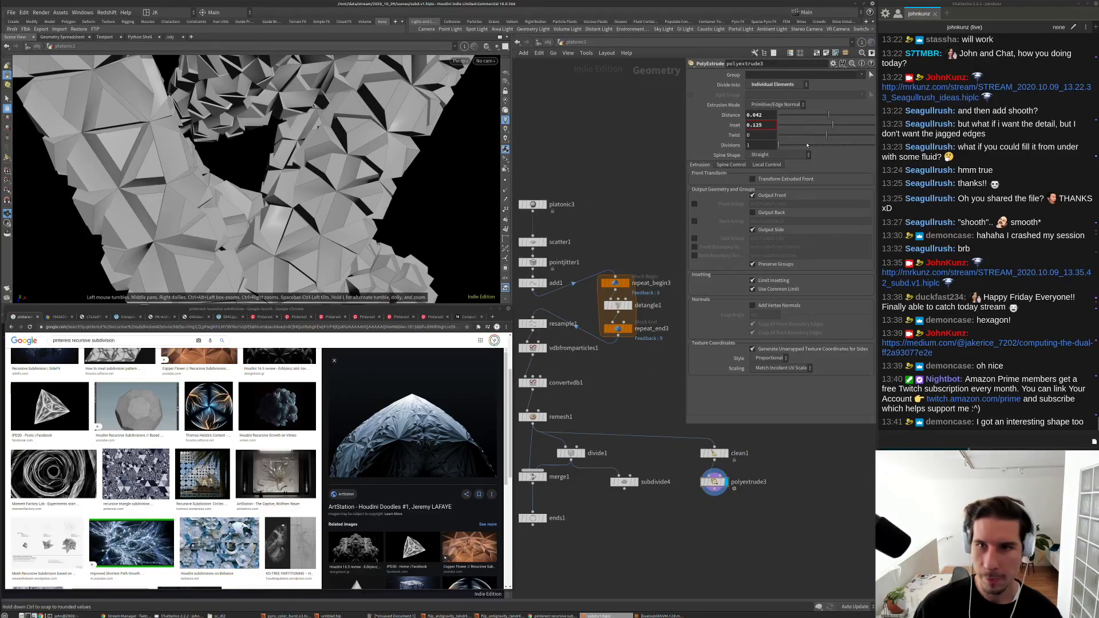
{"action": "left_click", "coordinate": [702, 454]}
{"action": "left_click", "coordinate": [703, 453]}
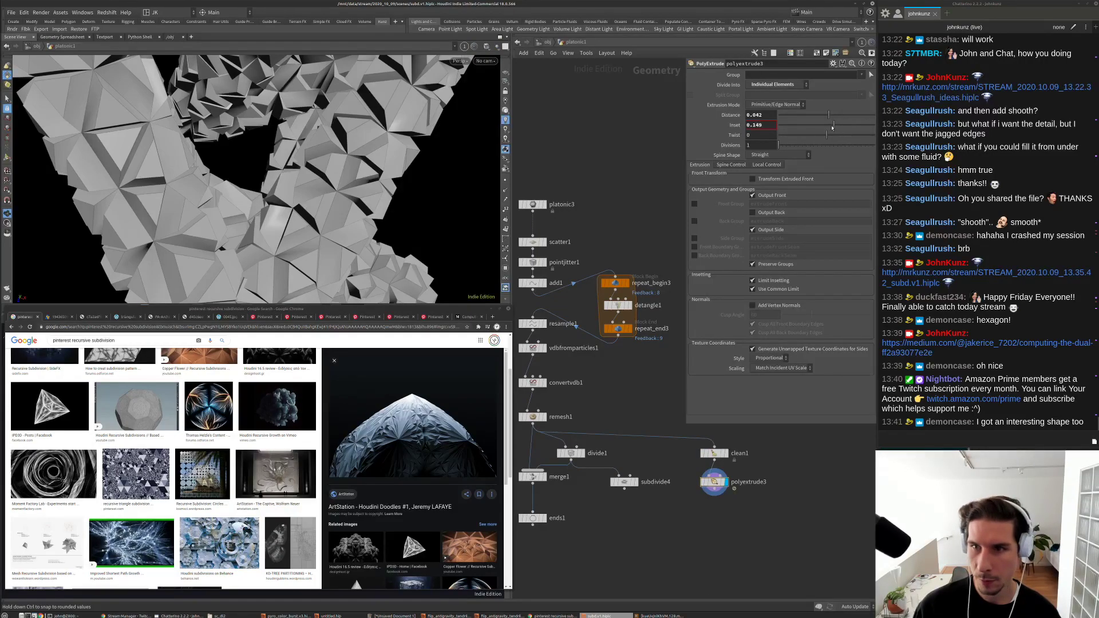
Step: Set the inset to 0.298 and enable front transform with the front scaled to 0.8
{"action": "left_click_drag", "start_coordinate": [832, 128], "coordinate": [841, 126]}
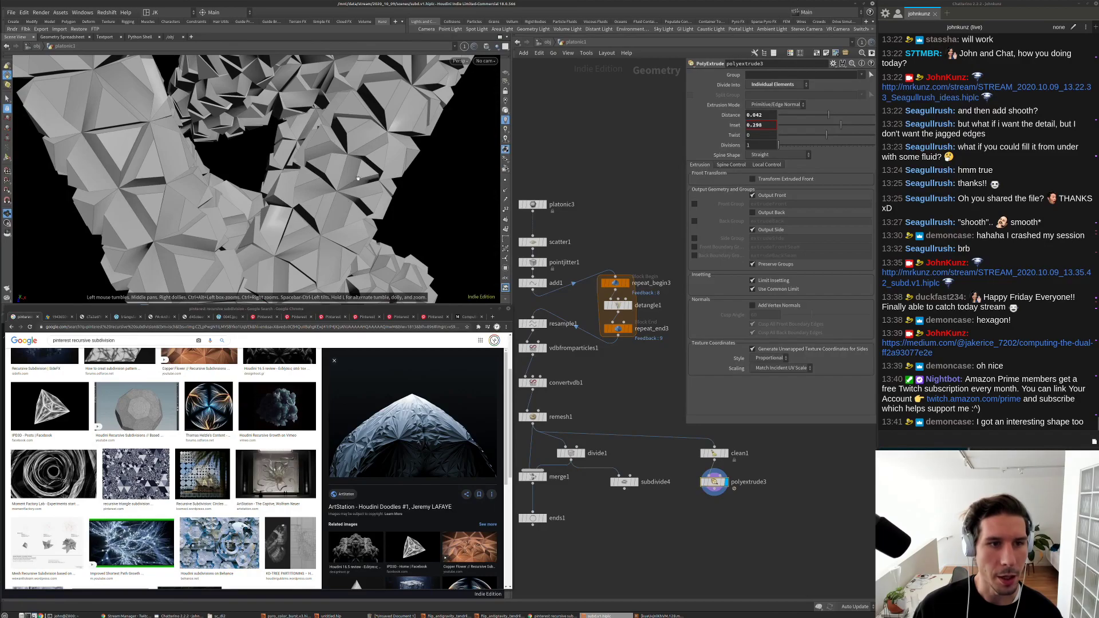
{"action": "left_click", "coordinate": [754, 178]}
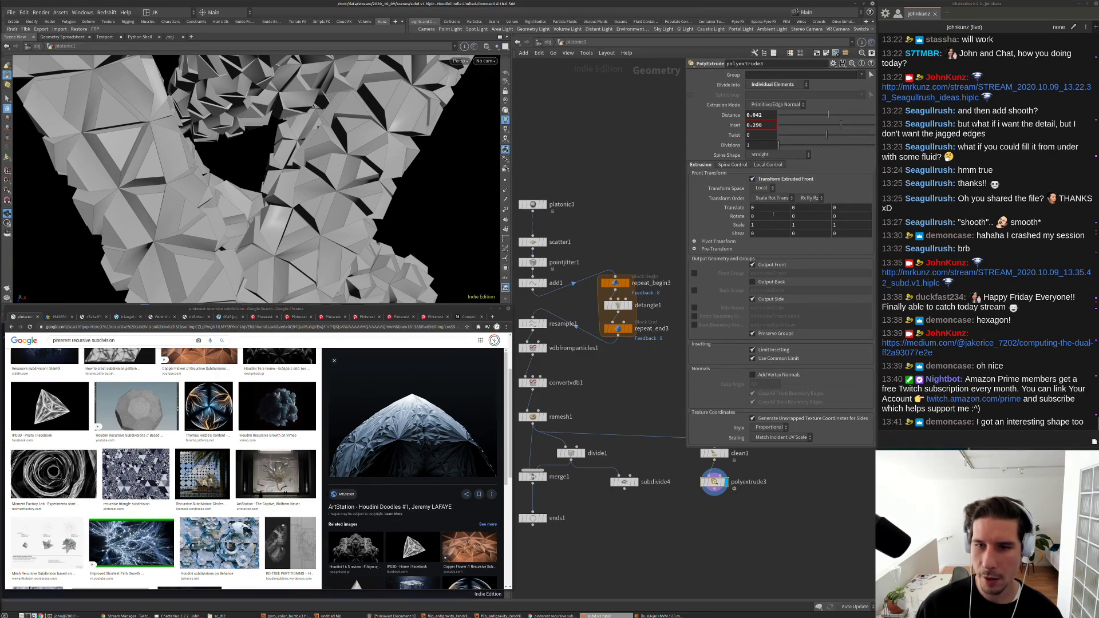
{"action": "mouse_move", "coordinate": [738, 225]}
{"action": "middle_mouse_down"}
{"action": "mouse_move", "coordinate": [710, 220]}
{"action": "mouse_move", "coordinate": [737, 227]}
{"action": "middle_mouse_up"}
{"action": "left_click_drag", "start_coordinate": [409, 190], "coordinate": [277, 176]}
{"action": "scroll", "coordinate": [273, 163], "scroll_direction": "up", "scroll_amount": 5}
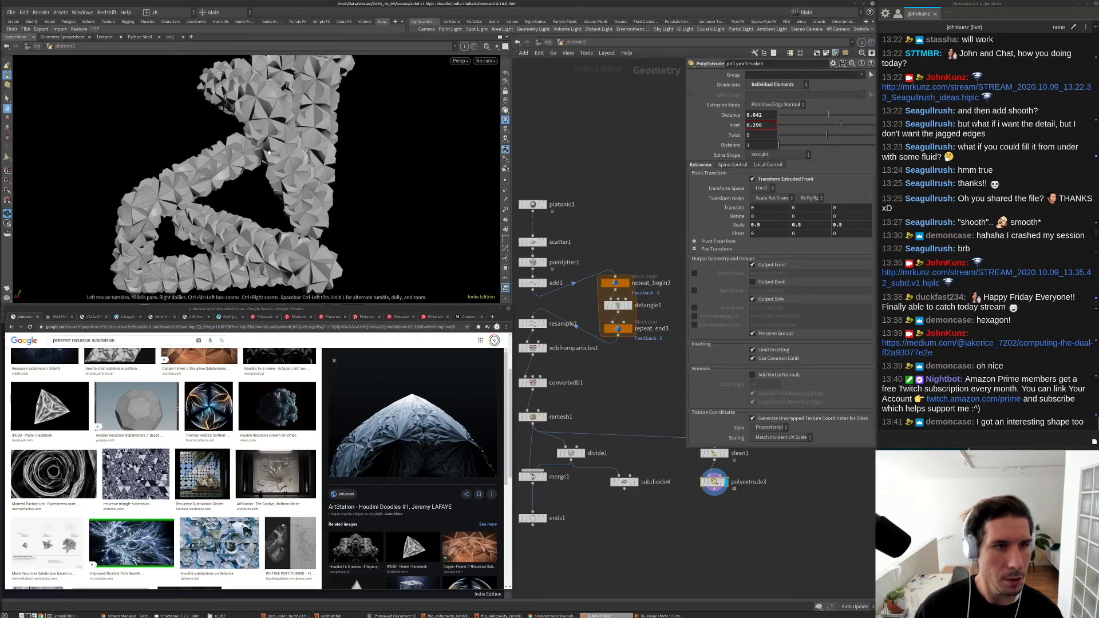
{"action": "scroll", "coordinate": [777, 529], "scroll_direction": "up", "scroll_amount": 4}
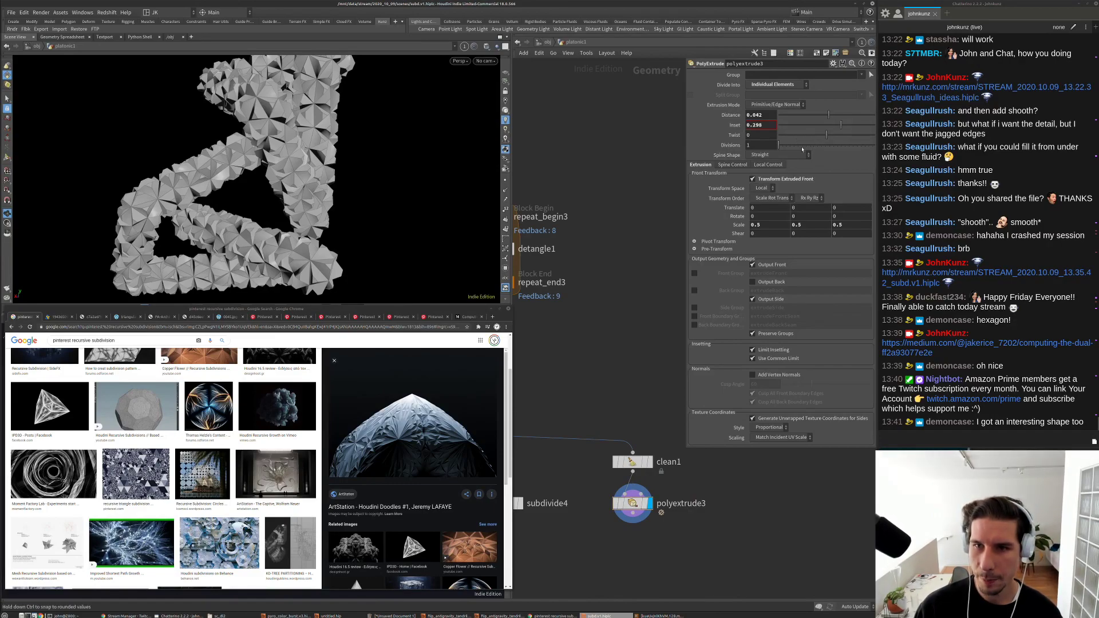
{"action": "middle_click_drag", "start_coordinate": [672, 540], "coordinate": [679, 526]}
Step: Copy the repeat_begin2 to repeat_end2 block and paste it as a new block
{"action": "scroll", "coordinate": [687, 531], "scroll_direction": "down", "scroll_amount": 2}
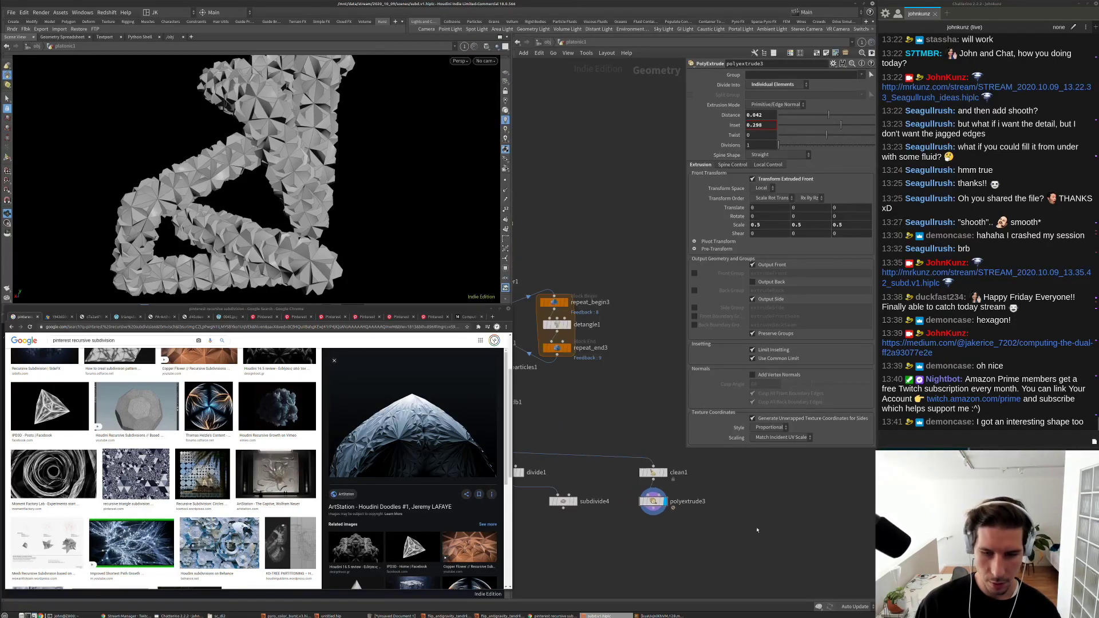
{"action": "key", "text": "Tab"}
{"action": "key", "text": "Escape"}
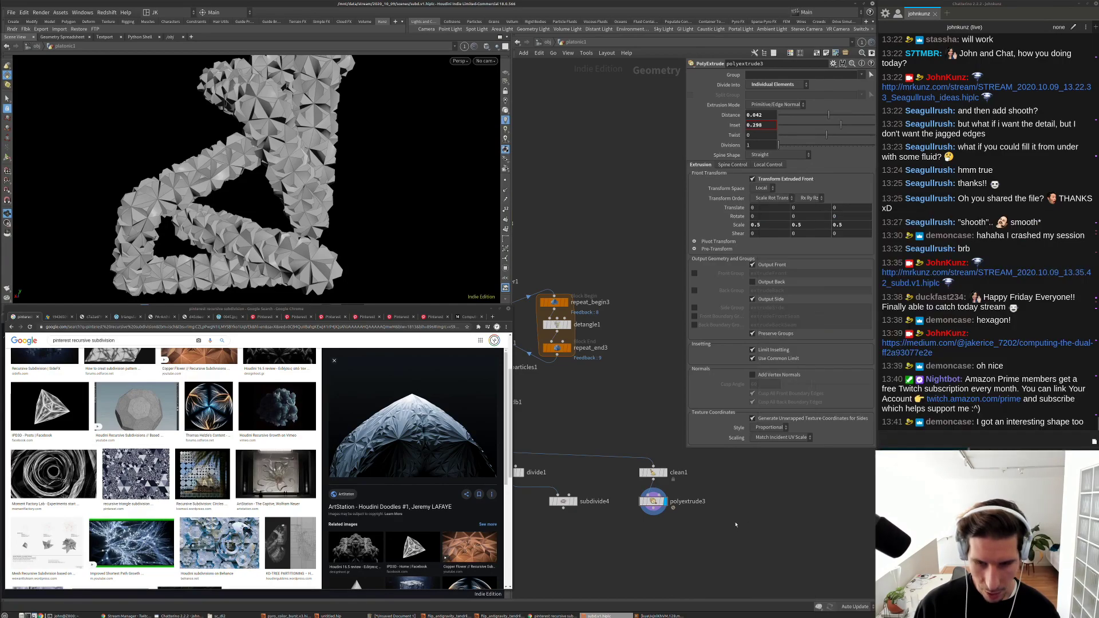
{"action": "middle_click_drag", "start_coordinate": [744, 527], "coordinate": [657, 536]}
{"action": "left_click_drag", "start_coordinate": [659, 555], "coordinate": [593, 401]}
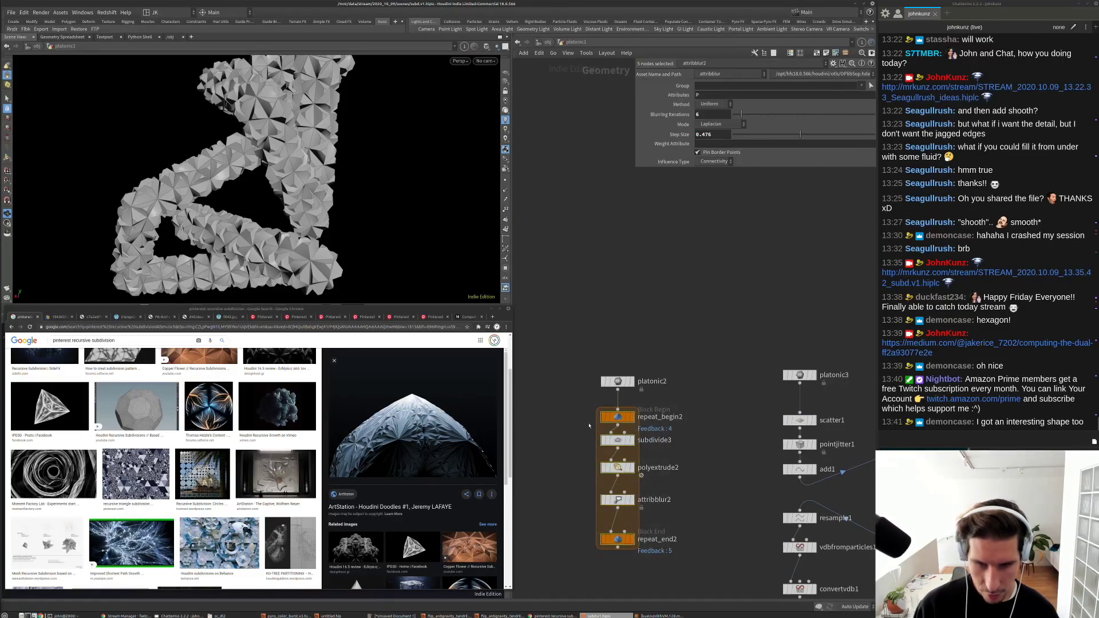
{"action": "key", "text": "ctrl+c"}
{"action": "key", "text": "grave"}
{"action": "key", "text": "ctrl+v"}
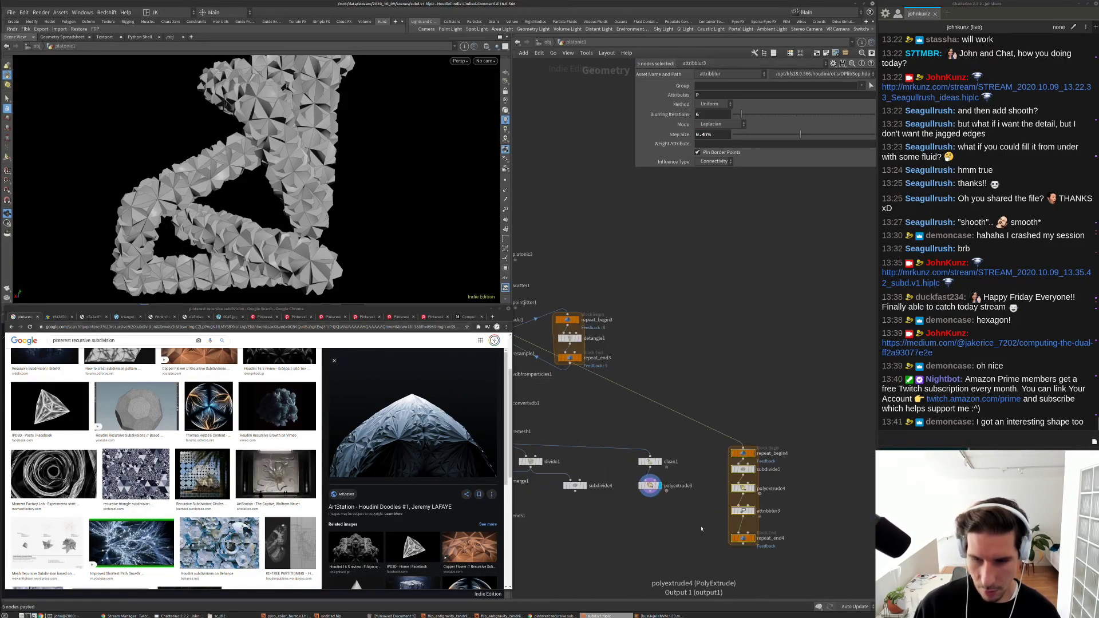
Step: Wire clean1 into repeat_begin4 and display repeat_end4 to see the denser, spikier shape
{"action": "scroll", "coordinate": [746, 522], "scroll_direction": "up", "scroll_amount": 2}
{"action": "left_click", "coordinate": [753, 557]}
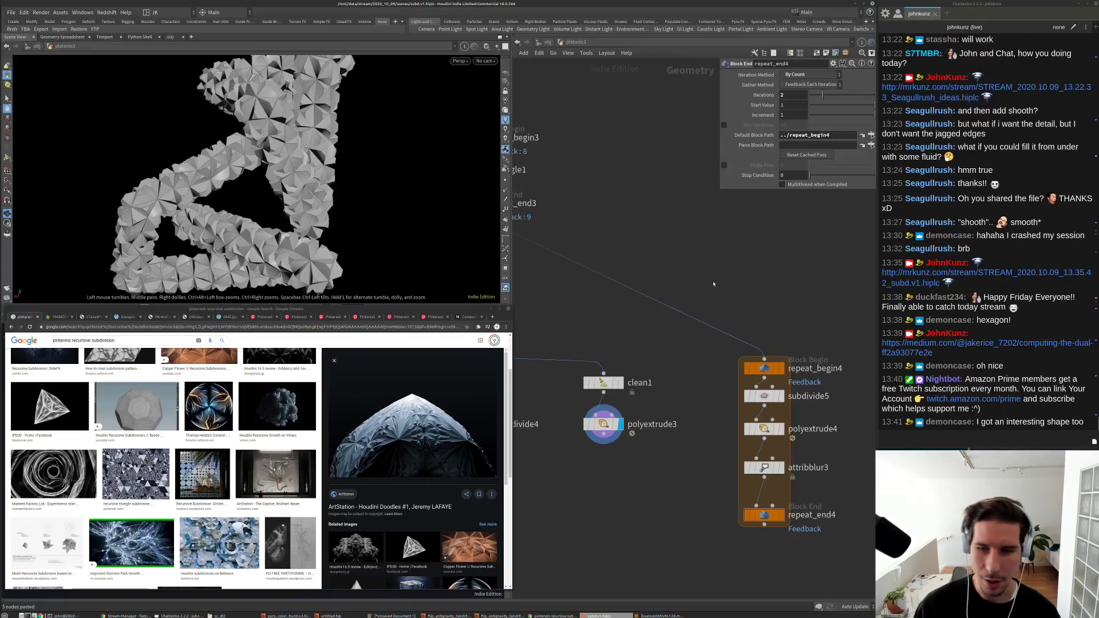
{"action": "left_click_drag", "start_coordinate": [766, 327], "coordinate": [634, 365]}
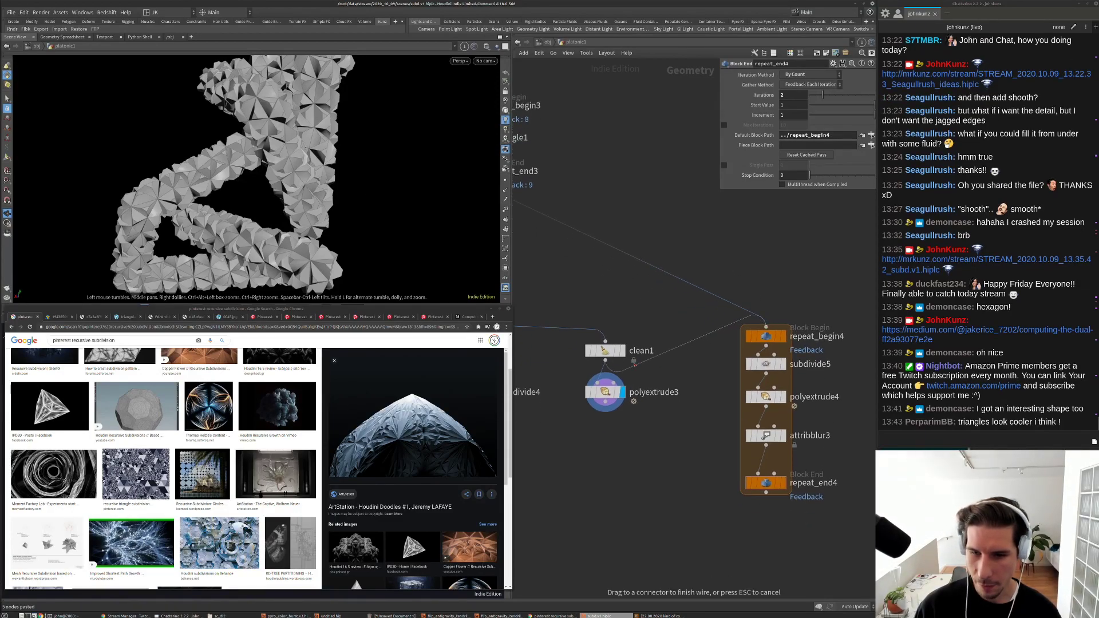
{"action": "left_click", "coordinate": [634, 364]}
{"action": "left_click", "coordinate": [778, 482]}
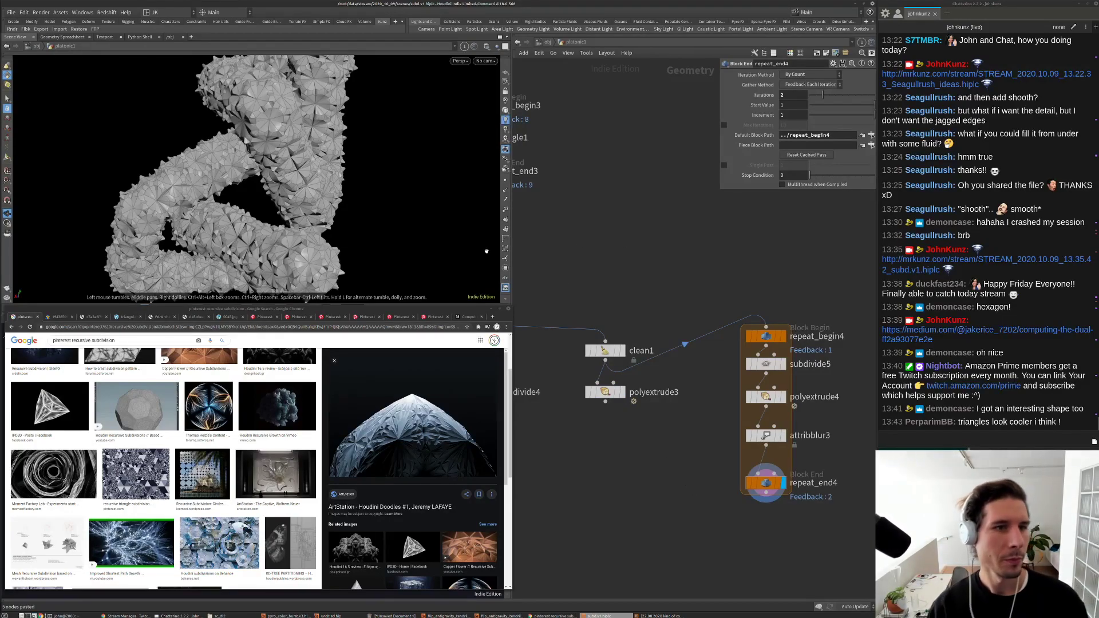
{"action": "key", "text": "space+g"}
{"action": "left_click_drag", "start_coordinate": [408, 208], "coordinate": [186, 162]}
{"action": "right_click_drag", "start_coordinate": [186, 162], "coordinate": [246, 188]}
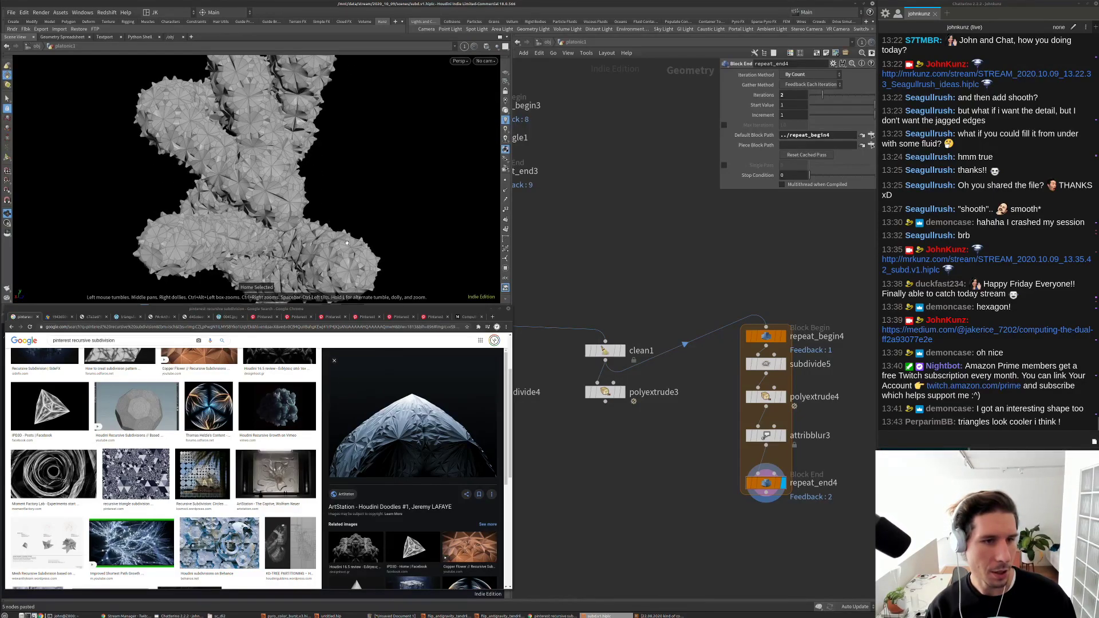
{"action": "left_click_drag", "start_coordinate": [347, 243], "coordinate": [252, 163]}
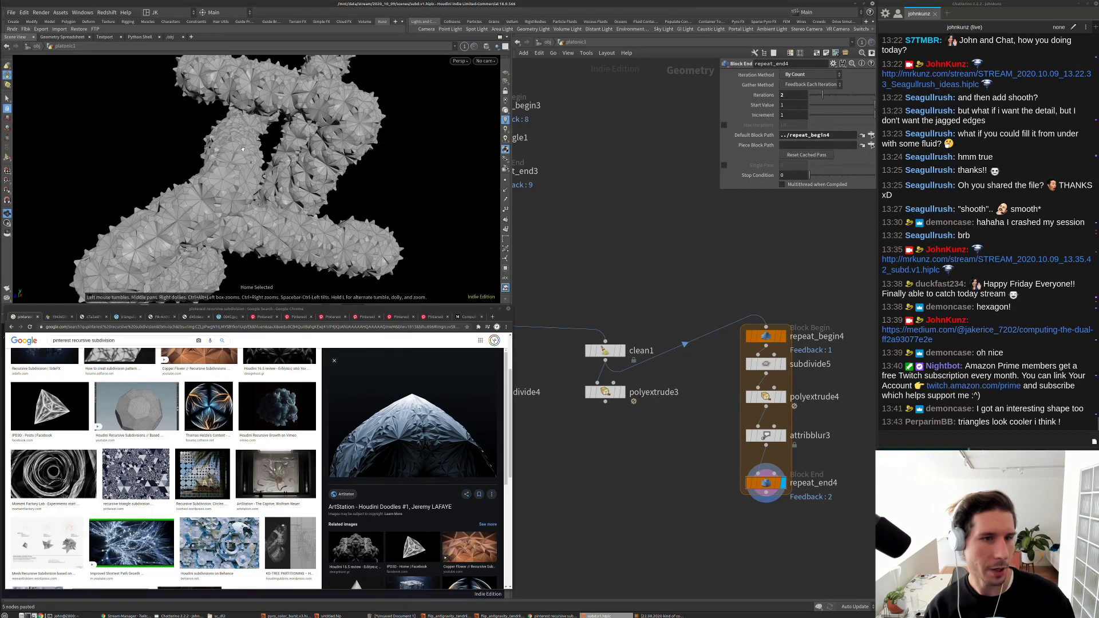
Step: Display divide1 to inspect the plain hexagonal tube shape
{"action": "middle_click_drag", "start_coordinate": [533, 344], "coordinate": [766, 310]}
{"action": "left_click", "coordinate": [651, 318]}
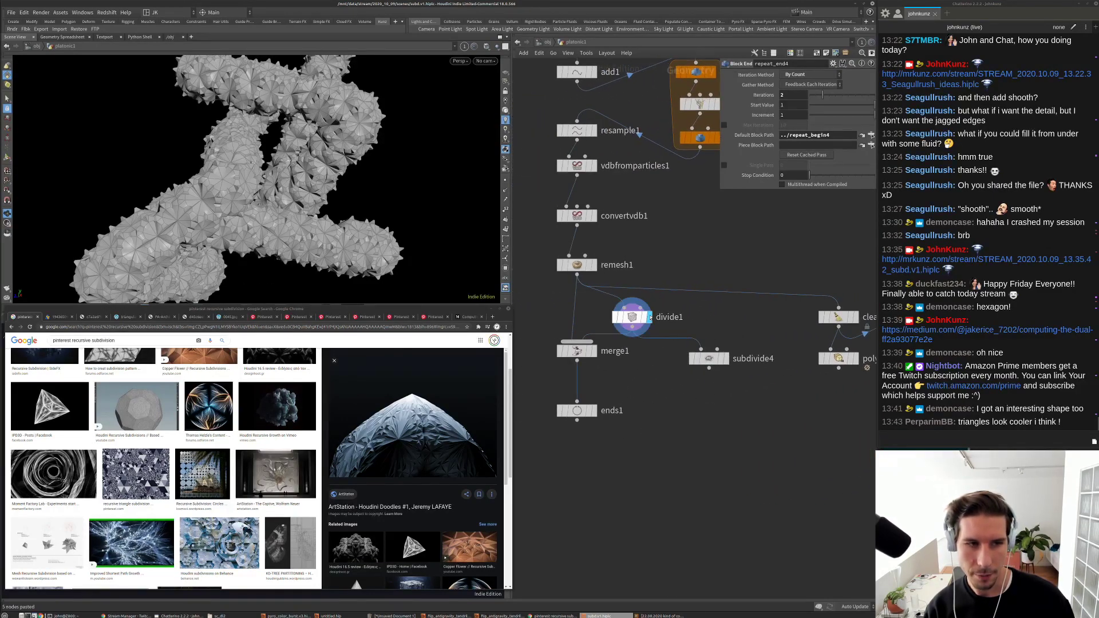
{"action": "left_click", "coordinate": [632, 317]}
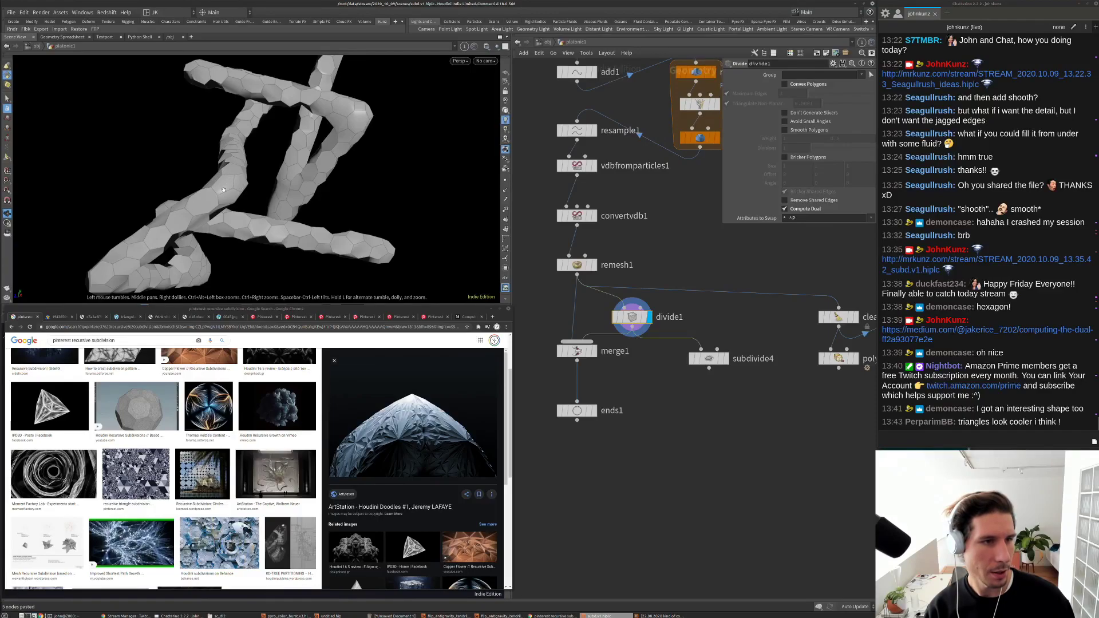
{"action": "mouse_move", "coordinate": [224, 190]}
{"action": "left_mouse_down"}
{"action": "mouse_move", "coordinate": [547, 194]}
{"action": "mouse_move", "coordinate": [415, 256]}
{"action": "mouse_move", "coordinate": [226, 171]}
{"action": "left_mouse_up"}
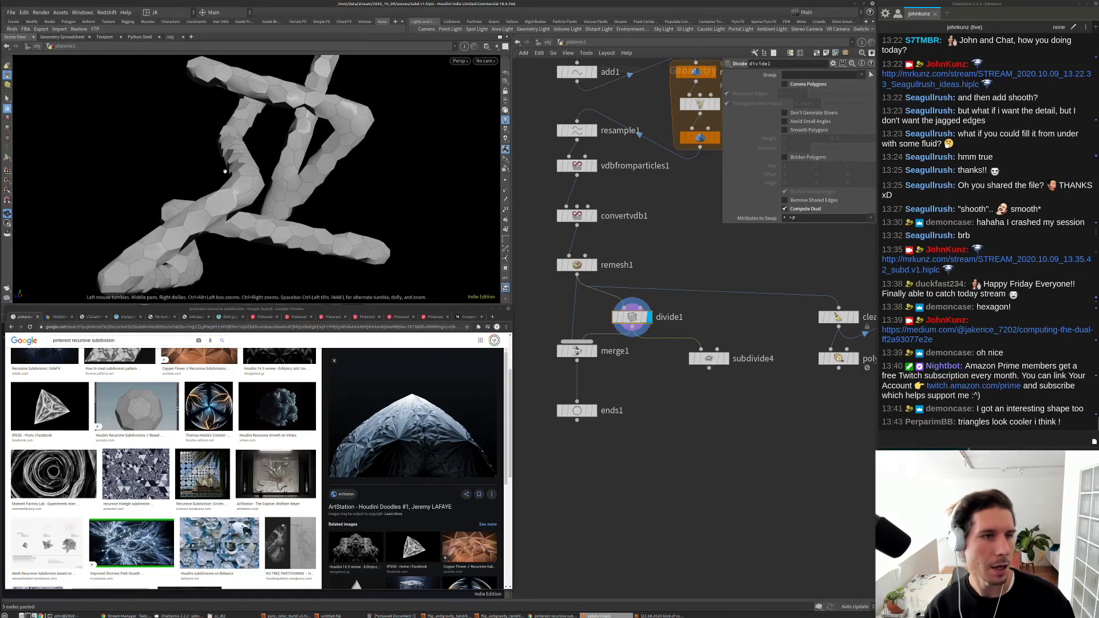
Step: Return the display to repeat_end4 and lower polyextrude4's distance to thin strands
{"action": "middle_click_drag", "start_coordinate": [870, 475], "coordinate": [721, 463]}
{"action": "left_click", "coordinate": [749, 438]}
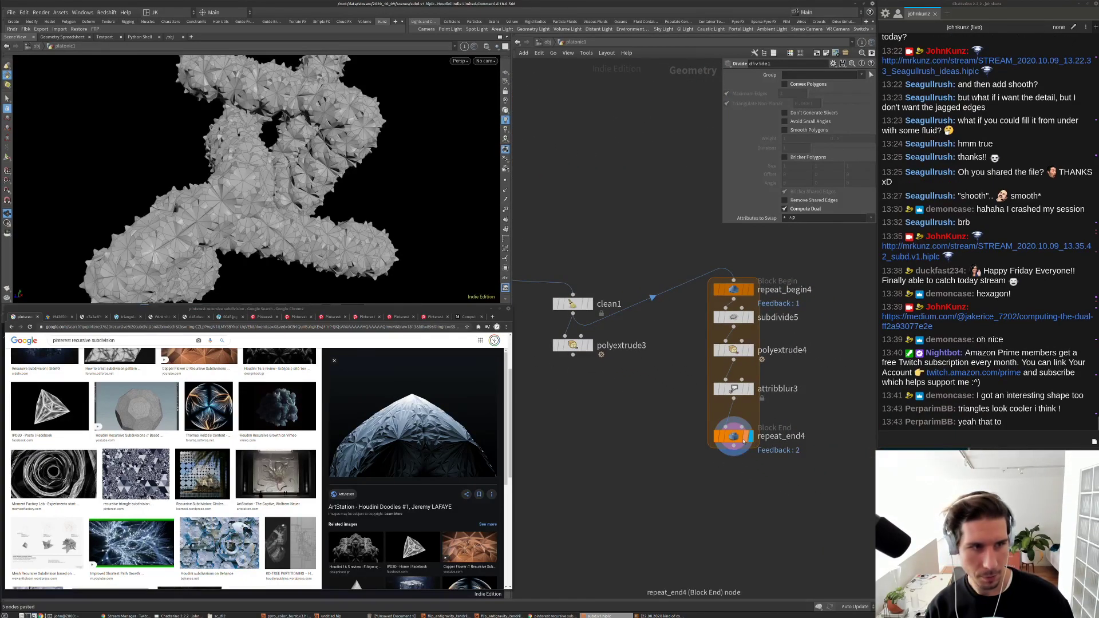
{"action": "left_click", "coordinate": [740, 439]}
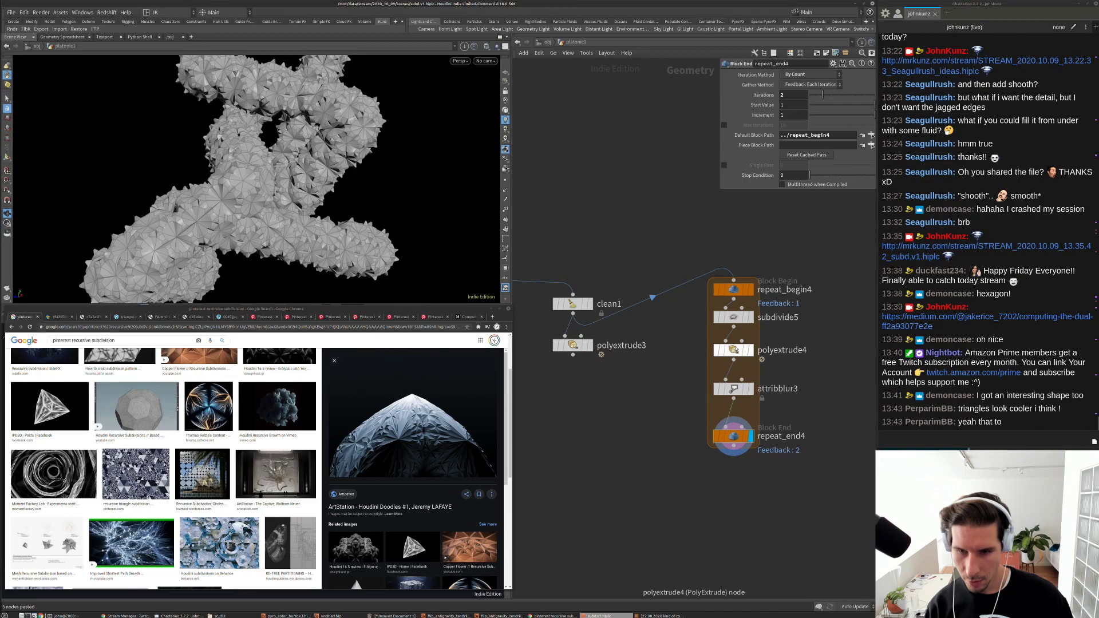
{"action": "left_click", "coordinate": [736, 352]}
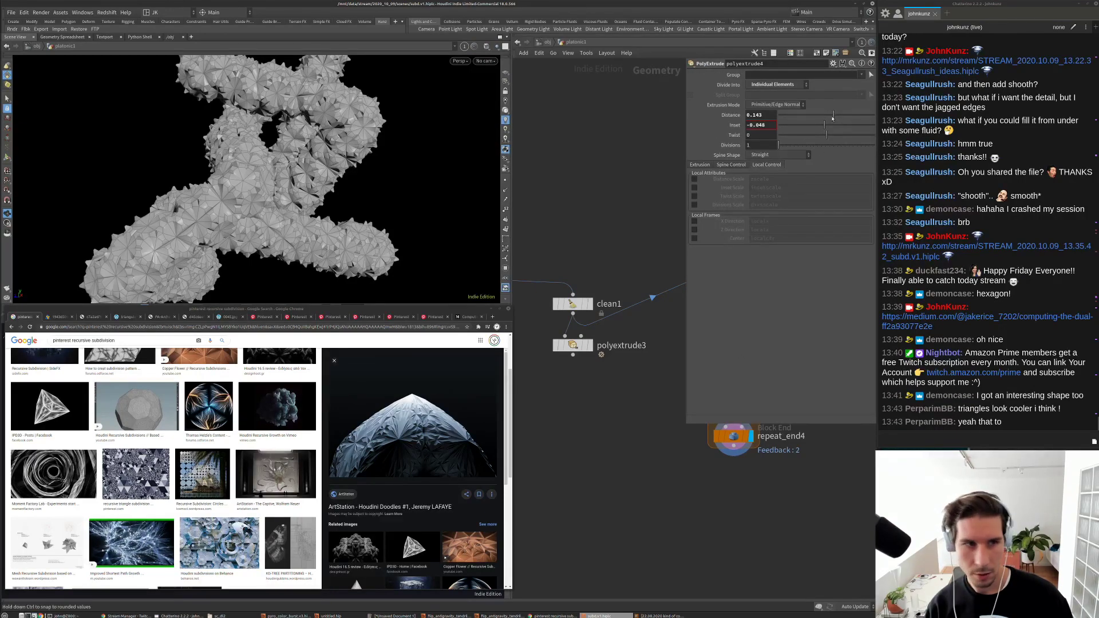
{"action": "left_click_drag", "start_coordinate": [833, 118], "coordinate": [828, 117]}
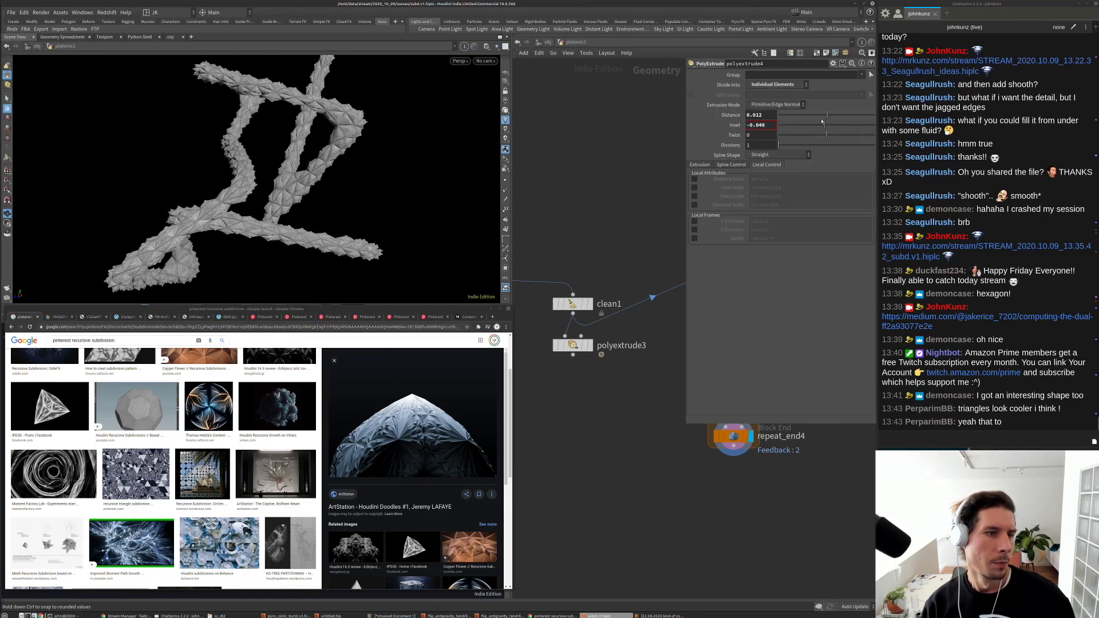
Step: Change the viewport shading style, raise polyextrude4's inset, and set distance to 0.131
{"action": "left_click", "coordinate": [484, 47]}
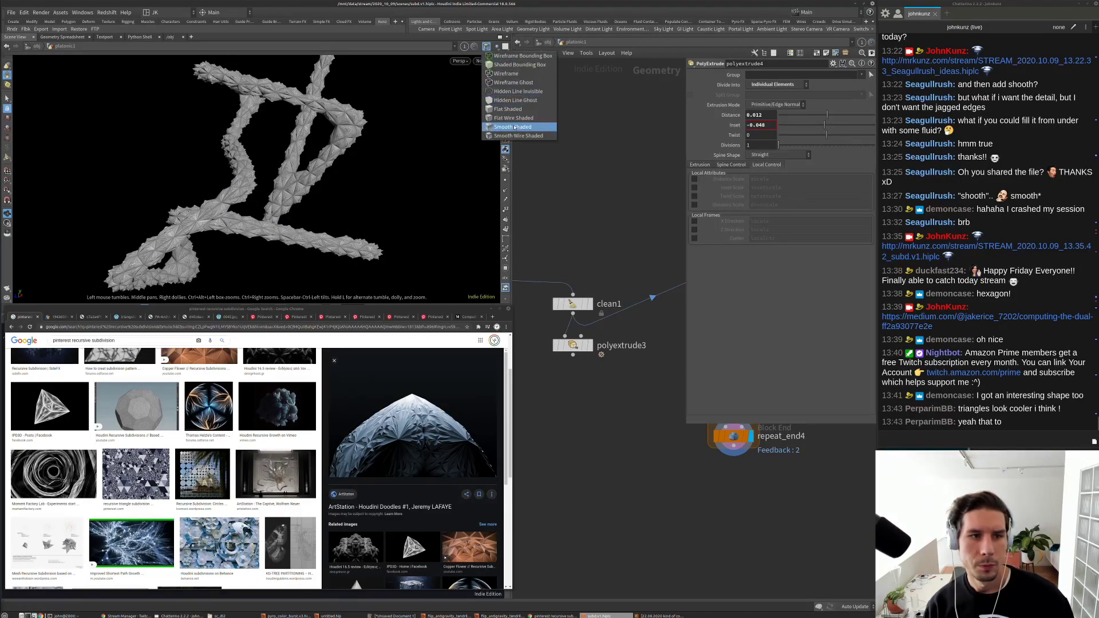
{"action": "left_click", "coordinate": [518, 122]}
{"action": "scroll", "coordinate": [366, 172], "scroll_direction": "up", "scroll_amount": 5}
{"action": "scroll", "coordinate": [363, 150], "scroll_direction": "up", "scroll_amount": 10}
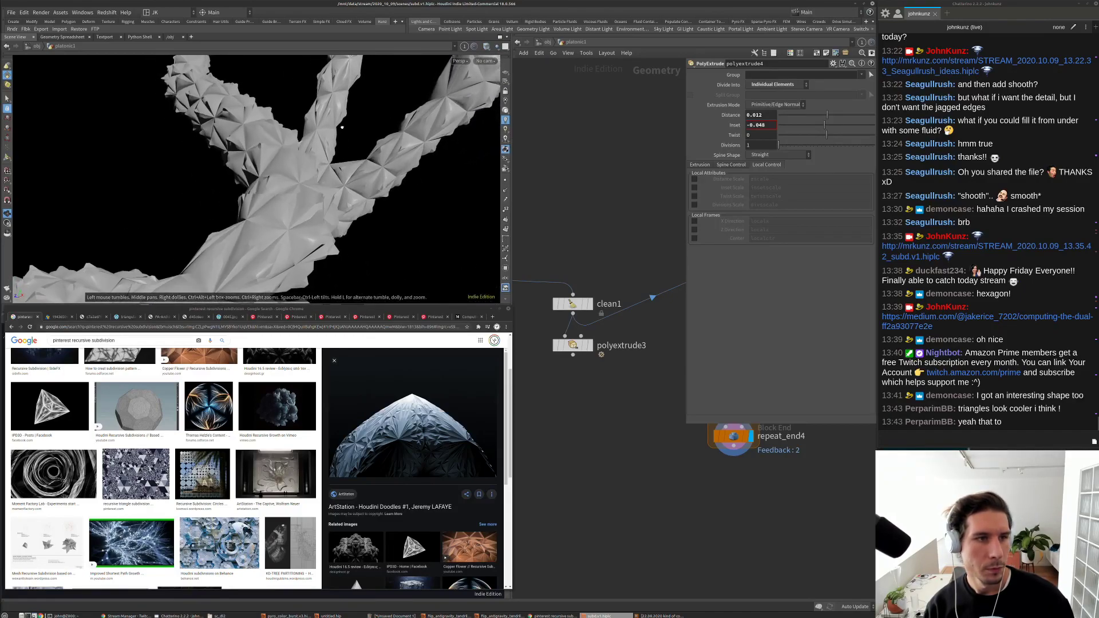
{"action": "scroll", "coordinate": [363, 113], "scroll_direction": "down", "scroll_amount": 8}
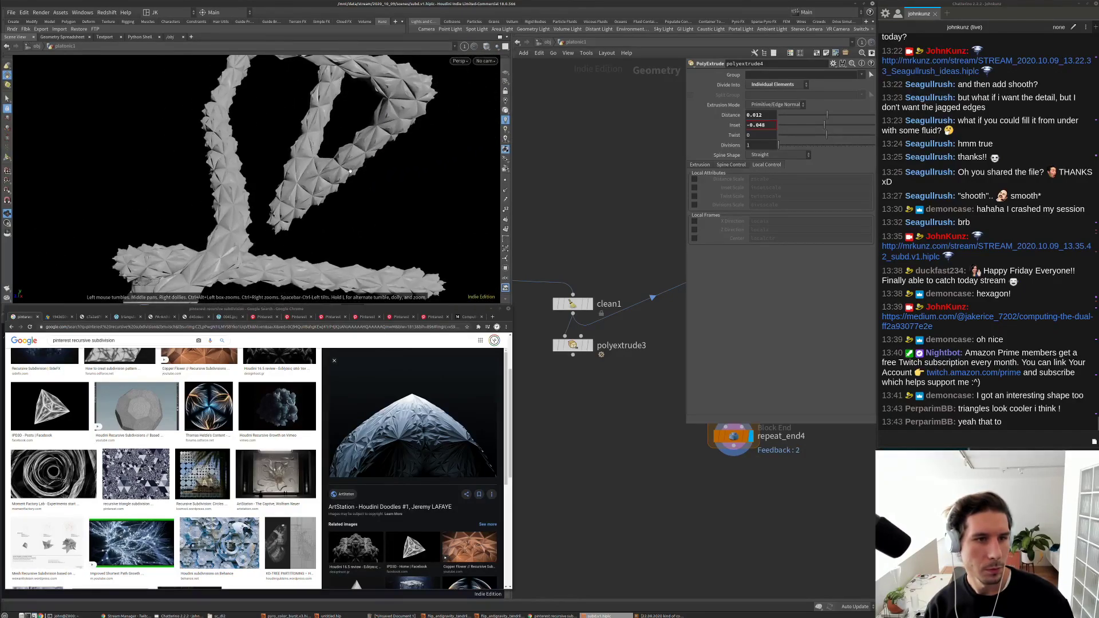
{"action": "left_click_drag", "start_coordinate": [843, 126], "coordinate": [835, 117]}
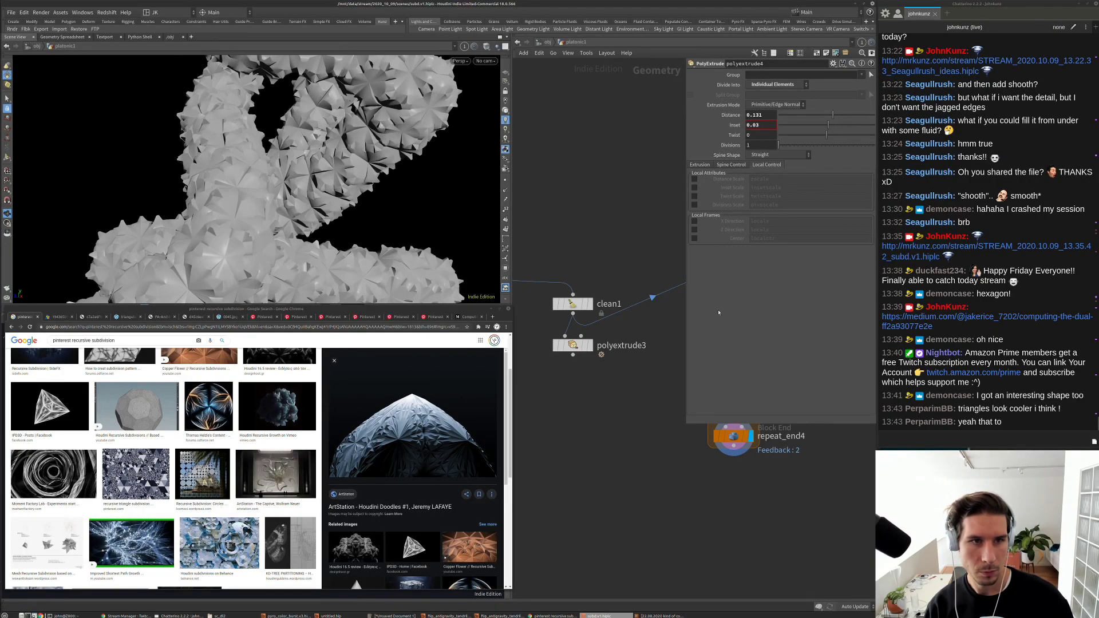
{"action": "middle_click_drag", "start_coordinate": [747, 401], "coordinate": [652, 322]}
Step: Lower attribblur3's blurring iterations to 2
{"action": "left_click", "coordinate": [653, 323]}
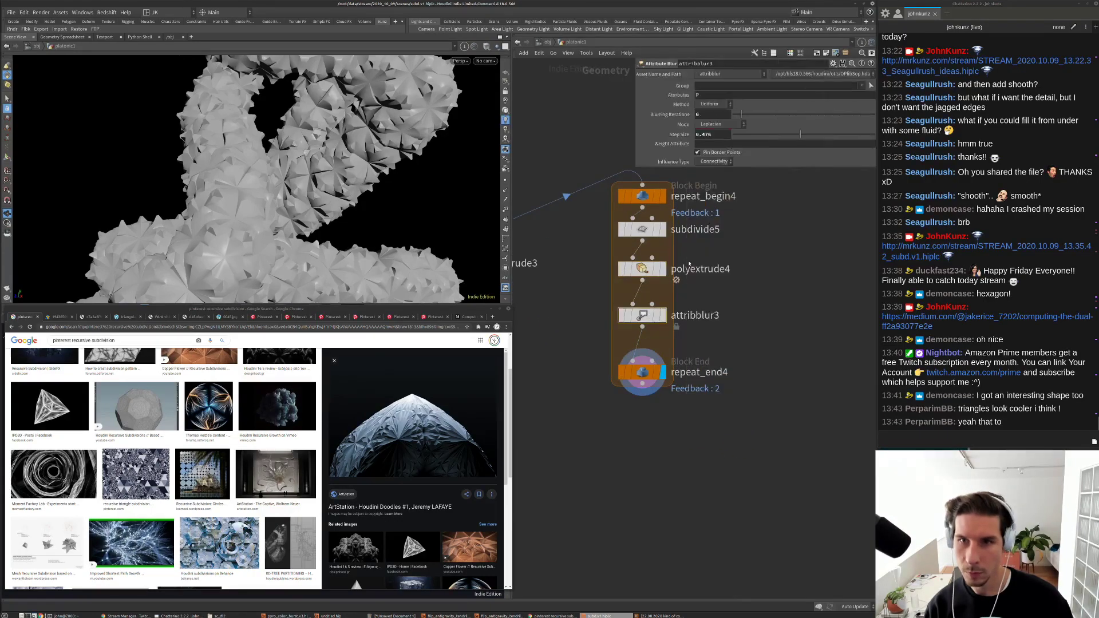
{"action": "left_click_drag", "start_coordinate": [737, 116], "coordinate": [732, 117]}
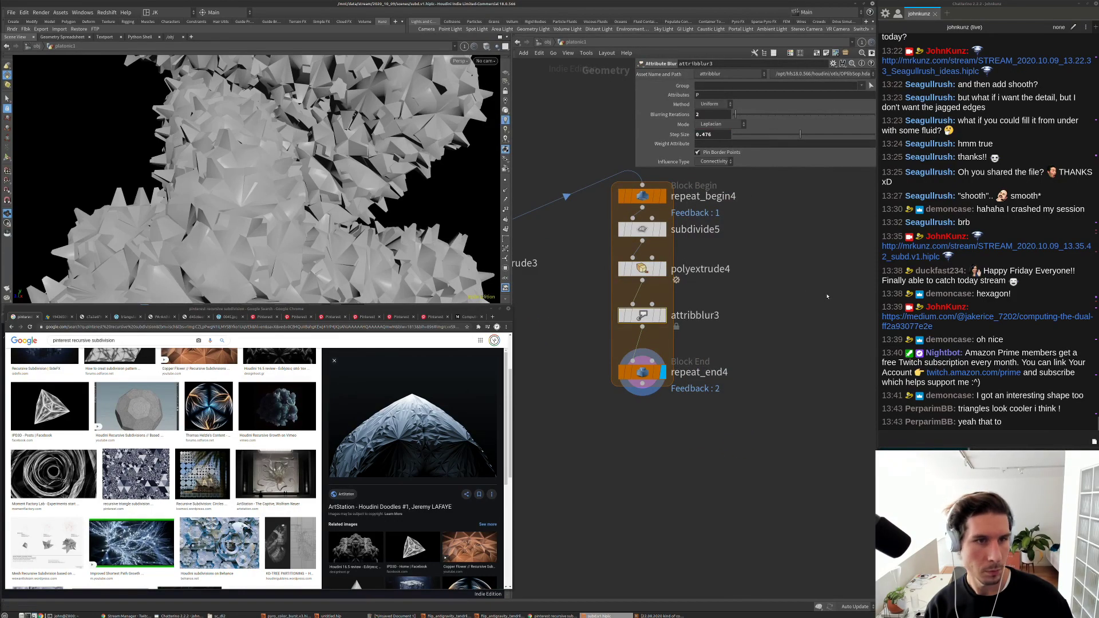
{"action": "scroll", "coordinate": [303, 183], "scroll_direction": "down", "scroll_amount": 4}
{"action": "left_click_drag", "start_coordinate": [304, 184], "coordinate": [100, 196]}
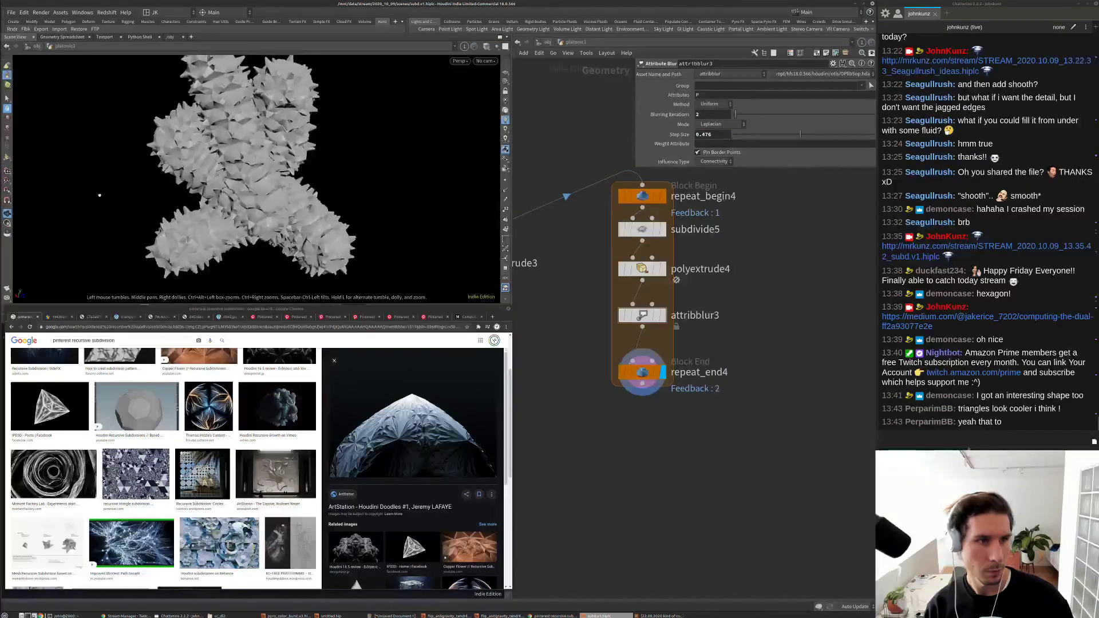
{"action": "left_click_drag", "start_coordinate": [358, 146], "coordinate": [315, 149]}
Step: Show wireframe over the shaded model and set subdivide5's depth to 1
{"action": "left_click", "coordinate": [487, 46]}
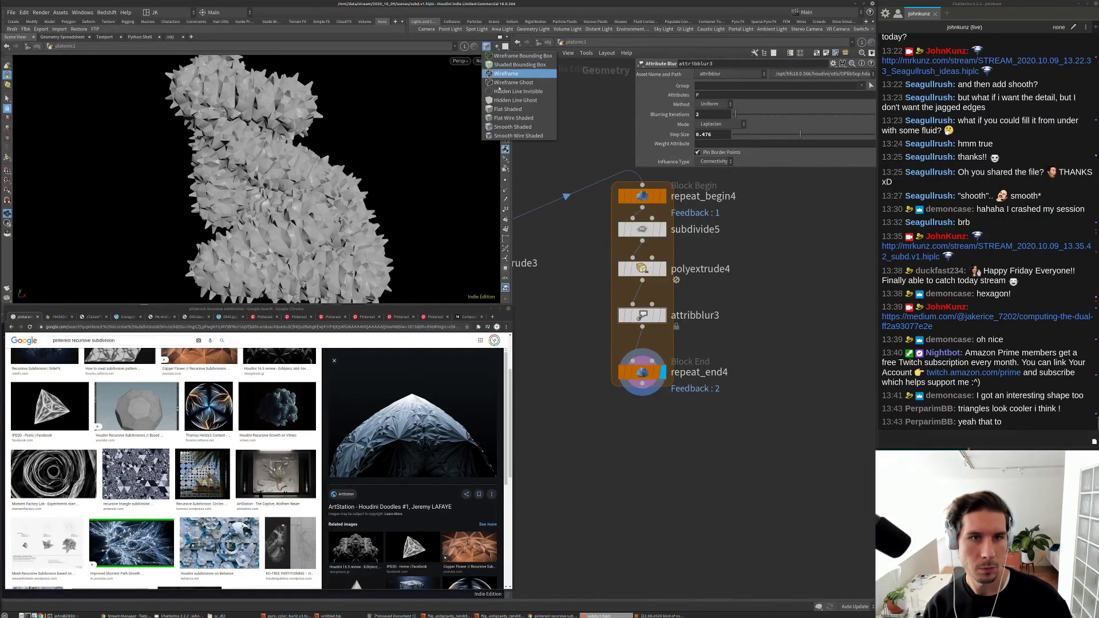
{"action": "left_click", "coordinate": [506, 136]}
{"action": "left_click", "coordinate": [642, 229]}
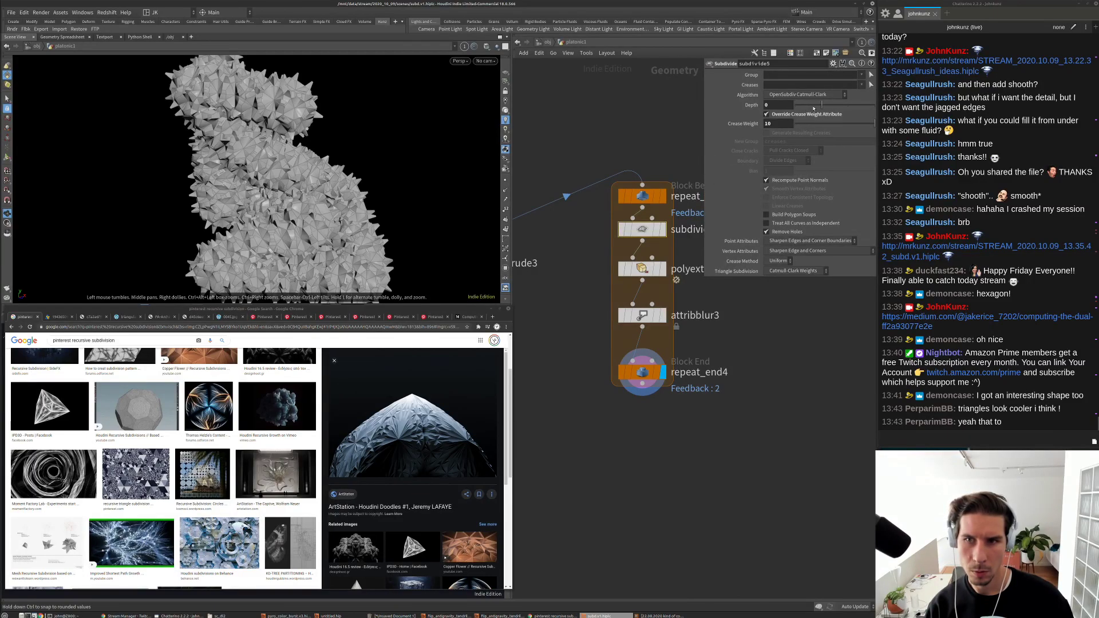
{"action": "left_click", "coordinate": [784, 104]}
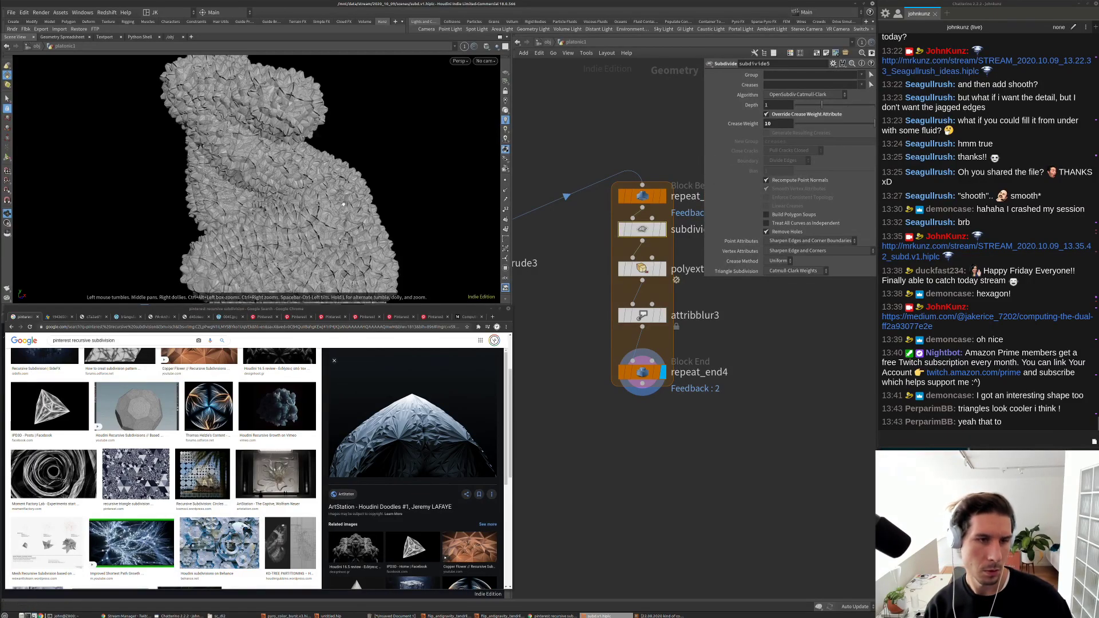
{"action": "scroll", "coordinate": [308, 202], "scroll_direction": "up", "scroll_amount": 5}
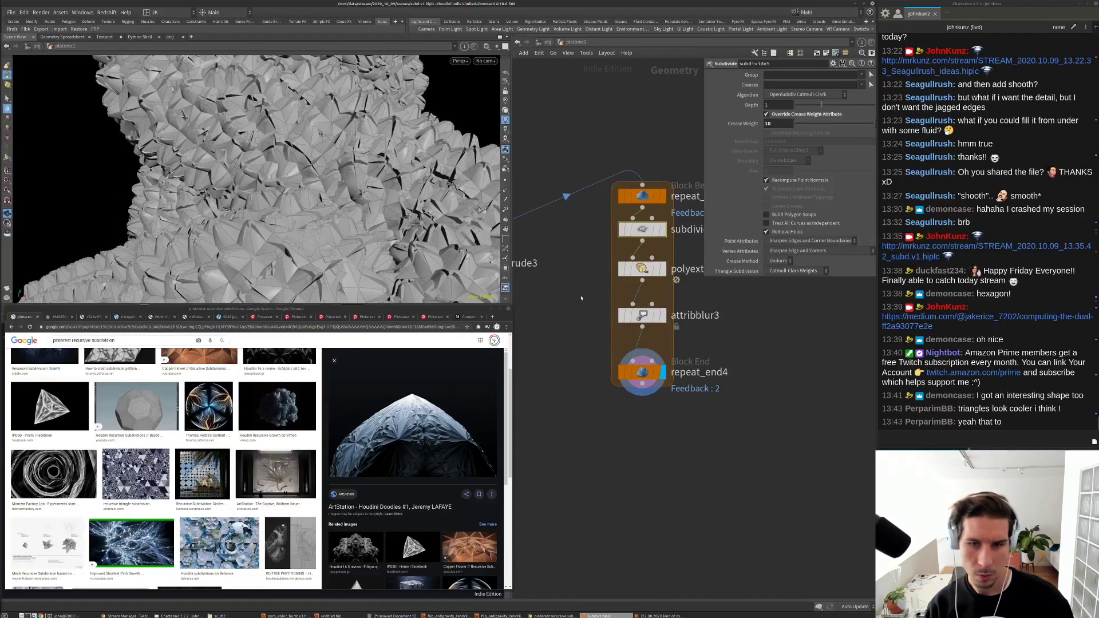
{"action": "left_click", "coordinate": [642, 274]}
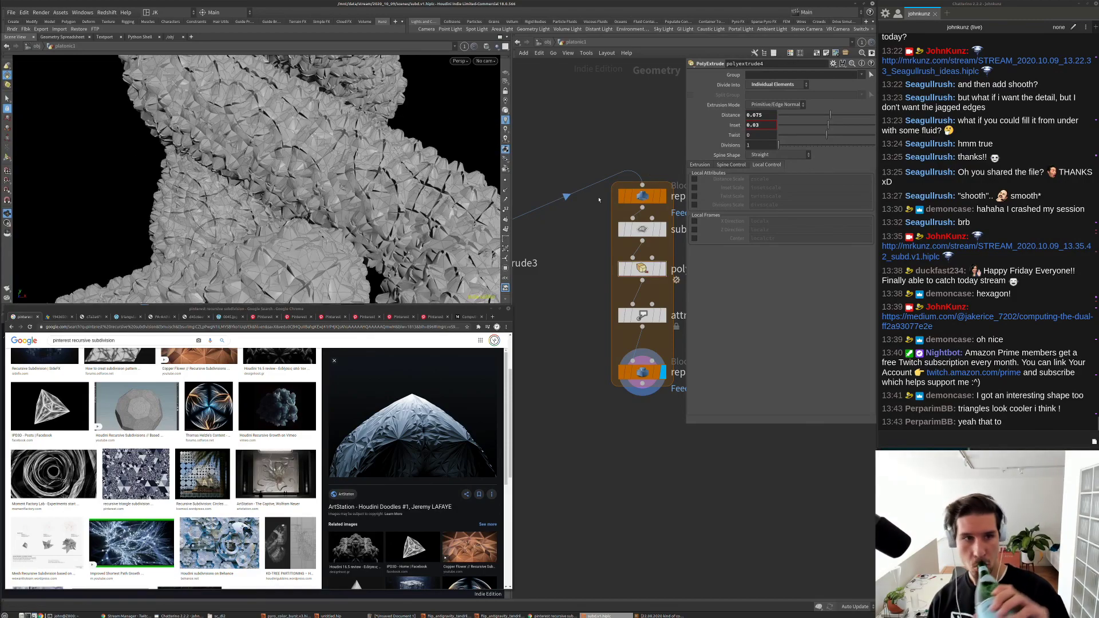
Step: Inspect the faceted mesh from several angles, then select attribblur3 to view its blur settings
{"action": "left_click_drag", "start_coordinate": [320, 189], "coordinate": [343, 225]}
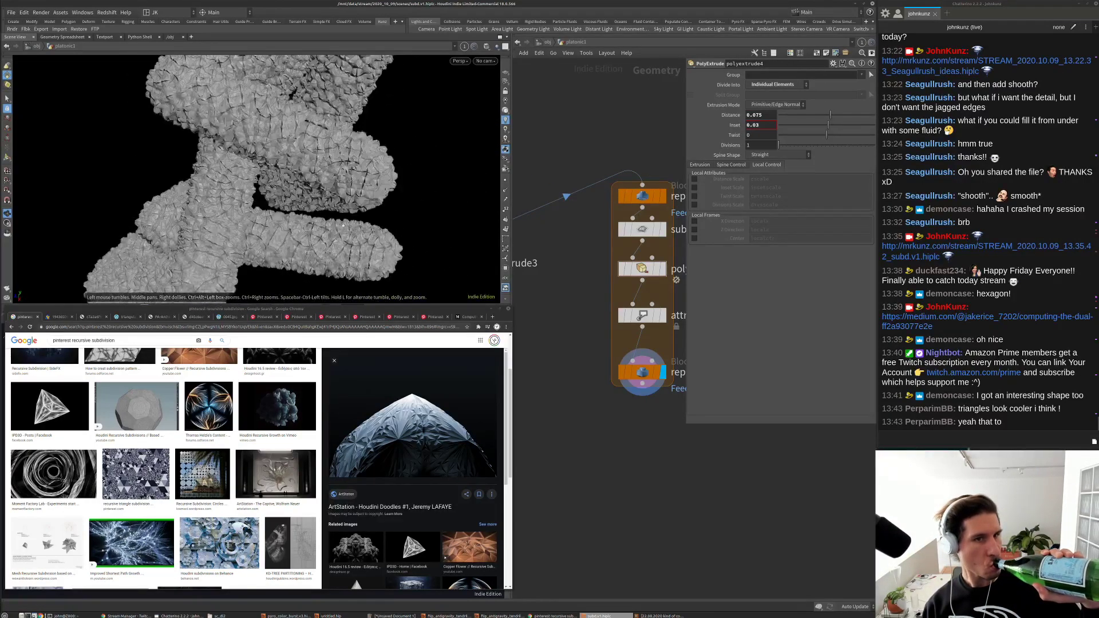
{"action": "scroll", "coordinate": [343, 225], "scroll_direction": "up", "scroll_amount": 10}
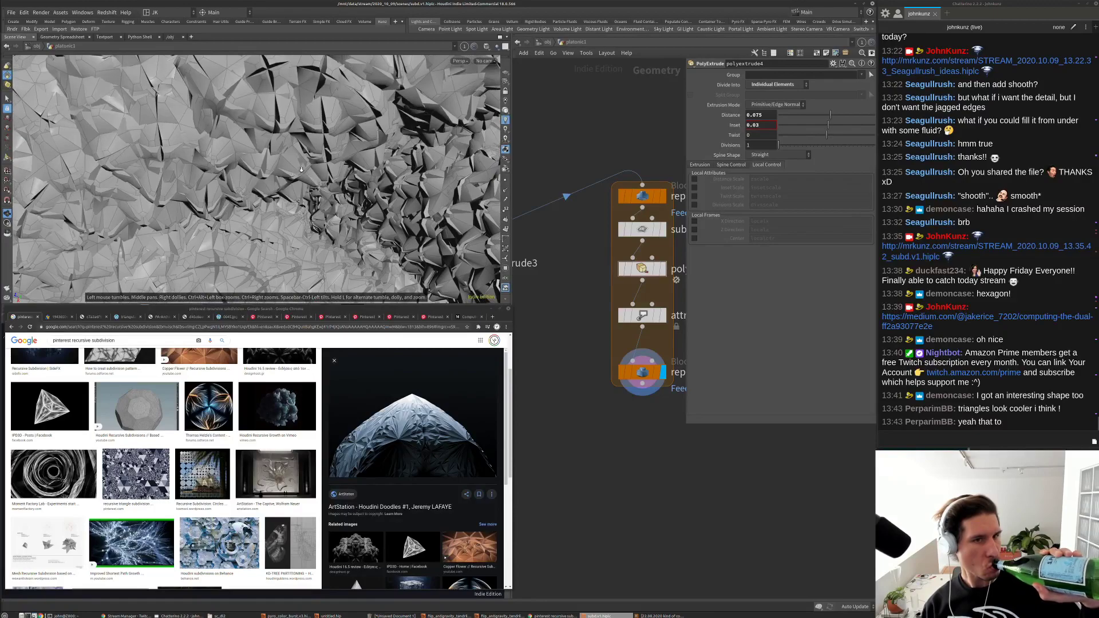
{"action": "scroll", "coordinate": [302, 169], "scroll_direction": "up", "scroll_amount": 6}
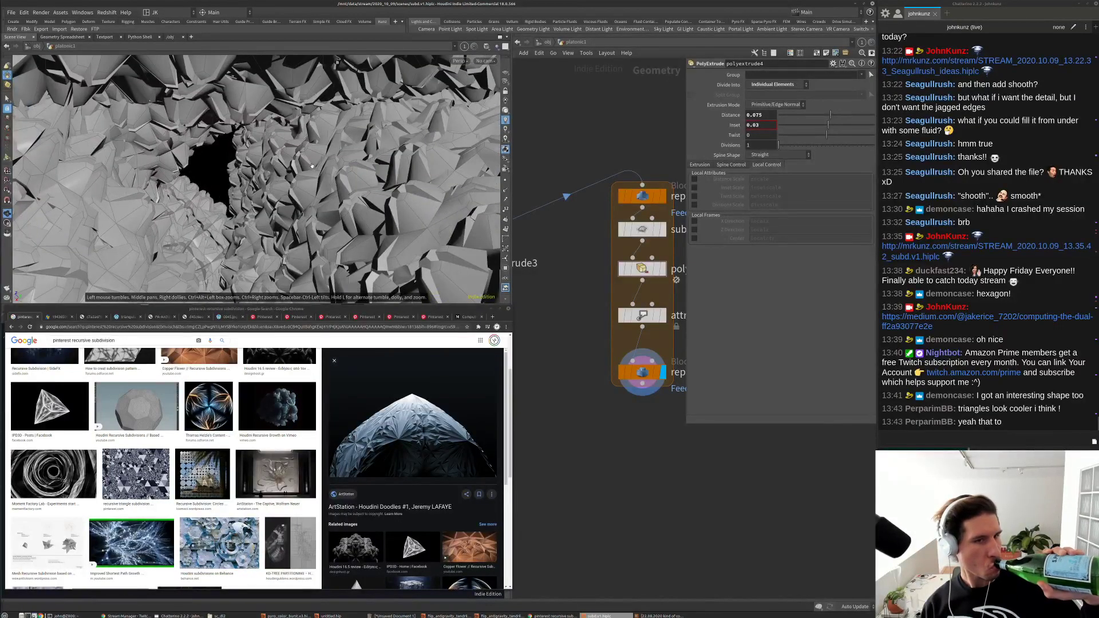
{"action": "scroll", "coordinate": [312, 166], "scroll_direction": "down", "scroll_amount": 15}
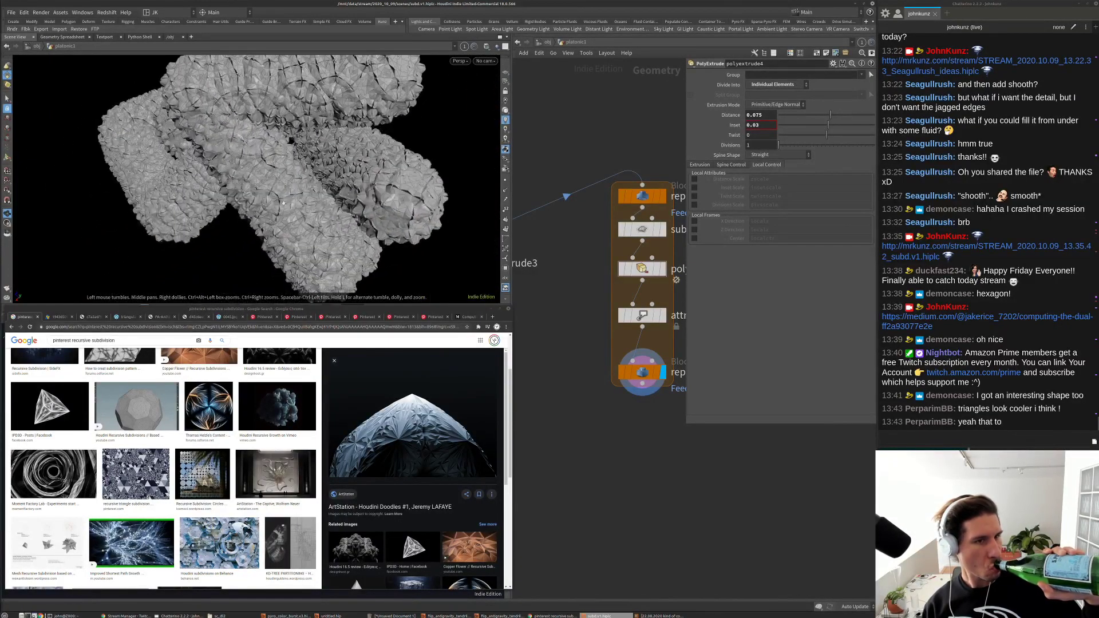
{"action": "left_click_drag", "start_coordinate": [283, 203], "coordinate": [370, 170]}
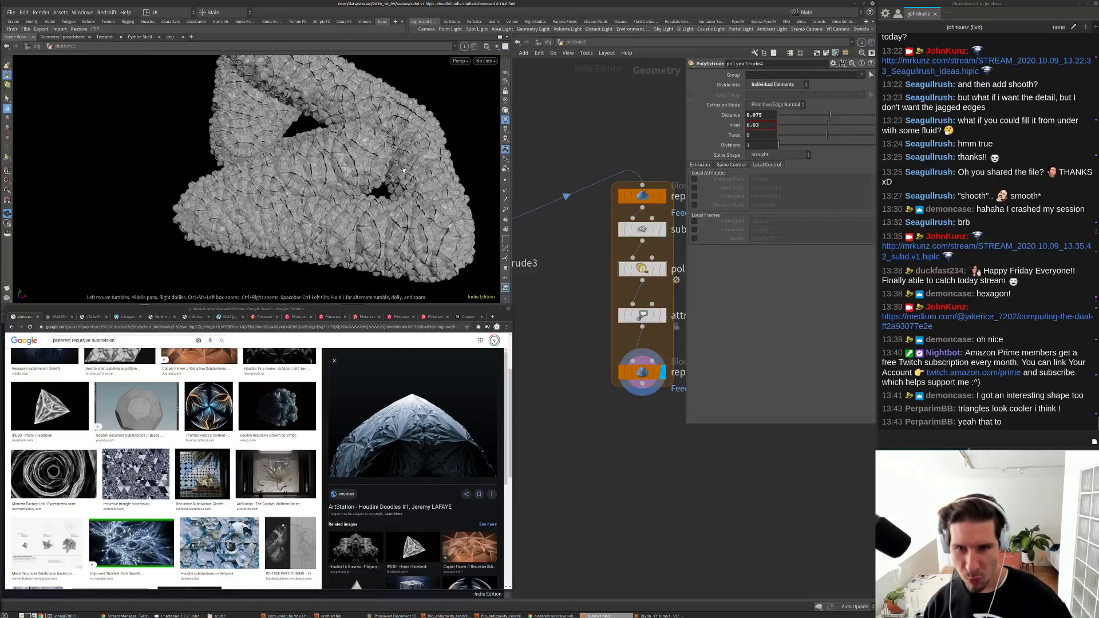
{"action": "middle_click_drag", "start_coordinate": [748, 461], "coordinate": [750, 488]}
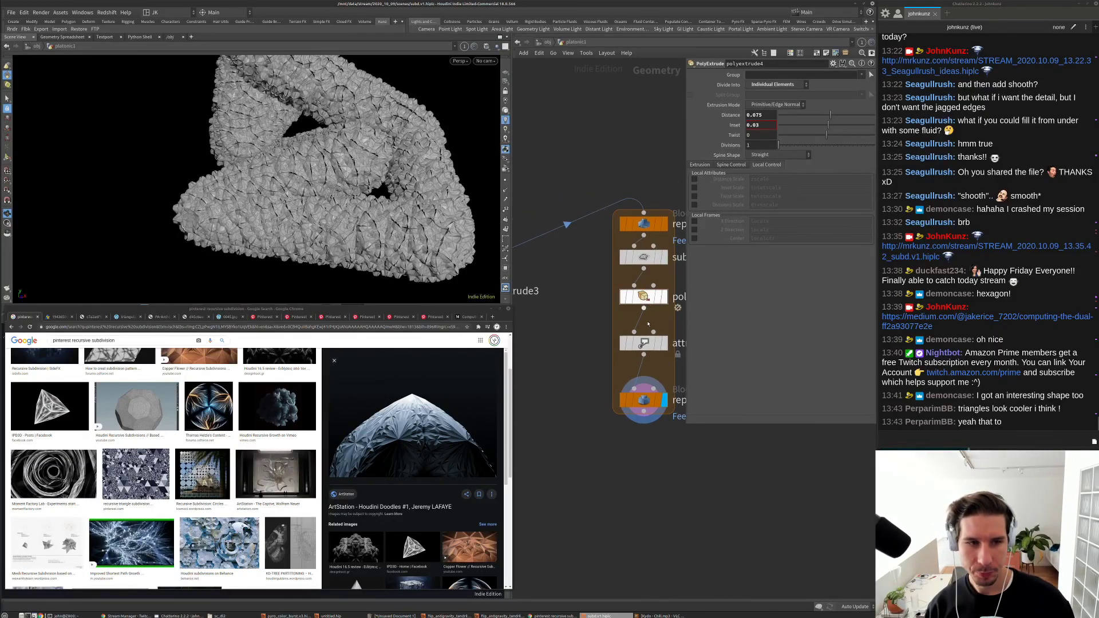
{"action": "left_click", "coordinate": [644, 343]}
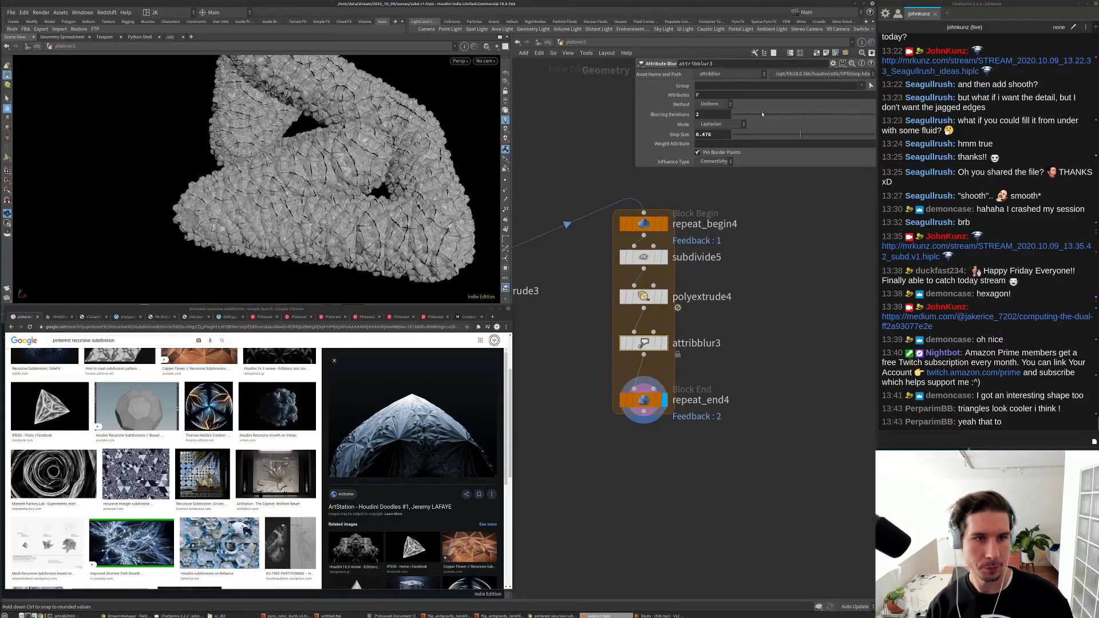
Step: Try 21 blurring iterations on attribblur3, then step back down to 16
{"action": "left_click", "coordinate": [763, 114]}
{"action": "left_click_drag", "start_coordinate": [320, 149], "coordinate": [358, 136]}
{"action": "scroll", "coordinate": [359, 136], "scroll_direction": "up", "scroll_amount": 5}
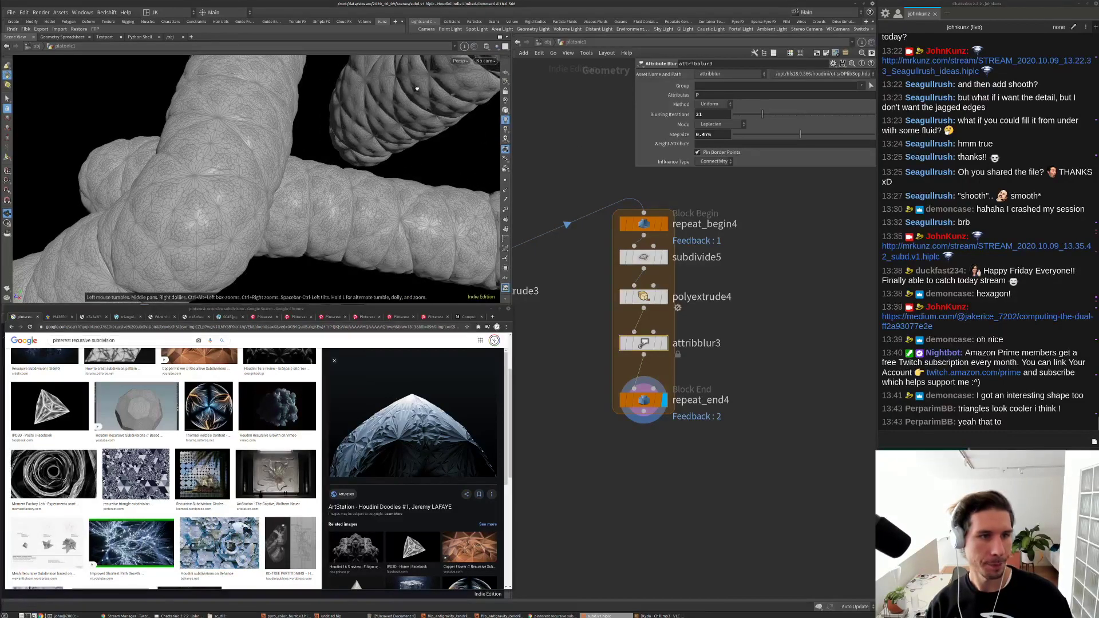
{"action": "left_click_drag", "start_coordinate": [416, 88], "coordinate": [359, 151]}
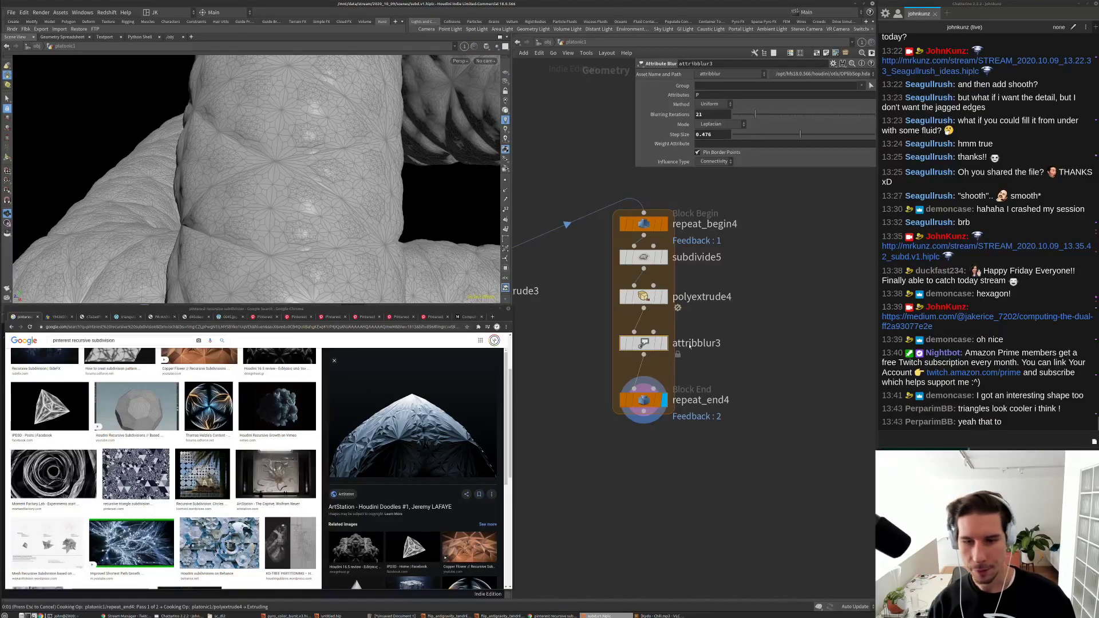
{"action": "key", "text": "ctrl+z"}
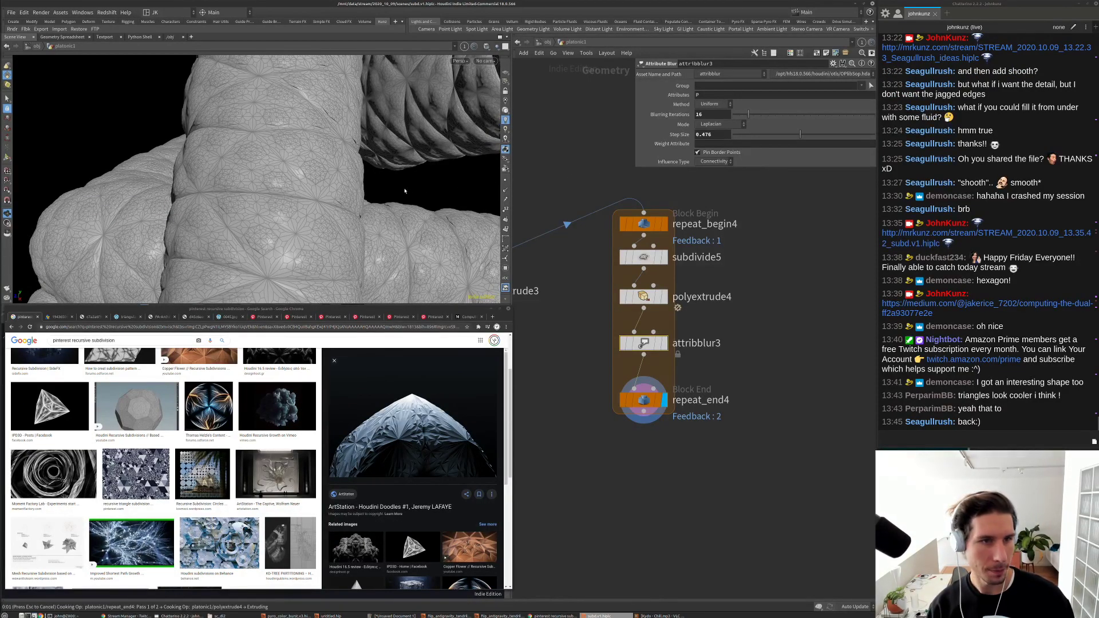
{"action": "left_click_drag", "start_coordinate": [399, 175], "coordinate": [275, 163]}
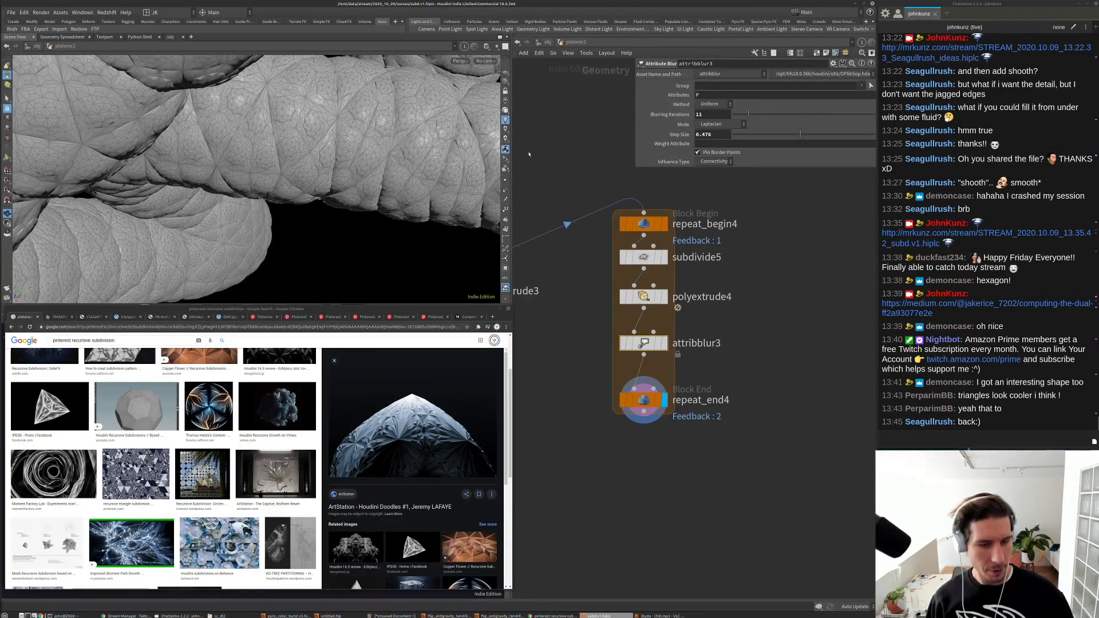
Step: Lower the blur step size to 0.264 and switch the viewport to Smooth Shaded
{"action": "left_click", "coordinate": [754, 134]}
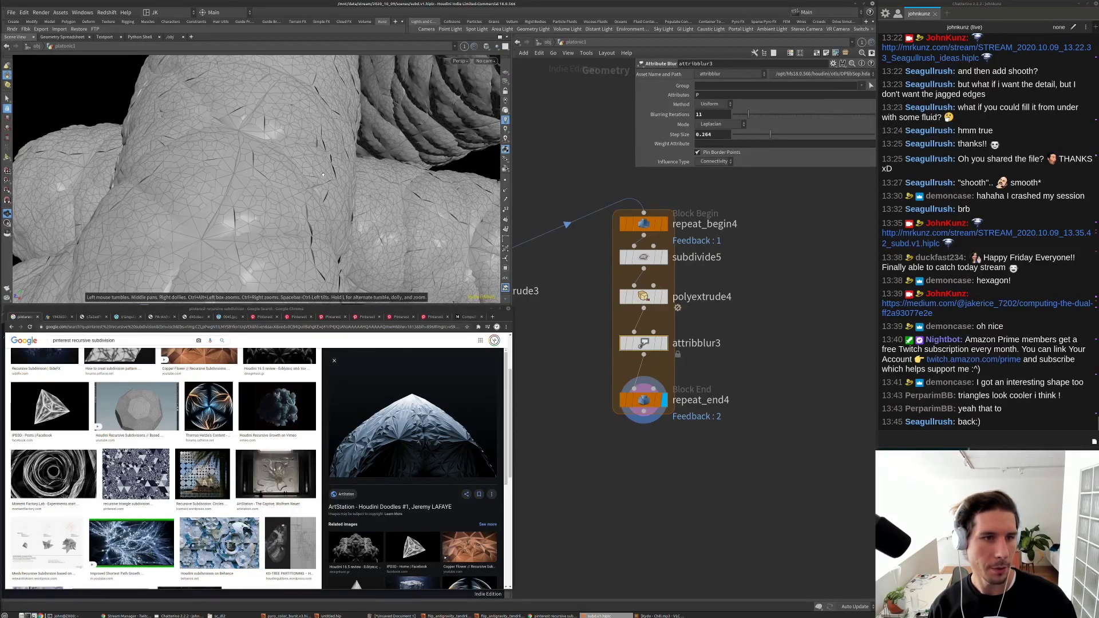
{"action": "left_click_drag", "start_coordinate": [323, 175], "coordinate": [355, 182]}
{"action": "mouse_move", "coordinate": [256, 183]}
{"action": "left_mouse_down"}
{"action": "mouse_move", "coordinate": [300, 181]}
{"action": "mouse_move", "coordinate": [223, 192]}
{"action": "mouse_move", "coordinate": [270, 169]}
{"action": "left_mouse_up"}
{"action": "left_click", "coordinate": [488, 49]}
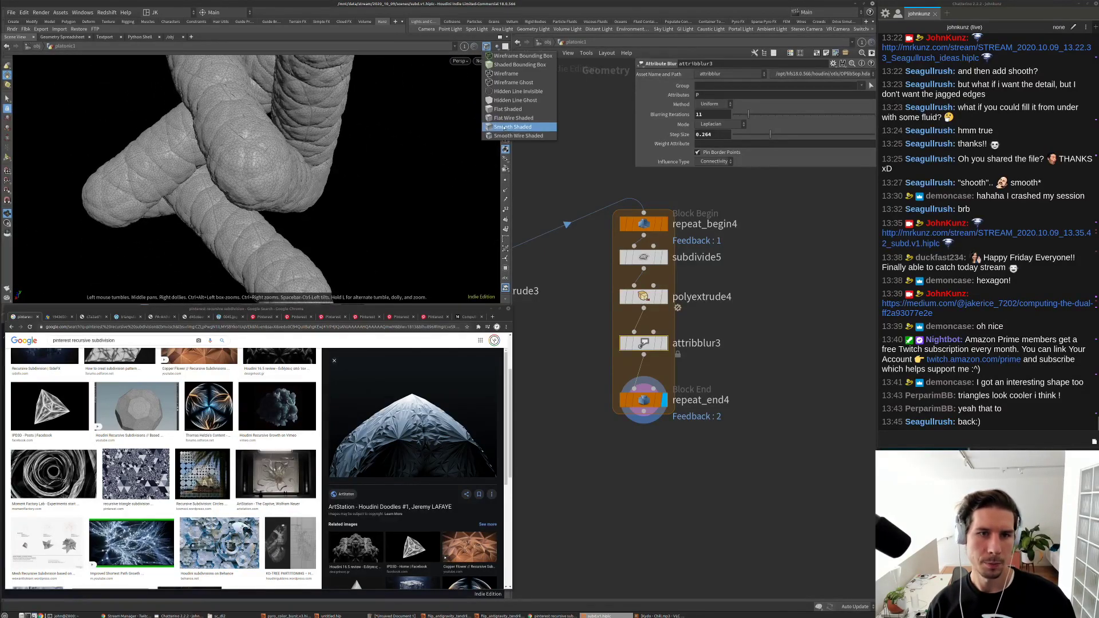
{"action": "left_click_drag", "start_coordinate": [367, 172], "coordinate": [395, 178]}
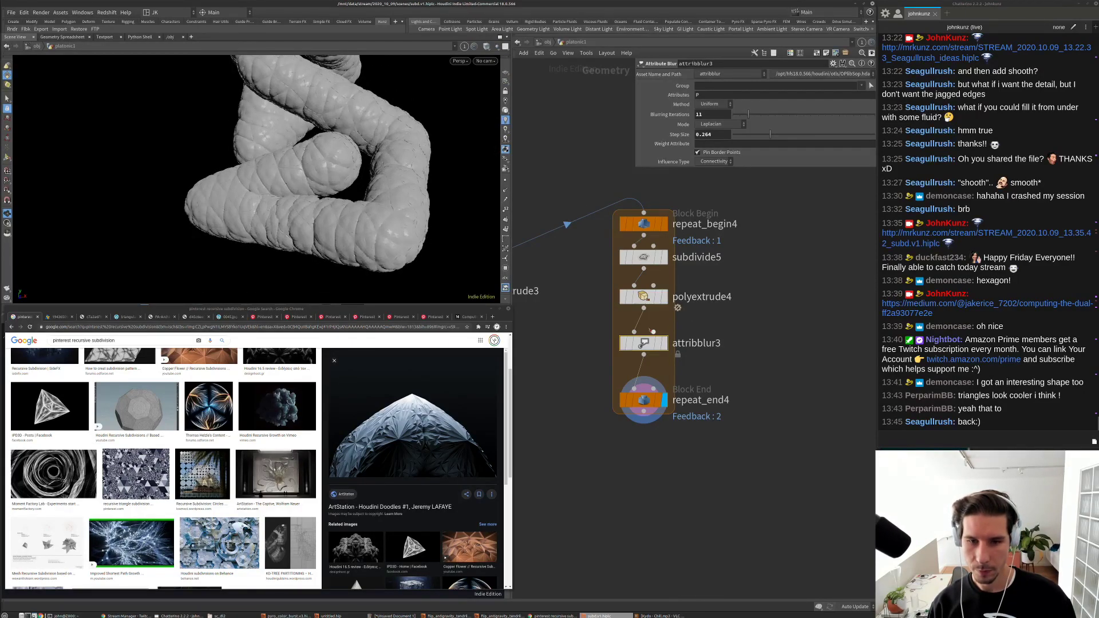
{"action": "left_click", "coordinate": [646, 296]}
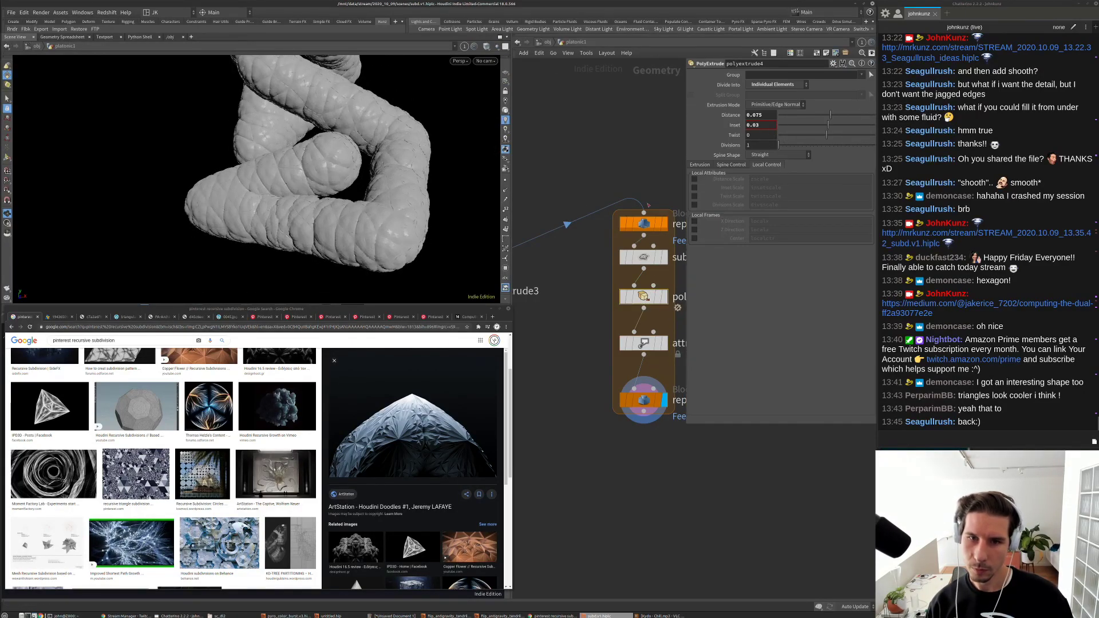
Step: Bypass attribblur3 and scale polyextrude4's extruded fronts to 0.1
{"action": "scroll", "coordinate": [649, 205], "scroll_direction": "down", "scroll_amount": 3}
{"action": "scroll", "coordinate": [647, 275], "scroll_direction": "up", "scroll_amount": 3}
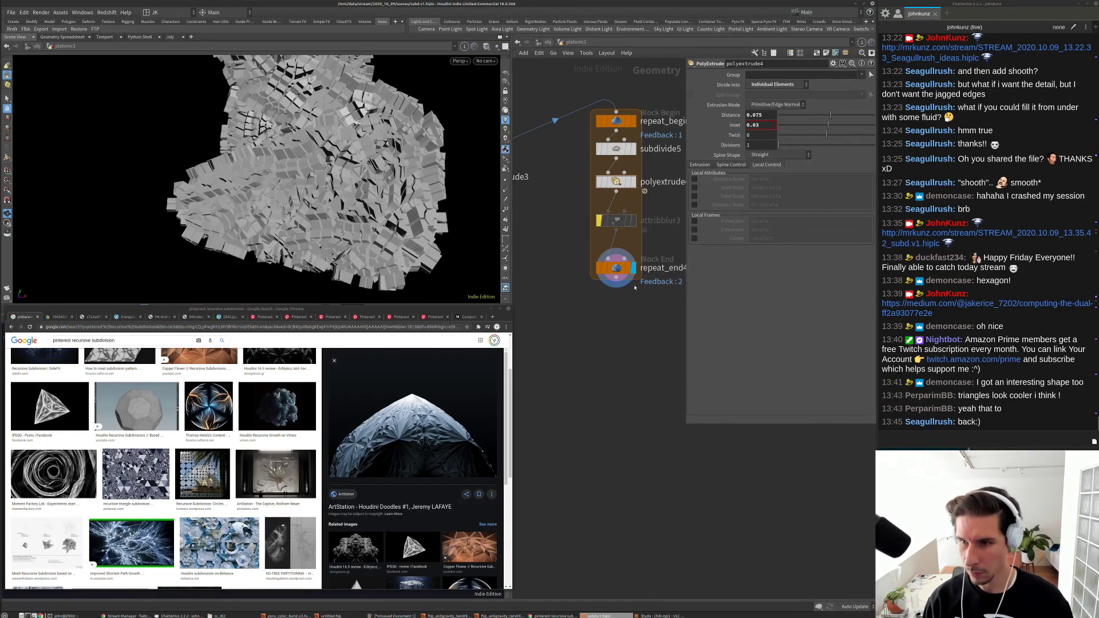
{"action": "left_click", "coordinate": [599, 220]}
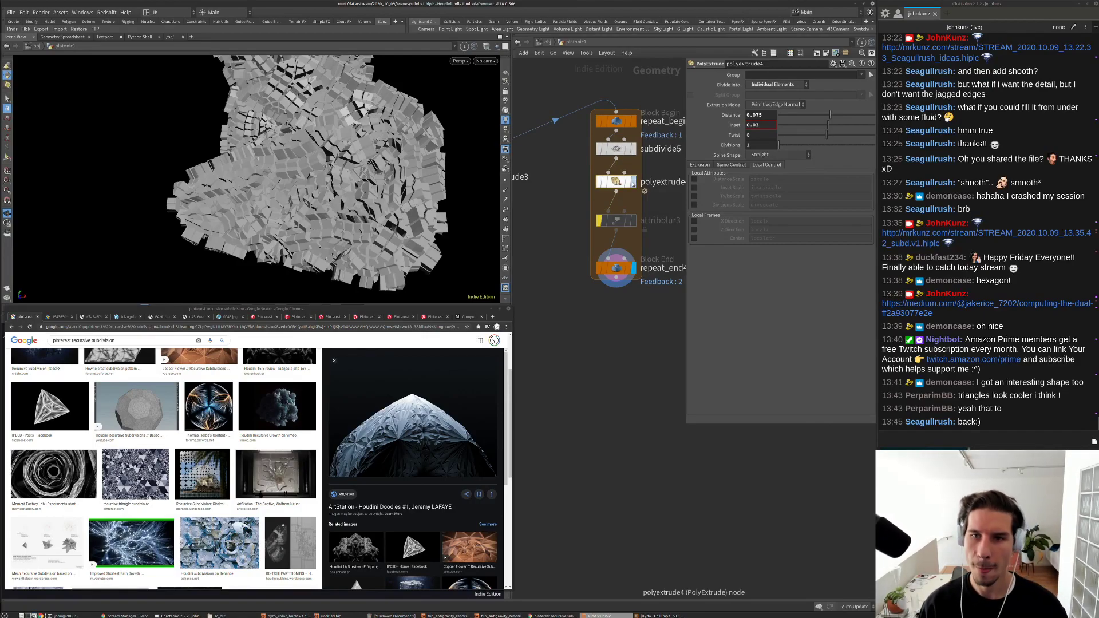
{"action": "left_click", "coordinate": [700, 165]}
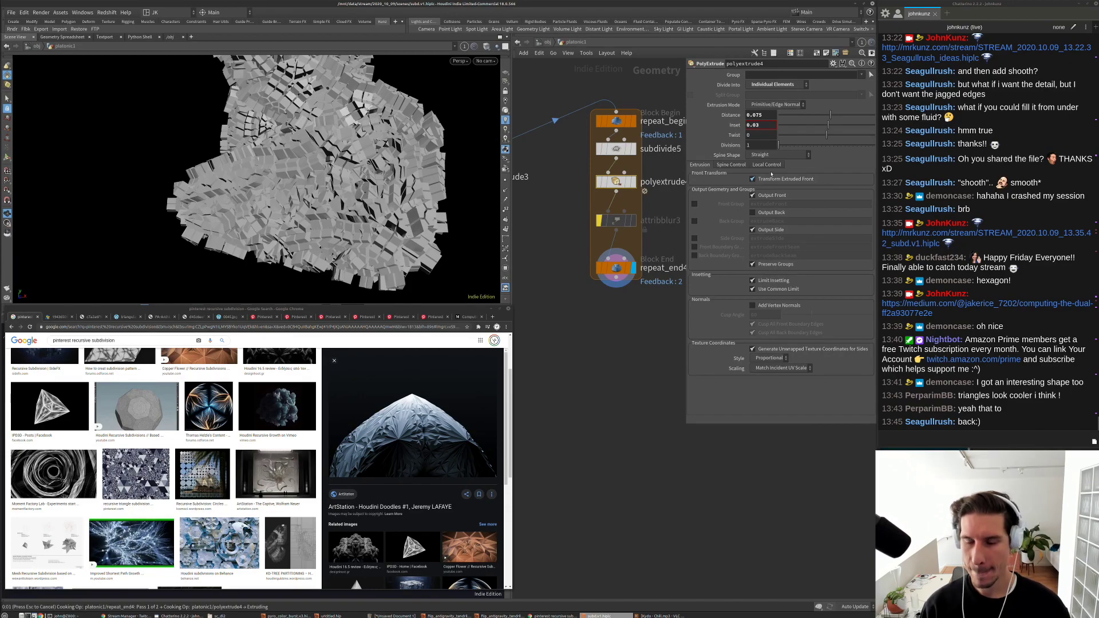
{"action": "middle_click_drag", "start_coordinate": [738, 226], "coordinate": [607, 228]}
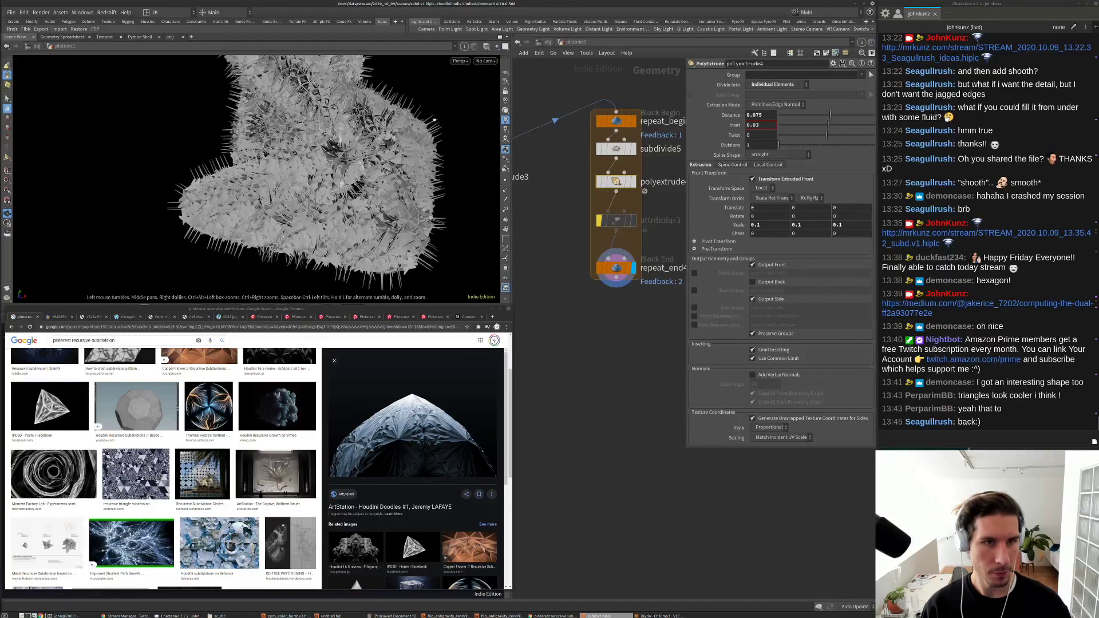
Step: Set polyextrude4's extrusion distance to 0.01 for a finely spiked surface
{"action": "left_click_drag", "start_coordinate": [435, 120], "coordinate": [427, 137]}
{"action": "scroll", "coordinate": [426, 141], "scroll_direction": "up", "scroll_amount": 6}
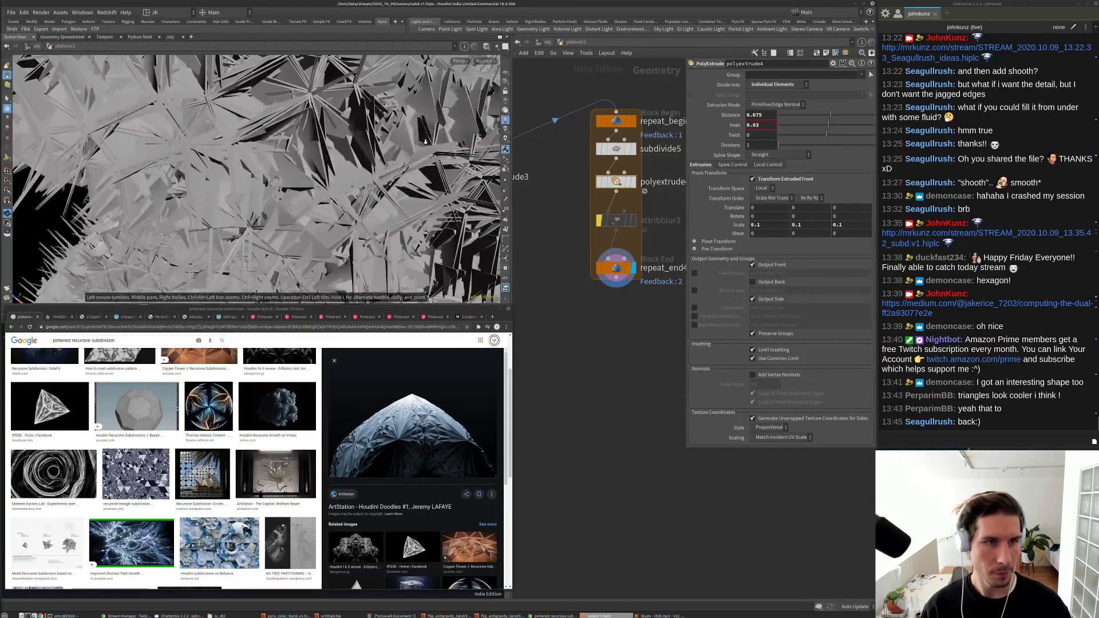
{"action": "scroll", "coordinate": [426, 141], "scroll_direction": "down", "scroll_amount": 3}
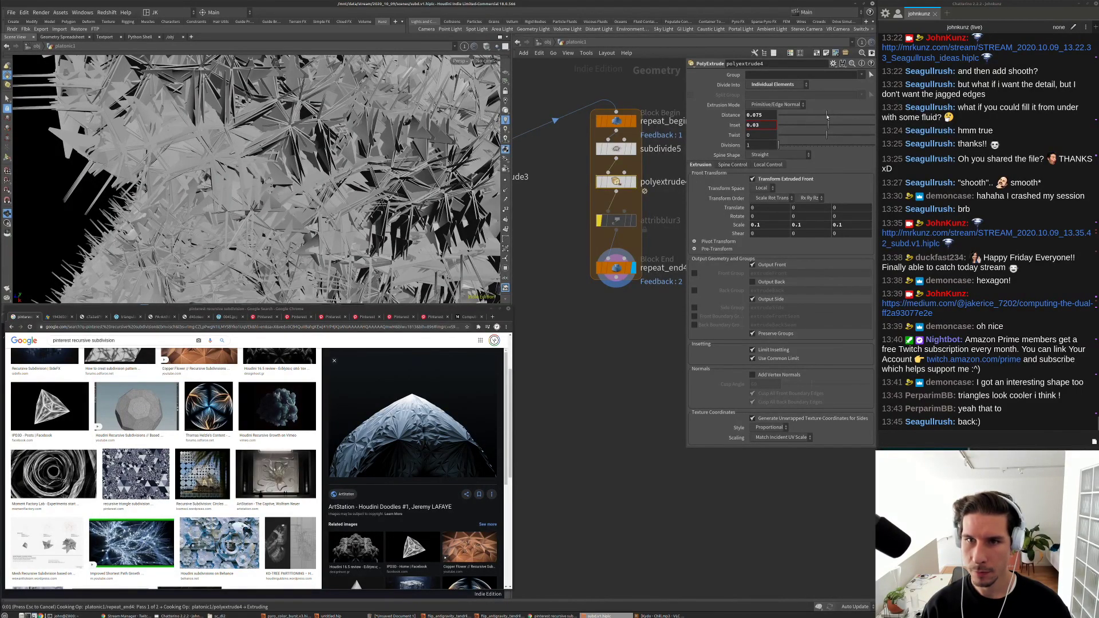
{"action": "left_click_drag", "start_coordinate": [827, 116], "coordinate": [780, 116]}
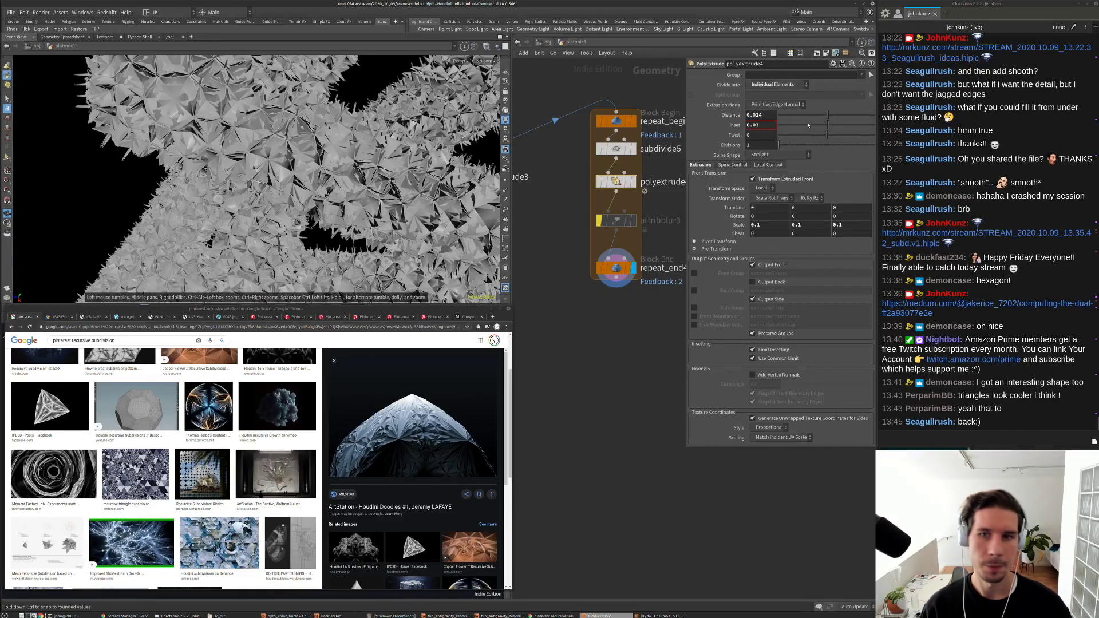
{"action": "type", "text": "01"}
{"action": "key", "text": "Return"}
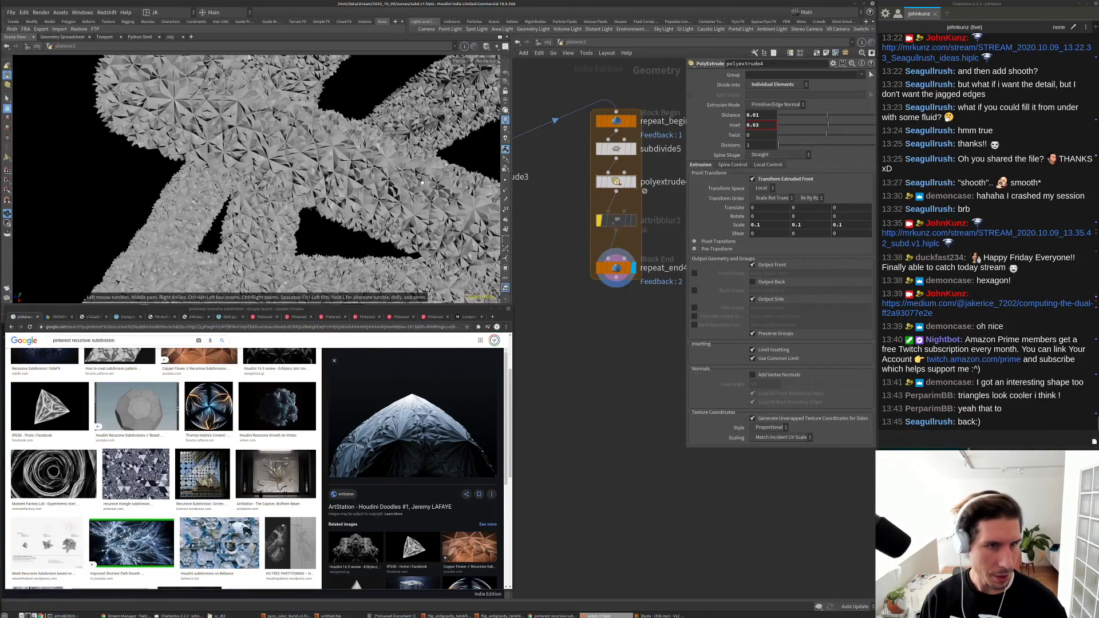
{"action": "left_click_drag", "start_coordinate": [422, 182], "coordinate": [286, 163]}
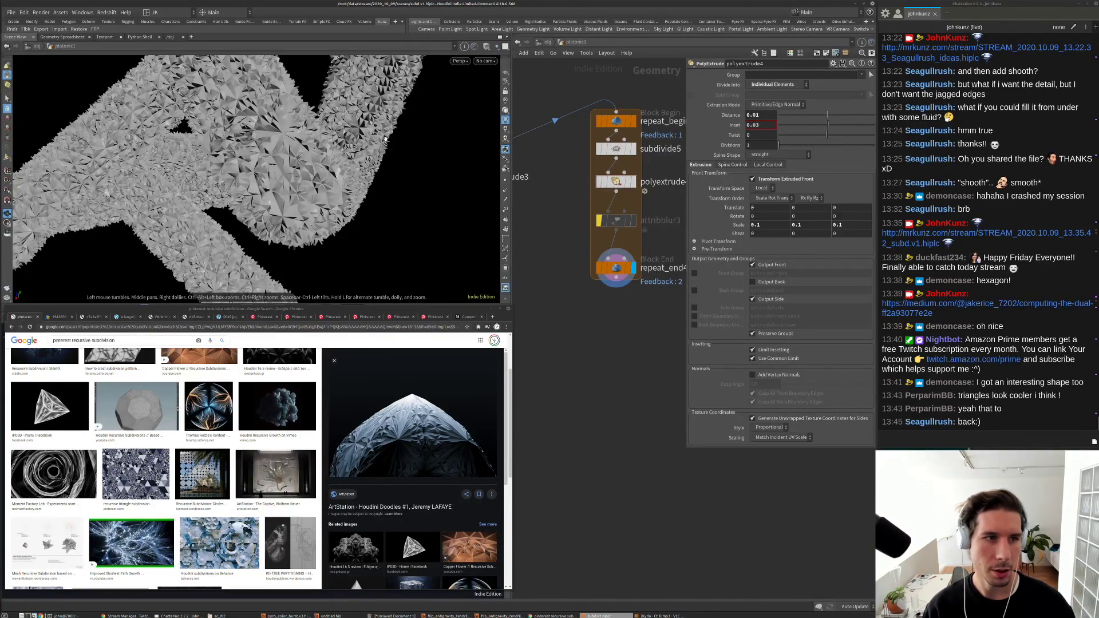
{"action": "left_click_drag", "start_coordinate": [348, 163], "coordinate": [451, 165]}
{"action": "middle_click_drag", "start_coordinate": [662, 247], "coordinate": [616, 259]}
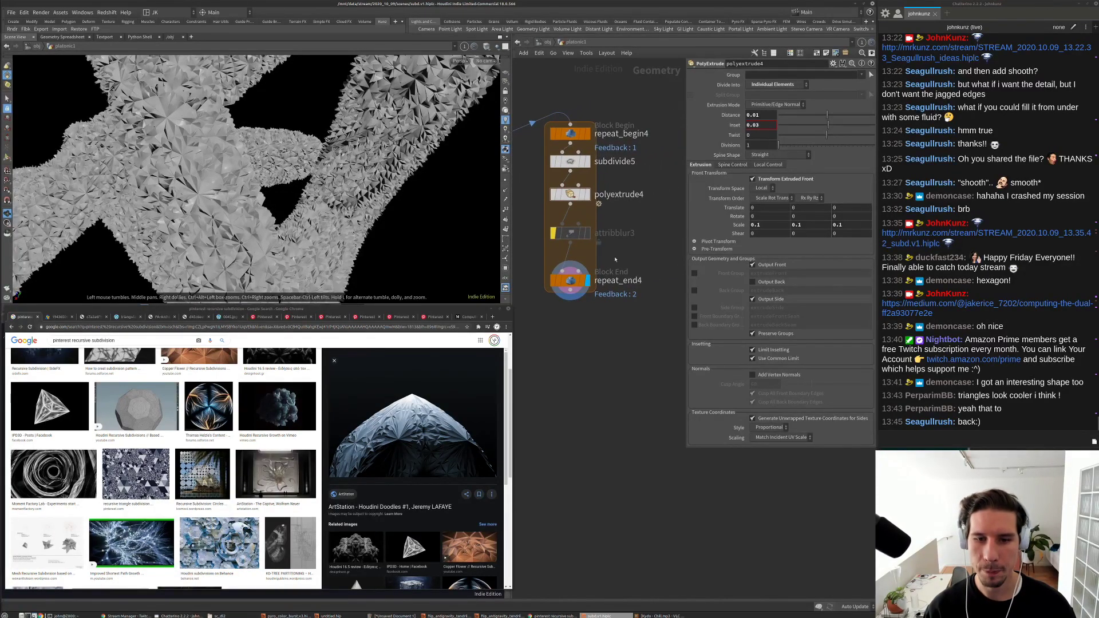
Step: Switch the viewport to smooth shading with wireframe and tumble to a new angle
{"action": "left_click_drag", "start_coordinate": [217, 216], "coordinate": [329, 184]}
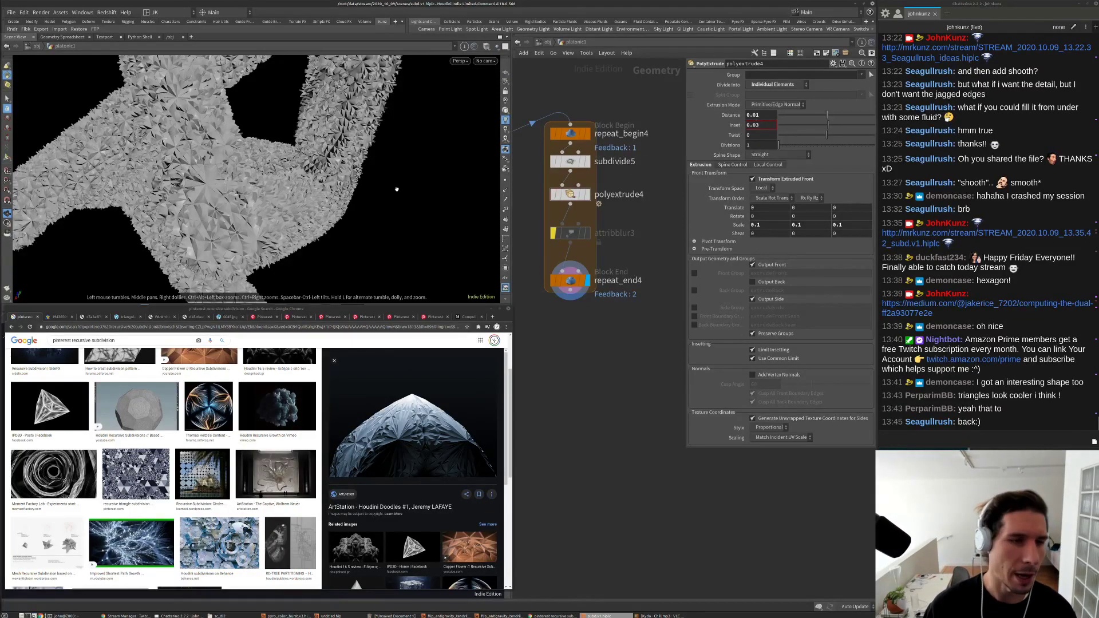
{"action": "left_click", "coordinate": [485, 61]}
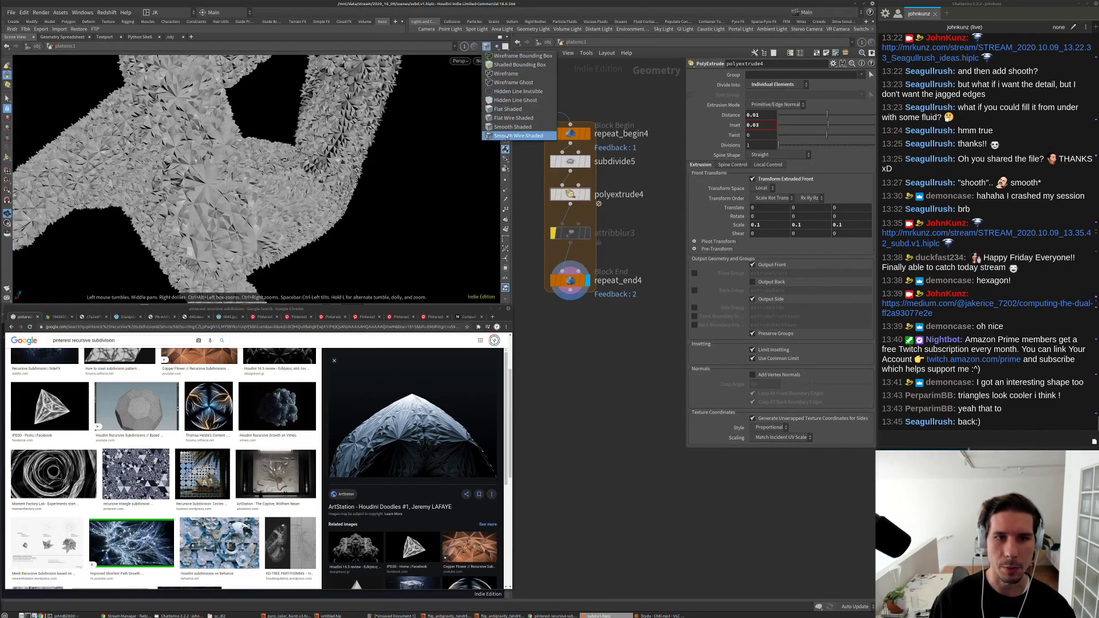
{"action": "left_click", "coordinate": [515, 133]}
{"action": "left_click_drag", "start_coordinate": [466, 128], "coordinate": [269, 150]}
Step: Frame and zoom in on the shape, then re-enable attribblur3 and show its parameters
{"action": "key", "text": "h"}
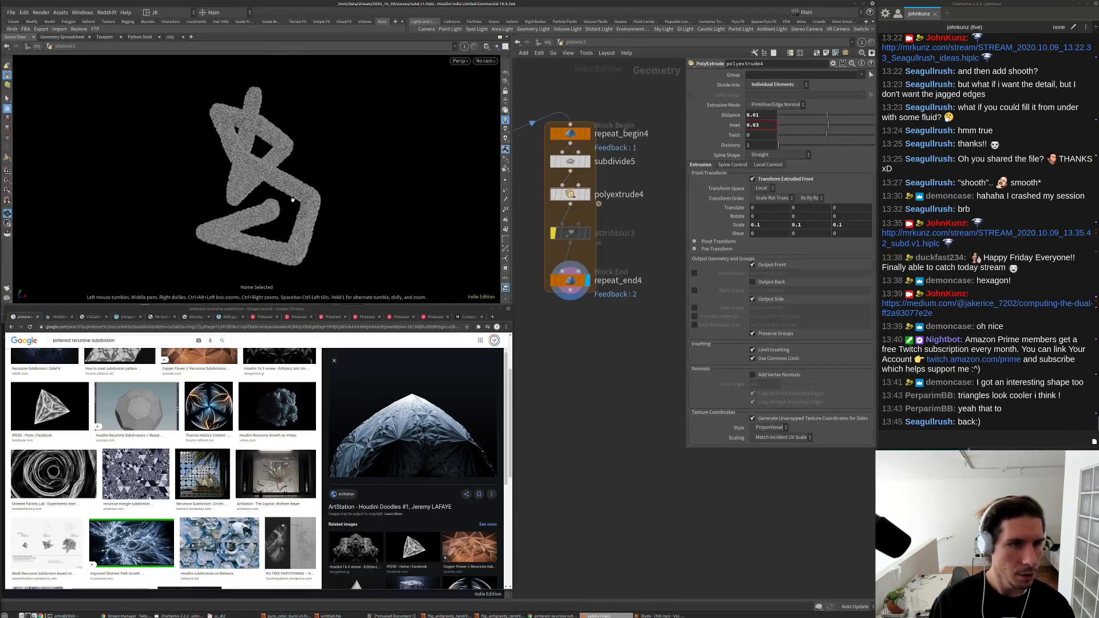
{"action": "key", "text": "g"}
{"action": "scroll", "coordinate": [251, 142], "scroll_direction": "up", "scroll_amount": 5}
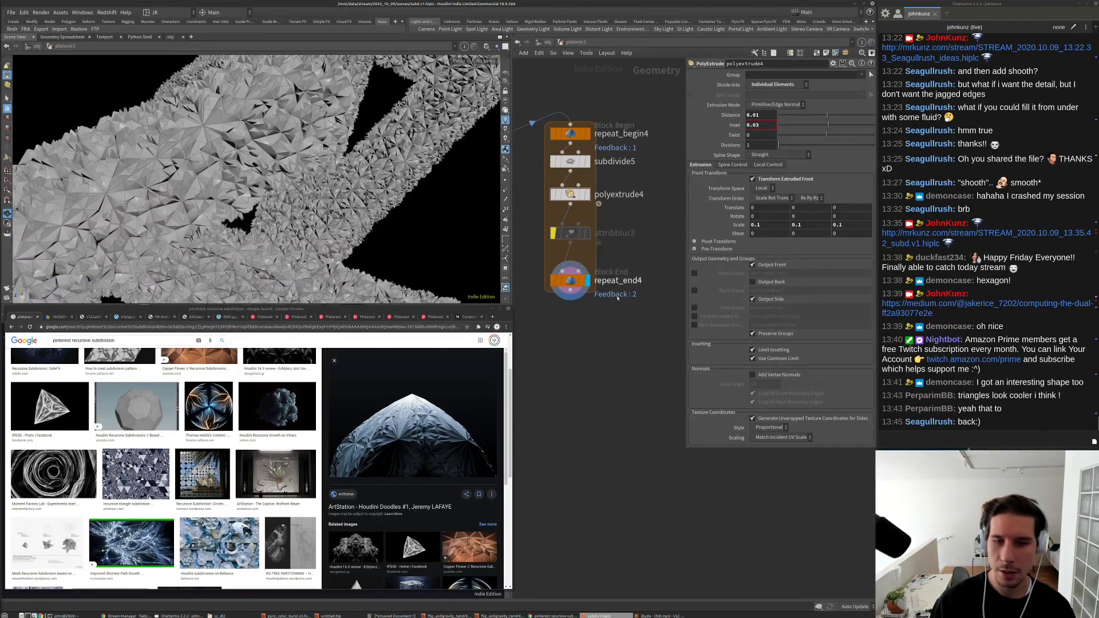
{"action": "key", "text": "b"}
{"action": "left_click", "coordinate": [569, 235]}
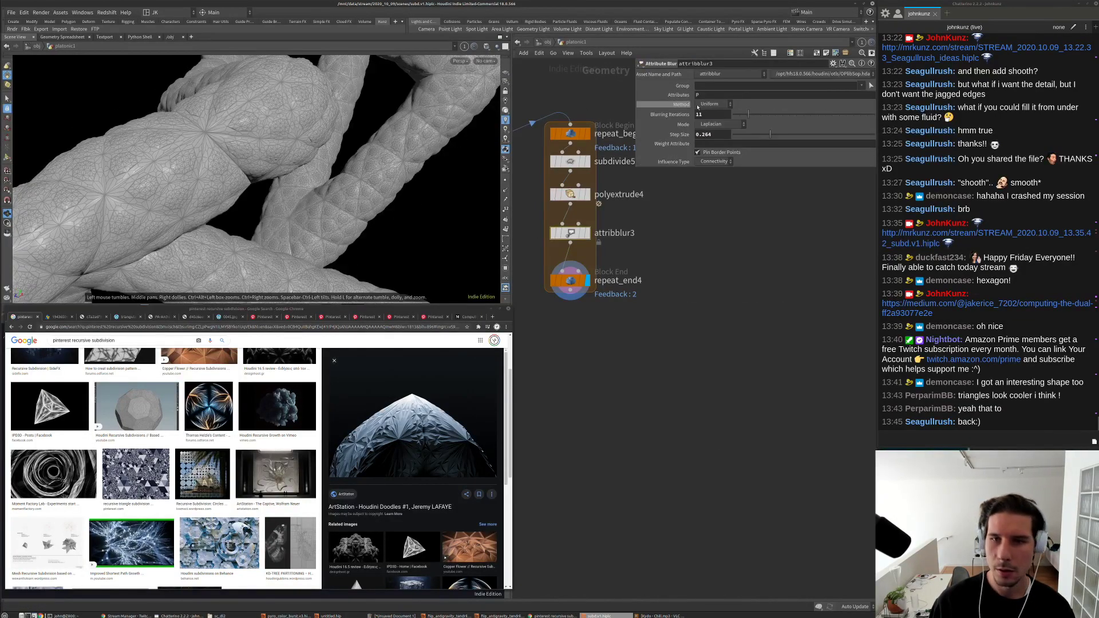
Step: Set attribblur3's Blurring Iterations to 2 and tumble in close on the tubes
{"action": "type", "text": "2"}
{"action": "key", "text": "Return"}
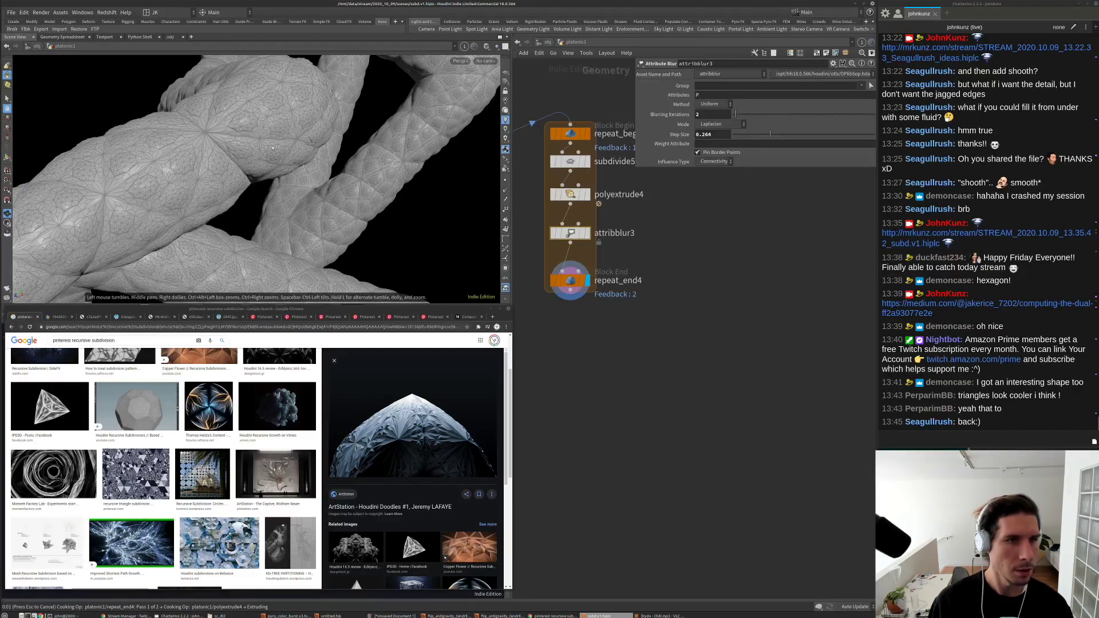
{"action": "left_click_drag", "start_coordinate": [264, 157], "coordinate": [240, 218]}
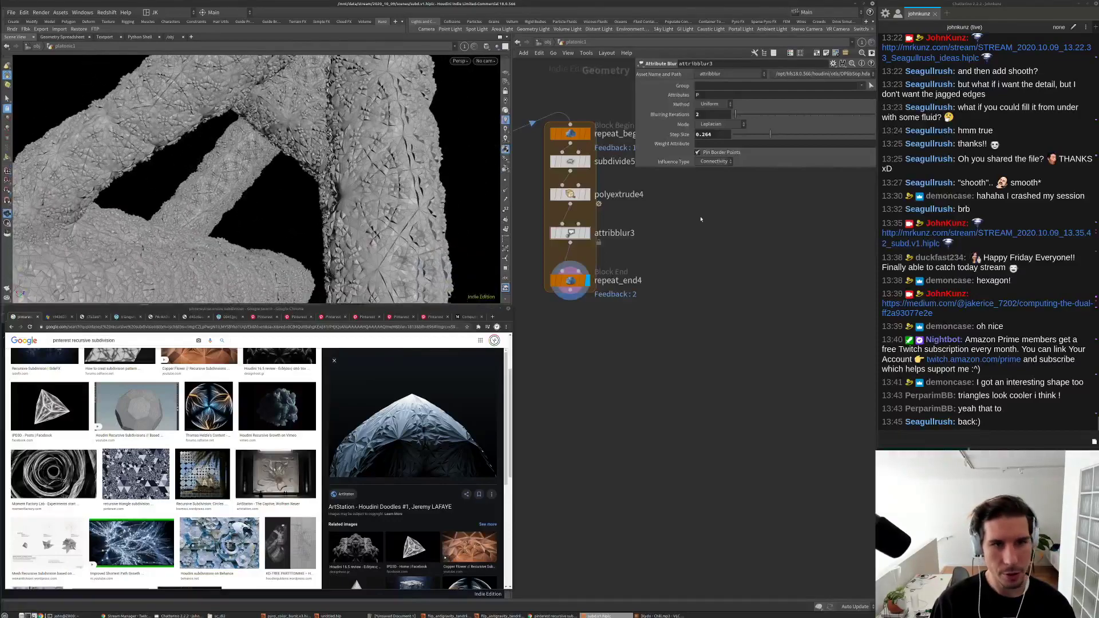
{"action": "scroll", "coordinate": [282, 183], "scroll_direction": "down", "scroll_amount": 5}
{"action": "mouse_move", "coordinate": [282, 183]}
{"action": "left_mouse_down"}
{"action": "mouse_move", "coordinate": [363, 153]}
{"action": "mouse_move", "coordinate": [355, 132]}
{"action": "mouse_move", "coordinate": [269, 198]}
{"action": "left_mouse_up"}
{"action": "scroll", "coordinate": [371, 107], "scroll_direction": "up", "scroll_amount": 5}
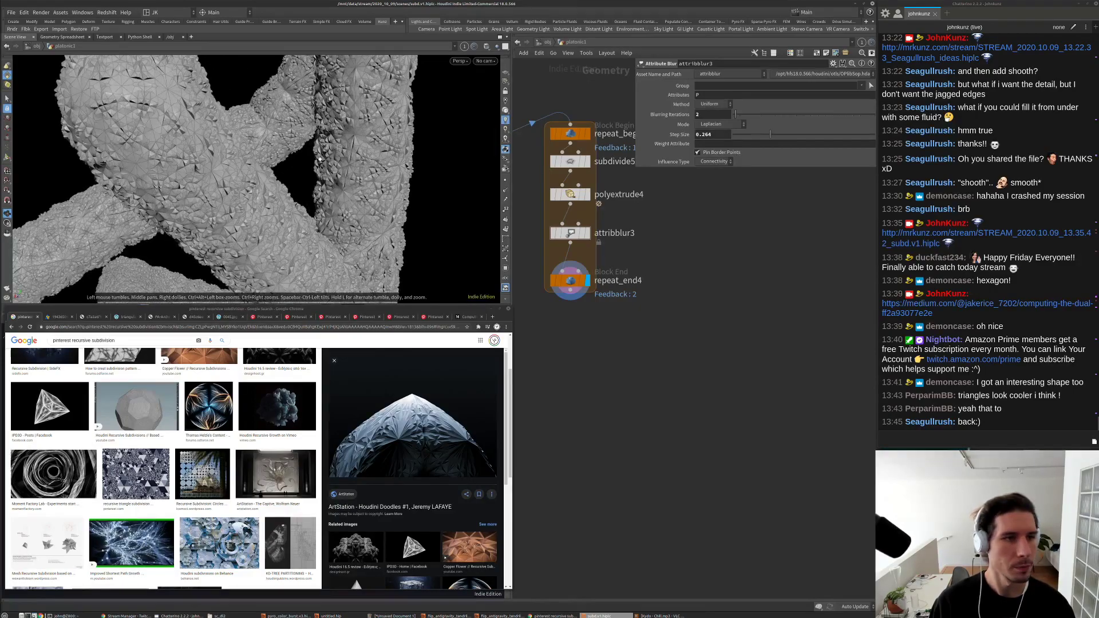
Step: Frame and inspect the tube object, then pan the network to polyextrude3
{"action": "key", "text": "g"}
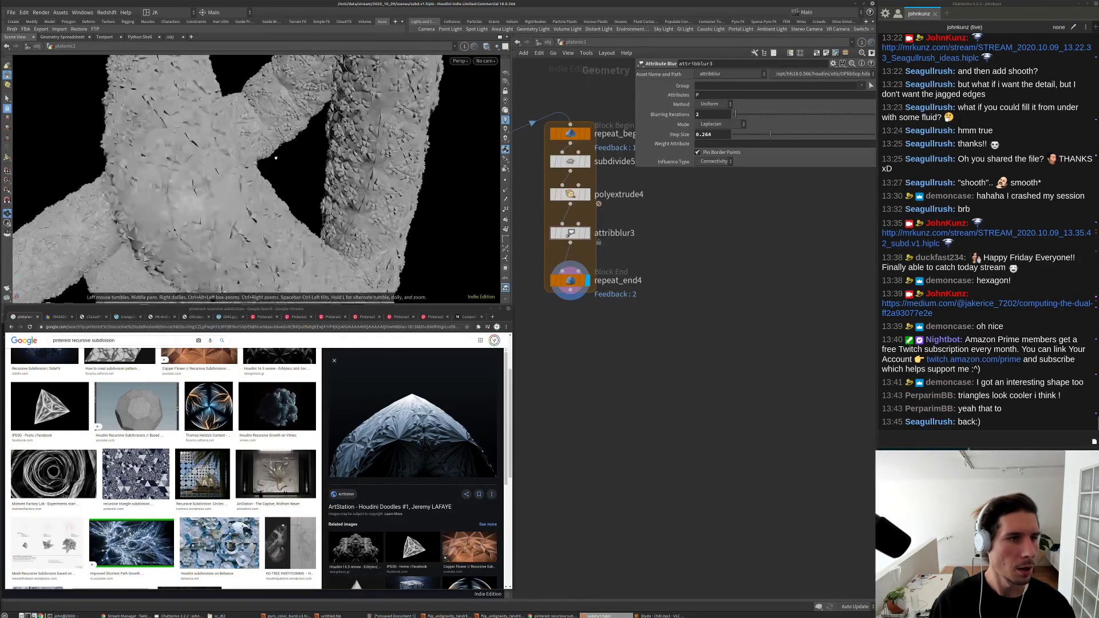
{"action": "left_click_drag", "start_coordinate": [318, 191], "coordinate": [321, 194]}
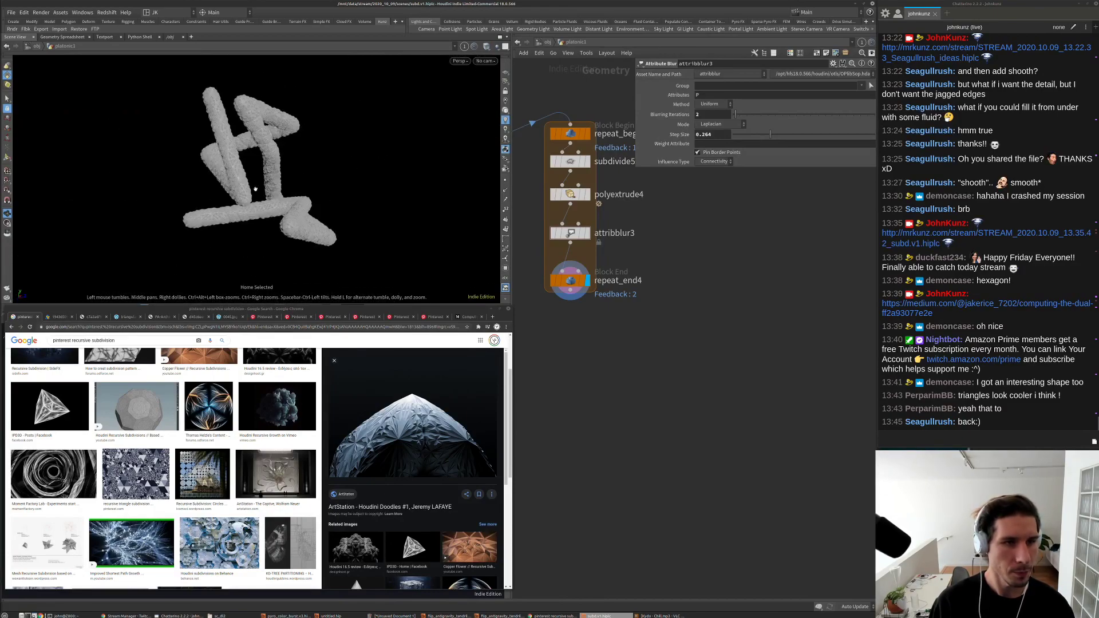
{"action": "scroll", "coordinate": [321, 193], "scroll_direction": "up", "scroll_amount": 10}
{"action": "left_click_drag", "start_coordinate": [386, 236], "coordinate": [401, 229]}
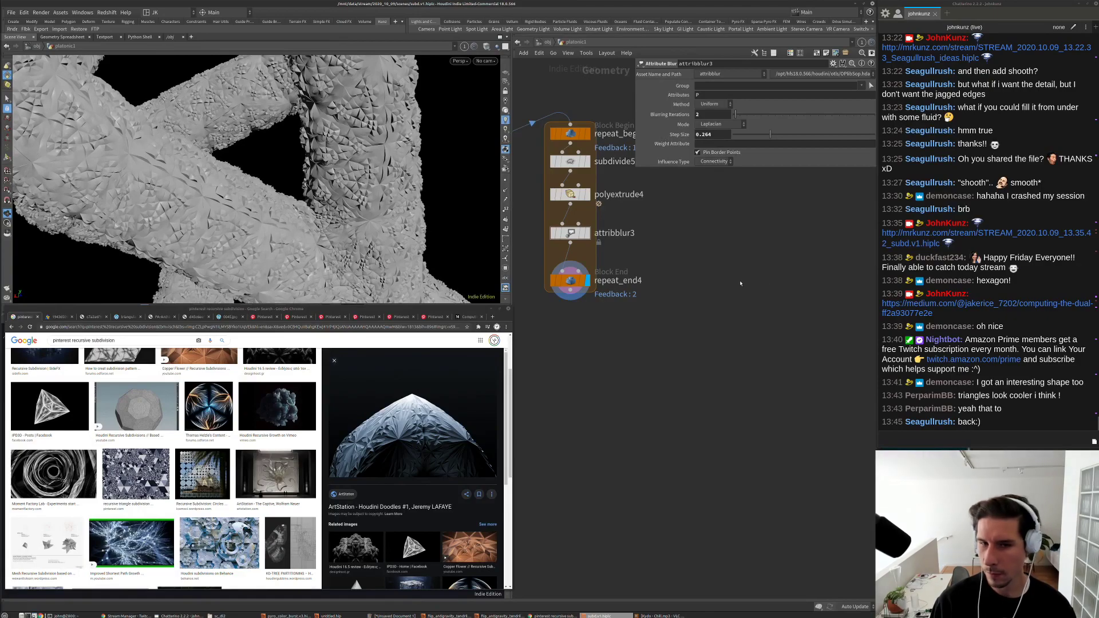
{"action": "middle_click_drag", "start_coordinate": [751, 280], "coordinate": [726, 344]}
Step: Display polyextrude3's output to compare, then display and select repeat_end4
{"action": "left_click", "coordinate": [659, 319]}
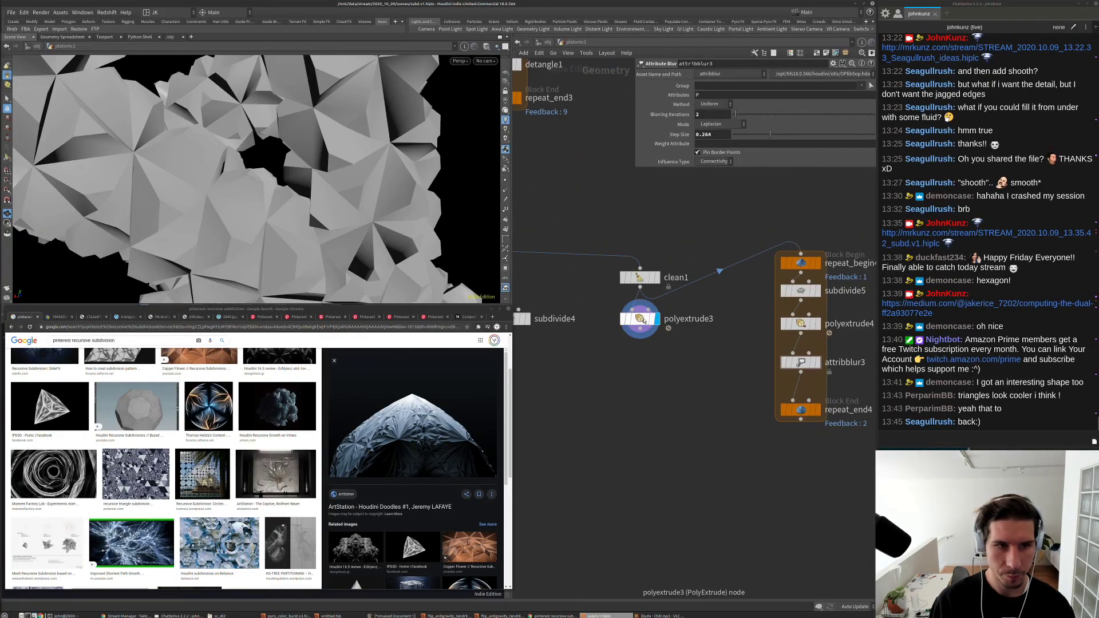
{"action": "left_click", "coordinate": [640, 319]}
{"action": "middle_click_drag", "start_coordinate": [659, 367], "coordinate": [613, 383]}
{"action": "middle_click_drag", "start_coordinate": [732, 413], "coordinate": [664, 405]}
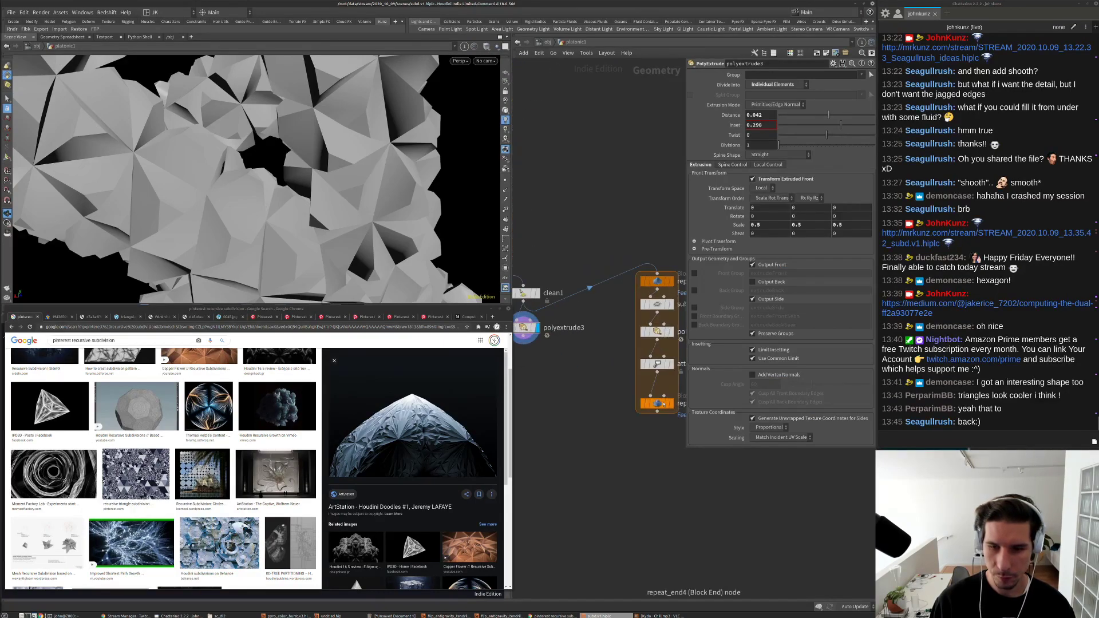
{"action": "left_click", "coordinate": [674, 405]}
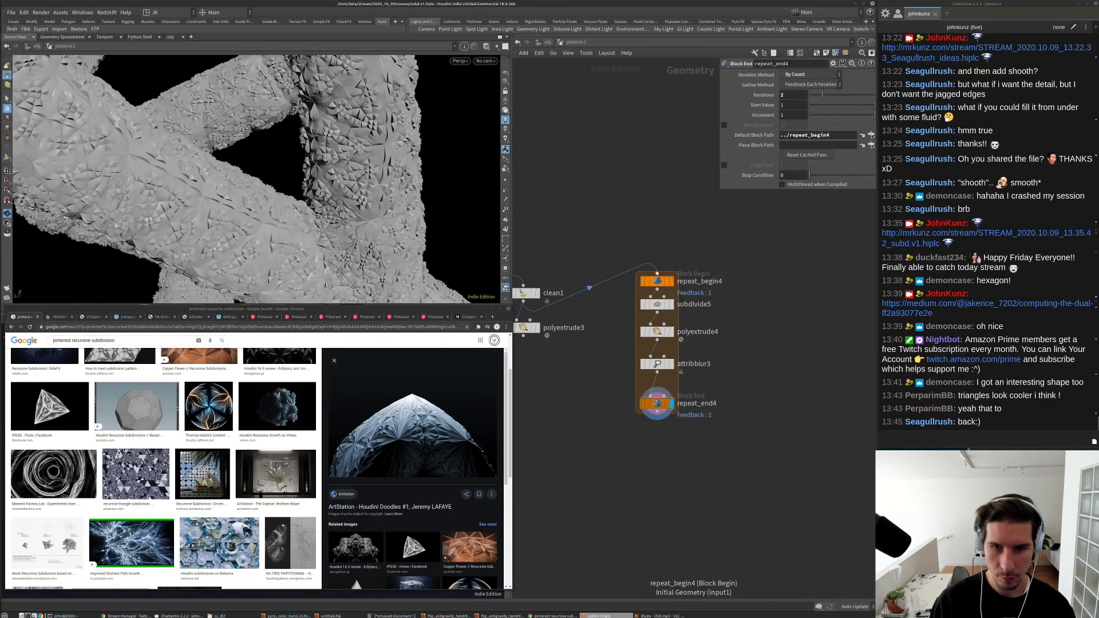
{"action": "left_click", "coordinate": [657, 273]}
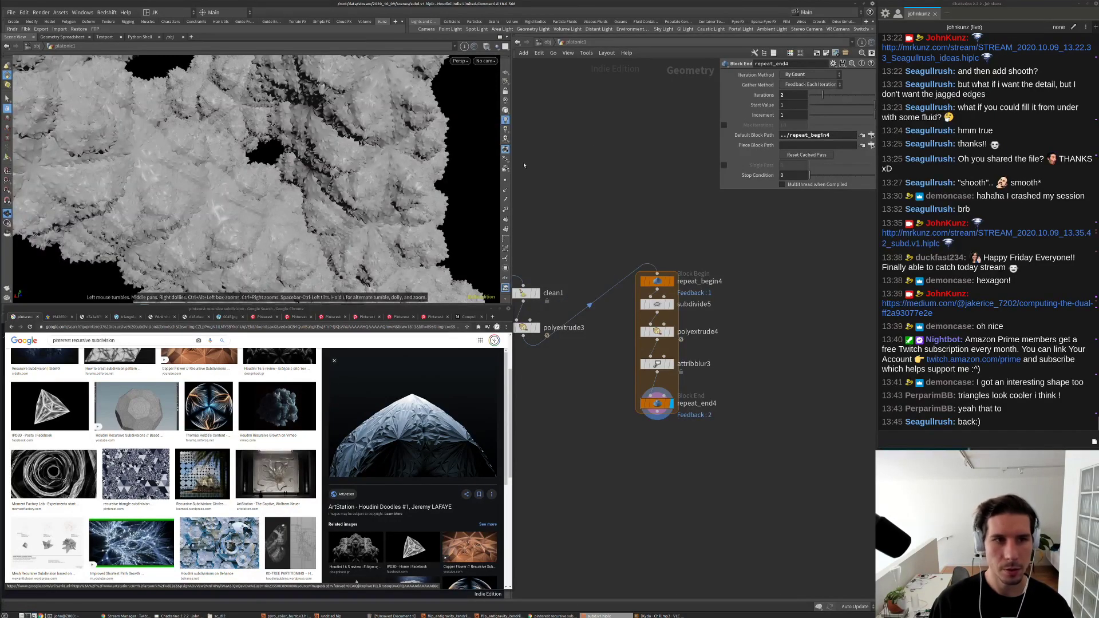
{"action": "left_click_drag", "start_coordinate": [435, 184], "coordinate": [328, 150]}
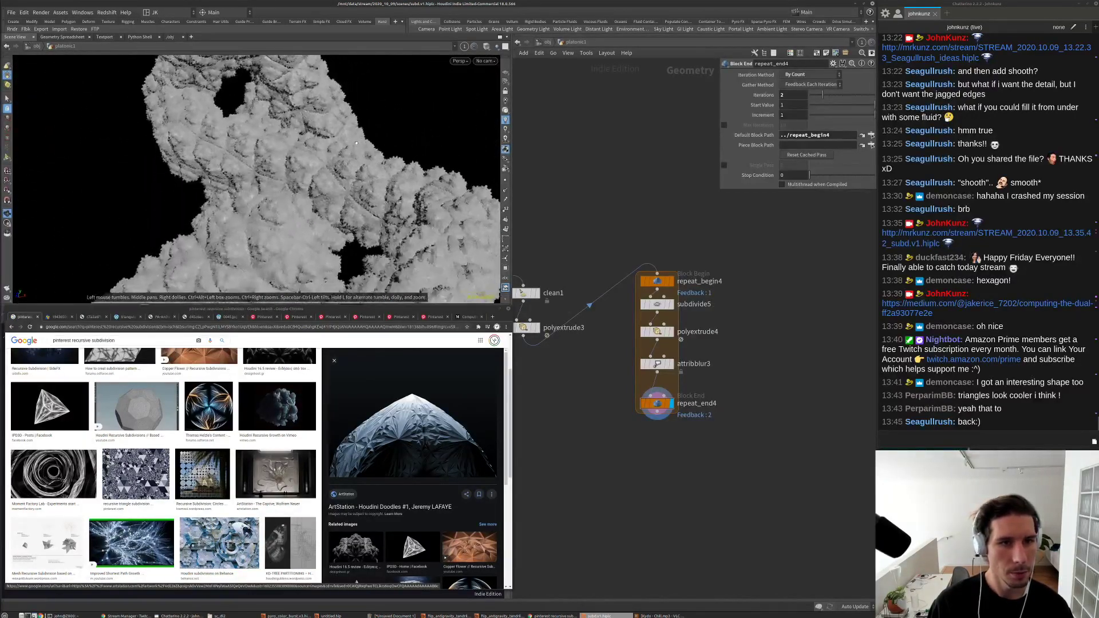
{"action": "left_click_drag", "start_coordinate": [417, 170], "coordinate": [282, 204]}
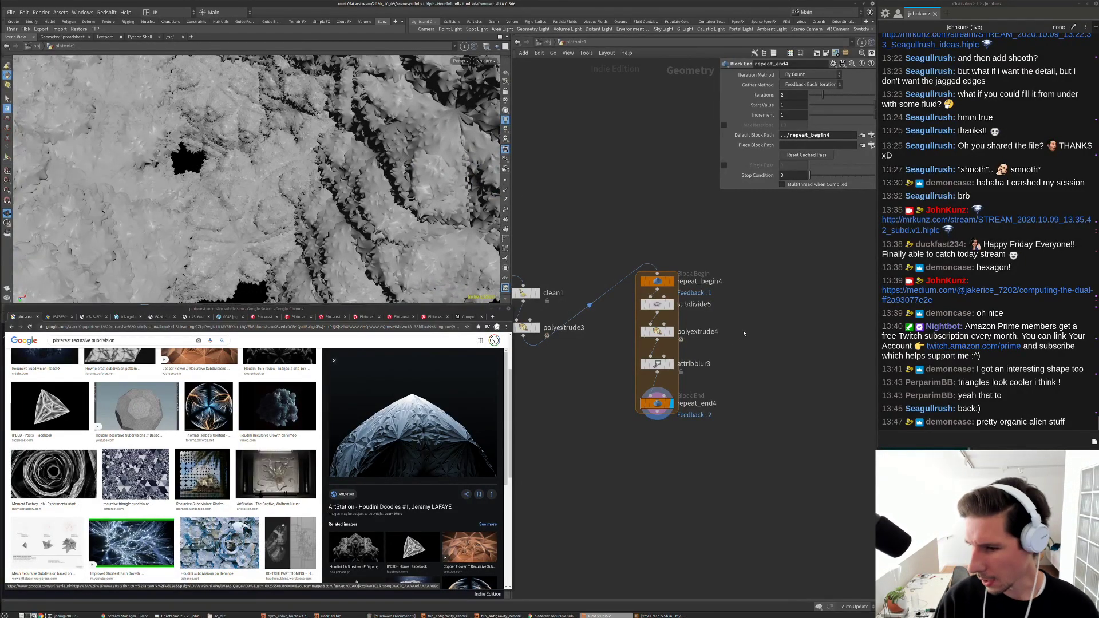
{"action": "mouse_move", "coordinate": [286, 200]}
{"action": "left_mouse_down"}
{"action": "mouse_move", "coordinate": [305, 207]}
{"action": "mouse_move", "coordinate": [281, 215]}
{"action": "left_mouse_up"}
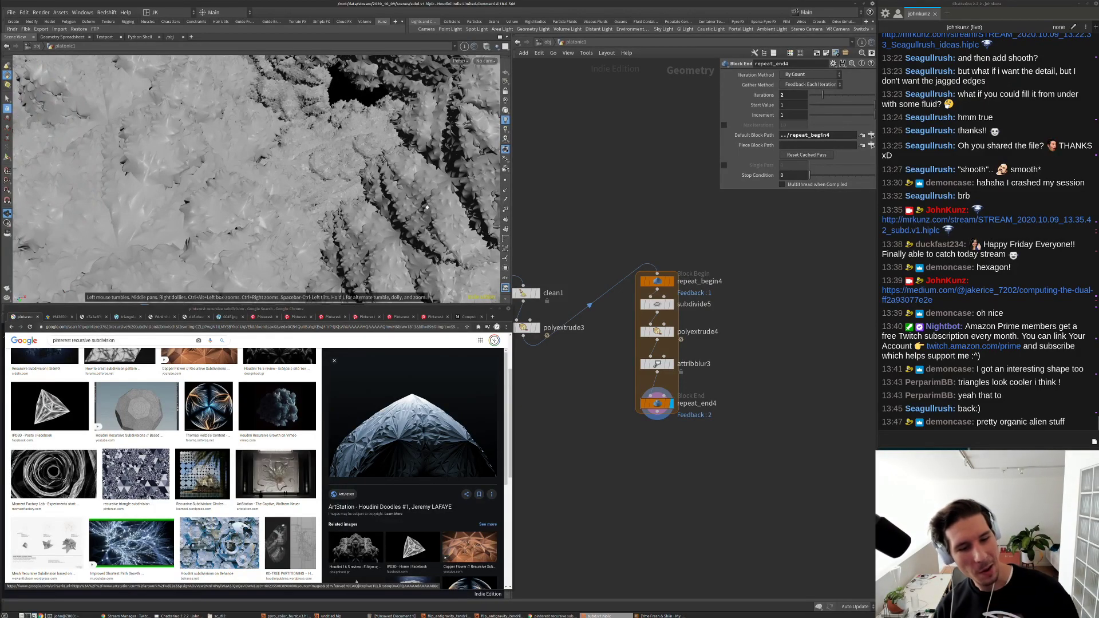
{"action": "scroll", "coordinate": [401, 475], "scroll_direction": "down", "scroll_amount": 3}
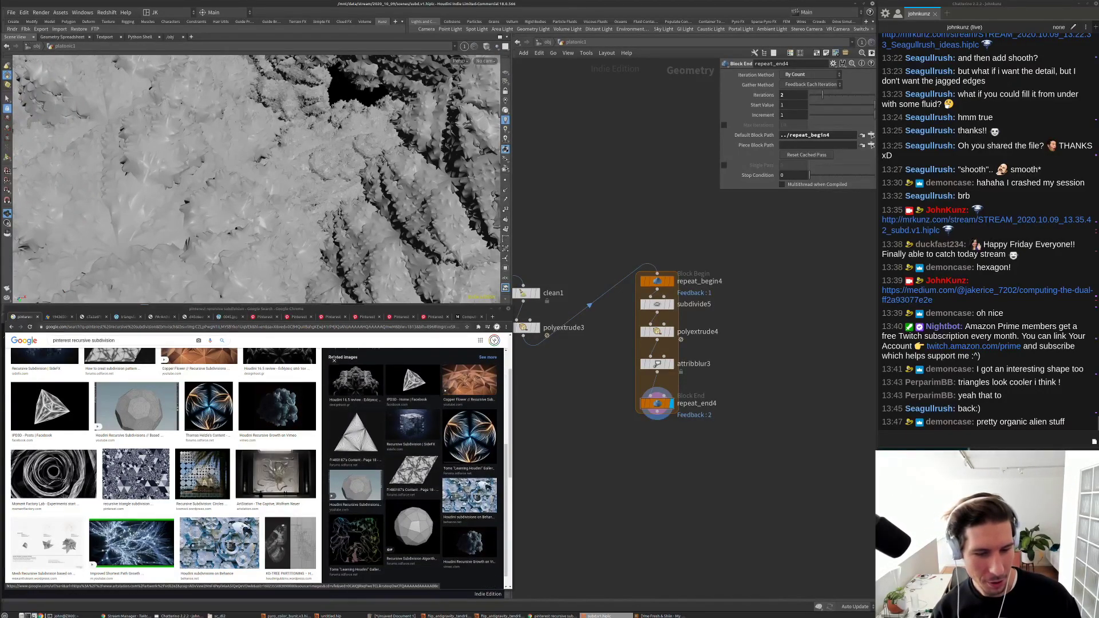
Step: Preview the Houdini Recursive Growth, Houdini 16.5 review, bevel deformers and curved lattice images
{"action": "left_click", "coordinate": [277, 406]}
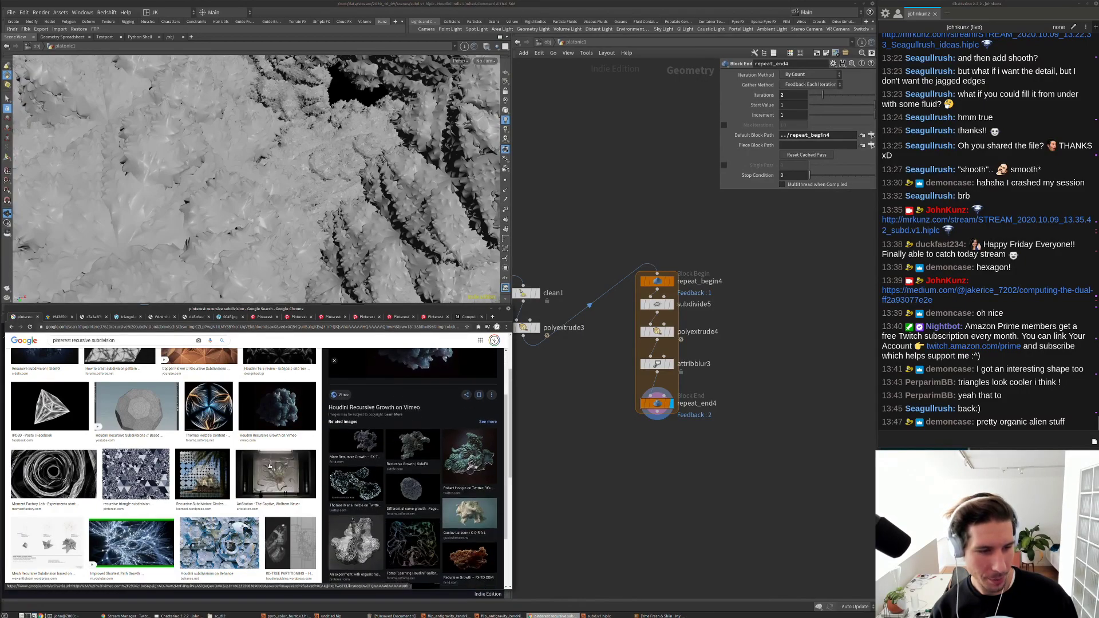
{"action": "scroll", "coordinate": [258, 463], "scroll_direction": "up", "scroll_amount": 1}
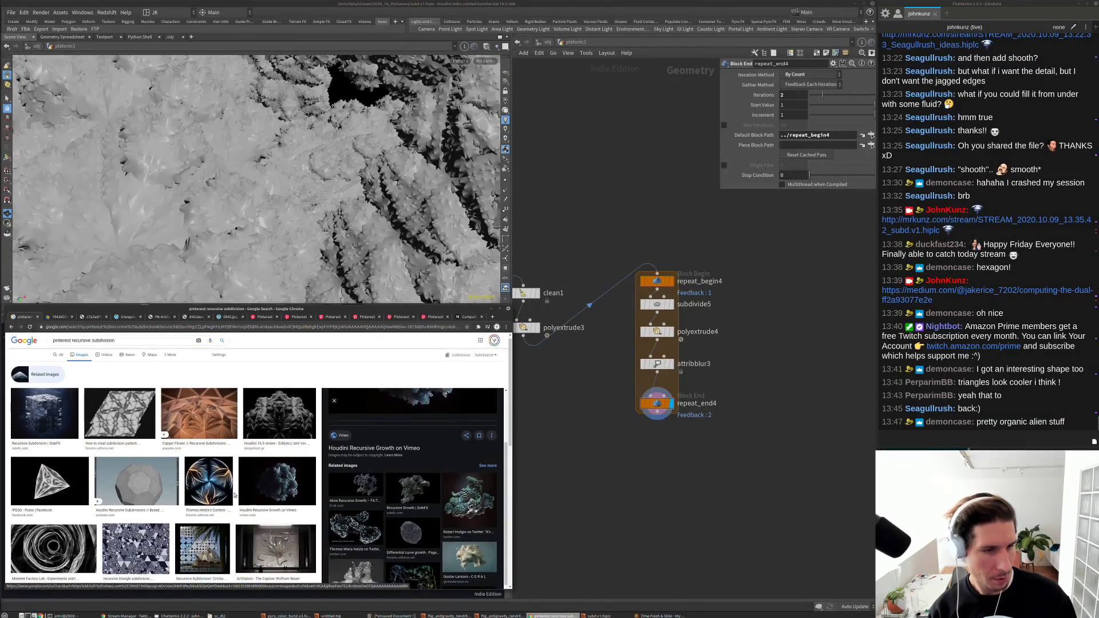
{"action": "left_click", "coordinate": [279, 375]}
{"action": "scroll", "coordinate": [406, 406], "scroll_direction": "down", "scroll_amount": 3}
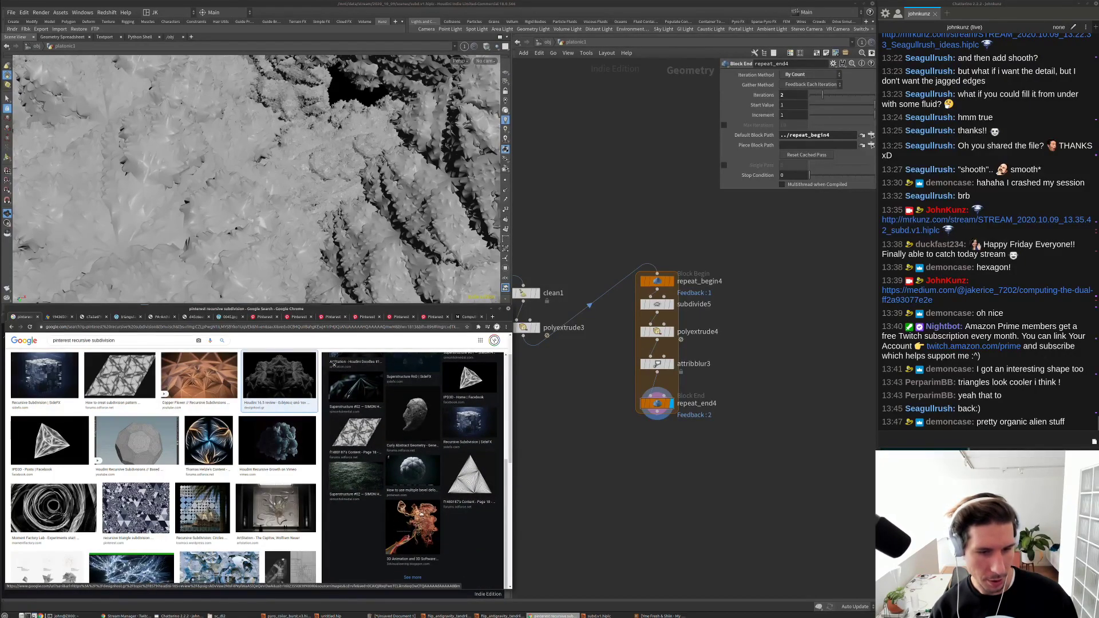
{"action": "left_click", "coordinate": [413, 467]}
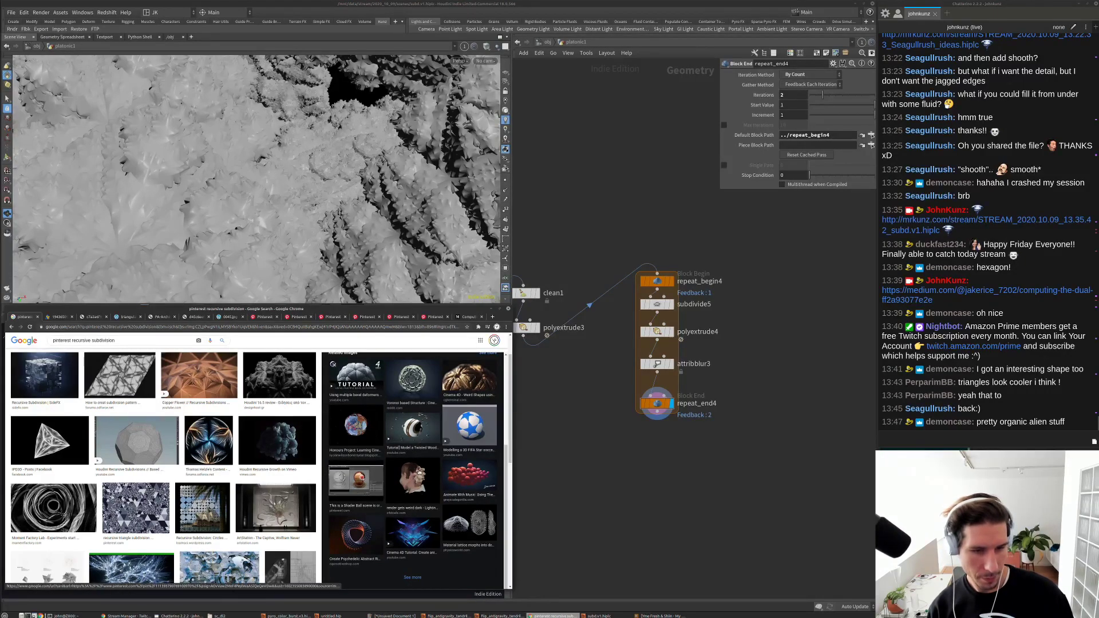
{"action": "left_click", "coordinate": [464, 530]}
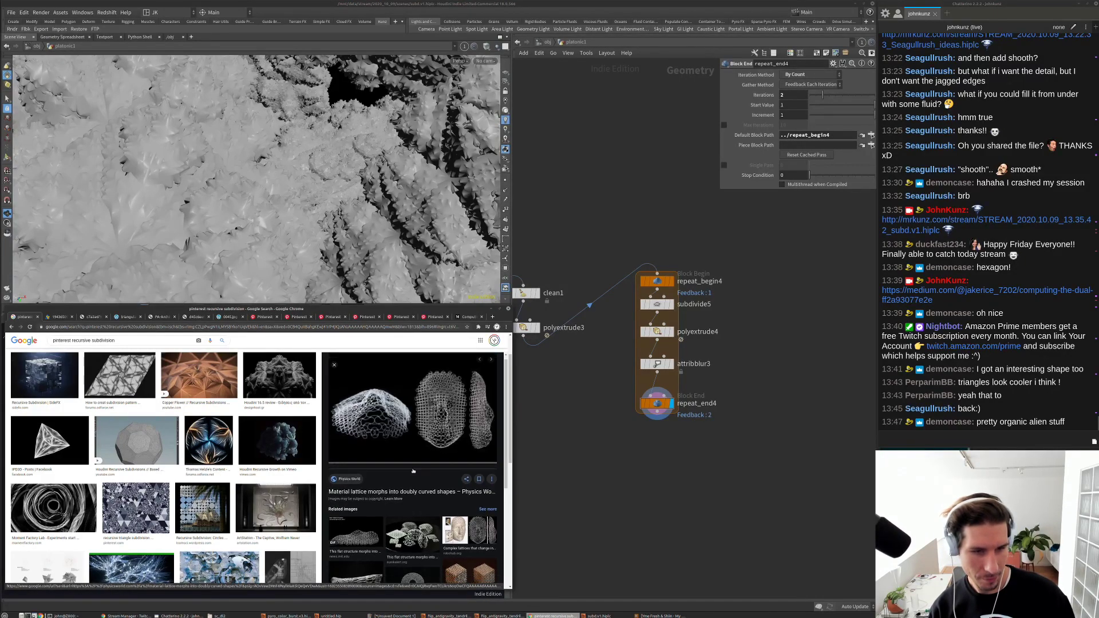
Step: Preview the lattice cylinders image, then bring Houdini forward with its viewport bottom uncovered
{"action": "scroll", "coordinate": [460, 447], "scroll_direction": "down", "scroll_amount": 5}
{"action": "left_click", "coordinate": [461, 450]}
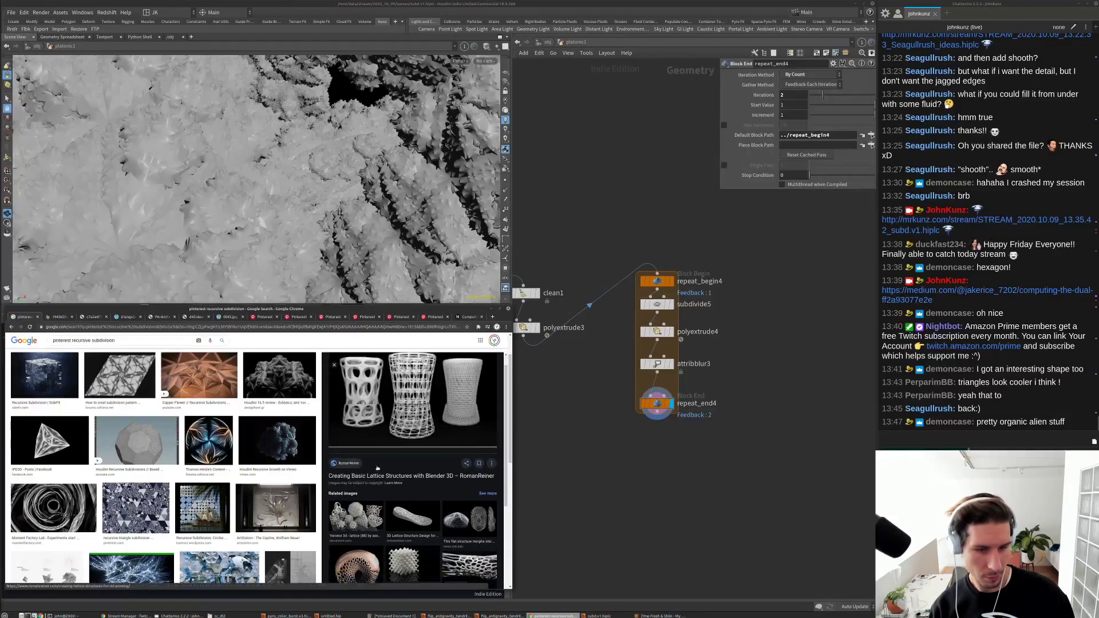
{"action": "scroll", "coordinate": [470, 435], "scroll_direction": "down", "scroll_amount": 5}
{"action": "scroll", "coordinate": [275, 510], "scroll_direction": "down", "scroll_amount": 2}
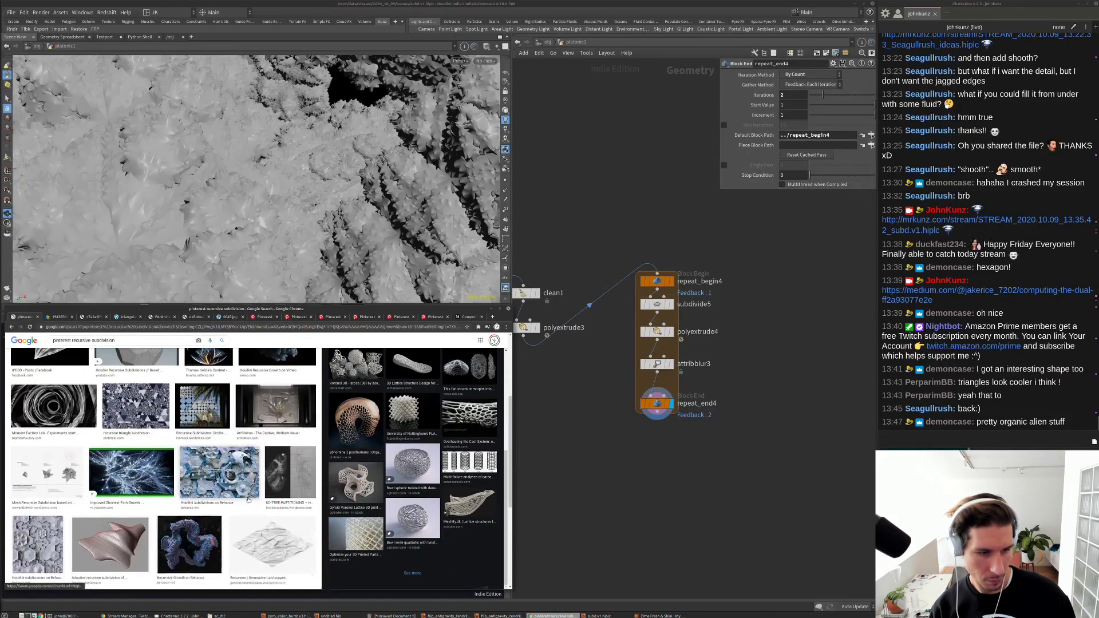
{"action": "left_click", "coordinate": [629, 475]}
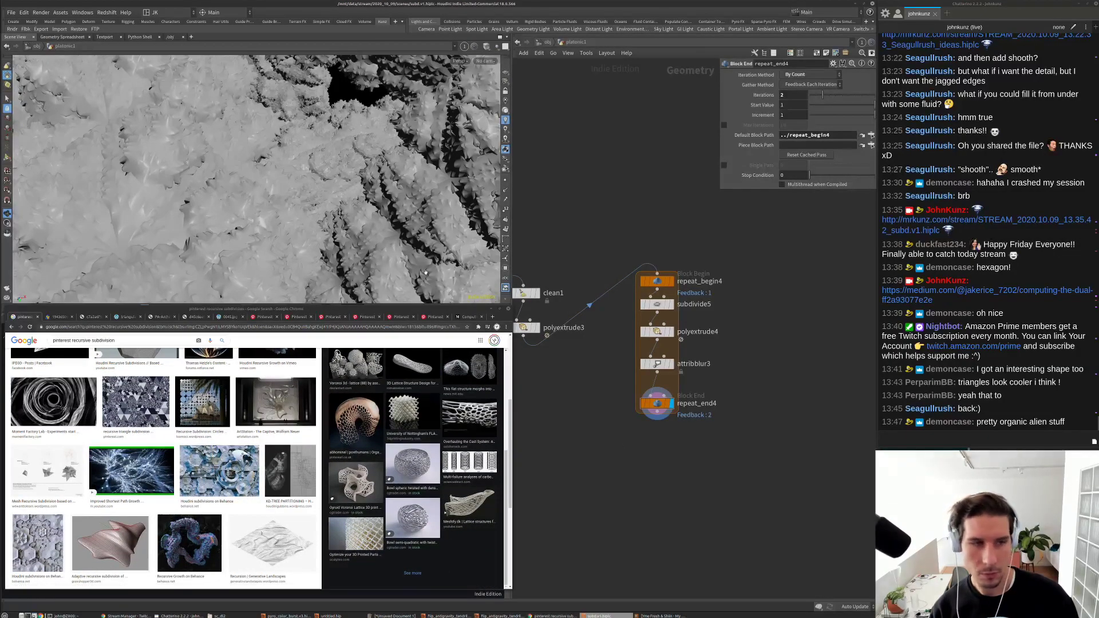
{"action": "left_click_drag", "start_coordinate": [347, 306], "coordinate": [347, 311]}
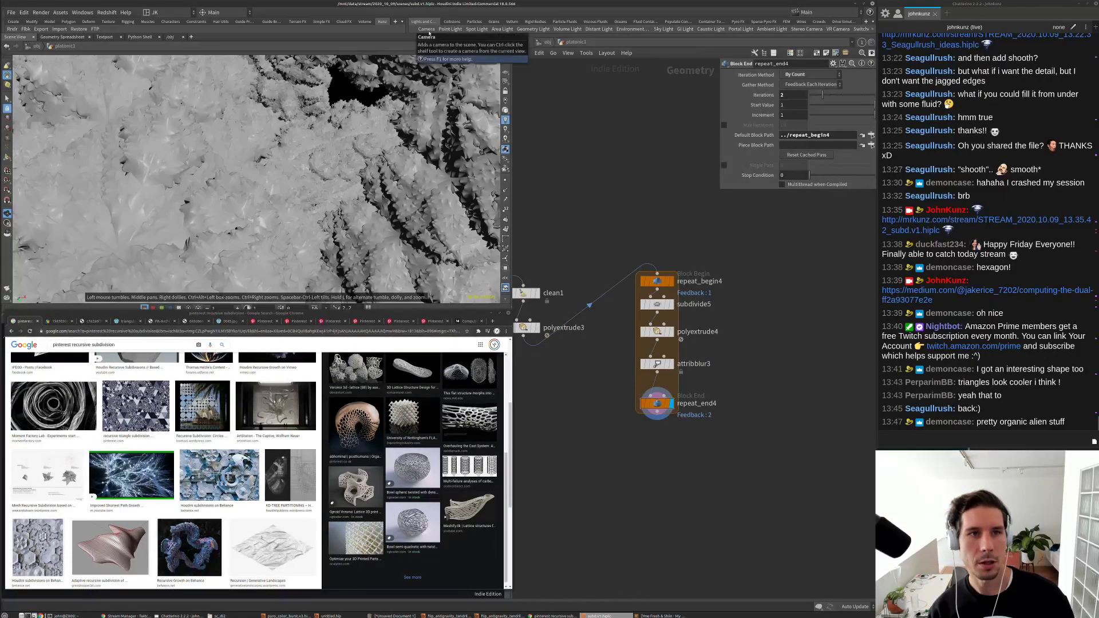
Step: Look through cam1 at object level, tumble it to a close view, and show its handles
{"action": "left_click", "coordinate": [394, 111]}
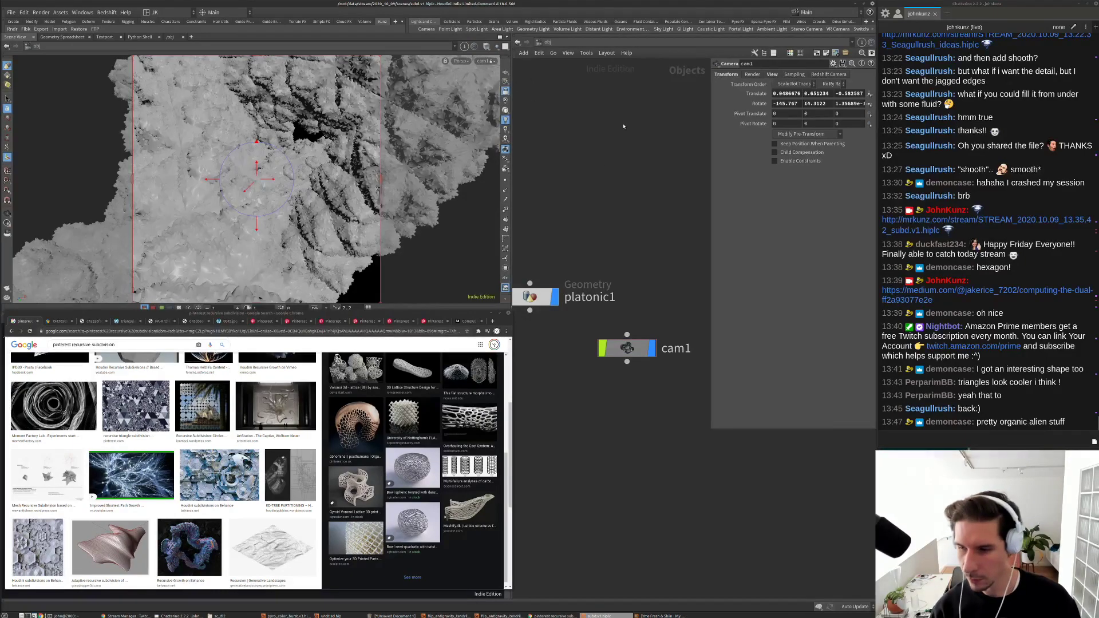
{"action": "left_click_drag", "start_coordinate": [295, 147], "coordinate": [214, 92]}
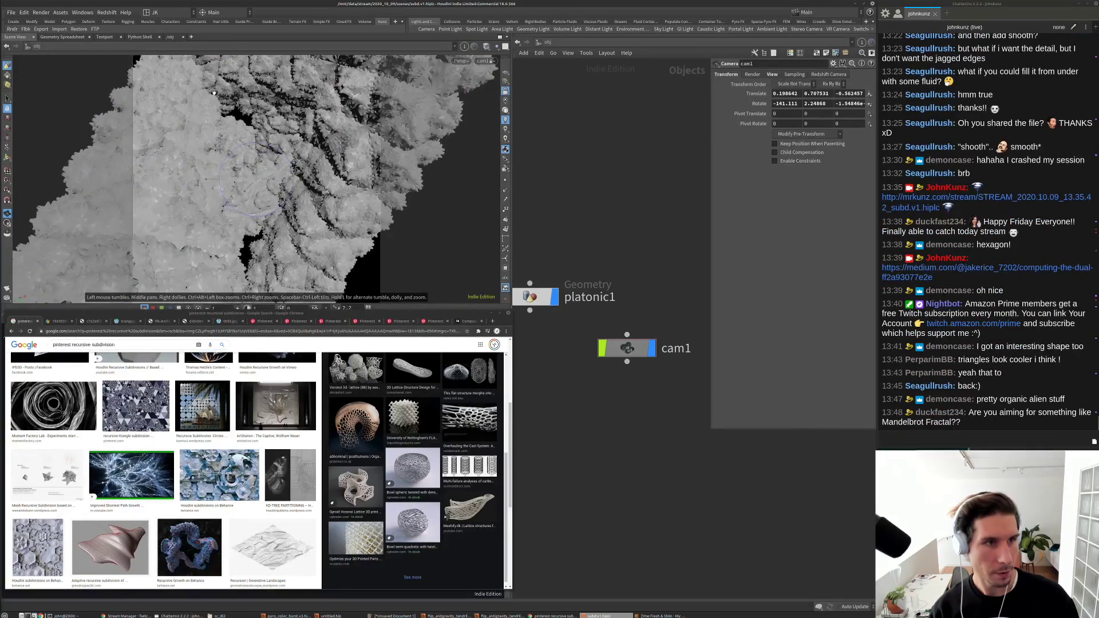
{"action": "key", "text": "Return"}
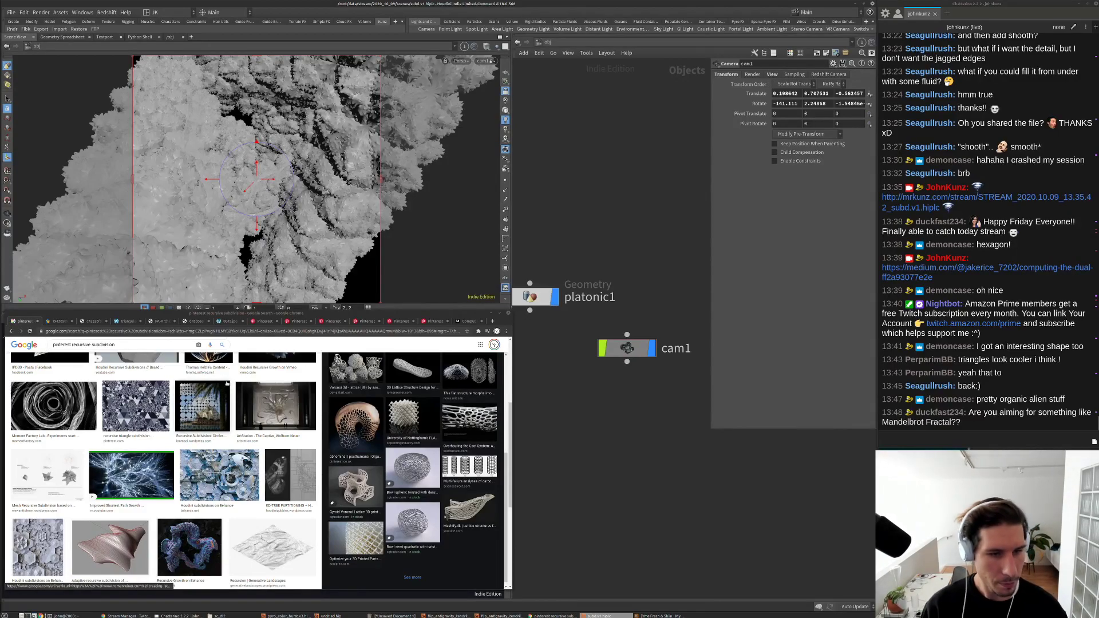
Step: Browse the recursive subdivision results, previewing the adaptive subdivision and Houdini 16.5 review images
{"action": "scroll", "coordinate": [246, 453], "scroll_direction": "up", "scroll_amount": 3}
{"action": "scroll", "coordinate": [245, 452], "scroll_direction": "up", "scroll_amount": 1}
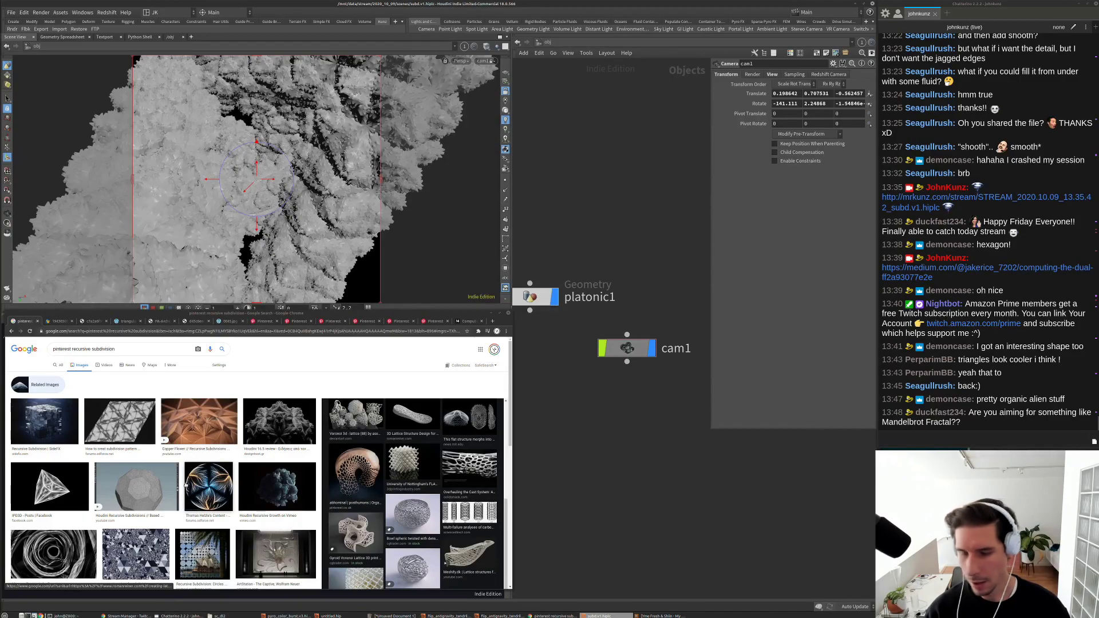
{"action": "scroll", "coordinate": [186, 485], "scroll_direction": "down", "scroll_amount": 3}
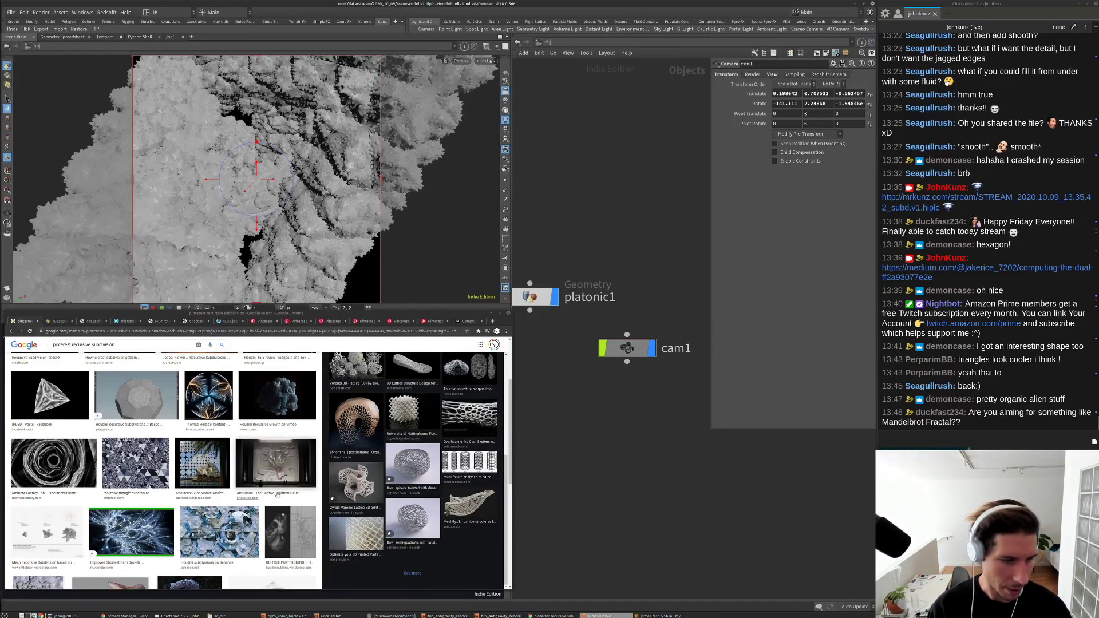
{"action": "scroll", "coordinate": [277, 495], "scroll_direction": "down", "scroll_amount": 5}
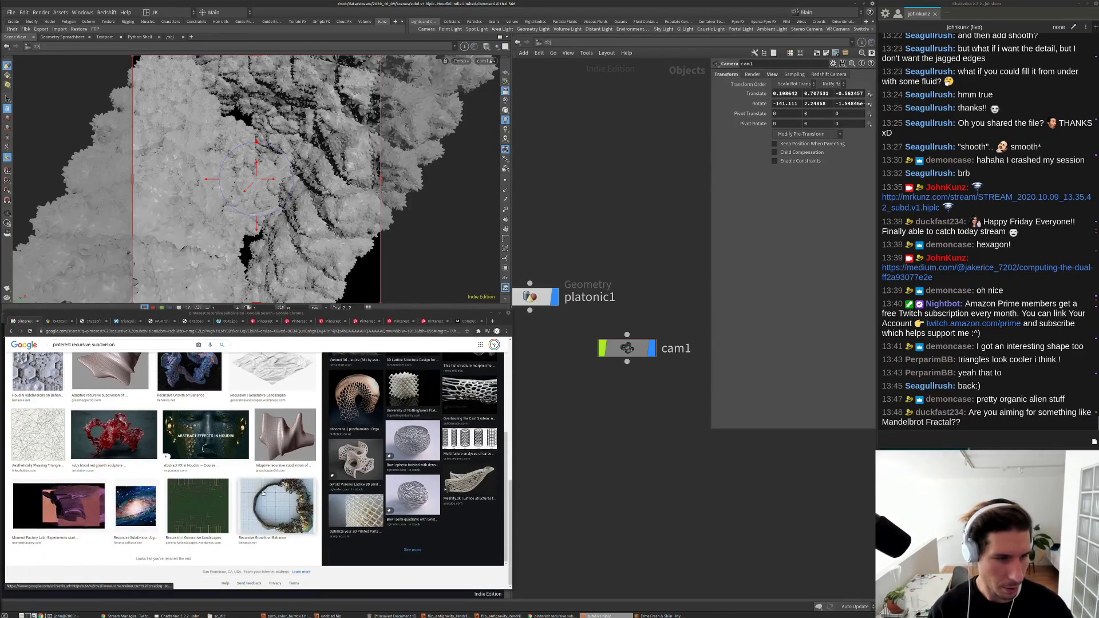
{"action": "scroll", "coordinate": [281, 487], "scroll_direction": "up", "scroll_amount": 2}
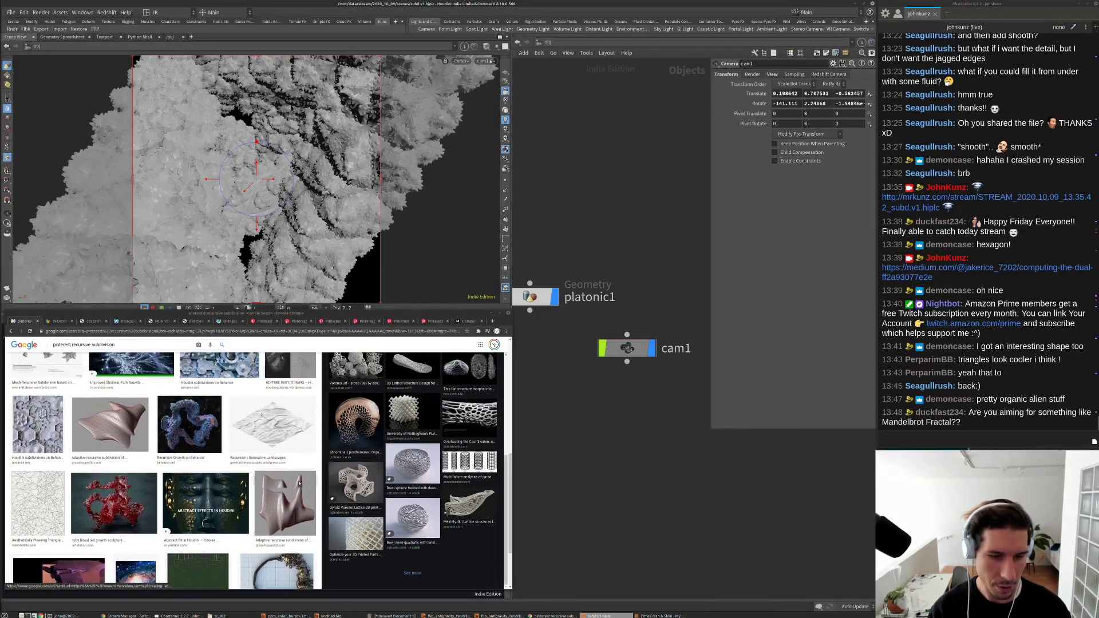
{"action": "left_click", "coordinate": [299, 484]}
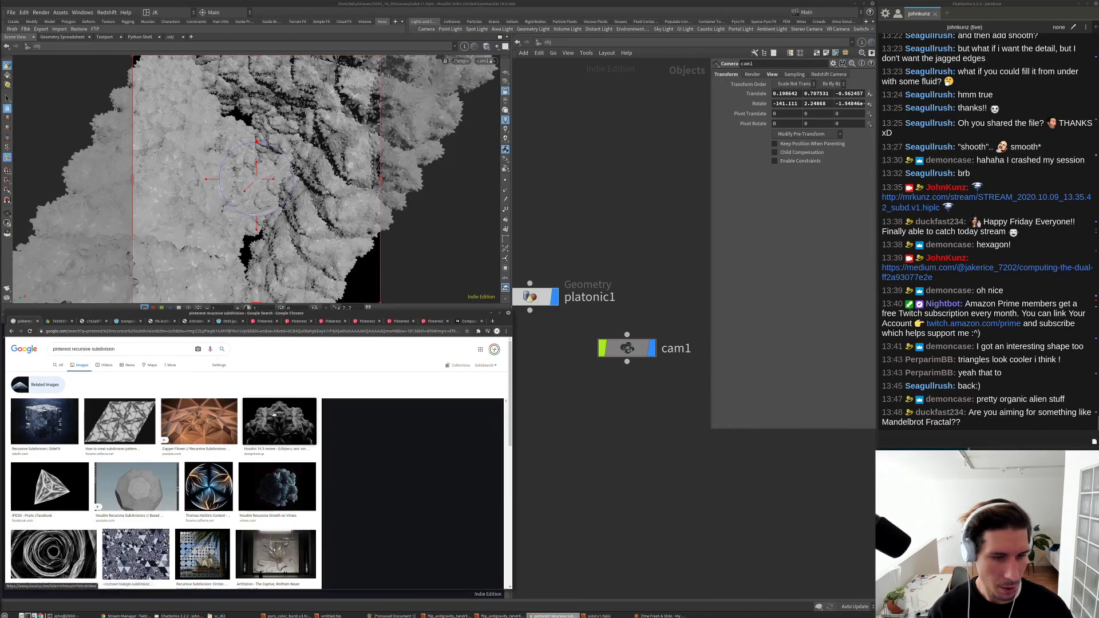
{"action": "left_click", "coordinate": [274, 415]}
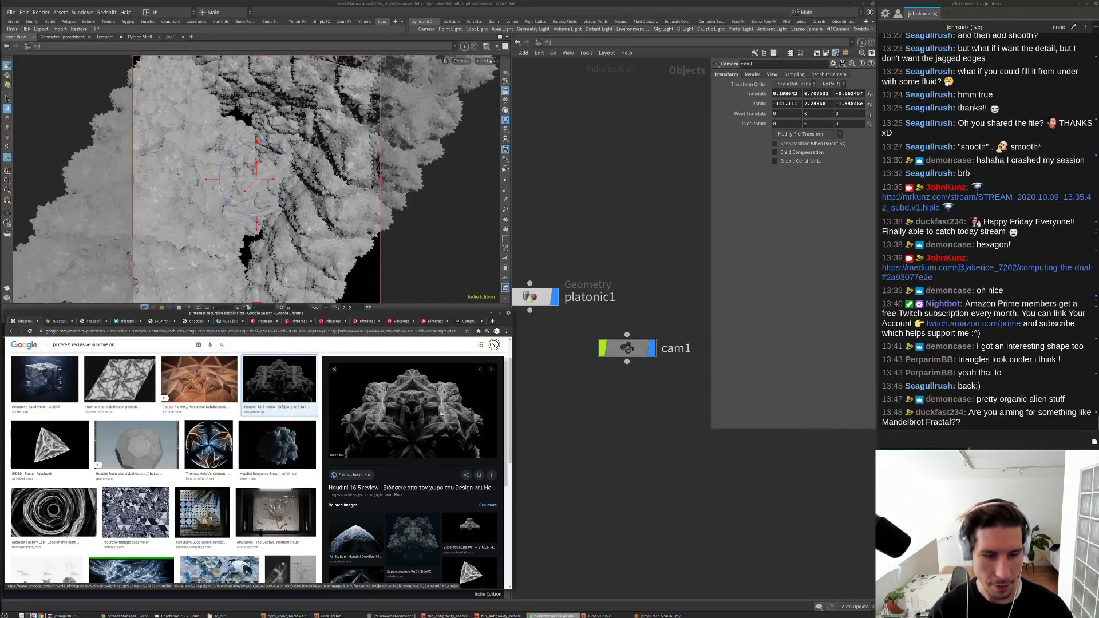
Step: Preview the IPD3D tetrahedron image and another related image while scrolling results
{"action": "scroll", "coordinate": [401, 423], "scroll_direction": "down", "scroll_amount": 2}
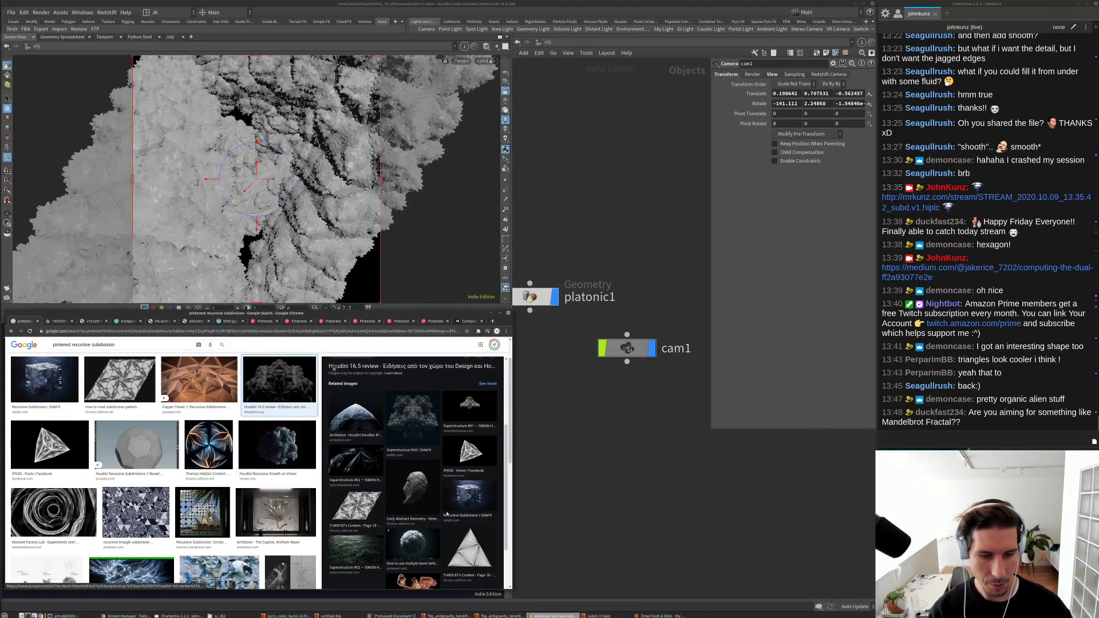
{"action": "left_click", "coordinate": [469, 453]}
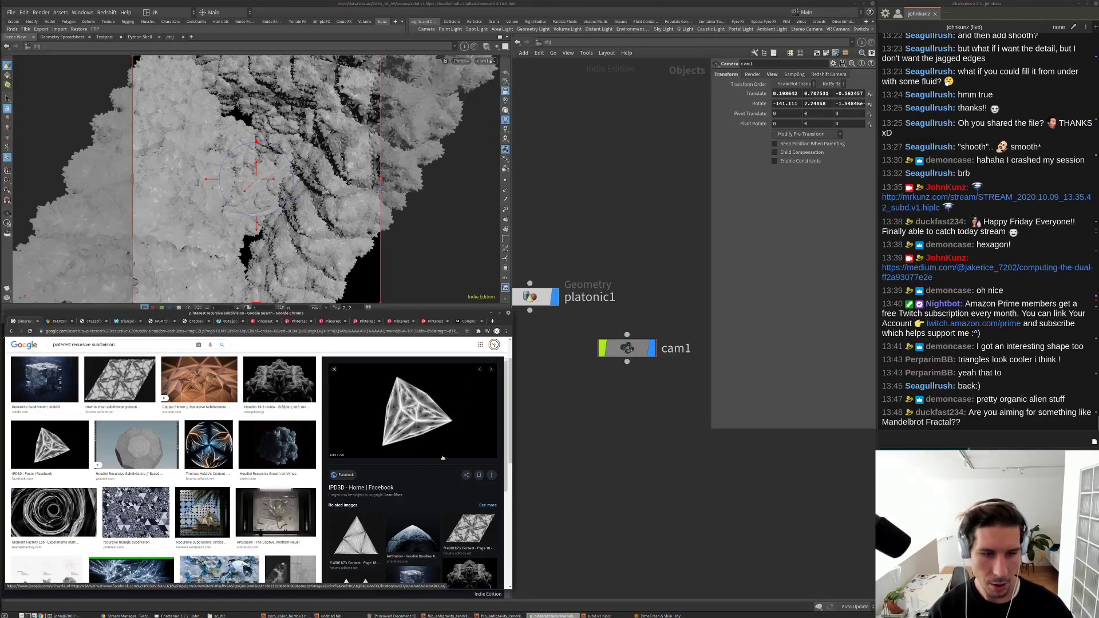
{"action": "scroll", "coordinate": [400, 447], "scroll_direction": "down", "scroll_amount": 3}
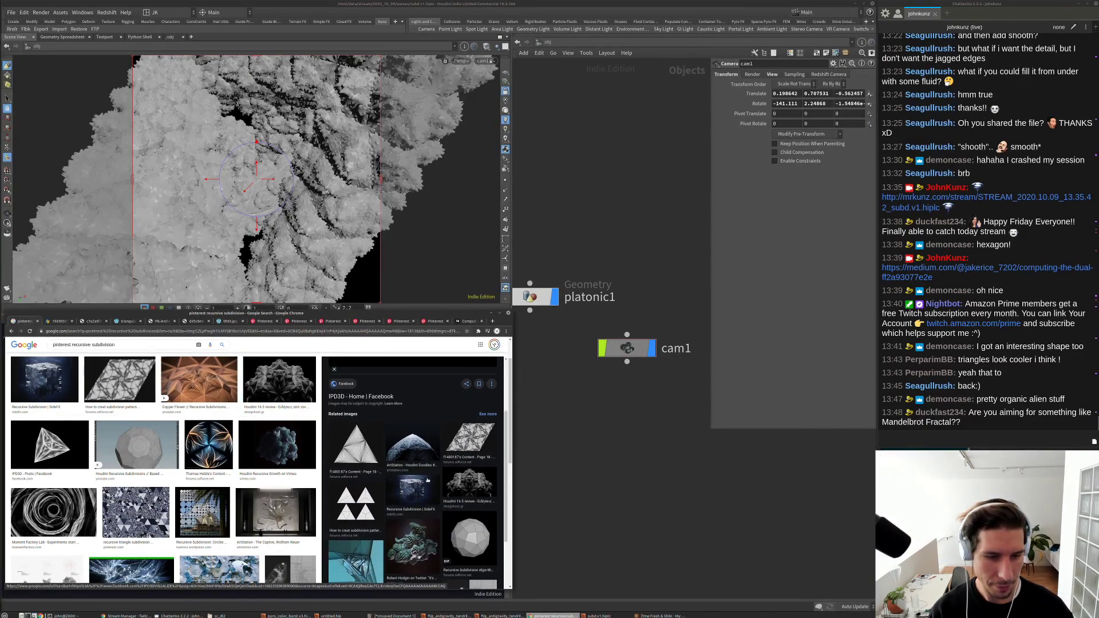
{"action": "left_click", "coordinate": [423, 456]}
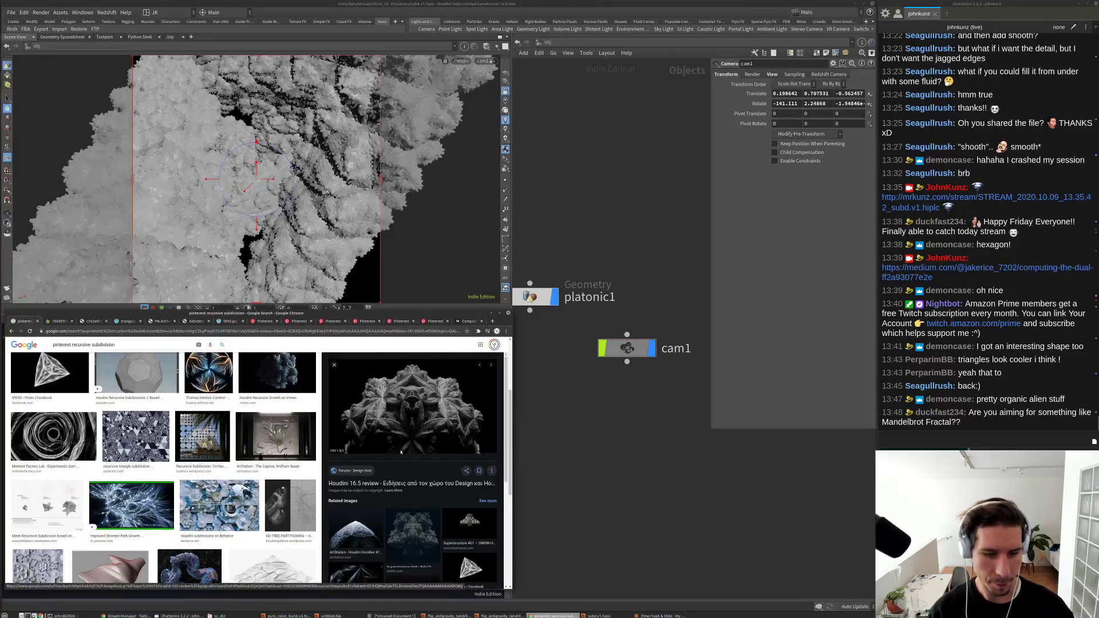
{"action": "scroll", "coordinate": [425, 414], "scroll_direction": "down", "scroll_amount": 3}
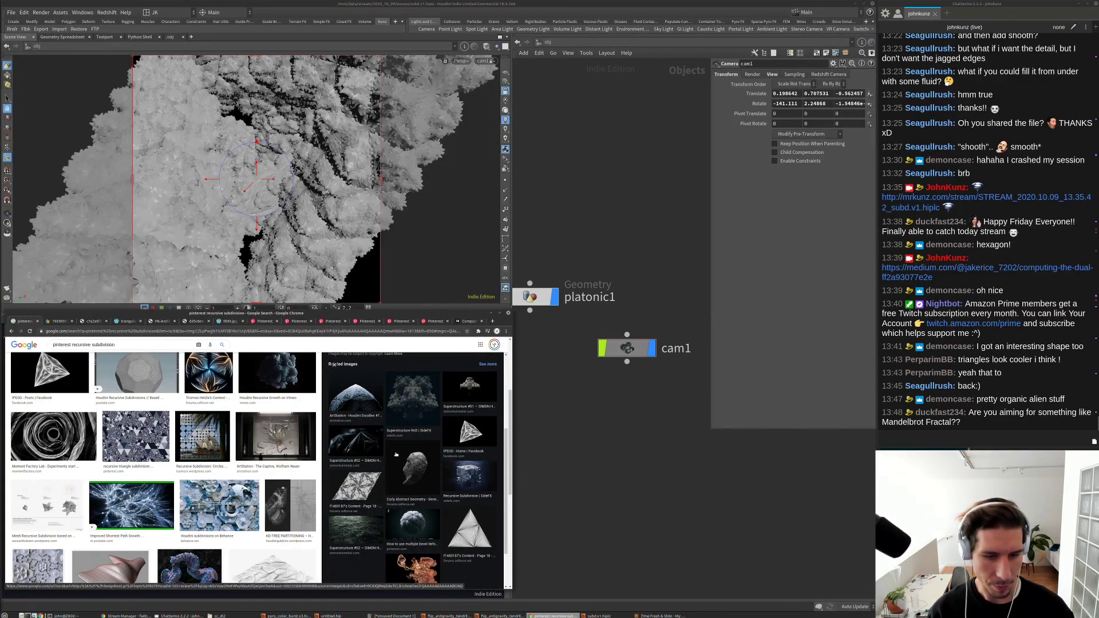
{"action": "scroll", "coordinate": [396, 455], "scroll_direction": "down", "scroll_amount": 1}
{"action": "scroll", "coordinate": [397, 455], "scroll_direction": "down", "scroll_amount": 1}
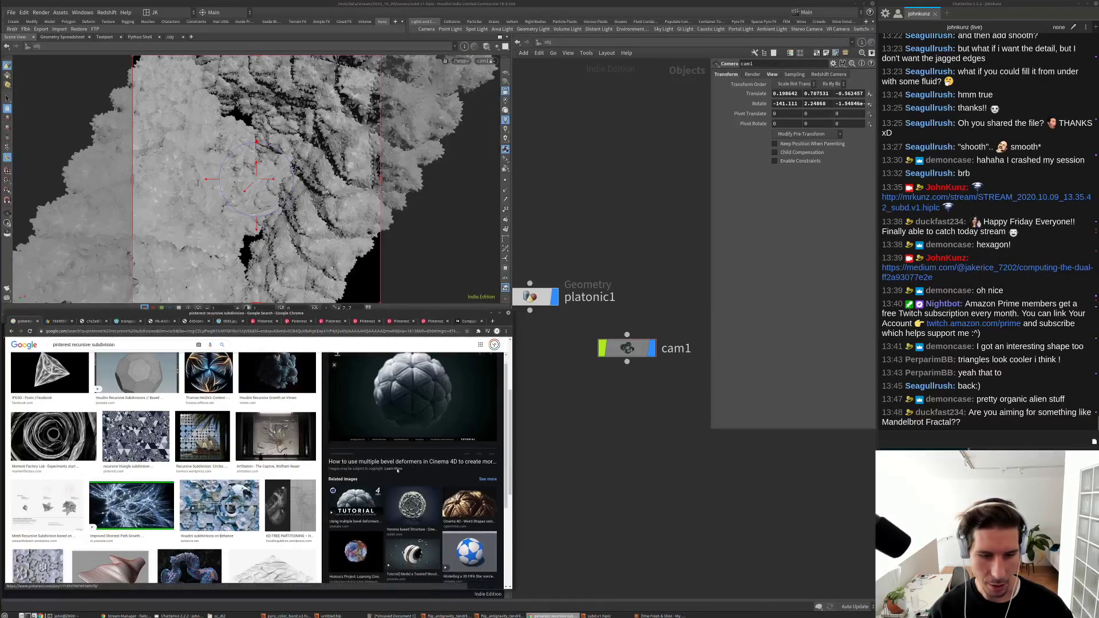
{"action": "scroll", "coordinate": [413, 476], "scroll_direction": "down", "scroll_amount": 3}
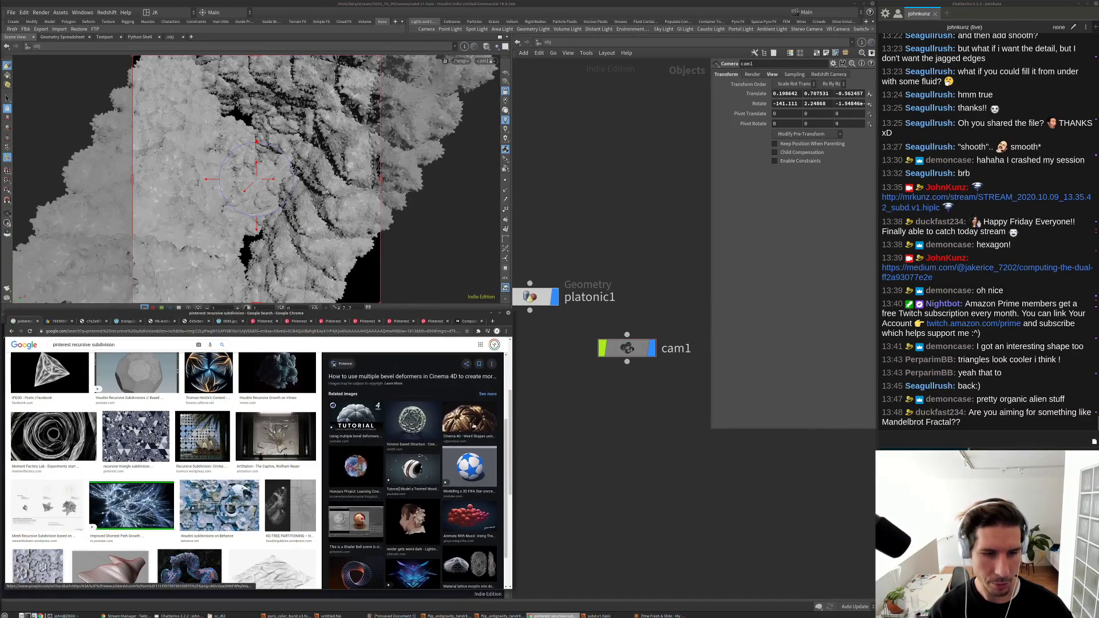
Step: Preview the Cinema 4D bevel deformers image, then open a new browser tab
{"action": "left_click", "coordinate": [470, 409]}
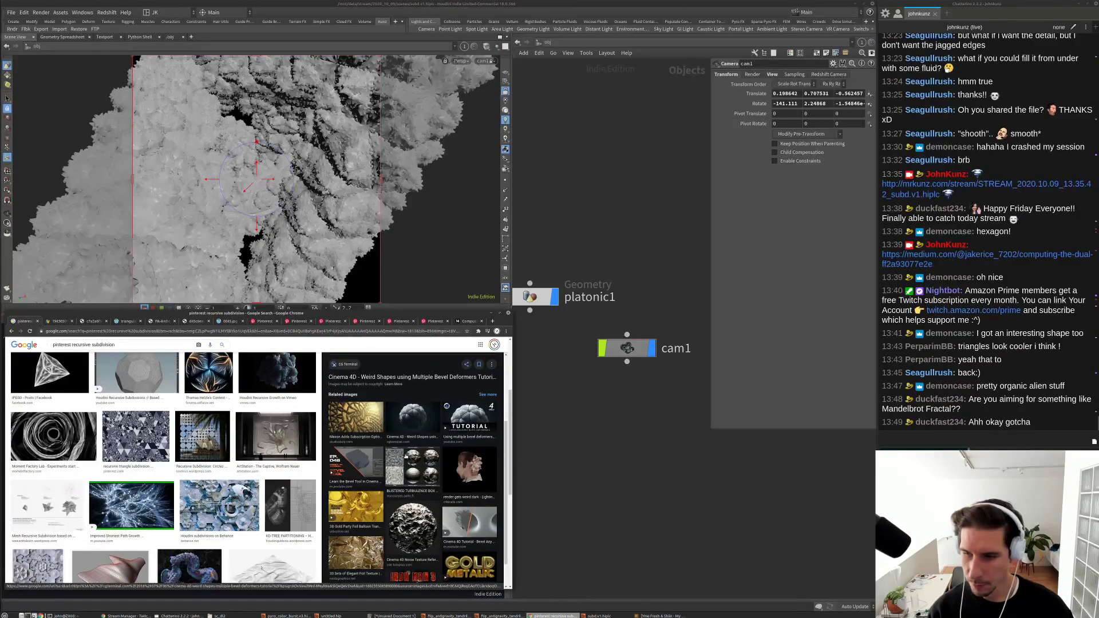
{"action": "scroll", "coordinate": [405, 462], "scroll_direction": "down", "scroll_amount": 1}
{"action": "scroll", "coordinate": [340, 484], "scroll_direction": "up", "scroll_amount": 1}
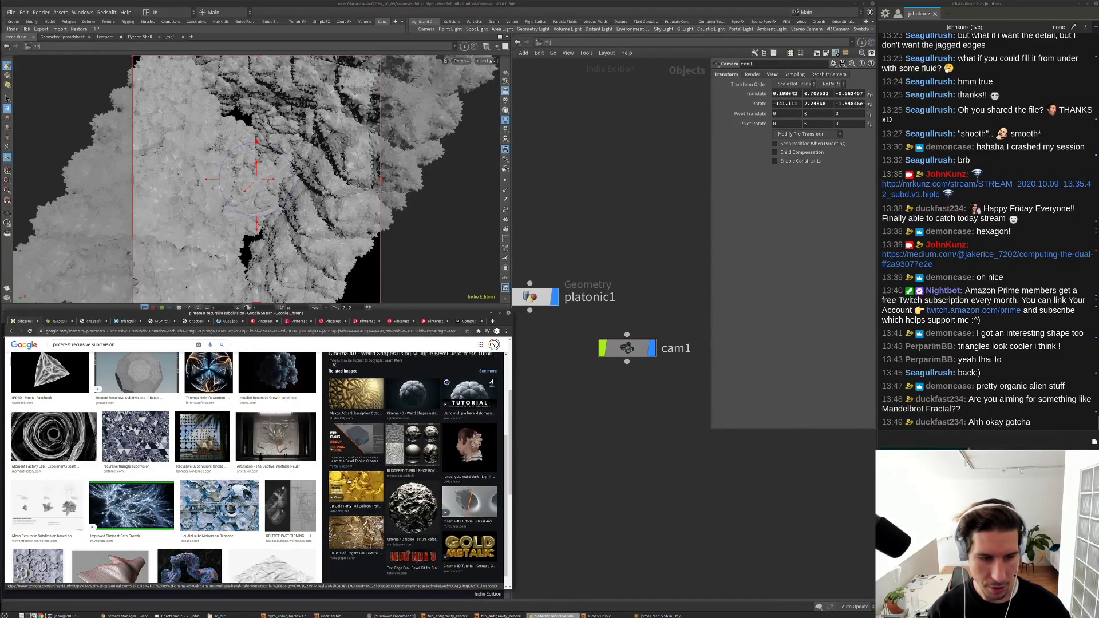
{"action": "key", "text": "ctrl+t"}
Step: Search Google for mandelbrot and switch to image results
{"action": "type", "text": "mandl"}
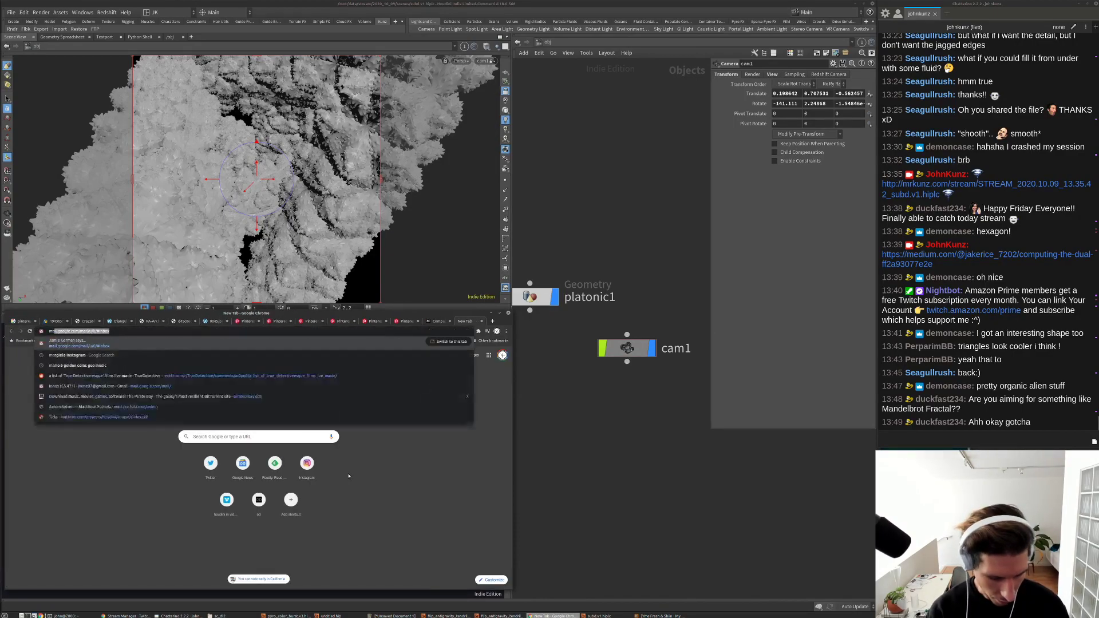
{"action": "key", "text": "Down"}
{"action": "key", "text": "Return"}
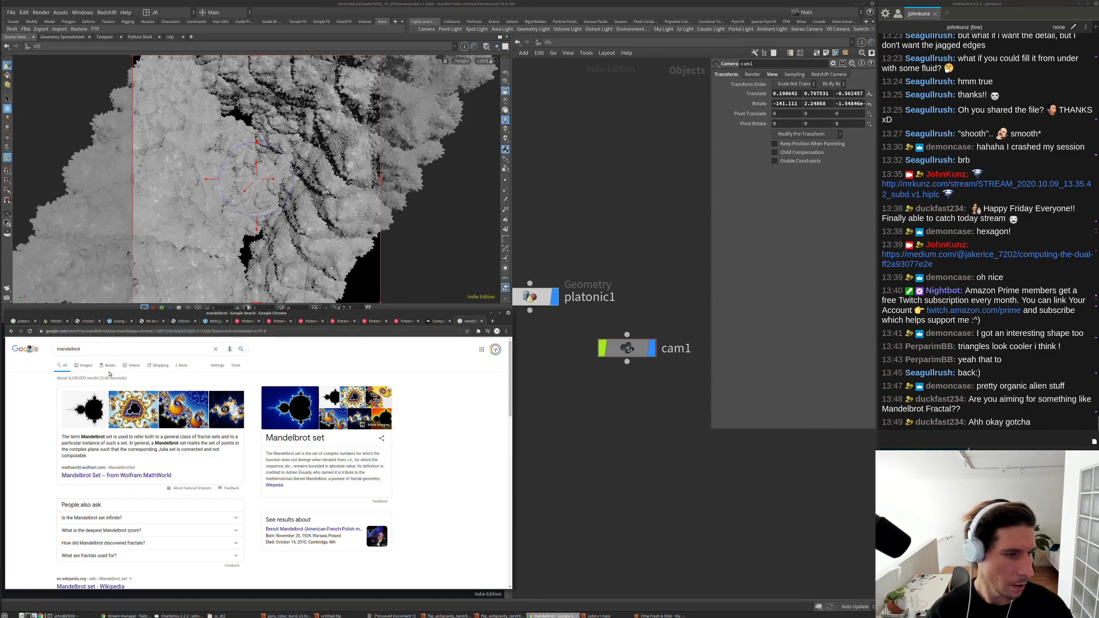
{"action": "left_click", "coordinate": [84, 365]}
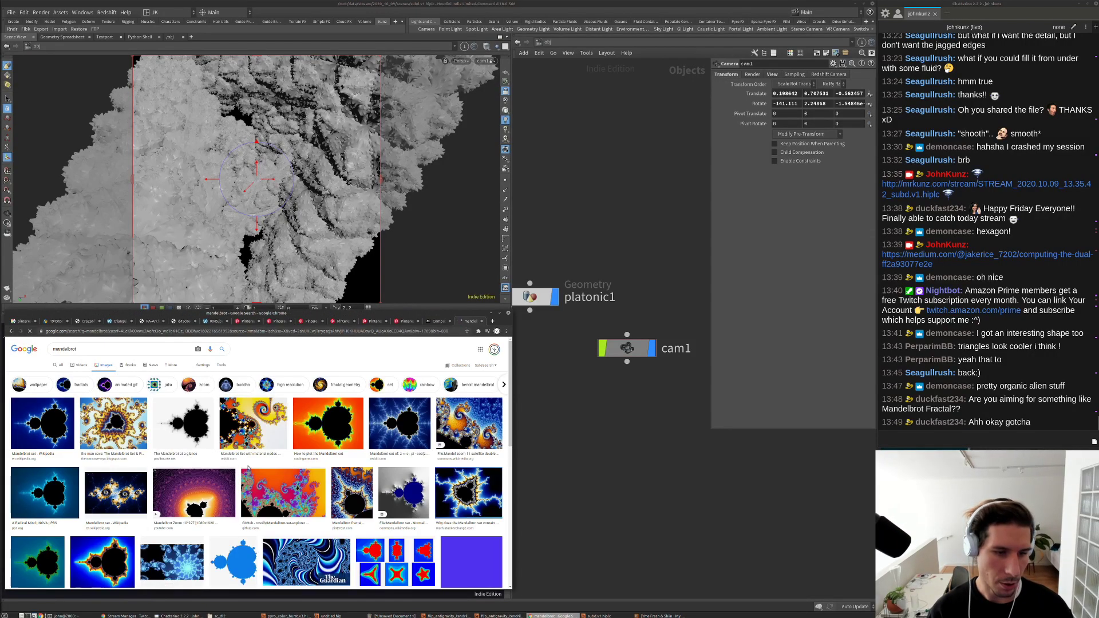
Step: Scroll the mandelbrot images and preview 'The Mandelbrot at a glance'
{"action": "scroll", "coordinate": [186, 452], "scroll_direction": "down", "scroll_amount": 5}
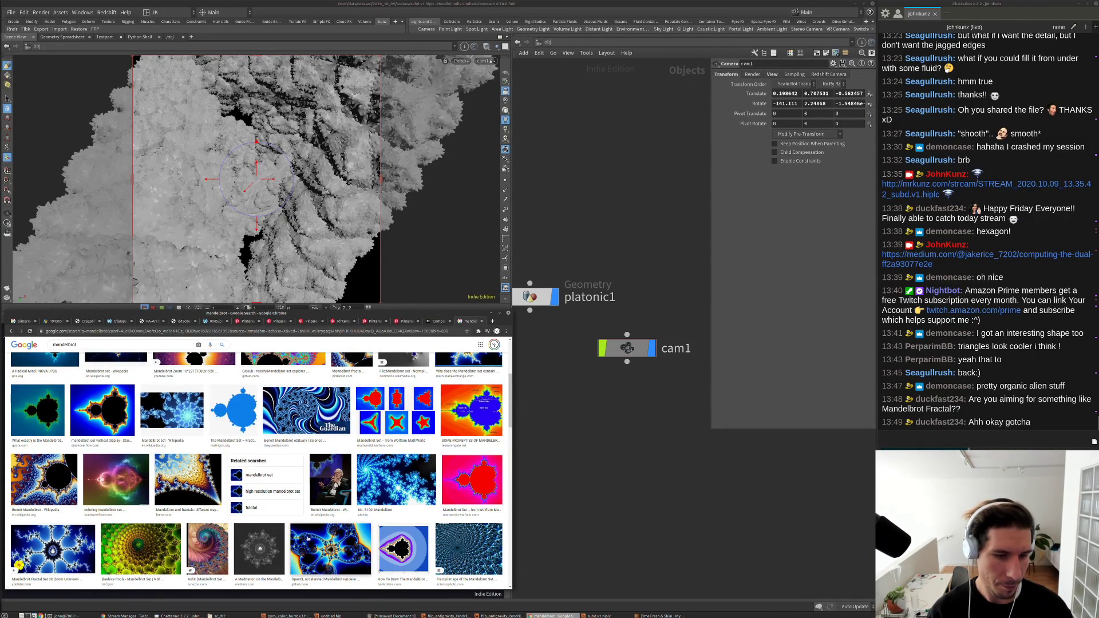
{"action": "scroll", "coordinate": [182, 501], "scroll_direction": "down", "scroll_amount": 2}
{"action": "scroll", "coordinate": [148, 490], "scroll_direction": "down", "scroll_amount": 1}
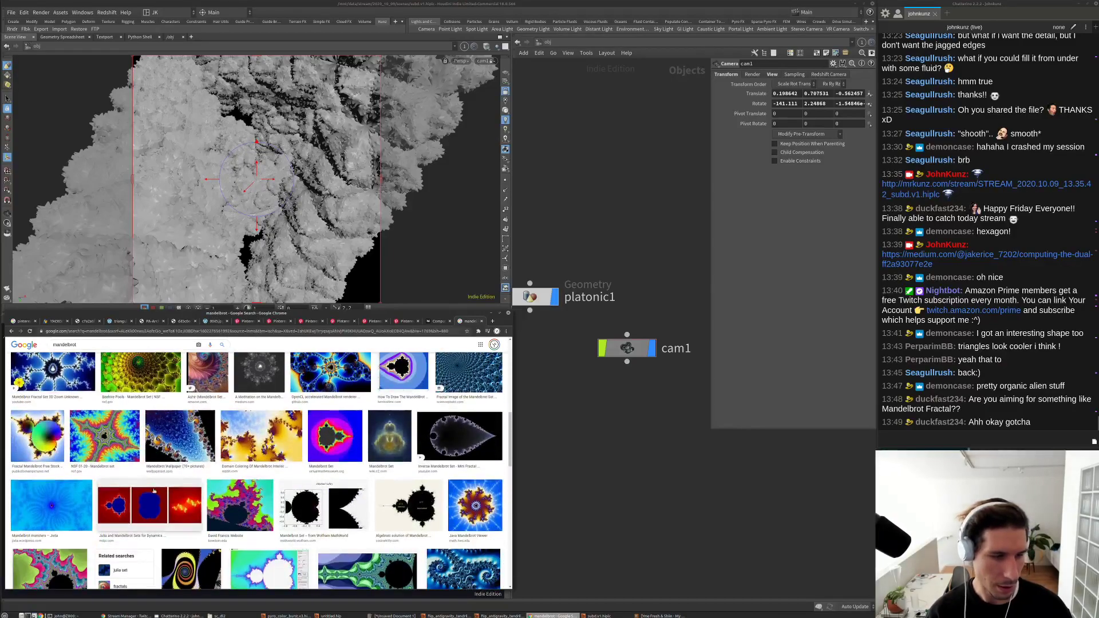
{"action": "scroll", "coordinate": [361, 450], "scroll_direction": "down", "scroll_amount": 2}
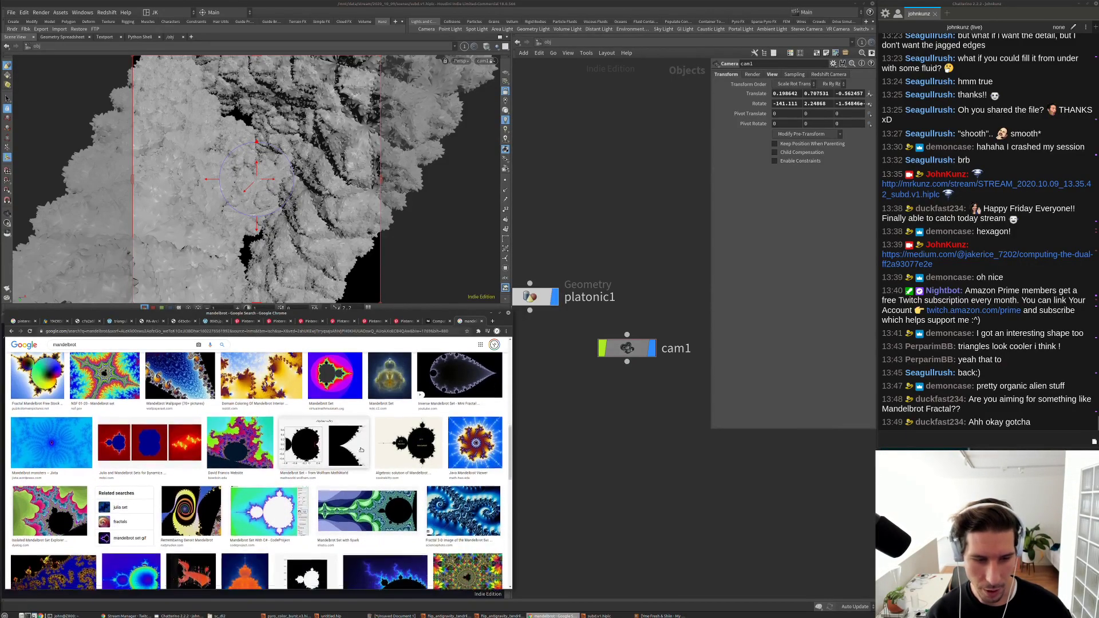
{"action": "scroll", "coordinate": [282, 458], "scroll_direction": "down", "scroll_amount": 3}
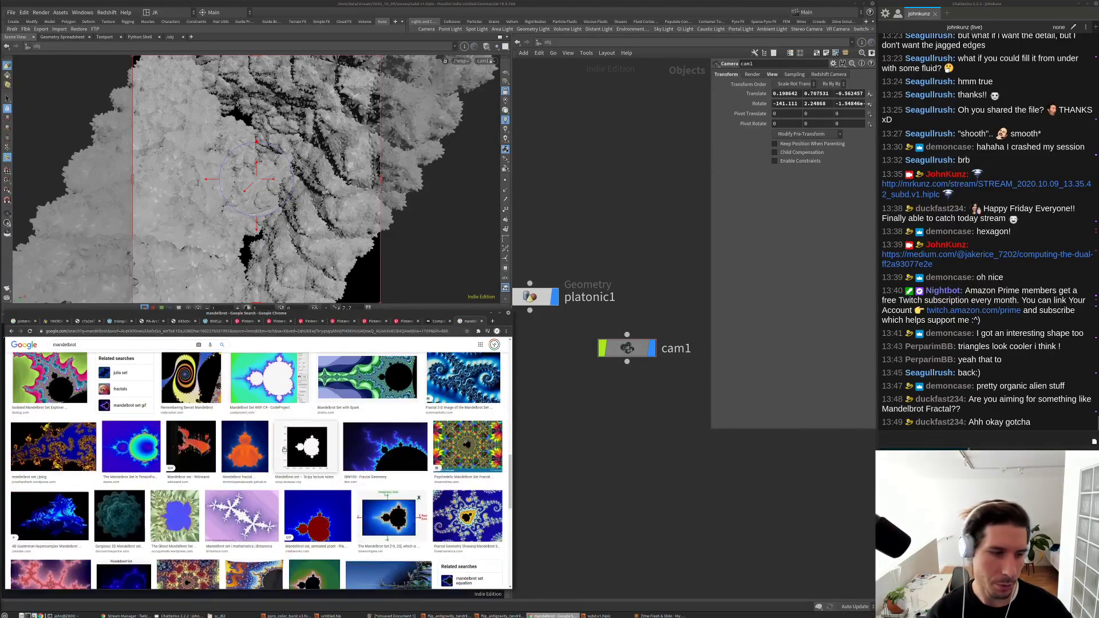
{"action": "scroll", "coordinate": [275, 451], "scroll_direction": "down", "scroll_amount": 3}
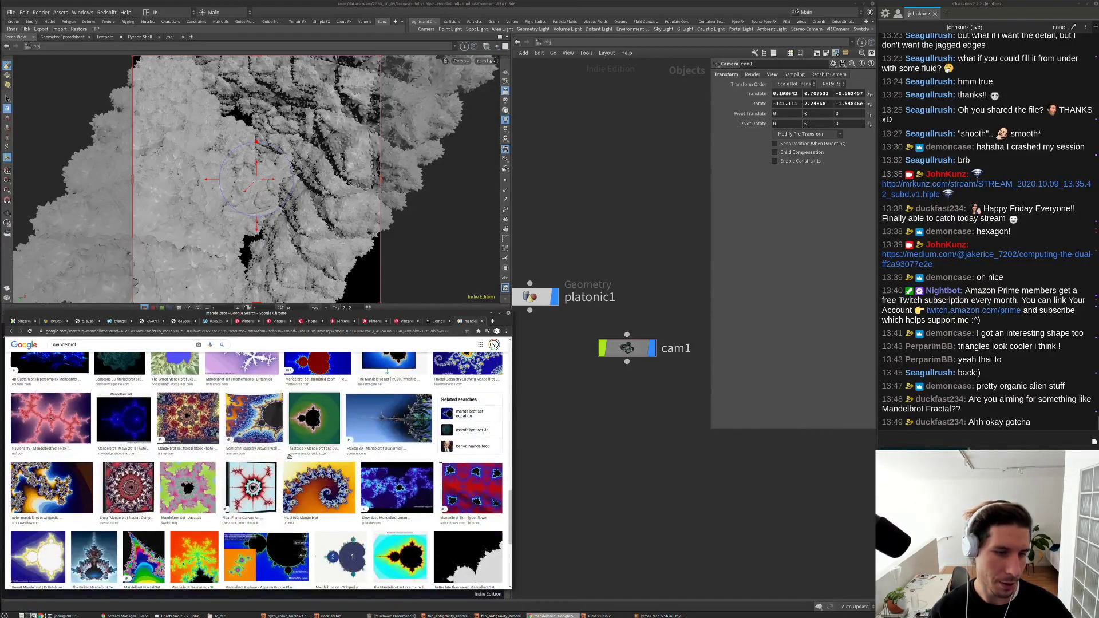
{"action": "scroll", "coordinate": [297, 469], "scroll_direction": "down", "scroll_amount": 1}
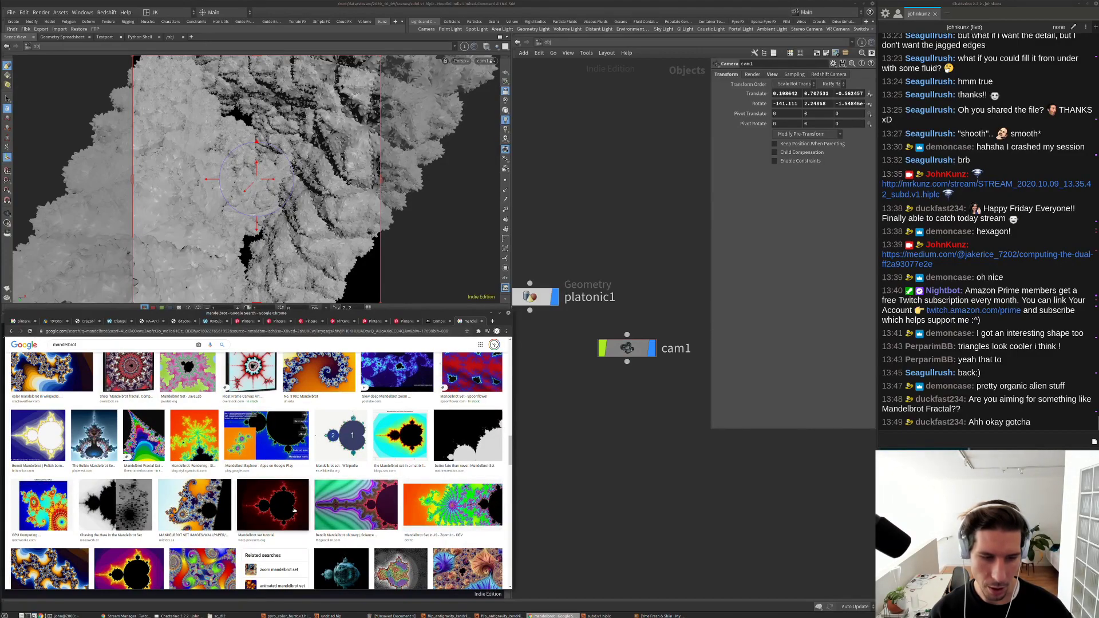
{"action": "scroll", "coordinate": [344, 496], "scroll_direction": "down", "scroll_amount": 2}
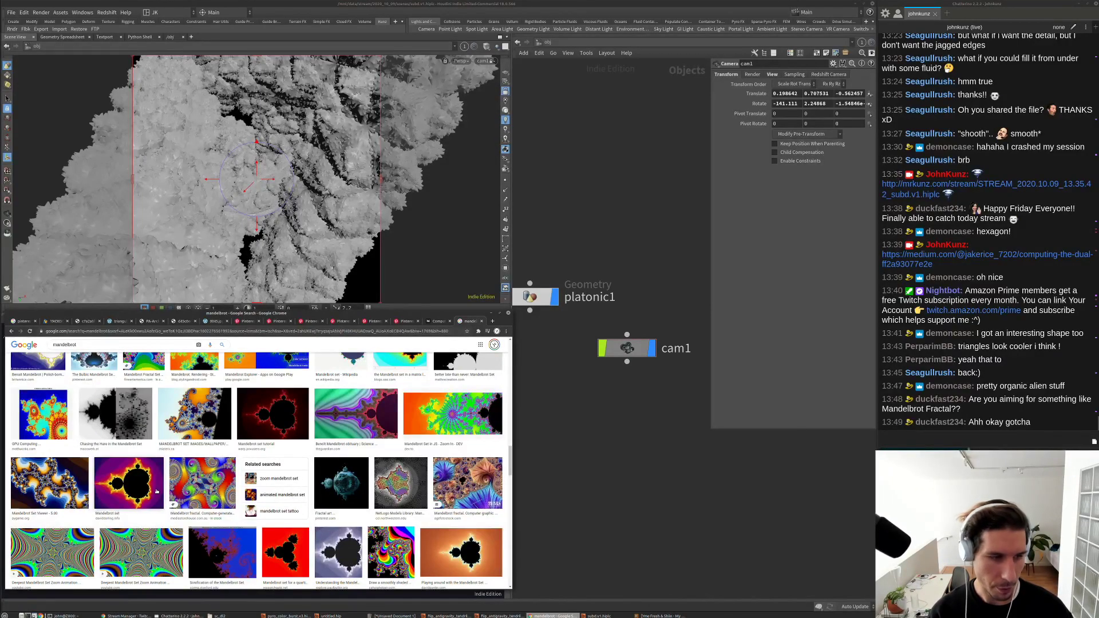
{"action": "scroll", "coordinate": [303, 464], "scroll_direction": "down", "scroll_amount": 4}
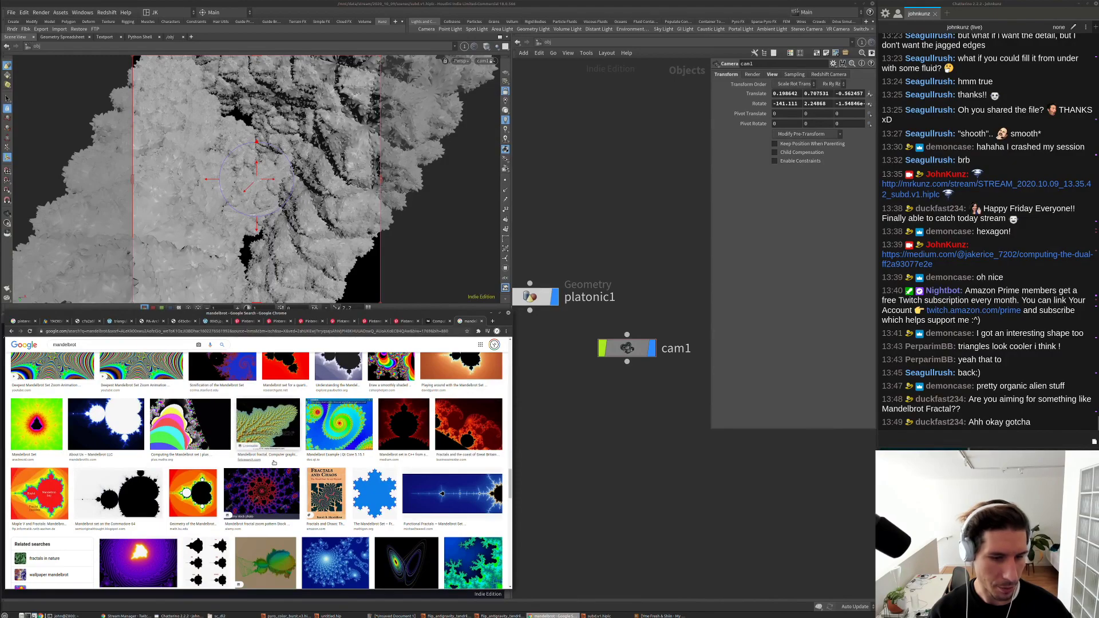
{"action": "scroll", "coordinate": [272, 429], "scroll_direction": "down", "scroll_amount": 3}
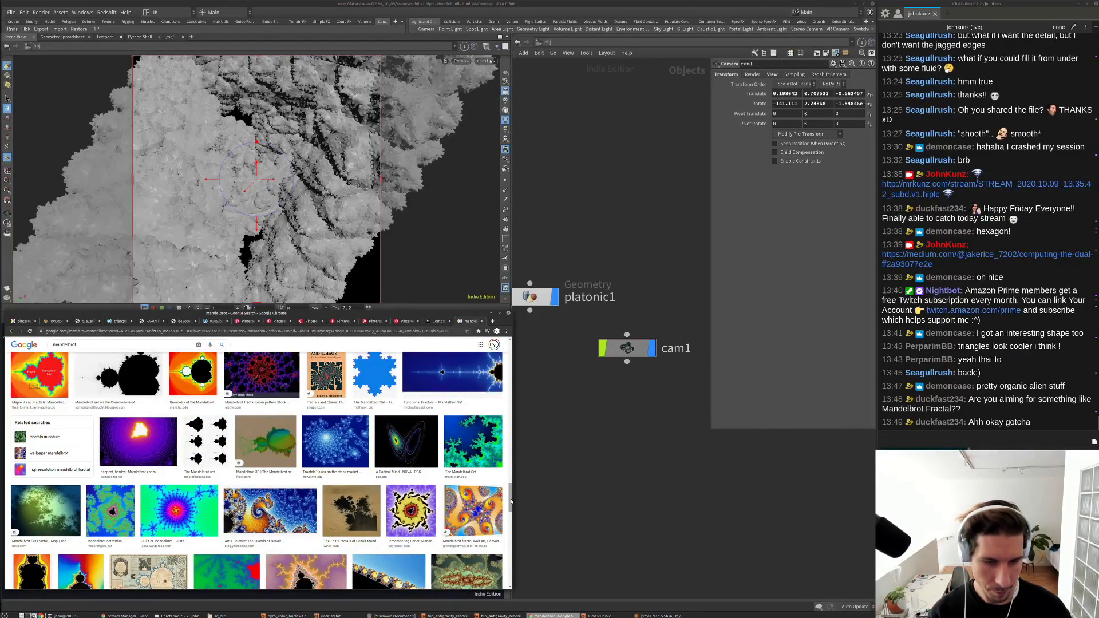
{"action": "left_click_drag", "start_coordinate": [511, 502], "coordinate": [469, 356]}
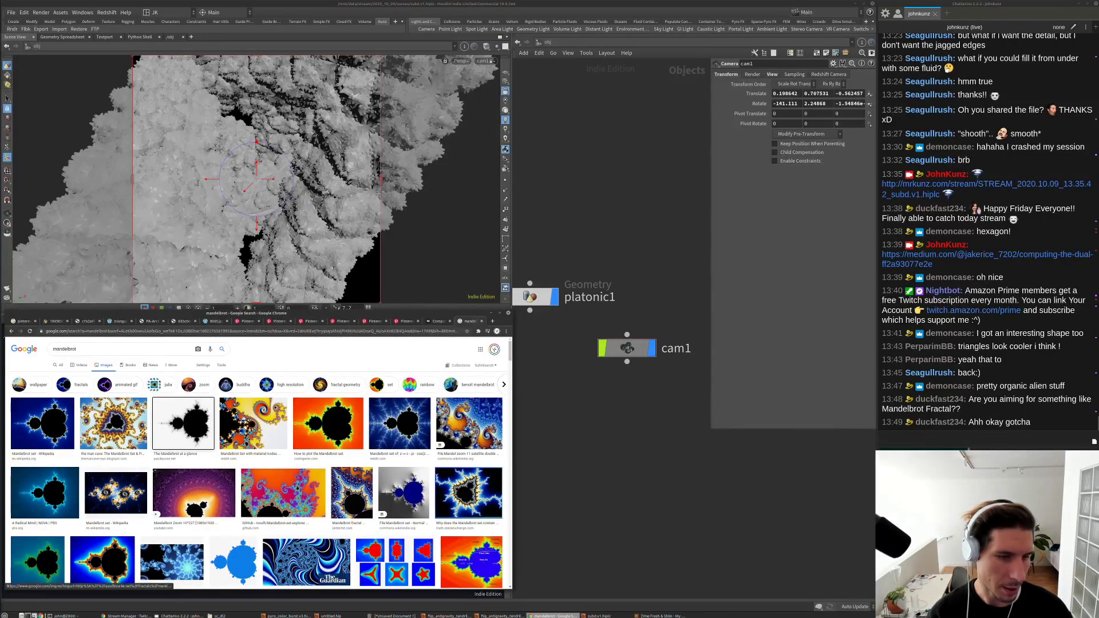
{"action": "left_click", "coordinate": [184, 424]}
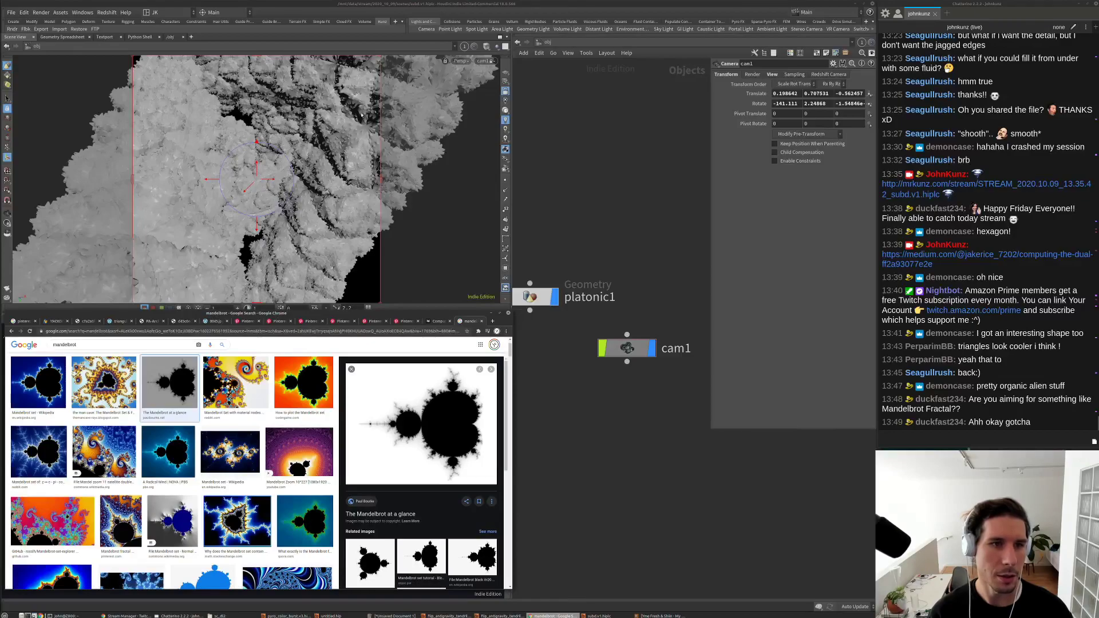
Step: Set Houdini's viewport to Wireframe Ghost/Shaded and frame platonic1 and cam1 in the network
{"action": "left_click", "coordinate": [486, 48]}
{"action": "left_click", "coordinate": [518, 135]}
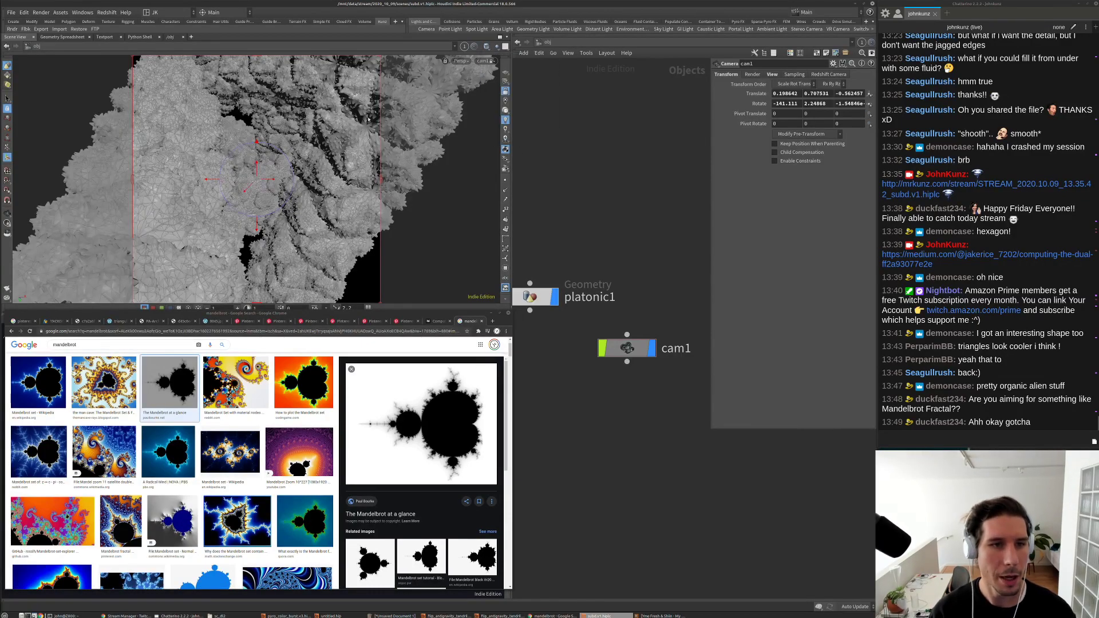
{"action": "key", "text": "h"}
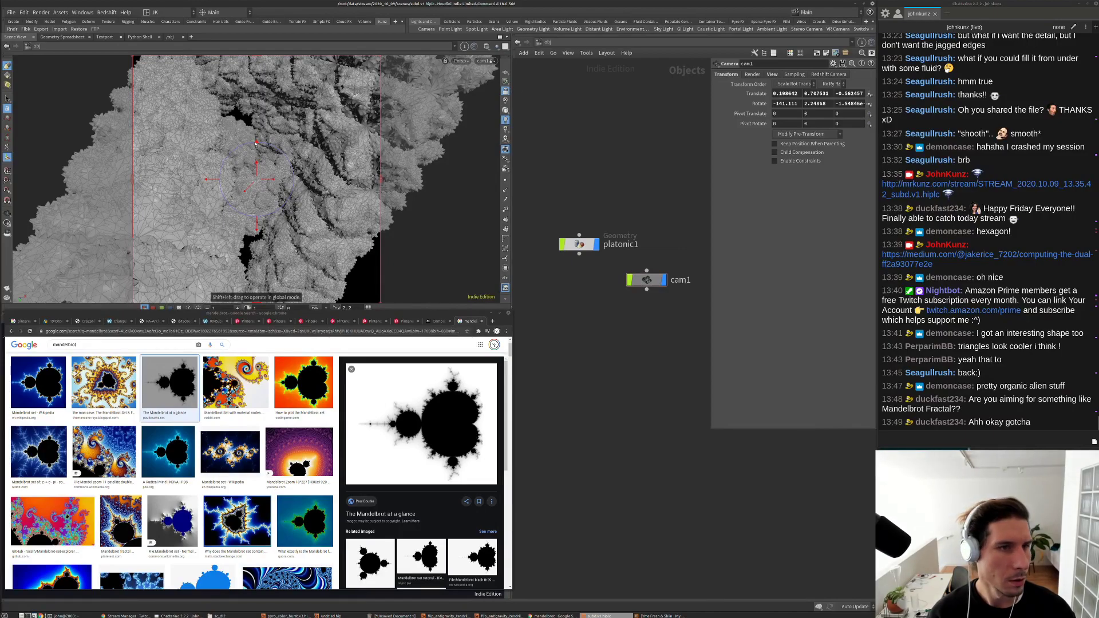
Step: Re-aim cam1 at the sculpture and set its Aperture to 36 and Focal Length to 70
{"action": "left_click_drag", "start_coordinate": [218, 146], "coordinate": [283, 140]}
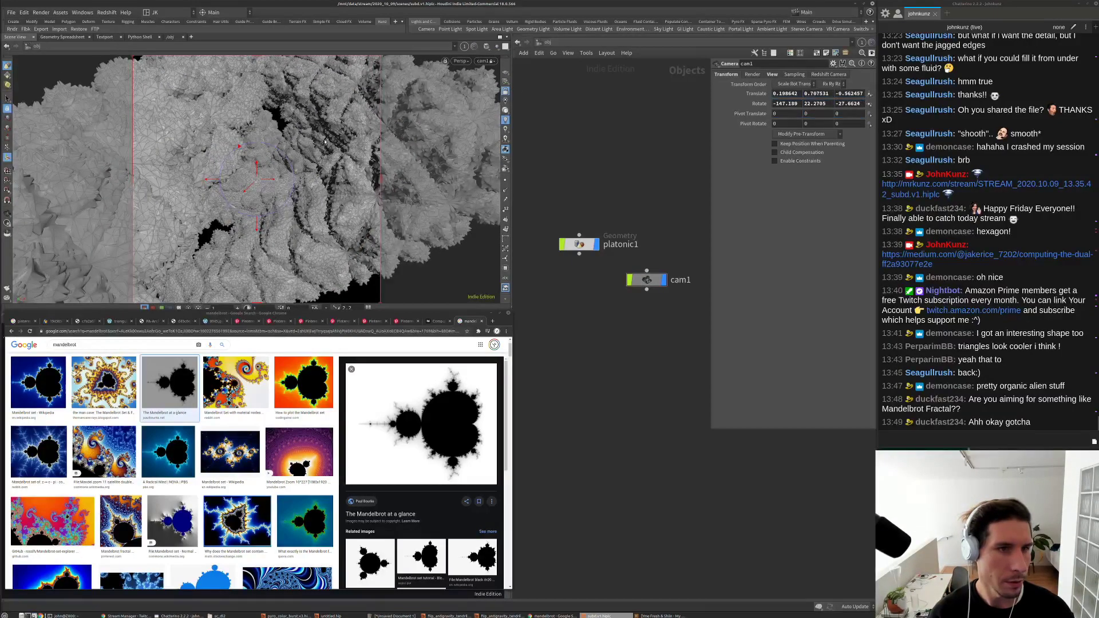
{"action": "scroll", "coordinate": [360, 178], "scroll_direction": "up", "scroll_amount": 5}
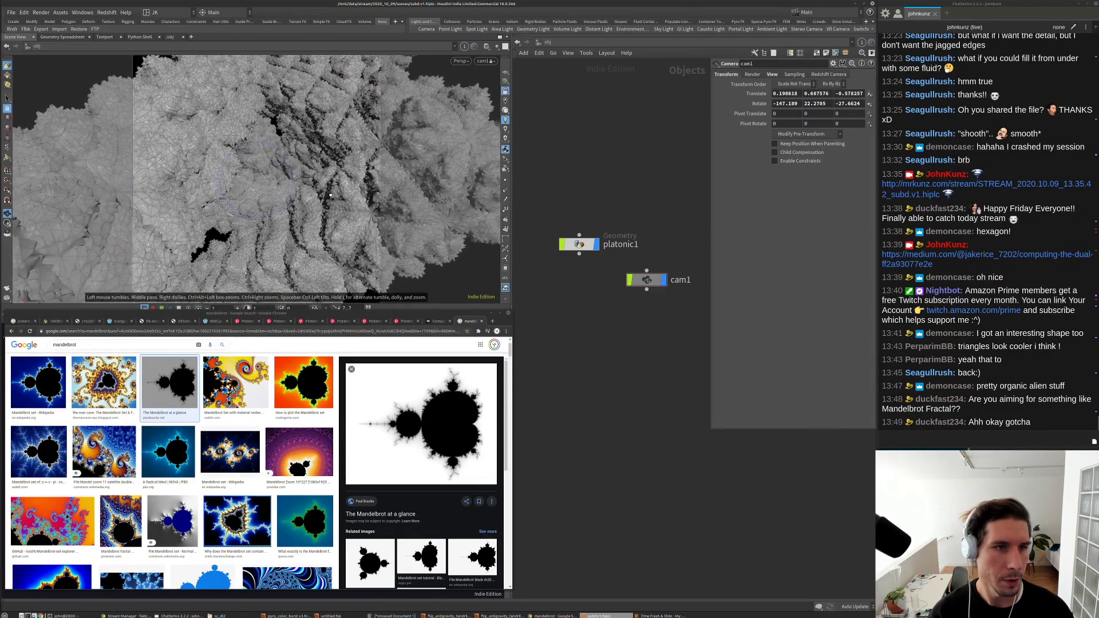
{"action": "mouse_move", "coordinate": [331, 187]}
{"action": "left_mouse_down"}
{"action": "mouse_move", "coordinate": [294, 184]}
{"action": "mouse_move", "coordinate": [321, 182]}
{"action": "left_mouse_up"}
{"action": "left_click", "coordinate": [772, 75]}
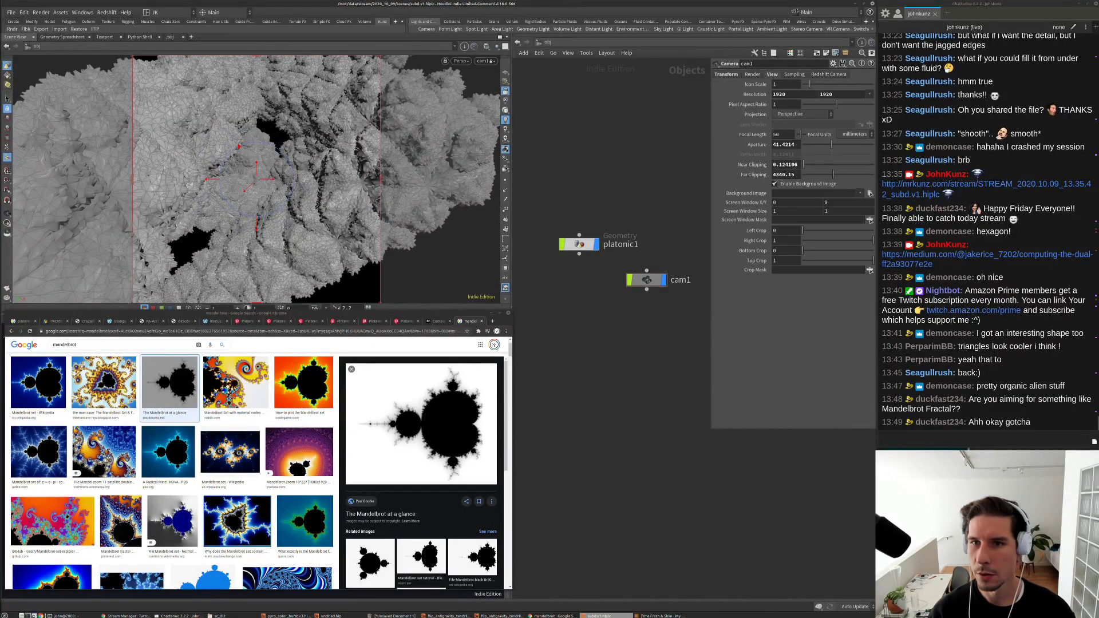
{"action": "double_click", "coordinate": [779, 144]}
{"action": "type", "text": "3"}
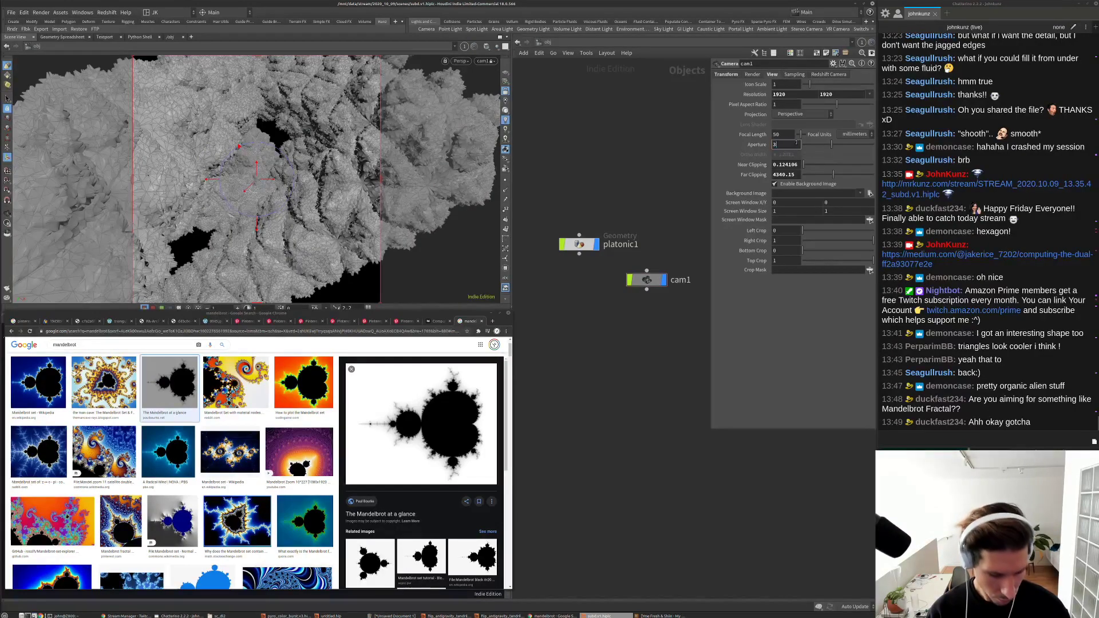
{"action": "type", "text": "6"}
{"action": "key", "text": "Return"}
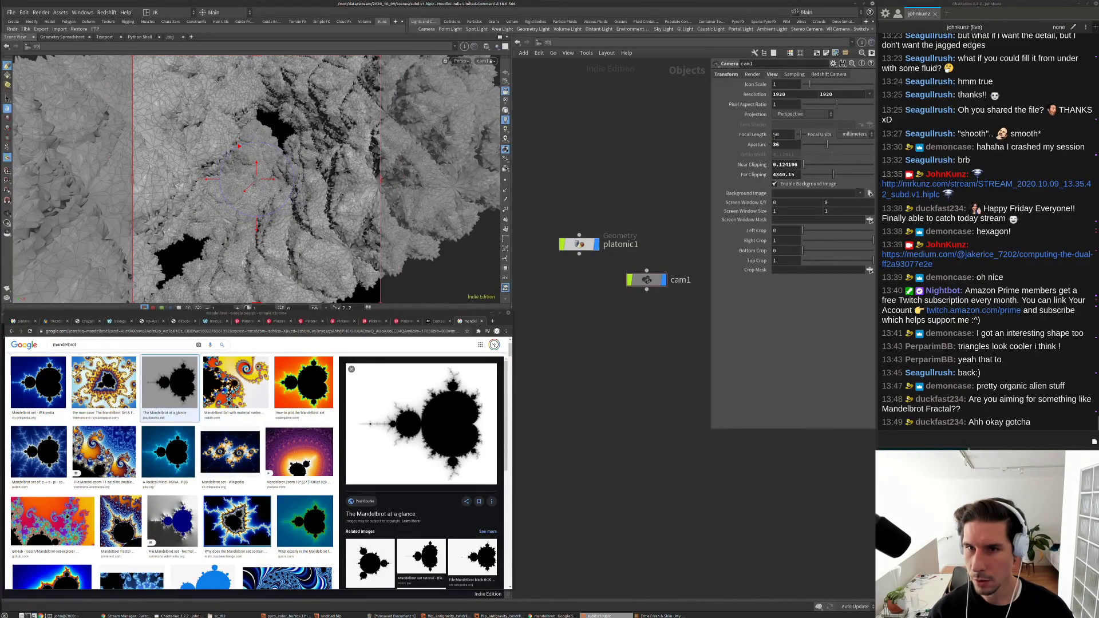
{"action": "type", "text": "70"}
{"action": "key", "text": "Return"}
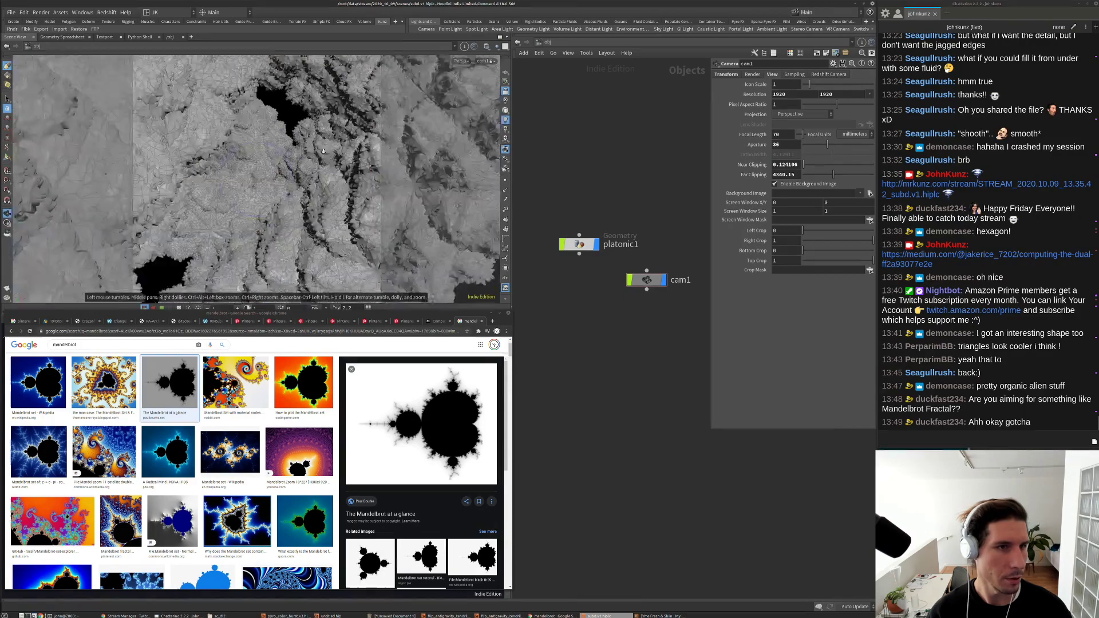
Step: Adjust the cam1 view, show its transform handles, then leave the camera view
{"action": "scroll", "coordinate": [304, 148], "scroll_direction": "up", "scroll_amount": 5}
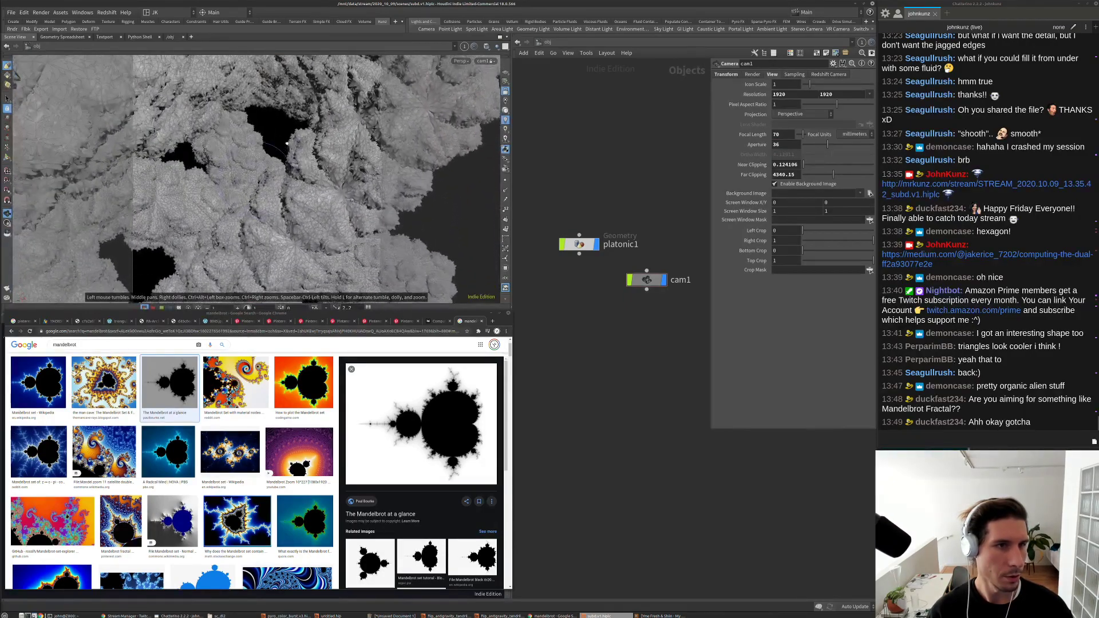
{"action": "scroll", "coordinate": [287, 143], "scroll_direction": "down", "scroll_amount": 5}
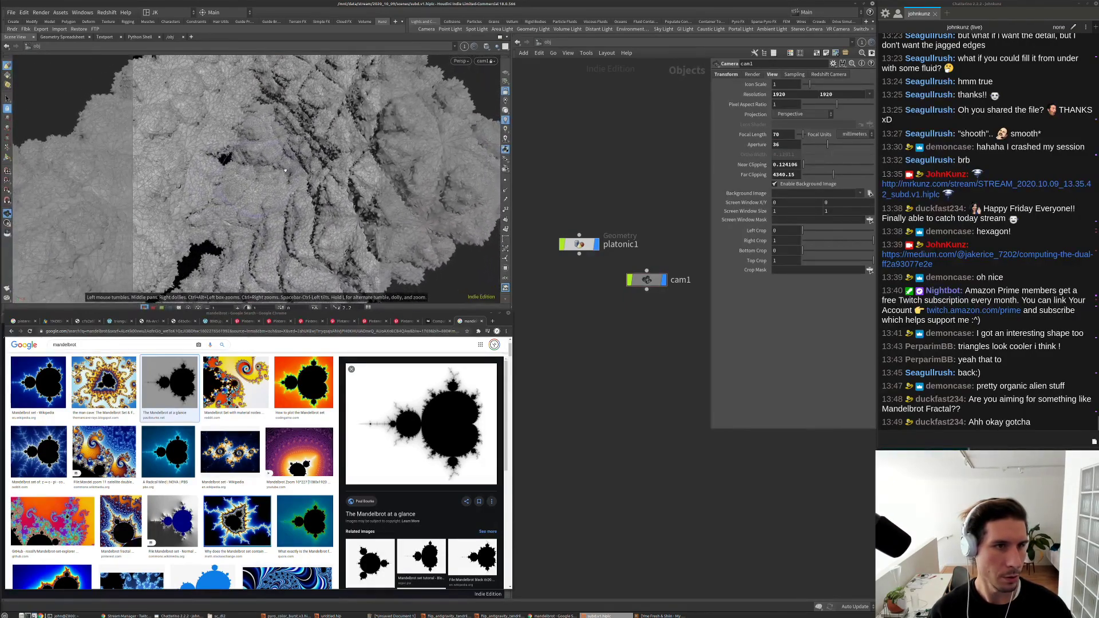
{"action": "scroll", "coordinate": [289, 164], "scroll_direction": "down", "scroll_amount": 2}
{"action": "scroll", "coordinate": [299, 147], "scroll_direction": "up", "scroll_amount": 5}
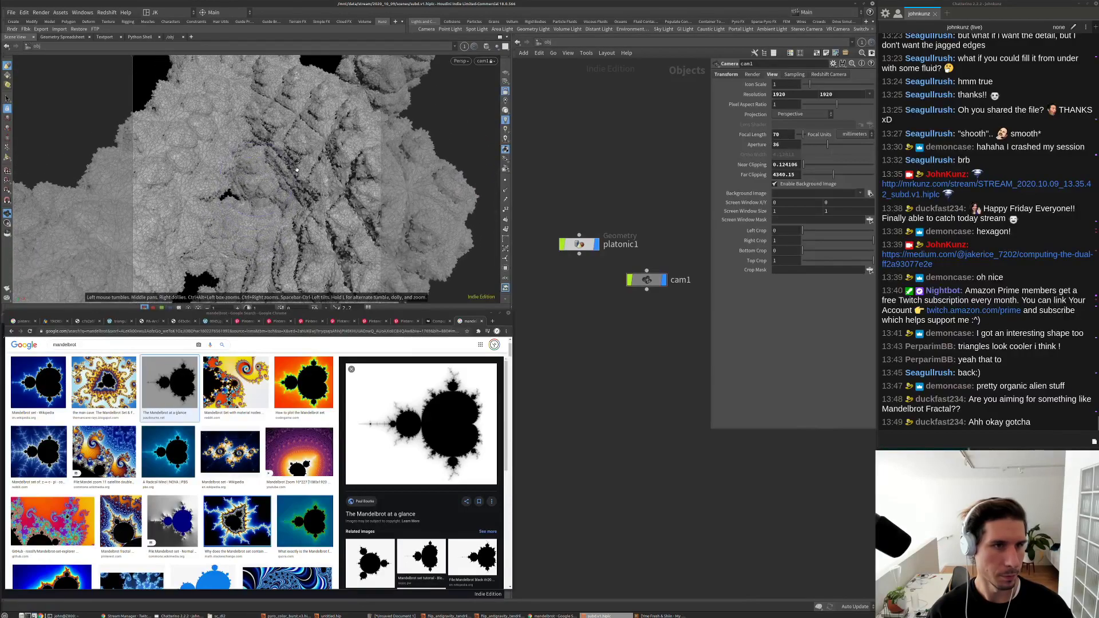
{"action": "scroll", "coordinate": [292, 165], "scroll_direction": "up", "scroll_amount": 5}
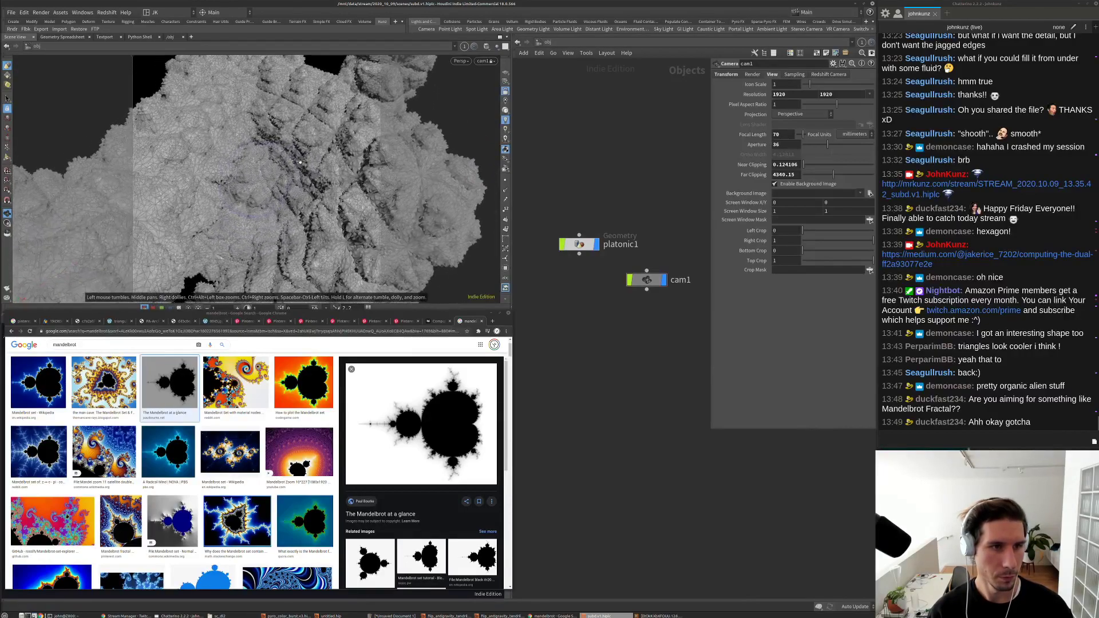
{"action": "scroll", "coordinate": [319, 163], "scroll_direction": "up", "scroll_amount": 5}
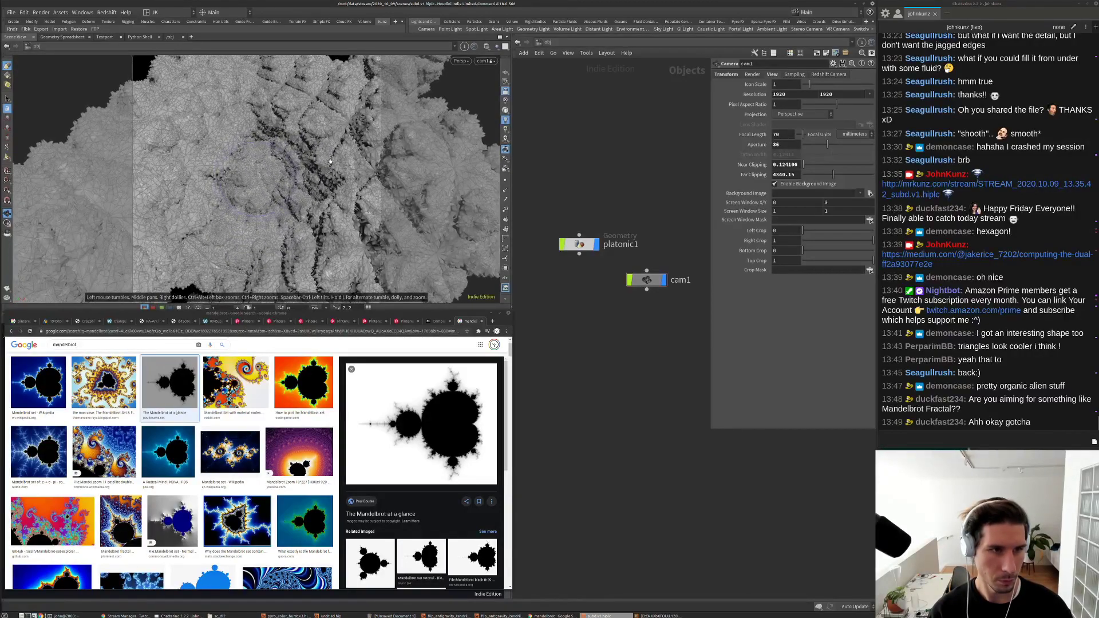
{"action": "scroll", "coordinate": [332, 156], "scroll_direction": "up", "scroll_amount": 5}
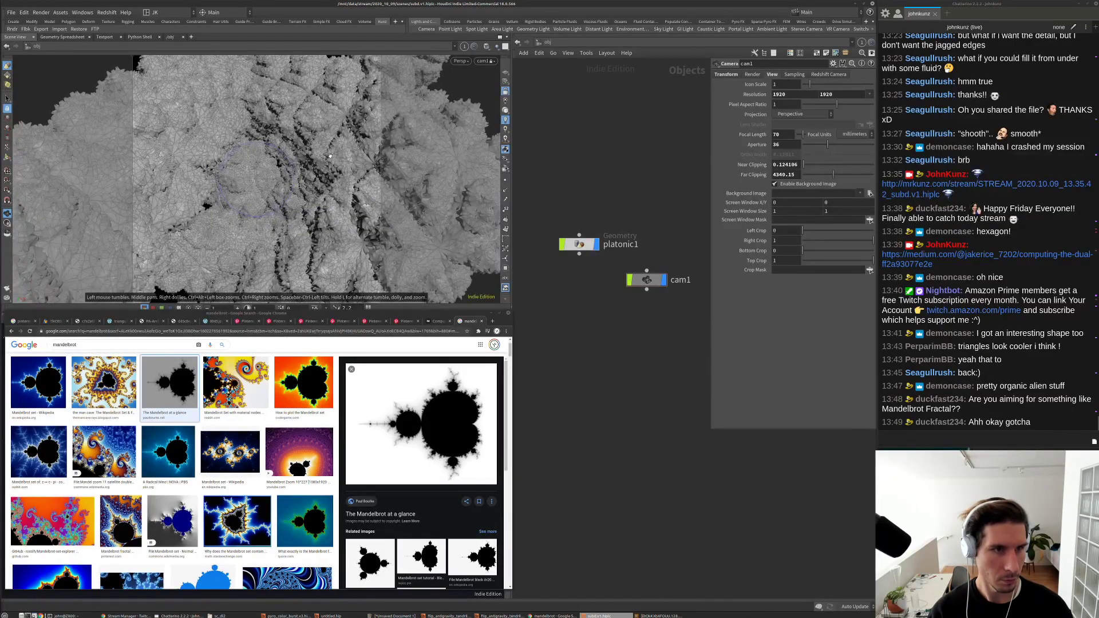
{"action": "key", "text": "Return"}
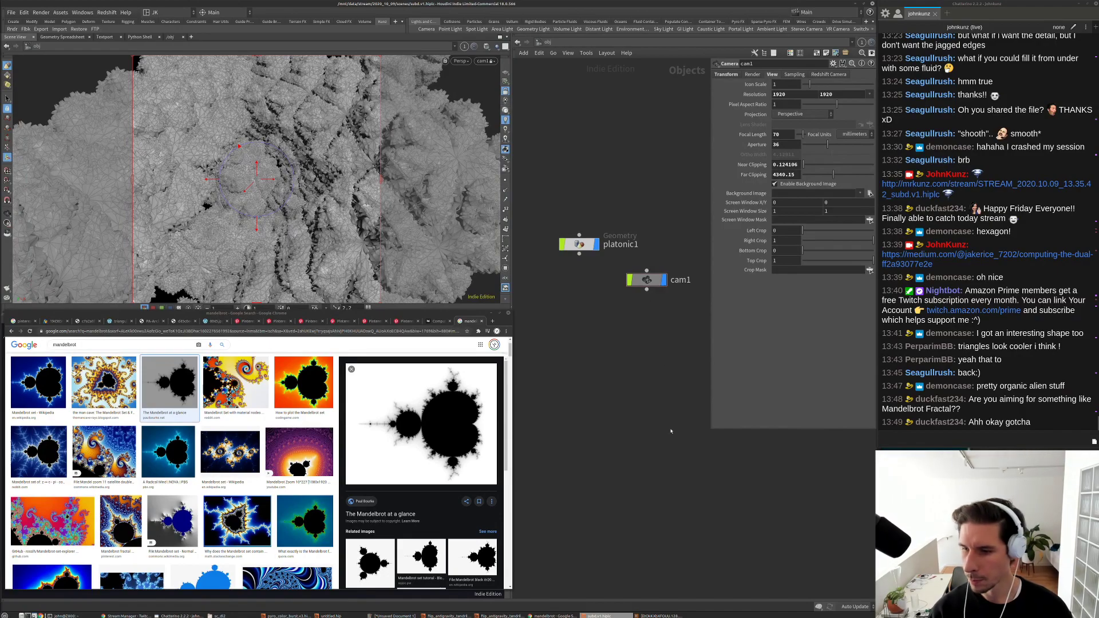
{"action": "middle_click_drag", "start_coordinate": [676, 401], "coordinate": [663, 424]}
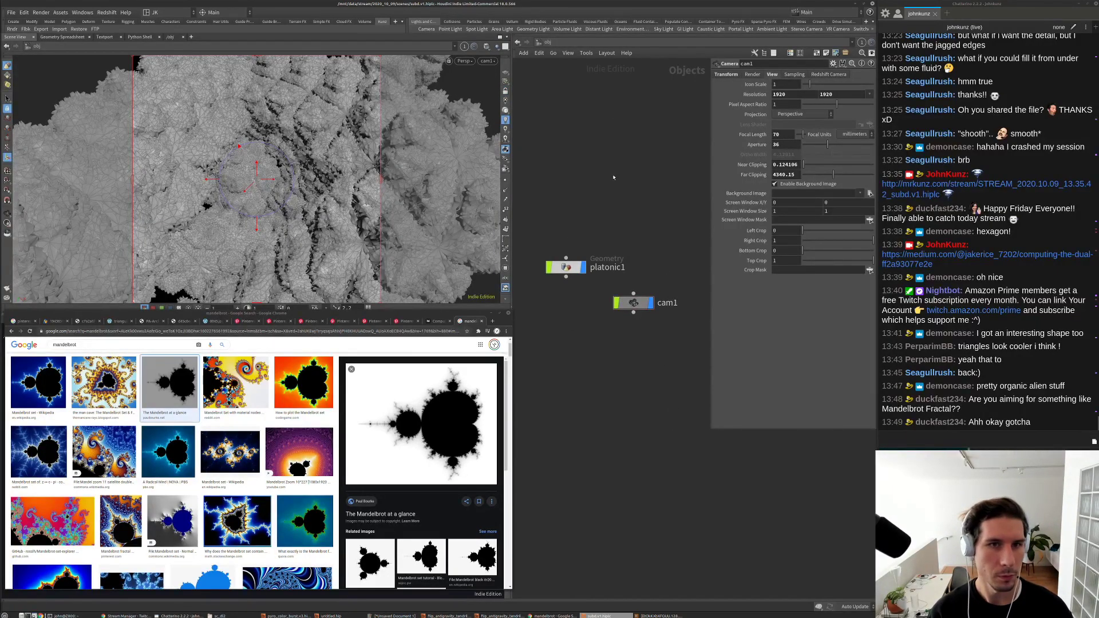
{"action": "scroll", "coordinate": [613, 177], "scroll_direction": "down", "scroll_amount": 3}
{"action": "key", "text": "Escape"}
{"action": "left_click_drag", "start_coordinate": [287, 195], "coordinate": [310, 229]}
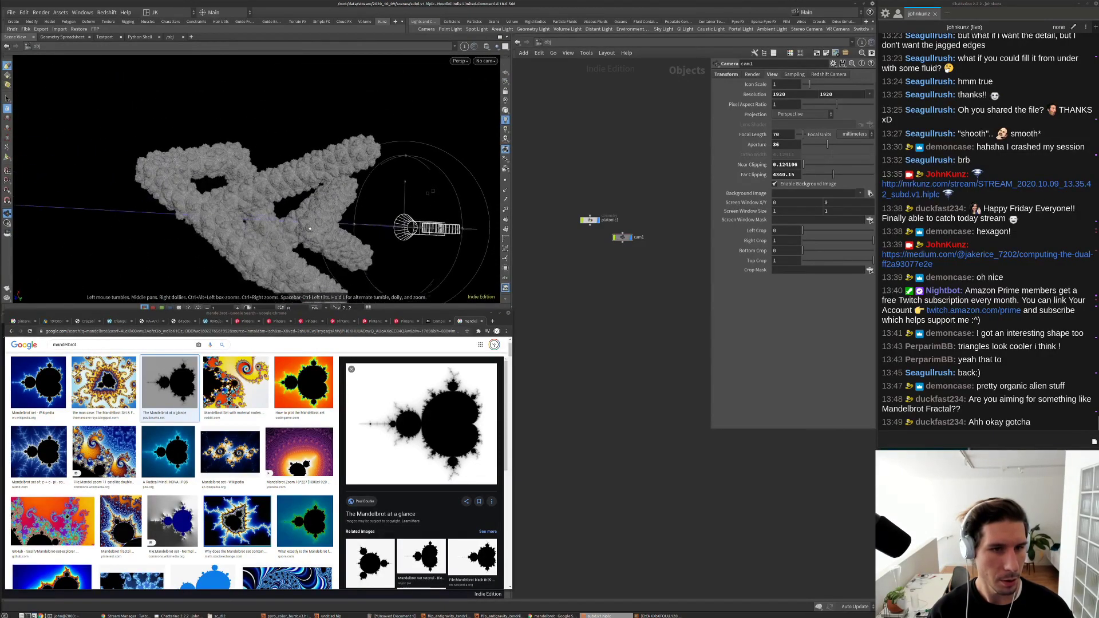
Step: Add the Redshift tool set to the shelf tabs
{"action": "key", "text": "r"}
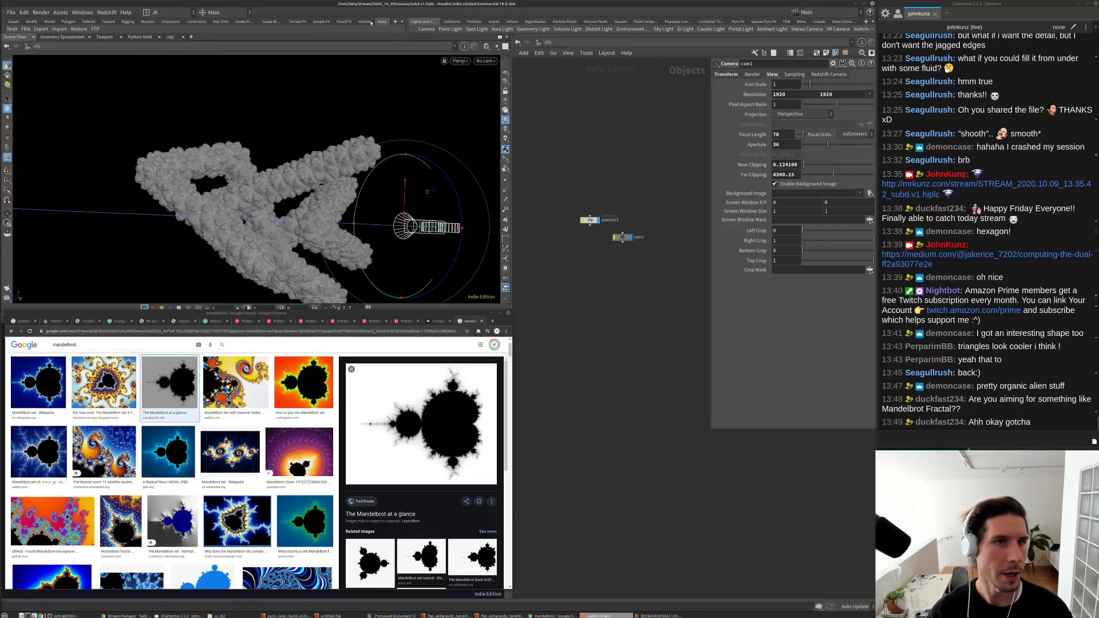
{"action": "left_click", "coordinate": [367, 22]}
{"action": "left_click", "coordinate": [382, 22]}
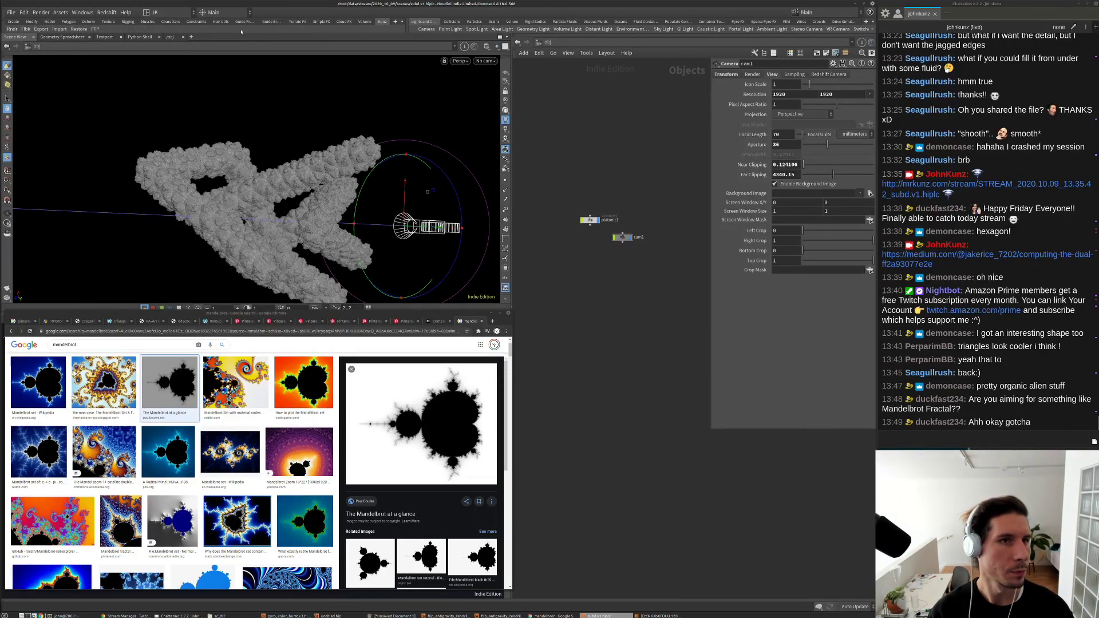
{"action": "left_click", "coordinate": [395, 21]}
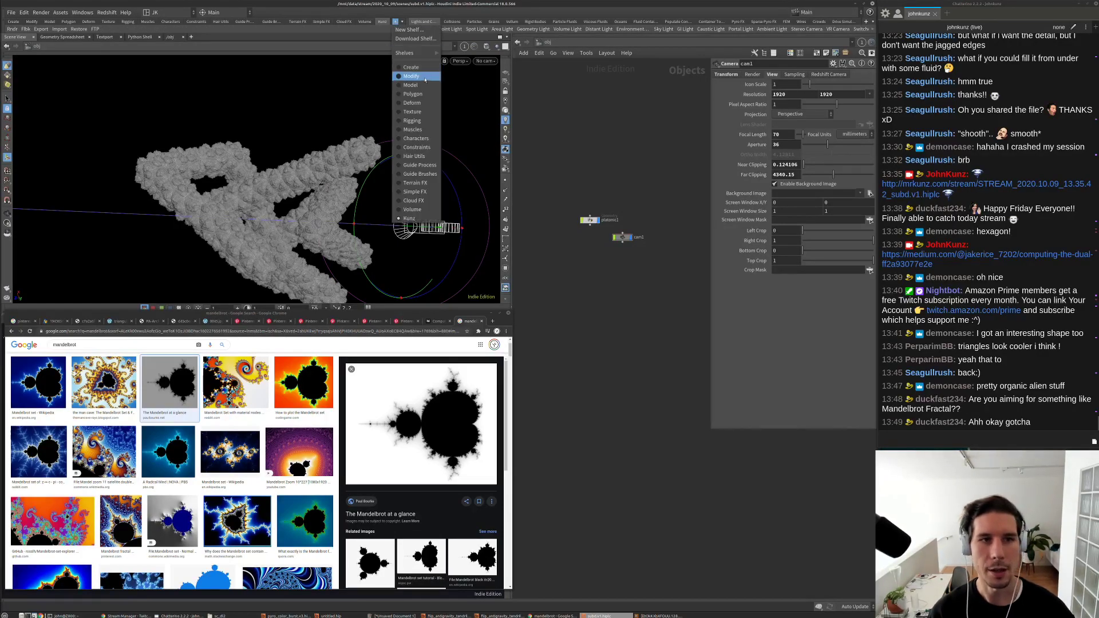
{"action": "mouse_move", "coordinate": [424, 52]}
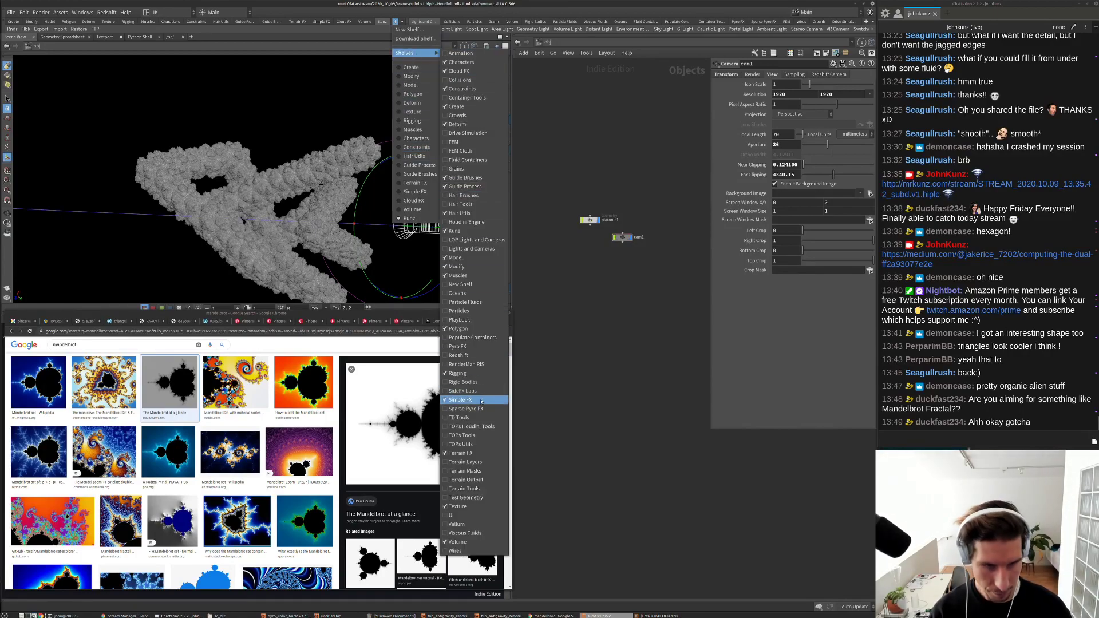
{"action": "left_click", "coordinate": [479, 356]}
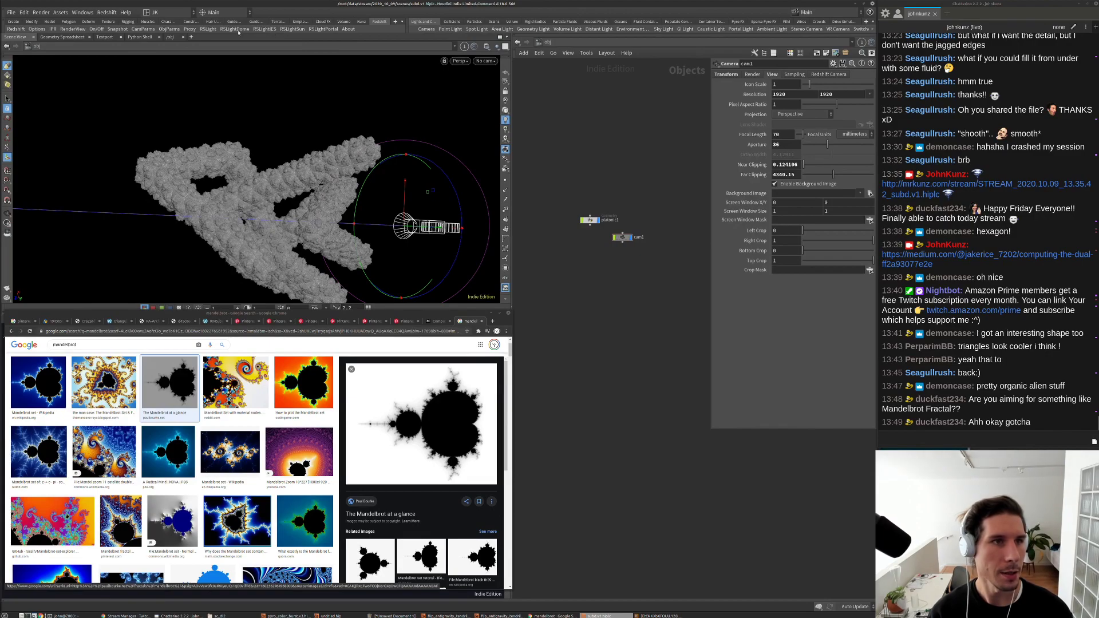
Step: Create rslight1 from the Redshift shelf and shrink the floating parameter panel
{"action": "left_click", "coordinate": [210, 29]}
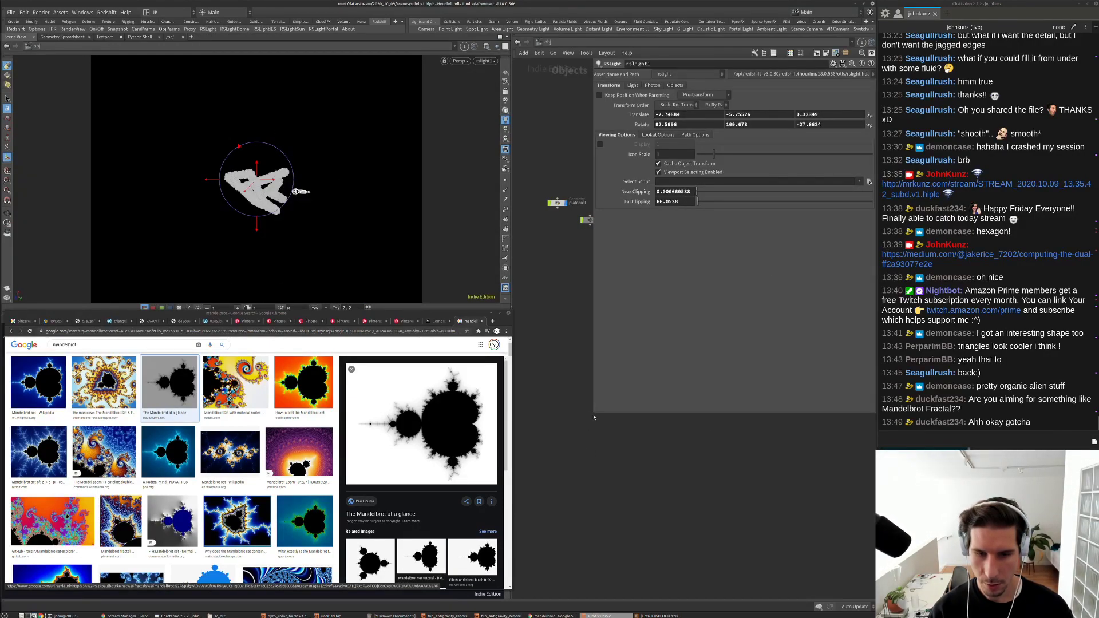
{"action": "left_click_drag", "start_coordinate": [593, 414], "coordinate": [691, 308]}
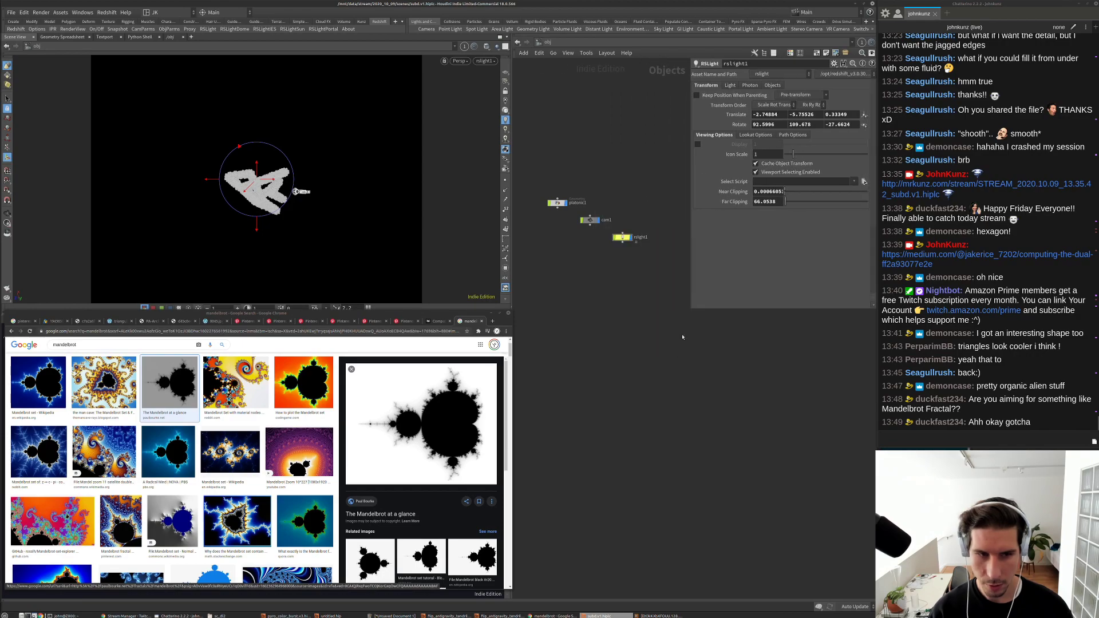
{"action": "left_click", "coordinate": [56, 321]}
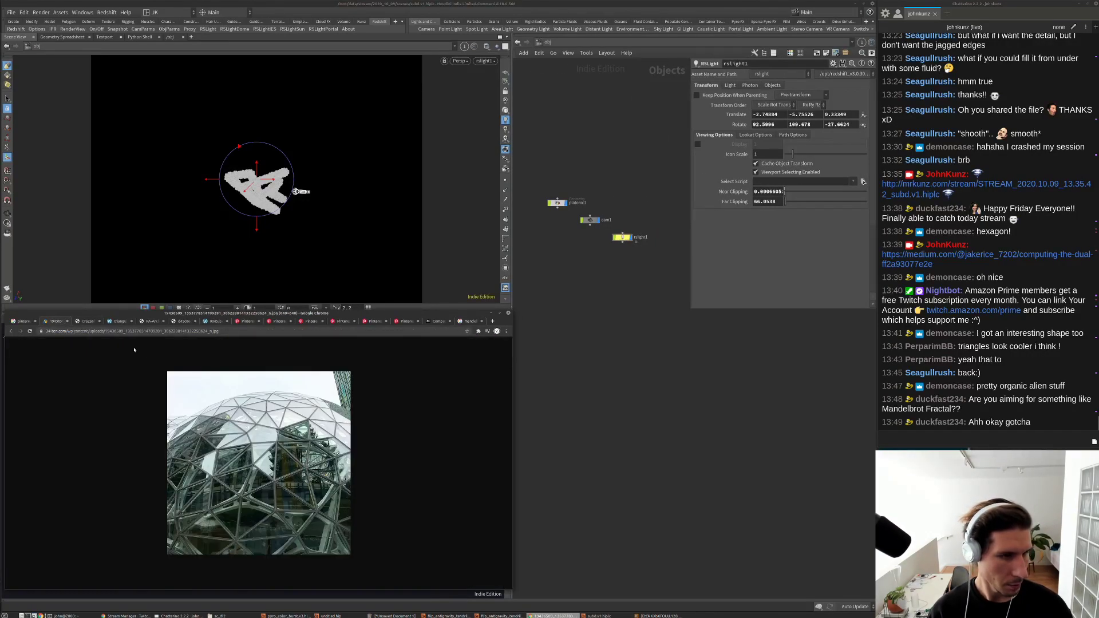
Step: Flip through the crumpled triangle, triangle pattern and architecture references to the grey lattice sculpture
{"action": "left_click", "coordinate": [85, 322]}
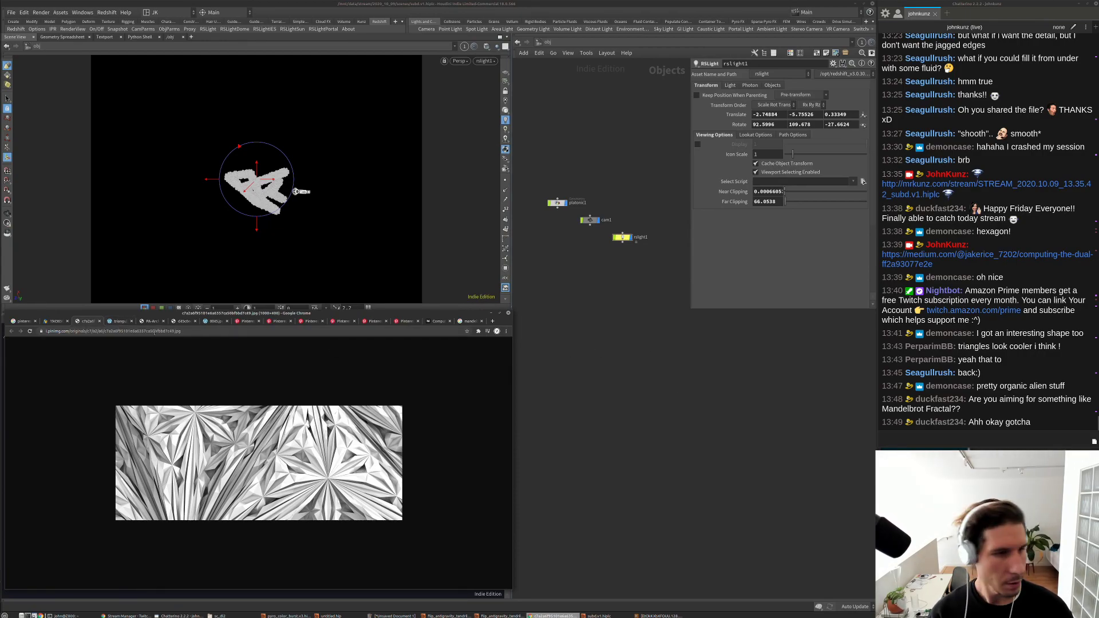
{"action": "left_click", "coordinate": [120, 323]}
{"action": "left_click", "coordinate": [150, 322]}
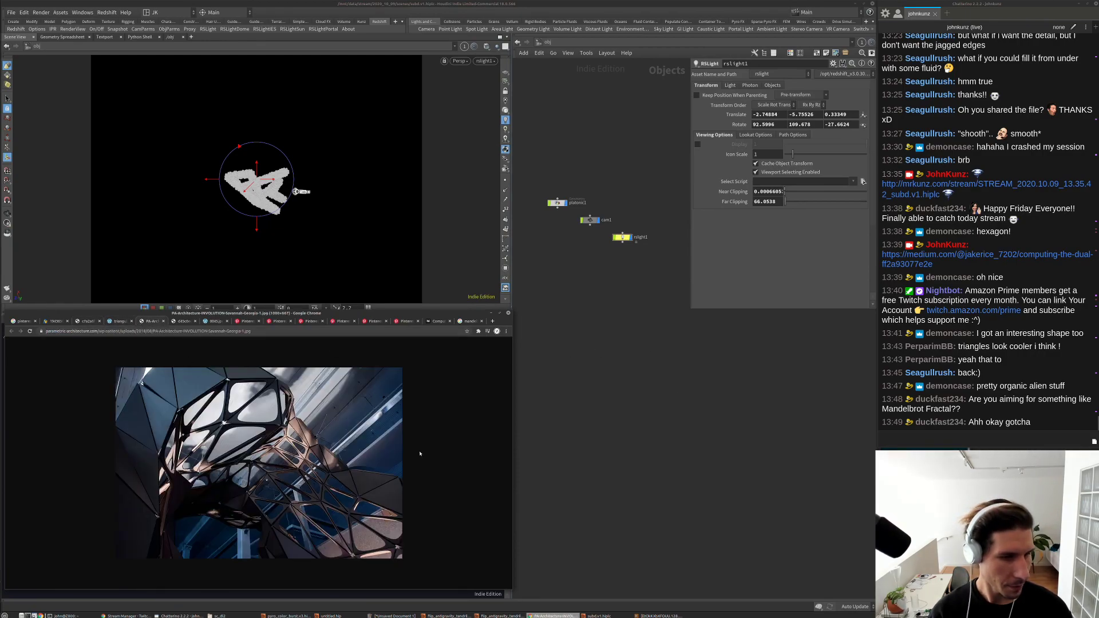
{"action": "left_click", "coordinate": [182, 322]}
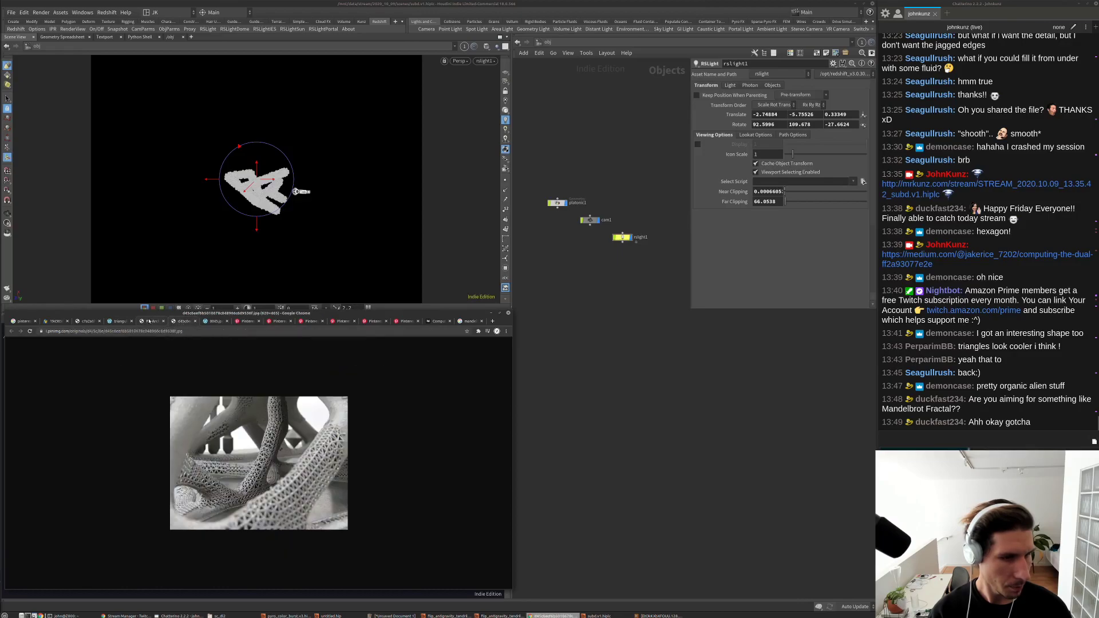
{"action": "middle_click_drag", "start_coordinate": [600, 399], "coordinate": [602, 434]}
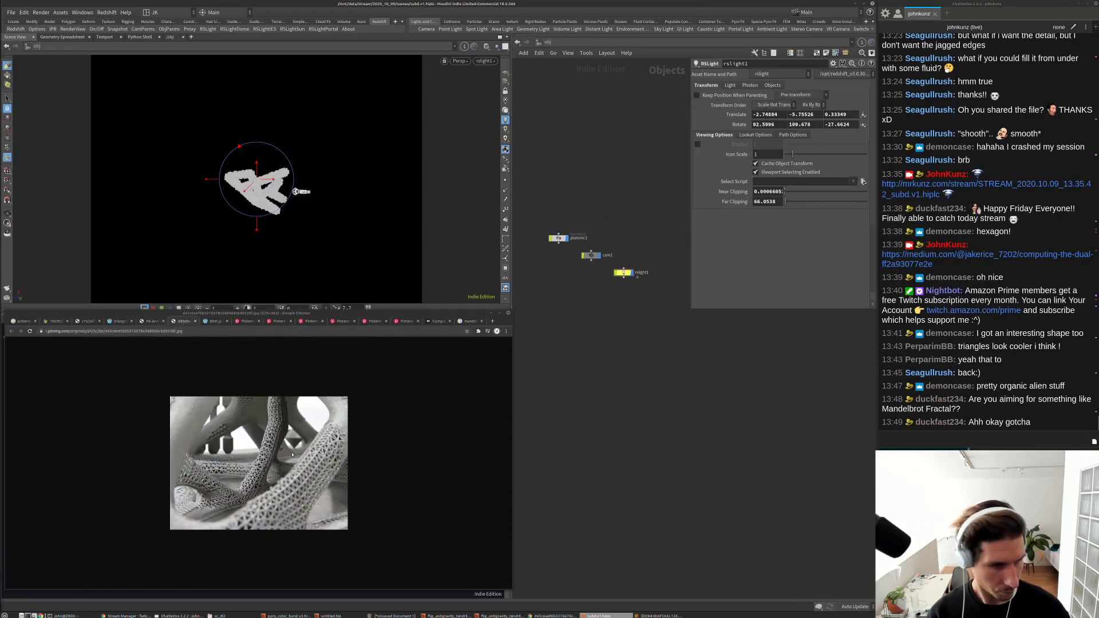
Step: Enter platonic1, view the scene through cam1, and check repeat_end4's point and primitive counts
{"action": "double_click", "coordinate": [560, 239]}
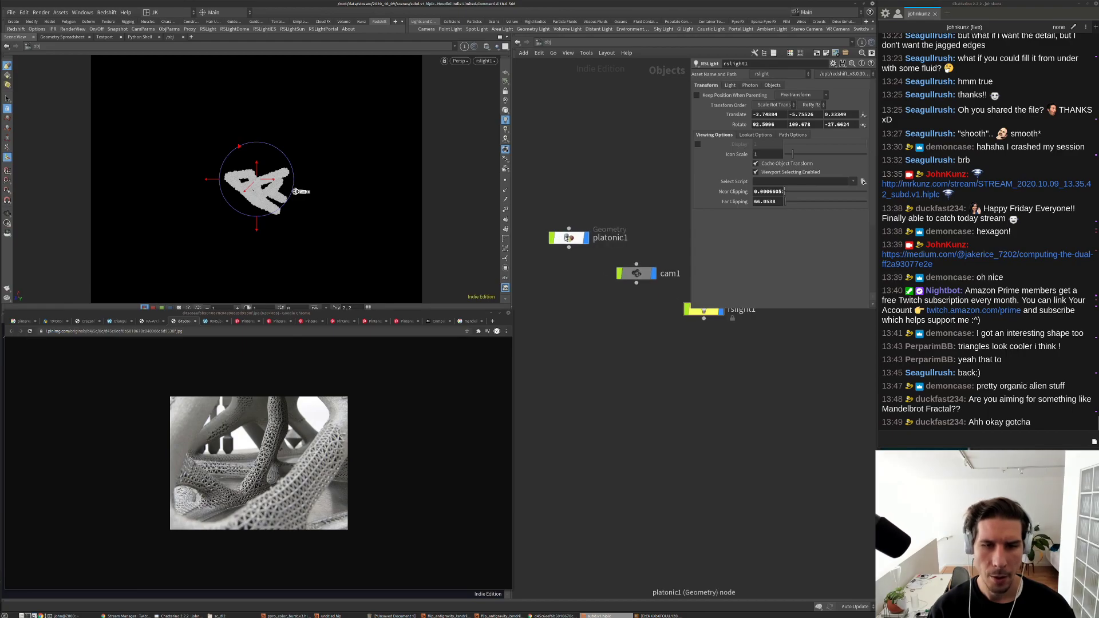
{"action": "left_click", "coordinate": [486, 60]}
{"action": "left_click", "coordinate": [498, 102]}
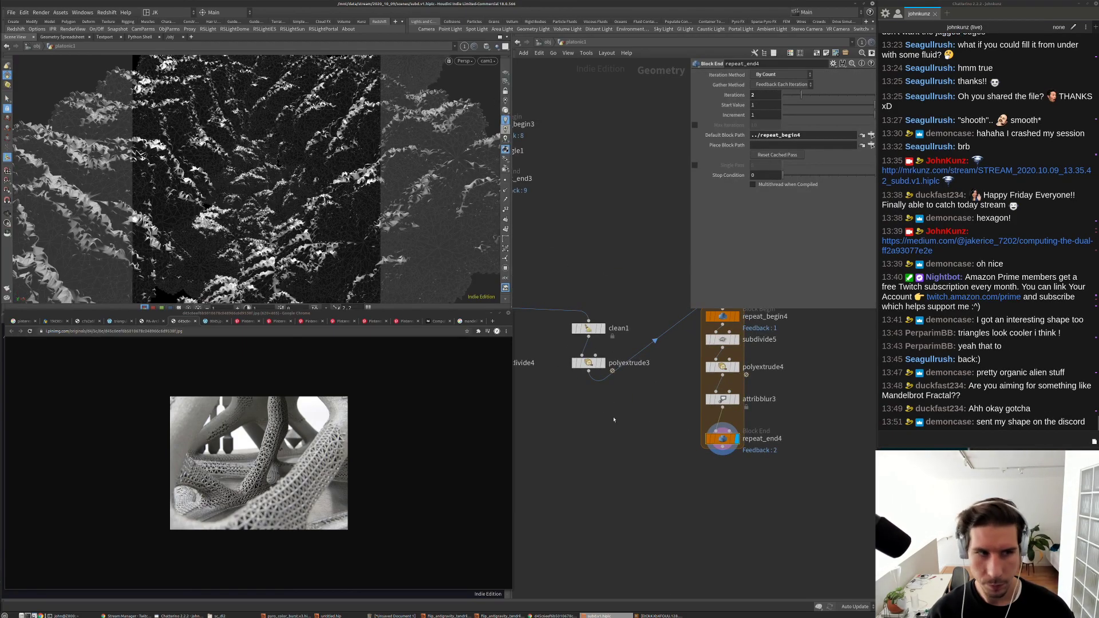
{"action": "middle_click", "coordinate": [726, 442]}
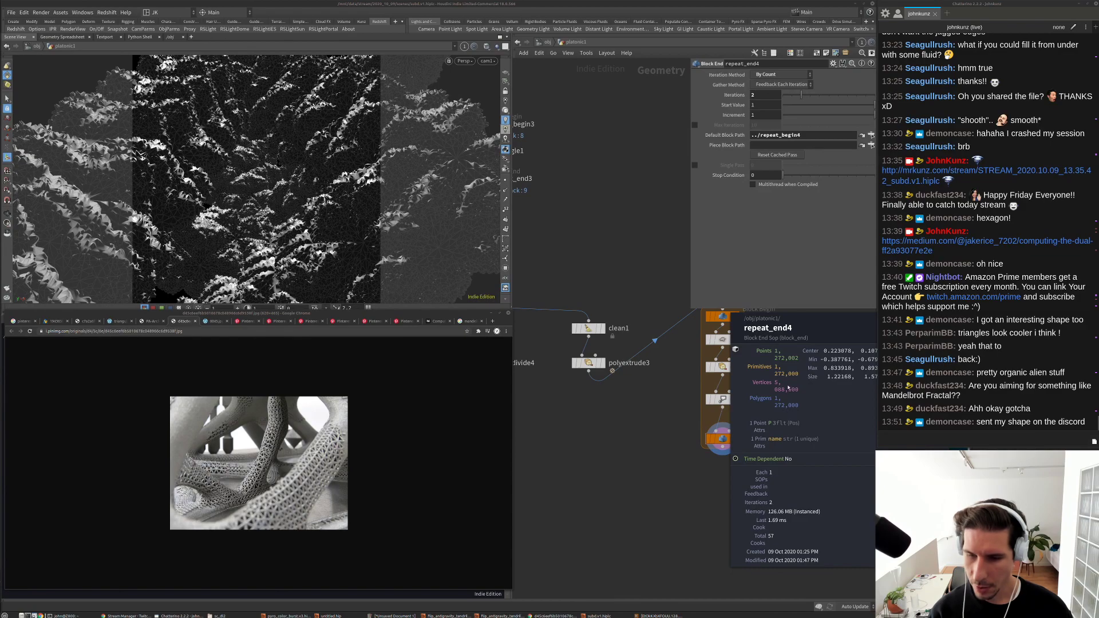
{"action": "scroll", "coordinate": [680, 419], "scroll_direction": "down", "scroll_amount": 2}
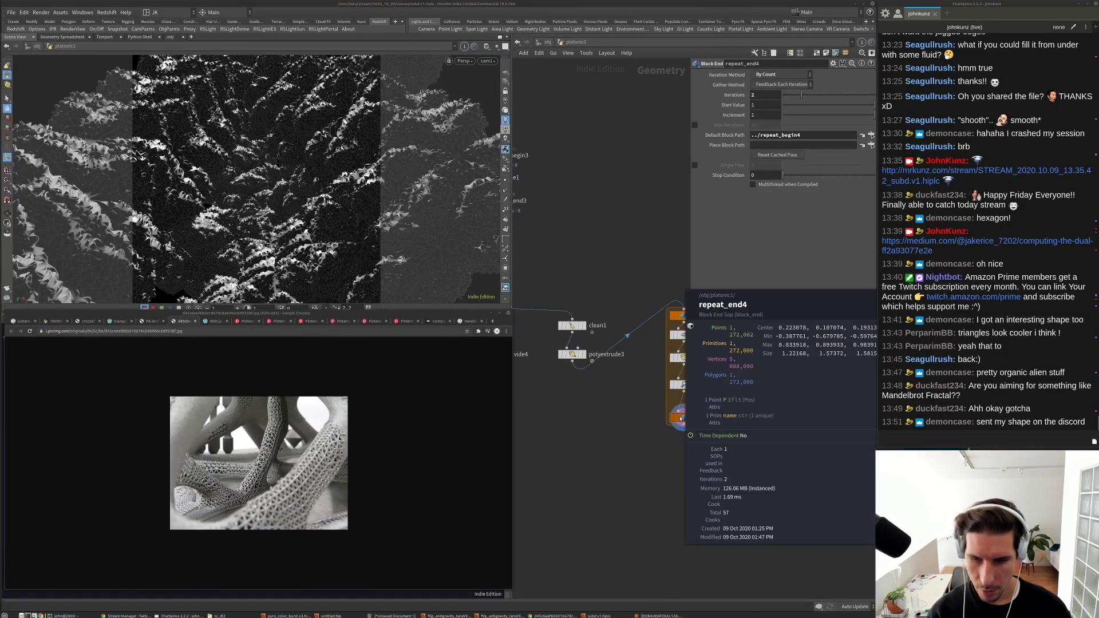
Step: Add a displayed PolySoup node aligned below repeat_end4 and compare their geometry statistics
{"action": "key", "text": "Tab"}
{"action": "type", "text": "sou"}
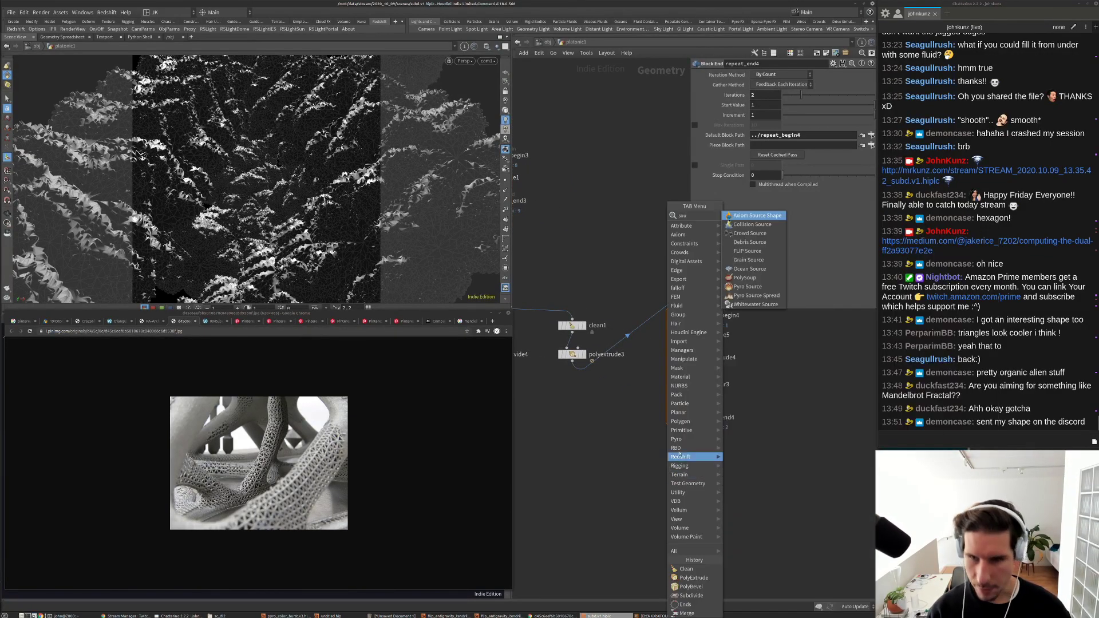
{"action": "key", "text": "Return"}
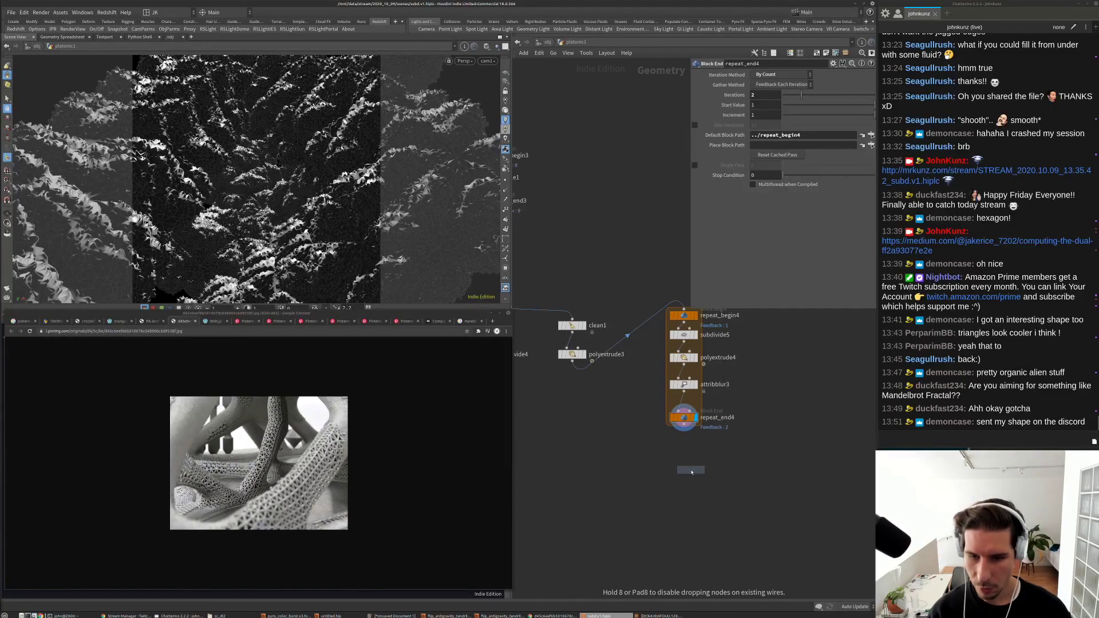
{"action": "left_click", "coordinate": [692, 472]}
{"action": "scroll", "coordinate": [692, 473], "scroll_direction": "up", "scroll_amount": 2}
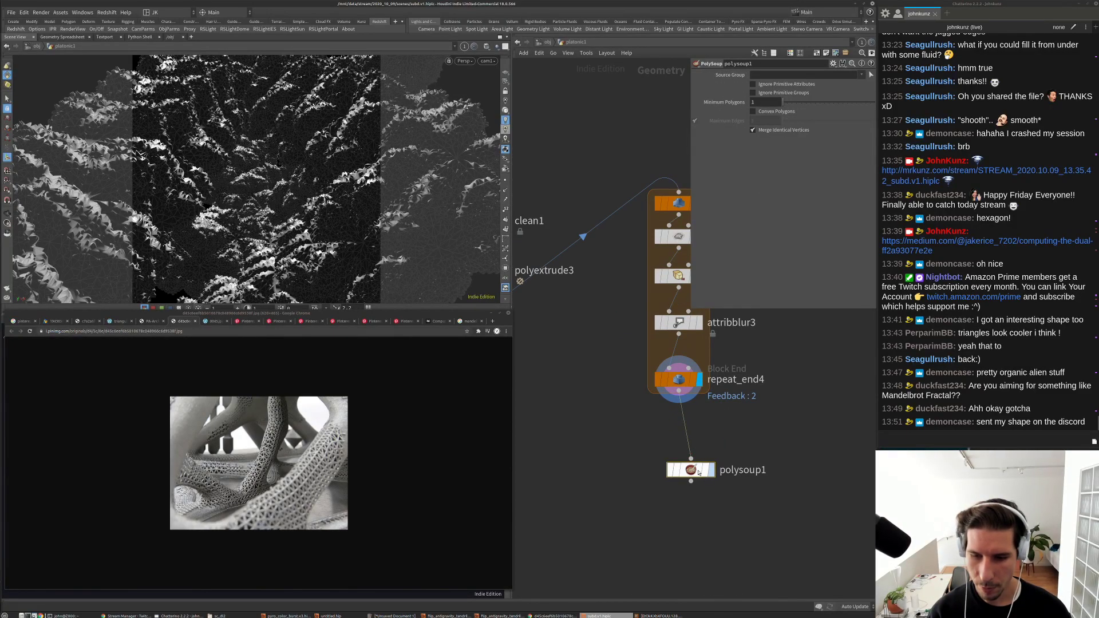
{"action": "left_click", "coordinate": [710, 470]}
{"action": "middle_click", "coordinate": [692, 470]}
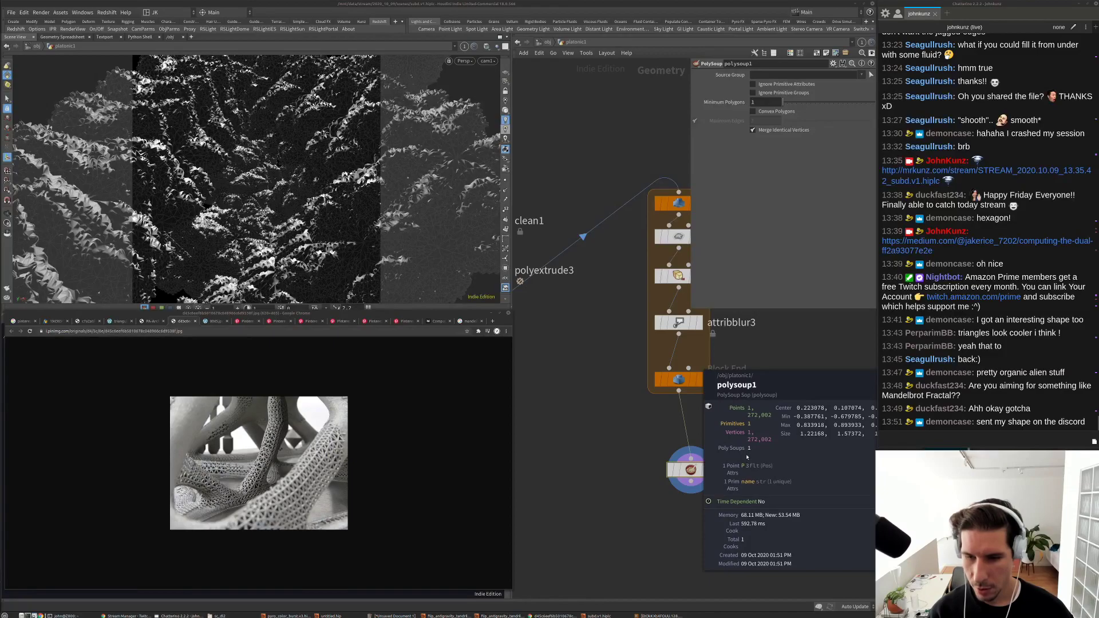
{"action": "key", "text": "l"}
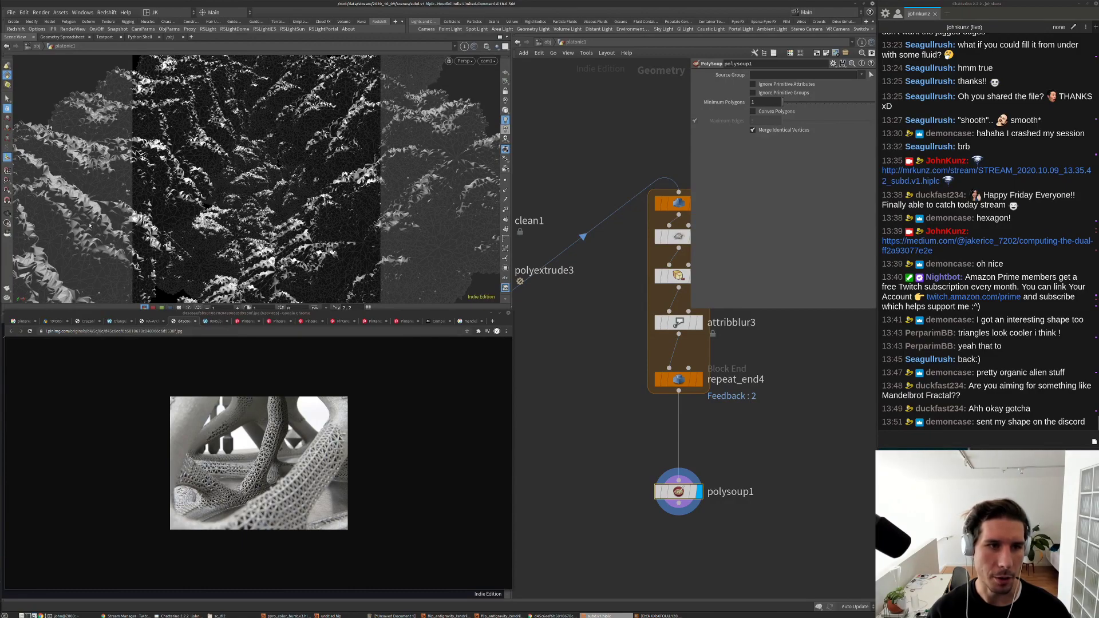
{"action": "middle_click", "coordinate": [683, 489]}
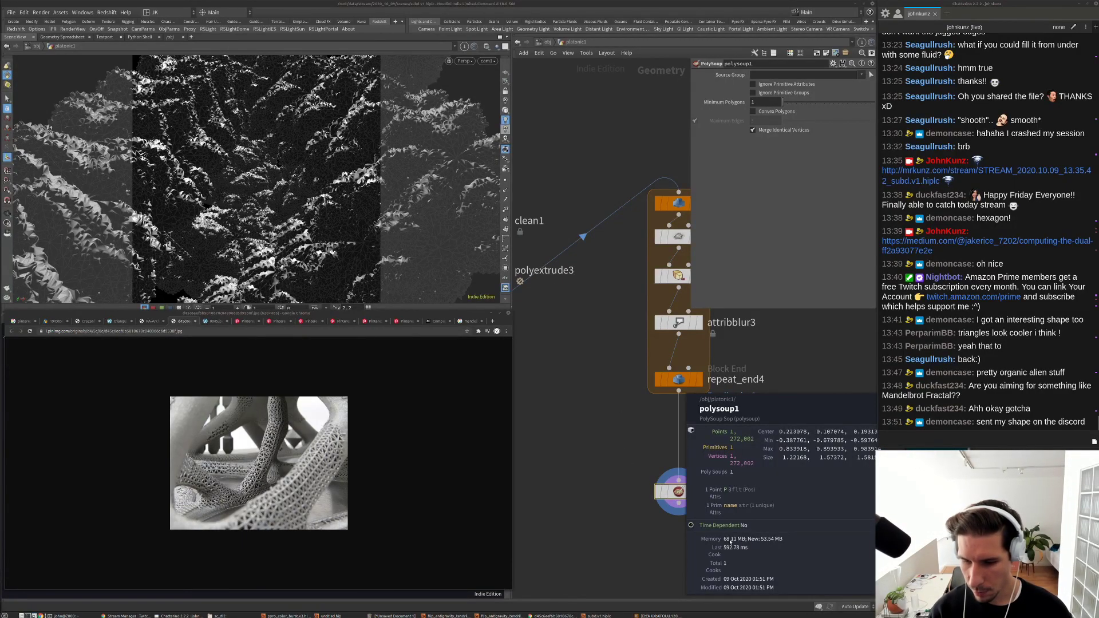
{"action": "middle_click", "coordinate": [680, 381]}
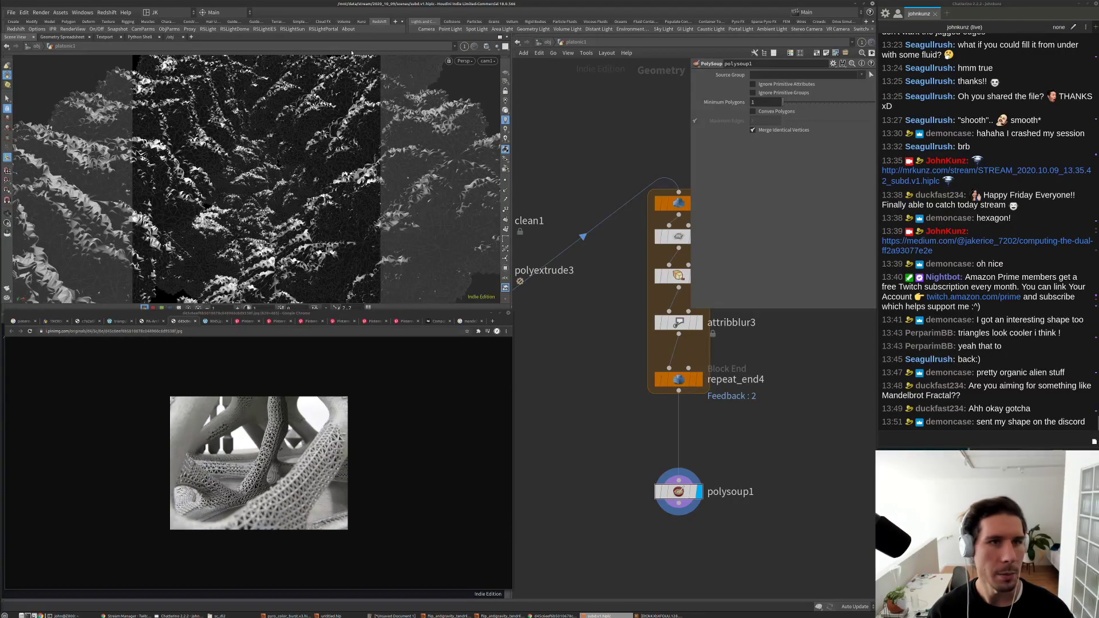
Step: Open the Redshift Render View as a floating window and return the network to the object level
{"action": "left_click", "coordinate": [107, 12]}
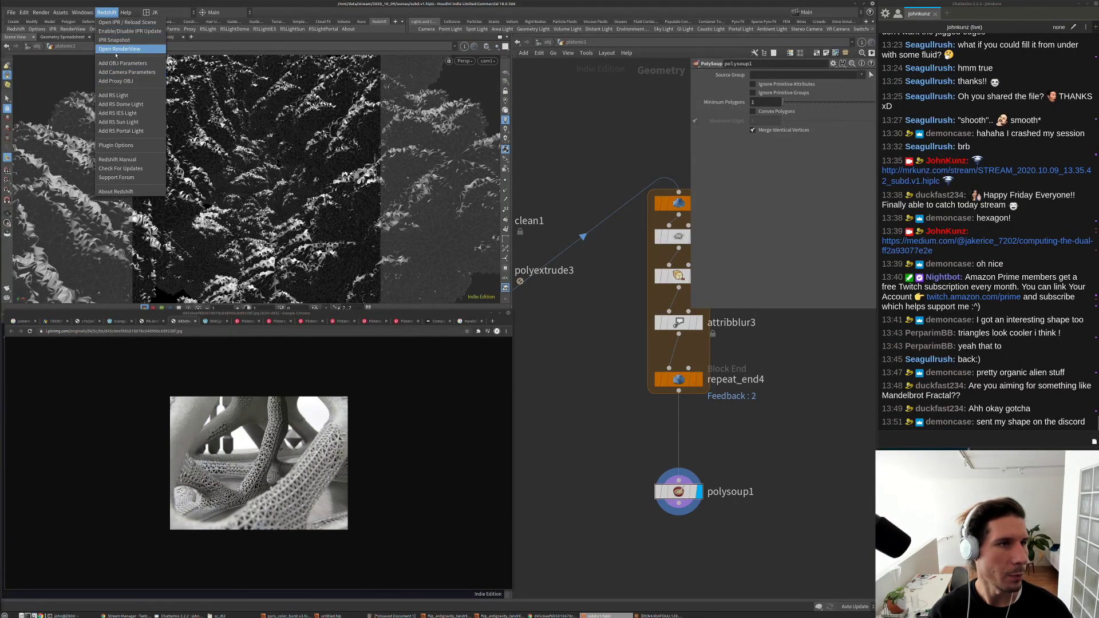
{"action": "left_click", "coordinate": [116, 50]}
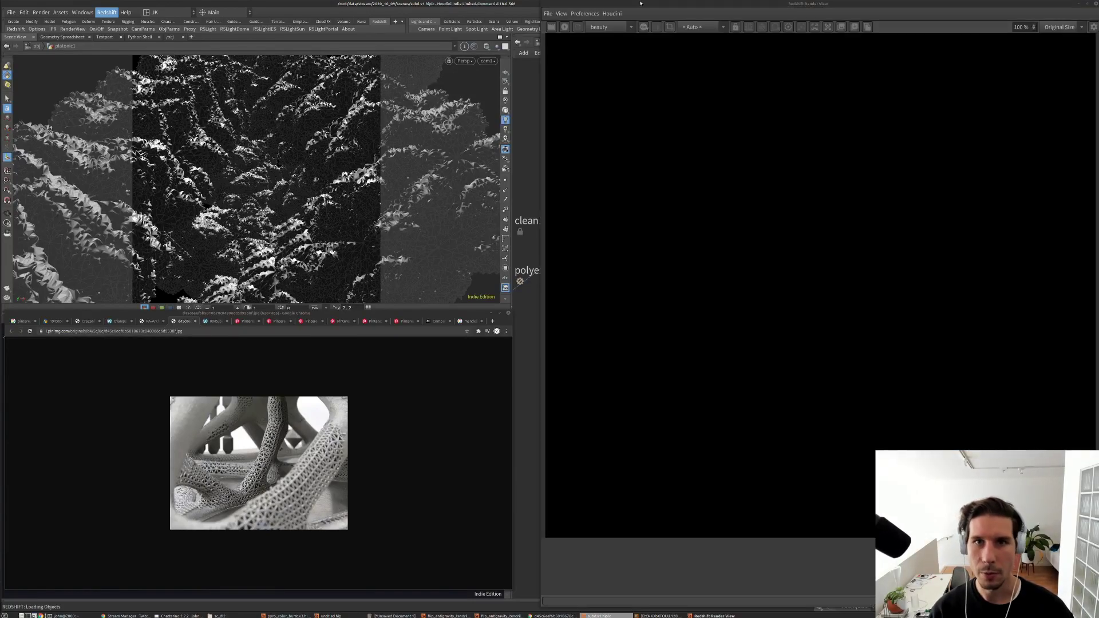
{"action": "left_click_drag", "start_coordinate": [641, 3], "coordinate": [172, 27]}
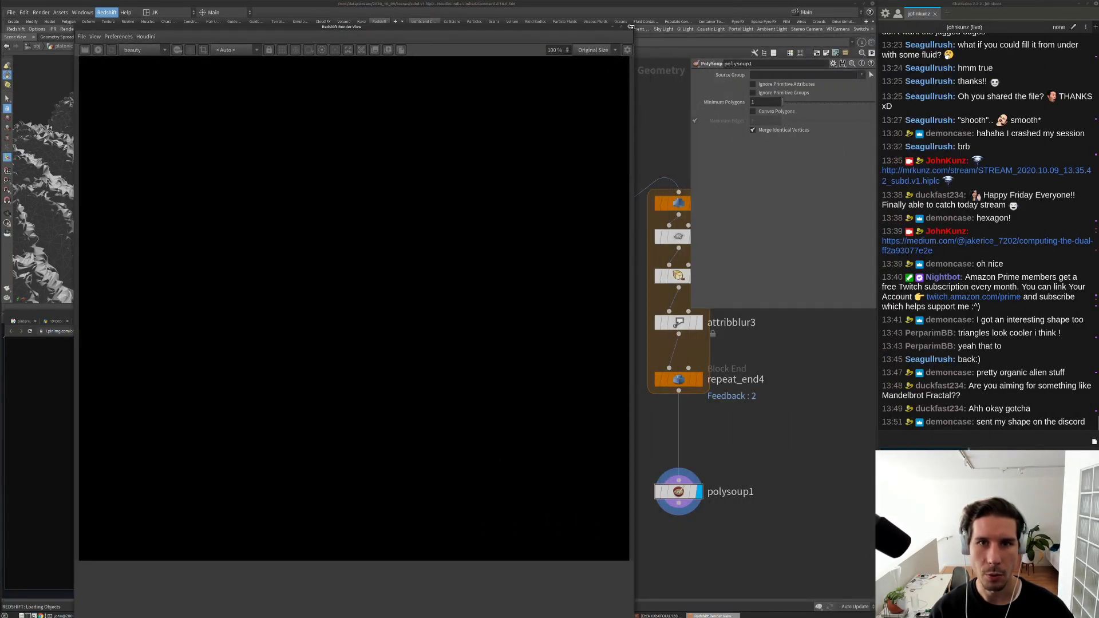
{"action": "left_click_drag", "start_coordinate": [631, 26], "coordinate": [416, 72]}
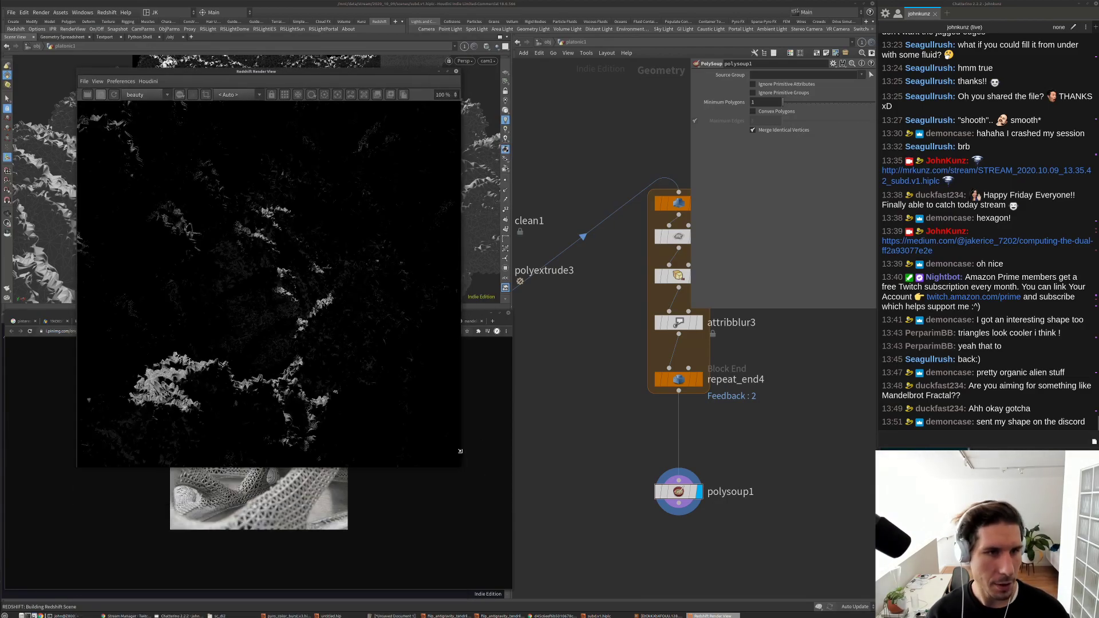
{"action": "scroll", "coordinate": [264, 287], "scroll_direction": "down", "scroll_amount": 4}
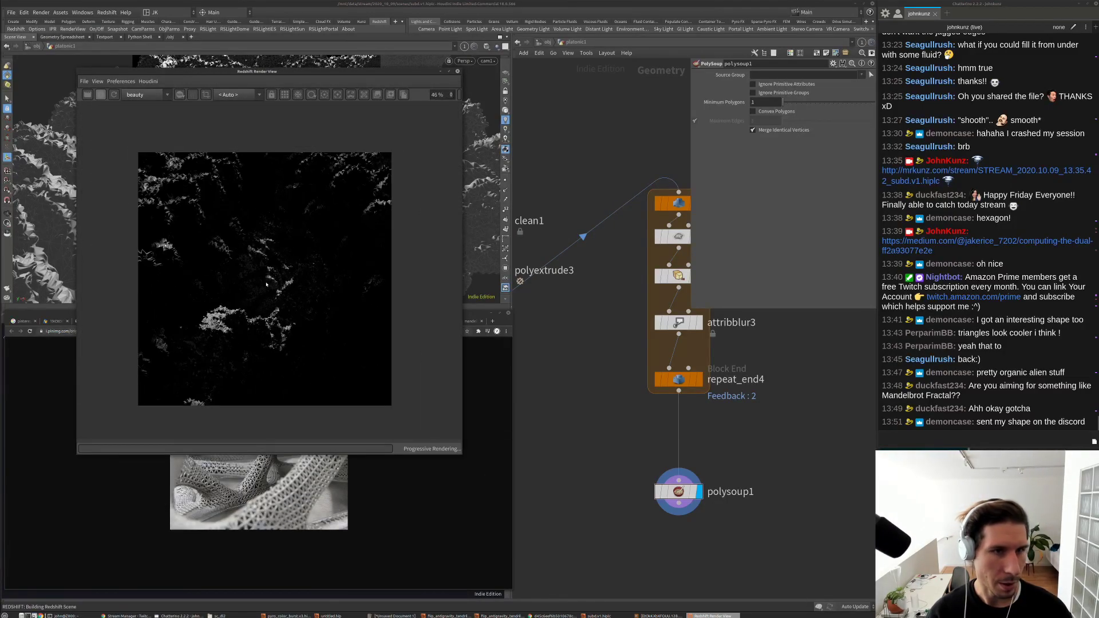
{"action": "left_click", "coordinate": [594, 116]}
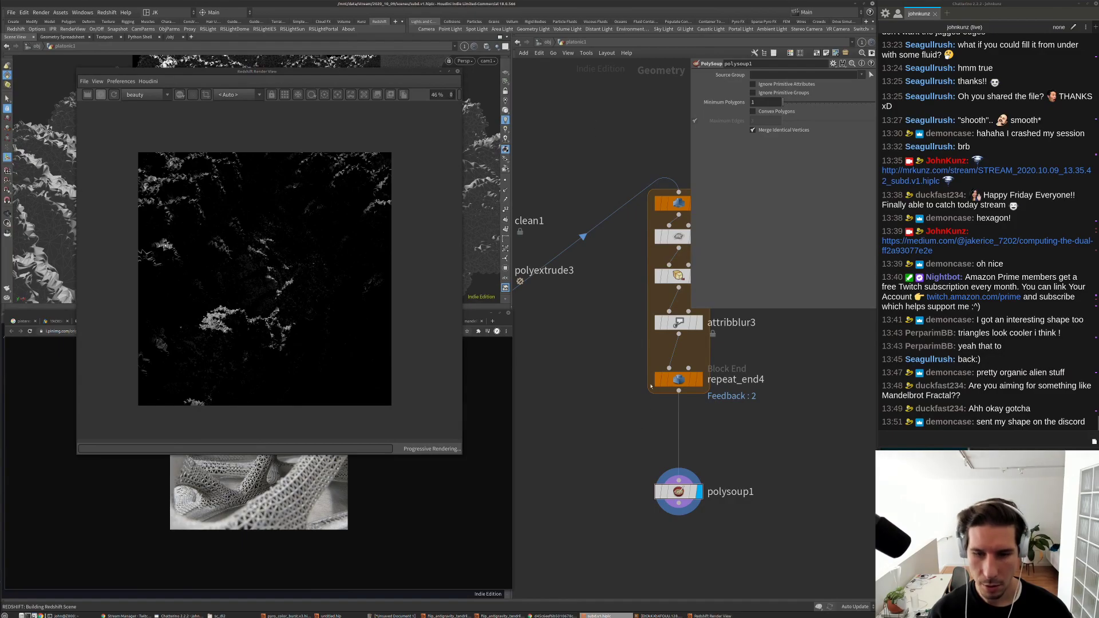
{"action": "left_click", "coordinate": [544, 42]}
Step: Select Redshift_ROP1 in the output network and show its Redshift settings
{"action": "left_click", "coordinate": [544, 42]}
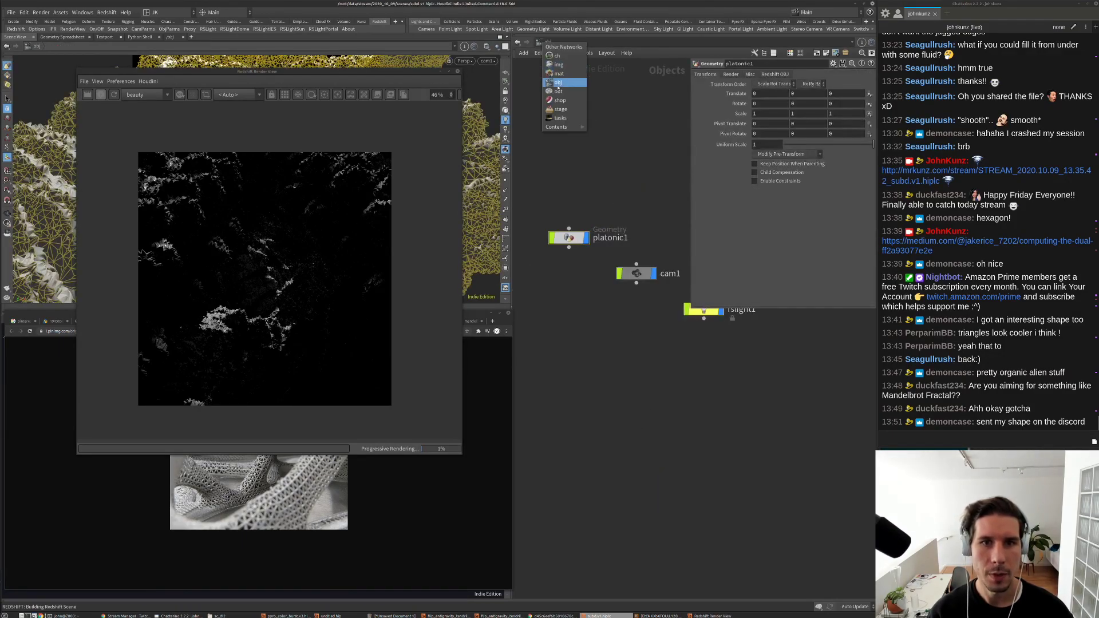
{"action": "left_click", "coordinate": [564, 97]}
{"action": "left_click", "coordinate": [663, 314]}
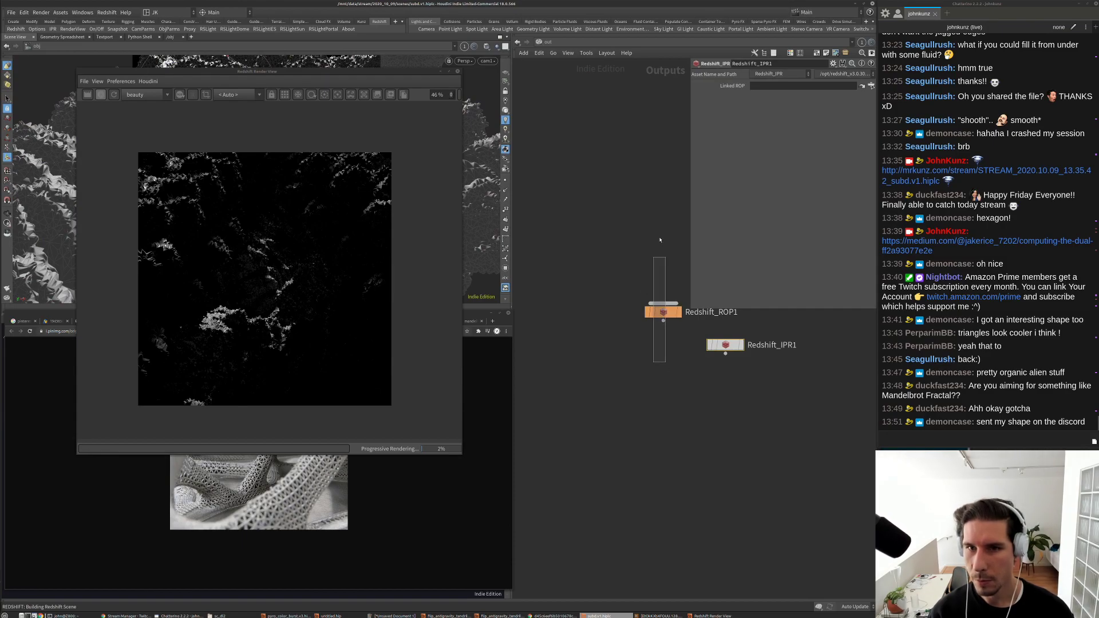
{"action": "left_click", "coordinate": [742, 129]}
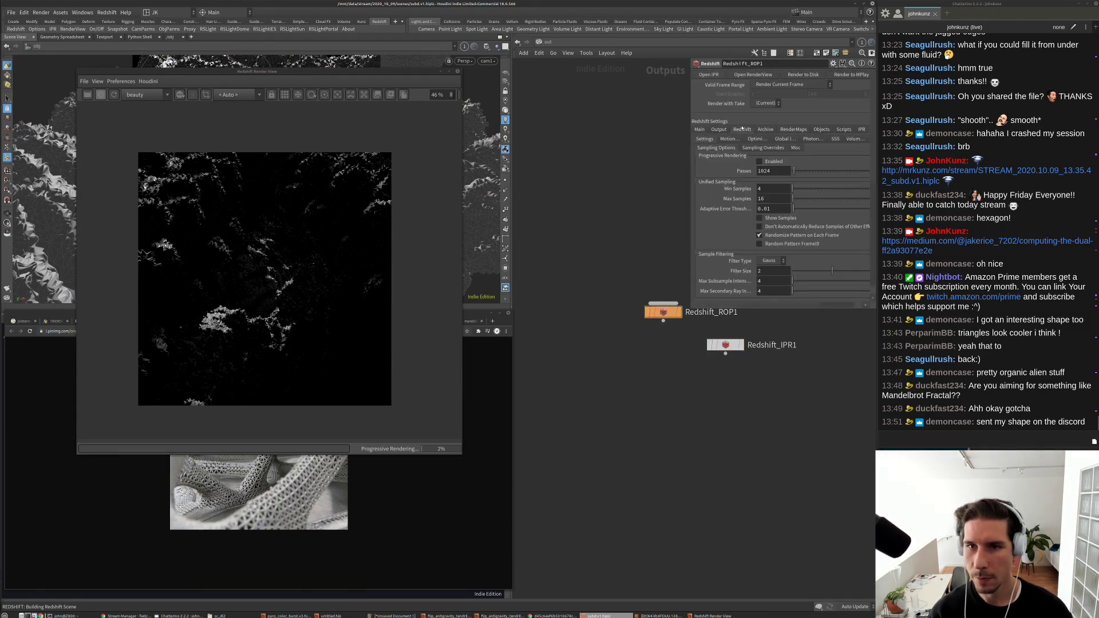
Step: Set the primary and secondary GI engines to Brute Force with 6 GI bounces
{"action": "left_click", "coordinate": [788, 140]}
{"action": "left_click", "coordinate": [782, 167]}
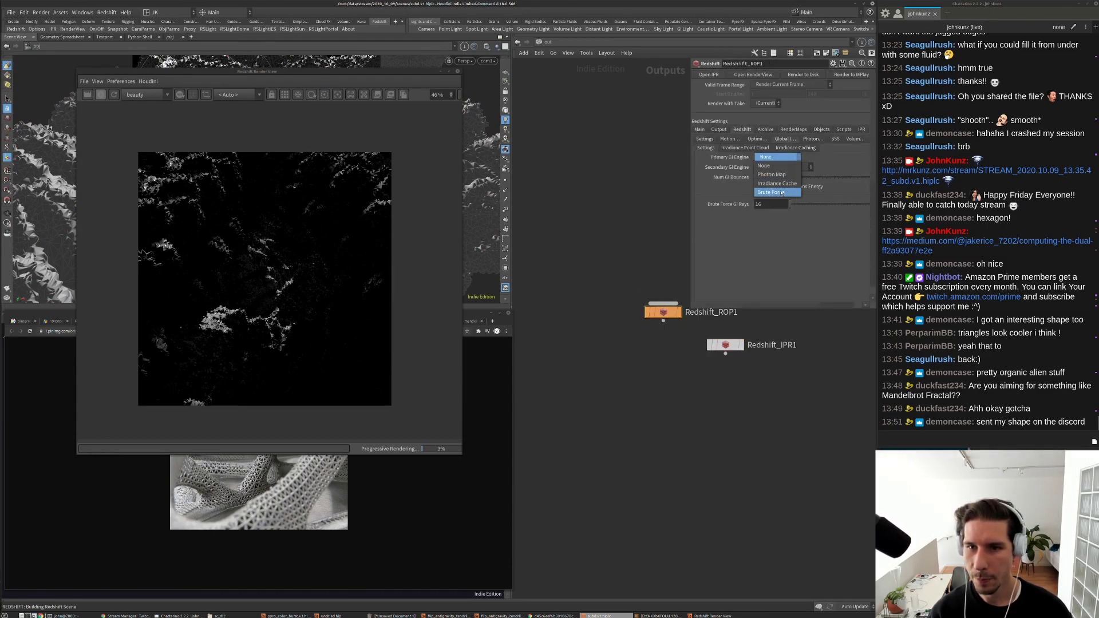
{"action": "left_click", "coordinate": [779, 169]}
{"action": "left_click", "coordinate": [779, 169]}
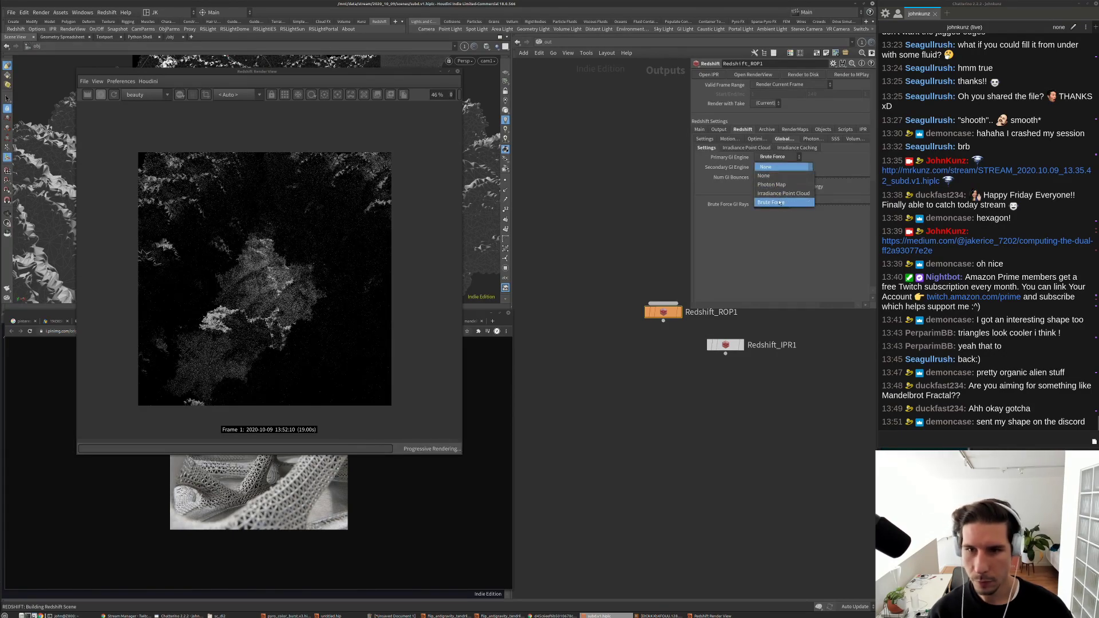
{"action": "left_click", "coordinate": [780, 203]}
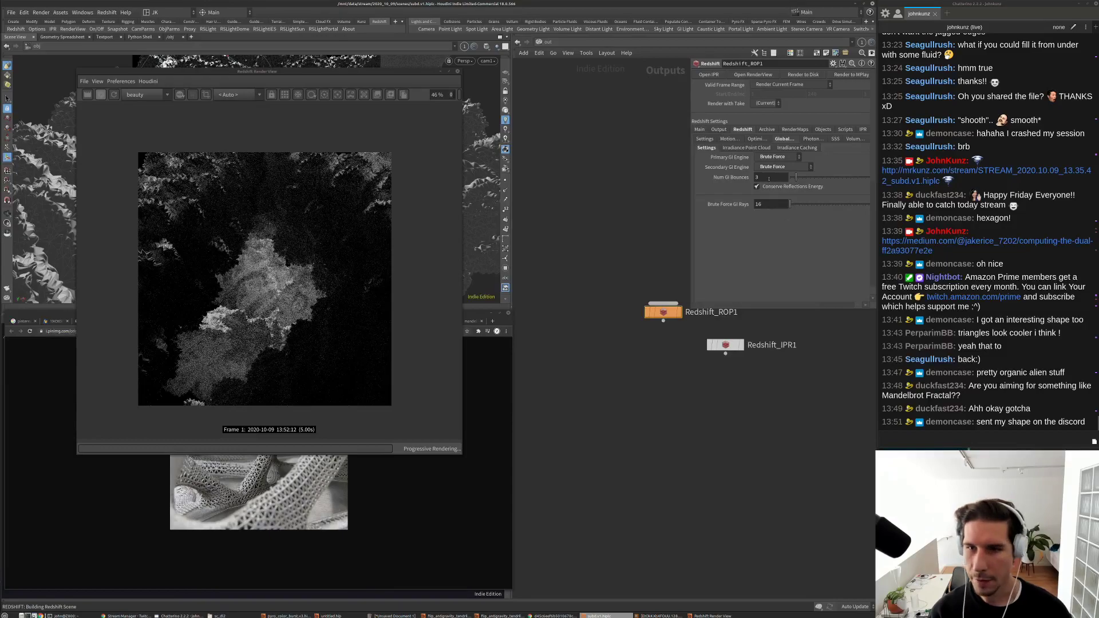
{"action": "left_click", "coordinate": [767, 178]}
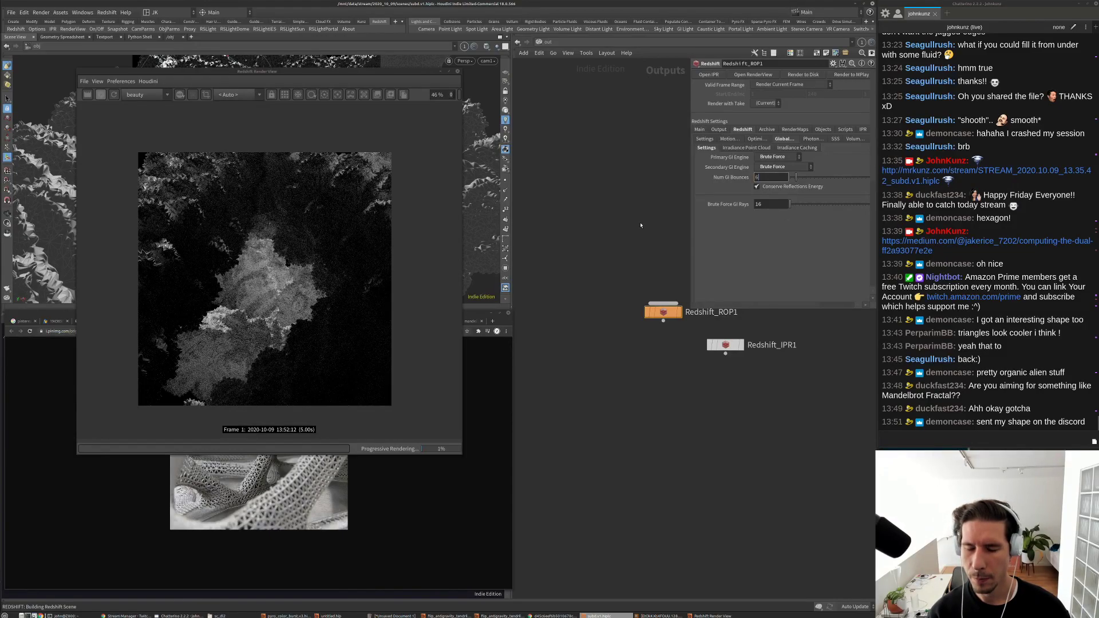
{"action": "type", "text": "6"}
{"action": "key", "text": "Return"}
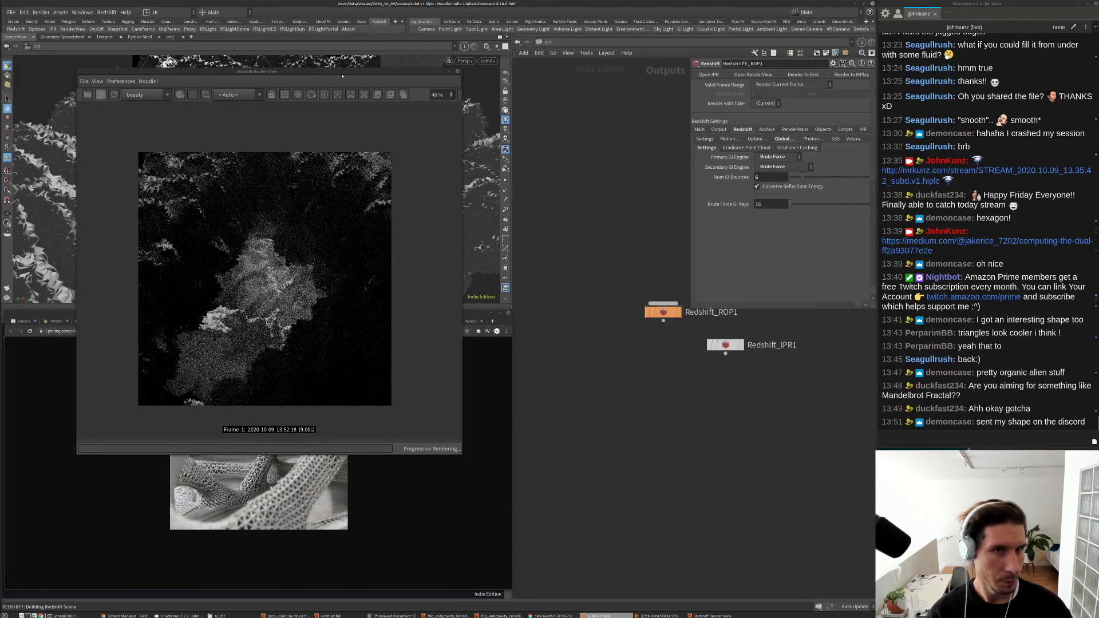
Step: Arrange the Render View beside a narrowed reference image at the left edge, then focus it
{"action": "left_click_drag", "start_coordinate": [342, 77], "coordinate": [536, 261]}
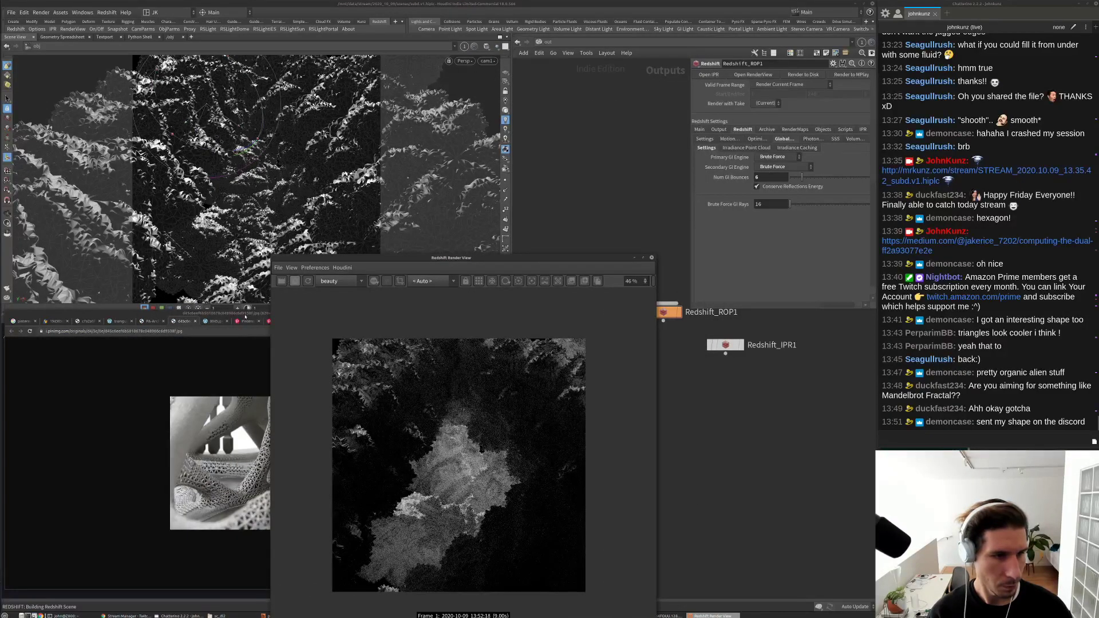
{"action": "mouse_move", "coordinate": [245, 316]}
{"action": "left_mouse_down"}
{"action": "mouse_move", "coordinate": [205, 315]}
{"action": "mouse_move", "coordinate": [263, 313]}
{"action": "left_mouse_up"}
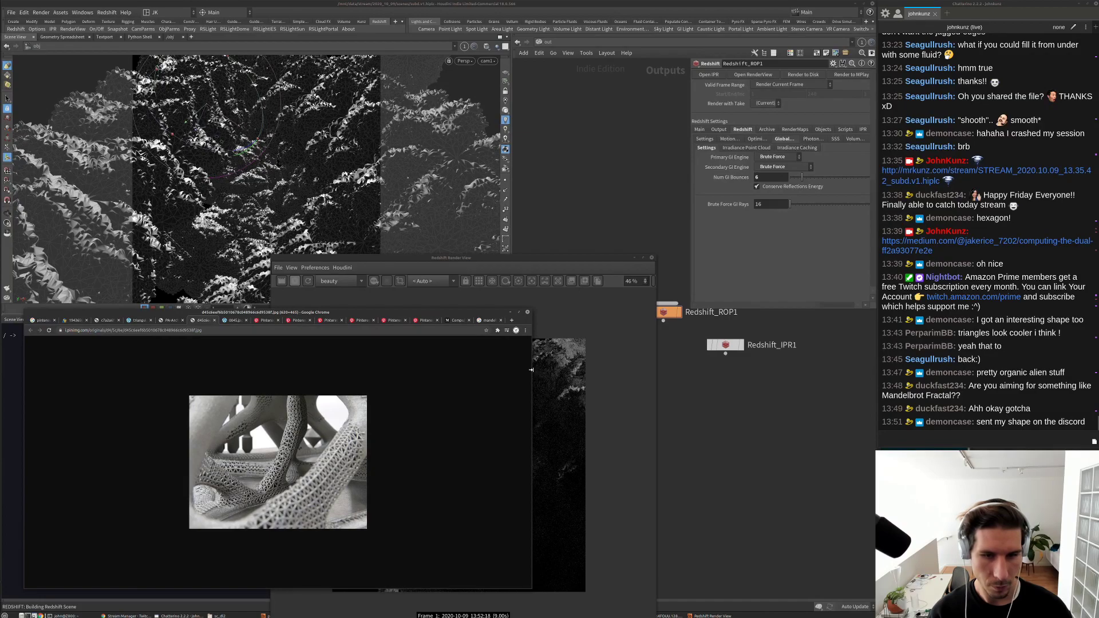
{"action": "left_click_drag", "start_coordinate": [531, 370], "coordinate": [319, 370]}
{"action": "left_click_drag", "start_coordinate": [249, 312], "coordinate": [225, 312]}
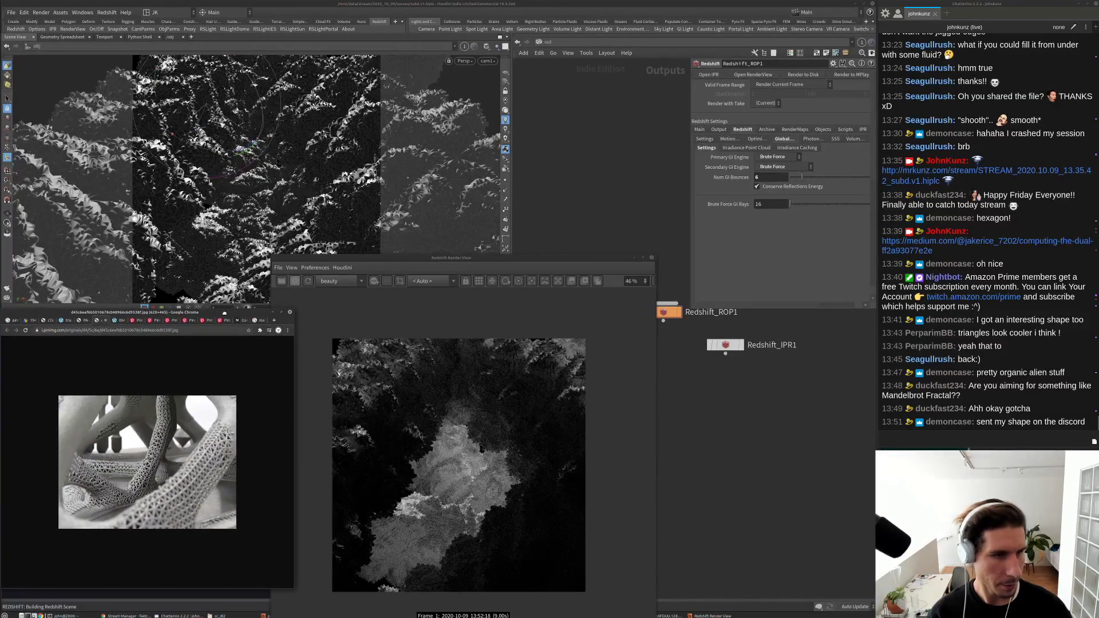
{"action": "left_click_drag", "start_coordinate": [274, 259], "coordinate": [349, 304]}
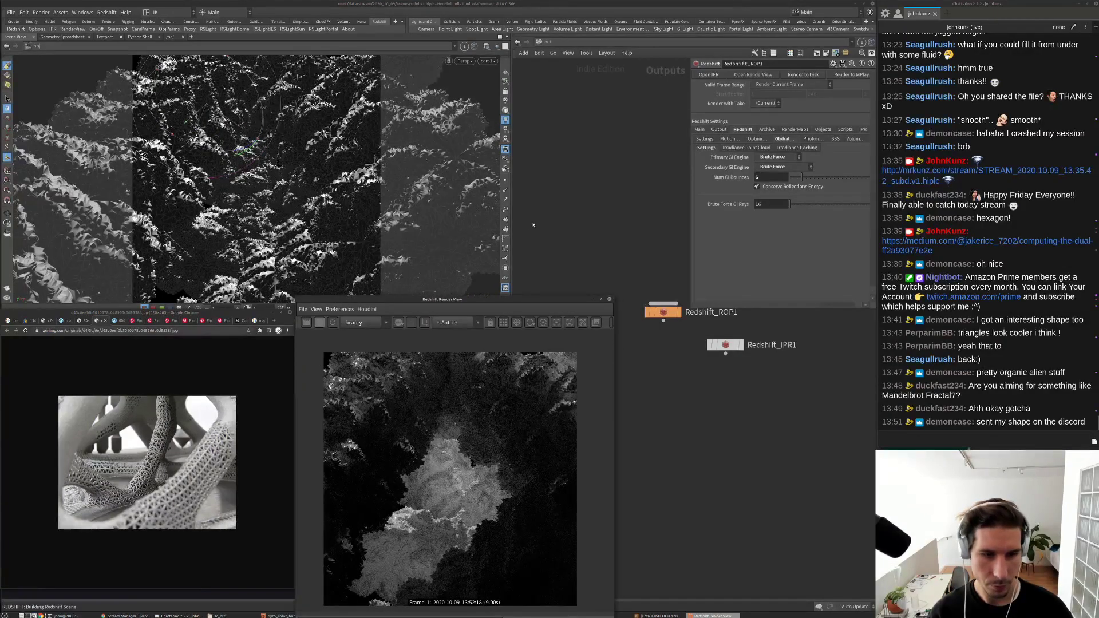
{"action": "scroll", "coordinate": [573, 220], "scroll_direction": "down", "scroll_amount": 2}
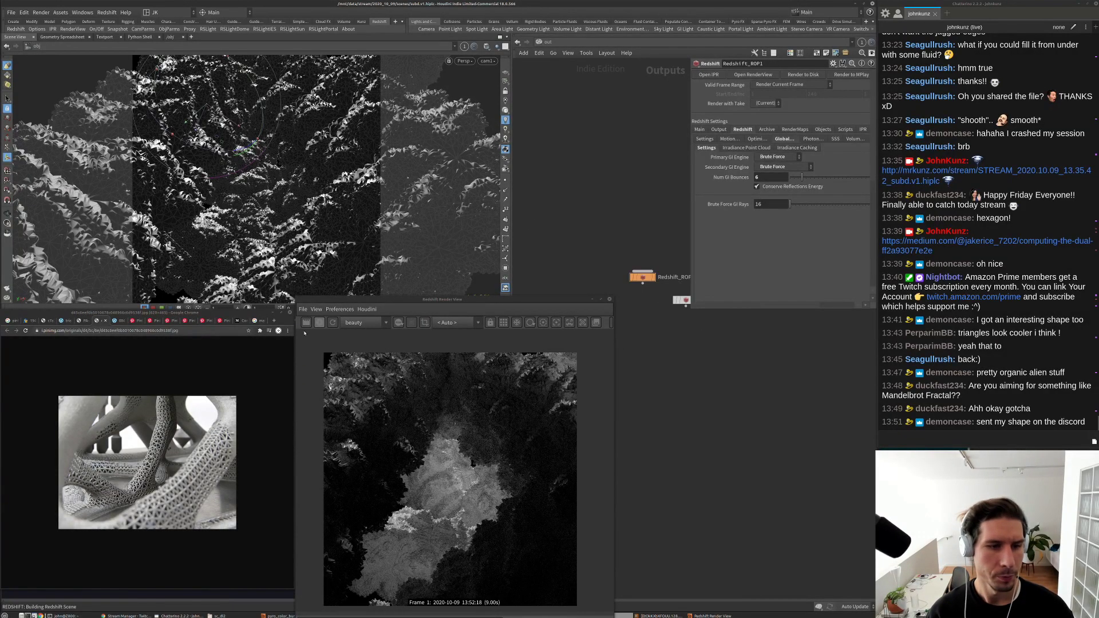
{"action": "left_click", "coordinate": [304, 333]}
Step: Go from Outputs into platonic1's geometry network and add a Normal node
{"action": "left_click", "coordinate": [546, 42]}
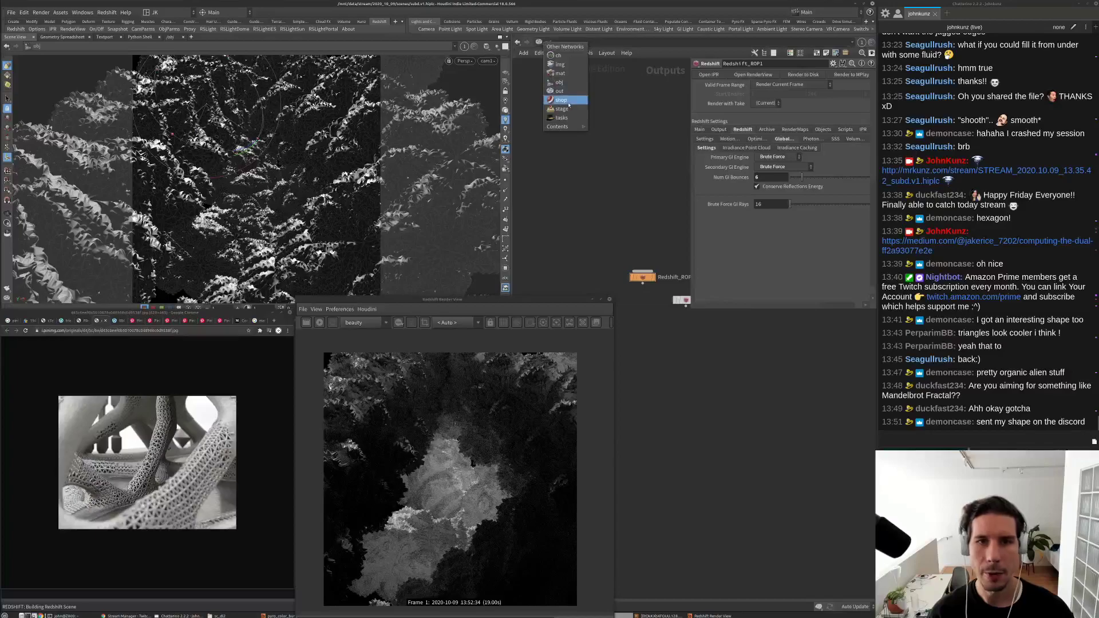
{"action": "left_click", "coordinate": [565, 86]}
{"action": "double_click", "coordinate": [568, 238]}
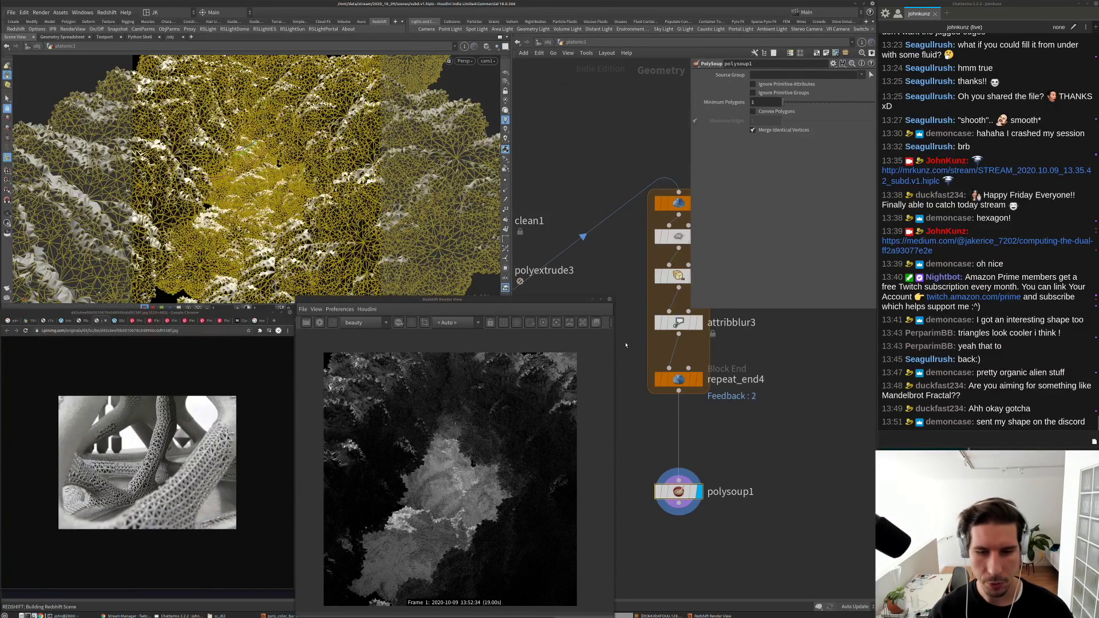
{"action": "key", "text": "Tab"}
{"action": "type", "text": "norm"}
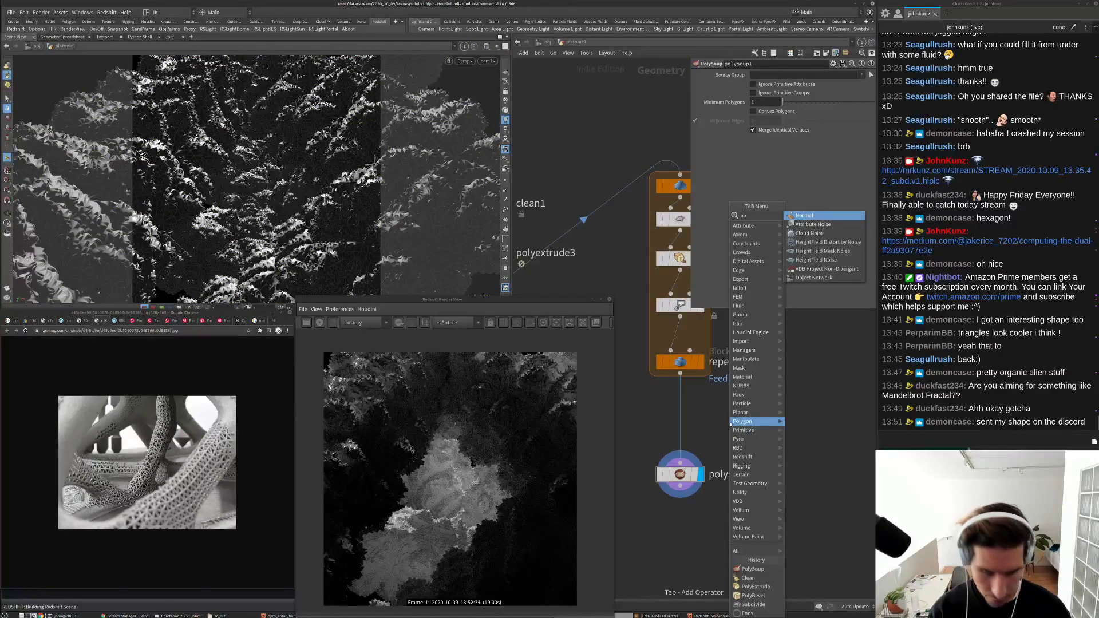
{"action": "key", "text": "Return"}
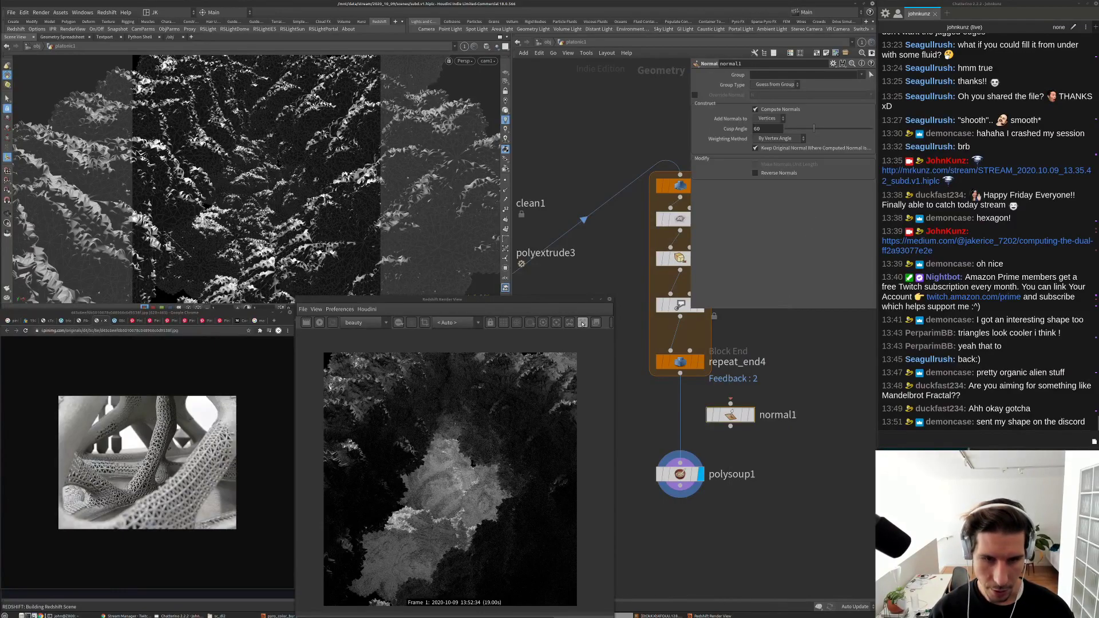
Step: Widen the Render View, show its snapshot strip, and insert normal1 between repeat_end4 and polysoup1
{"action": "left_click_drag", "start_coordinate": [611, 332], "coordinate": [663, 332]}
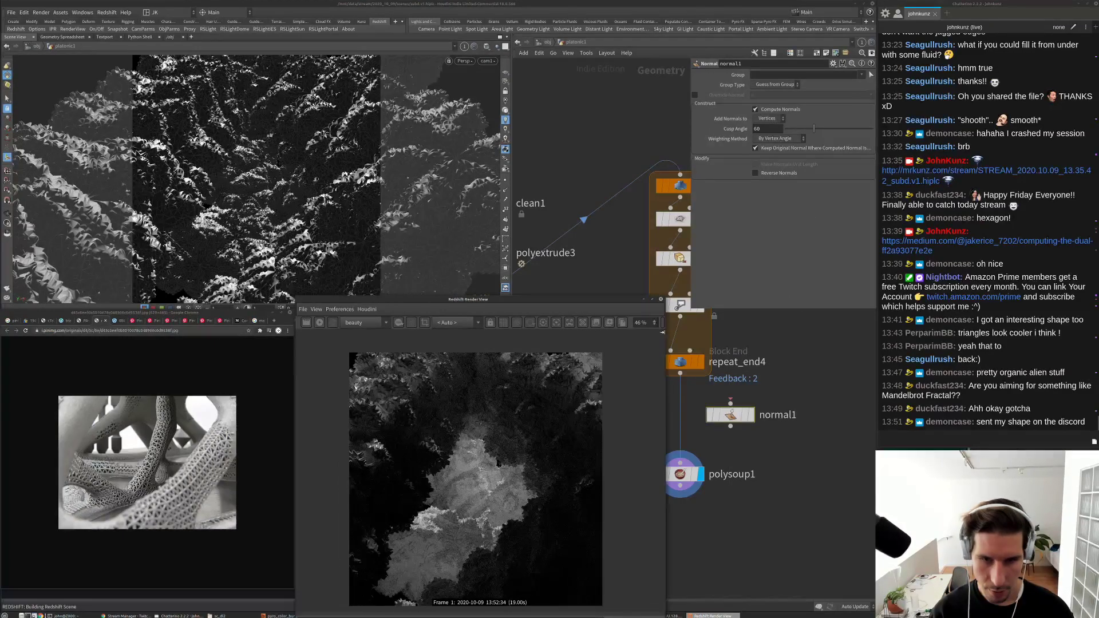
{"action": "left_click", "coordinate": [596, 322]}
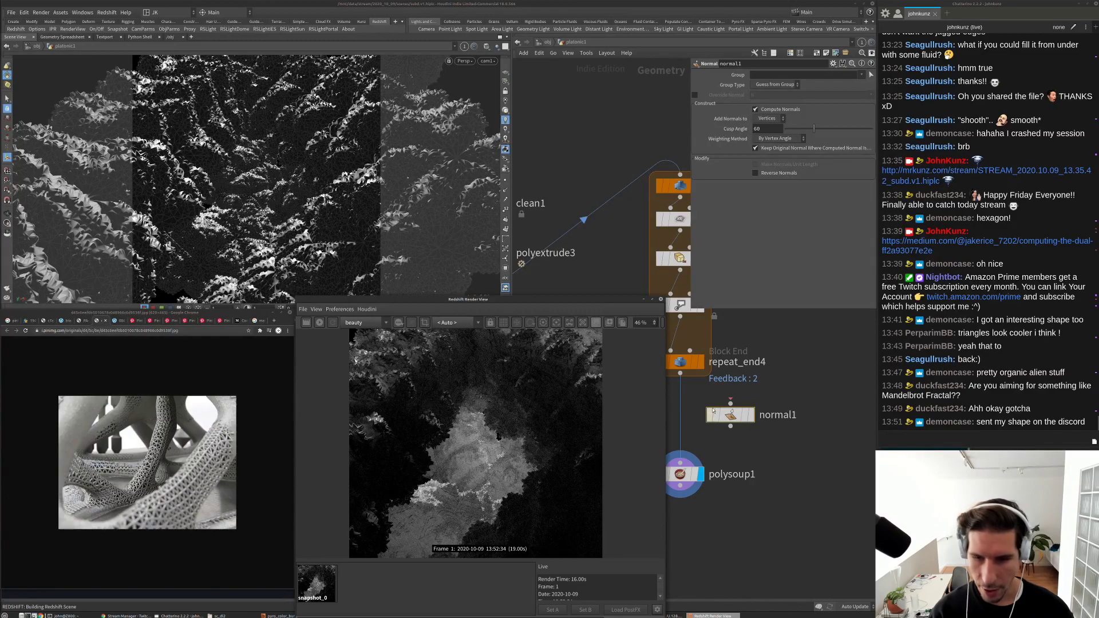
{"action": "left_click_drag", "start_coordinate": [733, 415], "coordinate": [691, 414]}
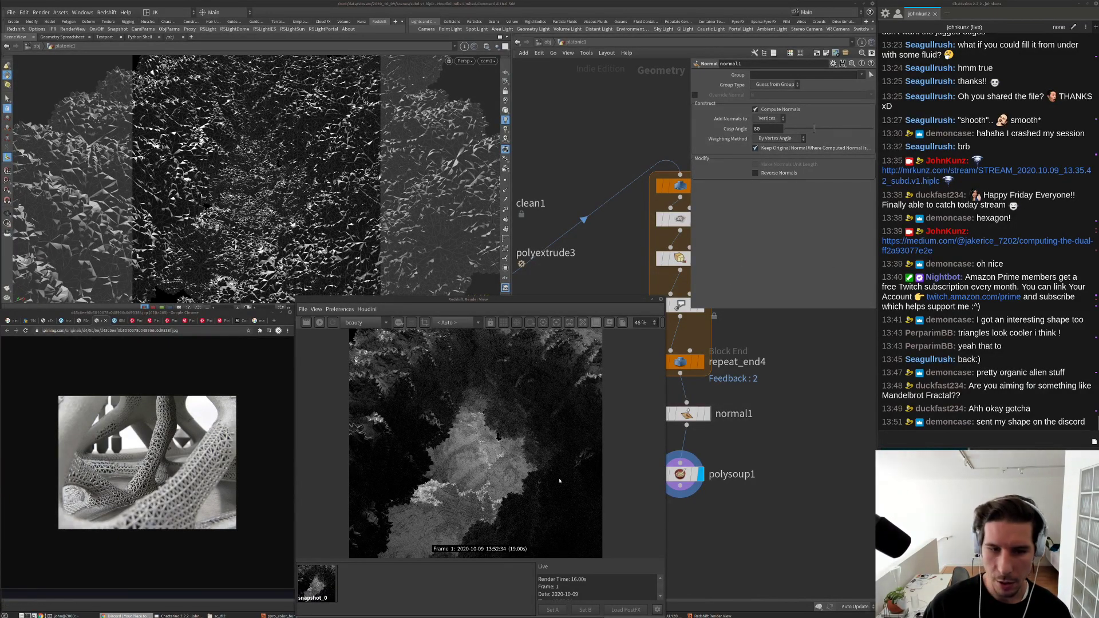
Step: Set normal1's Cusp Angle to 1 and align the node with its neighbours
{"action": "double_click", "coordinate": [768, 128]}
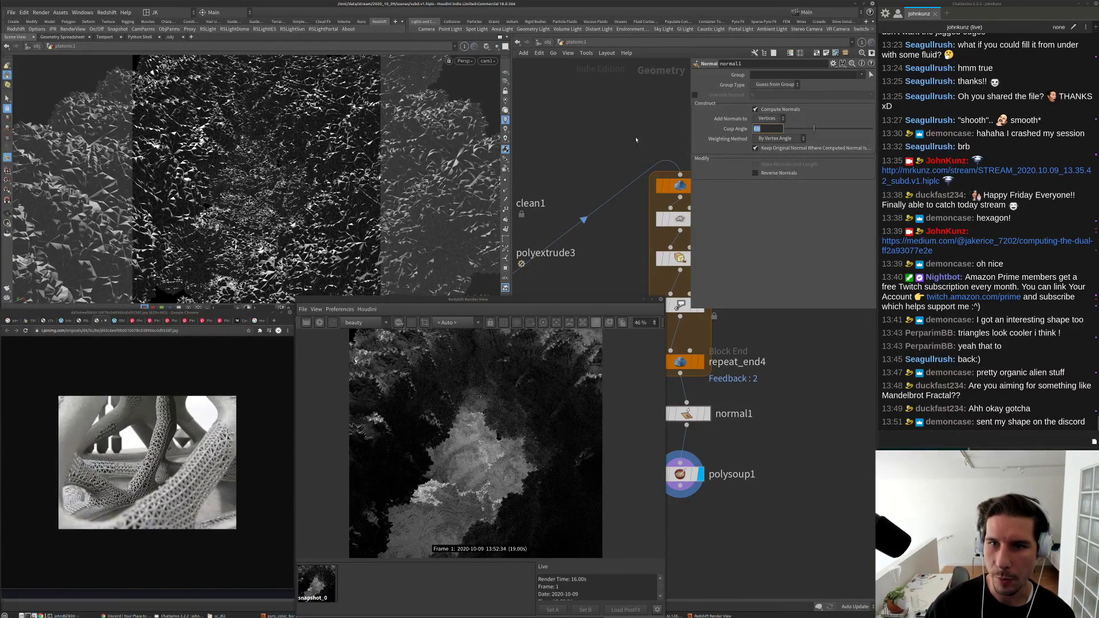
{"action": "type", "text": "1"}
{"action": "key", "text": "Return"}
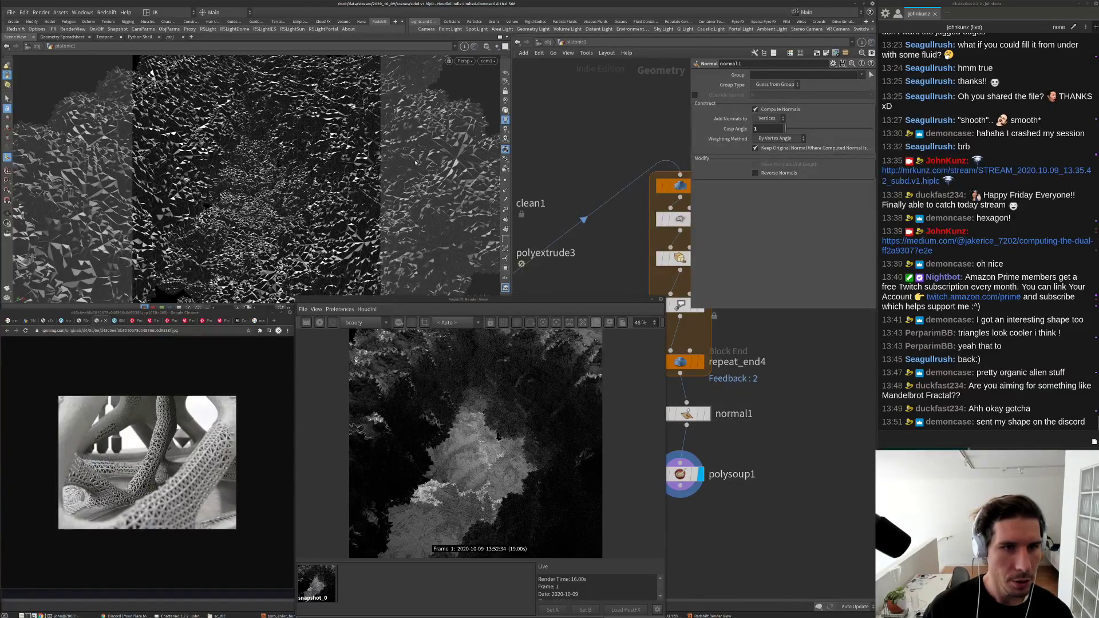
{"action": "left_click_drag", "start_coordinate": [690, 413], "coordinate": [683, 414]}
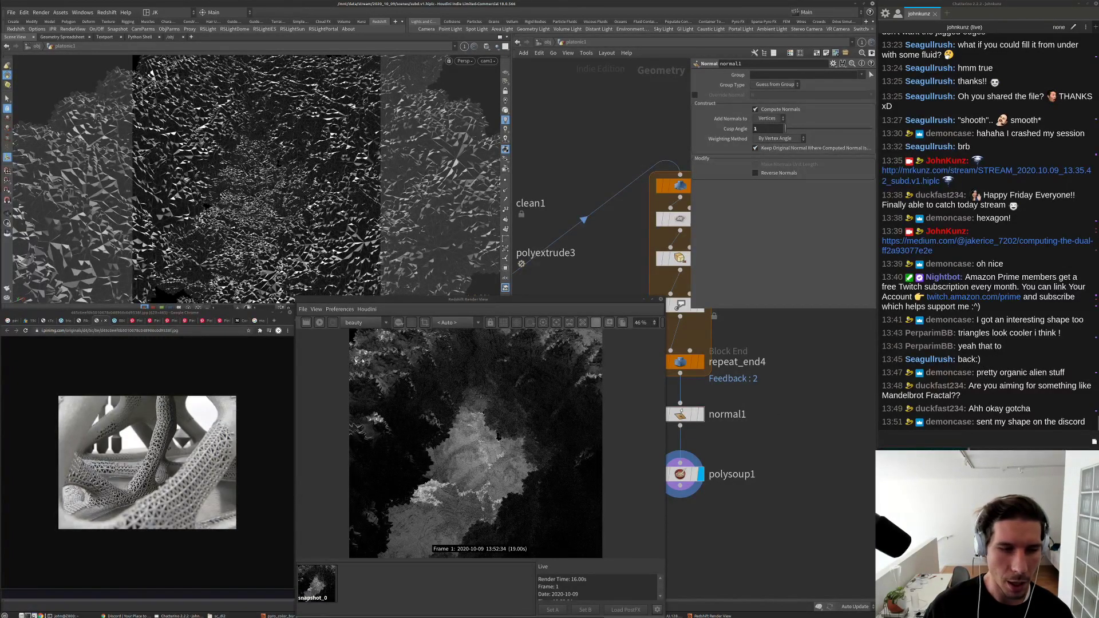
{"action": "scroll", "coordinate": [377, 363], "scroll_direction": "up", "scroll_amount": 5}
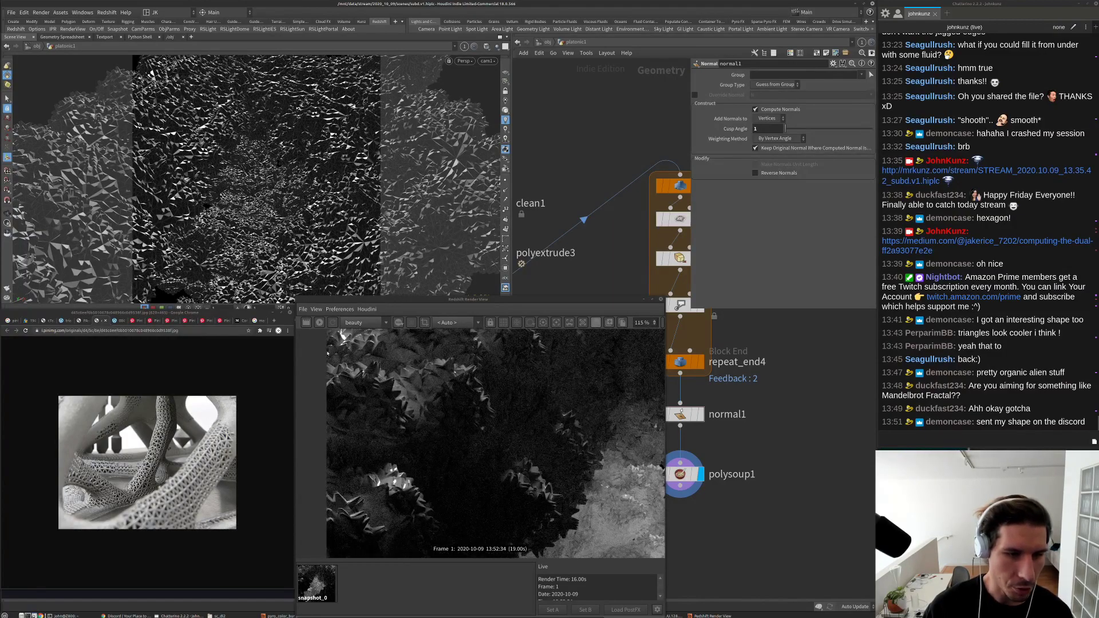
Step: Start a fresh Redshift render and compare it against snapshot_0
{"action": "left_click", "coordinate": [321, 323]}
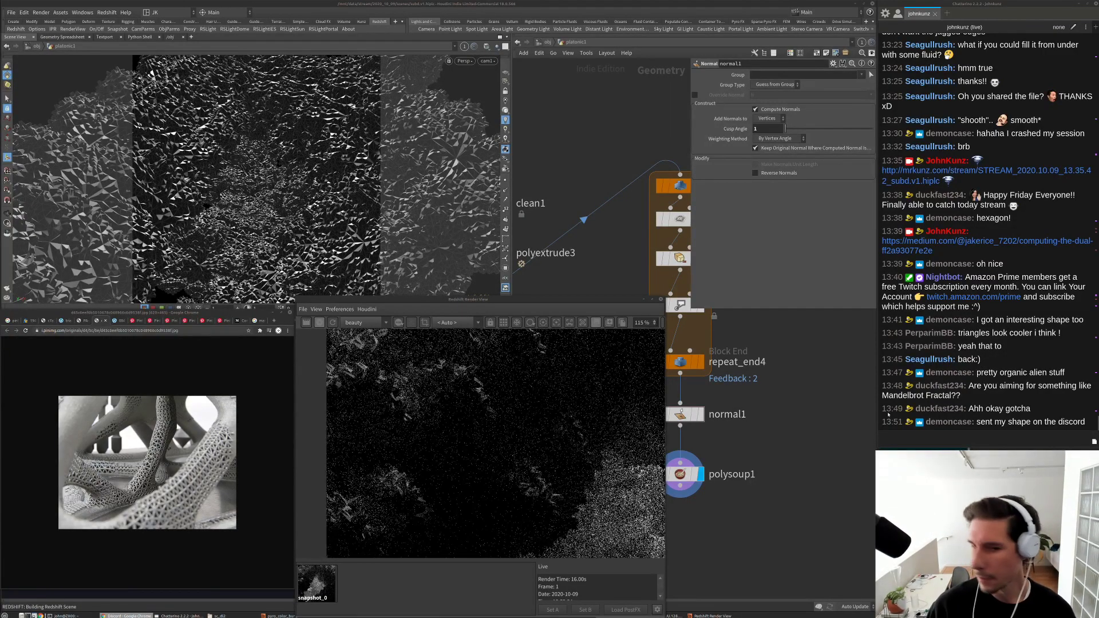
{"action": "scroll", "coordinate": [436, 399], "scroll_direction": "down", "scroll_amount": 2}
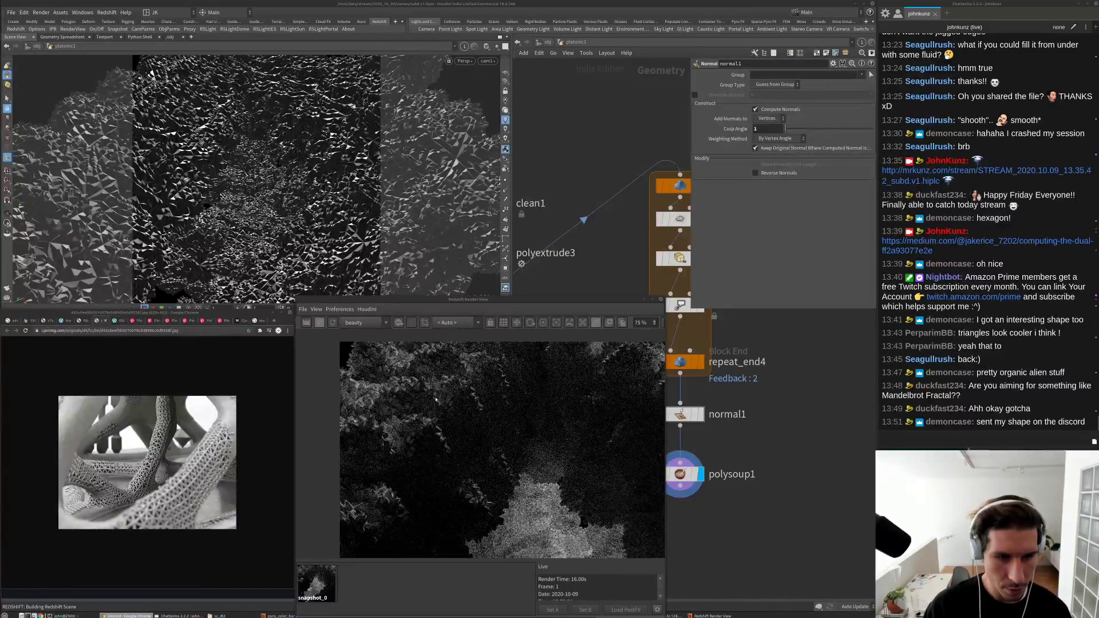
{"action": "scroll", "coordinate": [436, 399], "scroll_direction": "up", "scroll_amount": 3}
{"action": "left_click", "coordinate": [319, 580]}
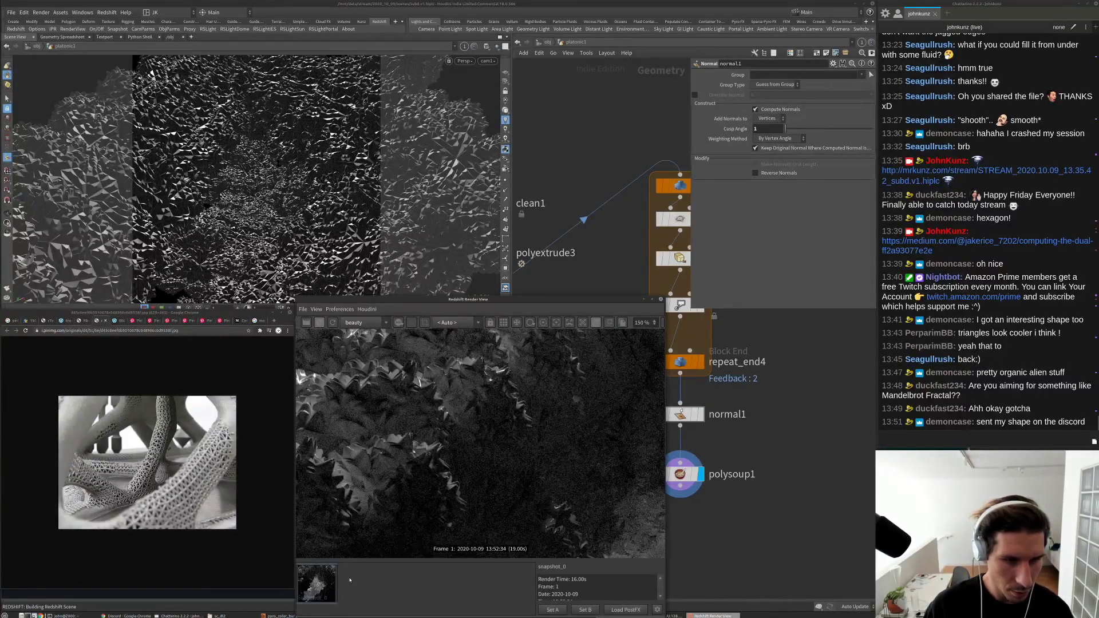
{"action": "left_click", "coordinate": [365, 581]}
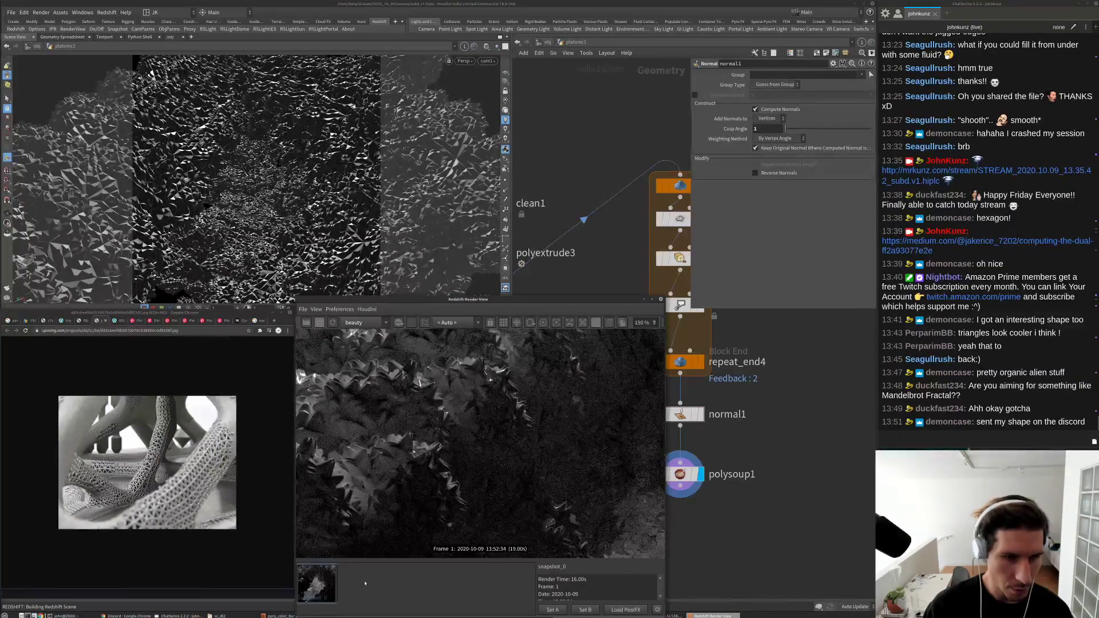
Step: Zoom around the live render and toggle snapshot_0 again to compare the faceted shading
{"action": "scroll", "coordinate": [342, 397], "scroll_direction": "up", "scroll_amount": 5}
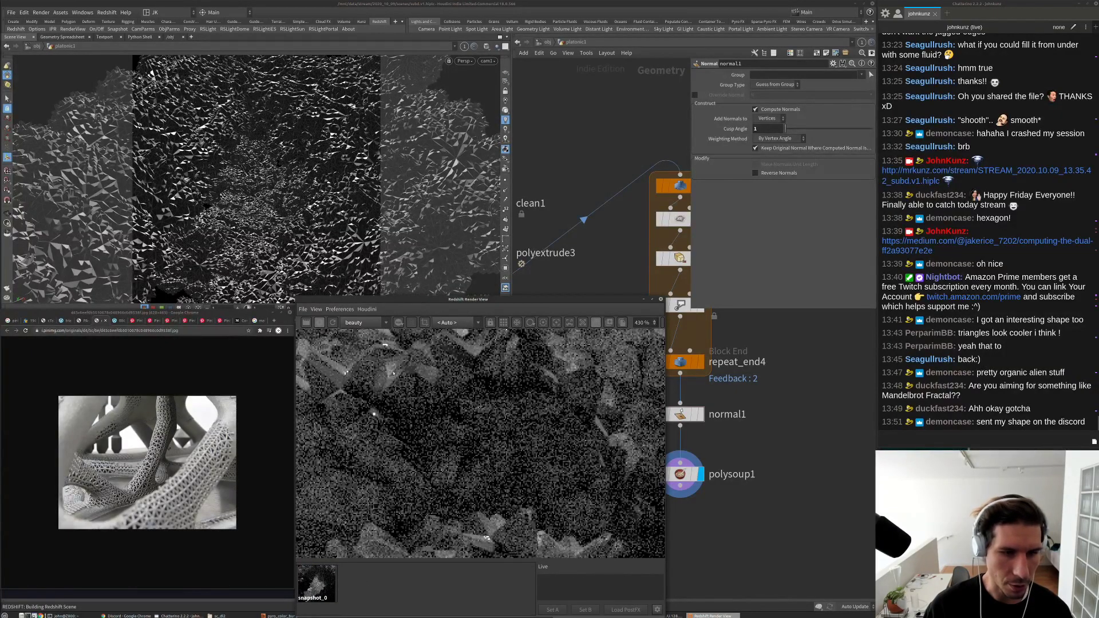
{"action": "scroll", "coordinate": [383, 403], "scroll_direction": "down", "scroll_amount": 4}
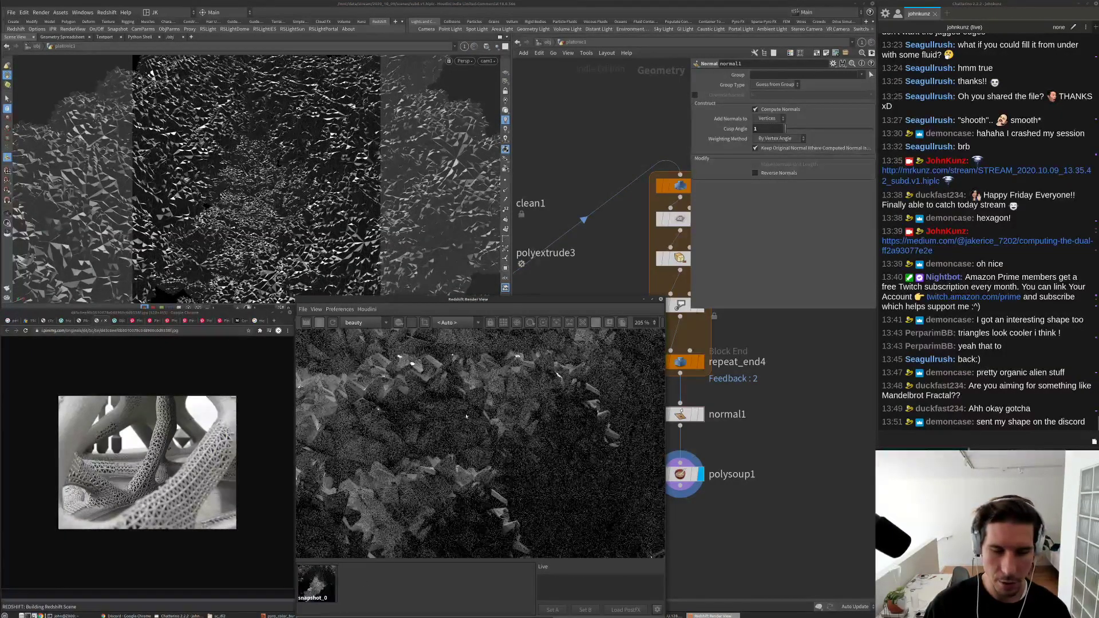
{"action": "scroll", "coordinate": [359, 443], "scroll_direction": "down", "scroll_amount": 4}
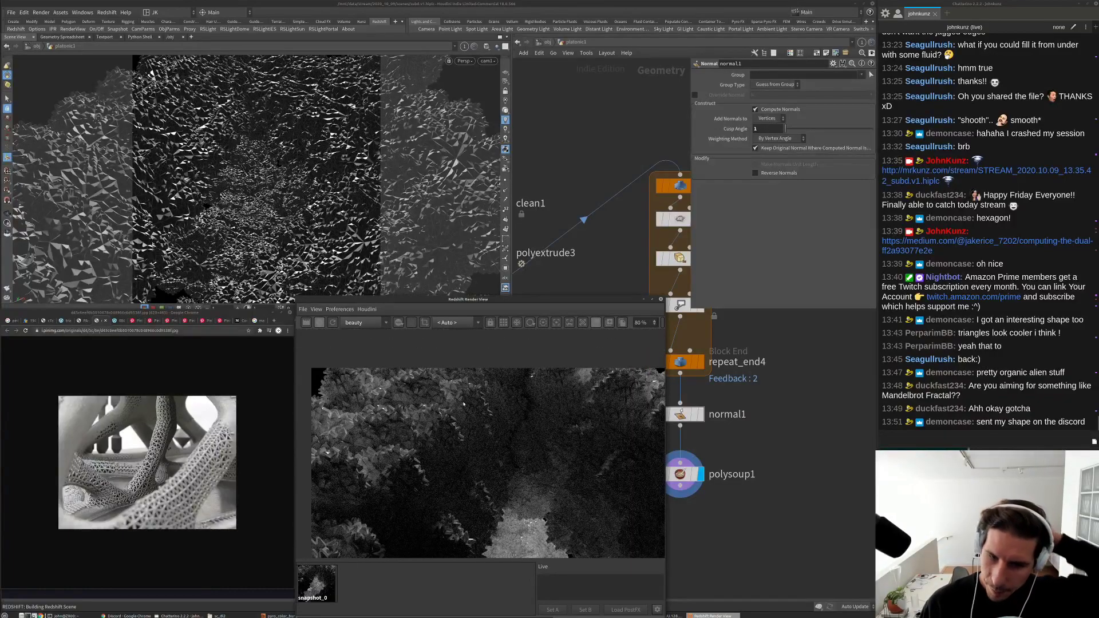
{"action": "scroll", "coordinate": [502, 427], "scroll_direction": "down", "scroll_amount": 2}
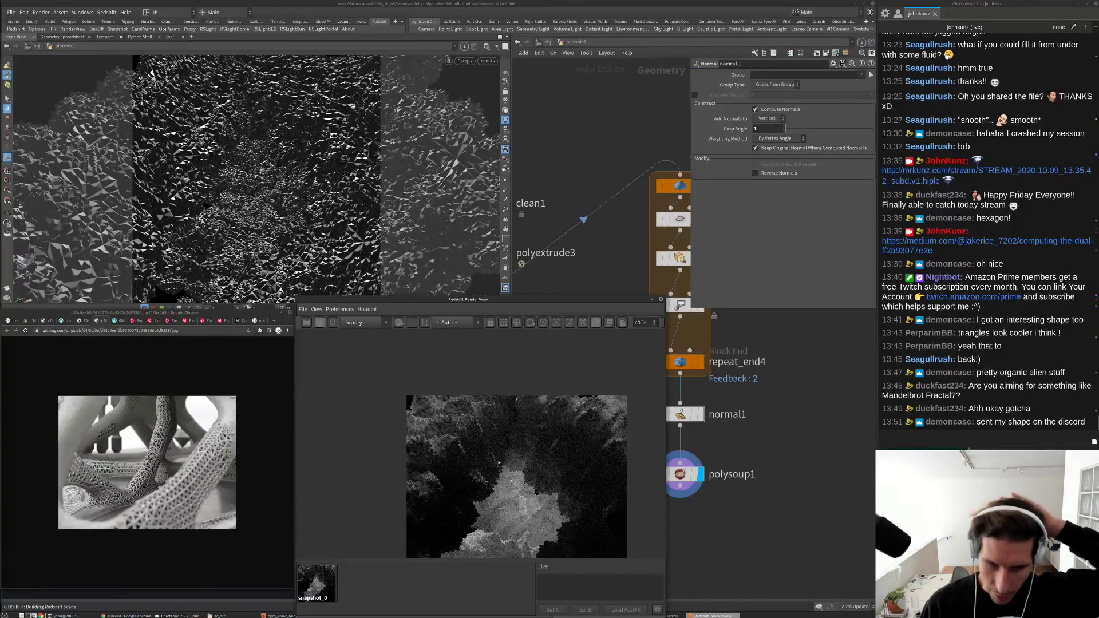
{"action": "scroll", "coordinate": [507, 458], "scroll_direction": "up", "scroll_amount": 5}
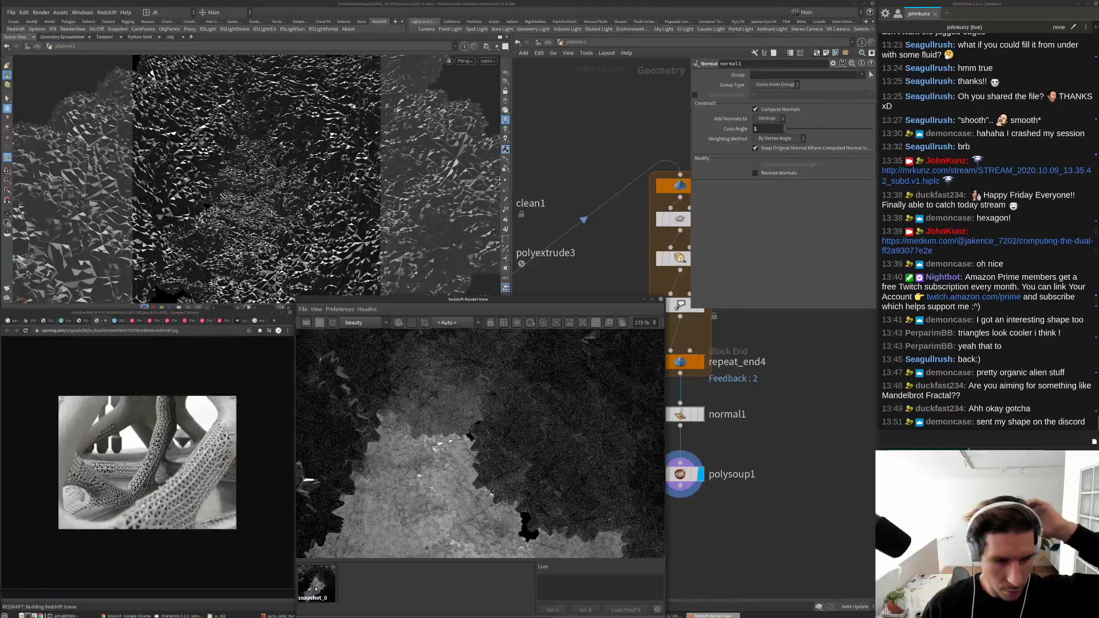
{"action": "scroll", "coordinate": [424, 474], "scroll_direction": "down", "scroll_amount": 2}
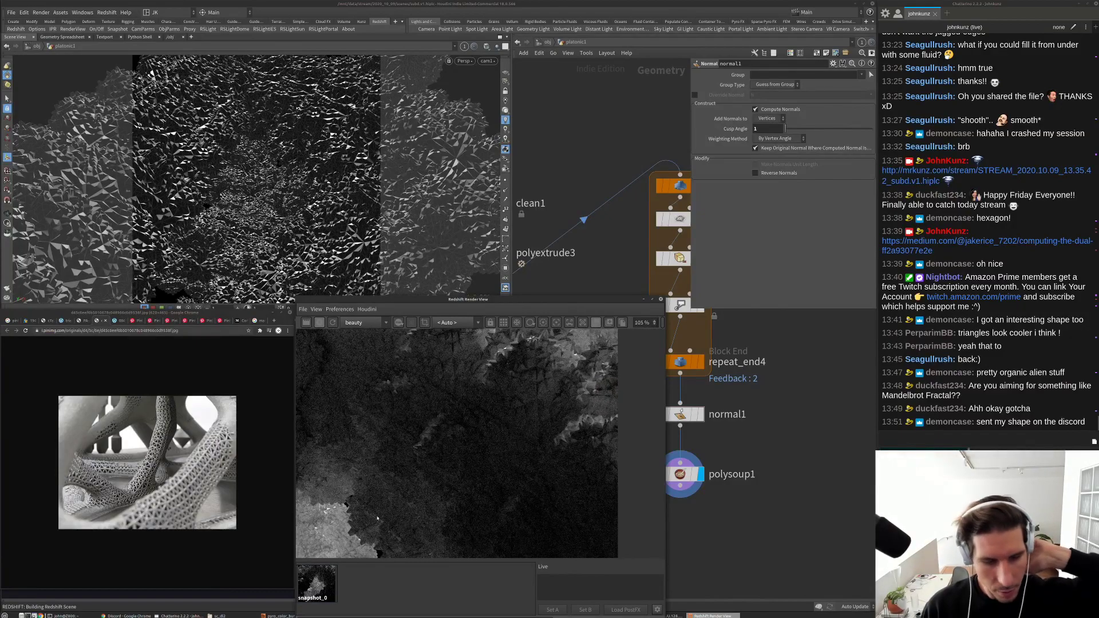
{"action": "left_click", "coordinate": [321, 584]}
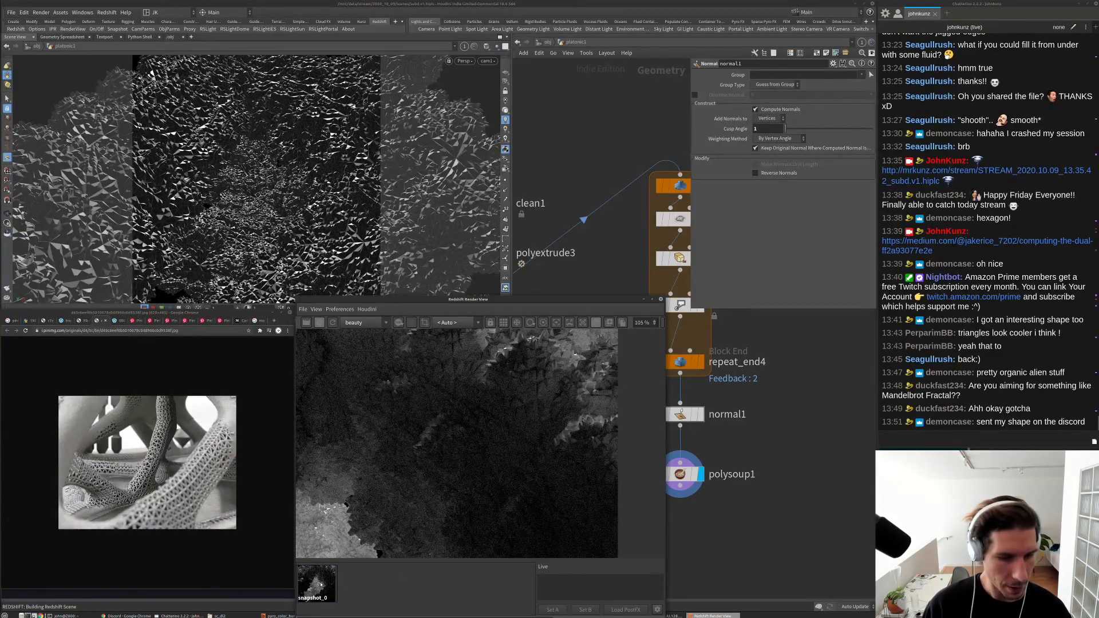
{"action": "left_click", "coordinate": [388, 583]}
{"action": "scroll", "coordinate": [558, 371], "scroll_direction": "up", "scroll_amount": 2}
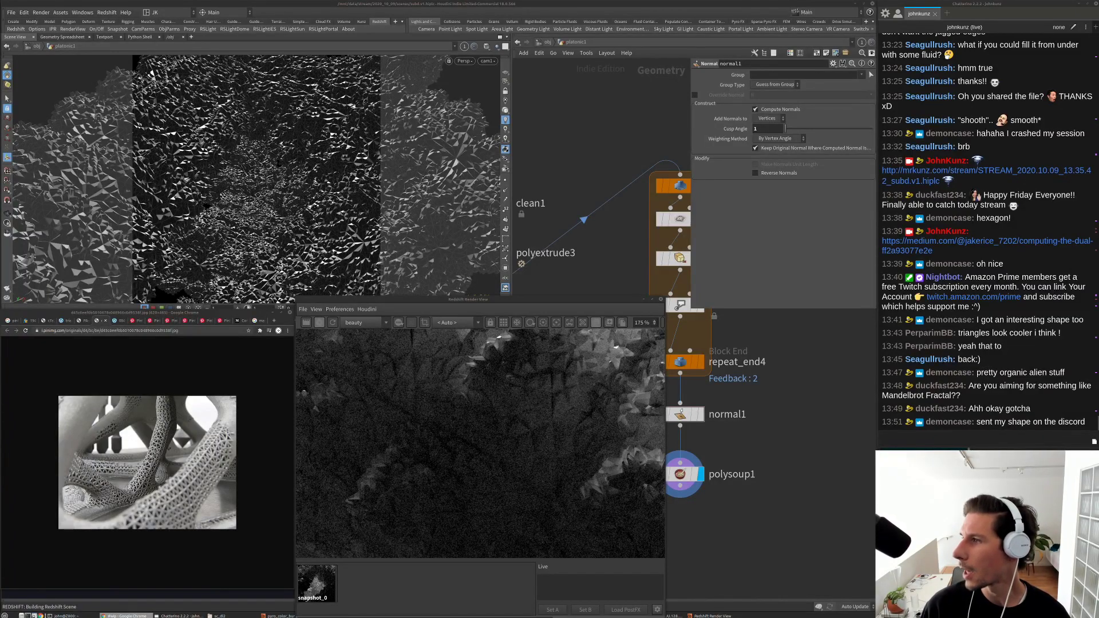
Step: Bring Discord over Houdini, move the Render View aside, and enlarge the shared wireframe render
{"action": "left_click_drag", "start_coordinate": [1098, 71], "coordinate": [649, 70]}
{"action": "left_click_drag", "start_coordinate": [590, 301], "coordinate": [596, 418]}
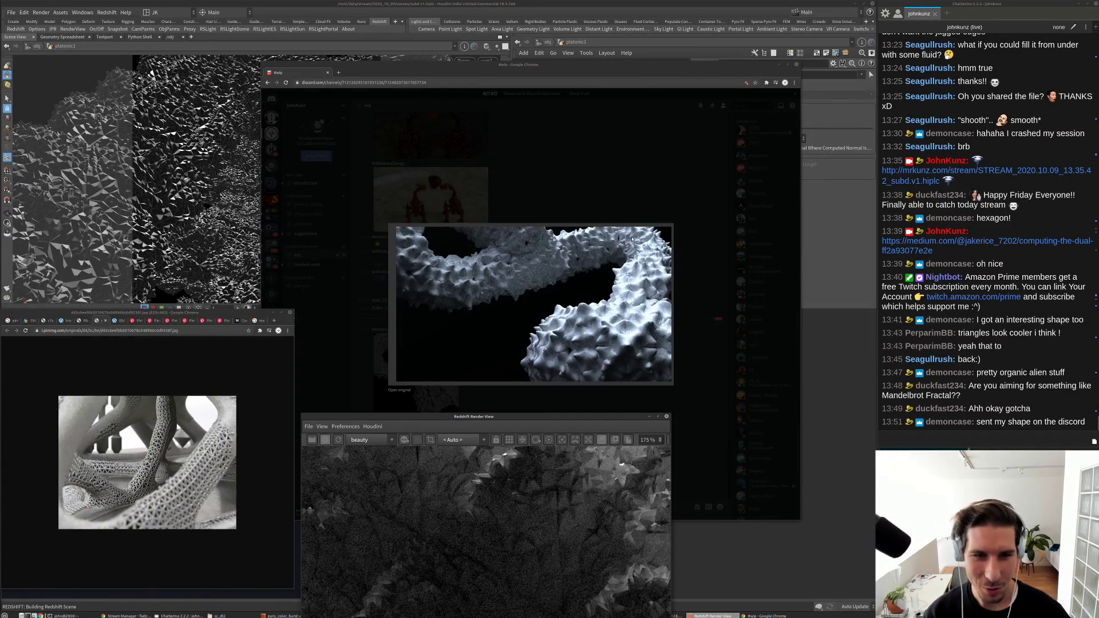
{"action": "left_click", "coordinate": [593, 200]}
{"action": "left_click", "coordinate": [417, 360]}
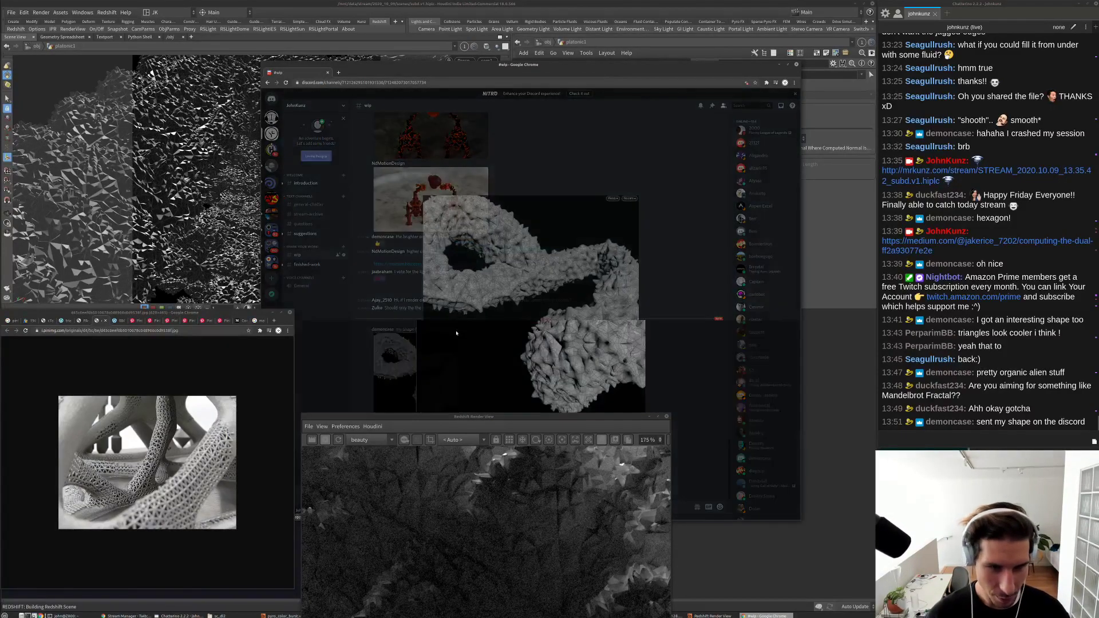
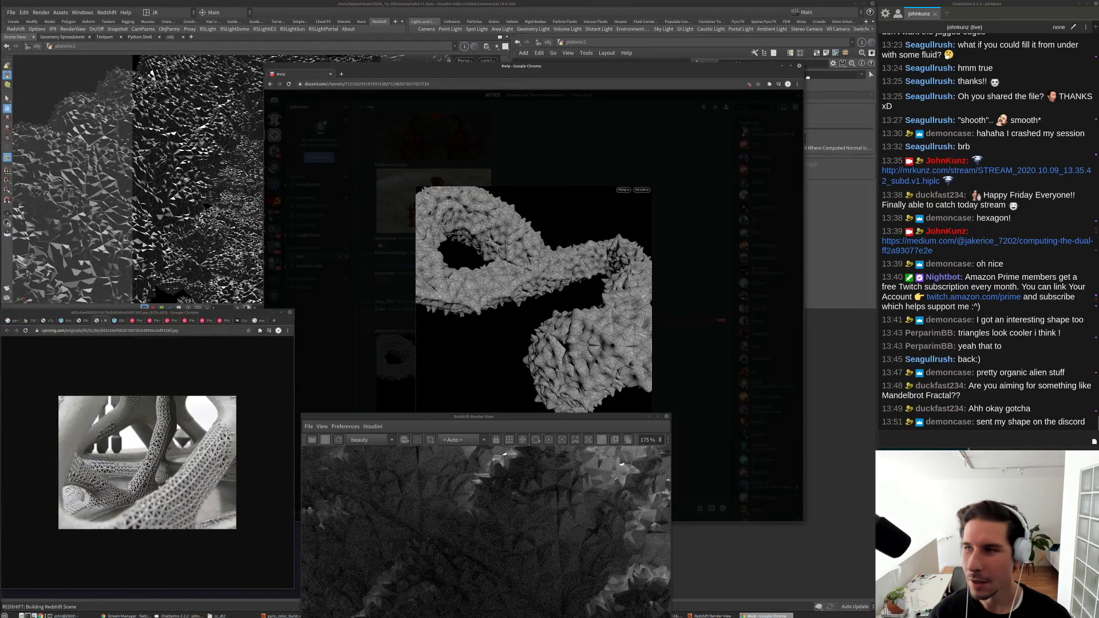
Step: Close the image preview, move the Redshift Render View up and zoom around the faceted cave render
{"action": "left_click", "coordinate": [779, 64]}
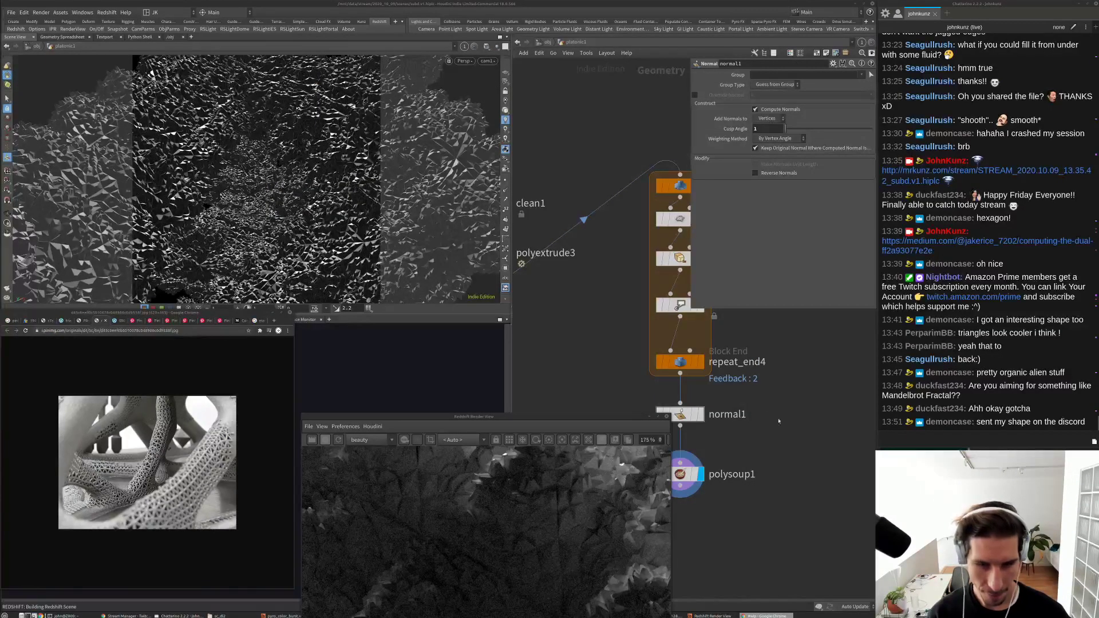
{"action": "left_click_drag", "start_coordinate": [539, 416], "coordinate": [415, 323]}
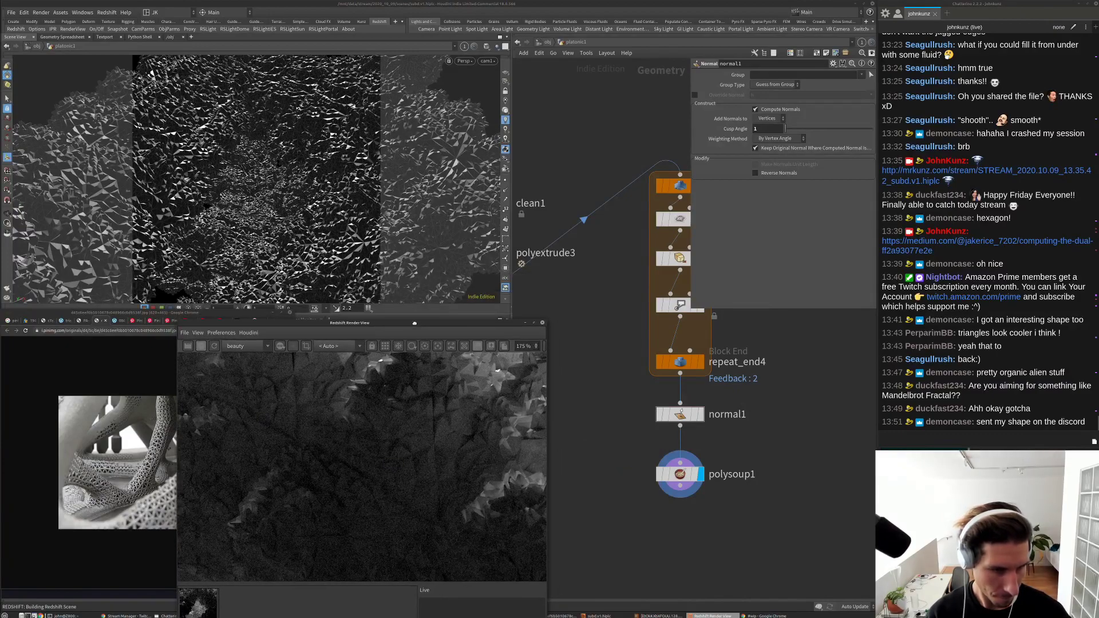
{"action": "scroll", "coordinate": [316, 454], "scroll_direction": "down", "scroll_amount": 5}
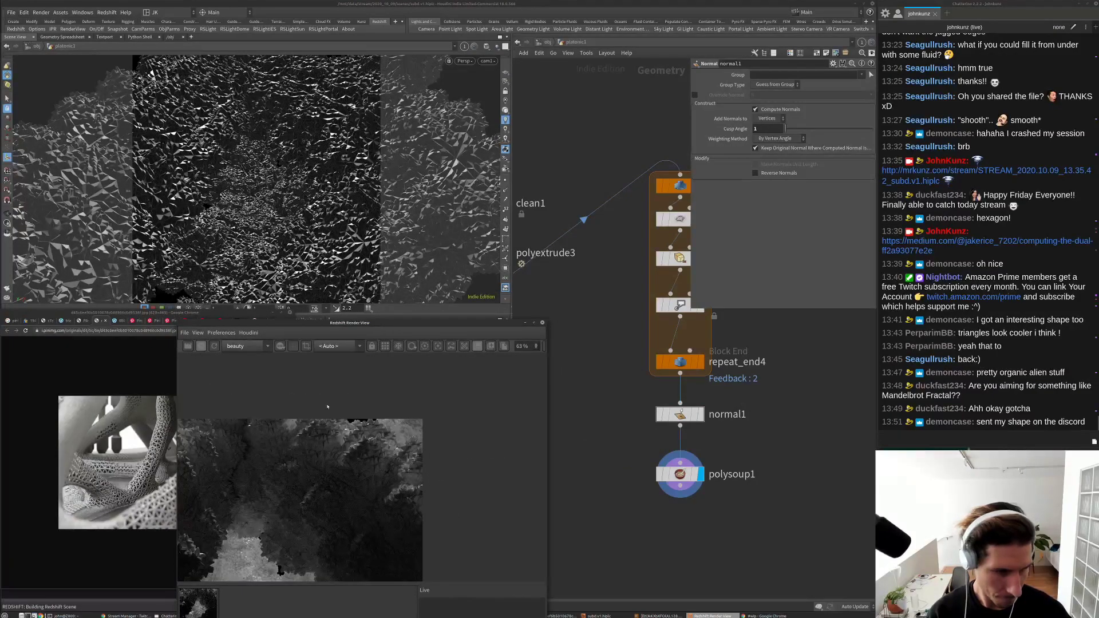
{"action": "scroll", "coordinate": [277, 510], "scroll_direction": "down", "scroll_amount": 3}
{"action": "scroll", "coordinate": [280, 538], "scroll_direction": "up", "scroll_amount": 4}
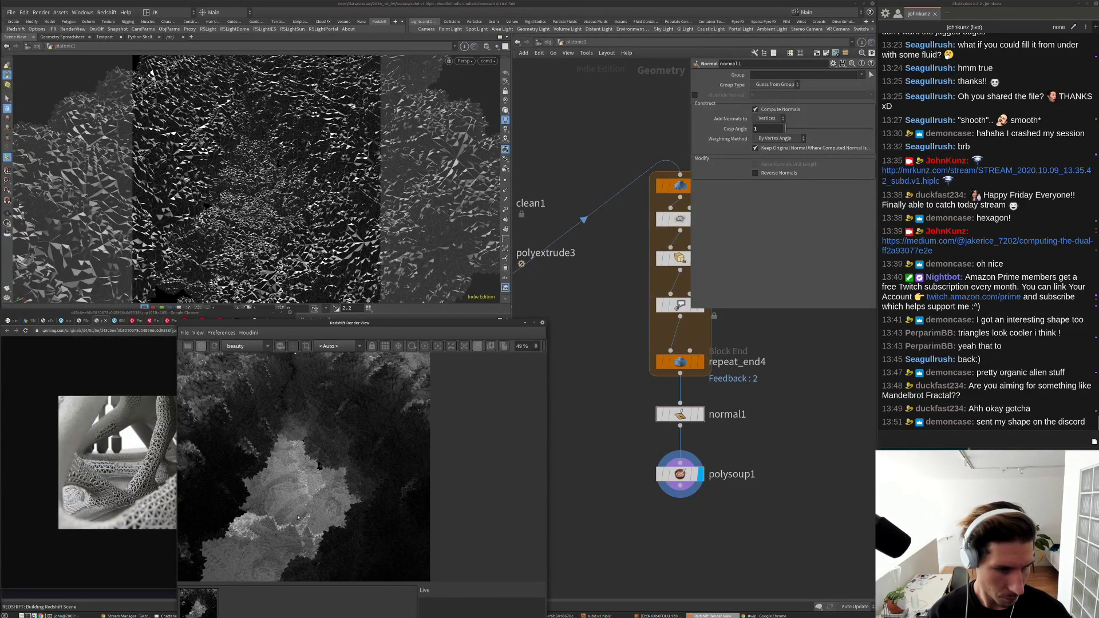
{"action": "scroll", "coordinate": [366, 439], "scroll_direction": "down", "scroll_amount": 2}
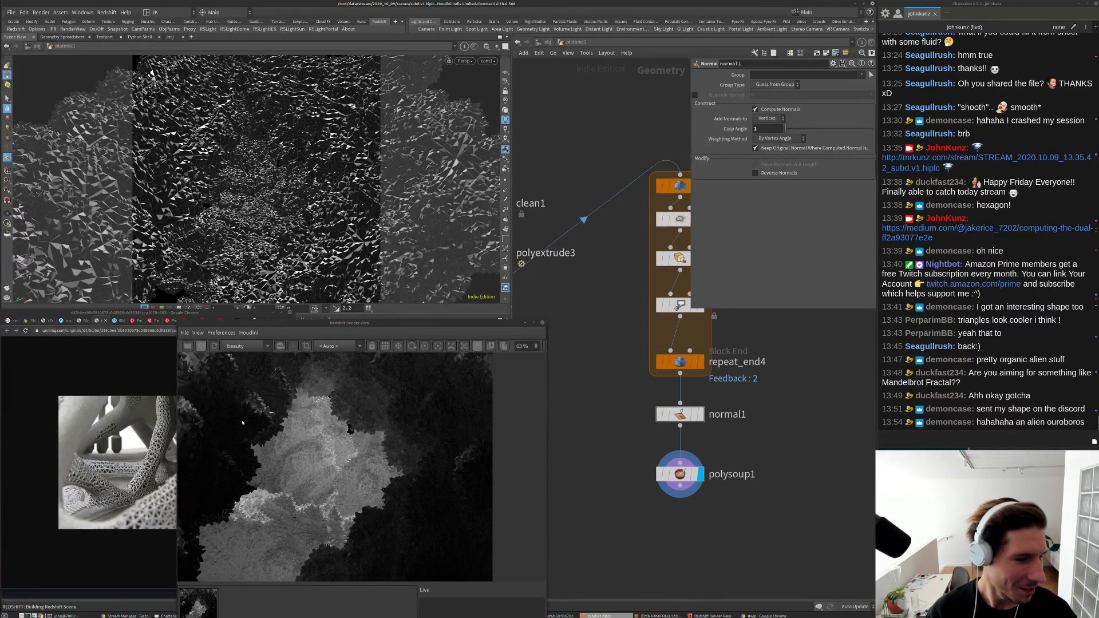
{"action": "scroll", "coordinate": [242, 422], "scroll_direction": "up", "scroll_amount": 9}
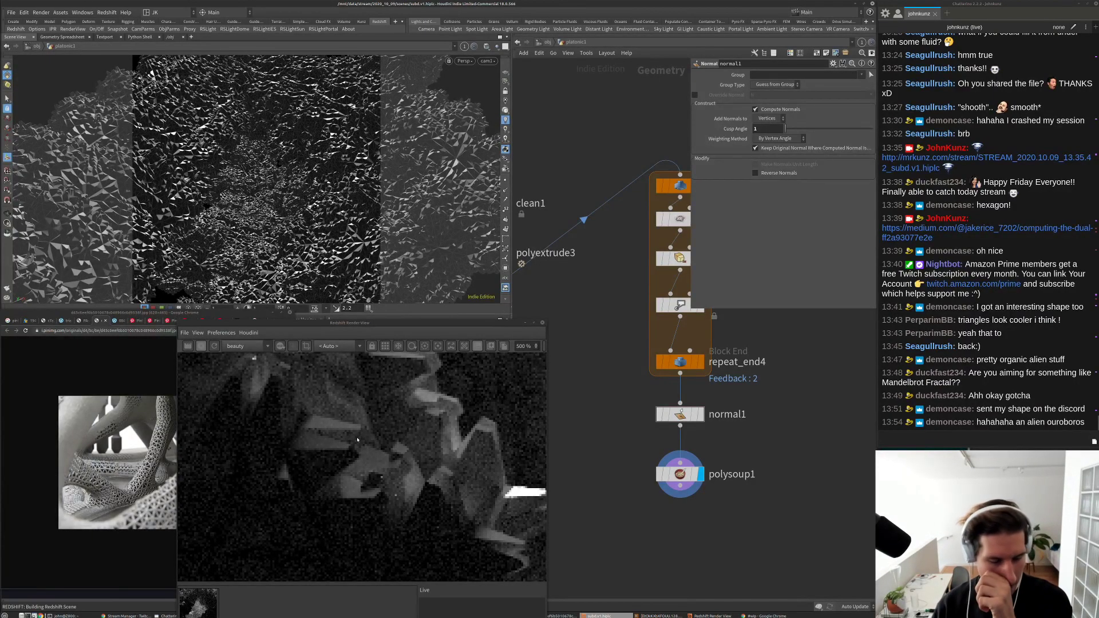
{"action": "scroll", "coordinate": [347, 452], "scroll_direction": "down", "scroll_amount": 9}
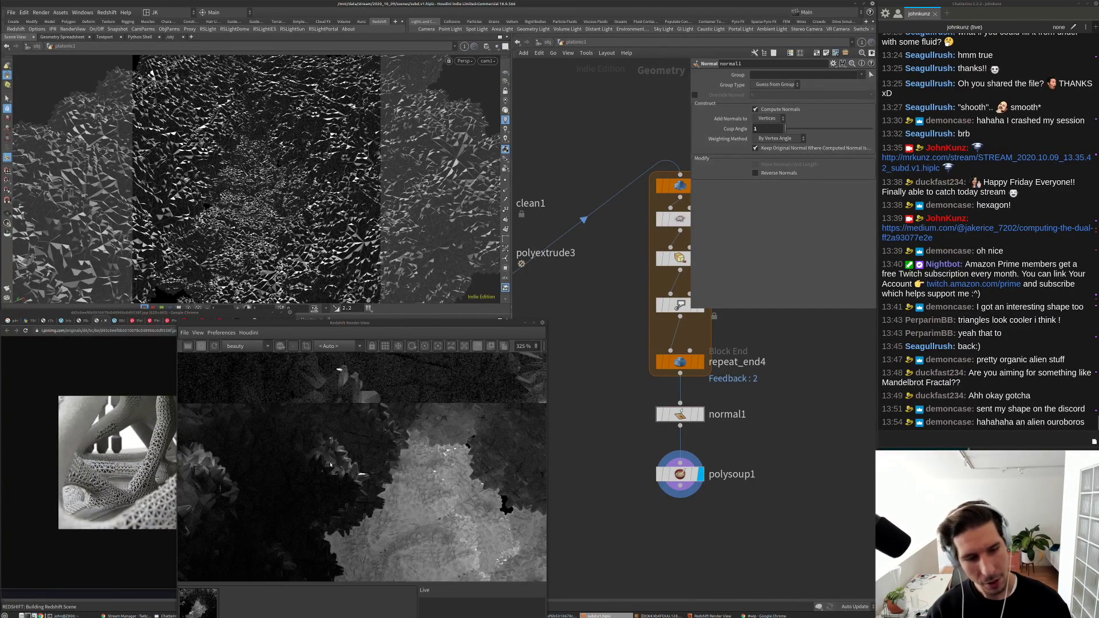
{"action": "scroll", "coordinate": [331, 466], "scroll_direction": "down", "scroll_amount": 6}
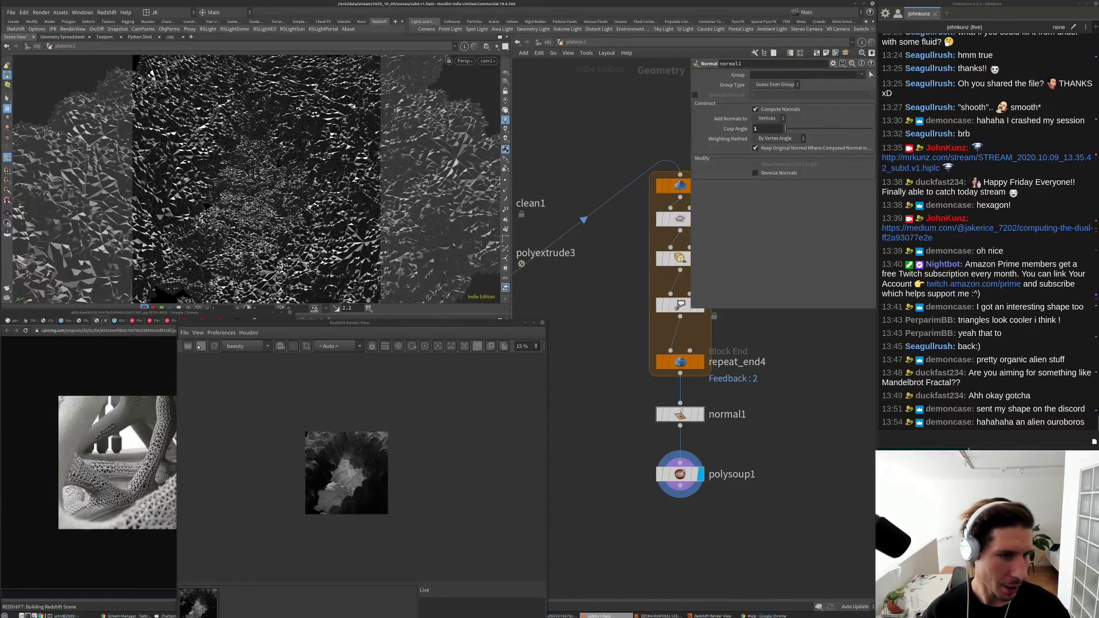
Step: Set repeat_end4's Iterations to 1
{"action": "scroll", "coordinate": [574, 422], "scroll_direction": "down", "scroll_amount": 3}
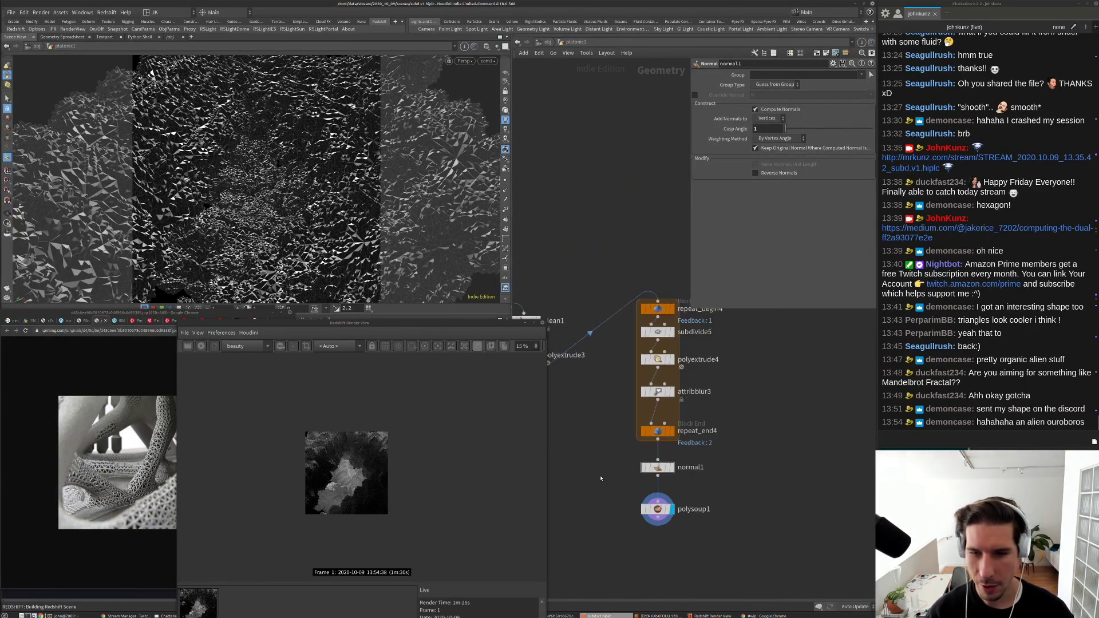
{"action": "left_click", "coordinate": [658, 430]}
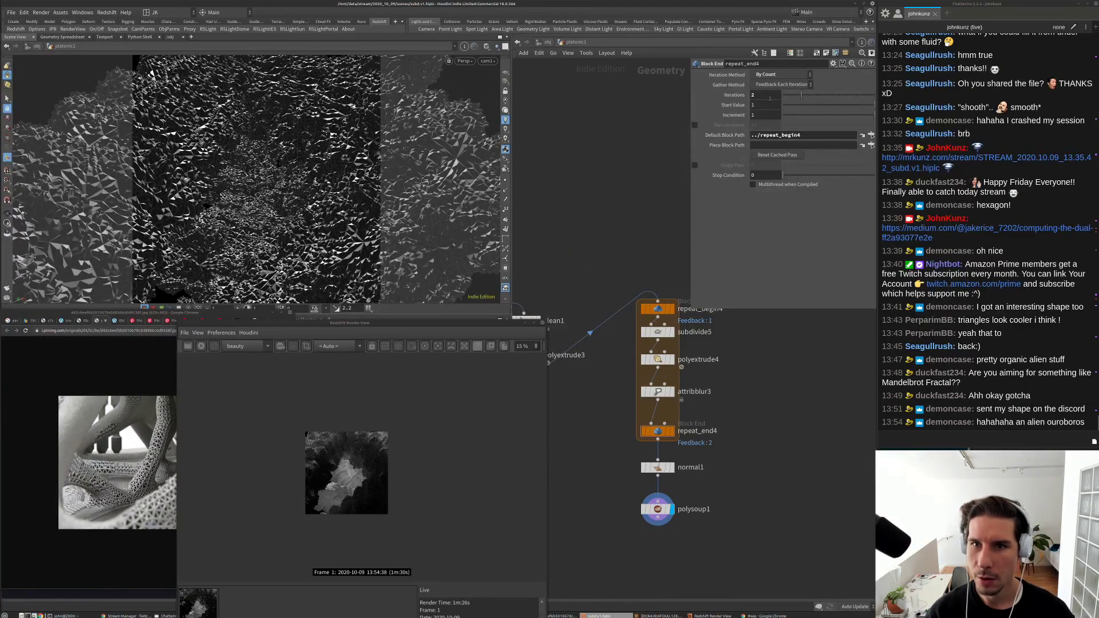
{"action": "left_click", "coordinate": [766, 95]}
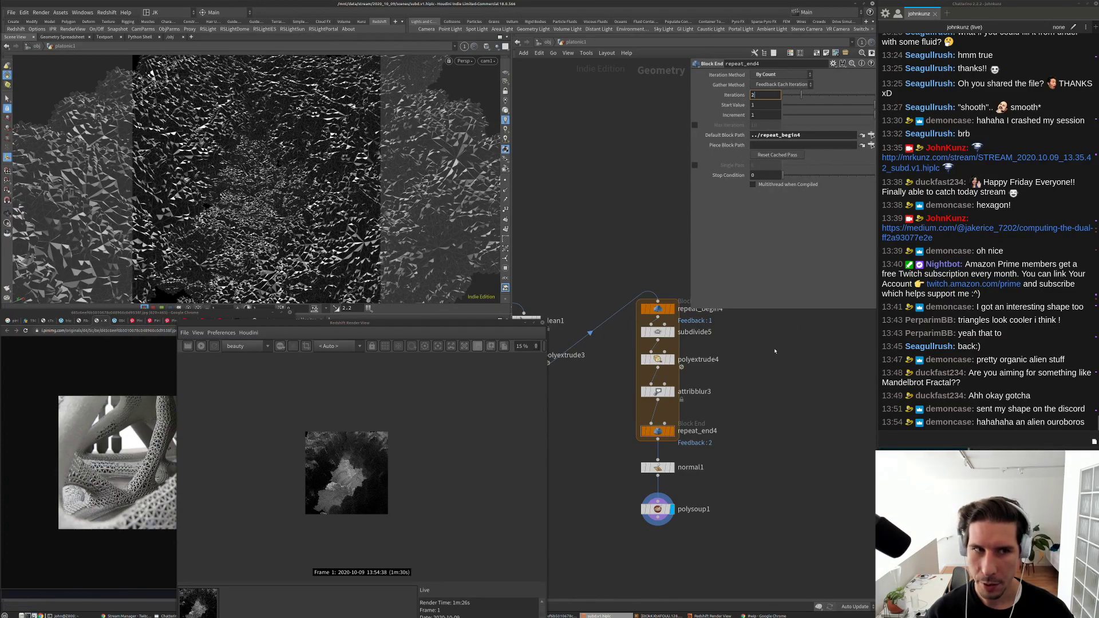
{"action": "type", "text": "1"}
{"action": "key", "text": "Return"}
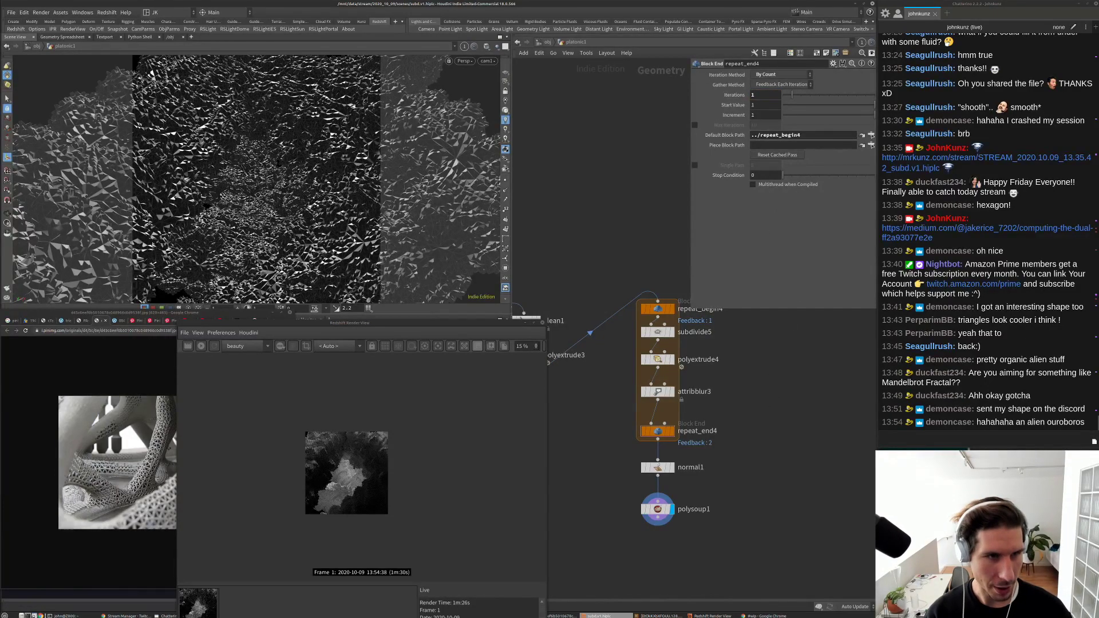
Step: Re-render in Redshift and inspect the coarser faceted surface
{"action": "left_click", "coordinate": [201, 346]}
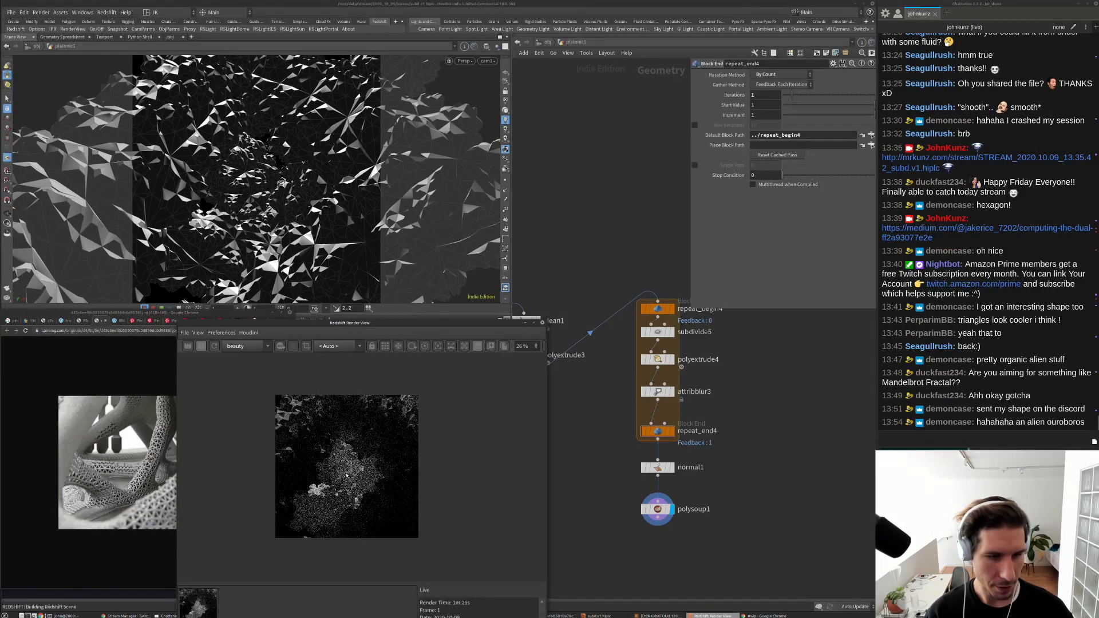
{"action": "scroll", "coordinate": [402, 379], "scroll_direction": "up", "scroll_amount": 1}
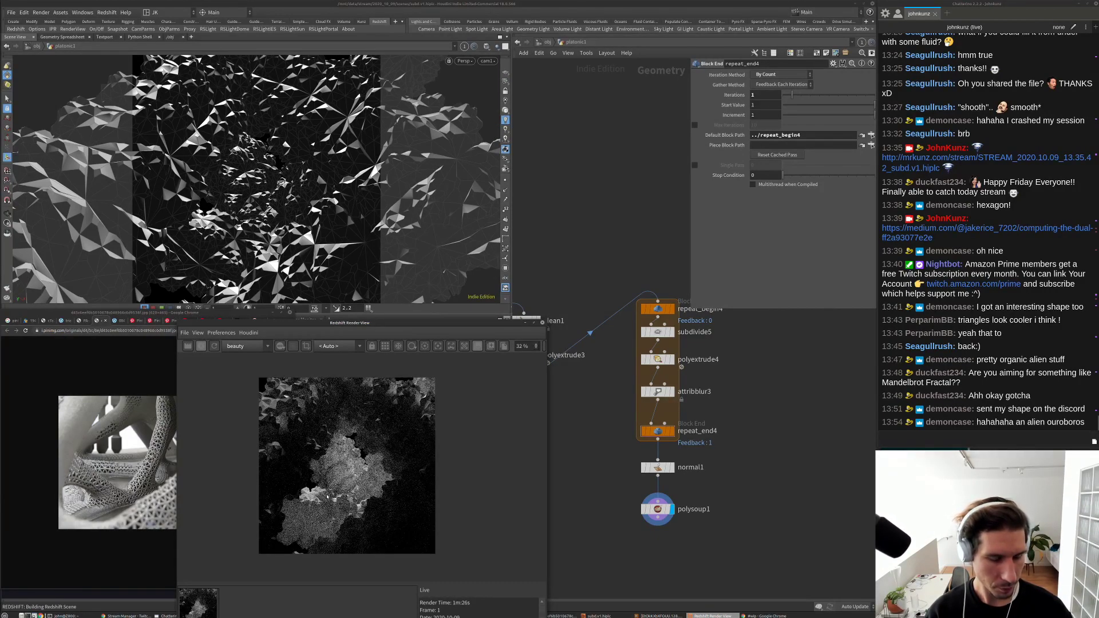
{"action": "scroll", "coordinate": [328, 497], "scroll_direction": "up", "scroll_amount": 5}
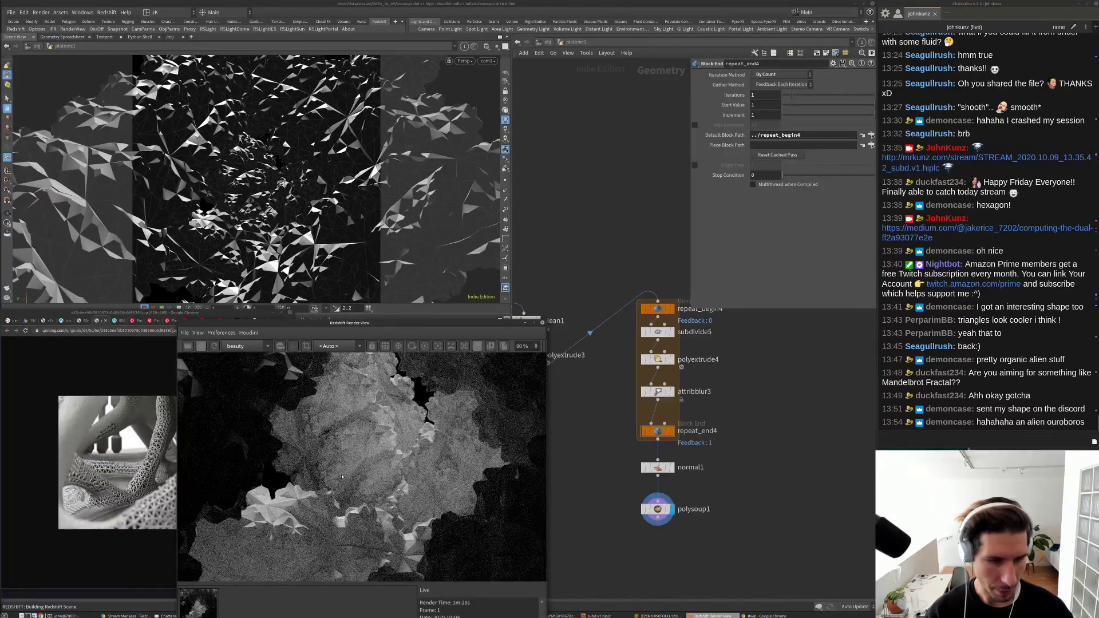
{"action": "scroll", "coordinate": [342, 476], "scroll_direction": "down", "scroll_amount": 5}
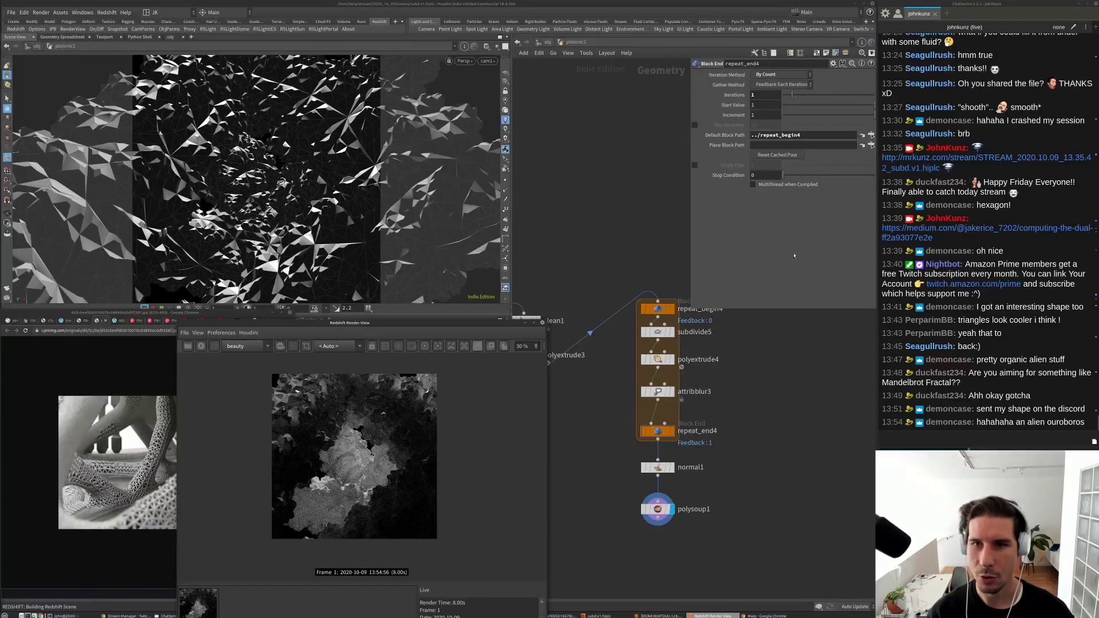
{"action": "middle_click_drag", "start_coordinate": [736, 423], "coordinate": [827, 404]}
Step: Set polyextrude3's Inset to 0.1
{"action": "left_click", "coordinate": [615, 337]}
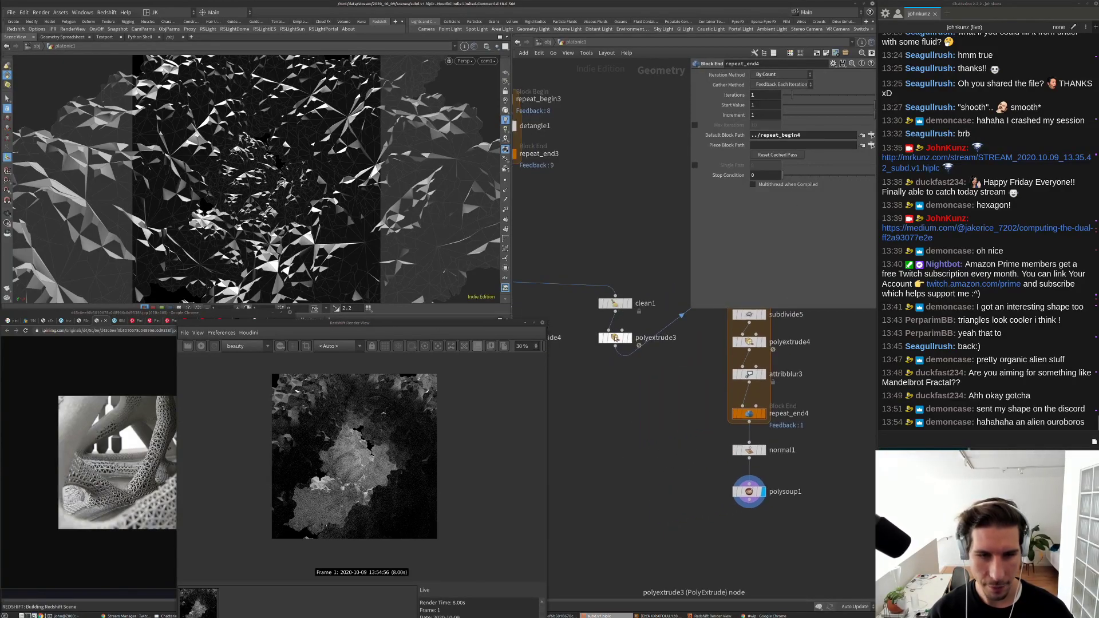
{"action": "middle_click_drag", "start_coordinate": [674, 460], "coordinate": [635, 463]}
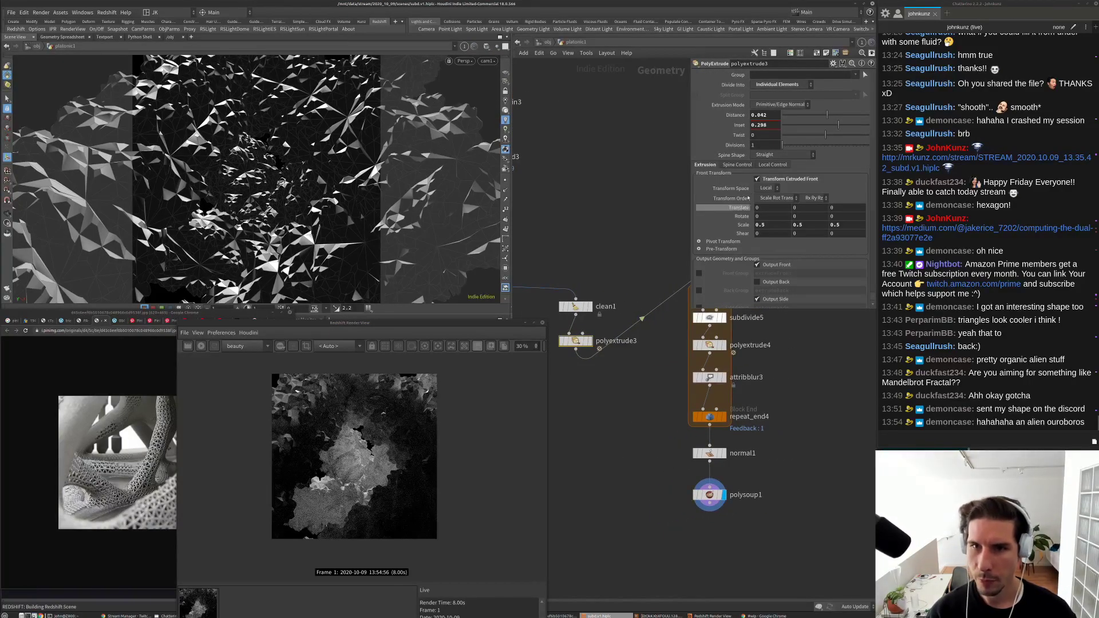
{"action": "double_click", "coordinate": [761, 125]}
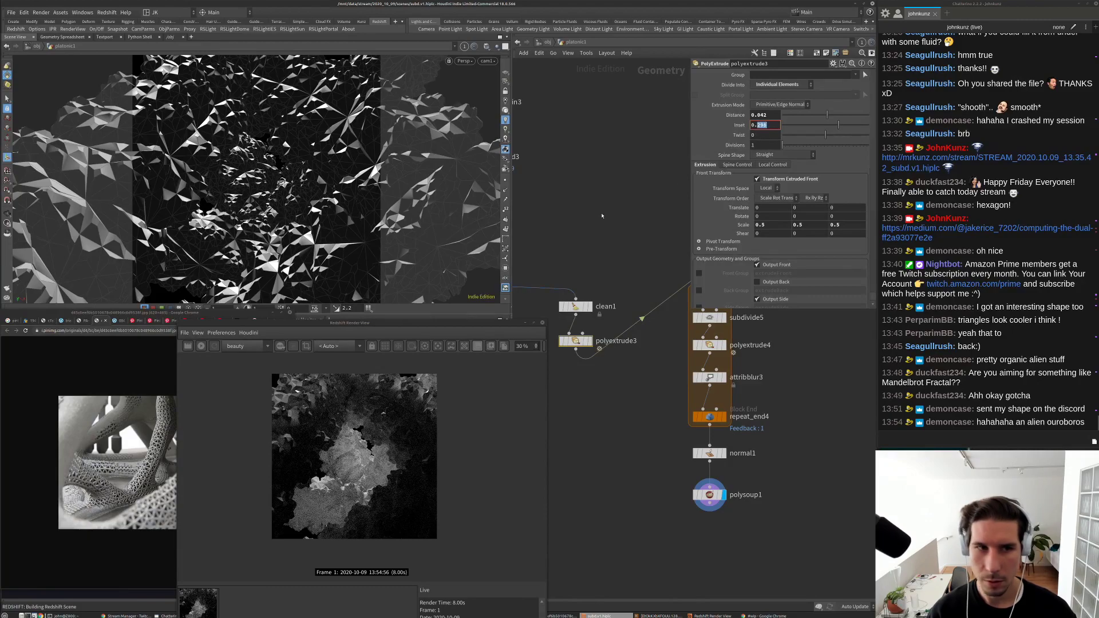
{"action": "type", "text": "0.1"}
{"action": "key", "text": "Return"}
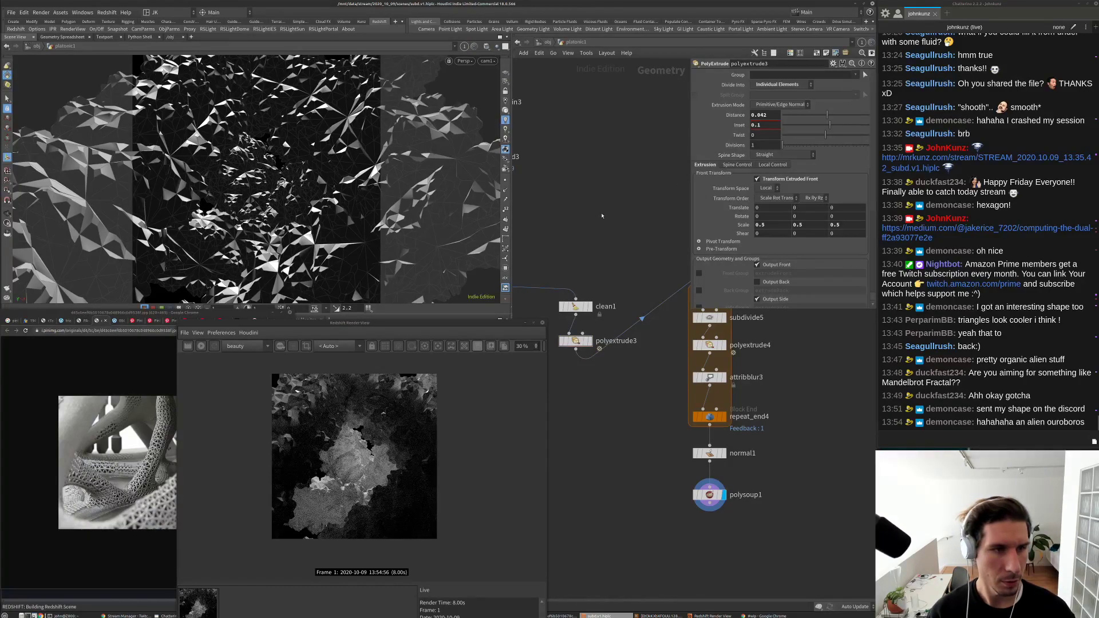
Step: Change polyextrude3's Distance to 0.22, then 0.15, and re-render in Redshift
{"action": "middle_click_drag", "start_coordinate": [600, 204], "coordinate": [594, 222]}
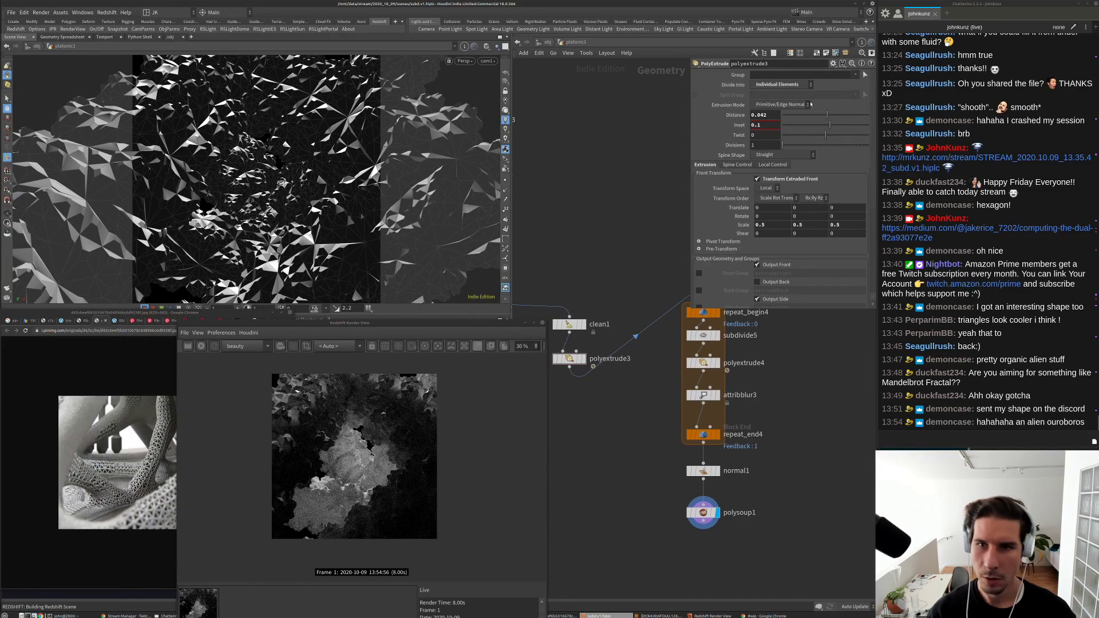
{"action": "double_click", "coordinate": [759, 115]}
{"action": "type", "text": "0.22"}
{"action": "key", "text": "Return"}
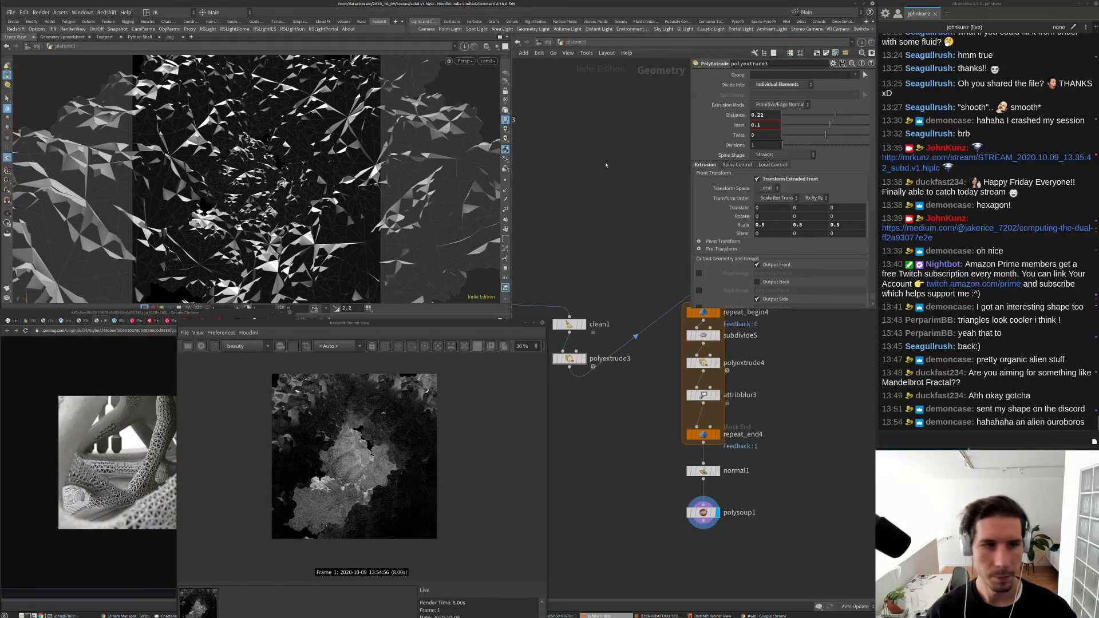
{"action": "key", "text": "BackSpace"}
{"action": "key", "text": "BackSpace"}
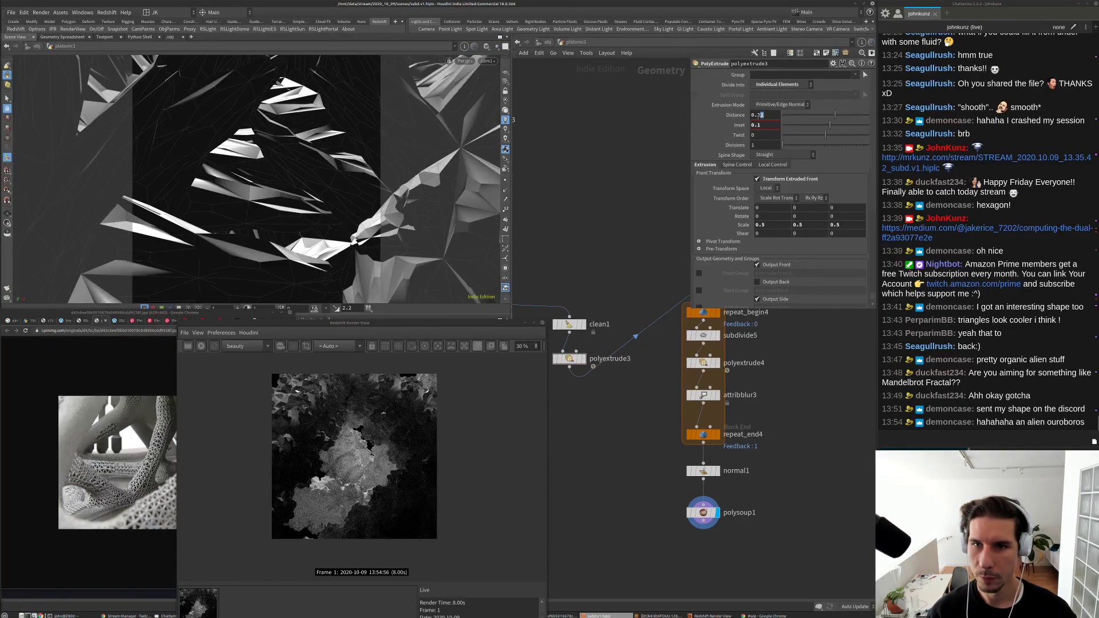
{"action": "type", "text": "15"}
{"action": "key", "text": "Return"}
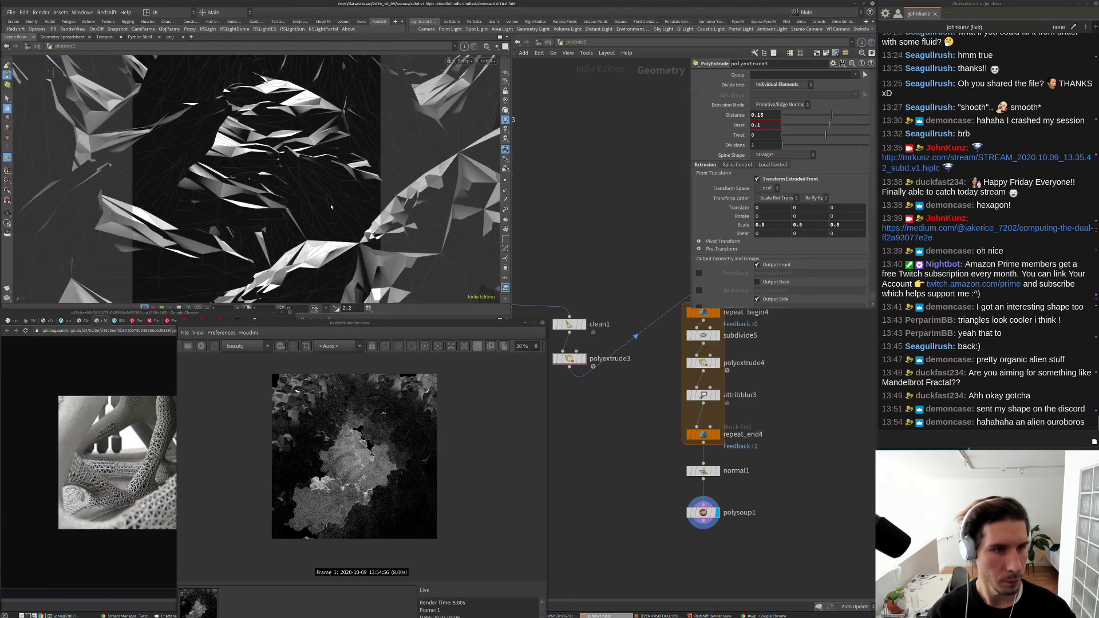
{"action": "scroll", "coordinate": [703, 426], "scroll_direction": "up", "scroll_amount": 2}
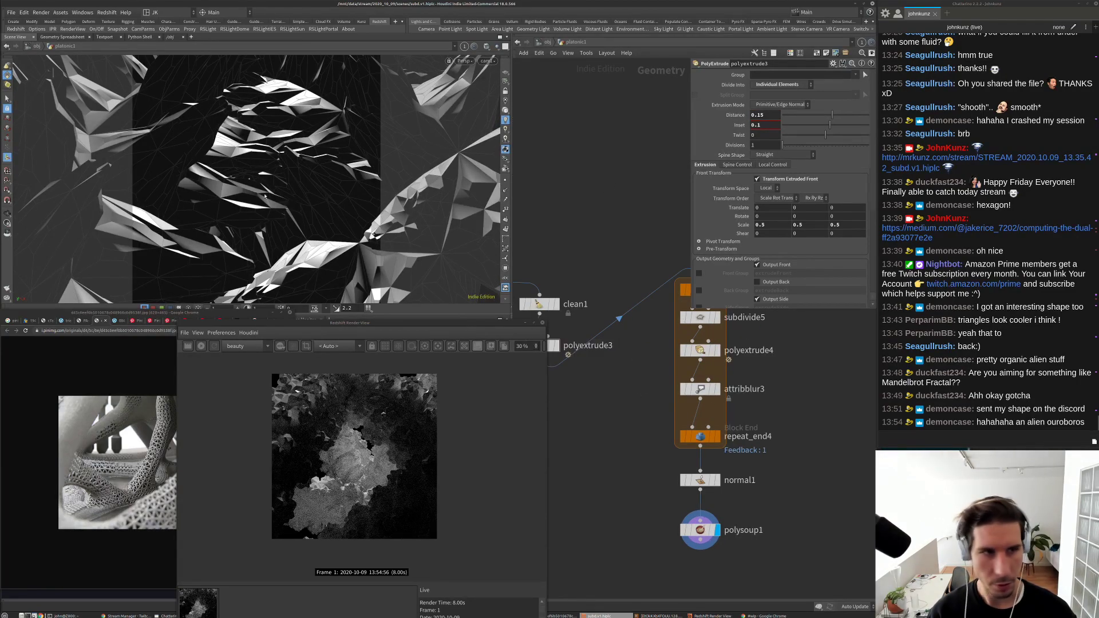
{"action": "left_click", "coordinate": [201, 346]}
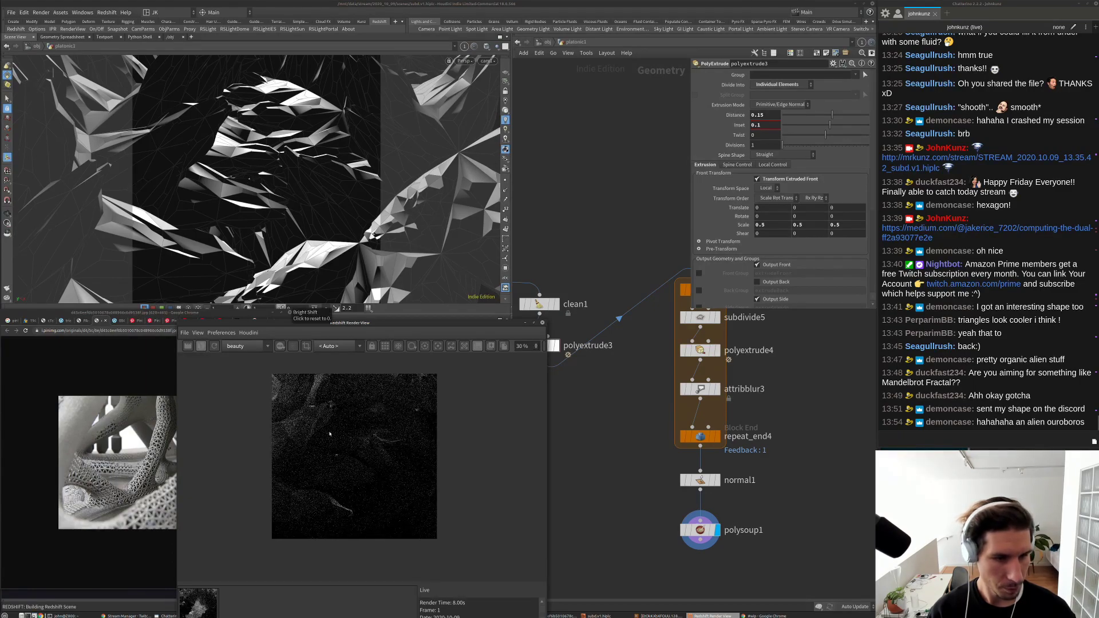
Step: Lower polyextrude3's Distance further to 0.05
{"action": "left_click", "coordinate": [759, 115]}
{"action": "key", "text": "BackSpace"}
{"action": "type", "text": "0"}
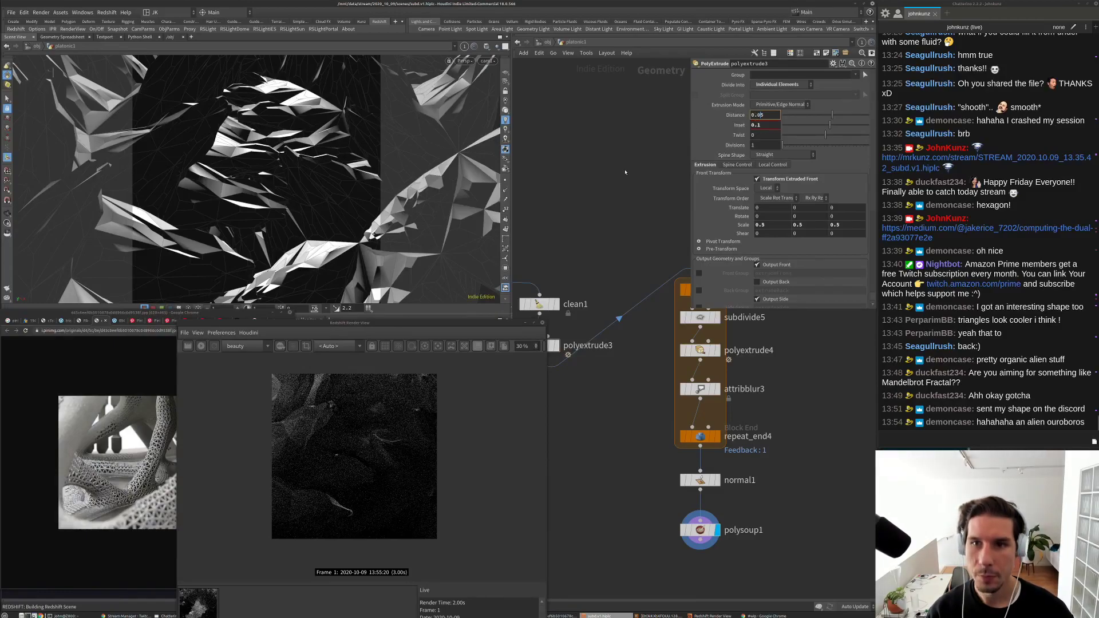
{"action": "key", "text": "Return"}
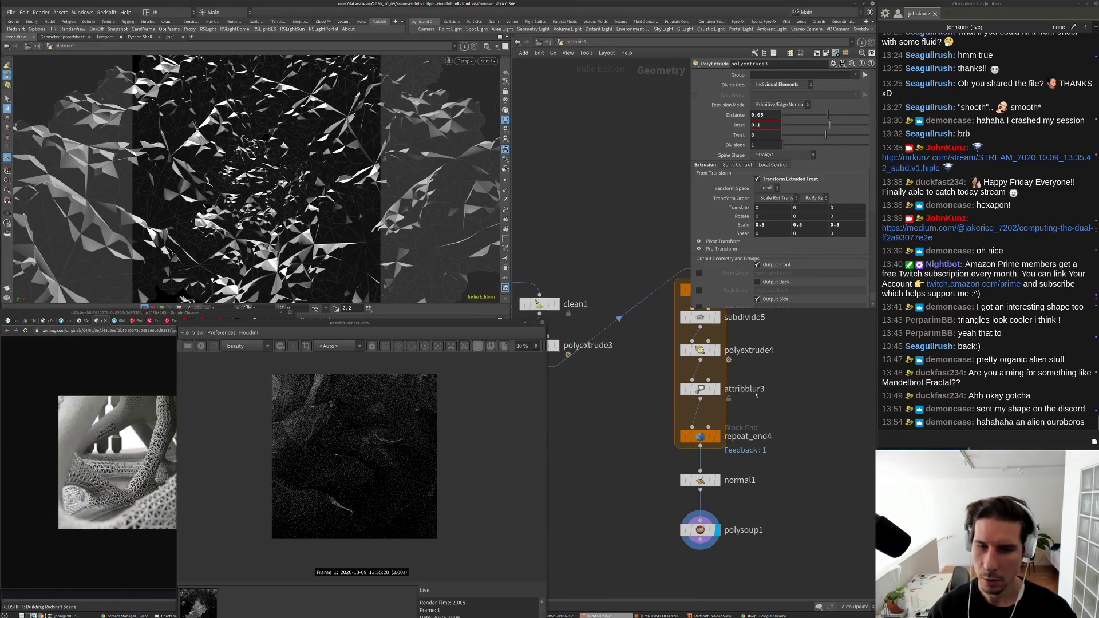
Step: Set attribblur3's Step Size to 0.1
{"action": "middle_click_drag", "start_coordinate": [706, 320], "coordinate": [634, 320]}
{"action": "left_click", "coordinate": [634, 320]}
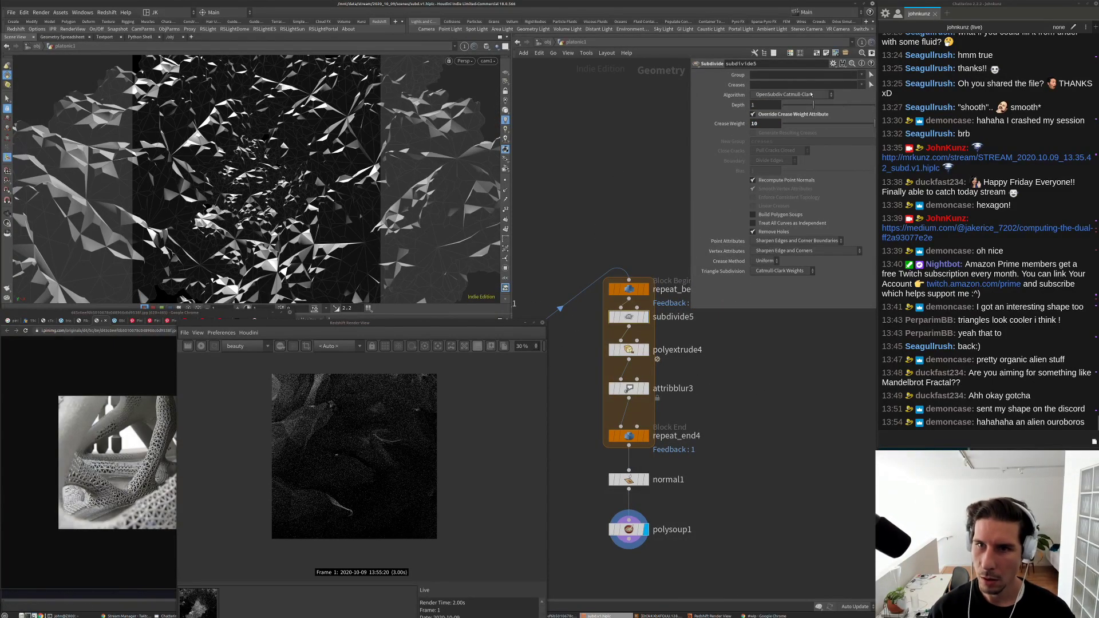
{"action": "left_click", "coordinate": [629, 389]}
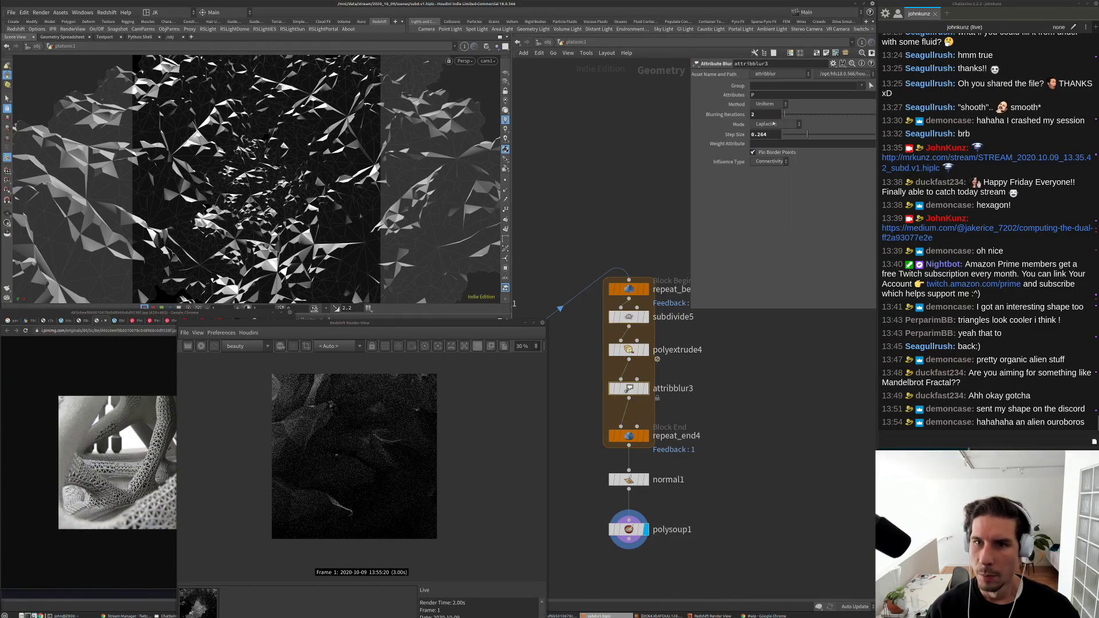
{"action": "double_click", "coordinate": [760, 134]}
{"action": "type", "text": "0.1"}
{"action": "key", "text": "Return"}
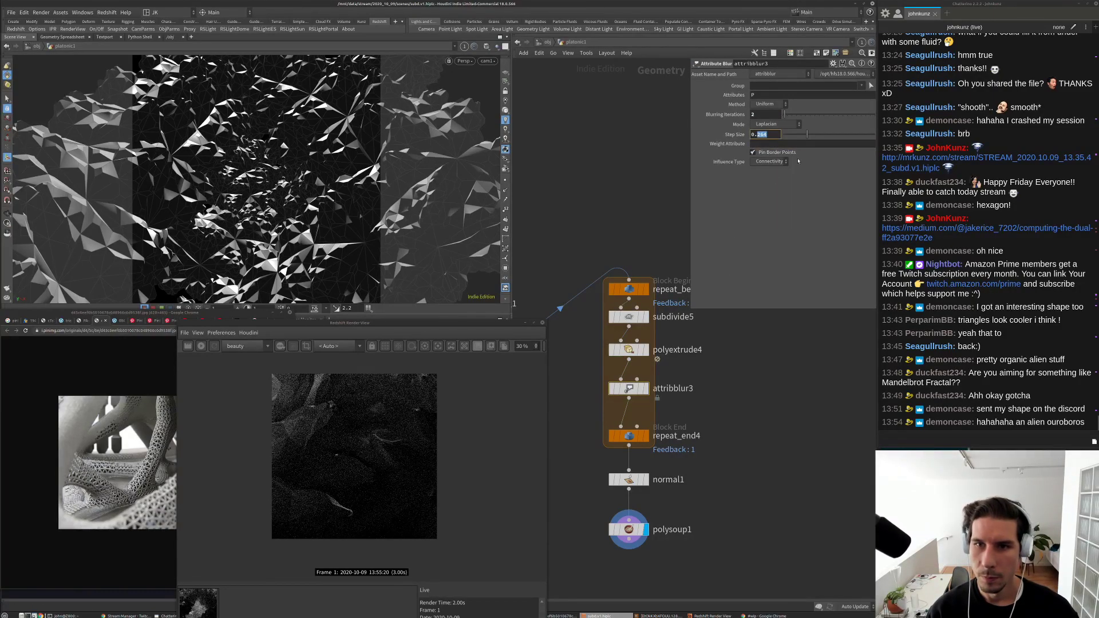
Step: Give polyextrude4 Scale 0.3 and Distance 0.05, then select repeat_end4
{"action": "left_click", "coordinate": [629, 350]}
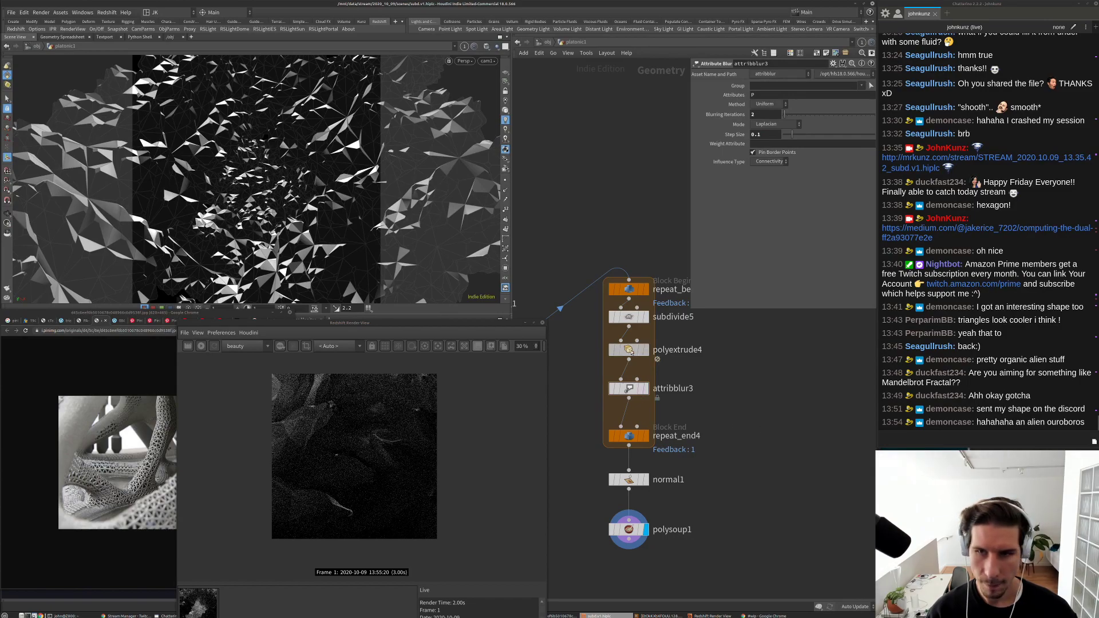
{"action": "middle_click_drag", "start_coordinate": [741, 225], "coordinate": [784, 231]}
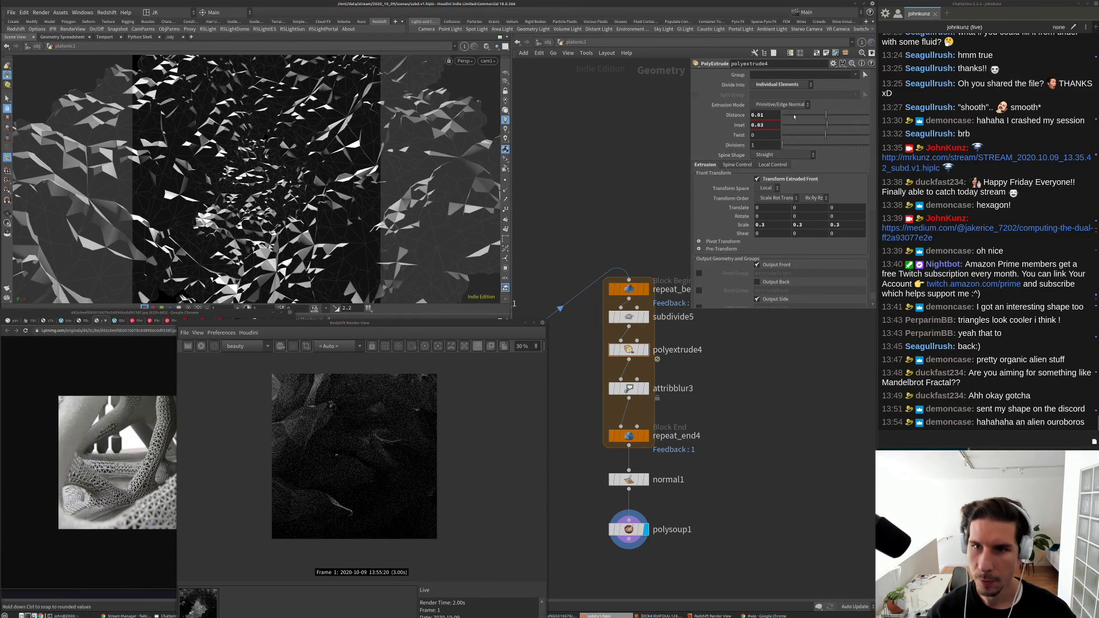
{"action": "left_click", "coordinate": [762, 115]}
{"action": "type", "text": "0.05"}
{"action": "key", "text": "Return"}
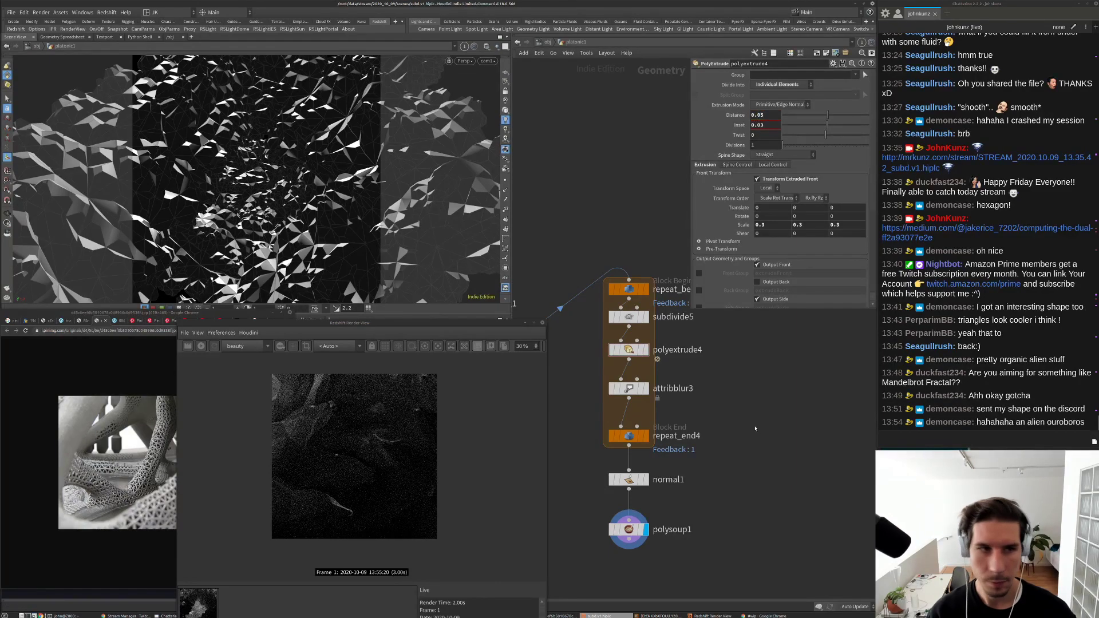
{"action": "left_click", "coordinate": [629, 436]}
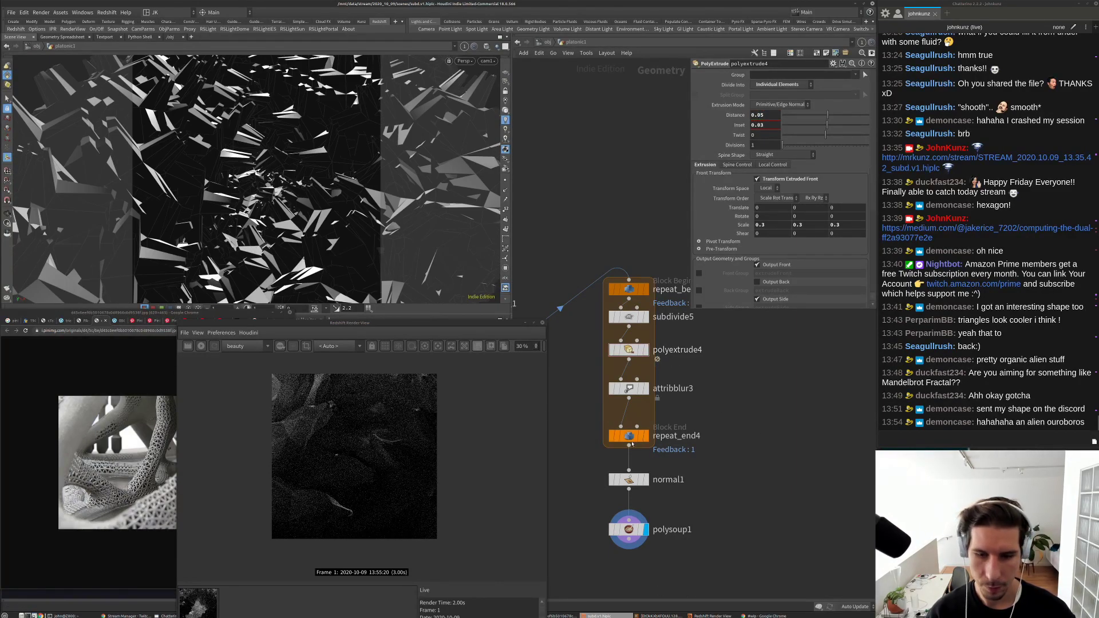
{"action": "scroll", "coordinate": [594, 427], "scroll_direction": "down", "scroll_amount": 2}
{"action": "middle_click_drag", "start_coordinate": [594, 426], "coordinate": [655, 432]}
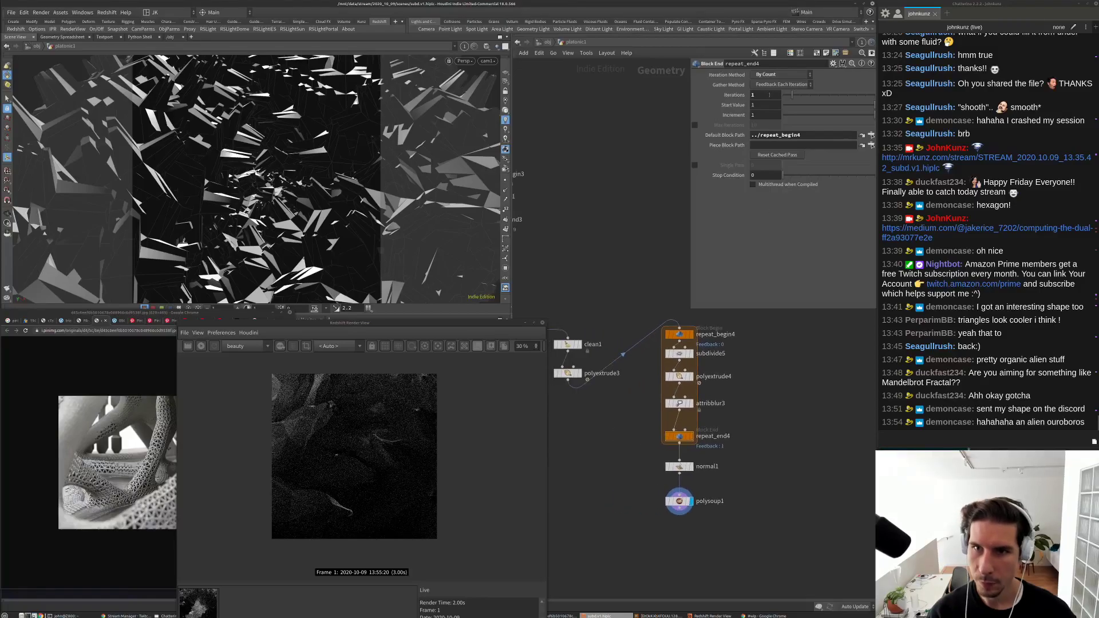
Step: Set repeat_end4's Iterations back to 2 and re-render in Redshift
{"action": "left_click", "coordinate": [770, 95]}
{"action": "type", "text": "2"}
{"action": "key", "text": "Return"}
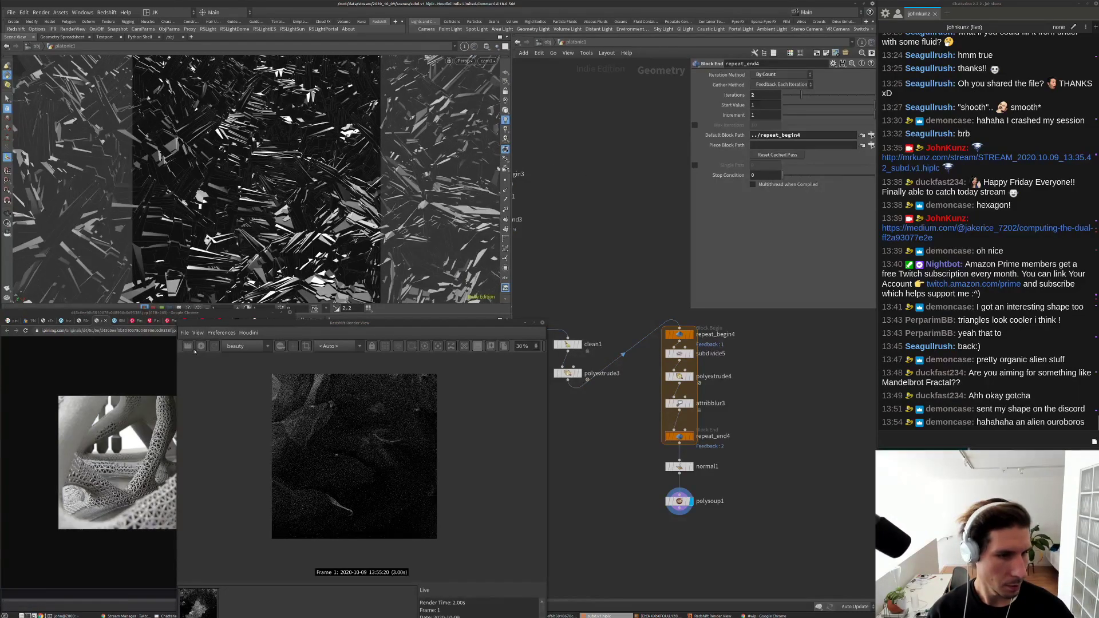
{"action": "left_click", "coordinate": [201, 346]}
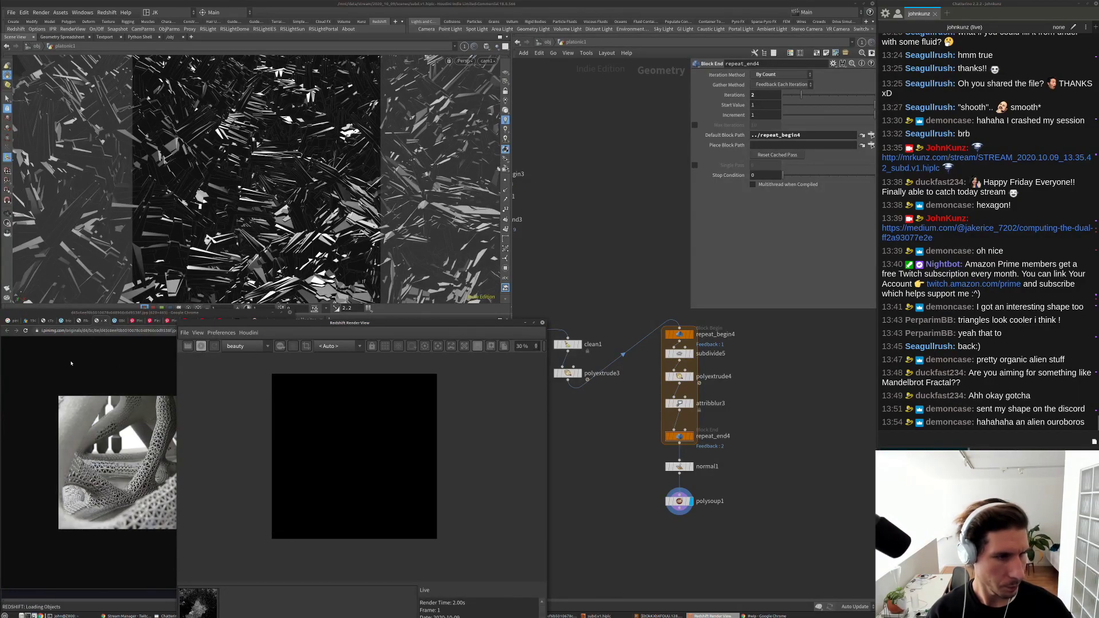
Step: Bring up the glass-dome reference photo in Chrome, then return to Houdini
{"action": "left_click", "coordinate": [68, 321]}
{"action": "left_click", "coordinate": [36, 321]}
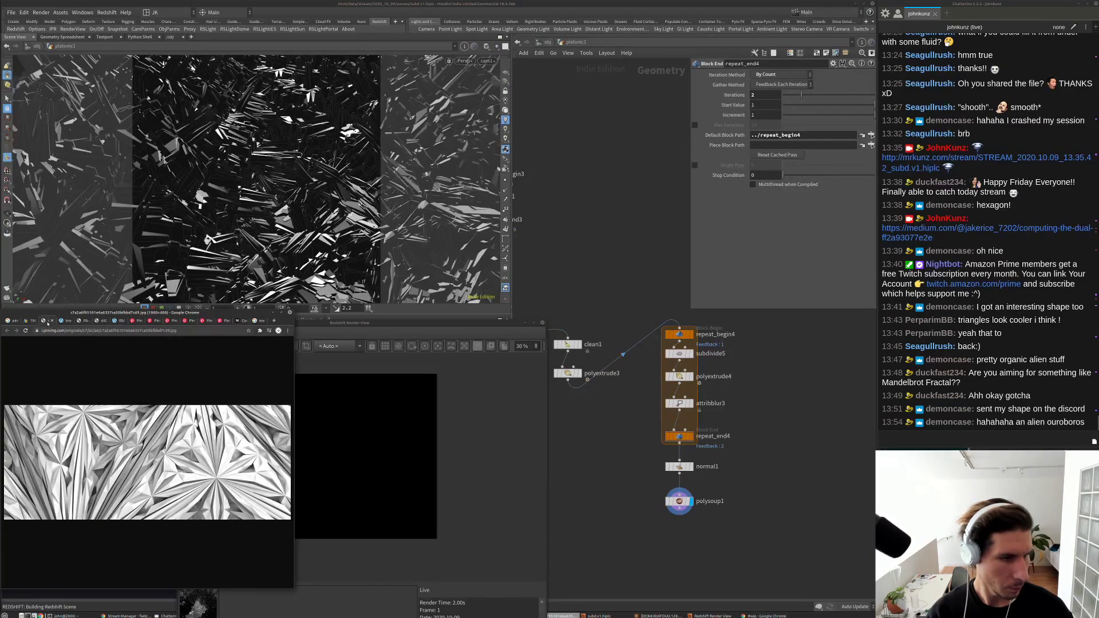
{"action": "left_click", "coordinate": [27, 321]}
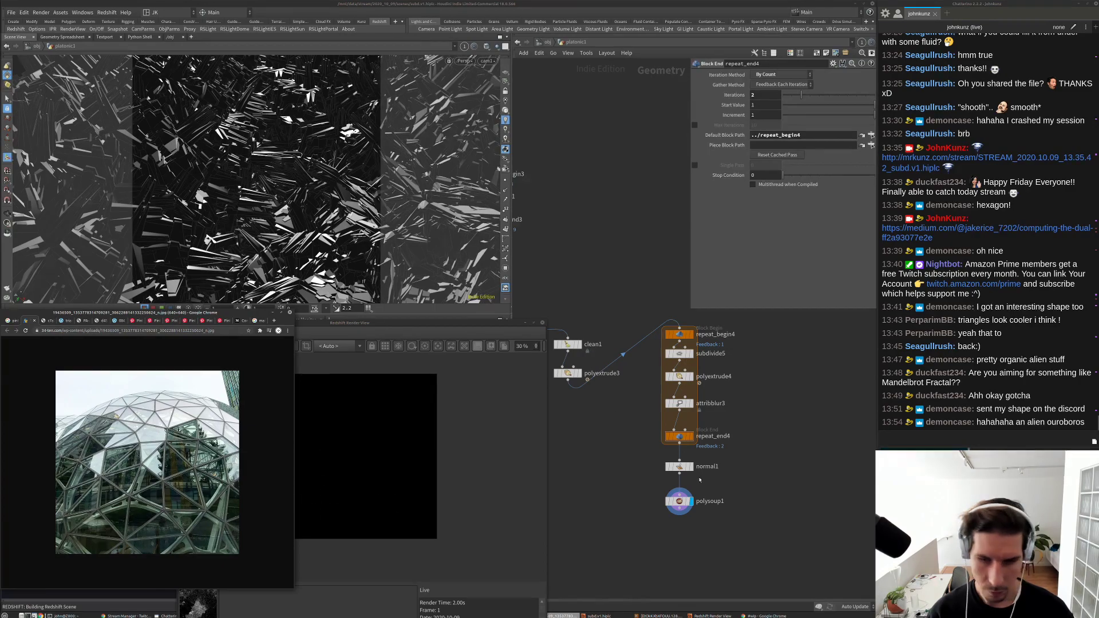
{"action": "left_click_drag", "start_coordinate": [397, 323], "coordinate": [390, 309]}
{"action": "left_click", "coordinate": [603, 241]}
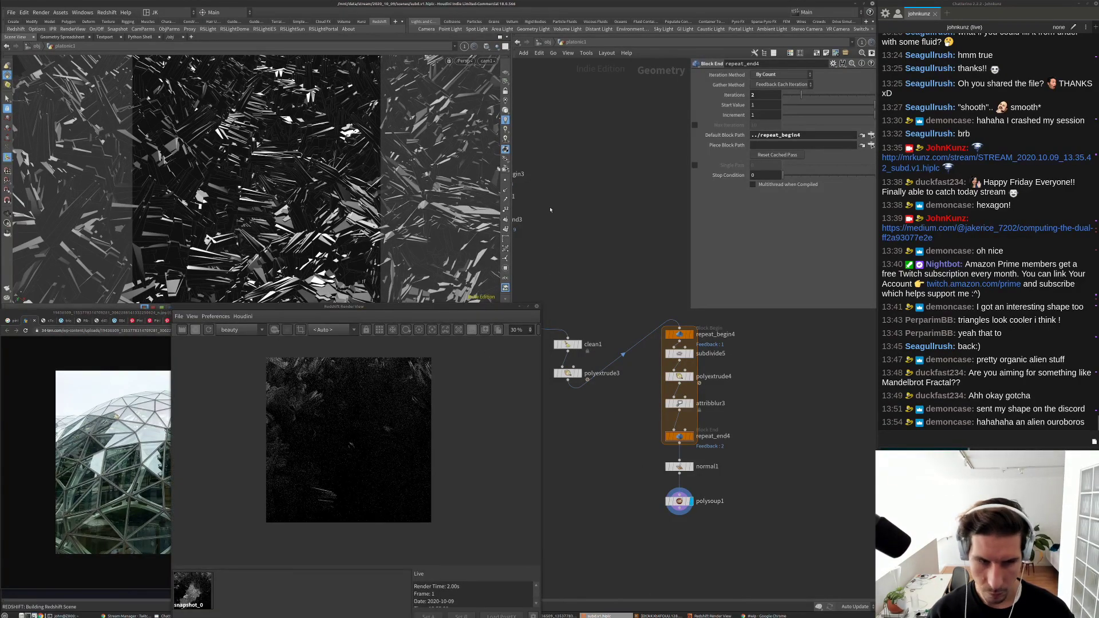
Step: At /obj, set rslight1's Intensity Multiplier to 1000
{"action": "left_click", "coordinate": [546, 43]}
{"action": "left_click", "coordinate": [622, 304]}
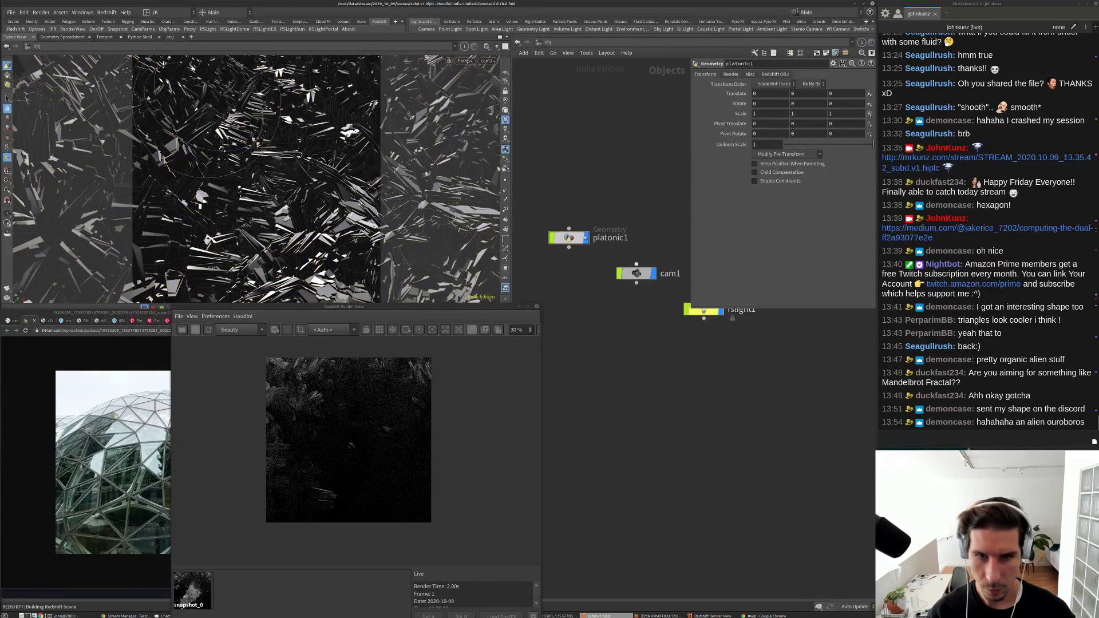
{"action": "middle_click_drag", "start_coordinate": [630, 310], "coordinate": [600, 350]}
{"action": "left_click", "coordinate": [675, 350]}
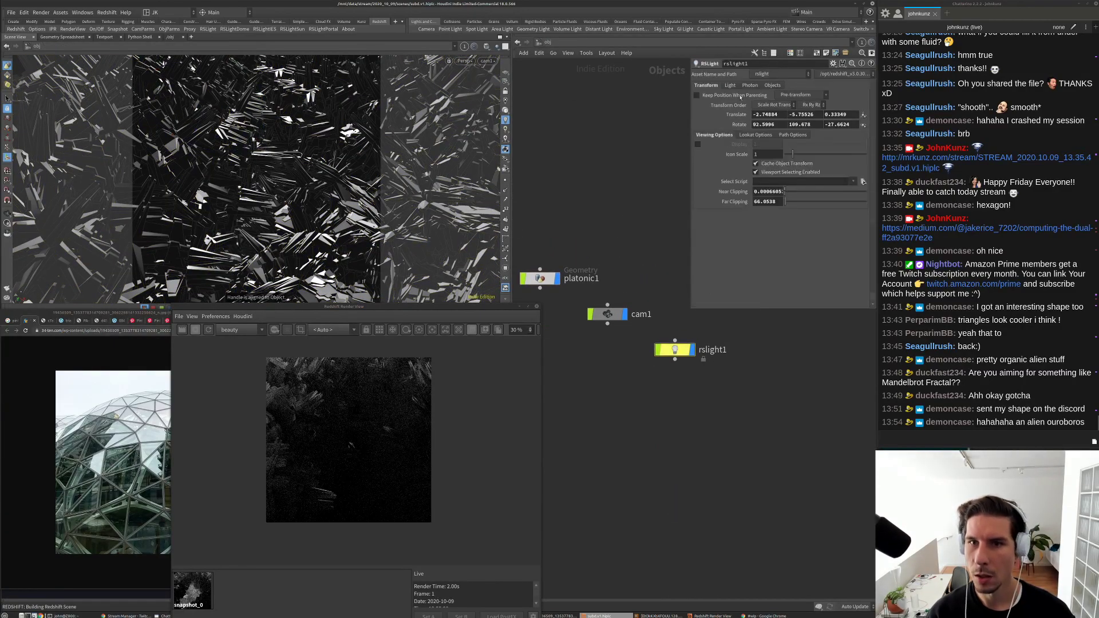
{"action": "left_click", "coordinate": [732, 86]}
{"action": "double_click", "coordinate": [767, 184]}
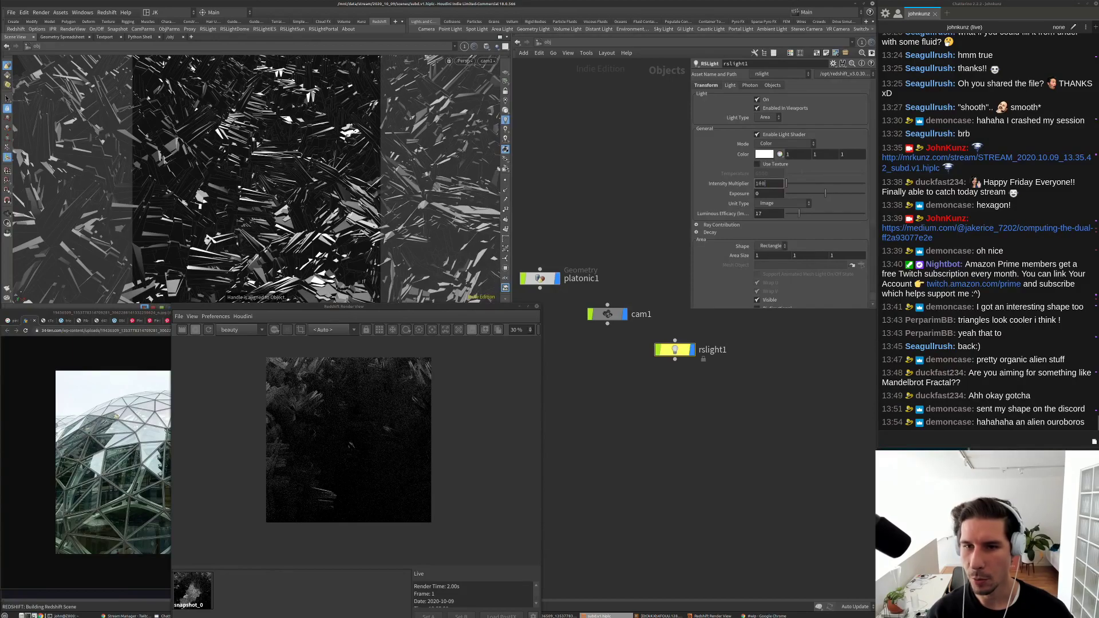
{"action": "type", "text": "1000"}
{"action": "key", "text": "Return"}
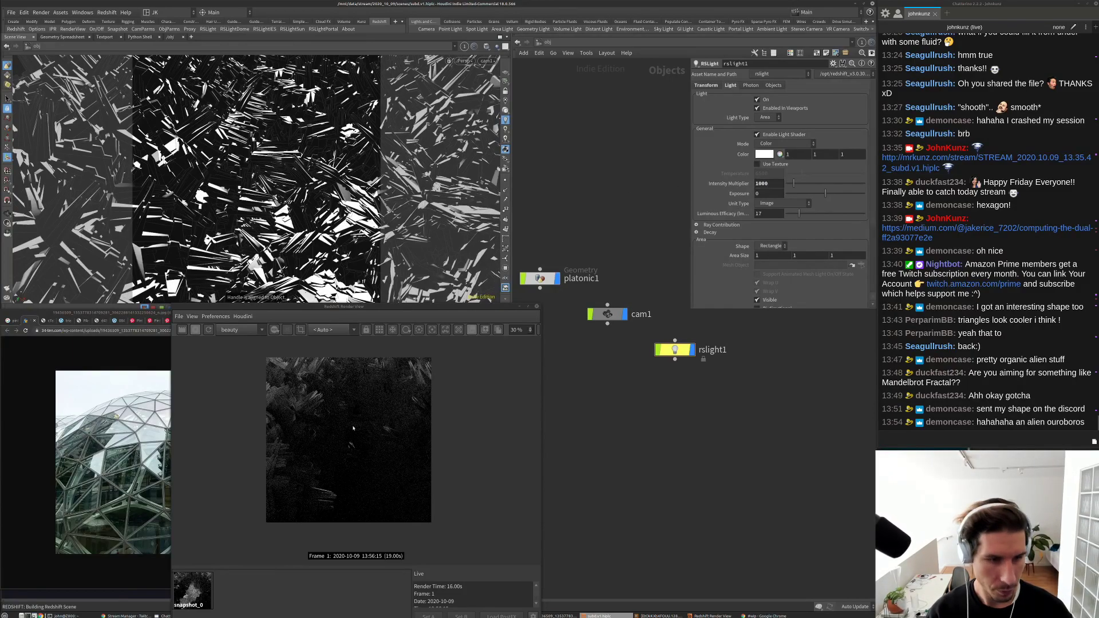
Step: Look through cam1, then rslight1, and render from cam1
{"action": "left_click", "coordinate": [487, 61]}
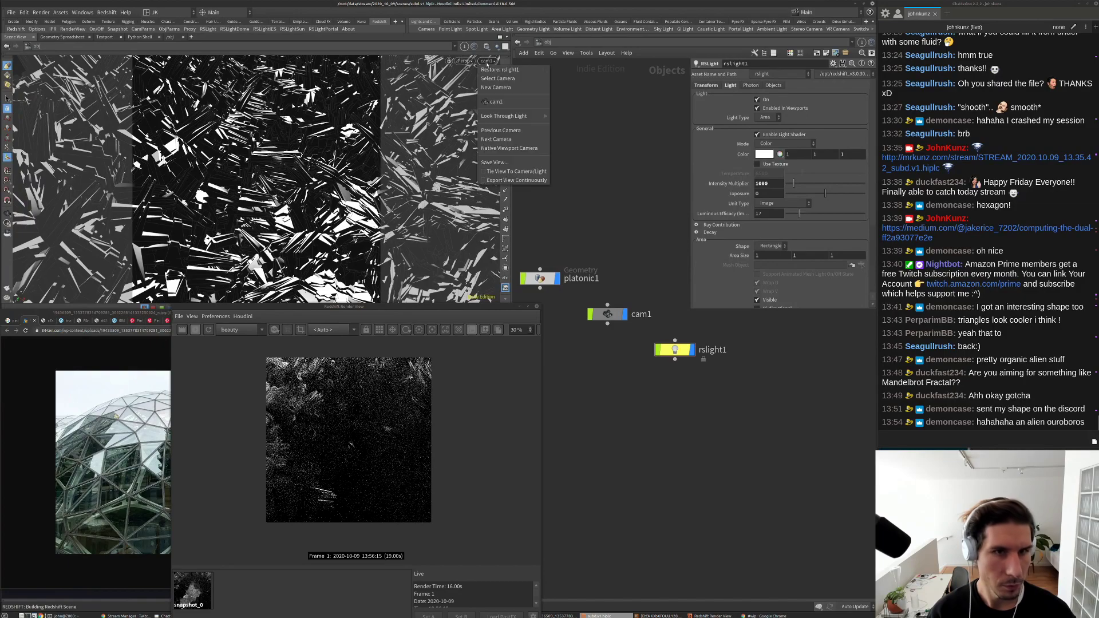
{"action": "left_click", "coordinate": [498, 102]}
{"action": "left_click", "coordinate": [486, 60]}
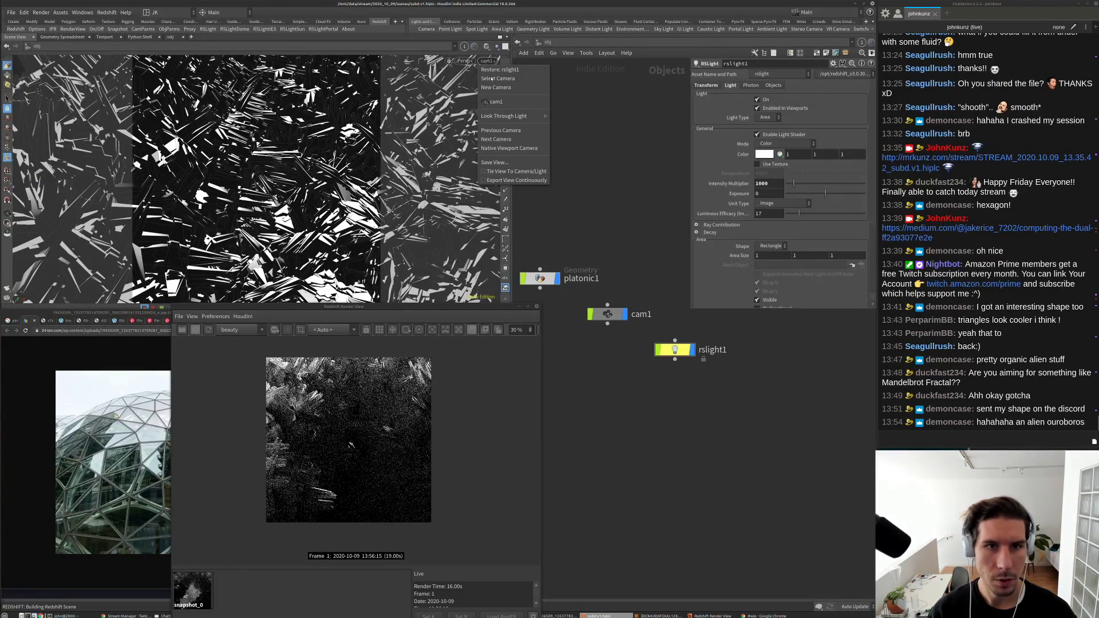
{"action": "left_click", "coordinate": [518, 143]}
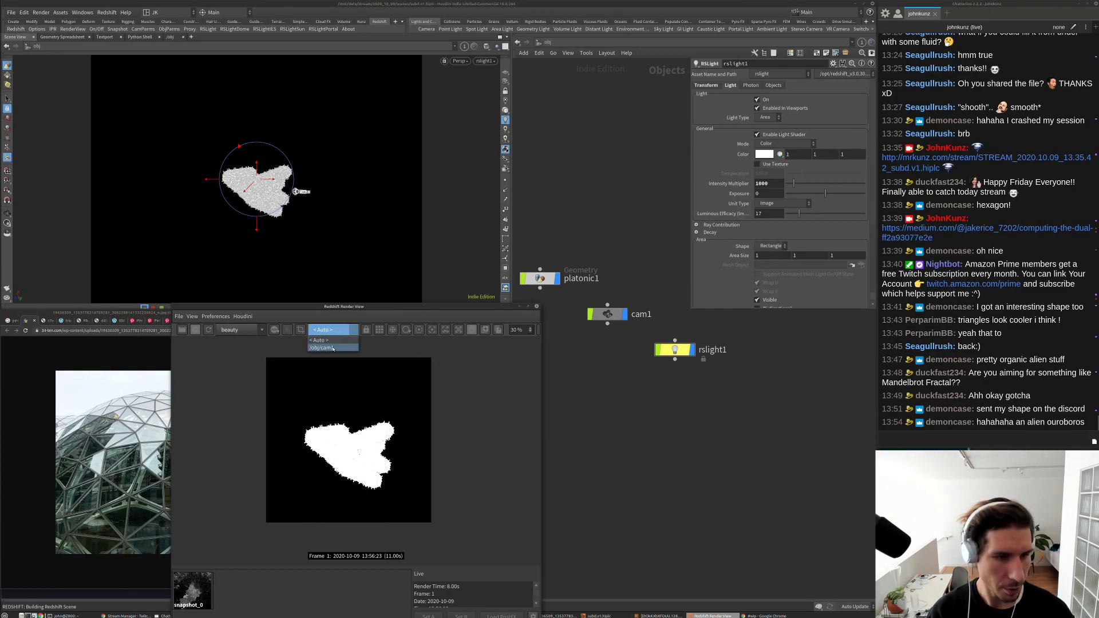
{"action": "left_click", "coordinate": [330, 344]}
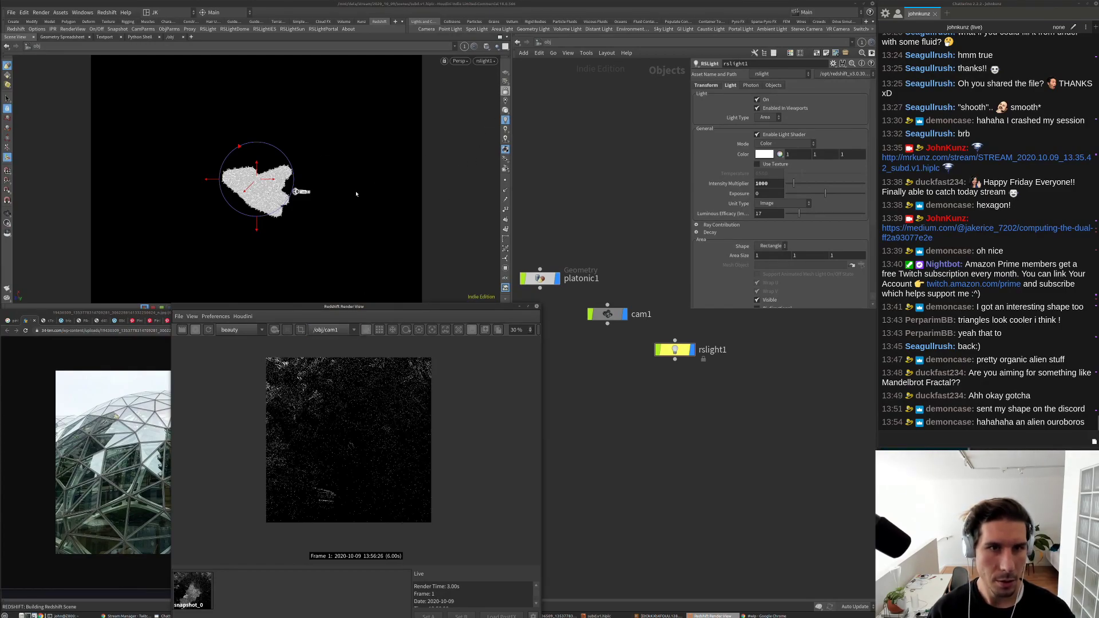
Step: Re-aim rslight1 around the crystal shape from the light's own viewpoint
{"action": "left_click_drag", "start_coordinate": [356, 194], "coordinate": [323, 240]}
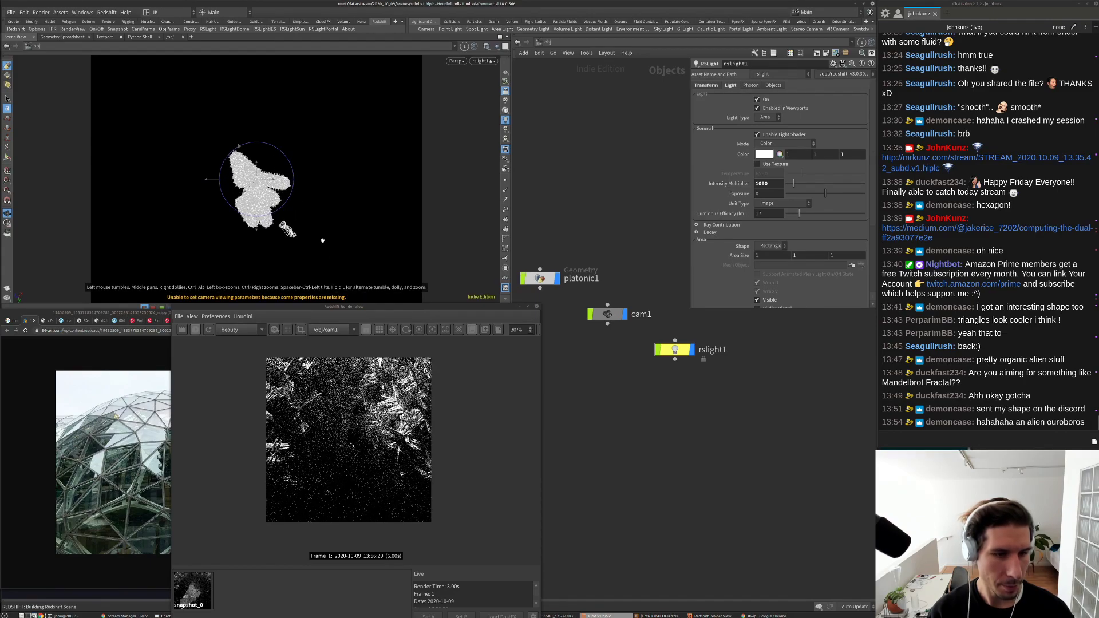
{"action": "scroll", "coordinate": [334, 344], "scroll_direction": "up", "scroll_amount": 4}
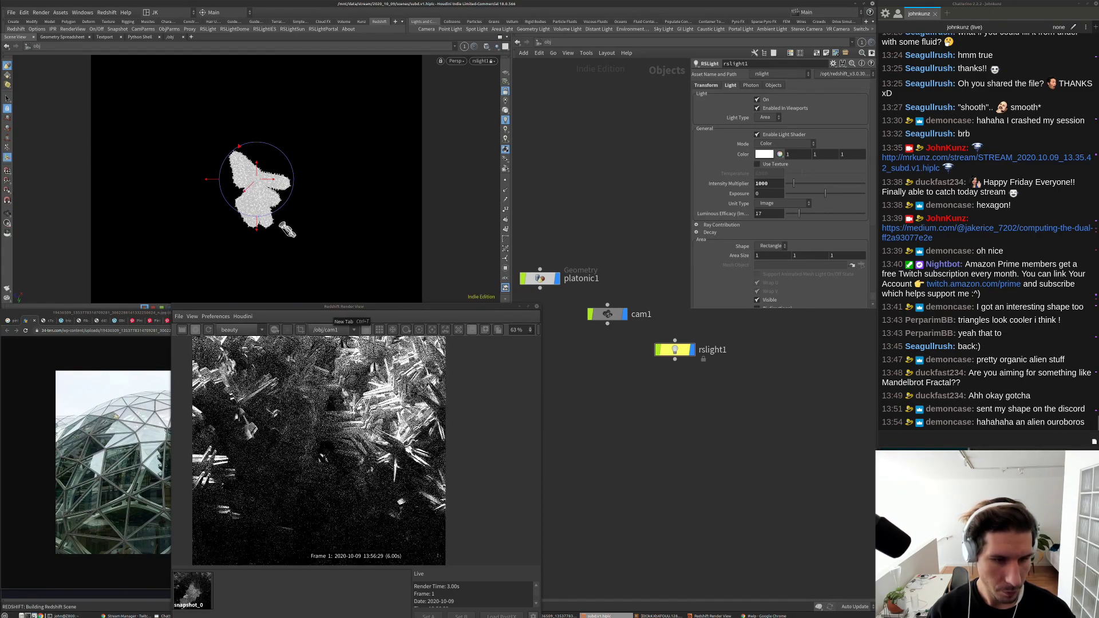
{"action": "scroll", "coordinate": [321, 451], "scroll_direction": "up", "scroll_amount": 2}
{"action": "scroll", "coordinate": [324, 435], "scroll_direction": "down", "scroll_amount": 5}
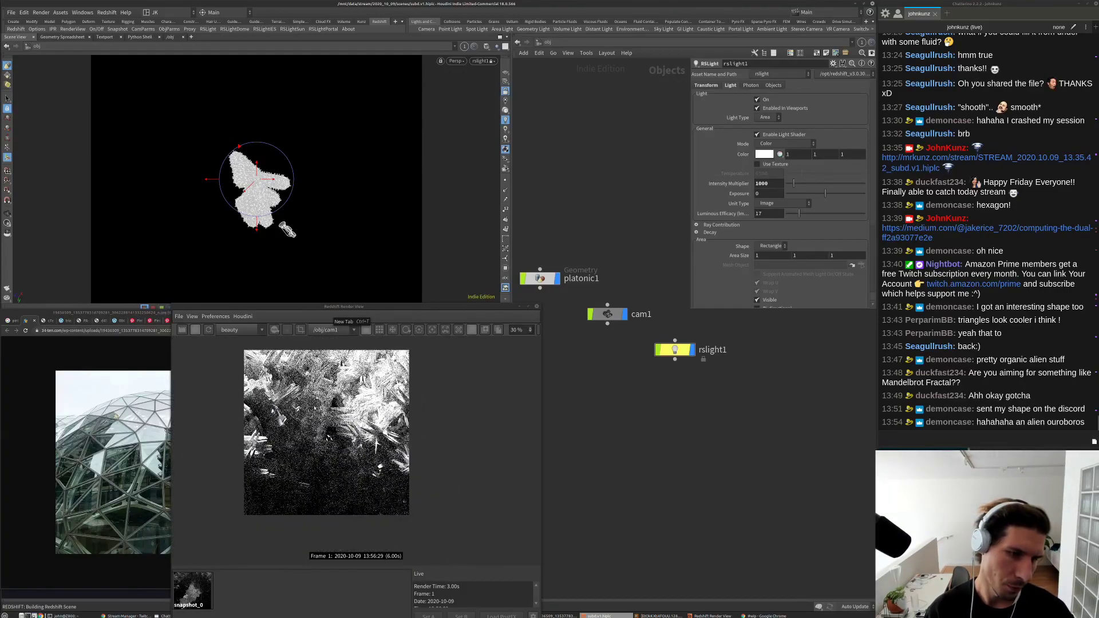
{"action": "scroll", "coordinate": [329, 445], "scroll_direction": "up", "scroll_amount": 1}
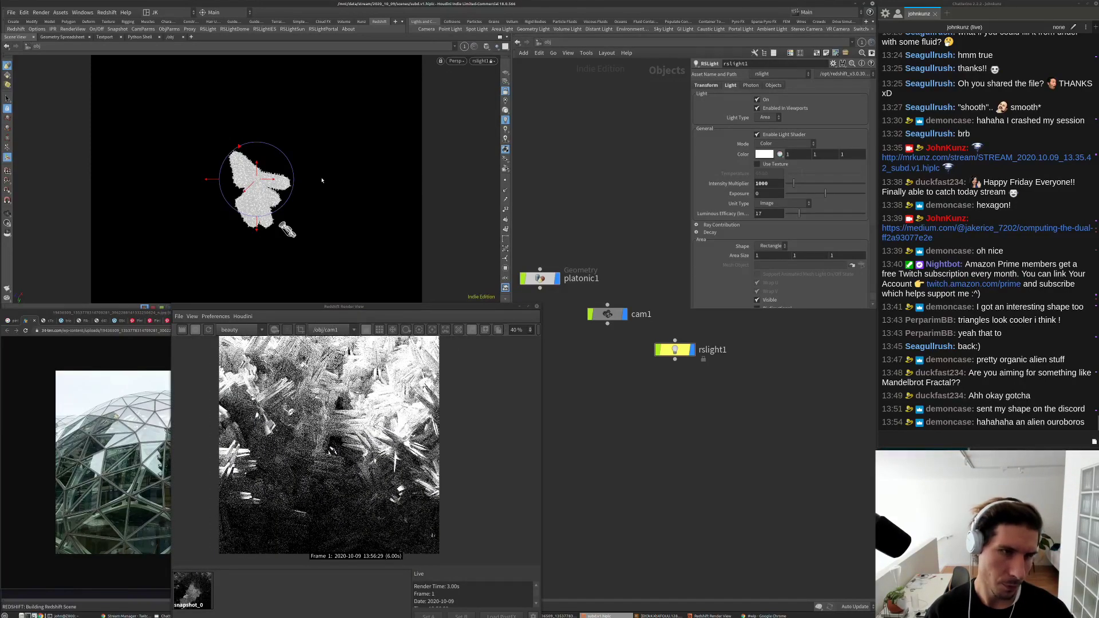
{"action": "key", "text": "Escape"}
{"action": "left_click_drag", "start_coordinate": [346, 191], "coordinate": [348, 184]}
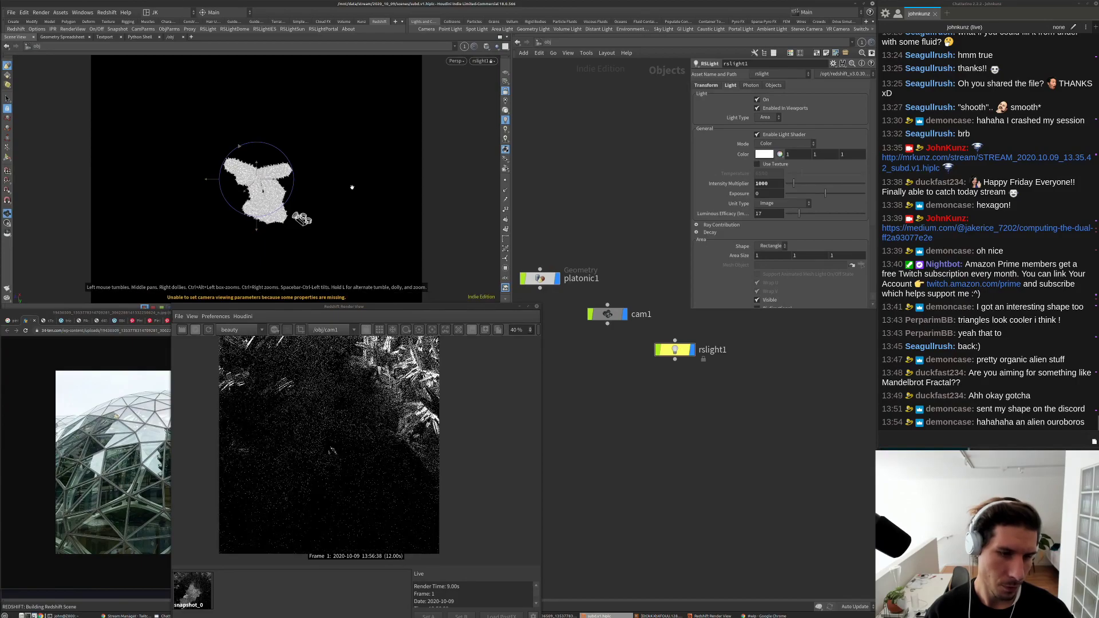
{"action": "key", "text": "t"}
{"action": "scroll", "coordinate": [339, 422], "scroll_direction": "down", "scroll_amount": 1}
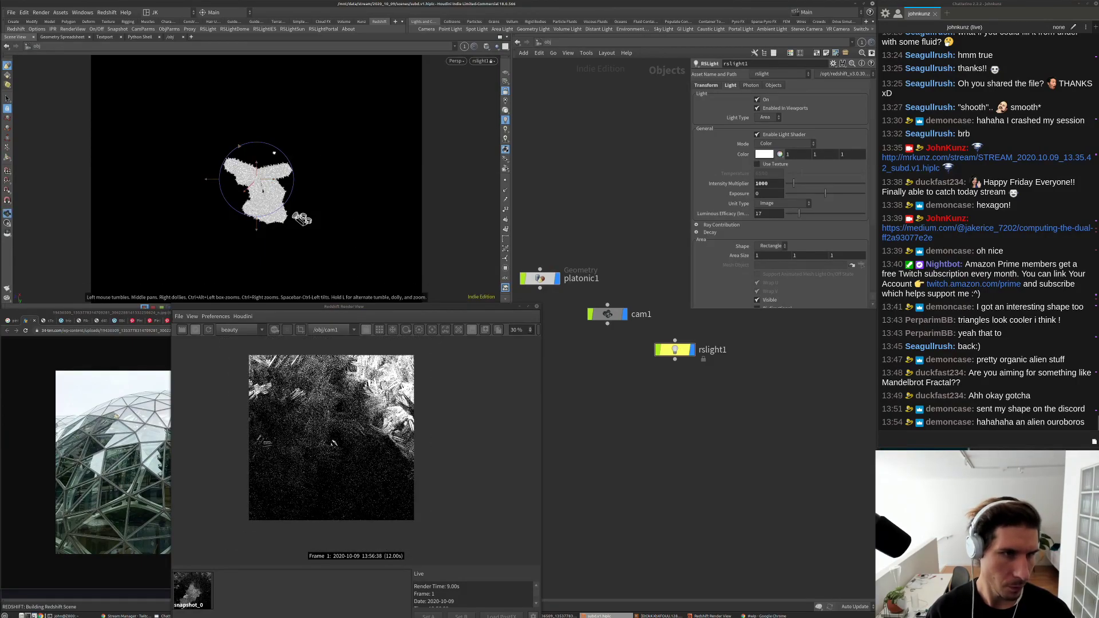
{"action": "left_click_drag", "start_coordinate": [349, 273], "coordinate": [333, 158]}
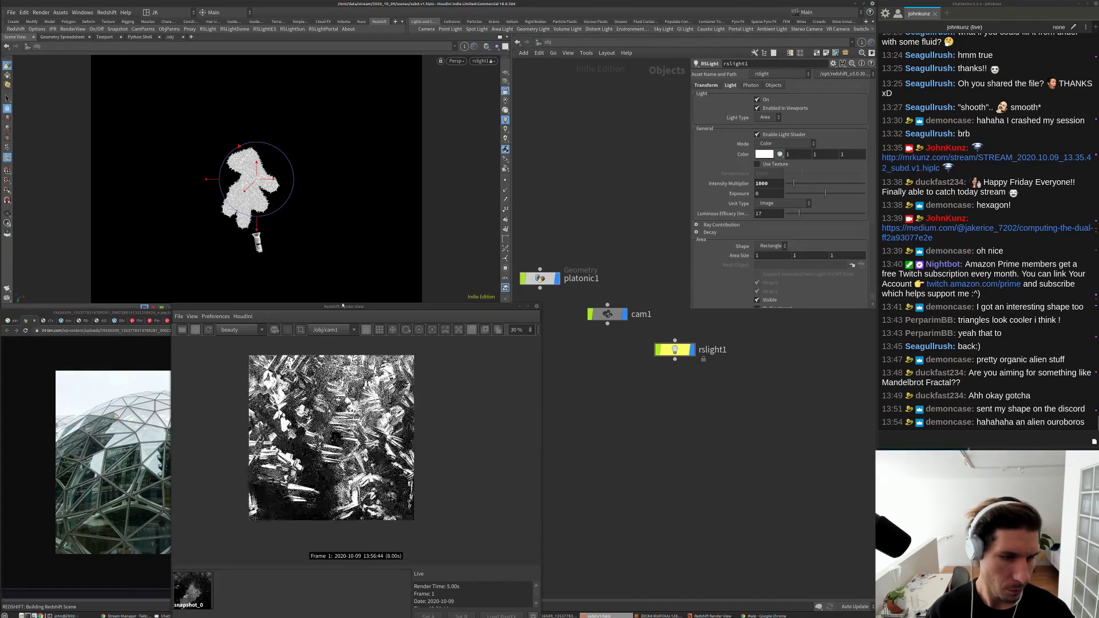
Step: Lower rslight1's intensity to 100
{"action": "key", "text": "BackSpace"}
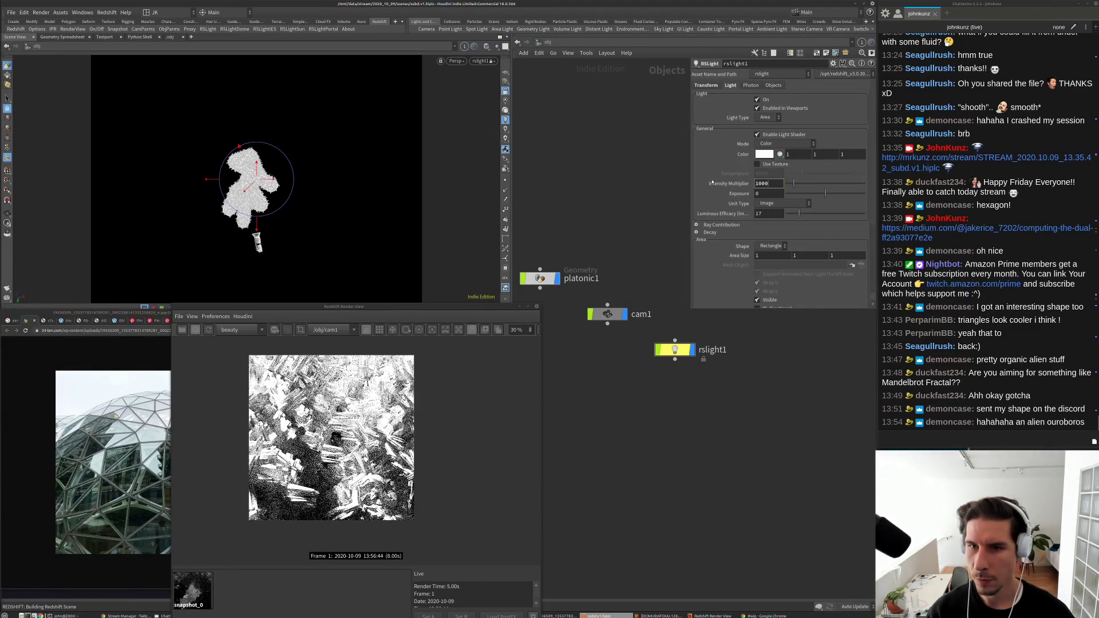
{"action": "key", "text": "Return"}
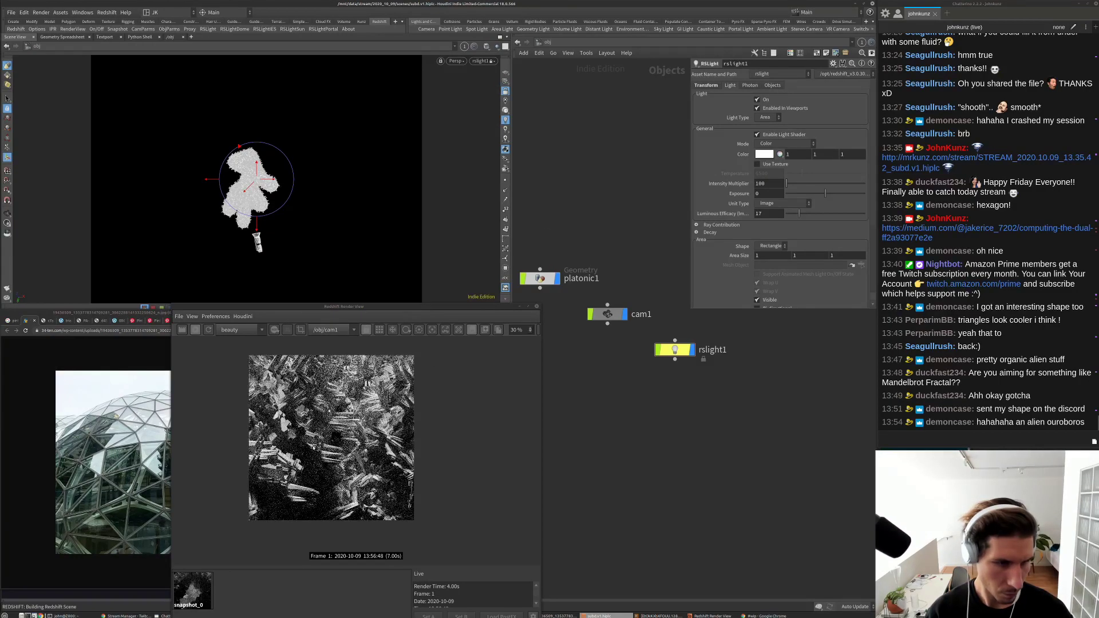
{"action": "scroll", "coordinate": [344, 421], "scroll_direction": "up", "scroll_amount": 5}
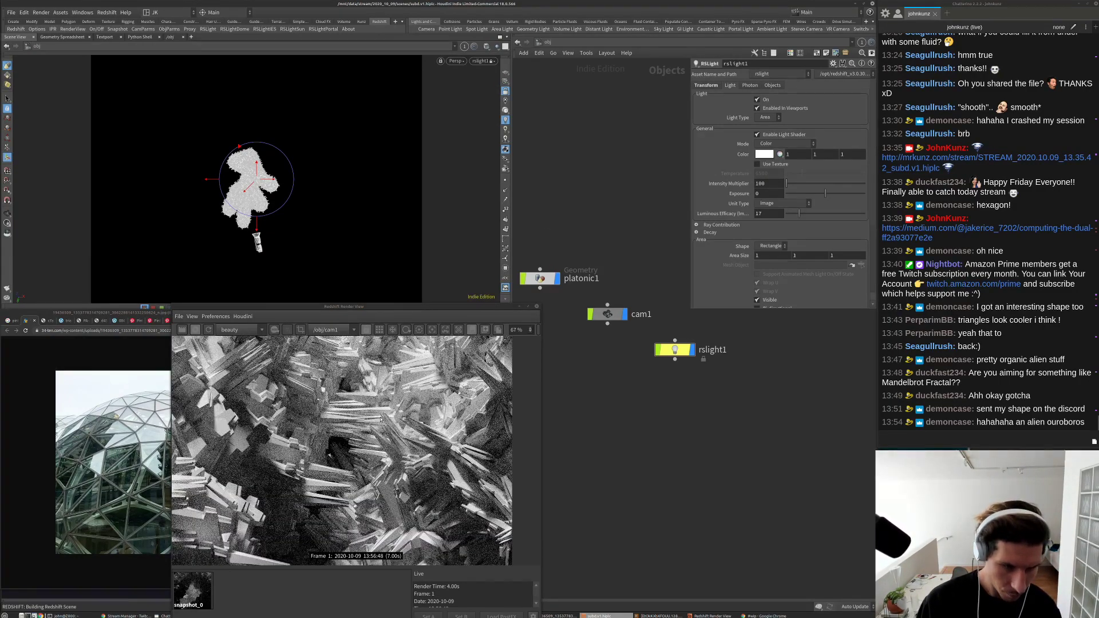
{"action": "scroll", "coordinate": [381, 420], "scroll_direction": "down", "scroll_amount": 4}
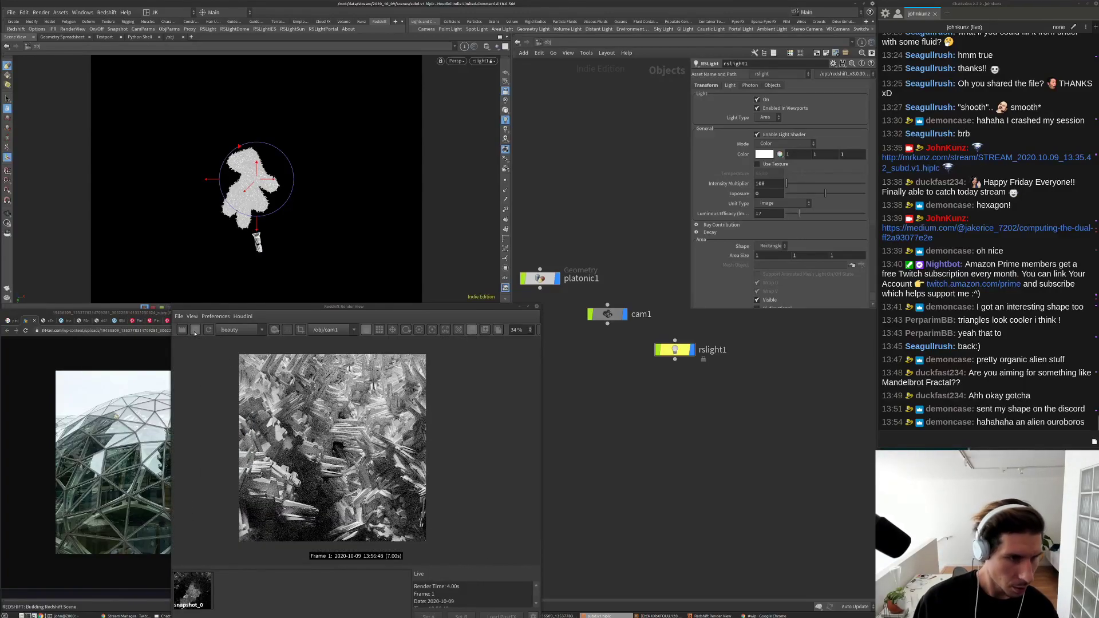
{"action": "middle_click_drag", "start_coordinate": [560, 303], "coordinate": [591, 313]}
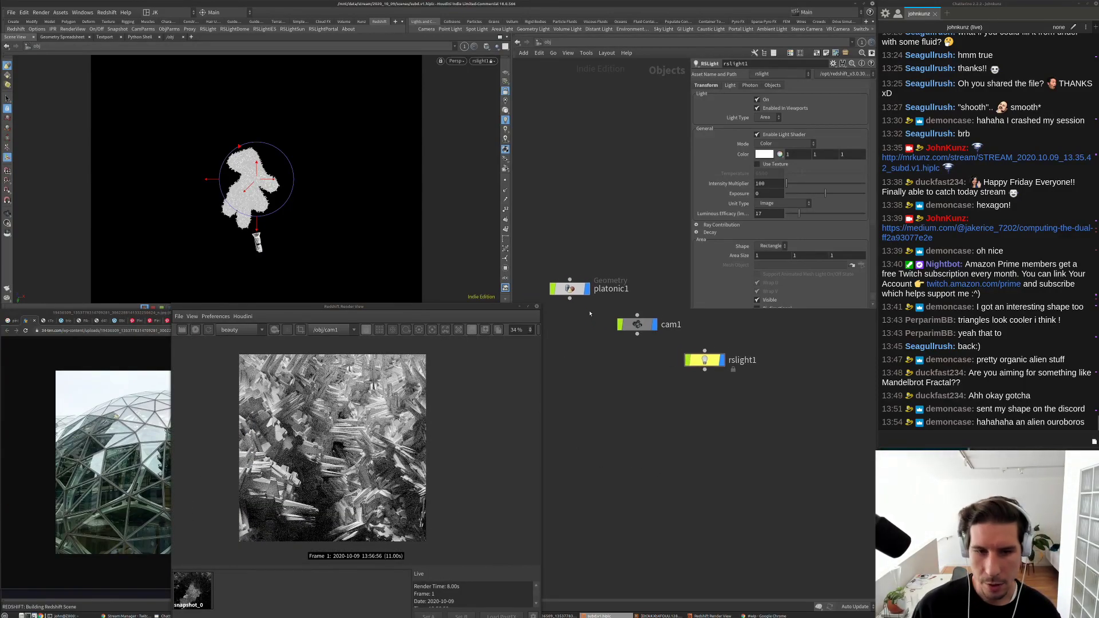
Step: Enter platonic1 and inspect polyextrude4 and polyextrude3 in the repeat loop
{"action": "double_click", "coordinate": [570, 288]}
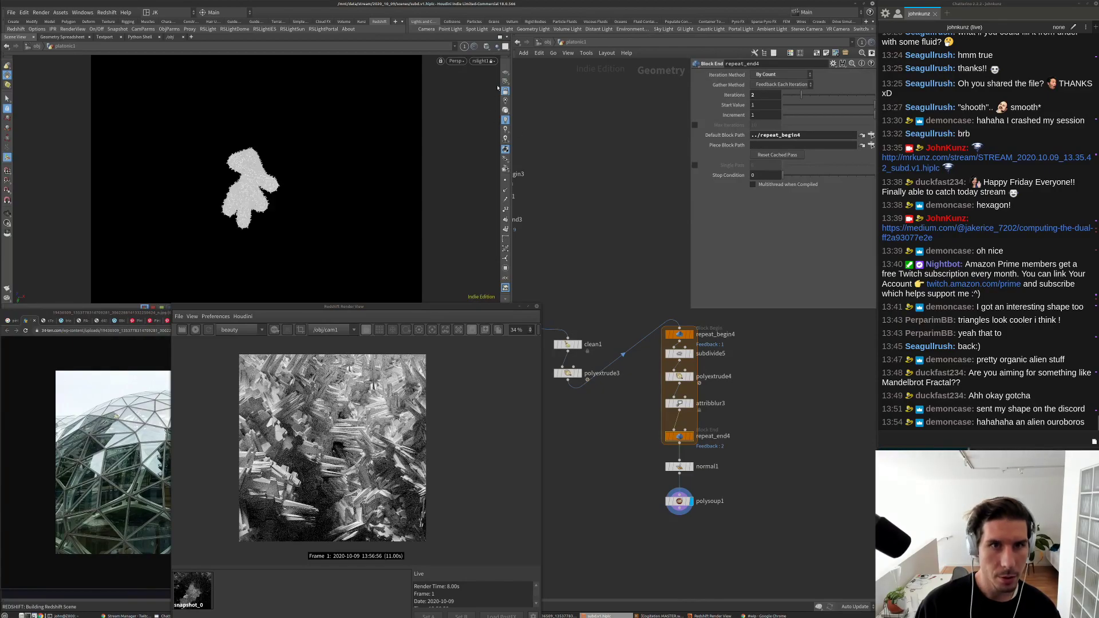
{"action": "key", "text": "h"}
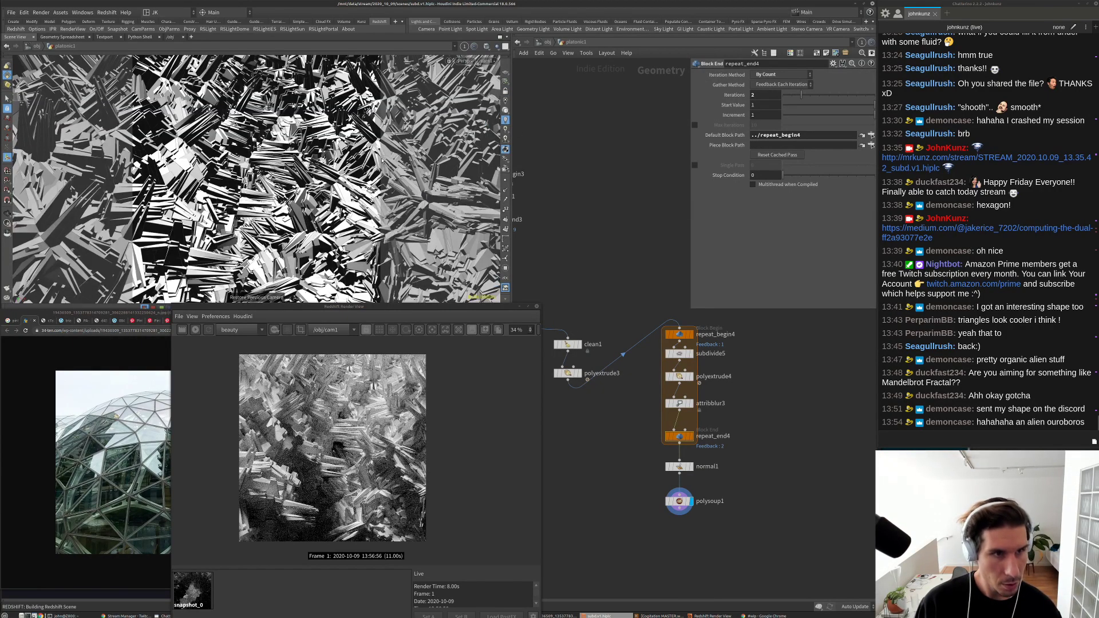
{"action": "scroll", "coordinate": [690, 418], "scroll_direction": "up", "scroll_amount": 4}
{"action": "left_click", "coordinate": [670, 343]}
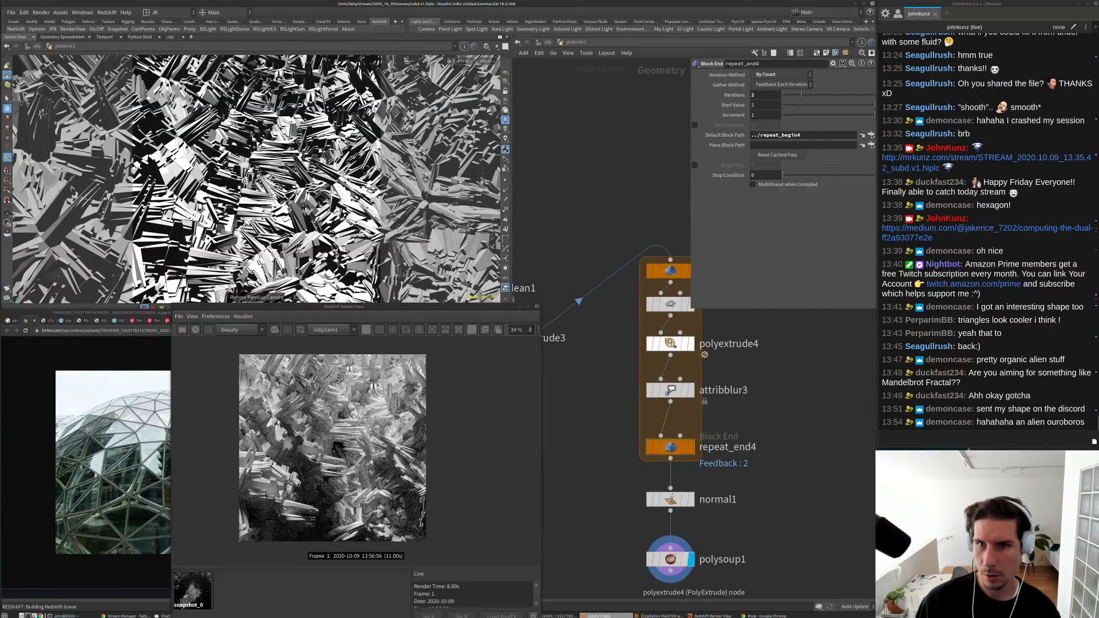
{"action": "scroll", "coordinate": [588, 342], "scroll_direction": "down", "scroll_amount": 2}
{"action": "left_click", "coordinate": [588, 343]}
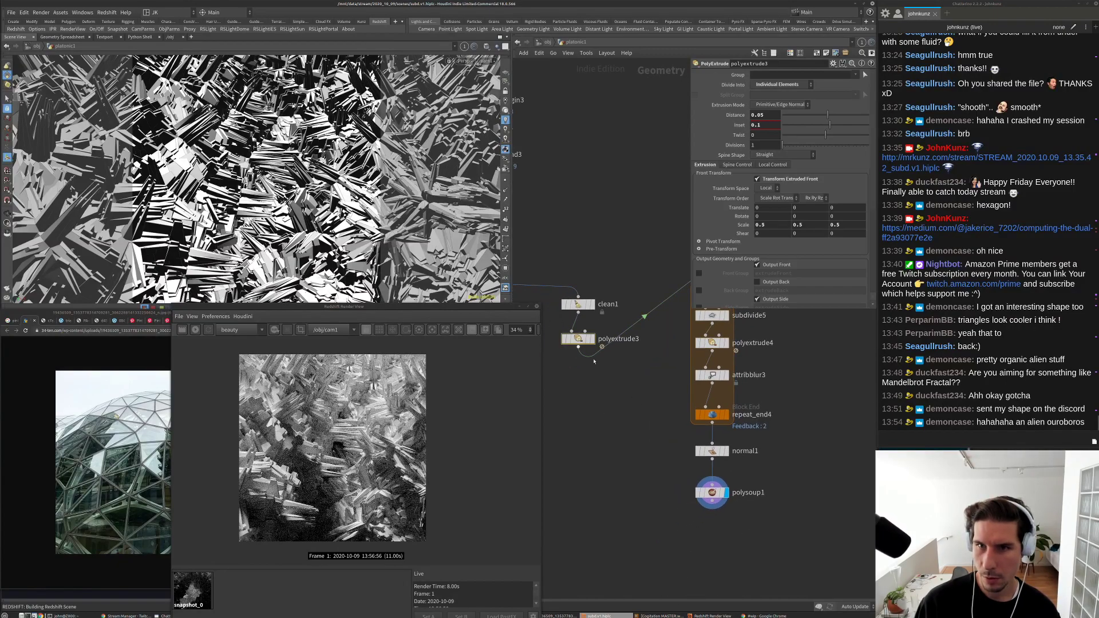
{"action": "left_click", "coordinate": [603, 346]}
{"action": "middle_click_drag", "start_coordinate": [630, 321], "coordinate": [623, 391]}
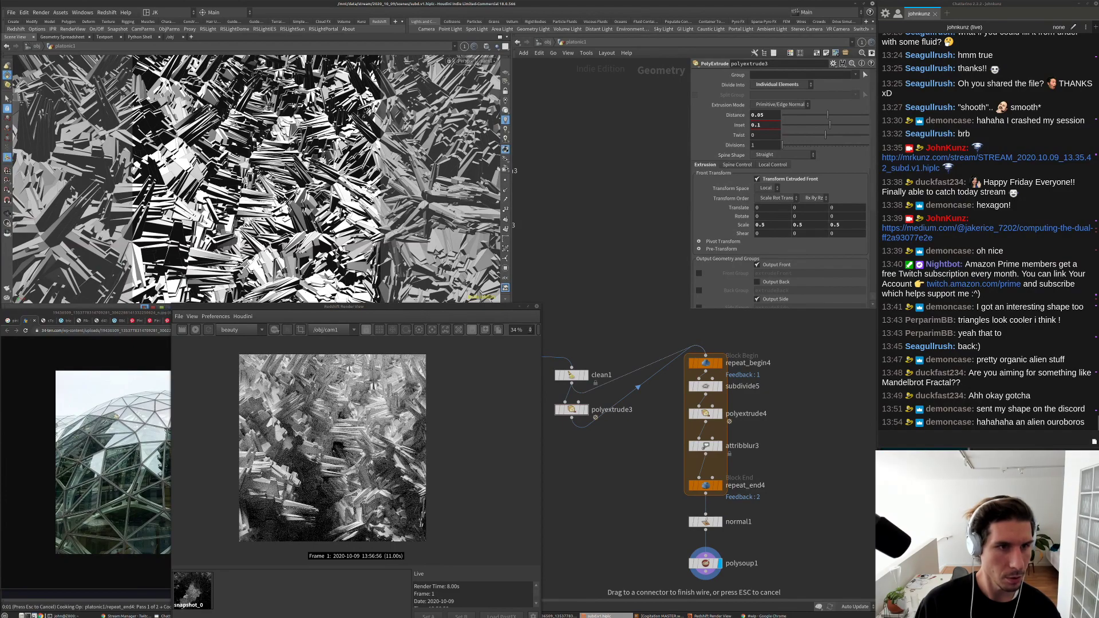
{"action": "key", "text": "Escape"}
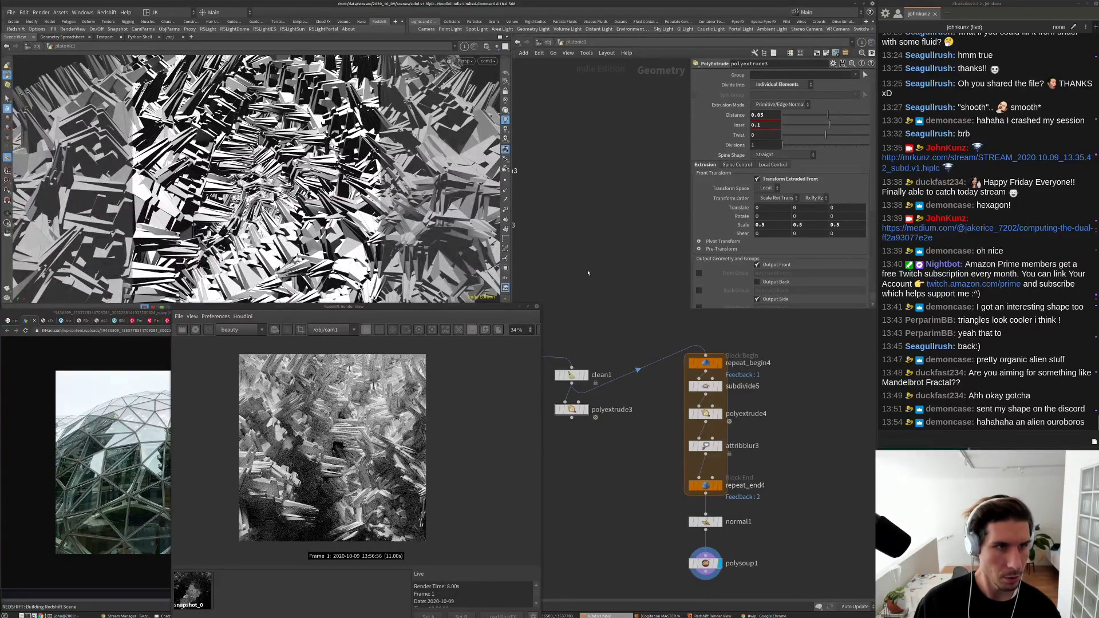
{"action": "middle_click_drag", "start_coordinate": [588, 273], "coordinate": [588, 246]}
{"action": "scroll", "coordinate": [727, 377], "scroll_direction": "up", "scroll_amount": 3}
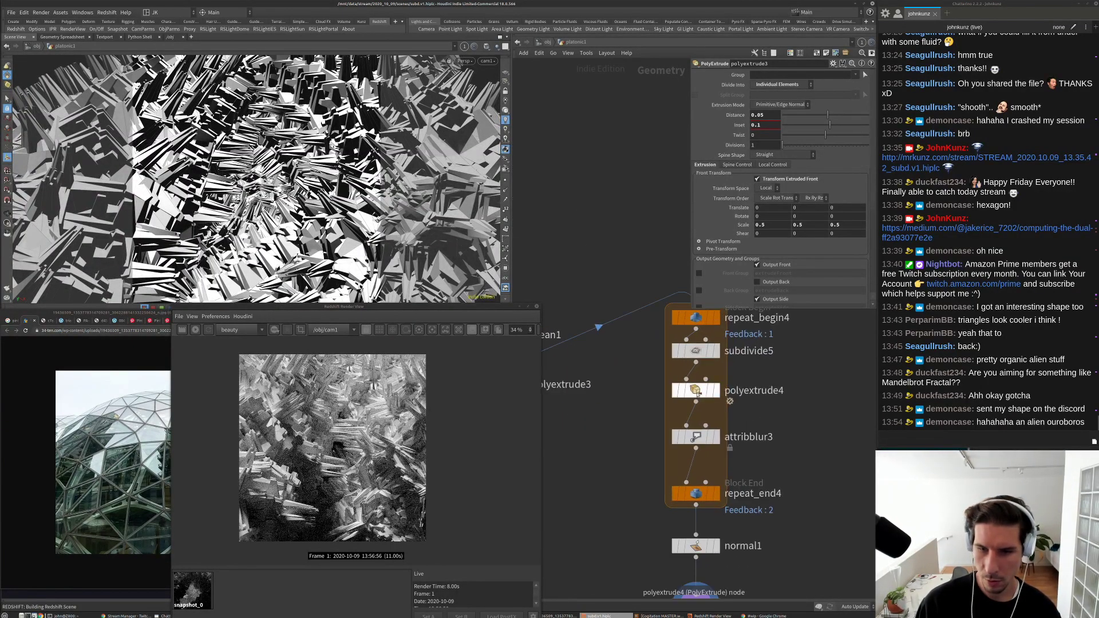
Step: Move subdivide5 to sit between polyextrude4 and attribblur3
{"action": "left_click", "coordinate": [697, 351]}
{"action": "left_click_drag", "start_coordinate": [697, 352], "coordinate": [814, 364]}
{"action": "left_click_drag", "start_coordinate": [696, 390], "coordinate": [695, 364]}
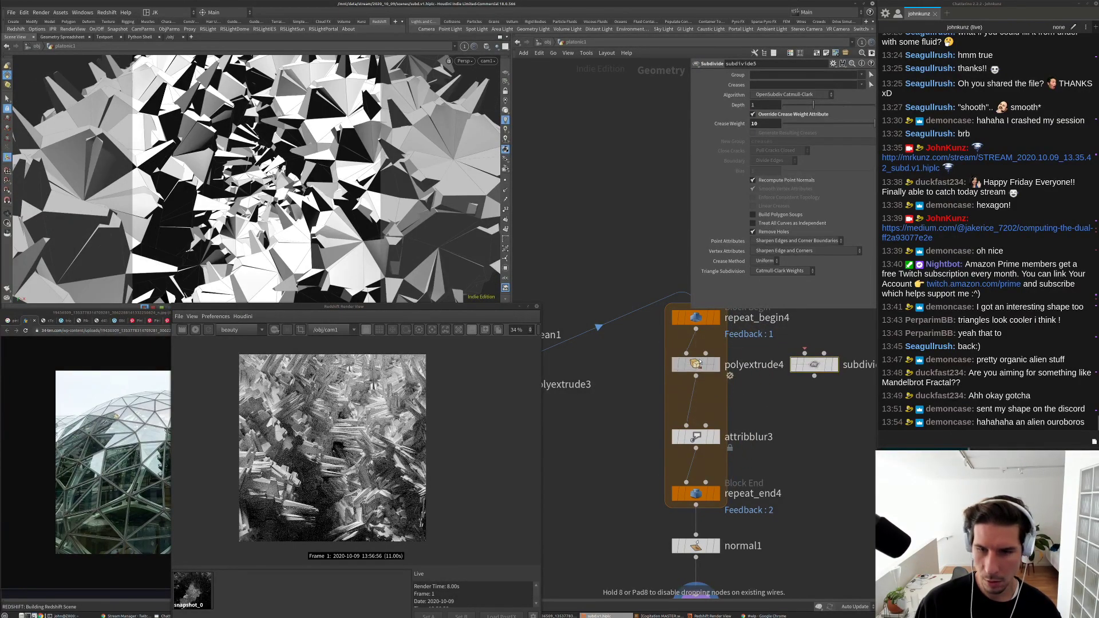
{"action": "left_click_drag", "start_coordinate": [814, 364], "coordinate": [693, 407]}
Step: Set polyextrude4's Scale to 0.5 and its Distance back to 0.05
{"action": "left_click", "coordinate": [696, 365]}
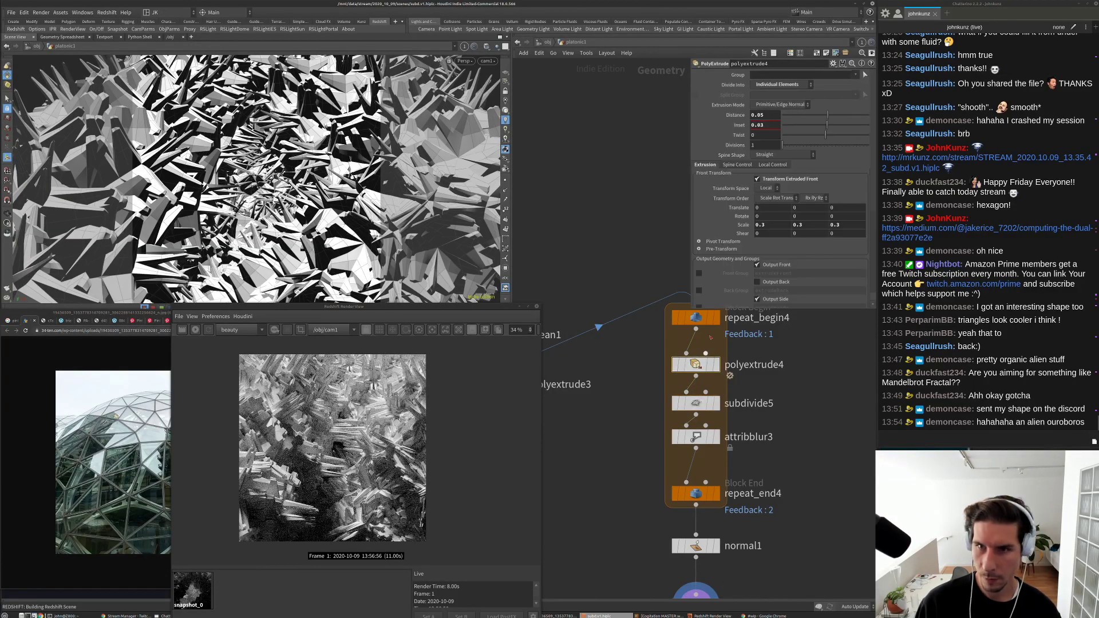
{"action": "type", "text": "1"}
{"action": "key", "text": "Return"}
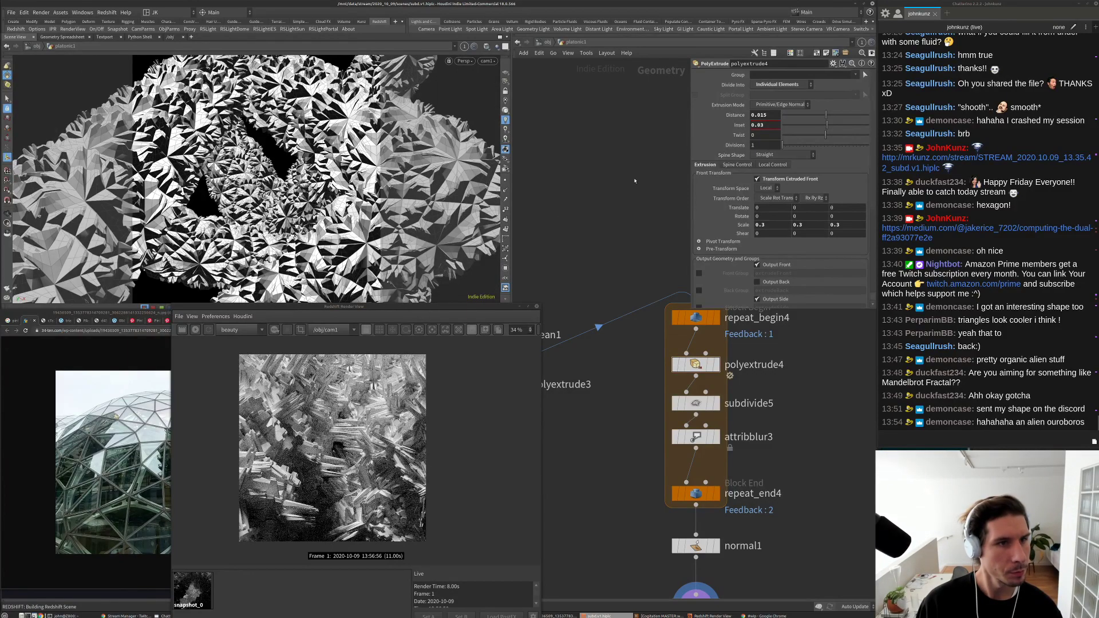
{"action": "middle_click_drag", "start_coordinate": [741, 225], "coordinate": [659, 261]}
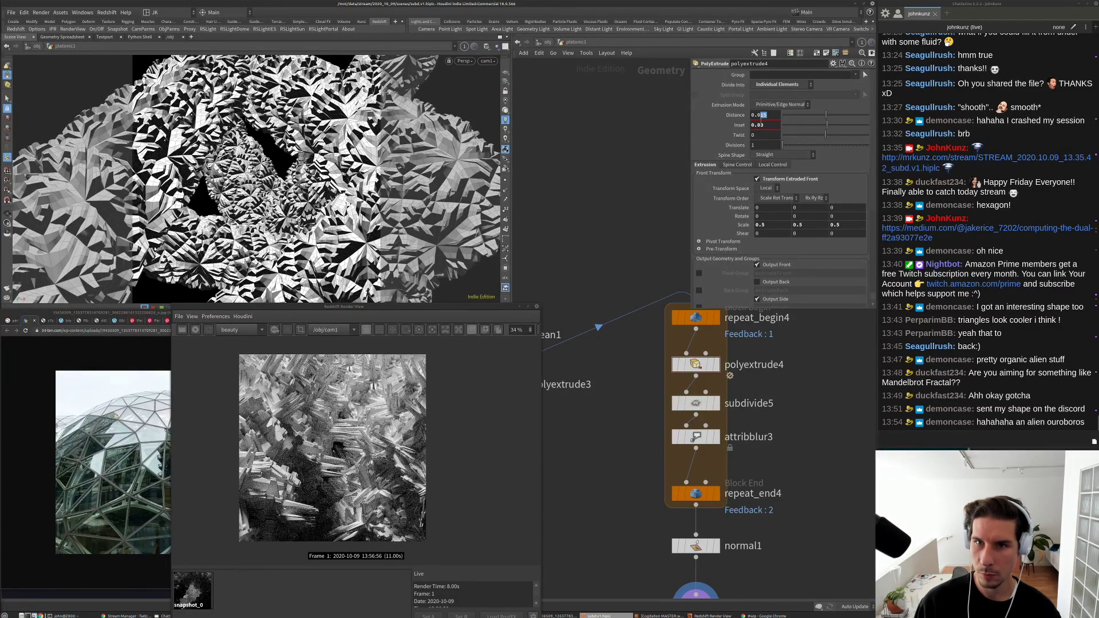
{"action": "type", "text": "5"}
{"action": "key", "text": "Return"}
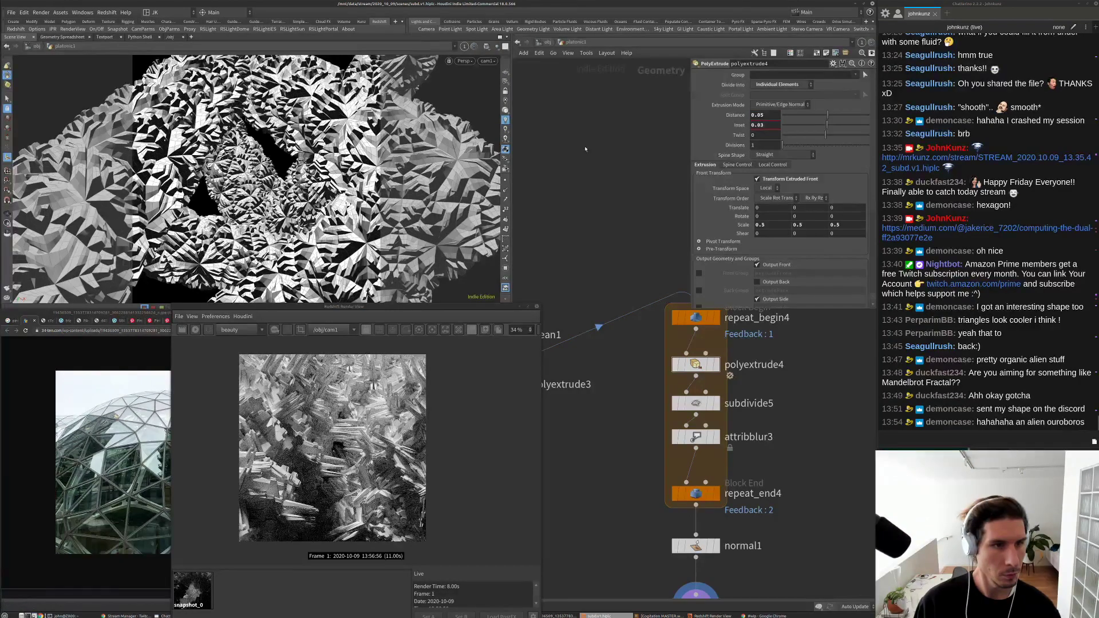
Step: Inspect the Redshift render of the reordered repeat-loop geometry
{"action": "left_click", "coordinate": [194, 330]}
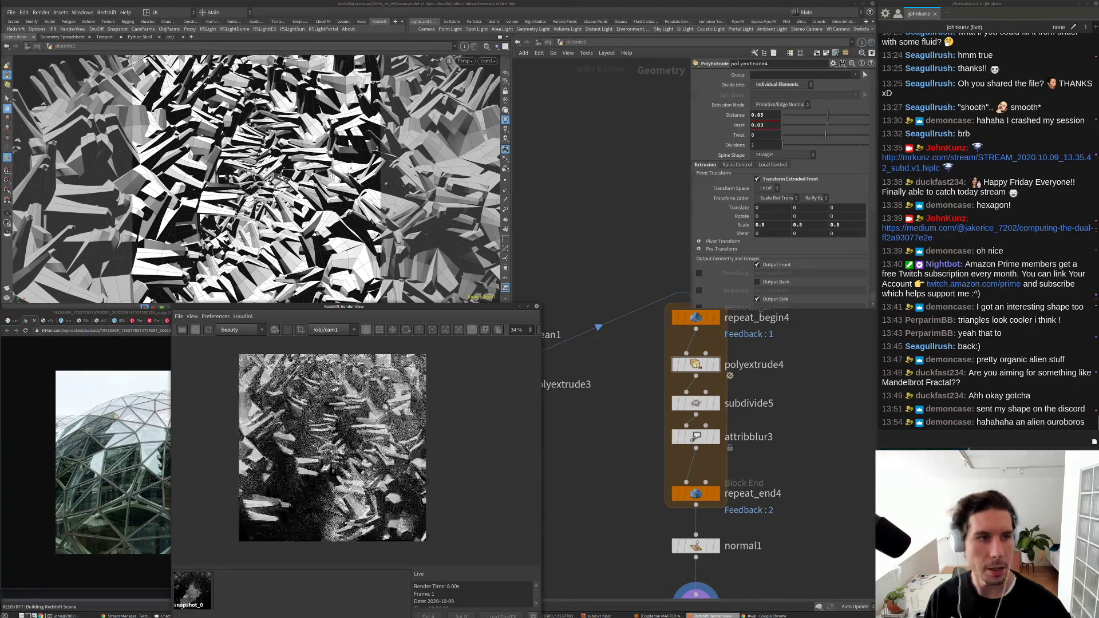
{"action": "scroll", "coordinate": [334, 435], "scroll_direction": "up", "scroll_amount": 2}
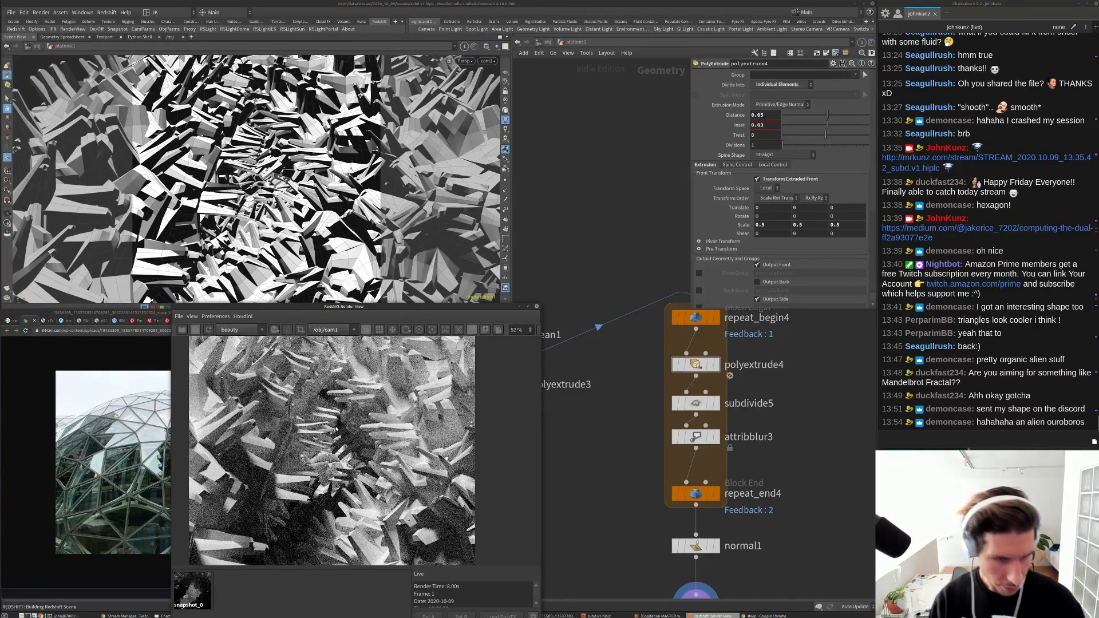
{"action": "scroll", "coordinate": [334, 435], "scroll_direction": "down", "scroll_amount": 4}
{"action": "scroll", "coordinate": [337, 425], "scroll_direction": "up", "scroll_amount": 1}
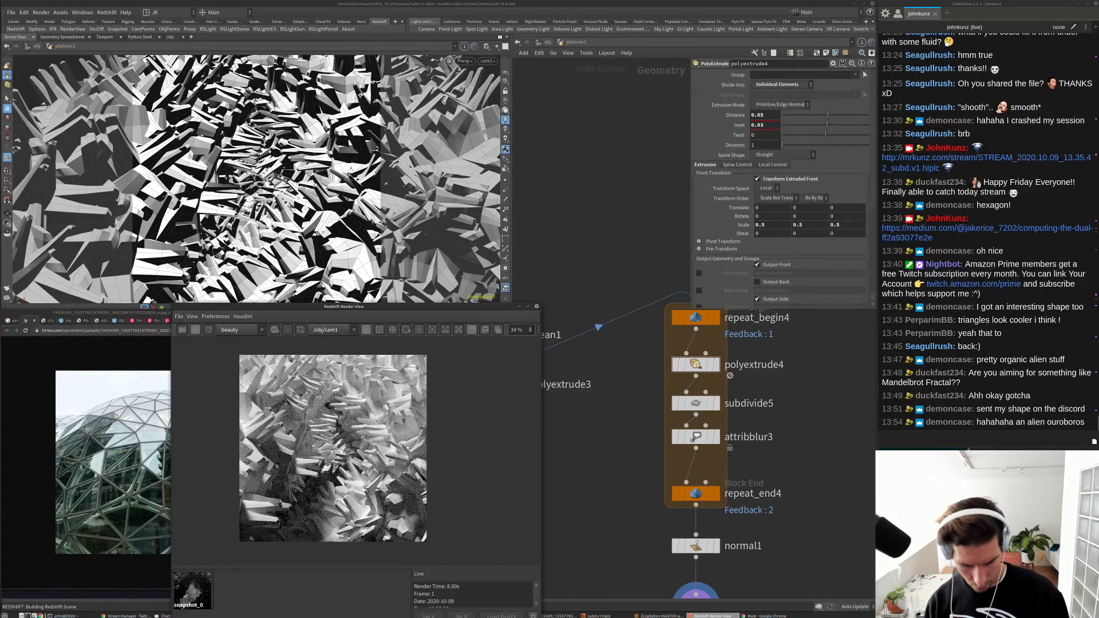
{"action": "left_click", "coordinate": [531, 173]}
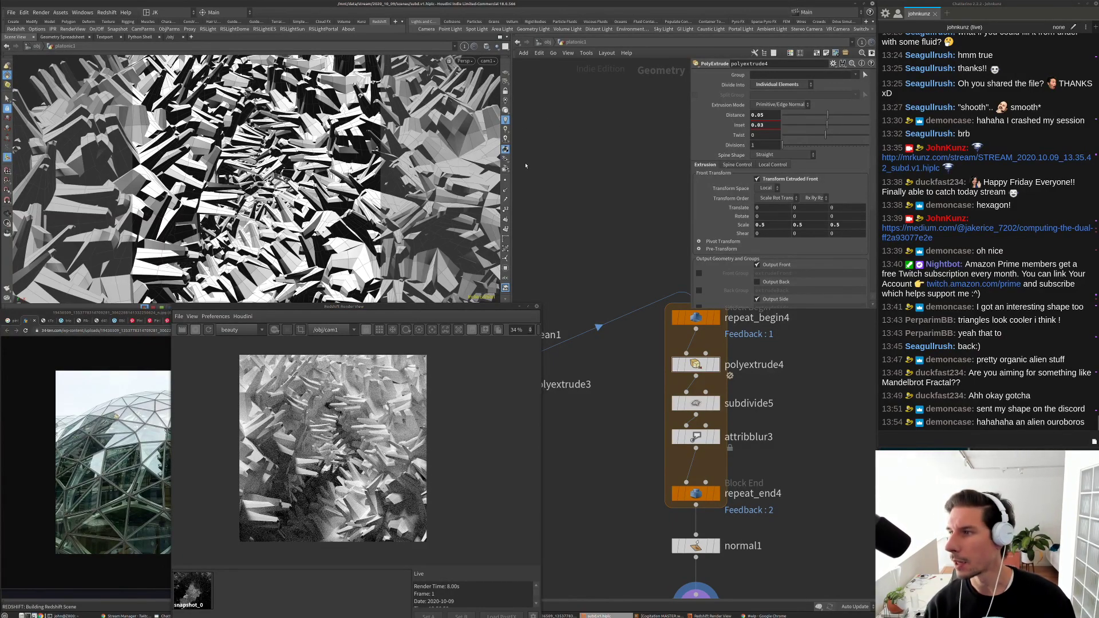
Step: Look through rslight1 and swing it around to re-aim the lighting
{"action": "left_click", "coordinate": [487, 61]}
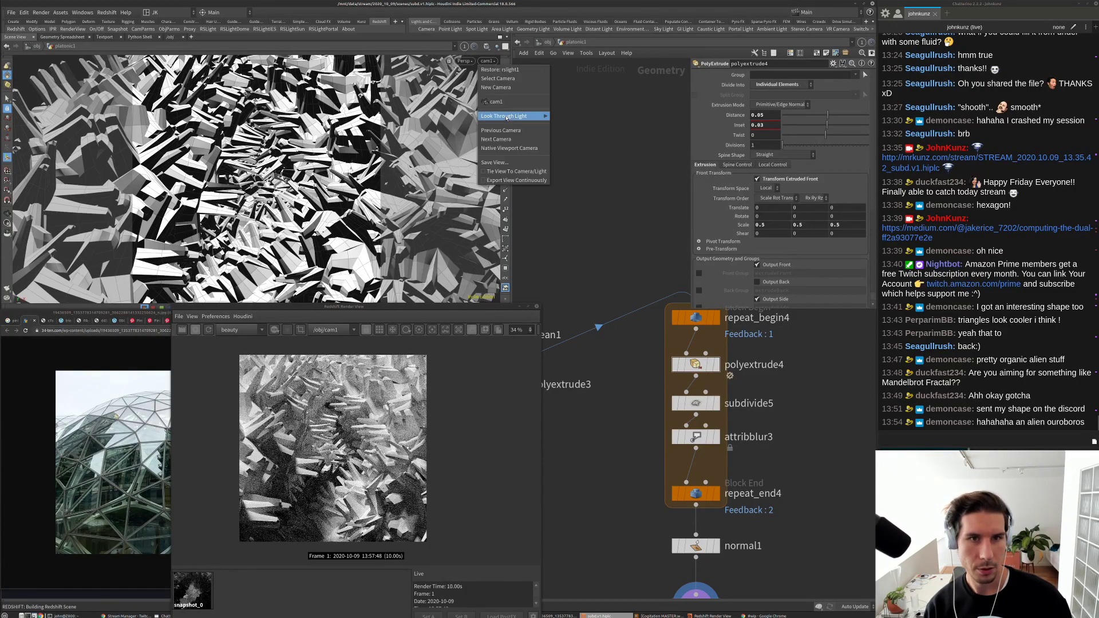
{"action": "mouse_move", "coordinate": [506, 117]}
{"action": "left_click", "coordinate": [572, 120]}
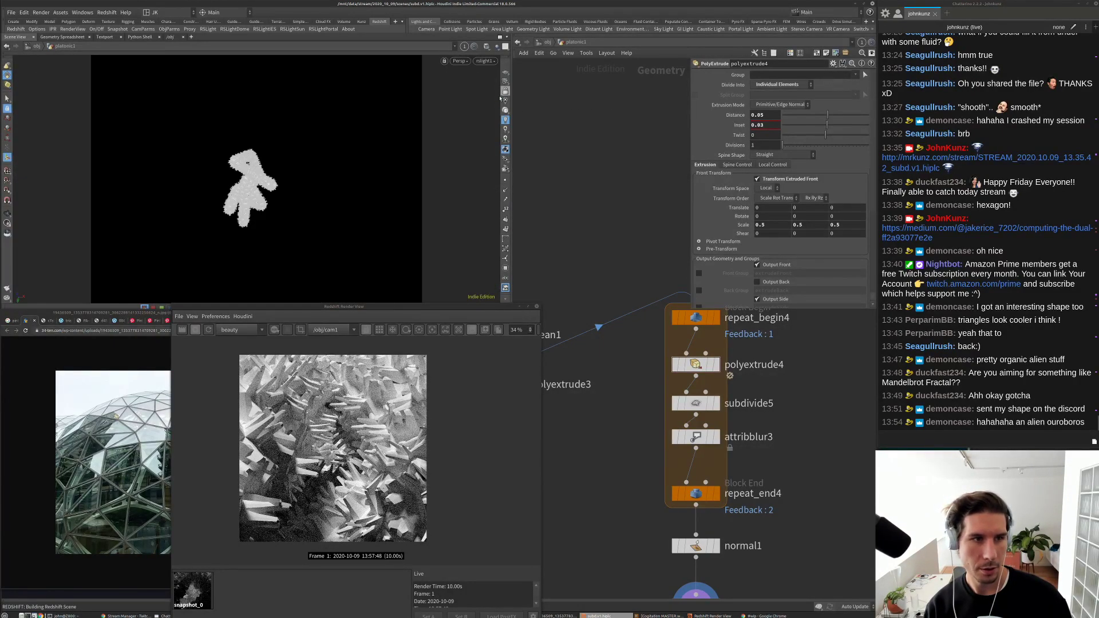
{"action": "left_click_drag", "start_coordinate": [321, 159], "coordinate": [312, 211]}
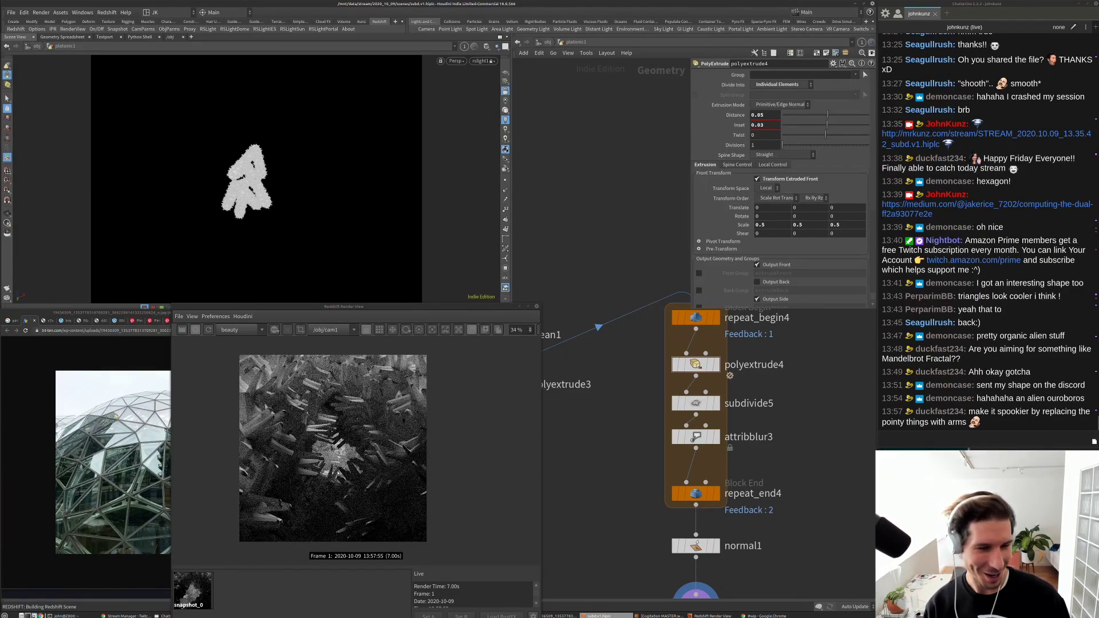
{"action": "scroll", "coordinate": [338, 465], "scroll_direction": "up", "scroll_amount": 5}
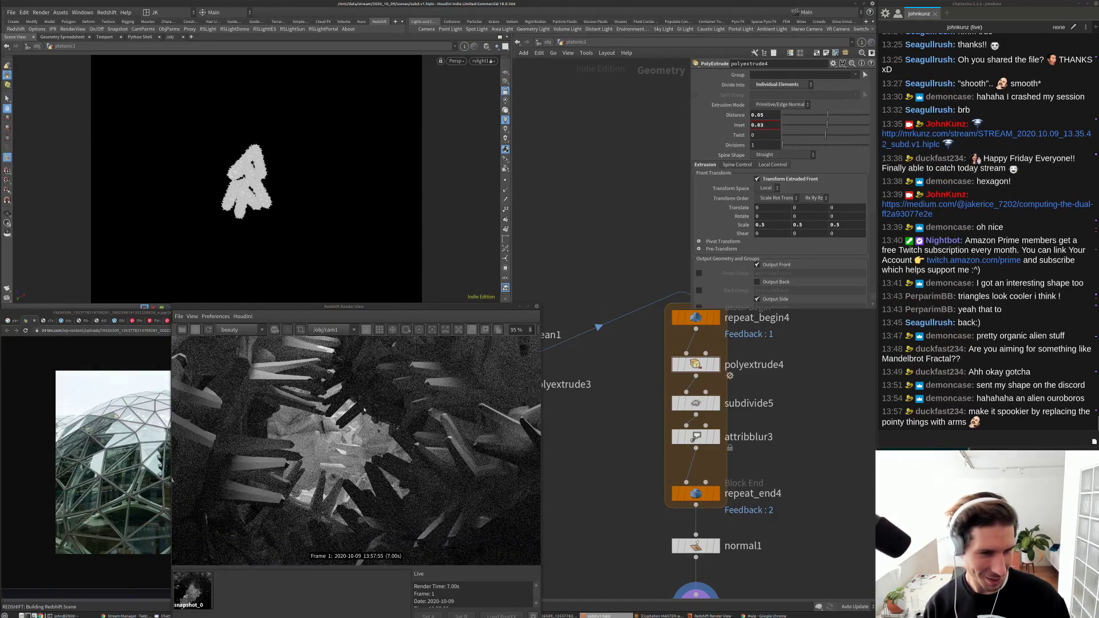
{"action": "scroll", "coordinate": [355, 411], "scroll_direction": "down", "scroll_amount": 3}
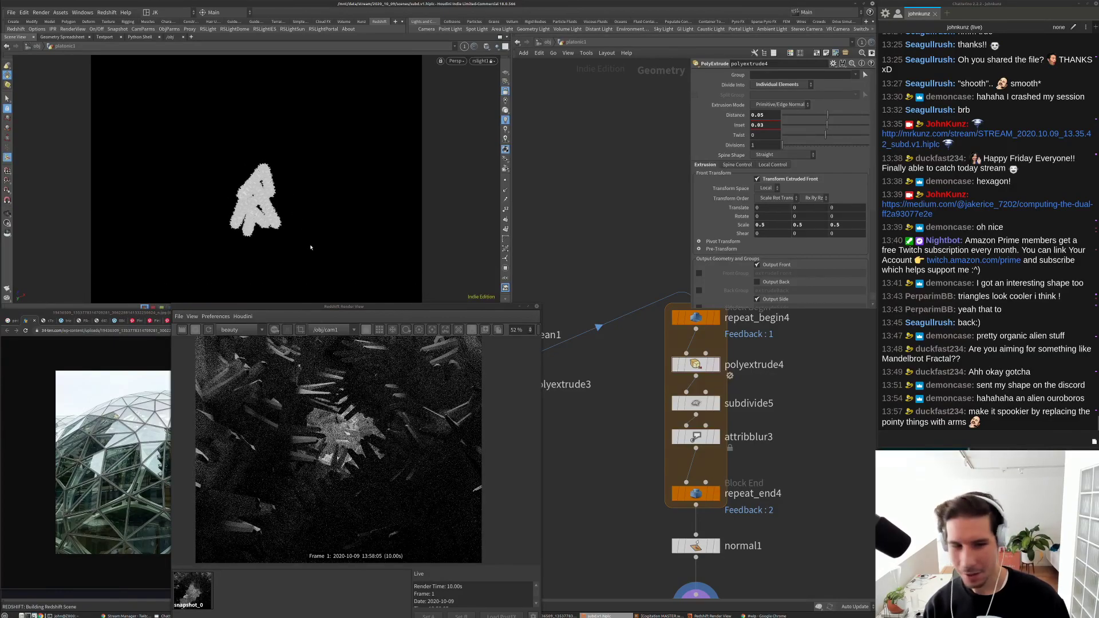
{"action": "scroll", "coordinate": [356, 422], "scroll_direction": "down", "scroll_amount": 2}
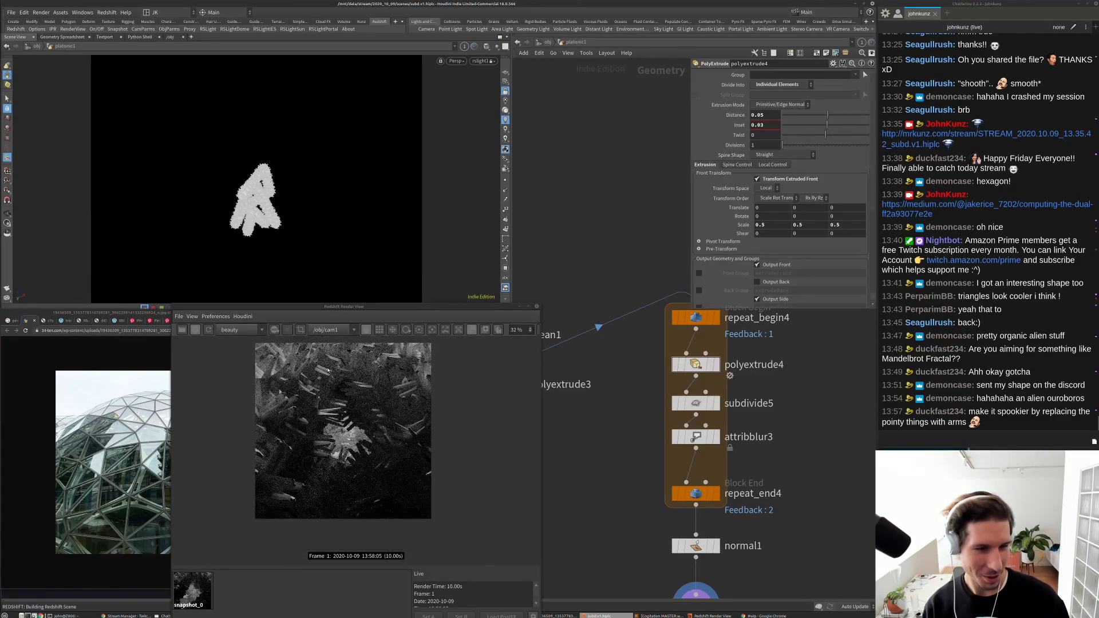
{"action": "scroll", "coordinate": [376, 381], "scroll_direction": "up", "scroll_amount": 1}
{"action": "scroll", "coordinate": [330, 456], "scroll_direction": "up", "scroll_amount": 8}
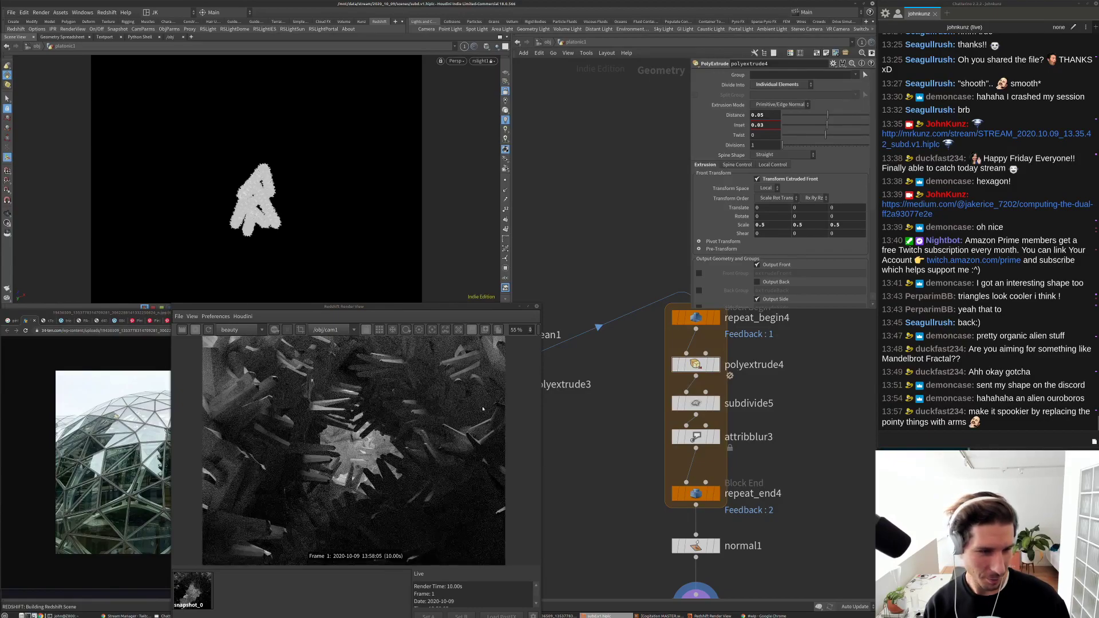
{"action": "scroll", "coordinate": [336, 444], "scroll_direction": "down", "scroll_amount": 10}
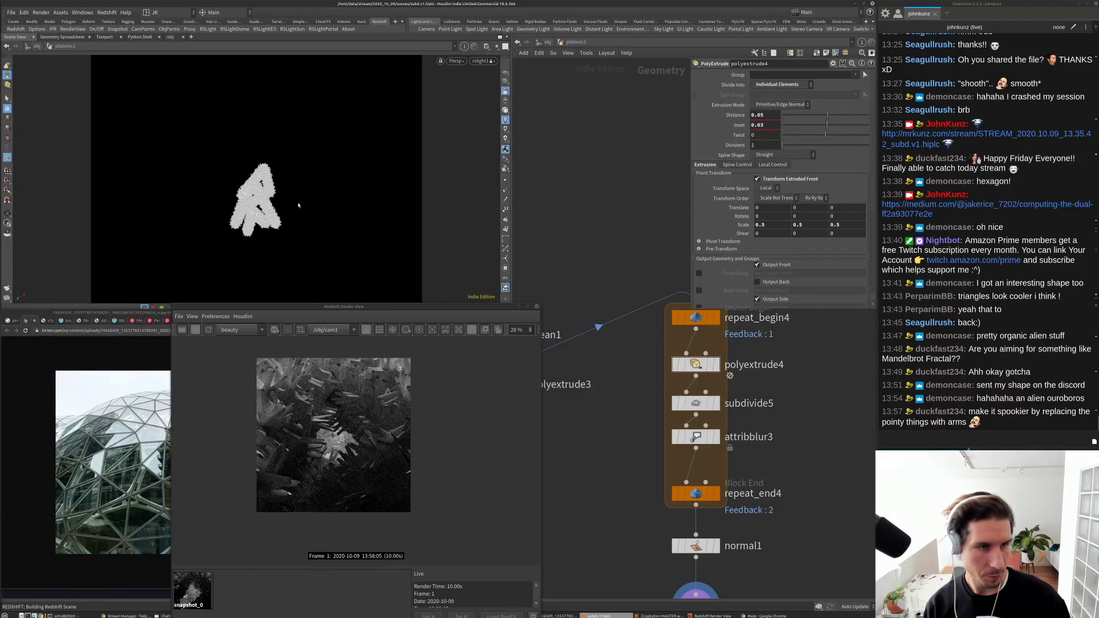
Step: Back at object level, tumble the light view to re-aim rslight1 at the crystalline geometry
{"action": "left_click", "coordinate": [547, 42]}
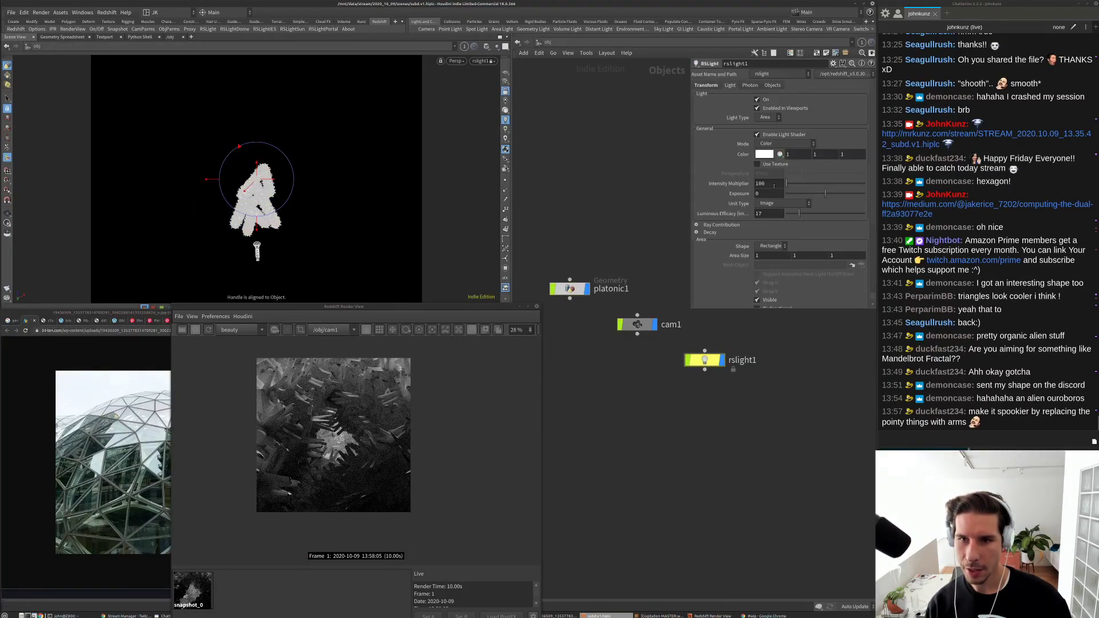
{"action": "scroll", "coordinate": [813, 223], "scroll_direction": "down", "scroll_amount": 3}
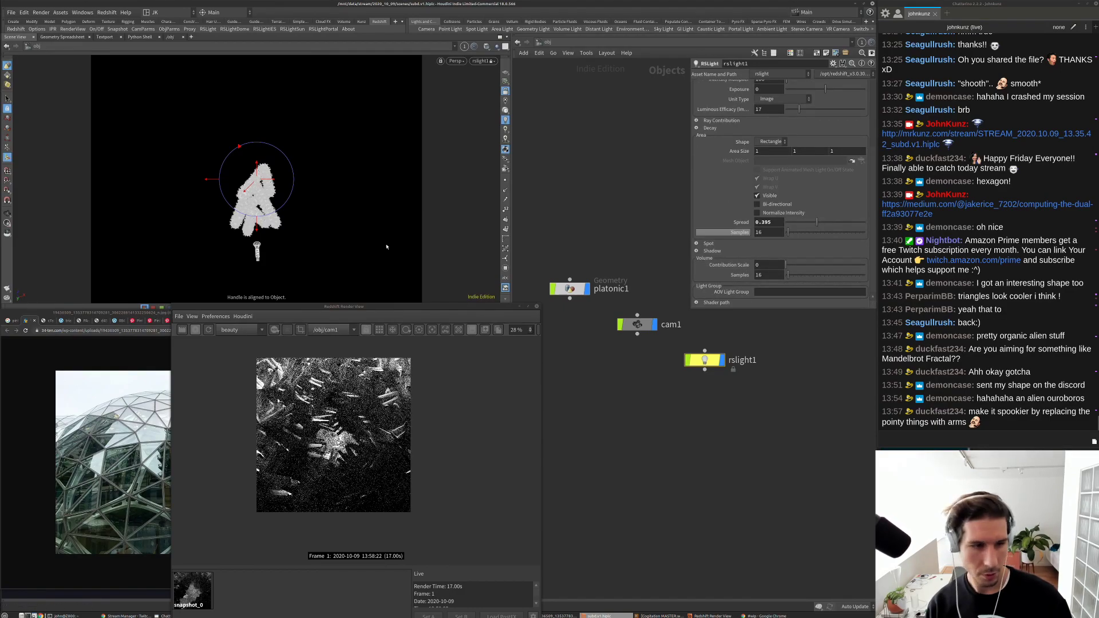
{"action": "key", "text": "Escape"}
{"action": "left_click_drag", "start_coordinate": [314, 166], "coordinate": [314, 196]}
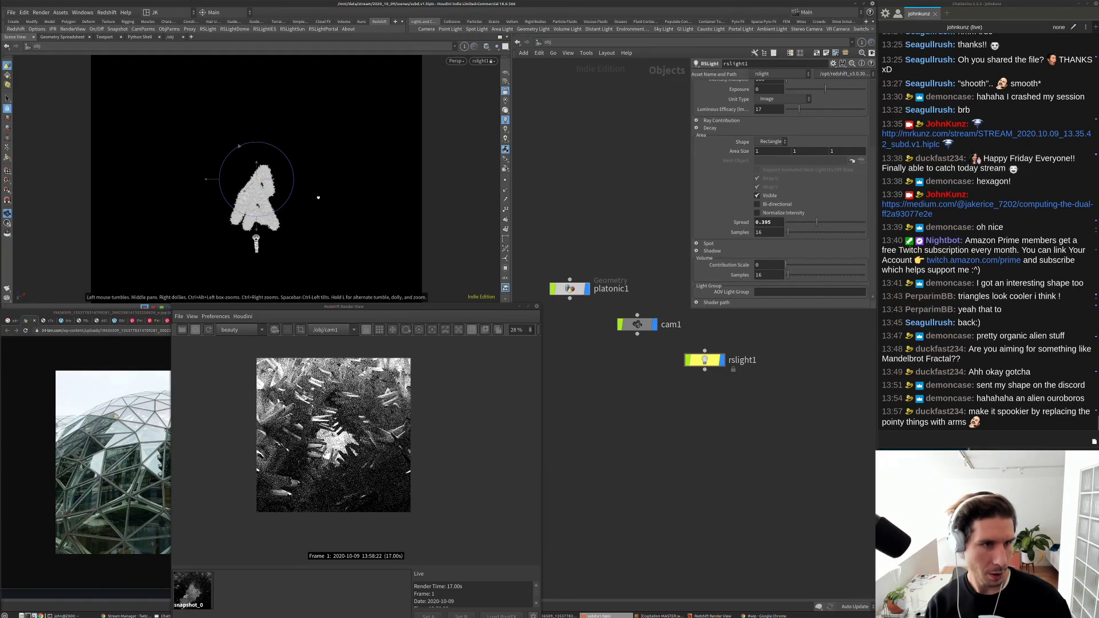
{"action": "key", "text": "Return"}
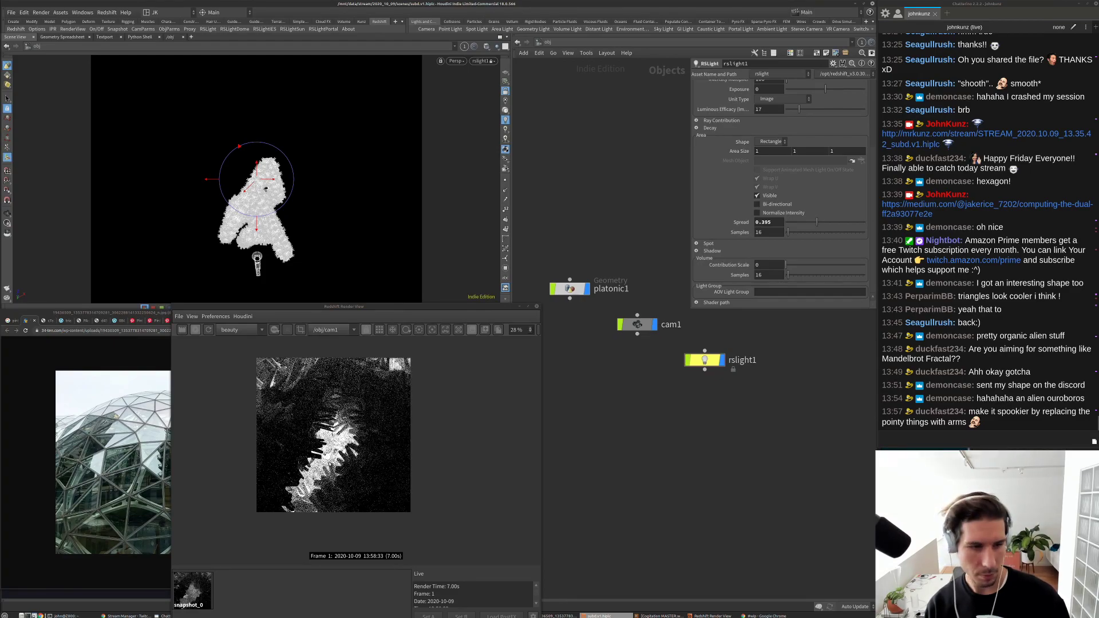
Step: Lower rslight1's Intensity Multiplier to 35
{"action": "scroll", "coordinate": [332, 425], "scroll_direction": "up", "scroll_amount": 2}
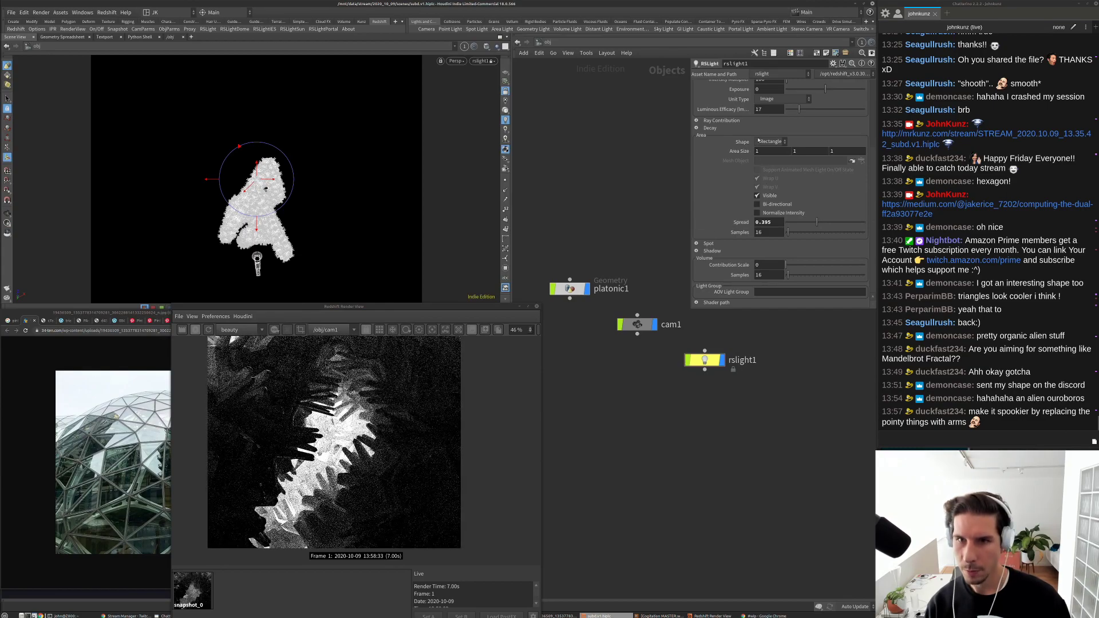
{"action": "scroll", "coordinate": [728, 136], "scroll_direction": "up", "scroll_amount": 3}
{"action": "double_click", "coordinate": [761, 134]}
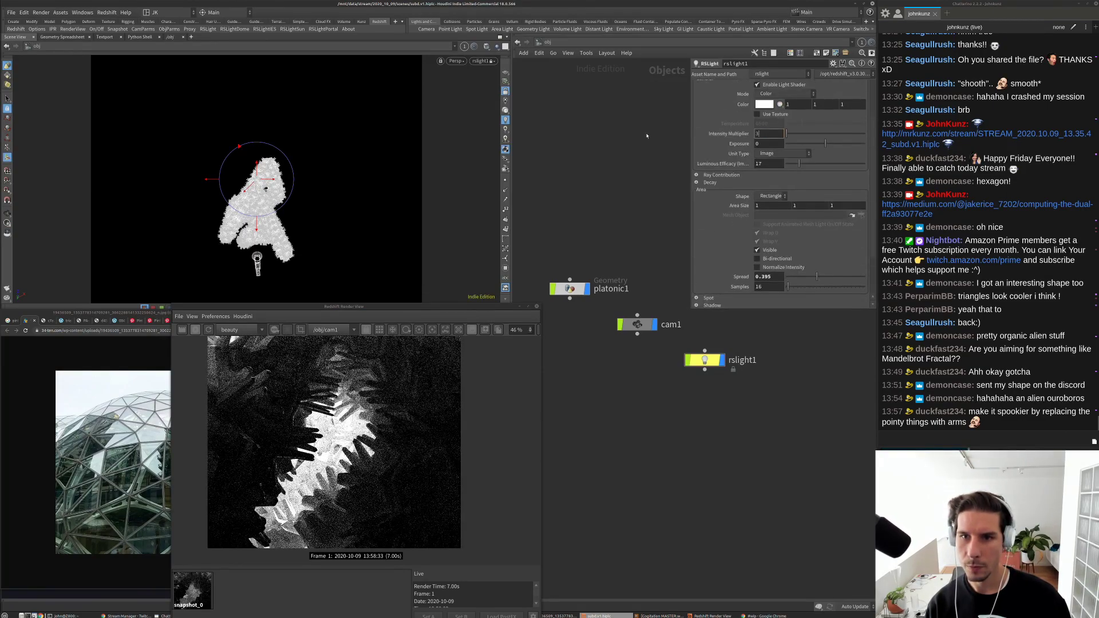
{"action": "type", "text": "35"}
{"action": "key", "text": "Return"}
Step: Swing rslight1 so it shines on the shards from another angle
{"action": "scroll", "coordinate": [726, 266], "scroll_direction": "down", "scroll_amount": 3}
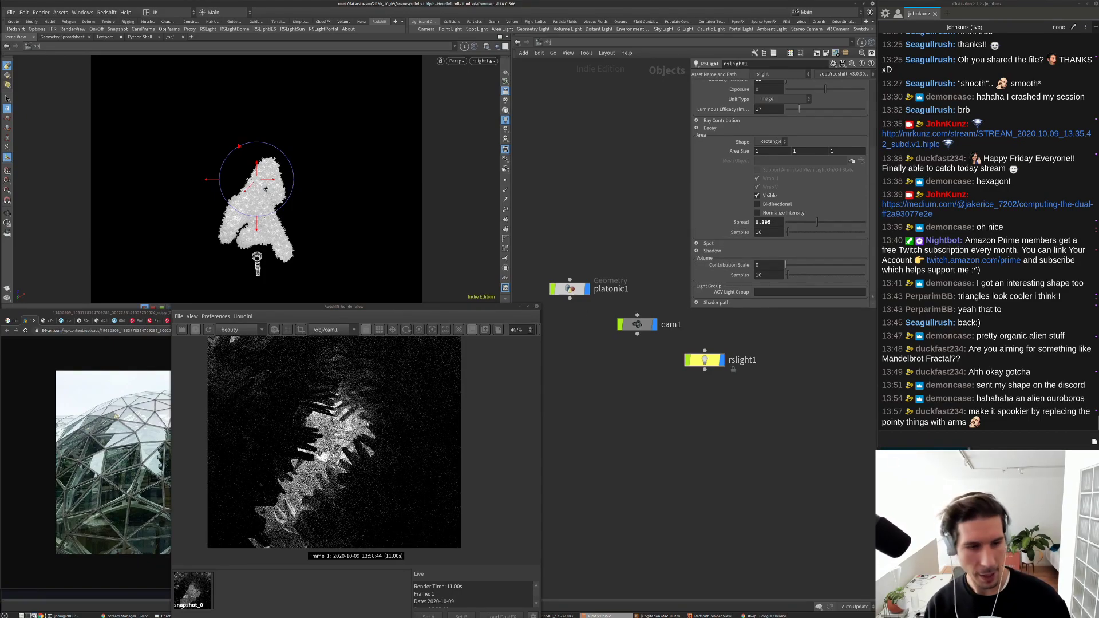
{"action": "scroll", "coordinate": [314, 438], "scroll_direction": "down", "scroll_amount": 2}
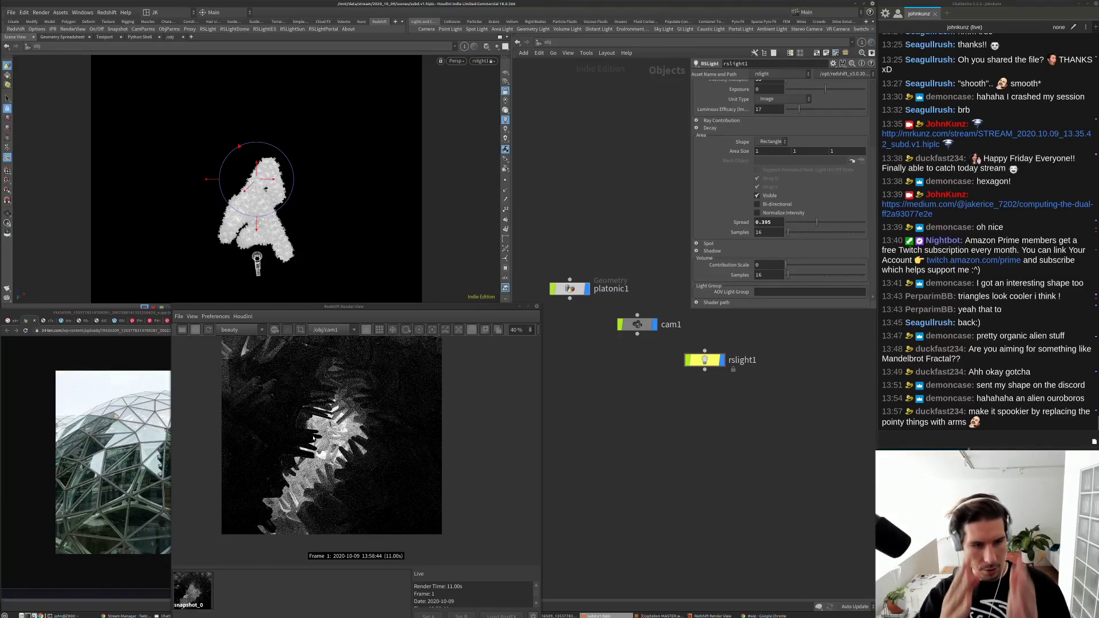
{"action": "scroll", "coordinate": [329, 424], "scroll_direction": "down", "scroll_amount": 1}
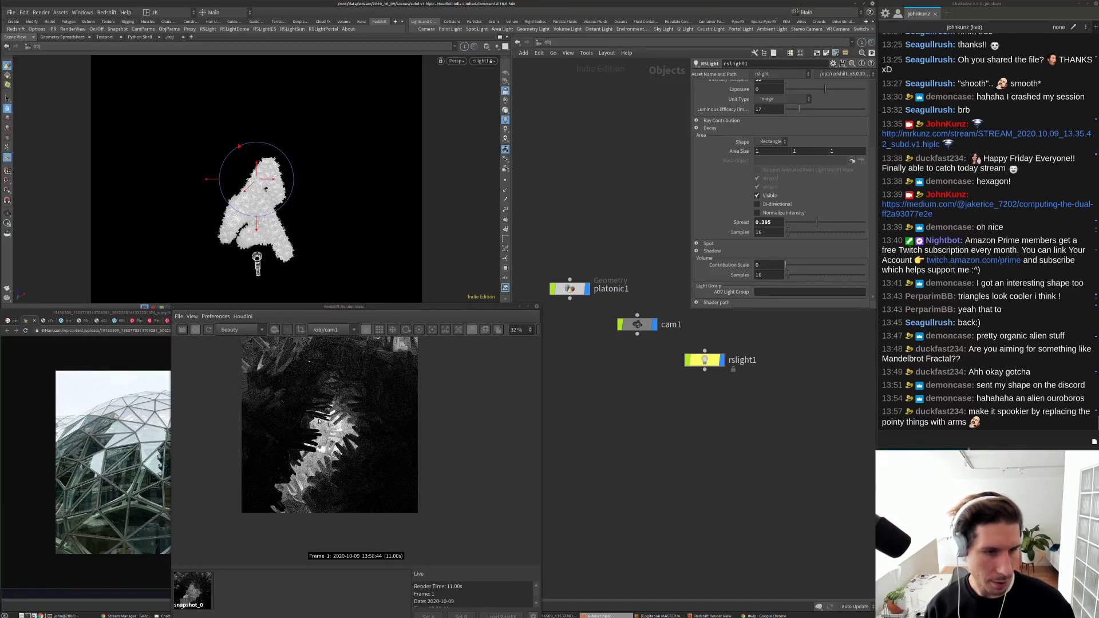
{"action": "left_click_drag", "start_coordinate": [344, 147], "coordinate": [341, 172], "text": "alt"}
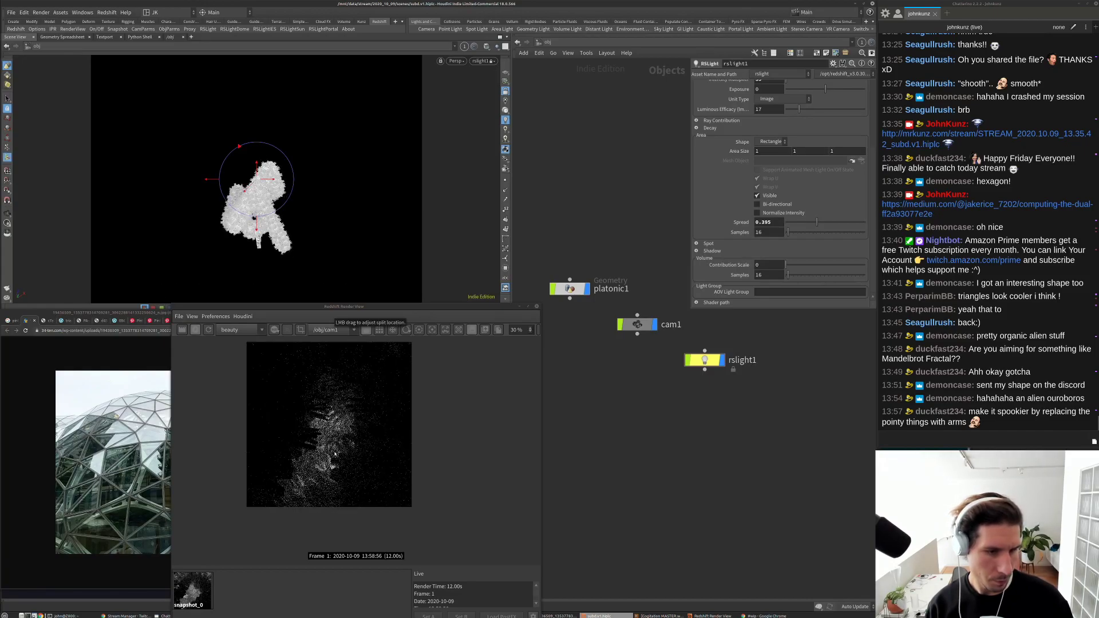
Step: Raise rslight1's Intensity Multiplier to 85
{"action": "scroll", "coordinate": [401, 422], "scroll_direction": "up", "scroll_amount": 2}
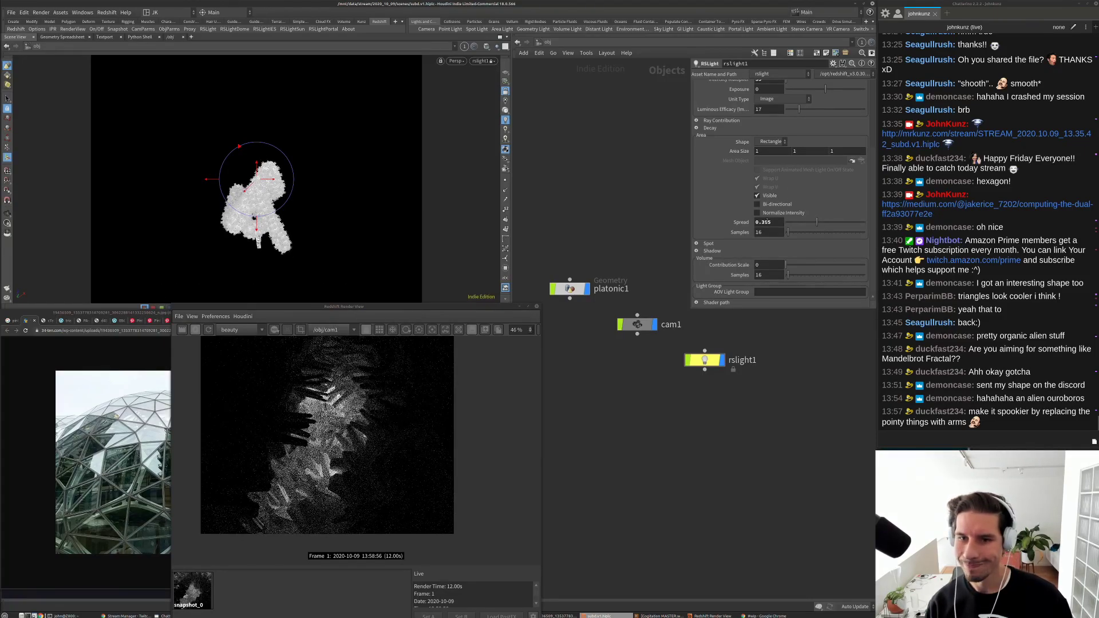
{"action": "scroll", "coordinate": [770, 142], "scroll_direction": "up", "scroll_amount": 3}
{"action": "double_click", "coordinate": [771, 144]}
{"action": "type", "text": "85"}
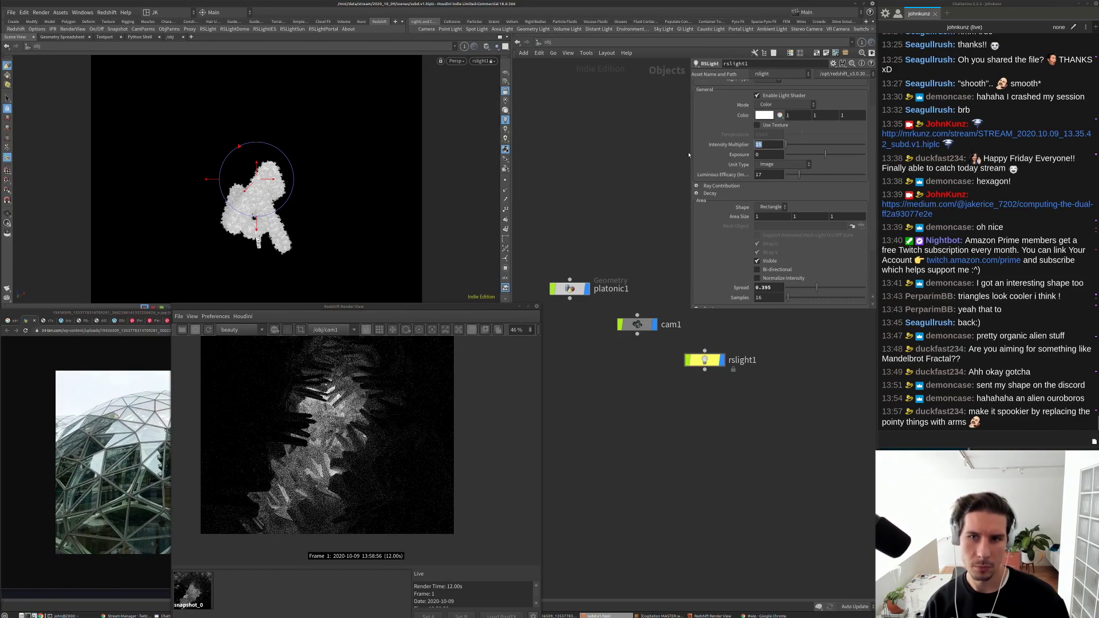
{"action": "key", "text": "Return"}
{"action": "scroll", "coordinate": [302, 437], "scroll_direction": "down", "scroll_amount": 2}
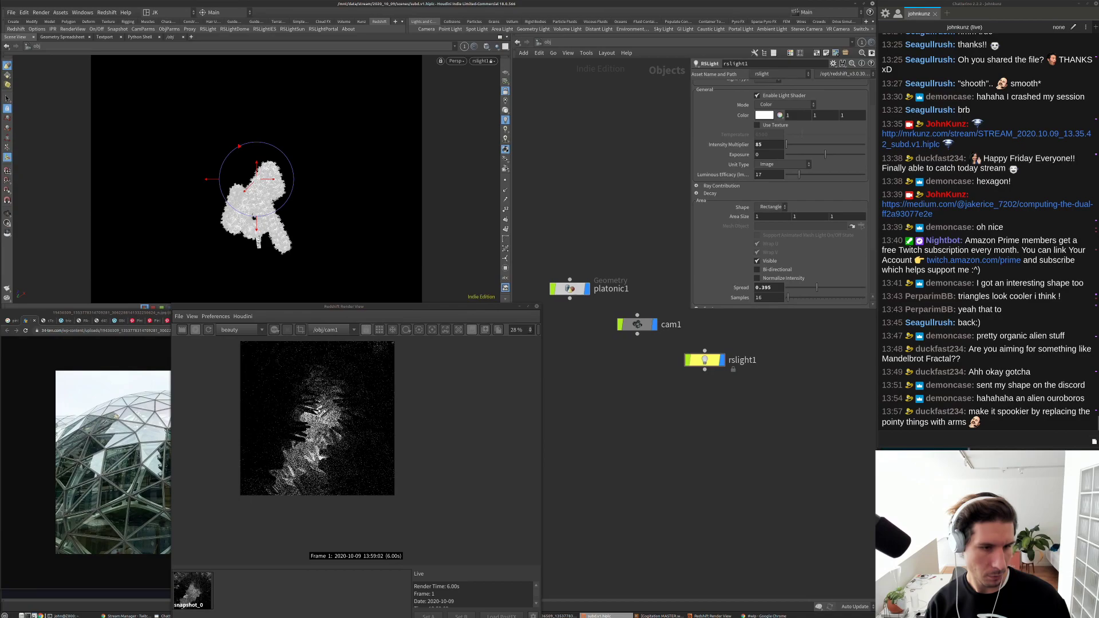
{"action": "scroll", "coordinate": [319, 438], "scroll_direction": "up", "scroll_amount": 2}
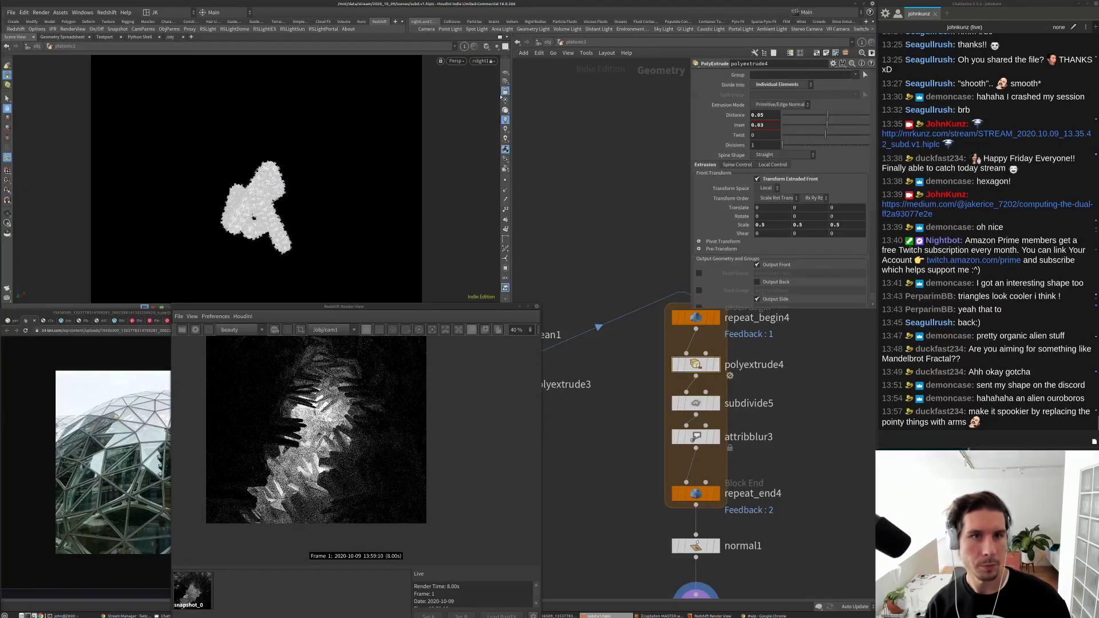
Step: Look through cam1 with grey smooth-shaded display of the cave geometry
{"action": "left_click", "coordinate": [481, 61]}
{"action": "left_click", "coordinate": [453, 127]}
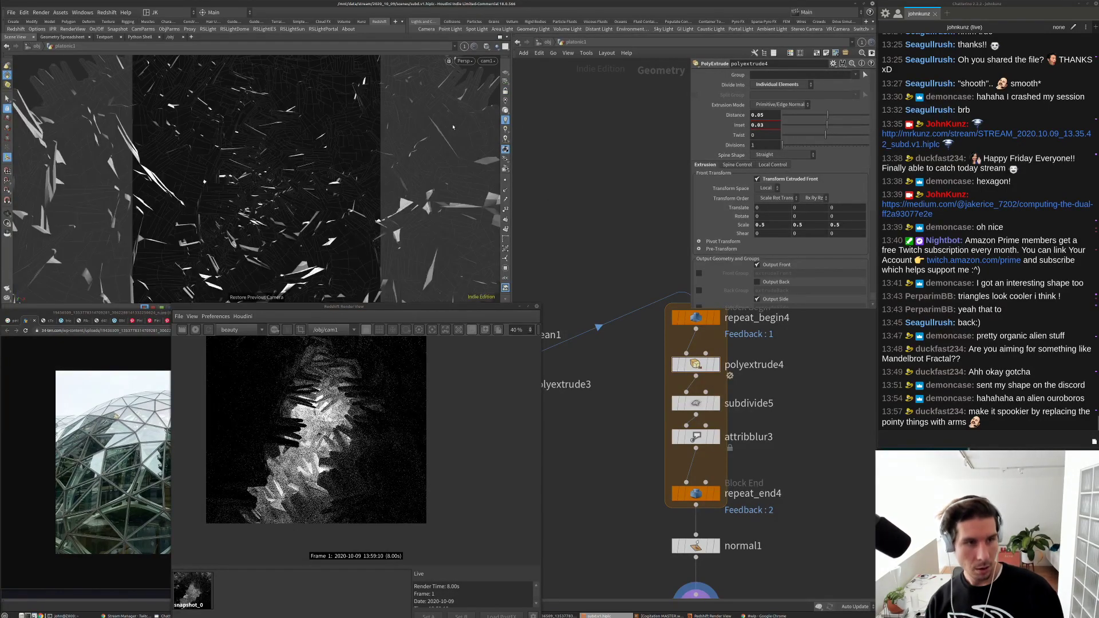
{"action": "left_click", "coordinate": [505, 111]}
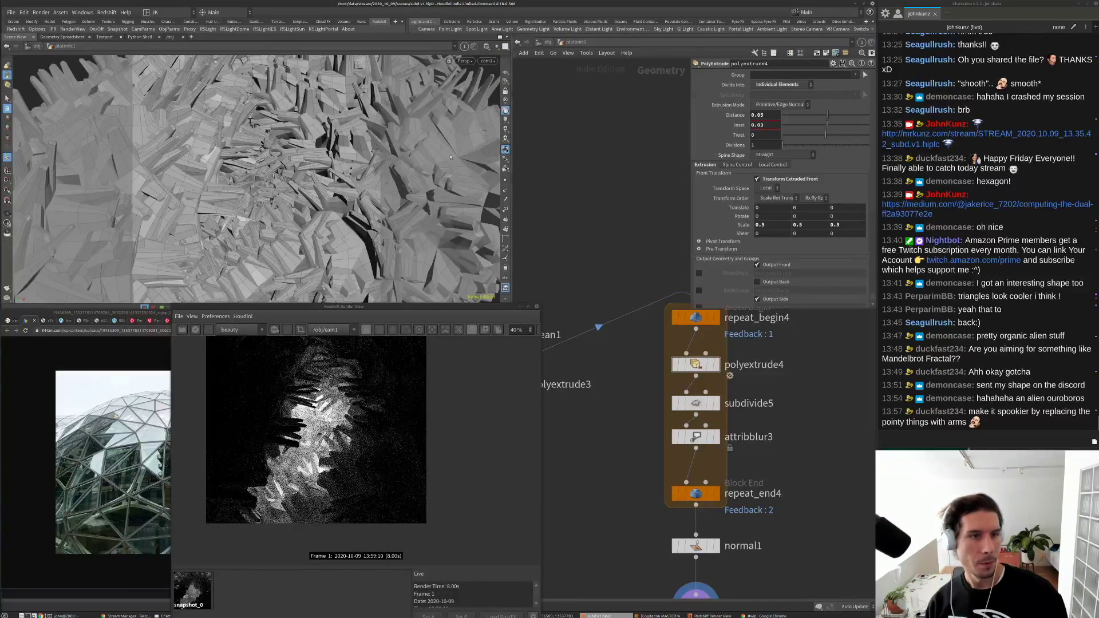
{"action": "scroll", "coordinate": [772, 376], "scroll_direction": "down", "scroll_amount": 4}
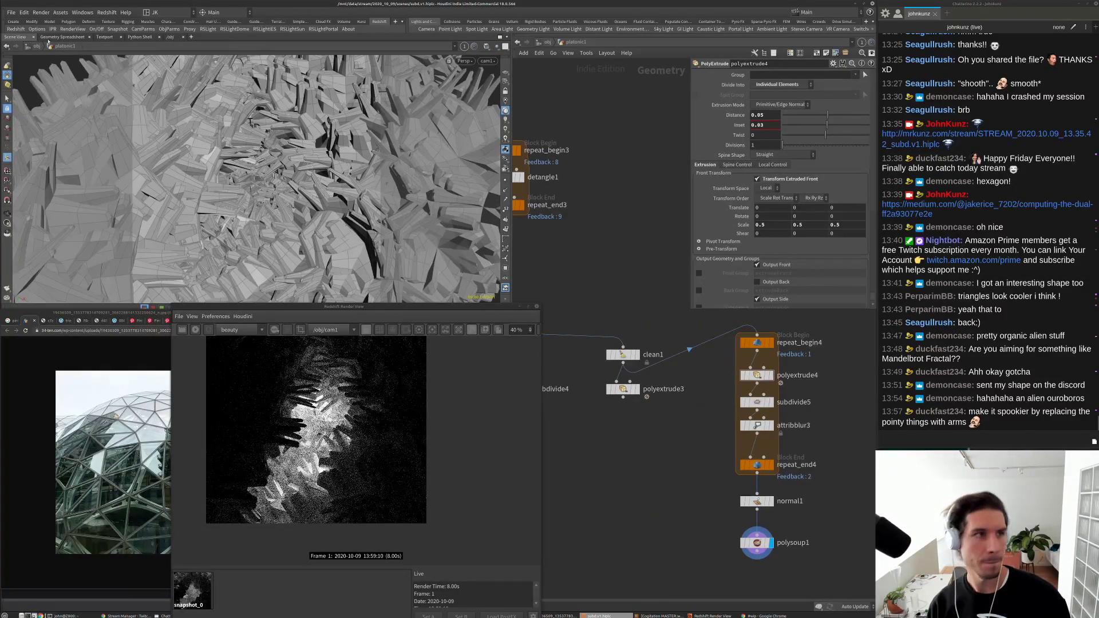
Step: Save the scene as a new version, subd.v2.hiplc
{"action": "left_click", "coordinate": [10, 12]}
{"action": "left_click", "coordinate": [25, 58]}
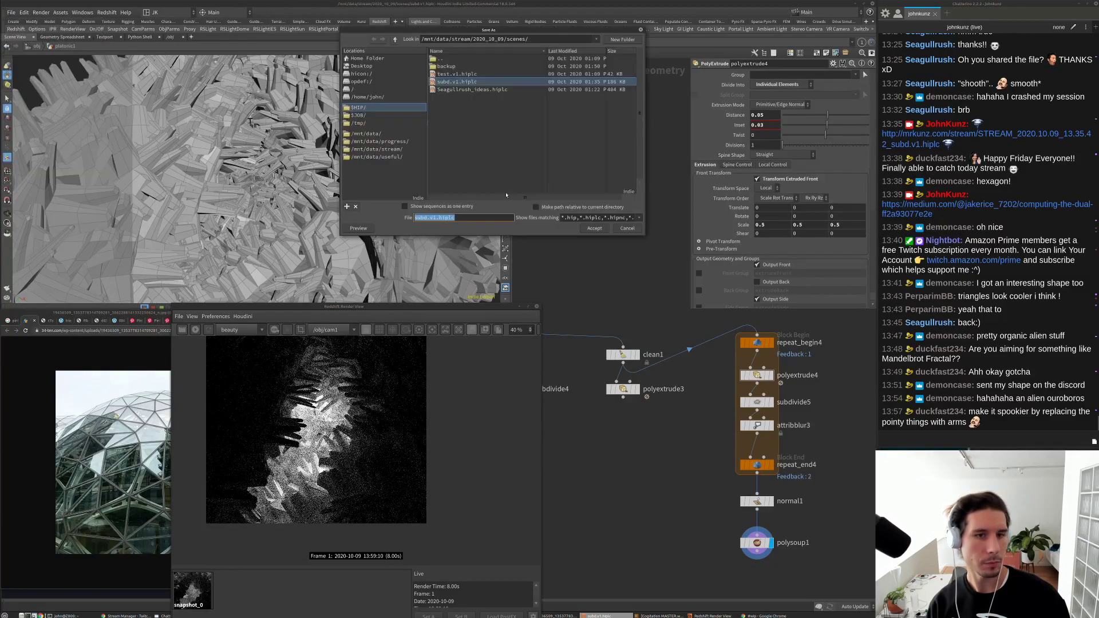
{"action": "type", "text": "2"}
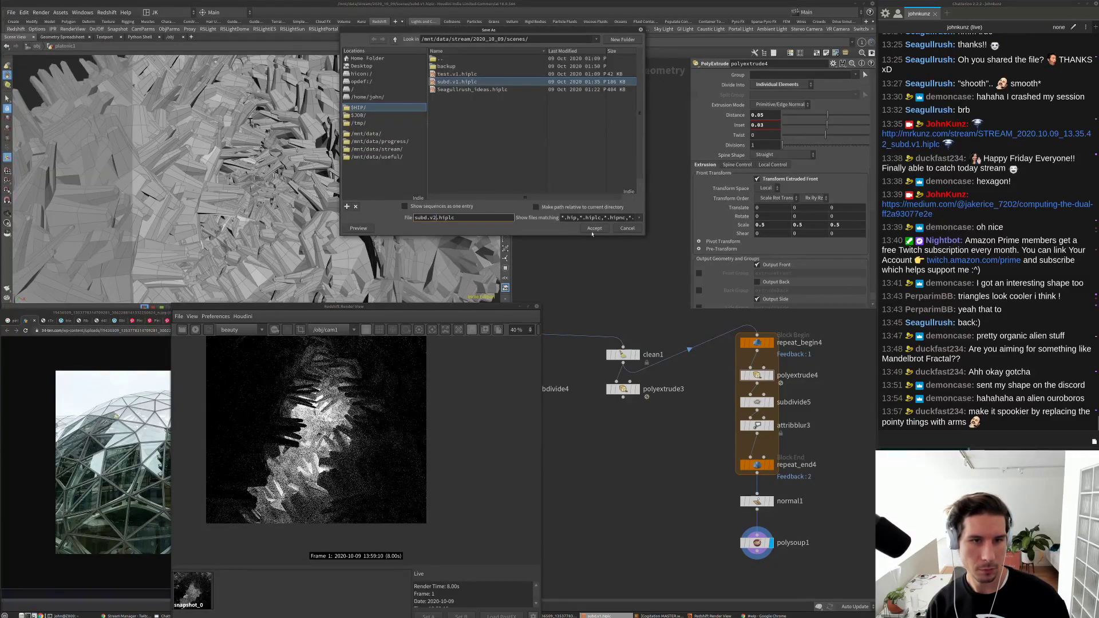
{"action": "left_click", "coordinate": [596, 228]}
{"action": "left_click", "coordinate": [362, 22]}
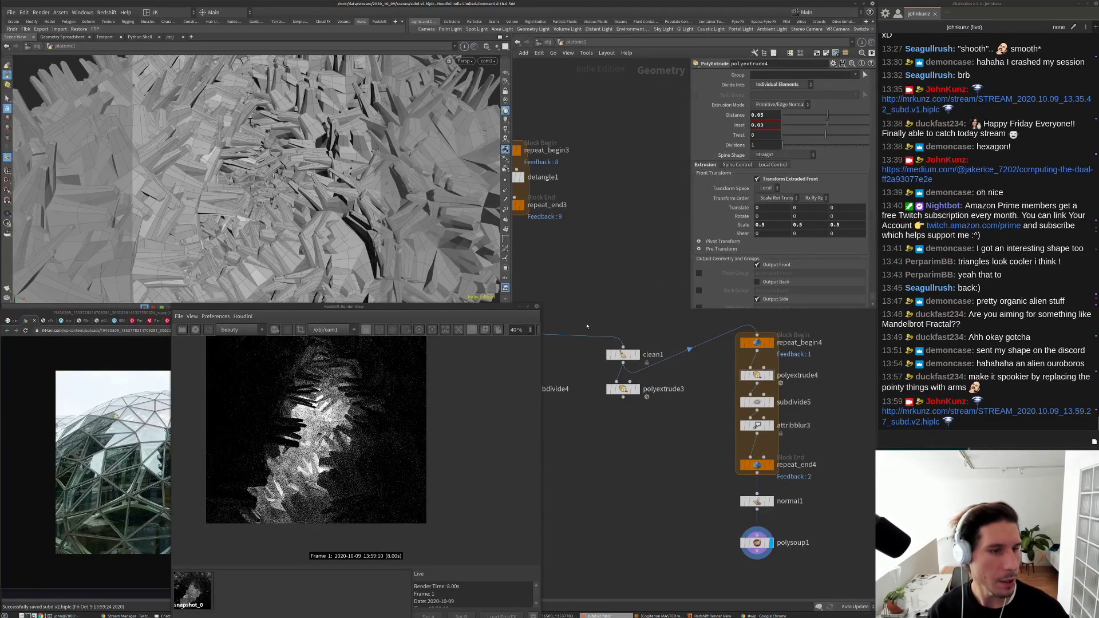
Step: Bypass the subdivide5 node
{"action": "middle_click_drag", "start_coordinate": [656, 232], "coordinate": [650, 237]}
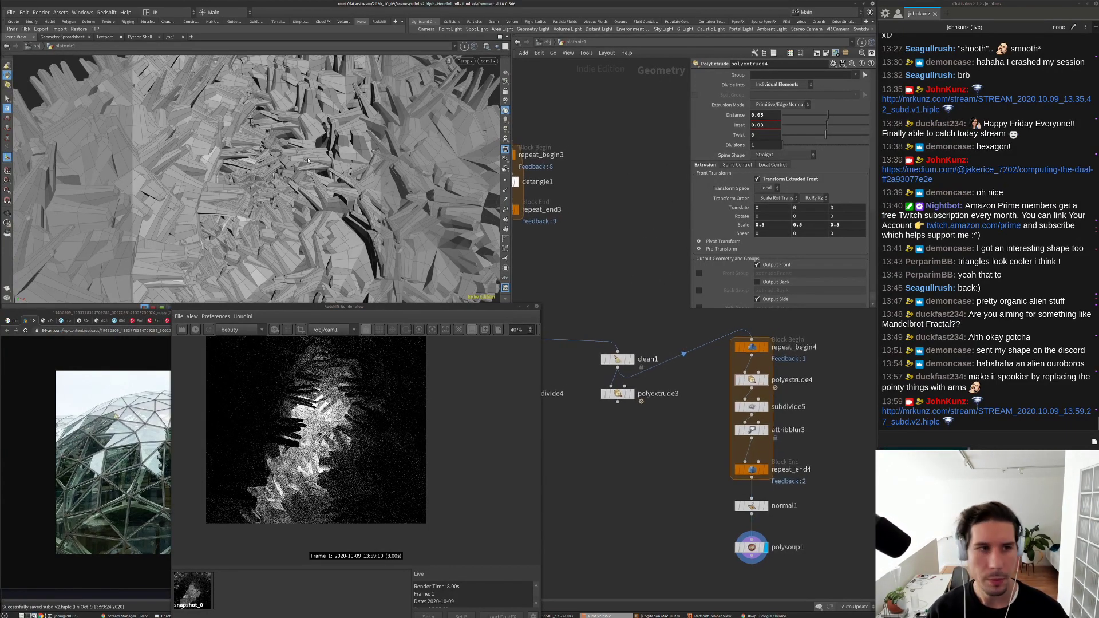
{"action": "middle_click_drag", "start_coordinate": [653, 333], "coordinate": [643, 321]}
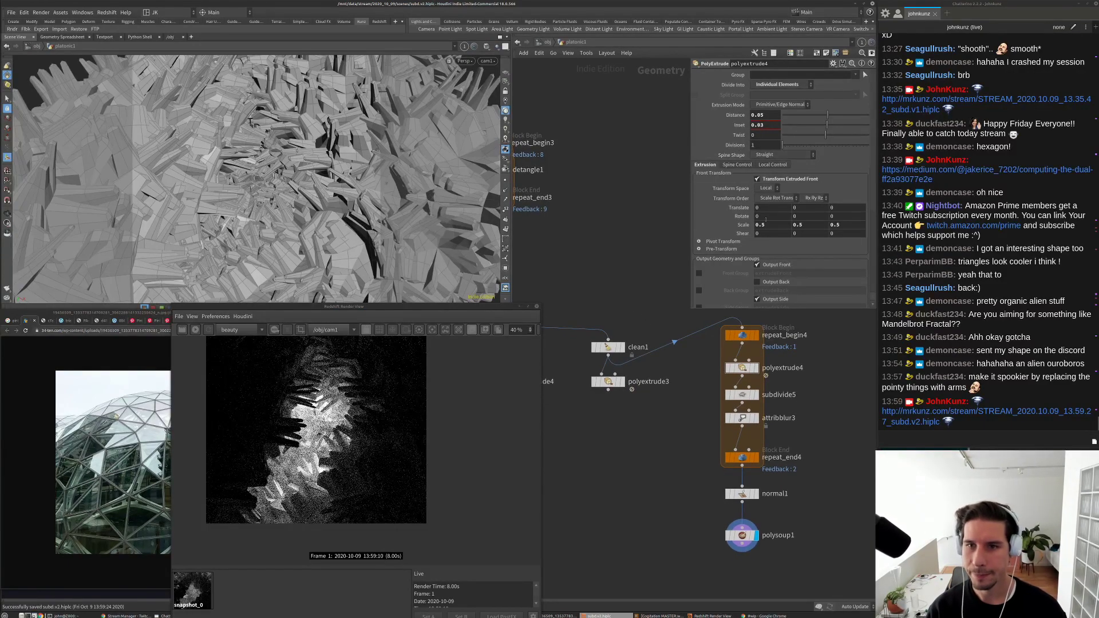
{"action": "scroll", "coordinate": [738, 405], "scroll_direction": "up", "scroll_amount": 3}
{"action": "left_click", "coordinate": [723, 389]}
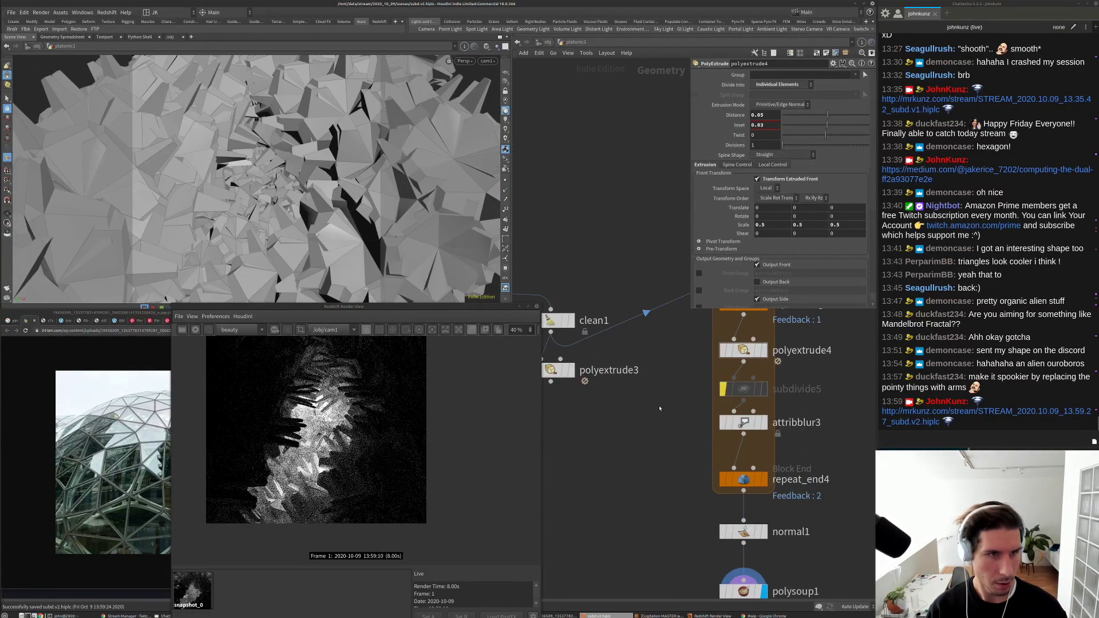
Step: Set polyextrude4's extrusion Distance to 0.01
{"action": "middle_click_drag", "start_coordinate": [685, 357], "coordinate": [678, 397]}
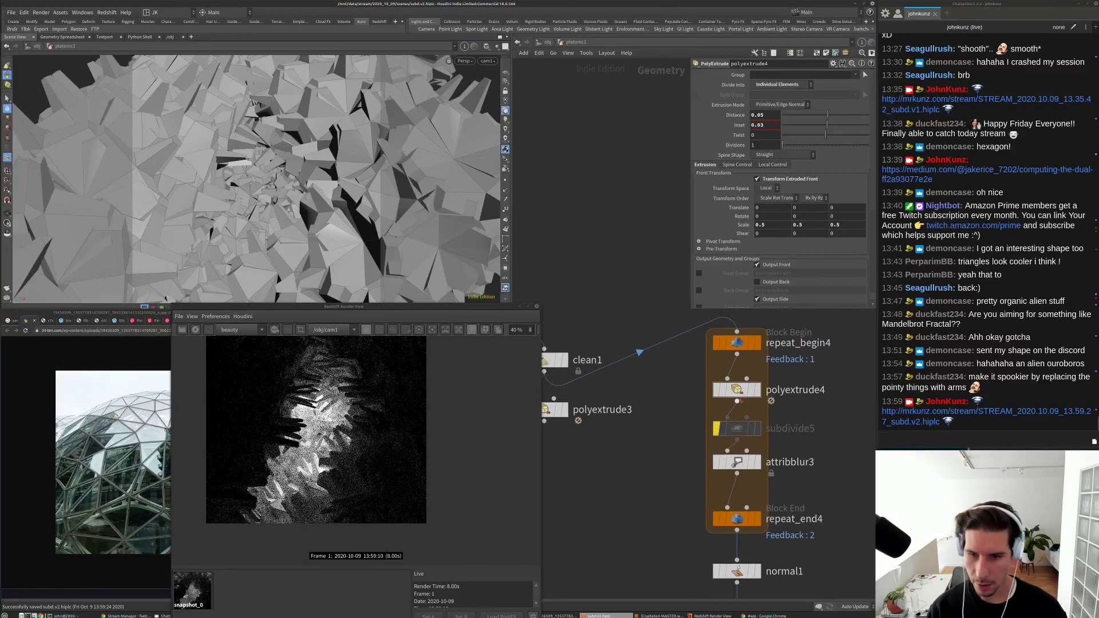
{"action": "double_click", "coordinate": [760, 115]}
{"action": "type", "text": "0.01"}
{"action": "key", "text": "Return"}
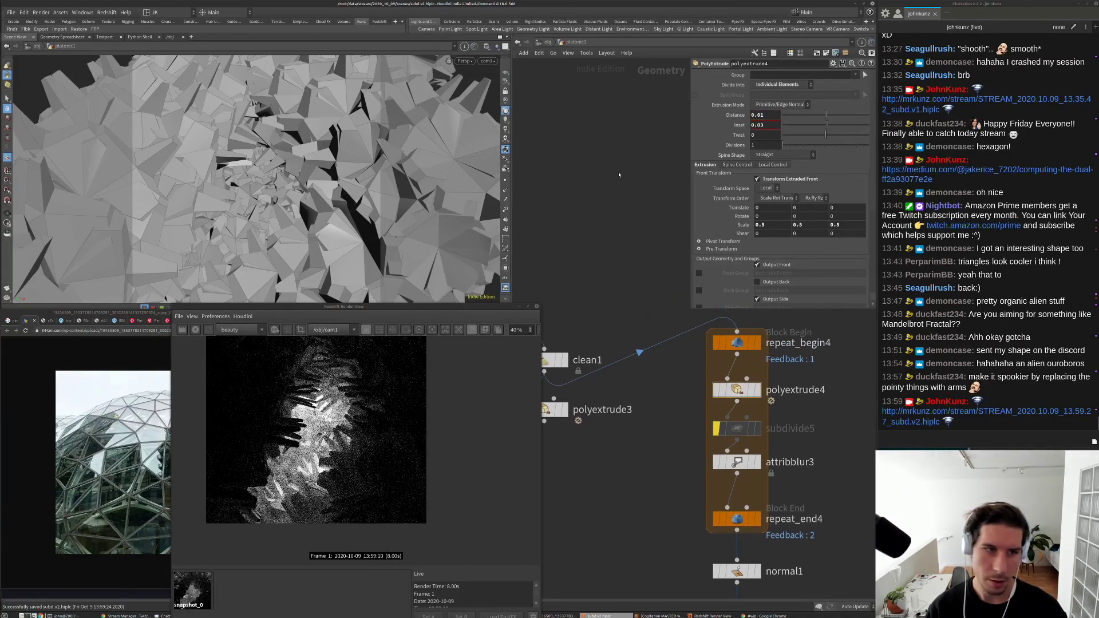
Step: Set the repeat_end4 loop to 3 iterations
{"action": "middle_click_drag", "start_coordinate": [658, 412], "coordinate": [704, 364]}
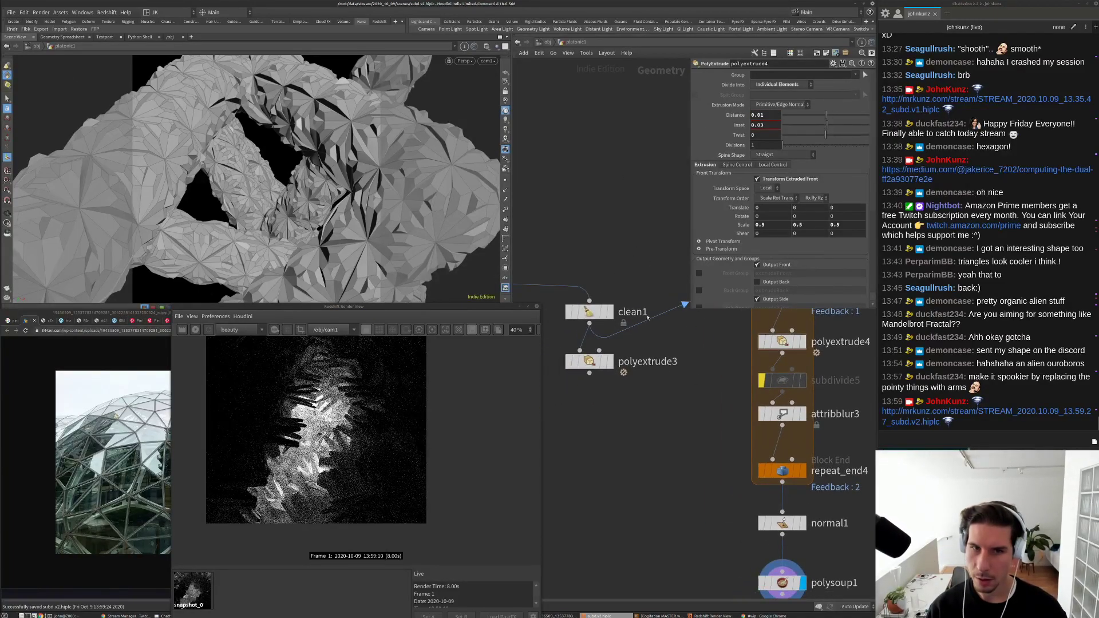
{"action": "left_click", "coordinate": [782, 471]}
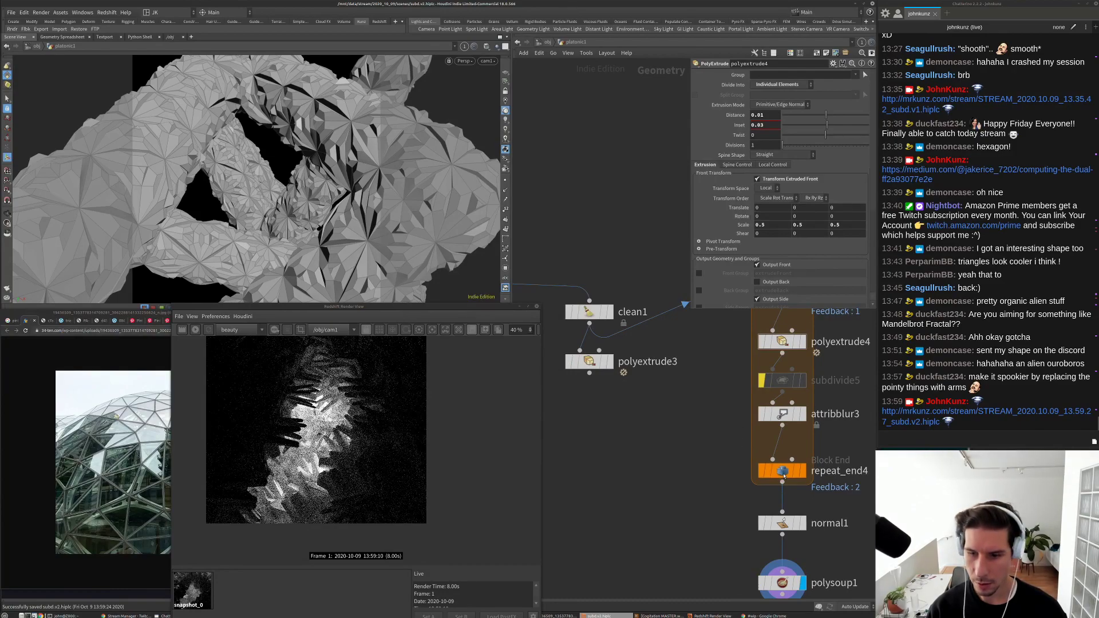
{"action": "left_click", "coordinate": [764, 95]}
{"action": "type", "text": "3"}
{"action": "key", "text": "Return"}
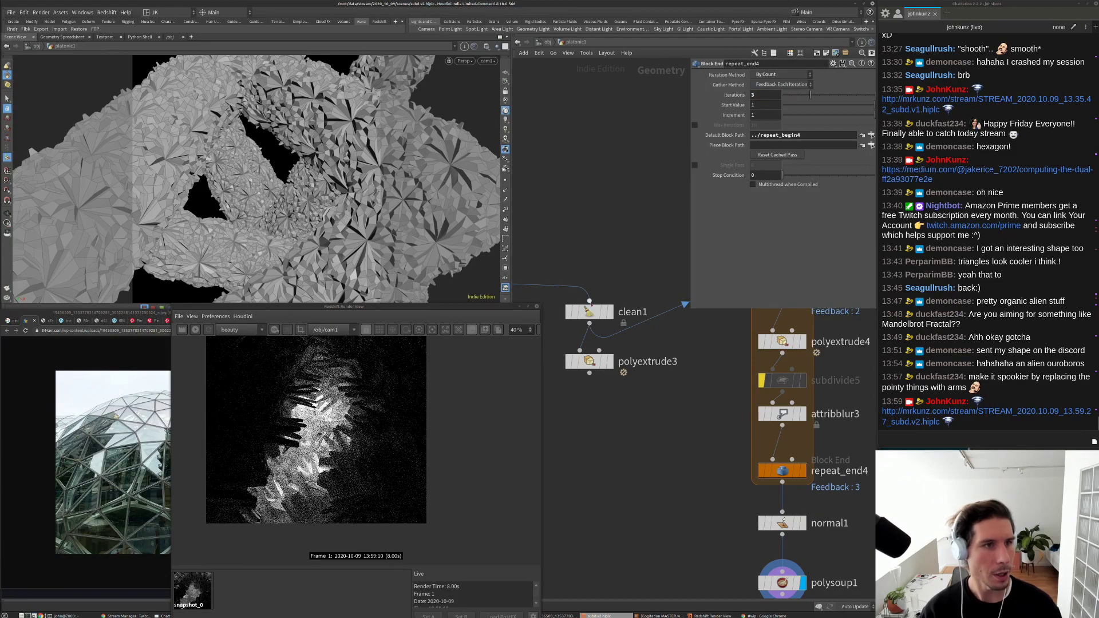
Step: Restart the Redshift IPR and zoom the render view to inspect the finer facets
{"action": "scroll", "coordinate": [580, 505], "scroll_direction": "down", "scroll_amount": 4}
{"action": "left_click_drag", "start_coordinate": [697, 376], "coordinate": [606, 431]}
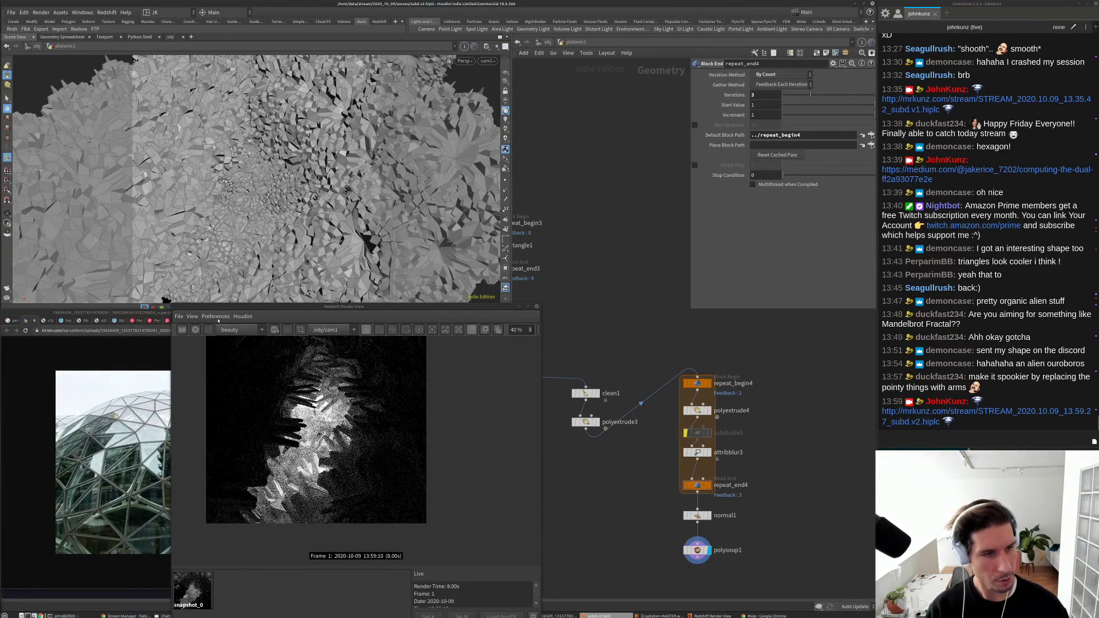
{"action": "left_click", "coordinate": [195, 330]}
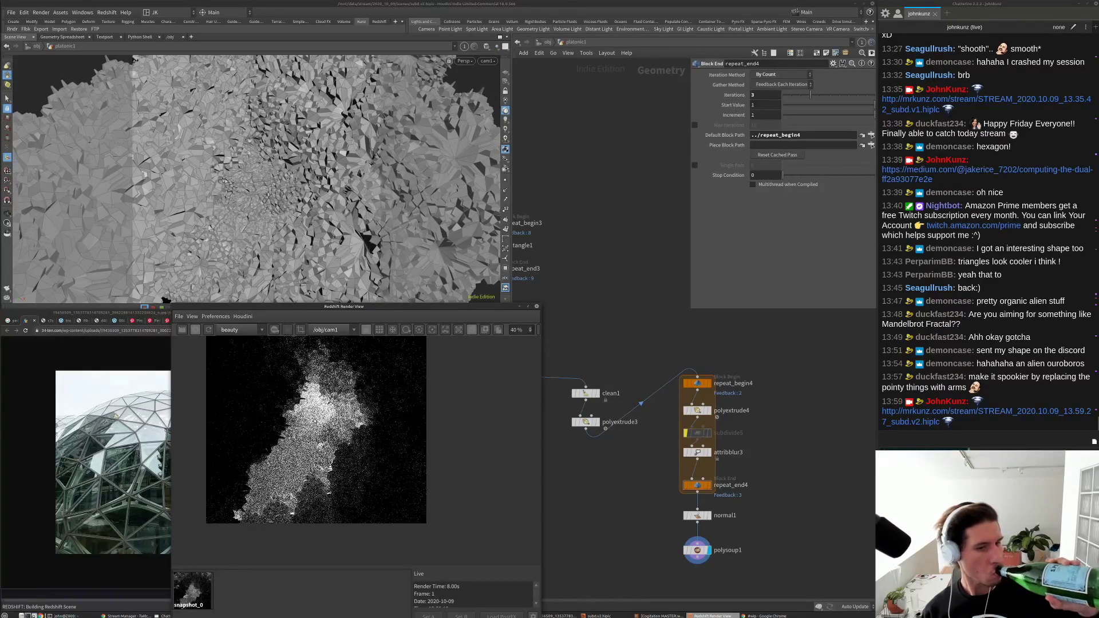
{"action": "scroll", "coordinate": [321, 413], "scroll_direction": "down", "scroll_amount": 1}
{"action": "scroll", "coordinate": [322, 412], "scroll_direction": "up", "scroll_amount": 5}
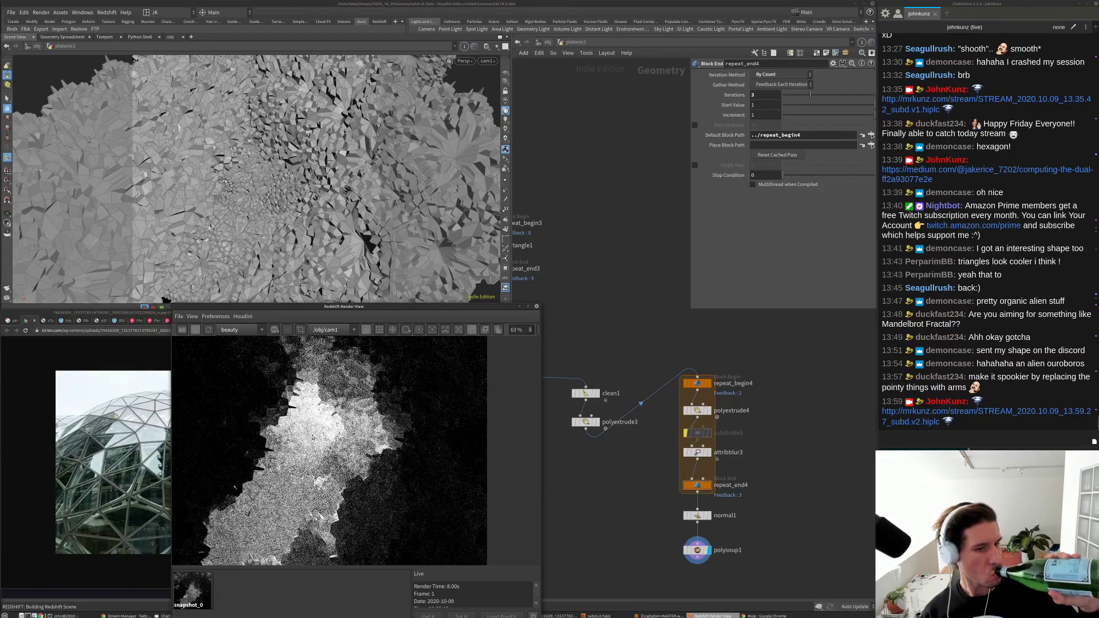
{"action": "scroll", "coordinate": [311, 421], "scroll_direction": "down", "scroll_amount": 5}
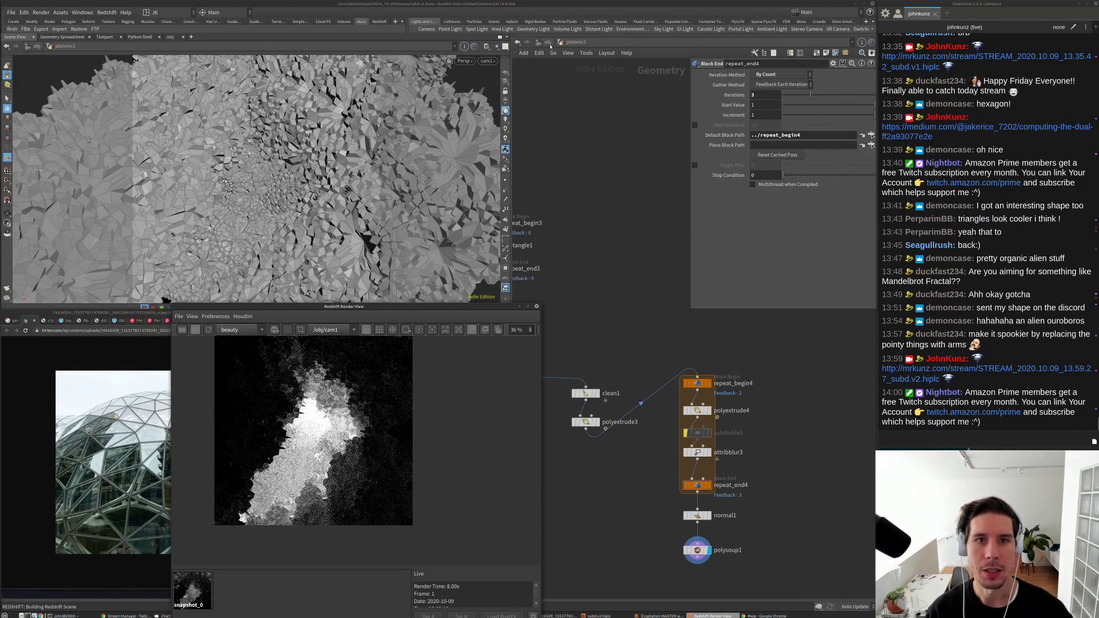
Step: At object level, set rslight1's Intensity Multiplier to 15, then to 35
{"action": "key", "text": "u"}
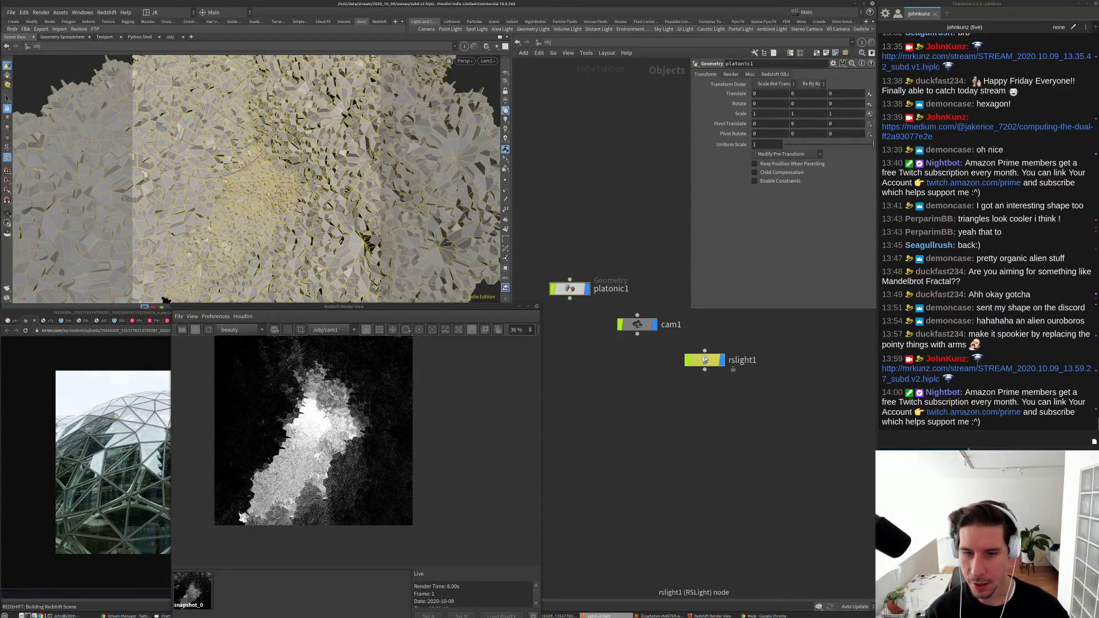
{"action": "left_click", "coordinate": [705, 360]}
{"action": "left_click", "coordinate": [758, 145]}
{"action": "type", "text": "15"}
{"action": "key", "text": "Return"}
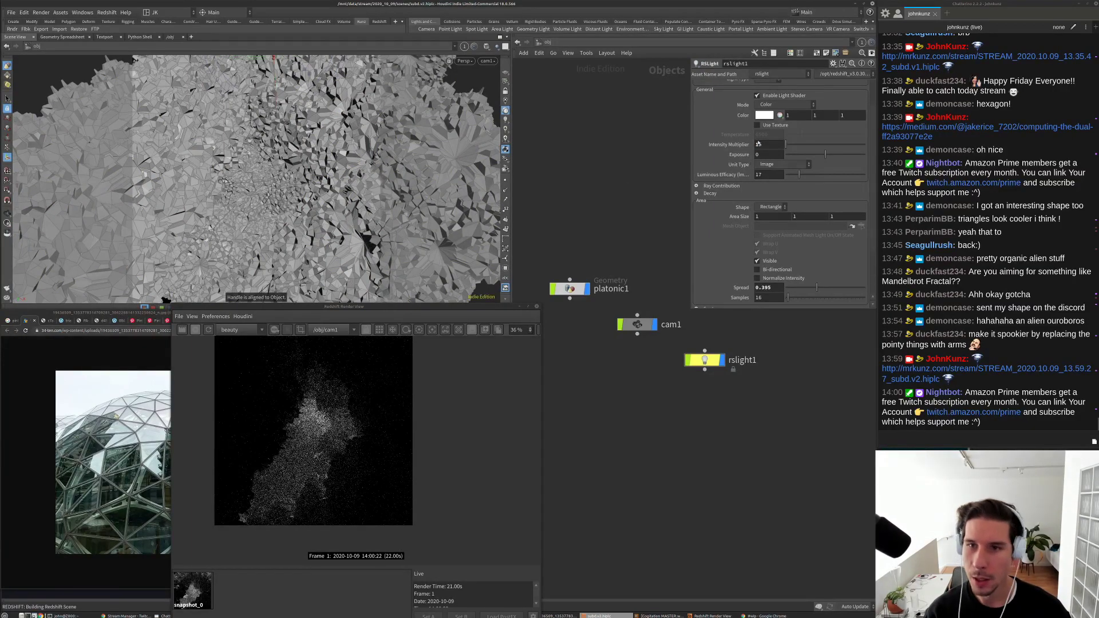
{"action": "left_click", "coordinate": [759, 144]}
{"action": "type", "text": "35"}
{"action": "key", "text": "Return"}
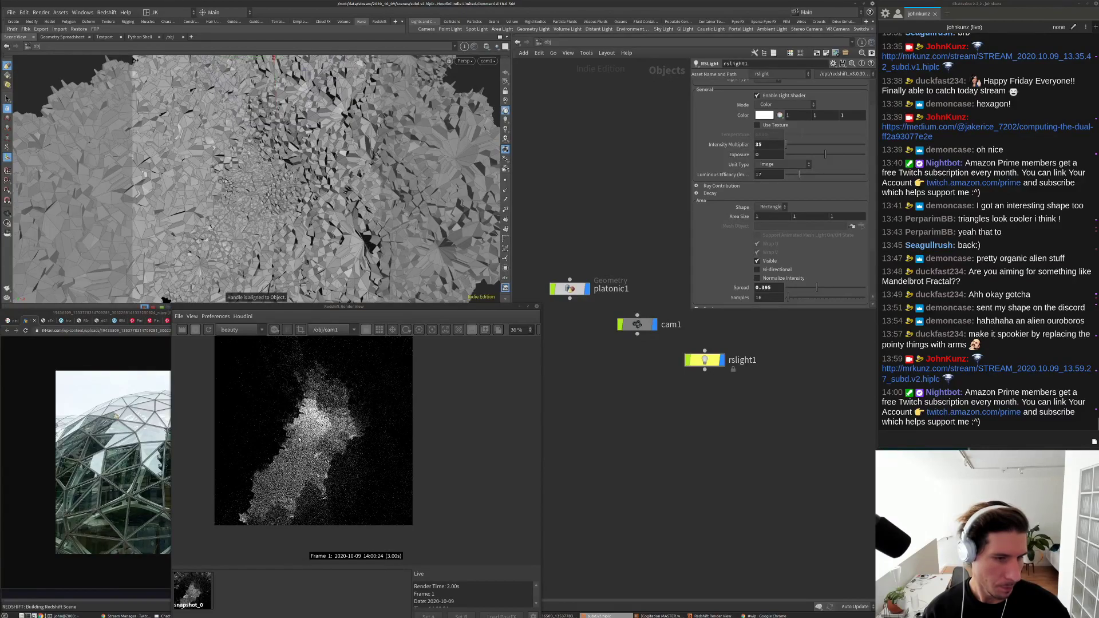
Step: Tumble cam1 to a new view of the faceted surface
{"action": "scroll", "coordinate": [300, 439], "scroll_direction": "up", "scroll_amount": 3}
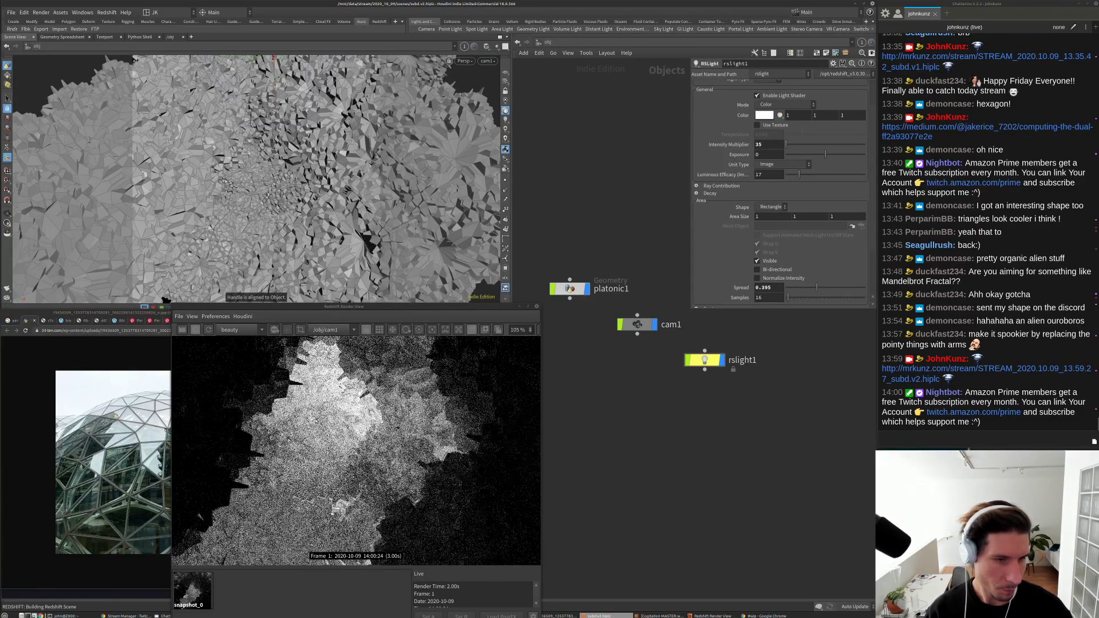
{"action": "scroll", "coordinate": [329, 422], "scroll_direction": "down", "scroll_amount": 2}
{"action": "scroll", "coordinate": [343, 400], "scroll_direction": "down", "scroll_amount": 2}
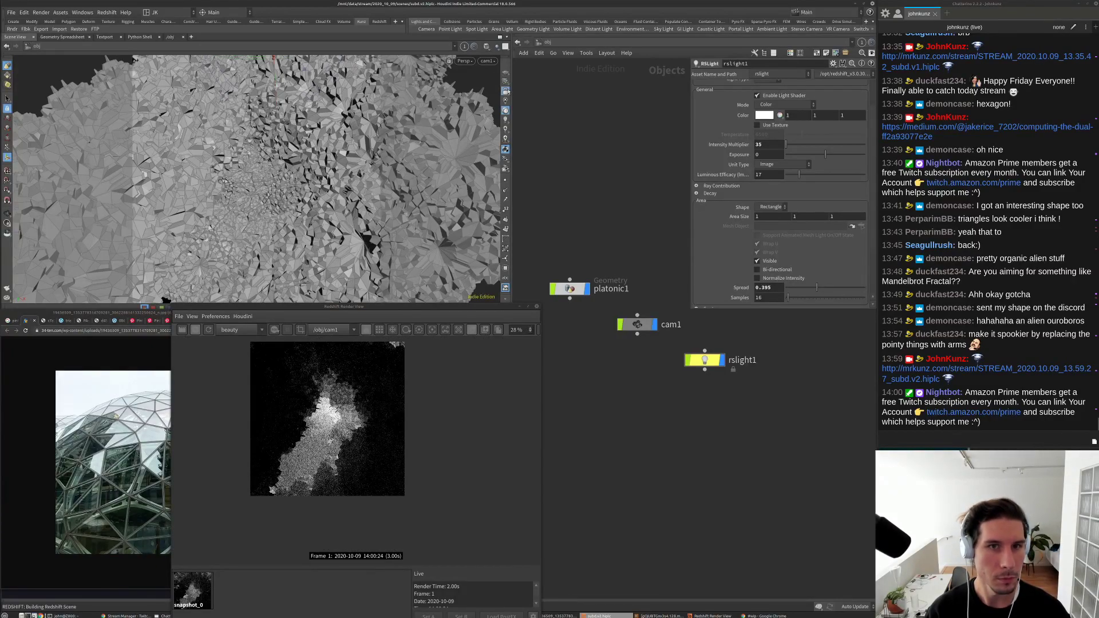
{"action": "left_click_drag", "start_coordinate": [328, 175], "coordinate": [355, 179]}
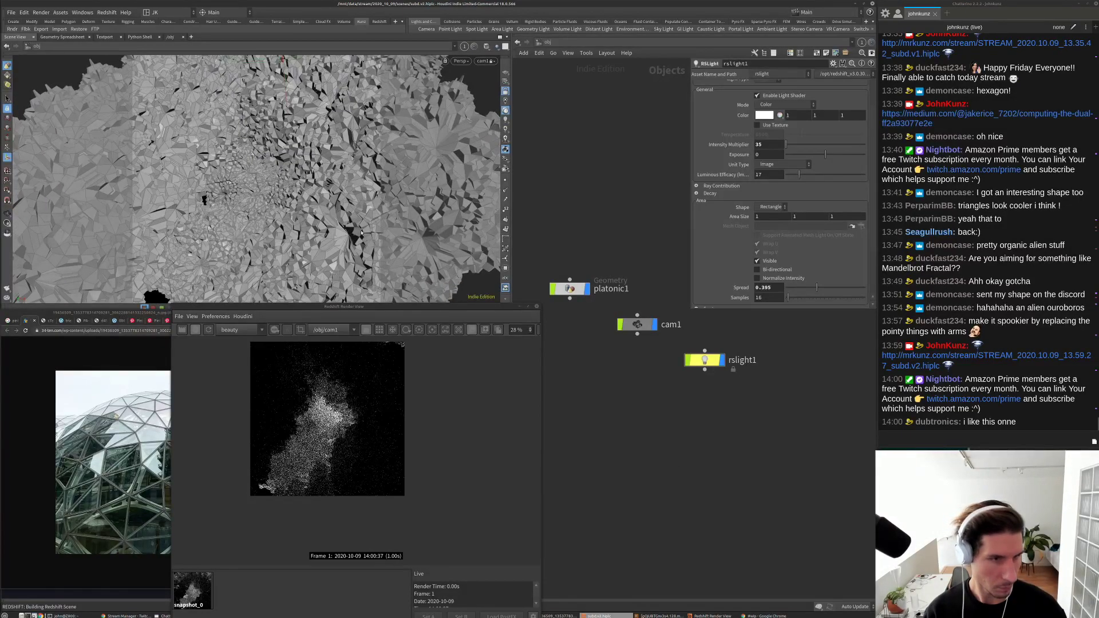
{"action": "left_click_drag", "start_coordinate": [323, 226], "coordinate": [342, 189]}
Step: Pan and dolly cam1 deeper along the faceted surface
{"action": "scroll", "coordinate": [398, 410], "scroll_direction": "up", "scroll_amount": 3}
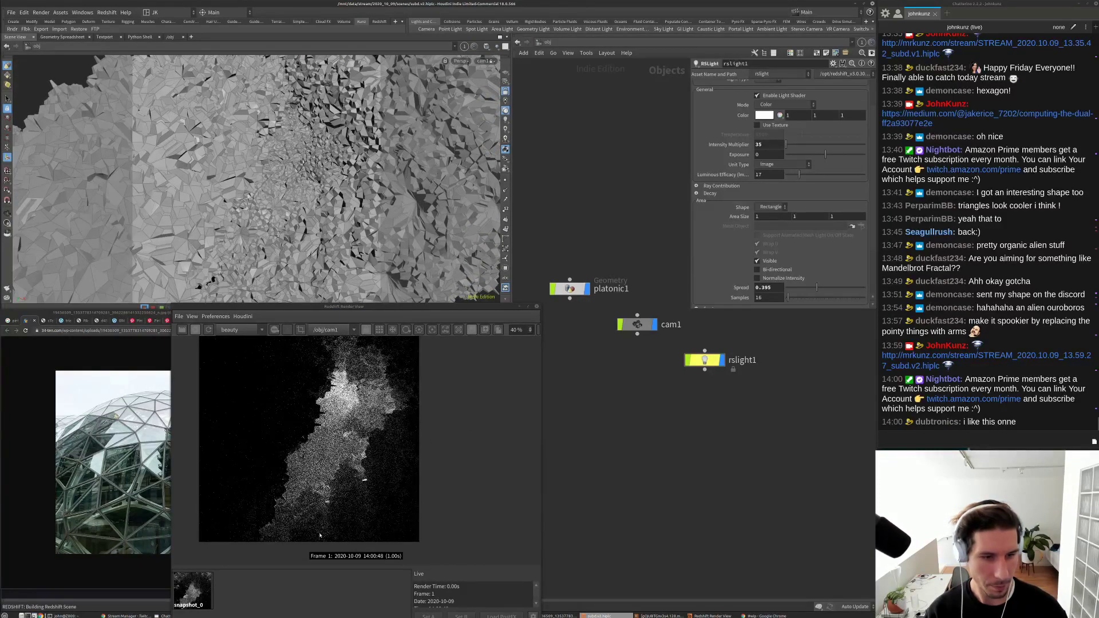
{"action": "scroll", "coordinate": [375, 493], "scroll_direction": "down", "scroll_amount": 2}
{"action": "scroll", "coordinate": [365, 185], "scroll_direction": "up", "scroll_amount": 2}
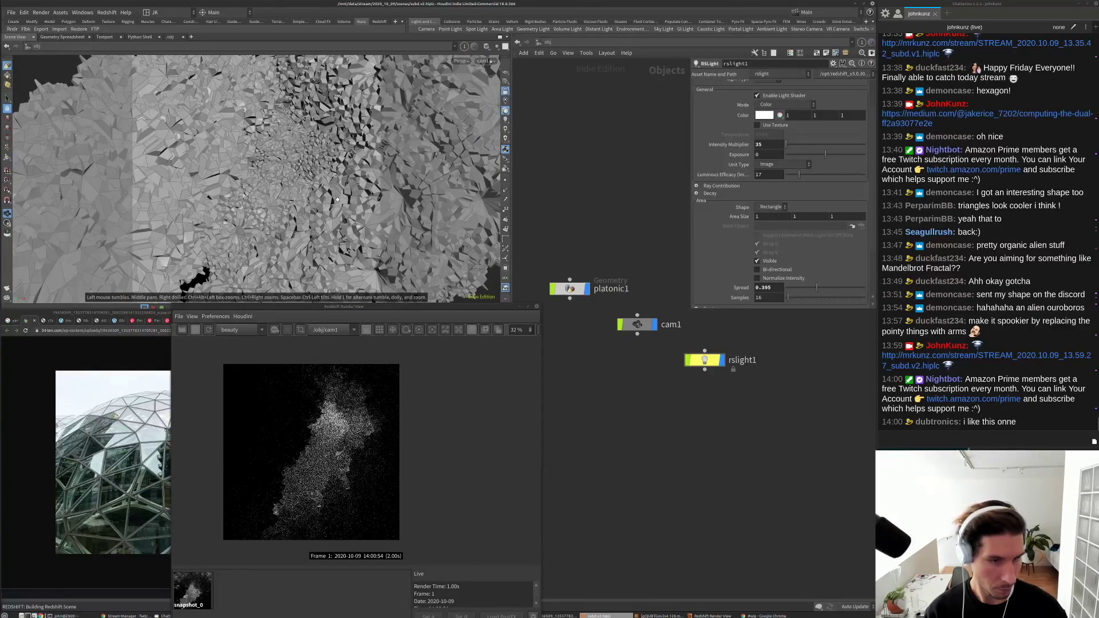
{"action": "left_click_drag", "start_coordinate": [365, 184], "coordinate": [329, 208]}
{"action": "scroll", "coordinate": [330, 208], "scroll_direction": "up", "scroll_amount": 5}
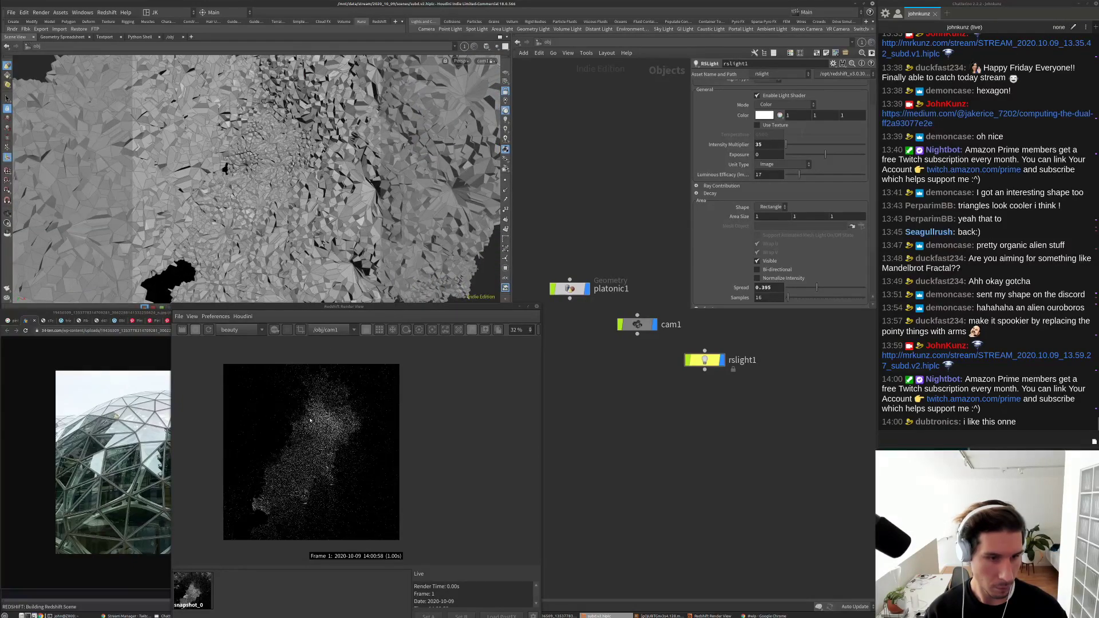
{"action": "scroll", "coordinate": [331, 497], "scroll_direction": "down", "scroll_amount": 1}
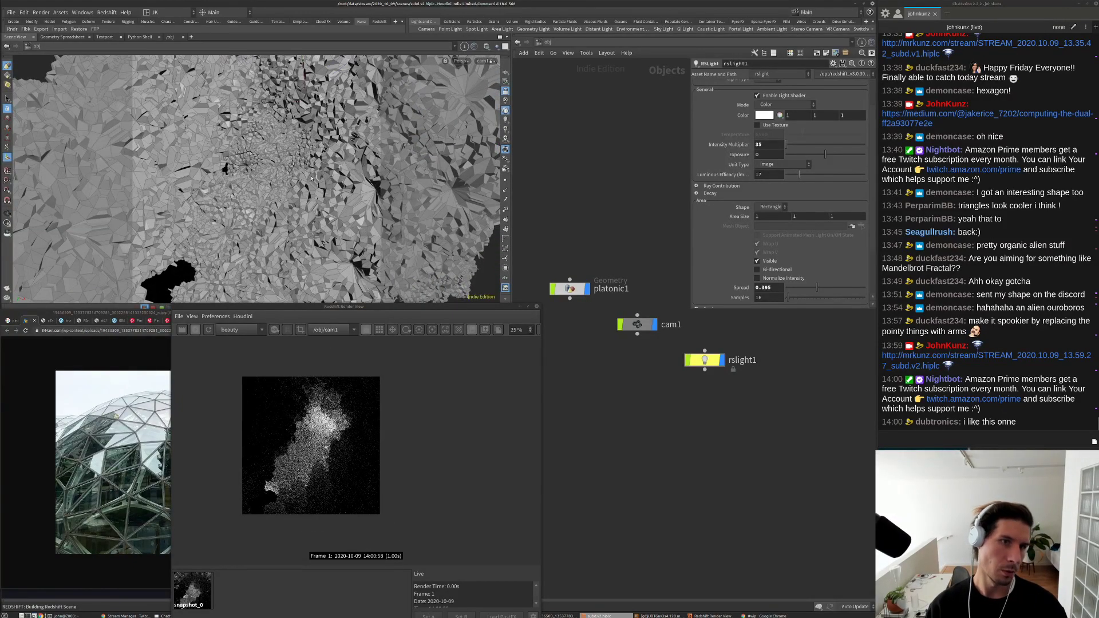
Step: Tumble cam1 to new angles framing the crystal cave
{"action": "left_click_drag", "start_coordinate": [321, 189], "coordinate": [360, 156]}
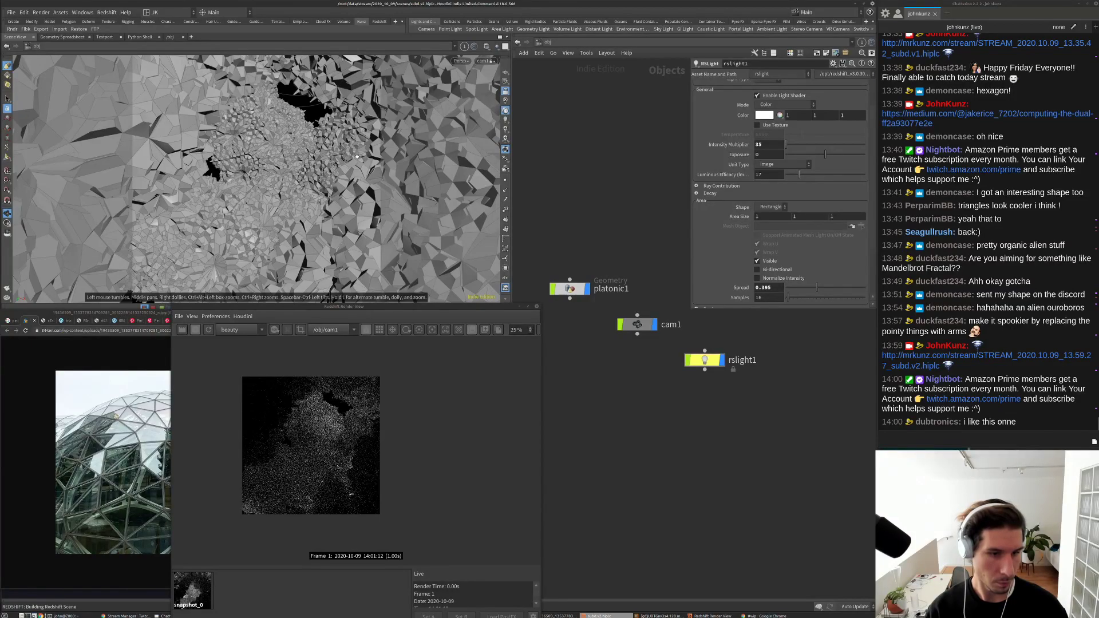
{"action": "scroll", "coordinate": [330, 460], "scroll_direction": "up", "scroll_amount": 3}
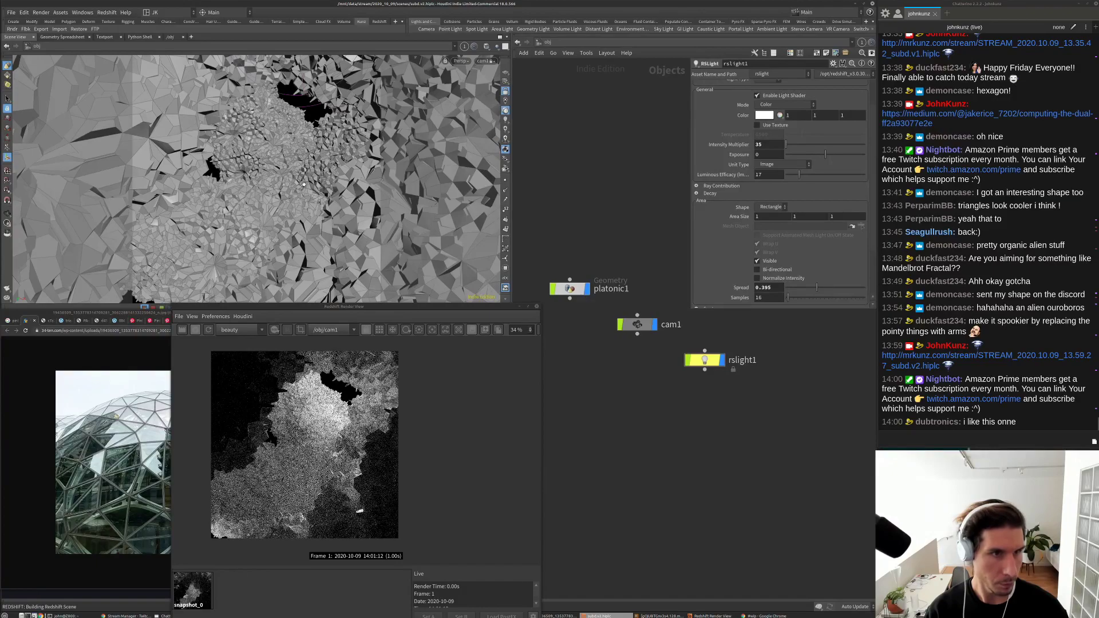
{"action": "left_click_drag", "start_coordinate": [269, 188], "coordinate": [292, 191]}
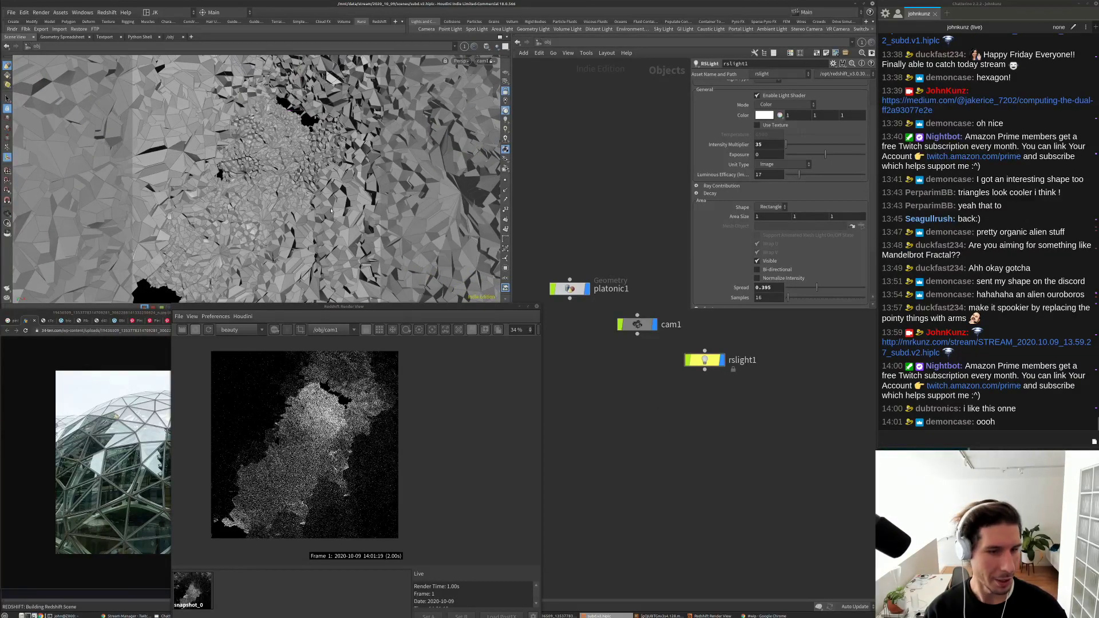
{"action": "left_click_drag", "start_coordinate": [366, 240], "coordinate": [290, 204]}
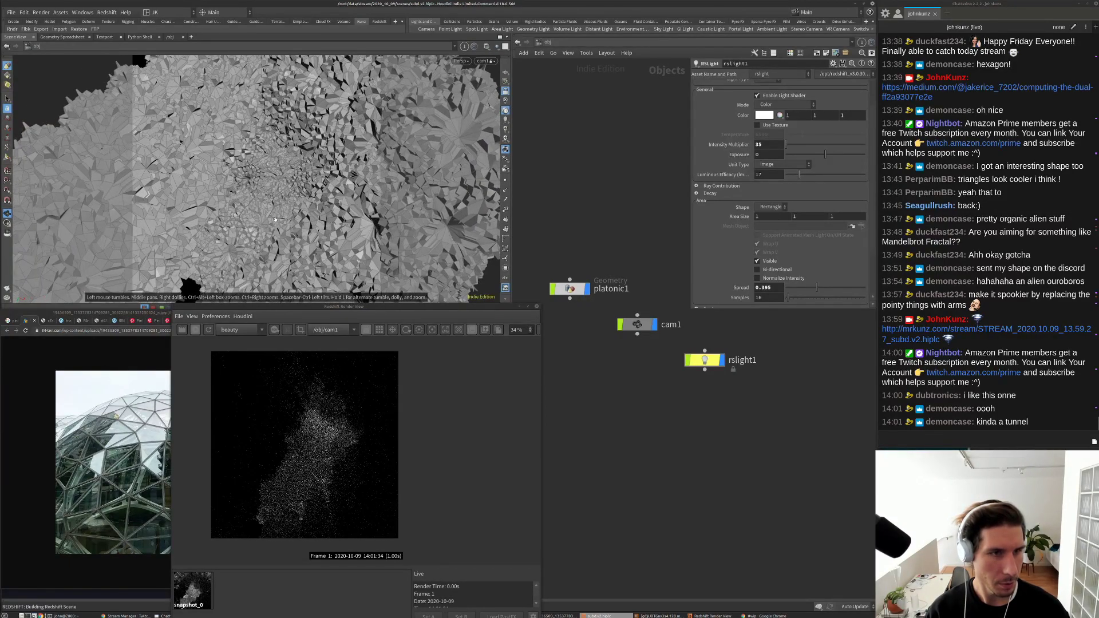
{"action": "scroll", "coordinate": [298, 520], "scroll_direction": "up", "scroll_amount": 2}
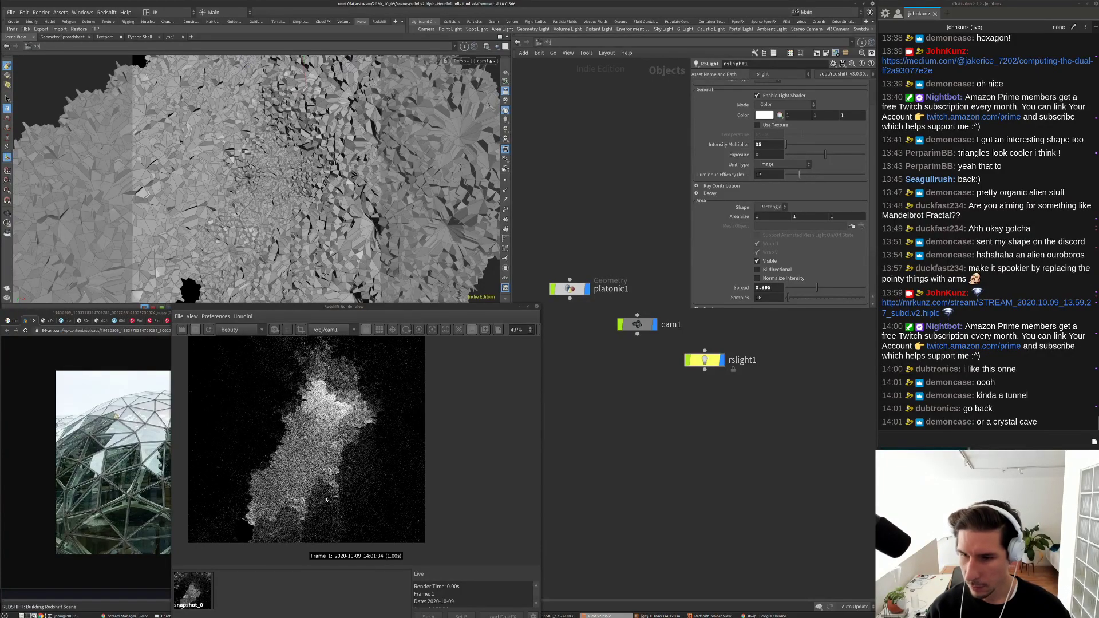
{"action": "scroll", "coordinate": [326, 500], "scroll_direction": "down", "scroll_amount": 2}
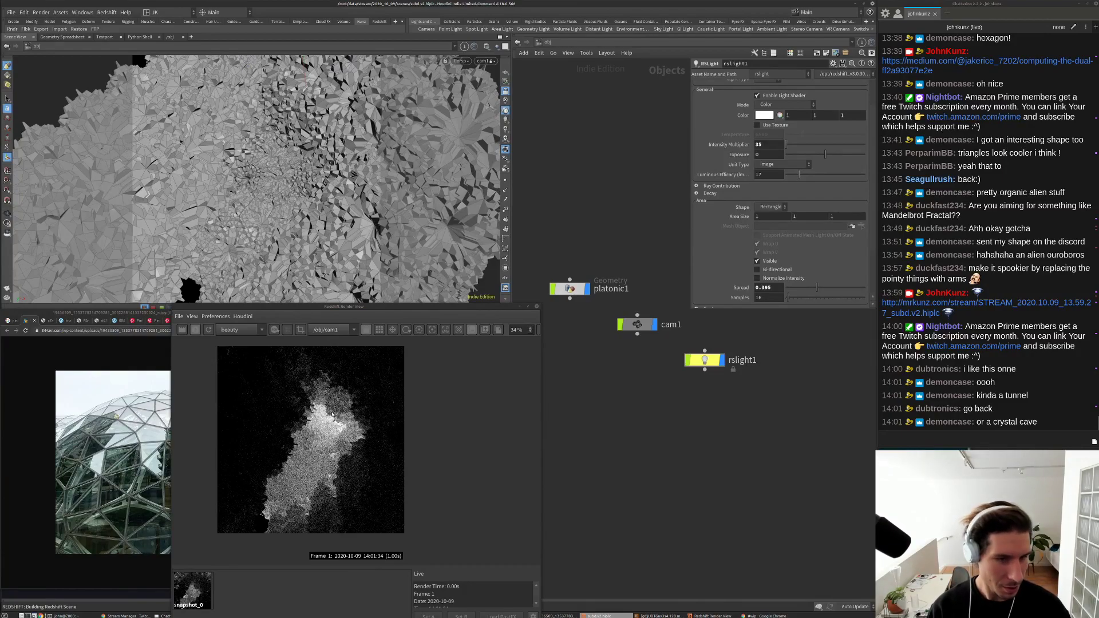
Step: Rotate cam1 once more and zoom the Redshift render view to inspect the result
{"action": "left_click_drag", "start_coordinate": [326, 217], "coordinate": [349, 209]}
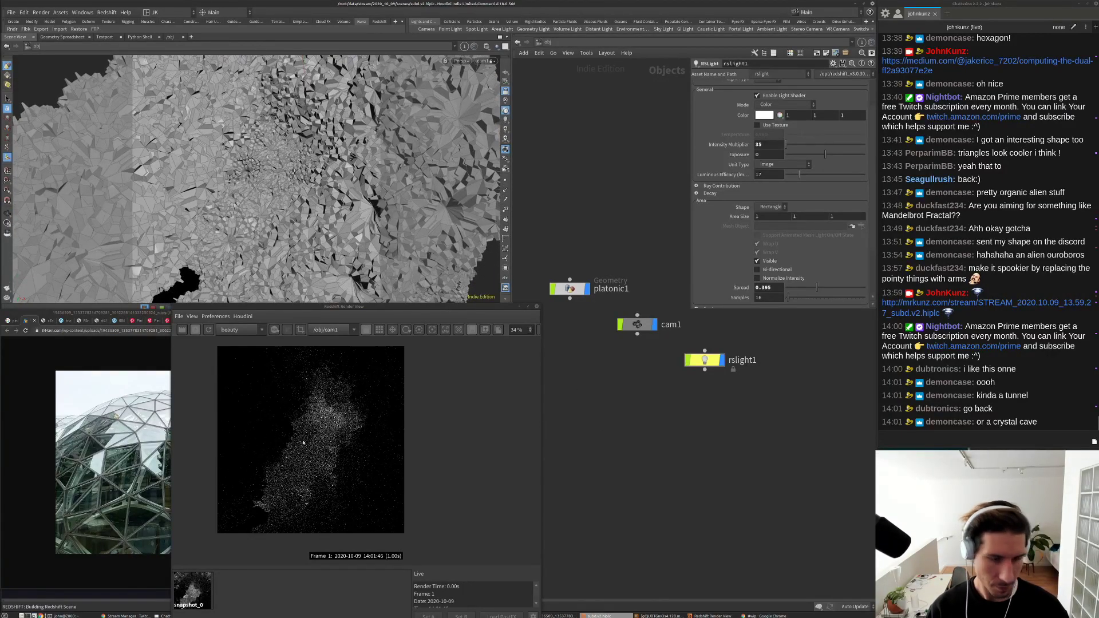
{"action": "scroll", "coordinate": [305, 446], "scroll_direction": "down", "scroll_amount": 2}
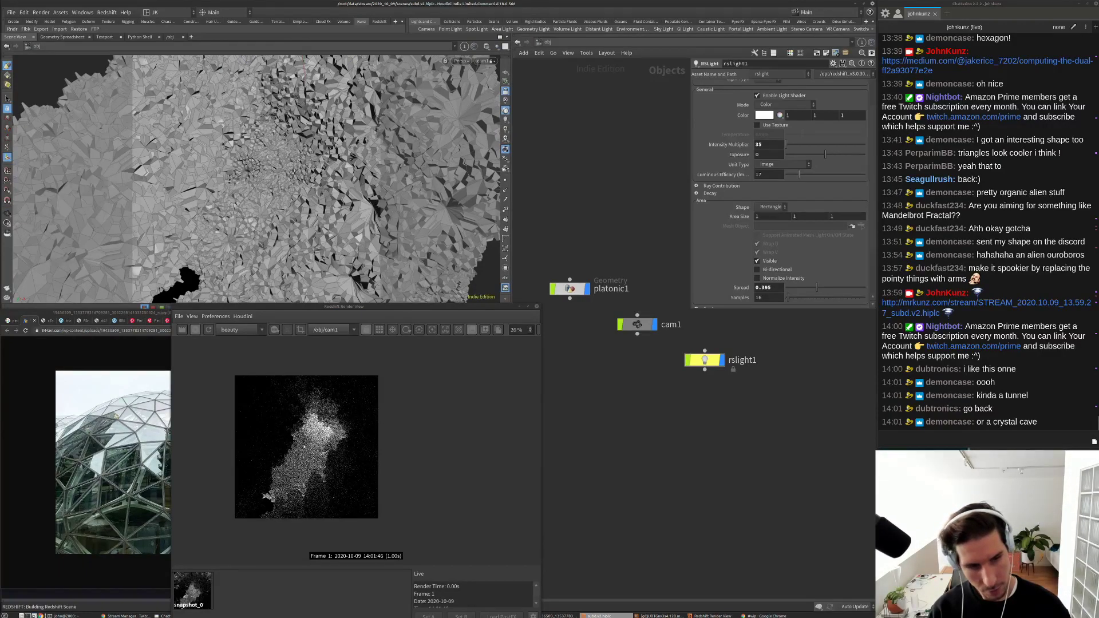
{"action": "scroll", "coordinate": [299, 493], "scroll_direction": "up", "scroll_amount": 1}
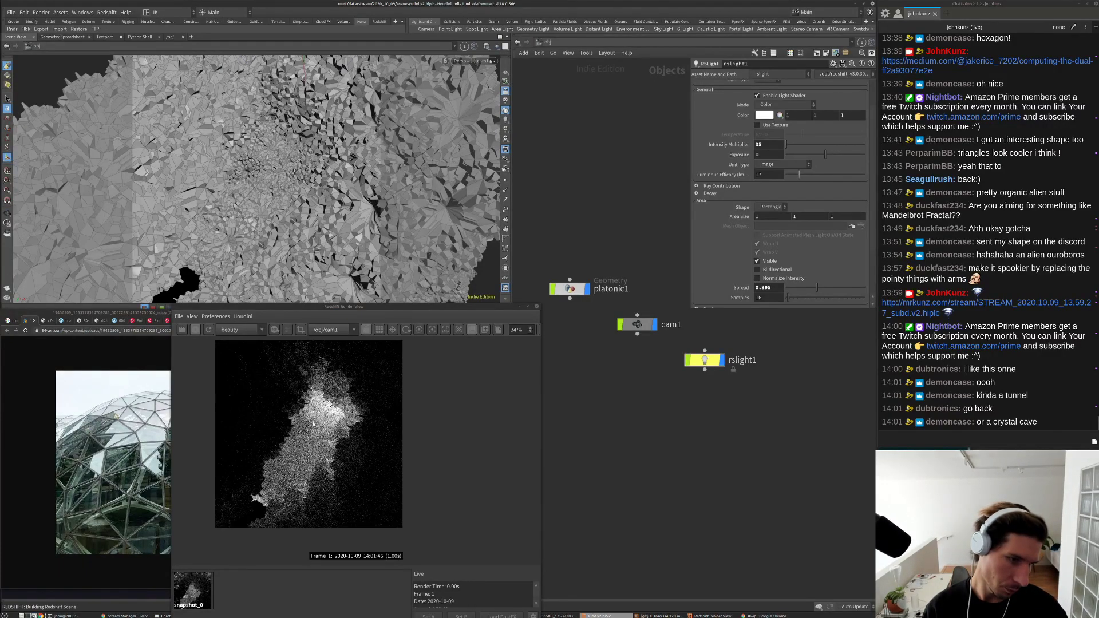
{"action": "scroll", "coordinate": [317, 454], "scroll_direction": "up", "scroll_amount": 1}
{"action": "scroll", "coordinate": [317, 454], "scroll_direction": "up", "scroll_amount": 1}
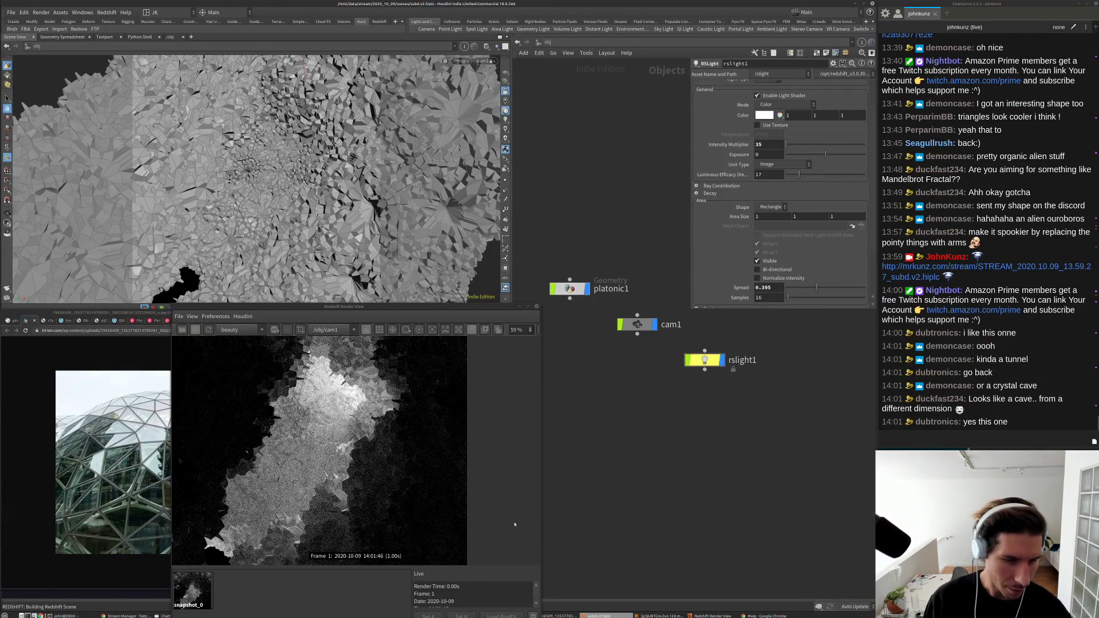
{"action": "scroll", "coordinate": [274, 441], "scroll_direction": "up", "scroll_amount": 2}
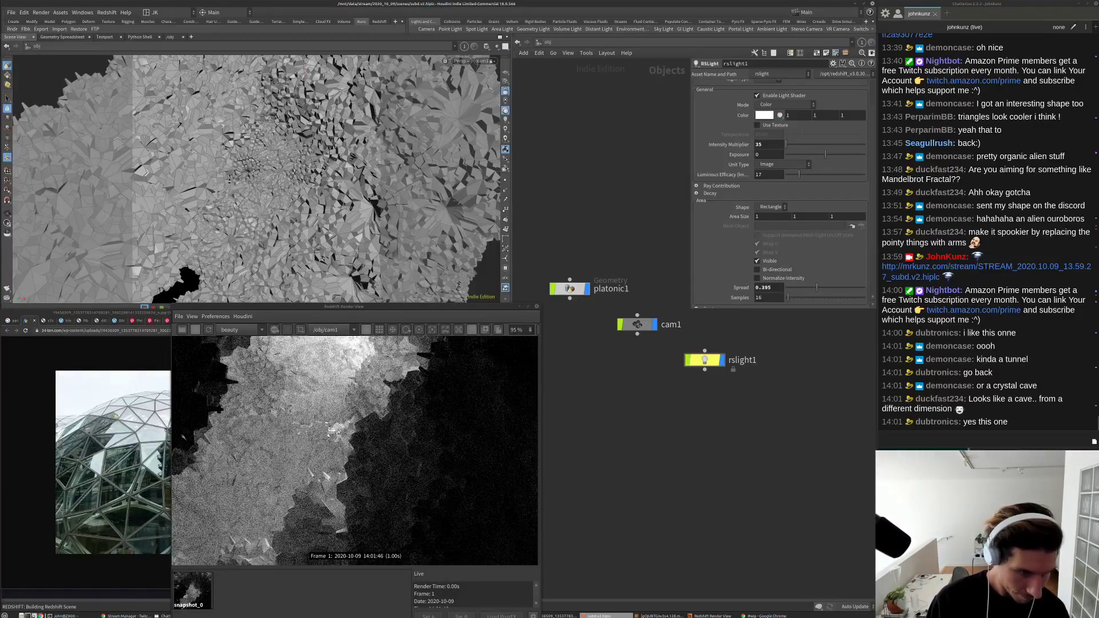
{"action": "scroll", "coordinate": [337, 432], "scroll_direction": "down", "scroll_amount": 3}
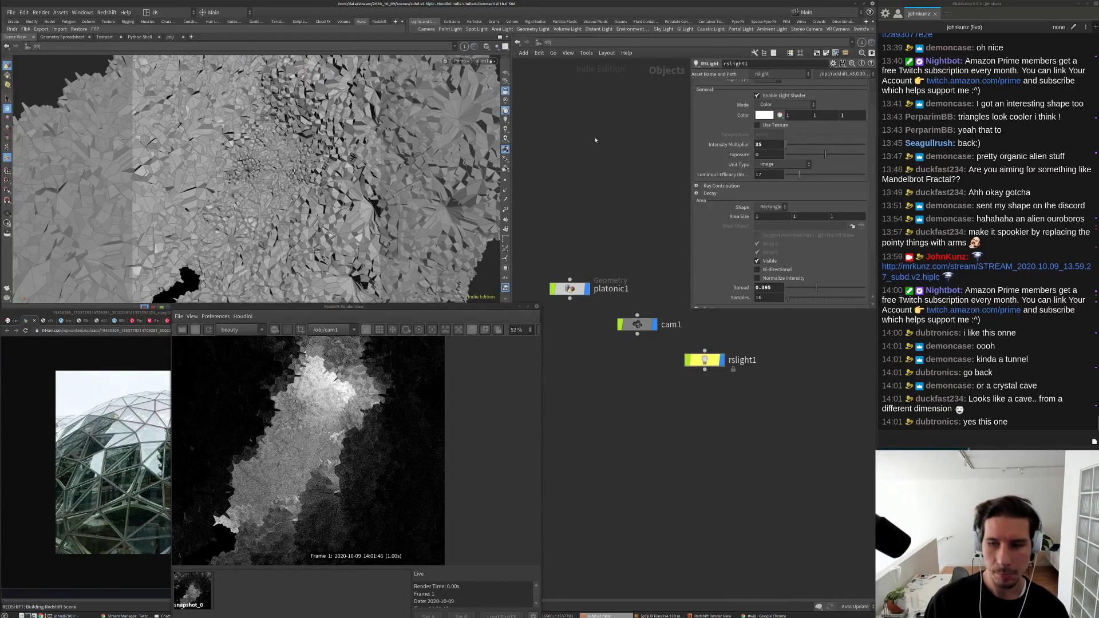
Step: Add a Material Network, matnet1, at object level and go inside it
{"action": "key", "text": "Tab"}
{"action": "type", "text": "ma"}
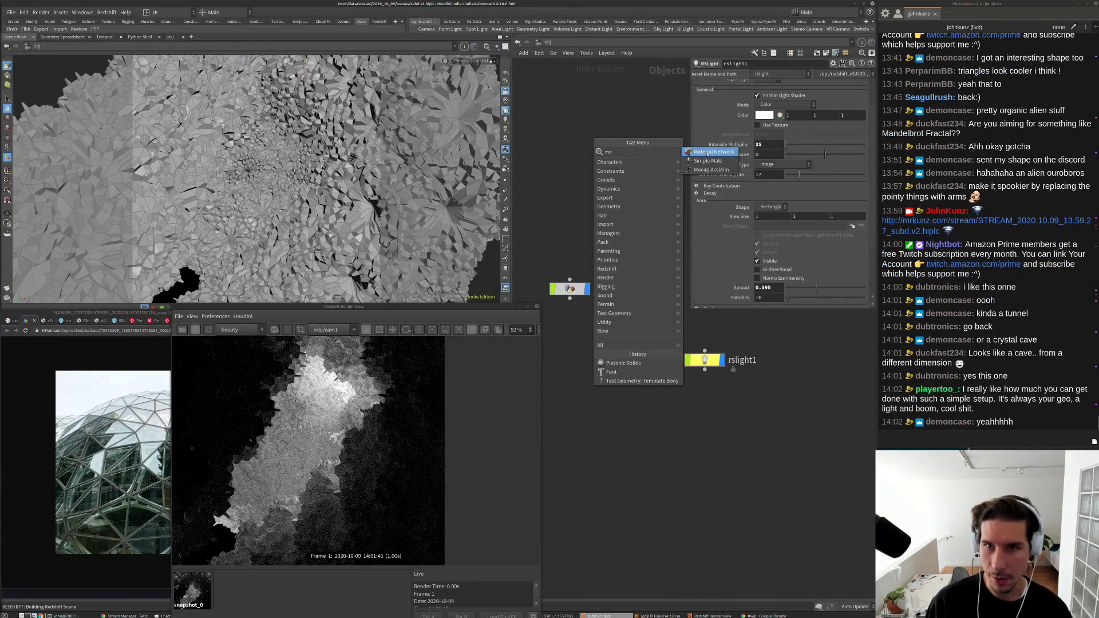
{"action": "left_click", "coordinate": [709, 153]}
{"action": "left_click", "coordinate": [617, 214]}
{"action": "double_click", "coordinate": [617, 213]}
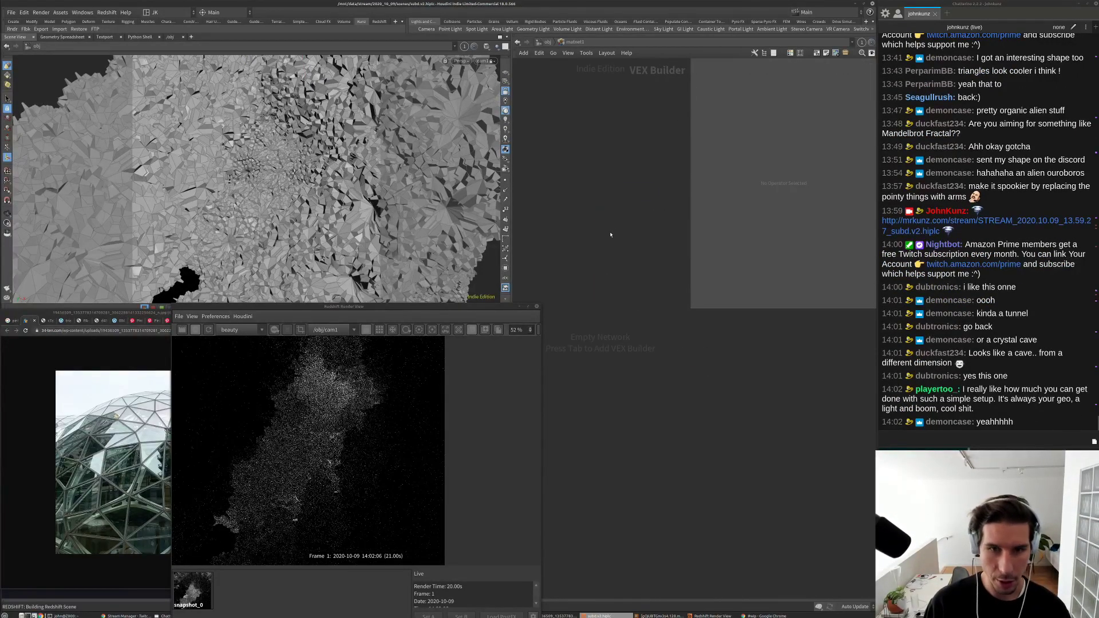
Step: Place an RS Material Builder node, redshift_vopnet1, inside matnet1
{"action": "key", "text": "Tab"}
{"action": "left_click", "coordinate": [780, 179]}
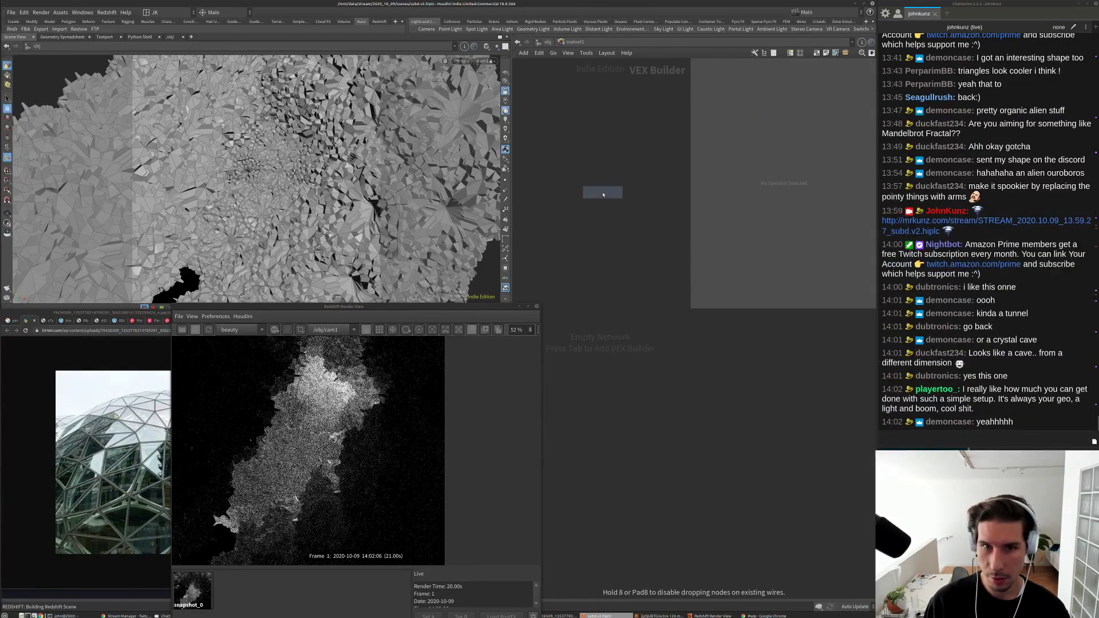
{"action": "left_click", "coordinate": [603, 194]}
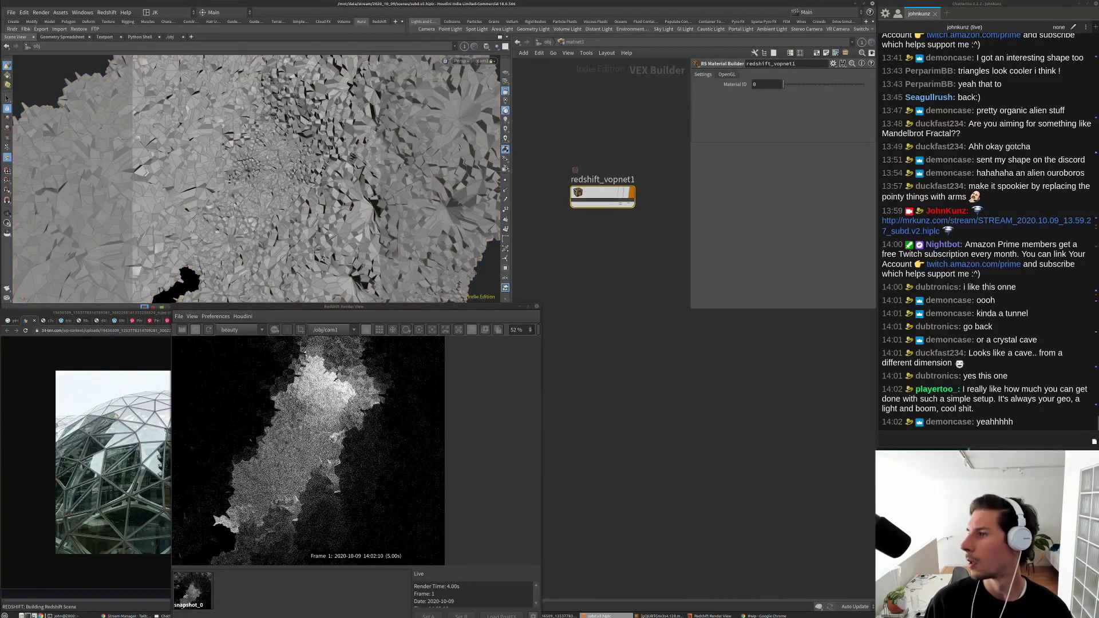
{"action": "key", "text": "alt+Tab"}
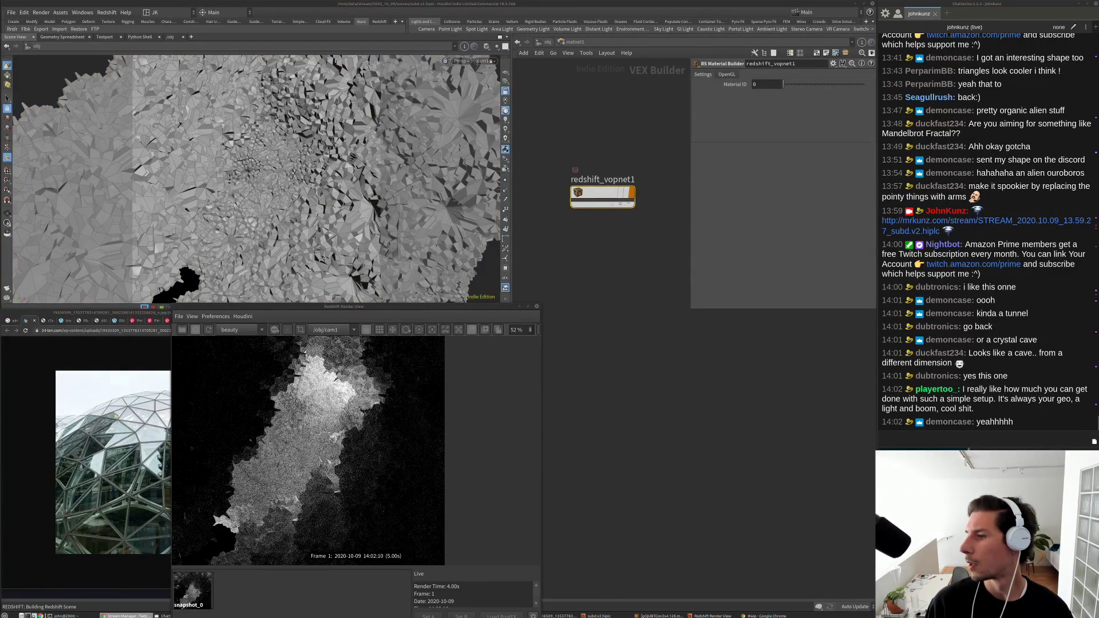
Step: Inside redshift_vopnet1, try the Aluminium preset on Material1, then switch it to Plastic
{"action": "key", "text": "alt+Tab"}
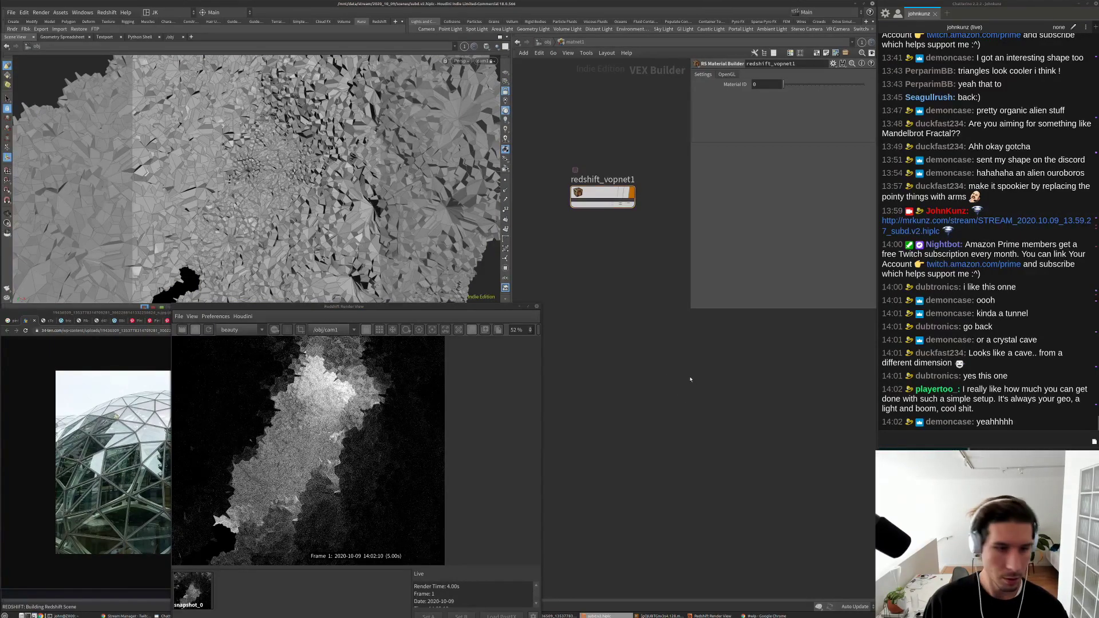
{"action": "double_click", "coordinate": [602, 194]}
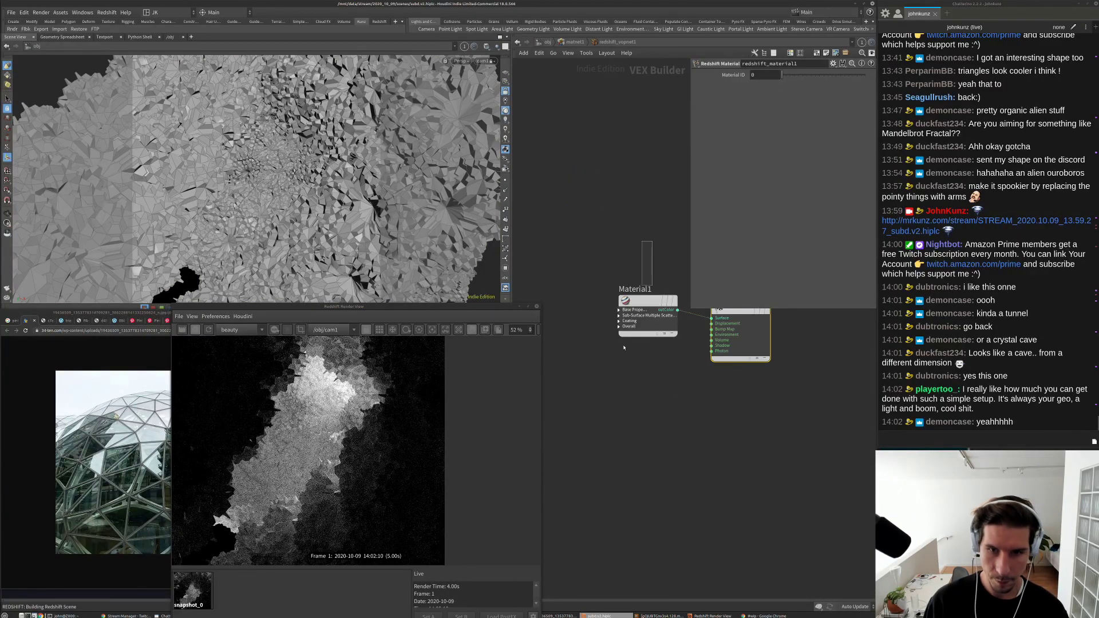
{"action": "left_click", "coordinate": [644, 304]}
{"action": "left_click", "coordinate": [770, 83]}
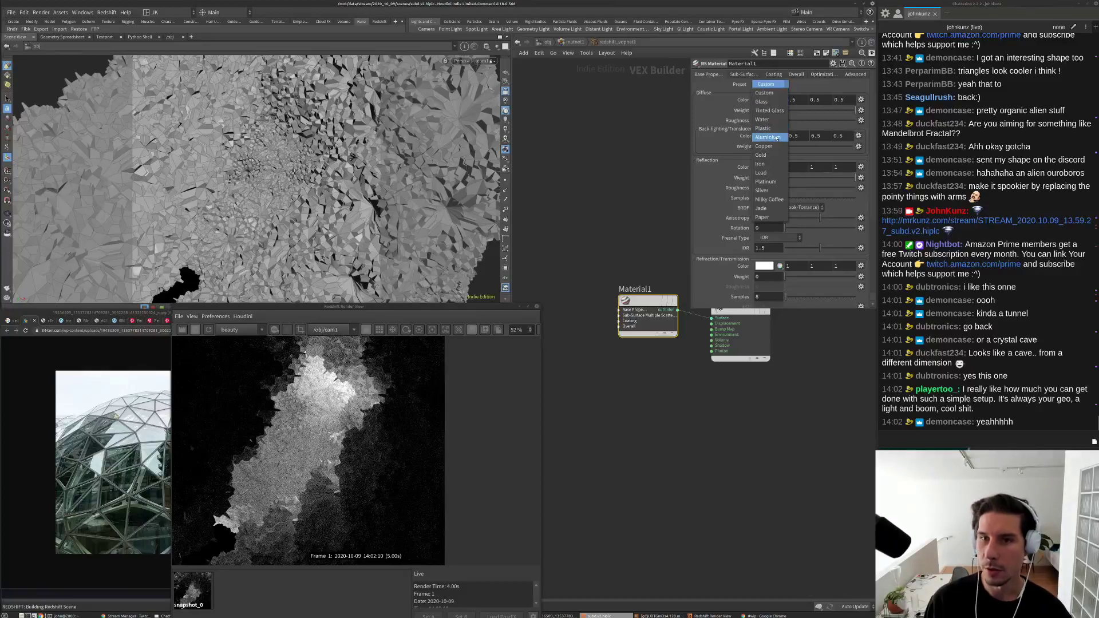
{"action": "left_click", "coordinate": [770, 137]}
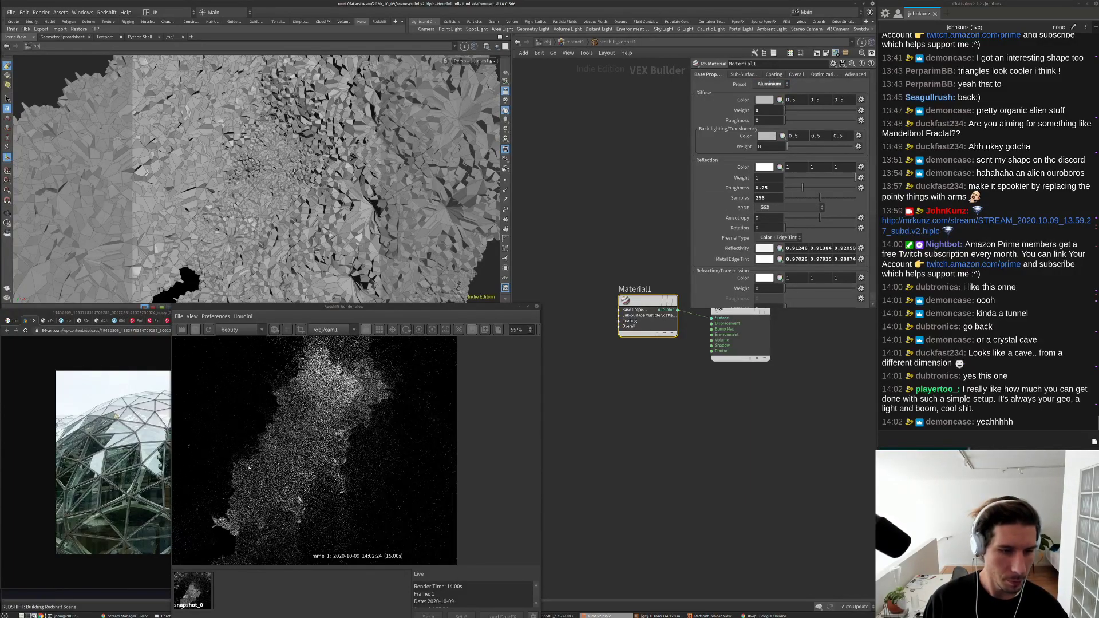
{"action": "scroll", "coordinate": [306, 444], "scroll_direction": "up", "scroll_amount": 1}
{"action": "scroll", "coordinate": [306, 444], "scroll_direction": "down", "scroll_amount": 2}
{"action": "left_click", "coordinate": [771, 84]}
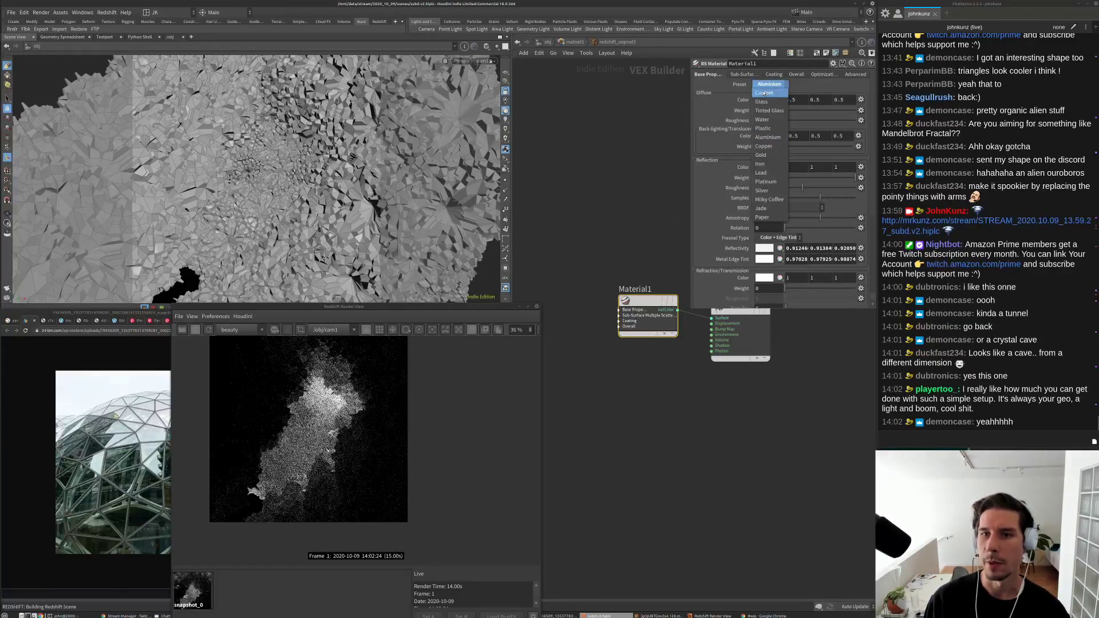
{"action": "left_click", "coordinate": [766, 128]}
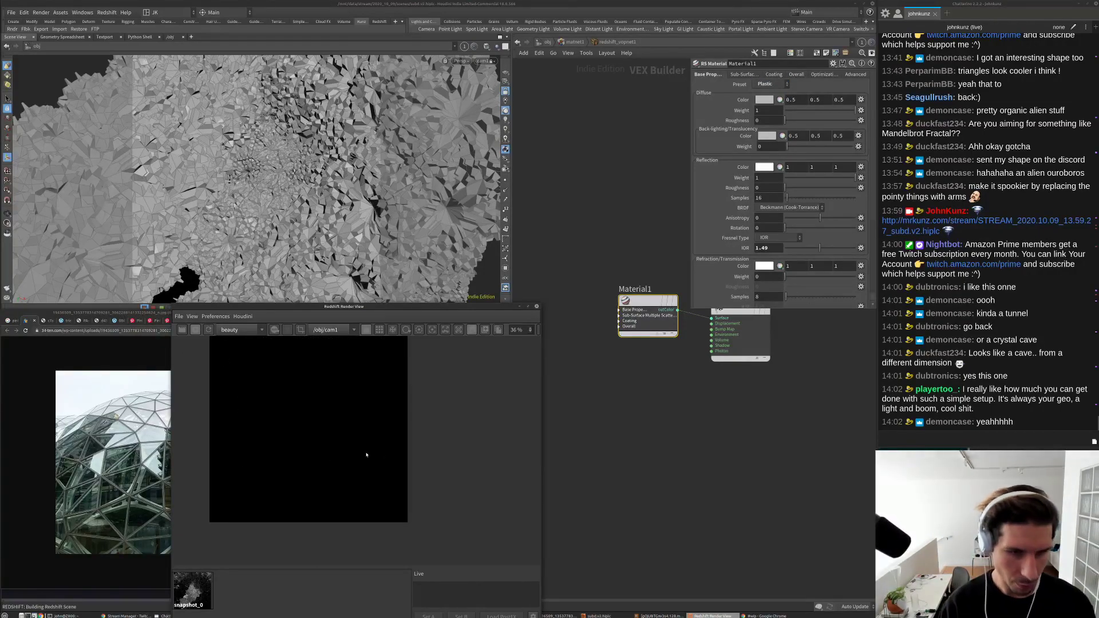
Step: Remove the old snapshot_0 and zoom into the live Redshift render
{"action": "right_click", "coordinate": [192, 585]}
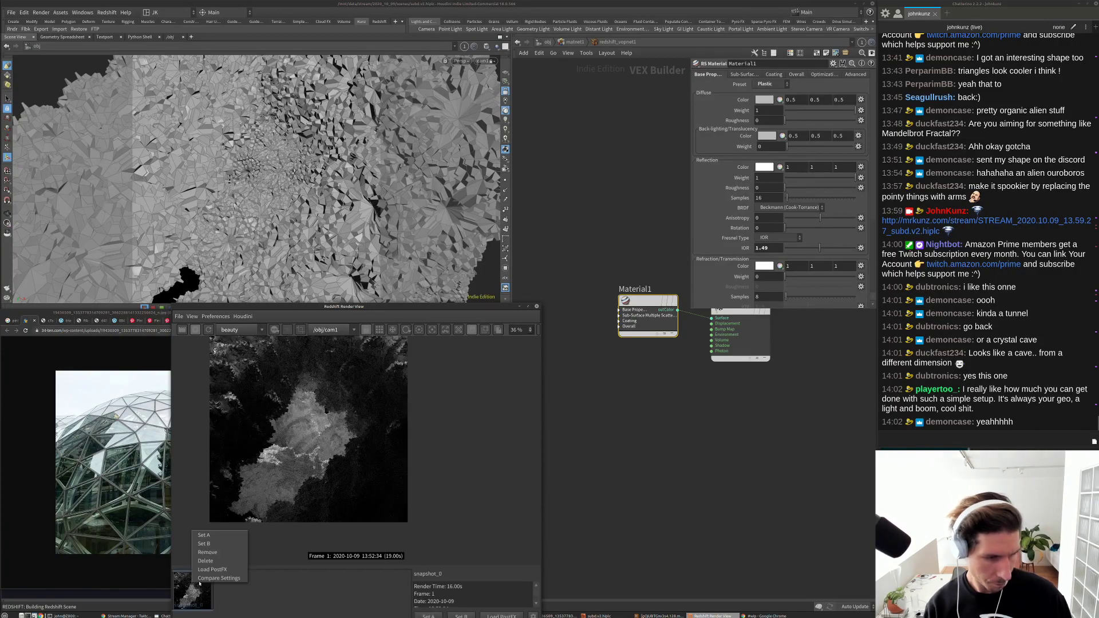
{"action": "left_click", "coordinate": [212, 564]}
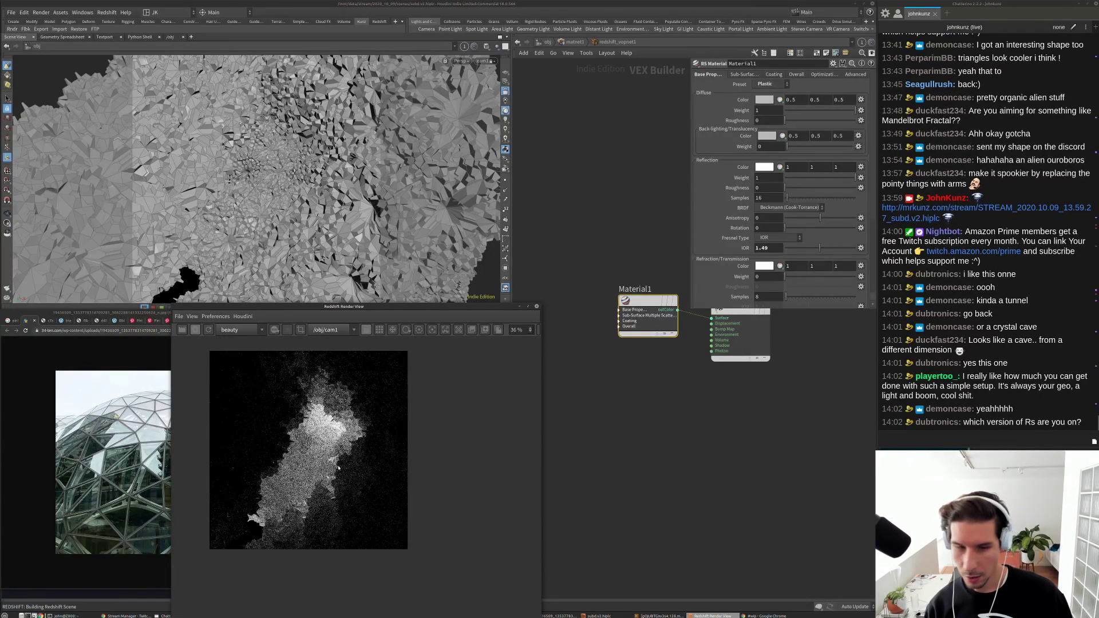
{"action": "scroll", "coordinate": [243, 395], "scroll_direction": "up", "scroll_amount": 3}
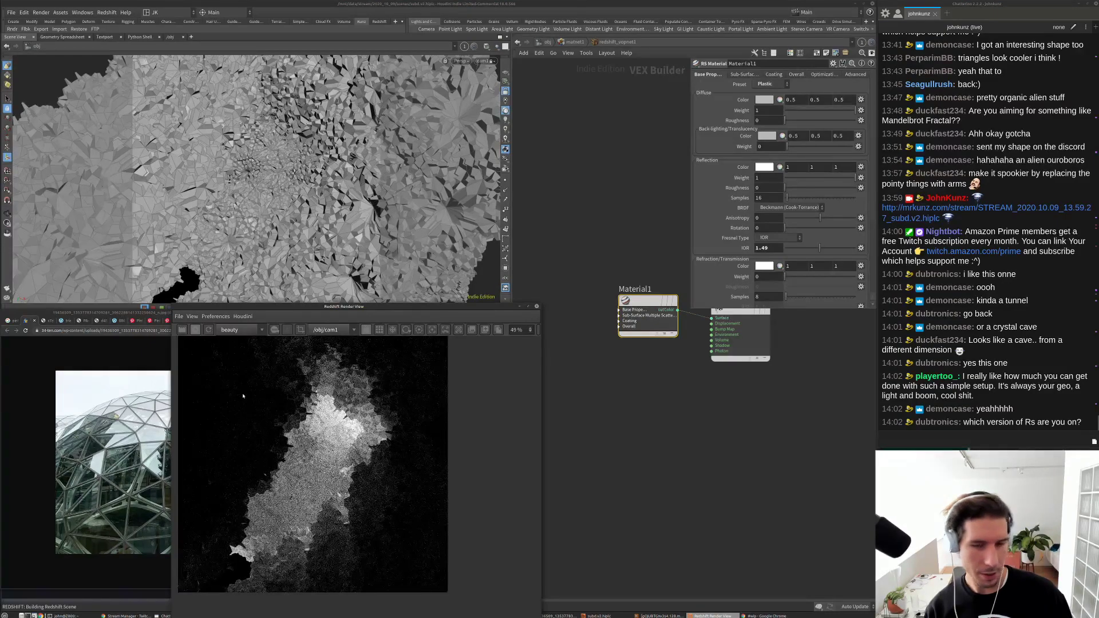
{"action": "scroll", "coordinate": [243, 396], "scroll_direction": "up", "scroll_amount": 1}
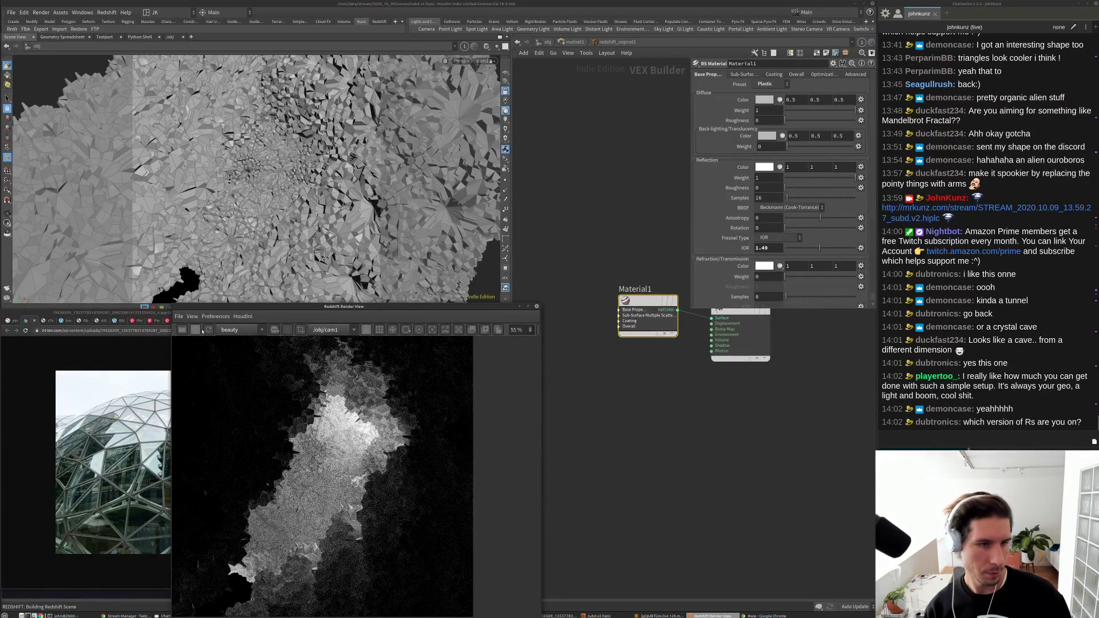
Step: Check Redshift's About details (plugin 3.0.30 for Houdini 18.0.566), then close the dialog
{"action": "left_click", "coordinate": [380, 22]}
{"action": "left_click", "coordinate": [347, 29]}
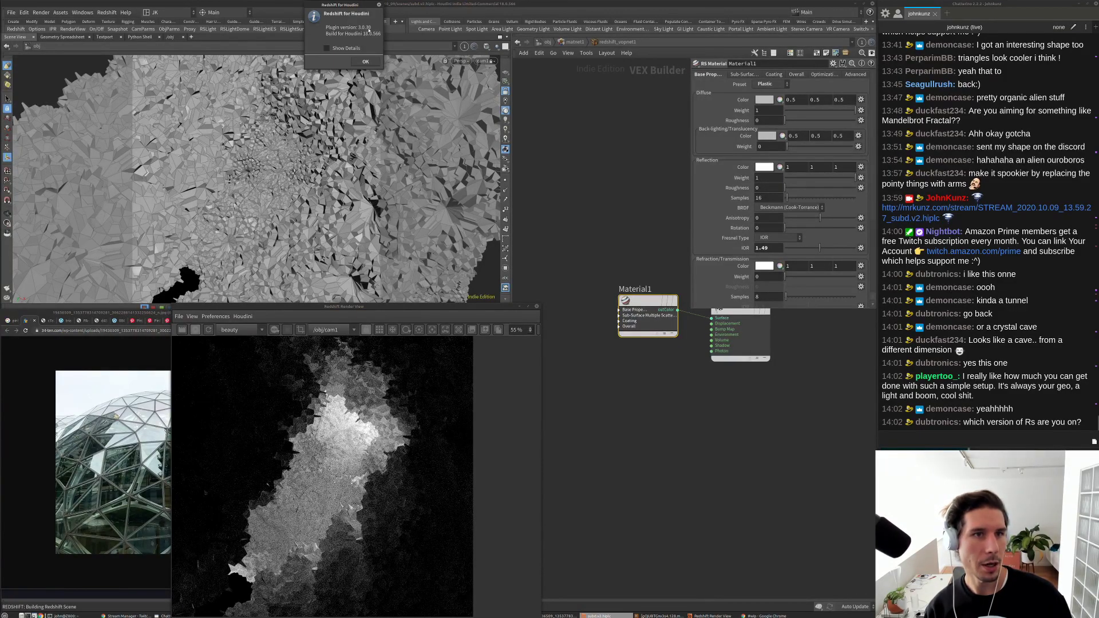
{"action": "left_click_drag", "start_coordinate": [381, 30], "coordinate": [504, 30]}
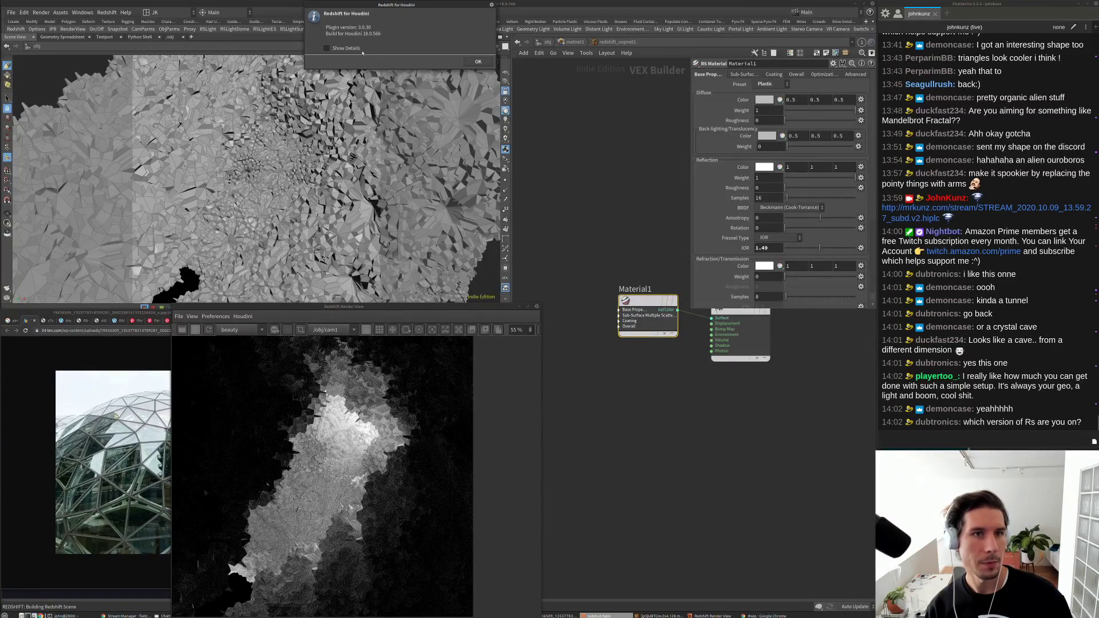
{"action": "left_click", "coordinate": [346, 49]}
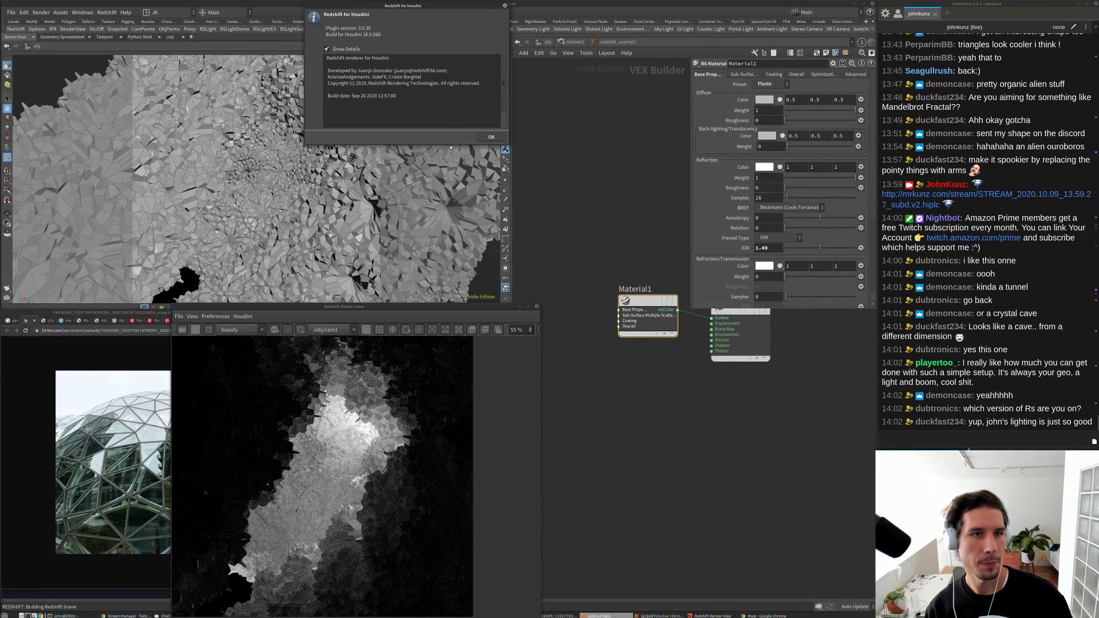
{"action": "left_click", "coordinate": [504, 6]}
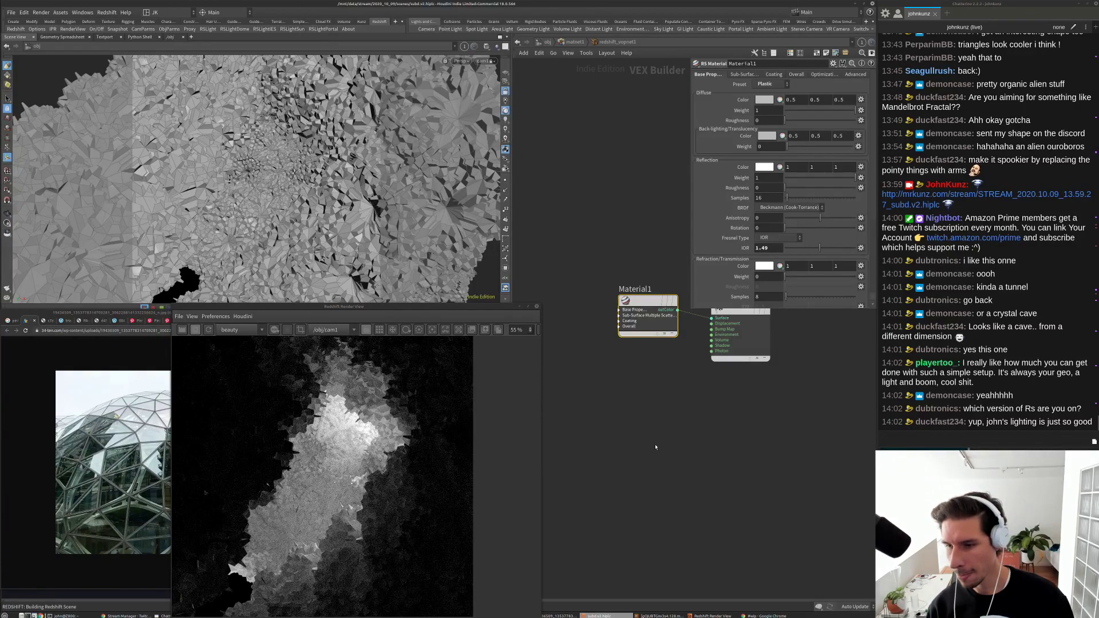
{"action": "left_click", "coordinate": [435, 470]}
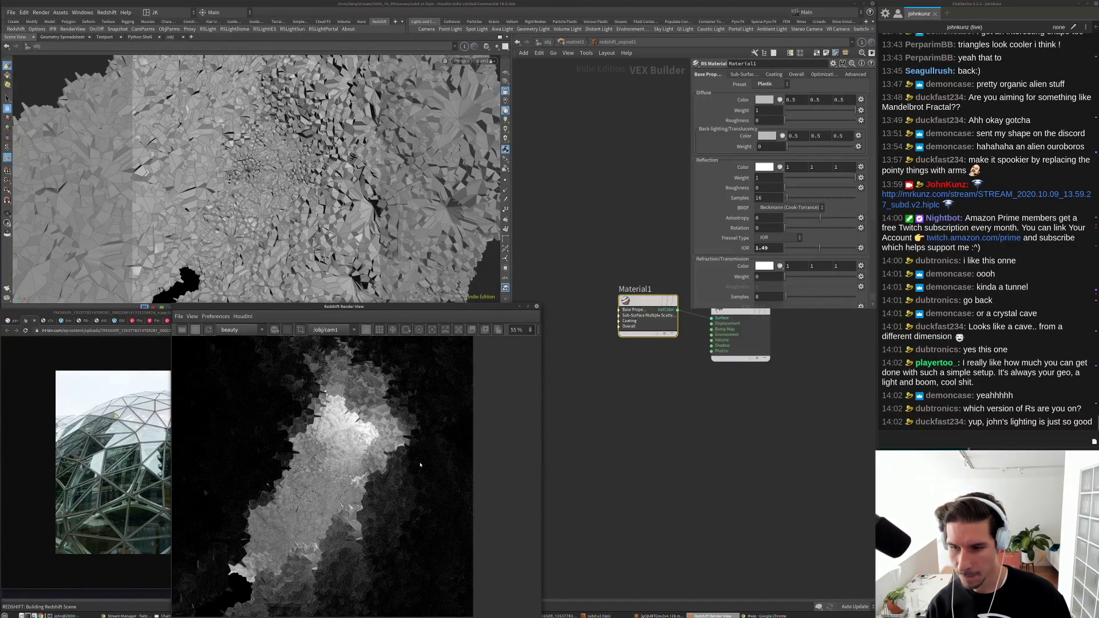
{"action": "scroll", "coordinate": [335, 491], "scroll_direction": "up", "scroll_amount": 5}
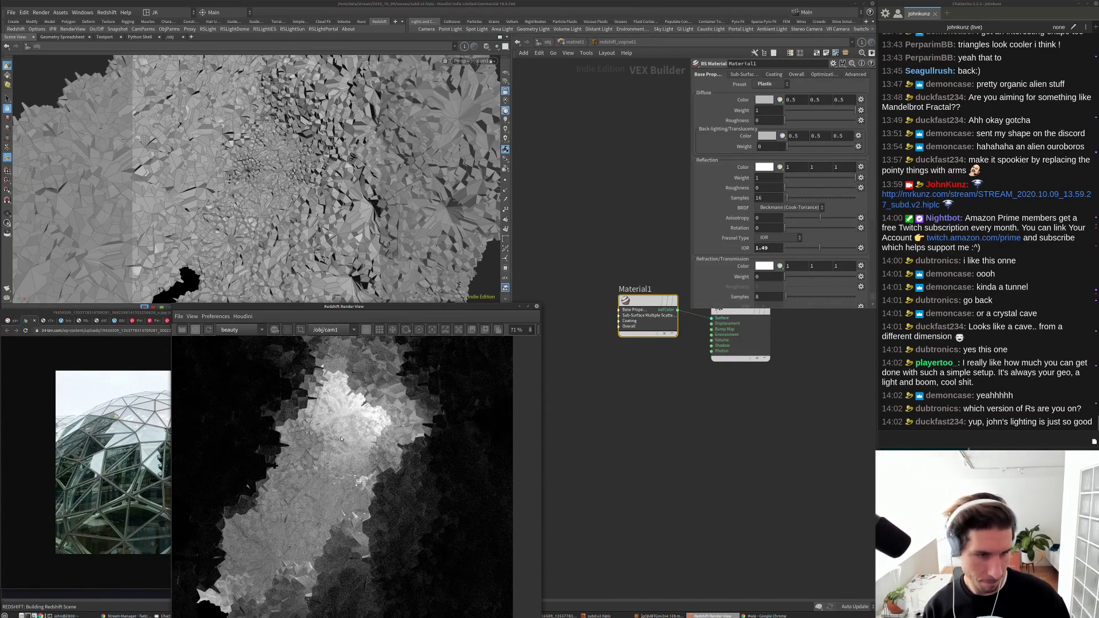
{"action": "scroll", "coordinate": [337, 447], "scroll_direction": "down", "scroll_amount": 4}
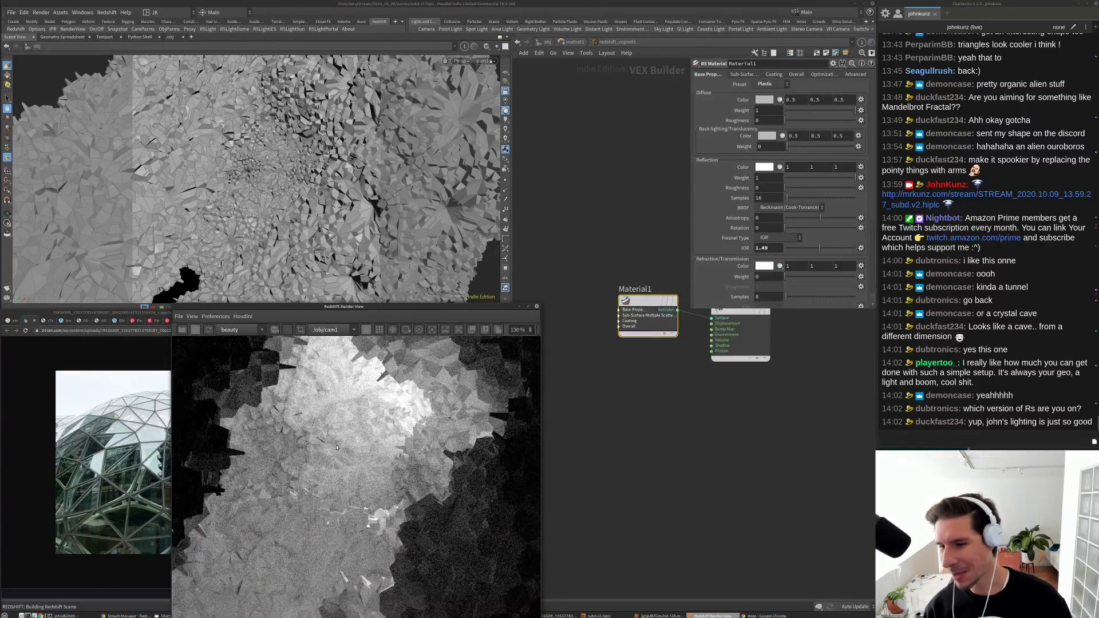
{"action": "scroll", "coordinate": [337, 450], "scroll_direction": "down", "scroll_amount": 1}
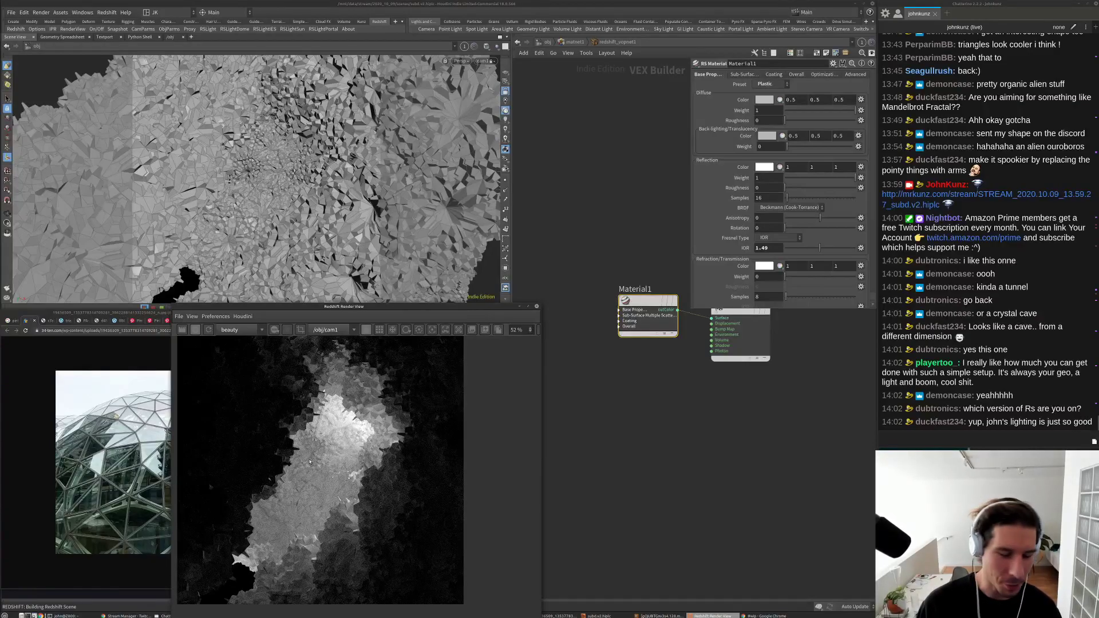
{"action": "scroll", "coordinate": [331, 450], "scroll_direction": "up", "scroll_amount": 1}
{"action": "middle_click_drag", "start_coordinate": [306, 477], "coordinate": [320, 455]}
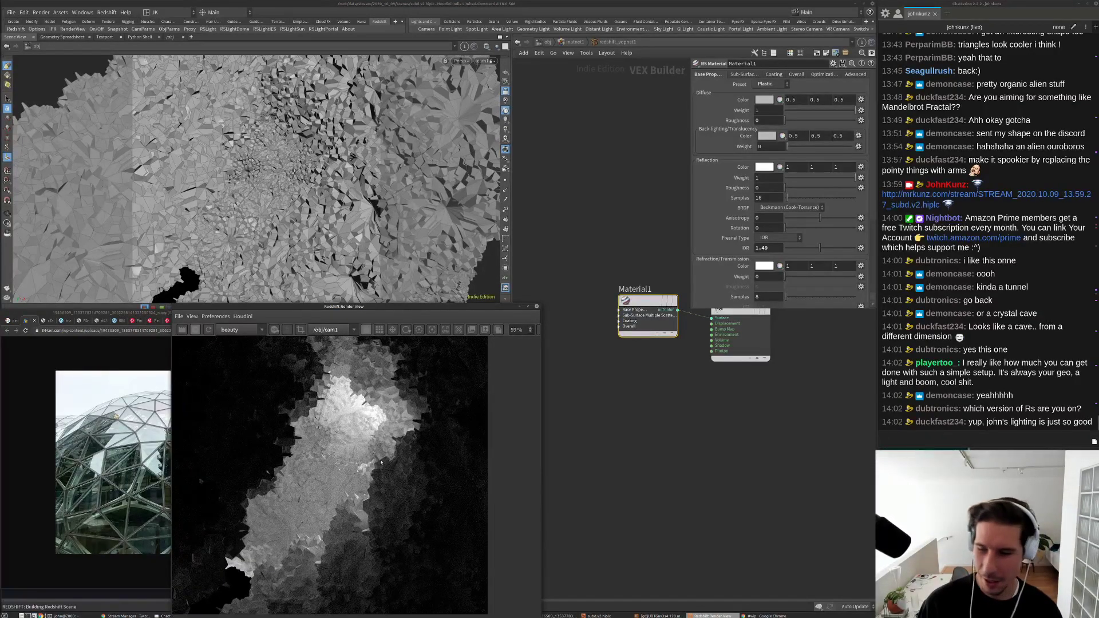
{"action": "scroll", "coordinate": [344, 487], "scroll_direction": "down", "scroll_amount": 1}
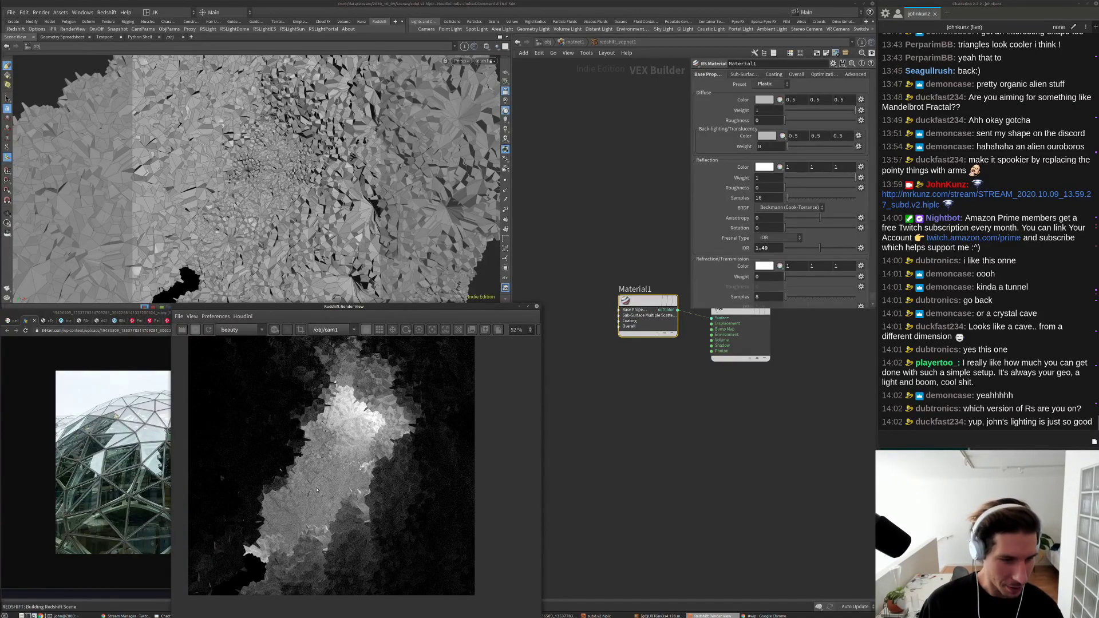
{"action": "scroll", "coordinate": [317, 490], "scroll_direction": "up", "scroll_amount": 3}
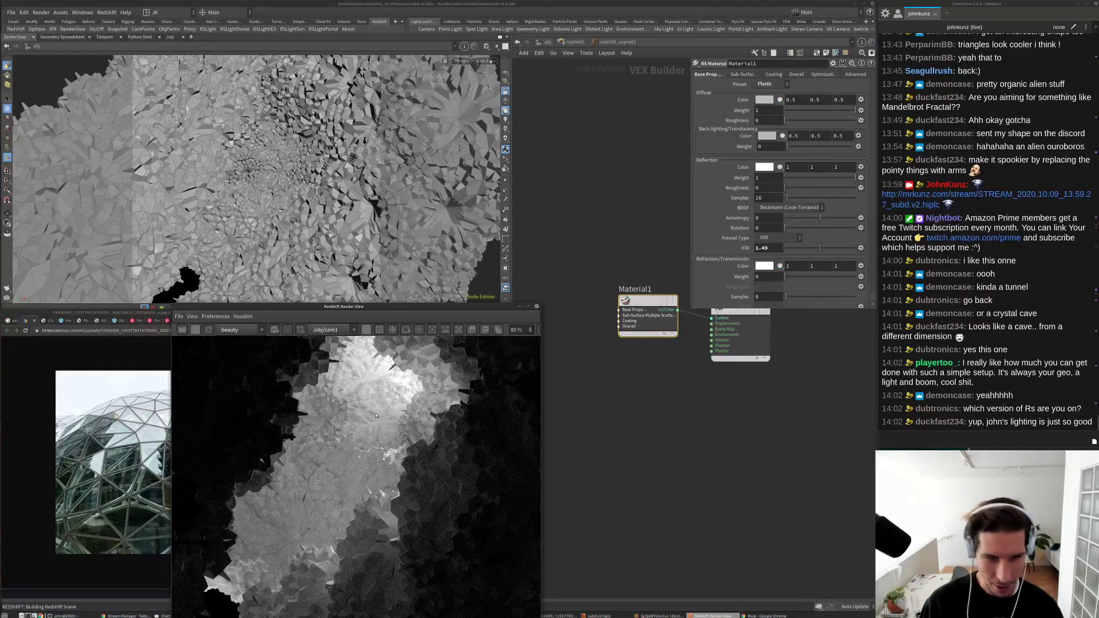
{"action": "scroll", "coordinate": [377, 415], "scroll_direction": "up", "scroll_amount": 2}
{"action": "scroll", "coordinate": [344, 458], "scroll_direction": "down", "scroll_amount": 1}
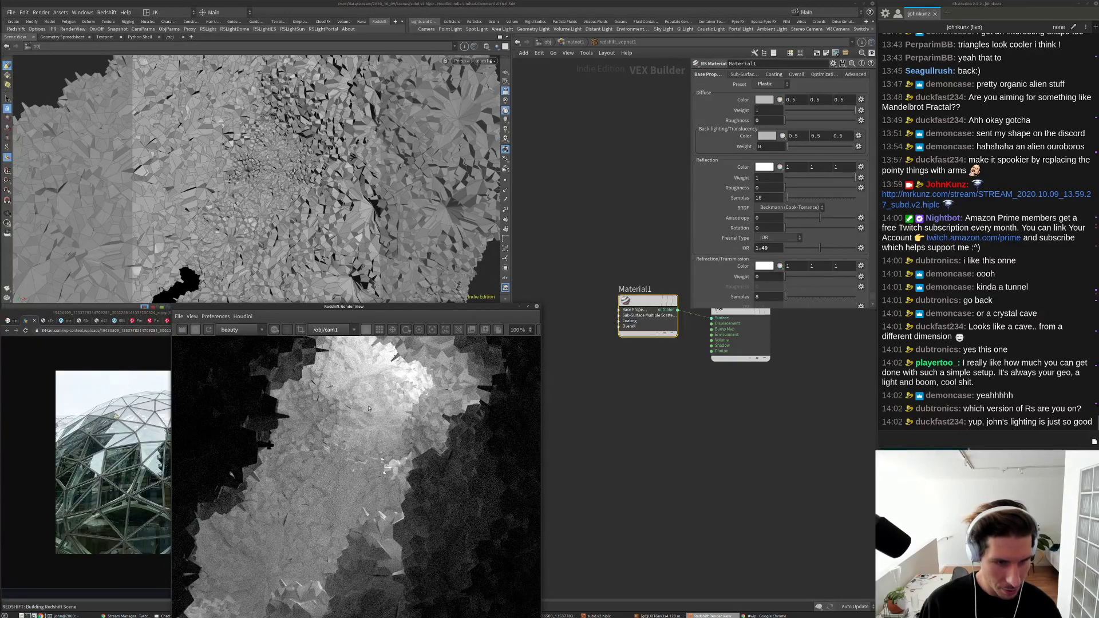
{"action": "scroll", "coordinate": [358, 478], "scroll_direction": "down", "scroll_amount": 3}
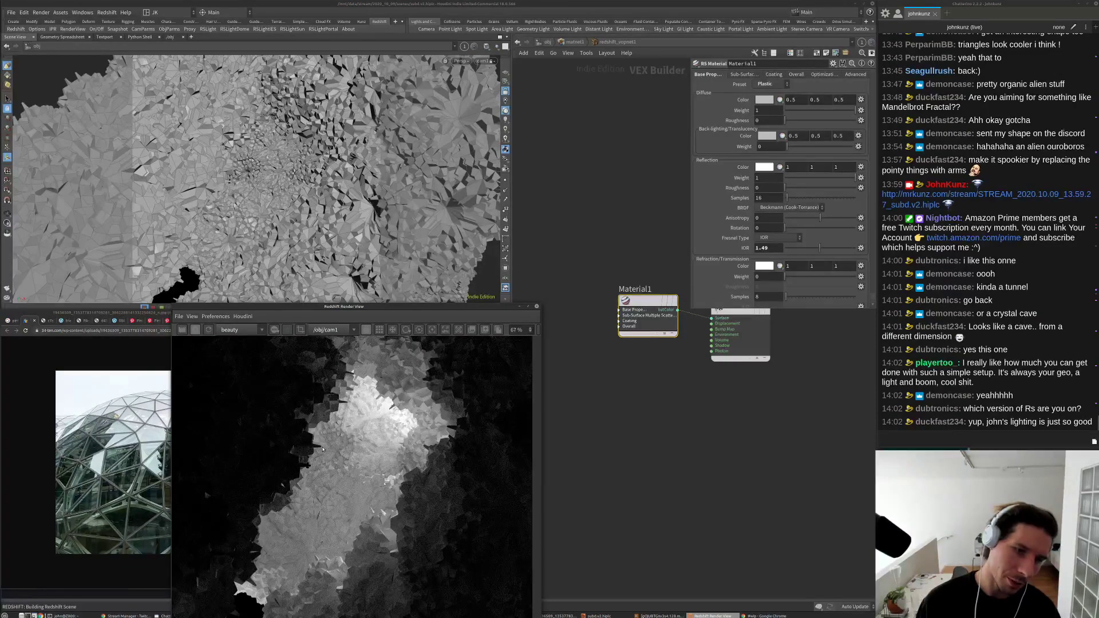
{"action": "scroll", "coordinate": [365, 446], "scroll_direction": "down", "scroll_amount": 1}
{"action": "scroll", "coordinate": [367, 424], "scroll_direction": "up", "scroll_amount": 7}
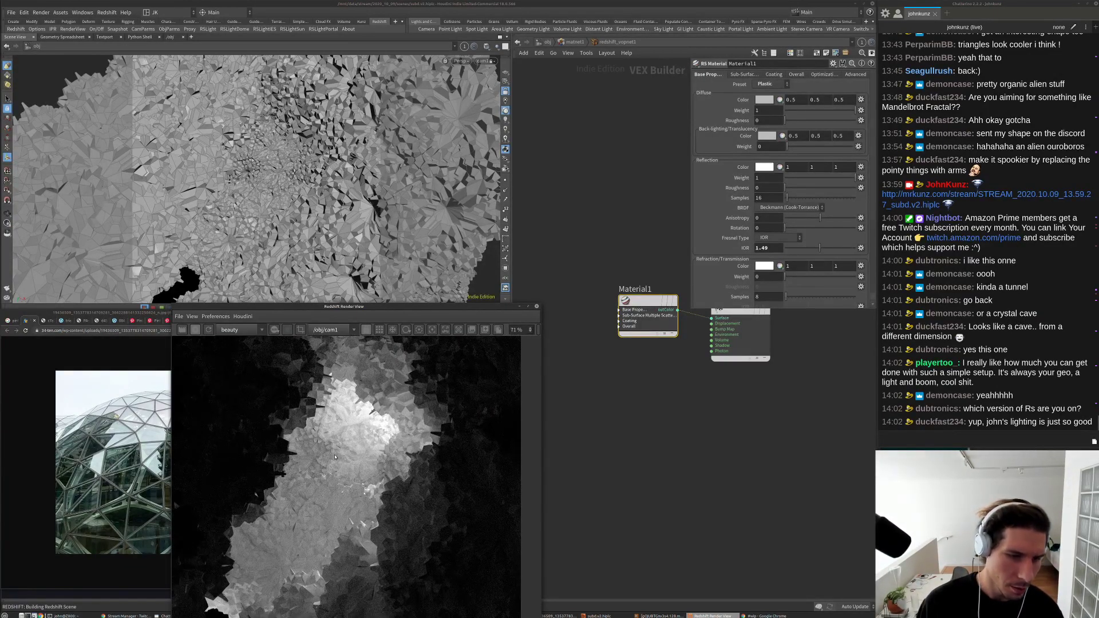
{"action": "scroll", "coordinate": [316, 423], "scroll_direction": "up", "scroll_amount": 3}
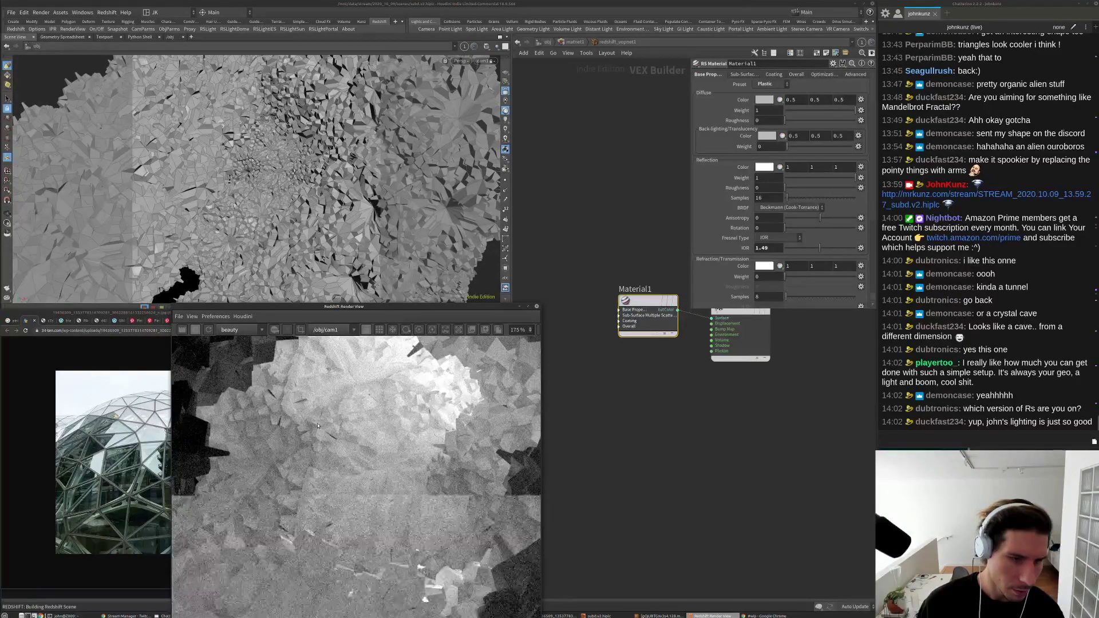
{"action": "scroll", "coordinate": [334, 449], "scroll_direction": "down", "scroll_amount": 10}
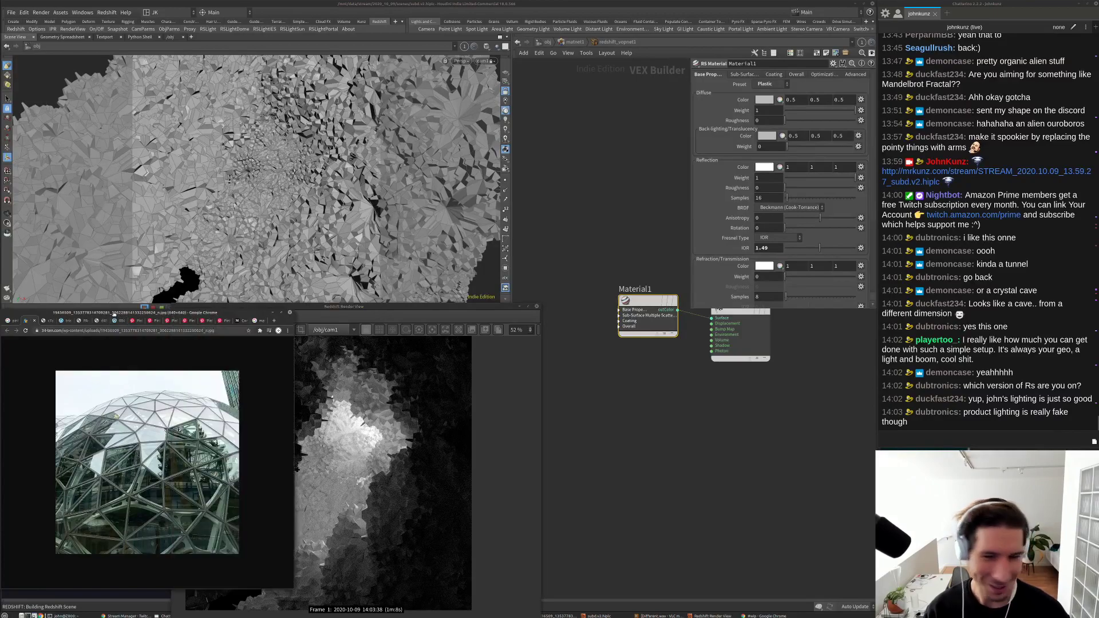
Step: Move the Chrome reference window to screen centre and enlarge it
{"action": "left_click_drag", "start_coordinate": [118, 319], "coordinate": [482, 165]}
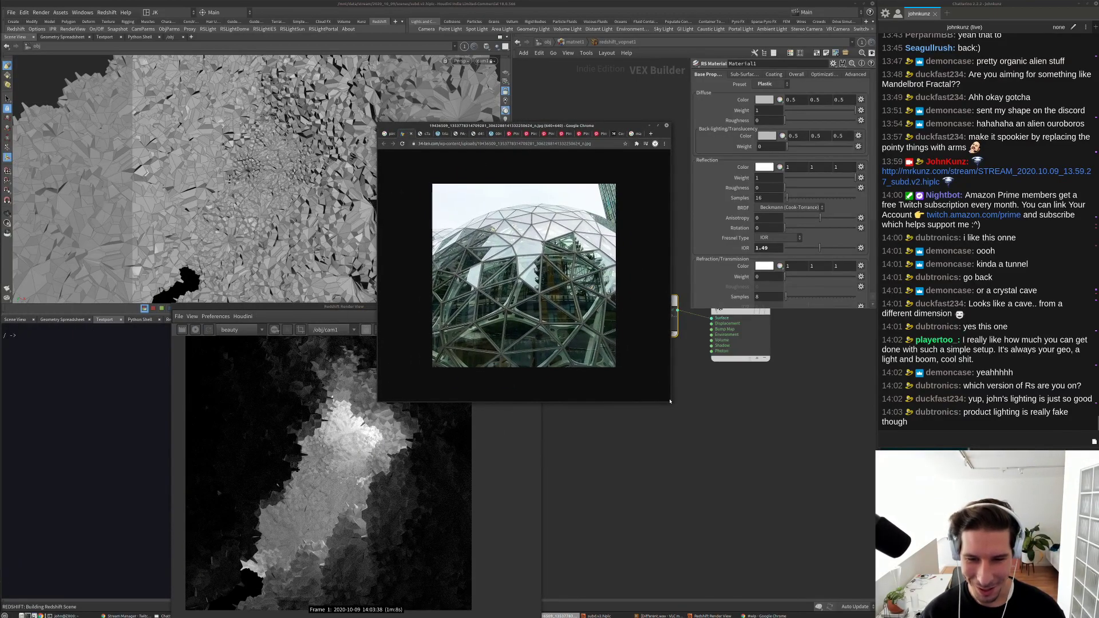
{"action": "left_click_drag", "start_coordinate": [670, 400], "coordinate": [791, 464]}
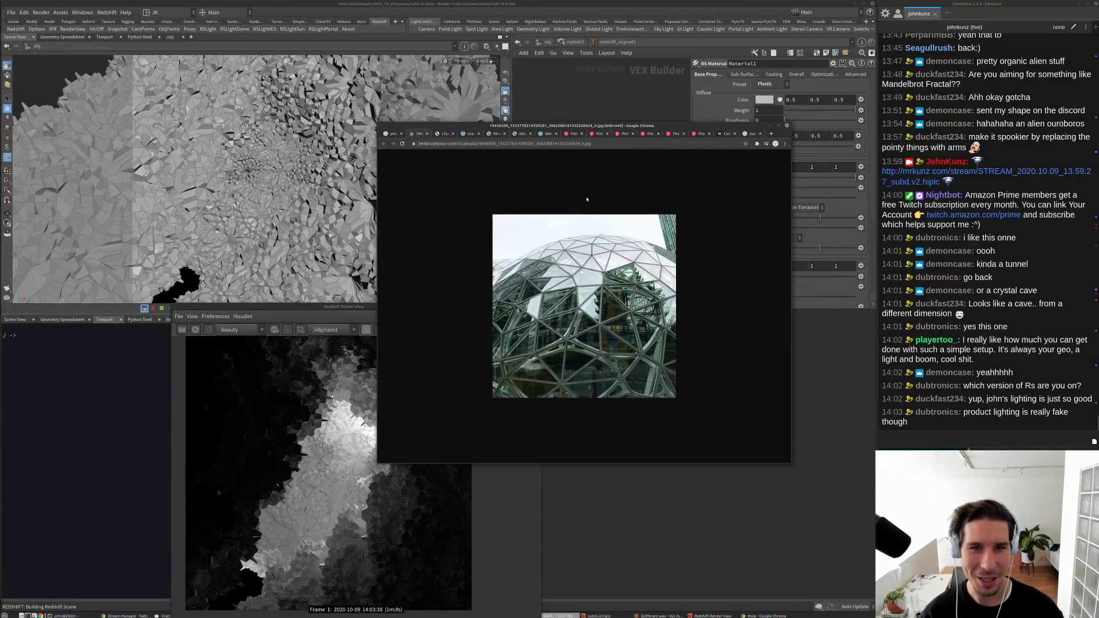
{"action": "left_click", "coordinate": [582, 144]}
Step: In a new tab, search the photographer's name, open the studio's portfolio site, and widen the window
{"action": "key", "text": "ctrl+t"}
{"action": "type", "text": "produc"}
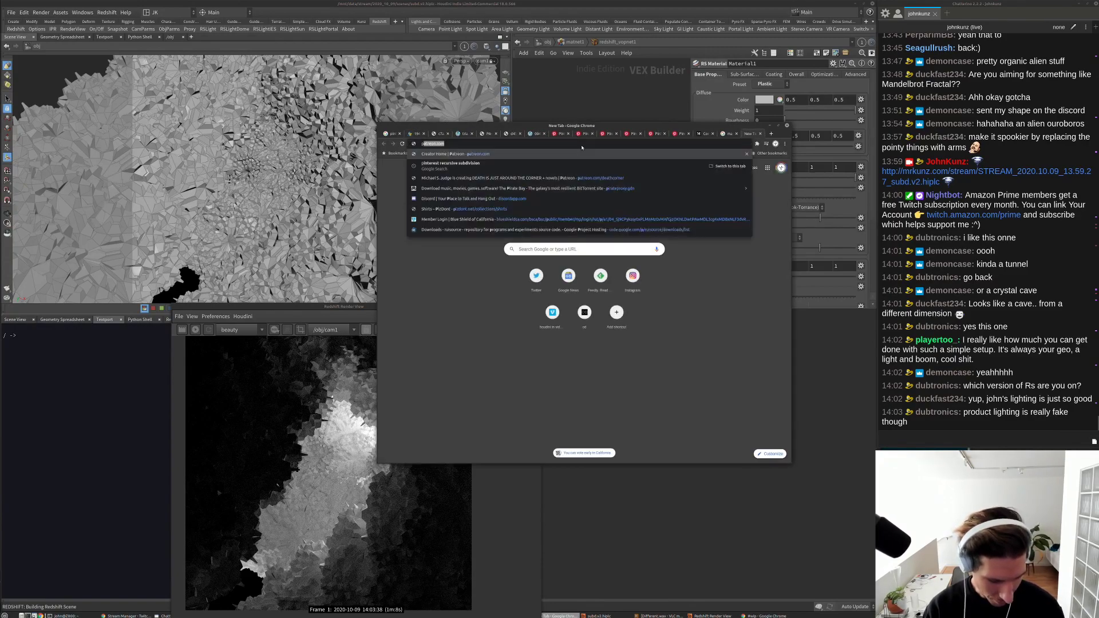
{"action": "type", "text": "t p"}
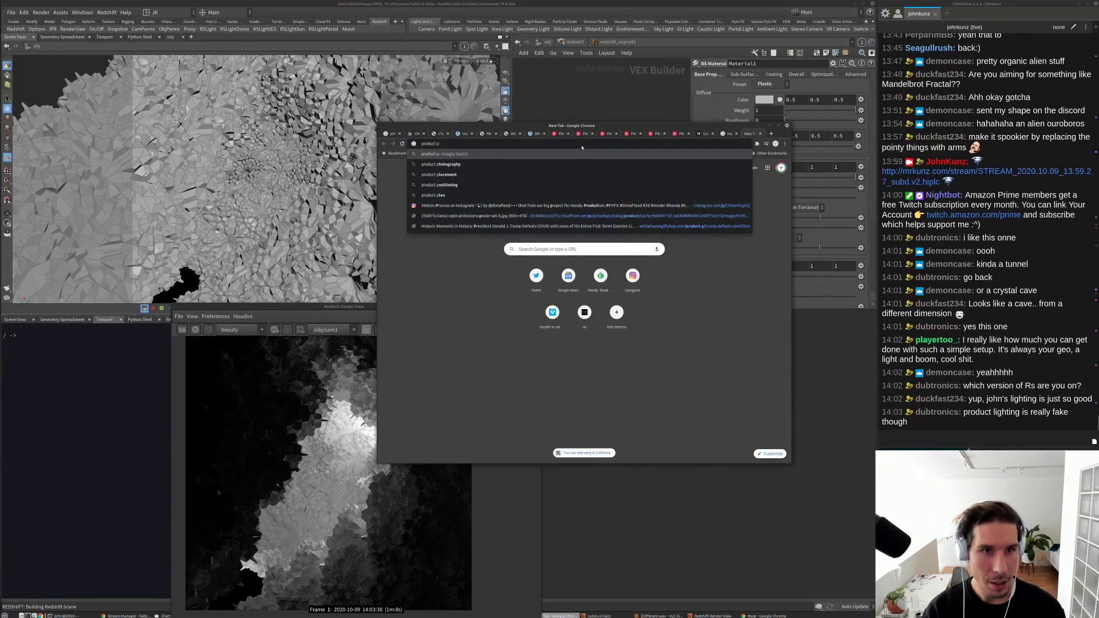
{"action": "key", "text": "ctrl+a"}
{"action": "type", "text": "amos fr"}
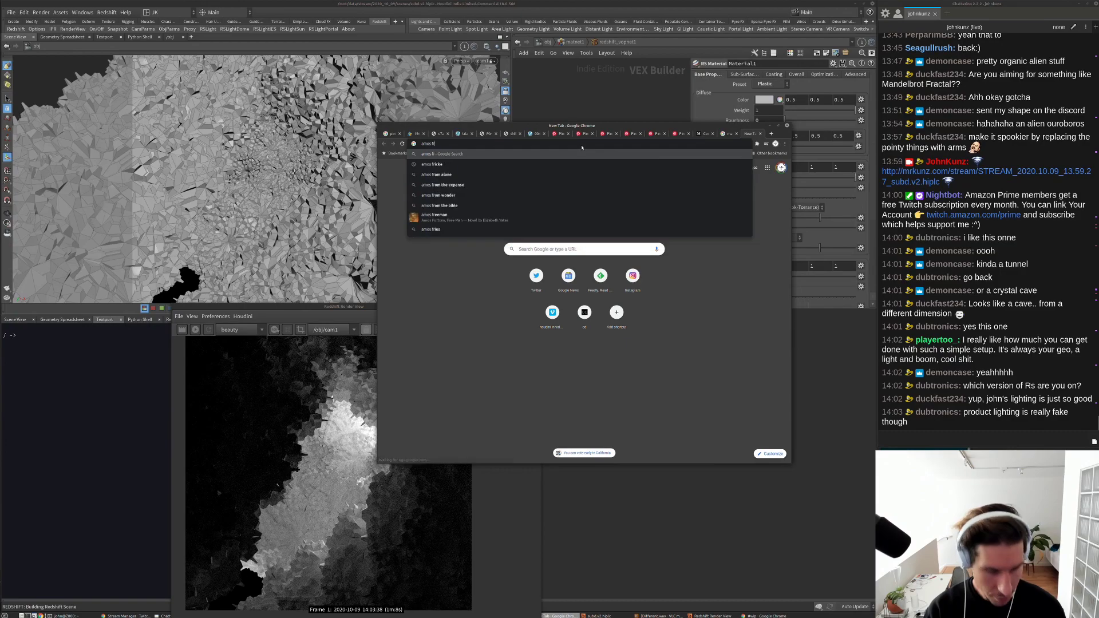
{"action": "type", "text": "icke"}
{"action": "key", "text": "Return"}
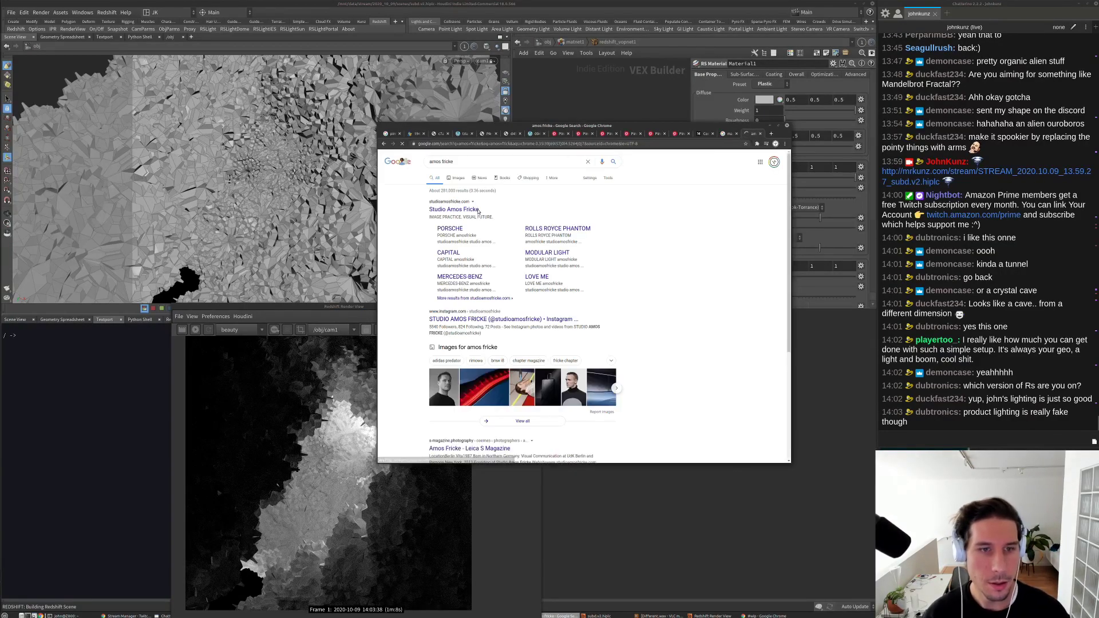
{"action": "left_click", "coordinate": [587, 185]}
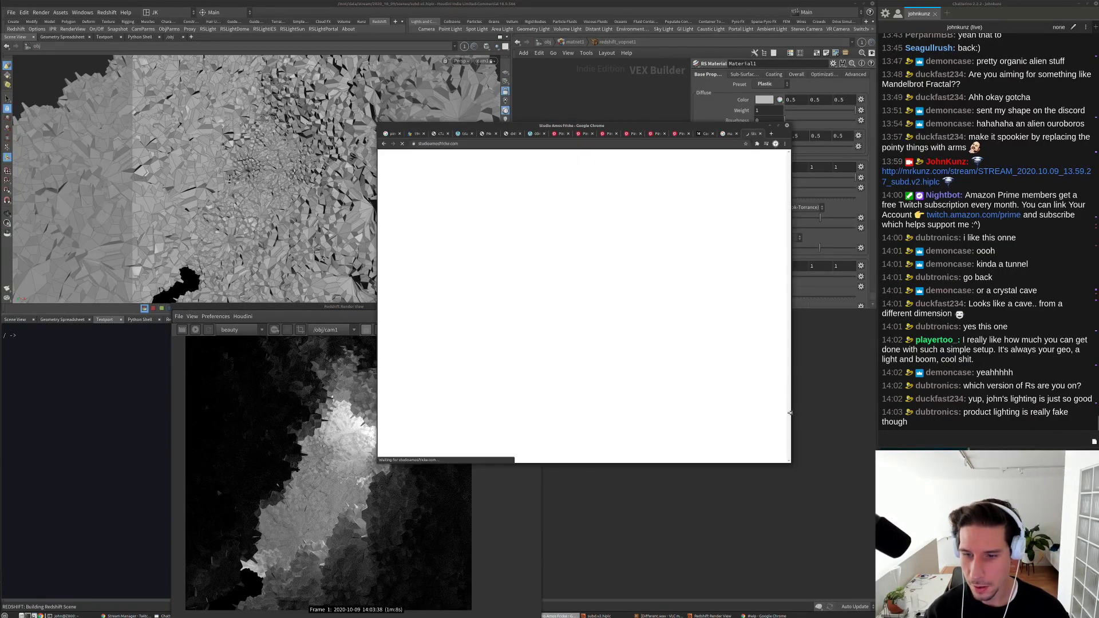
{"action": "left_click_drag", "start_coordinate": [790, 412], "coordinate": [844, 412]}
{"action": "left_click", "coordinate": [616, 145]}
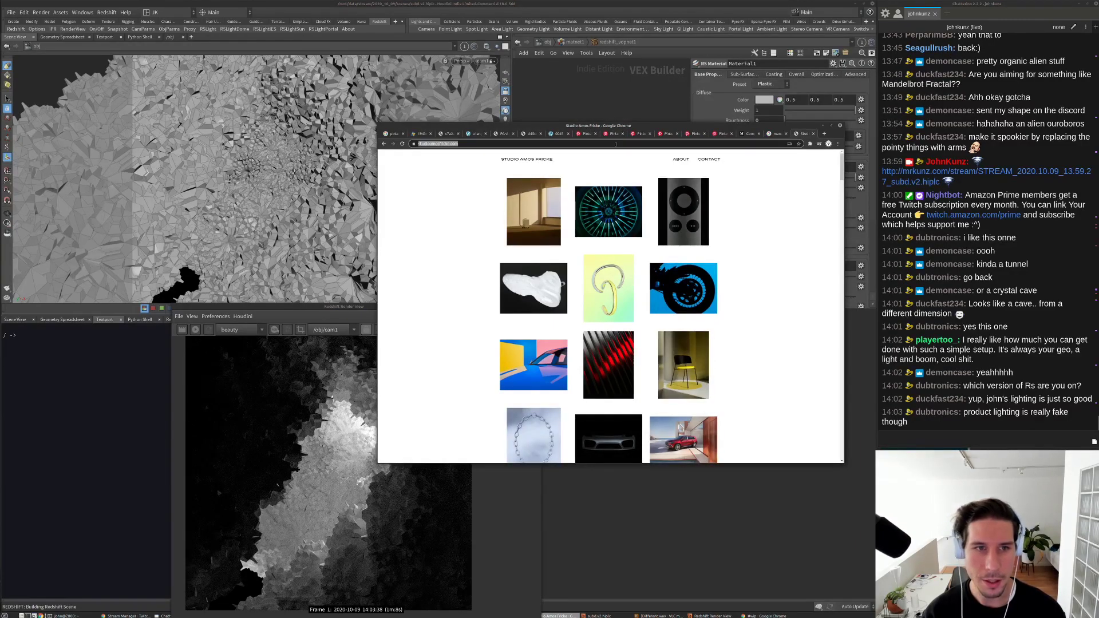
{"action": "key", "text": "ctrl+c"}
{"action": "left_click", "coordinate": [939, 439]}
{"action": "key", "text": "ctrl+v"}
{"action": "key", "text": "Return"}
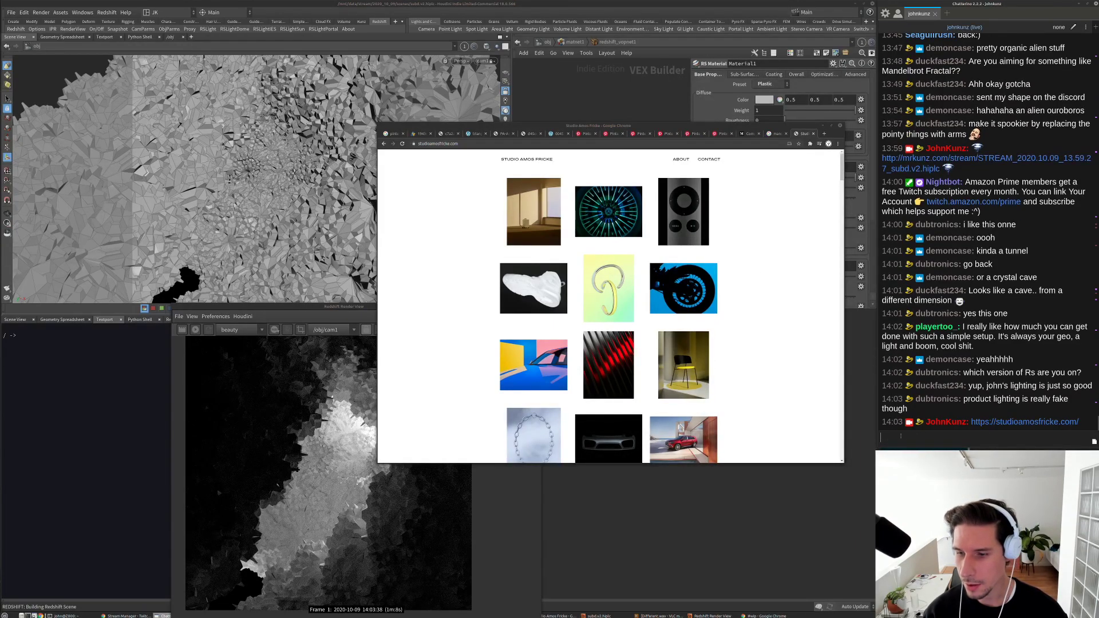
{"action": "scroll", "coordinate": [765, 393], "scroll_direction": "down", "scroll_amount": 2}
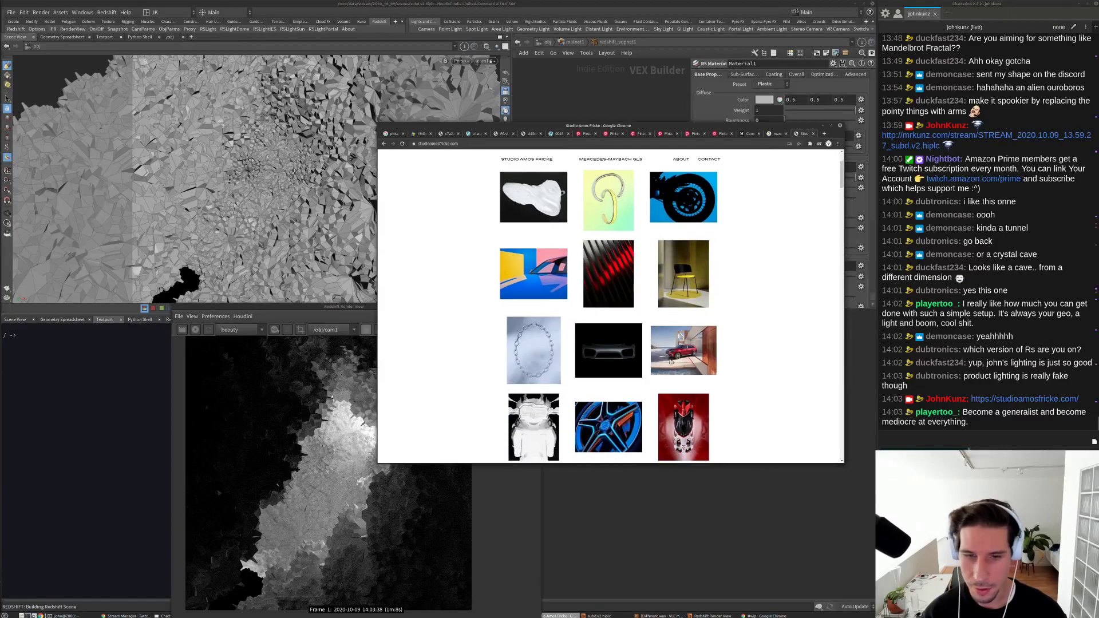
{"action": "left_click", "coordinate": [625, 352]}
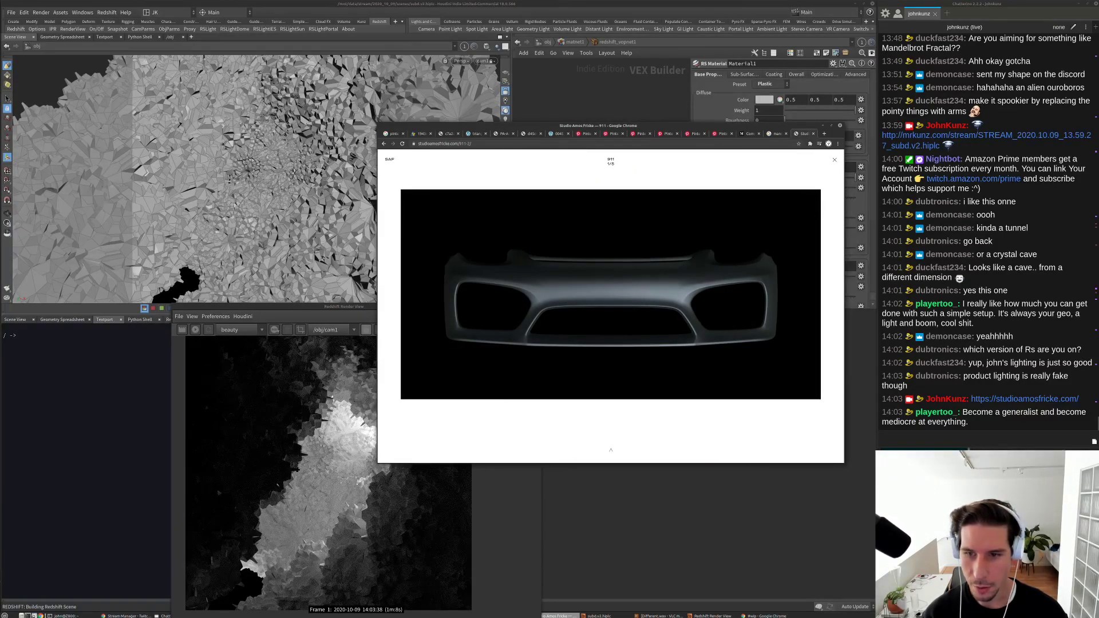
{"action": "key", "text": "Right"}
{"action": "key", "text": "Right"}
{"action": "key", "text": "Right"}
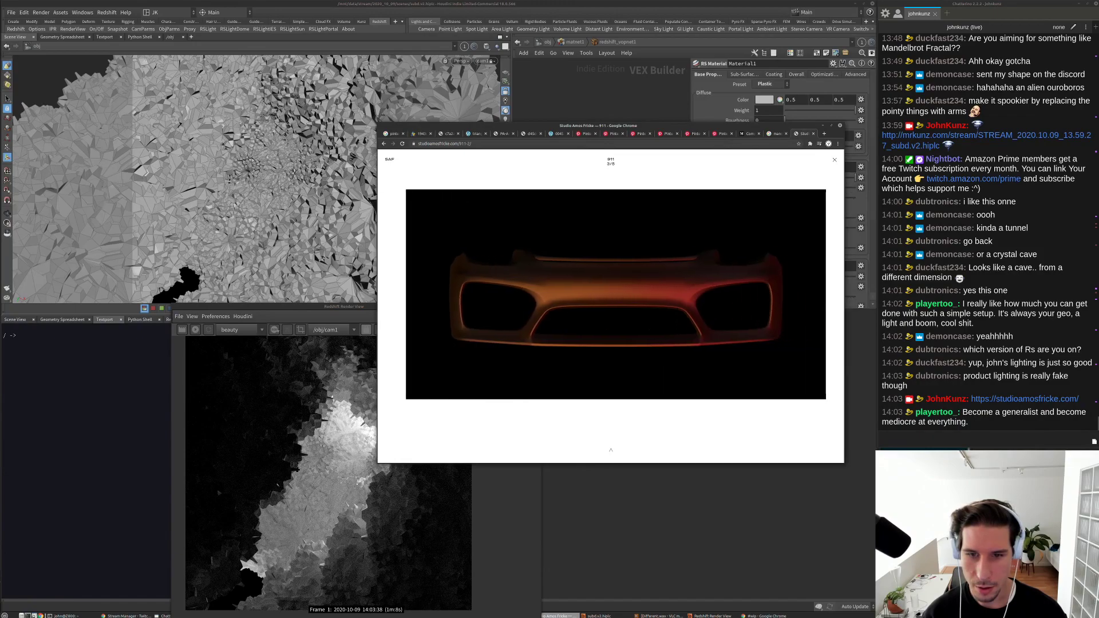
{"action": "key", "text": "Right"}
{"action": "key", "text": "Right"}
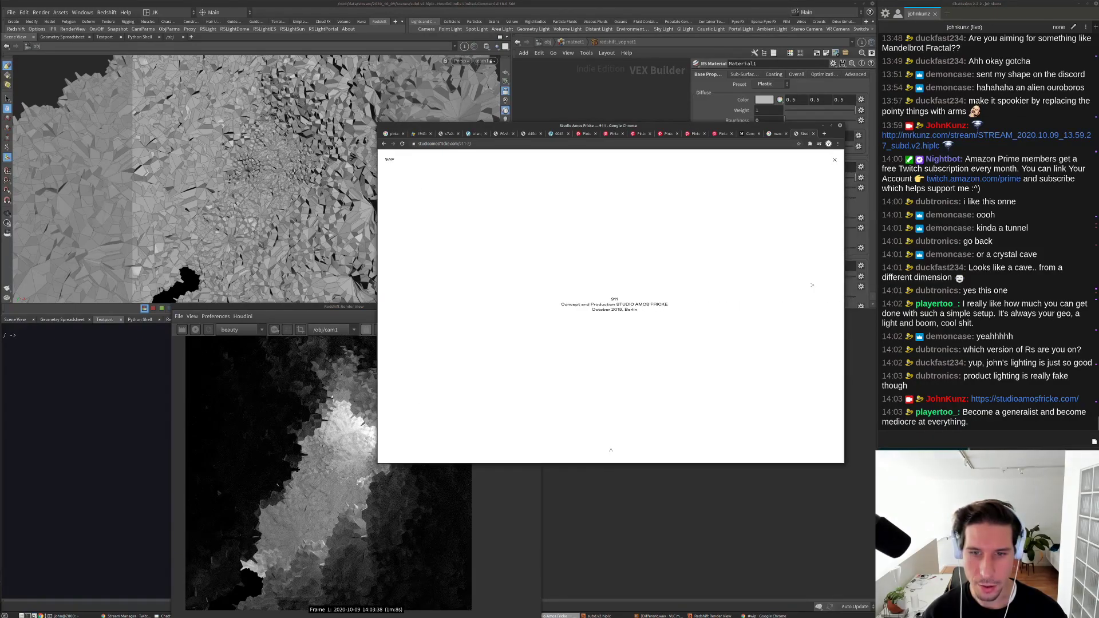
{"action": "key", "text": "Left"}
{"action": "key", "text": "Left"}
{"action": "key", "text": "Left"}
{"action": "key", "text": "Left"}
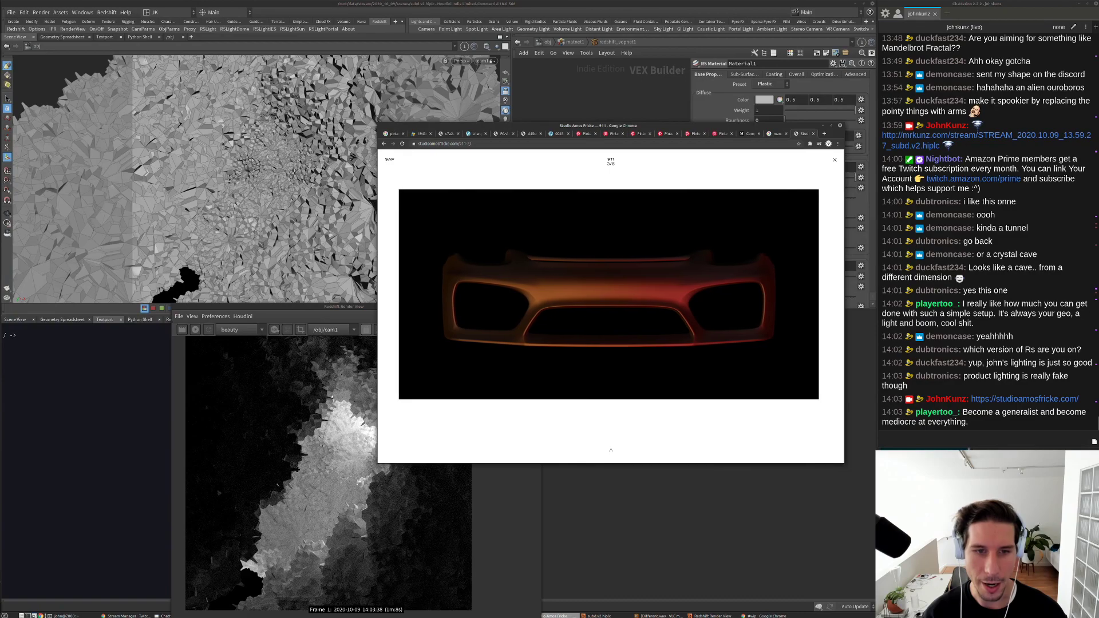
{"action": "left_click", "coordinate": [834, 161]}
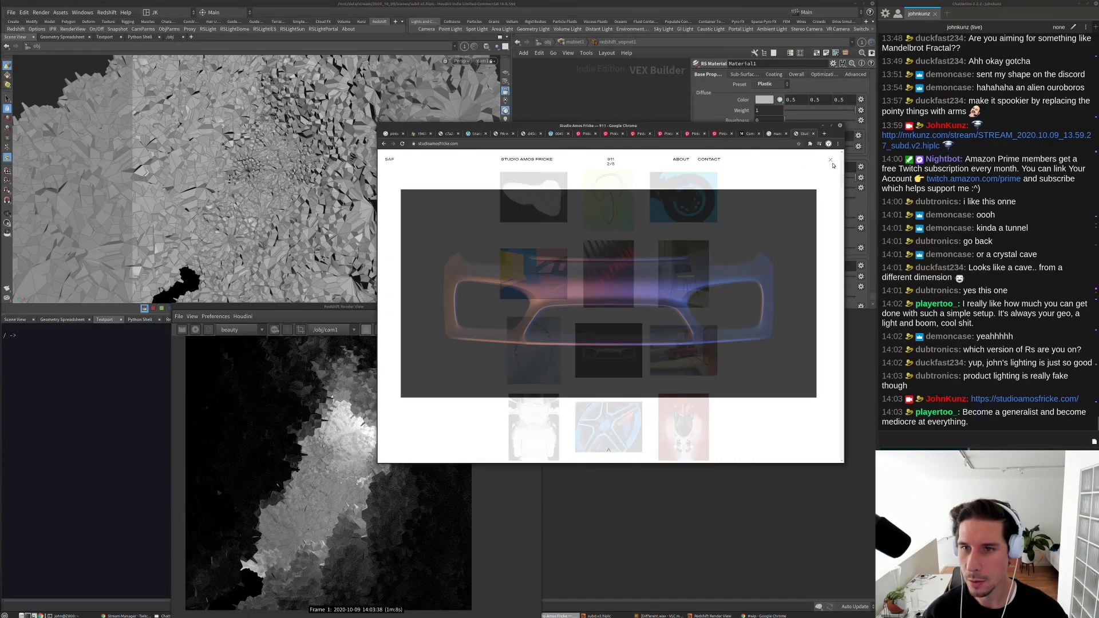
{"action": "scroll", "coordinate": [677, 292], "scroll_direction": "up", "scroll_amount": 2}
{"action": "left_click", "coordinate": [676, 292]}
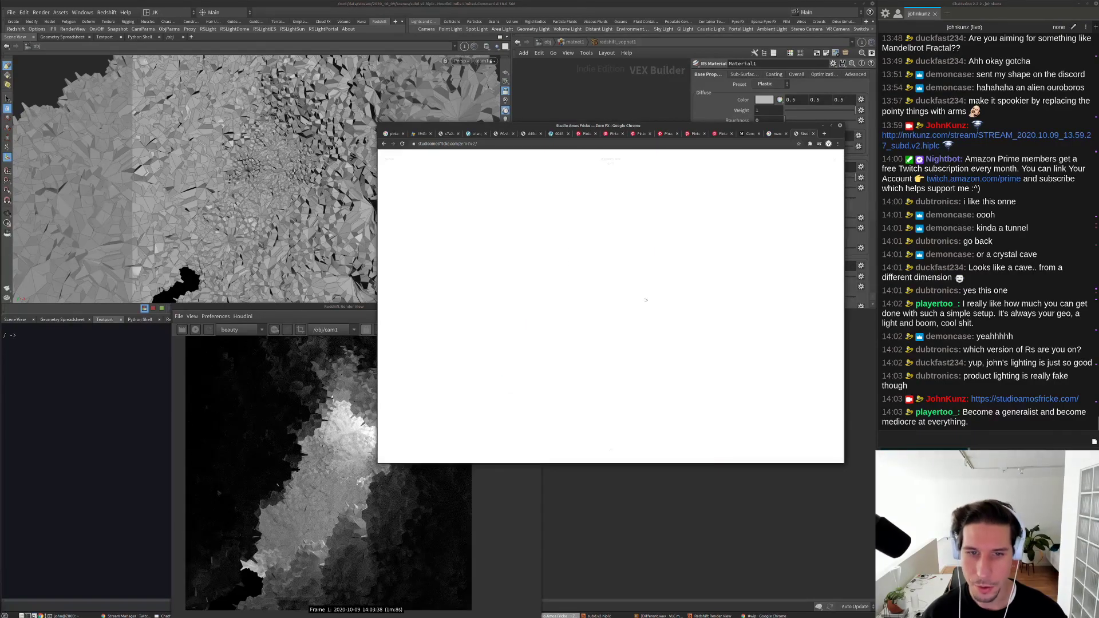
{"action": "left_click", "coordinate": [624, 283]}
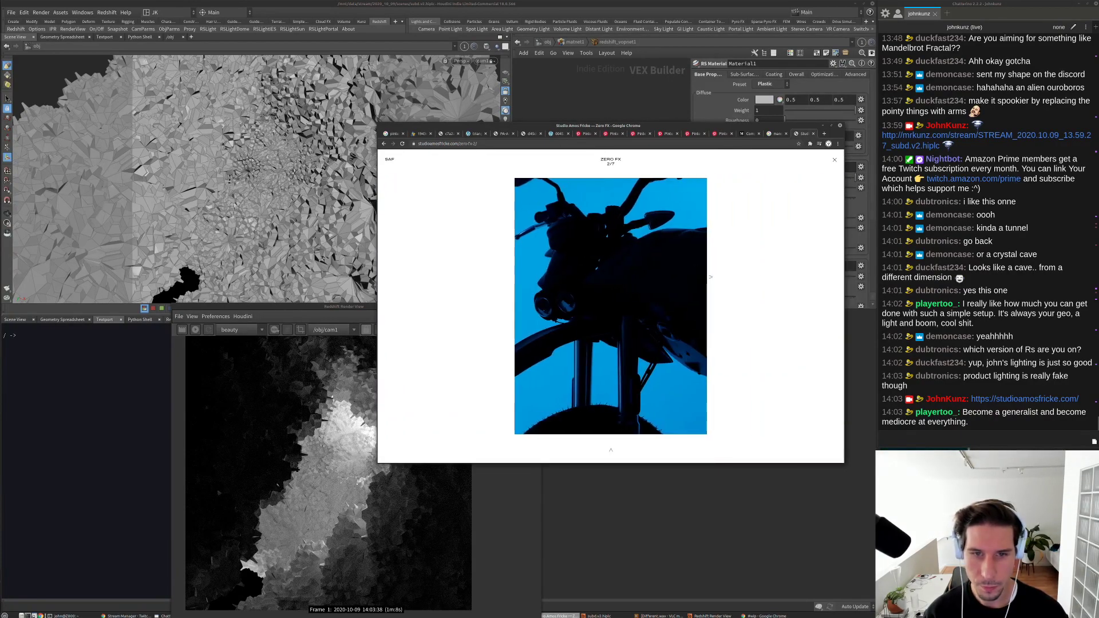
{"action": "left_click", "coordinate": [712, 277]}
{"action": "left_click", "coordinate": [711, 277]}
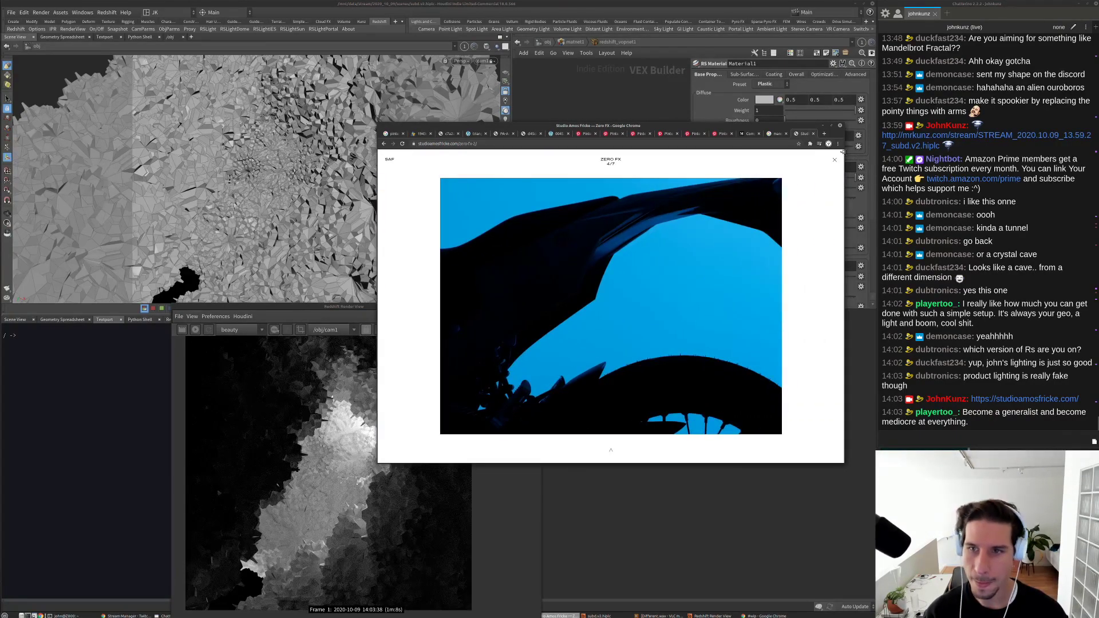
{"action": "left_click", "coordinate": [611, 450]}
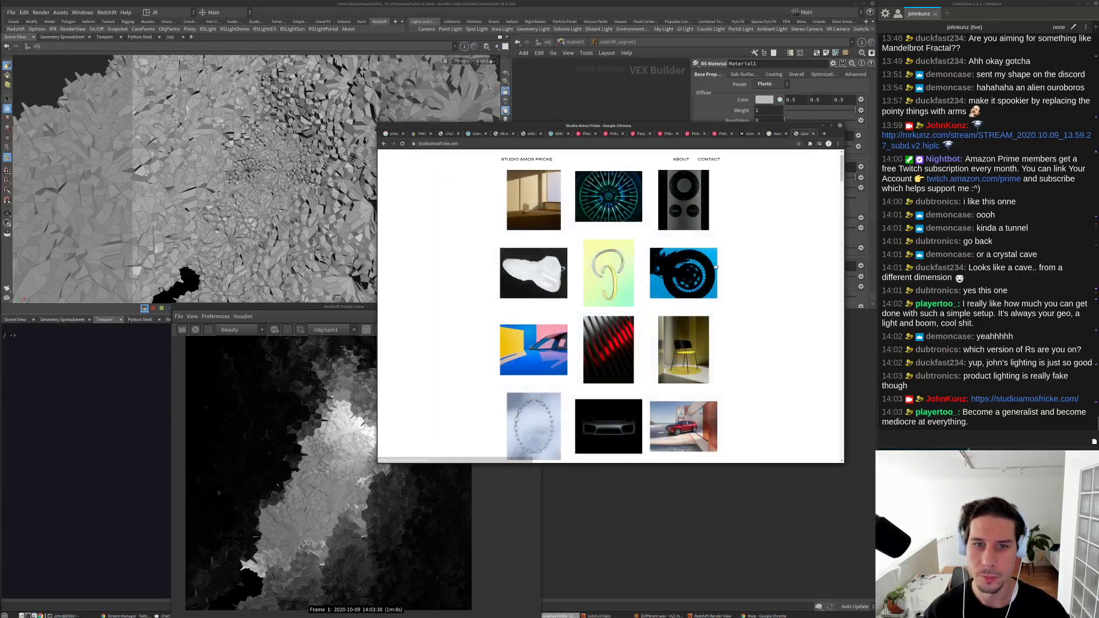
{"action": "left_click", "coordinate": [688, 236]}
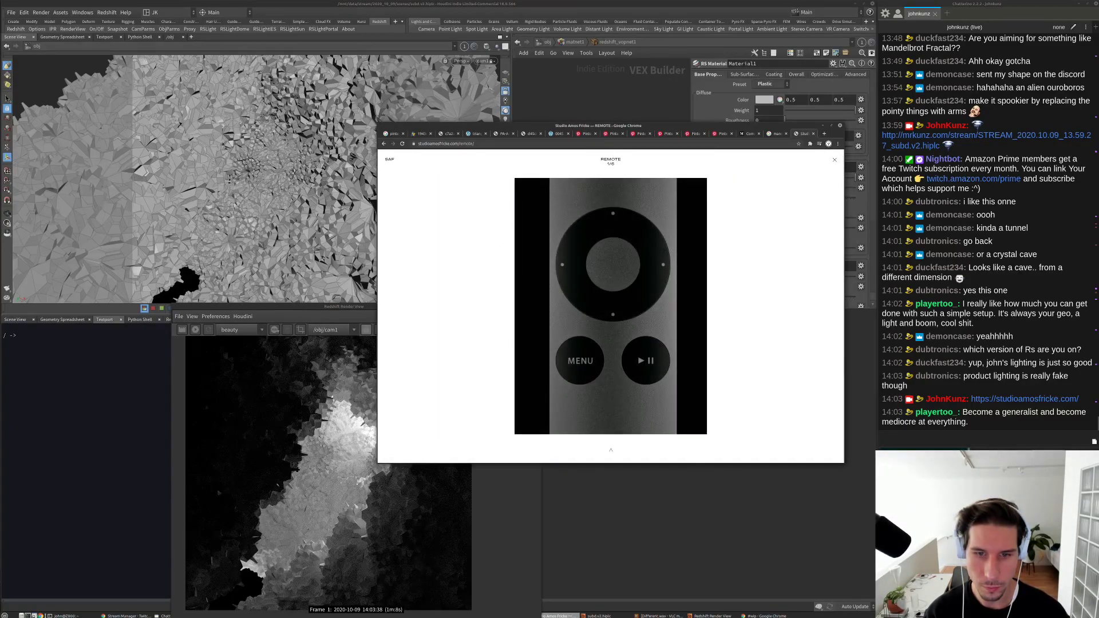
{"action": "left_click", "coordinate": [666, 247]}
{"action": "left_click", "coordinate": [719, 421]}
{"action": "left_click", "coordinate": [718, 420]}
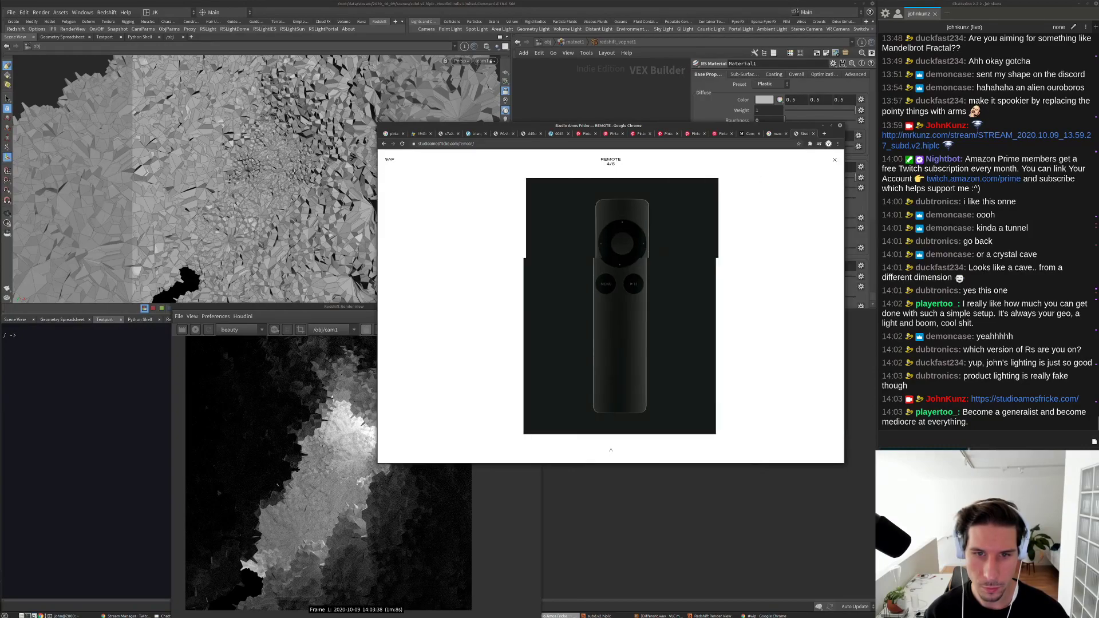
{"action": "left_click", "coordinate": [719, 421]}
{"action": "left_click", "coordinate": [664, 251]}
{"action": "left_click", "coordinate": [664, 250]}
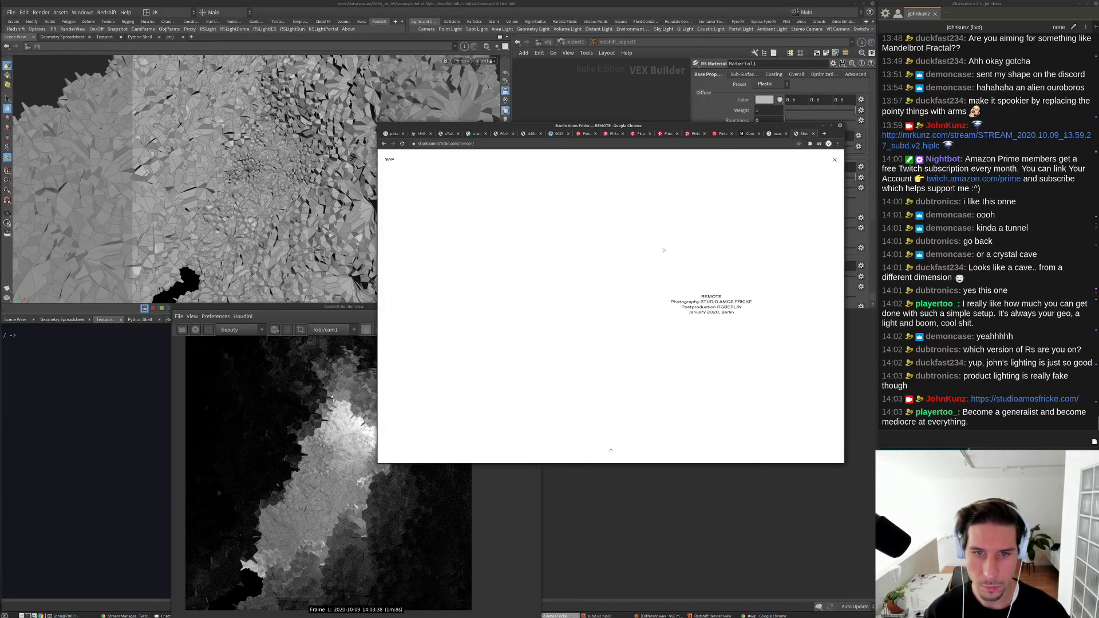
{"action": "left_click", "coordinate": [483, 281]}
{"action": "left_click", "coordinate": [483, 281]}
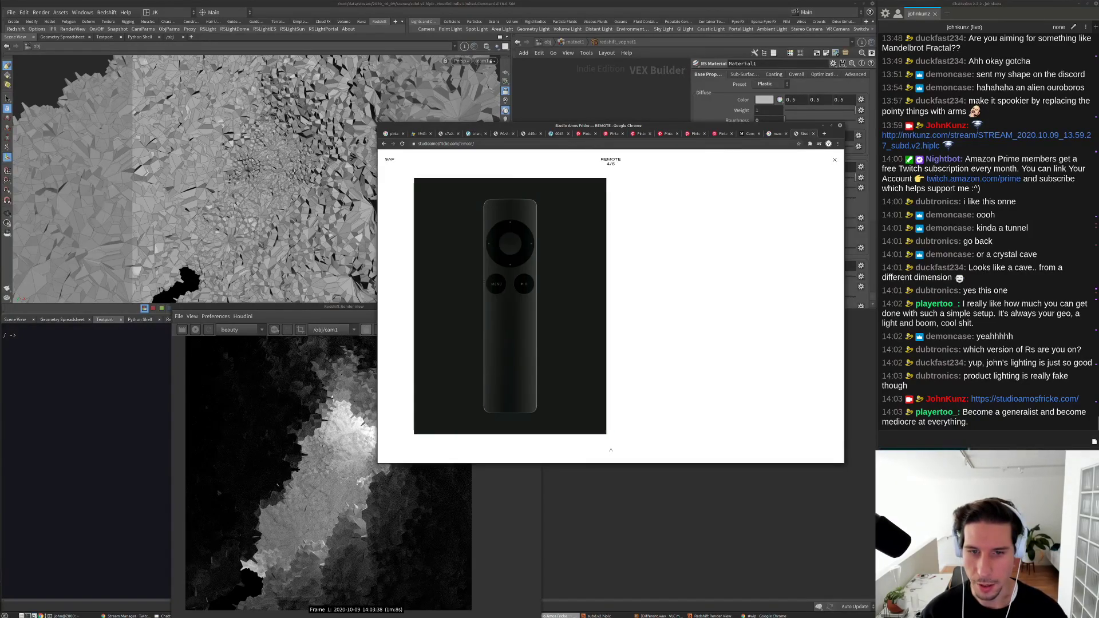
{"action": "left_click", "coordinate": [484, 281]}
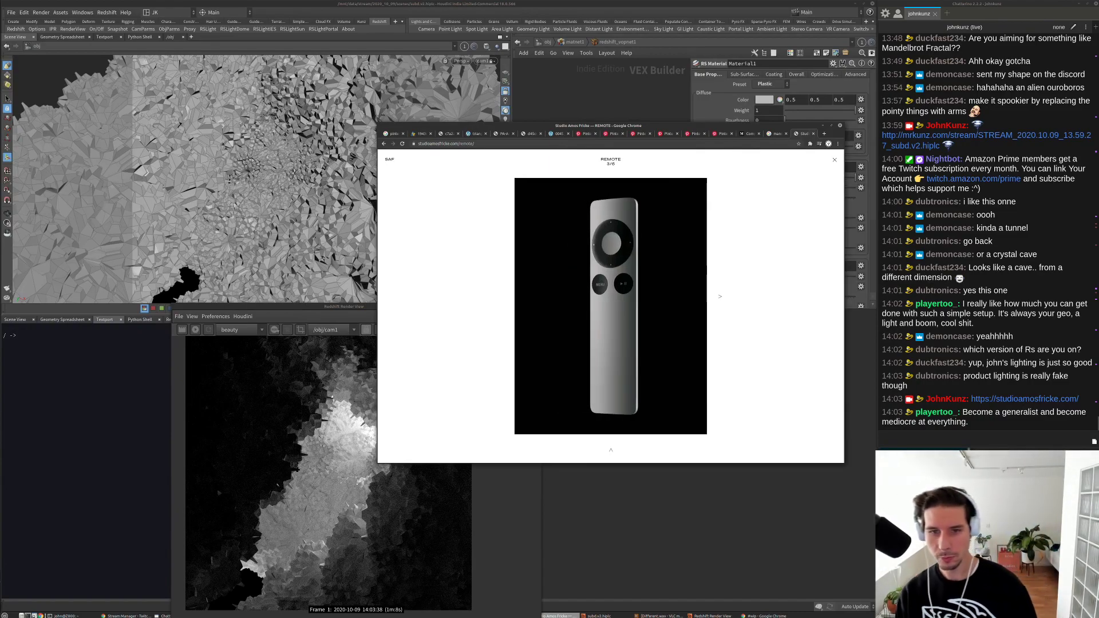
{"action": "left_click", "coordinate": [728, 310]}
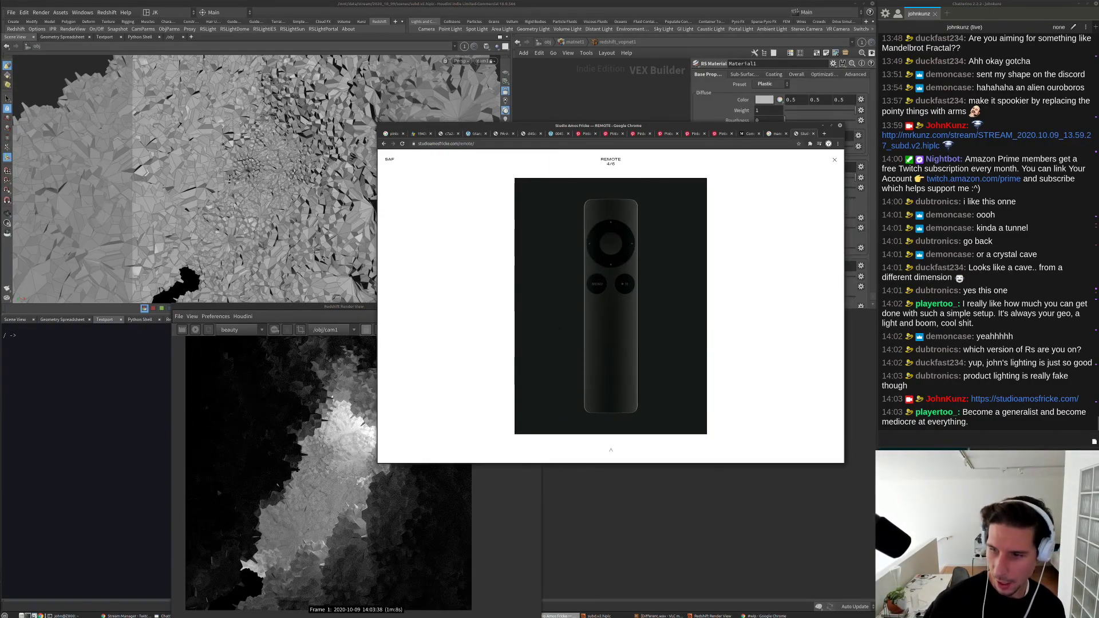
{"action": "left_click_drag", "start_coordinate": [707, 226], "coordinate": [792, 202]}
{"action": "left_click", "coordinate": [834, 162]}
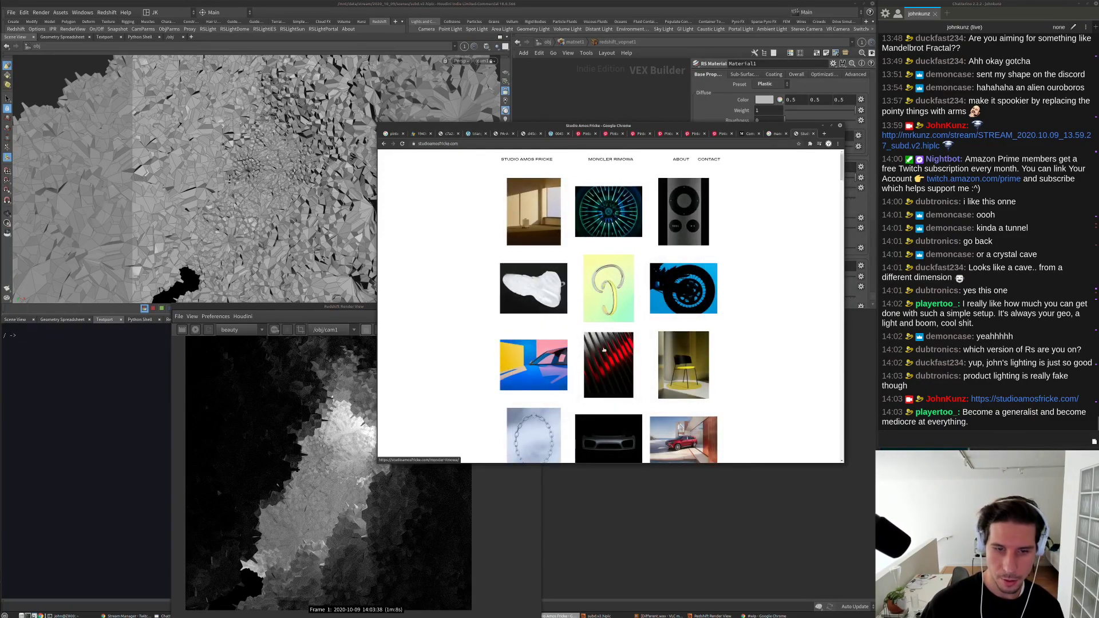
{"action": "scroll", "coordinate": [563, 322], "scroll_direction": "down", "scroll_amount": 1}
{"action": "left_click", "coordinate": [563, 322]}
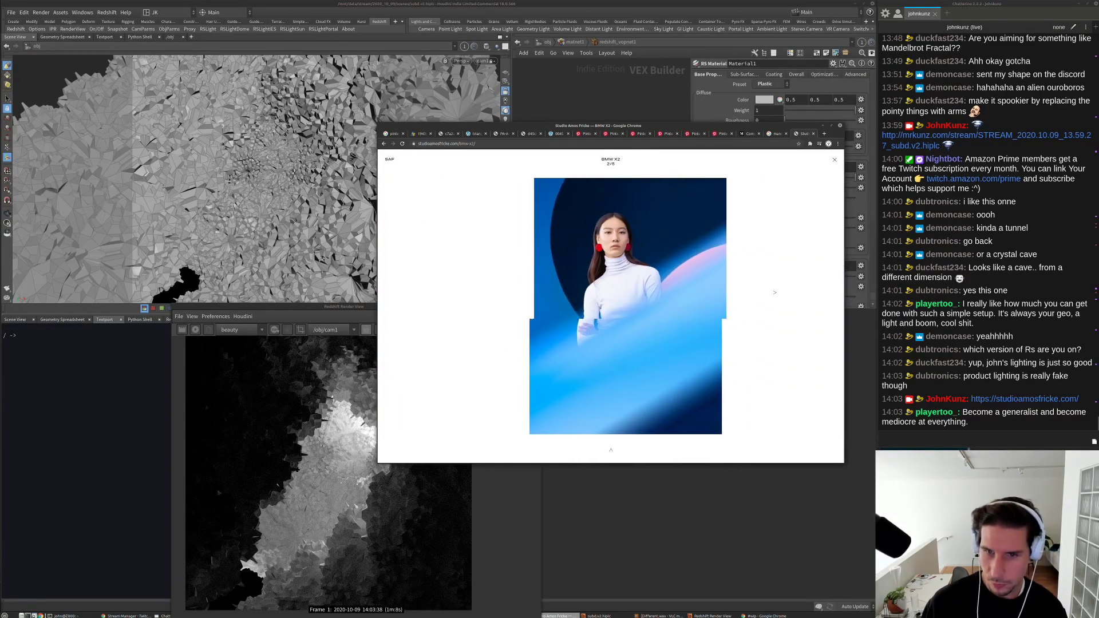
{"action": "left_click", "coordinate": [835, 161]}
{"action": "scroll", "coordinate": [630, 252], "scroll_direction": "down", "scroll_amount": 2}
{"action": "left_click", "coordinate": [640, 246]}
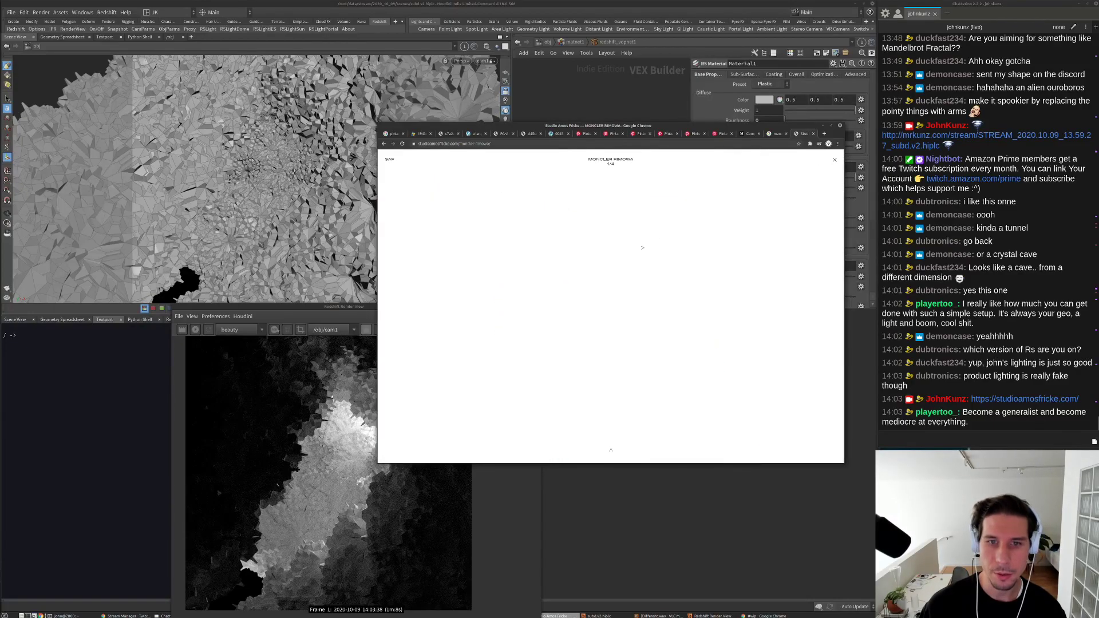
{"action": "left_click", "coordinate": [731, 315]}
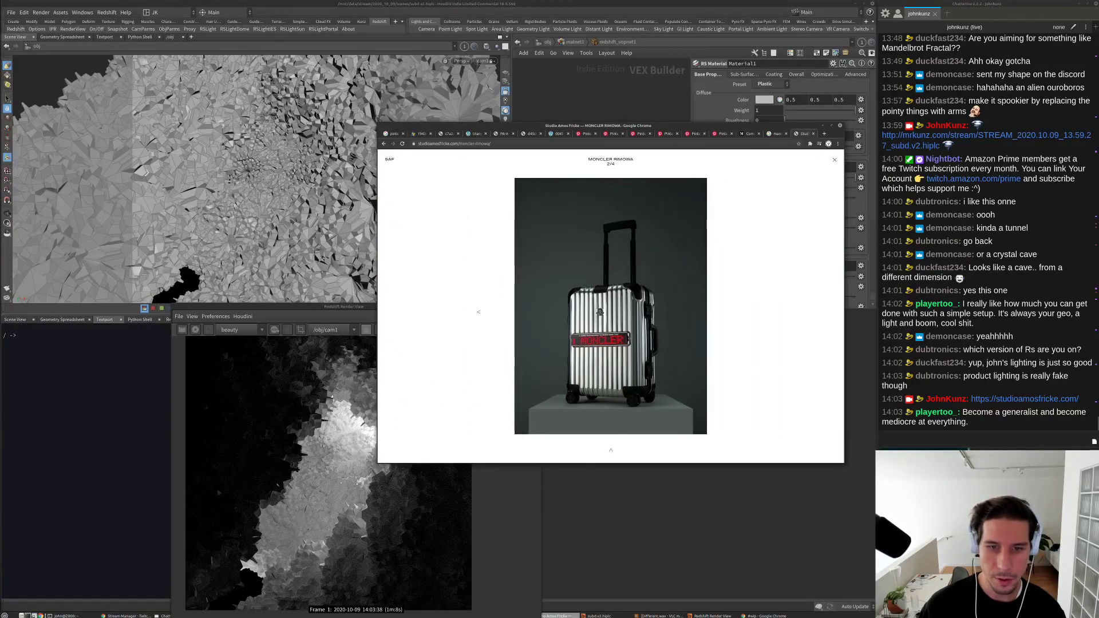
{"action": "left_click", "coordinate": [478, 312]}
{"action": "left_click", "coordinate": [479, 312]}
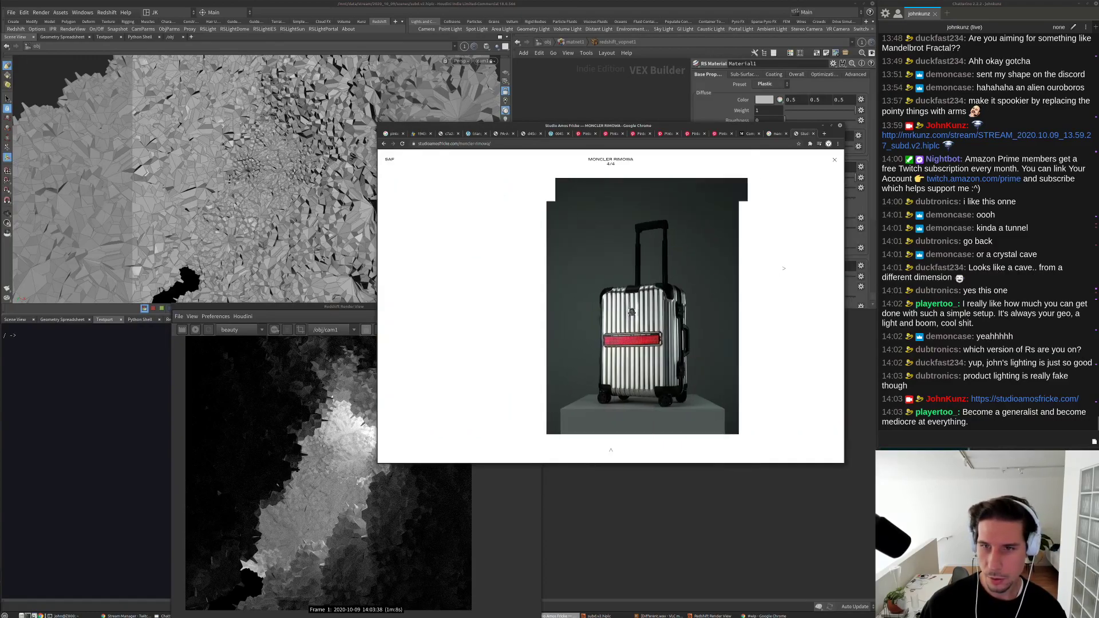
{"action": "key", "text": "Escape"}
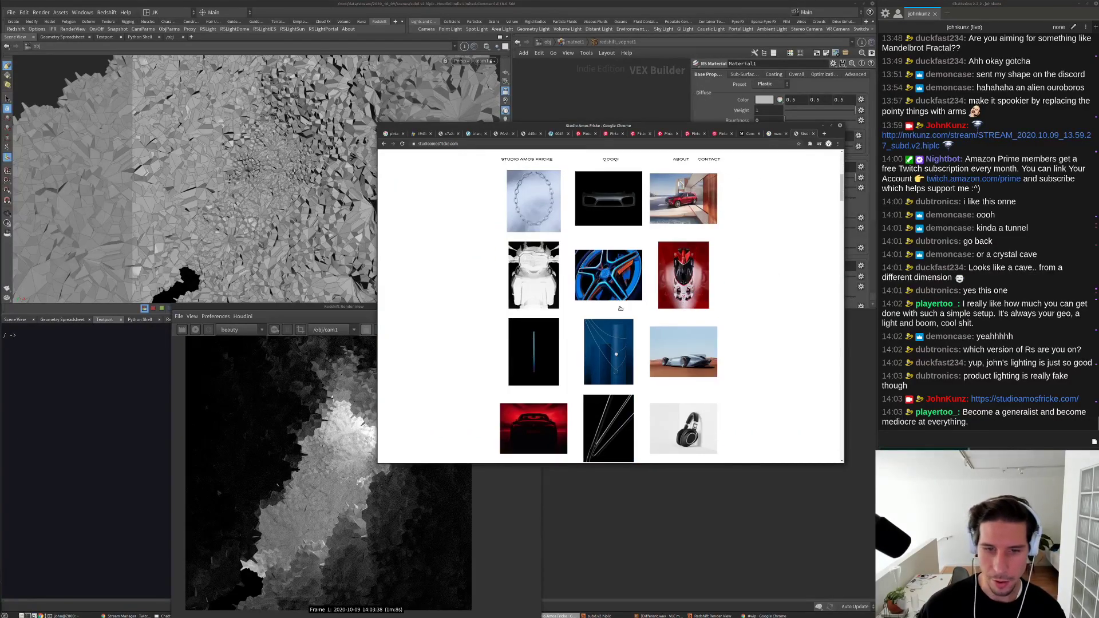
{"action": "scroll", "coordinate": [621, 308], "scroll_direction": "down", "scroll_amount": 2}
{"action": "left_click", "coordinate": [567, 342]}
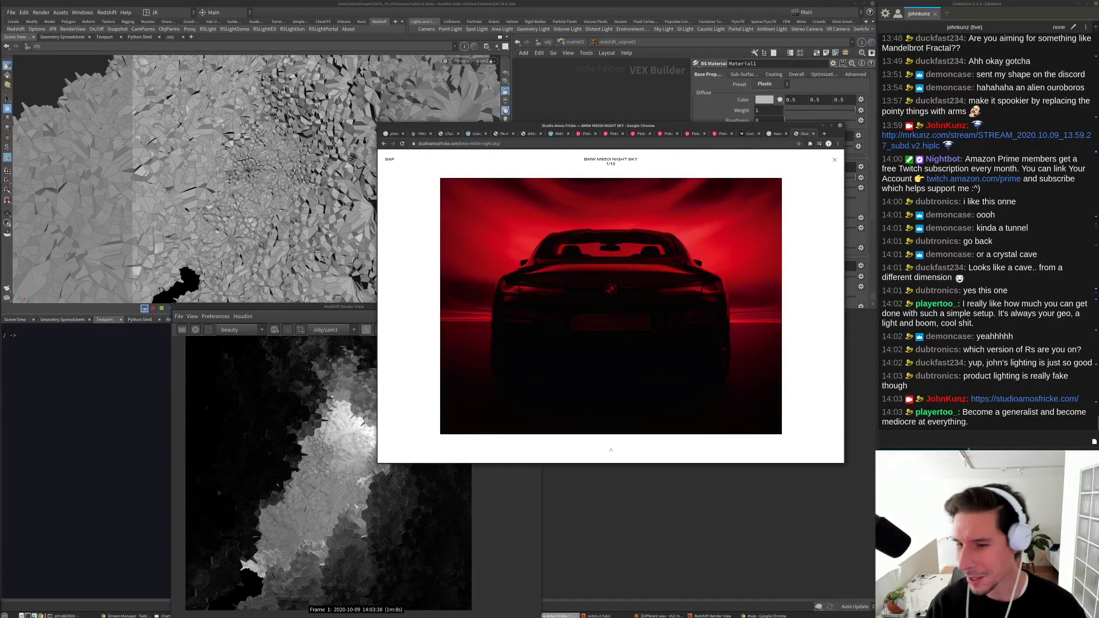
{"action": "key", "text": "Right"}
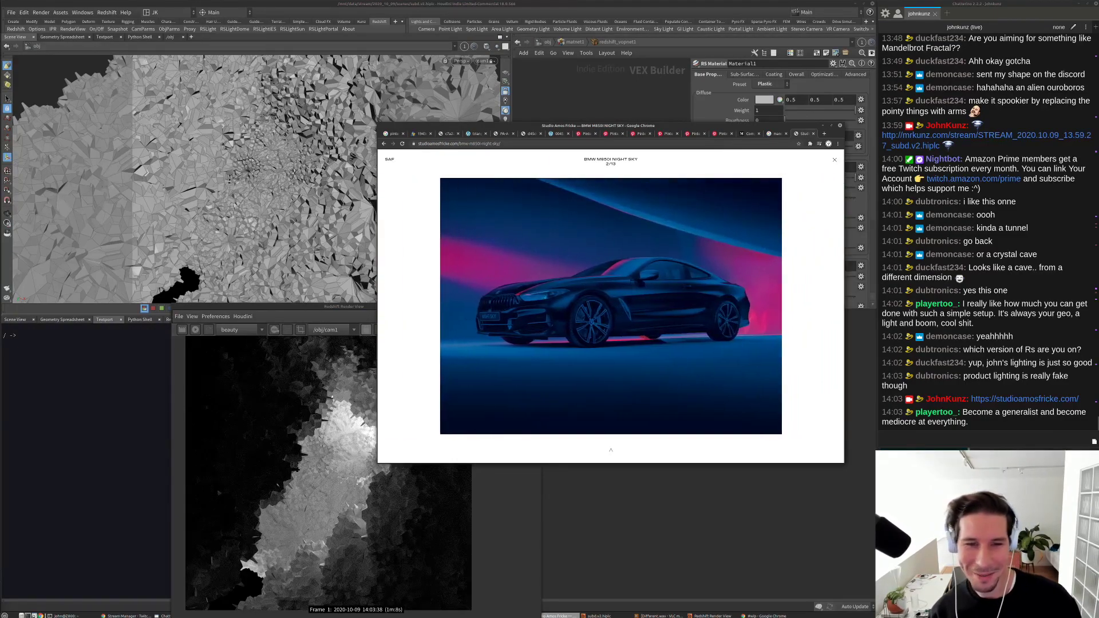
{"action": "left_click", "coordinate": [419, 314]}
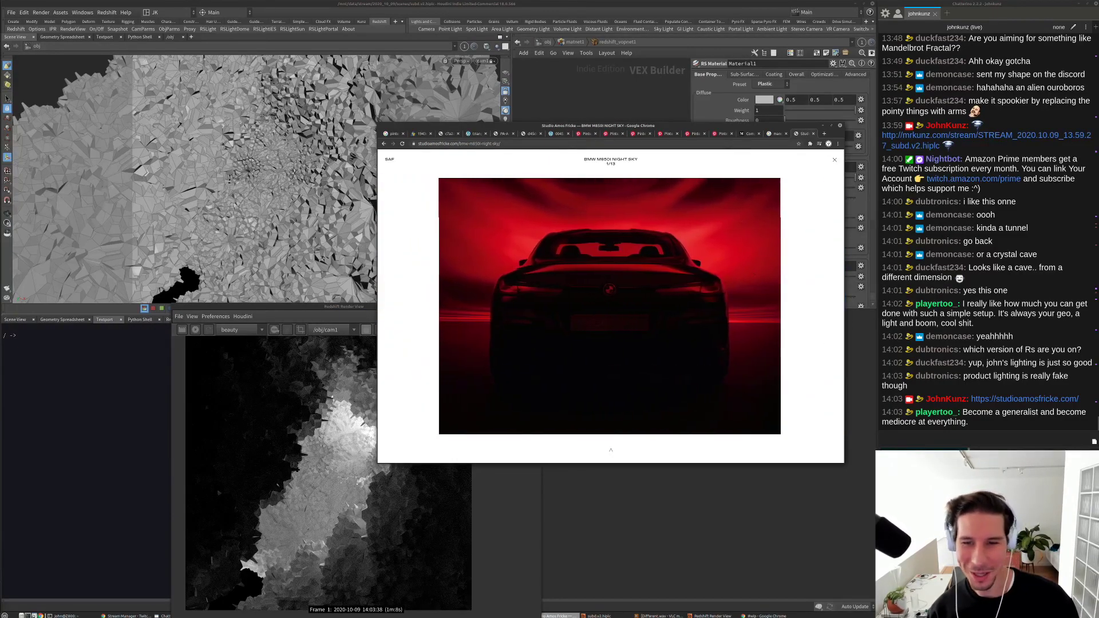
{"action": "left_click", "coordinate": [835, 162]}
{"action": "scroll", "coordinate": [593, 390], "scroll_direction": "down", "scroll_amount": 5}
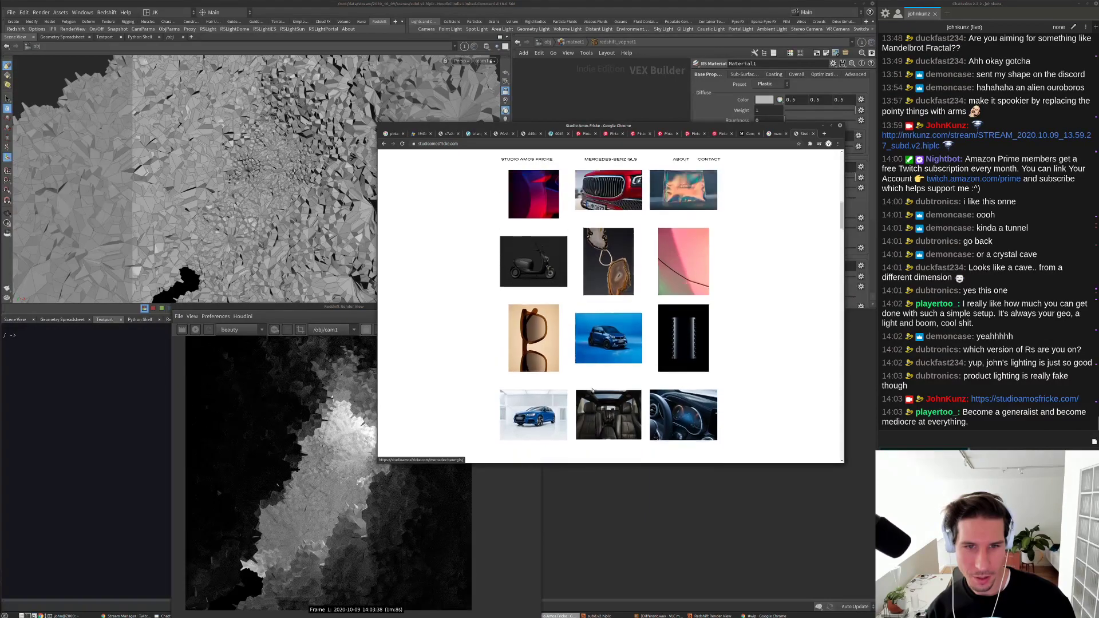
Step: Scroll the Studio Amos Fricke portfolio, viewing and closing the VW ID Crozz and Porsche projects
{"action": "scroll", "coordinate": [592, 390], "scroll_direction": "up", "scroll_amount": 1}
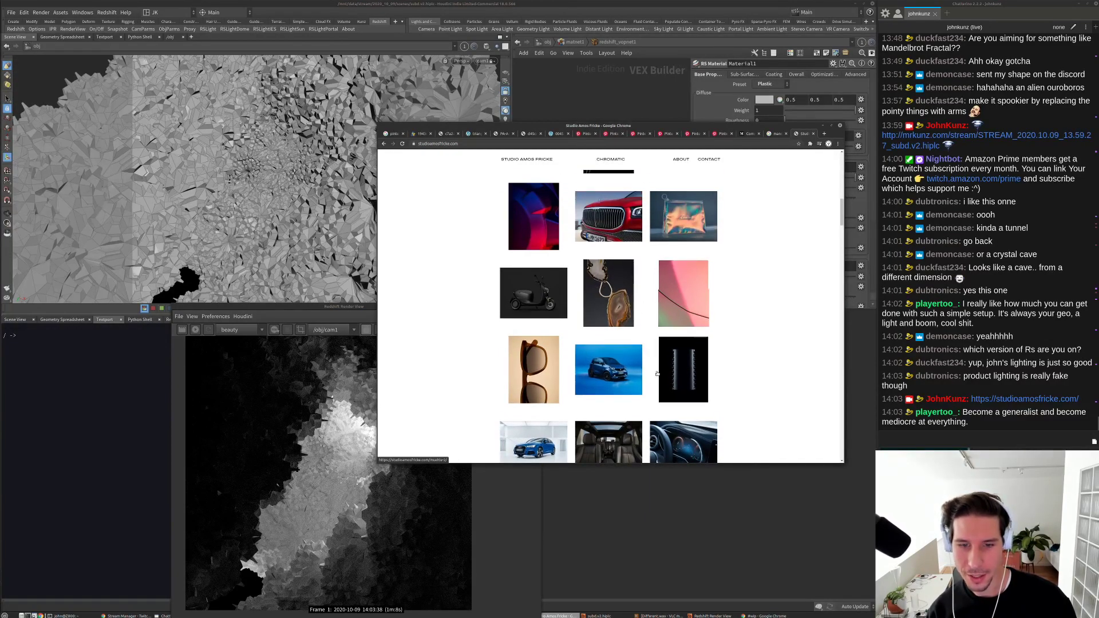
{"action": "scroll", "coordinate": [606, 401], "scroll_direction": "down", "scroll_amount": 3}
{"action": "scroll", "coordinate": [621, 413], "scroll_direction": "down", "scroll_amount": 5}
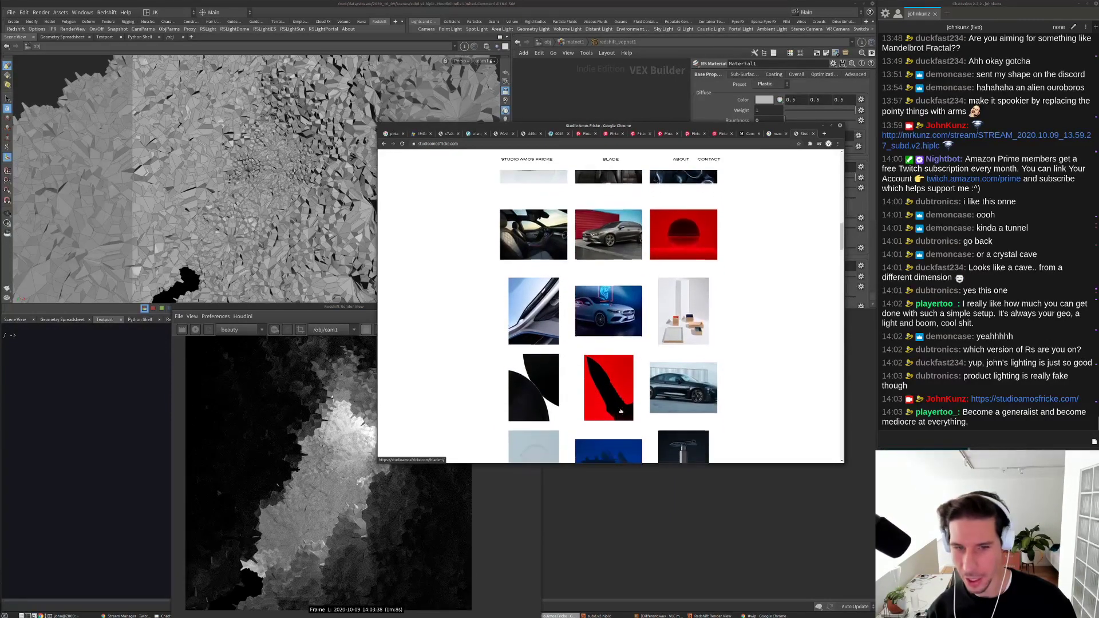
{"action": "scroll", "coordinate": [623, 410], "scroll_direction": "down", "scroll_amount": 3}
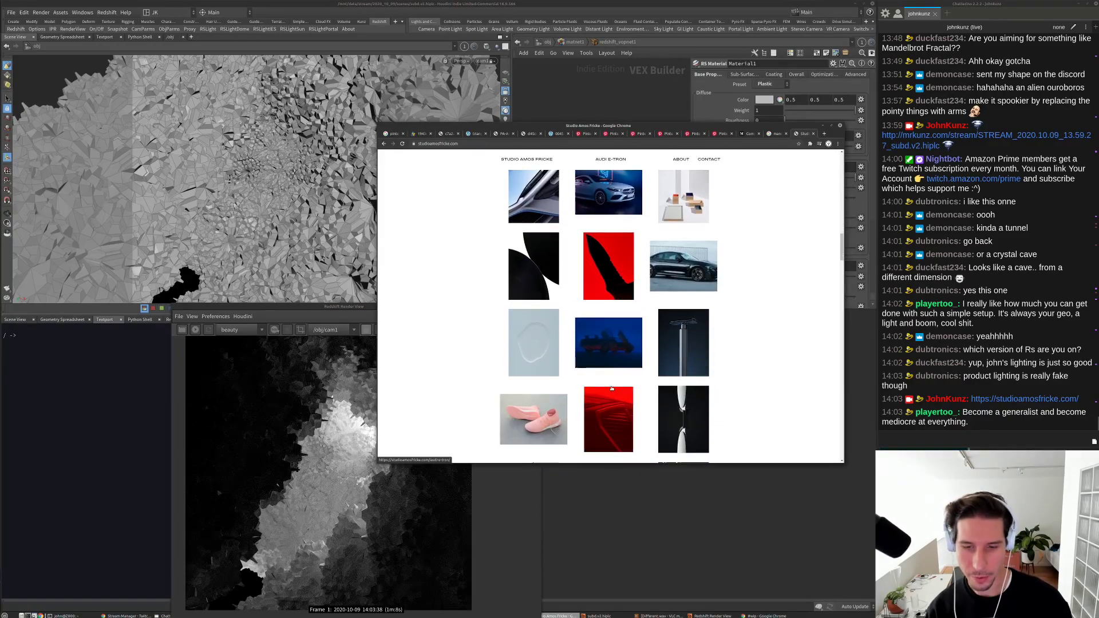
{"action": "scroll", "coordinate": [612, 389], "scroll_direction": "down", "scroll_amount": 5}
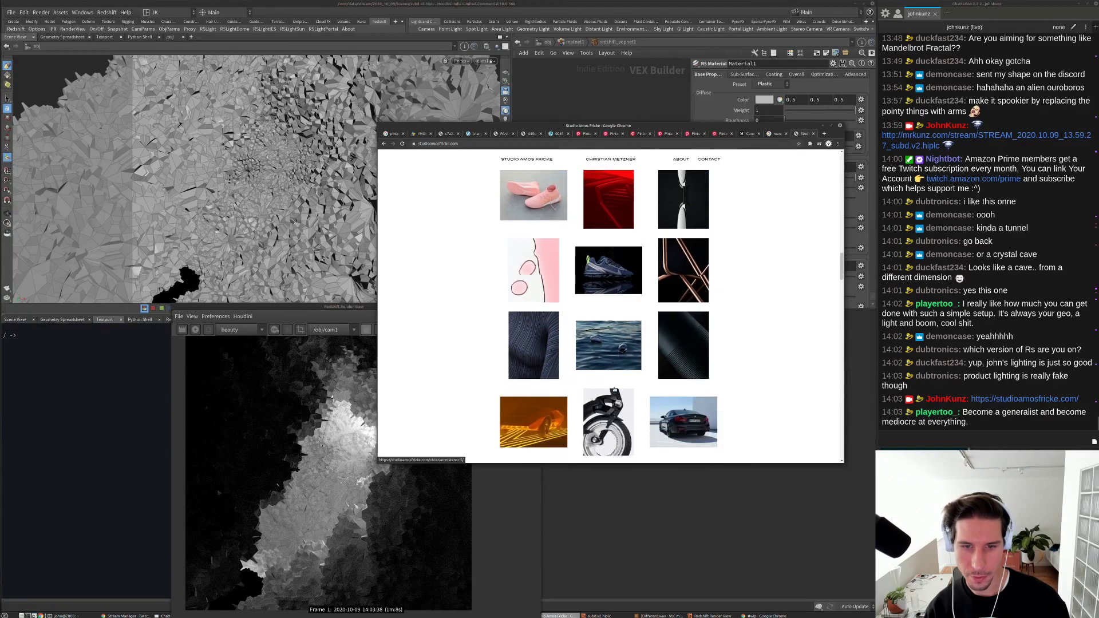
{"action": "scroll", "coordinate": [569, 378], "scroll_direction": "down", "scroll_amount": 4}
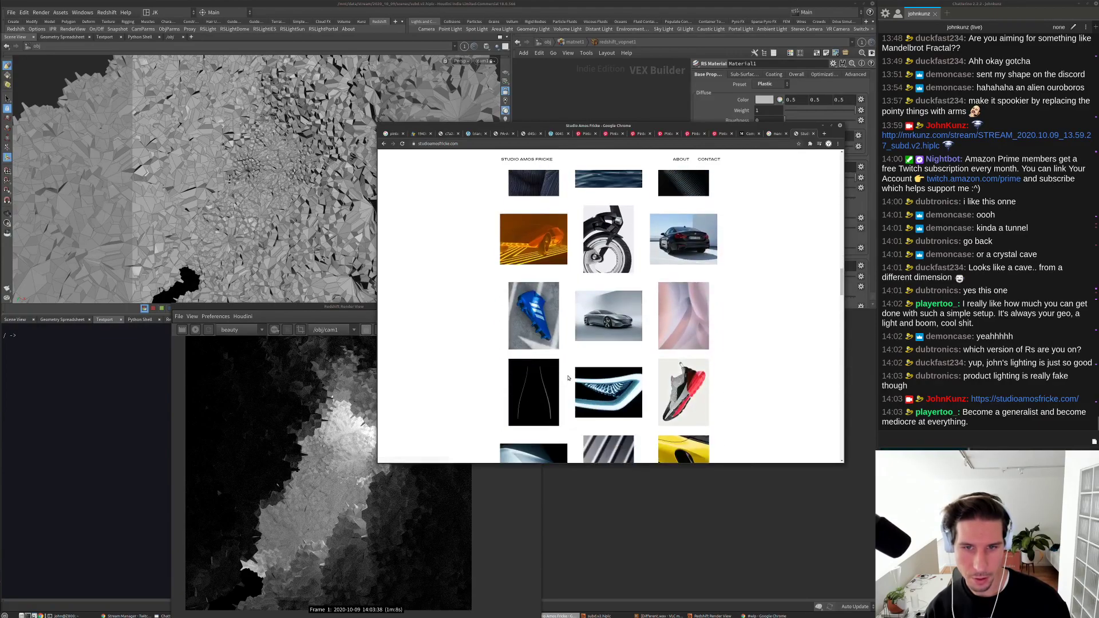
{"action": "scroll", "coordinate": [569, 379], "scroll_direction": "down", "scroll_amount": 2}
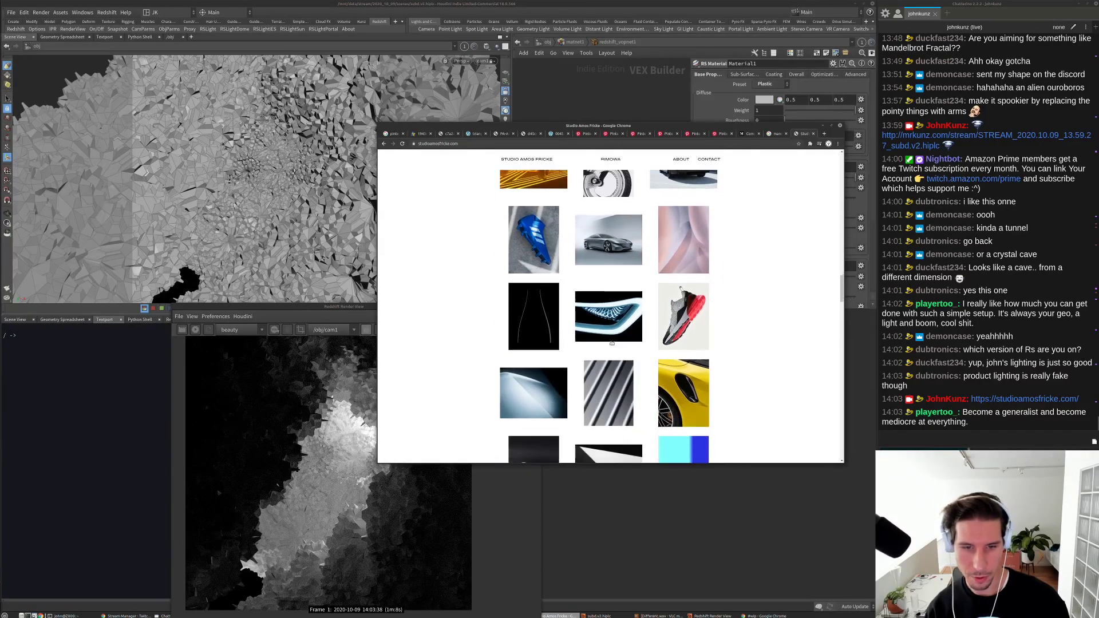
{"action": "left_click", "coordinate": [650, 308]}
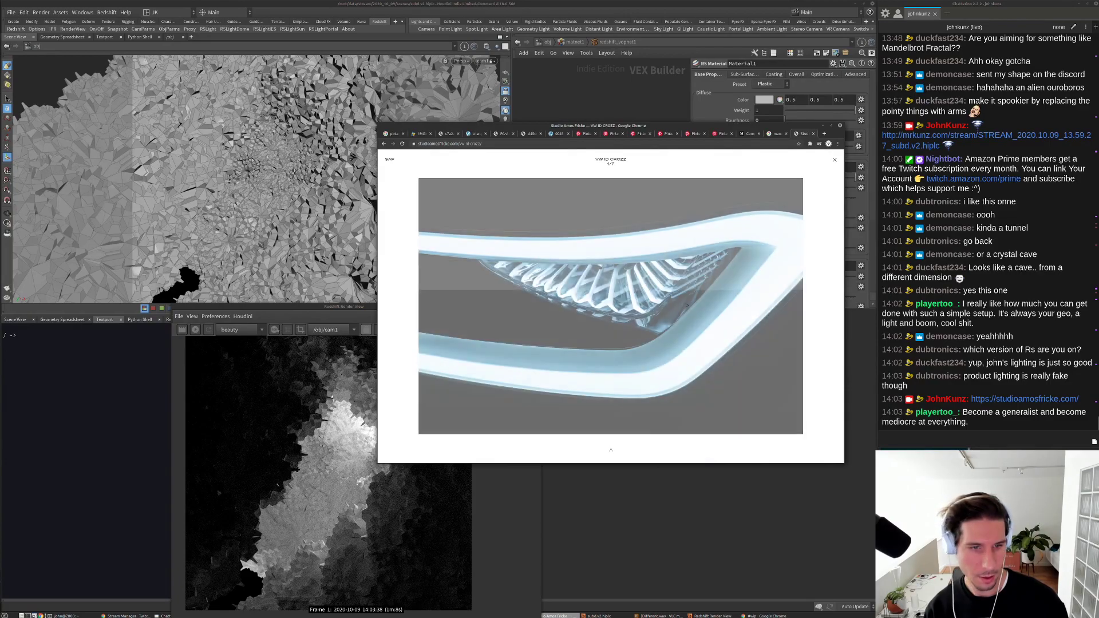
{"action": "left_click", "coordinate": [836, 162]}
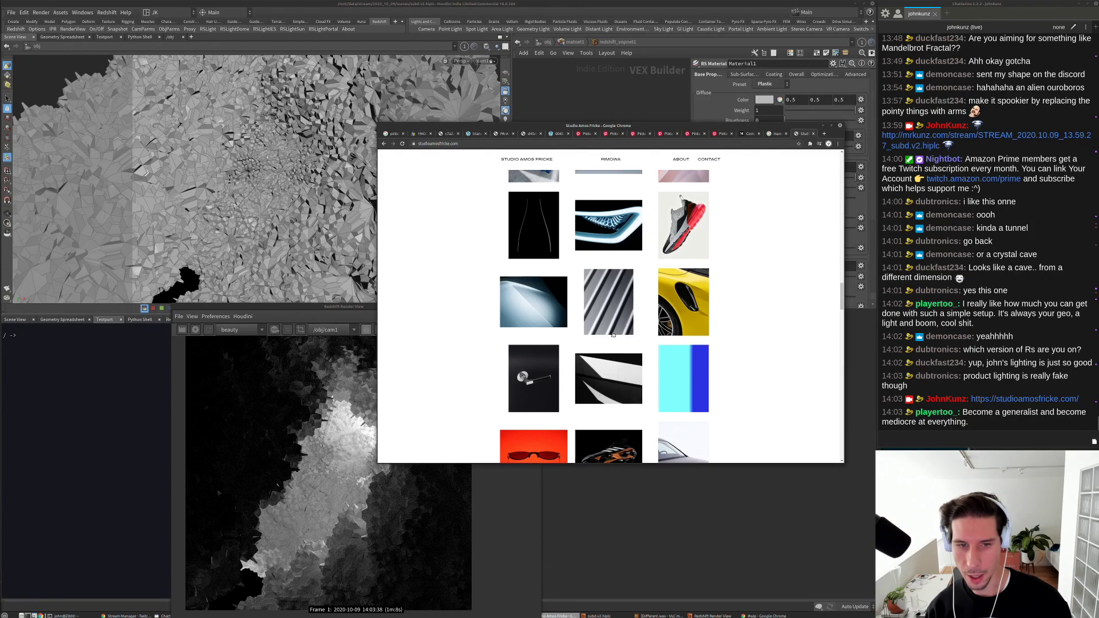
{"action": "scroll", "coordinate": [630, 332], "scroll_direction": "down", "scroll_amount": 3}
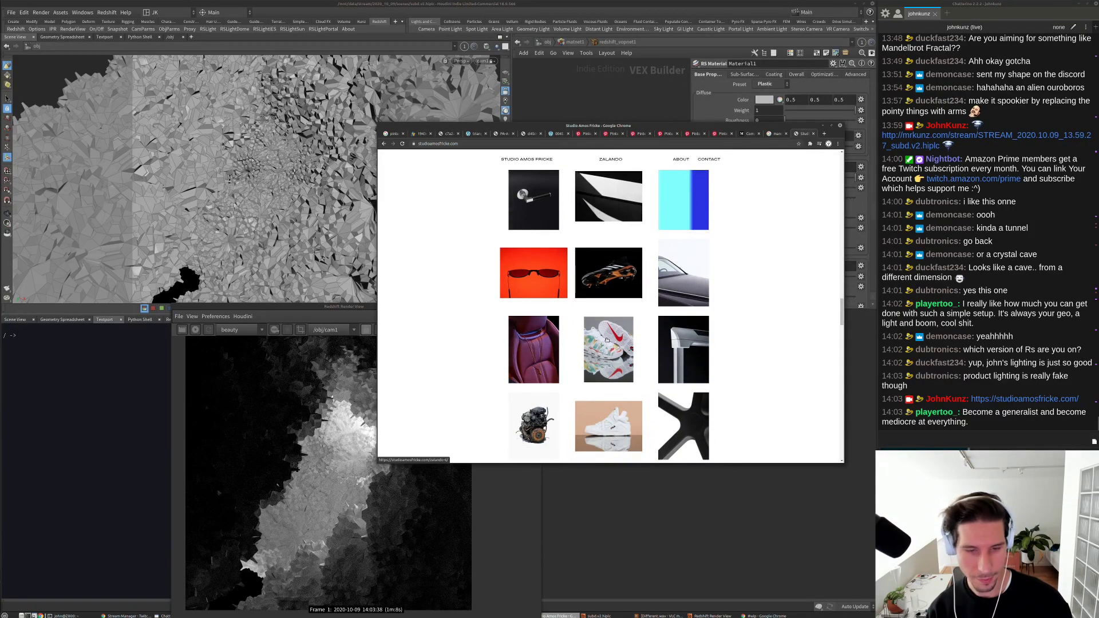
{"action": "scroll", "coordinate": [607, 340], "scroll_direction": "down", "scroll_amount": 4}
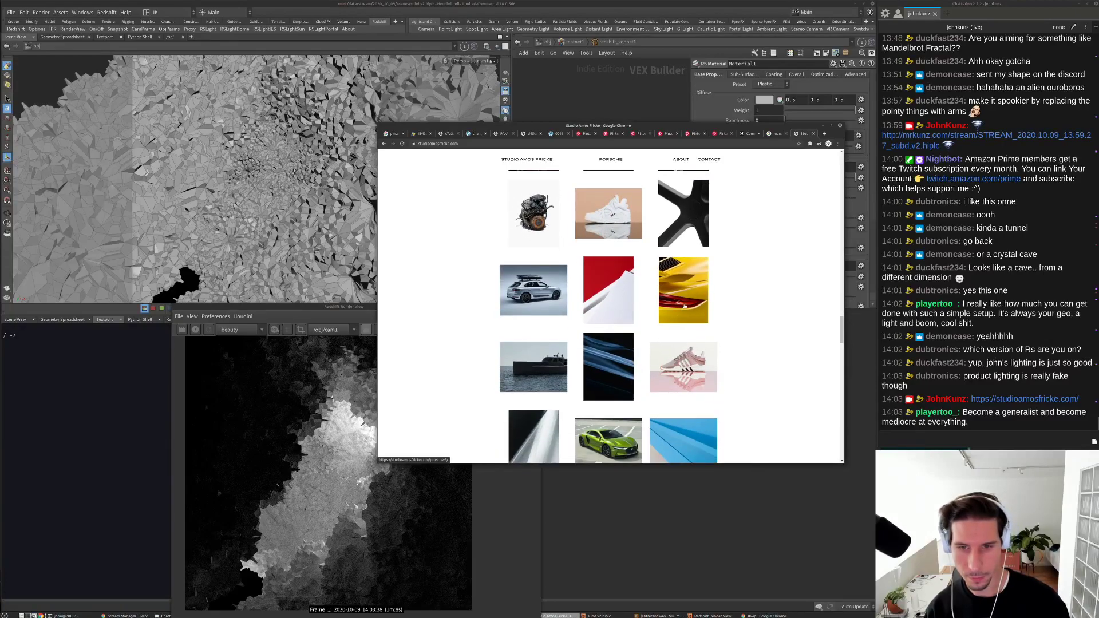
{"action": "left_click", "coordinate": [685, 306]}
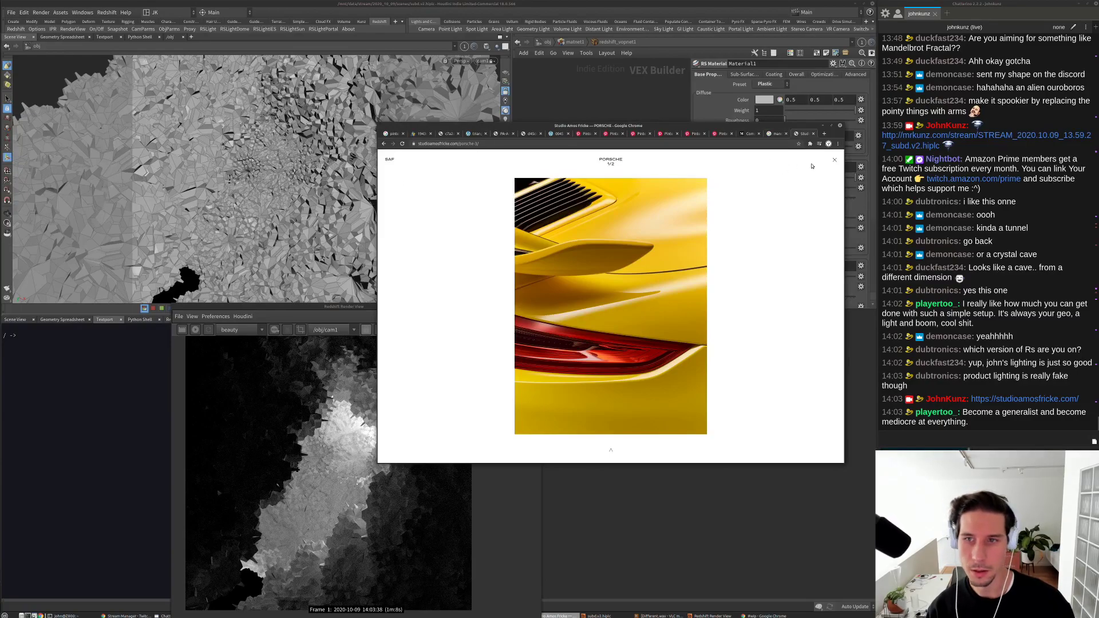
{"action": "left_click", "coordinate": [834, 160]}
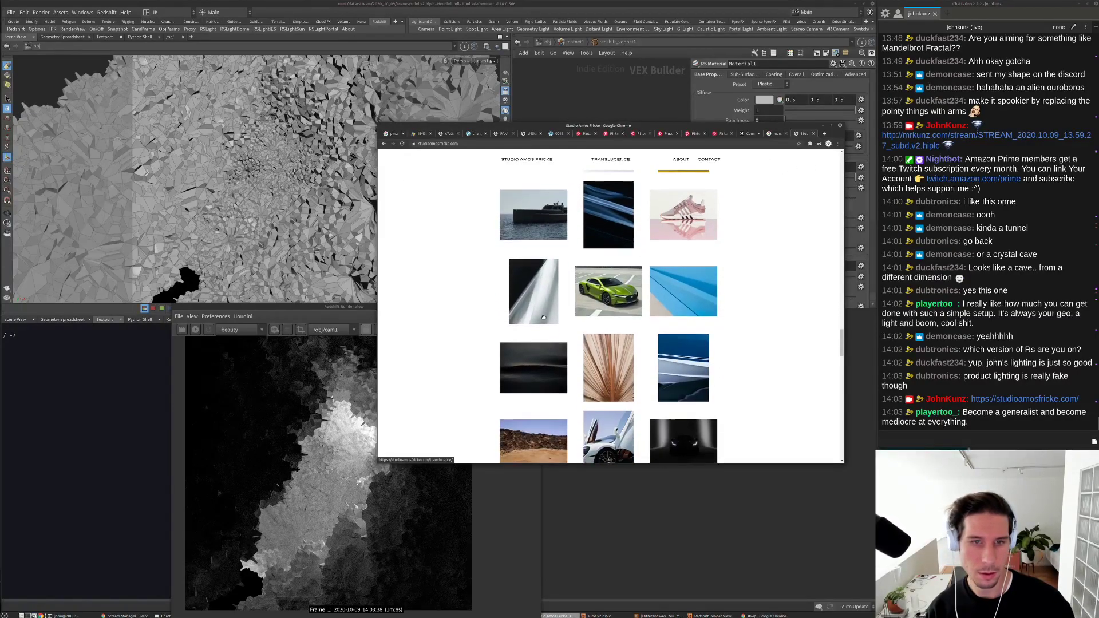
Step: Scroll further down the portfolio grid and open the Jaguar project gallery
{"action": "scroll", "coordinate": [543, 317], "scroll_direction": "down", "scroll_amount": 4}
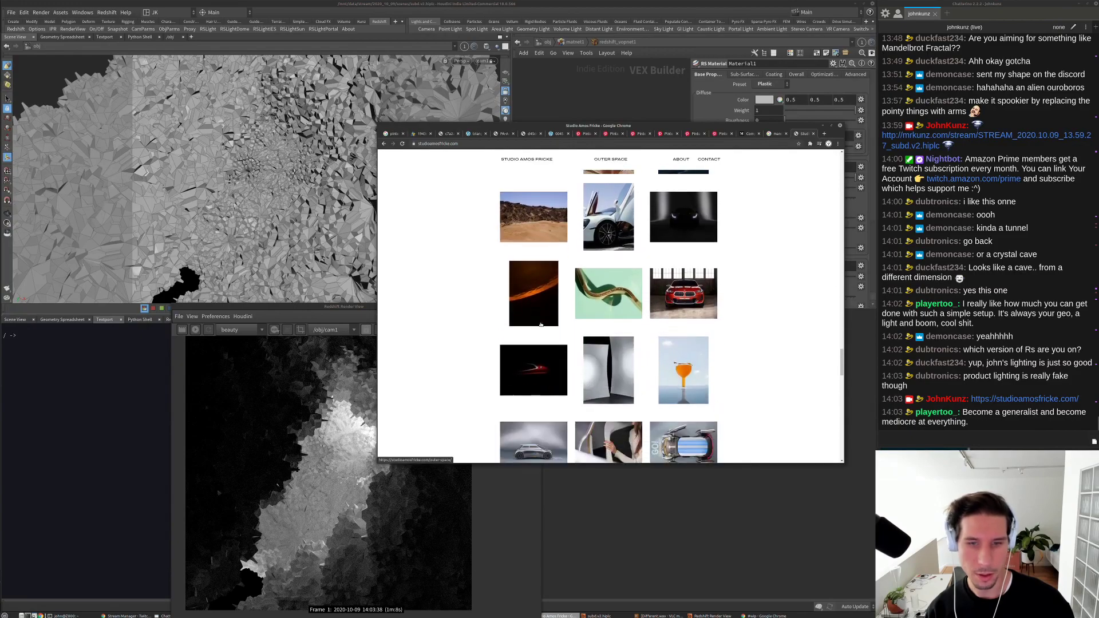
{"action": "scroll", "coordinate": [547, 310], "scroll_direction": "down", "scroll_amount": 2}
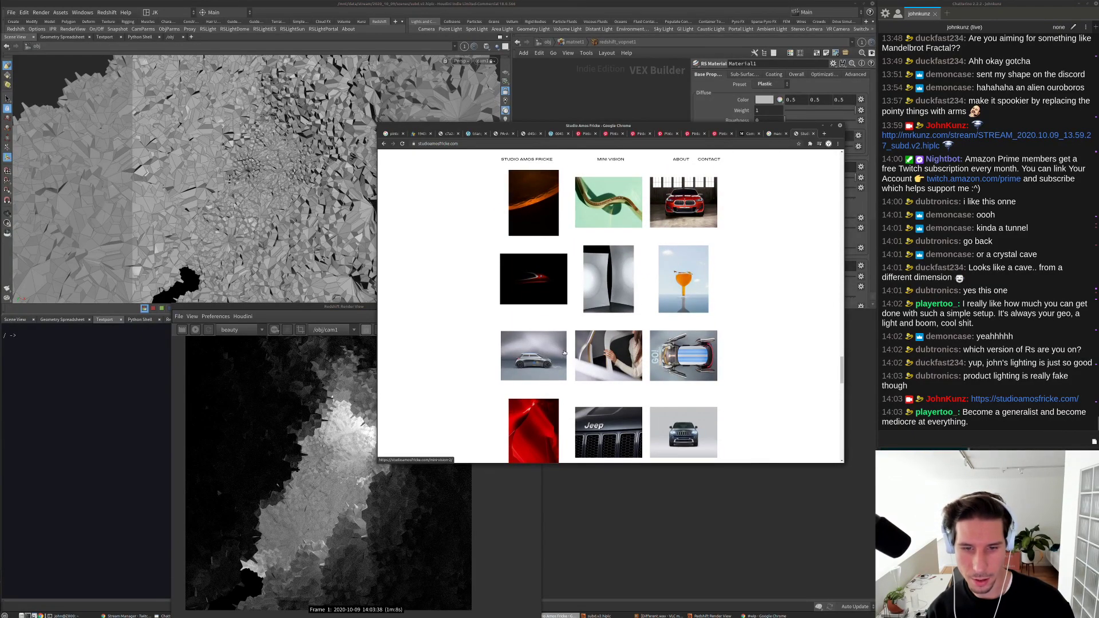
{"action": "scroll", "coordinate": [565, 353], "scroll_direction": "down", "scroll_amount": 4}
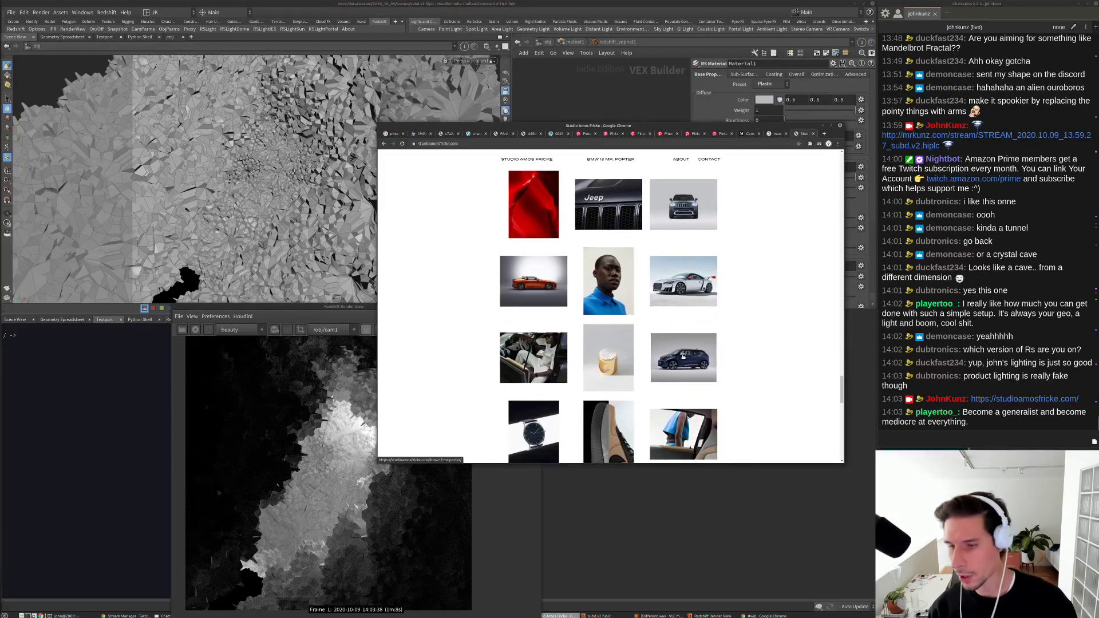
{"action": "scroll", "coordinate": [683, 356], "scroll_direction": "down", "scroll_amount": 1}
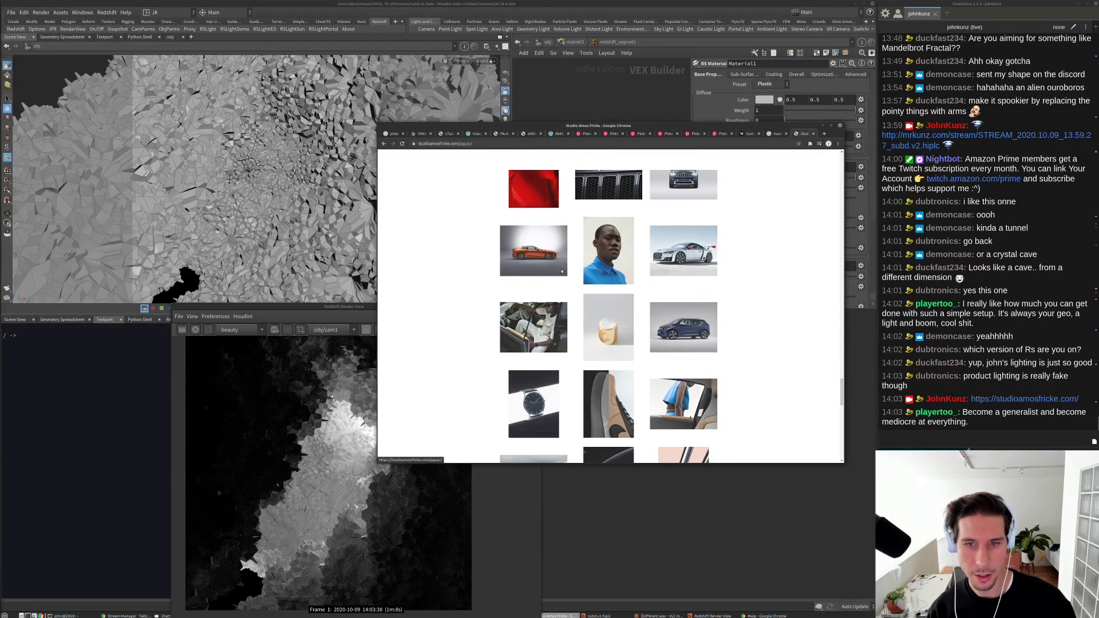
{"action": "left_click", "coordinate": [563, 272]}
Step: Switch to the recursive subdivision search, move Chrome to the lower left, and bring up Redshift
{"action": "left_click", "coordinate": [392, 133]}
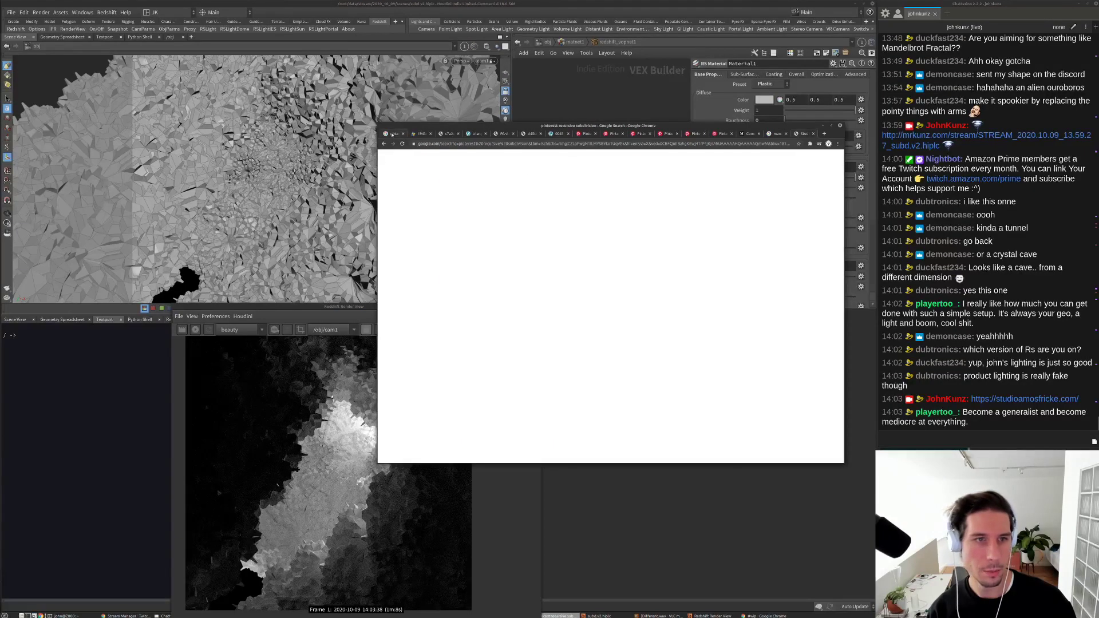
{"action": "left_click_drag", "start_coordinate": [468, 128], "coordinate": [105, 313]}
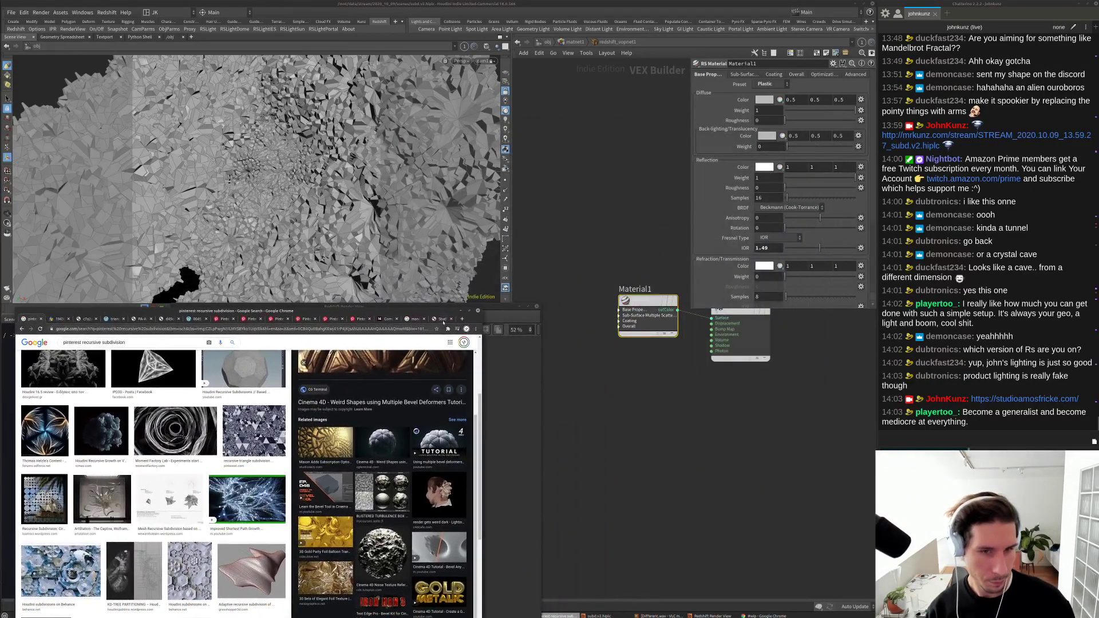
{"action": "key", "text": "alt+Tab"}
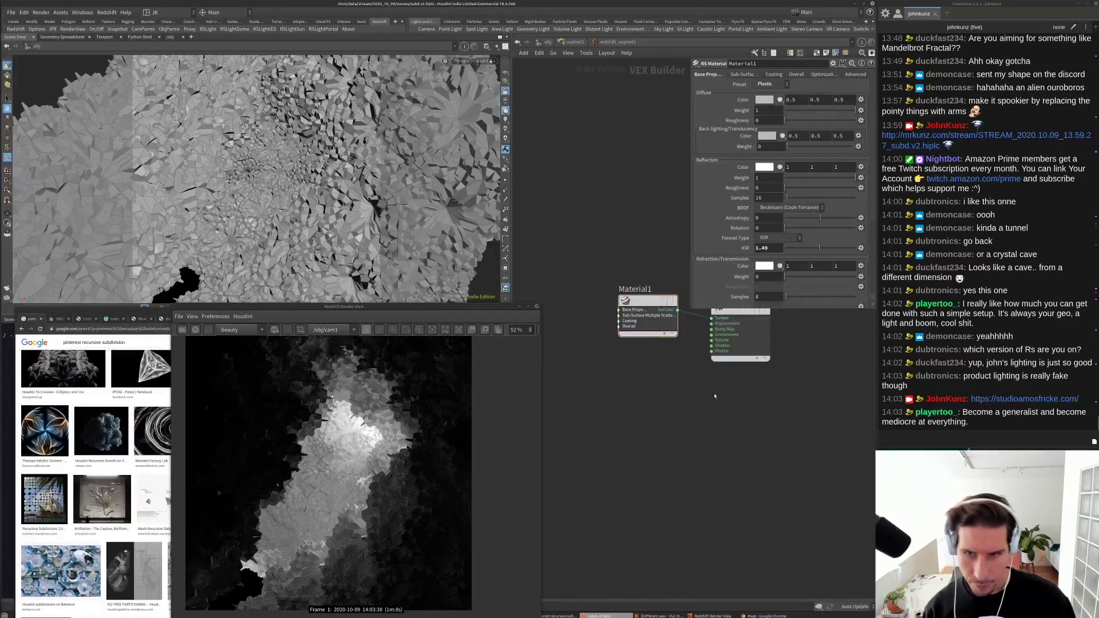
Step: Lower redshift_material1's Diffuse Weight to 0 so the render shows dark reflective facets
{"action": "middle_click_drag", "start_coordinate": [660, 397], "coordinate": [653, 429]}
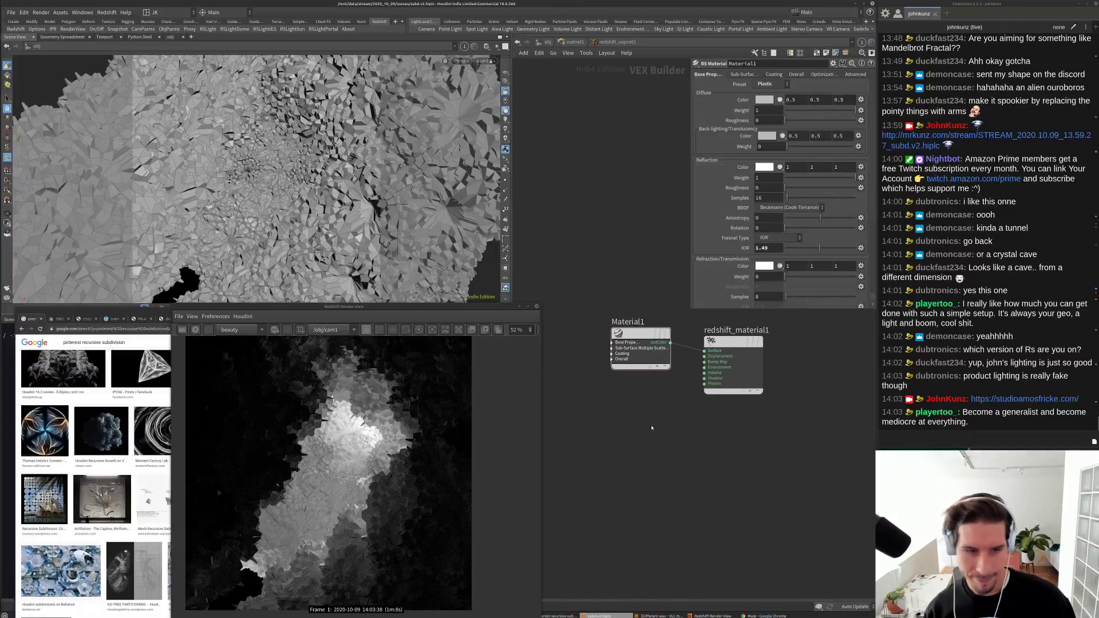
{"action": "left_click", "coordinate": [791, 112]}
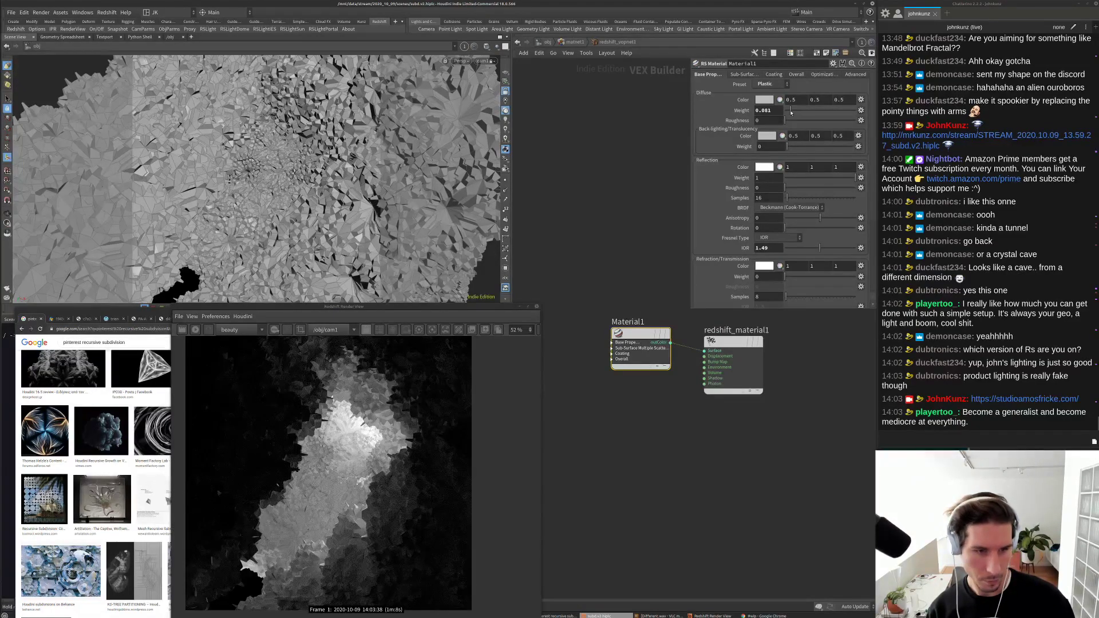
{"action": "left_click", "coordinate": [537, 446]}
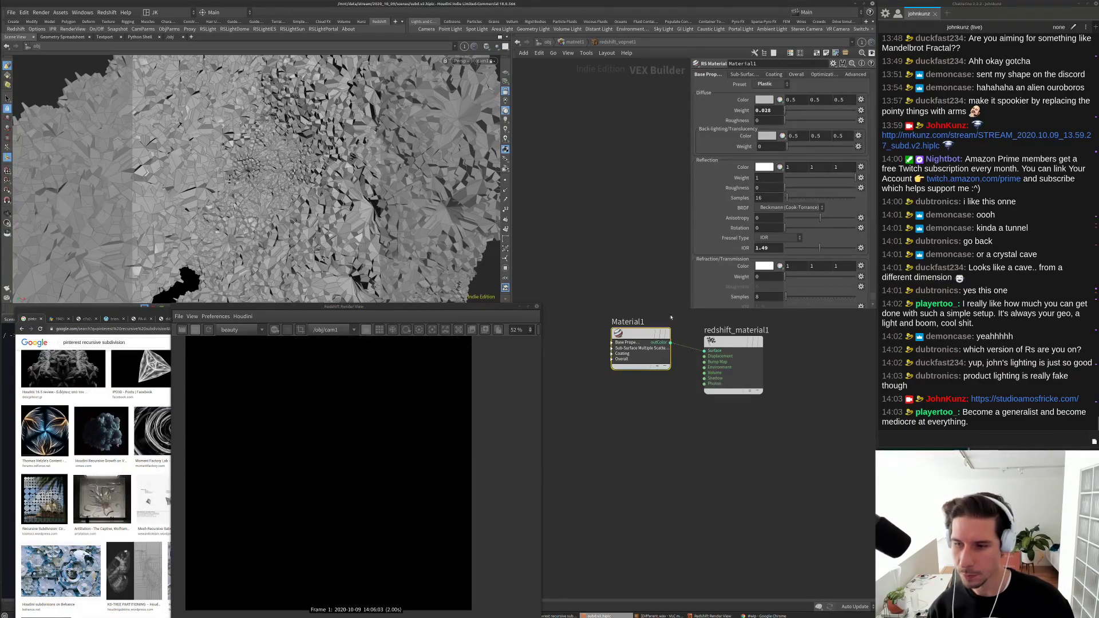
{"action": "left_click_drag", "start_coordinate": [790, 110], "coordinate": [771, 110]}
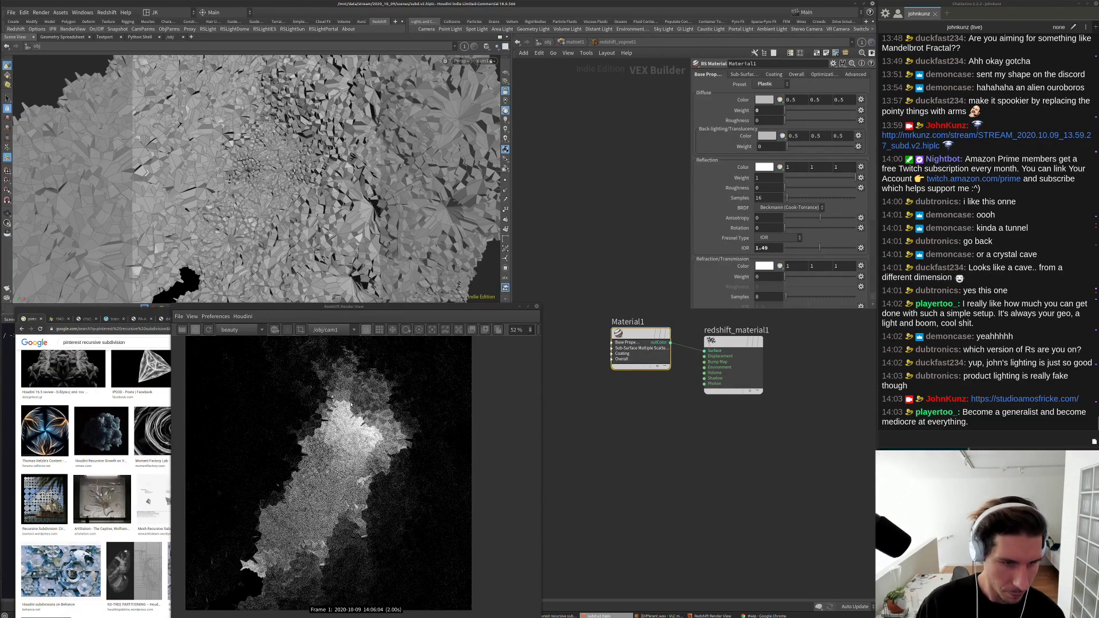
Step: Assign platonic1 the material rslight1/light_shader/redshift_vopnet using a relative path
{"action": "left_click", "coordinate": [548, 43]}
{"action": "left_click", "coordinate": [569, 289]}
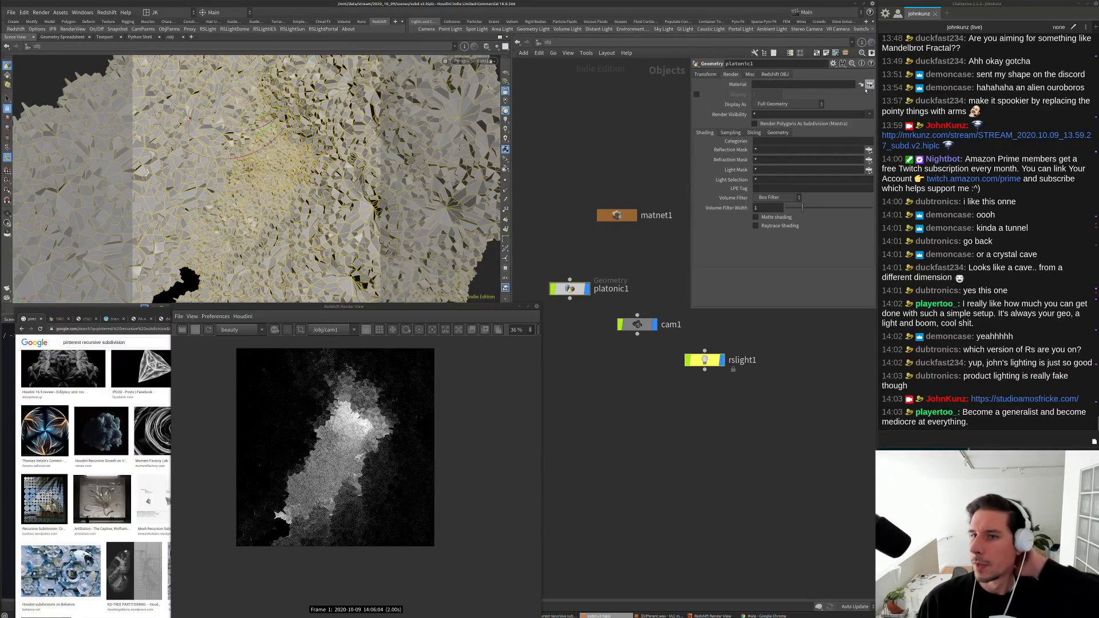
{"action": "left_click", "coordinate": [869, 86]}
{"action": "left_click_drag", "start_coordinate": [838, 19], "coordinate": [757, 87]}
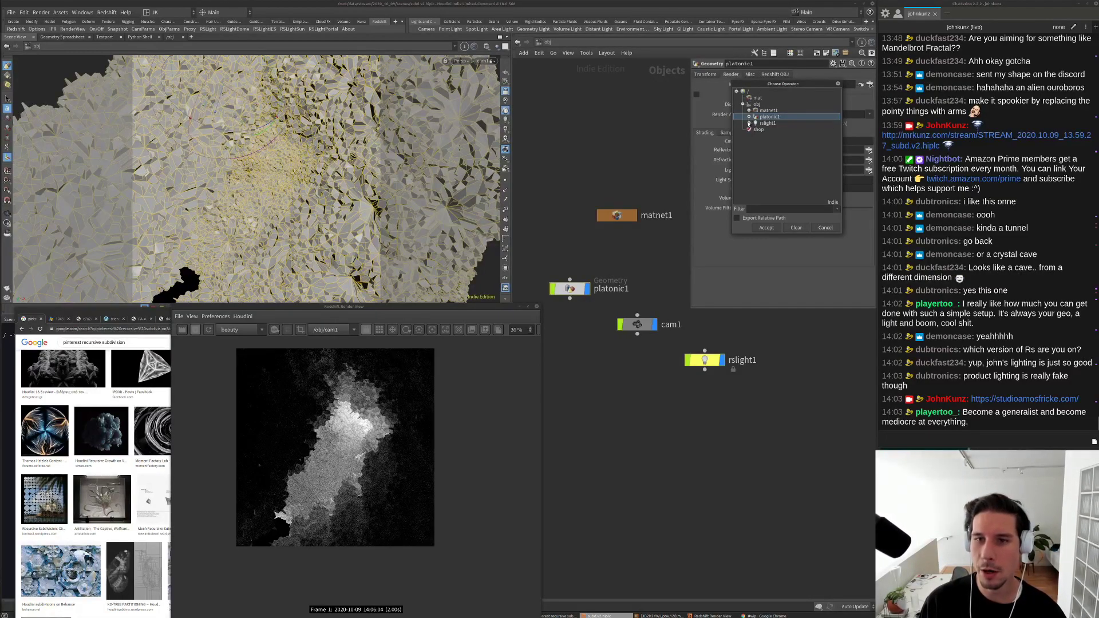
{"action": "left_click", "coordinate": [749, 123]}
{"action": "left_click", "coordinate": [756, 130]}
{"action": "left_click", "coordinate": [755, 129]}
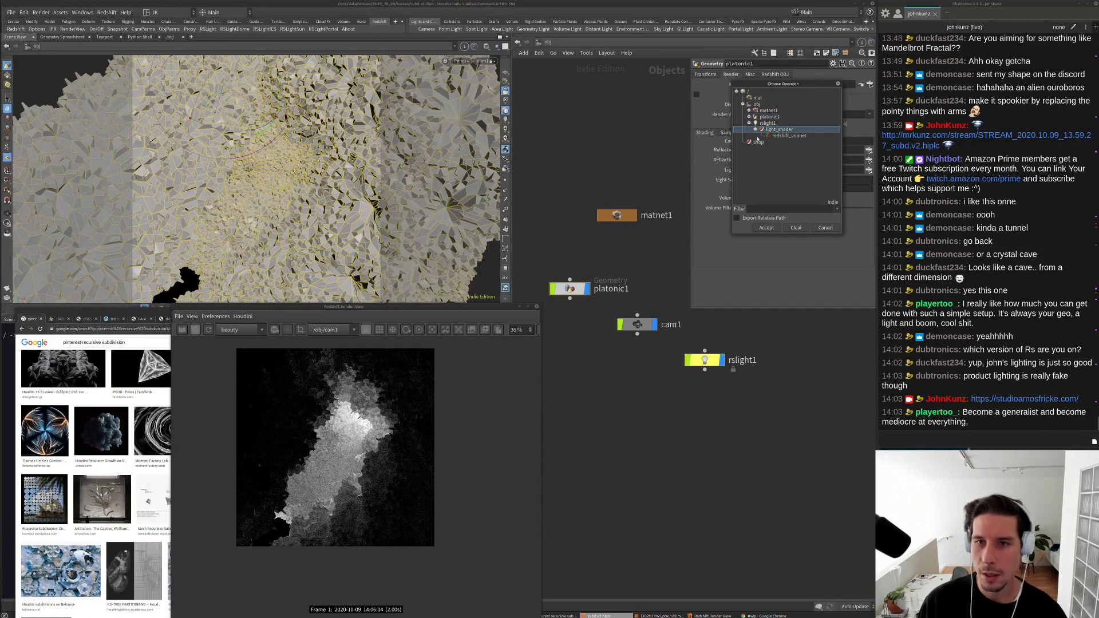
{"action": "left_click", "coordinate": [789, 136]}
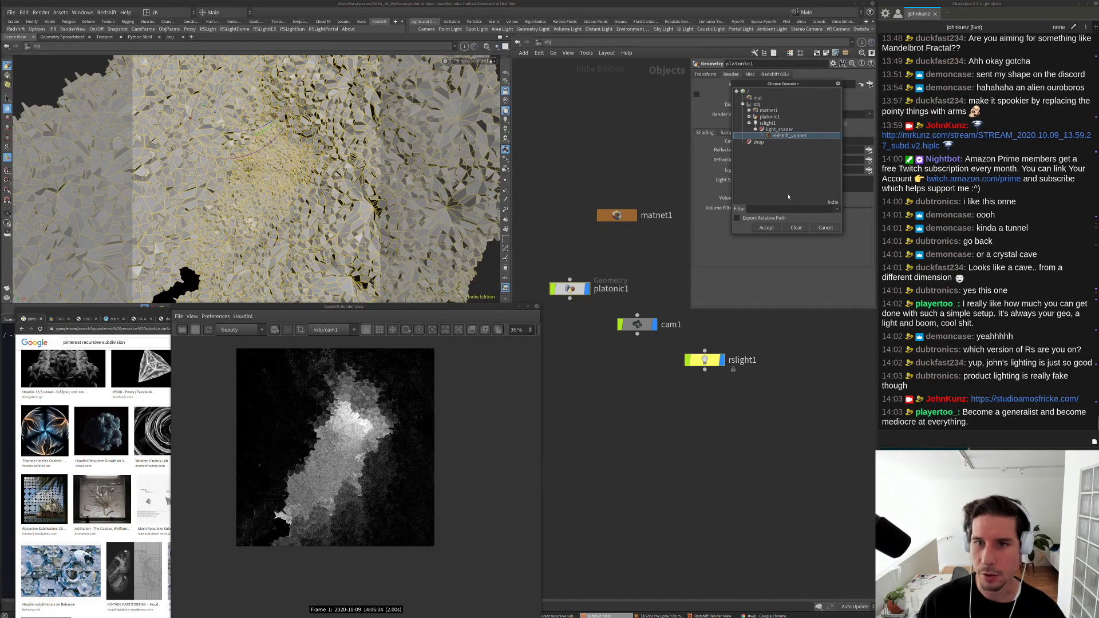
{"action": "left_click", "coordinate": [767, 220]}
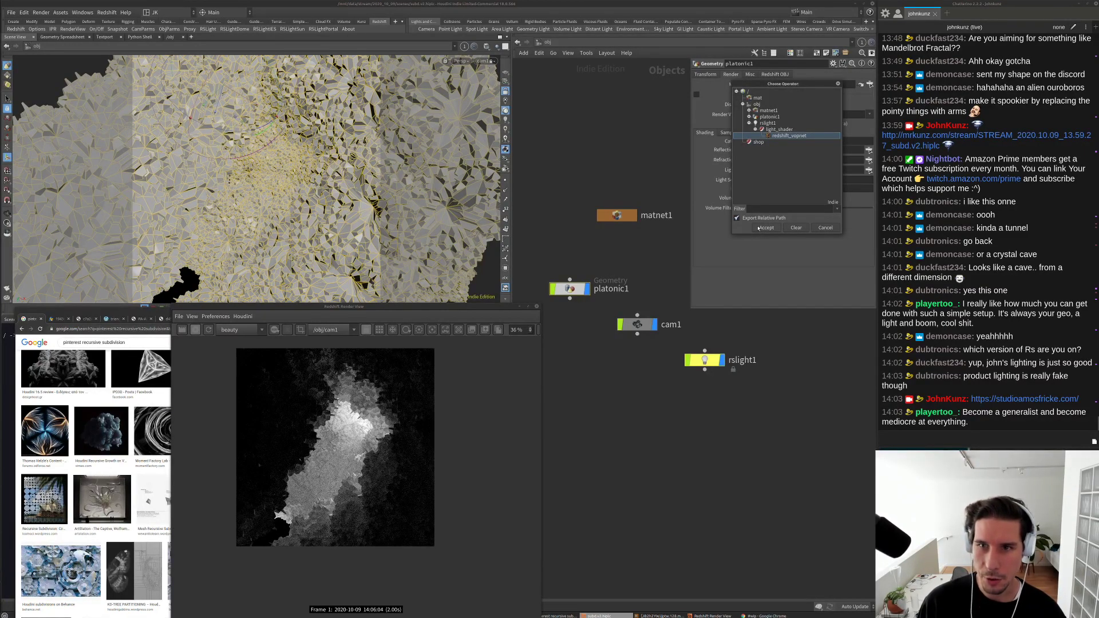
{"action": "left_click", "coordinate": [765, 228]}
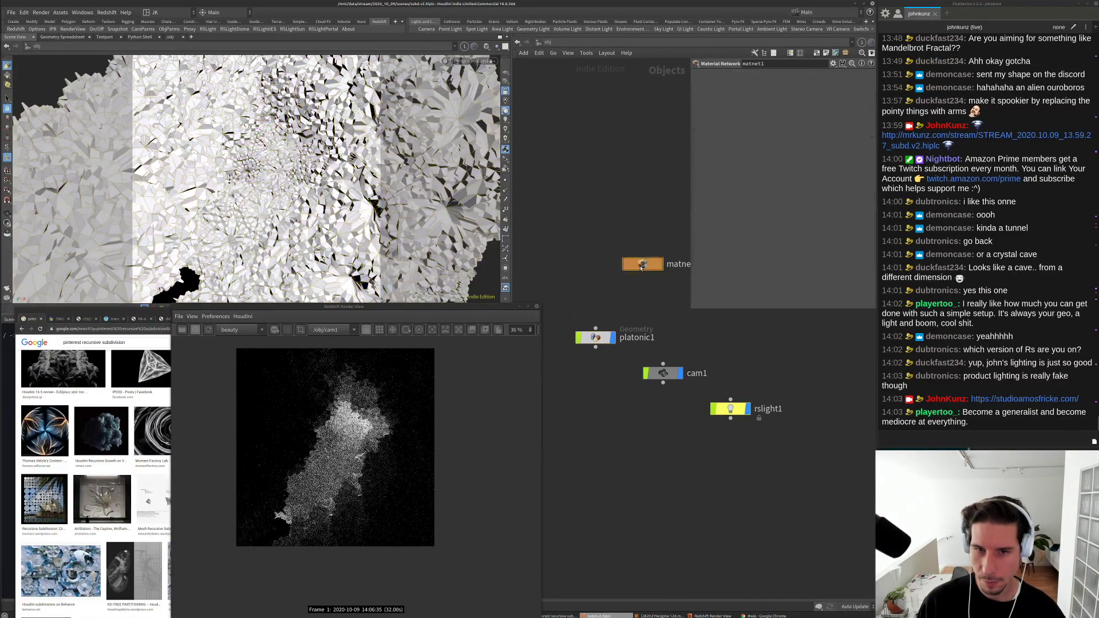
Step: Dive into matnet1's redshift_vopnet1 and nudge the Material1 node to tidy the layout
{"action": "double_click", "coordinate": [632, 259]}
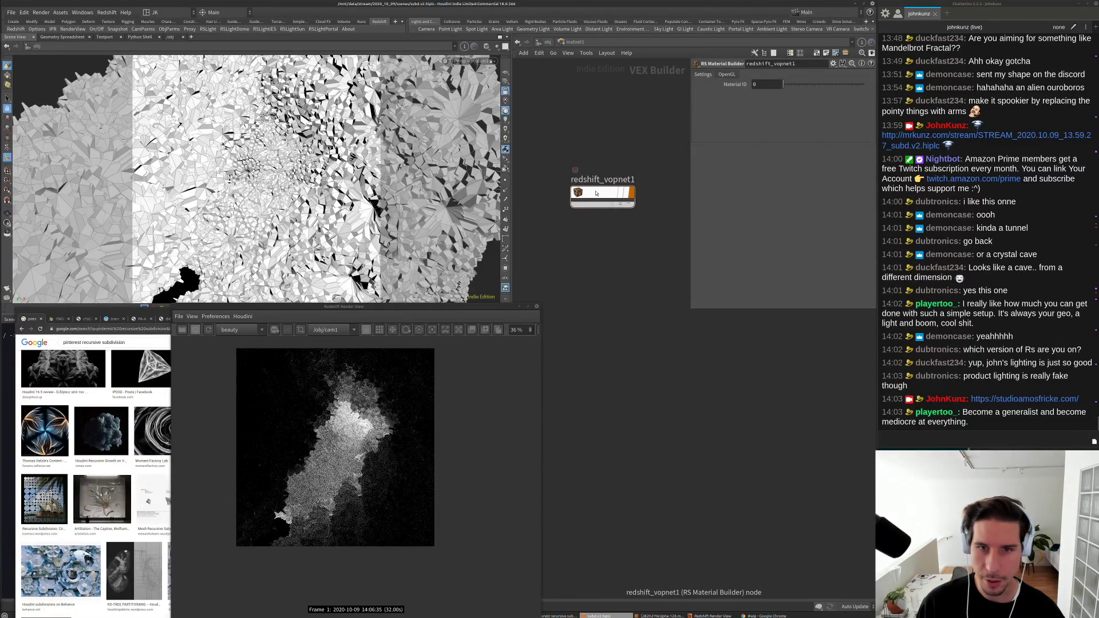
{"action": "double_click", "coordinate": [596, 193]}
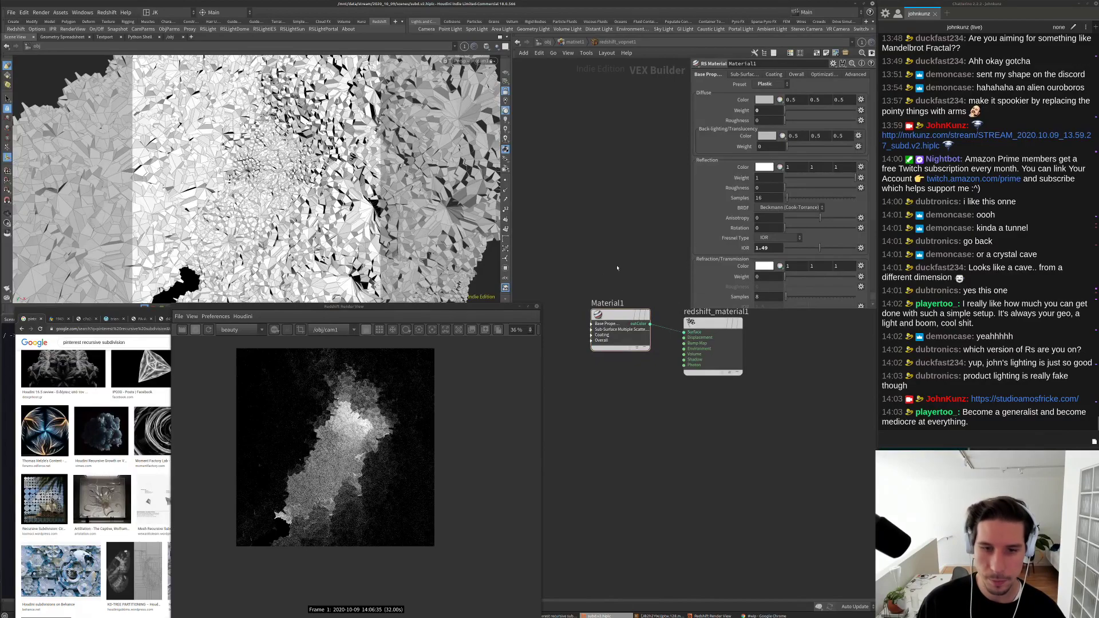
{"action": "left_click_drag", "start_coordinate": [622, 321], "coordinate": [614, 330]}
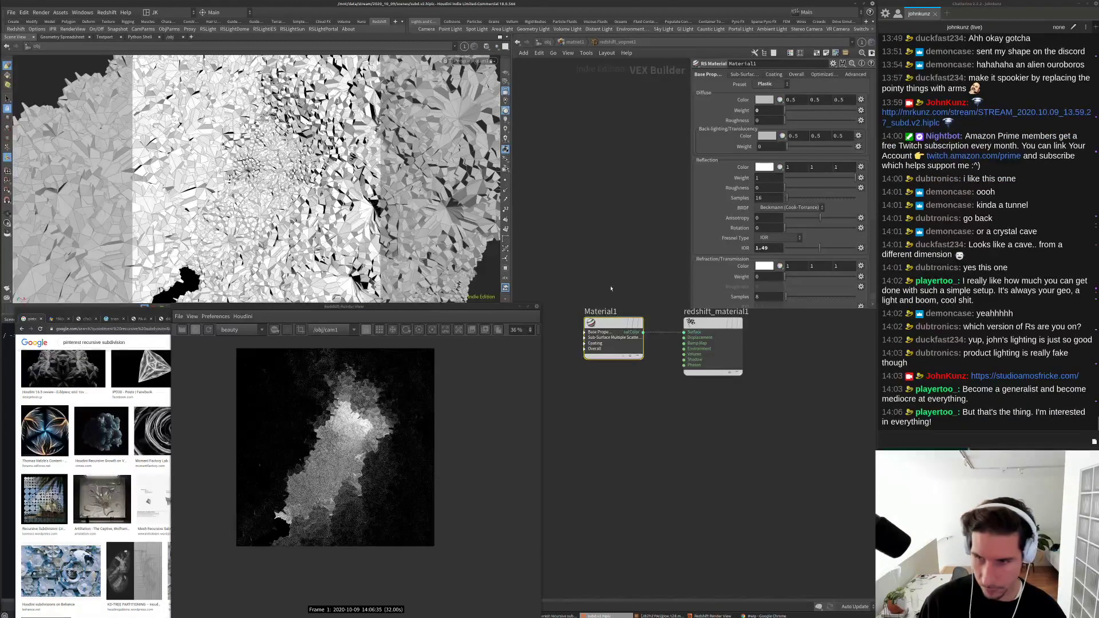
{"action": "middle_click_drag", "start_coordinate": [631, 273], "coordinate": [621, 285]}
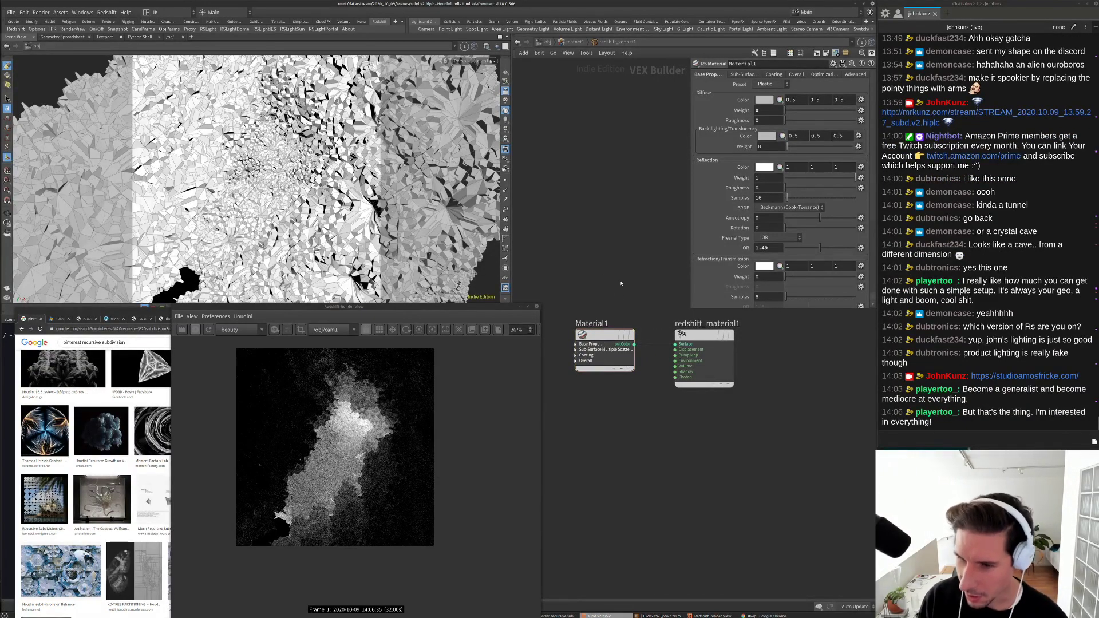
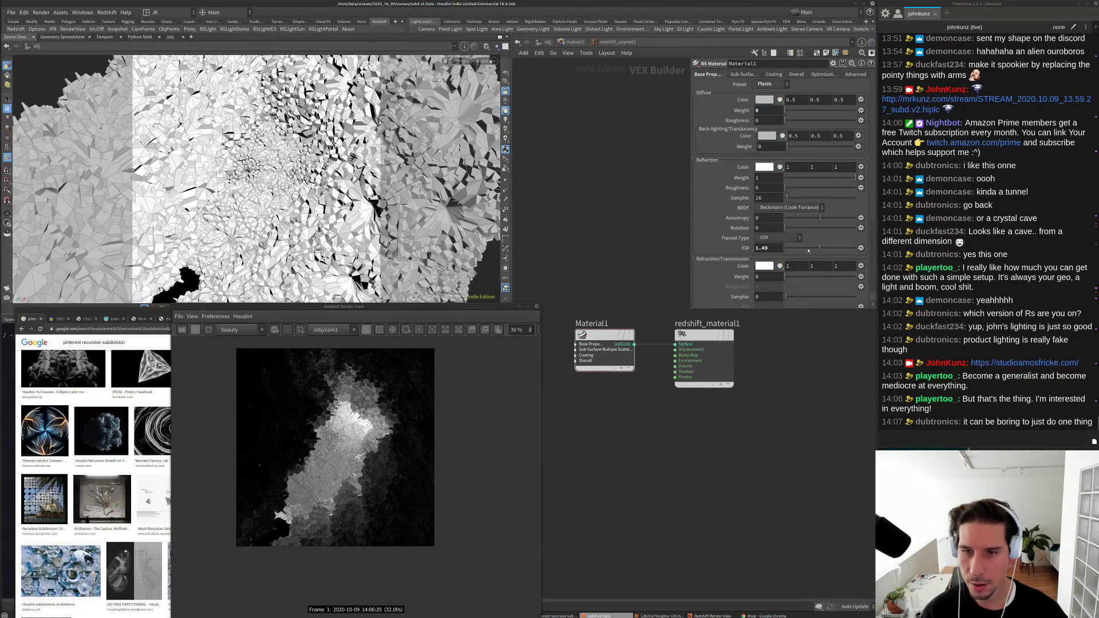
Step: Set the RS Material reflection roughness to about 0.329 and let the render refine
{"action": "left_click", "coordinate": [808, 188]}
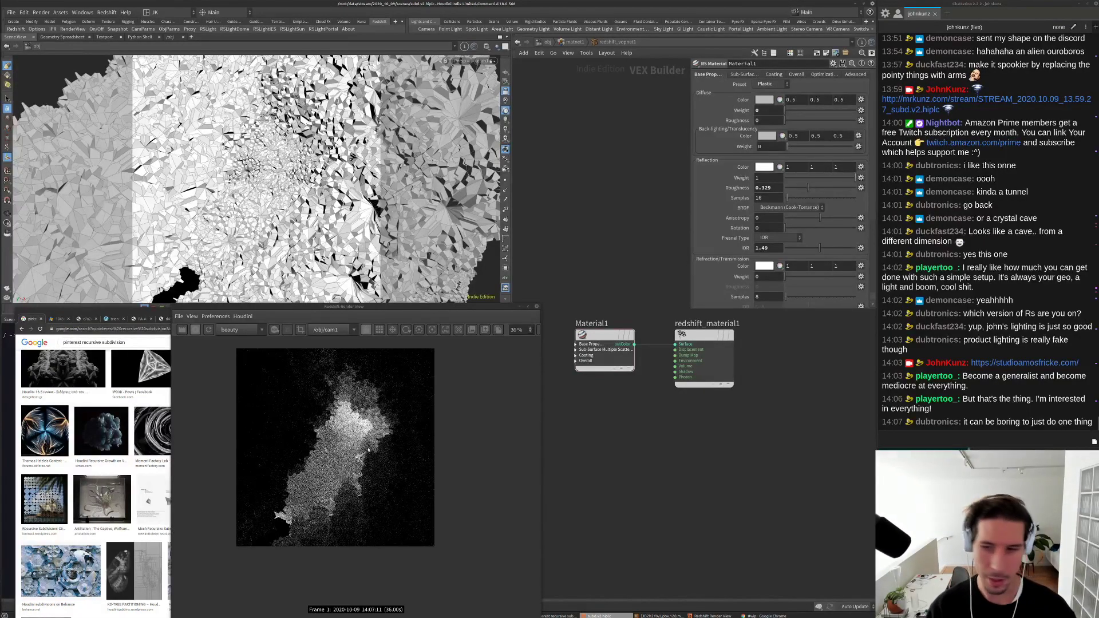
{"action": "scroll", "coordinate": [343, 429], "scroll_direction": "up", "scroll_amount": 2}
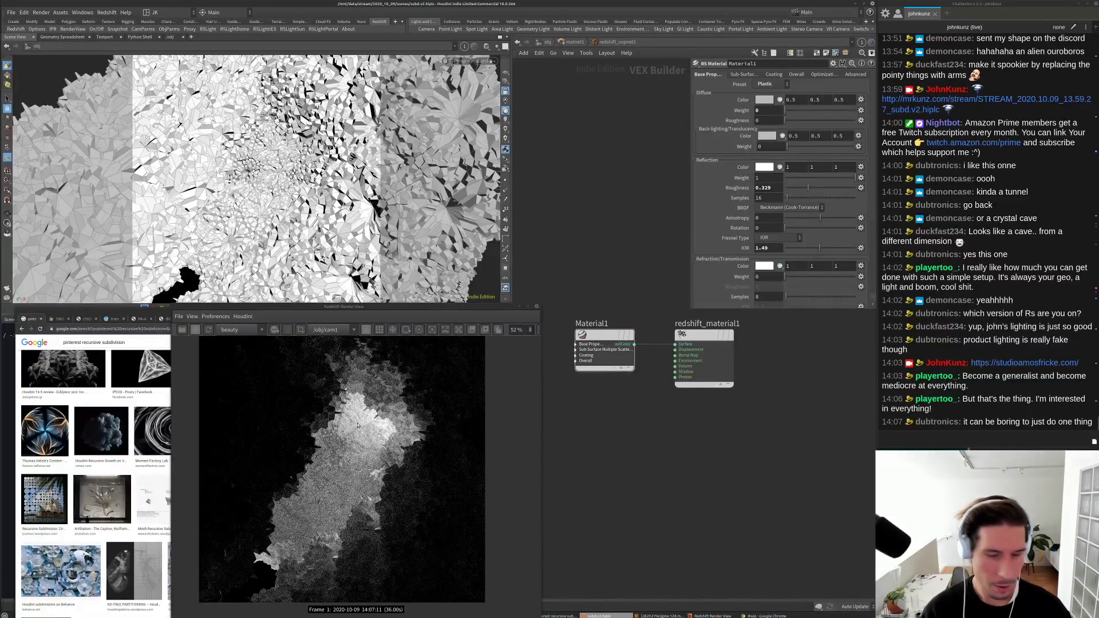
{"action": "scroll", "coordinate": [343, 459], "scroll_direction": "down", "scroll_amount": 1}
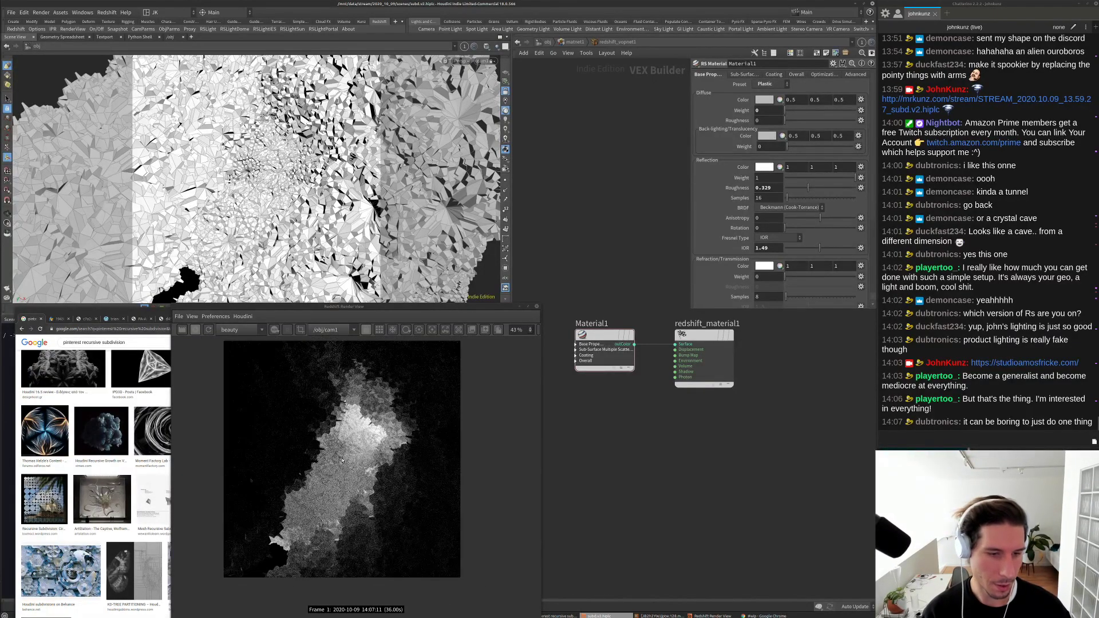
{"action": "scroll", "coordinate": [342, 447], "scroll_direction": "up", "scroll_amount": 1}
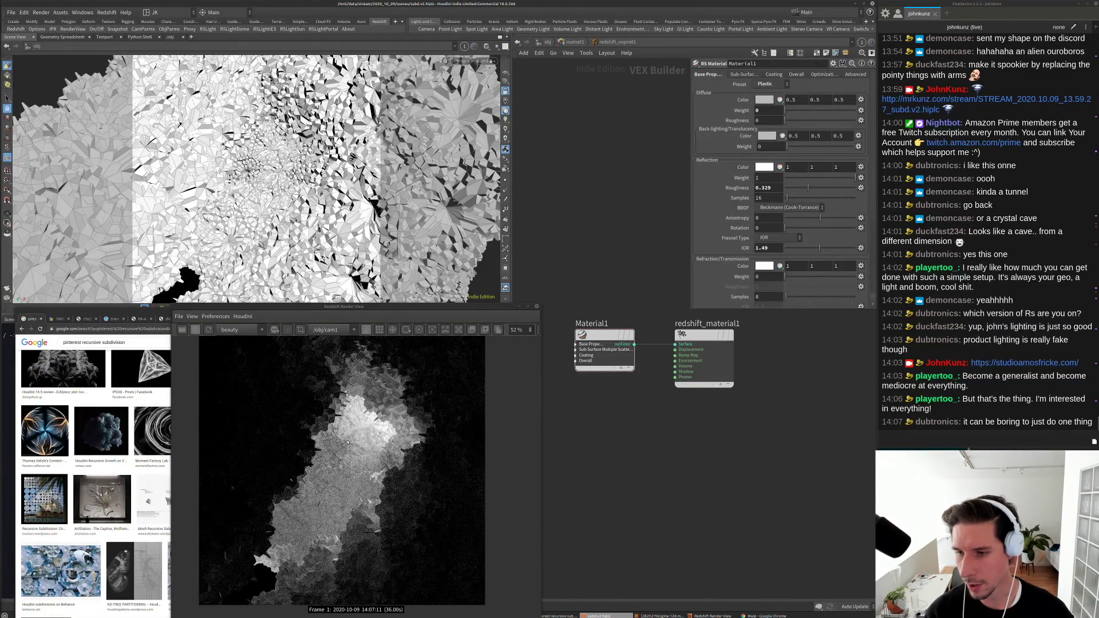
{"action": "scroll", "coordinate": [344, 453], "scroll_direction": "up", "scroll_amount": 4}
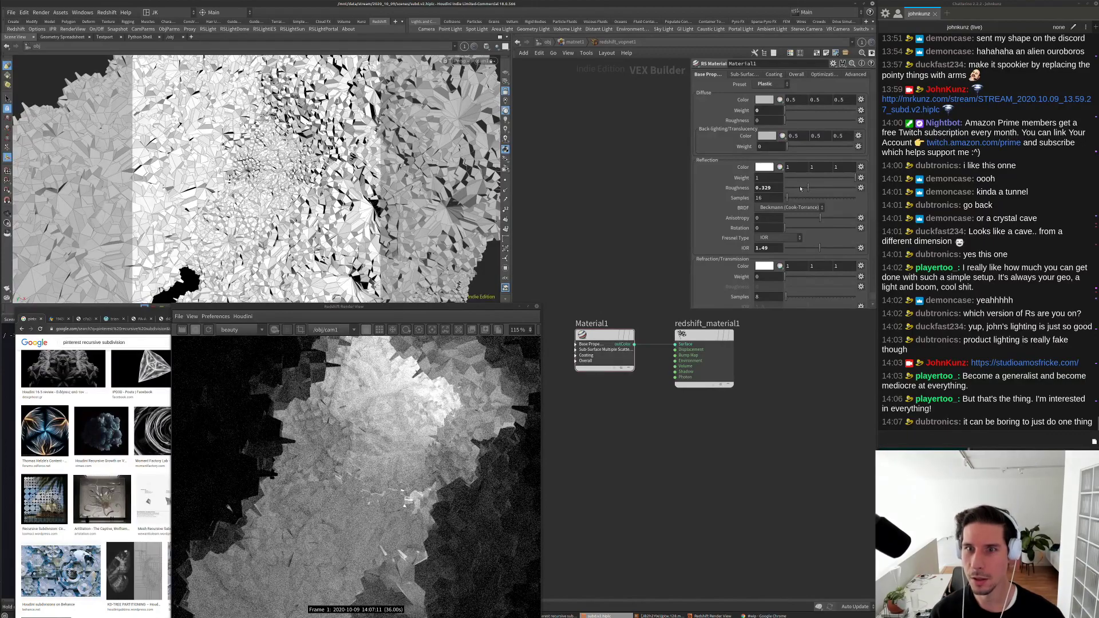
Step: Try a reflection roughness of 0.6 in the Roughness field
{"action": "double_click", "coordinate": [766, 188]}
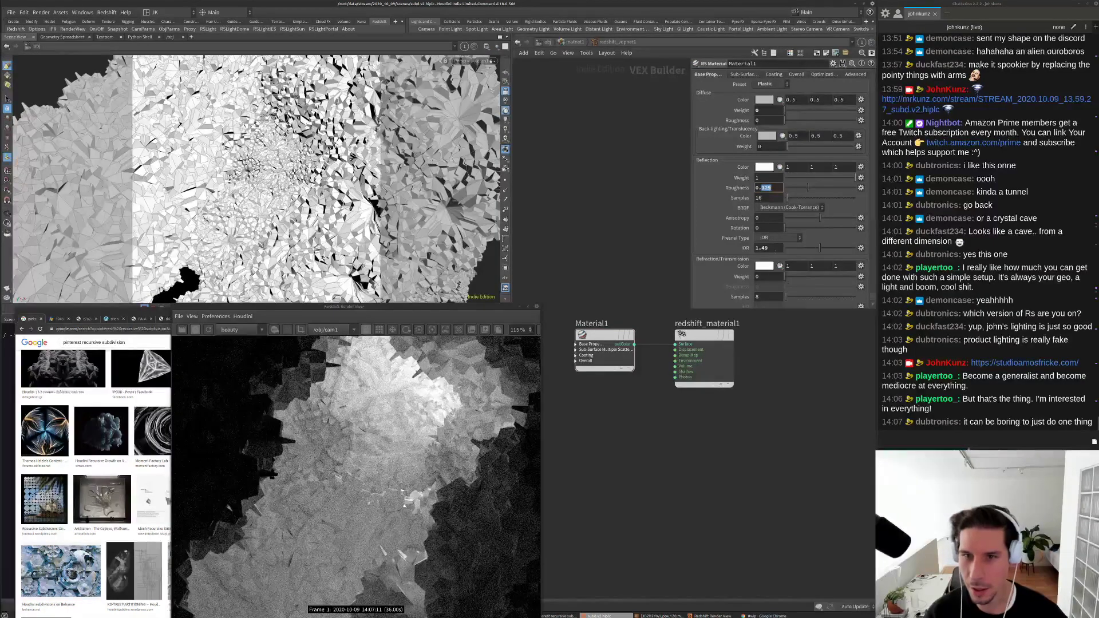
{"action": "type", "text": "6"}
{"action": "key", "text": "Return"}
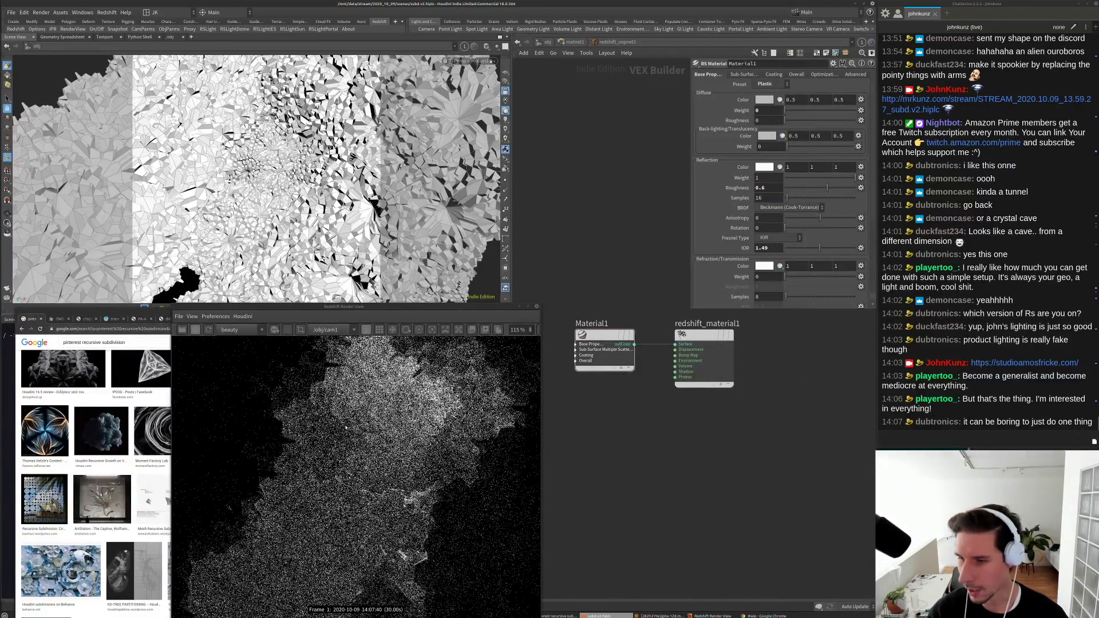
{"action": "scroll", "coordinate": [344, 432], "scroll_direction": "down", "scroll_amount": 2}
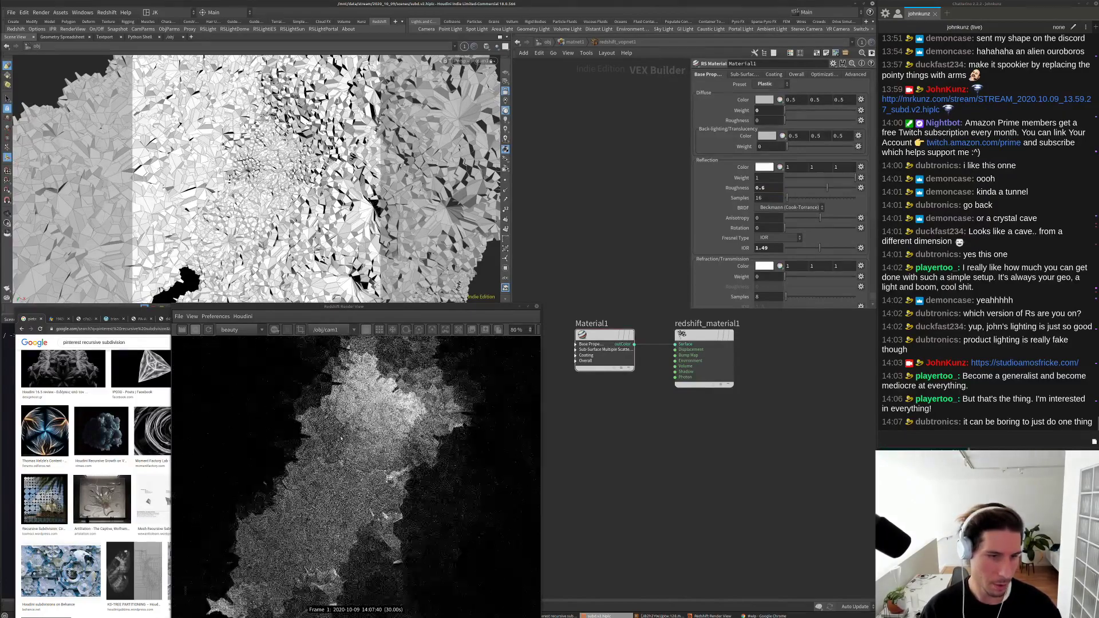
{"action": "scroll", "coordinate": [338, 442], "scroll_direction": "up", "scroll_amount": 1}
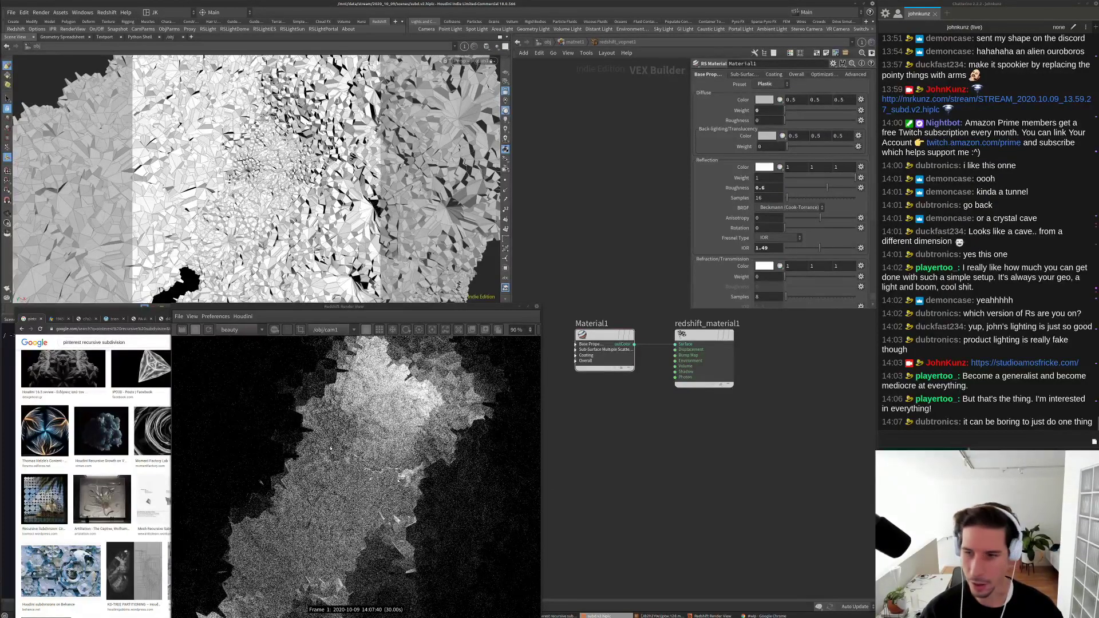
{"action": "scroll", "coordinate": [335, 433], "scroll_direction": "up", "scroll_amount": 1}
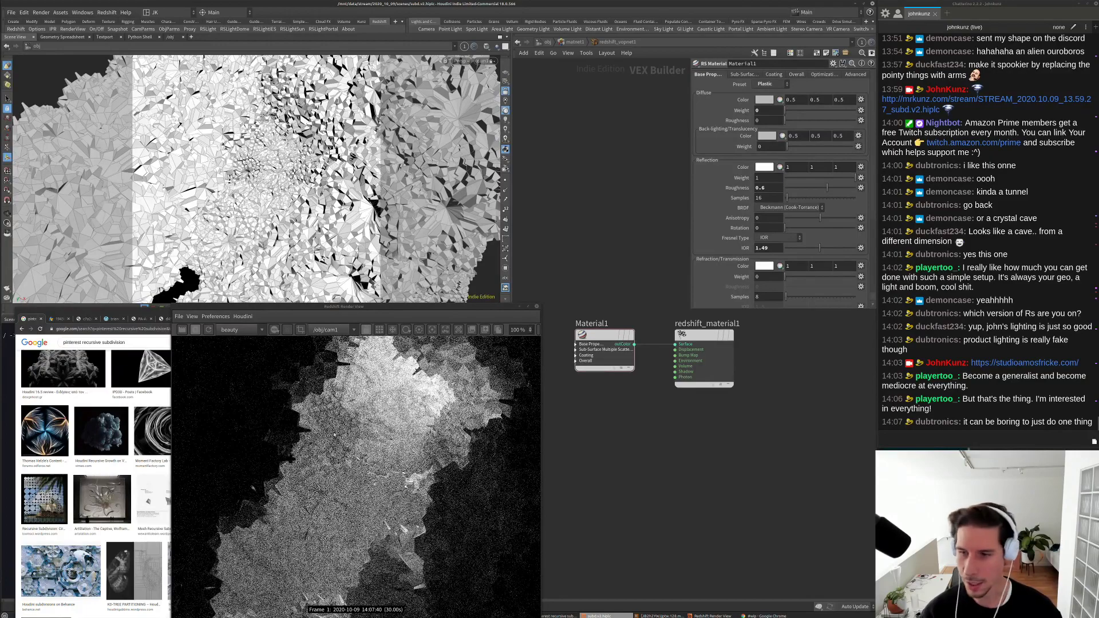
{"action": "scroll", "coordinate": [335, 432], "scroll_direction": "up", "scroll_amount": 3}
{"action": "scroll", "coordinate": [334, 432], "scroll_direction": "down", "scroll_amount": 6}
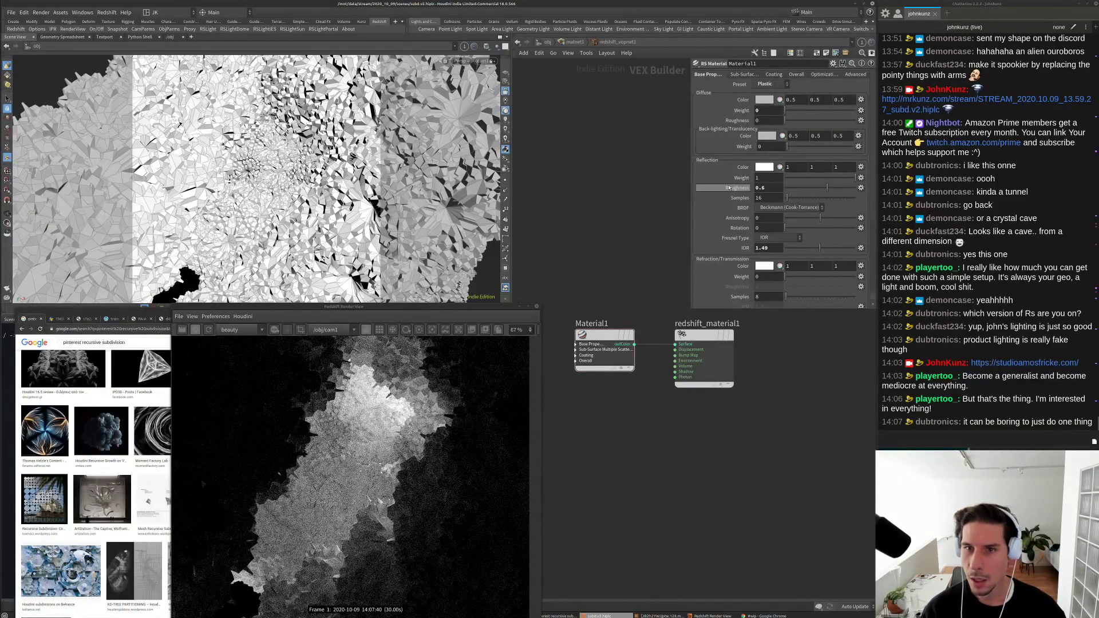
Step: Lower the reflection roughness to 0.065 for sharper, glossier facets
{"action": "left_click", "coordinate": [790, 189]}
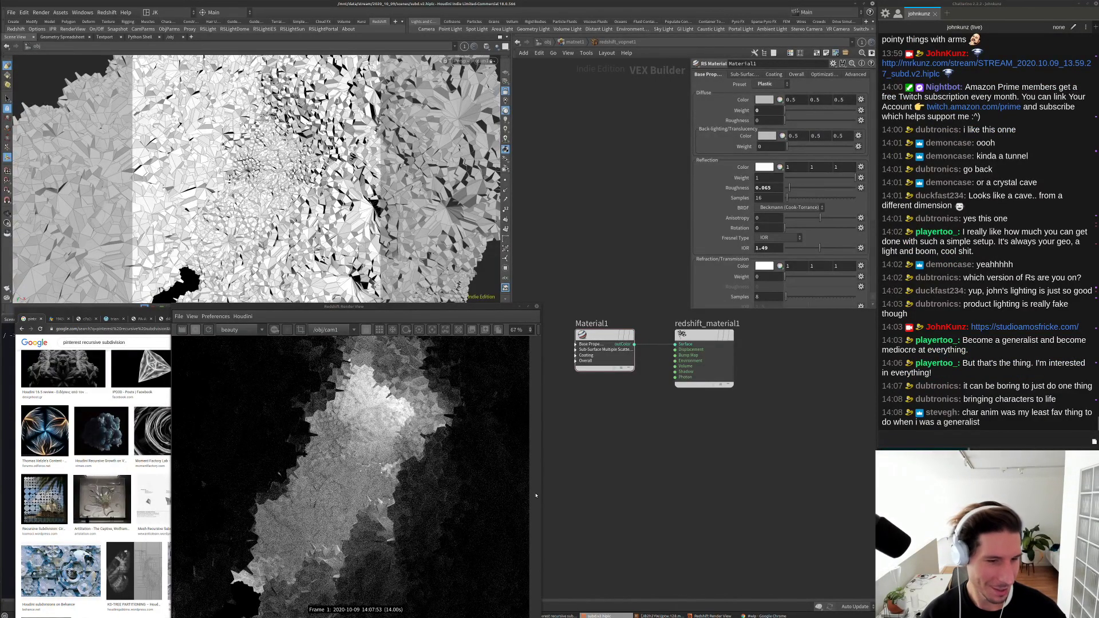
{"action": "scroll", "coordinate": [350, 472], "scroll_direction": "down", "scroll_amount": 1}
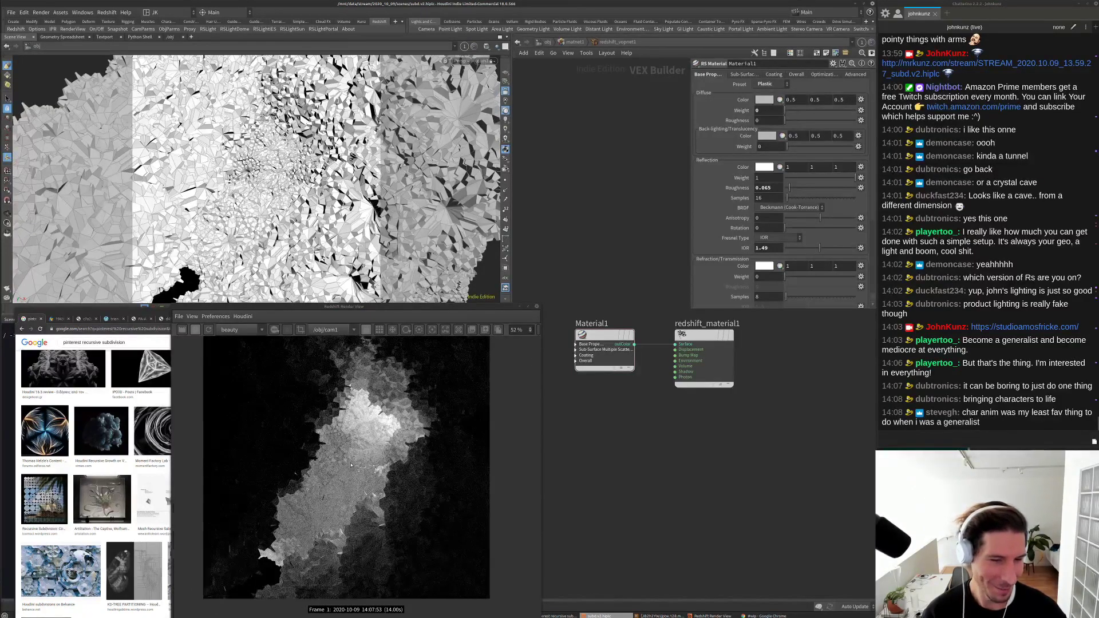
{"action": "scroll", "coordinate": [357, 458], "scroll_direction": "up", "scroll_amount": 2}
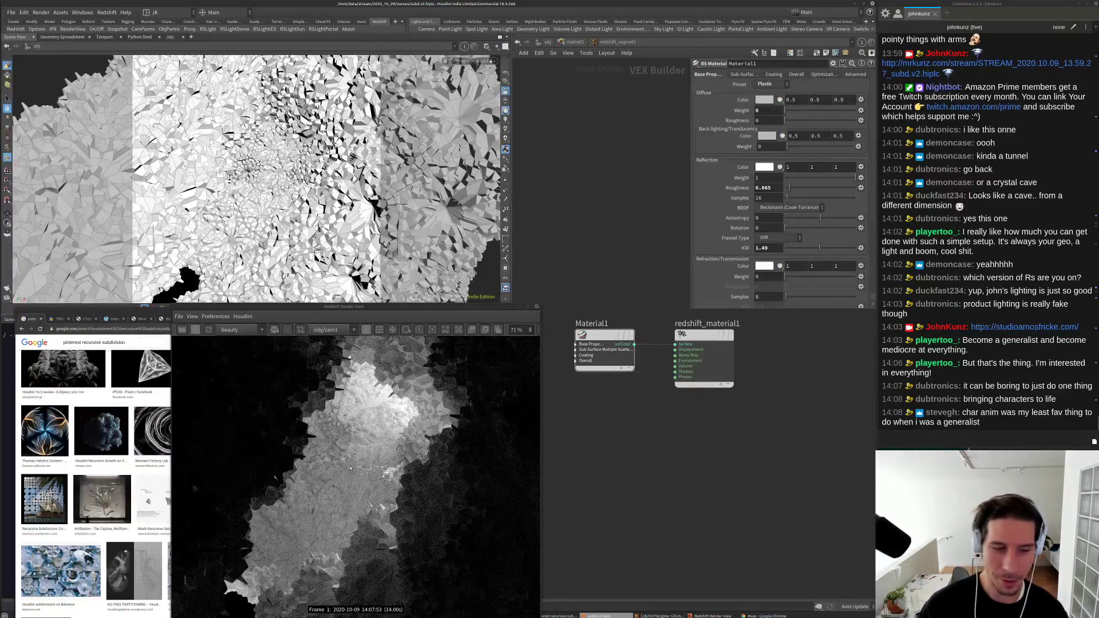
{"action": "scroll", "coordinate": [375, 441], "scroll_direction": "up", "scroll_amount": 5}
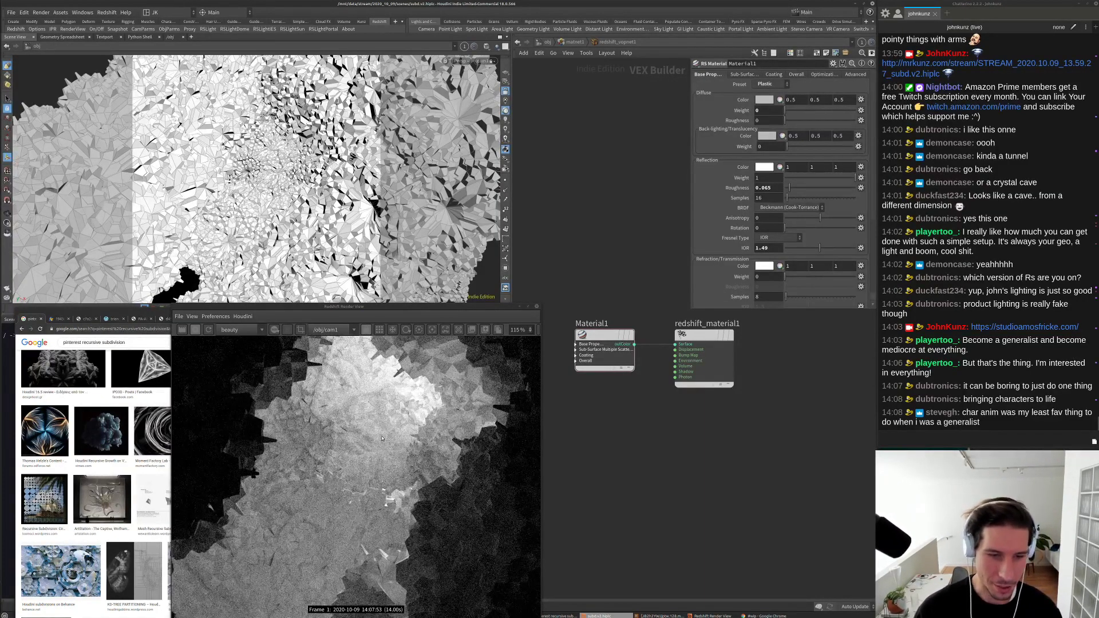
{"action": "scroll", "coordinate": [346, 445], "scroll_direction": "down", "scroll_amount": 5}
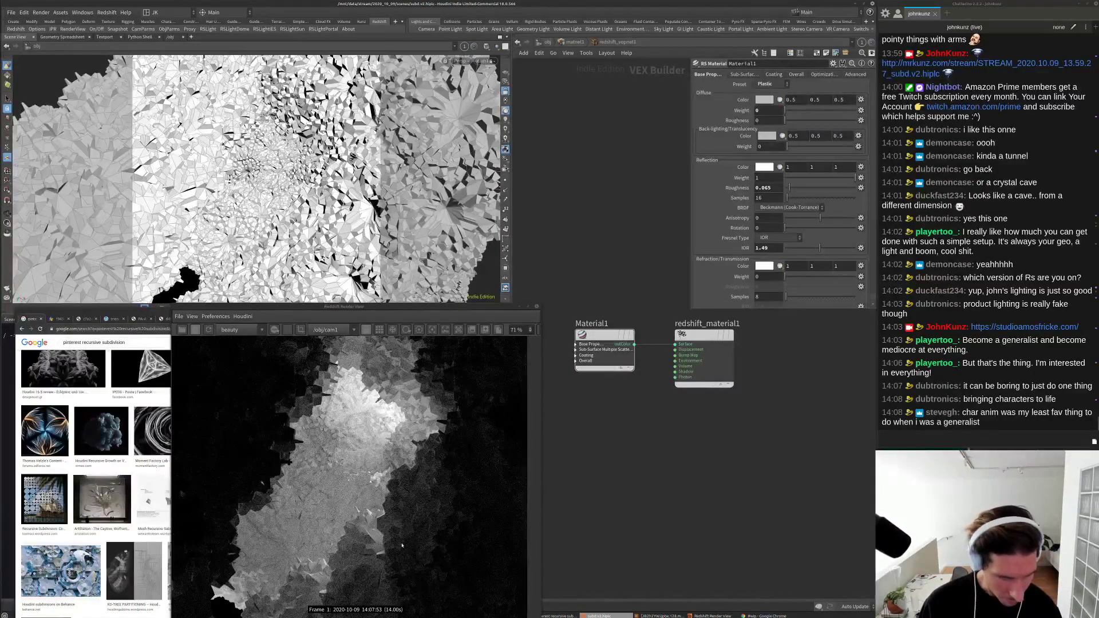
{"action": "scroll", "coordinate": [402, 545], "scroll_direction": "up", "scroll_amount": 10}
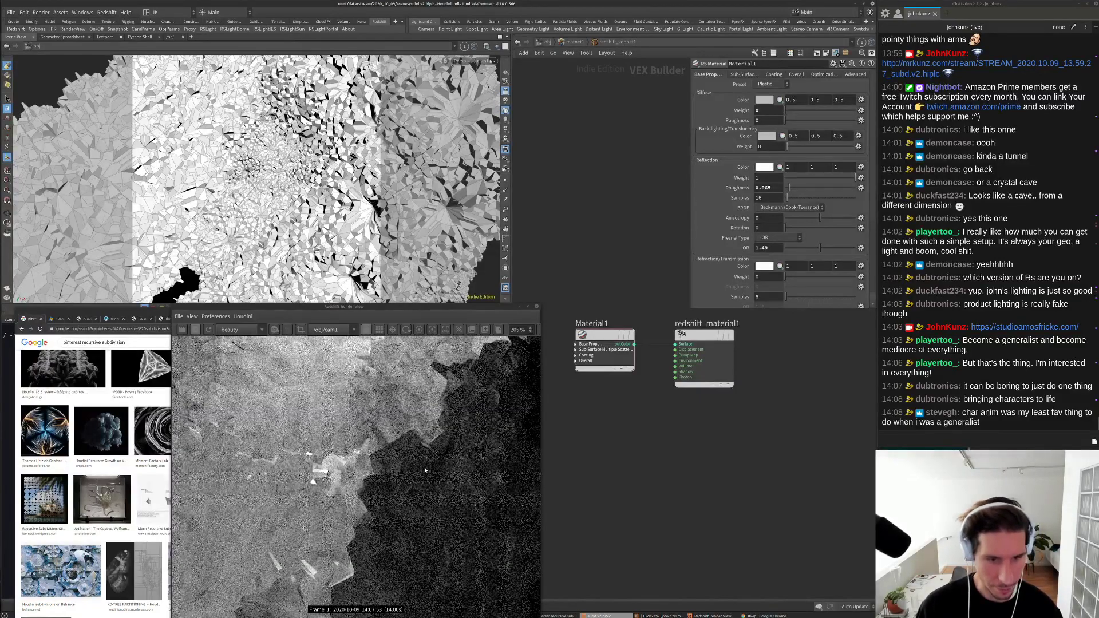
{"action": "scroll", "coordinate": [353, 470], "scroll_direction": "down", "scroll_amount": 12}
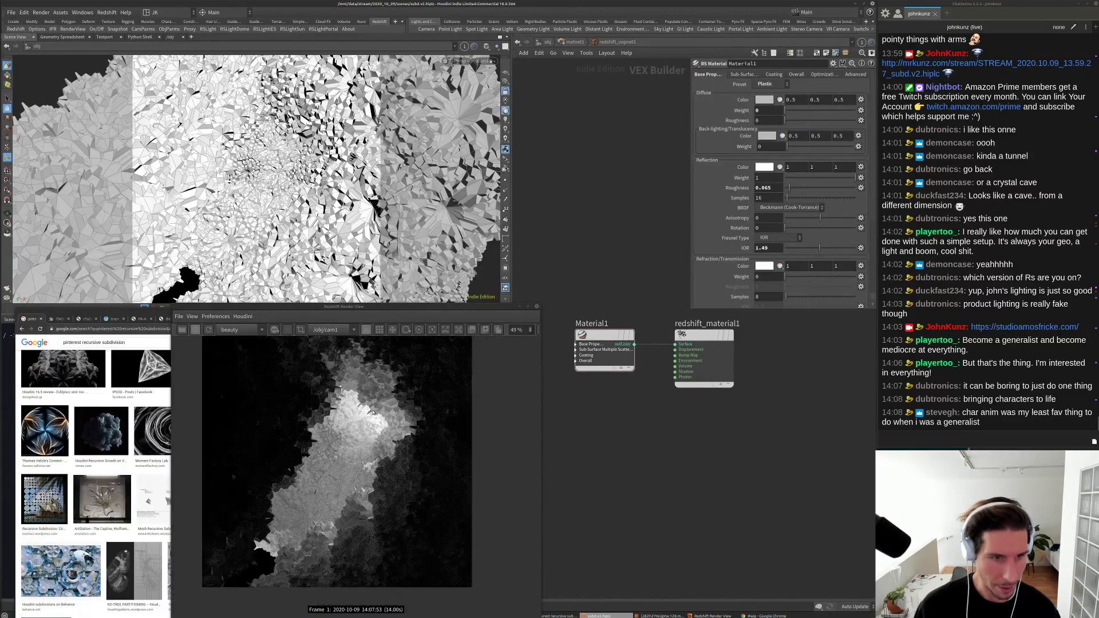
{"action": "scroll", "coordinate": [341, 368], "scroll_direction": "down", "scroll_amount": 1}
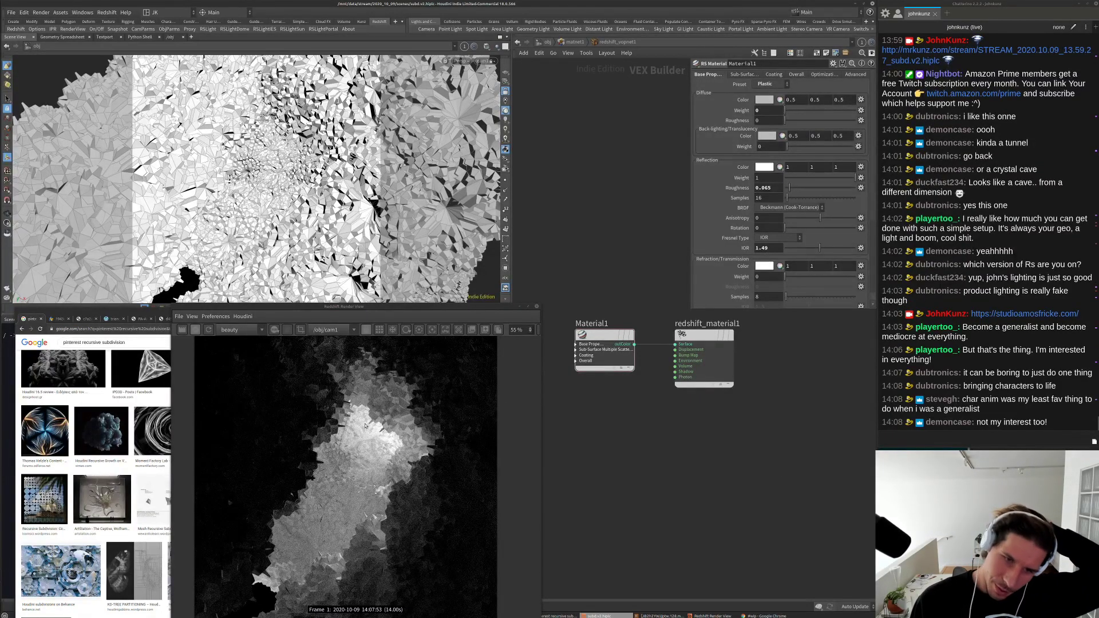
Step: Lower the material's reflection weight to 0.093 and select the platonic1 object
{"action": "left_click", "coordinate": [792, 178]}
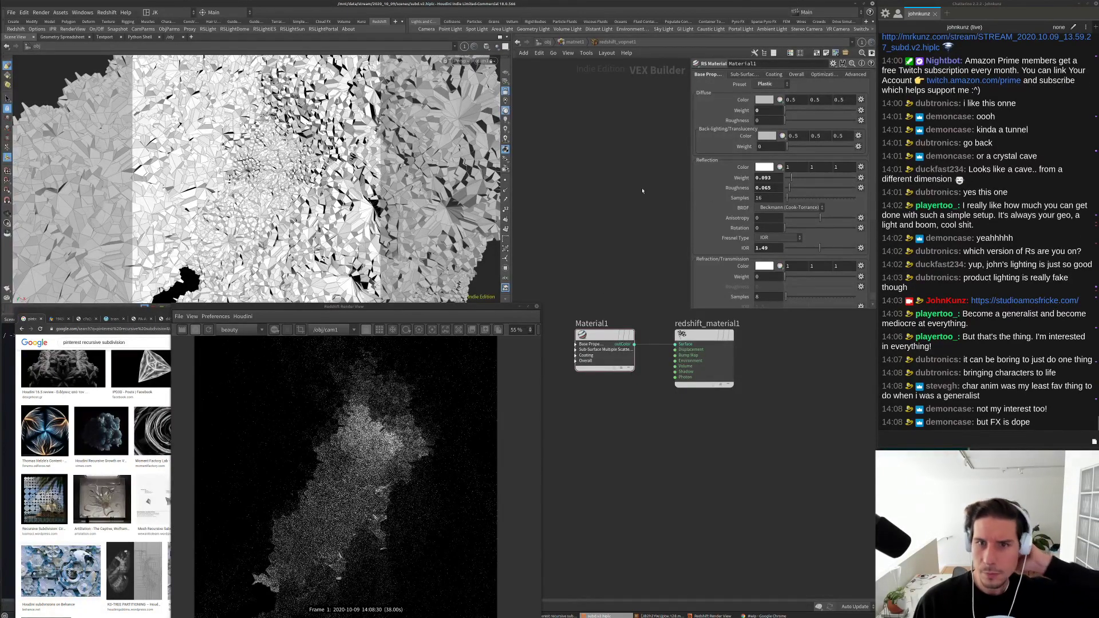
{"action": "left_click", "coordinate": [539, 43]}
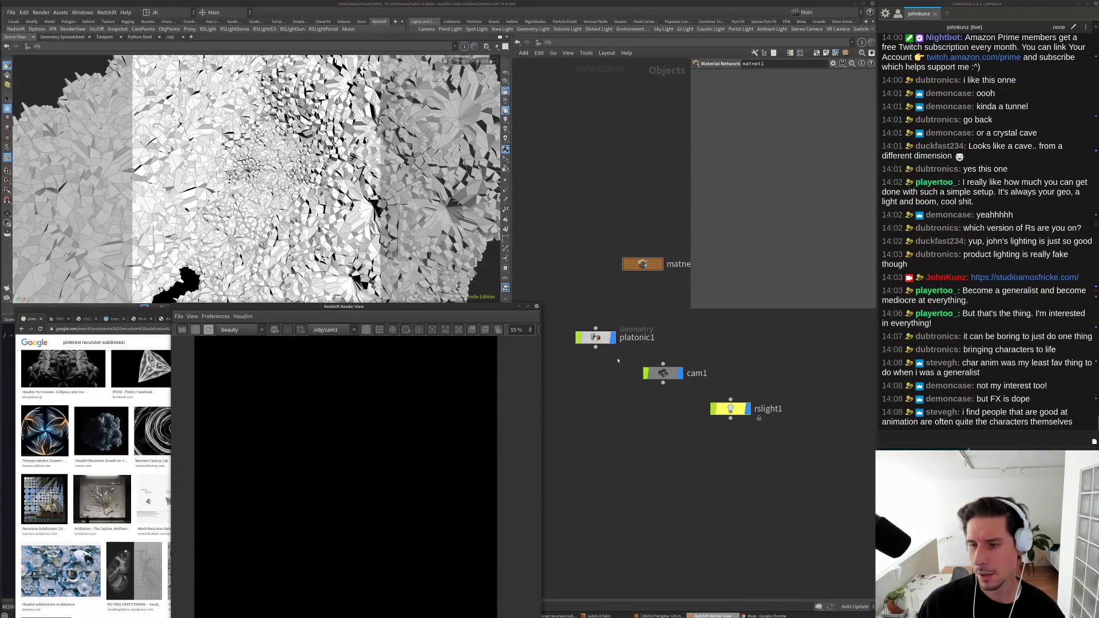
{"action": "left_click", "coordinate": [595, 338]}
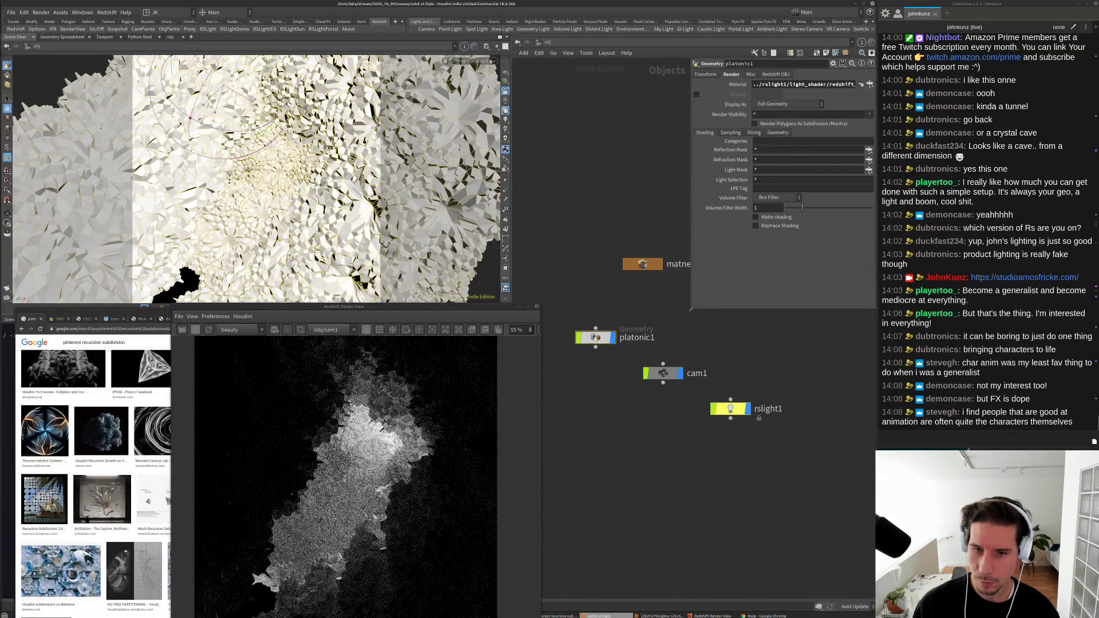
Step: Assign matnet1/redshift_vopnet1 as platonic1's render material
{"action": "left_click_drag", "start_coordinate": [691, 309], "coordinate": [614, 253]}
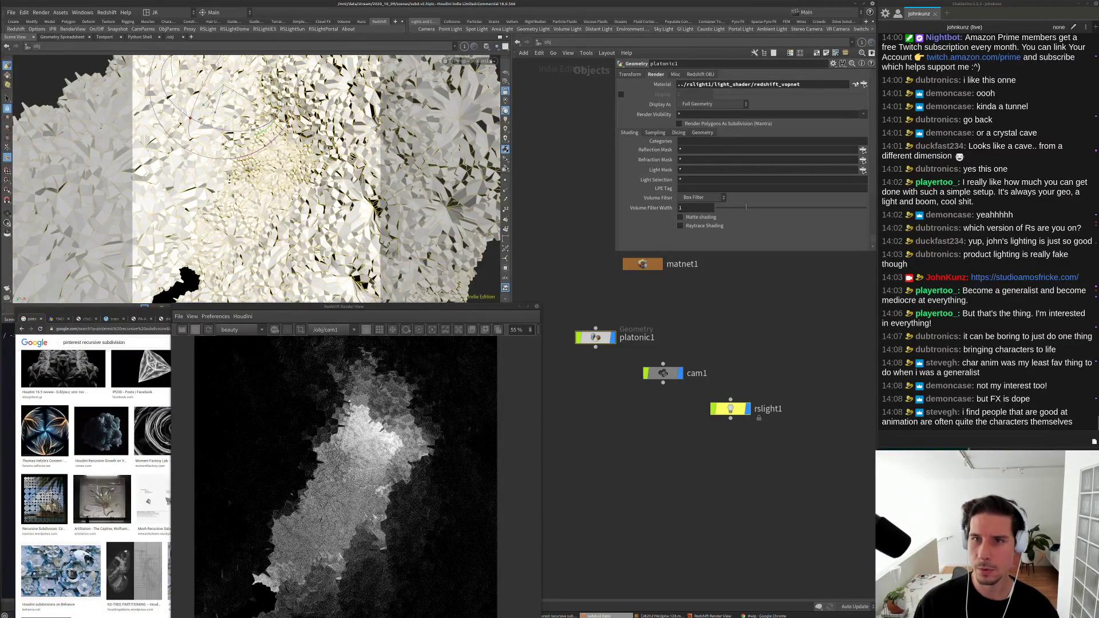
{"action": "left_click", "coordinate": [864, 84]}
{"action": "left_click_drag", "start_coordinate": [846, 12], "coordinate": [762, 58]}
{"action": "left_click", "coordinate": [739, 84]}
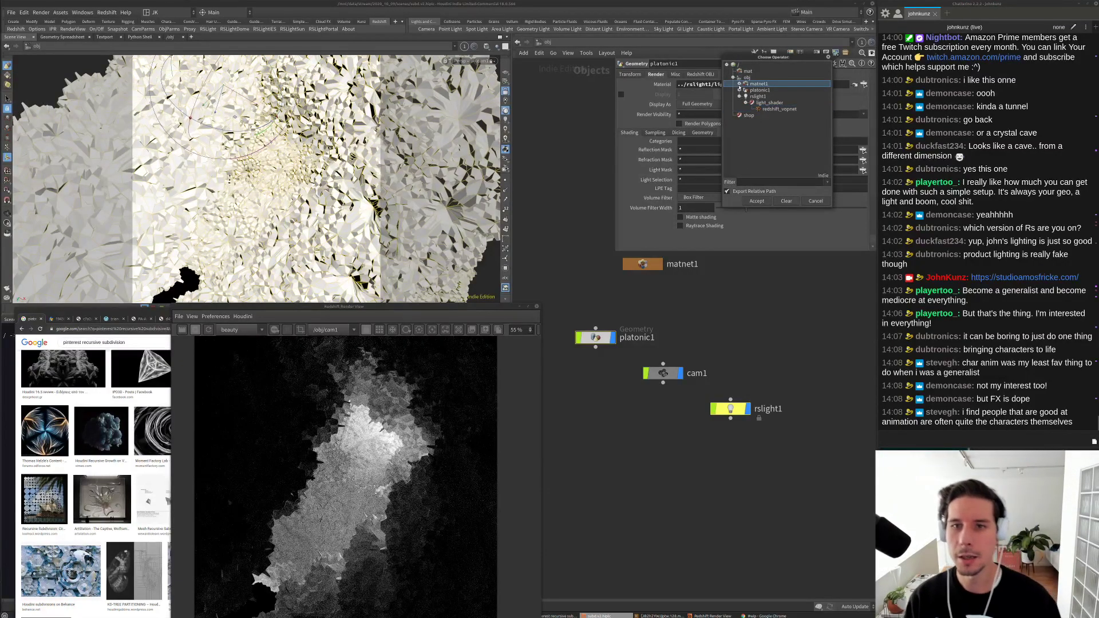
{"action": "left_click", "coordinate": [739, 84]}
{"action": "left_click", "coordinate": [752, 90]}
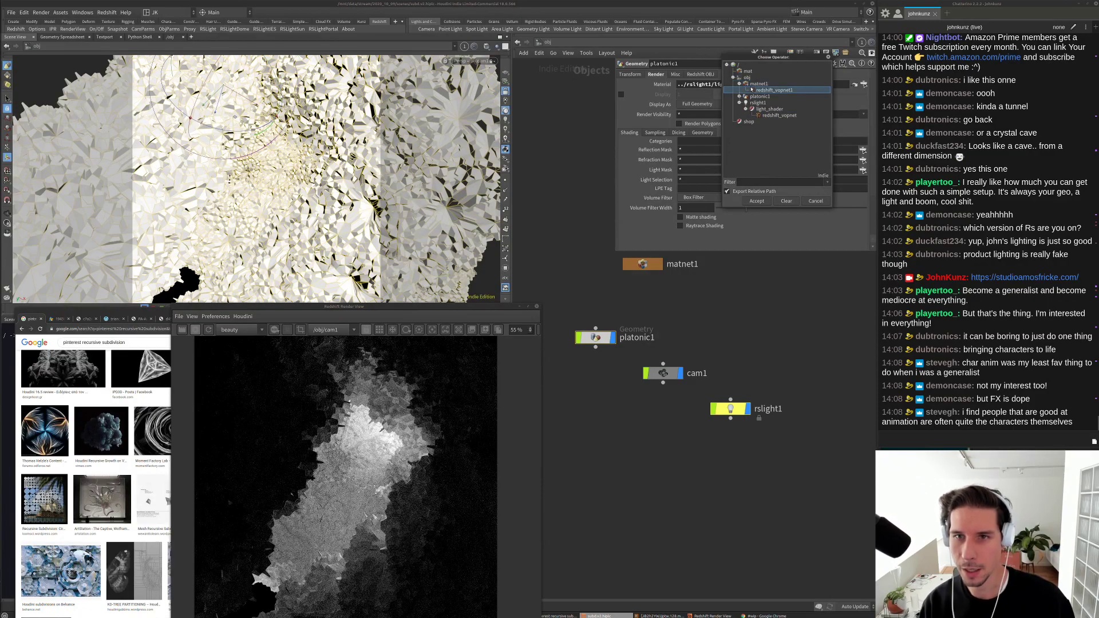
{"action": "left_click", "coordinate": [757, 201]}
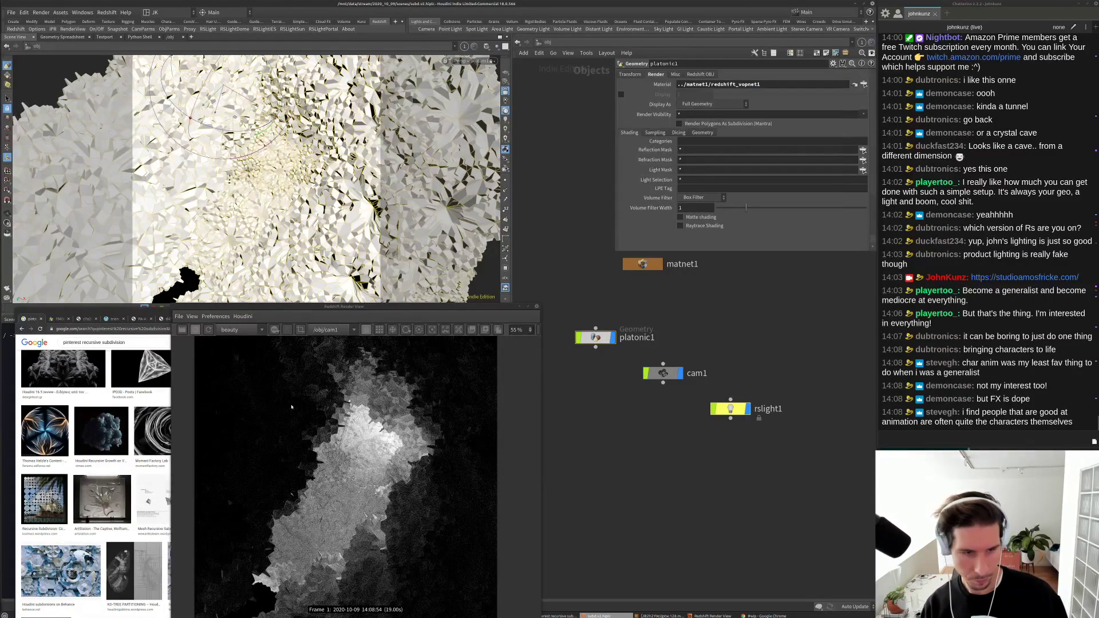
Step: Inside redshift_vopnet1, set Material1's reflection weight to 1
{"action": "double_click", "coordinate": [643, 264]}
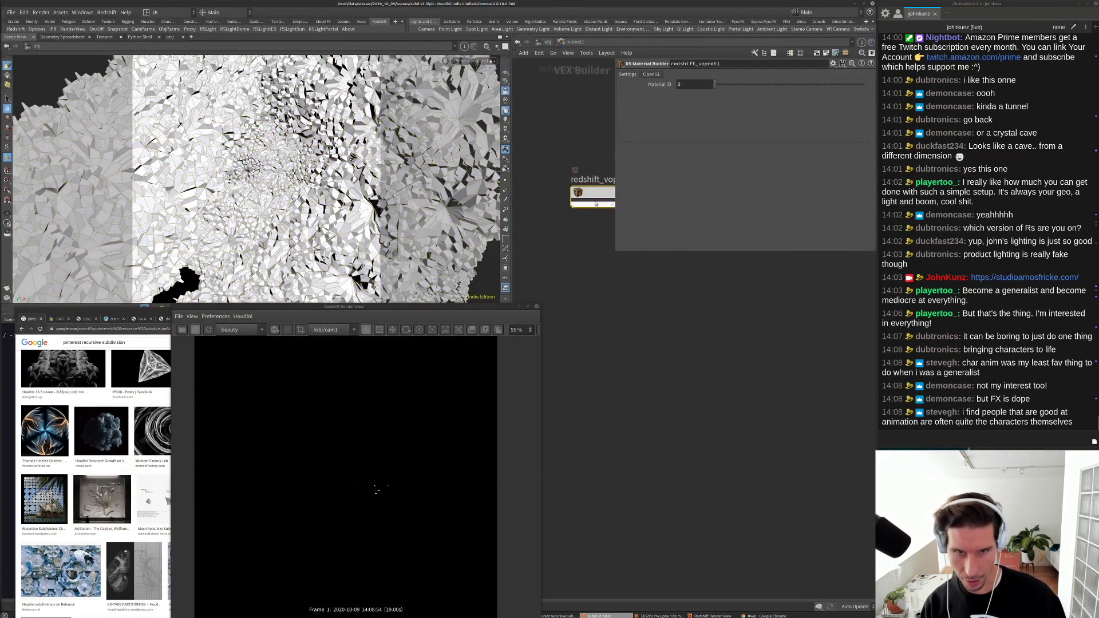
{"action": "double_click", "coordinate": [593, 192]}
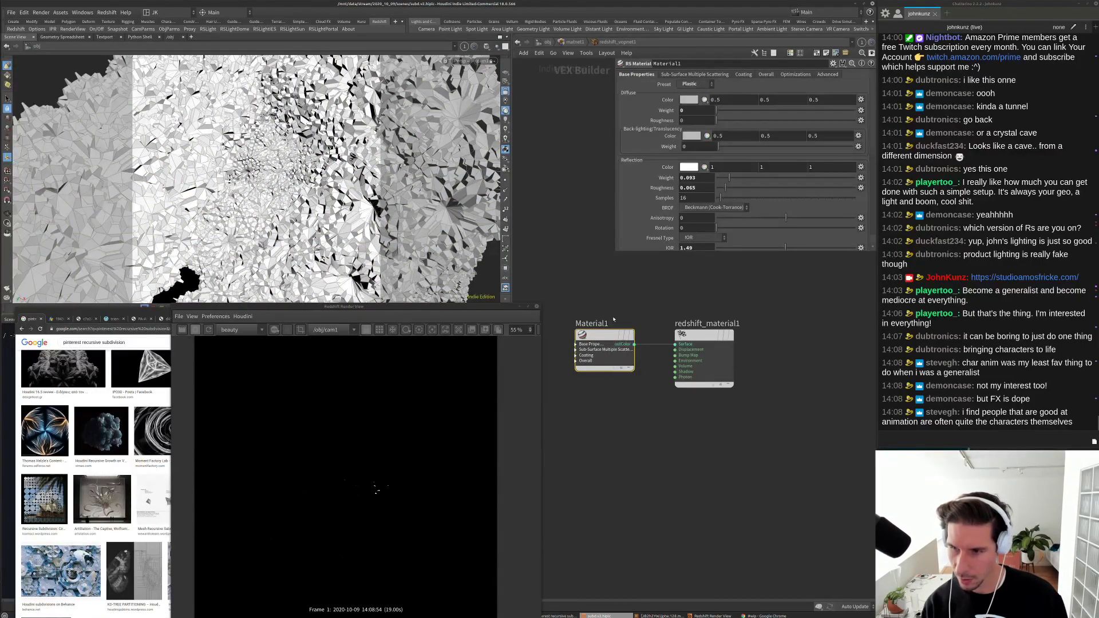
{"action": "middle_click_drag", "start_coordinate": [646, 470], "coordinate": [689, 469]}
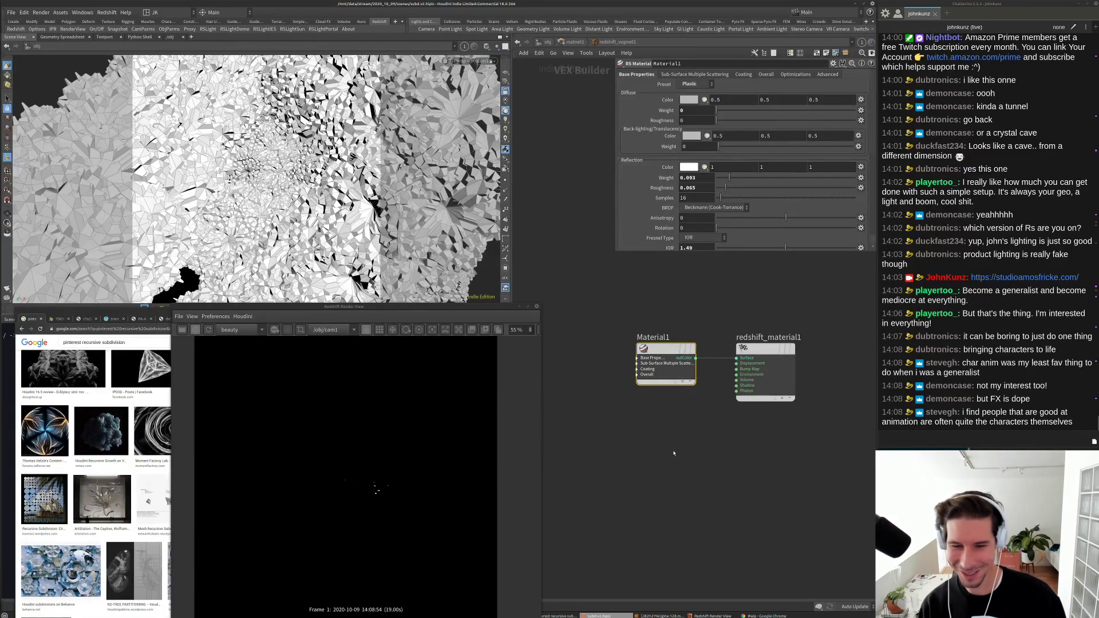
{"action": "scroll", "coordinate": [674, 453], "scroll_direction": "up", "scroll_amount": 3}
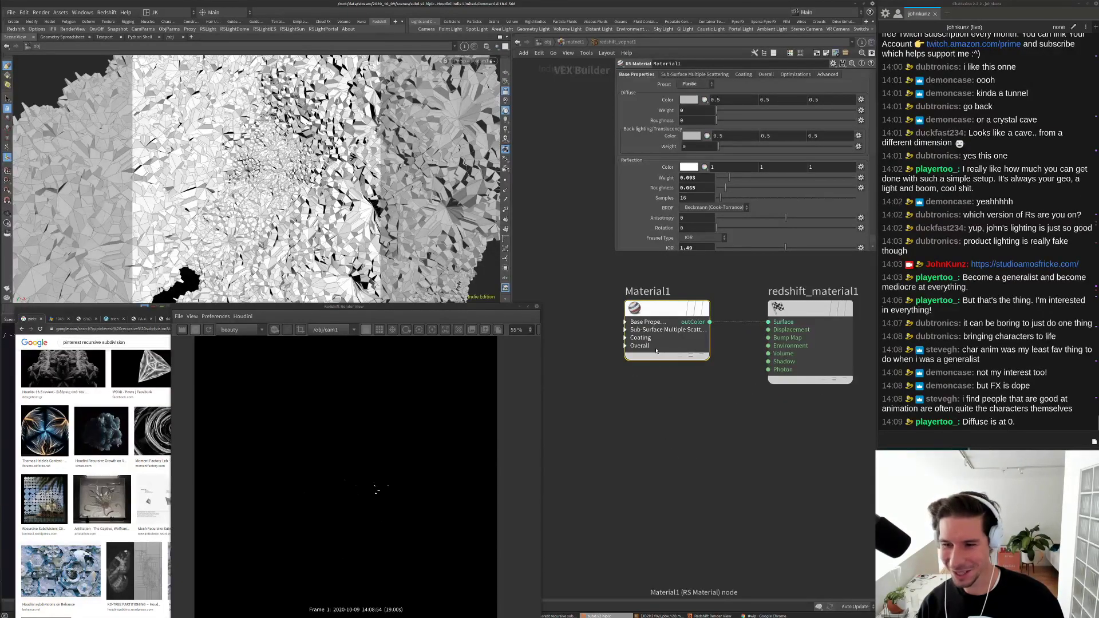
{"action": "left_click", "coordinate": [836, 178]}
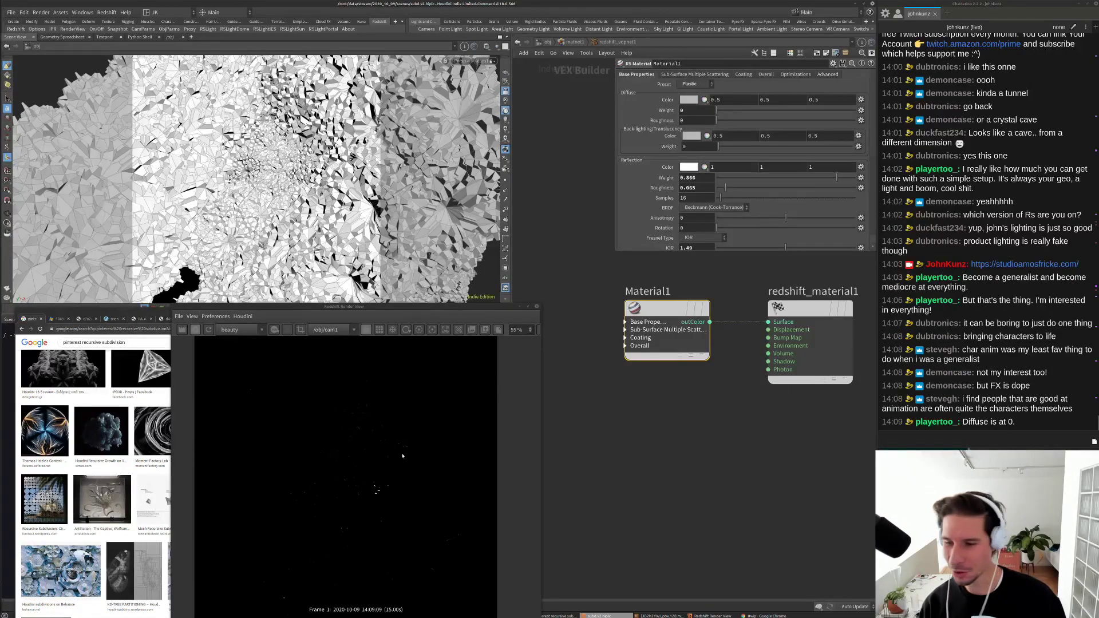
{"action": "double_click", "coordinate": [695, 177]}
{"action": "type", "text": "1"}
{"action": "key", "text": "Return"}
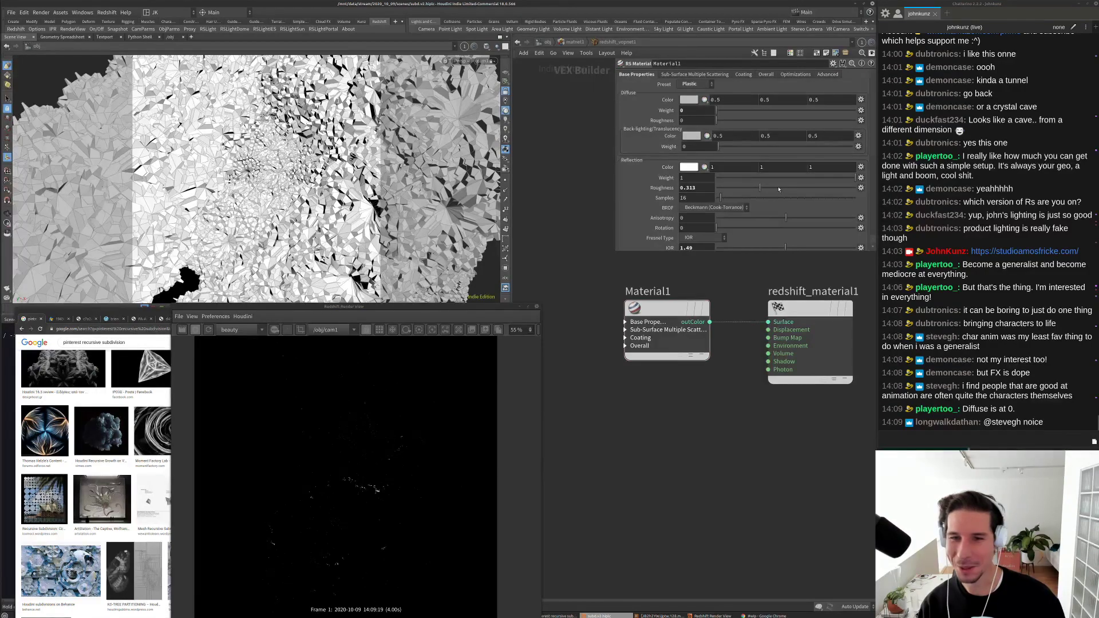
Step: Set Material1's reflection roughness to 0.445 and diffuse weight to 1
{"action": "left_click_drag", "start_coordinate": [761, 189], "coordinate": [778, 189]}
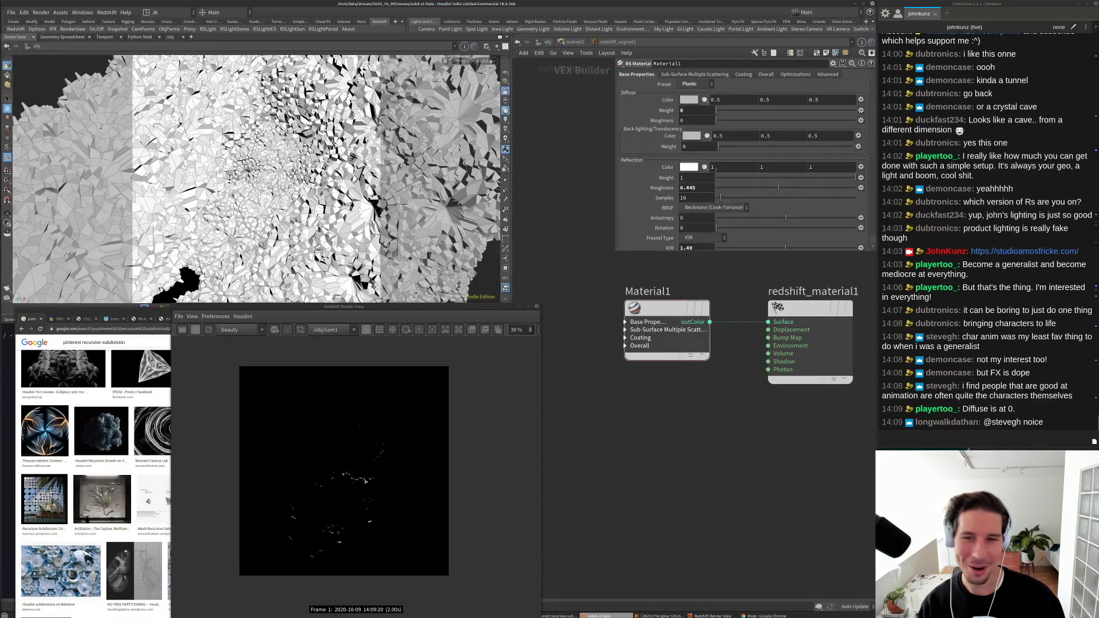
{"action": "left_click_drag", "start_coordinate": [717, 110], "coordinate": [756, 111]}
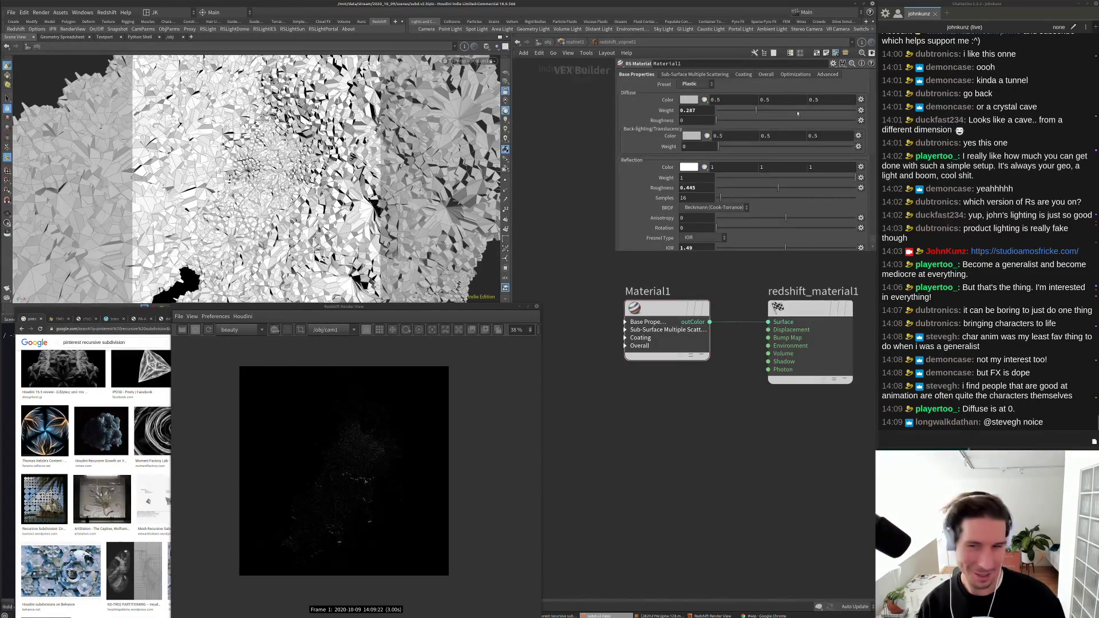
{"action": "left_click_drag", "start_coordinate": [825, 113], "coordinate": [857, 111]}
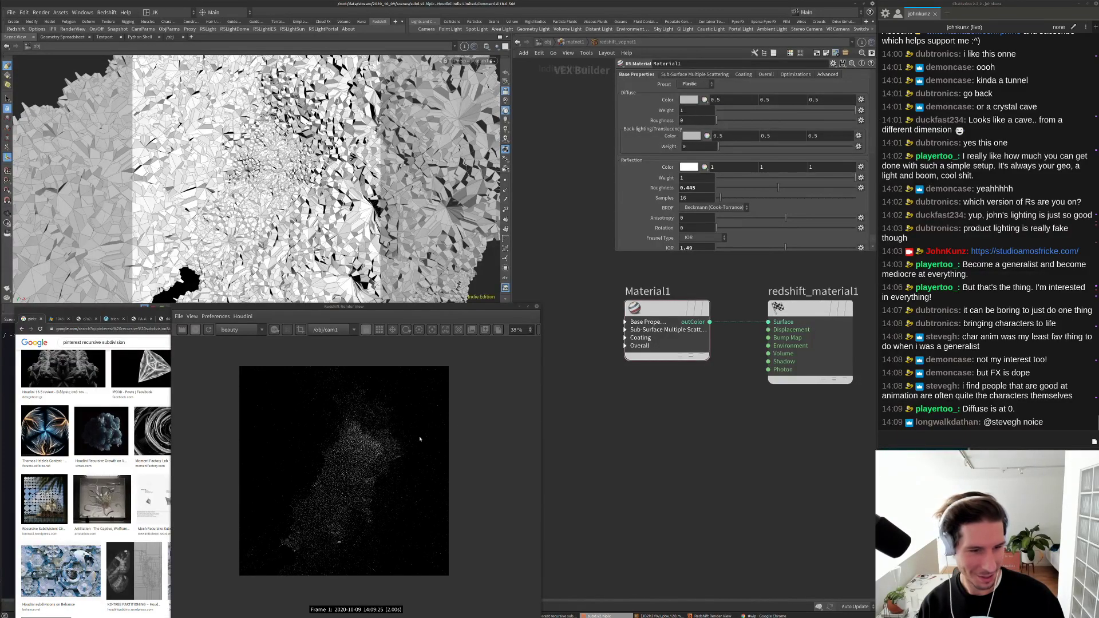
{"action": "scroll", "coordinate": [345, 497], "scroll_direction": "up", "scroll_amount": 4}
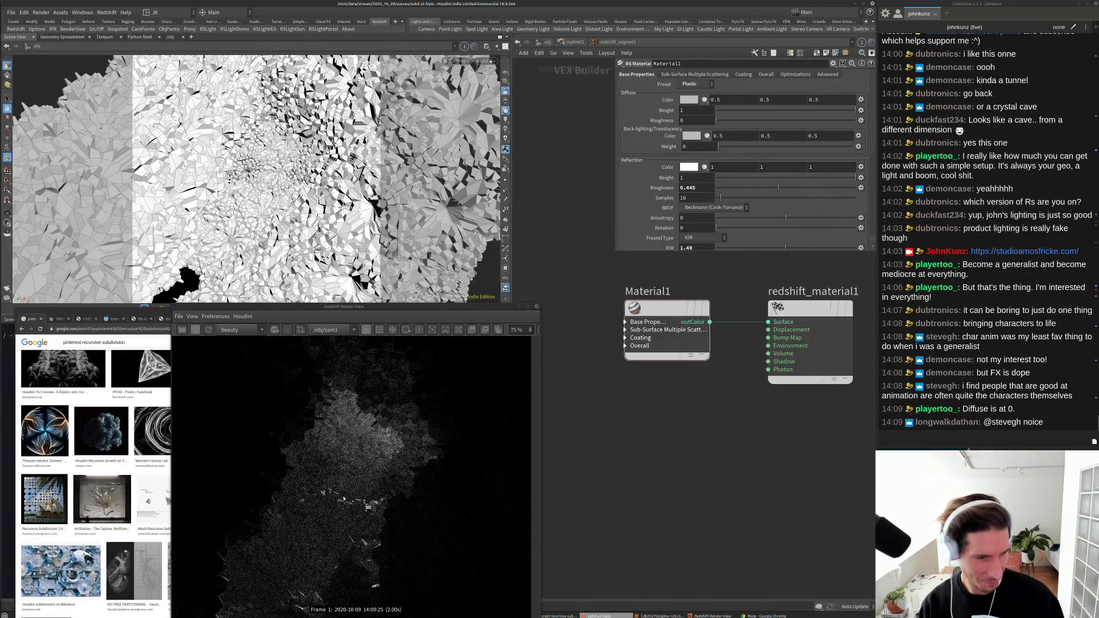
{"action": "scroll", "coordinate": [328, 517], "scroll_direction": "down", "scroll_amount": 2}
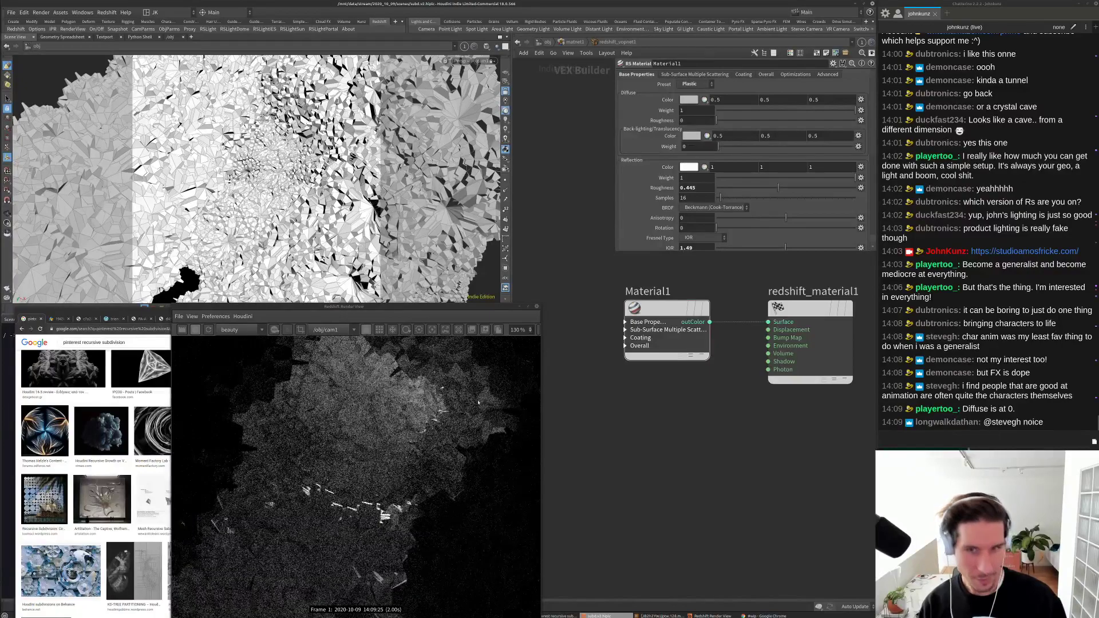
{"action": "middle_click_drag", "start_coordinate": [699, 410], "coordinate": [714, 403]}
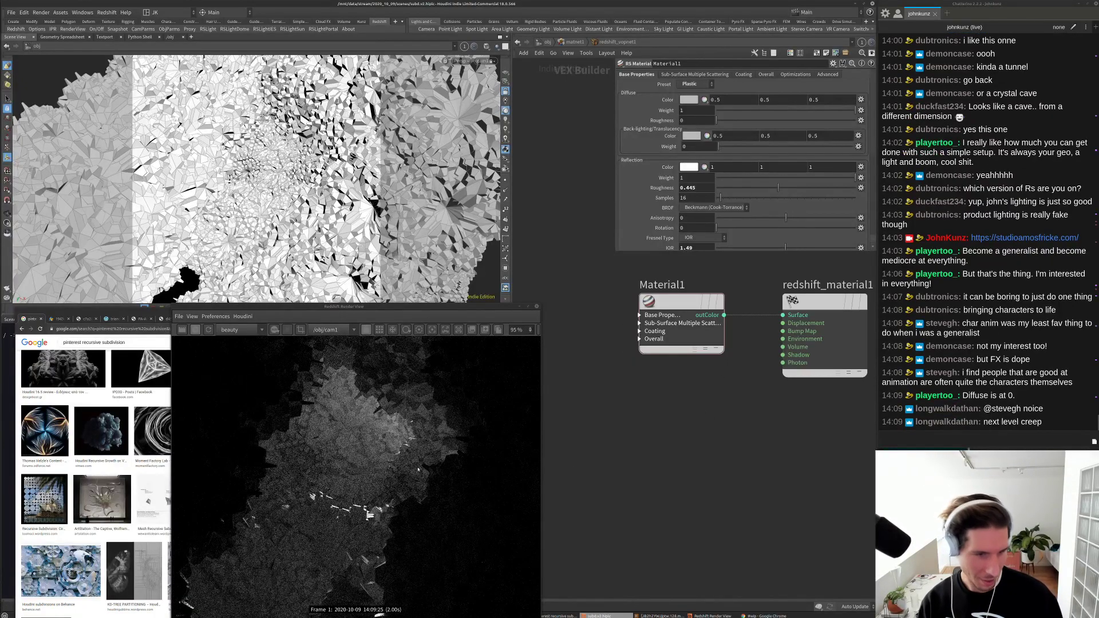
Step: Add an RS Ramp node (RSRamp1) to the material network
{"action": "scroll", "coordinate": [354, 470], "scroll_direction": "down", "scroll_amount": 1}
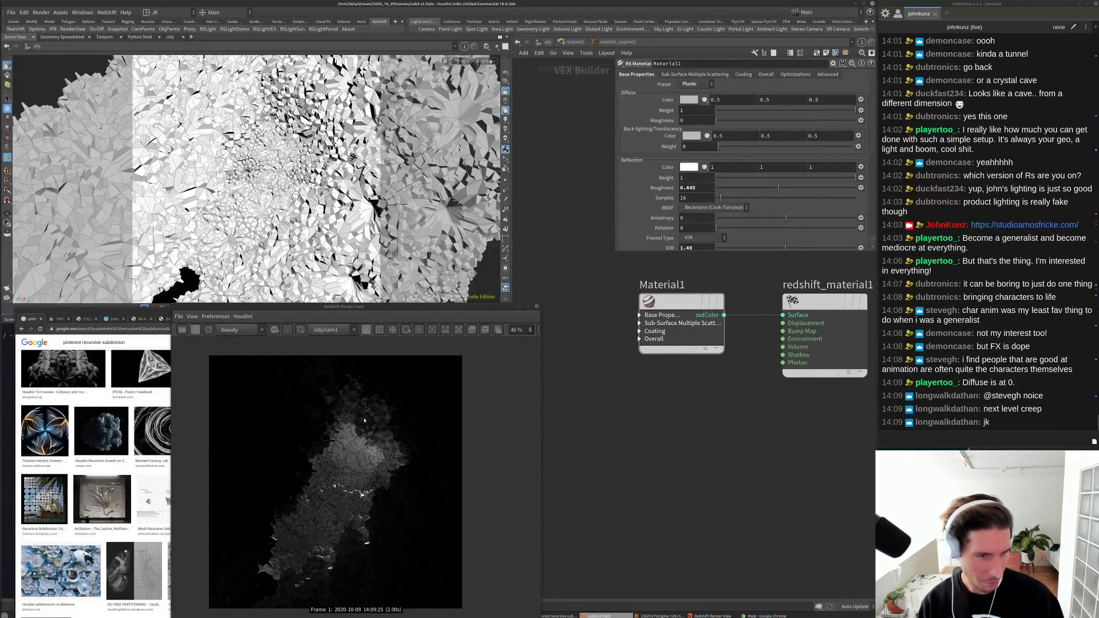
{"action": "scroll", "coordinate": [340, 490], "scroll_direction": "down", "scroll_amount": 2}
{"action": "scroll", "coordinate": [349, 491], "scroll_direction": "up", "scroll_amount": 2}
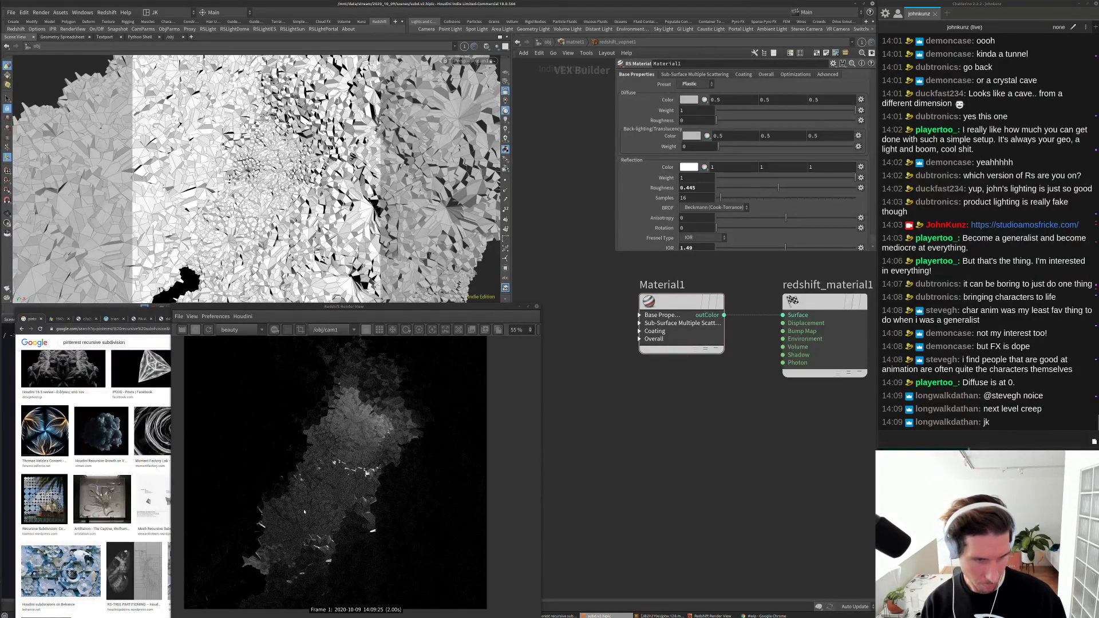
{"action": "scroll", "coordinate": [304, 511], "scroll_direction": "down", "scroll_amount": 2}
{"action": "scroll", "coordinate": [329, 458], "scroll_direction": "up", "scroll_amount": 10}
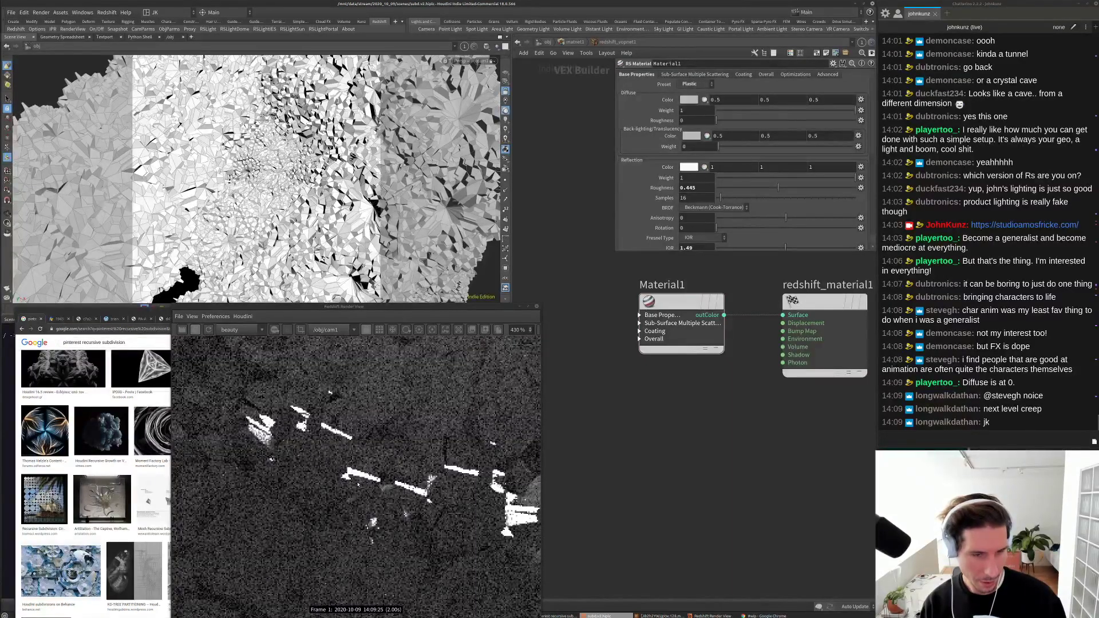
{"action": "scroll", "coordinate": [358, 484], "scroll_direction": "down", "scroll_amount": 7}
{"action": "scroll", "coordinate": [343, 470], "scroll_direction": "down", "scroll_amount": 1}
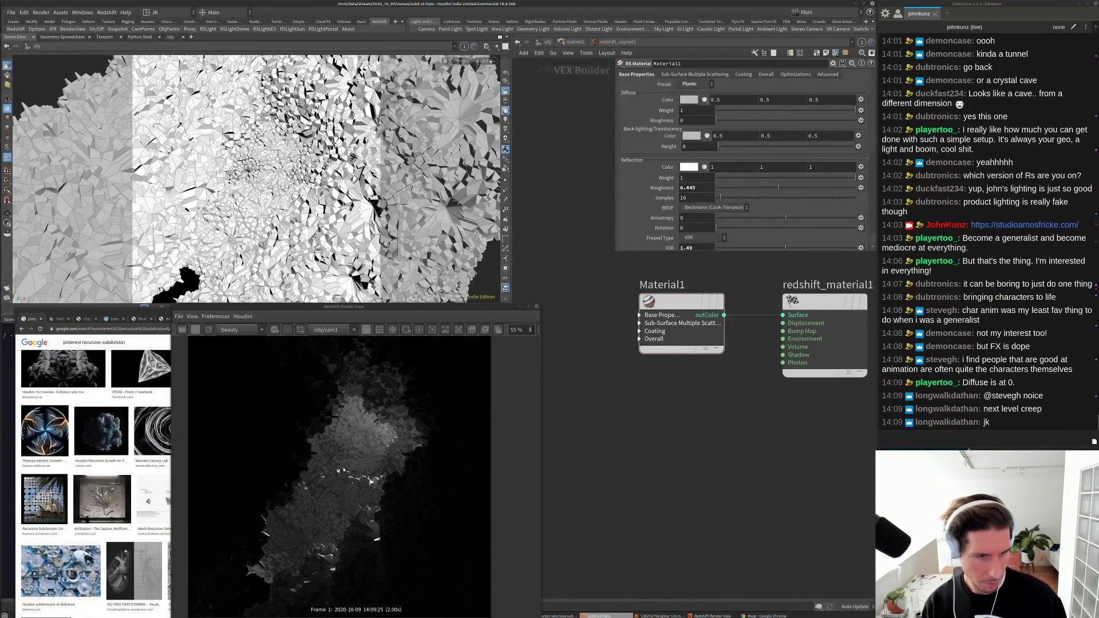
{"action": "scroll", "coordinate": [344, 468], "scroll_direction": "down", "scroll_amount": 1}
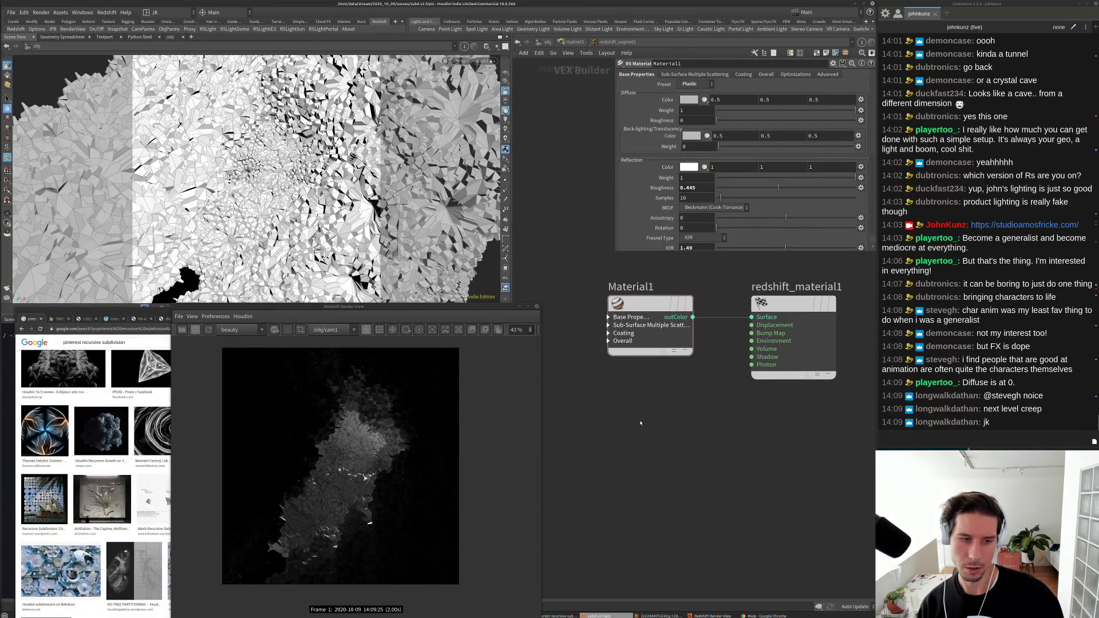
{"action": "key", "text": "Tab"}
{"action": "type", "text": "ram"}
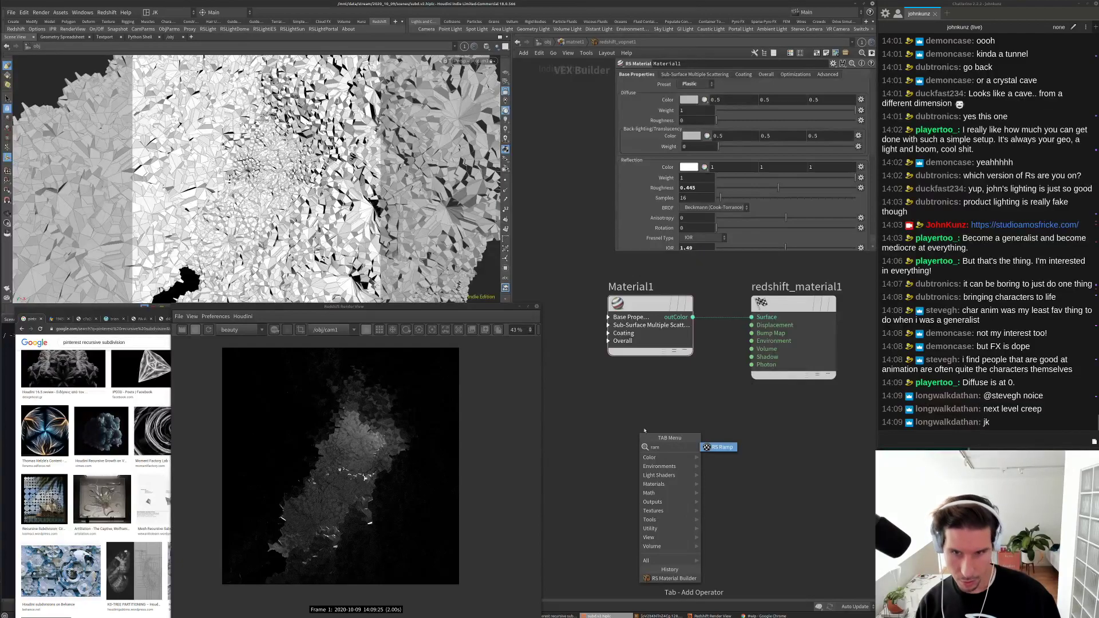
{"action": "key", "text": "Return"}
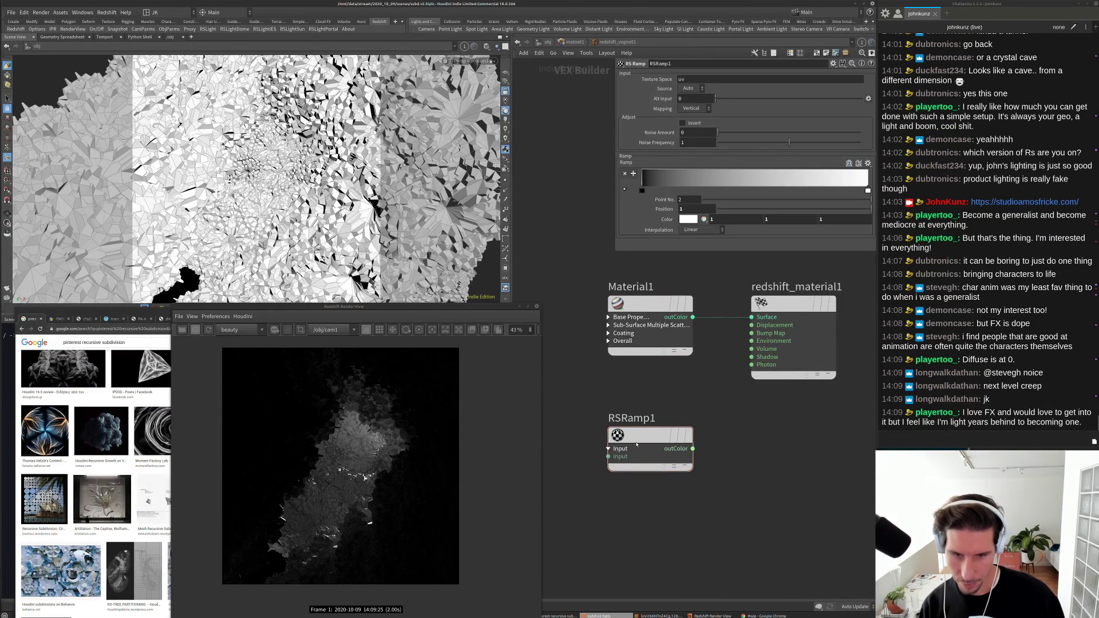
Step: Add an RS Fresnel node and wire its output into redshift_material1's Surface input
{"action": "key", "text": "Tab"}
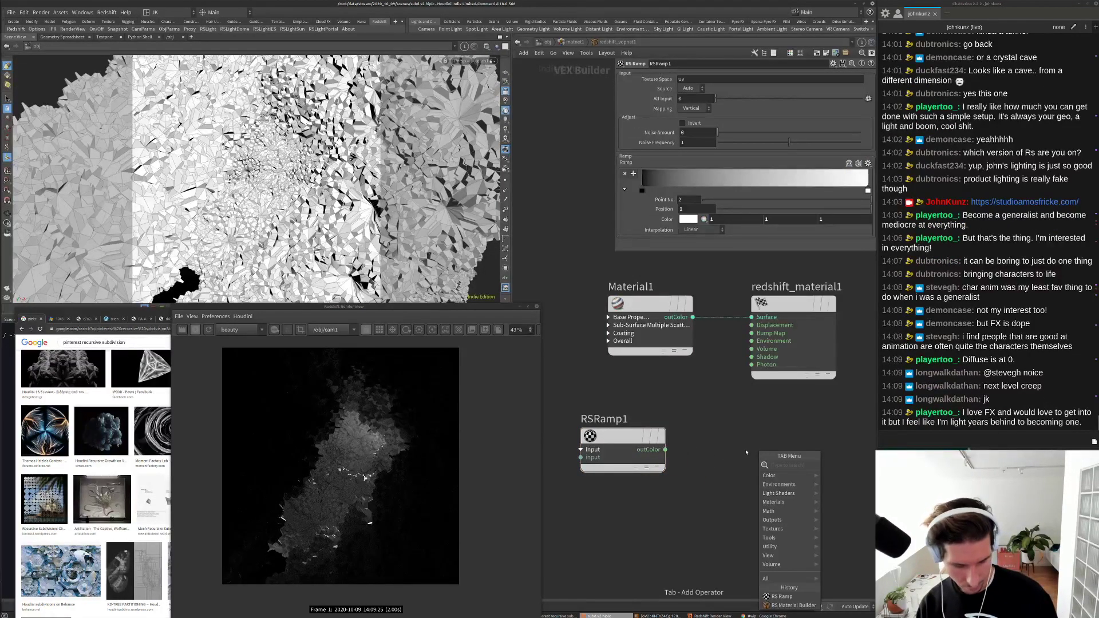
{"action": "type", "text": "fres"}
{"action": "key", "text": "Return"}
{"action": "left_click", "coordinate": [676, 507]}
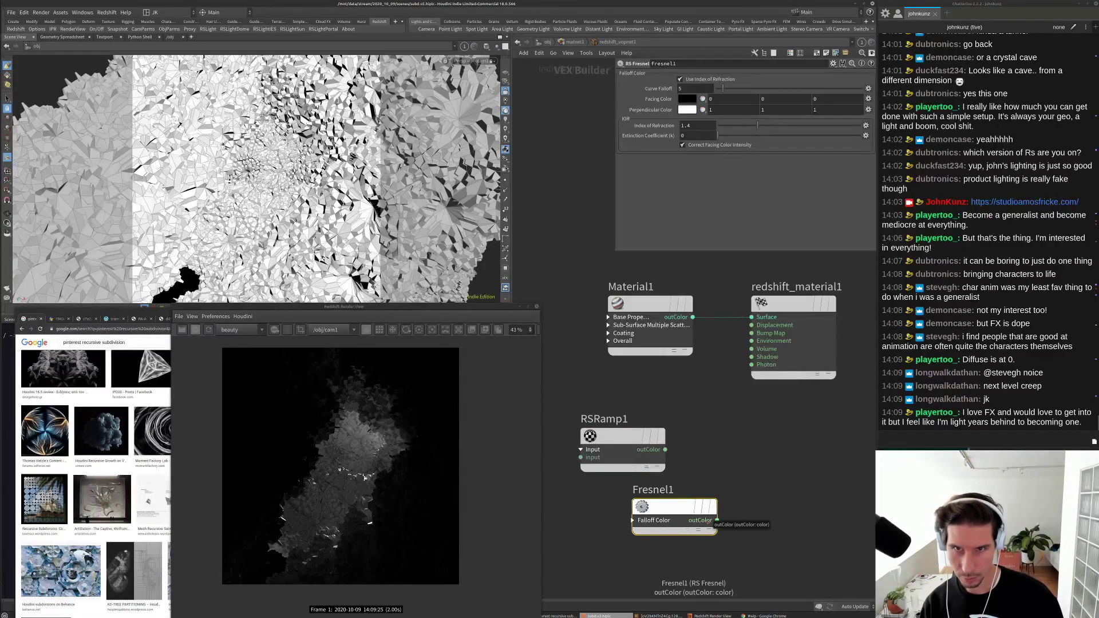
{"action": "left_click_drag", "start_coordinate": [716, 521], "coordinate": [752, 317]}
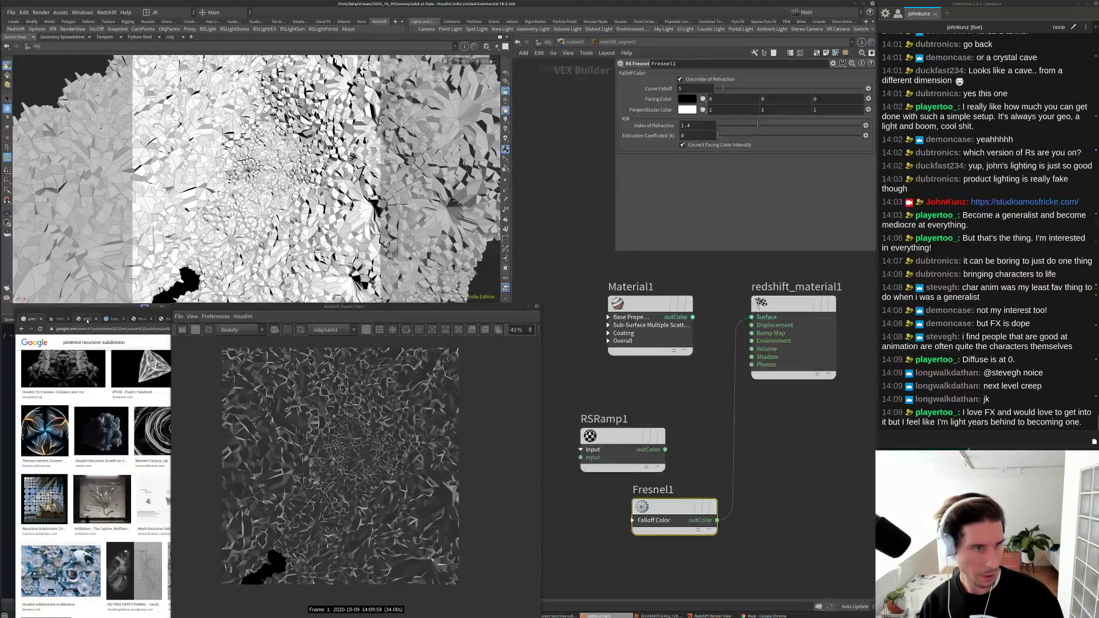
Step: Look over the glass-dome reference photo in Chrome, then return to Houdini's render view
{"action": "left_click", "coordinate": [86, 319]}
{"action": "left_click", "coordinate": [57, 319]}
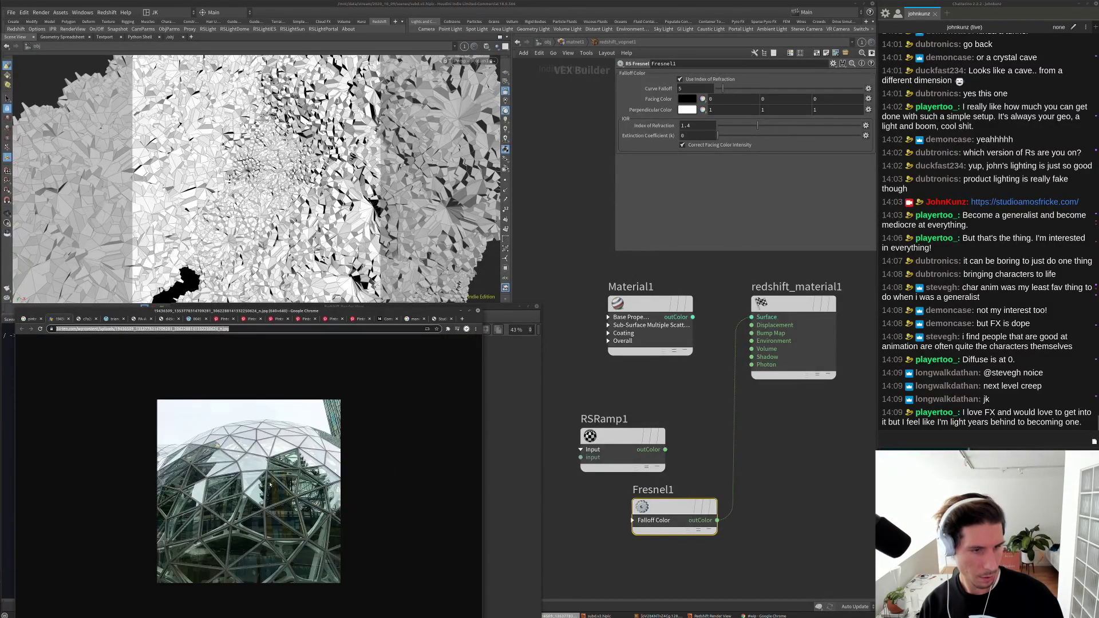
{"action": "left_click", "coordinate": [299, 518]}
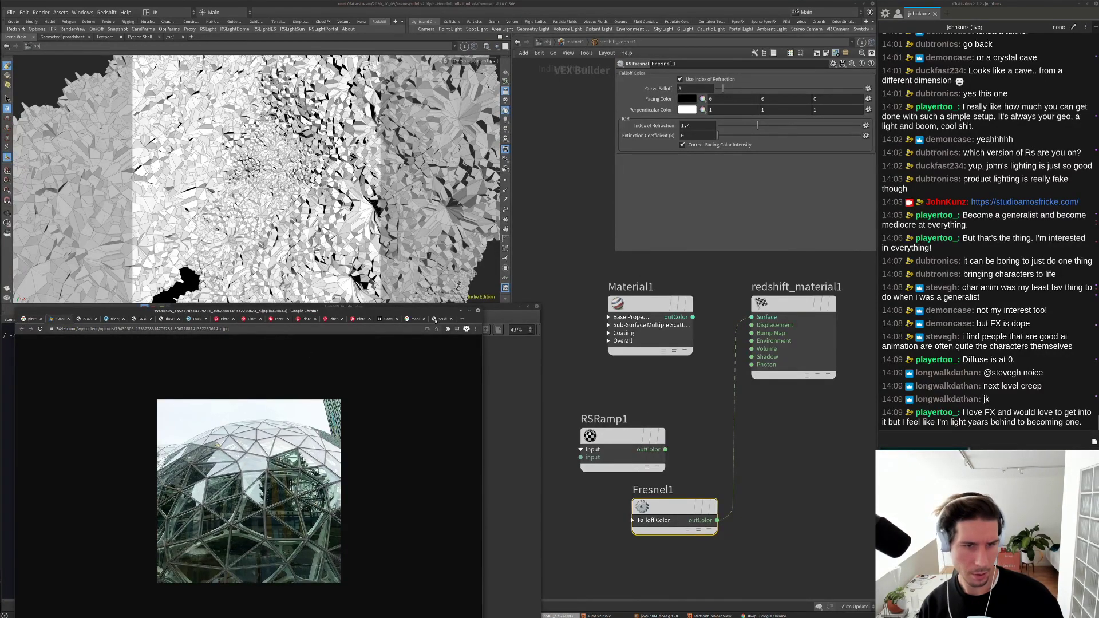
{"action": "left_click", "coordinate": [509, 314]}
{"action": "left_click", "coordinate": [743, 453]}
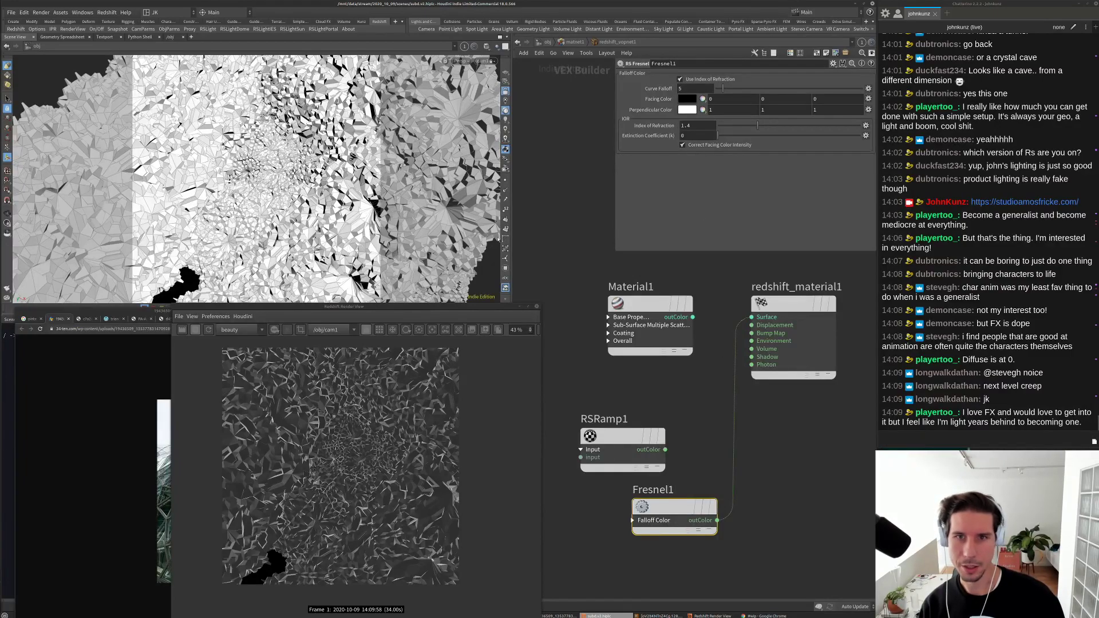
Step: Set Fresnel1's Curve Falloff to 2
{"action": "double_click", "coordinate": [703, 88]}
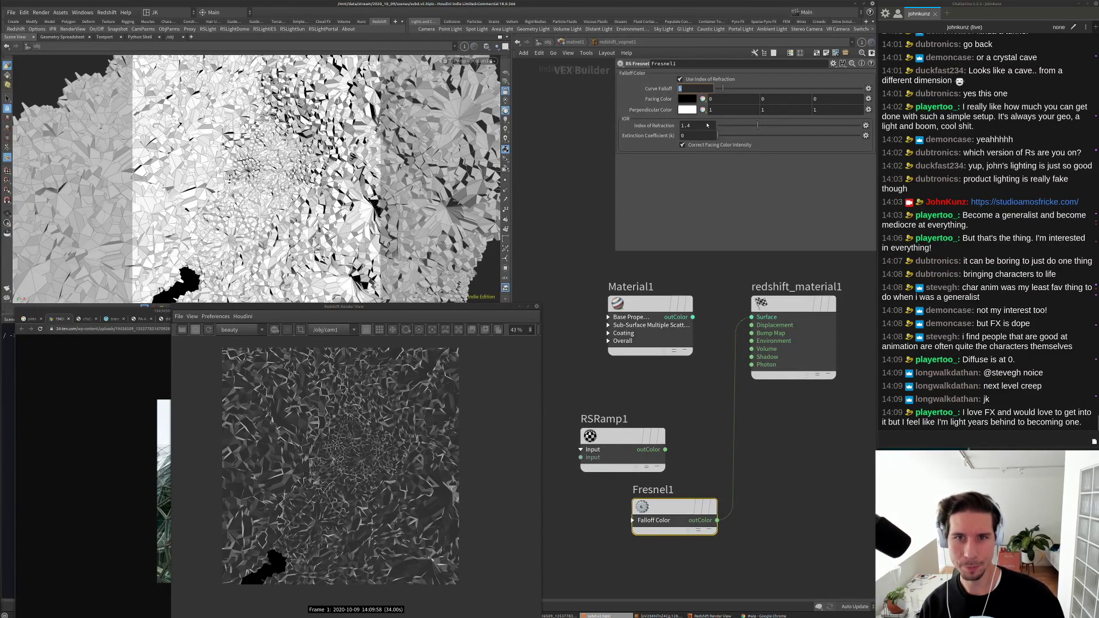
{"action": "type", "text": "2"}
{"action": "key", "text": "Return"}
{"action": "scroll", "coordinate": [305, 422], "scroll_direction": "up", "scroll_amount": 5}
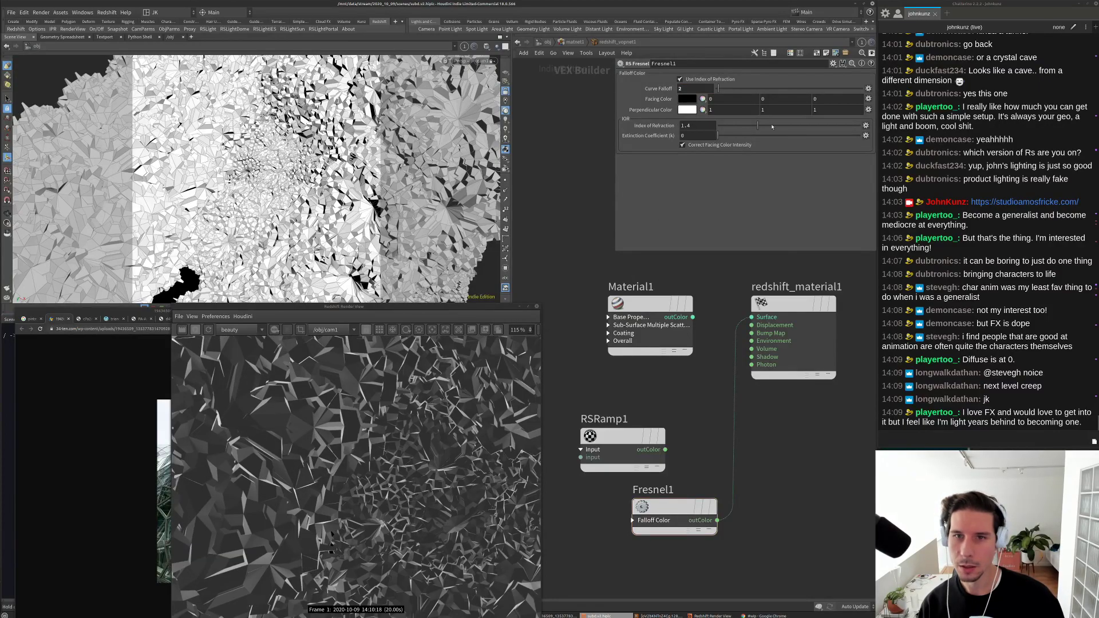
Step: Set Fresnel1's index of refraction to 1.23 and rearrange Fresnel1 and RSRamp1 below the material
{"action": "left_click", "coordinate": [773, 126]}
{"action": "left_click", "coordinate": [734, 126]}
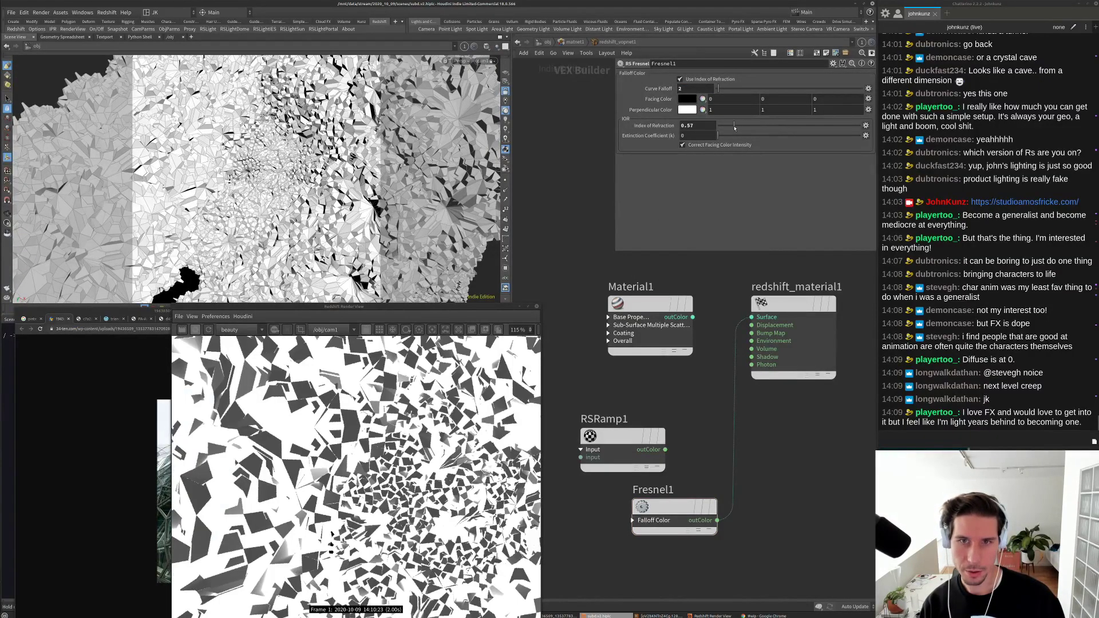
{"action": "left_click", "coordinate": [750, 128]}
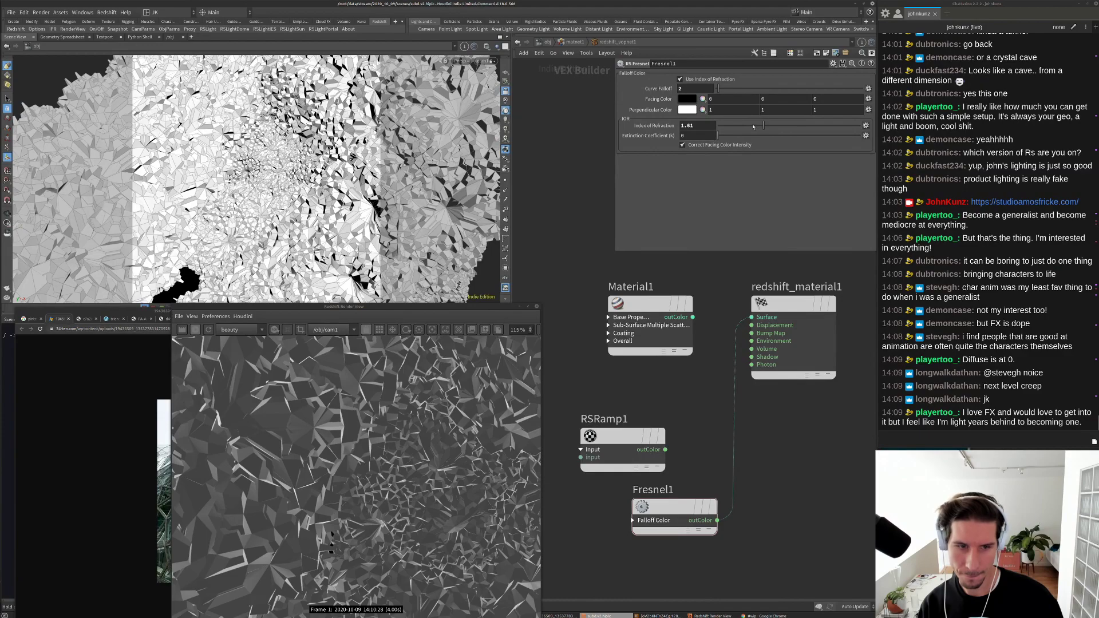
{"action": "left_click", "coordinate": [753, 126]}
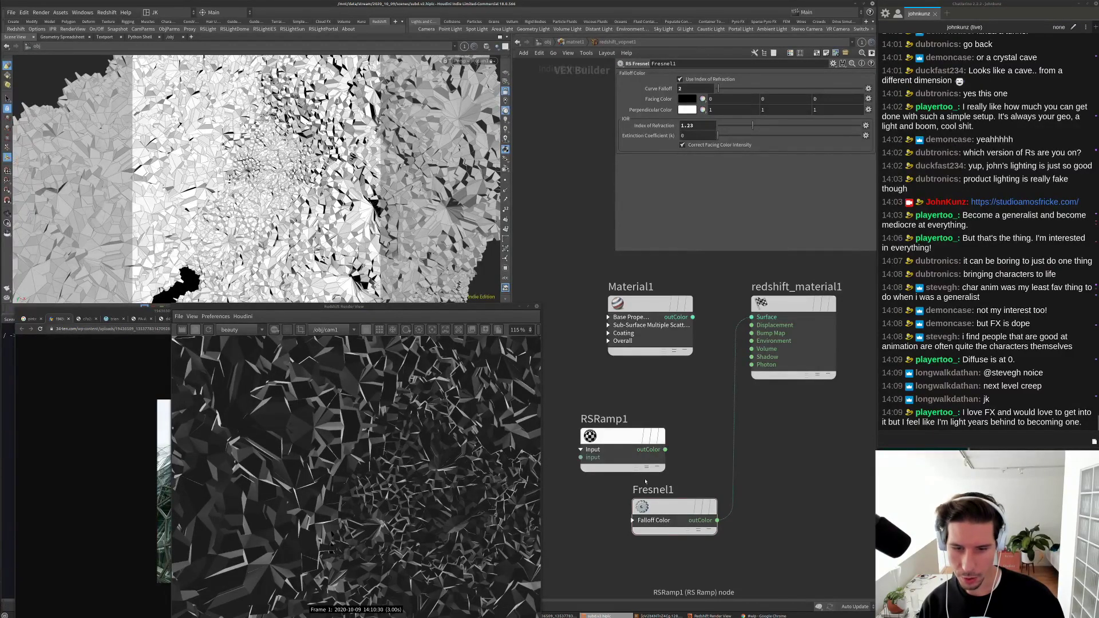
{"action": "left_click_drag", "start_coordinate": [665, 508], "coordinate": [628, 521]}
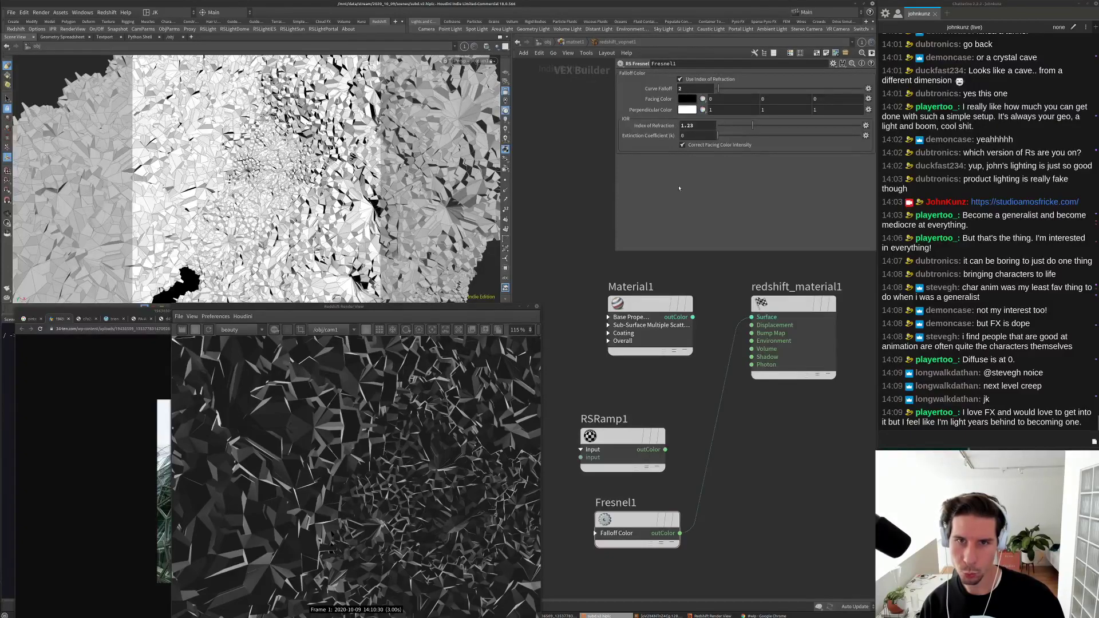
{"action": "left_click_drag", "start_coordinate": [585, 457], "coordinate": [730, 467]}
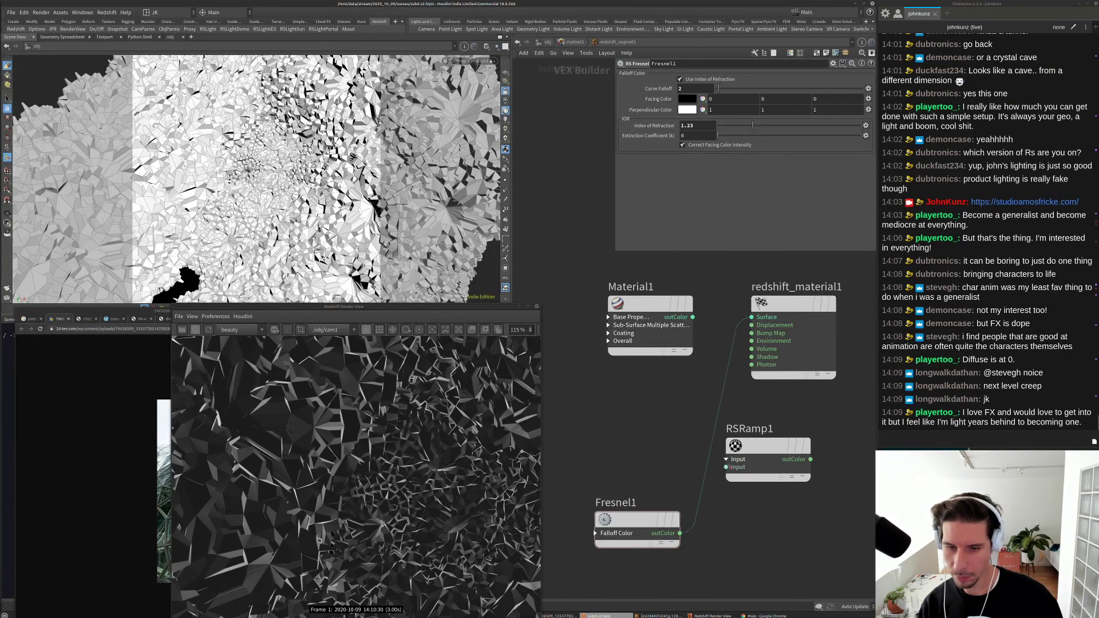
Step: Connect RSRamp1 into the material and apply the Infra-Red preset to its ramp
{"action": "left_click", "coordinate": [810, 459]}
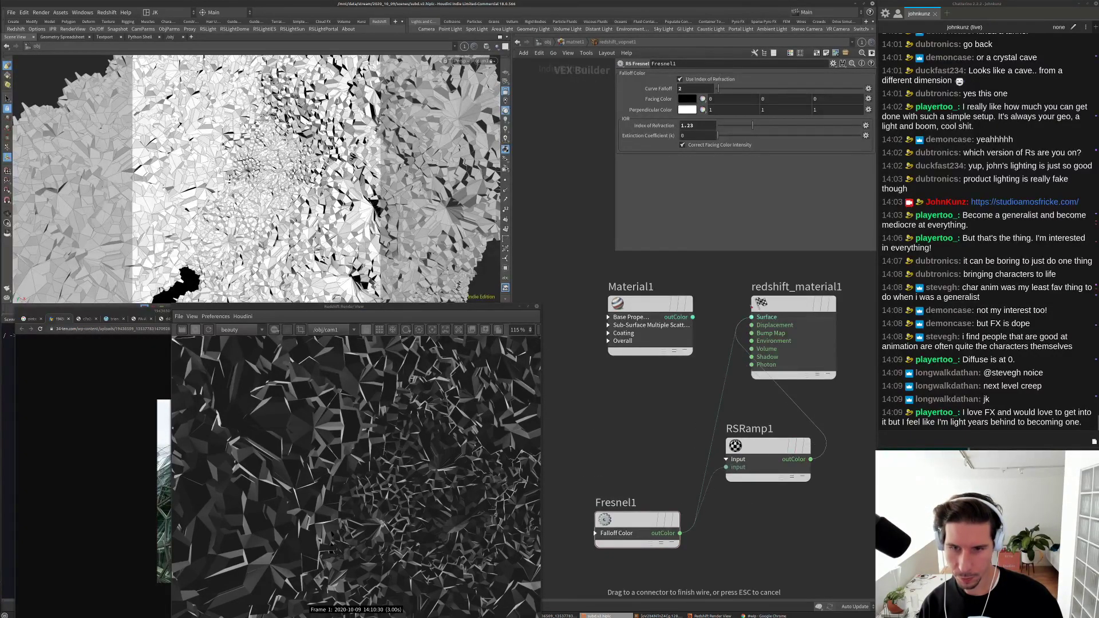
{"action": "left_click", "coordinate": [752, 317]}
{"action": "left_click", "coordinate": [767, 447]}
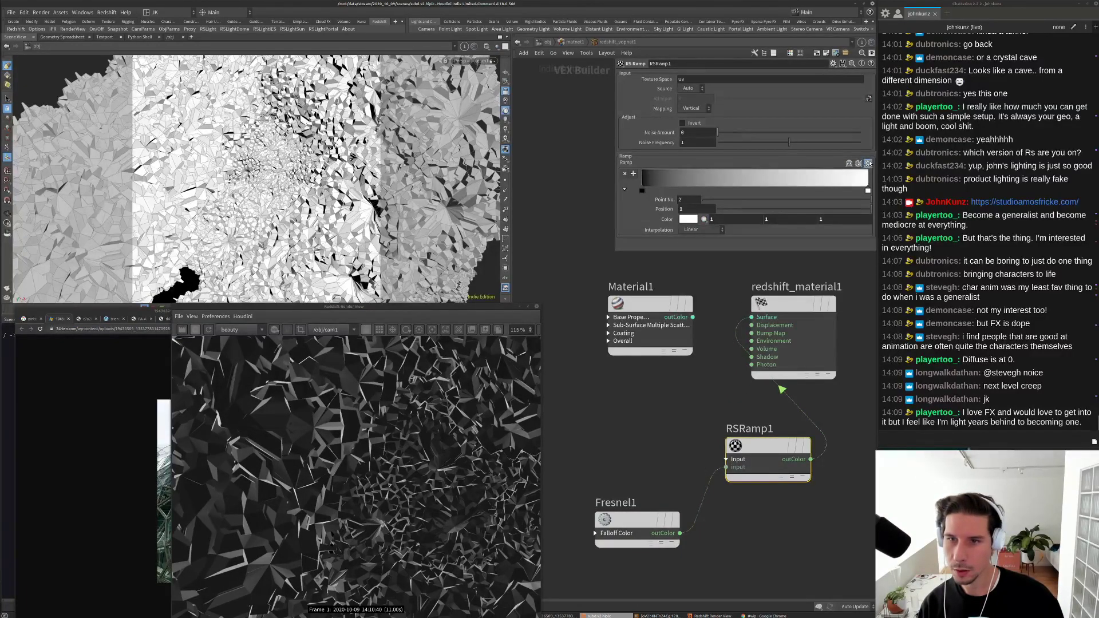
{"action": "left_click", "coordinate": [868, 163]}
{"action": "left_click", "coordinate": [878, 190]}
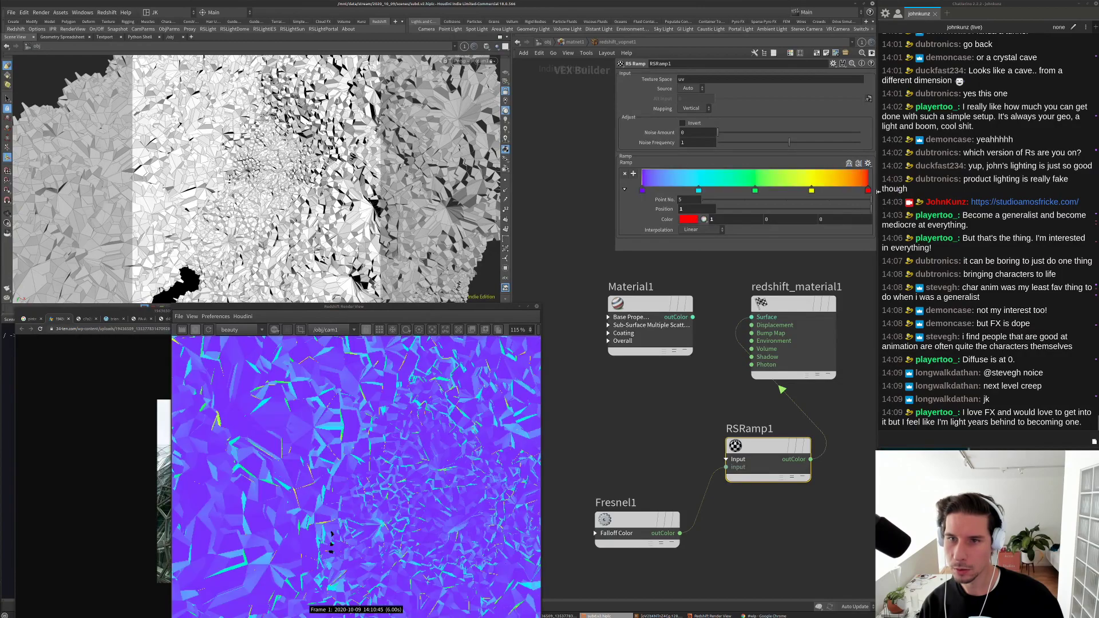
{"action": "scroll", "coordinate": [313, 456], "scroll_direction": "down", "scroll_amount": 4}
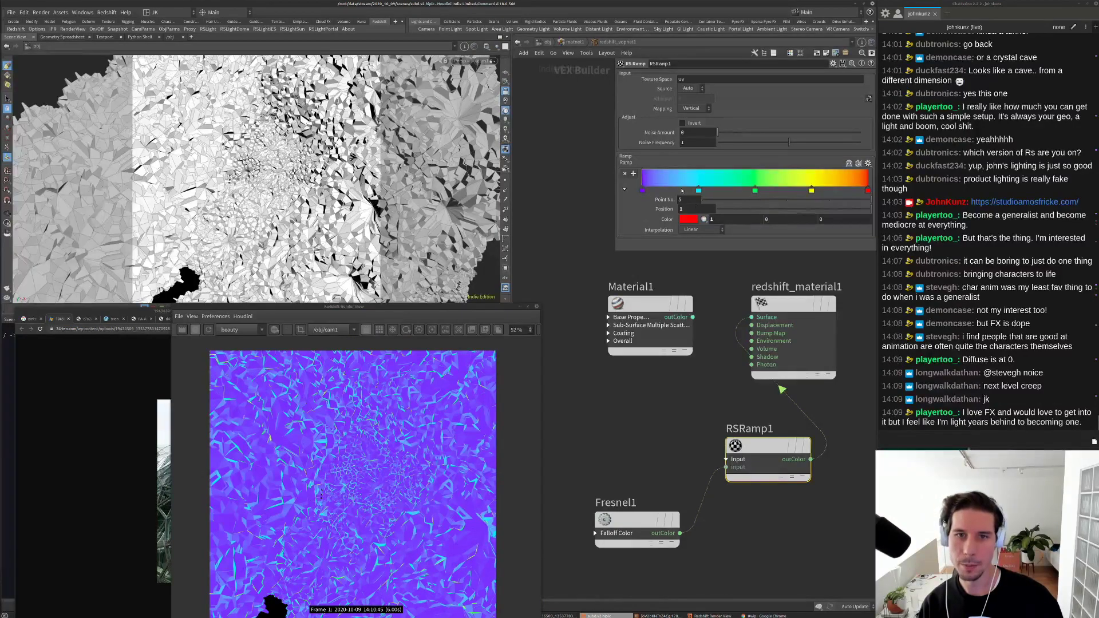
Step: Set Fresnel1's index of refraction to 2.47 and Curve Falloff to 9.4, then reselect RSRamp1
{"action": "left_click", "coordinate": [650, 514]}
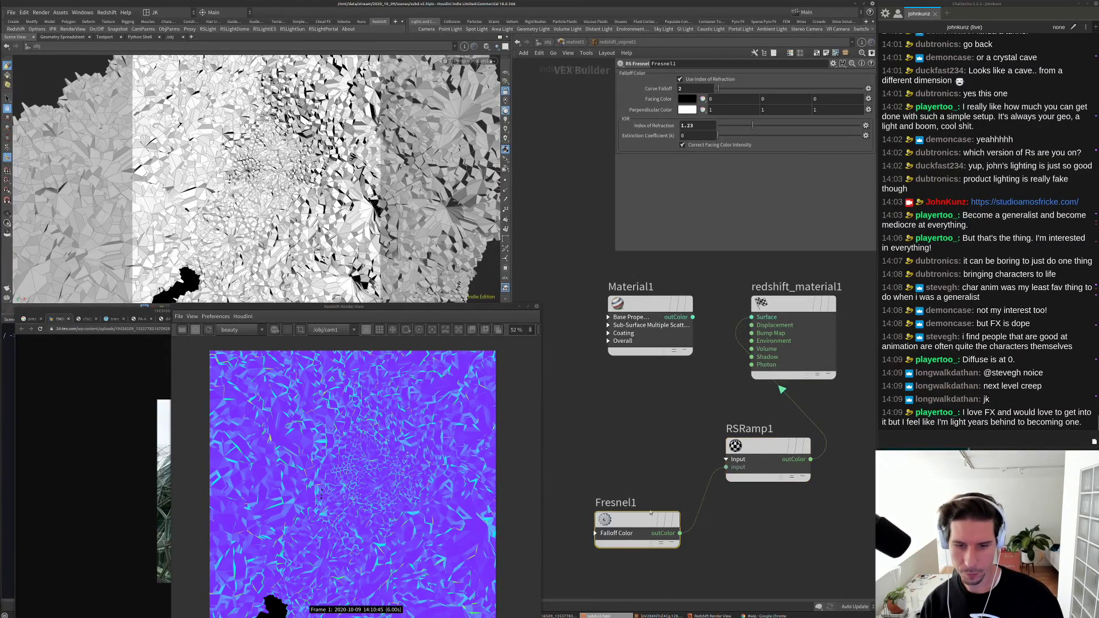
{"action": "left_click_drag", "start_coordinate": [753, 125], "coordinate": [764, 132]}
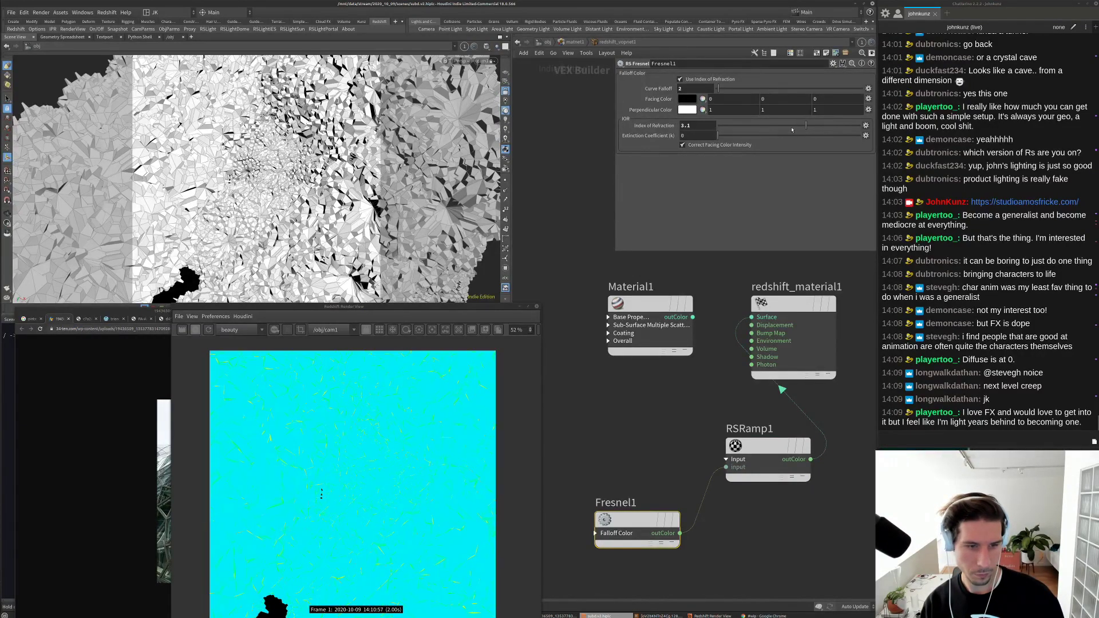
{"action": "left_click_drag", "start_coordinate": [764, 132], "coordinate": [788, 126]}
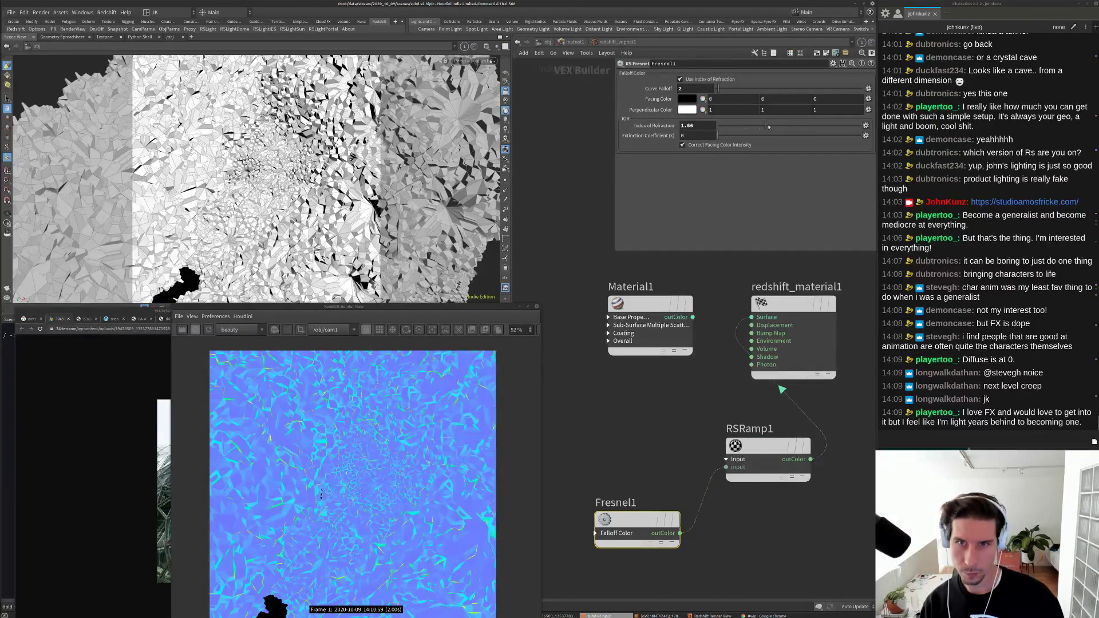
{"action": "mouse_move", "coordinate": [718, 88]}
{"action": "left_mouse_down"}
{"action": "mouse_move", "coordinate": [751, 89]}
{"action": "mouse_move", "coordinate": [717, 90]}
{"action": "left_mouse_up"}
{"action": "left_click", "coordinate": [707, 80]}
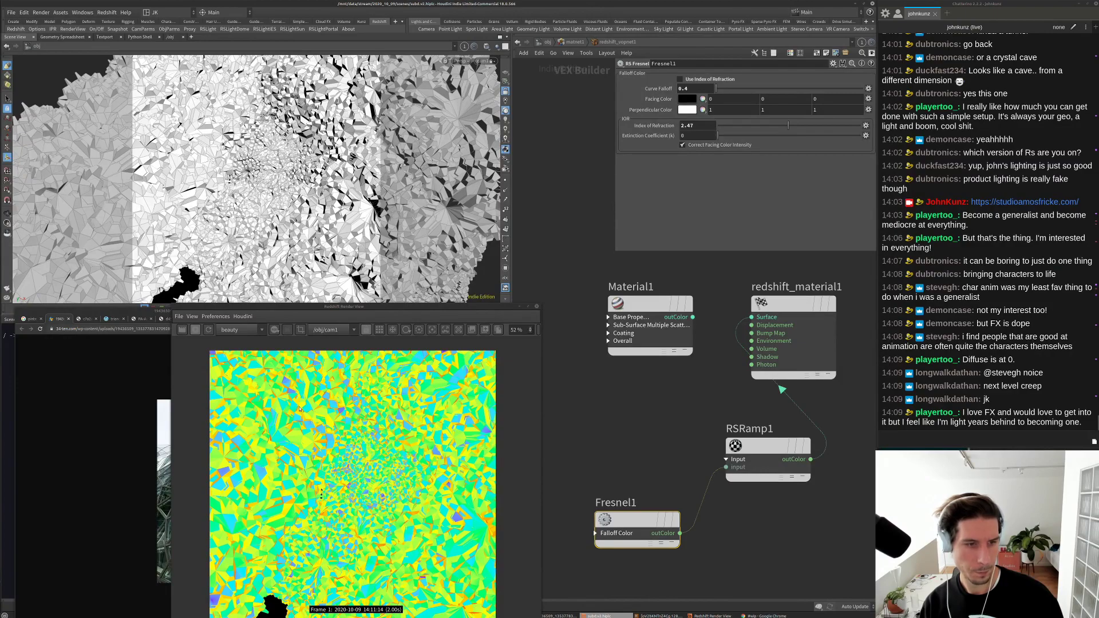
{"action": "left_click", "coordinate": [767, 446]}
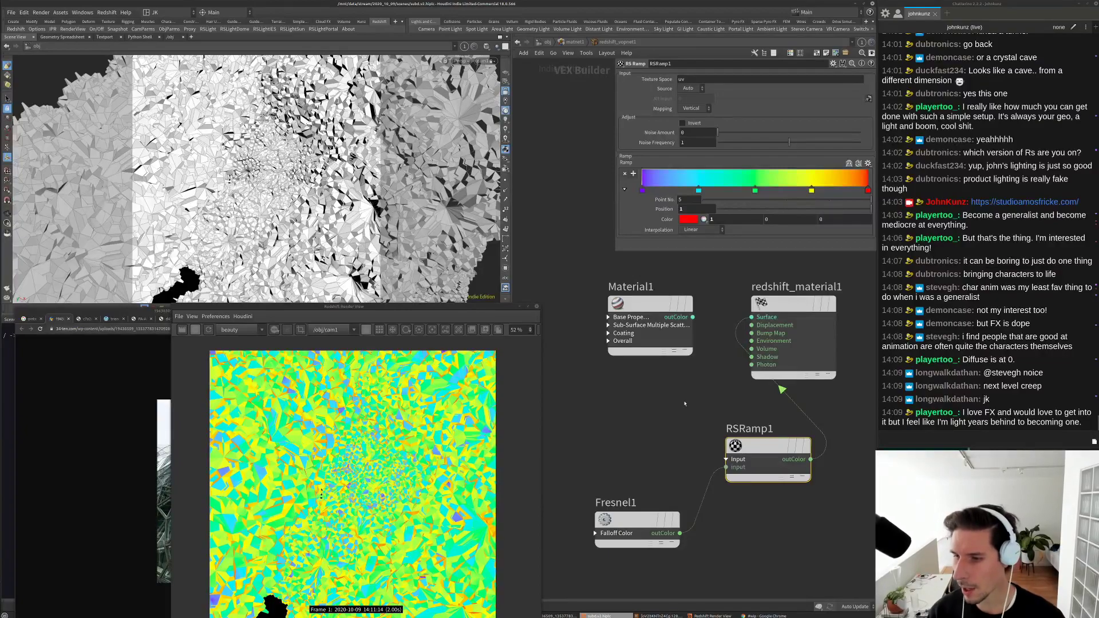
{"action": "scroll", "coordinate": [685, 403], "scroll_direction": "down", "scroll_amount": 5}
{"action": "scroll", "coordinate": [743, 431], "scroll_direction": "up", "scroll_amount": 4}
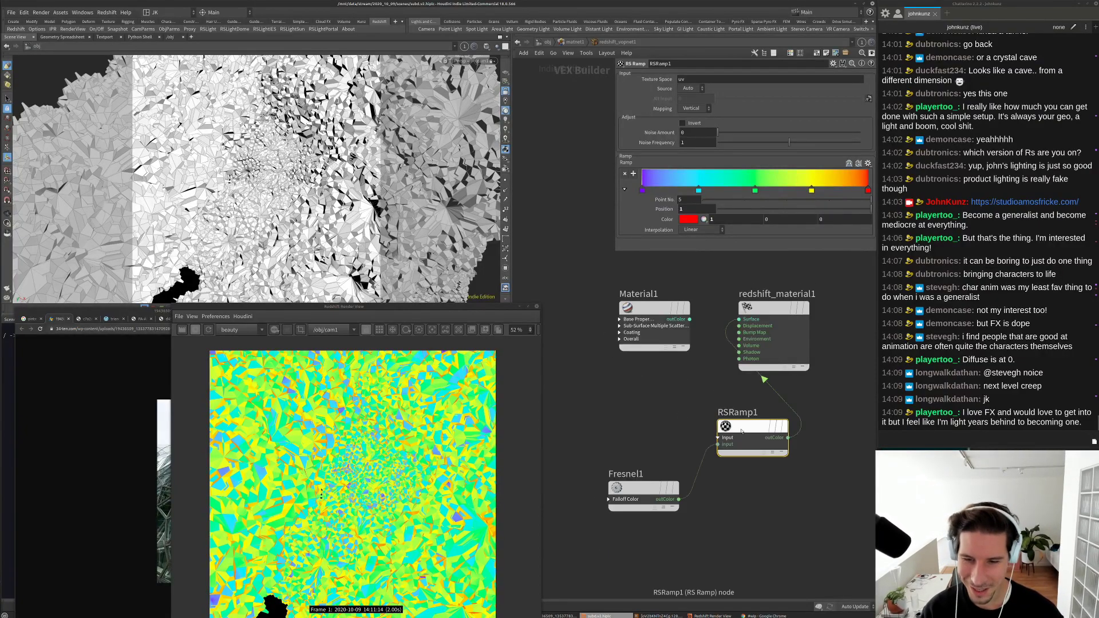
Step: Move RSRamp1 down beside Fresnel1 and review both nodes' settings
{"action": "left_click_drag", "start_coordinate": [742, 432], "coordinate": [734, 494]}
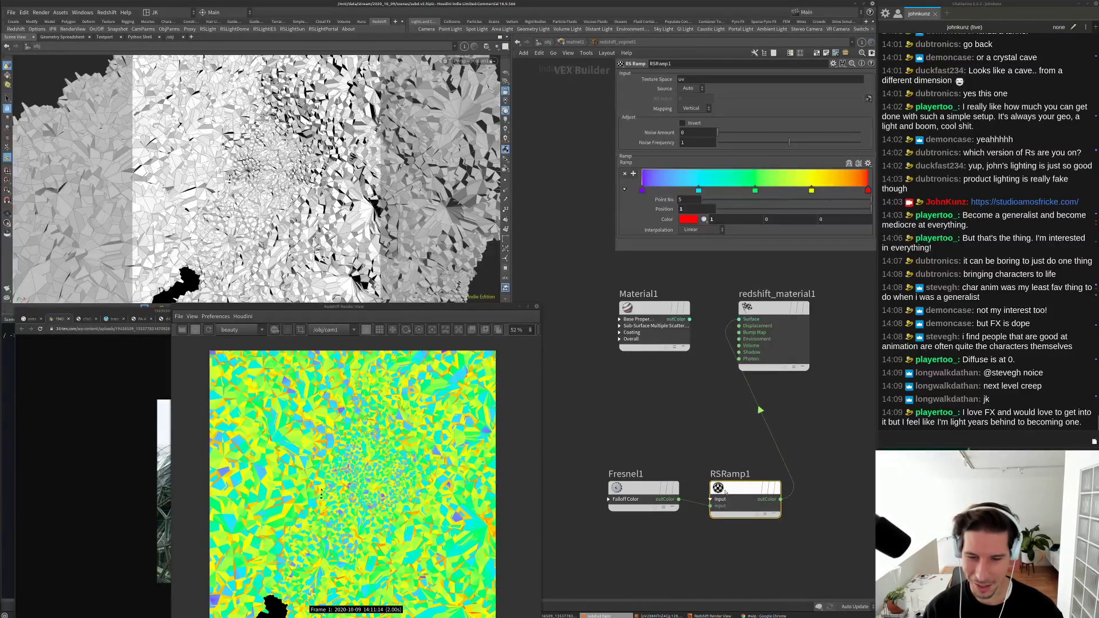
{"action": "left_click", "coordinate": [668, 487]}
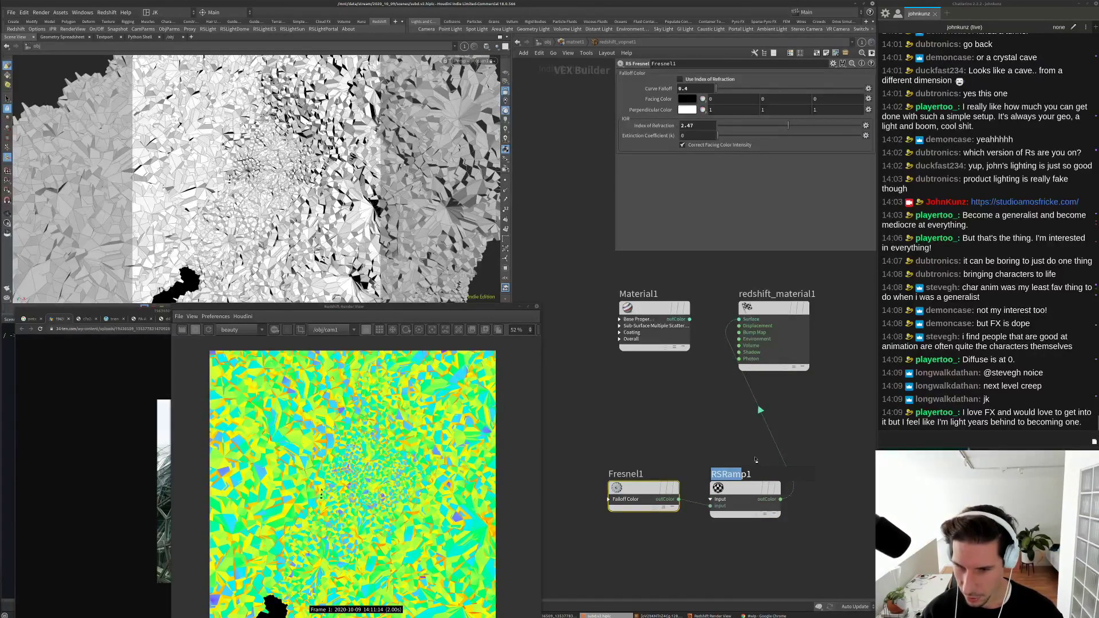
{"action": "left_click", "coordinate": [744, 489]}
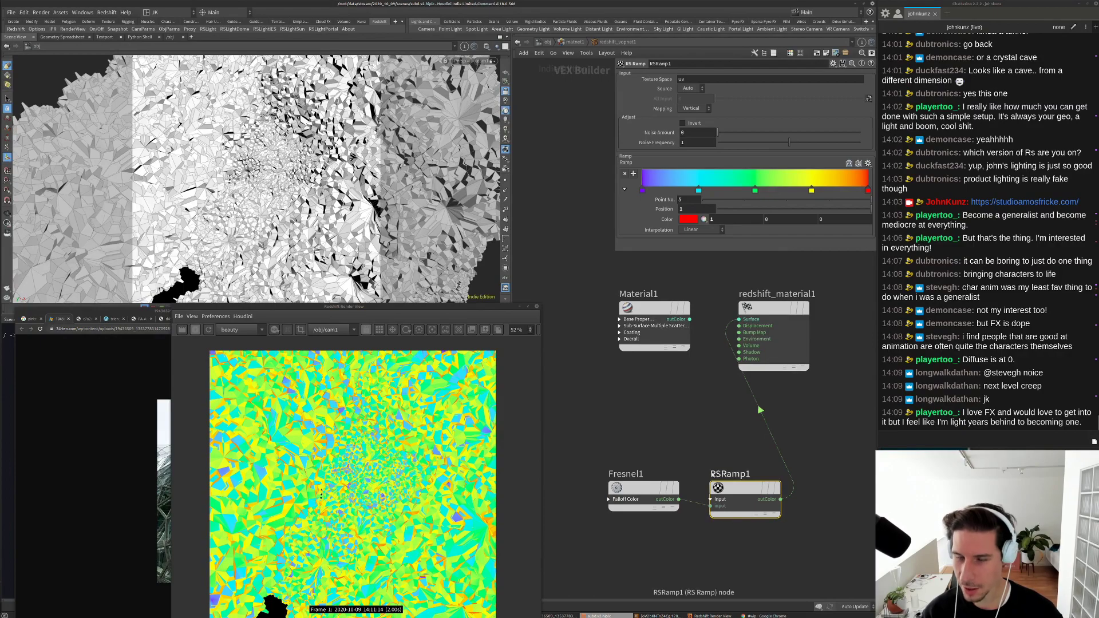
{"action": "scroll", "coordinate": [688, 380], "scroll_direction": "down", "scroll_amount": 2}
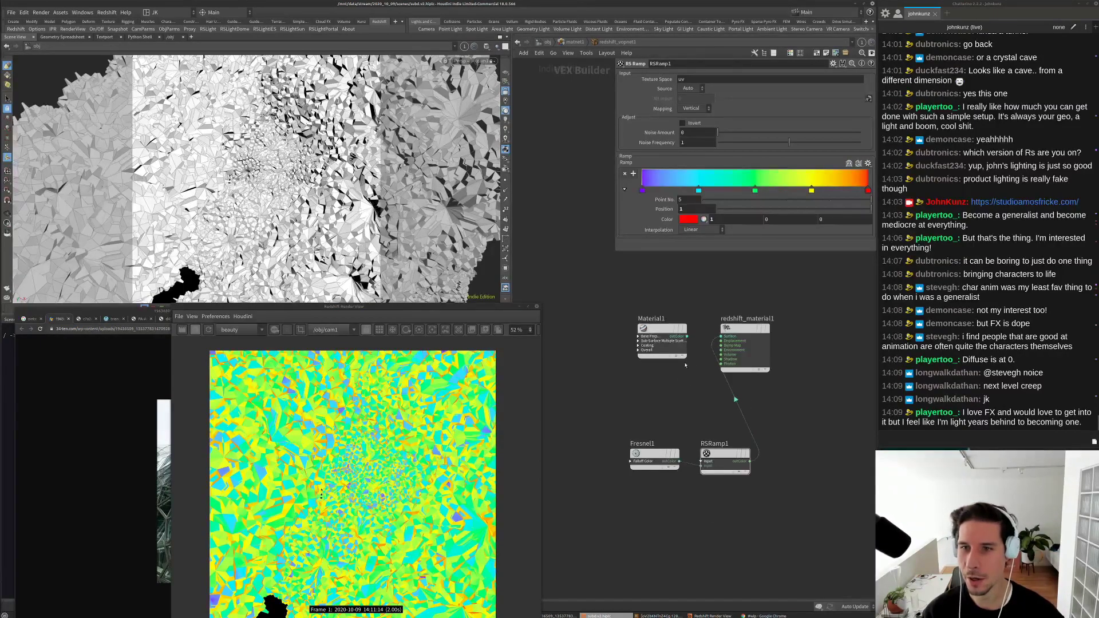
{"action": "scroll", "coordinate": [744, 392], "scroll_direction": "up", "scroll_amount": 2}
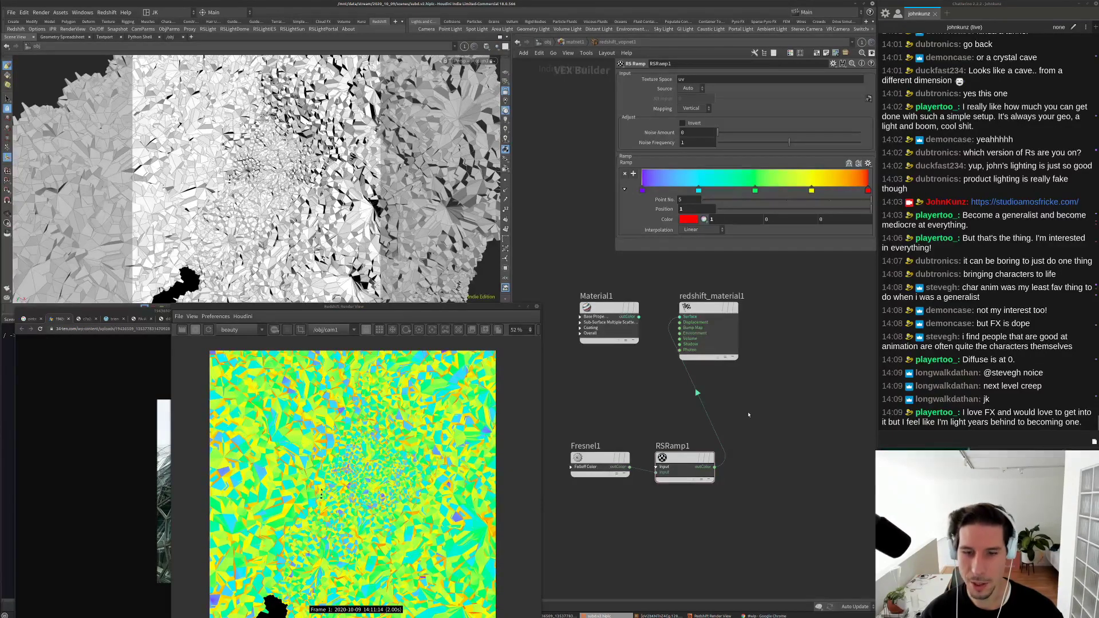
{"action": "left_click_drag", "start_coordinate": [750, 413], "coordinate": [656, 488]}
{"action": "left_click_drag", "start_coordinate": [782, 512], "coordinate": [698, 466]}
{"action": "left_click", "coordinate": [756, 409]}
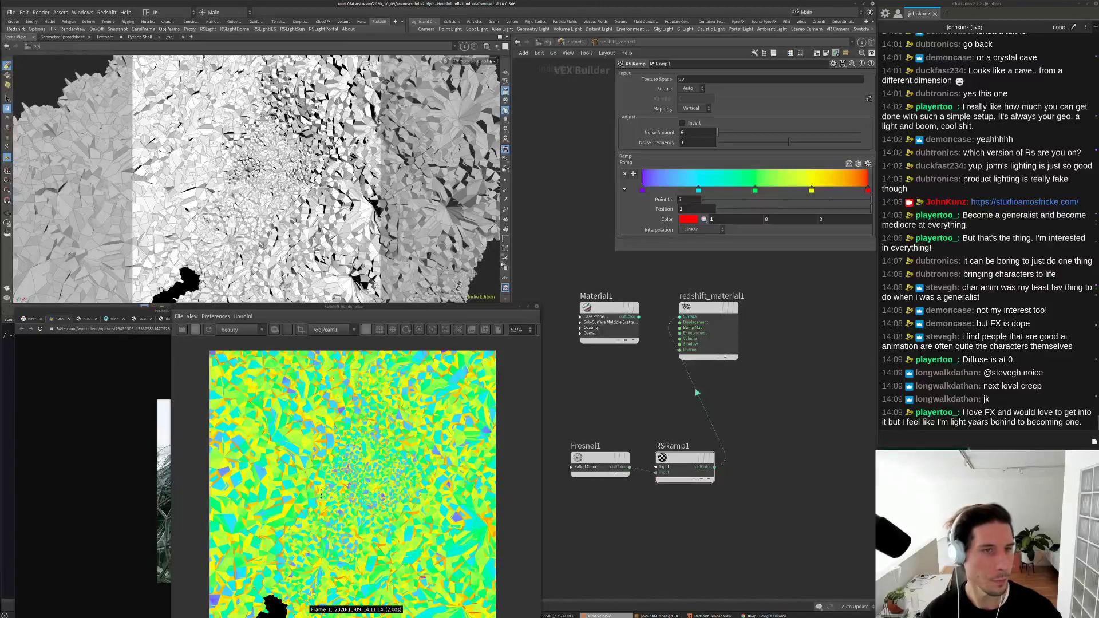
Step: Wire Material1's output into redshift_material1's Surface input, replacing the ramp
{"action": "left_click_drag", "start_coordinate": [437, 311], "coordinate": [403, 316]}
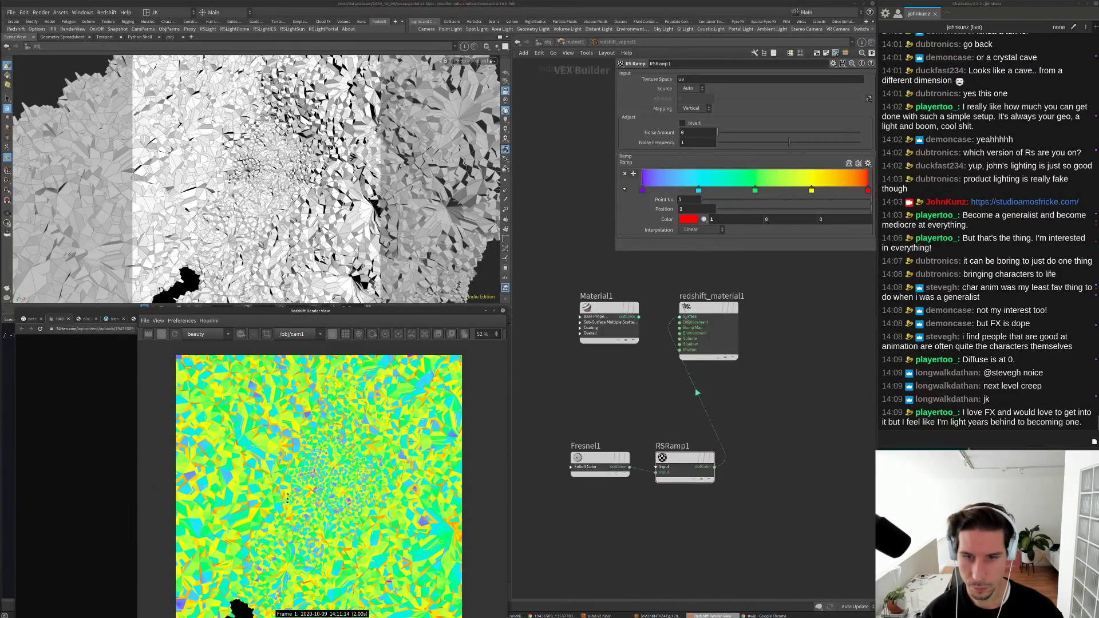
{"action": "left_click_drag", "start_coordinate": [639, 316], "coordinate": [680, 317]}
{"action": "scroll", "coordinate": [586, 339], "scroll_direction": "up", "scroll_amount": 2}
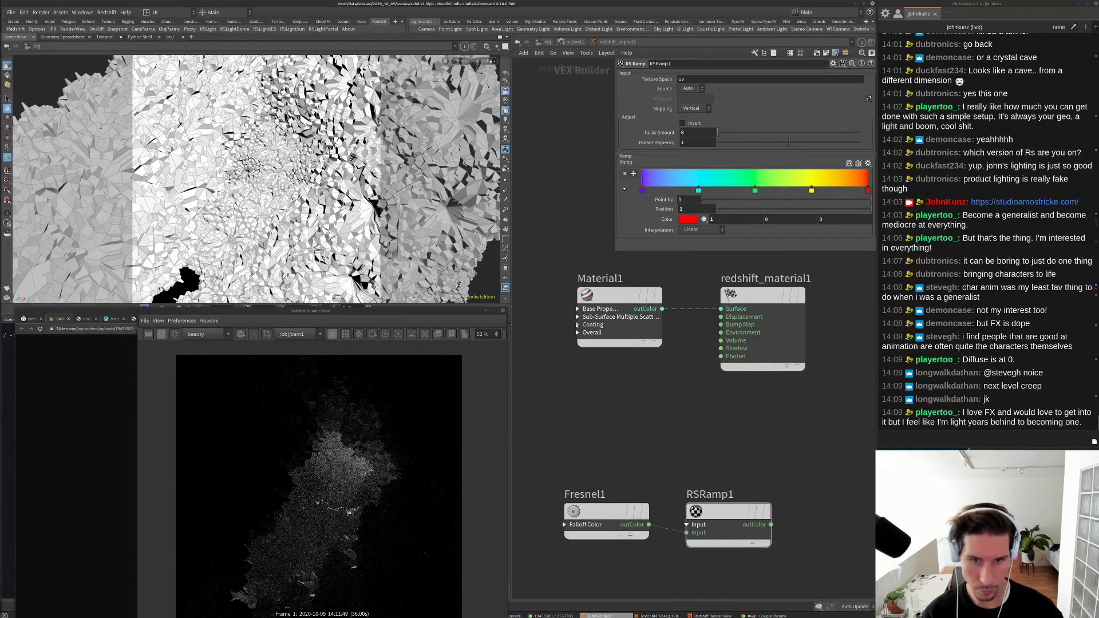
Step: Show Material1's coating parameters and set the coating weight to 1
{"action": "left_click", "coordinate": [577, 325]}
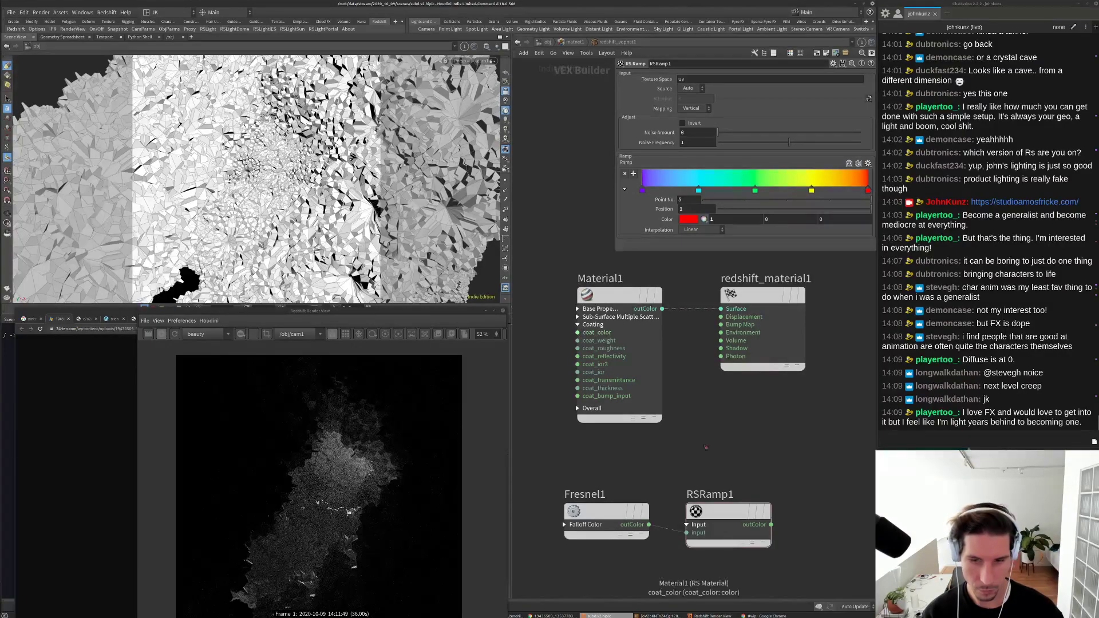
{"action": "left_click", "coordinate": [658, 419]}
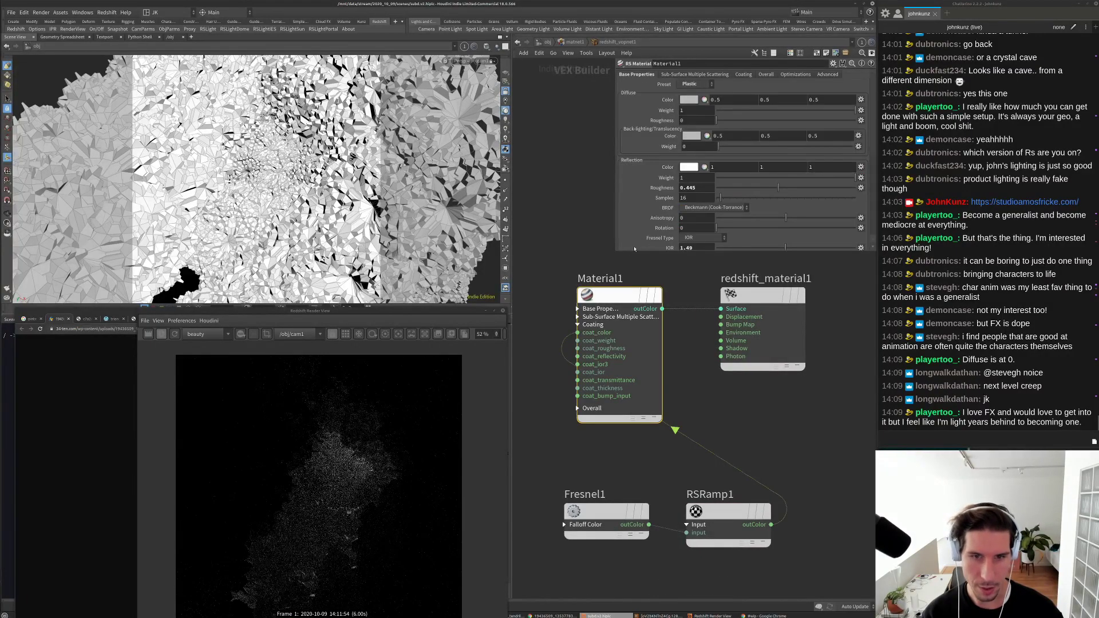
{"action": "left_click", "coordinate": [744, 75]}
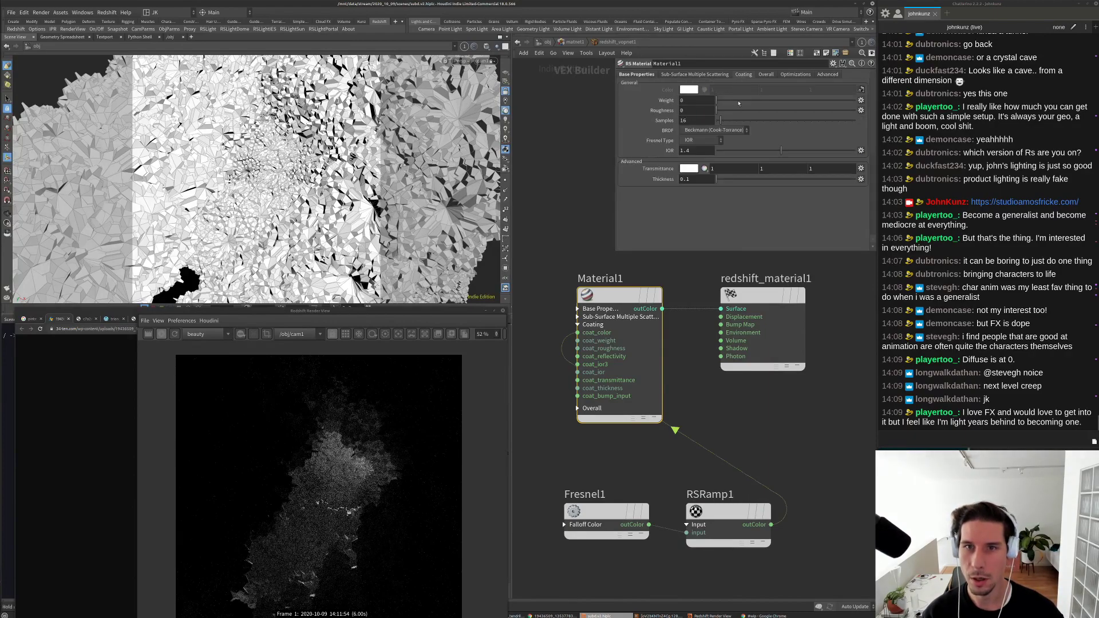
{"action": "left_click_drag", "start_coordinate": [738, 102], "coordinate": [859, 102]}
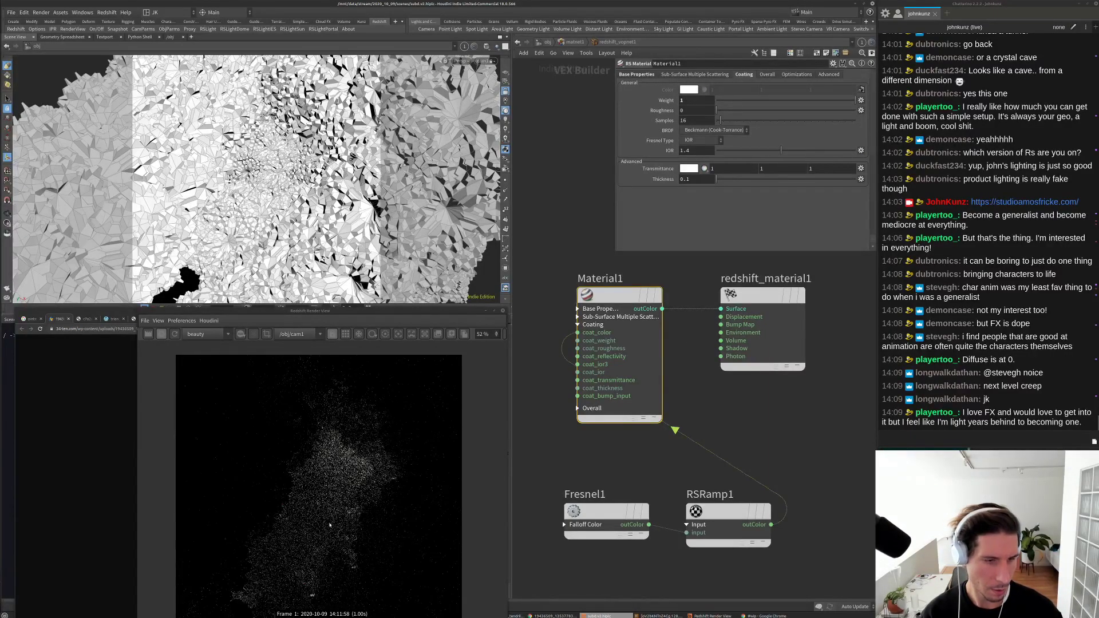
Step: Try coating IOR values of 2.029 and 2.524, then settle on 1.8
{"action": "scroll", "coordinate": [330, 480], "scroll_direction": "up", "scroll_amount": 5}
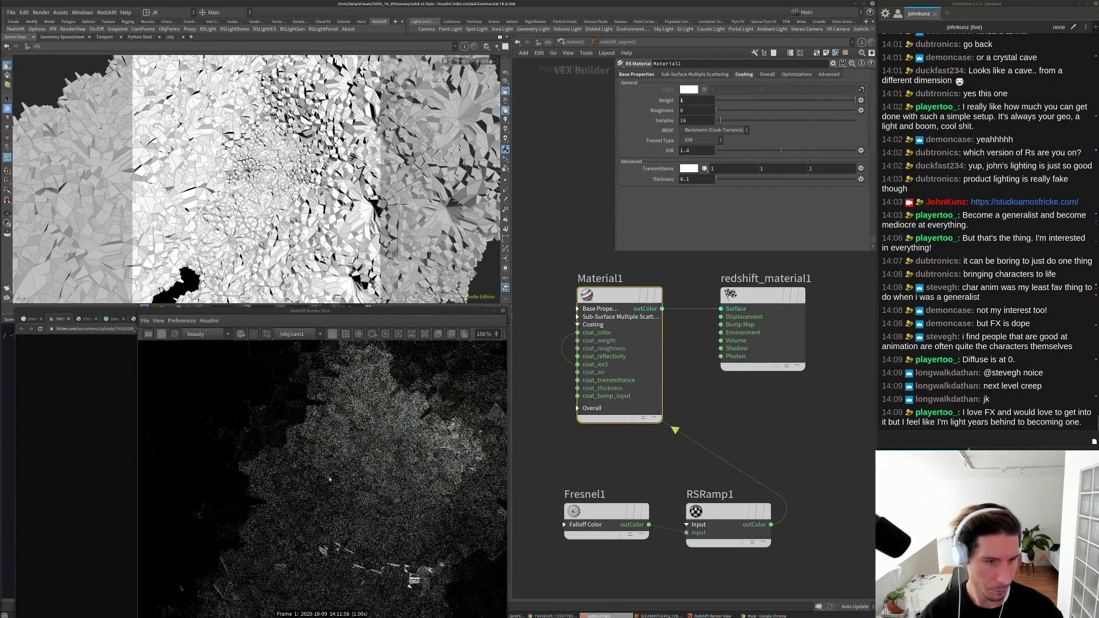
{"action": "scroll", "coordinate": [330, 479], "scroll_direction": "up", "scroll_amount": 4}
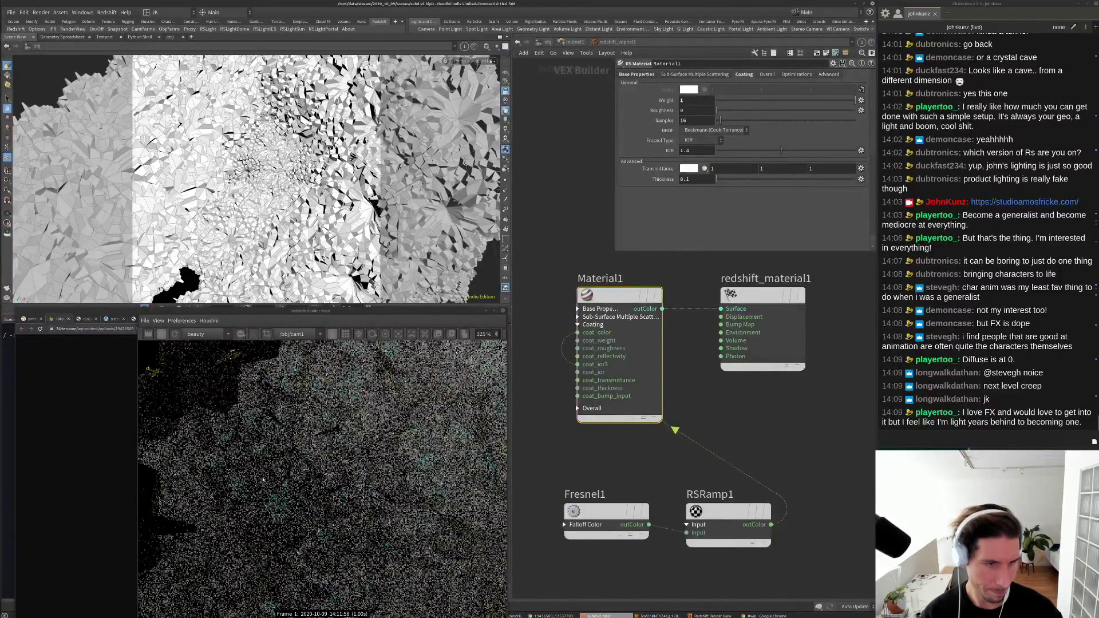
{"action": "scroll", "coordinate": [263, 480], "scroll_direction": "down", "scroll_amount": 5}
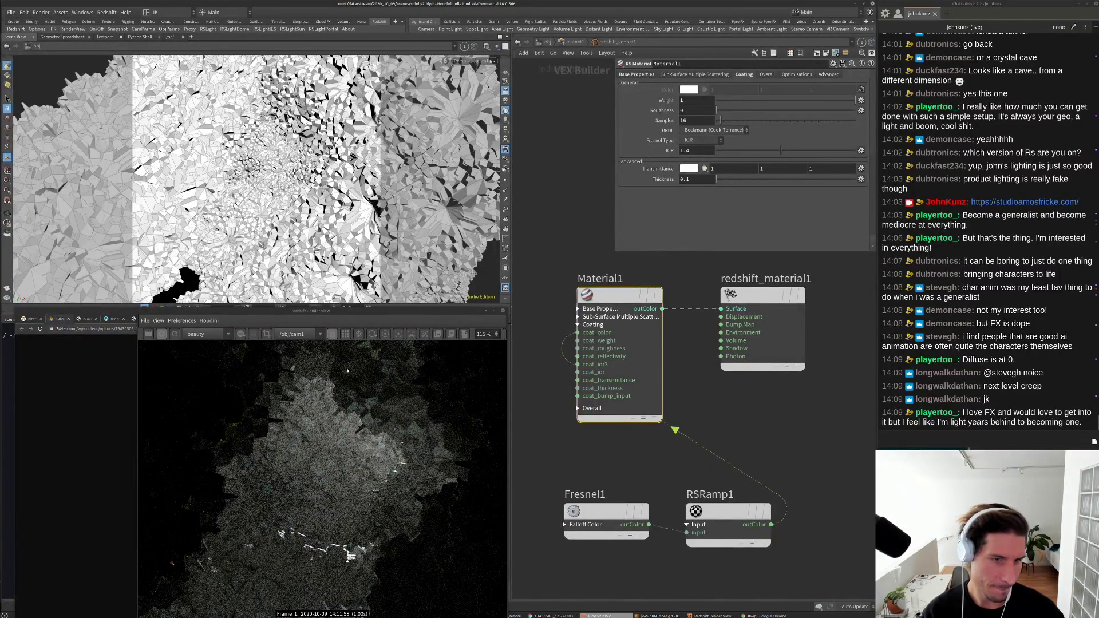
{"action": "scroll", "coordinate": [309, 516], "scroll_direction": "down", "scroll_amount": 2}
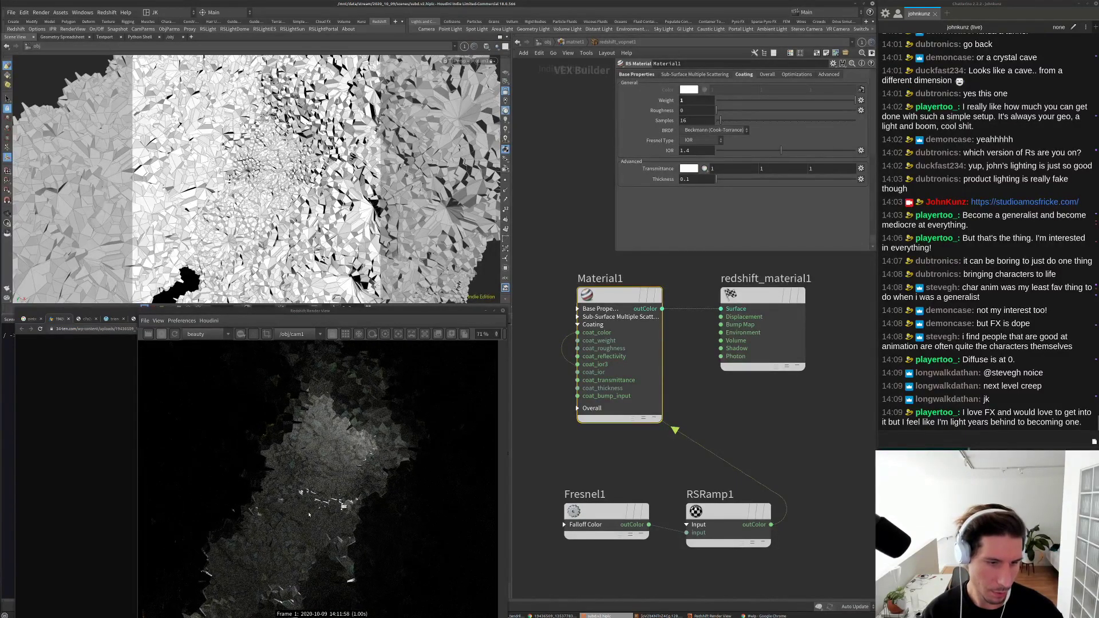
{"action": "scroll", "coordinate": [309, 514], "scroll_direction": "down", "scroll_amount": 2}
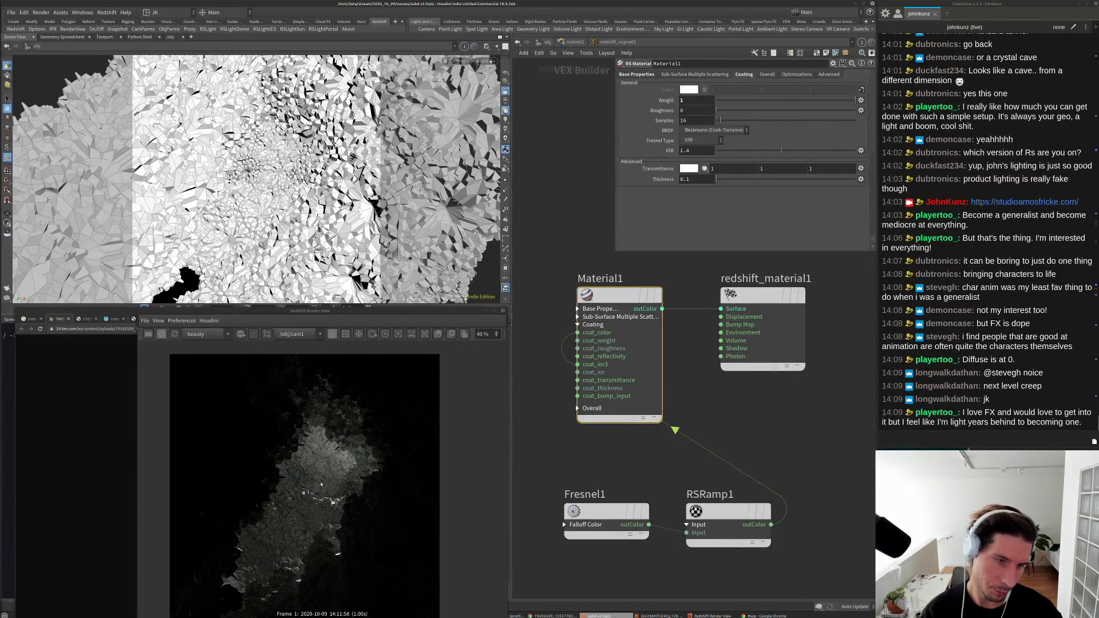
{"action": "scroll", "coordinate": [320, 465], "scroll_direction": "up", "scroll_amount": 5}
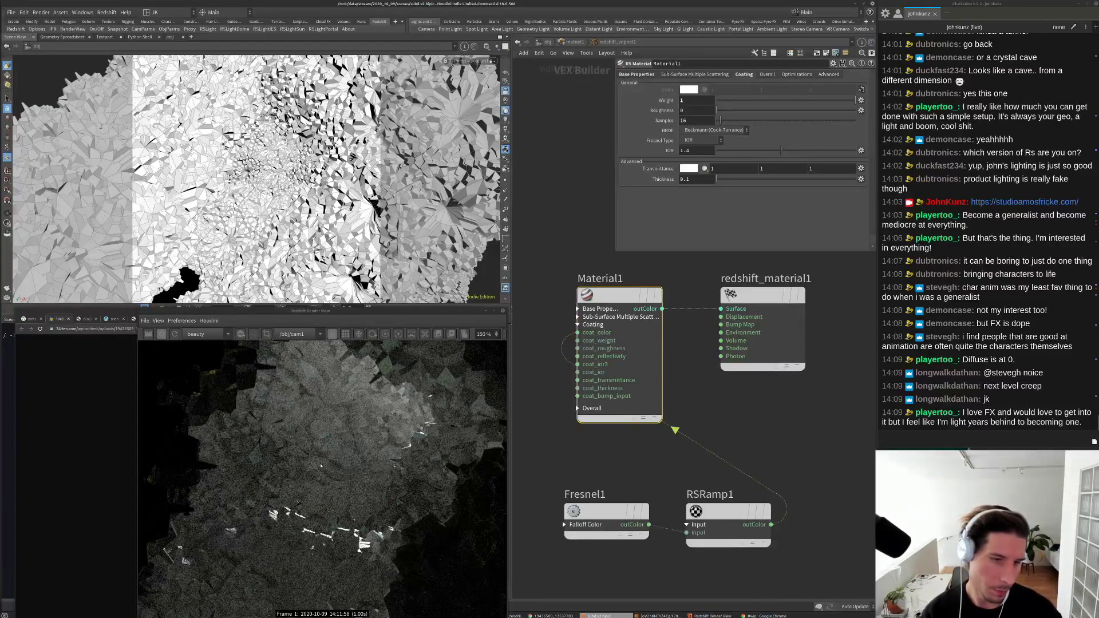
{"action": "scroll", "coordinate": [321, 452], "scroll_direction": "up", "scroll_amount": 5}
{"action": "scroll", "coordinate": [327, 453], "scroll_direction": "down", "scroll_amount": 8}
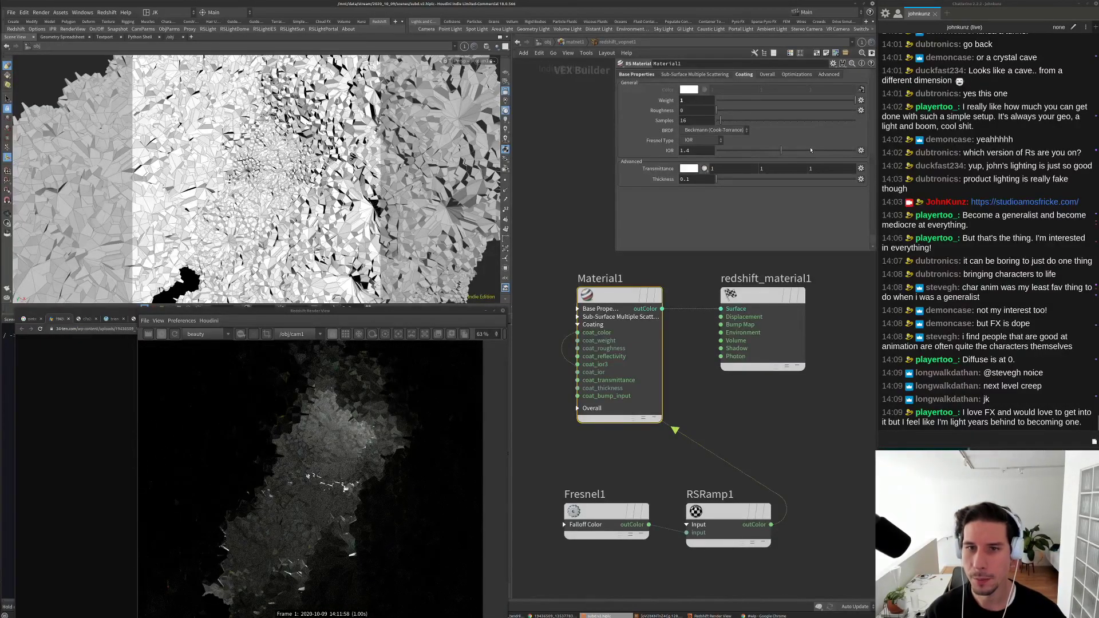
{"action": "left_click", "coordinate": [811, 149]}
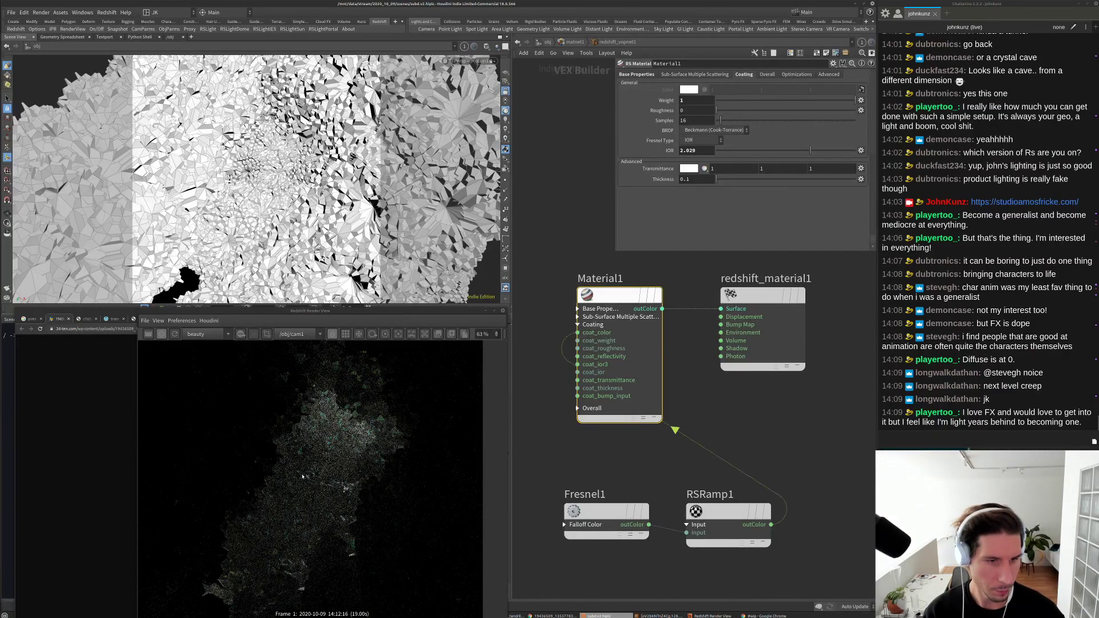
{"action": "scroll", "coordinate": [246, 492], "scroll_direction": "down", "scroll_amount": 2}
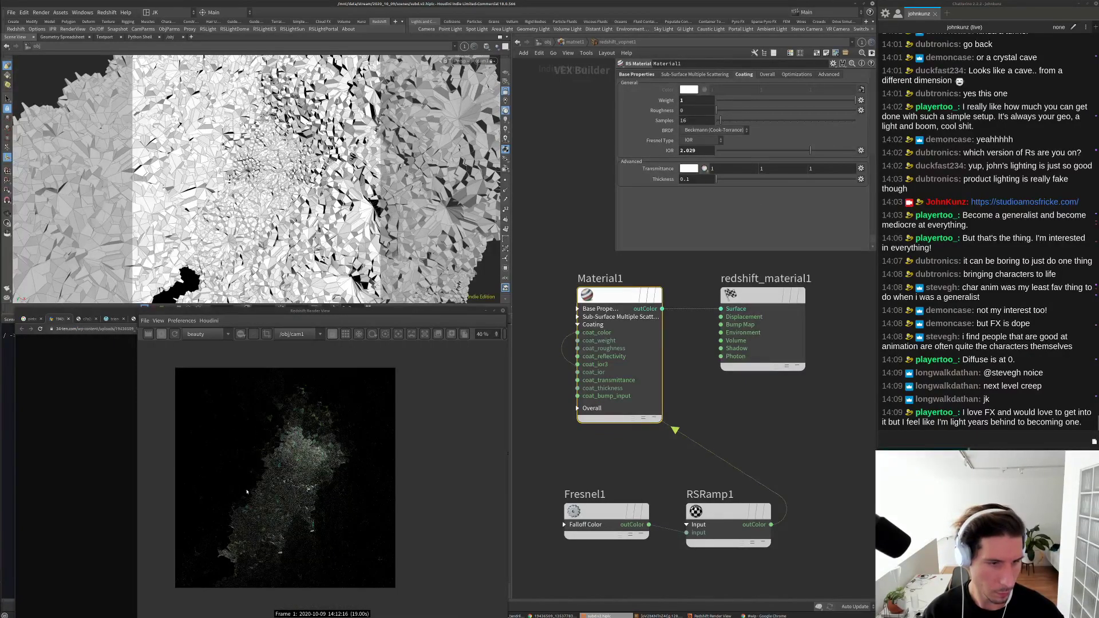
{"action": "left_click", "coordinate": [833, 150]}
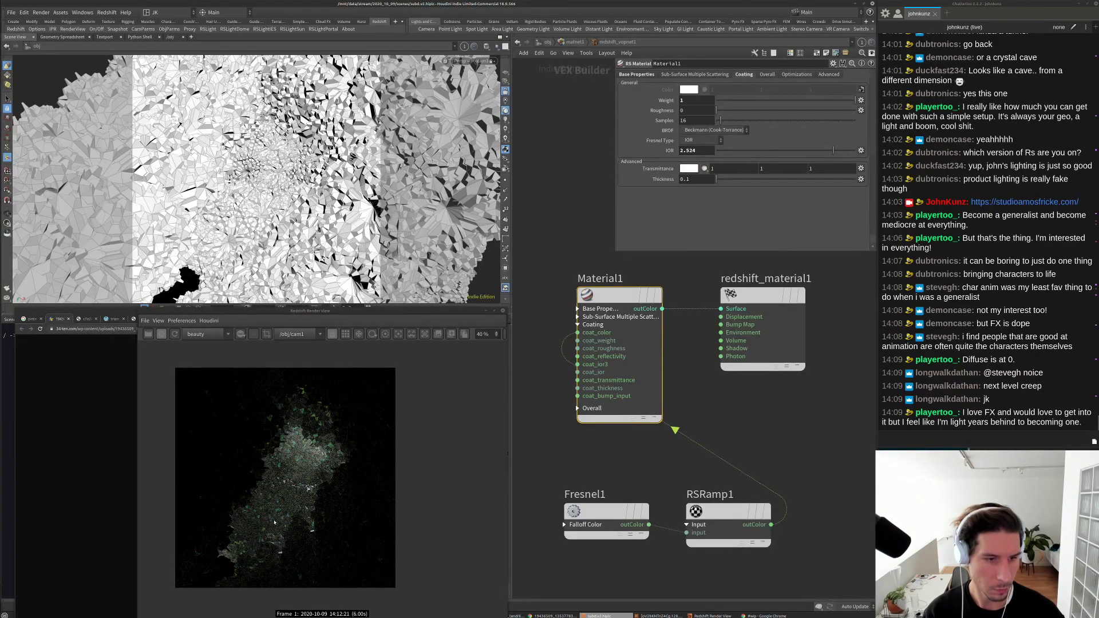
{"action": "scroll", "coordinate": [274, 522], "scroll_direction": "up", "scroll_amount": 2}
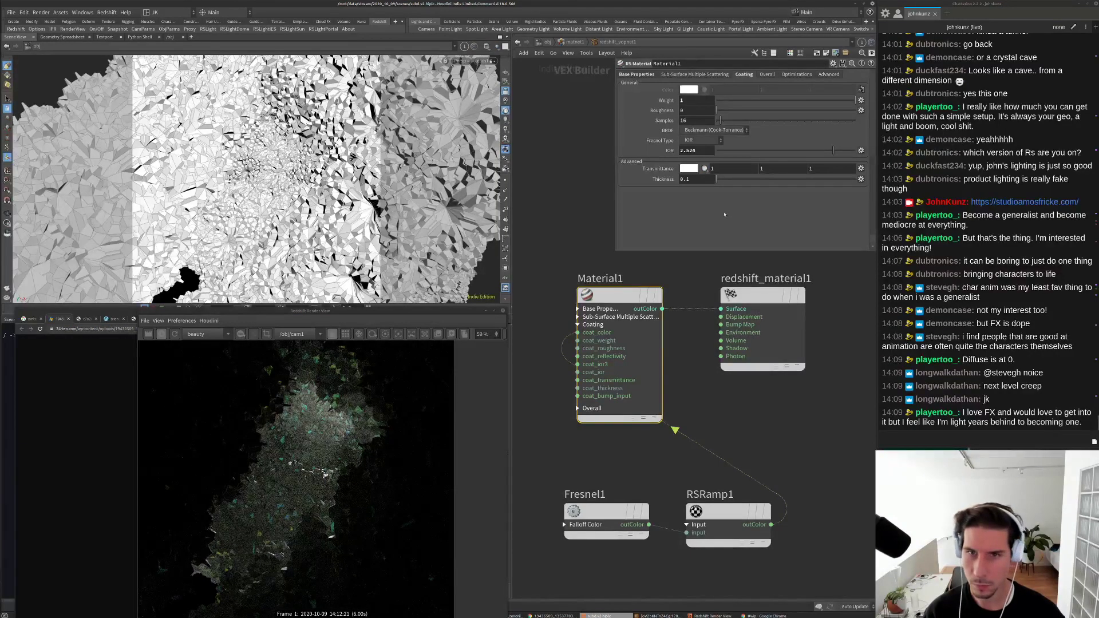
{"action": "left_click_drag", "start_coordinate": [700, 150], "coordinate": [679, 151]}
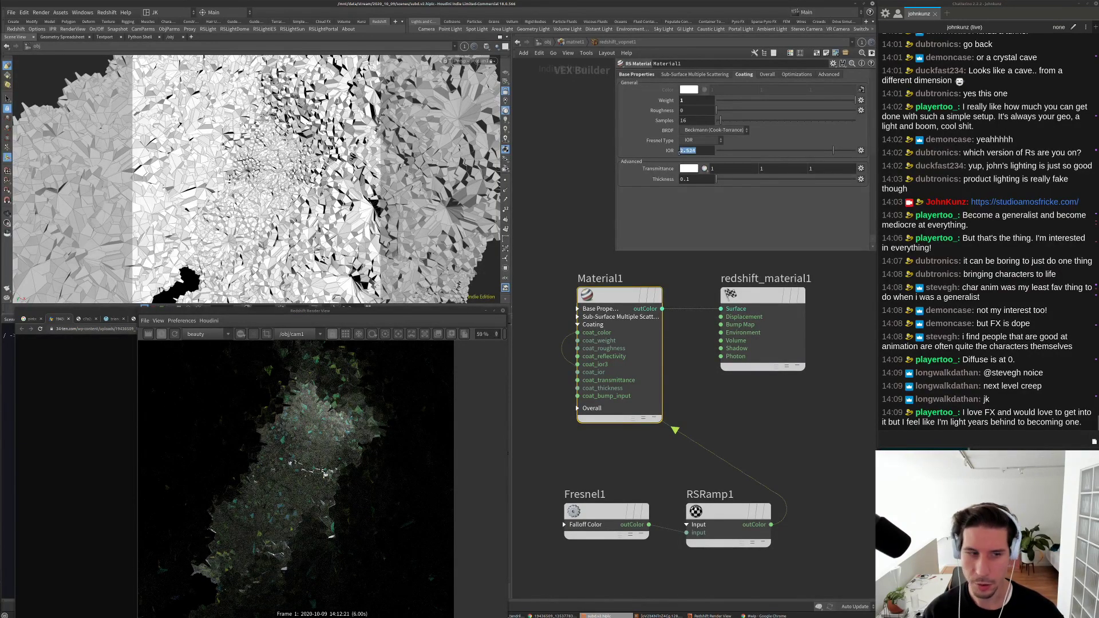
{"action": "type", "text": "1"}
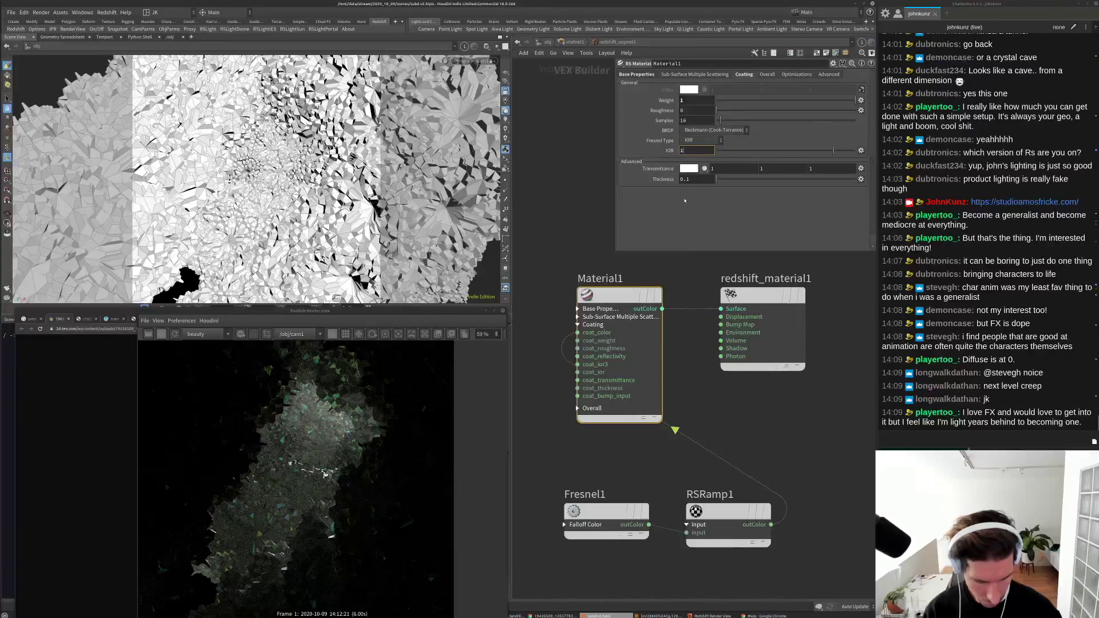
{"action": "type", "text": ".8"}
{"action": "key", "text": "Return"}
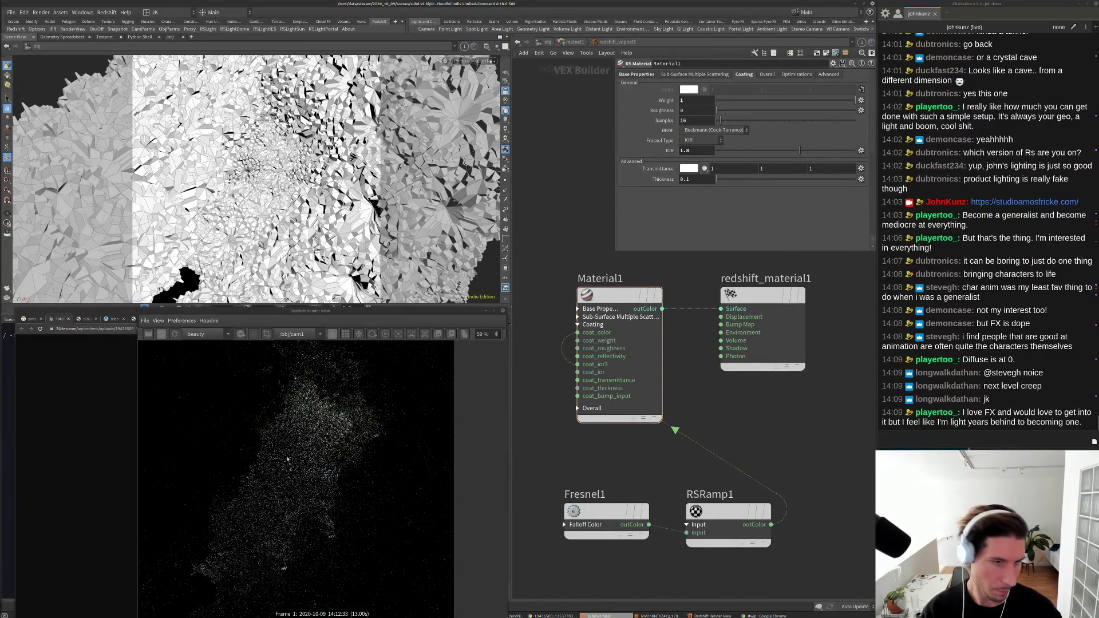
{"action": "scroll", "coordinate": [300, 454], "scroll_direction": "down", "scroll_amount": 2}
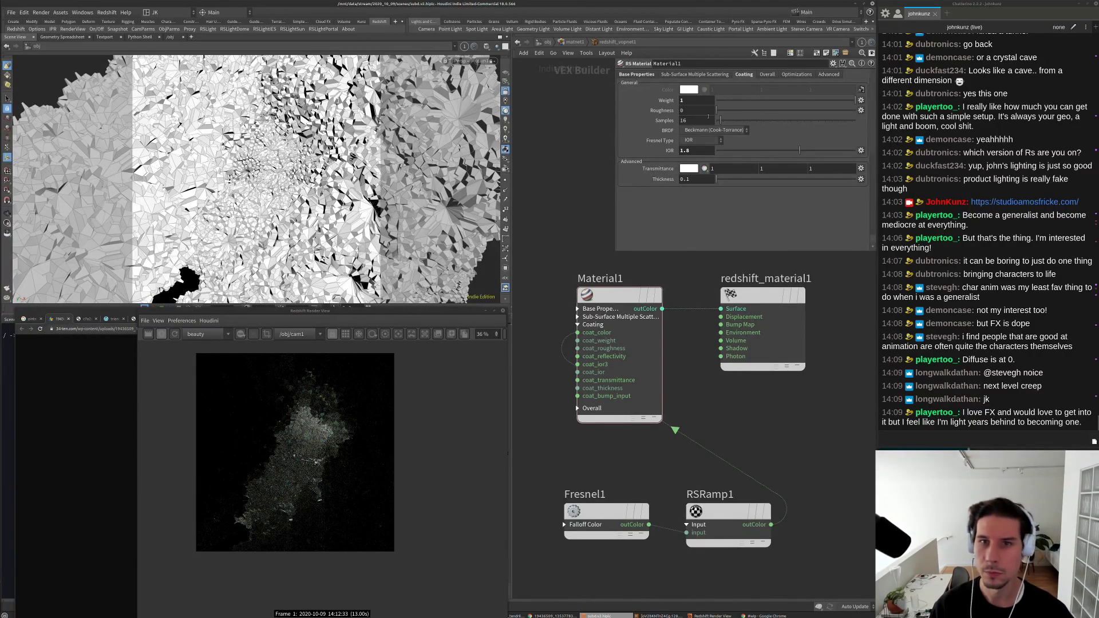
Step: Switch to base properties and select Material1 in the material network
{"action": "left_click", "coordinate": [646, 76]}
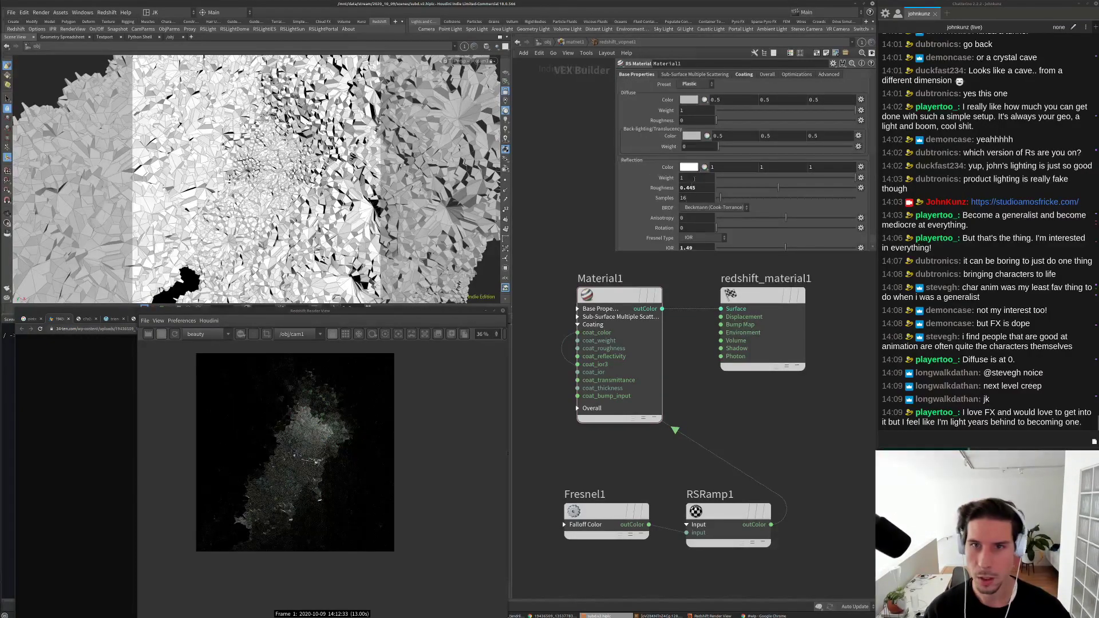
{"action": "scroll", "coordinate": [704, 327], "scroll_direction": "down", "scroll_amount": 5}
{"action": "left_click_drag", "start_coordinate": [619, 422], "coordinate": [581, 241]}
{"action": "left_click", "coordinate": [654, 310]}
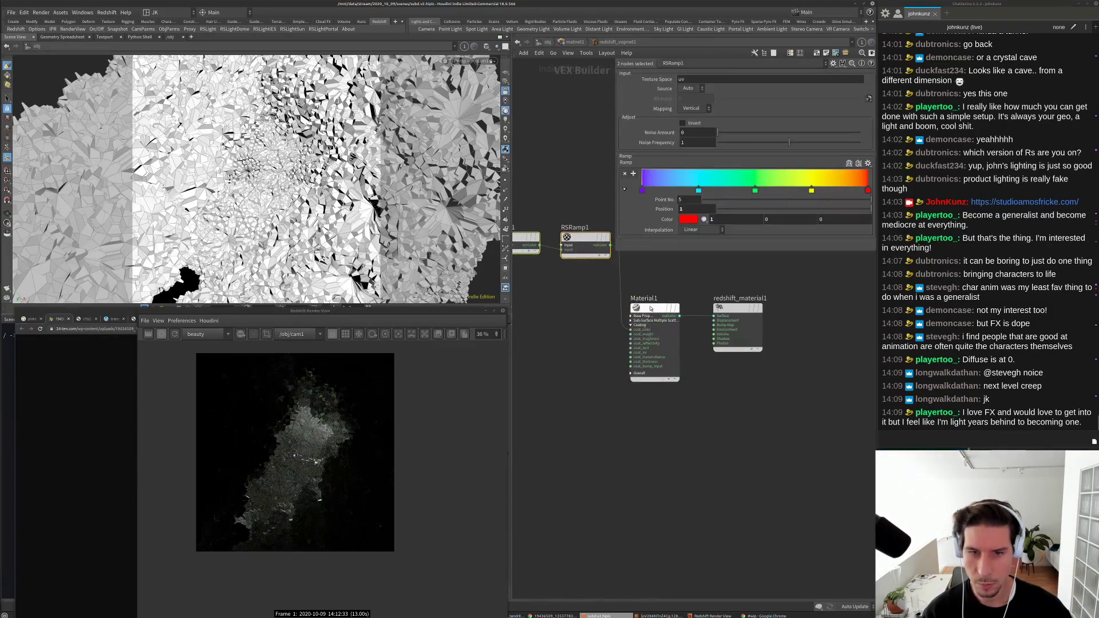
{"action": "middle_click_drag", "start_coordinate": [588, 352], "coordinate": [599, 399]}
Step: Set Material1's diffuse colour to red 0.25, green 0.1, blue 0.15
{"action": "double_click", "coordinate": [729, 101]}
{"action": "type", "text": "1"}
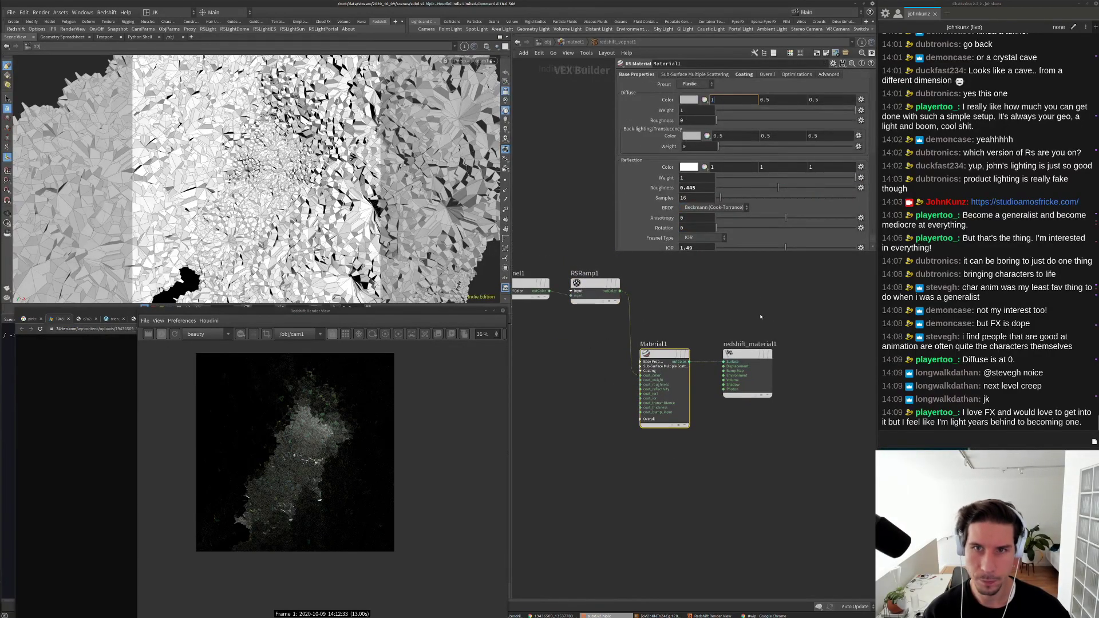
{"action": "key", "text": "Return"}
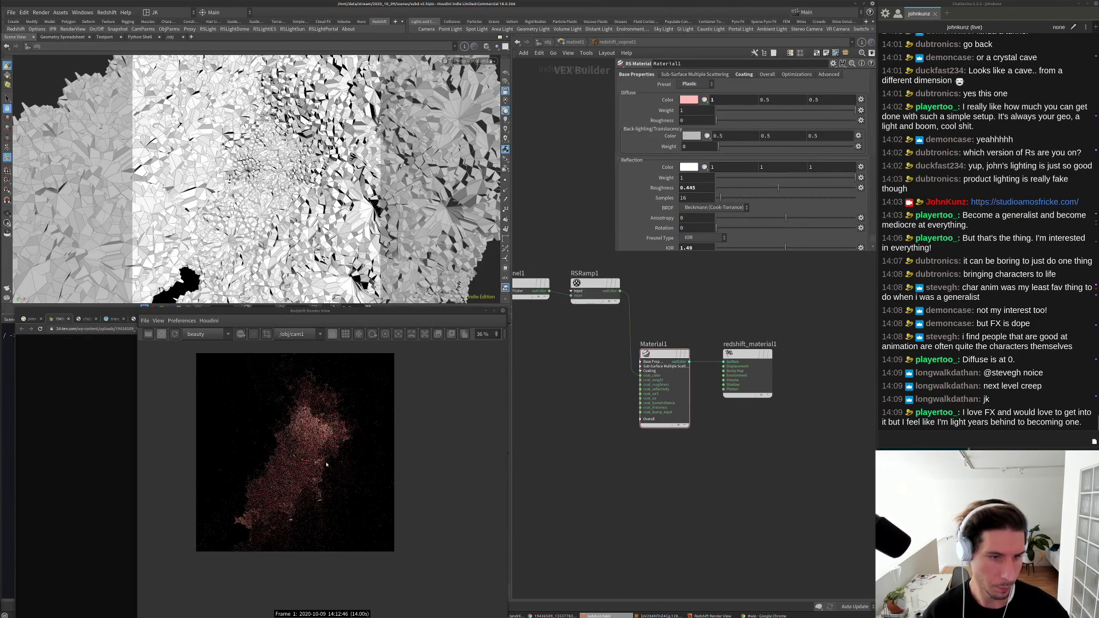
{"action": "scroll", "coordinate": [269, 413], "scroll_direction": "up", "scroll_amount": 1}
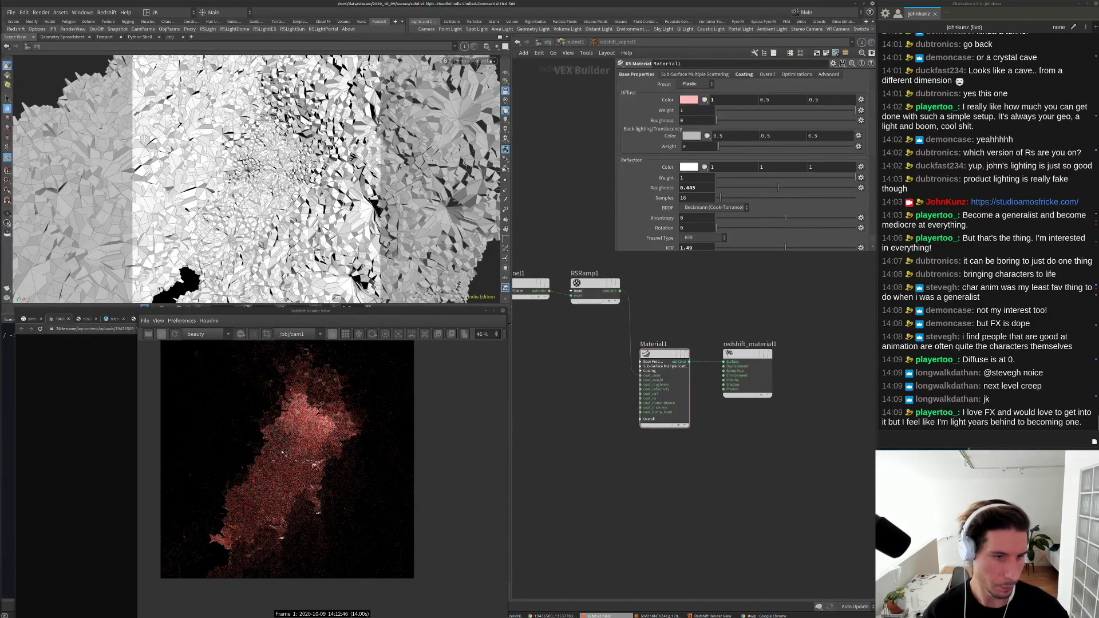
{"action": "scroll", "coordinate": [268, 413], "scroll_direction": "up", "scroll_amount": 2}
{"action": "double_click", "coordinate": [742, 99]}
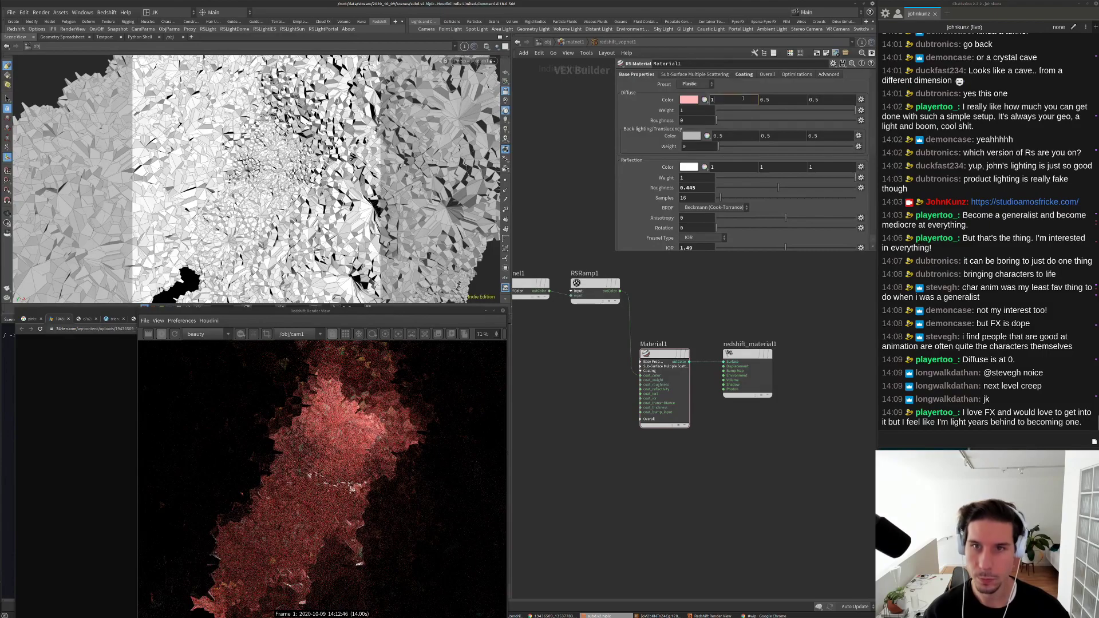
{"action": "type", "text": ".25"}
{"action": "key", "text": "Return"}
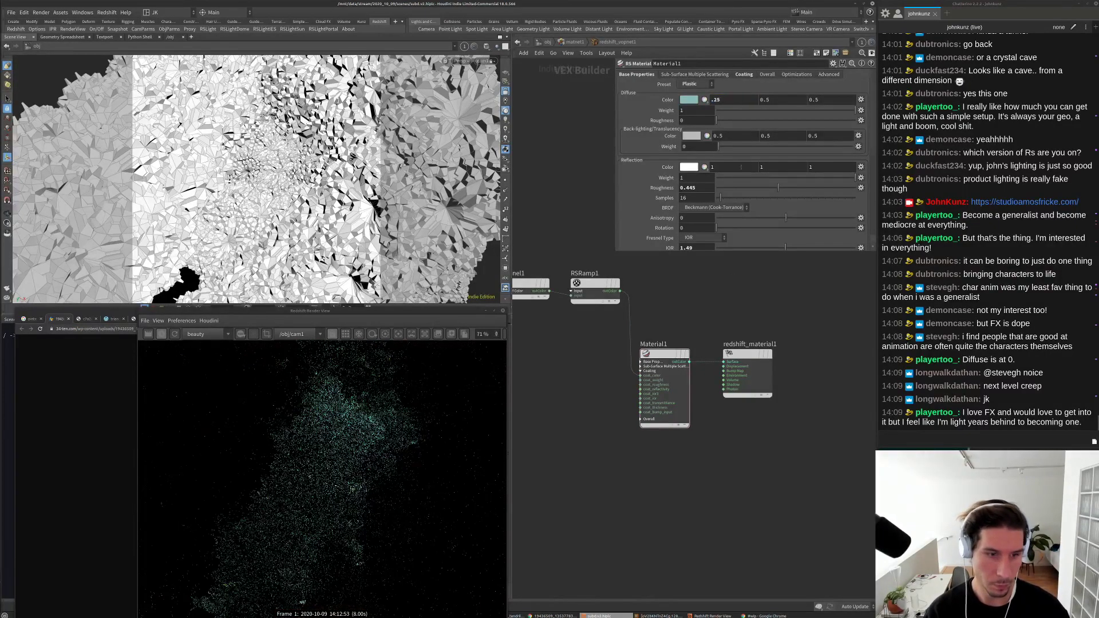
{"action": "scroll", "coordinate": [336, 482], "scroll_direction": "down", "scroll_amount": 2}
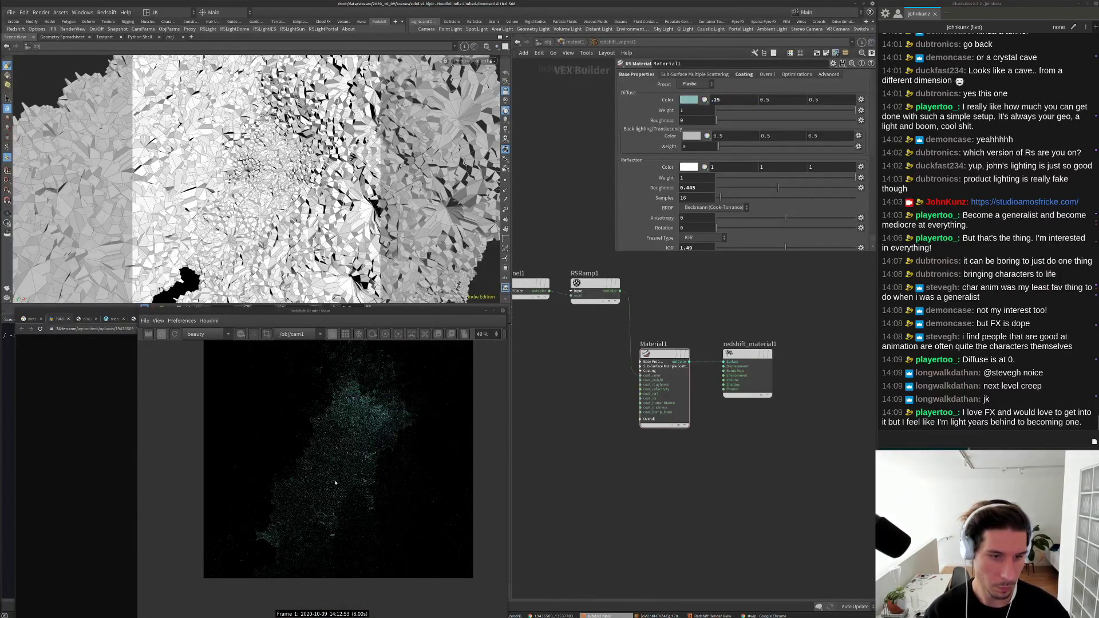
{"action": "double_click", "coordinate": [815, 100]}
{"action": "type", "text": "0.15"}
{"action": "key", "text": "Return"}
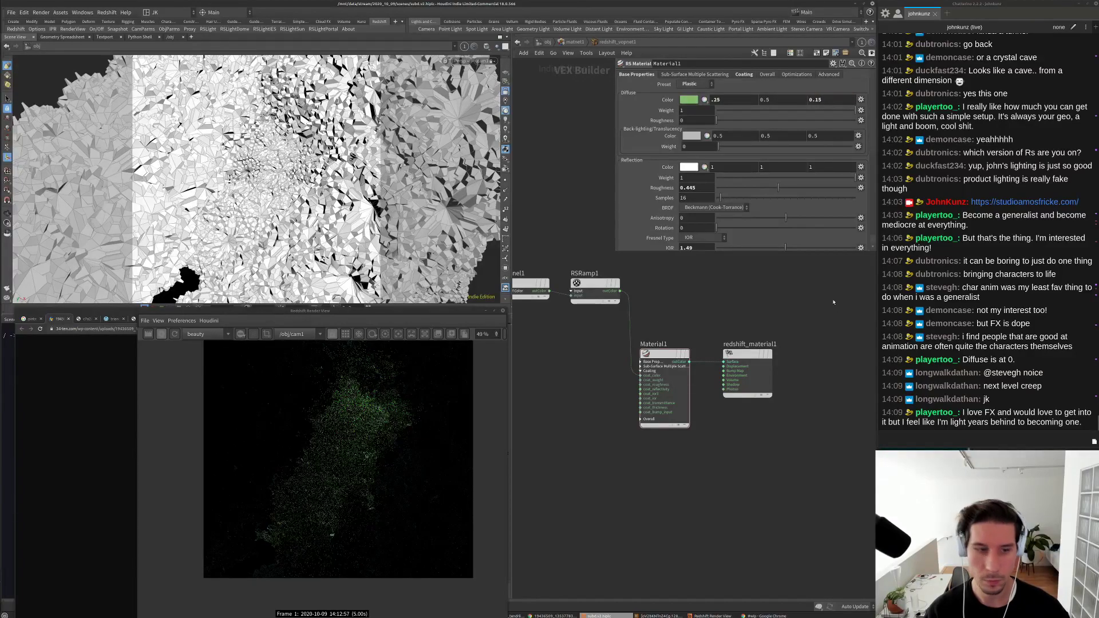
{"action": "double_click", "coordinate": [767, 99]}
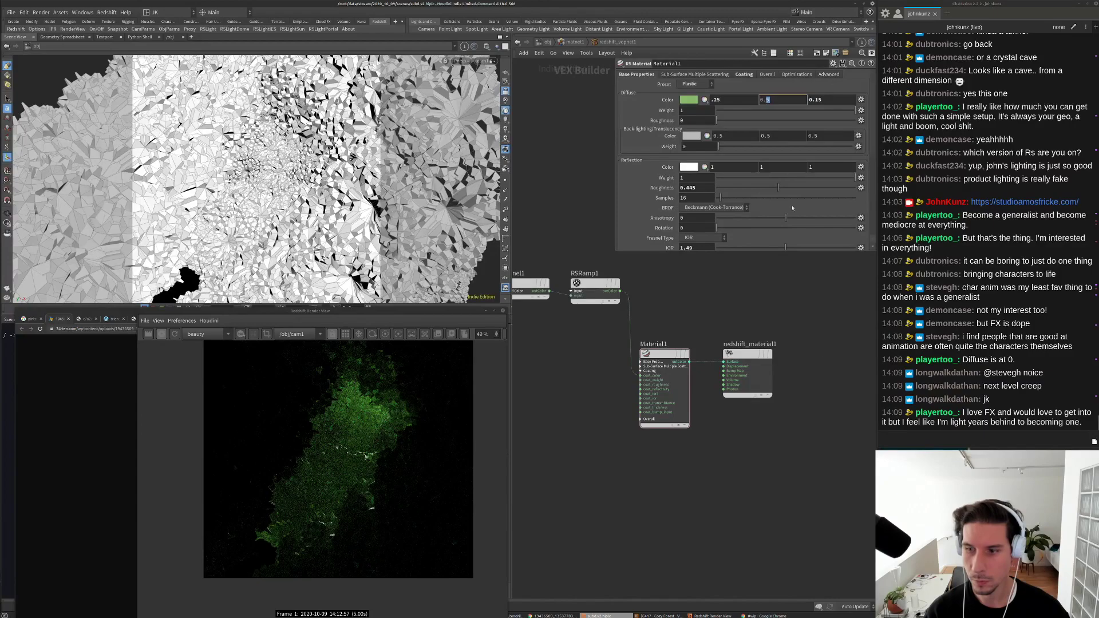
{"action": "type", "text": "1"}
{"action": "key", "text": "Return"}
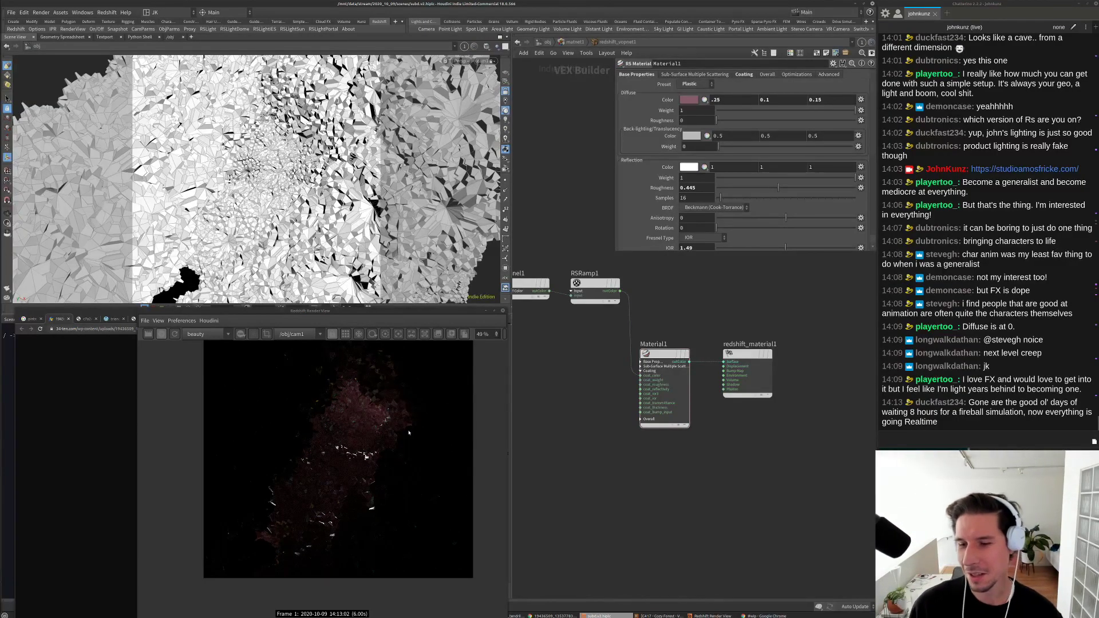
{"action": "scroll", "coordinate": [366, 463], "scroll_direction": "up", "scroll_amount": 2}
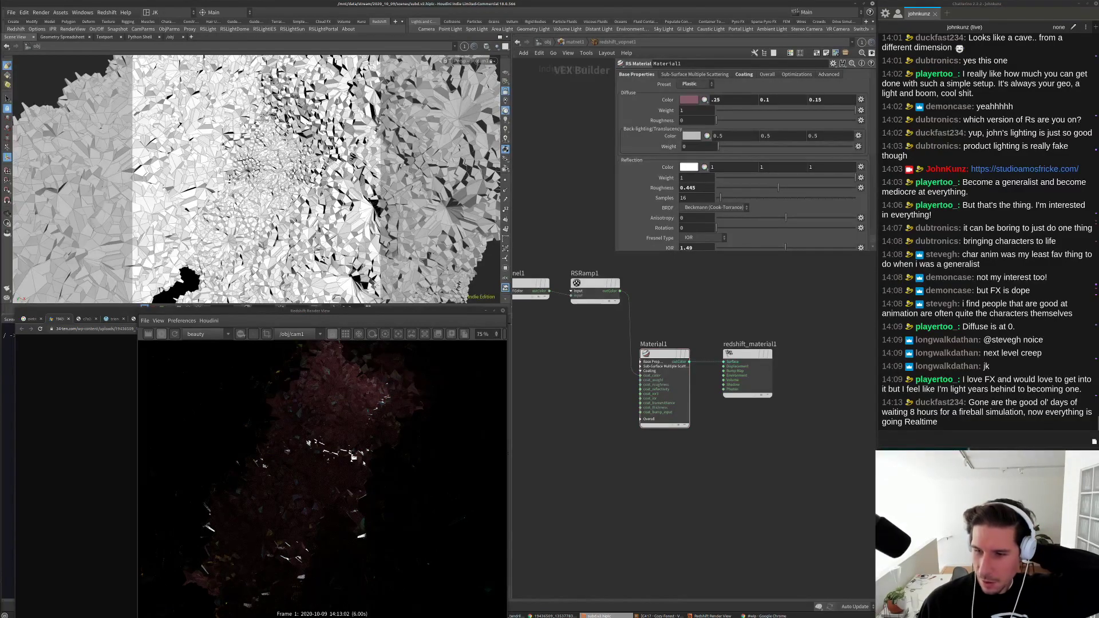
{"action": "scroll", "coordinate": [369, 464], "scroll_direction": "down", "scroll_amount": 1}
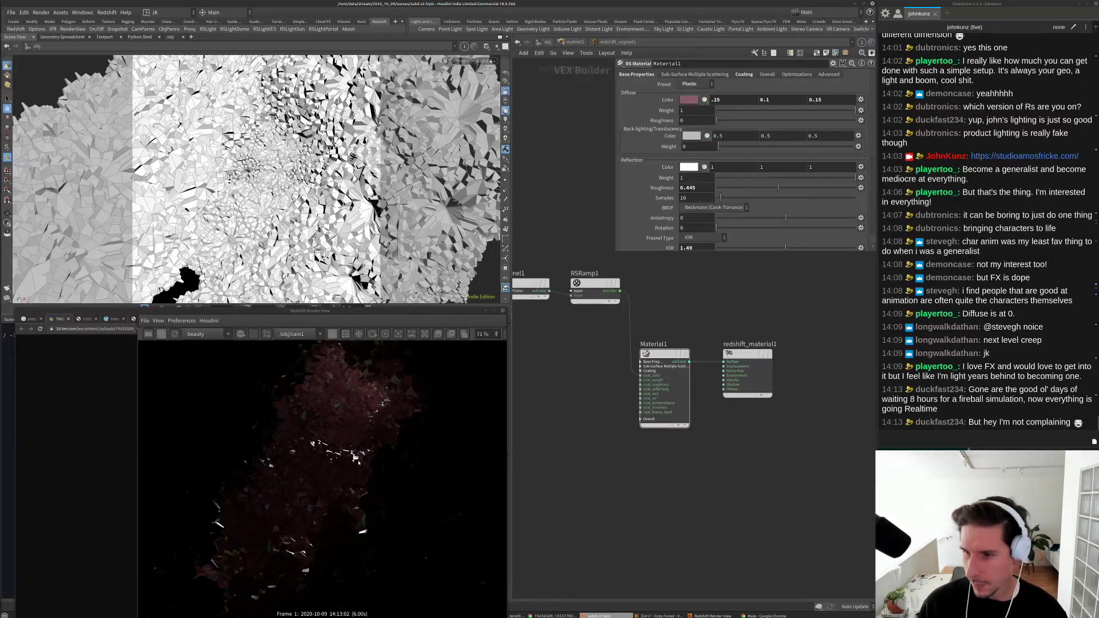
{"action": "scroll", "coordinate": [359, 461], "scroll_direction": "down", "scroll_amount": 1}
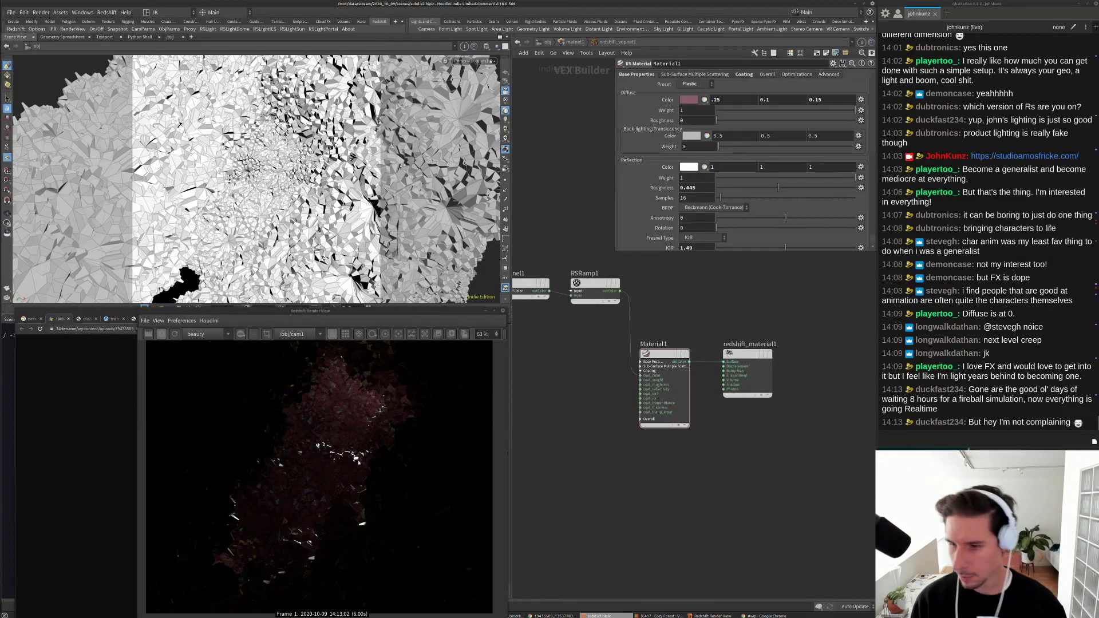
{"action": "scroll", "coordinate": [359, 461], "scroll_direction": "down", "scroll_amount": 1}
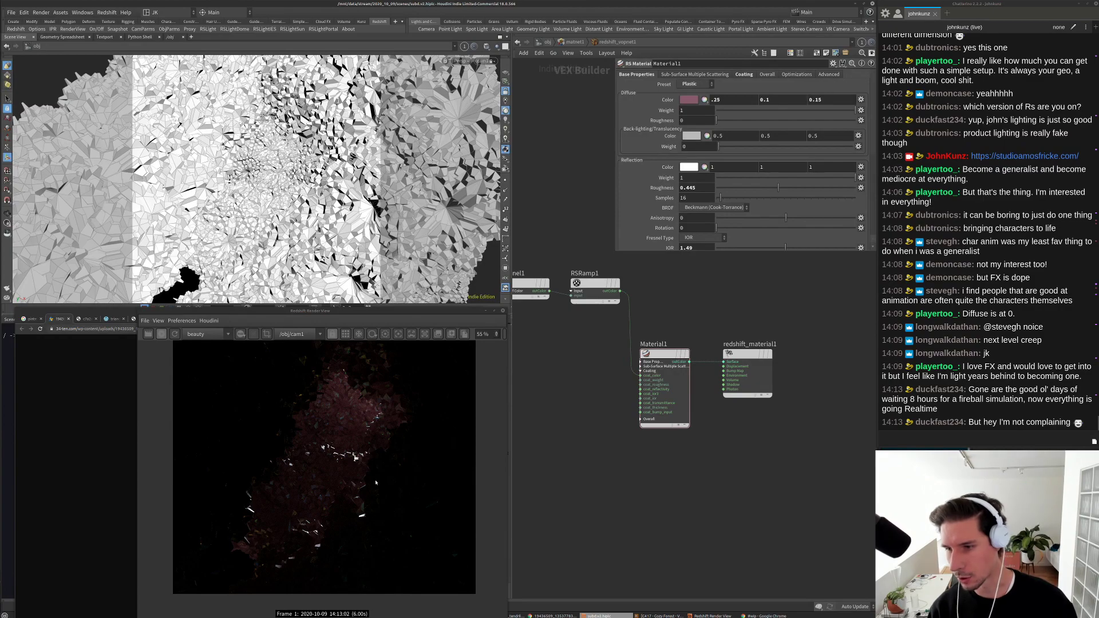
{"action": "scroll", "coordinate": [375, 488], "scroll_direction": "down", "scroll_amount": 1}
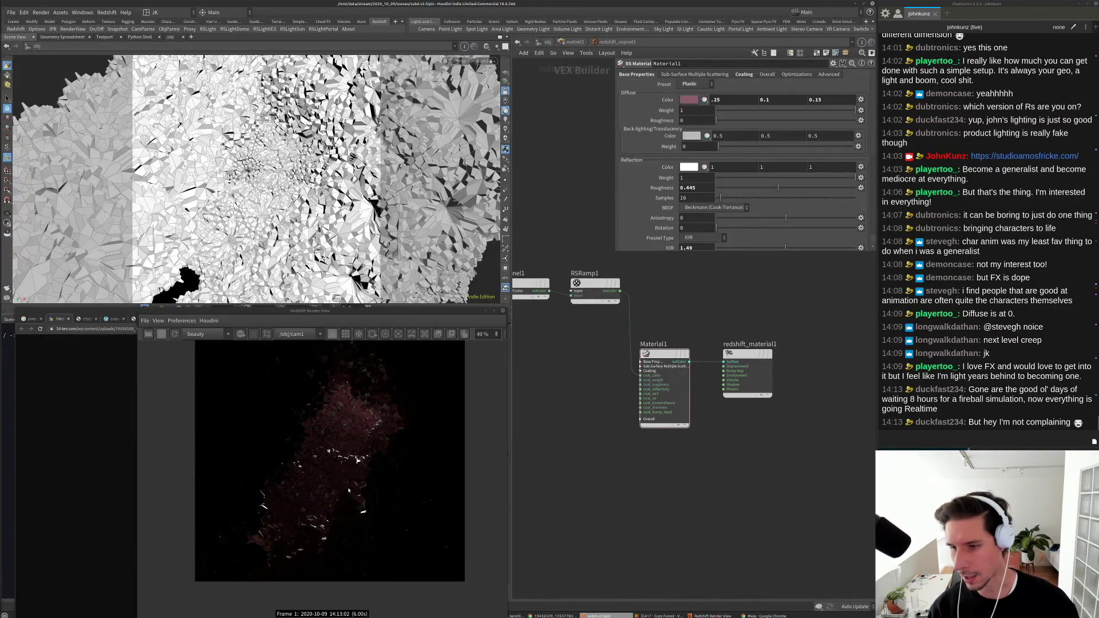
{"action": "scroll", "coordinate": [349, 490], "scroll_direction": "up", "scroll_amount": 2}
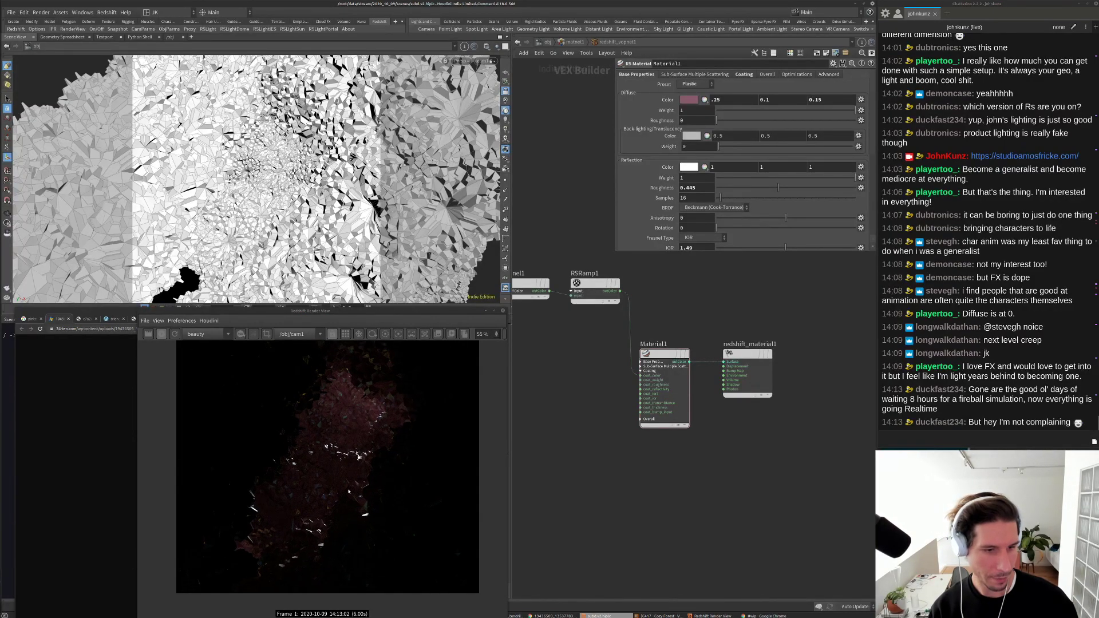
{"action": "scroll", "coordinate": [358, 411], "scroll_direction": "up", "scroll_amount": 10}
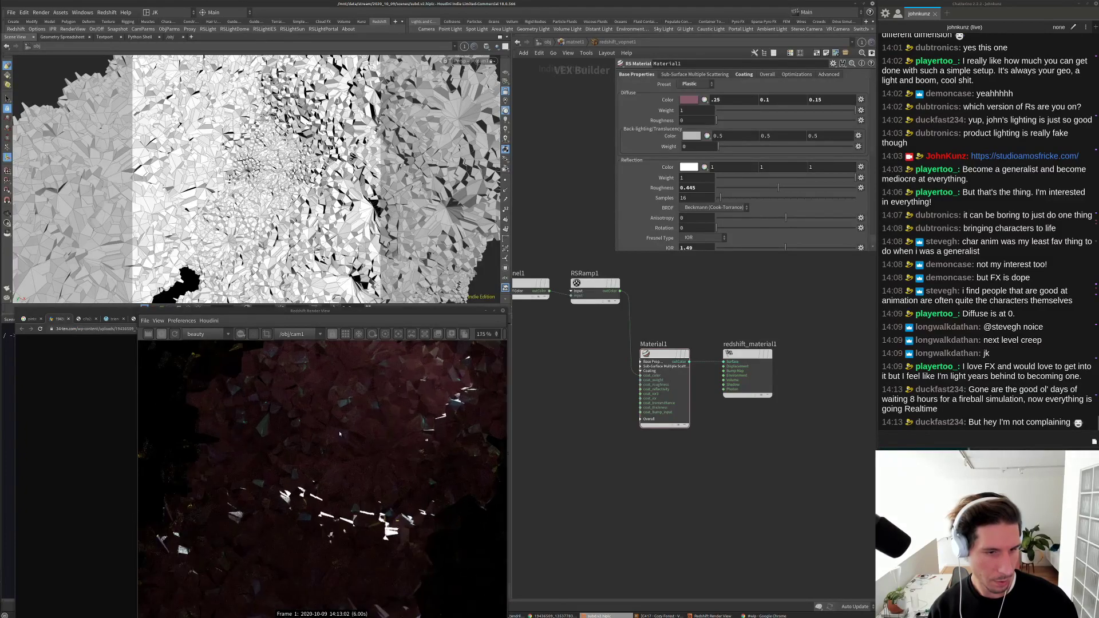
{"action": "scroll", "coordinate": [340, 435], "scroll_direction": "down", "scroll_amount": 8}
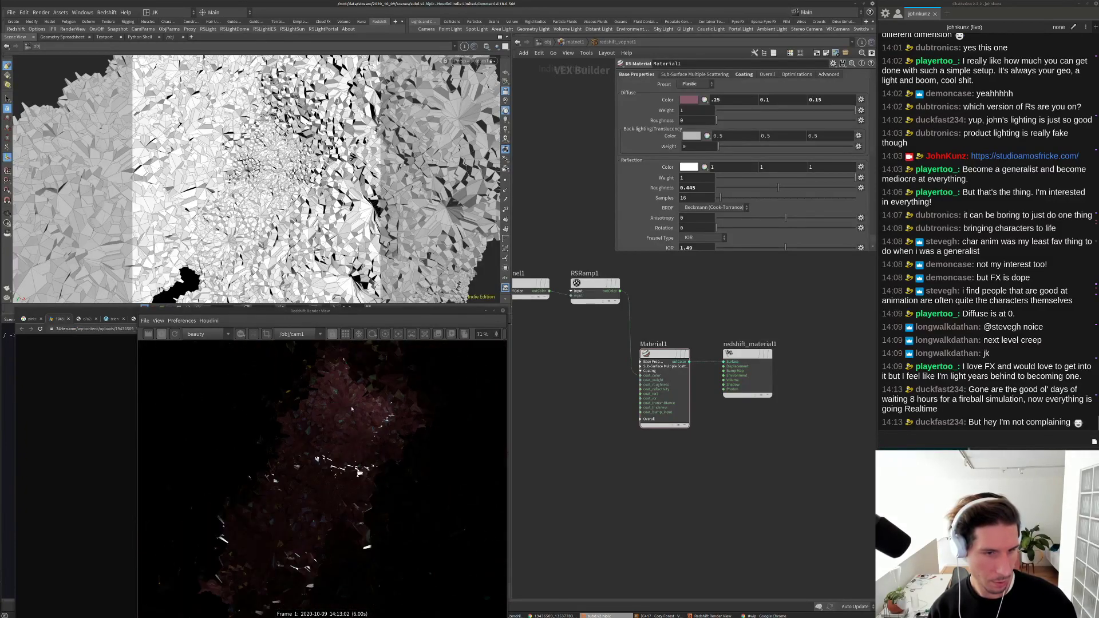
{"action": "left_click_drag", "start_coordinate": [306, 467], "coordinate": [320, 458]}
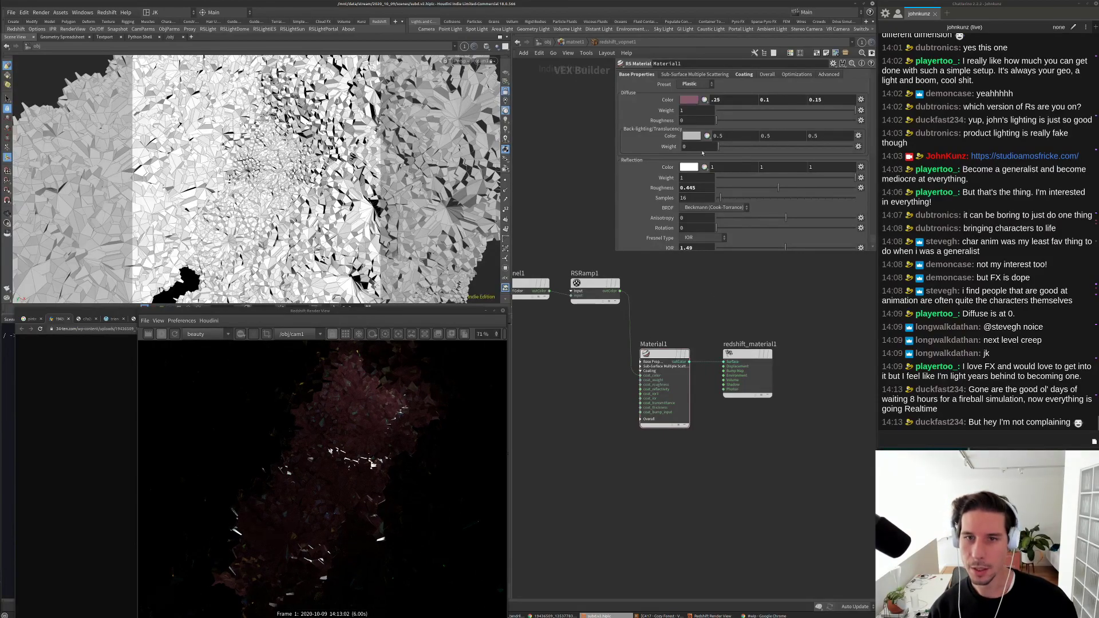
Step: Pick a pale pink diffuse colour (0.872, 0.758, 0.796) in the Color Editor
{"action": "left_click", "coordinate": [689, 100]}
{"action": "left_click", "coordinate": [731, 157]}
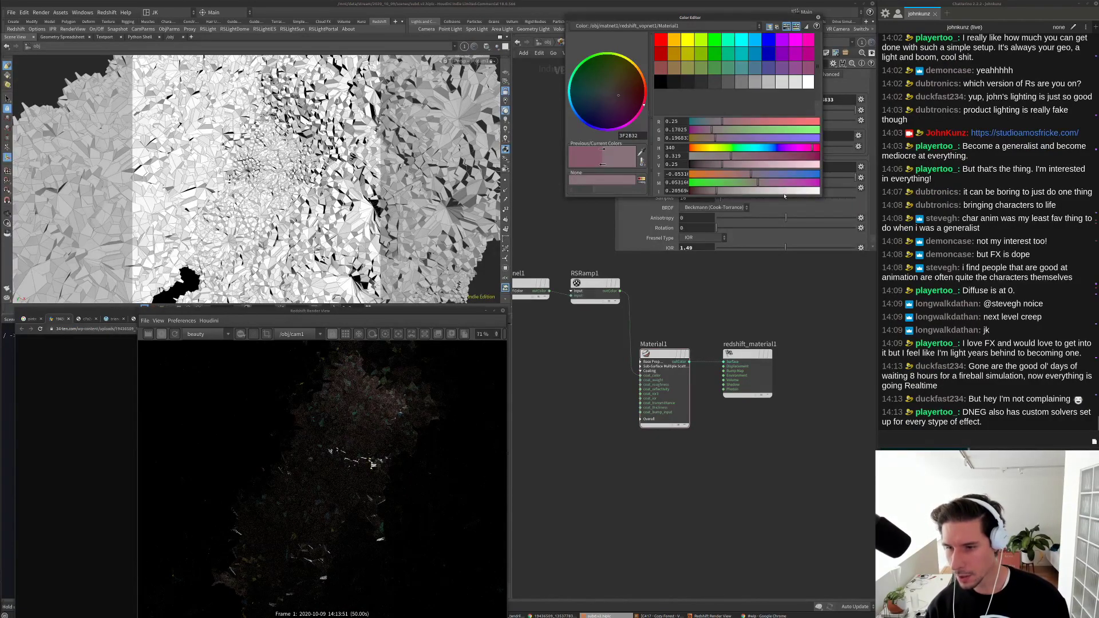
{"action": "left_click", "coordinate": [803, 164]}
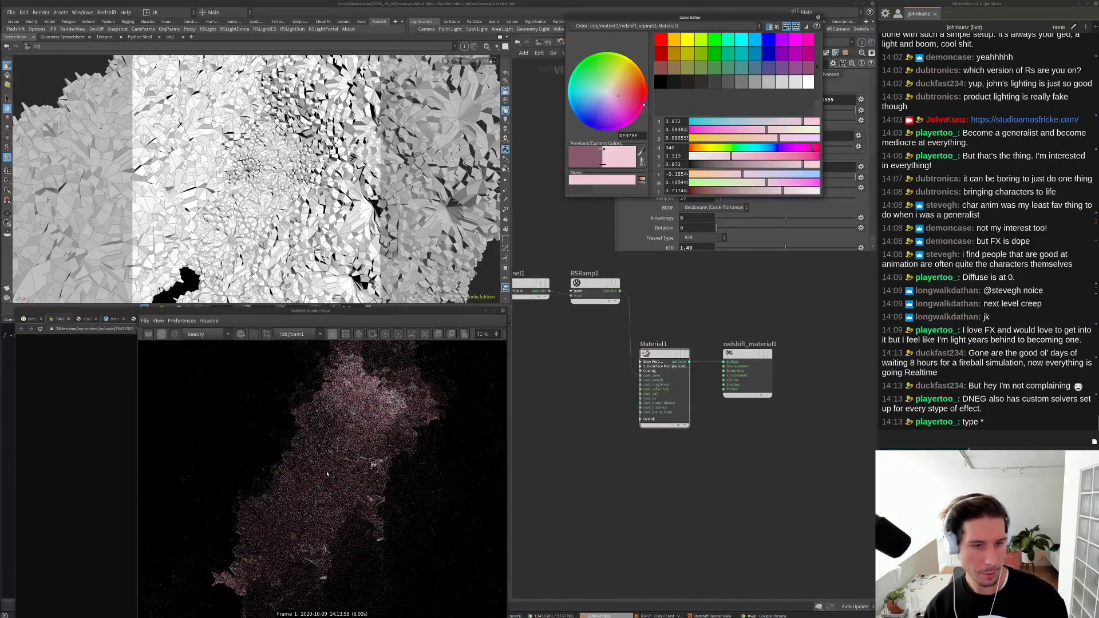
{"action": "scroll", "coordinate": [381, 426], "scroll_direction": "down", "scroll_amount": 2}
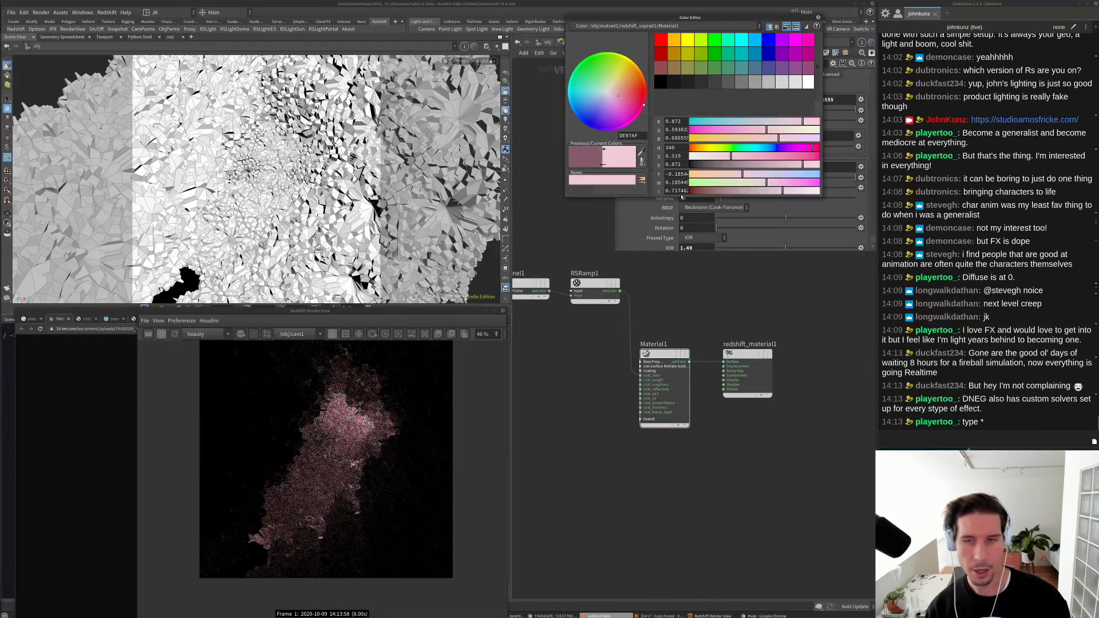
{"action": "left_click", "coordinate": [706, 155]}
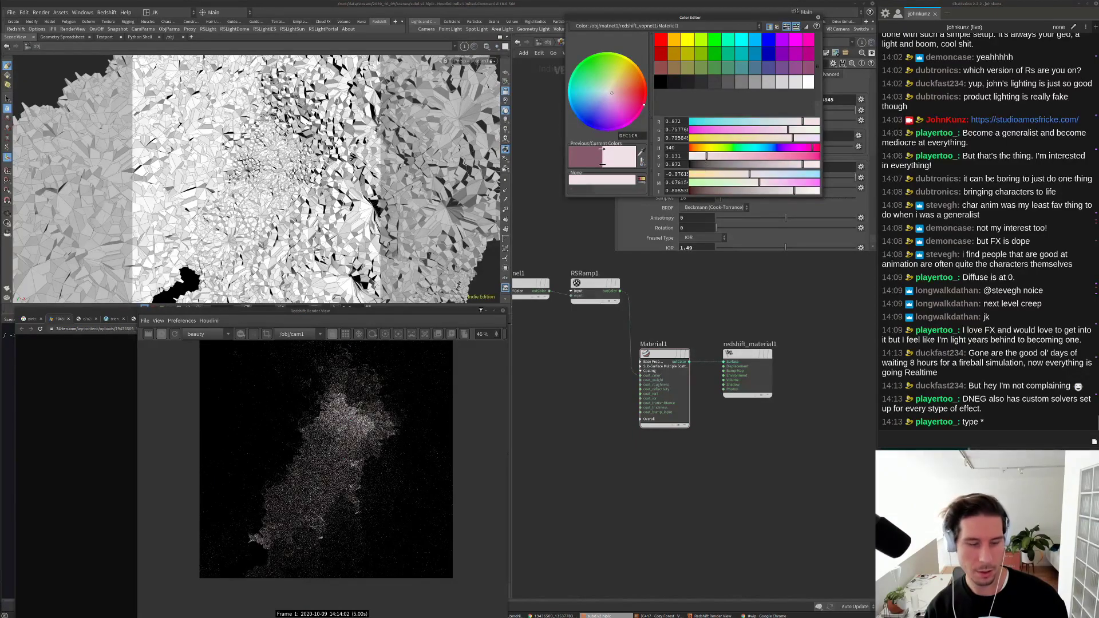
{"action": "left_click", "coordinate": [818, 18]}
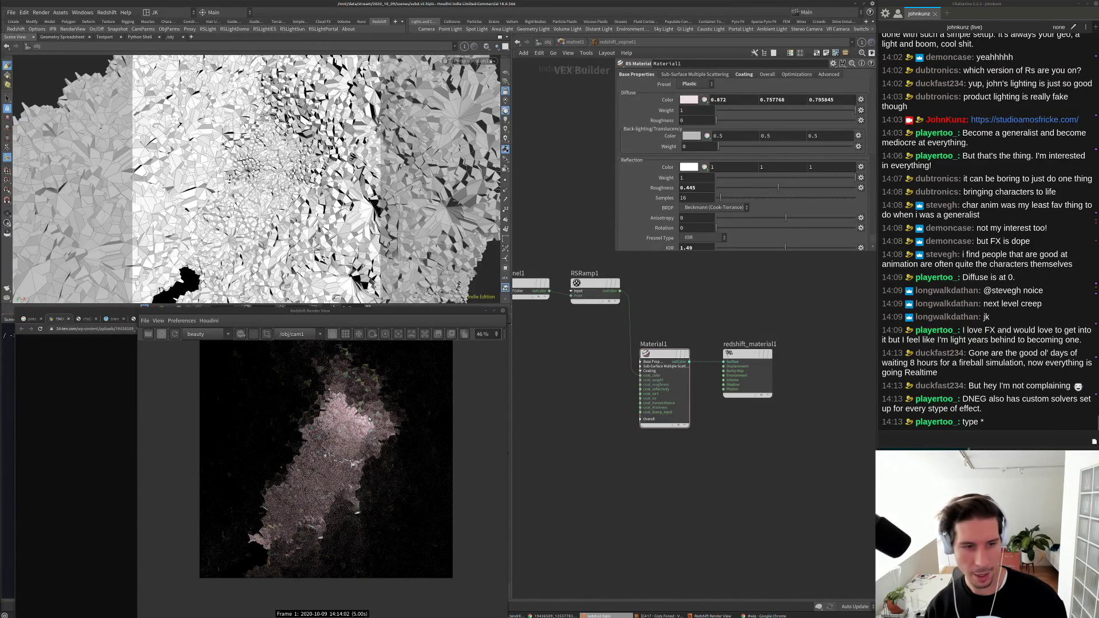
{"action": "scroll", "coordinate": [346, 448], "scroll_direction": "up", "scroll_amount": 2}
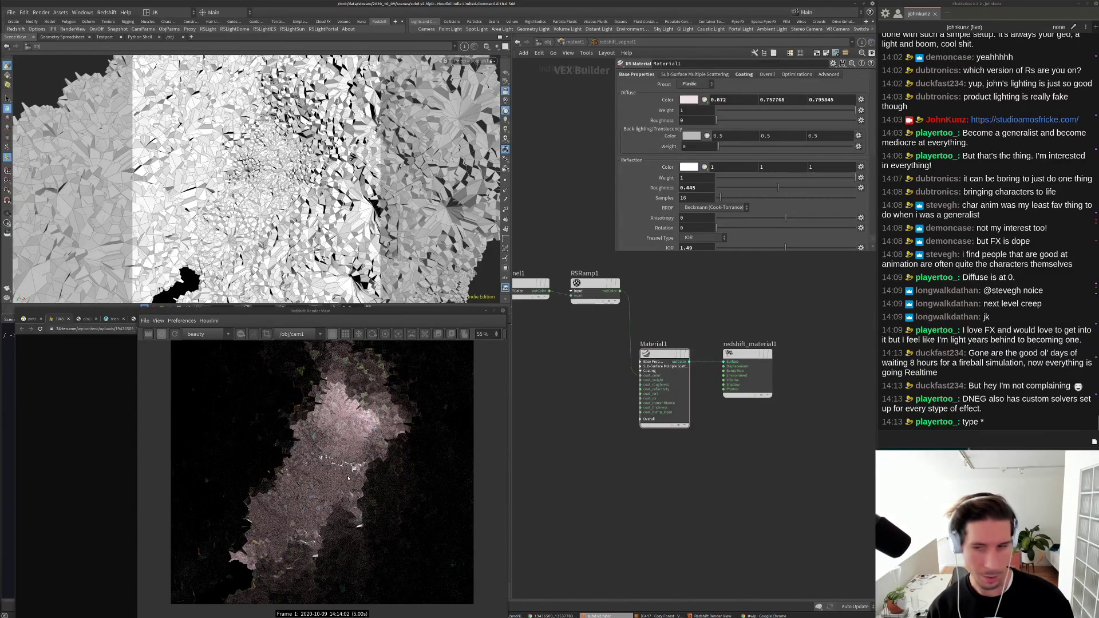
{"action": "scroll", "coordinate": [408, 424], "scroll_direction": "up", "scroll_amount": 15}
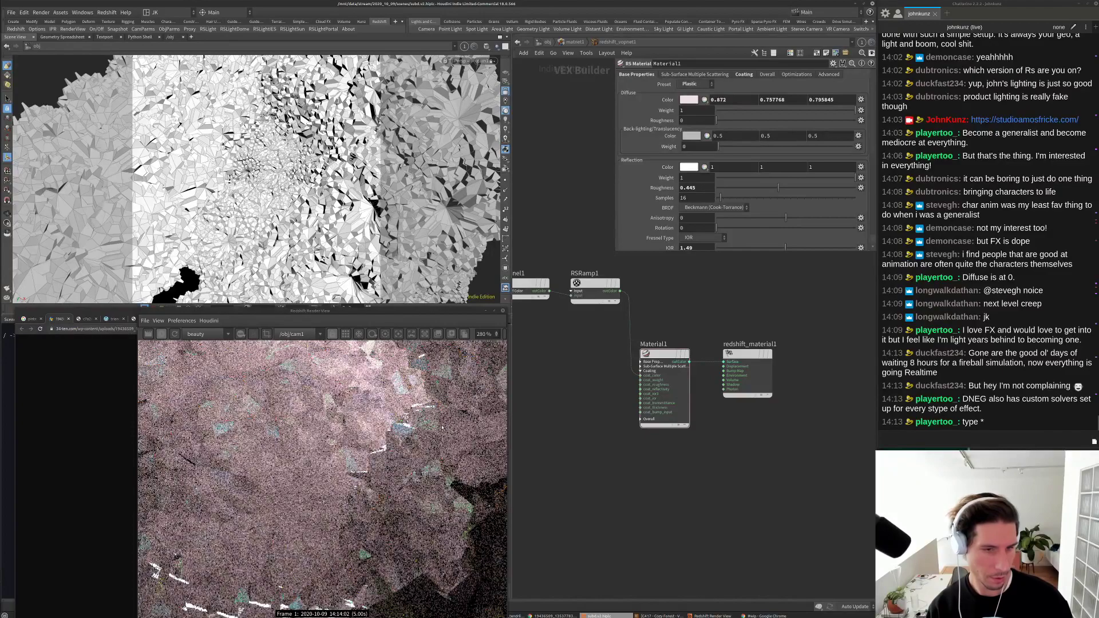
{"action": "scroll", "coordinate": [349, 434], "scroll_direction": "down", "scroll_amount": 12}
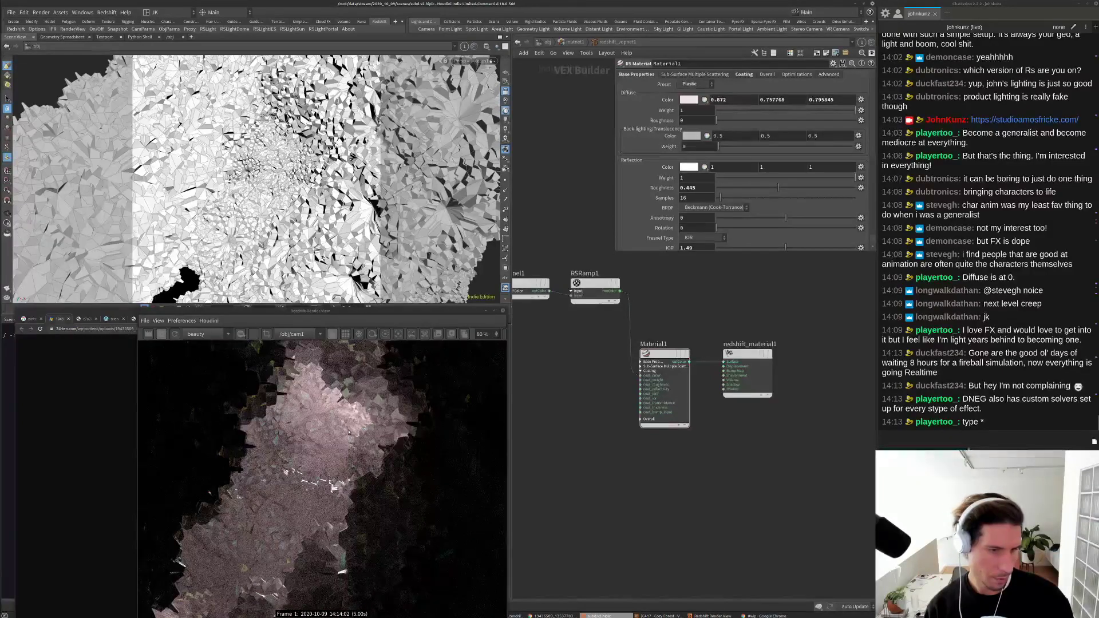
{"action": "scroll", "coordinate": [334, 453], "scroll_direction": "down", "scroll_amount": 2}
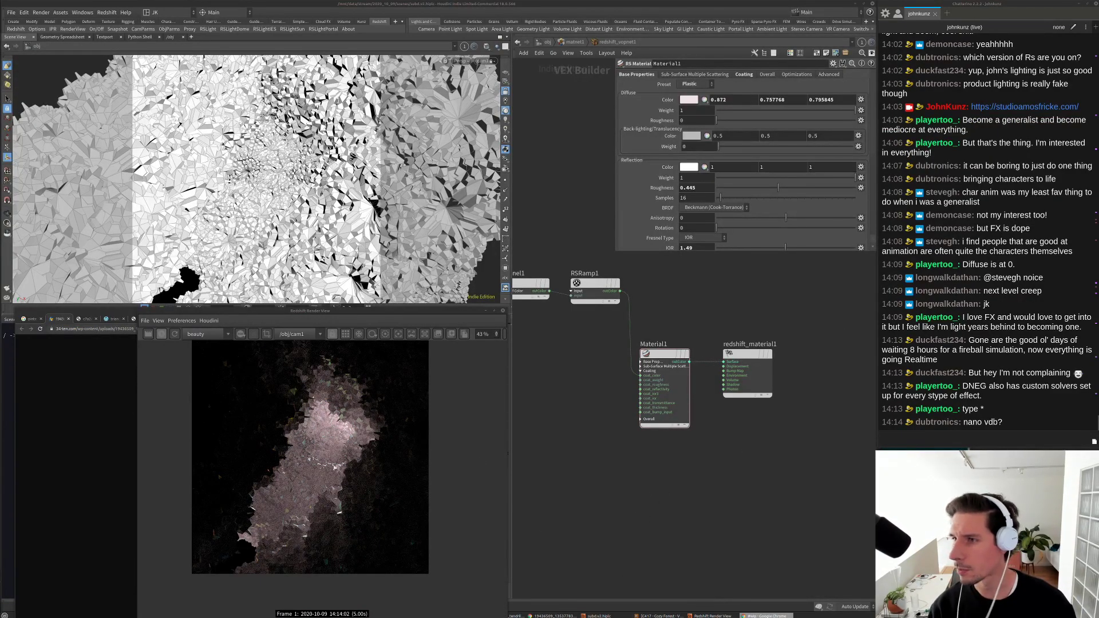
{"action": "key", "text": "alt+Tab"}
Step: Search for openvdb in a new browser tab
{"action": "left_click", "coordinate": [553, 156]}
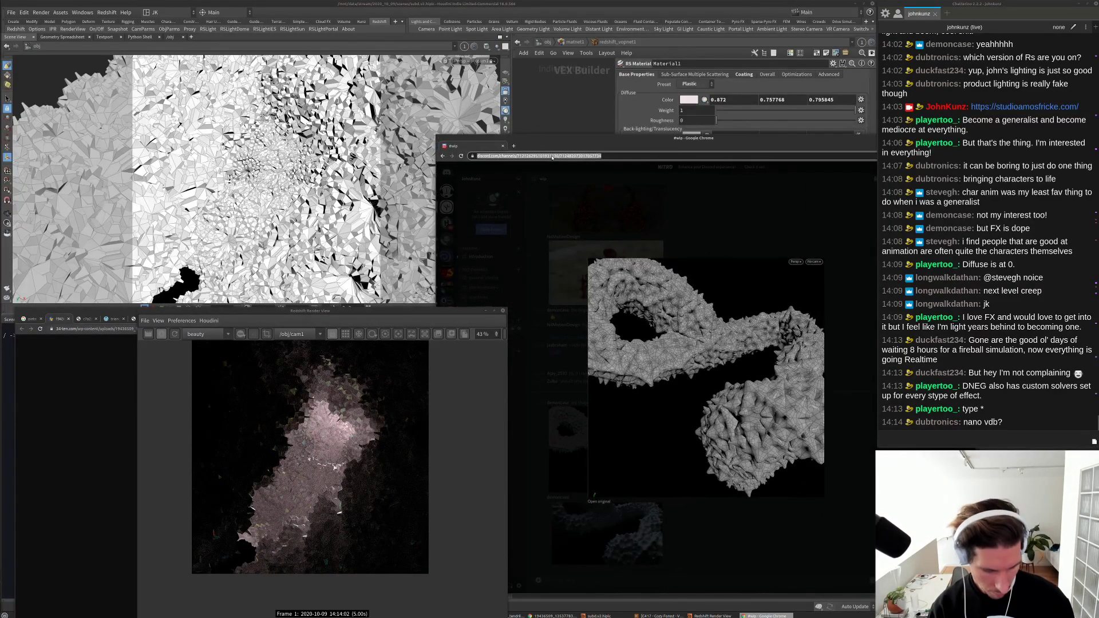
{"action": "key", "text": "ctrl+t"}
{"action": "type", "text": "drem"}
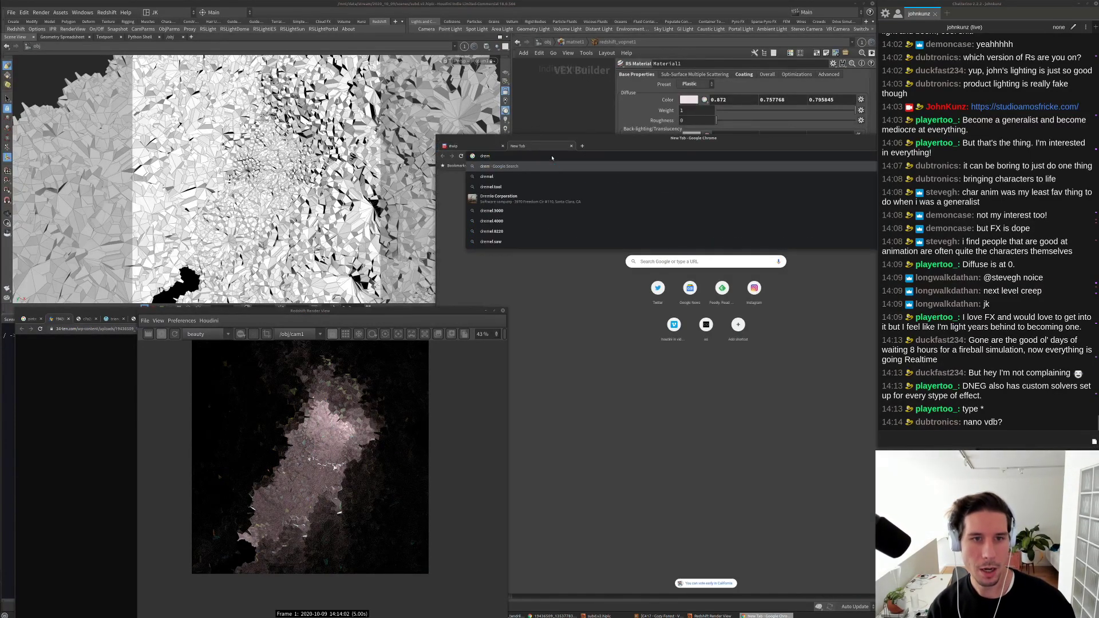
{"action": "key", "text": "ctrl+a"}
{"action": "type", "text": "openv"}
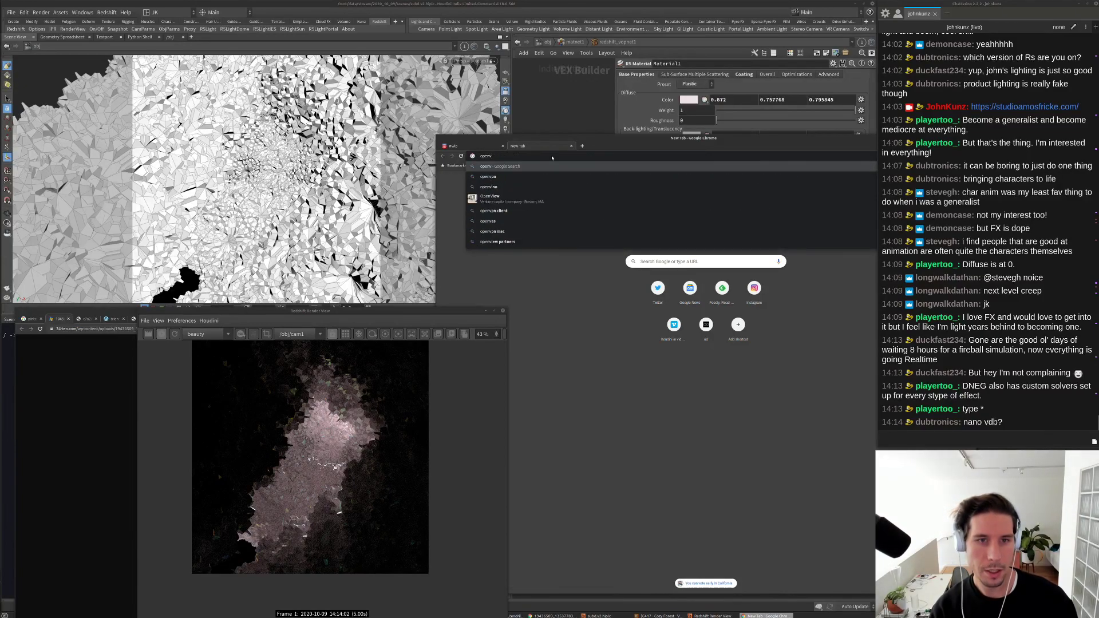
{"action": "type", "text": "db"}
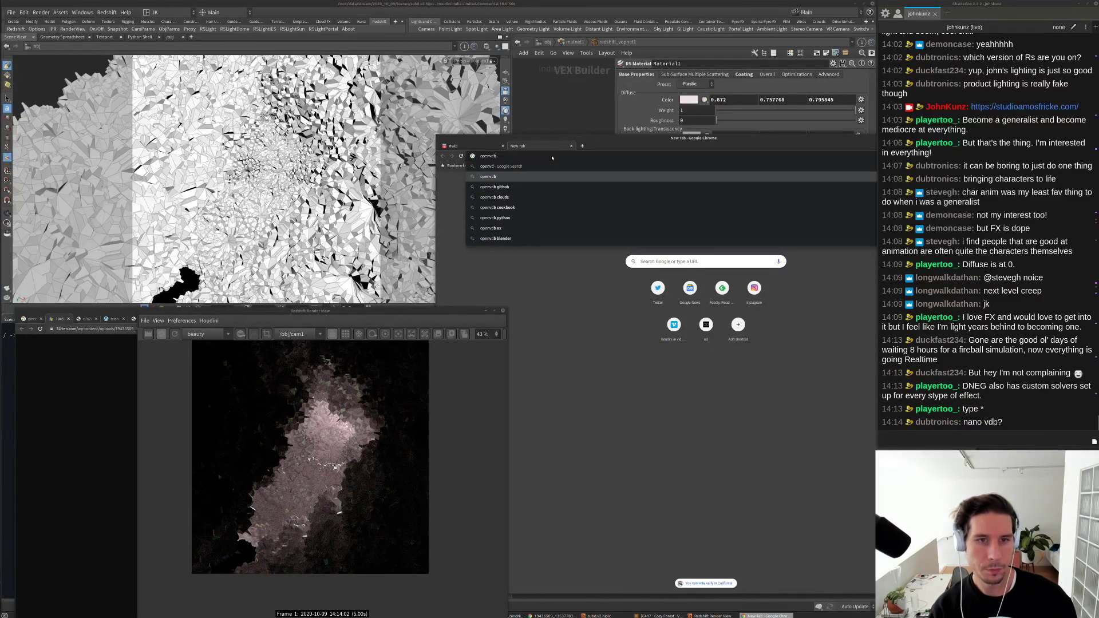
{"action": "key", "text": "Return"}
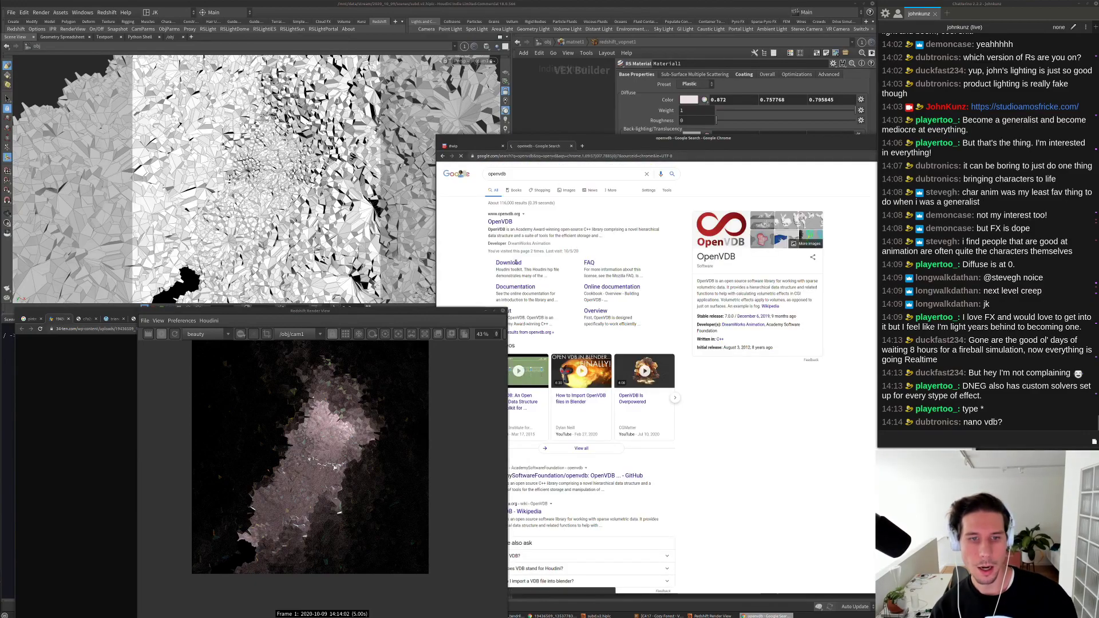
Step: Open the particle storage course slides PDF from the OpenVDB Documentation page
{"action": "left_click", "coordinate": [508, 263]}
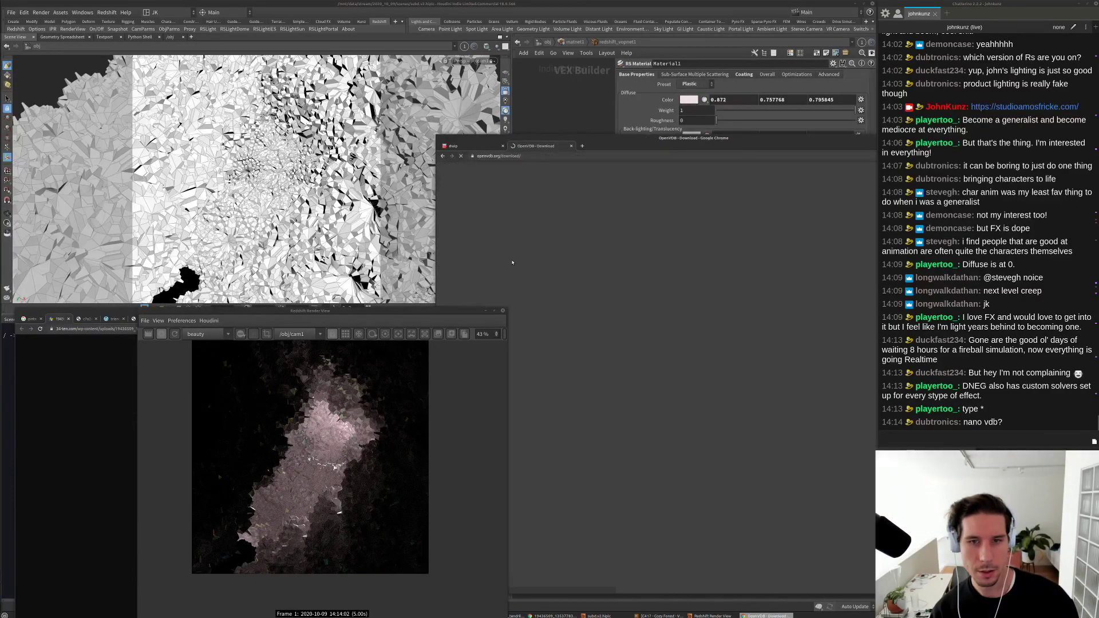
{"action": "left_click_drag", "start_coordinate": [638, 146], "coordinate": [638, 118]}
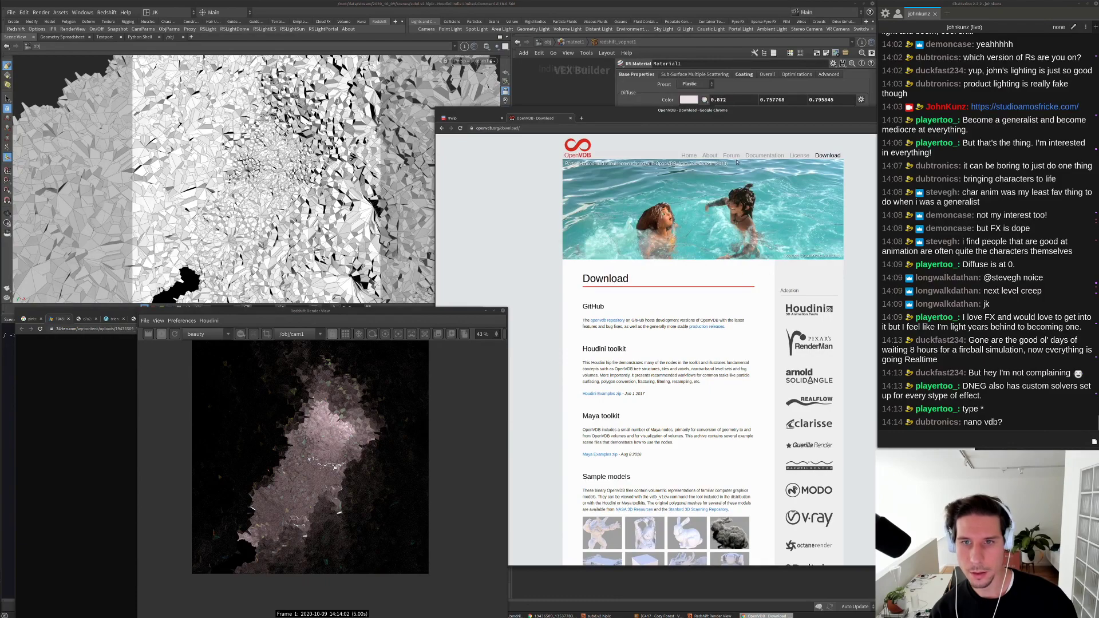
{"action": "left_click", "coordinate": [764, 155]}
{"action": "scroll", "coordinate": [629, 333], "scroll_direction": "down", "scroll_amount": 2}
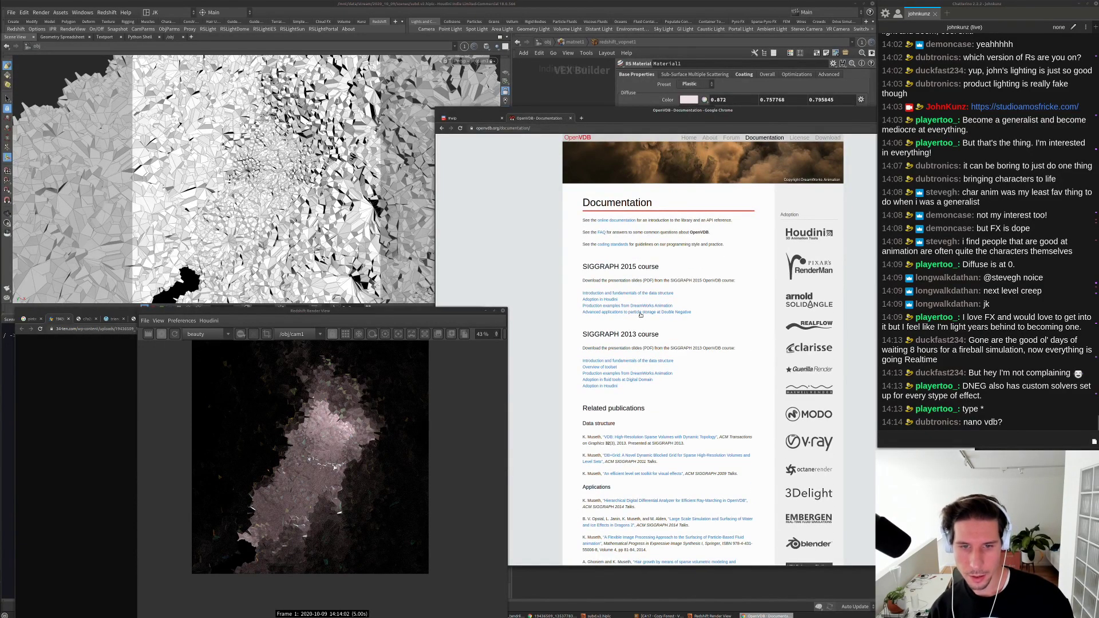
{"action": "left_click", "coordinate": [641, 313]}
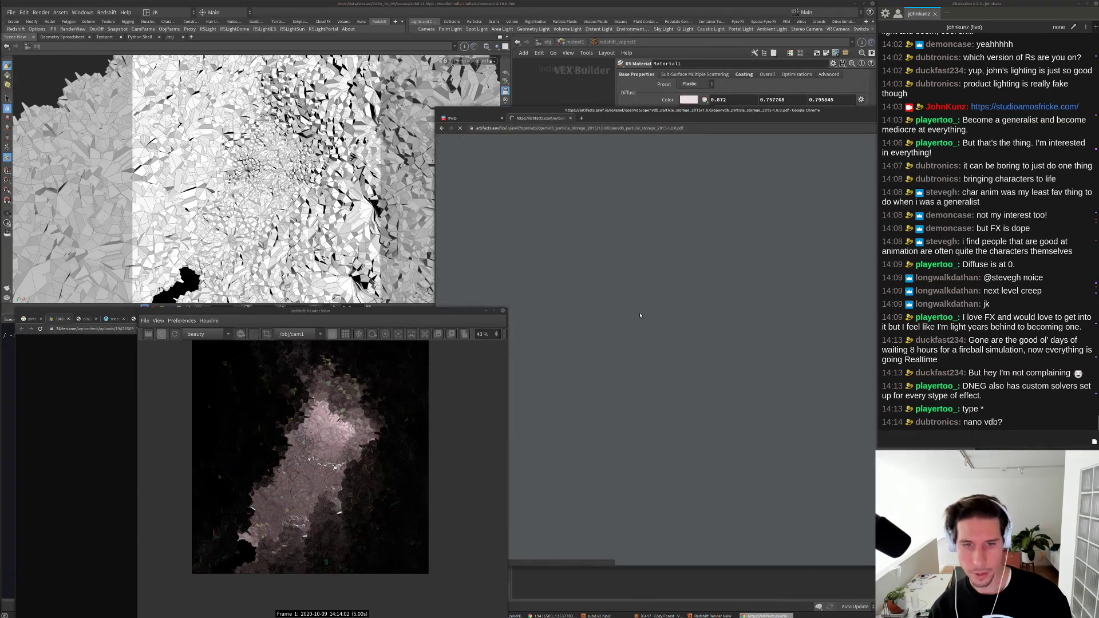
Step: Maximize the window and page through the Siggraph 2015 OpenVDB slides
{"action": "double_click", "coordinate": [638, 112]}
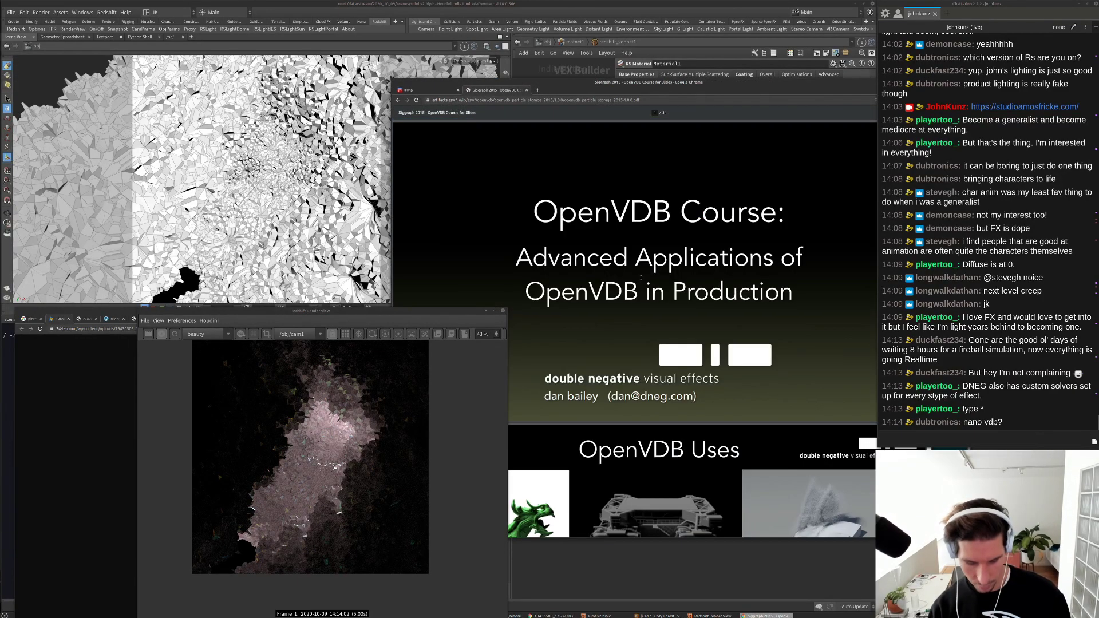
{"action": "scroll", "coordinate": [650, 296], "scroll_direction": "down", "scroll_amount": 20}
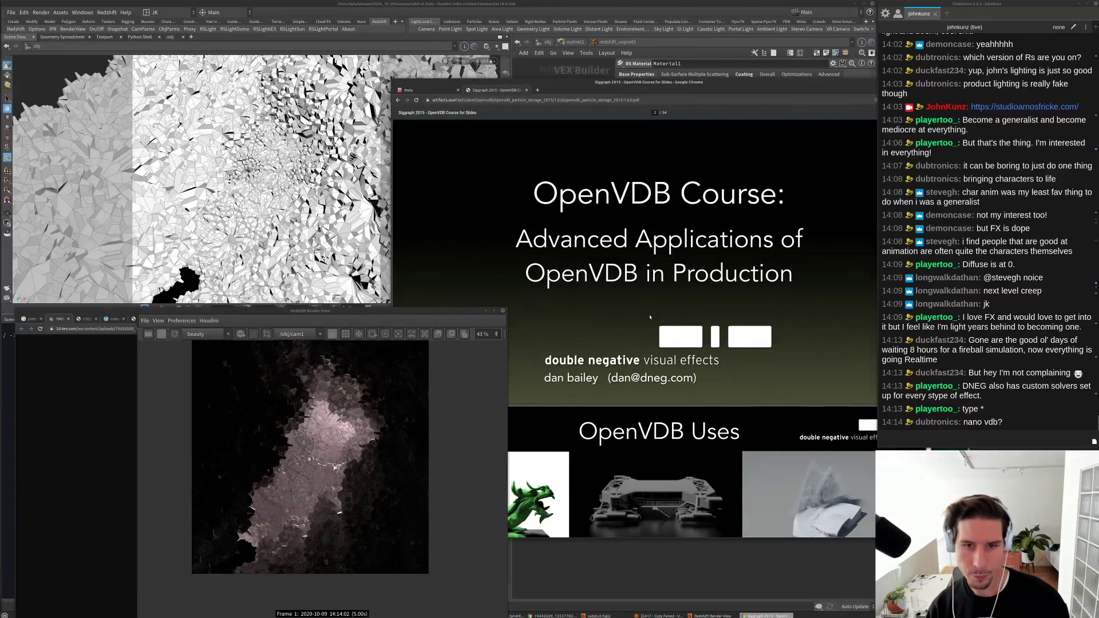
{"action": "scroll", "coordinate": [648, 319], "scroll_direction": "down", "scroll_amount": 20}
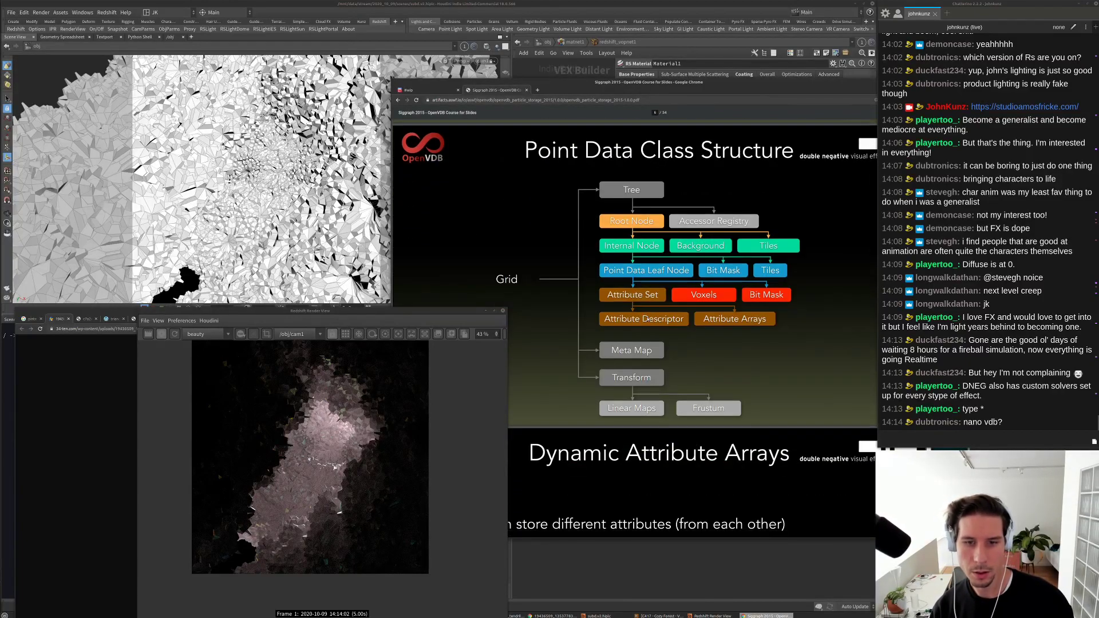
{"action": "scroll", "coordinate": [647, 318], "scroll_direction": "down", "scroll_amount": 20}
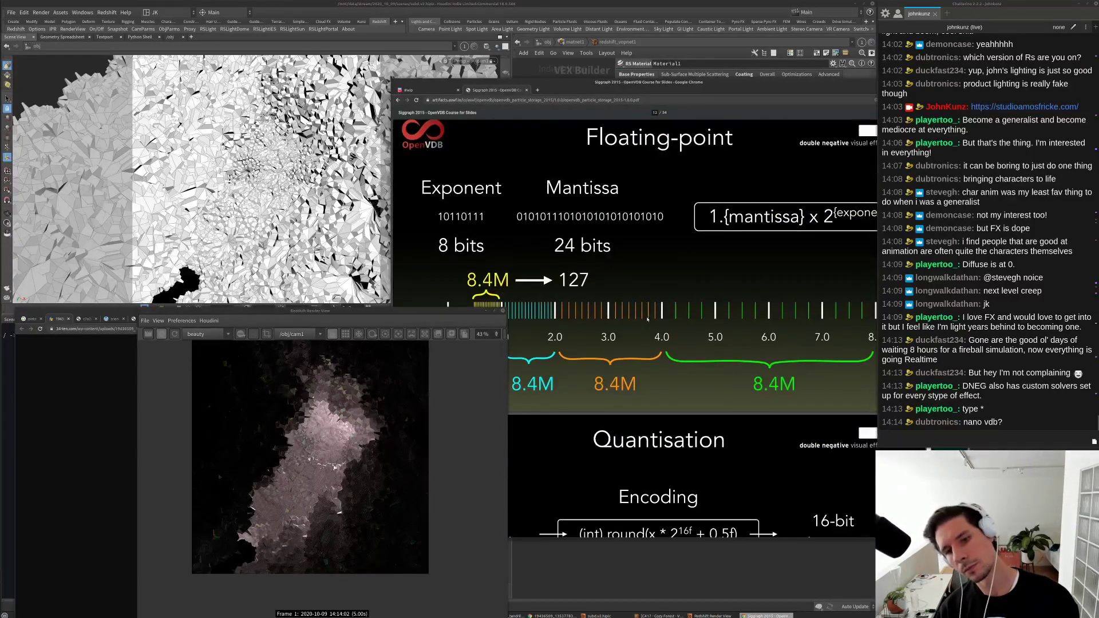
{"action": "scroll", "coordinate": [646, 318], "scroll_direction": "up", "scroll_amount": 15}
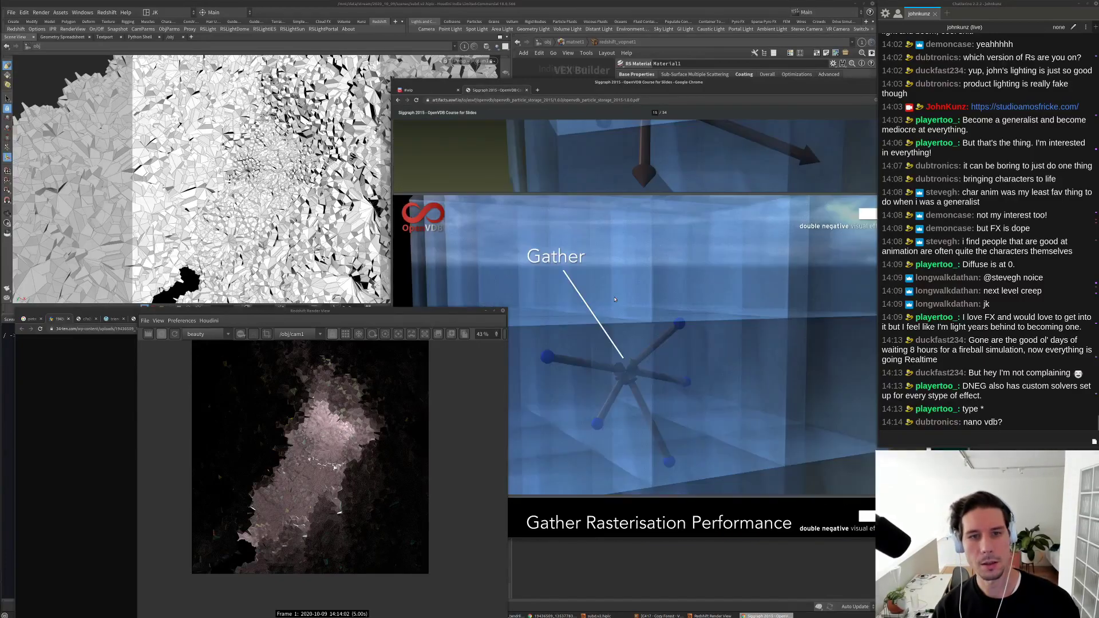
{"action": "scroll", "coordinate": [604, 389], "scroll_direction": "down", "scroll_amount": 20}
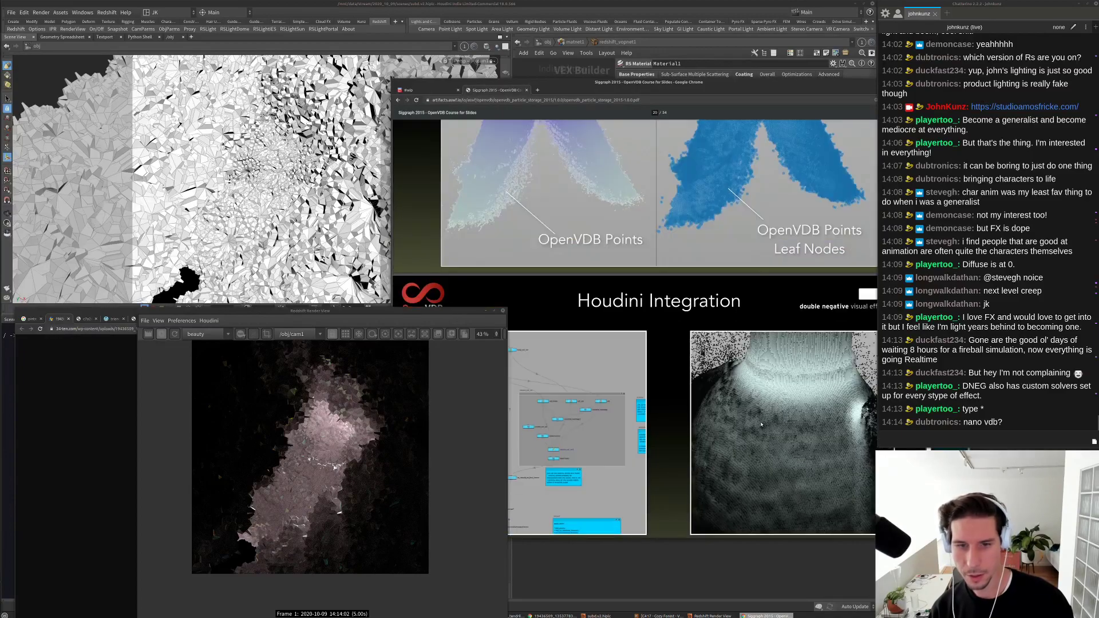
{"action": "scroll", "coordinate": [762, 424], "scroll_direction": "down", "scroll_amount": 5}
{"action": "scroll", "coordinate": [707, 350], "scroll_direction": "up", "scroll_amount": 5}
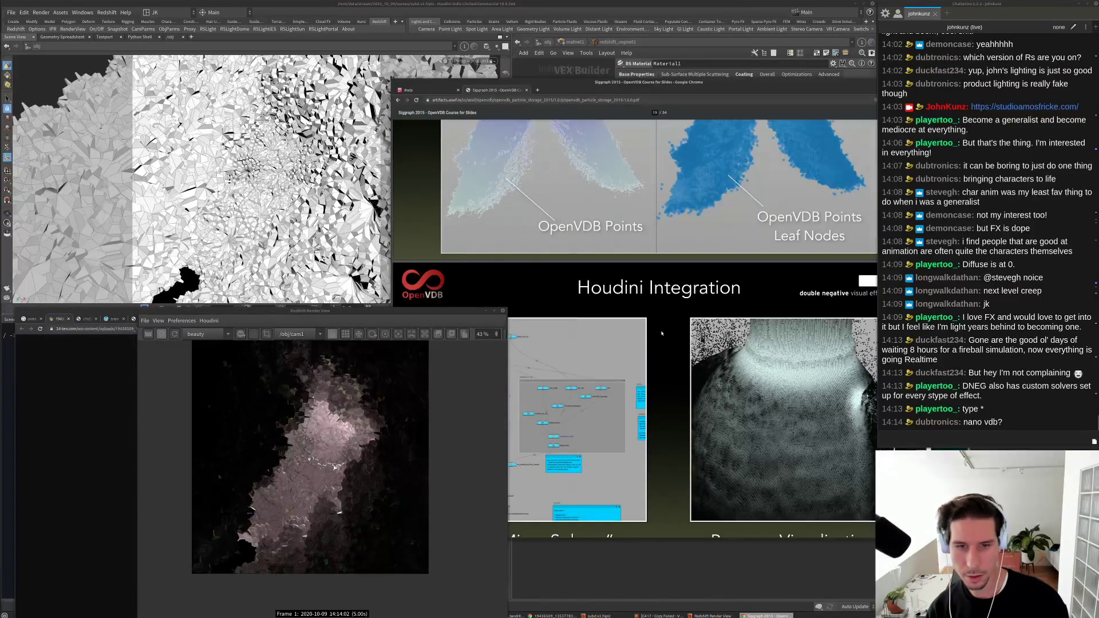
{"action": "scroll", "coordinate": [662, 333], "scroll_direction": "down", "scroll_amount": 5}
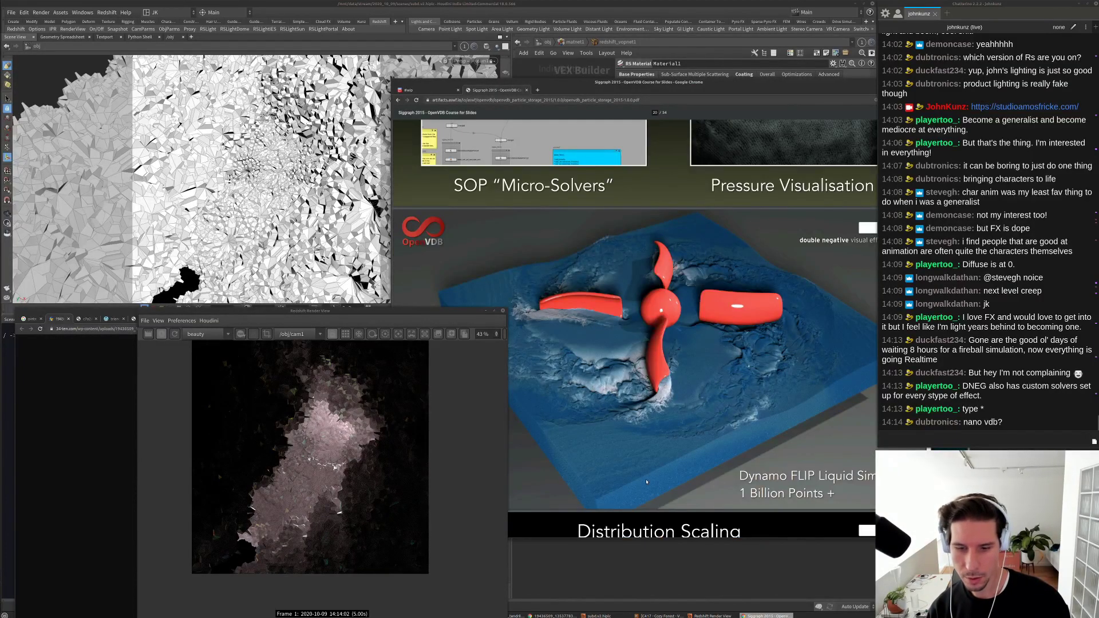
{"action": "scroll", "coordinate": [669, 420], "scroll_direction": "up", "scroll_amount": 5}
{"action": "scroll", "coordinate": [744, 458], "scroll_direction": "down", "scroll_amount": 5}
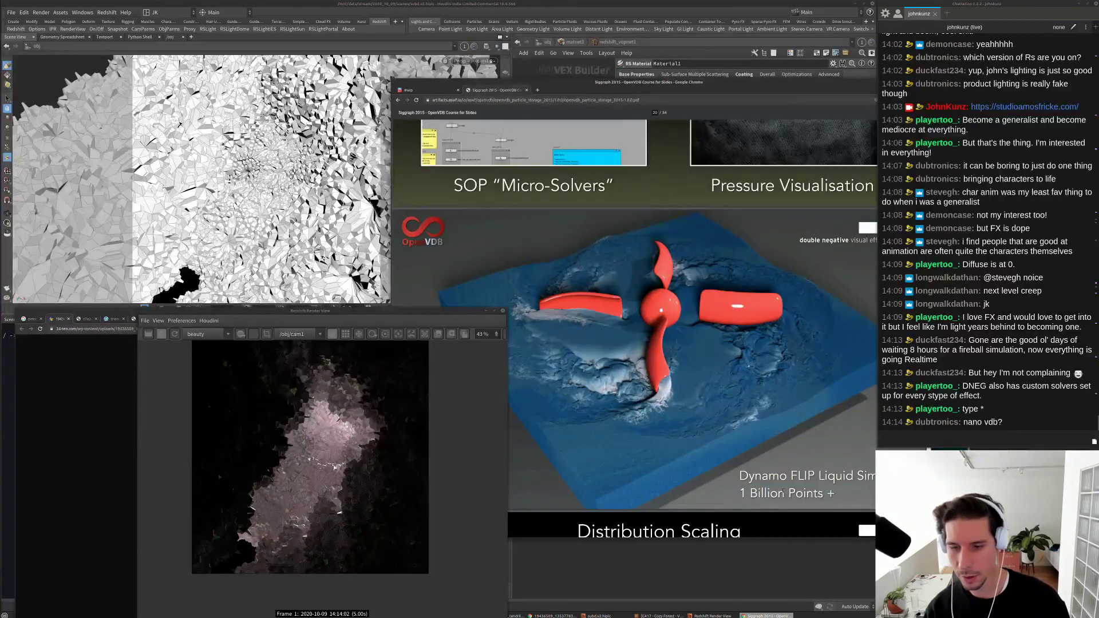
{"action": "scroll", "coordinate": [691, 358], "scroll_direction": "up", "scroll_amount": 5}
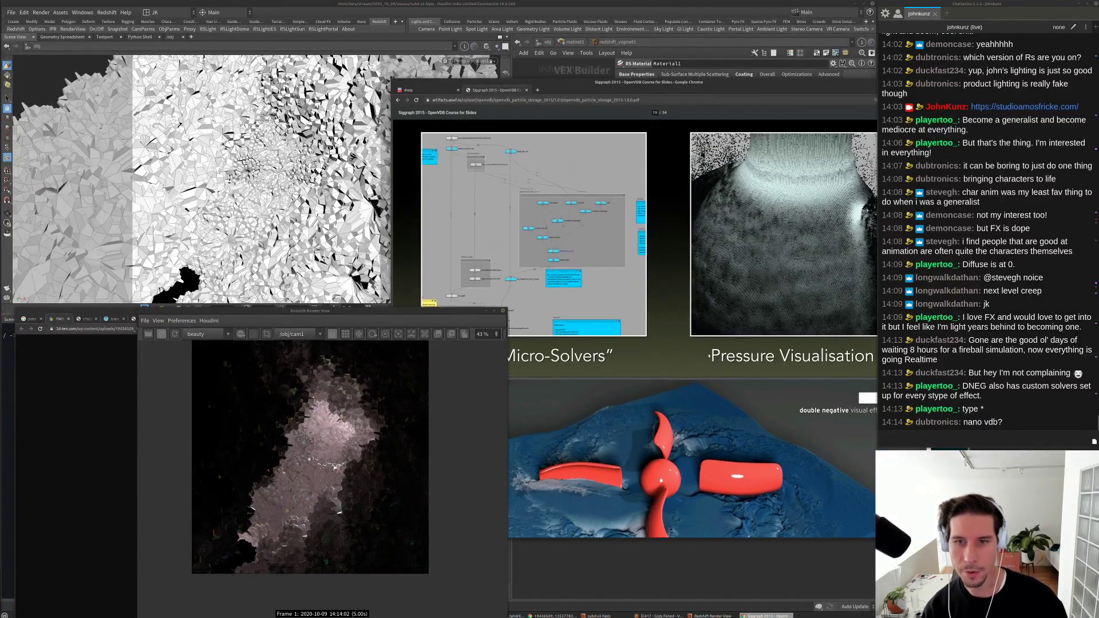
{"action": "scroll", "coordinate": [632, 366], "scroll_direction": "up", "scroll_amount": 2}
{"action": "scroll", "coordinate": [633, 361], "scroll_direction": "up", "scroll_amount": 6}
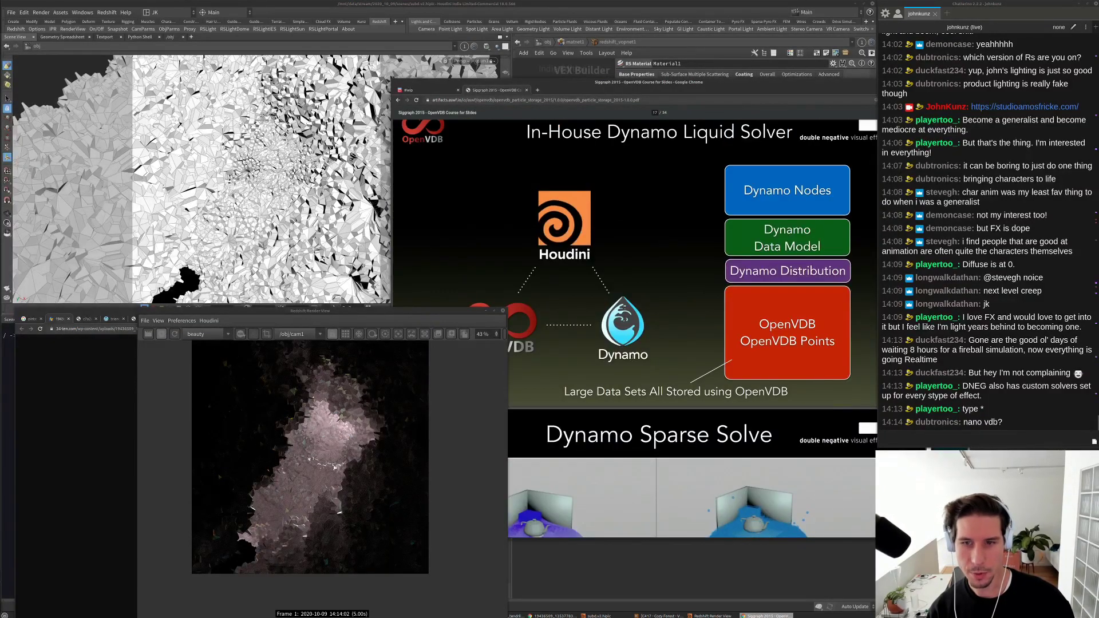
{"action": "scroll", "coordinate": [633, 365], "scroll_direction": "down", "scroll_amount": 6}
{"action": "scroll", "coordinate": [632, 365], "scroll_direction": "down", "scroll_amount": 3}
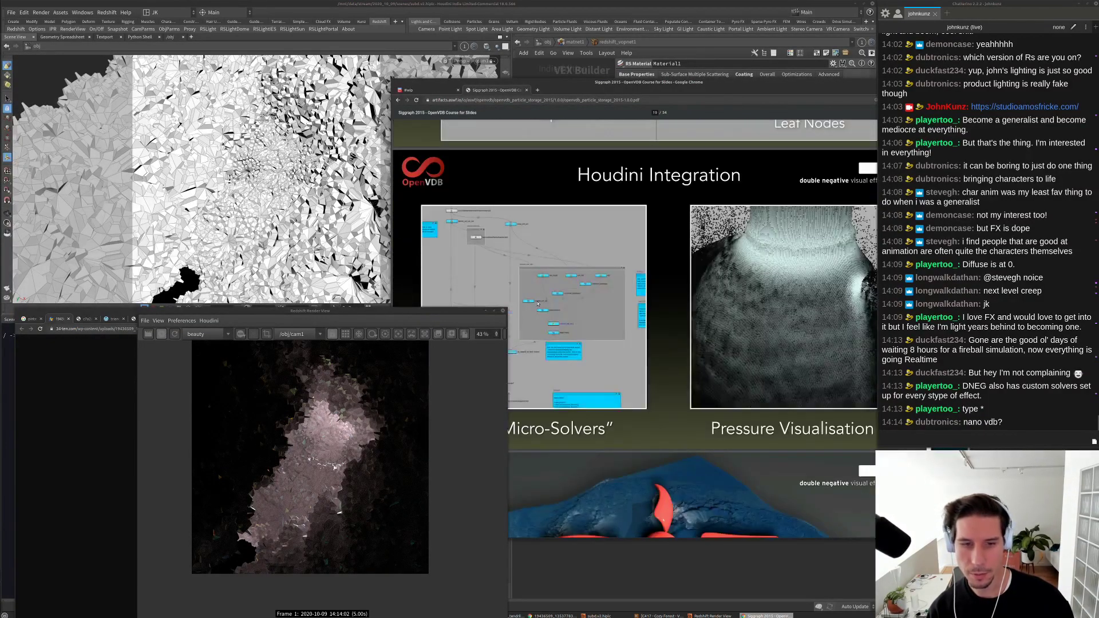
{"action": "scroll", "coordinate": [550, 312], "scroll_direction": "down", "scroll_amount": 2}
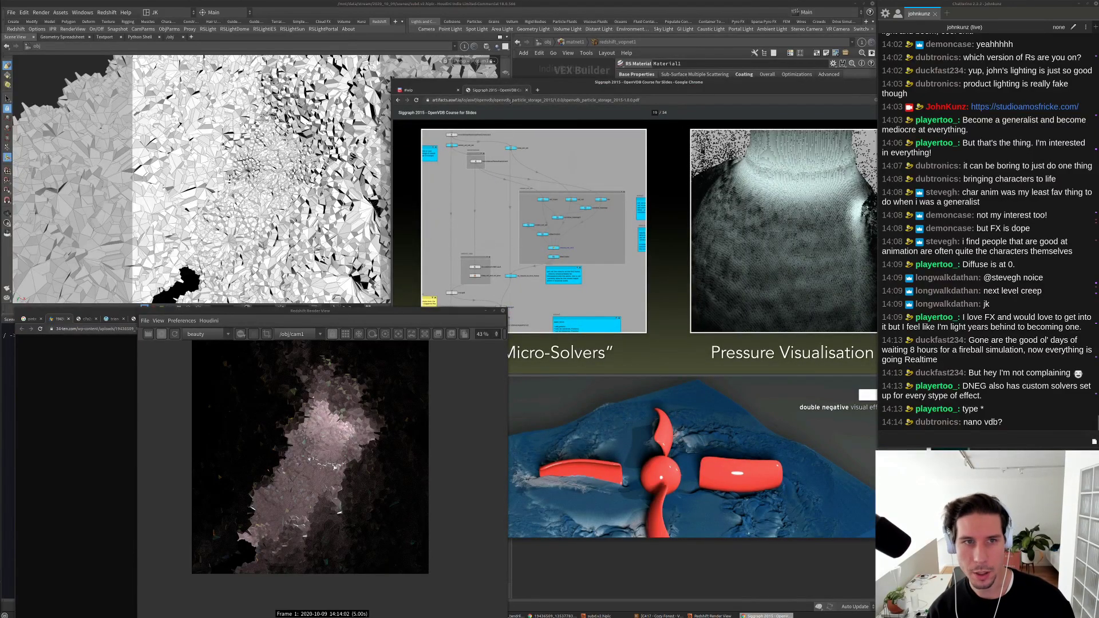
Step: Post the slides PDF's link as a chat message
{"action": "left_click", "coordinate": [510, 100]}
{"action": "key", "text": "ctrl+c"}
{"action": "left_click", "coordinate": [961, 439]}
{"action": "key", "text": "ctrl+v"}
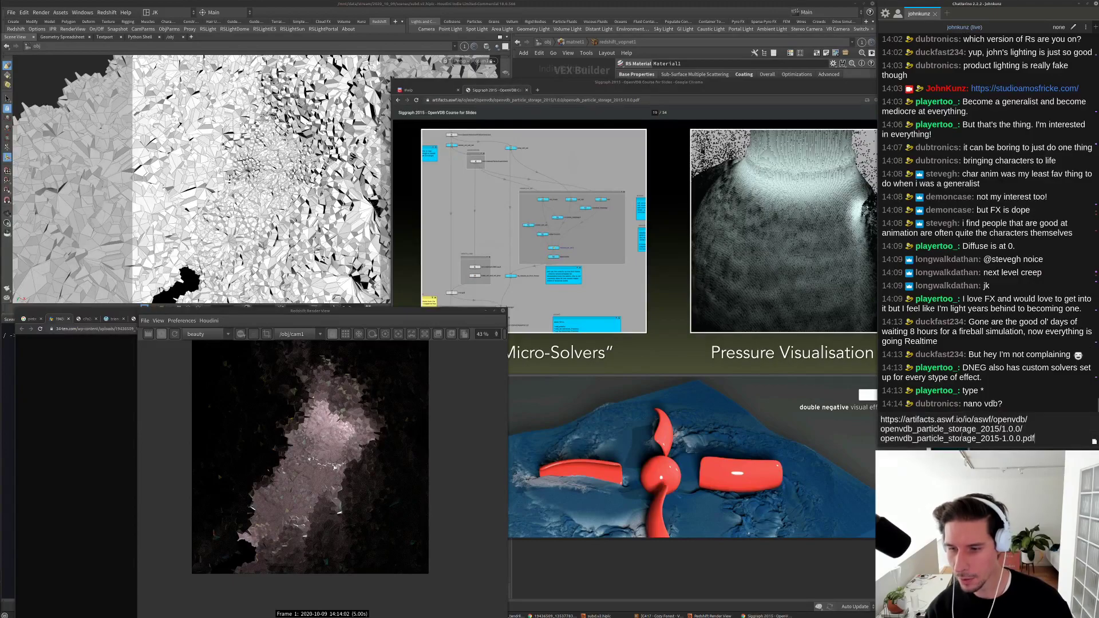
{"action": "key", "text": "Return"}
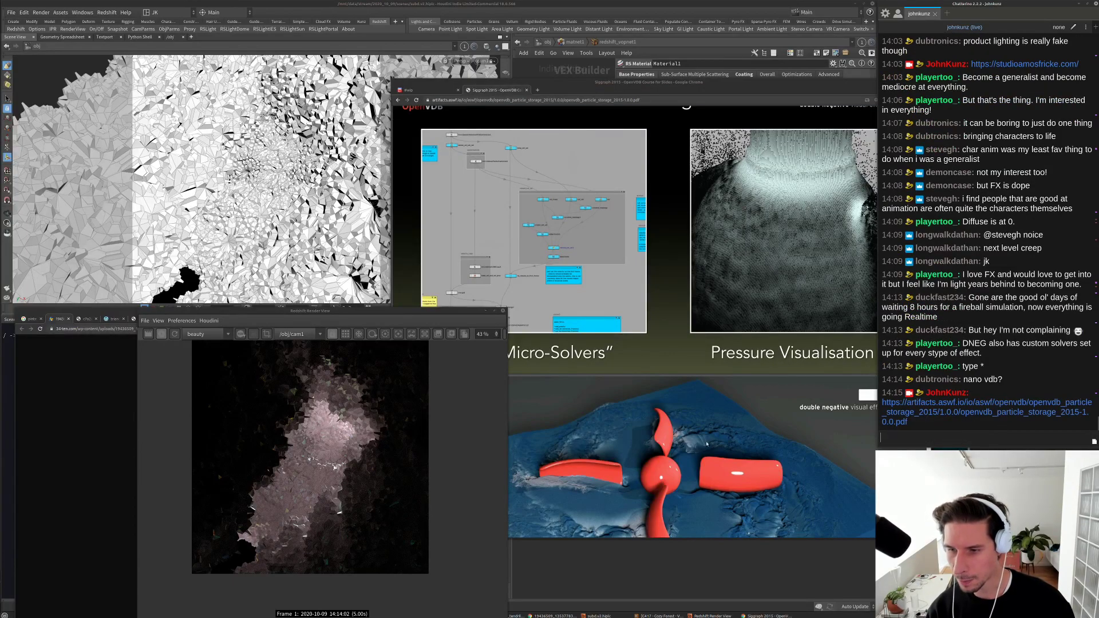
Step: Scroll further through the slides and close the OpenVDB slides tab
{"action": "scroll", "coordinate": [707, 443], "scroll_direction": "down", "scroll_amount": 15}
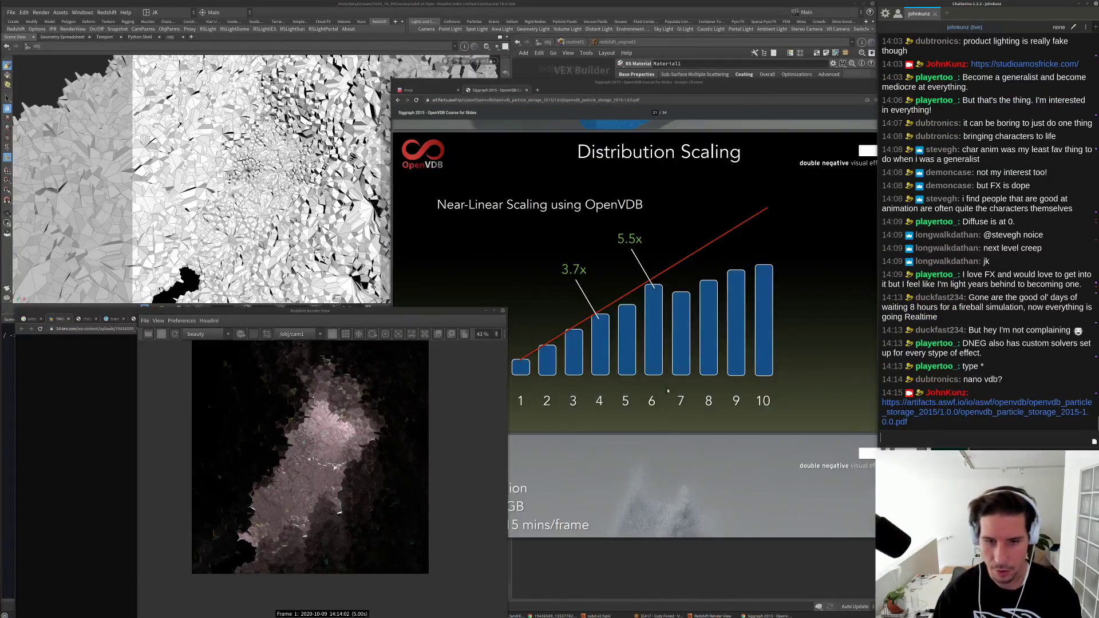
{"action": "scroll", "coordinate": [670, 378], "scroll_direction": "down", "scroll_amount": 5}
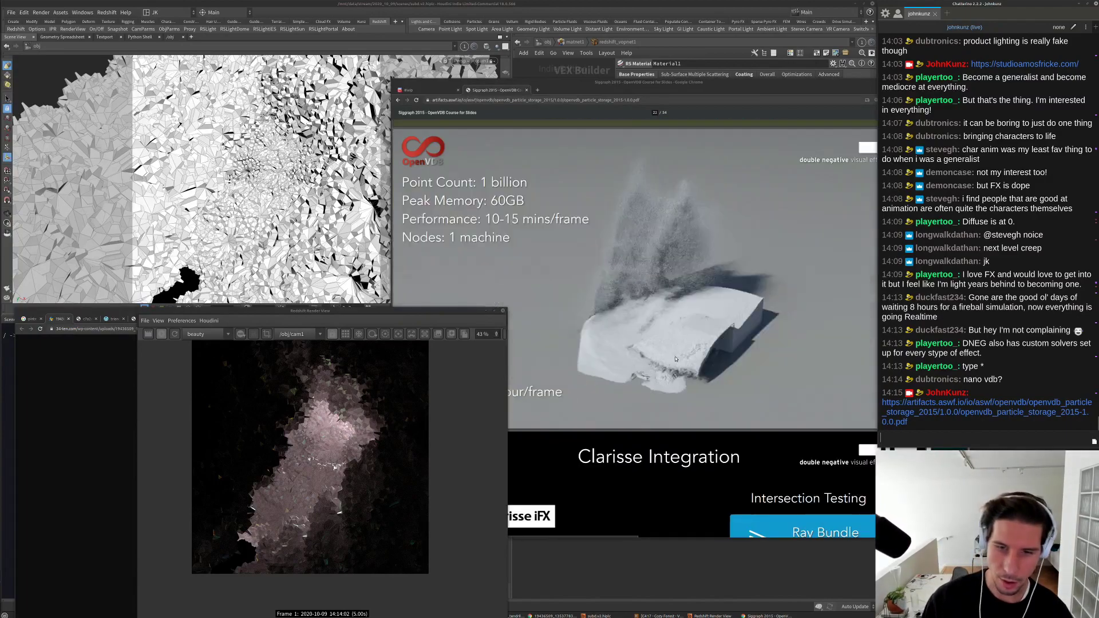
{"action": "scroll", "coordinate": [676, 359], "scroll_direction": "down", "scroll_amount": 1}
{"action": "scroll", "coordinate": [648, 290], "scroll_direction": "down", "scroll_amount": 6}
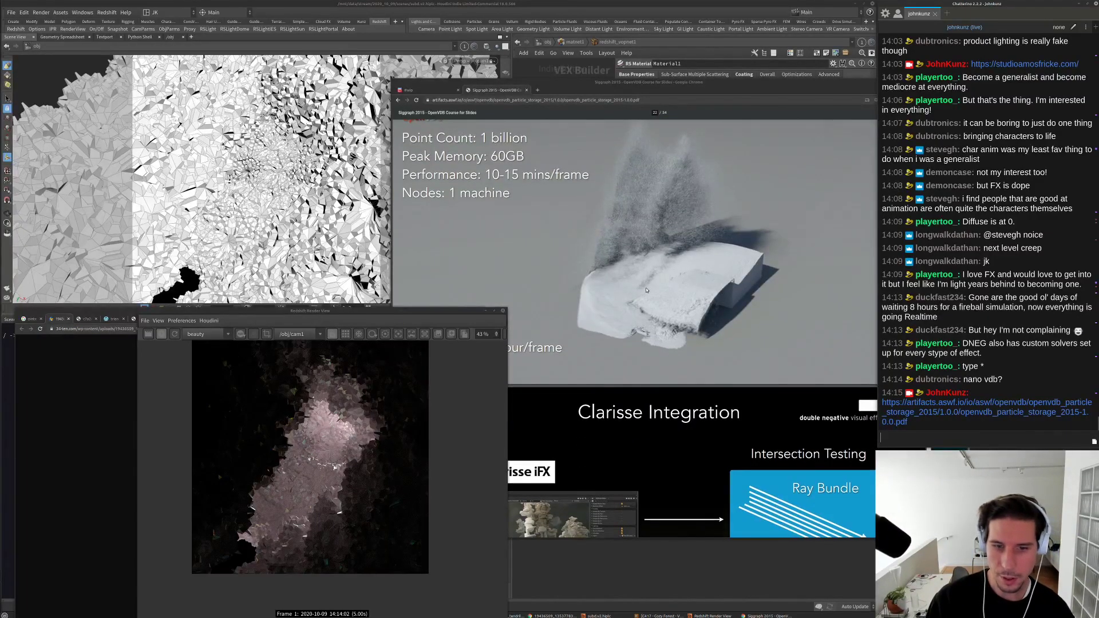
{"action": "scroll", "coordinate": [643, 296], "scroll_direction": "down", "scroll_amount": 10}
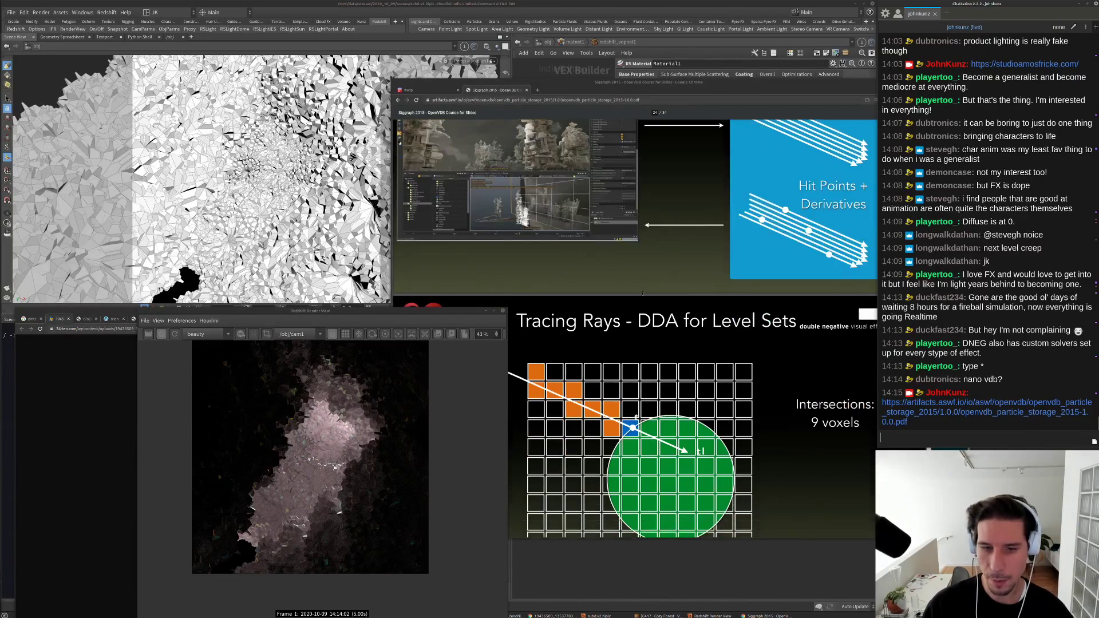
{"action": "scroll", "coordinate": [636, 304], "scroll_direction": "down", "scroll_amount": 7}
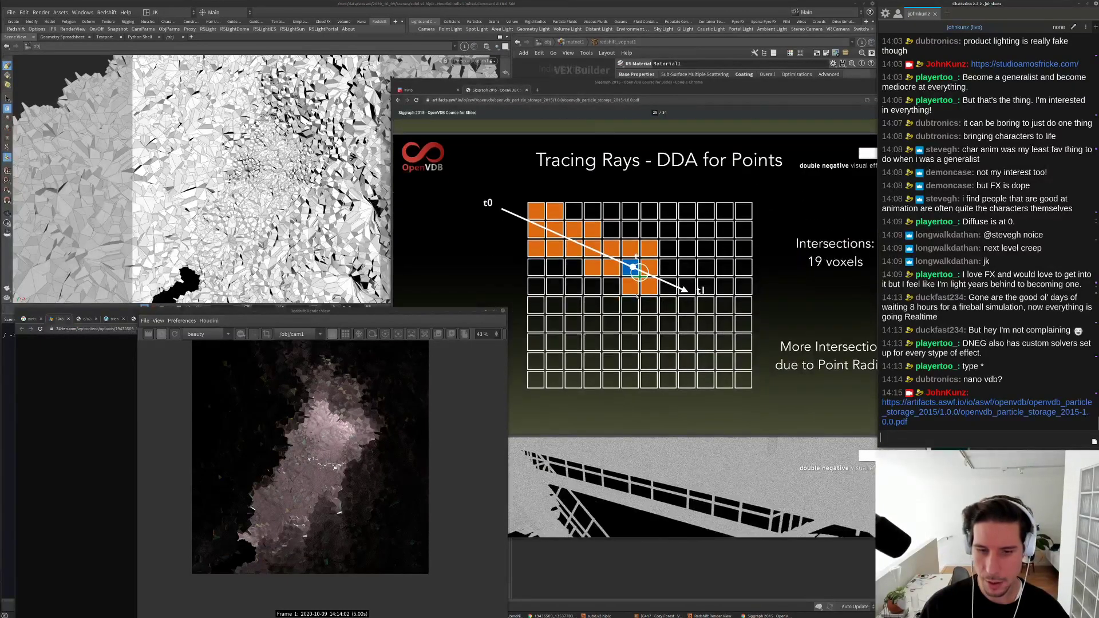
{"action": "left_click", "coordinate": [527, 90]}
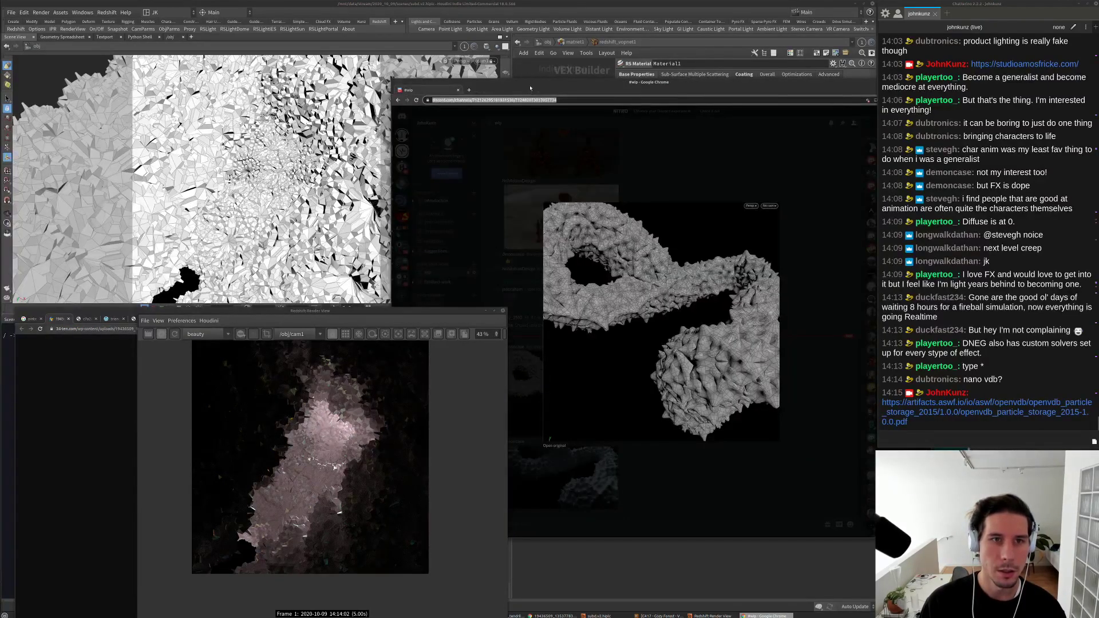
Step: Go from matnet1 up to /obj and dive into platonic1's geometry network
{"action": "left_click", "coordinate": [530, 89]}
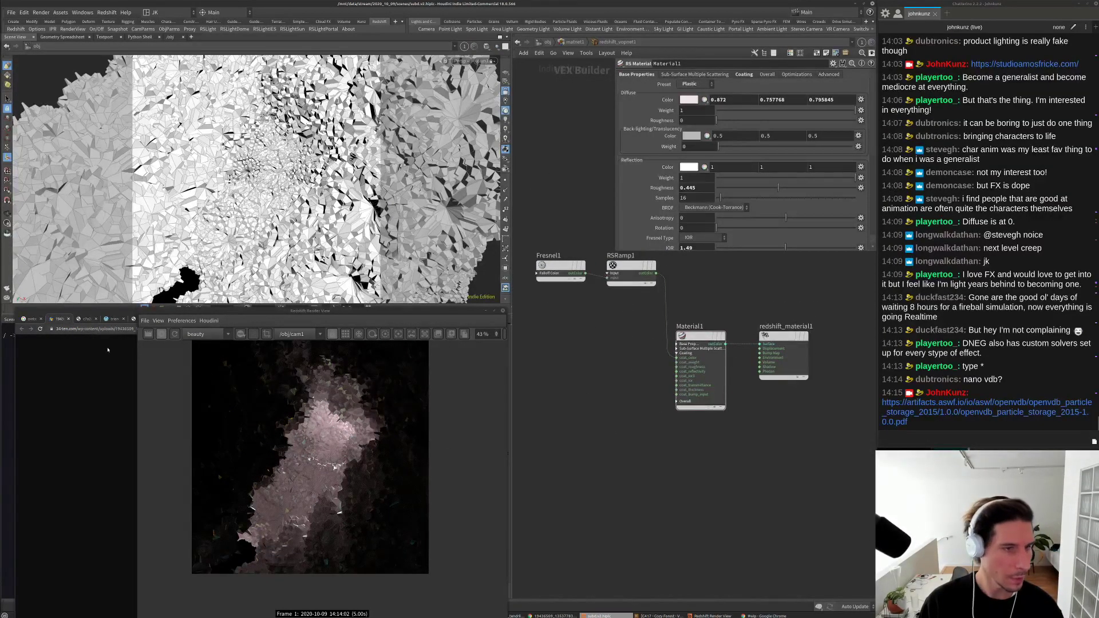
{"action": "left_click", "coordinate": [548, 42]}
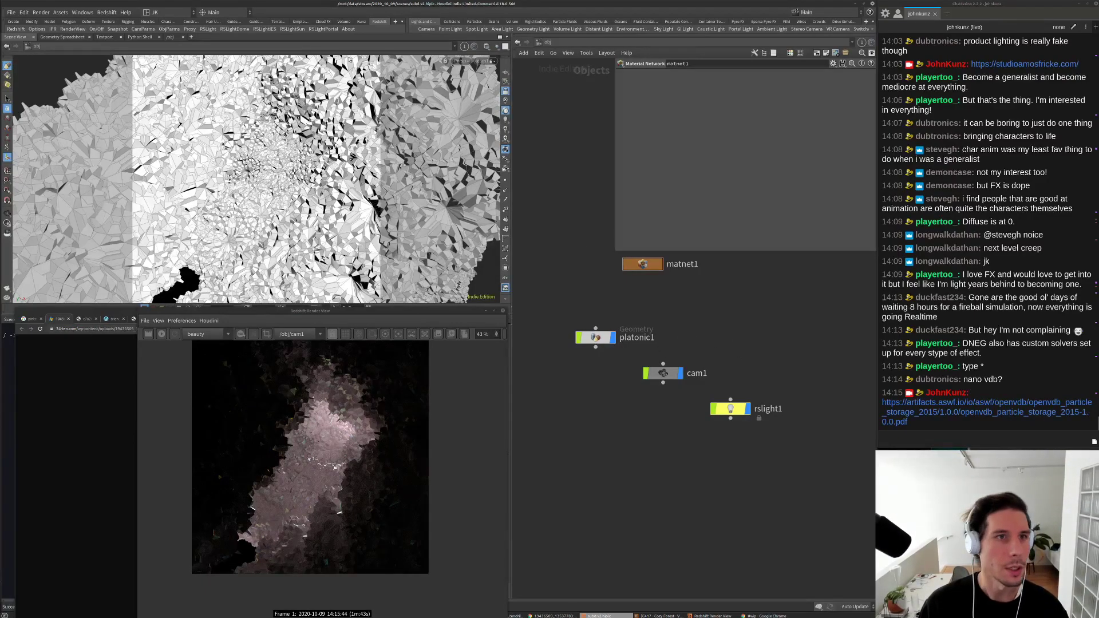
{"action": "left_click", "coordinate": [366, 21]}
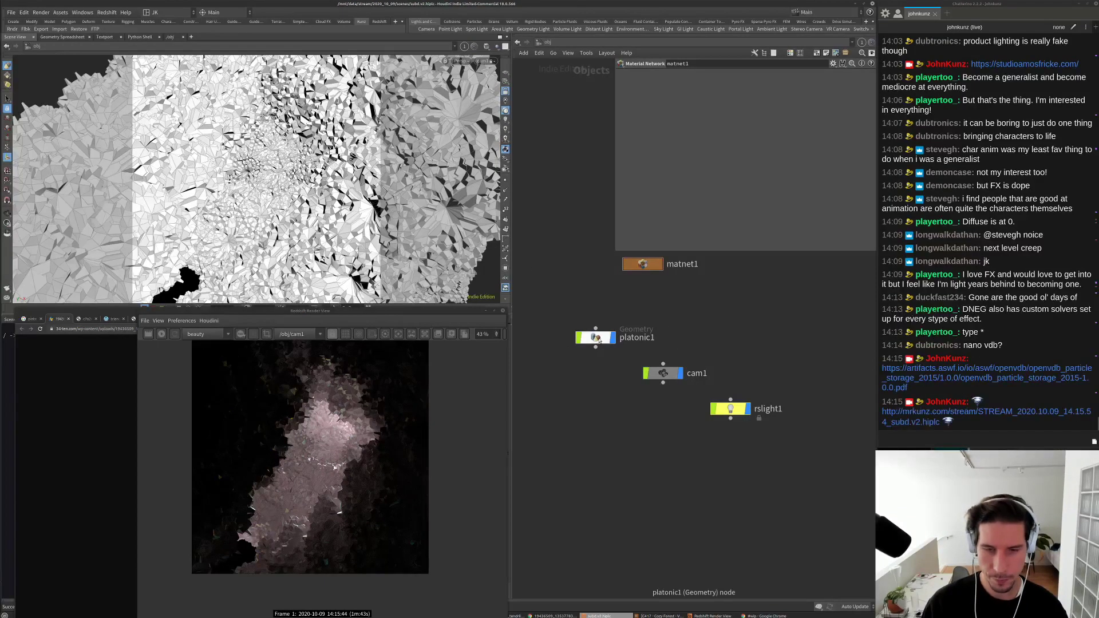
{"action": "double_click", "coordinate": [595, 338]}
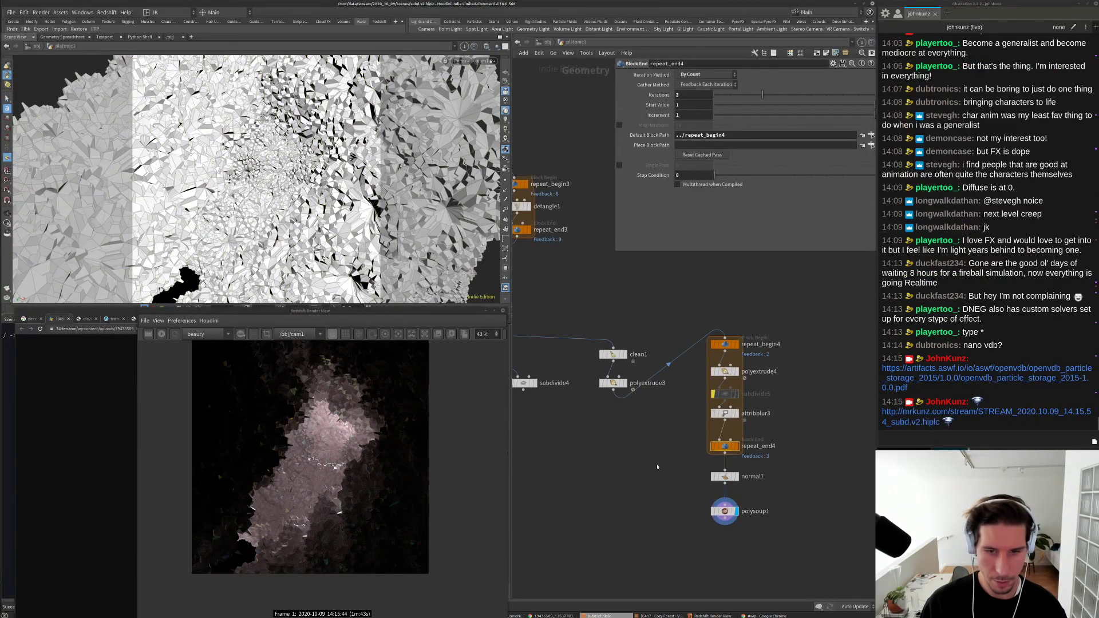
Step: Select polyextrude4 and experiment with its extruded-front scale, raising it to 2.3
{"action": "scroll", "coordinate": [657, 467], "scroll_direction": "up", "scroll_amount": 4}
{"action": "left_click", "coordinate": [673, 323]}
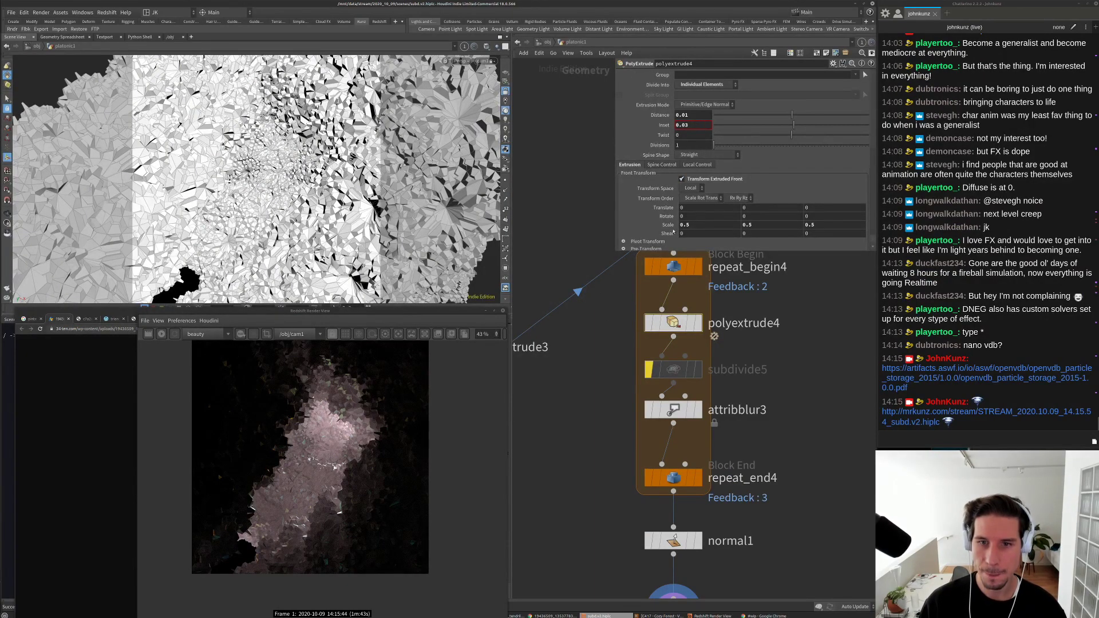
{"action": "middle_click_drag", "start_coordinate": [666, 224], "coordinate": [667, 225]}
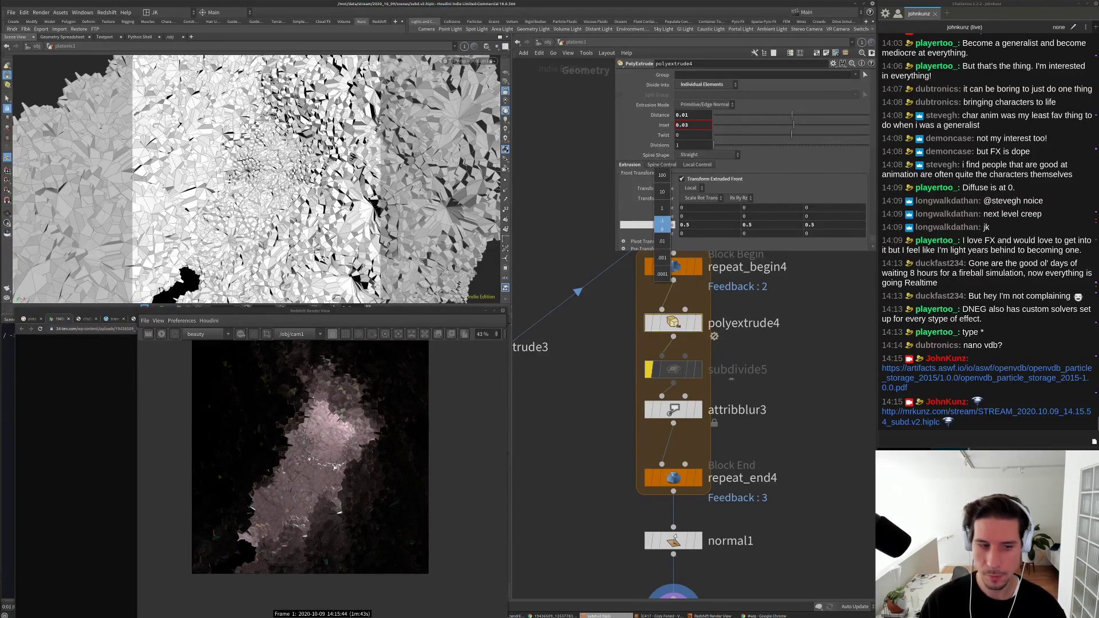
{"action": "middle_click_drag", "start_coordinate": [732, 379], "coordinate": [744, 378]}
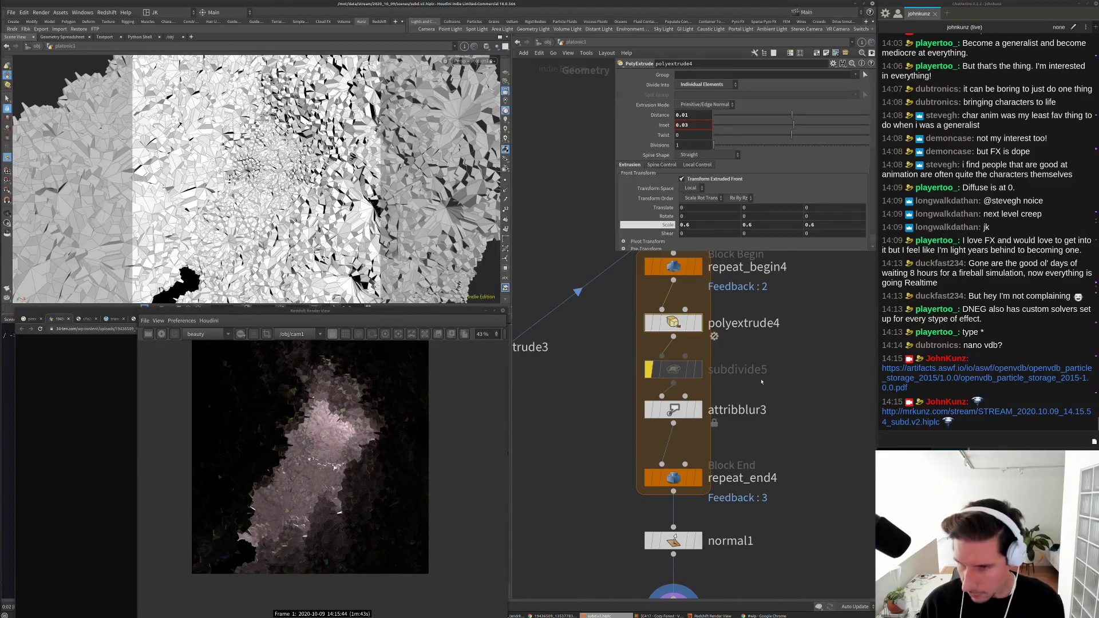
{"action": "middle_click_drag", "start_coordinate": [711, 225], "coordinate": [719, 148]}
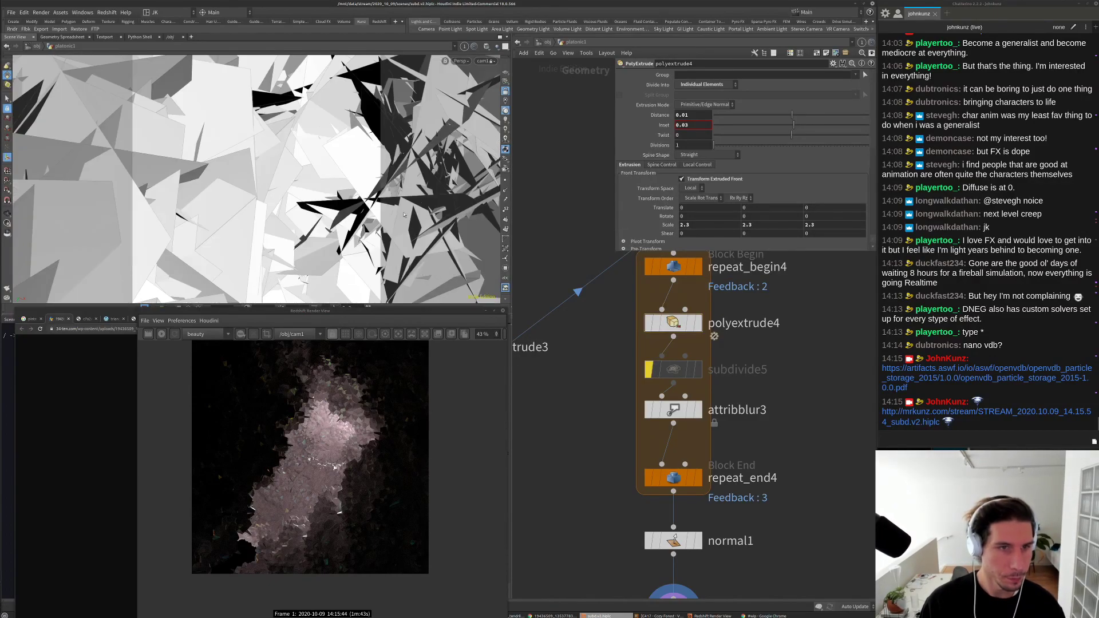
{"action": "scroll", "coordinate": [792, 385], "scroll_direction": "down", "scroll_amount": 2}
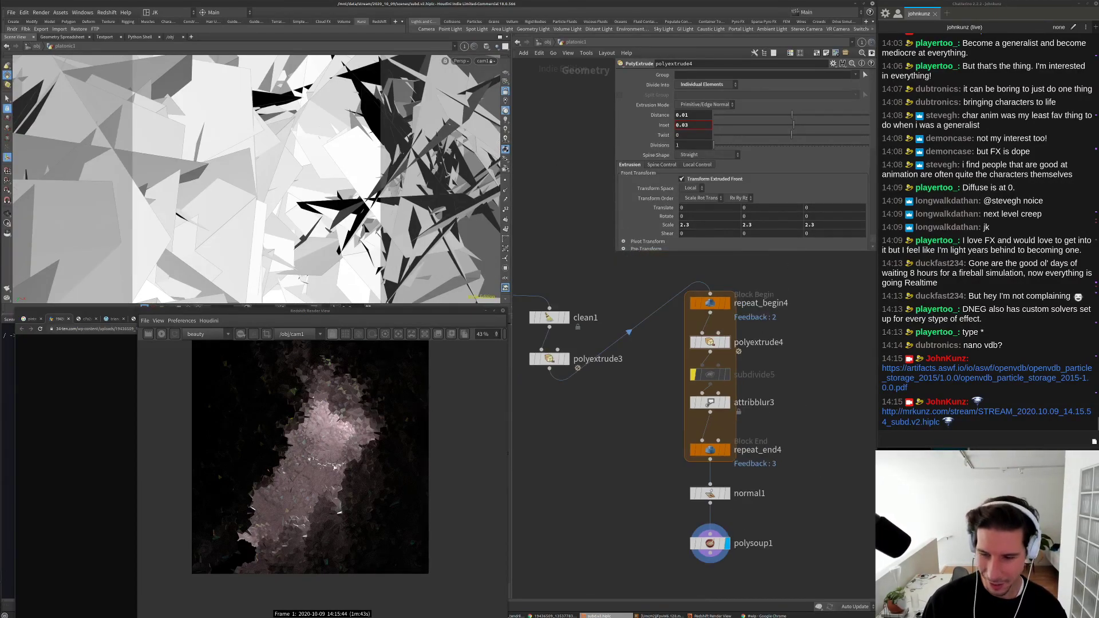
Step: With updates paused, set the front scale to 0.8, then resume updates and re-render
{"action": "left_click", "coordinate": [856, 606]}
{"action": "left_click", "coordinate": [854, 580]}
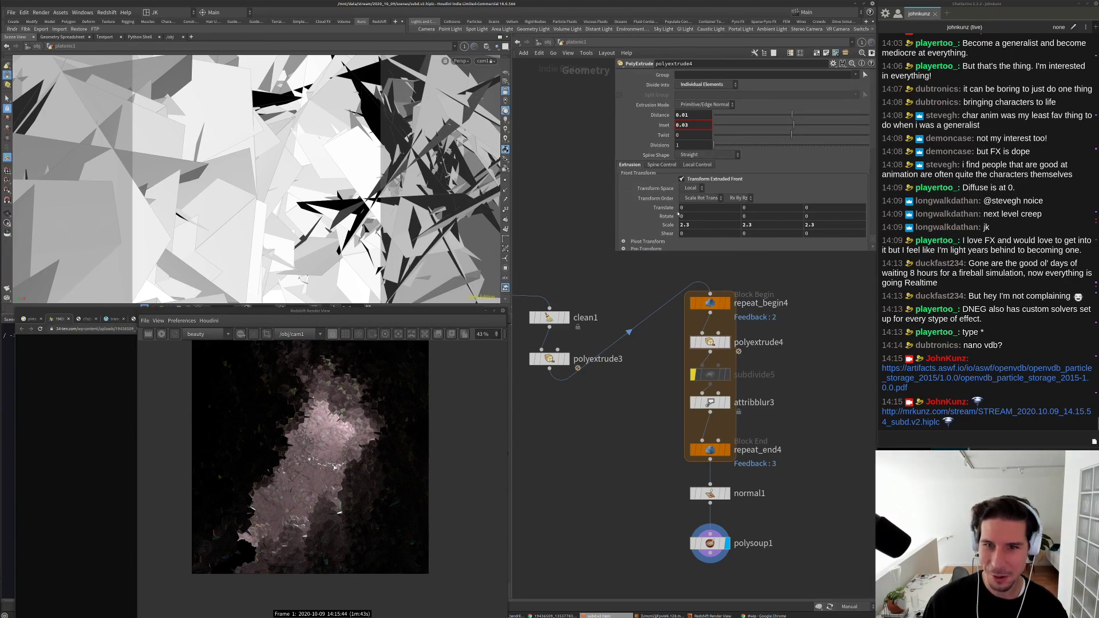
{"action": "middle_click_drag", "start_coordinate": [672, 223], "coordinate": [672, 224]}
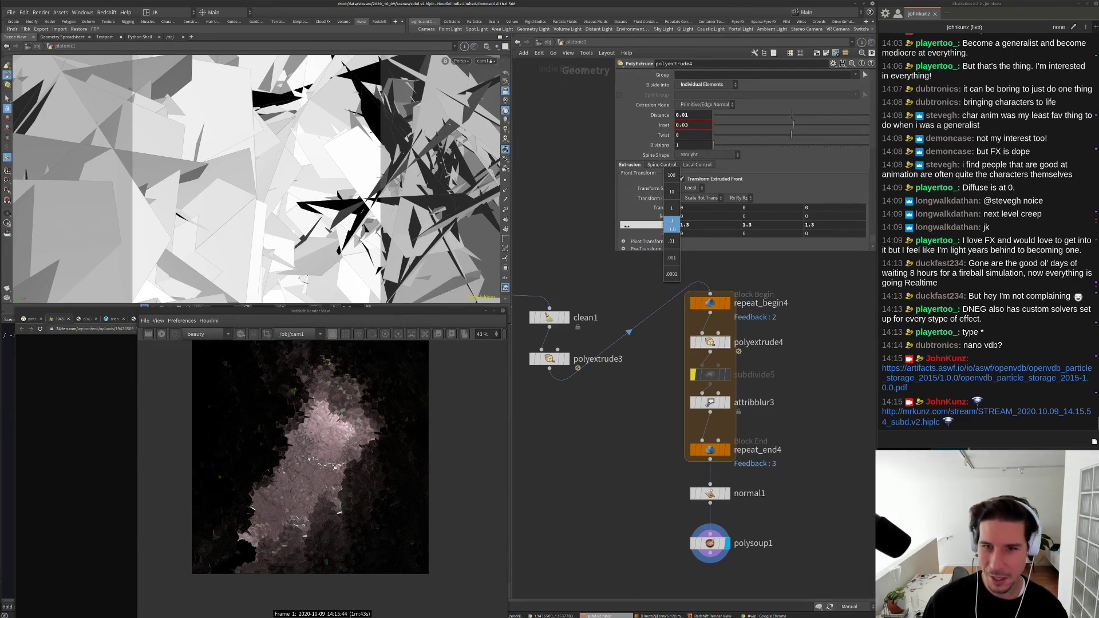
{"action": "middle_click_drag", "start_coordinate": [607, 227], "coordinate": [608, 228]}
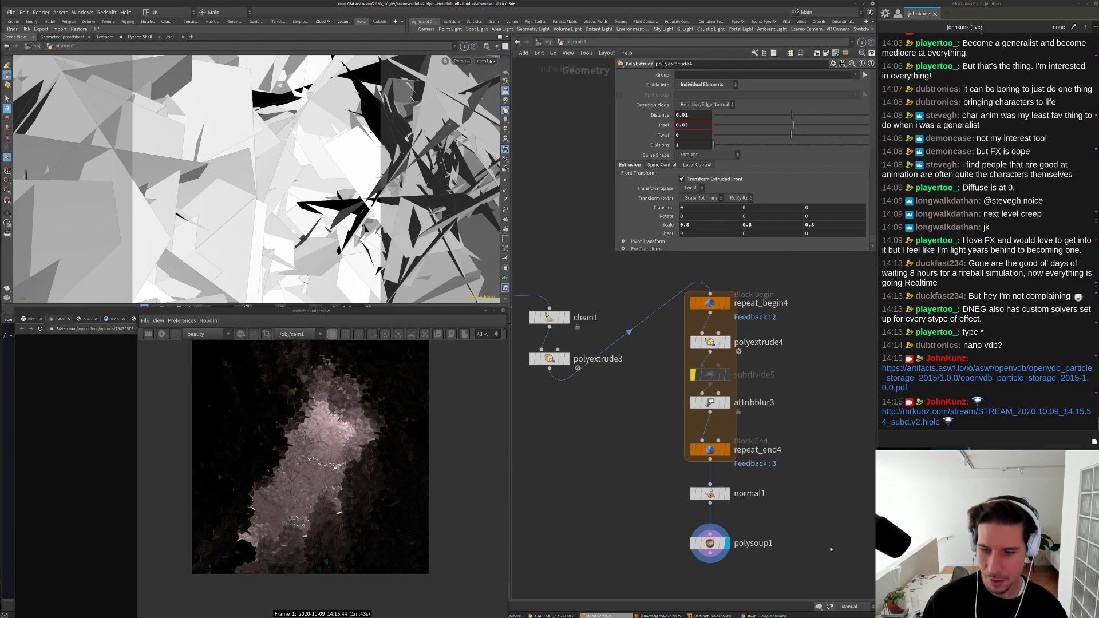
{"action": "left_click", "coordinate": [855, 607]}
{"action": "left_click", "coordinate": [852, 583]}
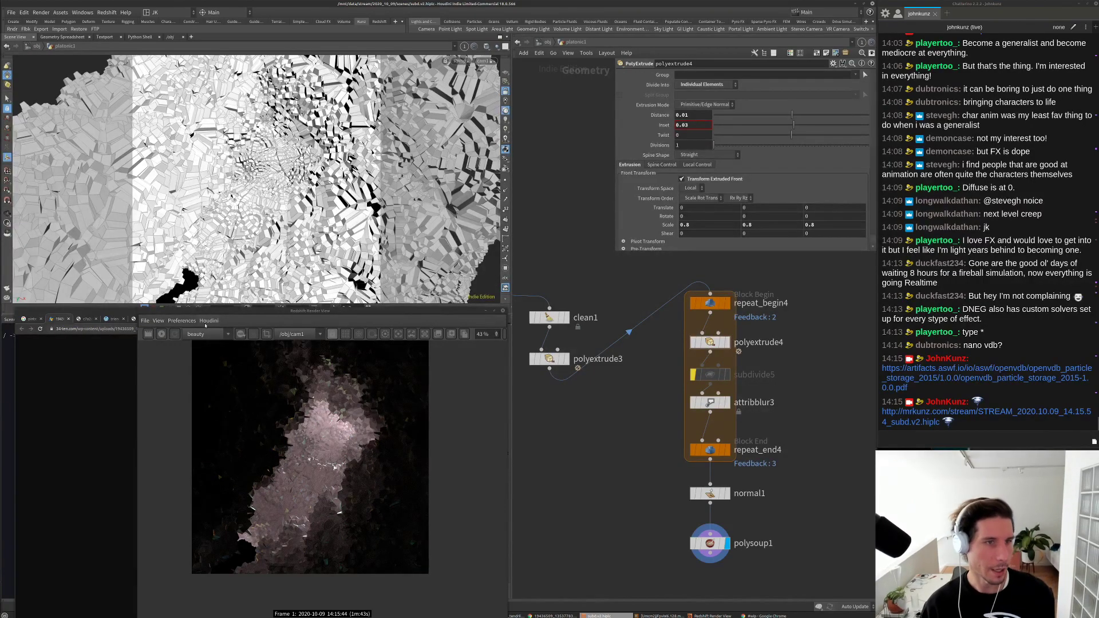
{"action": "left_click", "coordinate": [161, 334]}
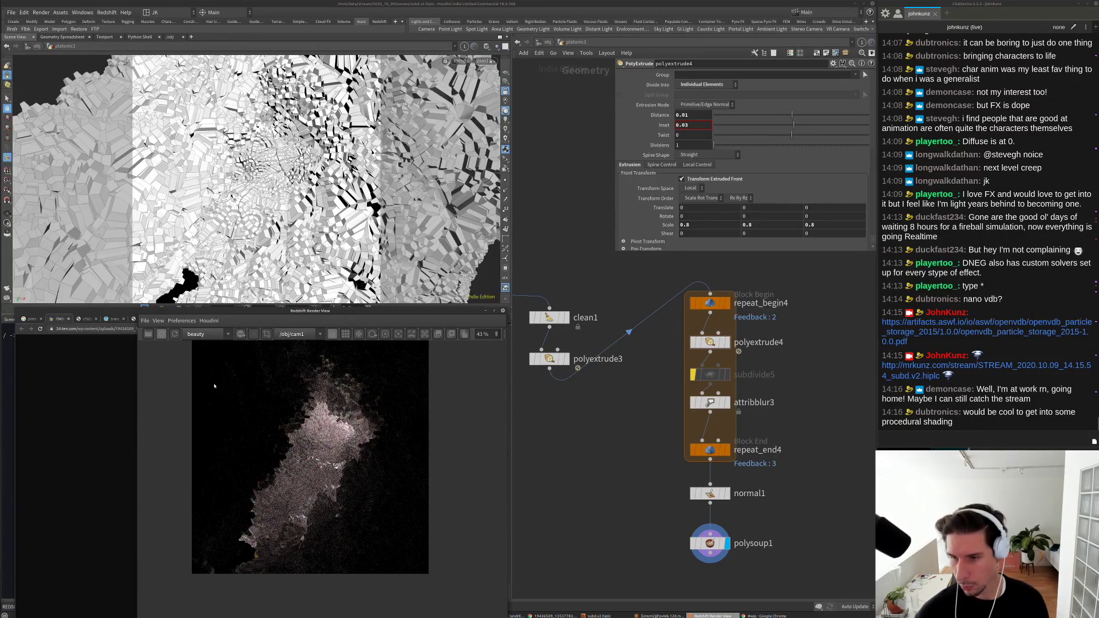
Step: Zoom in and out of the Redshift render to inspect the blocky extruded facets
{"action": "scroll", "coordinate": [283, 459], "scroll_direction": "up", "scroll_amount": 4}
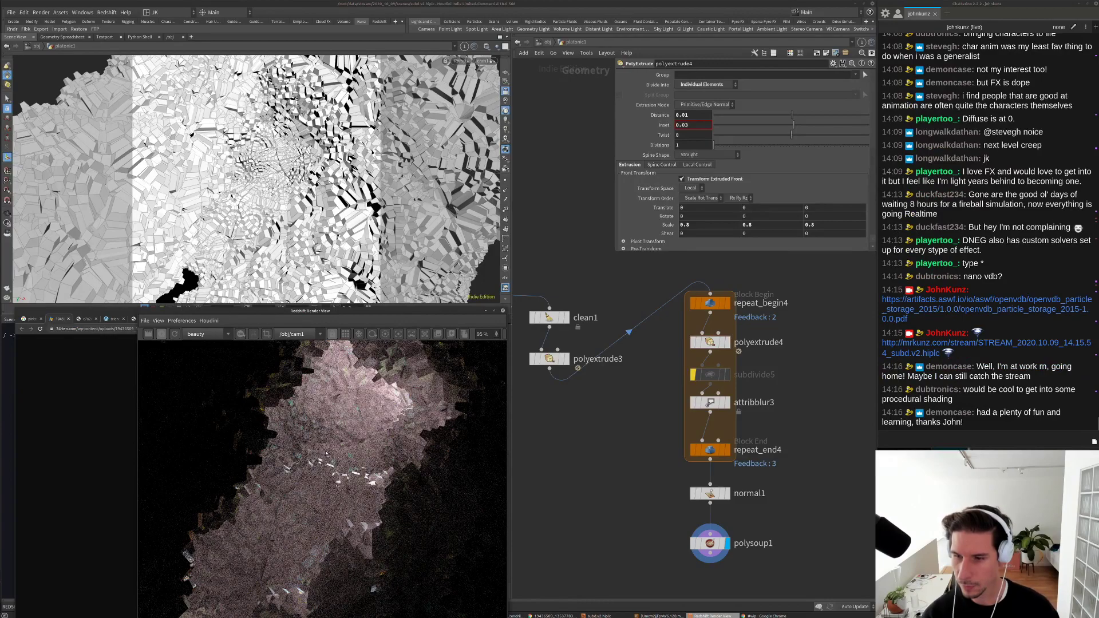
{"action": "scroll", "coordinate": [325, 453], "scroll_direction": "down", "scroll_amount": 1}
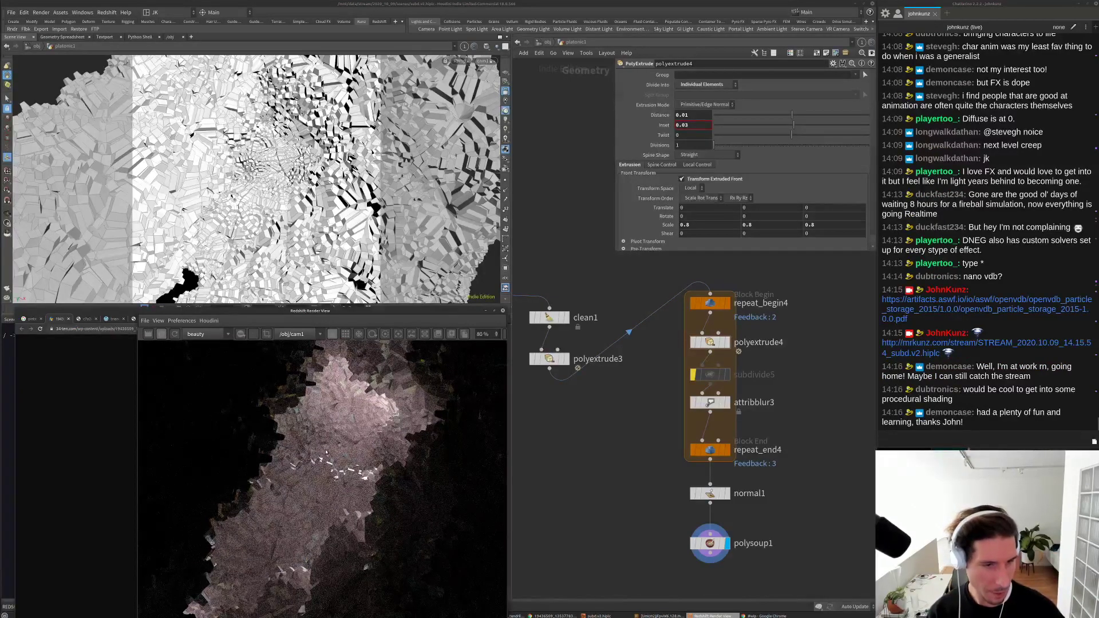
{"action": "scroll", "coordinate": [324, 448], "scroll_direction": "down", "scroll_amount": 1}
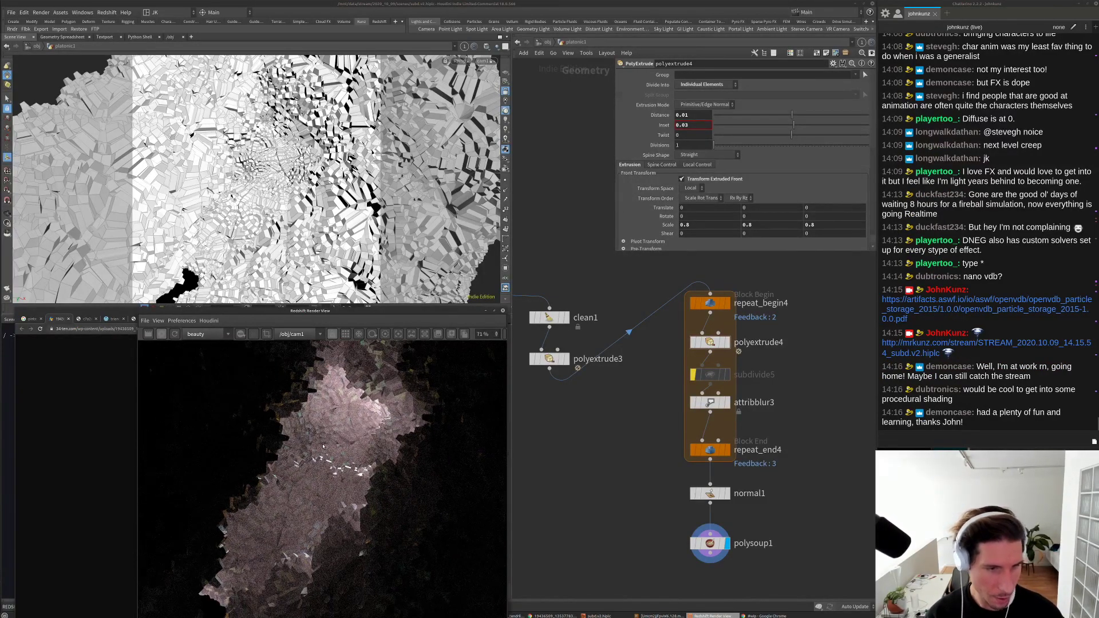
{"action": "scroll", "coordinate": [324, 447], "scroll_direction": "up", "scroll_amount": 7}
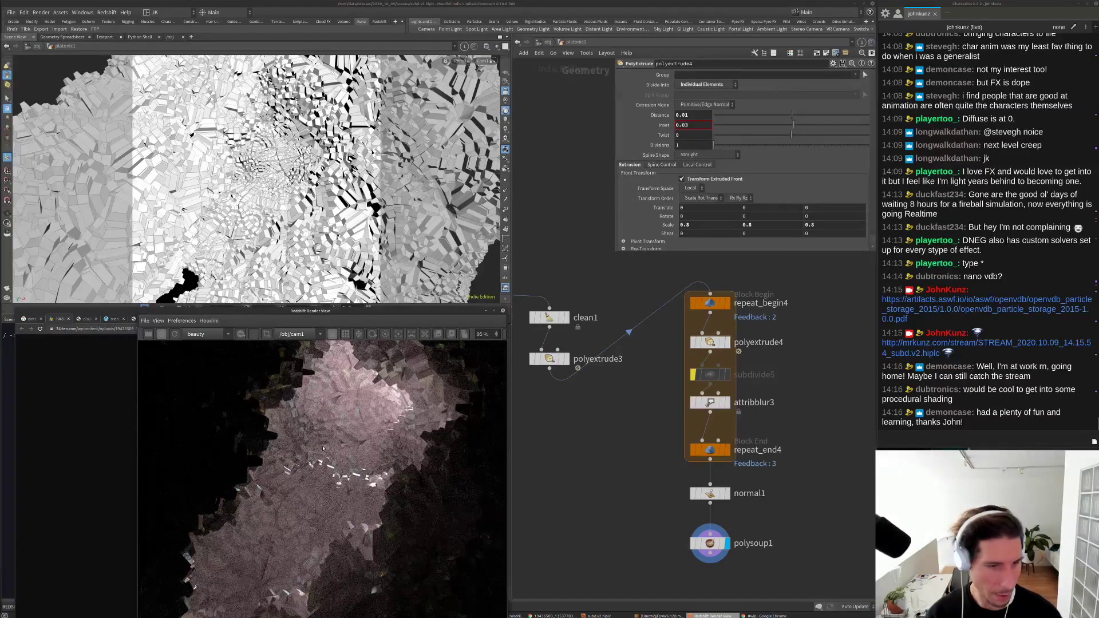
{"action": "scroll", "coordinate": [322, 449], "scroll_direction": "down", "scroll_amount": 5}
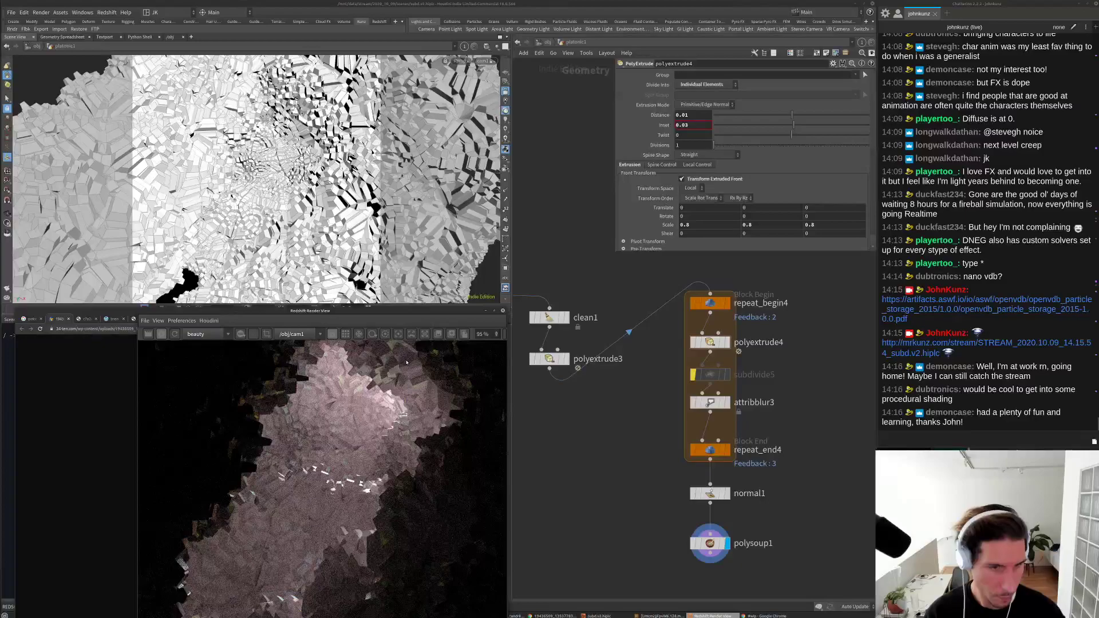
{"action": "scroll", "coordinate": [395, 371], "scroll_direction": "up", "scroll_amount": 6}
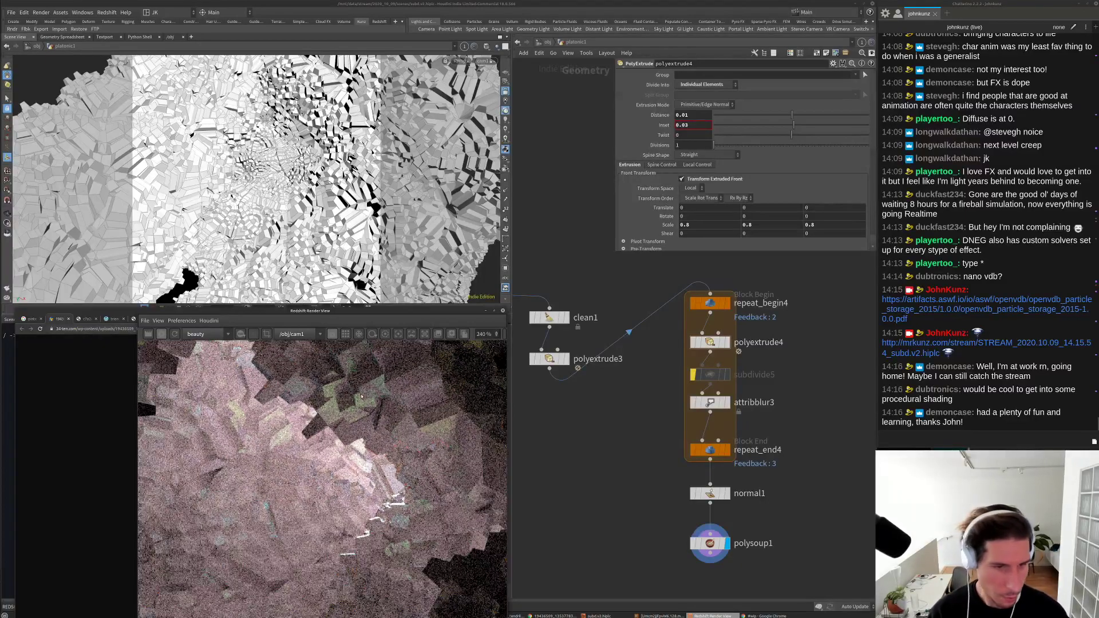
{"action": "scroll", "coordinate": [362, 397], "scroll_direction": "up", "scroll_amount": 1}
{"action": "scroll", "coordinate": [361, 396], "scroll_direction": "down", "scroll_amount": 5}
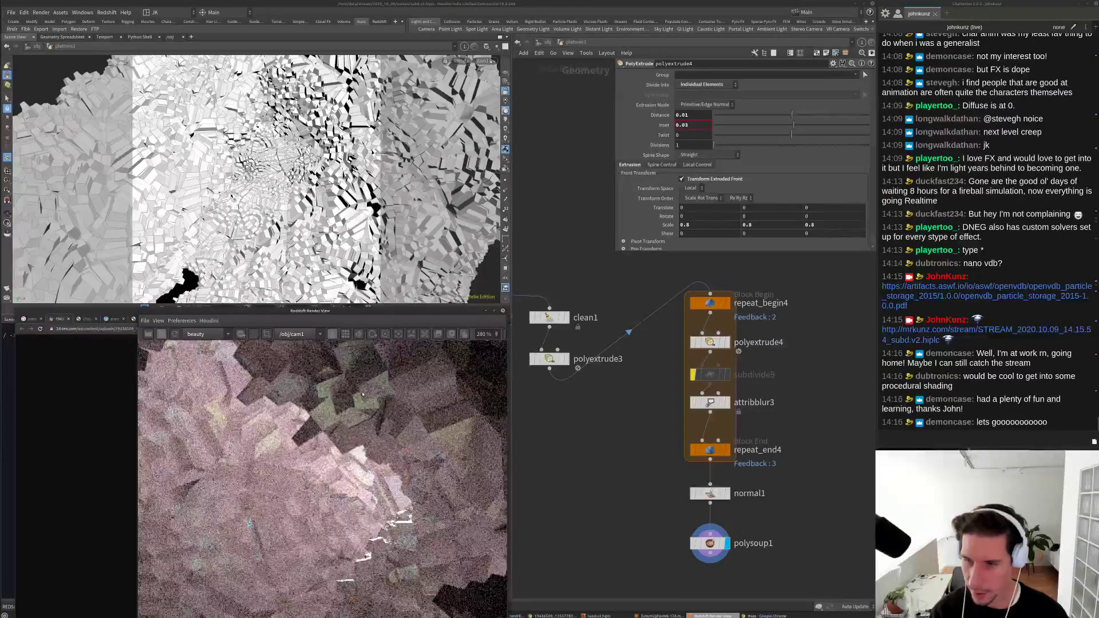
{"action": "scroll", "coordinate": [363, 394], "scroll_direction": "down", "scroll_amount": 1}
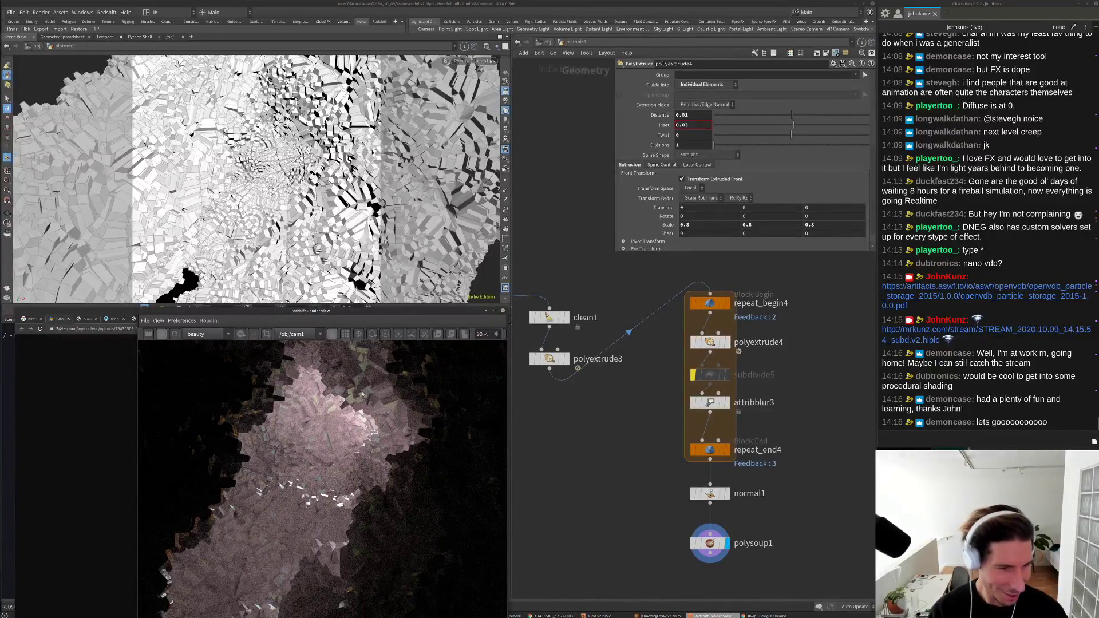
{"action": "scroll", "coordinate": [234, 419], "scroll_direction": "up", "scroll_amount": 4}
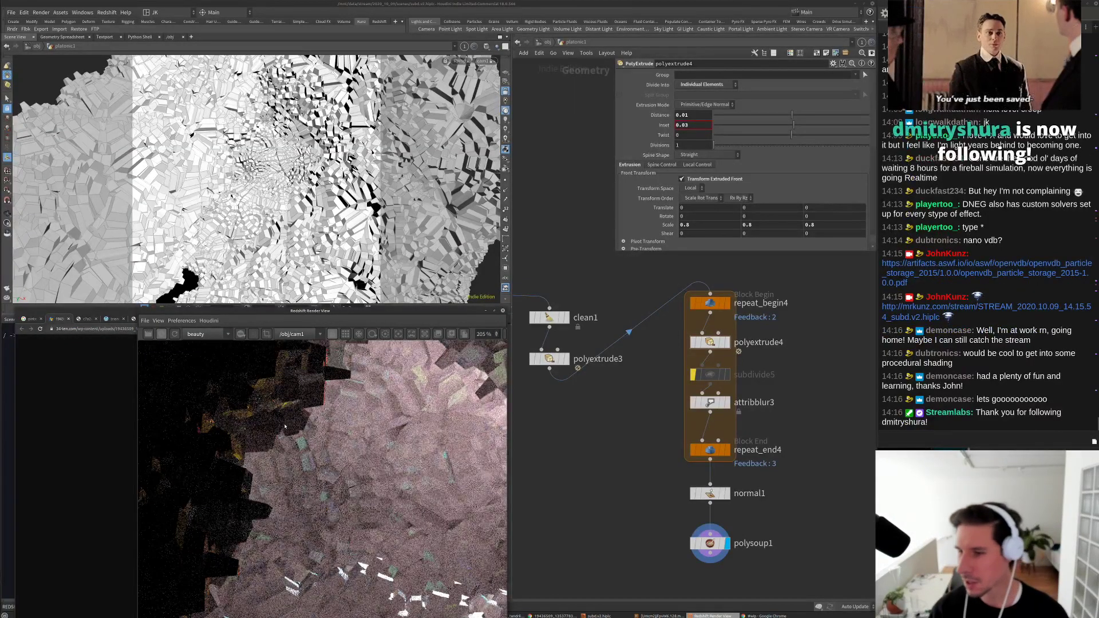
{"action": "scroll", "coordinate": [288, 421], "scroll_direction": "down", "scroll_amount": 1}
{"action": "scroll", "coordinate": [355, 449], "scroll_direction": "down", "scroll_amount": 4}
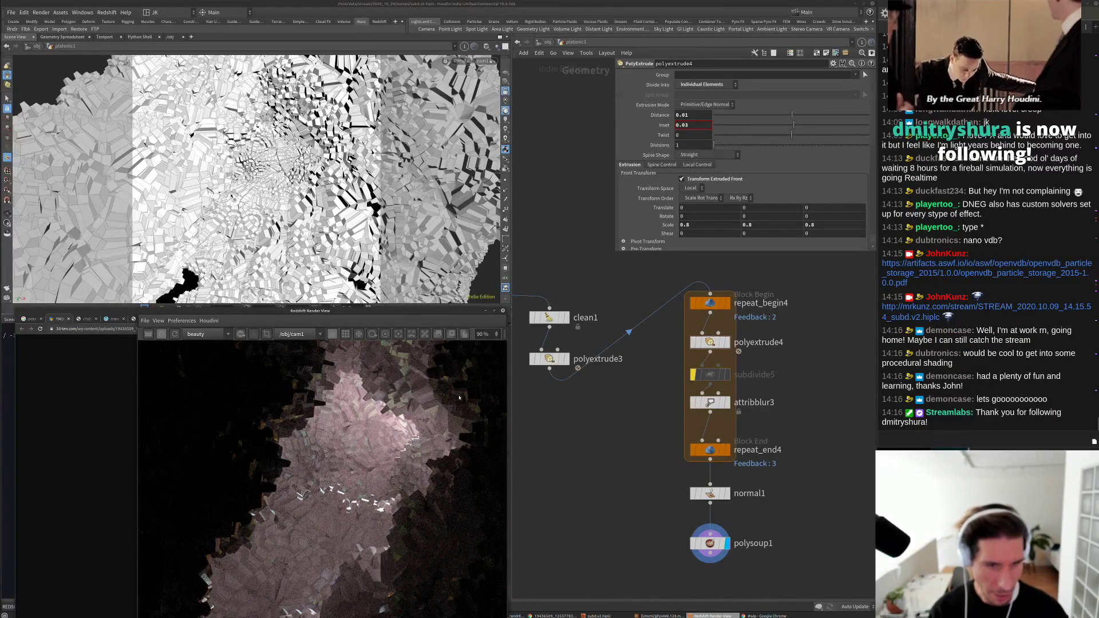
{"action": "scroll", "coordinate": [334, 484], "scroll_direction": "down", "scroll_amount": 2}
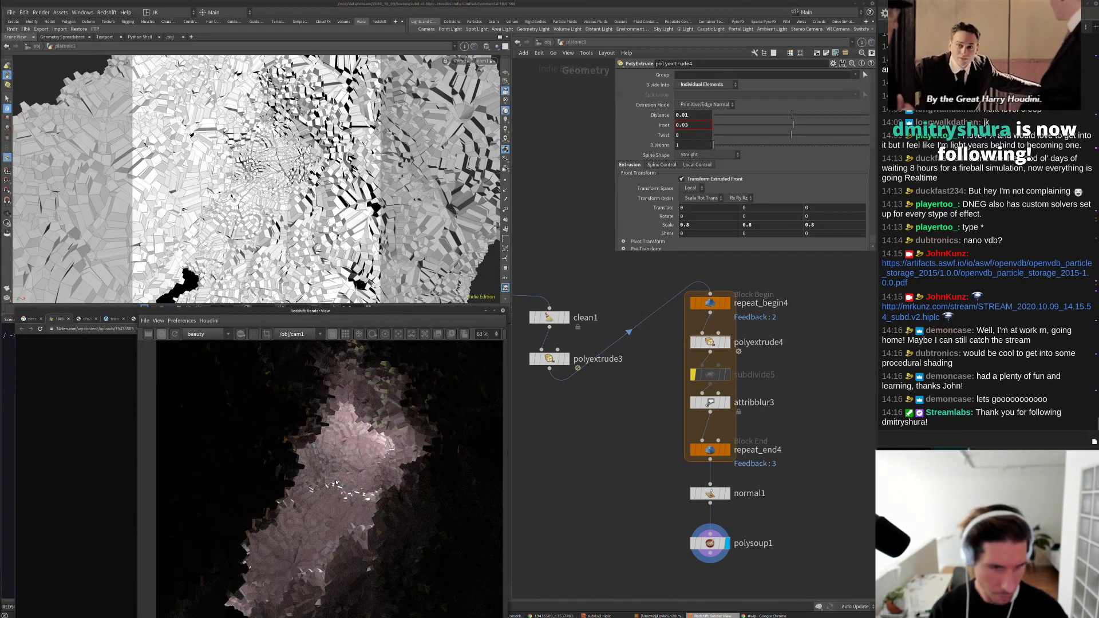
{"action": "scroll", "coordinate": [333, 482], "scroll_direction": "down", "scroll_amount": 1}
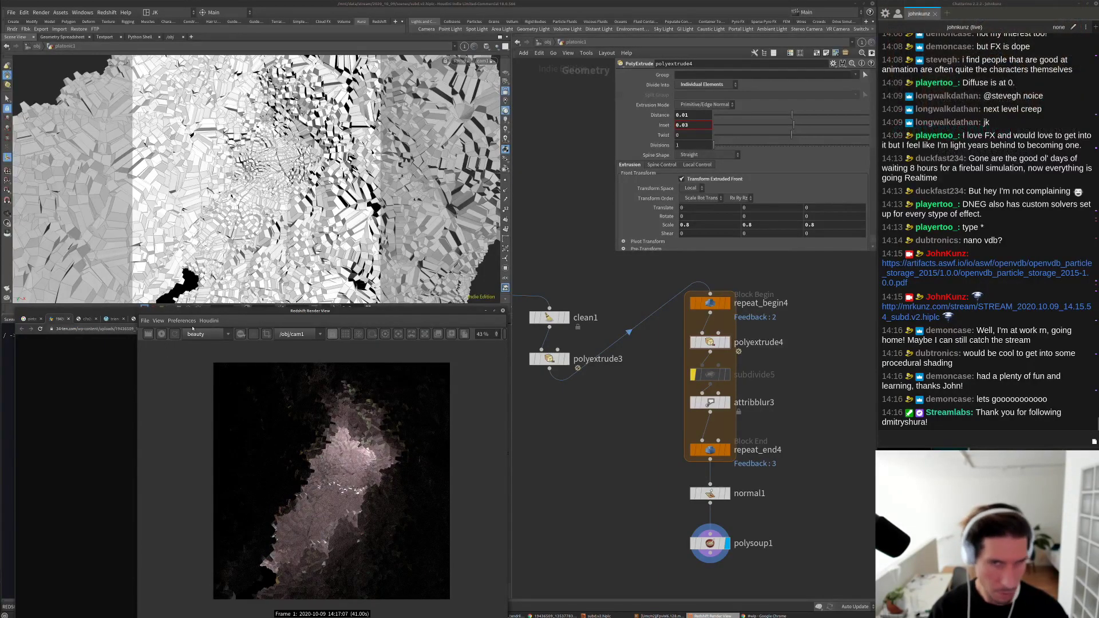
Step: Move normal1 and polysoup1 down to make room below the repeat block
{"action": "middle_click_drag", "start_coordinate": [617, 429], "coordinate": [626, 378]}
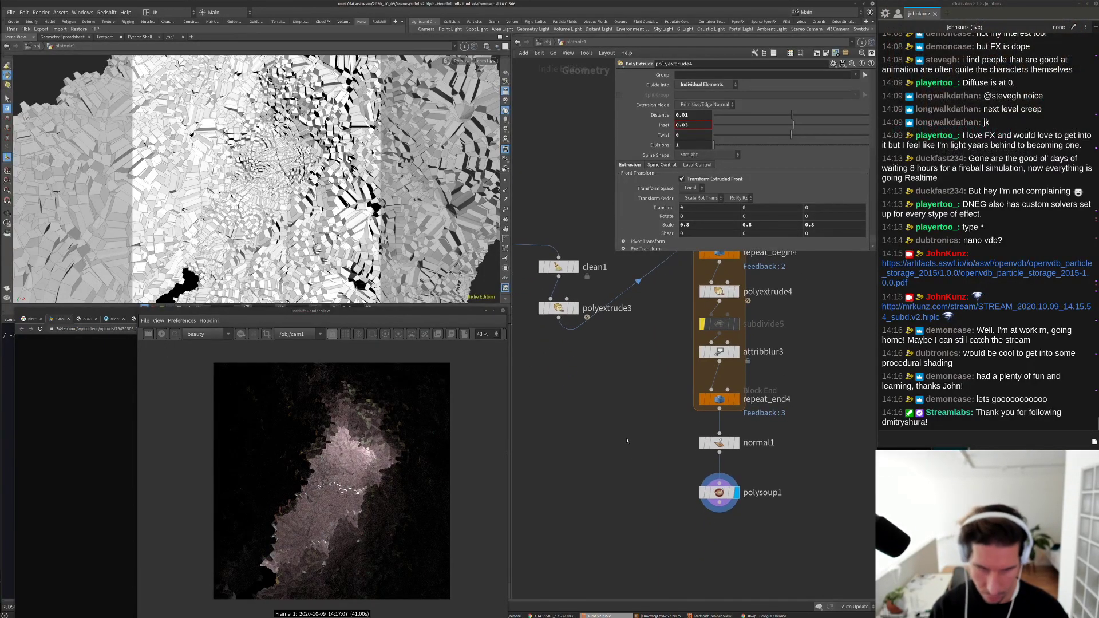
{"action": "middle_click_drag", "start_coordinate": [622, 435], "coordinate": [617, 446]}
{"action": "middle_click", "coordinate": [754, 491]}
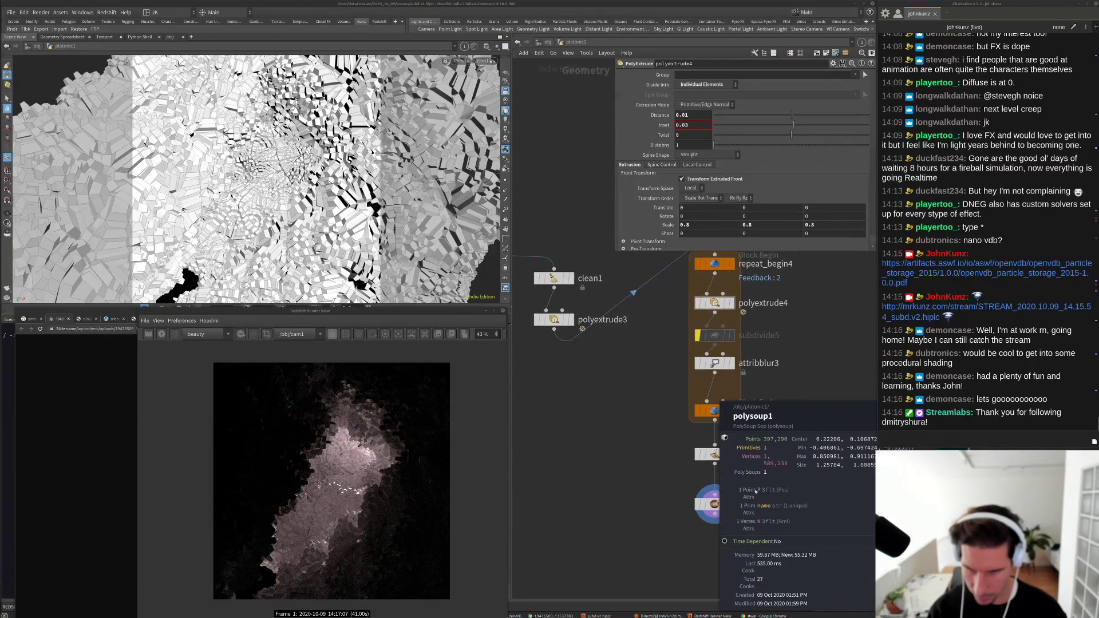
{"action": "scroll", "coordinate": [752, 439], "scroll_direction": "up", "scroll_amount": 2}
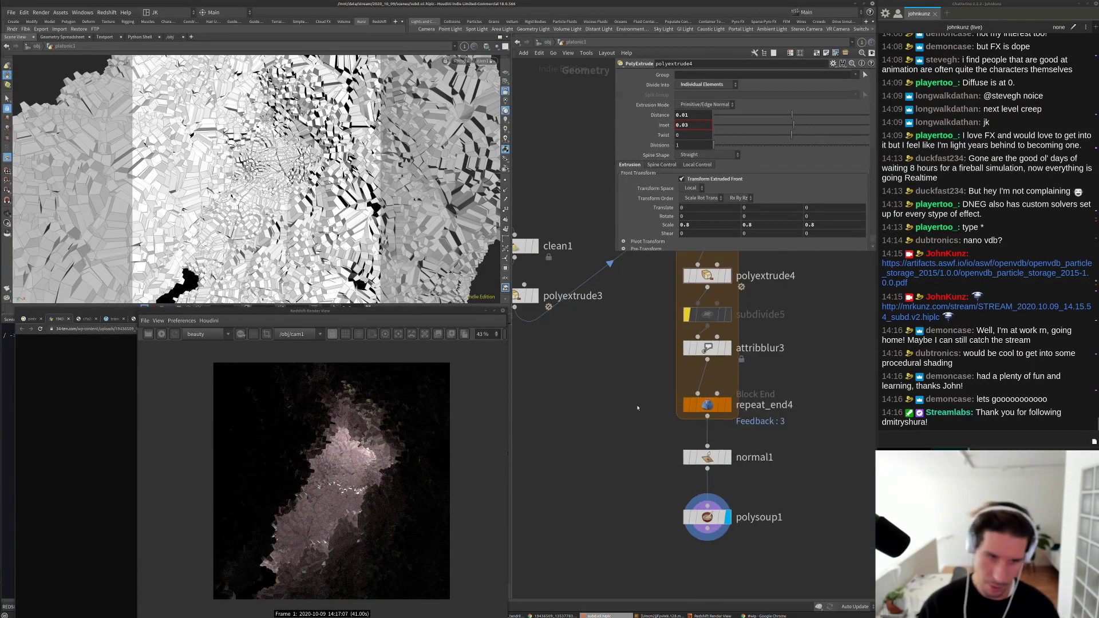
{"action": "middle_click_drag", "start_coordinate": [614, 404], "coordinate": [623, 418]}
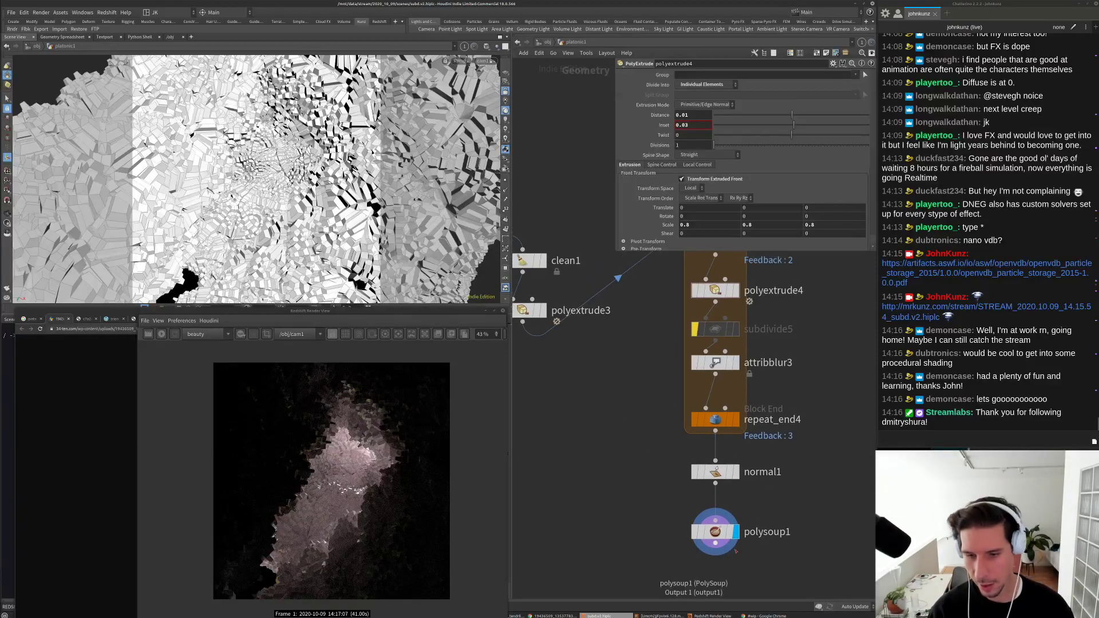
{"action": "middle_click_drag", "start_coordinate": [768, 558], "coordinate": [741, 507]}
{"action": "left_click_drag", "start_coordinate": [741, 507], "coordinate": [688, 498]}
{"action": "left_click", "coordinate": [634, 535]}
Step: Insert a new PolyExtrude node, polyextrude5, on the repeat_end4→normal1 wire
{"action": "scroll", "coordinate": [634, 535], "scroll_direction": "down", "scroll_amount": 3}
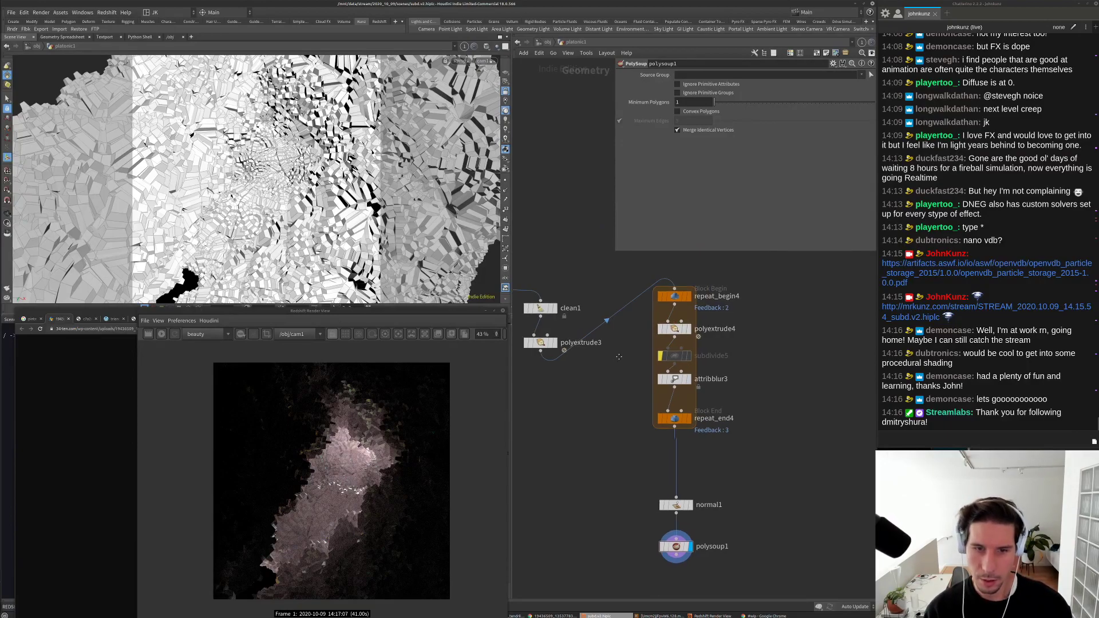
{"action": "middle_click_drag", "start_coordinate": [664, 424], "coordinate": [678, 408]}
{"action": "key", "text": "ctrl+v"}
{"action": "left_click_drag", "start_coordinate": [655, 440], "coordinate": [695, 449]}
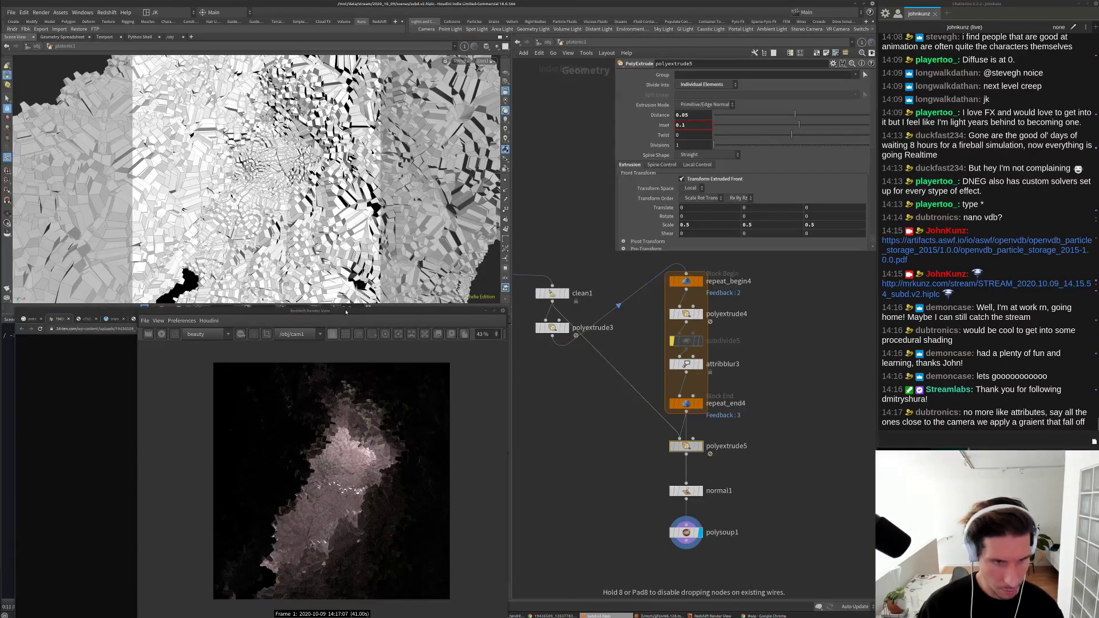
Step: Narrow the Redshift Render View and place it beside the glass-dome reference photo
{"action": "left_click_drag", "start_coordinate": [341, 309], "coordinate": [258, 313]}
{"action": "left_click", "coordinate": [546, 616]}
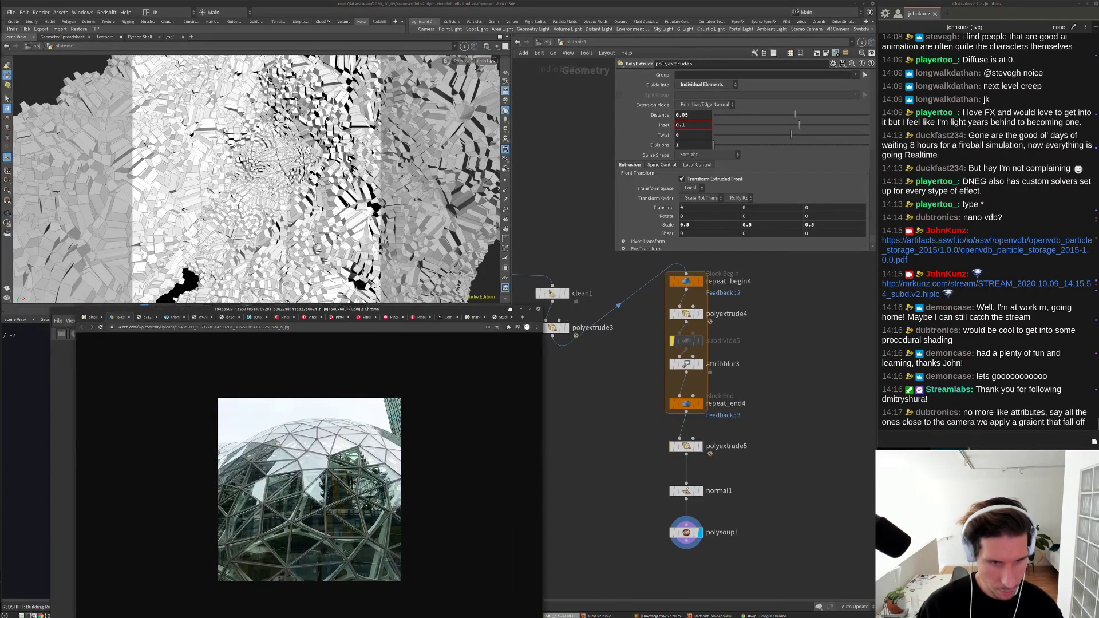
{"action": "left_click", "coordinate": [103, 321]}
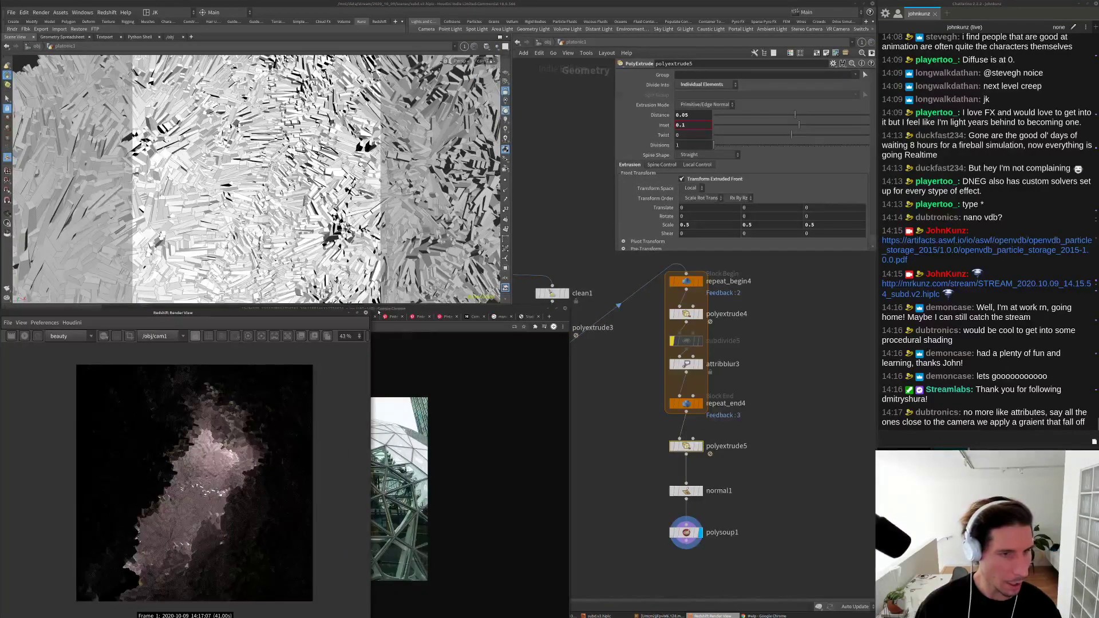
{"action": "left_click_drag", "start_coordinate": [375, 313], "coordinate": [290, 336]}
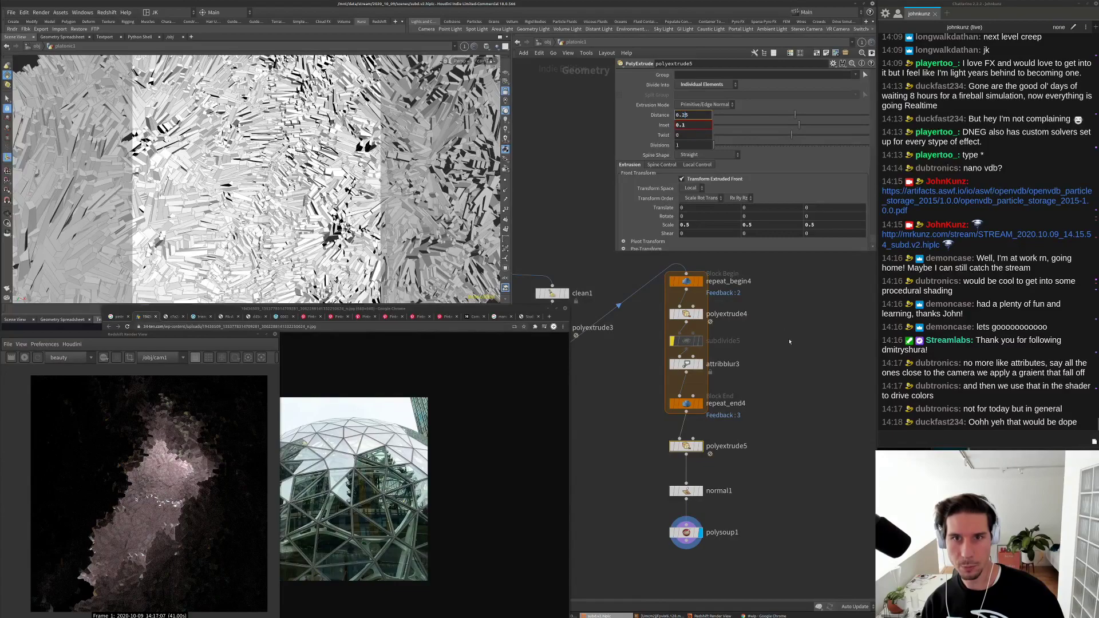
{"action": "key", "text": "Return"}
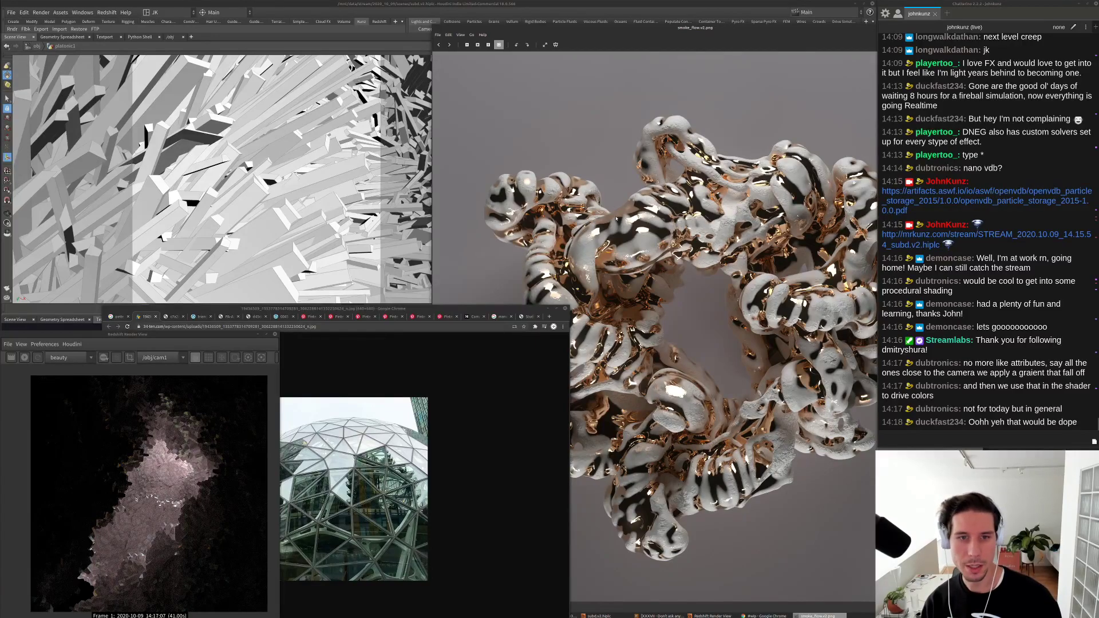
{"action": "double_click", "coordinate": [618, 26]}
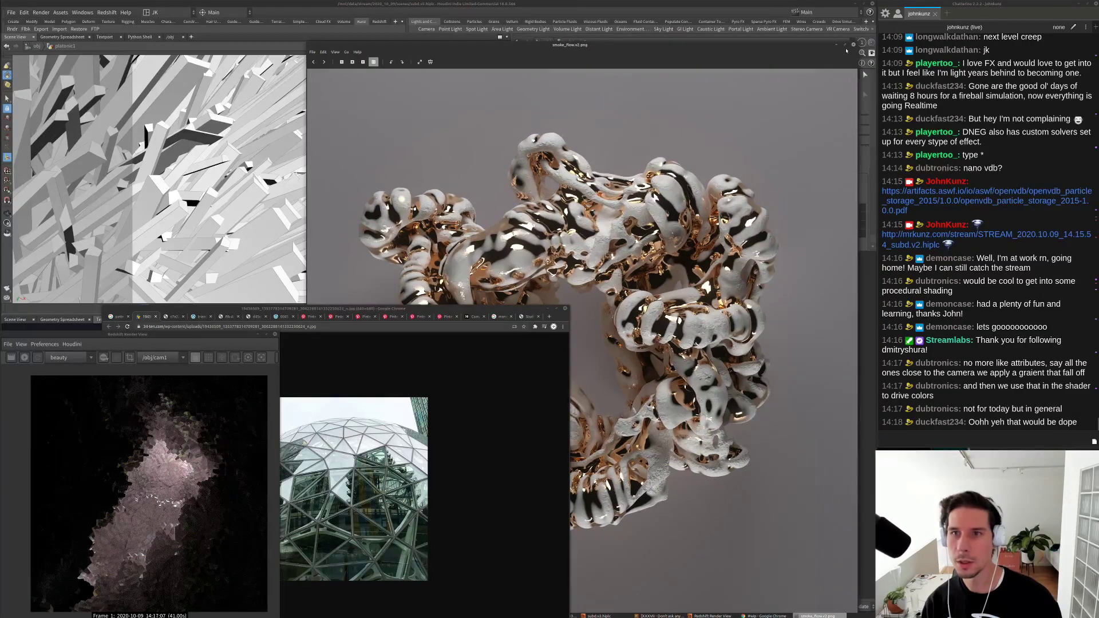
{"action": "key", "text": "ctrl+w"}
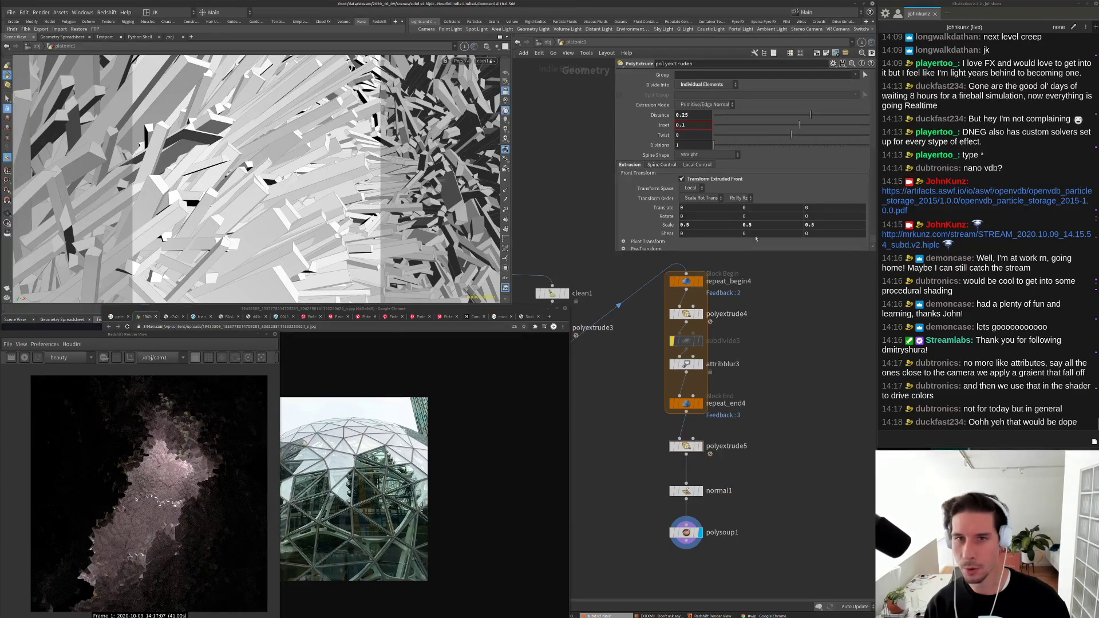
Step: Set polyextrude5's Distance to 0.025
{"action": "left_click", "coordinate": [683, 115]}
{"action": "type", "text": "0"}
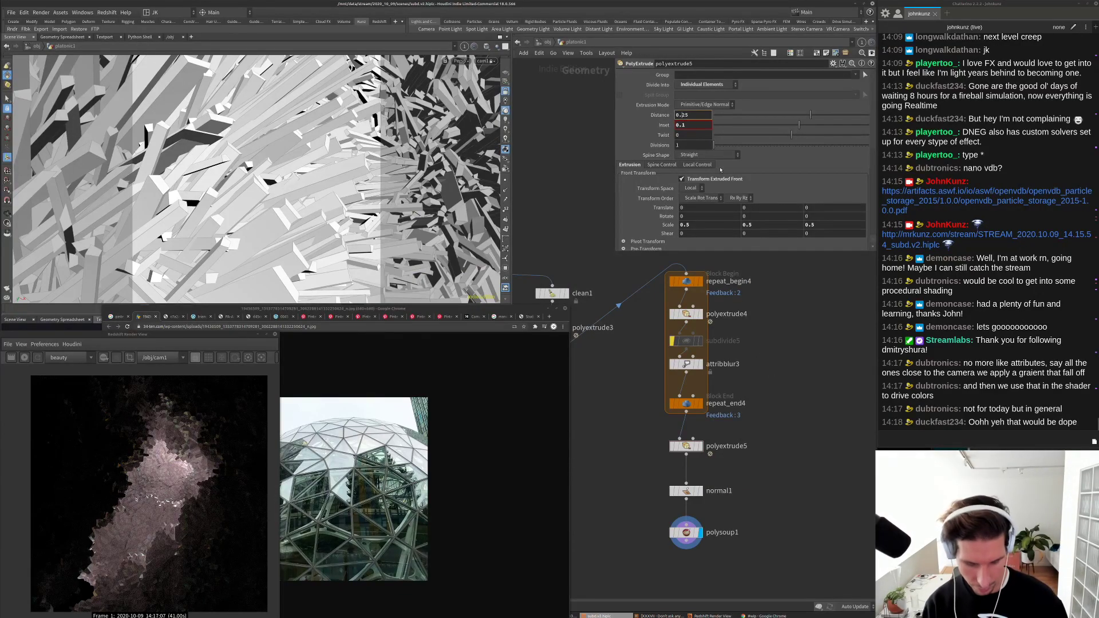
{"action": "key", "text": "Return"}
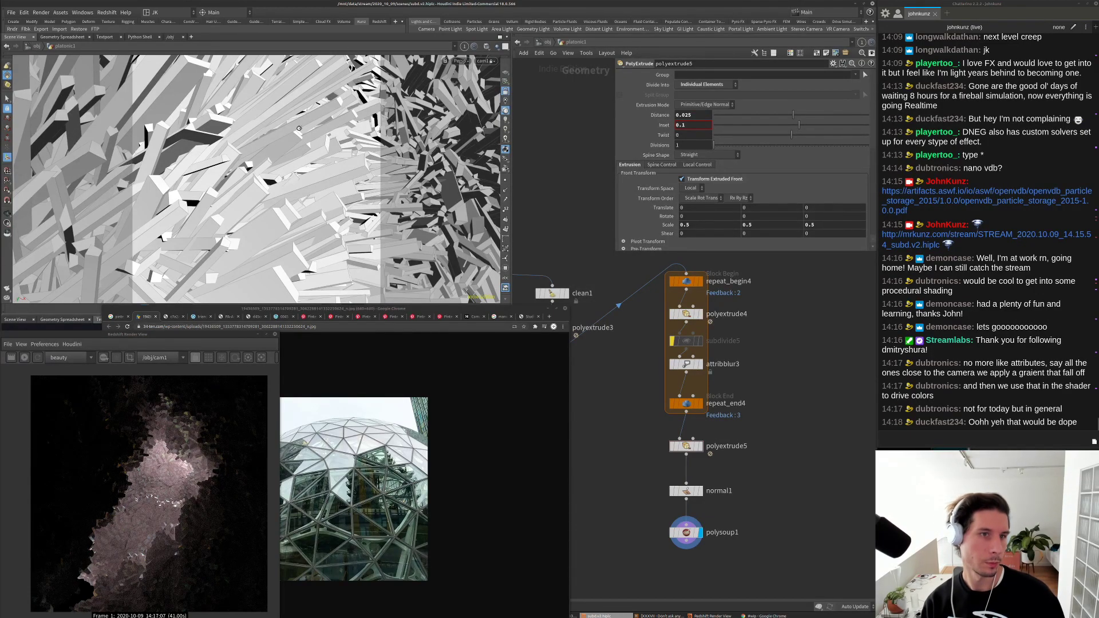
Step: Start a new Redshift render of the cave and zoom into the result
{"action": "scroll", "coordinate": [318, 252], "scroll_direction": "down", "scroll_amount": 5}
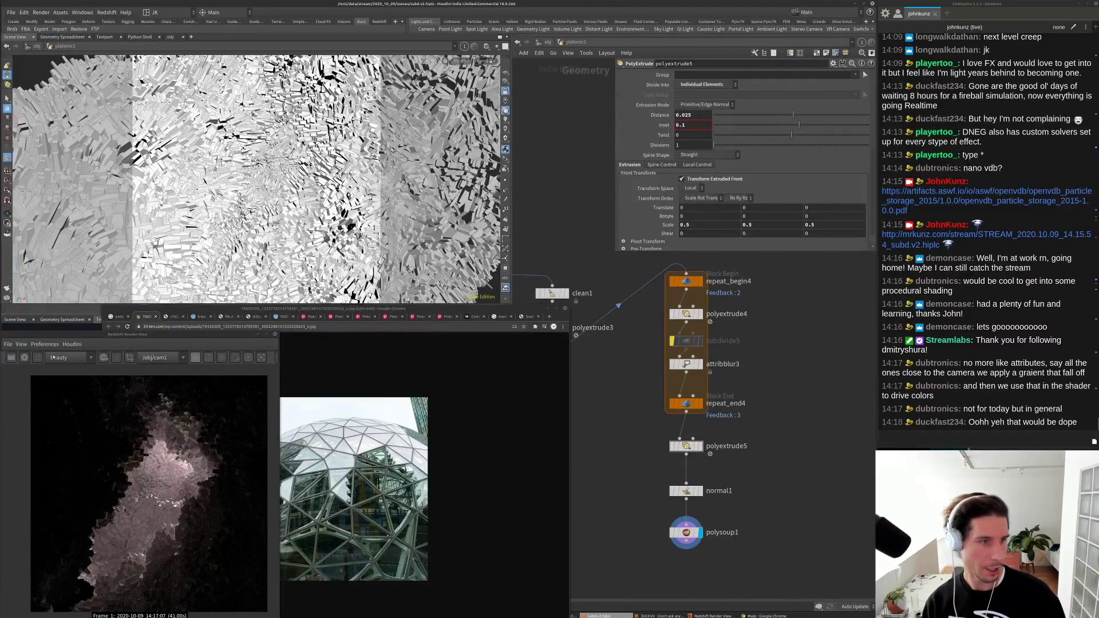
{"action": "left_click", "coordinate": [24, 357]}
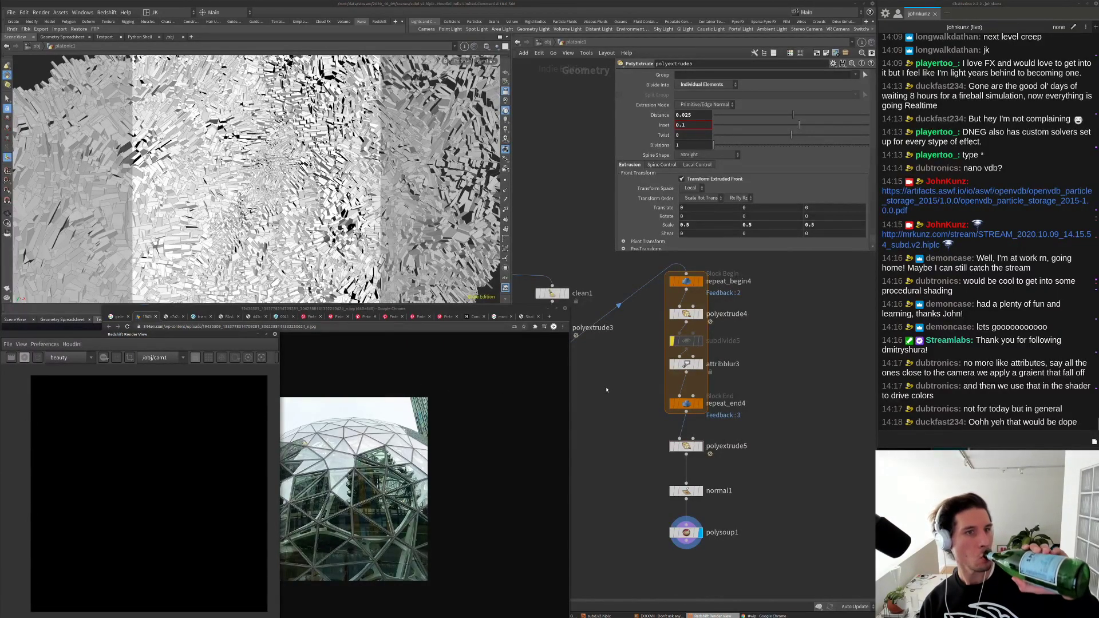
{"action": "left_click", "coordinate": [691, 496]}
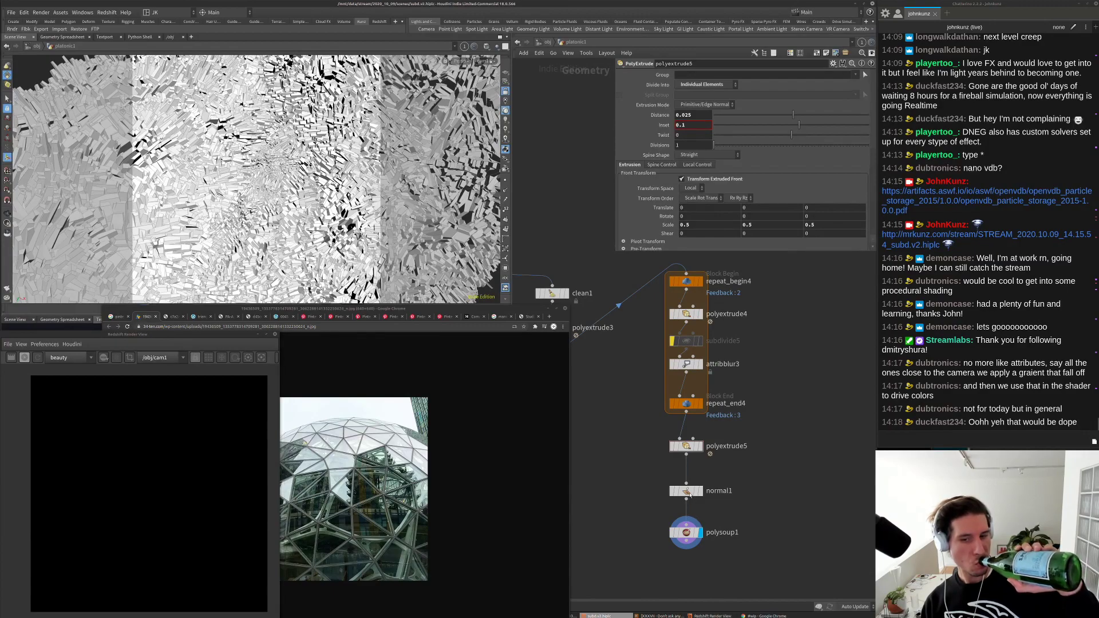
{"action": "middle_click", "coordinate": [691, 495]}
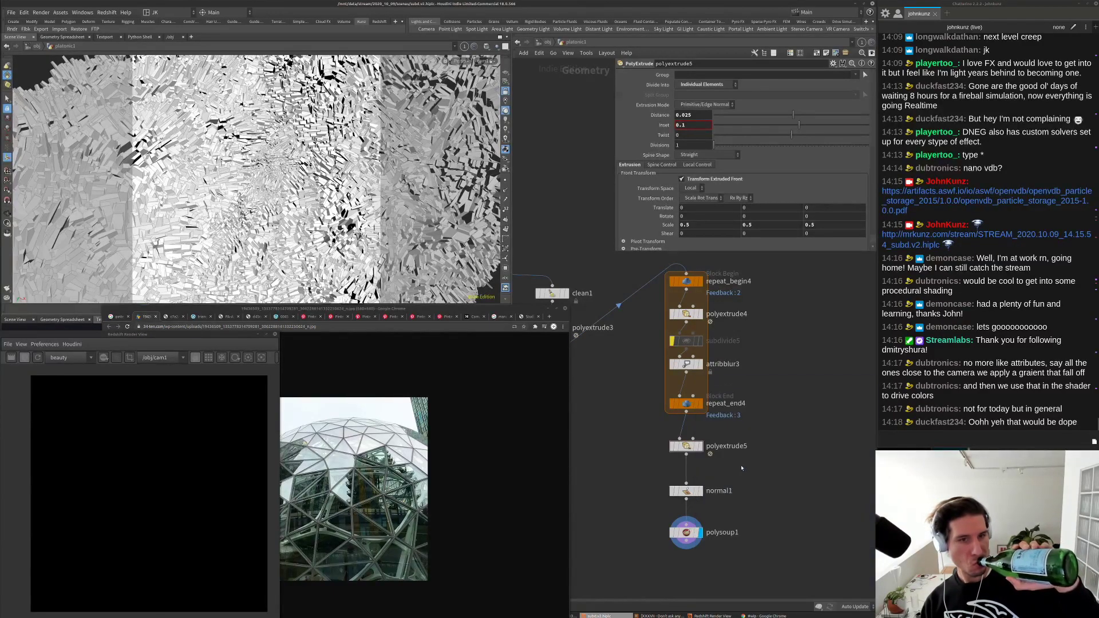
{"action": "left_click", "coordinate": [182, 333]}
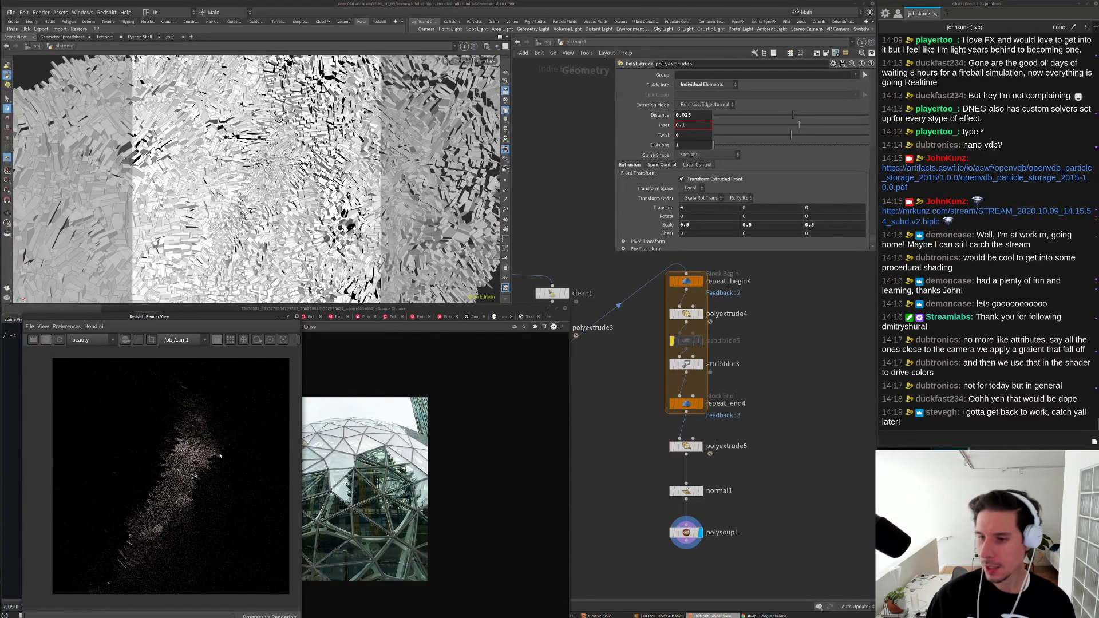
{"action": "scroll", "coordinate": [190, 466], "scroll_direction": "up", "scroll_amount": 2}
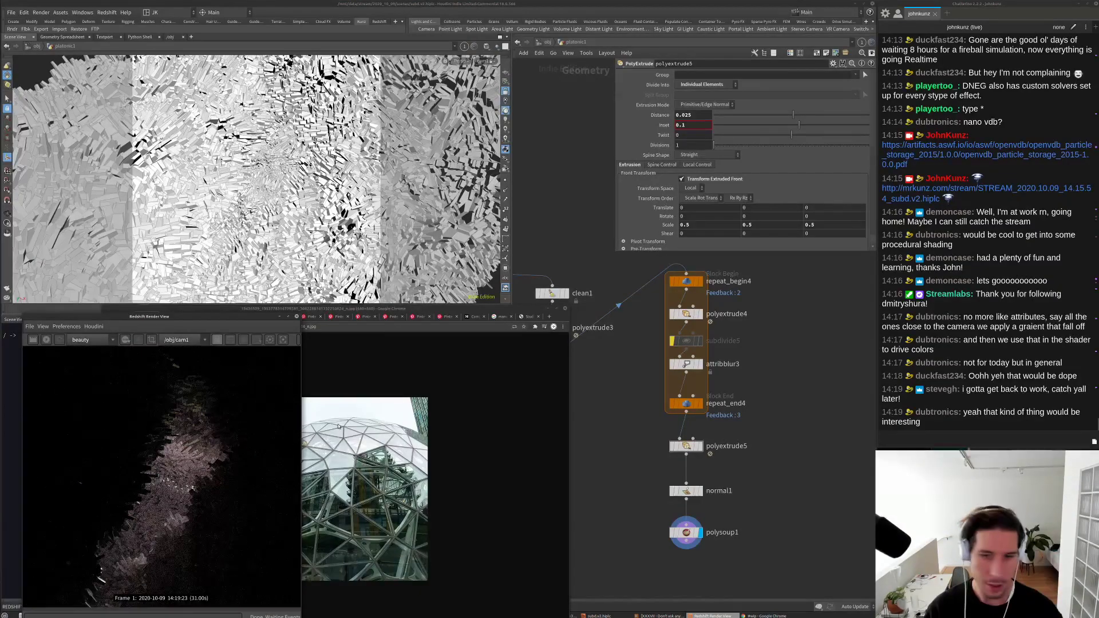
{"action": "left_click", "coordinate": [644, 436]}
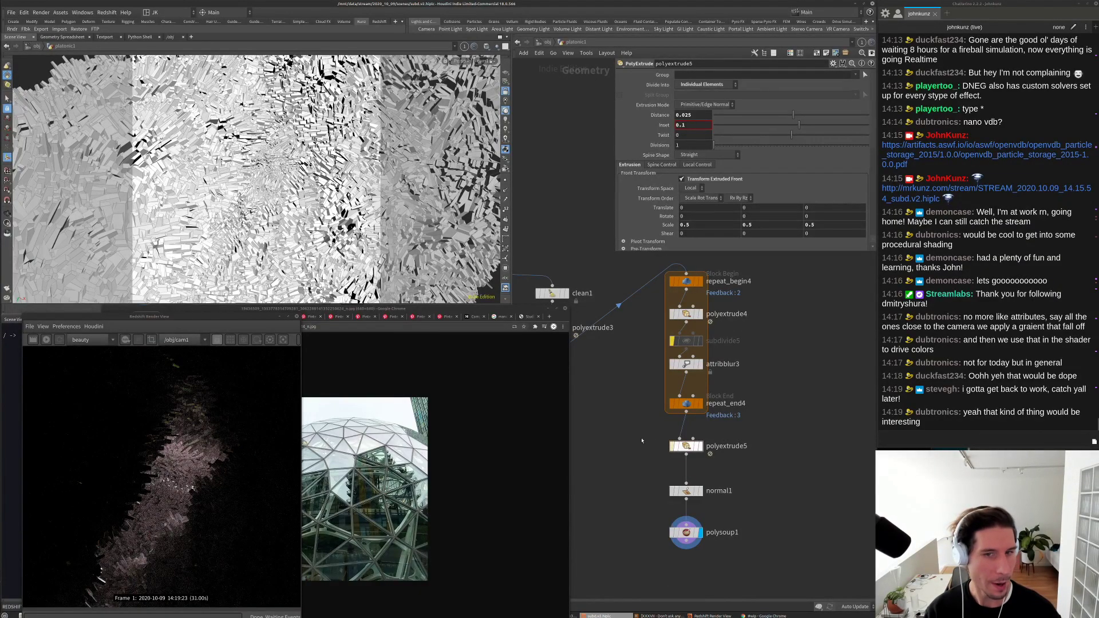
Step: Bypass polyextrude5, switch cooking to manual, and display polyextrude3
{"action": "key", "text": "q"}
{"action": "middle_click_drag", "start_coordinate": [653, 425], "coordinate": [675, 451]}
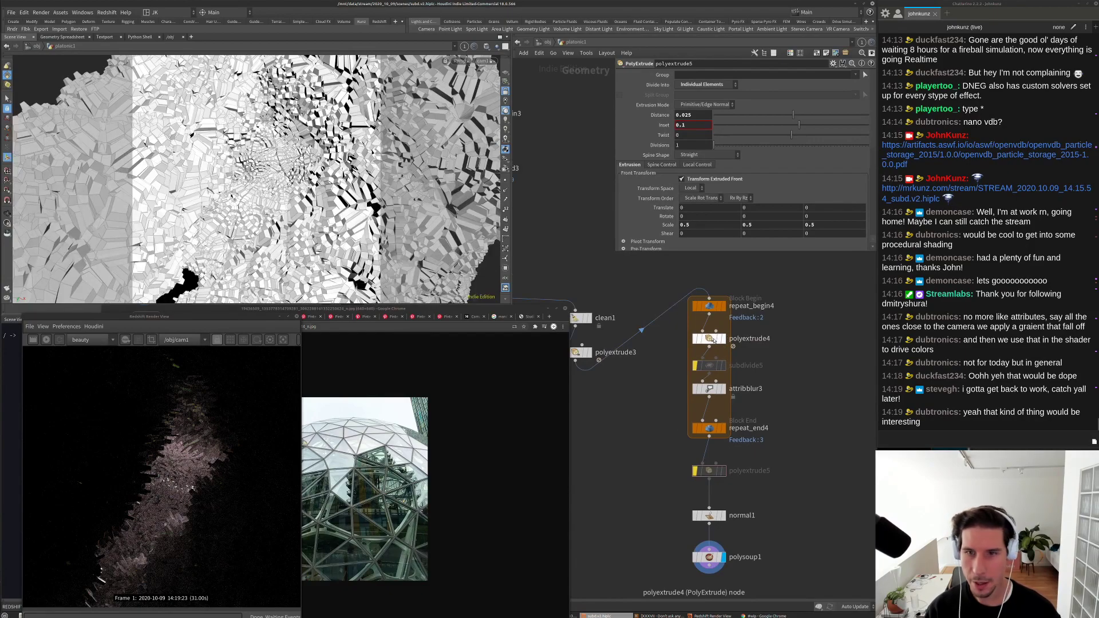
{"action": "left_click", "coordinate": [844, 607]}
{"action": "left_click", "coordinate": [848, 598]}
{"action": "middle_click_drag", "start_coordinate": [666, 225], "coordinate": [667, 227]}
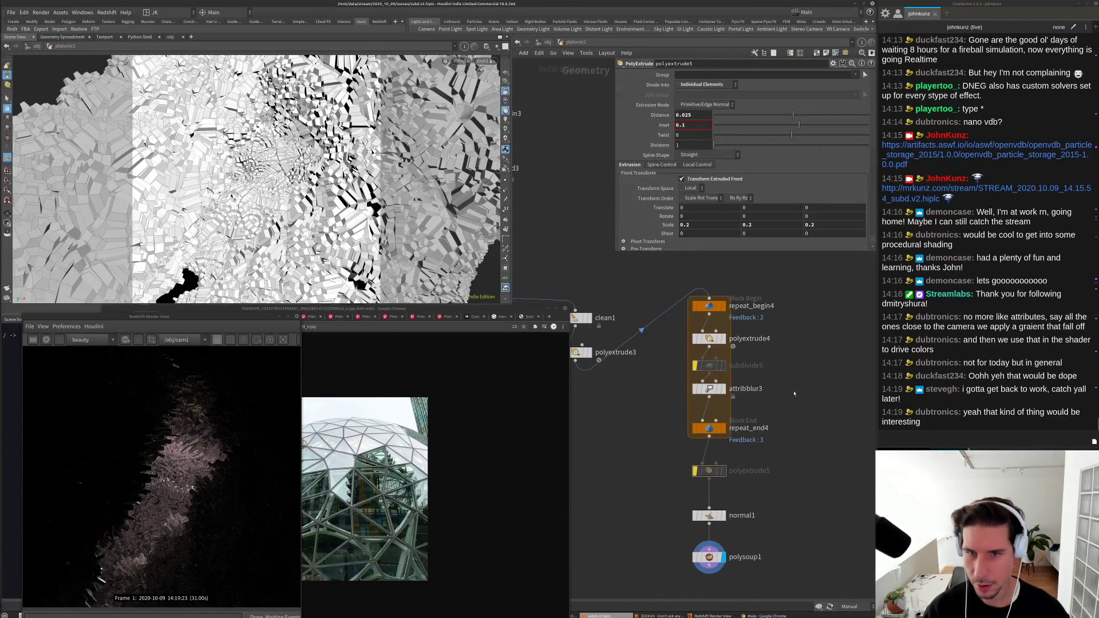
{"action": "middle_click_drag", "start_coordinate": [630, 408], "coordinate": [663, 362]}
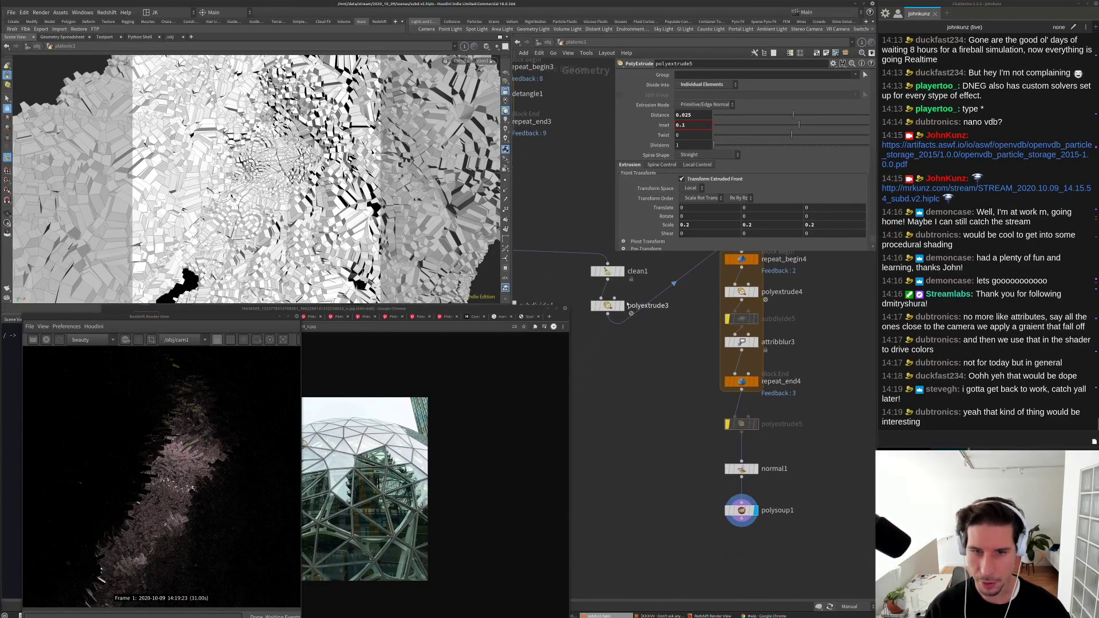
{"action": "left_click", "coordinate": [608, 305]}
{"action": "left_click", "coordinate": [622, 305]}
Step: Restore auto cooking, lower polyextrude3's inset, set front scale to 0.7, and redisplay polysoup1
{"action": "left_click", "coordinate": [849, 606]}
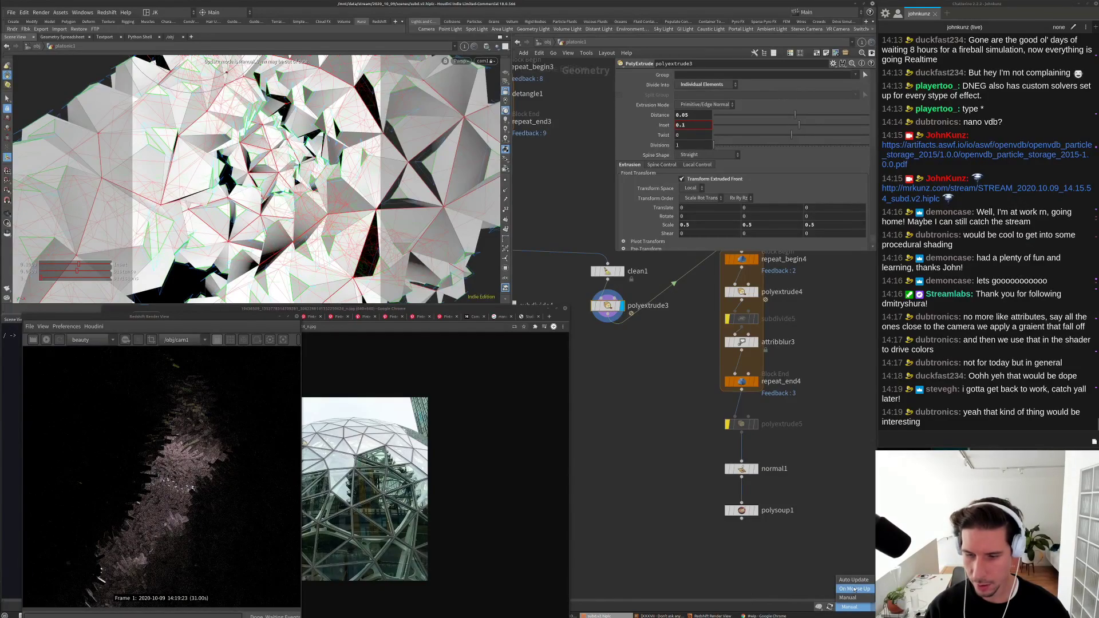
{"action": "left_click", "coordinate": [855, 581]}
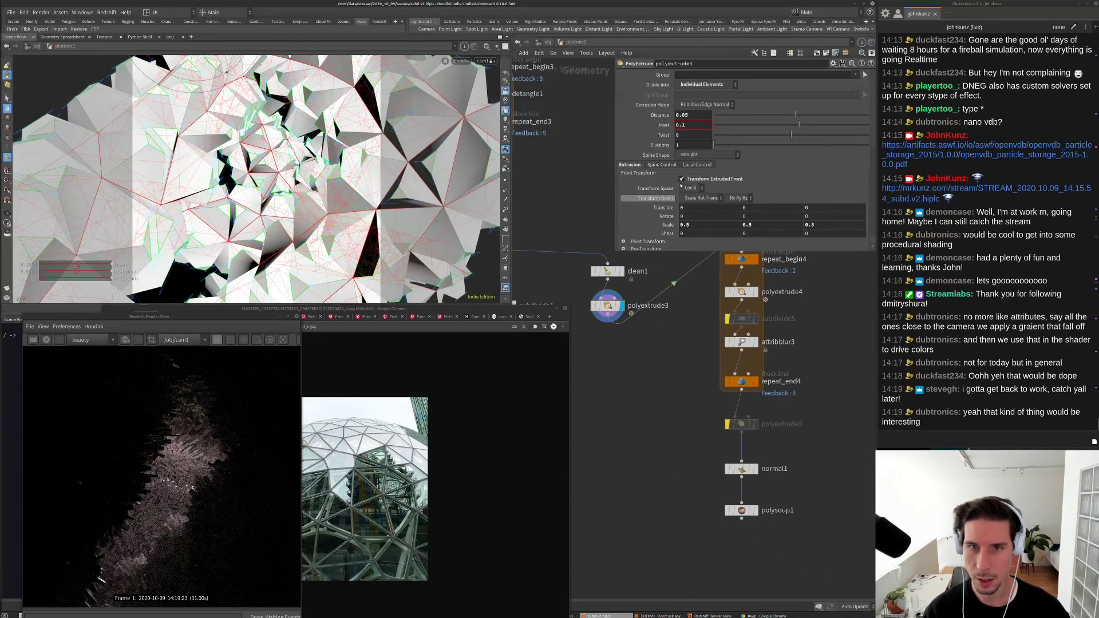
{"action": "left_click_drag", "start_coordinate": [798, 126], "coordinate": [795, 126]}
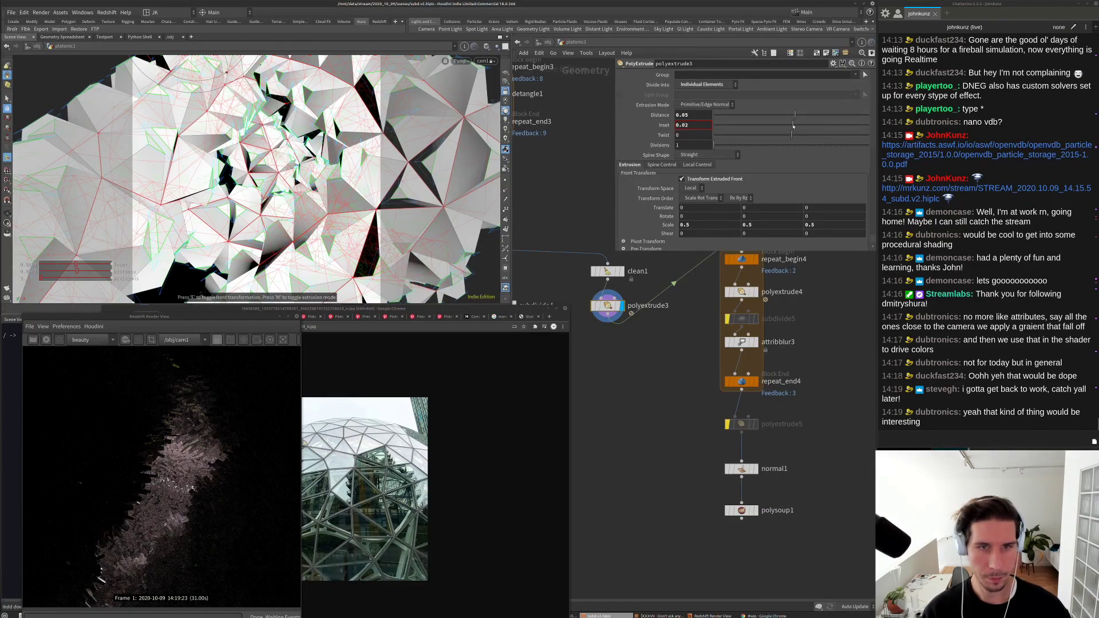
{"action": "middle_click_drag", "start_coordinate": [661, 226], "coordinate": [704, 225]}
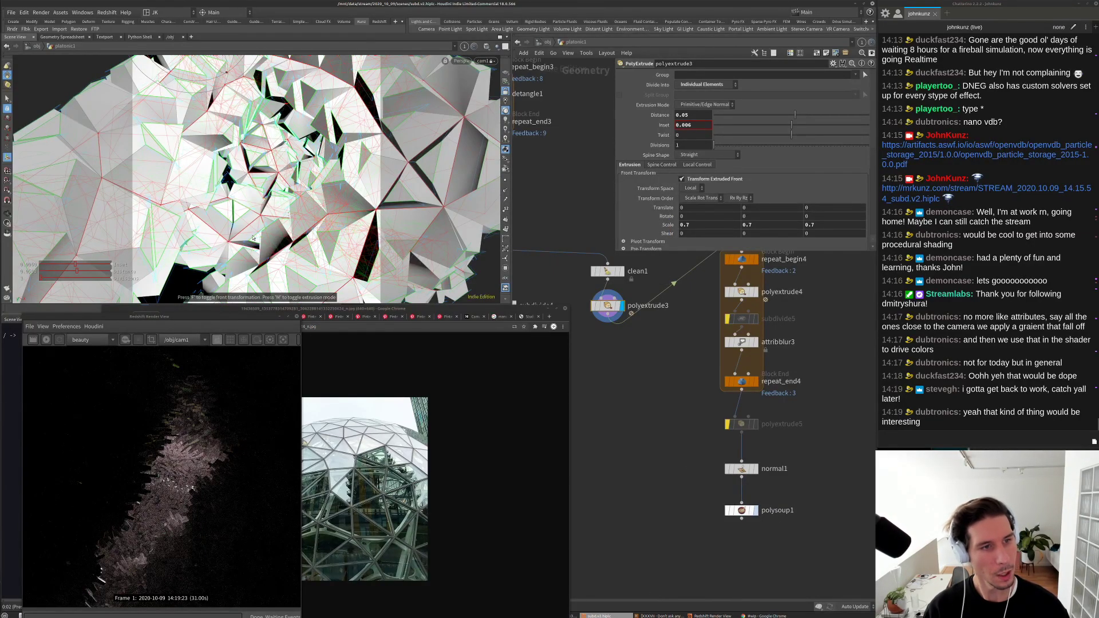
{"action": "key", "text": "Escape"}
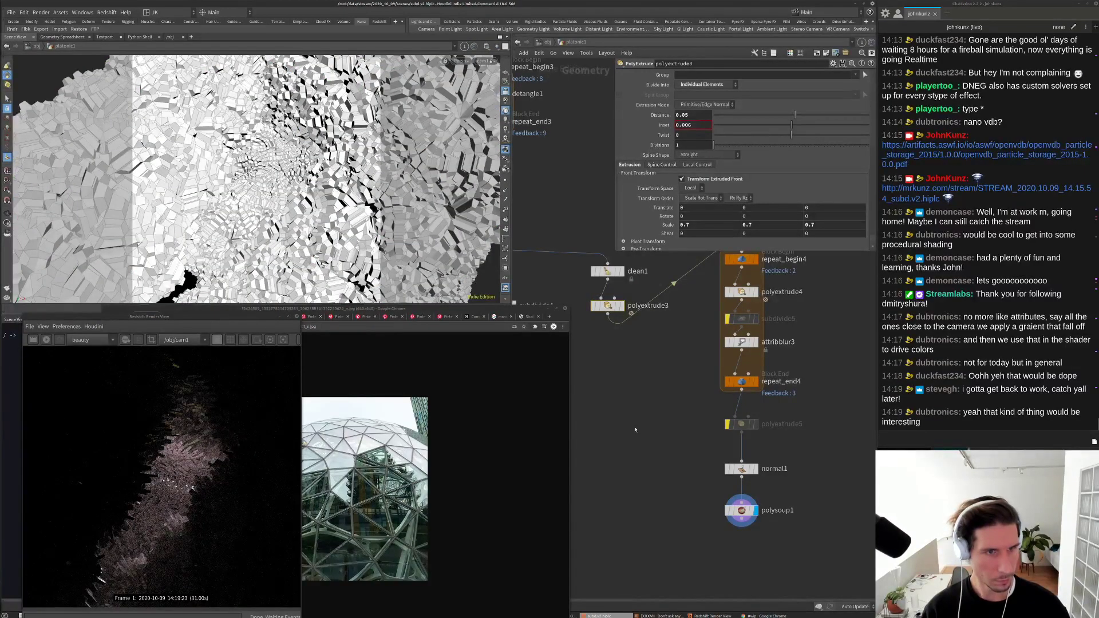
{"action": "middle_click_drag", "start_coordinate": [642, 330], "coordinate": [625, 357]}
Step: Set attribblur3's Blurring Iterations to 12
{"action": "left_click", "coordinate": [725, 368]}
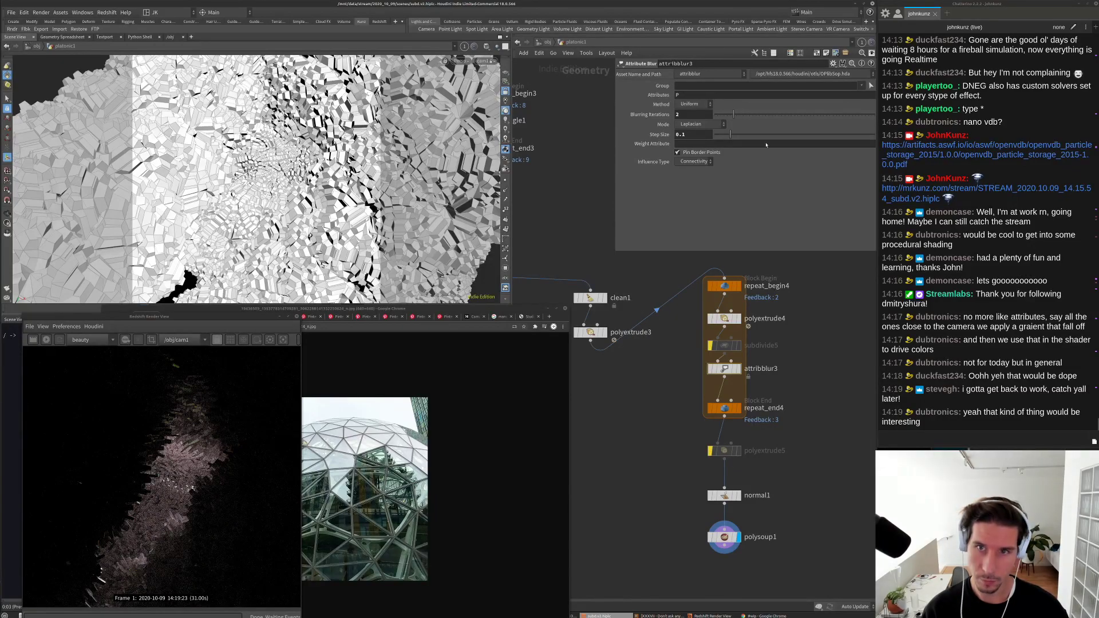
{"action": "type", "text": "1"}
{"action": "key", "text": "Return"}
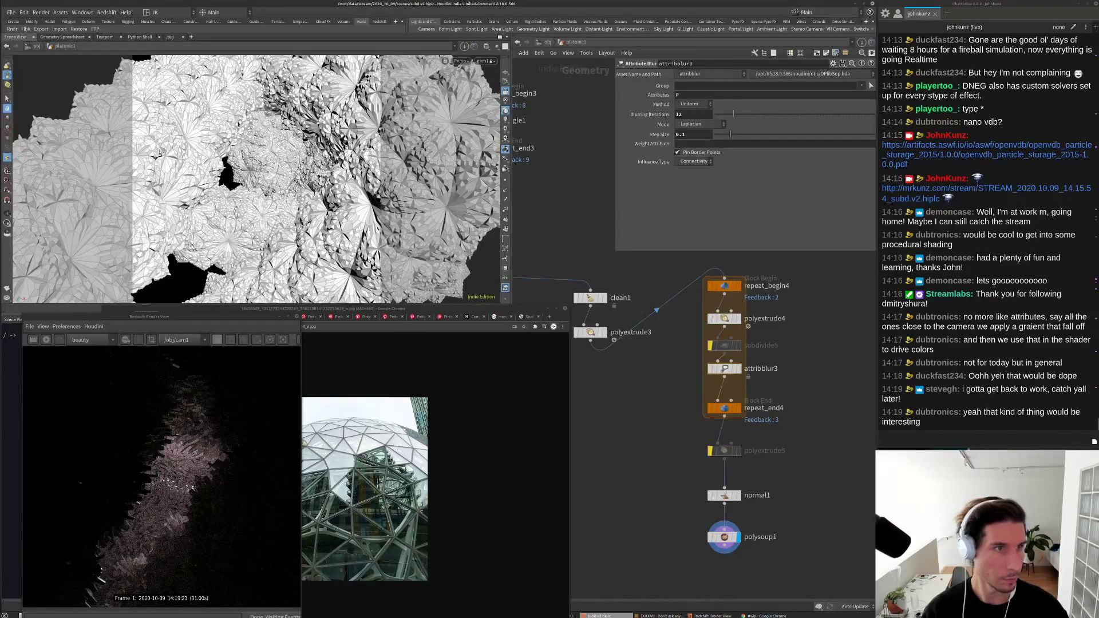
Step: Restart the Redshift render and zoom in and out to inspect it
{"action": "left_click", "coordinate": [46, 339]}
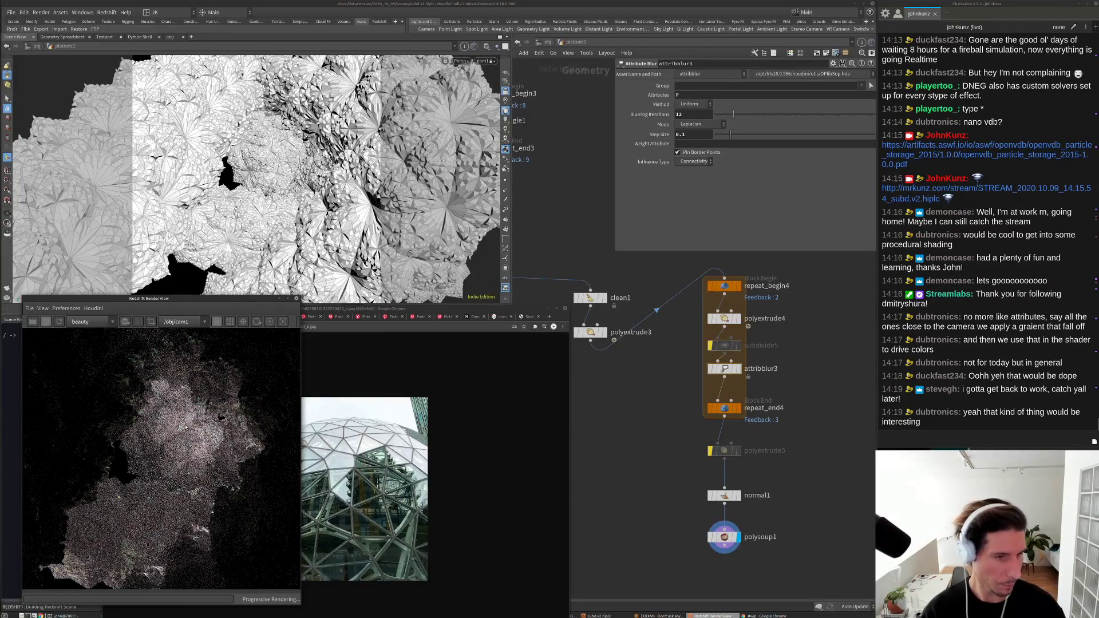
{"action": "scroll", "coordinate": [157, 401], "scroll_direction": "up", "scroll_amount": 4}
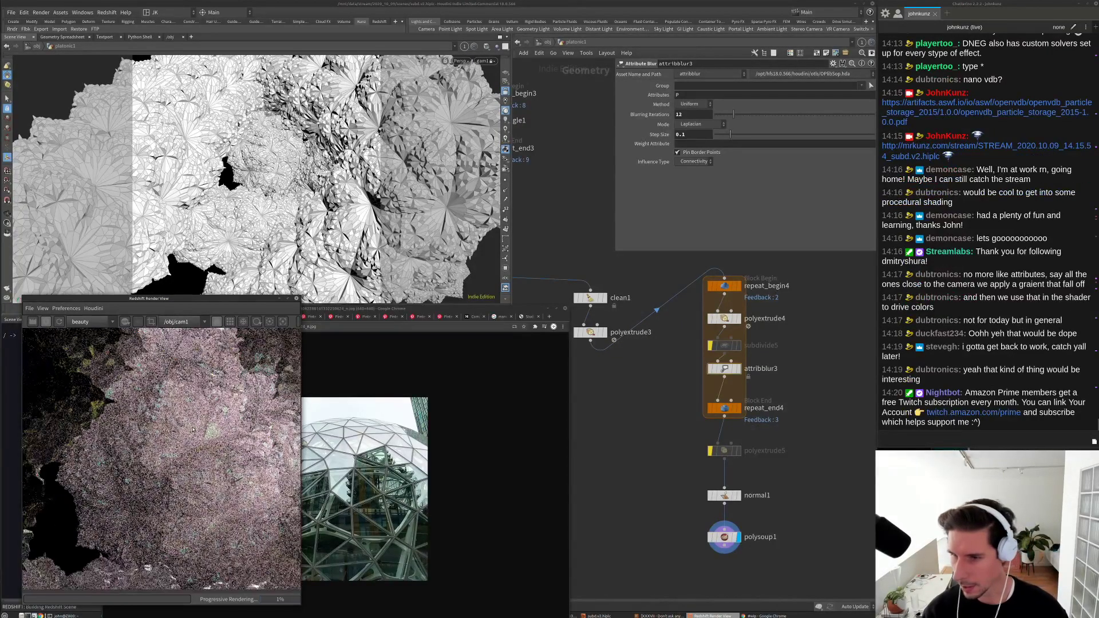
{"action": "scroll", "coordinate": [195, 427], "scroll_direction": "down", "scroll_amount": 2}
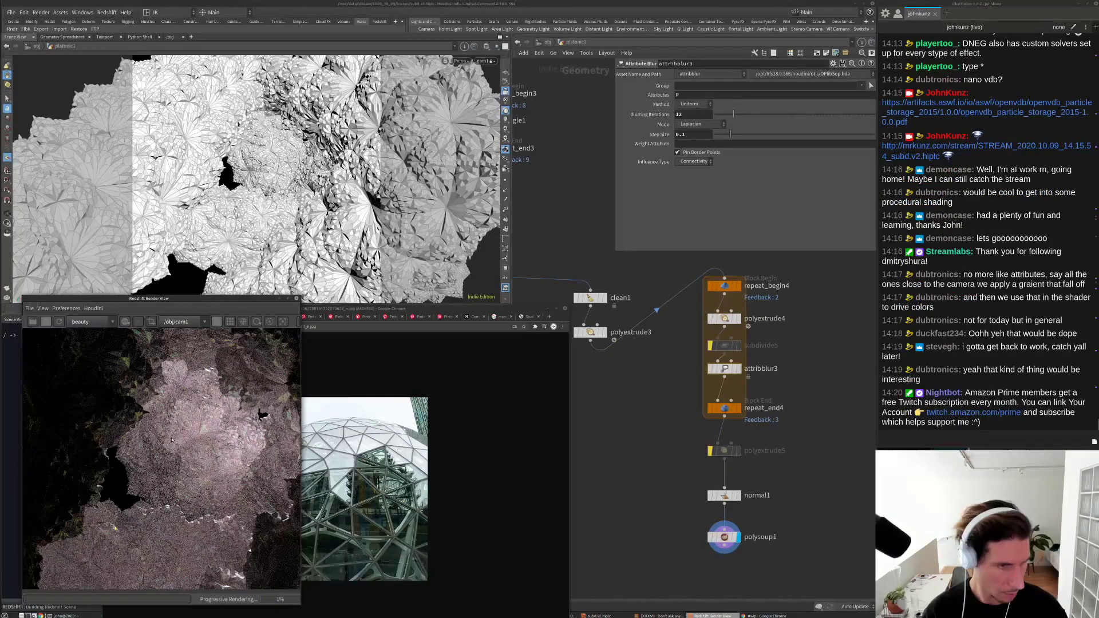
{"action": "scroll", "coordinate": [172, 440], "scroll_direction": "down", "scroll_amount": 3}
{"action": "scroll", "coordinate": [144, 507], "scroll_direction": "up", "scroll_amount": 4}
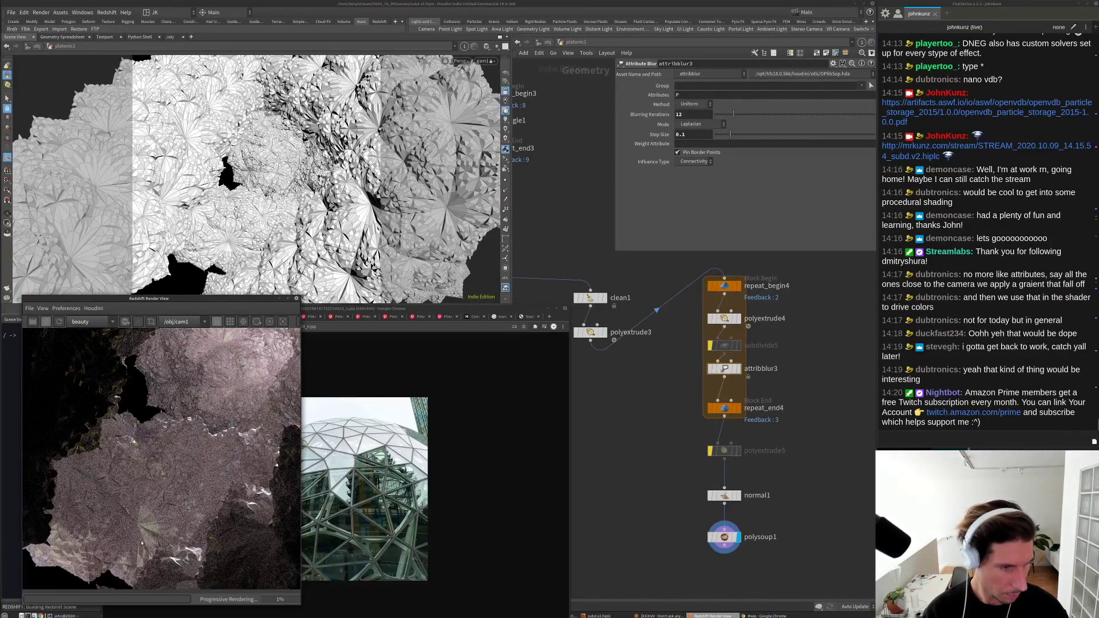
{"action": "scroll", "coordinate": [145, 529], "scroll_direction": "down", "scroll_amount": 4}
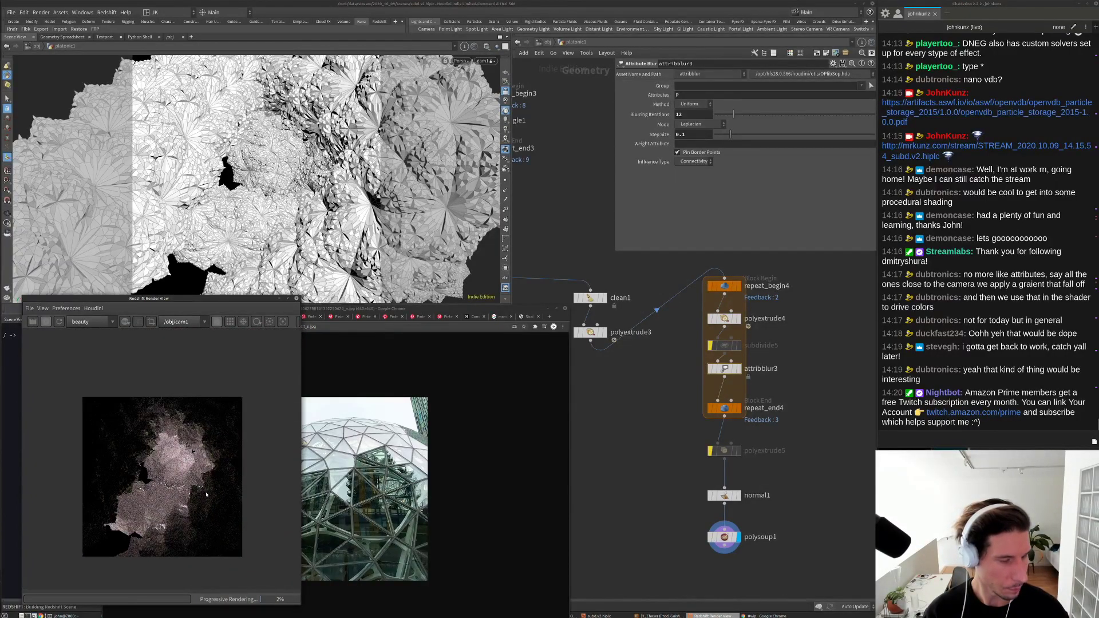
{"action": "scroll", "coordinate": [187, 515], "scroll_direction": "up", "scroll_amount": 1}
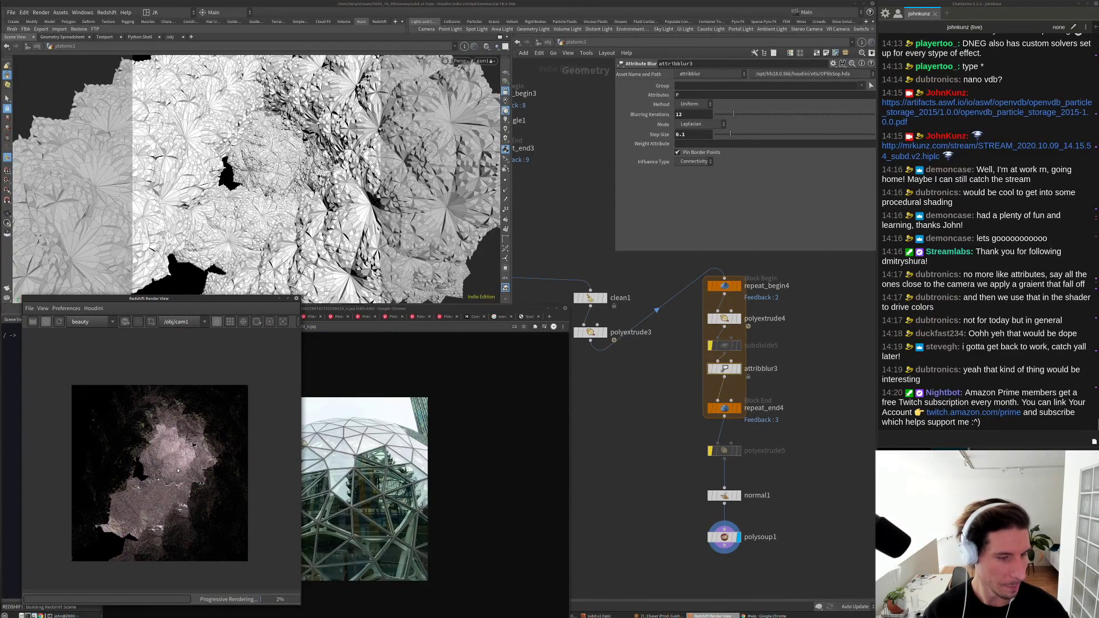
{"action": "scroll", "coordinate": [177, 471], "scroll_direction": "down", "scroll_amount": 2}
Step: At /obj, duplicate rslight1 with copy-paste to create rslight2
{"action": "key", "text": "u"}
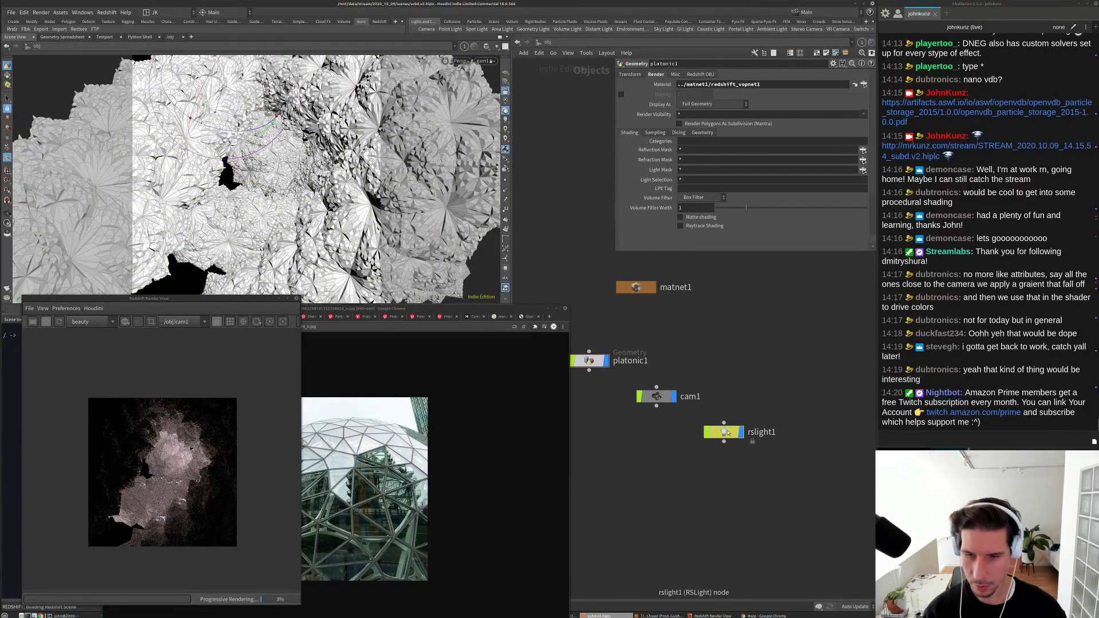
{"action": "left_click", "coordinate": [724, 433]}
{"action": "key", "text": "ctrl+c"}
{"action": "key", "text": "ctrl+v"}
{"action": "left_click", "coordinate": [738, 397]}
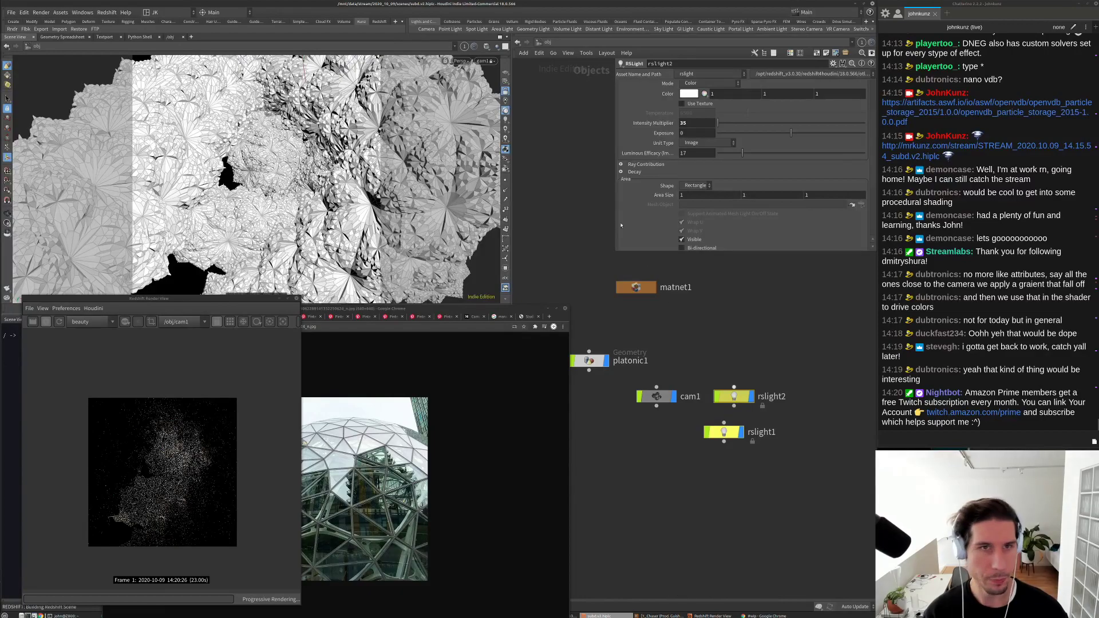
Step: Look through rslight2 and tumble it to aim at the cave geometry
{"action": "left_click", "coordinate": [486, 61]}
{"action": "mouse_move", "coordinate": [506, 116]}
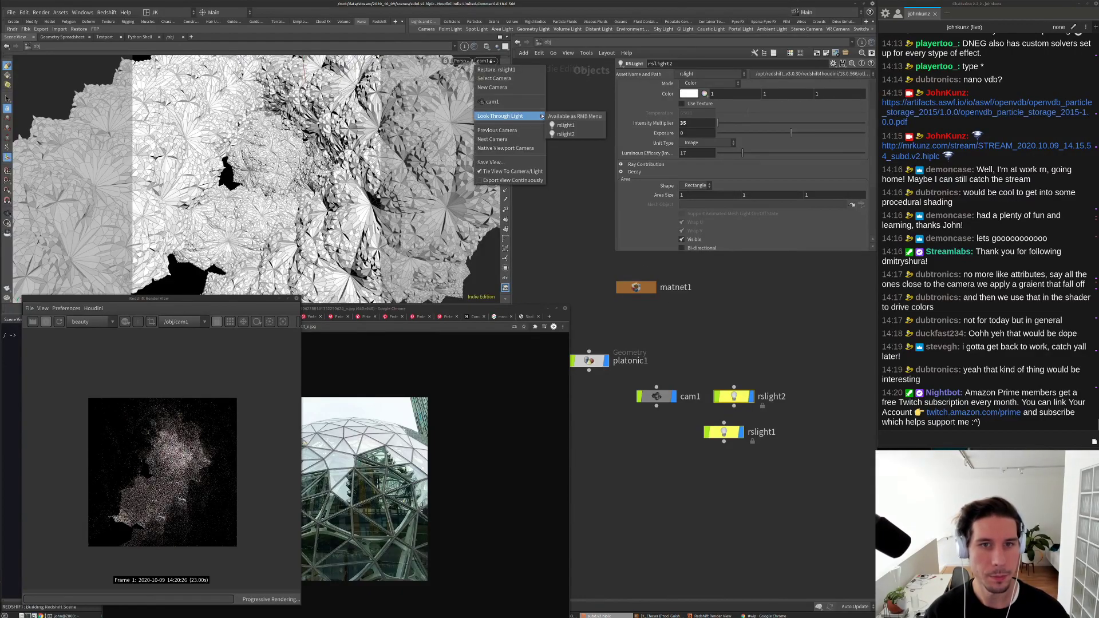
{"action": "left_click", "coordinate": [575, 134]}
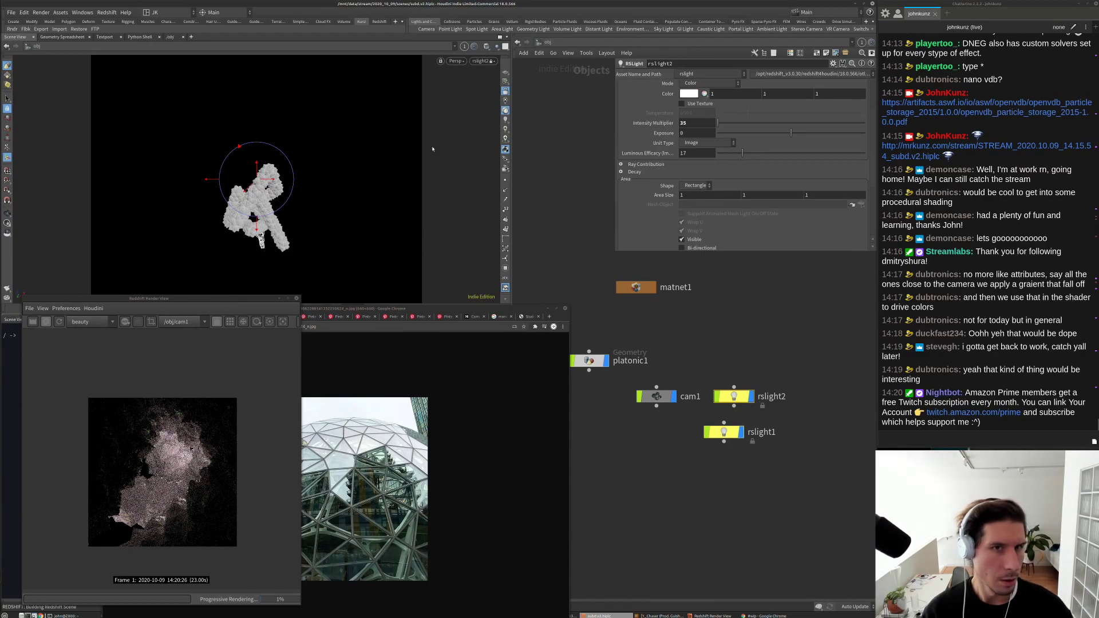
{"action": "left_click_drag", "start_coordinate": [314, 228], "coordinate": [318, 110]}
{"action": "left_click_drag", "start_coordinate": [331, 248], "coordinate": [388, 204]}
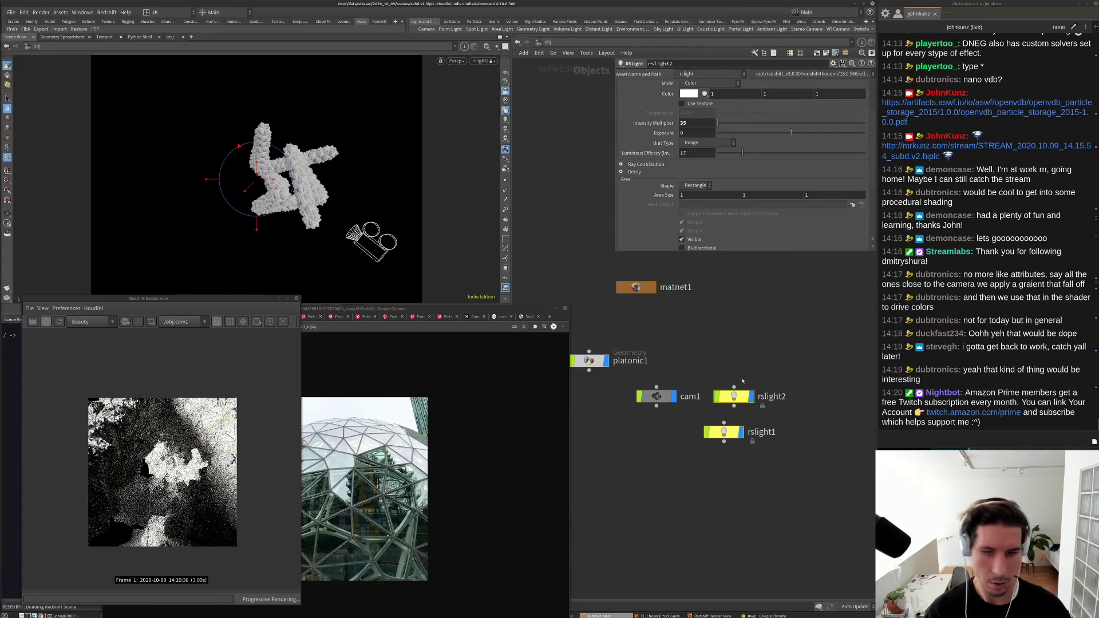
Step: Set rslight2's Intensity Multiplier to 5
{"action": "double_click", "coordinate": [696, 123]}
{"action": "type", "text": "5"}
{"action": "key", "text": "Return"}
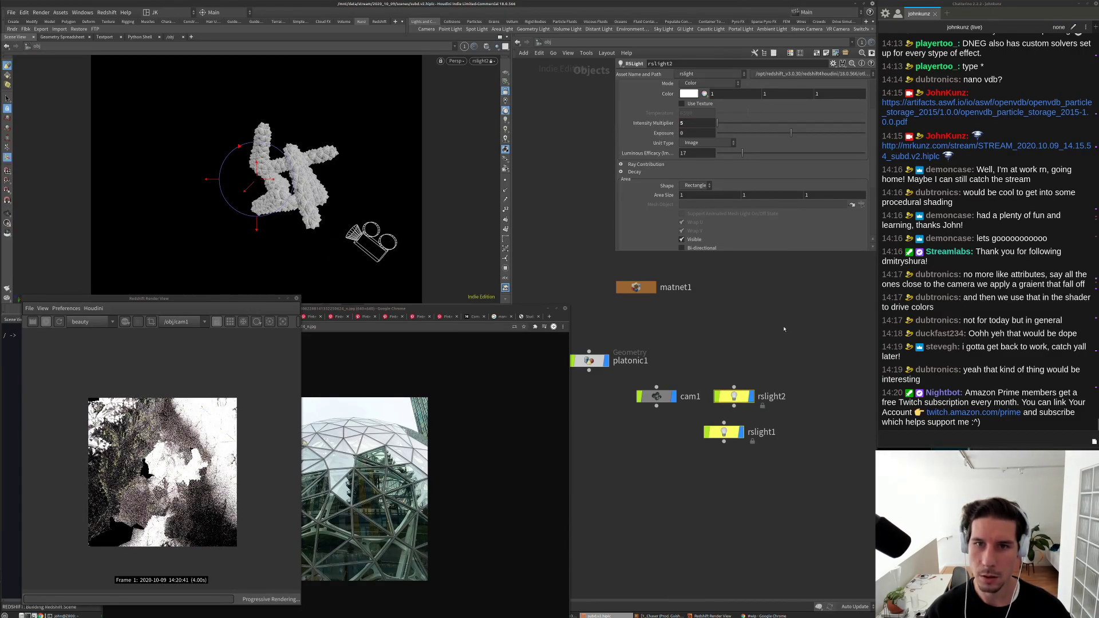
{"action": "scroll", "coordinate": [669, 221], "scroll_direction": "down", "scroll_amount": 1}
{"action": "scroll", "coordinate": [669, 220], "scroll_direction": "down", "scroll_amount": 3}
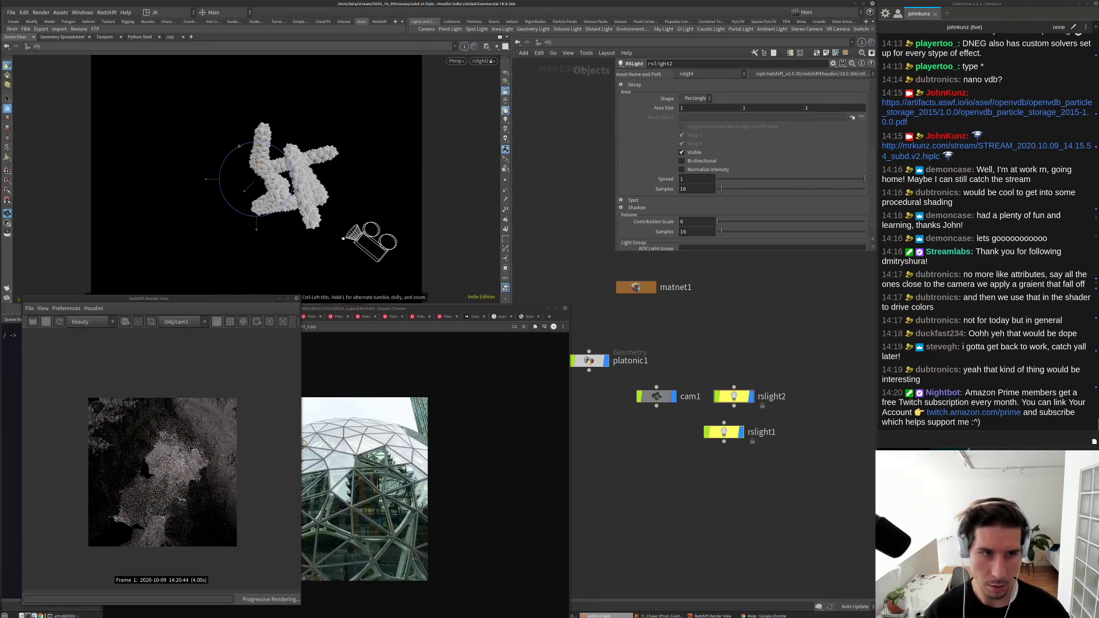
Step: Reposition rslight2 around the geometry and show its transform handle
{"action": "left_click_drag", "start_coordinate": [257, 217], "coordinate": [314, 144]}
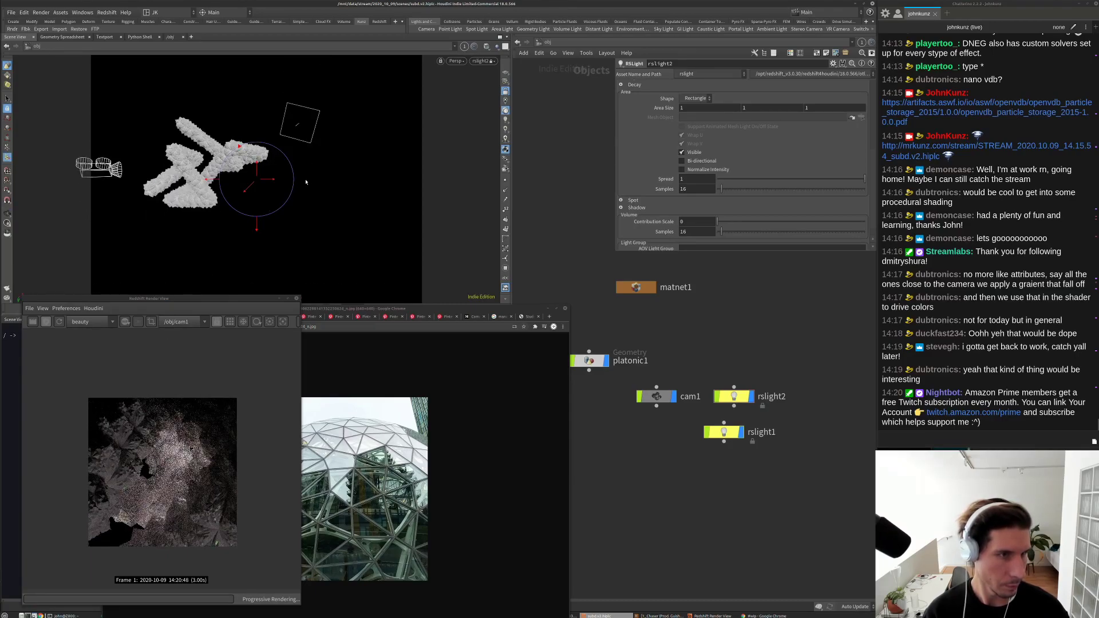
{"action": "left_click_drag", "start_coordinate": [327, 269], "coordinate": [404, 265]}
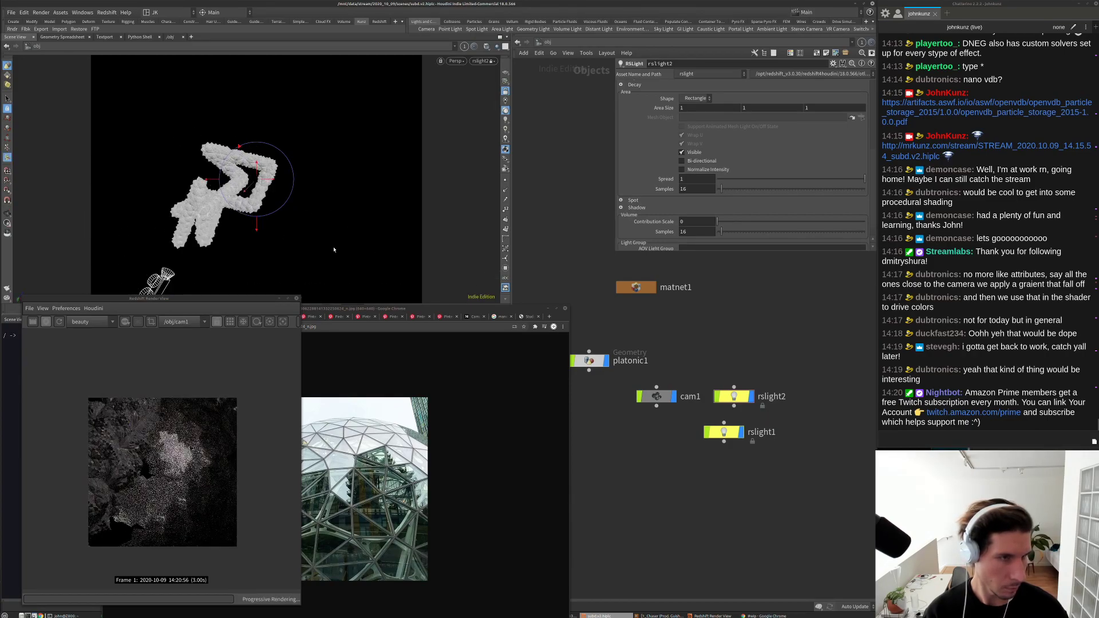
{"action": "left_click_drag", "start_coordinate": [275, 218], "coordinate": [313, 234]}
{"action": "right_click_drag", "start_coordinate": [312, 234], "coordinate": [384, 183]}
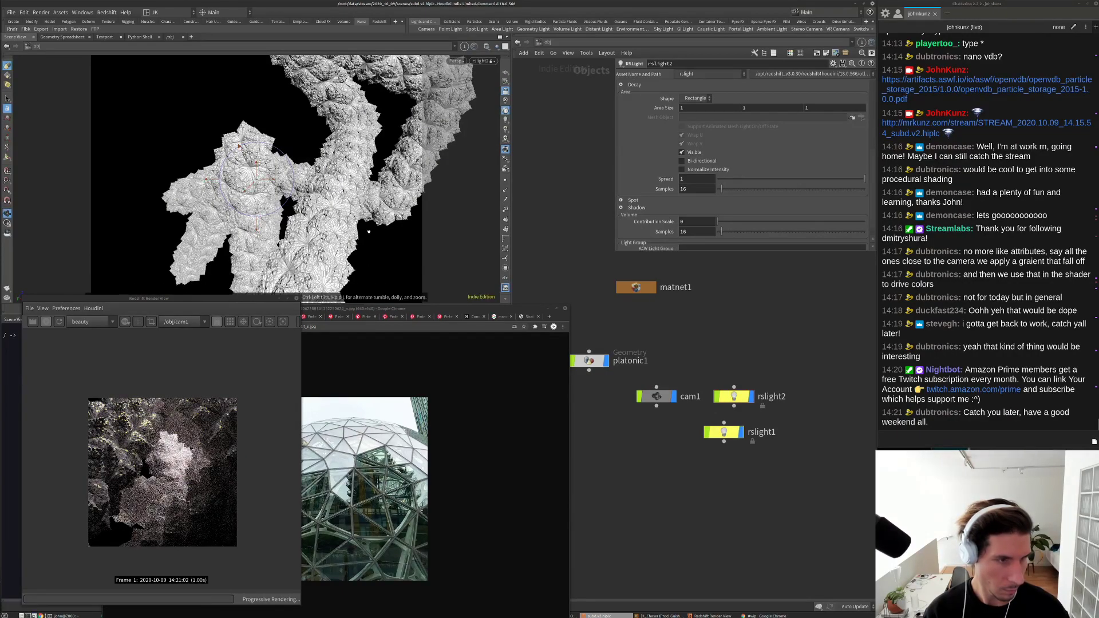
{"action": "left_click_drag", "start_coordinate": [369, 231], "coordinate": [359, 177]}
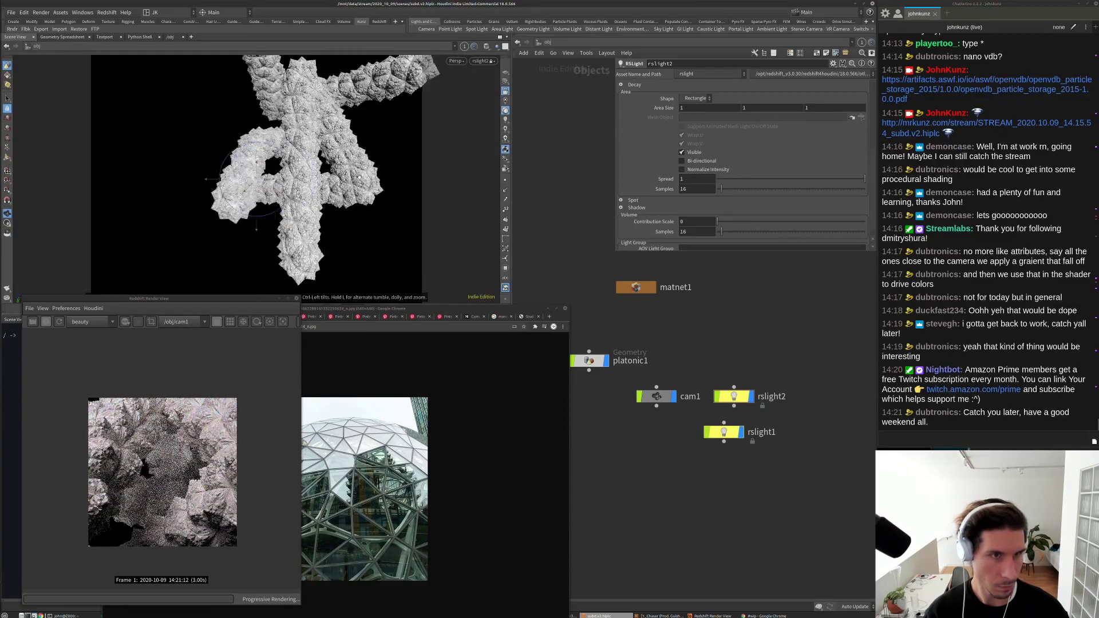
{"action": "key", "text": "Return"}
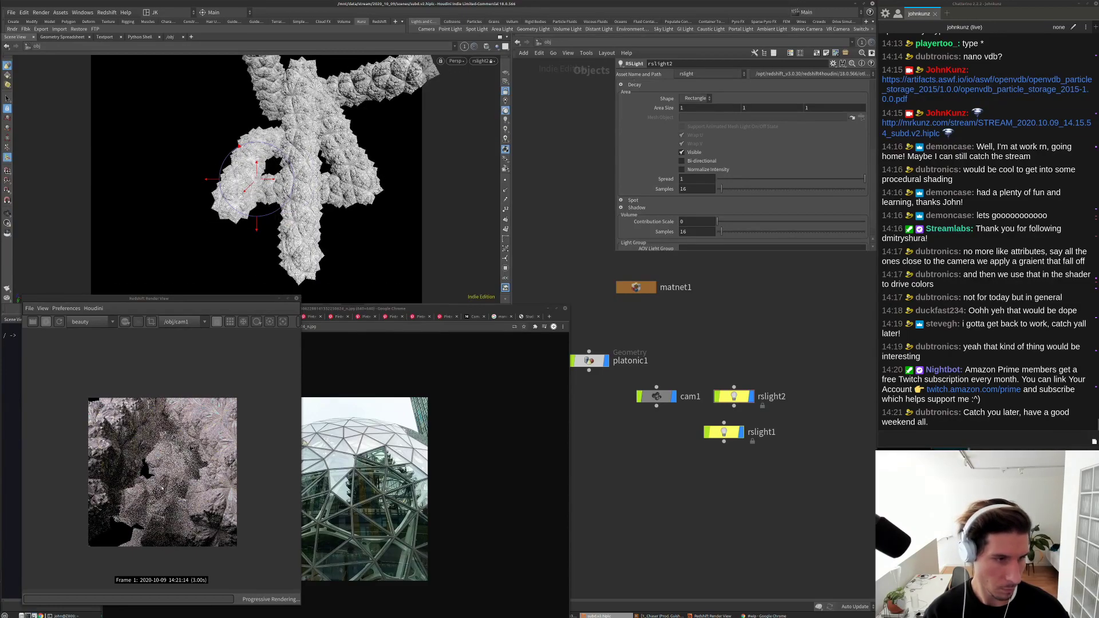
{"action": "scroll", "coordinate": [162, 488], "scroll_direction": "up", "scroll_amount": 1}
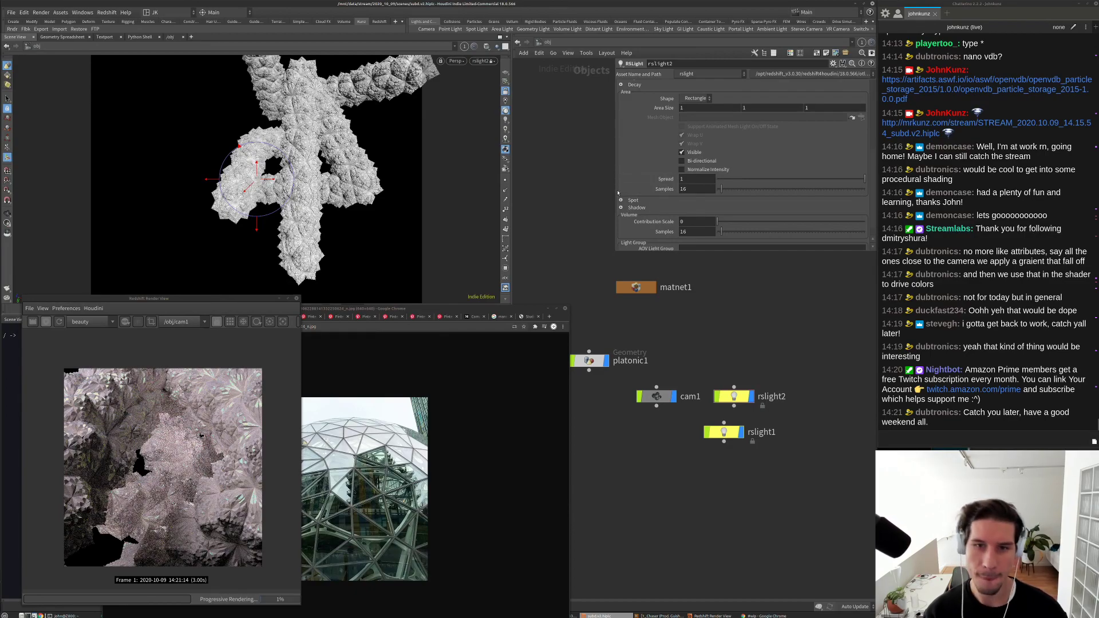
{"action": "scroll", "coordinate": [661, 210], "scroll_direction": "up", "scroll_amount": 5}
Step: Lower rslight2's Intensity Multiplier to 1
{"action": "key", "text": "BackSpace"}
{"action": "type", "text": "1"}
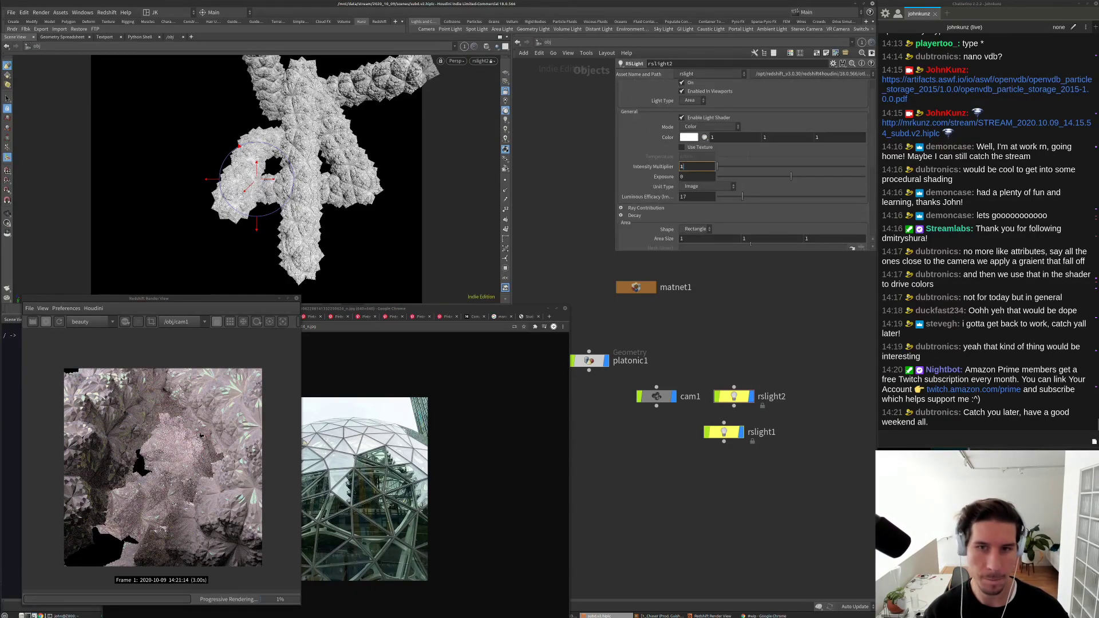
{"action": "key", "text": "Return"}
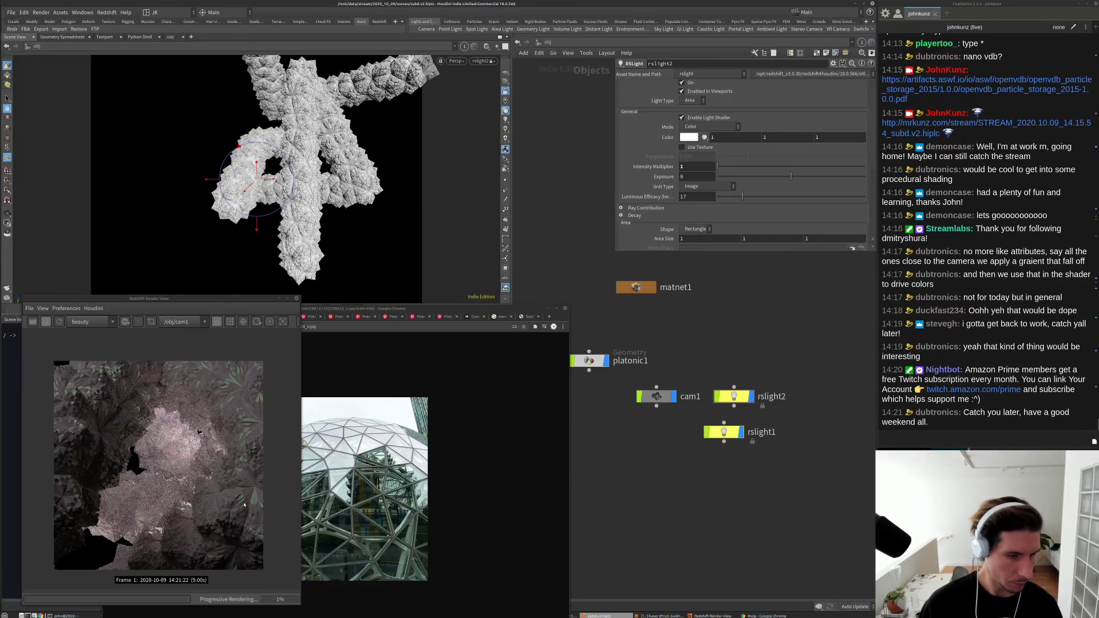
Step: Re-aim rslight2 around the cave, stop the Redshift render, and select platonic1
{"action": "scroll", "coordinate": [243, 505], "scroll_direction": "up", "scroll_amount": 4}
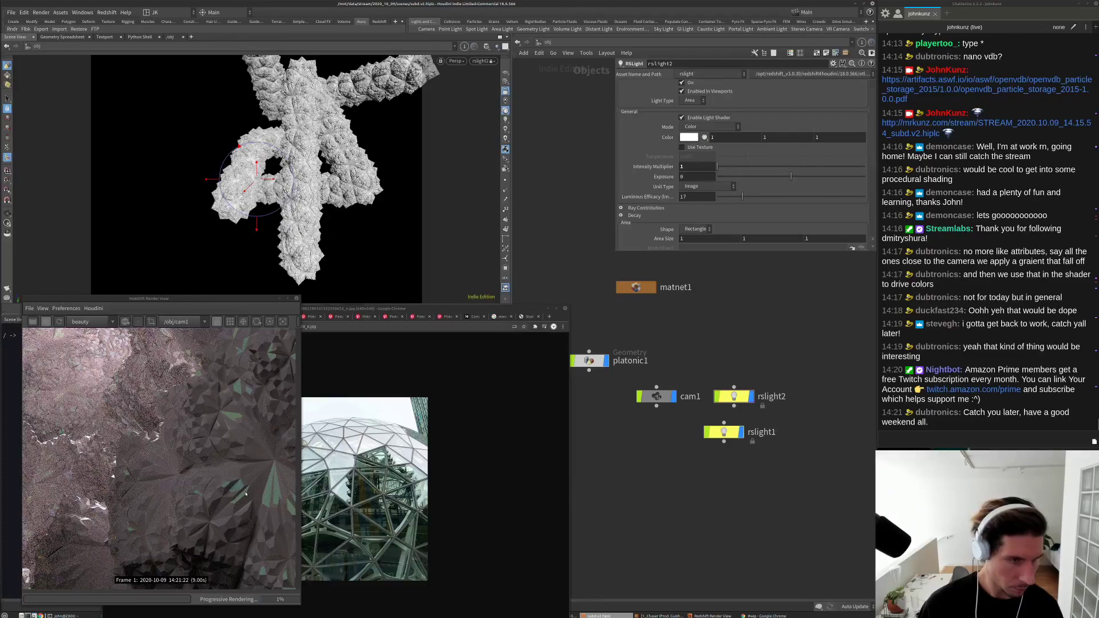
{"action": "scroll", "coordinate": [115, 477], "scroll_direction": "down", "scroll_amount": 4}
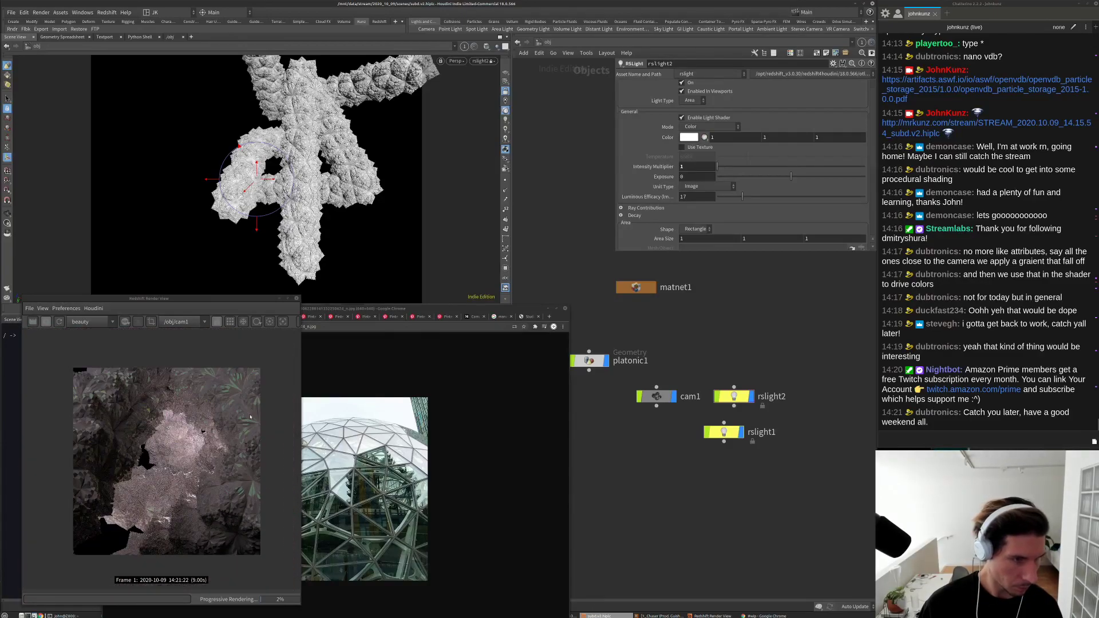
{"action": "left_click_drag", "start_coordinate": [309, 183], "coordinate": [355, 198], "text": "alt"}
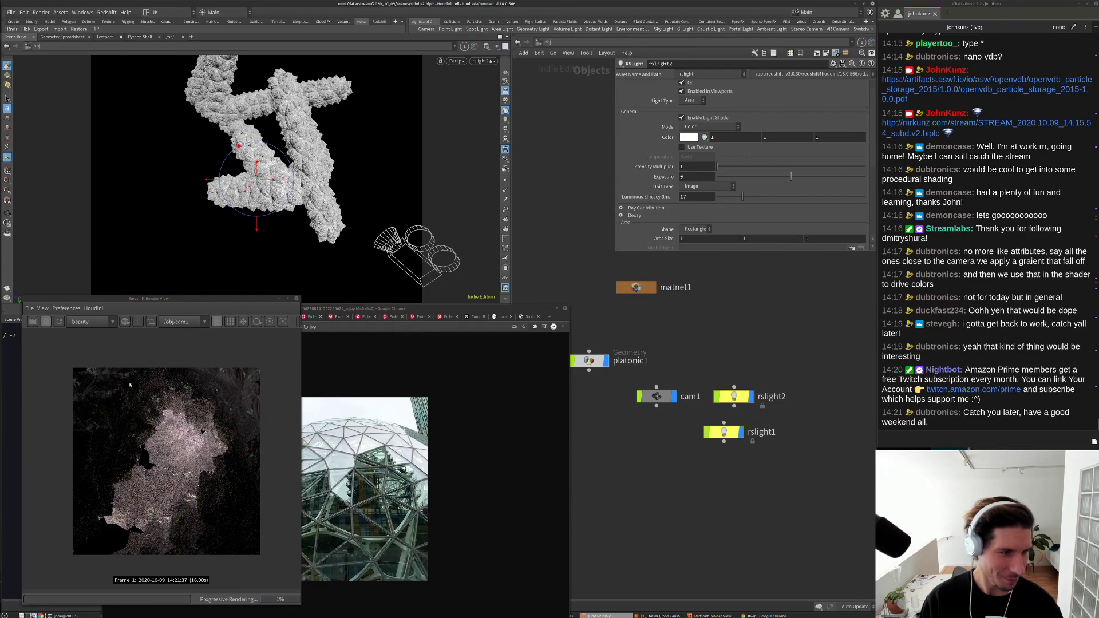
{"action": "left_click_drag", "start_coordinate": [289, 214], "coordinate": [264, 230]}
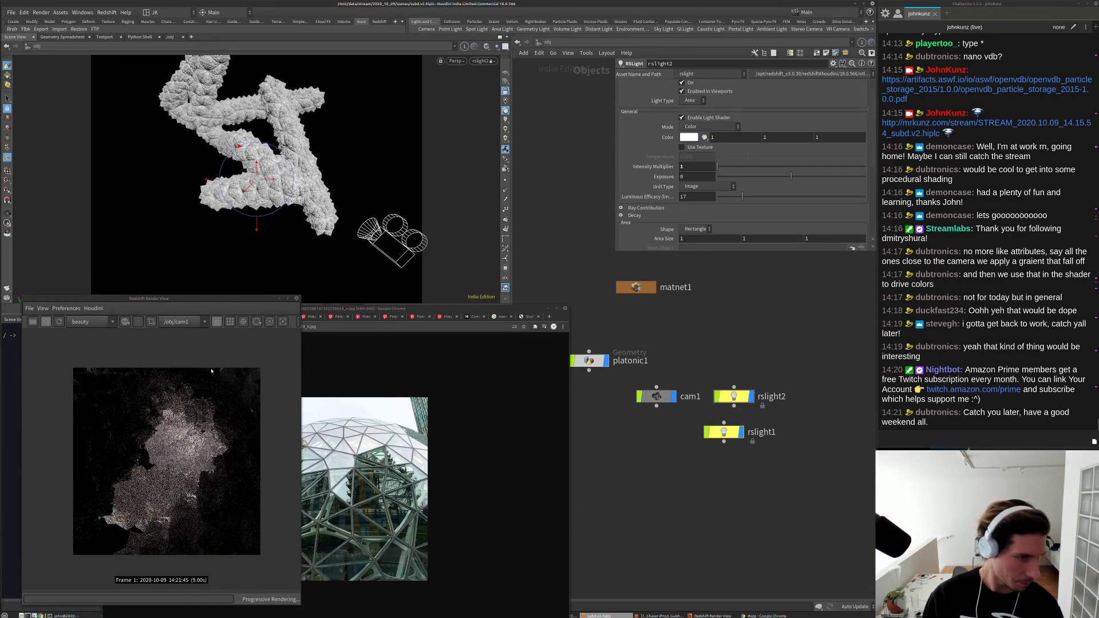
{"action": "scroll", "coordinate": [170, 404], "scroll_direction": "up", "scroll_amount": 4}
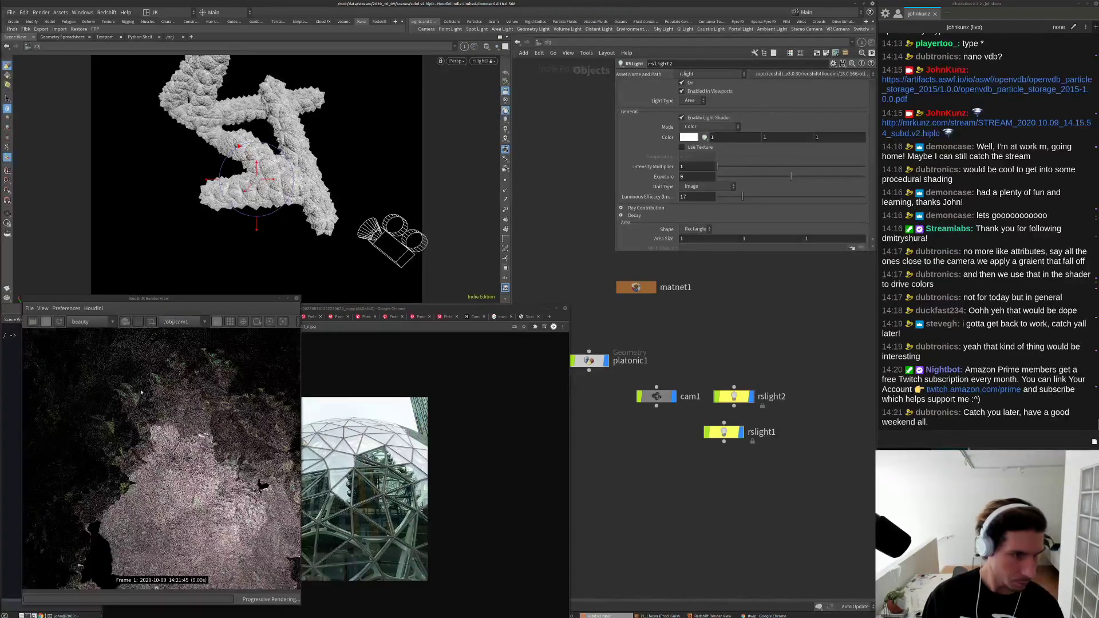
{"action": "scroll", "coordinate": [162, 418], "scroll_direction": "down", "scroll_amount": 4}
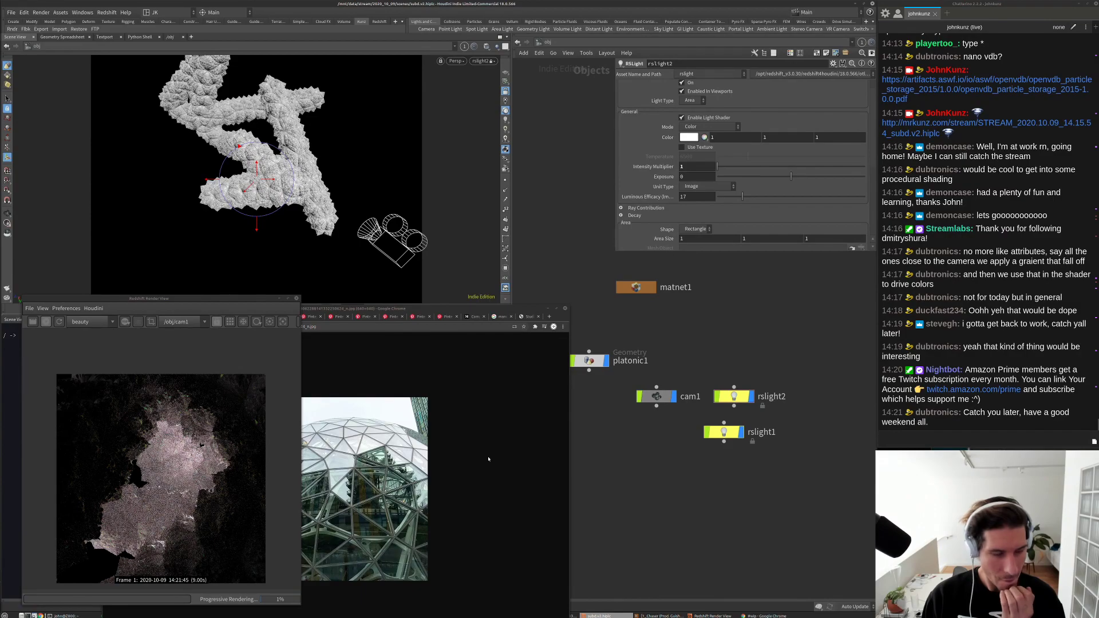
{"action": "scroll", "coordinate": [153, 503], "scroll_direction": "down", "scroll_amount": 1}
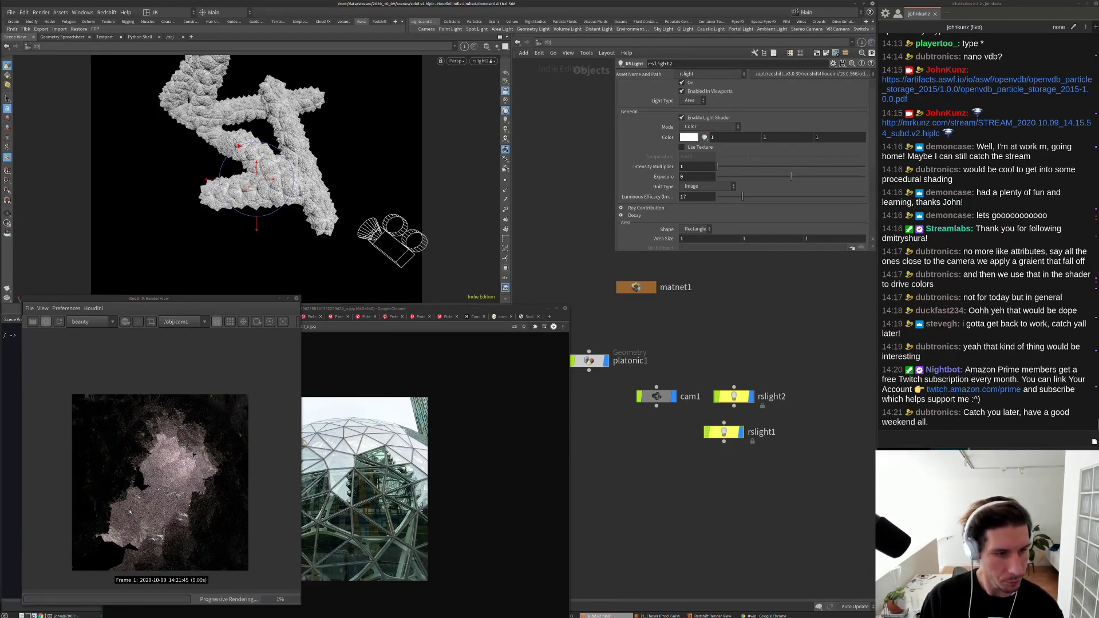
{"action": "left_click", "coordinate": [46, 324]}
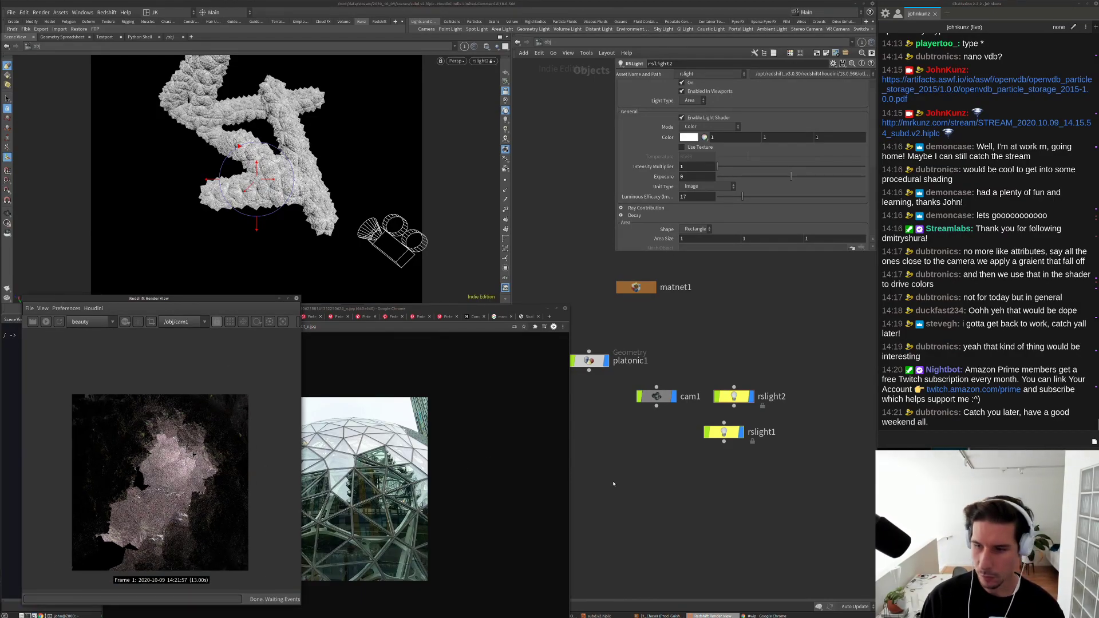
{"action": "left_click", "coordinate": [590, 361]}
Step: Inside platonic1, inspect remesh1 and display subdivide4's result
{"action": "key", "text": "i"}
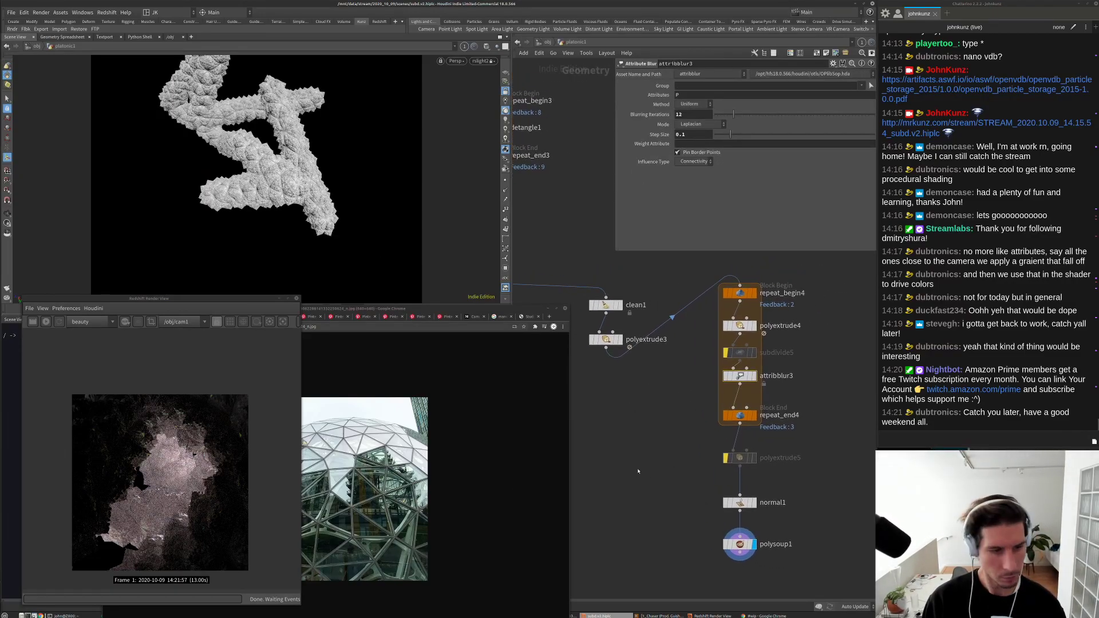
{"action": "key", "text": "h"}
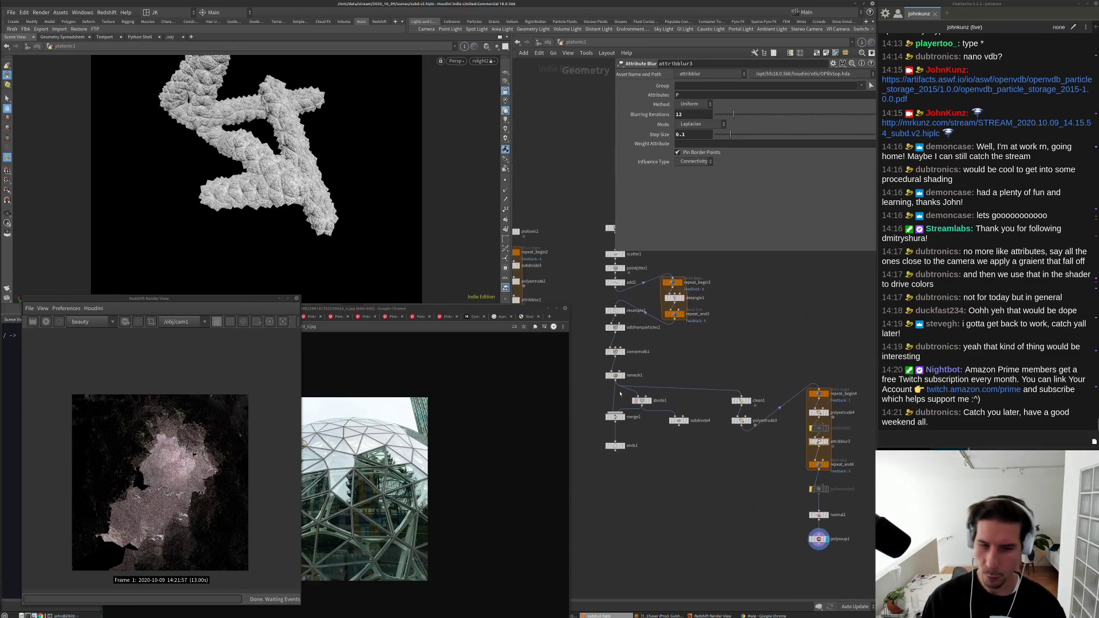
{"action": "scroll", "coordinate": [620, 394], "scroll_direction": "up", "scroll_amount": 5}
{"action": "left_click", "coordinate": [644, 387]}
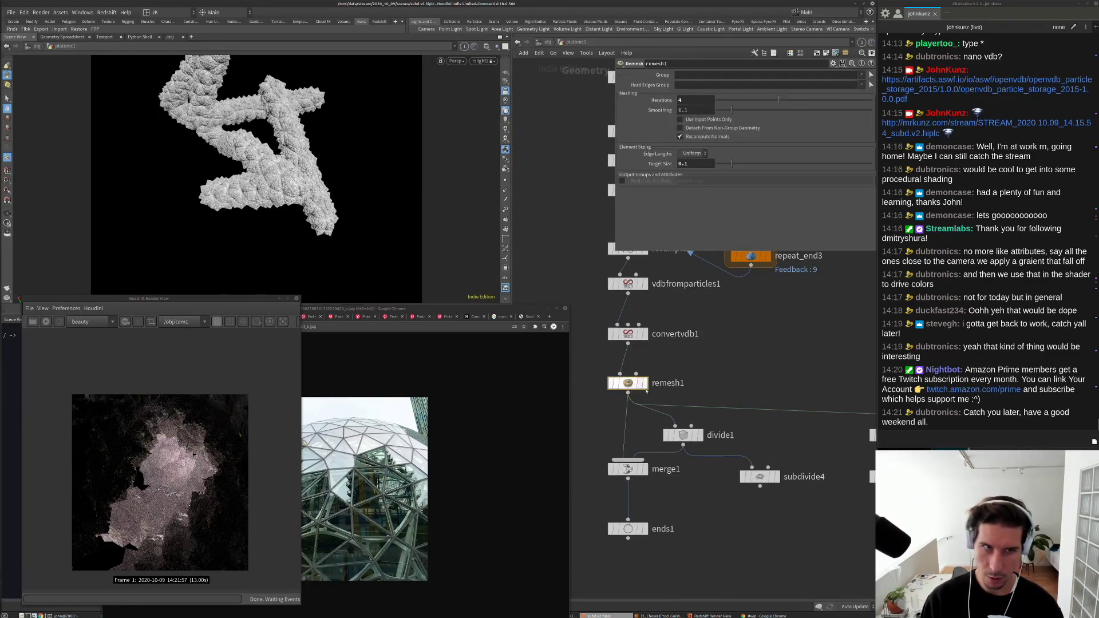
{"action": "scroll", "coordinate": [664, 387], "scroll_direction": "down", "scroll_amount": 2}
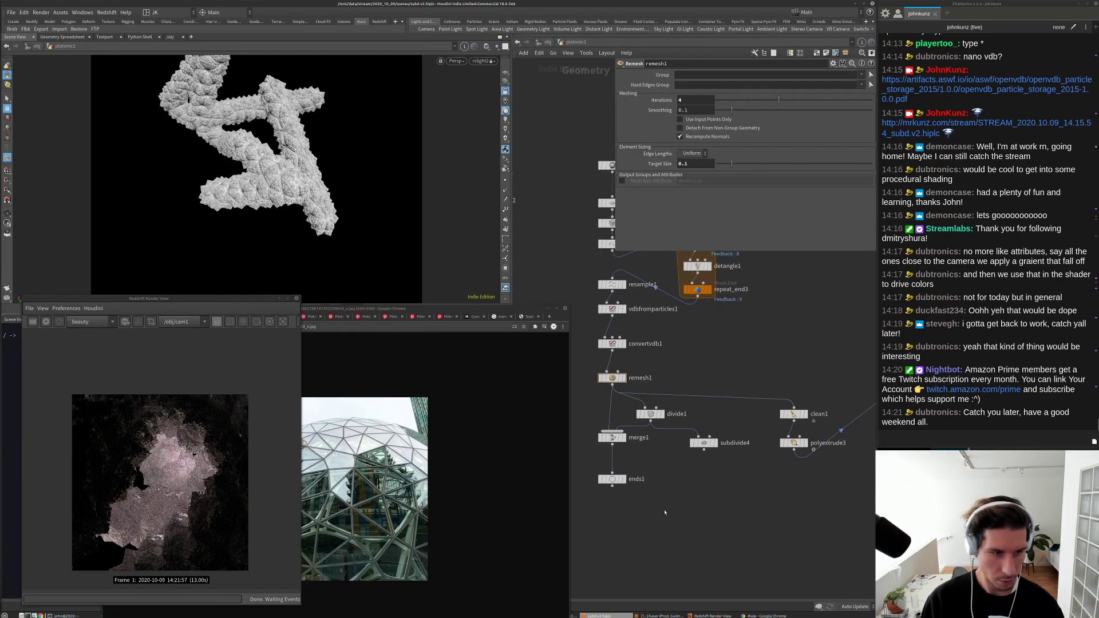
{"action": "middle_click_drag", "start_coordinate": [665, 513], "coordinate": [624, 426]}
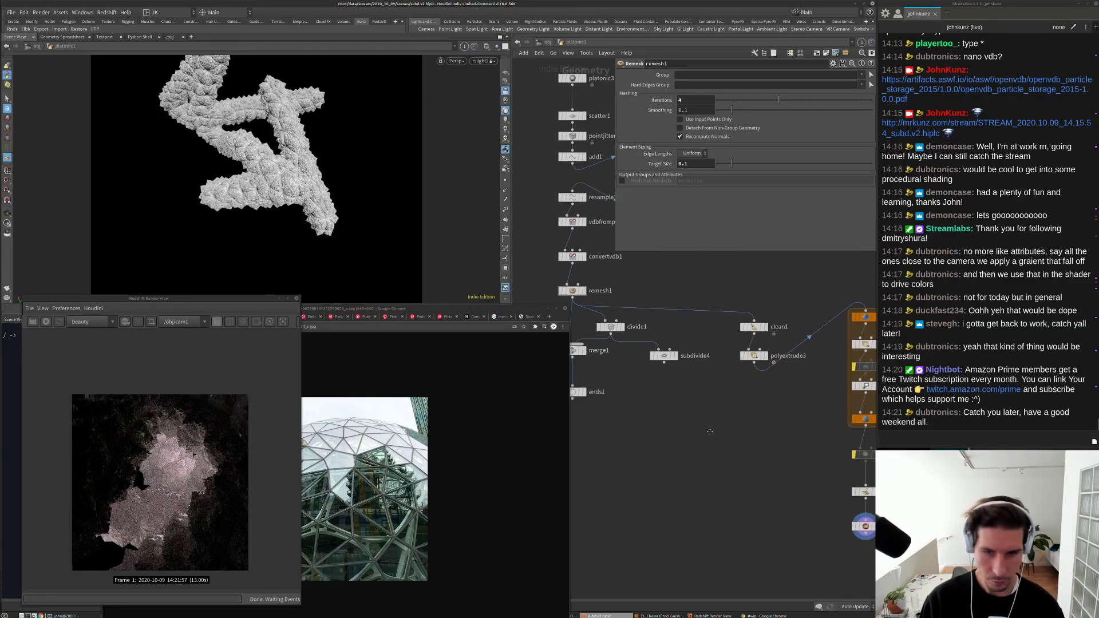
{"action": "scroll", "coordinate": [693, 389], "scroll_direction": "down", "scroll_amount": 1}
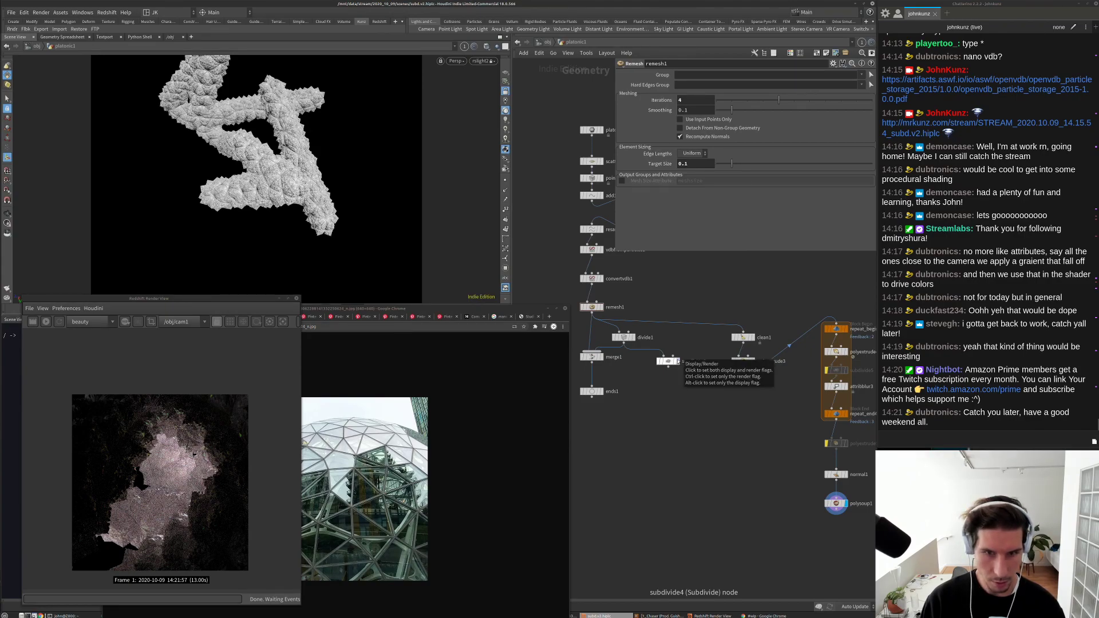
{"action": "left_click", "coordinate": [678, 361]}
{"action": "left_click", "coordinate": [669, 362]}
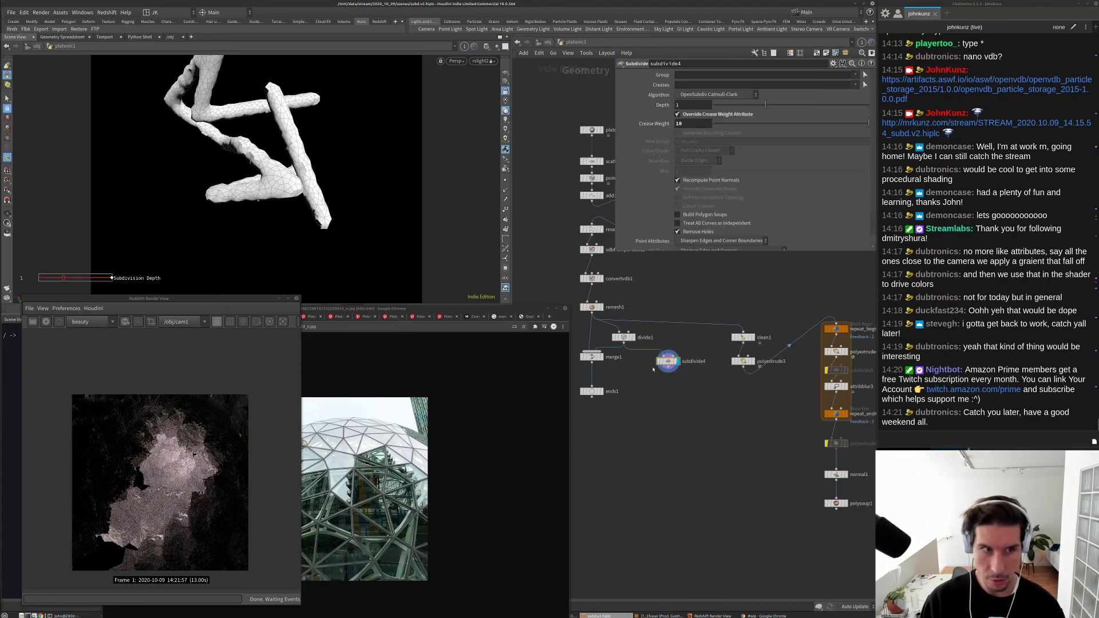
{"action": "scroll", "coordinate": [656, 364], "scroll_direction": "up", "scroll_amount": 3}
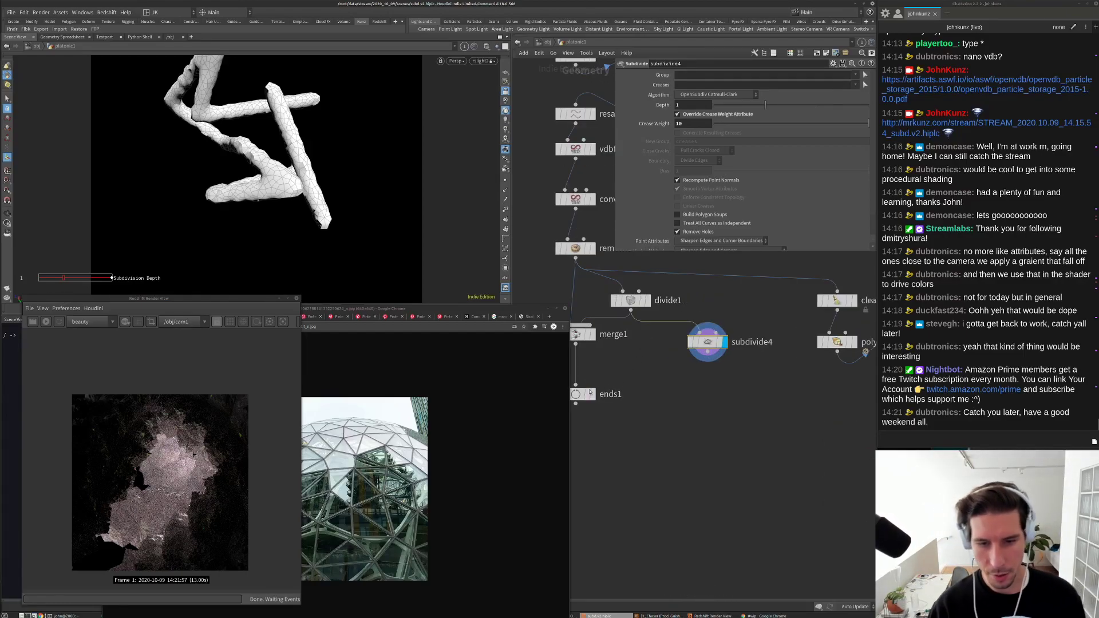
Step: Wire remesh1 into ends1 and display ends1's open-curve edge lattice
{"action": "left_click_drag", "start_coordinate": [576, 394], "coordinate": [620, 407]}
{"action": "left_click", "coordinate": [620, 398]}
{"action": "left_click", "coordinate": [620, 397]}
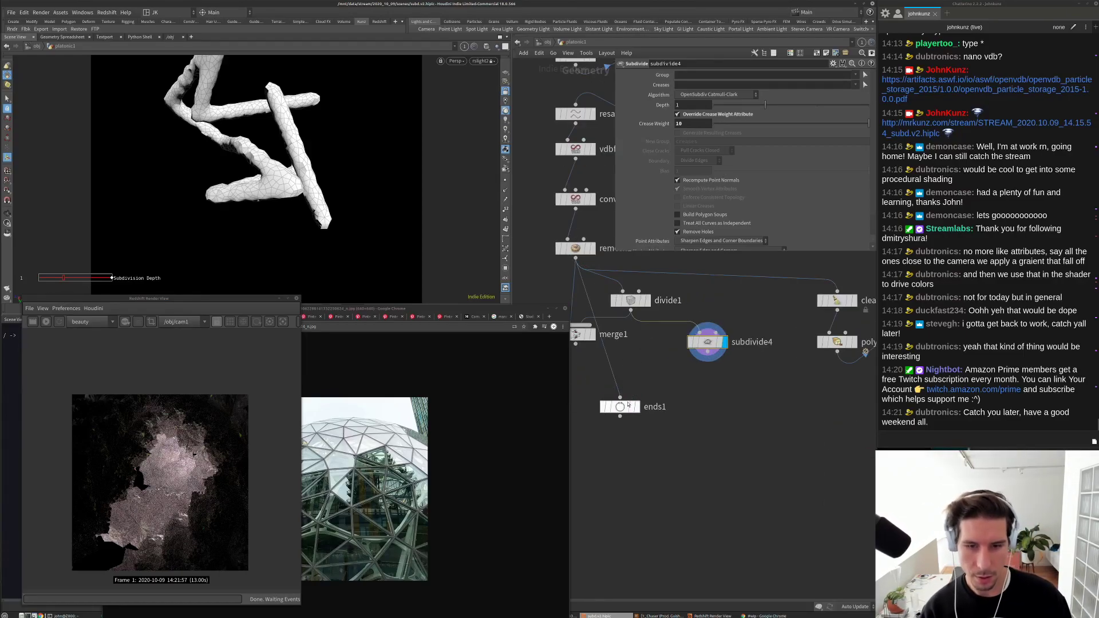
{"action": "left_click", "coordinate": [621, 408]}
{"action": "left_click_drag", "start_coordinate": [621, 409], "coordinate": [671, 432]}
{"action": "key", "text": "Tab"}
{"action": "type", "text": "pol"}
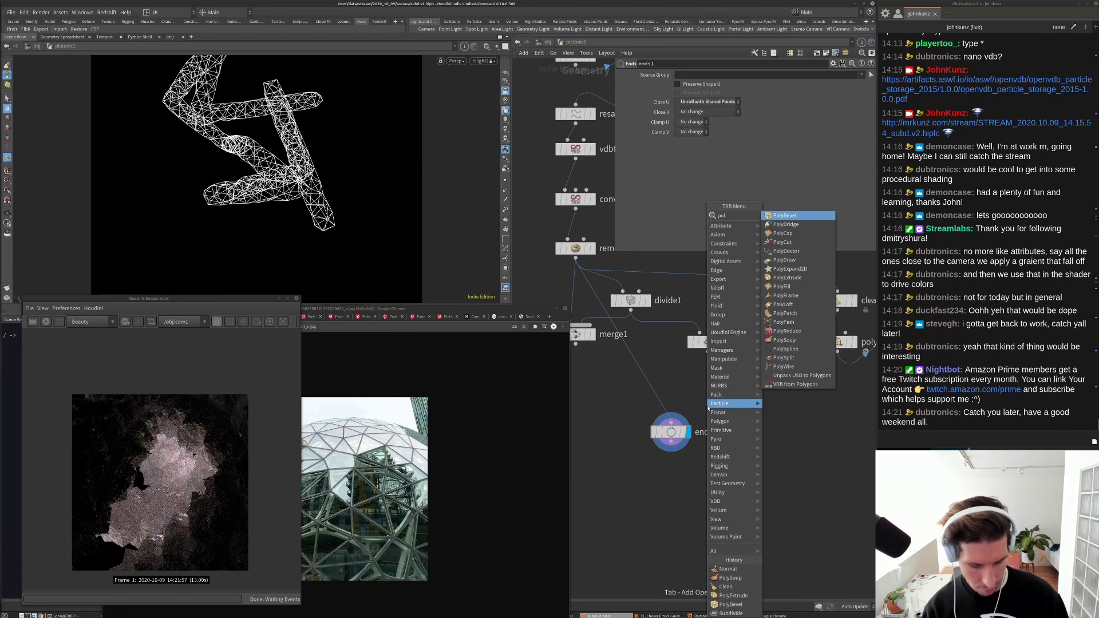
{"action": "type", "text": "y"}
Step: Add a displayed polywire1 node below ends1 with Wire Radius 0.01
{"action": "left_click", "coordinate": [788, 367]}
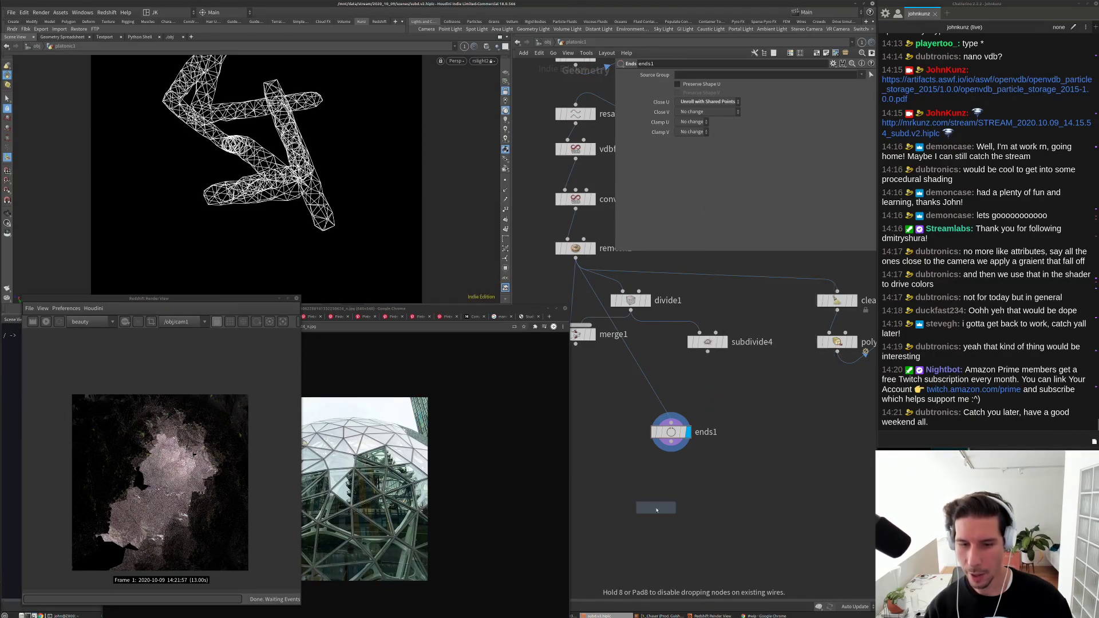
{"action": "left_click", "coordinate": [668, 507]}
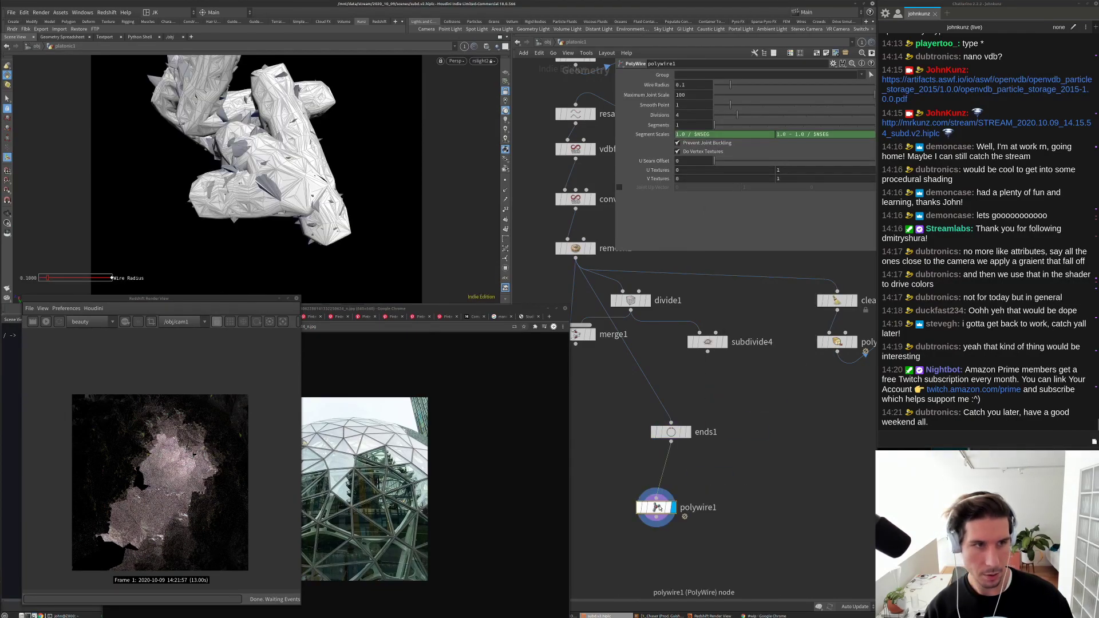
{"action": "left_click_drag", "start_coordinate": [668, 507], "coordinate": [678, 510]}
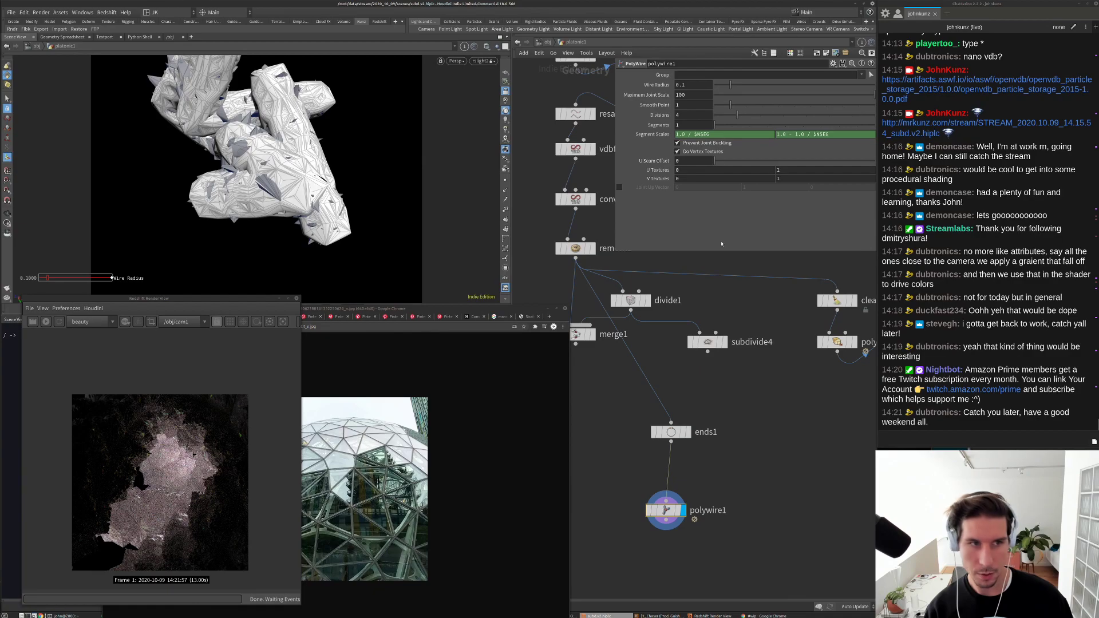
{"action": "left_click", "coordinate": [714, 85]}
{"action": "left_click", "coordinate": [723, 87]}
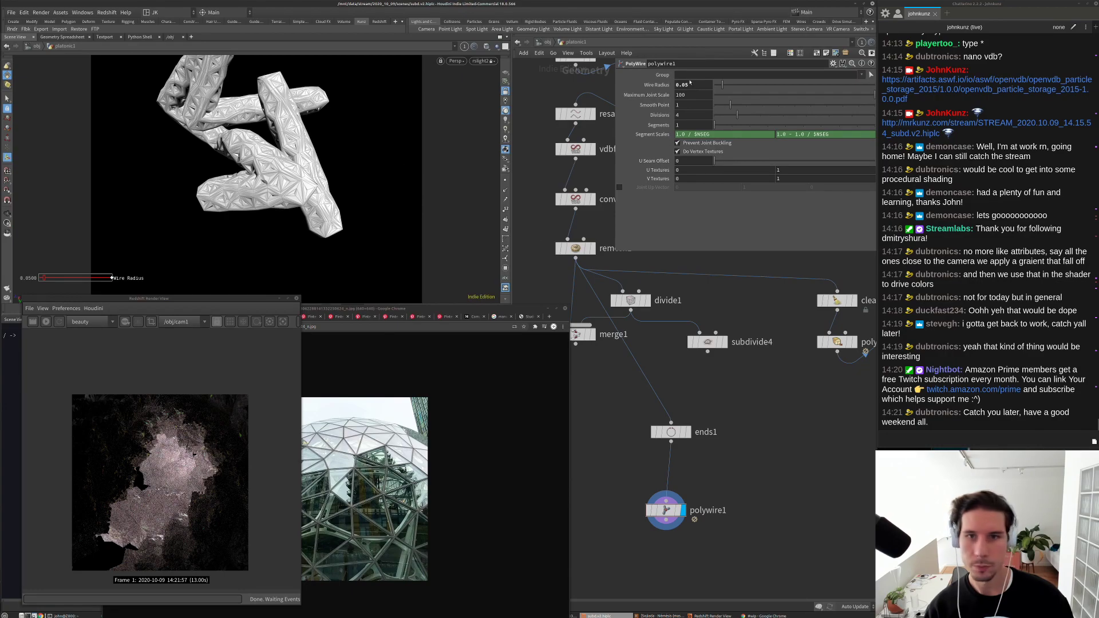
{"action": "double_click", "coordinate": [684, 85]}
{"action": "type", "text": "01"}
{"action": "key", "text": "Return"}
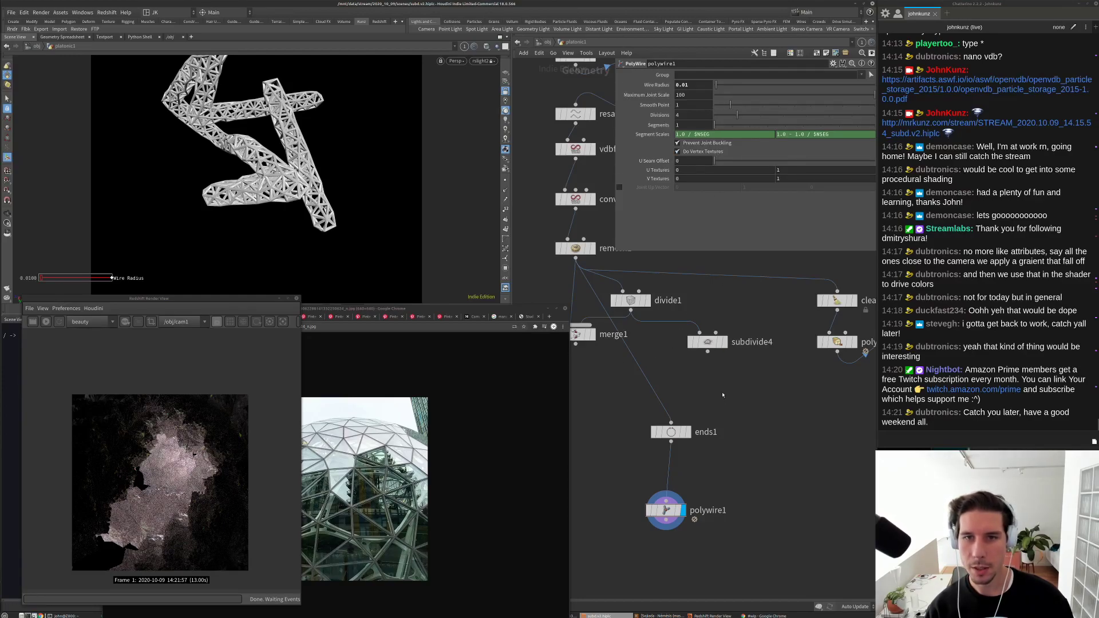
Step: Frame the node graph and move polywire1 down toward the output nodes
{"action": "middle_click_drag", "start_coordinate": [741, 452], "coordinate": [748, 403]}
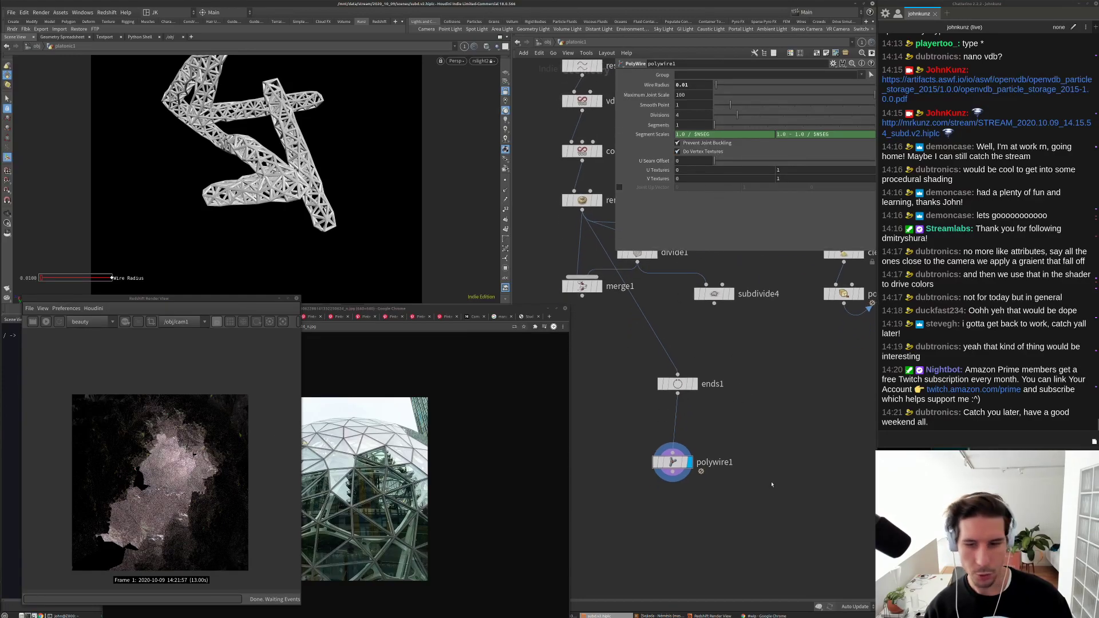
{"action": "key", "text": "h"}
{"action": "left_click_drag", "start_coordinate": [629, 441], "coordinate": [694, 483]}
{"action": "scroll", "coordinate": [813, 481], "scroll_direction": "up", "scroll_amount": 2}
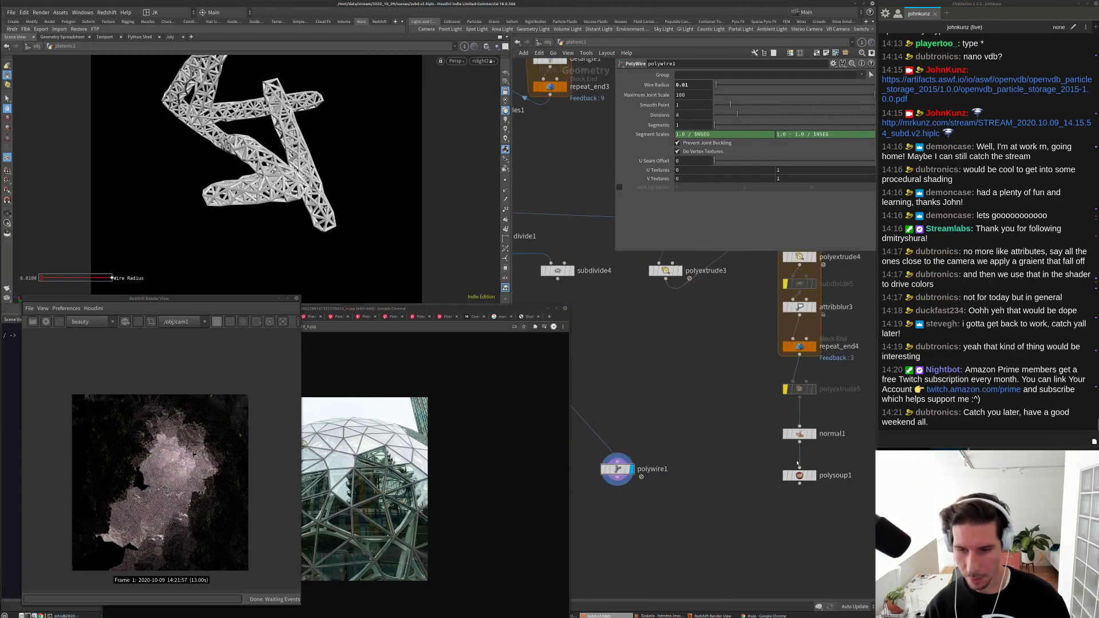
Step: Insert merge2 on the polyextrude5-to-normal1 wire and display the merged result
{"action": "key", "text": "Tab"}
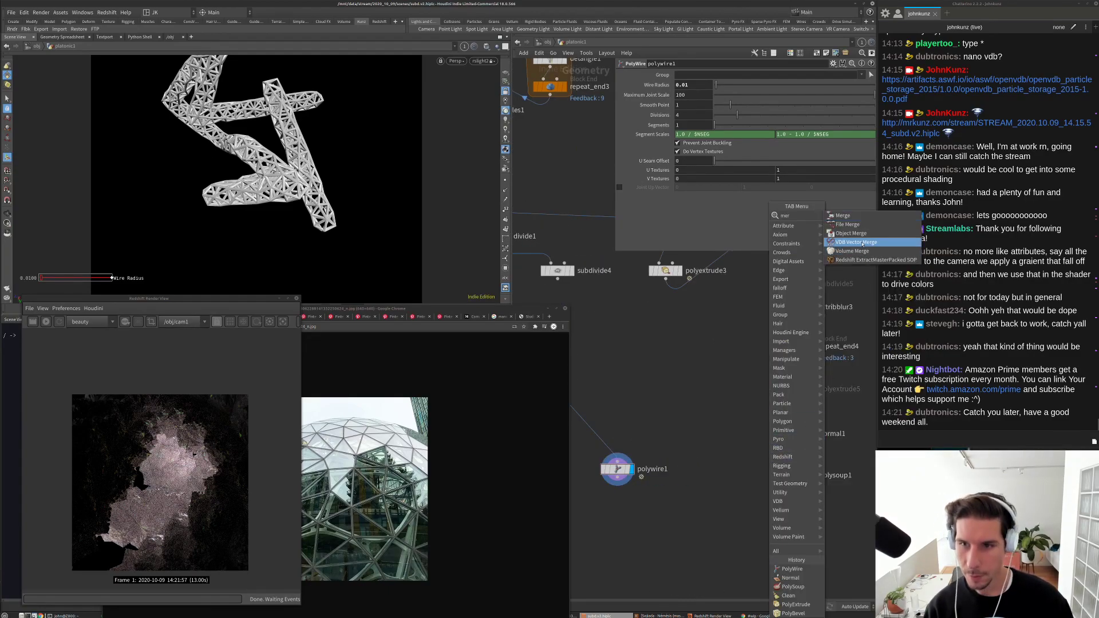
{"action": "key", "text": "Escape"}
{"action": "left_click", "coordinate": [723, 407]}
{"action": "left_click_drag", "start_coordinate": [722, 407], "coordinate": [642, 485]}
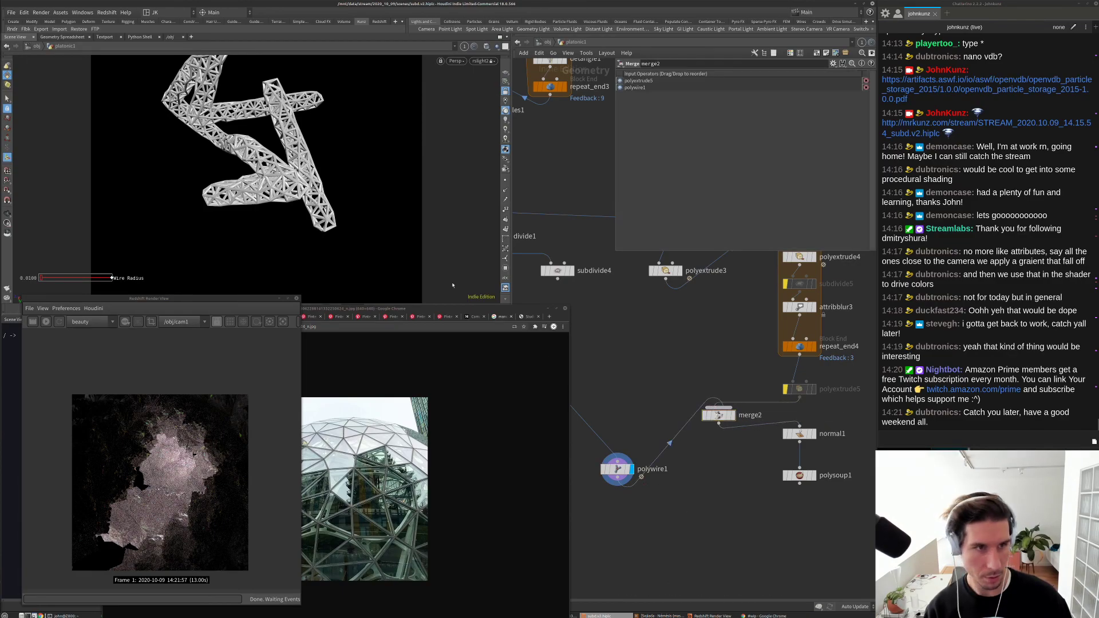
{"action": "left_click", "coordinate": [733, 416]}
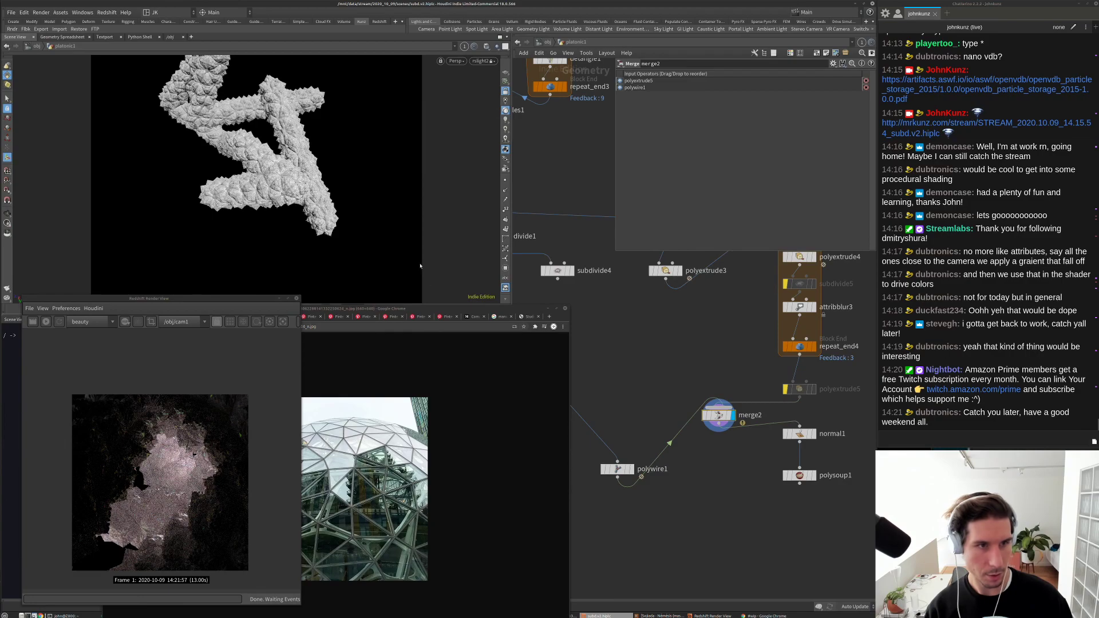
{"action": "middle_click_drag", "start_coordinate": [622, 417], "coordinate": [700, 386]}
{"action": "key", "text": "Tab"}
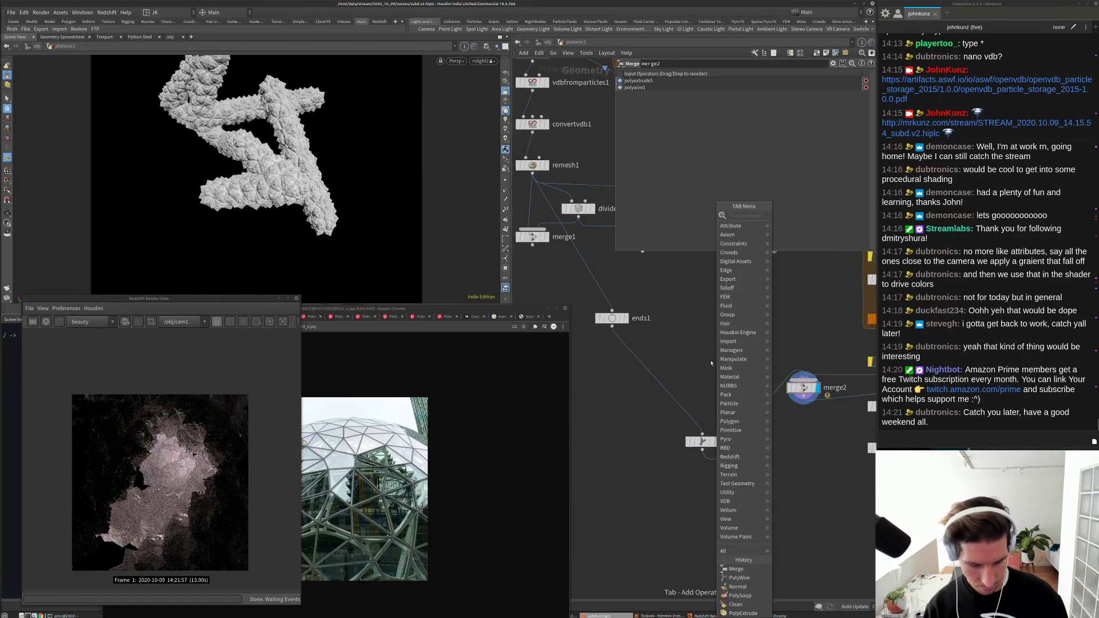
Step: Insert a peak1 node on the wire into ends1 with Distance 0.02
{"action": "type", "text": "peak"}
{"action": "key", "text": "Return"}
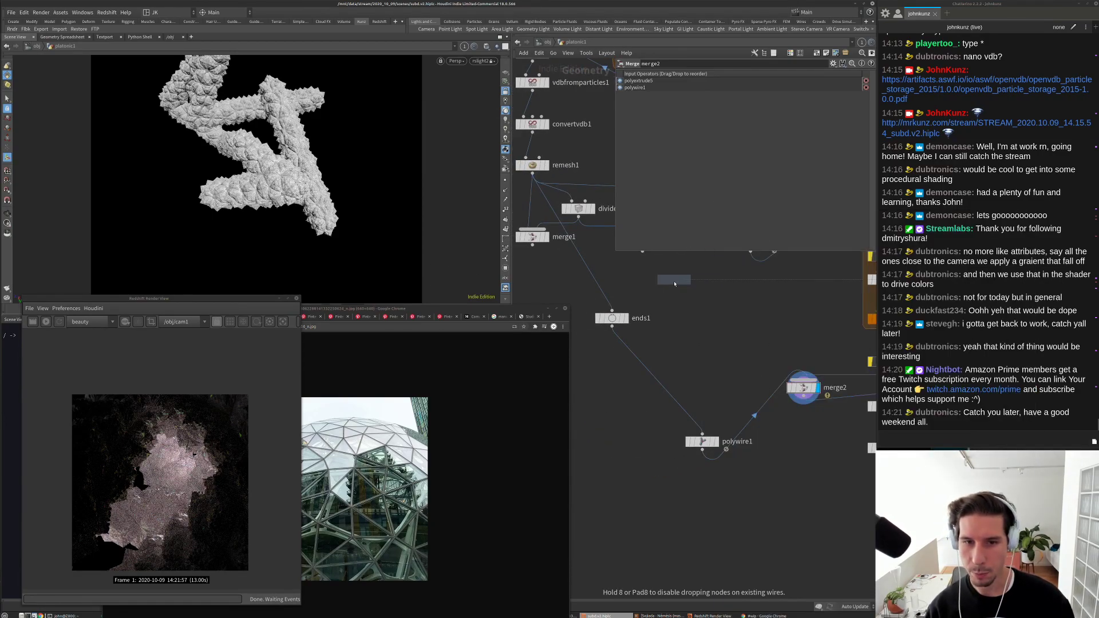
{"action": "left_click", "coordinate": [674, 281]}
{"action": "left_click_drag", "start_coordinate": [674, 285], "coordinate": [607, 287]}
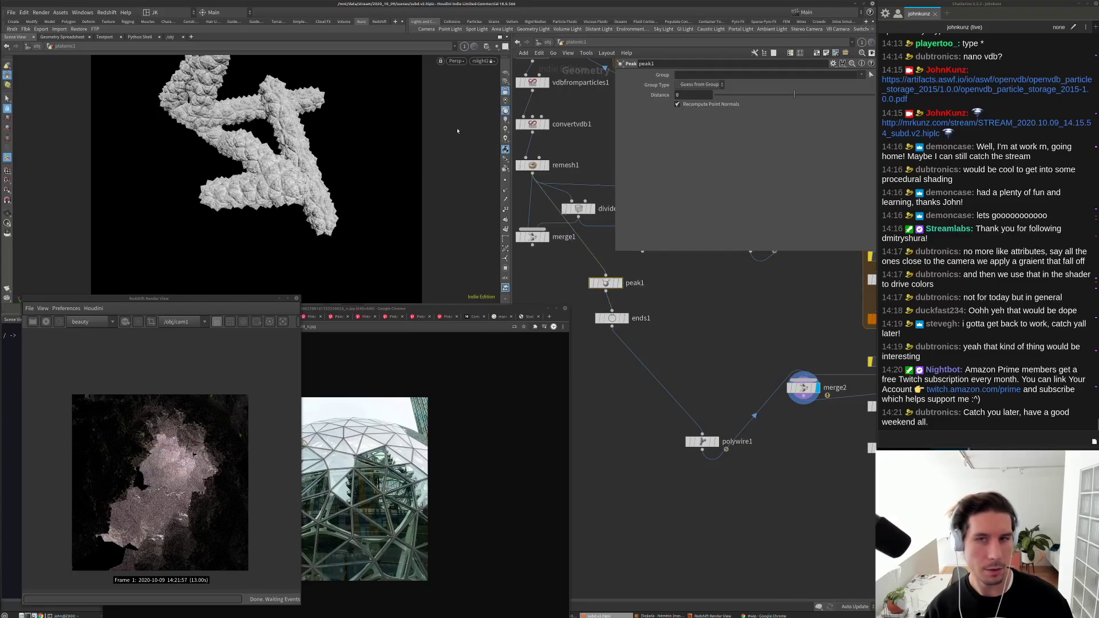
{"action": "middle_click_drag", "start_coordinate": [695, 95], "coordinate": [790, 122]}
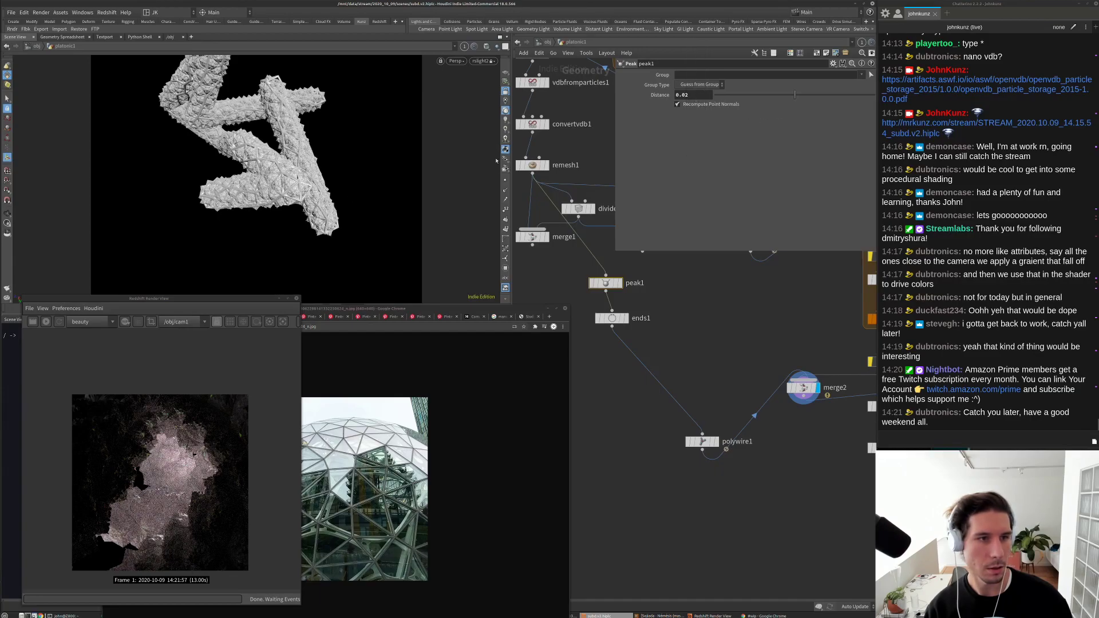
Step: Look through cam1 and display the final polysoup1 output
{"action": "left_click", "coordinate": [483, 60]}
{"action": "left_click", "coordinate": [504, 102]}
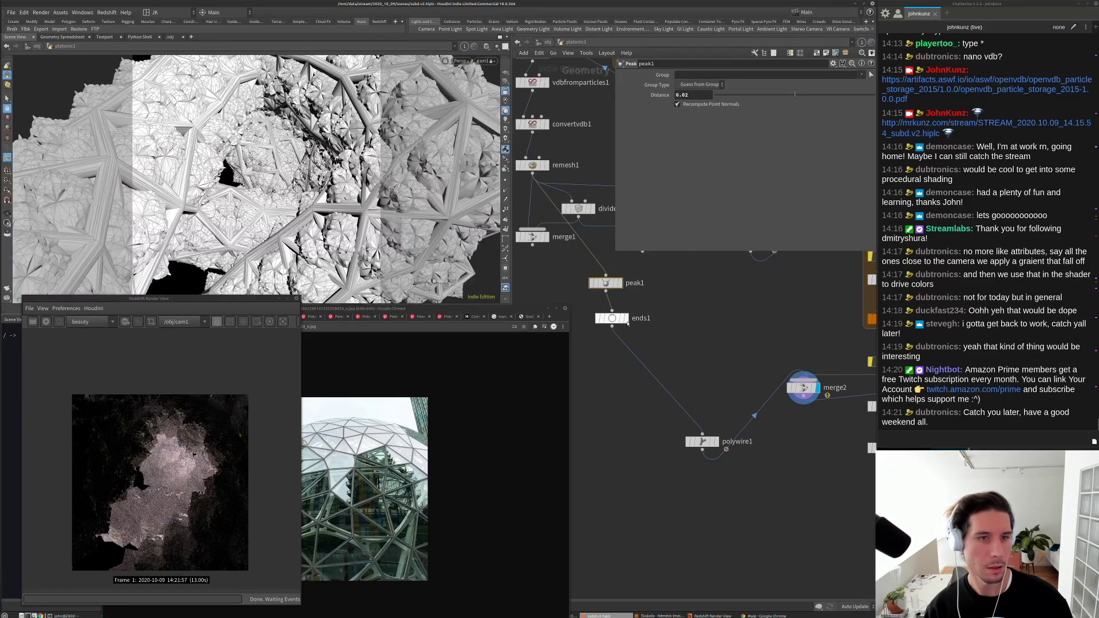
{"action": "middle_click_drag", "start_coordinate": [628, 324], "coordinate": [583, 294]}
{"action": "middle_click_drag", "start_coordinate": [663, 380], "coordinate": [620, 361]}
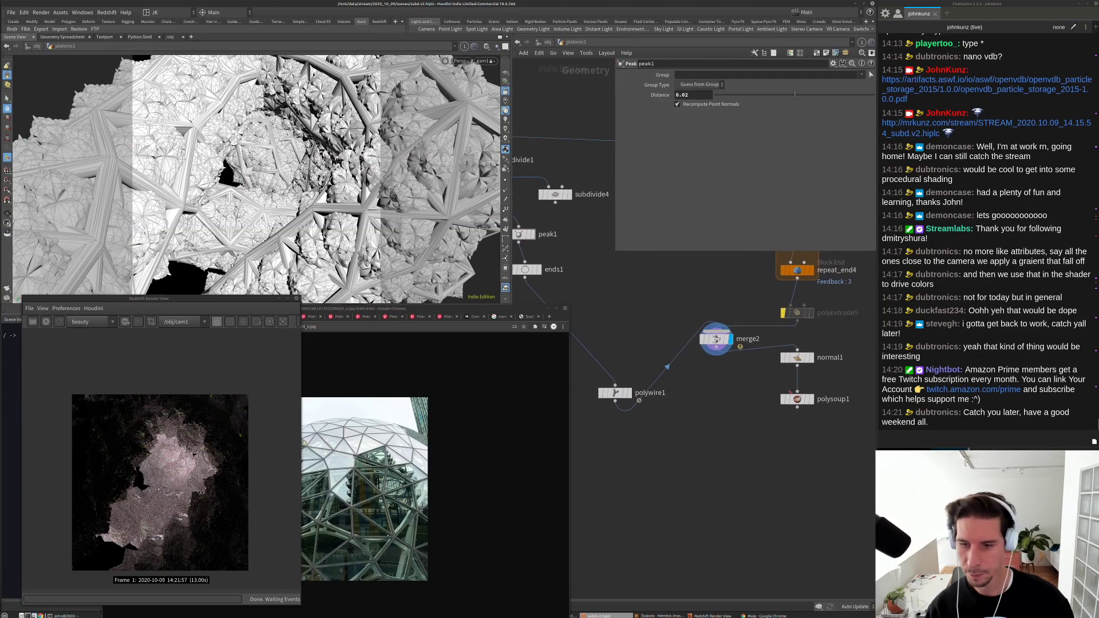
{"action": "left_click", "coordinate": [810, 399]}
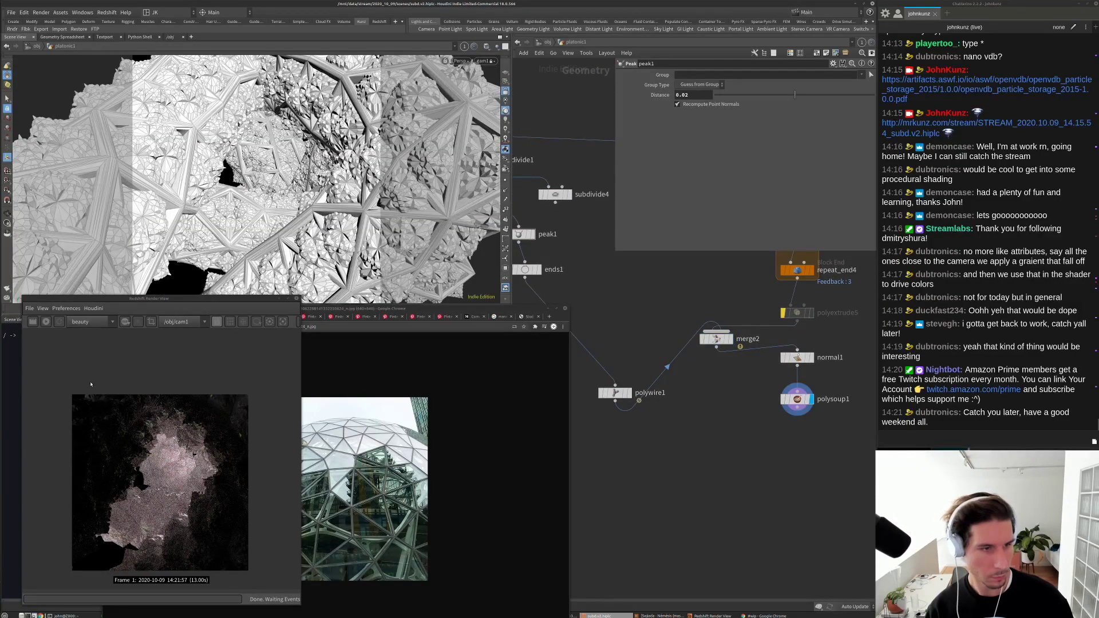
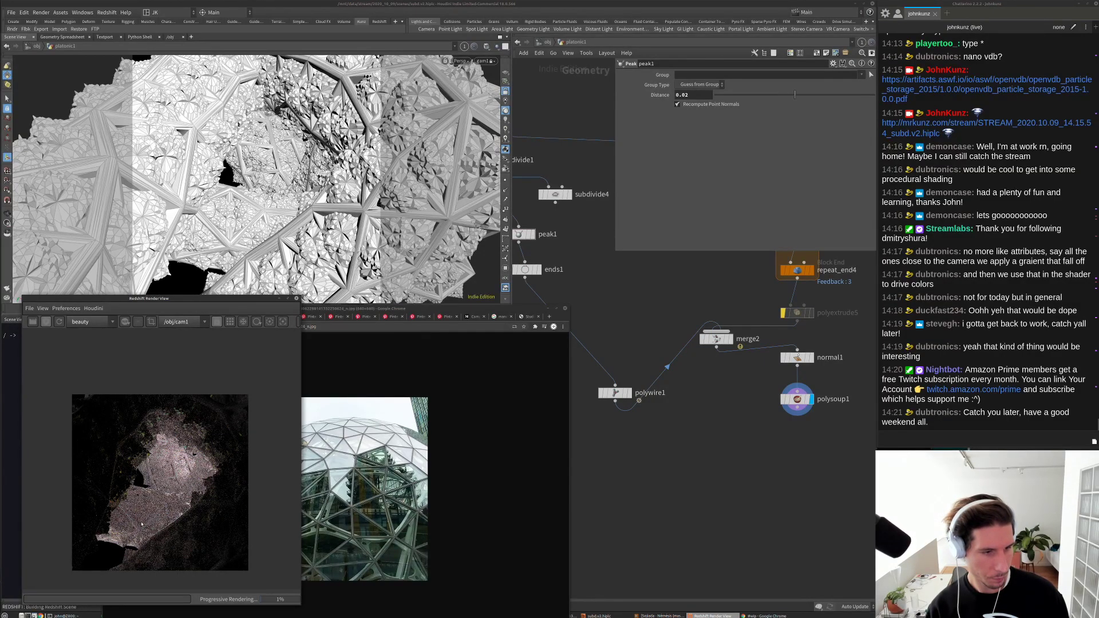
Step: Set polywire1's wire radius to 0.0025
{"action": "scroll", "coordinate": [141, 524], "scroll_direction": "up", "scroll_amount": 3}
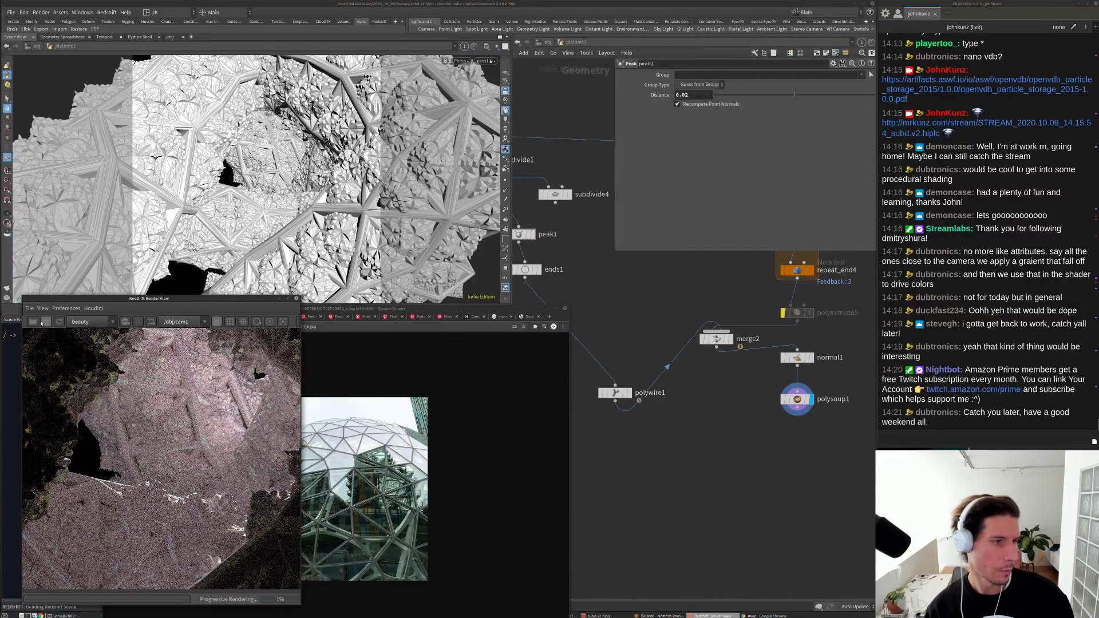
{"action": "middle_click_drag", "start_coordinate": [655, 464], "coordinate": [693, 455]}
{"action": "left_click", "coordinate": [656, 384]}
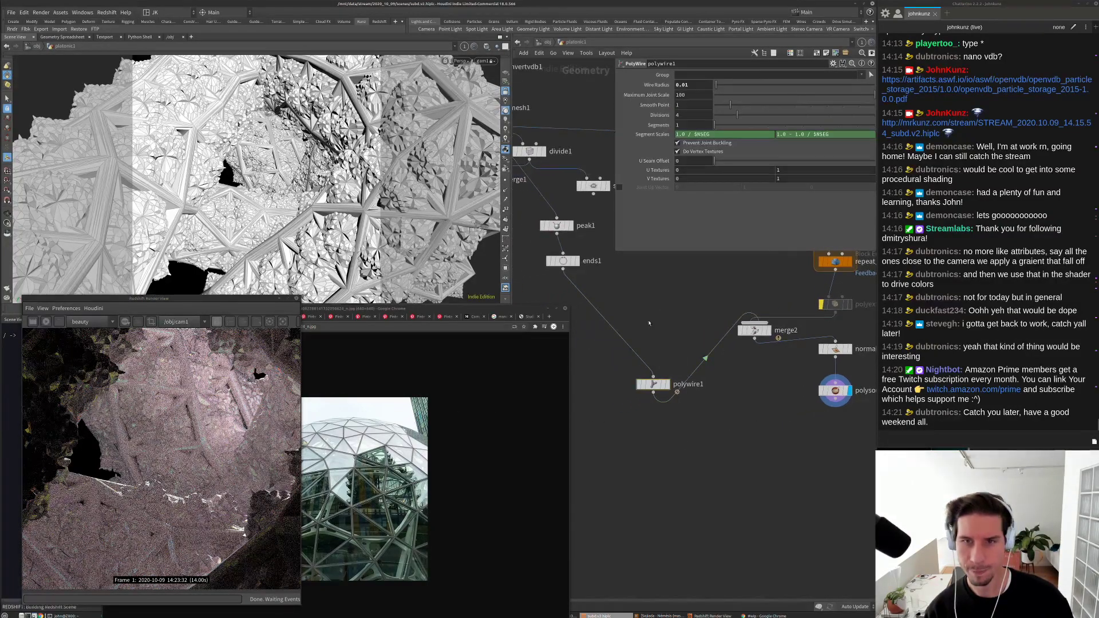
{"action": "key", "text": "BackSpace"}
{"action": "type", "text": "25"}
{"action": "key", "text": "Return"}
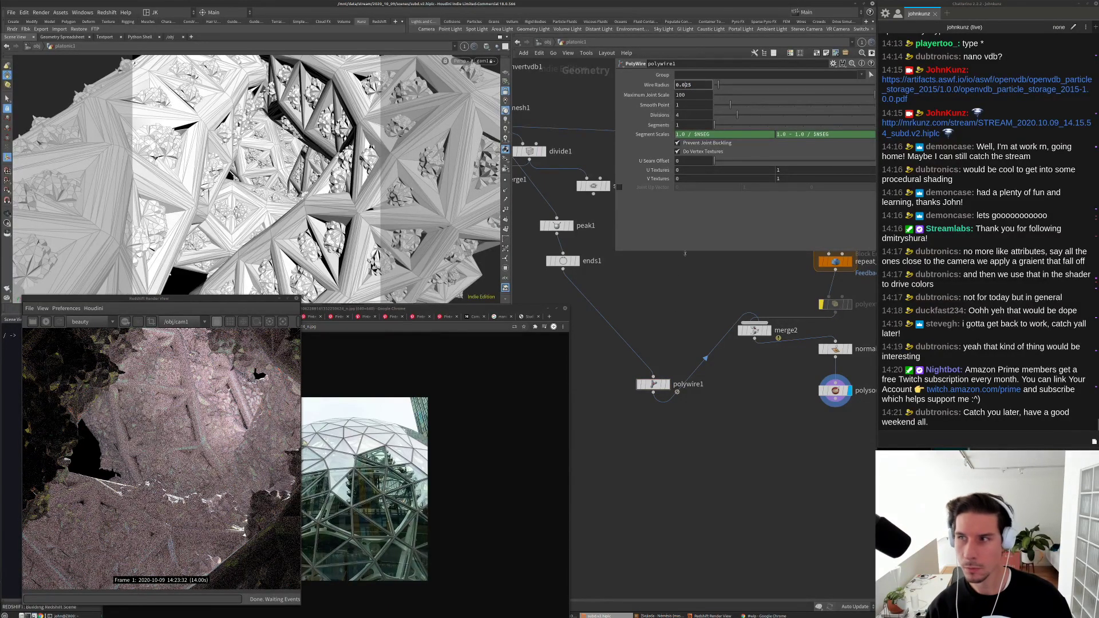
{"action": "left_click", "coordinate": [681, 85]}
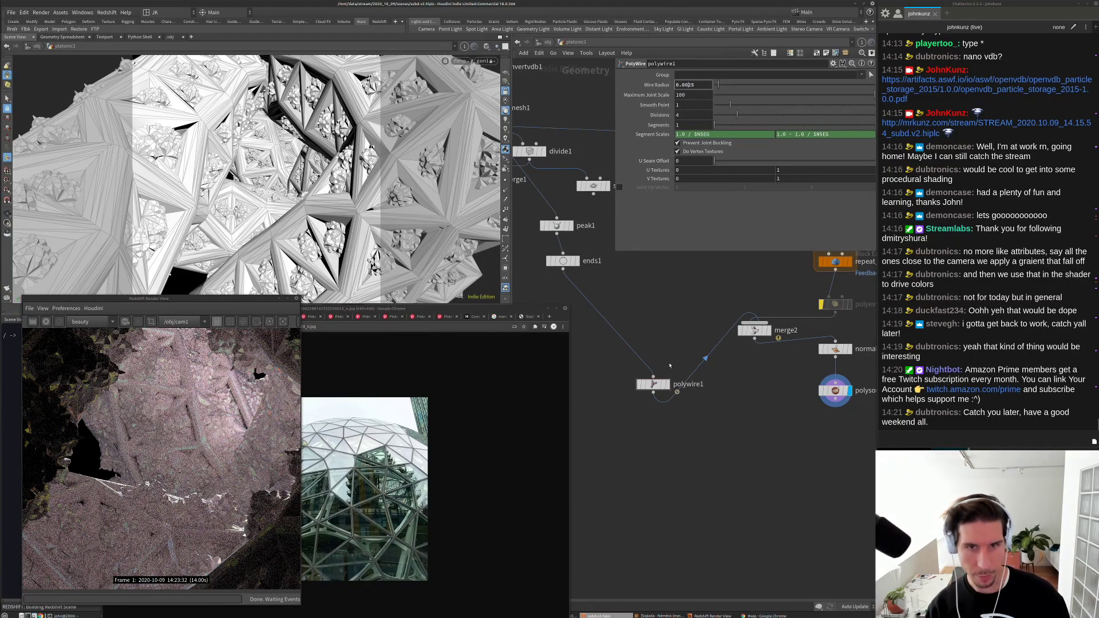
{"action": "type", "text": "0"}
{"action": "key", "text": "Return"}
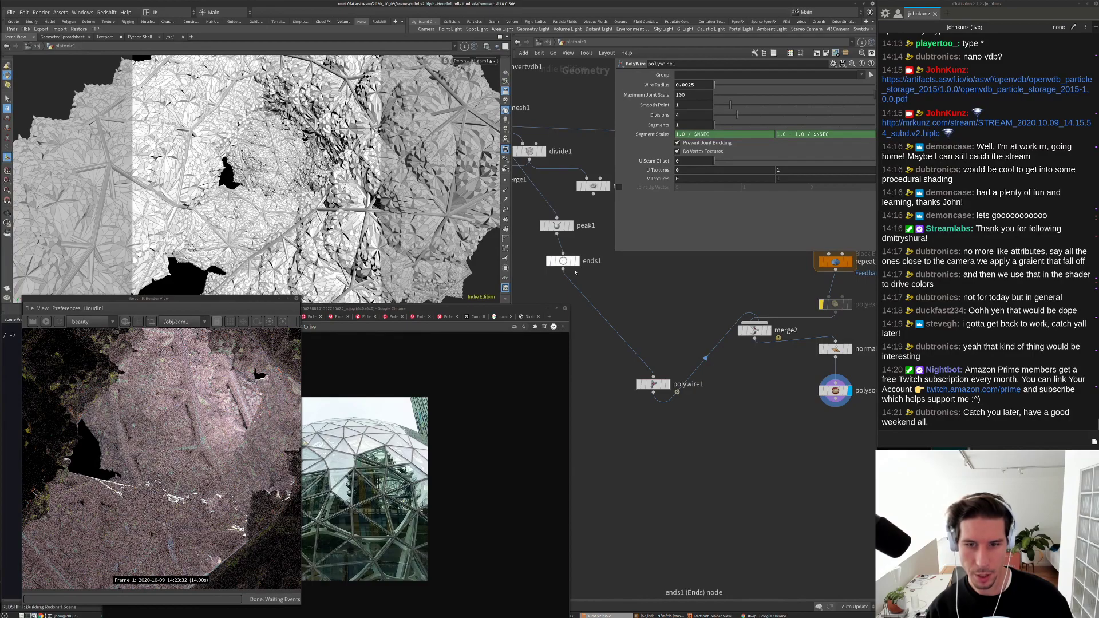
Step: Move the ends1 node, set peak1's distance to 0.06, and start a new Redshift render
{"action": "left_click_drag", "start_coordinate": [561, 260], "coordinate": [623, 292]}
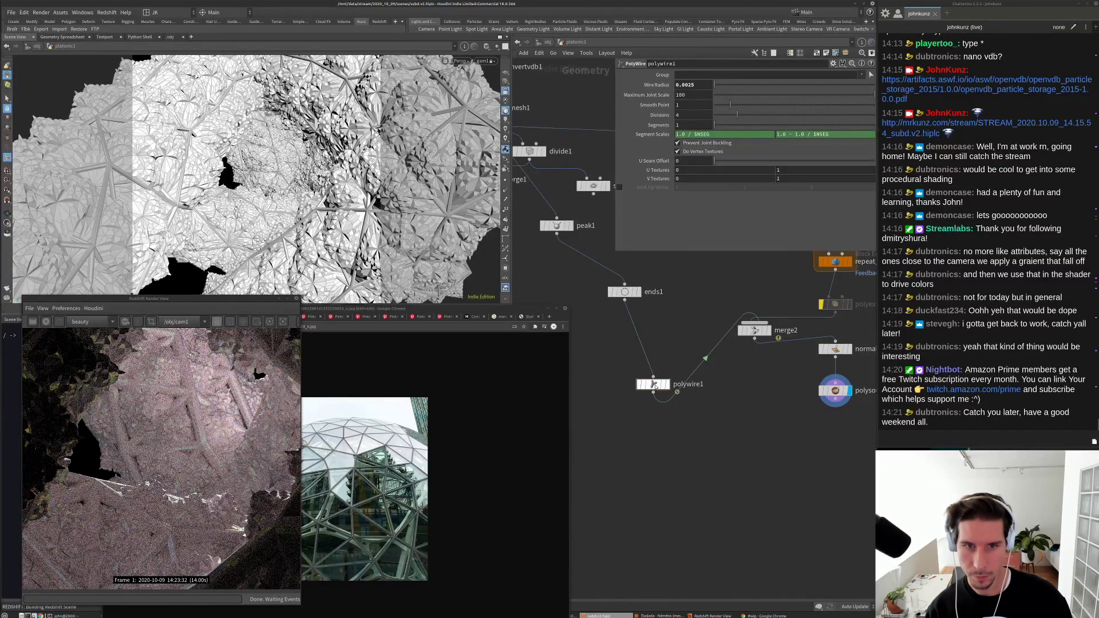
{"action": "left_click", "coordinate": [561, 227]}
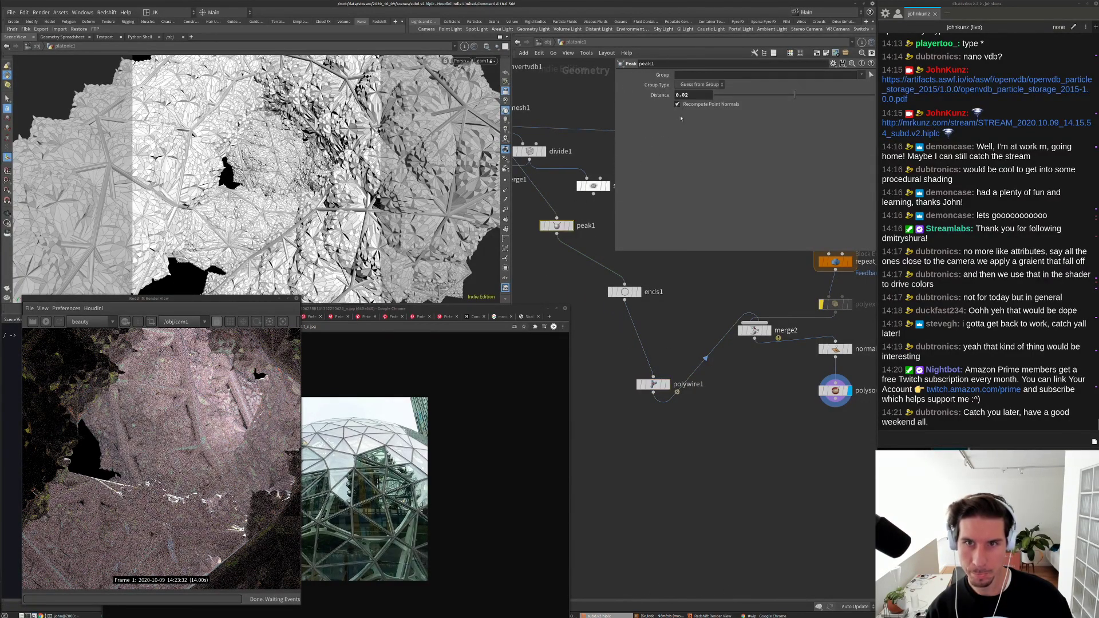
{"action": "double_click", "coordinate": [692, 96]}
{"action": "type", "text": "0.04"}
{"action": "key", "text": "Return"}
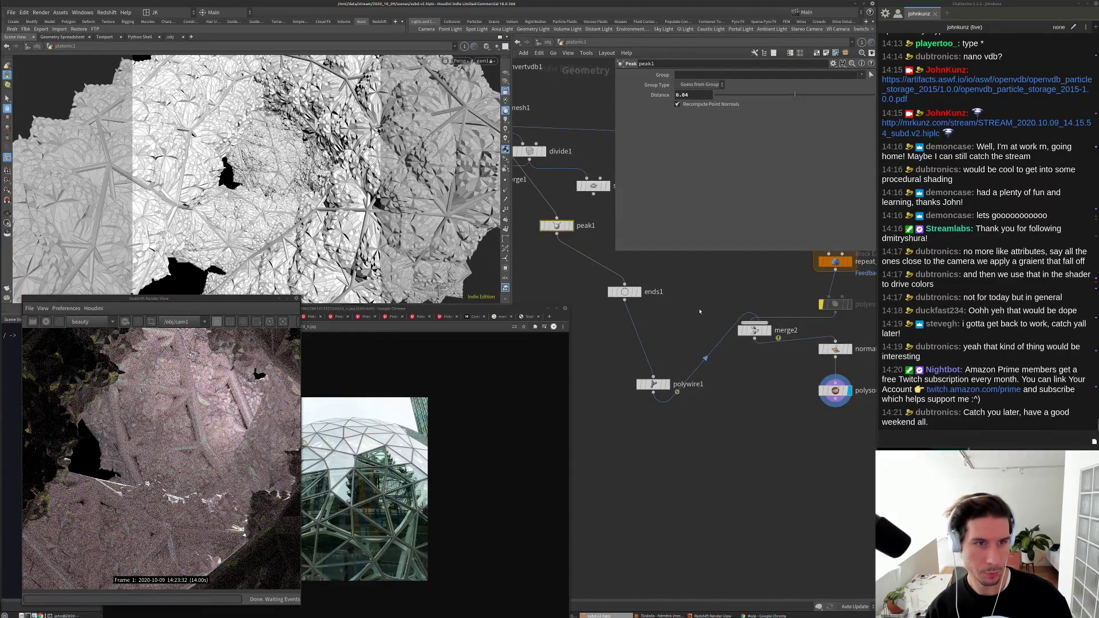
{"action": "middle_click_drag", "start_coordinate": [777, 434], "coordinate": [770, 444]}
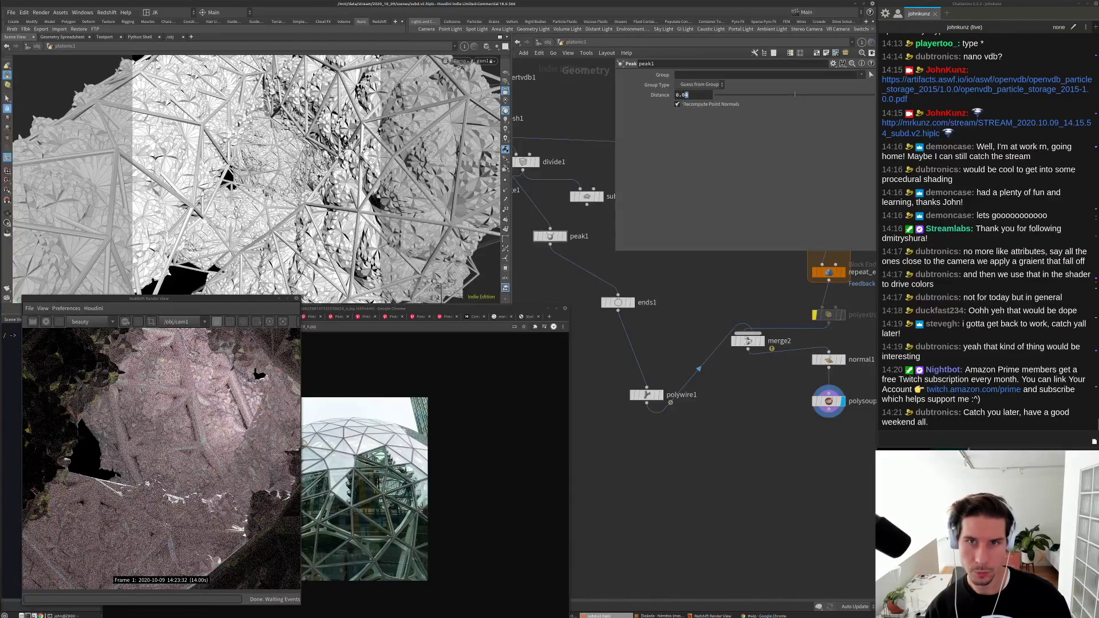
{"action": "double_click", "coordinate": [687, 96]}
{"action": "type", "text": "0.06"}
{"action": "key", "text": "Return"}
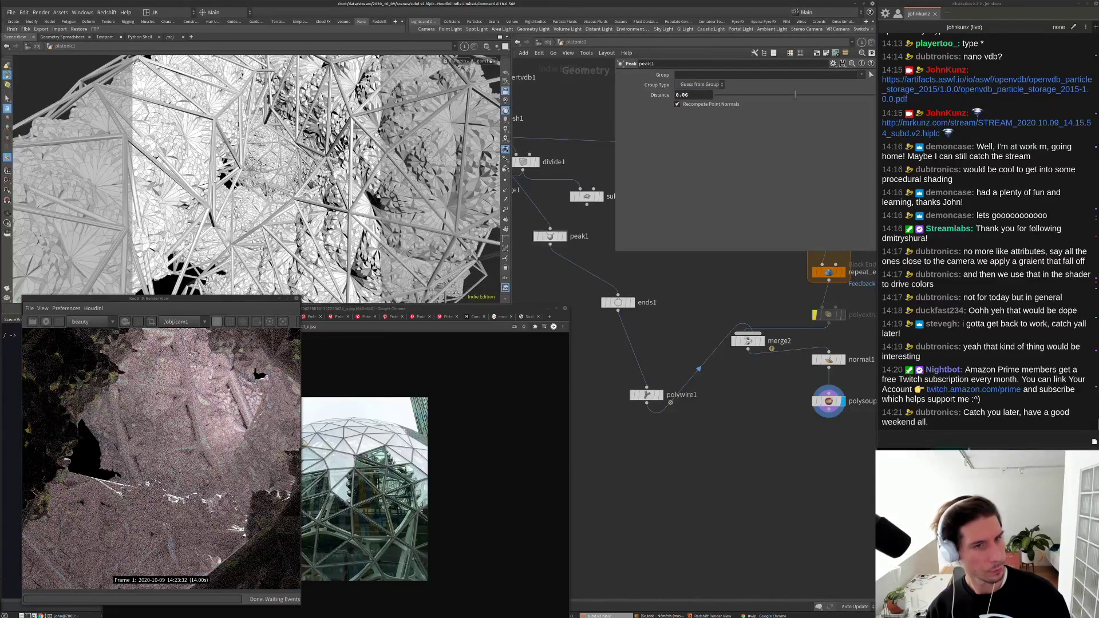
{"action": "left_click", "coordinate": [49, 323]}
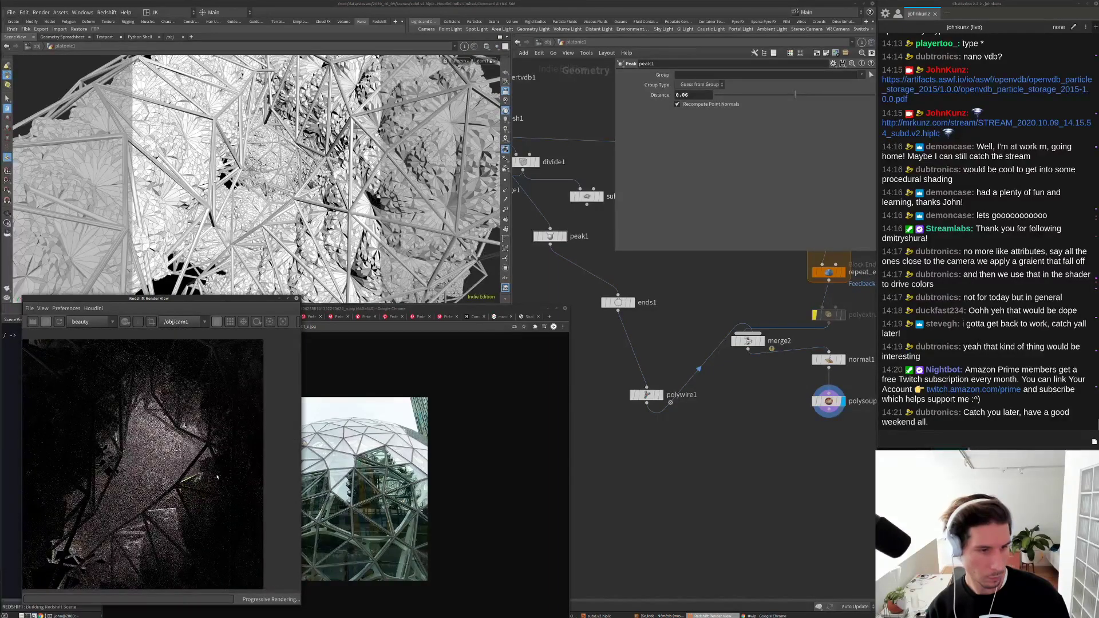
{"action": "scroll", "coordinate": [164, 483], "scroll_direction": "down", "scroll_amount": 1}
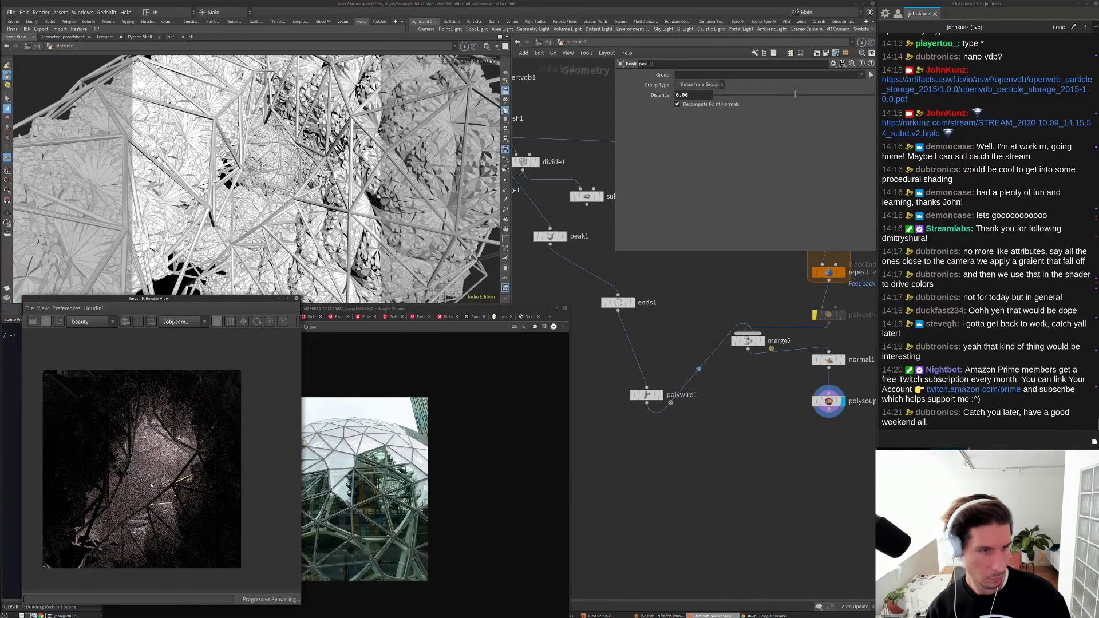
{"action": "scroll", "coordinate": [166, 484], "scroll_direction": "up", "scroll_amount": 1}
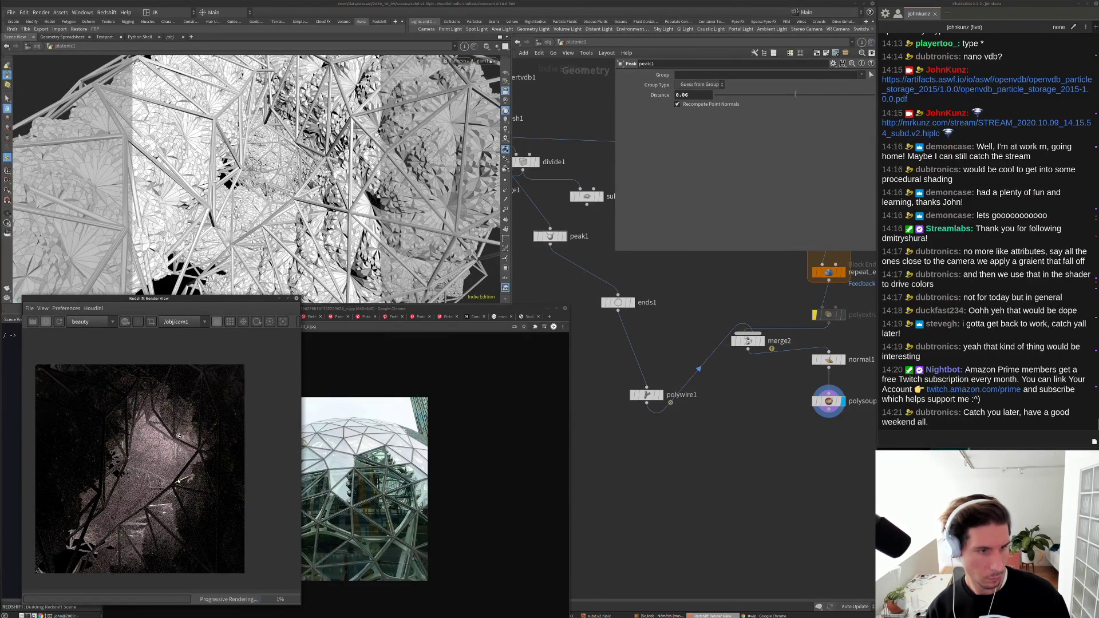
{"action": "scroll", "coordinate": [176, 475], "scroll_direction": "up", "scroll_amount": 5}
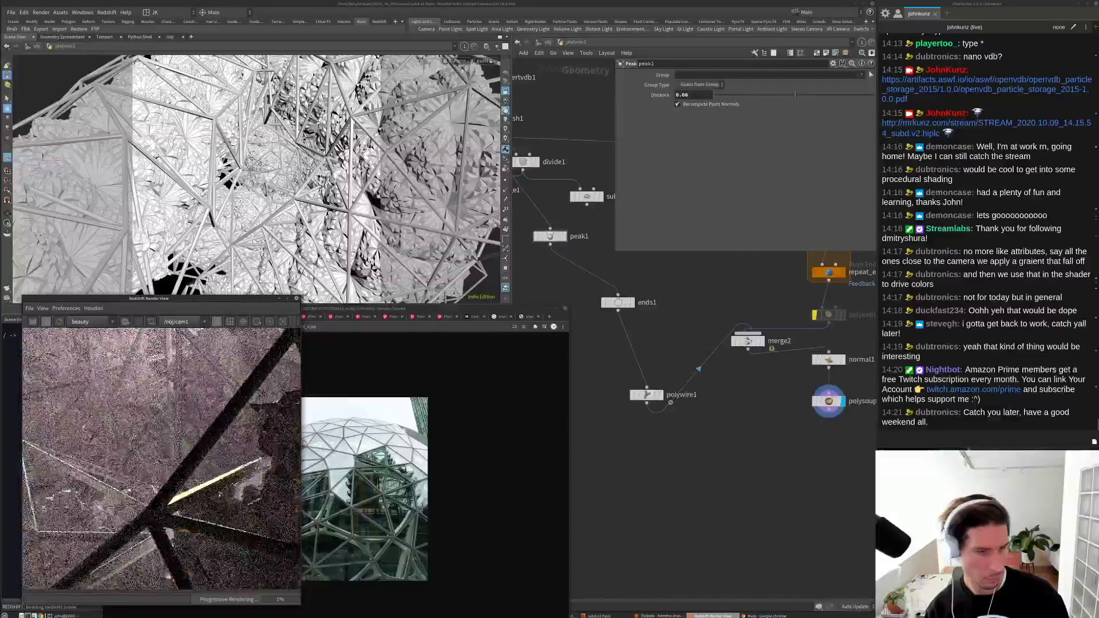
{"action": "scroll", "coordinate": [173, 464], "scroll_direction": "down", "scroll_amount": 2}
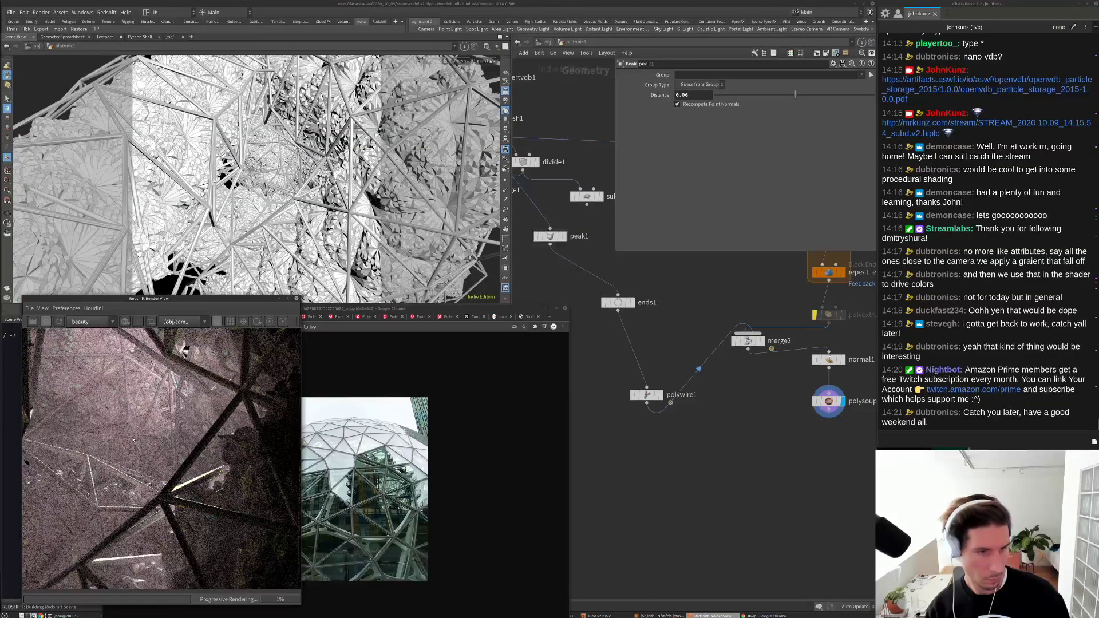
{"action": "scroll", "coordinate": [172, 447], "scroll_direction": "down", "scroll_amount": 2}
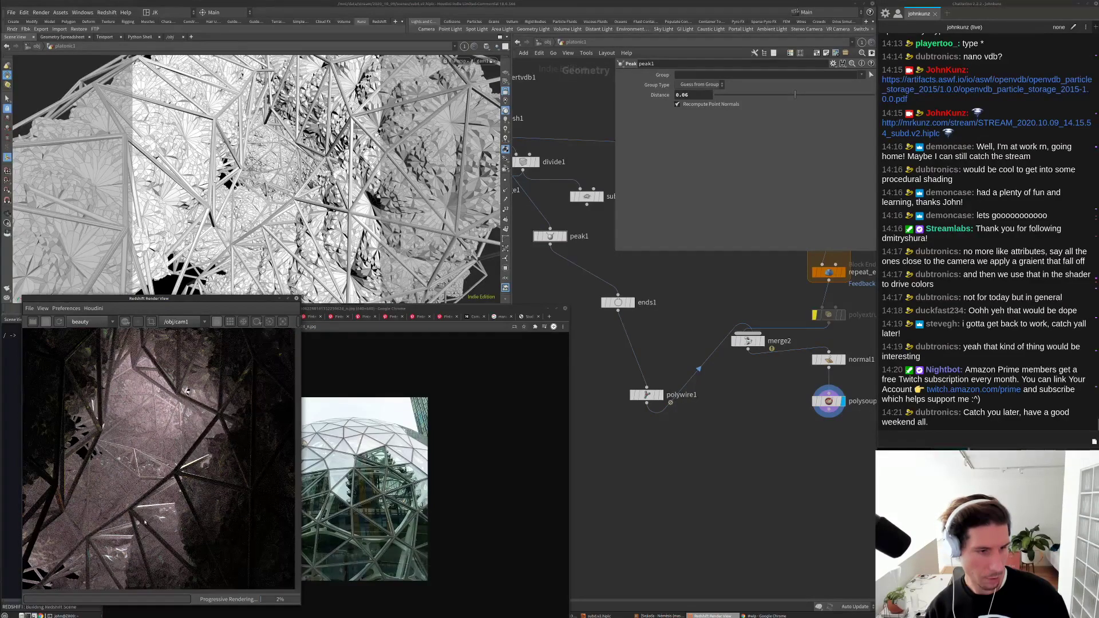
{"action": "scroll", "coordinate": [160, 486], "scroll_direction": "up", "scroll_amount": 3}
{"action": "scroll", "coordinate": [148, 509], "scroll_direction": "up", "scroll_amount": 3}
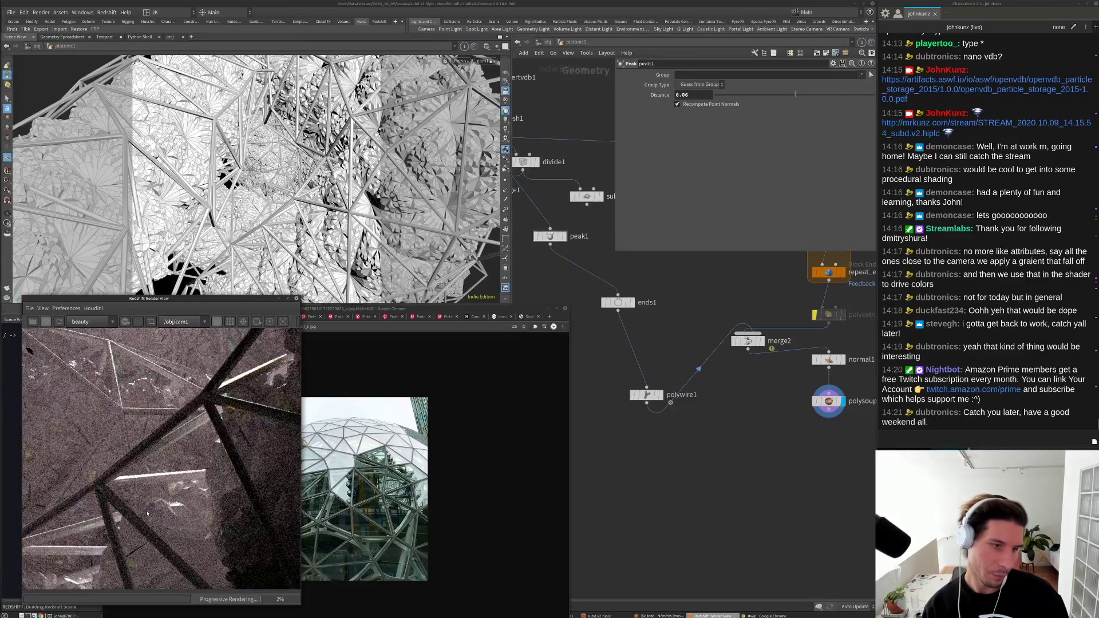
{"action": "scroll", "coordinate": [187, 496], "scroll_direction": "down", "scroll_amount": 5}
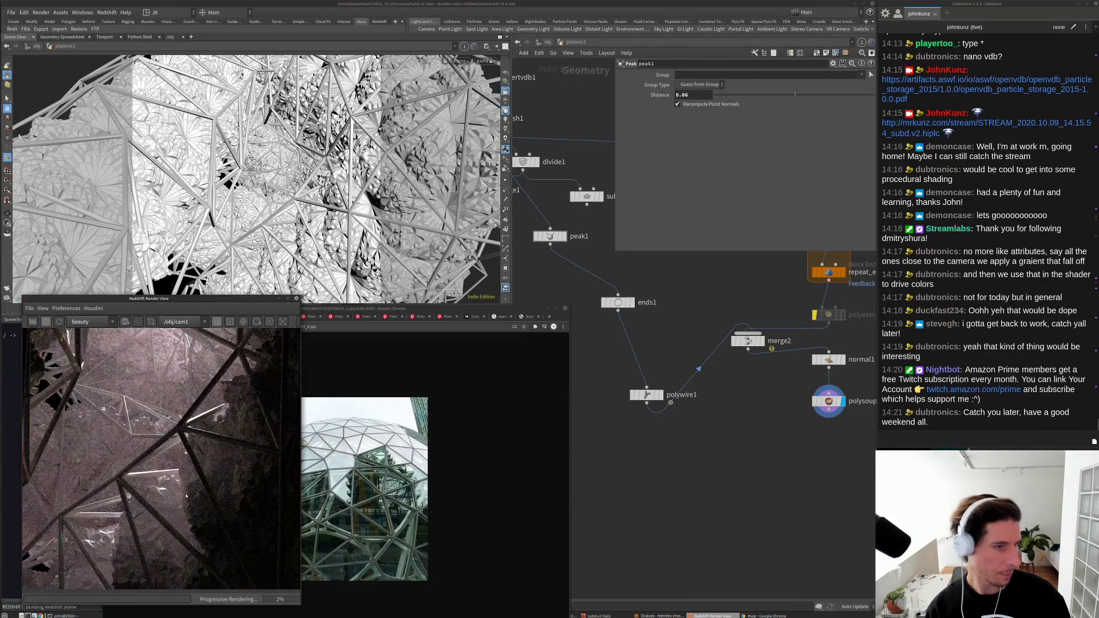
{"action": "scroll", "coordinate": [185, 495], "scroll_direction": "down", "scroll_amount": 3}
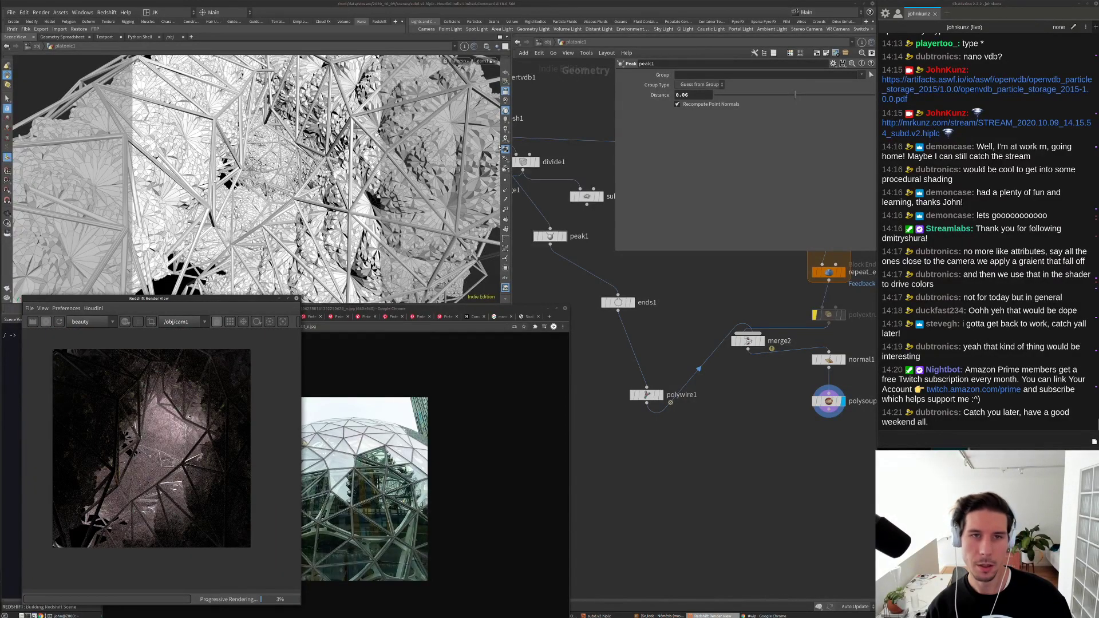
Step: At object level, set rslight2's intensity multiplier to 5
{"action": "key", "text": "u"}
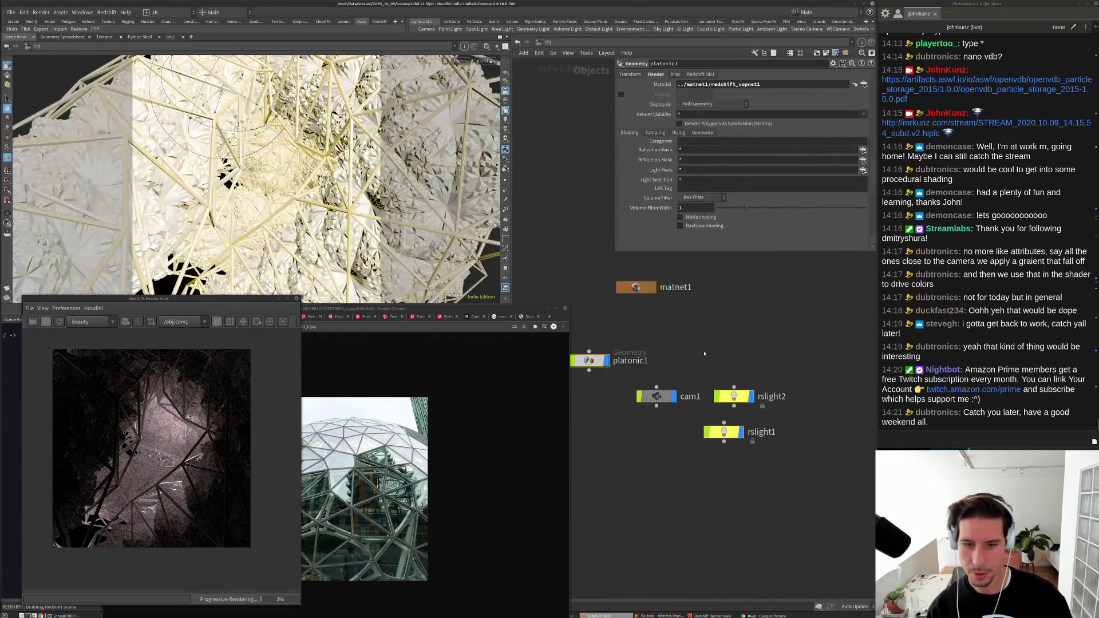
{"action": "left_click", "coordinate": [734, 396]}
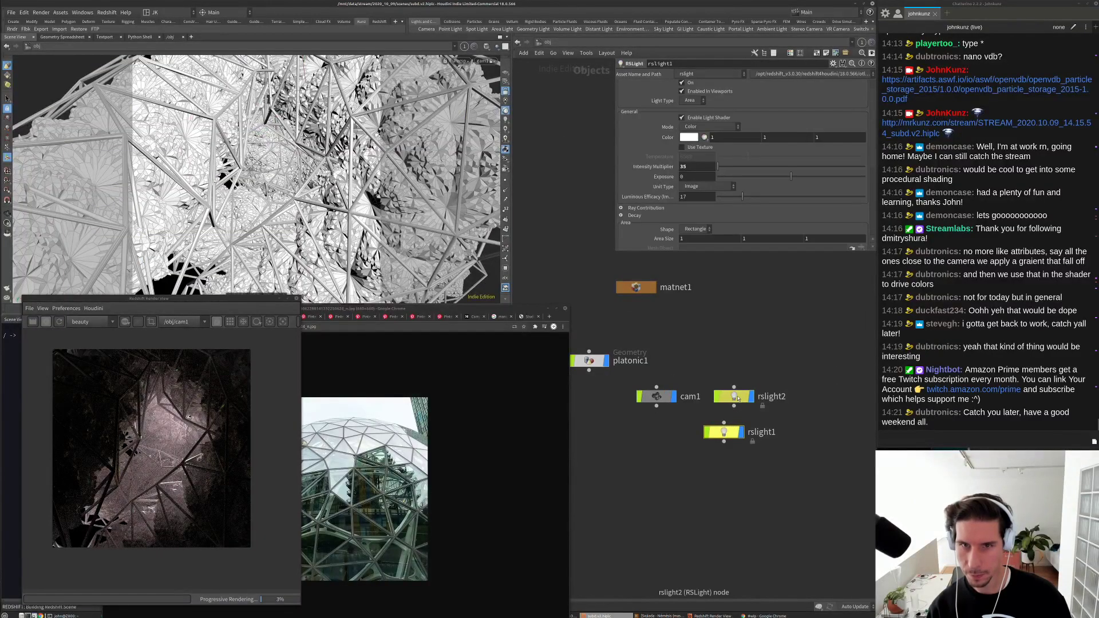
{"action": "double_click", "coordinate": [704, 166]}
{"action": "type", "text": "5"}
{"action": "key", "text": "Return"}
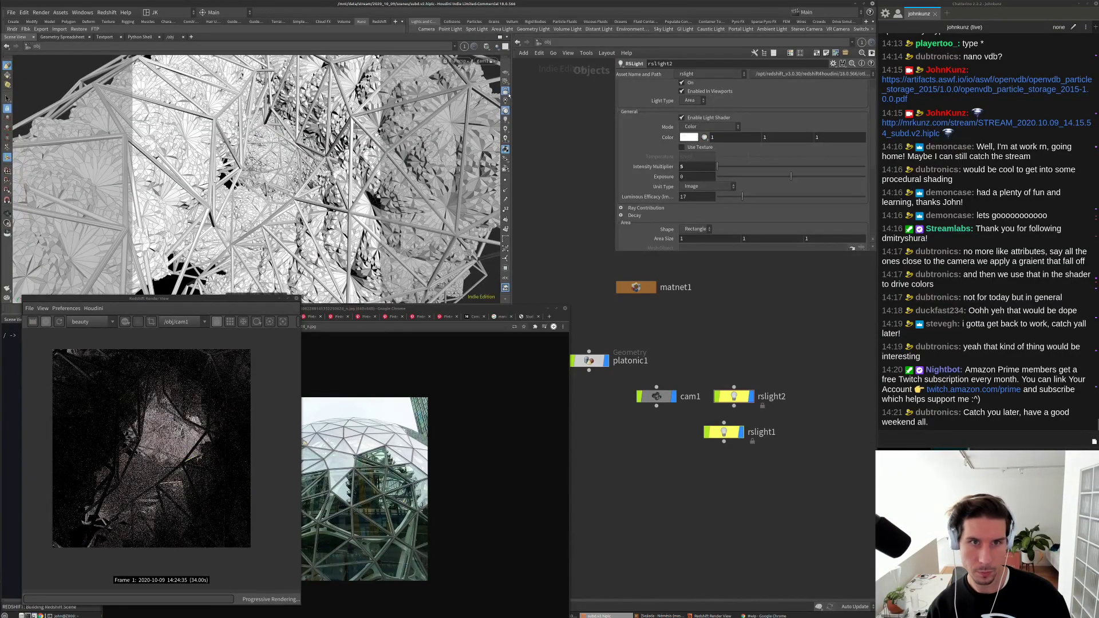
Step: Look through rslight2 in the viewport and move it closer to the geometry
{"action": "left_click", "coordinate": [490, 63]}
{"action": "mouse_move", "coordinate": [516, 116]}
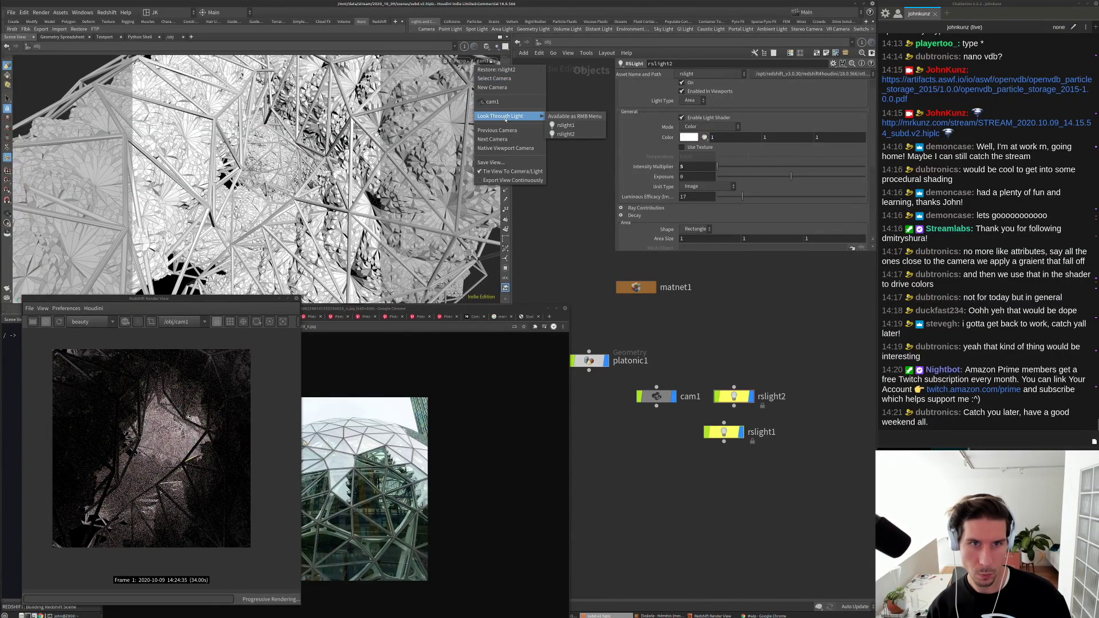
{"action": "left_click", "coordinate": [572, 134]}
{"action": "left_click_drag", "start_coordinate": [339, 212], "coordinate": [377, 176]}
{"action": "scroll", "coordinate": [378, 176], "scroll_direction": "up", "scroll_amount": 3}
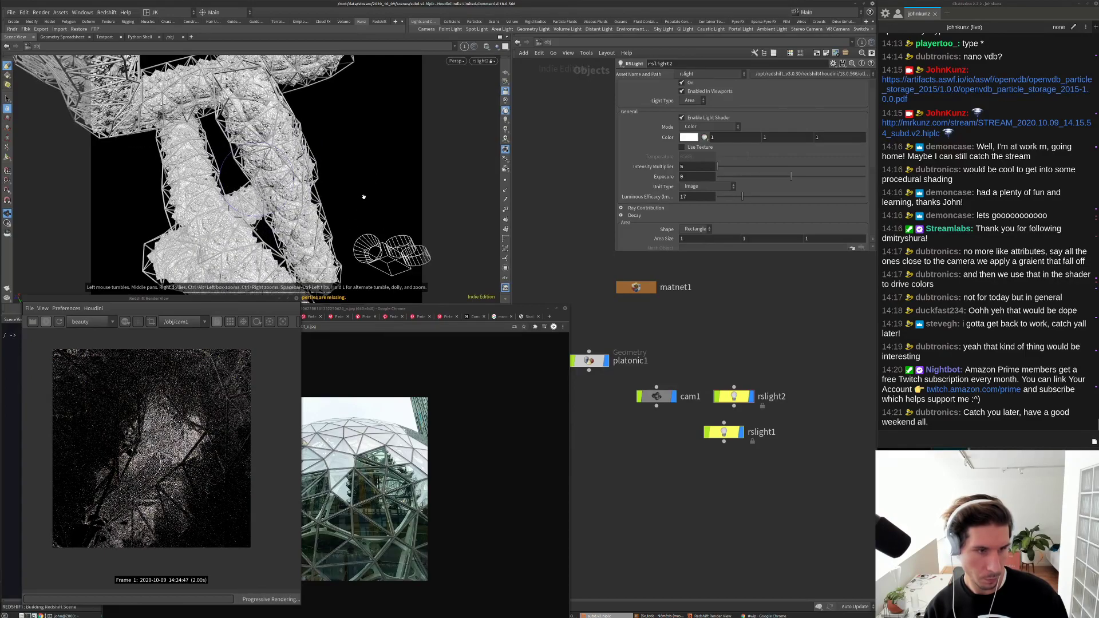
{"action": "scroll", "coordinate": [387, 174], "scroll_direction": "up", "scroll_amount": 3}
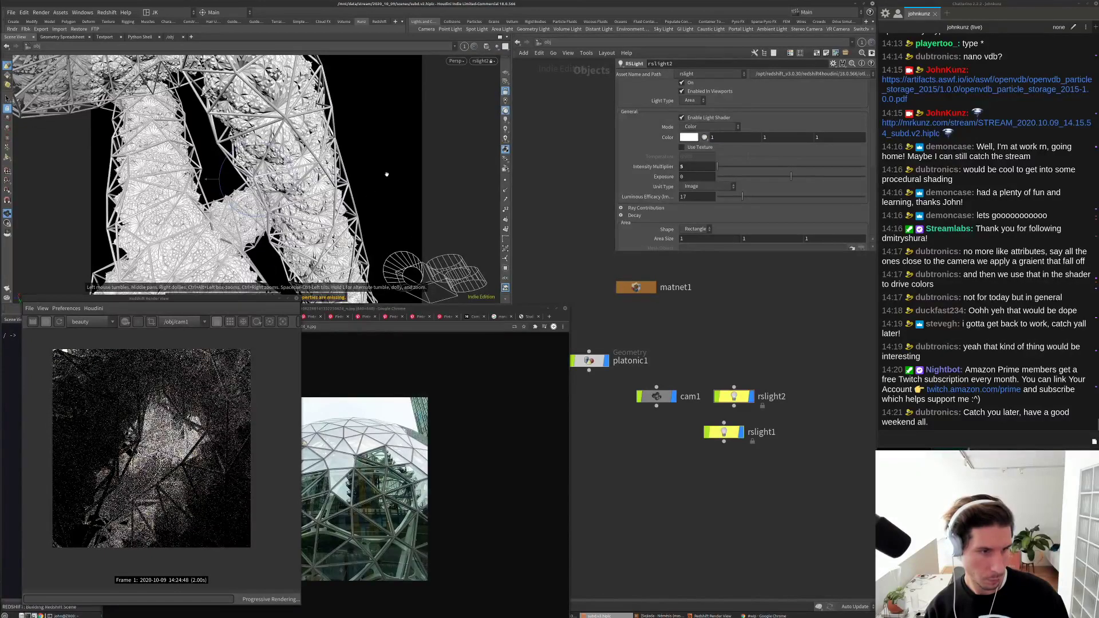
{"action": "key", "text": "Return"}
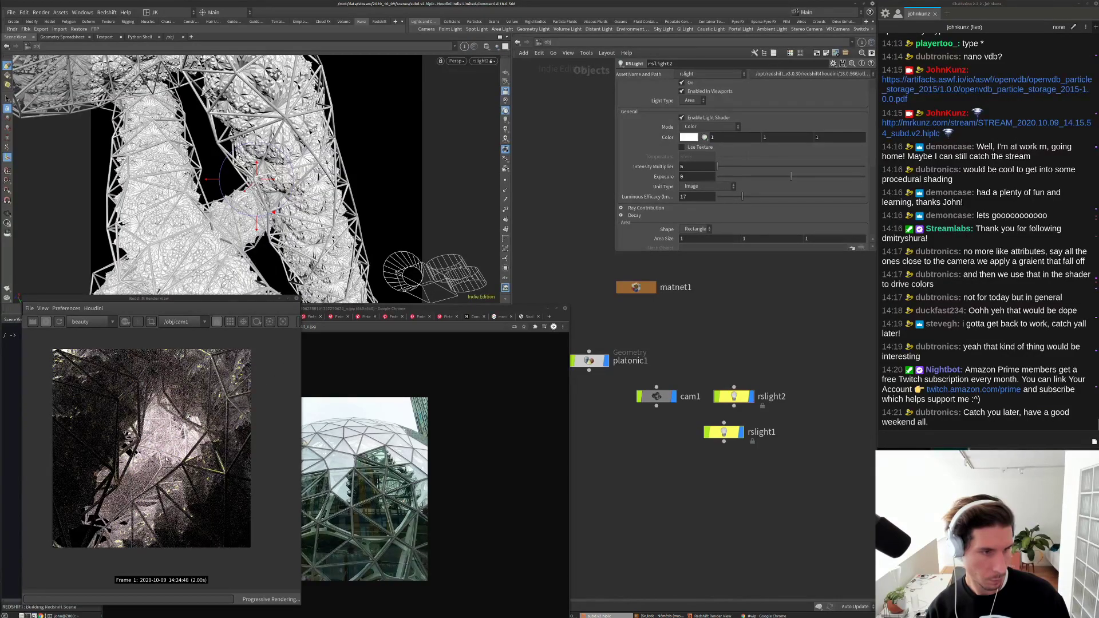
Step: Re-aim rslight2 at the strut lattice from a new angle
{"action": "left_click_drag", "start_coordinate": [321, 229], "coordinate": [356, 180], "text": "alt"}
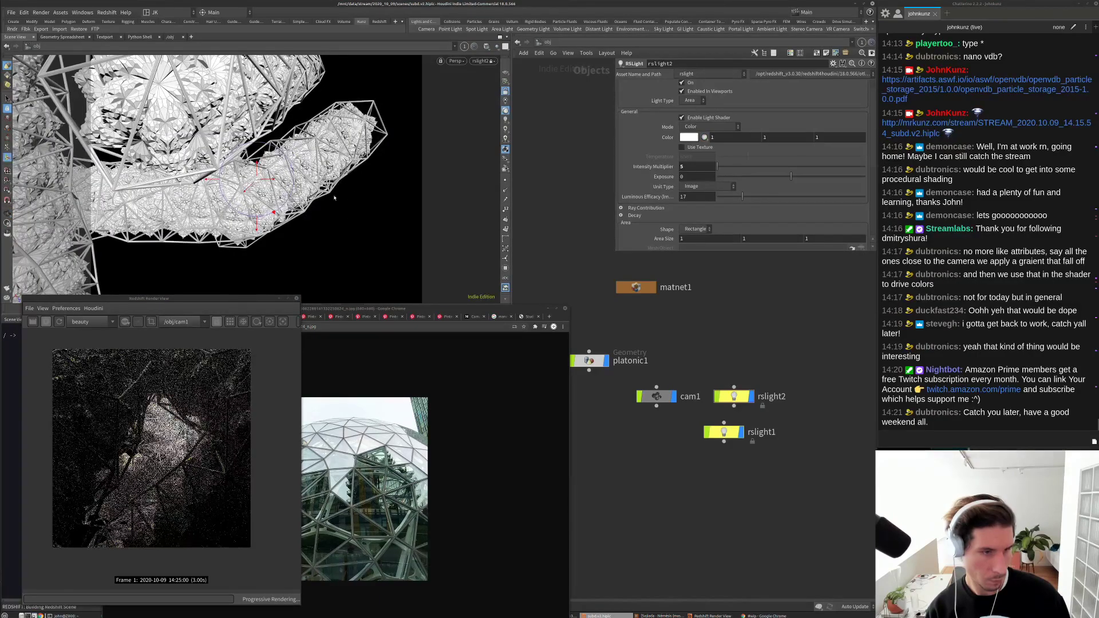
{"action": "left_click_drag", "start_coordinate": [344, 189], "coordinate": [372, 222], "text": "alt"}
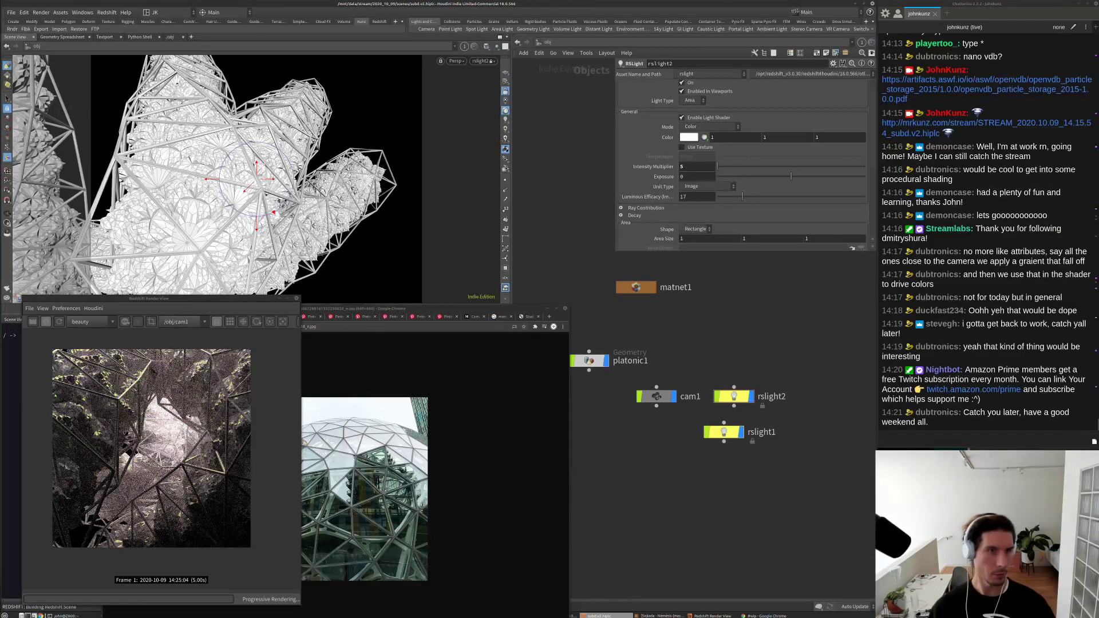
{"action": "left_click_drag", "start_coordinate": [321, 172], "coordinate": [372, 166]}
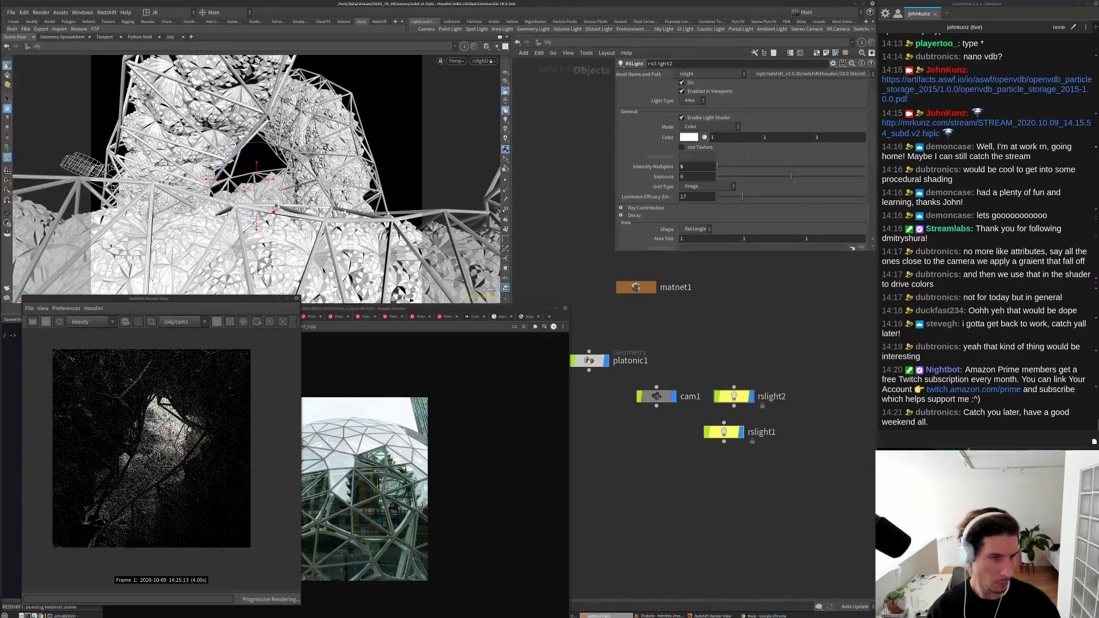
{"action": "left_click_drag", "start_coordinate": [309, 229], "coordinate": [335, 234]}
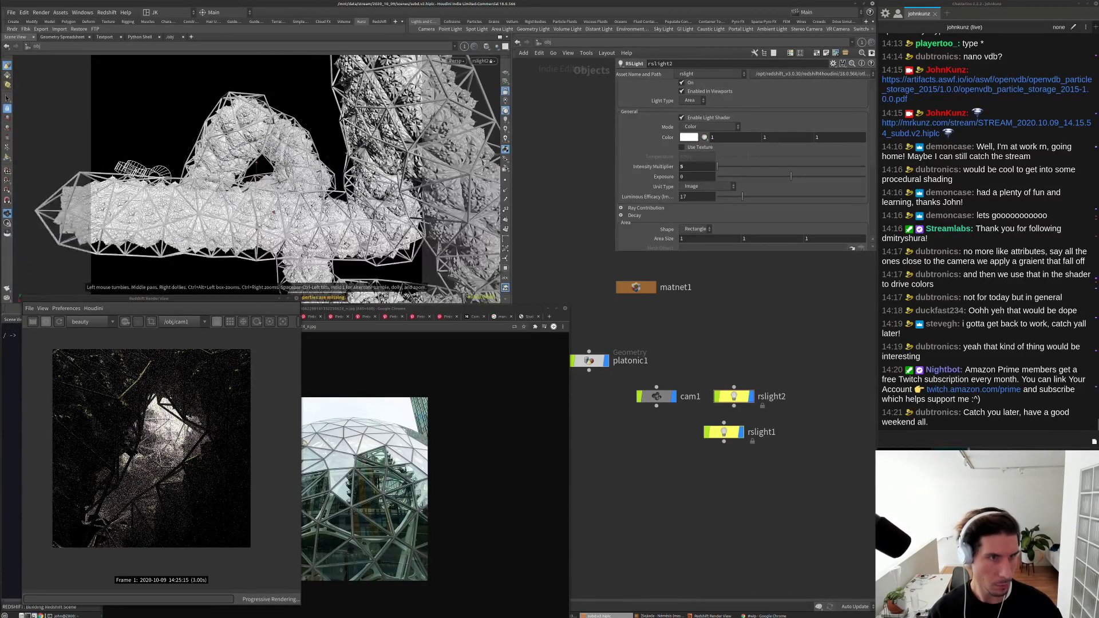
{"action": "left_click_drag", "start_coordinate": [341, 174], "coordinate": [371, 197]}
{"action": "left_click_drag", "start_coordinate": [302, 217], "coordinate": [315, 227]}
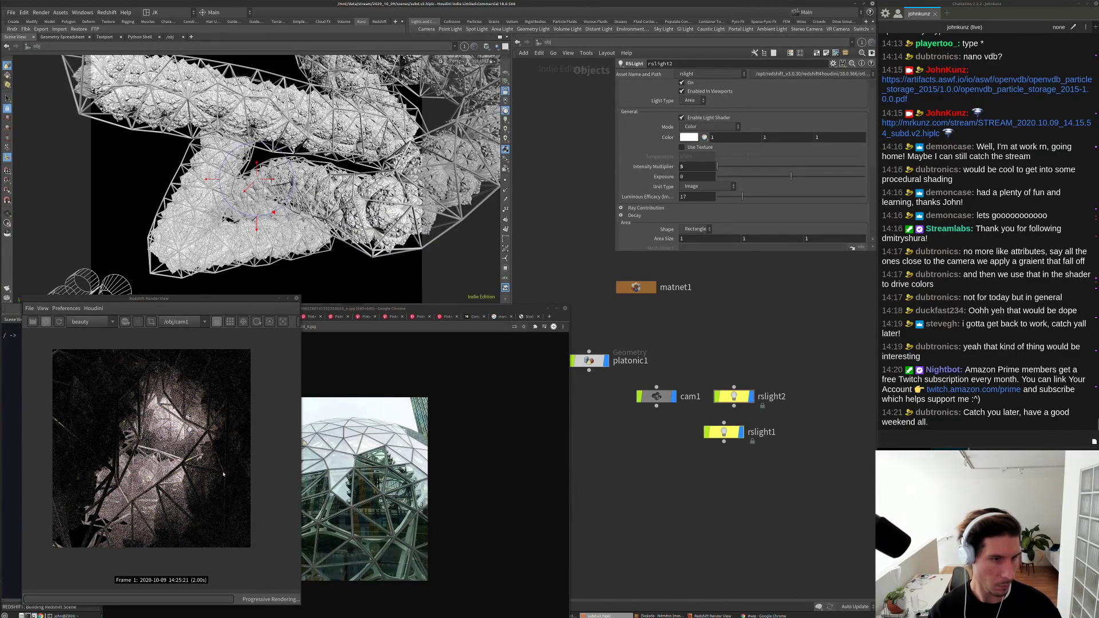
{"action": "scroll", "coordinate": [95, 511], "scroll_direction": "up", "scroll_amount": 3}
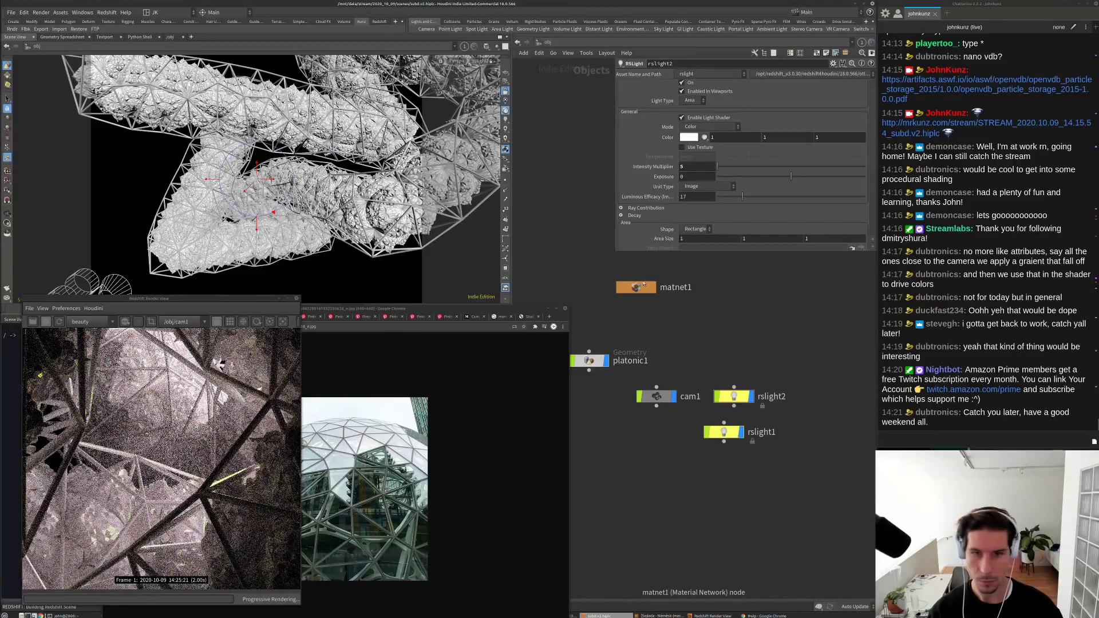
Step: Inside matnet1's redshift_vopnet1, change the material's diffuse colour to a dark mid grey
{"action": "double_click", "coordinate": [641, 288]}
{"action": "double_click", "coordinate": [594, 196]}
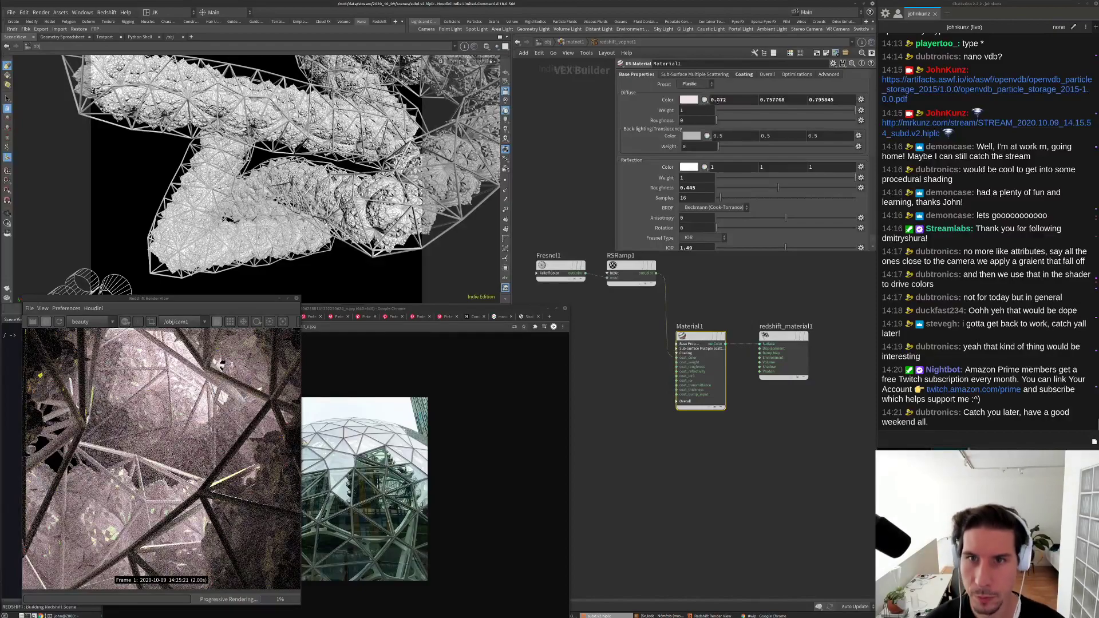
{"action": "left_click", "coordinate": [696, 100]}
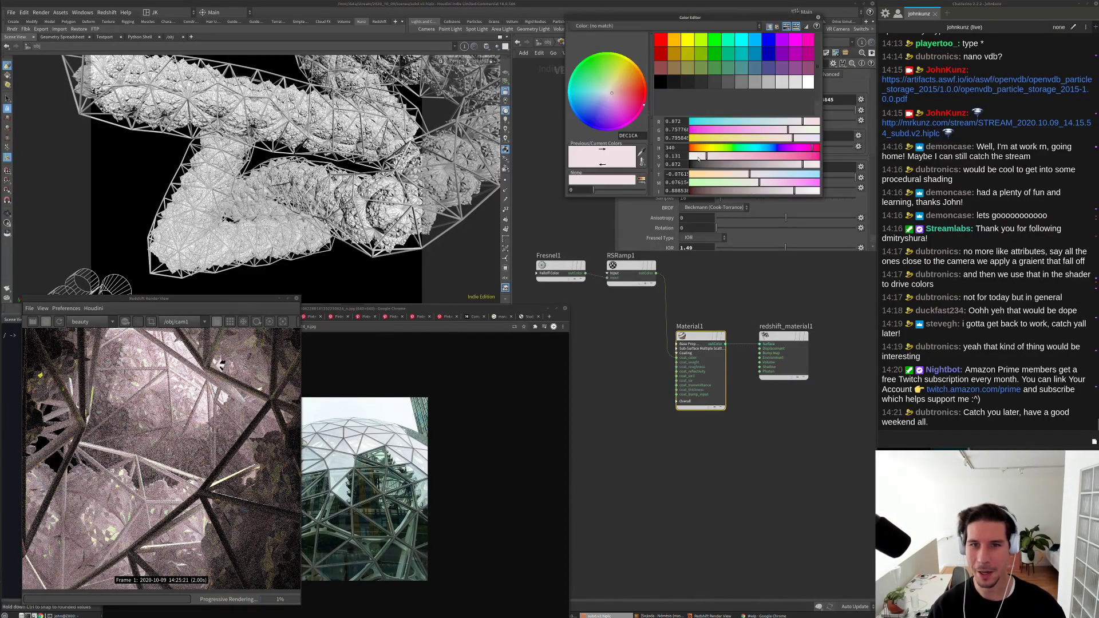
{"action": "left_click_drag", "start_coordinate": [695, 158], "coordinate": [692, 157]}
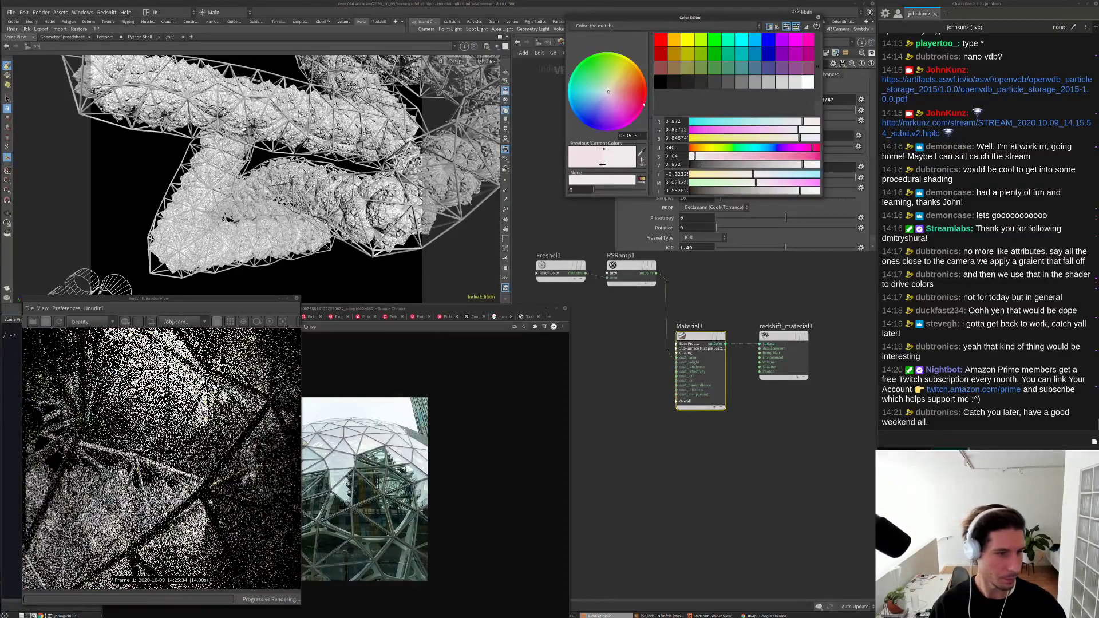
{"action": "scroll", "coordinate": [210, 459], "scroll_direction": "down", "scroll_amount": 2}
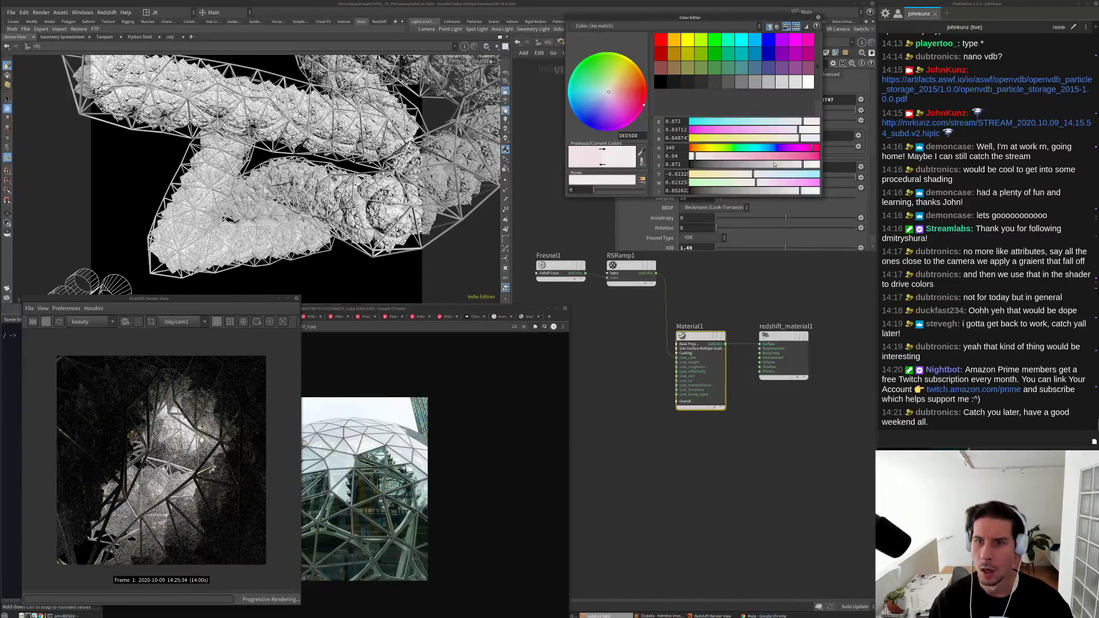
{"action": "left_click", "coordinate": [749, 166]}
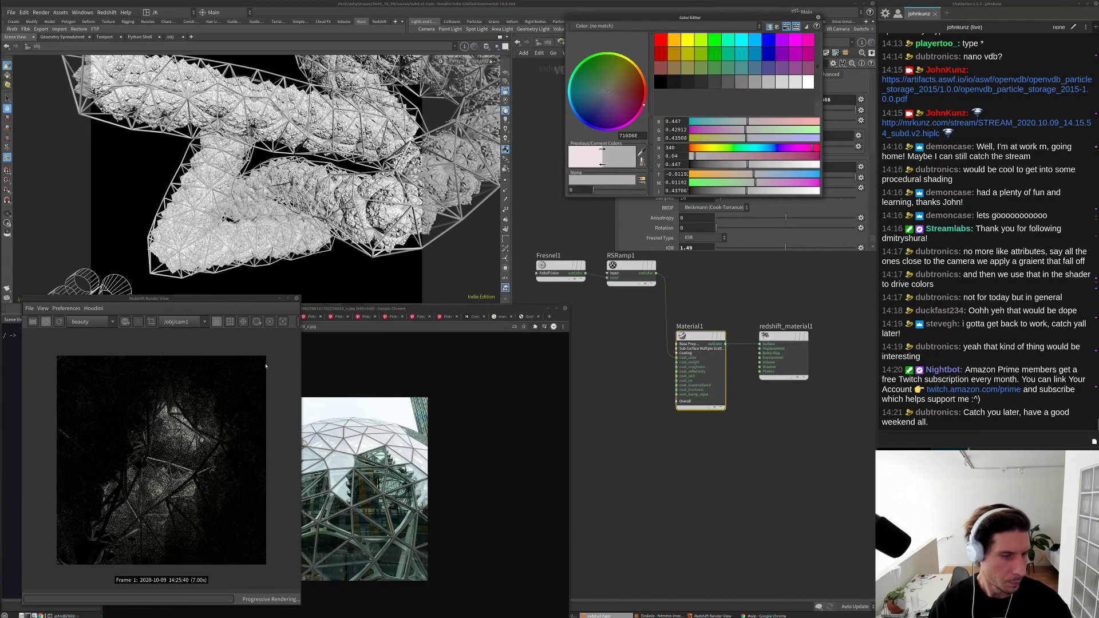
{"action": "left_click", "coordinate": [818, 17]}
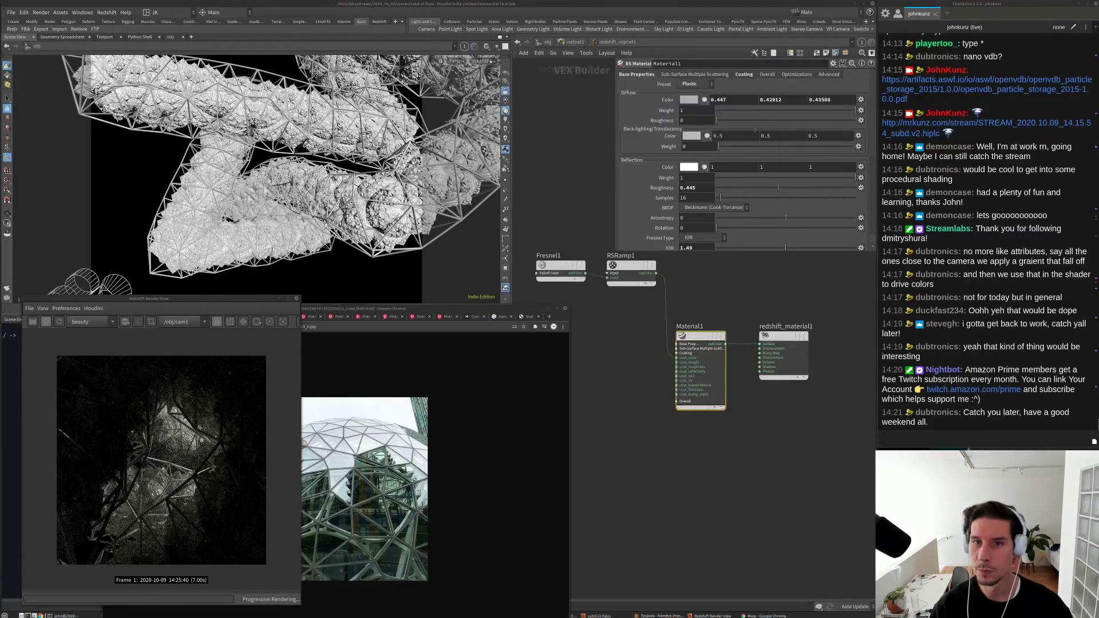
Step: Set the material's reflection roughness to 0.25
{"action": "double_click", "coordinate": [697, 187]}
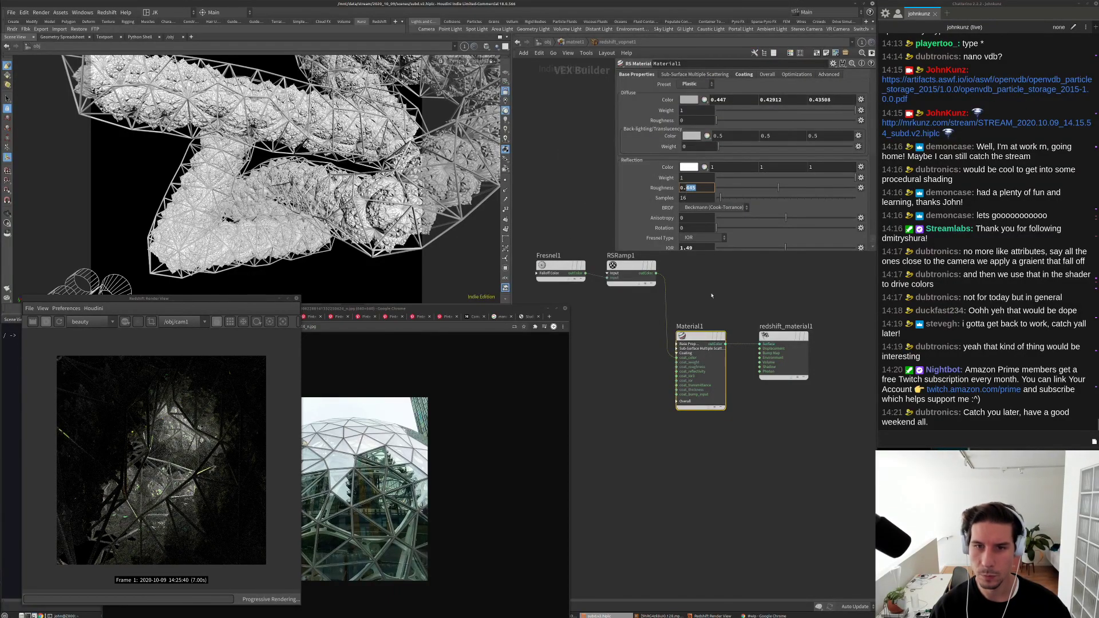
{"action": "type", "text": "0.25"}
{"action": "key", "text": "Return"}
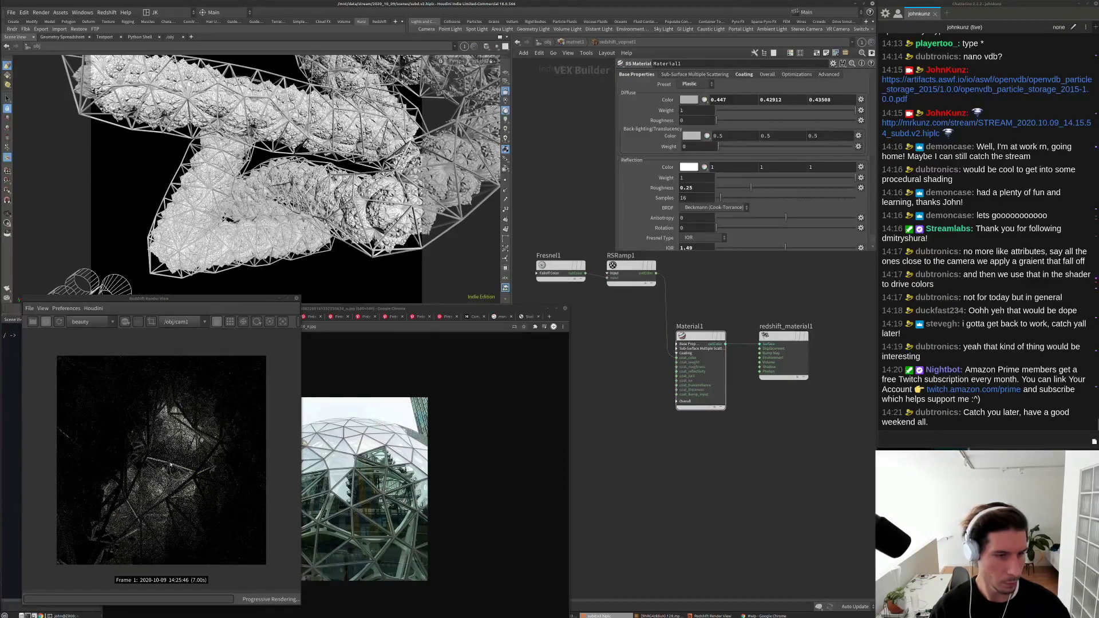
{"action": "scroll", "coordinate": [167, 474], "scroll_direction": "up", "scroll_amount": 2}
{"action": "scroll", "coordinate": [166, 474], "scroll_direction": "up", "scroll_amount": 1}
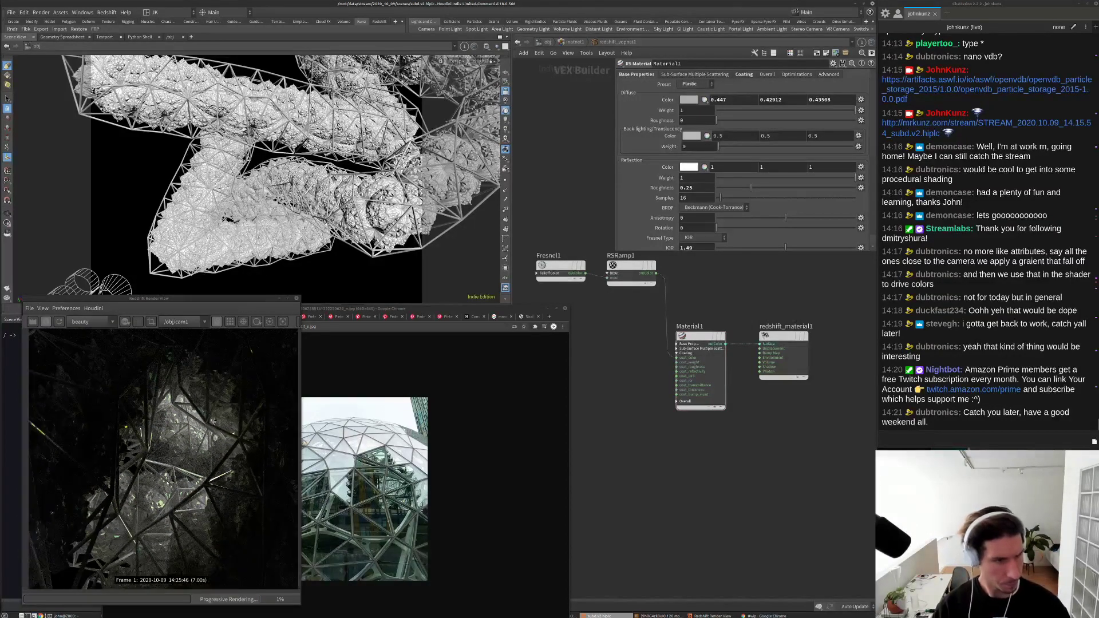
{"action": "scroll", "coordinate": [136, 478], "scroll_direction": "down", "scroll_amount": 2}
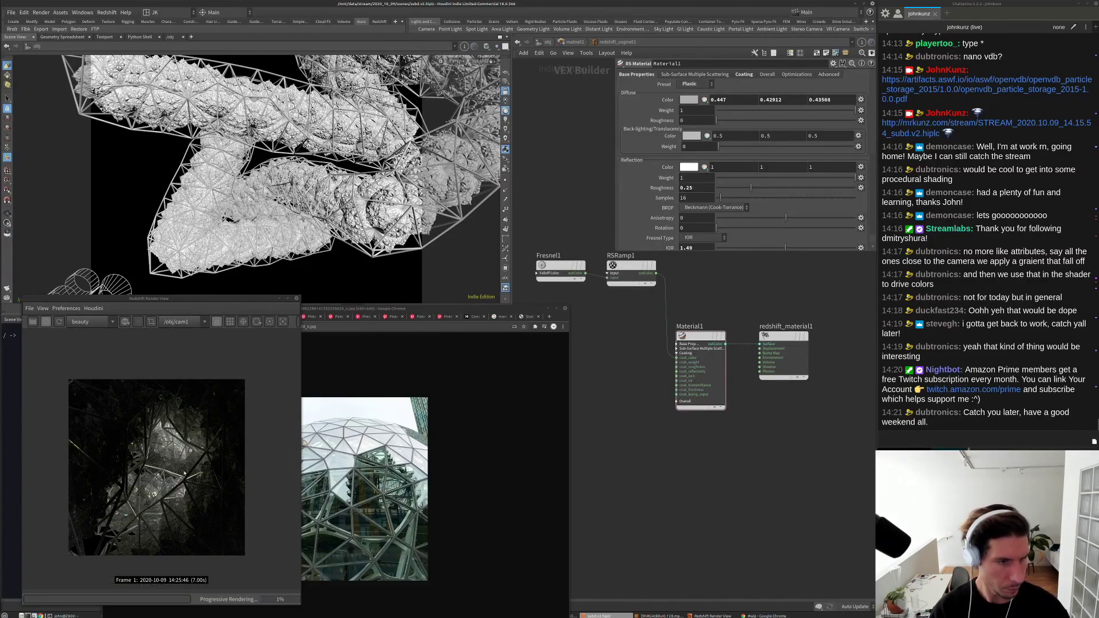
{"action": "scroll", "coordinate": [136, 478], "scroll_direction": "up", "scroll_amount": 3}
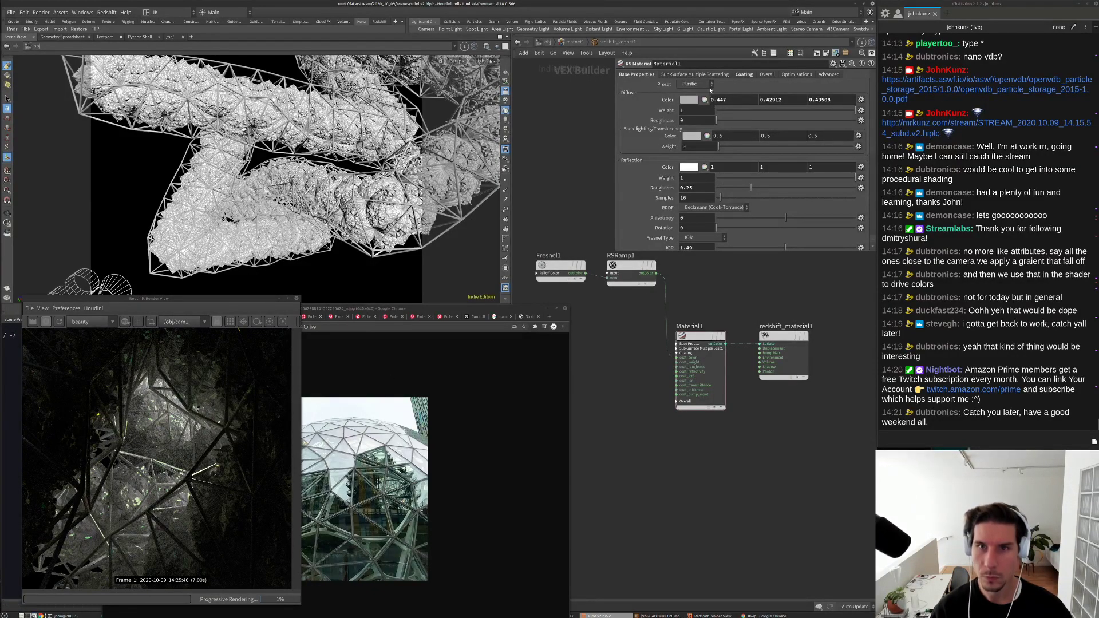
Step: Reveal the coating settings and set coating roughness to 0.25
{"action": "left_click", "coordinate": [744, 74]}
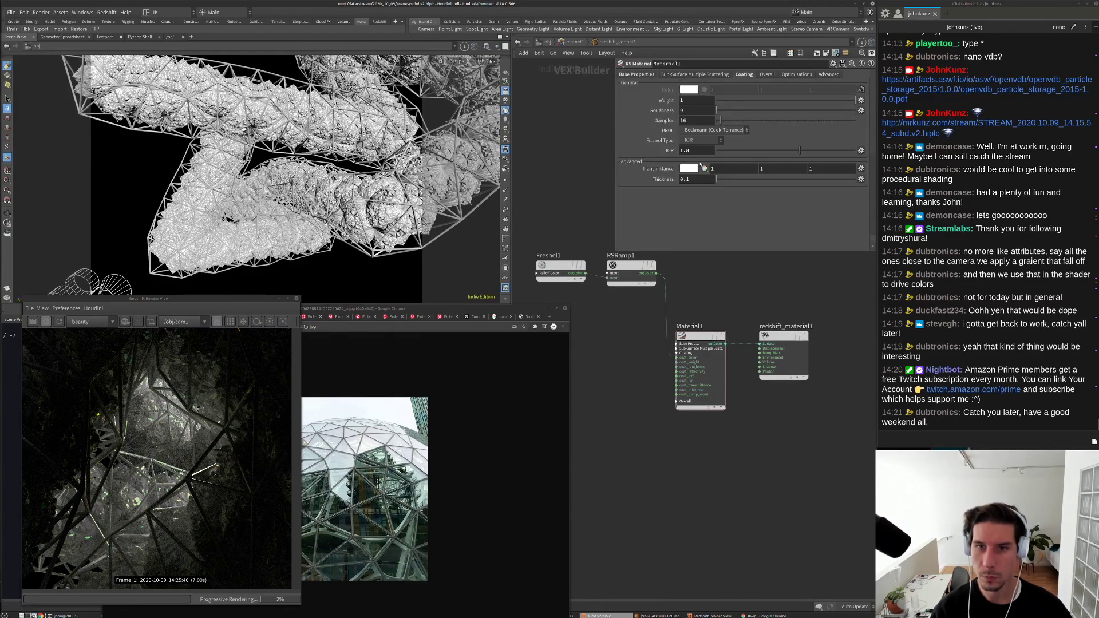
{"action": "left_click", "coordinate": [694, 111]}
{"action": "type", "text": ".25"}
{"action": "key", "text": "Return"}
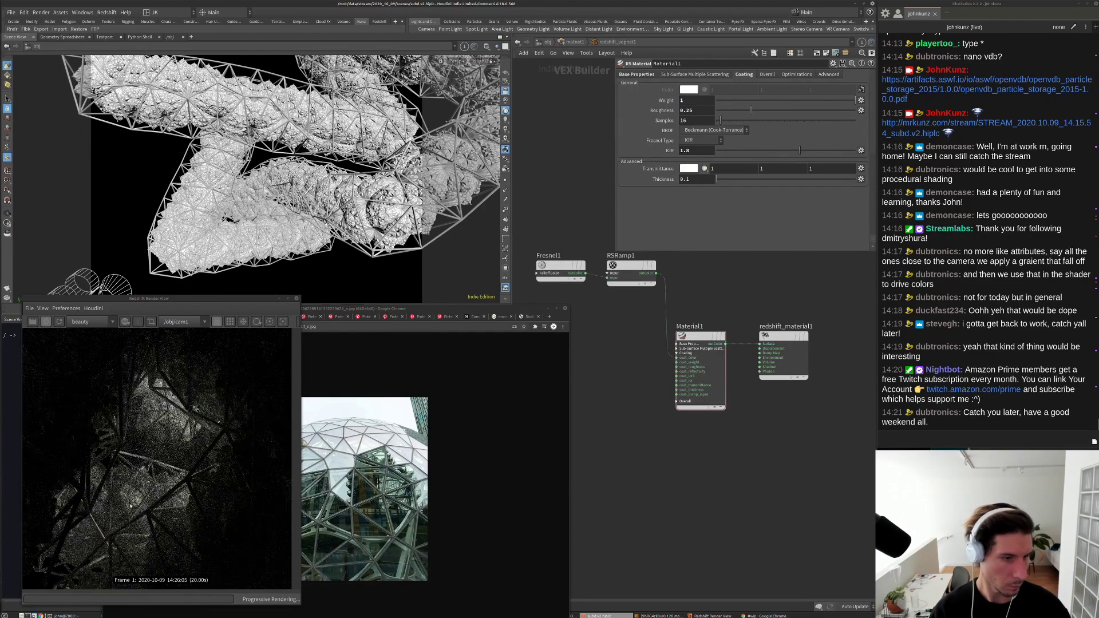
{"action": "scroll", "coordinate": [131, 506], "scroll_direction": "up", "scroll_amount": 3}
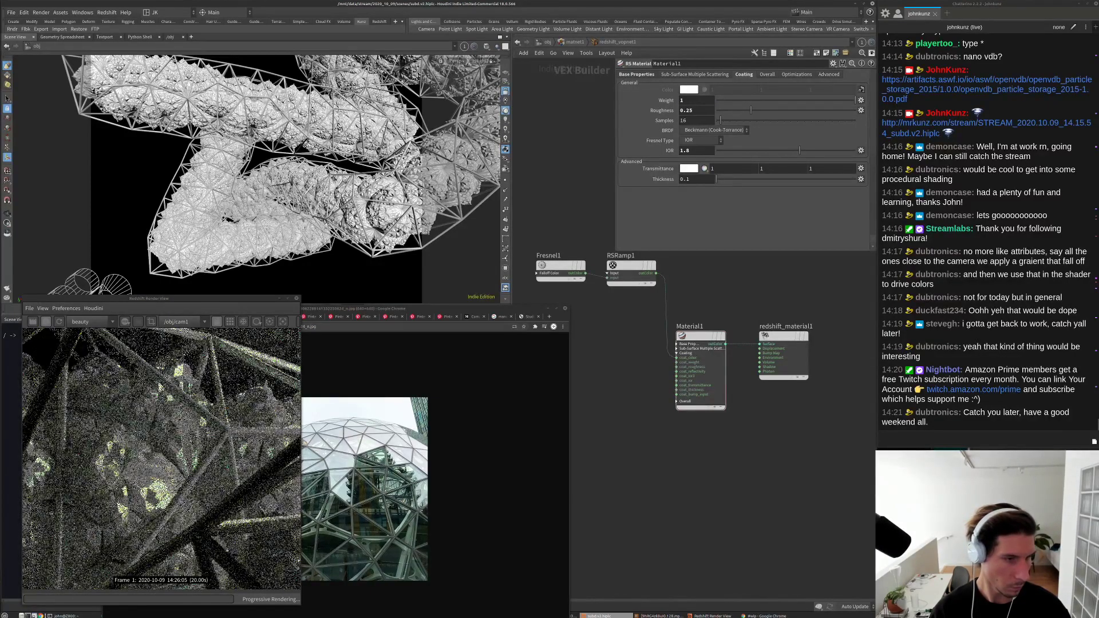
Step: Set the coating IOR to 1.55
{"action": "left_click", "coordinate": [687, 151]}
{"action": "type", "text": "2"}
{"action": "key", "text": "Return"}
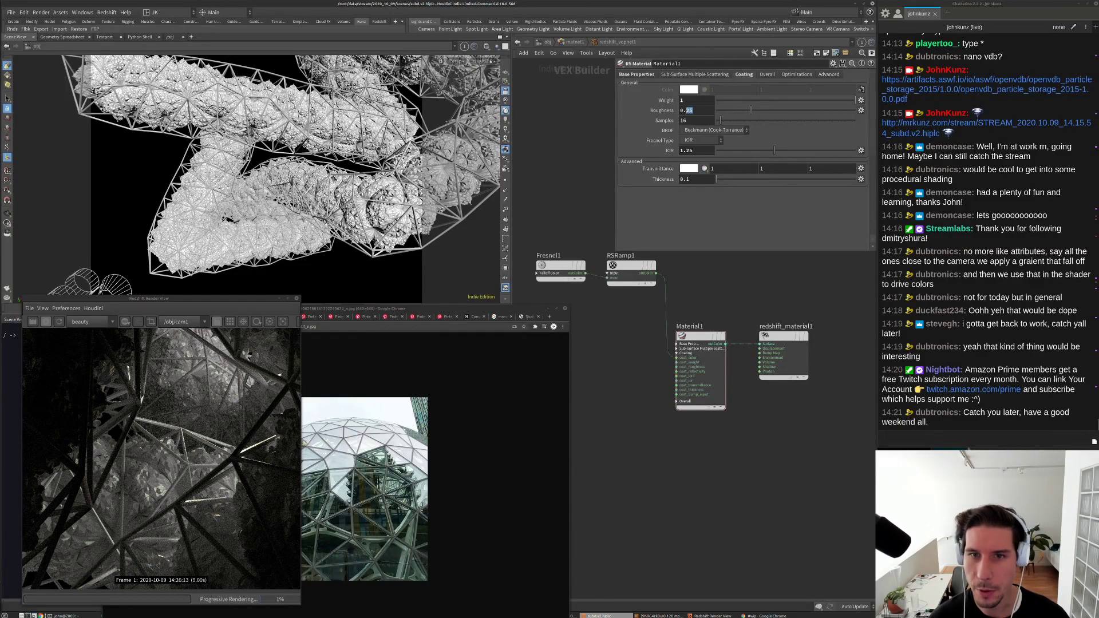
{"action": "double_click", "coordinate": [690, 151]}
{"action": "type", "text": "4"}
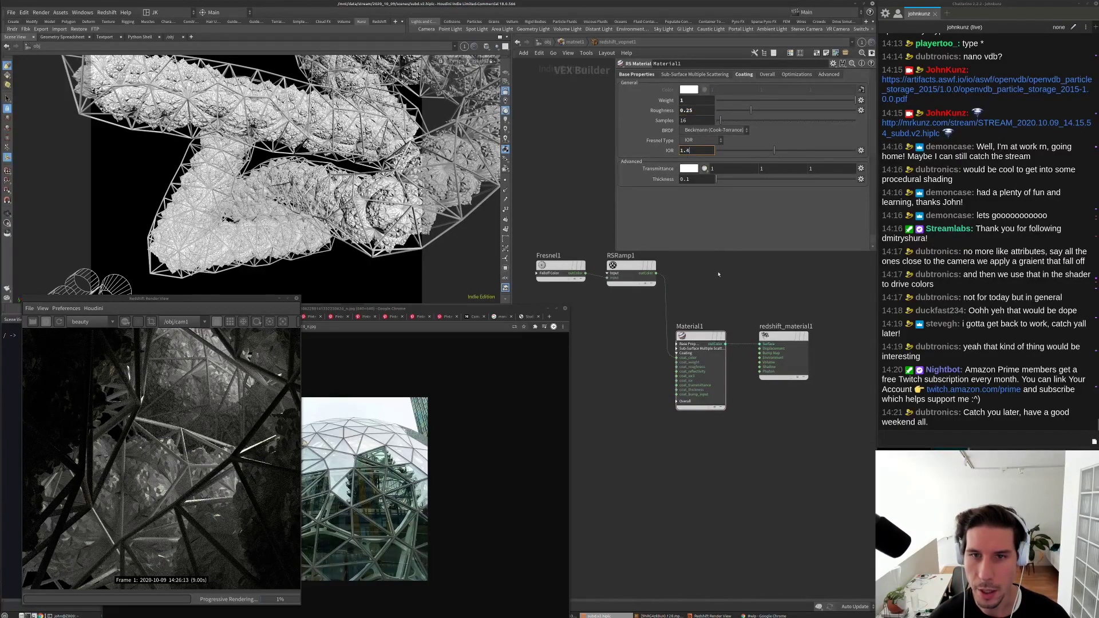
{"action": "key", "text": "Return"}
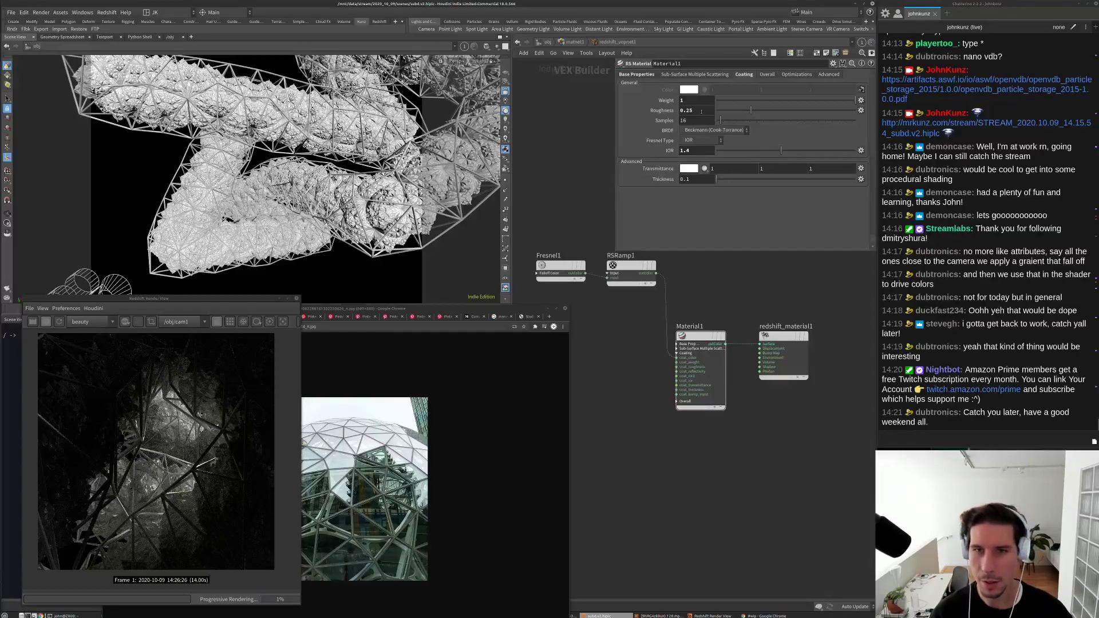
{"action": "left_click", "coordinate": [697, 150]}
{"action": "type", "text": "1.55"}
{"action": "key", "text": "Return"}
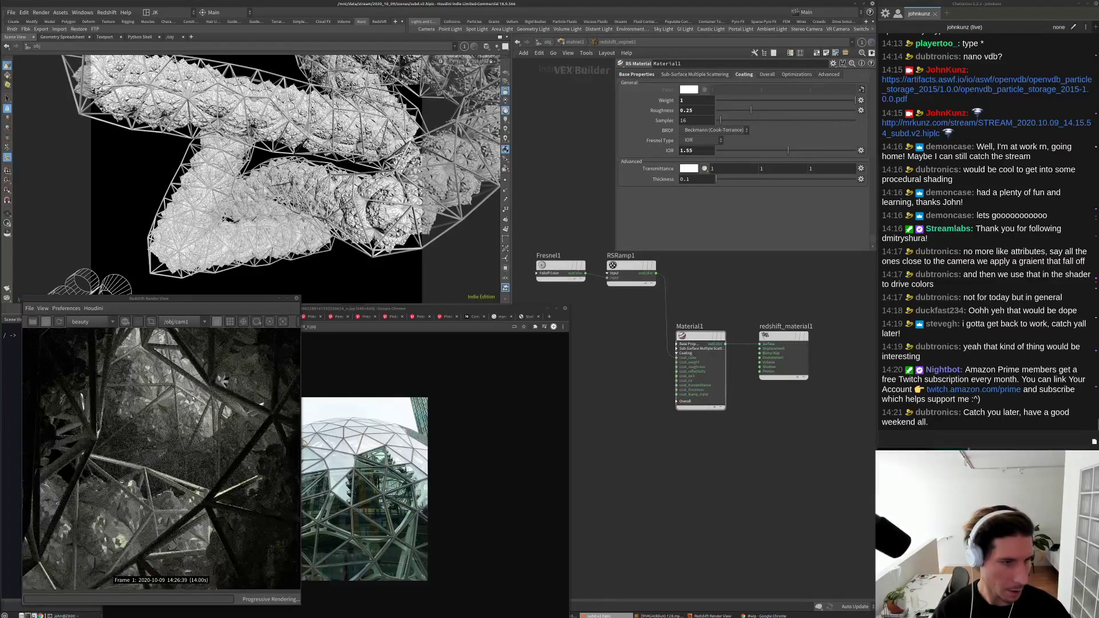
Step: Bring coating roughness to 0.125 and make the viewport look through cam1
{"action": "scroll", "coordinate": [167, 406], "scroll_direction": "up", "scroll_amount": 2}
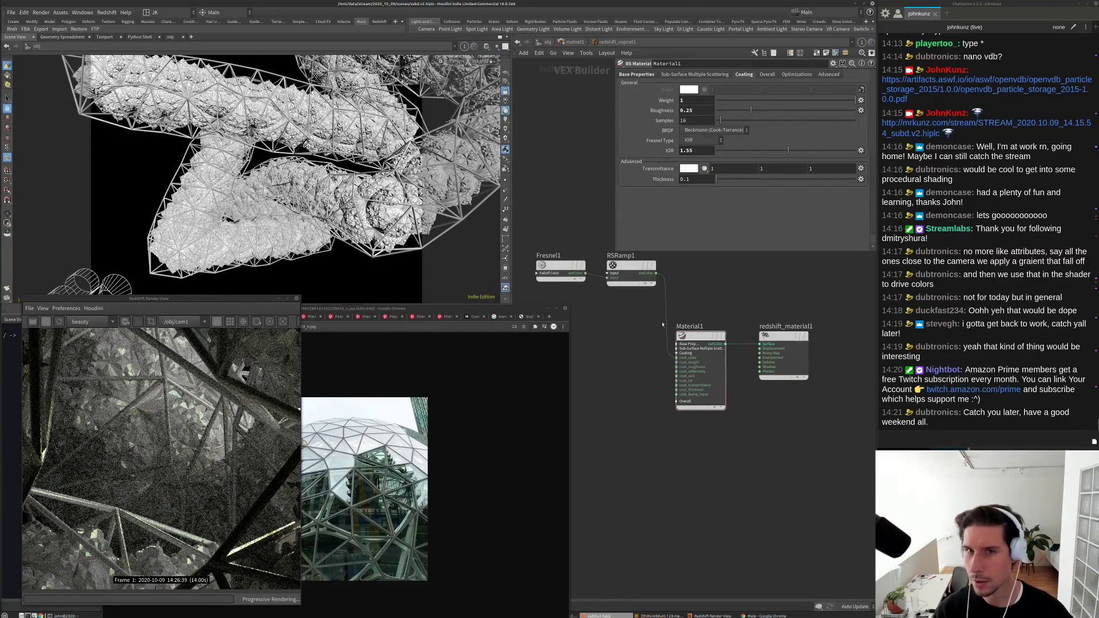
{"action": "key", "text": "ctrl+z"}
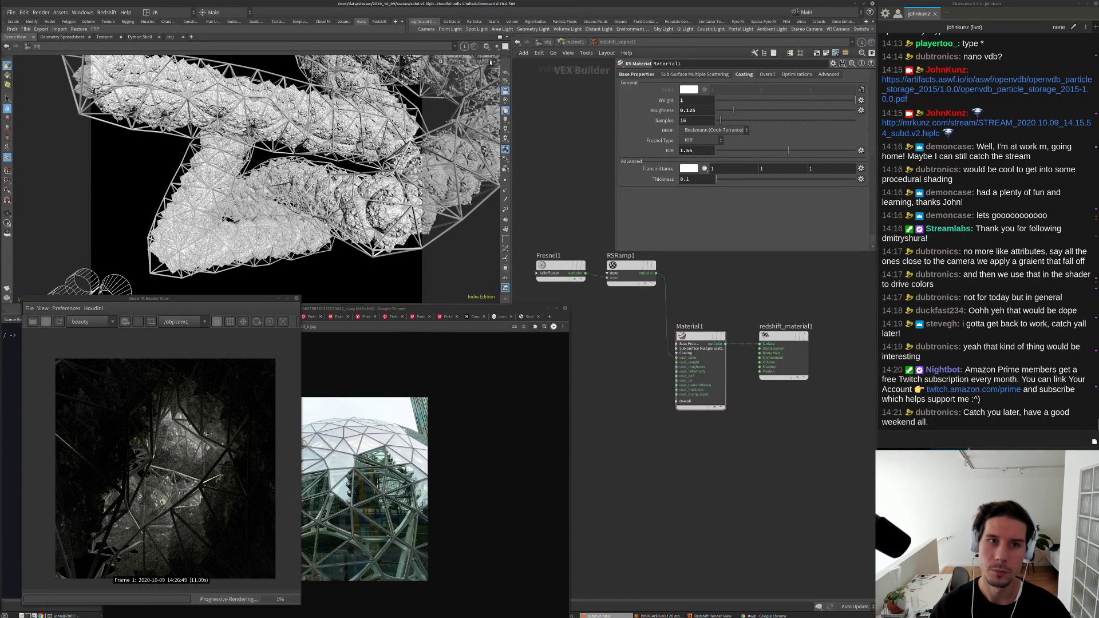
{"action": "left_click", "coordinate": [482, 61]}
{"action": "left_click", "coordinate": [487, 102]}
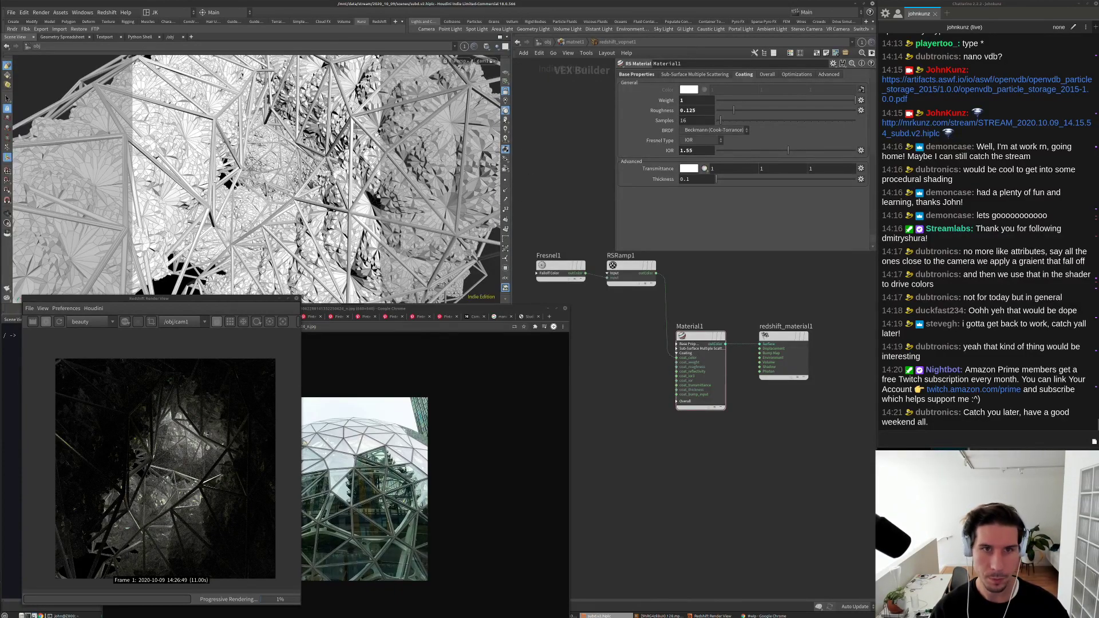
Step: Switch the viewport to dark high-contrast shading and reframe cam1 inside the dome
{"action": "left_click", "coordinate": [505, 120]}
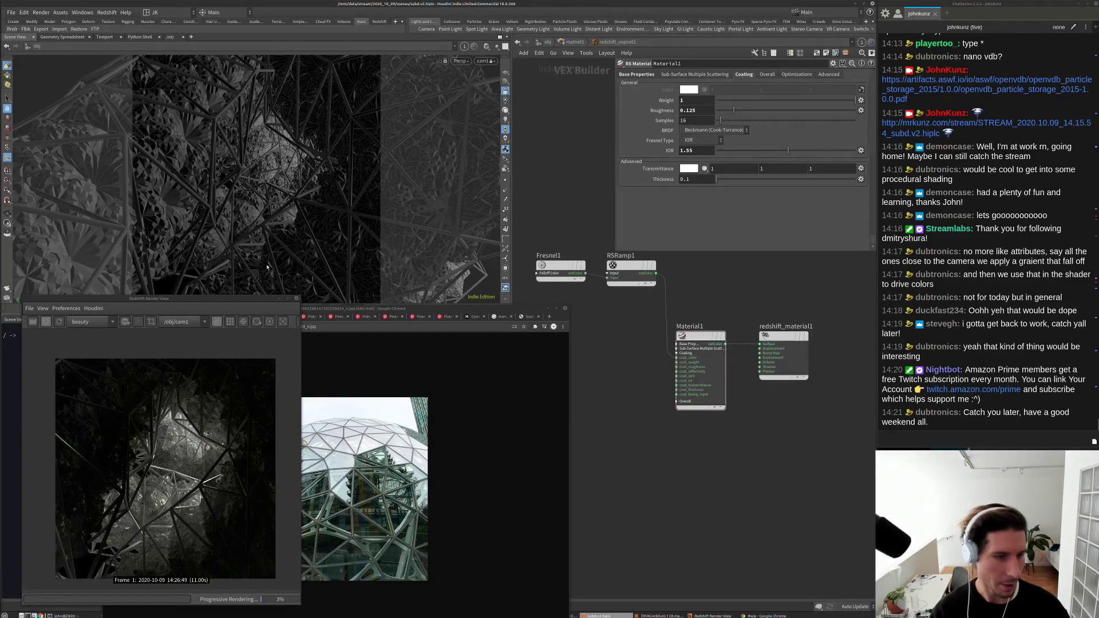
{"action": "left_click_drag", "start_coordinate": [346, 181], "coordinate": [314, 193]}
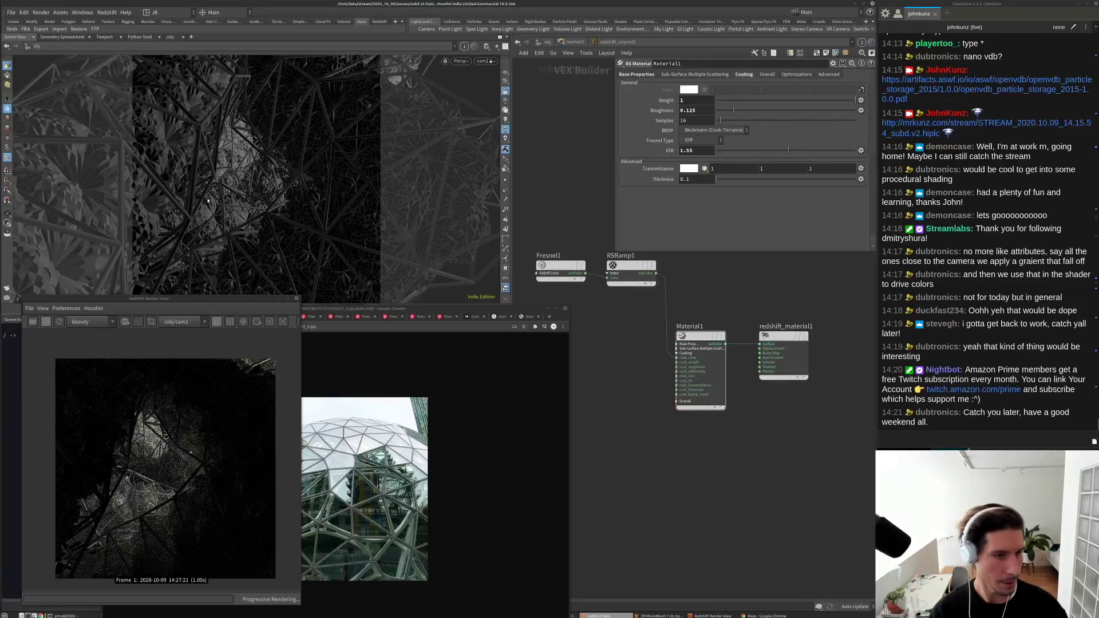
{"action": "left_click_drag", "start_coordinate": [208, 201], "coordinate": [258, 165]}
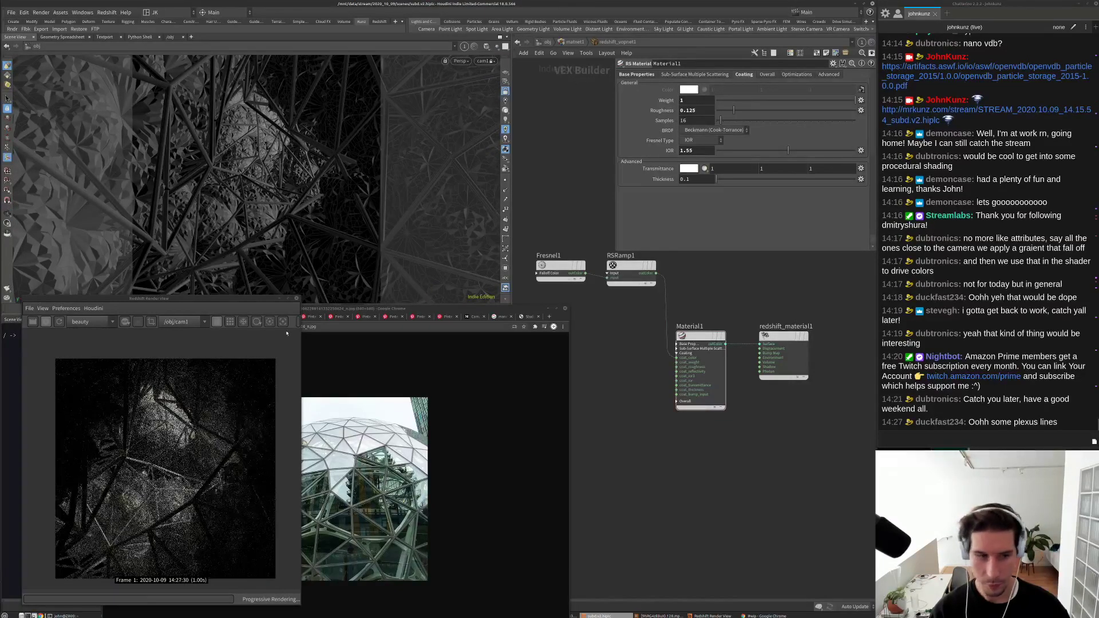
{"action": "scroll", "coordinate": [205, 413], "scroll_direction": "down", "scroll_amount": 1}
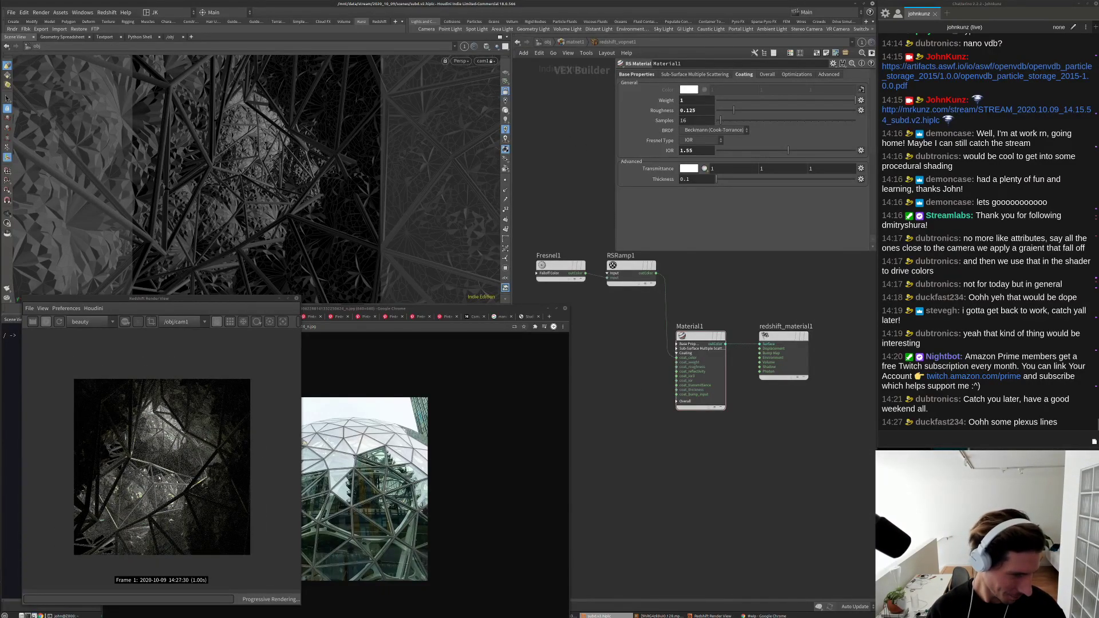
{"action": "scroll", "coordinate": [165, 456], "scroll_direction": "up", "scroll_amount": 2}
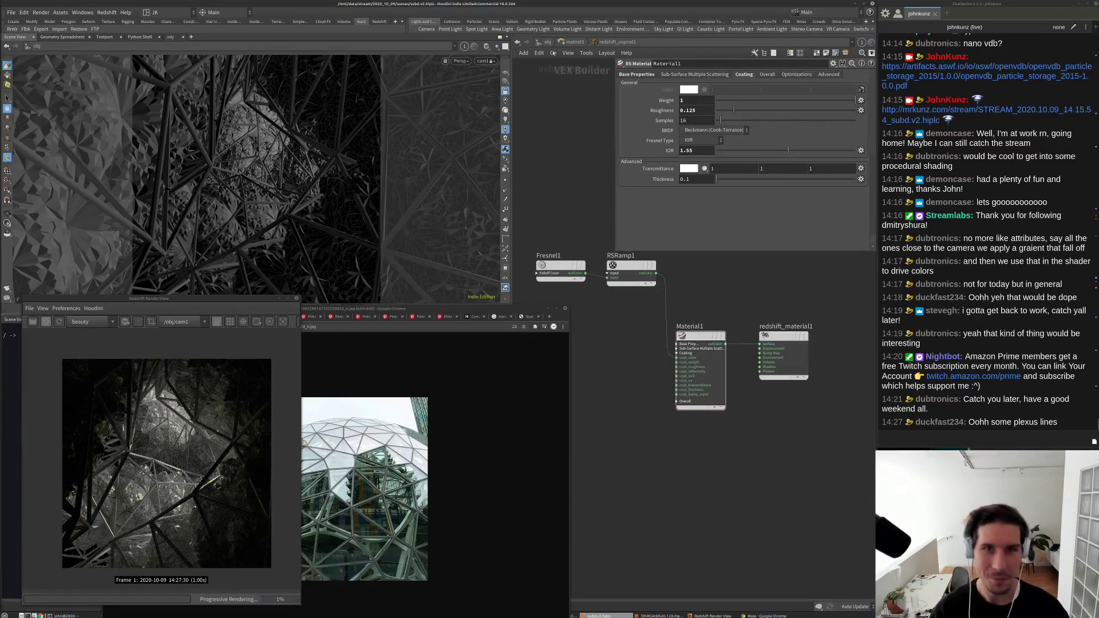
Step: At object level, set rslight1's intensity multiplier to 45 and rslight2's to 1
{"action": "key", "text": "u"}
{"action": "key", "text": "u"}
{"action": "left_click", "coordinate": [726, 433]}
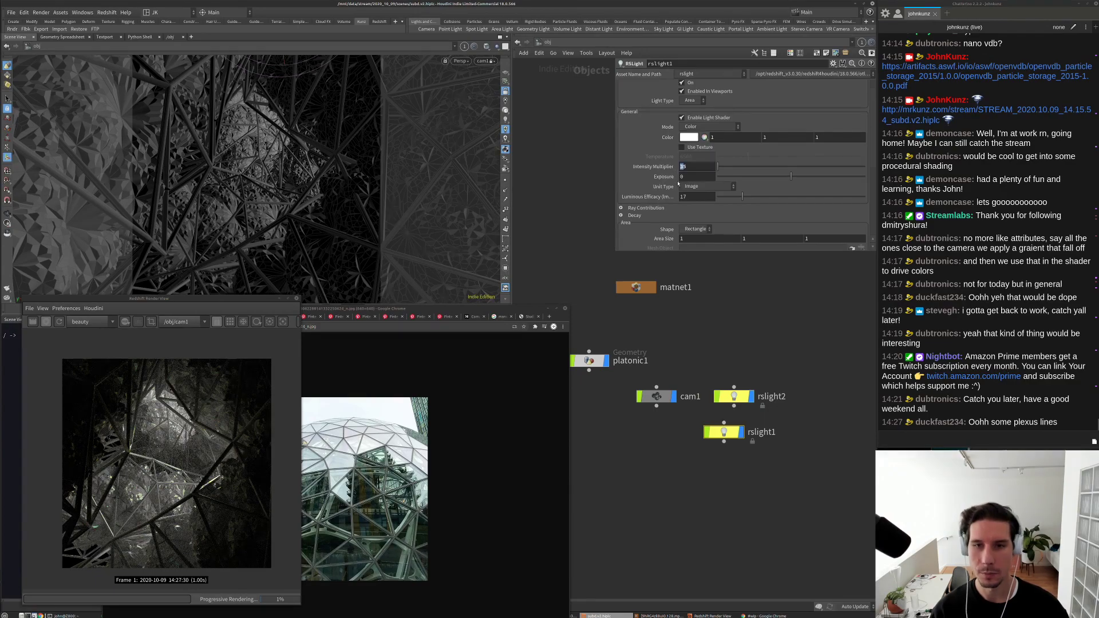
{"action": "type", "text": "45"}
{"action": "key", "text": "Return"}
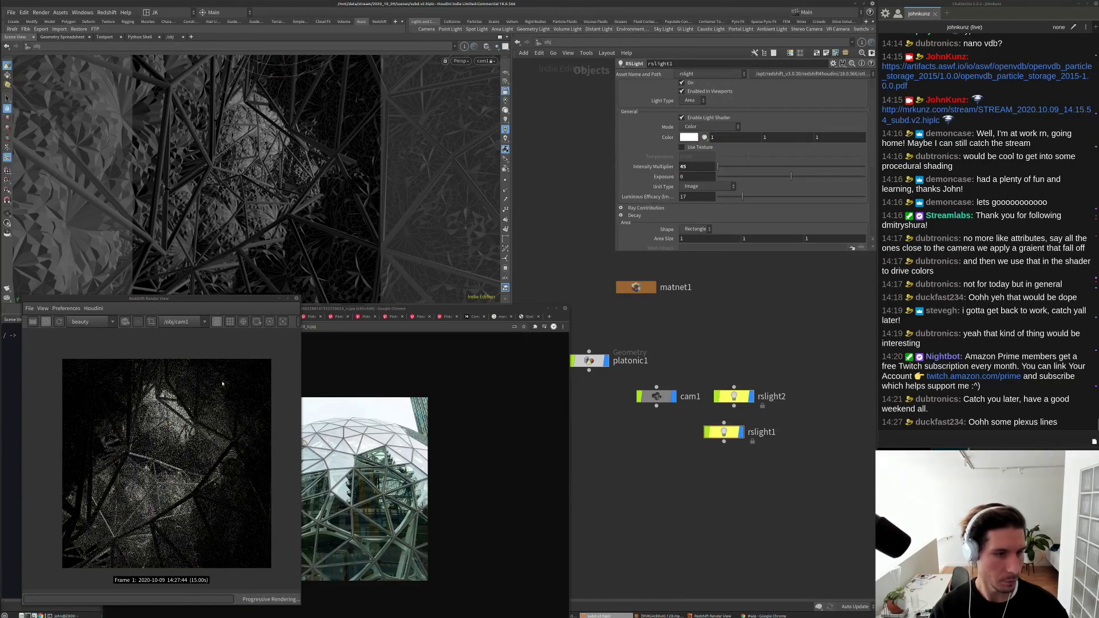
{"action": "left_click", "coordinate": [734, 396]}
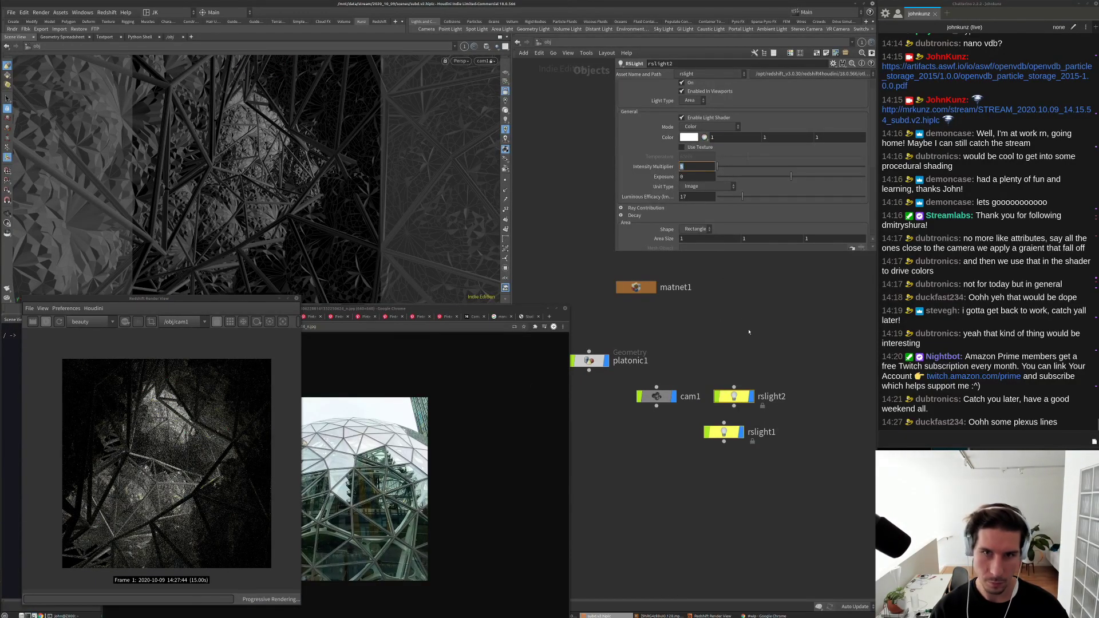
{"action": "type", "text": "1"}
{"action": "key", "text": "Return"}
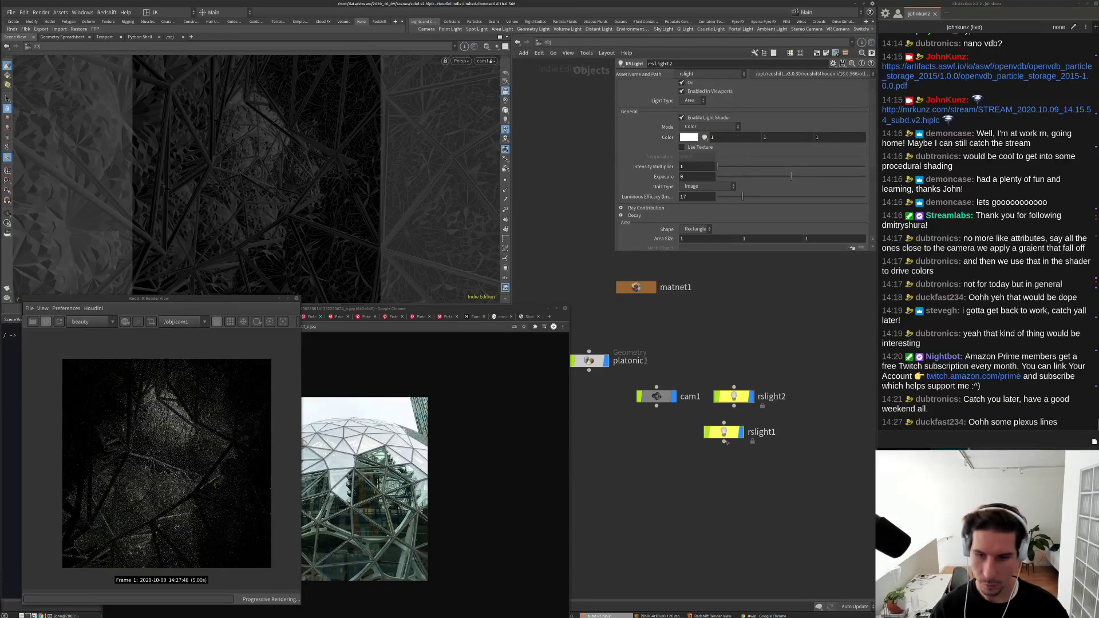
Step: Raise rslight1's intensity to 145 and widen its spread to 0.557
{"action": "left_click", "coordinate": [725, 435]}
{"action": "left_click", "coordinate": [682, 166]}
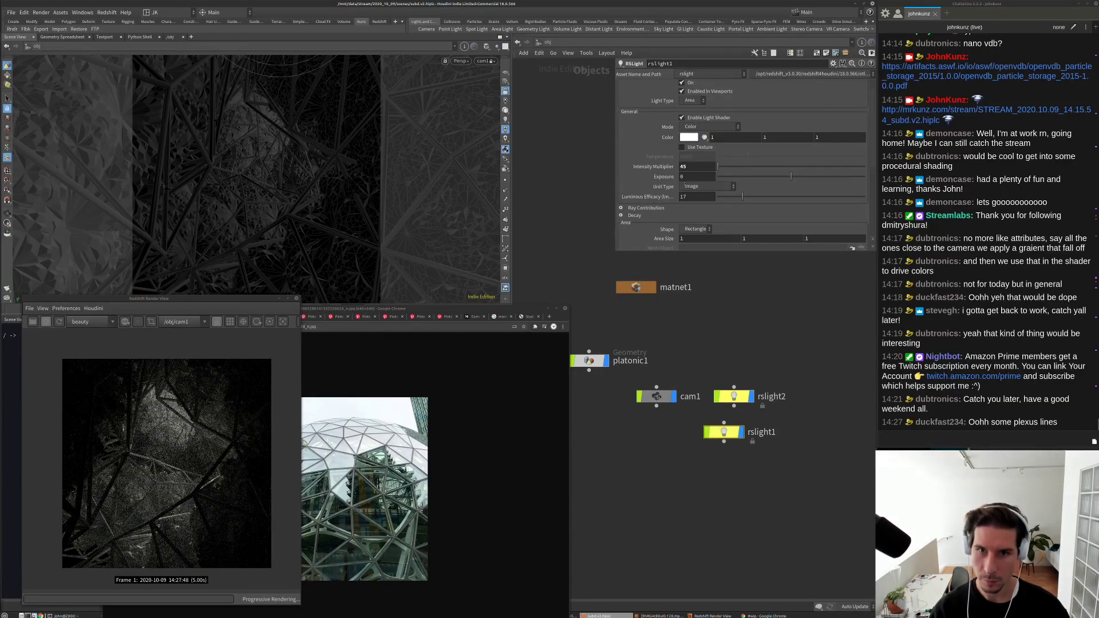
{"action": "type", "text": "1"}
{"action": "key", "text": "Return"}
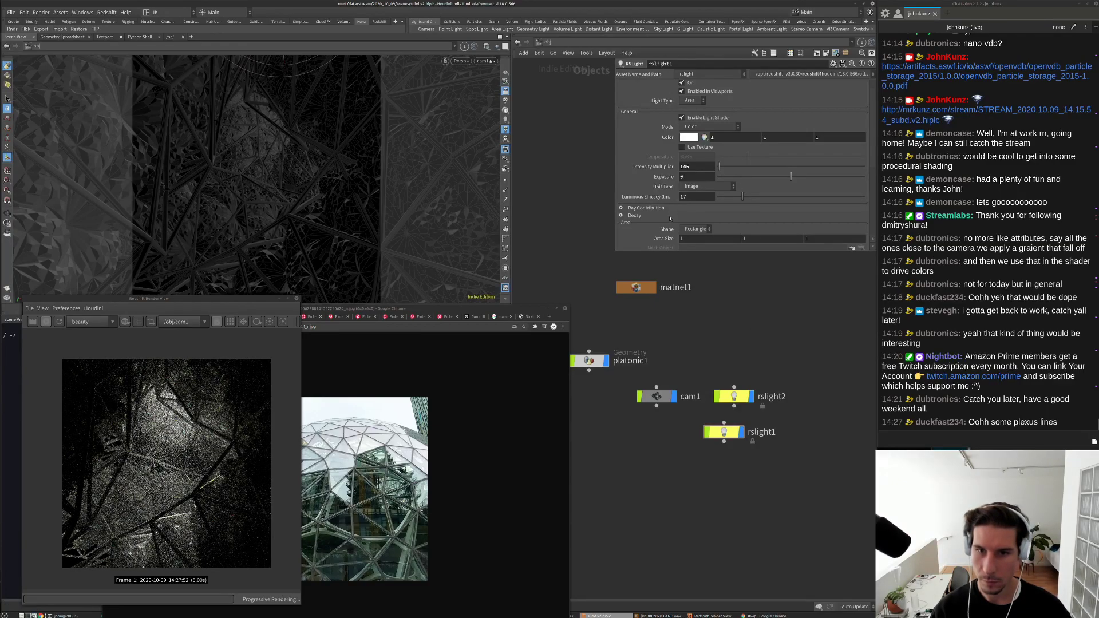
{"action": "scroll", "coordinate": [757, 231], "scroll_direction": "down", "scroll_amount": 3}
{"action": "left_click_drag", "start_coordinate": [776, 233], "coordinate": [800, 235]}
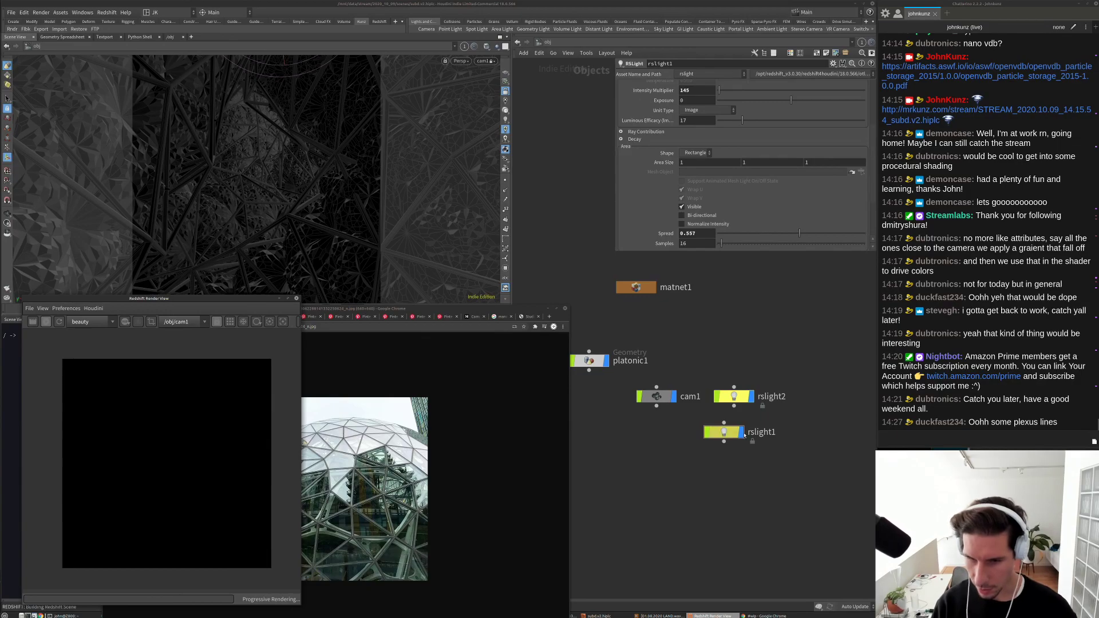
{"action": "scroll", "coordinate": [184, 460], "scroll_direction": "down", "scroll_amount": 1}
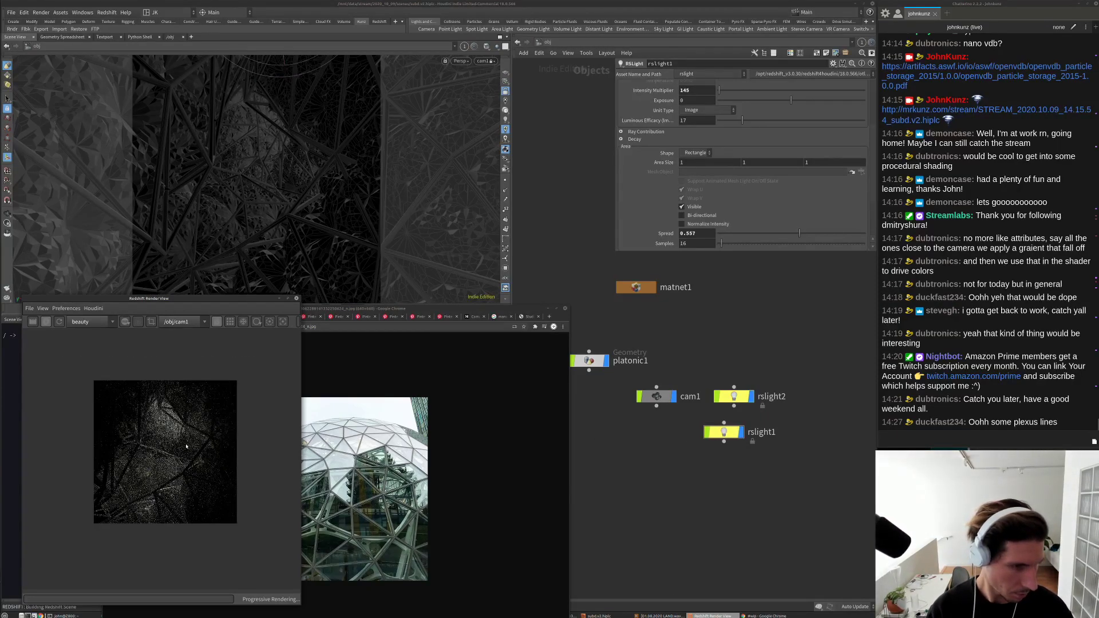
{"action": "scroll", "coordinate": [183, 460], "scroll_direction": "down", "scroll_amount": 1}
Step: Look through rslight1 in the viewport and swing it to a different aim
{"action": "left_click", "coordinate": [482, 62]}
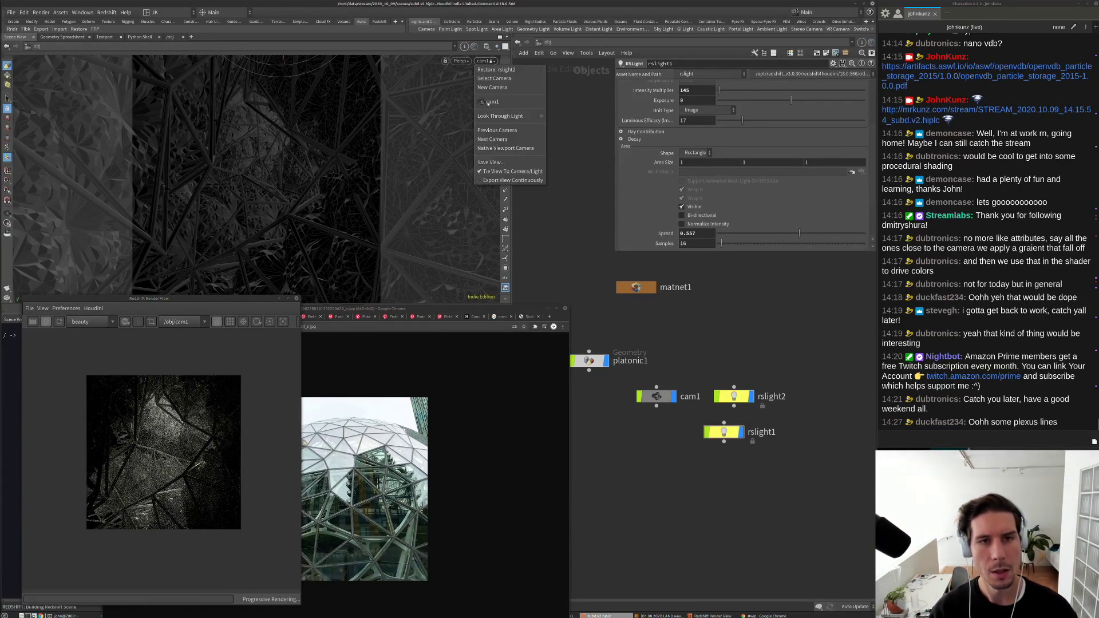
{"action": "mouse_move", "coordinate": [508, 117]}
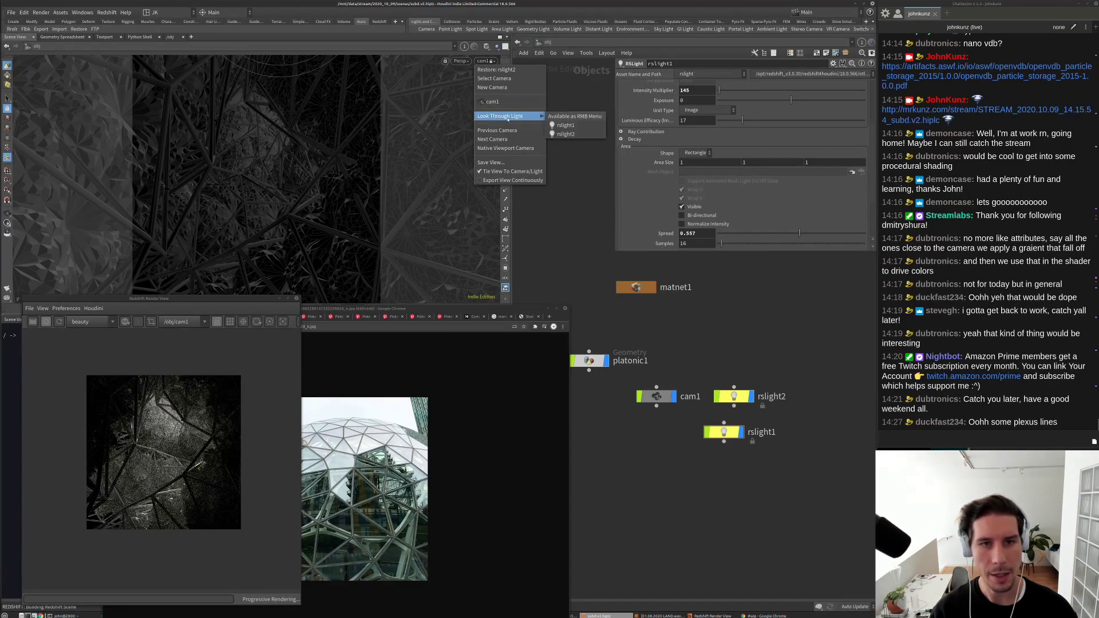
{"action": "left_click", "coordinate": [566, 126]}
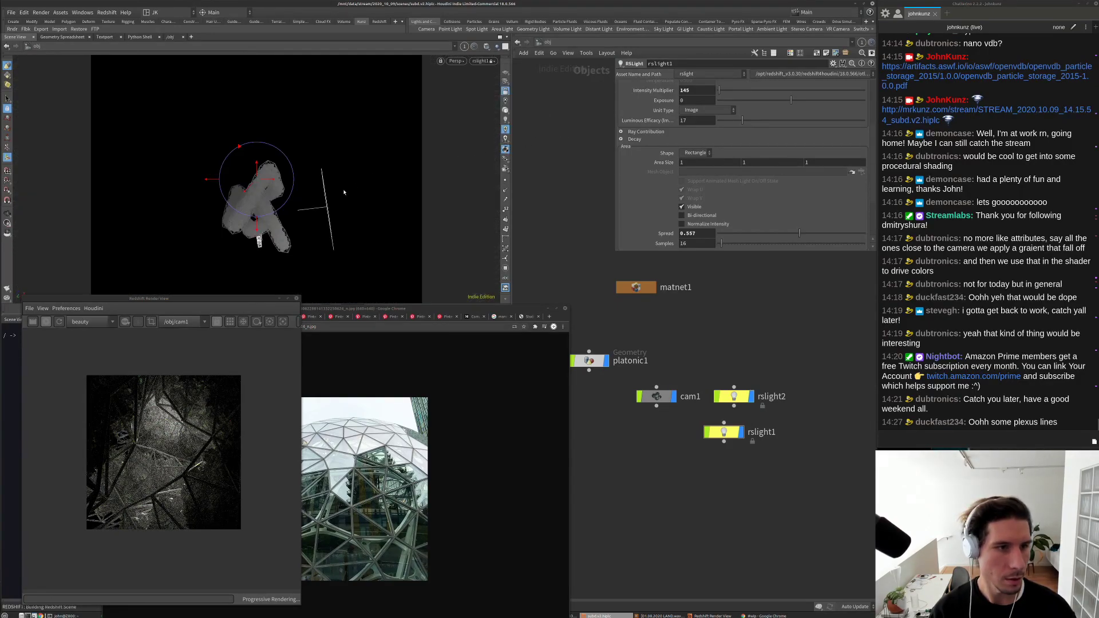
{"action": "left_click_drag", "start_coordinate": [307, 215], "coordinate": [292, 210]}
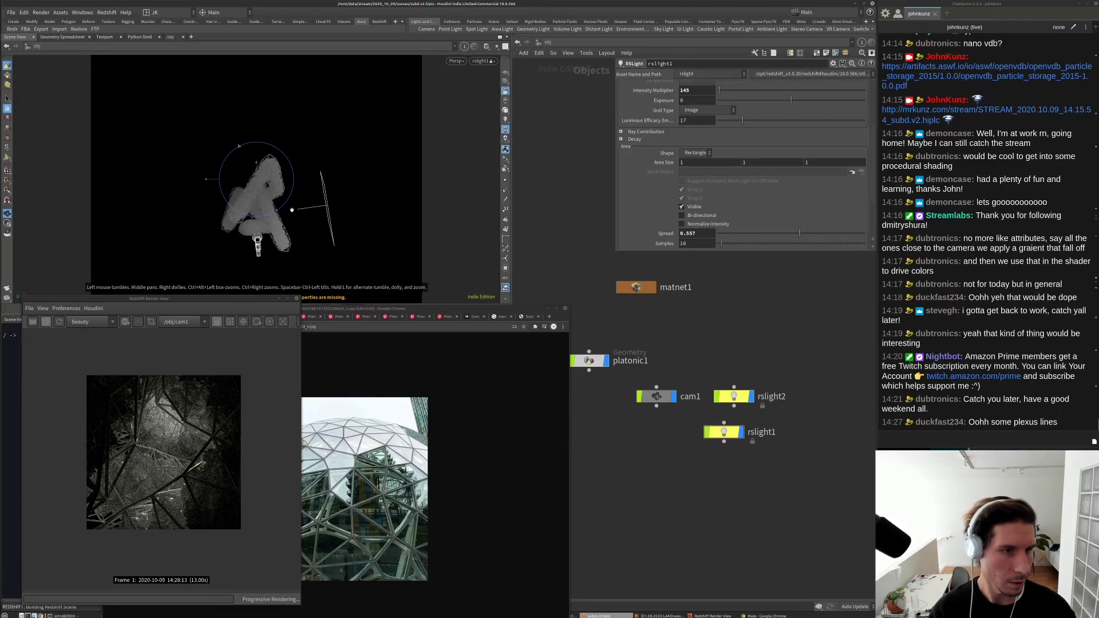
{"action": "key", "text": "Return"}
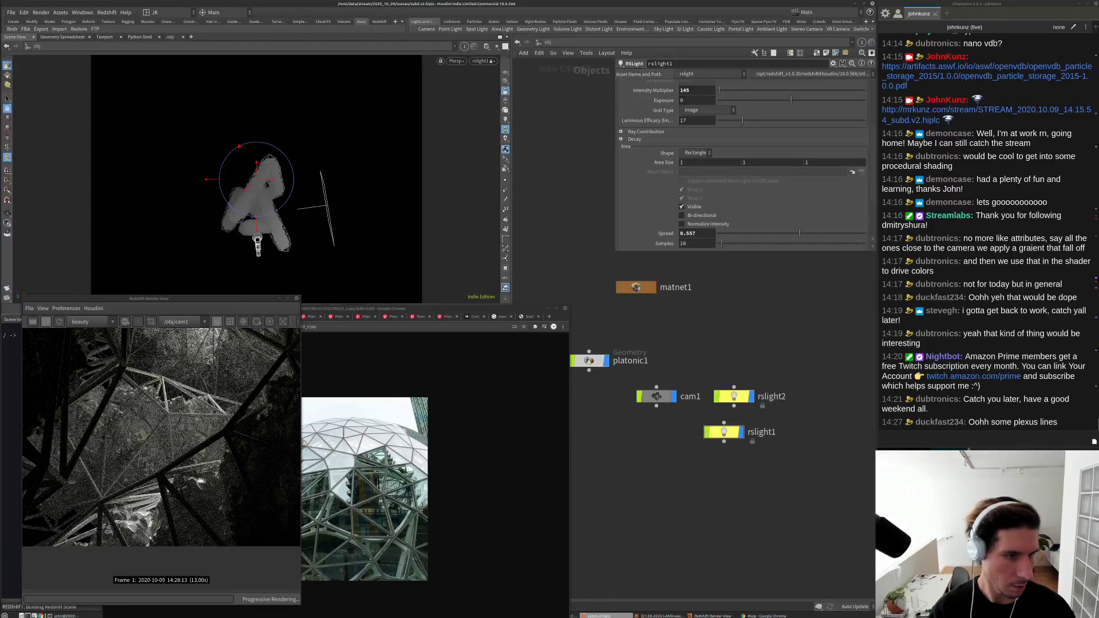
{"action": "key", "text": "Escape"}
Step: Rotate rslight1 around the shape until it aims upward from a new angle
{"action": "left_click_drag", "start_coordinate": [277, 275], "coordinate": [309, 207]}
{"action": "key", "text": "Return"}
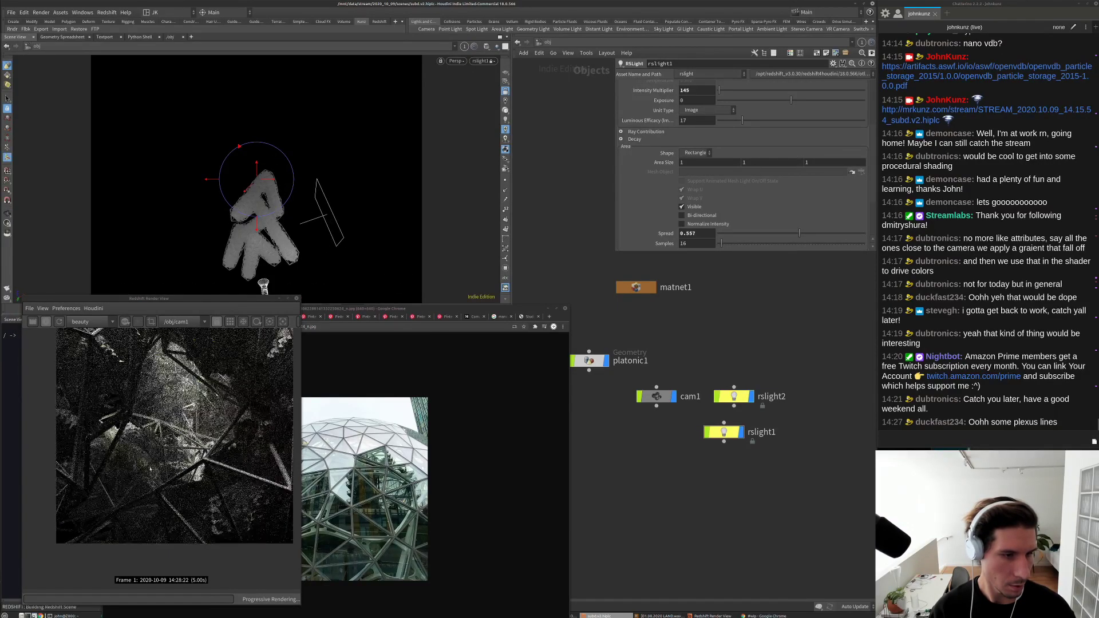
{"action": "scroll", "coordinate": [166, 518], "scroll_direction": "down", "scroll_amount": 3}
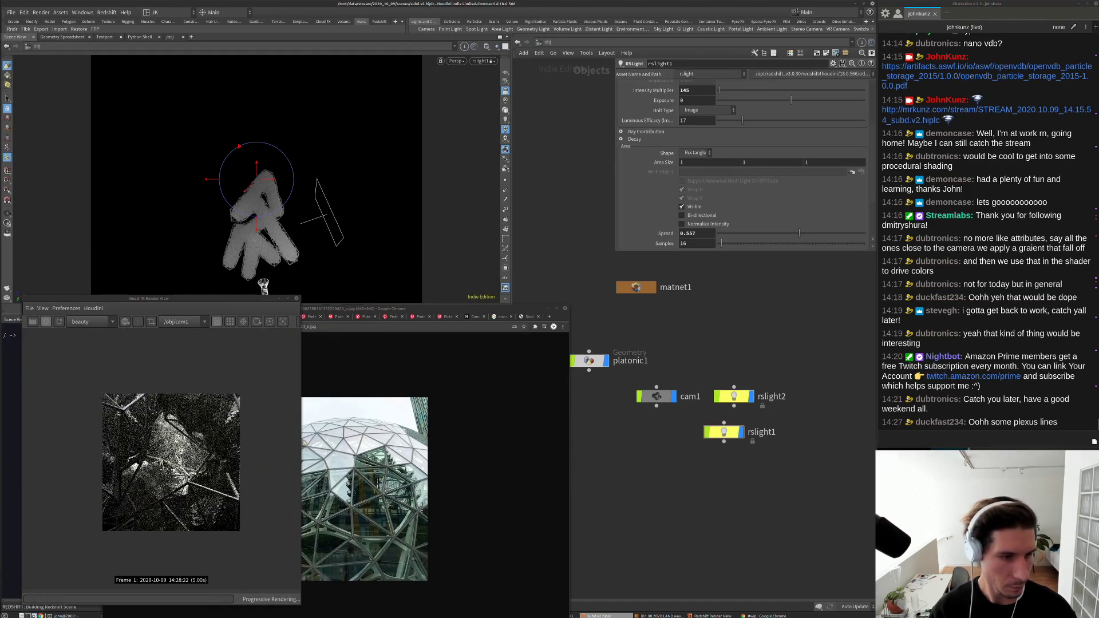
{"action": "scroll", "coordinate": [197, 452], "scroll_direction": "up", "scroll_amount": 3}
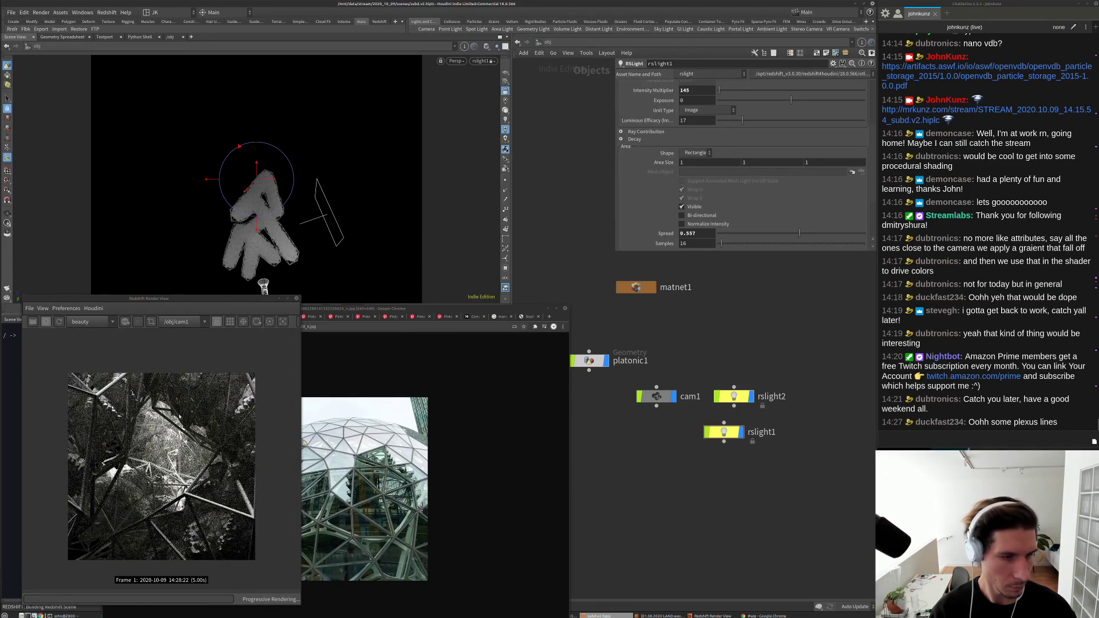
{"action": "key", "text": "Escape"}
{"action": "left_click_drag", "start_coordinate": [288, 219], "coordinate": [295, 249]}
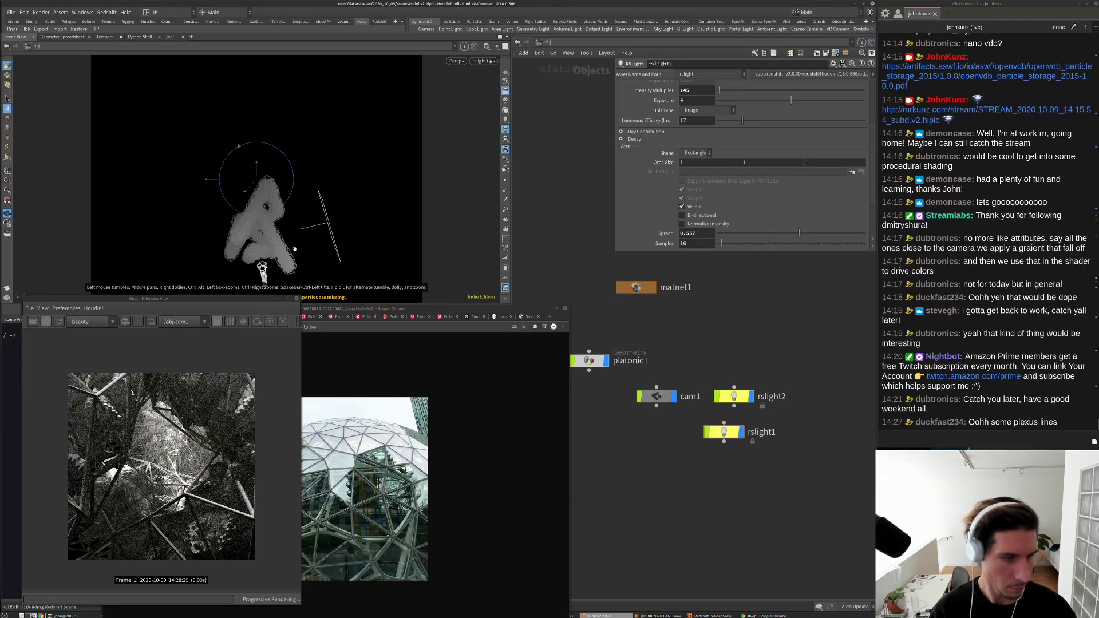
{"action": "key", "text": "t"}
{"action": "key", "text": "Escape"}
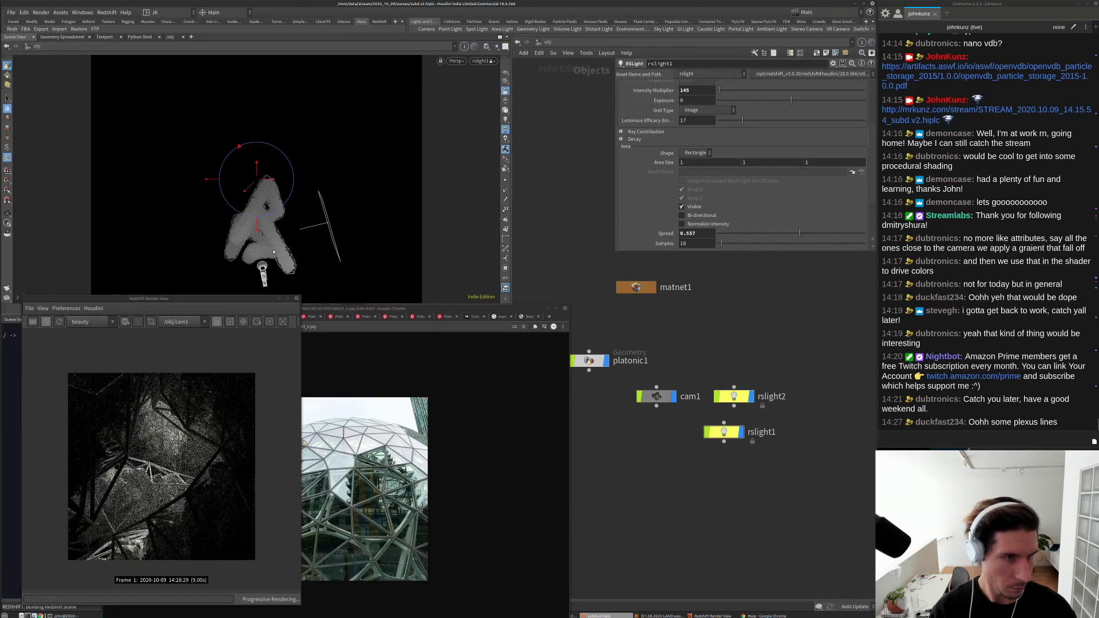
{"action": "left_click_drag", "start_coordinate": [298, 246], "coordinate": [309, 180]}
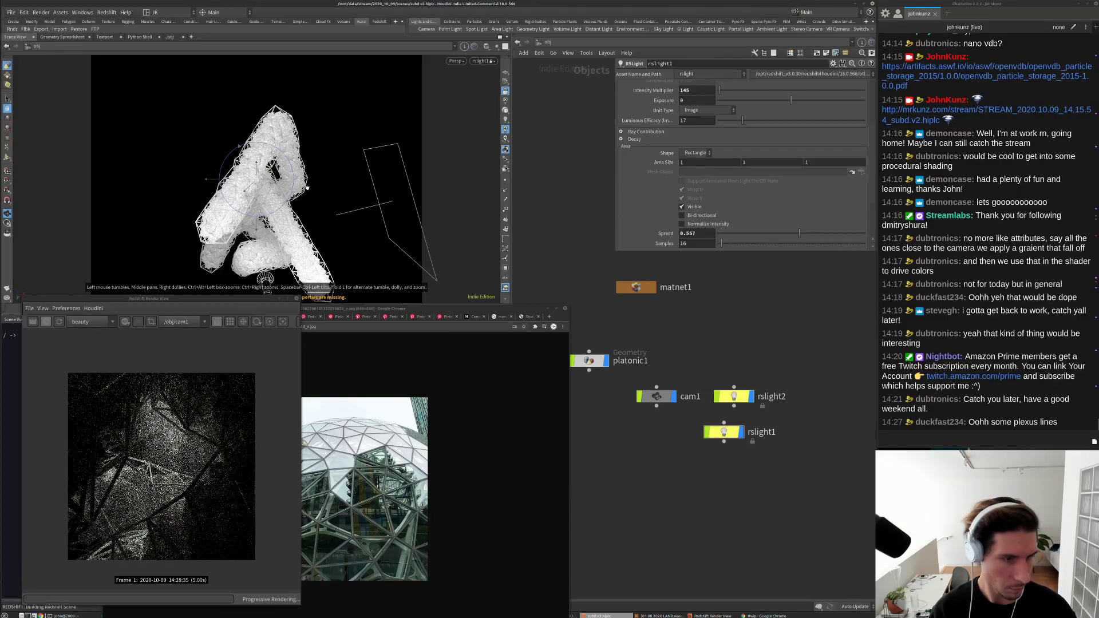
{"action": "left_click_drag", "start_coordinate": [330, 265], "coordinate": [318, 142]}
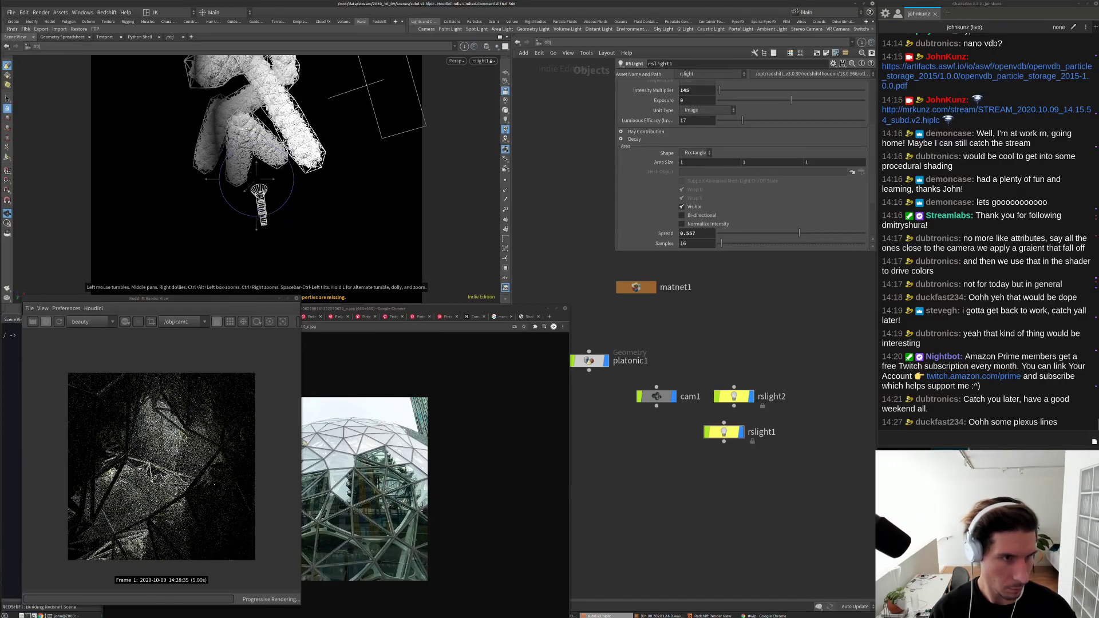
{"action": "scroll", "coordinate": [326, 165], "scroll_direction": "up", "scroll_amount": 5}
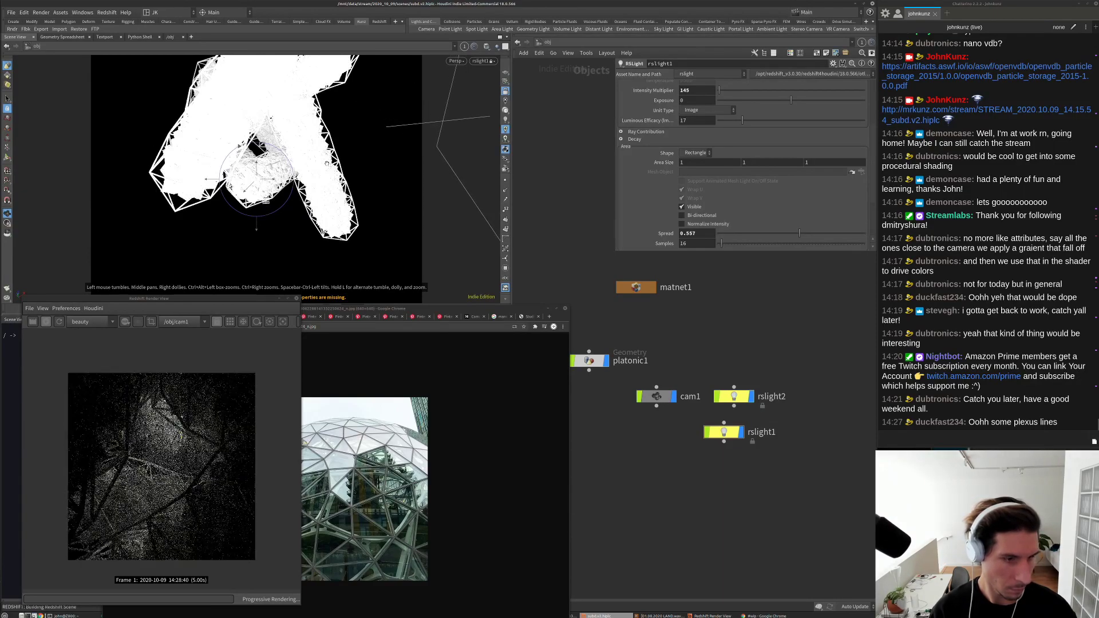
{"action": "scroll", "coordinate": [165, 503], "scroll_direction": "down", "scroll_amount": 2}
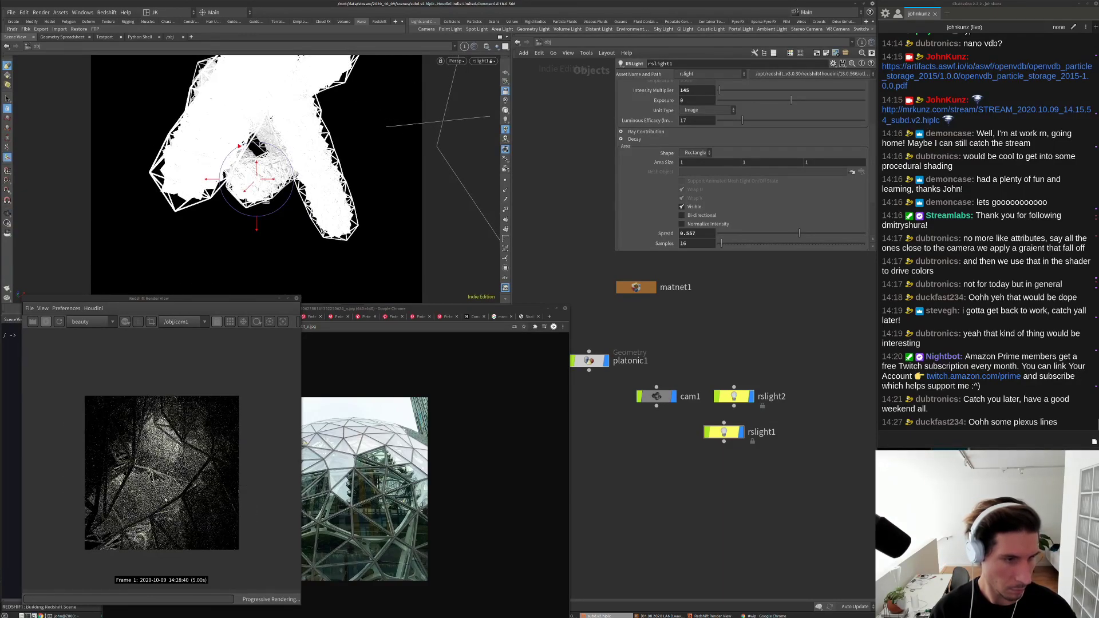
{"action": "scroll", "coordinate": [163, 470], "scroll_direction": "up", "scroll_amount": 1}
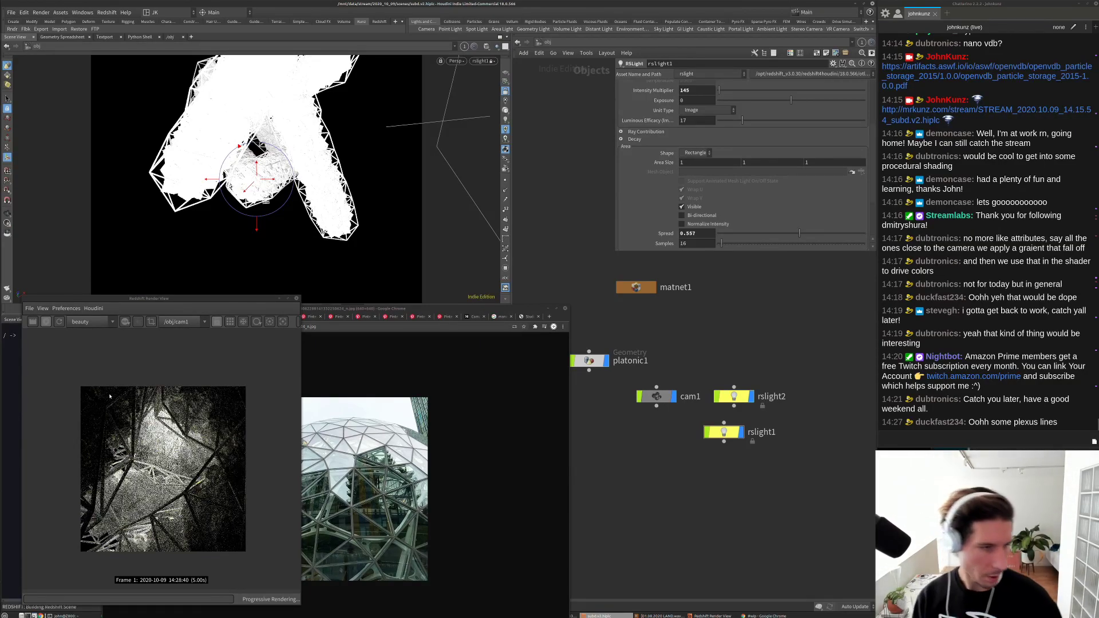
{"action": "scroll", "coordinate": [170, 479], "scroll_direction": "up", "scroll_amount": 2}
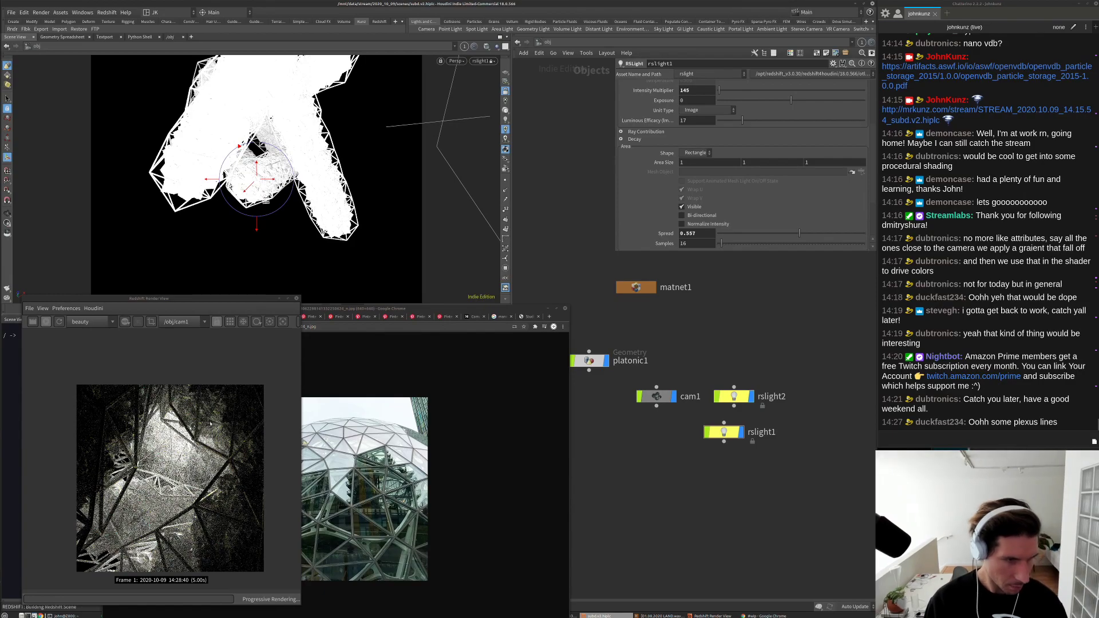
Step: Set rslight1's intensity multiplier to 75 and go inside platonic1
{"action": "double_click", "coordinate": [697, 90]}
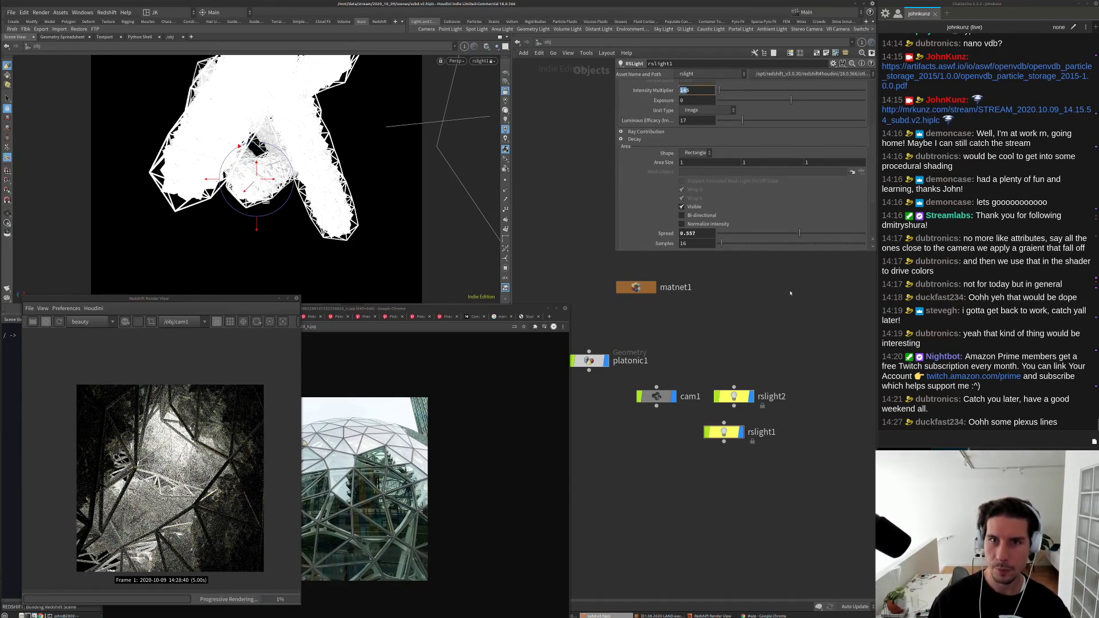
{"action": "type", "text": "25"}
{"action": "key", "text": "Return"}
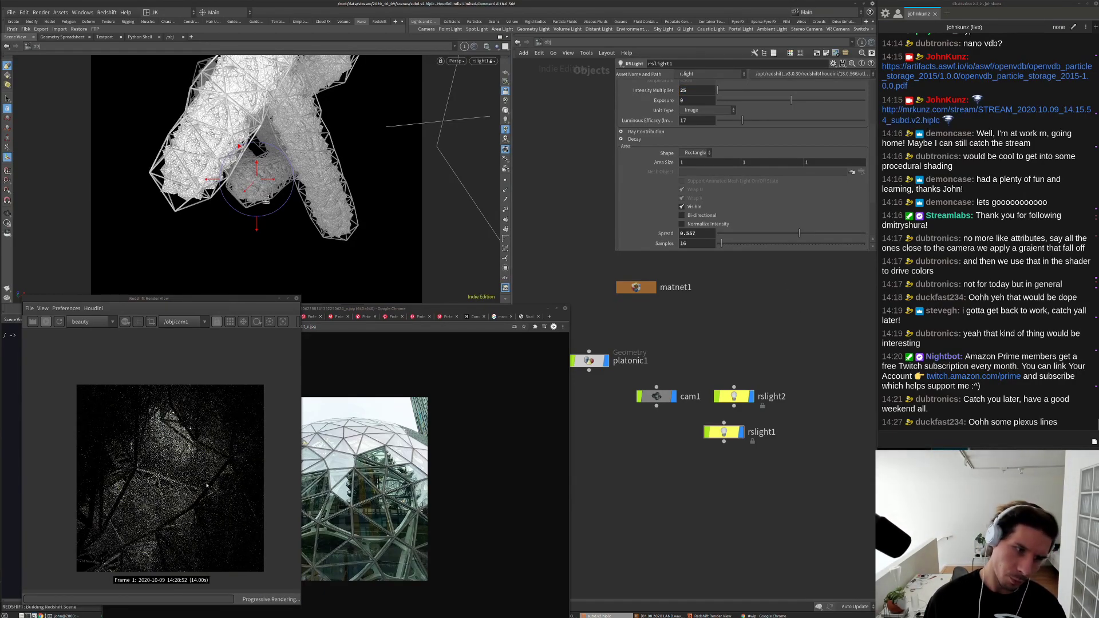
{"action": "scroll", "coordinate": [207, 486], "scroll_direction": "down", "scroll_amount": 1}
{"action": "double_click", "coordinate": [697, 90]}
{"action": "type", "text": "75"}
{"action": "key", "text": "Return"}
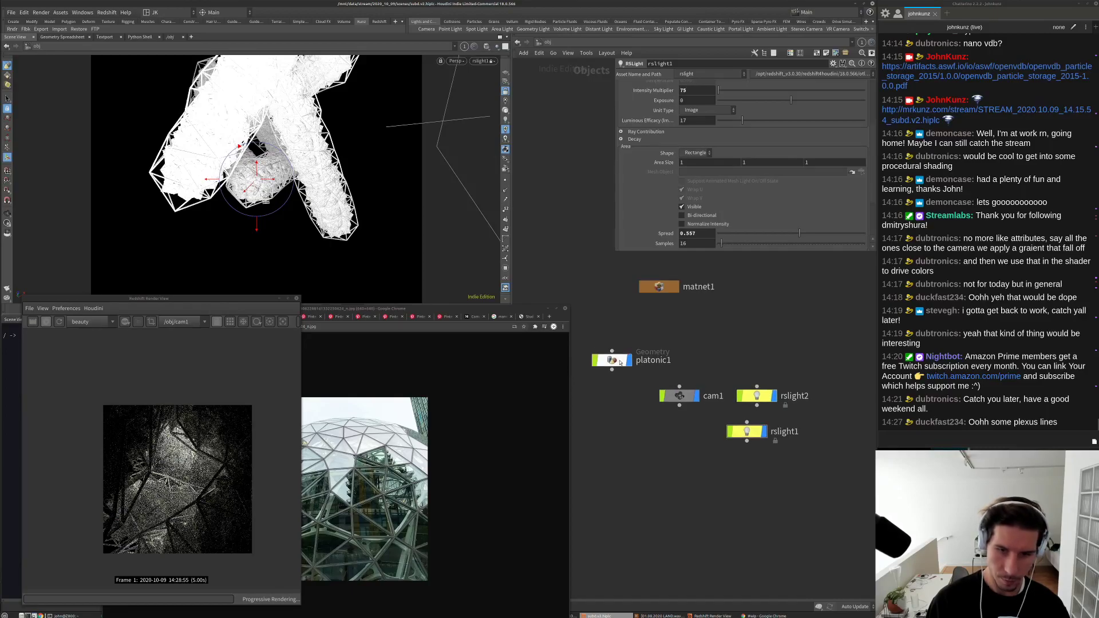
{"action": "double_click", "coordinate": [601, 360]}
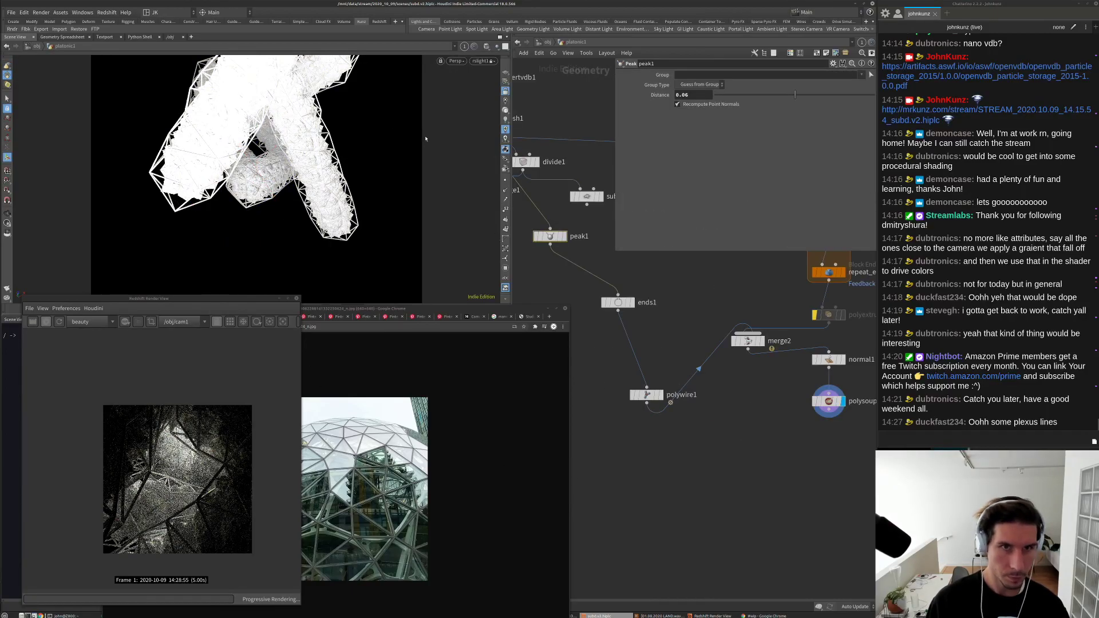
Step: Look through cam1, nudge its framing, and undo two camera view saves
{"action": "left_click", "coordinate": [484, 61]}
{"action": "left_click", "coordinate": [441, 94]}
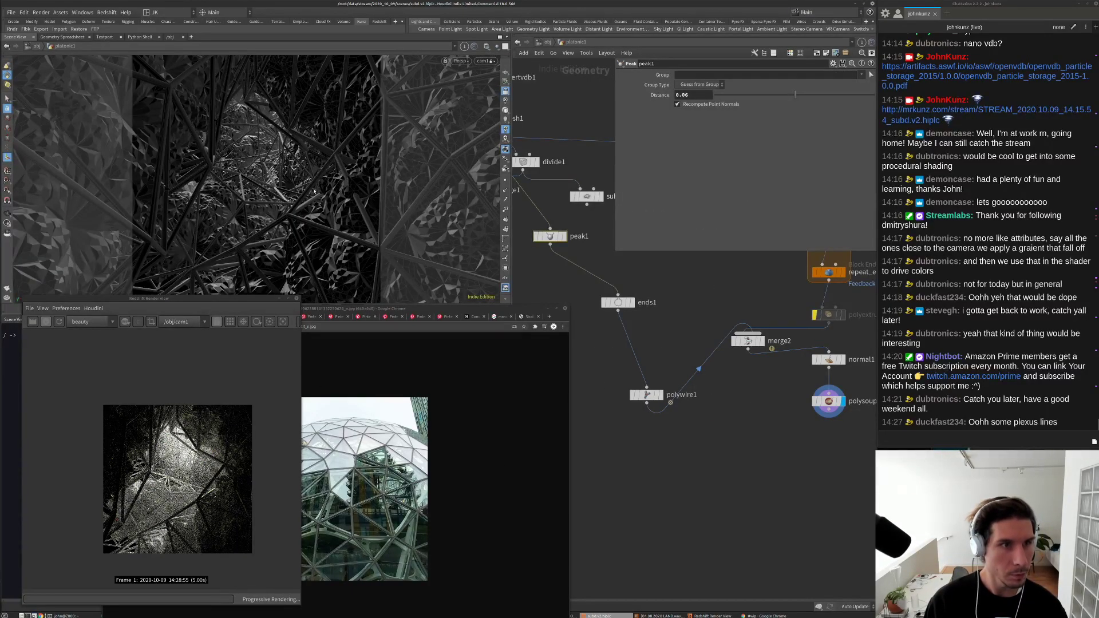
{"action": "key", "text": "Escape"}
{"action": "mouse_move", "coordinate": [314, 191]}
{"action": "left_mouse_down"}
{"action": "mouse_move", "coordinate": [314, 173]}
{"action": "mouse_move", "coordinate": [300, 257]}
{"action": "mouse_move", "coordinate": [306, 146]}
{"action": "mouse_move", "coordinate": [313, 197]}
{"action": "left_mouse_up"}
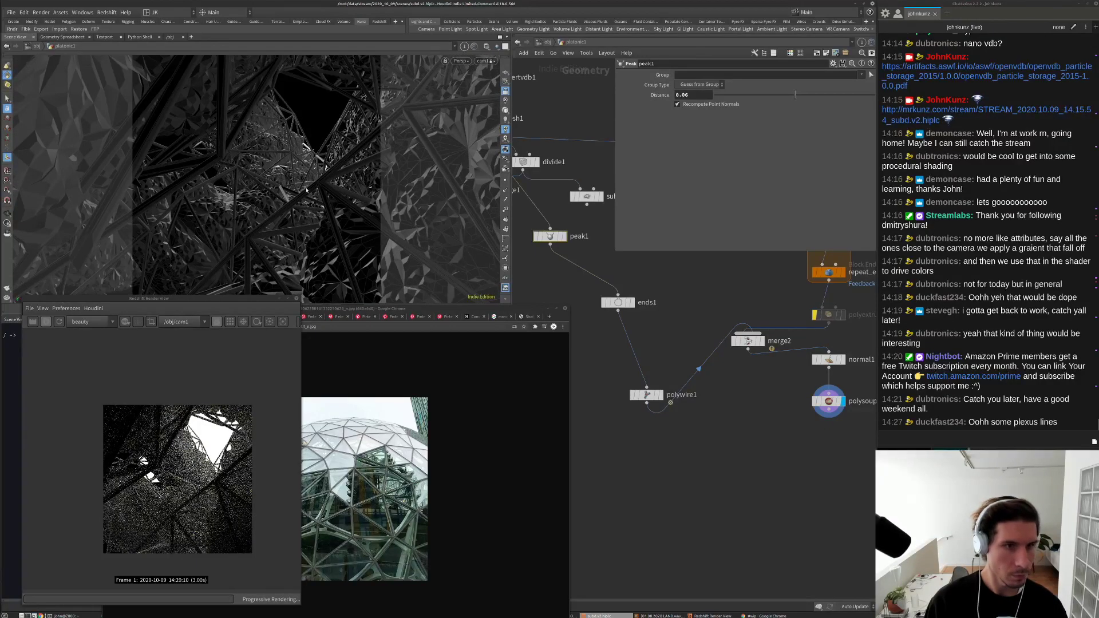
{"action": "key", "text": "ctrl+z"}
{"action": "key", "text": "ctrl+z"}
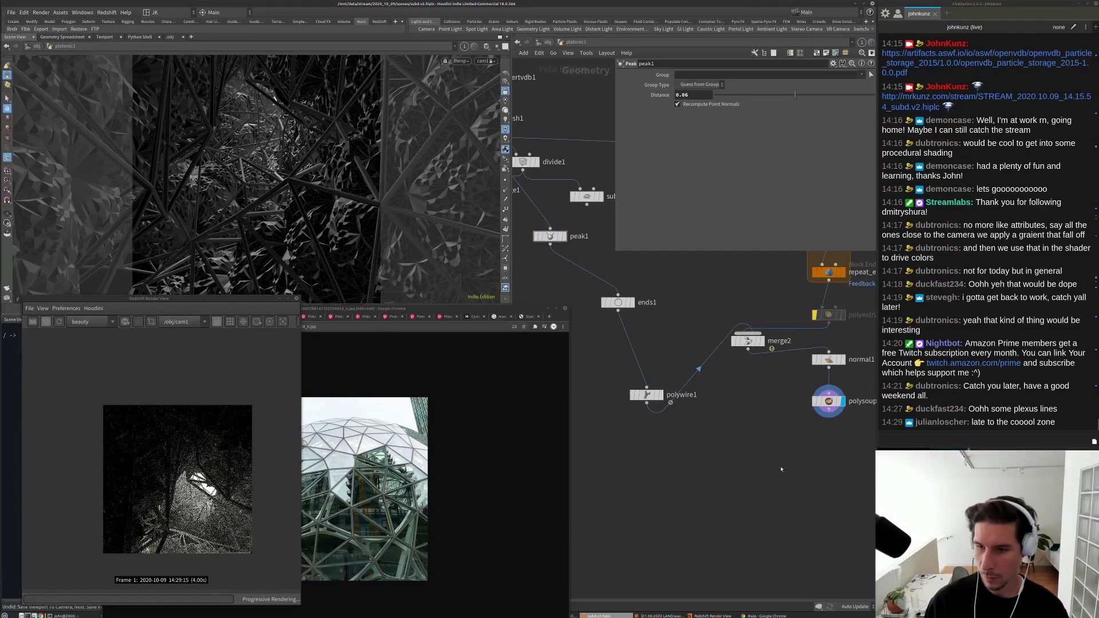
{"action": "key", "text": "ctrl+z"}
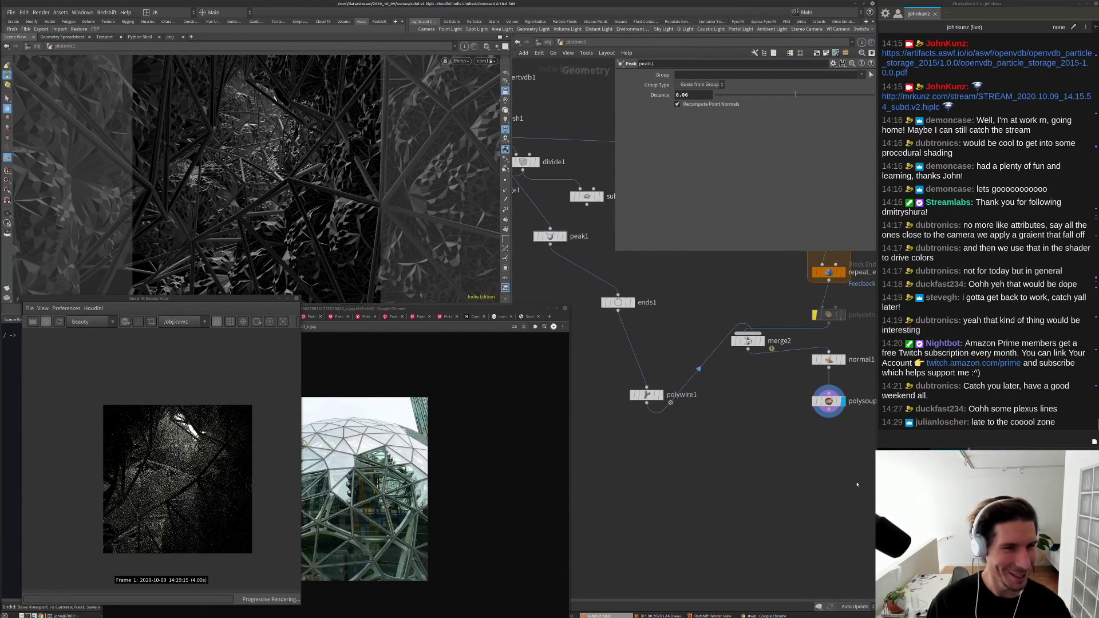
Step: Tumble cam1 to a new angle through the struts and enlarge the glass dome reference image
{"action": "left_click_drag", "start_coordinate": [269, 172], "coordinate": [314, 178]}
{"action": "left_click_drag", "start_coordinate": [321, 222], "coordinate": [280, 215]}
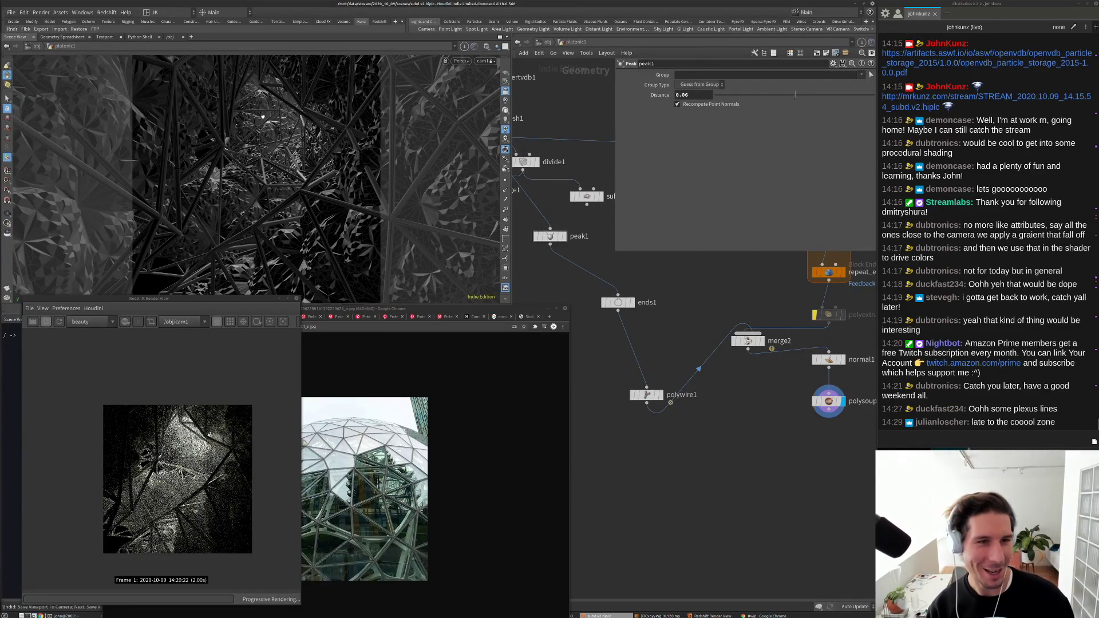
{"action": "left_click_drag", "start_coordinate": [262, 116], "coordinate": [253, 258]}
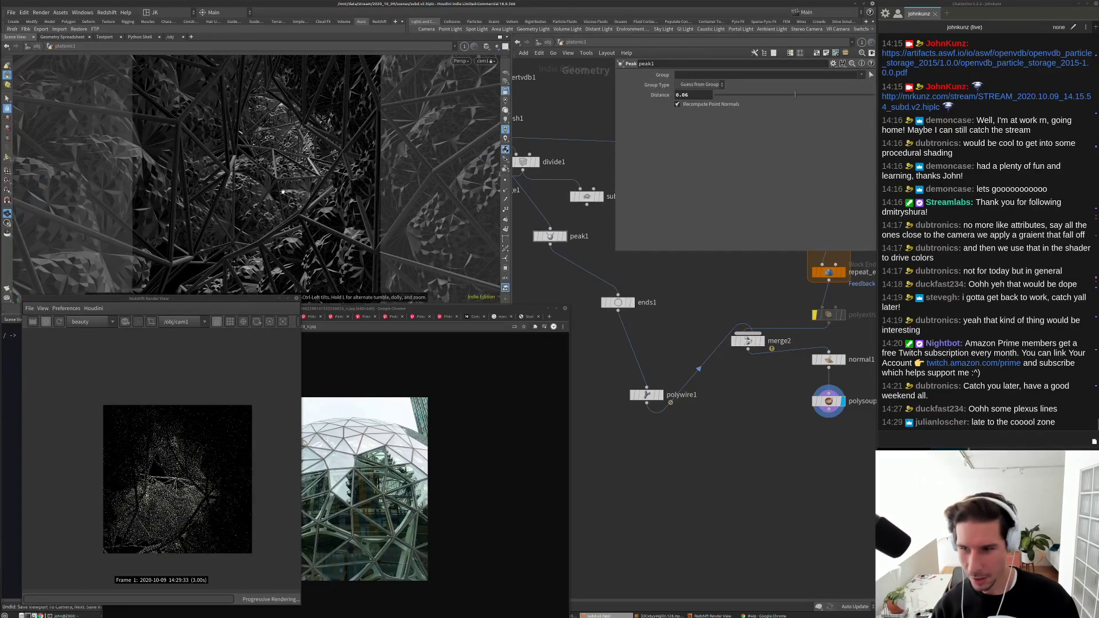
{"action": "left_click_drag", "start_coordinate": [319, 201], "coordinate": [341, 252]}
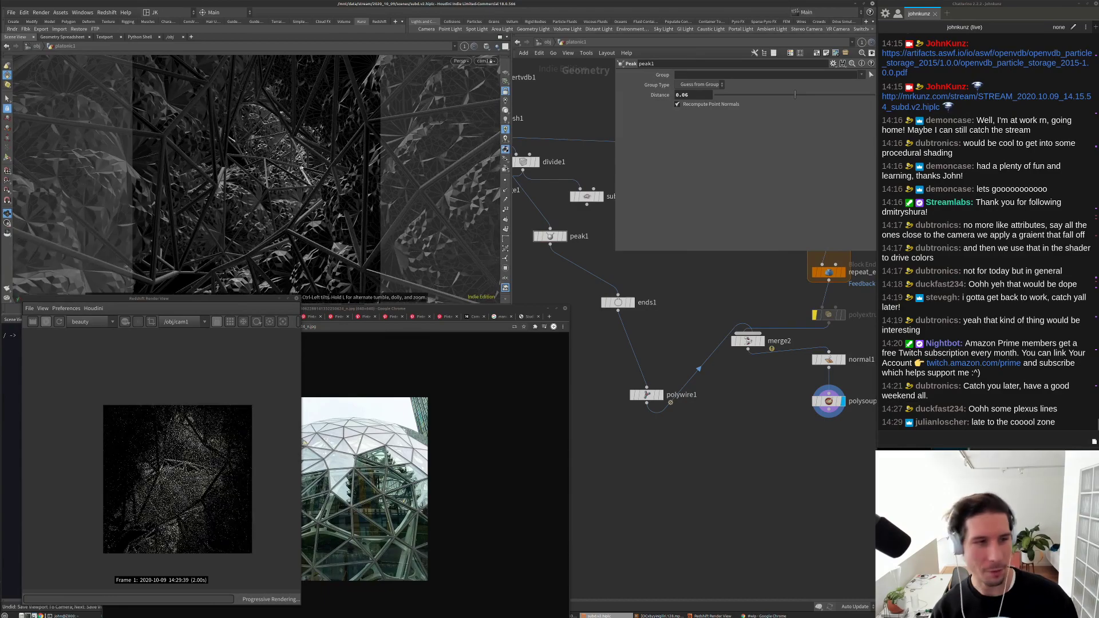
{"action": "double_click", "coordinate": [448, 312]}
Step: Flip through the reference tabs: the INVOLUTION photo, the grey lattice sculpture, then the recursive subdivision search
{"action": "left_click", "coordinate": [290, 318]}
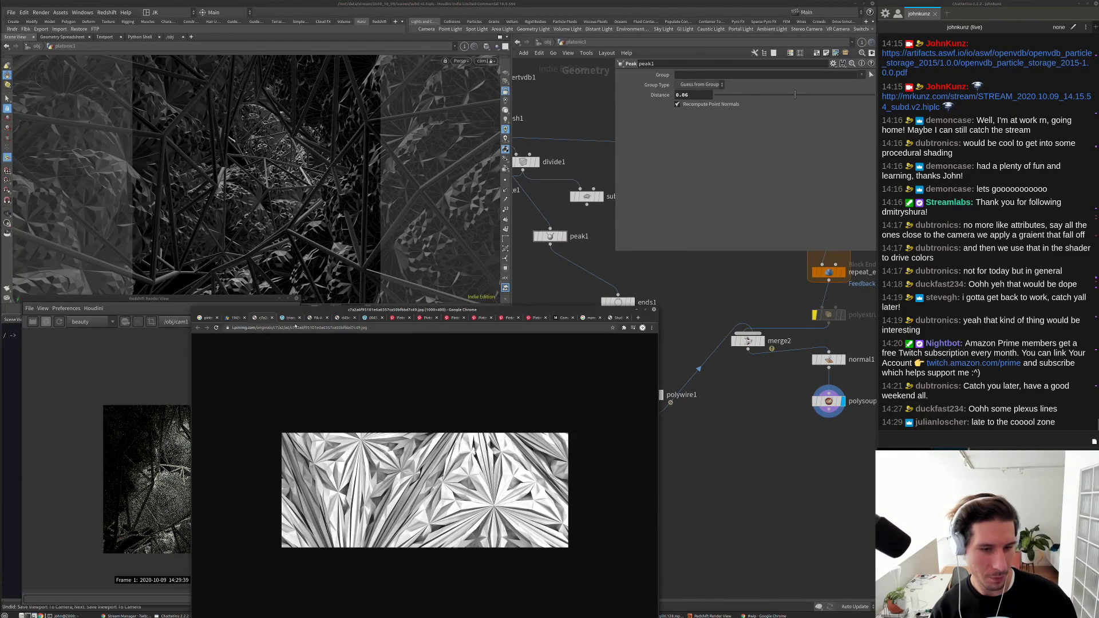
{"action": "left_click", "coordinate": [317, 318]}
{"action": "left_click", "coordinate": [342, 318]}
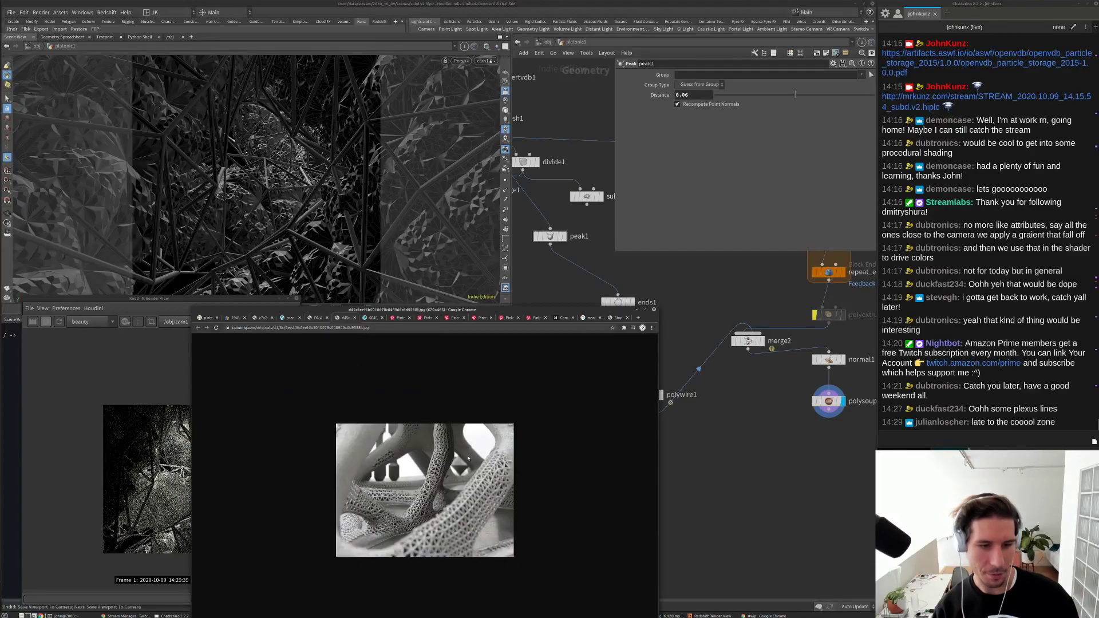
{"action": "left_click", "coordinate": [244, 319]}
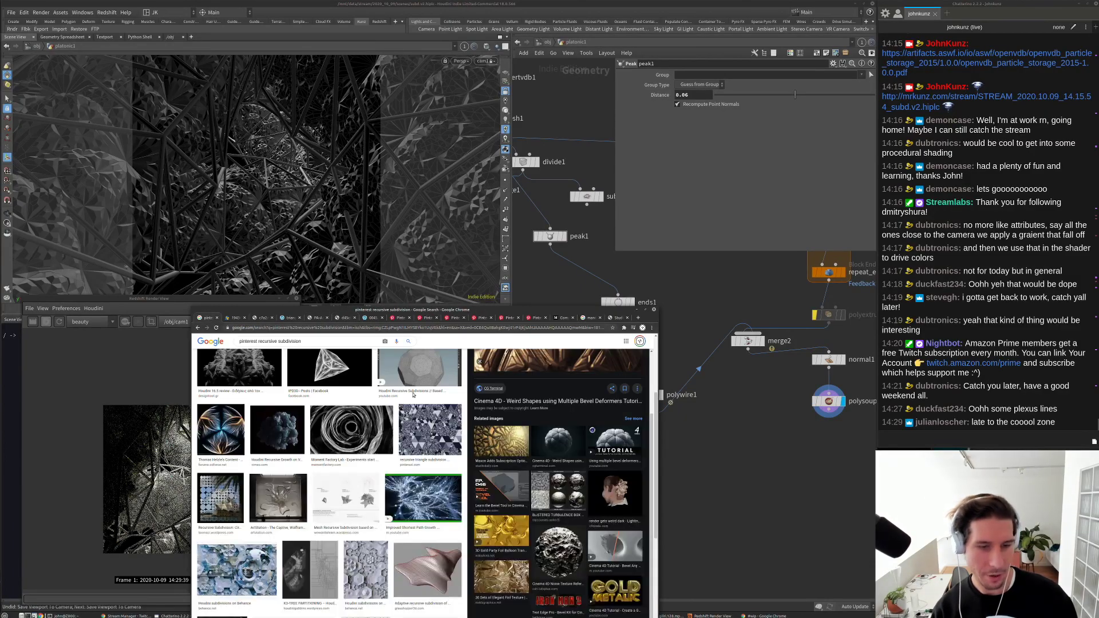
Step: Preview the Houdini Recursive Growth, blue coral and red coral images, then minimize Chrome
{"action": "scroll", "coordinate": [437, 456], "scroll_direction": "down", "scroll_amount": 2}
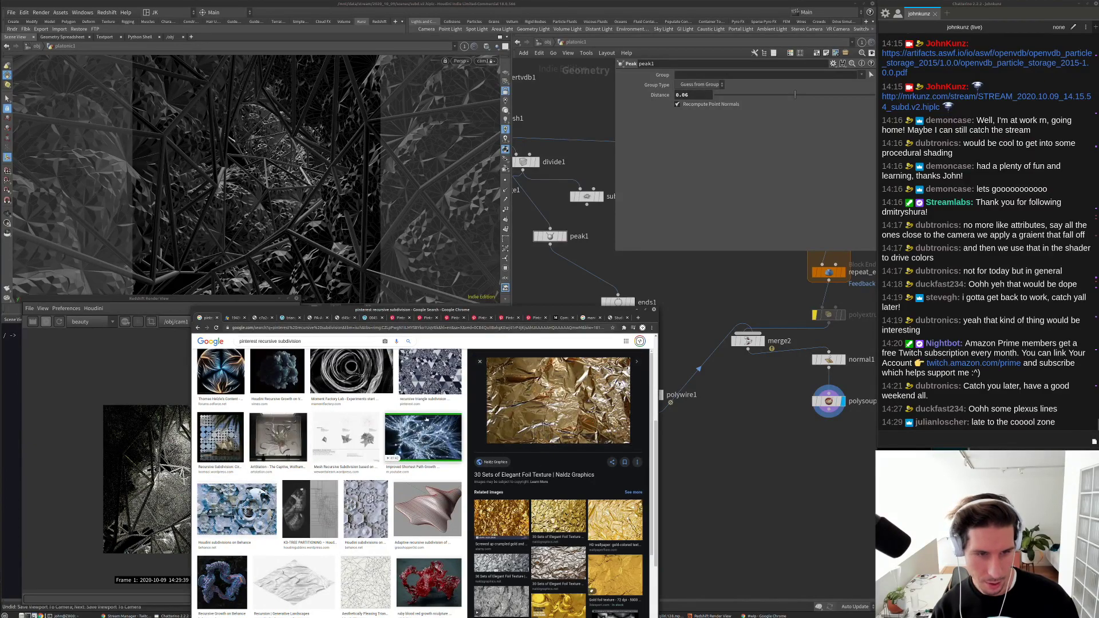
{"action": "left_click", "coordinate": [277, 372]}
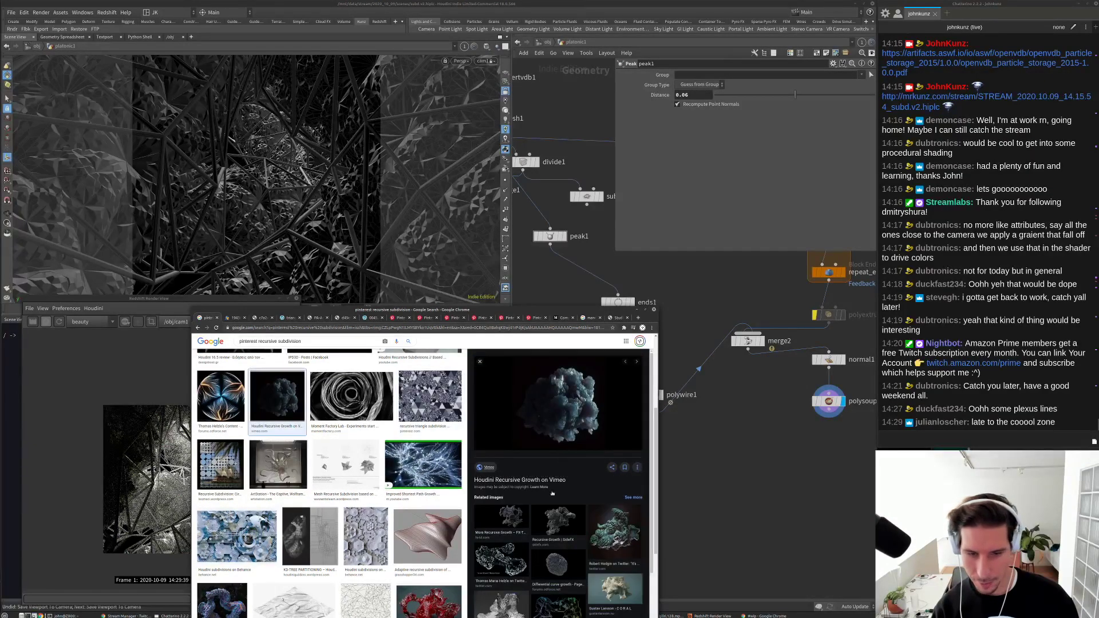
{"action": "scroll", "coordinate": [320, 521], "scroll_direction": "down", "scroll_amount": 2}
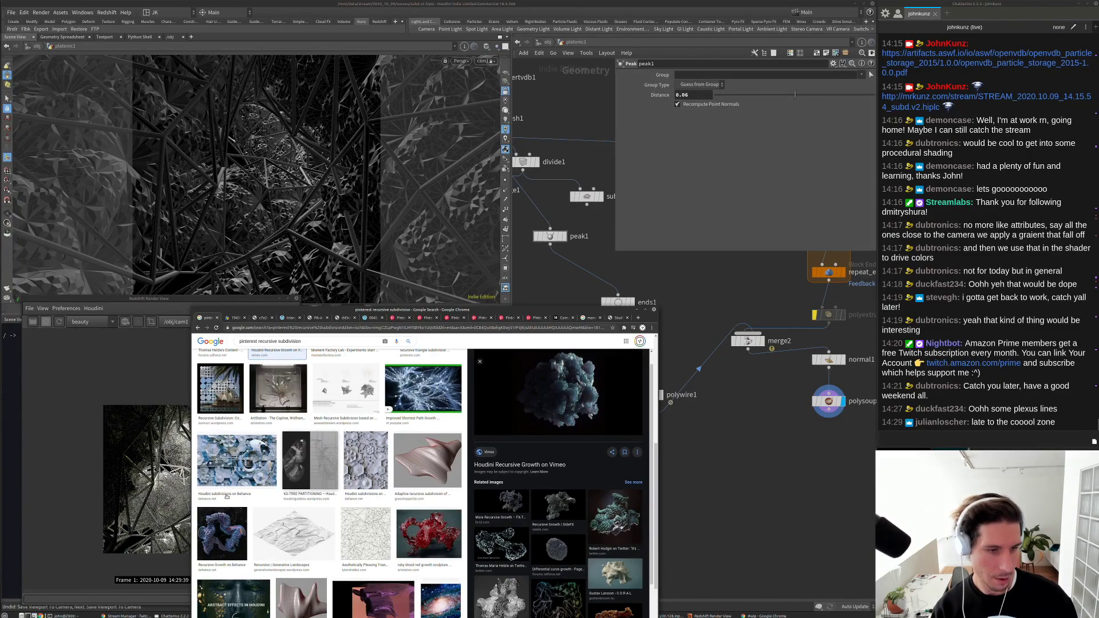
{"action": "left_click", "coordinate": [230, 534]}
{"action": "left_click", "coordinate": [429, 532]}
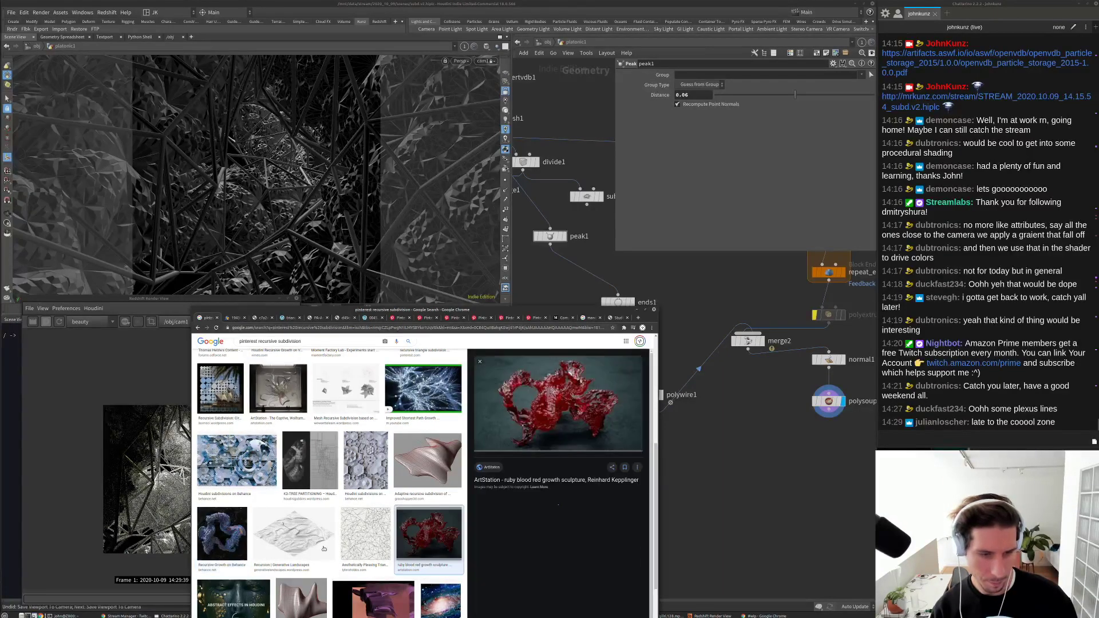
{"action": "scroll", "coordinate": [304, 528], "scroll_direction": "up", "scroll_amount": 2}
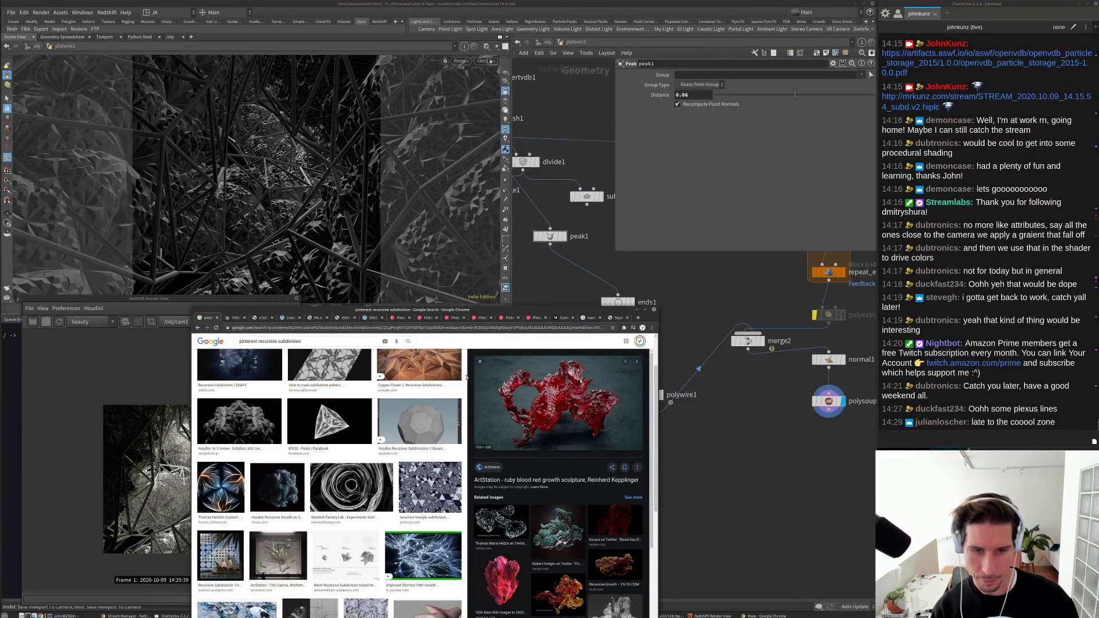
{"action": "left_click", "coordinate": [761, 496]}
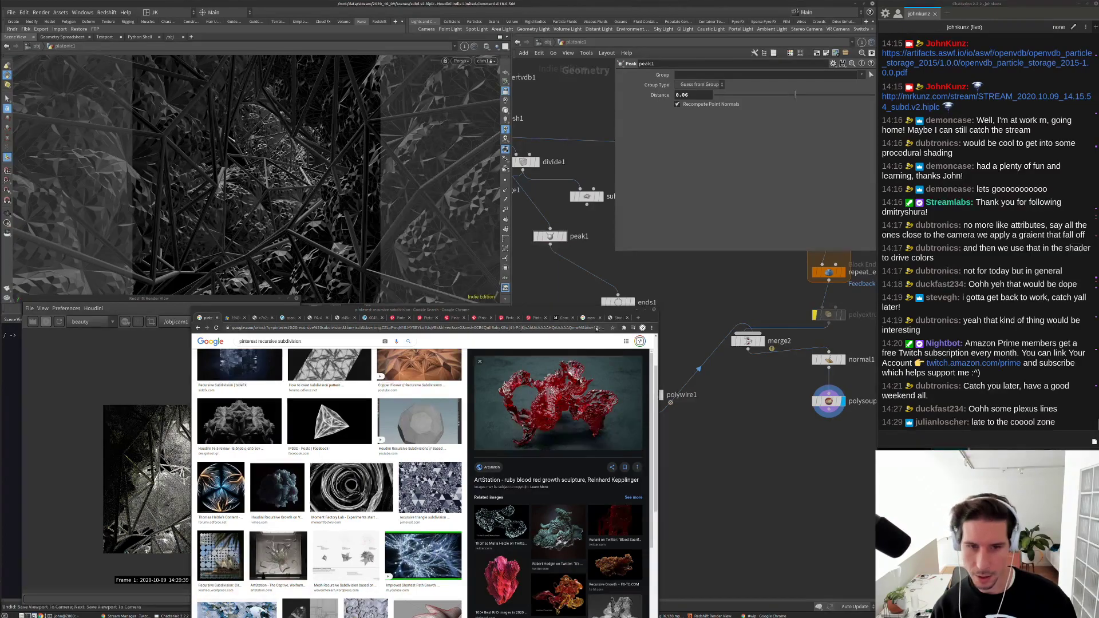
{"action": "left_click", "coordinate": [636, 311]}
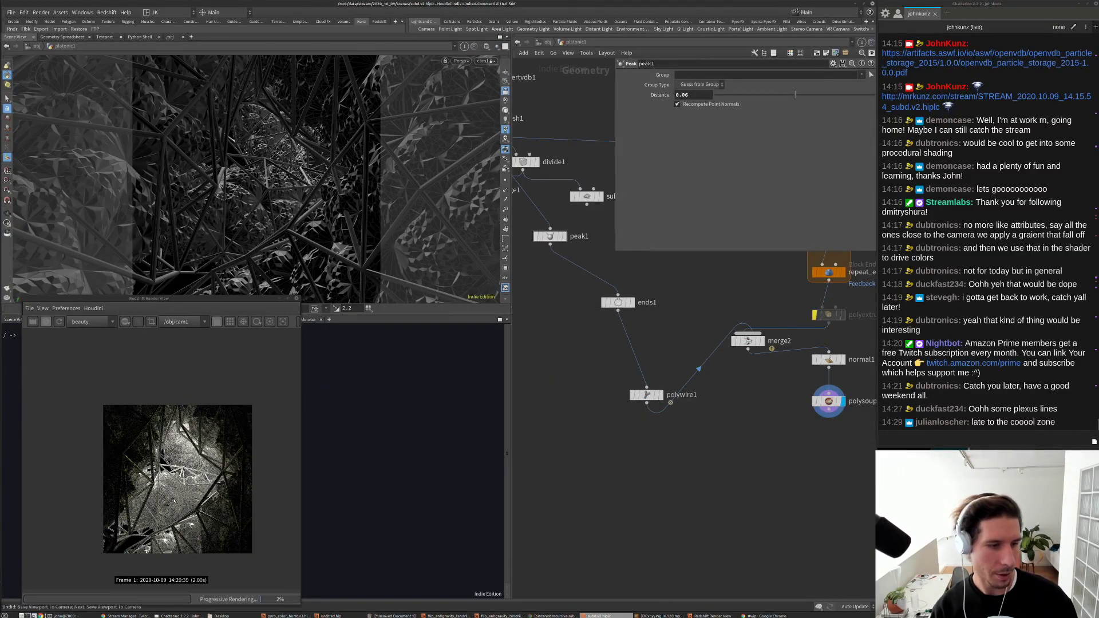
Step: Tumble the locked cam1 through the polywire struts until it looks upward toward a bright opening
{"action": "scroll", "coordinate": [174, 502], "scroll_direction": "up", "scroll_amount": 1}
{"action": "scroll", "coordinate": [190, 470], "scroll_direction": "up", "scroll_amount": 3}
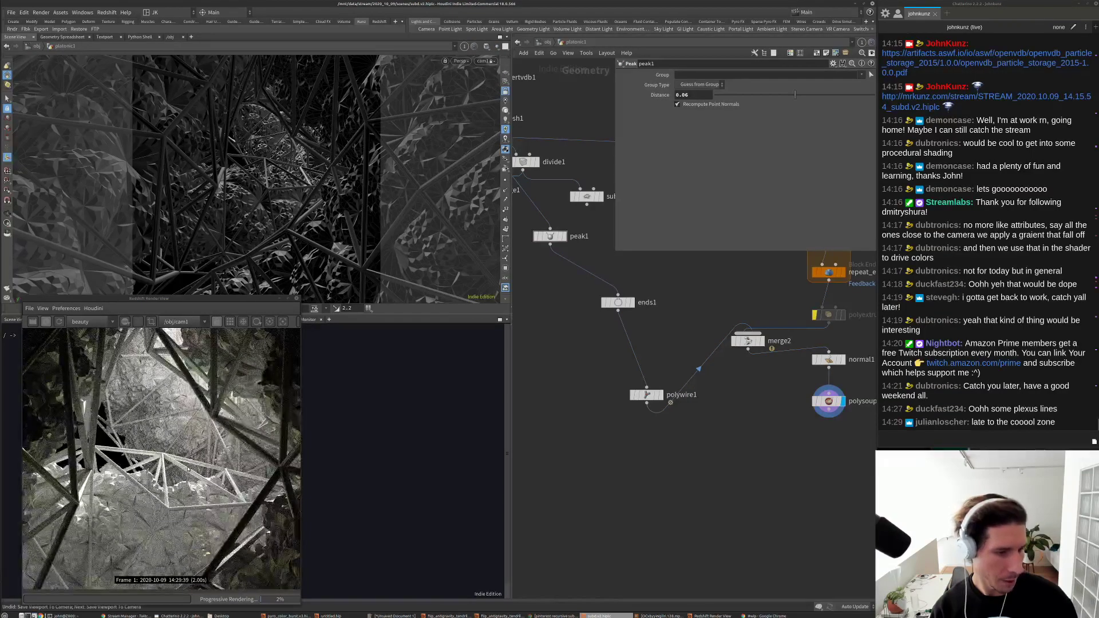
{"action": "scroll", "coordinate": [226, 476], "scroll_direction": "down", "scroll_amount": 1}
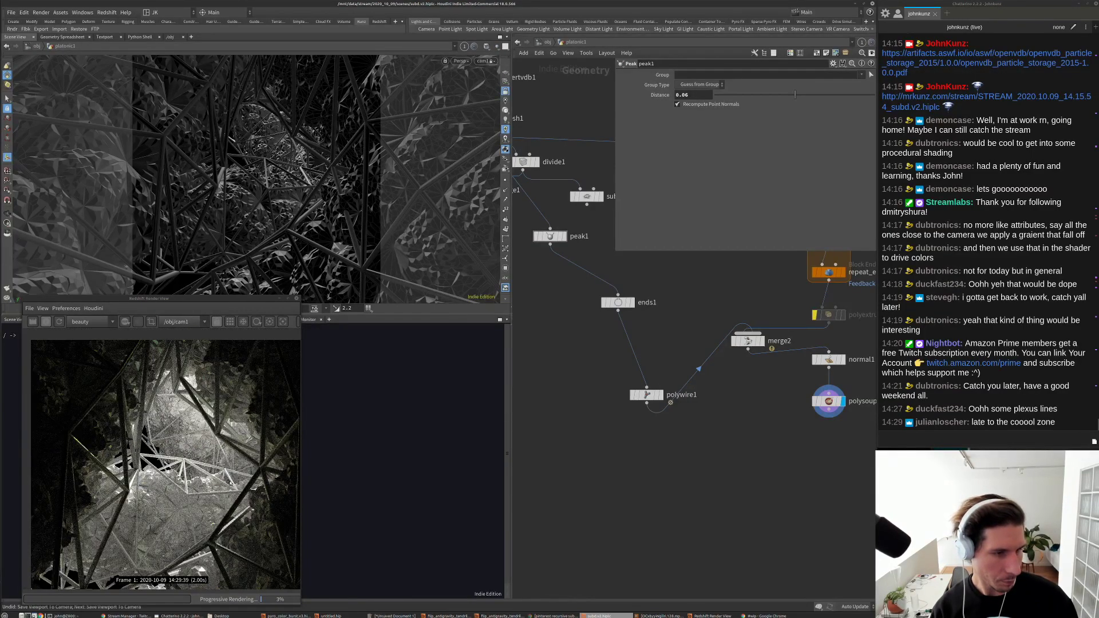
{"action": "scroll", "coordinate": [230, 483], "scroll_direction": "down", "scroll_amount": 1}
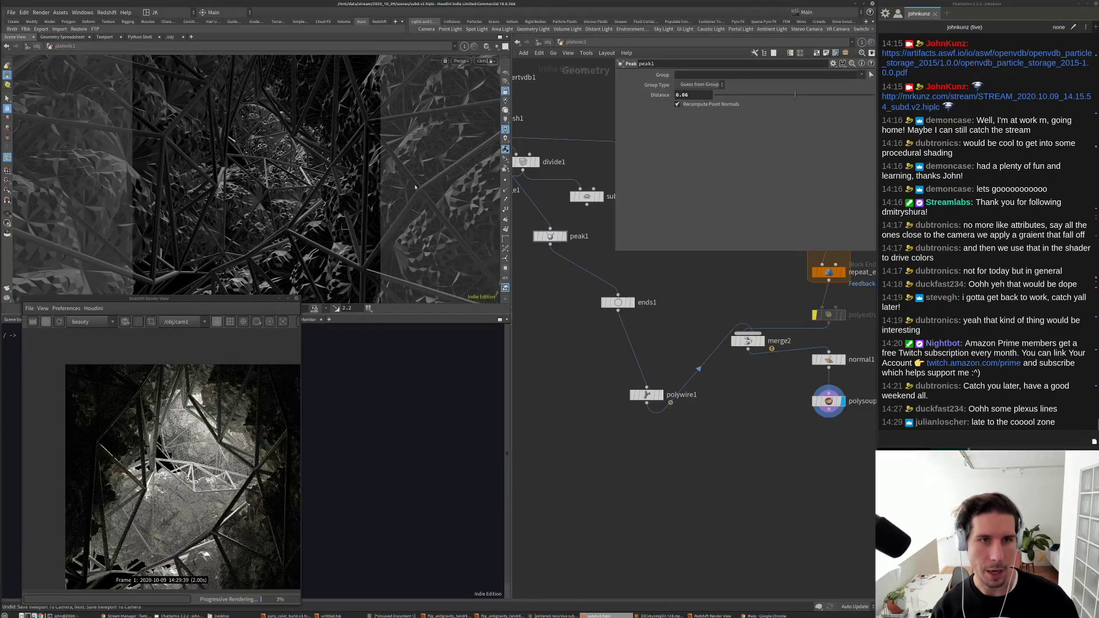
{"action": "left_click_drag", "start_coordinate": [415, 188], "coordinate": [216, 221], "text": "alt"}
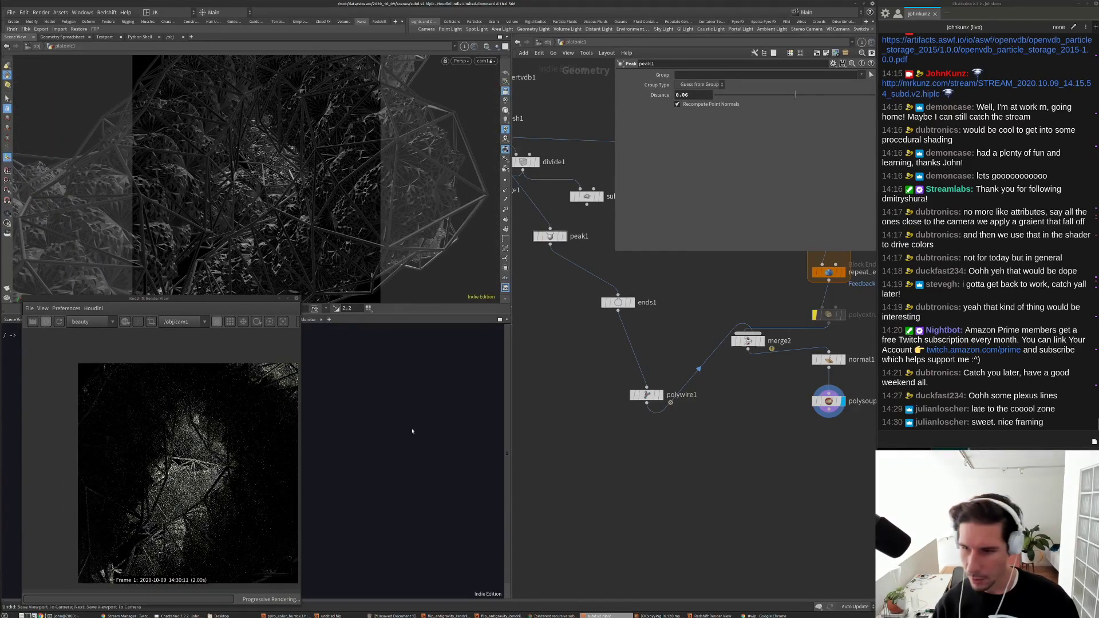
{"action": "scroll", "coordinate": [175, 440], "scroll_direction": "up", "scroll_amount": 1}
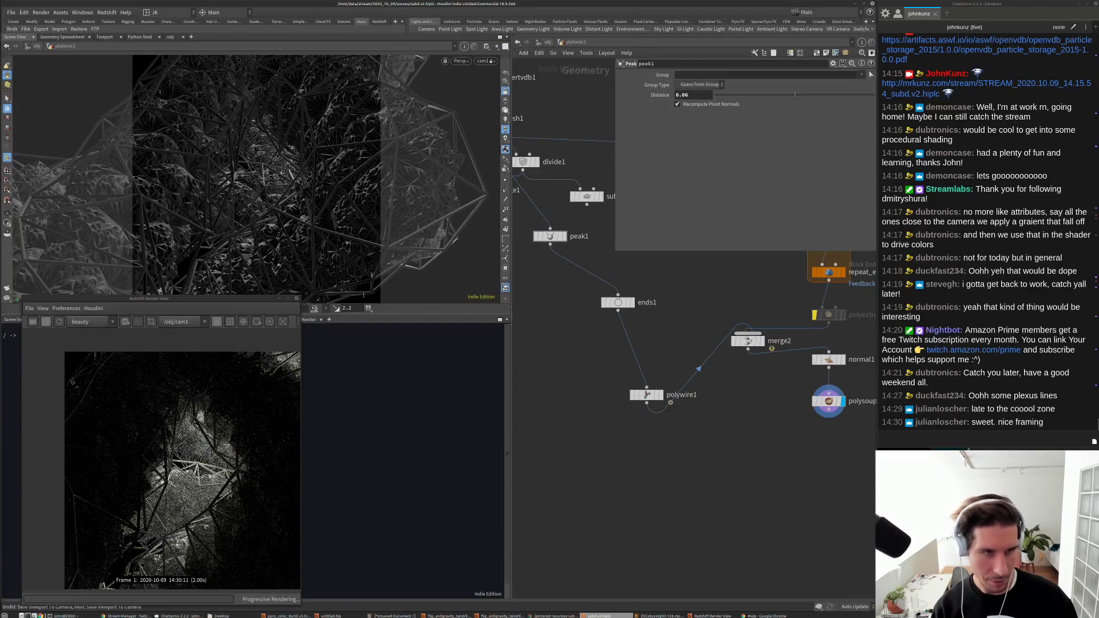
{"action": "left_click_drag", "start_coordinate": [269, 172], "coordinate": [311, 172], "text": "alt"}
{"action": "left_click_drag", "start_coordinate": [274, 270], "coordinate": [238, 267], "text": "alt"}
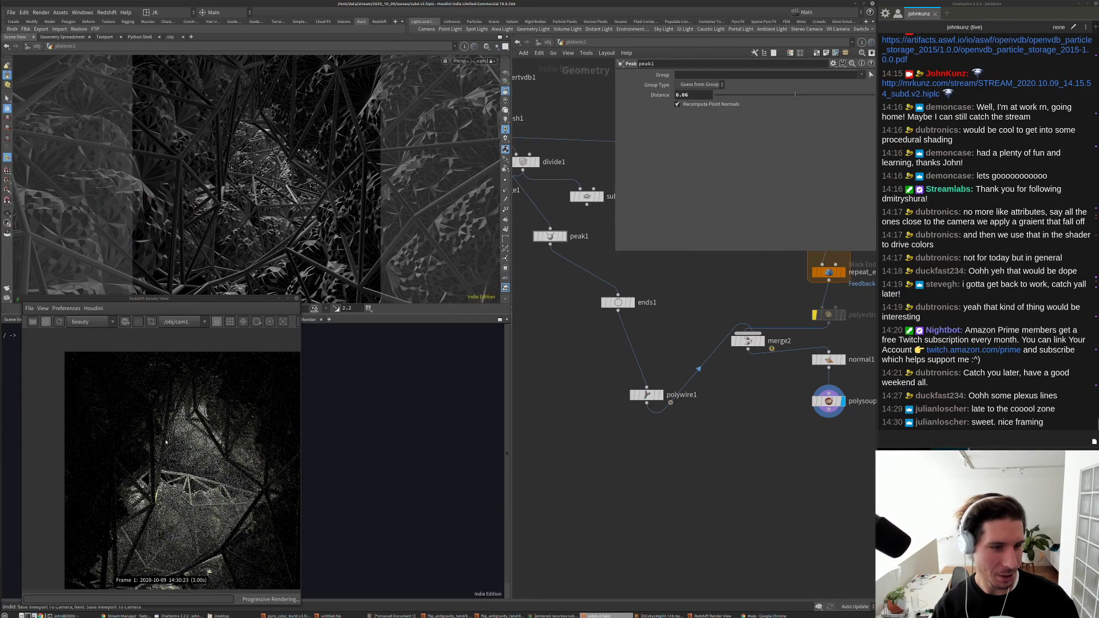
{"action": "scroll", "coordinate": [166, 441], "scroll_direction": "down", "scroll_amount": 2}
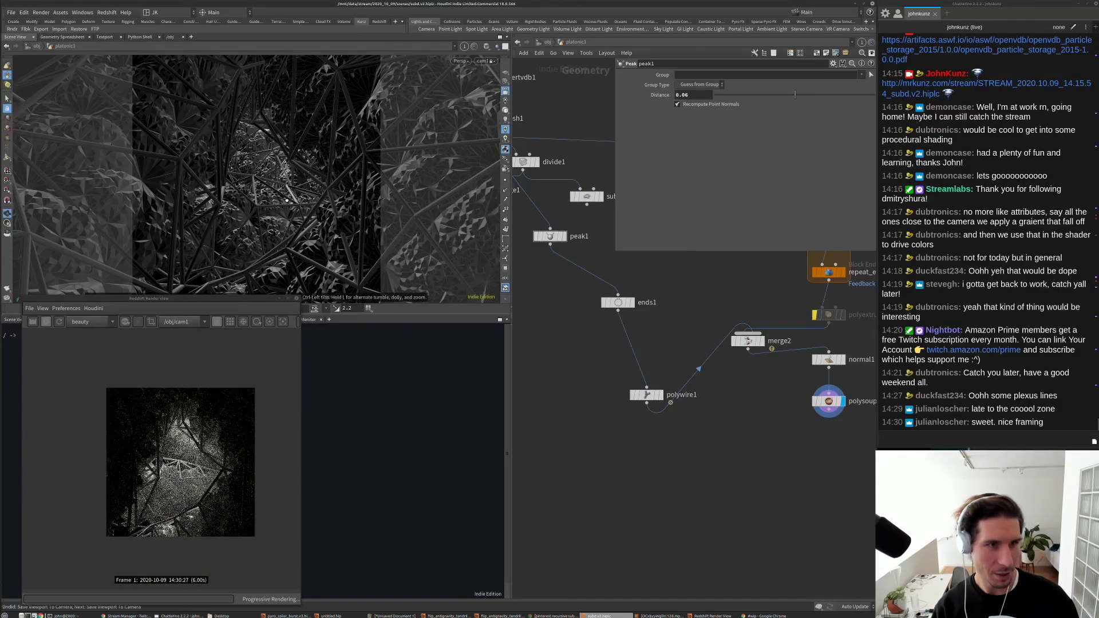
{"action": "left_click_drag", "start_coordinate": [269, 235], "coordinate": [277, 181], "text": "alt"}
{"action": "left_click_drag", "start_coordinate": [298, 117], "coordinate": [251, 215], "text": "alt"}
{"action": "left_click_drag", "start_coordinate": [243, 261], "coordinate": [272, 150], "text": "alt"}
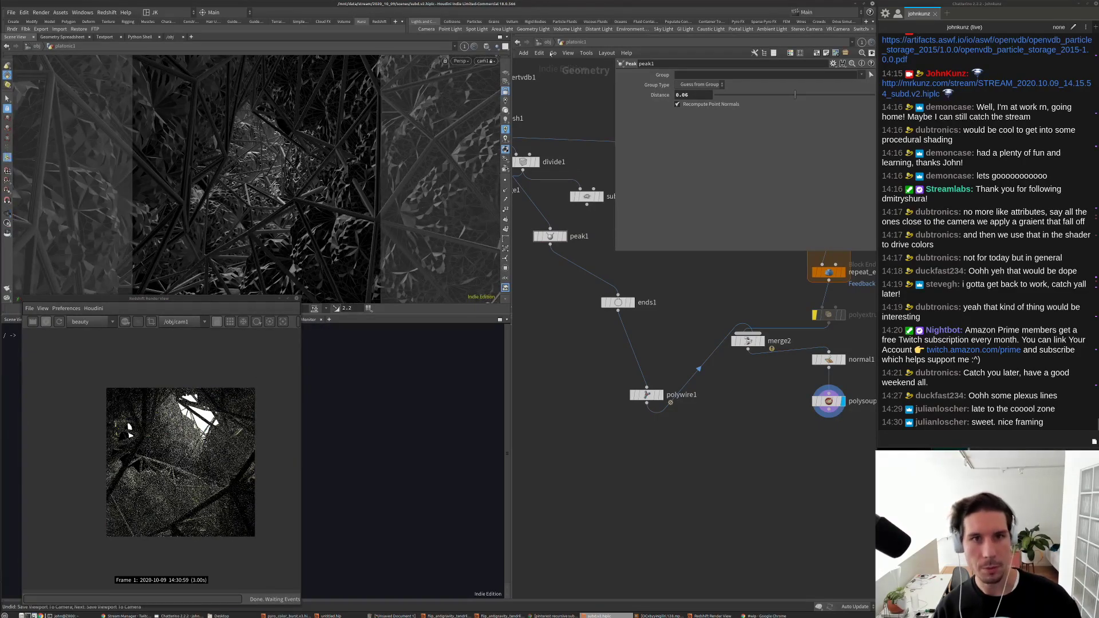
Step: Set cam1's focal length to 45
{"action": "left_click", "coordinate": [547, 47]}
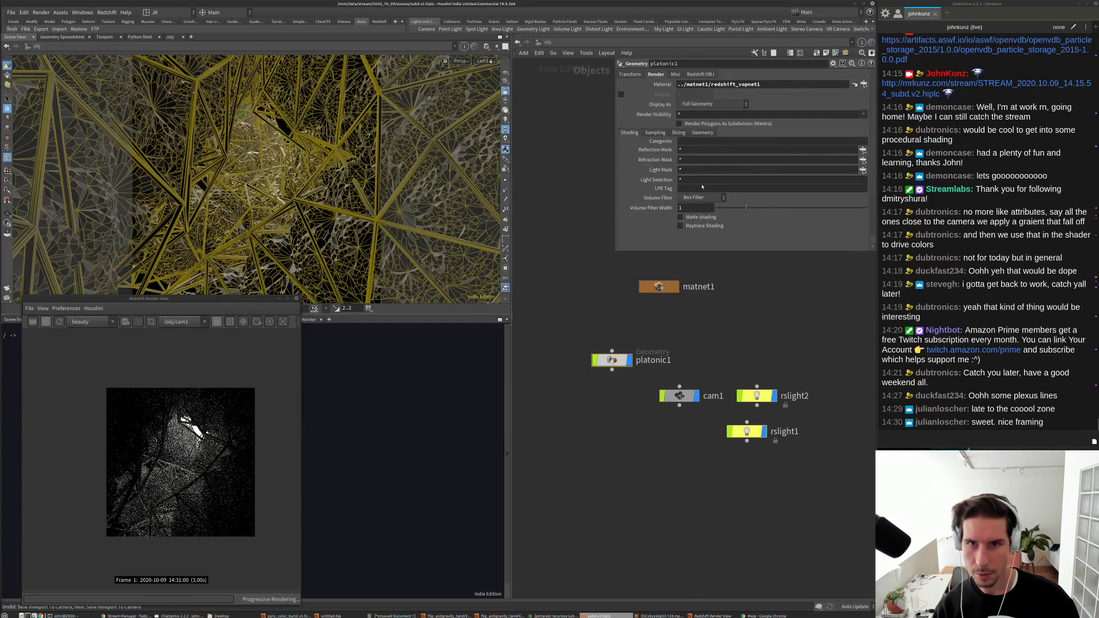
{"action": "left_click", "coordinate": [680, 396]}
{"action": "double_click", "coordinate": [692, 134]}
{"action": "type", "text": "45"}
{"action": "key", "text": "Return"}
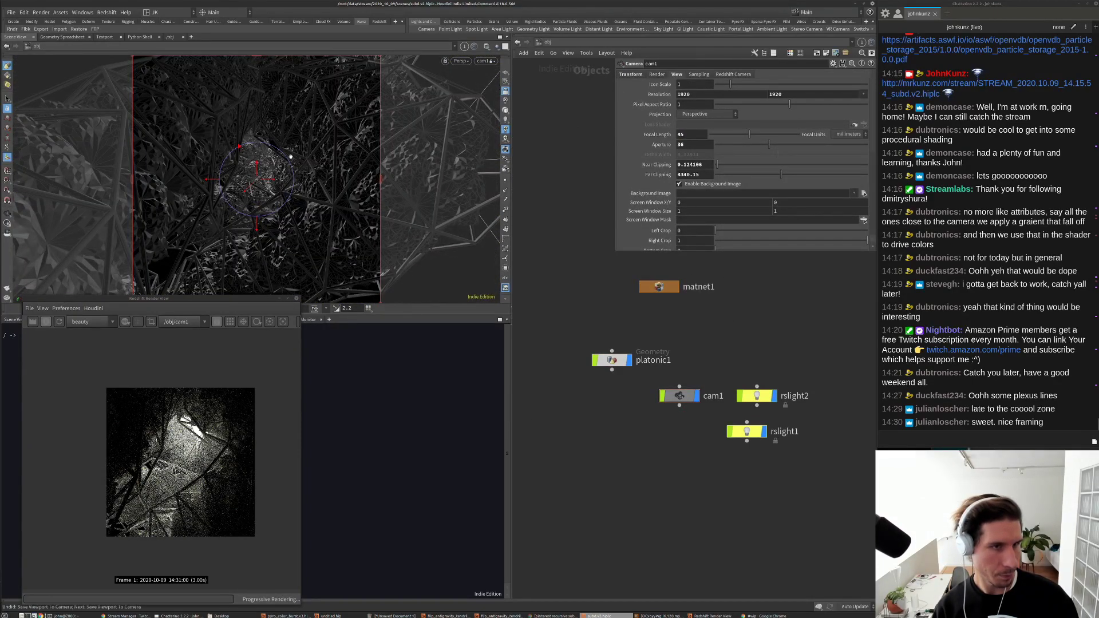
Step: Tumble cam1 to a new angle inside the strut structure and bring the terminal to the front
{"action": "left_click_drag", "start_coordinate": [291, 156], "coordinate": [261, 213]}
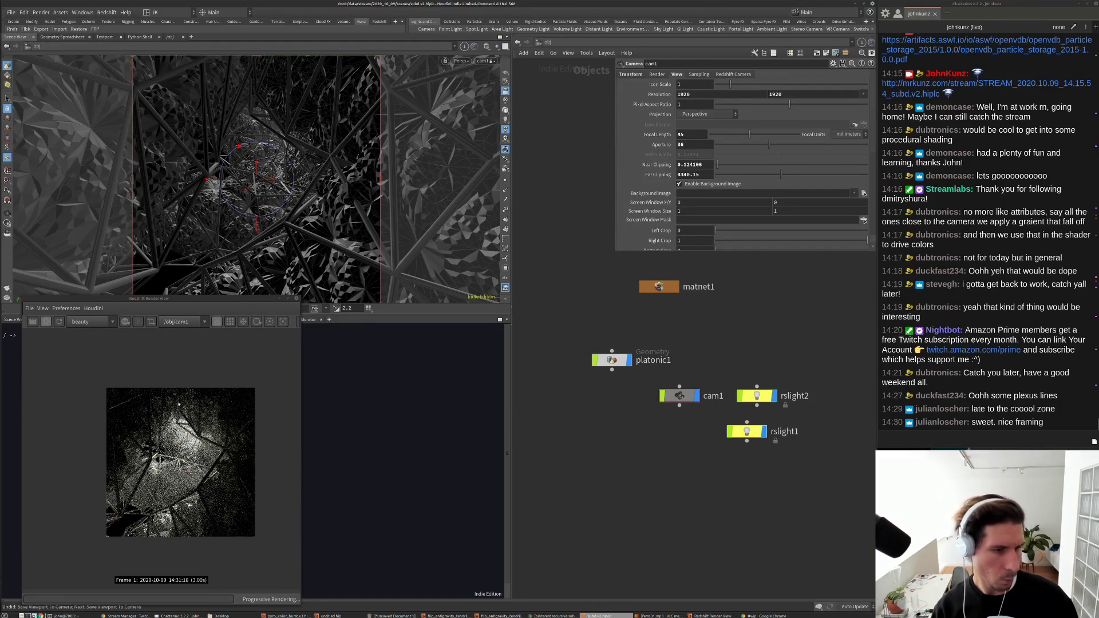
{"action": "left_click_drag", "start_coordinate": [348, 214], "coordinate": [340, 123]}
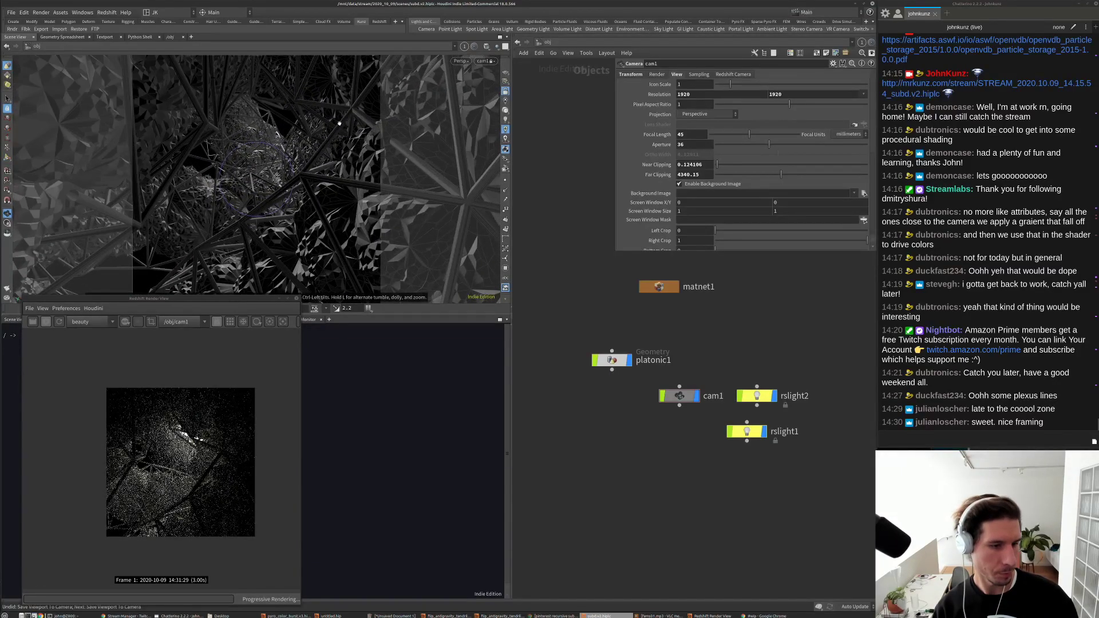
{"action": "left_click_drag", "start_coordinate": [339, 123], "coordinate": [328, 164]}
{"action": "key", "text": "Return"}
{"action": "key", "text": "Escape"}
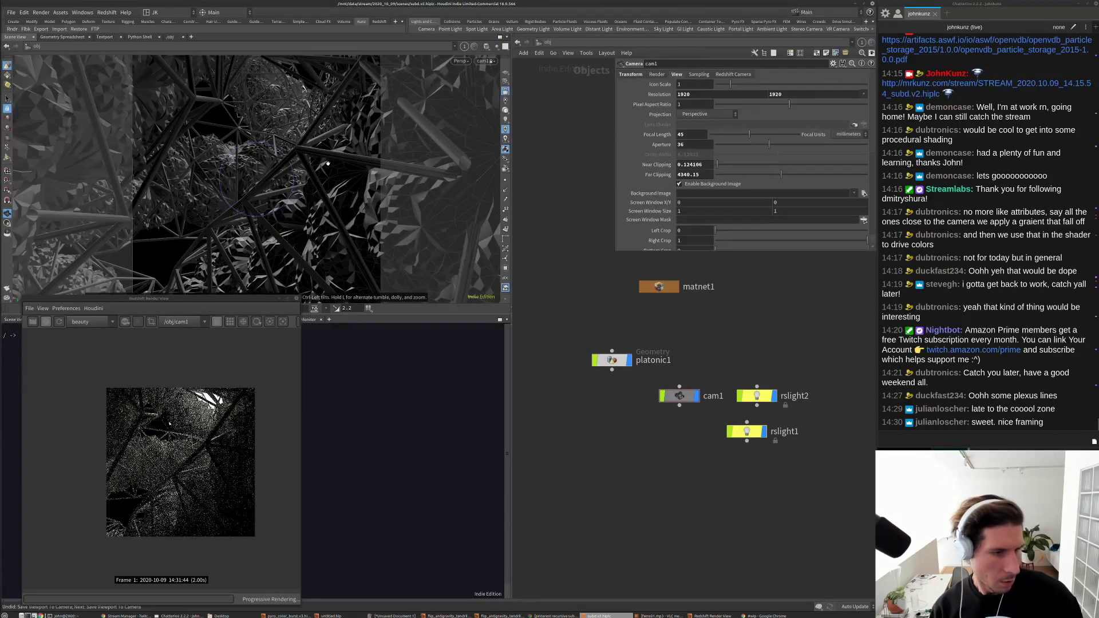
{"action": "left_click_drag", "start_coordinate": [322, 116], "coordinate": [309, 163]}
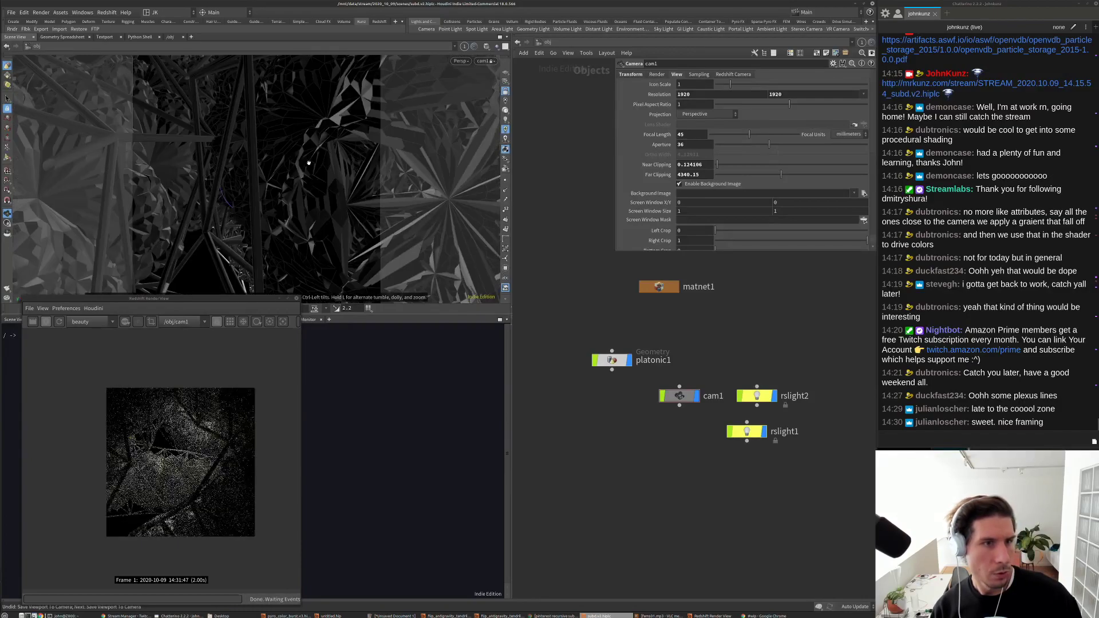
{"action": "key", "text": "Return"}
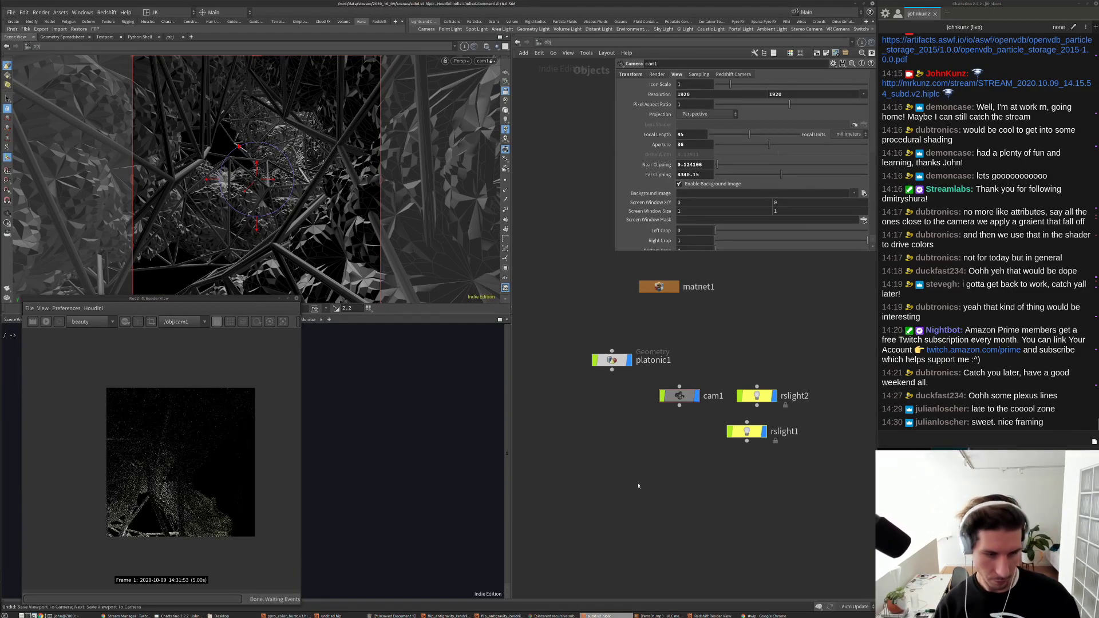
{"action": "left_click", "coordinate": [75, 616]}
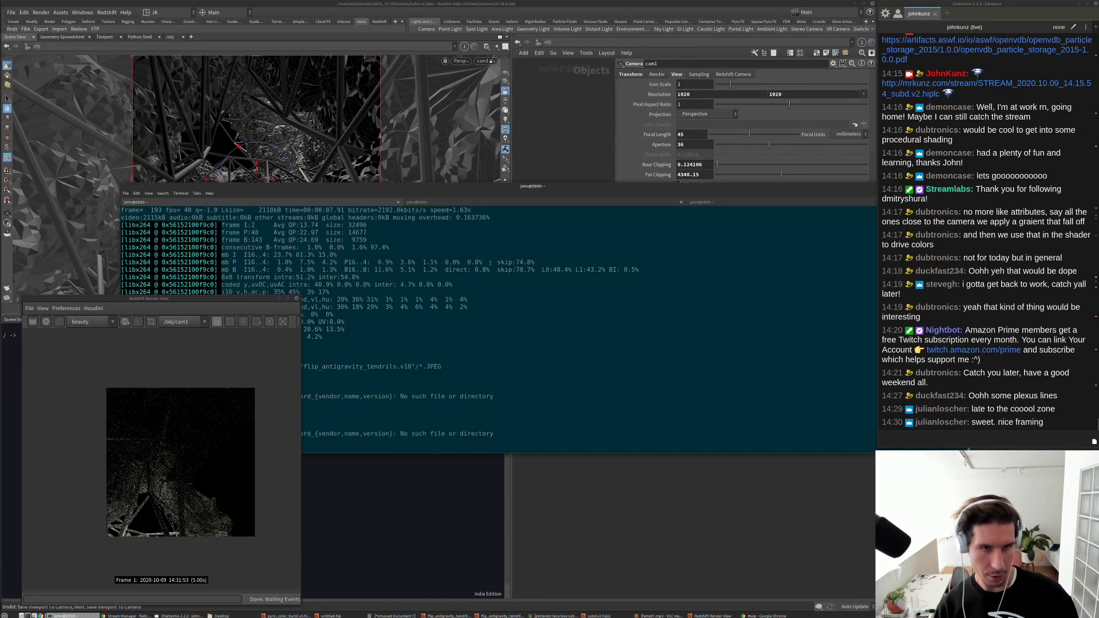
Step: Clear the terminal, launch a new Houdini session with houdinifx -n, and hide the terminal
{"action": "left_click_drag", "start_coordinate": [464, 189], "coordinate": [509, 97]}
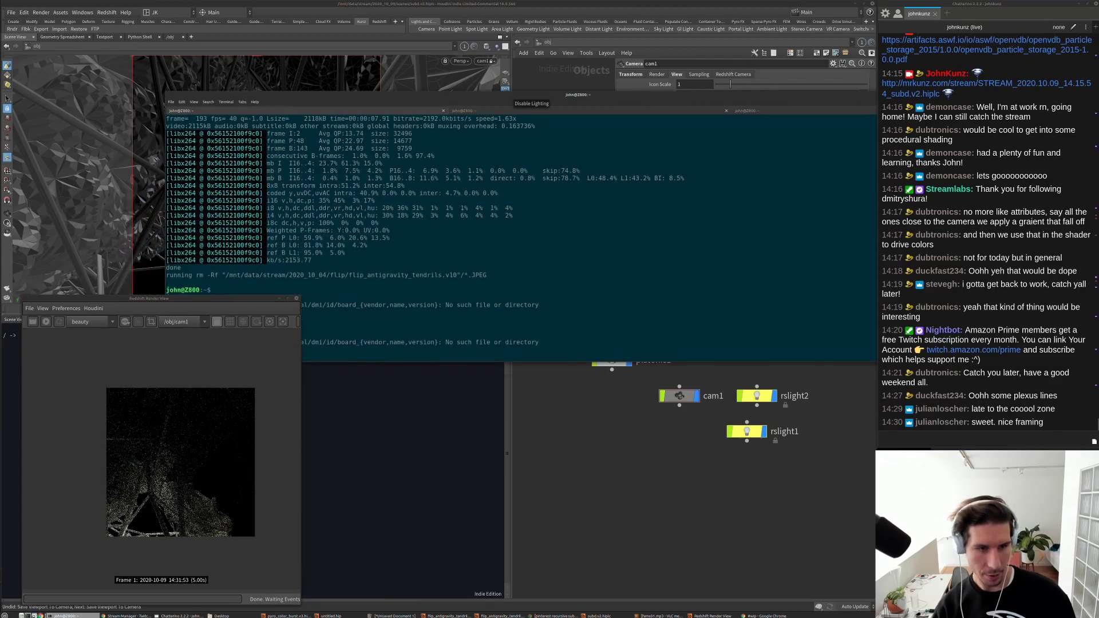
{"action": "key", "text": "ctrl+l"}
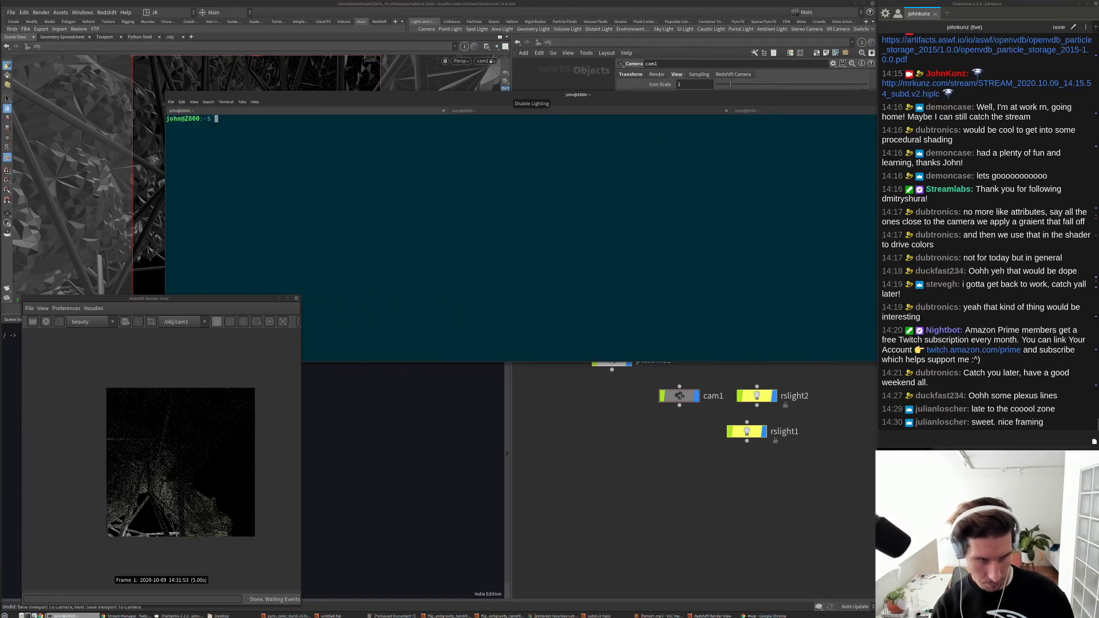
{"action": "type", "text": "houdinidz"}
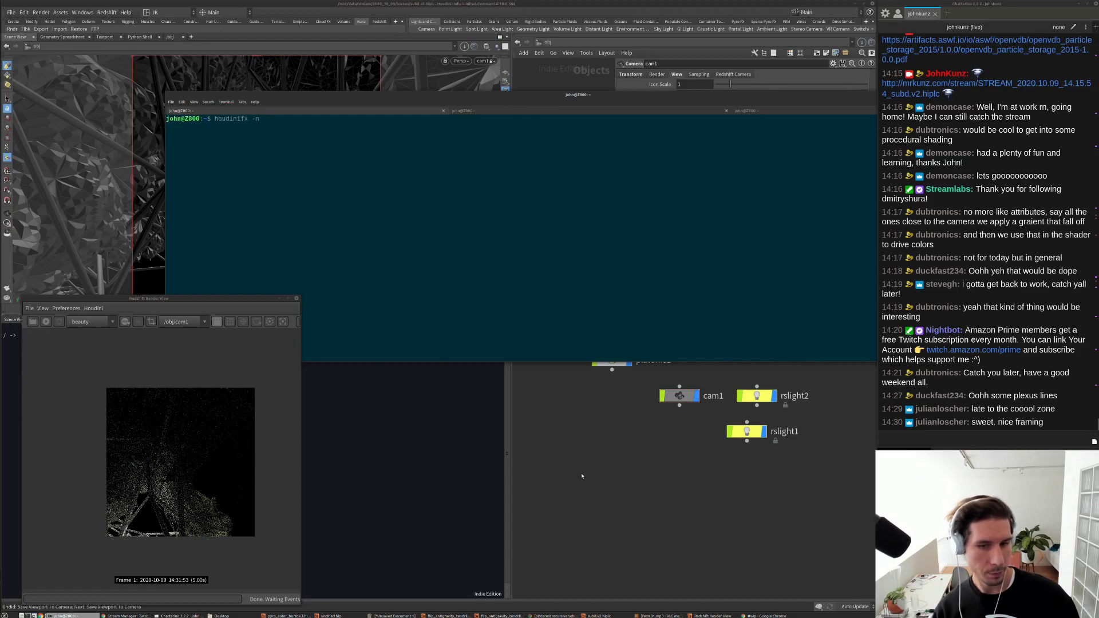
{"action": "left_click", "coordinate": [202, 402]}
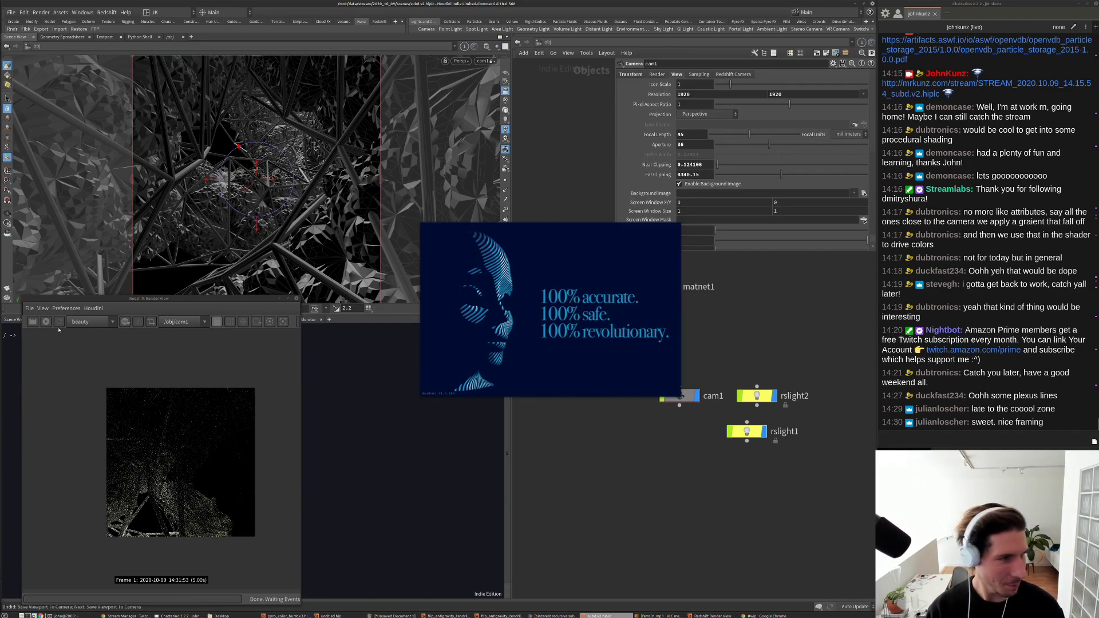
Step: Rename the cam1 node to cam2
{"action": "left_click_drag", "start_coordinate": [668, 397], "coordinate": [582, 461]}
{"action": "scroll", "coordinate": [580, 462], "scroll_direction": "up", "scroll_amount": 4}
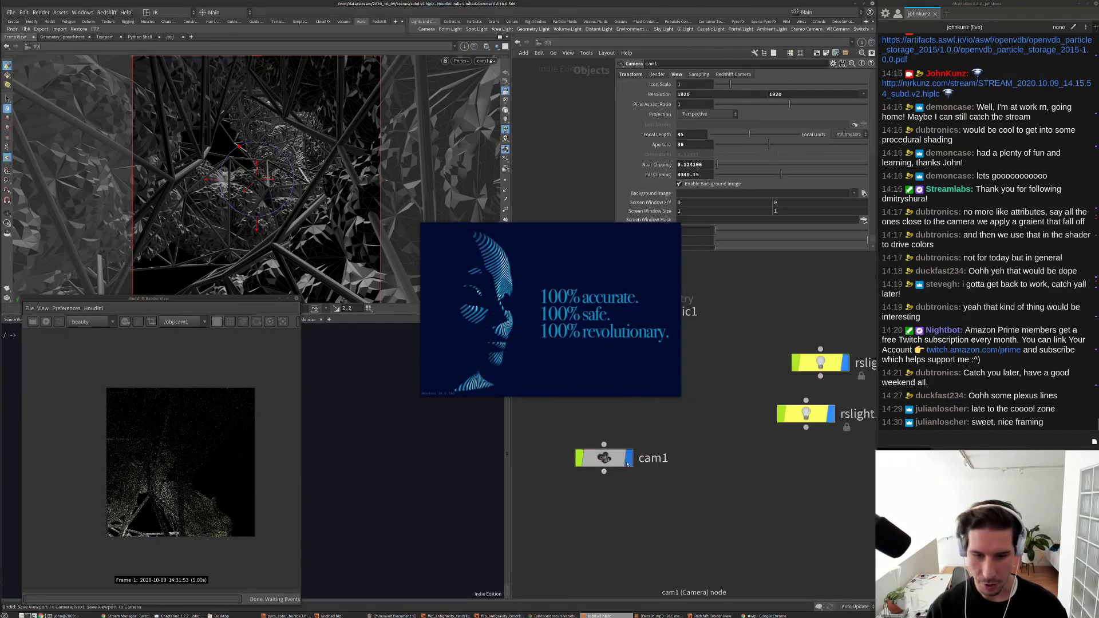
{"action": "double_click", "coordinate": [653, 458]}
{"action": "key", "text": "BackSpace"}
{"action": "type", "text": "_"}
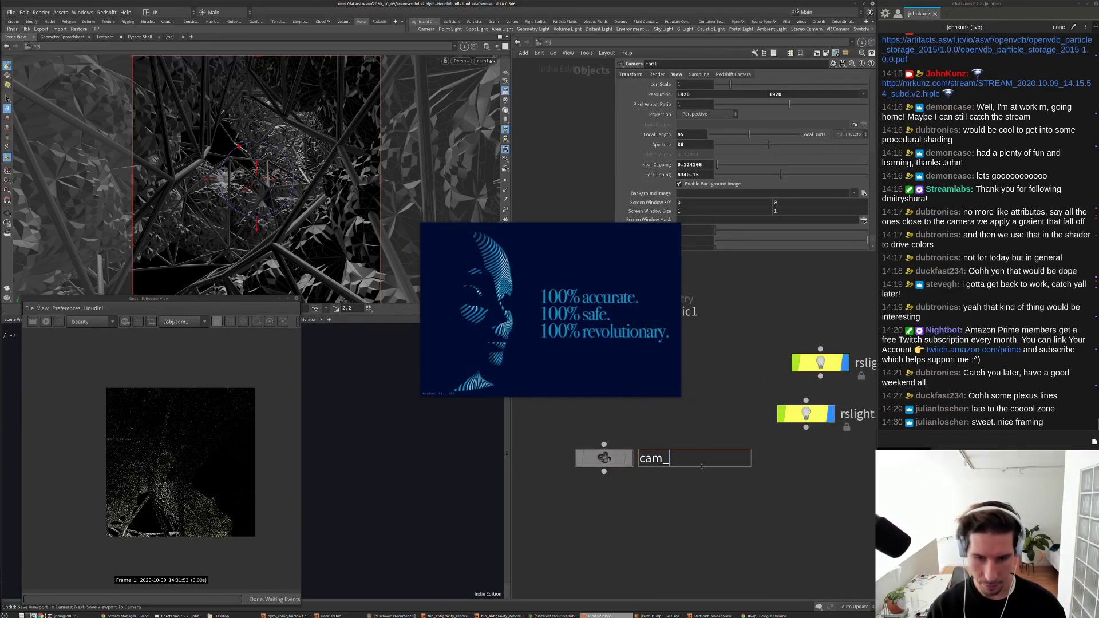
{"action": "type", "text": "2"}
{"action": "key", "text": "Return"}
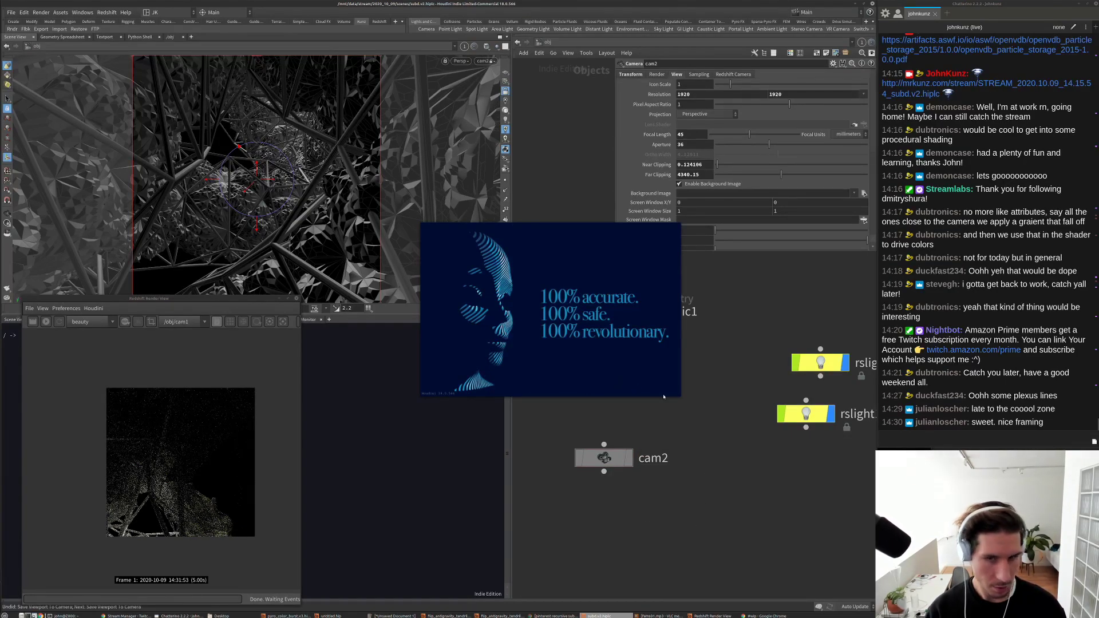
Step: Inside platonic1, set polywire1's Wire Radius to 0.001
{"action": "middle_click_drag", "start_coordinate": [708, 321], "coordinate": [791, 447]}
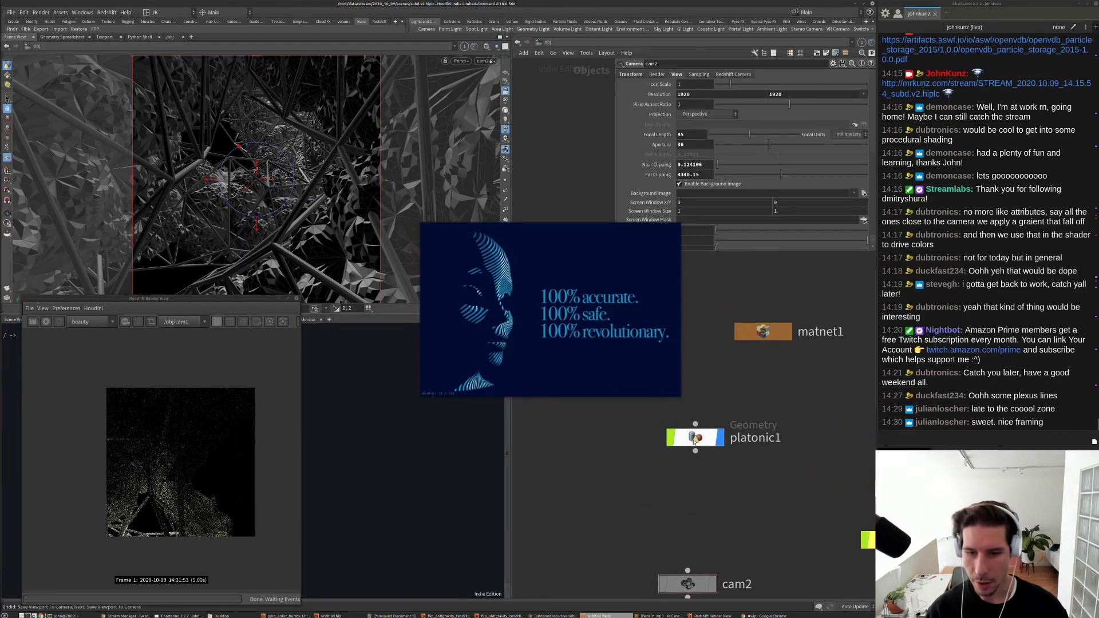
{"action": "left_click", "coordinate": [694, 439]}
{"action": "double_click", "coordinate": [694, 439]}
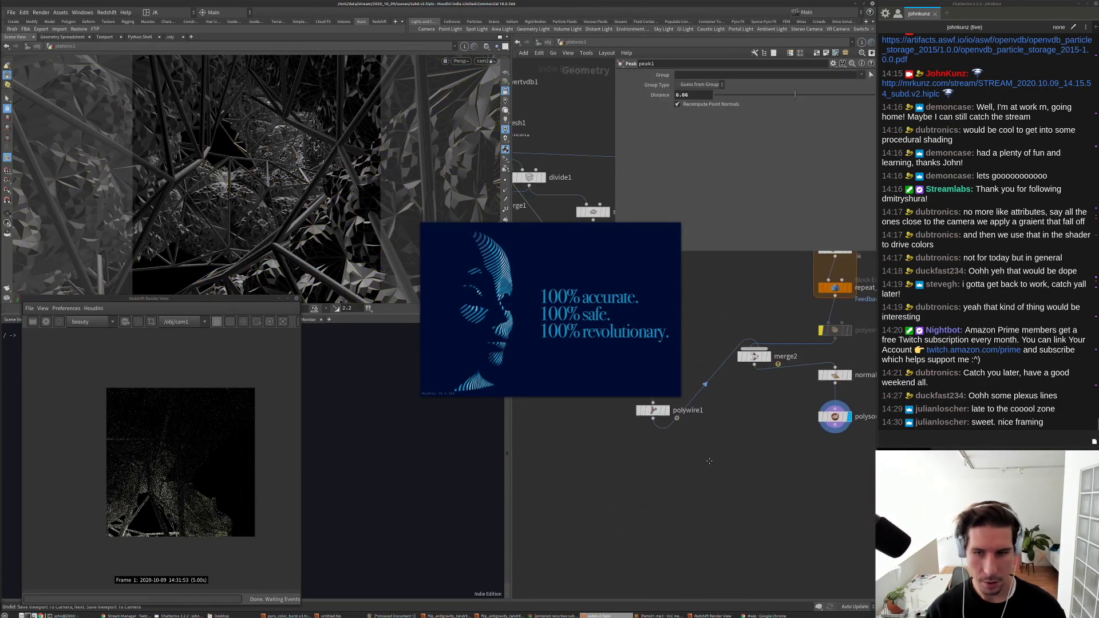
{"action": "left_click", "coordinate": [690, 461]}
{"action": "left_click", "coordinate": [672, 452]}
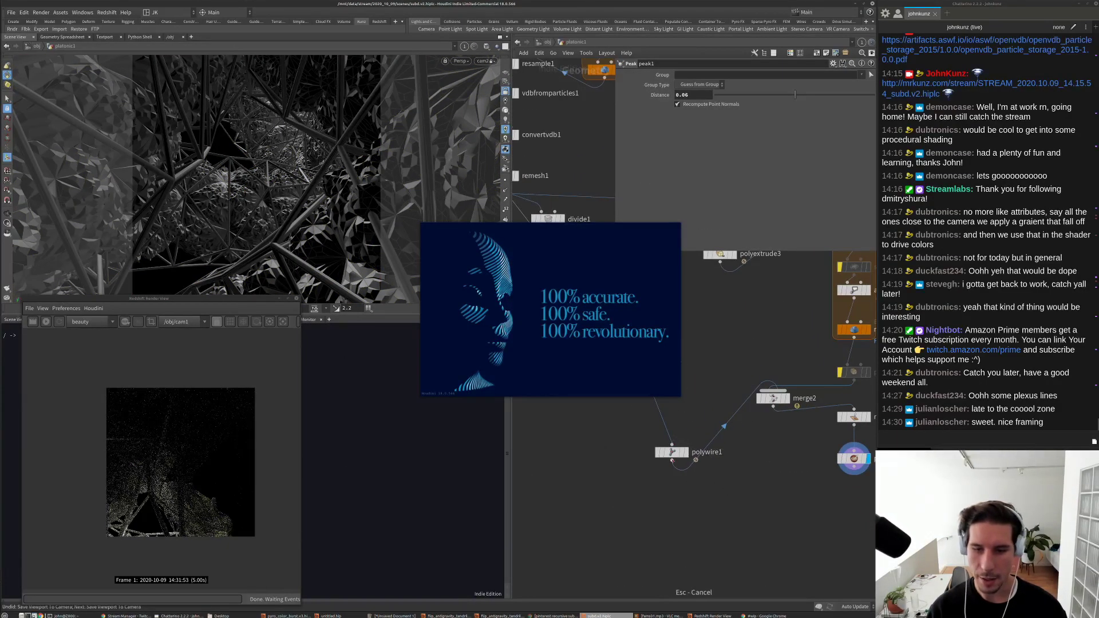
{"action": "double_click", "coordinate": [687, 85]}
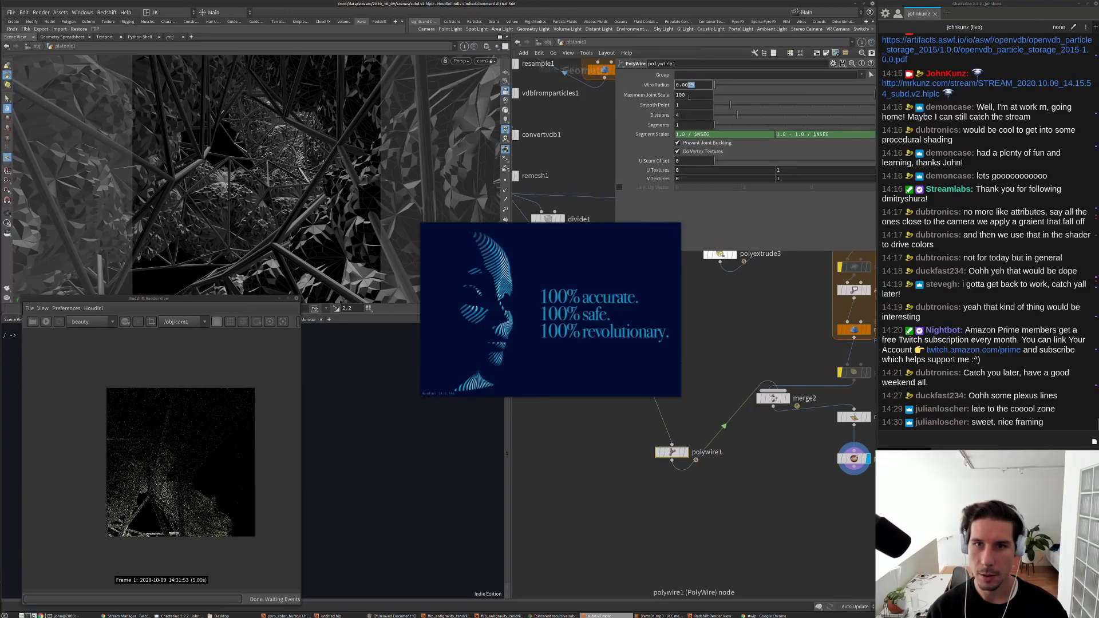
{"action": "type", "text": "0.001"}
{"action": "key", "text": "Return"}
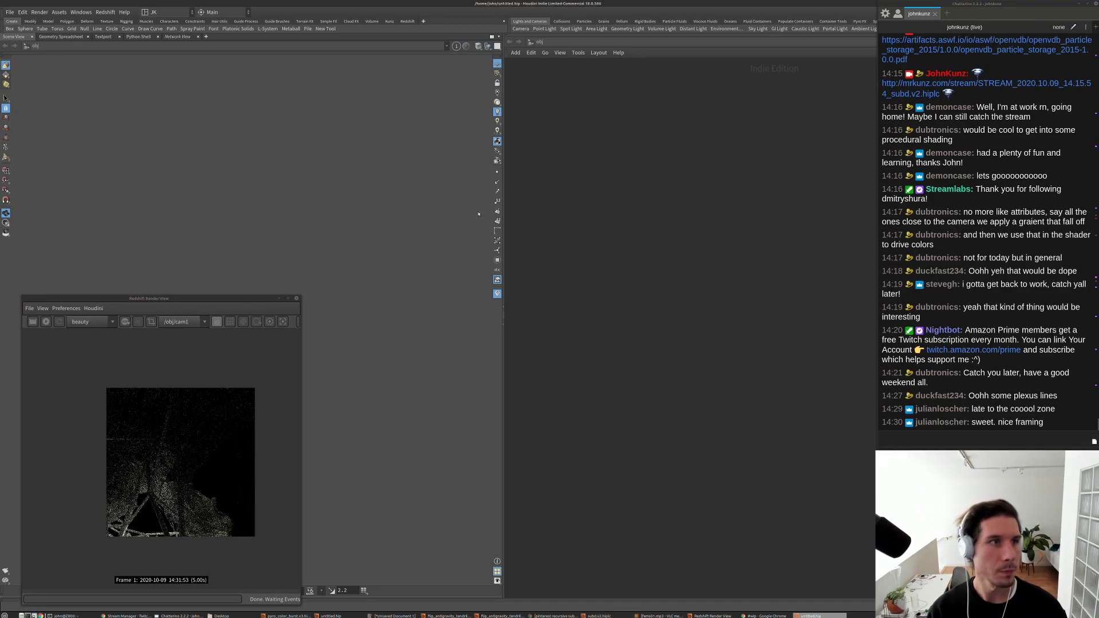
Step: Open subd.v2.hiplc in the new session, copy its cam1, and paste it into /obj of the old session
{"action": "left_click", "coordinate": [10, 12]}
{"action": "mouse_move", "coordinate": [22, 40]}
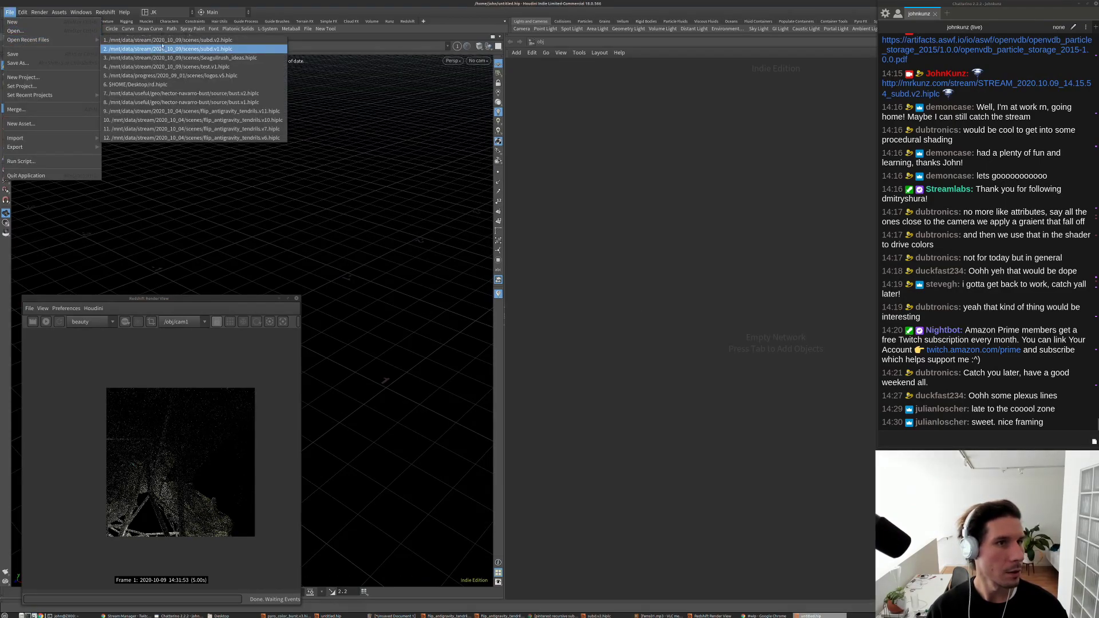
{"action": "left_click", "coordinate": [166, 40]}
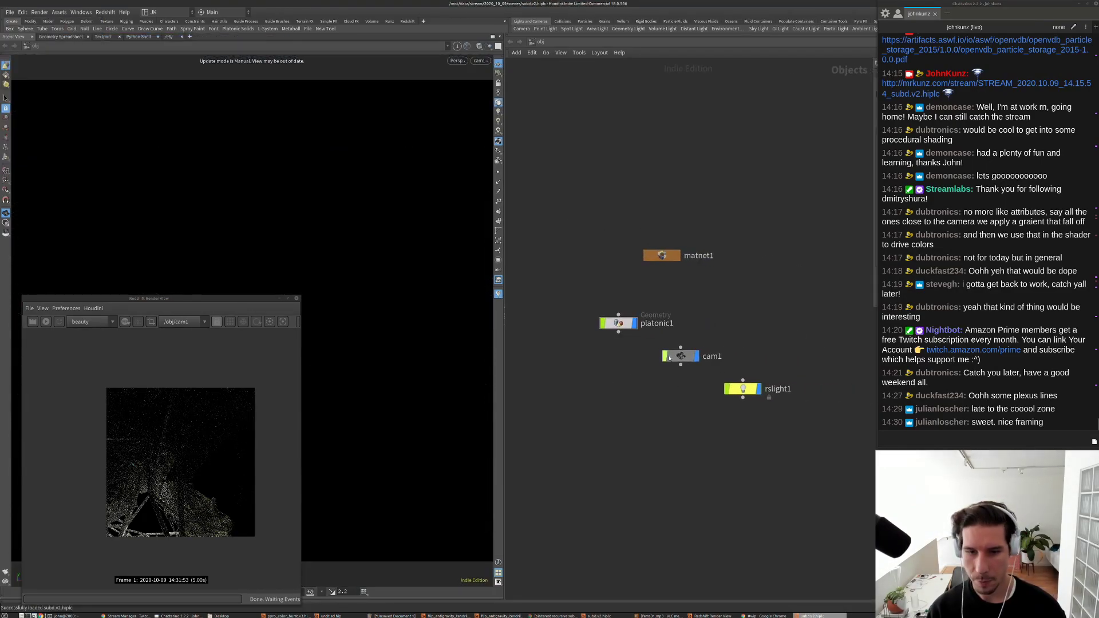
{"action": "key", "text": "ctrl+c"}
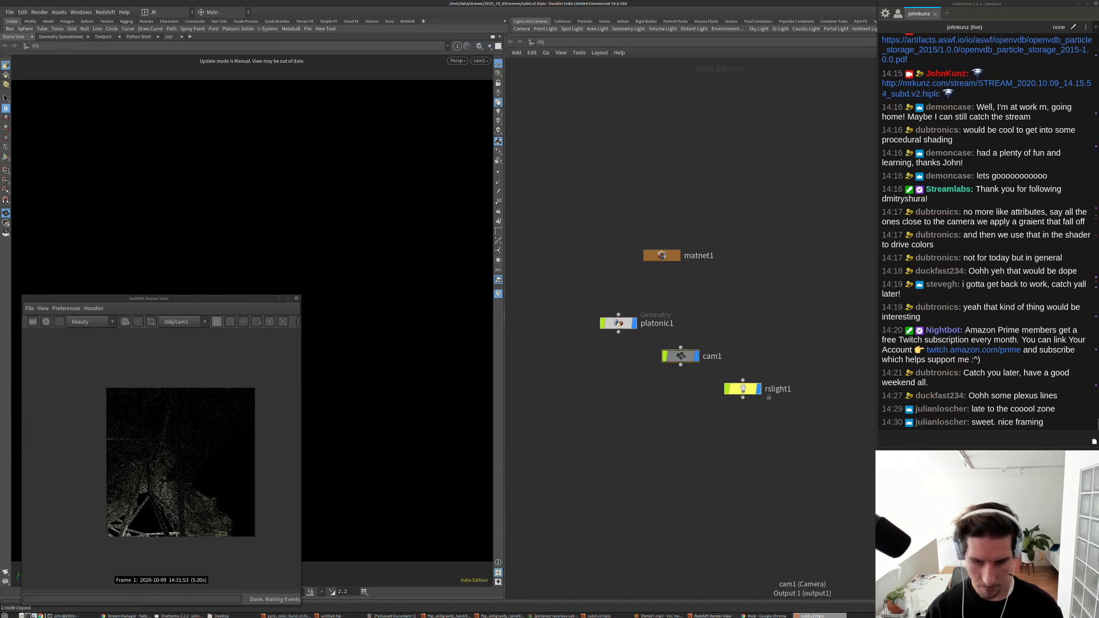
{"action": "key", "text": "alt+Tab"}
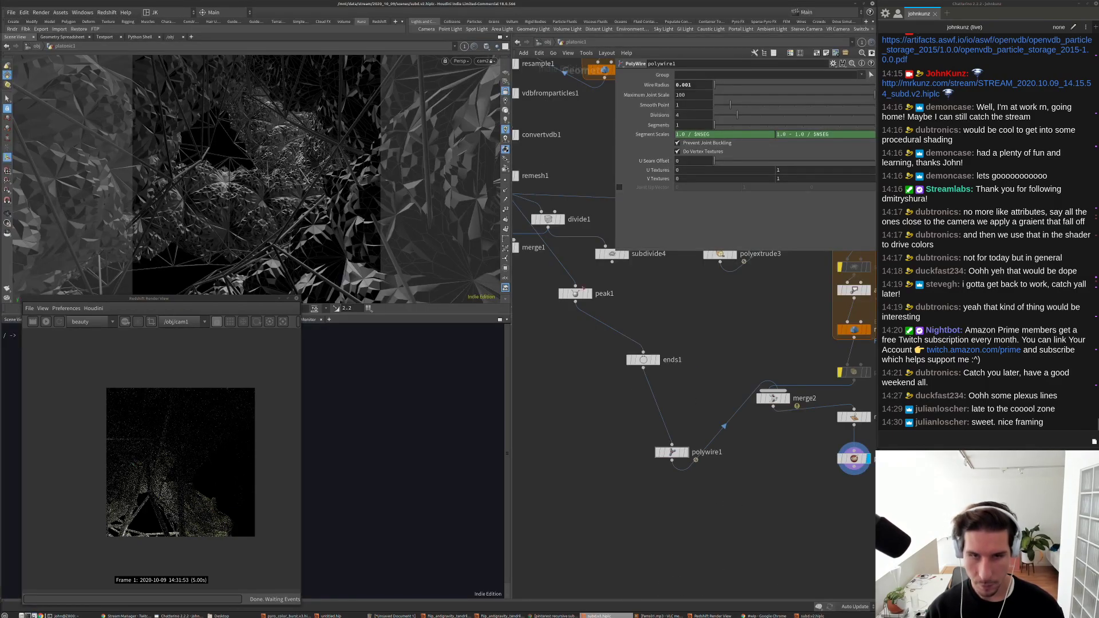
{"action": "key", "text": "u"}
{"action": "key", "text": "ctrl+v"}
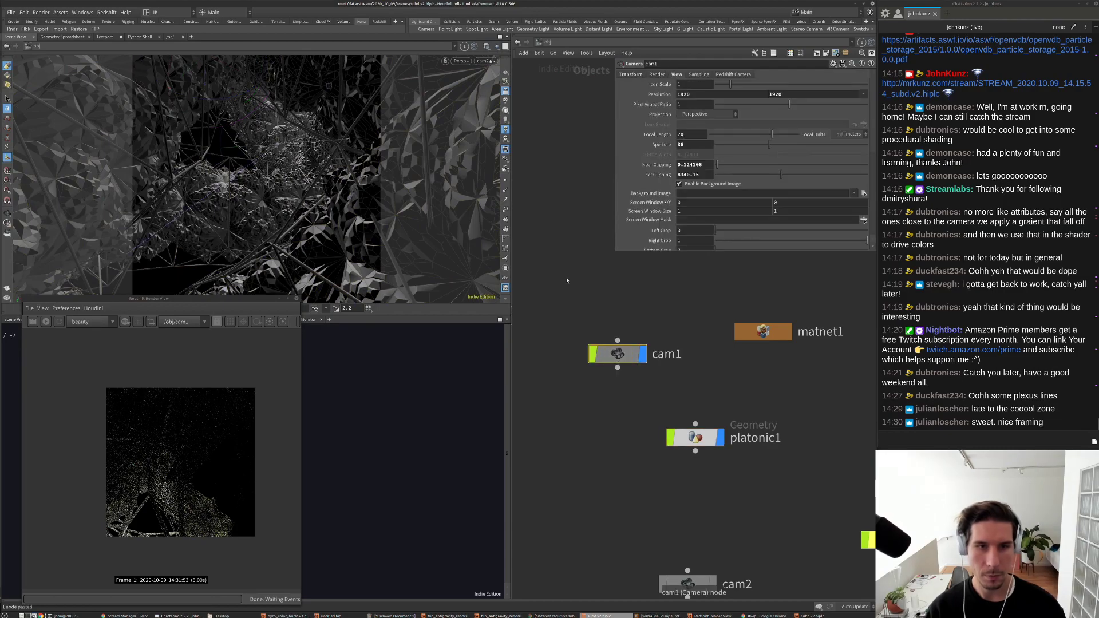
Step: Look through the pasted cam1 and start a Redshift render of the lit dome interior
{"action": "left_click", "coordinate": [484, 60]}
{"action": "left_click", "coordinate": [491, 101]}
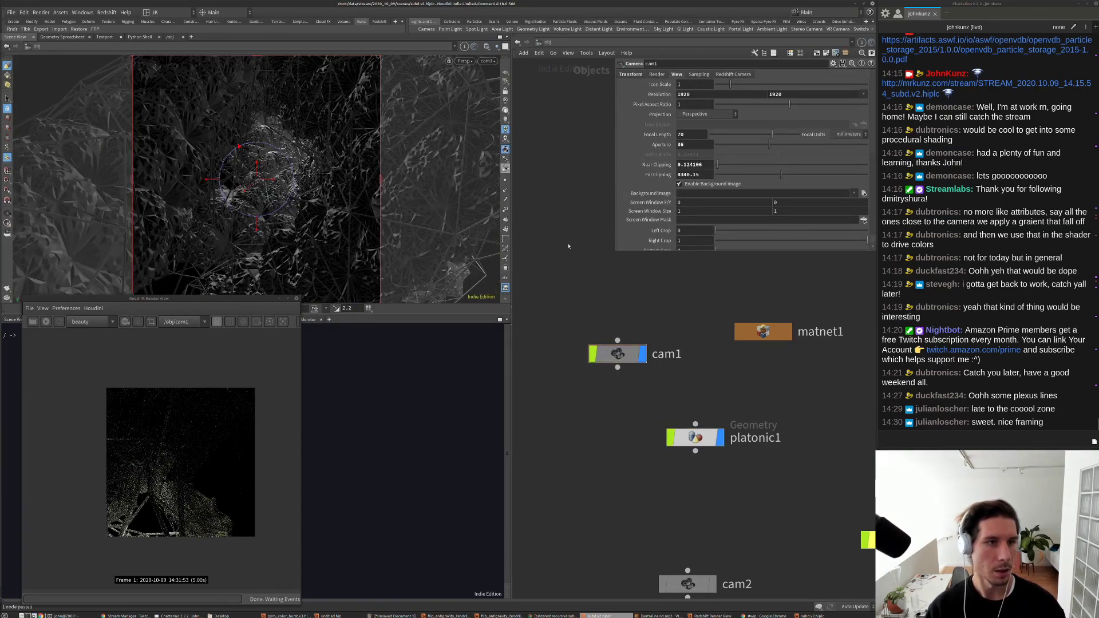
{"action": "scroll", "coordinate": [593, 451], "scroll_direction": "down", "scroll_amount": 3}
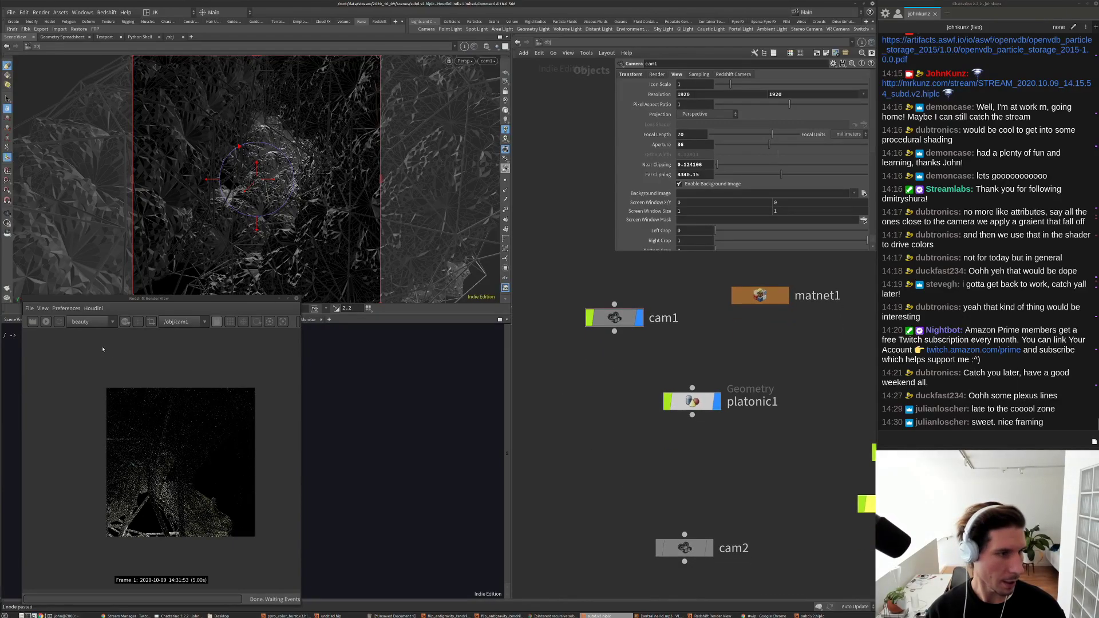
{"action": "left_click", "coordinate": [45, 322]}
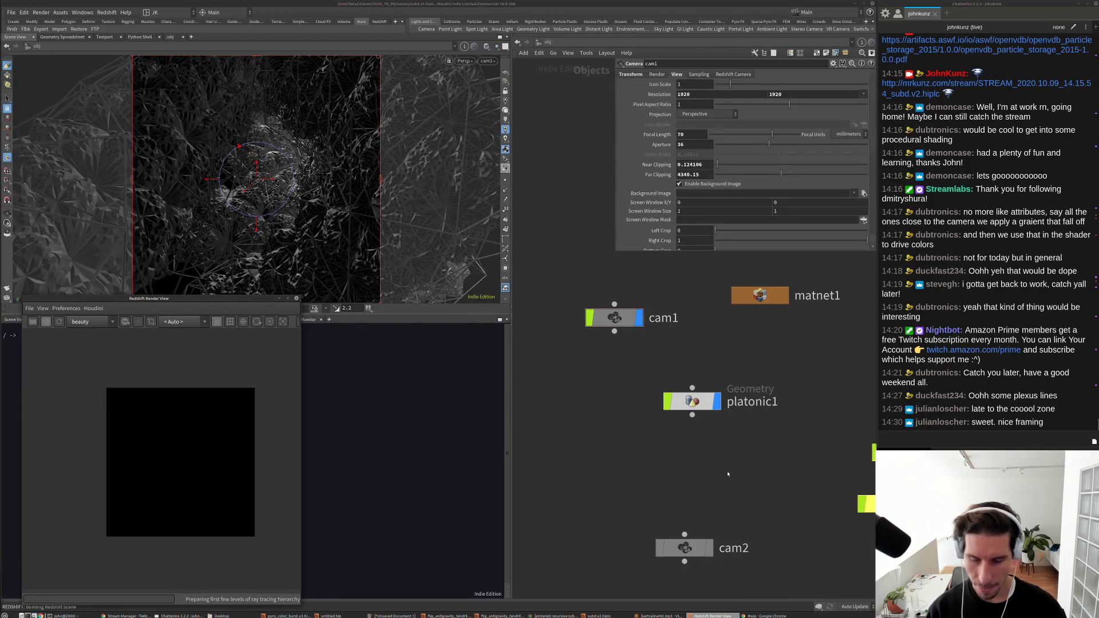
{"action": "left_click", "coordinate": [727, 474]}
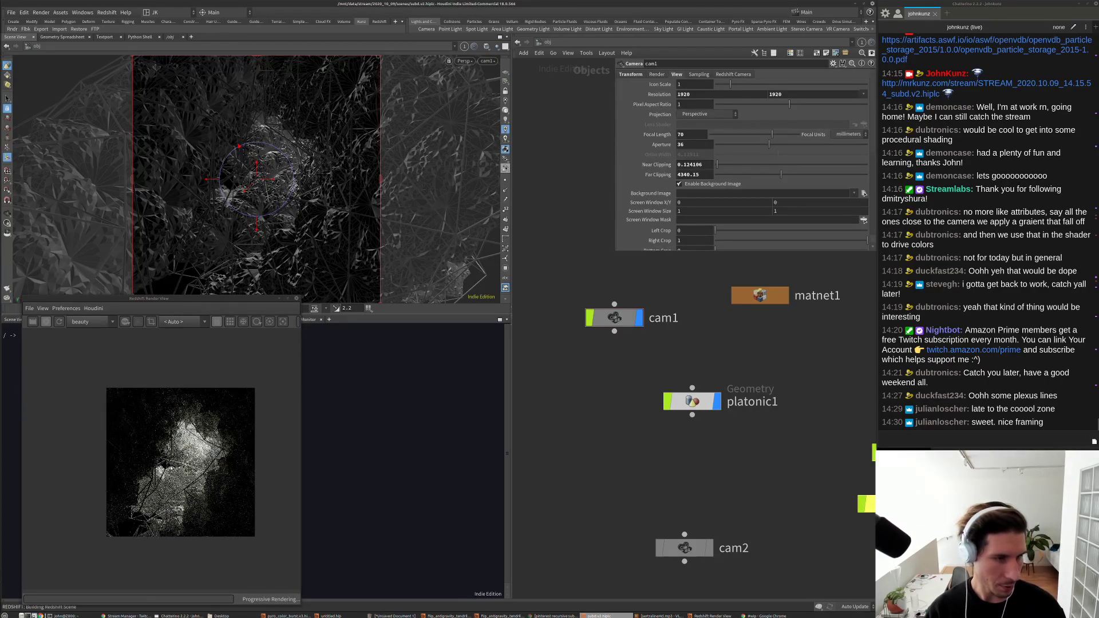
{"action": "scroll", "coordinate": [181, 458], "scroll_direction": "up", "scroll_amount": 5}
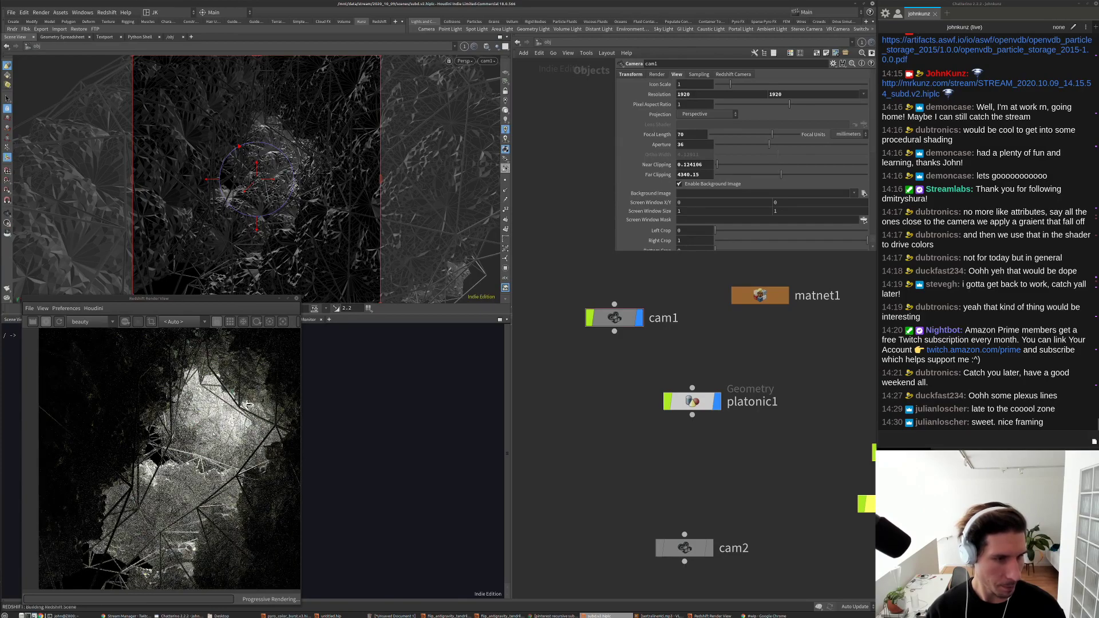
{"action": "scroll", "coordinate": [249, 404], "scroll_direction": "up", "scroll_amount": 3}
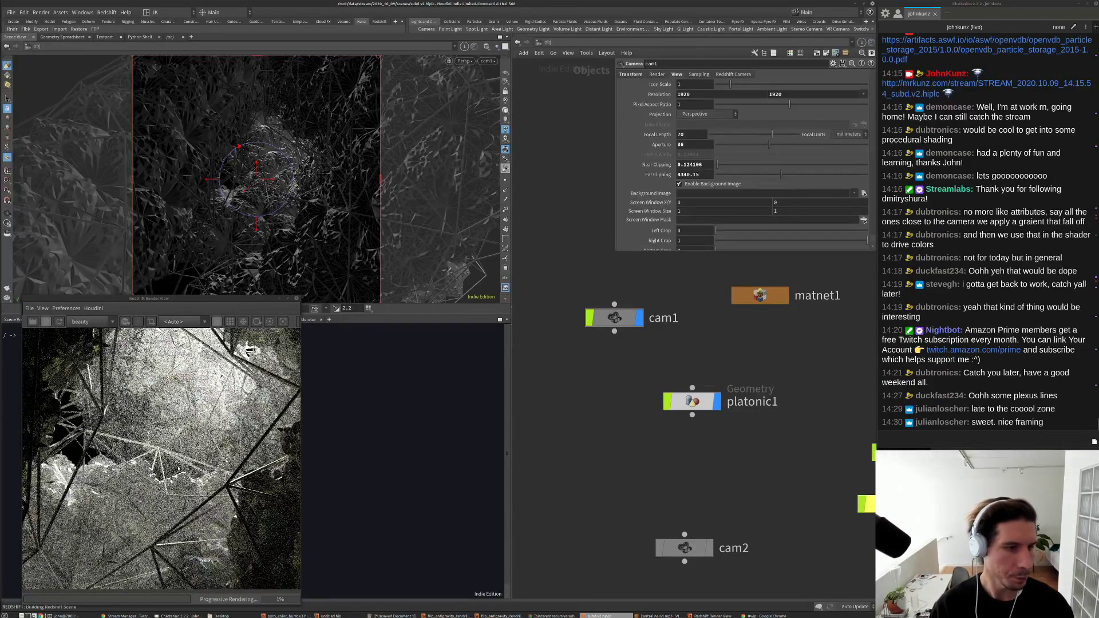
{"action": "scroll", "coordinate": [202, 451], "scroll_direction": "down", "scroll_amount": 2}
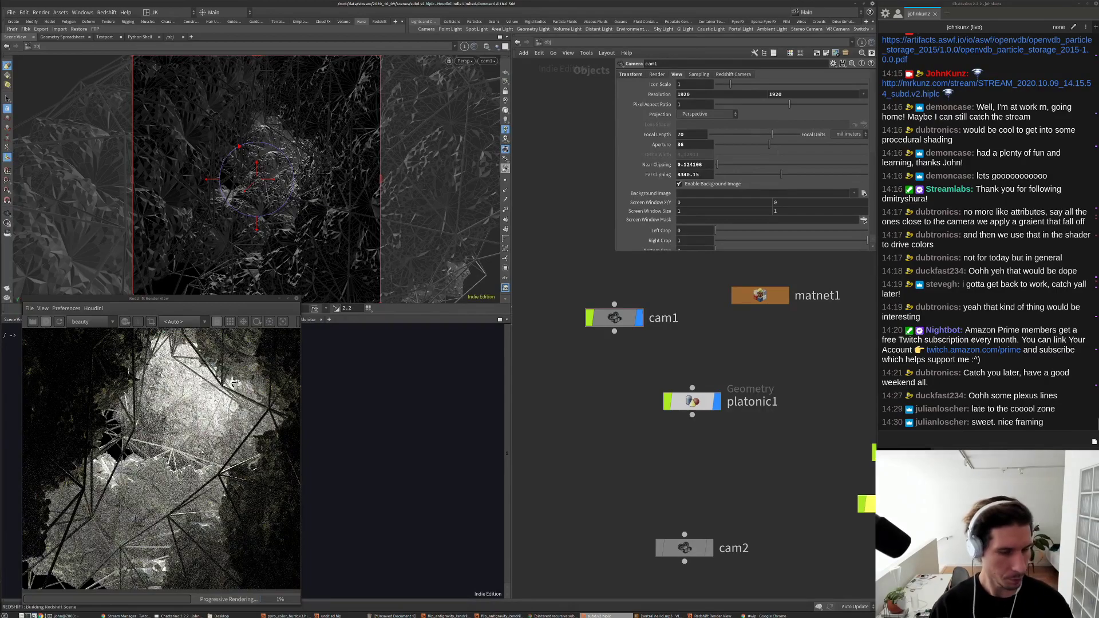
{"action": "scroll", "coordinate": [203, 454], "scroll_direction": "down", "scroll_amount": 1}
{"action": "scroll", "coordinate": [204, 452], "scroll_direction": "down", "scroll_amount": 2}
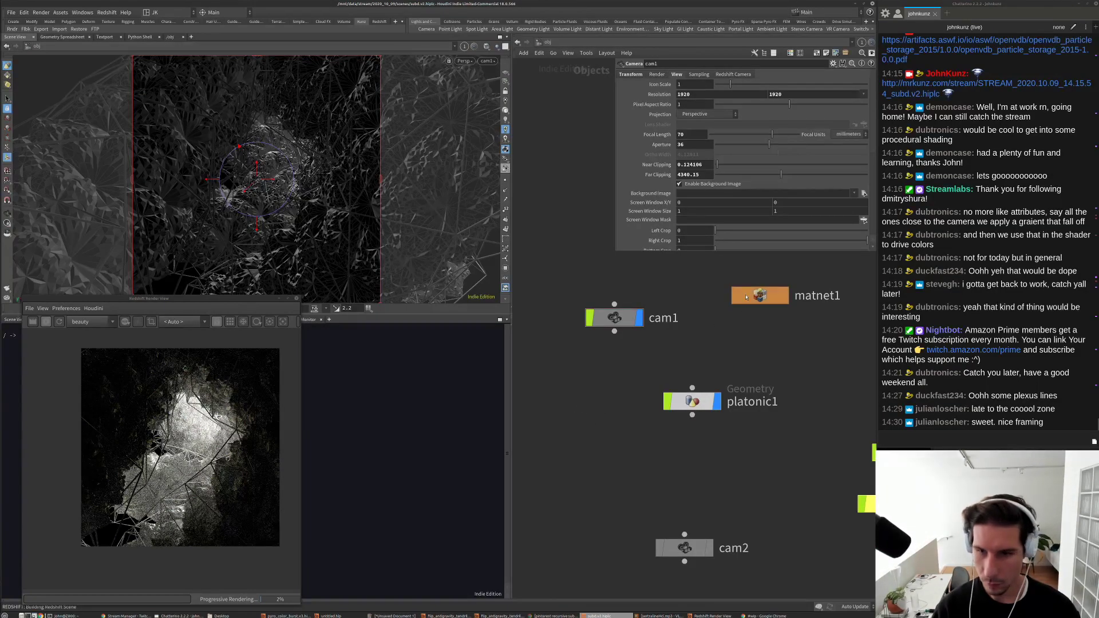
Step: In matnet1's Redshift material, set reflection roughness to 0.4 and diffuse weight to 0.25
{"action": "double_click", "coordinate": [747, 297]}
{"action": "key", "text": "i"}
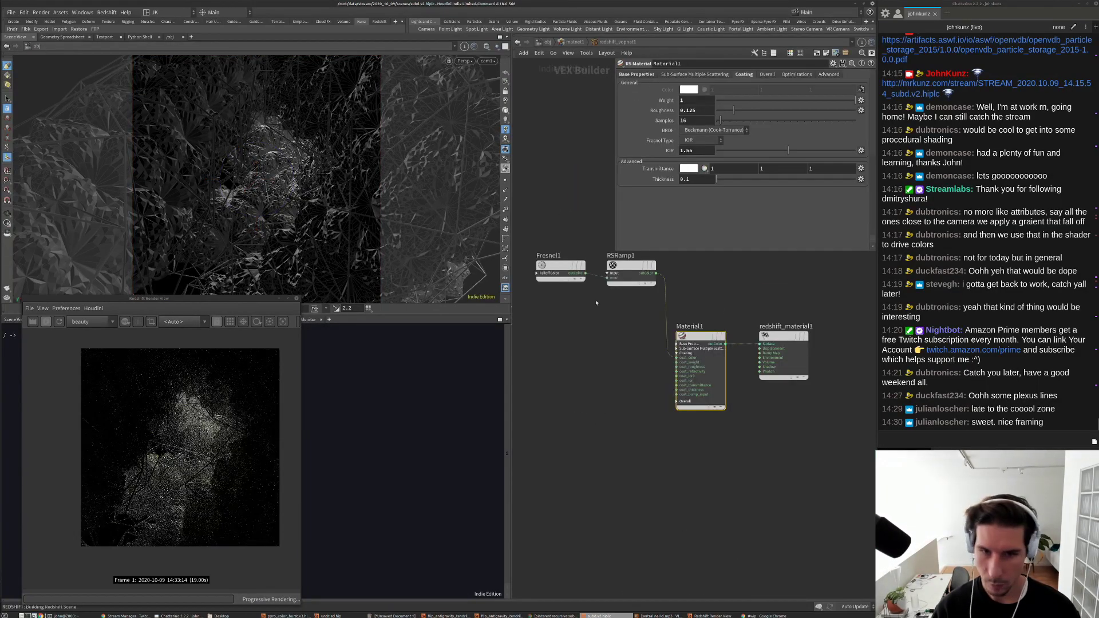
{"action": "left_click", "coordinate": [637, 74]}
{"action": "left_click", "coordinate": [690, 188]}
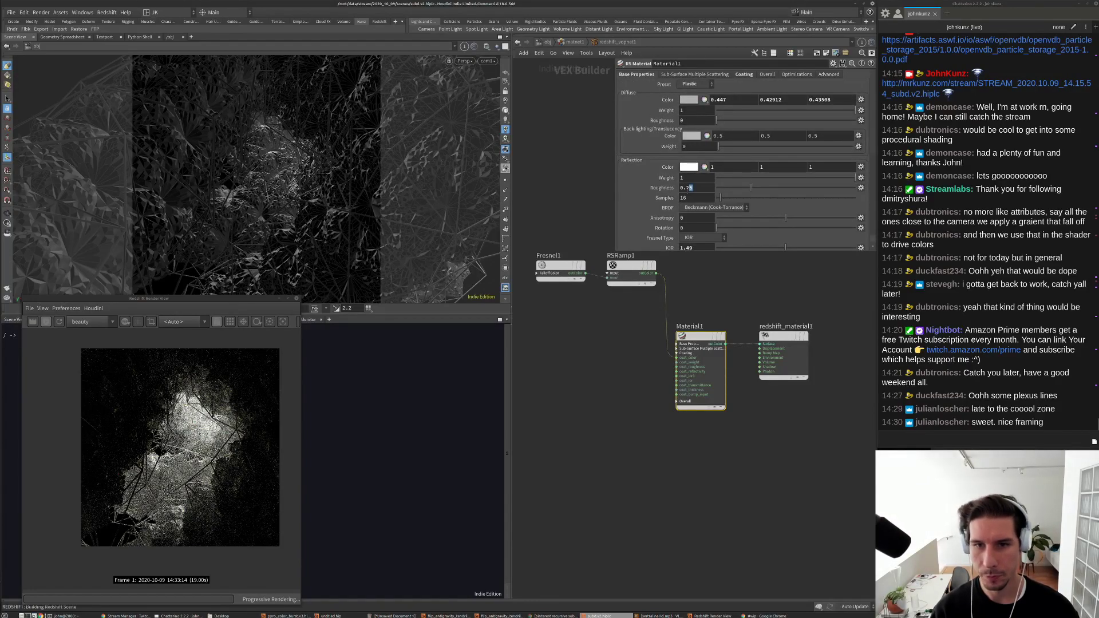
{"action": "type", "text": "4"}
{"action": "key", "text": "Return"}
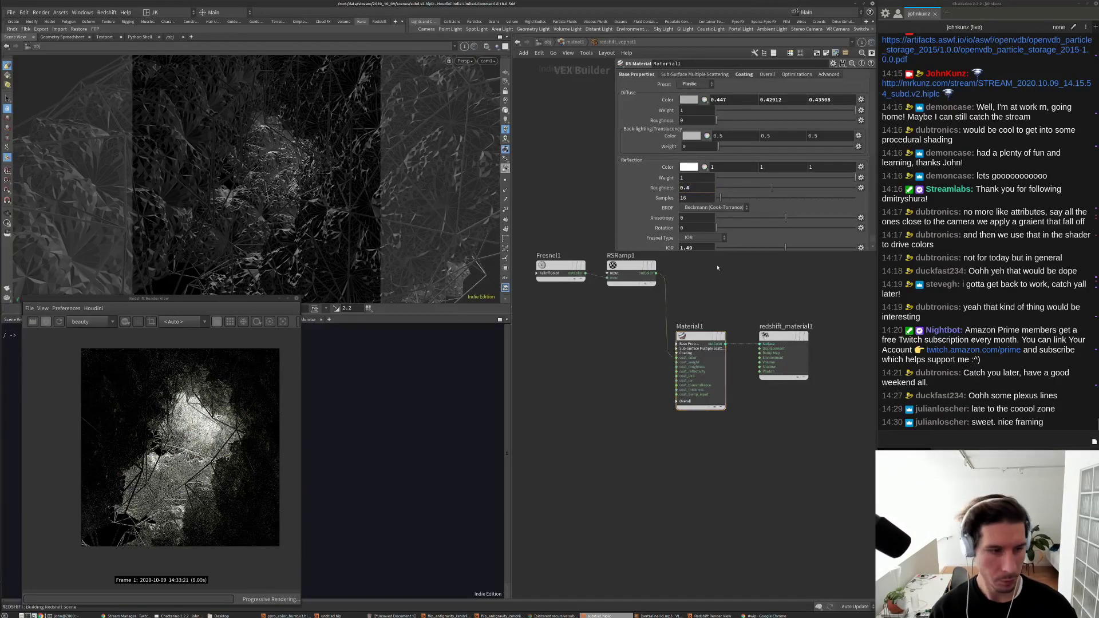
{"action": "left_click", "coordinate": [752, 110]}
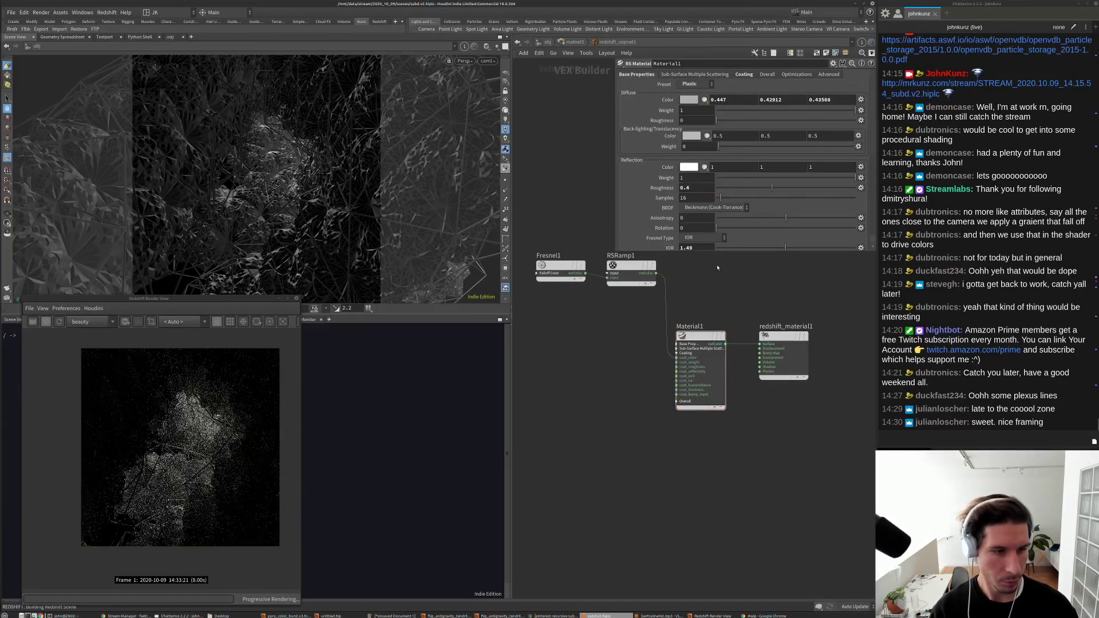
{"action": "left_click", "coordinate": [704, 110]}
{"action": "key", "text": "BackSpace"}
{"action": "key", "text": "Return"}
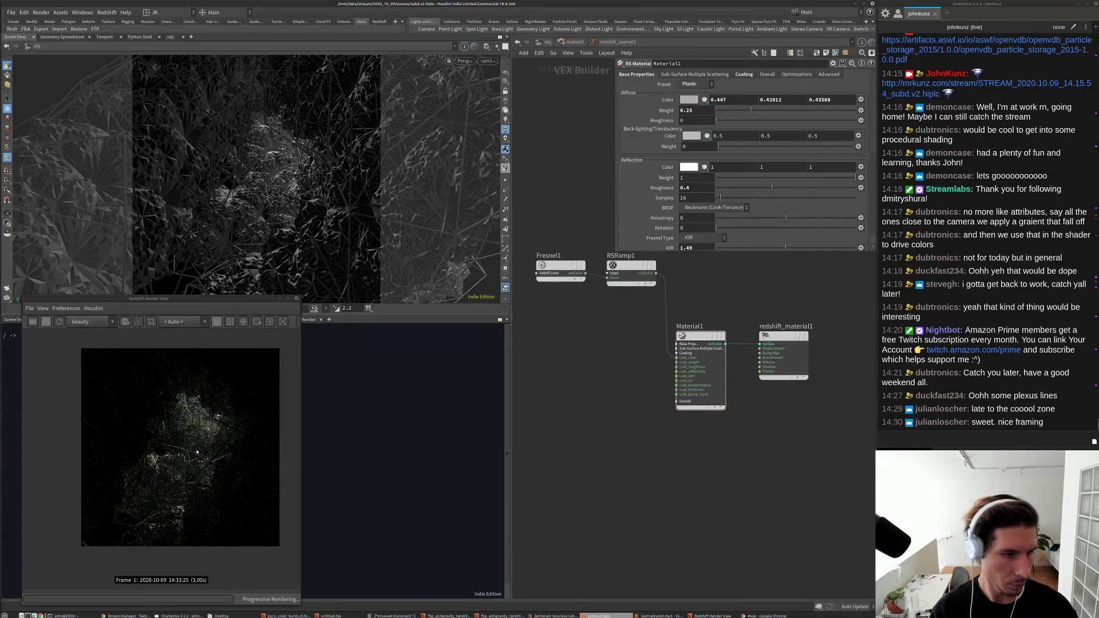
Step: Zoom the render view and return the network to the object level
{"action": "scroll", "coordinate": [197, 452], "scroll_direction": "up", "scroll_amount": 2}
{"action": "scroll", "coordinate": [196, 452], "scroll_direction": "up", "scroll_amount": 2}
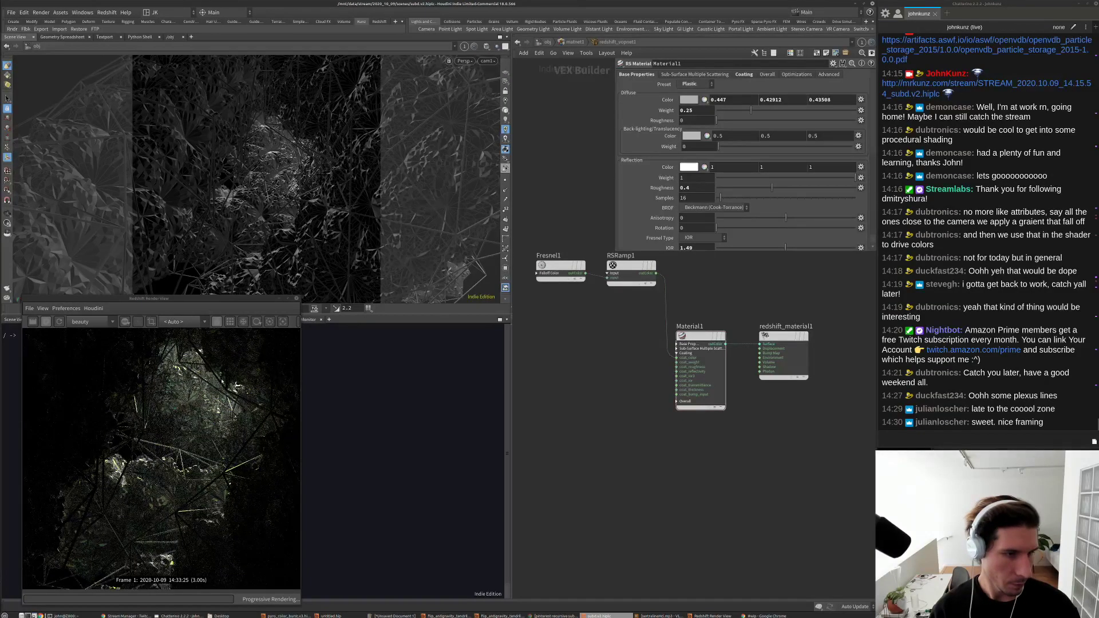
{"action": "scroll", "coordinate": [162, 444], "scroll_direction": "up", "scroll_amount": 2}
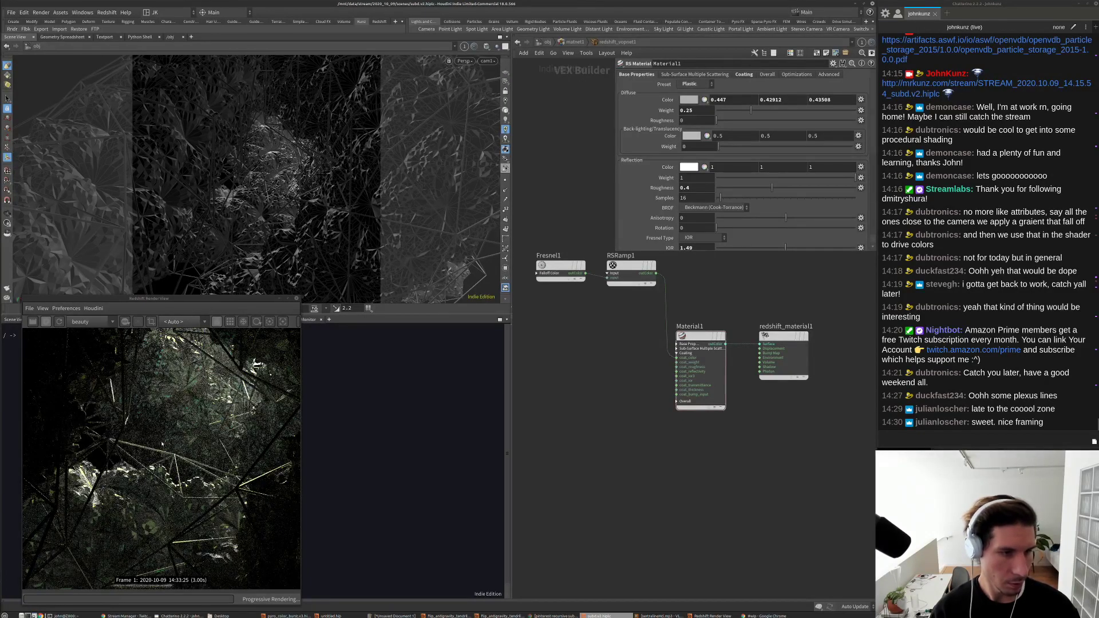
{"action": "scroll", "coordinate": [162, 444], "scroll_direction": "down", "scroll_amount": 2}
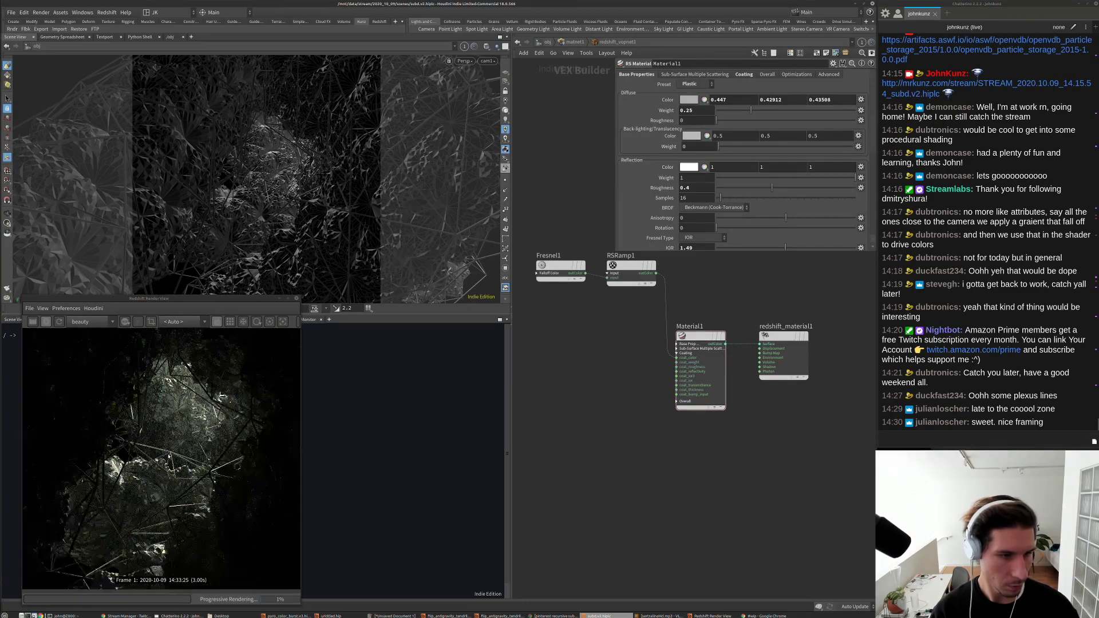
{"action": "scroll", "coordinate": [171, 457], "scroll_direction": "down", "scroll_amount": 1}
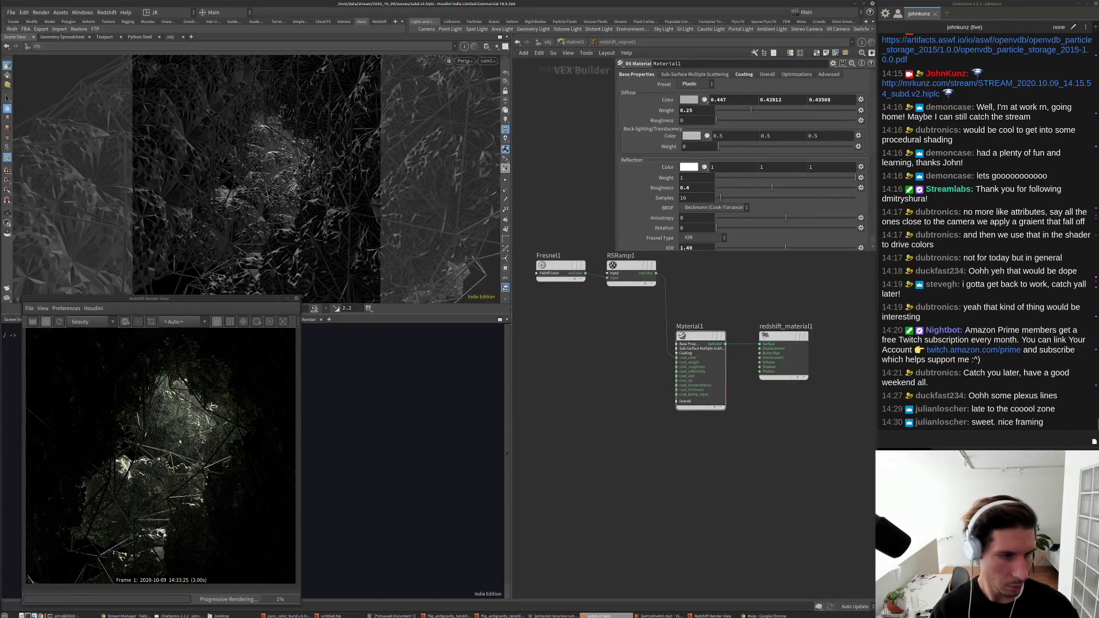
{"action": "left_click", "coordinate": [544, 41]}
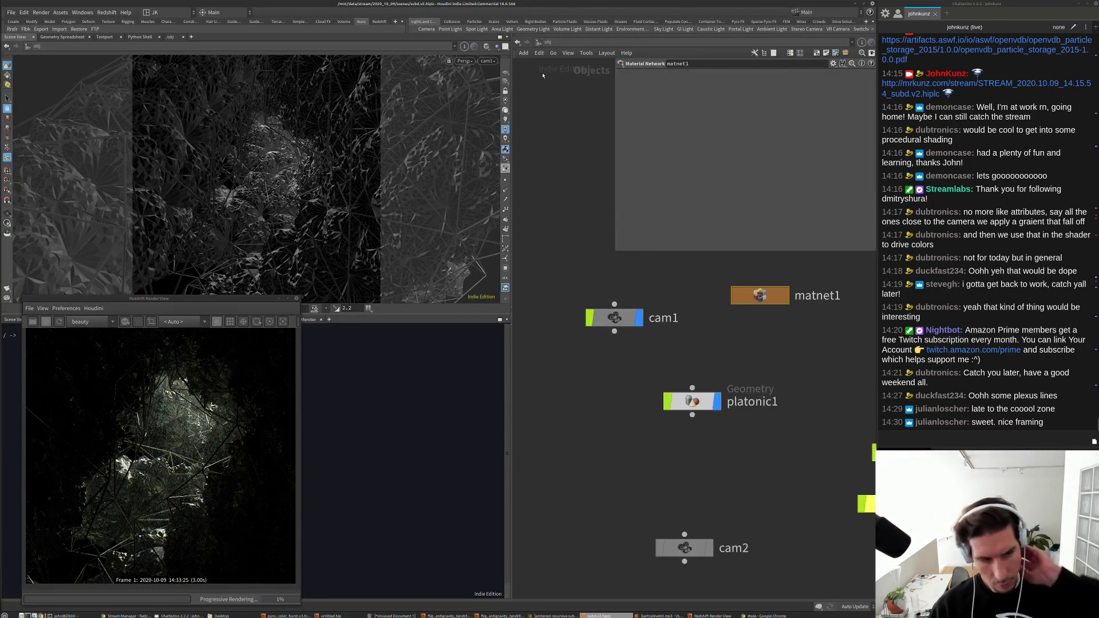
Step: In /out, enable volumetric fog under Redshift_ROP1's Volumetrics settings
{"action": "left_click", "coordinate": [544, 41]}
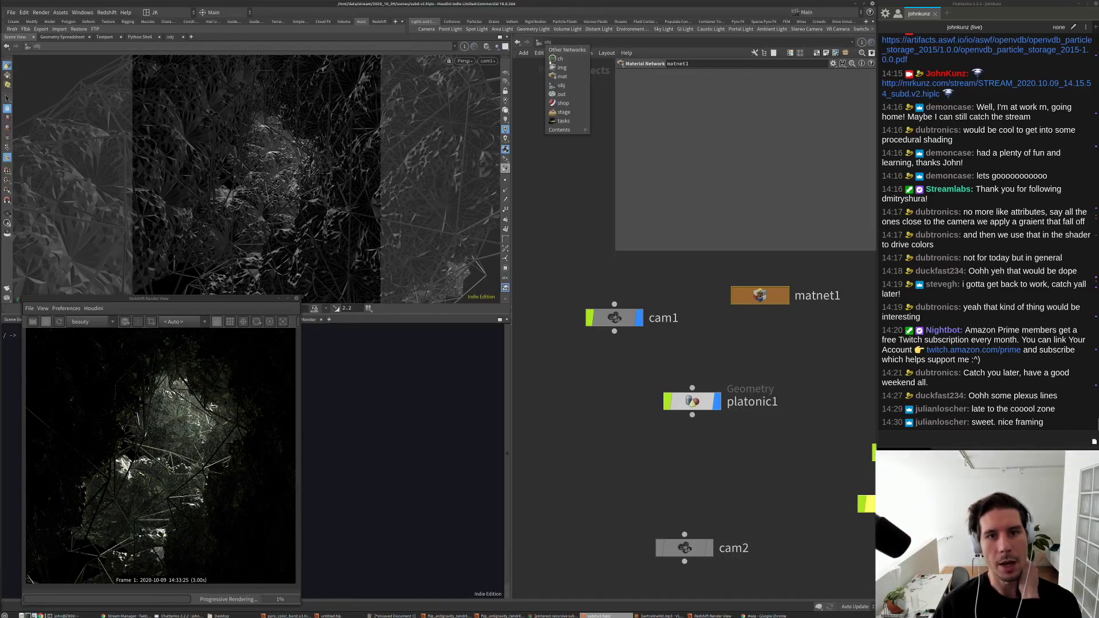
{"action": "left_click", "coordinate": [560, 95]}
{"action": "left_click", "coordinate": [797, 141]}
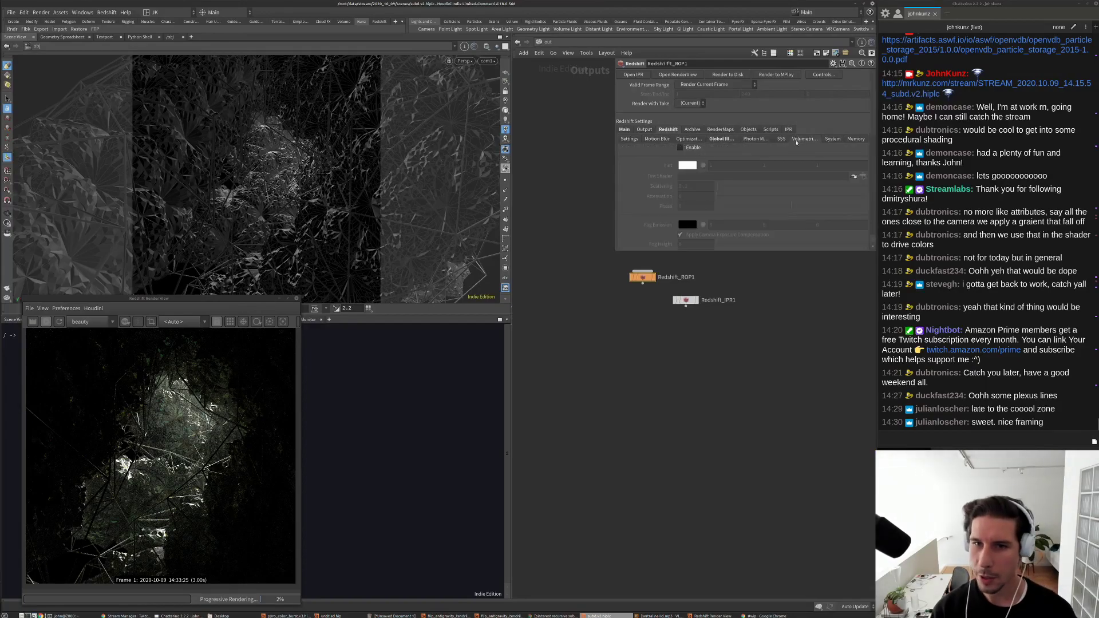
{"action": "left_click", "coordinate": [681, 148]}
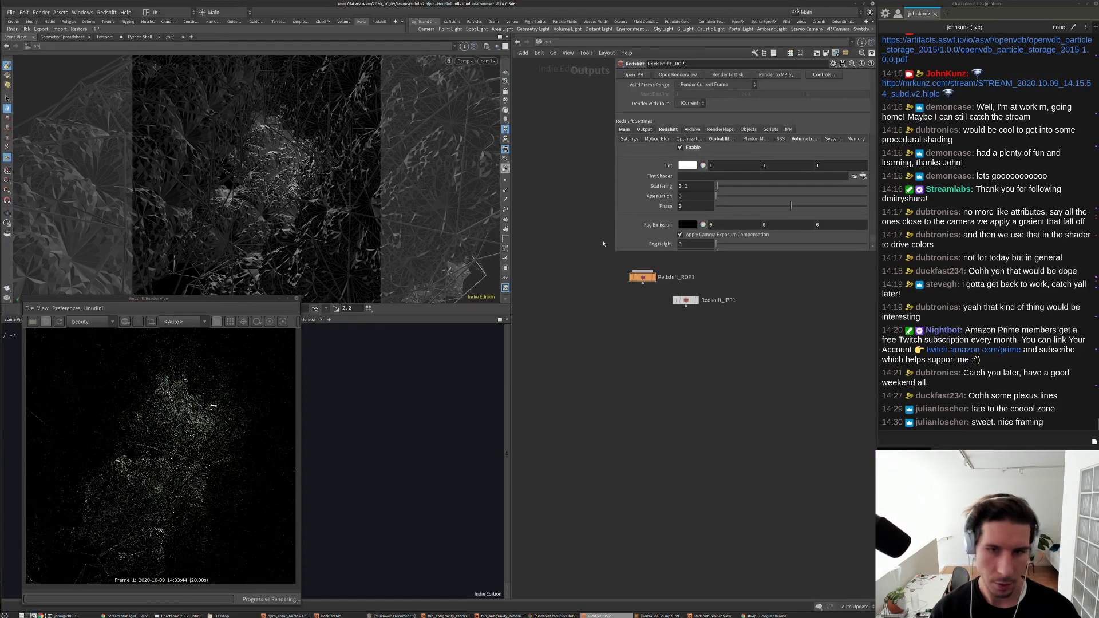
{"action": "left_click_drag", "start_coordinate": [615, 249], "coordinate": [623, 352]}
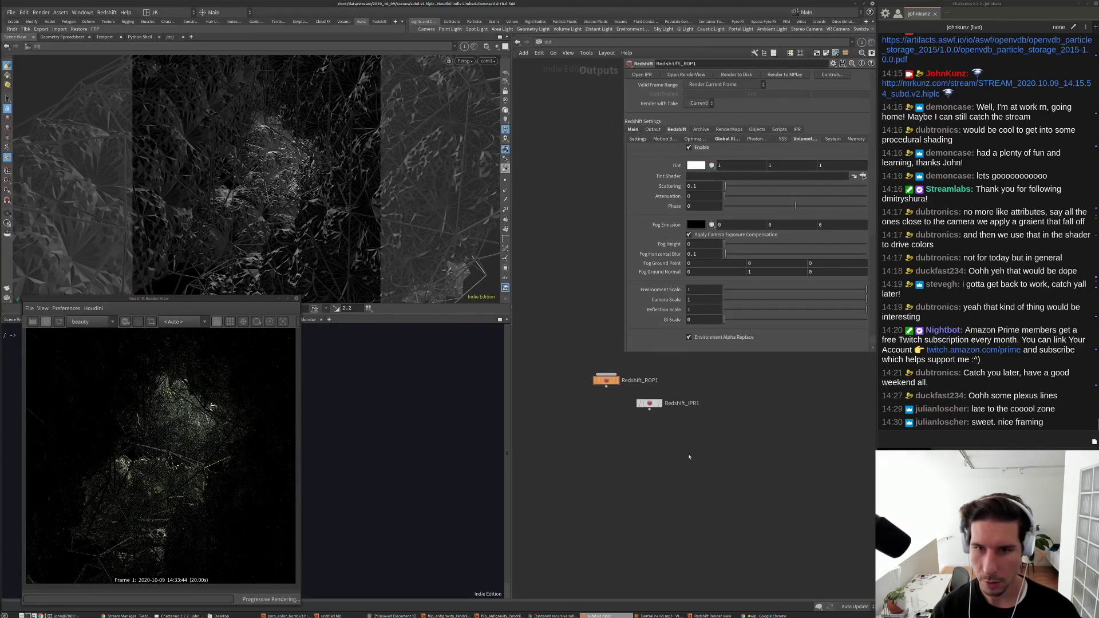
{"action": "left_click", "coordinate": [547, 42]}
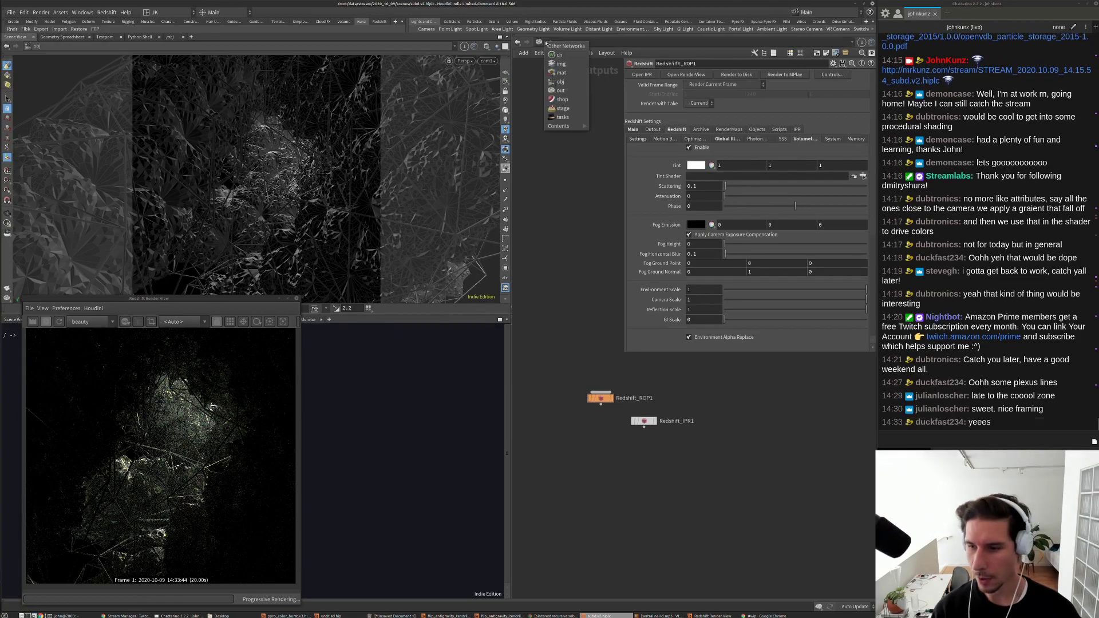
Step: Set rslight1's Volume Contribution Scale to 0 and switch the light off
{"action": "left_click", "coordinate": [560, 81]}
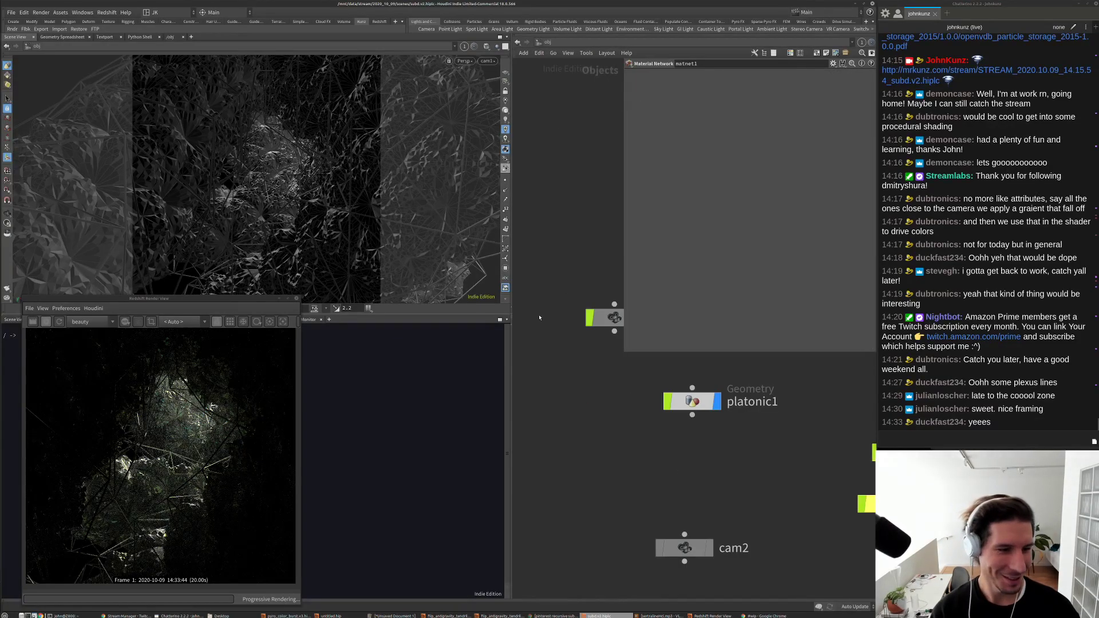
{"action": "scroll", "coordinate": [687, 468], "scroll_direction": "down", "scroll_amount": 2}
{"action": "left_click", "coordinate": [776, 456]}
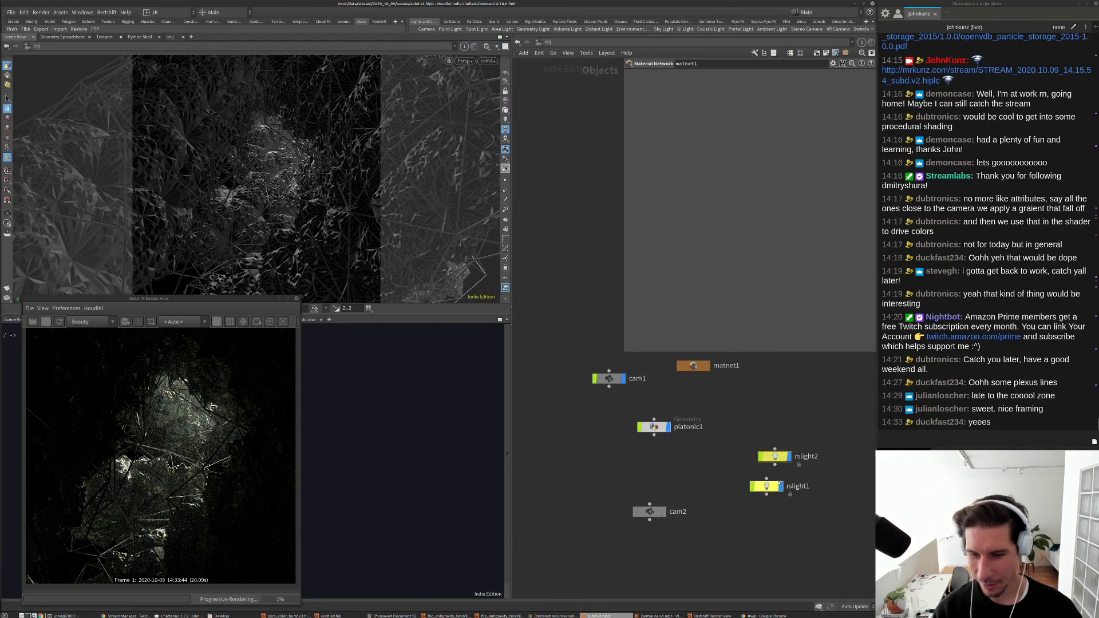
{"action": "left_click", "coordinate": [775, 488]}
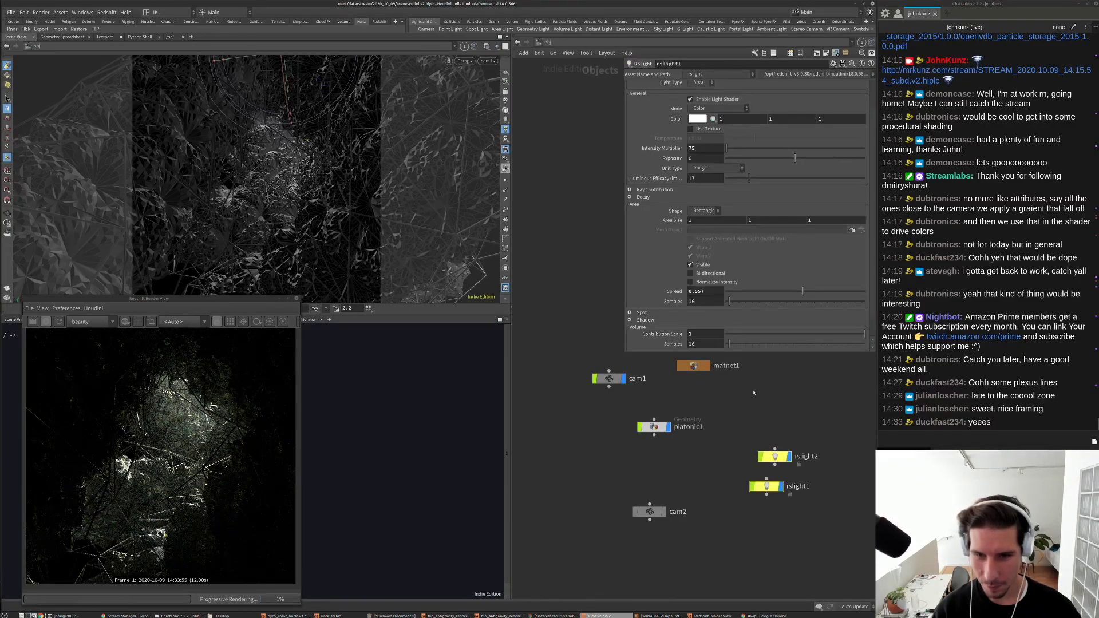
{"action": "scroll", "coordinate": [144, 448], "scroll_direction": "down", "scroll_amount": 2}
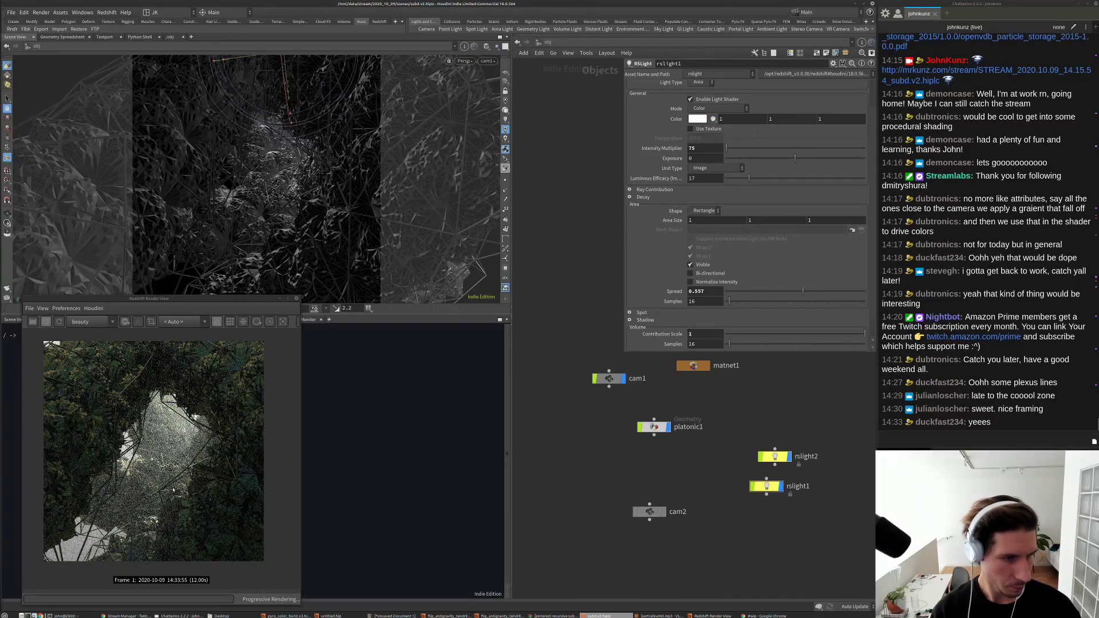
{"action": "scroll", "coordinate": [130, 471], "scroll_direction": "down", "scroll_amount": 1}
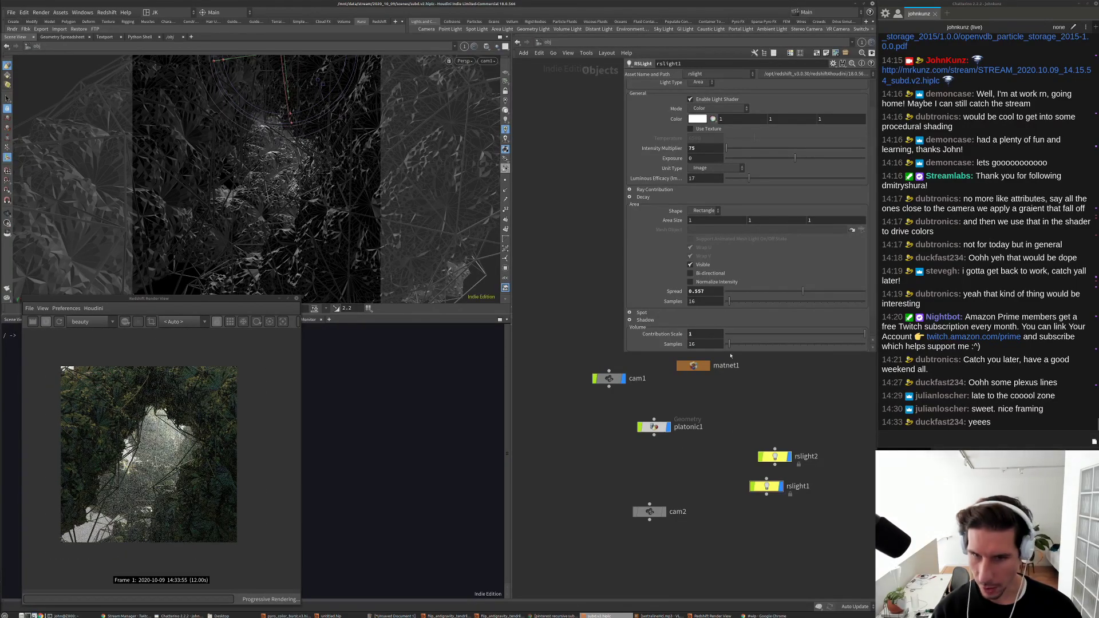
{"action": "left_click_drag", "start_coordinate": [750, 335], "coordinate": [724, 335]}
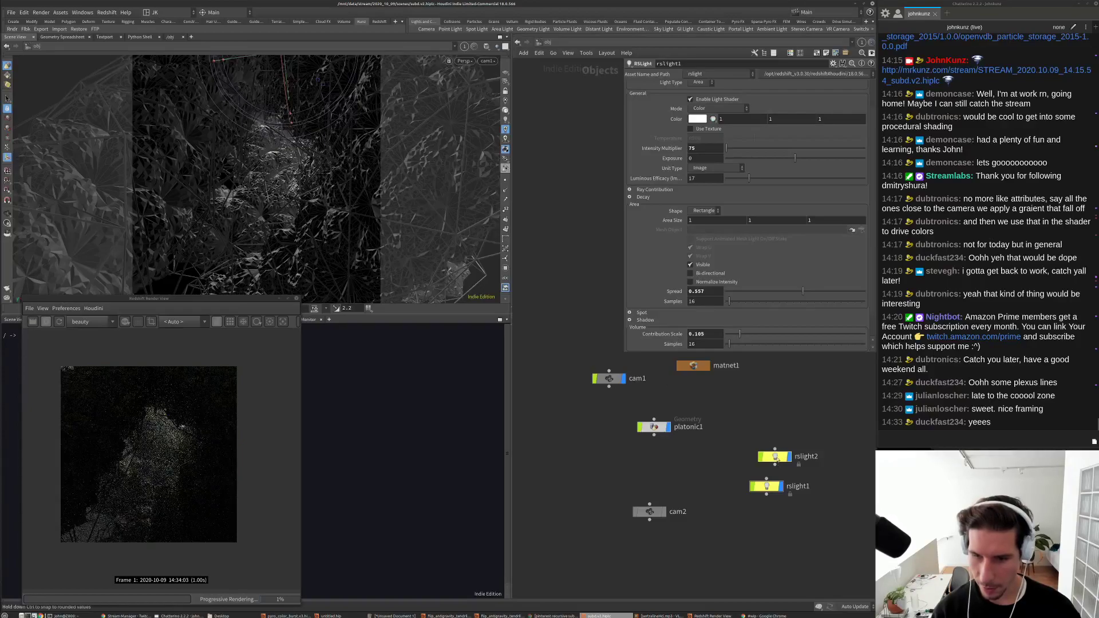
{"action": "left_click", "coordinate": [775, 456]}
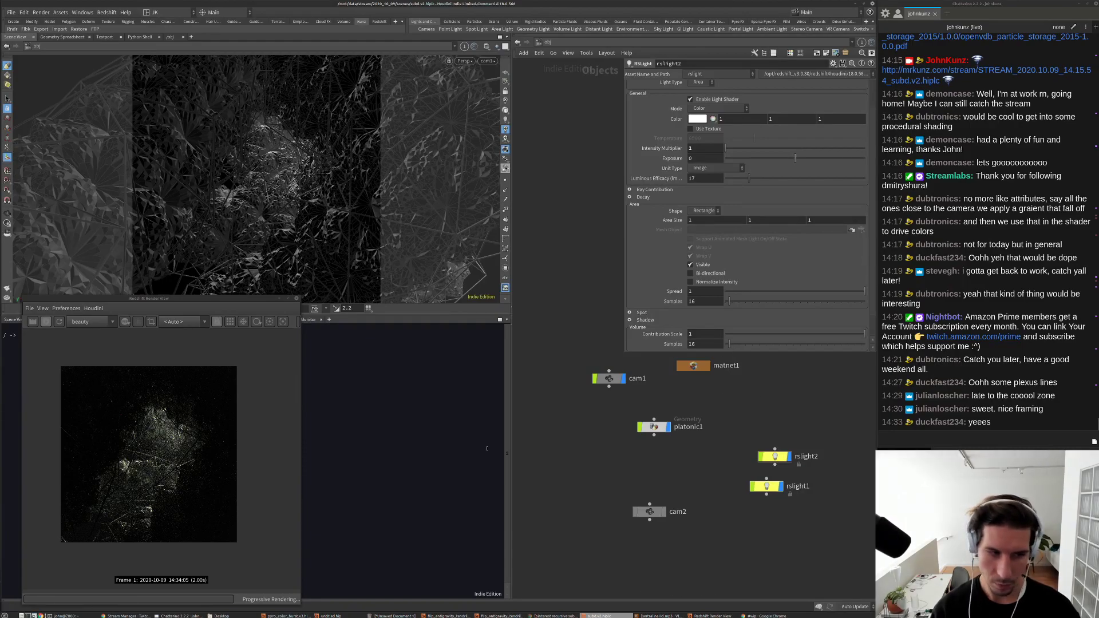
{"action": "middle_click_drag", "start_coordinate": [690, 392], "coordinate": [645, 426]}
{"action": "left_click", "coordinate": [722, 518]}
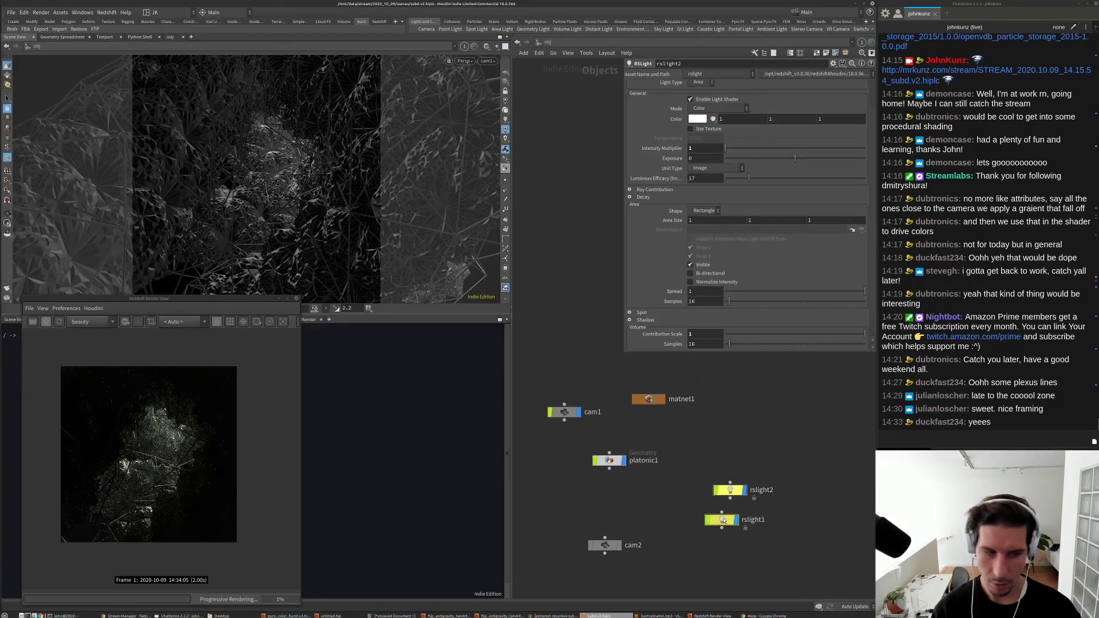
{"action": "scroll", "coordinate": [652, 139], "scroll_direction": "up", "scroll_amount": 2}
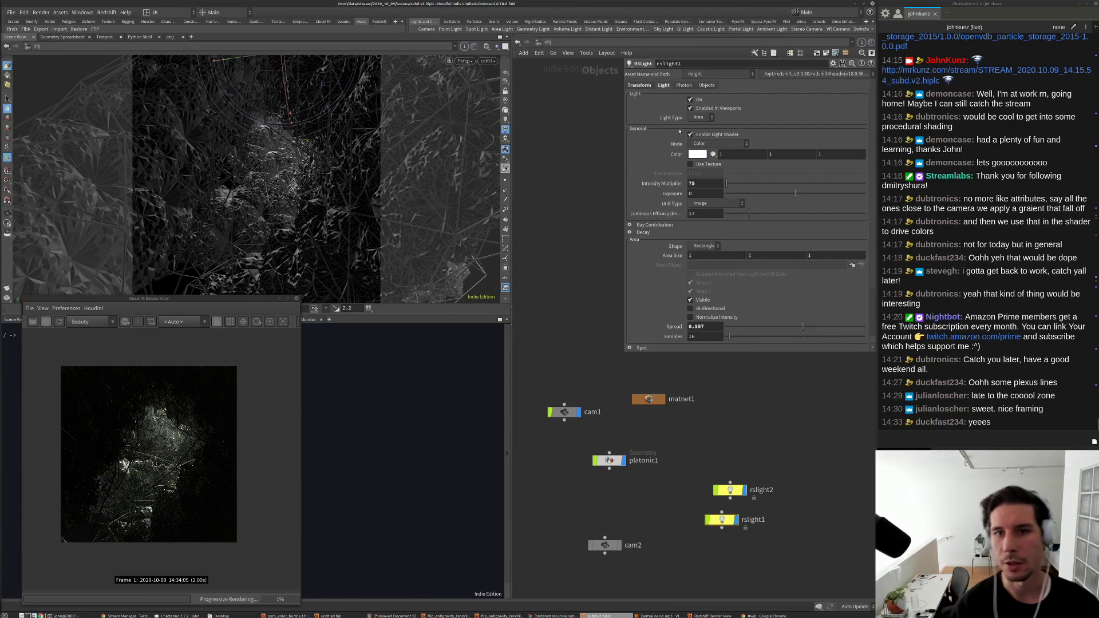
{"action": "left_click", "coordinate": [690, 99]}
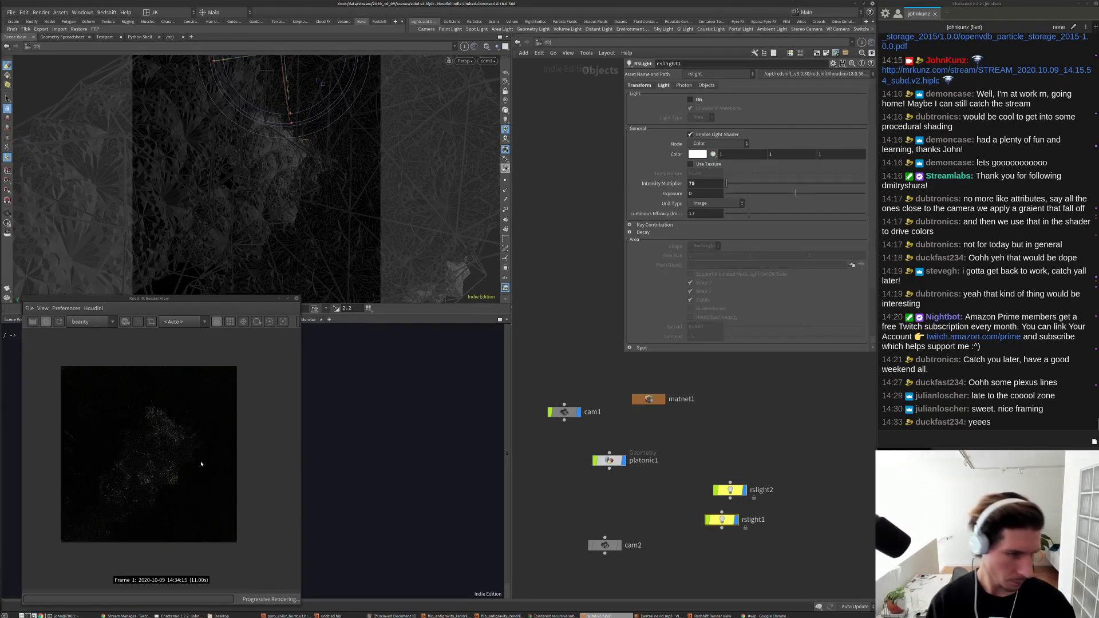
Step: Raise rslight2's Intensity Multiplier to 15
{"action": "left_click", "coordinate": [730, 491]}
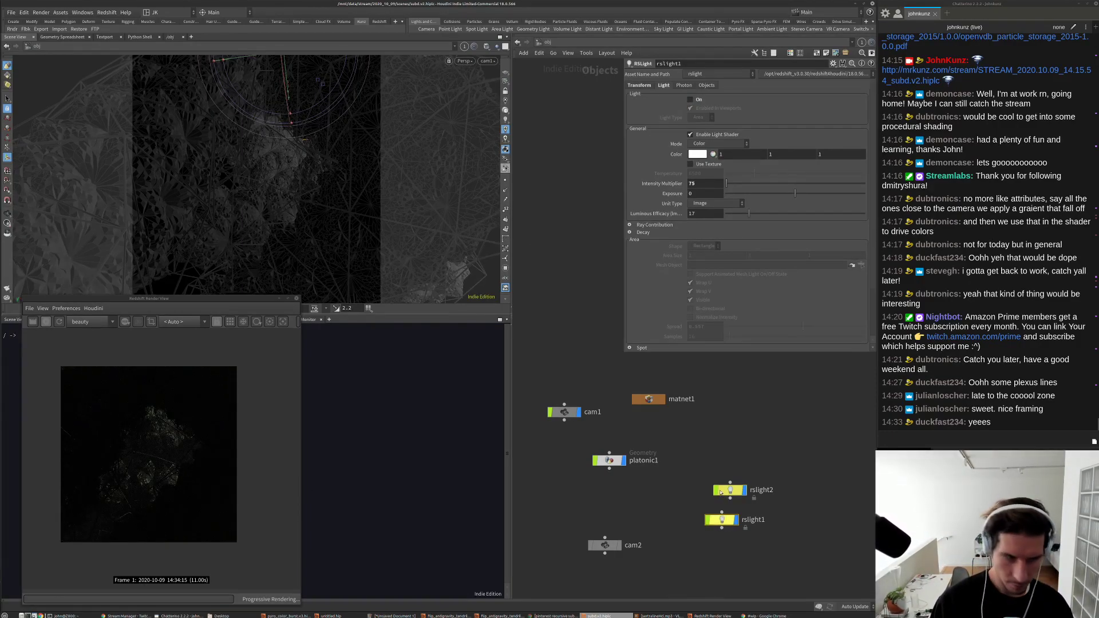
{"action": "left_click", "coordinate": [704, 183]}
{"action": "type", "text": "15"}
{"action": "key", "text": "Return"}
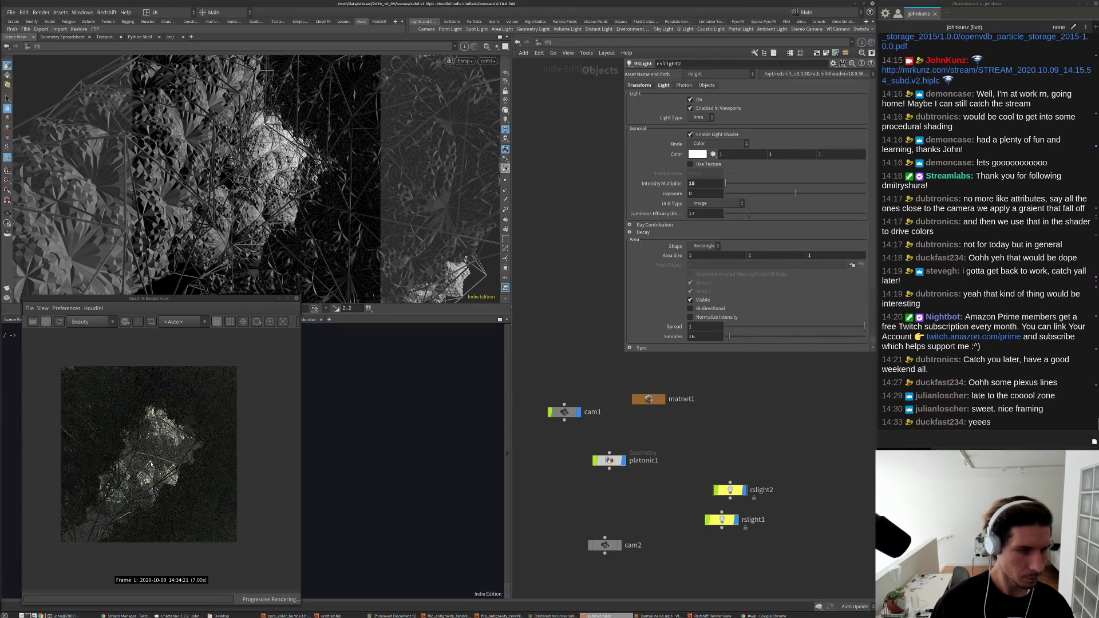
{"action": "scroll", "coordinate": [143, 474], "scroll_direction": "up", "scroll_amount": 2}
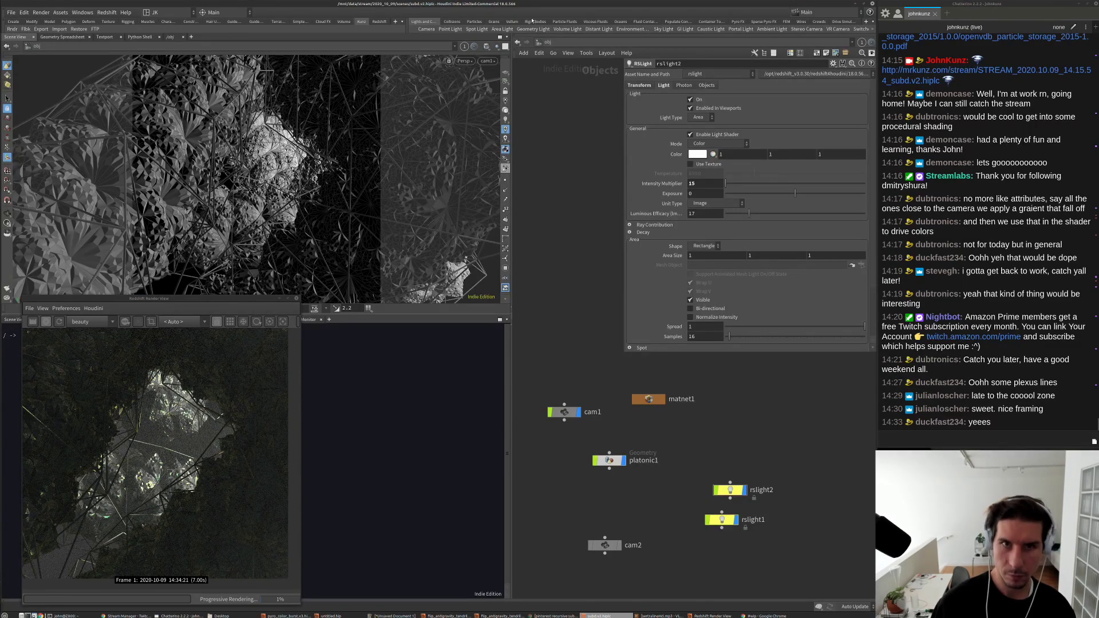
{"action": "left_click", "coordinate": [543, 42]}
Step: Set the fog to attenuation 25, scattering 0.42 and phase about 0.252
{"action": "left_click", "coordinate": [557, 90]}
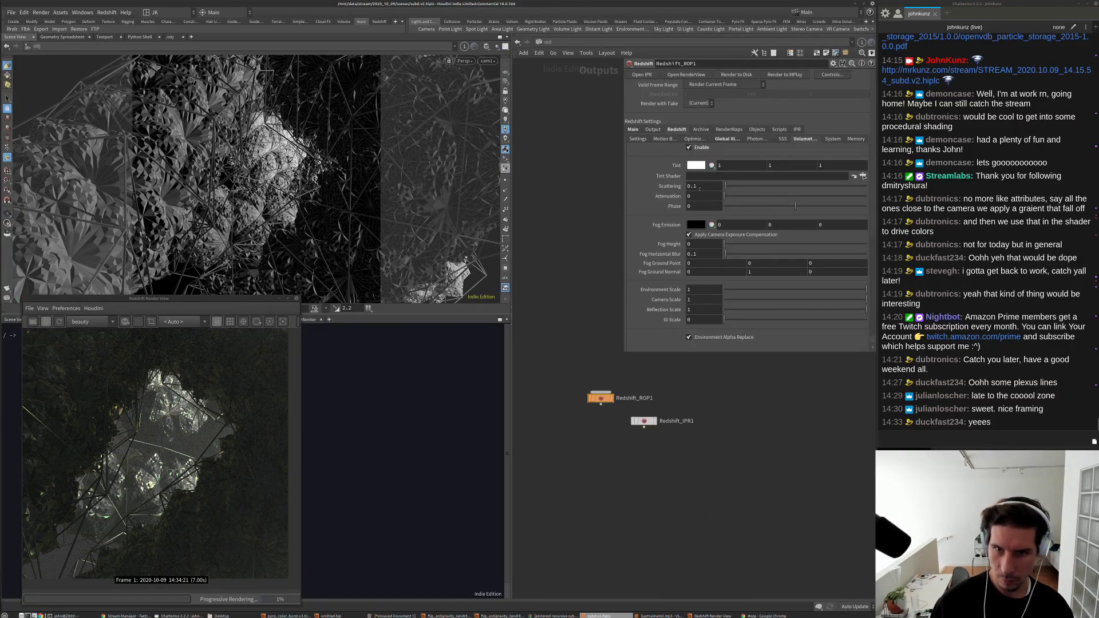
{"action": "left_click_drag", "start_coordinate": [724, 196], "coordinate": [737, 196]}
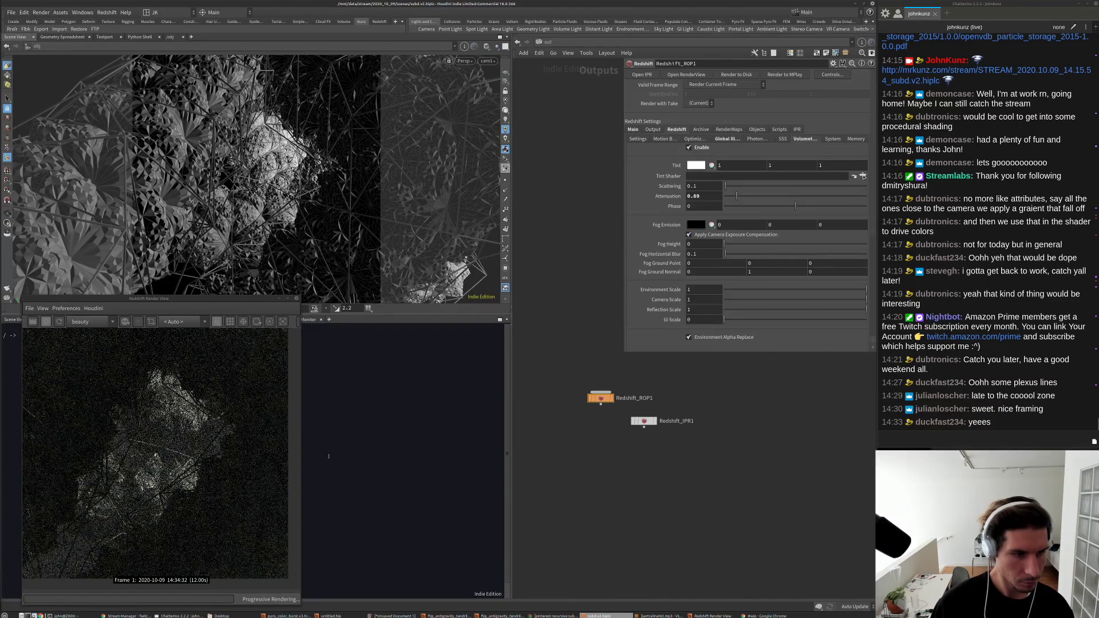
{"action": "scroll", "coordinate": [157, 453], "scroll_direction": "down", "scroll_amount": 2}
{"action": "left_click_drag", "start_coordinate": [737, 196], "coordinate": [786, 199]}
{"action": "double_click", "coordinate": [703, 196]}
{"action": "type", "text": "25"}
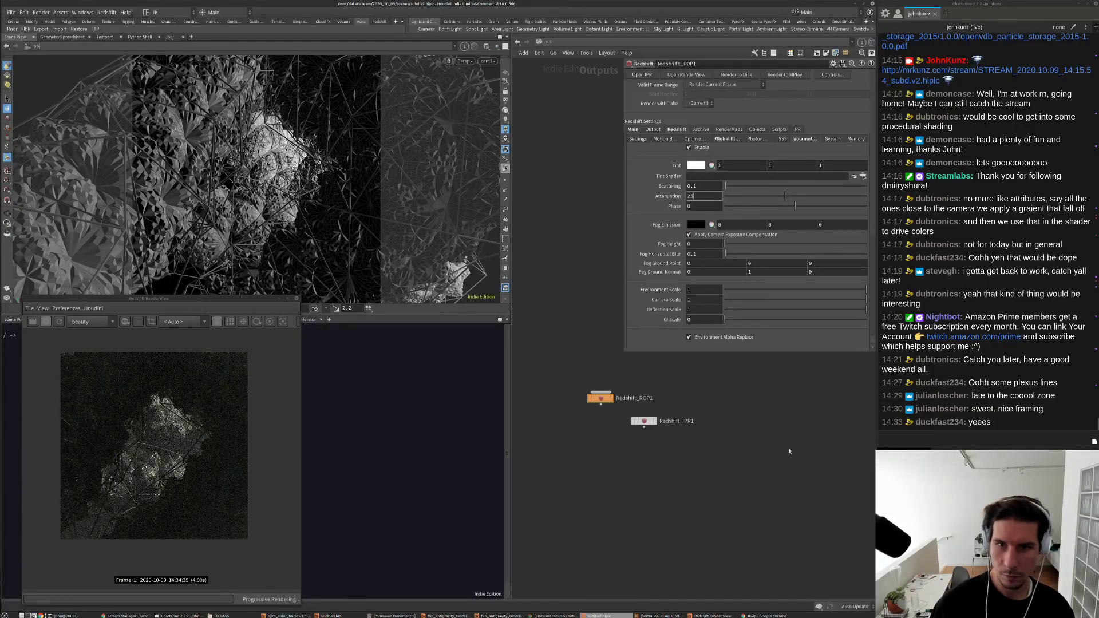
{"action": "key", "text": "Return"}
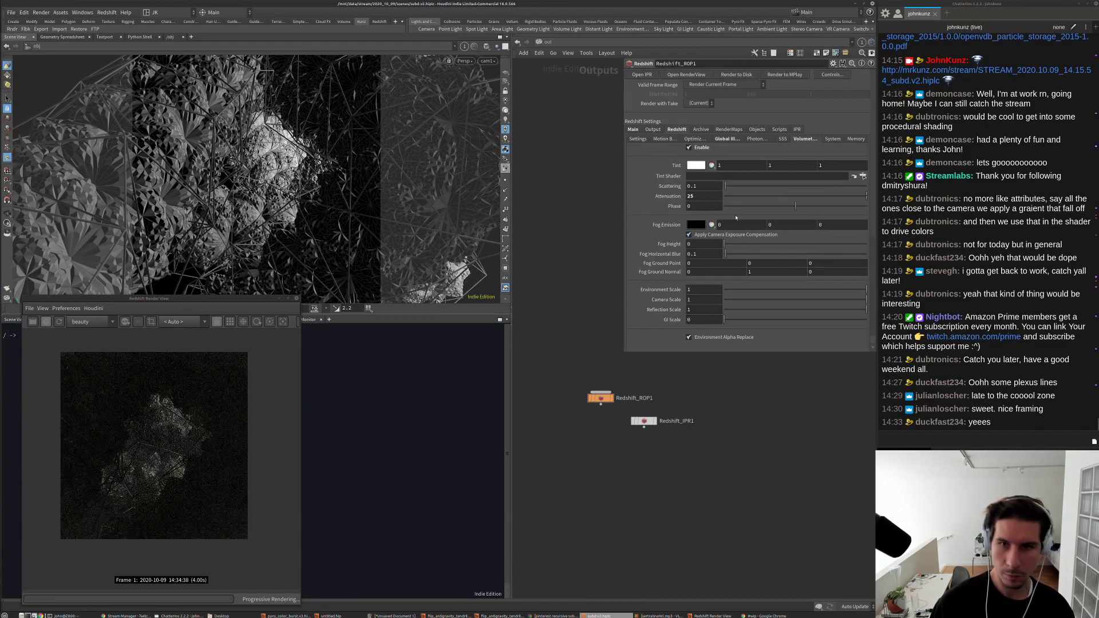
{"action": "key", "text": "shift+Tab"}
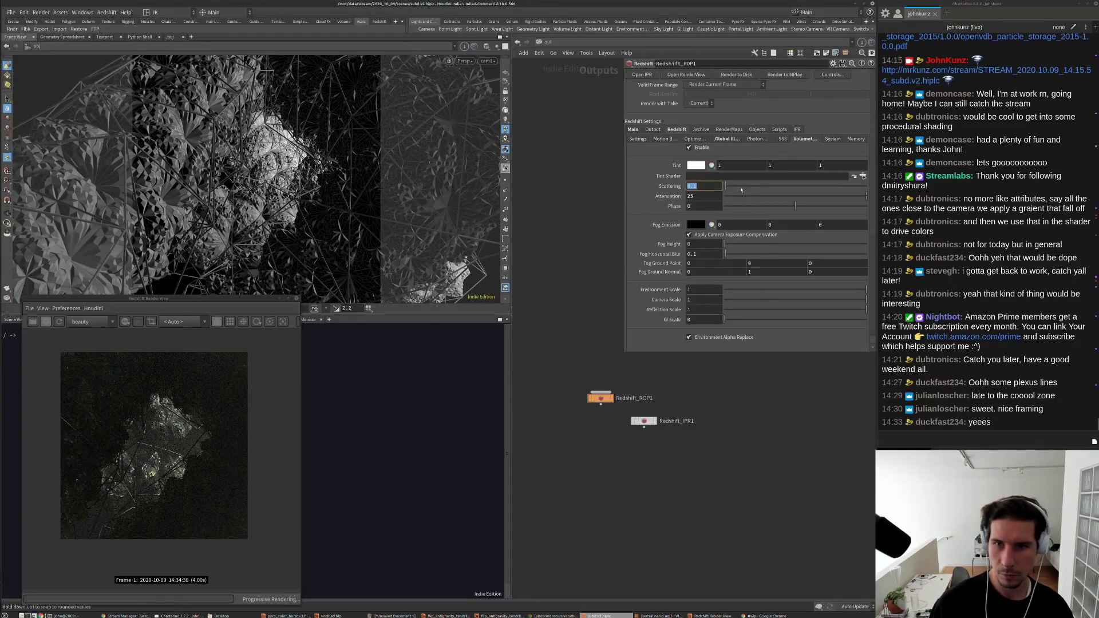
{"action": "type", "text": "0.42"}
{"action": "key", "text": "Return"}
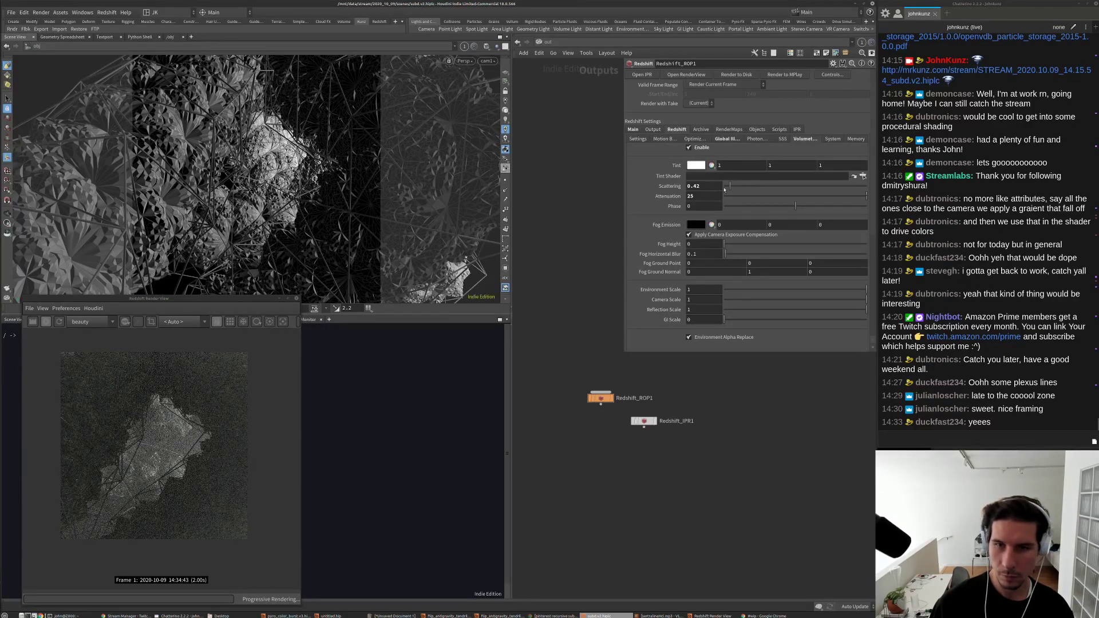
{"action": "left_click", "coordinate": [828, 206]}
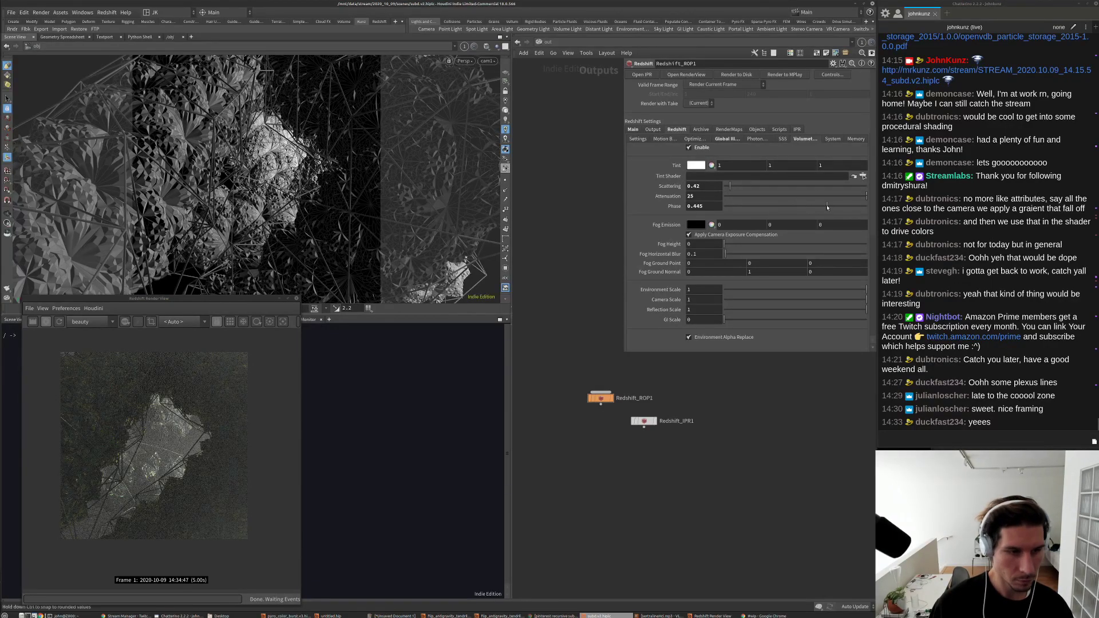
{"action": "left_click", "coordinate": [814, 206]}
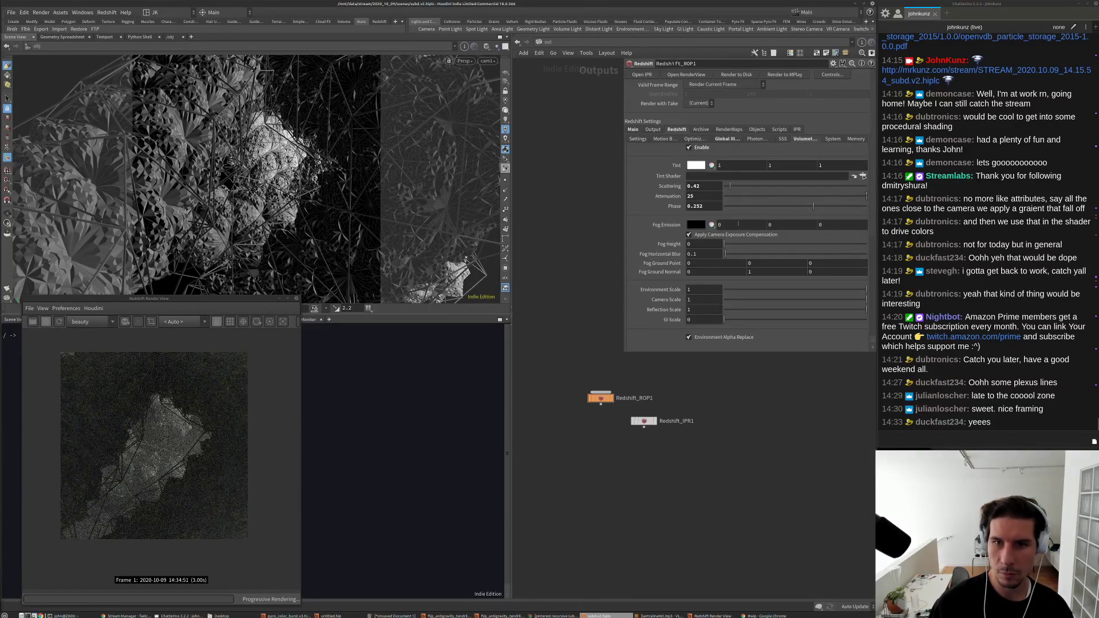
Step: Refine the fog to attenuation 45 and scattering 0.1, after trying 75 and 0.2
{"action": "double_click", "coordinate": [695, 187]}
{"action": "type", "text": "2"}
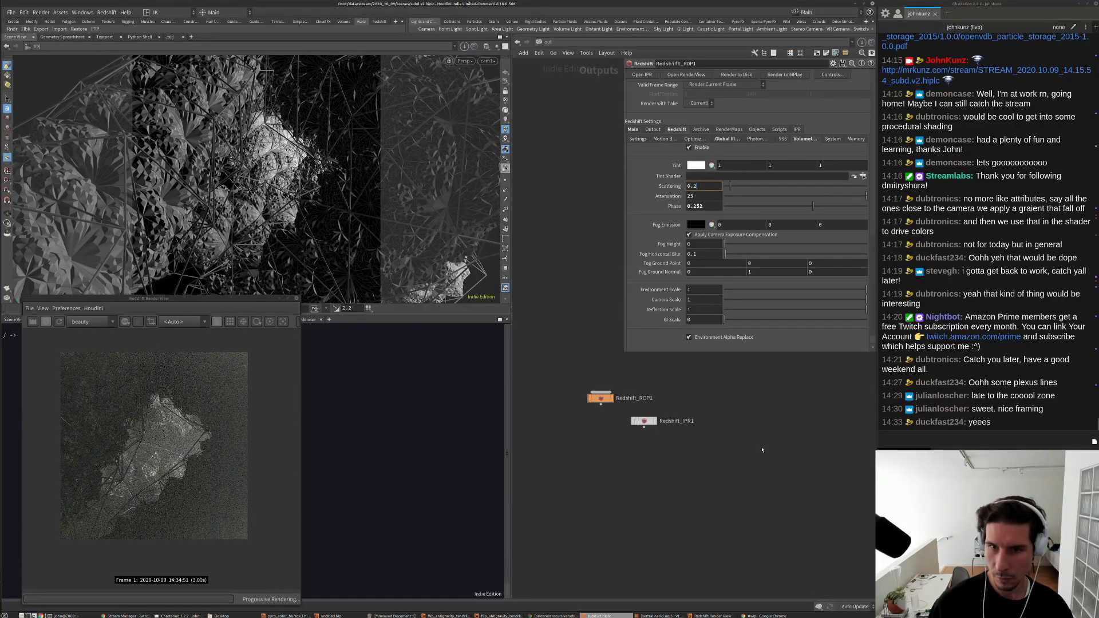
{"action": "key", "text": "Return"}
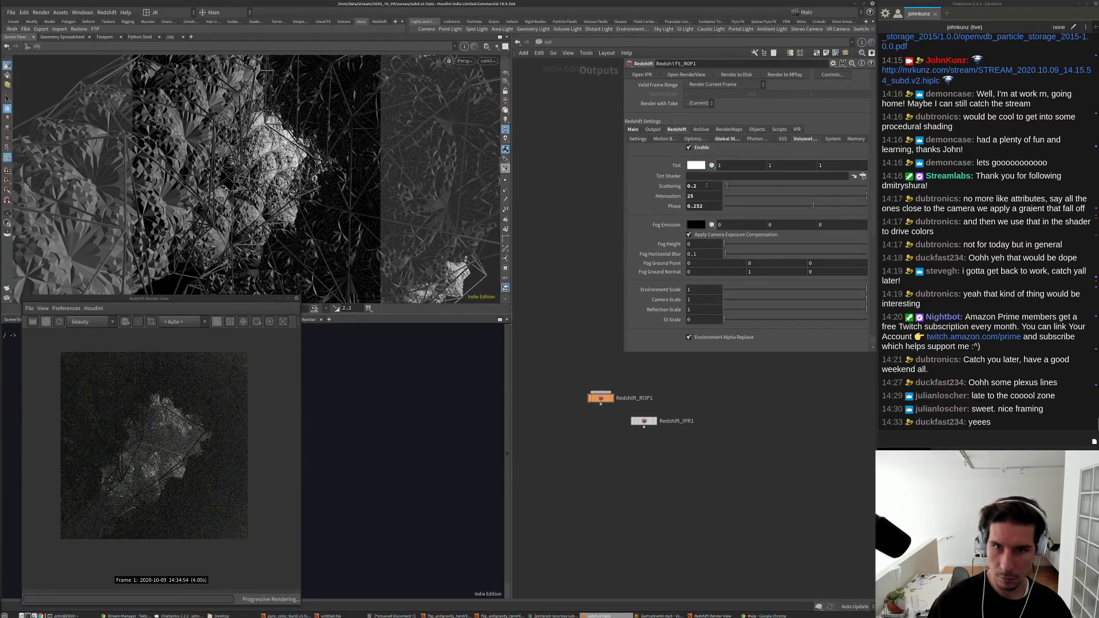
{"action": "double_click", "coordinate": [691, 196]}
{"action": "type", "text": "75"}
{"action": "key", "text": "Return"}
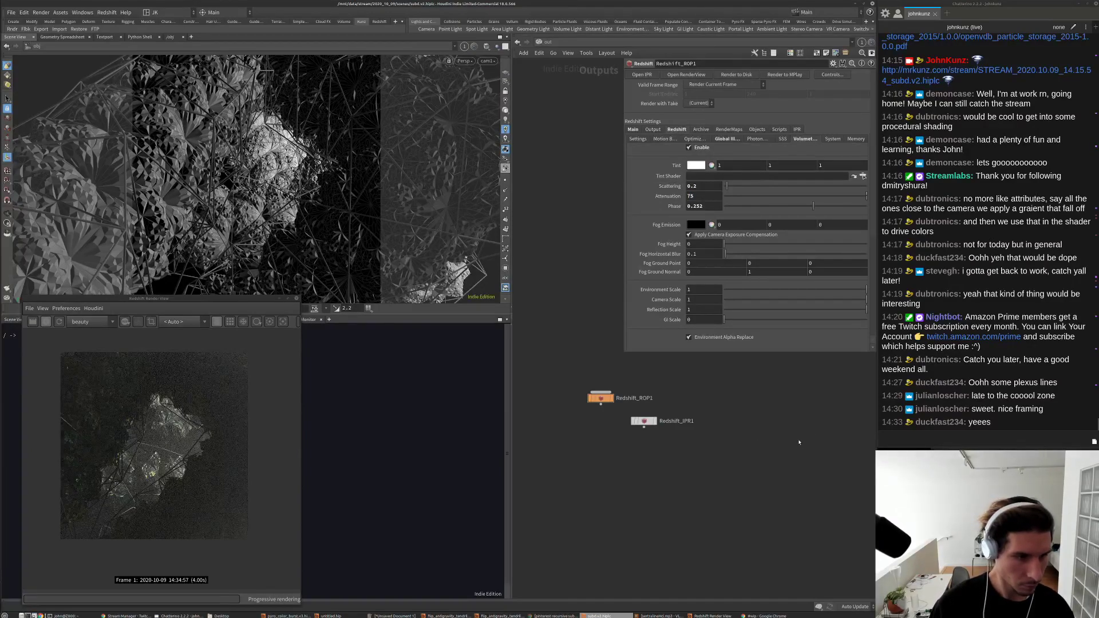
{"action": "double_click", "coordinate": [690, 196]}
{"action": "type", "text": "45"}
{"action": "key", "text": "Return"}
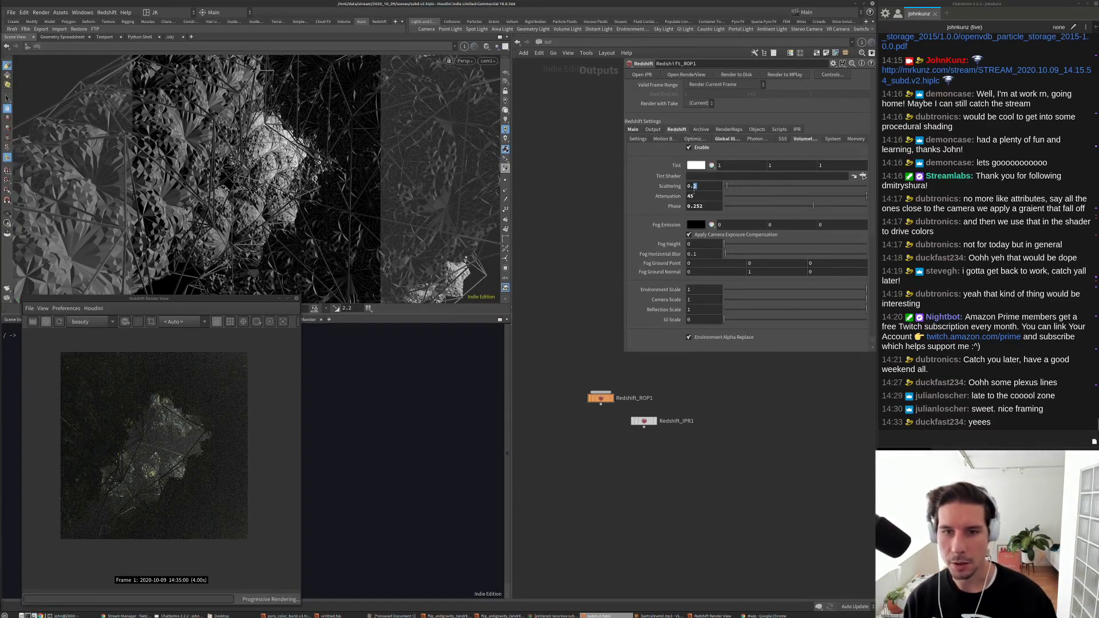
{"action": "type", "text": "1"}
{"action": "key", "text": "Return"}
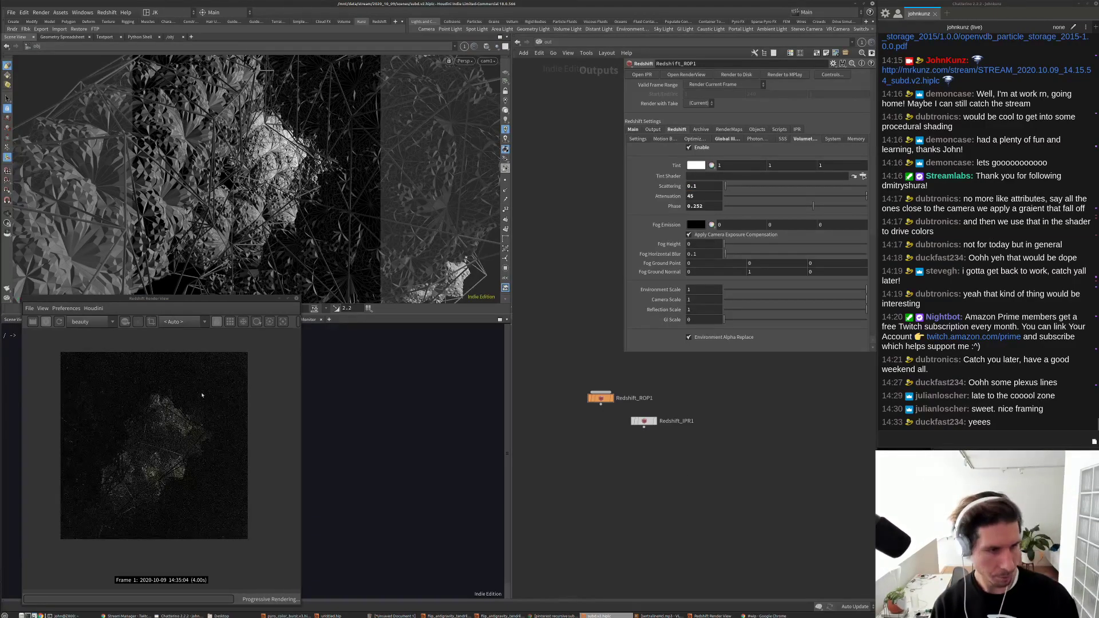
{"action": "scroll", "coordinate": [156, 473], "scroll_direction": "up", "scroll_amount": 2}
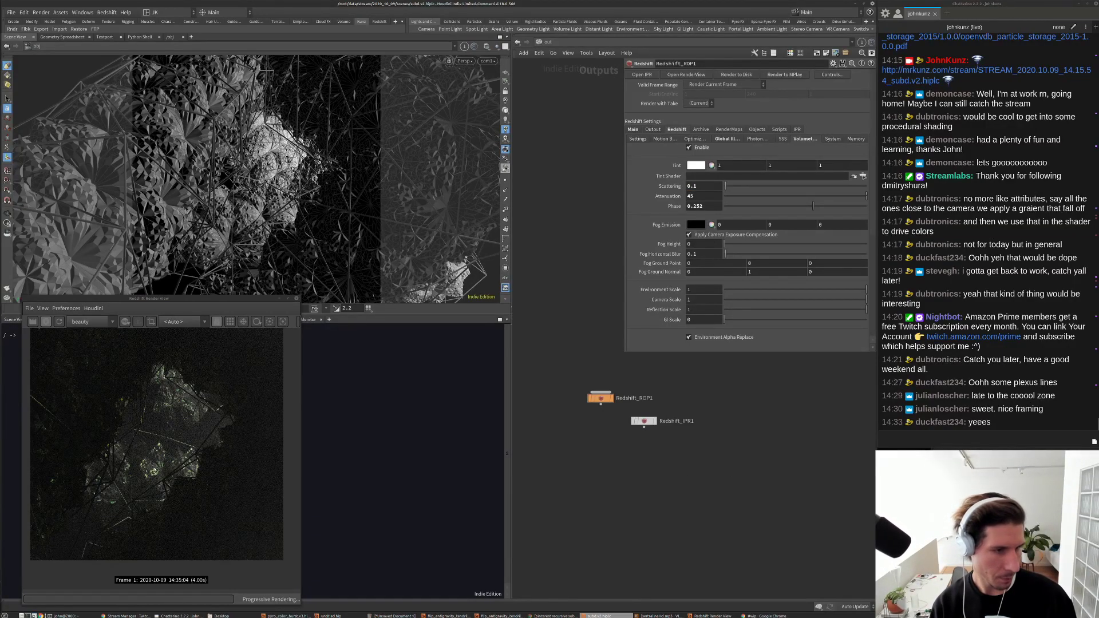
{"action": "scroll", "coordinate": [154, 470], "scroll_direction": "down", "scroll_amount": 2}
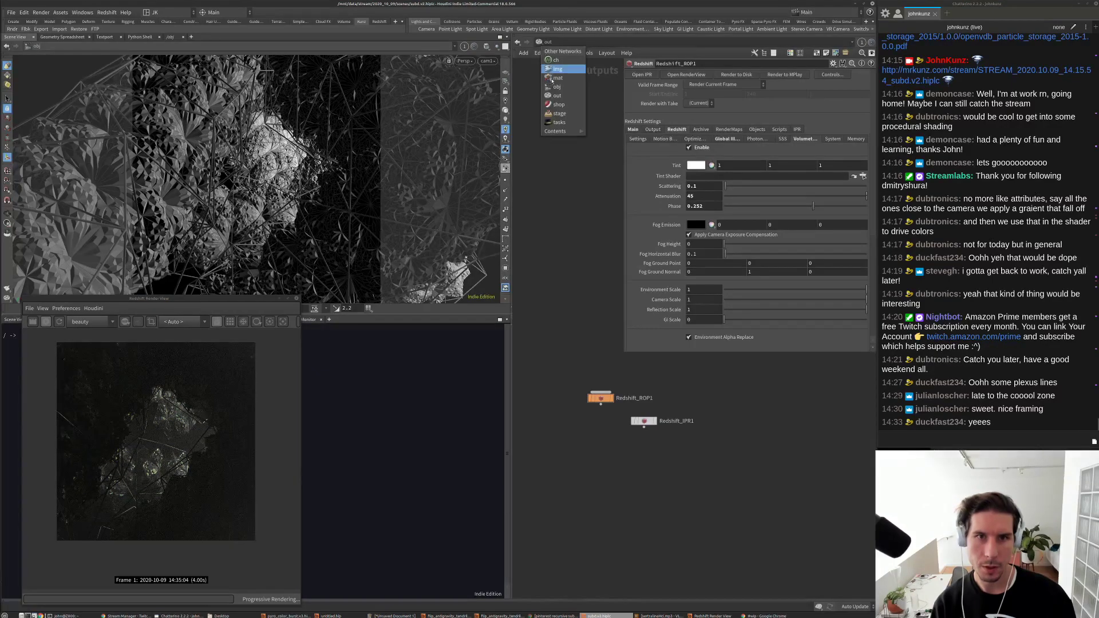
Step: Back at the object level, switch the rslight1 light on
{"action": "key", "text": "alt+Left"}
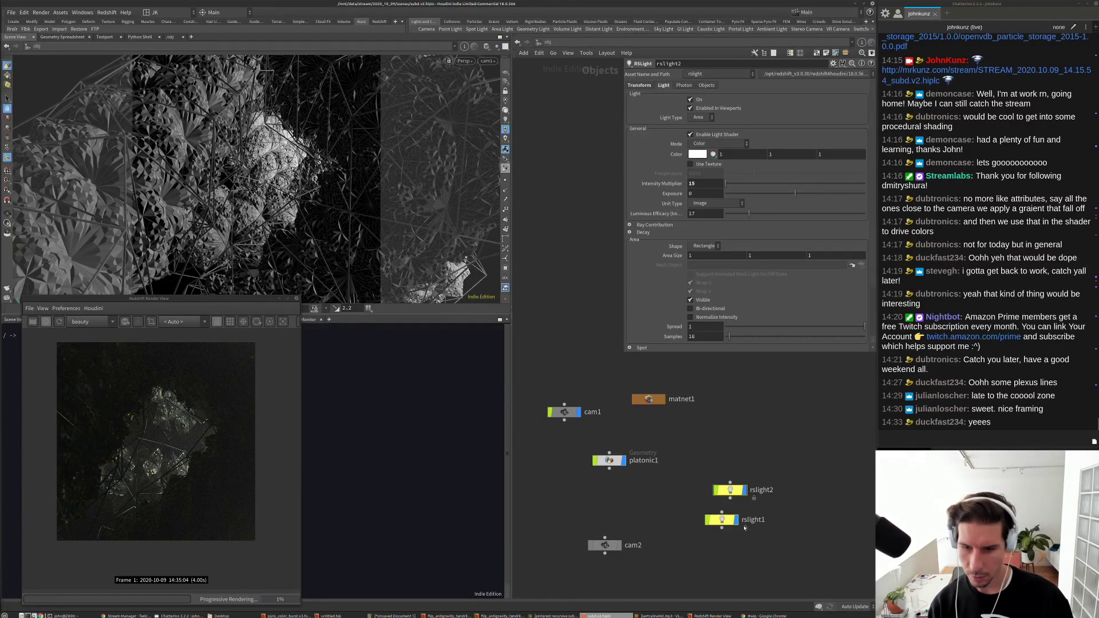
{"action": "left_click", "coordinate": [724, 521]}
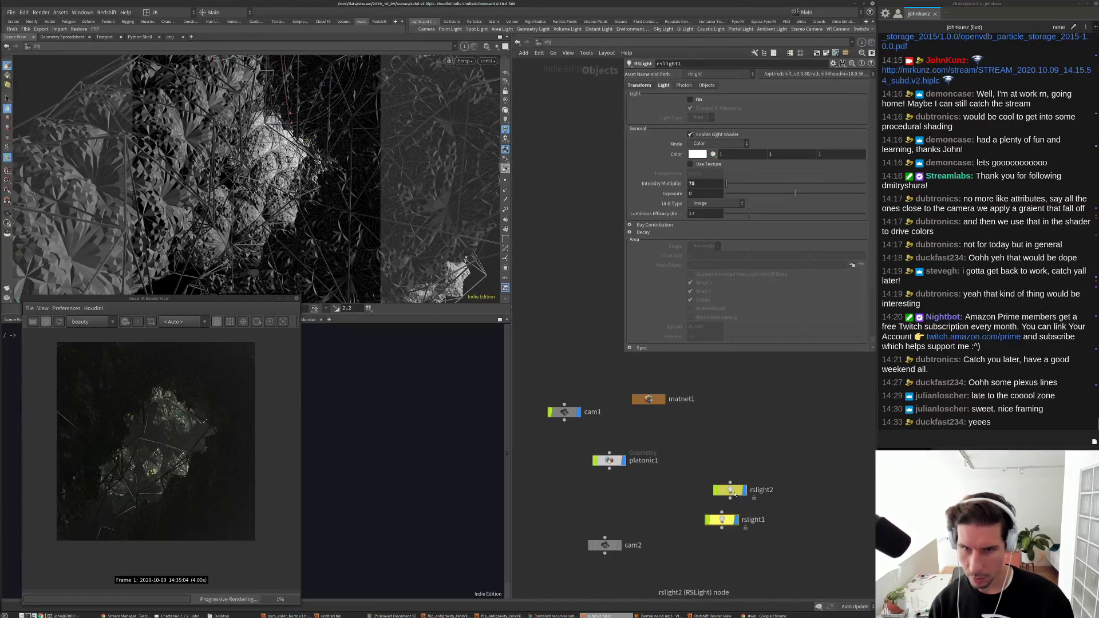
{"action": "left_click", "coordinate": [735, 492]}
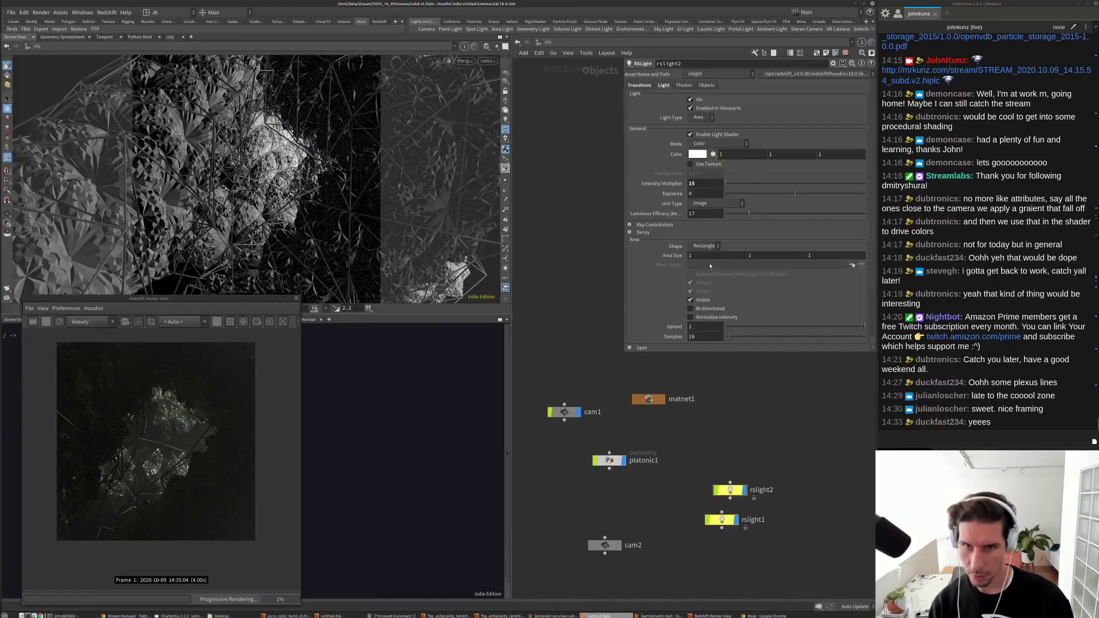
{"action": "left_click", "coordinate": [722, 521]}
{"action": "left_click", "coordinate": [691, 99]}
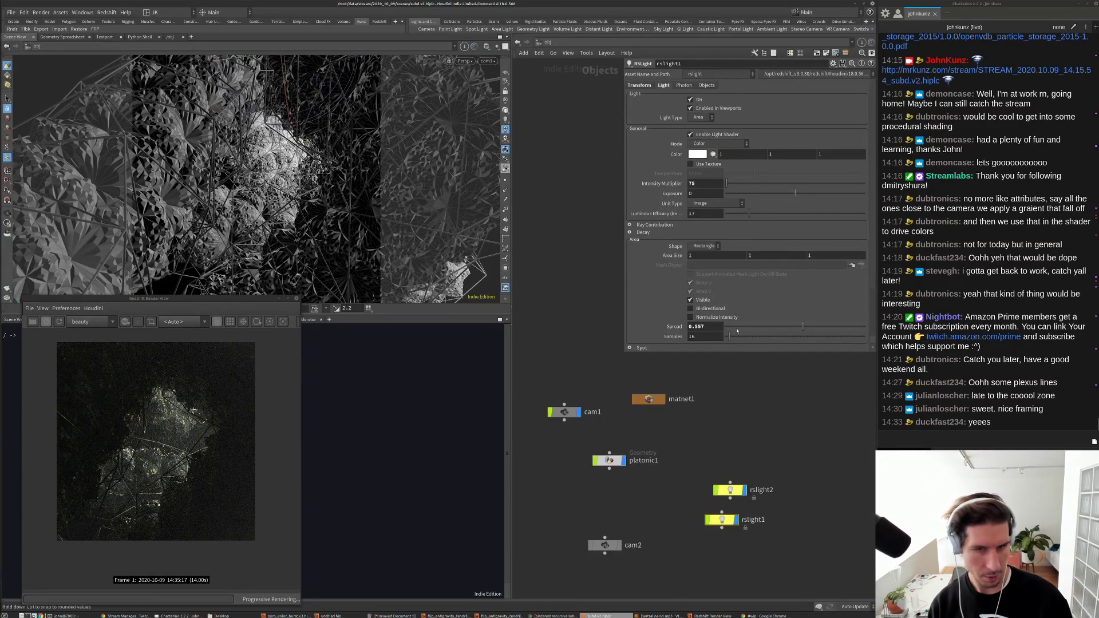
Step: Set rslight1's volume Contribution Scale to about 0.698 to light the fog
{"action": "scroll", "coordinate": [699, 319], "scroll_direction": "down", "scroll_amount": 3}
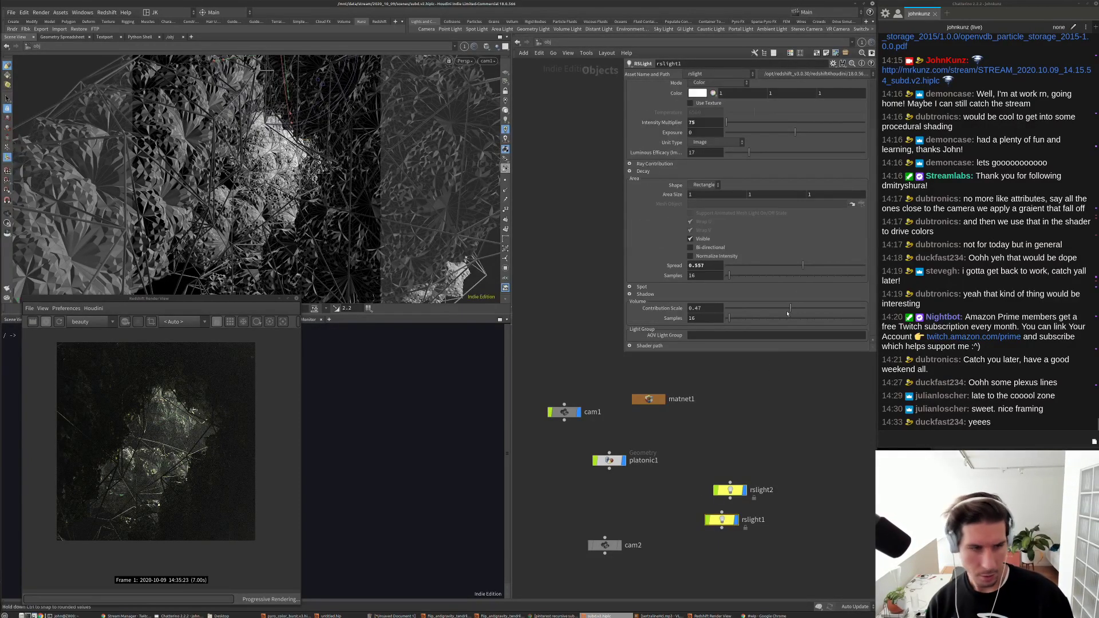
{"action": "scroll", "coordinate": [150, 457], "scroll_direction": "down", "scroll_amount": 2}
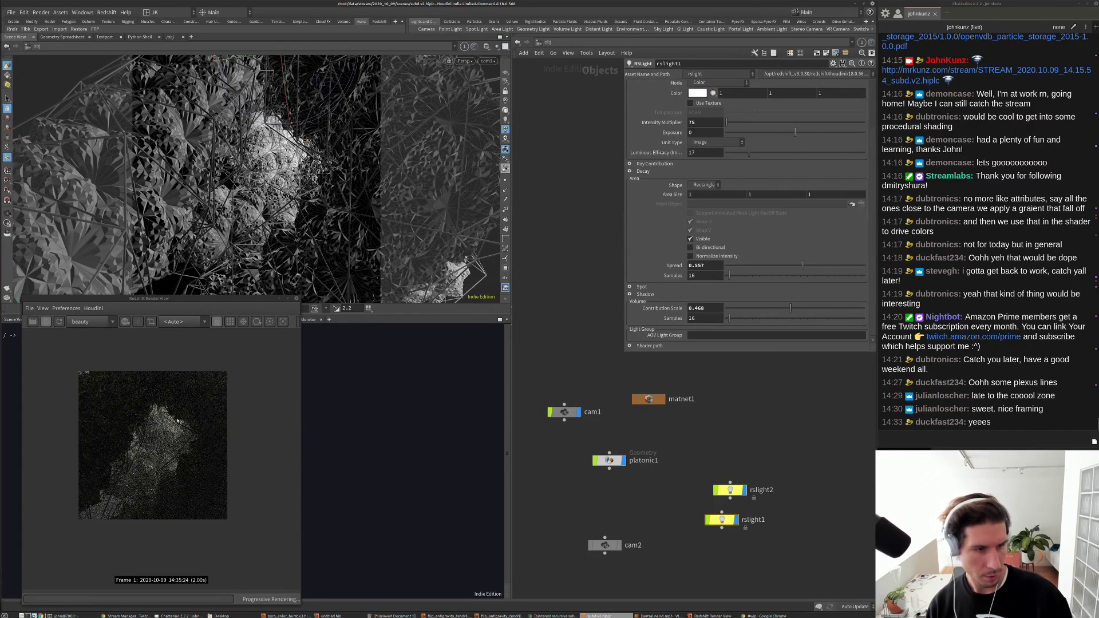
{"action": "scroll", "coordinate": [186, 437], "scroll_direction": "up", "scroll_amount": 2}
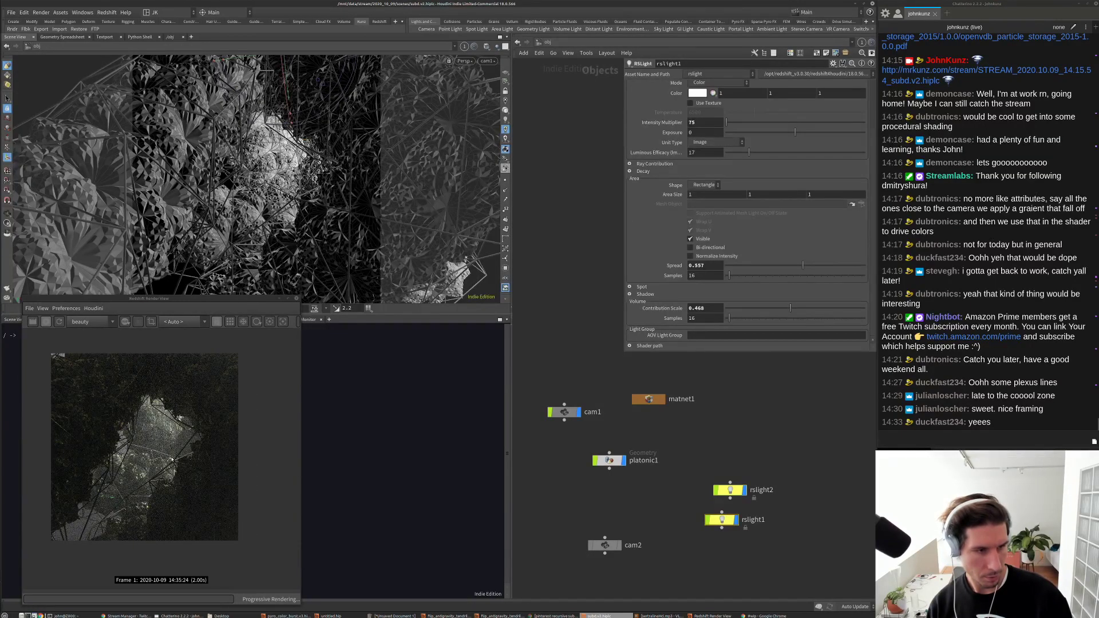
{"action": "scroll", "coordinate": [154, 459], "scroll_direction": "up", "scroll_amount": 5}
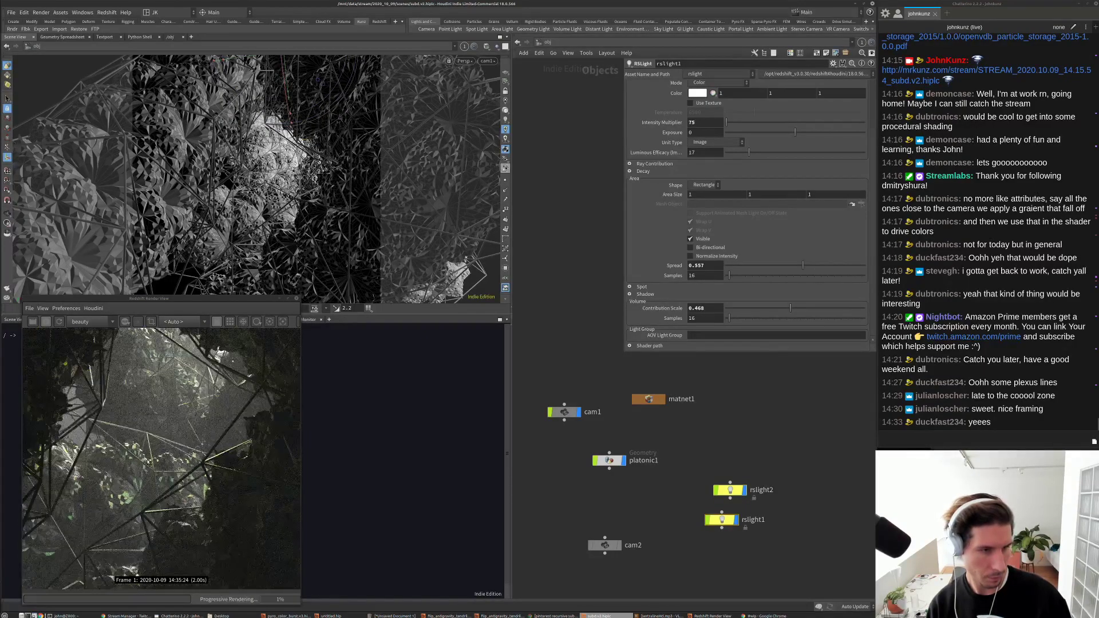
{"action": "scroll", "coordinate": [148, 461], "scroll_direction": "down", "scroll_amount": 1}
{"action": "scroll", "coordinate": [149, 461], "scroll_direction": "down", "scroll_amount": 2}
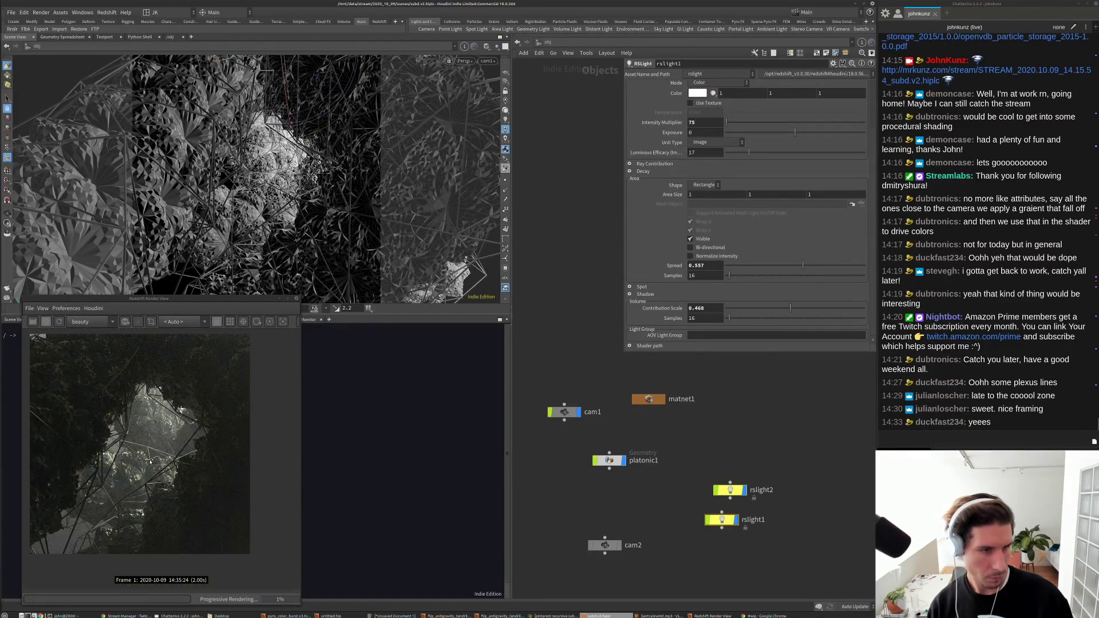
{"action": "left_click", "coordinate": [746, 311]}
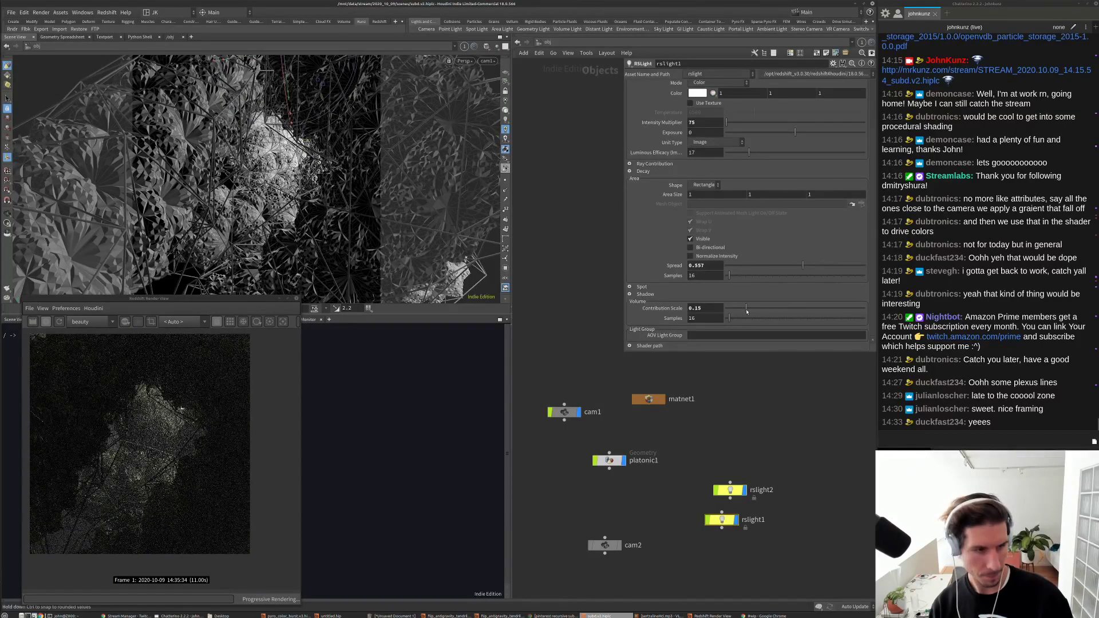
{"action": "left_click_drag", "start_coordinate": [747, 311], "coordinate": [823, 310]}
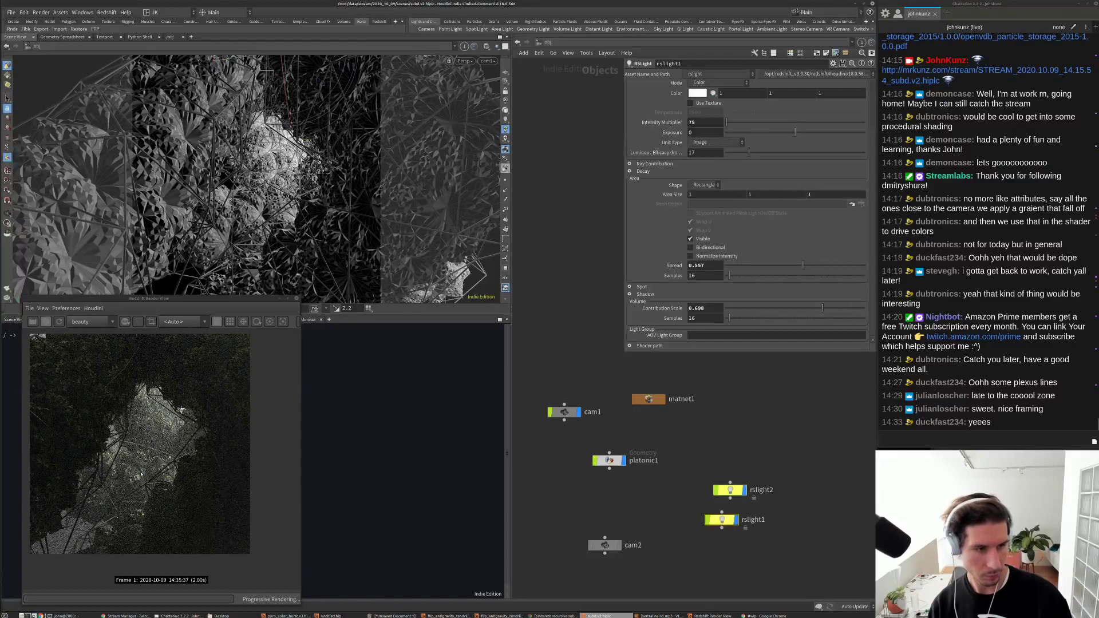
{"action": "scroll", "coordinate": [140, 475], "scroll_direction": "down", "scroll_amount": 2}
{"action": "scroll", "coordinate": [154, 451], "scroll_direction": "up", "scroll_amount": 1}
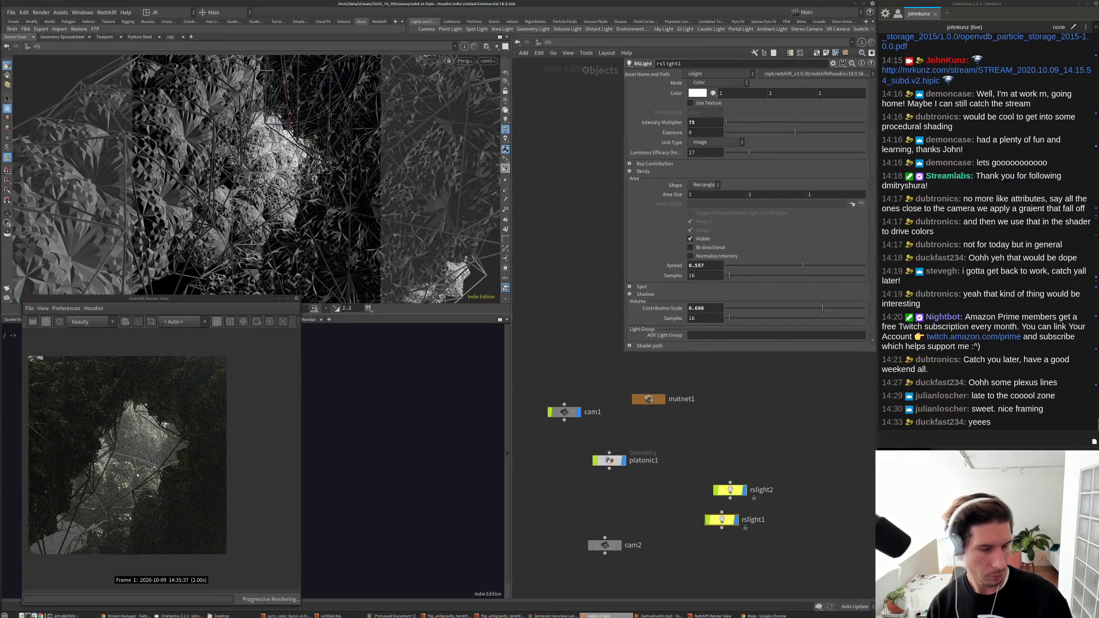
{"action": "scroll", "coordinate": [137, 474], "scroll_direction": "up", "scroll_amount": 1}
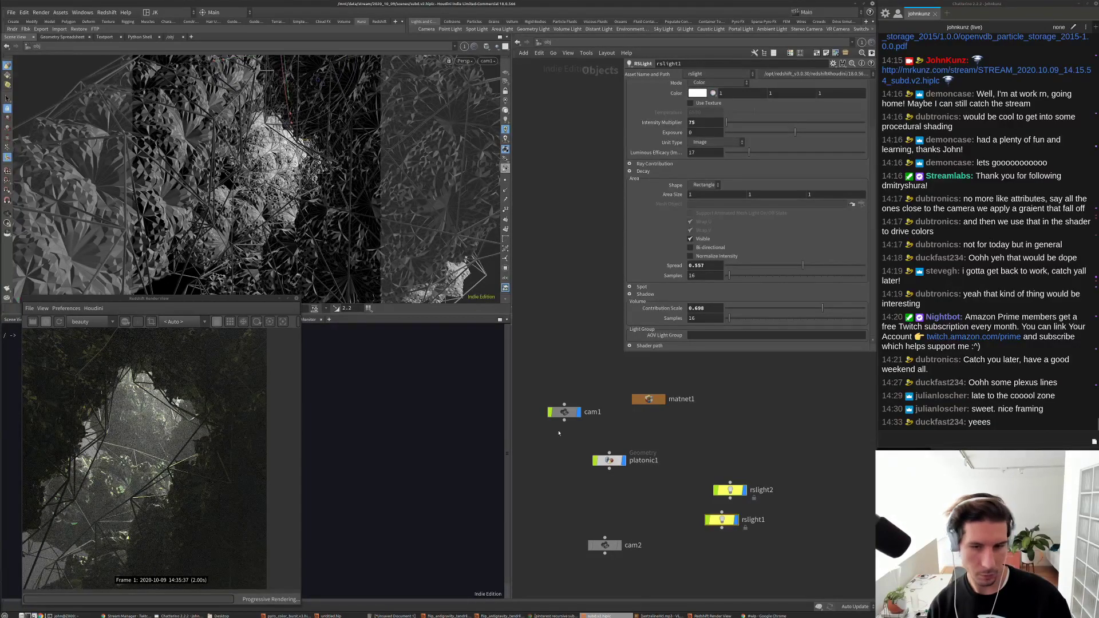
Step: Inside the Redshift material's coating, try IOR 1.355 and roughness 0.075
{"action": "double_click", "coordinate": [647, 399]}
{"action": "double_click", "coordinate": [597, 193]}
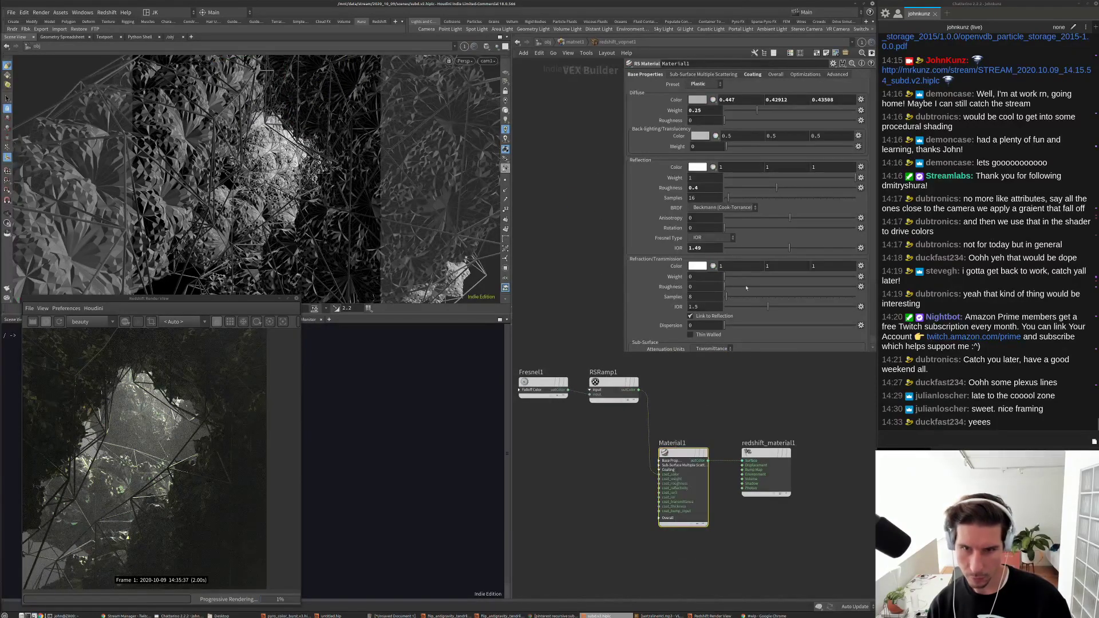
{"action": "left_click", "coordinate": [753, 75]}
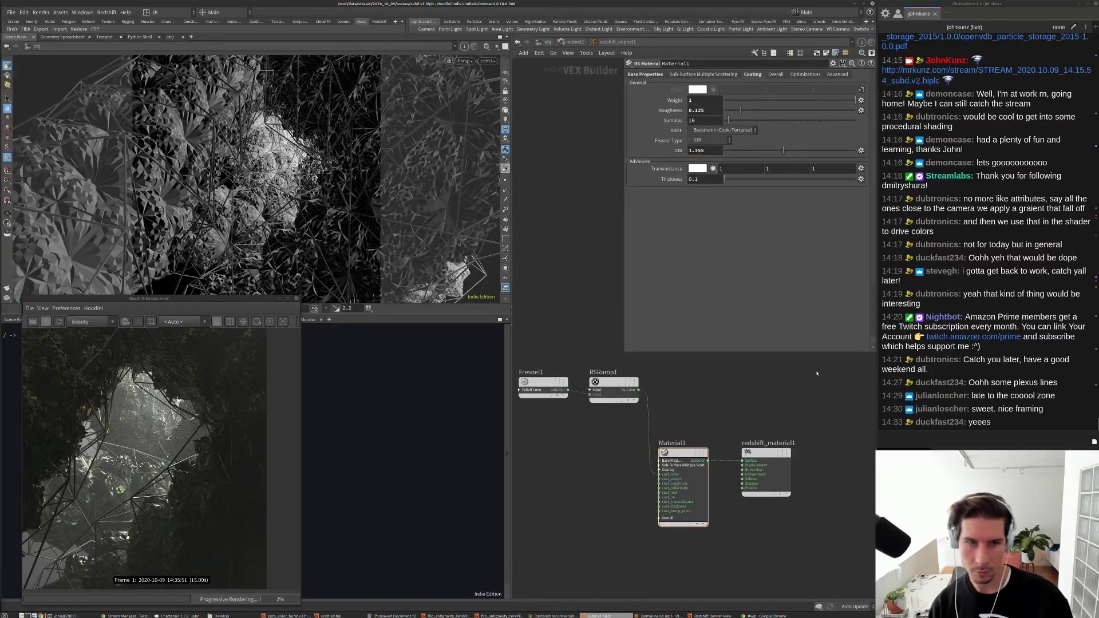
{"action": "type", "text": "5"}
{"action": "key", "text": "Return"}
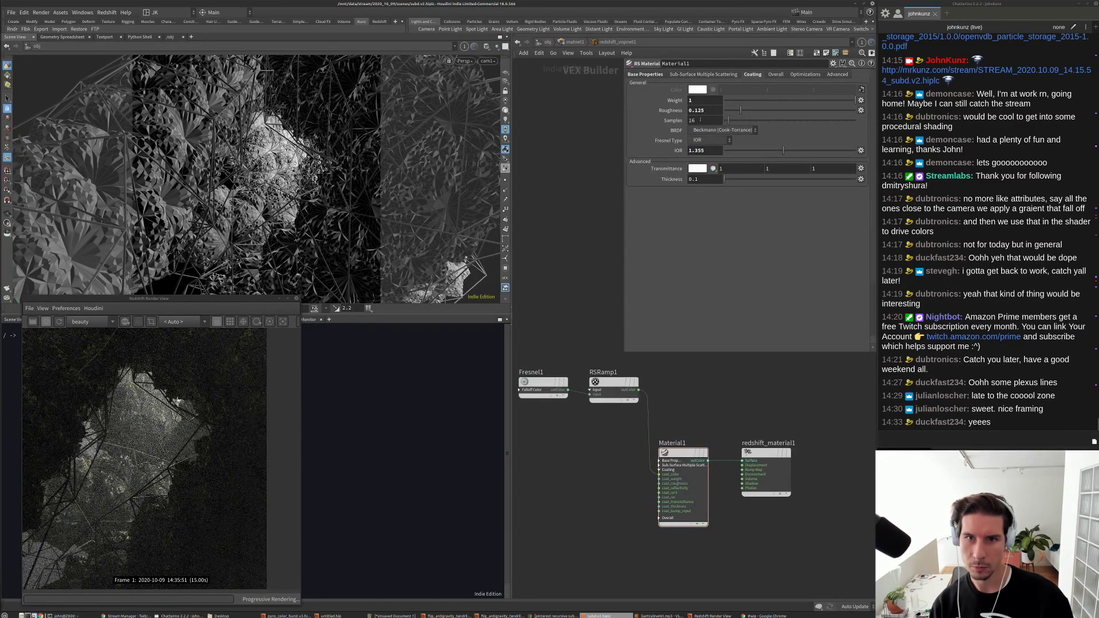
{"action": "left_click_drag", "start_coordinate": [706, 110], "coordinate": [695, 110]}
{"action": "type", "text": "075"}
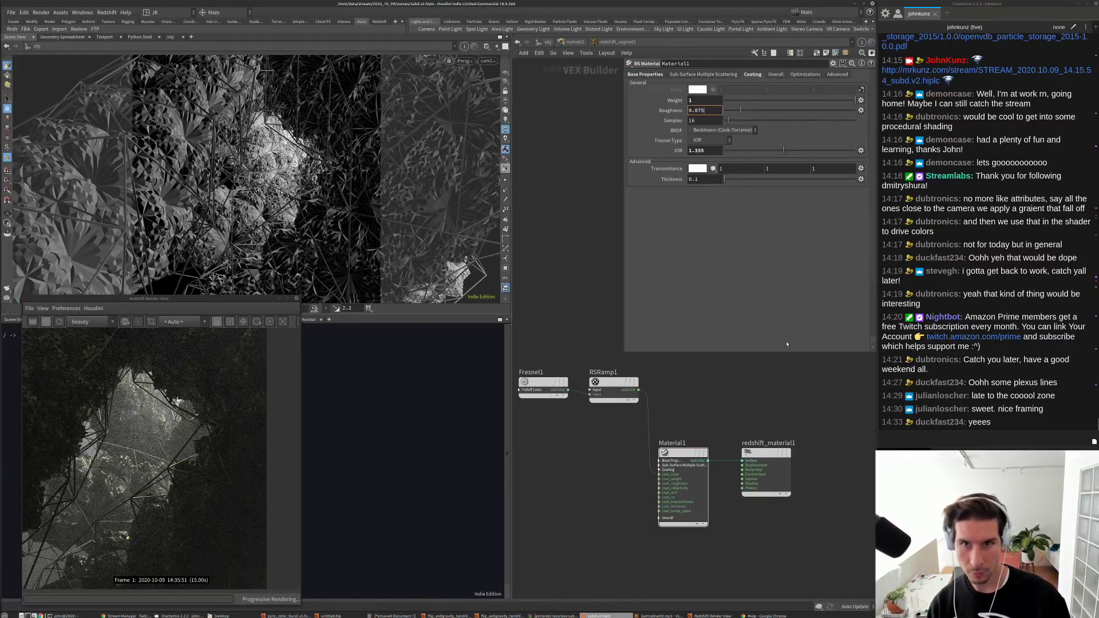
{"action": "key", "text": "Return"}
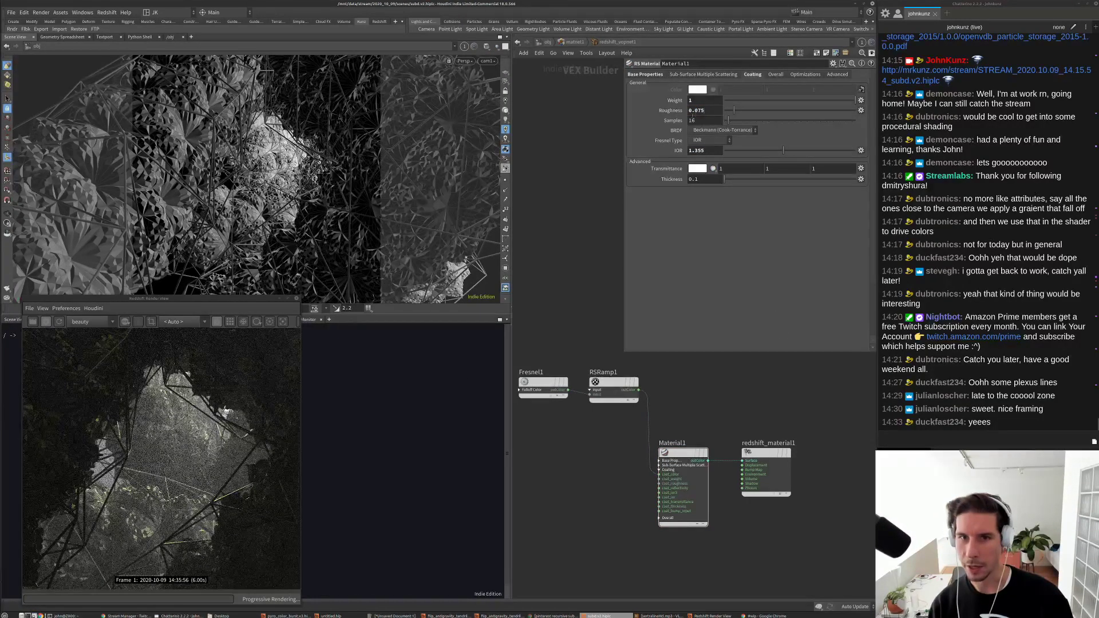
Step: Try coating roughness 0.4, then settle back to 0.1
{"action": "double_click", "coordinate": [697, 110]}
{"action": "type", "text": "0.4"}
{"action": "key", "text": "Return"}
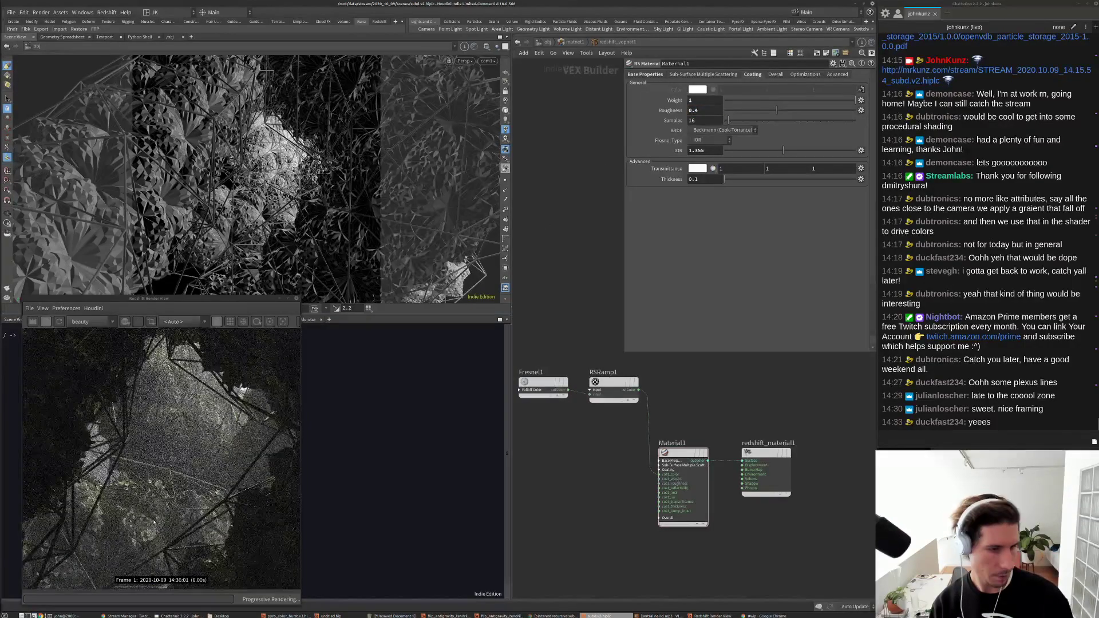
{"action": "scroll", "coordinate": [170, 499], "scroll_direction": "up", "scroll_amount": 3}
{"action": "scroll", "coordinate": [171, 464], "scroll_direction": "down", "scroll_amount": 3}
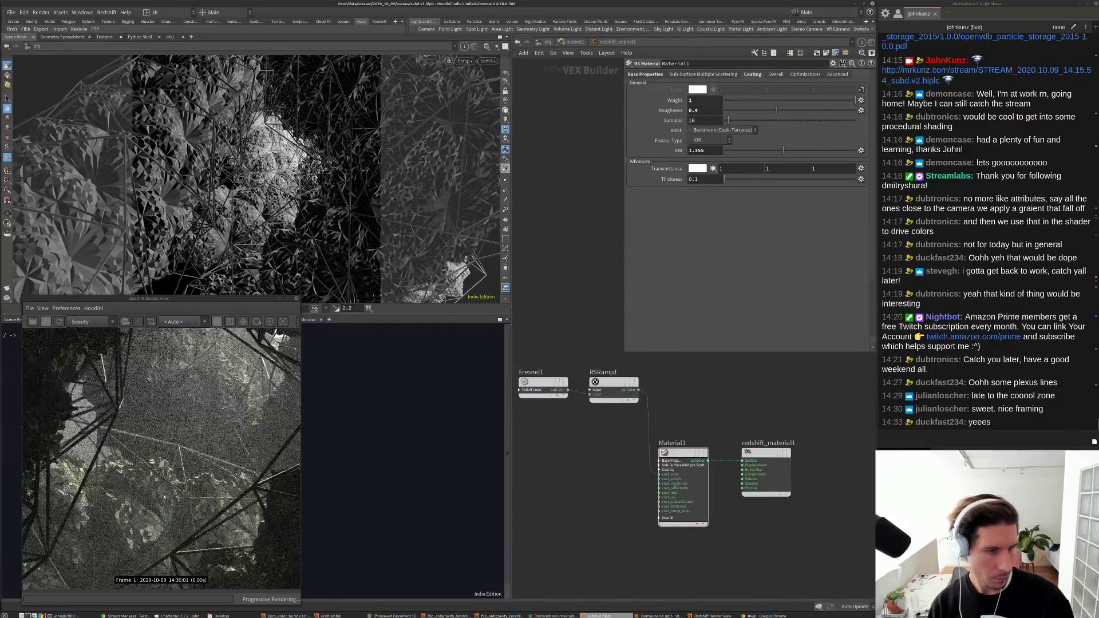
{"action": "scroll", "coordinate": [168, 485], "scroll_direction": "down", "scroll_amount": 2}
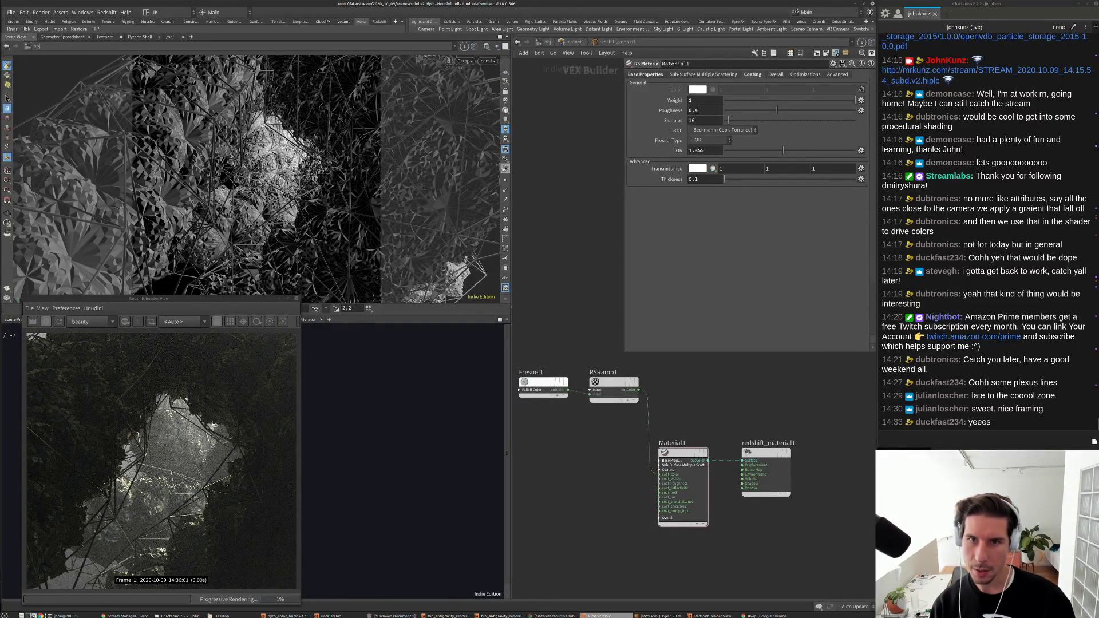
{"action": "double_click", "coordinate": [696, 110]}
{"action": "type", "text": "1"}
{"action": "key", "text": "Return"}
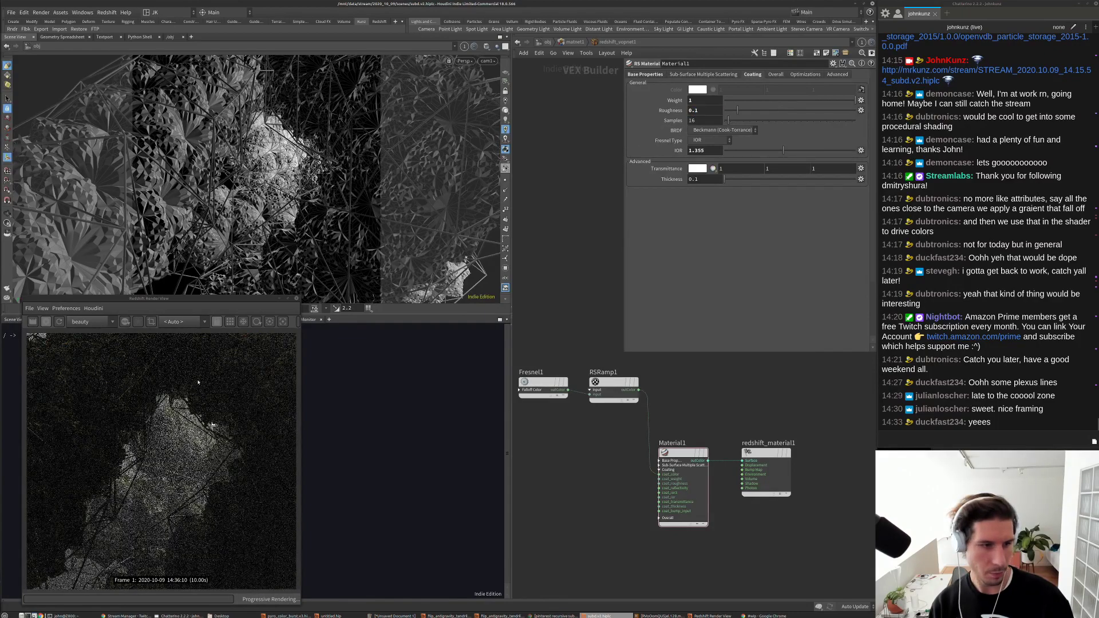
Step: Test a coating IOR of 1.25 and a coating roughness of 0.613
{"action": "scroll", "coordinate": [166, 526], "scroll_direction": "up", "scroll_amount": 2}
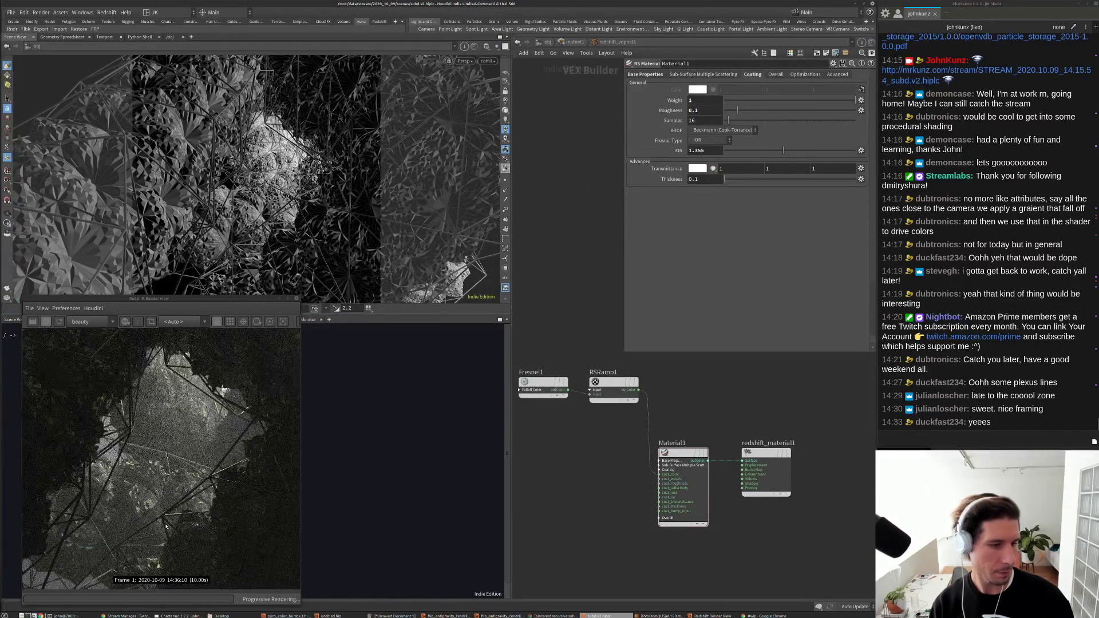
{"action": "scroll", "coordinate": [166, 526], "scroll_direction": "up", "scroll_amount": 2}
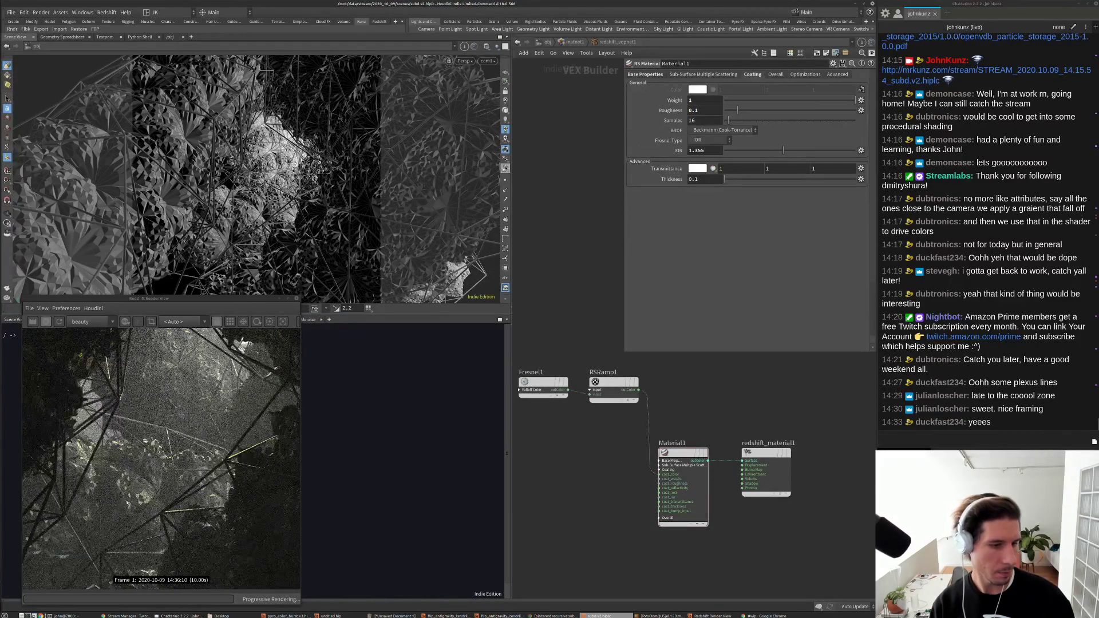
{"action": "double_click", "coordinate": [706, 152]}
{"action": "type", "text": "1.25"}
{"action": "key", "text": "Return"}
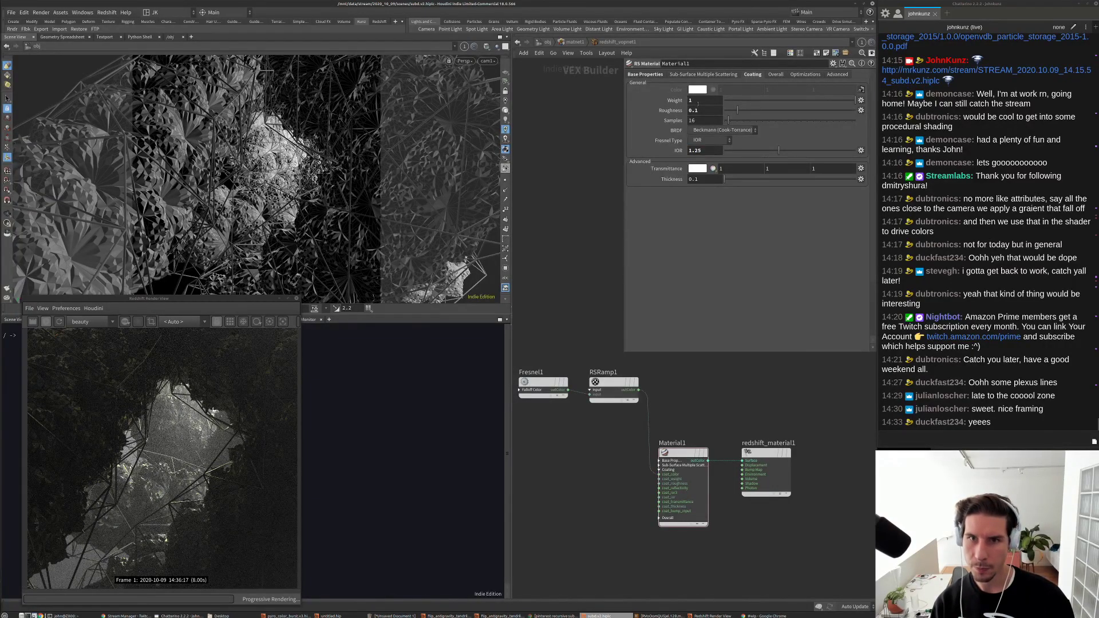
{"action": "scroll", "coordinate": [166, 481], "scroll_direction": "down", "scroll_amount": 2}
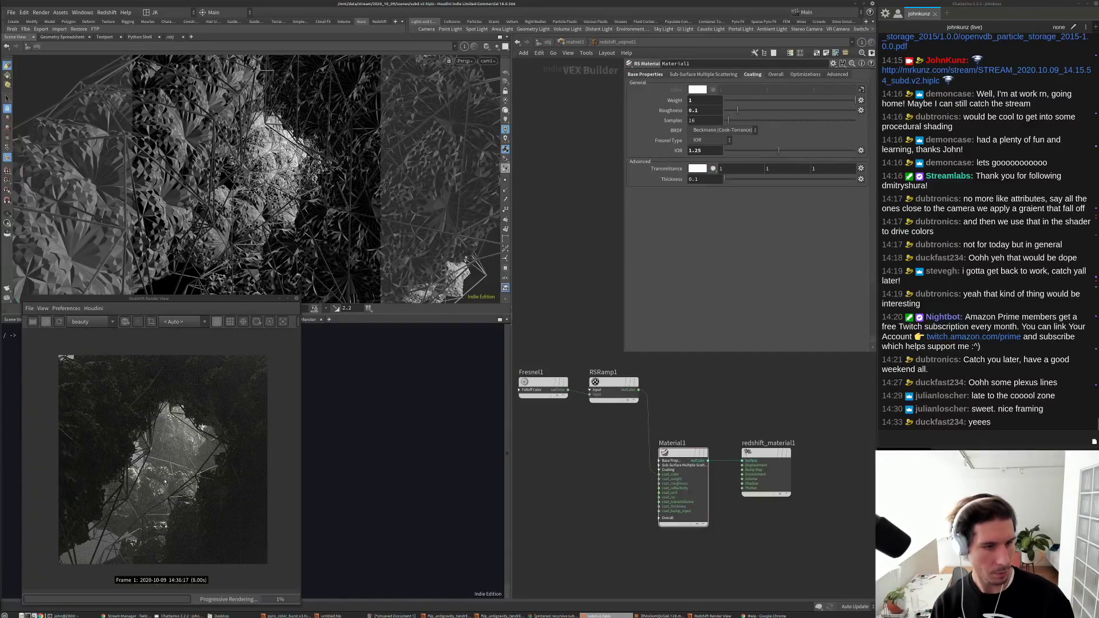
{"action": "scroll", "coordinate": [219, 481], "scroll_direction": "up", "scroll_amount": 2}
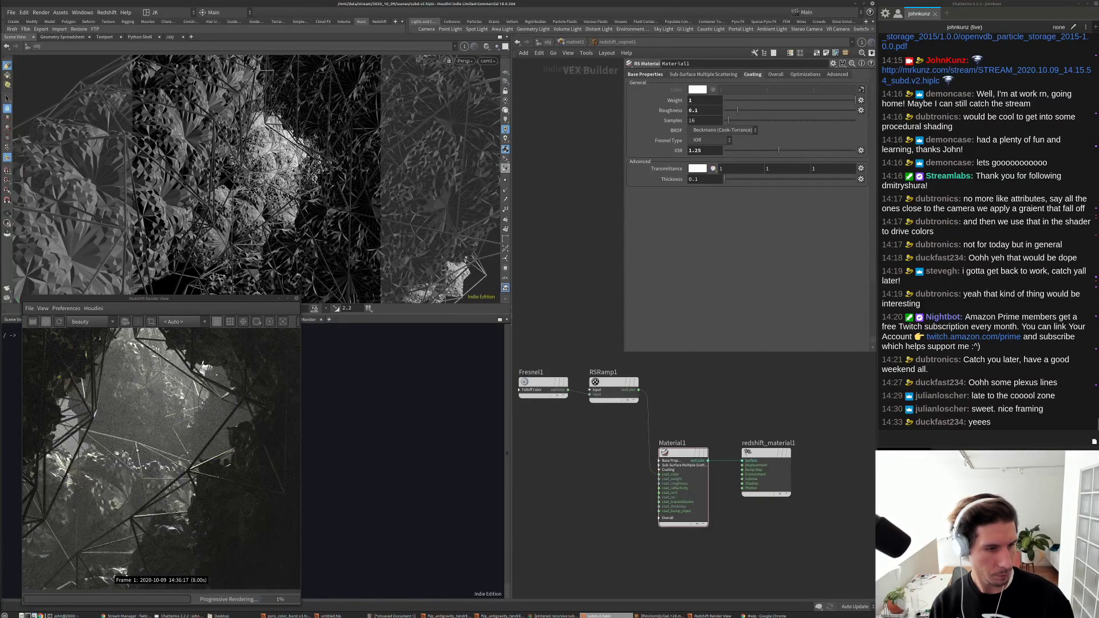
{"action": "left_click_drag", "start_coordinate": [746, 119], "coordinate": [800, 120]}
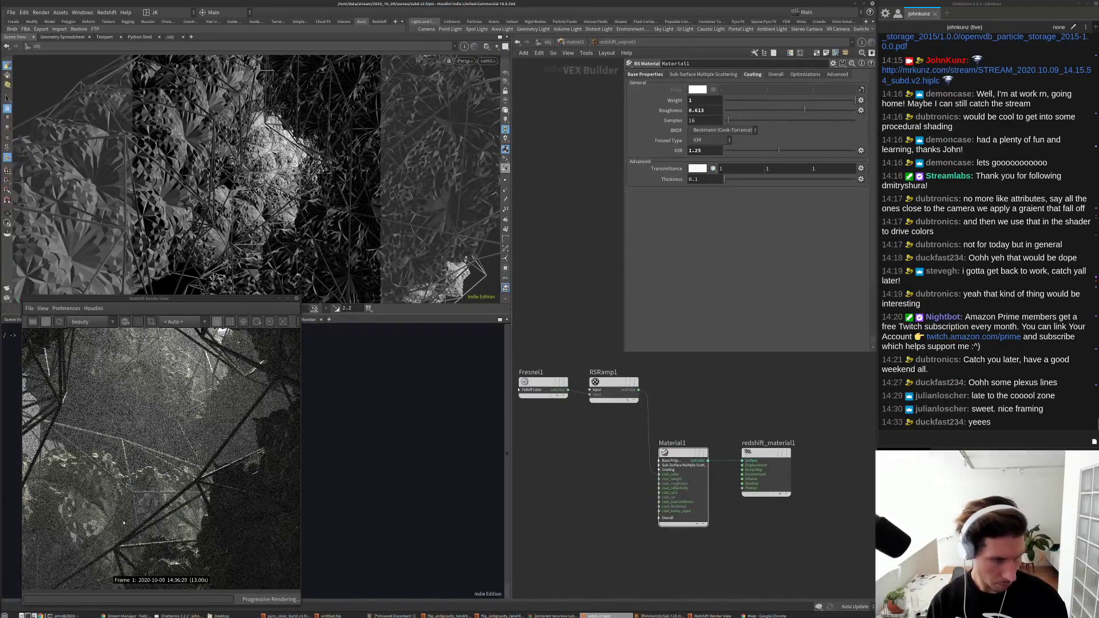
Step: Finalize the coating at roughness 0.039 and IOR 1.595
{"action": "scroll", "coordinate": [192, 465], "scroll_direction": "up", "scroll_amount": 2}
{"action": "scroll", "coordinate": [192, 465], "scroll_direction": "up", "scroll_amount": 2}
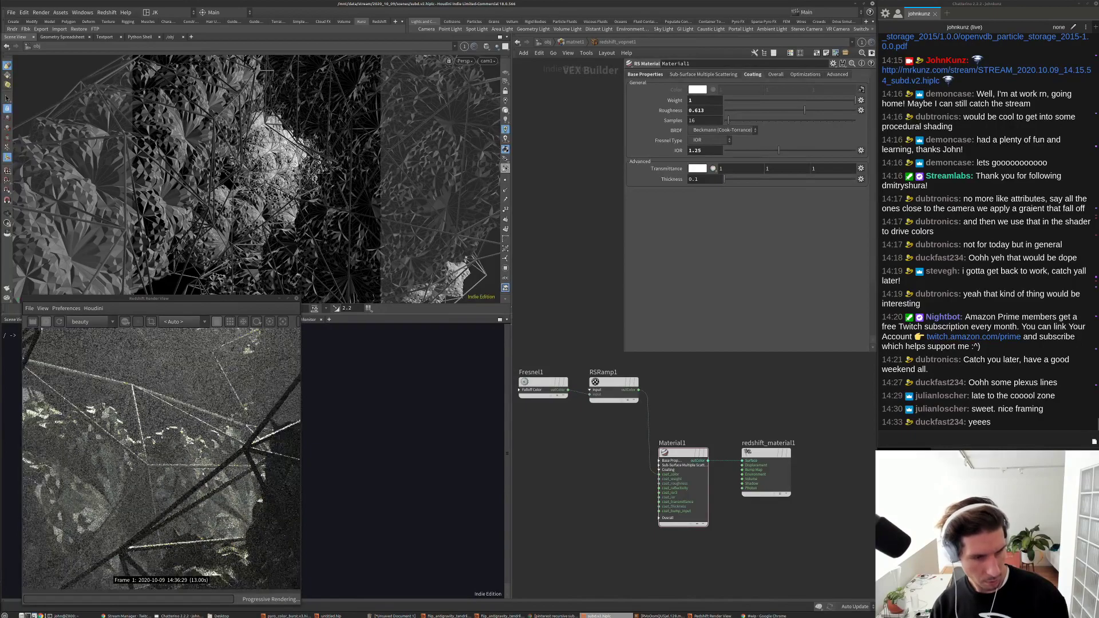
{"action": "scroll", "coordinate": [206, 475], "scroll_direction": "down", "scroll_amount": 2}
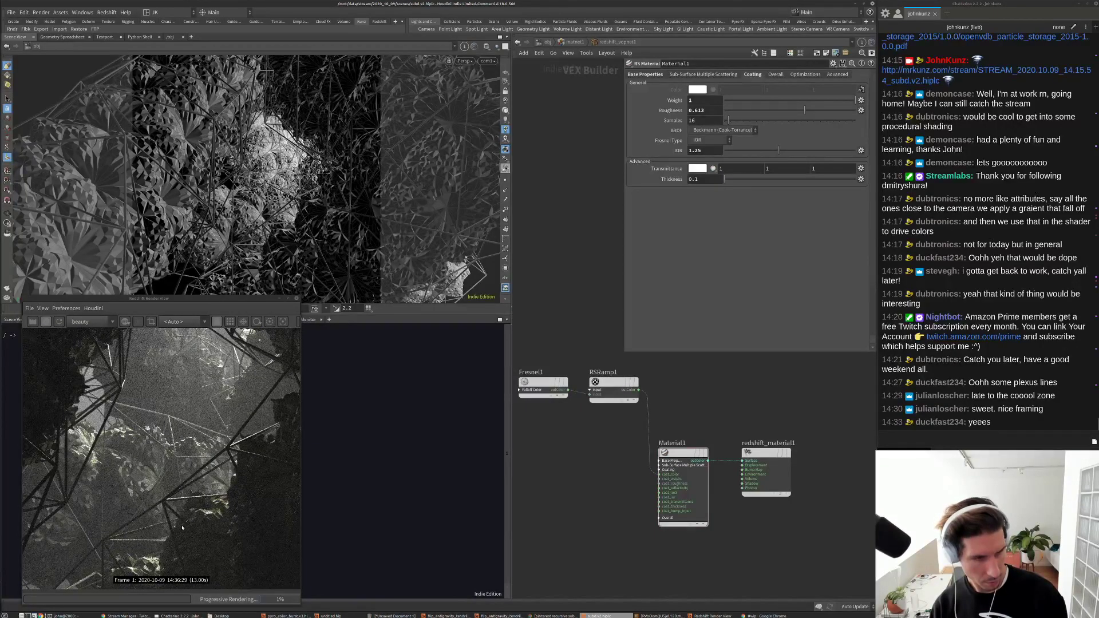
{"action": "scroll", "coordinate": [194, 486], "scroll_direction": "up", "scroll_amount": 2}
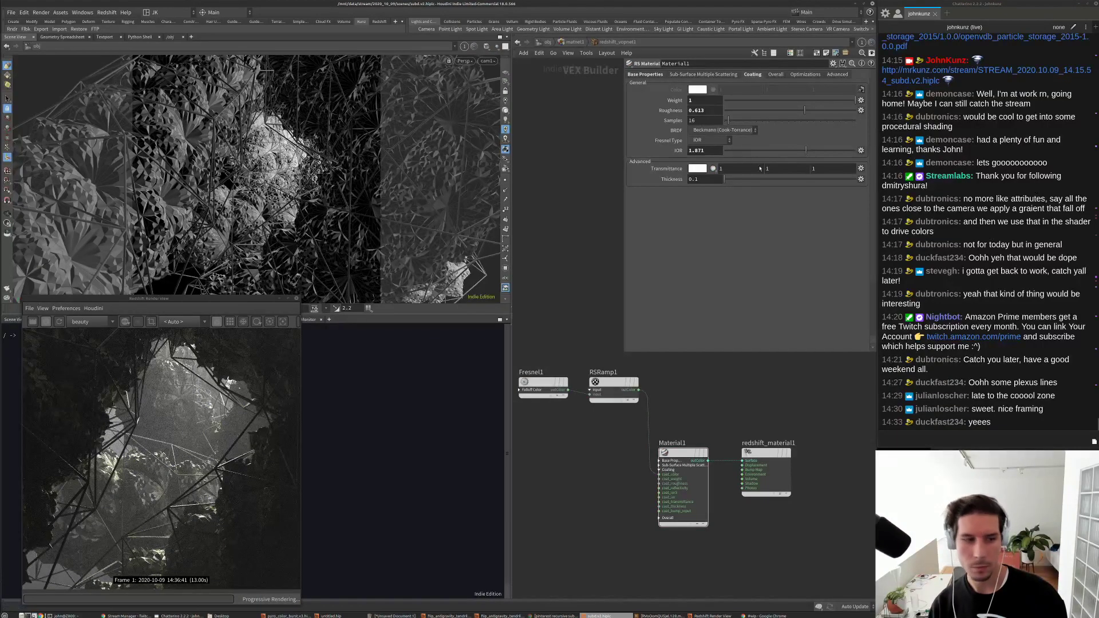
{"action": "left_click", "coordinate": [806, 150]}
{"action": "left_click", "coordinate": [746, 110]}
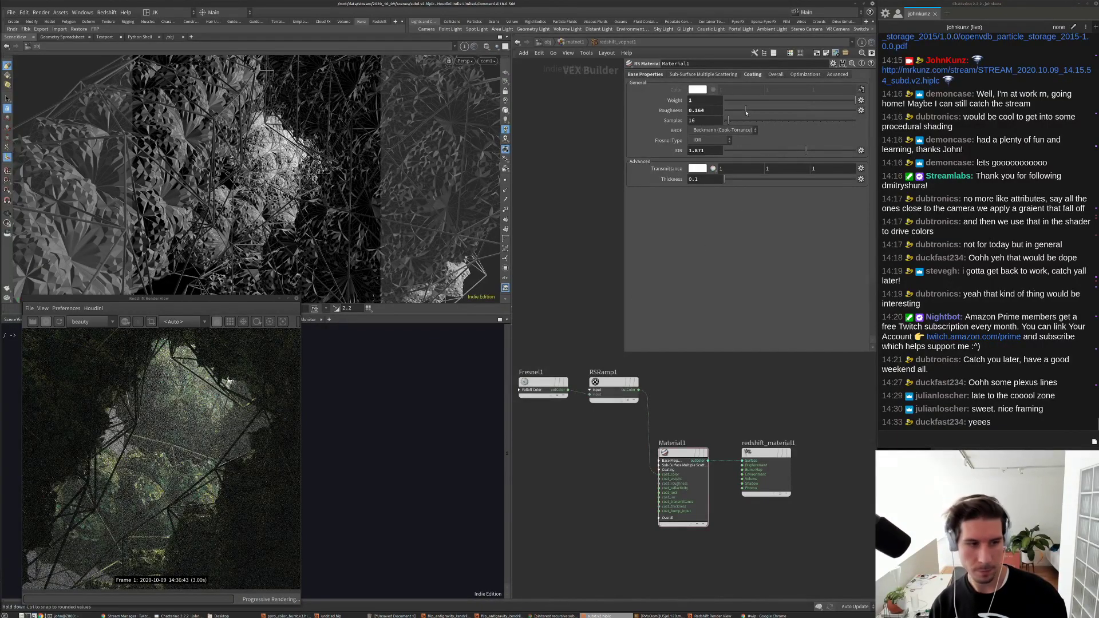
{"action": "left_click", "coordinate": [731, 111]}
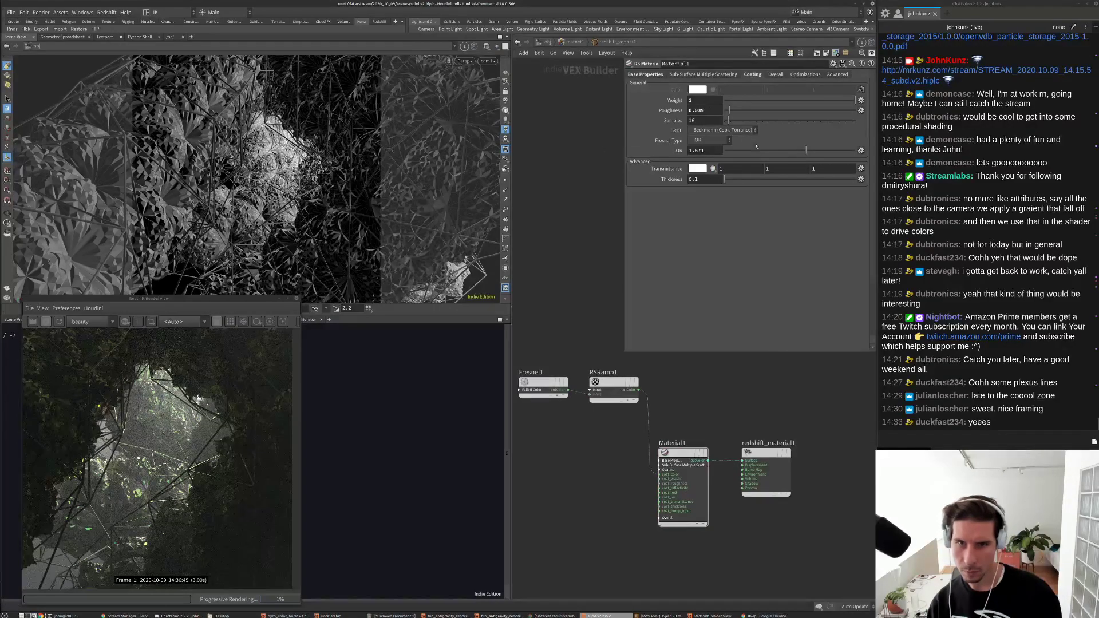
{"action": "left_click_drag", "start_coordinate": [806, 150], "coordinate": [786, 150]}
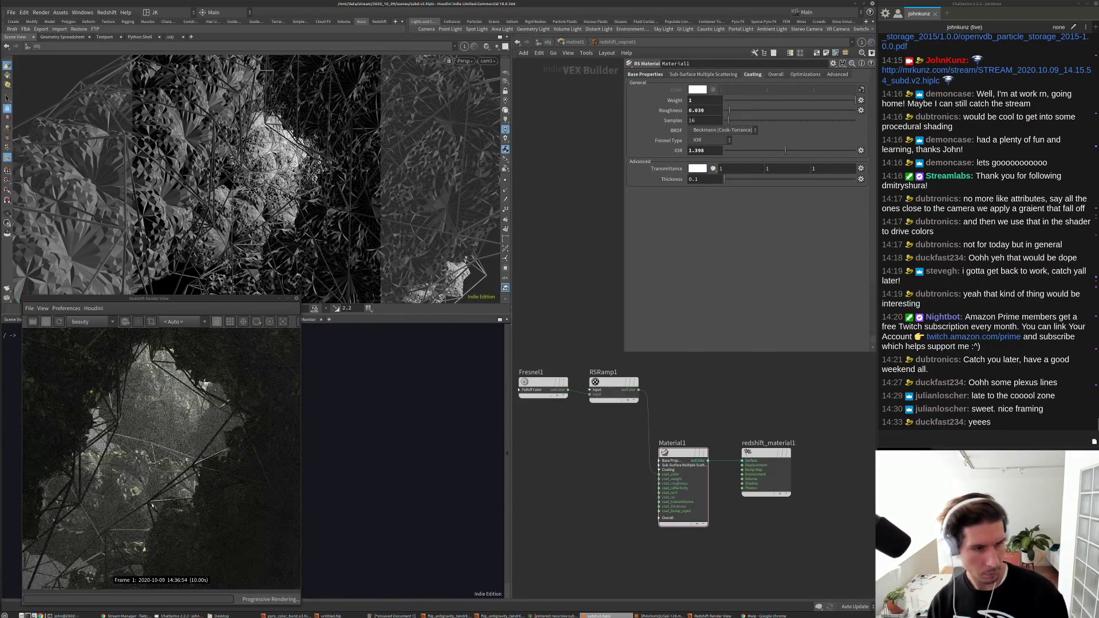
{"action": "left_click_drag", "start_coordinate": [785, 150], "coordinate": [795, 151]}
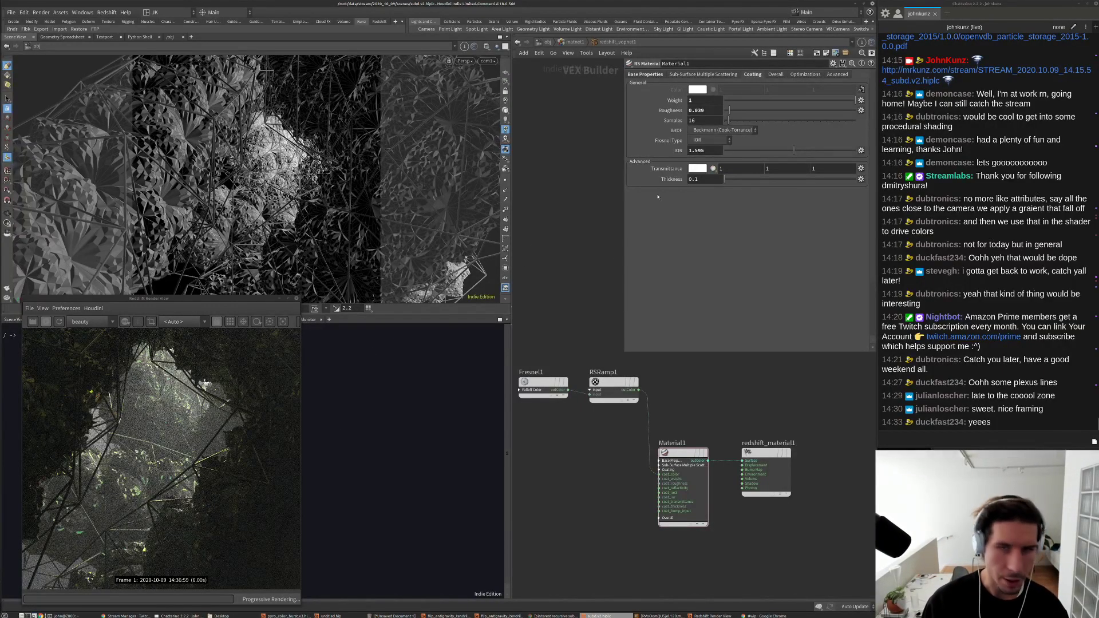
Step: In Base Properties, set reflection roughness to 0.75 after trying 0.1
{"action": "left_click", "coordinate": [645, 74]}
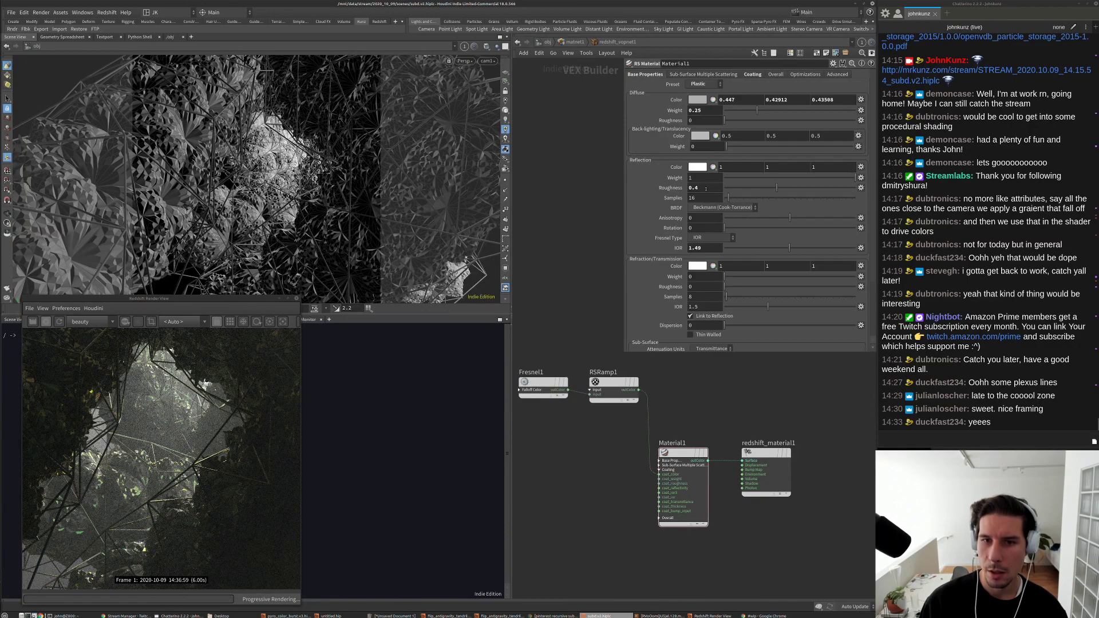
{"action": "double_click", "coordinate": [706, 189]}
{"action": "type", "text": "0.1"}
{"action": "key", "text": "Return"}
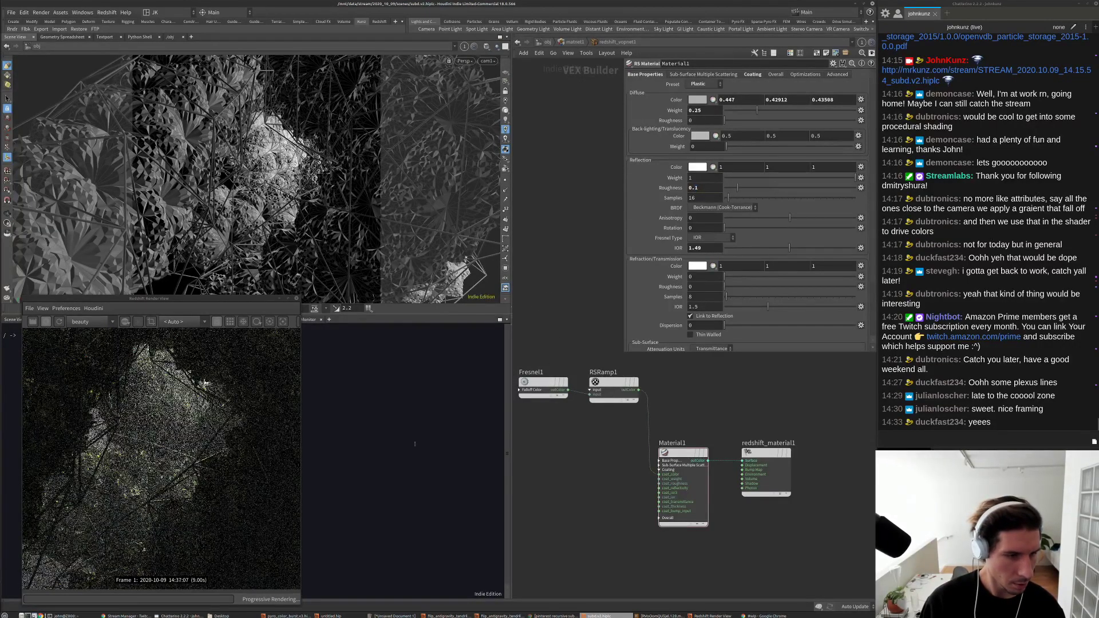
{"action": "double_click", "coordinate": [696, 188]}
{"action": "type", "text": "0.75"}
{"action": "key", "text": "Return"}
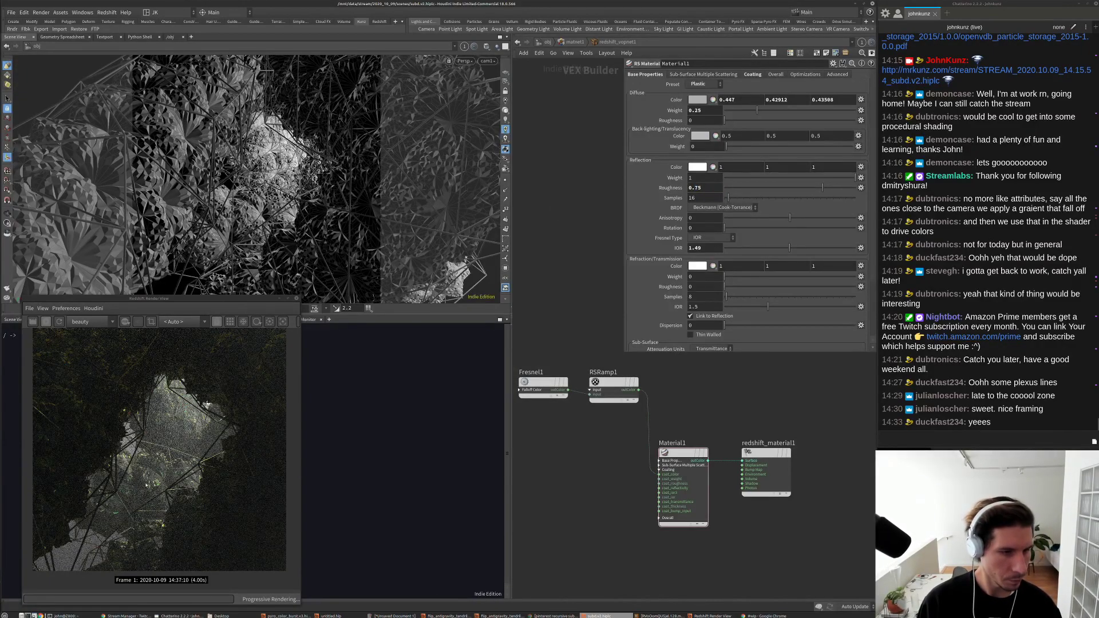
Step: Raise the material's diffuse weight to 0.549
{"action": "left_click_drag", "start_coordinate": [757, 109], "coordinate": [797, 110]}
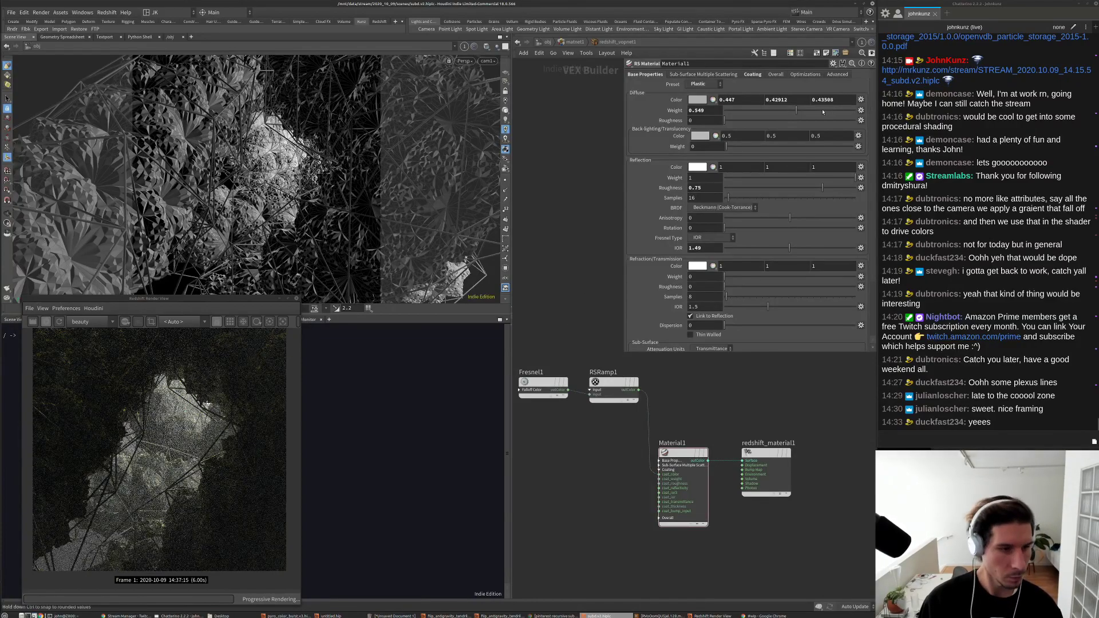
{"action": "scroll", "coordinate": [139, 483], "scroll_direction": "up", "scroll_amount": 2}
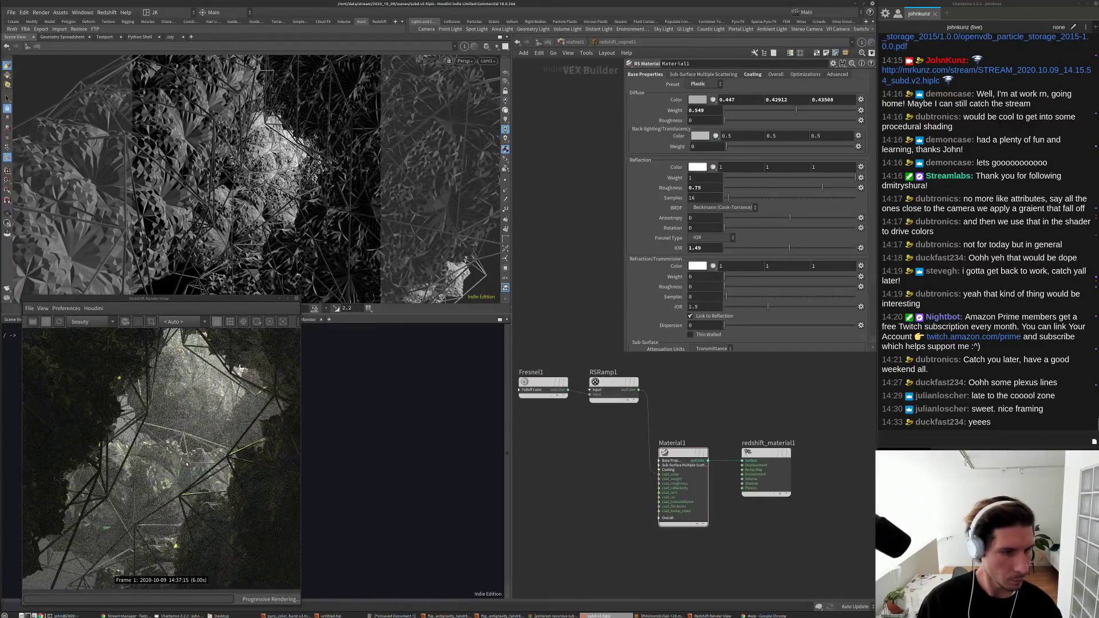
{"action": "scroll", "coordinate": [189, 462], "scroll_direction": "up", "scroll_amount": 2}
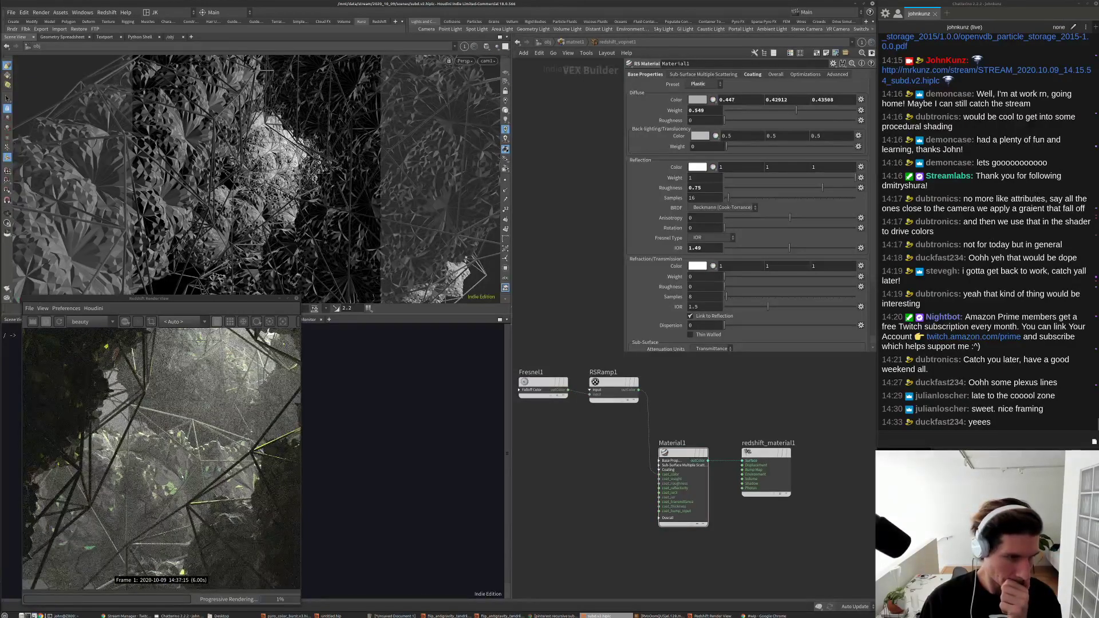
{"action": "scroll", "coordinate": [184, 475], "scroll_direction": "up", "scroll_amount": 2}
{"action": "scroll", "coordinate": [221, 469], "scroll_direction": "down", "scroll_amount": 3}
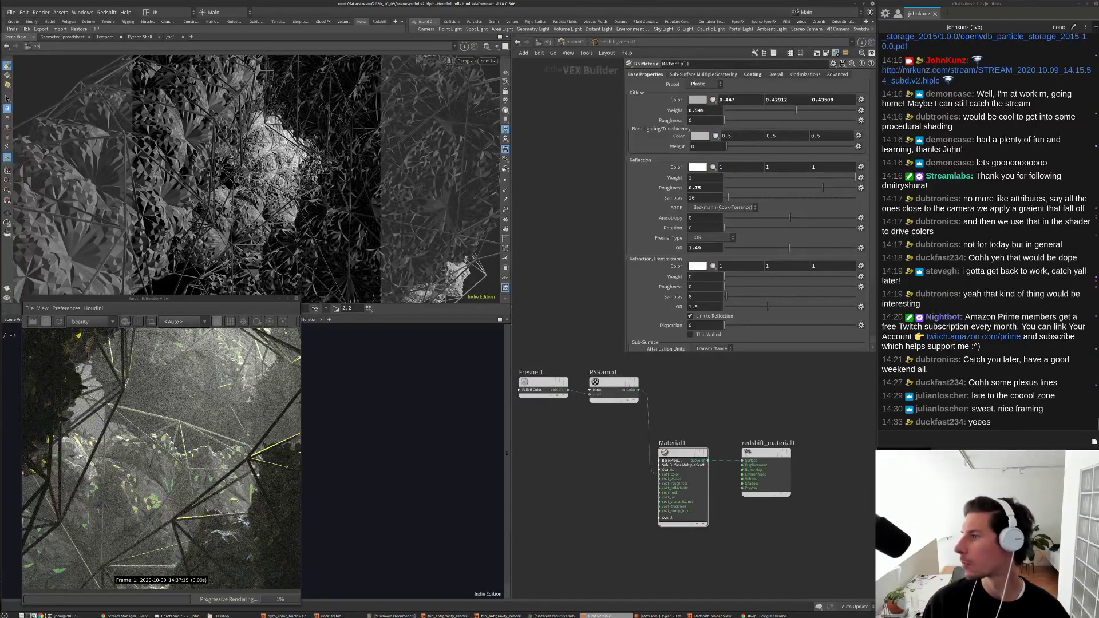
{"action": "key", "text": "alt+Tab"}
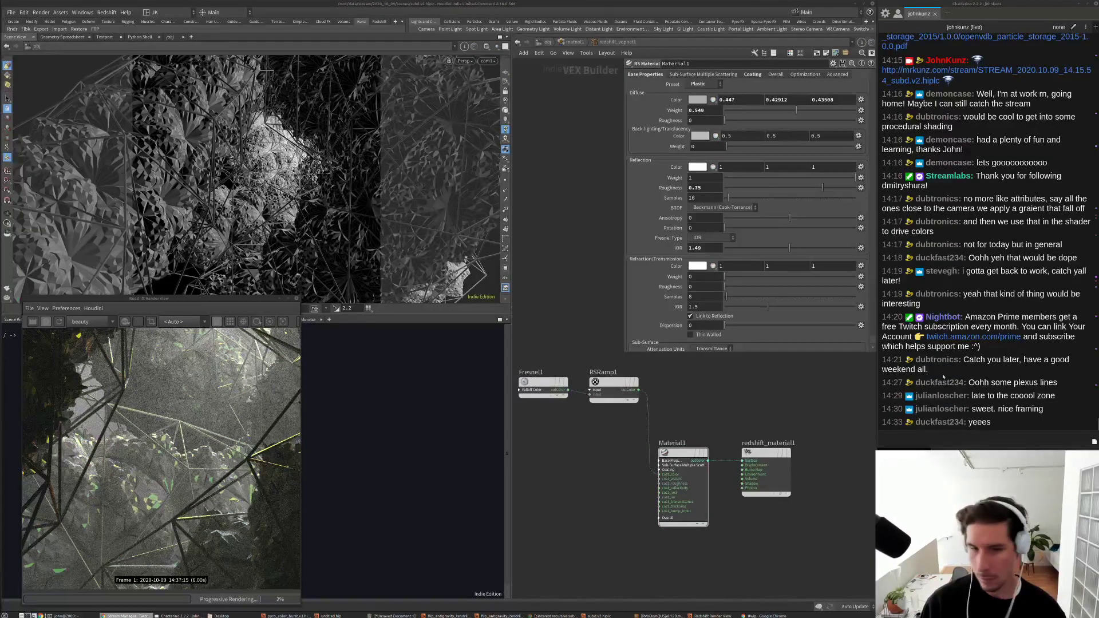
{"action": "key", "text": "alt+Tab"}
{"action": "scroll", "coordinate": [186, 439], "scroll_direction": "down", "scroll_amount": 2}
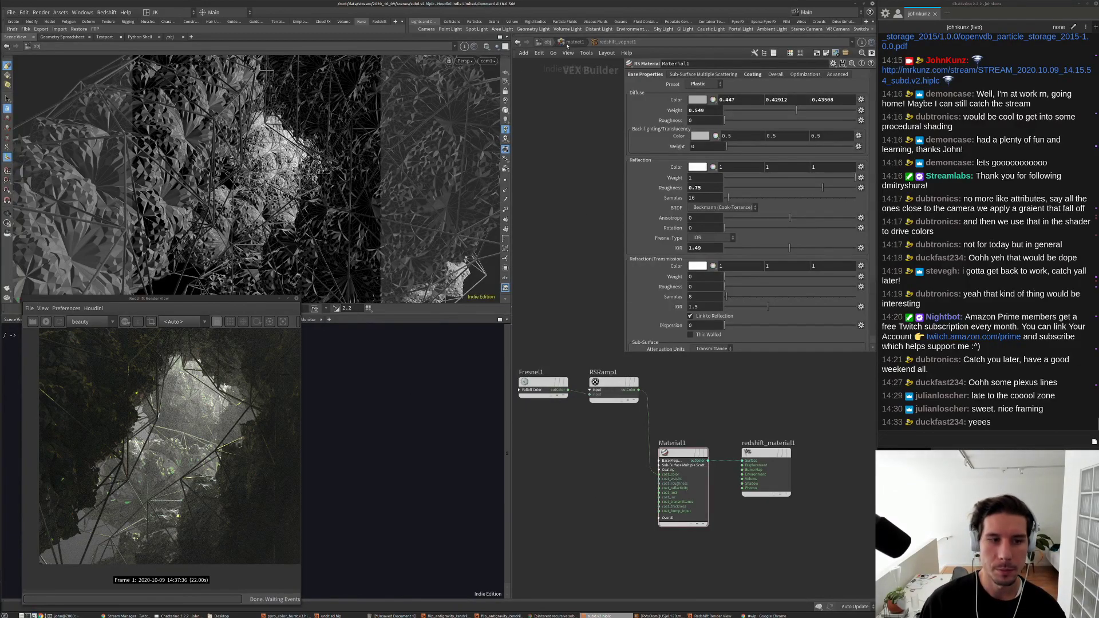
Step: From the object level, Save As subd.v3.hiplc, replacing the v2 version number
{"action": "key", "text": "u"}
{"action": "key", "text": "u"}
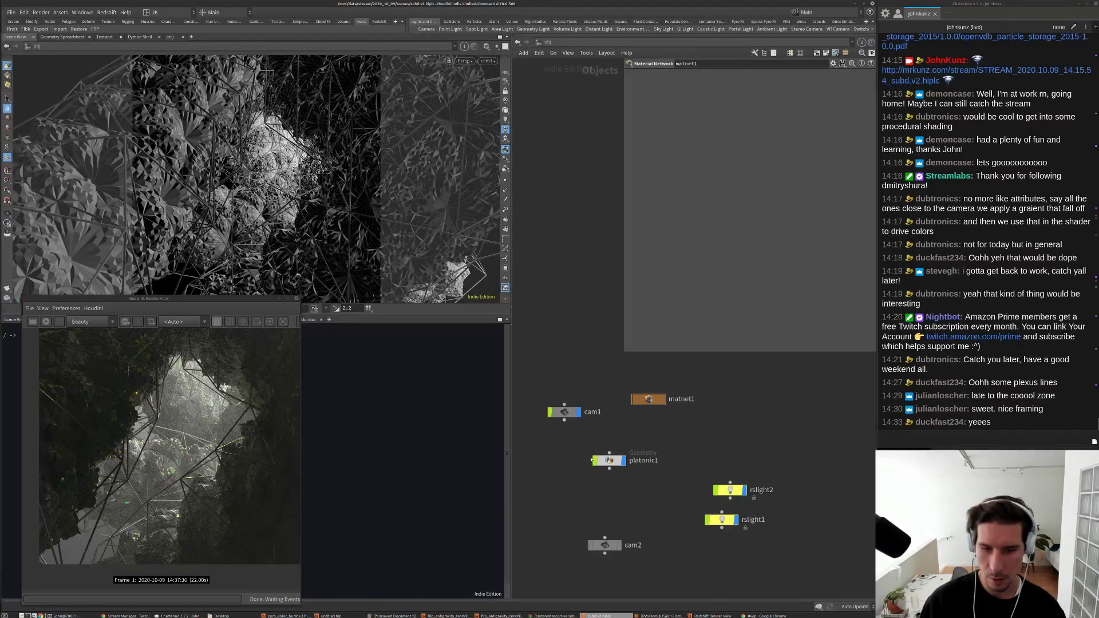
{"action": "left_click", "coordinate": [12, 13]}
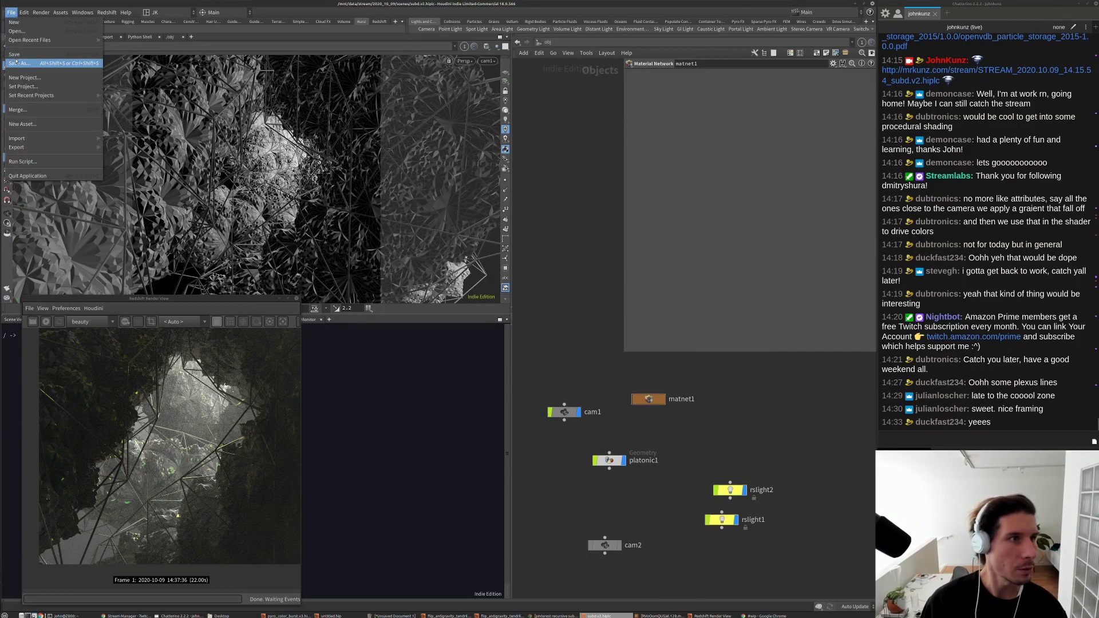
{"action": "left_click", "coordinate": [63, 80]}
{"action": "left_click", "coordinate": [458, 218]}
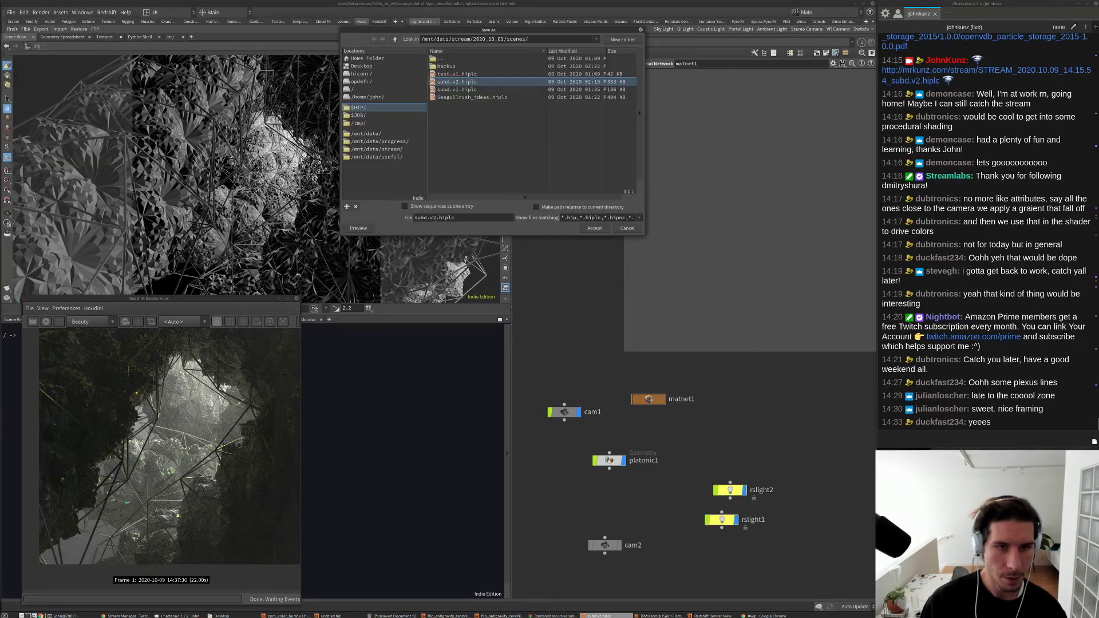
{"action": "key", "text": "BackSpace"}
{"action": "type", "text": "3"}
{"action": "key", "text": "Return"}
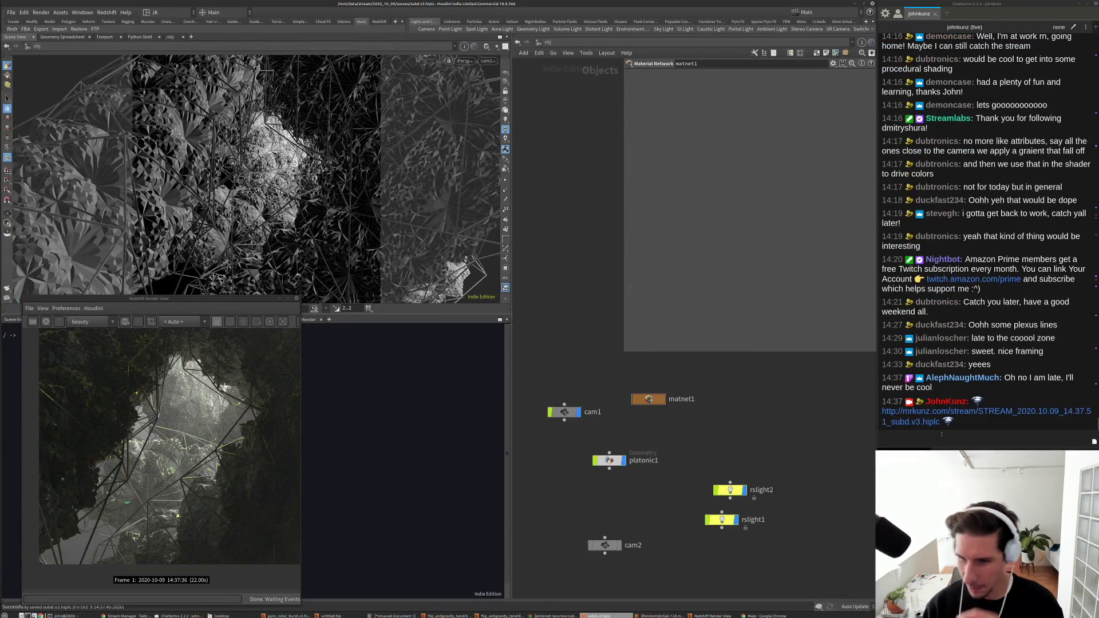
{"action": "scroll", "coordinate": [216, 452], "scroll_direction": "up", "scroll_amount": 2}
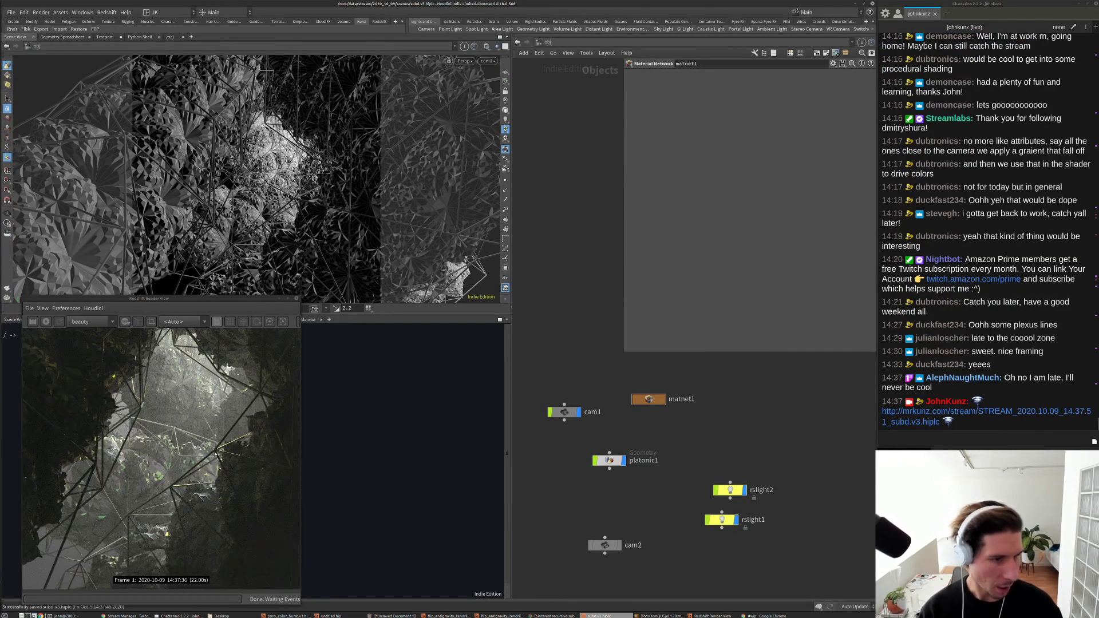
{"action": "scroll", "coordinate": [216, 452], "scroll_direction": "up", "scroll_amount": 3}
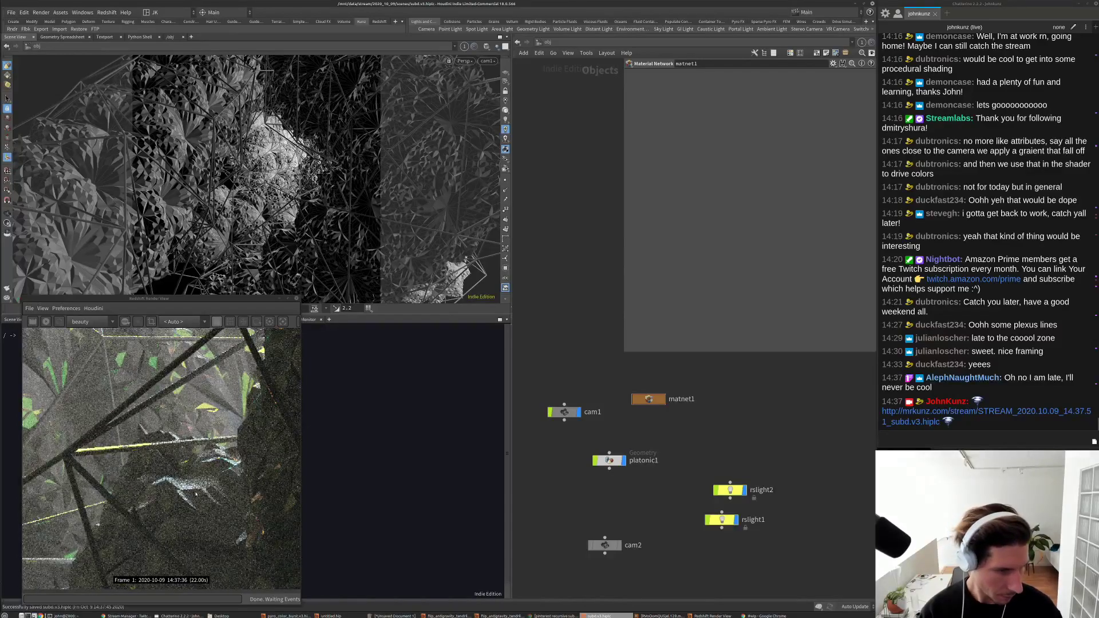
{"action": "scroll", "coordinate": [195, 494], "scroll_direction": "down", "scroll_amount": 5}
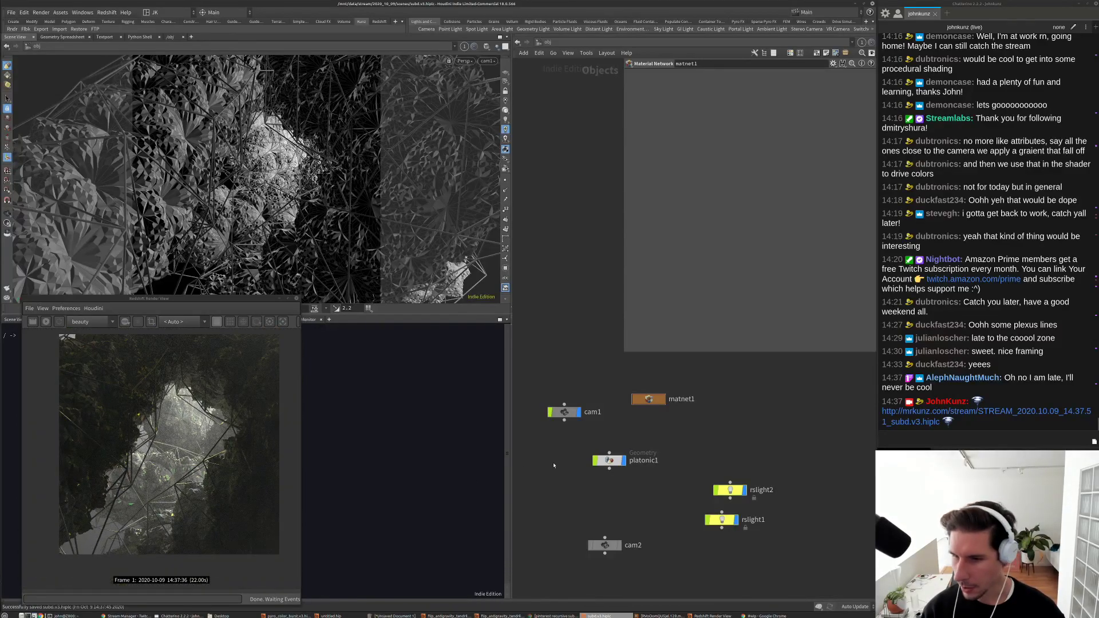
{"action": "scroll", "coordinate": [558, 453], "scroll_direction": "up", "scroll_amount": 3}
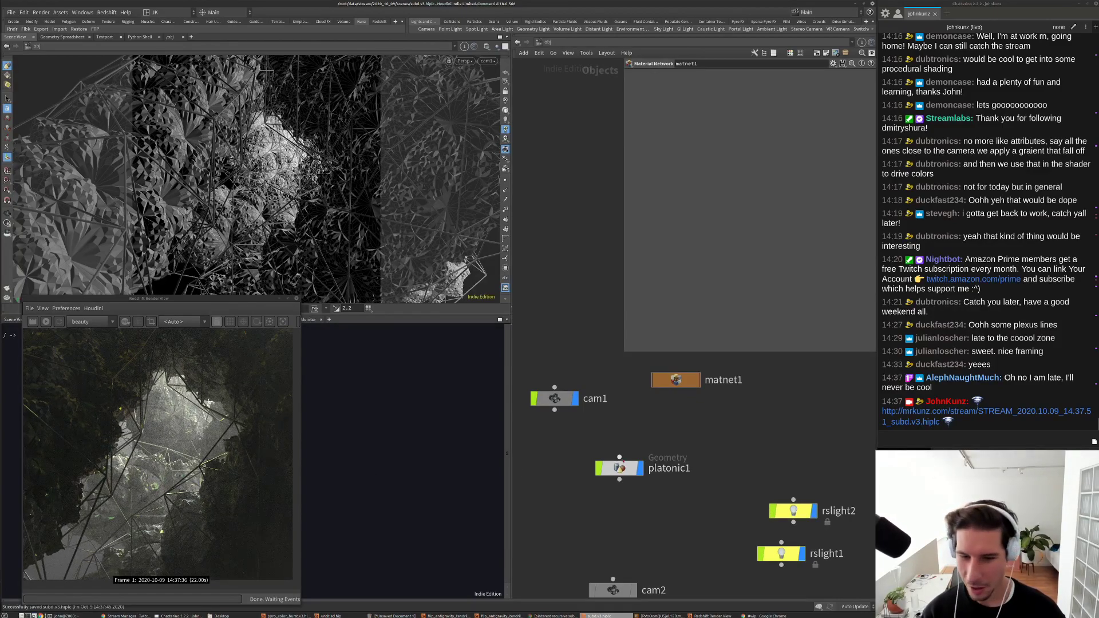
Step: Browse the recursive-subdivision and geodesic dome references in Chrome, ending on triangulation.png
{"action": "left_click", "coordinate": [141, 616]}
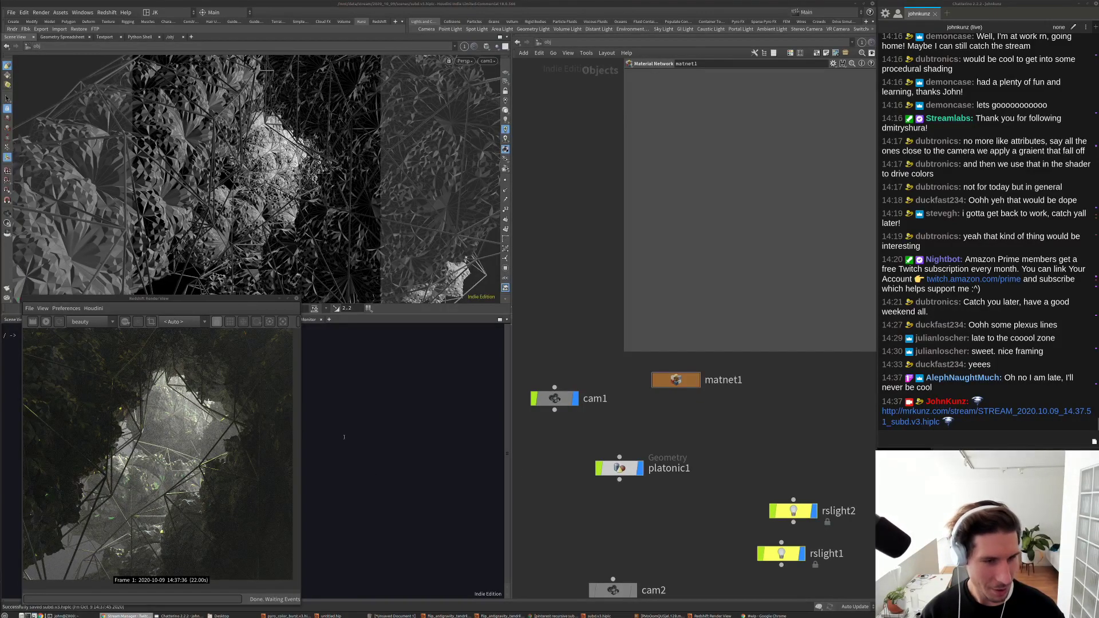
{"action": "key", "text": "alt+Tab"}
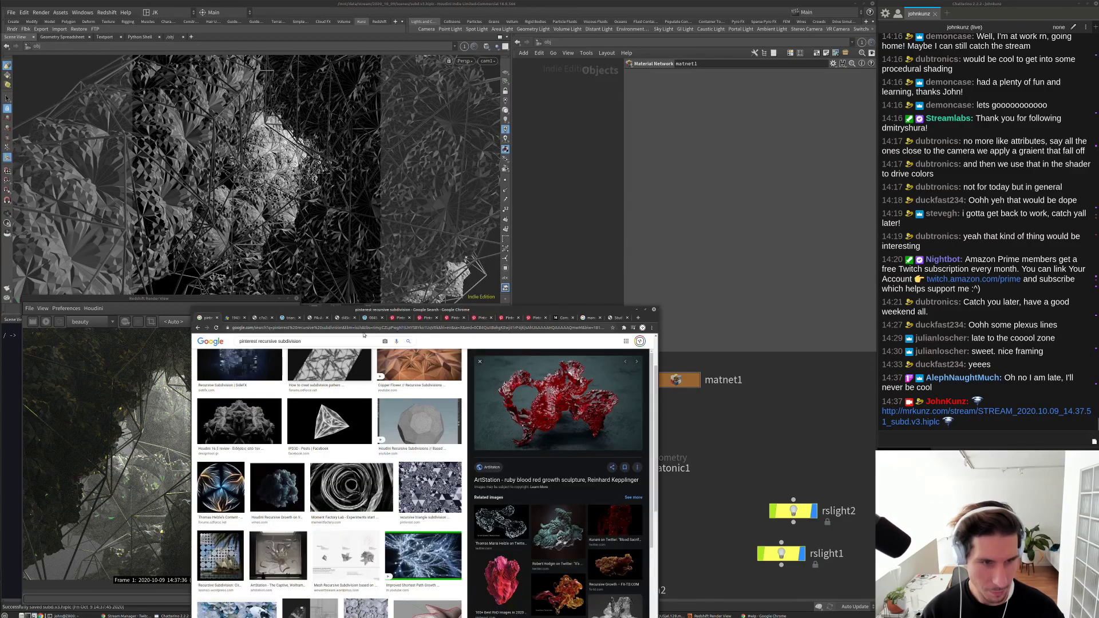
{"action": "left_click", "coordinate": [419, 405]}
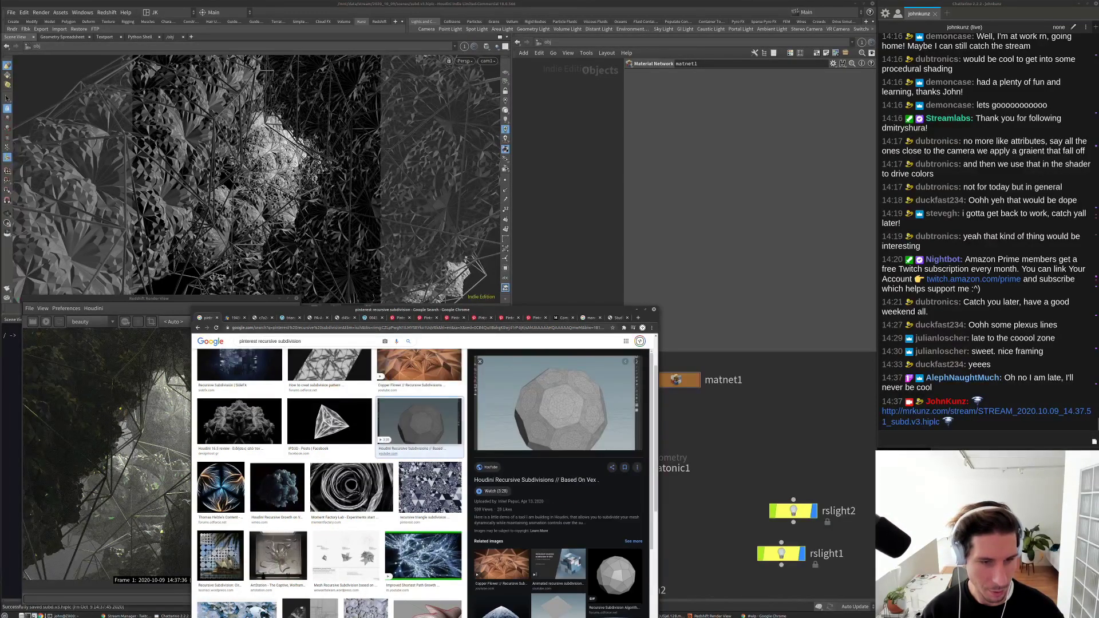
{"action": "key", "text": "ctrl+Tab"}
{"action": "key", "text": "ctrl+Tab"}
{"action": "key", "text": "ctrl+Tab"}
{"action": "key", "text": "ctrl+Tab"}
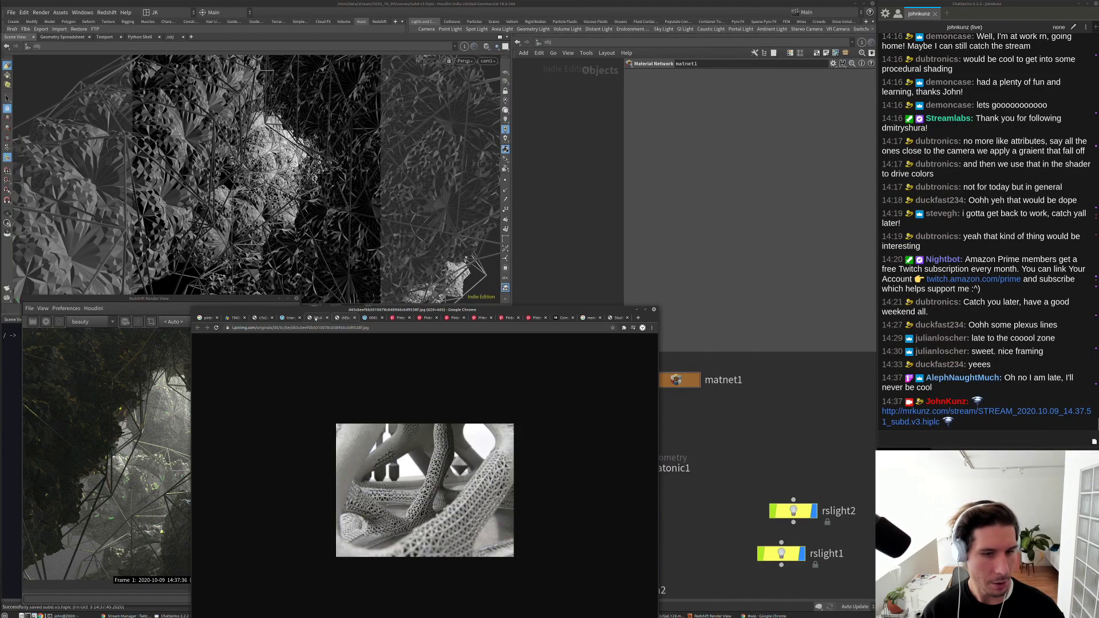
{"action": "key", "text": "ctrl+shift+Tab"}
{"action": "key", "text": "ctrl+shift+Tab"}
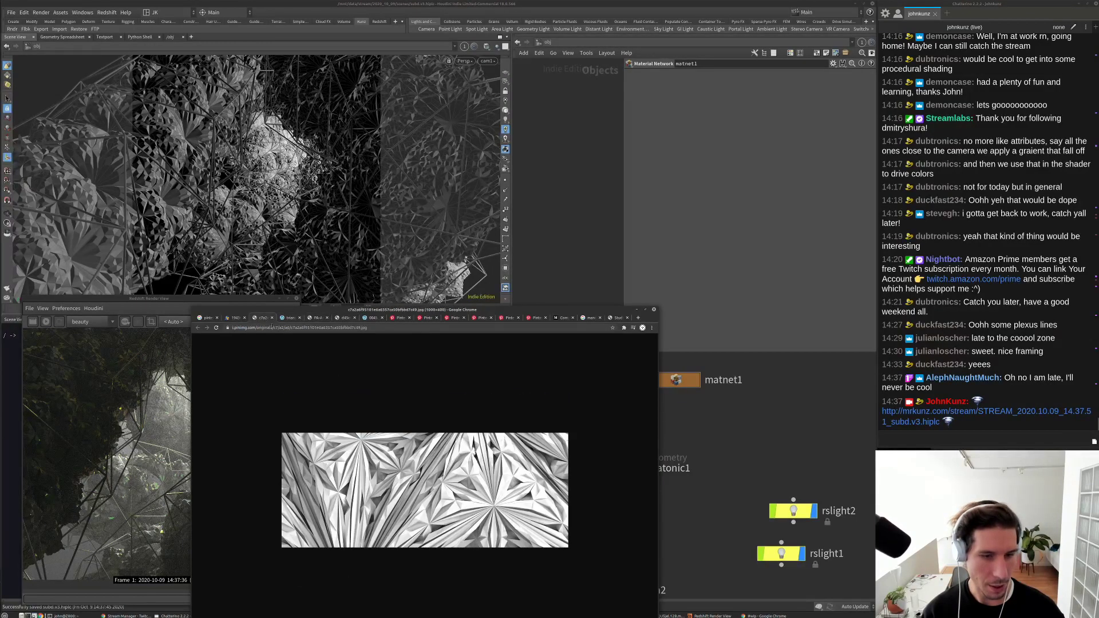
{"action": "left_click", "coordinate": [234, 318]}
{"action": "left_click", "coordinate": [288, 318]}
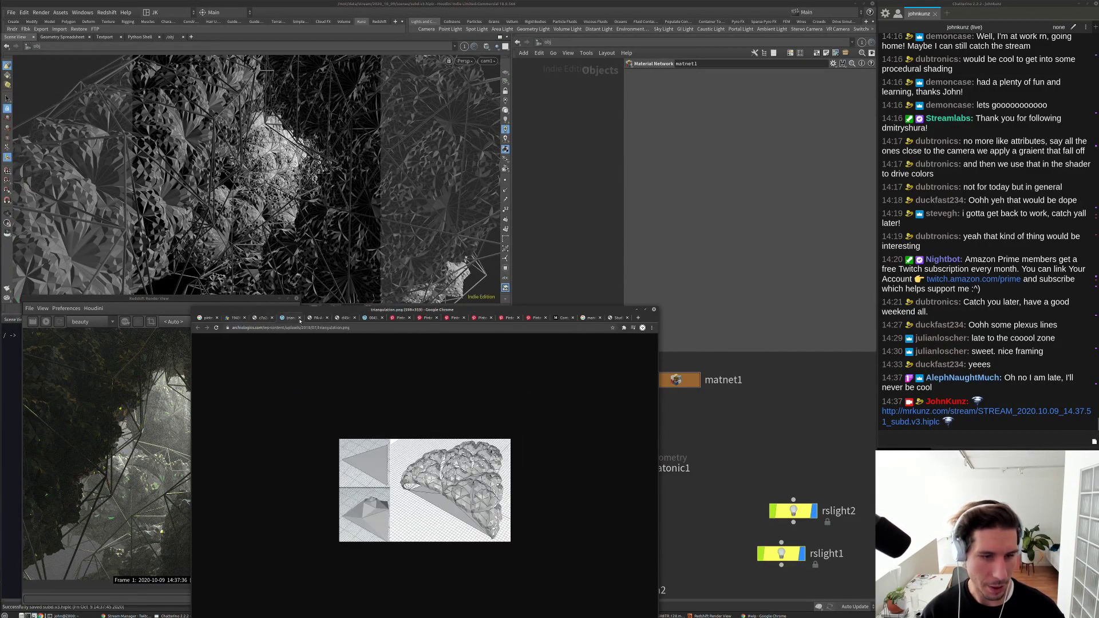
Step: Move the Chrome window aside and bring the Redshift Render View forward
{"action": "left_click_drag", "start_coordinate": [568, 312], "coordinate": [414, 338]}
{"action": "left_click", "coordinate": [229, 299]}
{"action": "left_click", "coordinate": [260, 308]}
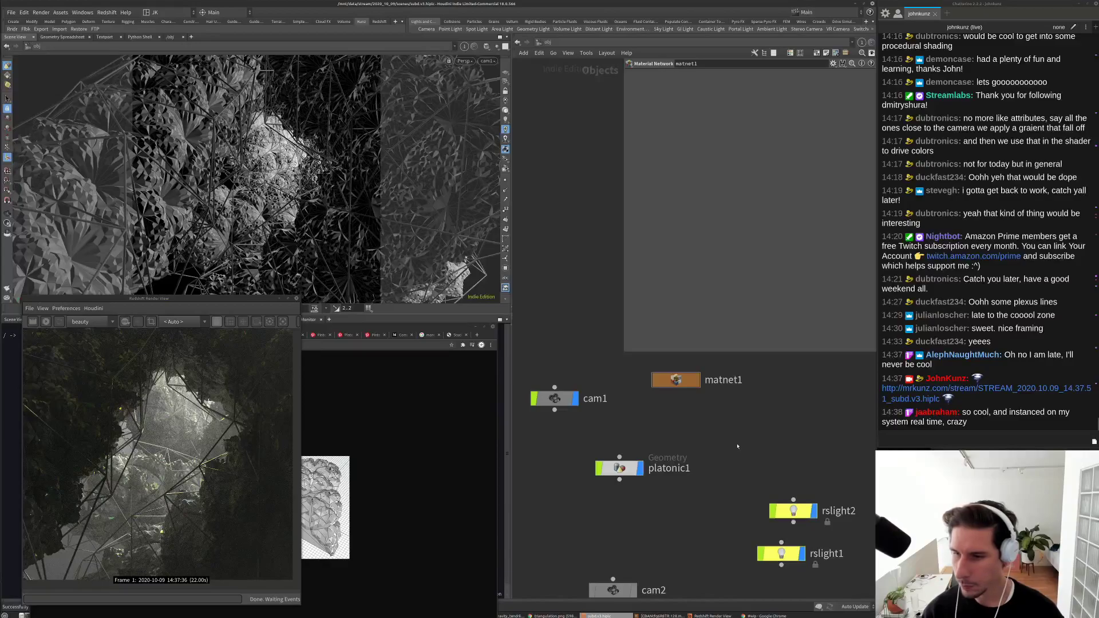
{"action": "middle_click_drag", "start_coordinate": [723, 447], "coordinate": [775, 430]}
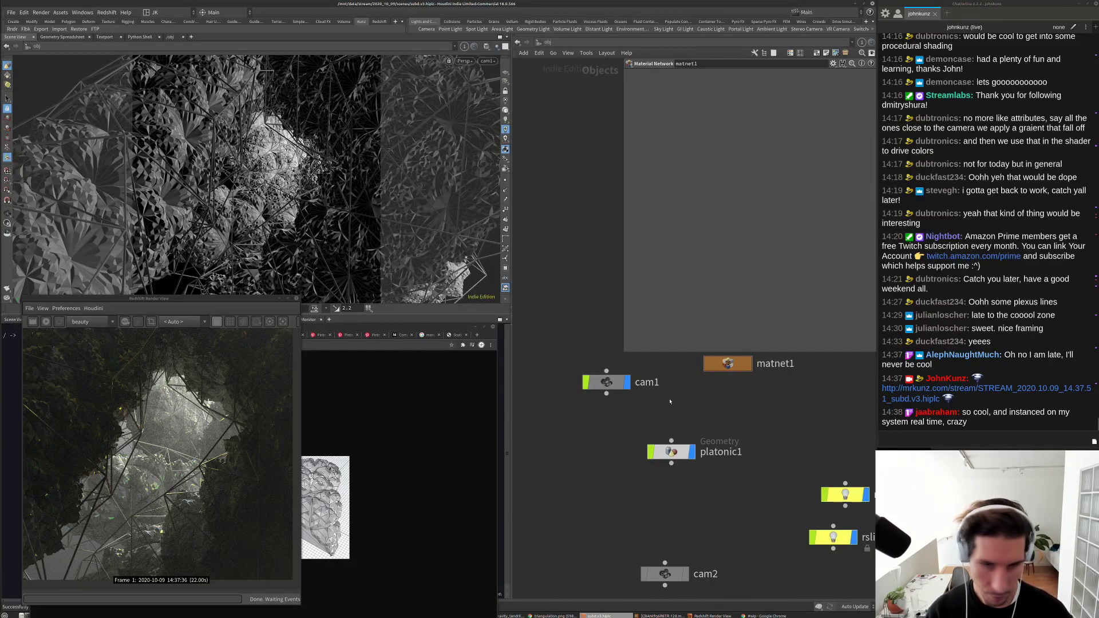
{"action": "middle_click_drag", "start_coordinate": [670, 400], "coordinate": [665, 413]}
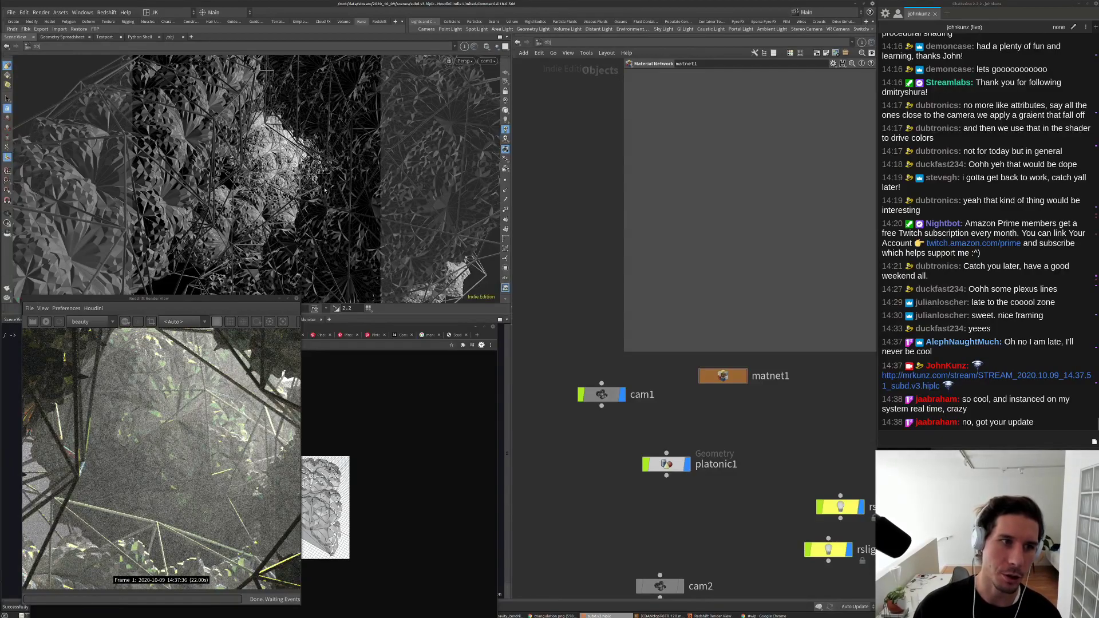
{"action": "middle_click_drag", "start_coordinate": [579, 453], "coordinate": [551, 461]}
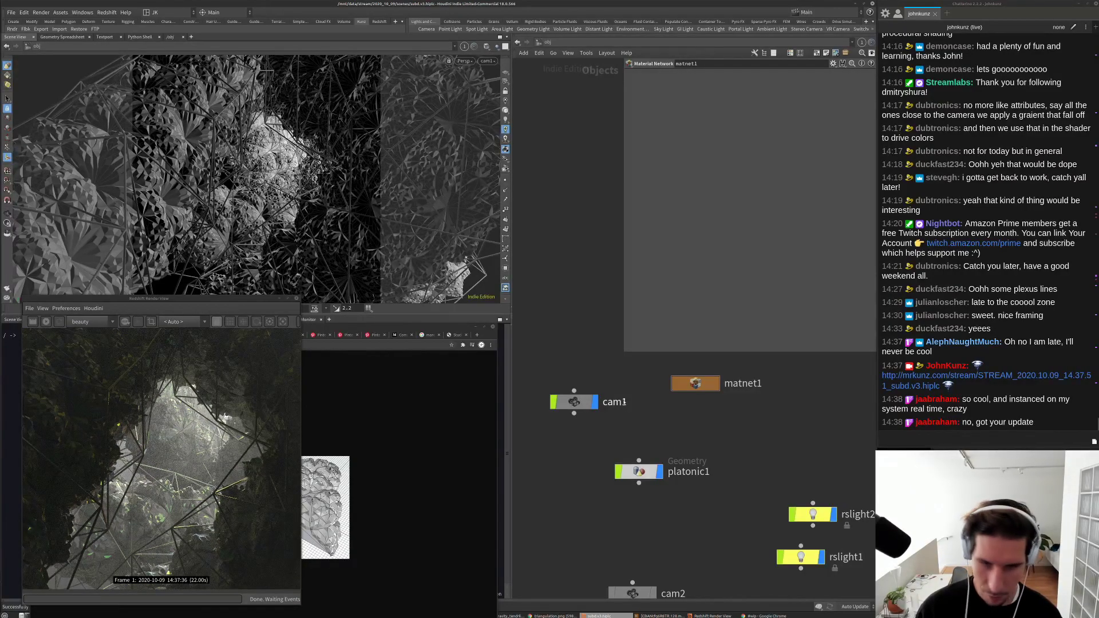
Step: Inside platonic1, reconnect peak1's input to an earlier node in the scatter1–remesh1 chain
{"action": "double_click", "coordinate": [639, 471]}
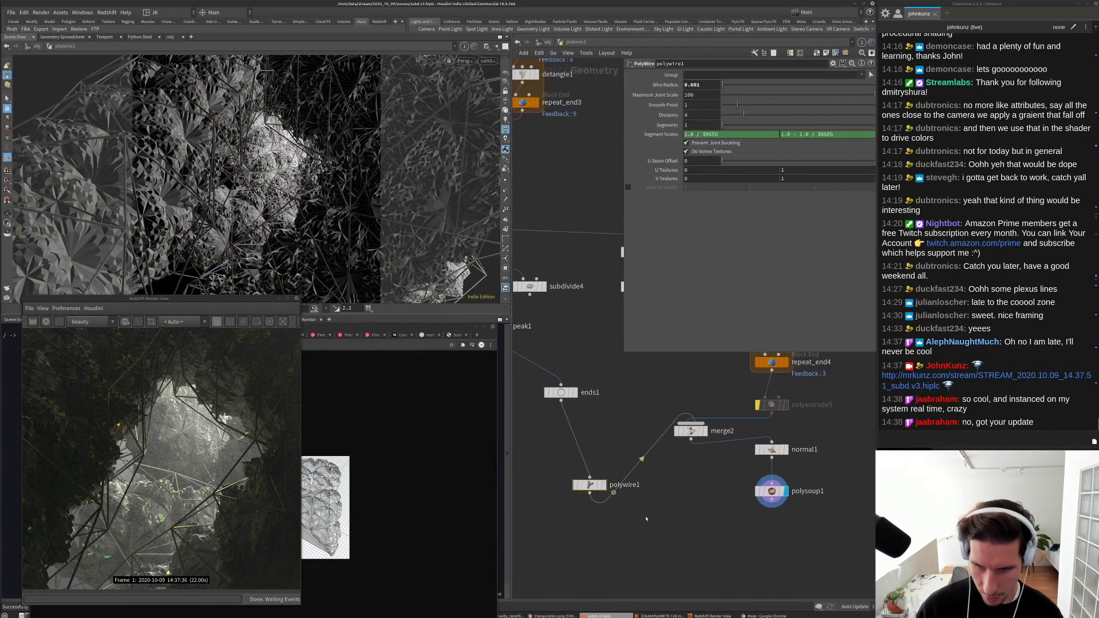
{"action": "middle_click_drag", "start_coordinate": [527, 339], "coordinate": [674, 427]}
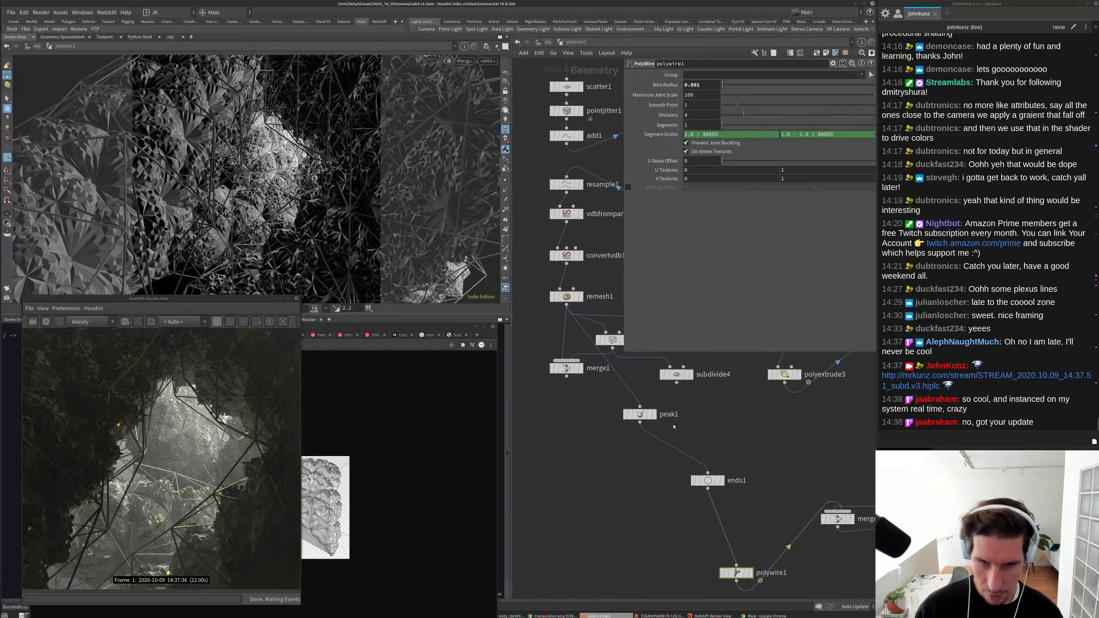
{"action": "left_click", "coordinate": [640, 406]}
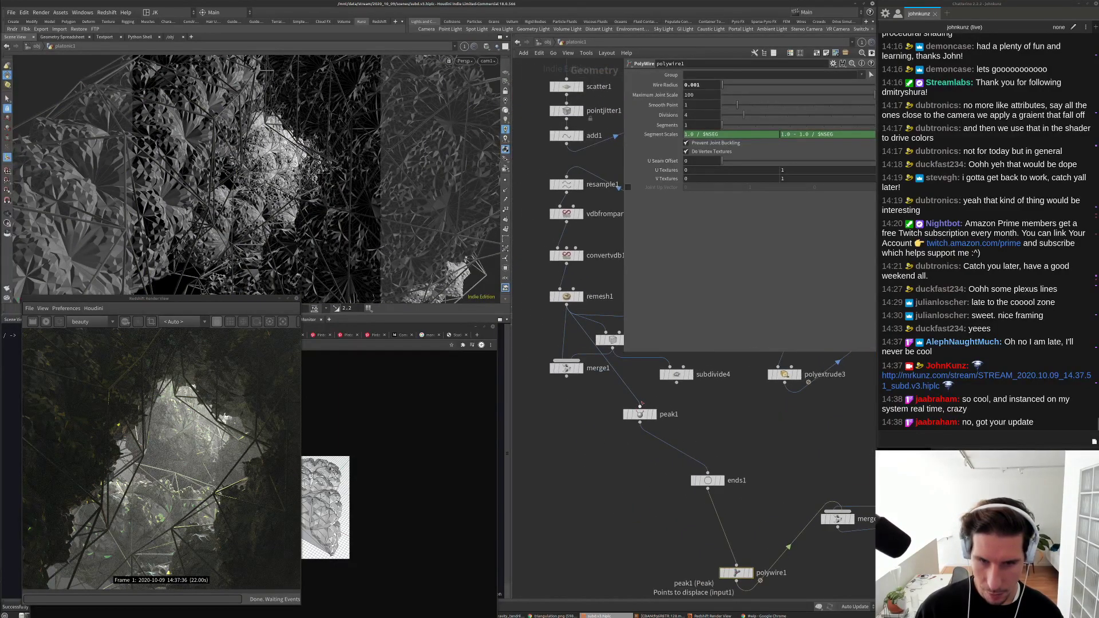
{"action": "left_click", "coordinate": [609, 364]}
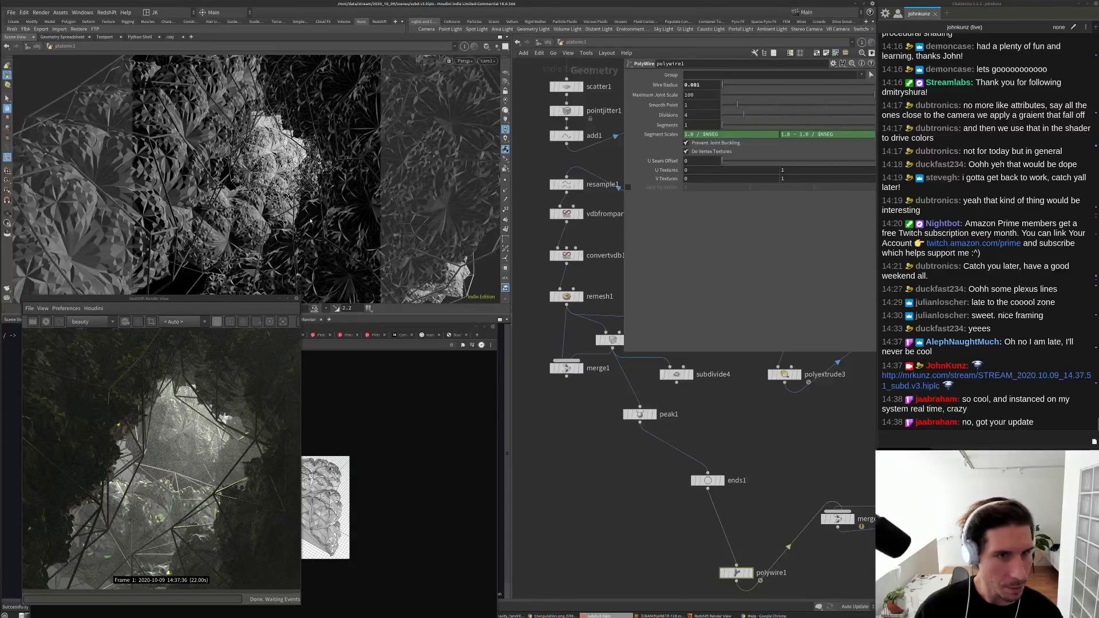
{"action": "middle_click_drag", "start_coordinate": [595, 406], "coordinate": [578, 430]}
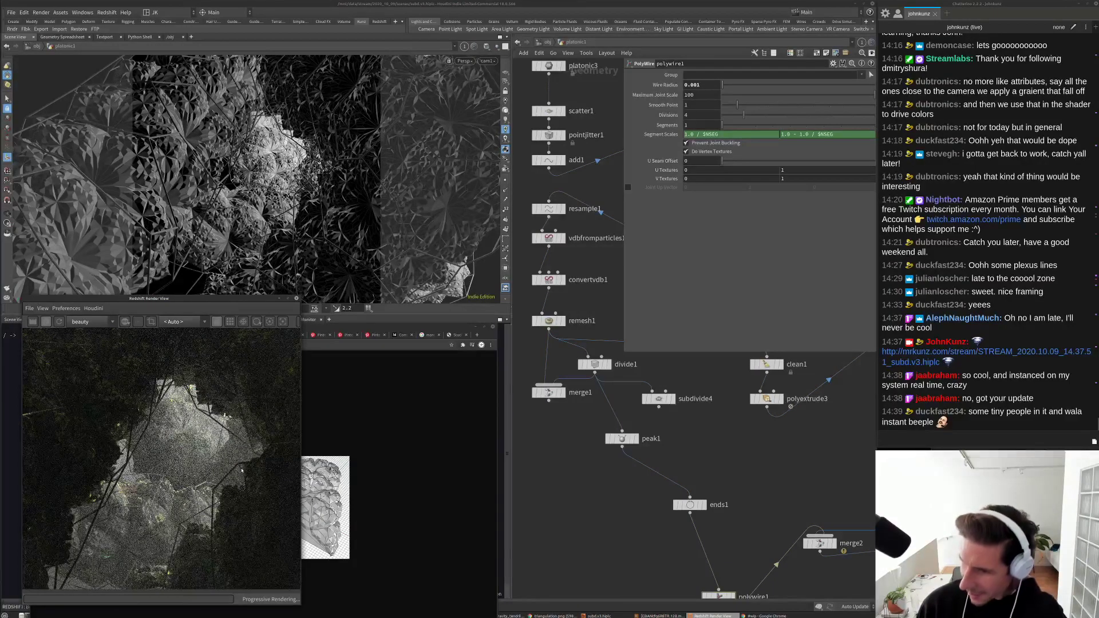
{"action": "scroll", "coordinate": [166, 442], "scroll_direction": "down", "scroll_amount": 1}
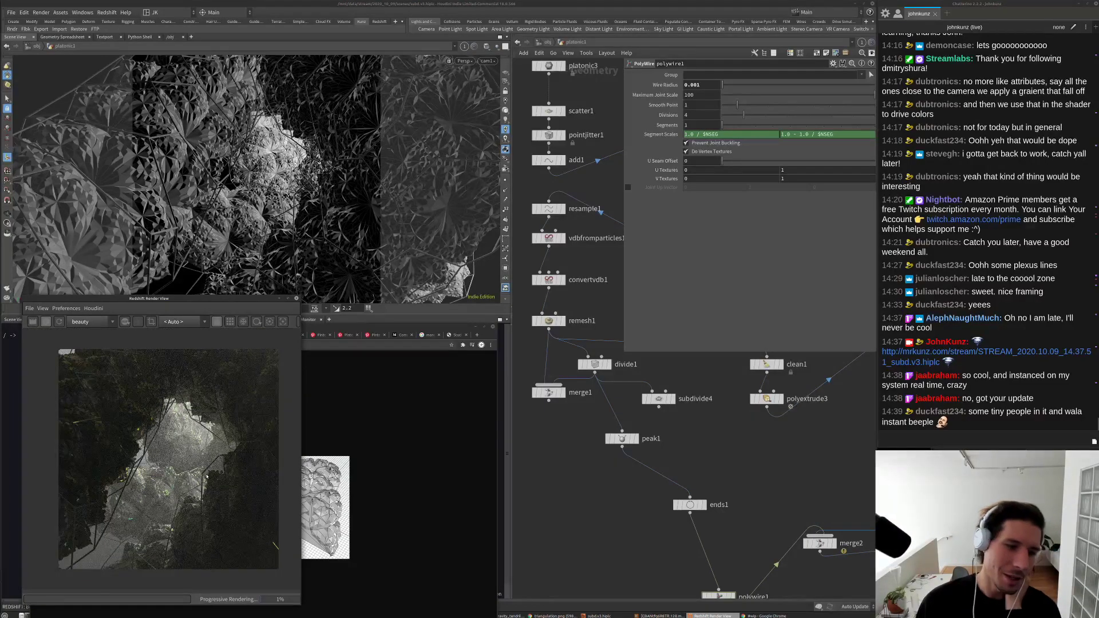
{"action": "scroll", "coordinate": [247, 481], "scroll_direction": "up", "scroll_amount": 1}
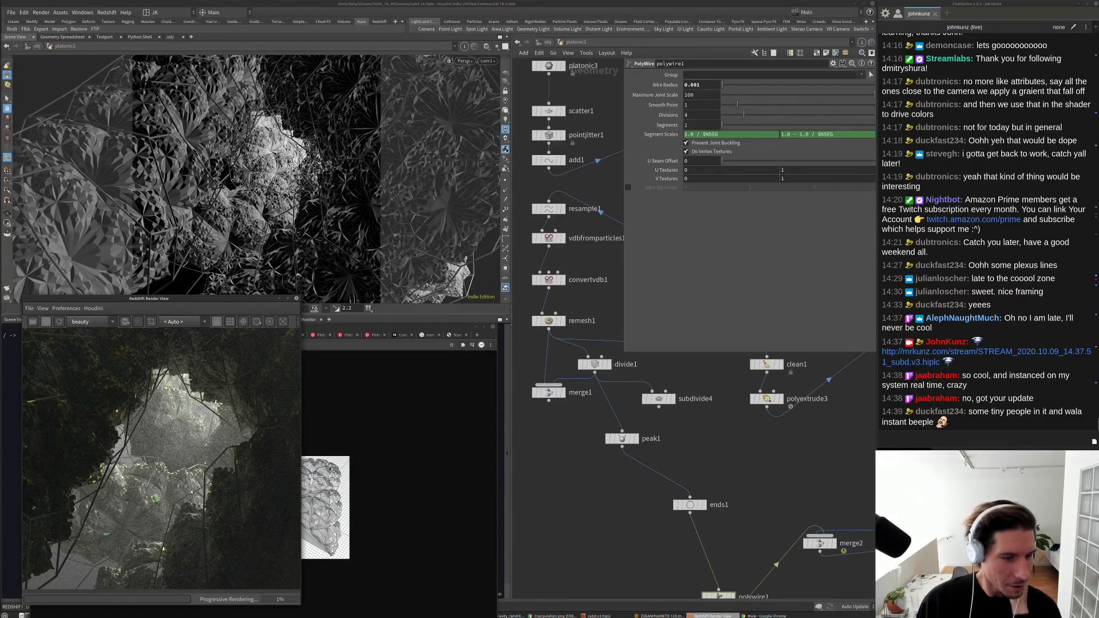
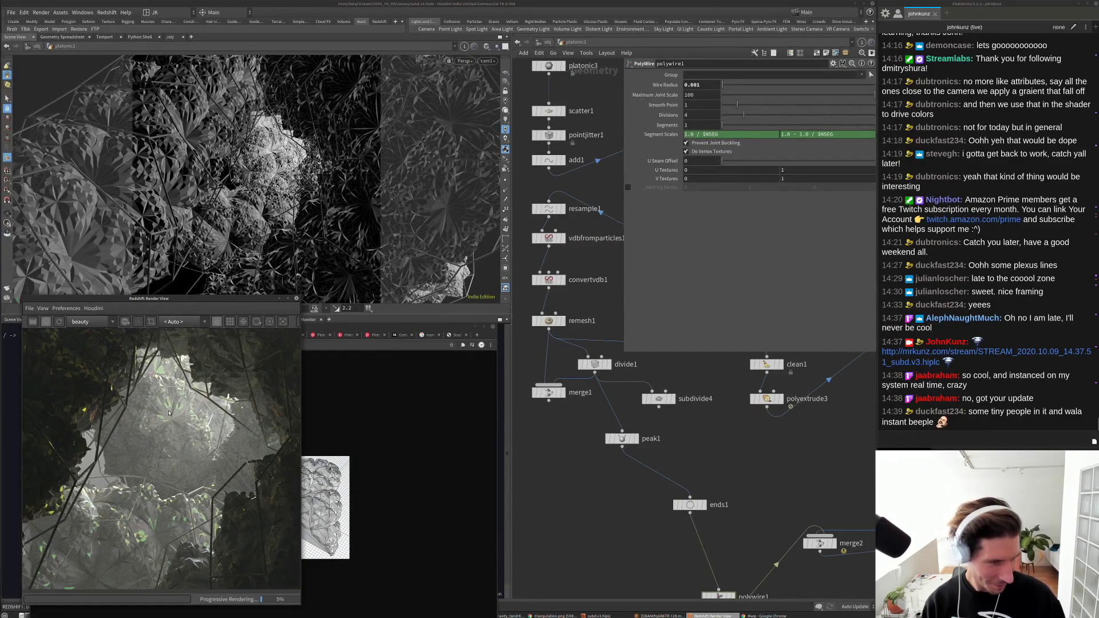
Step: Stop the render and connect subdivide4's output into polywire1
{"action": "left_click", "coordinate": [44, 322]}
{"action": "scroll", "coordinate": [127, 407], "scroll_direction": "down", "scroll_amount": 5}
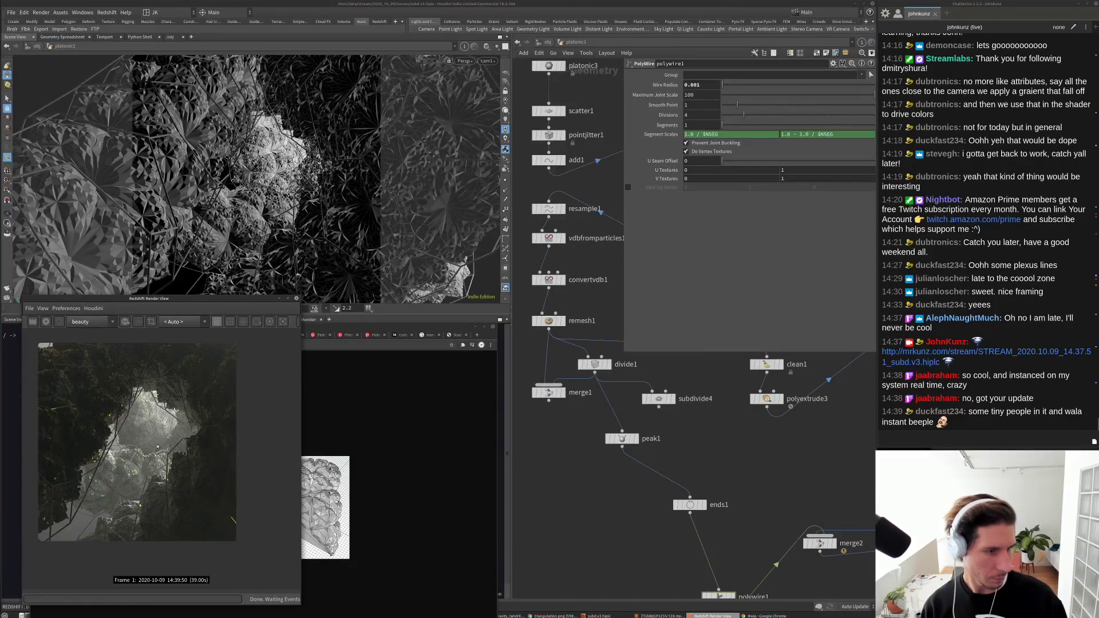
{"action": "middle_click_drag", "start_coordinate": [658, 414], "coordinate": [637, 397]}
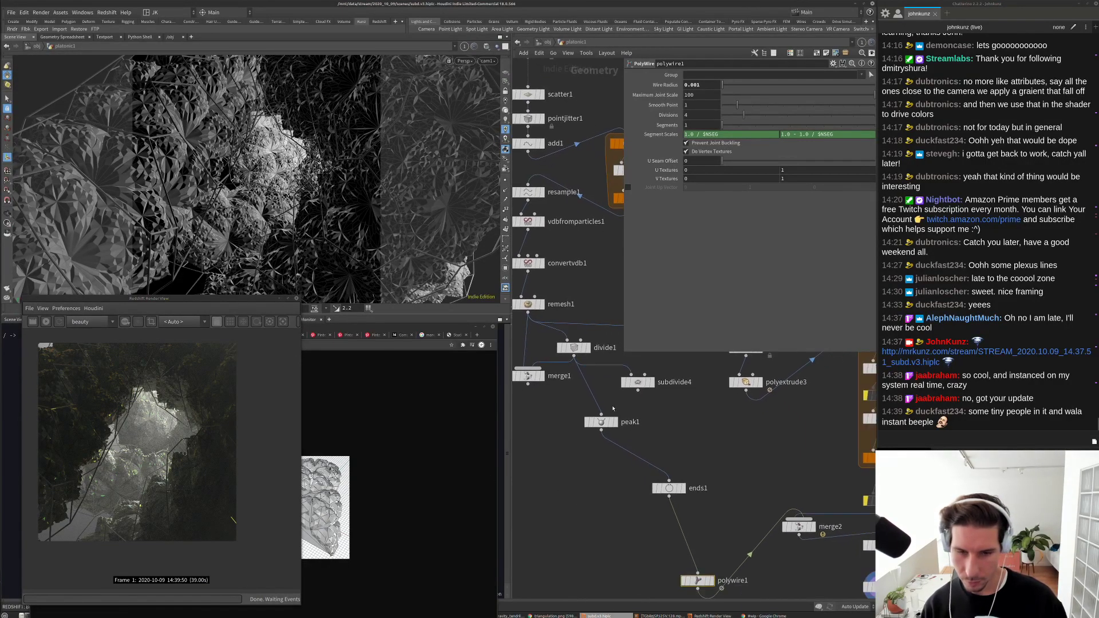
{"action": "left_click", "coordinate": [638, 392]}
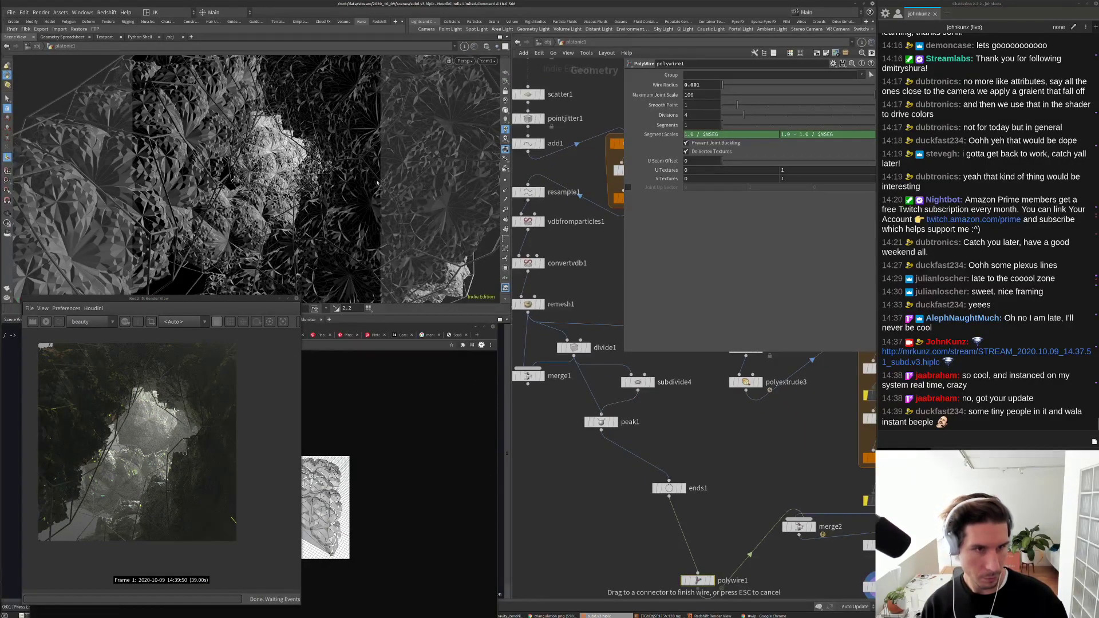
{"action": "left_click", "coordinate": [698, 574]}
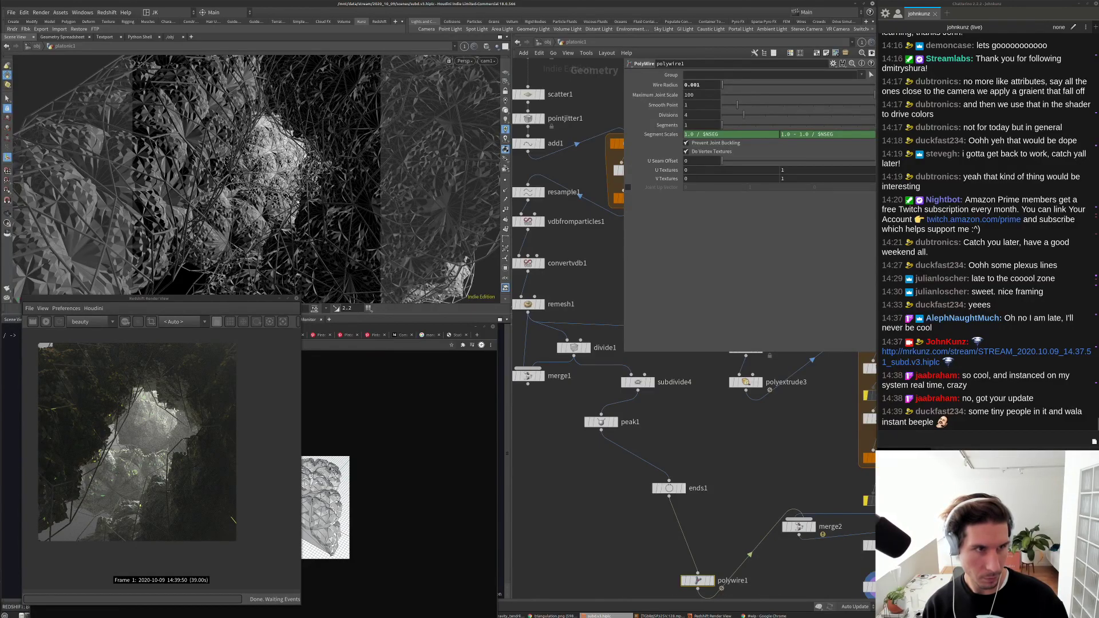
Step: Set polywire1's wire radius to 0.005 and re-render in Redshift
{"action": "middle_click_drag", "start_coordinate": [734, 391], "coordinate": [688, 320]}
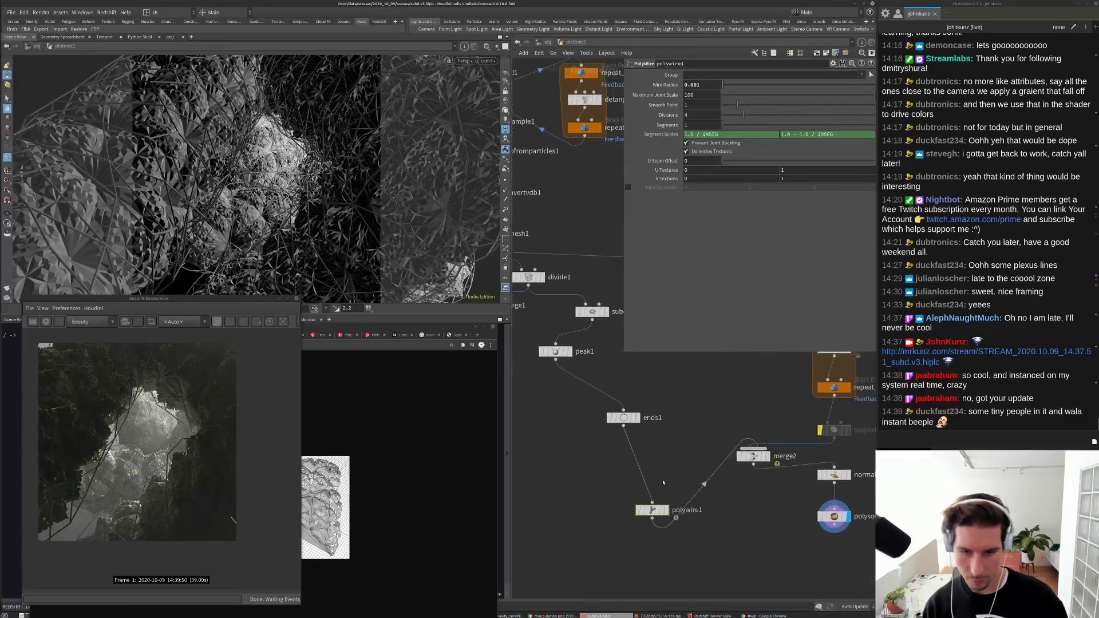
{"action": "double_click", "coordinate": [693, 84]}
{"action": "type", "text": "0.005"}
{"action": "key", "text": "Return"}
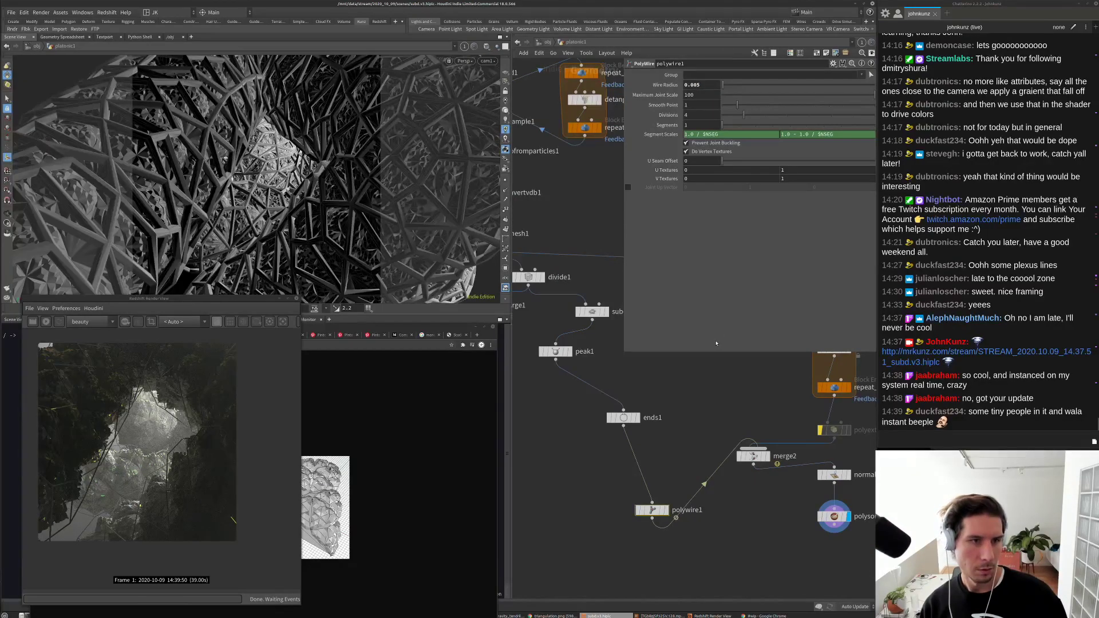
{"action": "left_click", "coordinate": [46, 322]}
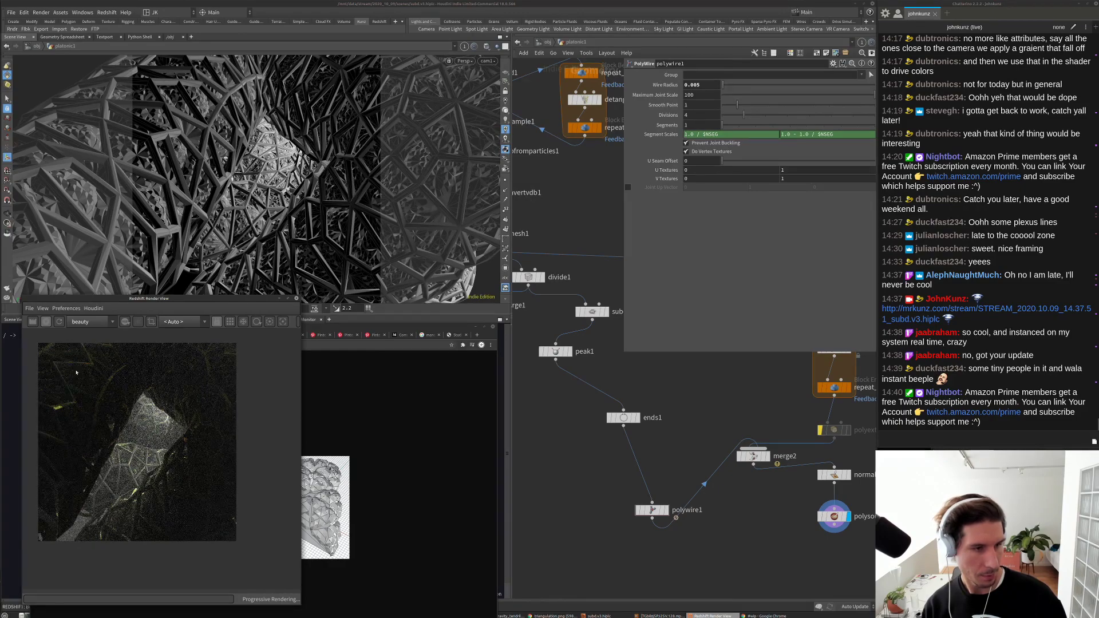
Step: Shrink the polywire1 wire radius further to 0.0005
{"action": "left_click", "coordinate": [678, 405]}
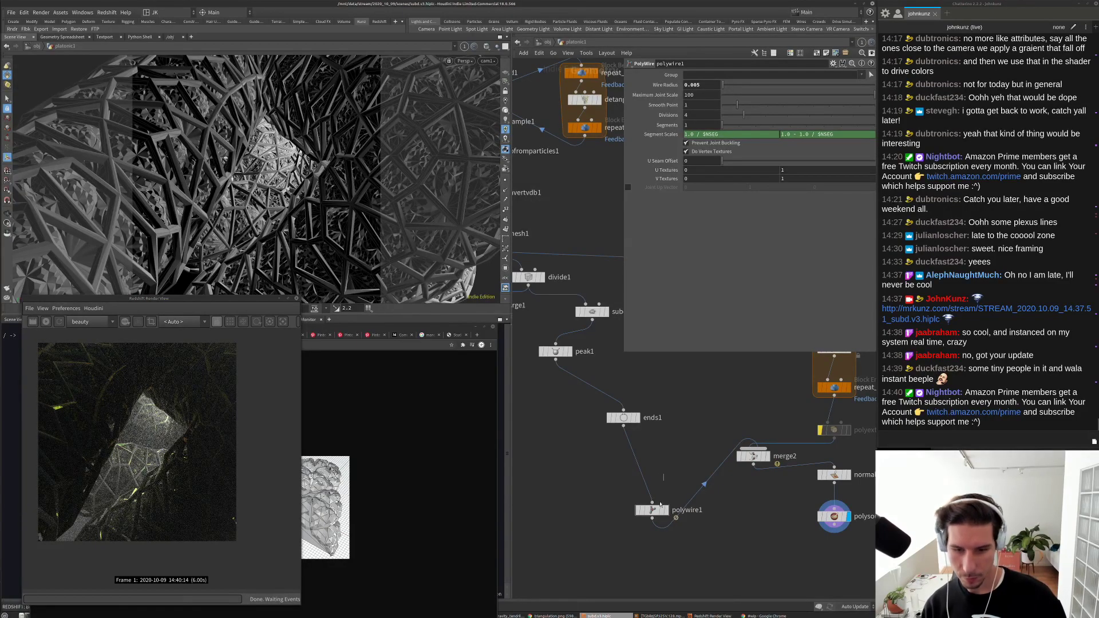
{"action": "left_click", "coordinate": [698, 85]}
{"action": "key", "text": "BackSpace"}
{"action": "type", "text": "0"}
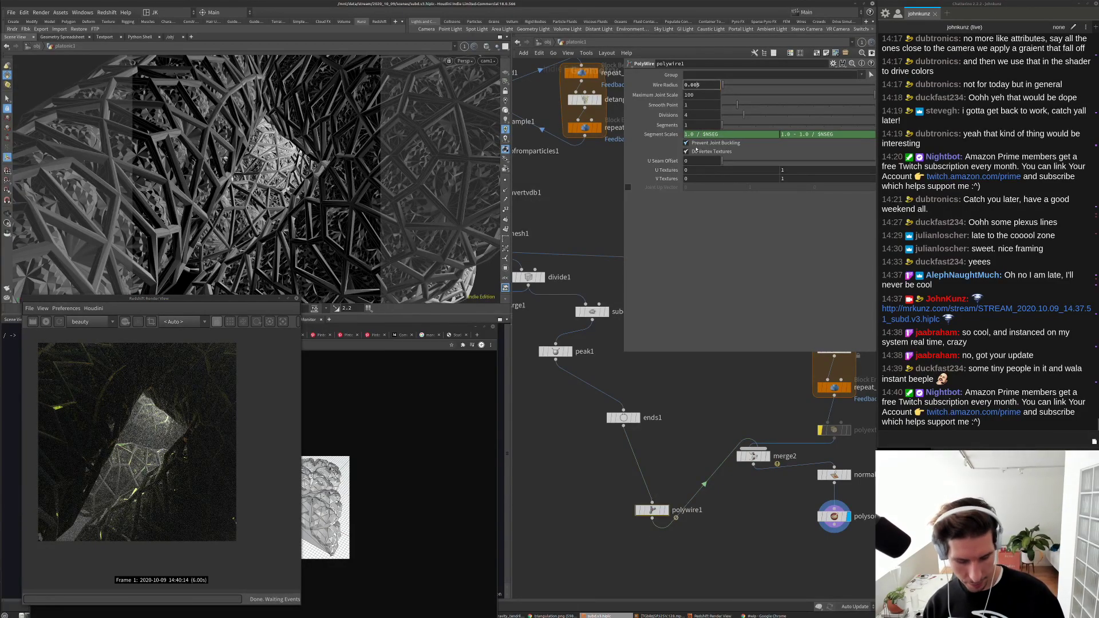
{"action": "type", "text": "0"}
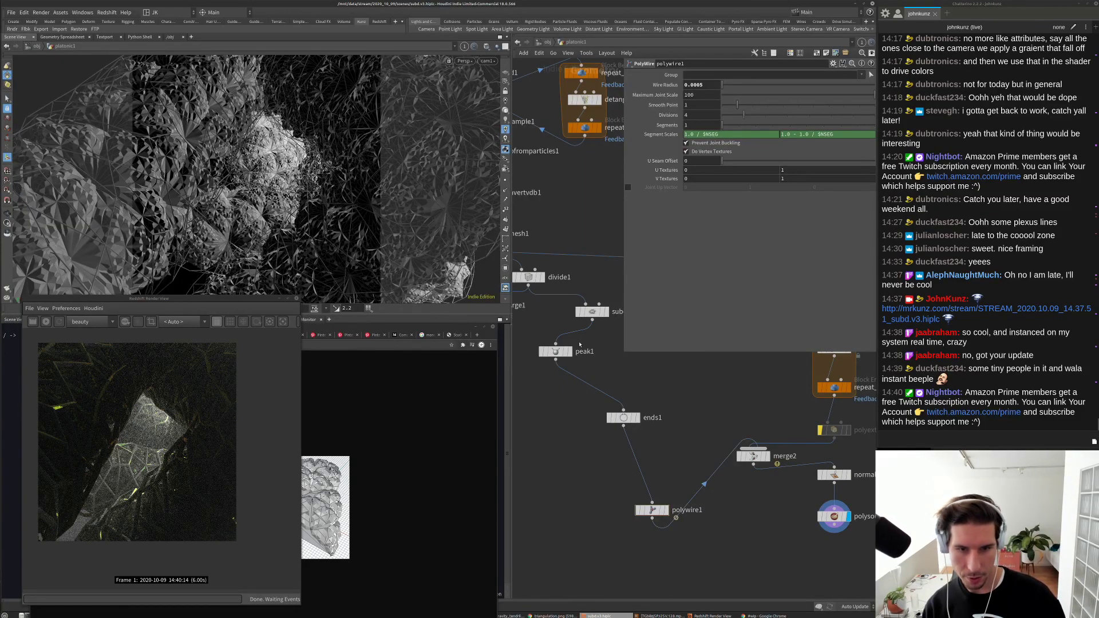
Step: Try peak1 Distance values of 0.15 and 0.1, then re-render in Redshift
{"action": "left_click", "coordinate": [564, 351]}
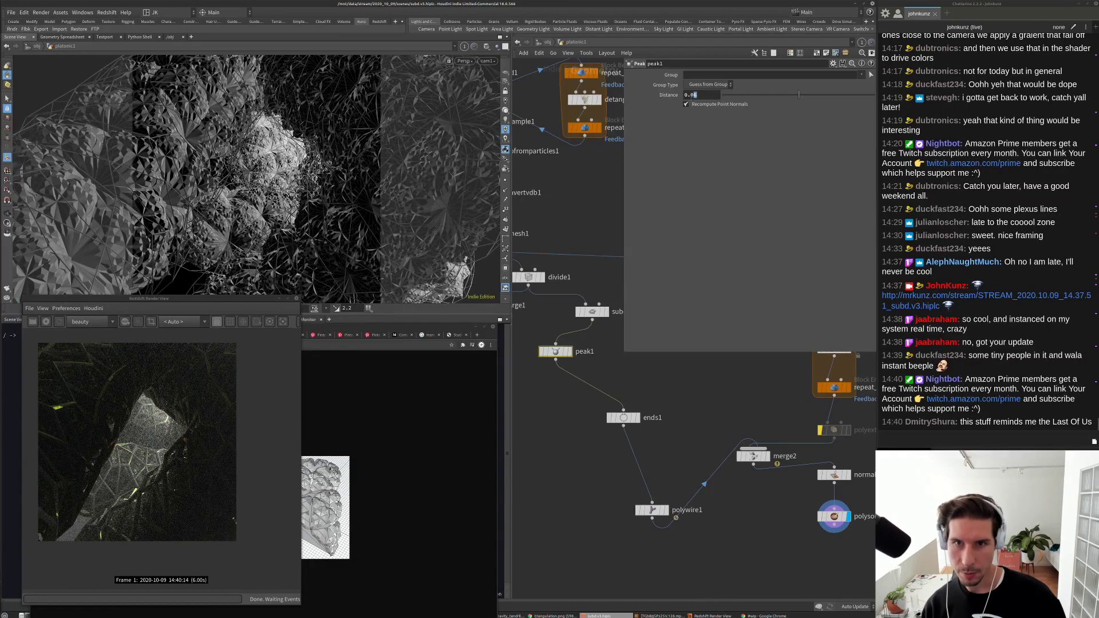
{"action": "double_click", "coordinate": [694, 96]}
{"action": "type", "text": "0.15"}
{"action": "key", "text": "Return"}
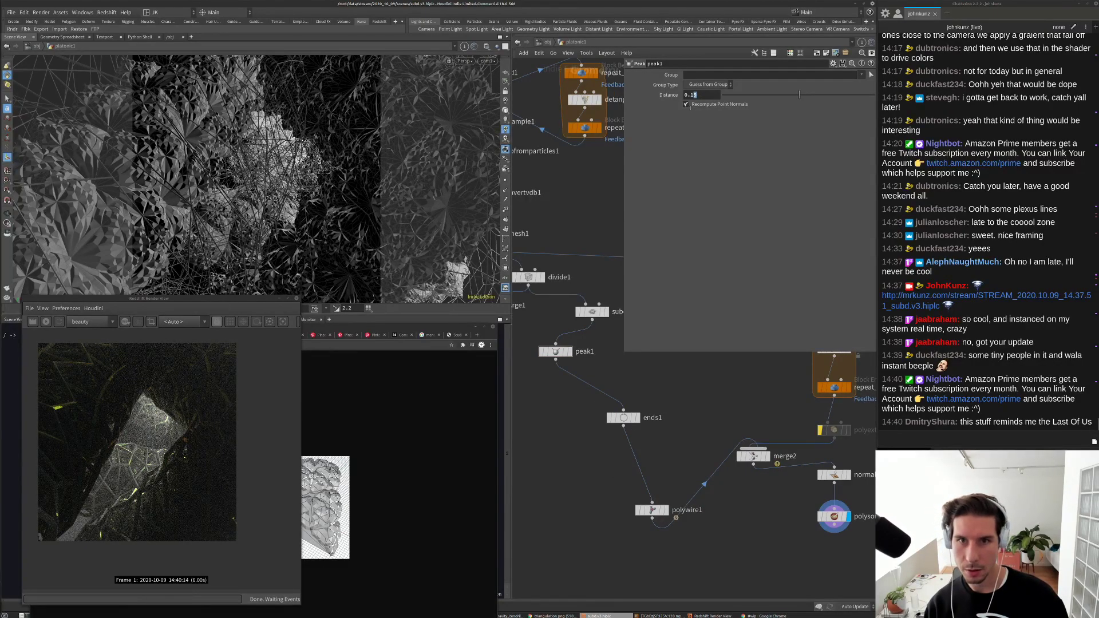
{"action": "left_click", "coordinate": [694, 95]}
{"action": "key", "text": "BackSpace"}
{"action": "key", "text": "Return"}
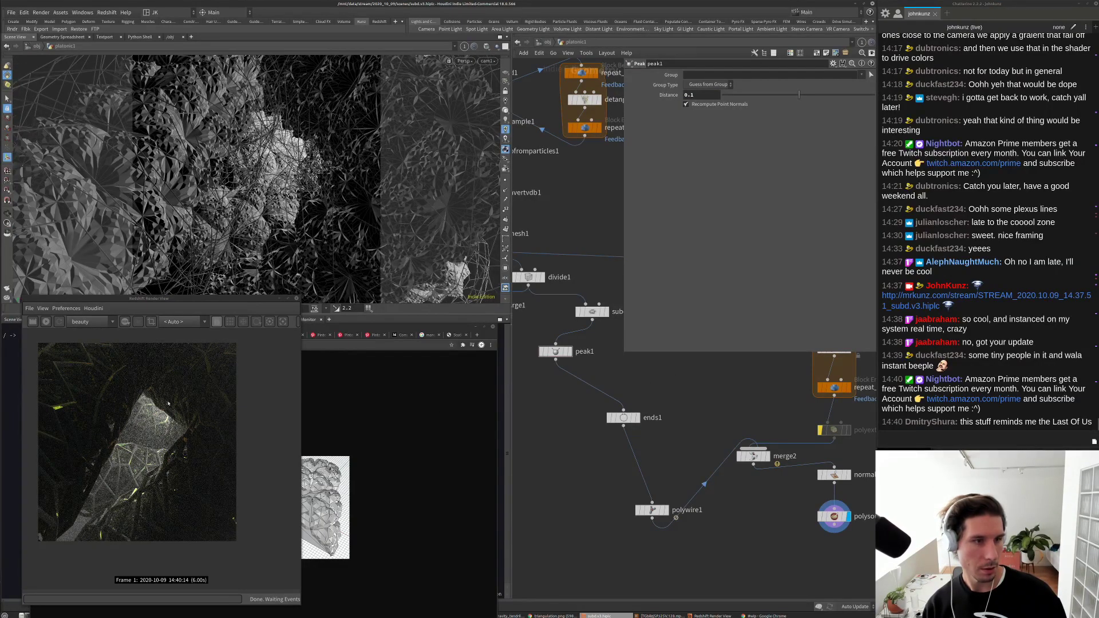
{"action": "left_click", "coordinate": [46, 322]}
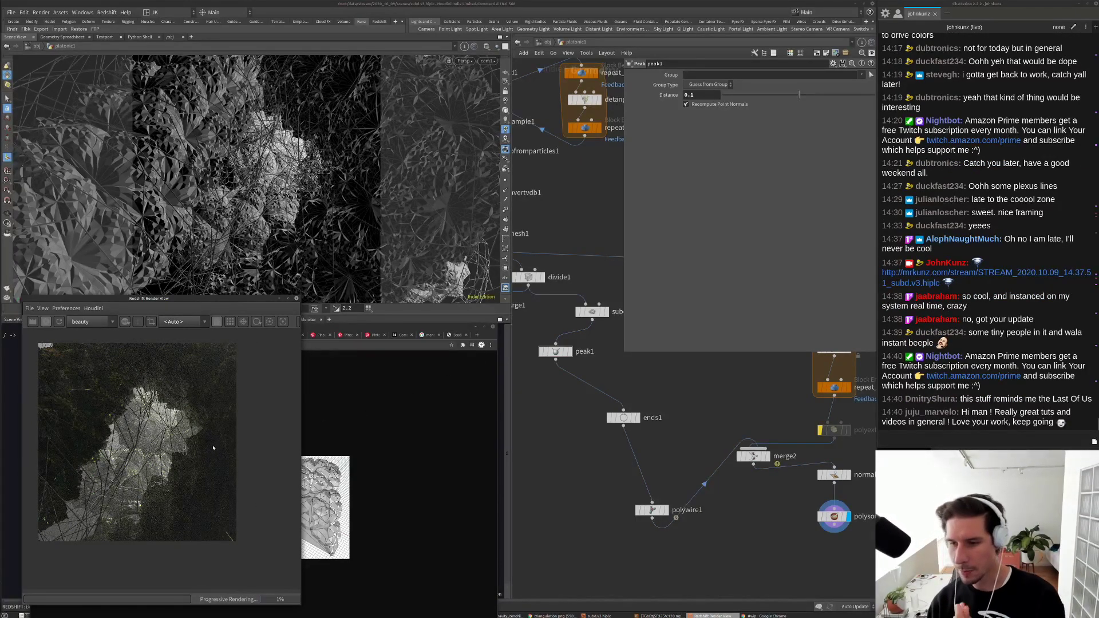
Step: Try peak1 Distance values of 0.075 and then 0.025
{"action": "scroll", "coordinate": [138, 462], "scroll_direction": "up", "scroll_amount": 4}
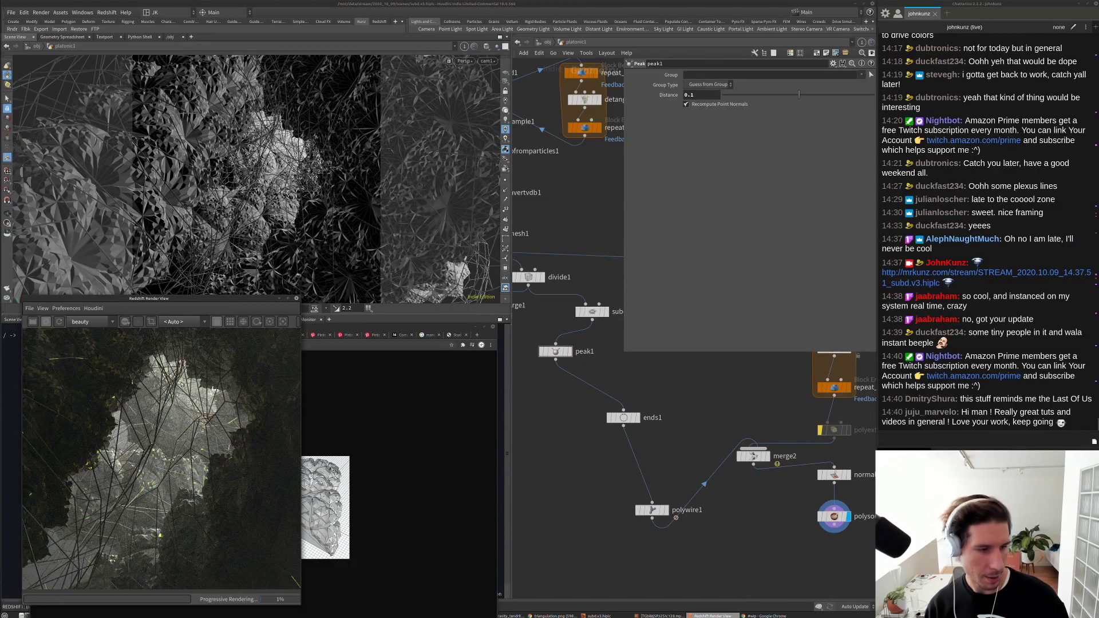
{"action": "scroll", "coordinate": [169, 474], "scroll_direction": "up", "scroll_amount": 2}
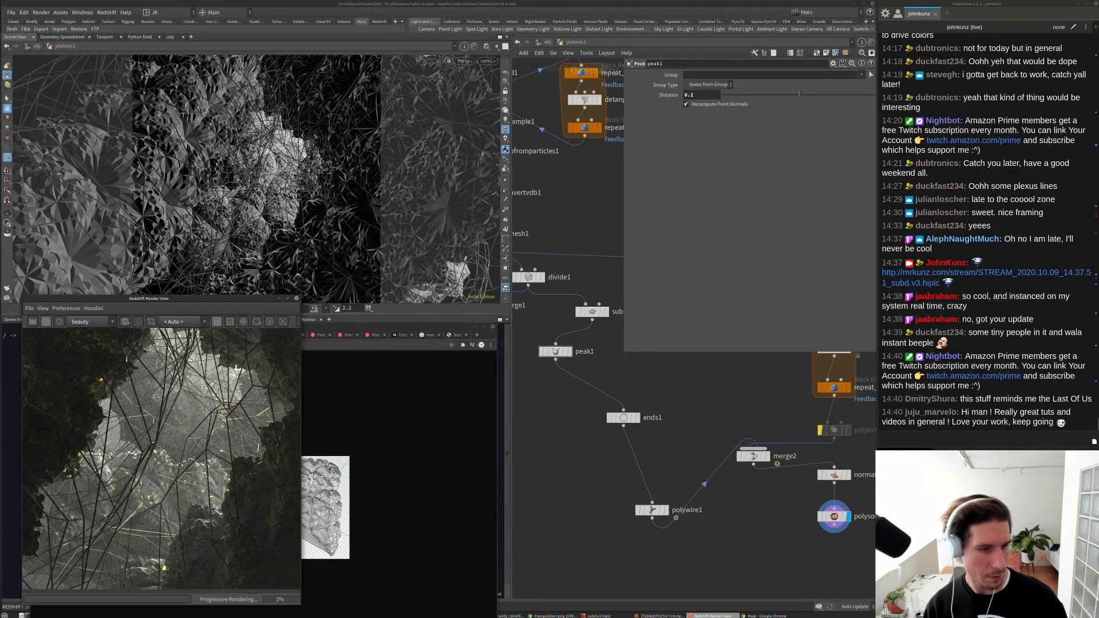
{"action": "left_click", "coordinate": [716, 94]}
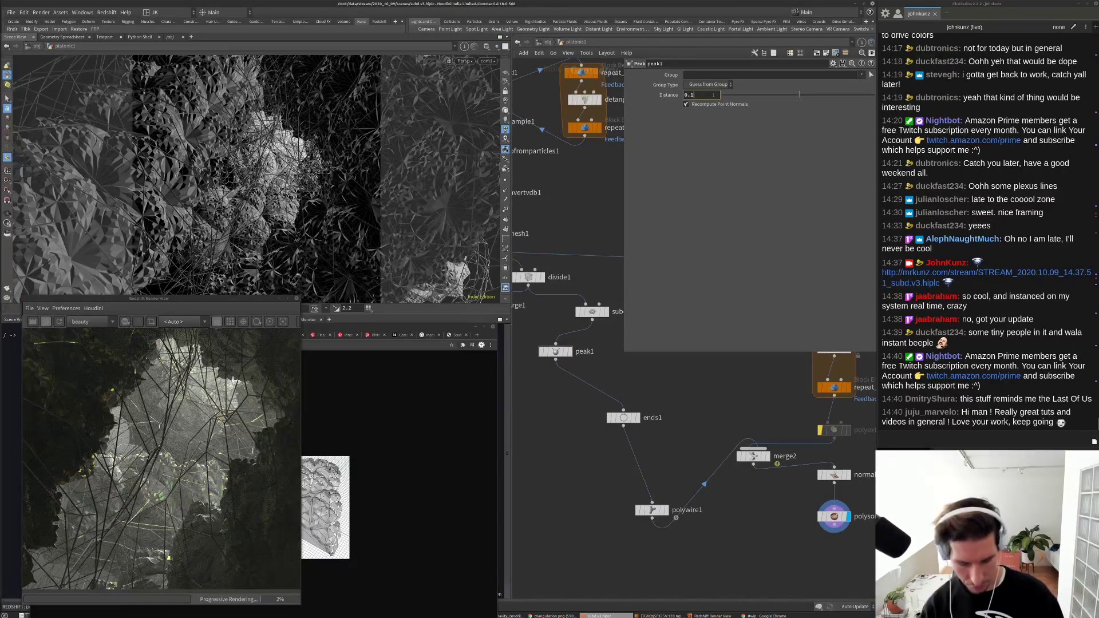
{"action": "type", "text": "0.075"}
{"action": "key", "text": "Return"}
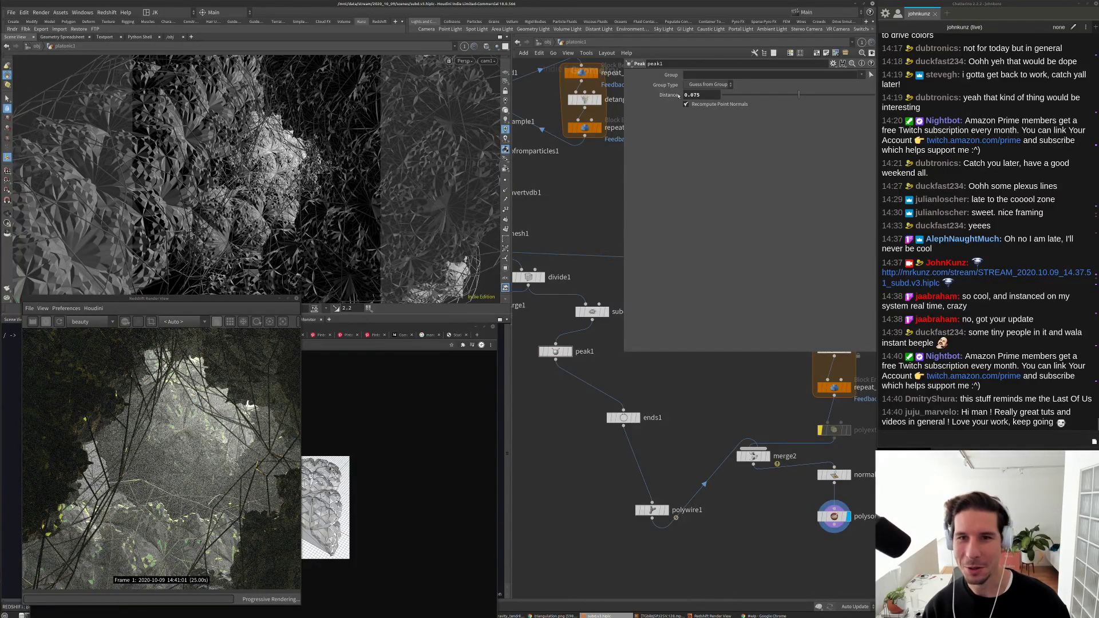
{"action": "type", "text": "2"}
{"action": "key", "text": "Return"}
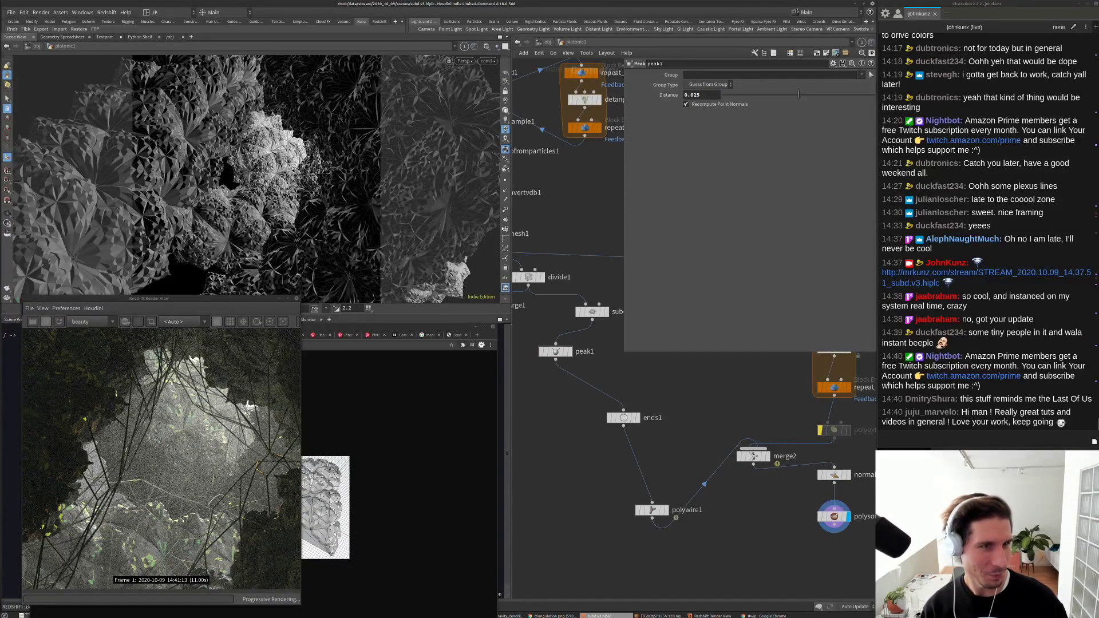
Step: Settle on a peak1 Distance of 0.04 and inspect the render
{"action": "left_click_drag", "start_coordinate": [700, 95], "coordinate": [692, 95]}
{"action": "type", "text": "4"}
{"action": "key", "text": "Return"}
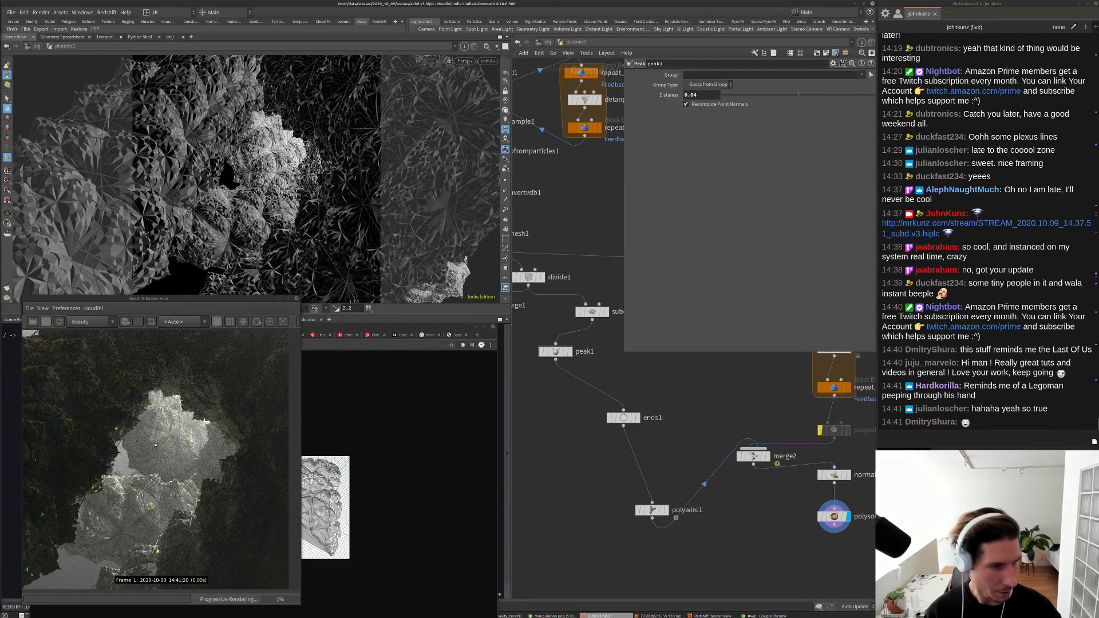
{"action": "scroll", "coordinate": [154, 445], "scroll_direction": "down", "scroll_amount": 1}
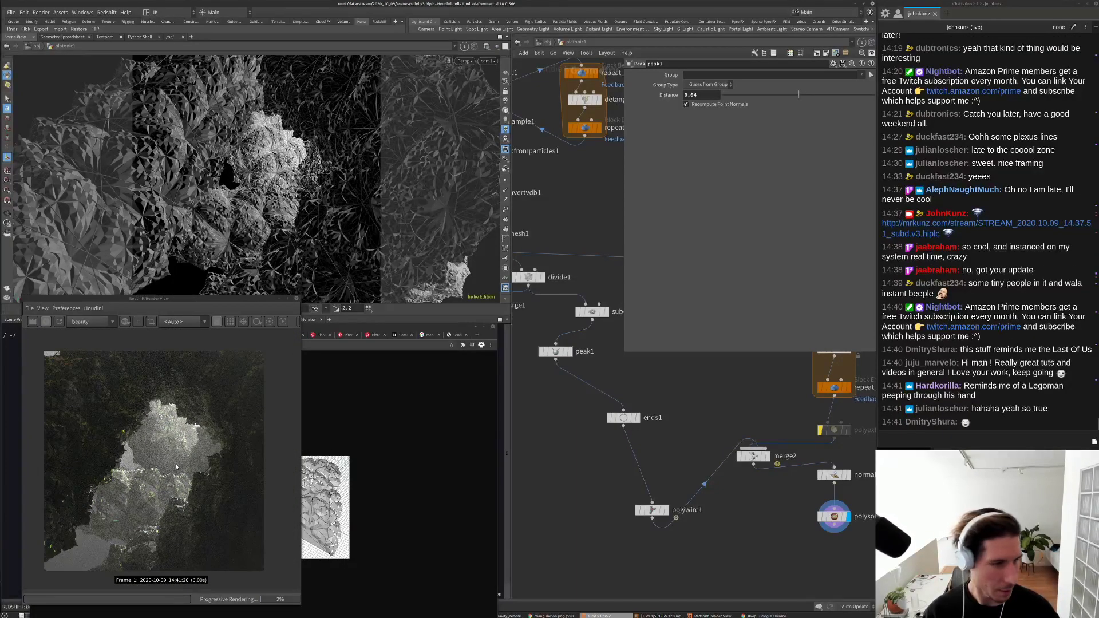
{"action": "scroll", "coordinate": [176, 466], "scroll_direction": "up", "scroll_amount": 1}
{"action": "scroll", "coordinate": [179, 463], "scroll_direction": "up", "scroll_amount": 1}
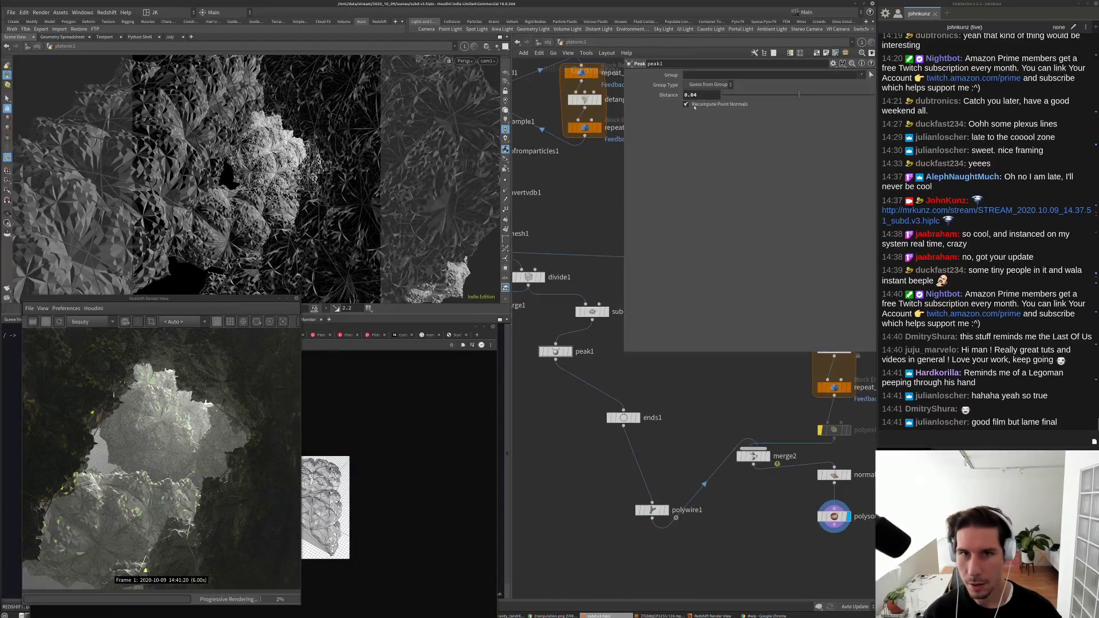
Step: Select polywire1 and set its wire radius to 0.0025
{"action": "left_click", "coordinate": [652, 511]}
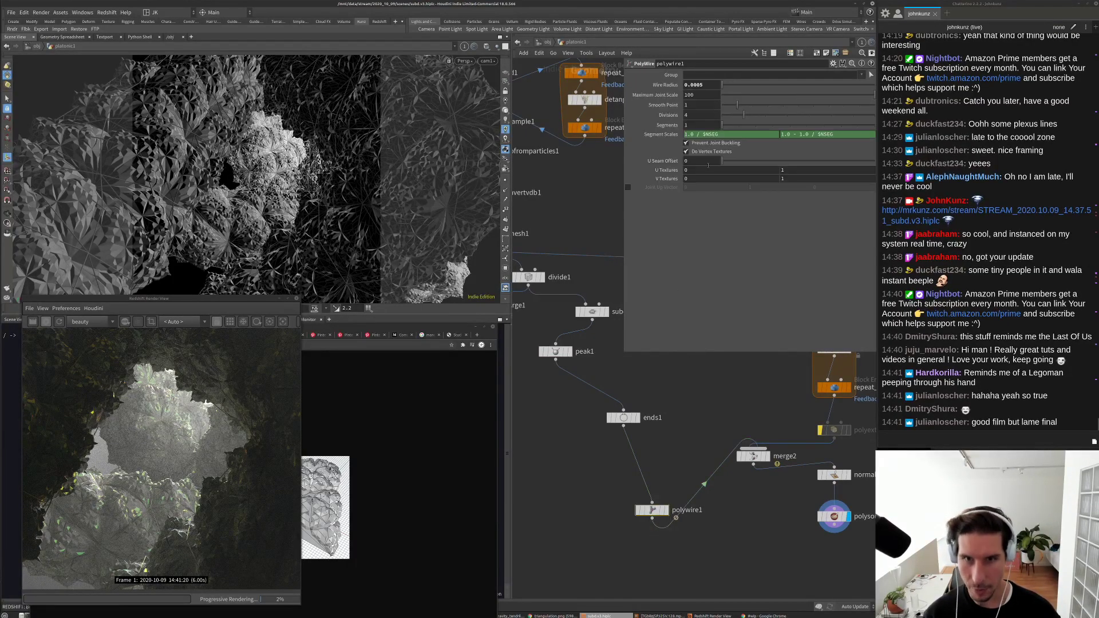
{"action": "double_click", "coordinate": [700, 85]}
{"action": "type", "text": "0.0025"}
{"action": "key", "text": "Return"}
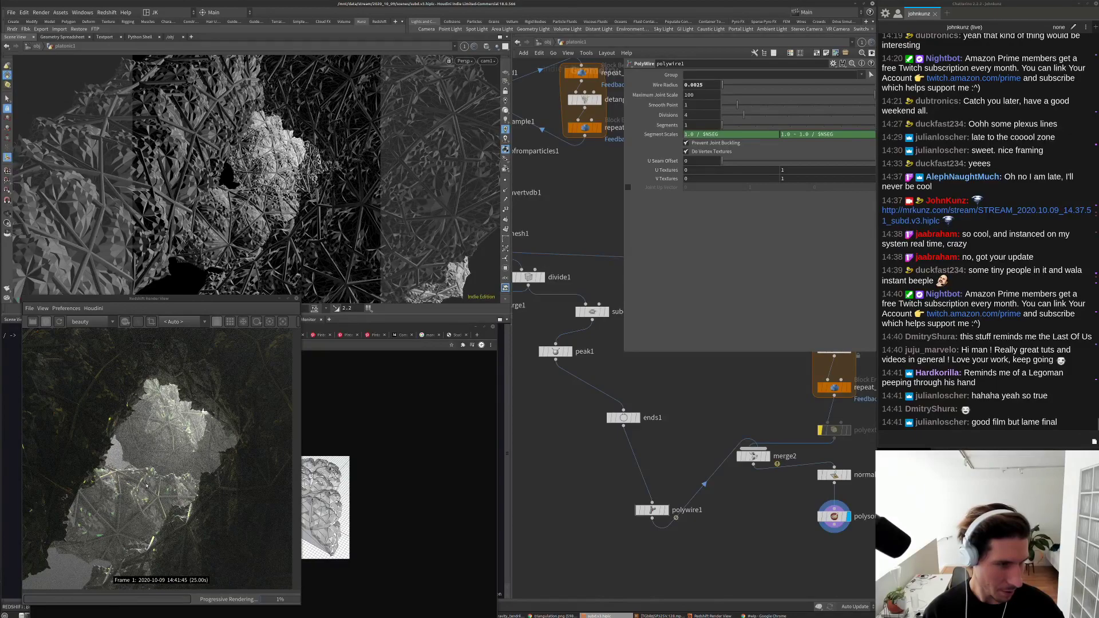
{"action": "scroll", "coordinate": [169, 396], "scroll_direction": "down", "scroll_amount": 2}
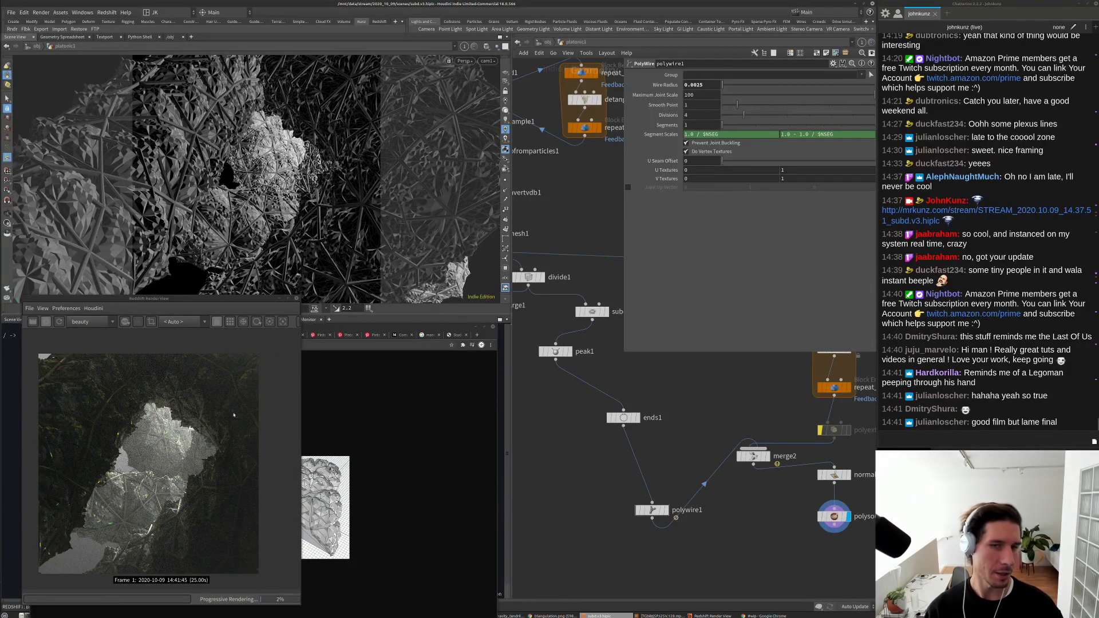
Step: Try a wire radius of 0.0065, then settle on 0.00265
{"action": "left_click", "coordinate": [698, 85]}
{"action": "key", "text": "BackSpace"}
{"action": "type", "text": "6"}
{"action": "key", "text": "Return"}
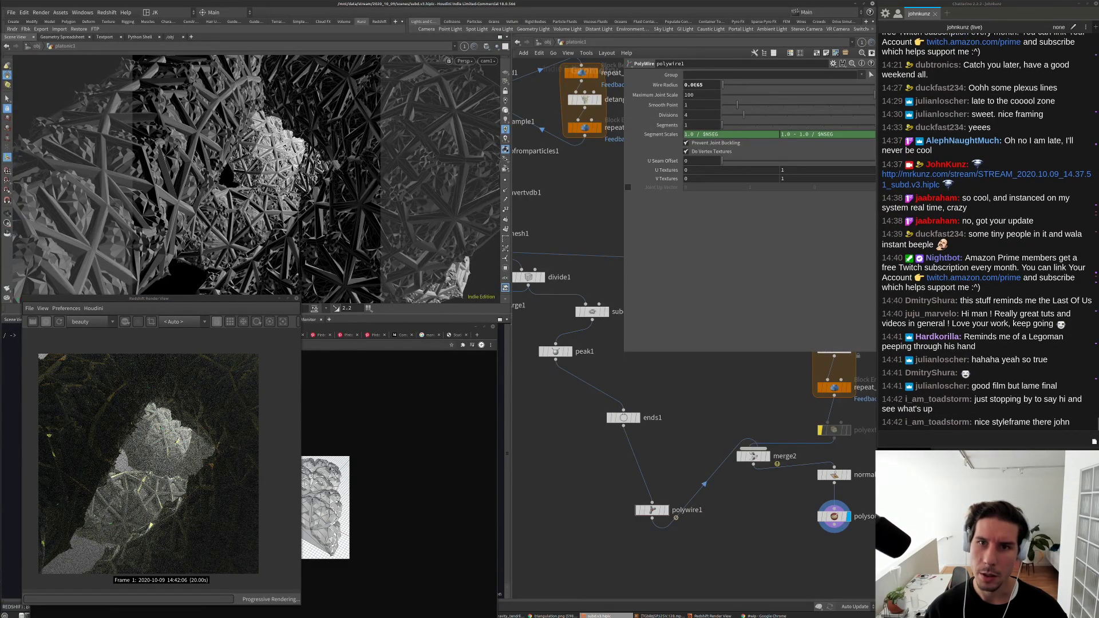
{"action": "left_click", "coordinate": [694, 85]}
{"action": "type", "text": "2"}
{"action": "key", "text": "Return"}
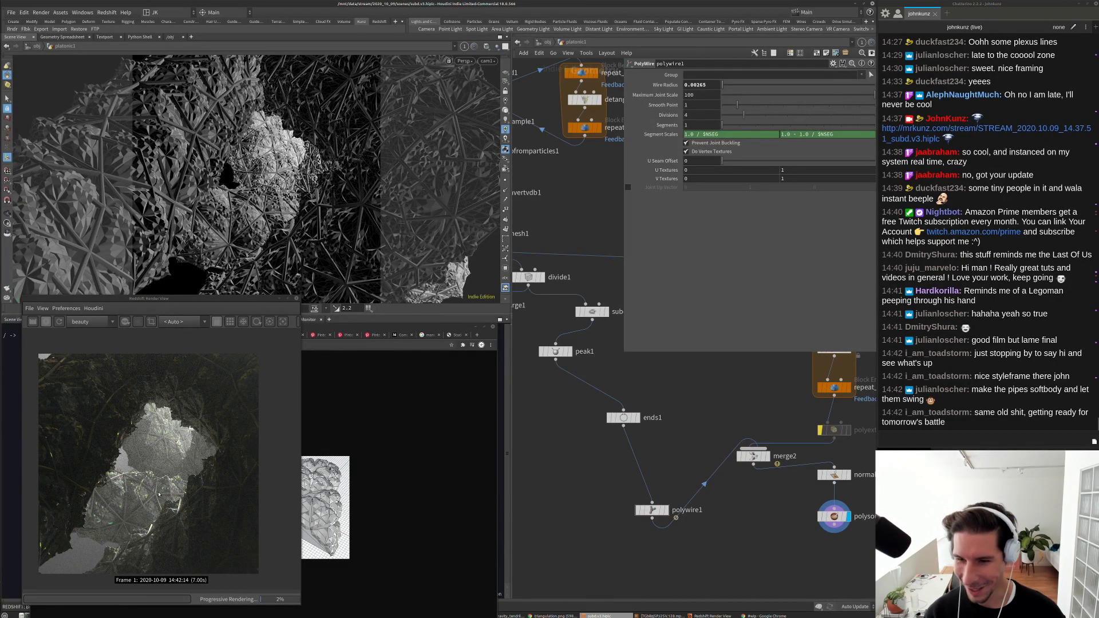
{"action": "scroll", "coordinate": [117, 500], "scroll_direction": "up", "scroll_amount": 2}
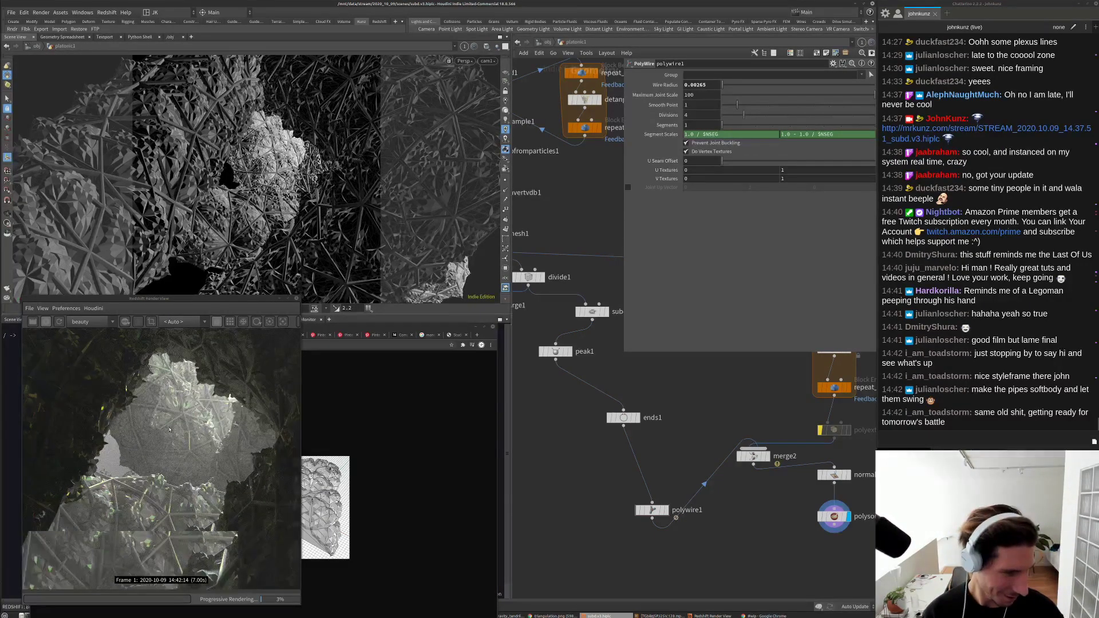
{"action": "scroll", "coordinate": [172, 424], "scroll_direction": "up", "scroll_amount": 3}
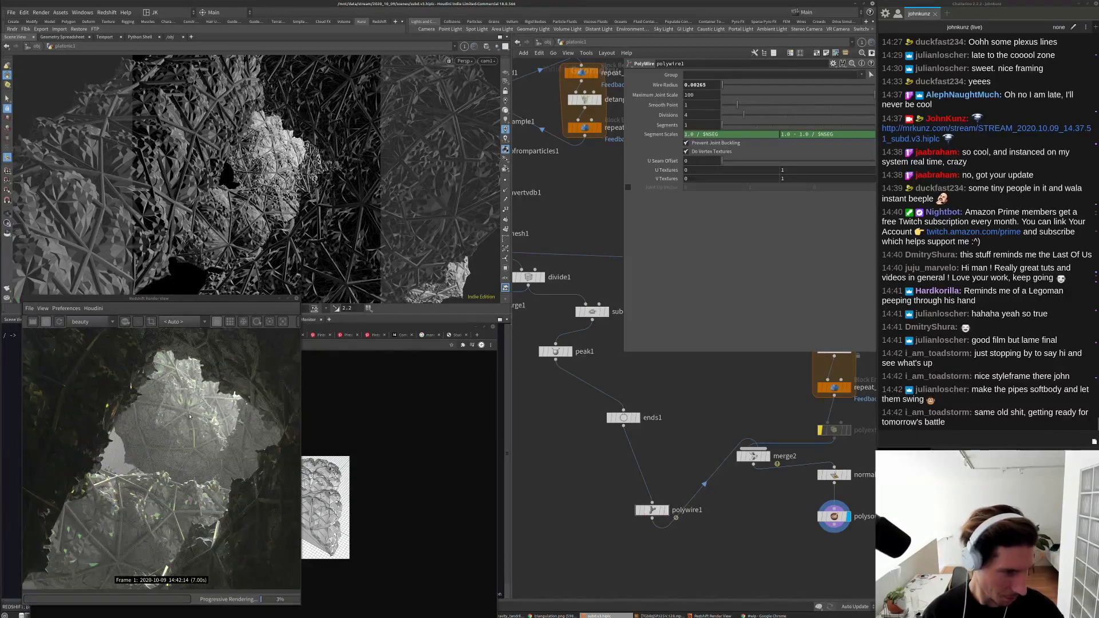
{"action": "scroll", "coordinate": [189, 416], "scroll_direction": "down", "scroll_amount": 4}
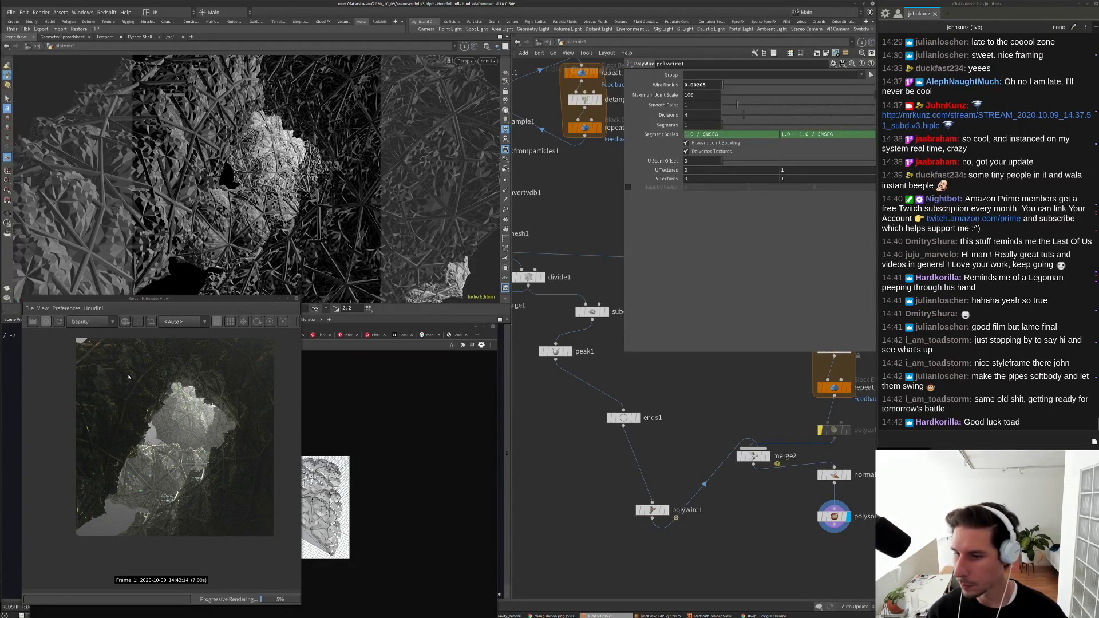
{"action": "scroll", "coordinate": [95, 411], "scroll_direction": "up", "scroll_amount": 5}
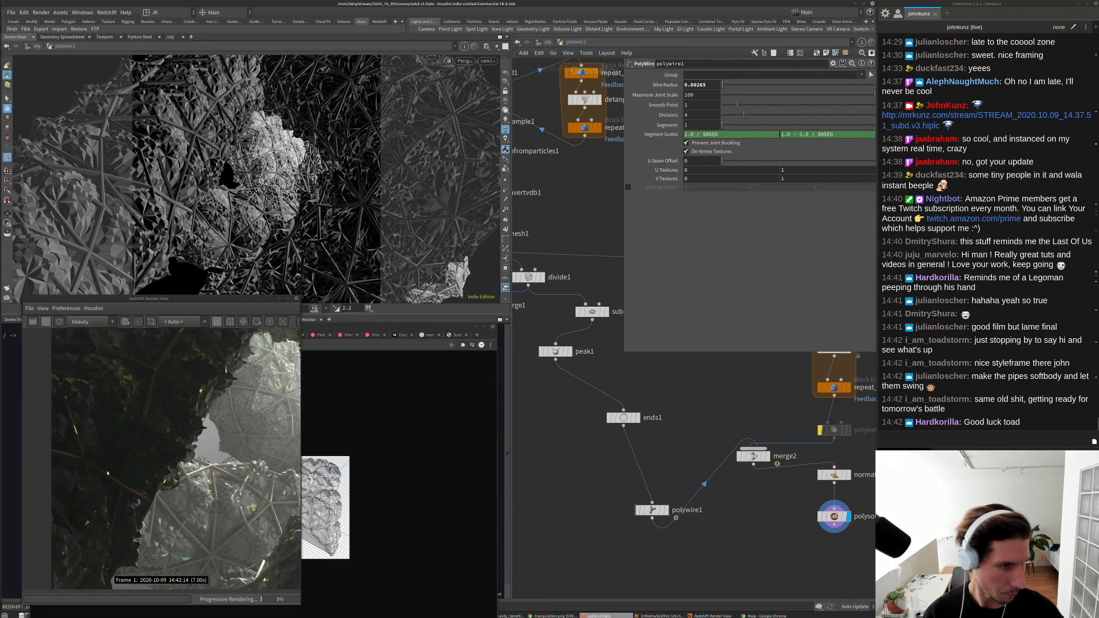
{"action": "scroll", "coordinate": [124, 515], "scroll_direction": "up", "scroll_amount": 2}
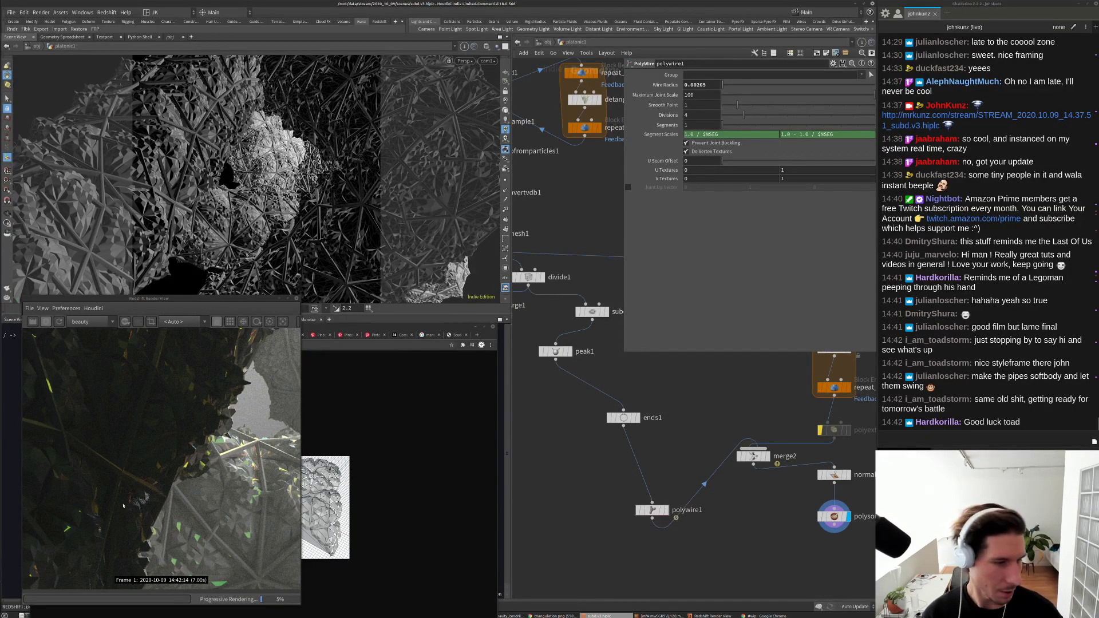
{"action": "scroll", "coordinate": [123, 506], "scroll_direction": "up", "scroll_amount": 1}
{"action": "scroll", "coordinate": [117, 499], "scroll_direction": "up", "scroll_amount": 1}
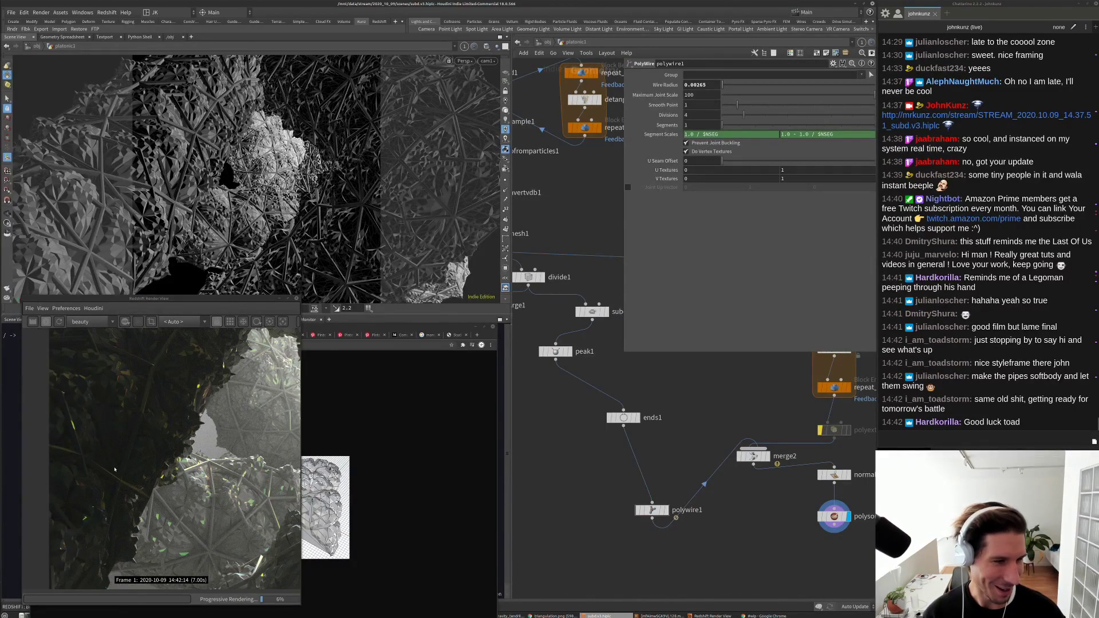
{"action": "scroll", "coordinate": [115, 469], "scroll_direction": "up", "scroll_amount": 1}
{"action": "scroll", "coordinate": [116, 466], "scroll_direction": "up", "scroll_amount": 1}
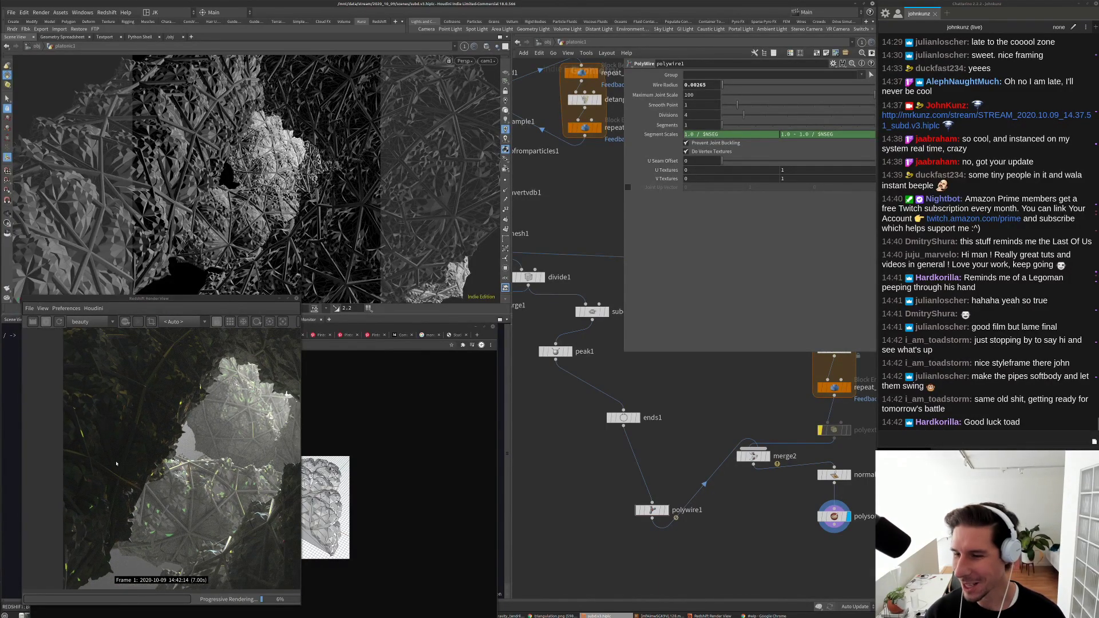
{"action": "scroll", "coordinate": [115, 464], "scroll_direction": "up", "scroll_amount": 2}
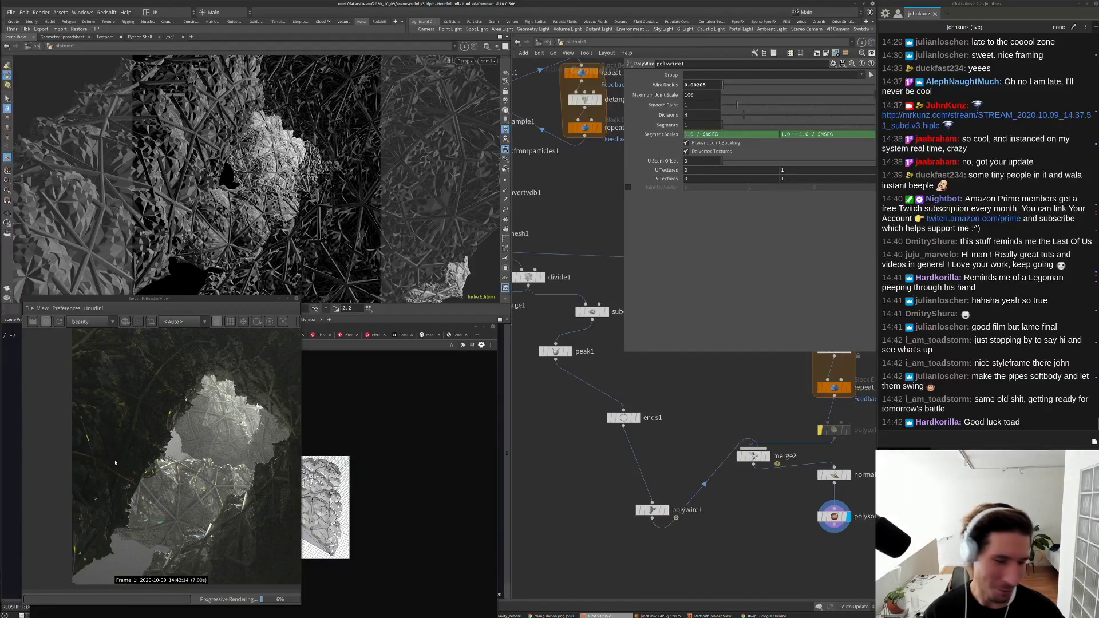
{"action": "scroll", "coordinate": [114, 459], "scroll_direction": "down", "scroll_amount": 1}
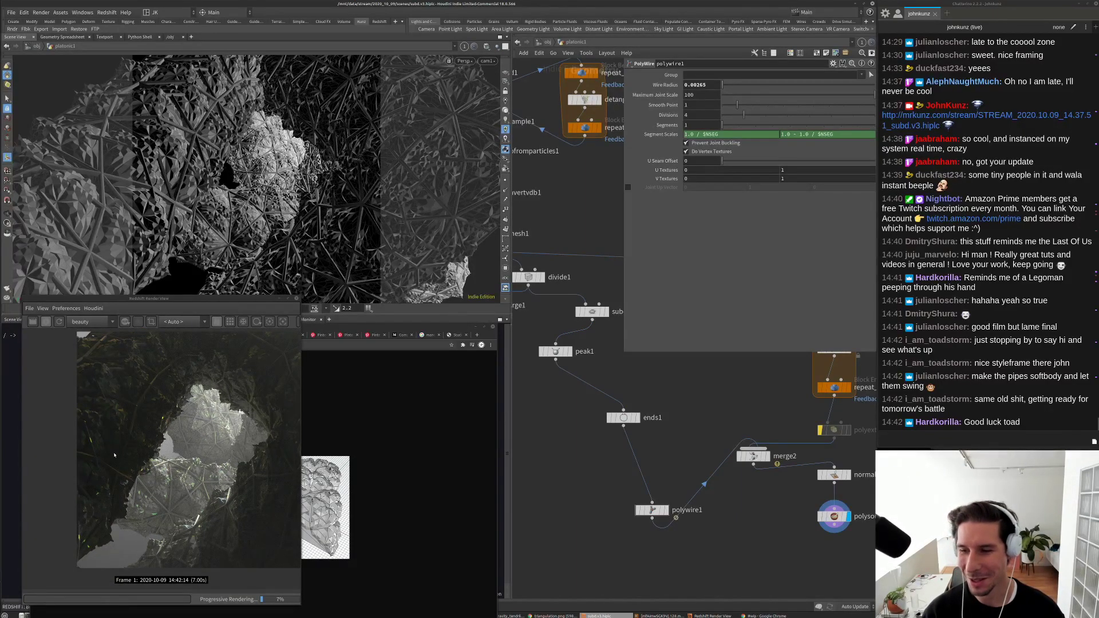
{"action": "scroll", "coordinate": [115, 454], "scroll_direction": "up", "scroll_amount": 3}
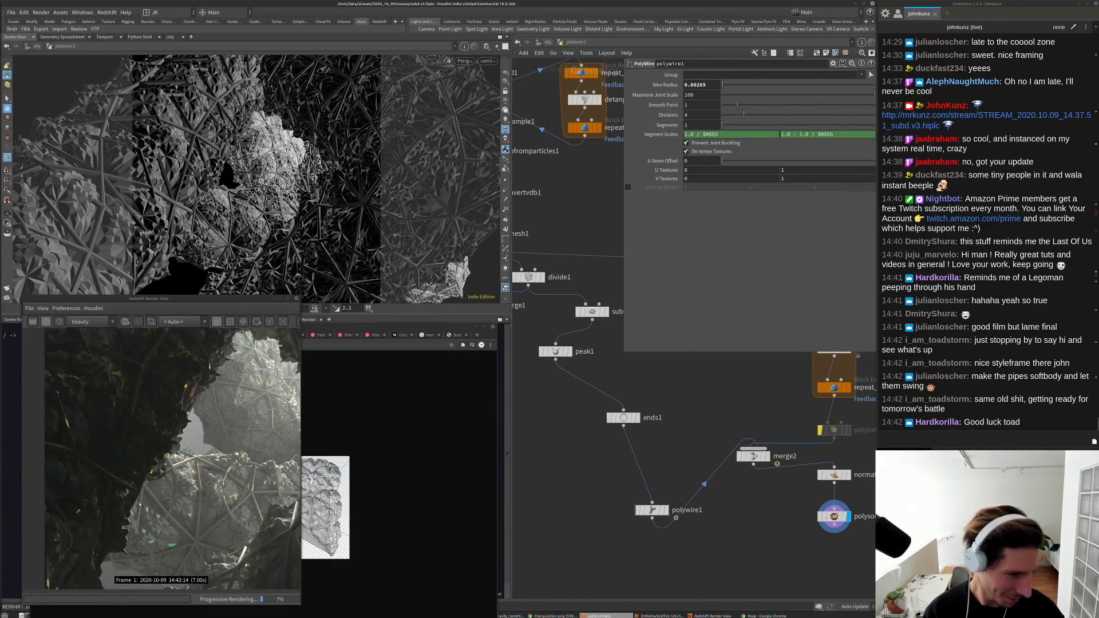
{"action": "scroll", "coordinate": [137, 497], "scroll_direction": "down", "scroll_amount": 2}
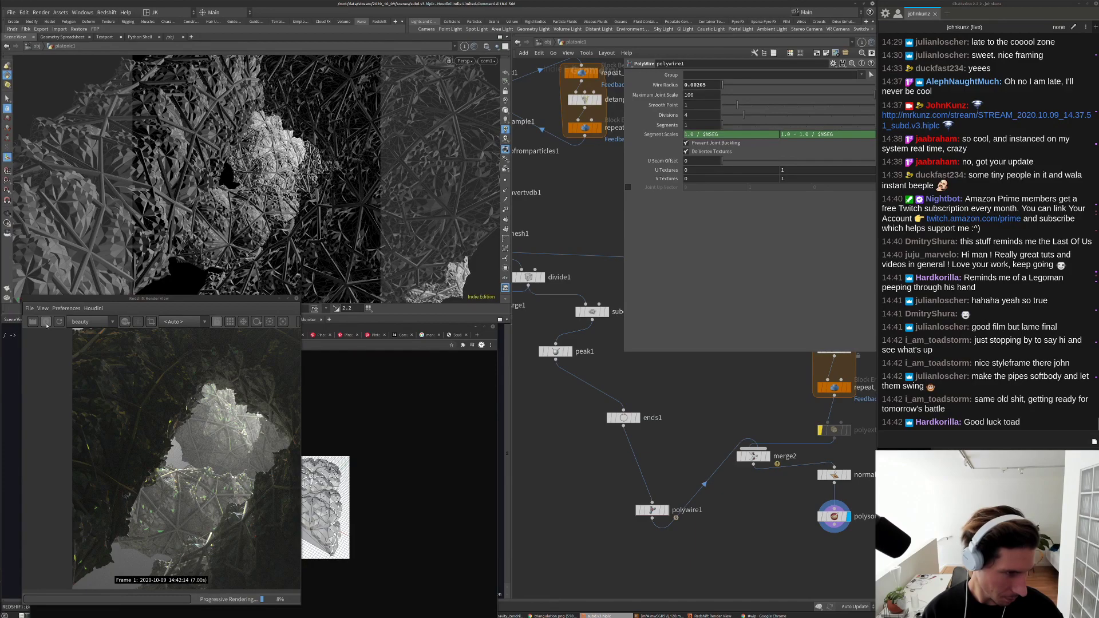
{"action": "scroll", "coordinate": [134, 452], "scroll_direction": "down", "scroll_amount": 2}
{"action": "scroll", "coordinate": [133, 451], "scroll_direction": "down", "scroll_amount": 1}
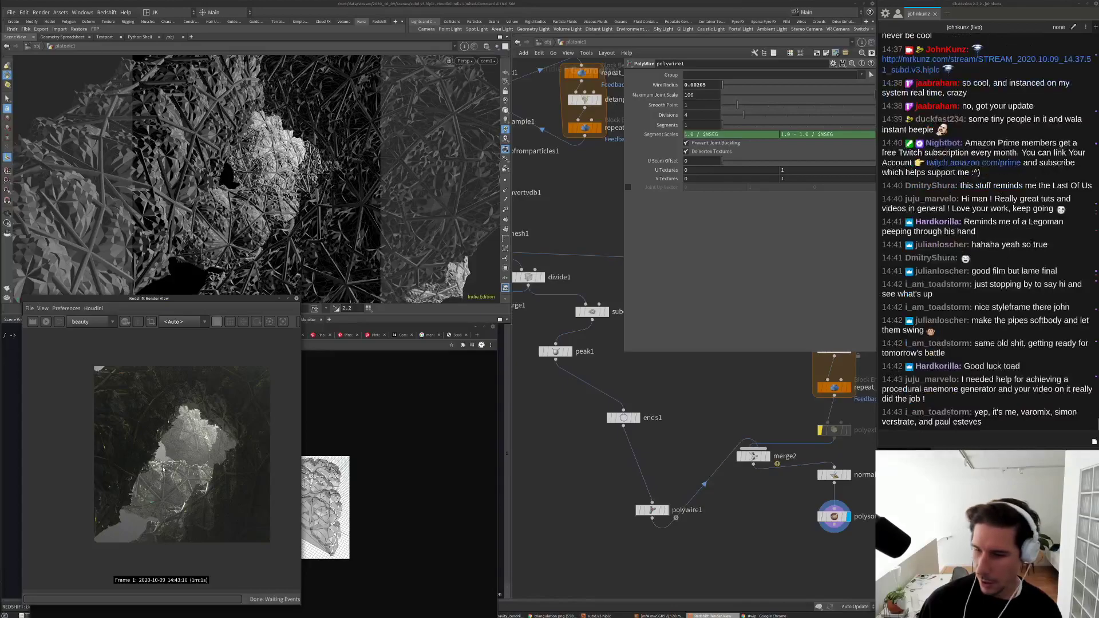
{"action": "scroll", "coordinate": [184, 464], "scroll_direction": "up", "scroll_amount": 2}
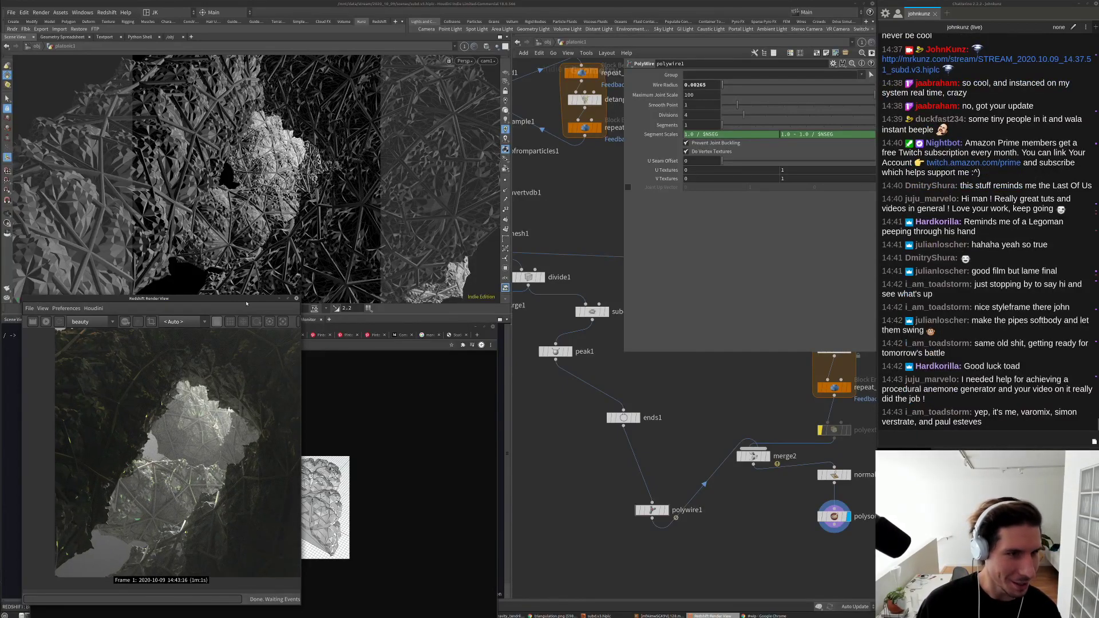
Step: Enlarge the Redshift render view and move the Chrome window aside
{"action": "left_click_drag", "start_coordinate": [301, 310], "coordinate": [276, 303]}
{"action": "left_click_drag", "start_coordinate": [345, 330], "coordinate": [372, 316]}
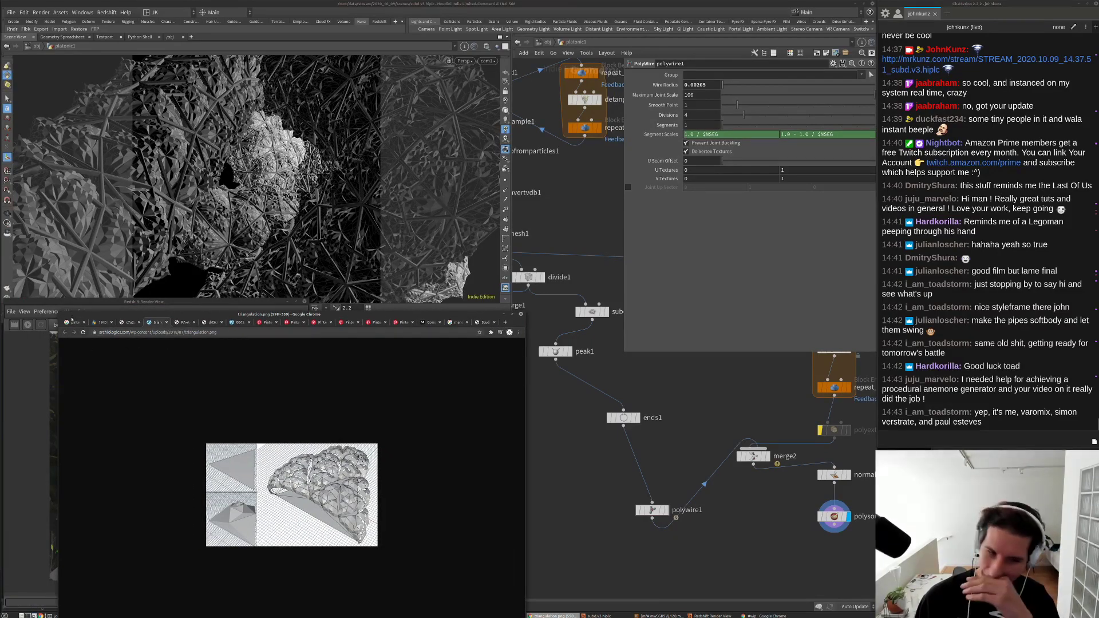
{"action": "left_click", "coordinate": [51, 311]}
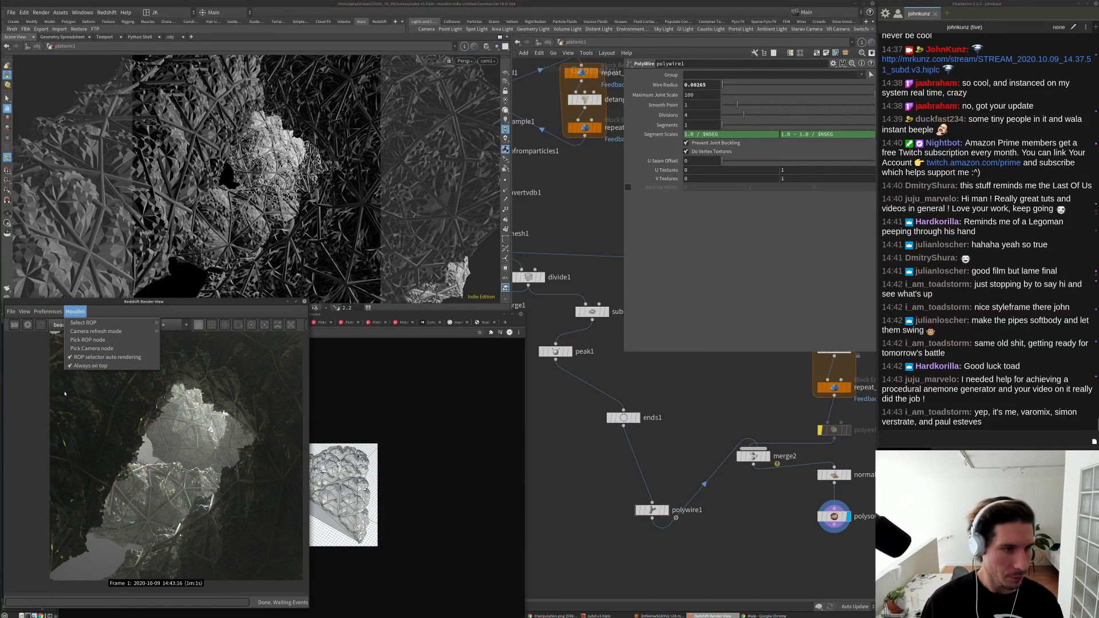
{"action": "left_click", "coordinate": [75, 311]}
Step: Stack ends1 and polywire1 directly beneath peak1, then review the whole graph
{"action": "middle_click_drag", "start_coordinate": [619, 419], "coordinate": [643, 444]}
{"action": "left_click_drag", "start_coordinate": [643, 444], "coordinate": [575, 414]}
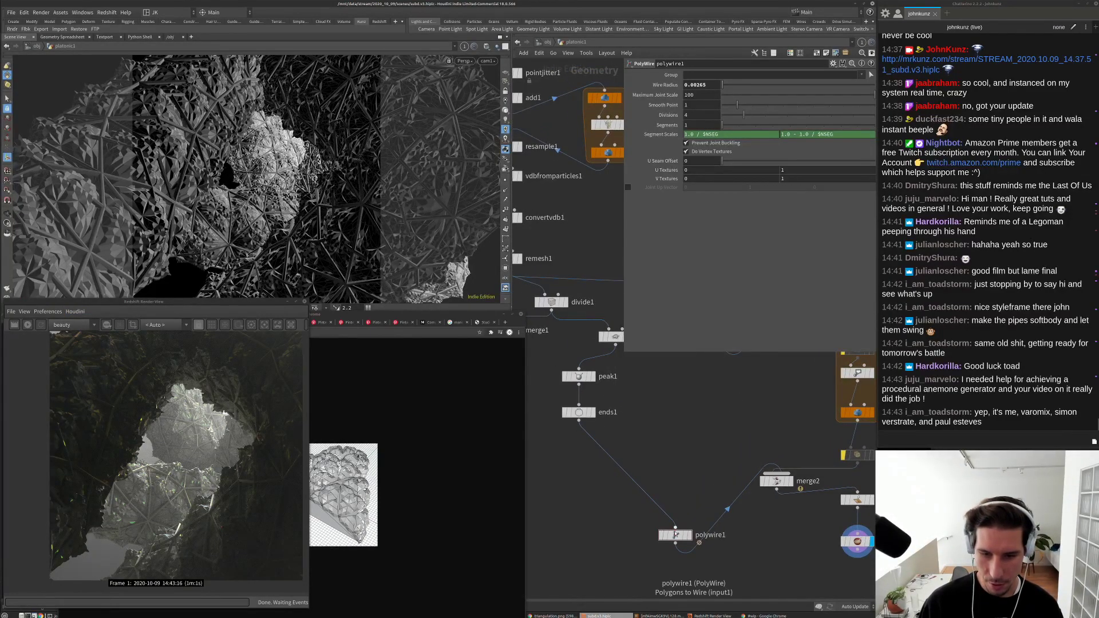
{"action": "left_click_drag", "start_coordinate": [676, 534], "coordinate": [579, 446]}
{"action": "scroll", "coordinate": [196, 455], "scroll_direction": "up", "scroll_amount": 4}
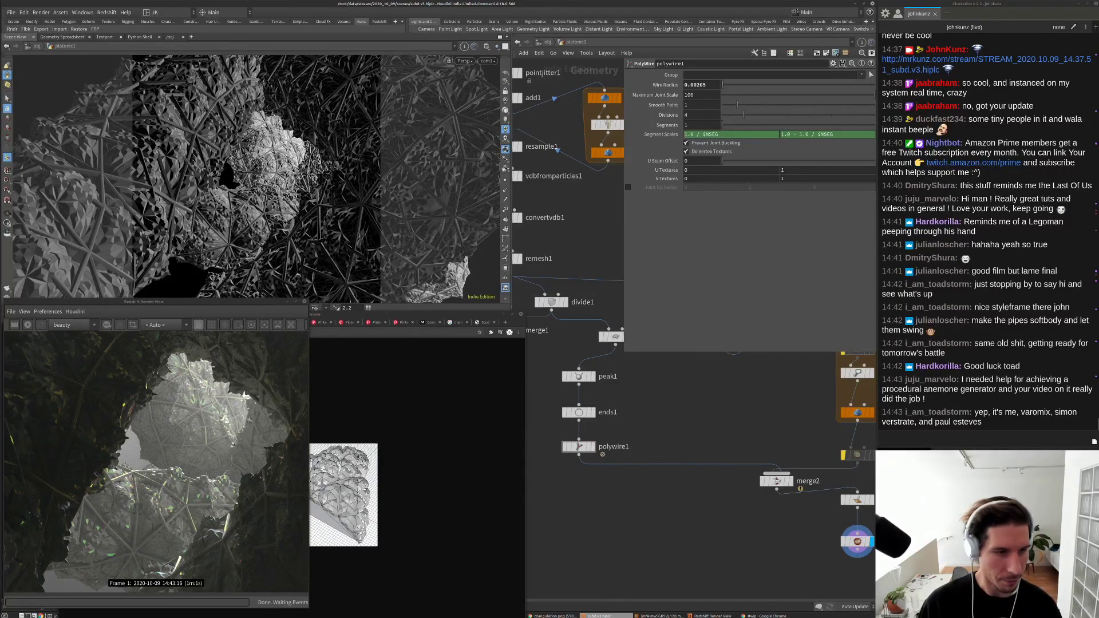
{"action": "scroll", "coordinate": [181, 456], "scroll_direction": "down", "scroll_amount": 1}
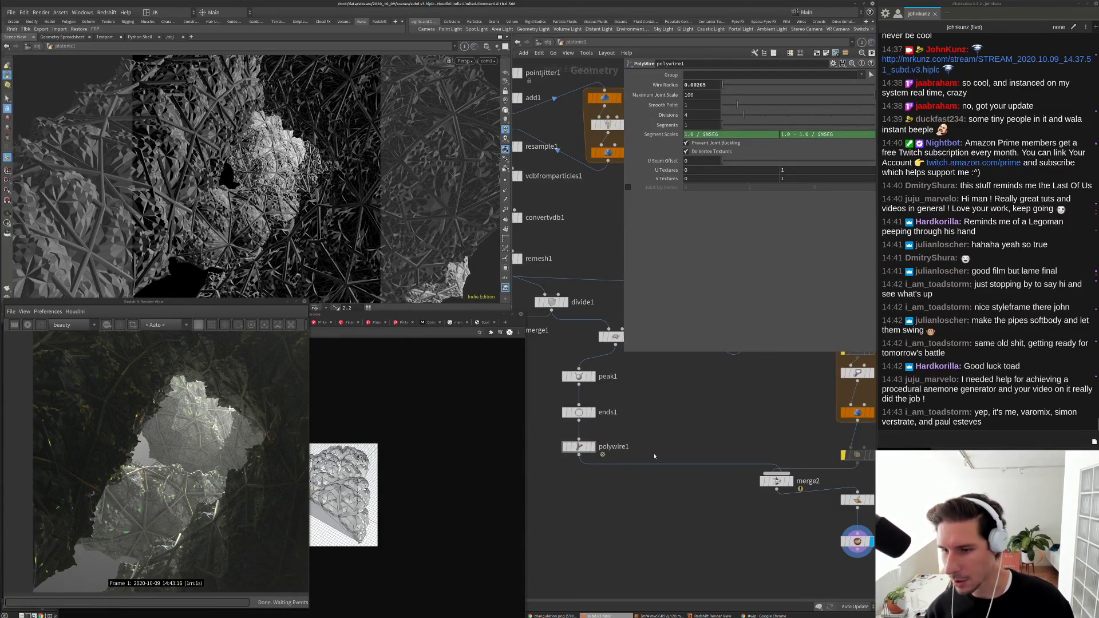
{"action": "scroll", "coordinate": [163, 476], "scroll_direction": "up", "scroll_amount": 5}
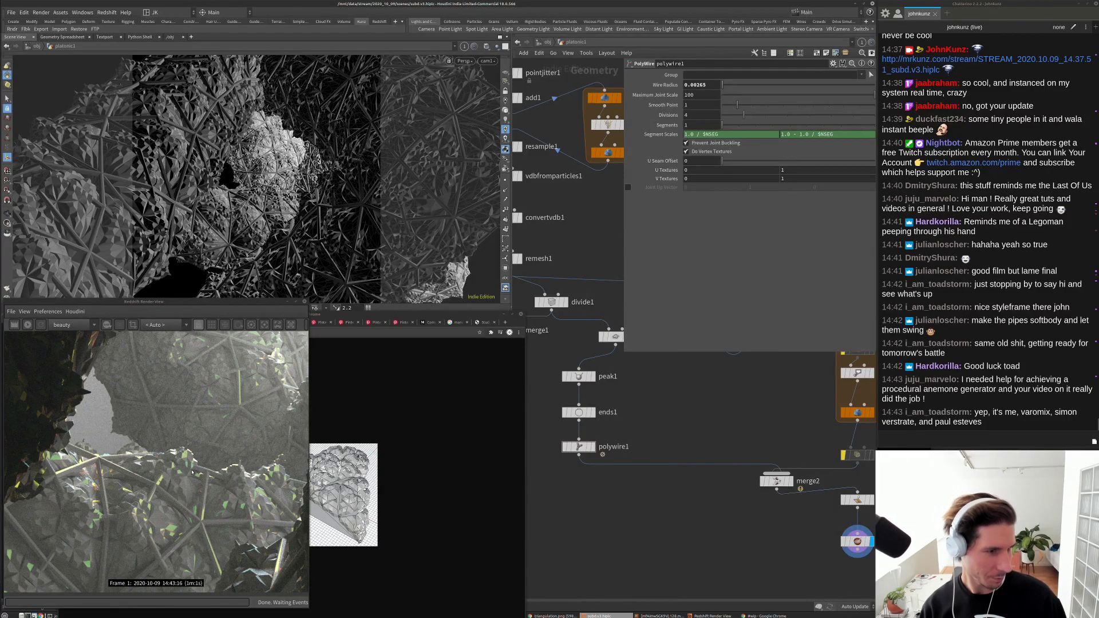
{"action": "scroll", "coordinate": [245, 384], "scroll_direction": "up", "scroll_amount": 2}
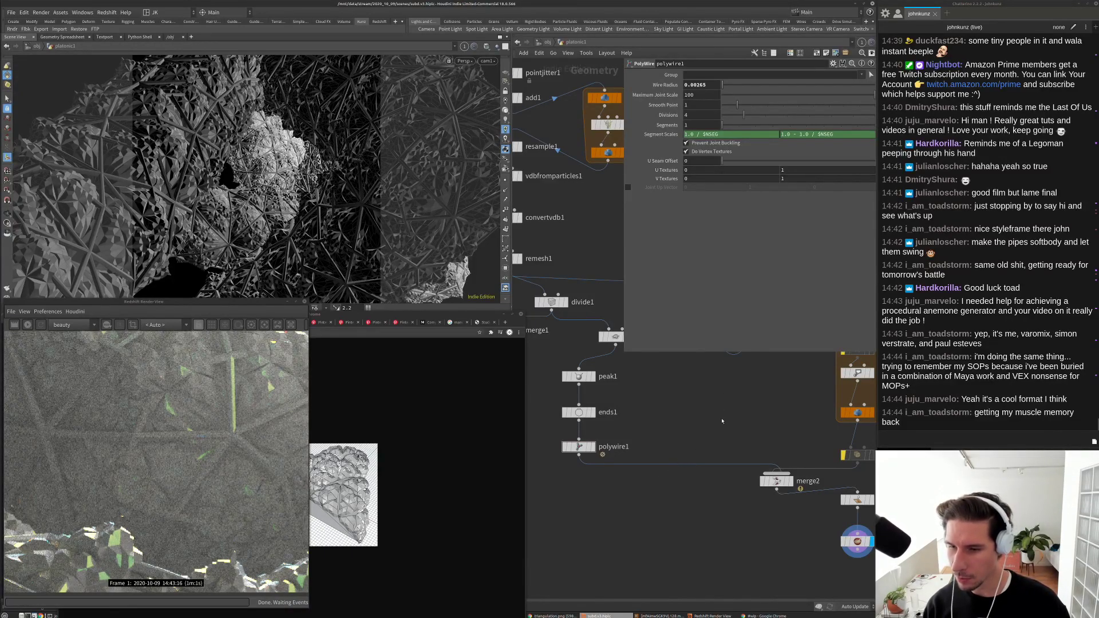
{"action": "scroll", "coordinate": [729, 433], "scroll_direction": "down", "scroll_amount": 3}
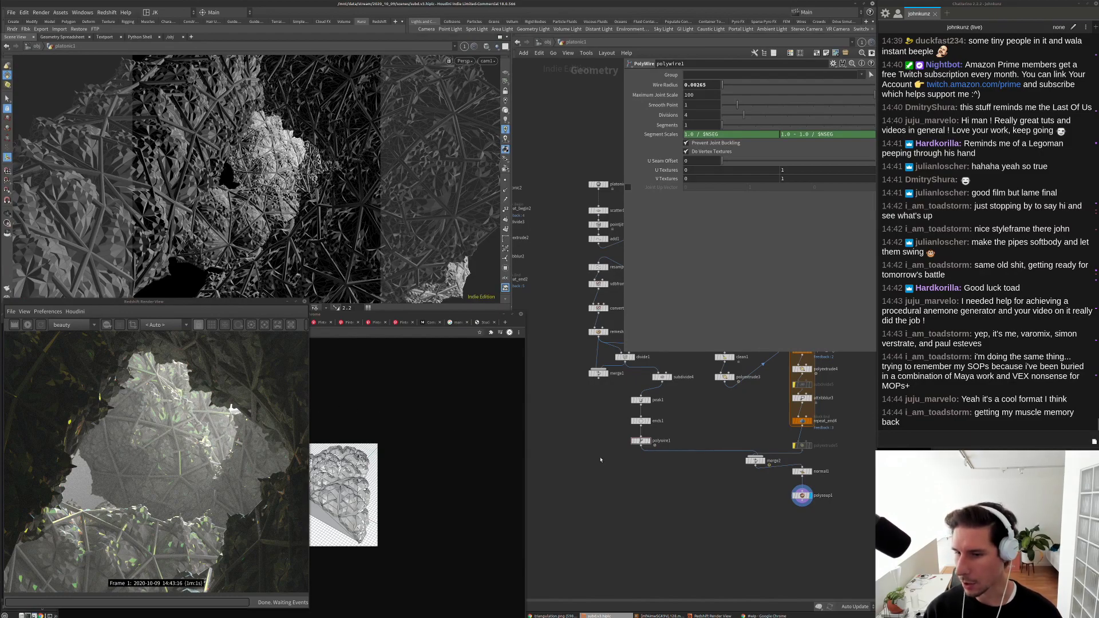
{"action": "middle_click_drag", "start_coordinate": [620, 497], "coordinate": [639, 477]}
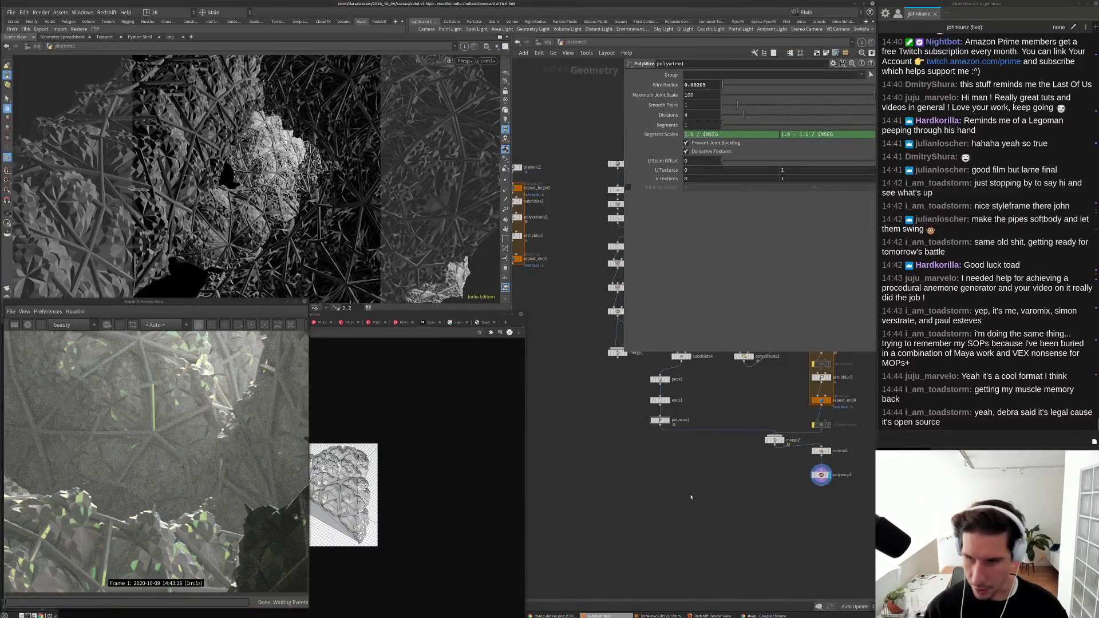
{"action": "key", "text": "Tab"}
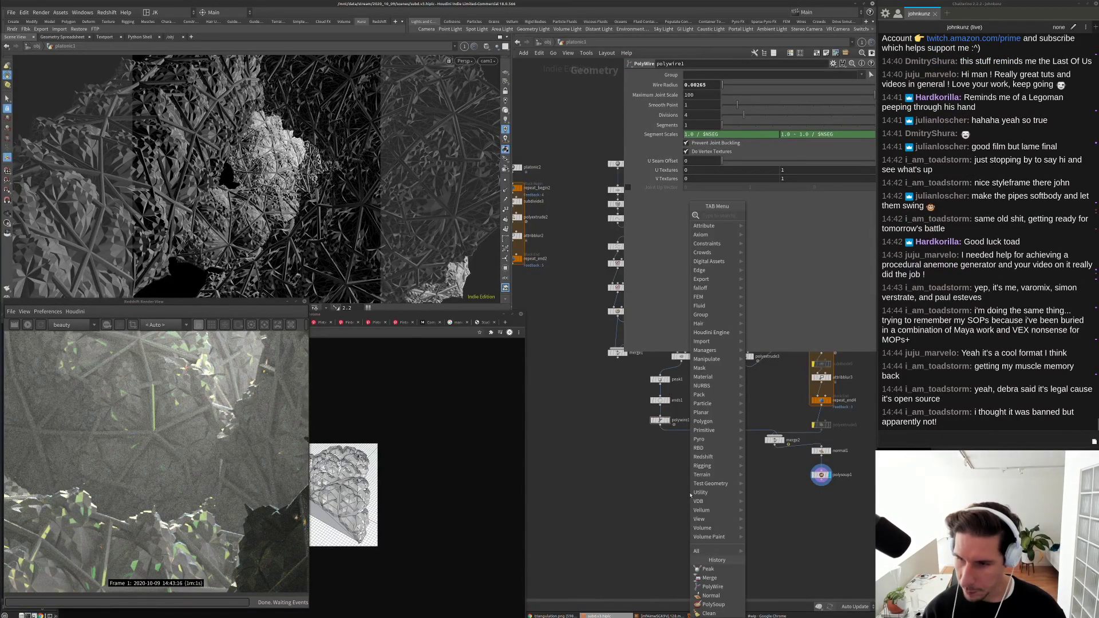
{"action": "type", "text": "wr"}
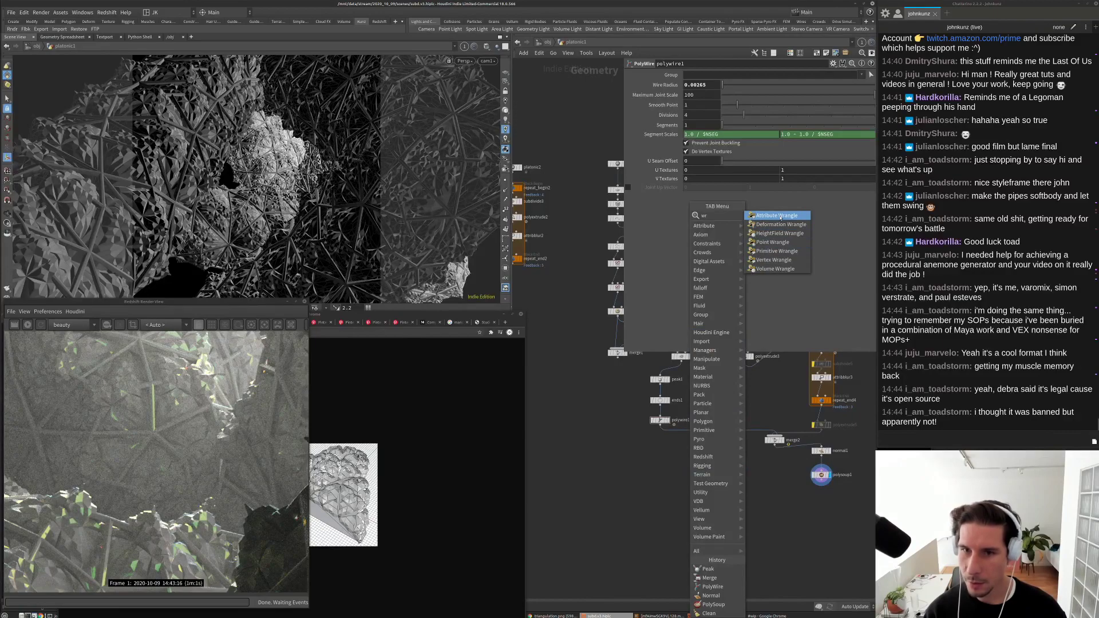
{"action": "left_click", "coordinate": [777, 215]}
{"action": "left_click", "coordinate": [662, 485]}
{"action": "scroll", "coordinate": [662, 484], "scroll_direction": "up", "scroll_amount": 5}
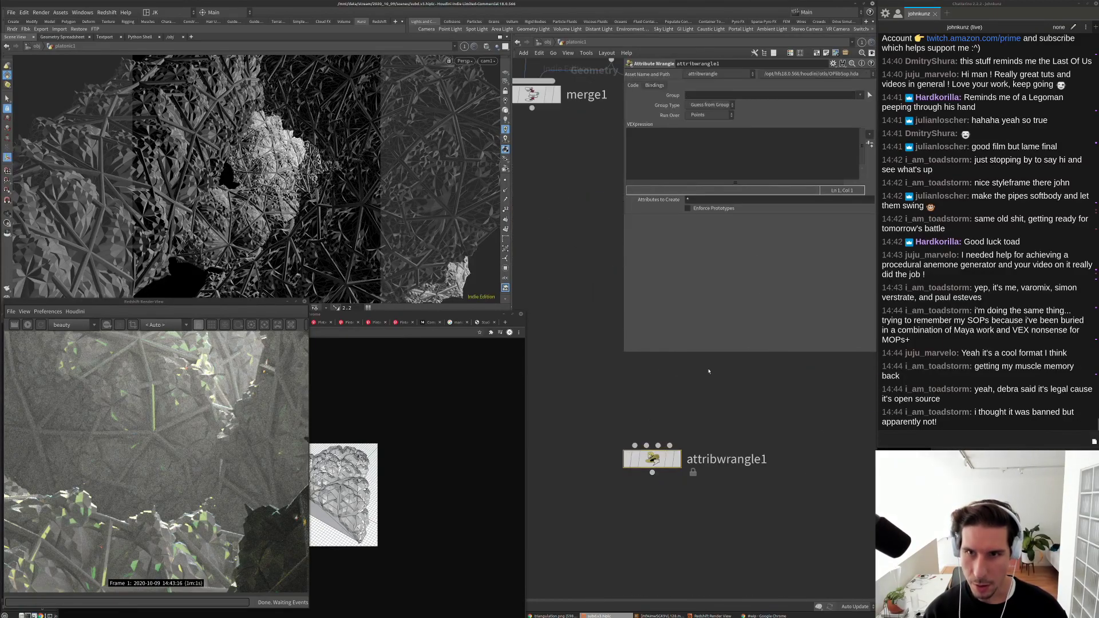
{"action": "left_click", "coordinate": [870, 134]}
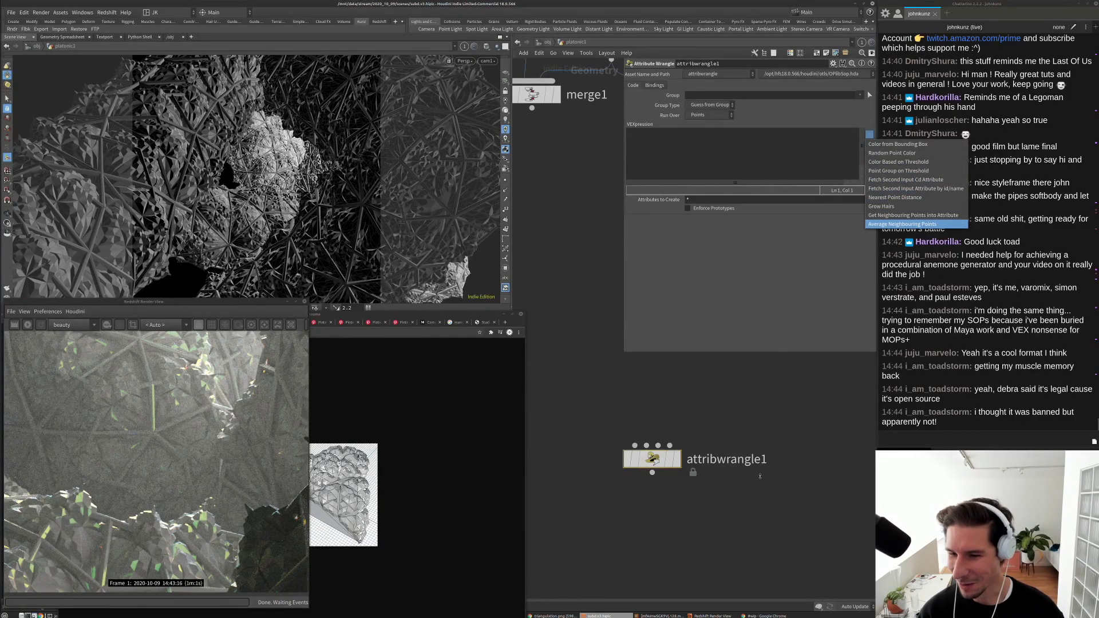
{"action": "key", "text": "Escape"}
{"action": "key", "text": "Delete"}
{"action": "key", "text": "h"}
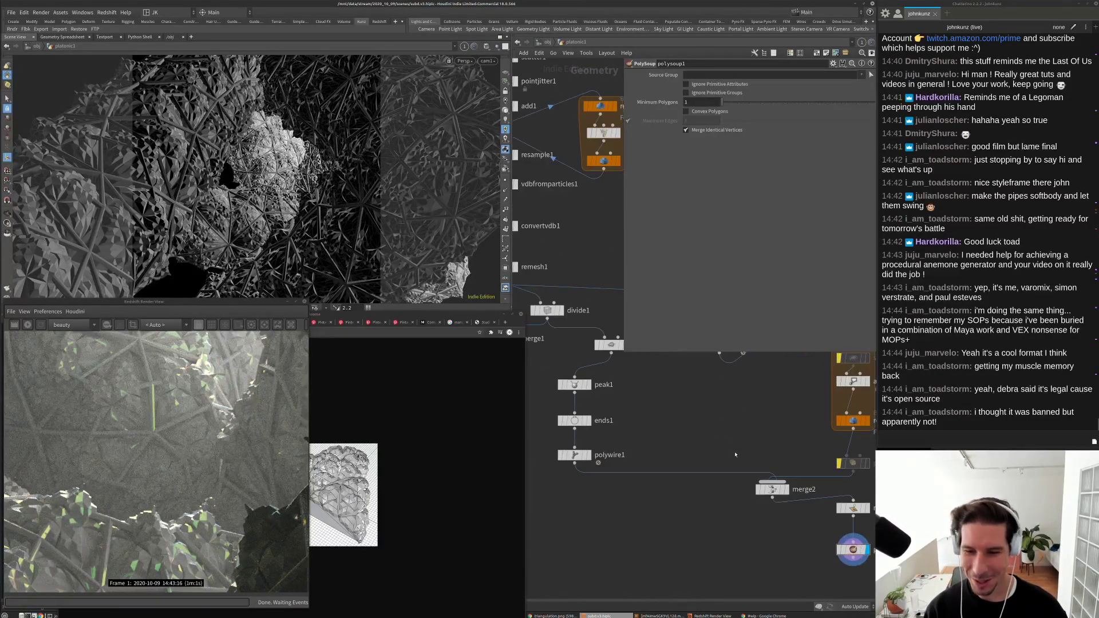
Step: Pan the network editor to bring the left column of repeat nodes into view
{"action": "scroll", "coordinate": [735, 455], "scroll_direction": "down", "scroll_amount": 5}
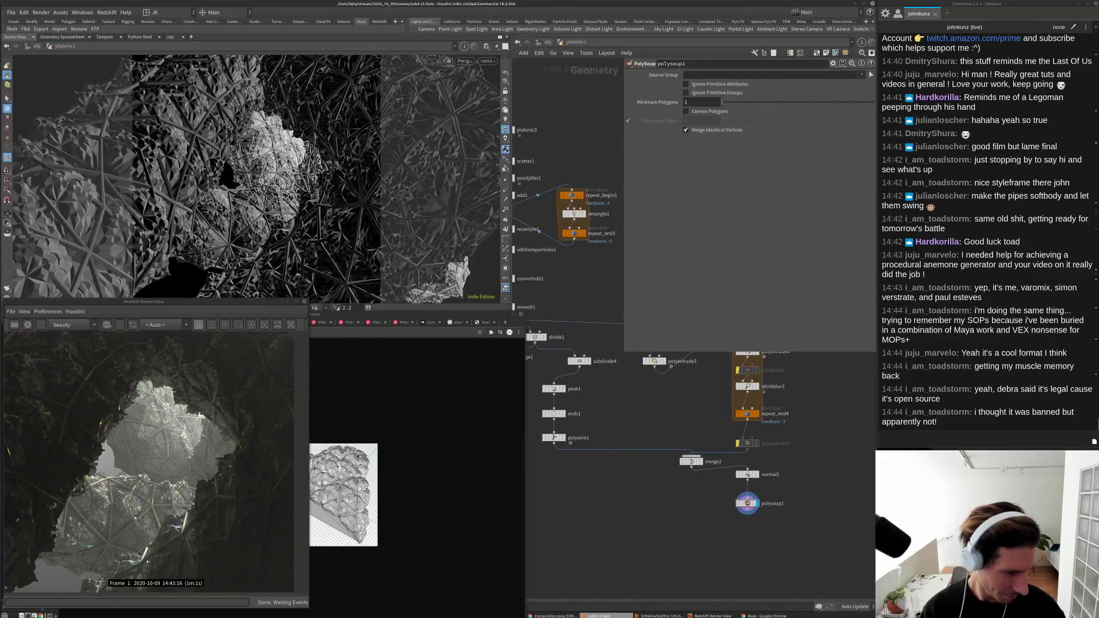
{"action": "scroll", "coordinate": [125, 501], "scroll_direction": "down", "scroll_amount": 2}
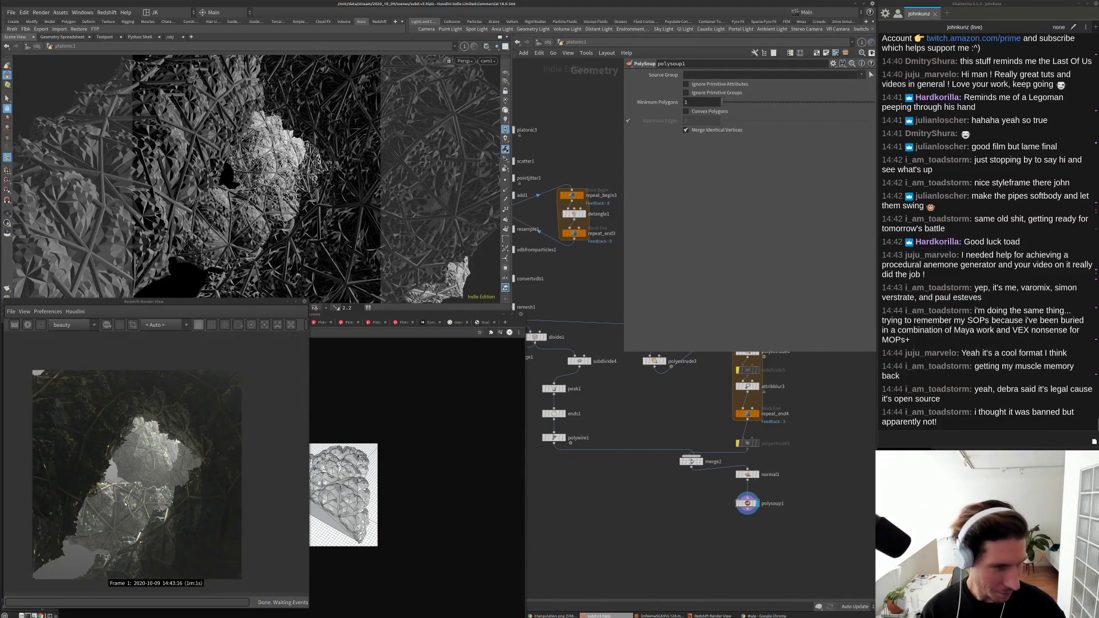
{"action": "middle_click_drag", "start_coordinate": [626, 537], "coordinate": [663, 530]}
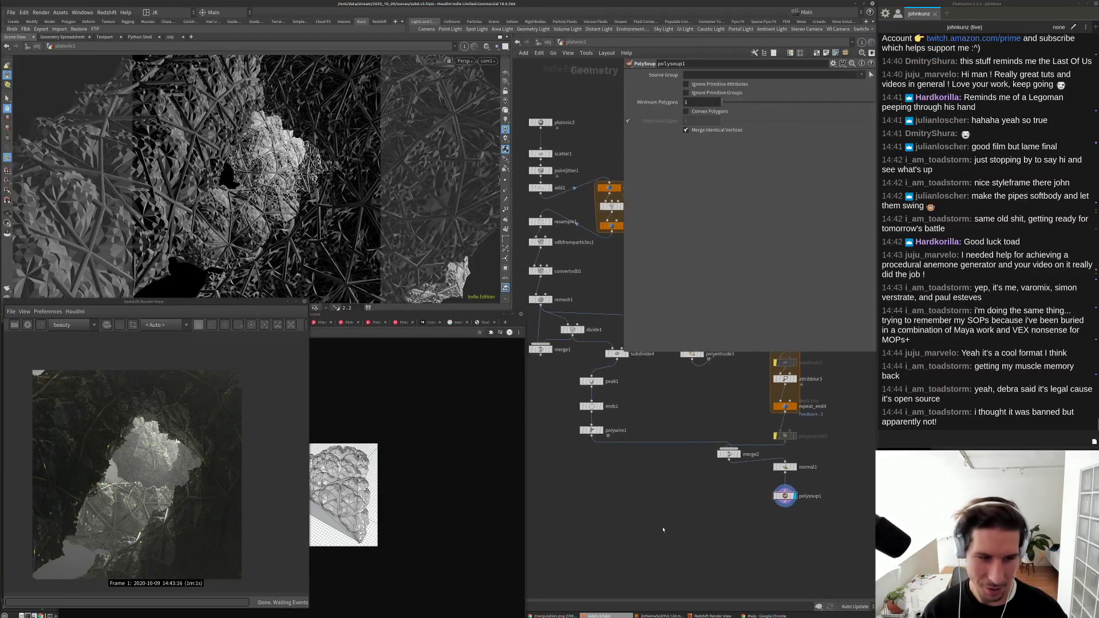
{"action": "scroll", "coordinate": [605, 475], "scroll_direction": "up", "scroll_amount": 3}
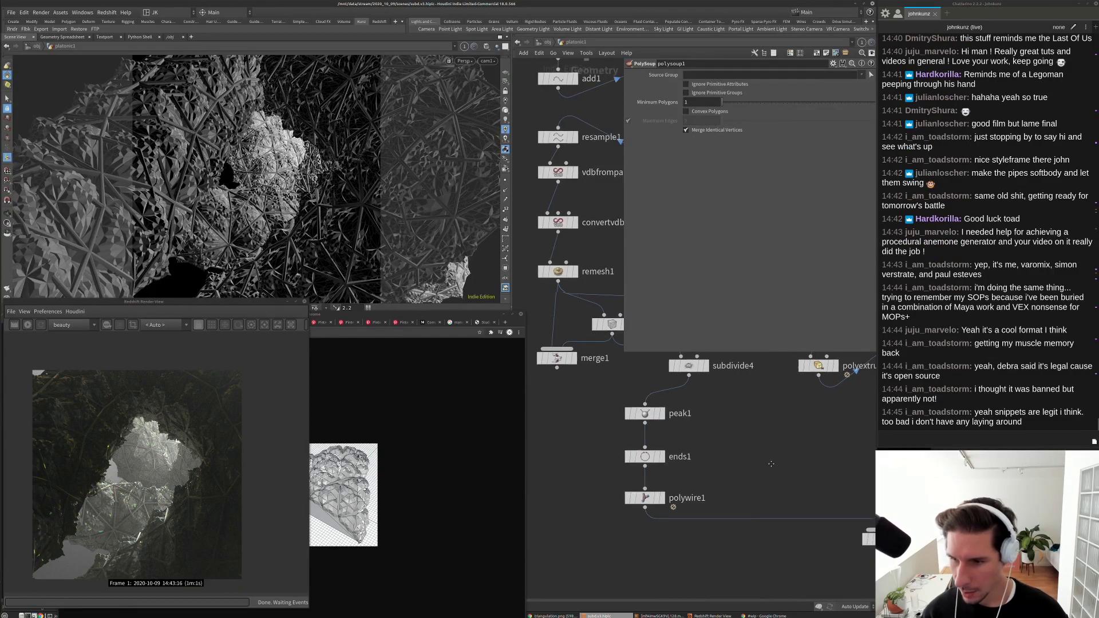
{"action": "scroll", "coordinate": [776, 464], "scroll_direction": "down", "scroll_amount": 2}
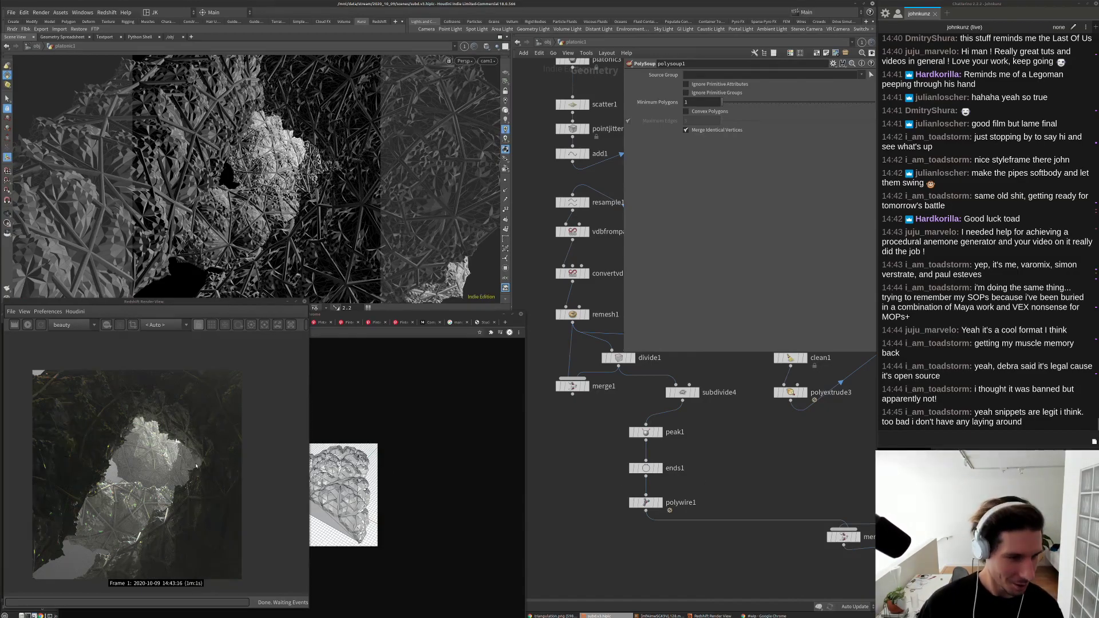
Step: Widen the Redshift render view and scroll through the finished render
{"action": "left_click_drag", "start_coordinate": [309, 460], "coordinate": [323, 458]}
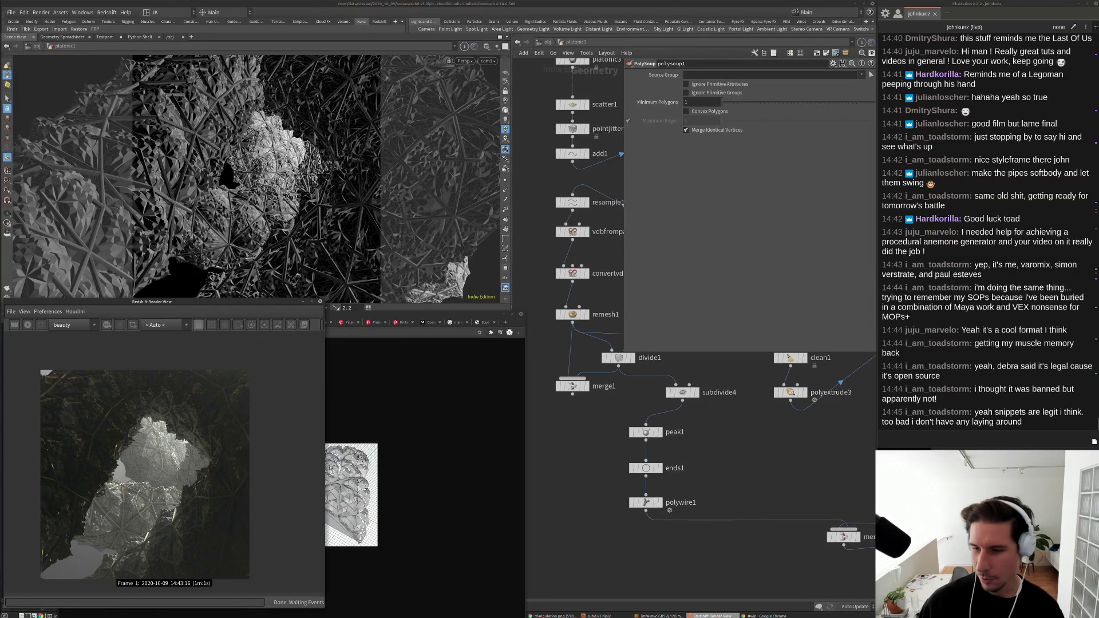
{"action": "scroll", "coordinate": [90, 488], "scroll_direction": "up", "scroll_amount": 3}
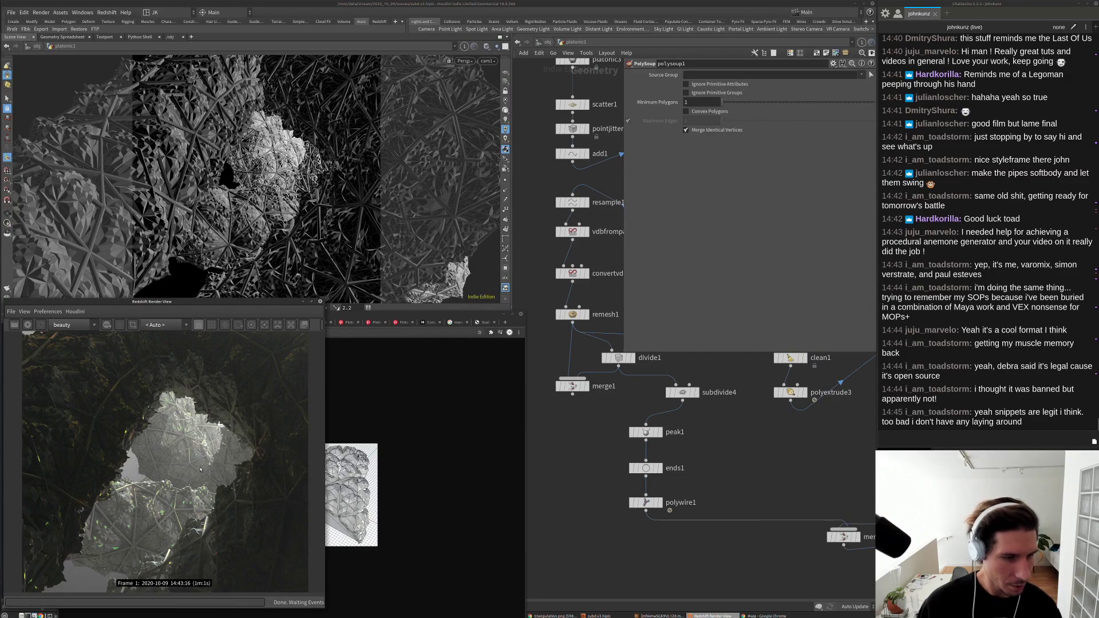
{"action": "scroll", "coordinate": [200, 469], "scroll_direction": "up", "scroll_amount": 2}
{"action": "scroll", "coordinate": [183, 473], "scroll_direction": "down", "scroll_amount": 2}
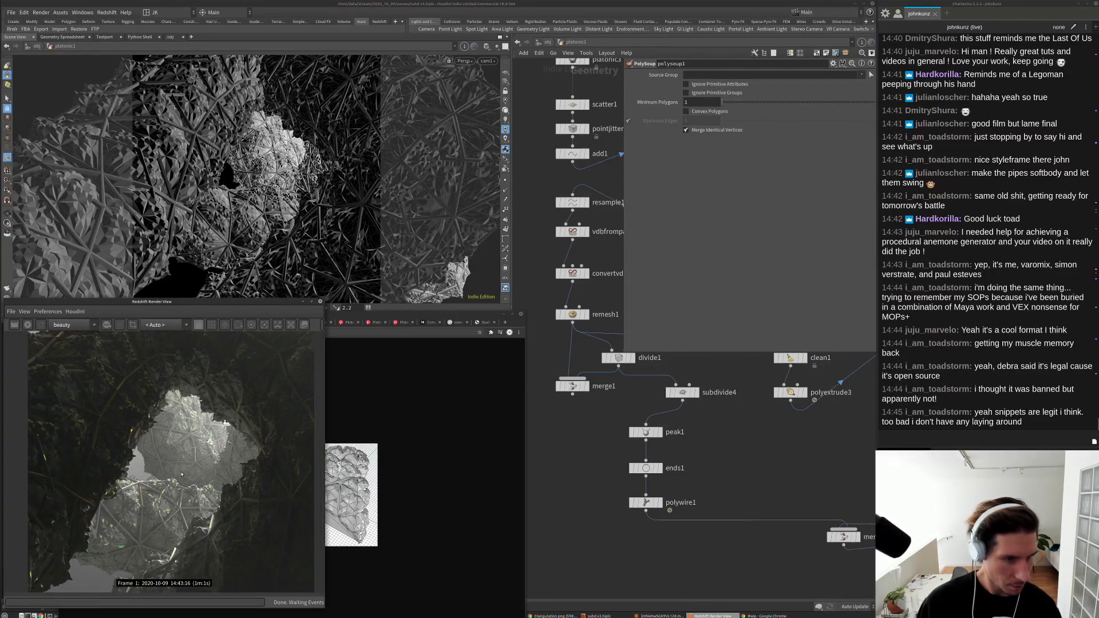
{"action": "scroll", "coordinate": [179, 473], "scroll_direction": "down", "scroll_amount": 1}
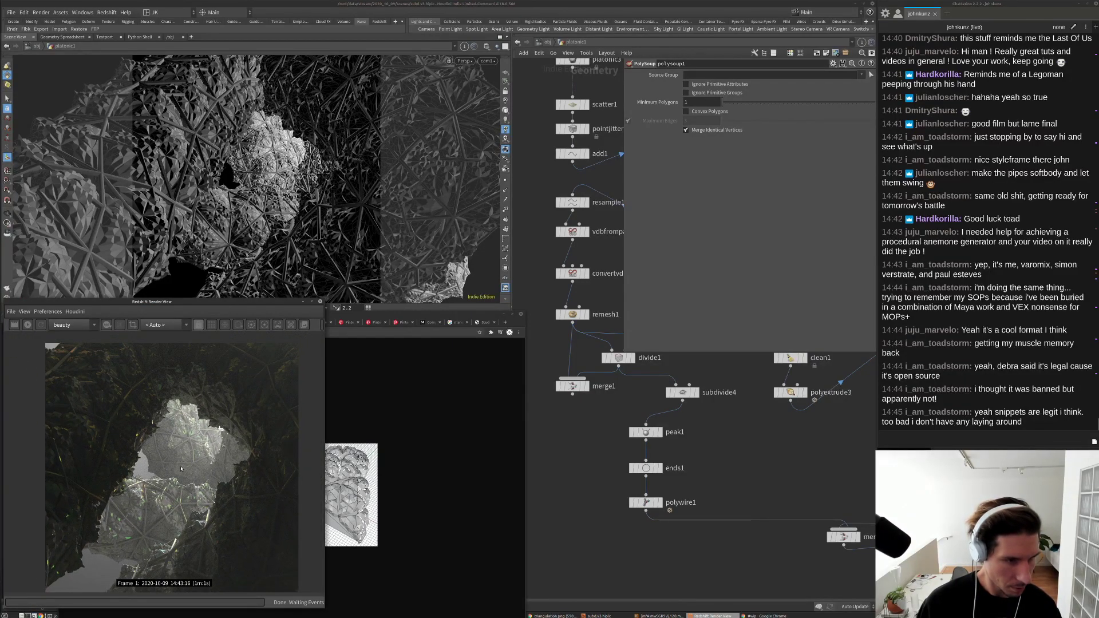
{"action": "scroll", "coordinate": [181, 469], "scroll_direction": "down", "scroll_amount": 1}
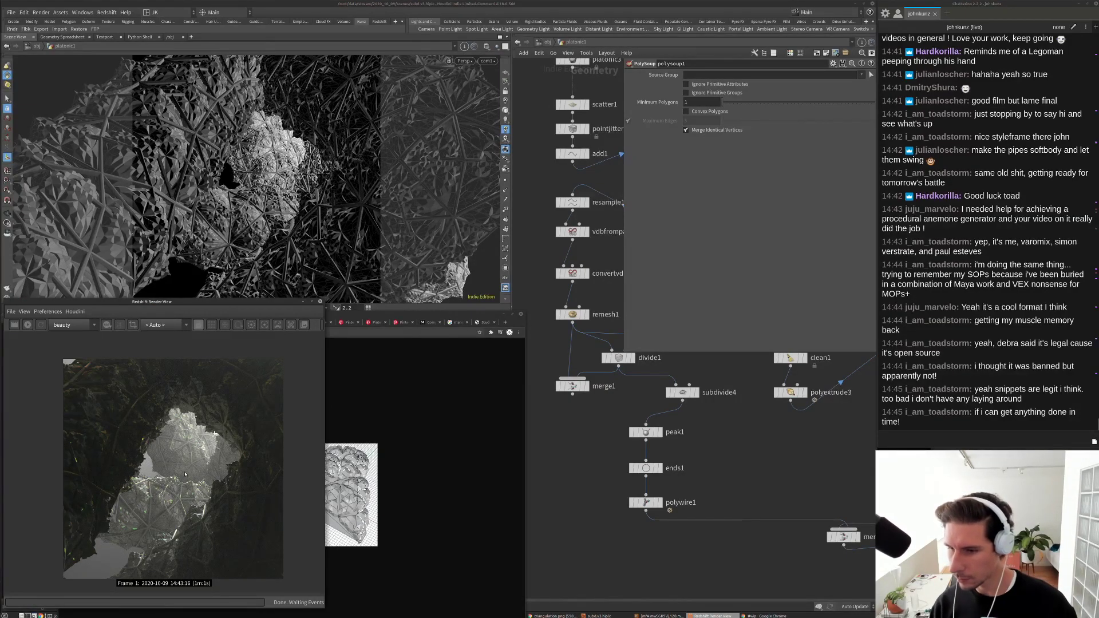
{"action": "scroll", "coordinate": [179, 458], "scroll_direction": "up", "scroll_amount": 1}
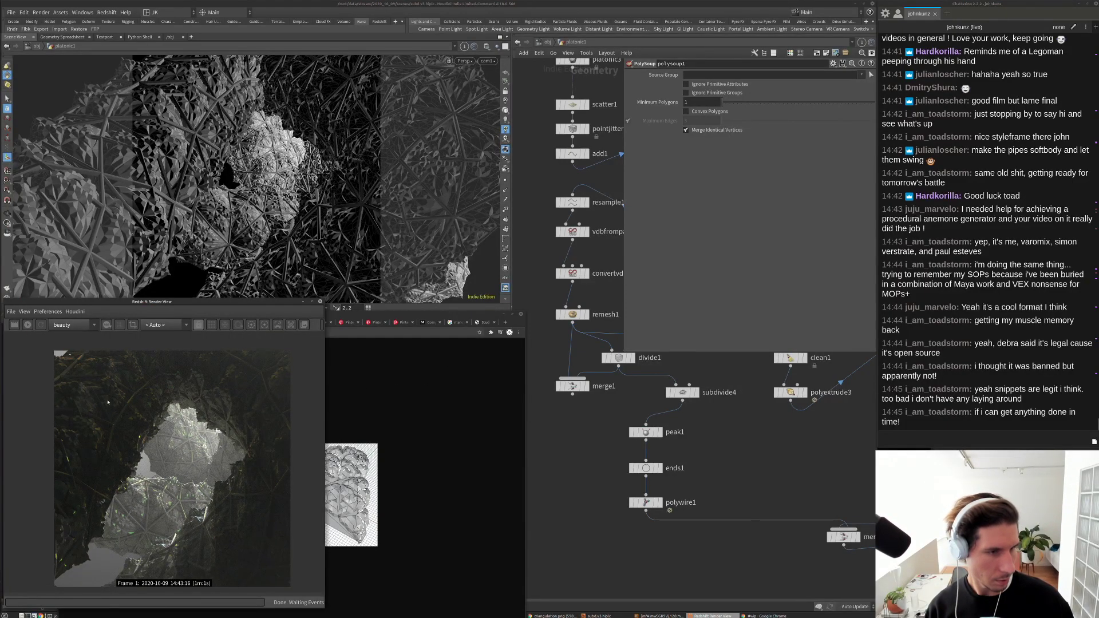
{"action": "scroll", "coordinate": [687, 507], "scroll_direction": "down", "scroll_amount": 5}
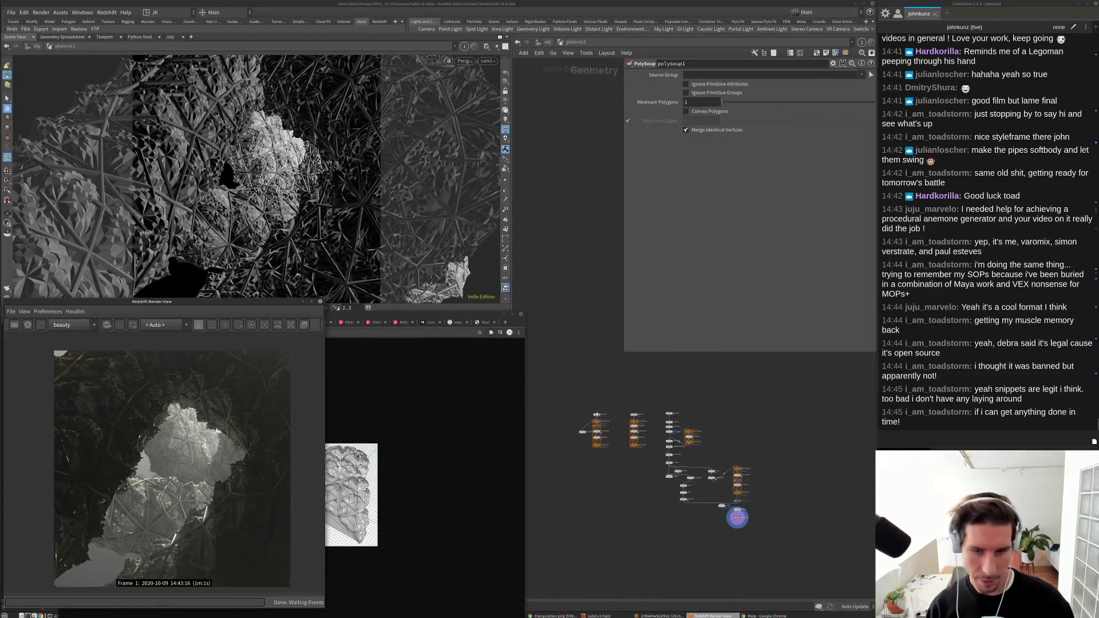
{"action": "scroll", "coordinate": [584, 423], "scroll_direction": "up", "scroll_amount": 4}
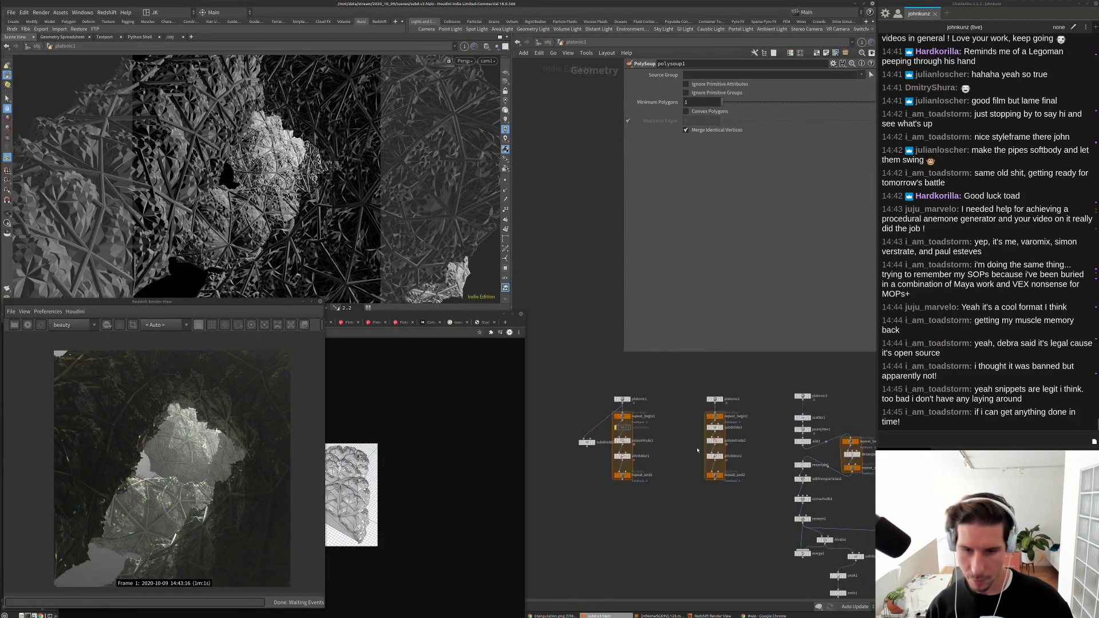
Step: Display the first repeat loop's output in the viewport
{"action": "scroll", "coordinate": [580, 422], "scroll_direction": "up", "scroll_amount": 3}
{"action": "left_click", "coordinate": [653, 484]}
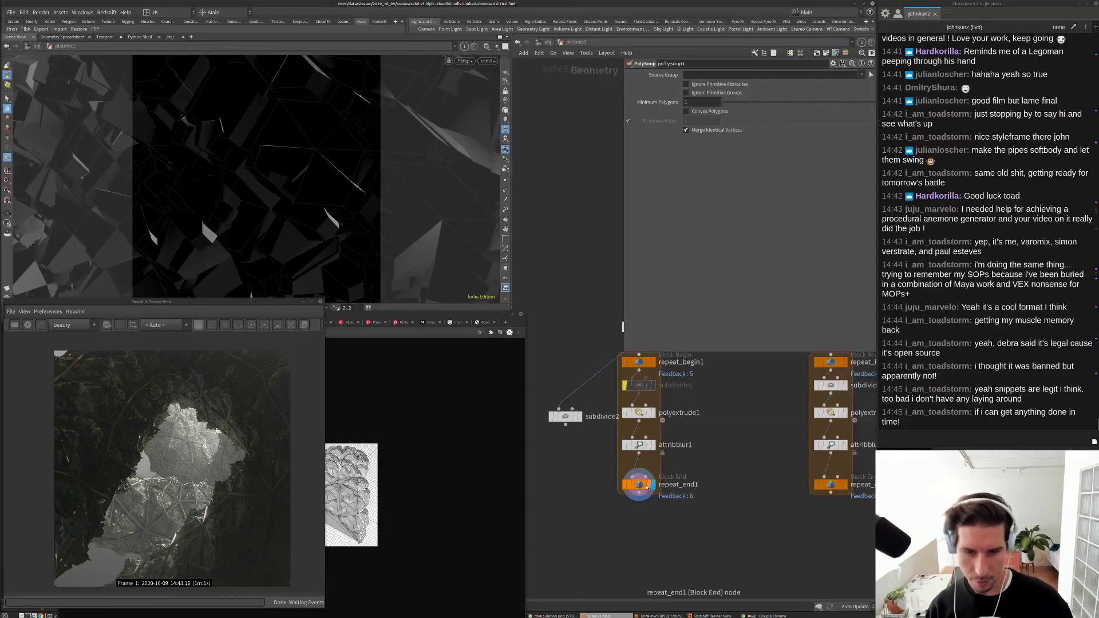
{"action": "scroll", "coordinate": [627, 432], "scroll_direction": "down", "scroll_amount": 3}
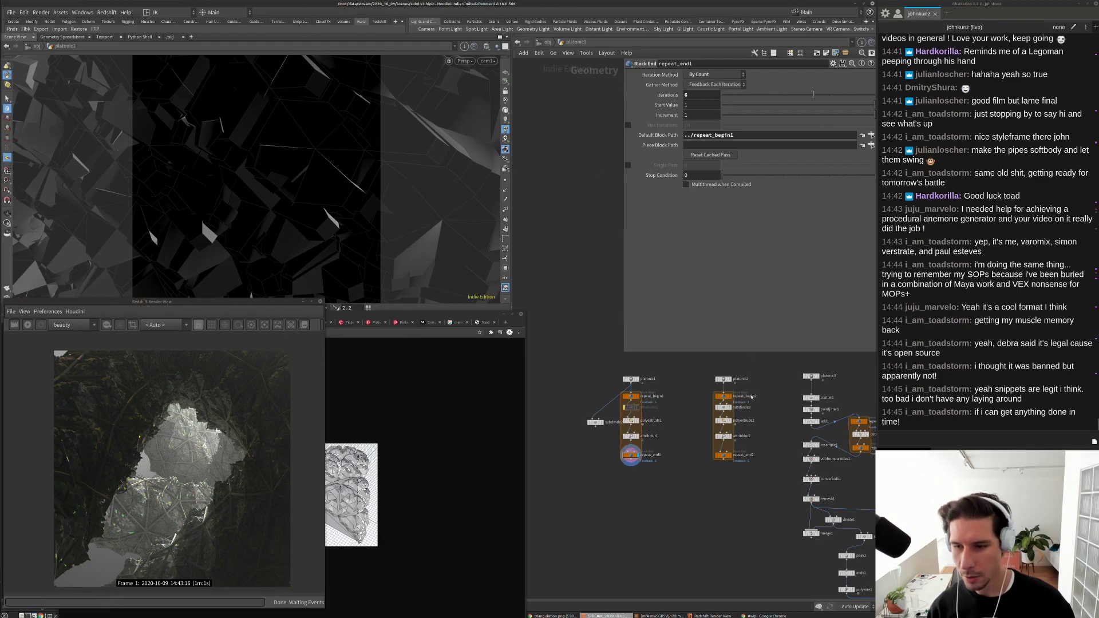
{"action": "scroll", "coordinate": [630, 423], "scroll_direction": "up", "scroll_amount": 3}
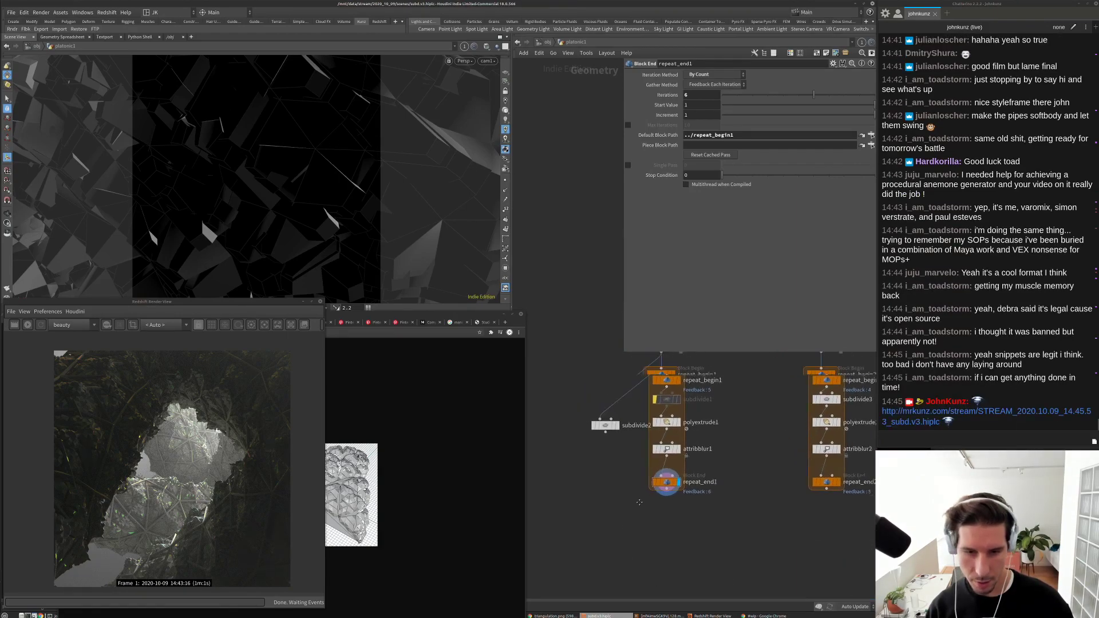
{"action": "scroll", "coordinate": [728, 470], "scroll_direction": "down", "scroll_amount": 2}
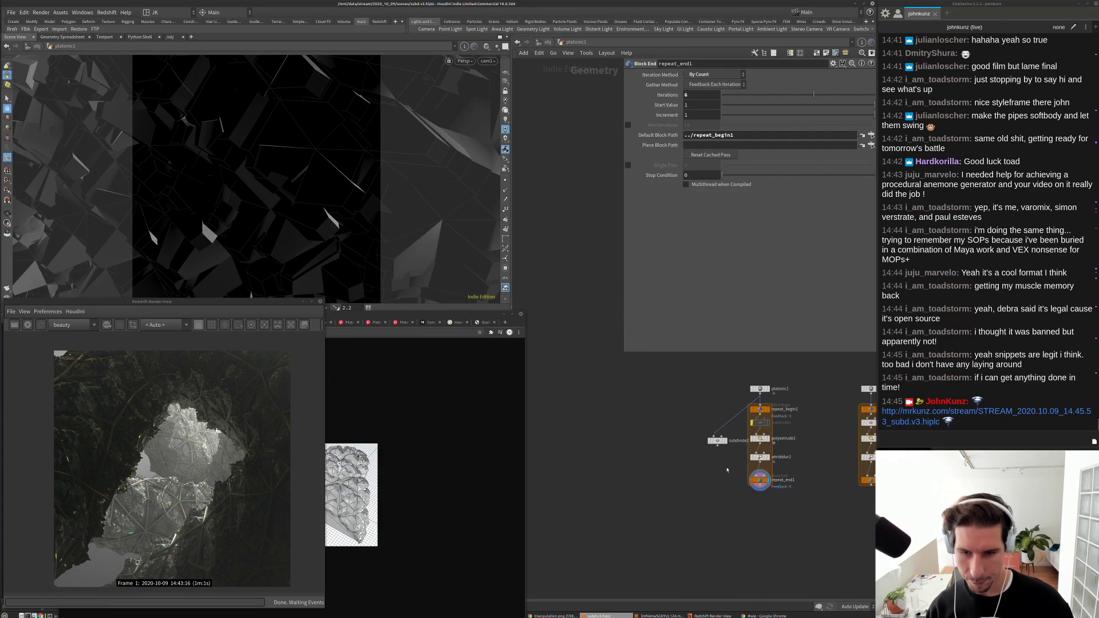
{"action": "scroll", "coordinate": [745, 435], "scroll_direction": "up", "scroll_amount": 3}
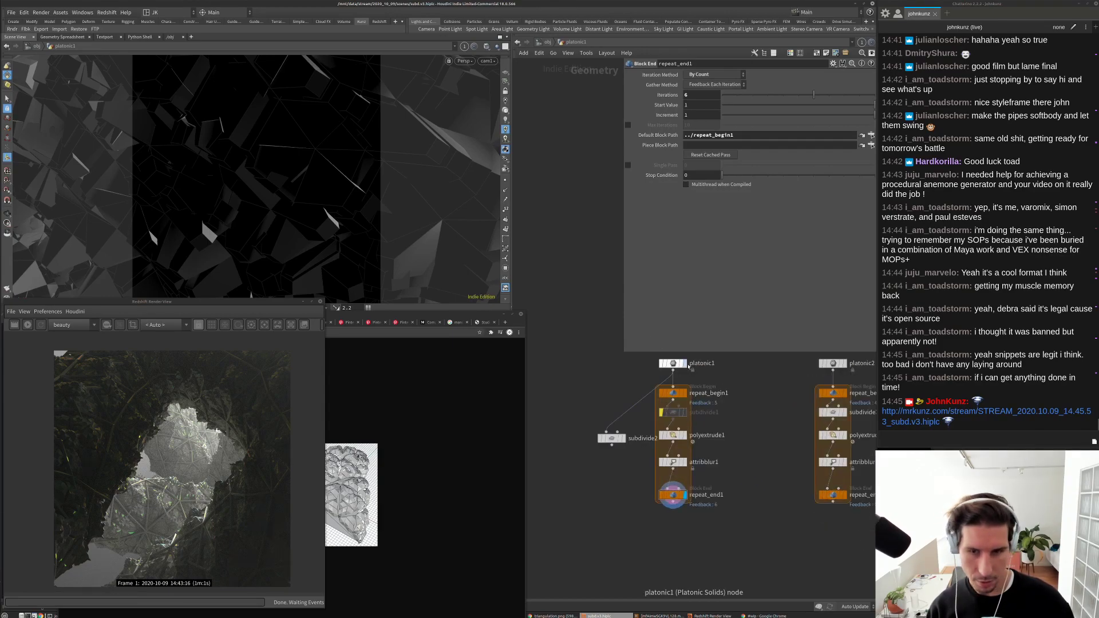
Step: Display the base octahedron and frame it outside the camera view
{"action": "left_click", "coordinate": [684, 363]}
{"action": "left_click", "coordinate": [671, 363]}
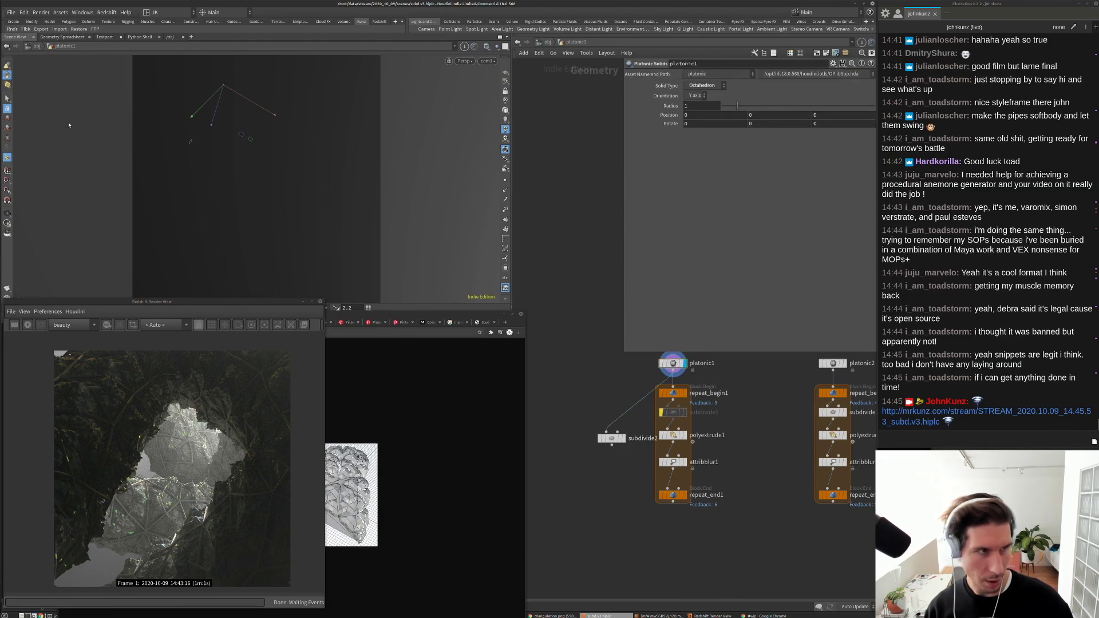
{"action": "key", "text": "s"}
{"action": "key", "text": "h"}
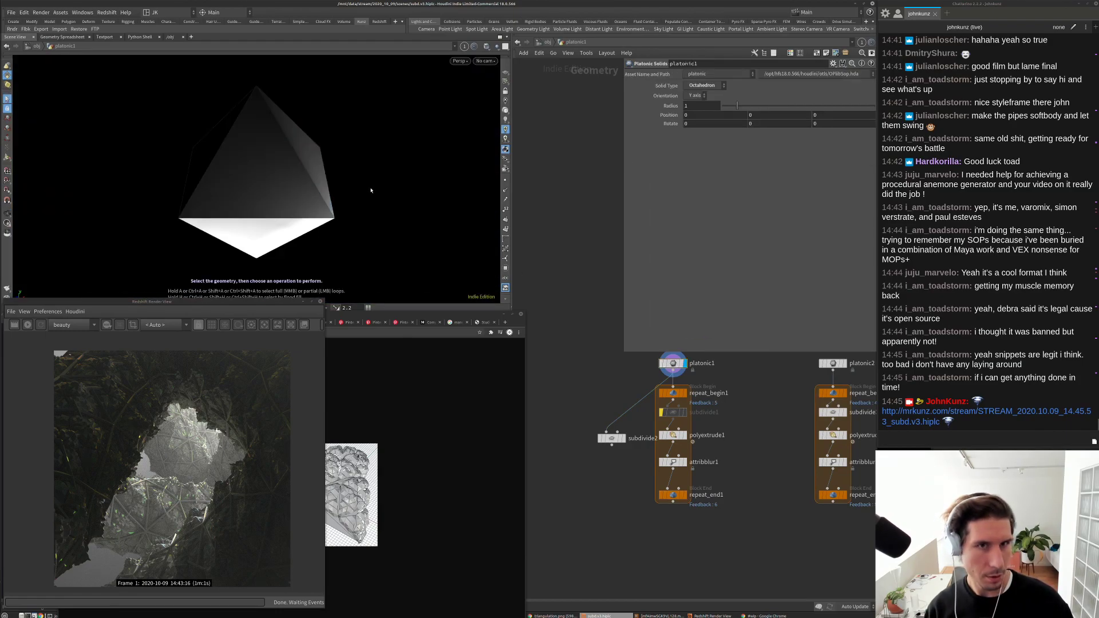
{"action": "scroll", "coordinate": [681, 471], "scroll_direction": "up", "scroll_amount": 2}
Step: Copy the six-node repeat chain and display the second chain's bumpy ball
{"action": "left_click", "coordinate": [685, 505]}
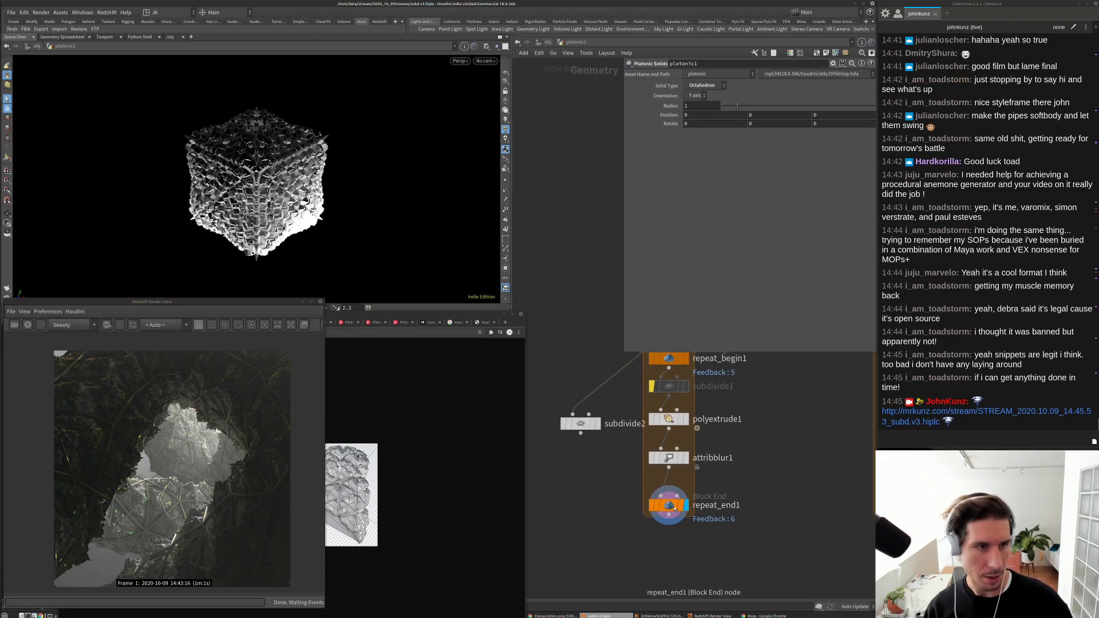
{"action": "left_click_drag", "start_coordinate": [674, 509], "coordinate": [705, 397], "text": "alt"}
{"action": "left_click", "coordinate": [729, 502]}
{"action": "scroll", "coordinate": [725, 503], "scroll_direction": "down", "scroll_amount": 2}
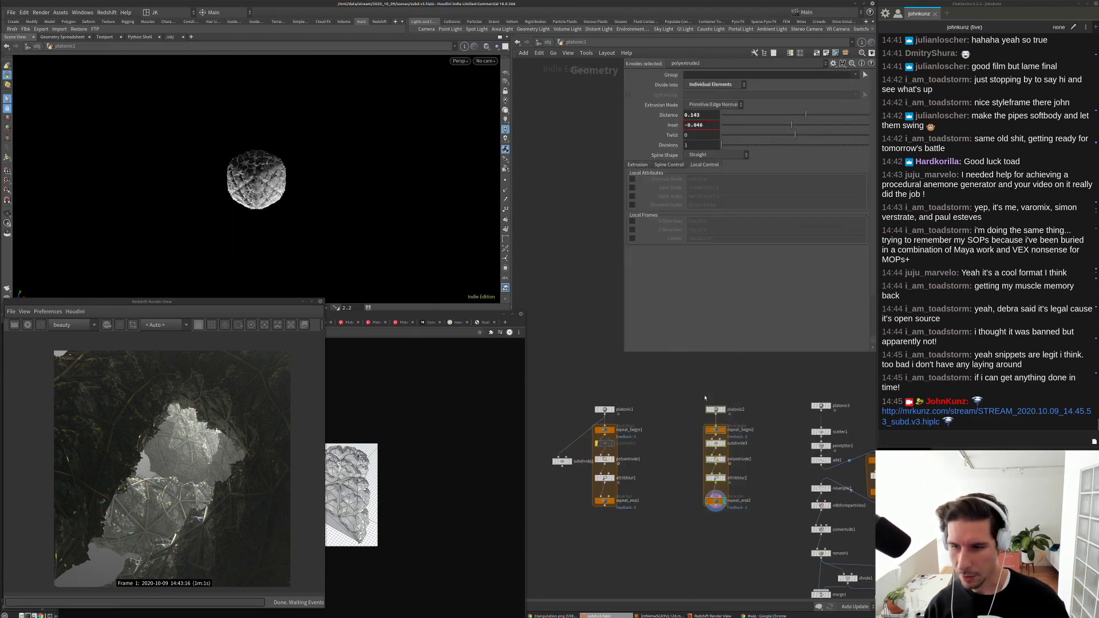
{"action": "scroll", "coordinate": [658, 399], "scroll_direction": "down", "scroll_amount": 2}
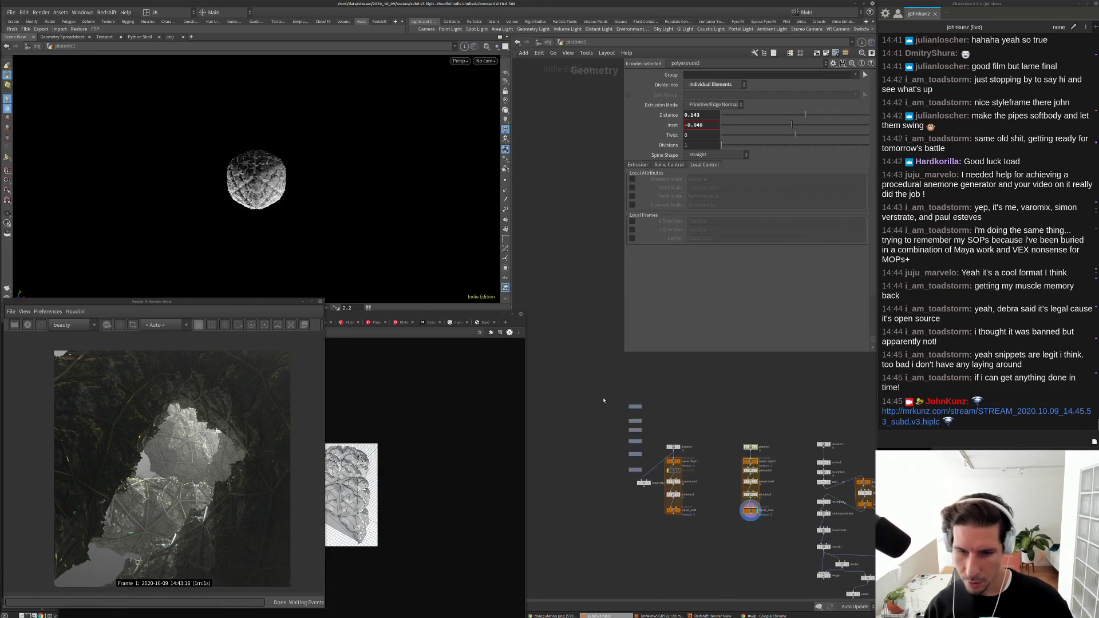
Step: Place the pasted repeat chain and reduce its loop to 2 iterations
{"action": "left_click", "coordinate": [542, 377]}
{"action": "scroll", "coordinate": [569, 420], "scroll_direction": "up", "scroll_amount": 3}
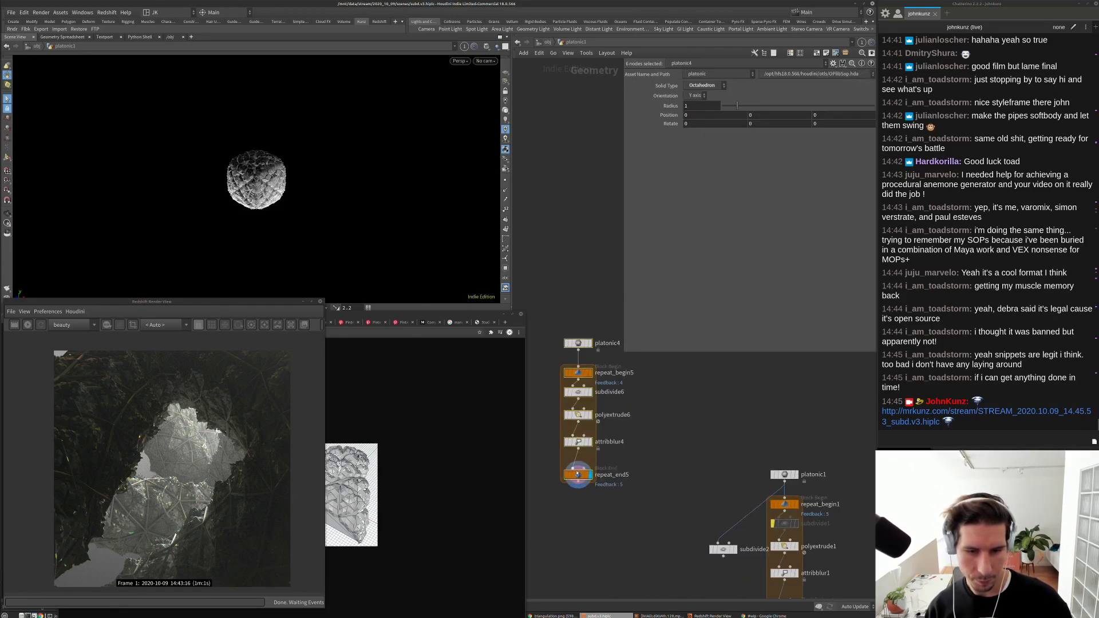
{"action": "left_click", "coordinate": [577, 474]}
{"action": "left_click", "coordinate": [755, 96]}
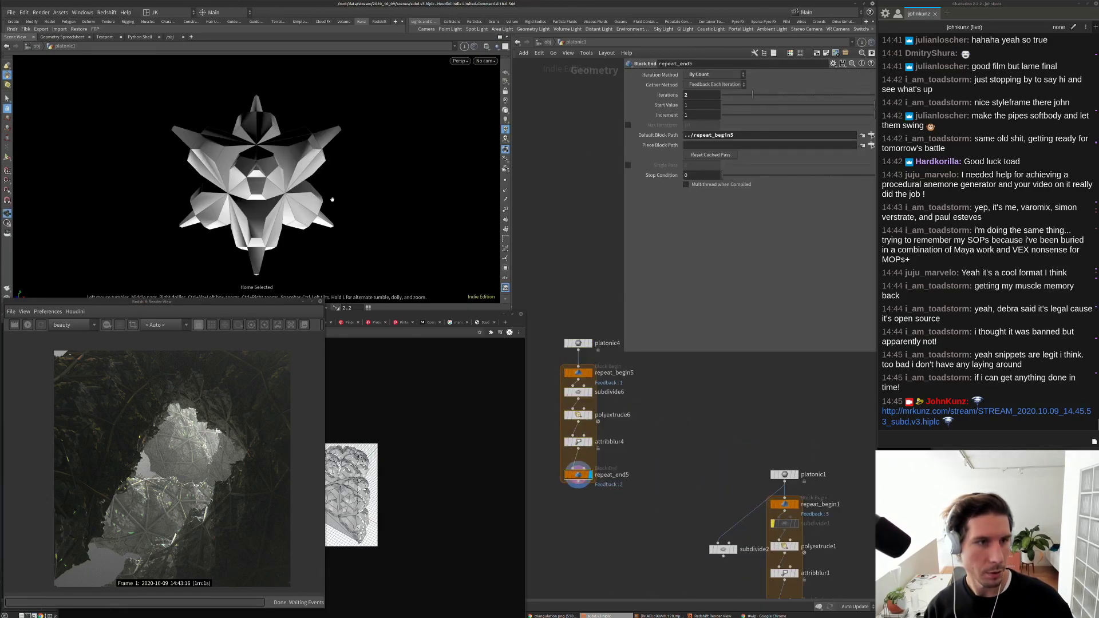
{"action": "mouse_move", "coordinate": [399, 148]}
{"action": "left_mouse_down"}
{"action": "mouse_move", "coordinate": [449, 155]}
{"action": "mouse_move", "coordinate": [432, 177]}
{"action": "left_mouse_up"}
Step: Raise blur iterations to 6, set subdivision depth to 1, and adjust extrusion distance
{"action": "scroll", "coordinate": [569, 419], "scroll_direction": "up", "scroll_amount": 3}
{"action": "left_click", "coordinate": [592, 470]}
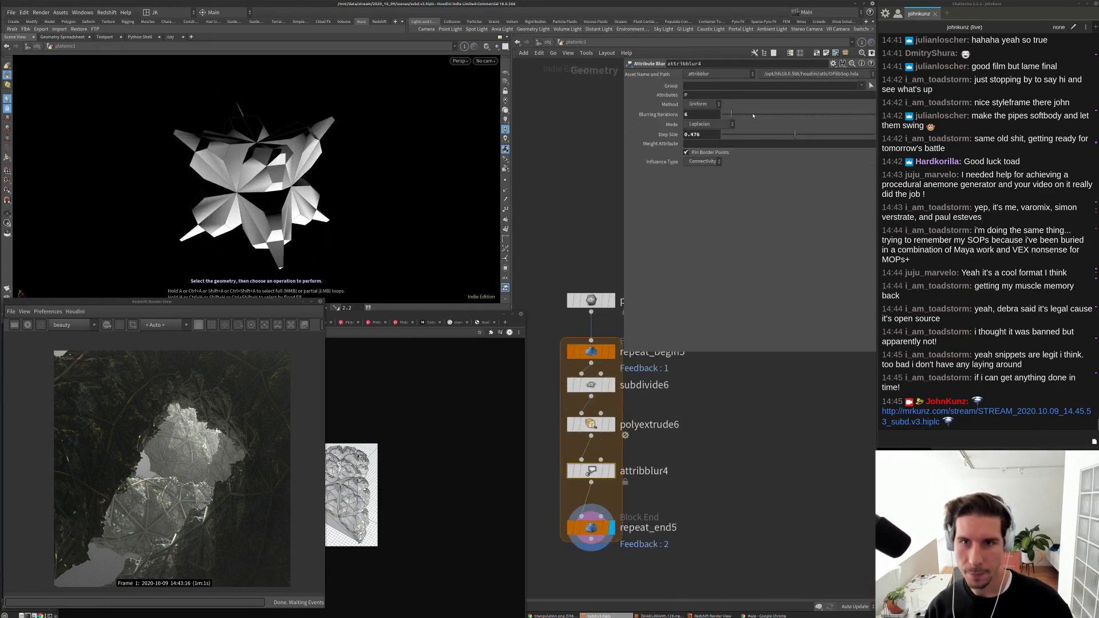
{"action": "left_click_drag", "start_coordinate": [727, 118], "coordinate": [730, 123]}
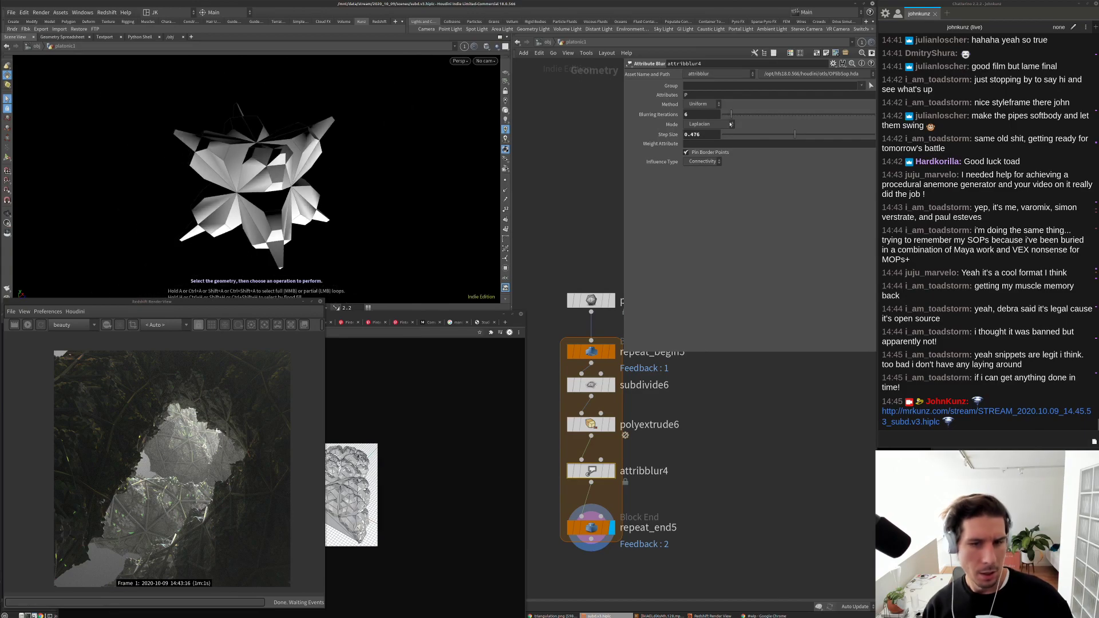
{"action": "left_click", "coordinate": [592, 389]}
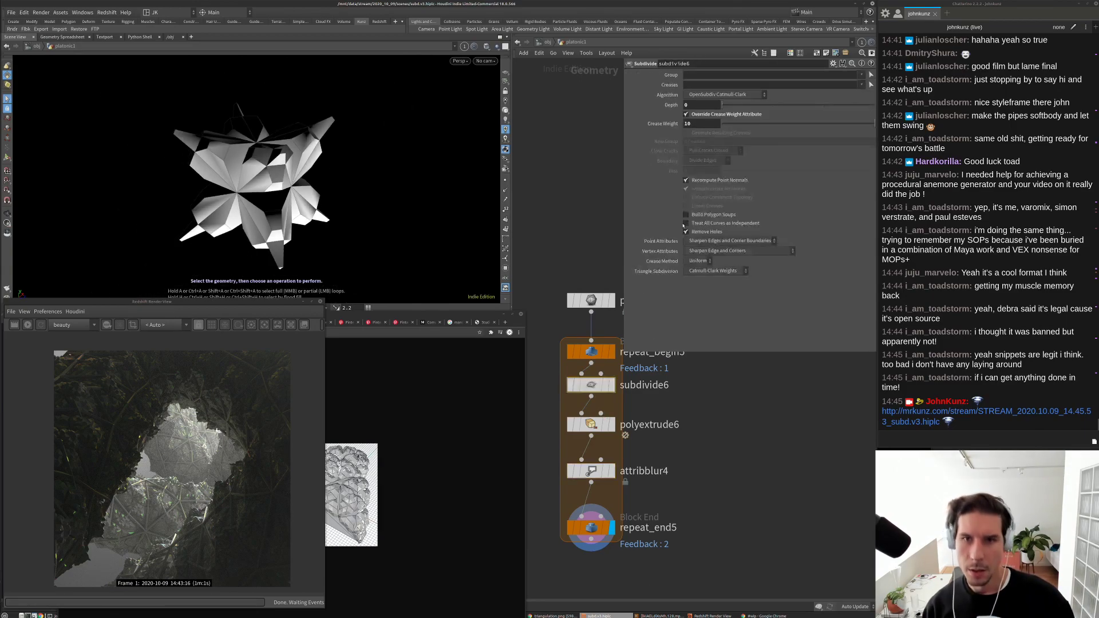
{"action": "left_click", "coordinate": [748, 107]}
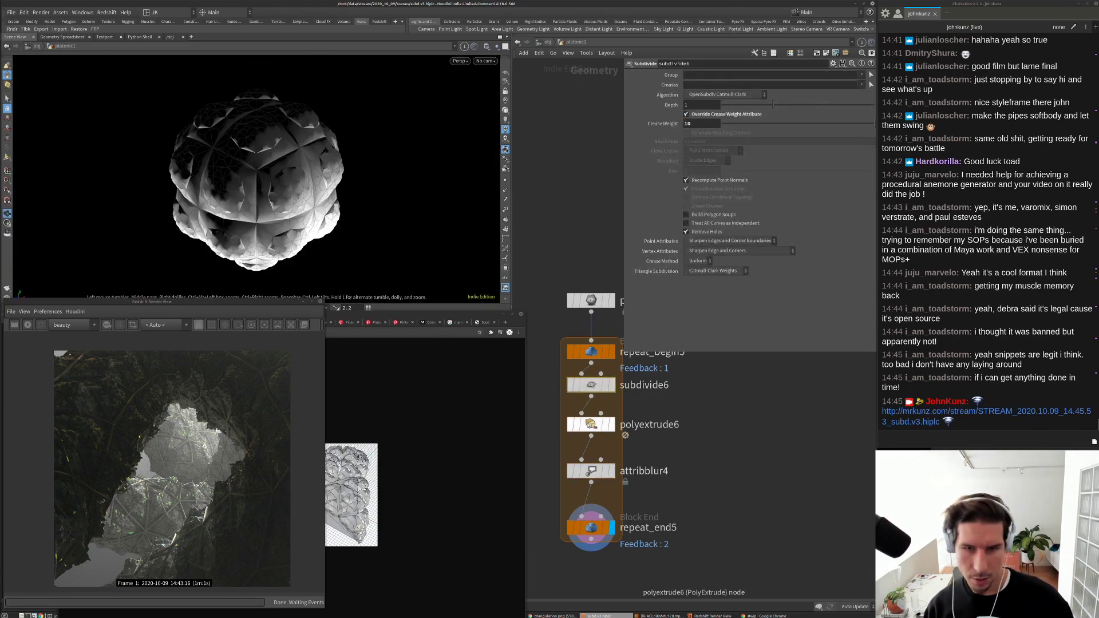
{"action": "left_click", "coordinate": [593, 425]}
{"action": "left_click_drag", "start_coordinate": [784, 116], "coordinate": [813, 127]}
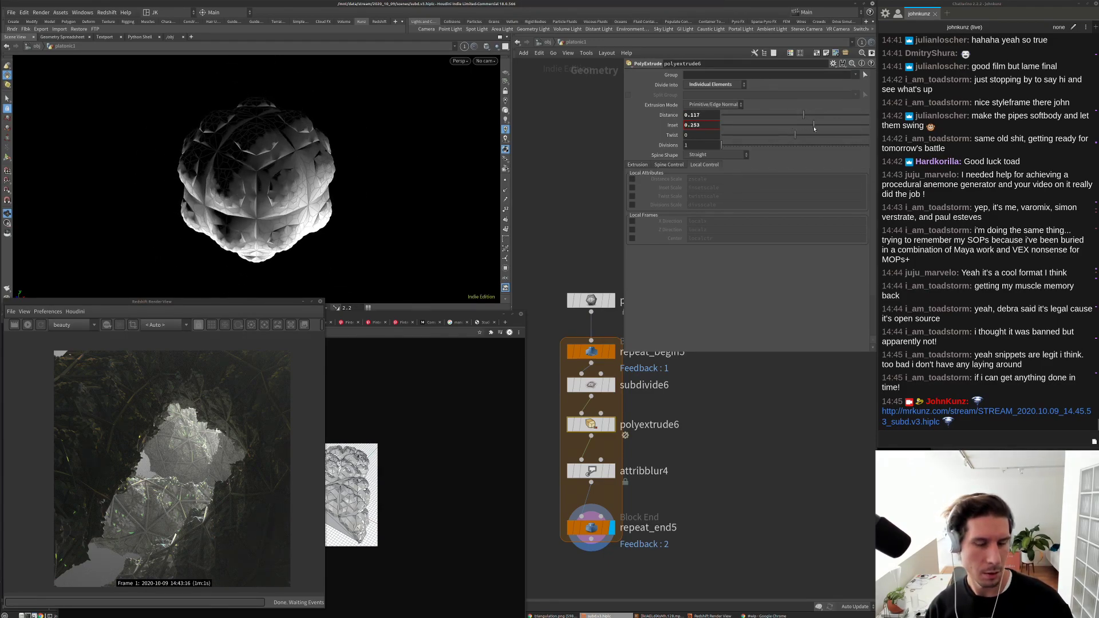
Step: Lower blur Step Size to 0.178, raise Blurring Iterations to 10, then select subdivide6
{"action": "left_click", "coordinate": [605, 474]}
{"action": "left_click", "coordinate": [751, 136]}
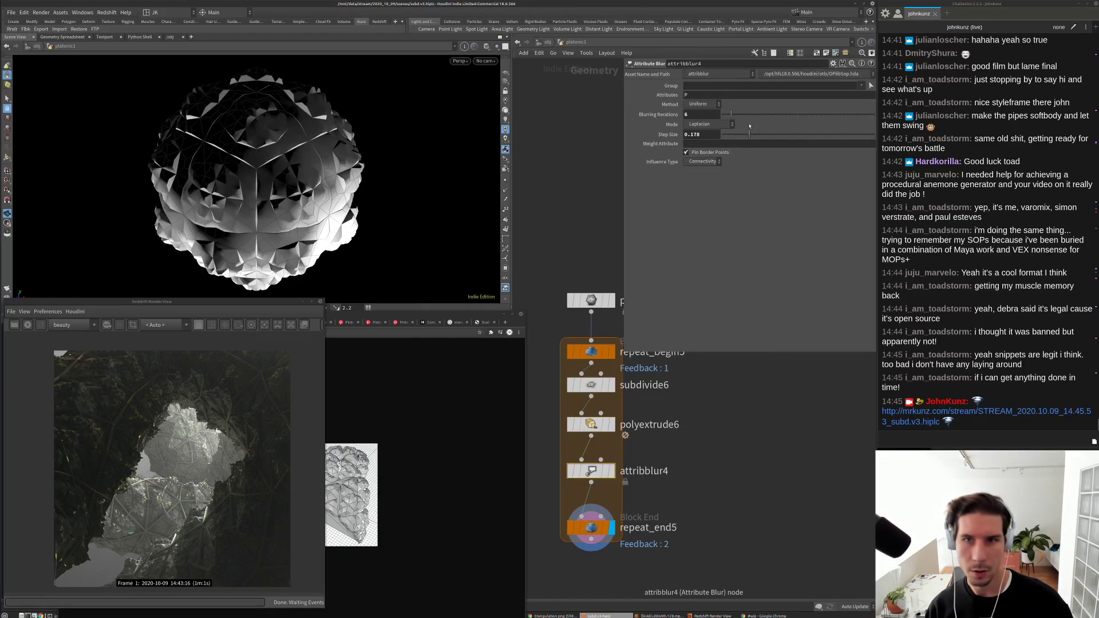
{"action": "left_click", "coordinate": [736, 113]}
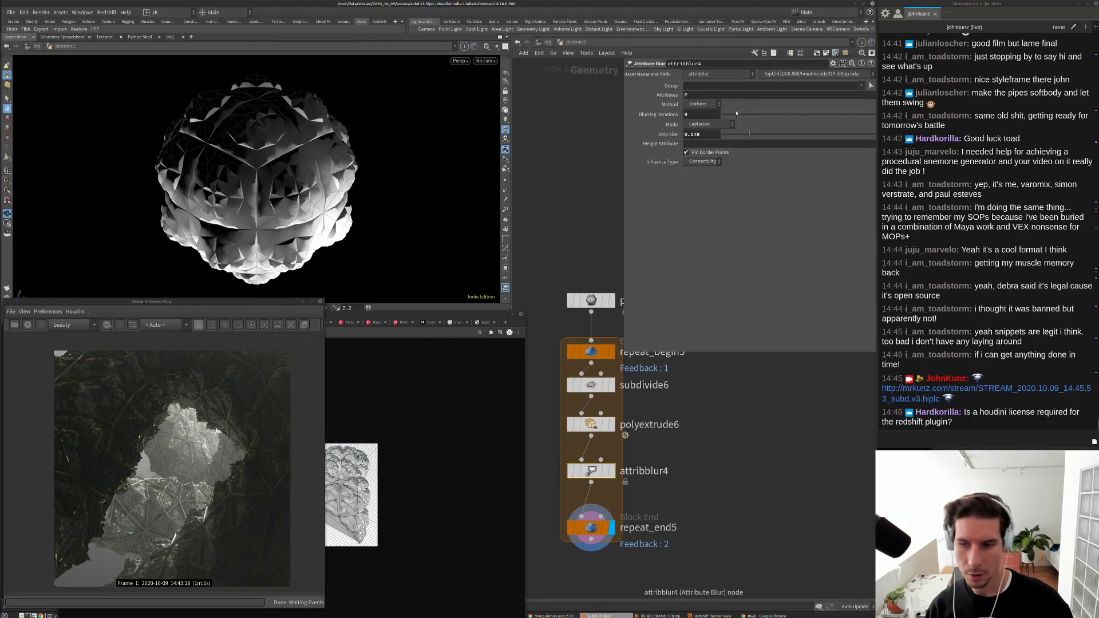
{"action": "left_click", "coordinate": [738, 114]}
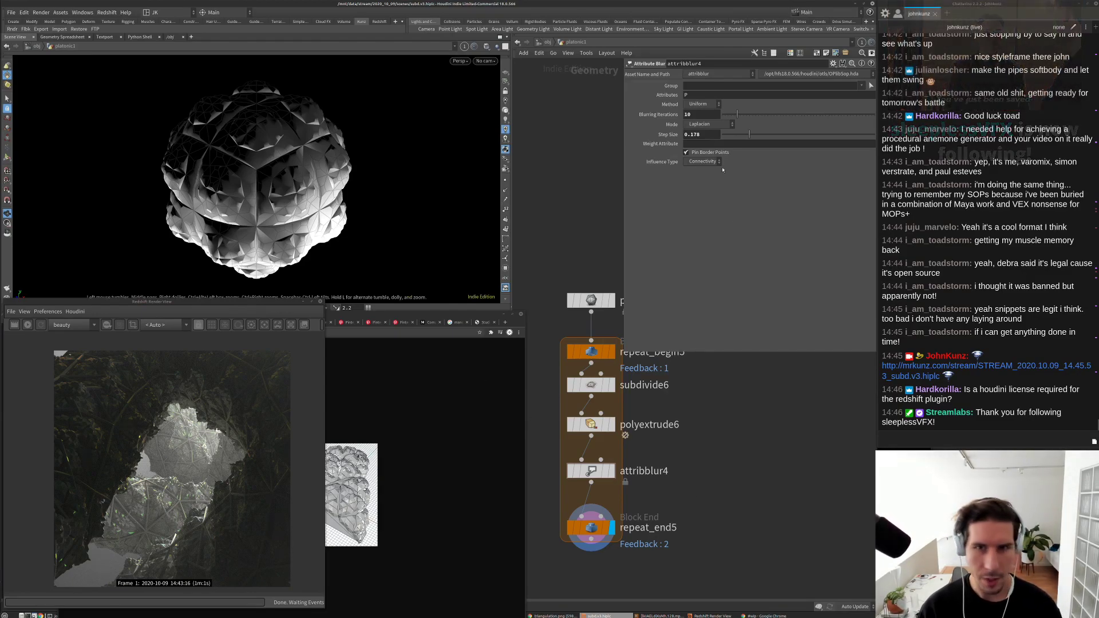
{"action": "left_click", "coordinate": [590, 384]}
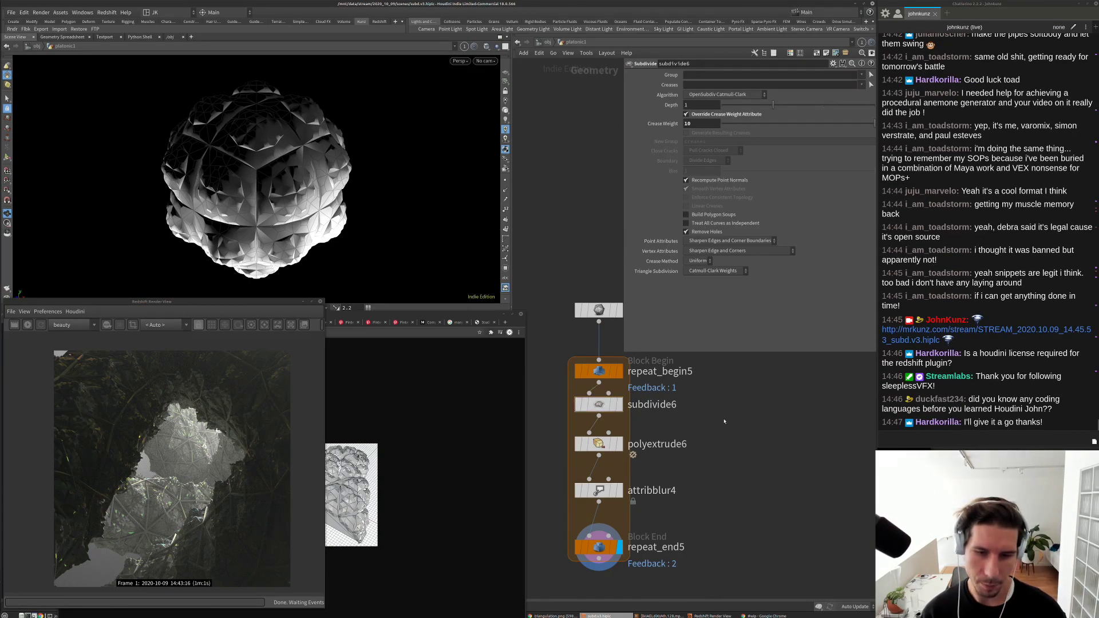
{"action": "middle_click_drag", "start_coordinate": [600, 404], "coordinate": [609, 388]}
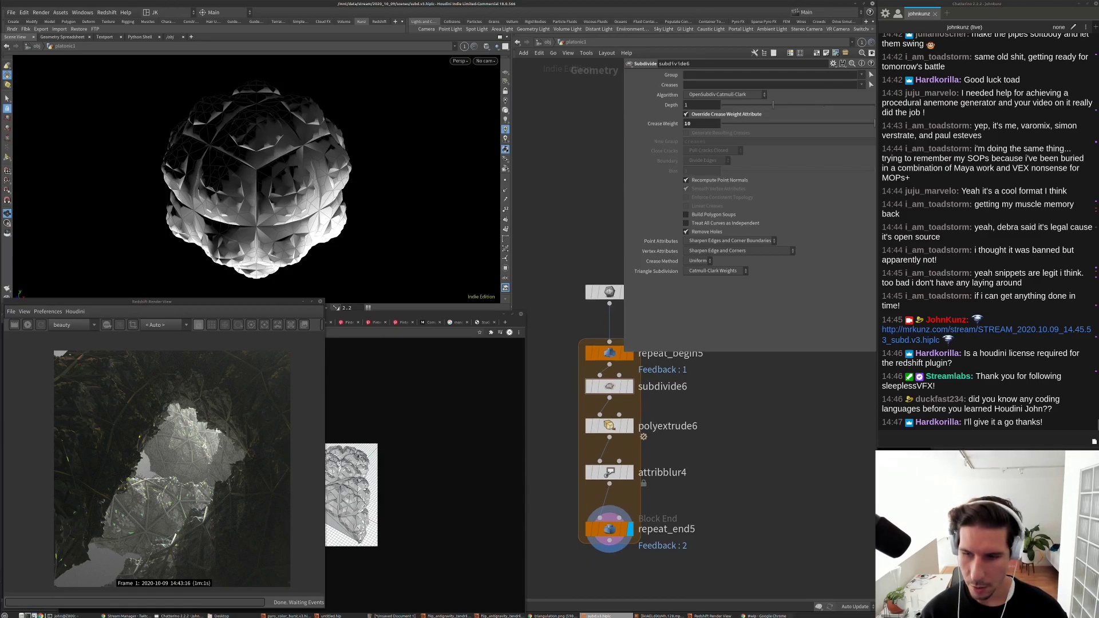
Step: Search Google in a new Chrome tab for 'sidefx.com comparisons'
{"action": "key", "text": "alt+Tab"}
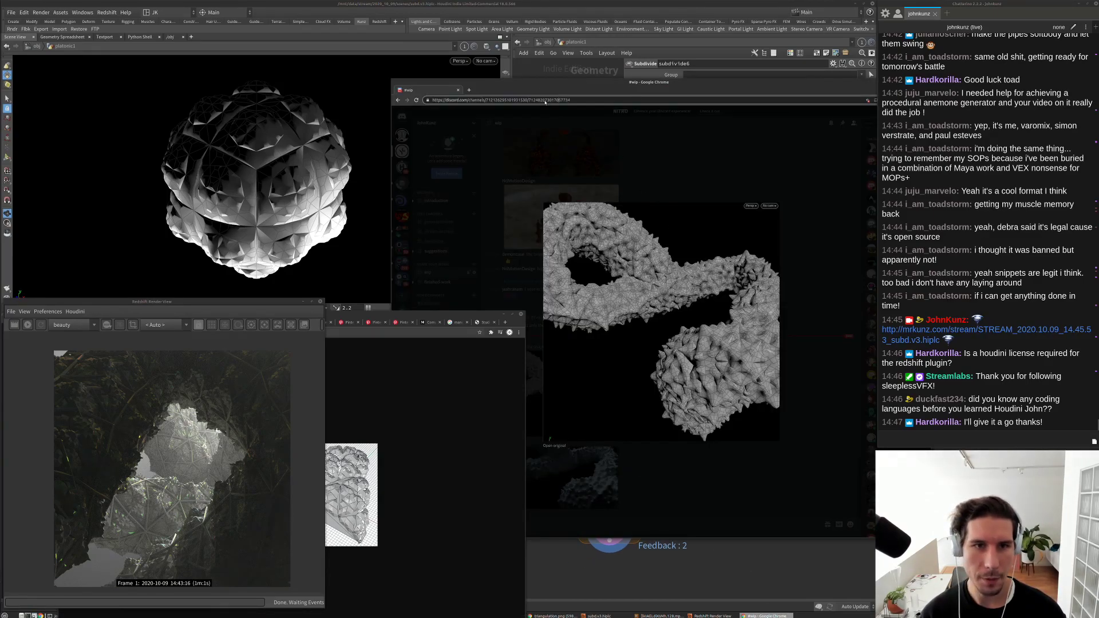
{"action": "key", "text": "ctrl+t"}
{"action": "type", "text": "sidefx.com"}
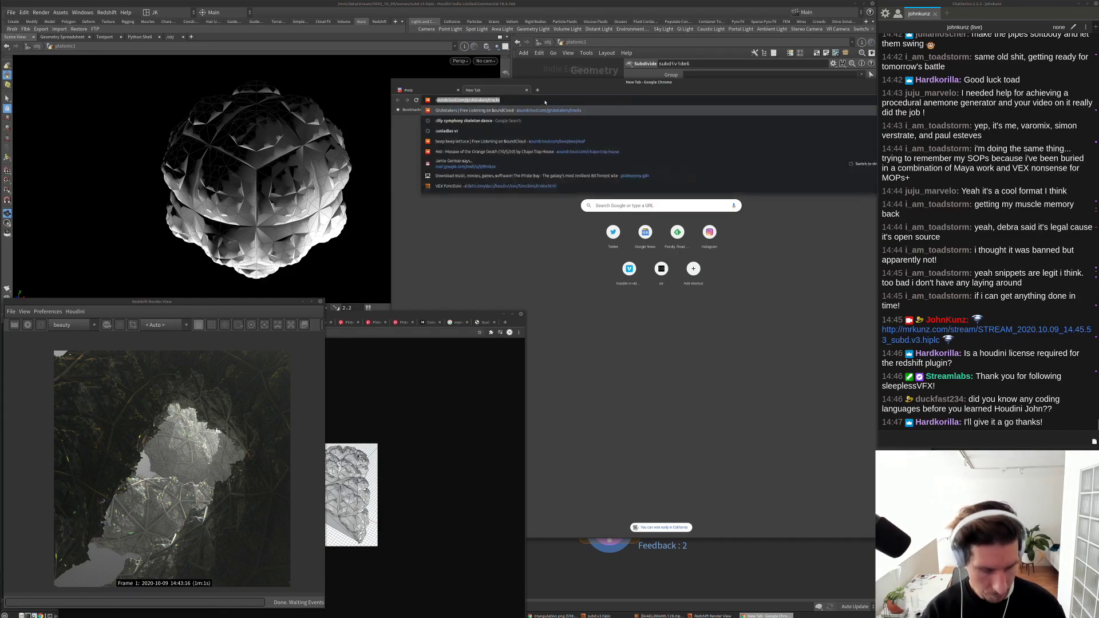
{"action": "type", "text": ".com"}
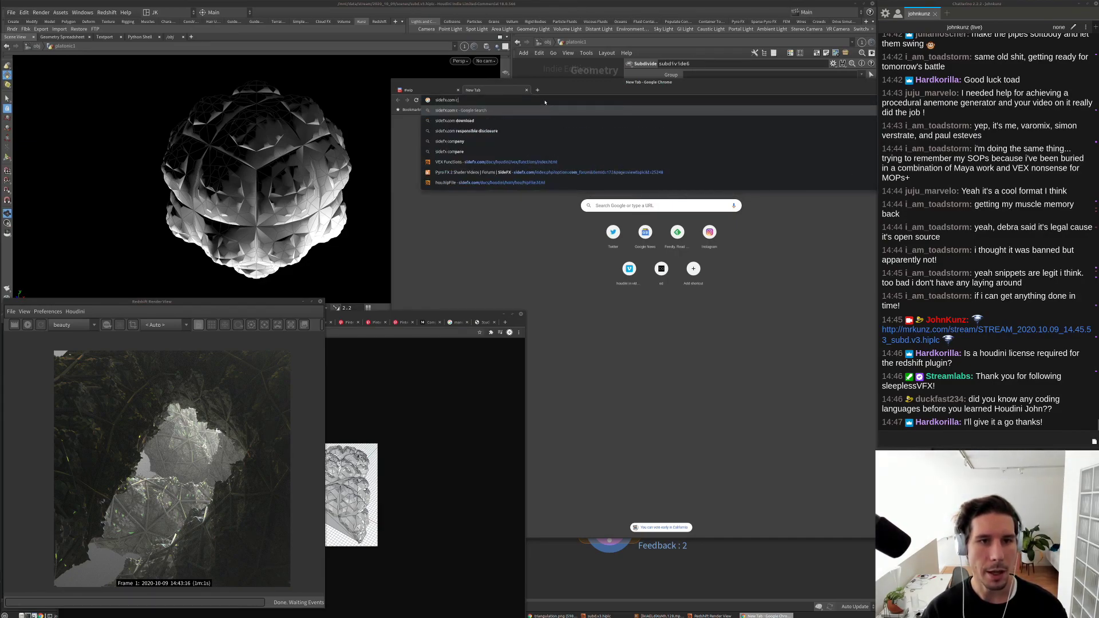
{"action": "key", "text": "Down"}
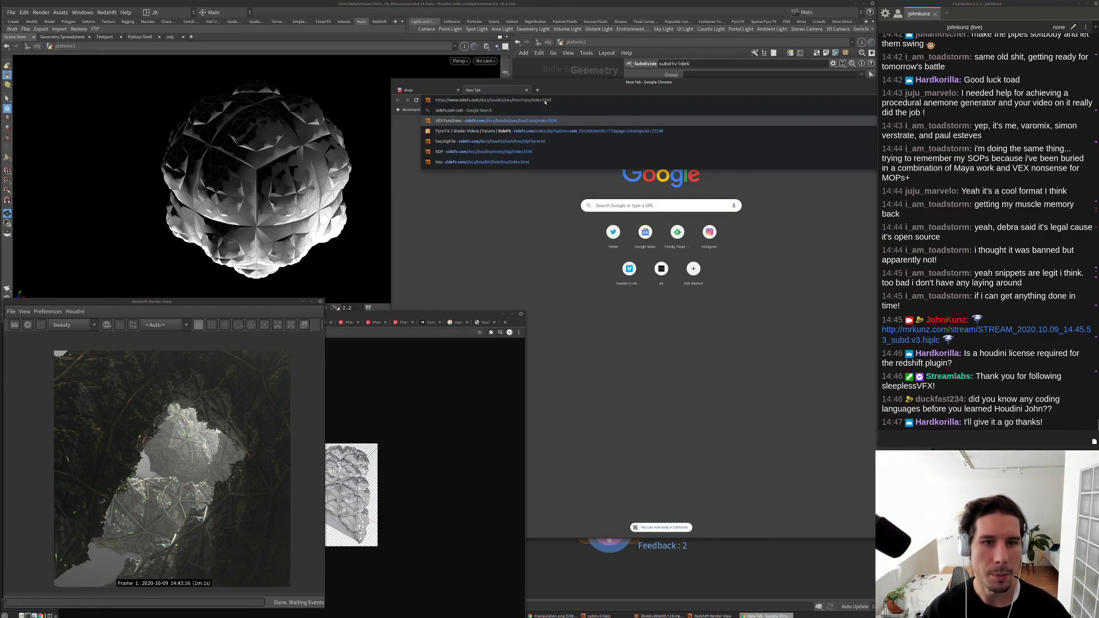
{"action": "key", "text": "Up"}
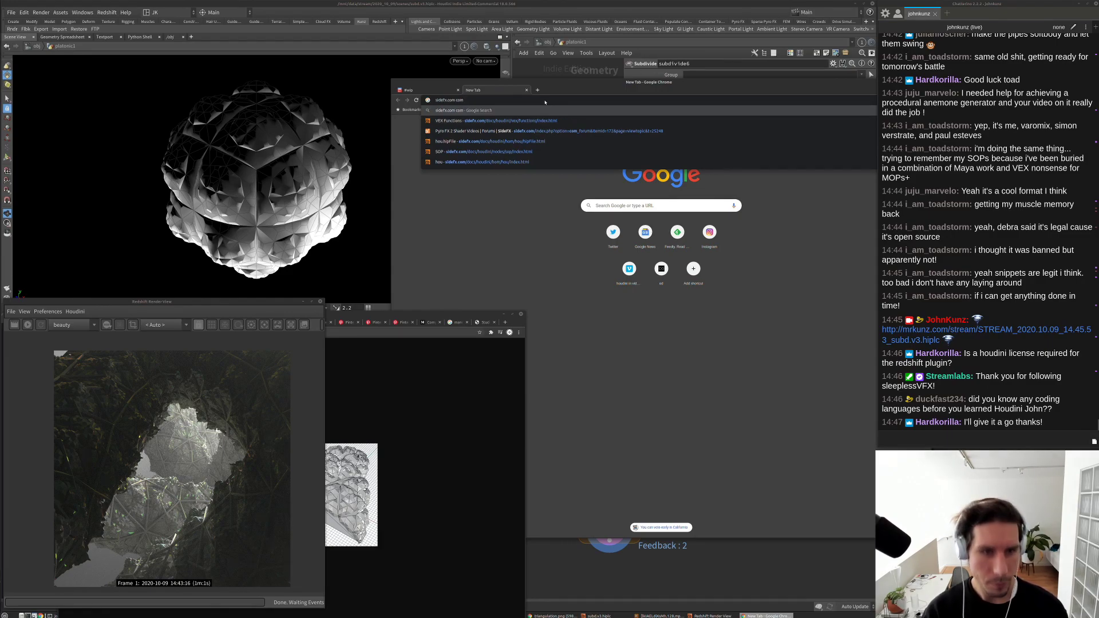
{"action": "key", "text": "BackSpace"}
{"action": "key", "text": "BackSpace"}
{"action": "key", "text": "BackSpace"}
{"action": "key", "text": "BackSpace"}
{"action": "type", "text": "comparison"}
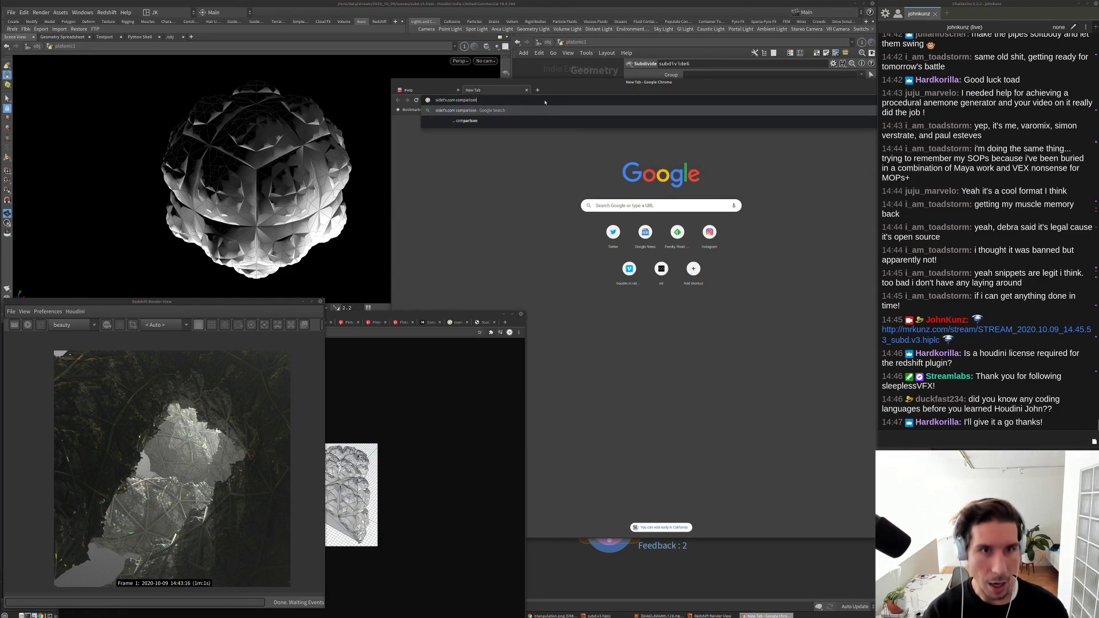
{"action": "key", "text": "BackSpace"}
{"action": "key", "text": "BackSpace"}
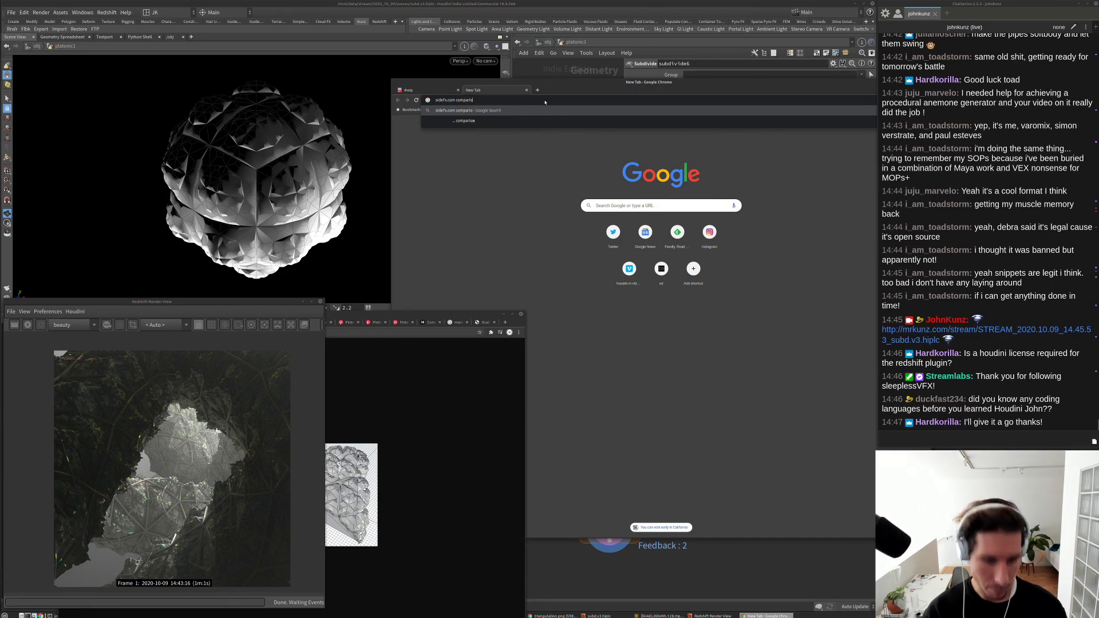
{"action": "type", "text": "ns"}
{"action": "key", "text": "Return"}
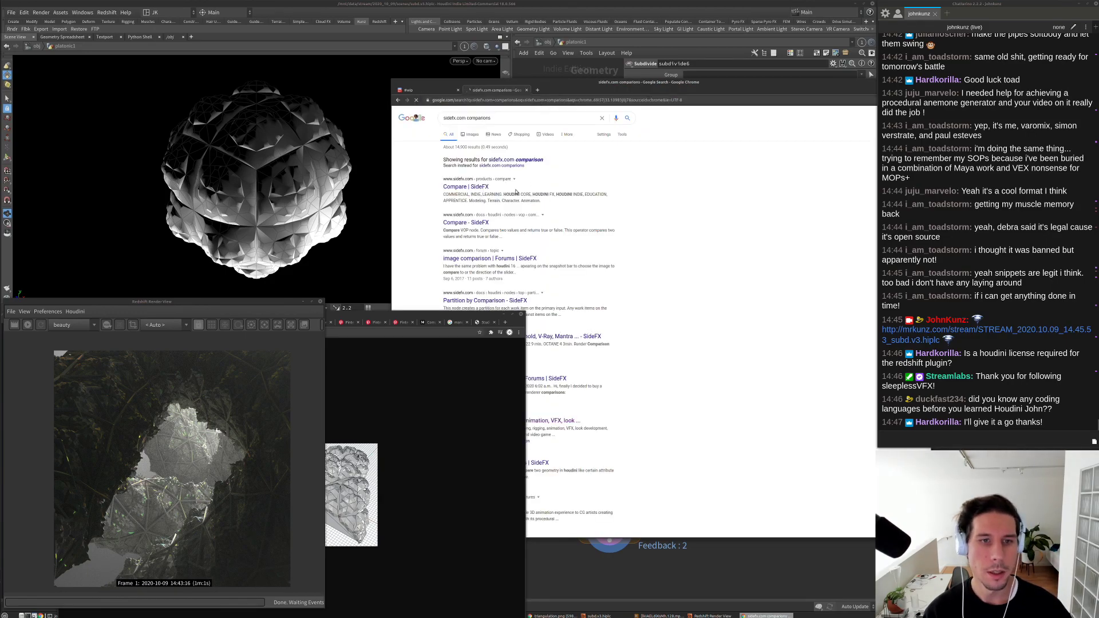
Step: Open the Compare | SideFX page and check the 3rd Party Rendering and Render Watermark rows
{"action": "left_click", "coordinate": [476, 191]}
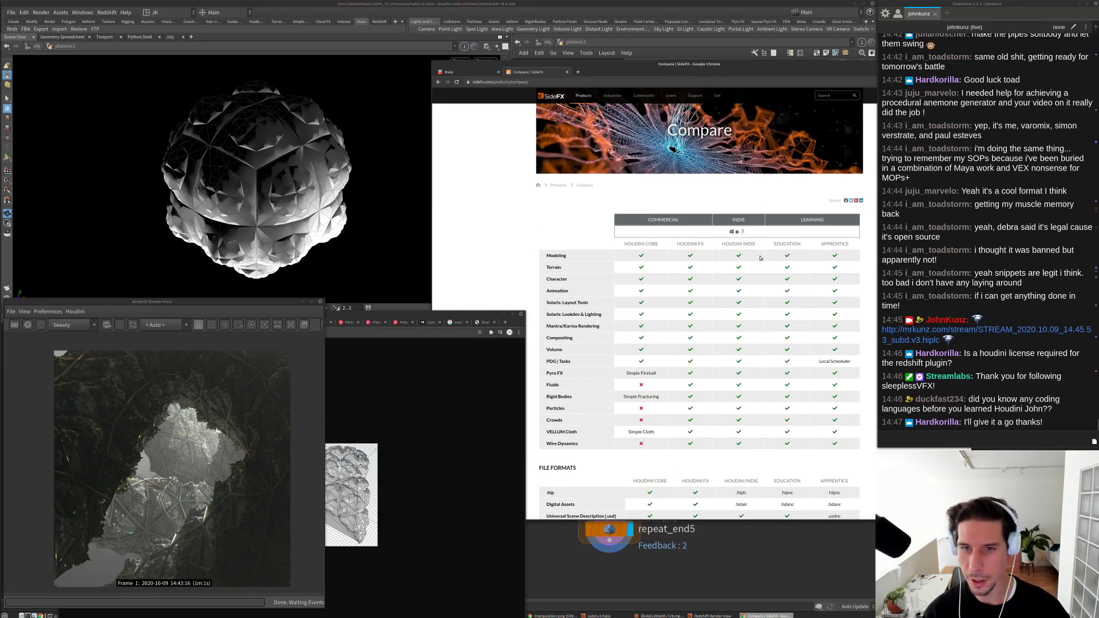
{"action": "scroll", "coordinate": [687, 286], "scroll_direction": "down", "scroll_amount": 1}
{"action": "scroll", "coordinate": [601, 423], "scroll_direction": "down", "scroll_amount": 8}
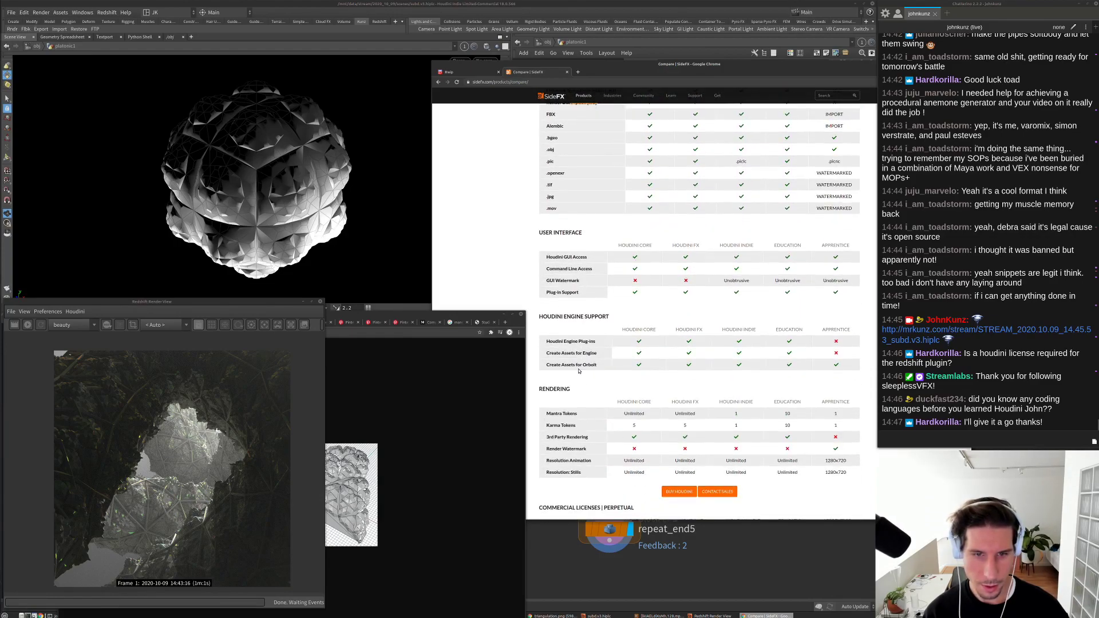
{"action": "scroll", "coordinate": [579, 371], "scroll_direction": "down", "scroll_amount": 4}
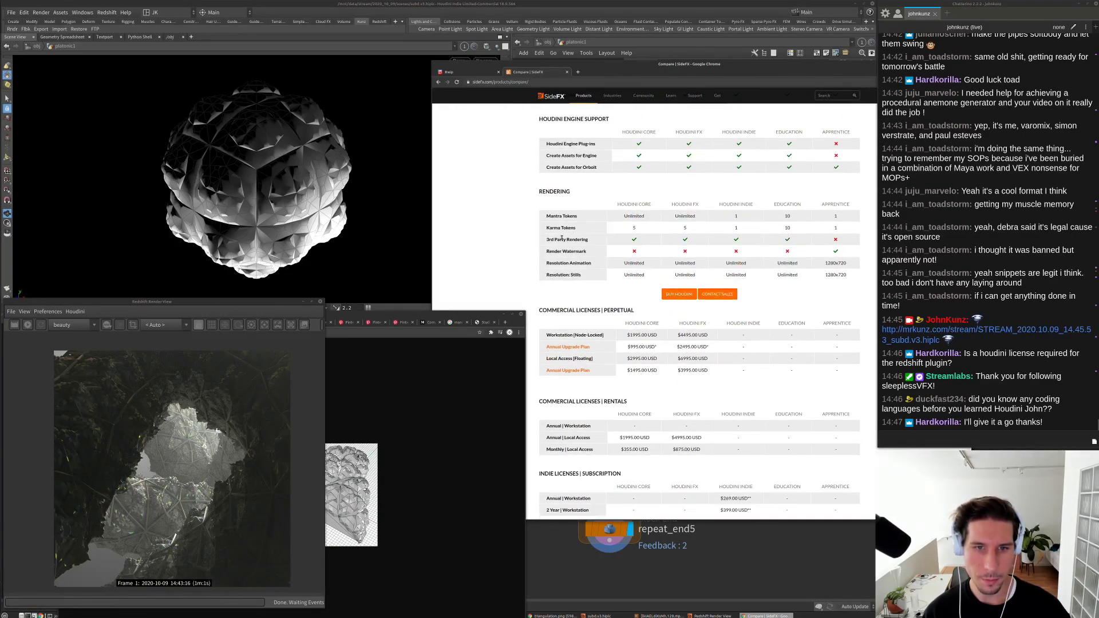
{"action": "triple_click", "coordinate": [555, 242]}
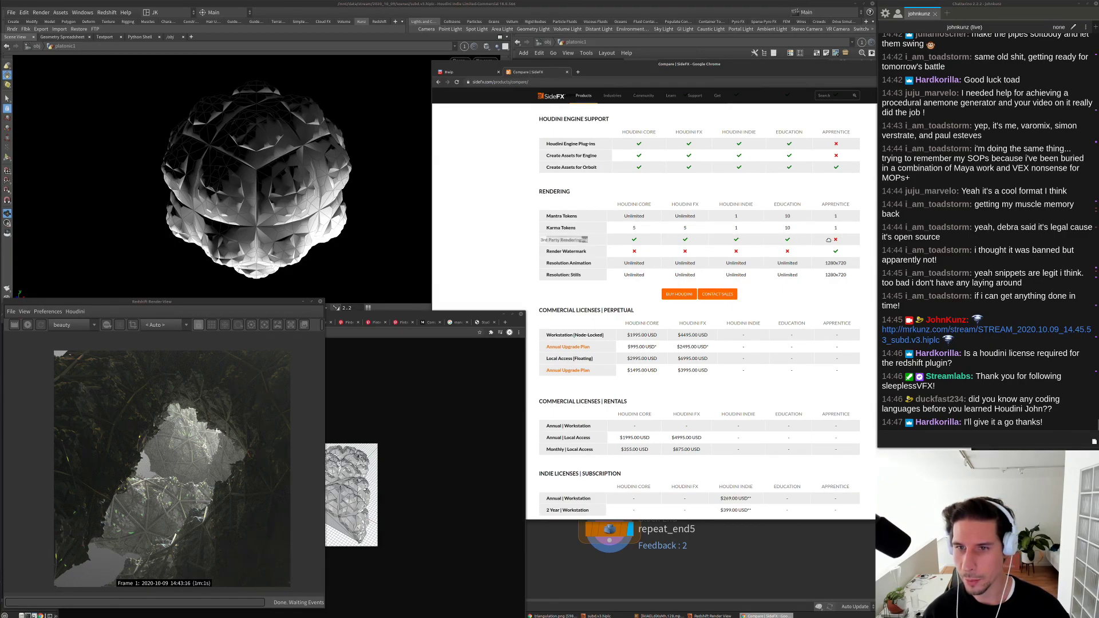
{"action": "left_click", "coordinate": [837, 241]}
{"action": "triple_click", "coordinate": [836, 241]}
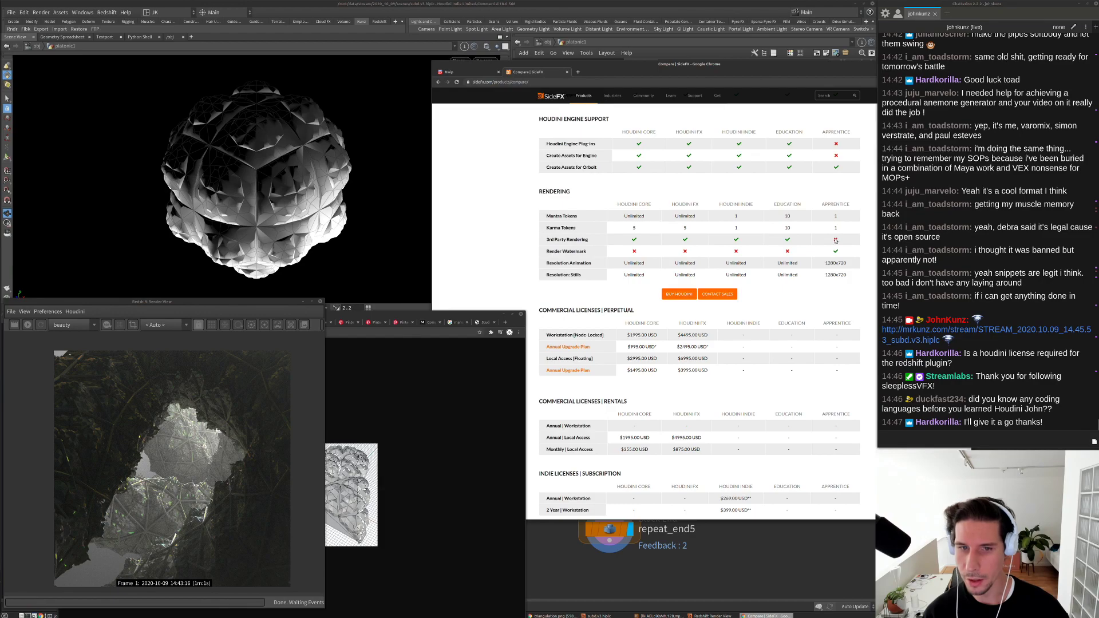
{"action": "triple_click", "coordinate": [836, 241]}
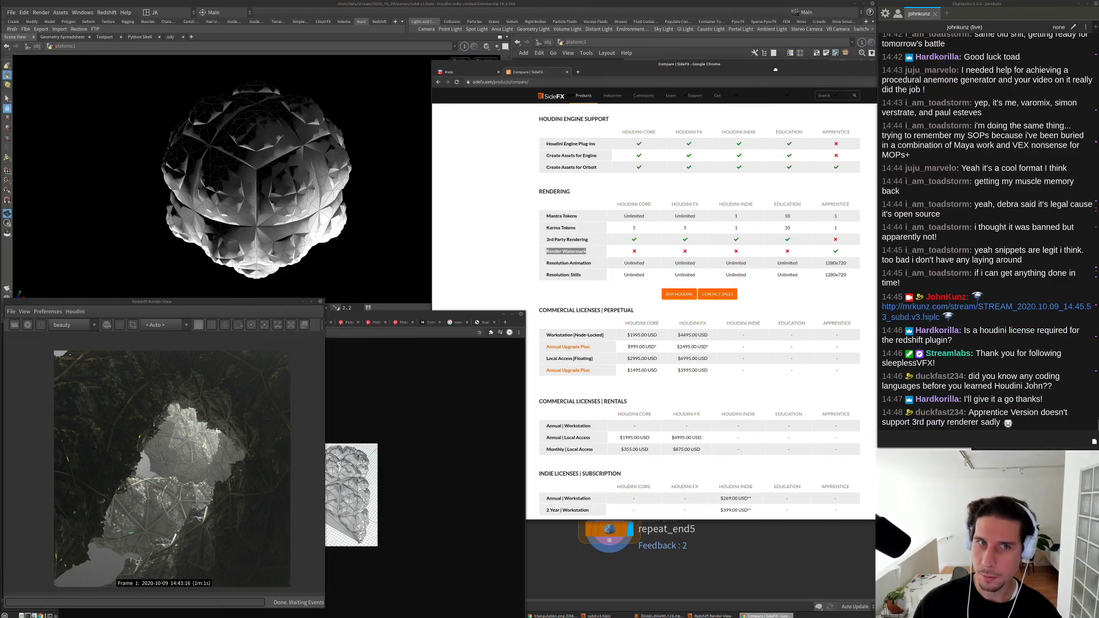
Step: Move the browser window and minimize it to return to Houdini
{"action": "left_click_drag", "start_coordinate": [776, 69], "coordinate": [738, 86]}
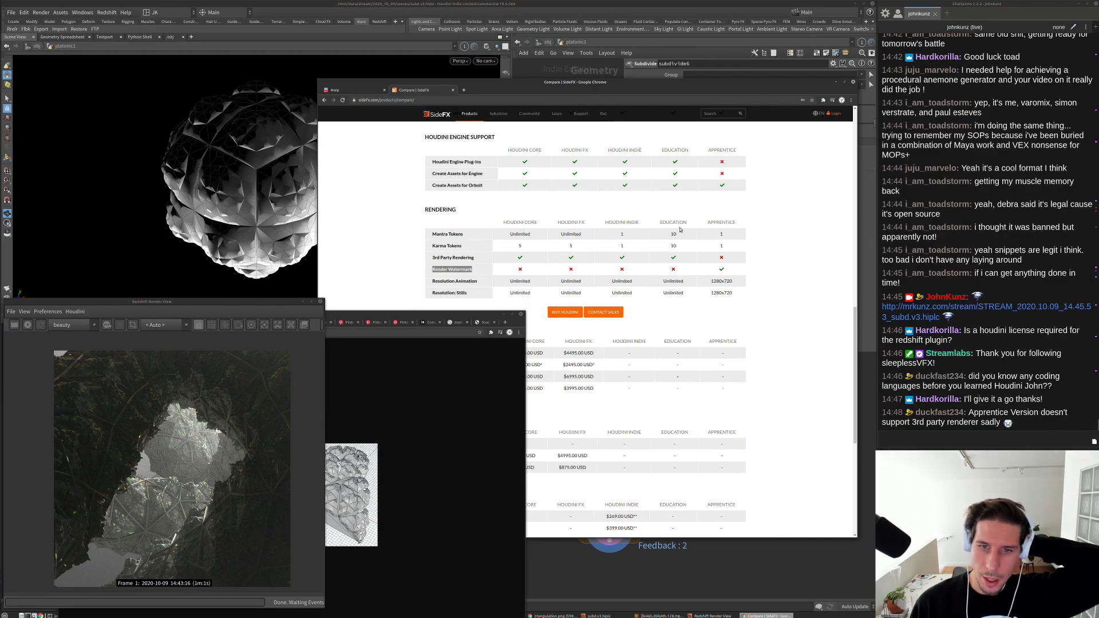
{"action": "left_click", "coordinate": [836, 82]}
{"action": "scroll", "coordinate": [552, 204], "scroll_direction": "down", "scroll_amount": 2}
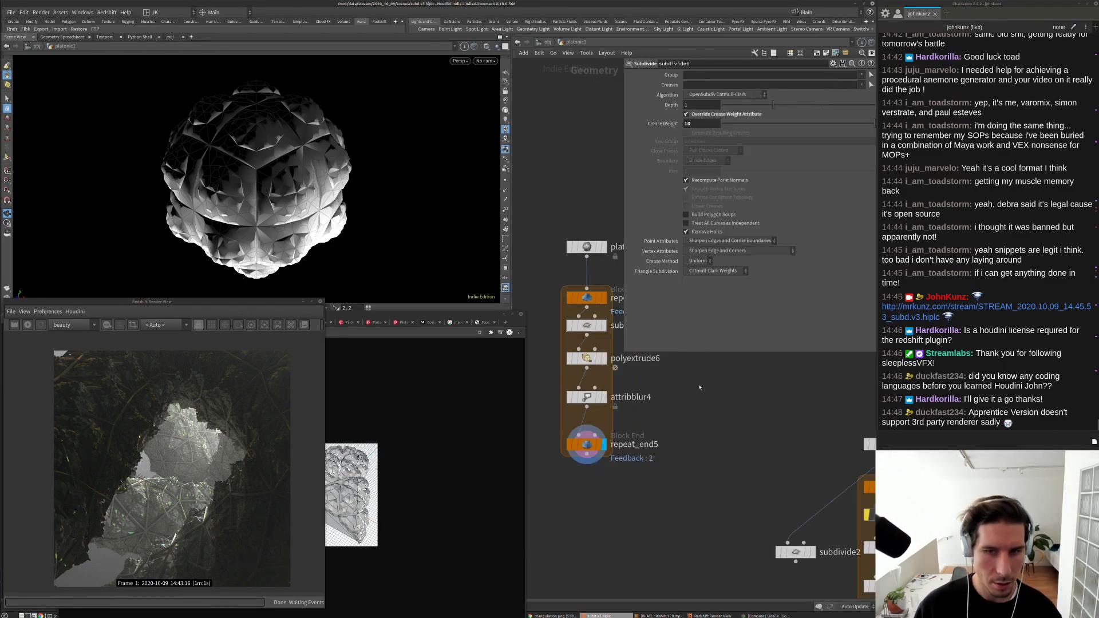
Step: Raise subdivide6's subdivision depth from 1 to 2
{"action": "middle_click_drag", "start_coordinate": [700, 381], "coordinate": [712, 431]}
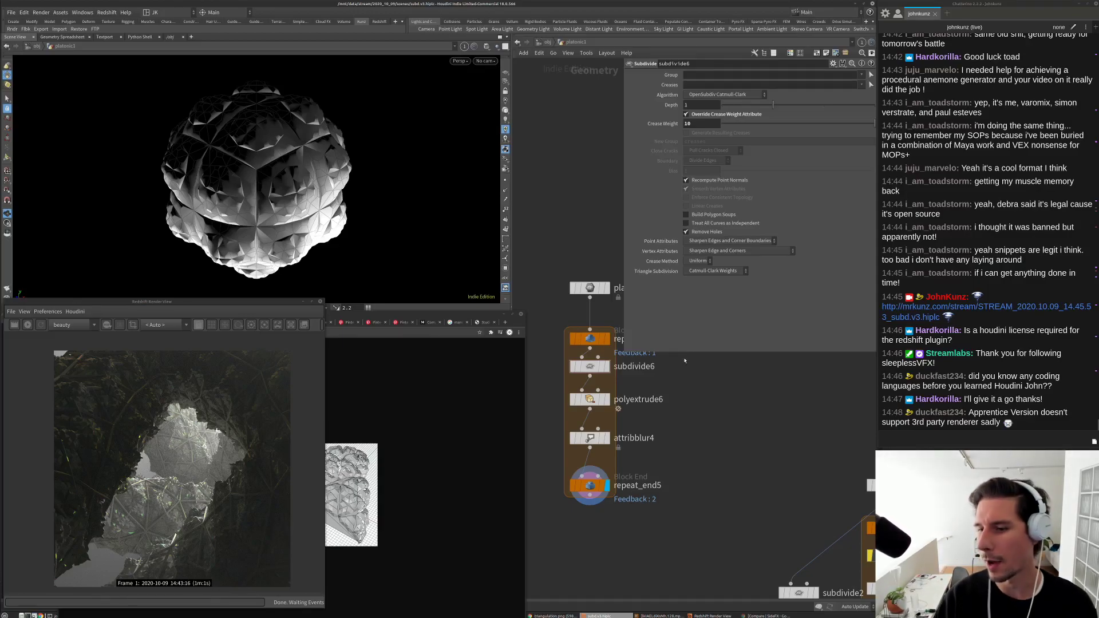
{"action": "left_click", "coordinate": [590, 288]}
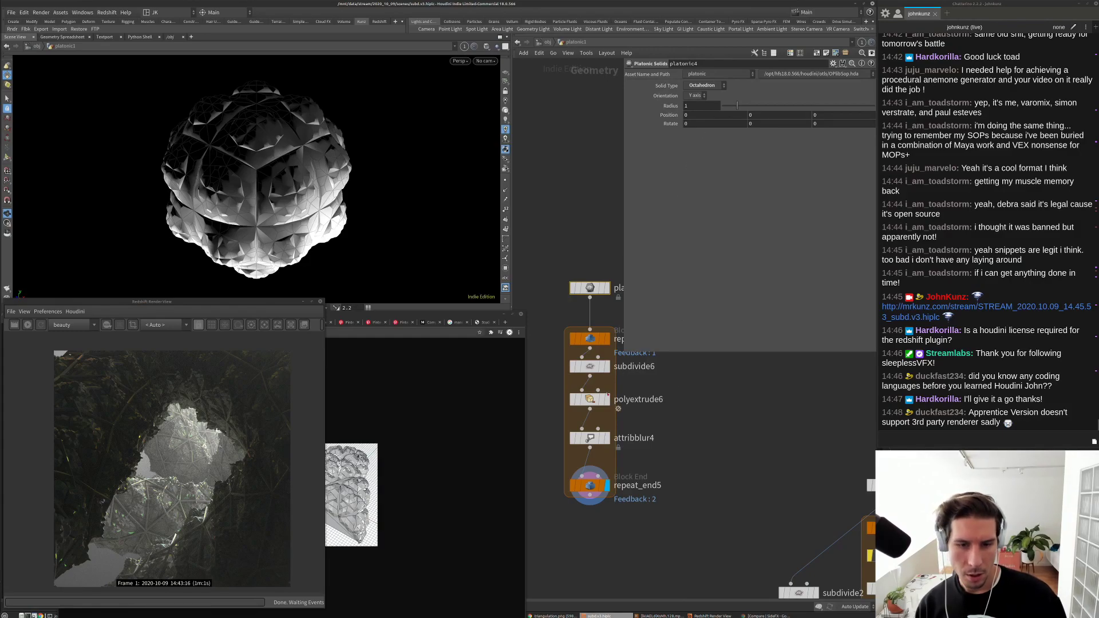
{"action": "left_click", "coordinate": [589, 366]}
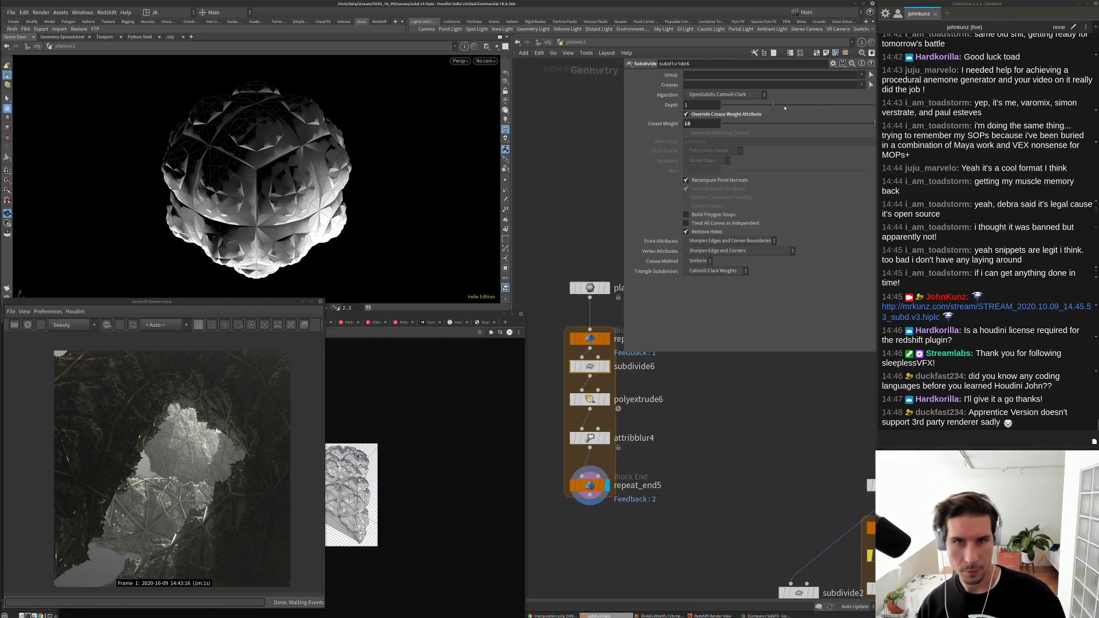
{"action": "mouse_move", "coordinate": [784, 108]}
{"action": "left_mouse_down"}
{"action": "mouse_move", "coordinate": [805, 110]}
{"action": "mouse_move", "coordinate": [781, 114]}
{"action": "left_mouse_up"}
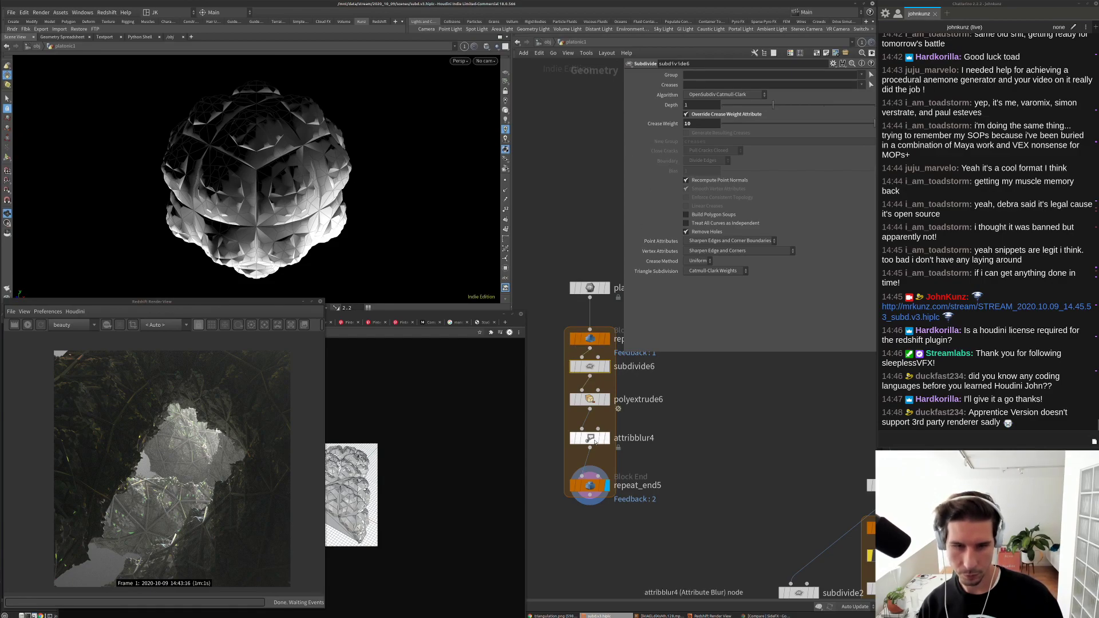
Step: Lower attribblur4's step size to 0.045 and light the viewport with bright white shading
{"action": "left_click", "coordinate": [595, 439]}
{"action": "left_click_drag", "start_coordinate": [748, 135], "coordinate": [732, 154]}
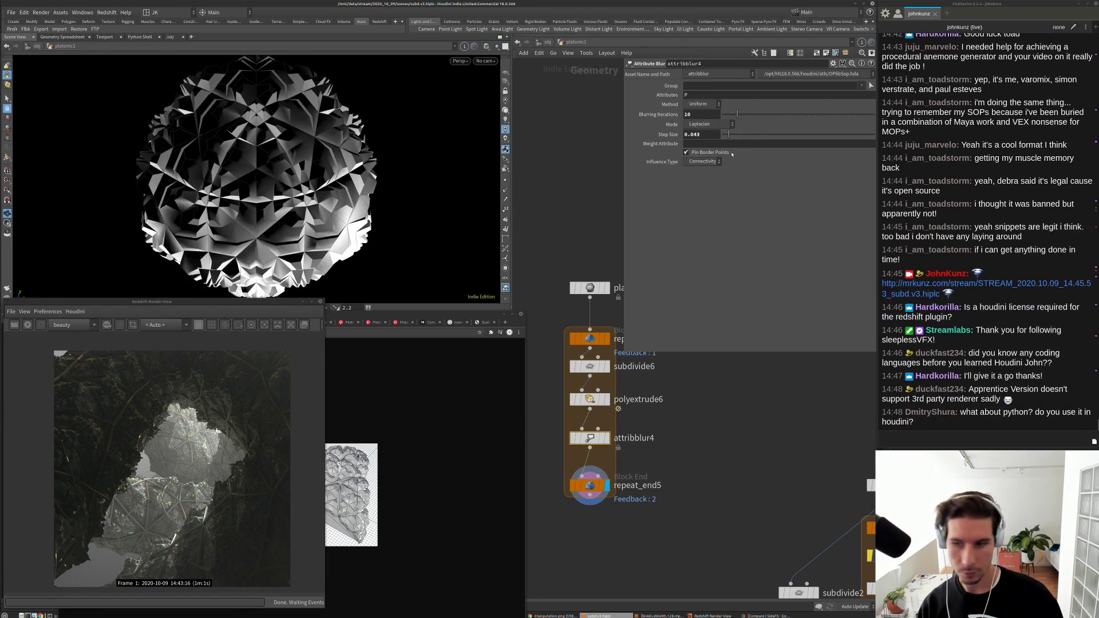
{"action": "left_click", "coordinate": [506, 110]}
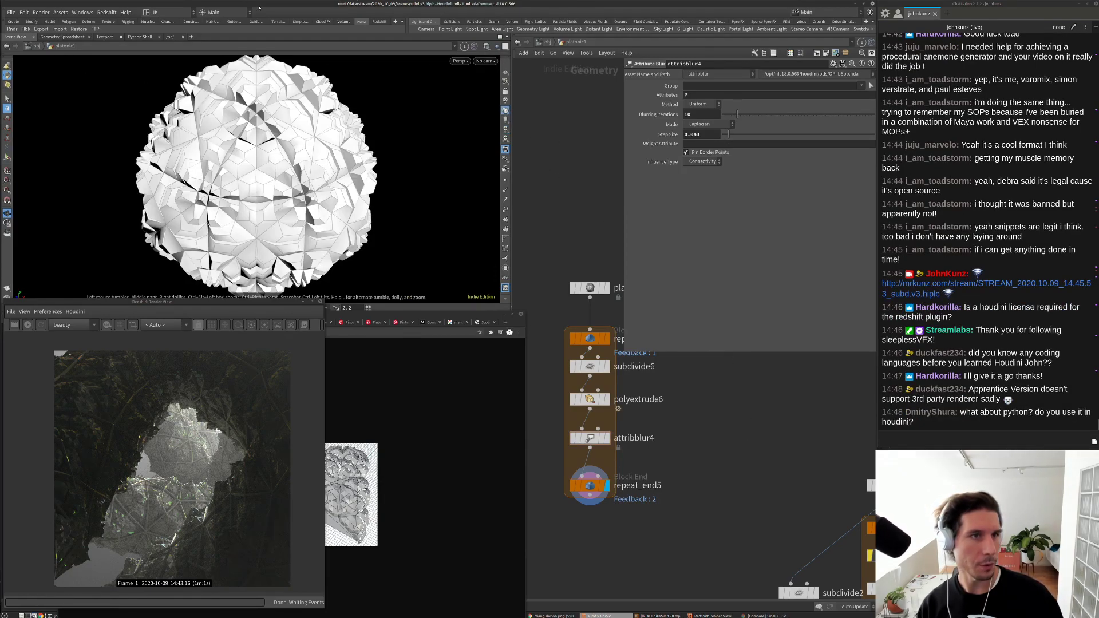
{"action": "left_click", "coordinate": [14, 21]}
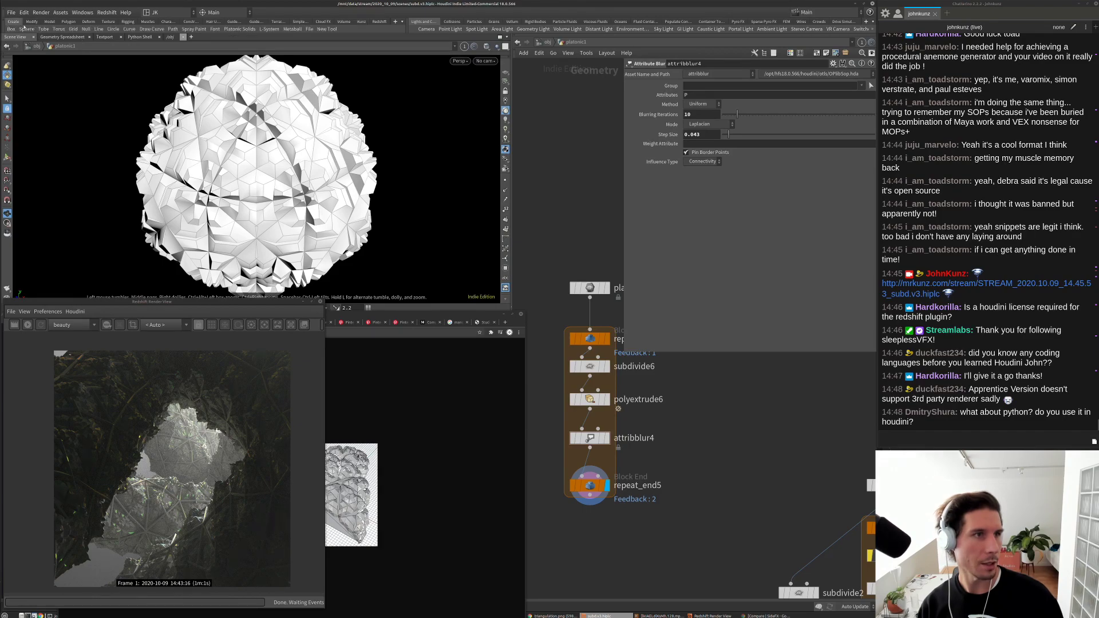
Step: Open the new custom shelf tool's script editor, then close the empty editor
{"action": "right_click", "coordinate": [319, 30]}
{"action": "left_click", "coordinate": [329, 42]}
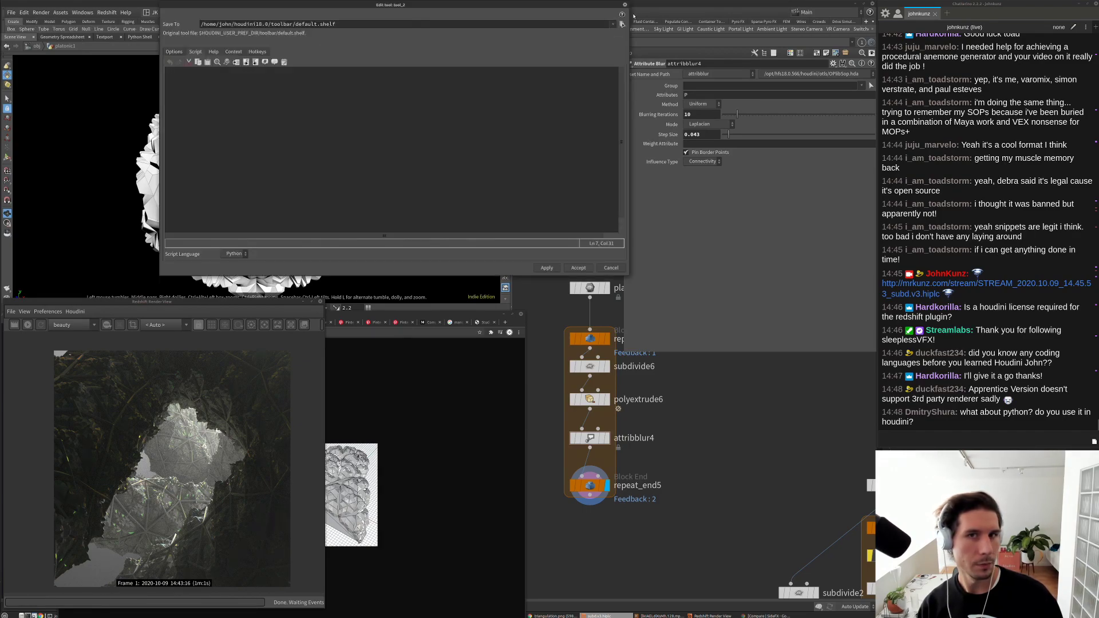
{"action": "left_click", "coordinate": [625, 5]}
Step: Open the File tool's Python script, reposition the editor, and select part of the script
{"action": "right_click", "coordinate": [313, 29]}
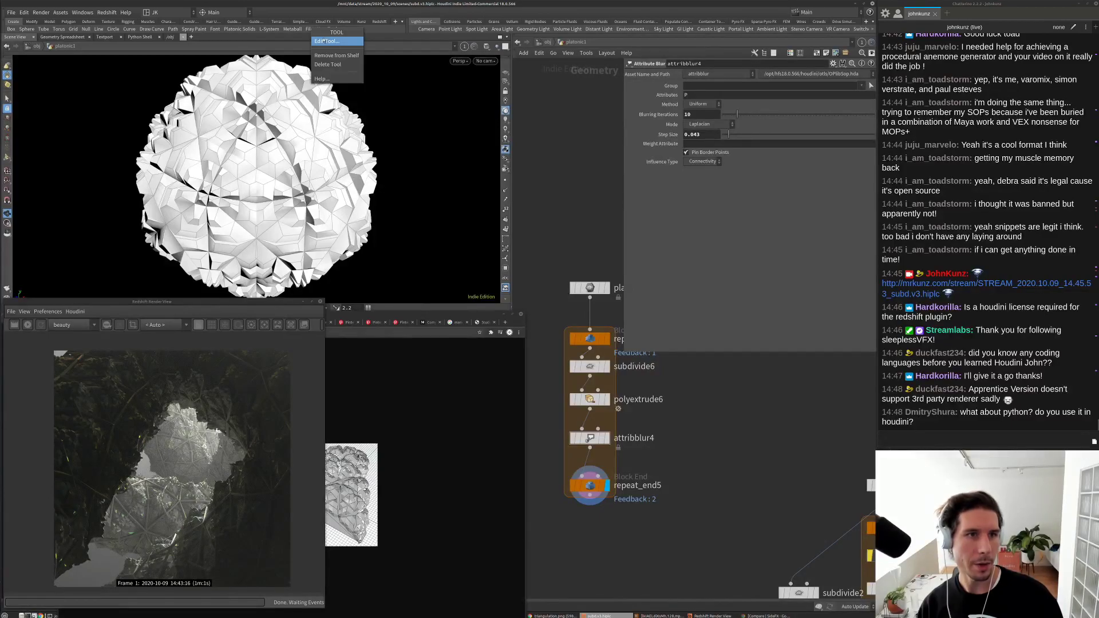
{"action": "left_click", "coordinate": [321, 41]}
{"action": "left_click_drag", "start_coordinate": [334, 10], "coordinate": [414, 21]}
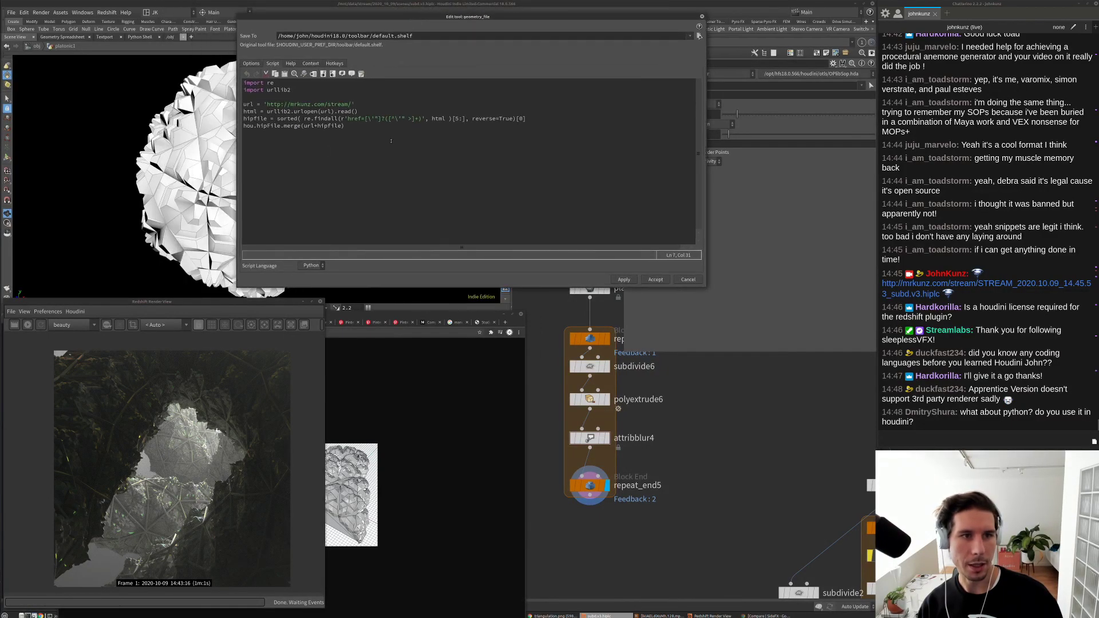
{"action": "left_click_drag", "start_coordinate": [391, 140], "coordinate": [269, 86]}
{"action": "left_click", "coordinate": [333, 155]}
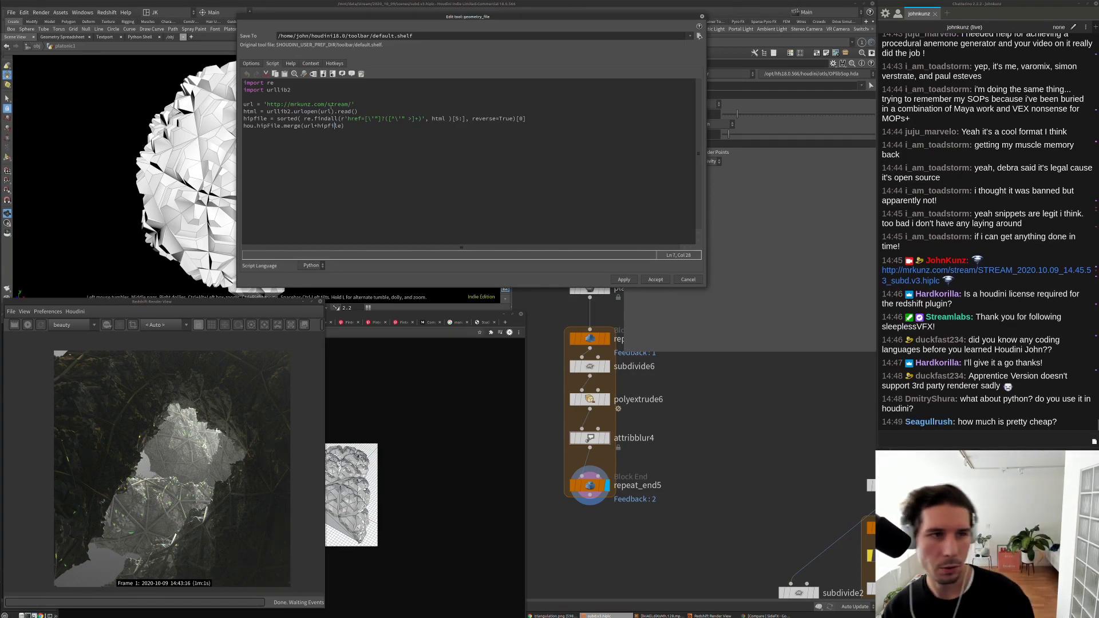
Step: Close the tool script editor and add an Attribute Wrangle node to the network
{"action": "left_click", "coordinate": [685, 280]}
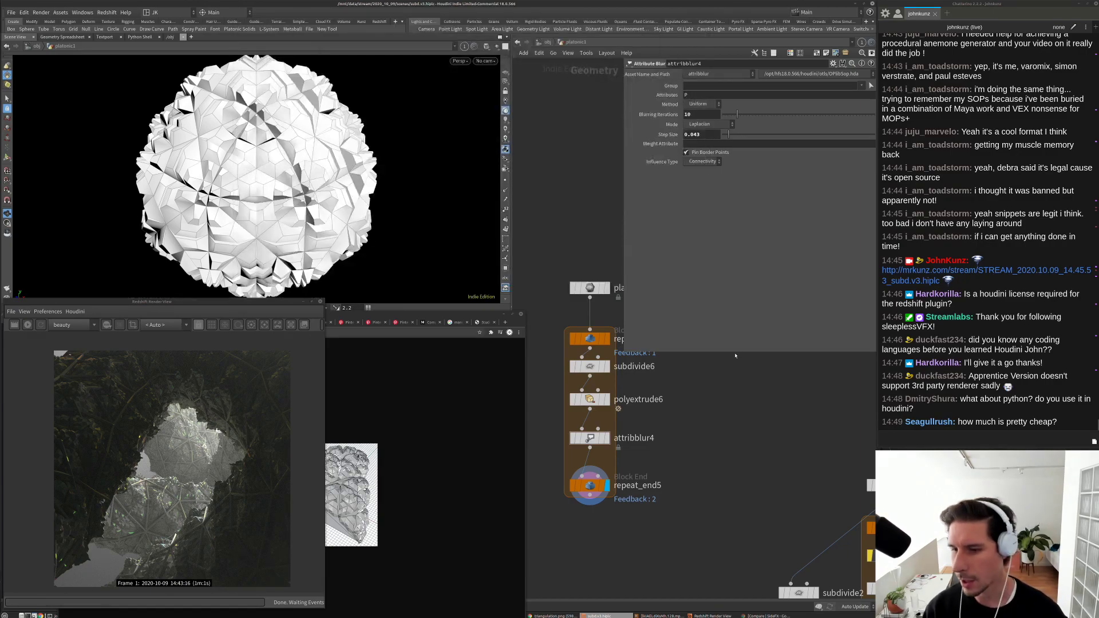
{"action": "scroll", "coordinate": [668, 432], "scroll_direction": "down", "scroll_amount": 2}
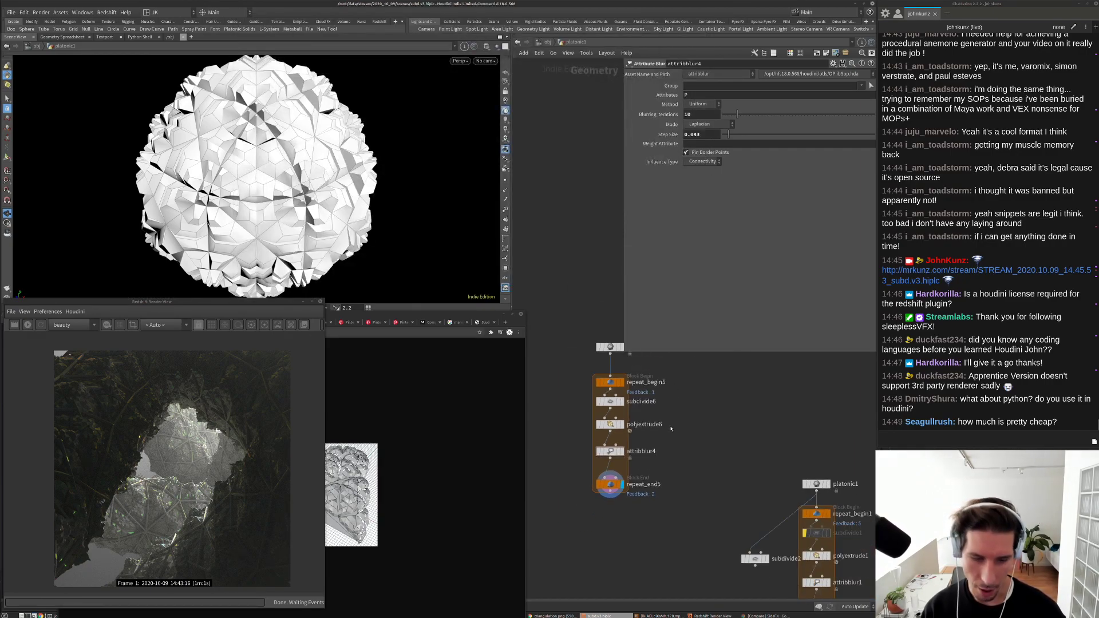
{"action": "key", "text": "Tab"}
{"action": "type", "text": "wrangle"}
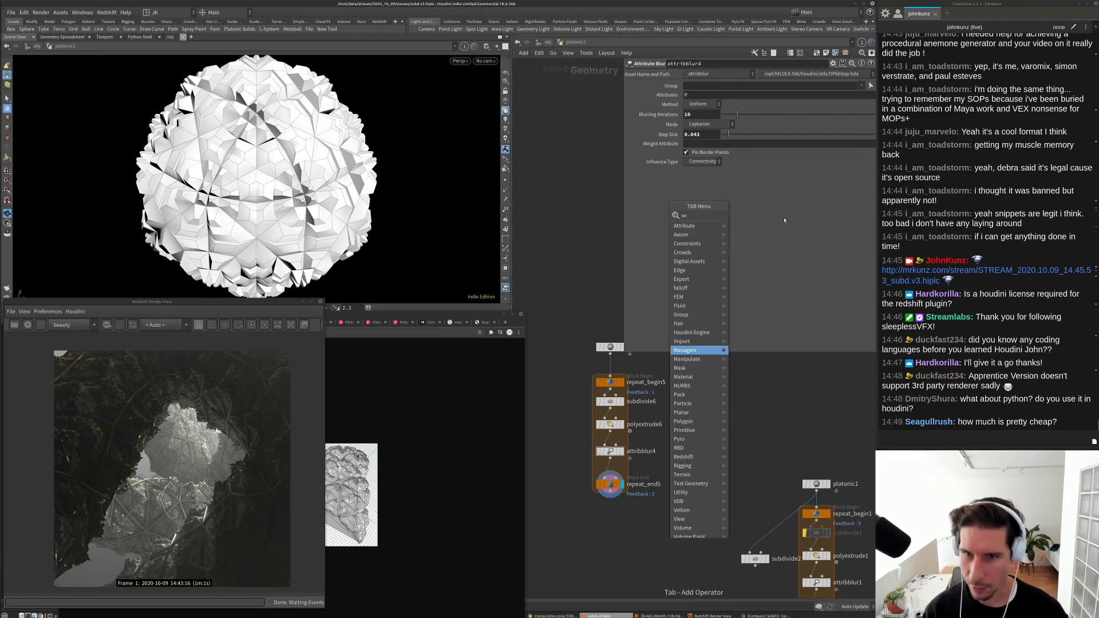
{"action": "key", "text": "Return"}
{"action": "scroll", "coordinate": [726, 409], "scroll_direction": "up", "scroll_amount": 3}
{"action": "left_click", "coordinate": [687, 143]}
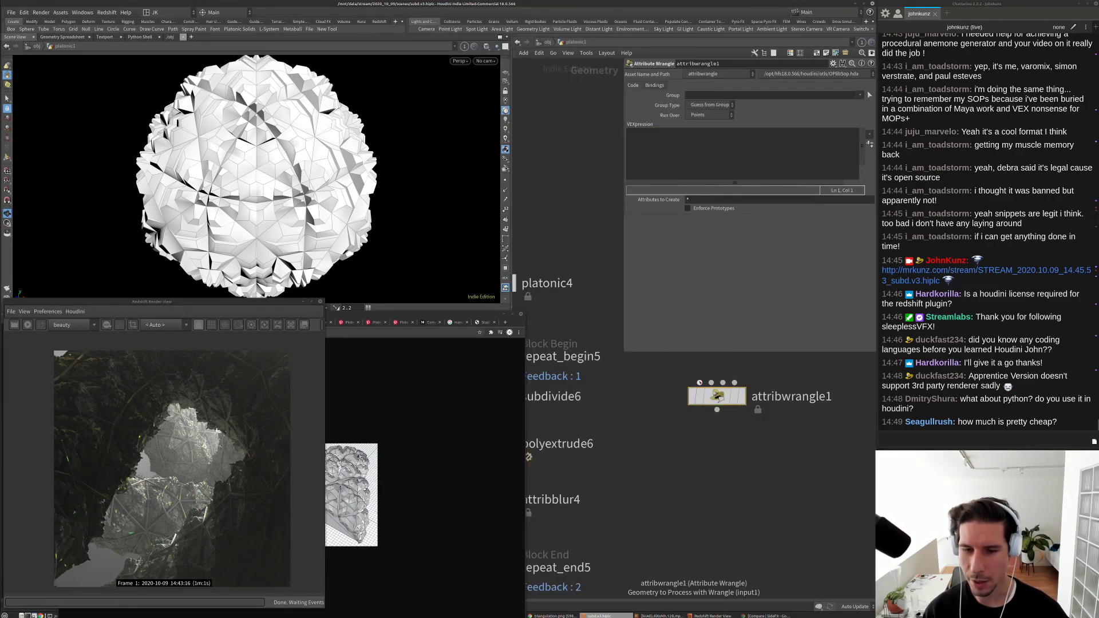
Step: Delete attribwrangle1 and bring the triangulation reference browser window forward, shifted up-right
{"action": "key", "text": "Delete"}
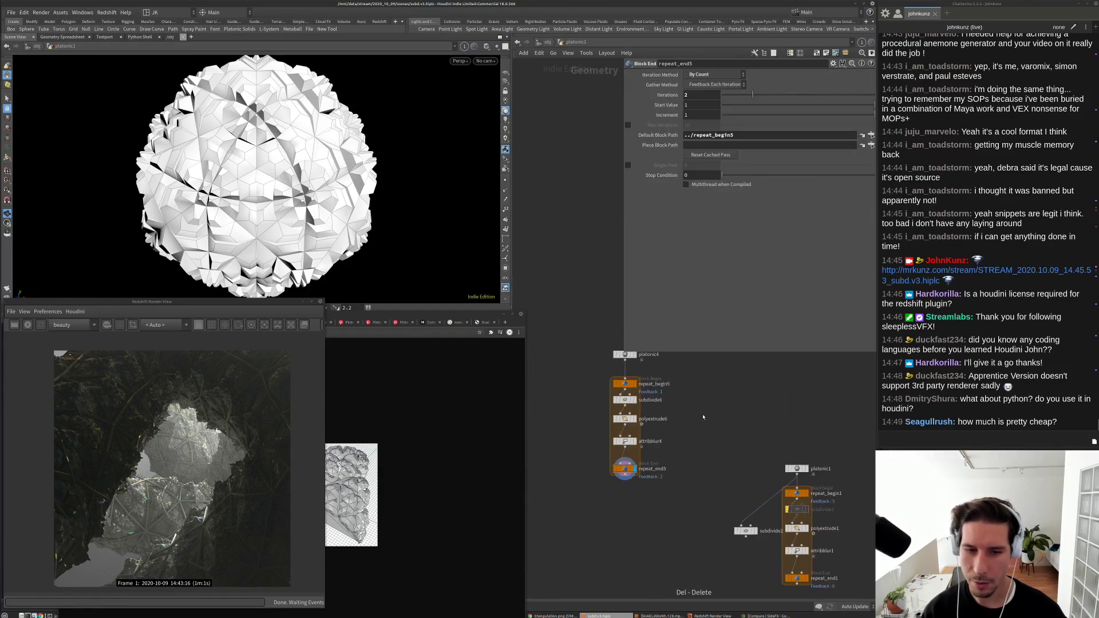
{"action": "scroll", "coordinate": [691, 436], "scroll_direction": "down", "scroll_amount": 5}
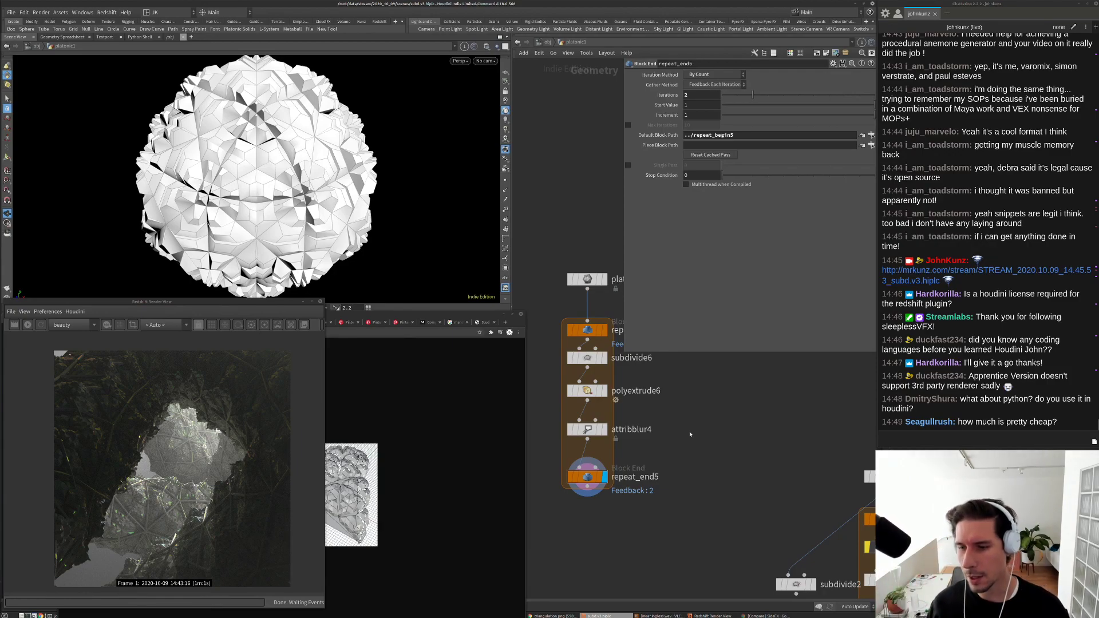
{"action": "left_click", "coordinate": [420, 319]}
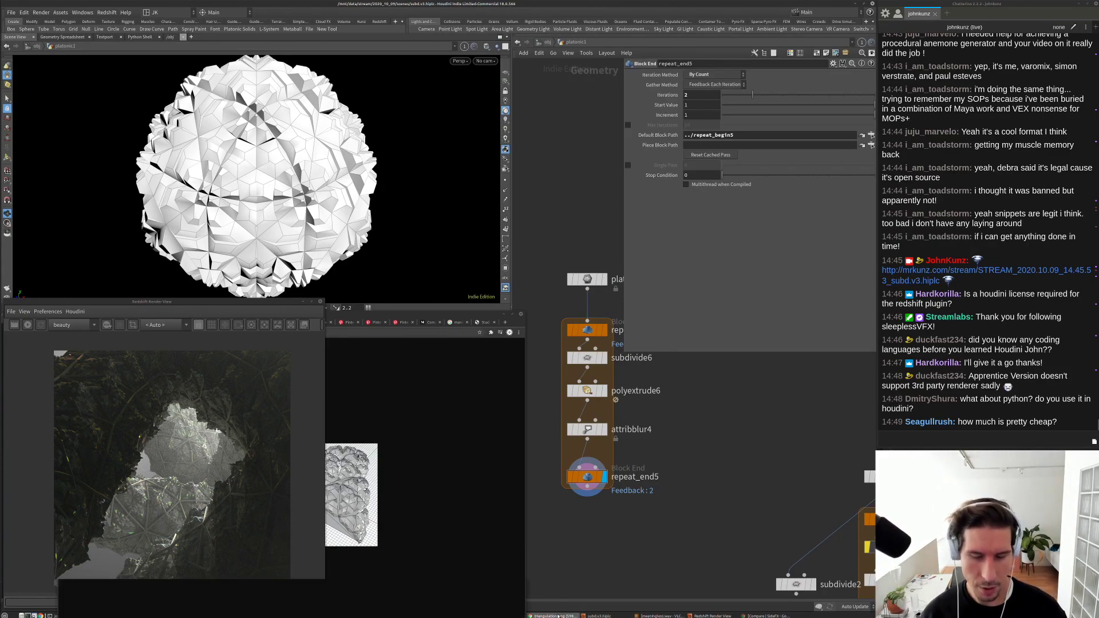
{"action": "left_click_drag", "start_coordinate": [419, 319], "coordinate": [468, 244]}
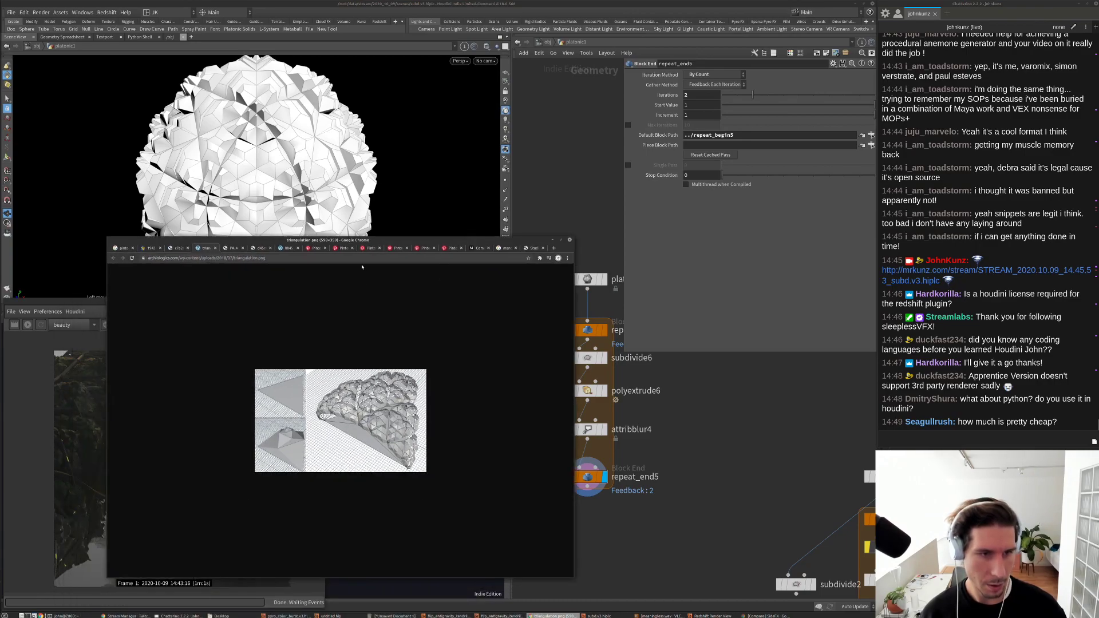
Step: Search Google for 'papervision 3d' in a new tab and show the image results
{"action": "left_click", "coordinate": [362, 260]}
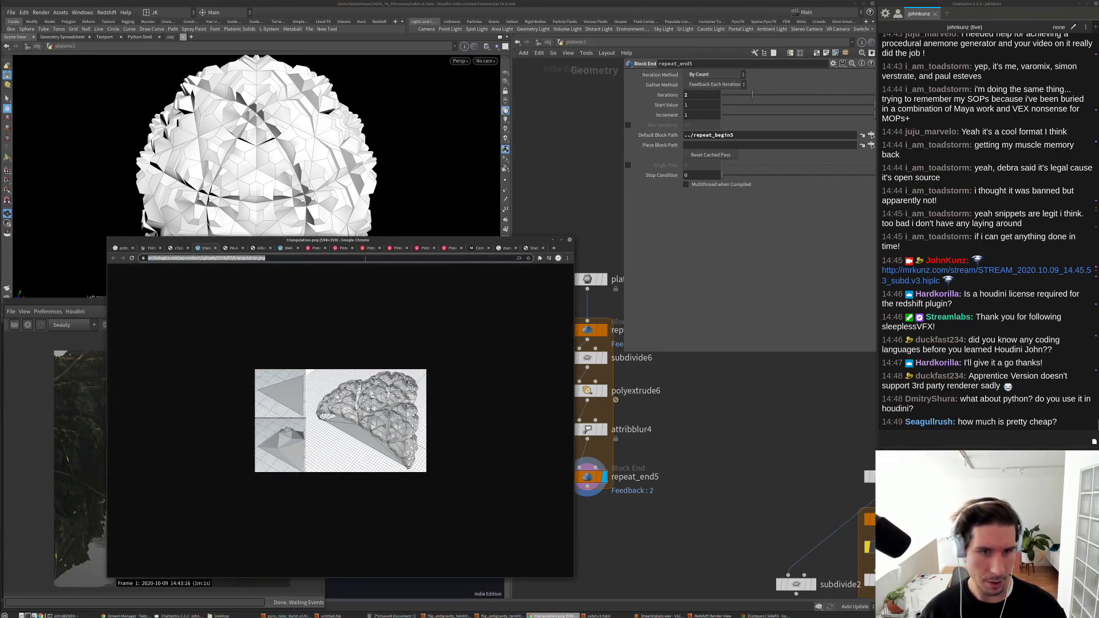
{"action": "key", "text": "ctrl+t"}
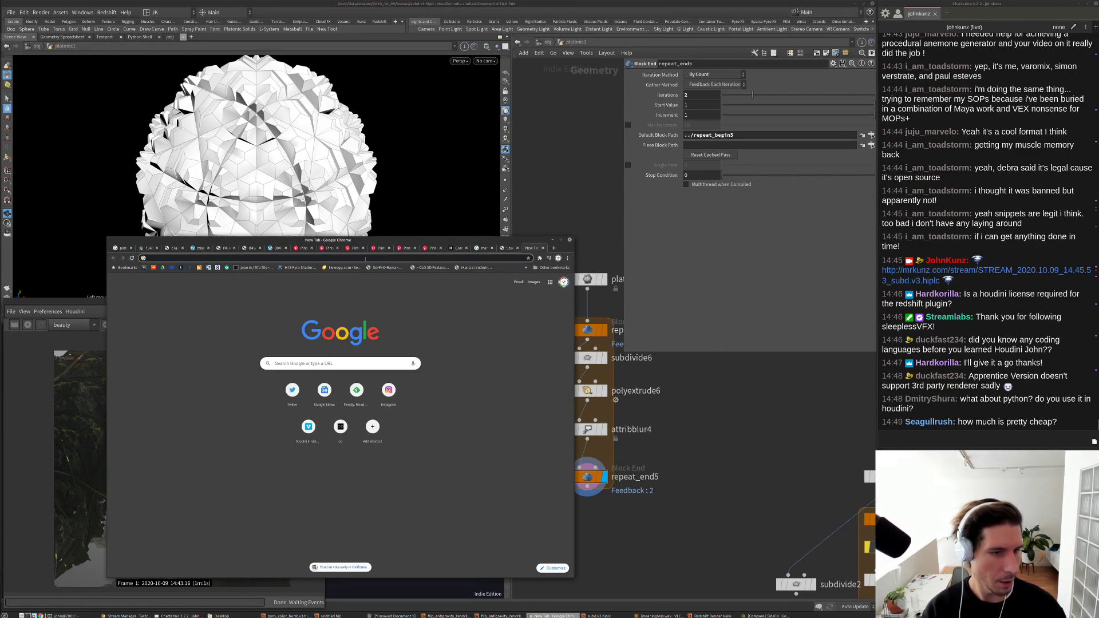
{"action": "type", "text": "paper"}
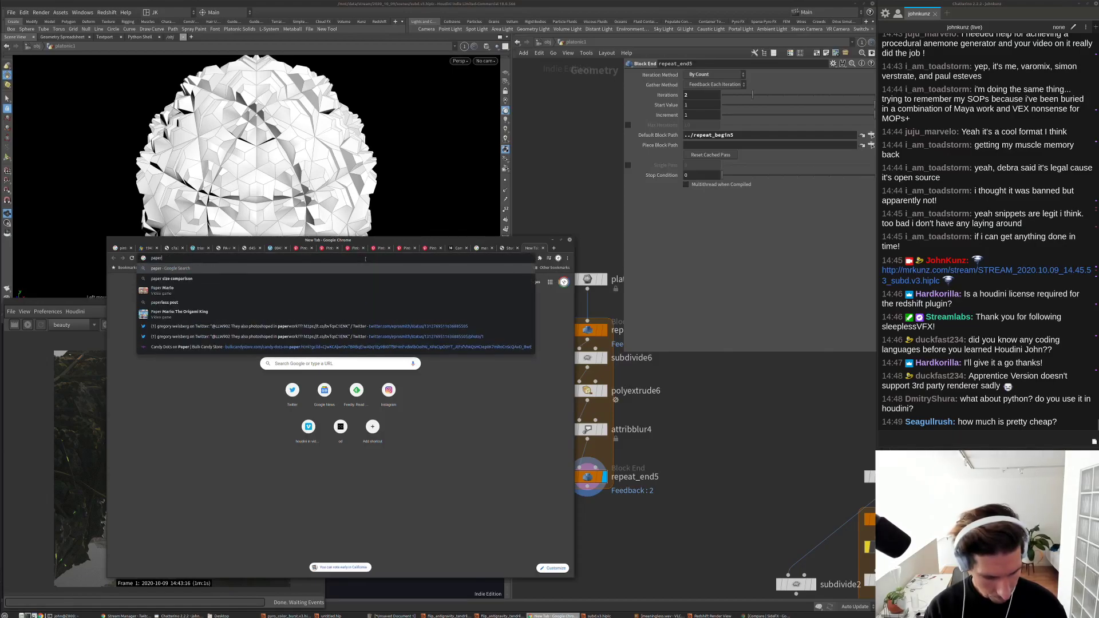
{"action": "type", "text": "vision 3d"}
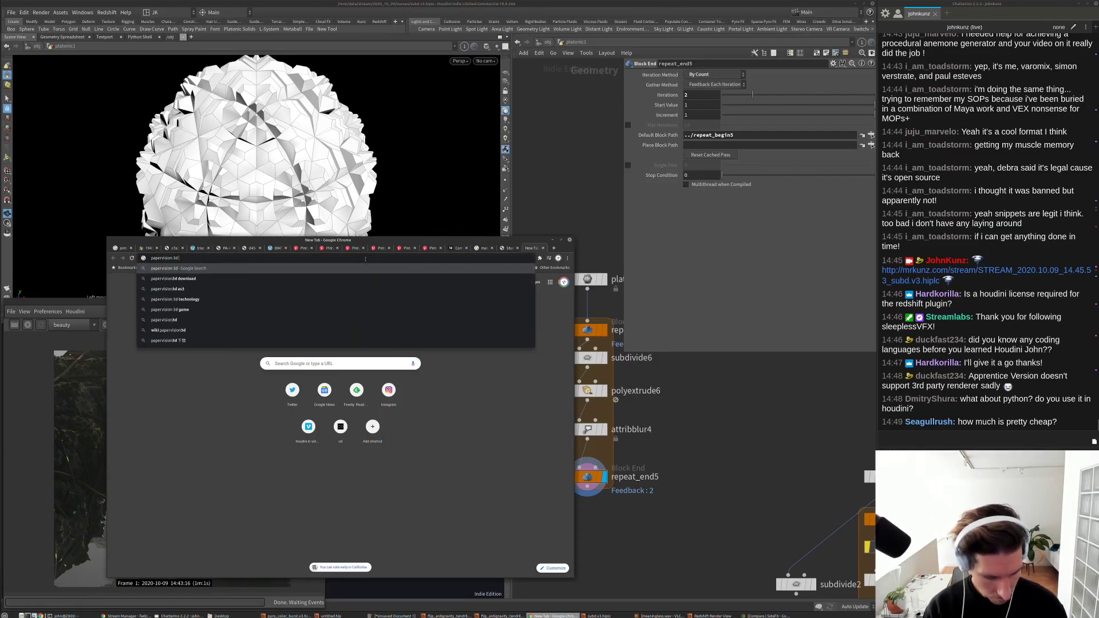
{"action": "key", "text": "Return"}
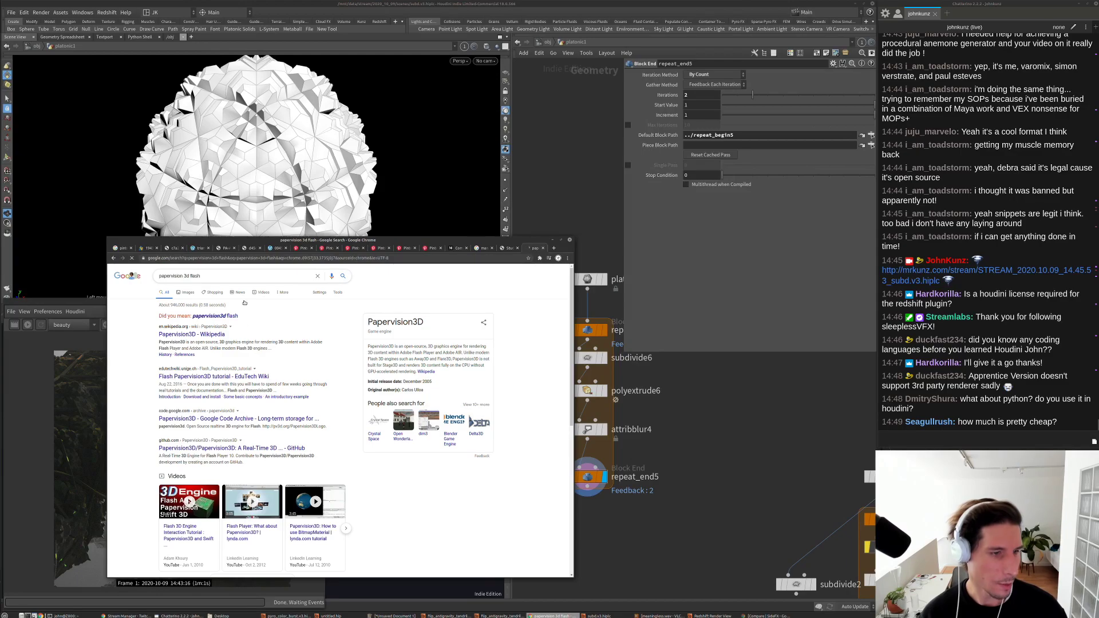
{"action": "left_click", "coordinate": [187, 292]}
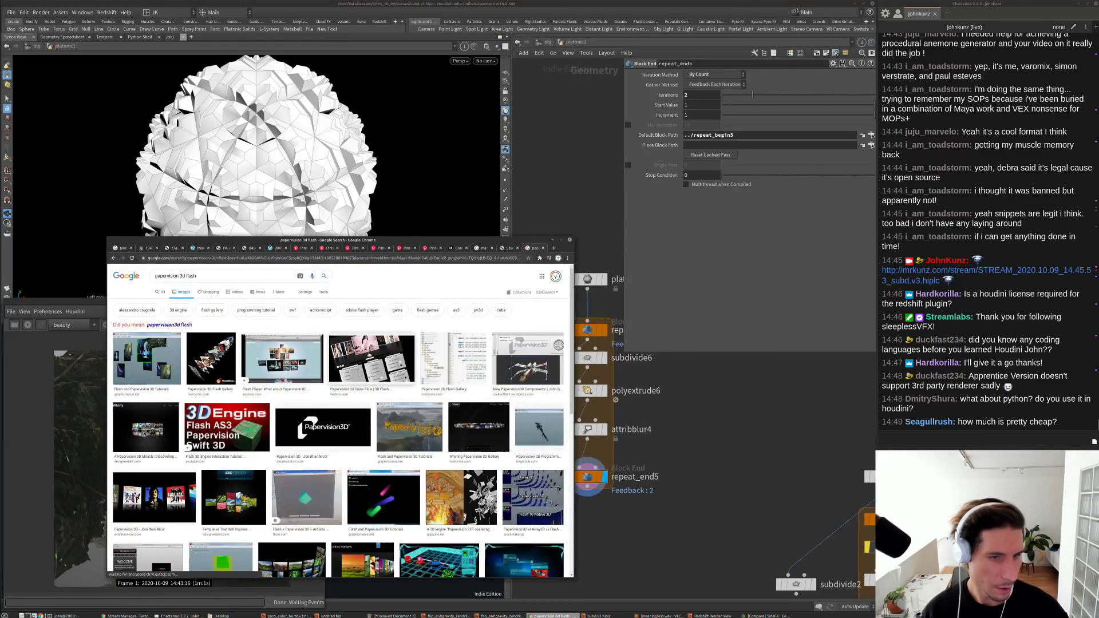
{"action": "scroll", "coordinate": [446, 419], "scroll_direction": "down", "scroll_amount": 2}
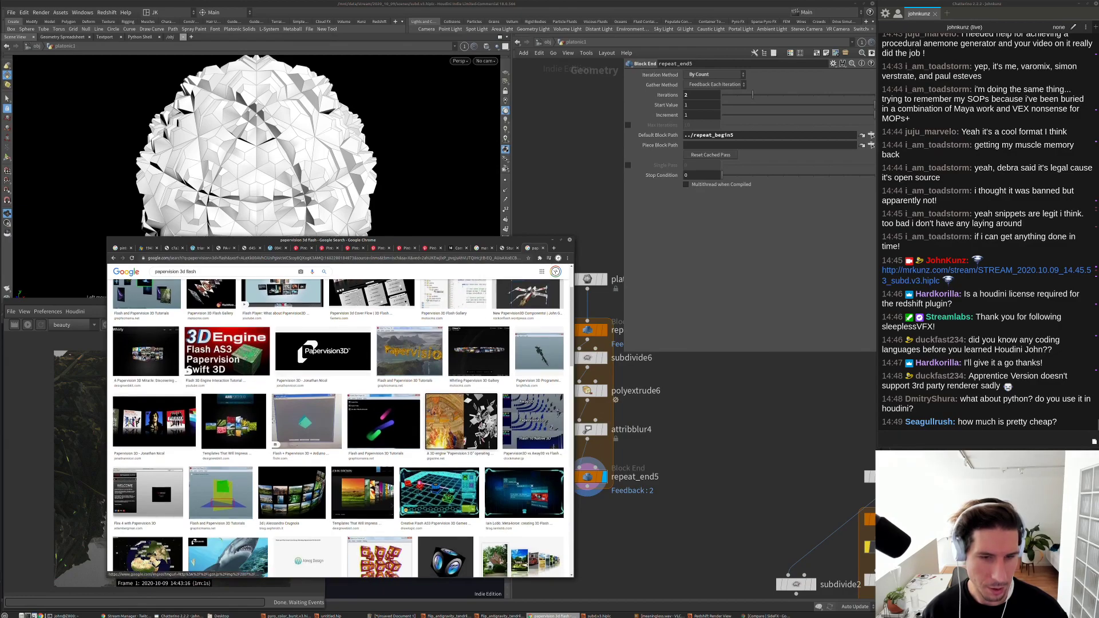
Step: Preview the Papervision 3D engine images, then close the image search tab
{"action": "left_click", "coordinate": [445, 419]}
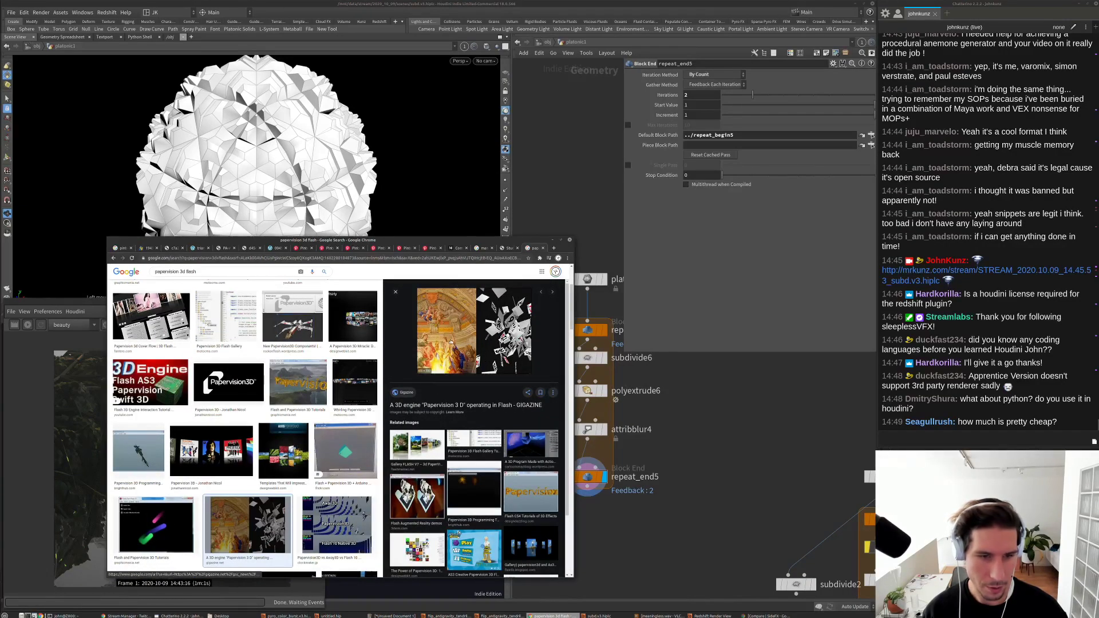
{"action": "scroll", "coordinate": [506, 454], "scroll_direction": "down", "scroll_amount": 3}
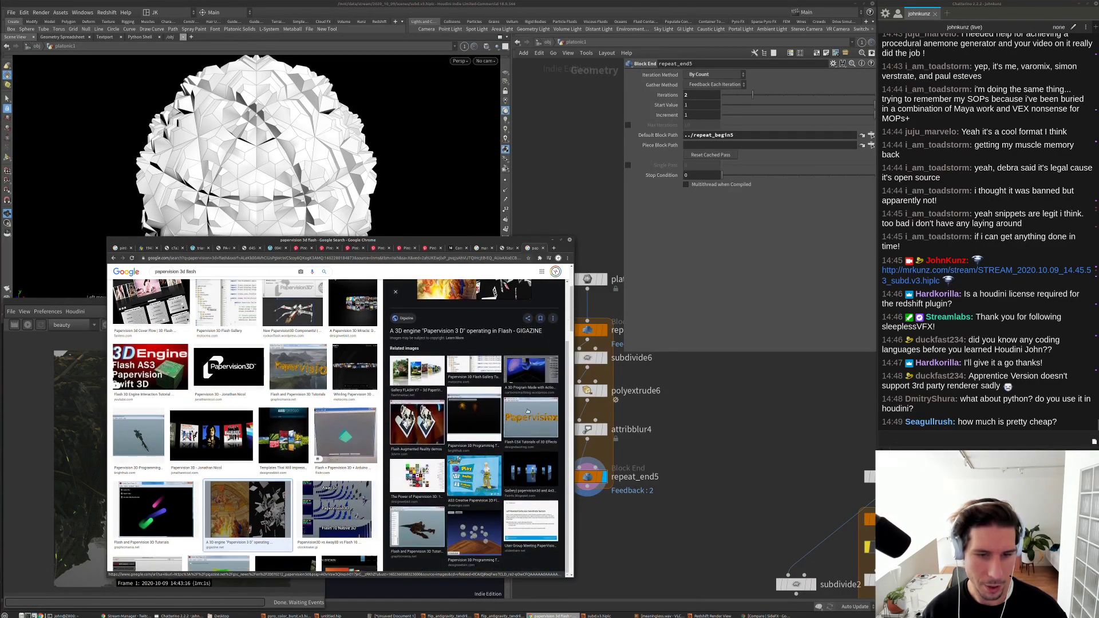
{"action": "scroll", "coordinate": [294, 468], "scroll_direction": "down", "scroll_amount": 5}
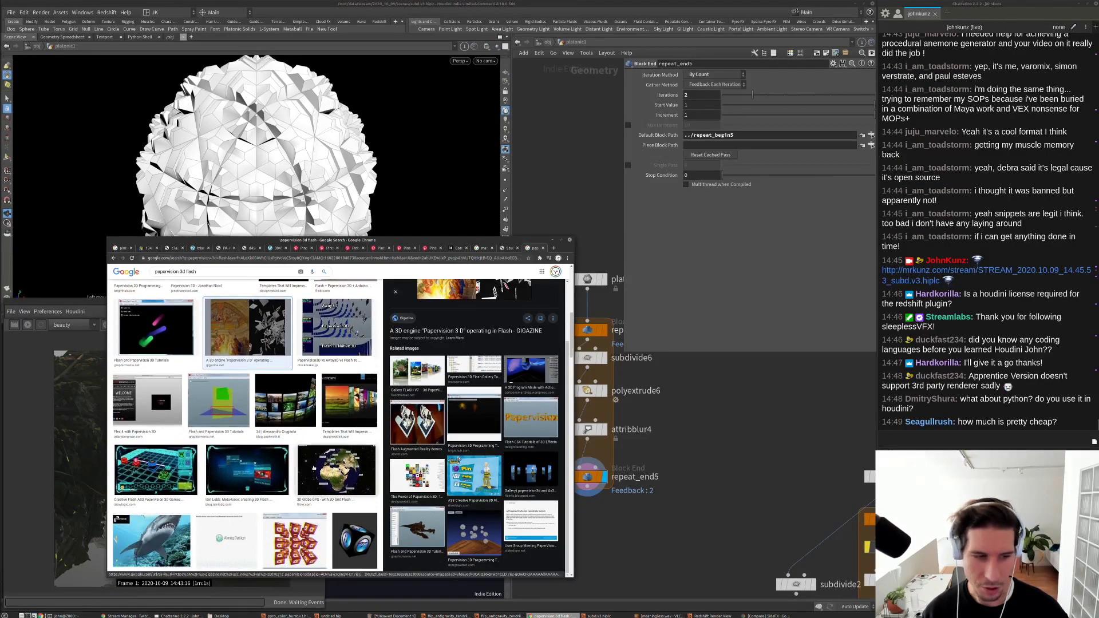
{"action": "scroll", "coordinate": [293, 468], "scroll_direction": "down", "scroll_amount": 5}
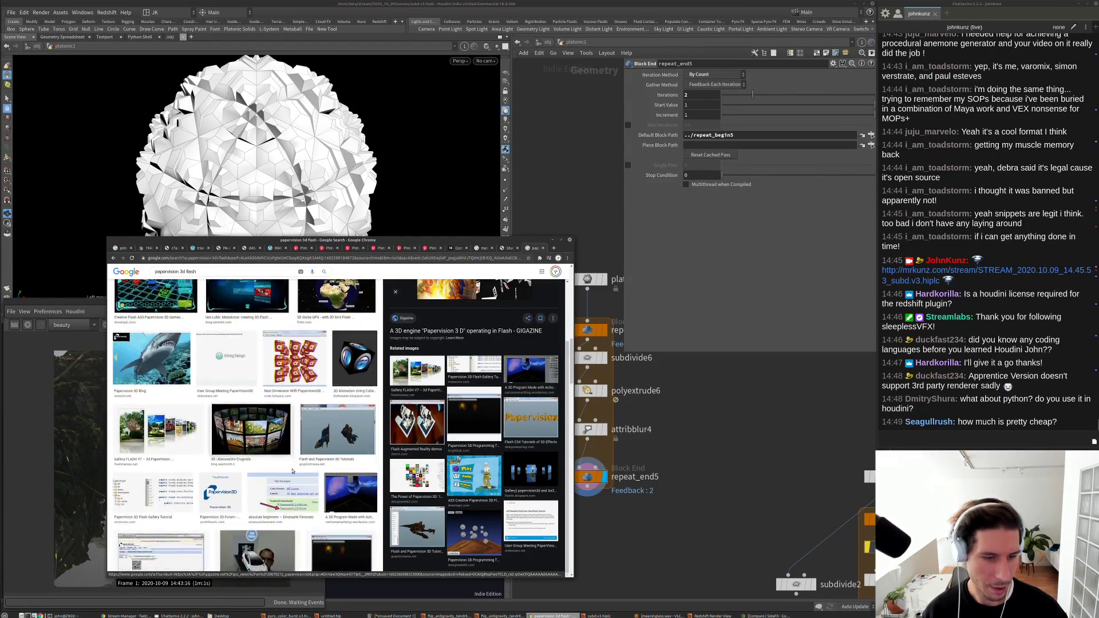
{"action": "scroll", "coordinate": [293, 472], "scroll_direction": "down", "scroll_amount": 10}
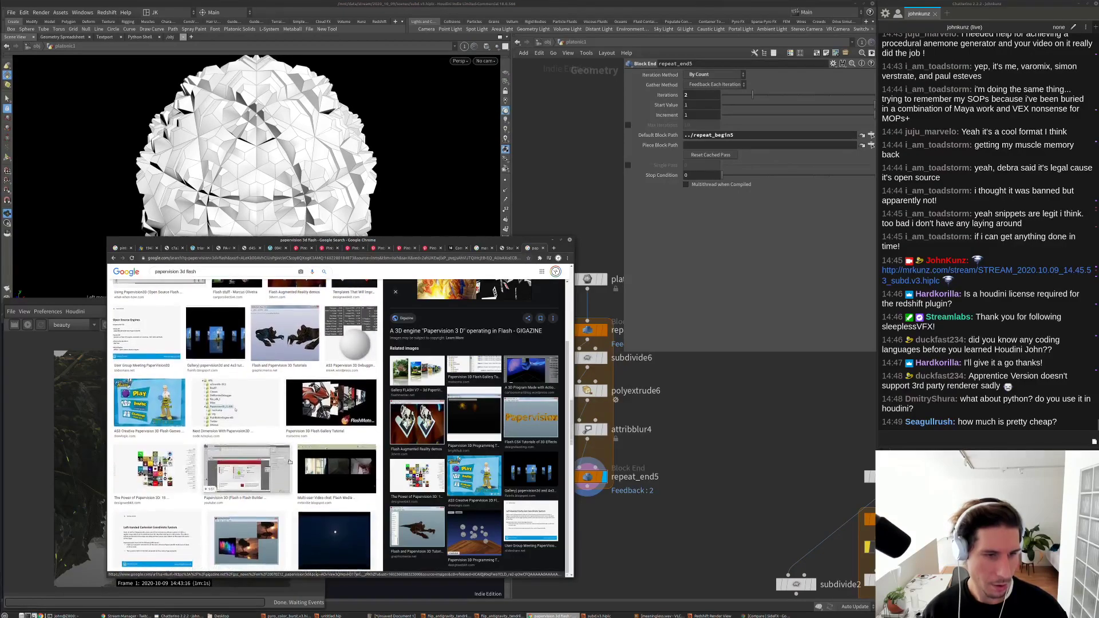
{"action": "right_click", "coordinate": [330, 353]}
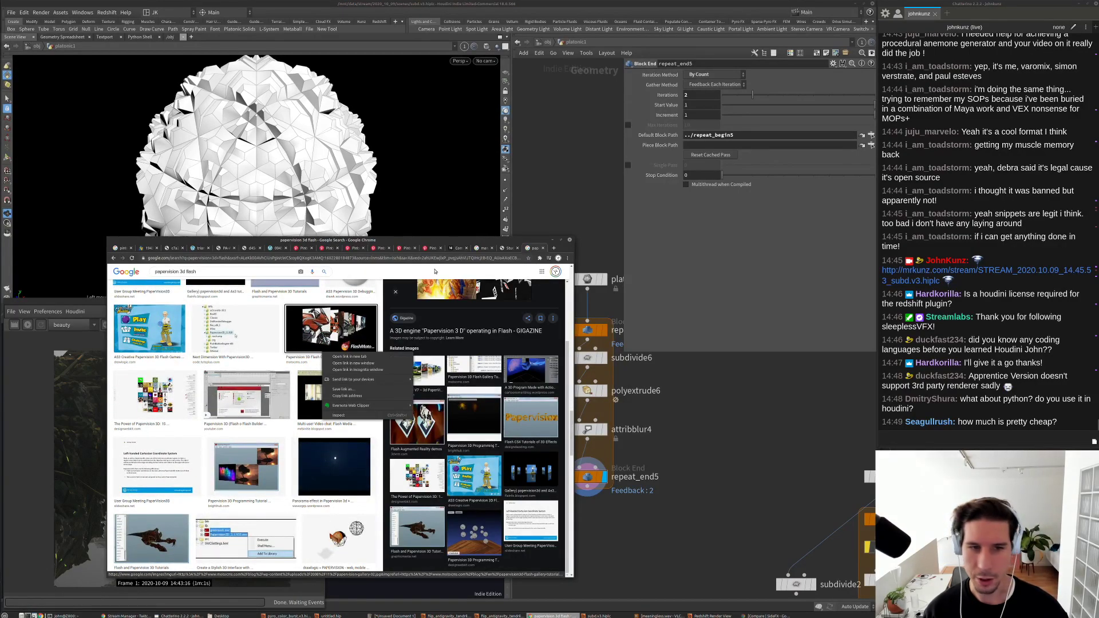
{"action": "key", "text": "Escape"}
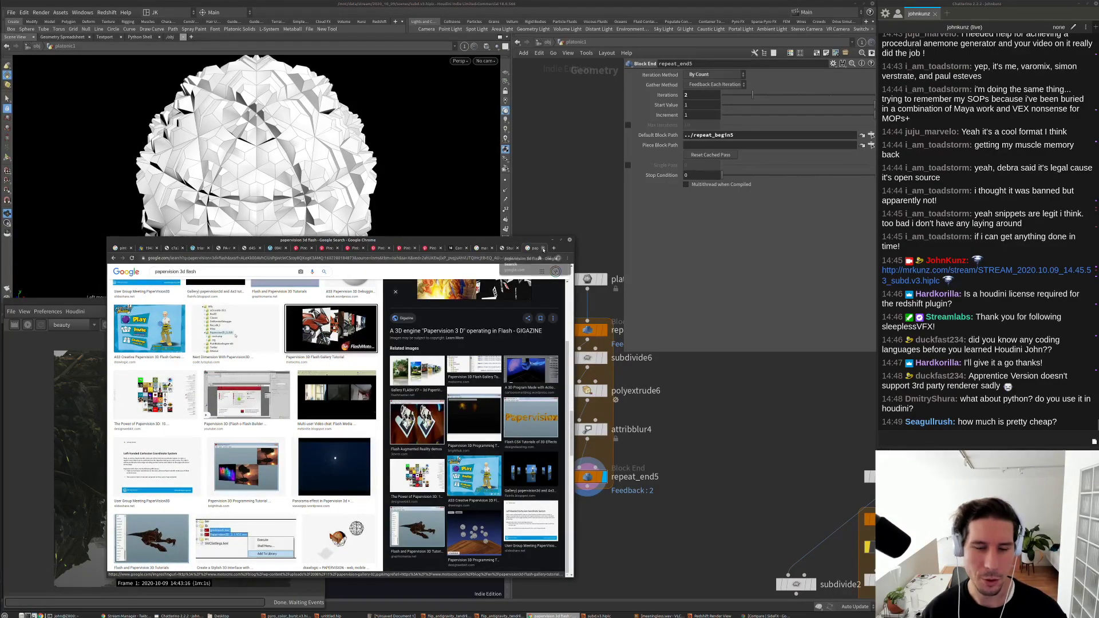
{"action": "left_click", "coordinate": [542, 248]}
Step: Open another new tab and search Google for 'steam houdini indie'
{"action": "left_click", "coordinate": [696, 426]}
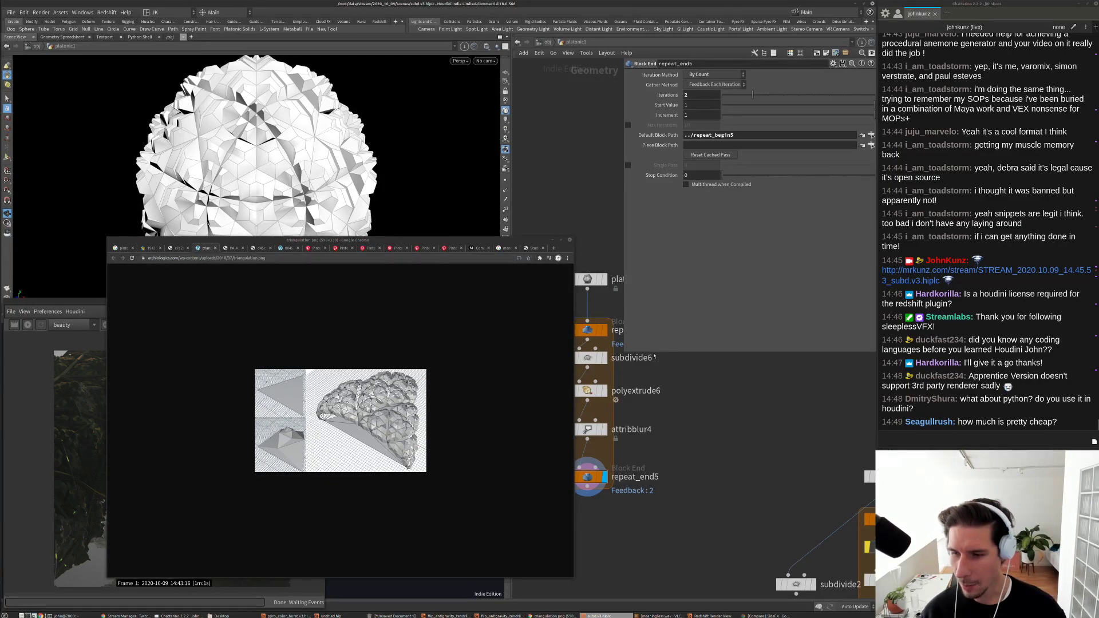
{"action": "left_click", "coordinate": [421, 258]}
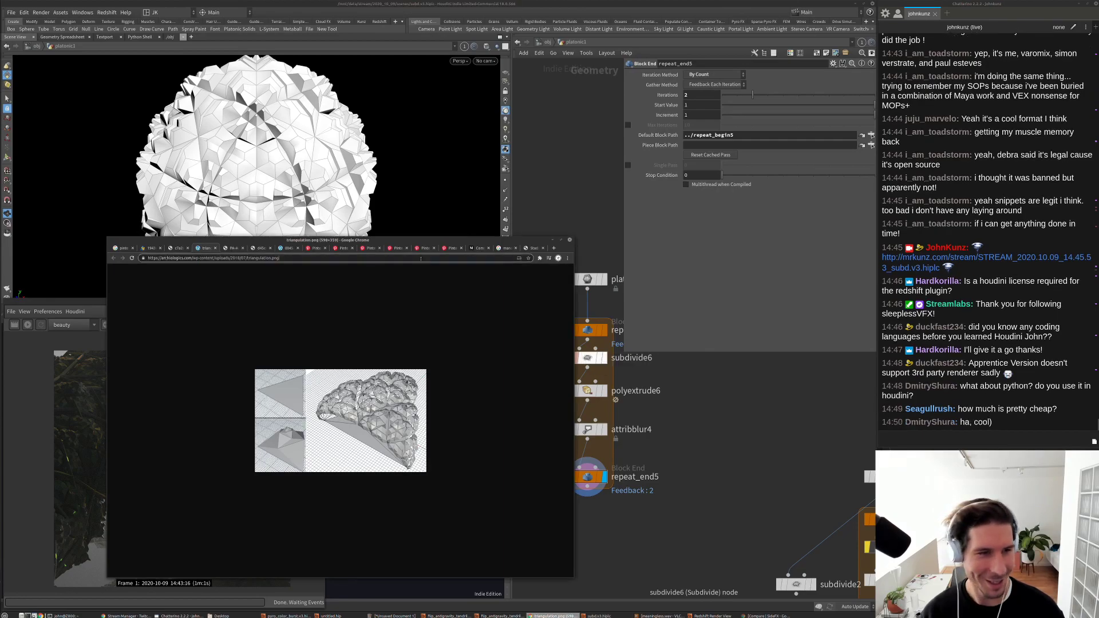
{"action": "key", "text": "ctrl+t"}
{"action": "type", "text": "stea"}
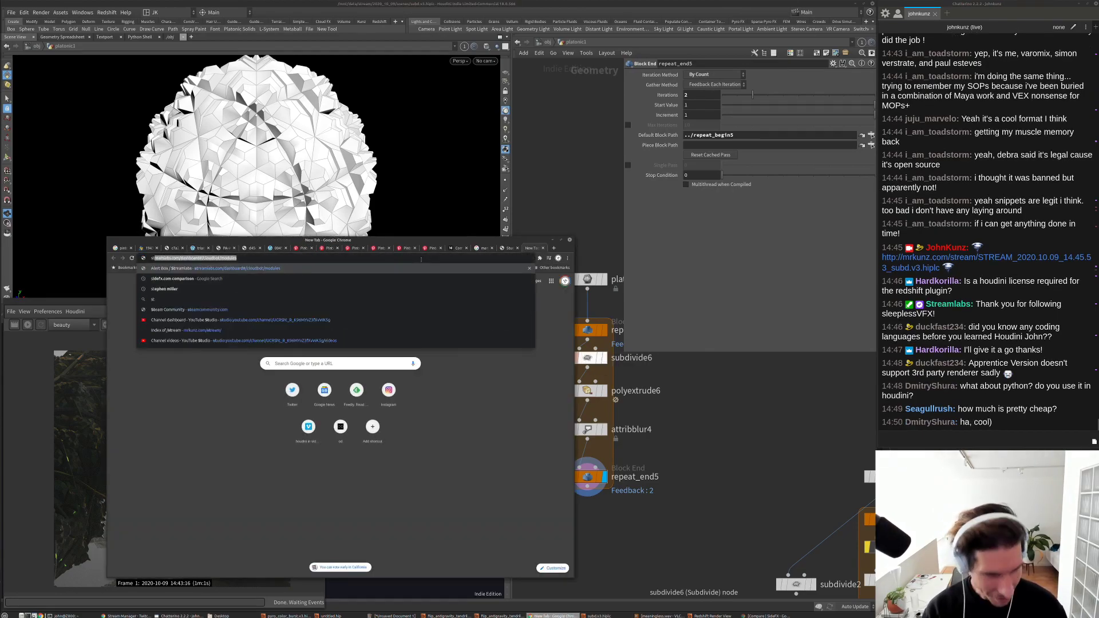
{"action": "type", "text": "m"}
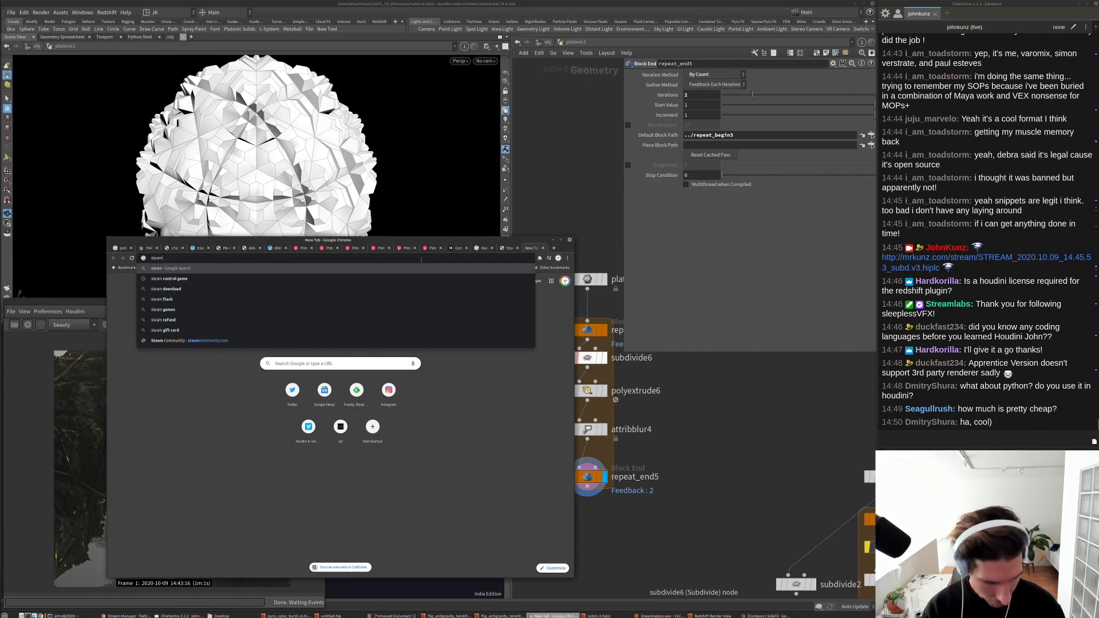
{"action": "type", "text": " houdini i"}
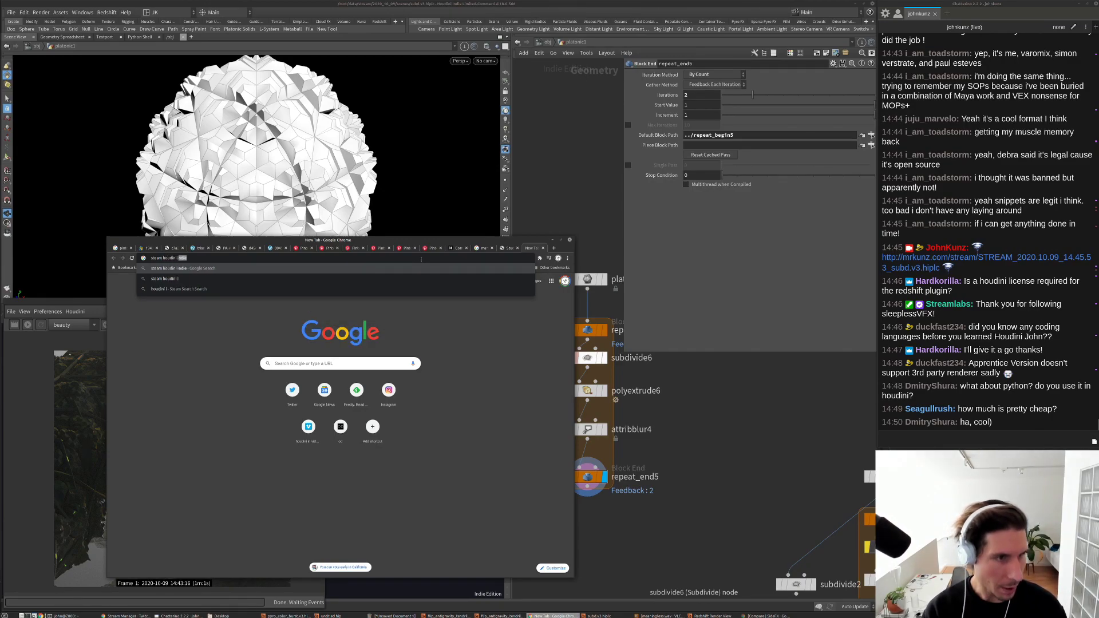
{"action": "key", "text": "Return"}
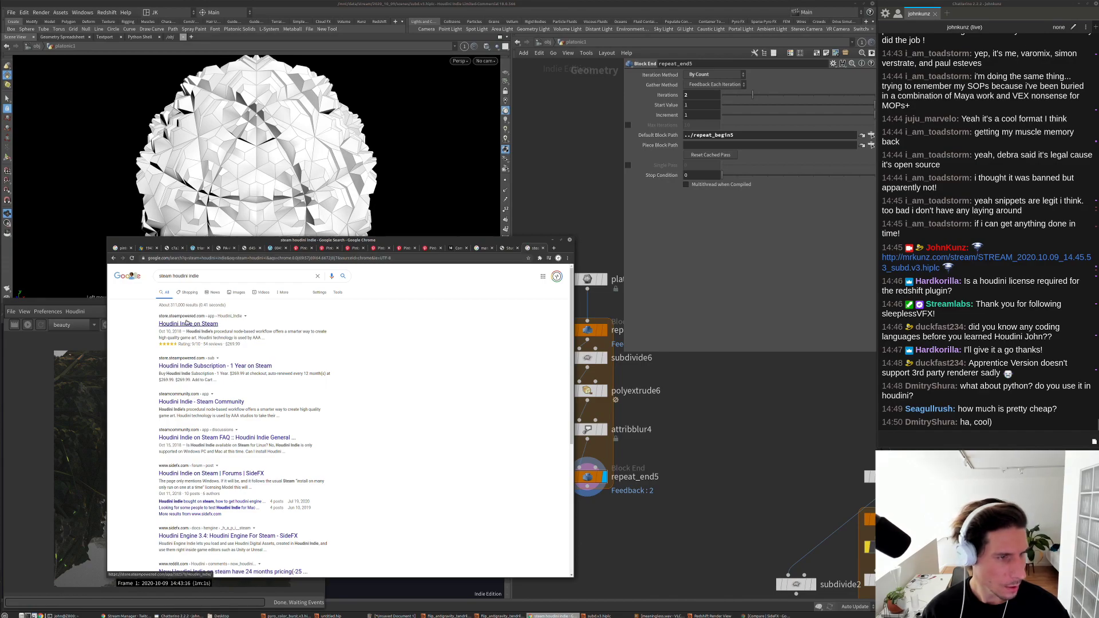
Step: Browse the Houdini Indie Steam store page, then enter 'houdini indie sidefx' in the address bar
{"action": "left_click", "coordinate": [187, 323]}
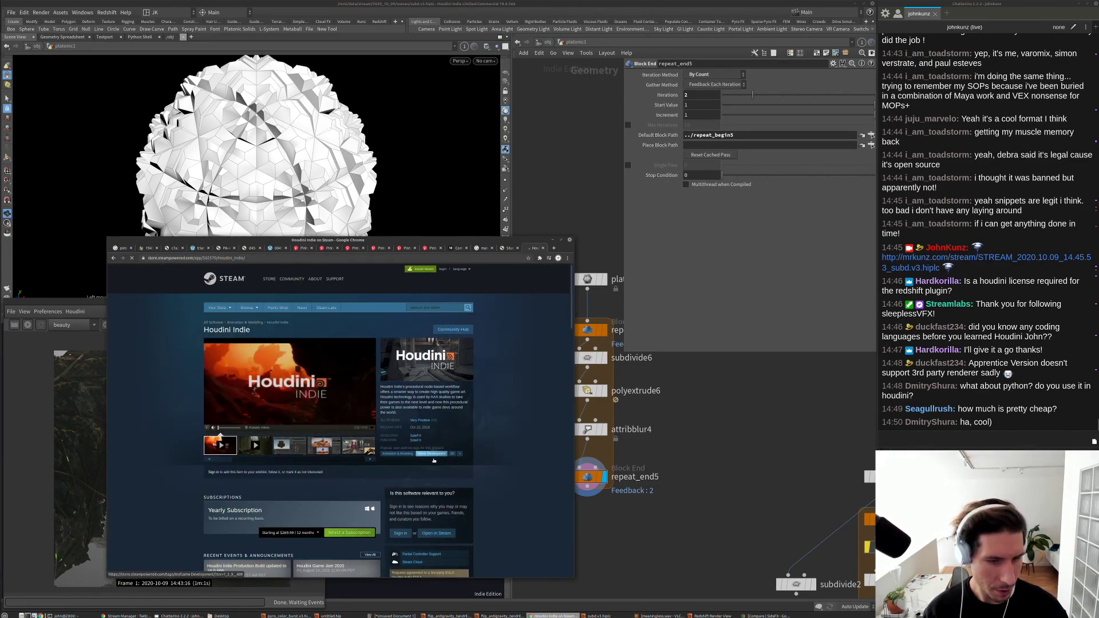
{"action": "scroll", "coordinate": [434, 461], "scroll_direction": "down", "scroll_amount": 3}
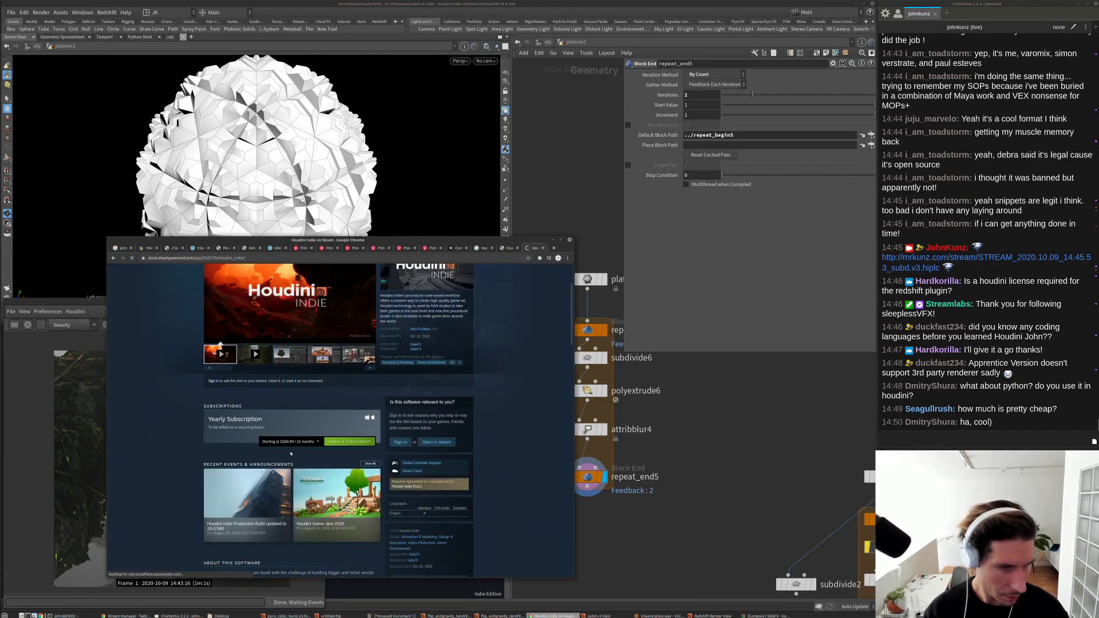
{"action": "scroll", "coordinate": [290, 454], "scroll_direction": "down", "scroll_amount": 5}
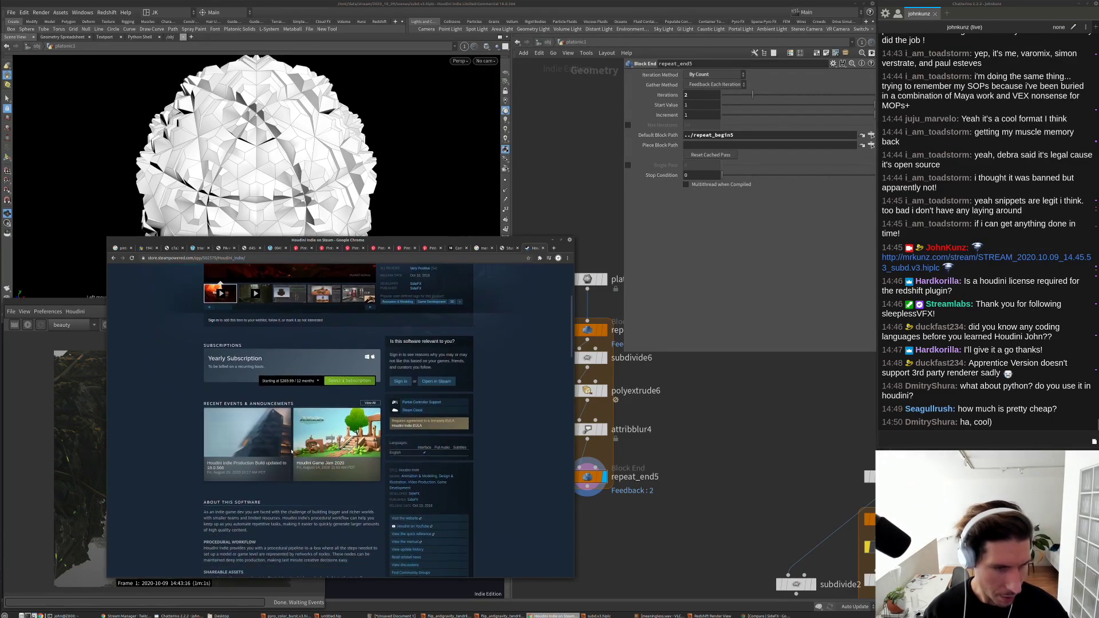
{"action": "scroll", "coordinate": [335, 488], "scroll_direction": "down", "scroll_amount": 3}
{"action": "scroll", "coordinate": [335, 488], "scroll_direction": "up", "scroll_amount": 5}
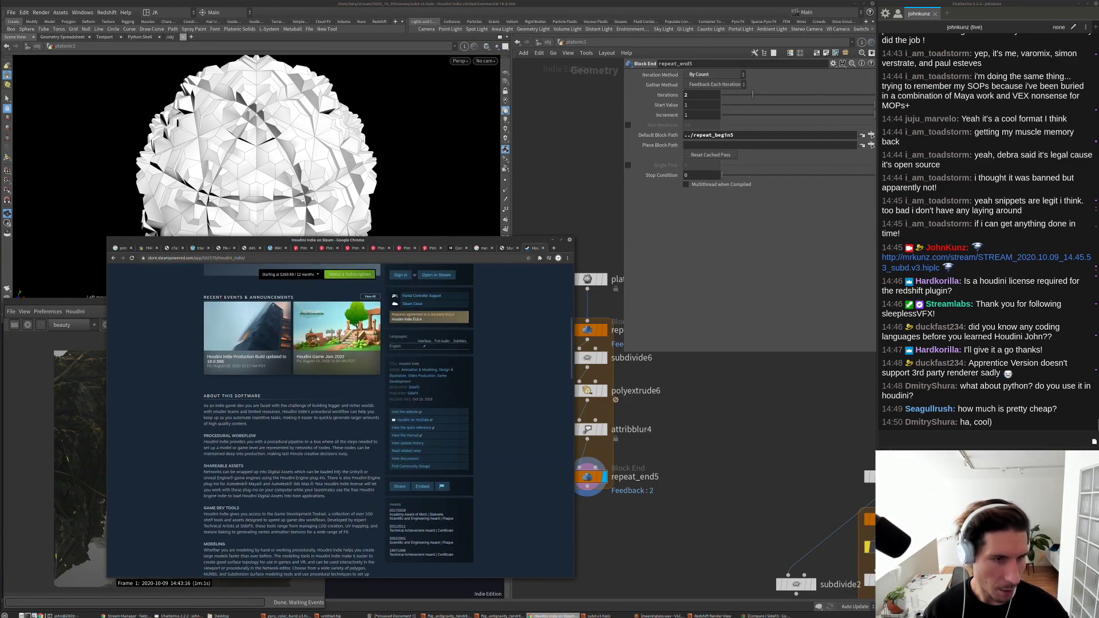
{"action": "left_click", "coordinate": [321, 257]}
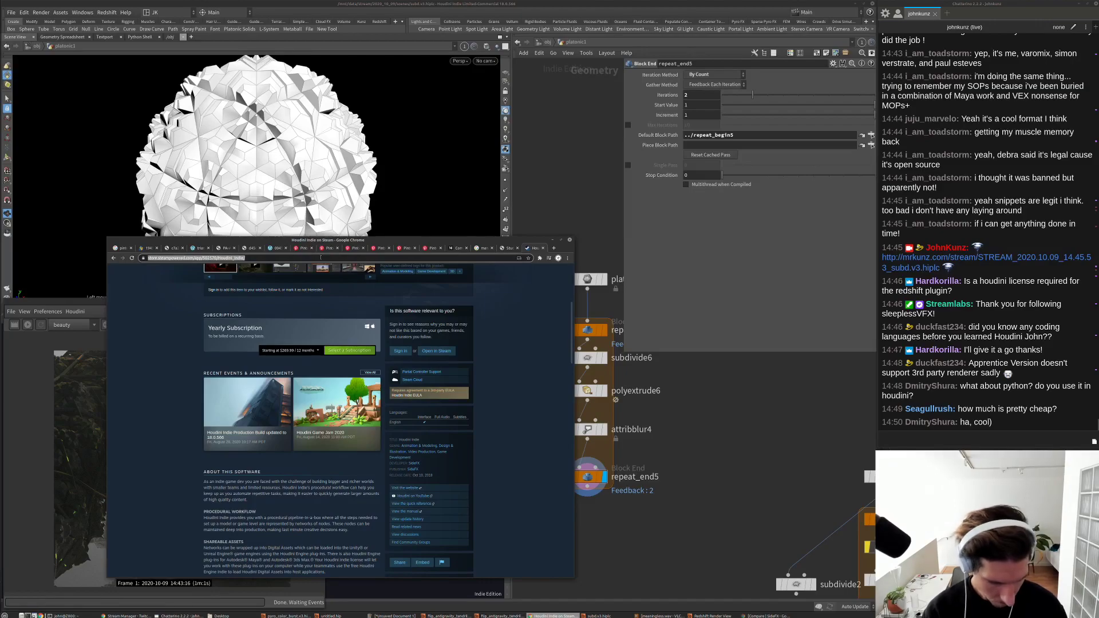
{"action": "type", "text": "houdini indie s"}
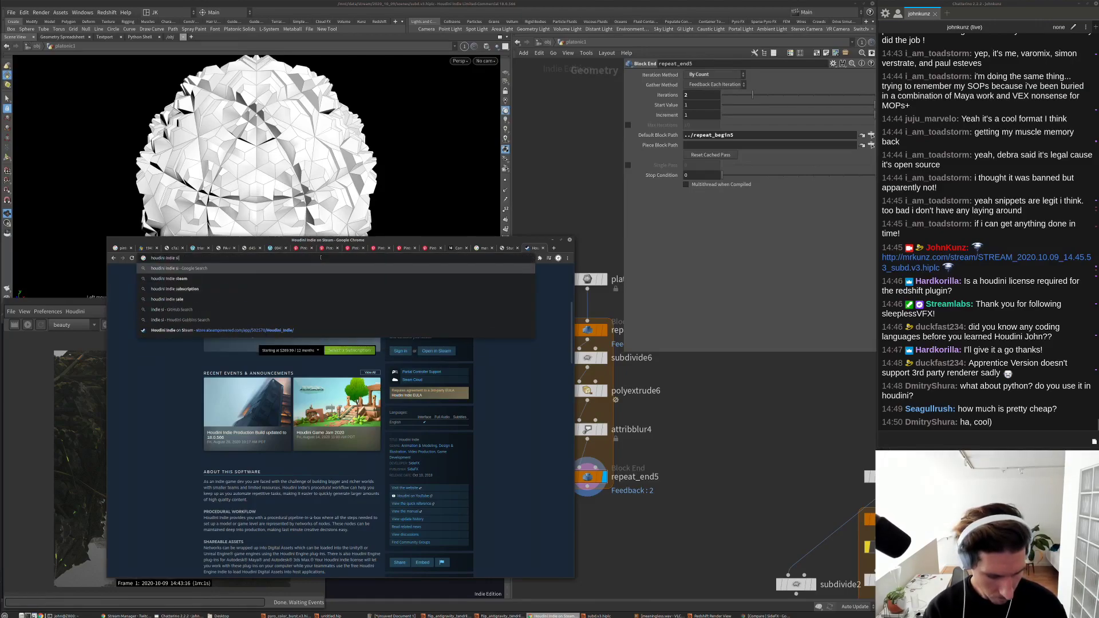
{"action": "type", "text": "idefx"}
Step: Run the 'houdini indie sidefx' search and open the Houdini Indie | SideFX product page
{"action": "key", "text": "Return"}
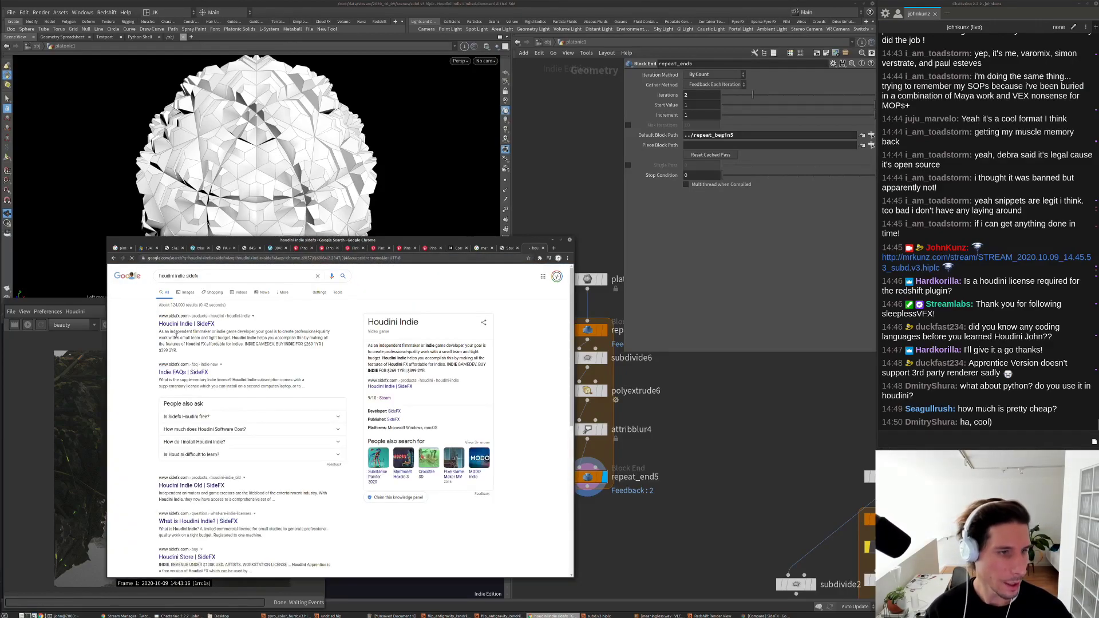
{"action": "left_click", "coordinate": [173, 325]}
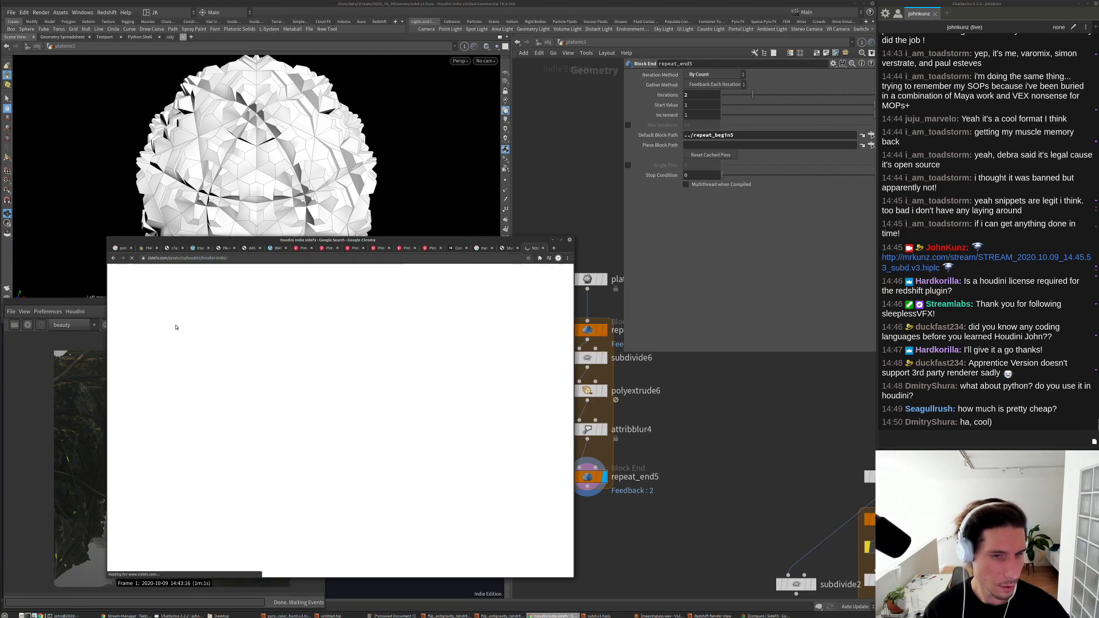
{"action": "scroll", "coordinate": [302, 429], "scroll_direction": "down", "scroll_amount": 5}
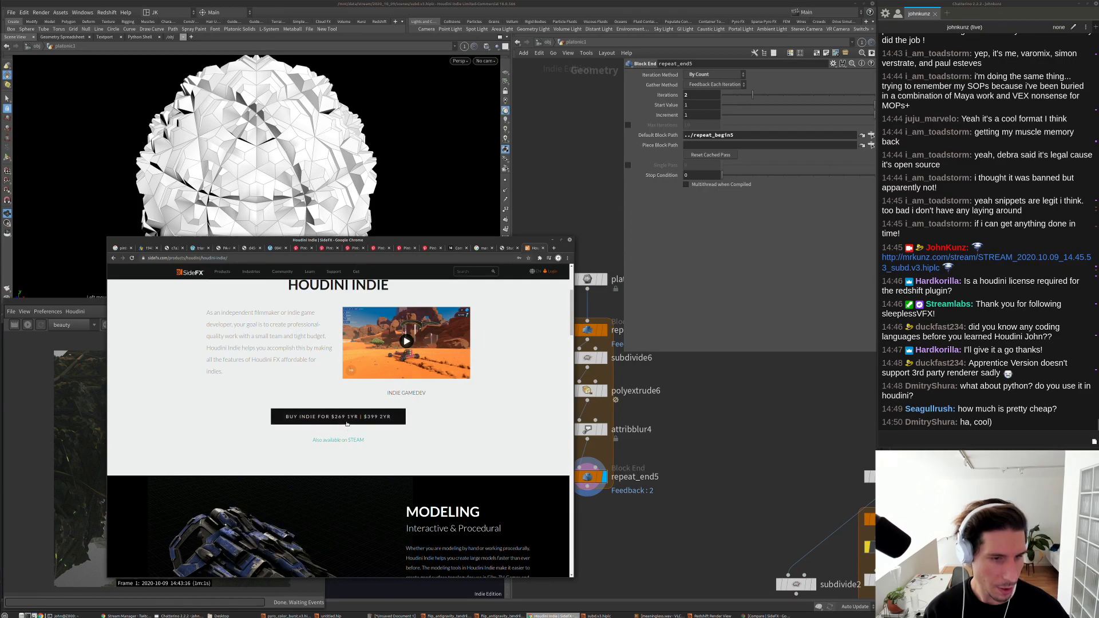
{"action": "scroll", "coordinate": [348, 429], "scroll_direction": "down", "scroll_amount": 4}
{"action": "scroll", "coordinate": [349, 431], "scroll_direction": "up", "scroll_amount": 4}
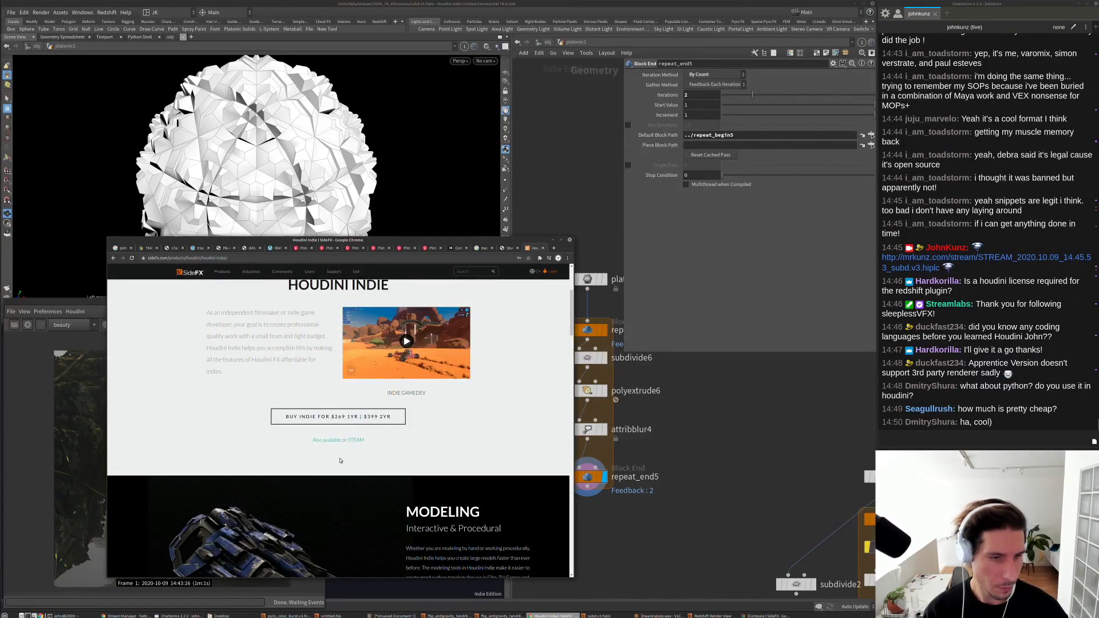
{"action": "scroll", "coordinate": [481, 450], "scroll_direction": "down", "scroll_amount": 9}
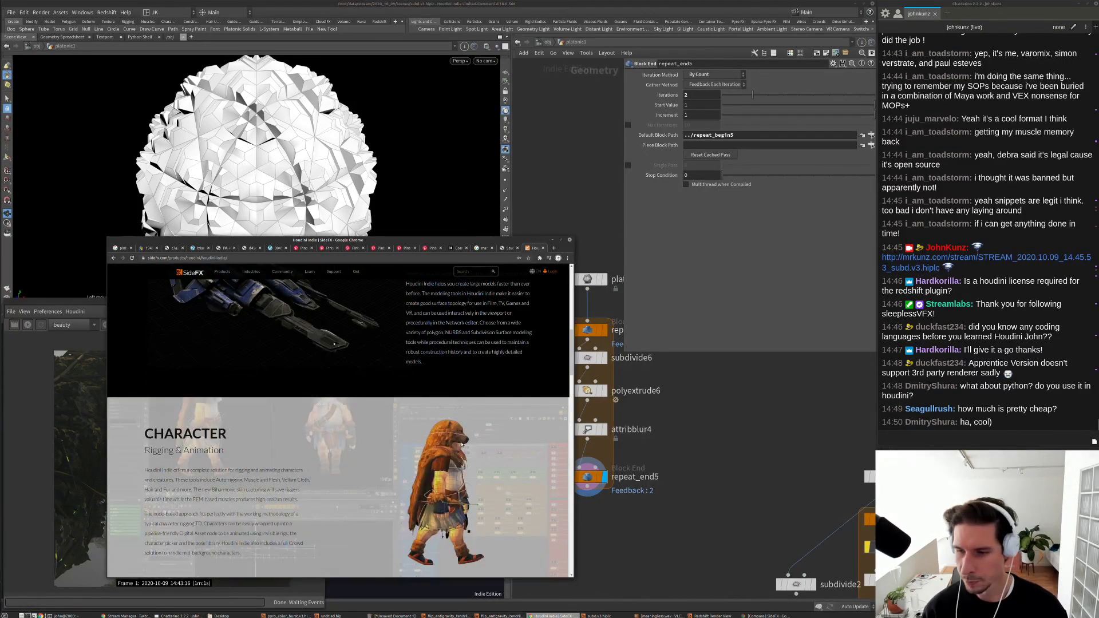
{"action": "scroll", "coordinate": [462, 445], "scroll_direction": "down", "scroll_amount": 9}
{"action": "scroll", "coordinate": [462, 443], "scroll_direction": "down", "scroll_amount": 3}
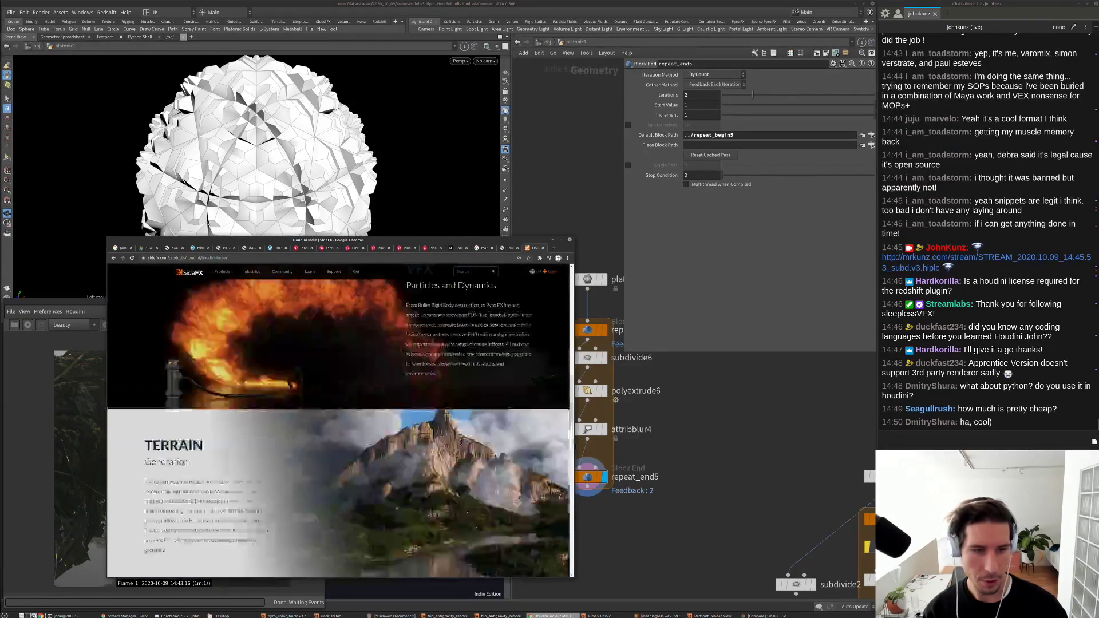
{"action": "scroll", "coordinate": [436, 440], "scroll_direction": "up", "scroll_amount": 12}
{"action": "scroll", "coordinate": [414, 436], "scroll_direction": "up", "scroll_amount": 15}
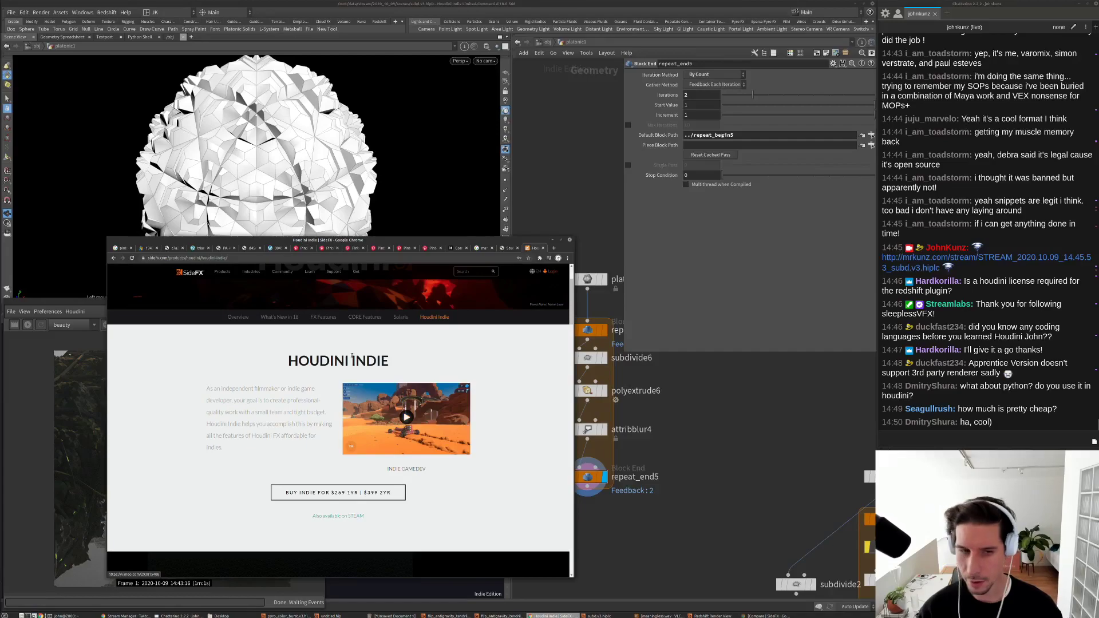
Step: Read down to the Indie License terms and footer, then close the tab
{"action": "scroll", "coordinate": [289, 436], "scroll_direction": "down", "scroll_amount": 10}
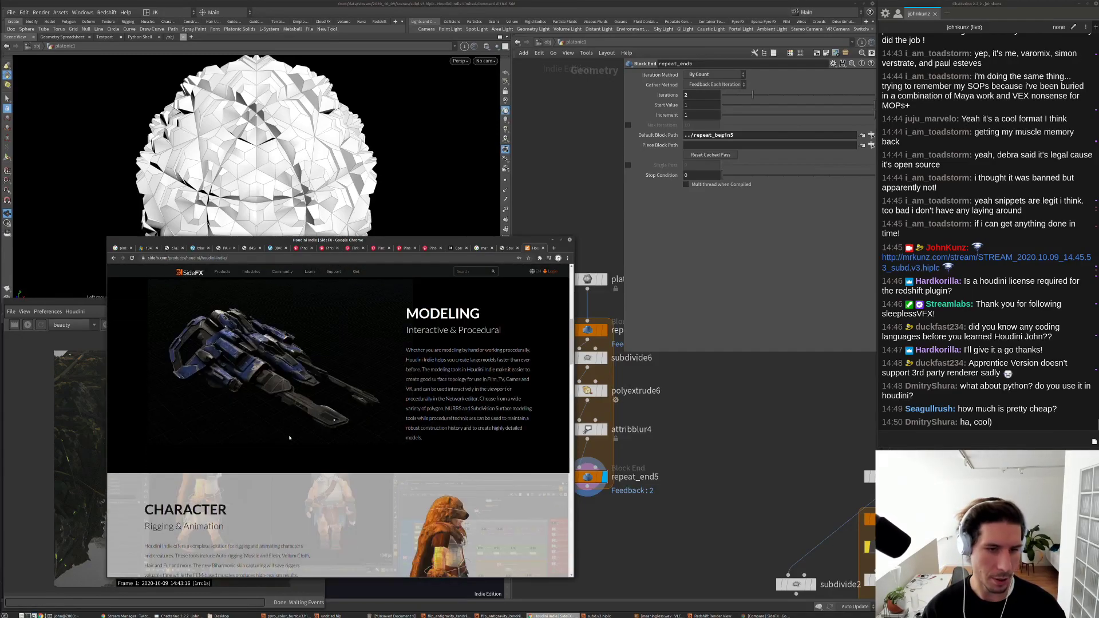
{"action": "scroll", "coordinate": [289, 438], "scroll_direction": "down", "scroll_amount": 15}
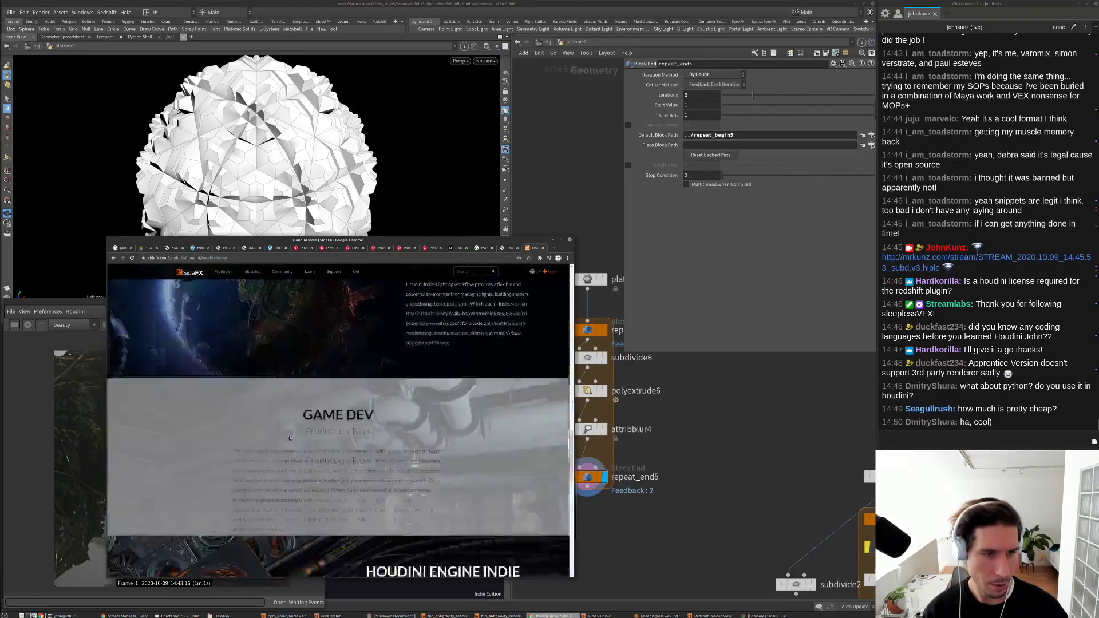
{"action": "scroll", "coordinate": [290, 439], "scroll_direction": "down", "scroll_amount": 5}
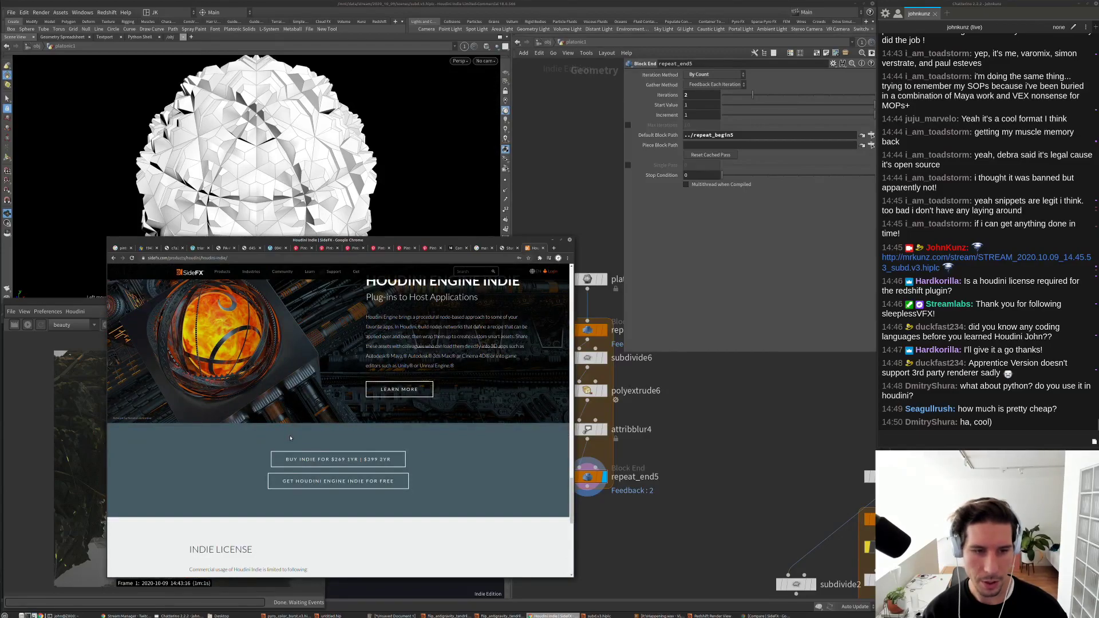
{"action": "scroll", "coordinate": [290, 439], "scroll_direction": "down", "scroll_amount": 5}
{"action": "scroll", "coordinate": [290, 438], "scroll_direction": "up", "scroll_amount": 15}
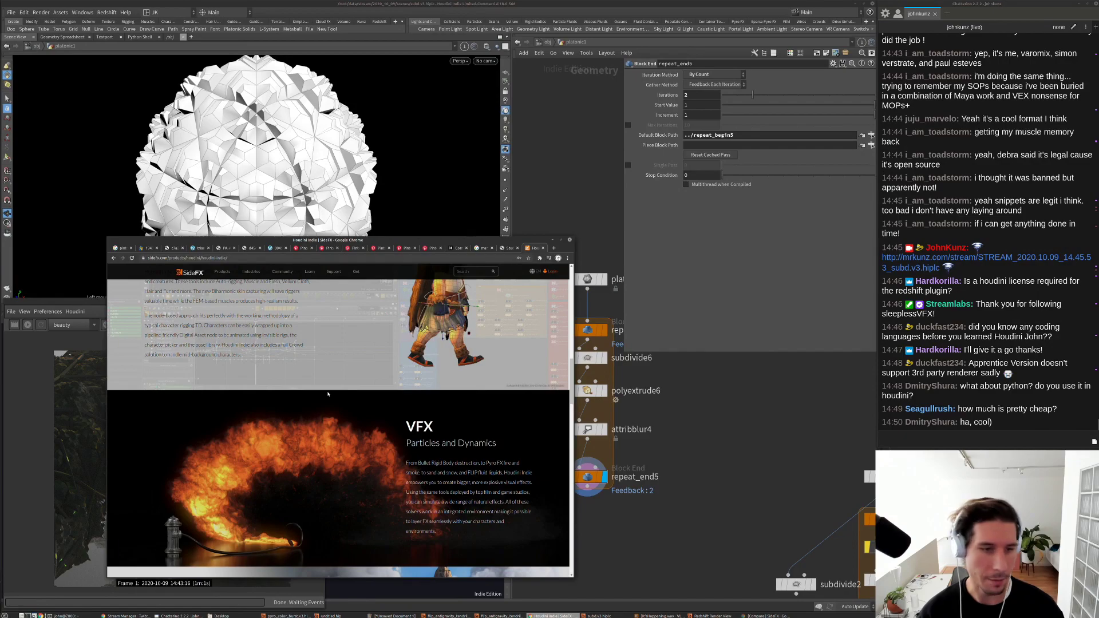
{"action": "scroll", "coordinate": [328, 394], "scroll_direction": "down", "scroll_amount": 3}
{"action": "scroll", "coordinate": [328, 393], "scroll_direction": "up", "scroll_amount": 3}
{"action": "scroll", "coordinate": [329, 394], "scroll_direction": "down", "scroll_amount": 5}
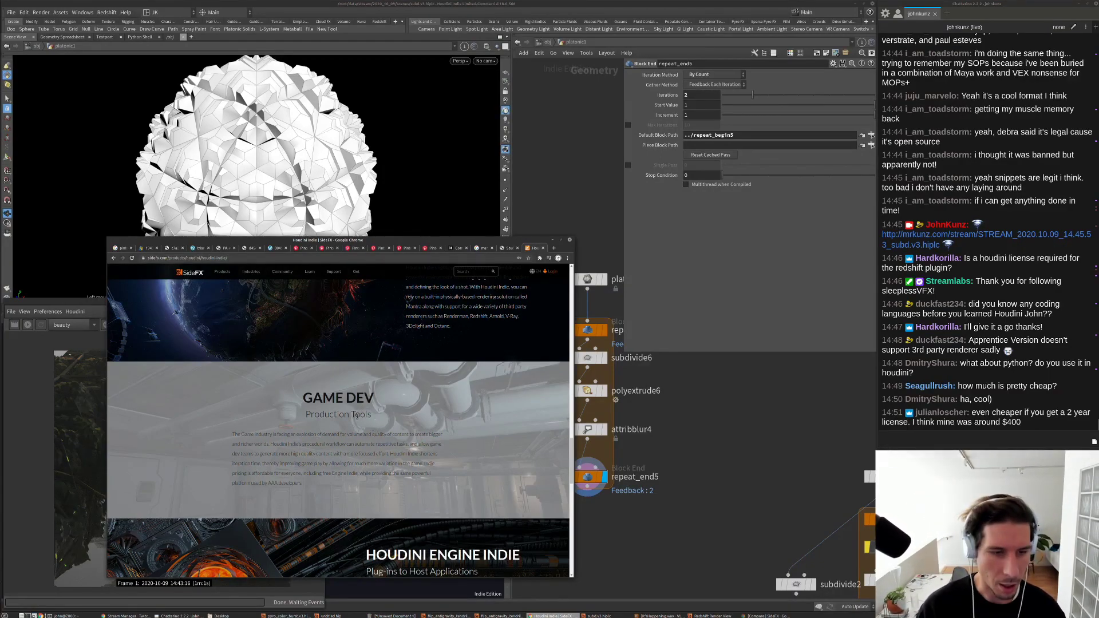
{"action": "scroll", "coordinate": [367, 416], "scroll_direction": "down", "scroll_amount": 4}
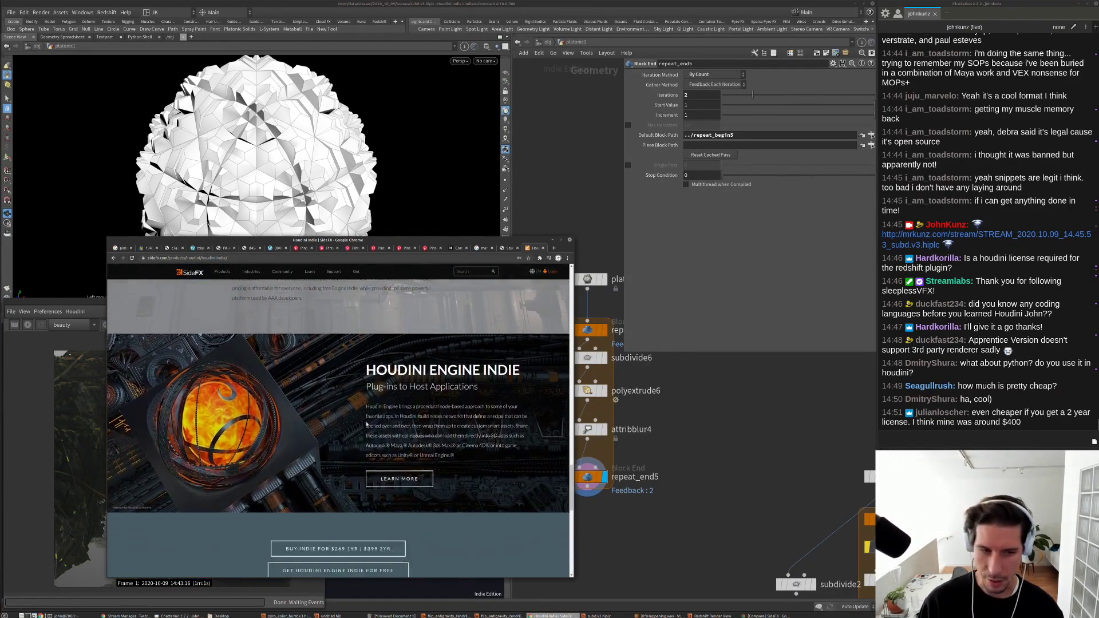
{"action": "scroll", "coordinate": [350, 434], "scroll_direction": "down", "scroll_amount": 1}
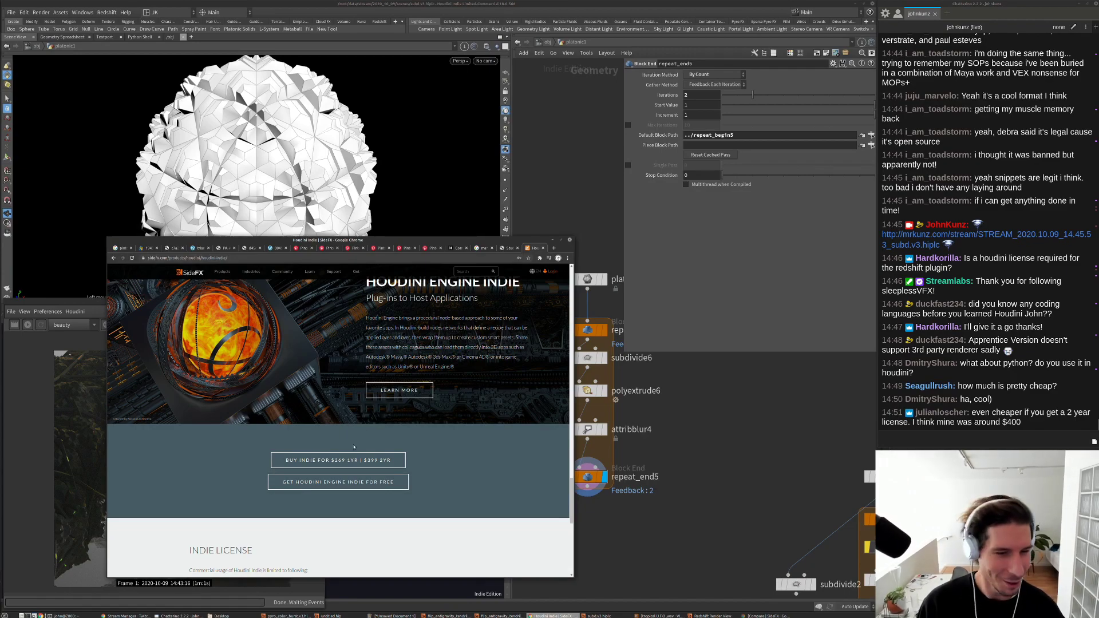
{"action": "scroll", "coordinate": [354, 447], "scroll_direction": "down", "scroll_amount": 3}
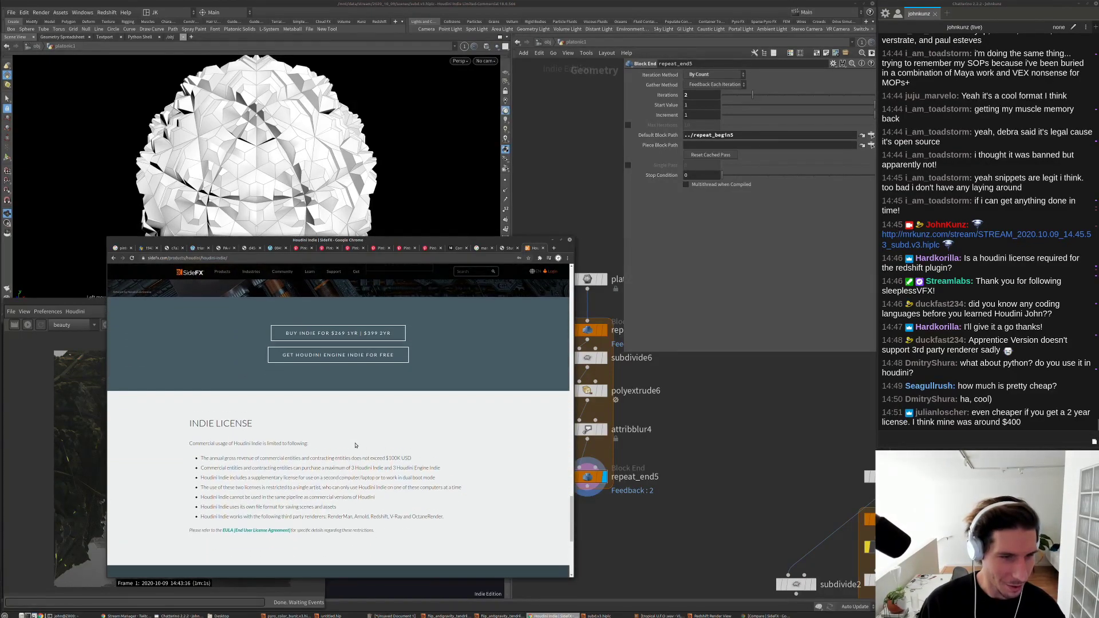
{"action": "scroll", "coordinate": [355, 446], "scroll_direction": "down", "scroll_amount": 5}
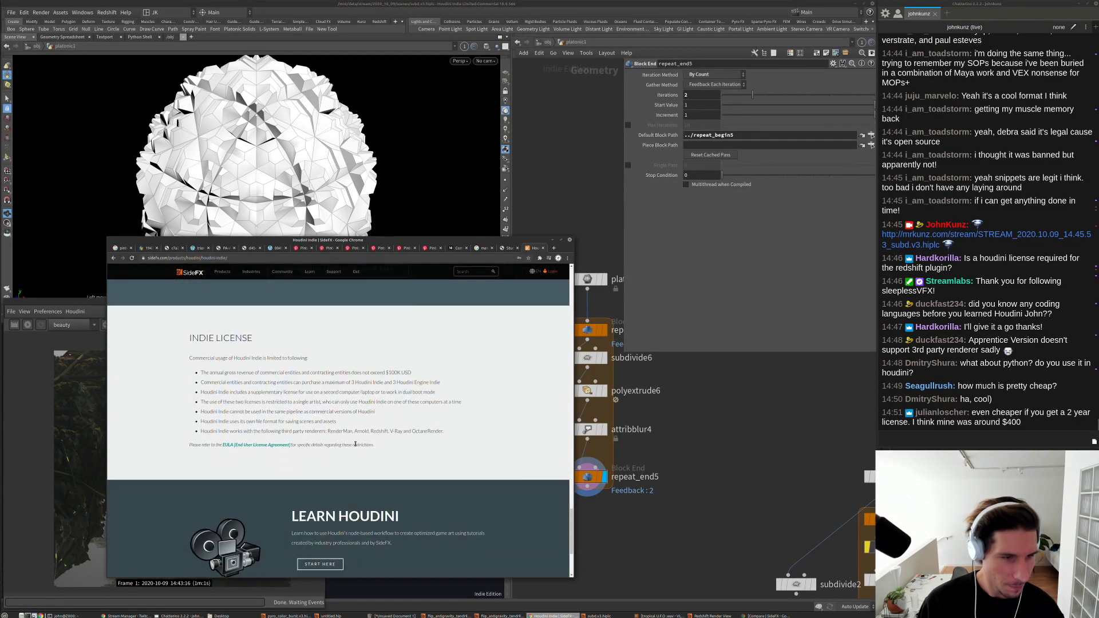
{"action": "left_click", "coordinate": [542, 248]}
Step: Back in Houdini, lay out the loop nodes and set repeat_end5 Iterations to 1
{"action": "left_click", "coordinate": [552, 240]}
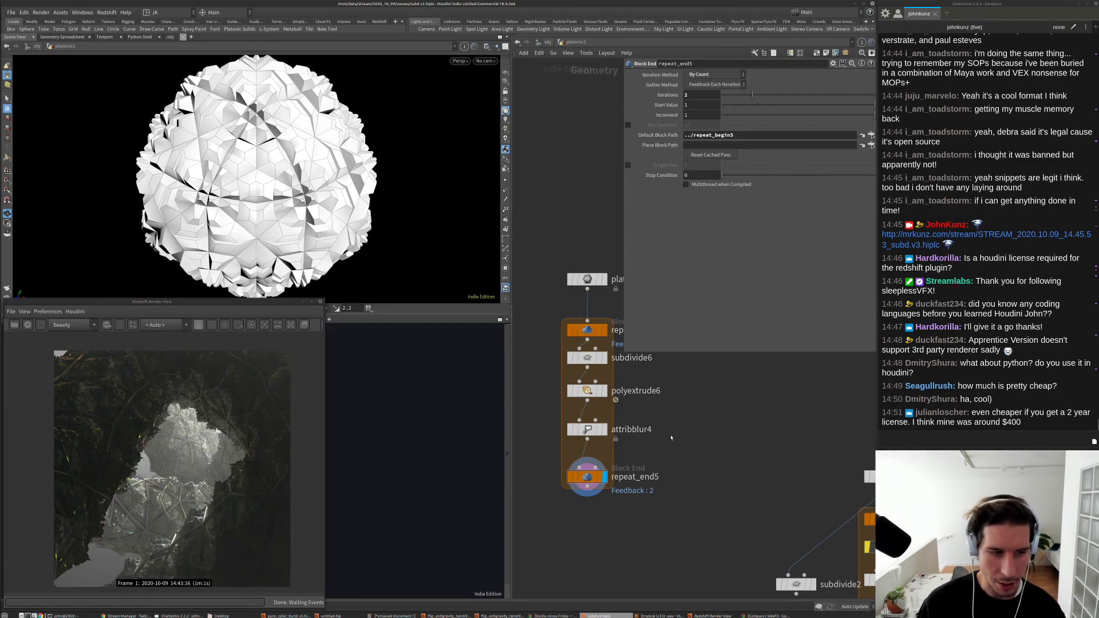
{"action": "middle_click_drag", "start_coordinate": [667, 441], "coordinate": [662, 470]}
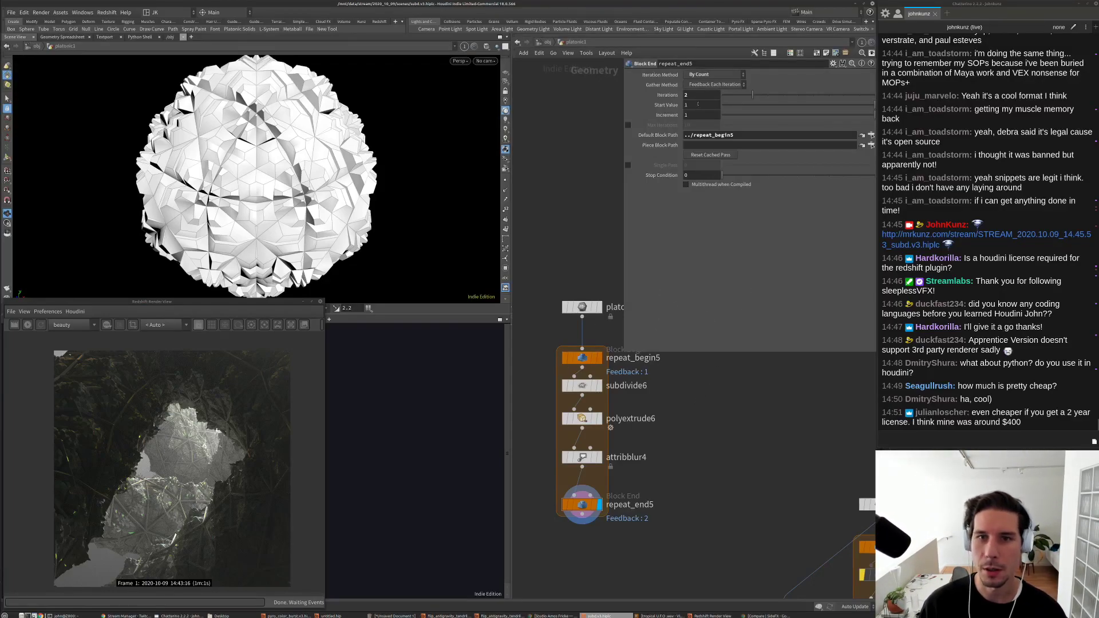
{"action": "key", "text": "l"}
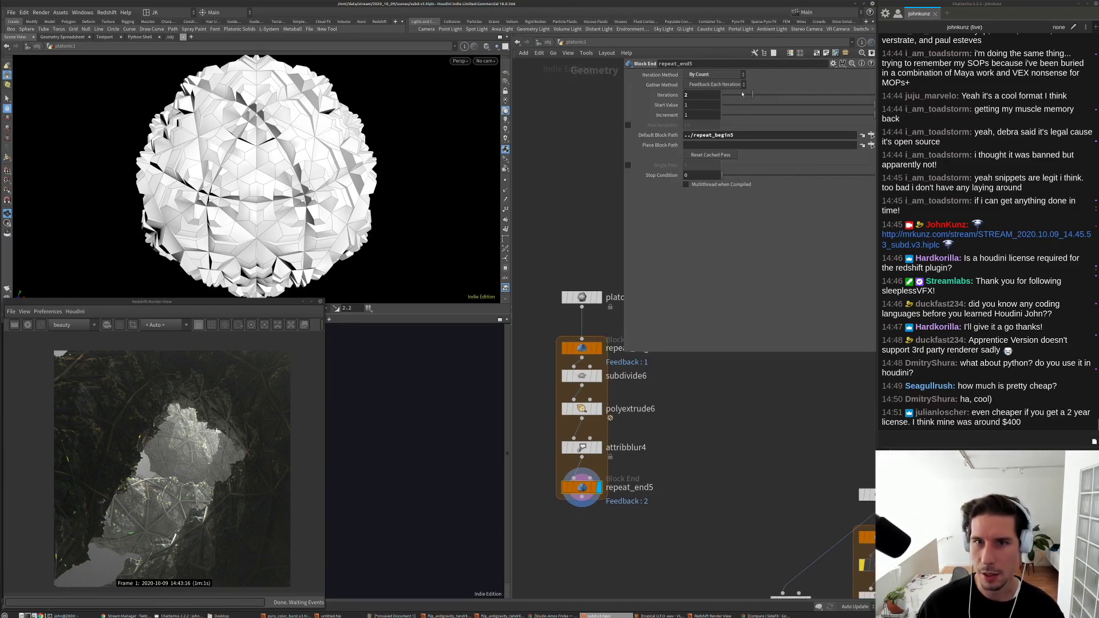
{"action": "mouse_move", "coordinate": [742, 95]}
{"action": "left_mouse_down"}
{"action": "mouse_move", "coordinate": [766, 98]}
{"action": "mouse_move", "coordinate": [745, 98]}
{"action": "left_mouse_up"}
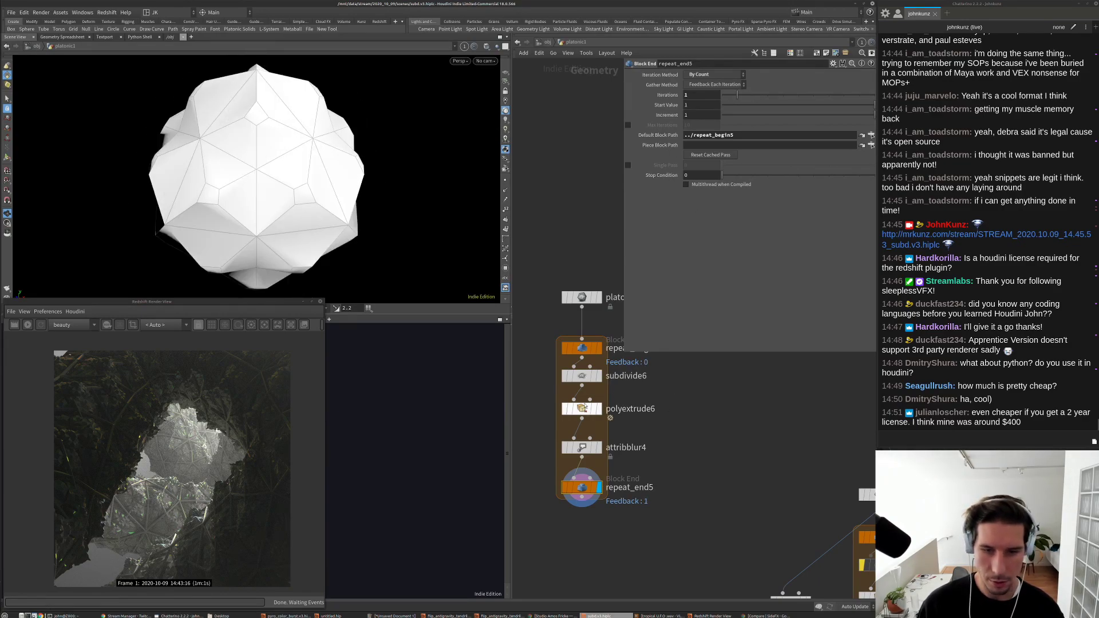
{"action": "scroll", "coordinate": [571, 359], "scroll_direction": "up", "scroll_amount": 2}
Step: Raise polyextrude6's distance, then try subdivide6 Depth 2 before settling on Depth 0
{"action": "left_click", "coordinate": [585, 382]}
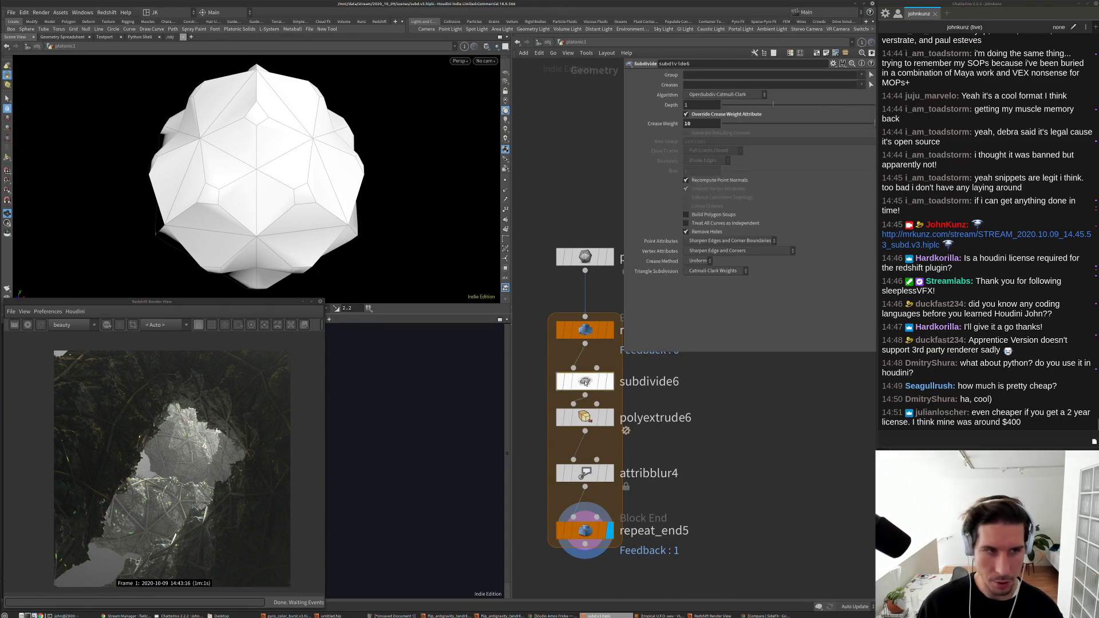
{"action": "left_click_drag", "start_coordinate": [593, 422], "coordinate": [594, 428]}
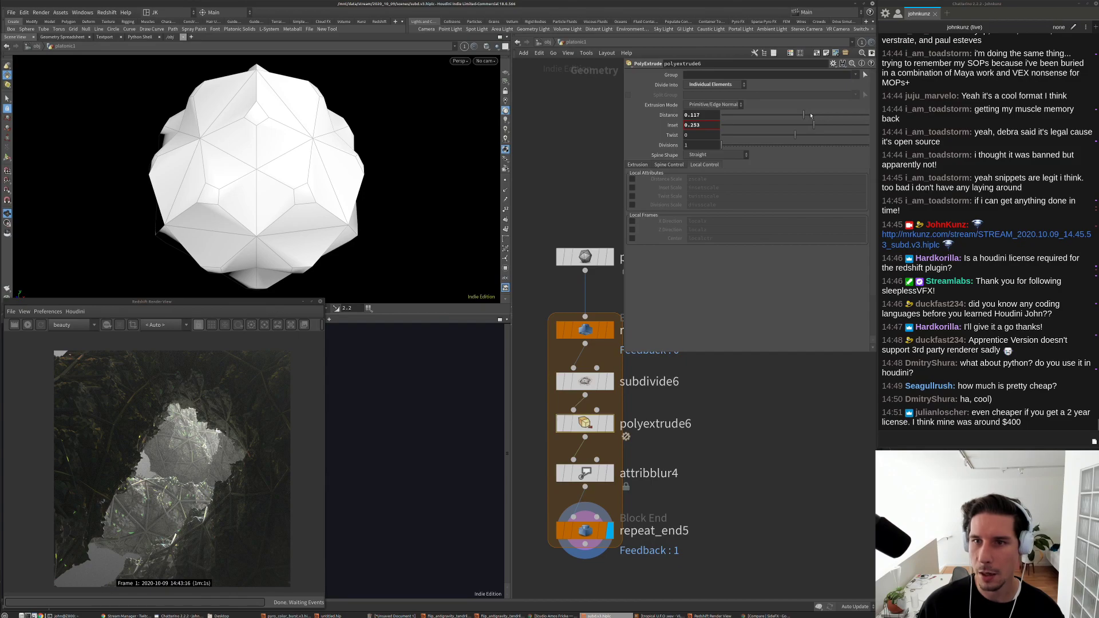
{"action": "mouse_move", "coordinate": [811, 115]}
{"action": "left_mouse_down"}
{"action": "mouse_move", "coordinate": [832, 125]}
{"action": "mouse_move", "coordinate": [812, 127]}
{"action": "left_mouse_up"}
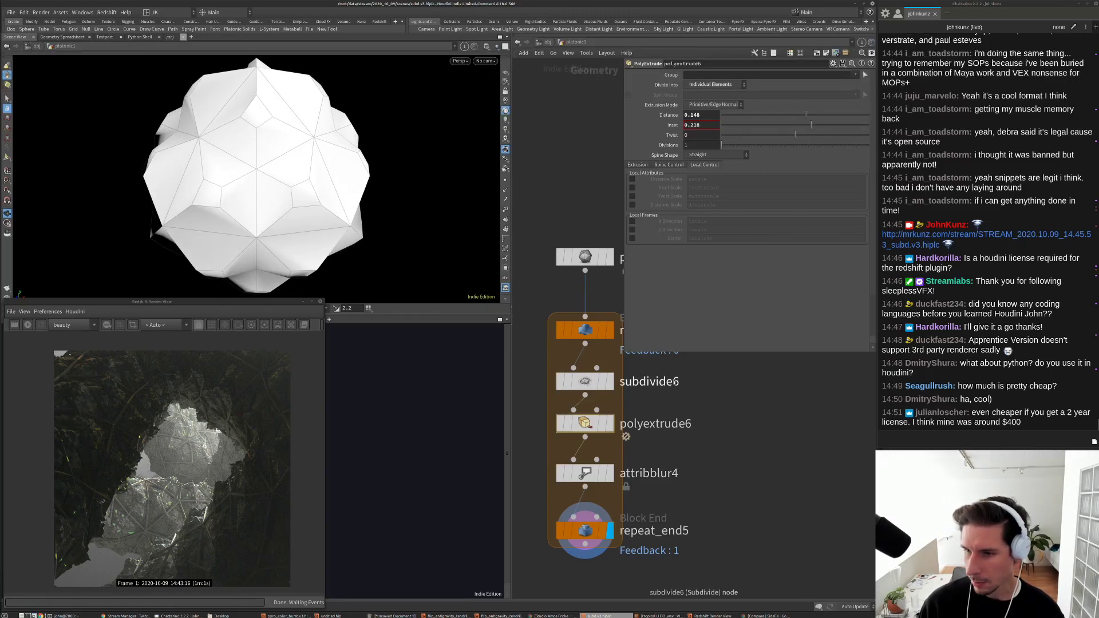
{"action": "left_click", "coordinate": [585, 473]}
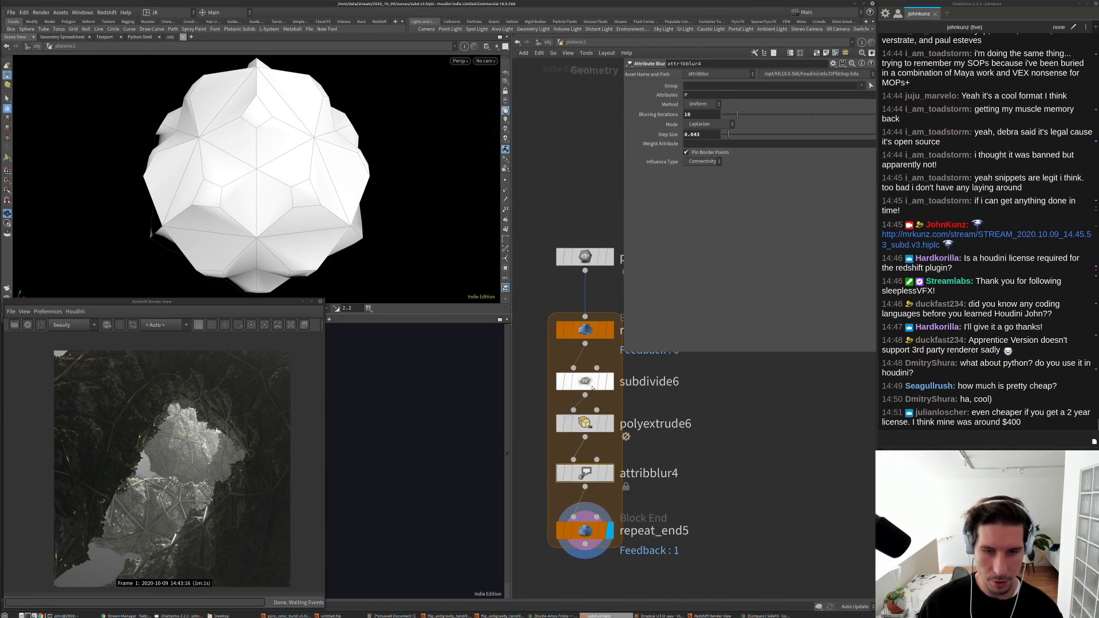
{"action": "left_click", "coordinate": [587, 382]}
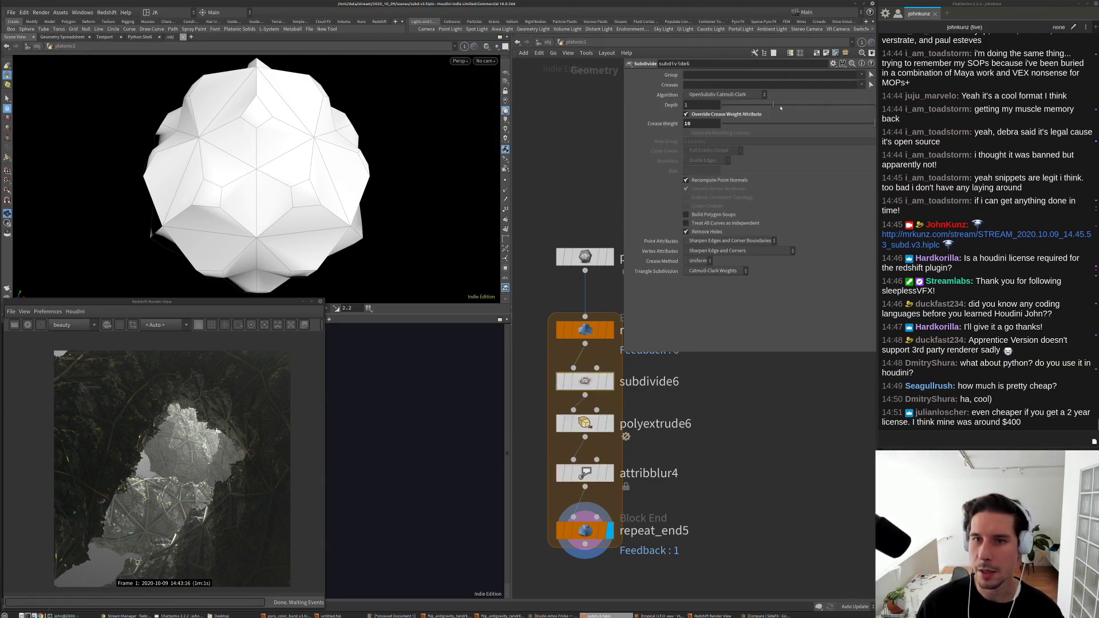
{"action": "left_click_drag", "start_coordinate": [782, 107], "coordinate": [730, 108]}
{"action": "left_click_drag", "start_coordinate": [275, 171], "coordinate": [363, 201]}
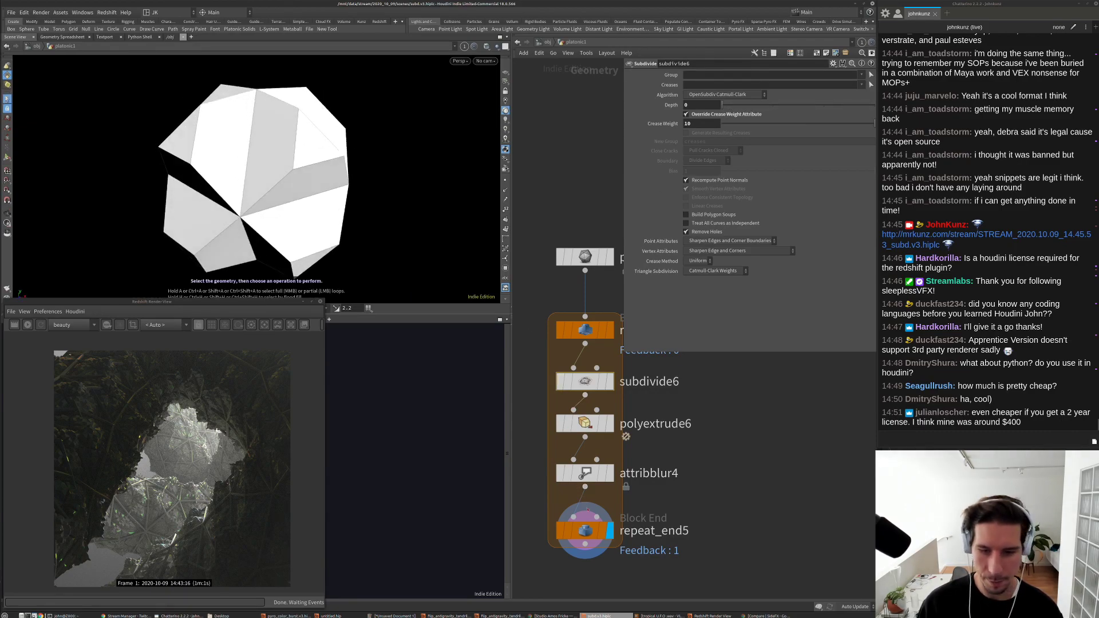
Step: Run repeat_end5 for 3 iterations and set polyextrude6 distance 0.603 and inset 0.84
{"action": "left_click", "coordinate": [585, 529]}
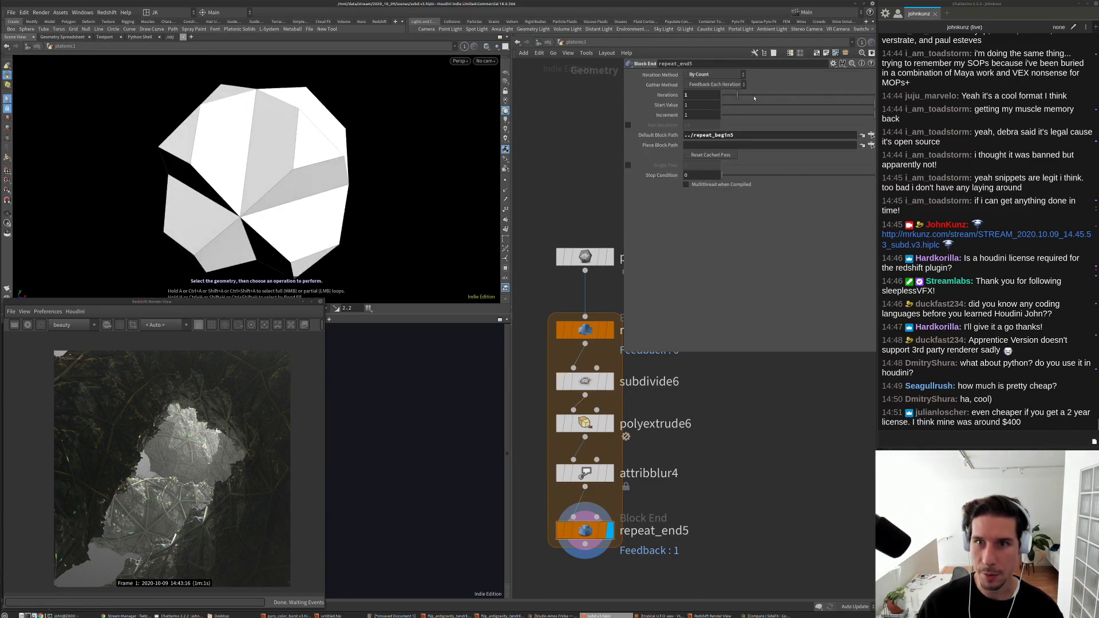
{"action": "left_click_drag", "start_coordinate": [754, 97], "coordinate": [766, 97]}
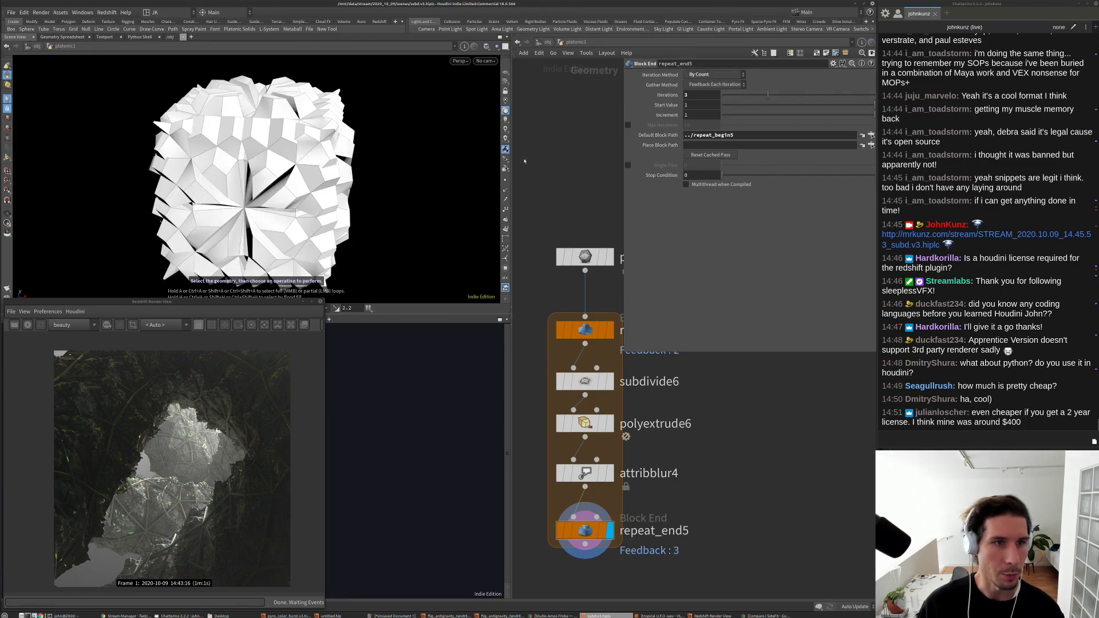
{"action": "left_click", "coordinate": [584, 424]}
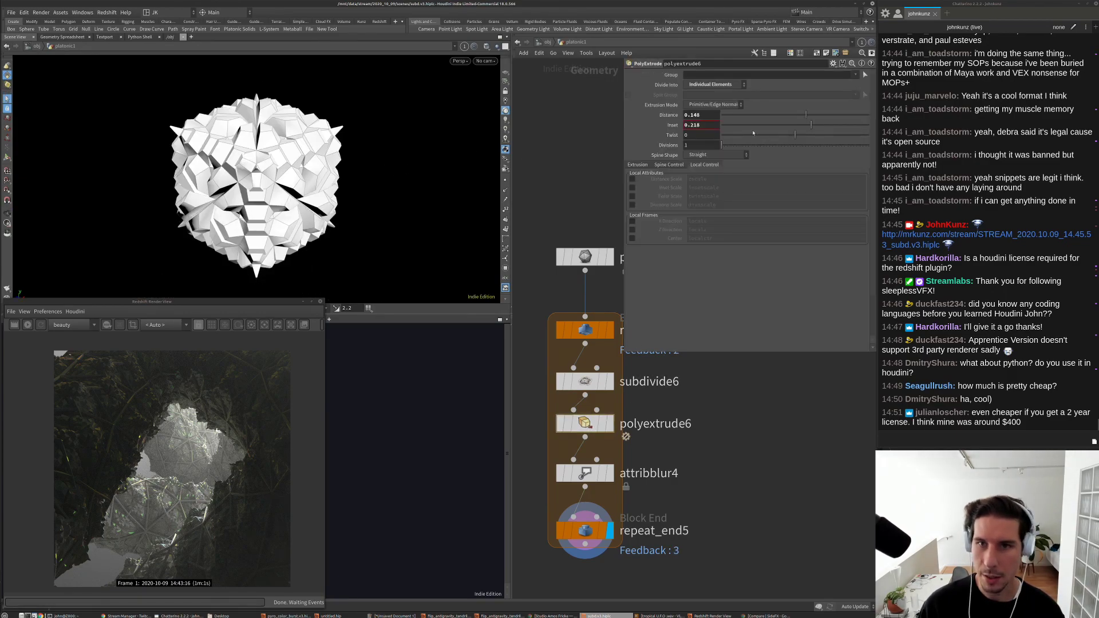
{"action": "left_click_drag", "start_coordinate": [823, 115], "coordinate": [839, 115]}
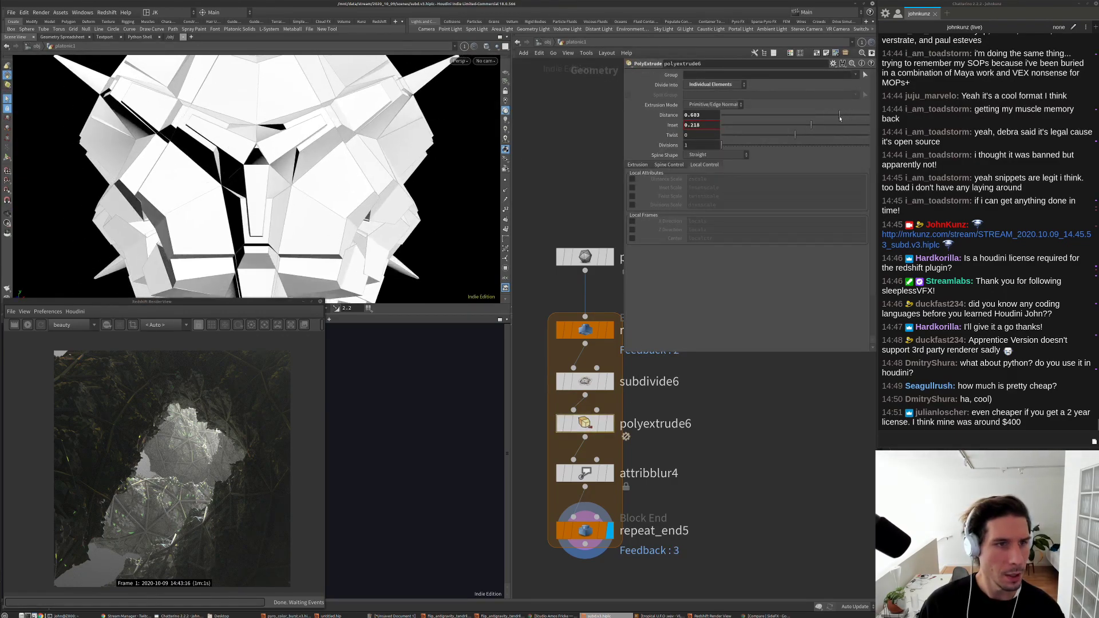
{"action": "left_click", "coordinate": [602, 473]}
{"action": "left_click", "coordinate": [601, 420]}
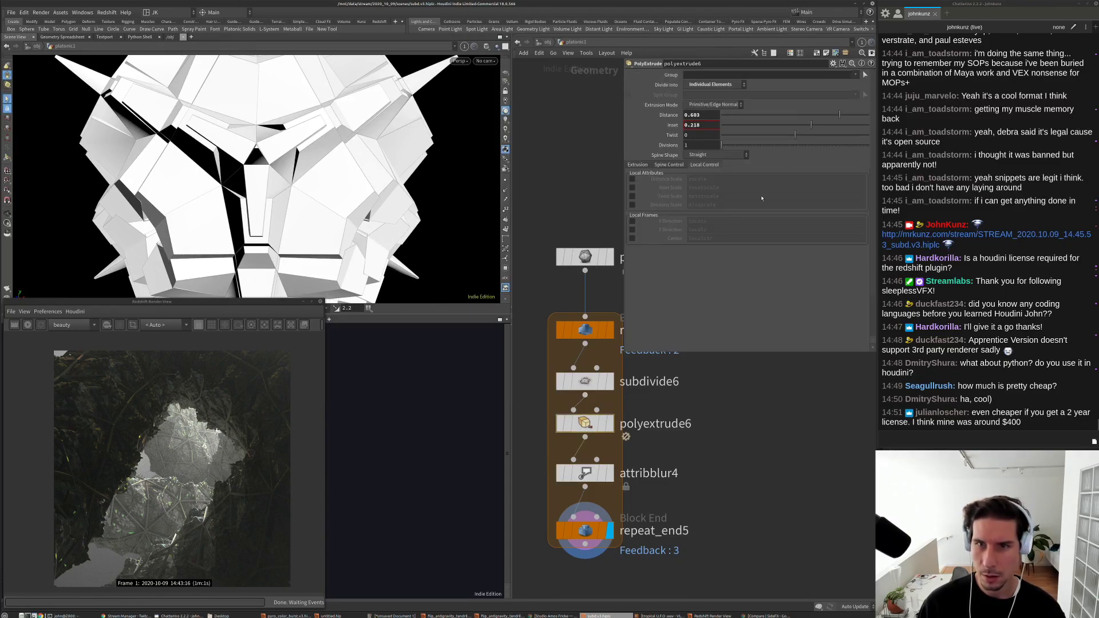
{"action": "left_click_drag", "start_coordinate": [798, 127], "coordinate": [797, 126]}
{"action": "left_click_drag", "start_coordinate": [801, 129], "coordinate": [851, 134]}
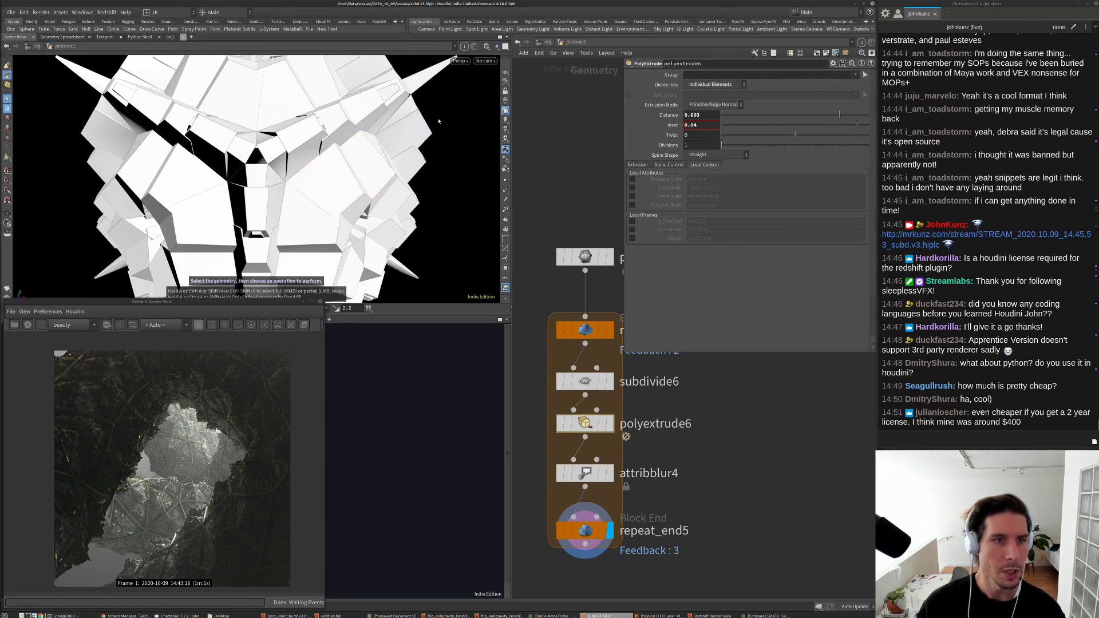
{"action": "key", "text": "g"}
Step: Set attribblur4 Blurring Iterations to 34 and reduce repeat_end5 back to 1 iteration
{"action": "left_click", "coordinate": [585, 473]}
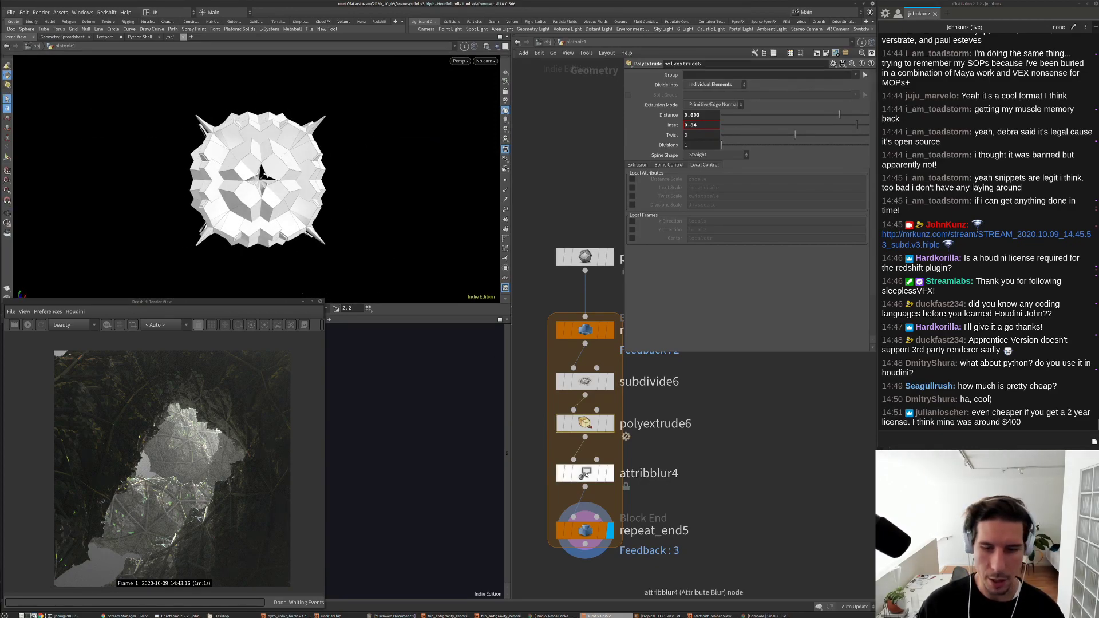
{"action": "left_click_drag", "start_coordinate": [738, 114], "coordinate": [733, 137]}
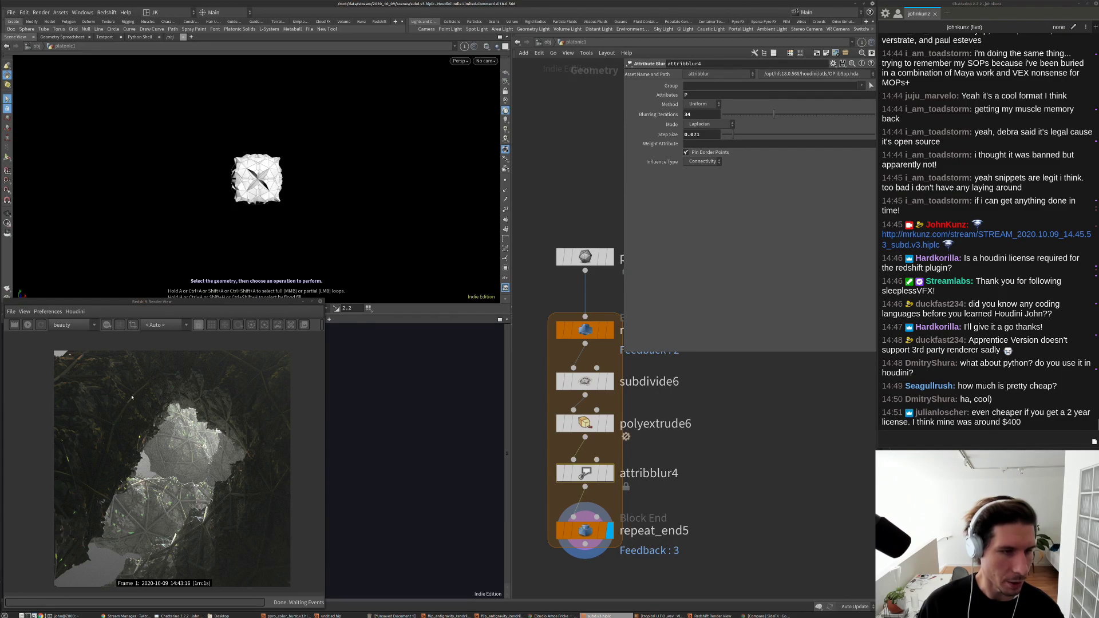
{"action": "key", "text": "g"}
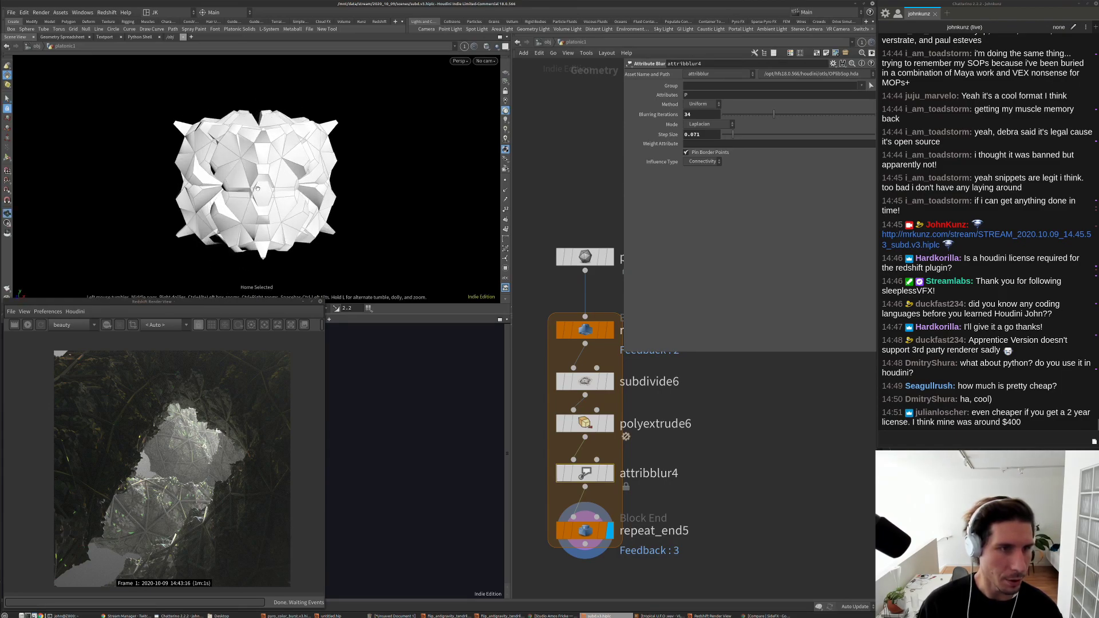
{"action": "scroll", "coordinate": [303, 189], "scroll_direction": "up", "scroll_amount": 6}
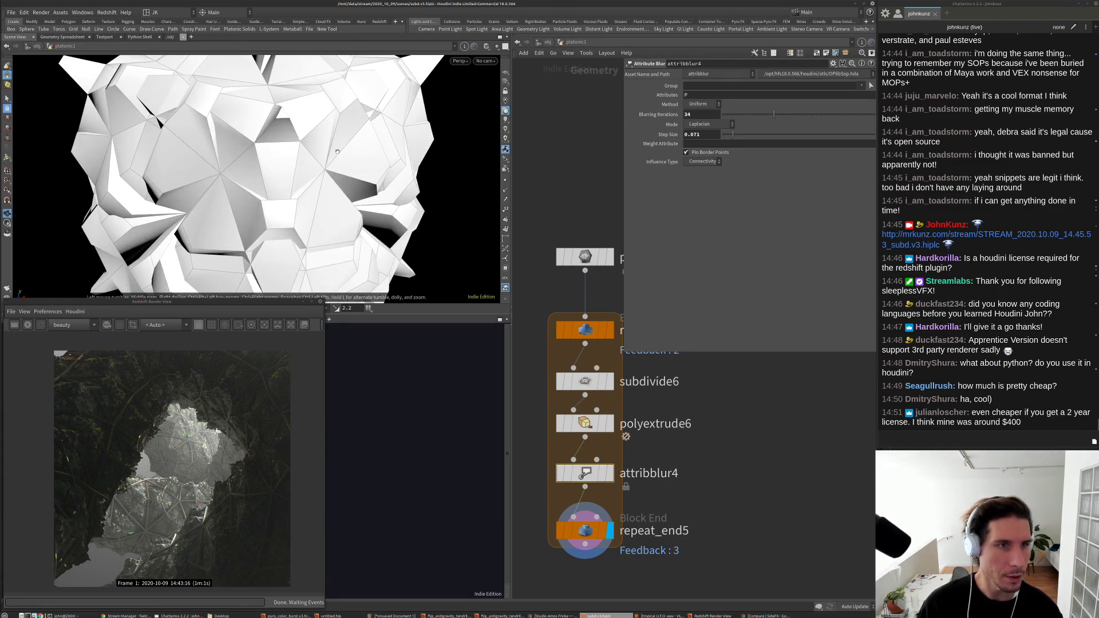
{"action": "left_click", "coordinate": [567, 379]}
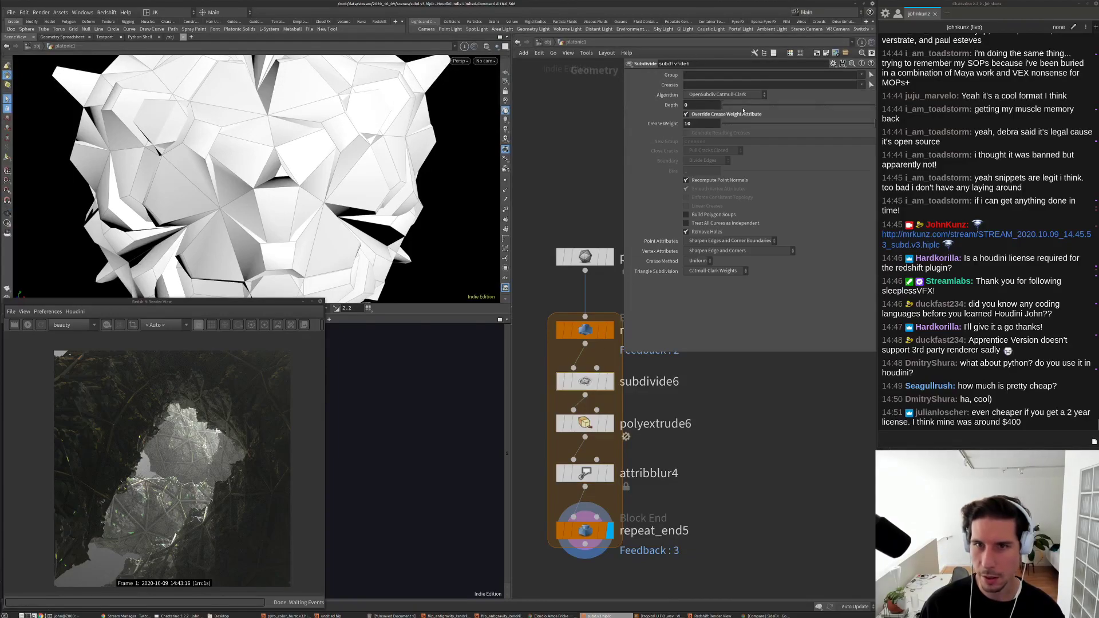
{"action": "key", "text": "h"}
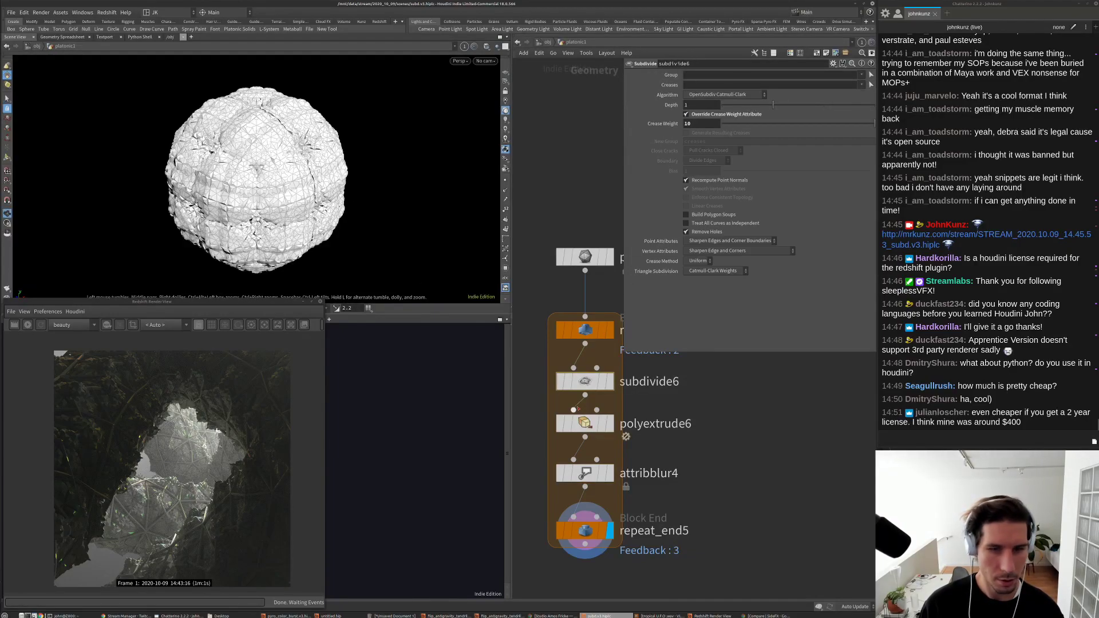
{"action": "left_click", "coordinate": [585, 541]}
{"action": "left_click", "coordinate": [752, 95]}
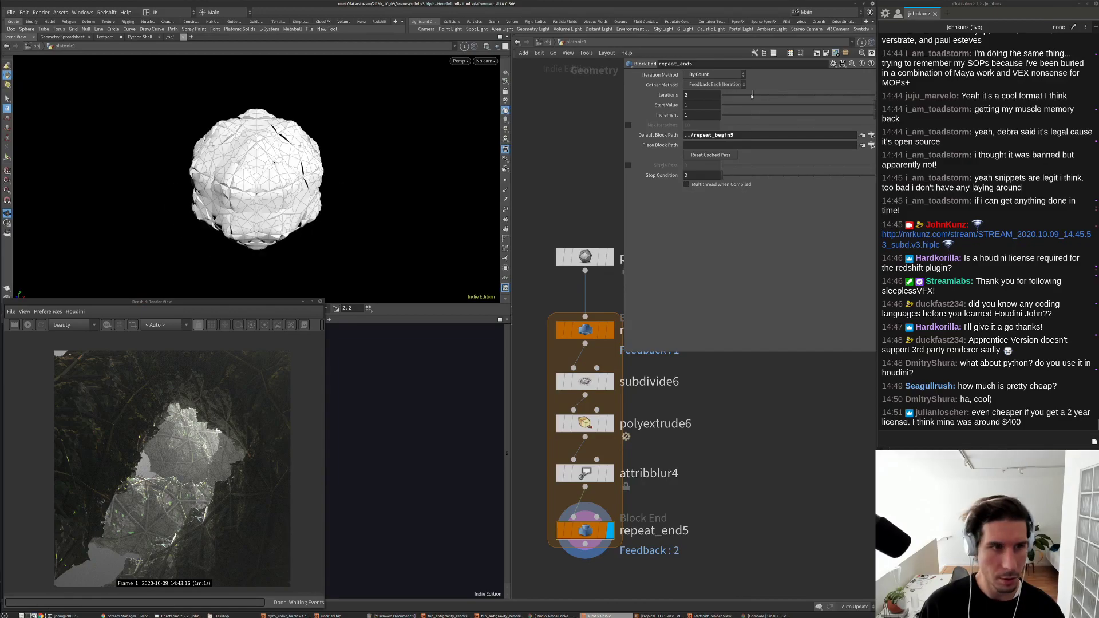
{"action": "left_click", "coordinate": [739, 95]}
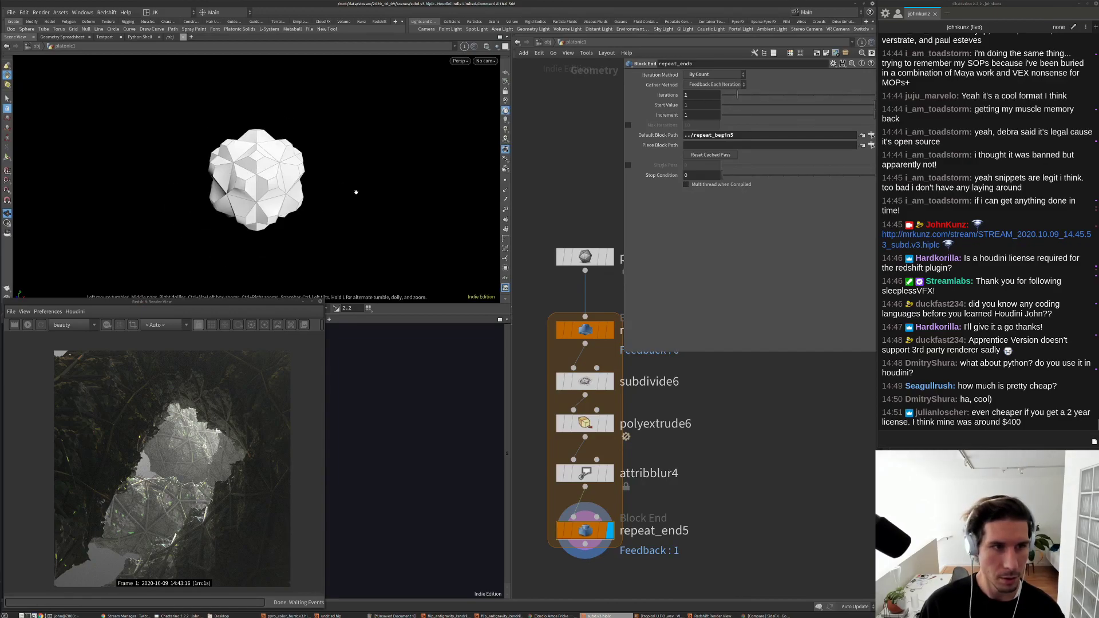
{"action": "key", "text": "s"}
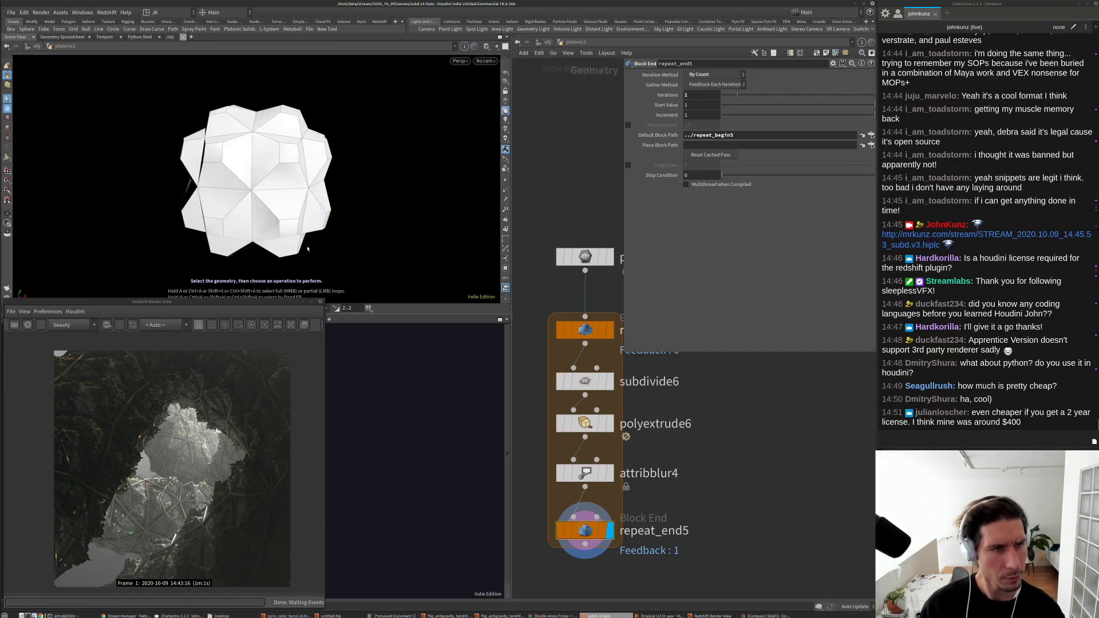
{"action": "middle_click_drag", "start_coordinate": [693, 485], "coordinate": [647, 439]}
Step: Add a displayed polyextrude7 under repeat_end5 with distance 0.245 and inset 0.016
{"action": "left_click", "coordinate": [700, 472]}
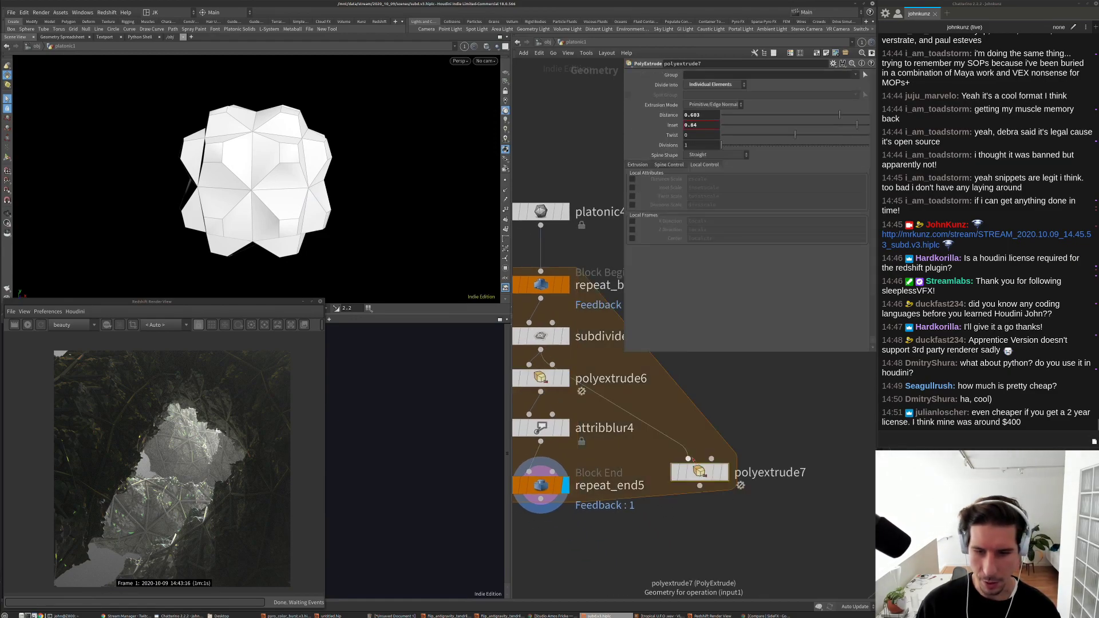
{"action": "left_click", "coordinate": [723, 473]}
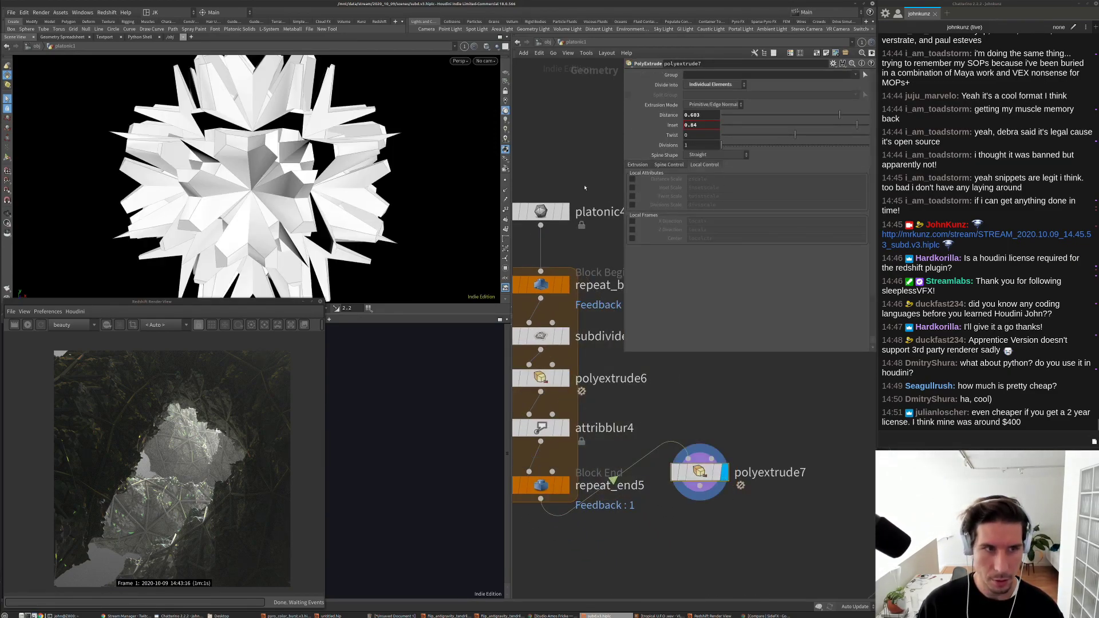
{"action": "left_click_drag", "start_coordinate": [827, 118], "coordinate": [795, 129]}
{"action": "left_click_drag", "start_coordinate": [343, 194], "coordinate": [300, 166]}
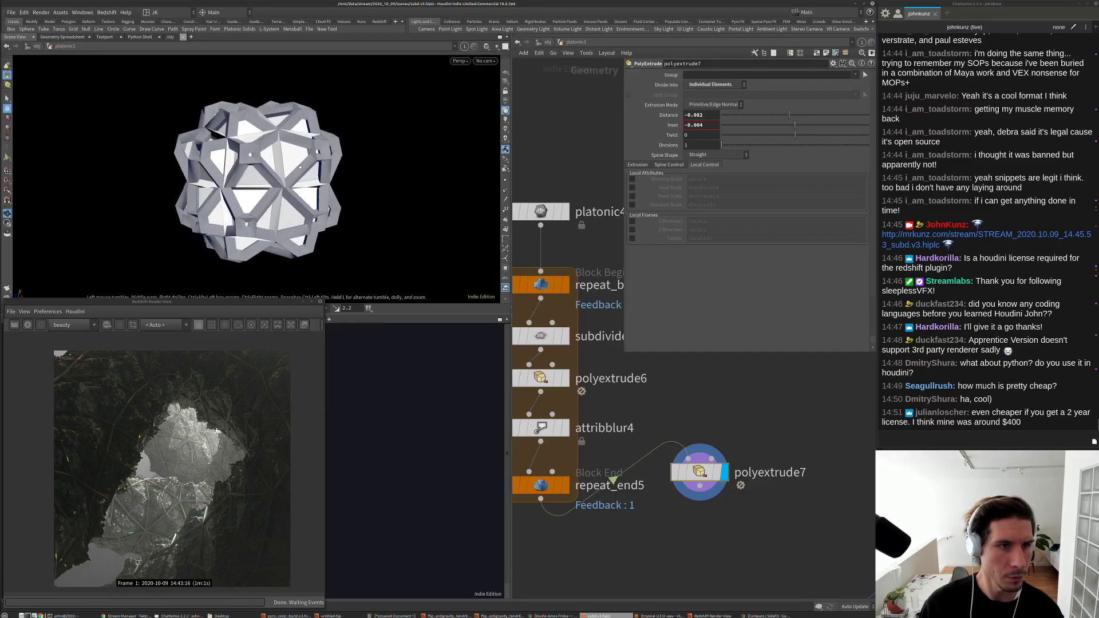
{"action": "mouse_move", "coordinate": [796, 128]}
{"action": "left_mouse_down"}
{"action": "mouse_move", "coordinate": [814, 118]}
{"action": "mouse_move", "coordinate": [796, 127]}
{"action": "left_mouse_up"}
{"action": "scroll", "coordinate": [709, 418], "scroll_direction": "down", "scroll_amount": 2}
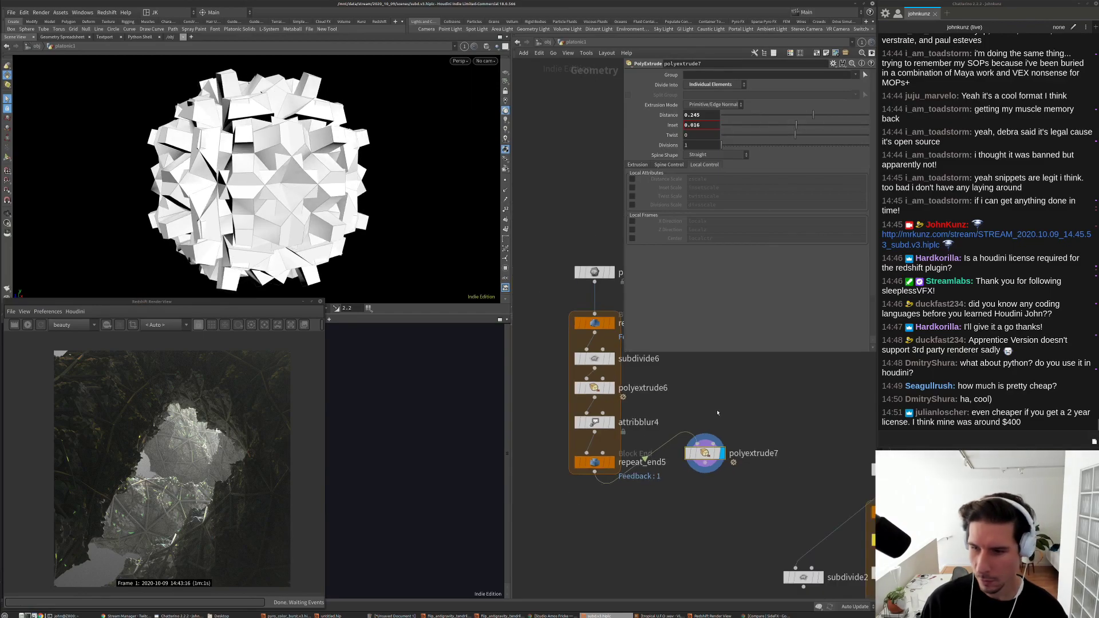
{"action": "left_click_drag", "start_coordinate": [705, 454], "coordinate": [594, 505]}
Step: Raise attribblur4 Blurring Iterations to 100 and bypass polyextrude7
{"action": "left_click", "coordinate": [591, 422]}
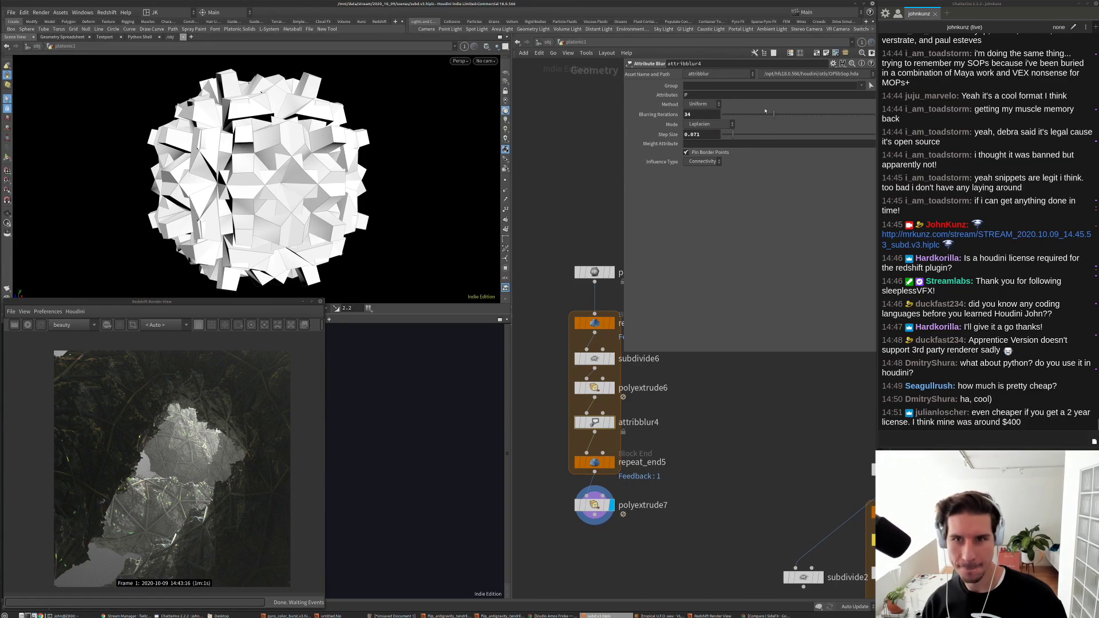
{"action": "left_click_drag", "start_coordinate": [758, 117], "coordinate": [894, 114]}
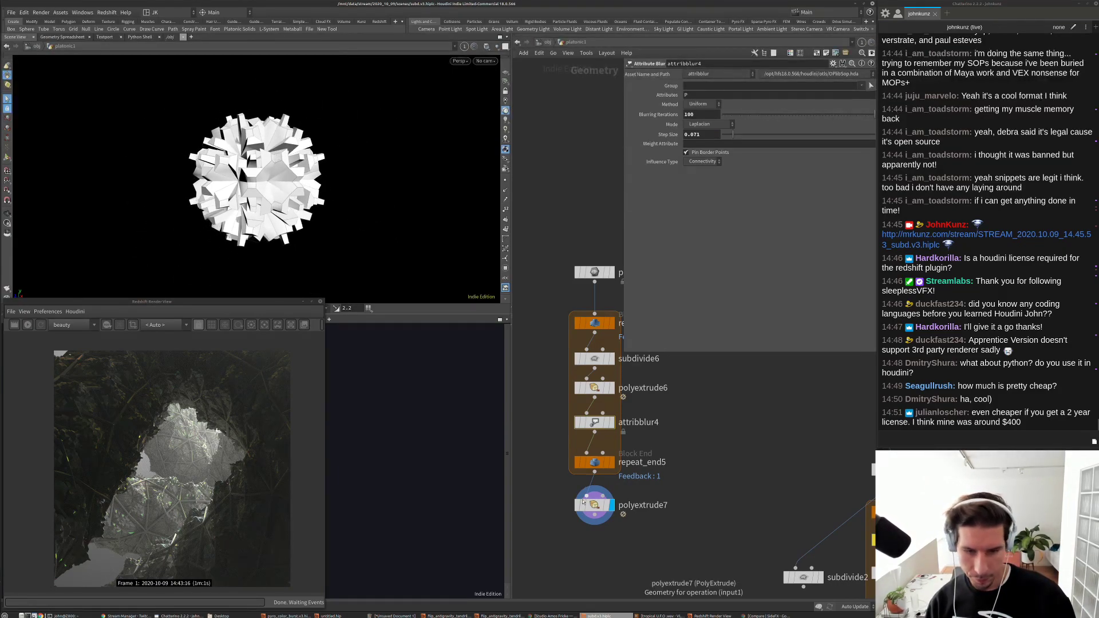
{"action": "left_click", "coordinate": [577, 505]}
{"action": "left_click", "coordinate": [594, 388]}
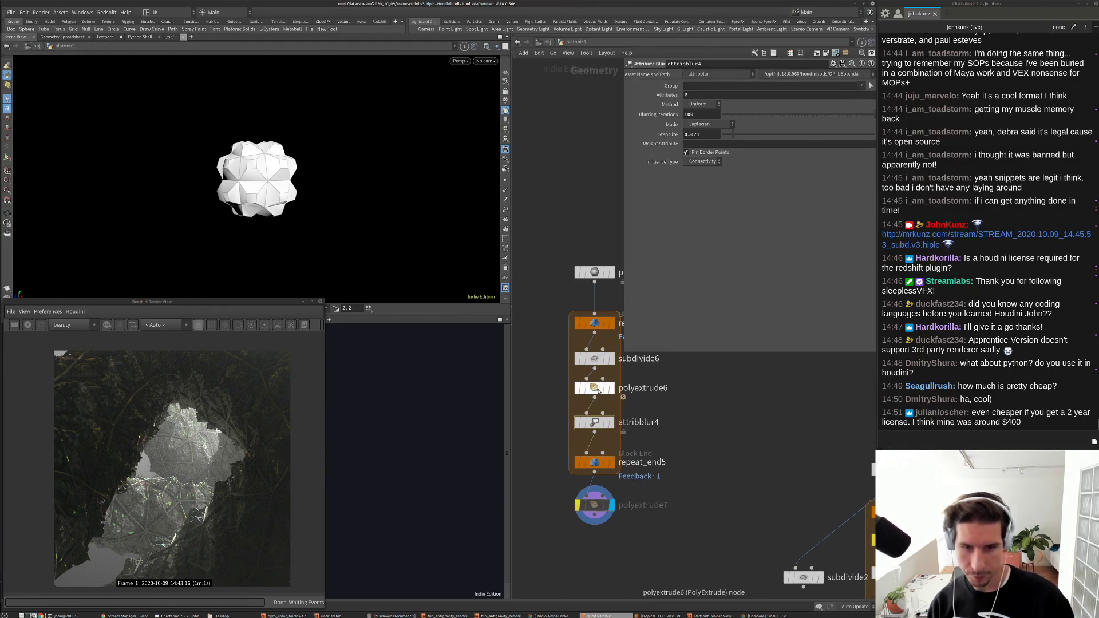
{"action": "left_click", "coordinate": [637, 165]}
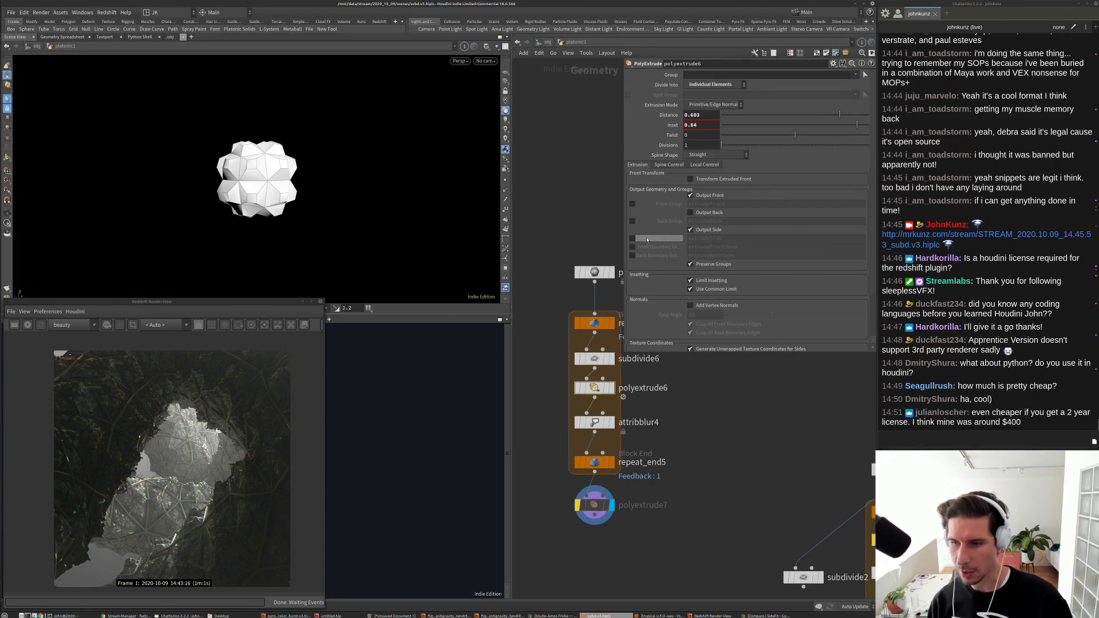
Step: Output polyextrude6 faces as extrudeFront and extrude only those in polyextrude7, distance 0.354
{"action": "left_click", "coordinate": [632, 205]}
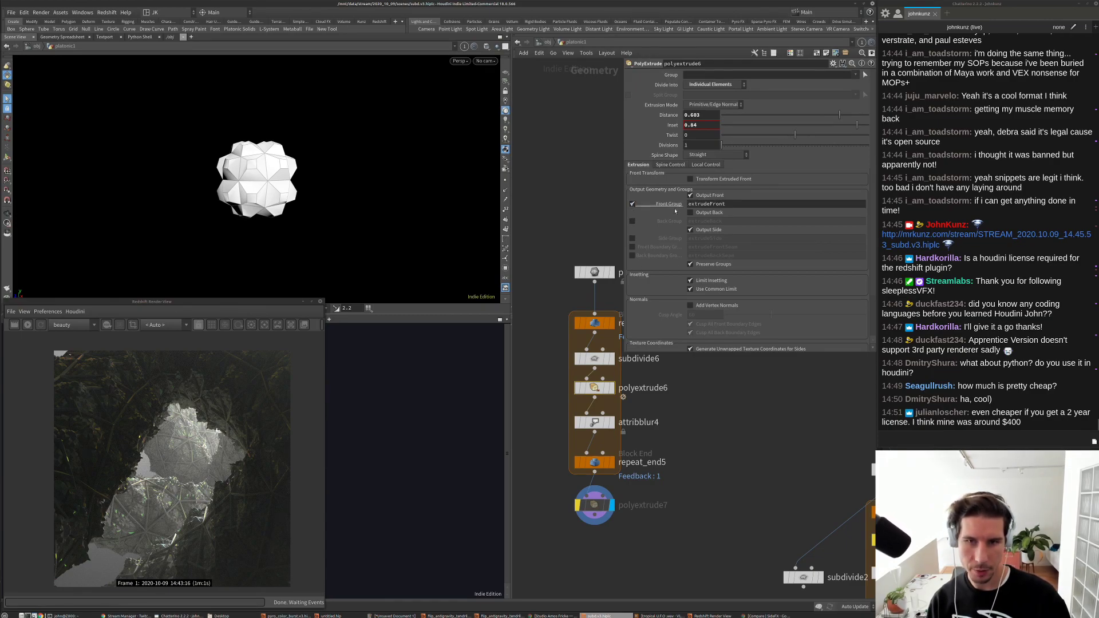
{"action": "left_click", "coordinate": [578, 505]}
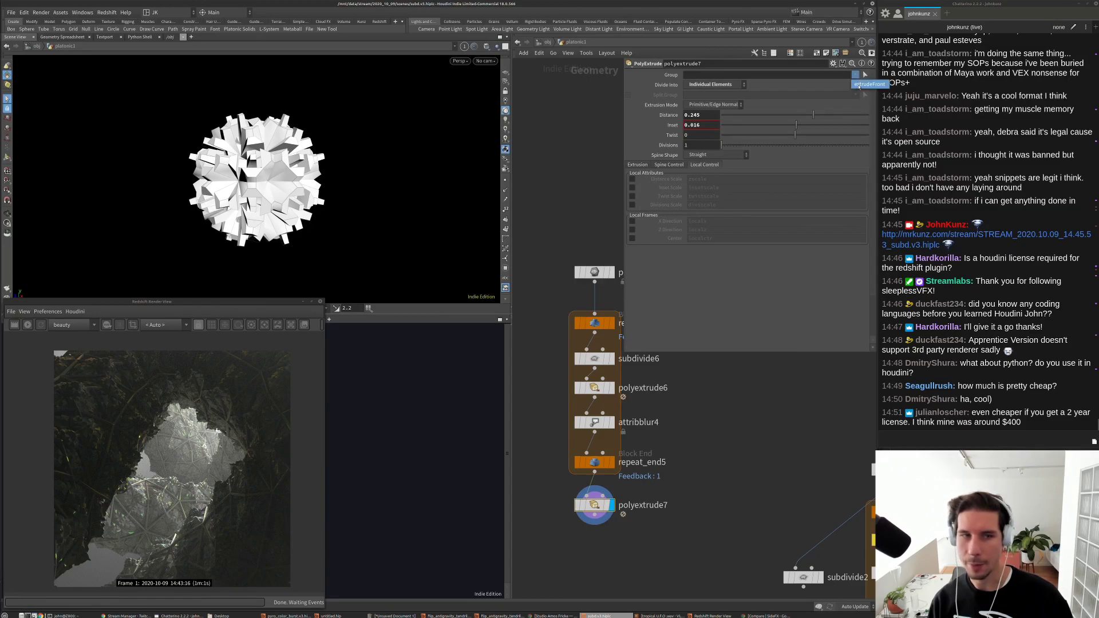
{"action": "left_click", "coordinate": [860, 84]}
{"action": "left_click_drag", "start_coordinate": [301, 168], "coordinate": [395, 189]}
{"action": "mouse_move", "coordinate": [805, 115]}
{"action": "left_mouse_down"}
{"action": "mouse_move", "coordinate": [822, 126]}
{"action": "mouse_move", "coordinate": [795, 124]}
{"action": "mouse_move", "coordinate": [806, 121]}
{"action": "left_mouse_up"}
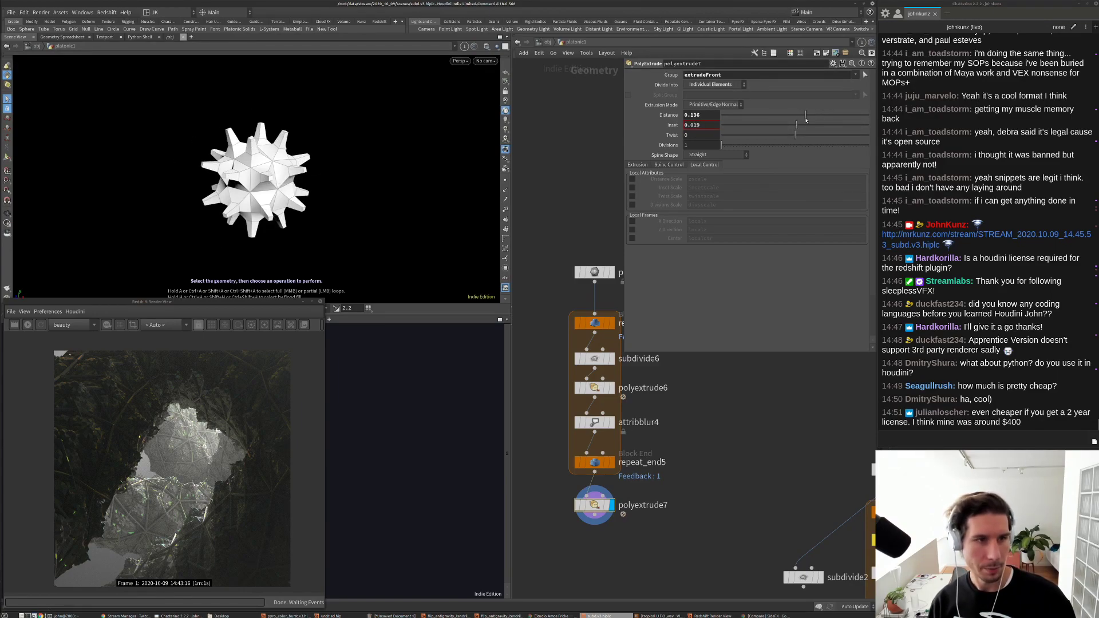
Step: Lower attribblur4 Blurring Iterations to about 52 and bypass subdivide6
{"action": "left_click", "coordinate": [603, 387]}
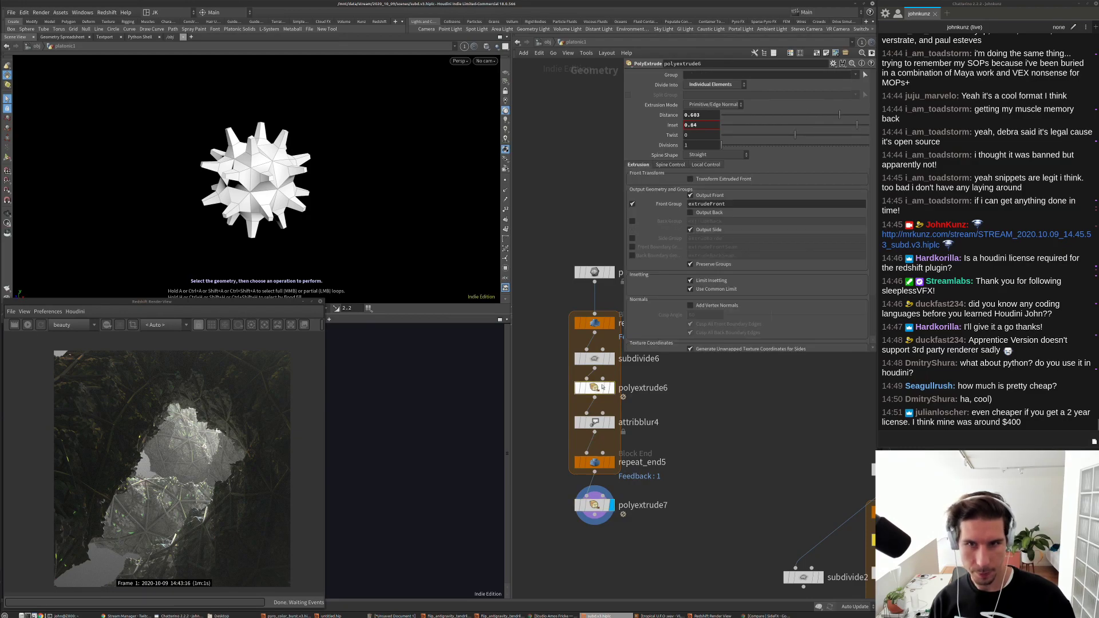
{"action": "left_click", "coordinate": [595, 461]}
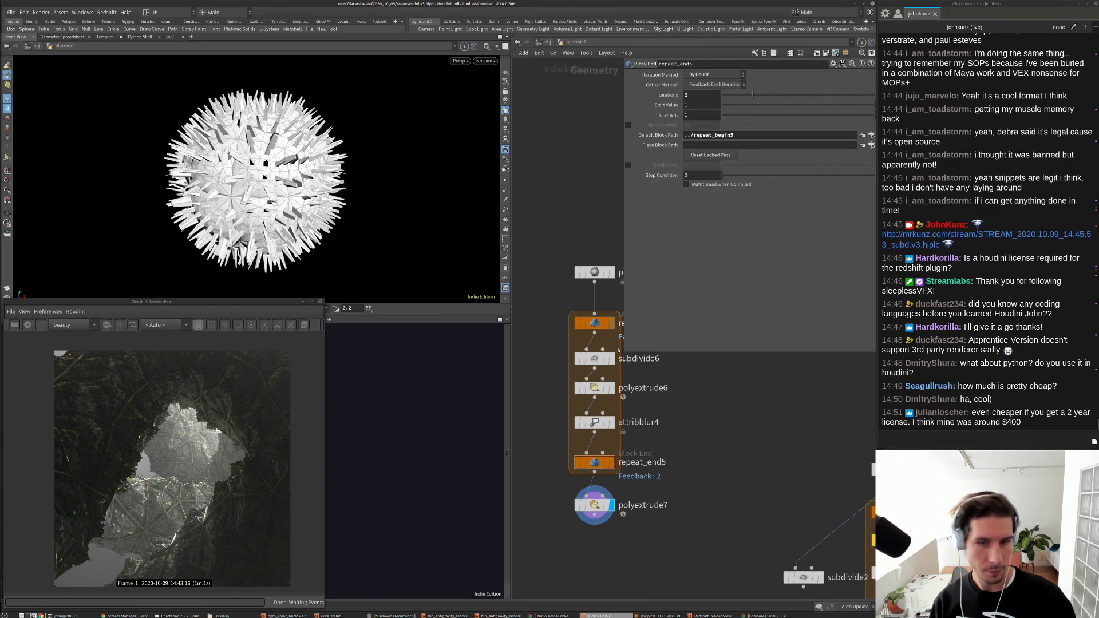
{"action": "left_click", "coordinate": [597, 425]}
{"action": "left_click_drag", "start_coordinate": [737, 117], "coordinate": [801, 117]}
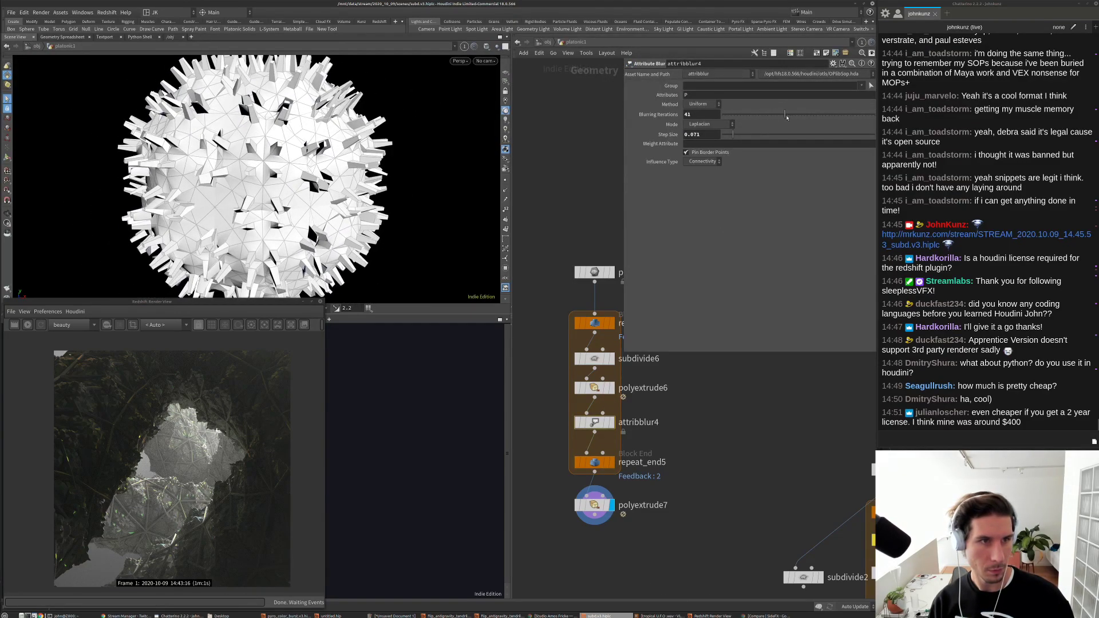
{"action": "left_click", "coordinate": [577, 360]}
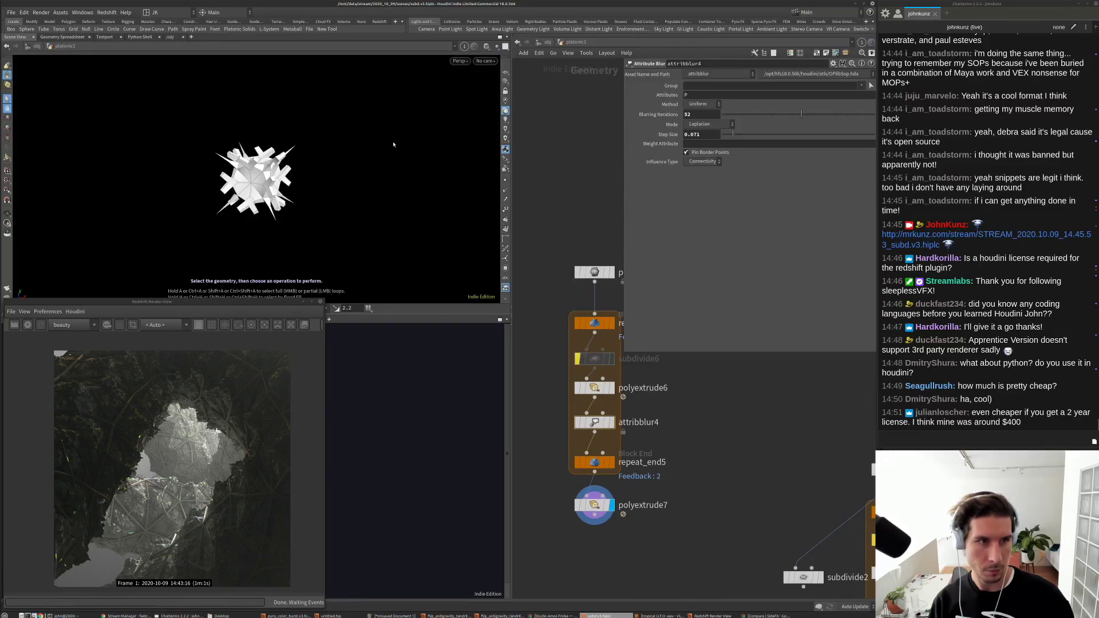
Step: Add a new subdivide7 node under polyextrude7 and display its smoothed result
{"action": "key", "text": "Tab"}
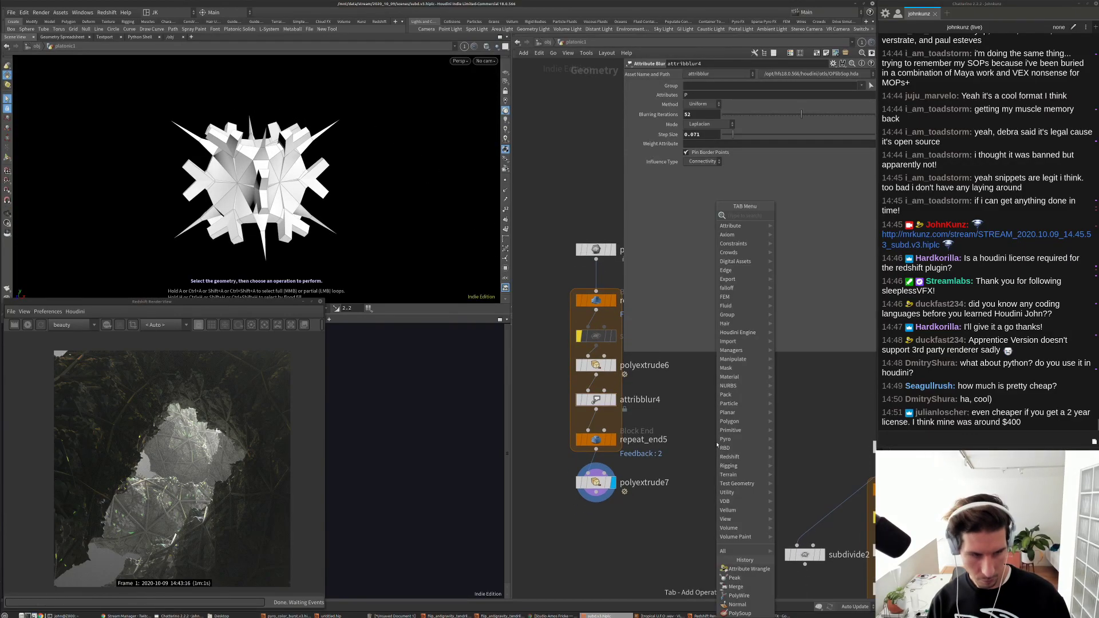
{"action": "type", "text": "sub"}
{"action": "left_click", "coordinate": [800, 216]}
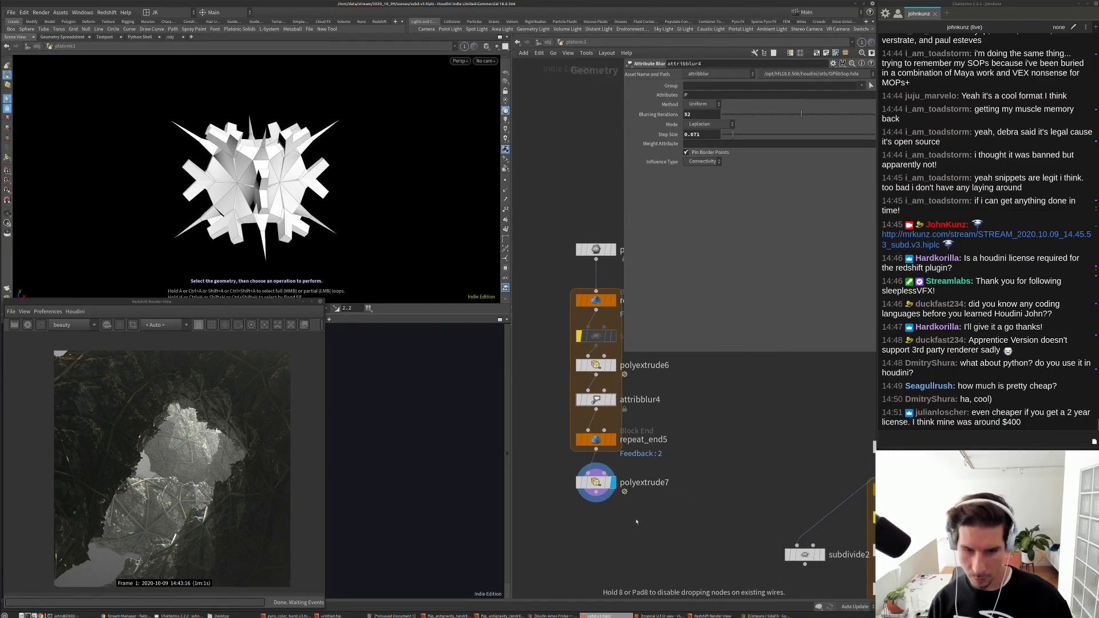
{"action": "left_click", "coordinate": [635, 518]}
{"action": "left_click", "coordinate": [653, 518]}
{"action": "left_click_drag", "start_coordinate": [642, 520], "coordinate": [602, 523]}
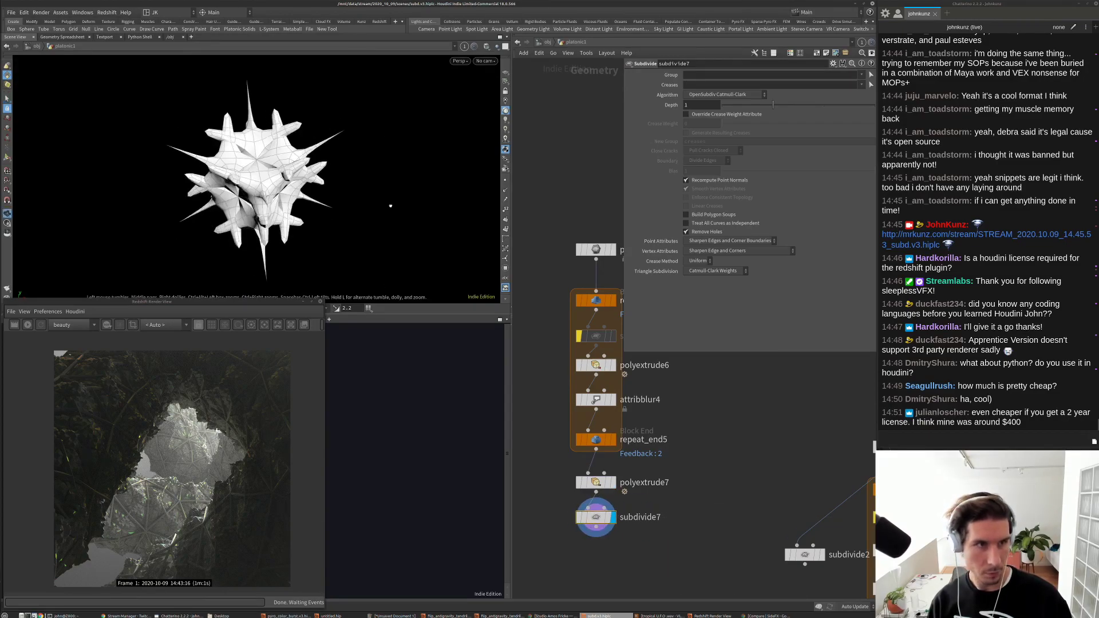
{"action": "left_click_drag", "start_coordinate": [387, 201], "coordinate": [406, 159]}
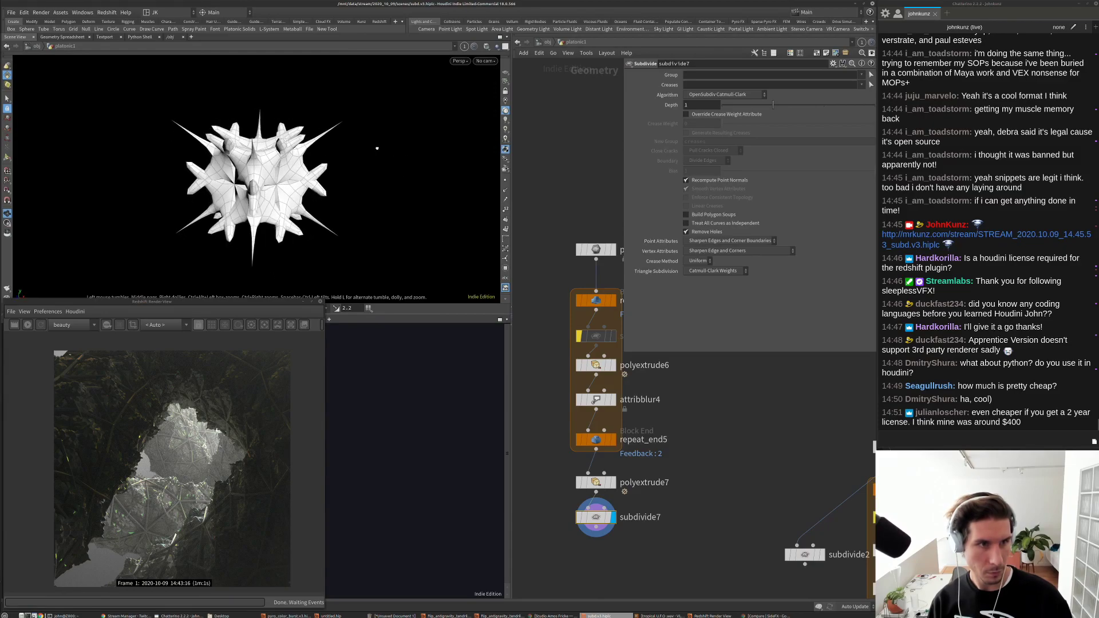
Step: Reduce polyextrude7's extrusion distance to -0.054
{"action": "key", "text": "s"}
{"action": "left_click", "coordinate": [595, 482]}
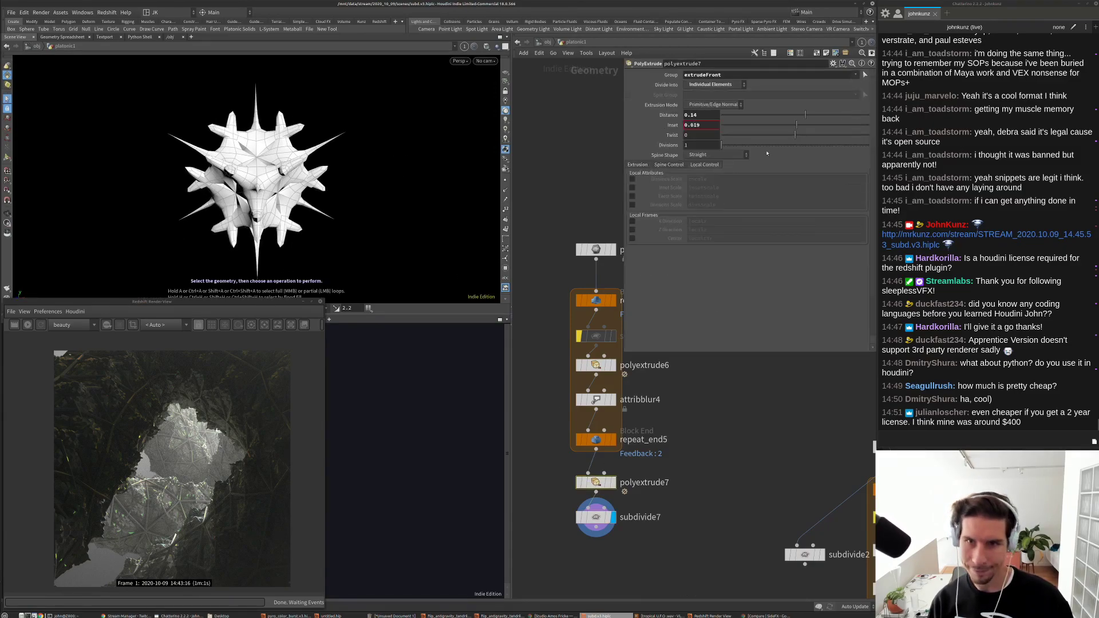
{"action": "left_click_drag", "start_coordinate": [802, 115], "coordinate": [791, 115]}
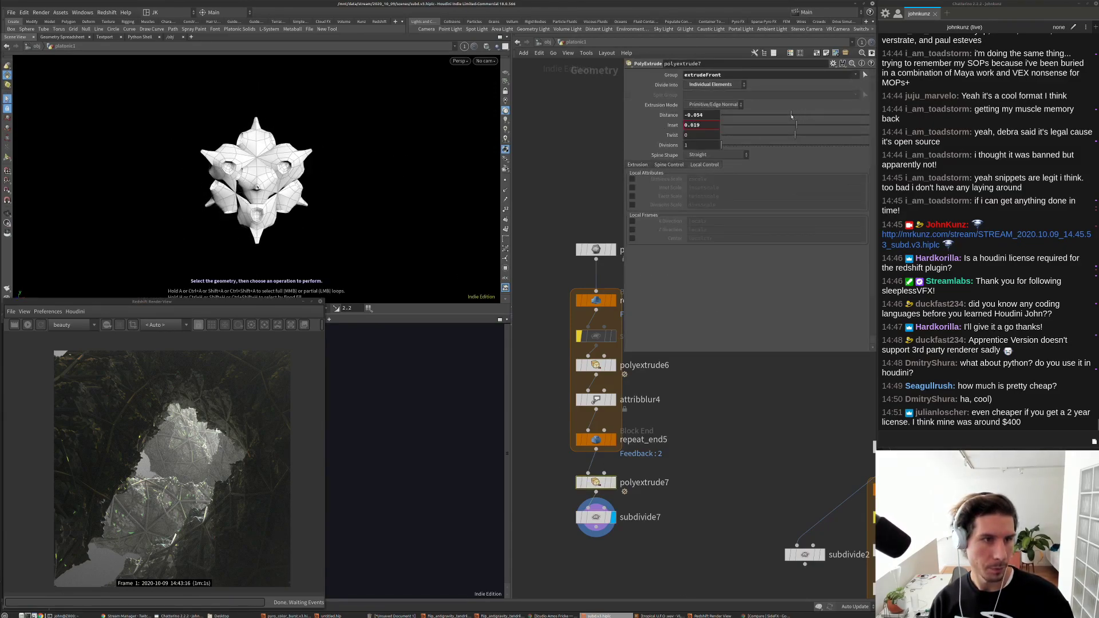
{"action": "key", "text": "Escape"}
{"action": "left_click_drag", "start_coordinate": [324, 181], "coordinate": [416, 212]}
{"action": "scroll", "coordinate": [366, 122], "scroll_direction": "up", "scroll_amount": 2}
Step: Un-bypass the loop's subdivide6 and switch the viewport to smooth shading without wireframe
{"action": "left_click", "coordinate": [580, 336]}
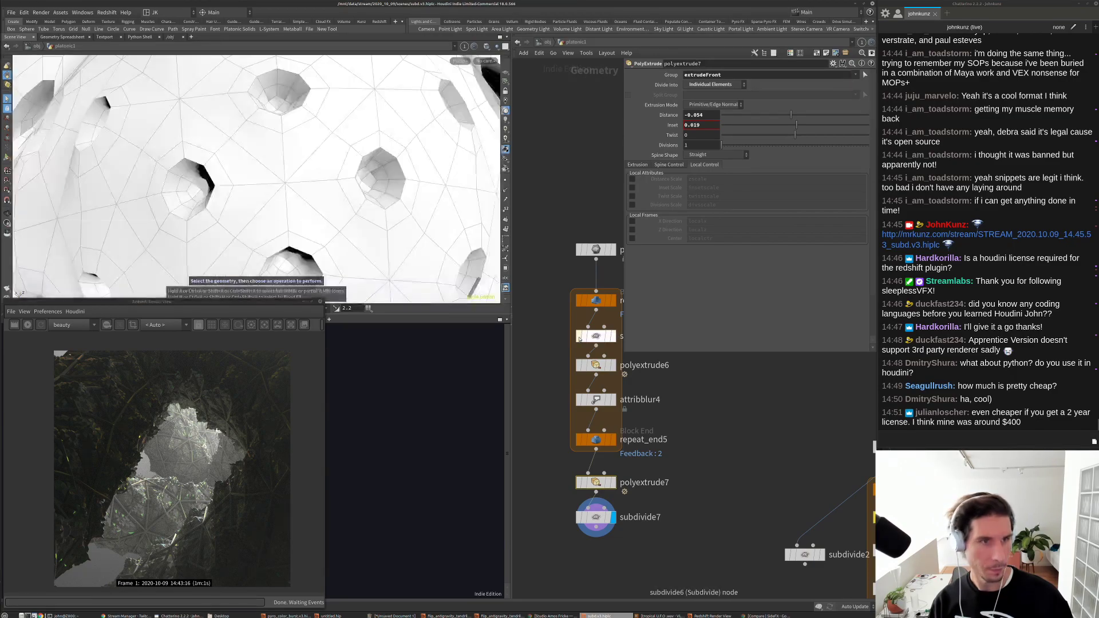
{"action": "key", "text": "space+h"}
{"action": "left_click_drag", "start_coordinate": [378, 166], "coordinate": [401, 160]}
{"action": "left_click", "coordinate": [506, 110]}
{"action": "left_click", "coordinate": [518, 125]}
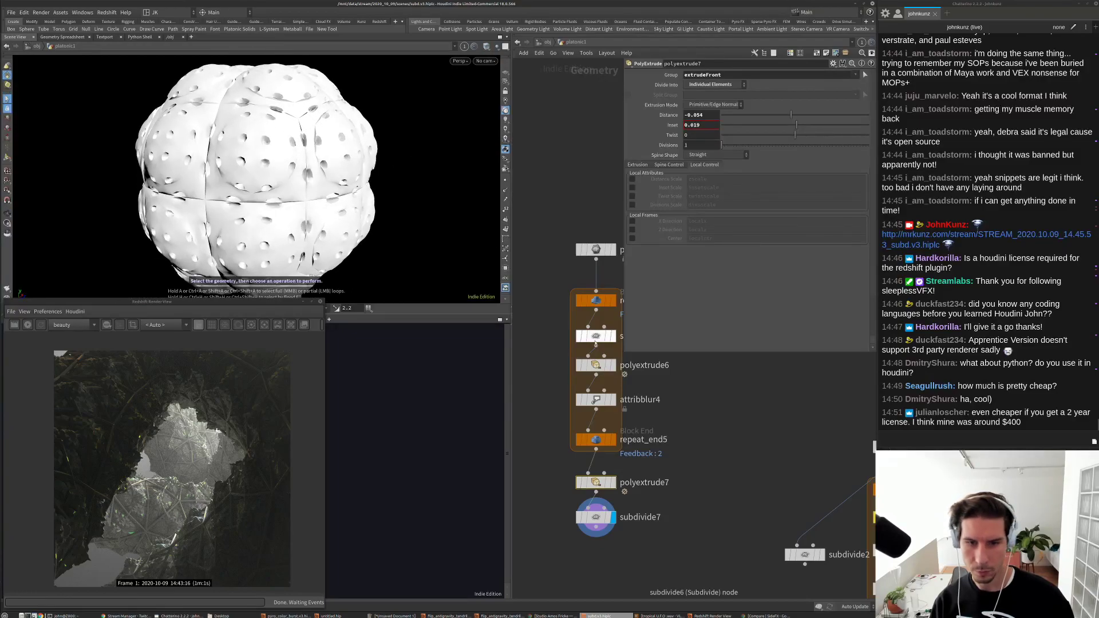
Step: Raise polyextrude6's inset in the loop to 1
{"action": "left_click", "coordinate": [596, 365]}
{"action": "left_click_drag", "start_coordinate": [812, 129], "coordinate": [938, 136]}
{"action": "left_click", "coordinate": [596, 399]}
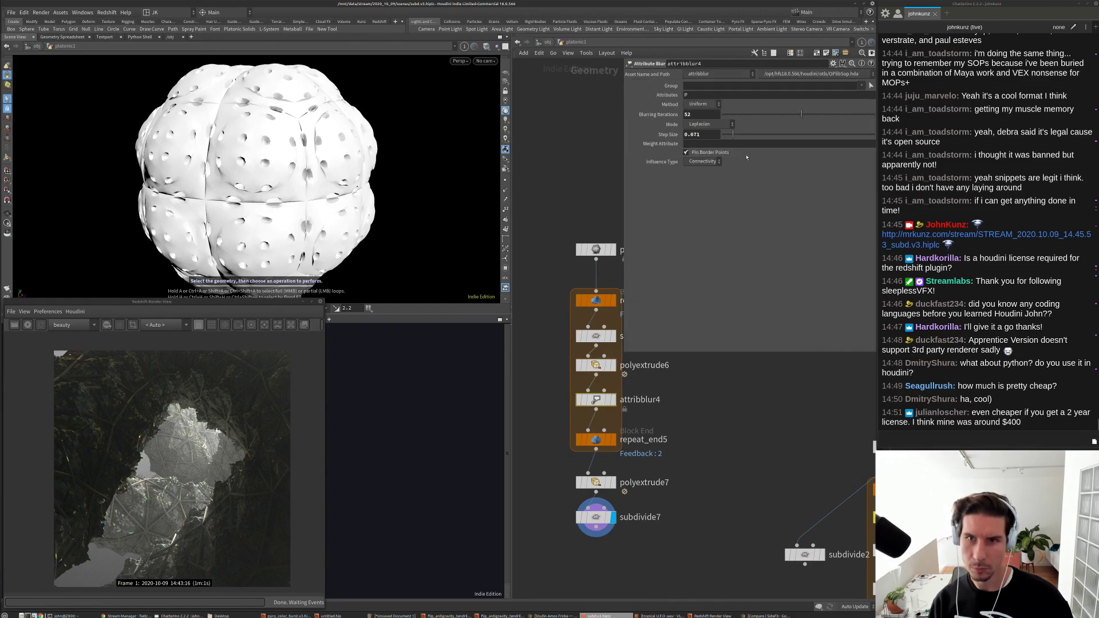
Step: Set attribblur4 to 44 blurring iterations with step size 0.086
{"action": "left_click_drag", "start_coordinate": [758, 118], "coordinate": [789, 116]}
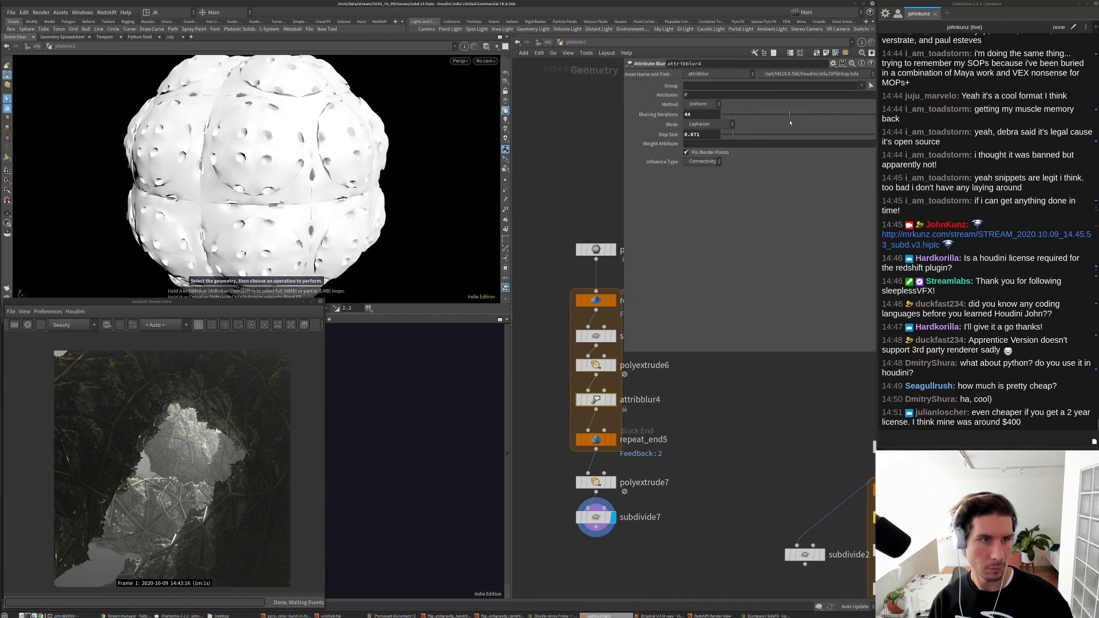
{"action": "left_click_drag", "start_coordinate": [730, 140], "coordinate": [726, 135]}
{"action": "key", "text": "h"}
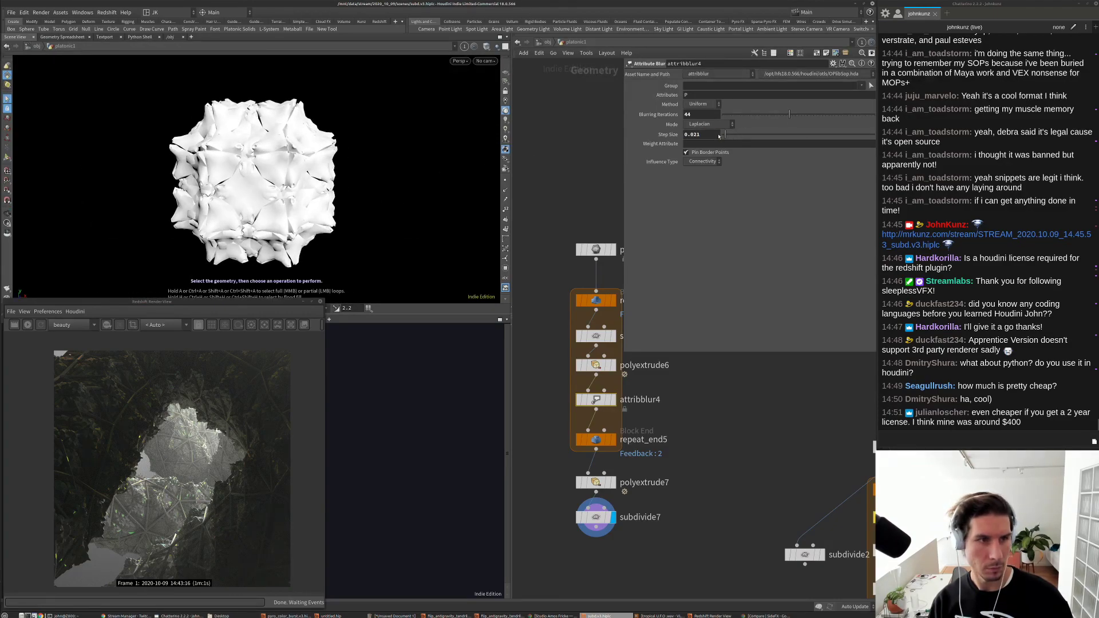
{"action": "left_click_drag", "start_coordinate": [725, 134], "coordinate": [723, 134]}
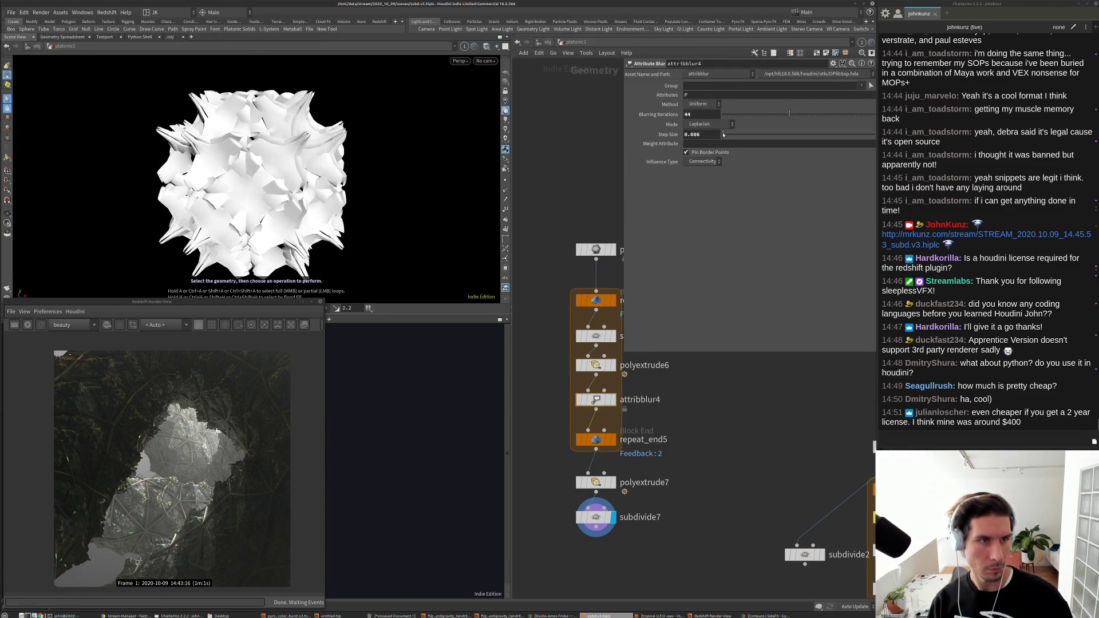
Step: Drop the loop subdivide6 depth to 0 for a small, angular spiky ball
{"action": "left_click", "coordinate": [597, 337]}
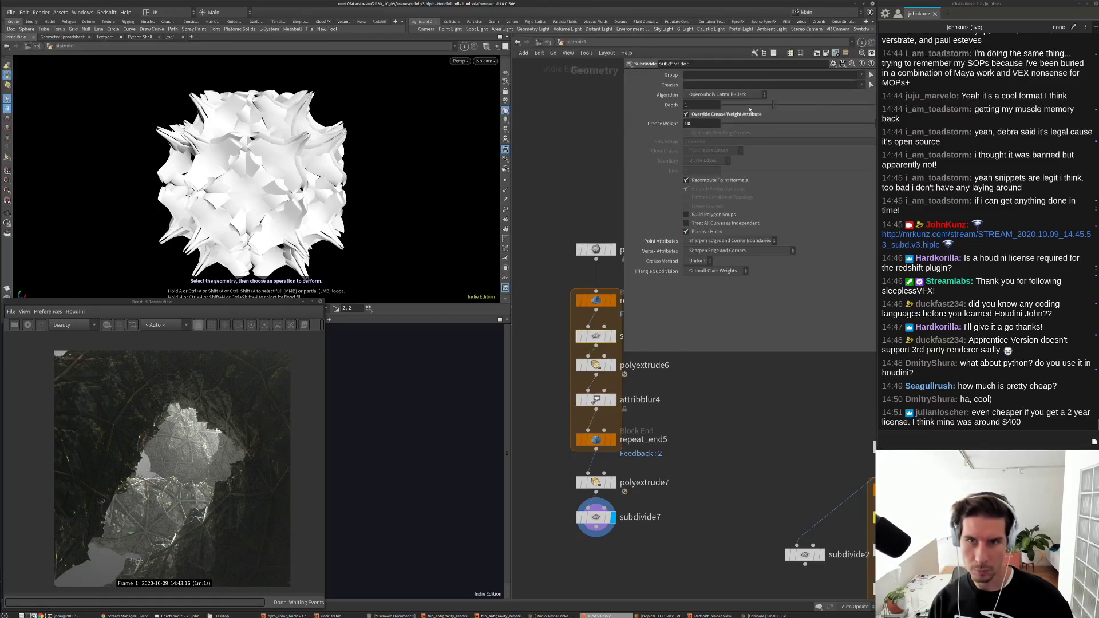
{"action": "left_click_drag", "start_coordinate": [742, 108], "coordinate": [732, 109]}
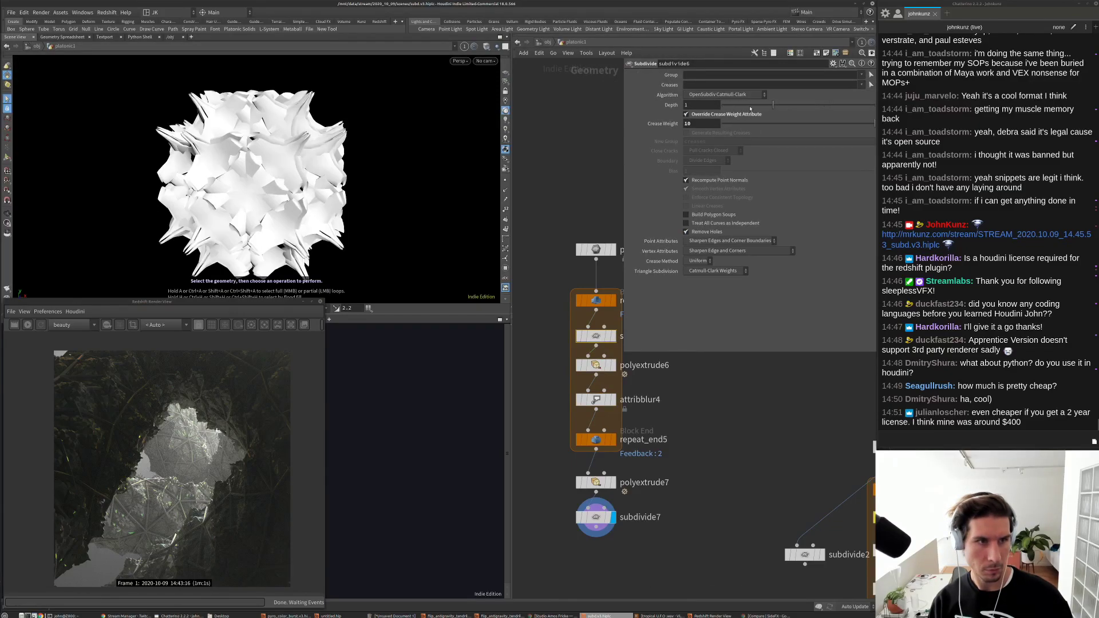
{"action": "left_click_drag", "start_coordinate": [326, 186], "coordinate": [447, 147]}
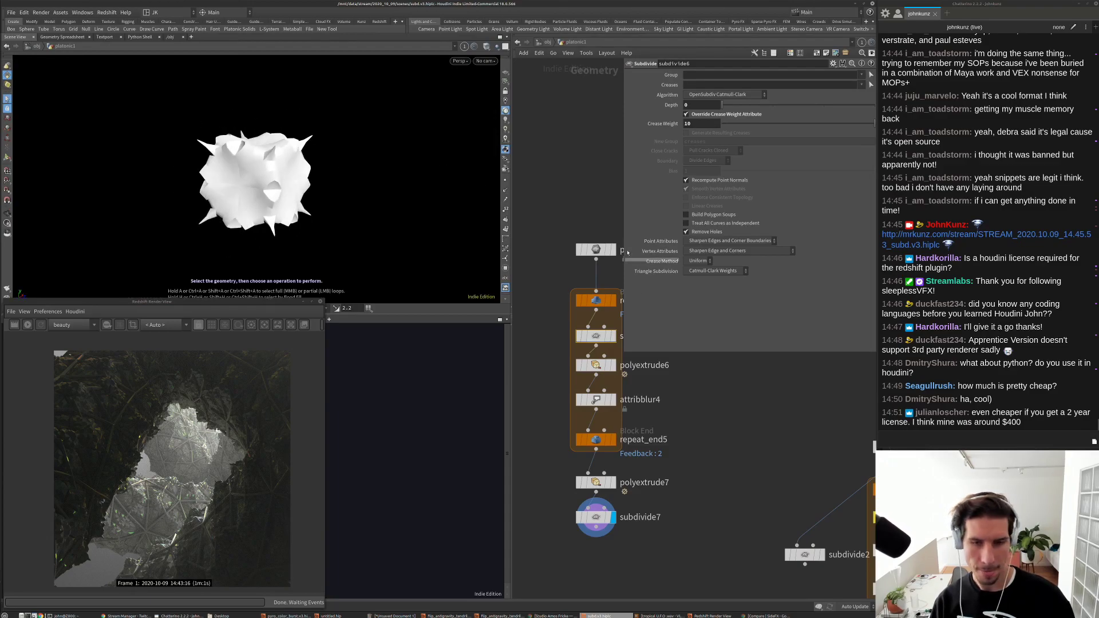
{"action": "left_click", "coordinate": [602, 247]}
{"action": "left_click", "coordinate": [705, 86]}
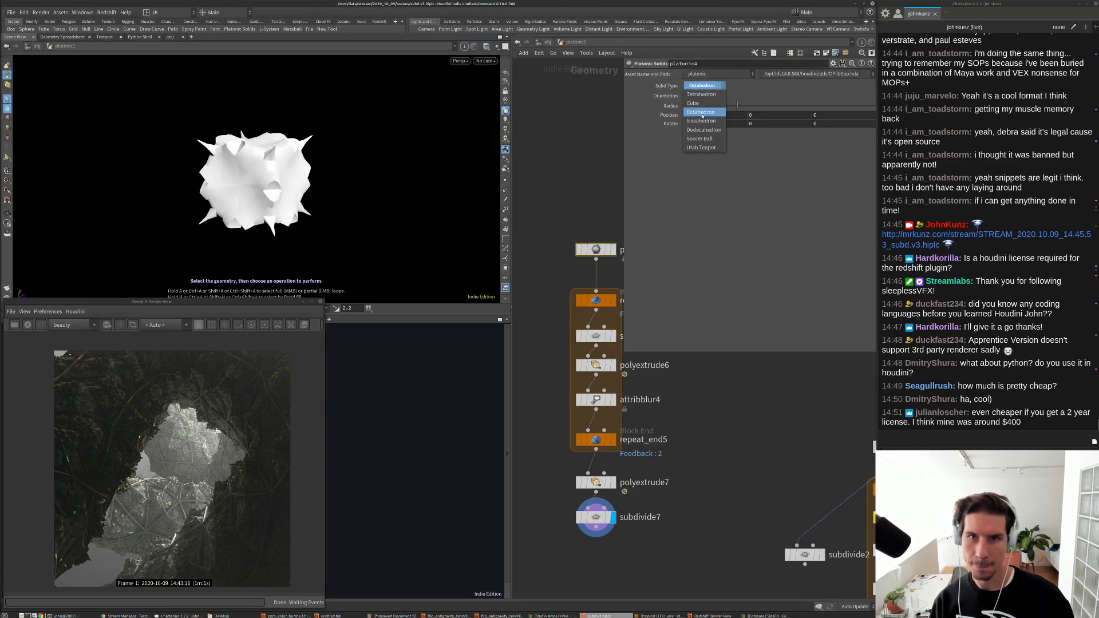
Step: Change platonic4's solid type from Octahedron to Tetrahedron, giving a four-pointed shard-like form
{"action": "left_click", "coordinate": [705, 87]}
{"action": "key", "text": "g"}
{"action": "left_click_drag", "start_coordinate": [331, 143], "coordinate": [318, 176]}
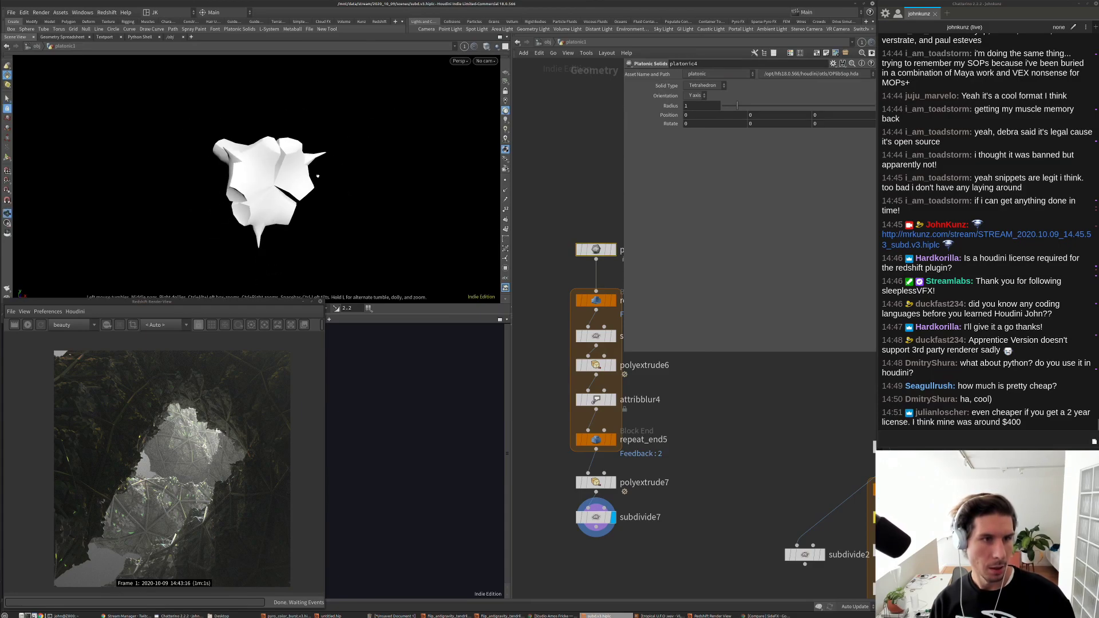
{"action": "left_click_drag", "start_coordinate": [391, 254], "coordinate": [498, 212]}
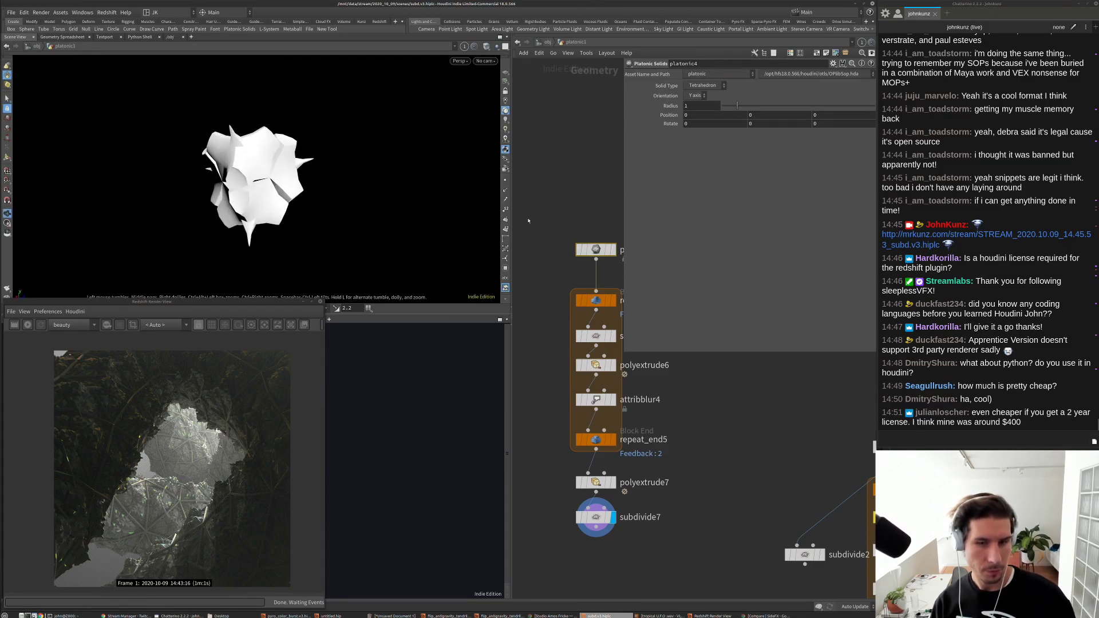
{"action": "key", "text": "s"}
{"action": "left_click", "coordinate": [596, 487]}
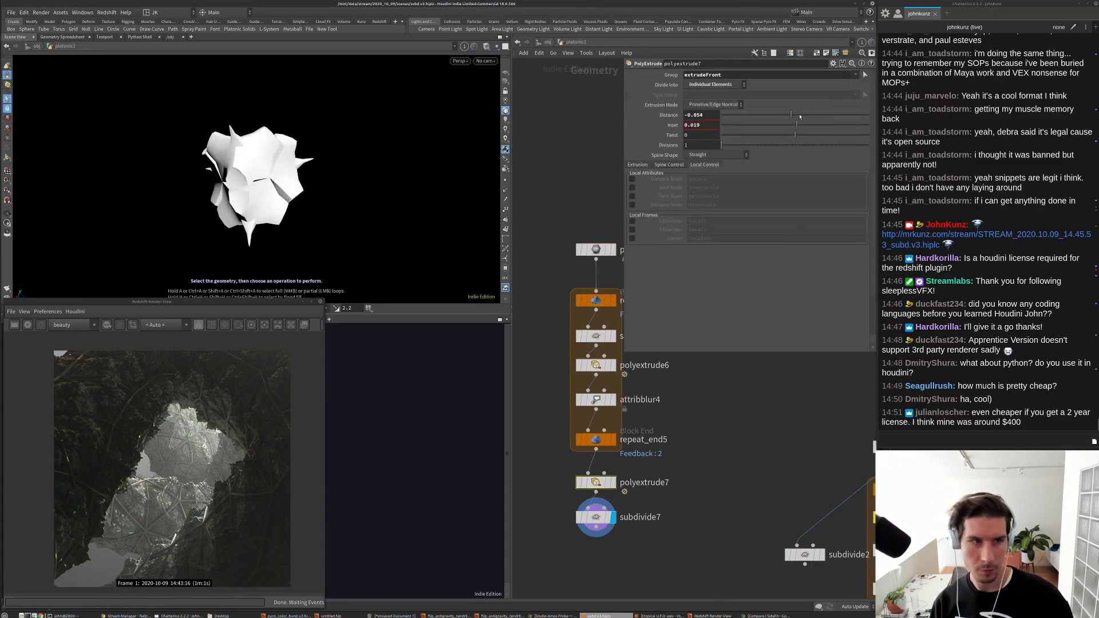
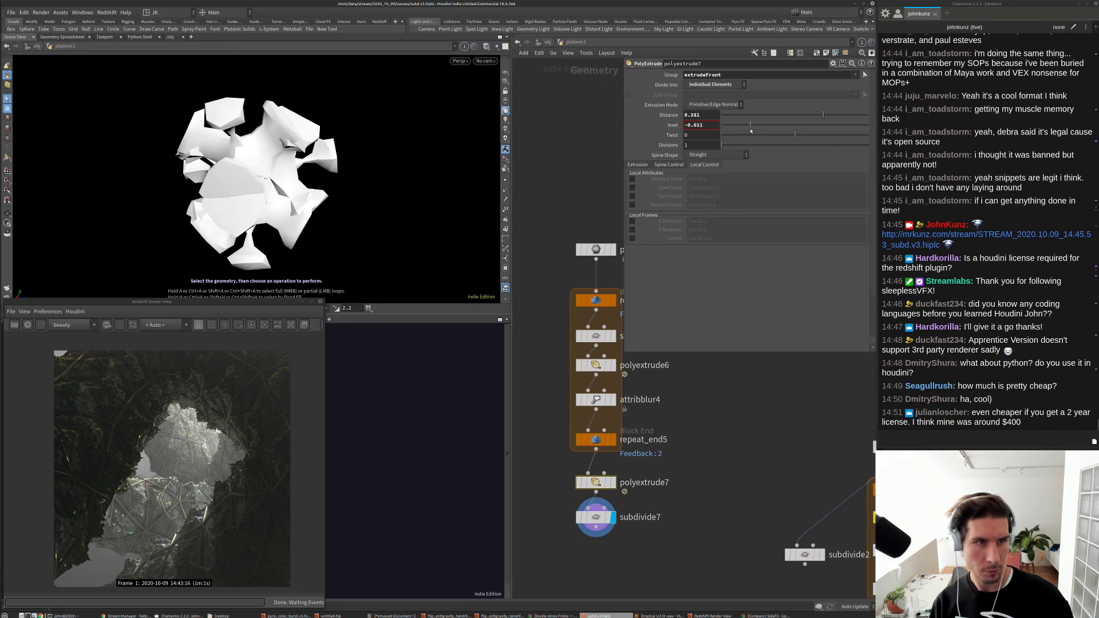
Step: Tune polyextrude6 to Distance 0.097 and Inset 0.245 for a compact petal cluster
{"action": "left_click_drag", "start_coordinate": [764, 131], "coordinate": [764, 131]}
{"action": "key", "text": "Escape"}
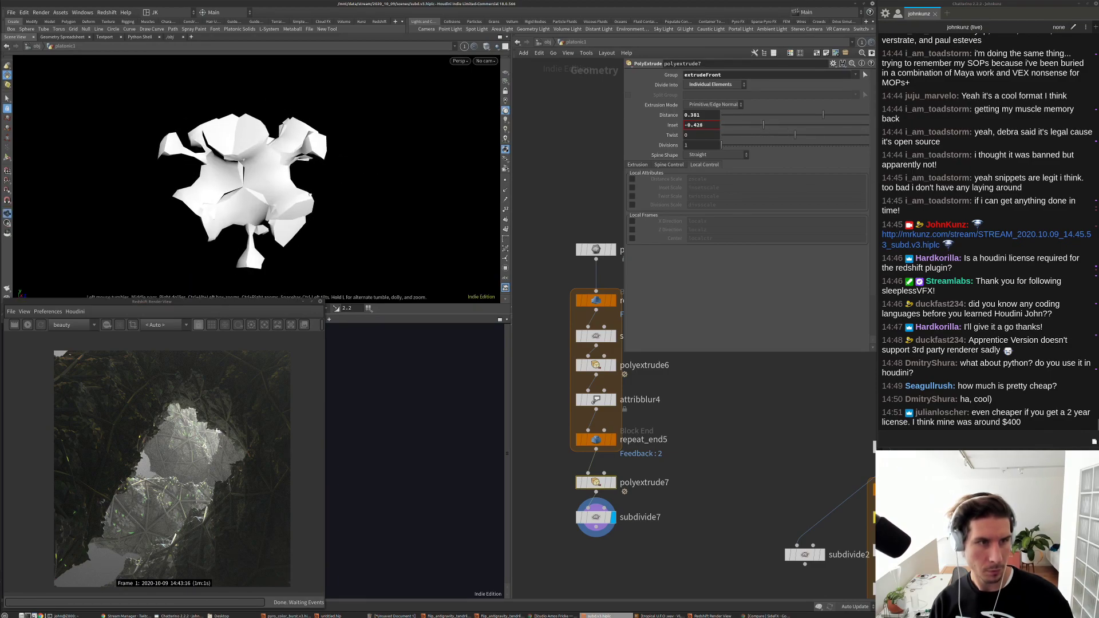
{"action": "key", "text": "s"}
{"action": "left_click", "coordinate": [596, 364]}
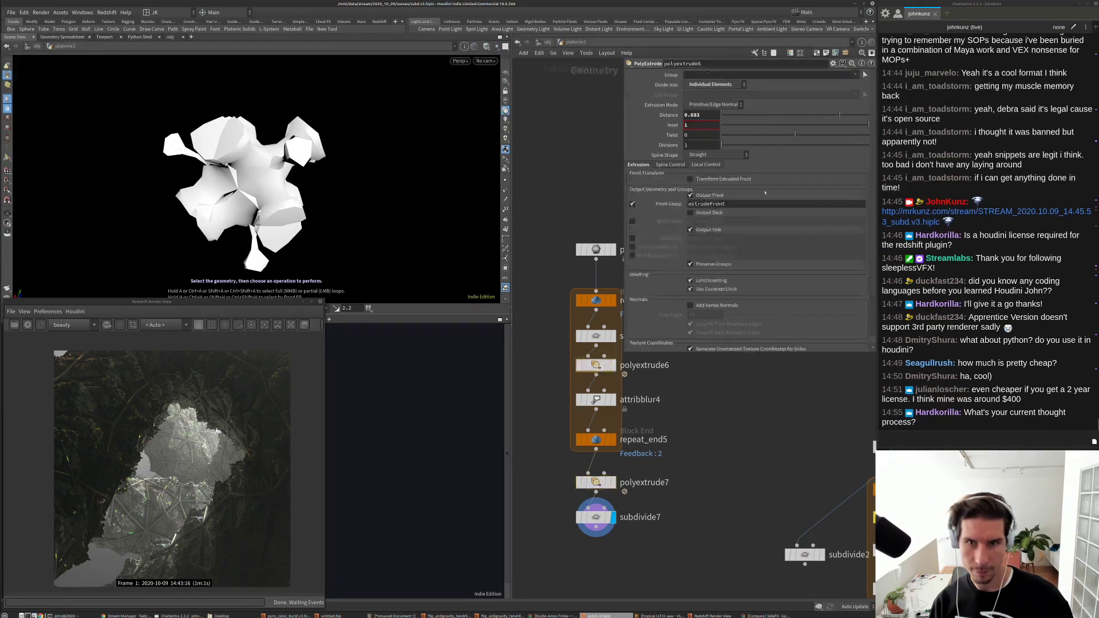
{"action": "left_click_drag", "start_coordinate": [821, 120], "coordinate": [820, 118]}
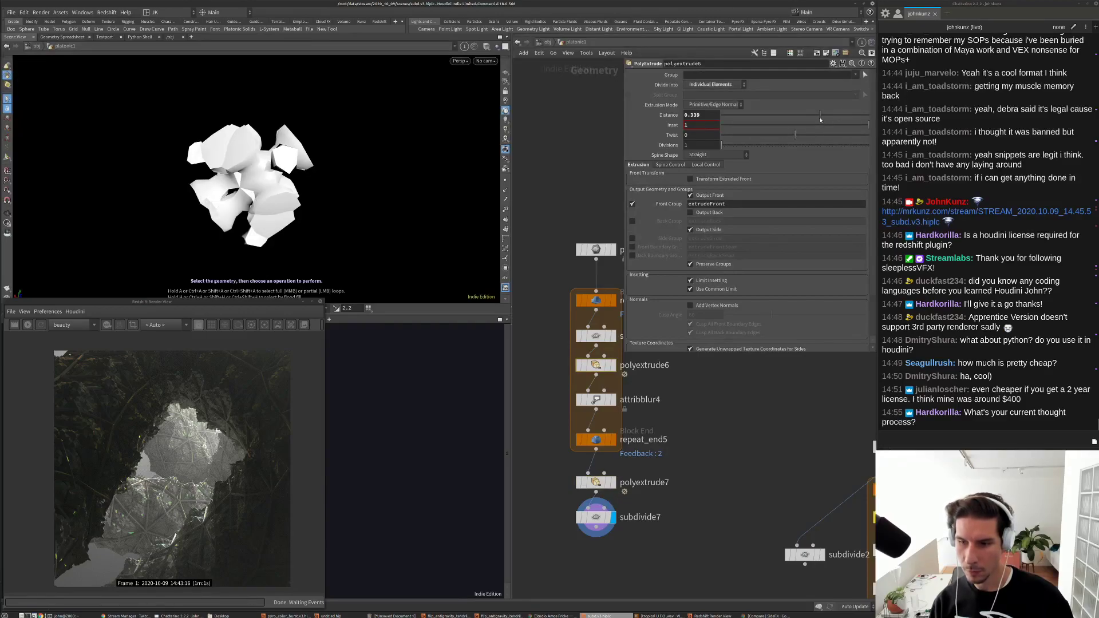
{"action": "mouse_move", "coordinate": [821, 119]}
{"action": "left_mouse_down"}
{"action": "mouse_move", "coordinate": [839, 119]}
{"action": "mouse_move", "coordinate": [805, 126]}
{"action": "mouse_move", "coordinate": [827, 139]}
{"action": "left_mouse_up"}
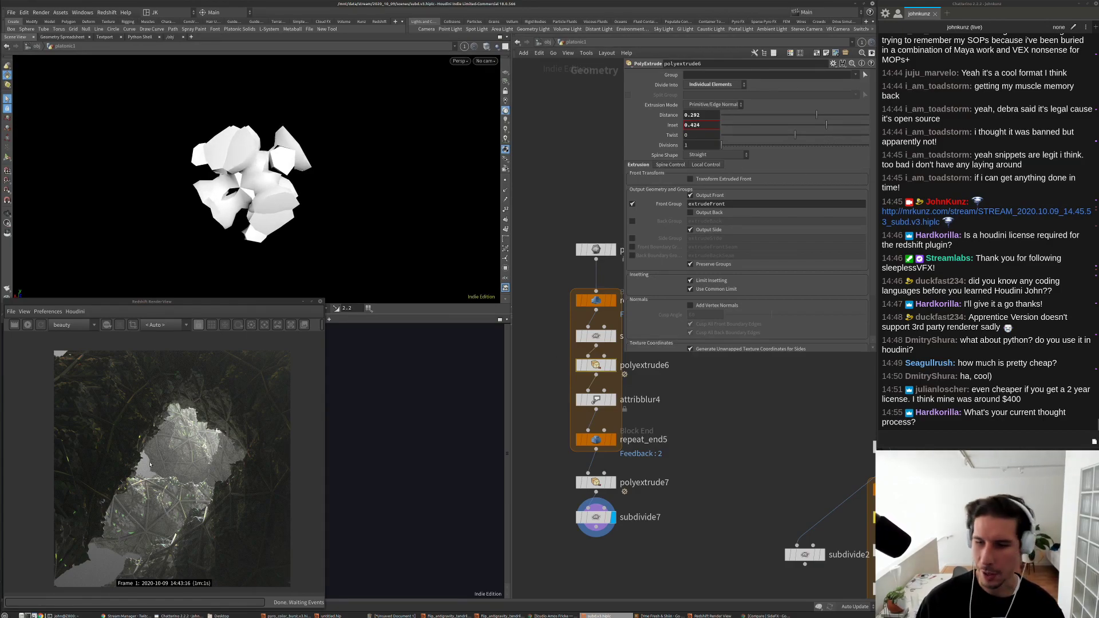
{"action": "left_click_drag", "start_coordinate": [817, 114], "coordinate": [848, 115]}
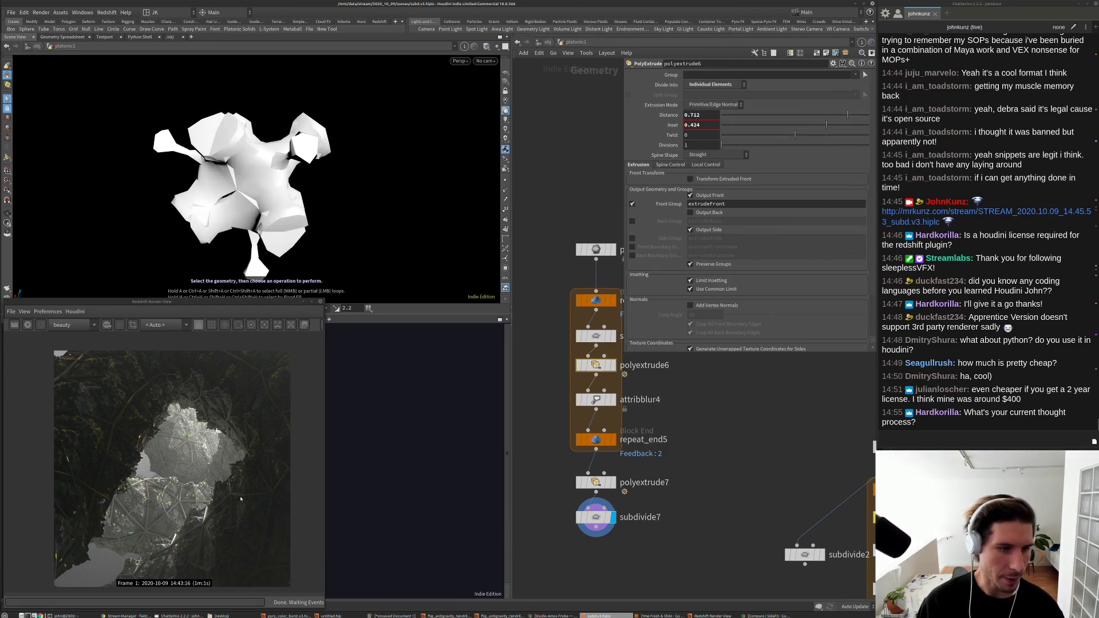
{"action": "left_click_drag", "start_coordinate": [809, 126], "coordinate": [780, 140]}
{"action": "left_click", "coordinate": [802, 115]}
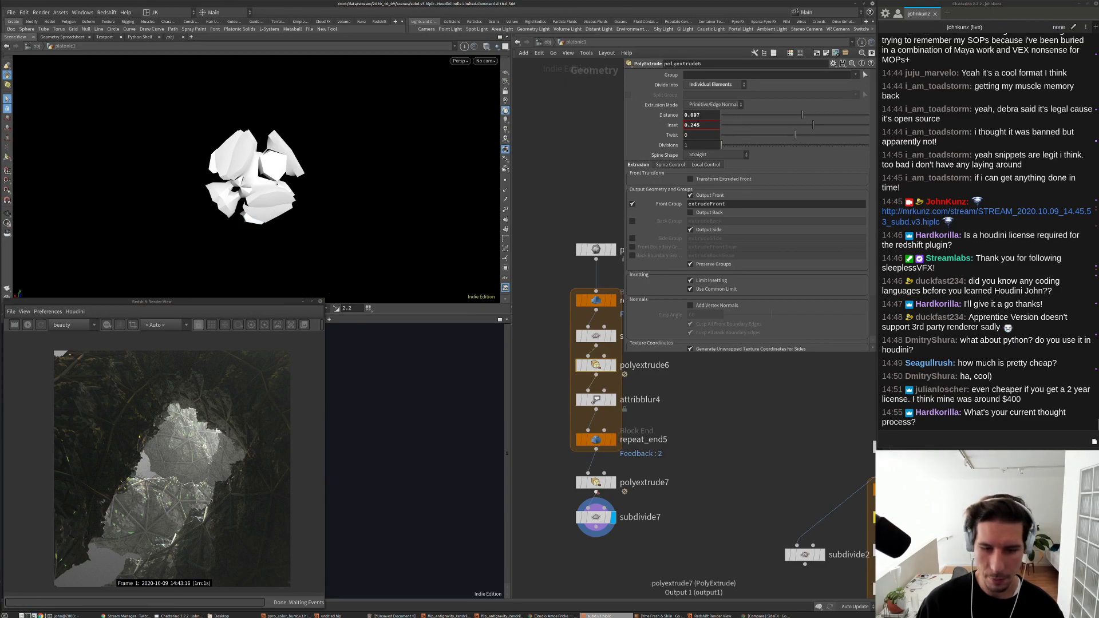
{"action": "left_click", "coordinate": [595, 485]}
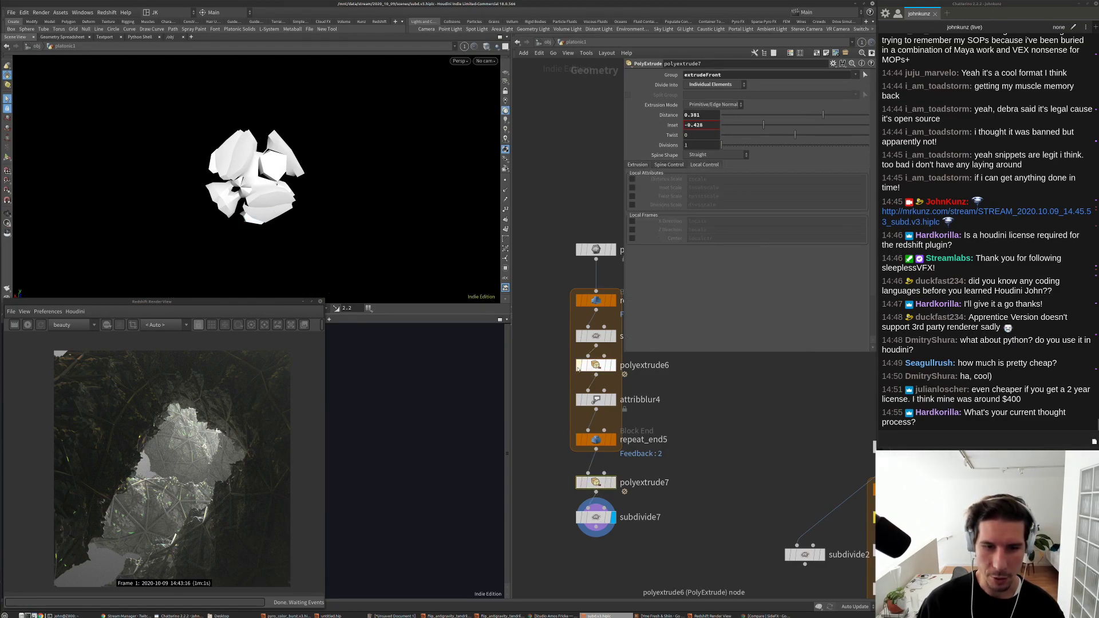
Step: Set the in-loop subdivide Depth to 1 and adjust polyextrude6's Distance
{"action": "left_click", "coordinate": [595, 336]}
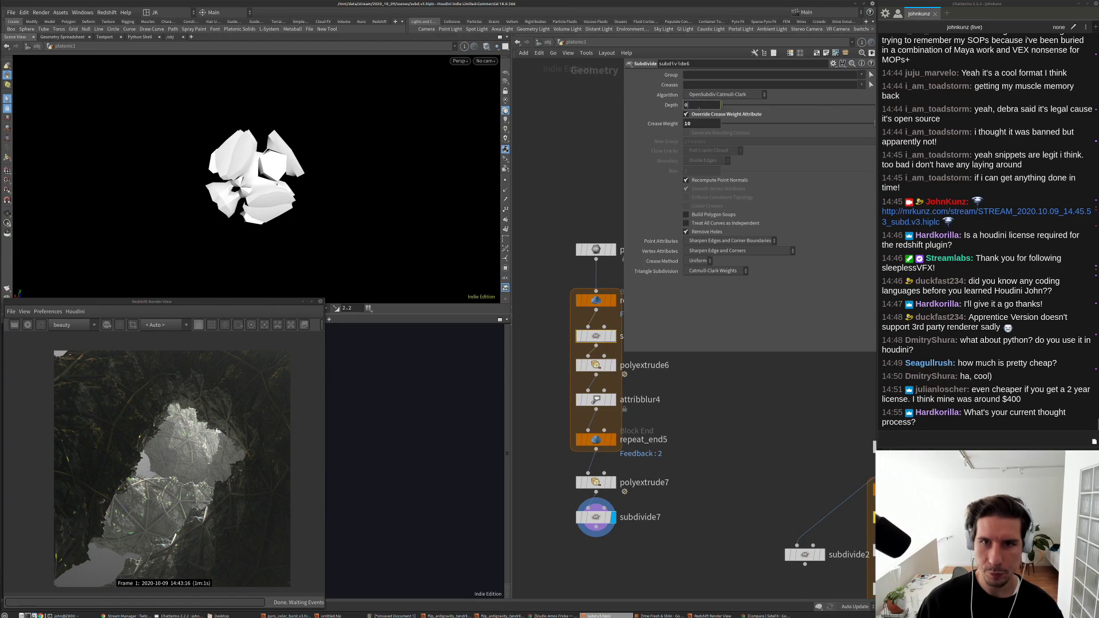
{"action": "key", "text": "Return"}
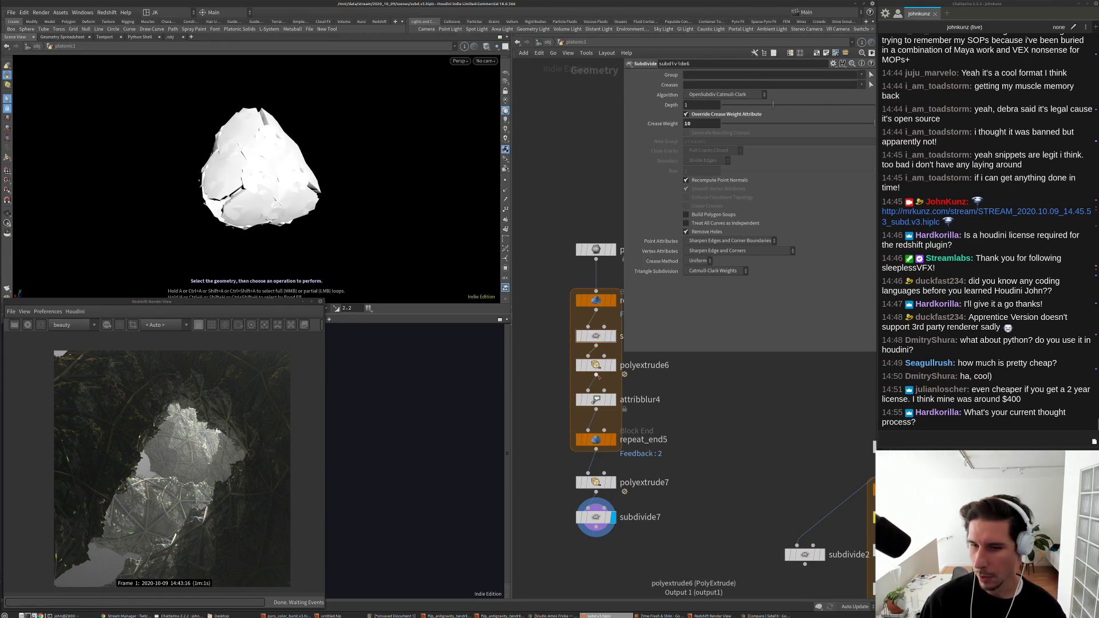
{"action": "left_click", "coordinate": [597, 367]}
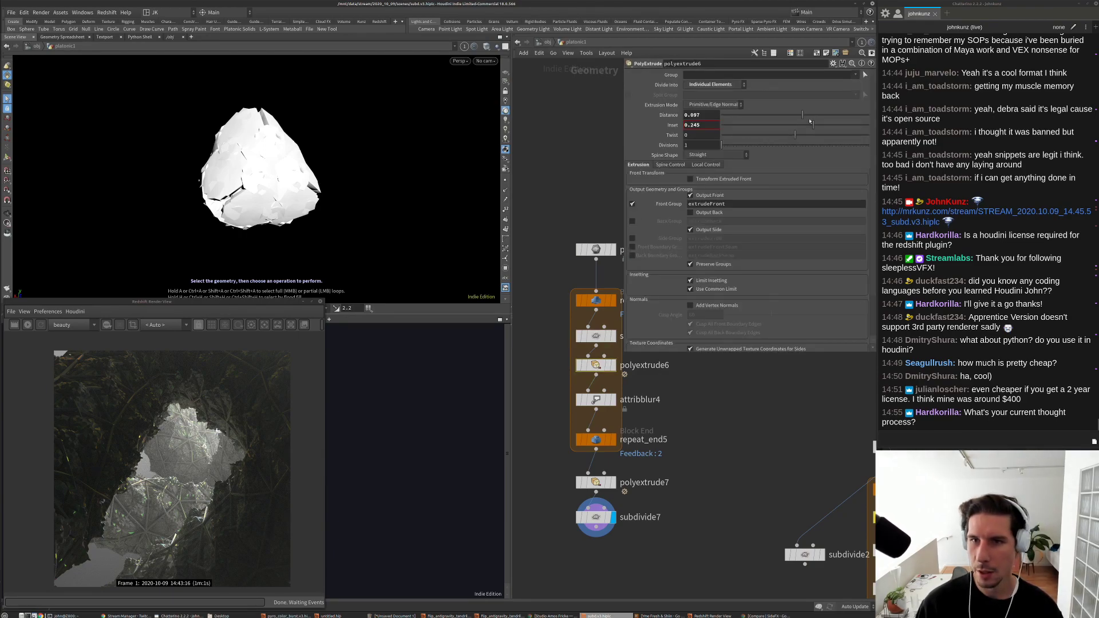
{"action": "left_click_drag", "start_coordinate": [815, 118], "coordinate": [777, 117]}
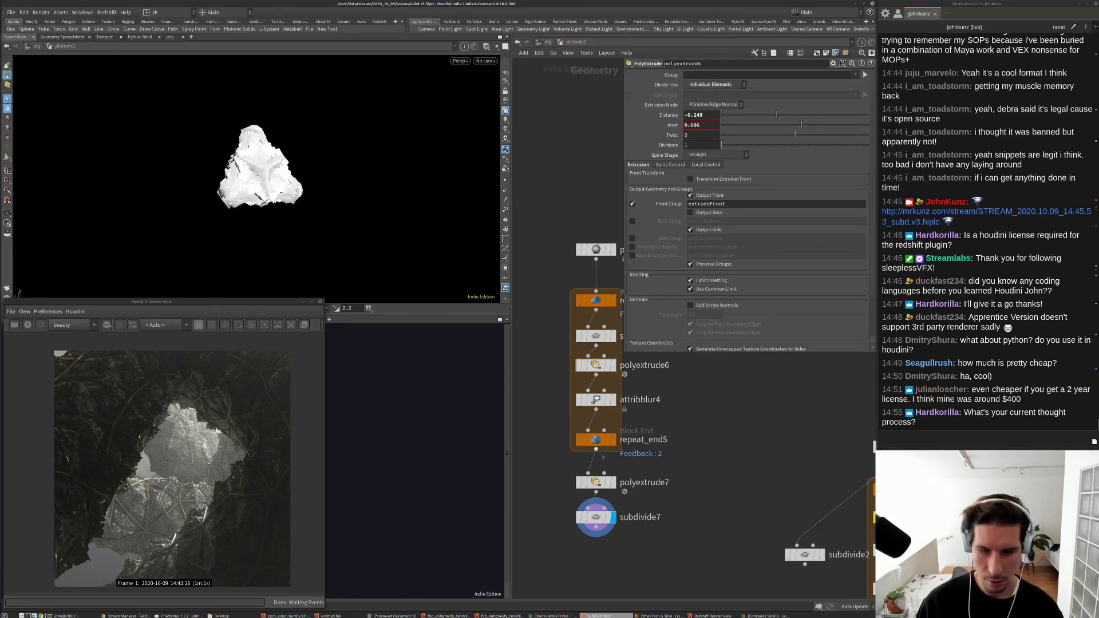
Step: Toggle bypass on subdivide7, polyextrude7 and attribblur4 to compare the results
{"action": "left_click", "coordinate": [596, 482]}
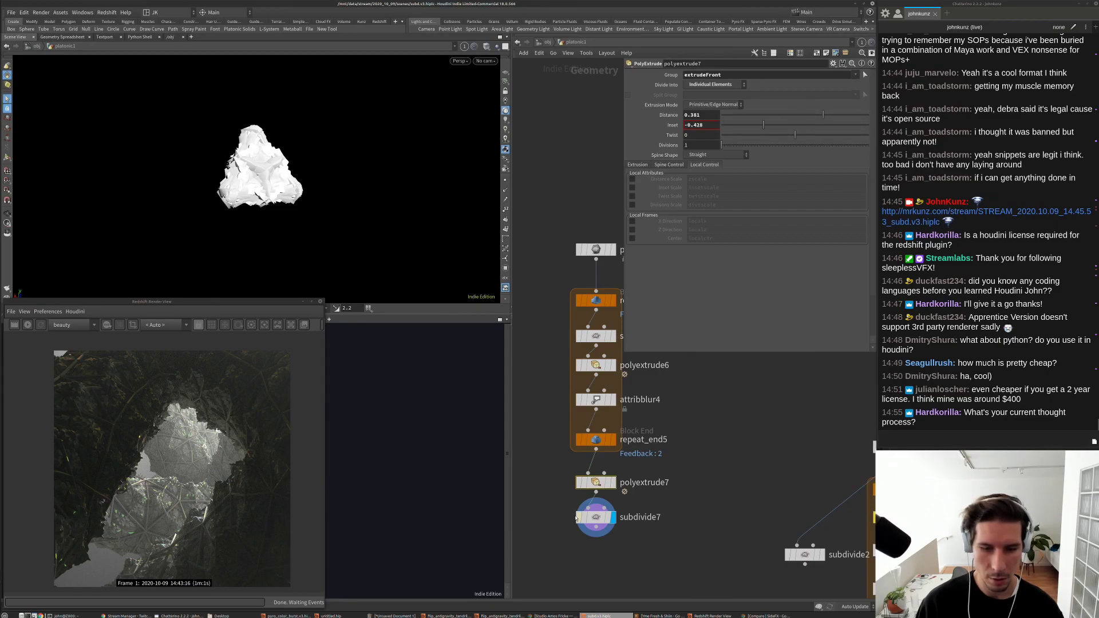
{"action": "left_click", "coordinate": [579, 517]}
{"action": "left_click", "coordinate": [578, 482]}
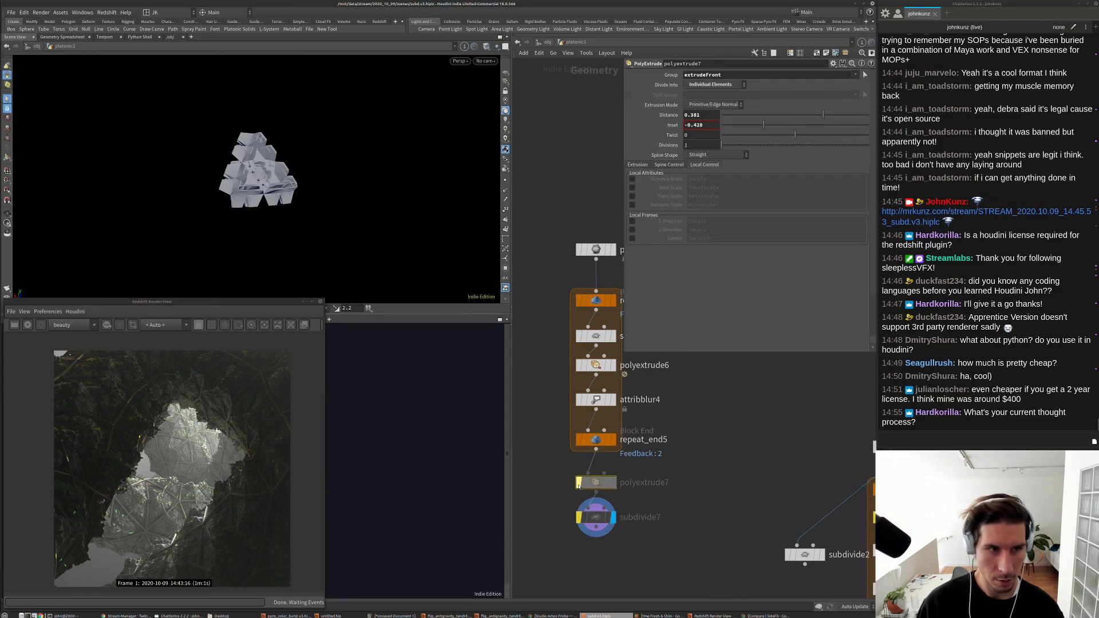
{"action": "left_click", "coordinate": [579, 518]}
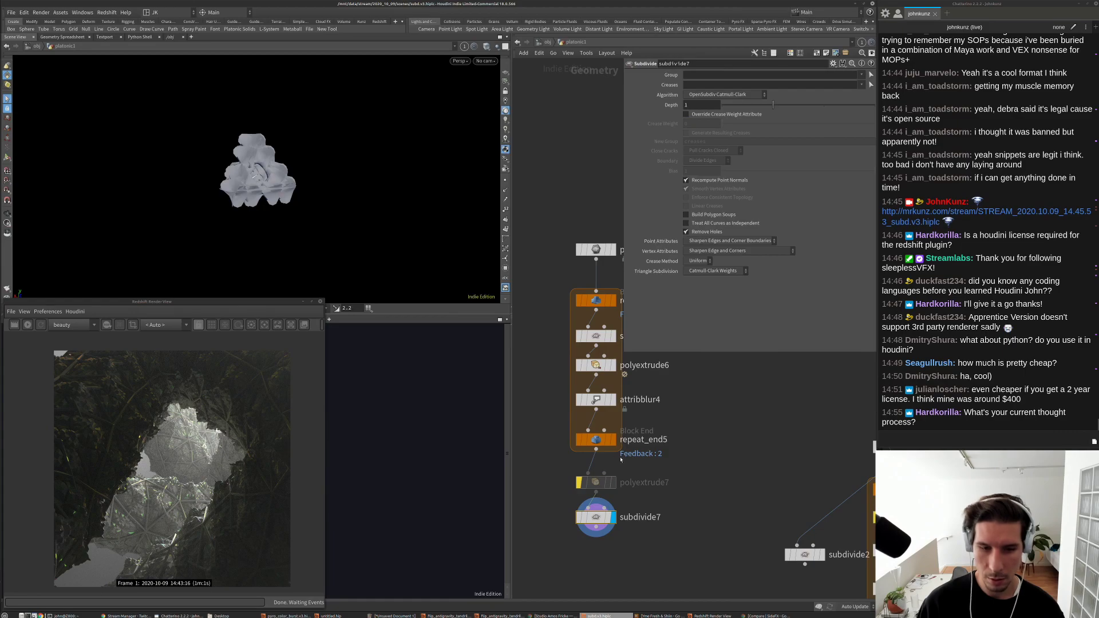
{"action": "left_click", "coordinate": [595, 400]}
{"action": "left_click", "coordinate": [579, 401]}
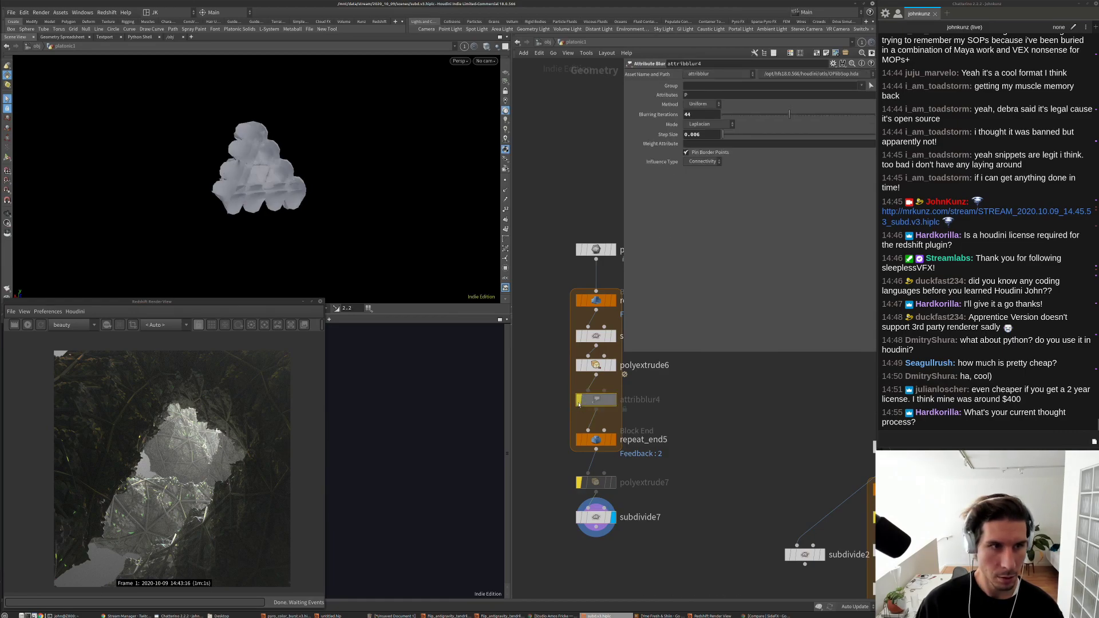
{"action": "left_click", "coordinate": [579, 401]}
Step: Set polyextrude6 to Distance 0.066 and Inset 0.202, and re-enable polyextrude7
{"action": "left_click", "coordinate": [596, 365]}
{"action": "left_click_drag", "start_coordinate": [793, 115], "coordinate": [800, 115]}
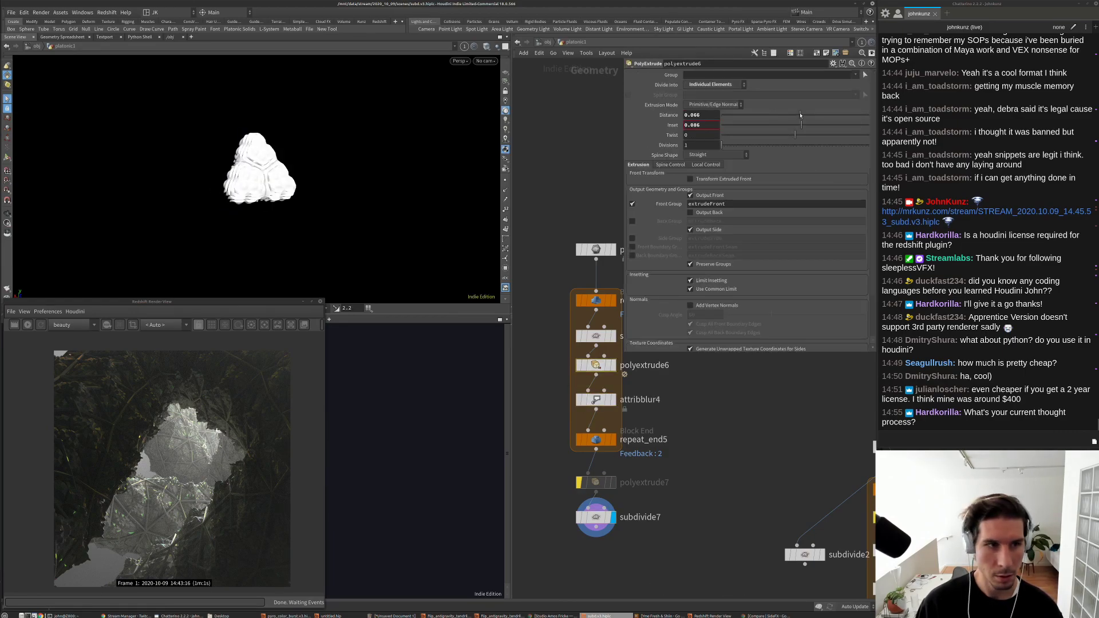
{"action": "key", "text": "g"}
{"action": "left_click_drag", "start_coordinate": [375, 132], "coordinate": [497, 106]}
{"action": "mouse_move", "coordinate": [811, 125]}
{"action": "left_mouse_down"}
{"action": "mouse_move", "coordinate": [825, 124]}
{"action": "mouse_move", "coordinate": [809, 125]}
{"action": "left_mouse_up"}
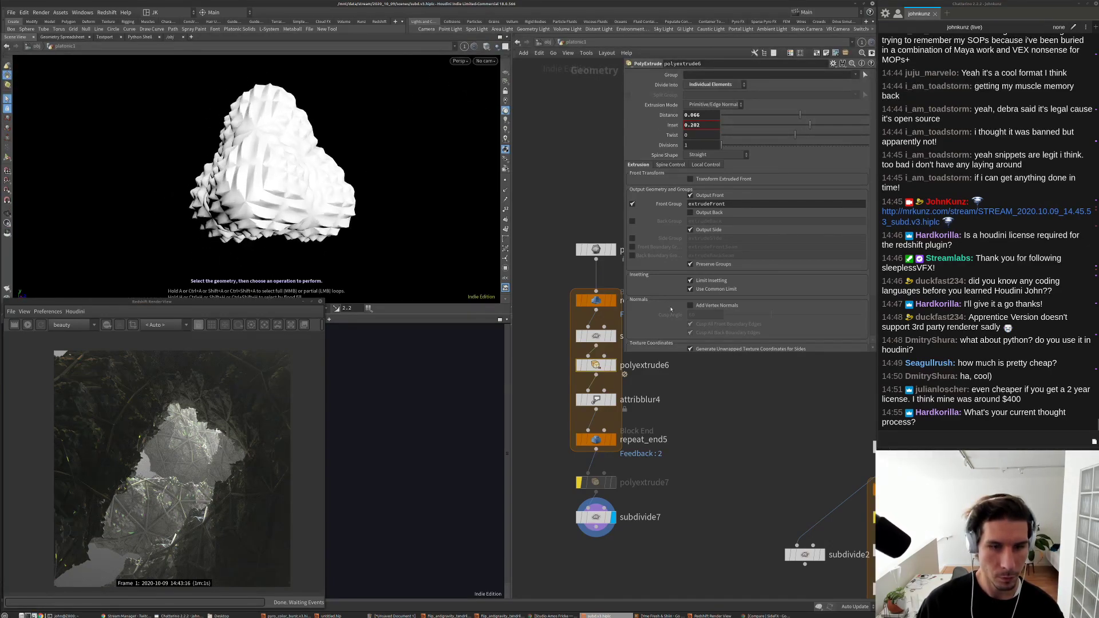
{"action": "left_click", "coordinate": [579, 484]}
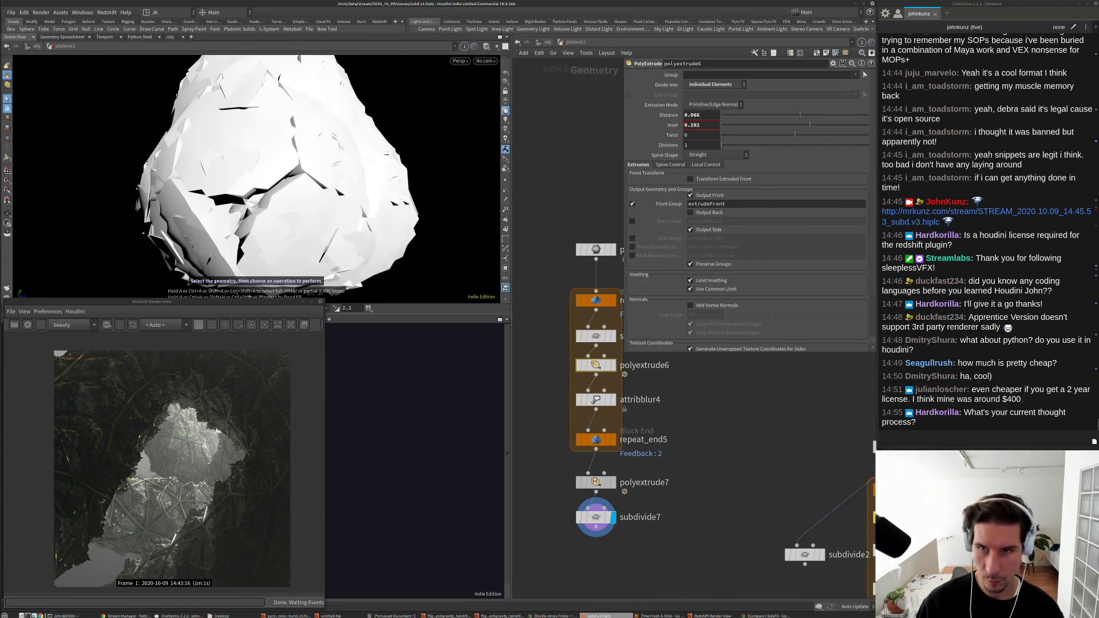
Step: Shorten polyextrude7's spikes to Distance 0.082 and widen polyextrude6's Inset
{"action": "left_click", "coordinate": [596, 482]}
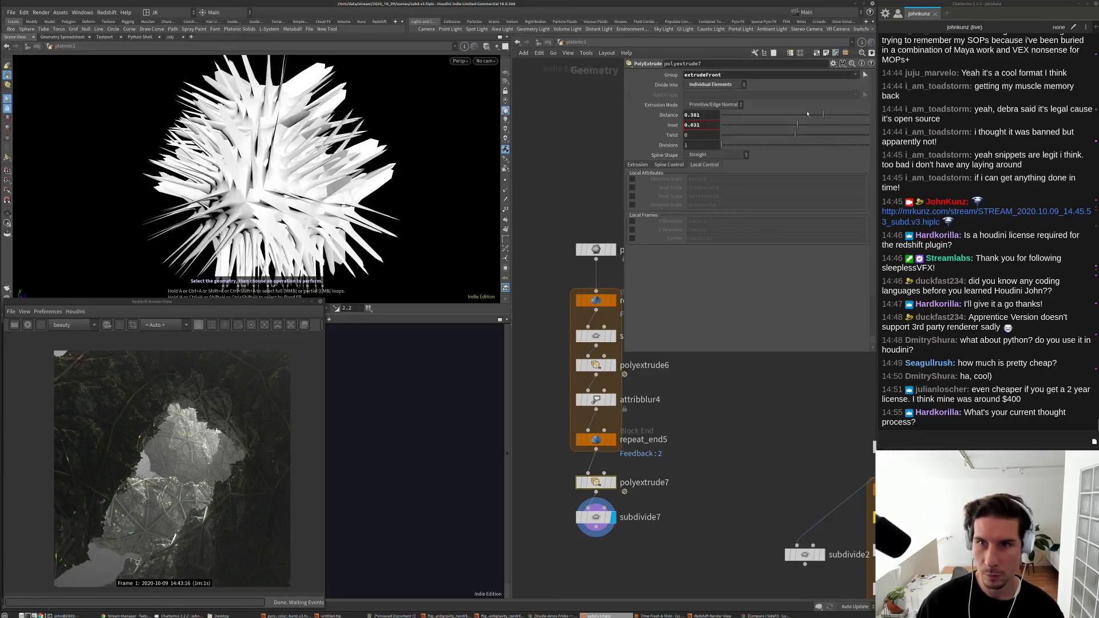
{"action": "left_click_drag", "start_coordinate": [807, 113], "coordinate": [802, 115]}
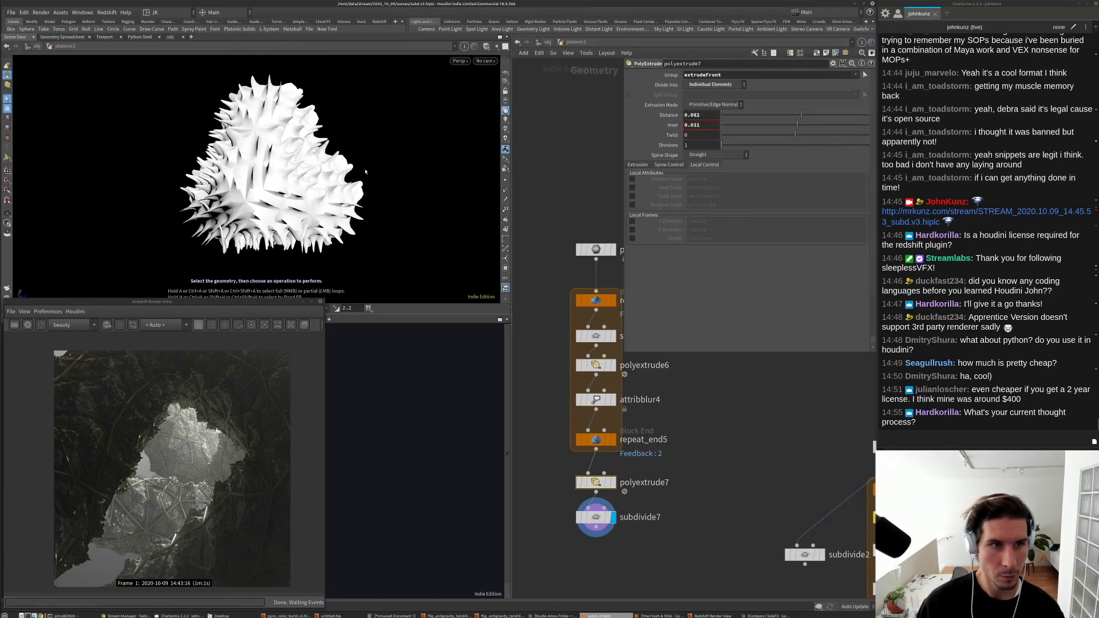
{"action": "left_click_drag", "start_coordinate": [366, 171], "coordinate": [276, 244]}
{"action": "key", "text": "g"}
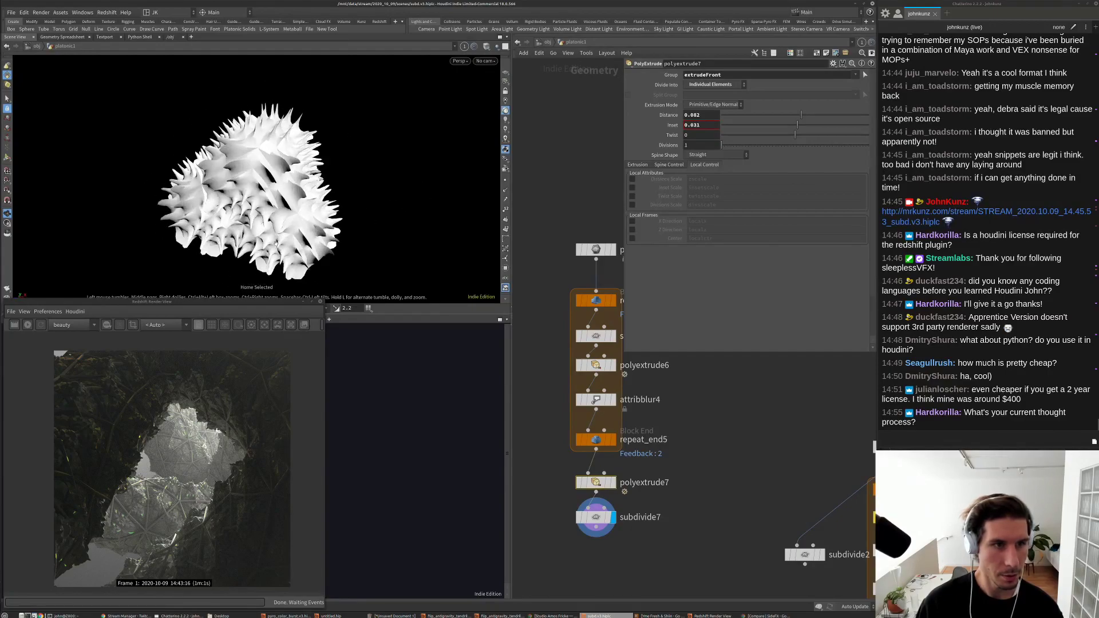
{"action": "scroll", "coordinate": [276, 244], "scroll_direction": "up", "scroll_amount": 5}
{"action": "left_click", "coordinate": [596, 364]}
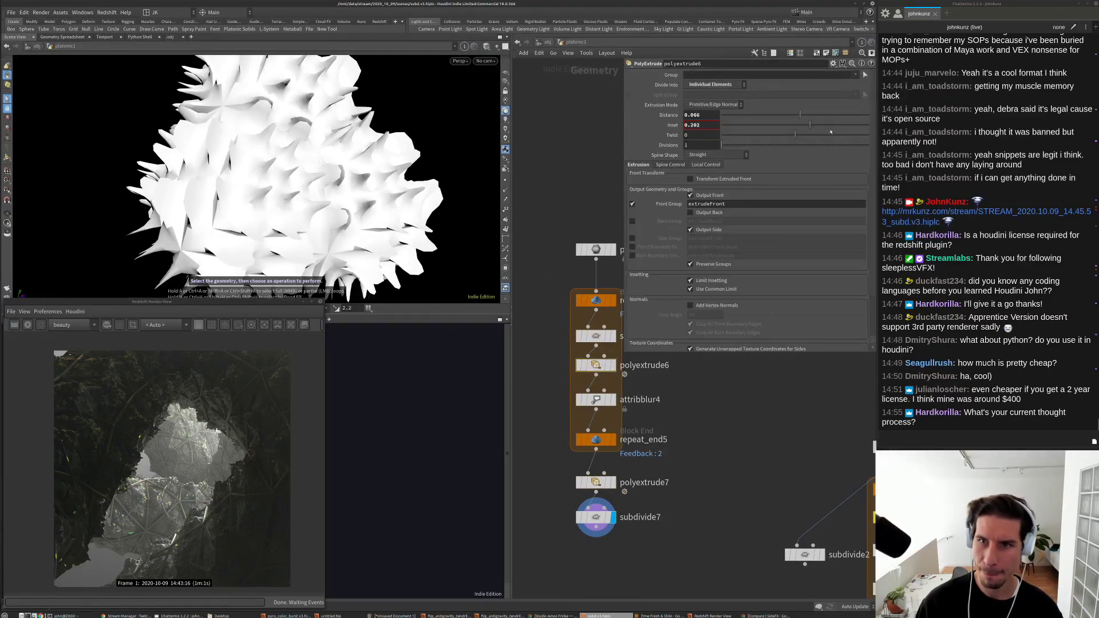
{"action": "mouse_move", "coordinate": [815, 125]}
{"action": "left_mouse_down"}
{"action": "mouse_move", "coordinate": [827, 126]}
{"action": "mouse_move", "coordinate": [800, 128]}
{"action": "left_mouse_up"}
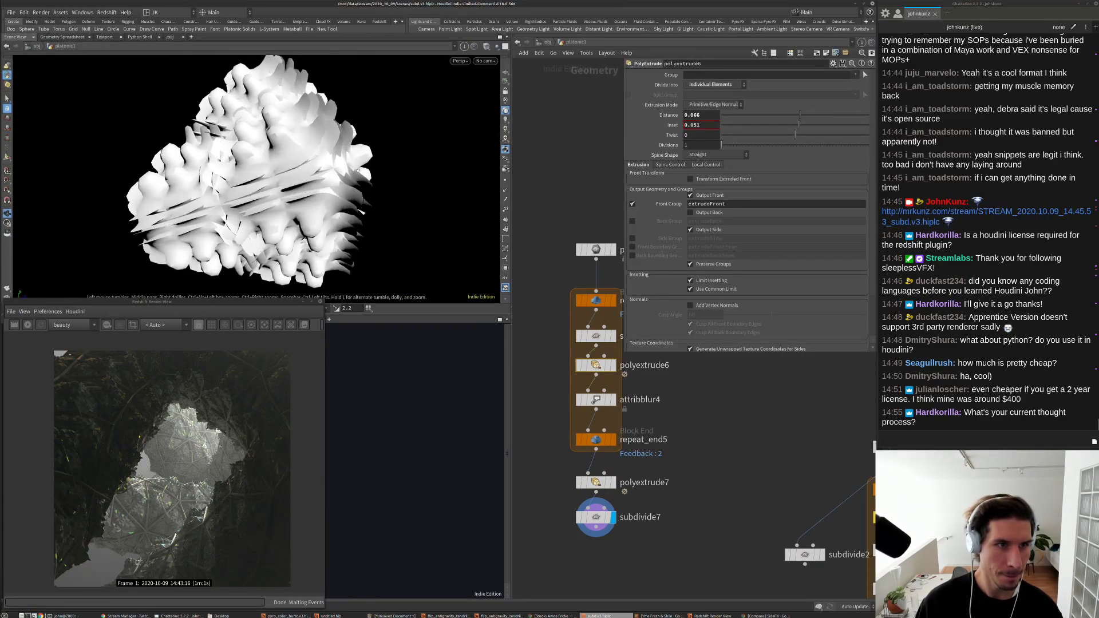
{"action": "key", "text": "s"}
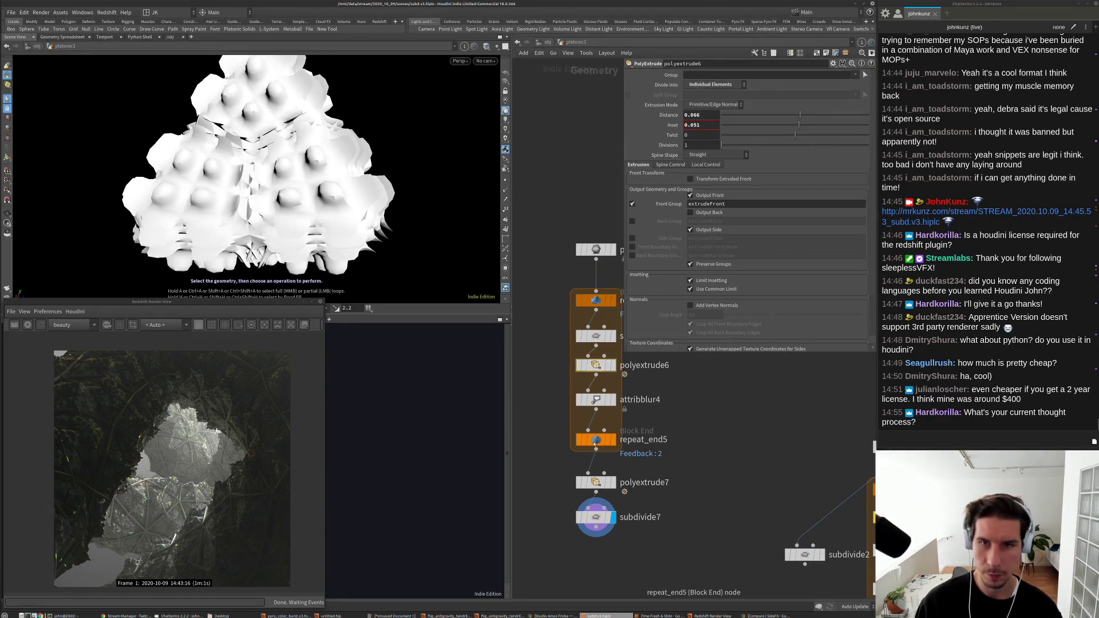
Step: Raise subdivide7 Depth to 2 and run repeat_end5 for 2 iterations
{"action": "left_click", "coordinate": [596, 440]}
{"action": "left_click_drag", "start_coordinate": [742, 95], "coordinate": [789, 96]}
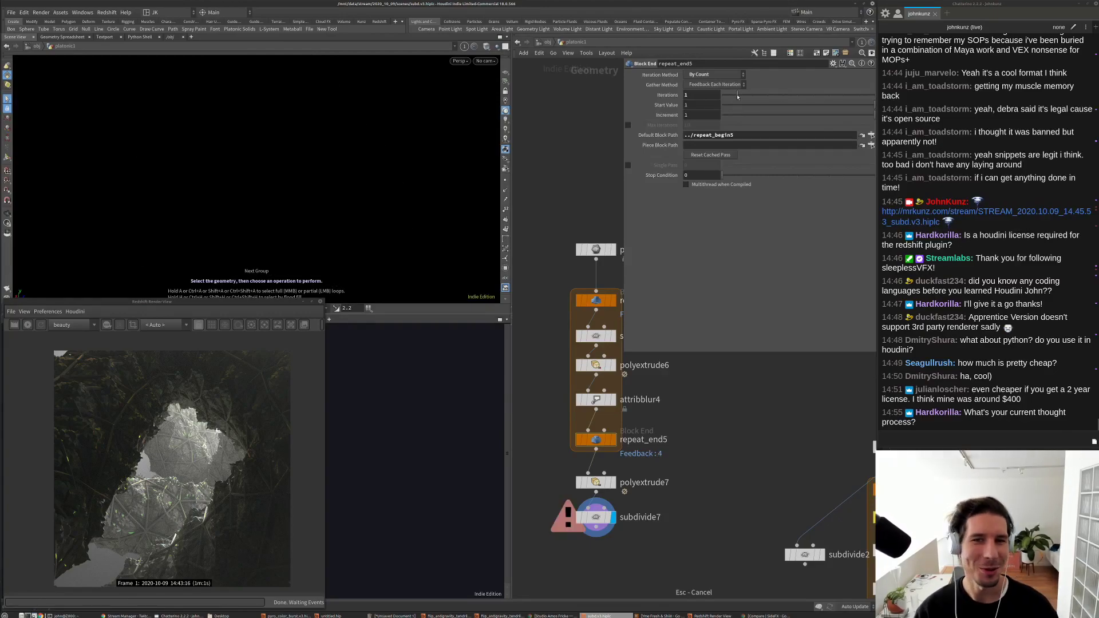
{"action": "left_click_drag", "start_coordinate": [720, 99], "coordinate": [741, 98]}
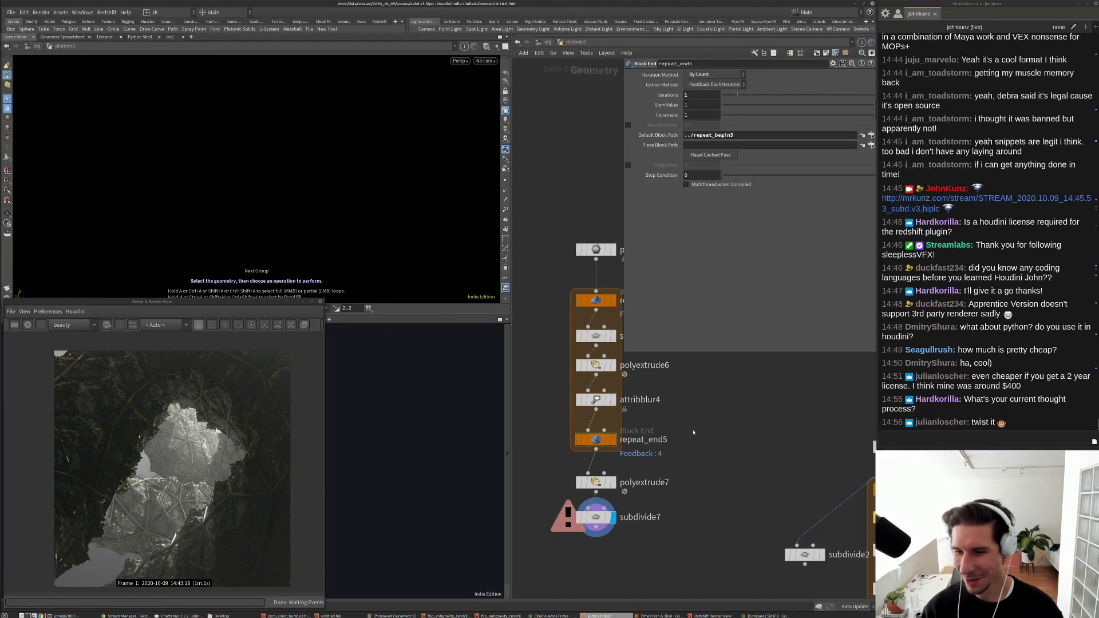
{"action": "left_click", "coordinate": [590, 517]}
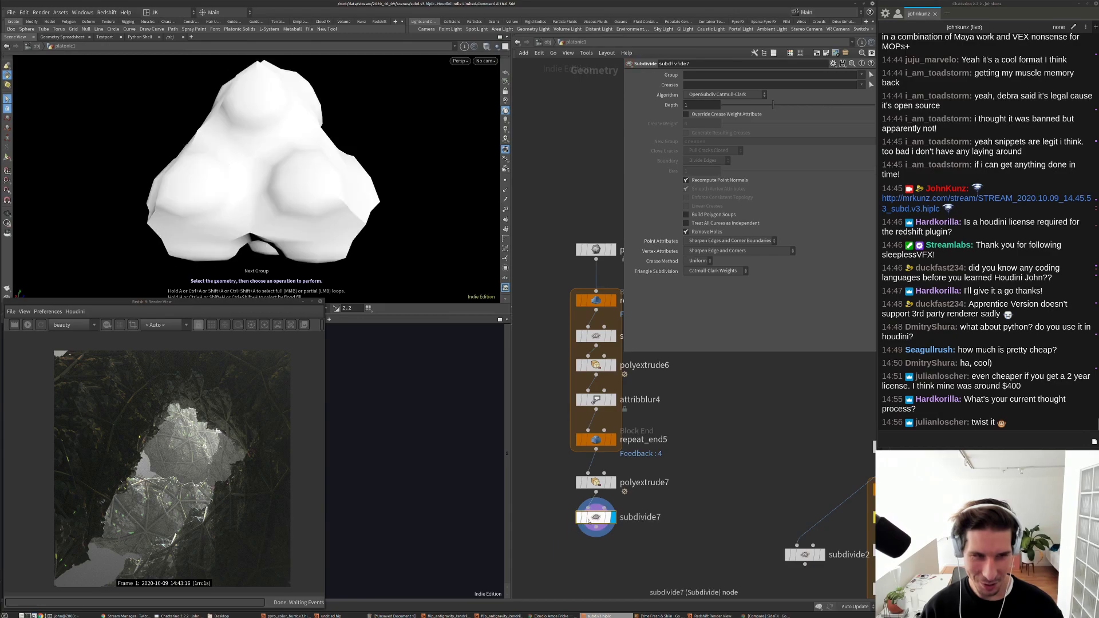
{"action": "key", "text": "g"}
{"action": "left_click_drag", "start_coordinate": [348, 205], "coordinate": [375, 167]}
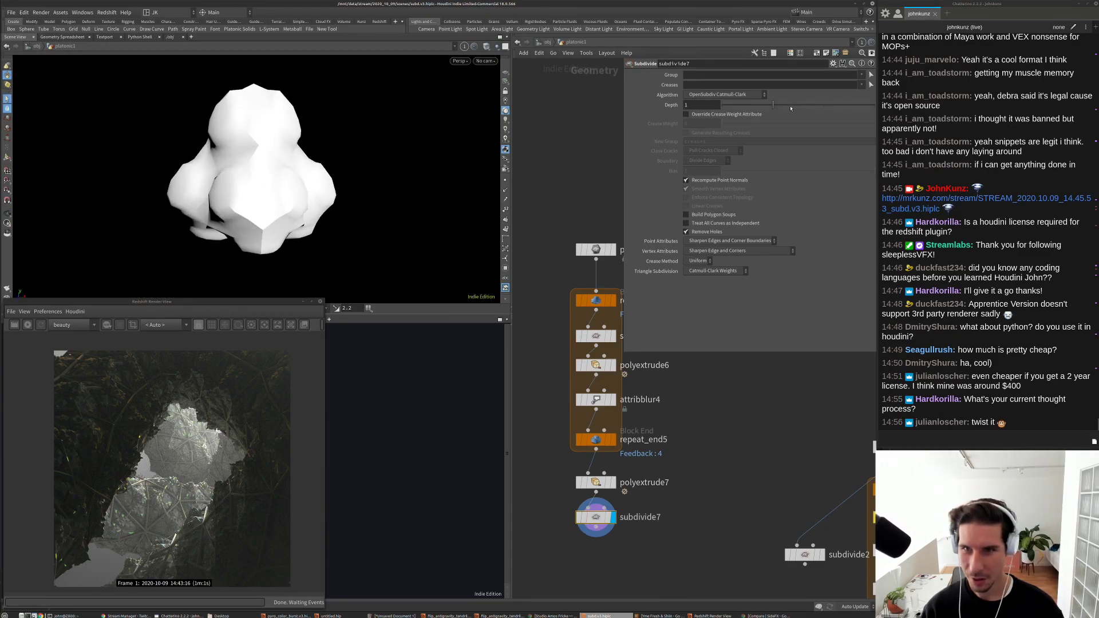
{"action": "left_click_drag", "start_coordinate": [791, 108], "coordinate": [824, 104]}
{"action": "left_click_drag", "start_coordinate": [361, 204], "coordinate": [407, 180]}
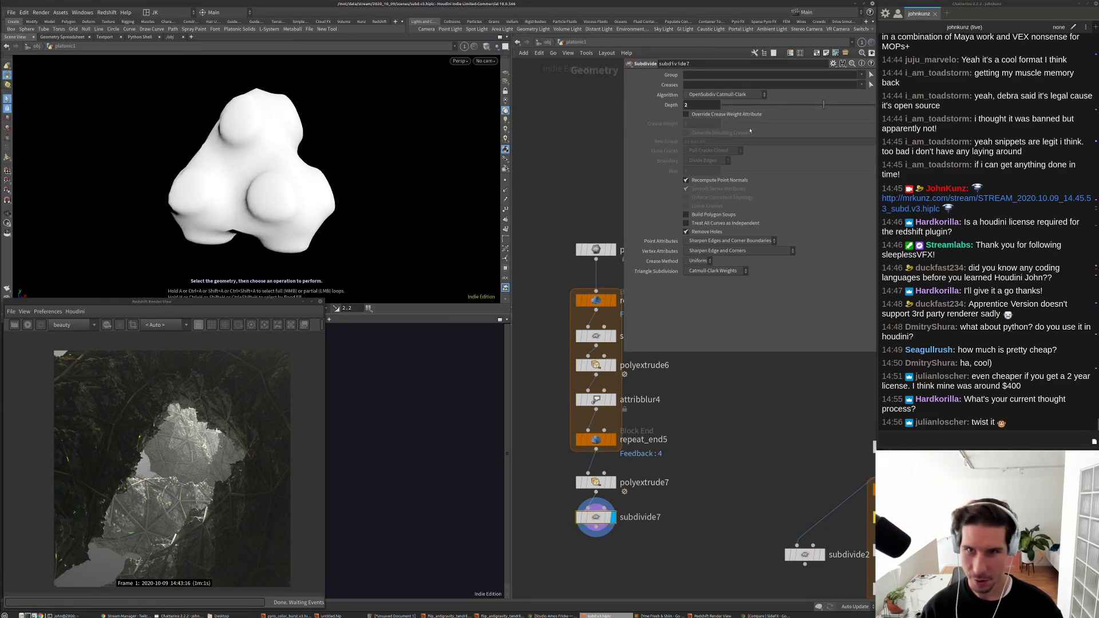
{"action": "left_click", "coordinate": [596, 440]}
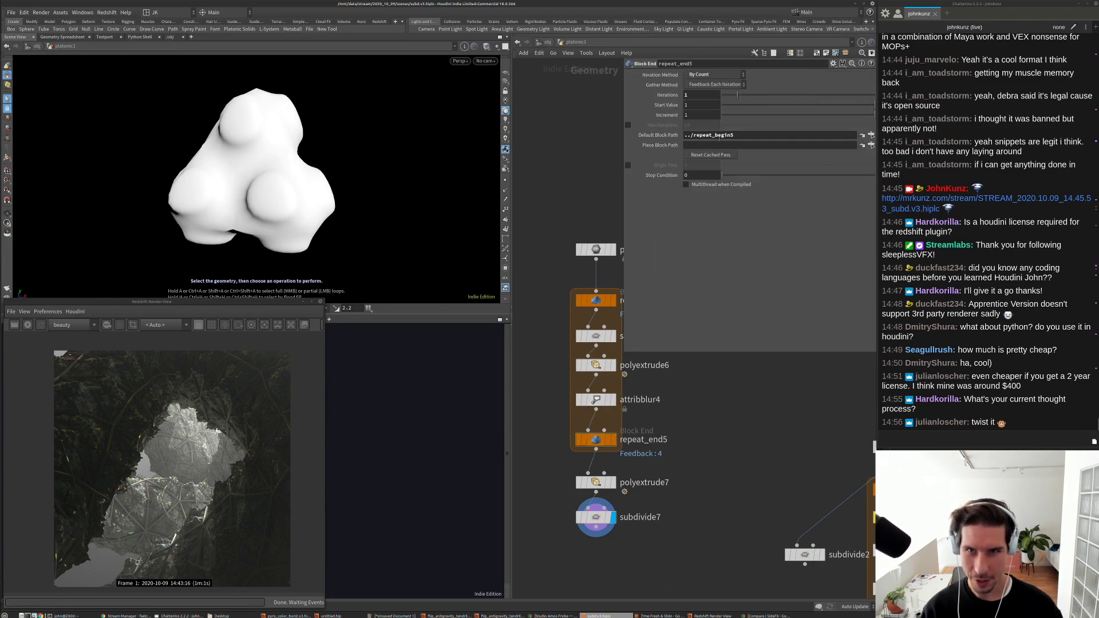
{"action": "left_click", "coordinate": [751, 96]}
{"action": "key", "text": "Tab"}
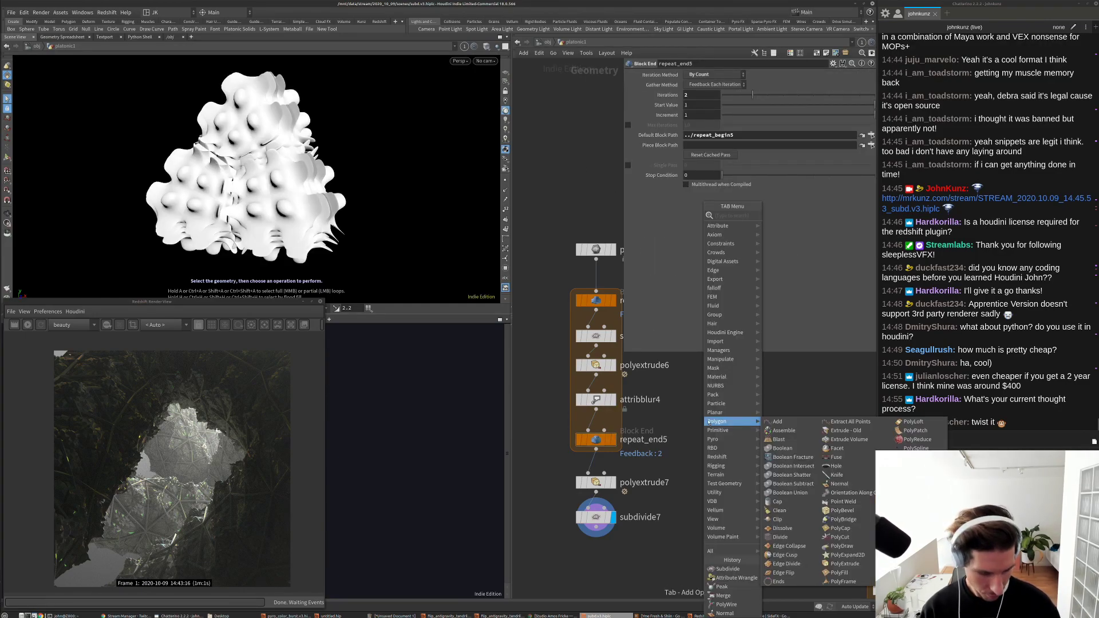
Step: Add a twist1 Bend node under subdivide7 and display its output
{"action": "type", "text": "twi"}
{"action": "key", "text": "Return"}
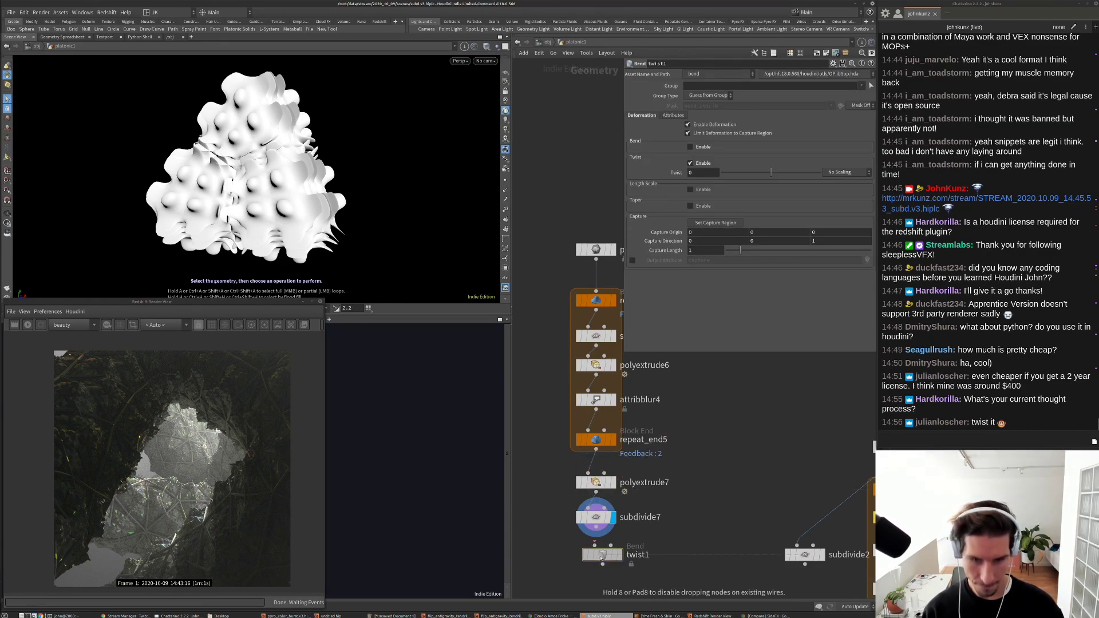
{"action": "left_click", "coordinate": [588, 544]}
{"action": "left_click", "coordinate": [612, 555]}
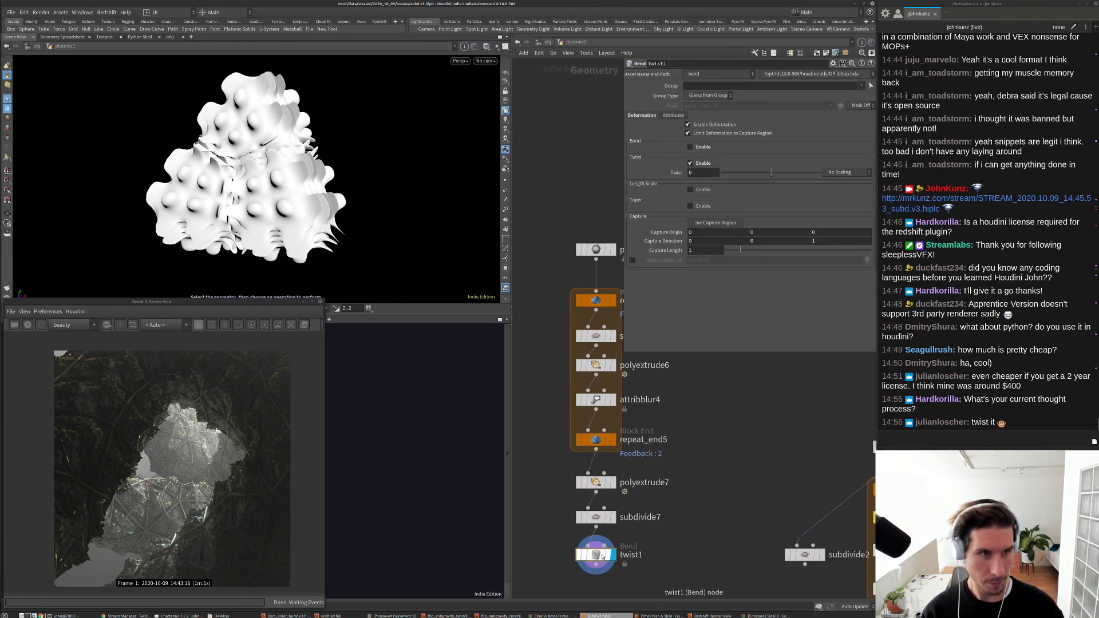
{"action": "left_click_drag", "start_coordinate": [779, 171], "coordinate": [824, 172]}
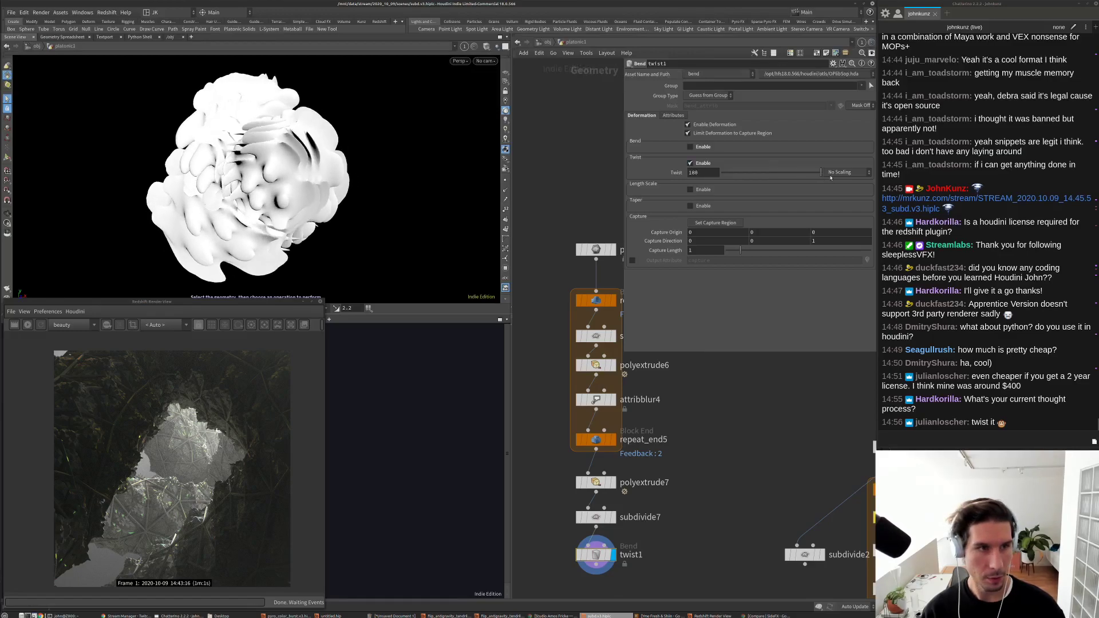
{"action": "left_click_drag", "start_coordinate": [385, 137], "coordinate": [225, 170]}
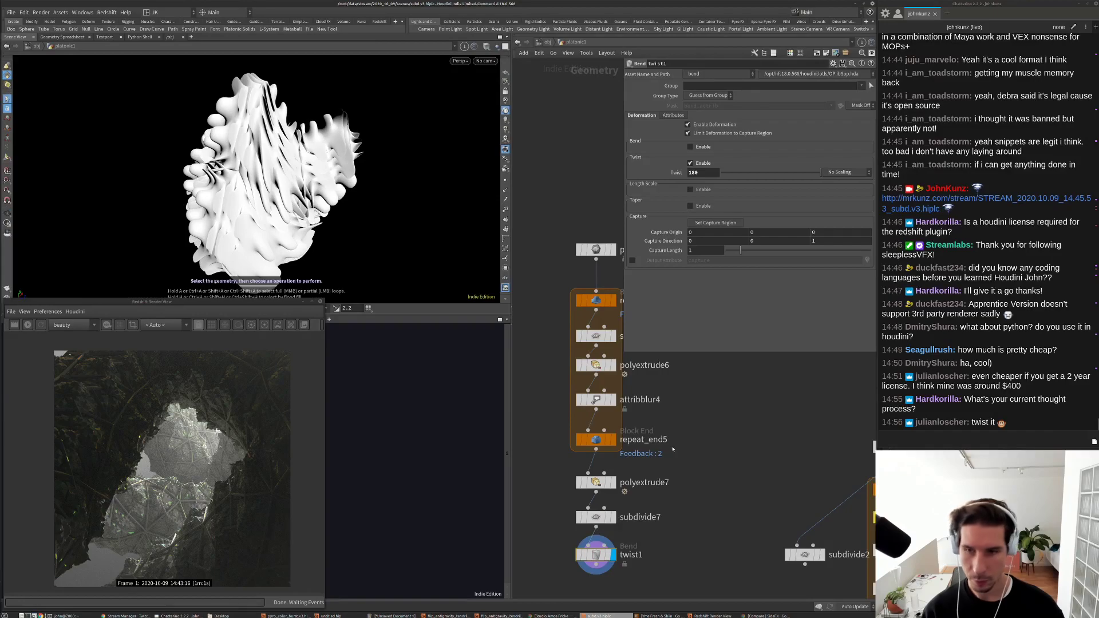
Step: Paste twist2 below twist1 with its capture direction flipped to Z -1
{"action": "key", "text": "Tab"}
{"action": "key", "text": "Return"}
{"action": "left_click", "coordinate": [602, 540]}
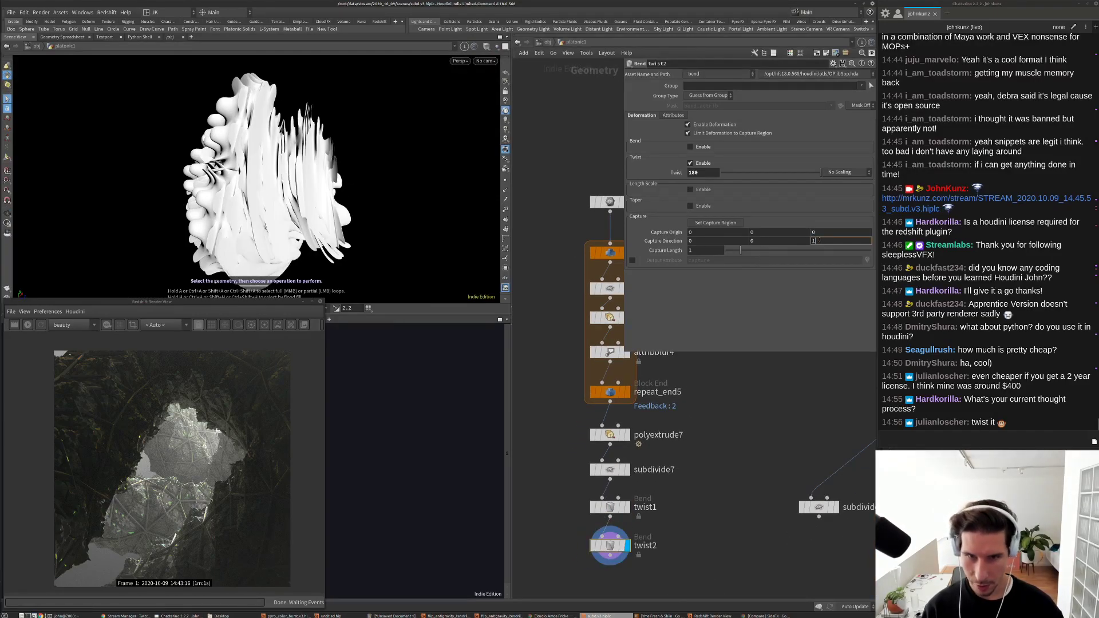
{"action": "left_click_drag", "start_coordinate": [367, 137], "coordinate": [573, 309]}
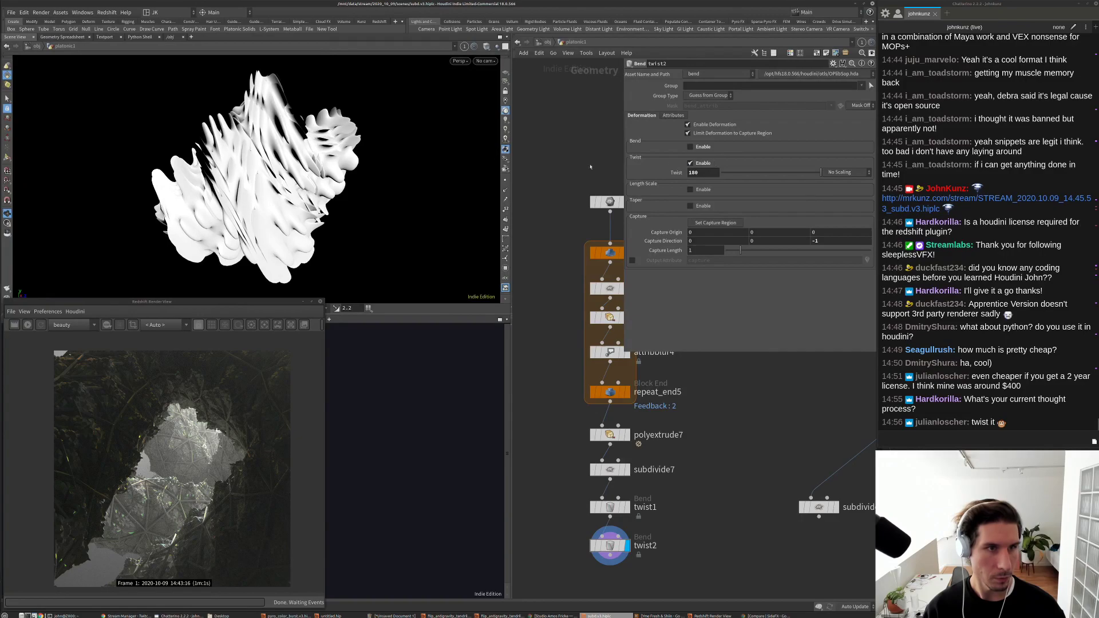
{"action": "key", "text": "s"}
Step: Set twist1's Twist to 360 and twist2's Twist to 90
{"action": "middle_click_drag", "start_coordinate": [784, 451], "coordinate": [792, 409]}
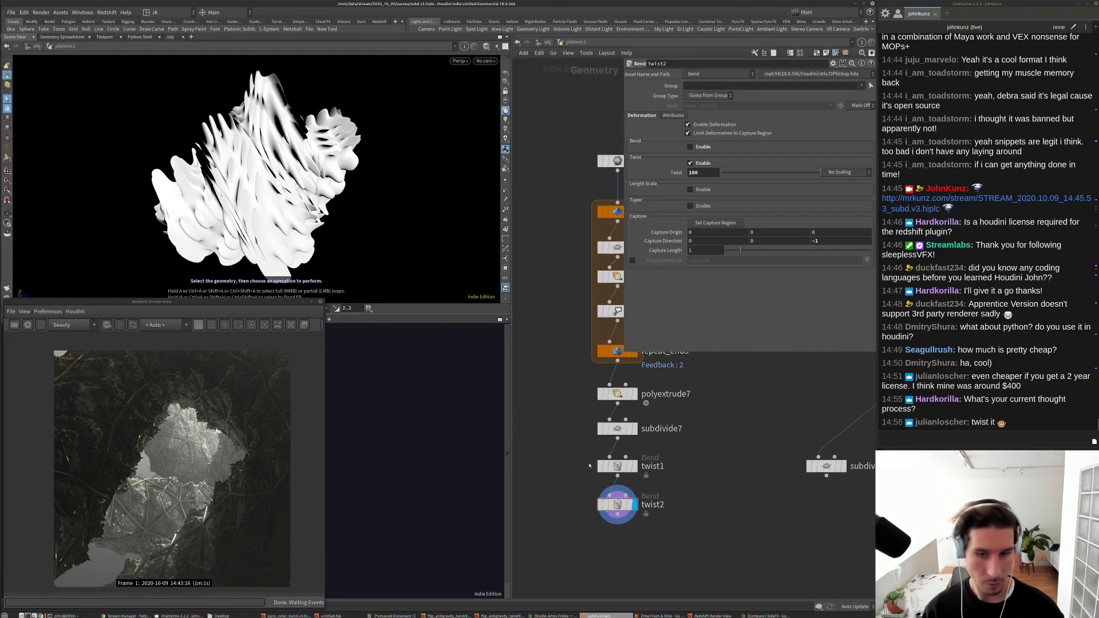
{"action": "left_click", "coordinate": [619, 466]}
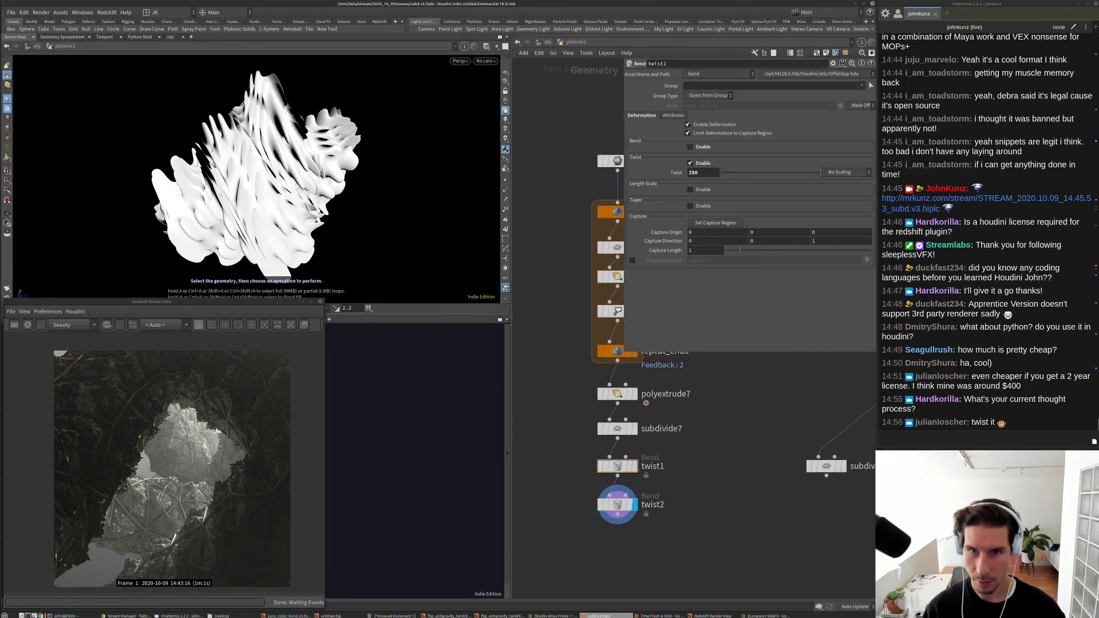
{"action": "type", "text": "3"}
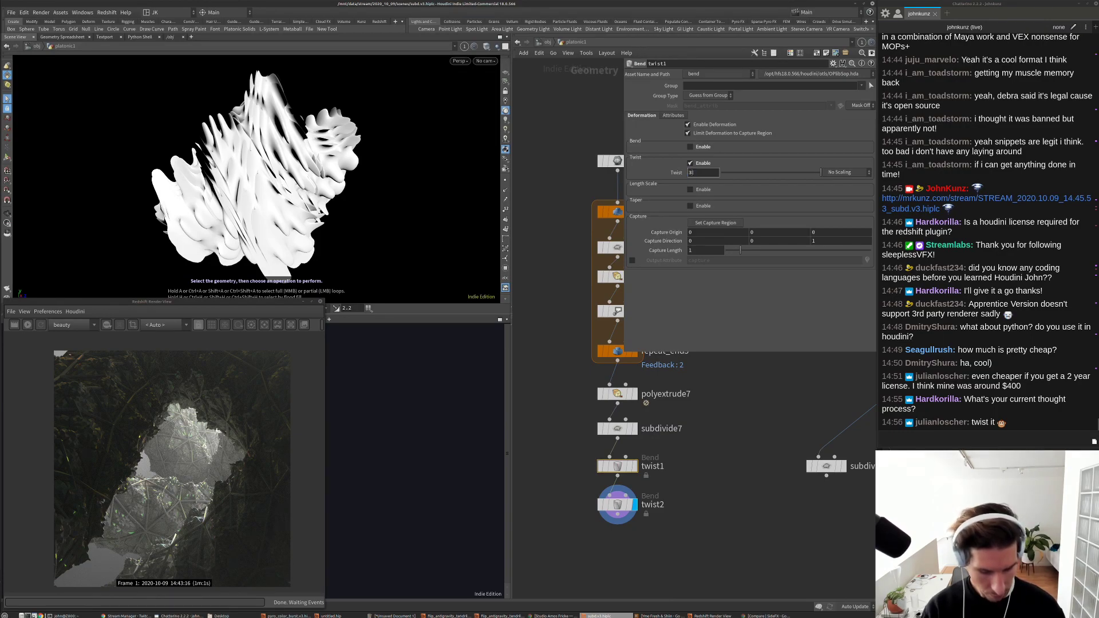
{"action": "type", "text": "60"}
{"action": "key", "text": "Return"}
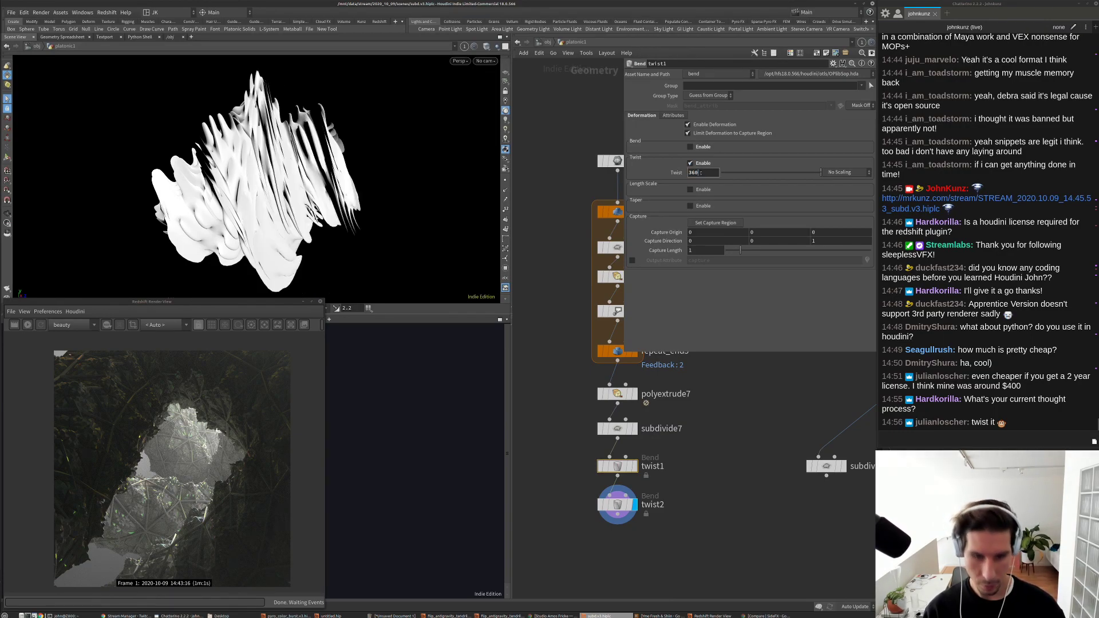
{"action": "left_click_drag", "start_coordinate": [258, 260], "coordinate": [447, 262]}
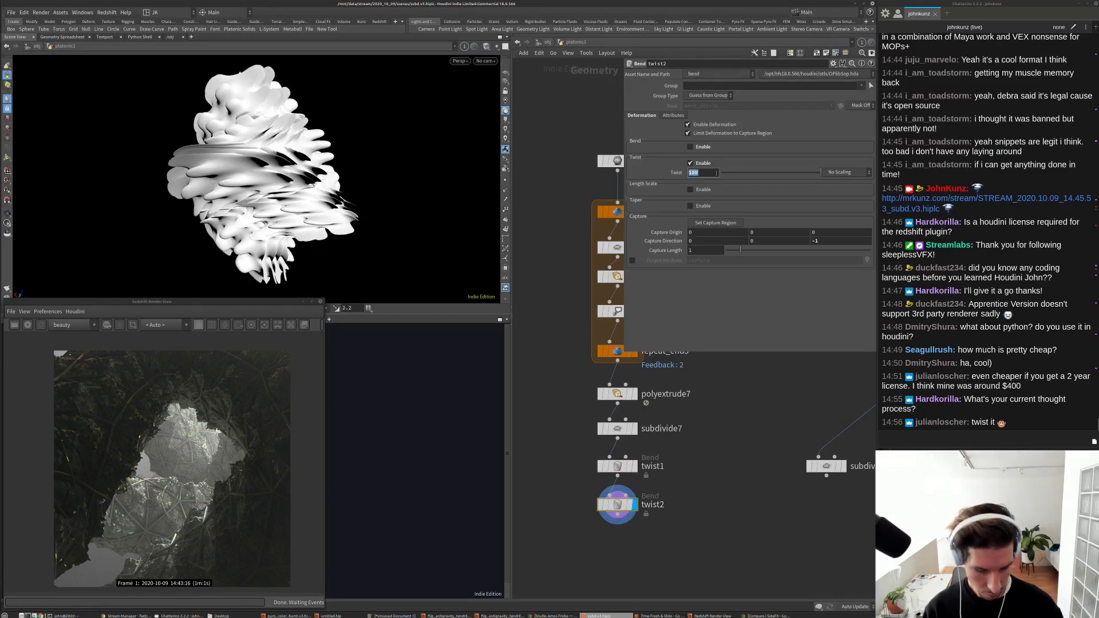
{"action": "type", "text": "90"}
{"action": "key", "text": "Return"}
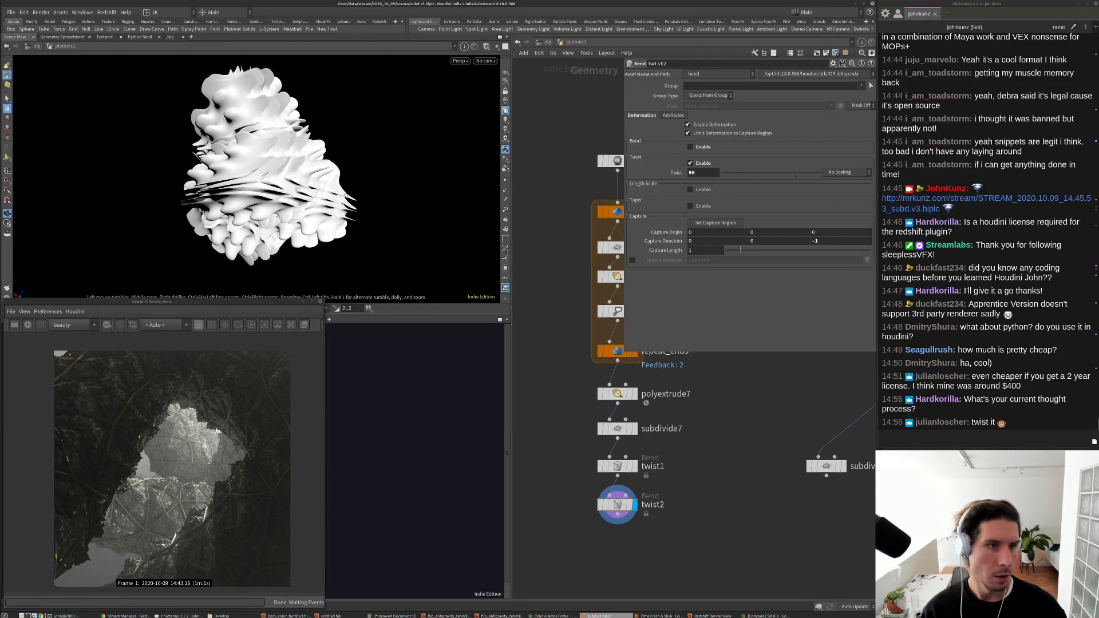
{"action": "middle_click_drag", "start_coordinate": [591, 375], "coordinate": [575, 408]}
Step: Raise polyextrude6's Inset to 0.451 and bypass polyextrude7
{"action": "left_click", "coordinate": [604, 301]}
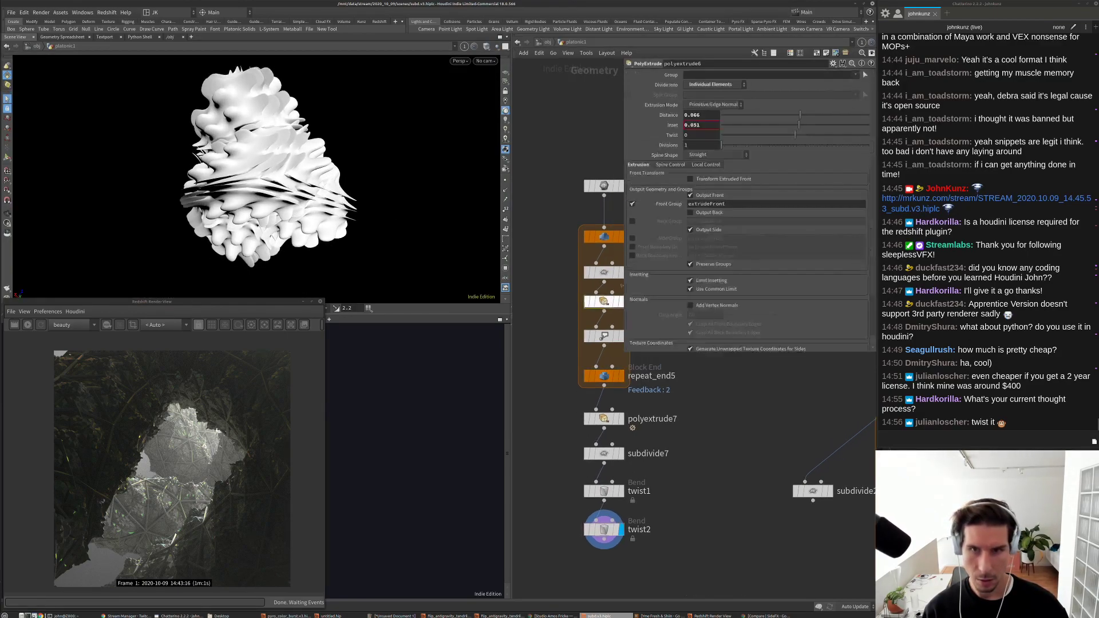
{"action": "mouse_move", "coordinate": [813, 123]}
{"action": "left_mouse_down"}
{"action": "mouse_move", "coordinate": [829, 125]}
{"action": "mouse_move", "coordinate": [783, 118]}
{"action": "mouse_move", "coordinate": [811, 115]}
{"action": "mouse_move", "coordinate": [800, 114]}
{"action": "left_mouse_up"}
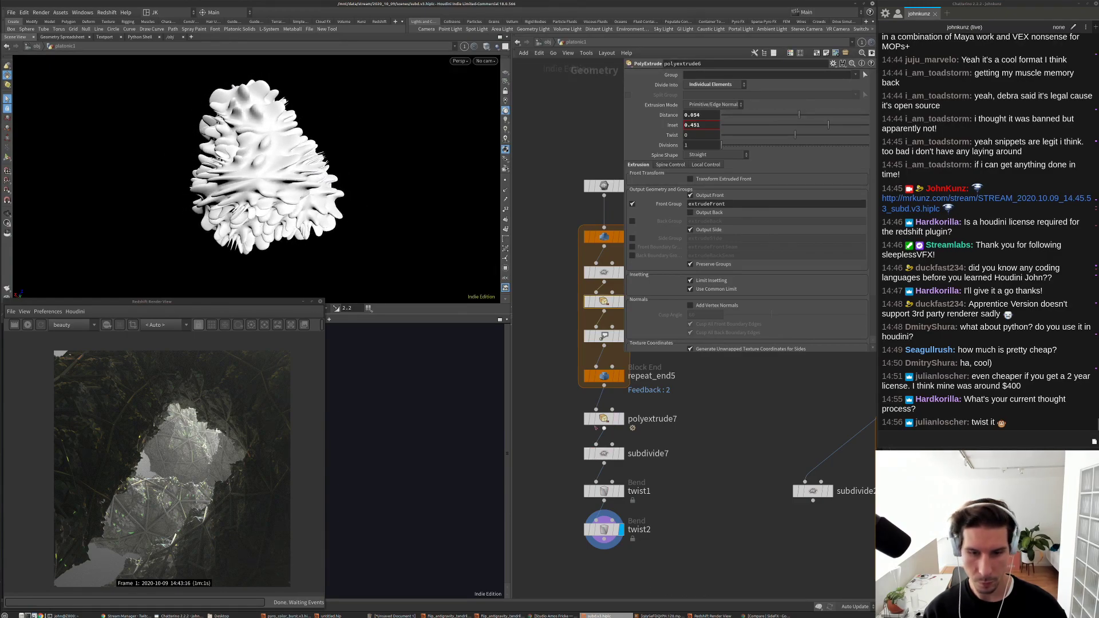
{"action": "left_click", "coordinate": [587, 419]}
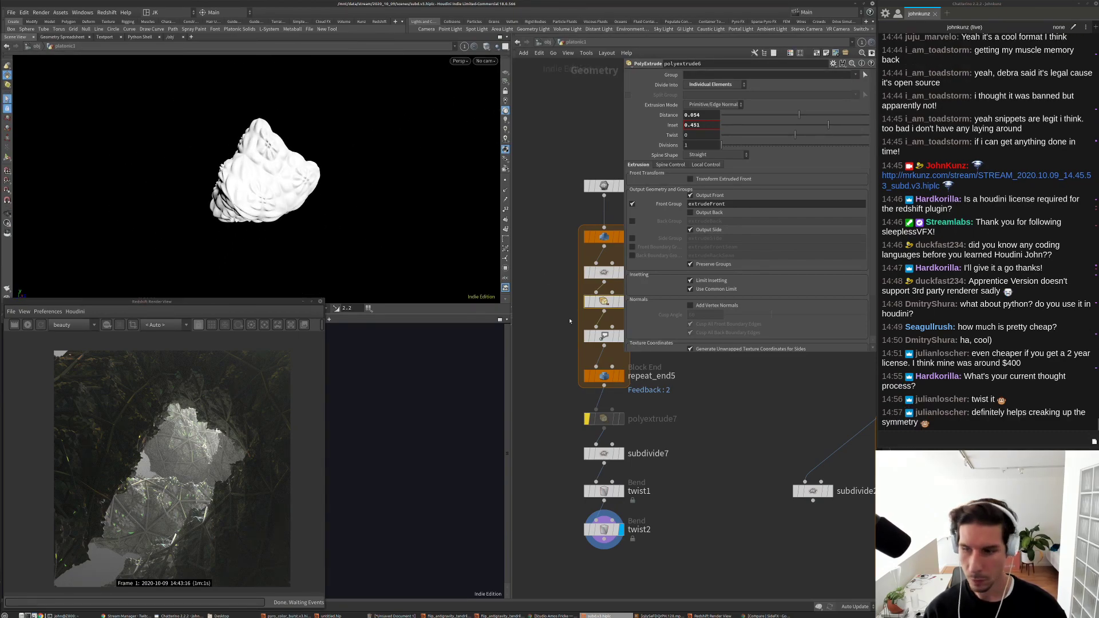
{"action": "middle_click_drag", "start_coordinate": [715, 509], "coordinate": [724, 522]}
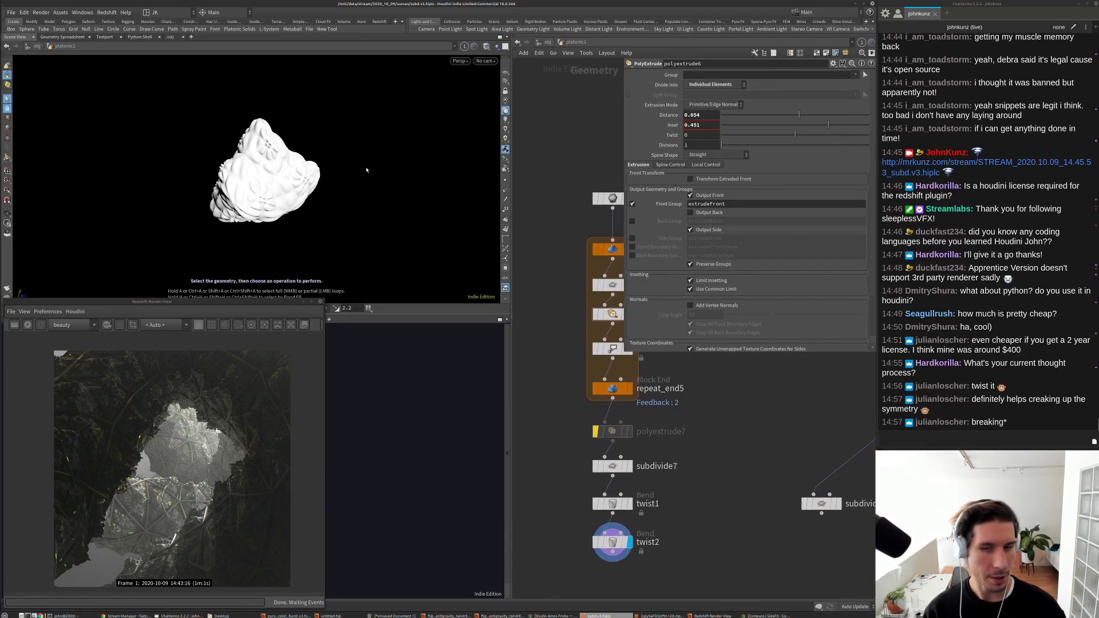
{"action": "scroll", "coordinate": [683, 484], "scroll_direction": "up", "scroll_amount": 2}
{"action": "left_click", "coordinate": [583, 460]}
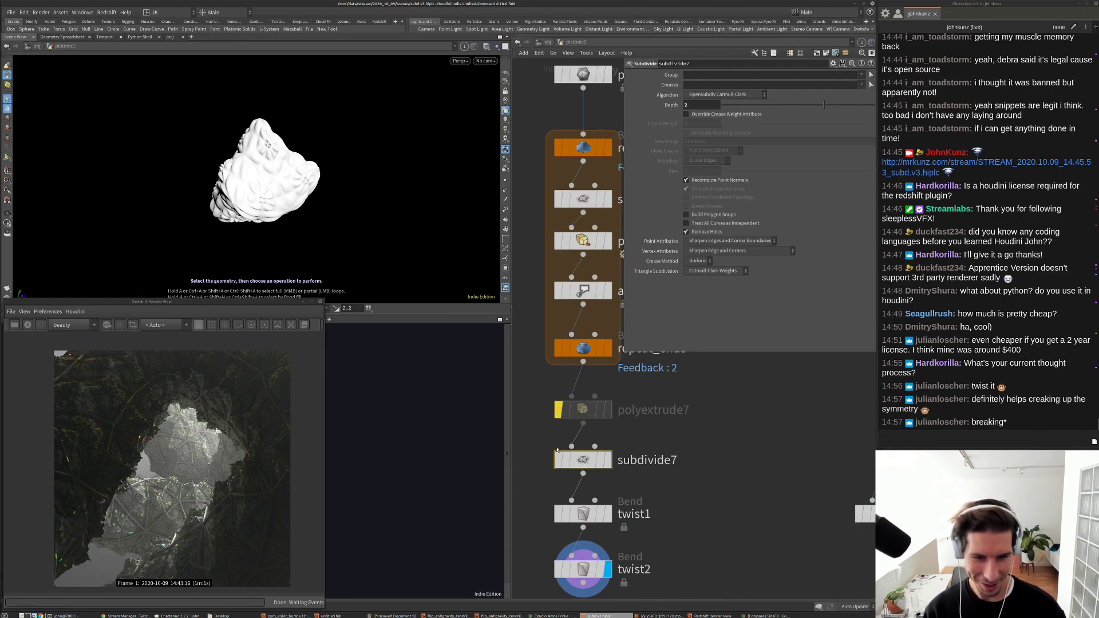
Step: Compare subdivide7 bypassed and active, then set attribblur4 Blurring Iterations to 29
{"action": "left_click", "coordinate": [559, 460]}
{"action": "left_click", "coordinate": [558, 460]}
{"action": "left_click", "coordinate": [559, 460]}
{"action": "left_click", "coordinate": [558, 460]}
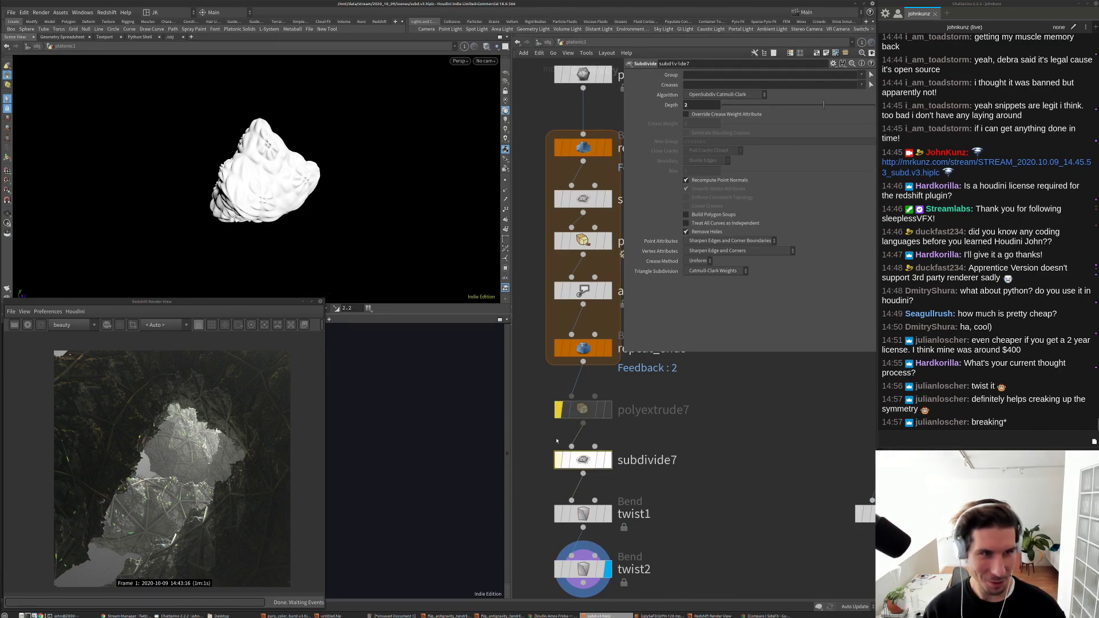
{"action": "left_click", "coordinate": [583, 291]}
{"action": "left_click_drag", "start_coordinate": [810, 114], "coordinate": [724, 136]}
Step: Set polyextrude6's Inset to 0.121 and lower its Distance to 0.023
{"action": "left_click", "coordinate": [583, 348]}
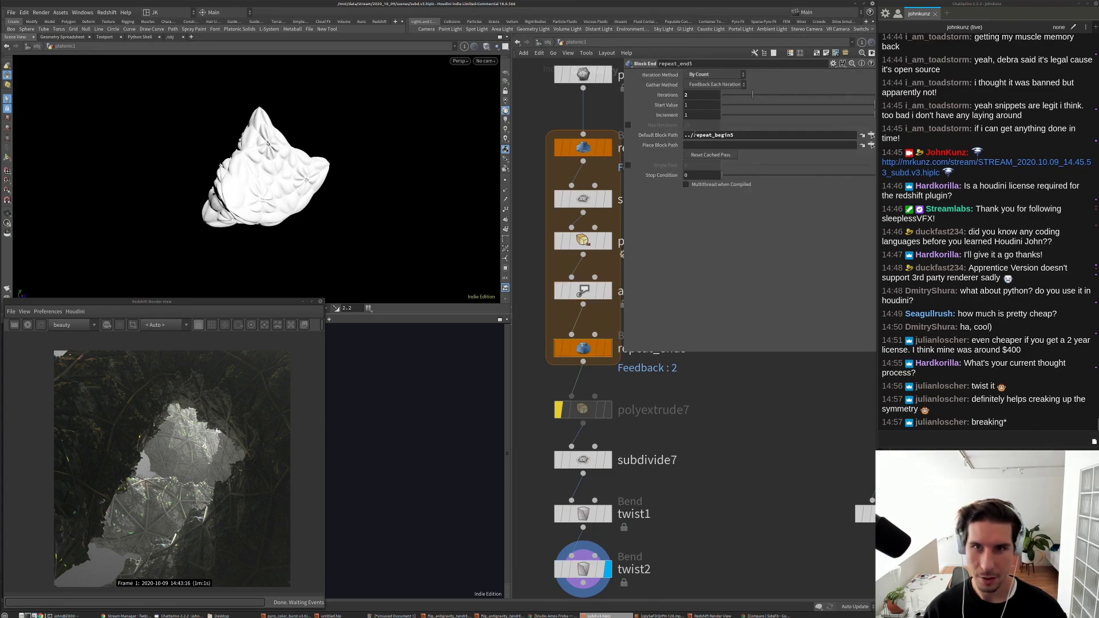
{"action": "key", "text": "Escape"}
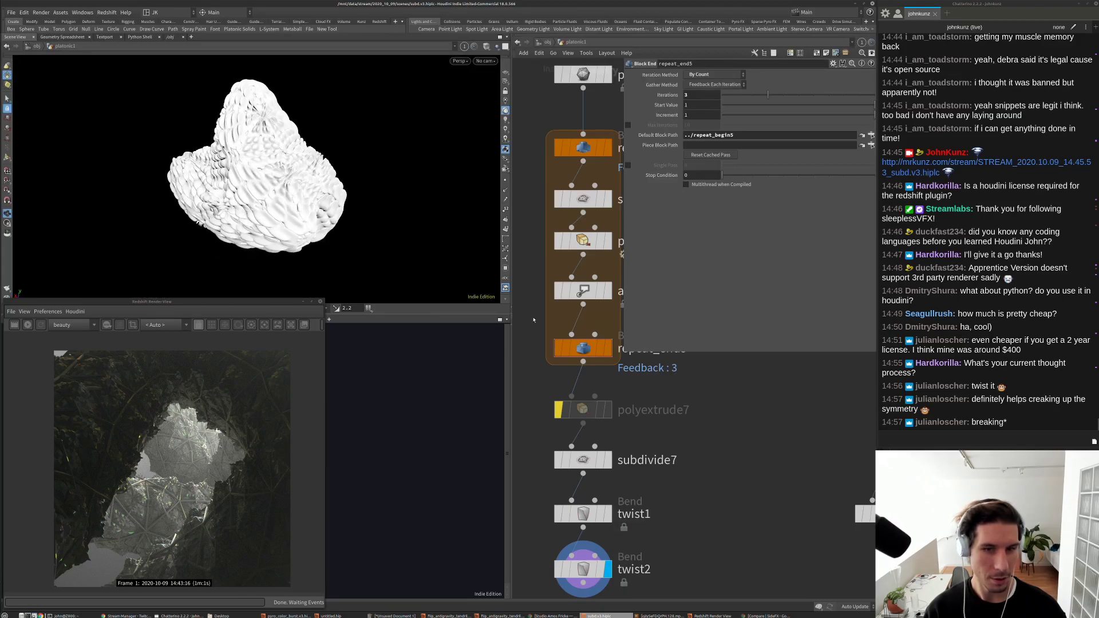
{"action": "key", "text": "s"}
{"action": "left_click", "coordinate": [584, 241]}
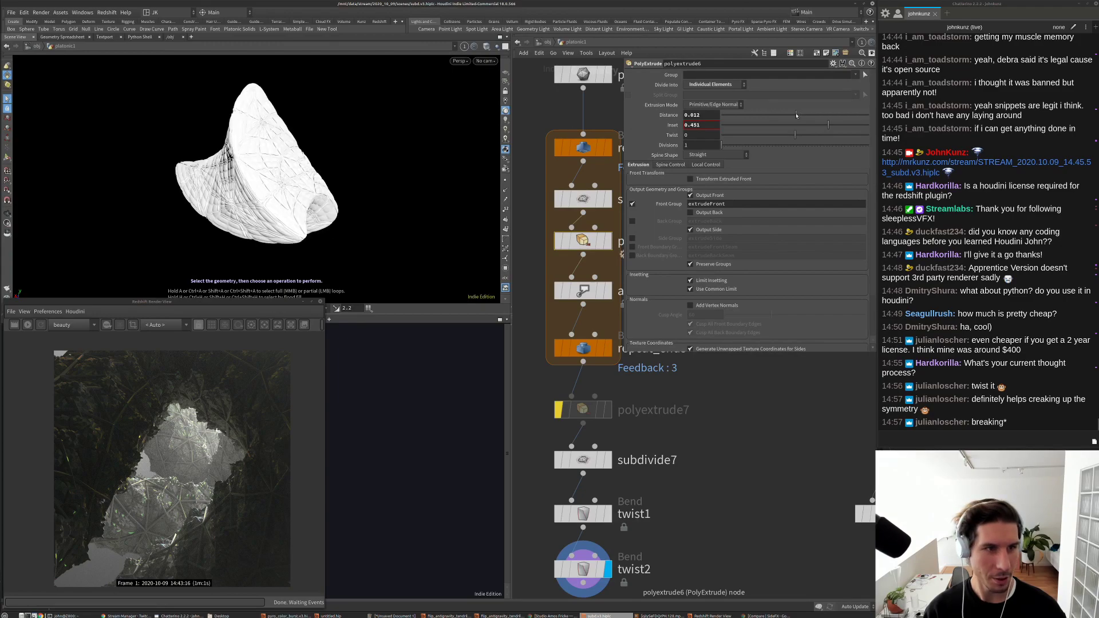
{"action": "key", "text": "Escape"}
{"action": "left_click_drag", "start_coordinate": [356, 180], "coordinate": [338, 218]}
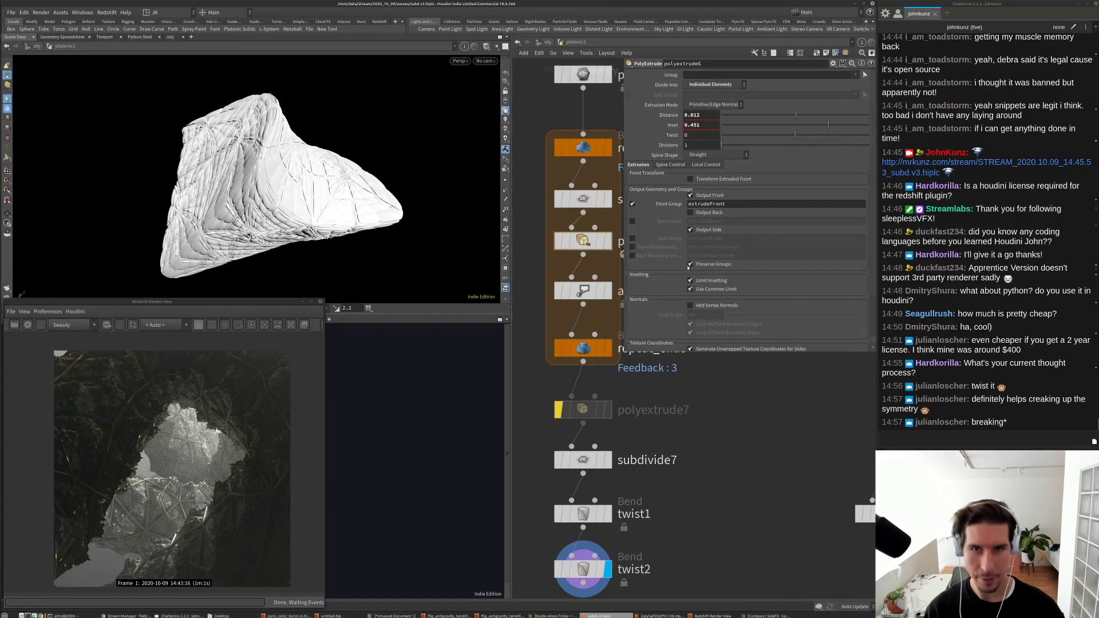
{"action": "left_click", "coordinate": [804, 125]}
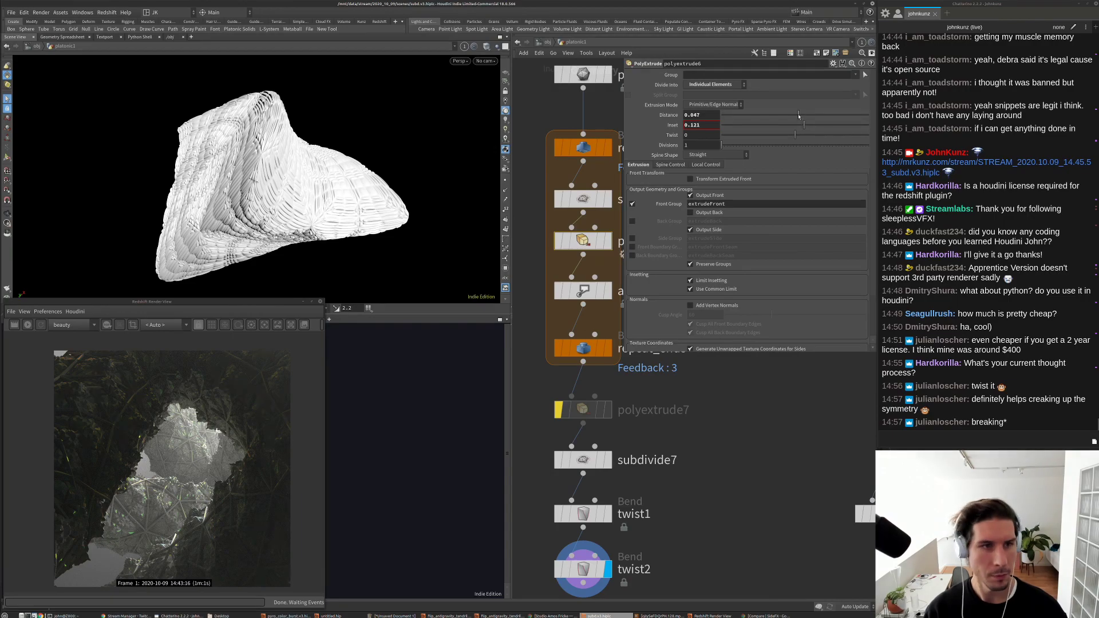
{"action": "left_click_drag", "start_coordinate": [799, 116], "coordinate": [797, 116]}
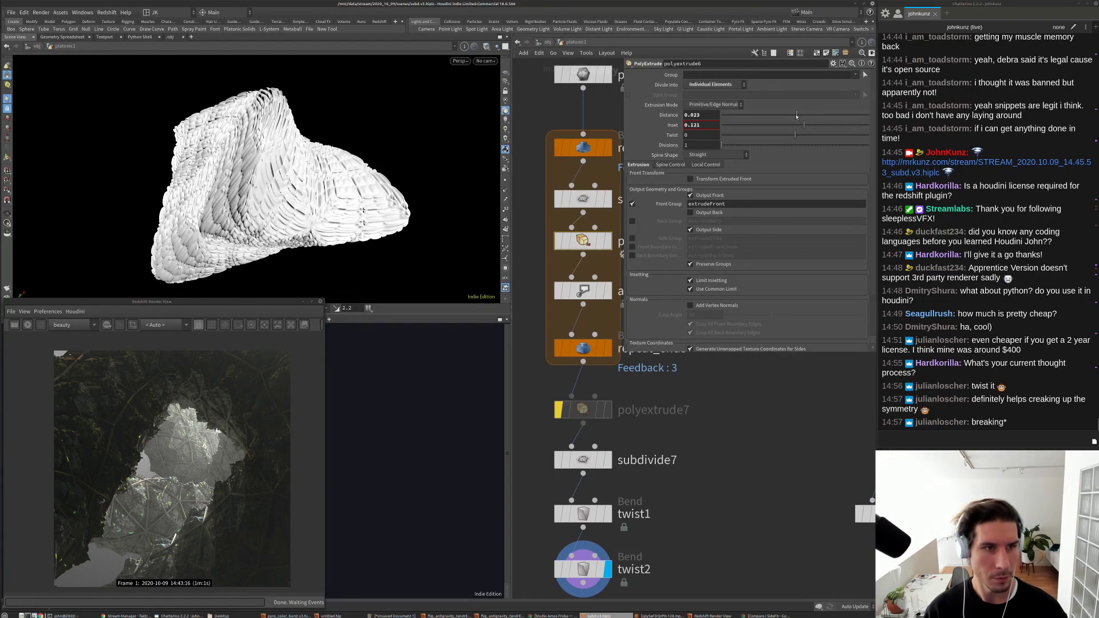
{"action": "left_click_drag", "start_coordinate": [405, 171], "coordinate": [349, 157]}
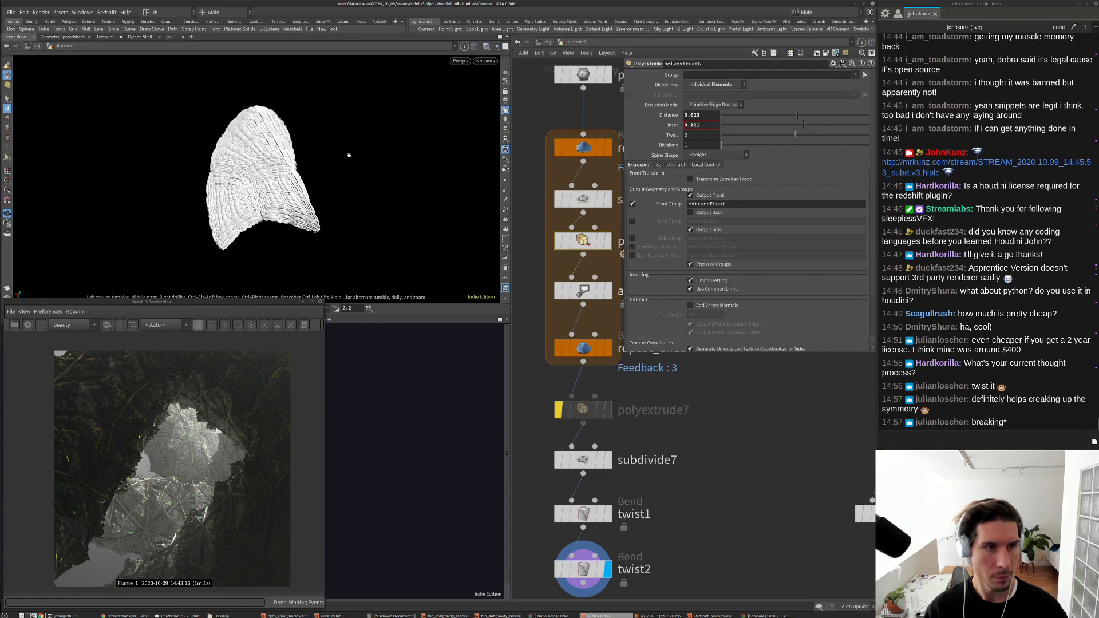
Step: Set repeat_end5 Iterations to 2
{"action": "left_click", "coordinate": [583, 347]}
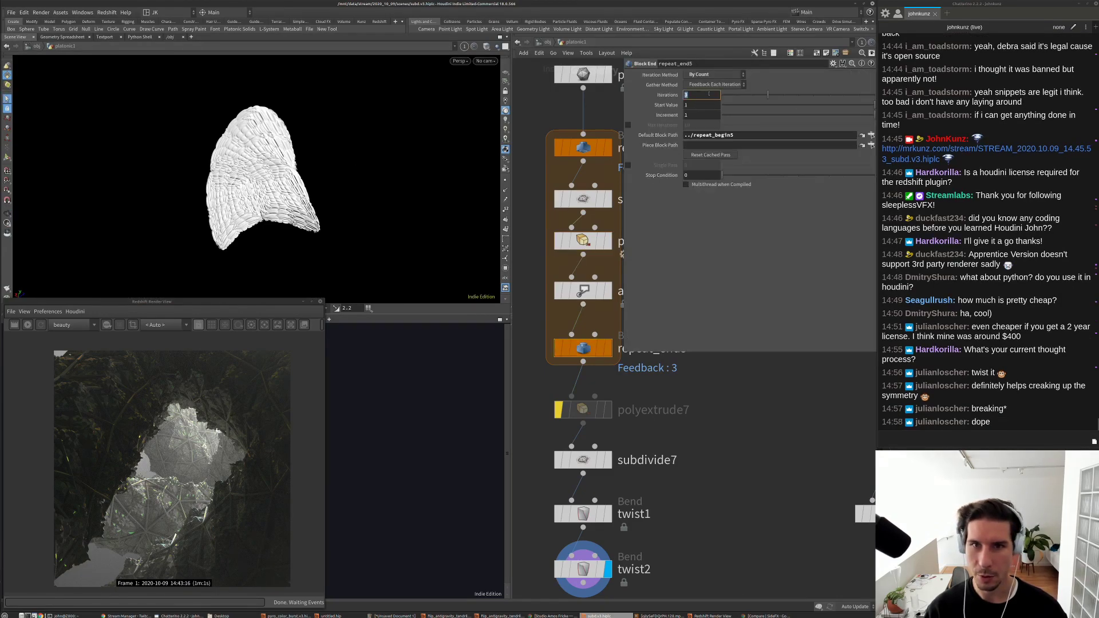
{"action": "type", "text": "2"}
{"action": "key", "text": "Return"}
{"action": "left_click_drag", "start_coordinate": [375, 179], "coordinate": [272, 213]}
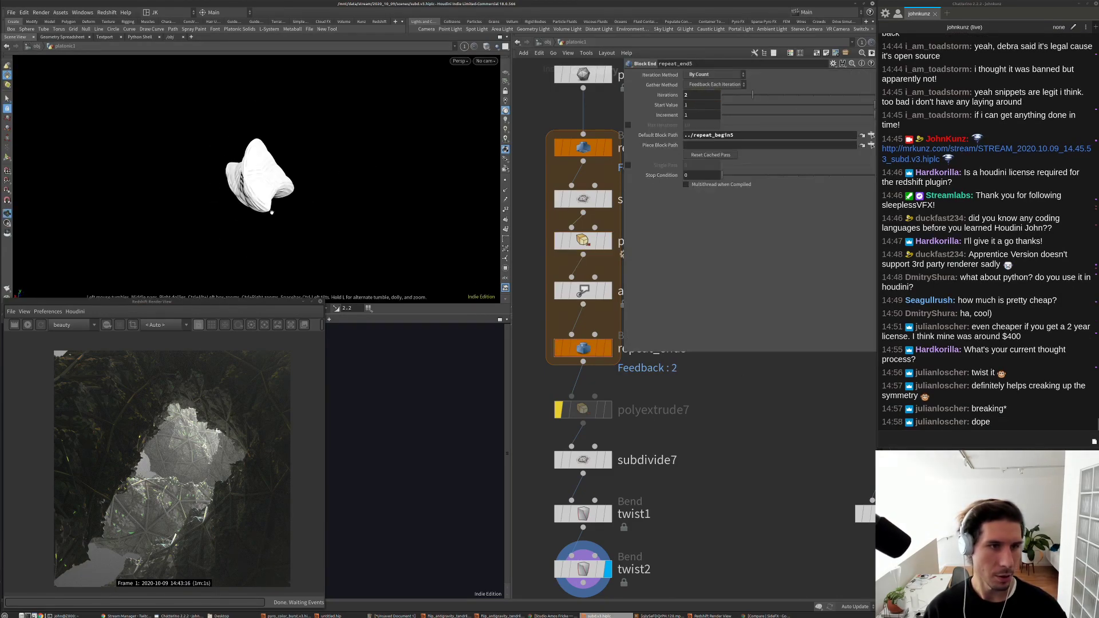
{"action": "scroll", "coordinate": [613, 360], "scroll_direction": "down", "scroll_amount": 5}
Step: Return to /obj and add a new Geometry object, geo1
{"action": "left_click_drag", "start_coordinate": [678, 478], "coordinate": [613, 360]}
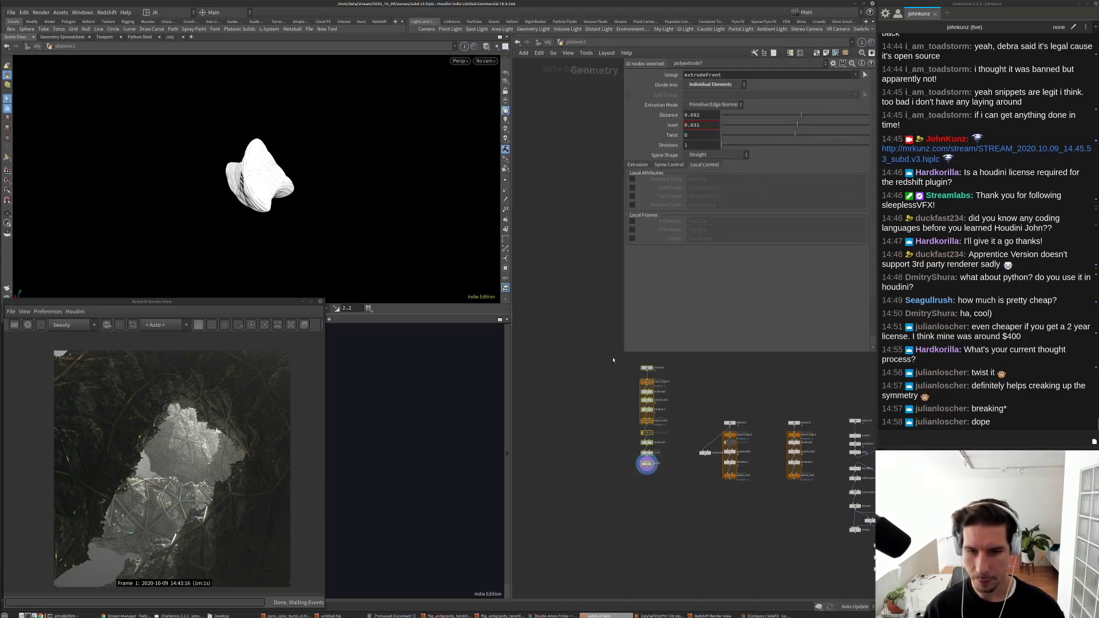
{"action": "left_click", "coordinate": [602, 403]}
{"action": "scroll", "coordinate": [665, 534], "scroll_direction": "up", "scroll_amount": 4}
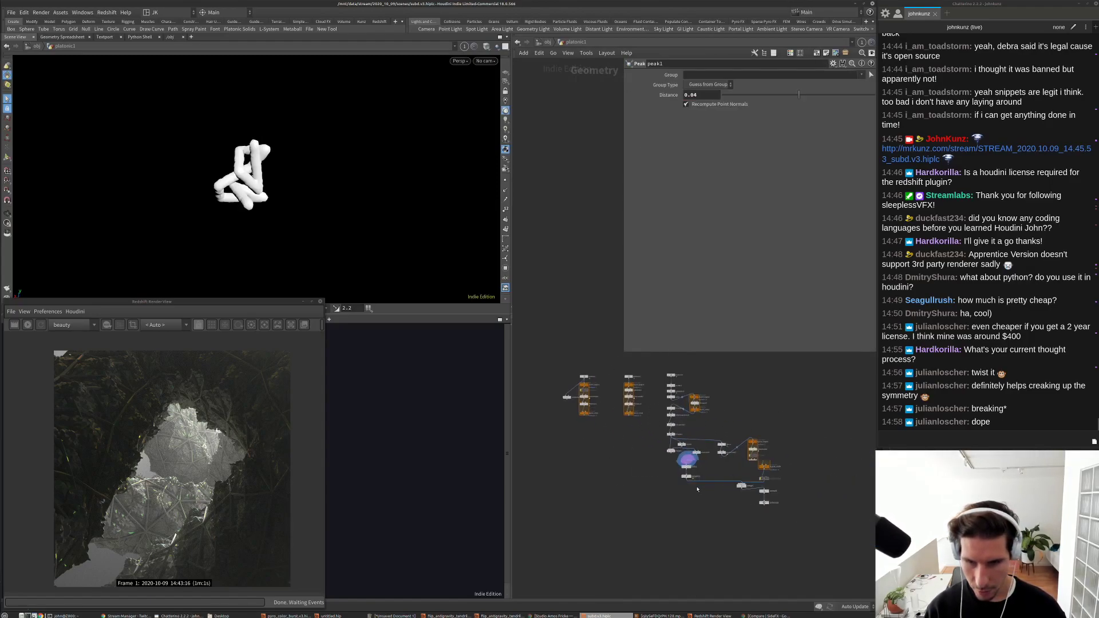
{"action": "scroll", "coordinate": [665, 535], "scroll_direction": "up", "scroll_amount": 5}
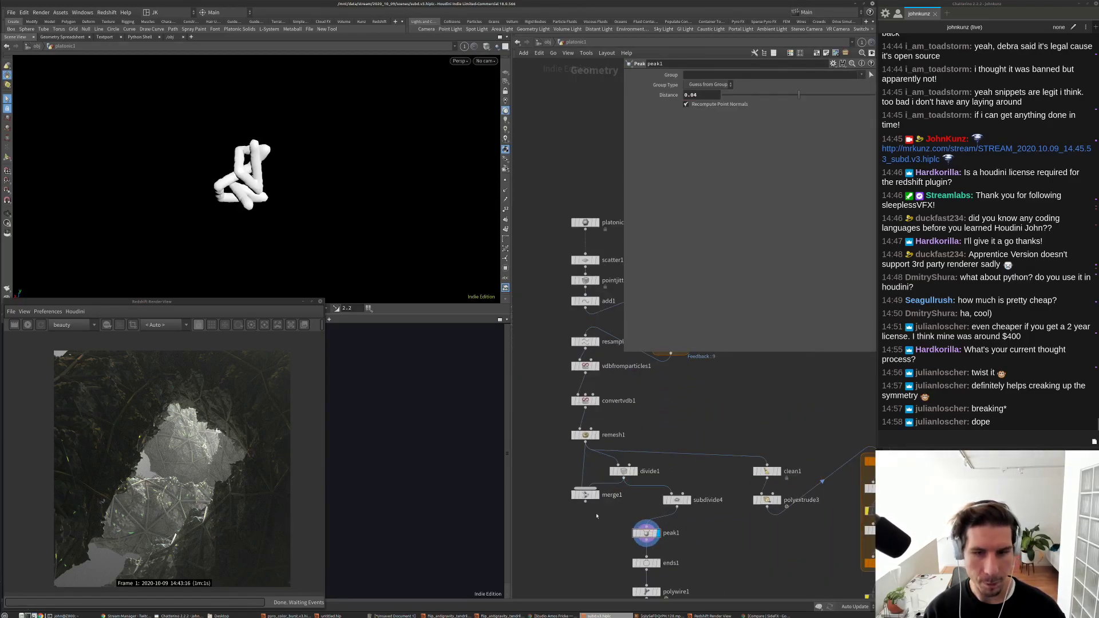
{"action": "middle_click_drag", "start_coordinate": [597, 516], "coordinate": [571, 537]}
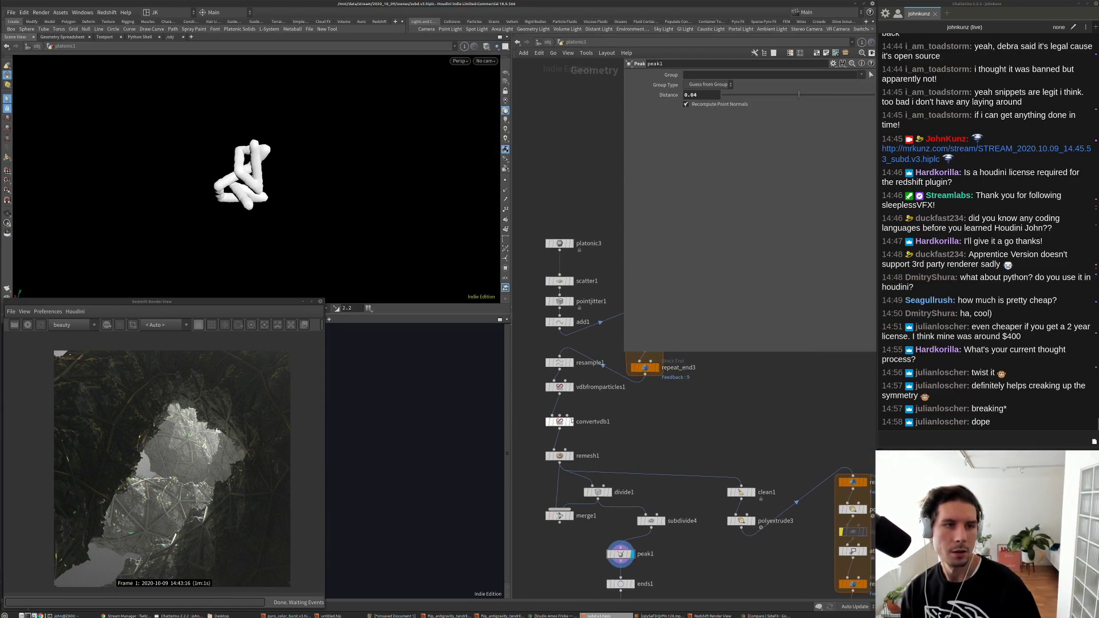
{"action": "middle_click_drag", "start_coordinate": [620, 379], "coordinate": [660, 348]}
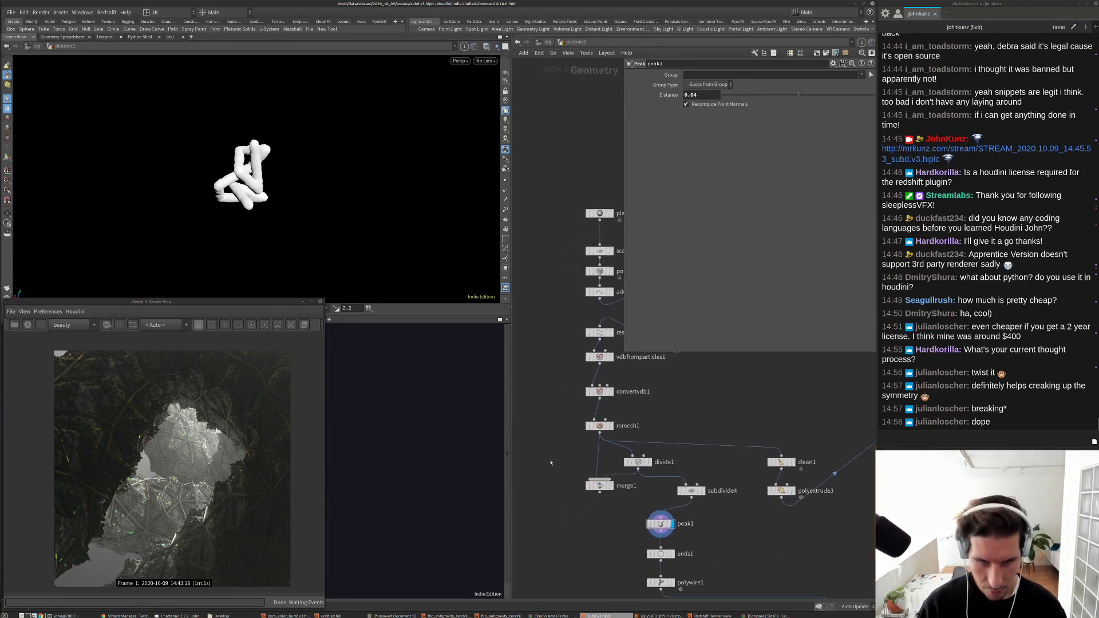
{"action": "key", "text": "u"}
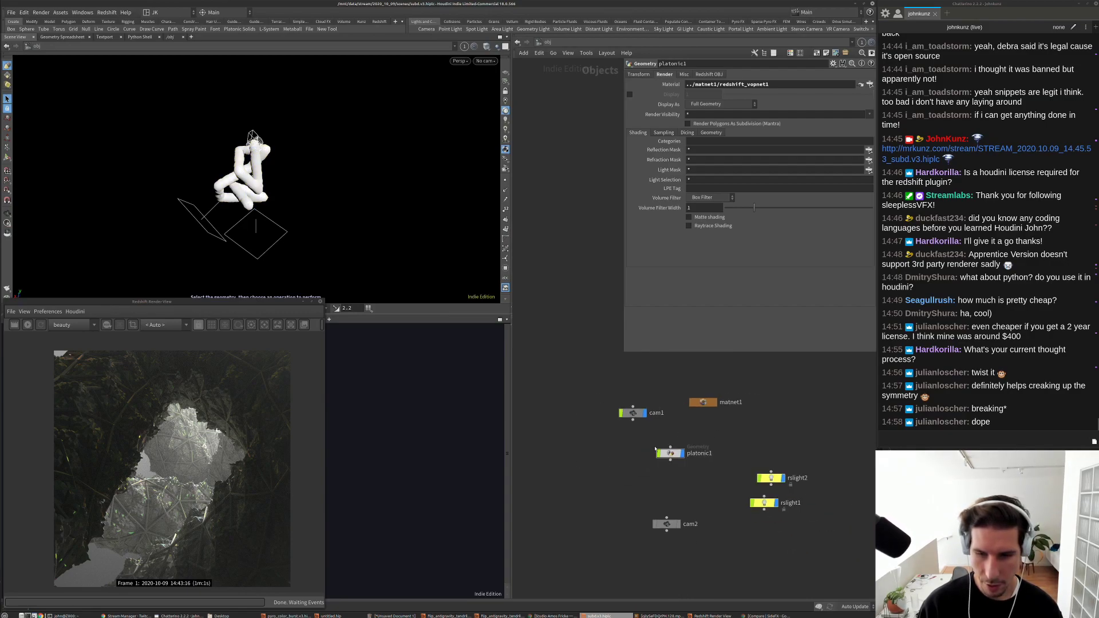
{"action": "key", "text": "Tab"}
{"action": "mouse_move", "coordinate": [675, 386]}
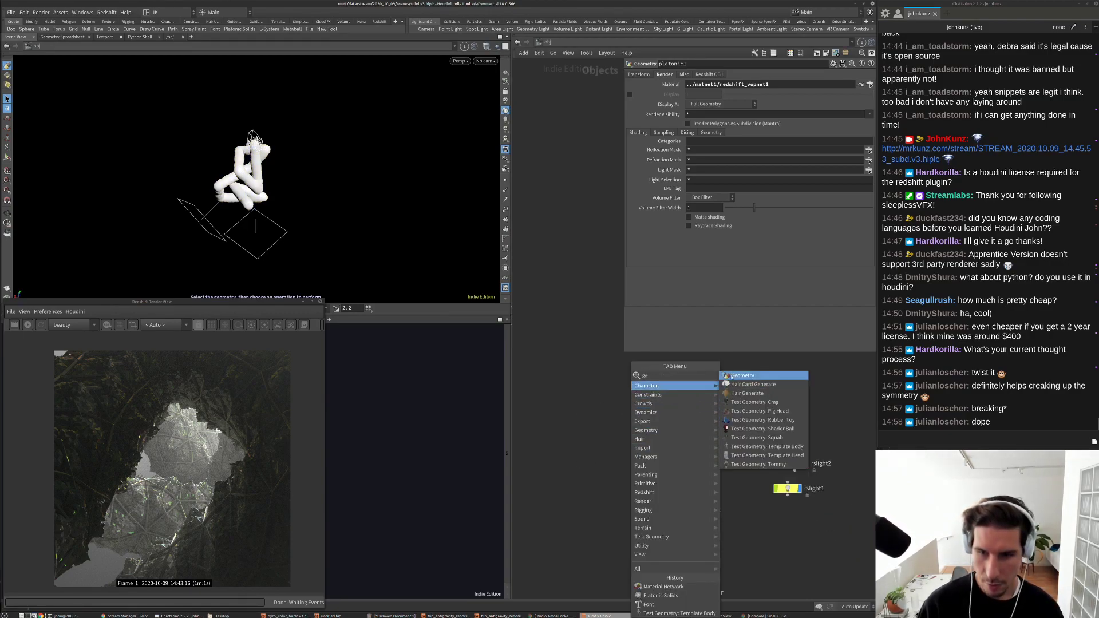
{"action": "left_click", "coordinate": [732, 376]}
{"action": "left_click", "coordinate": [628, 452]}
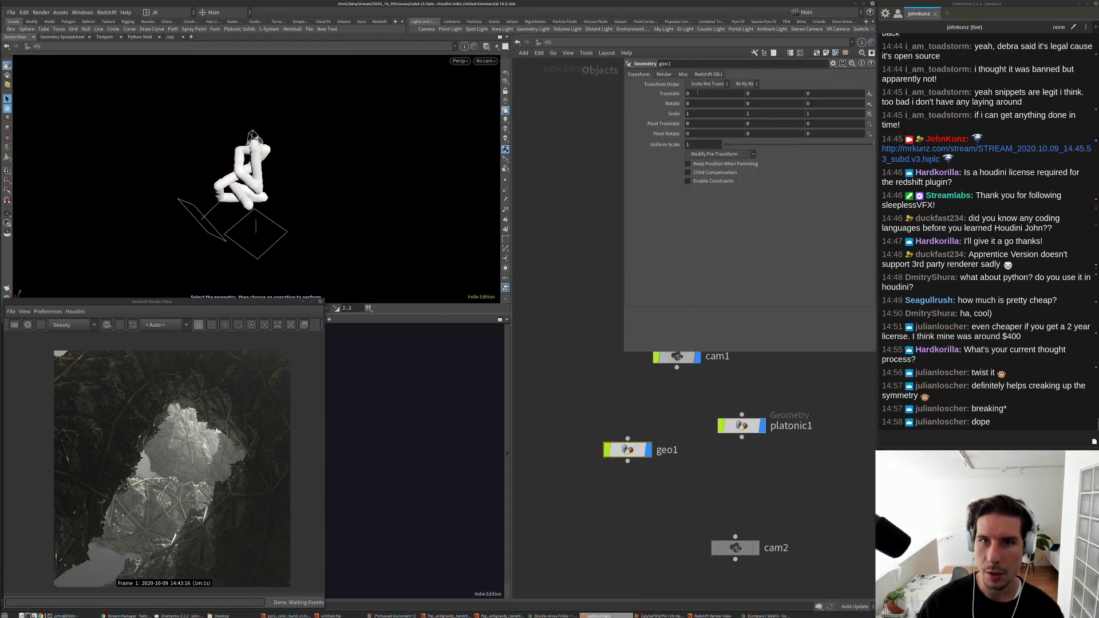
Step: Enable Redshift Instance SOP Level Packed Primitives on geo1
{"action": "left_click", "coordinate": [709, 75]}
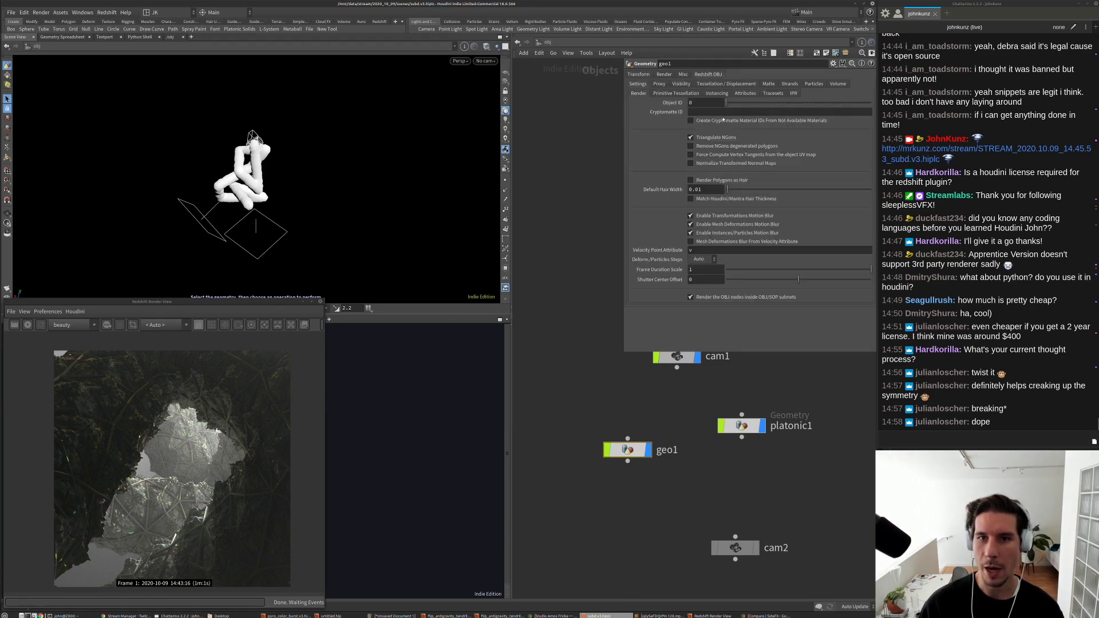
{"action": "left_click", "coordinate": [692, 94]}
{"action": "left_click", "coordinate": [716, 94]}
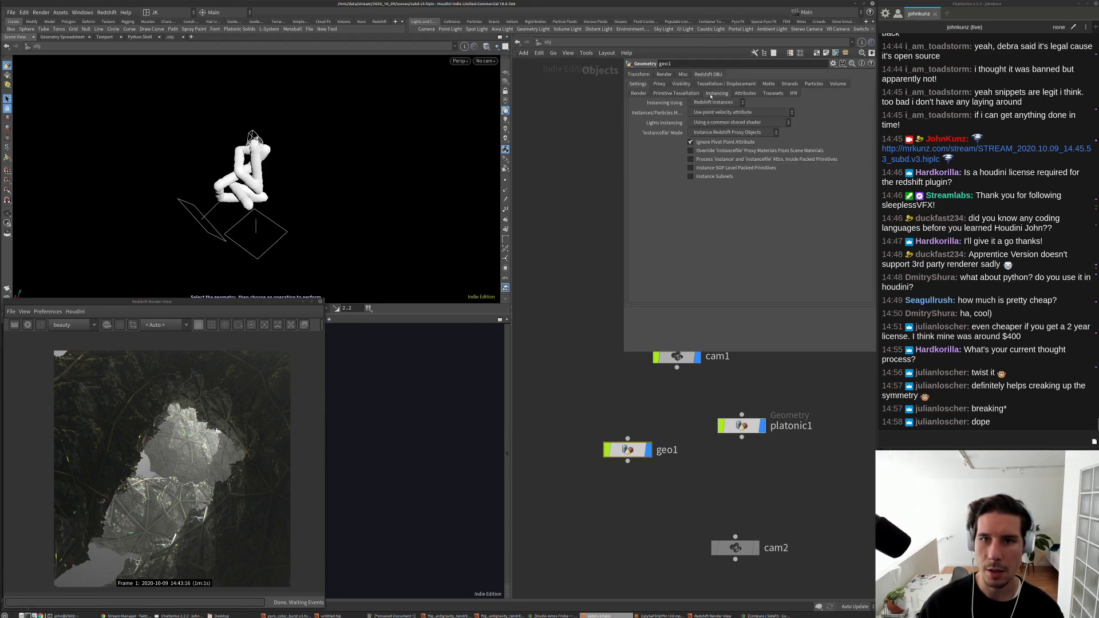
{"action": "left_click", "coordinate": [714, 168]}
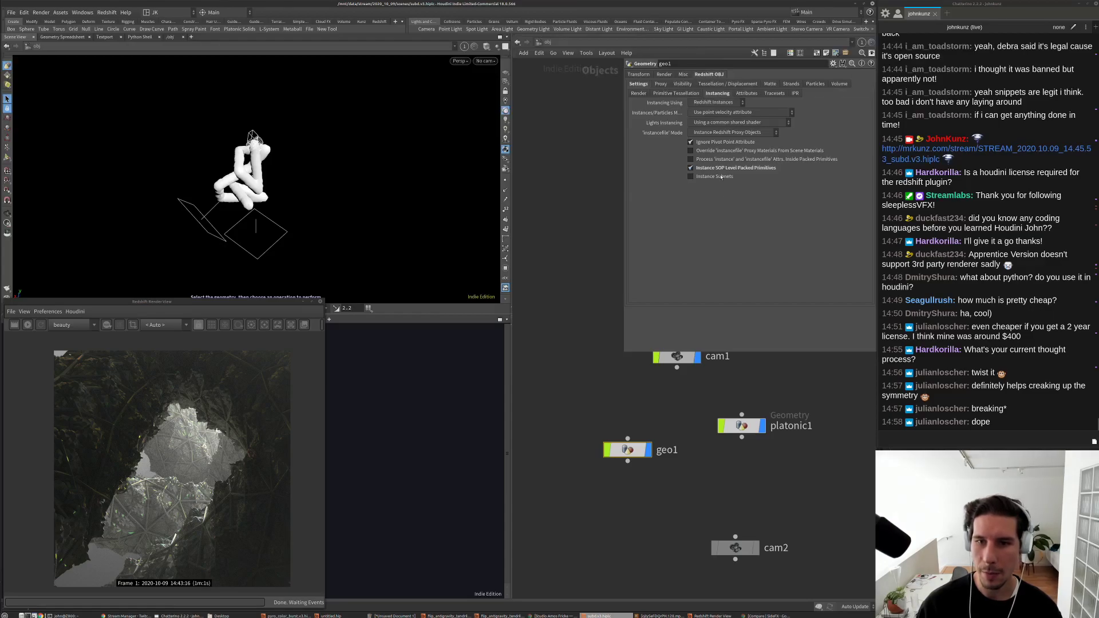
{"action": "double_click", "coordinate": [624, 451]}
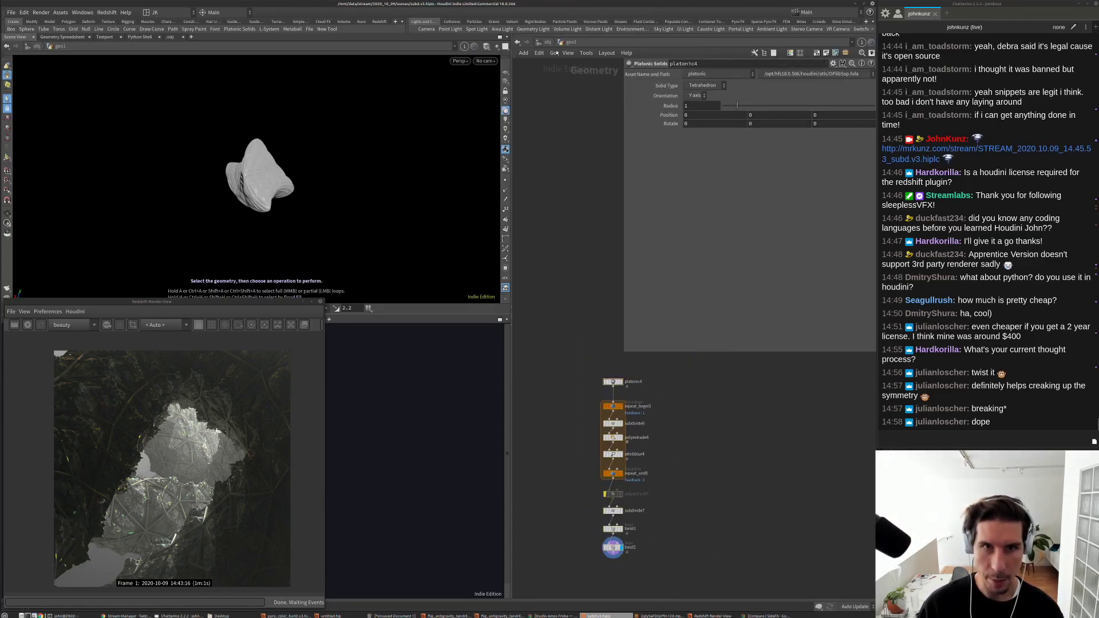
{"action": "left_click", "coordinate": [541, 44]}
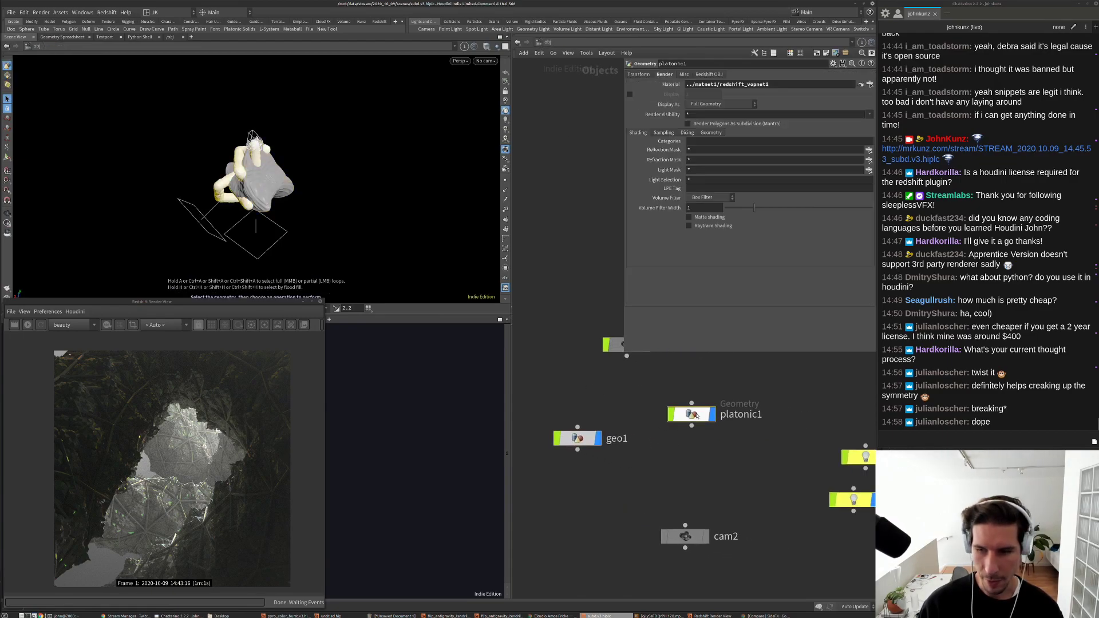
Step: Inside platonic1, insert a Null between vdbfromparticles1 and convertvdb1
{"action": "double_click", "coordinate": [694, 412]}
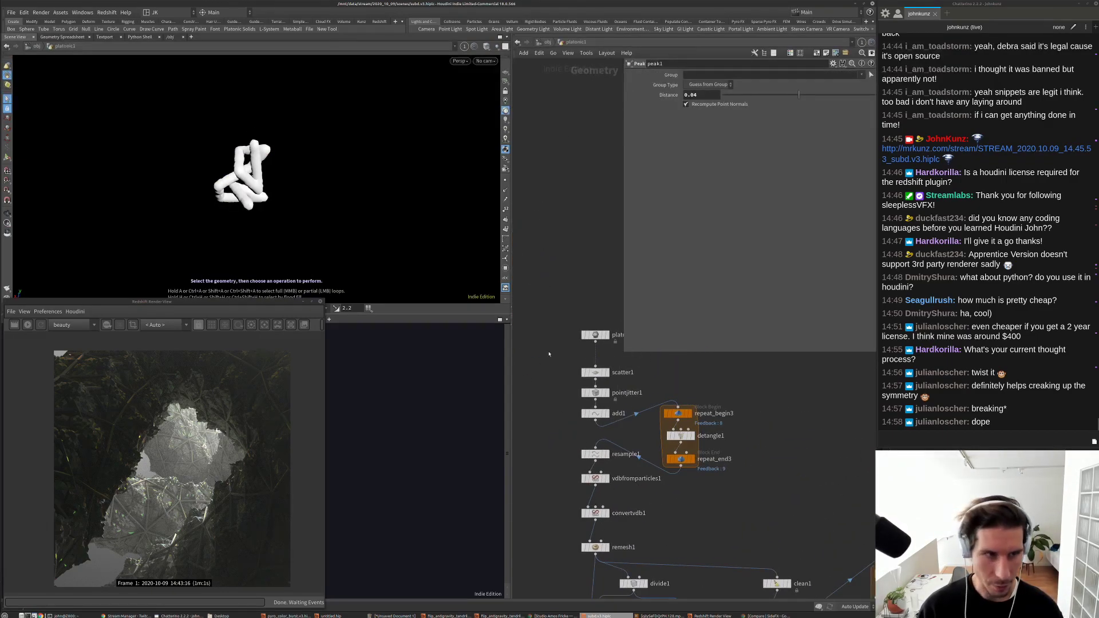
{"action": "scroll", "coordinate": [601, 481], "scroll_direction": "up", "scroll_amount": 3}
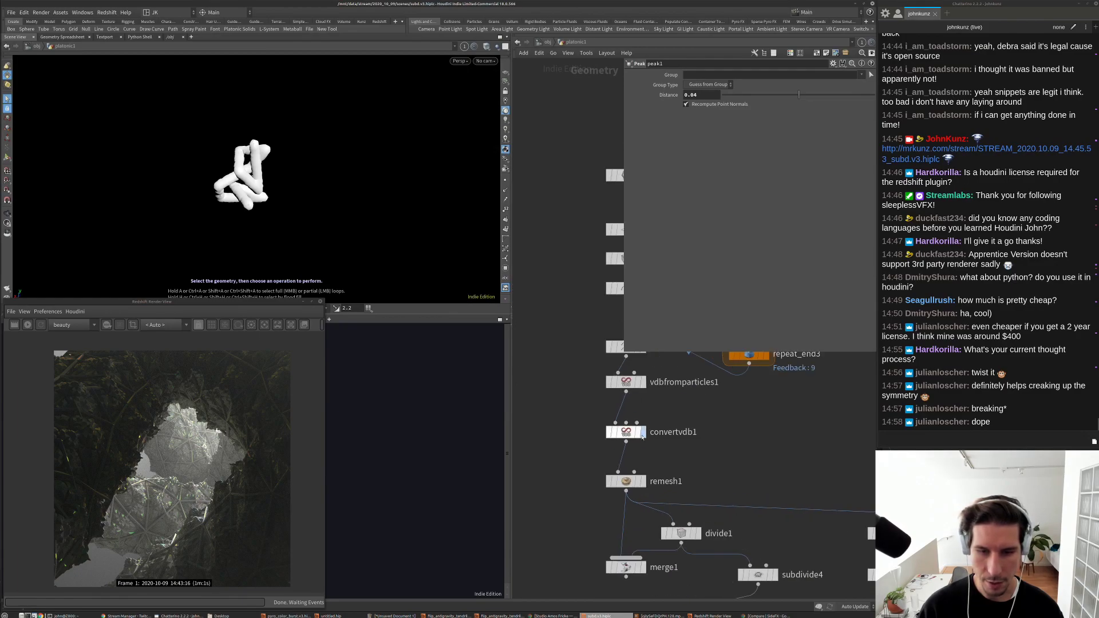
{"action": "left_click", "coordinate": [643, 437]}
{"action": "key", "text": "Tab"}
{"action": "mouse_move", "coordinate": [566, 458]}
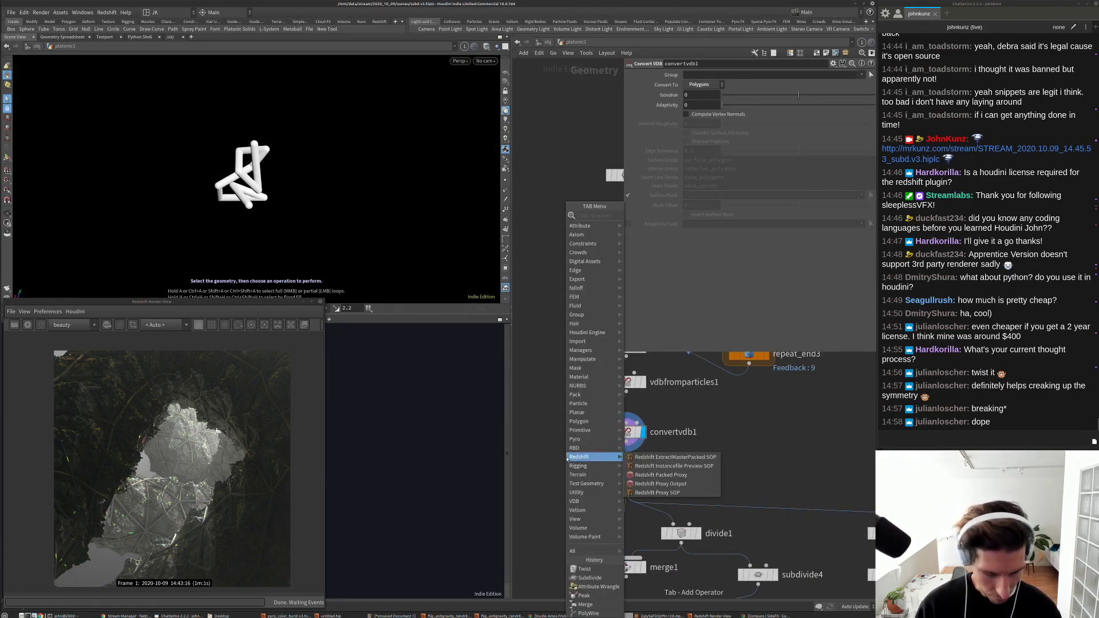
{"action": "type", "text": "nu"}
{"action": "left_click", "coordinate": [640, 216]}
{"action": "left_click", "coordinate": [553, 444]}
{"action": "middle_click_drag", "start_coordinate": [590, 448], "coordinate": [637, 424]}
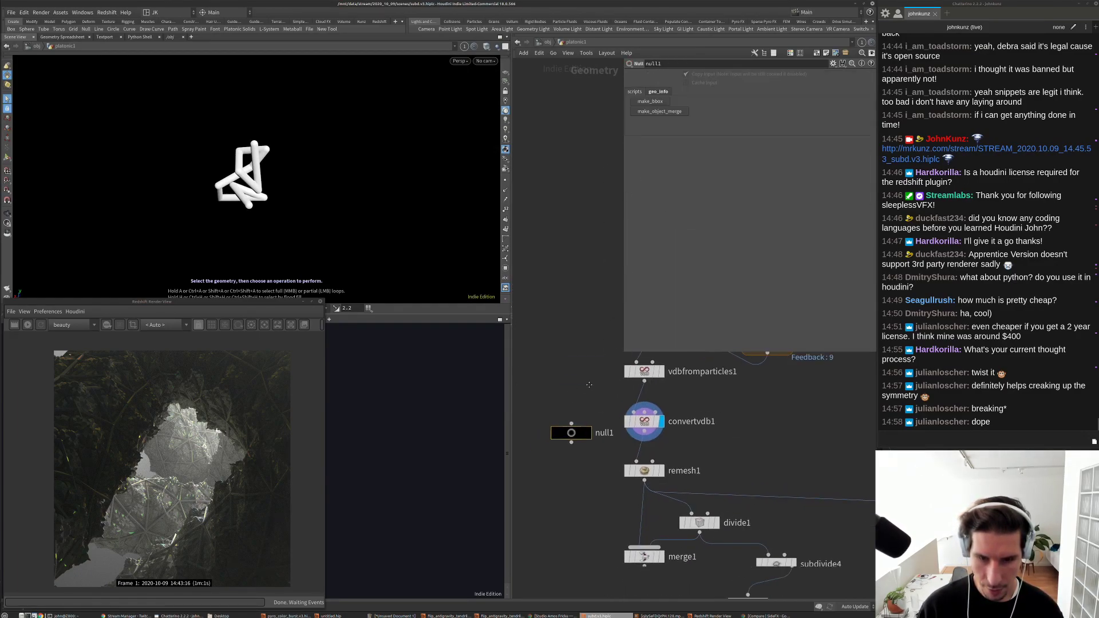
{"action": "left_click_drag", "start_coordinate": [607, 419], "coordinate": [576, 436]}
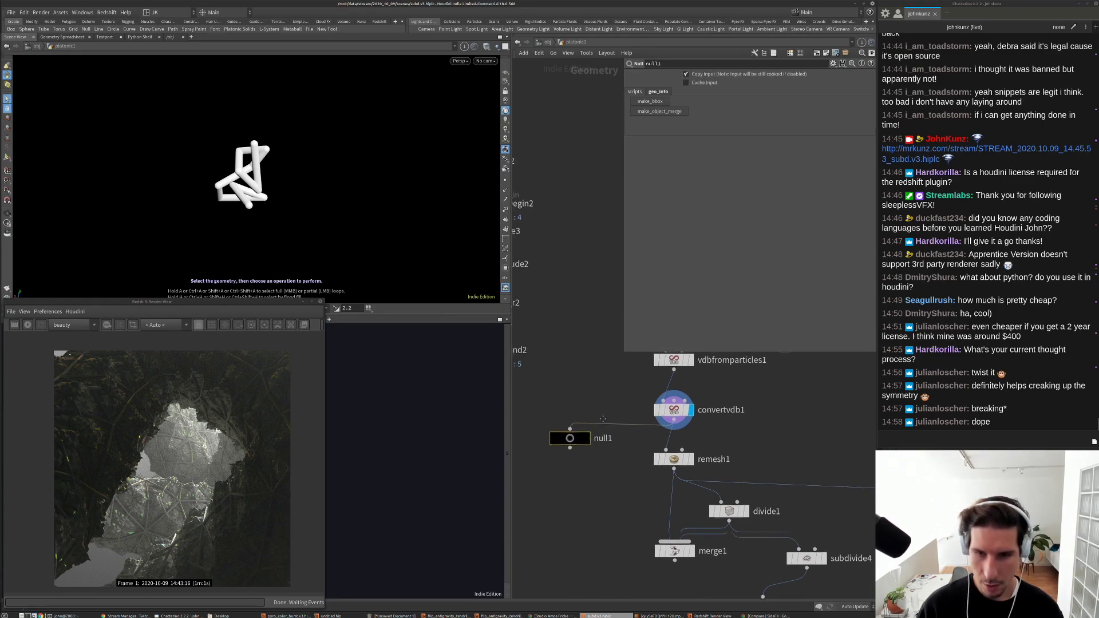
{"action": "middle_click_drag", "start_coordinate": [576, 437], "coordinate": [570, 473]}
{"action": "mouse_move", "coordinate": [666, 406]}
{"action": "left_mouse_down"}
{"action": "mouse_move", "coordinate": [562, 463]}
{"action": "mouse_move", "coordinate": [676, 422]}
{"action": "left_mouse_up"}
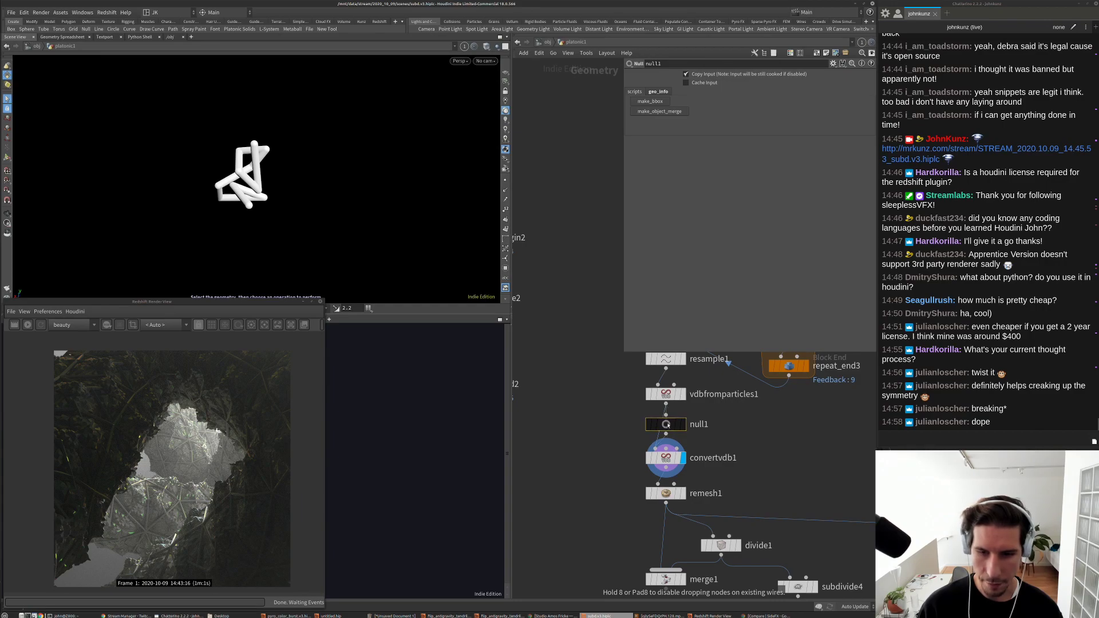
Step: Rename the null to OUT_spine_sdf and check its geometry info
{"action": "scroll", "coordinate": [699, 427], "scroll_direction": "up", "scroll_amount": 2}
{"action": "double_click", "coordinate": [699, 424]}
{"action": "type", "text": "OUT_spine_sdf"}
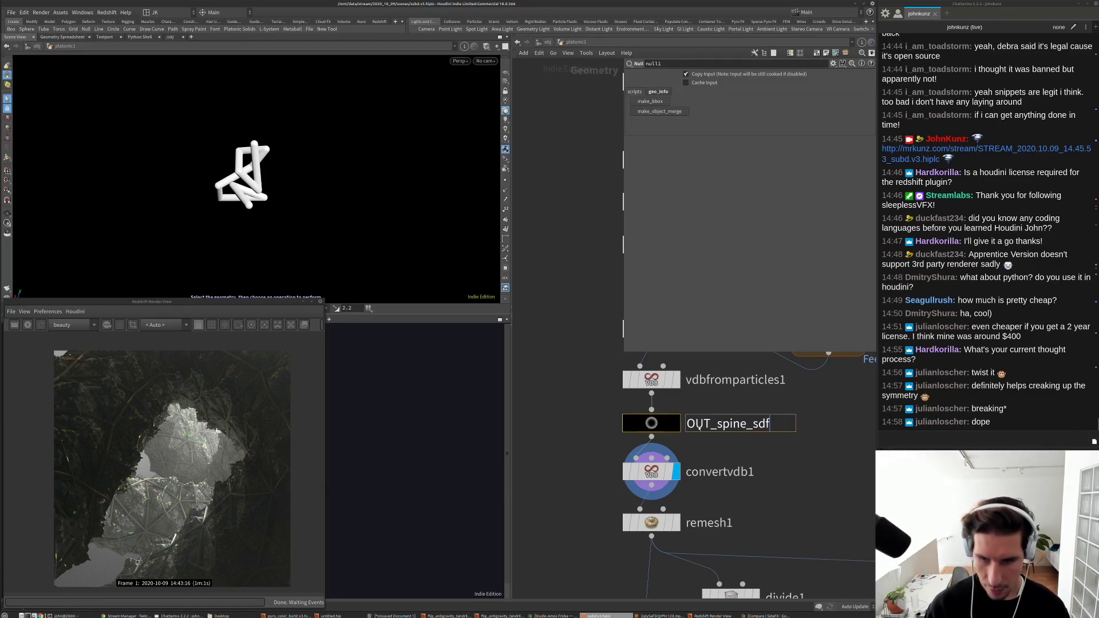
{"action": "key", "text": "Return"}
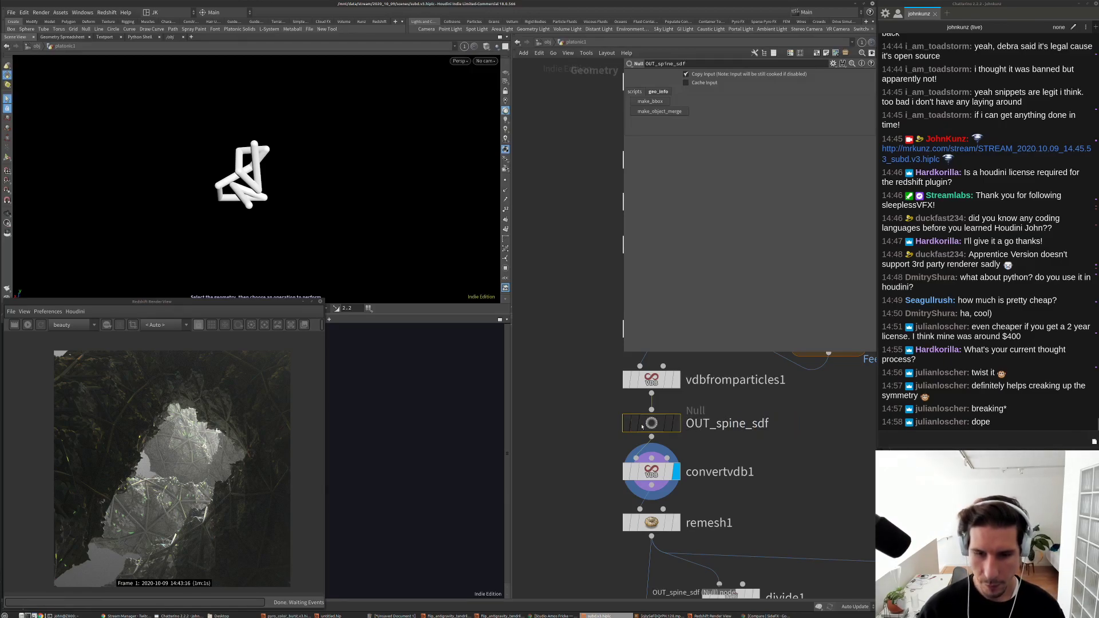
{"action": "middle_click", "coordinate": [646, 428]}
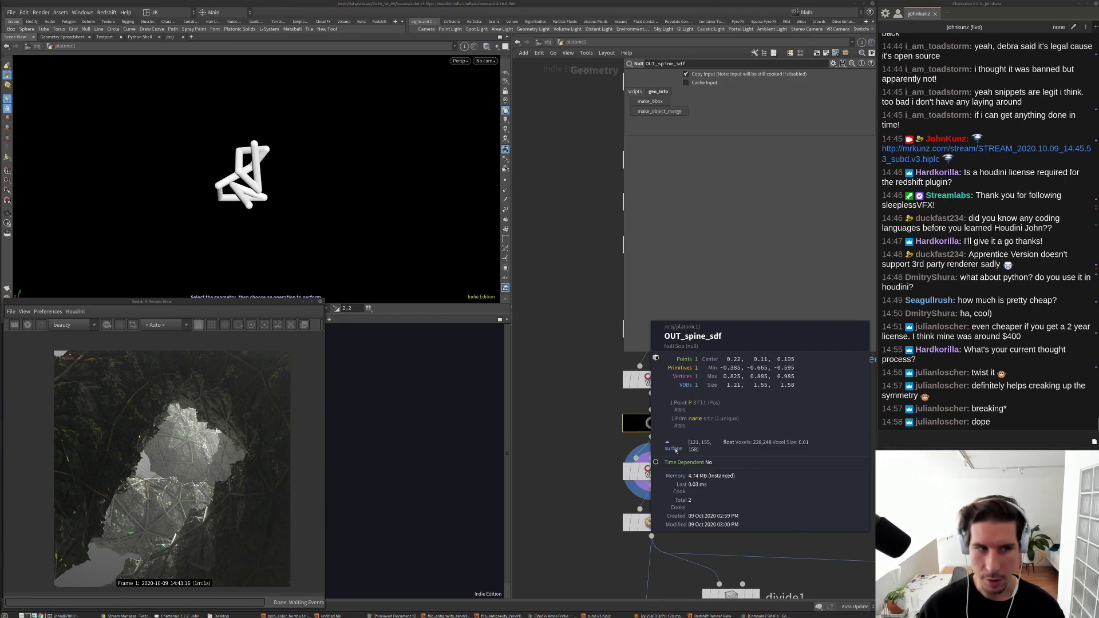
{"action": "scroll", "coordinate": [280, 187], "scroll_direction": "up", "scroll_amount": 6}
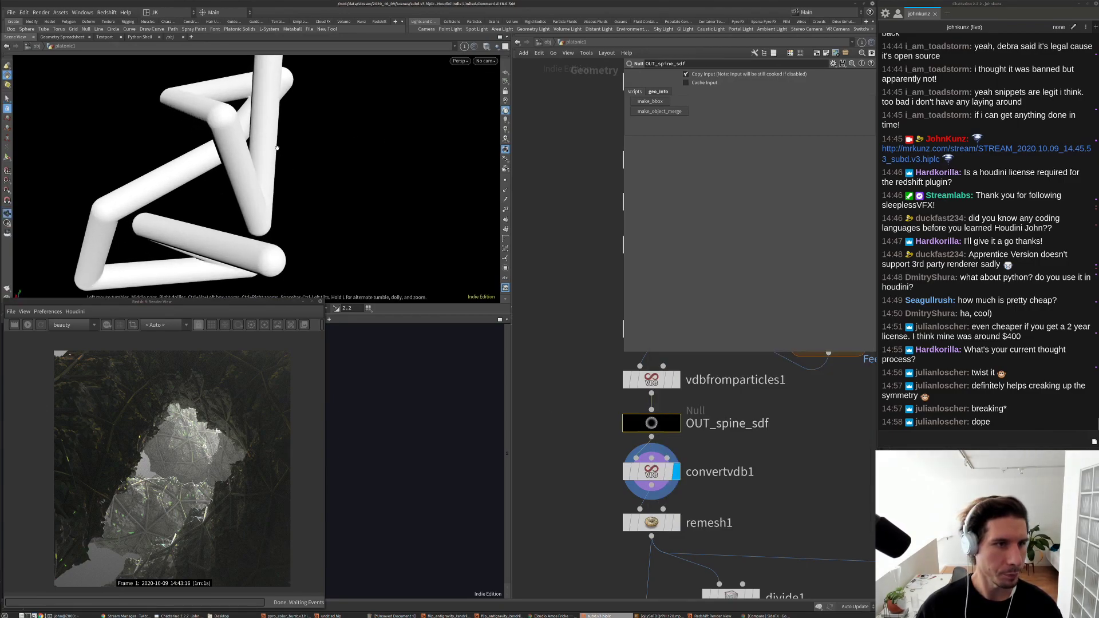
{"action": "key", "text": "s"}
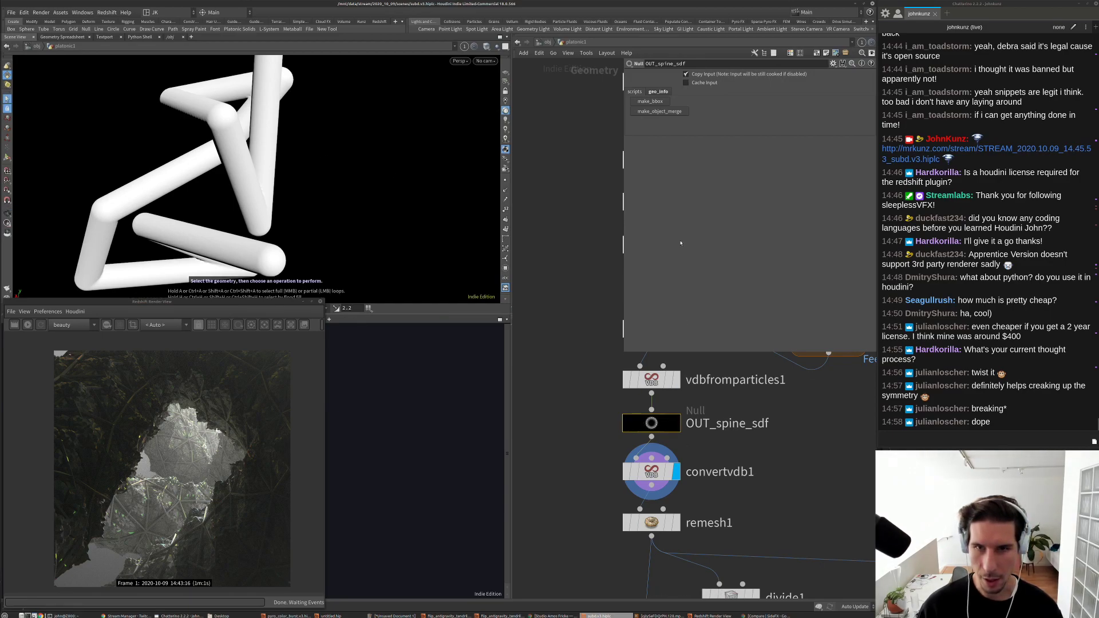
{"action": "scroll", "coordinate": [607, 371], "scroll_direction": "down", "scroll_amount": 5}
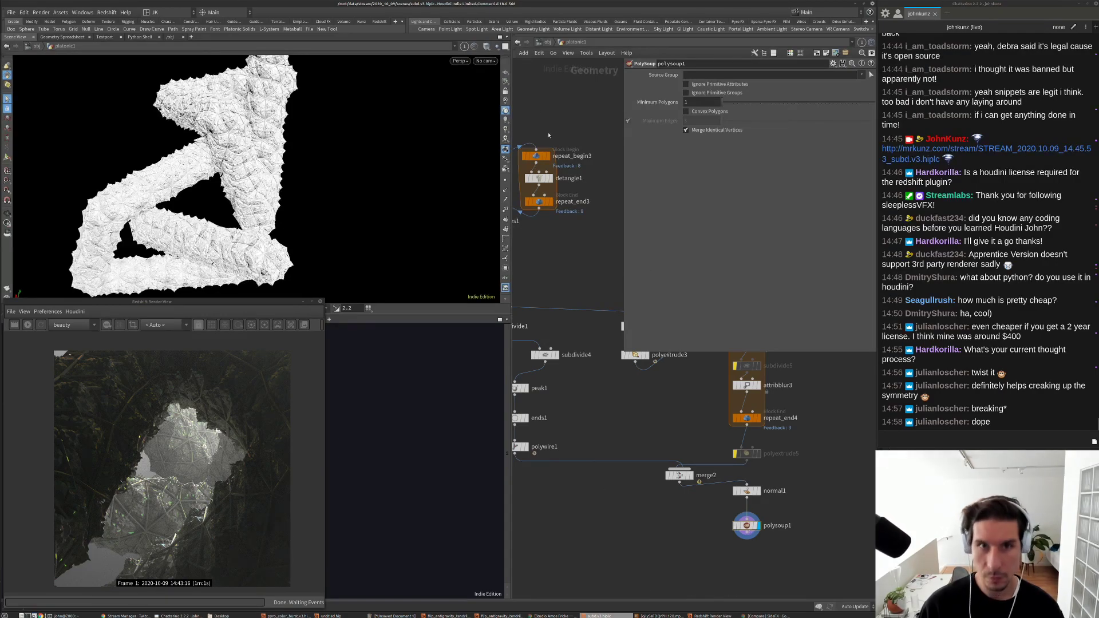
Step: Go up to /obj and enter geo1's network with the chain ending at twist2
{"action": "key", "text": "u"}
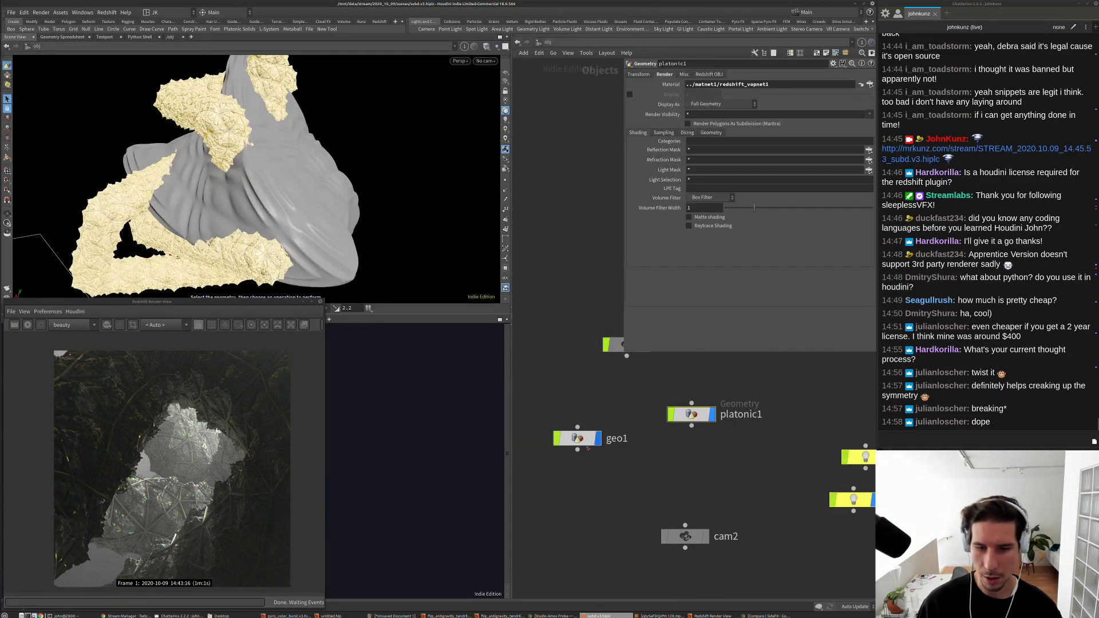
{"action": "left_click", "coordinate": [586, 446]}
{"action": "key", "text": "i"}
{"action": "key", "text": "Tab"}
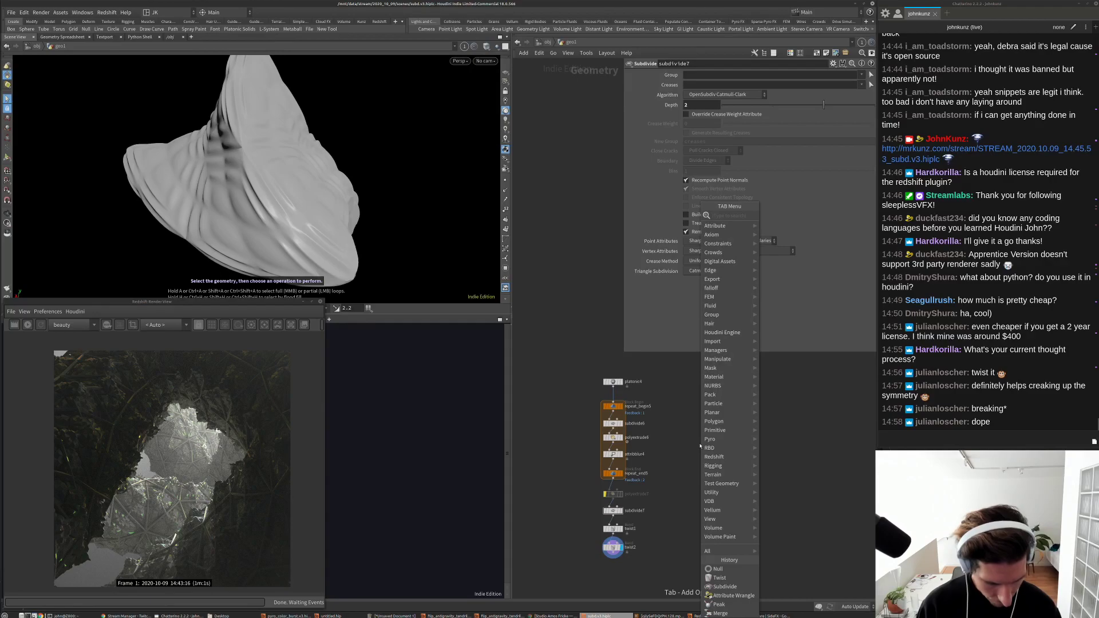
{"action": "key", "text": "Escape"}
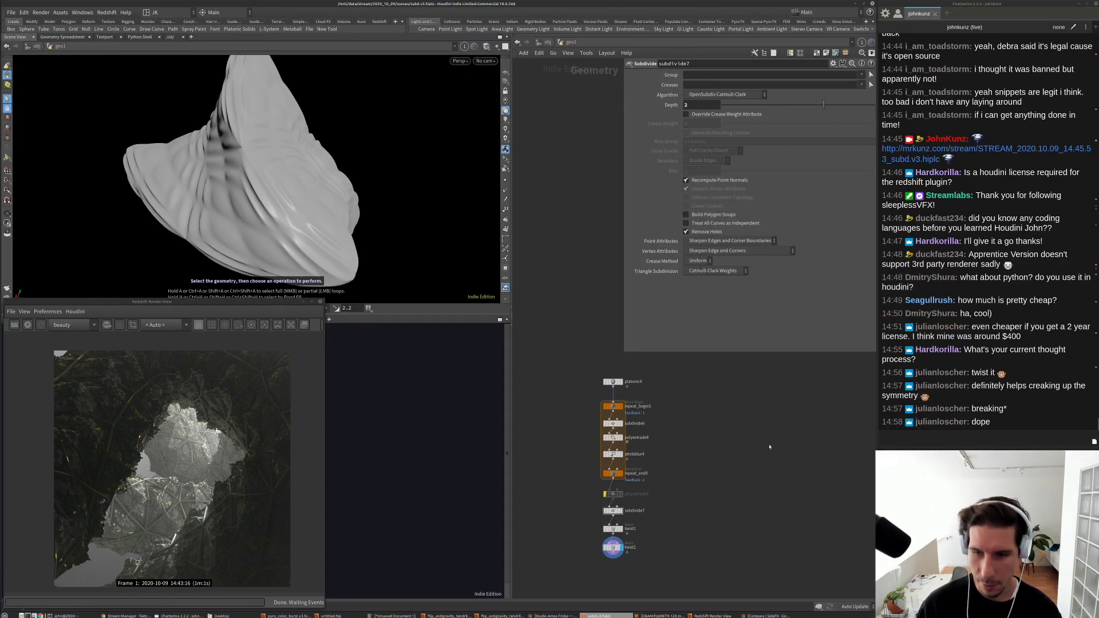
{"action": "key", "text": "Tab"}
Step: Add an Object Merge node, object_merge1, to geo1's network
{"action": "type", "text": "twist"}
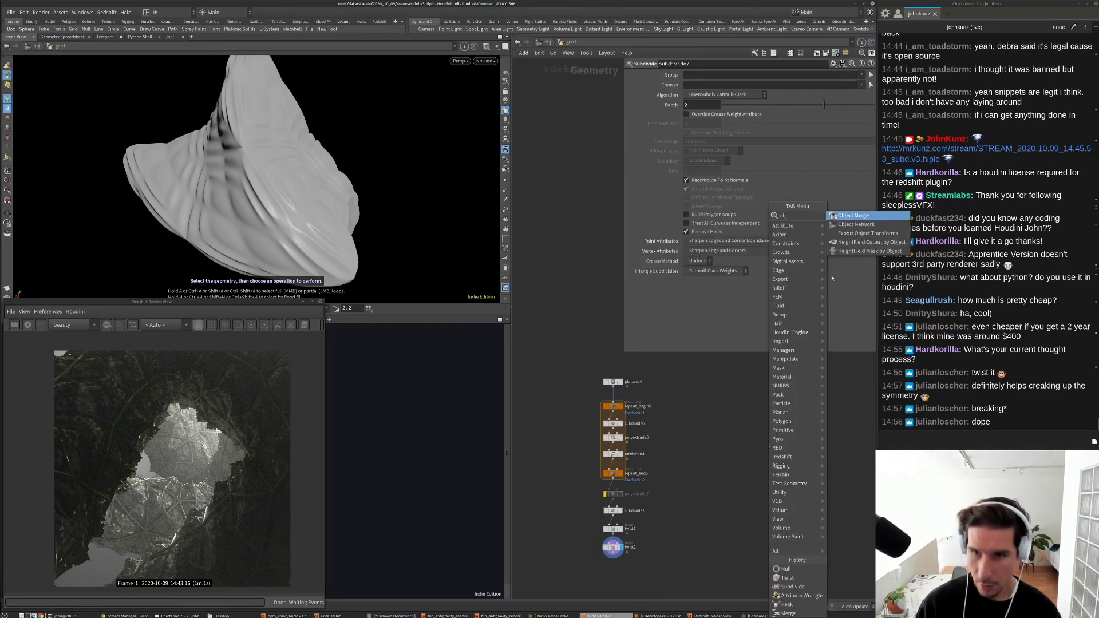
{"action": "key", "text": "Return"}
{"action": "left_click", "coordinate": [709, 425]}
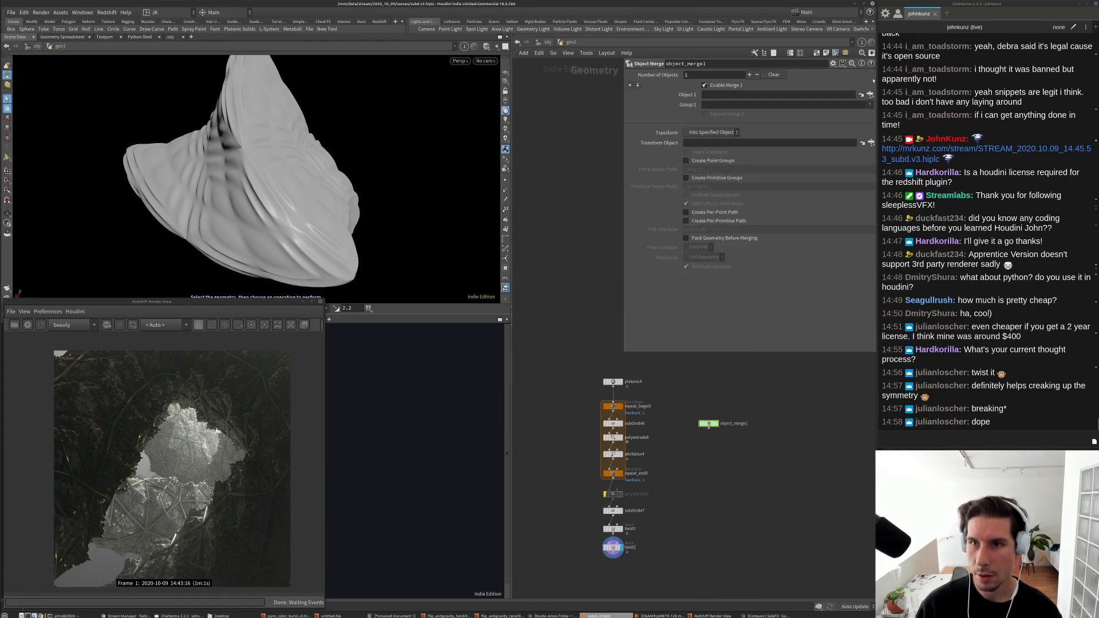
Step: Point object_merge1 at platonic1/OUT_spine_sdf and display the twisted tubes
{"action": "left_click", "coordinate": [869, 95]}
{"action": "left_click_drag", "start_coordinate": [838, 24], "coordinate": [617, 139]}
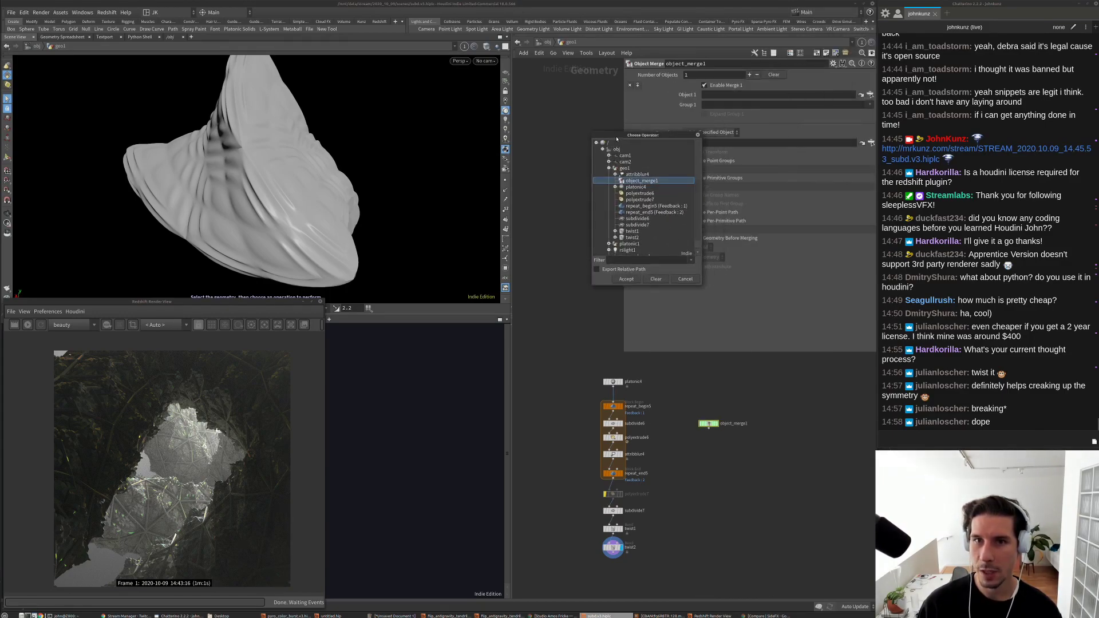
{"action": "left_click", "coordinate": [609, 169]}
{"action": "left_click", "coordinate": [609, 169]}
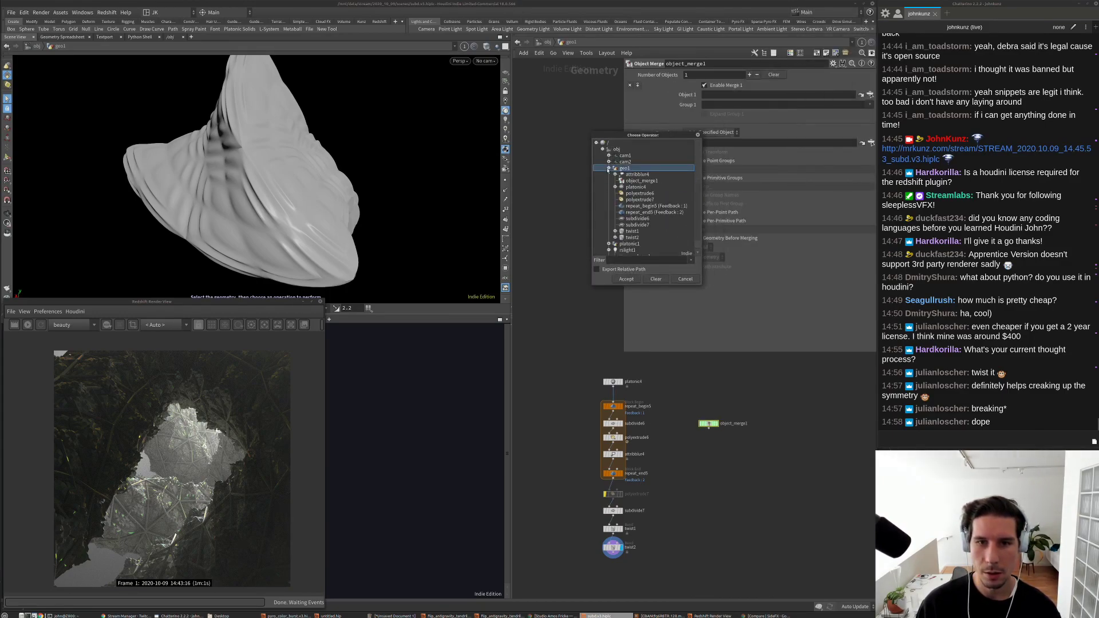
{"action": "left_click", "coordinate": [609, 169]}
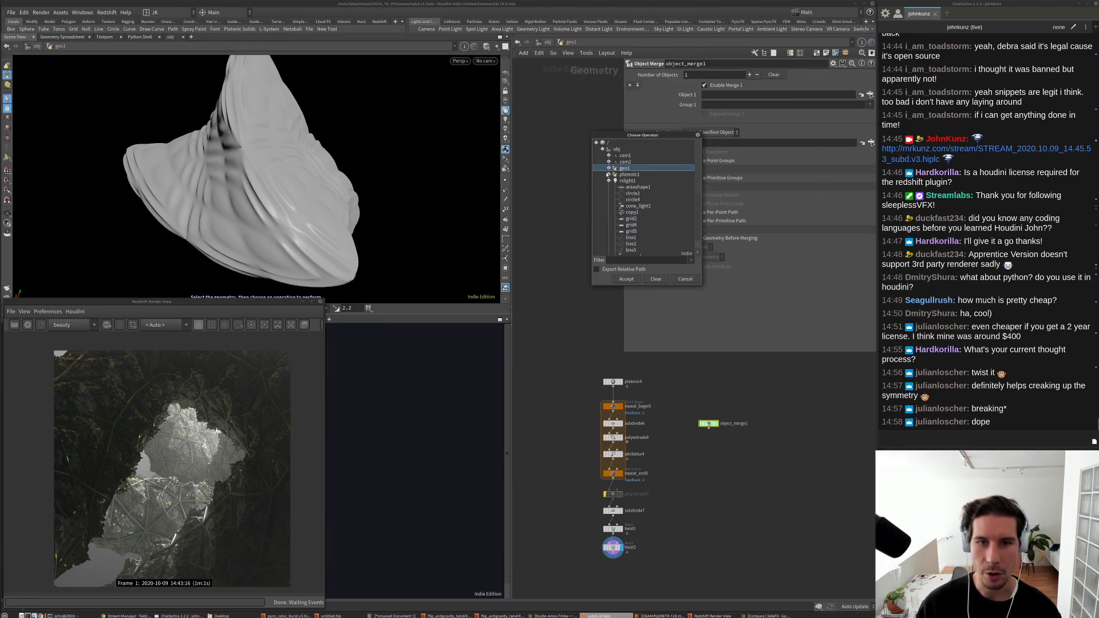
{"action": "left_click", "coordinate": [609, 175]}
{"action": "left_click", "coordinate": [608, 174]}
{"action": "left_click", "coordinate": [608, 175]}
{"action": "left_click", "coordinate": [641, 181]}
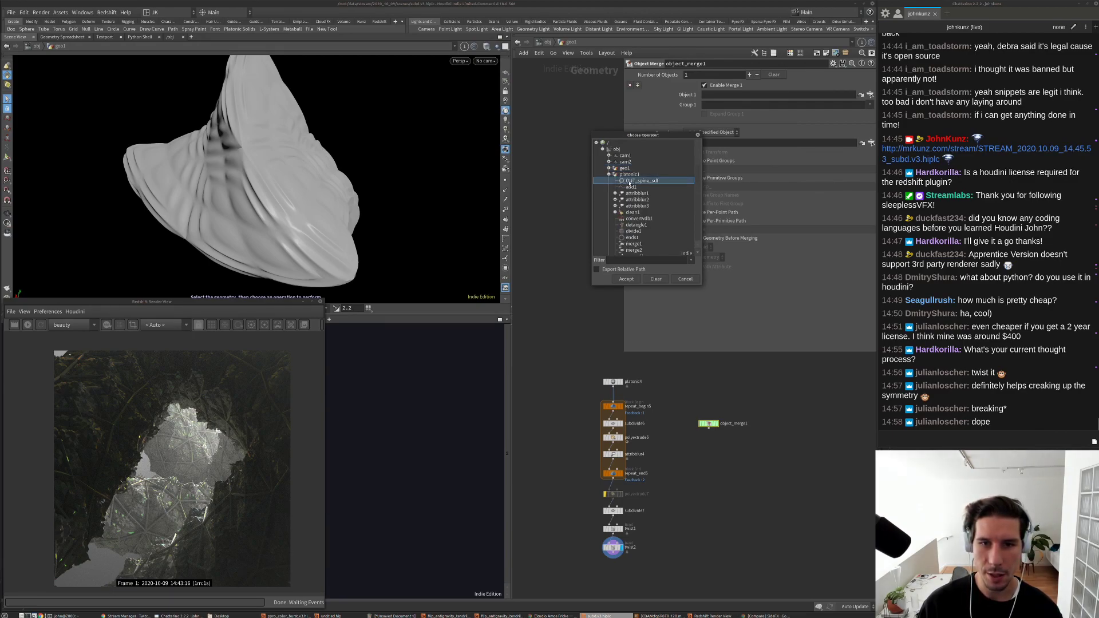
{"action": "left_click", "coordinate": [626, 278]}
{"action": "scroll", "coordinate": [739, 431], "scroll_direction": "up", "scroll_amount": 2}
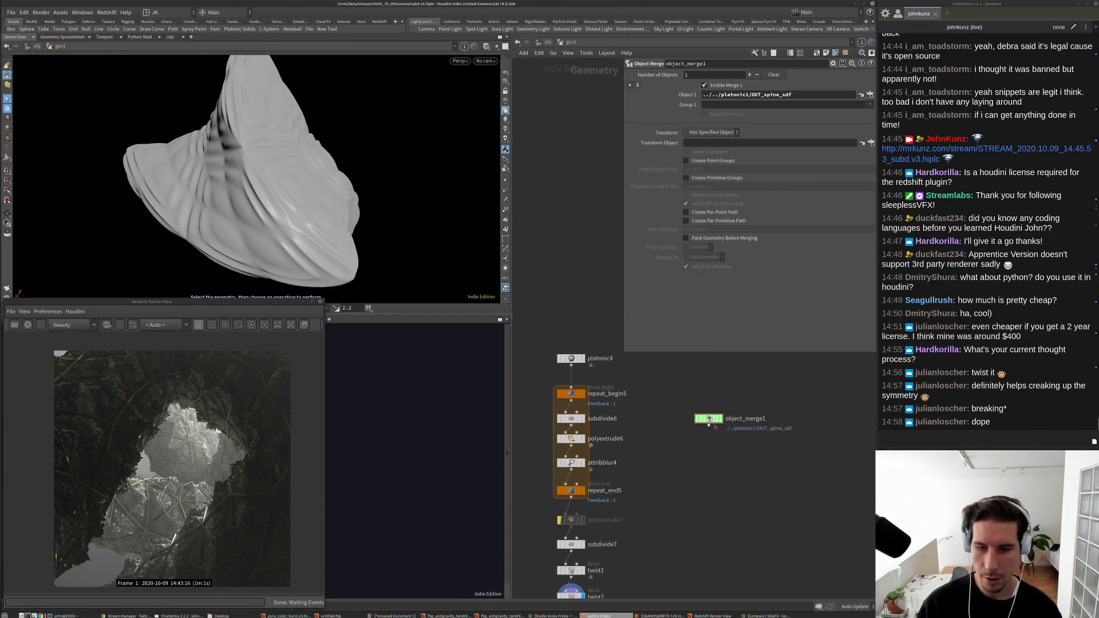
{"action": "left_click", "coordinate": [720, 419]}
{"action": "middle_click_drag", "start_coordinate": [747, 445], "coordinate": [680, 435]}
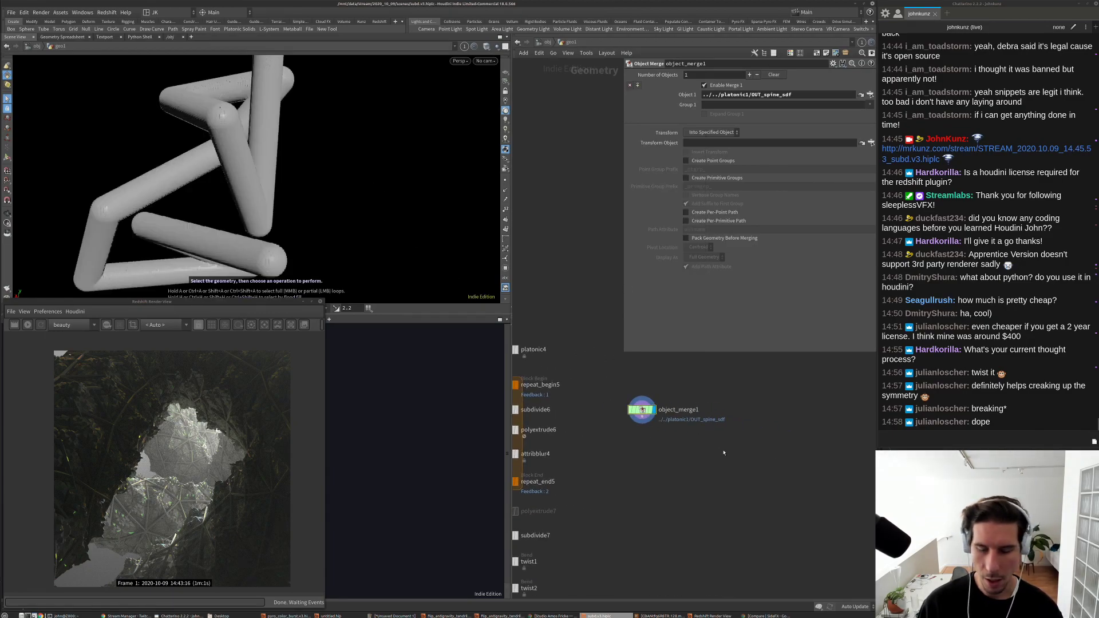
Step: Add a box1 node next to object_merge1
{"action": "key", "text": "Tab"}
{"action": "type", "text": "bo"}
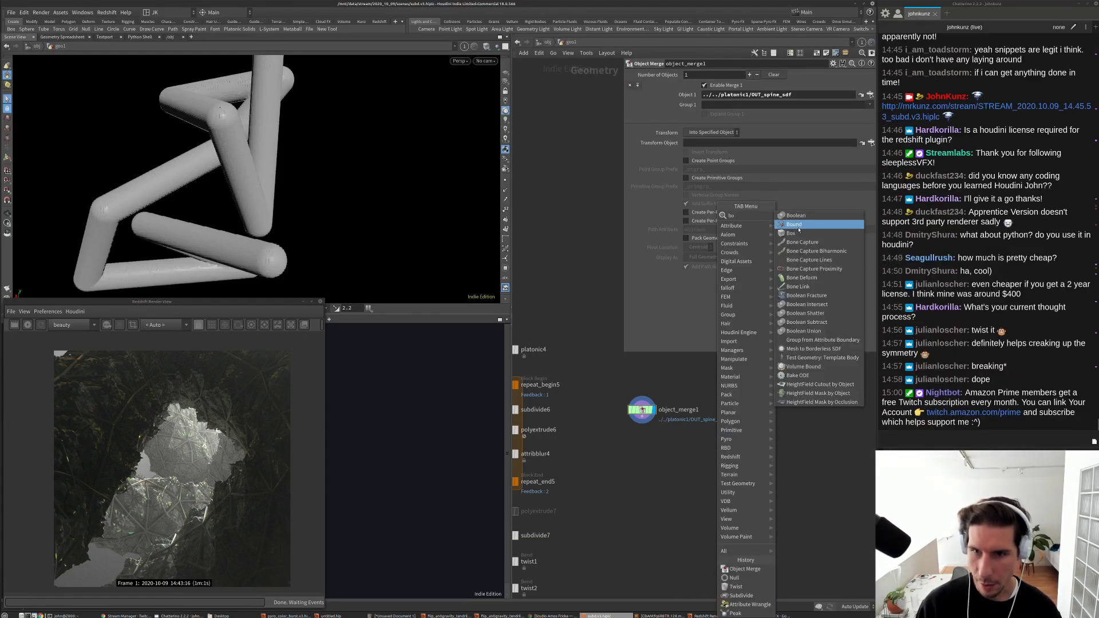
{"action": "left_click", "coordinate": [791, 233]}
{"action": "left_click", "coordinate": [770, 418]}
Step: Wire object_merge1 into box1 so it fits the tubes' bounds, and display it
{"action": "left_click_drag", "start_coordinate": [771, 416], "coordinate": [644, 422]}
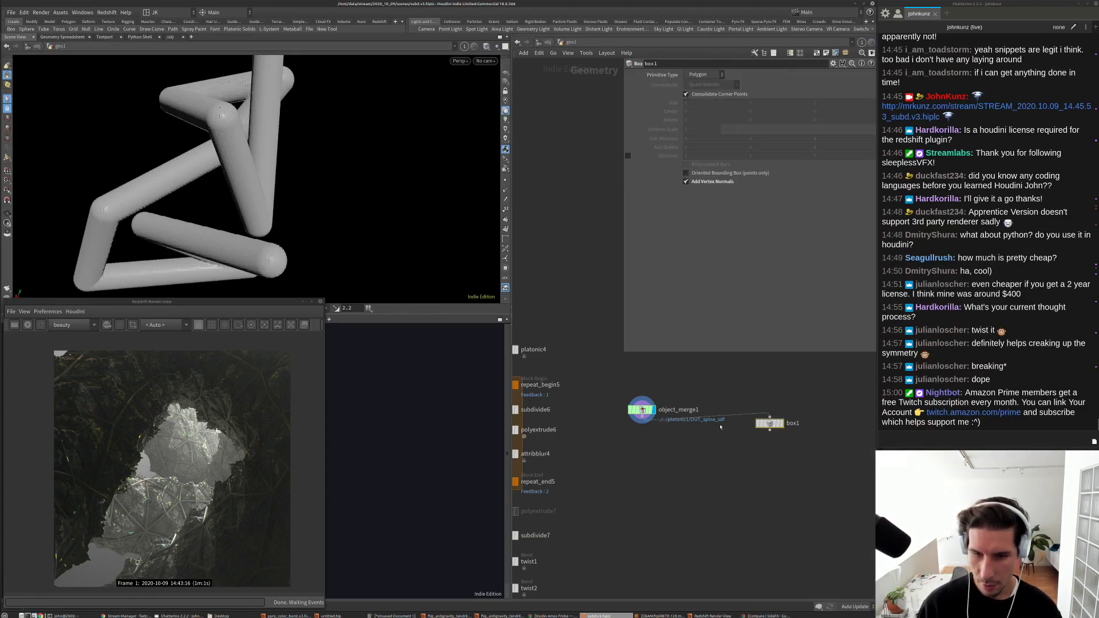
{"action": "left_click", "coordinate": [779, 423]}
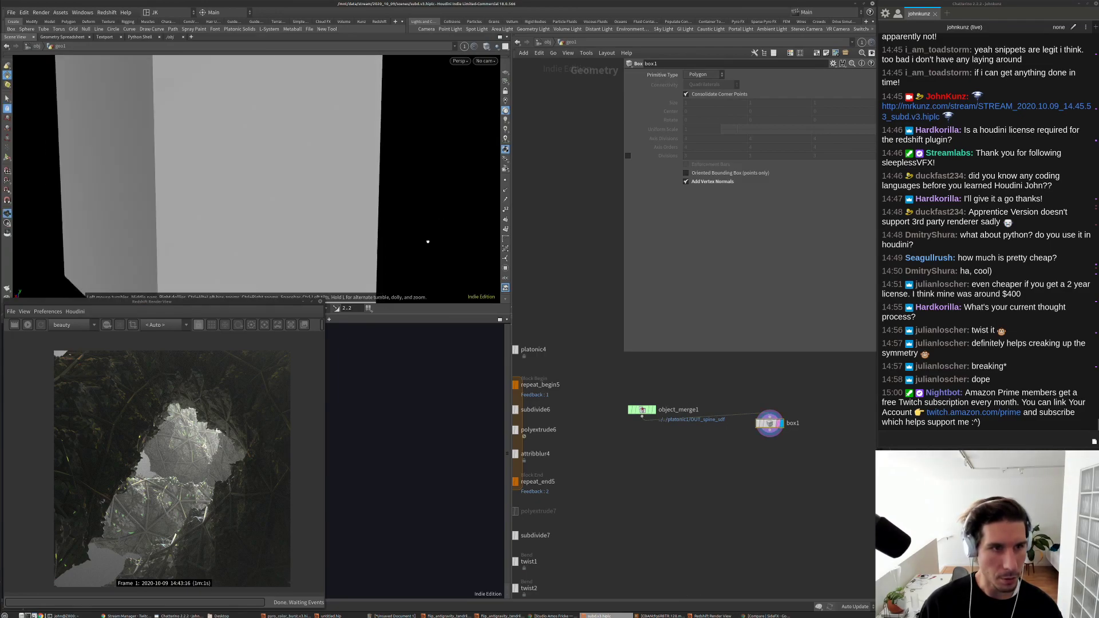
{"action": "key", "text": "g"}
{"action": "scroll", "coordinate": [760, 414], "scroll_direction": "up", "scroll_amount": 4}
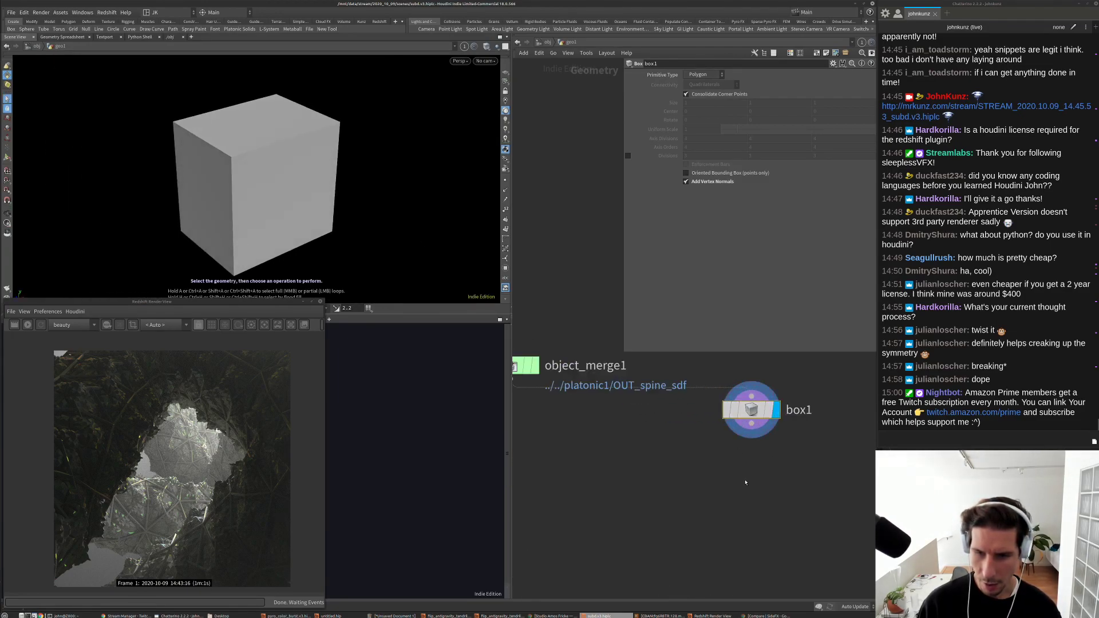
Step: Add volume1 under box1 with Initial Value 1 and Uniform Sampling Divisions 75
{"action": "key", "text": "Tab"}
{"action": "type", "text": "vol"}
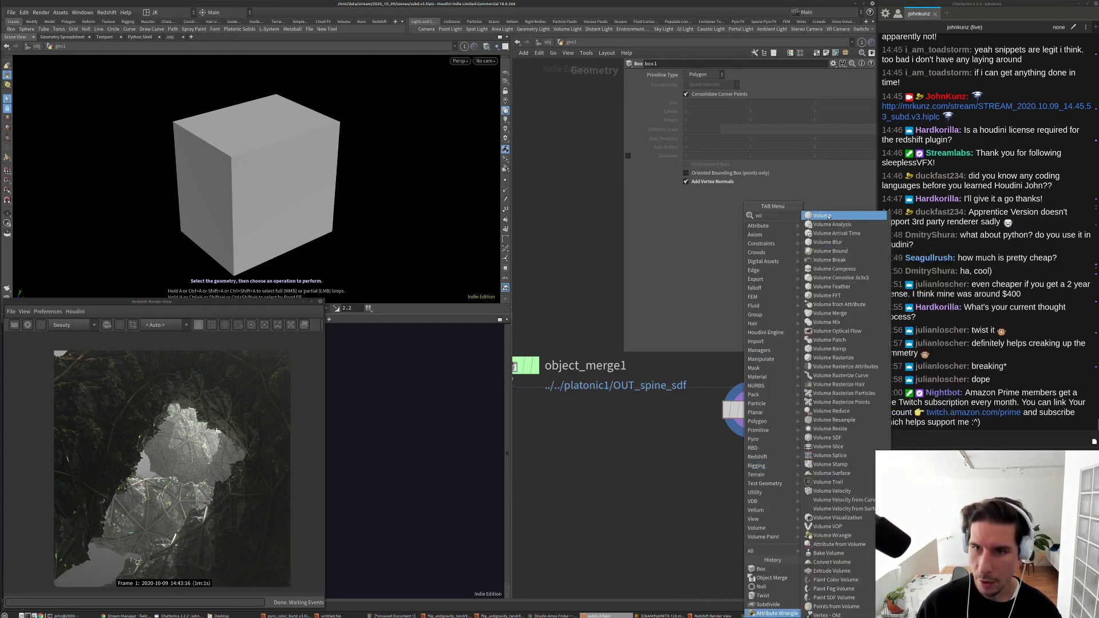
{"action": "key", "text": "Return"}
{"action": "left_click", "coordinate": [791, 479]}
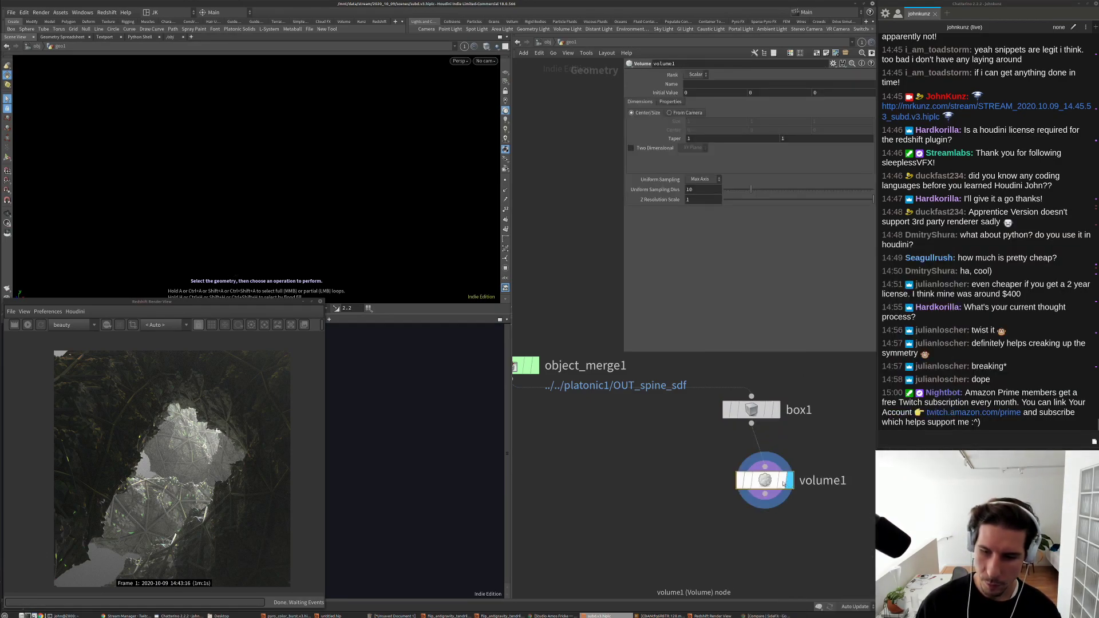
{"action": "left_click_drag", "start_coordinate": [780, 484], "coordinate": [766, 478]}
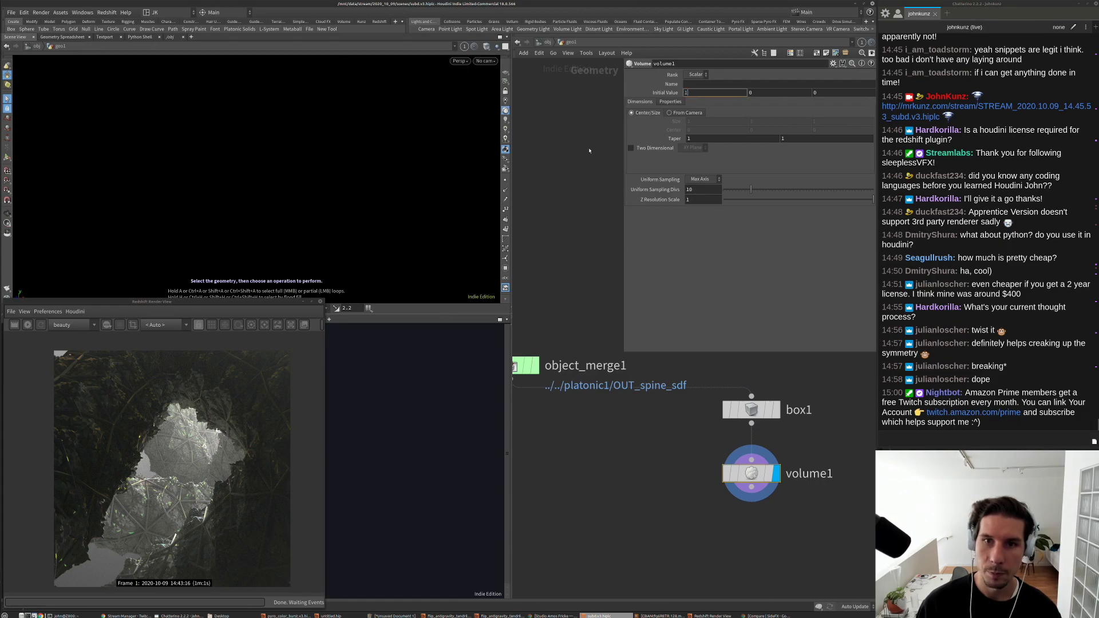
{"action": "type", "text": "1"}
{"action": "key", "text": "Return"}
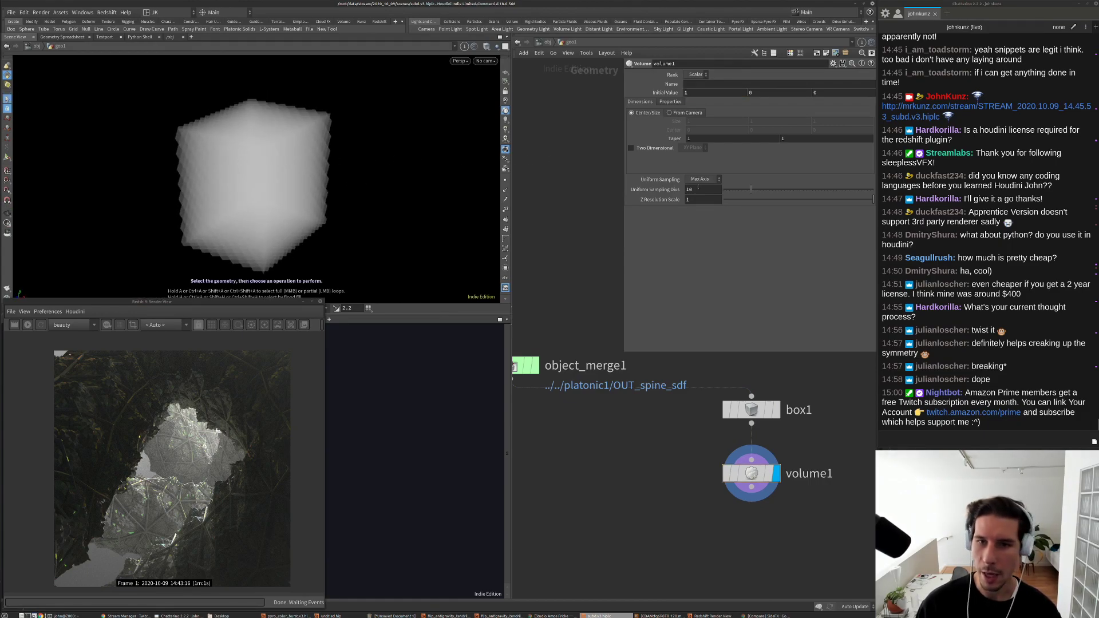
{"action": "type", "text": "75"}
{"action": "key", "text": "Return"}
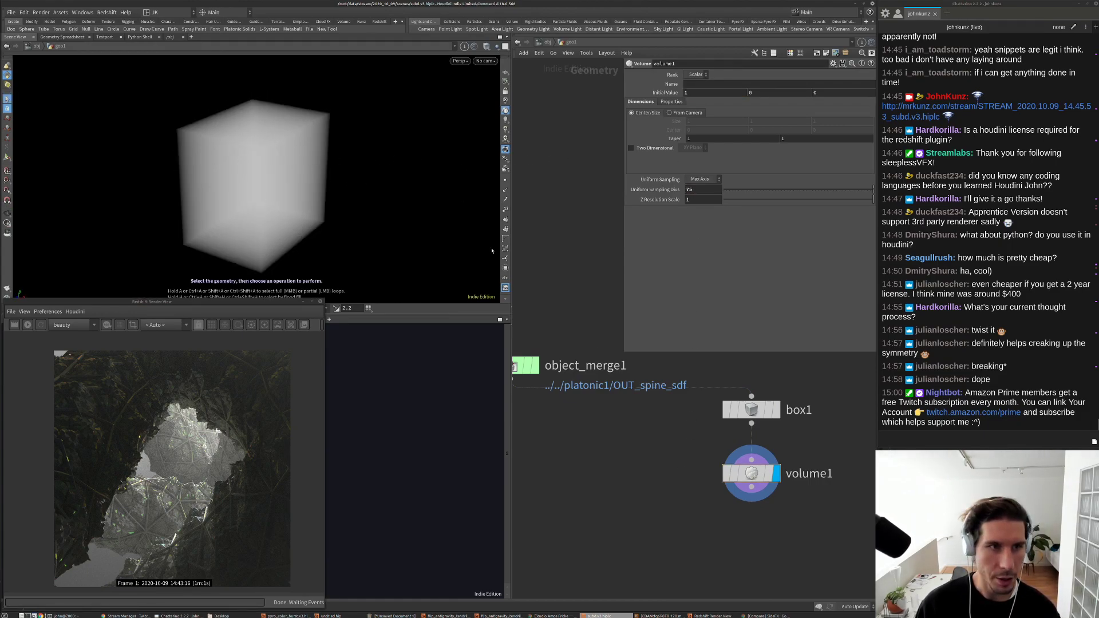
{"action": "scroll", "coordinate": [624, 441], "scroll_direction": "down", "scroll_amount": 4}
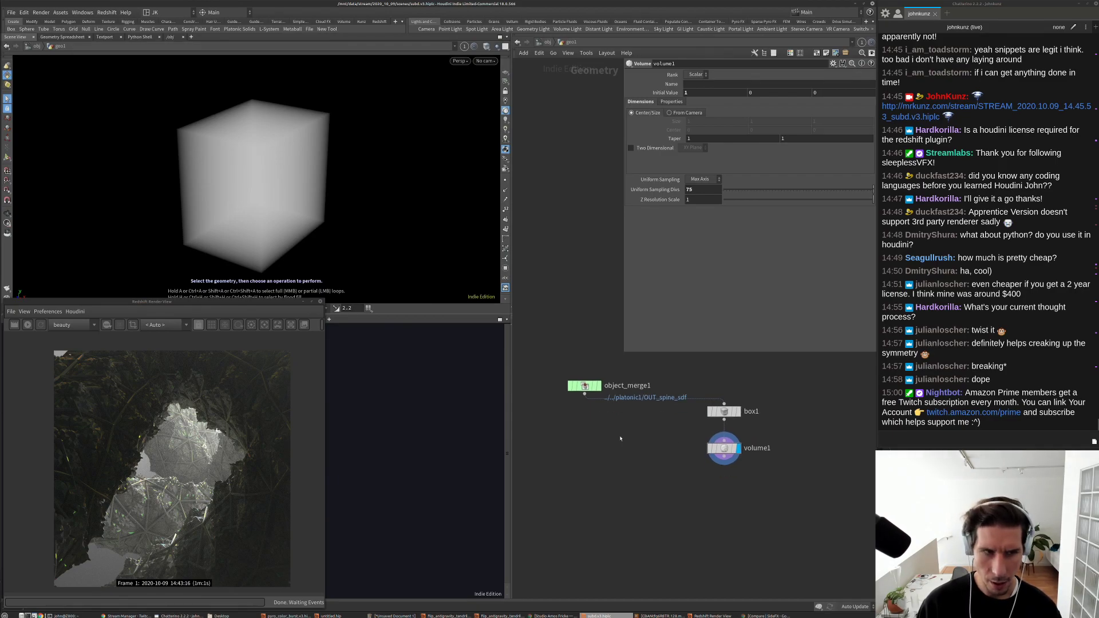
{"action": "key", "text": "Tab"}
Step: Add a Volume Mix node below volume1
{"action": "type", "text": "mix"}
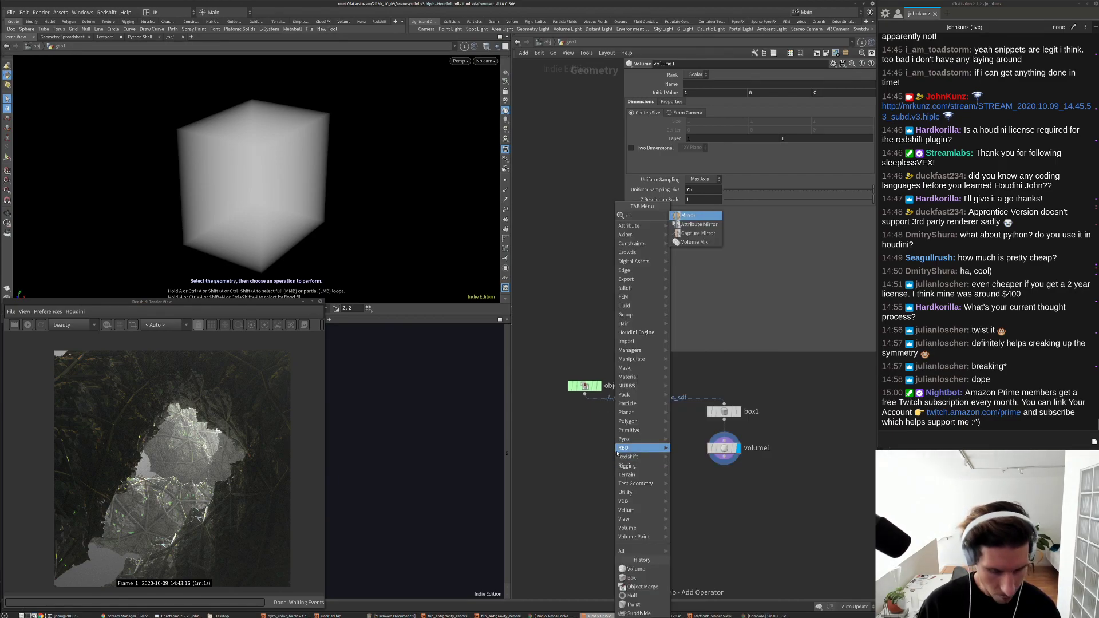
{"action": "left_click", "coordinate": [694, 216]}
{"action": "left_click", "coordinate": [661, 463]}
{"action": "scroll", "coordinate": [637, 436], "scroll_direction": "up", "scroll_amount": 3}
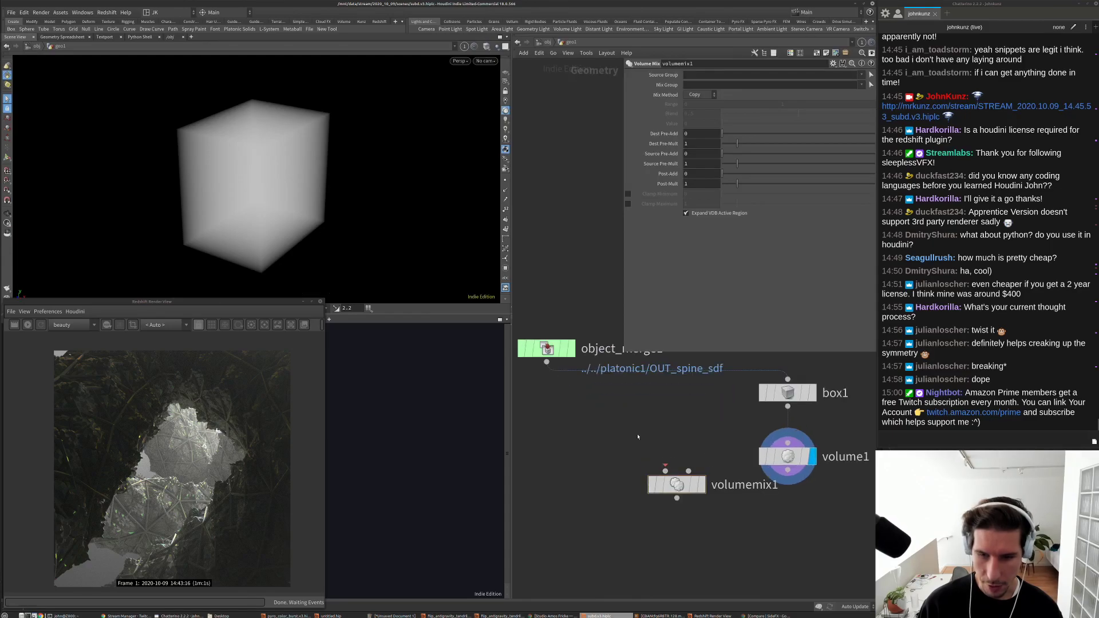
Step: Add convertvdb1 under object_merge1, converting to VDB with SDF-to-Fog class
{"action": "key", "text": "Tab"}
{"action": "type", "text": "con"}
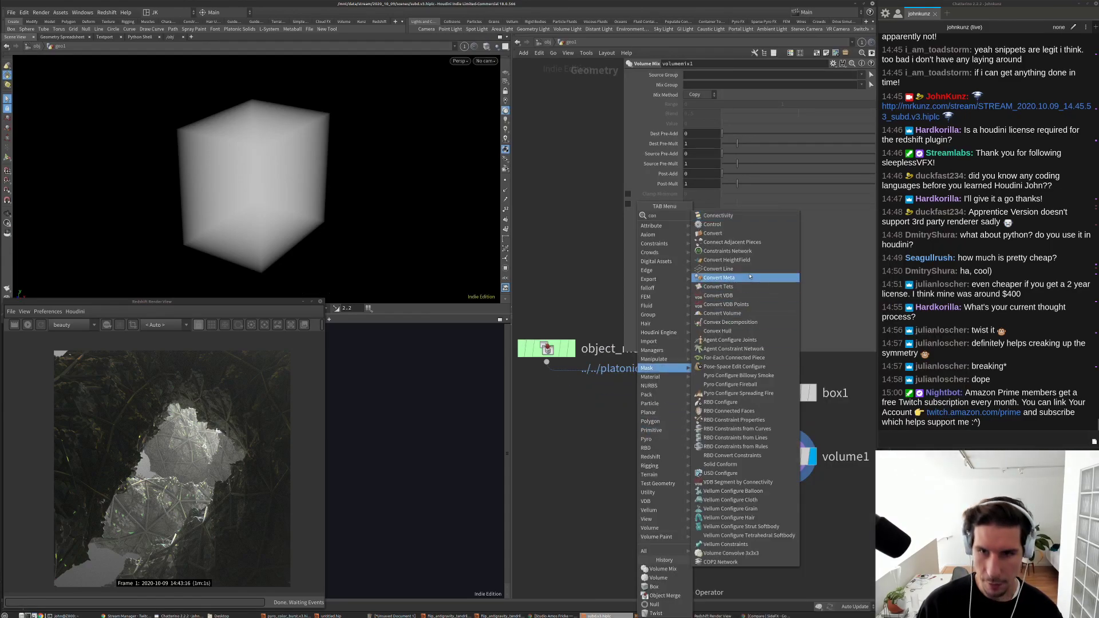
{"action": "left_click", "coordinate": [728, 296]}
{"action": "left_click", "coordinate": [573, 427]}
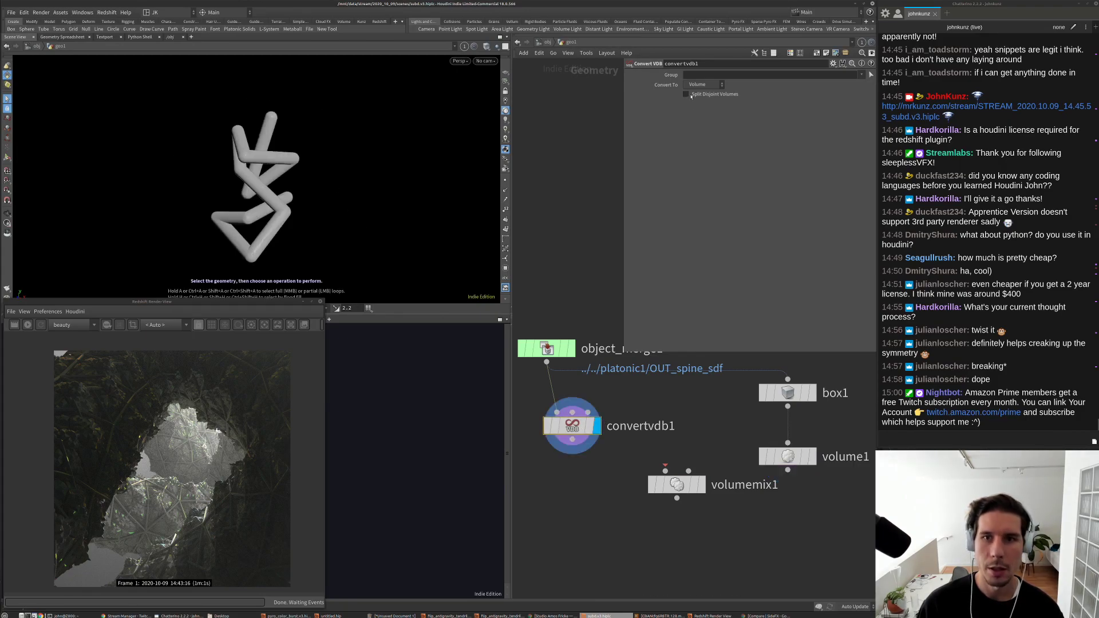
{"action": "left_click", "coordinate": [700, 85]}
{"action": "left_click", "coordinate": [701, 95]}
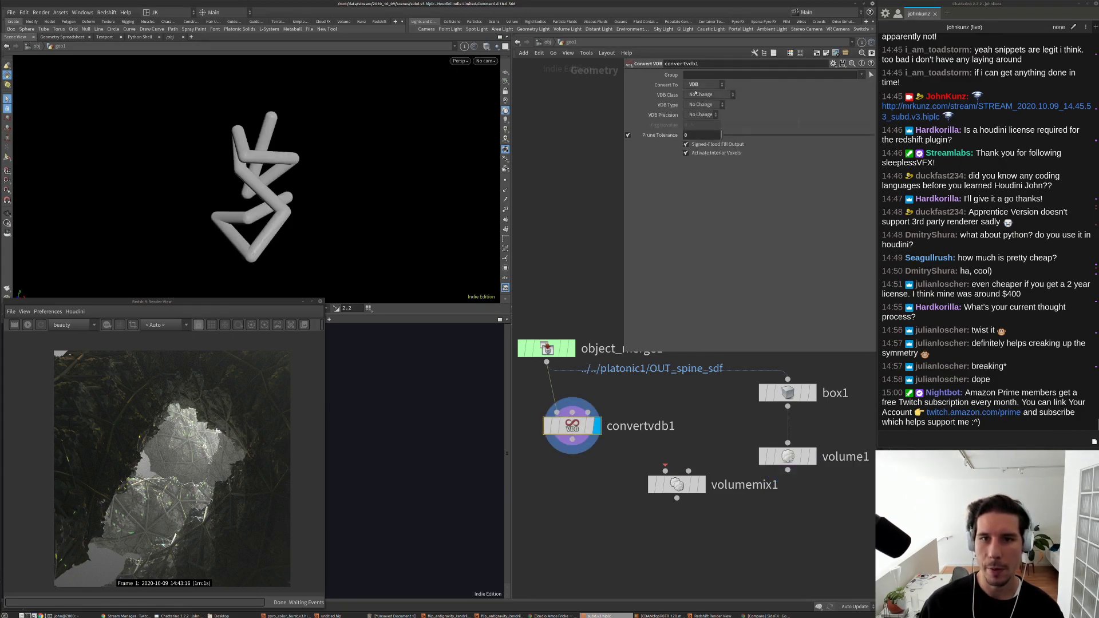
{"action": "left_click", "coordinate": [701, 95]}
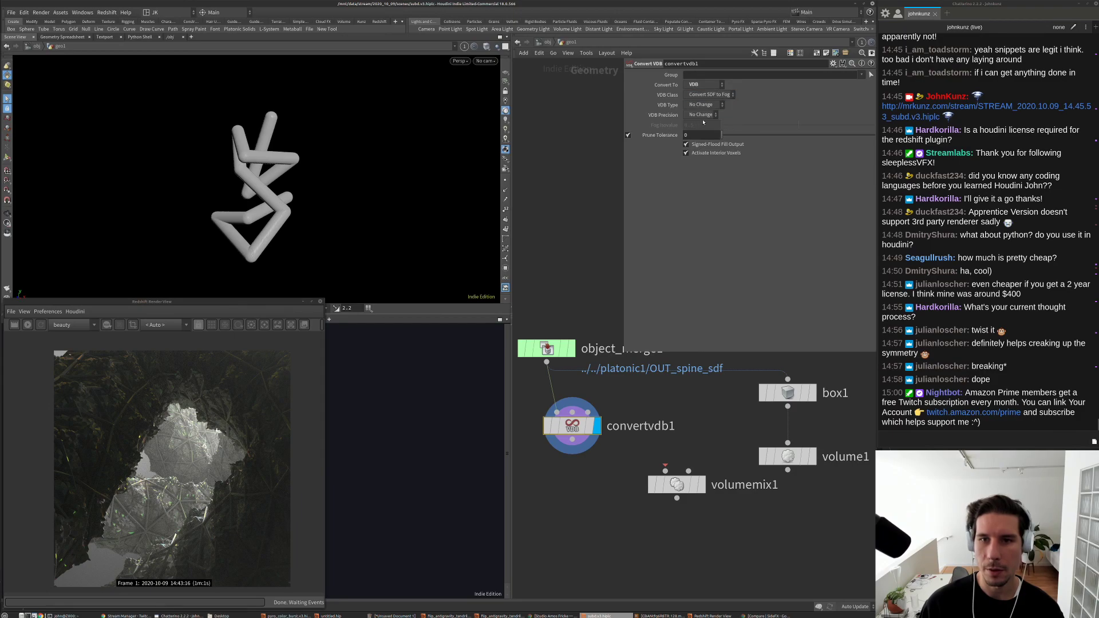
{"action": "left_click", "coordinate": [710, 123]}
{"action": "left_click_drag", "start_coordinate": [344, 172], "coordinate": [271, 179]}
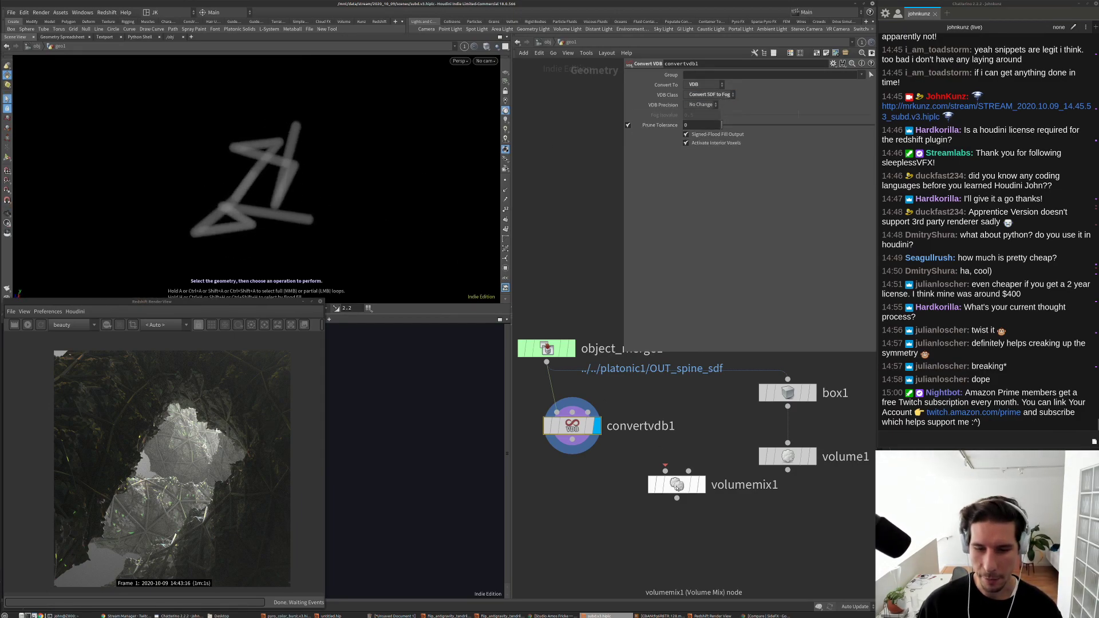
Step: Wire volume1 and convertvdb1 into volumemix1 and set Mix Method to Subtract
{"action": "left_click_drag", "start_coordinate": [677, 485], "coordinate": [672, 520]}
{"action": "left_click_drag", "start_coordinate": [580, 431], "coordinate": [600, 450]}
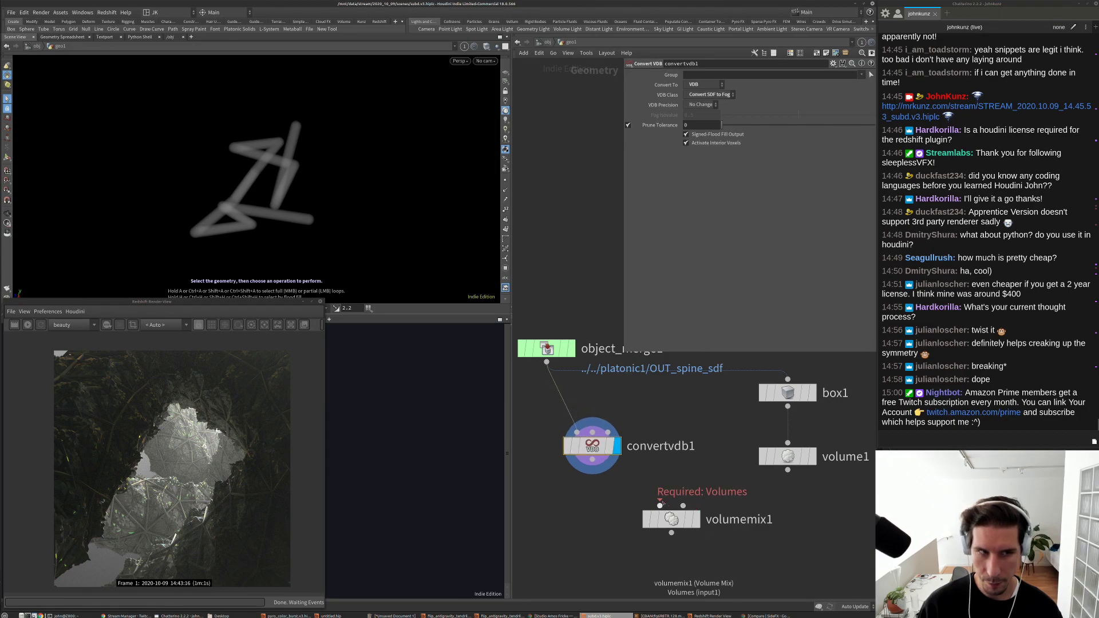
{"action": "left_click_drag", "start_coordinate": [660, 504], "coordinate": [787, 471]}
{"action": "left_click_drag", "start_coordinate": [683, 506], "coordinate": [592, 452]}
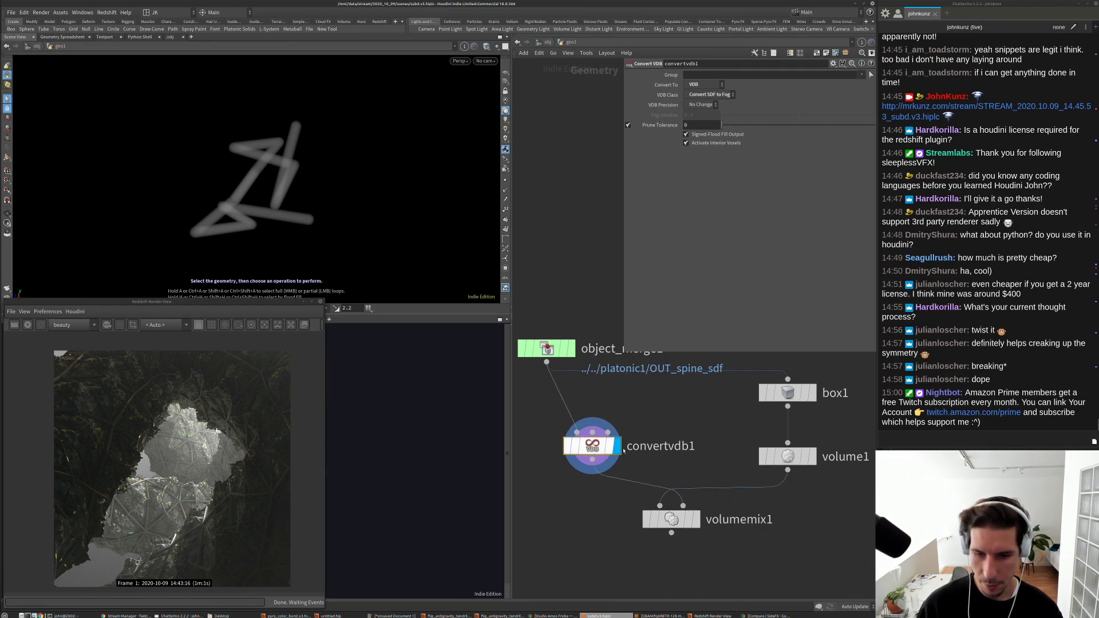
{"action": "left_click", "coordinate": [698, 521]}
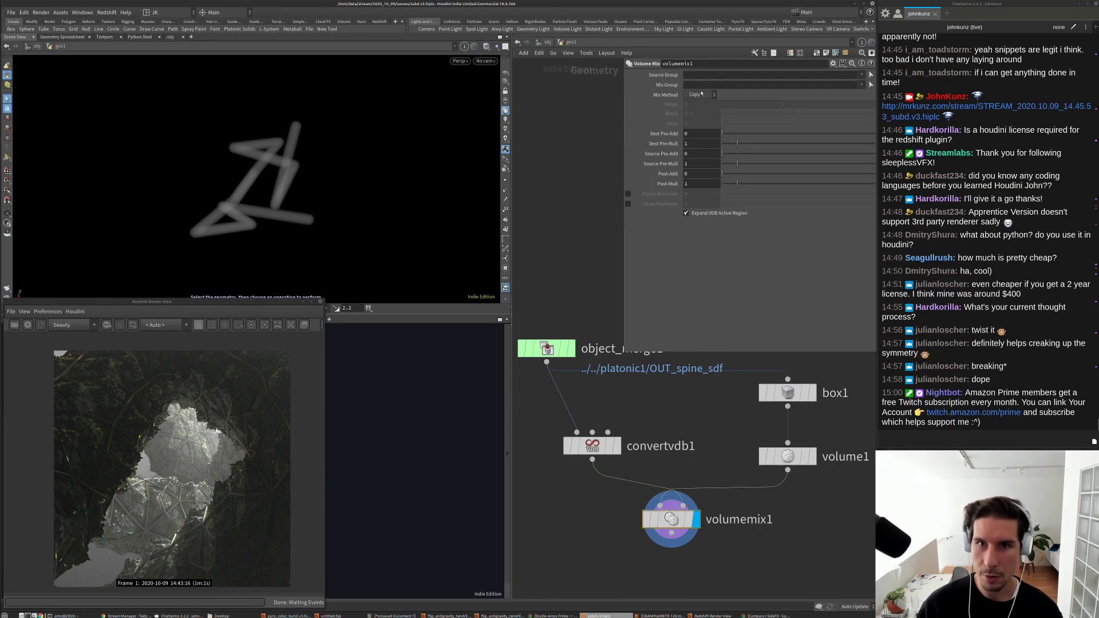
{"action": "left_click", "coordinate": [702, 94]}
{"action": "left_click", "coordinate": [697, 121]}
{"action": "key", "text": "Escape"}
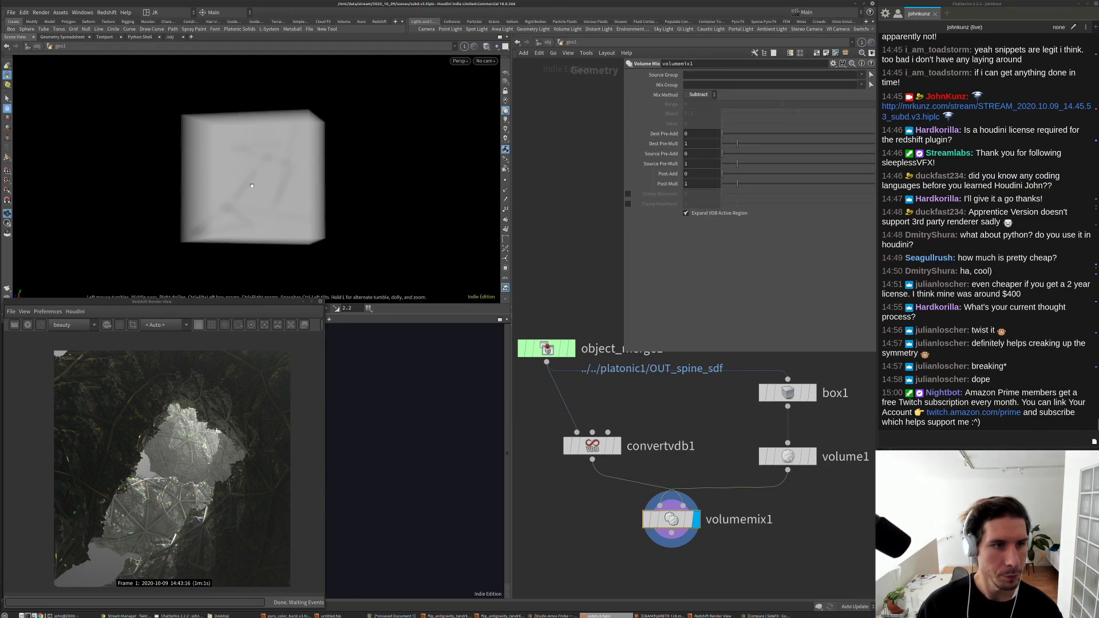
{"action": "scroll", "coordinate": [267, 166], "scroll_direction": "up", "scroll_amount": 5}
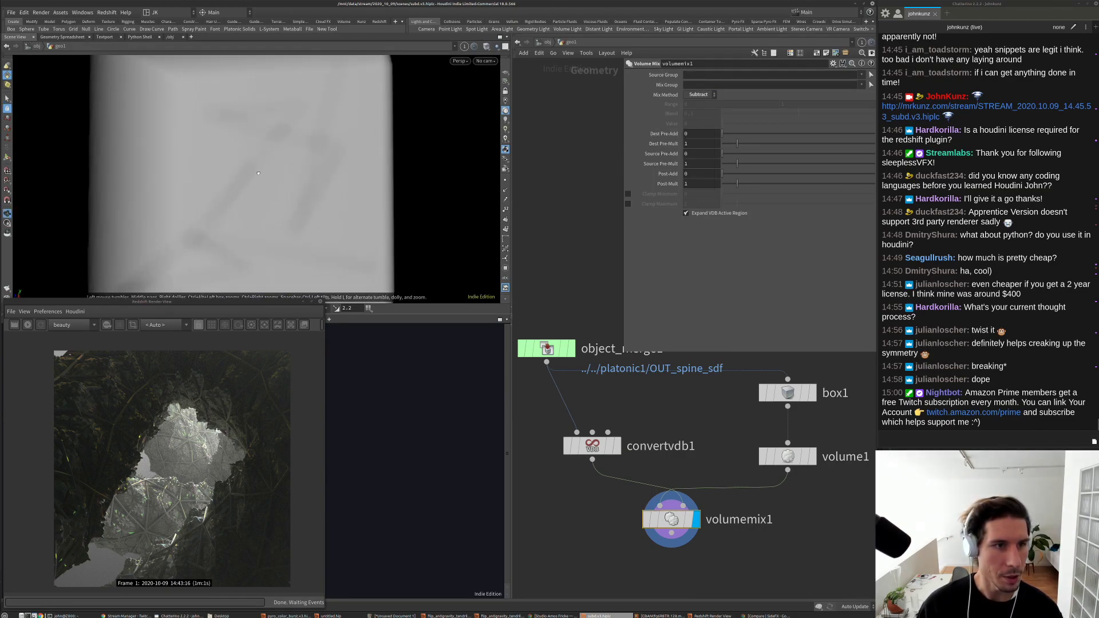
{"action": "left_click_drag", "start_coordinate": [259, 173], "coordinate": [361, 189]}
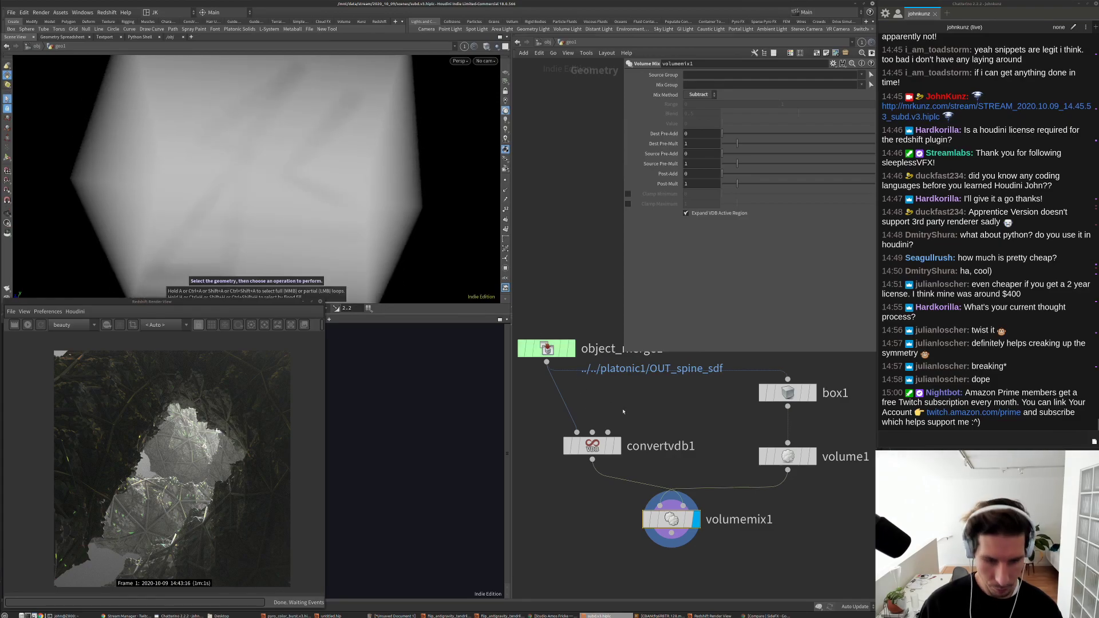
Step: Pick the VDB Reshape SDF node from the node menu
{"action": "key", "text": "Tab"}
{"action": "type", "text": "ex"}
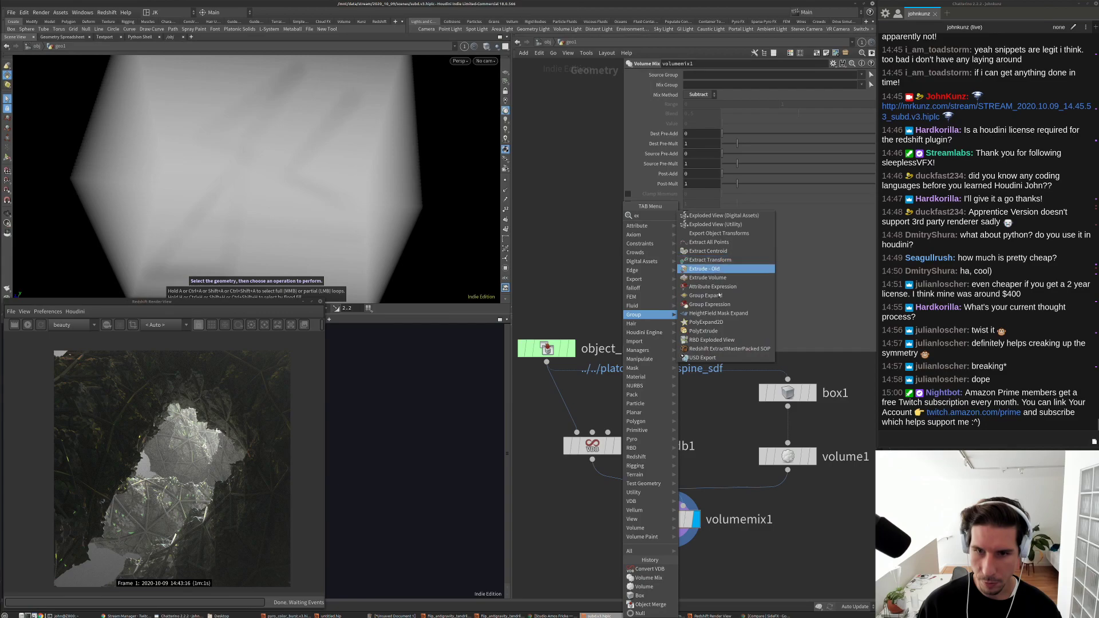
{"action": "key", "text": "Escape"}
{"action": "key", "text": "Tab"}
{"action": "type", "text": "ex"}
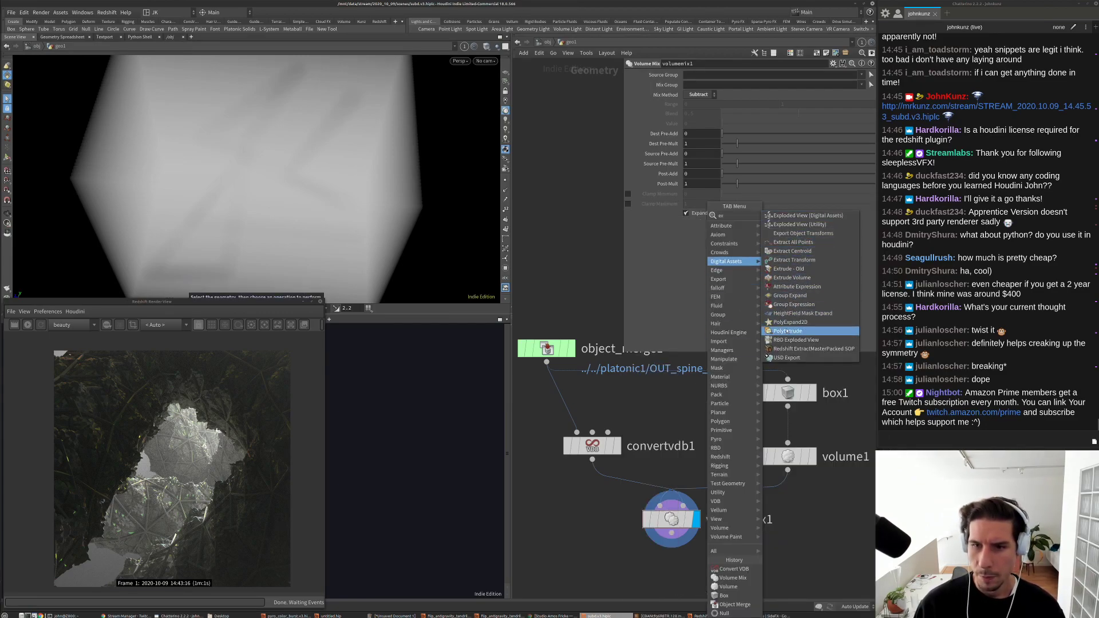
{"action": "key", "text": "Escape"}
{"action": "key", "text": "Tab"}
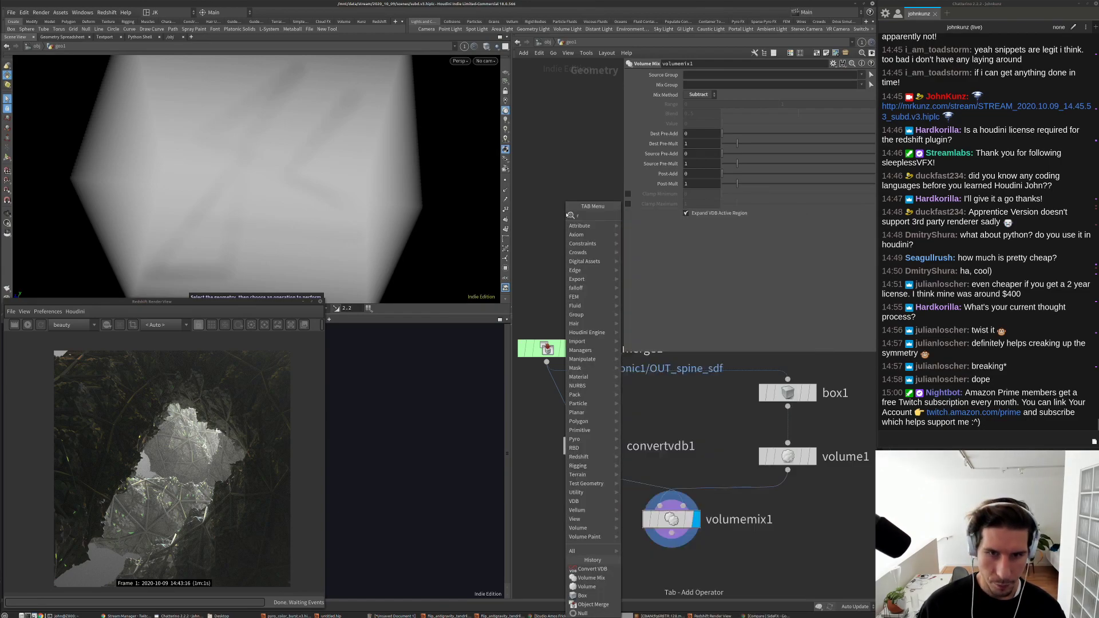
{"action": "mouse_move", "coordinate": [596, 213]}
{"action": "left_click", "coordinate": [664, 252]}
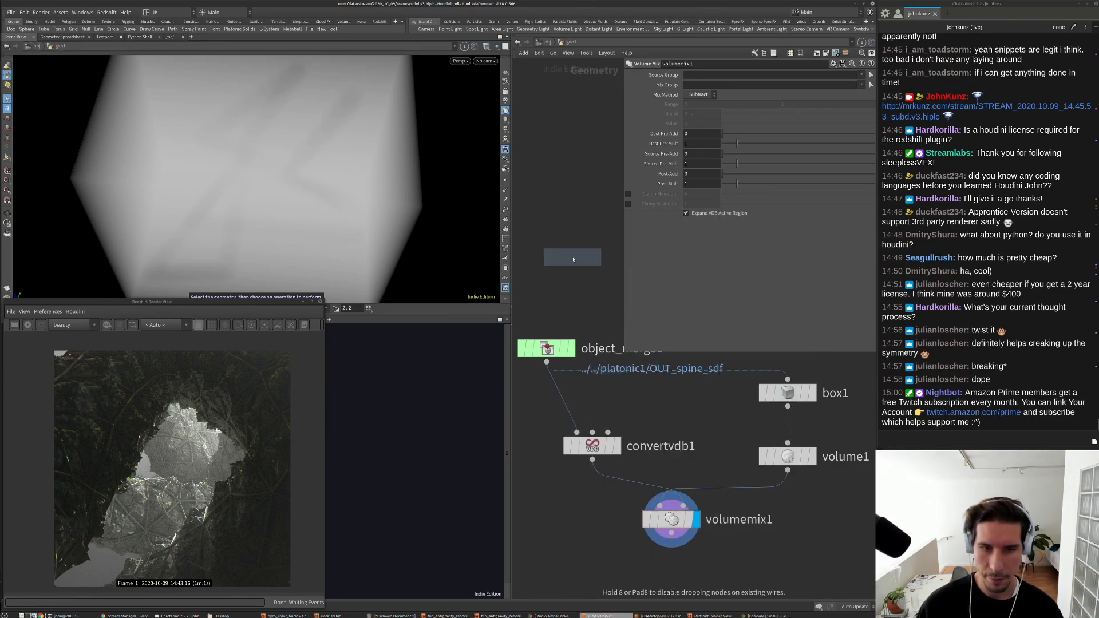
Step: Insert vdbreshapesdf1 between object_merge1 and convertvdb1
{"action": "left_click", "coordinate": [563, 402]}
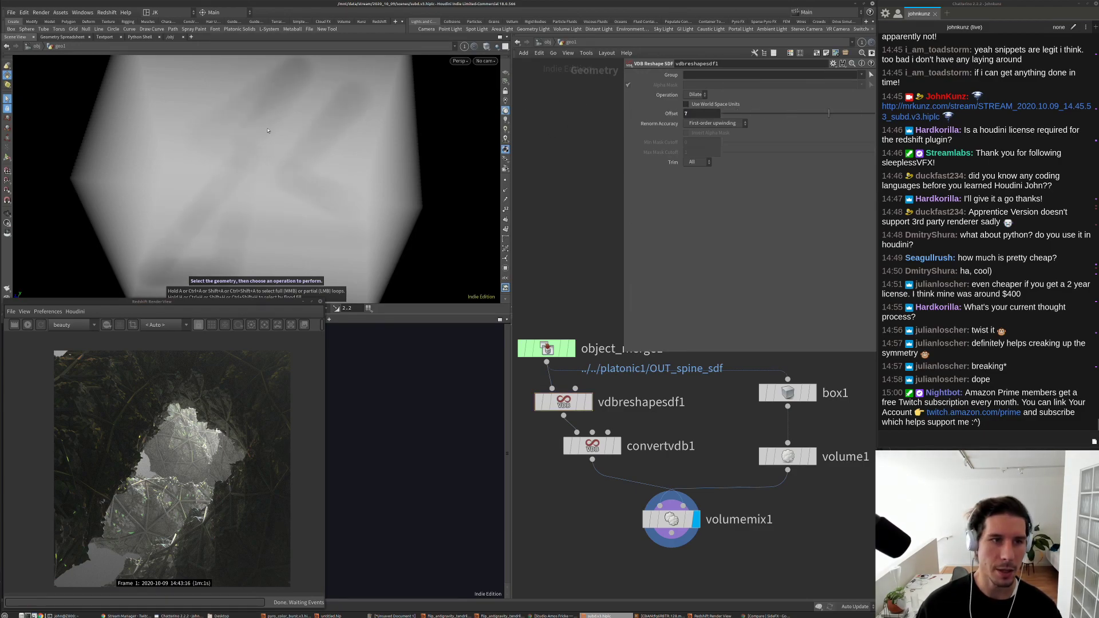
{"action": "key", "text": "Escape"}
{"action": "left_click_drag", "start_coordinate": [269, 135], "coordinate": [279, 153]}
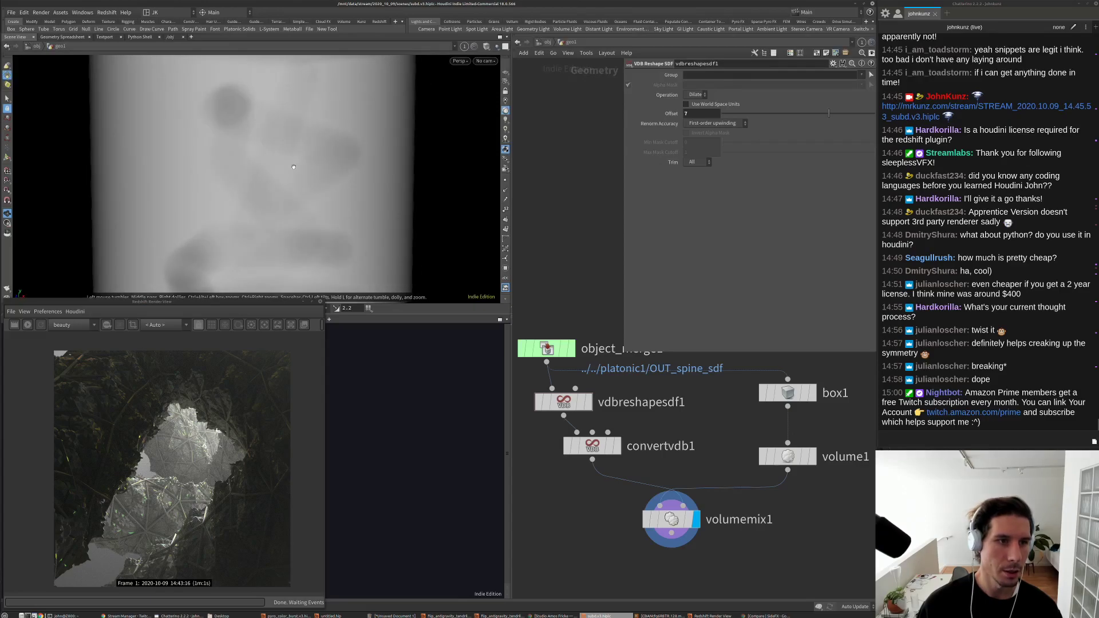
{"action": "scroll", "coordinate": [659, 435], "scroll_direction": "down", "scroll_amount": 3}
Step: Add scatter1 fed by volumemix1 and display its points
{"action": "key", "text": "Tab"}
{"action": "type", "text": "sca"}
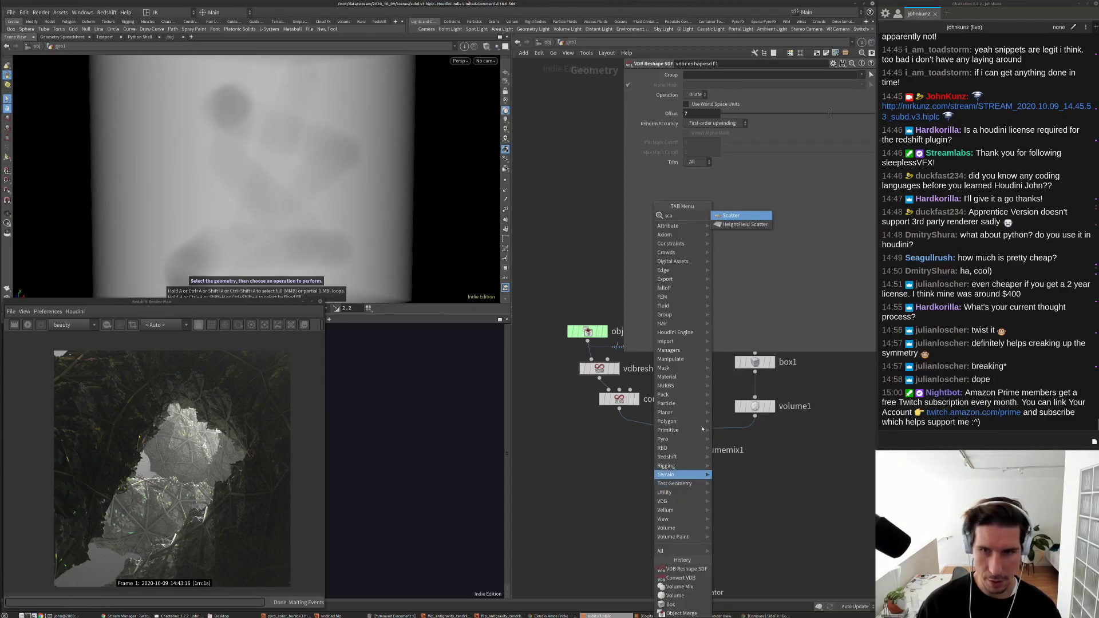
{"action": "key", "text": "Return"}
{"action": "left_click", "coordinate": [620, 506]}
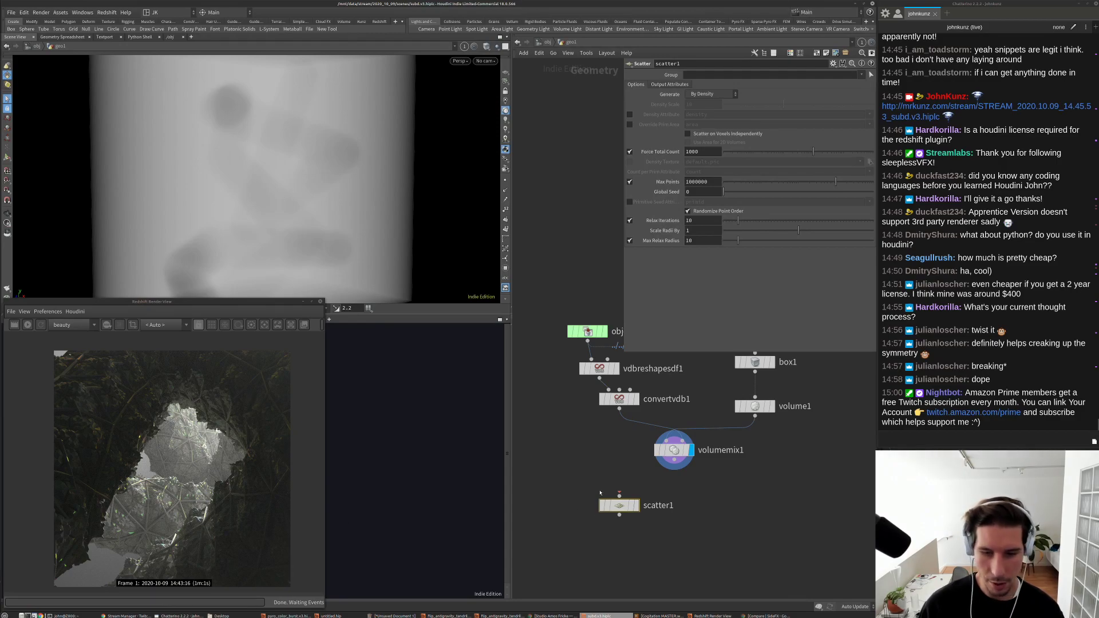
{"action": "left_click_drag", "start_coordinate": [620, 493], "coordinate": [674, 460]}
{"action": "left_click", "coordinate": [636, 506]}
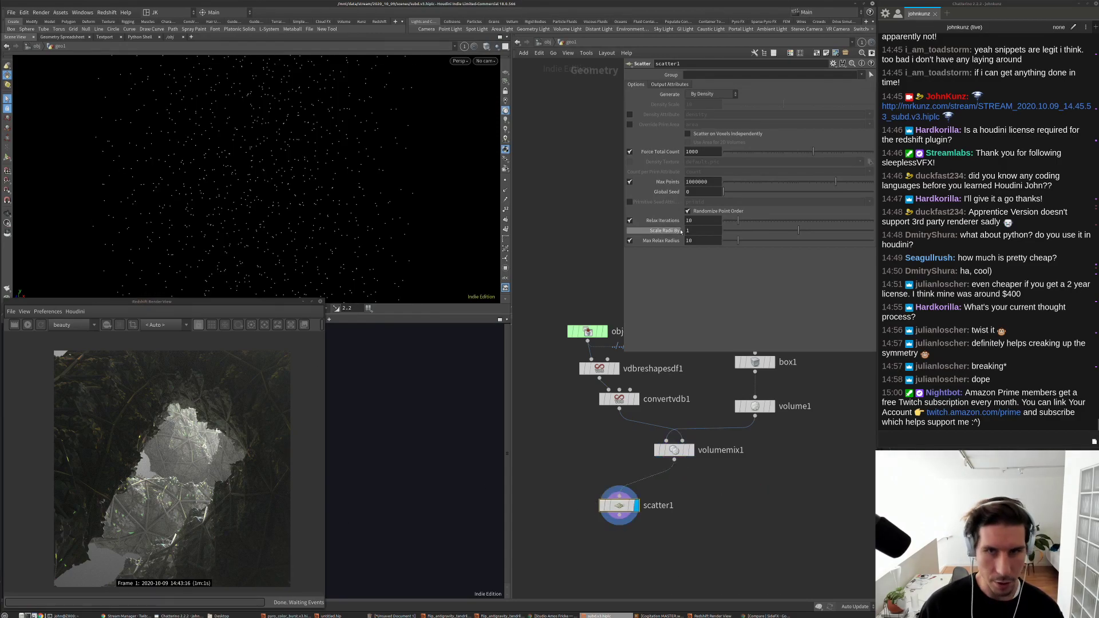
Step: Disable scatter1's max-count limit and relaxation, and raise Force Total Count to 1585
{"action": "left_click", "coordinate": [630, 181]}
{"action": "left_click", "coordinate": [630, 220]}
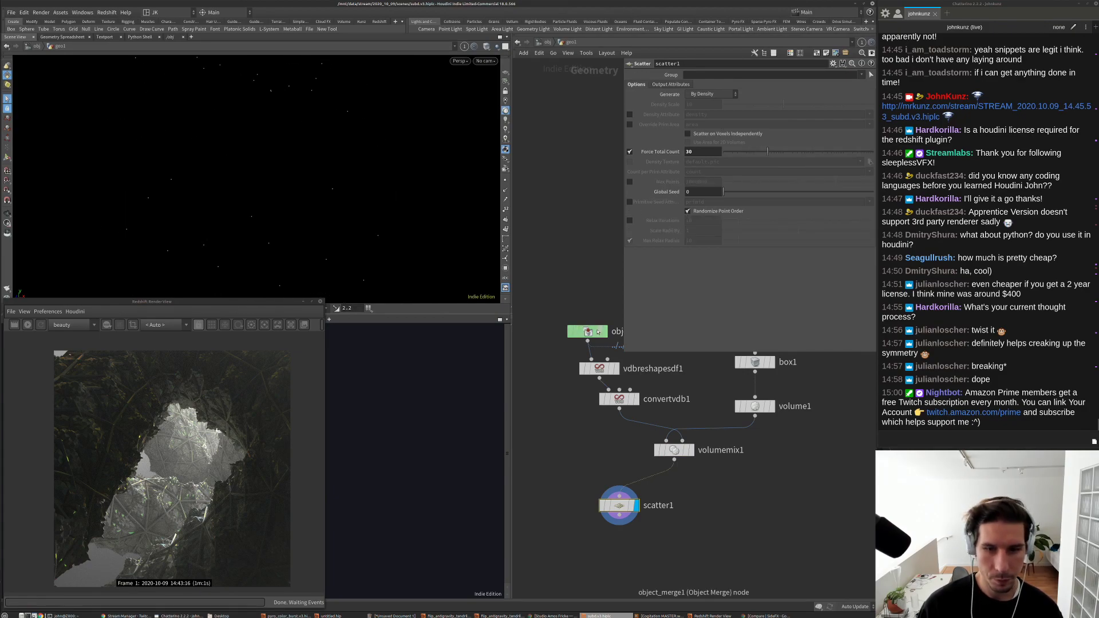
{"action": "left_click", "coordinate": [601, 331]}
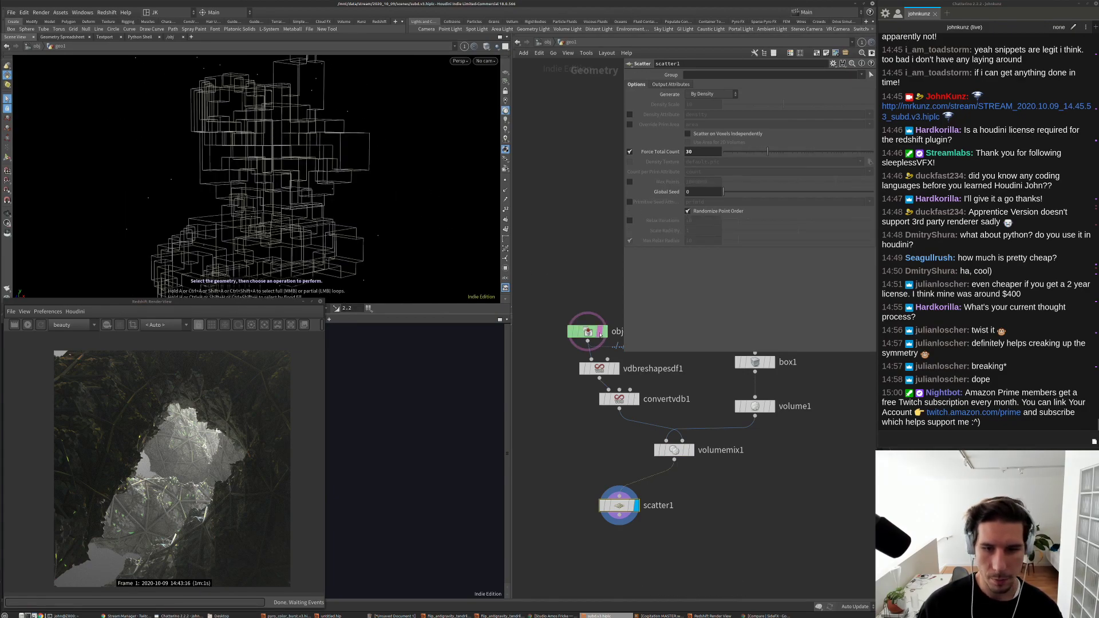
{"action": "left_click", "coordinate": [600, 333]}
{"action": "left_click_drag", "start_coordinate": [386, 153], "coordinate": [244, 199]}
{"action": "left_click_drag", "start_coordinate": [783, 155], "coordinate": [790, 155]}
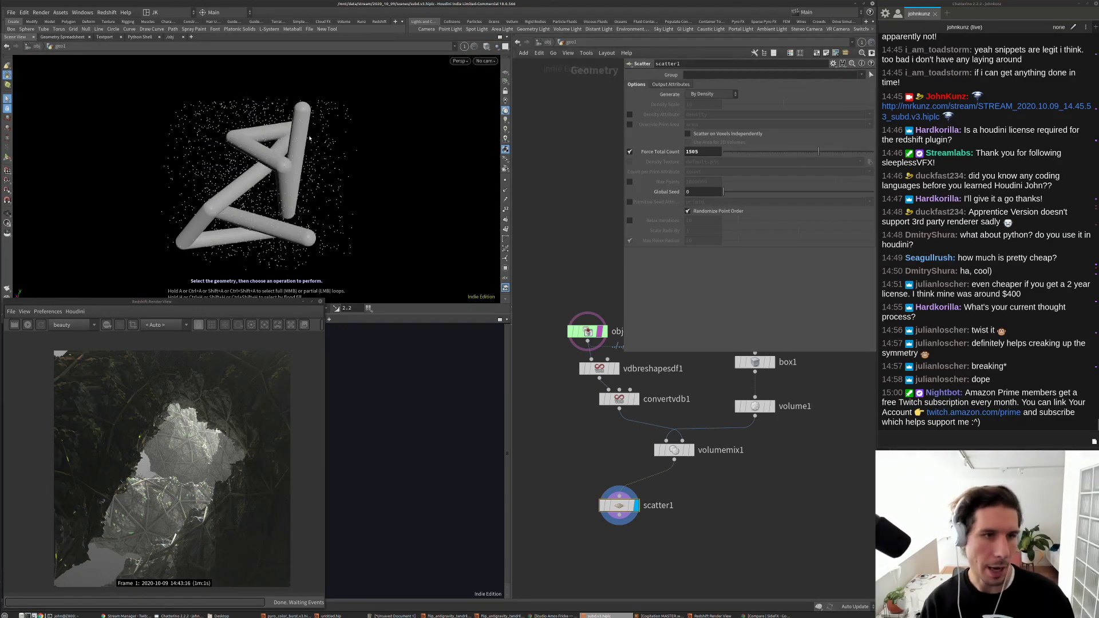
{"action": "left_click_drag", "start_coordinate": [401, 171], "coordinate": [331, 131]}
Step: Set vdbreshapesdf1's Offset to 17 to thicken the tubes, checking from several angles
{"action": "left_click", "coordinate": [599, 368]}
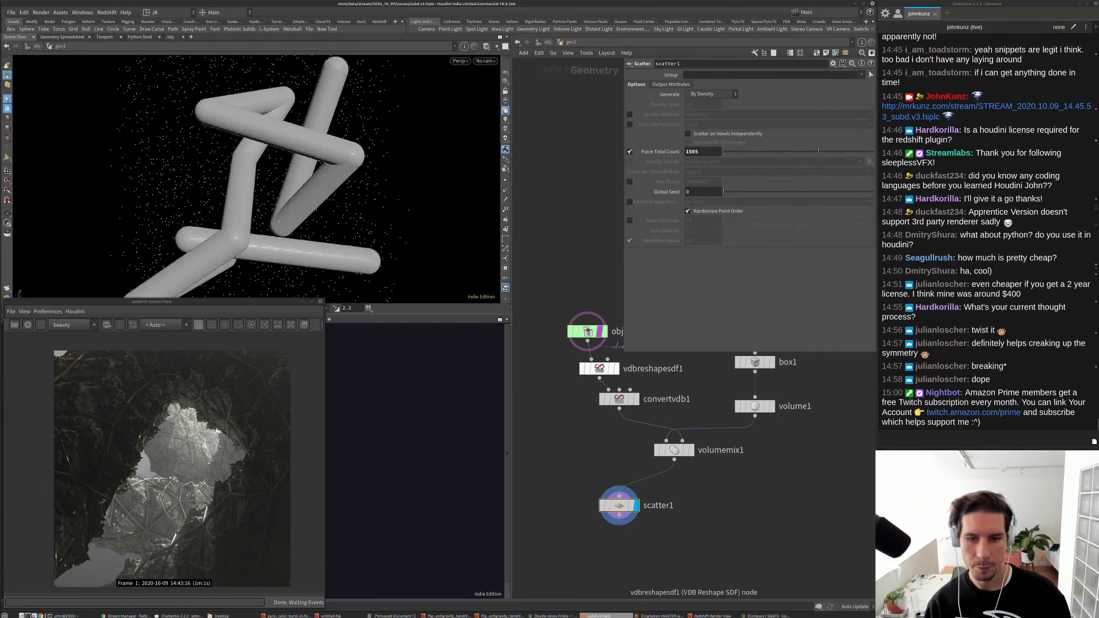
{"action": "left_click", "coordinate": [685, 113]}
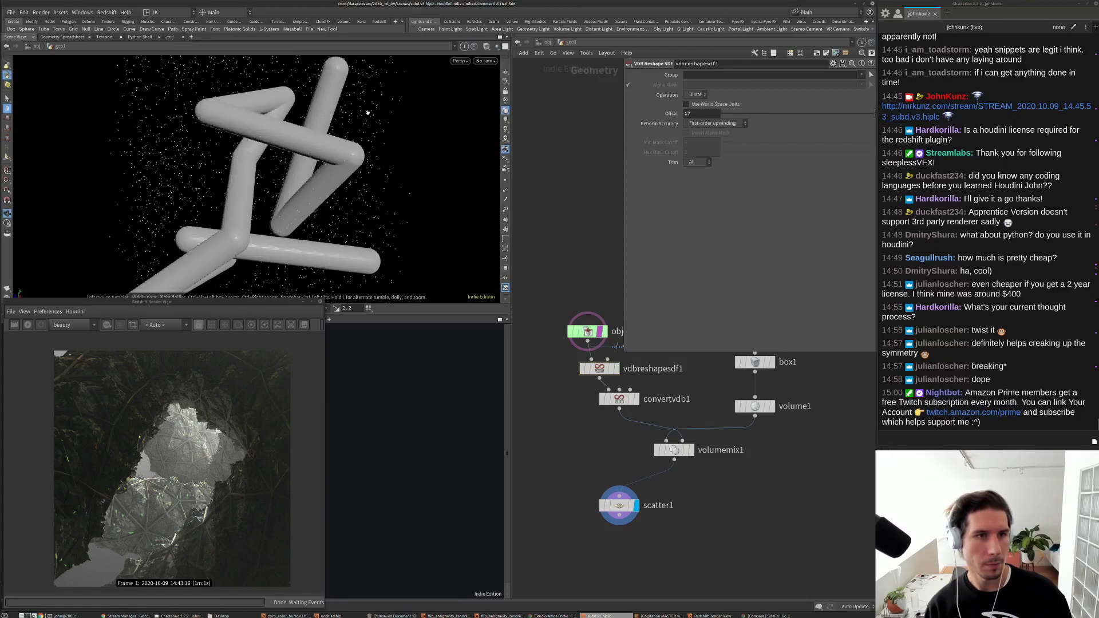
{"action": "left_click_drag", "start_coordinate": [330, 112], "coordinate": [309, 177]}
{"action": "scroll", "coordinate": [275, 160], "scroll_direction": "up", "scroll_amount": 5}
{"action": "left_click_drag", "start_coordinate": [297, 213], "coordinate": [245, 214]}
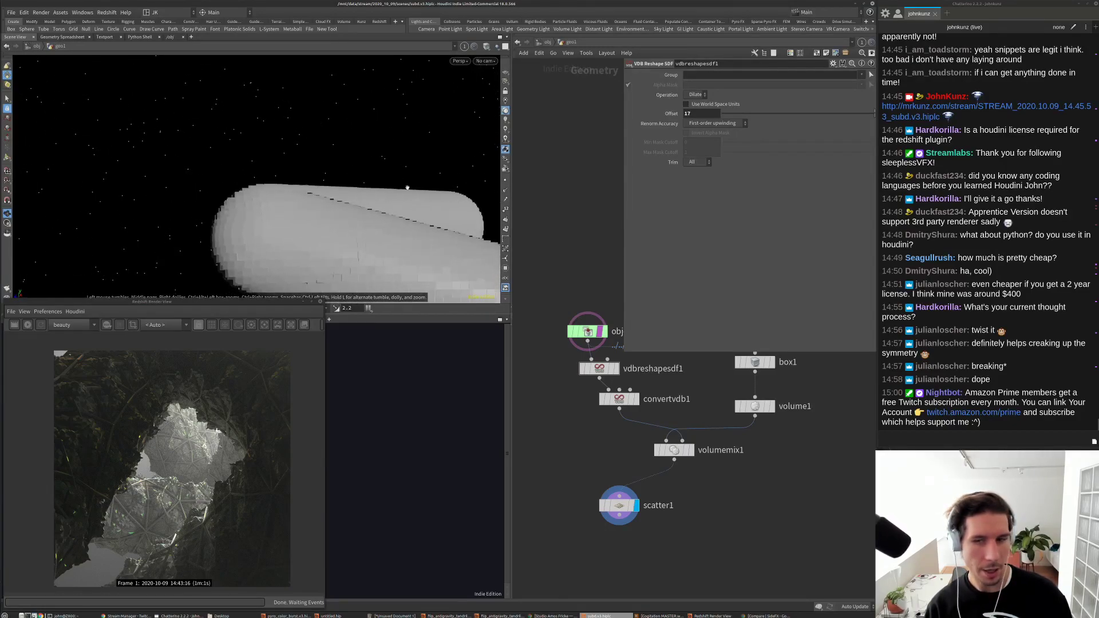
{"action": "scroll", "coordinate": [715, 515], "scroll_direction": "down", "scroll_amount": 3}
{"action": "middle_click_drag", "start_coordinate": [711, 531], "coordinate": [708, 554]}
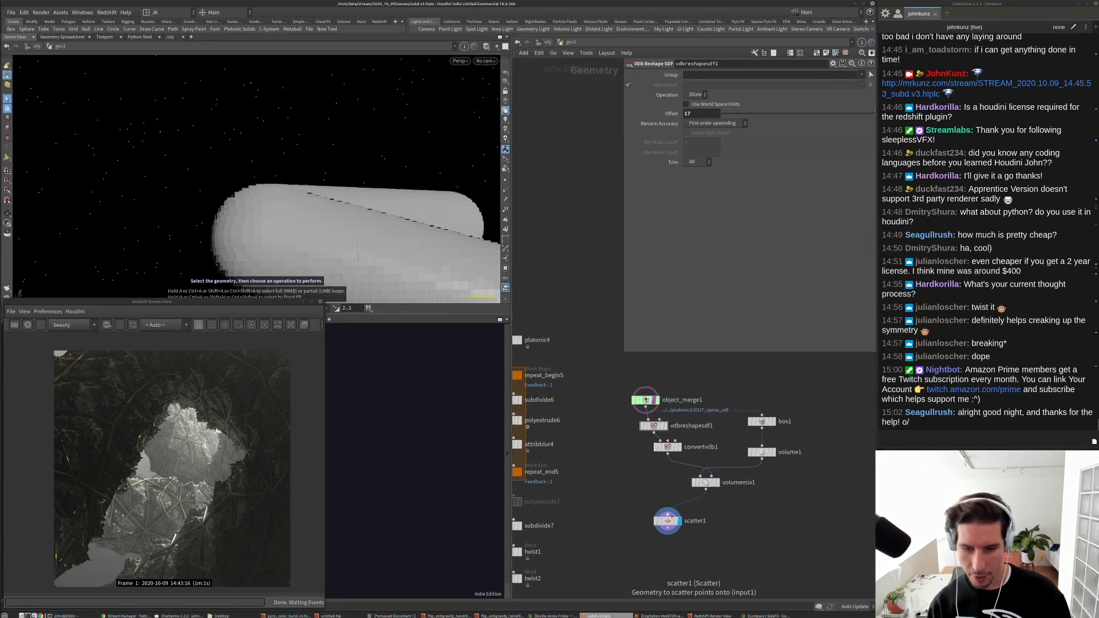
Step: Rearrange scatter1, vdbreshapesdf1 and volumemix1 into a tidy node column
{"action": "left_click_drag", "start_coordinate": [670, 526], "coordinate": [650, 564]}
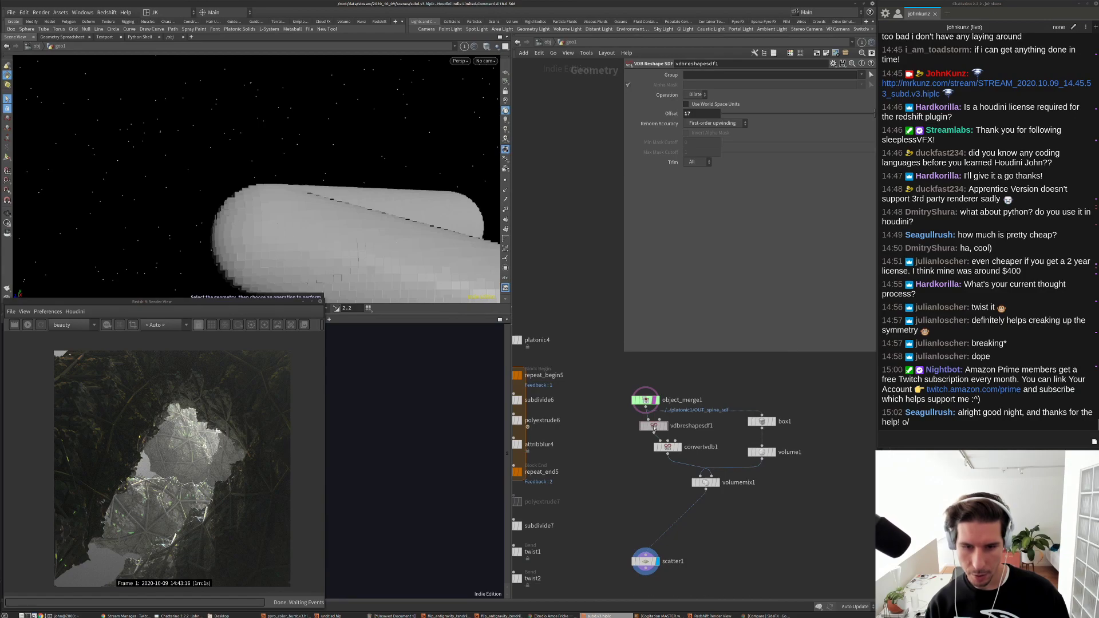
{"action": "left_click_drag", "start_coordinate": [654, 426], "coordinate": [646, 450]}
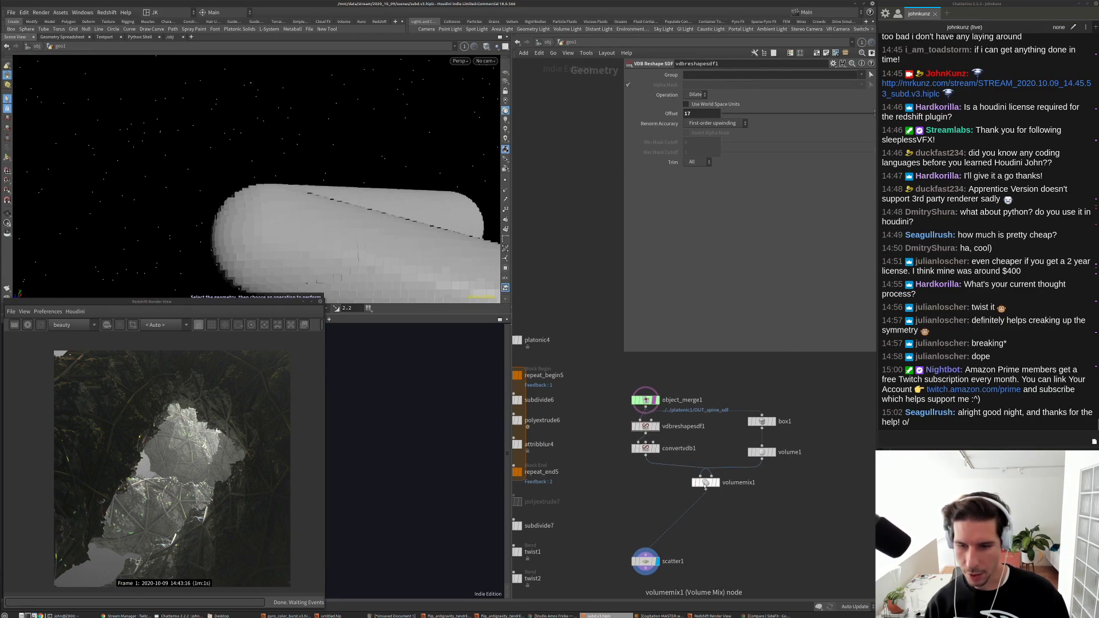
{"action": "left_click_drag", "start_coordinate": [713, 484], "coordinate": [653, 493]}
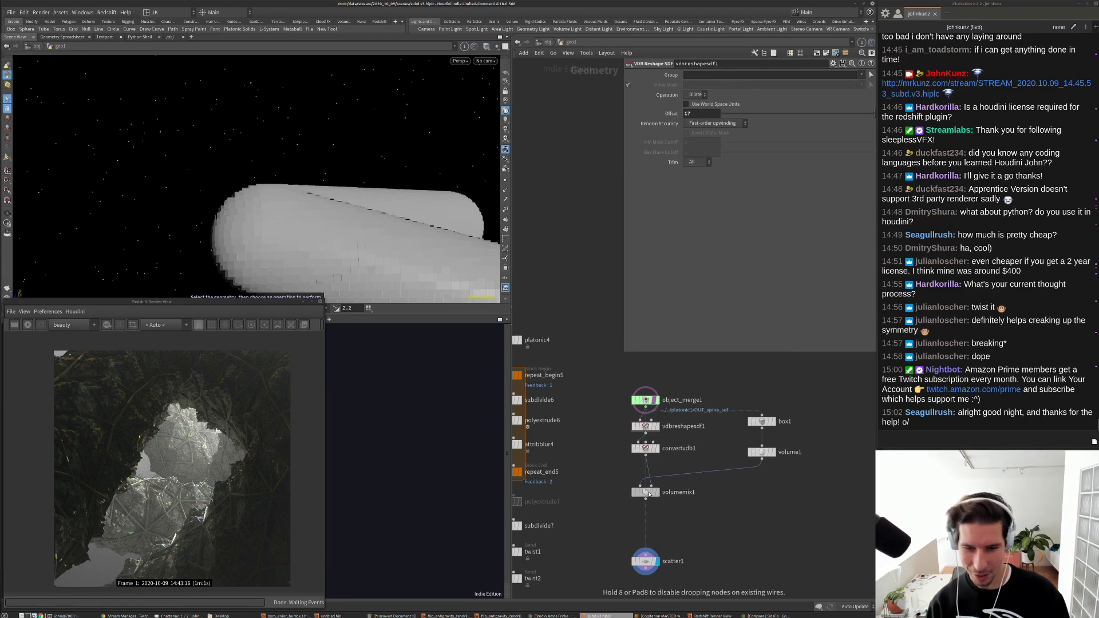
{"action": "middle_click_drag", "start_coordinate": [580, 592], "coordinate": [657, 527]}
Step: Add a pack1 node after twist2
{"action": "key", "text": "Tab"}
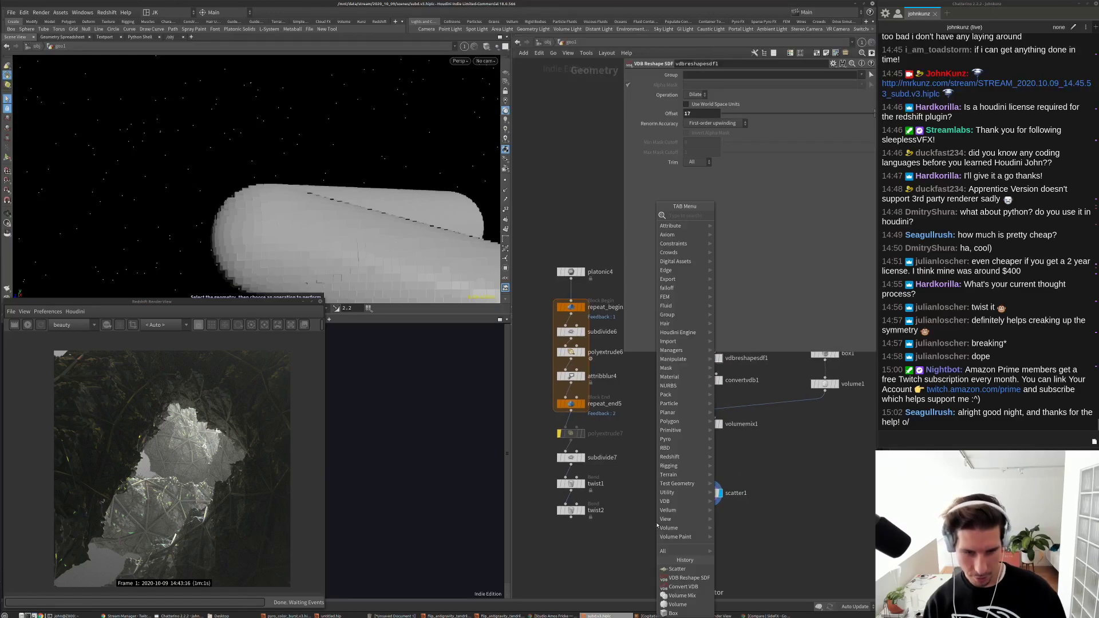
{"action": "type", "text": "pac"}
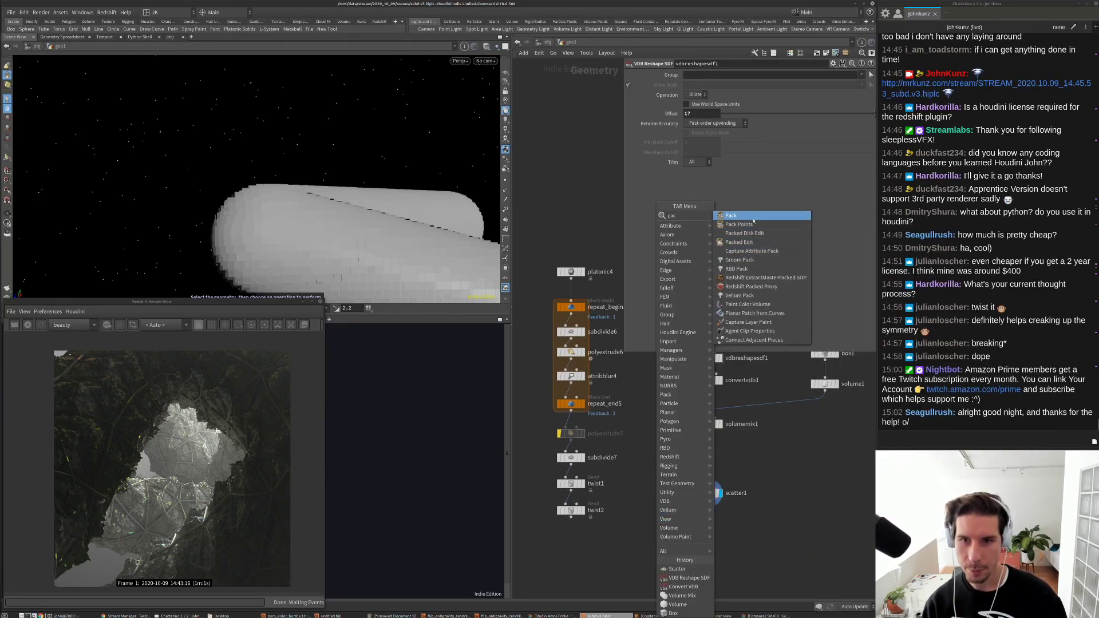
{"action": "left_click", "coordinate": [739, 215]}
{"action": "left_click", "coordinate": [579, 549]}
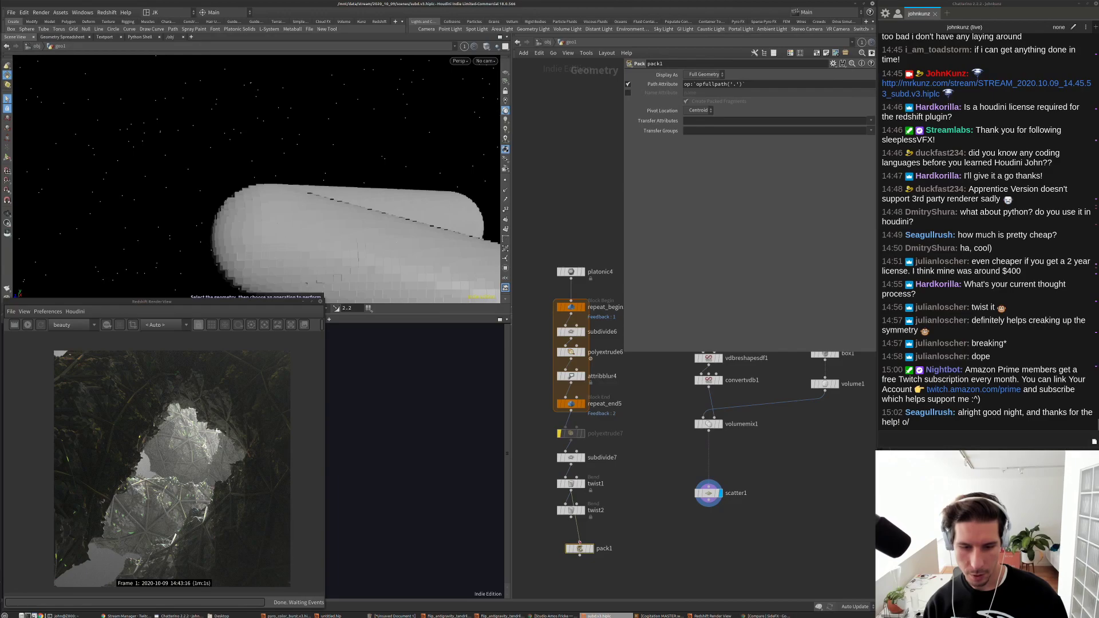
{"action": "middle_click_drag", "start_coordinate": [635, 541], "coordinate": [638, 516]}
Step: Add copytopoints1 below scatter1, wire pack1 and scatter1 into it, and display it
{"action": "key", "text": "Tab"}
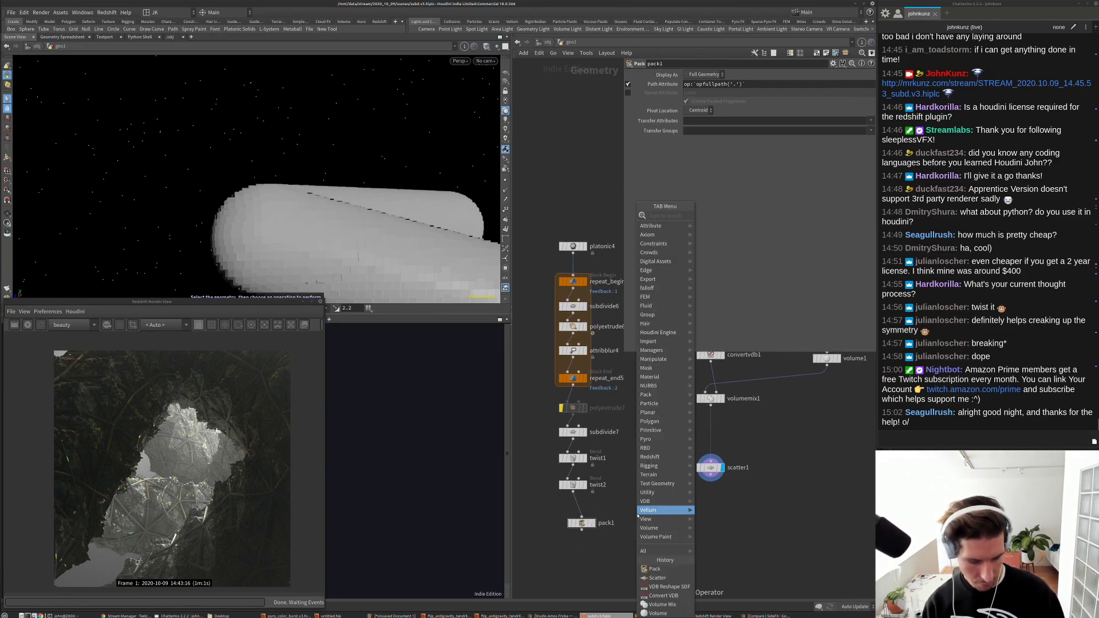
{"action": "type", "text": "copy"}
{"action": "left_click", "coordinate": [722, 251]}
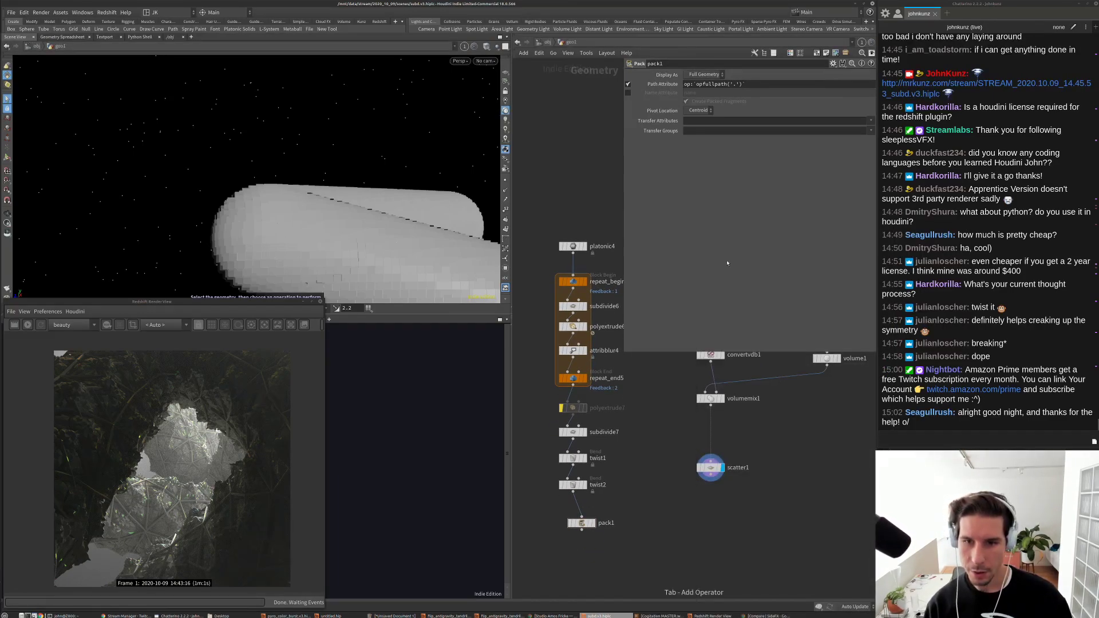
{"action": "left_click", "coordinate": [693, 510]}
{"action": "scroll", "coordinate": [693, 511], "scroll_direction": "up", "scroll_amount": 3}
{"action": "left_click_drag", "start_coordinate": [683, 498], "coordinate": [719, 458]}
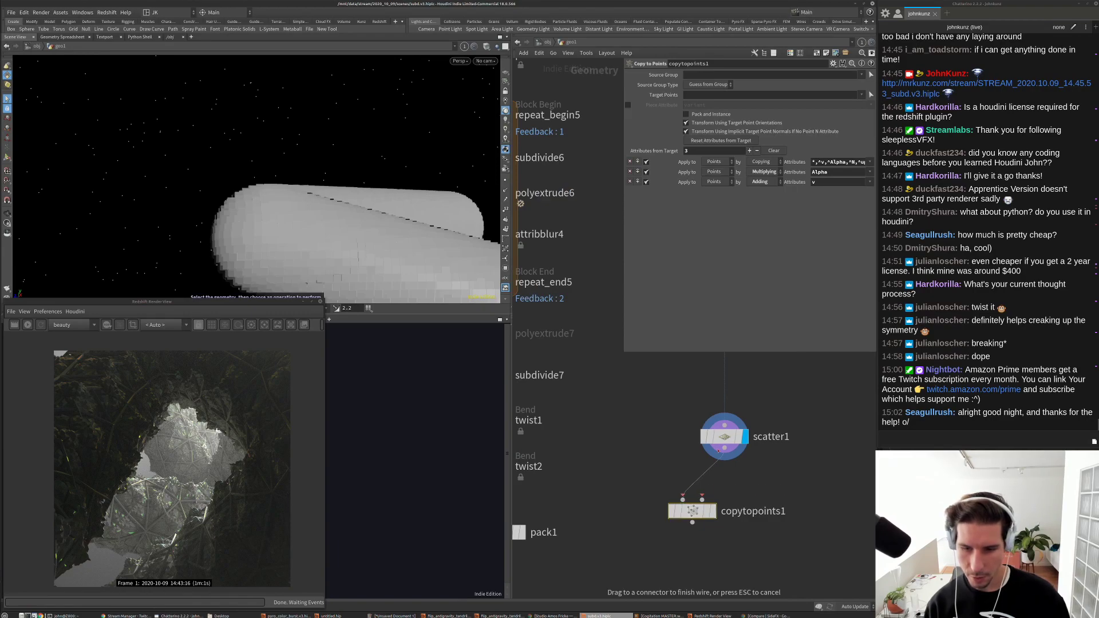
{"action": "left_click", "coordinate": [702, 498]}
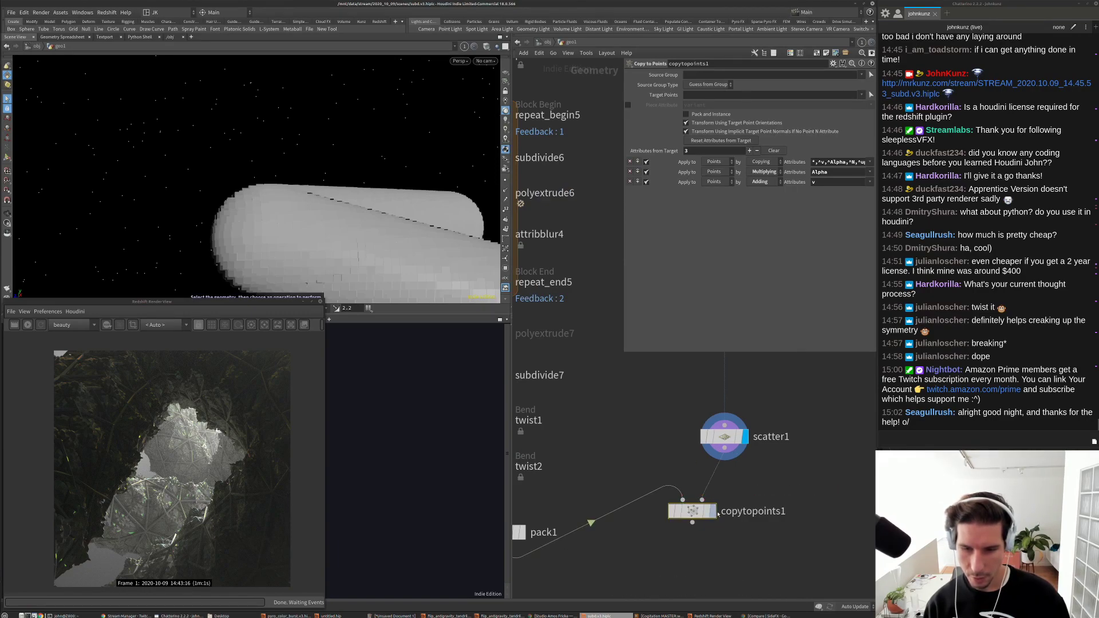
{"action": "left_click", "coordinate": [710, 511]}
{"action": "left_click_drag", "start_coordinate": [710, 515], "coordinate": [723, 560]}
Step: Insert a Transform node, xform1, between pack1 and copytopoints1
{"action": "key", "text": "Tab"}
{"action": "type", "text": "tr"}
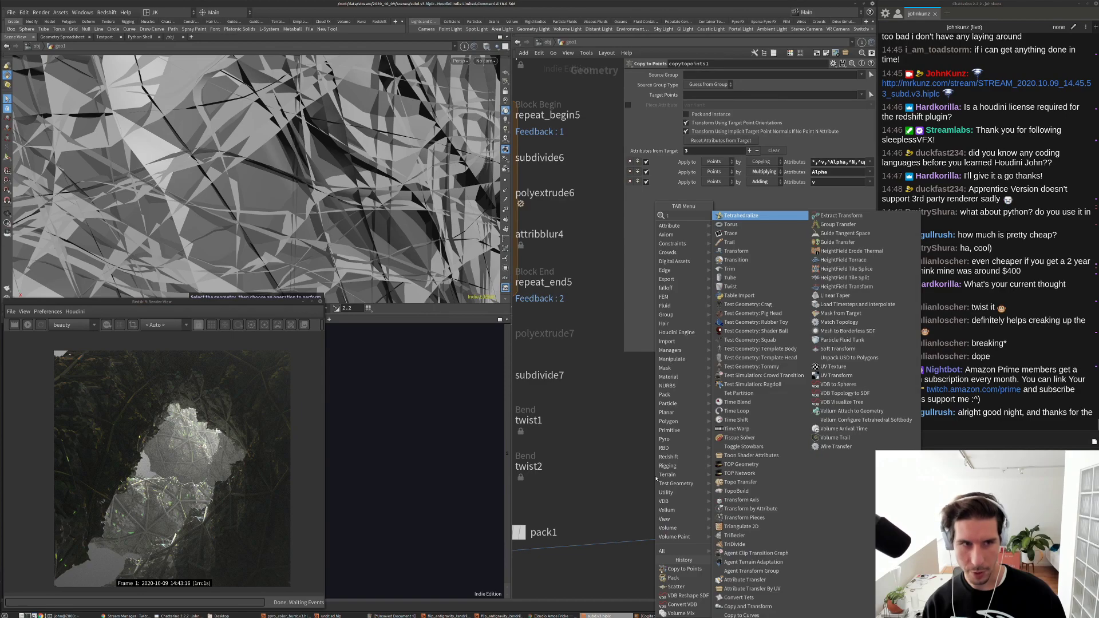
{"action": "left_click", "coordinate": [738, 234]}
{"action": "left_click", "coordinate": [634, 454]}
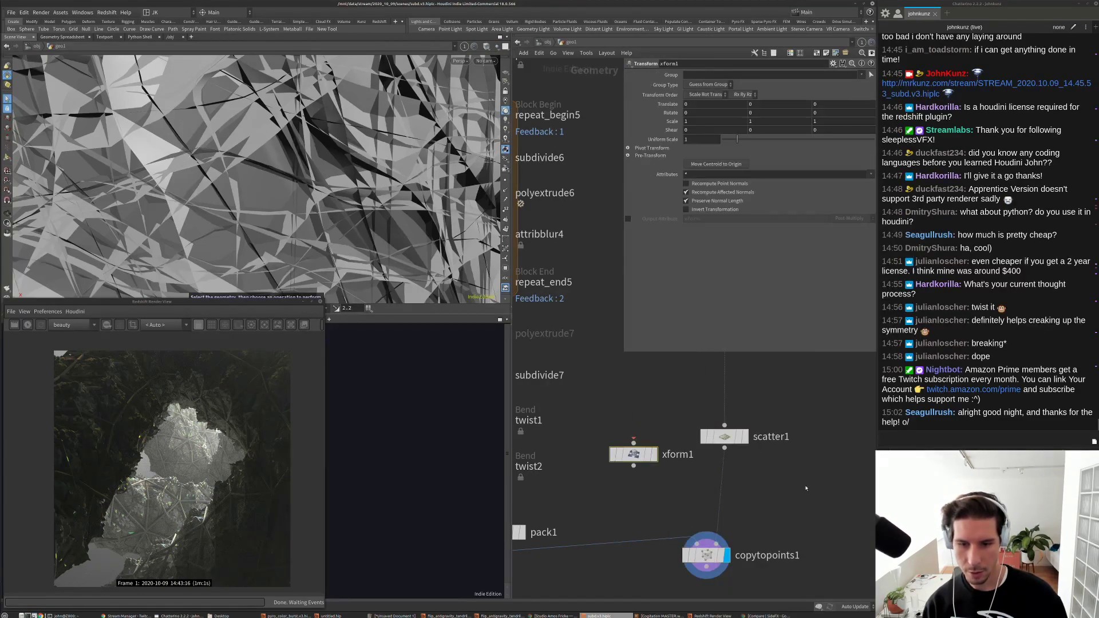
{"action": "key", "text": "Tab"}
{"action": "key", "text": "Escape"}
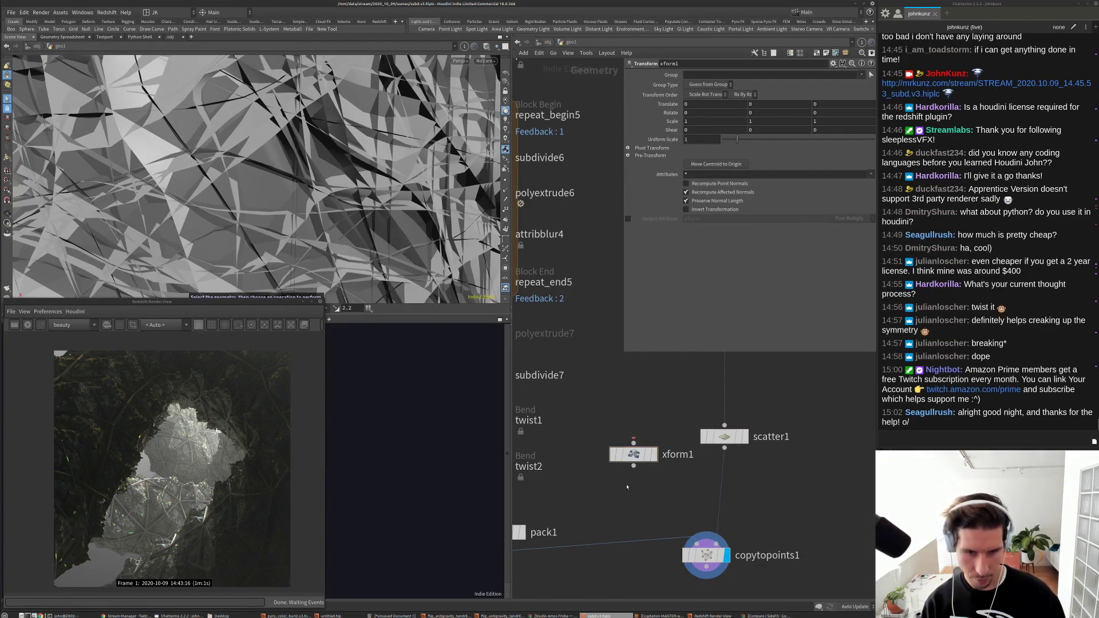
{"action": "left_click_drag", "start_coordinate": [634, 454], "coordinate": [605, 555]}
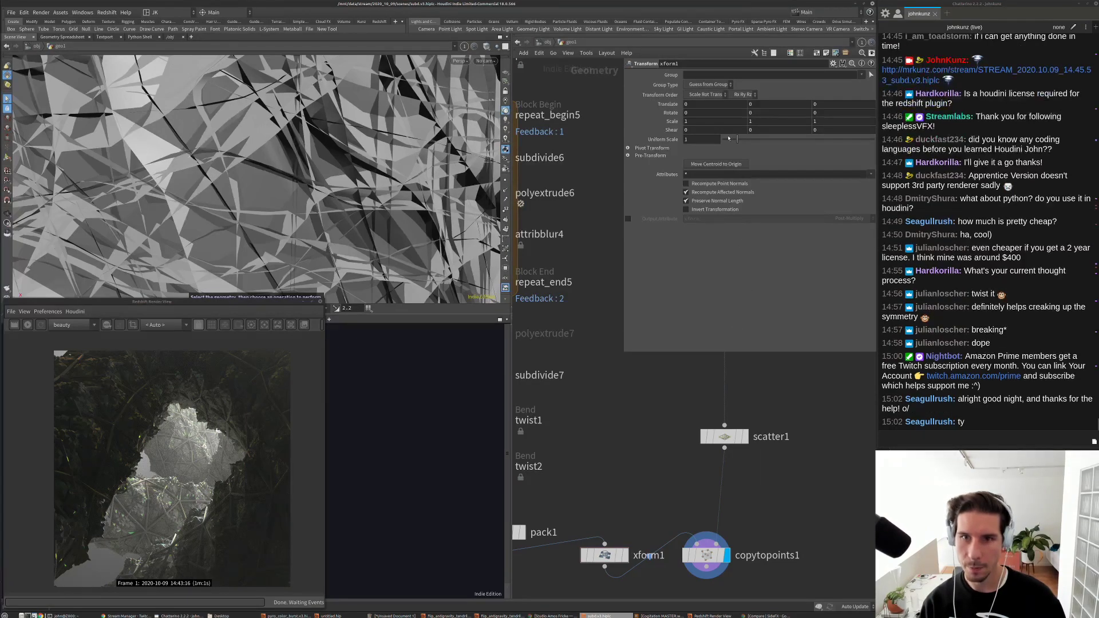
Step: Set xform1's Uniform Scale to 0.01 and view the result through cam1
{"action": "left_click_drag", "start_coordinate": [737, 139], "coordinate": [726, 143]}
{"action": "type", "text": "1"}
{"action": "key", "text": "Return"}
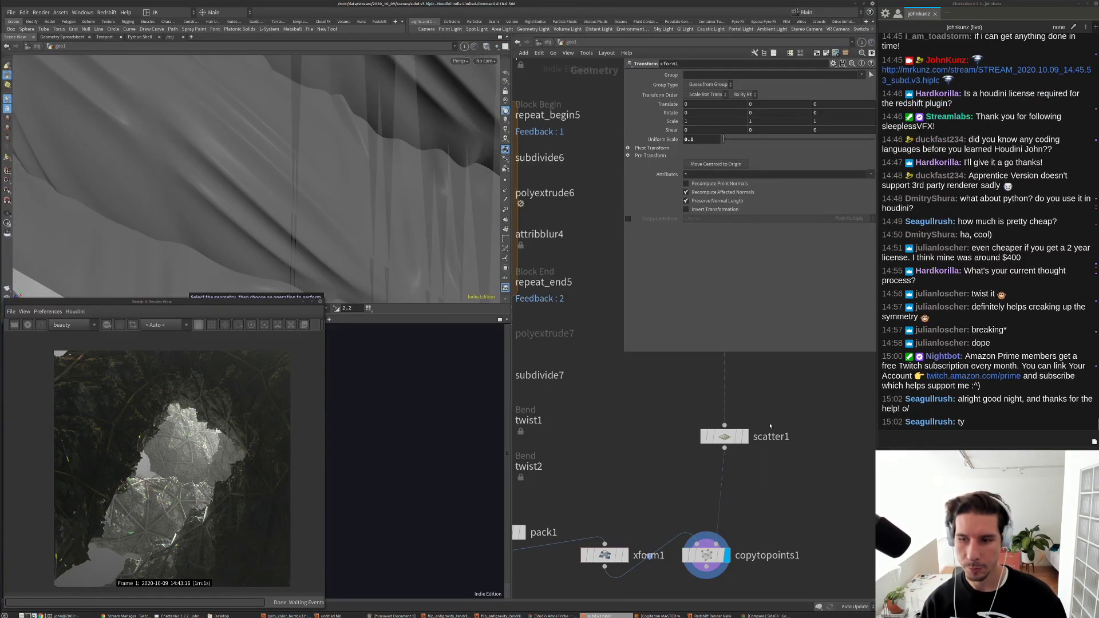
{"action": "left_click", "coordinate": [486, 61]}
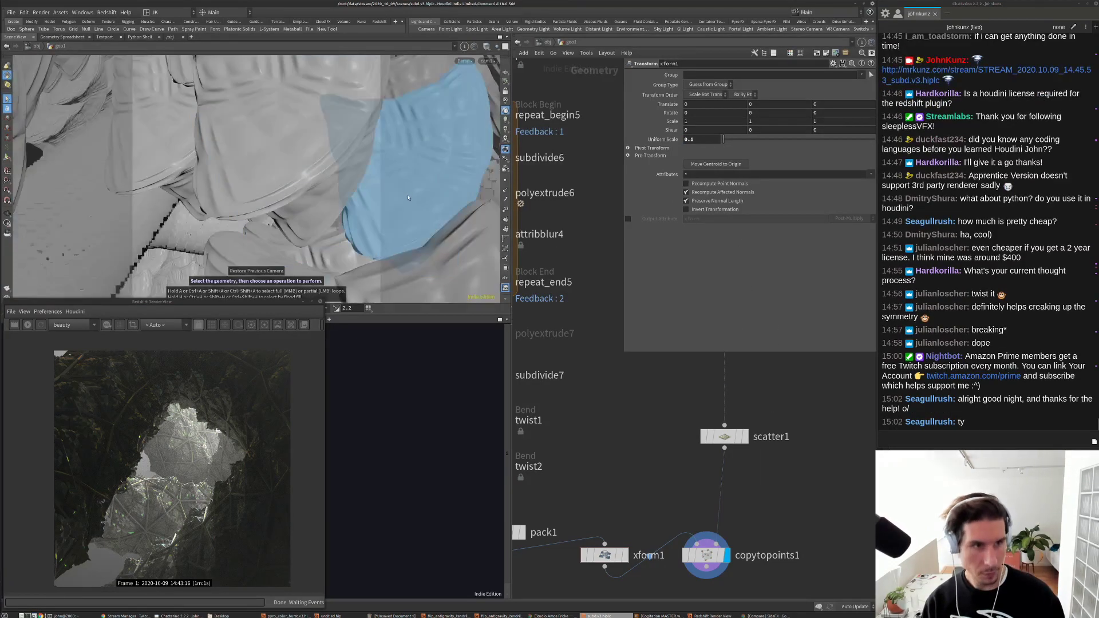
{"action": "left_click", "coordinate": [499, 80]}
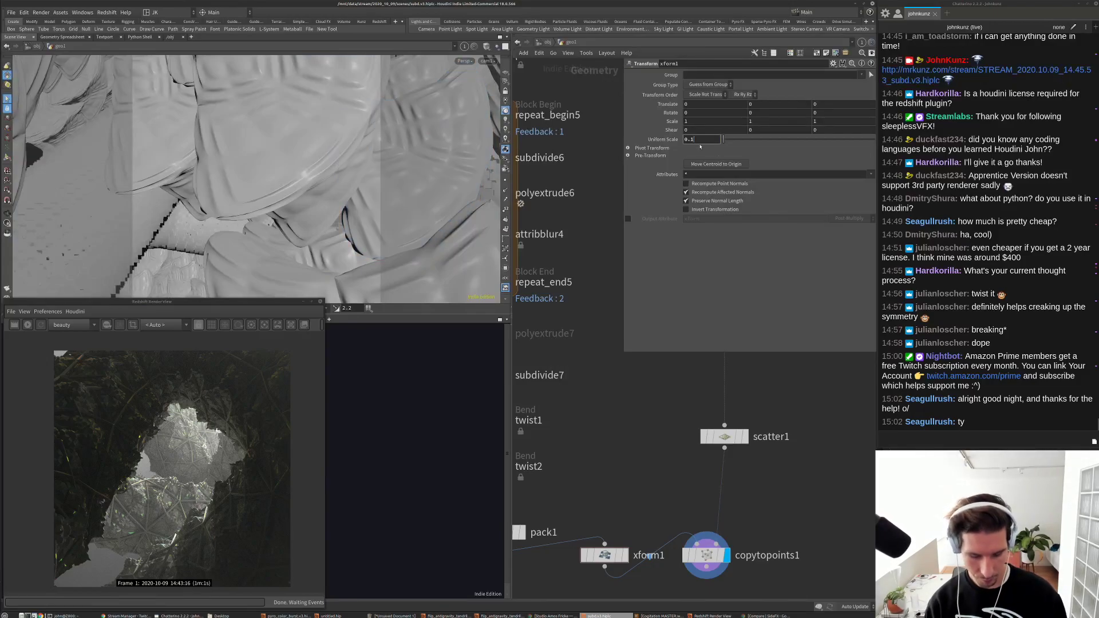
{"action": "key", "text": "BackSpace"}
{"action": "type", "text": "01"}
{"action": "key", "text": "Return"}
{"action": "middle_click_drag", "start_coordinate": [627, 502], "coordinate": [620, 466]}
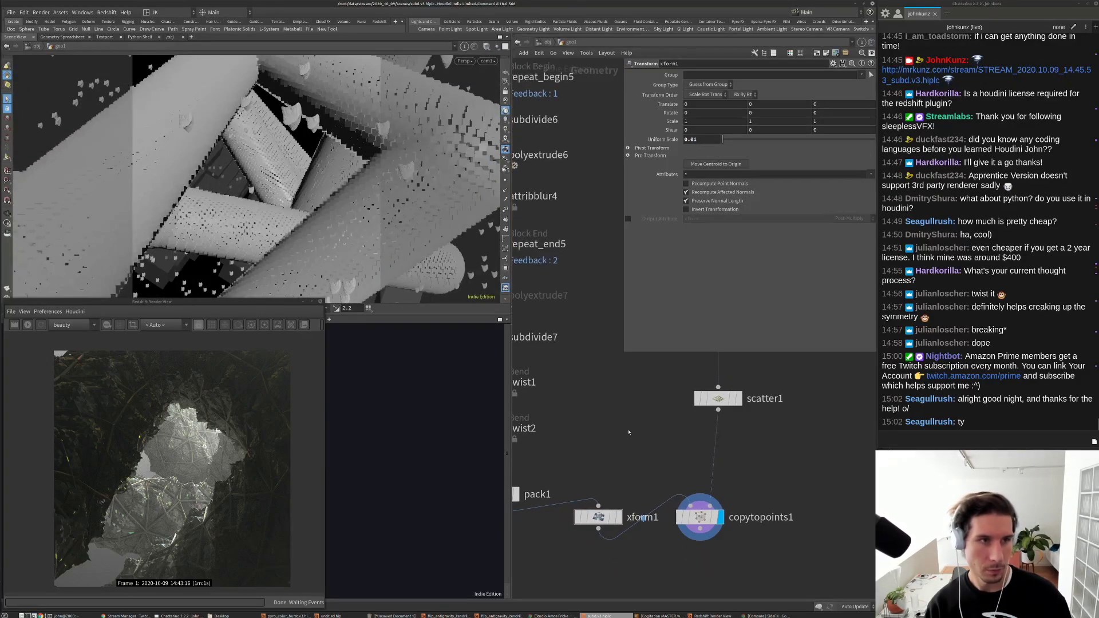
{"action": "key", "text": "Tab"}
Step: Insert an Attribute Randomize node between scatter1 and copytopoints1 that randomizes N
{"action": "type", "text": "ran"}
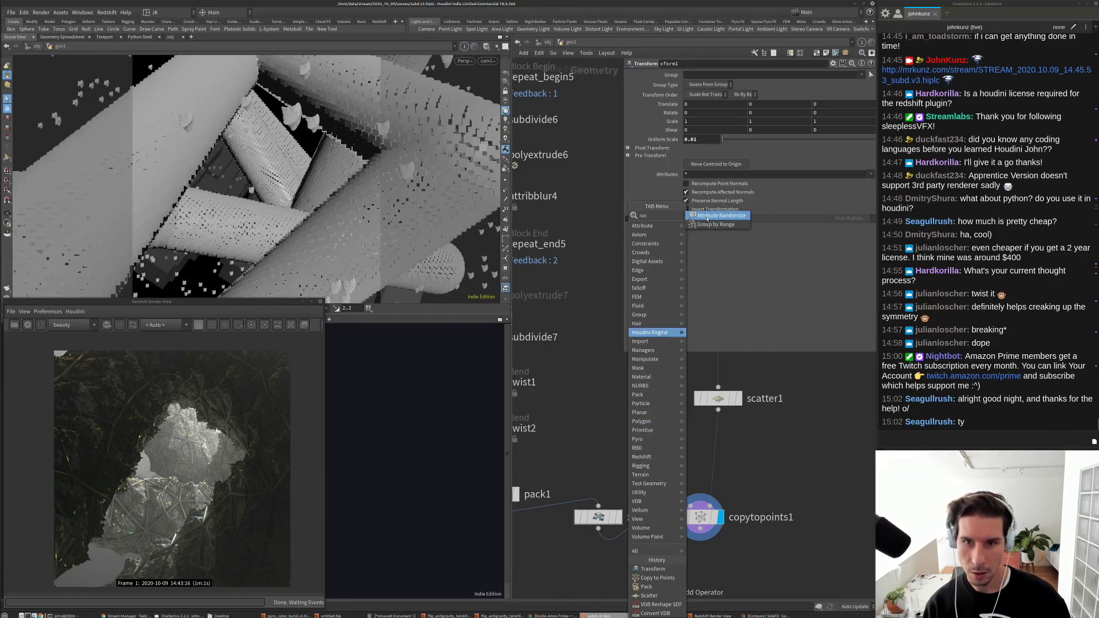
{"action": "left_click", "coordinate": [708, 217]}
{"action": "left_click", "coordinate": [708, 449]}
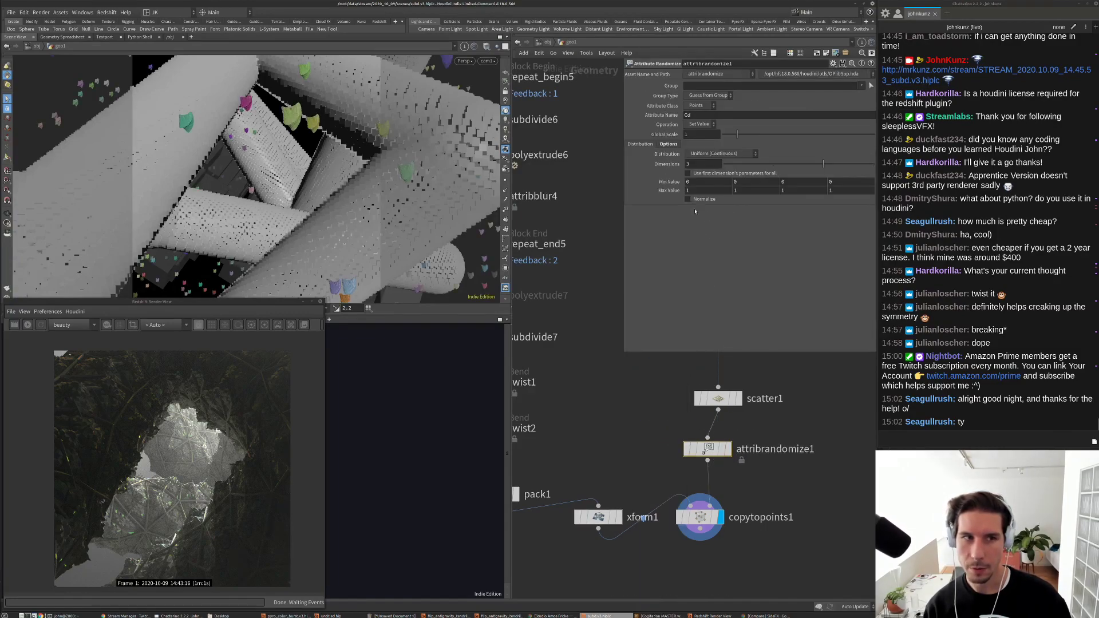
{"action": "double_click", "coordinate": [701, 115]}
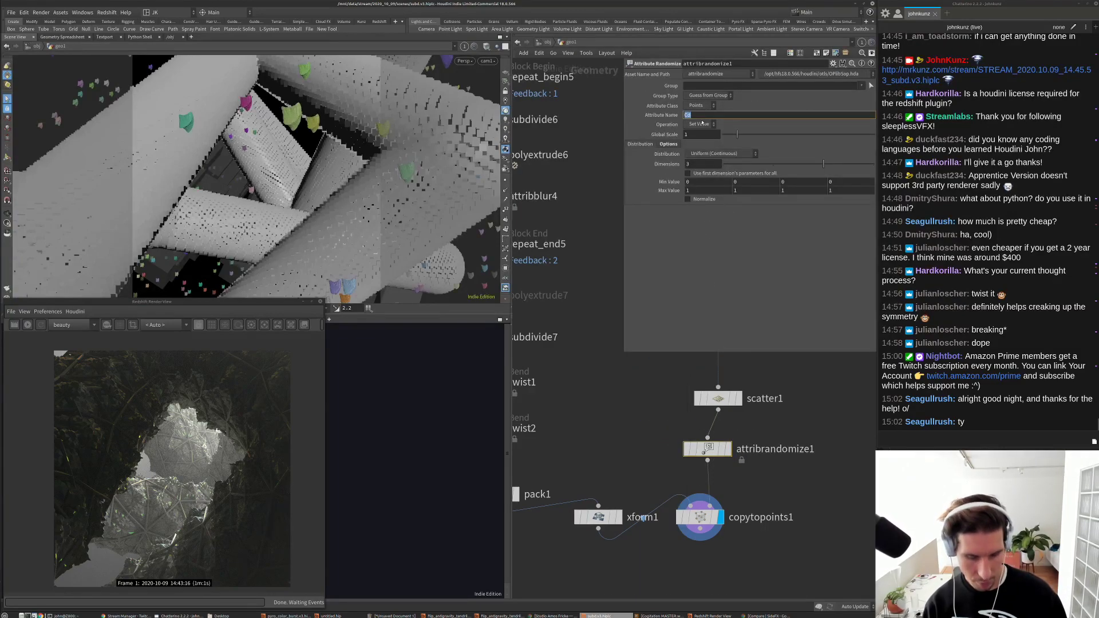
{"action": "type", "text": "N"}
{"action": "key", "text": "Return"}
Step: Keep the class on Points and switch the distribution to directions/orientations
{"action": "left_click", "coordinate": [698, 105]}
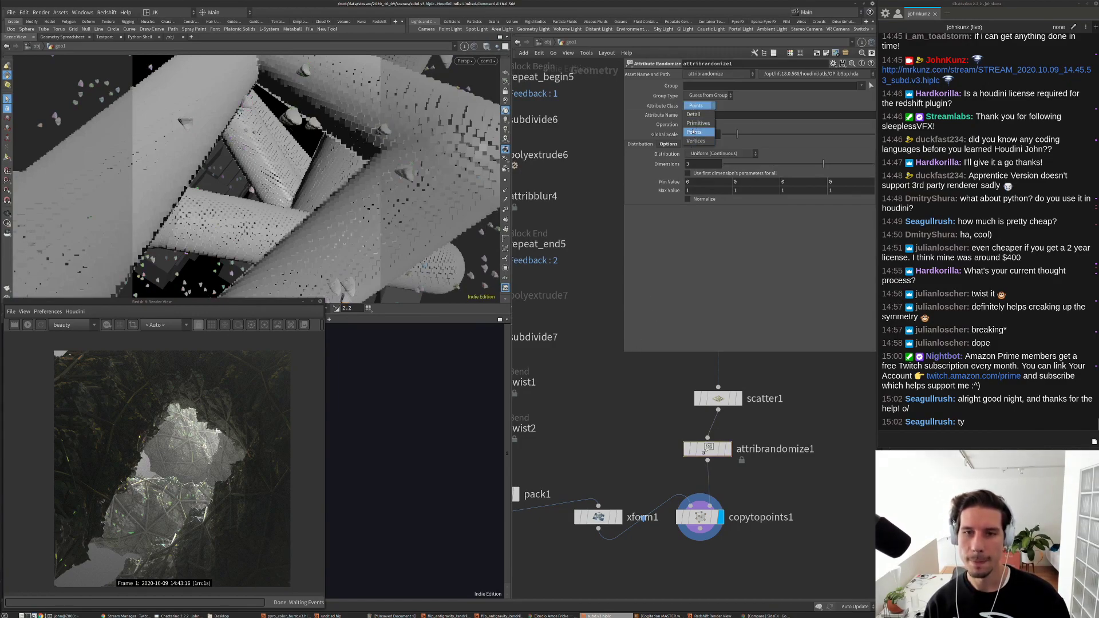
{"action": "left_click", "coordinate": [696, 105]}
{"action": "left_click", "coordinate": [698, 105]}
{"action": "left_click", "coordinate": [697, 106]}
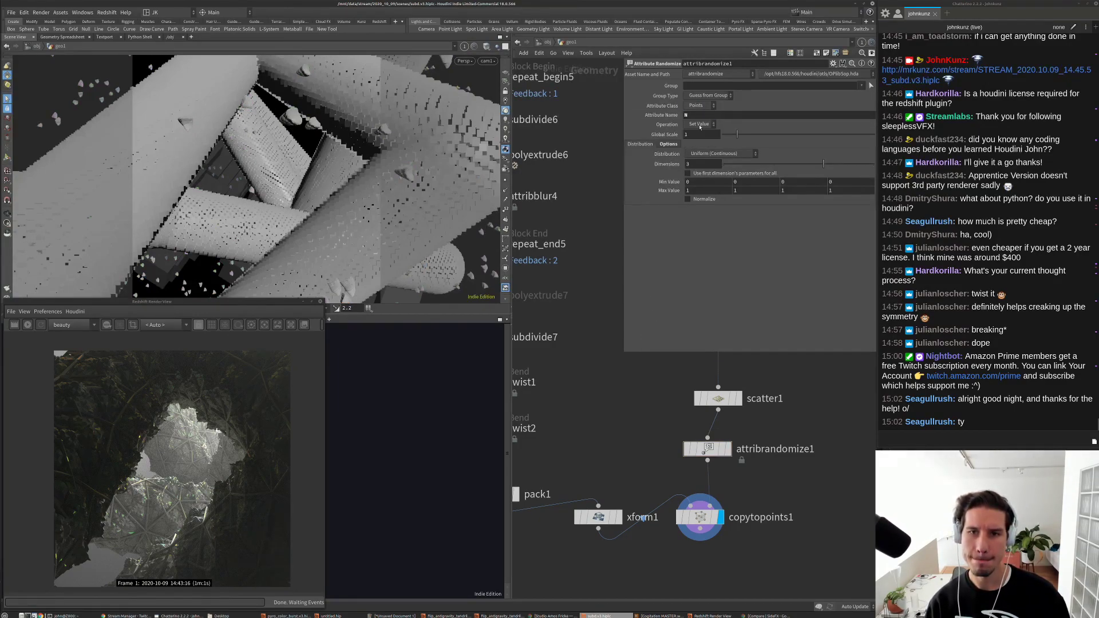
{"action": "left_click", "coordinate": [699, 124]}
{"action": "left_click", "coordinate": [700, 124]}
{"action": "left_click", "coordinate": [699, 105]}
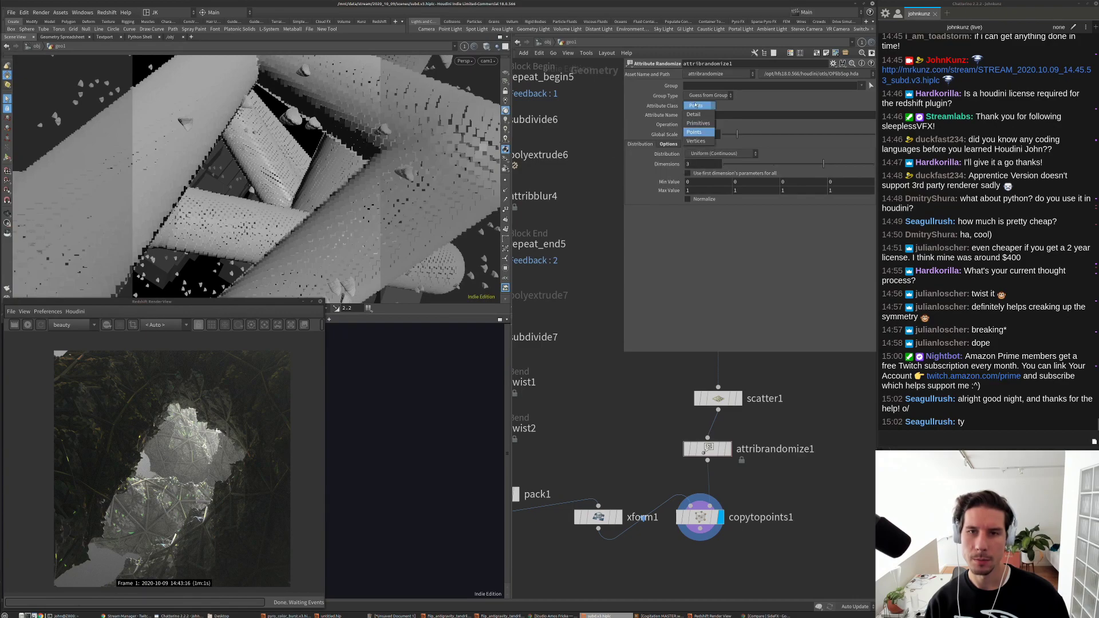
{"action": "left_click", "coordinate": [694, 131]}
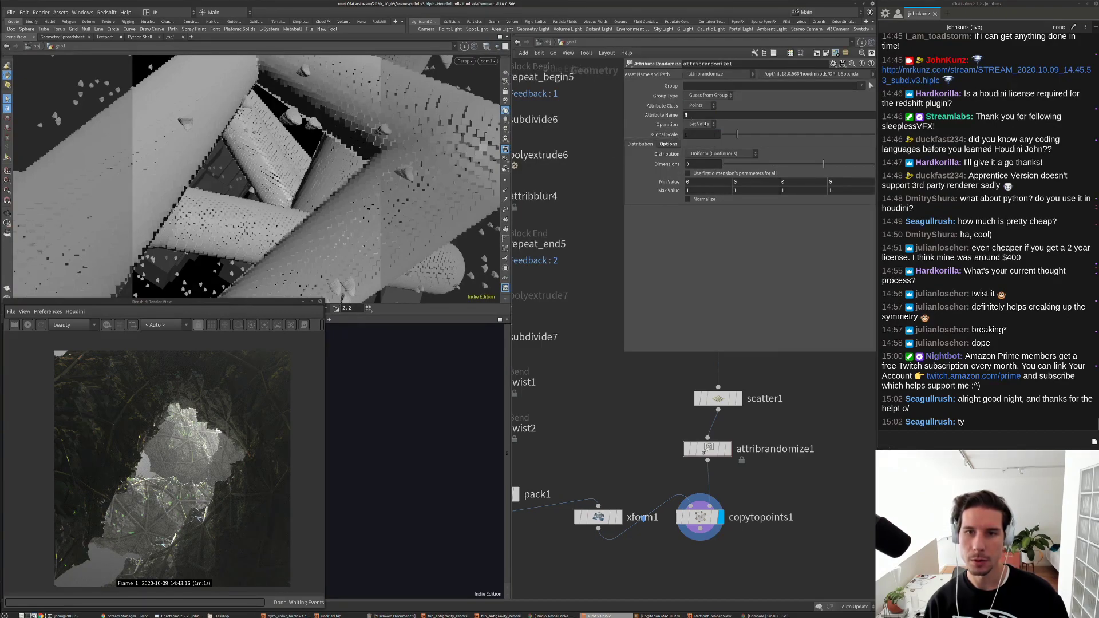
{"action": "left_click", "coordinate": [715, 154]}
{"action": "left_click", "coordinate": [716, 206]}
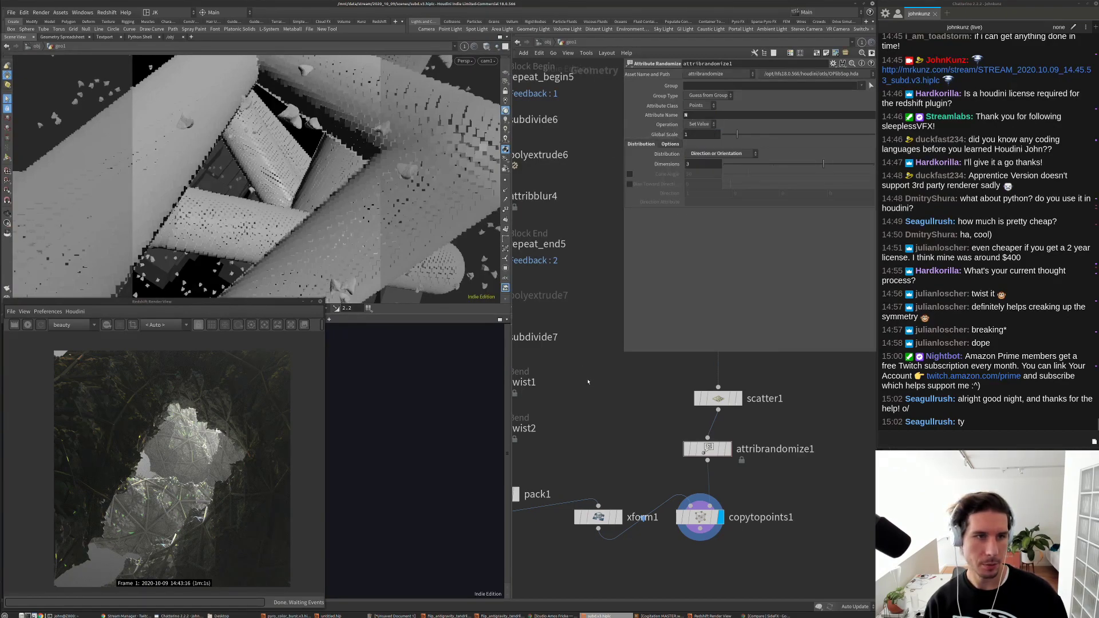
Step: Set xform1 Uniform Scale to 0.035 and restart the Redshift render
{"action": "left_click", "coordinate": [598, 517]}
{"action": "middle_click_drag", "start_coordinate": [627, 434], "coordinate": [636, 410]}
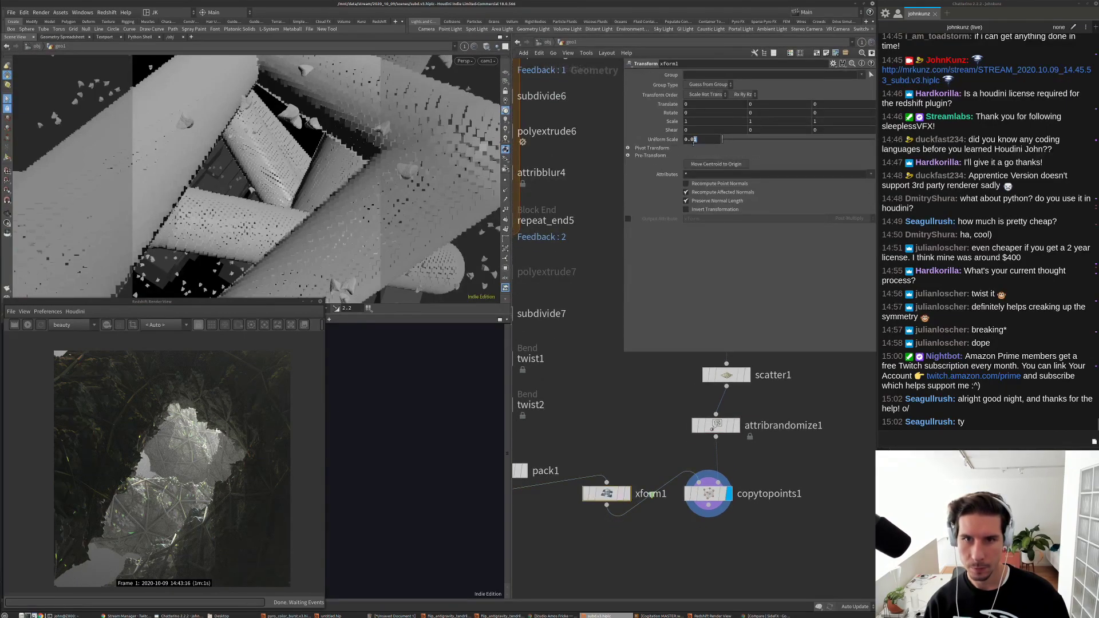
{"action": "type", "text": "5"}
{"action": "key", "text": "Return"}
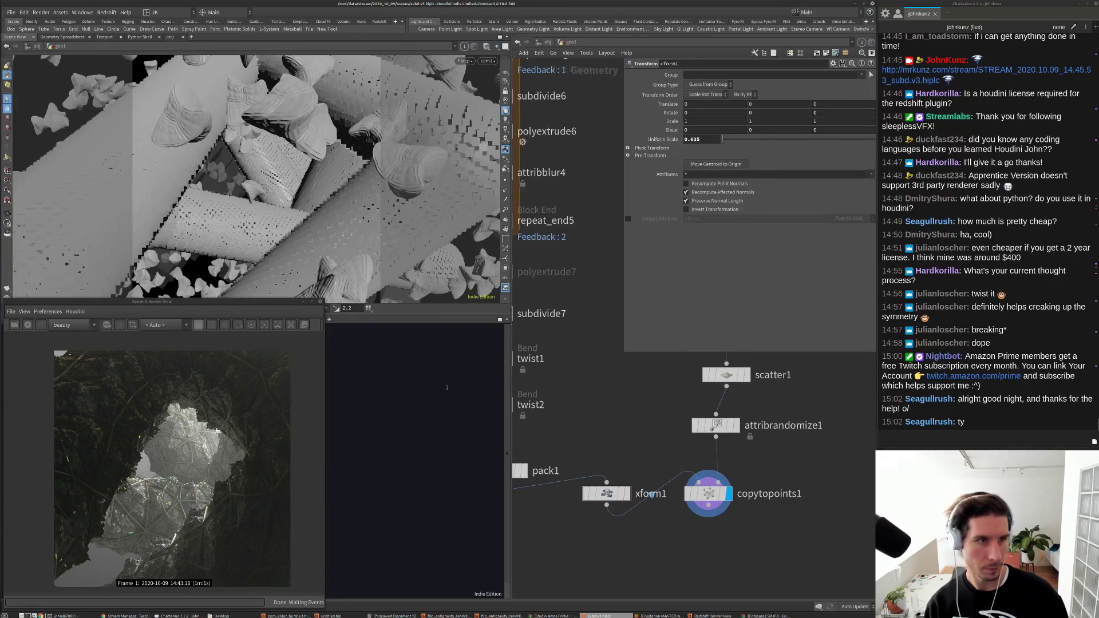
{"action": "left_click", "coordinate": [27, 326]}
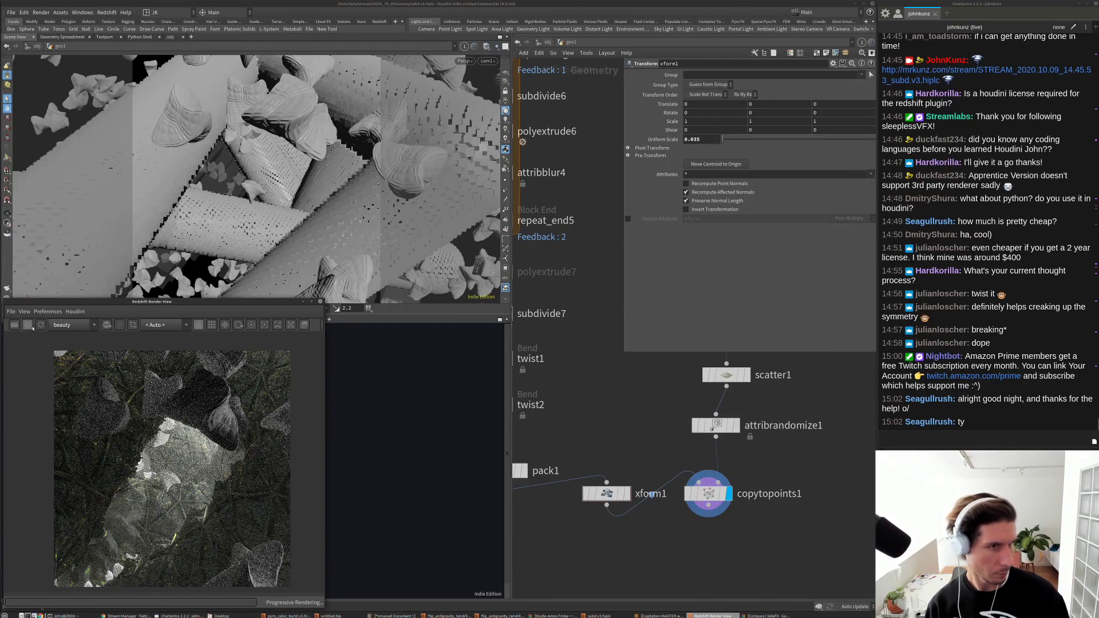
{"action": "left_click", "coordinate": [27, 324]}
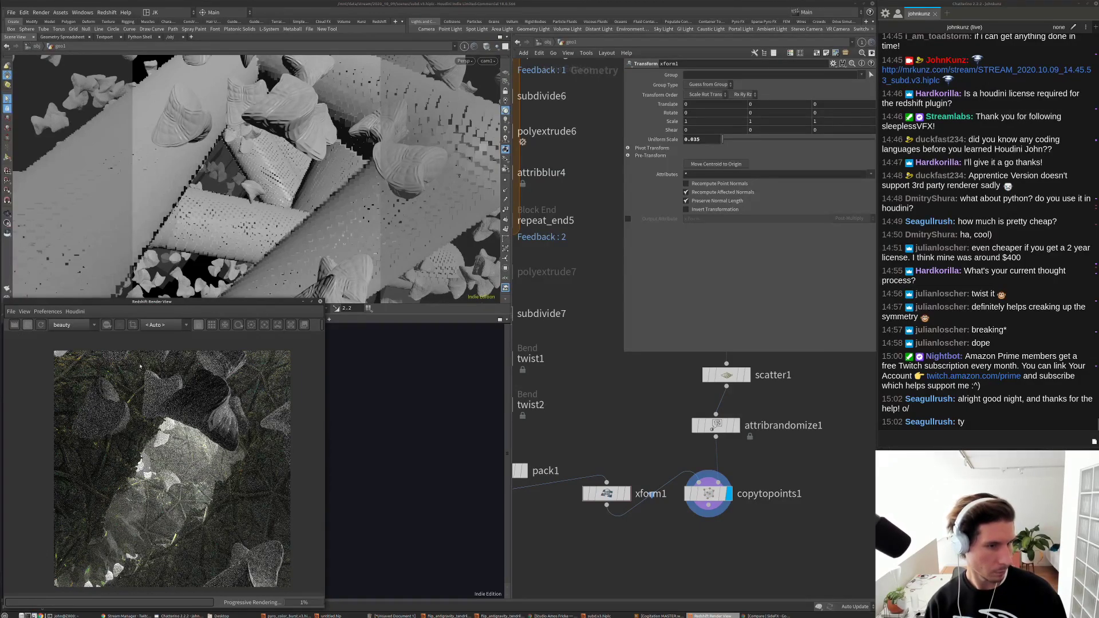
Step: Tidy the network, display twist2, and raise polyextrude6 Distance to about 0.377
{"action": "key", "text": "l"}
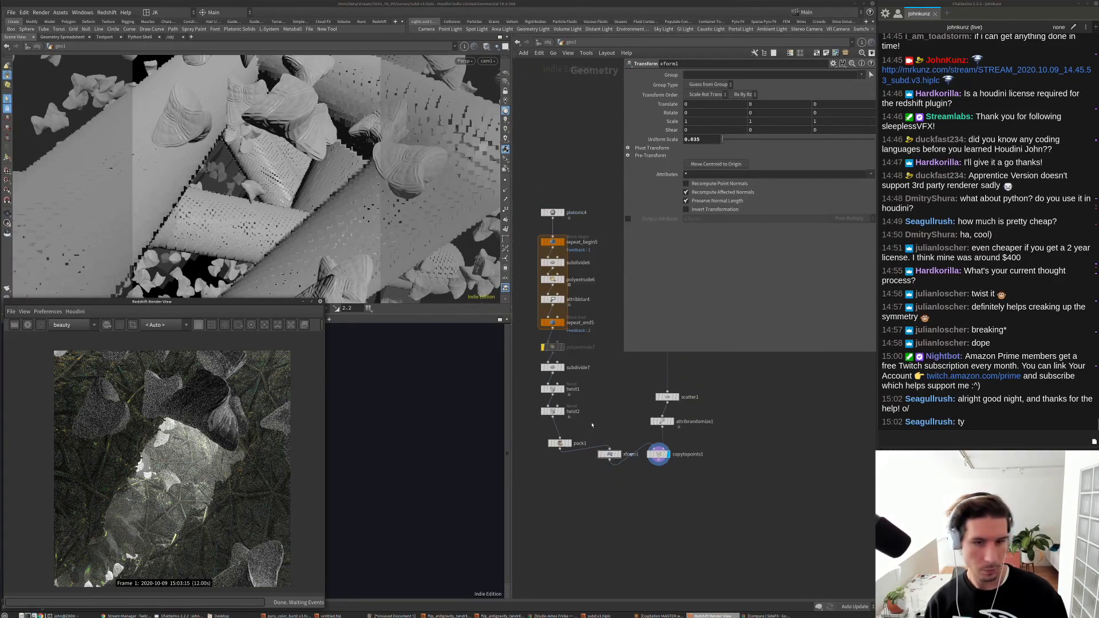
{"action": "left_click", "coordinate": [613, 416]}
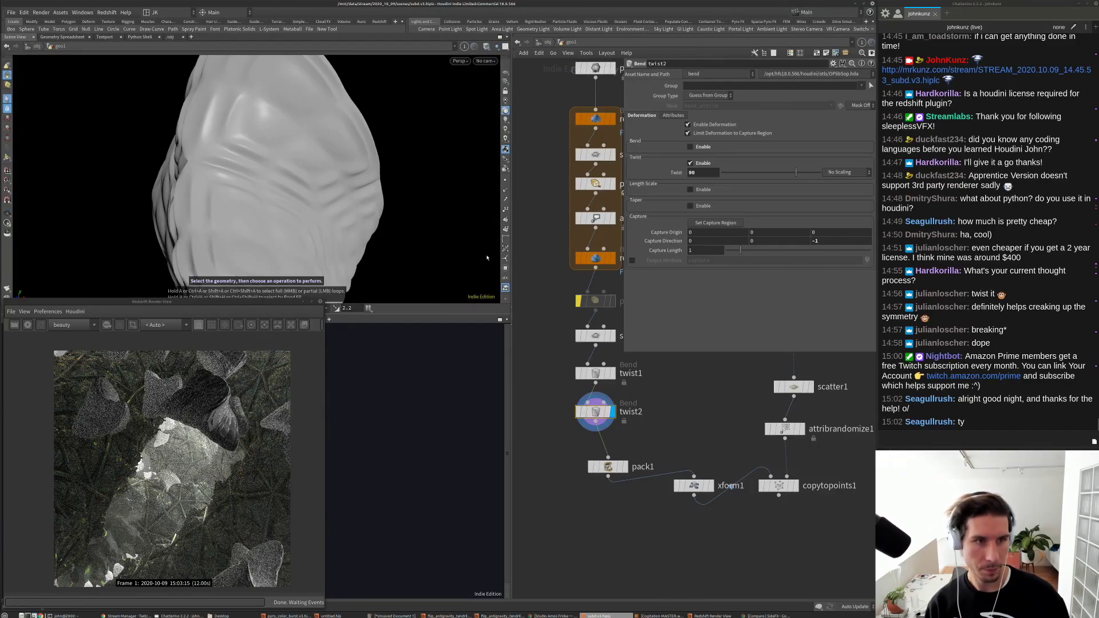
{"action": "key", "text": "h"}
{"action": "left_click", "coordinate": [571, 332]}
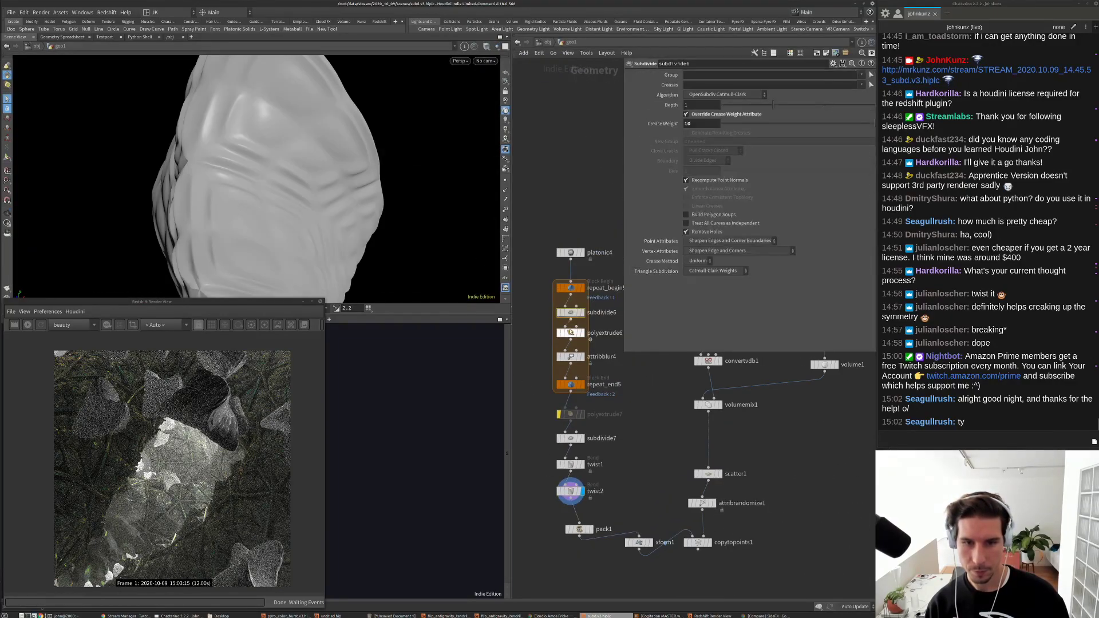
{"action": "left_click", "coordinate": [823, 117]}
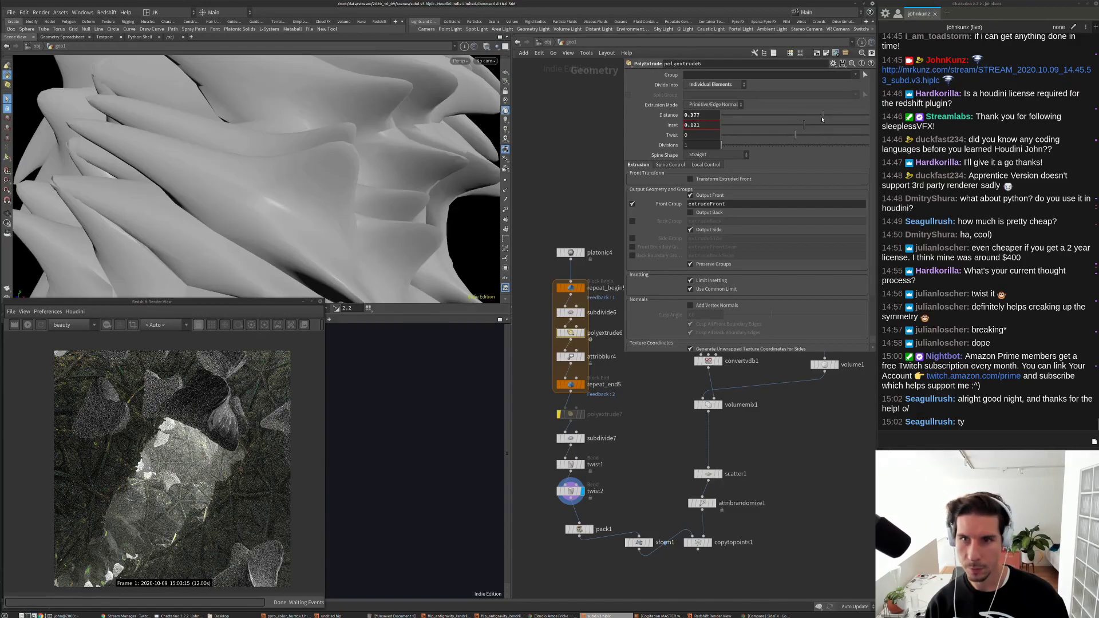
Step: Display subdivide6 and orbit around the subdivided shape to inspect it
{"action": "left_click", "coordinate": [571, 313]}
{"action": "left_click", "coordinate": [559, 313]}
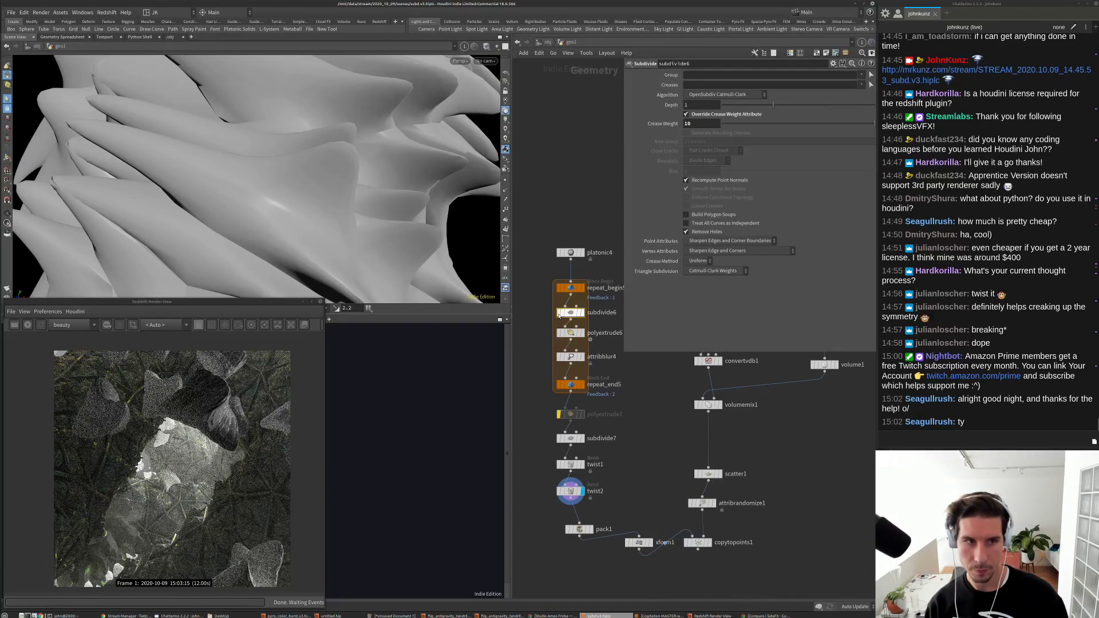
{"action": "key", "text": "h"}
{"action": "left_click_drag", "start_coordinate": [346, 221], "coordinate": [390, 183]}
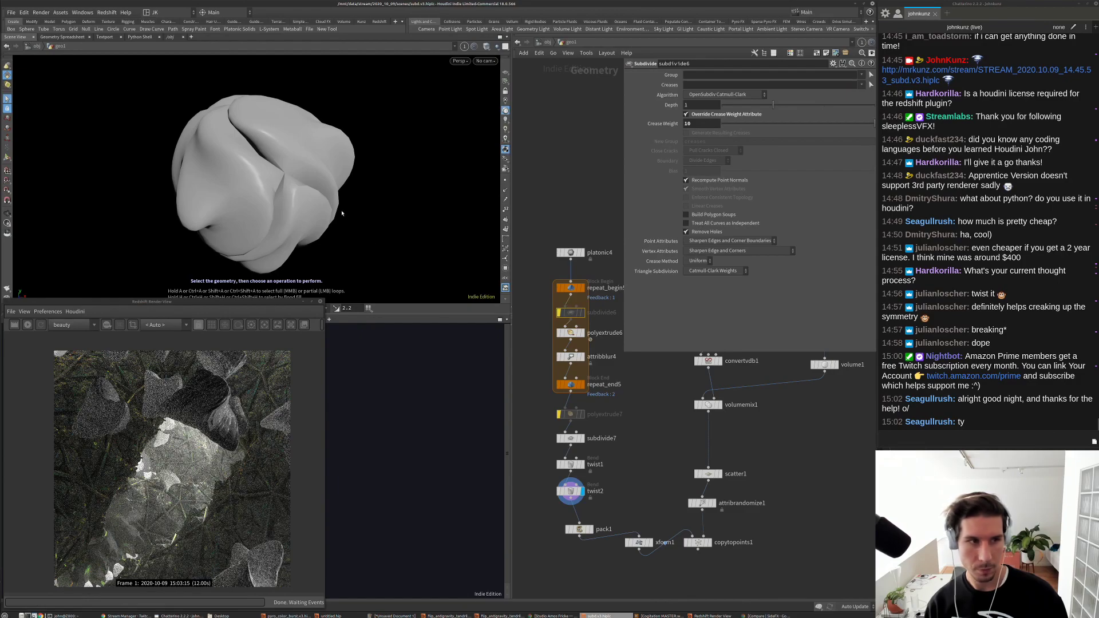
{"action": "left_click_drag", "start_coordinate": [342, 213], "coordinate": [429, 226]}
{"action": "scroll", "coordinate": [625, 472], "scroll_direction": "up", "scroll_amount": 3}
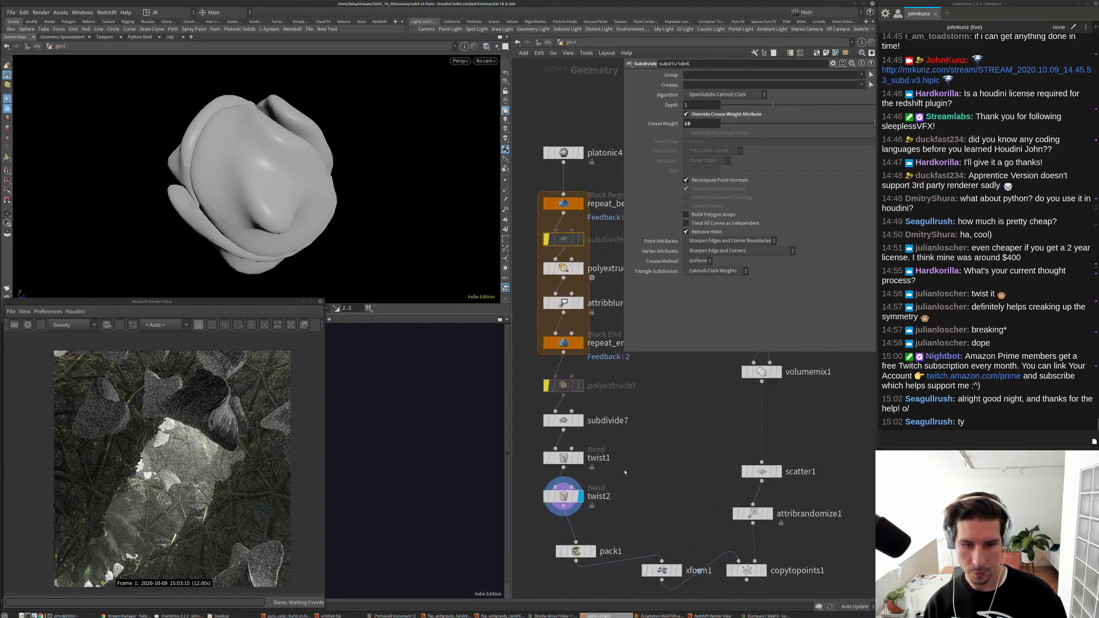
Step: Set Twist to 45 on both twist1 and twist2
{"action": "left_click", "coordinate": [563, 458]}
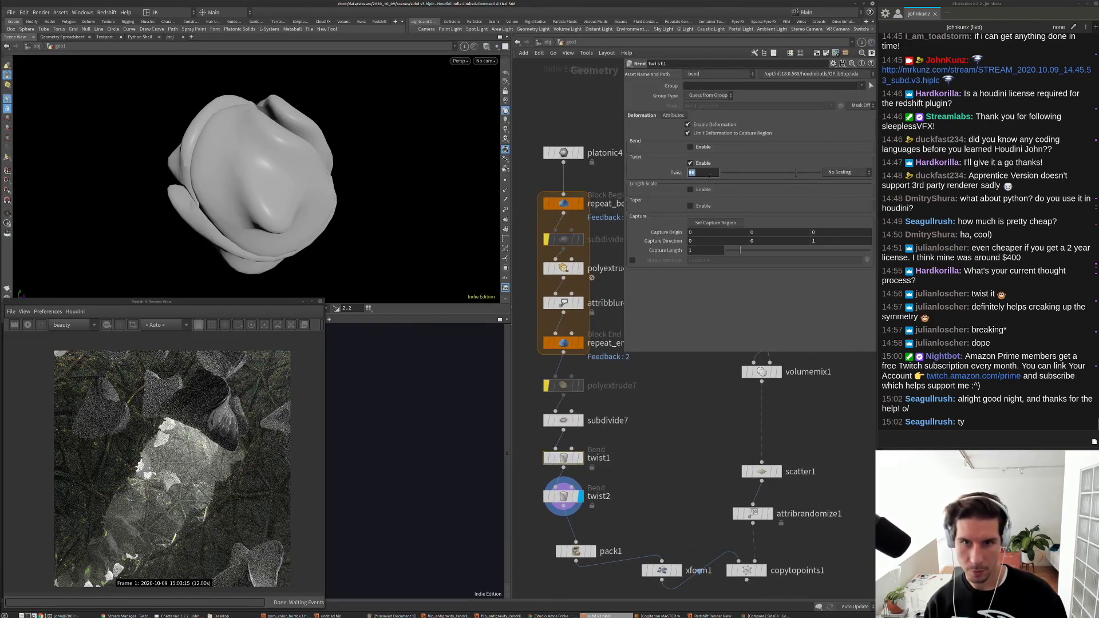
{"action": "type", "text": "45"}
{"action": "key", "text": "Return"}
{"action": "left_click", "coordinate": [567, 492]}
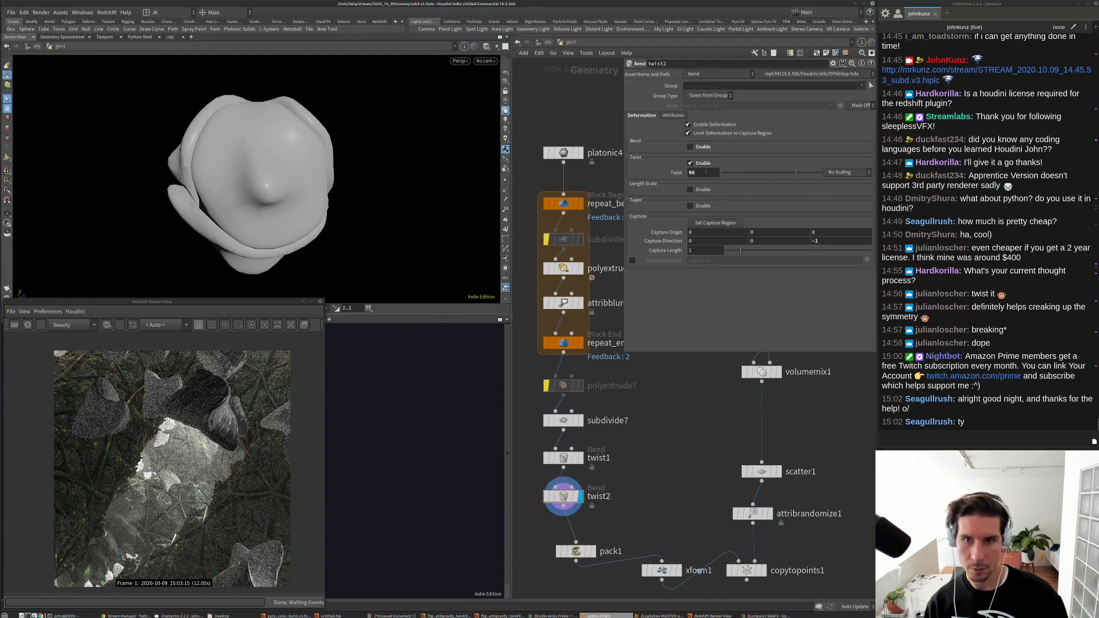
{"action": "type", "text": "45"}
{"action": "key", "text": "Return"}
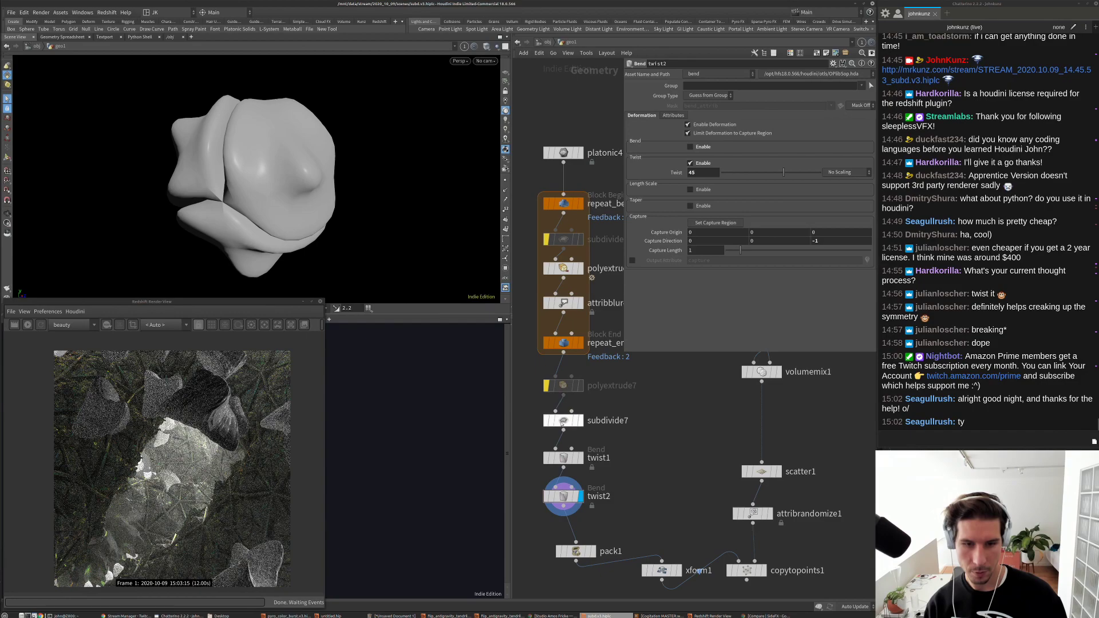
Step: Raise polyextrude7 Distance to about 0.23 and increase polyextrude6 Inset to round the lobes
{"action": "left_click", "coordinate": [547, 386]}
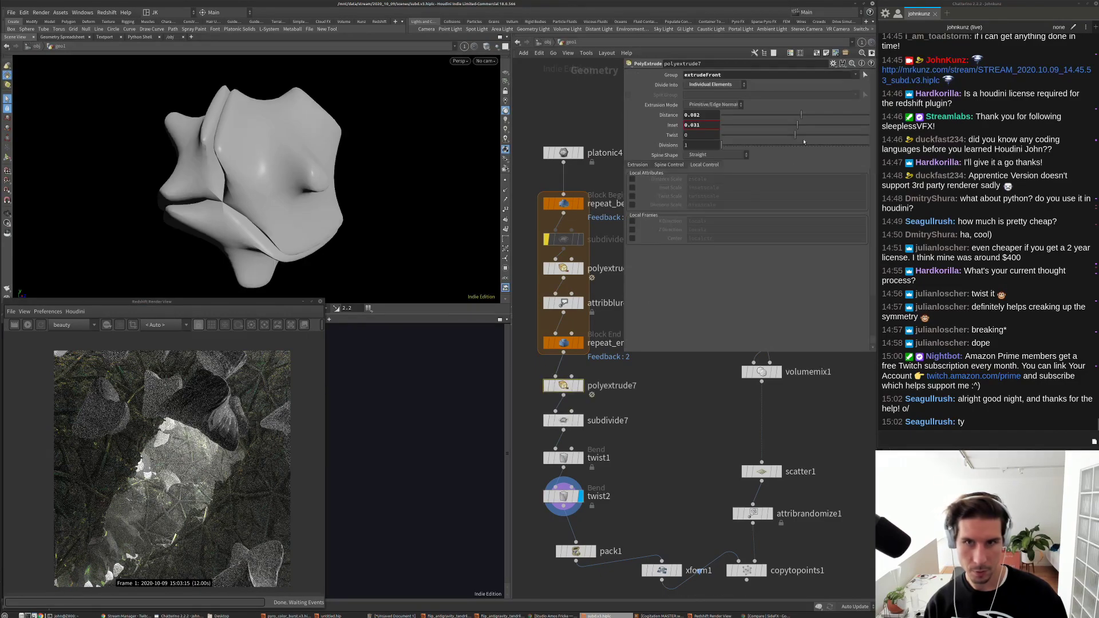
{"action": "mouse_move", "coordinate": [818, 119]}
{"action": "left_mouse_down"}
{"action": "mouse_move", "coordinate": [865, 117]}
{"action": "mouse_move", "coordinate": [813, 128]}
{"action": "mouse_move", "coordinate": [836, 130]}
{"action": "left_mouse_up"}
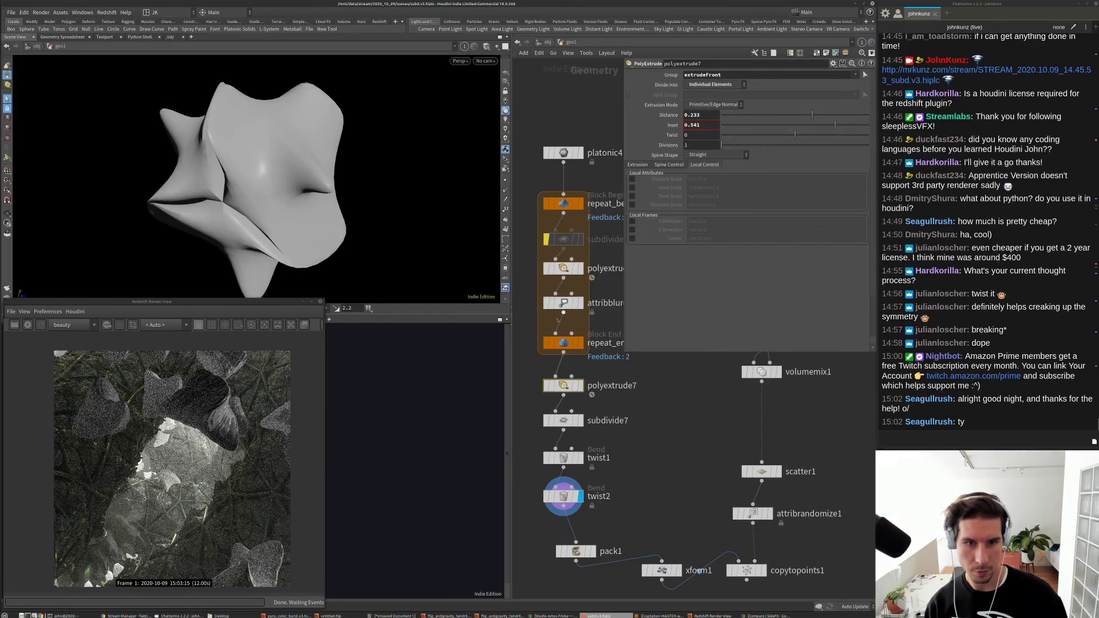
{"action": "left_click", "coordinate": [547, 303]}
{"action": "left_click", "coordinate": [547, 303]}
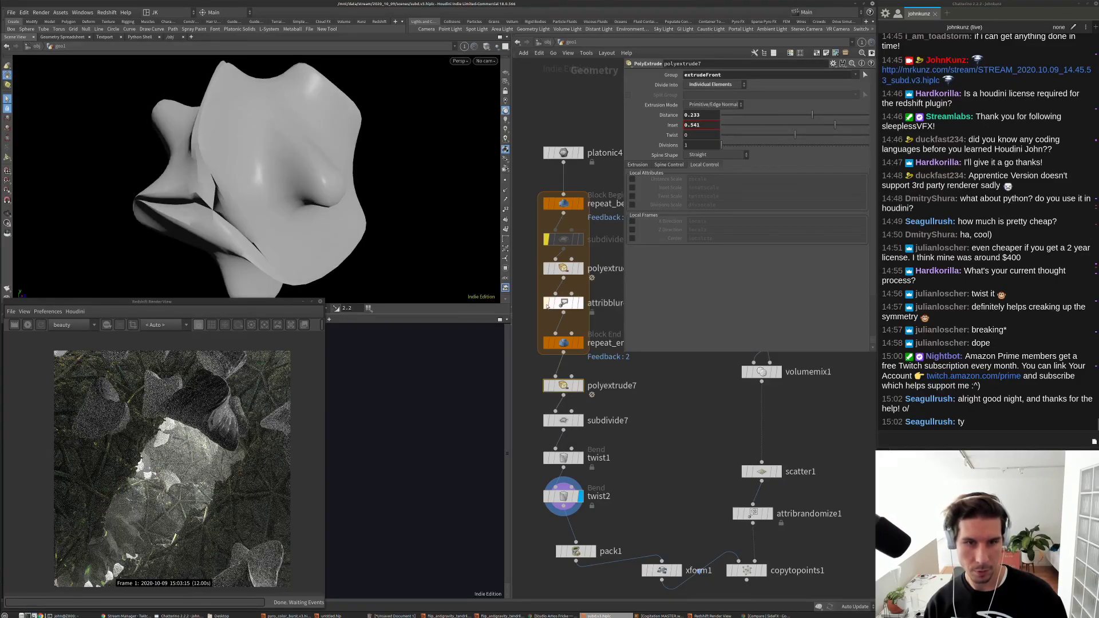
{"action": "left_click", "coordinate": [563, 268]}
{"action": "mouse_move", "coordinate": [796, 124]}
{"action": "left_mouse_down"}
{"action": "mouse_move", "coordinate": [846, 127]}
{"action": "mouse_move", "coordinate": [812, 127]}
{"action": "left_mouse_up"}
Step: Compare subdivide7 on and off, then leave polyextrude7 bypassed
{"action": "key", "text": "2"}
{"action": "left_click", "coordinate": [558, 420]}
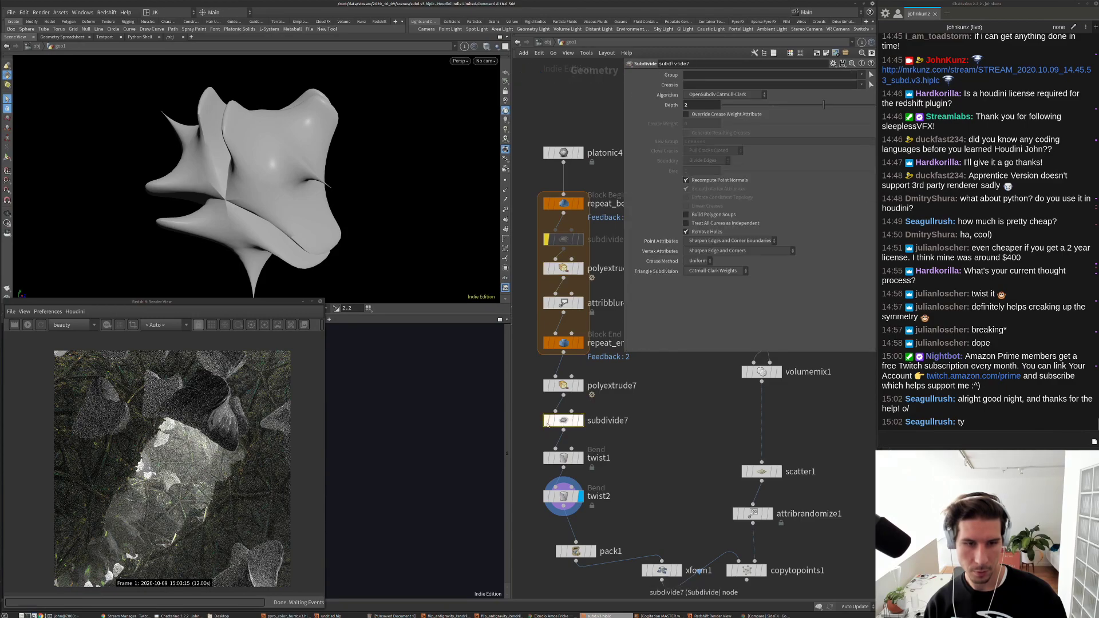
{"action": "left_click", "coordinate": [548, 420]}
{"action": "left_click", "coordinate": [548, 420]}
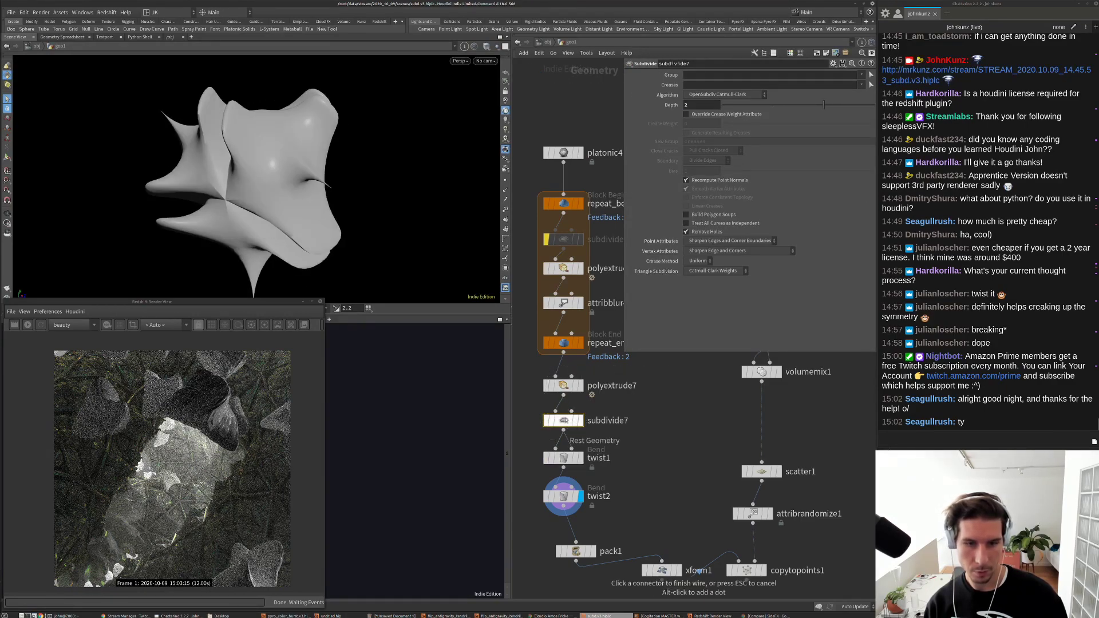
{"action": "left_click", "coordinate": [547, 387]}
{"action": "left_click", "coordinate": [546, 386]}
{"action": "left_click", "coordinate": [547, 386]}
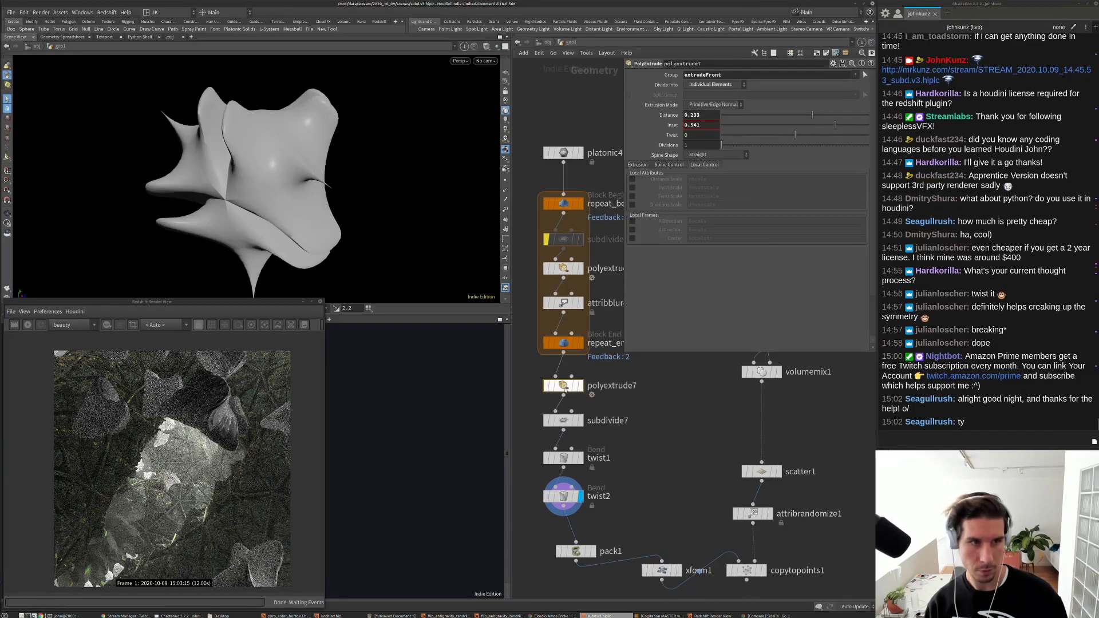
{"action": "left_click", "coordinate": [547, 386]}
Step: Adjust polyextrude6 Distance to 0.444 and bring up platonic4's solid type list
{"action": "left_click", "coordinate": [564, 268]}
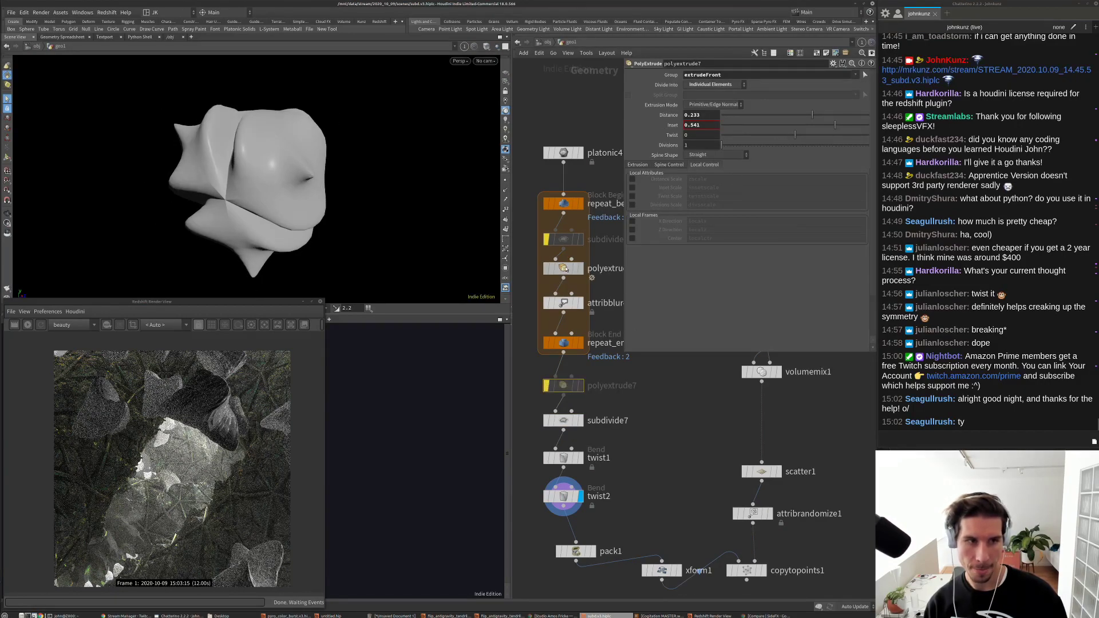
{"action": "left_click_drag", "start_coordinate": [833, 119], "coordinate": [783, 123]}
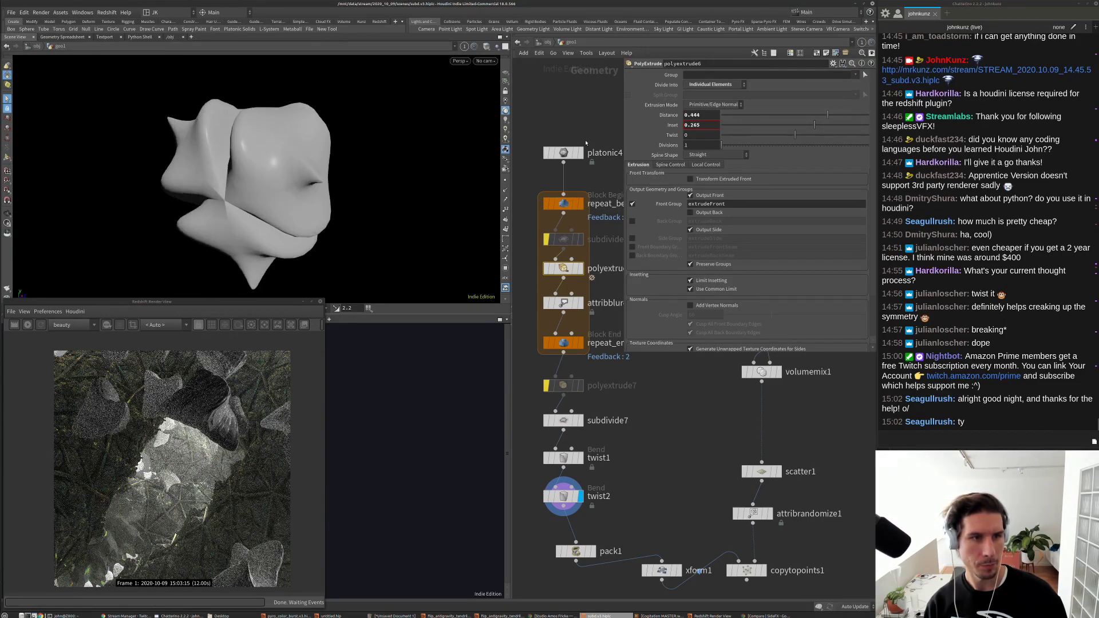
{"action": "left_click", "coordinate": [564, 152]}
{"action": "left_click", "coordinate": [715, 83]}
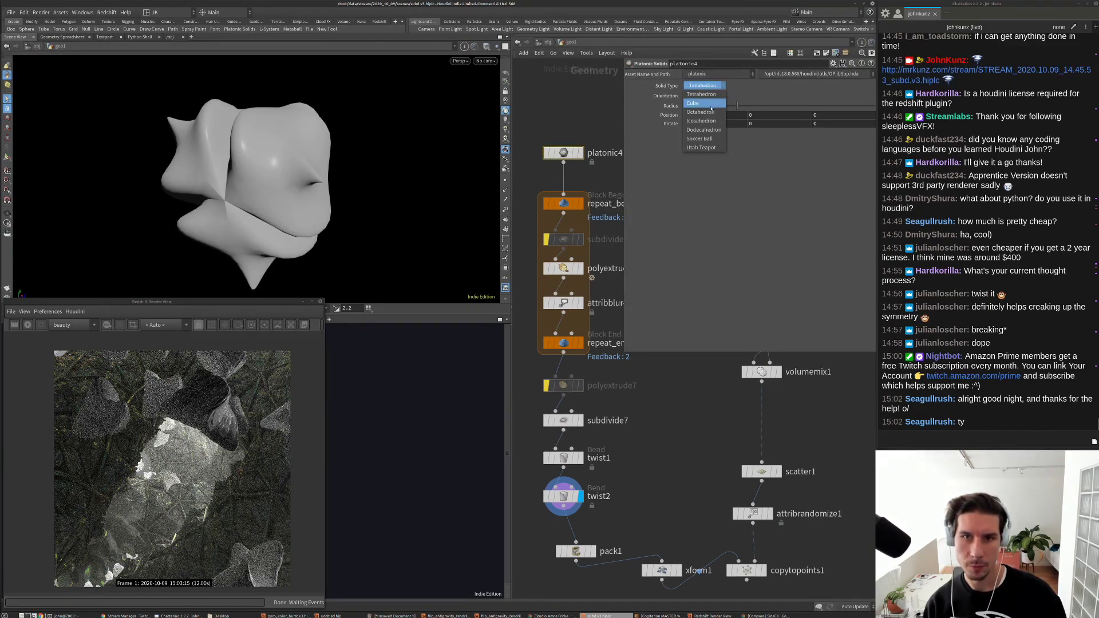
Step: Make platonic4 a Cube, display copytopoints1, and set xform1 Uniform Scale to 0.01
{"action": "left_click", "coordinate": [712, 104]}
{"action": "scroll", "coordinate": [442, 160], "scroll_direction": "down", "scroll_amount": 5}
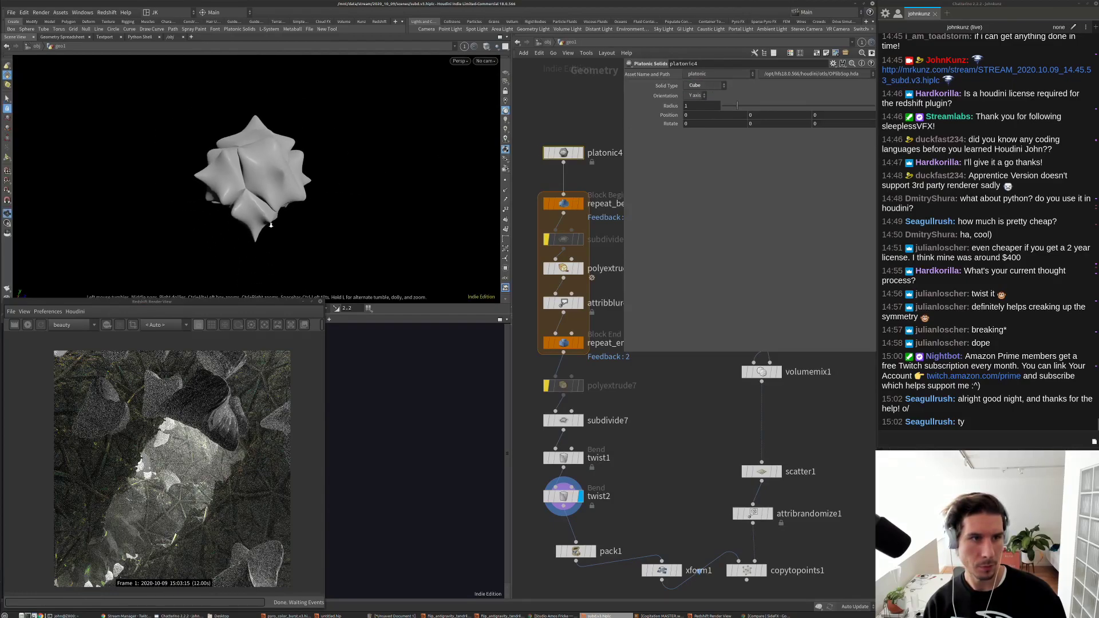
{"action": "scroll", "coordinate": [650, 471], "scroll_direction": "down", "scroll_amount": 5}
{"action": "scroll", "coordinate": [650, 472], "scroll_direction": "up", "scroll_amount": 5}
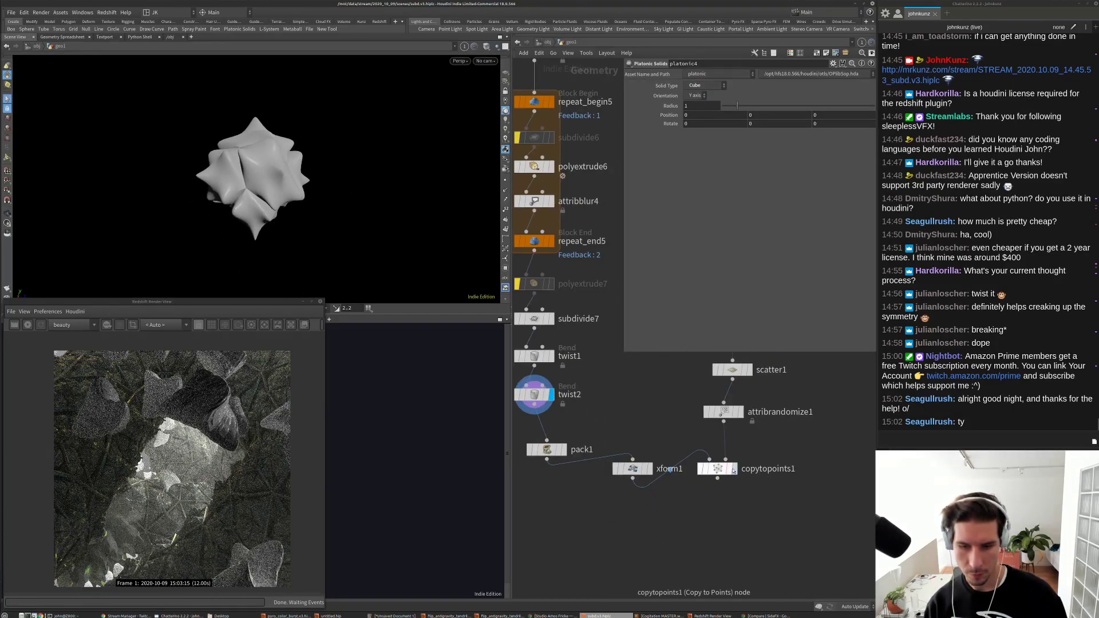
{"action": "left_click", "coordinate": [735, 469]}
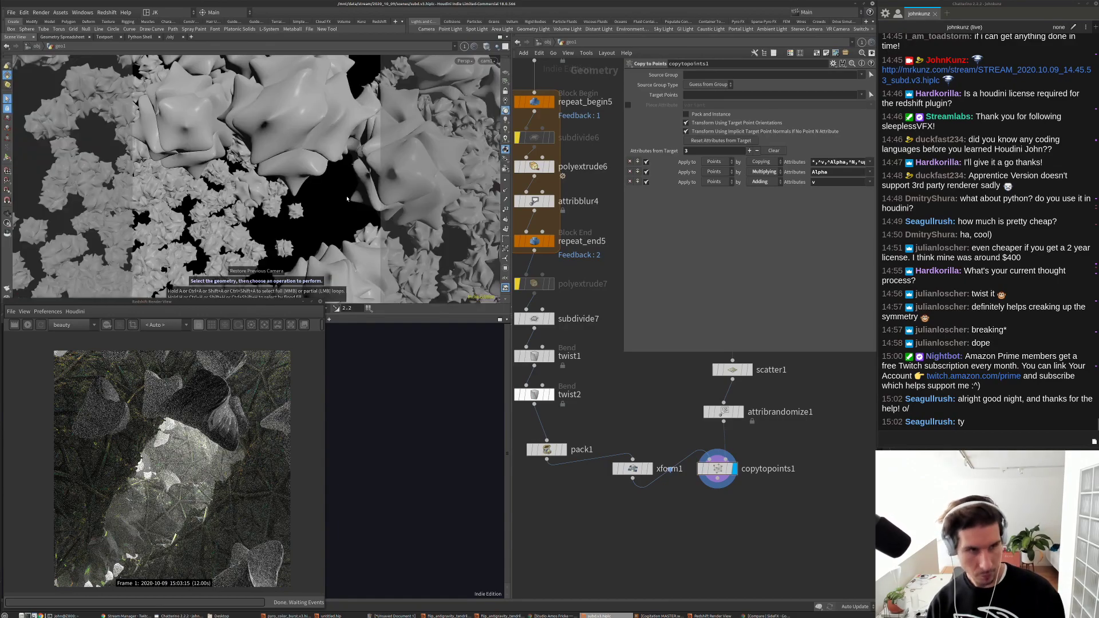
{"action": "left_click", "coordinate": [632, 469]}
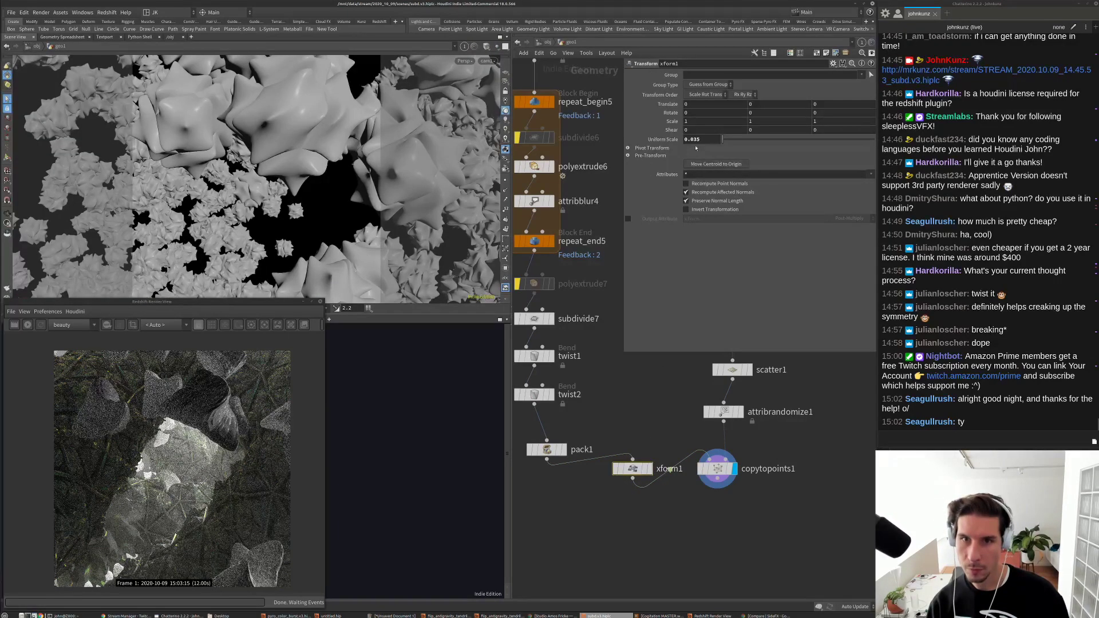
{"action": "type", "text": "0.01"}
{"action": "key", "text": "Return"}
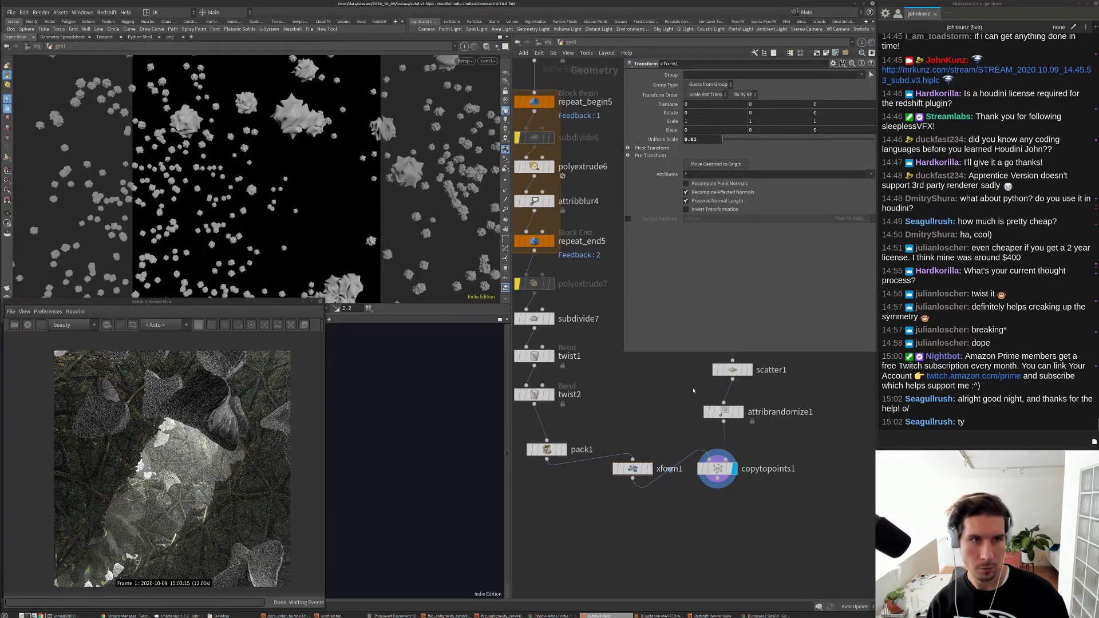
Step: Try different Global Seed values on scatter1 to rearrange the copies
{"action": "scroll", "coordinate": [693, 391], "scroll_direction": "up", "scroll_amount": 1}
{"action": "middle_click_drag", "start_coordinate": [694, 391], "coordinate": [642, 430]}
{"action": "left_click", "coordinate": [689, 403]}
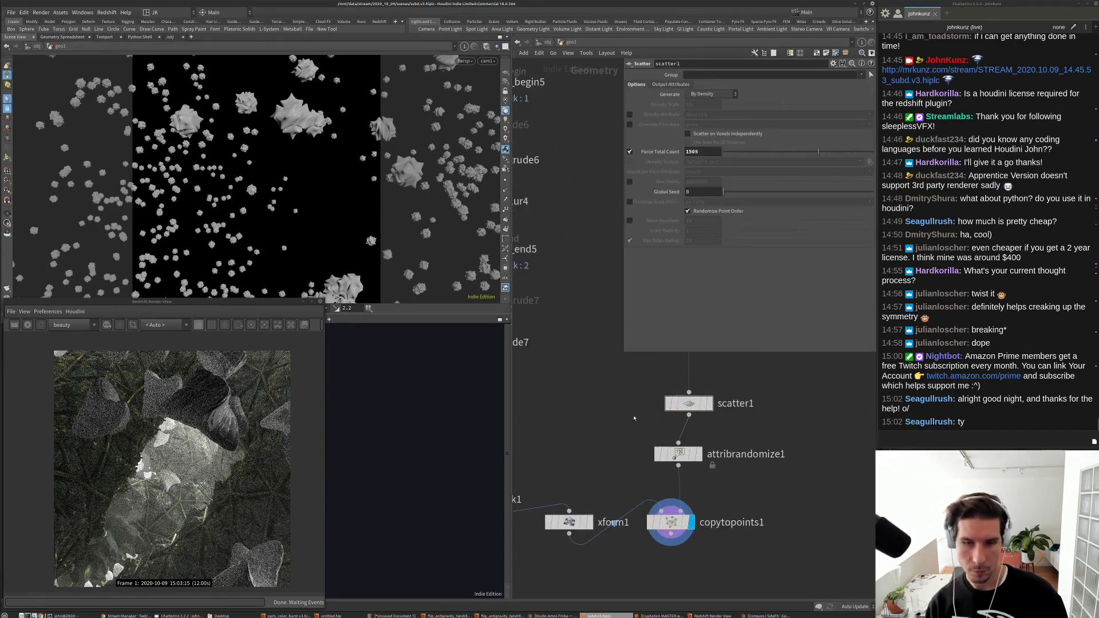
{"action": "left_click_drag", "start_coordinate": [799, 195], "coordinate": [826, 192]}
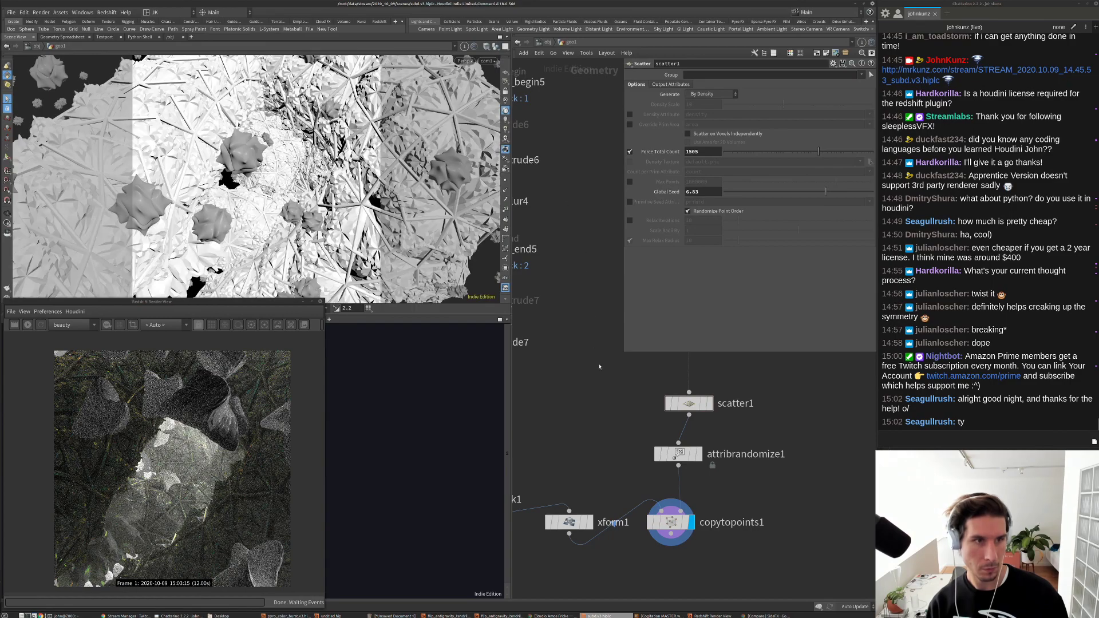
{"action": "left_click_drag", "start_coordinate": [843, 191], "coordinate": [847, 193]}
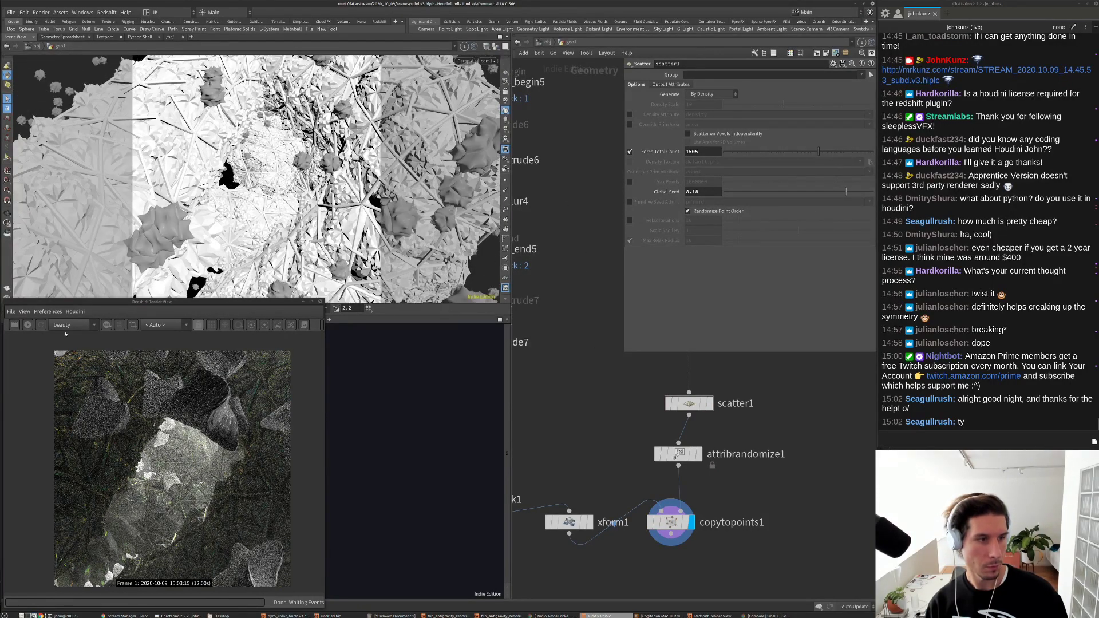
Step: Set Global Seed to about 2.77, re-render in Redshift, and move the render view aside
{"action": "left_click", "coordinate": [28, 324]}
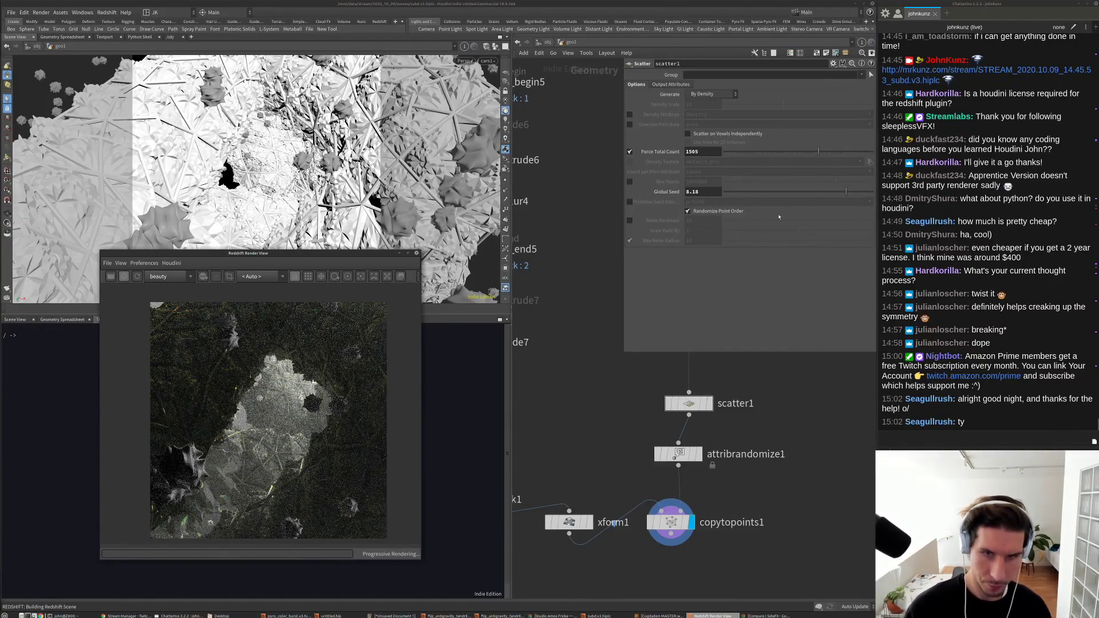
{"action": "left_click", "coordinate": [766, 193]}
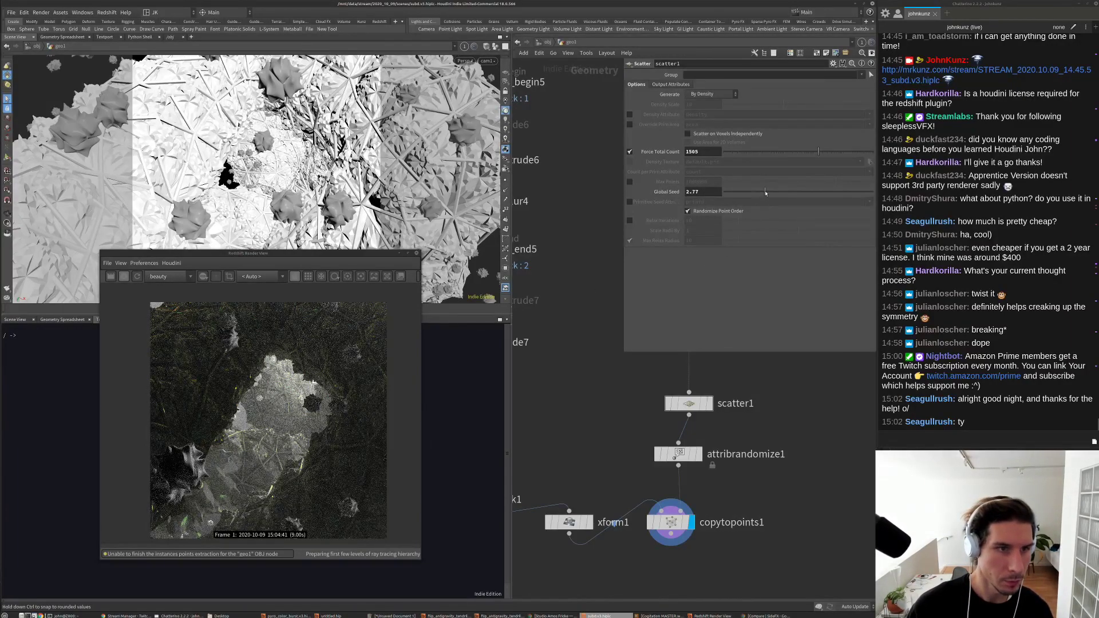
{"action": "left_click", "coordinate": [134, 278]}
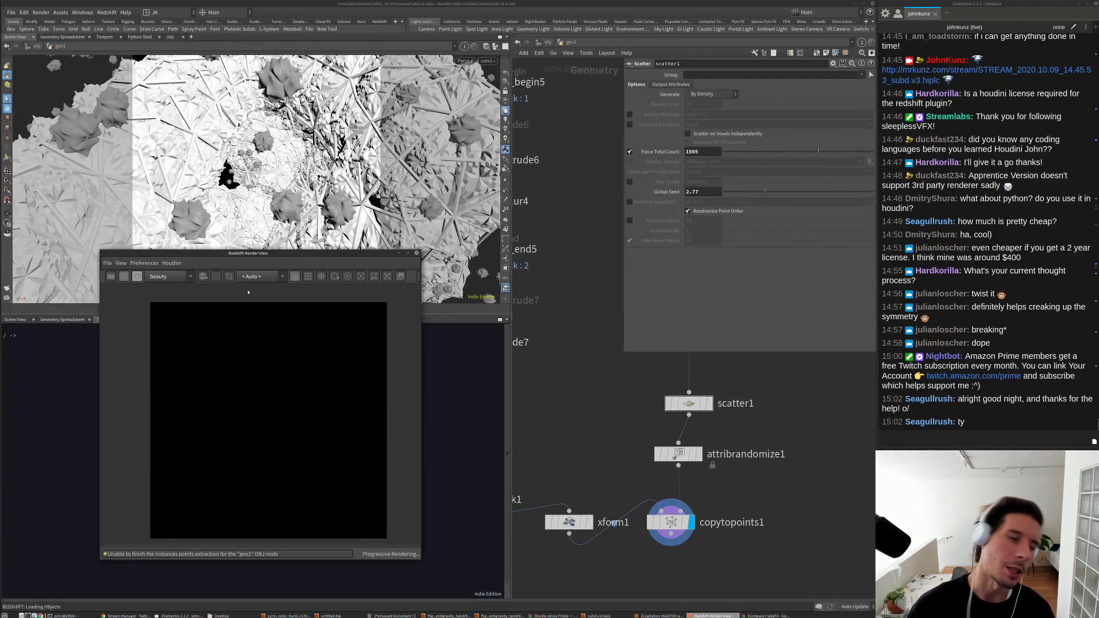
{"action": "left_click_drag", "start_coordinate": [246, 253], "coordinate": [192, 297]}
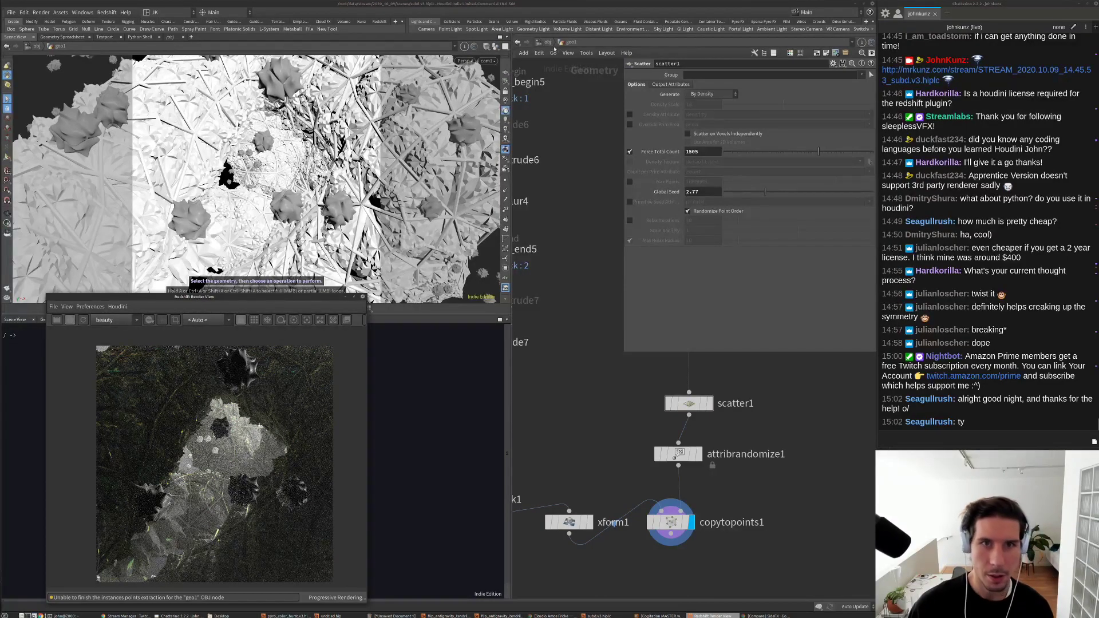
Step: Enable IPR Live SOP Level Updates on Redshift_ROP1 in the out network
{"action": "left_click", "coordinate": [547, 43]}
{"action": "left_click", "coordinate": [547, 42]}
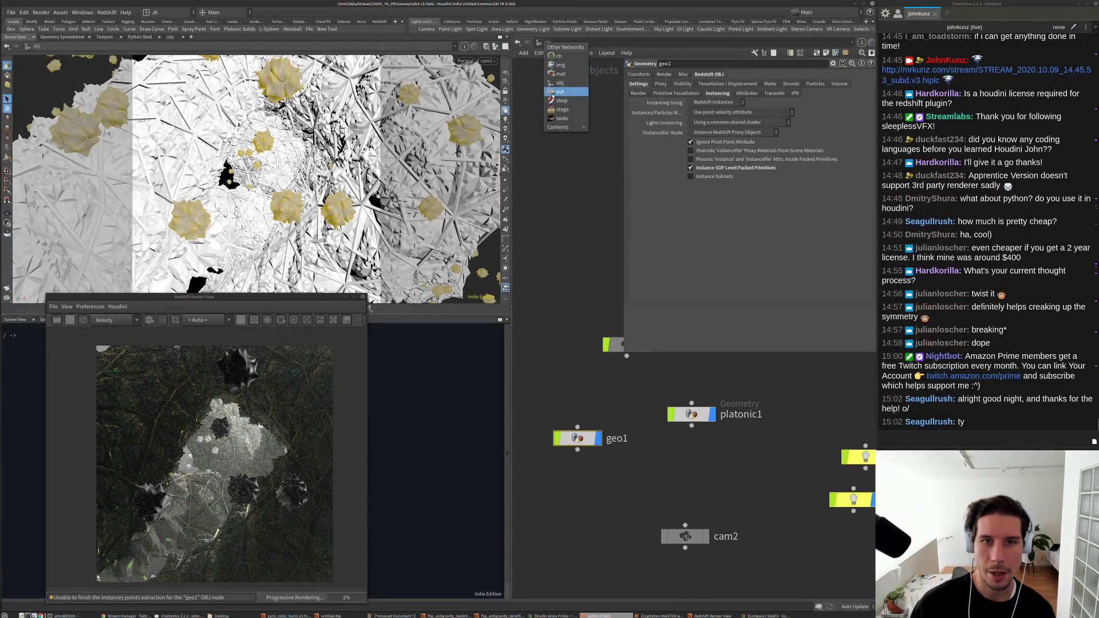
{"action": "left_click", "coordinate": [558, 92]}
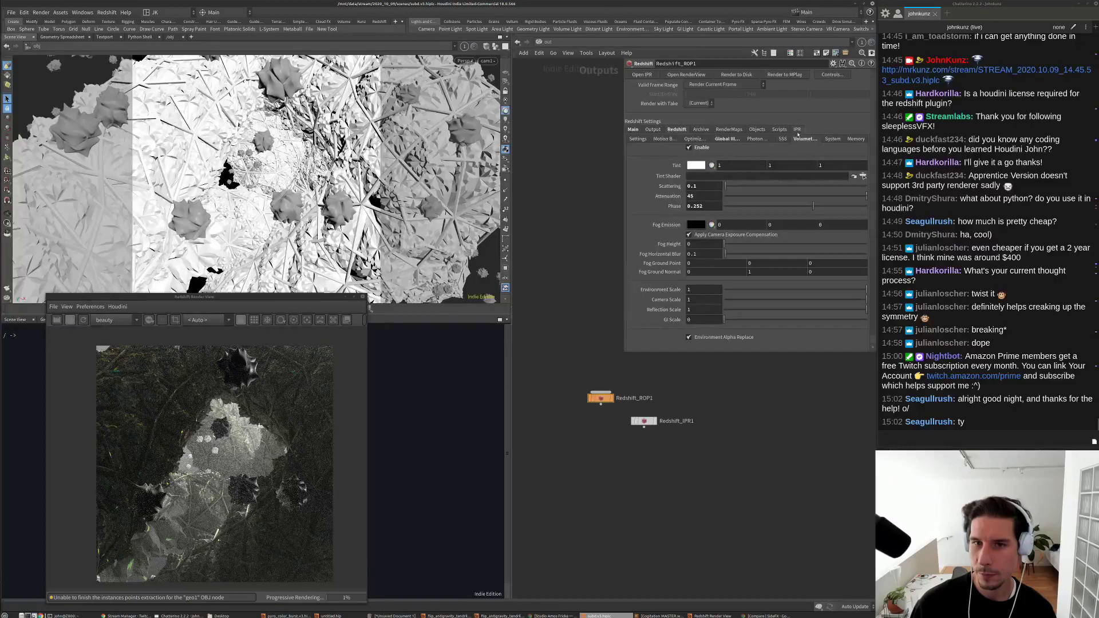
{"action": "left_click", "coordinate": [797, 129]}
{"action": "left_click", "coordinate": [709, 229]}
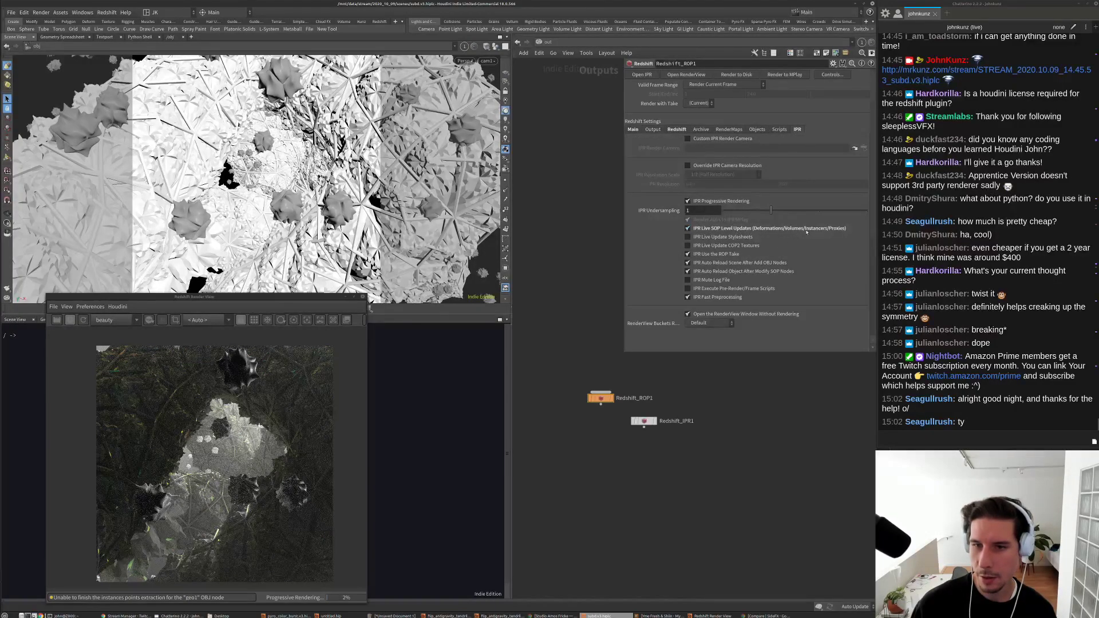
Step: Return to the obj level, restart the Redshift render, and dive into geo1
{"action": "left_click", "coordinate": [548, 41]}
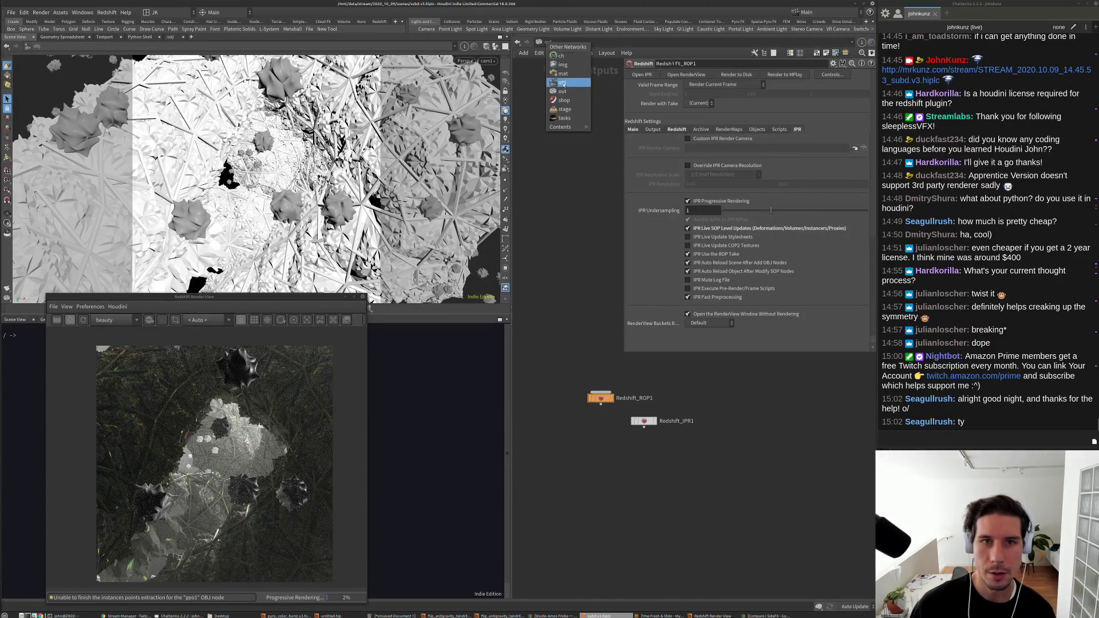
{"action": "left_click", "coordinate": [559, 82]}
{"action": "left_click", "coordinate": [84, 320]}
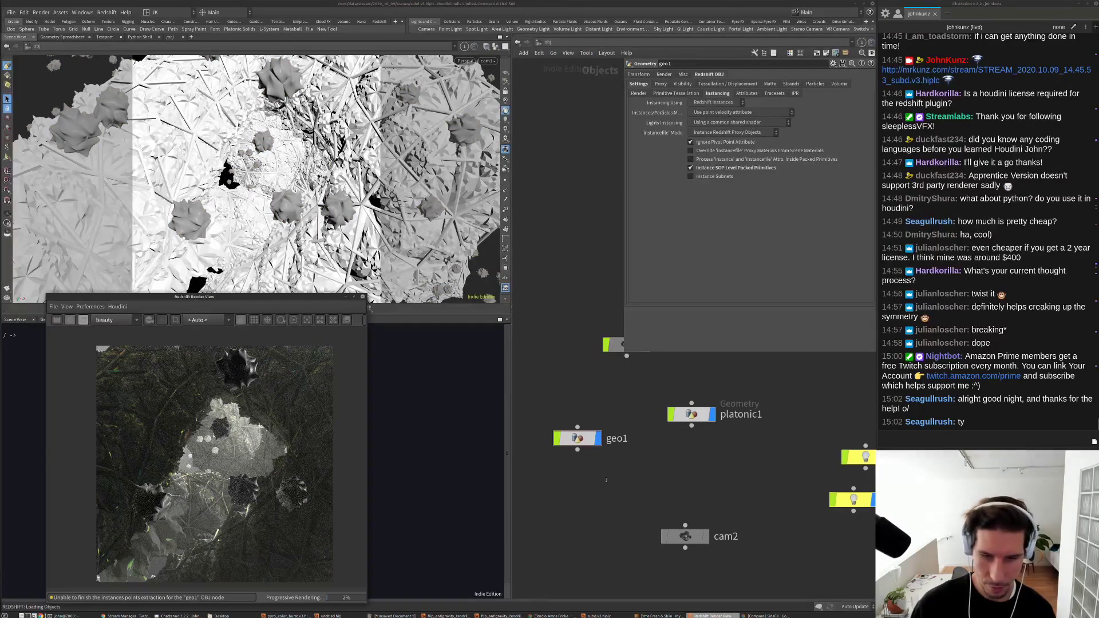
{"action": "scroll", "coordinate": [664, 469], "scroll_direction": "down", "scroll_amount": 1}
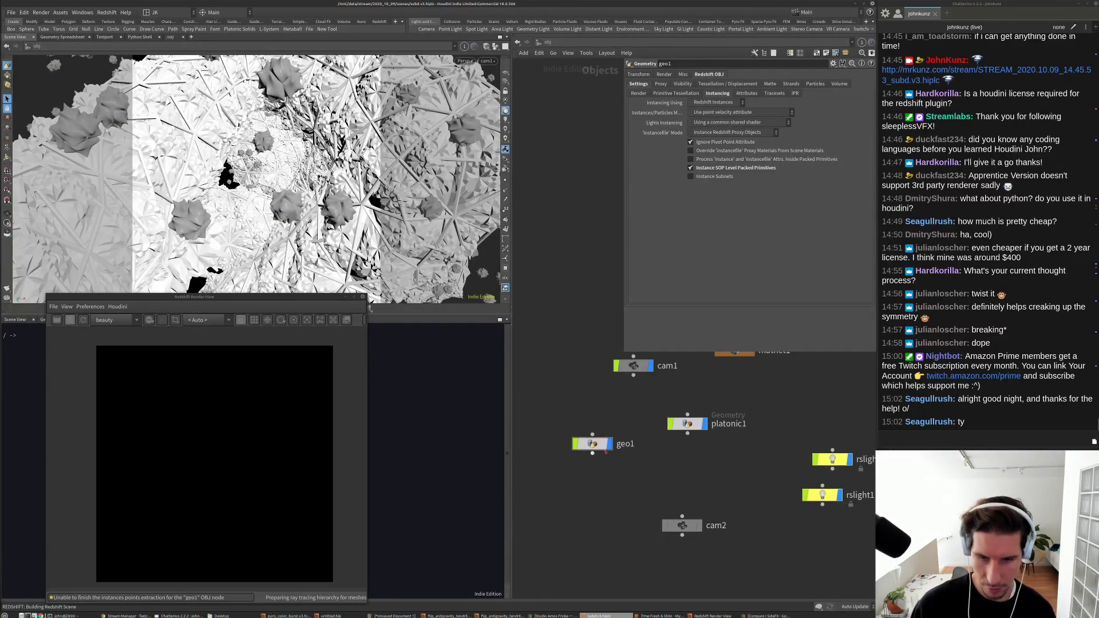
{"action": "double_click", "coordinate": [593, 444]}
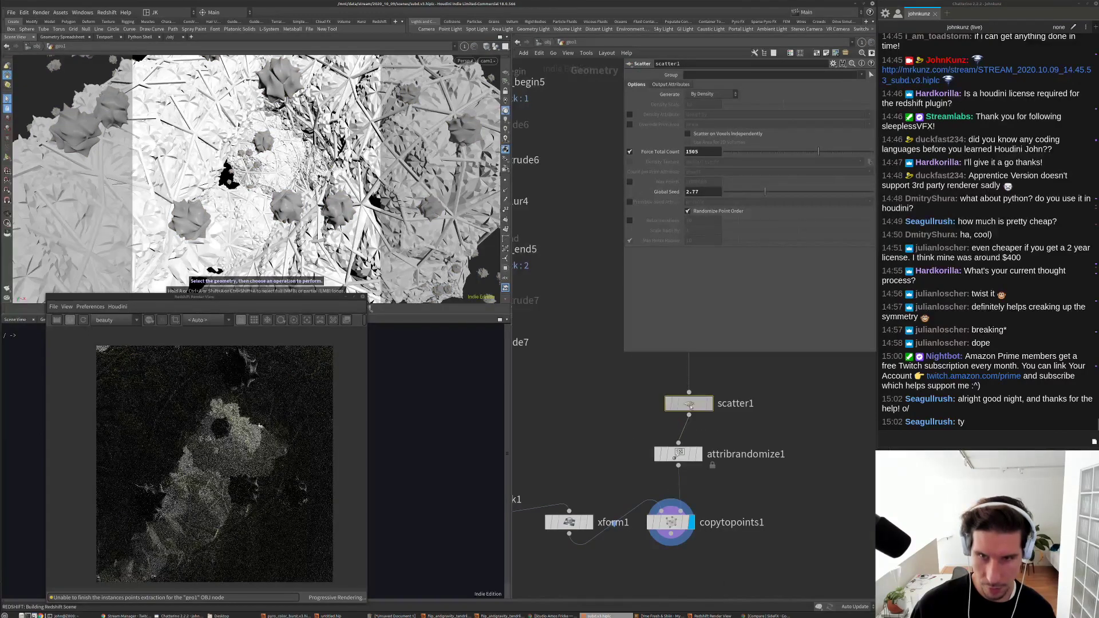
Step: Stop the render, try Global Seed values, and set Force Total Count to 505
{"action": "left_click", "coordinate": [831, 193]}
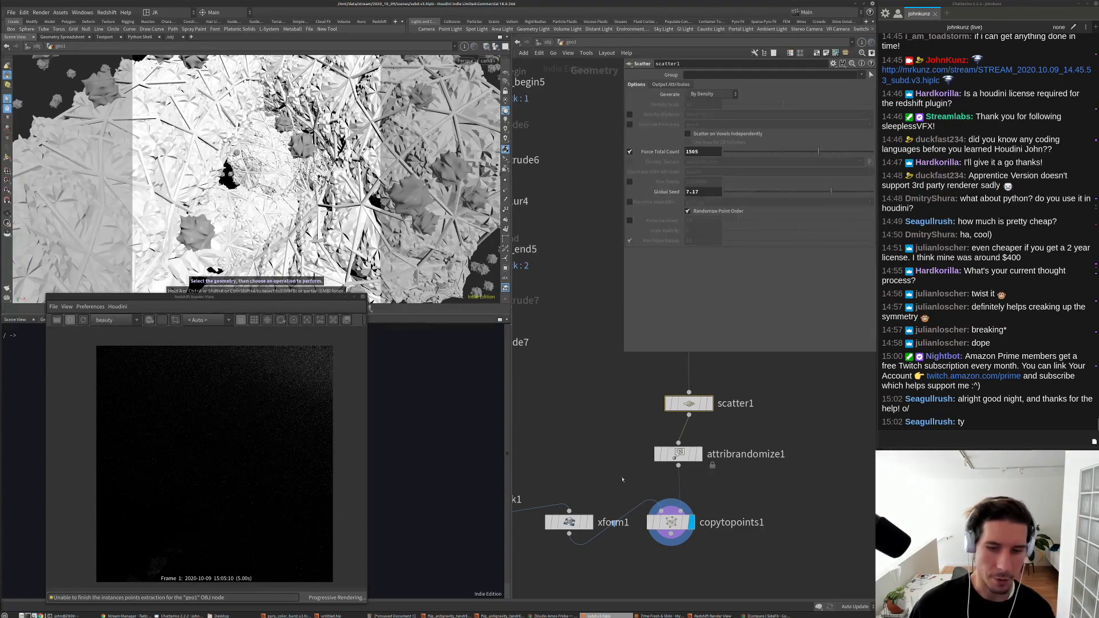
{"action": "middle_click_drag", "start_coordinate": [622, 480], "coordinate": [670, 444]}
{"action": "left_click", "coordinate": [69, 320]}
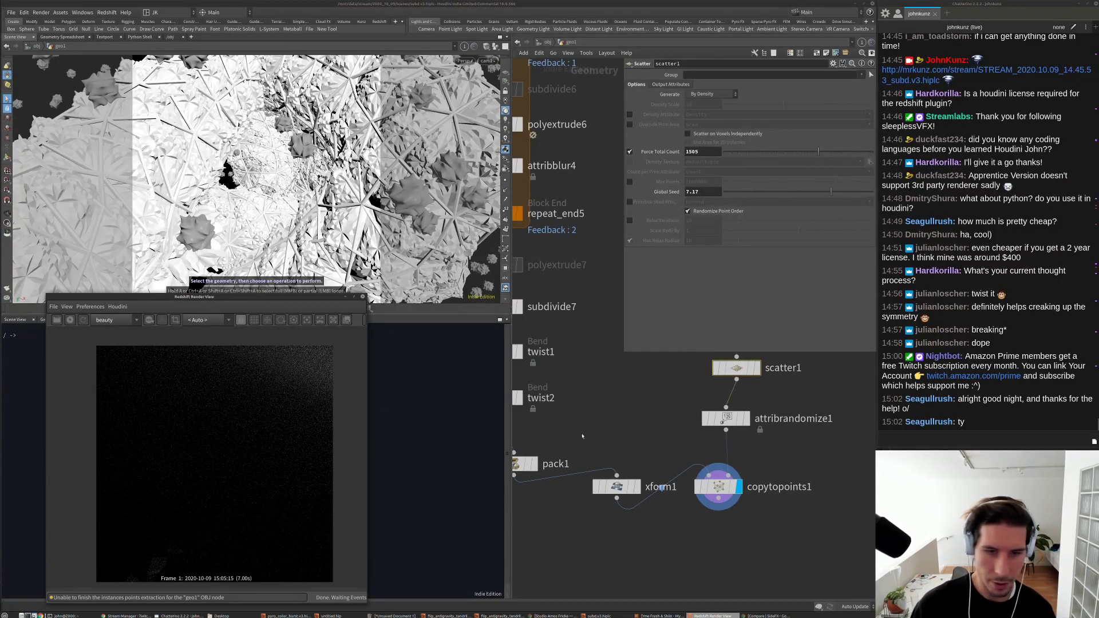
{"action": "left_click_drag", "start_coordinate": [831, 192], "coordinate": [739, 193]}
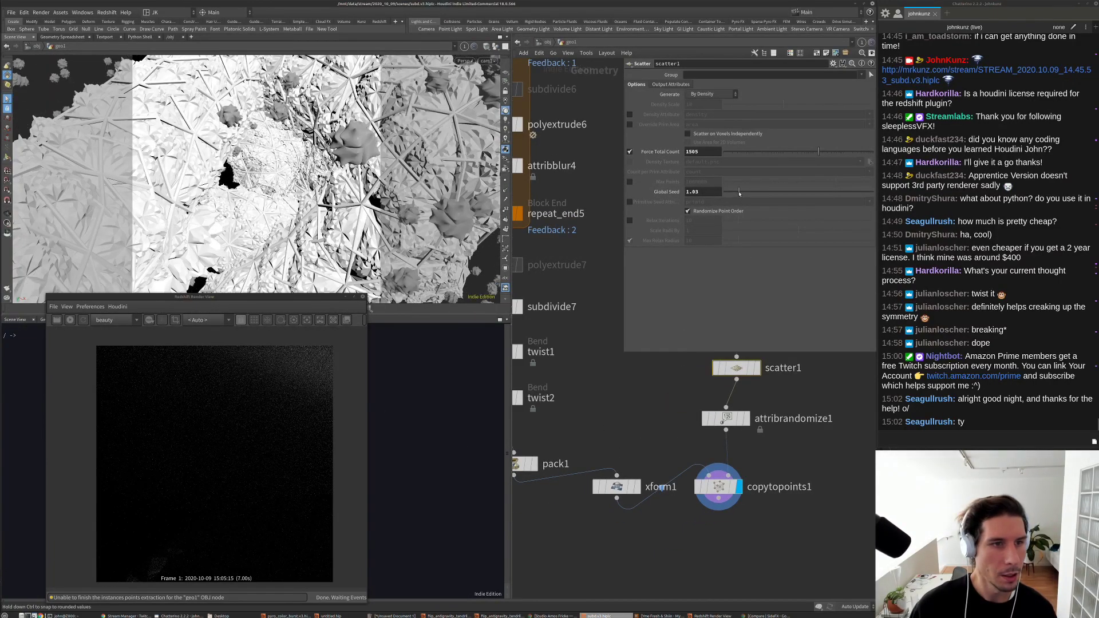
{"action": "middle_click_drag", "start_coordinate": [709, 193], "coordinate": [739, 224]}
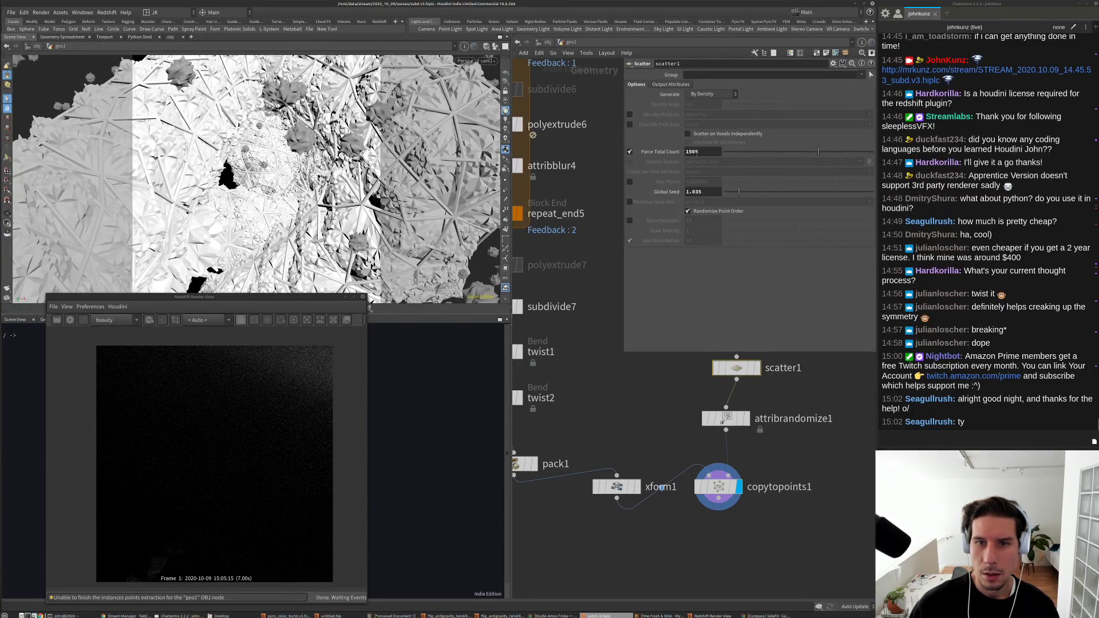
{"action": "key", "text": "Delete"}
{"action": "key", "text": "Return"}
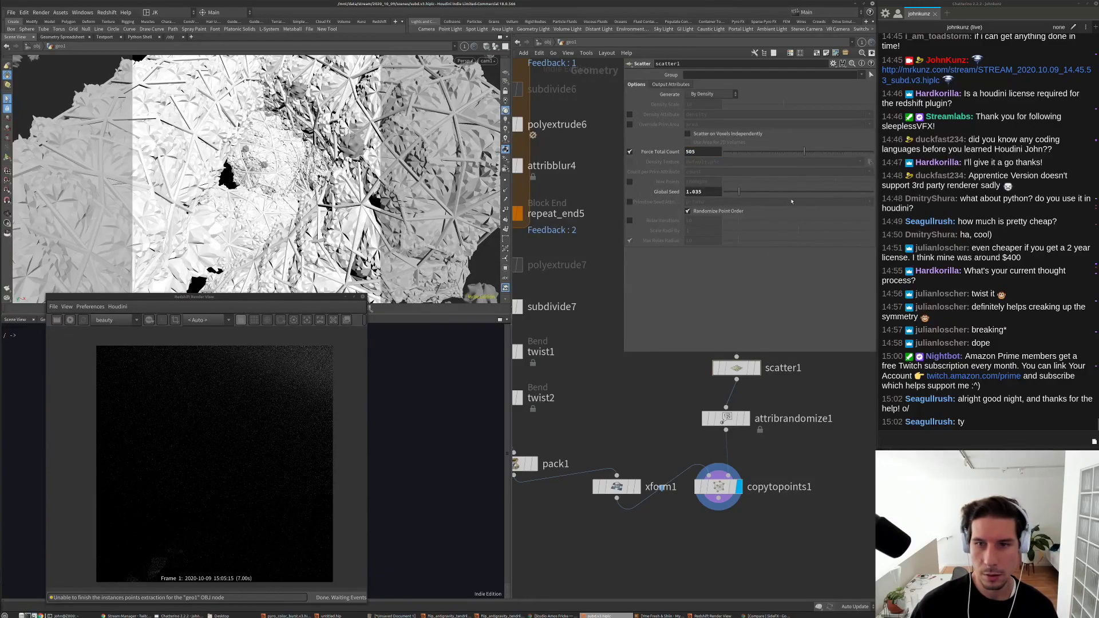
Step: Settle the scatter1 Global Seed at 2.72 and frame the whole node chain
{"action": "left_click_drag", "start_coordinate": [739, 193], "coordinate": [808, 199]}
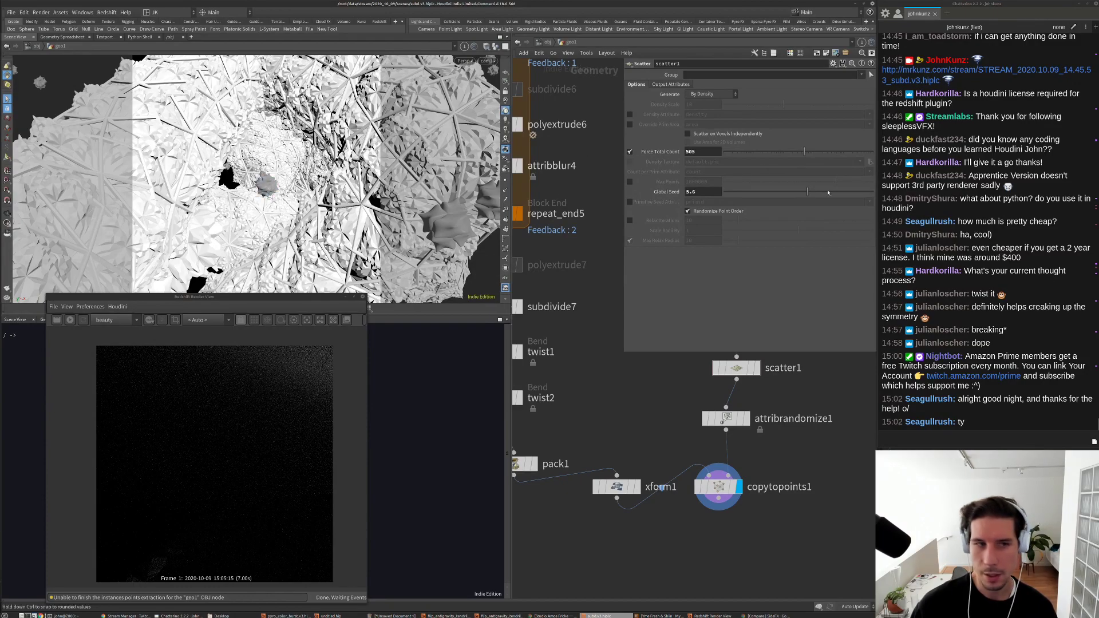
{"action": "left_click", "coordinate": [735, 195]}
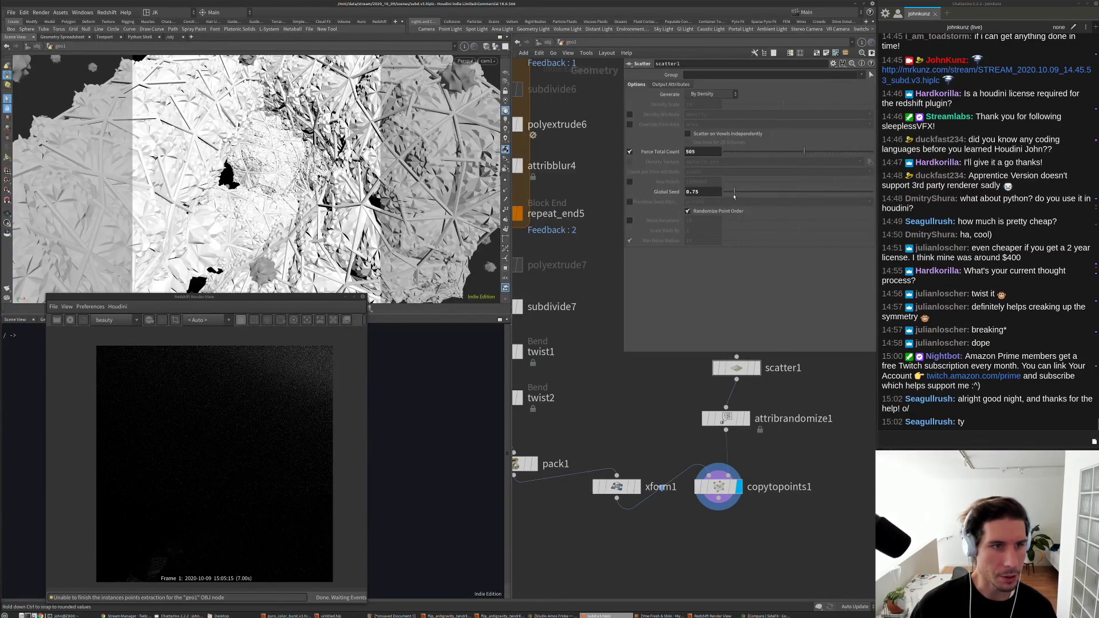
{"action": "left_click_drag", "start_coordinate": [735, 196], "coordinate": [734, 195]}
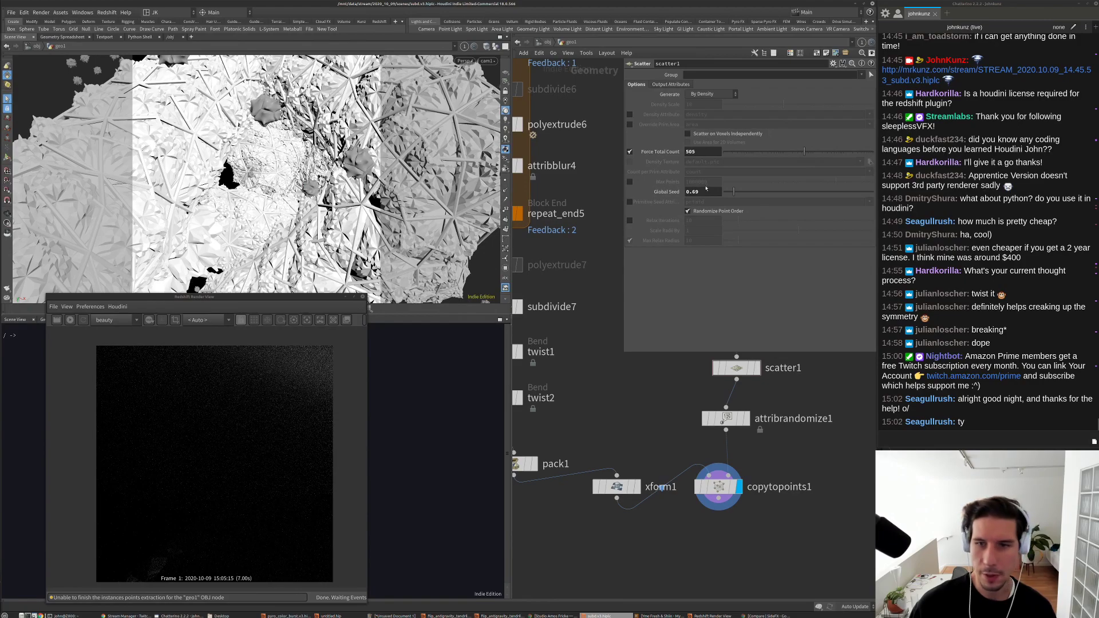
{"action": "left_click", "coordinate": [505, 119]}
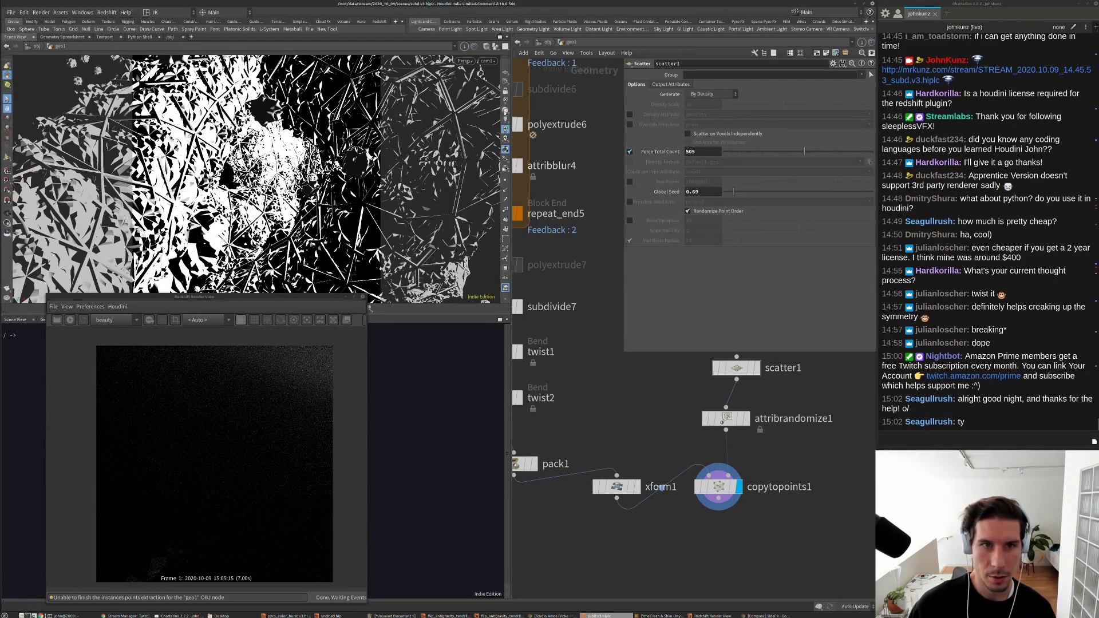
{"action": "left_click", "coordinate": [505, 115]}
{"action": "left_click_drag", "start_coordinate": [734, 192], "coordinate": [765, 193]}
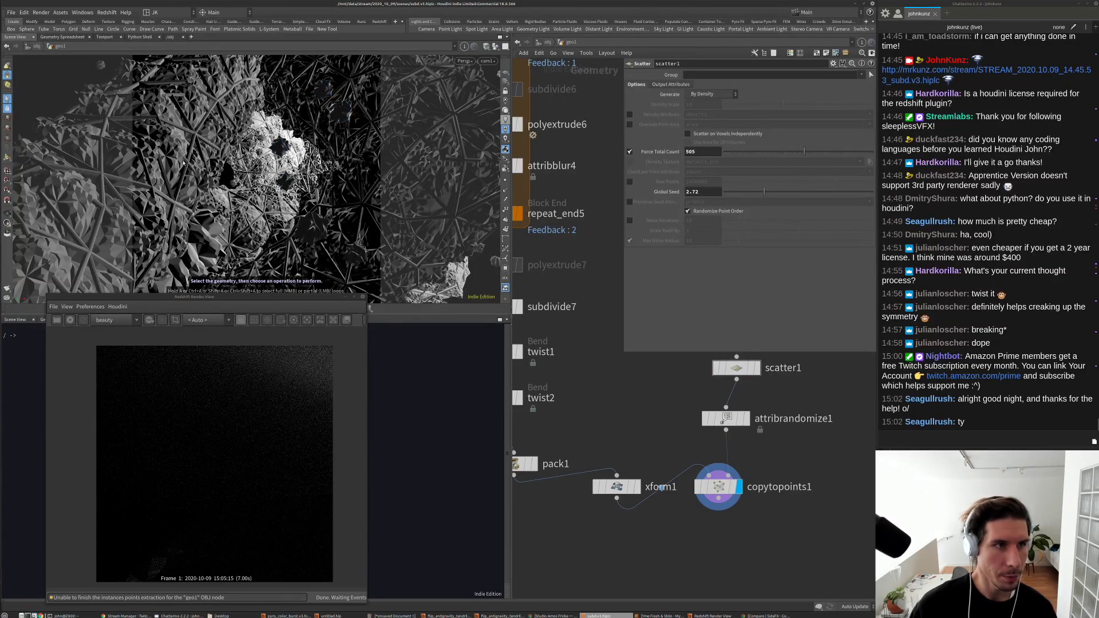
{"action": "key", "text": "h"}
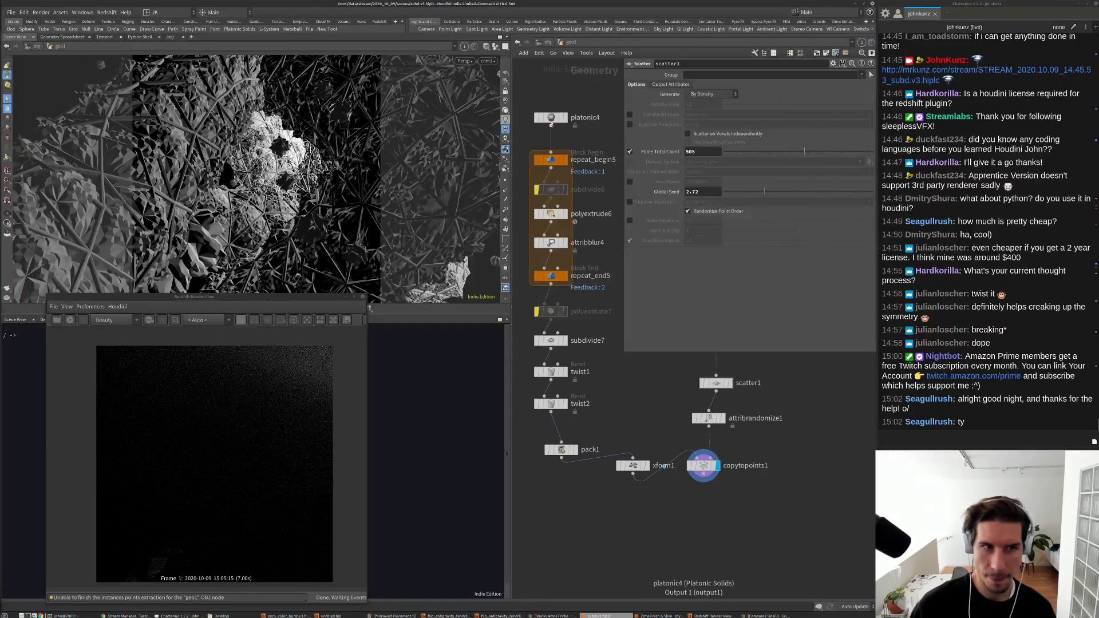
Step: Re-enable subdivide6 so the shapes are subdivided again
{"action": "left_click", "coordinate": [539, 190]}
{"action": "scroll", "coordinate": [537, 189], "scroll_direction": "up", "scroll_amount": 2}
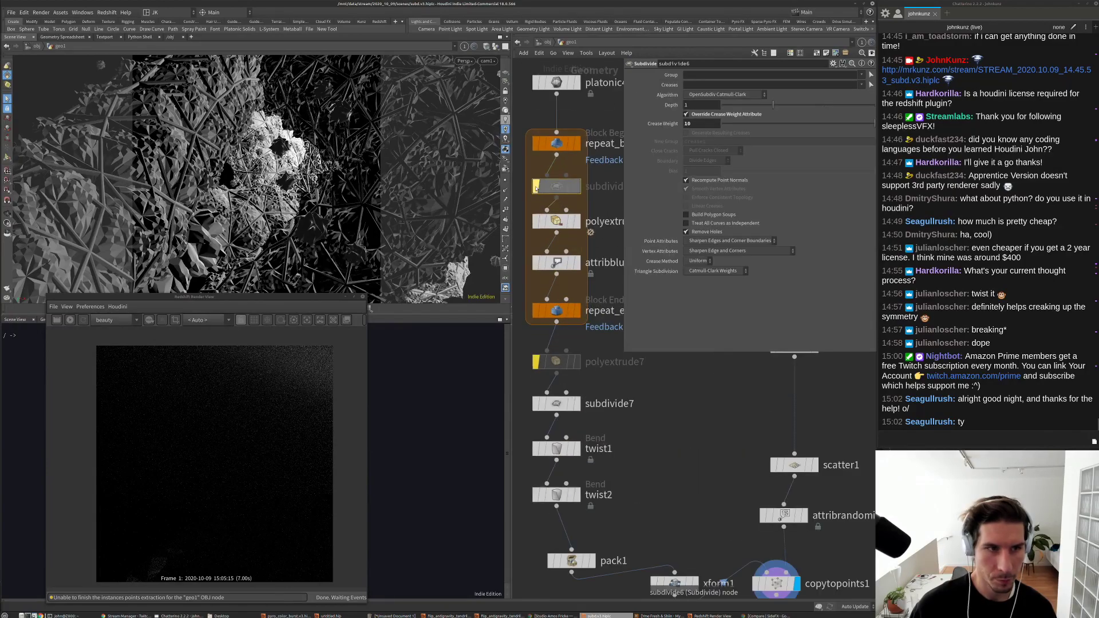
{"action": "left_click", "coordinate": [537, 189]}
{"action": "left_click", "coordinate": [537, 187]}
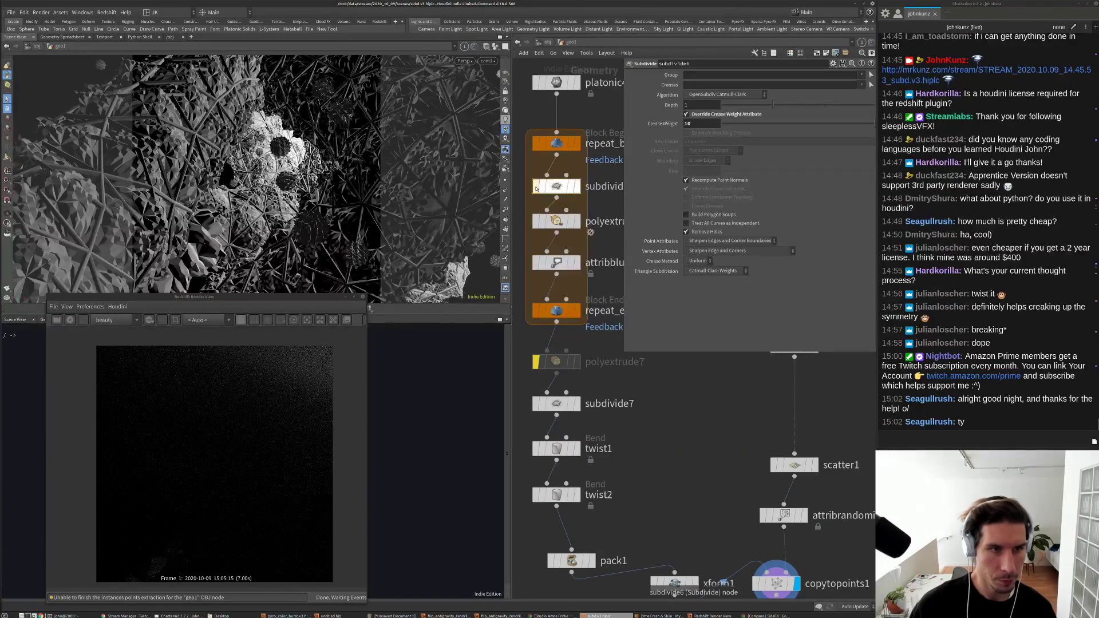
Step: Try polyextrude6 Distance values of 1 and 5, settling on 2
{"action": "left_click", "coordinate": [555, 221]}
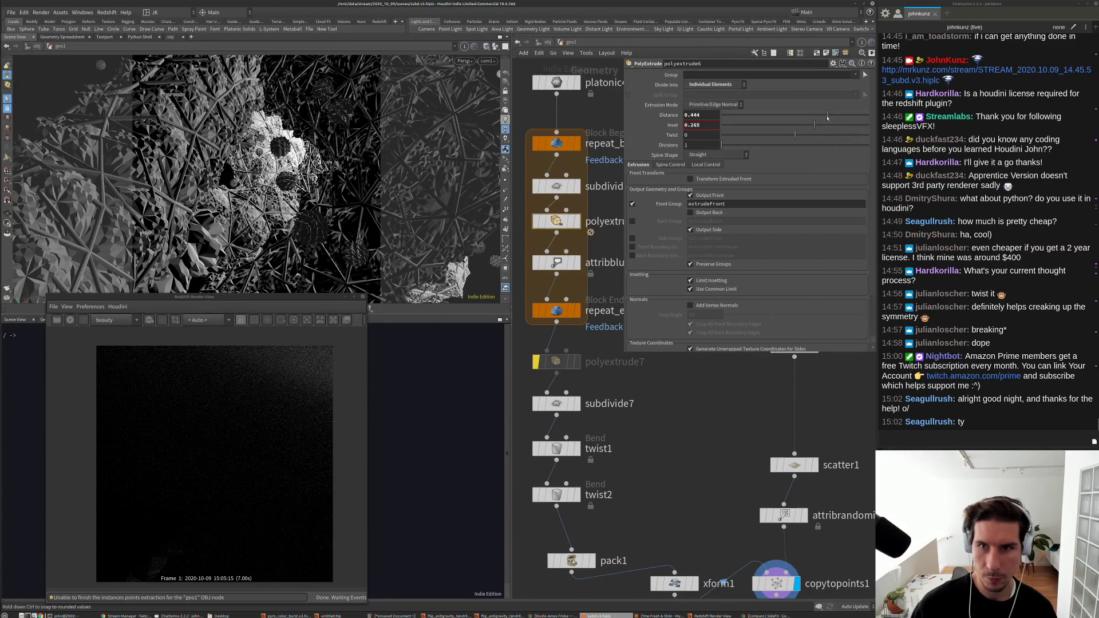
{"action": "left_click_drag", "start_coordinate": [828, 115], "coordinate": [901, 119]}
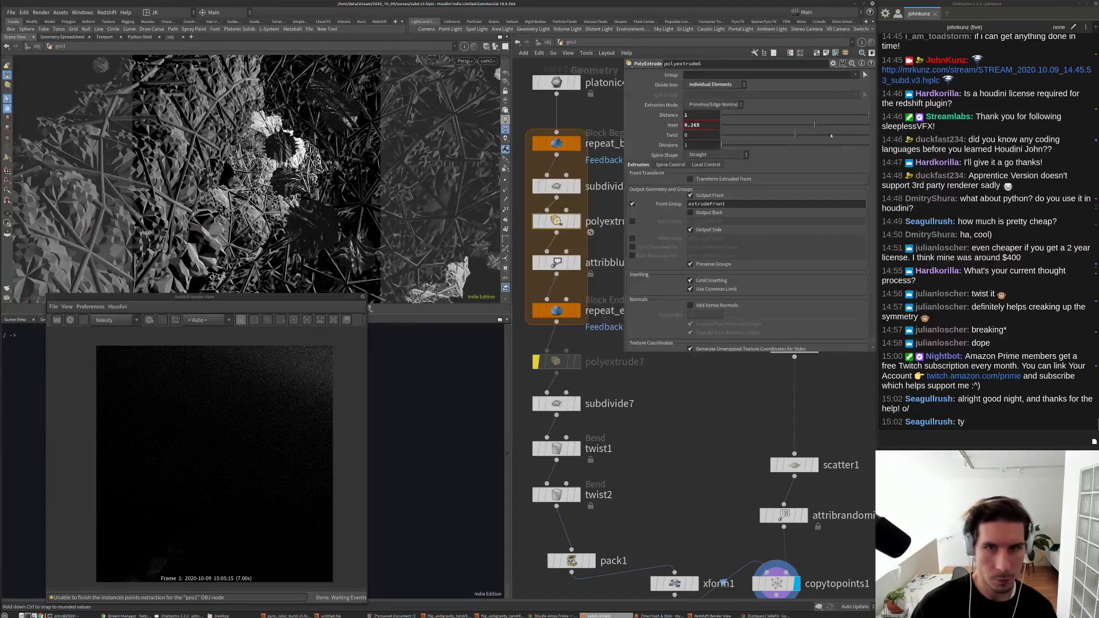
{"action": "left_click", "coordinate": [702, 115]}
{"action": "type", "text": "5"}
{"action": "key", "text": "Return"}
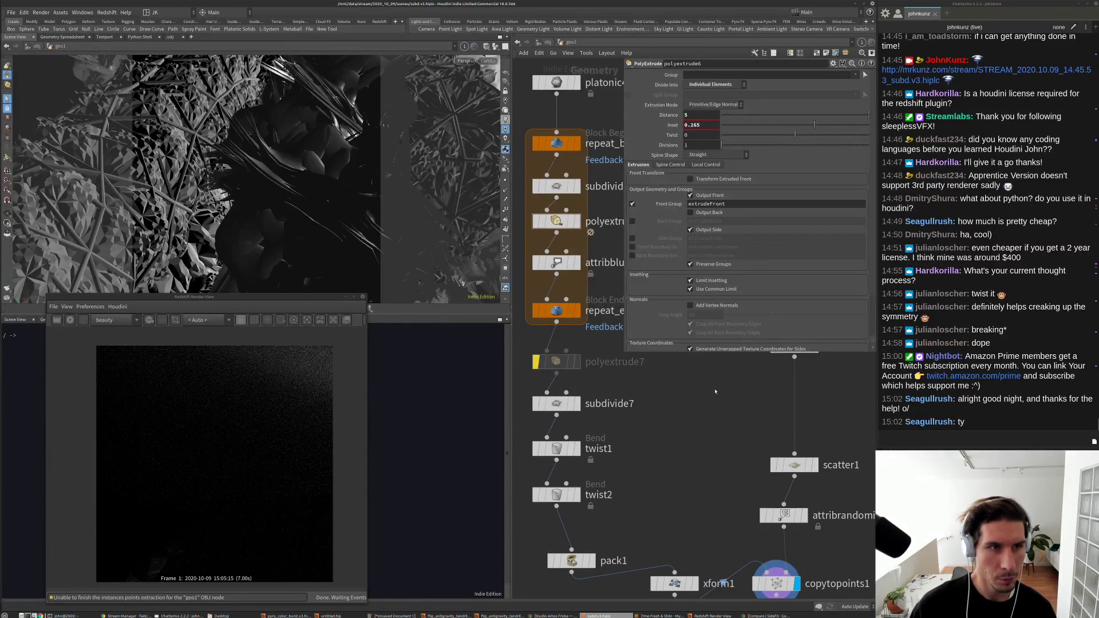
{"action": "double_click", "coordinate": [699, 115]}
{"action": "type", "text": "2"}
{"action": "key", "text": "Return"}
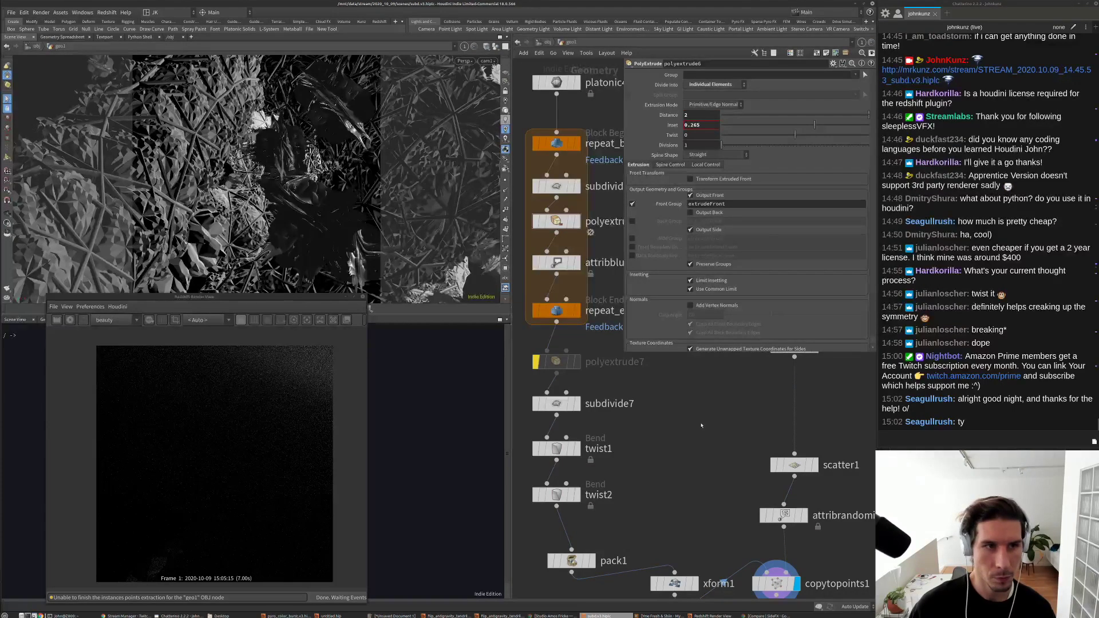
{"action": "scroll", "coordinate": [630, 401], "scroll_direction": "down", "scroll_amount": 2}
Step: Set xform1 Uniform Scale to 0.005, after trying 0.0025
{"action": "left_click", "coordinate": [654, 473]}
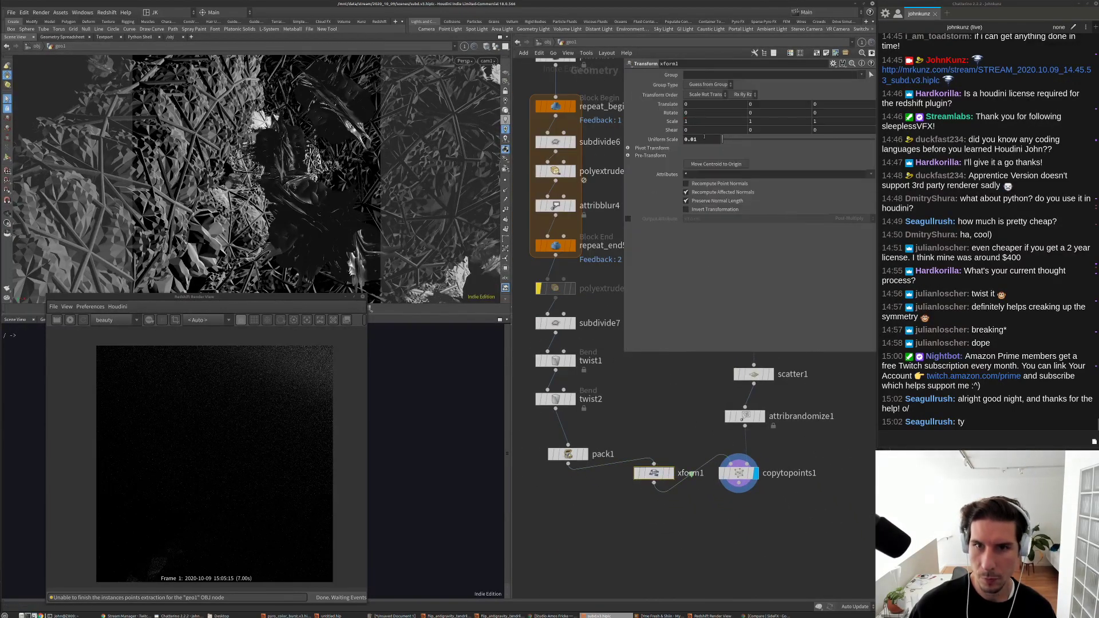
{"action": "type", "text": "0.002"}
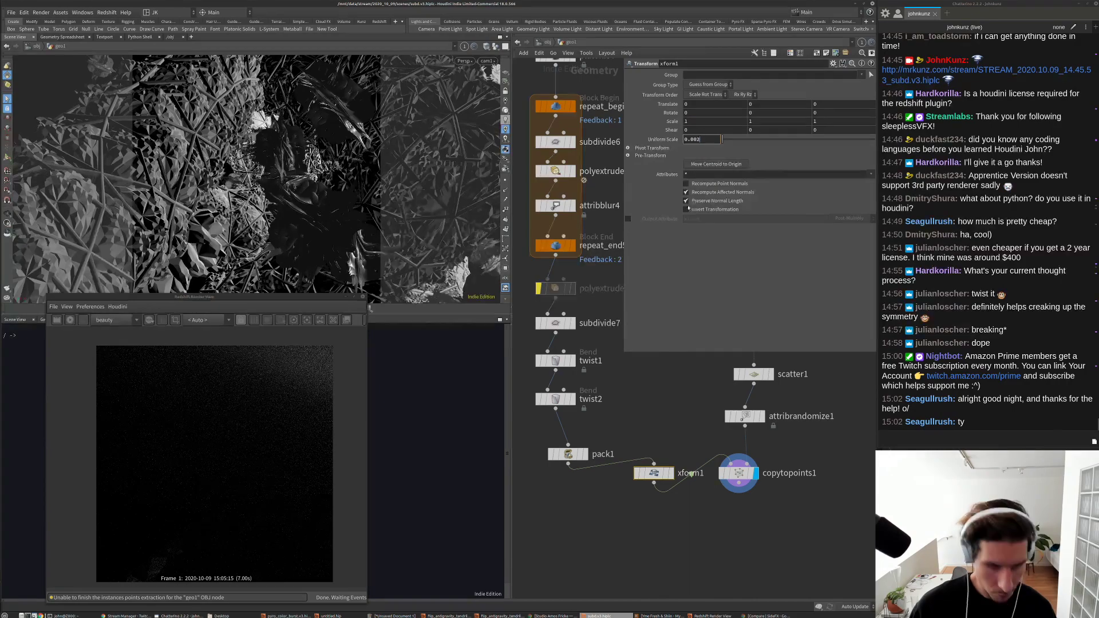
{"action": "type", "text": "5"}
{"action": "key", "text": "Return"}
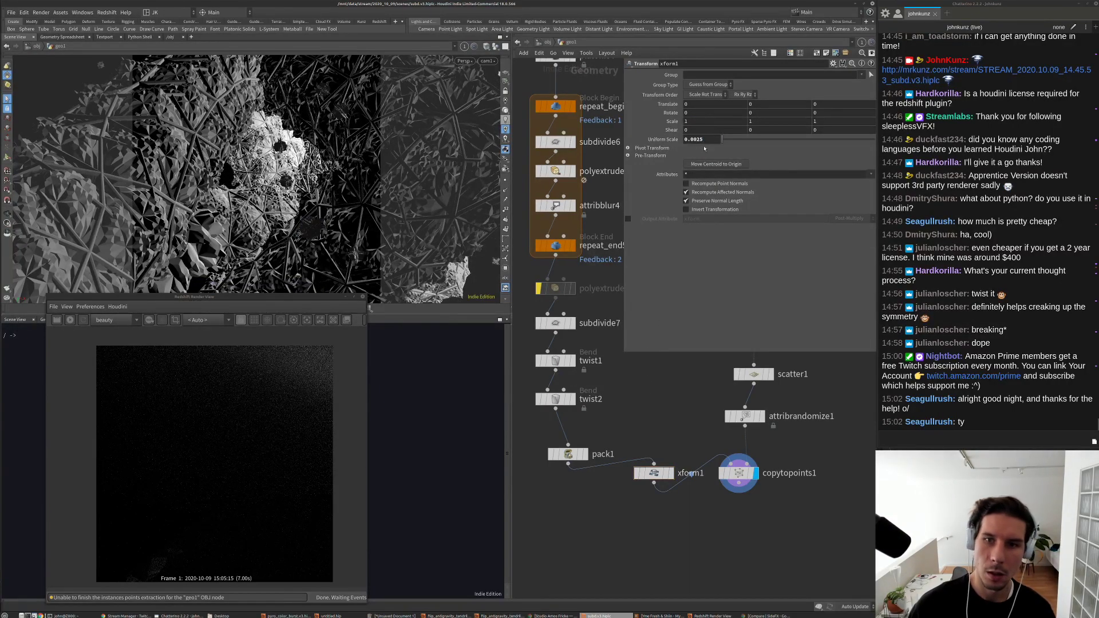
{"action": "type", "text": "5"}
{"action": "key", "text": "Return"}
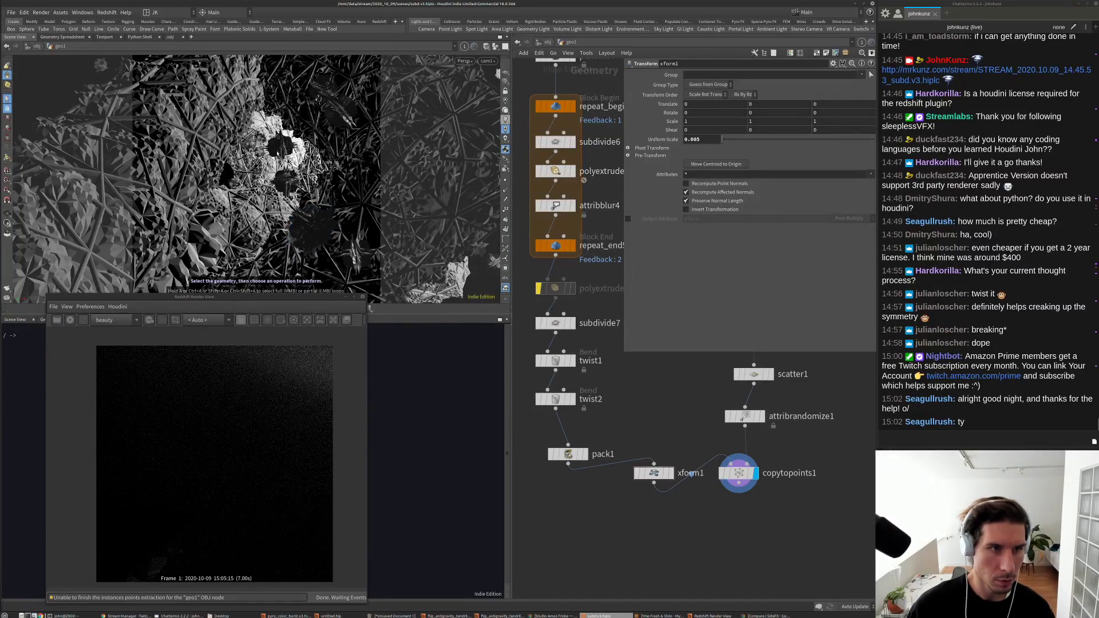
Step: Render the scene in Redshift, stop it, and pan the network up to platonic4
{"action": "left_click", "coordinate": [70, 319]}
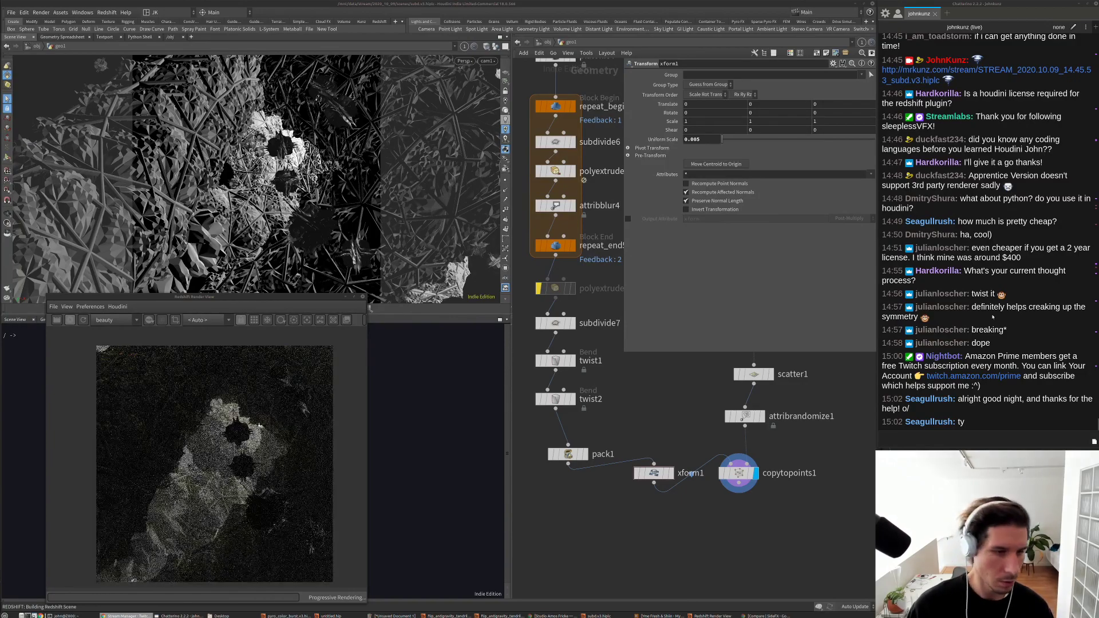
{"action": "scroll", "coordinate": [239, 457], "scroll_direction": "up", "scroll_amount": 2}
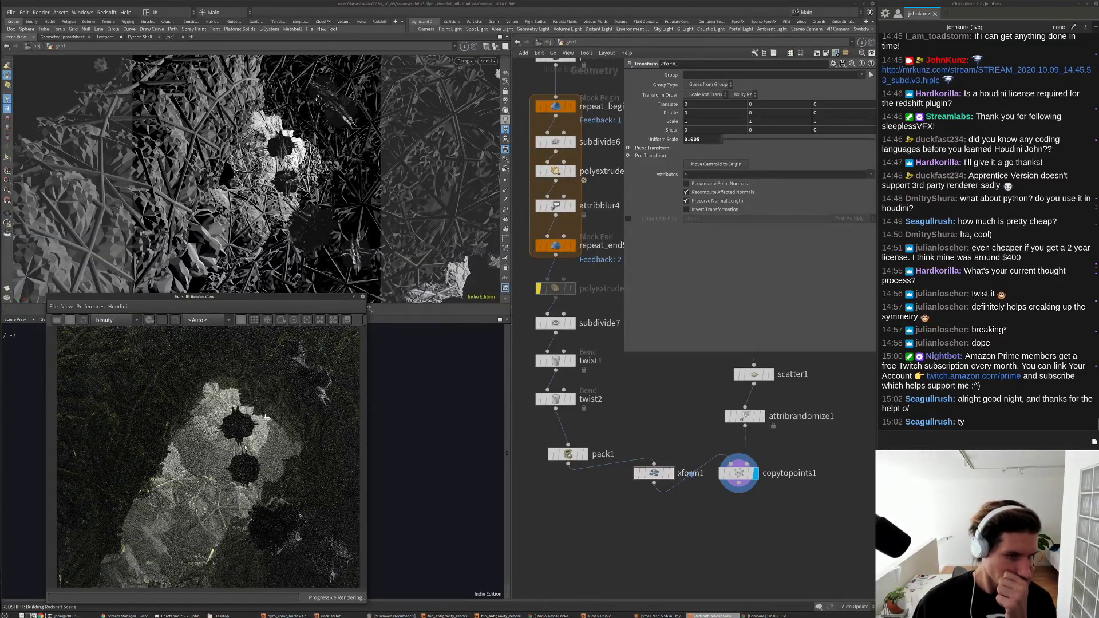
{"action": "scroll", "coordinate": [232, 473], "scroll_direction": "down", "scroll_amount": 2}
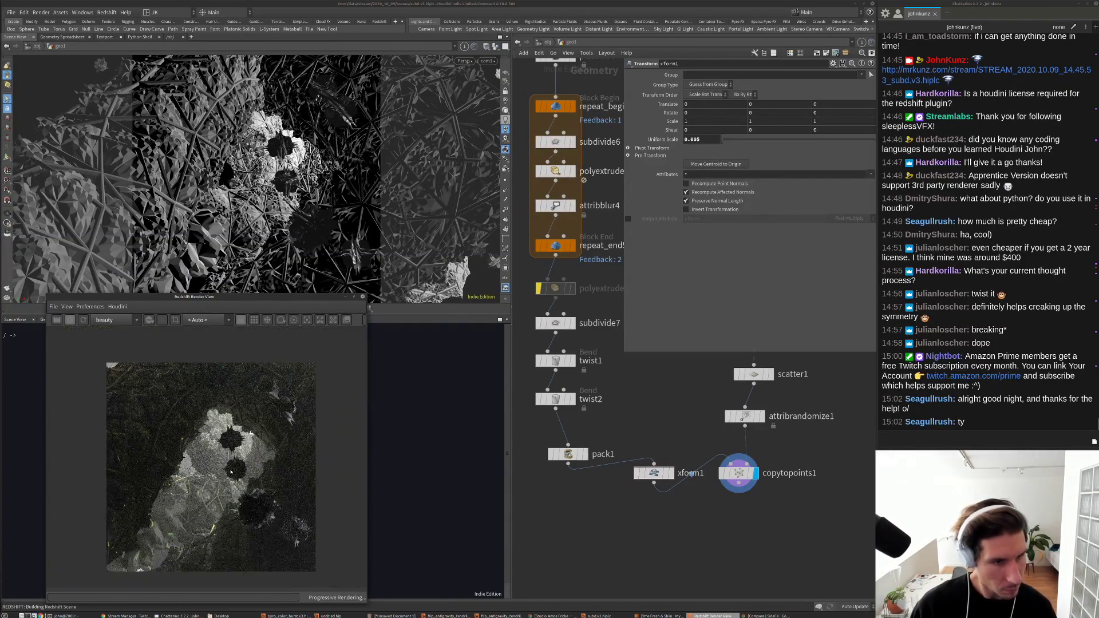
{"action": "left_click", "coordinate": [70, 320]}
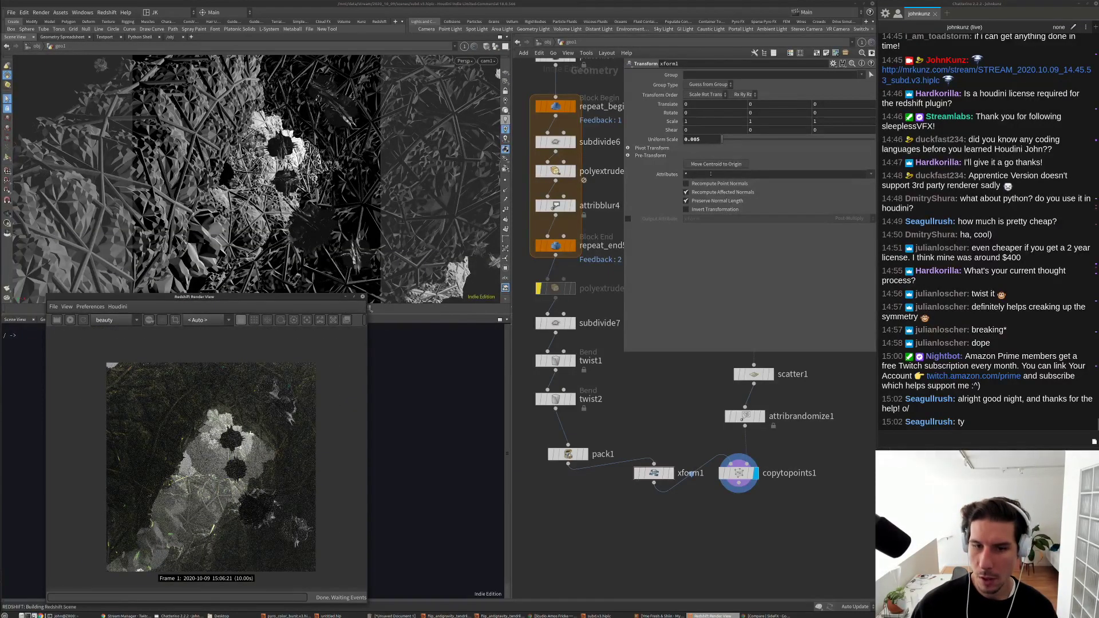
{"action": "middle_click_drag", "start_coordinate": [629, 399], "coordinate": [627, 431]}
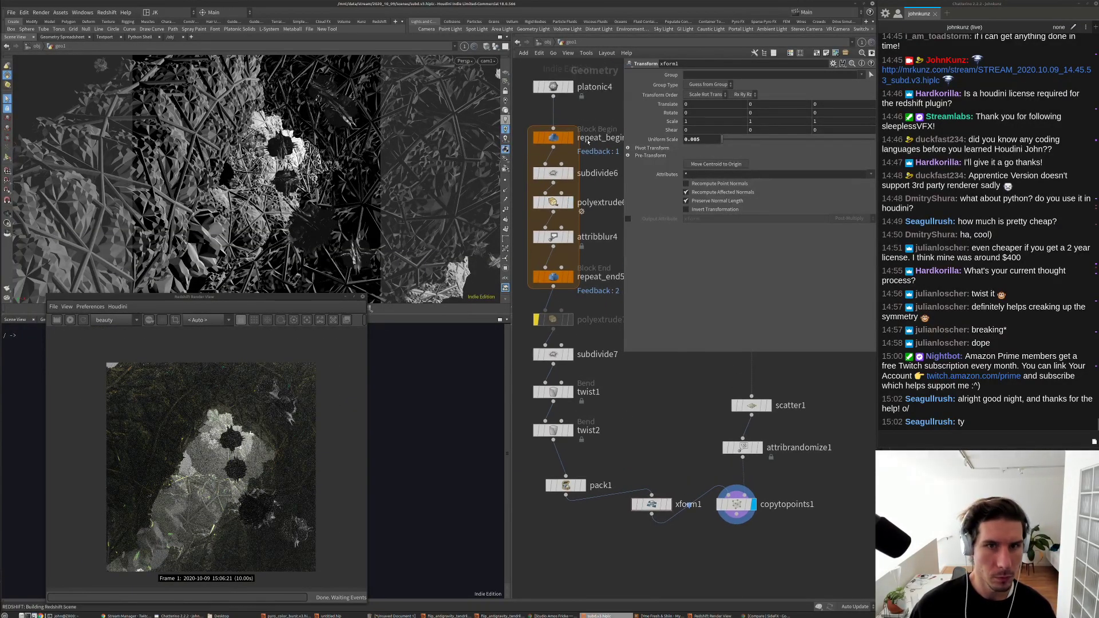
Step: Bypass subdivide6 and switch platonic4's Solid Type to Octahedron
{"action": "left_click", "coordinate": [553, 173]}
{"action": "left_click", "coordinate": [700, 122]}
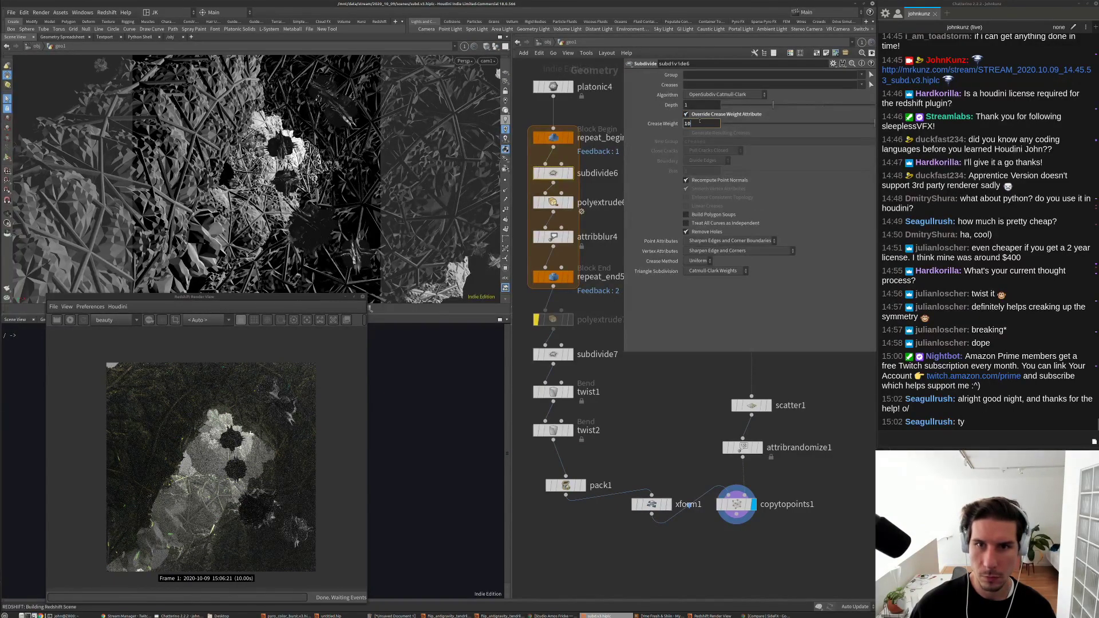
{"action": "left_click", "coordinate": [537, 175]}
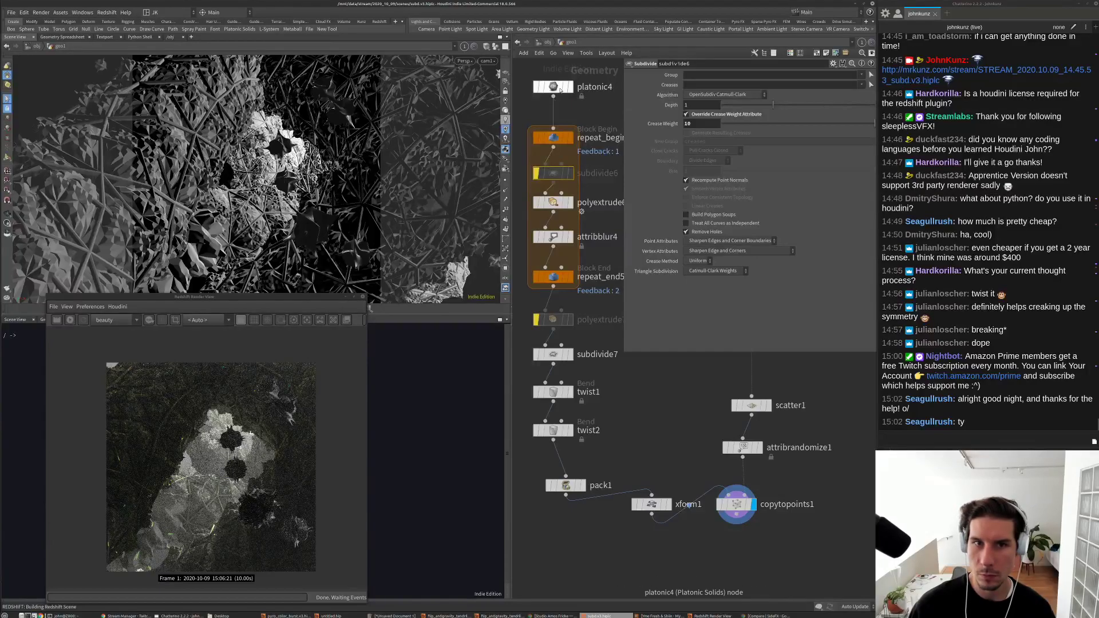
{"action": "left_click", "coordinate": [554, 86]}
{"action": "left_click", "coordinate": [705, 85]}
{"action": "left_click", "coordinate": [714, 95]}
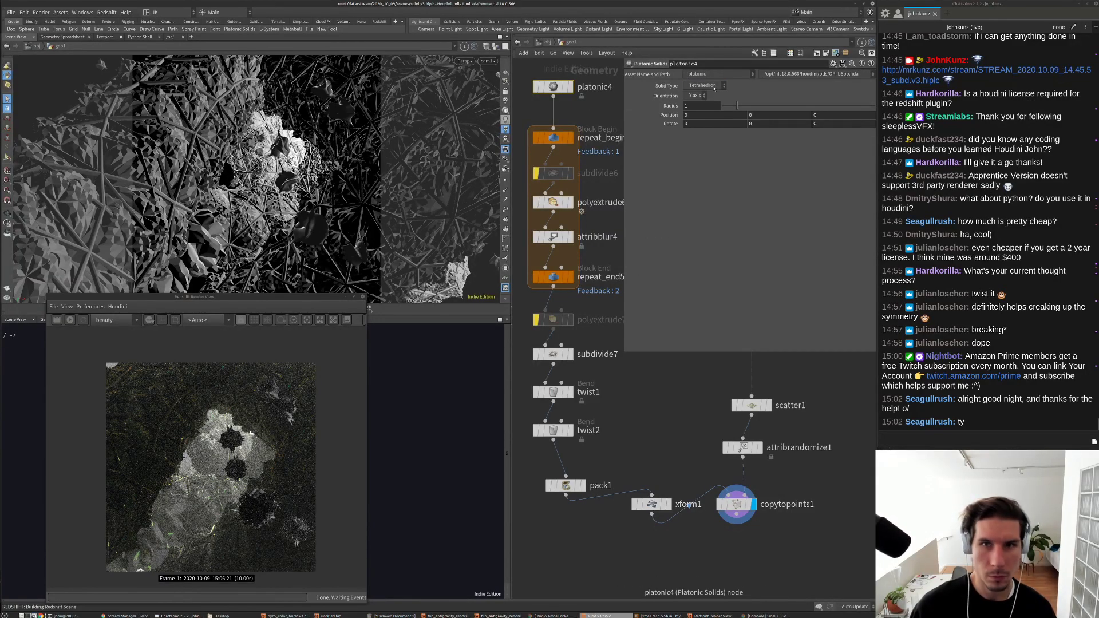
{"action": "left_click", "coordinate": [714, 87]}
{"action": "left_click", "coordinate": [704, 117]}
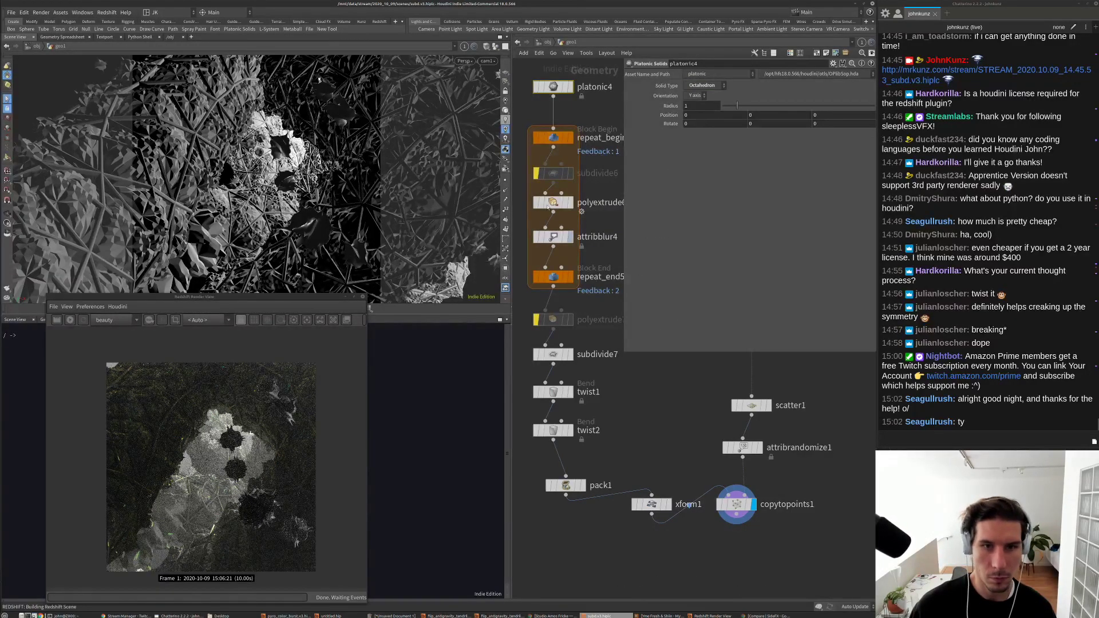
Step: Bypass attribblur4 and lower polyextrude6 Inset and Distance to 0.07
{"action": "left_click", "coordinate": [536, 237]}
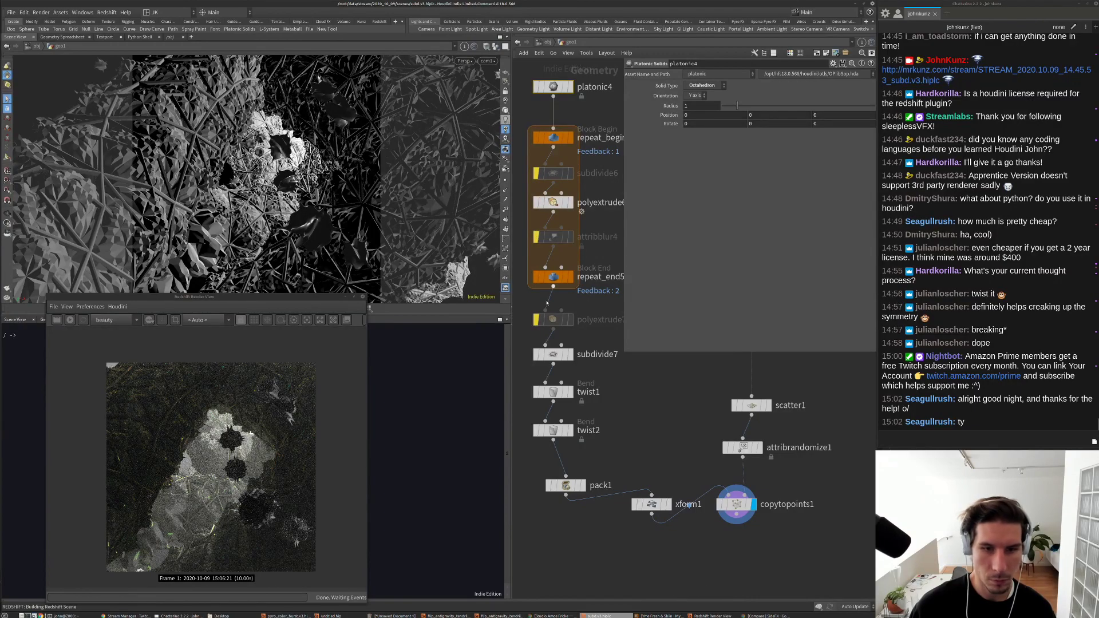
{"action": "left_click", "coordinate": [537, 354]}
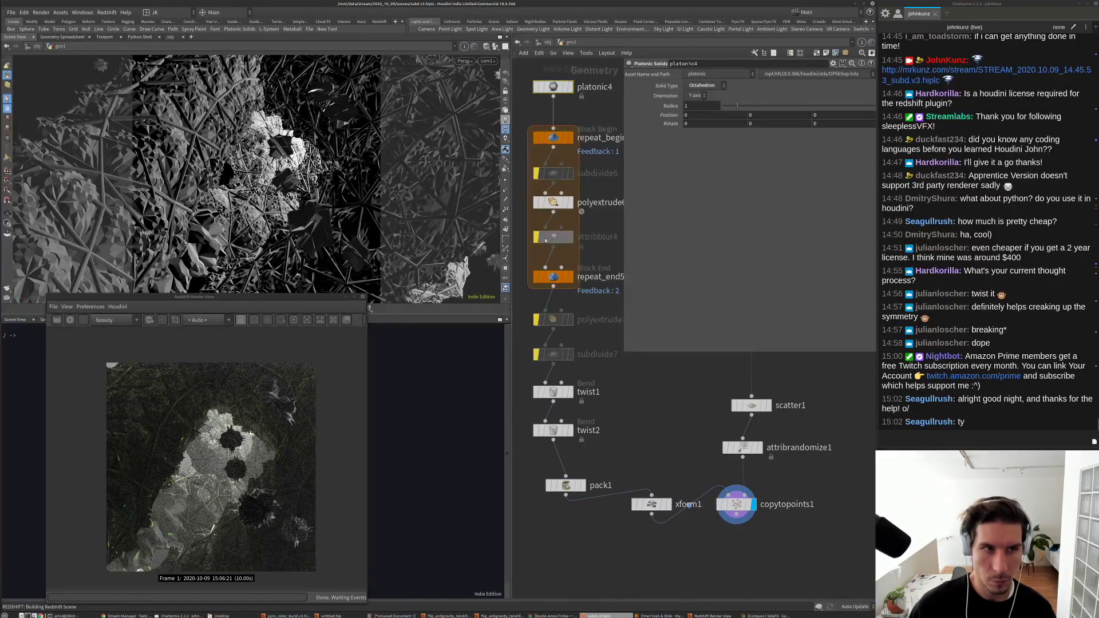
{"action": "left_click", "coordinate": [536, 173]}
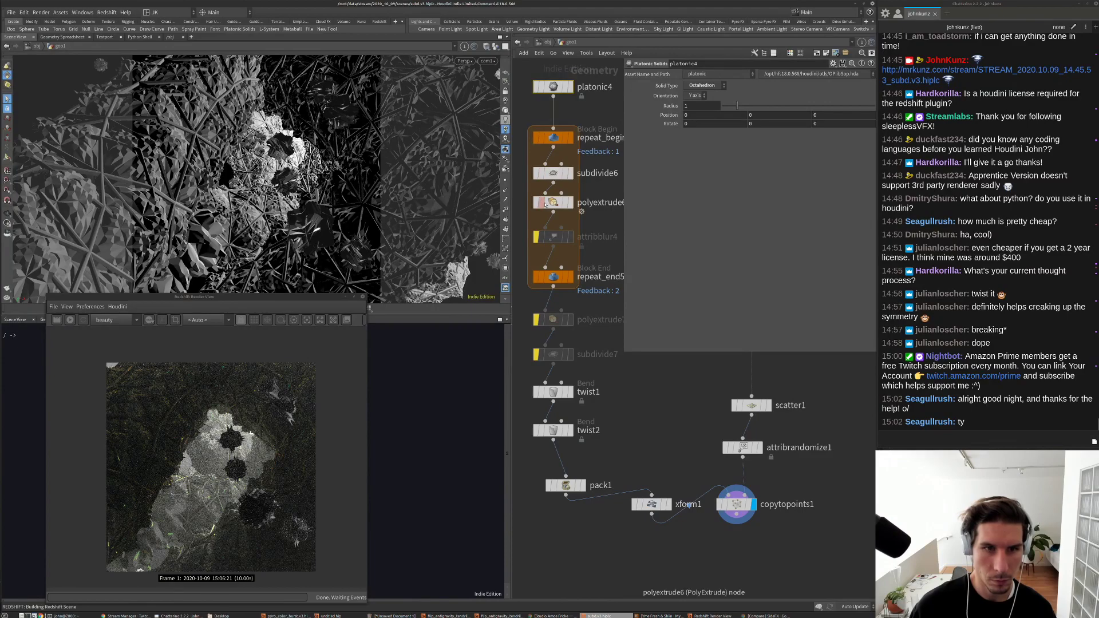
{"action": "left_click", "coordinate": [551, 202]}
{"action": "left_click_drag", "start_coordinate": [798, 128], "coordinate": [802, 129]}
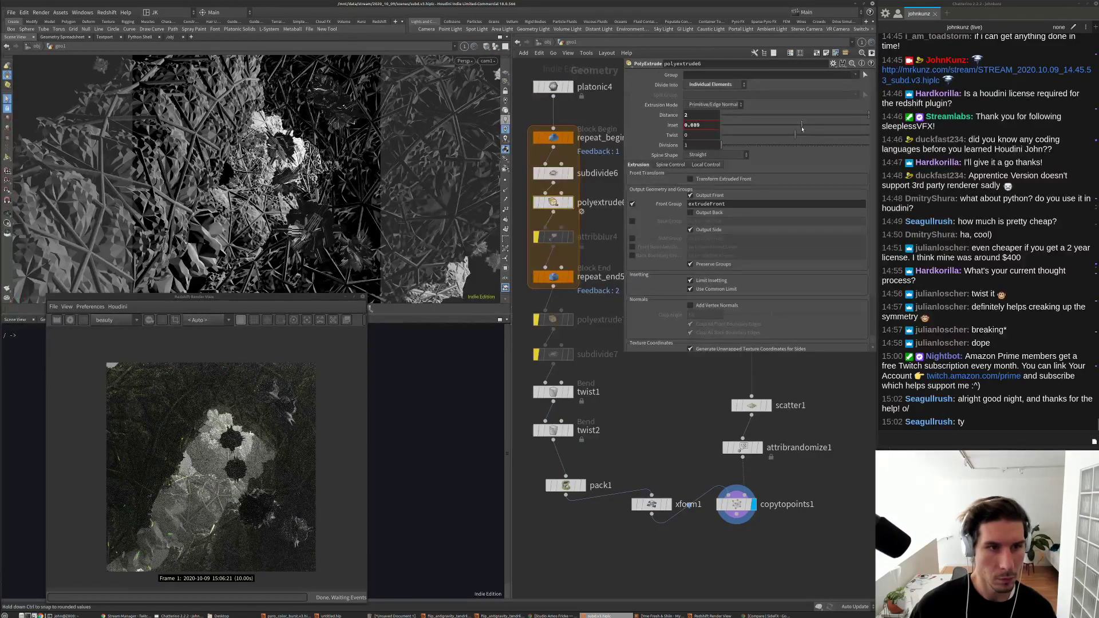
{"action": "left_click", "coordinate": [801, 116]}
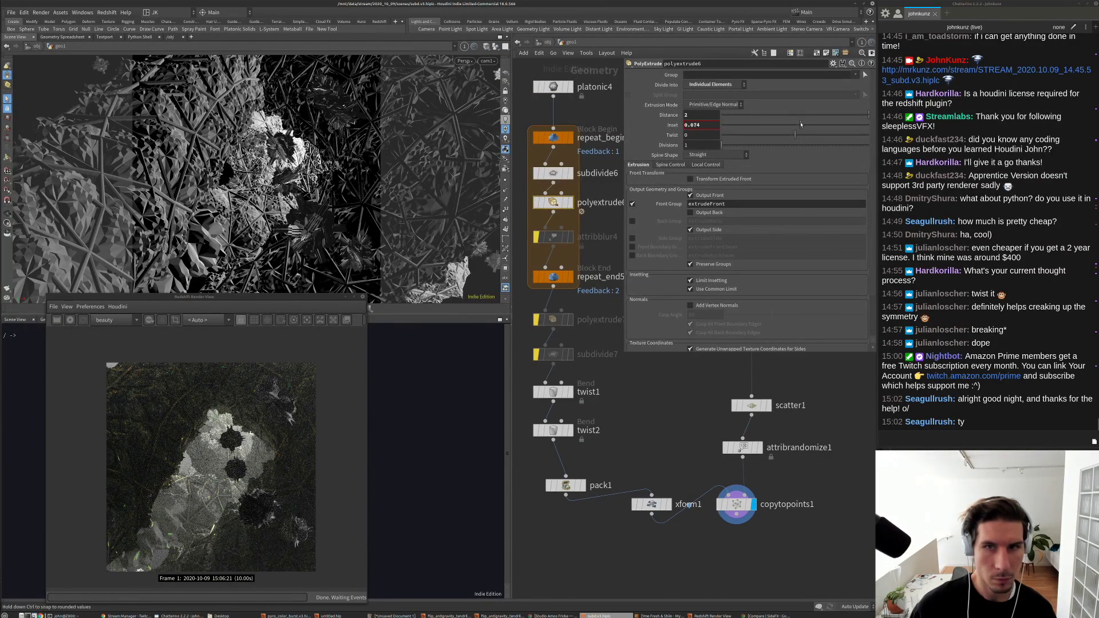
{"action": "left_click_drag", "start_coordinate": [802, 116], "coordinate": [799, 115]}
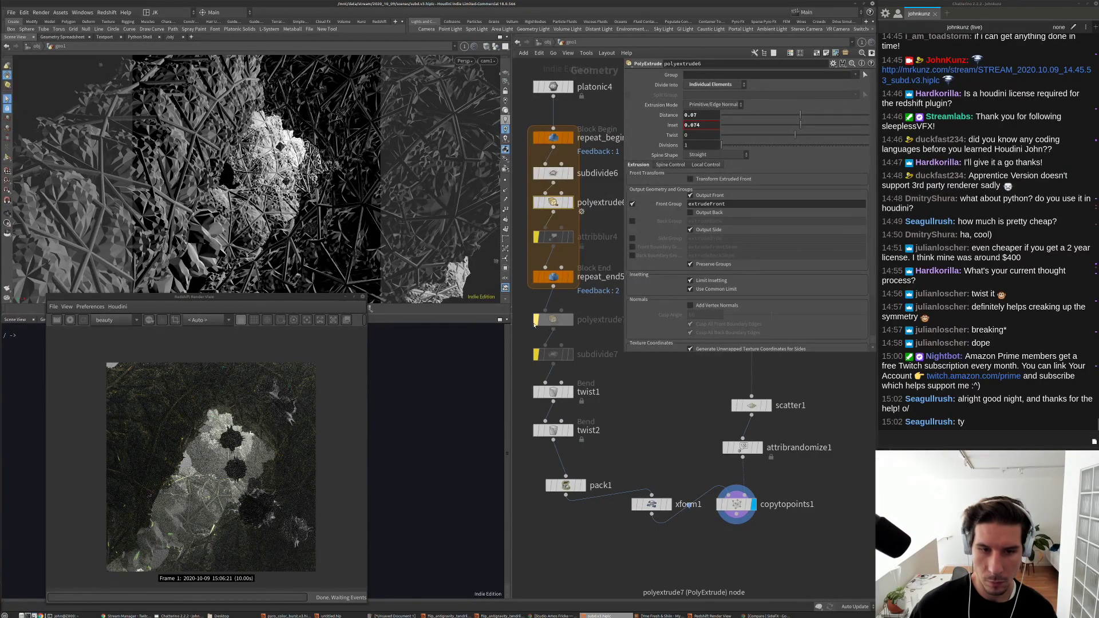
{"action": "left_click", "coordinate": [536, 355]}
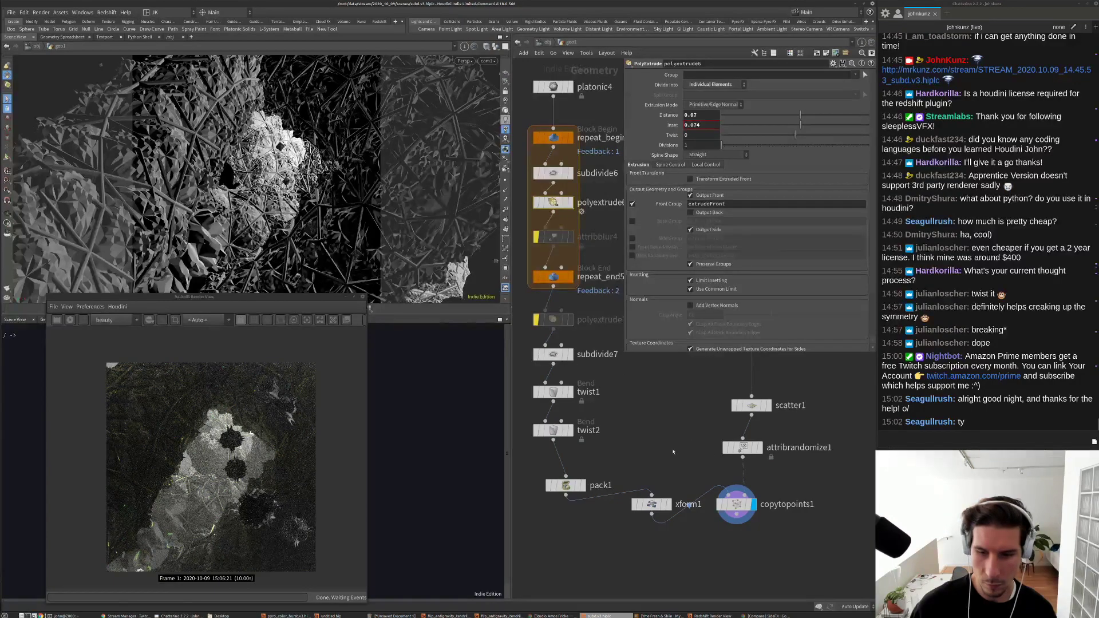
Step: Set xform1 Uniform Scale to 0.02 and start a new Redshift render
{"action": "left_click", "coordinate": [652, 504]}
{"action": "left_click_drag", "start_coordinate": [739, 140], "coordinate": [723, 143]}
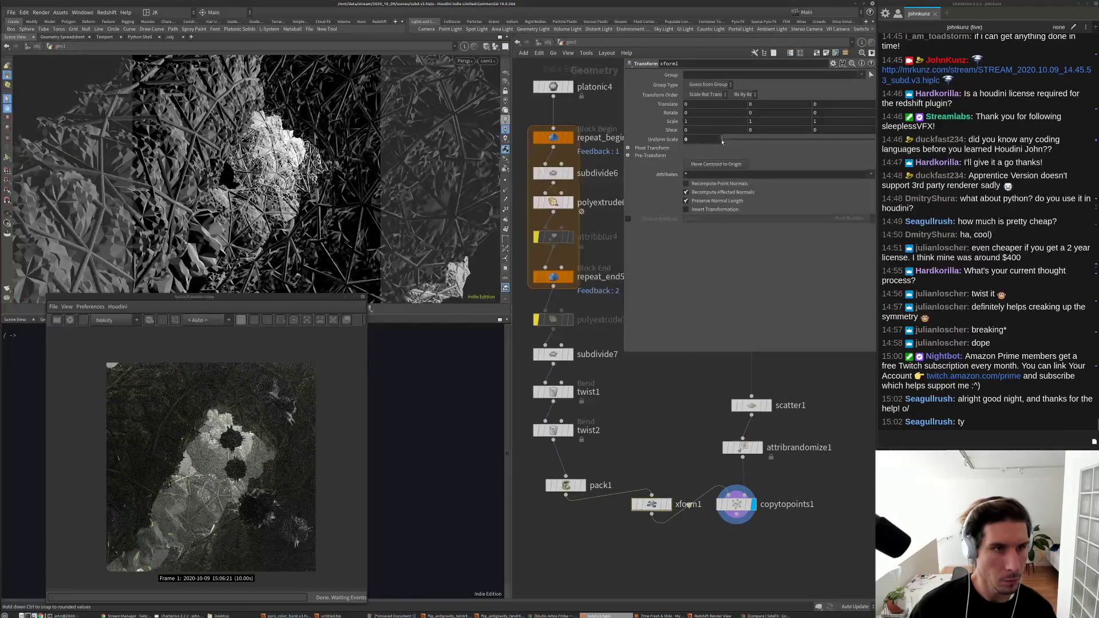
{"action": "left_click", "coordinate": [68, 320]}
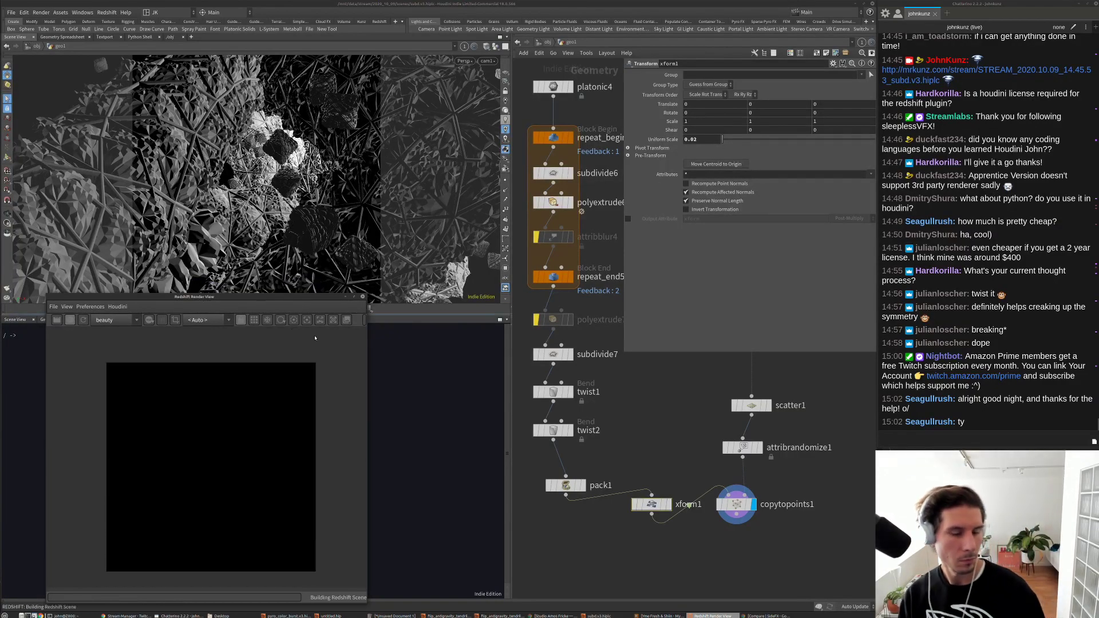
Step: Widen the Render View, zoom to 105%, stop the finished frame 1 render, and display polyextrude7
{"action": "left_click_drag", "start_coordinate": [365, 360], "coordinate": [417, 360]}
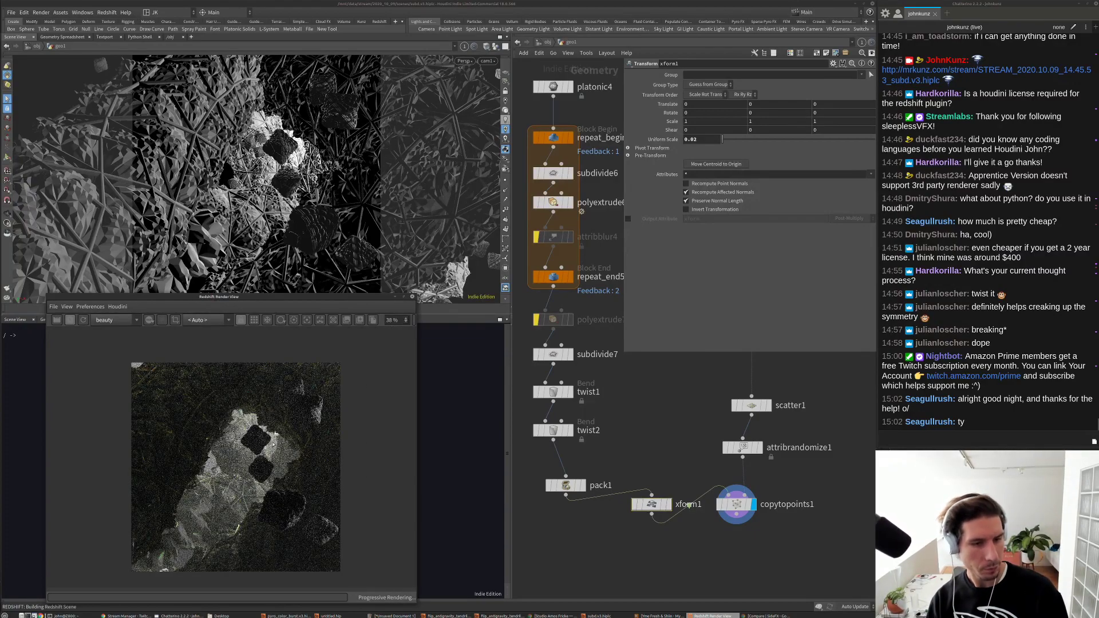
{"action": "scroll", "coordinate": [317, 411], "scroll_direction": "up", "scroll_amount": 5}
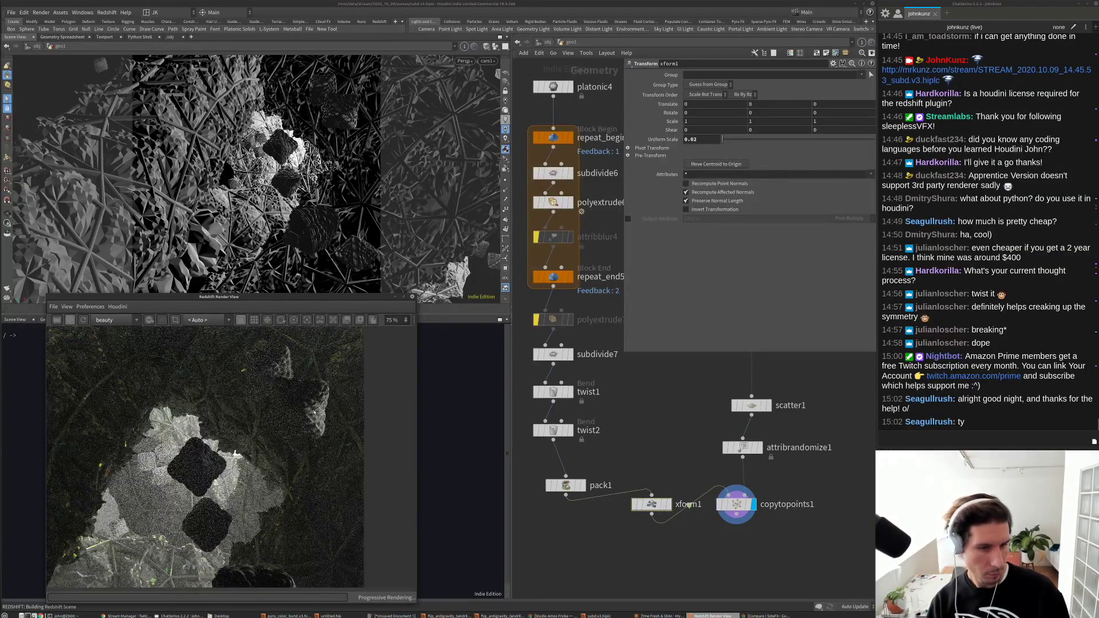
{"action": "left_click", "coordinate": [71, 321]}
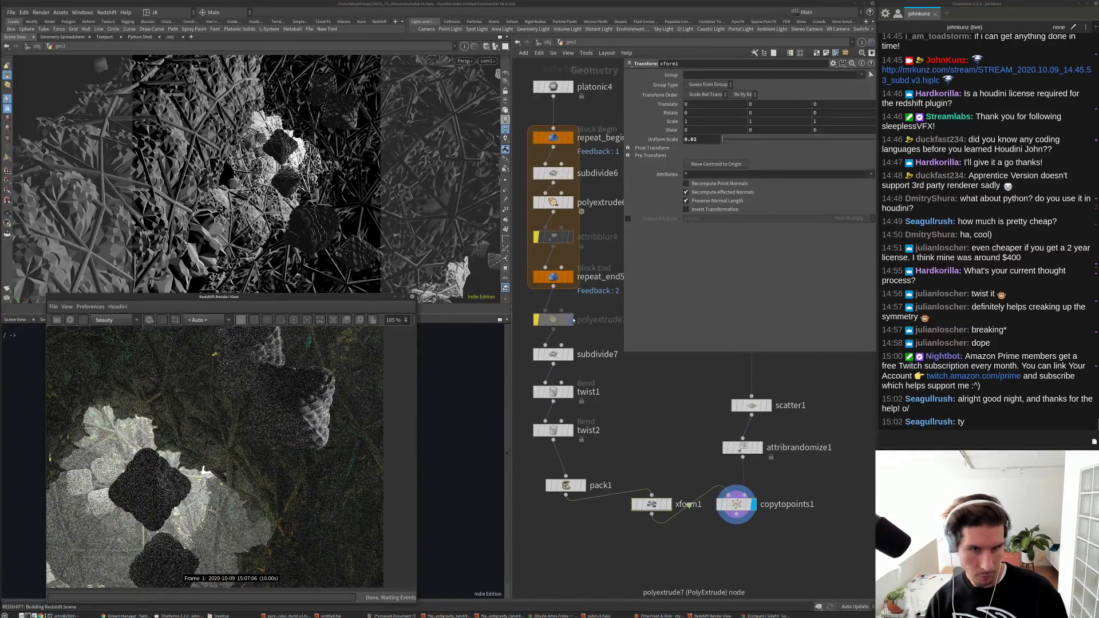
{"action": "left_click", "coordinate": [574, 320]}
Step: Insert a polybevel1 of distance 0.0075 between polyextrude7 and subdivide7, then display subdivide7
{"action": "left_click", "coordinate": [553, 319]}
{"action": "middle_click_drag", "start_coordinate": [632, 375], "coordinate": [667, 438]}
{"action": "key", "text": "Tab"}
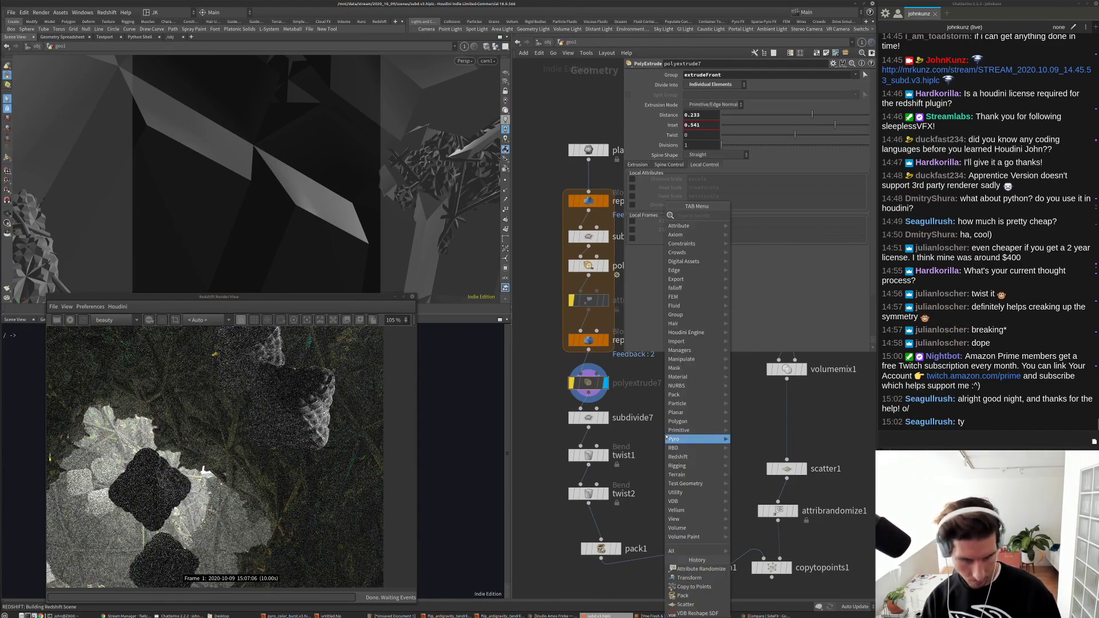
{"action": "type", "text": "null"}
{"action": "key", "text": "Return"}
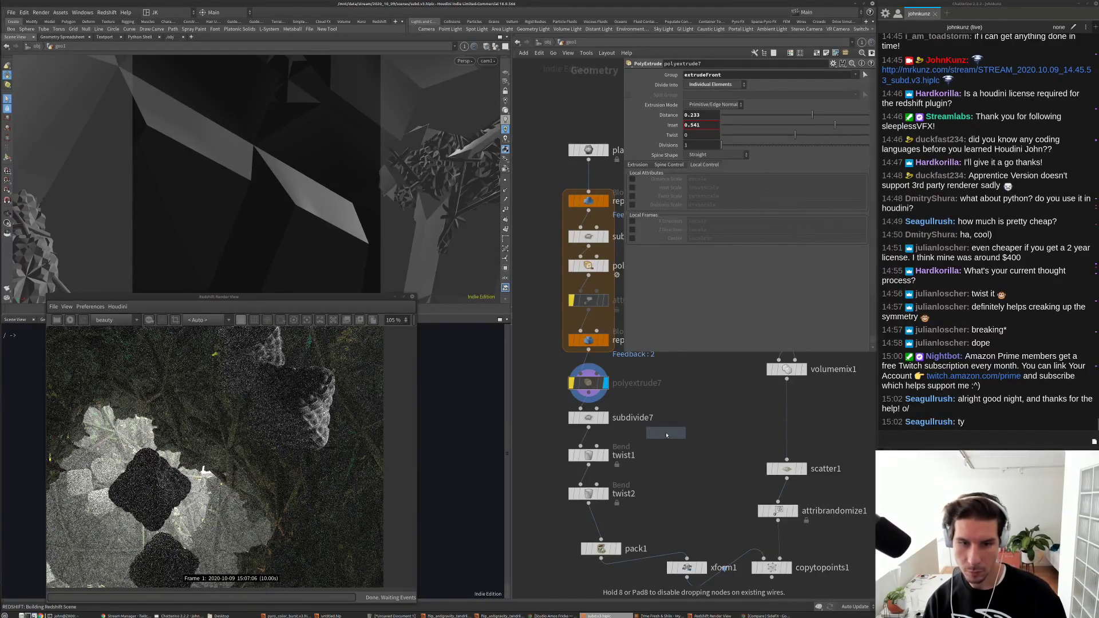
{"action": "left_click", "coordinate": [629, 401]}
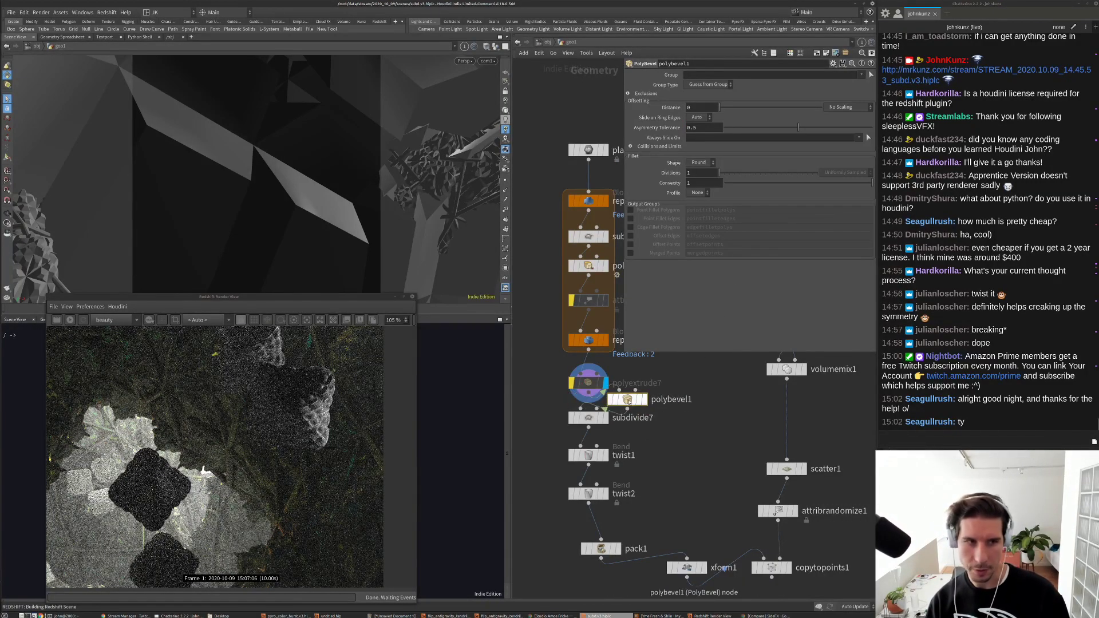
{"action": "left_click", "coordinate": [644, 400]}
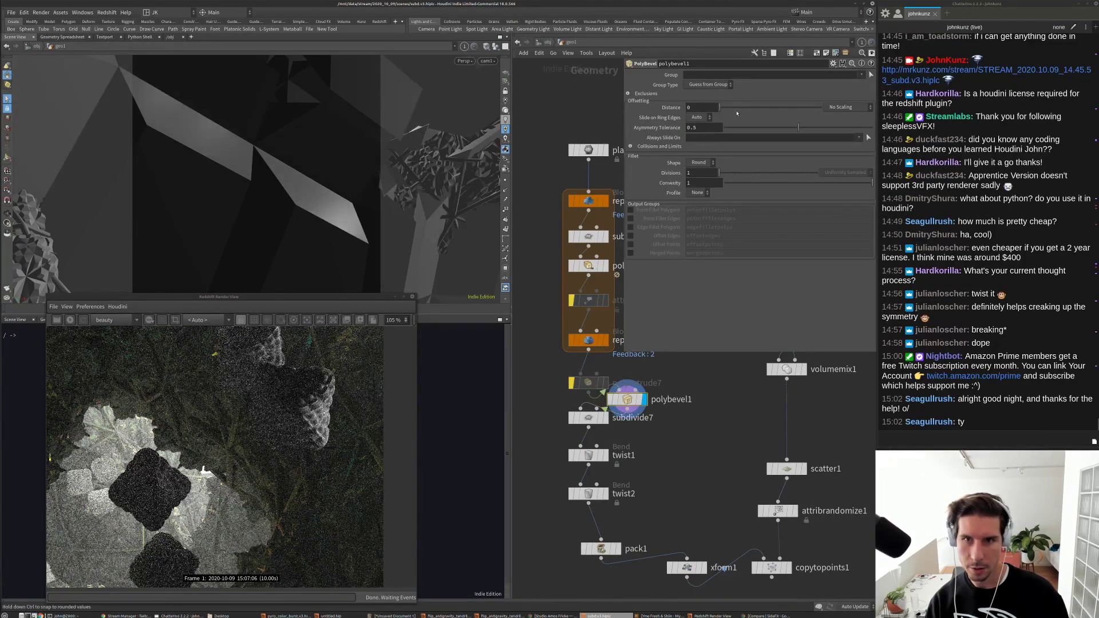
{"action": "left_click_drag", "start_coordinate": [719, 107], "coordinate": [722, 108]}
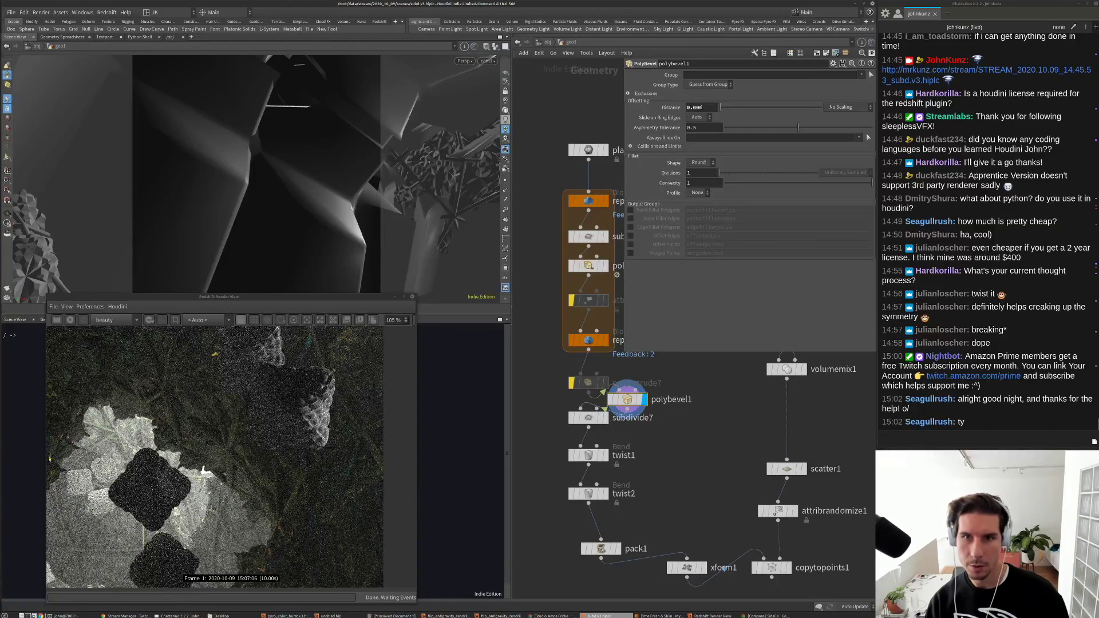
{"action": "key", "text": "Return"}
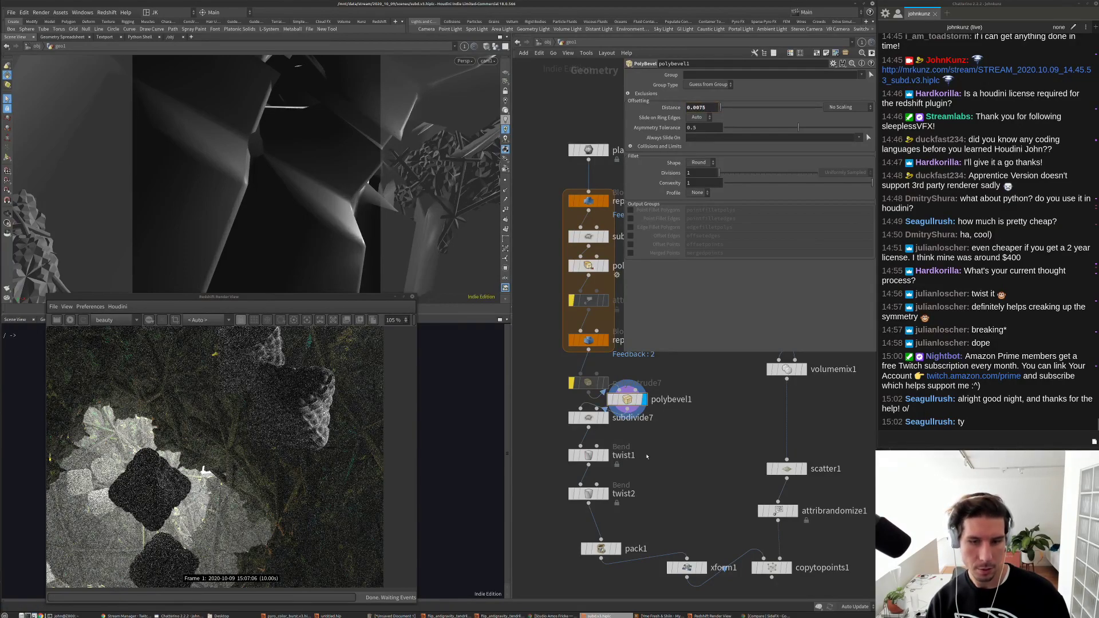
{"action": "left_click", "coordinate": [606, 418]}
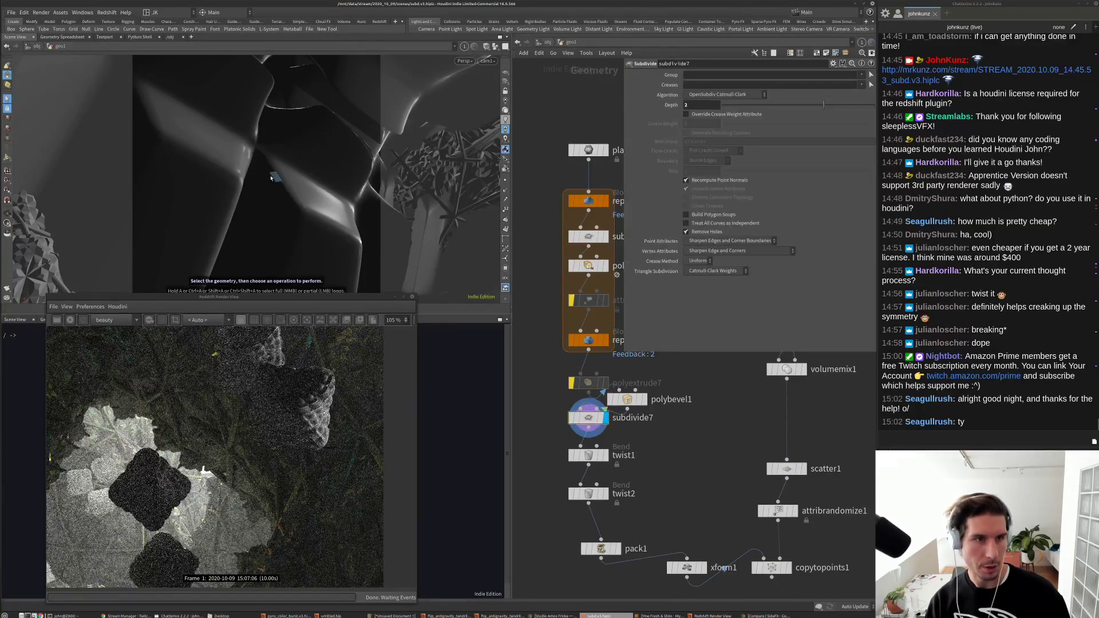
Step: Bypass subdivide6 and switch platonic4's solid type back to Tetrahedron
{"action": "key", "text": "h"}
{"action": "left_click", "coordinate": [756, 539]}
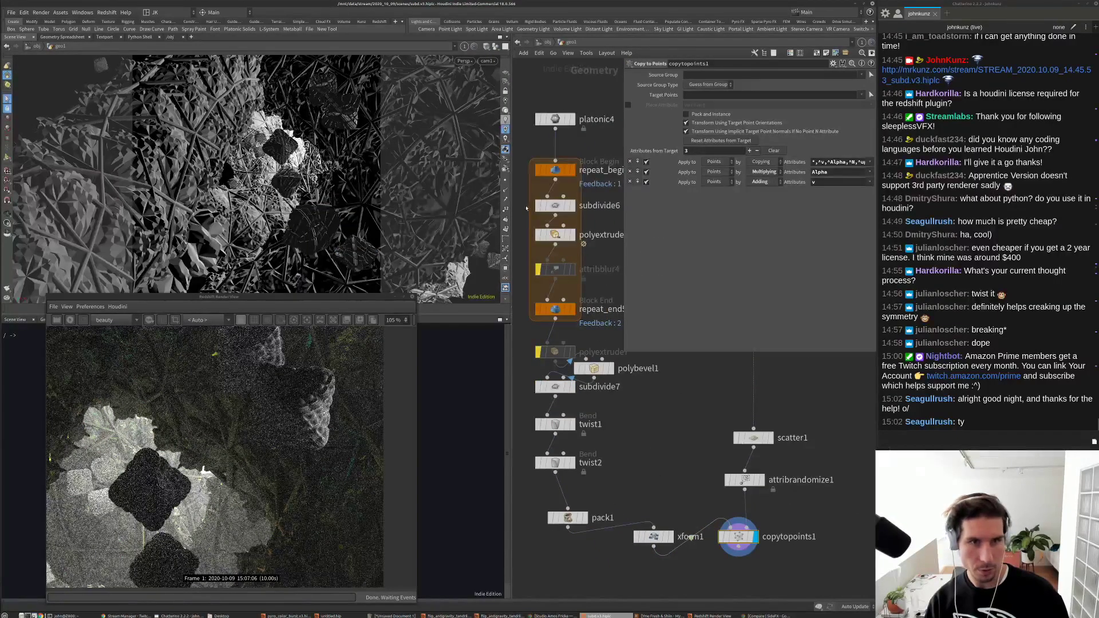
{"action": "left_click", "coordinate": [538, 207]}
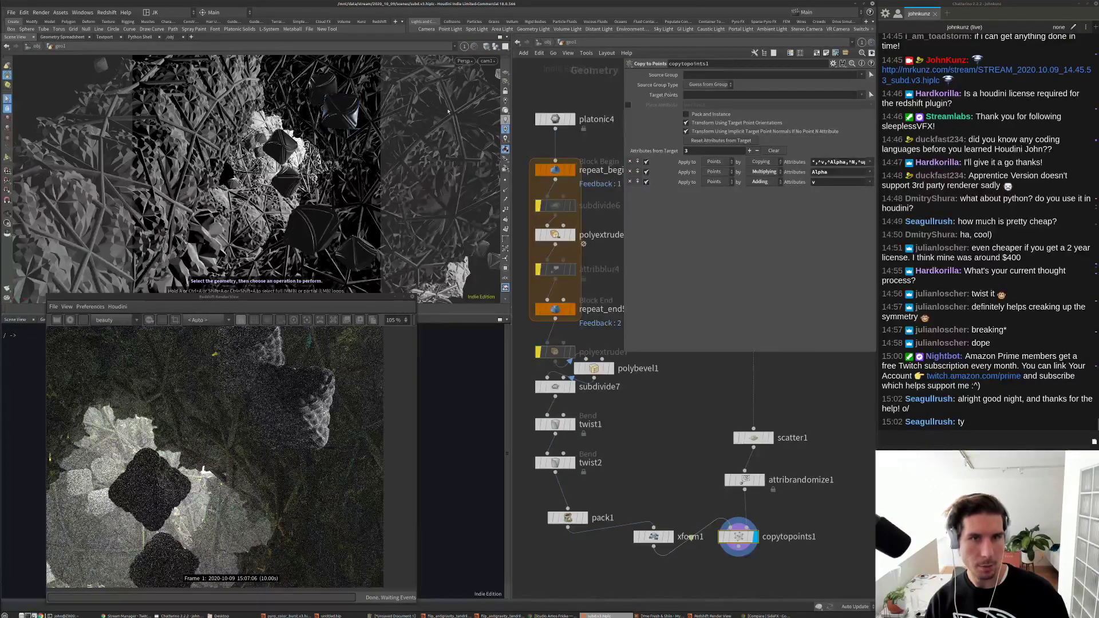
{"action": "left_click", "coordinate": [555, 119]}
{"action": "left_click", "coordinate": [706, 85]}
{"action": "left_click", "coordinate": [705, 86]}
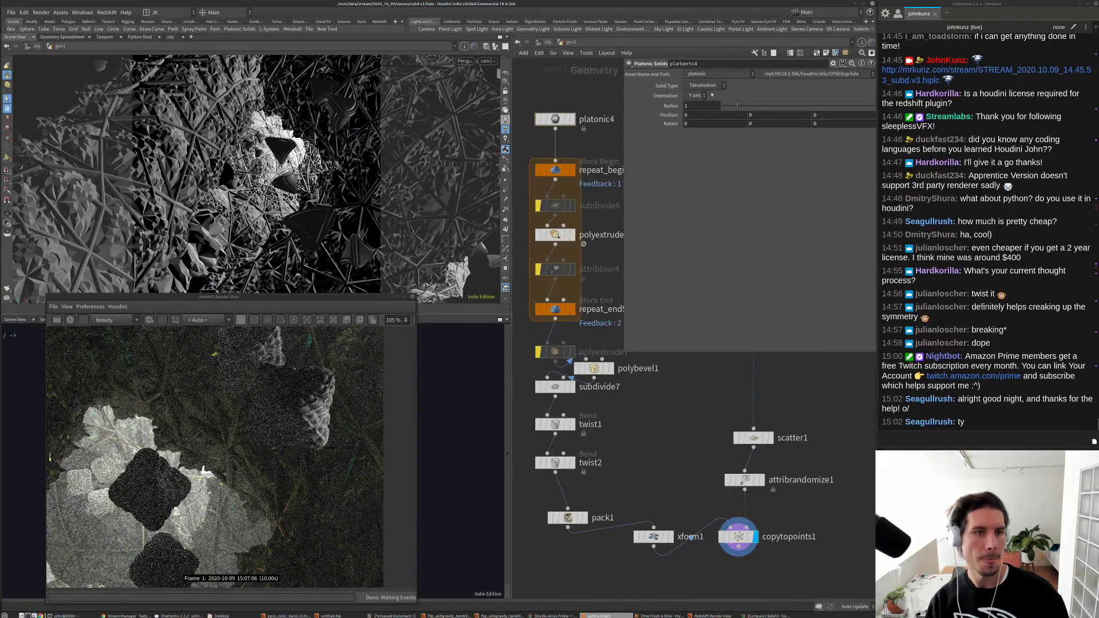
Step: Set scatter1 to 2505 points with a global seed of 4.28
{"action": "scroll", "coordinate": [710, 396], "scroll_direction": "down", "scroll_amount": 2}
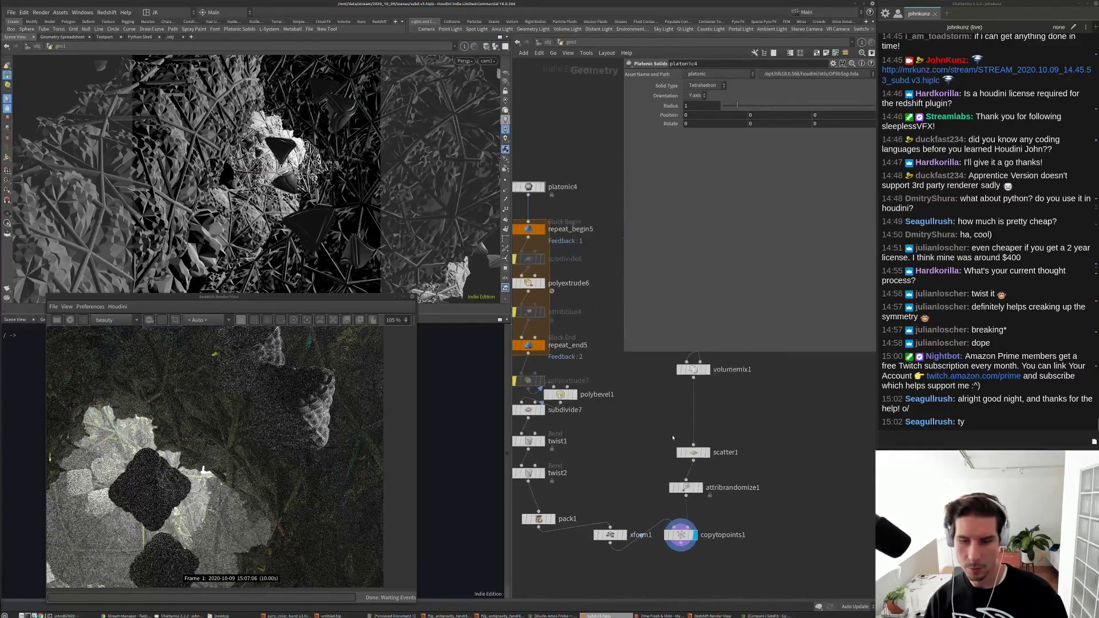
{"action": "left_click", "coordinate": [694, 453]}
{"action": "type", "text": "2505"}
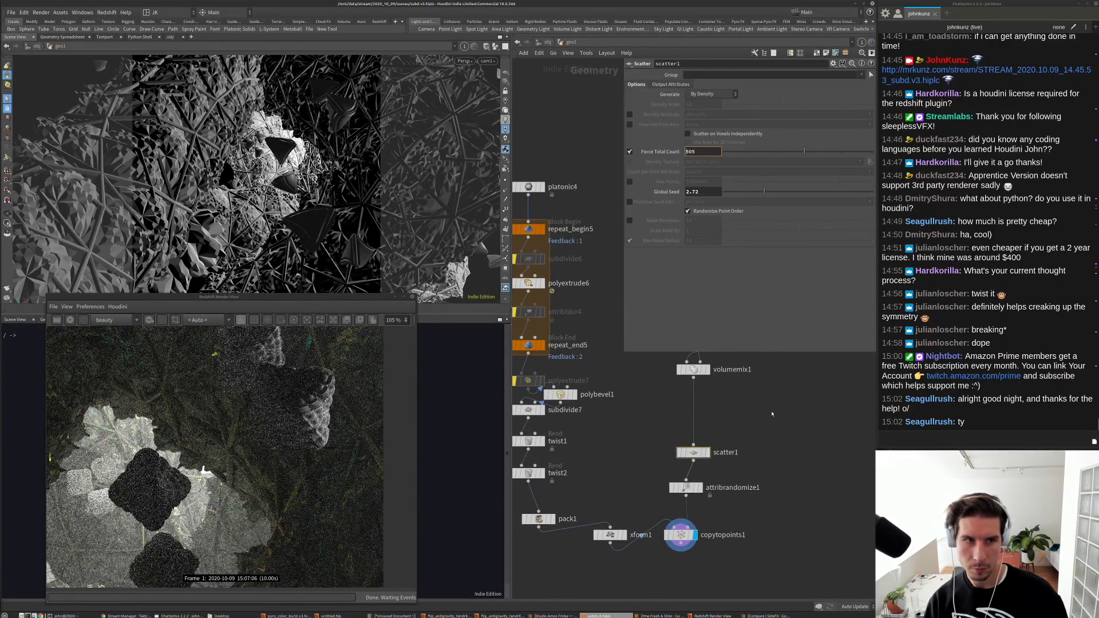
{"action": "key", "text": "Return"}
{"action": "left_click", "coordinate": [788, 192]}
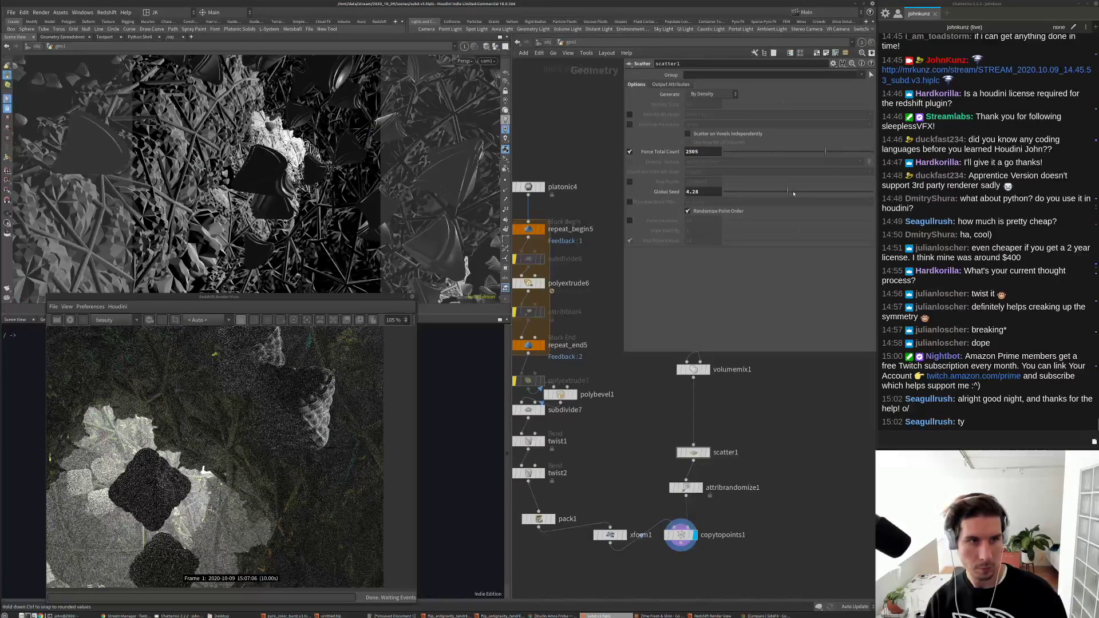
Step: Give xform1 a uniform scale of 0.01
{"action": "left_click", "coordinate": [623, 533]}
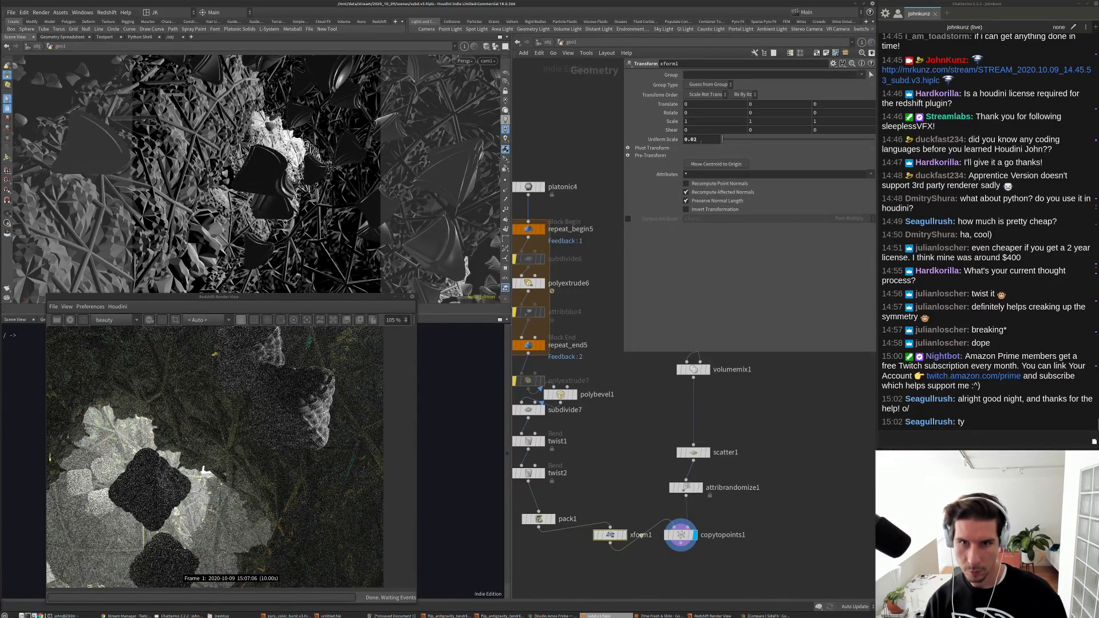
{"action": "type", "text": "0.01"}
{"action": "key", "text": "Return"}
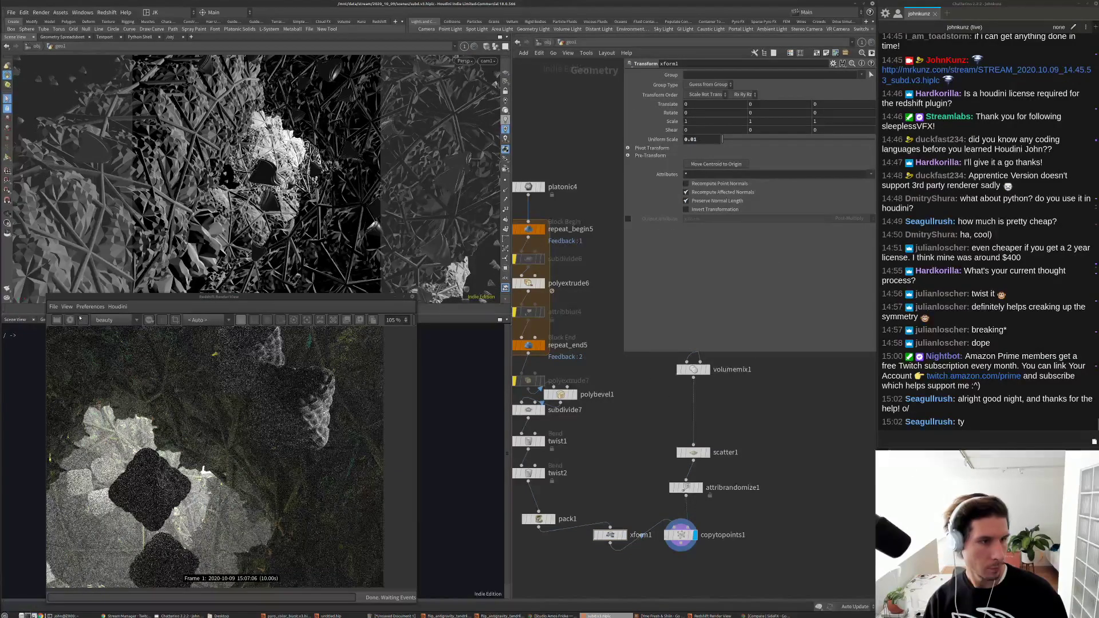
Step: Restart the Redshift render and return the network to the /obj level
{"action": "left_click", "coordinate": [70, 320]}
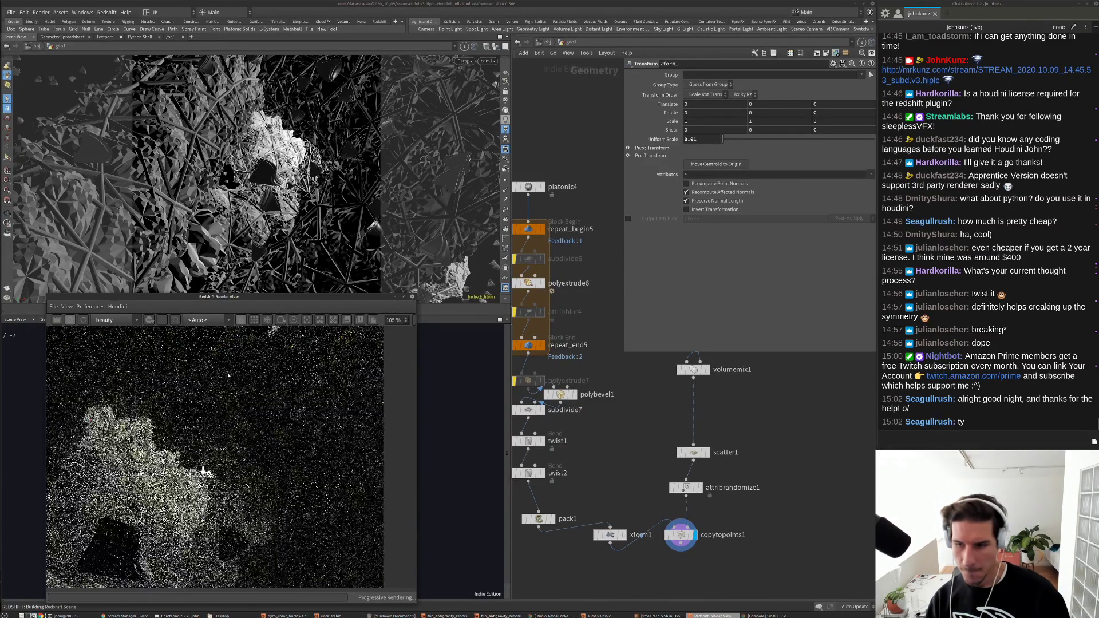
{"action": "scroll", "coordinate": [228, 375], "scroll_direction": "down", "scroll_amount": 3}
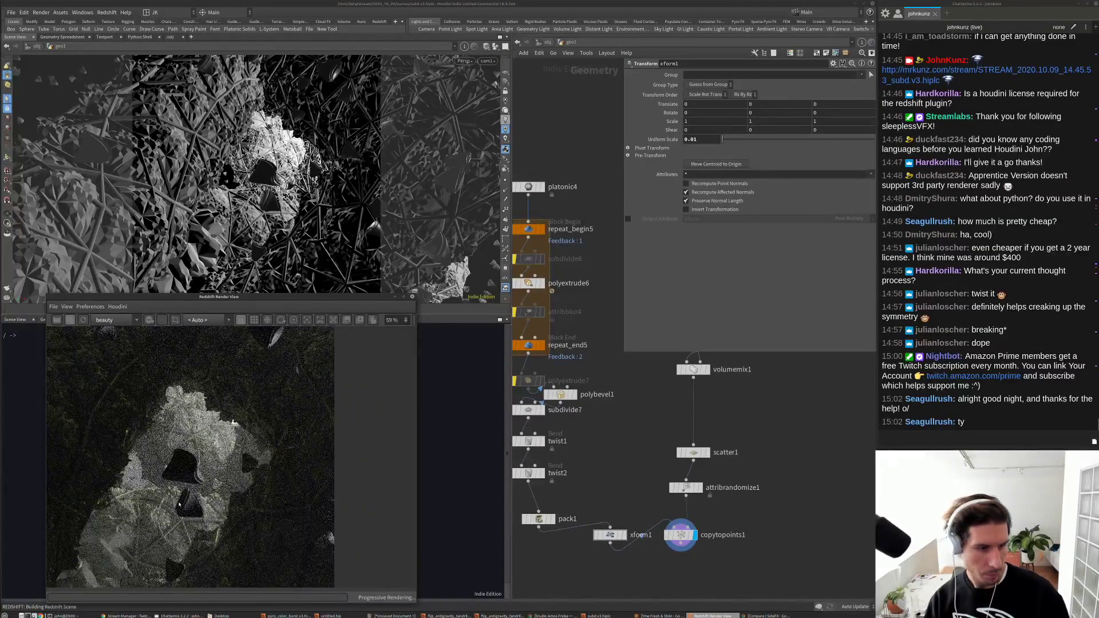
{"action": "scroll", "coordinate": [180, 505], "scroll_direction": "up", "scroll_amount": 3}
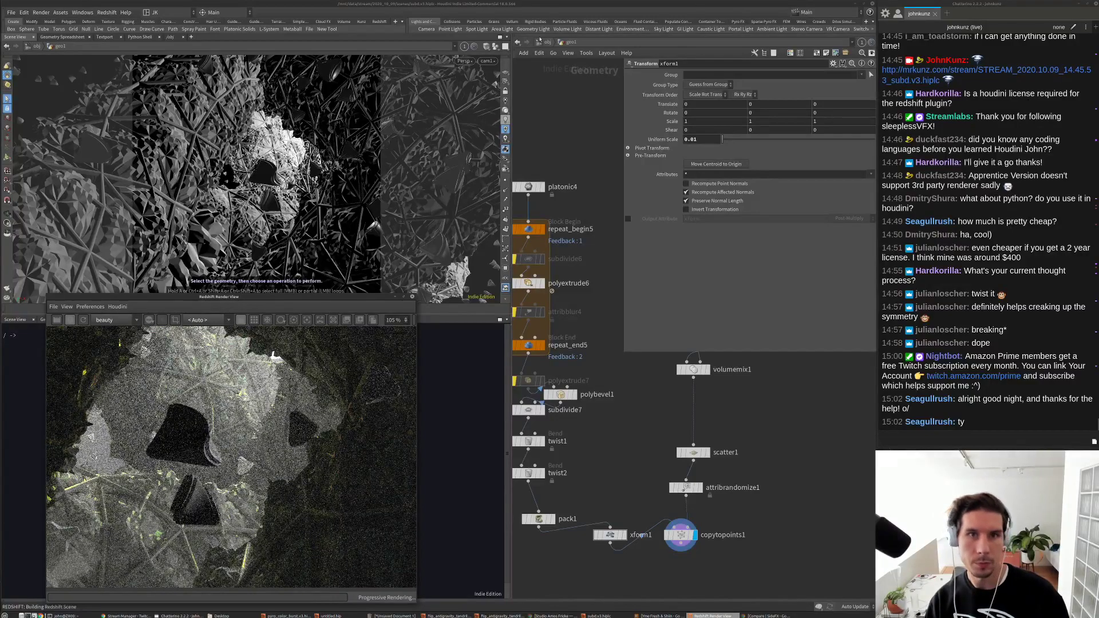
{"action": "left_click", "coordinate": [539, 39]}
{"action": "left_click", "coordinate": [546, 46]}
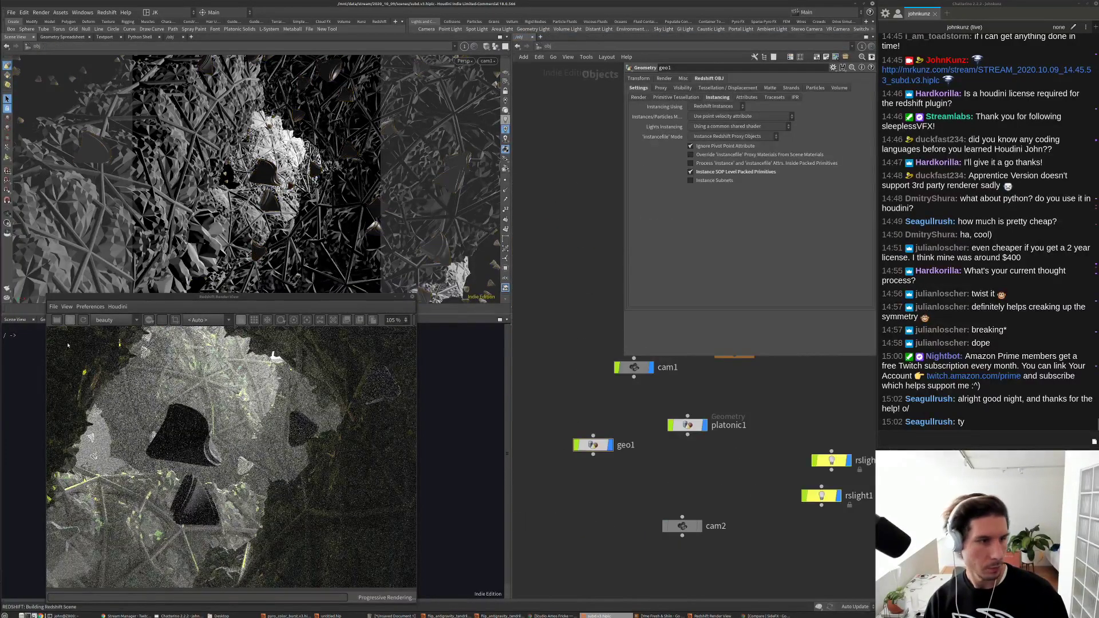
Step: Select Material1 inside matnet1's redshift_vopnet2 shader network
{"action": "double_click", "coordinate": [674, 434]}
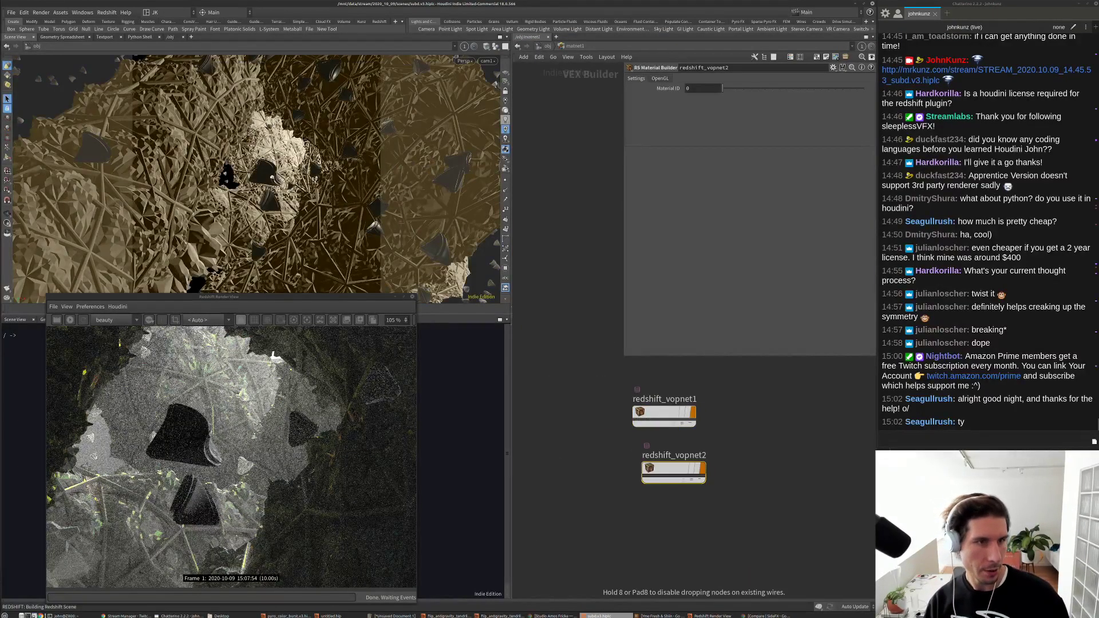
{"action": "double_click", "coordinate": [674, 471]}
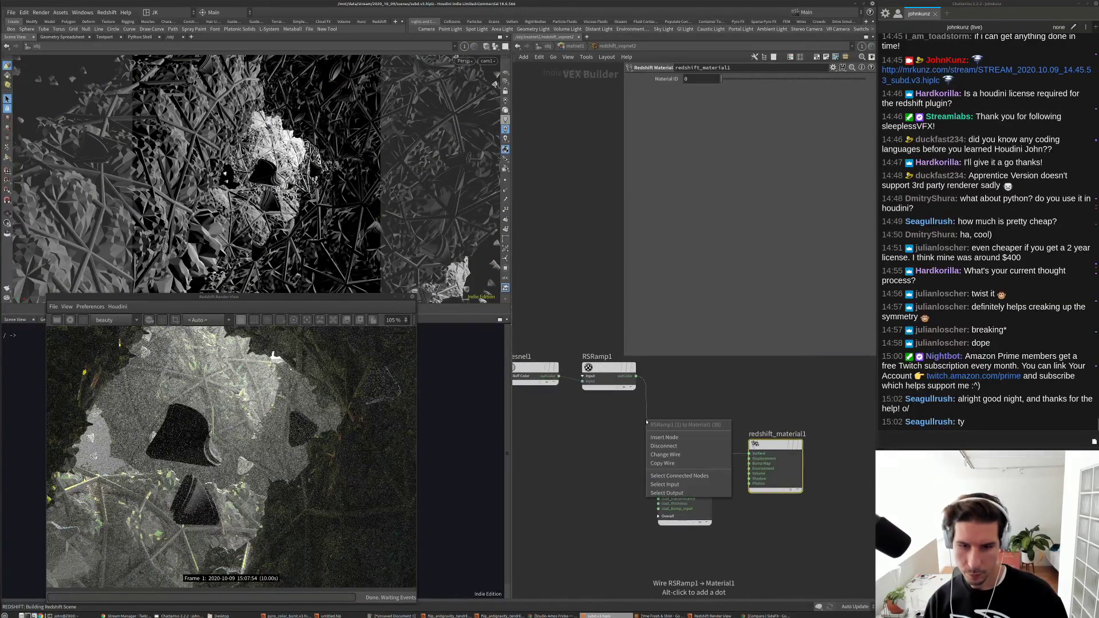
{"action": "left_click", "coordinate": [685, 452]}
Step: Set Material1's diffuse weight to 1 and reflection roughness to 0.1
{"action": "double_click", "coordinate": [709, 115]}
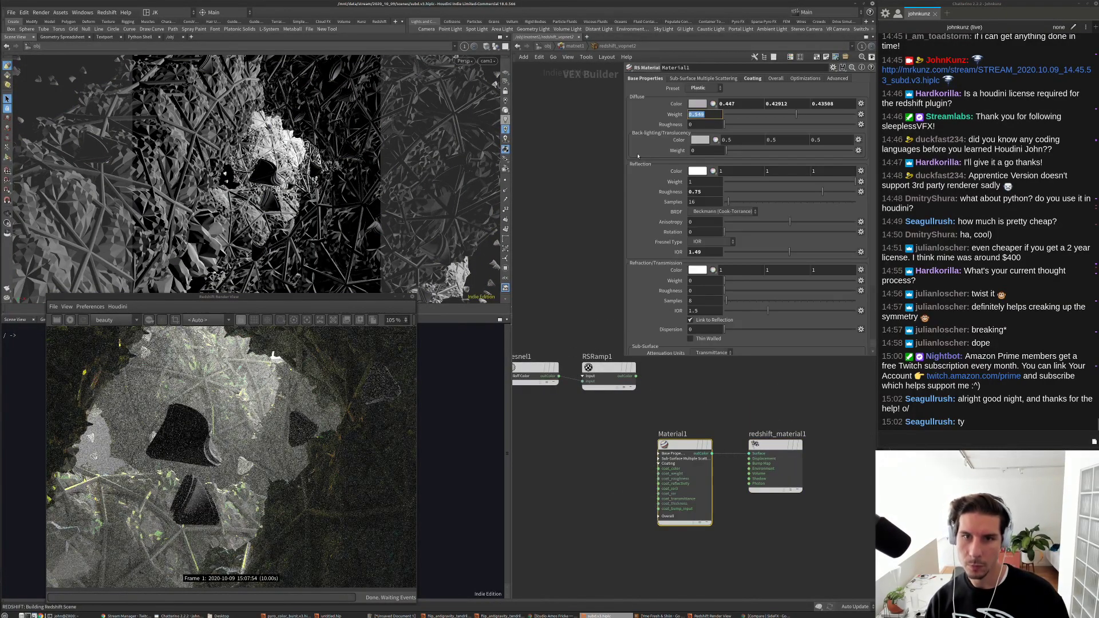
{"action": "type", "text": "1"}
{"action": "key", "text": "Return"}
{"action": "type", "text": "1"}
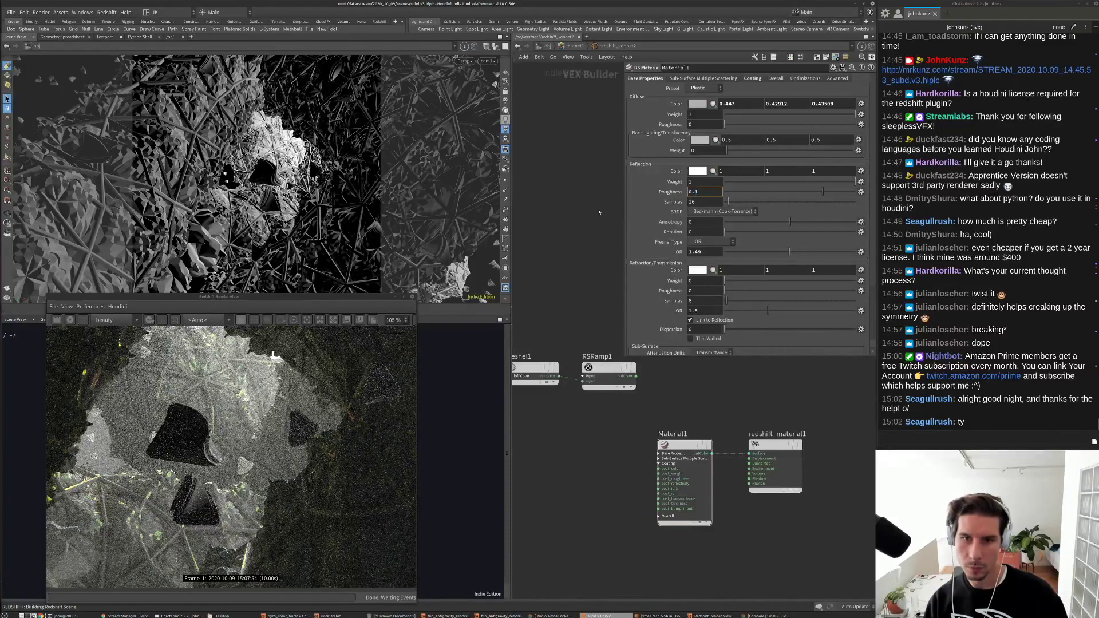
{"action": "key", "text": "Return"}
{"action": "left_click", "coordinate": [693, 414]}
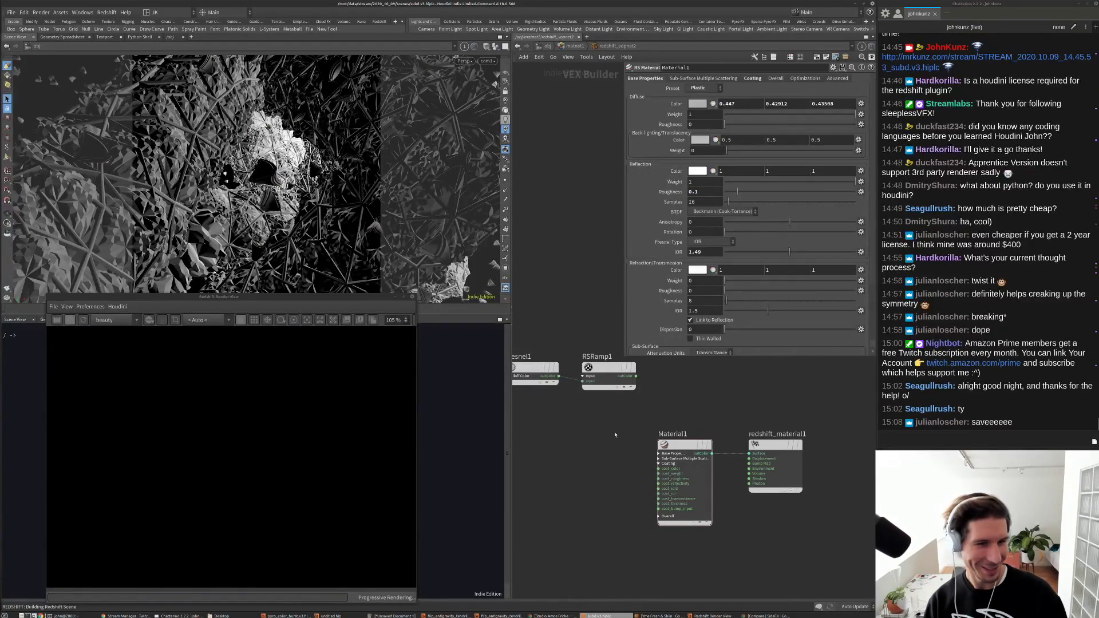
{"action": "middle_click_drag", "start_coordinate": [607, 454], "coordinate": [617, 431]}
{"action": "scroll", "coordinate": [273, 356], "scroll_direction": "down", "scroll_amount": 5}
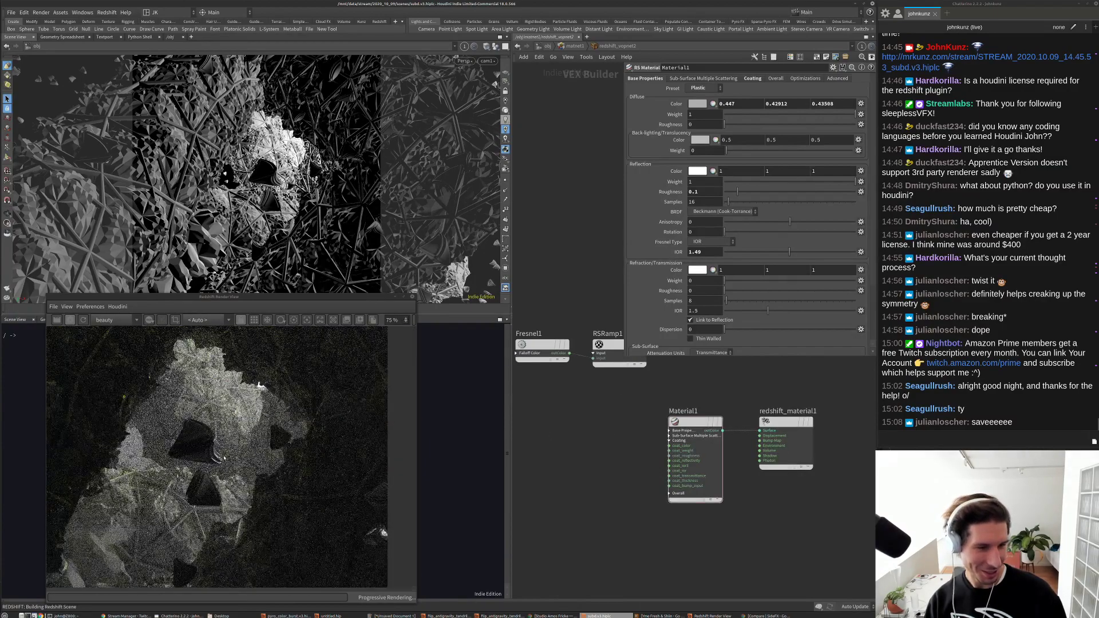
{"action": "scroll", "coordinate": [229, 458], "scroll_direction": "up", "scroll_amount": 5}
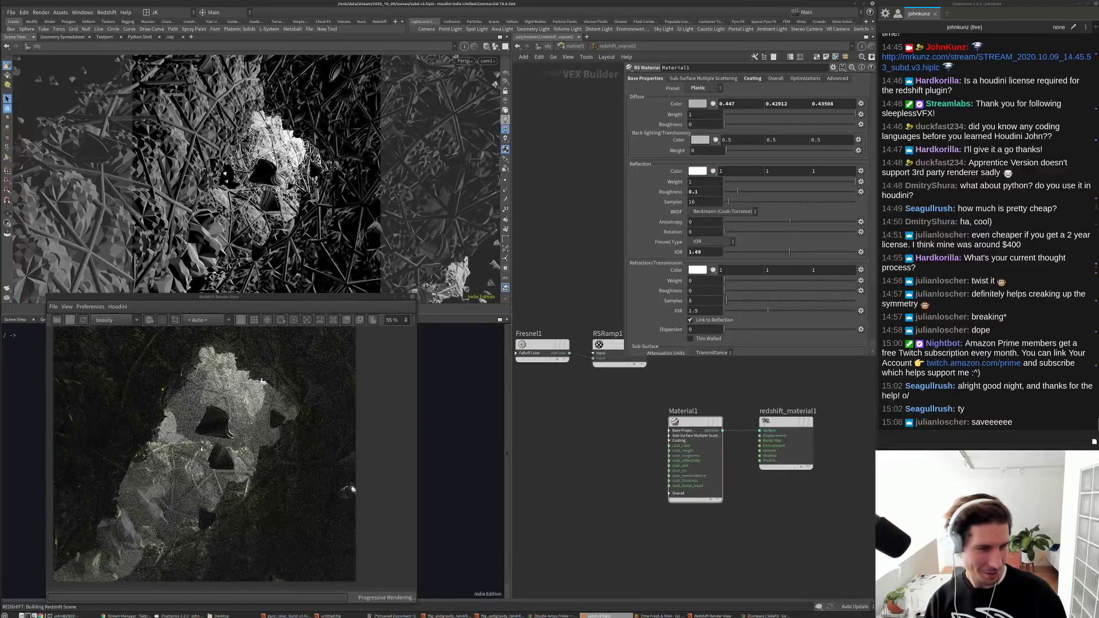
{"action": "scroll", "coordinate": [237, 444], "scroll_direction": "up", "scroll_amount": 1}
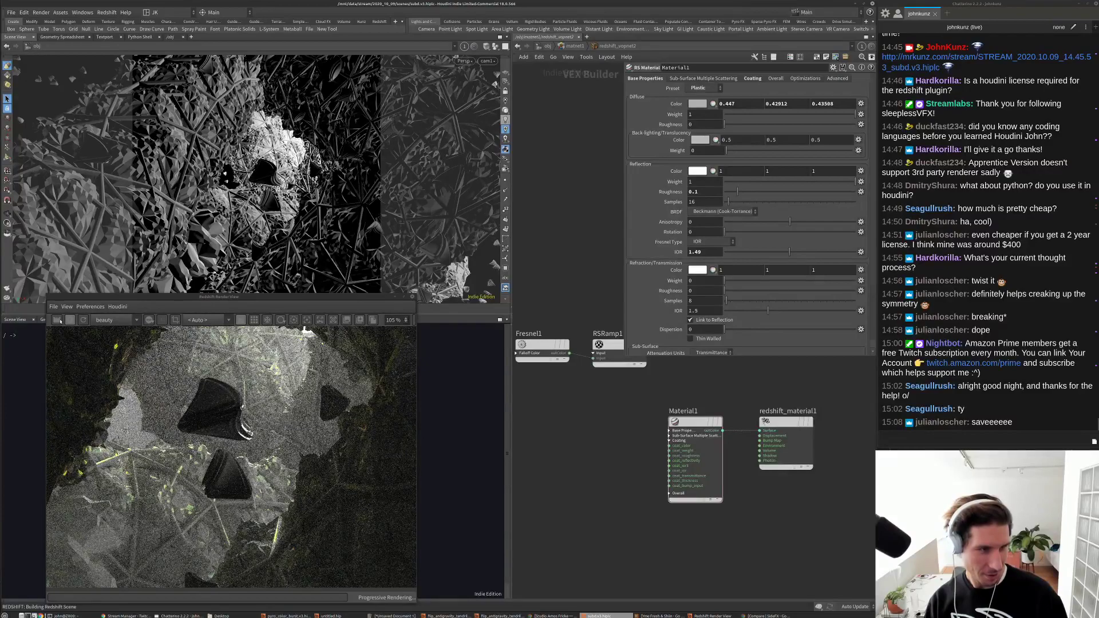
Step: Back at object level, place geo1 and confirm its material is redshift_vopnet2
{"action": "key", "text": "u"}
{"action": "key", "text": "u"}
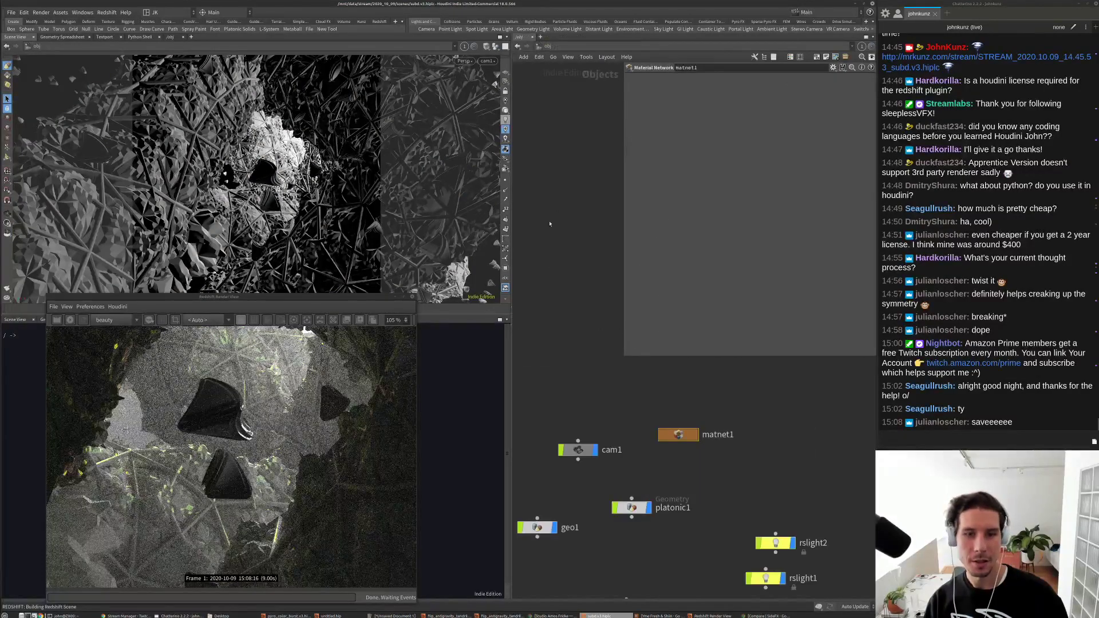
{"action": "left_click_drag", "start_coordinate": [570, 420], "coordinate": [664, 436]}
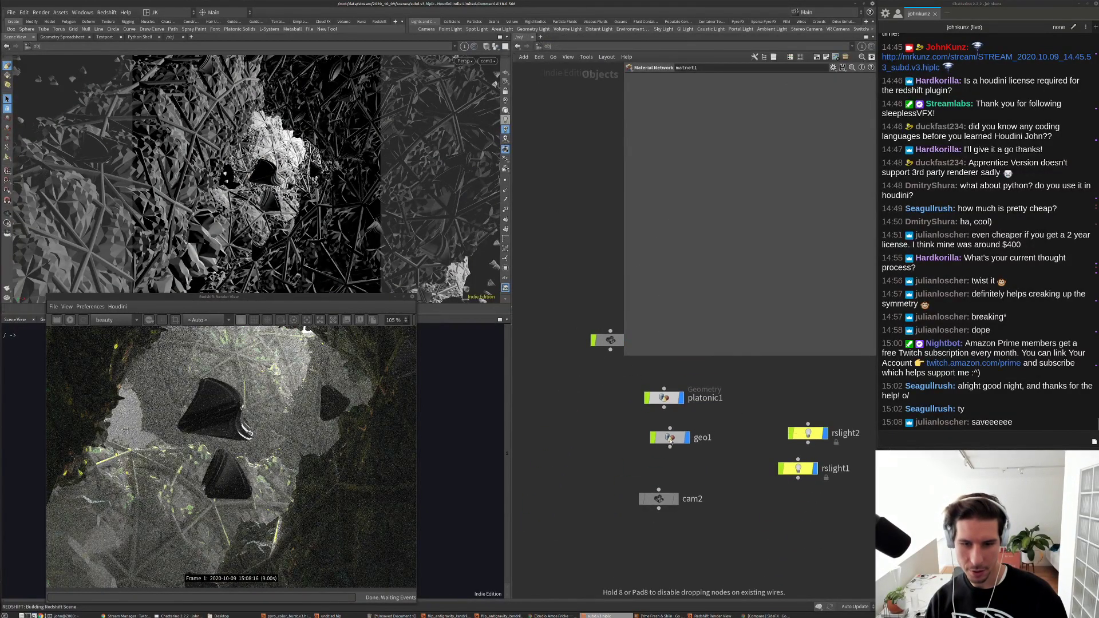
{"action": "left_click", "coordinate": [665, 435]}
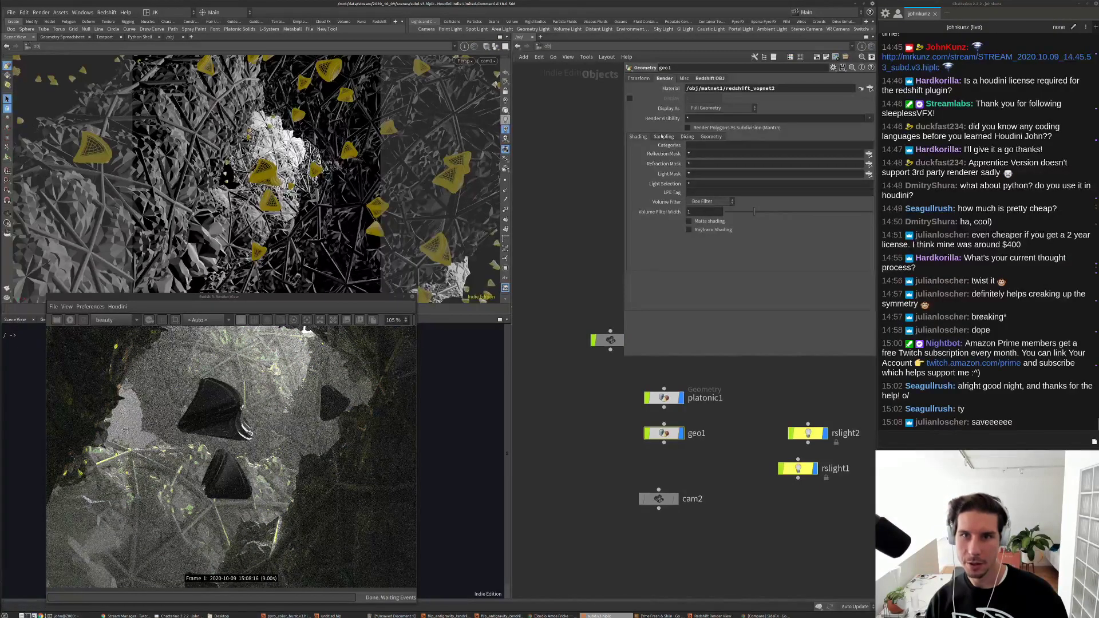
Step: Save the scene as subd.v4.hiplc and switch to the personal render-tools shelf
{"action": "left_click", "coordinate": [10, 12]}
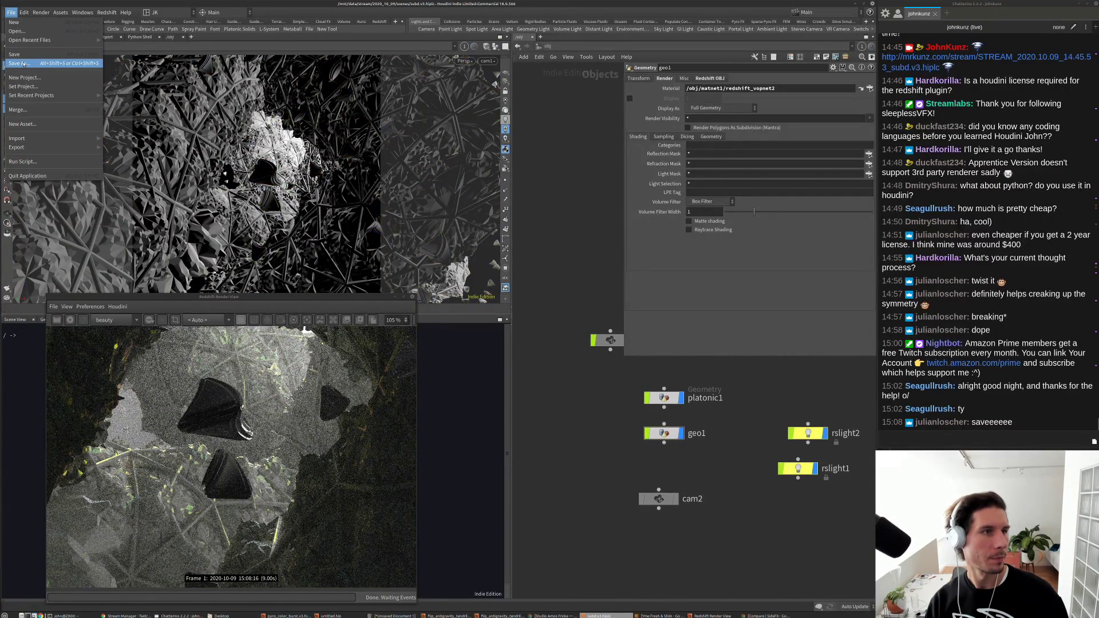
{"action": "left_click", "coordinate": [34, 60]}
{"action": "left_click", "coordinate": [433, 218]}
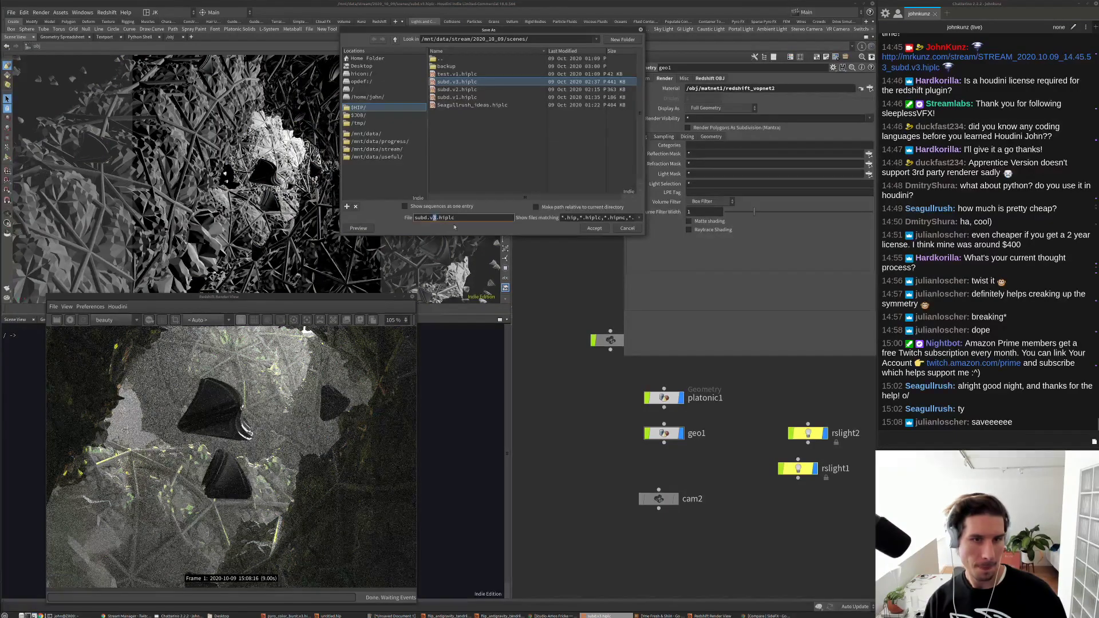
{"action": "left_click", "coordinate": [592, 229]}
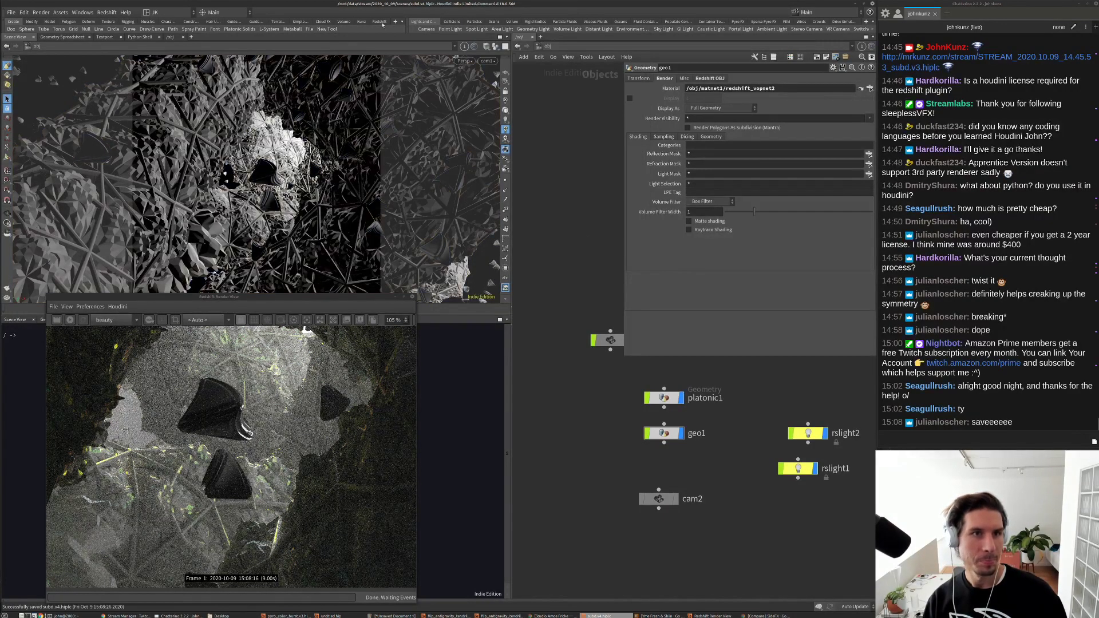
{"action": "left_click", "coordinate": [365, 23]}
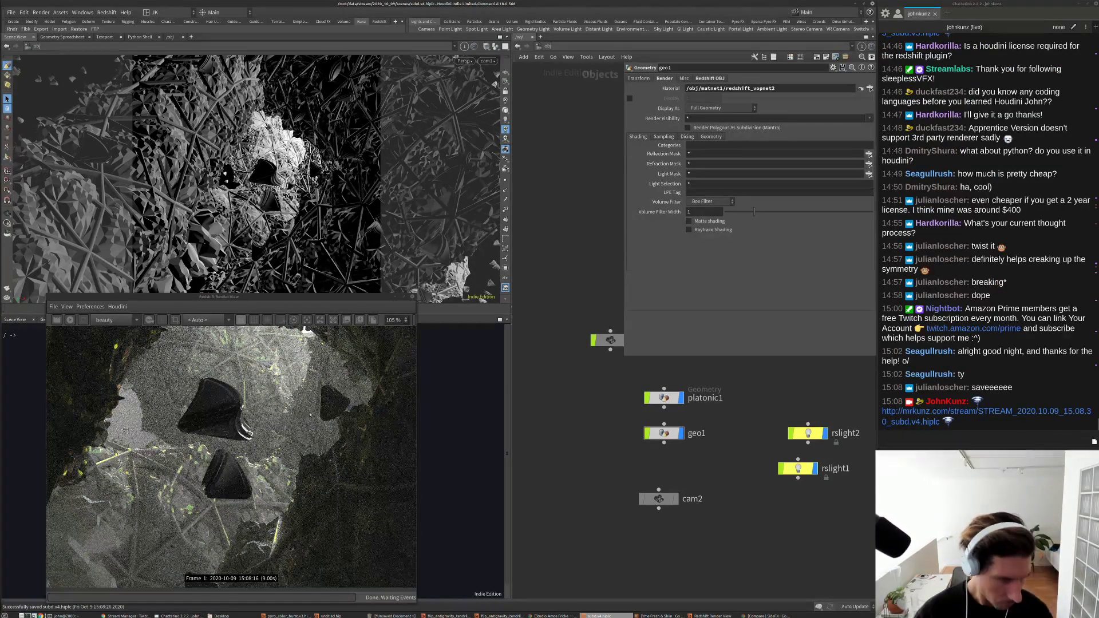
{"action": "scroll", "coordinate": [310, 414], "scroll_direction": "down", "scroll_amount": 5}
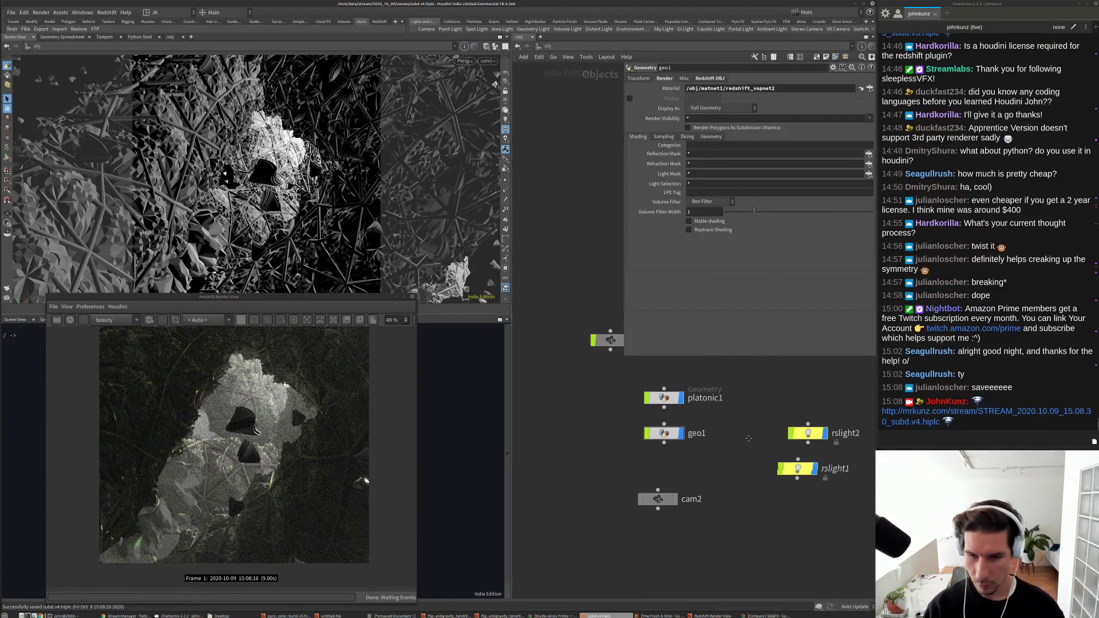
Step: Select geo1 and go inside it to reach the twist nodes
{"action": "key", "text": "h"}
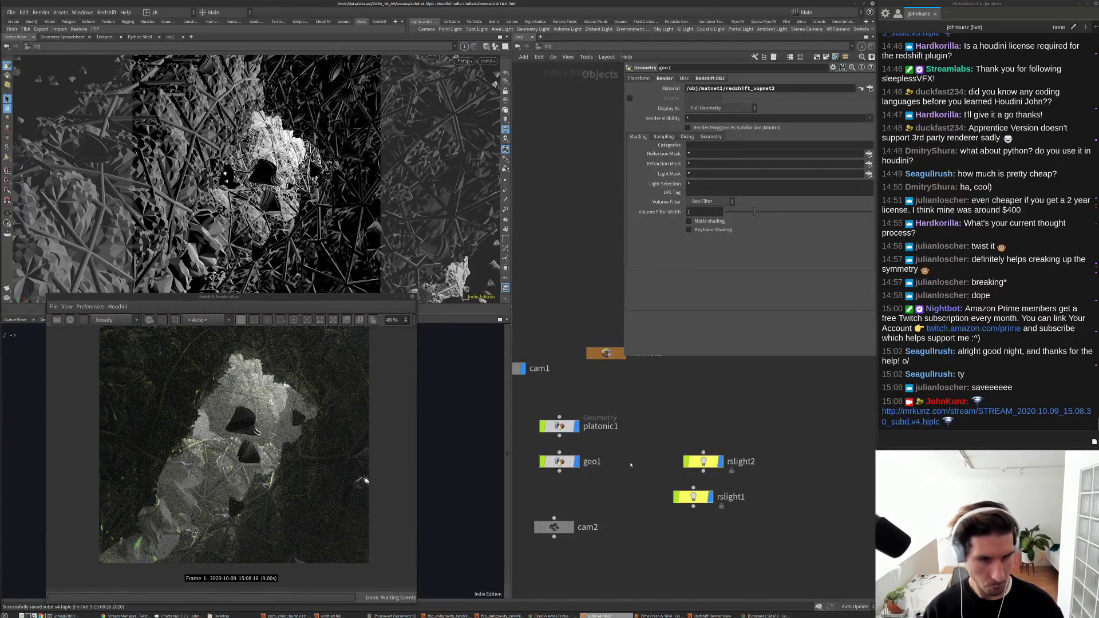
{"action": "left_click", "coordinate": [564, 432]}
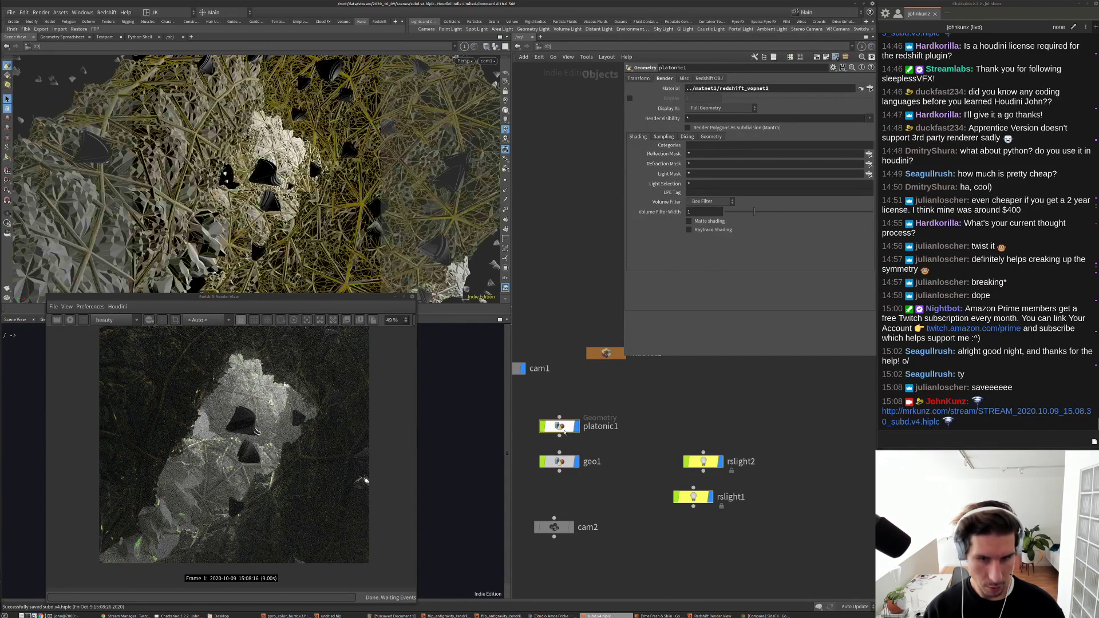
{"action": "left_click", "coordinate": [559, 462]}
{"action": "key", "text": "Return"}
{"action": "middle_click_drag", "start_coordinate": [592, 437], "coordinate": [656, 382]}
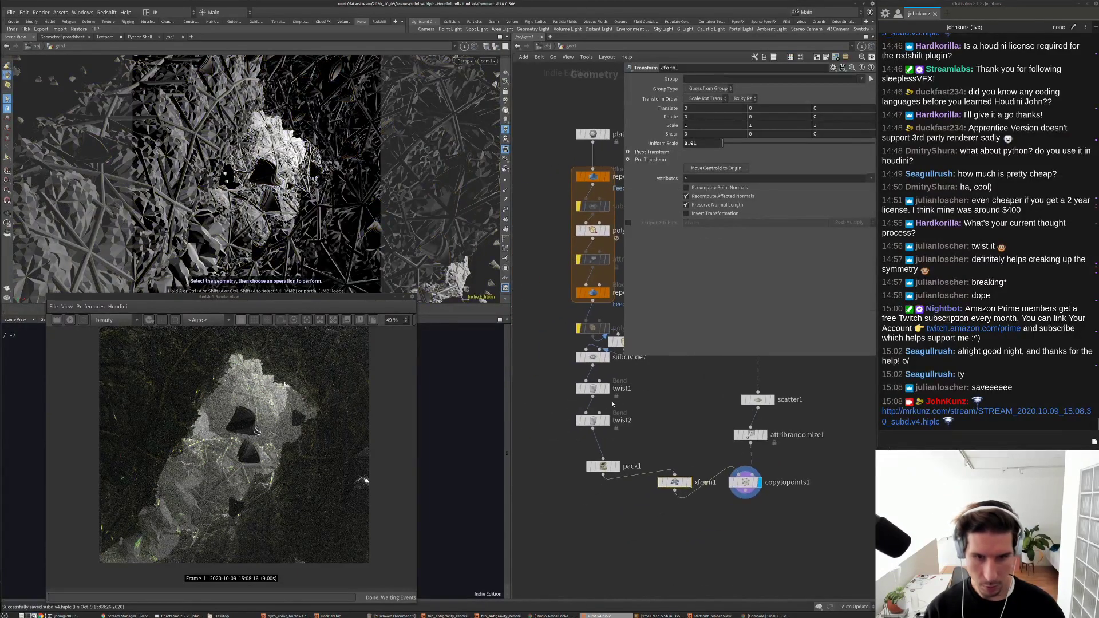
Step: Set twist1 to 180 and twist2 to -180, then restart the Redshift render
{"action": "left_click", "coordinate": [593, 389]}
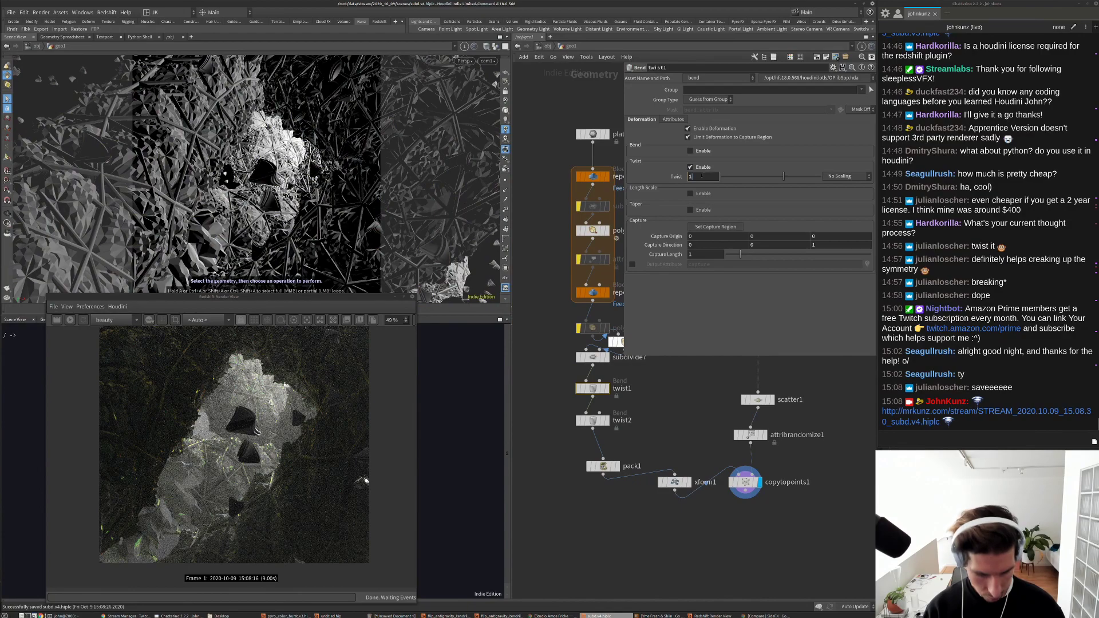
{"action": "key", "text": "Return"}
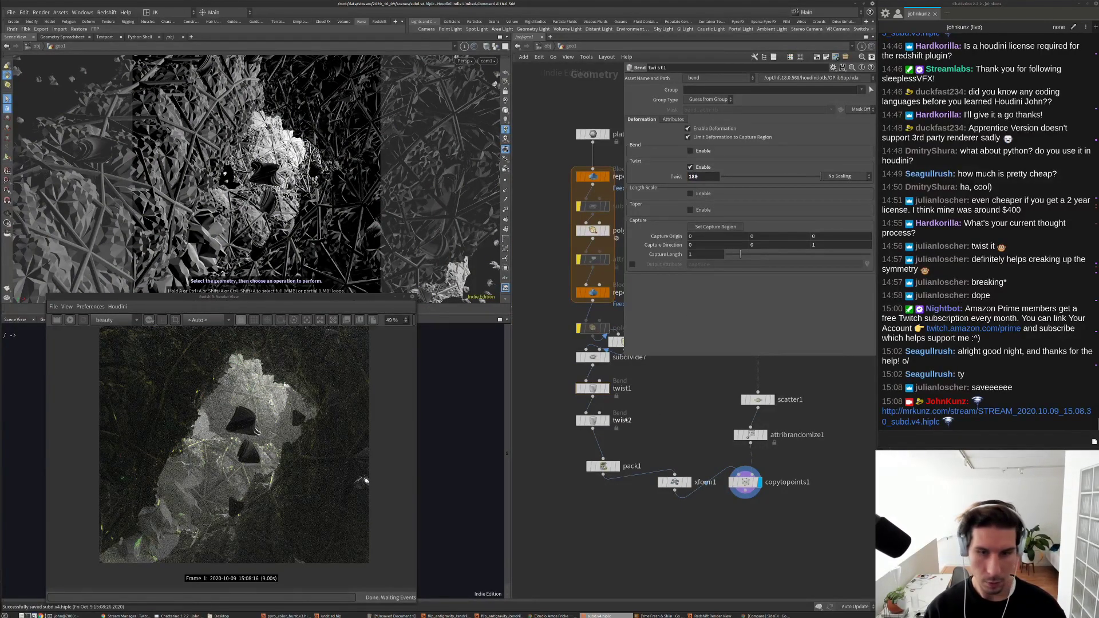
{"action": "left_click", "coordinate": [595, 420]}
{"action": "left_click", "coordinate": [703, 177]}
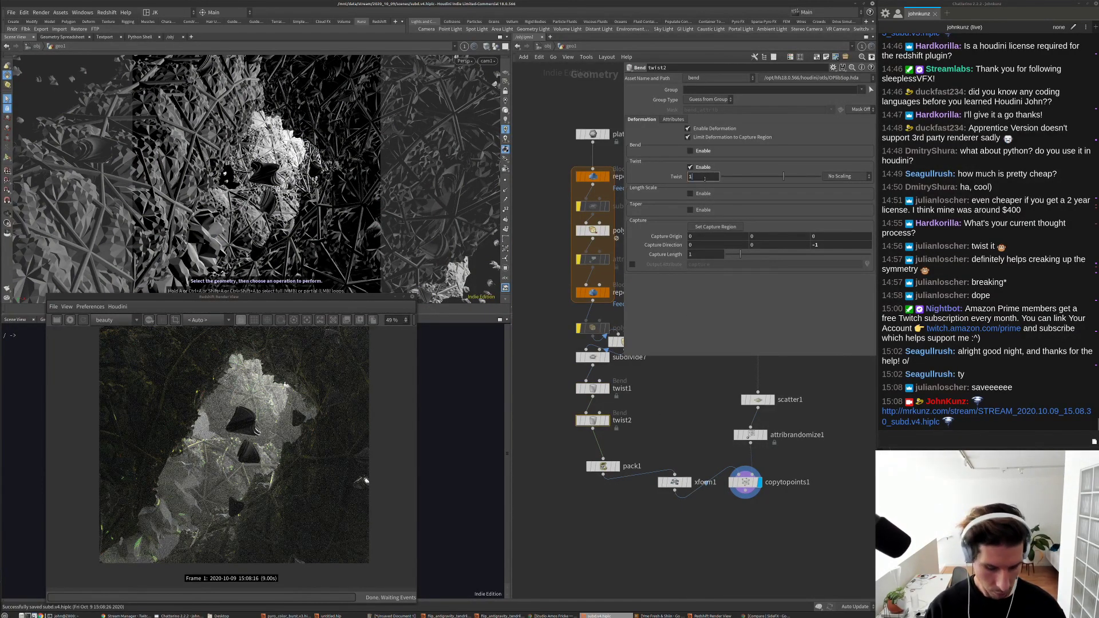
{"action": "type", "text": "180"}
{"action": "key", "text": "Return"}
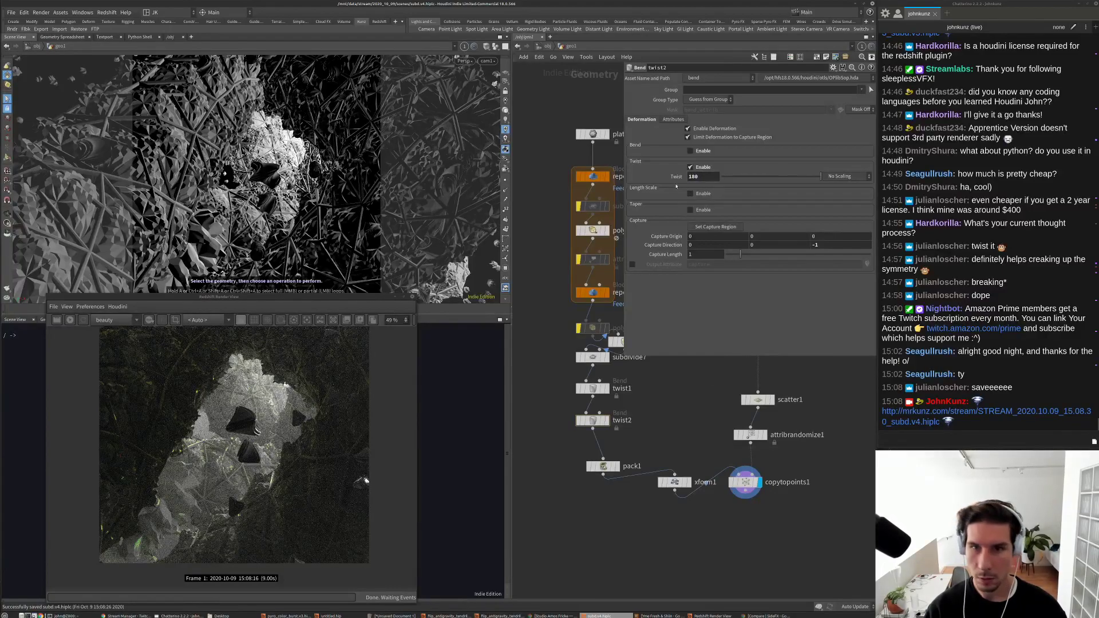
{"action": "type", "text": "-180"}
{"action": "key", "text": "Return"}
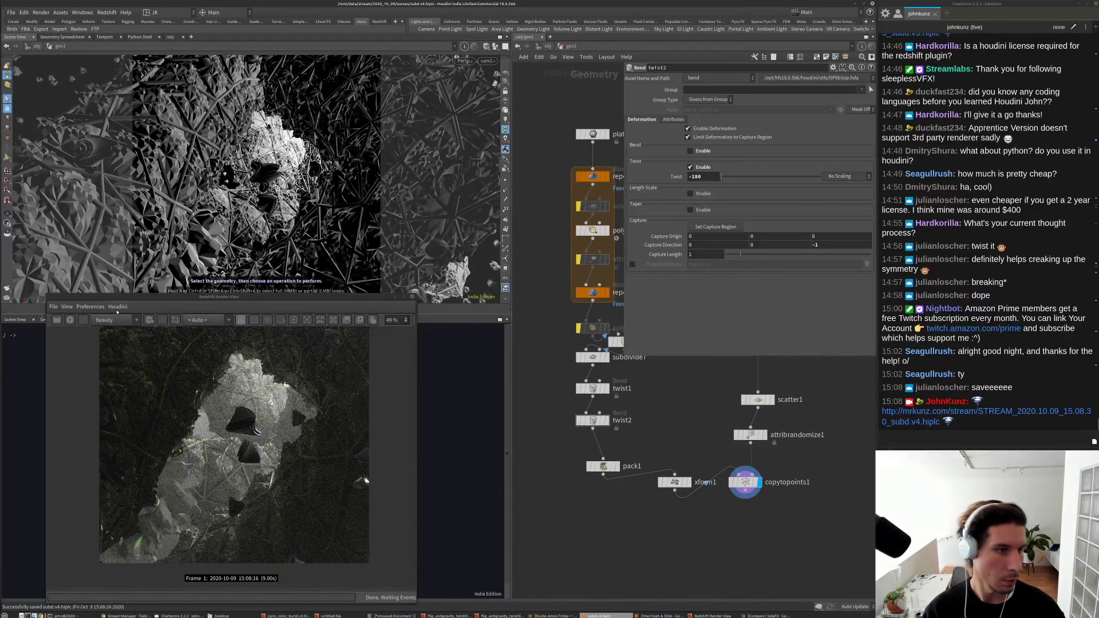
{"action": "left_click", "coordinate": [70, 321]}
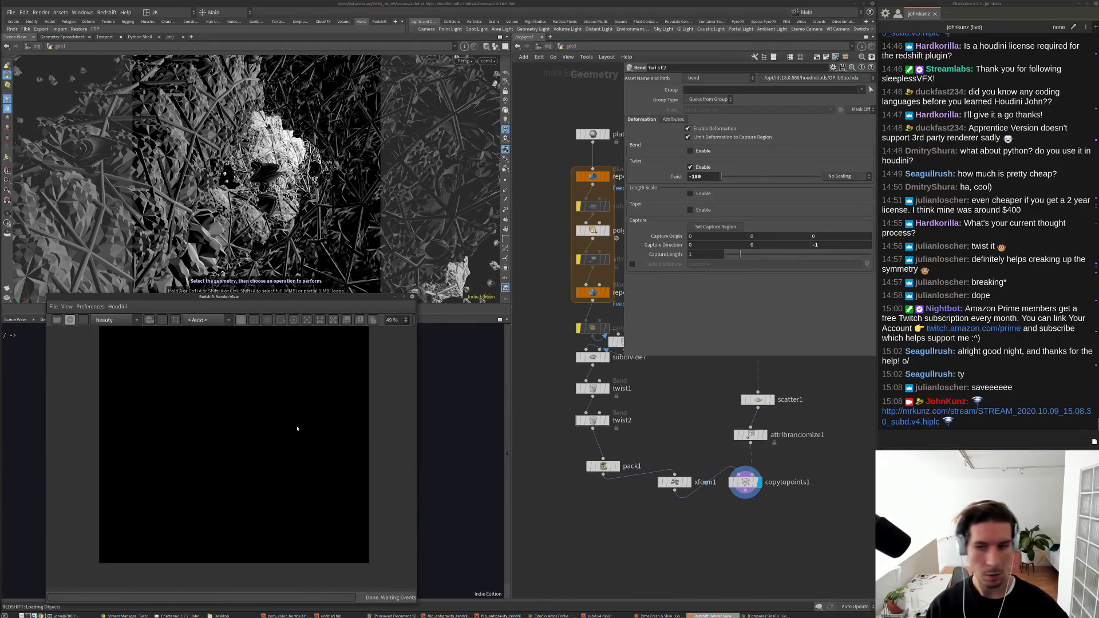
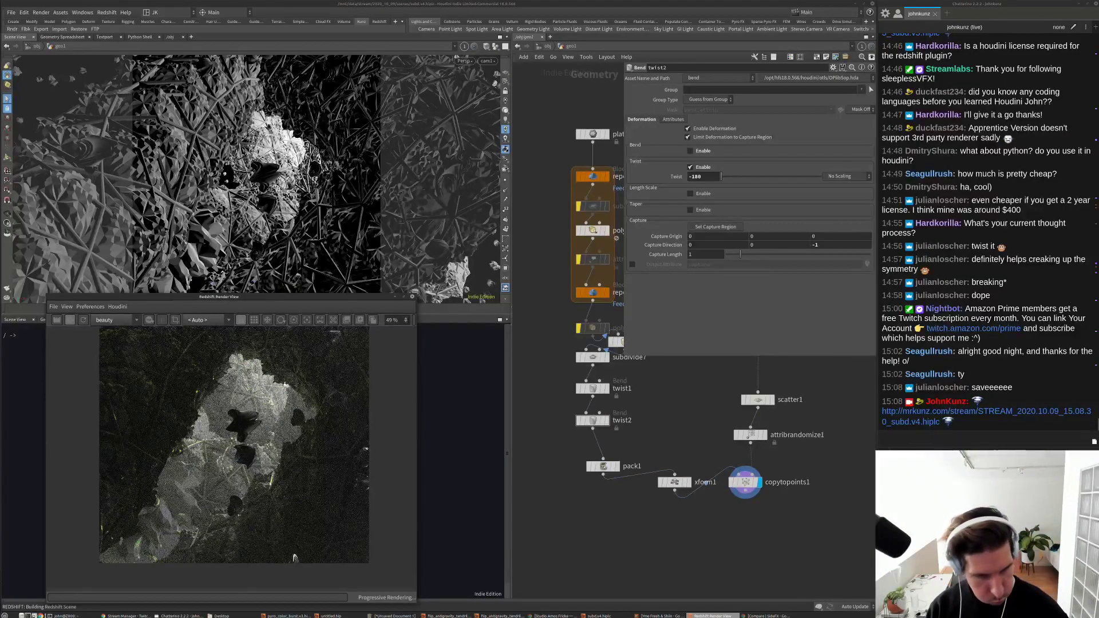
Step: Insert a Normal node between twist2 and pack1 and set its Cusp Angle to 0
{"action": "scroll", "coordinate": [249, 440], "scroll_direction": "up", "scroll_amount": 3}
{"action": "scroll", "coordinate": [244, 420], "scroll_direction": "up", "scroll_amount": 2}
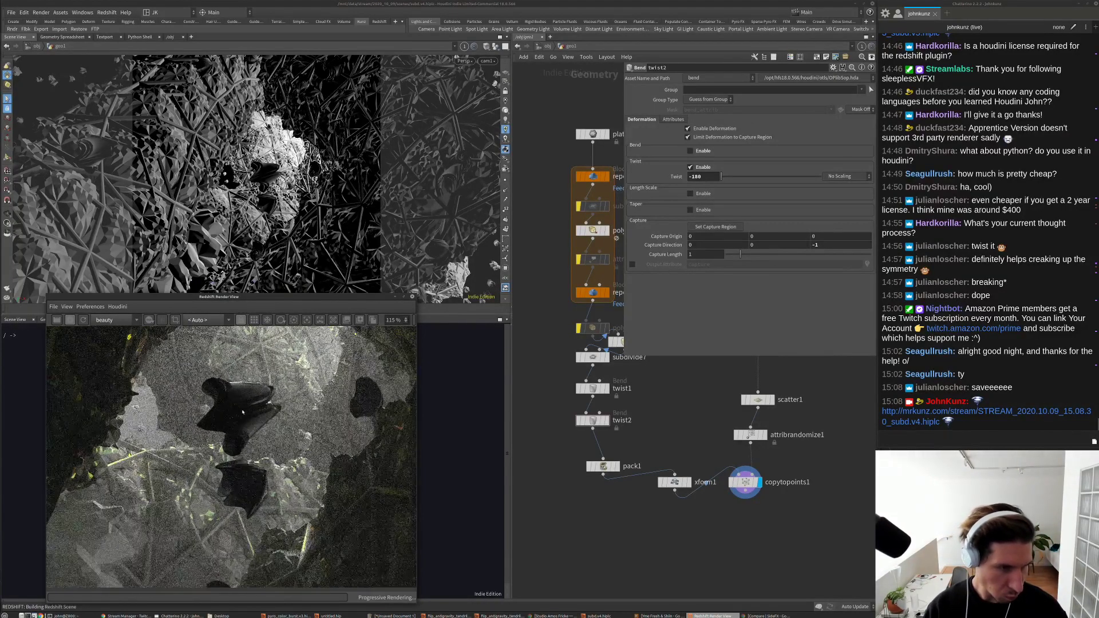
{"action": "left_click", "coordinate": [668, 425]}
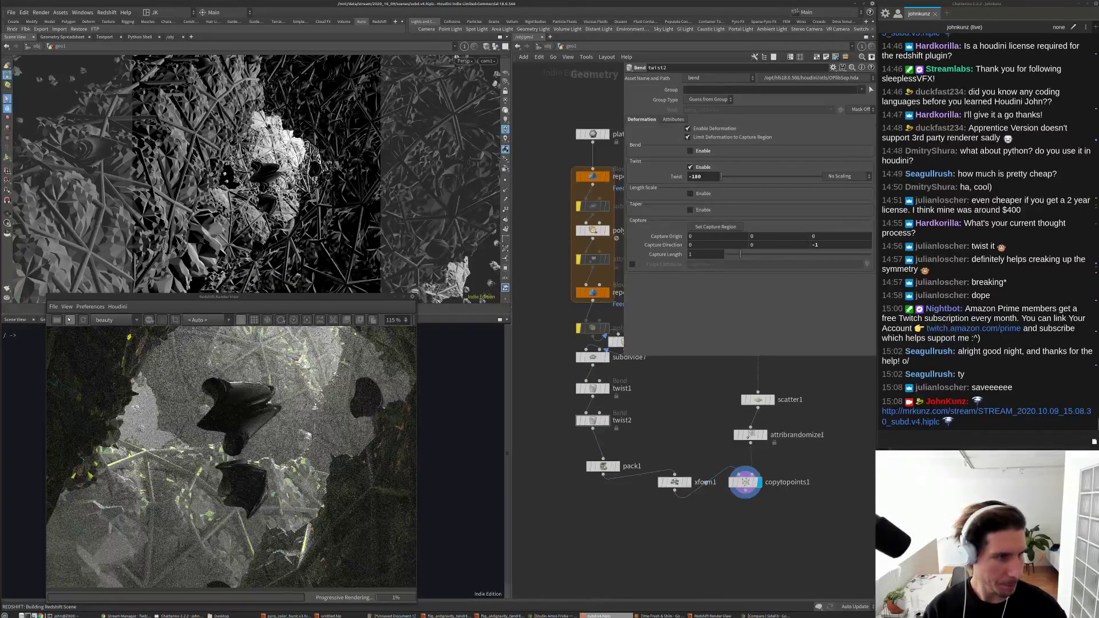
{"action": "middle_click_drag", "start_coordinate": [710, 531], "coordinate": [700, 521]}
{"action": "key", "text": "Tab"}
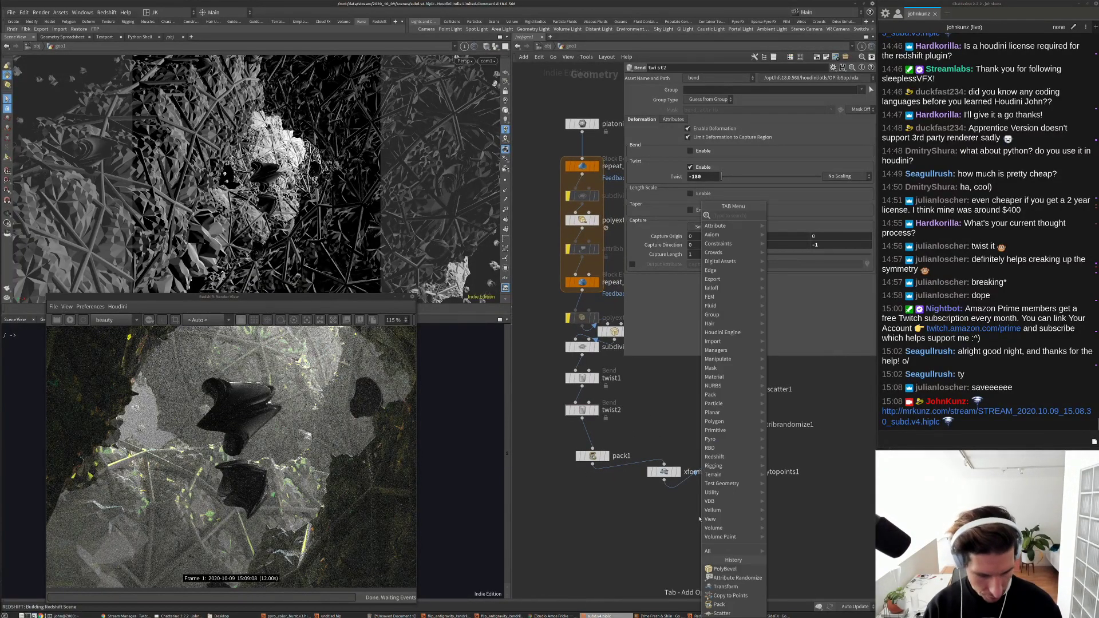
{"action": "type", "text": "nor"}
{"action": "left_click", "coordinate": [786, 216]}
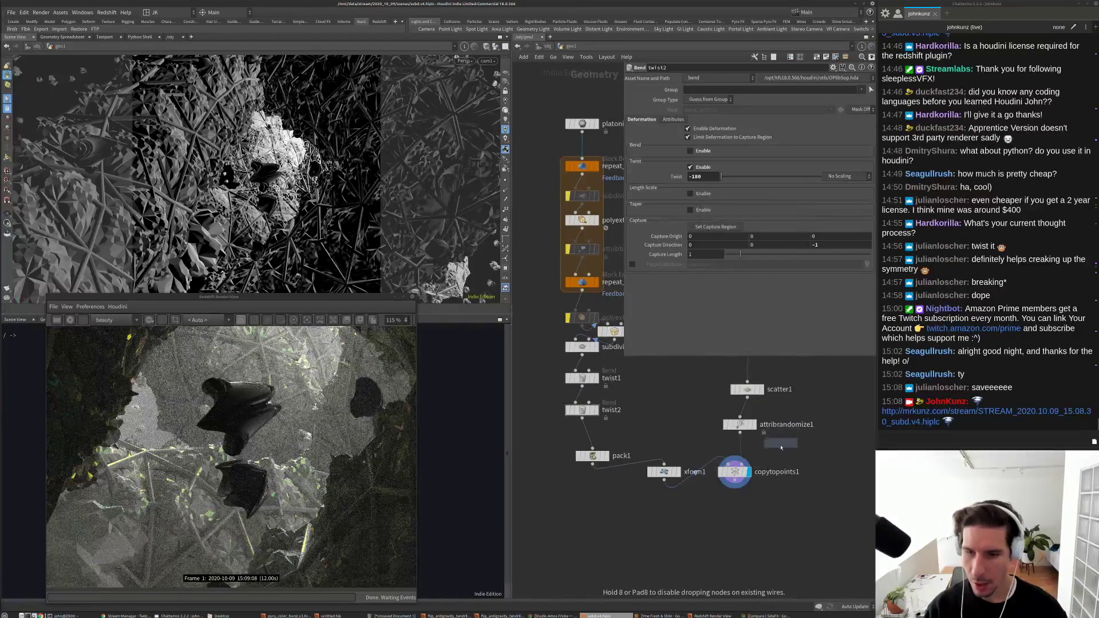
{"action": "left_click", "coordinate": [588, 436]}
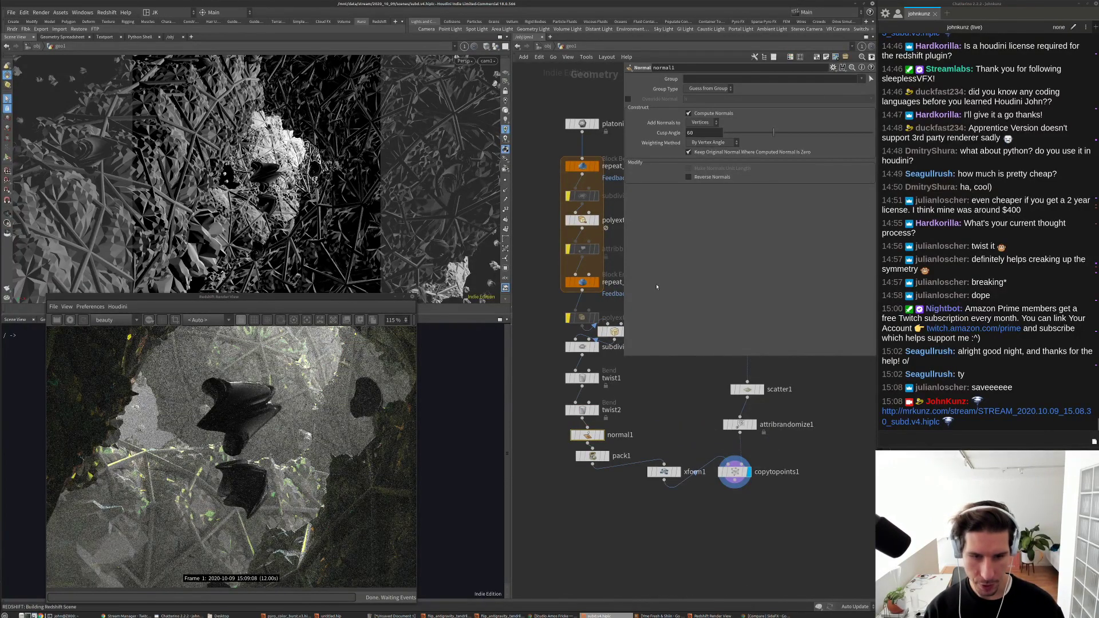
{"action": "type", "text": "0"}
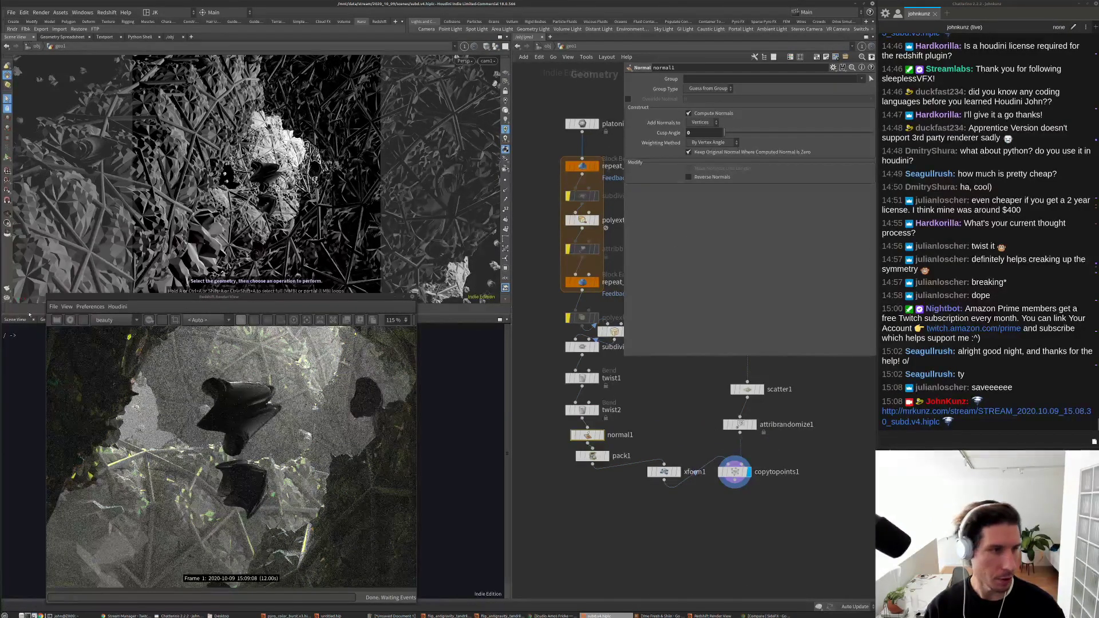
Step: Restart the Redshift render to show the hard-edged shapes, then stop it
{"action": "left_click", "coordinate": [70, 320]}
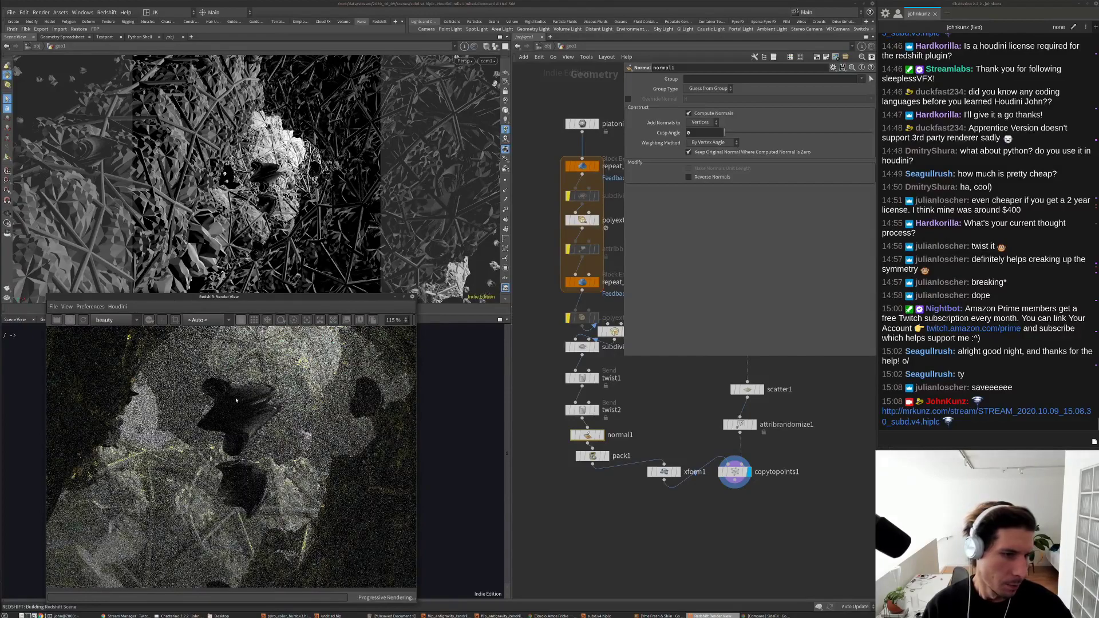
{"action": "scroll", "coordinate": [236, 400], "scroll_direction": "up", "scroll_amount": 5}
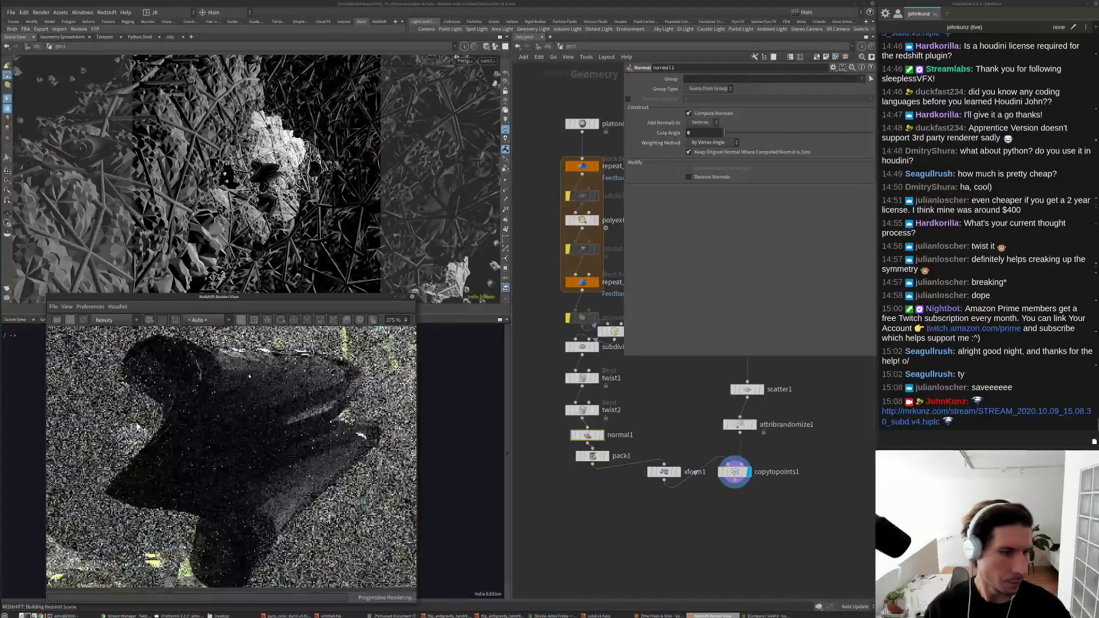
{"action": "scroll", "coordinate": [249, 377], "scroll_direction": "down", "scroll_amount": 1}
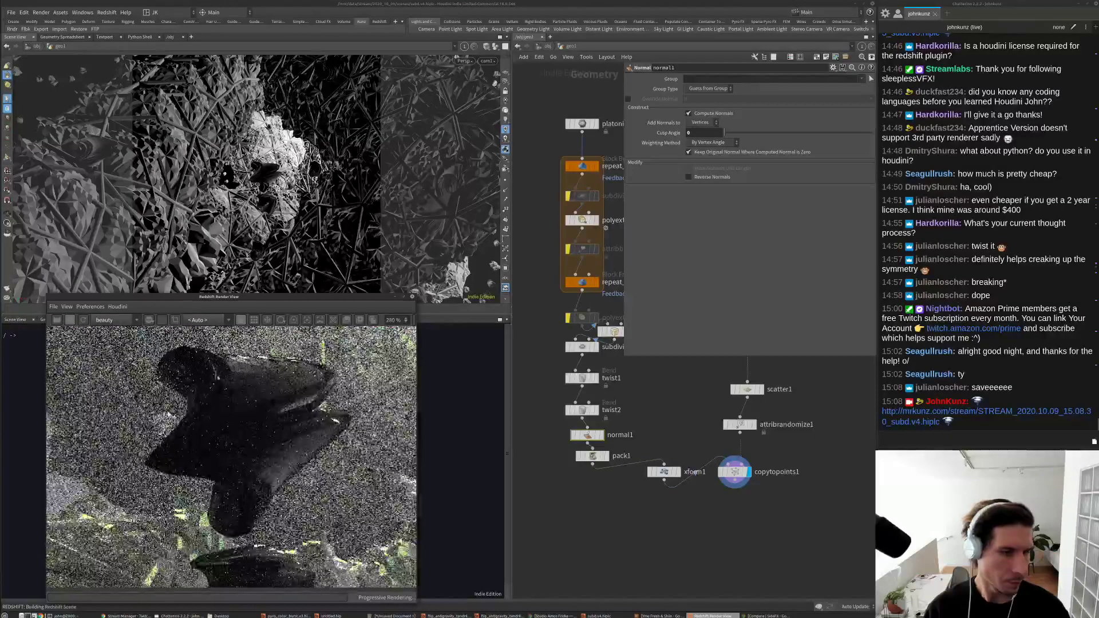
{"action": "left_click", "coordinate": [69, 320]}
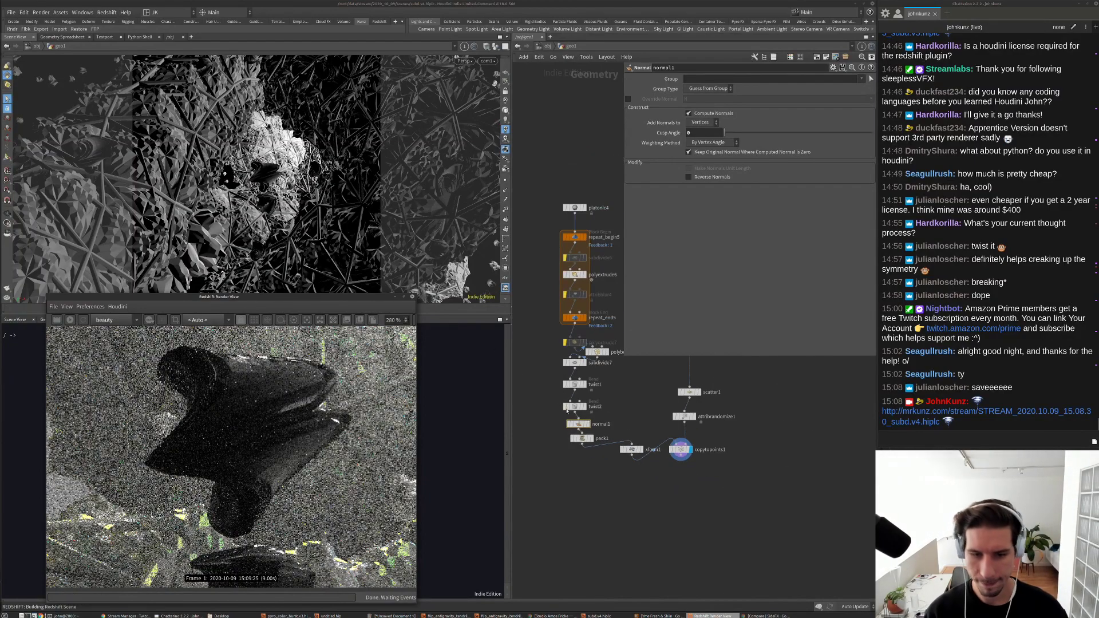
Step: Bypass normal1 and subdivide7, then pan and zoom to see the whole chain
{"action": "middle_click_drag", "start_coordinate": [598, 357], "coordinate": [594, 352]}
{"action": "key", "text": "b"}
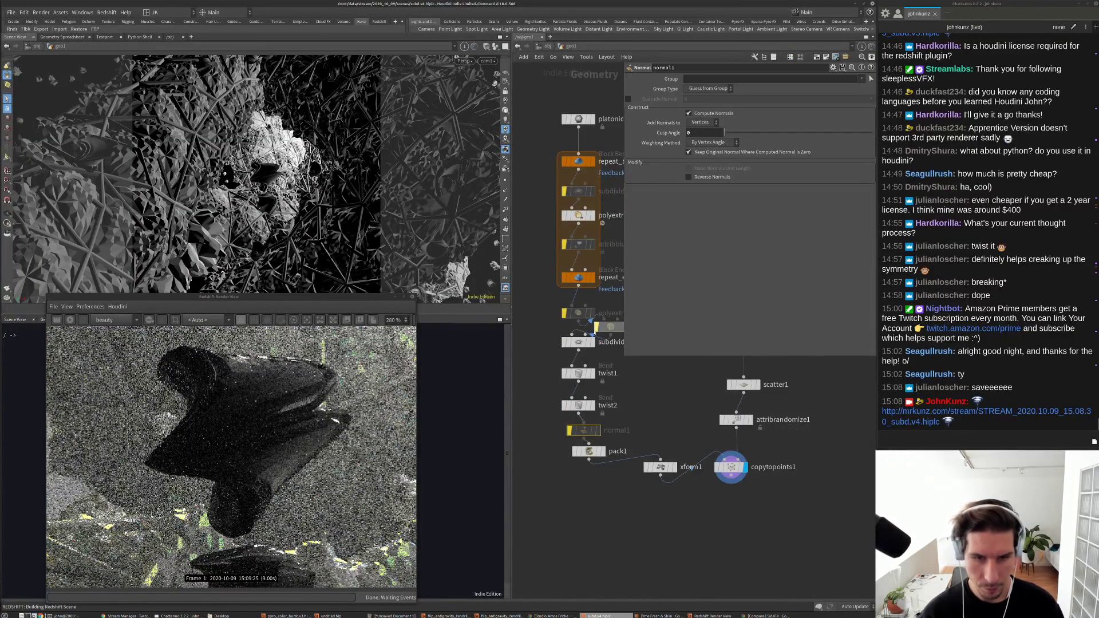
{"action": "left_click", "coordinate": [564, 343]}
{"action": "key", "text": "b"}
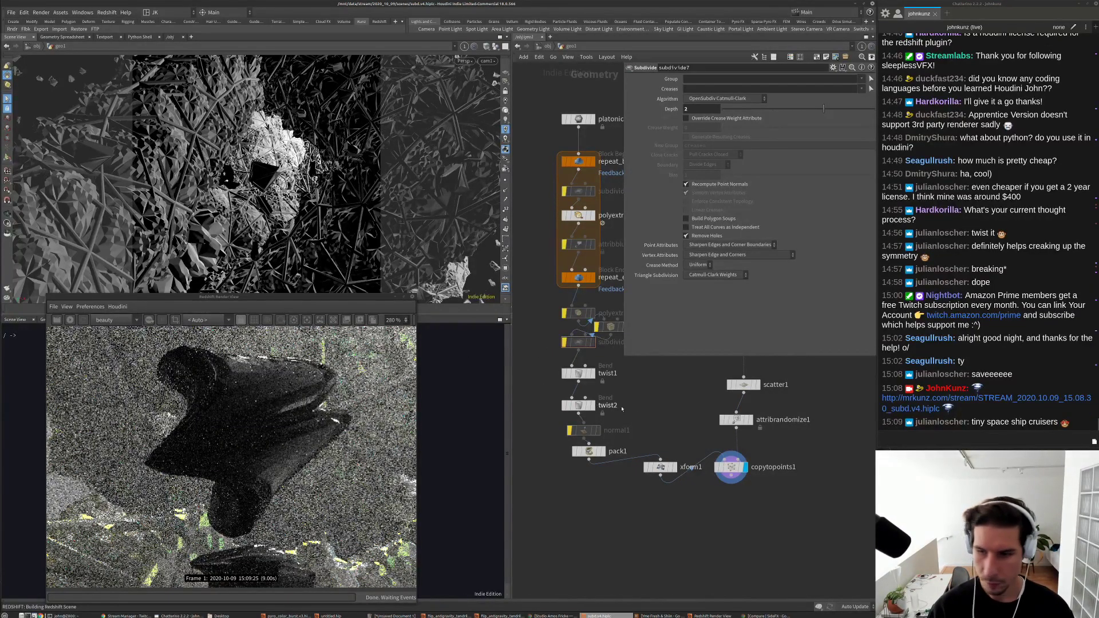
{"action": "middle_click_drag", "start_coordinate": [685, 375], "coordinate": [675, 411]}
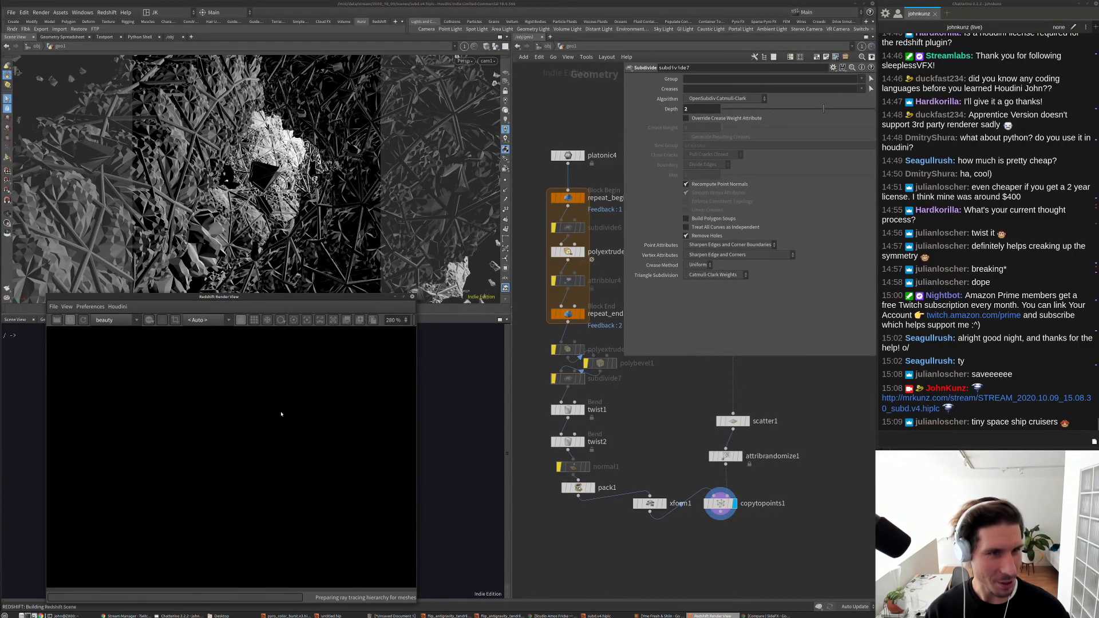
{"action": "scroll", "coordinate": [262, 423], "scroll_direction": "down", "scroll_amount": 6}
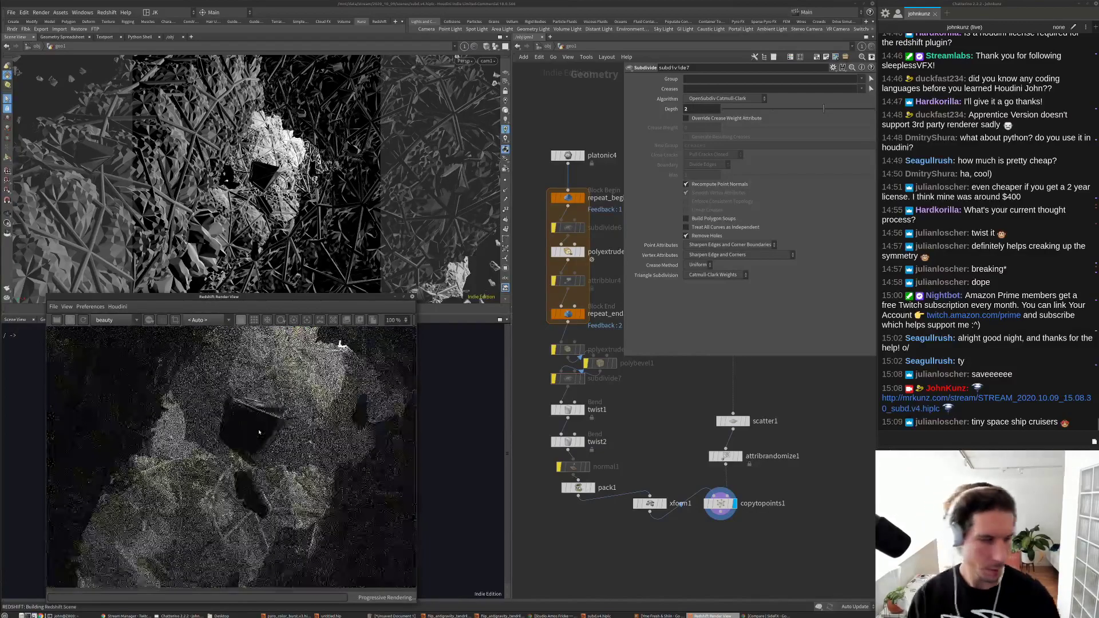
{"action": "scroll", "coordinate": [259, 428], "scroll_direction": "down", "scroll_amount": 2}
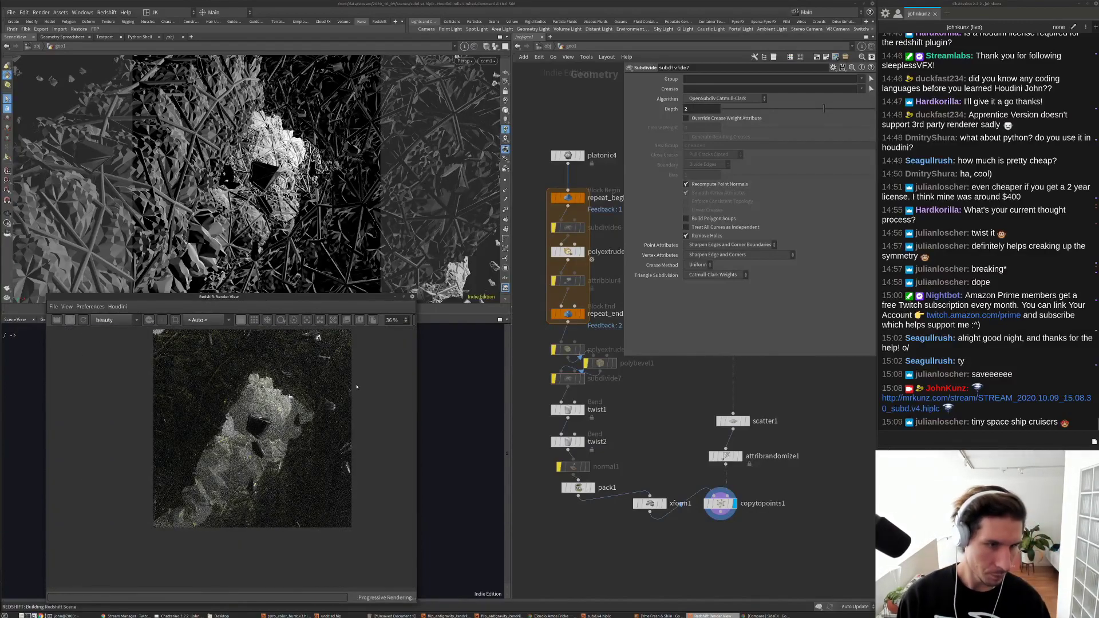
Step: Enter matnet1's redshift_vopnet2 and apply the Glass preset to Material1
{"action": "left_click", "coordinate": [543, 47]}
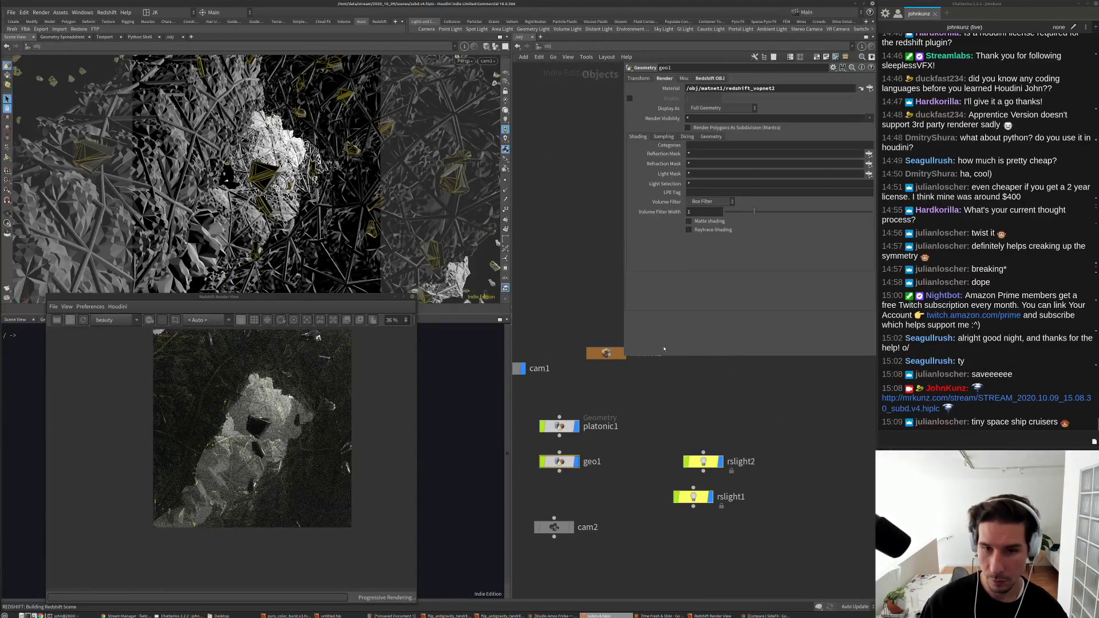
{"action": "double_click", "coordinate": [605, 353]}
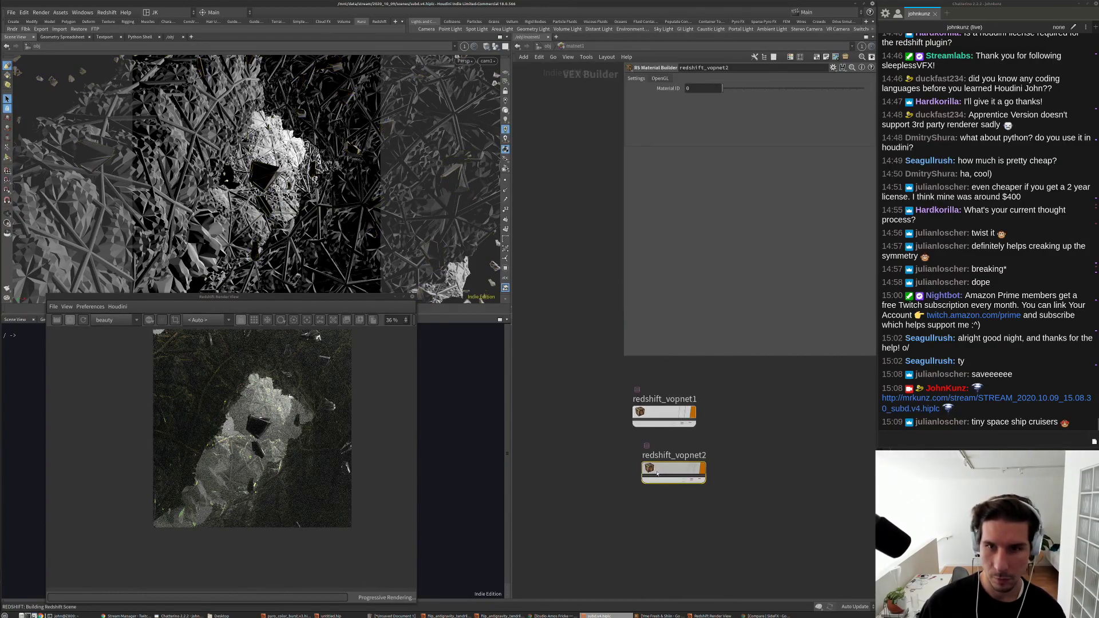
{"action": "double_click", "coordinate": [659, 483]}
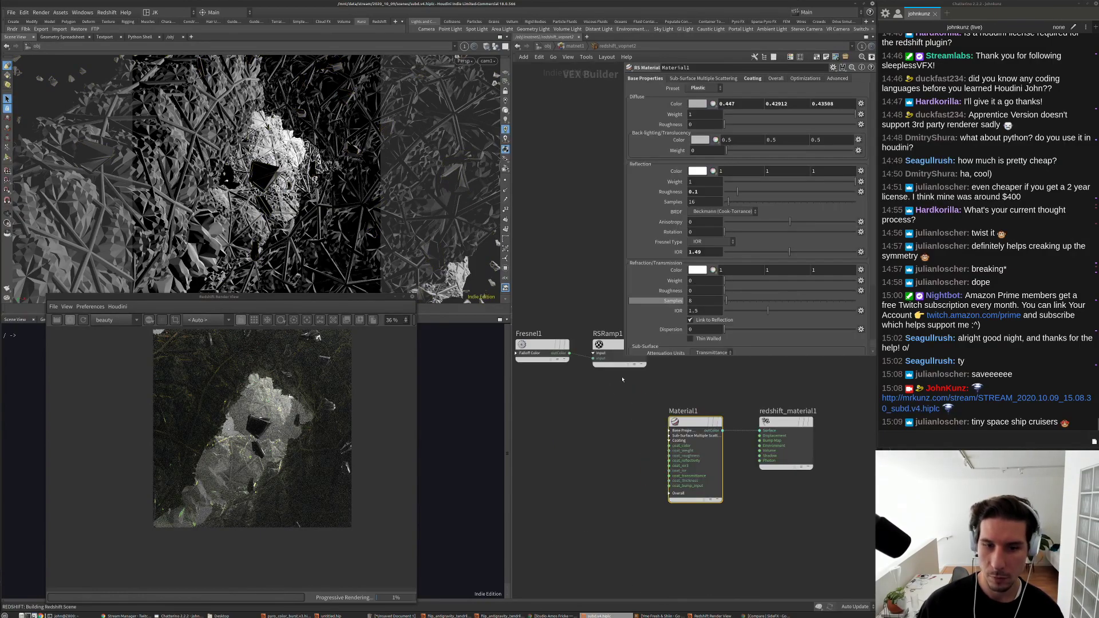
{"action": "left_click", "coordinate": [702, 89]}
{"action": "left_click", "coordinate": [695, 106]}
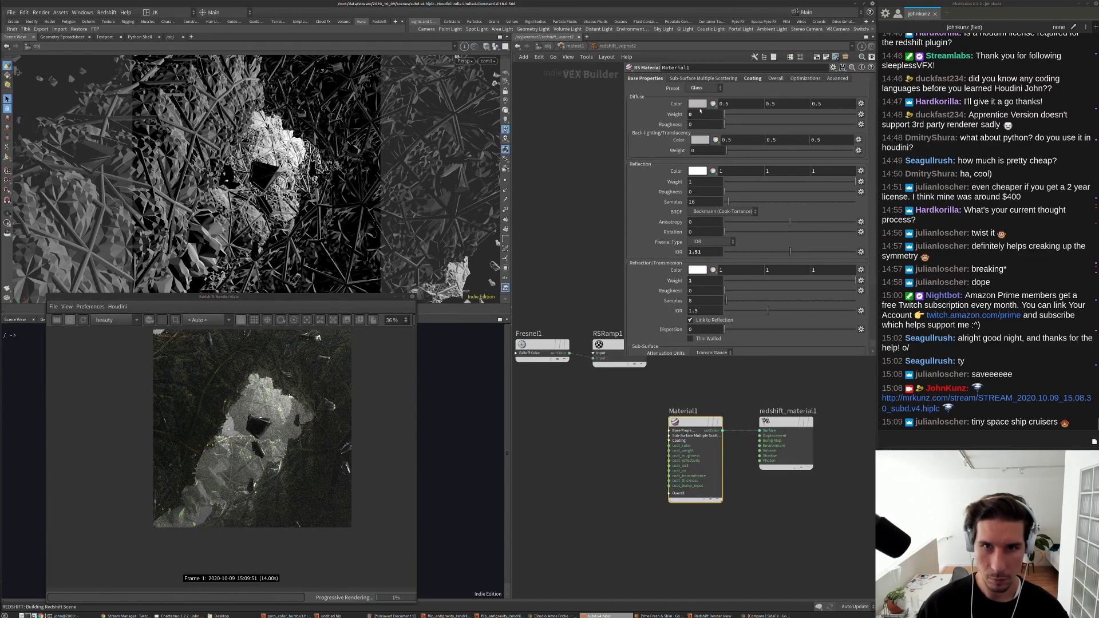
{"action": "scroll", "coordinate": [265, 429], "scroll_direction": "up", "scroll_amount": 5}
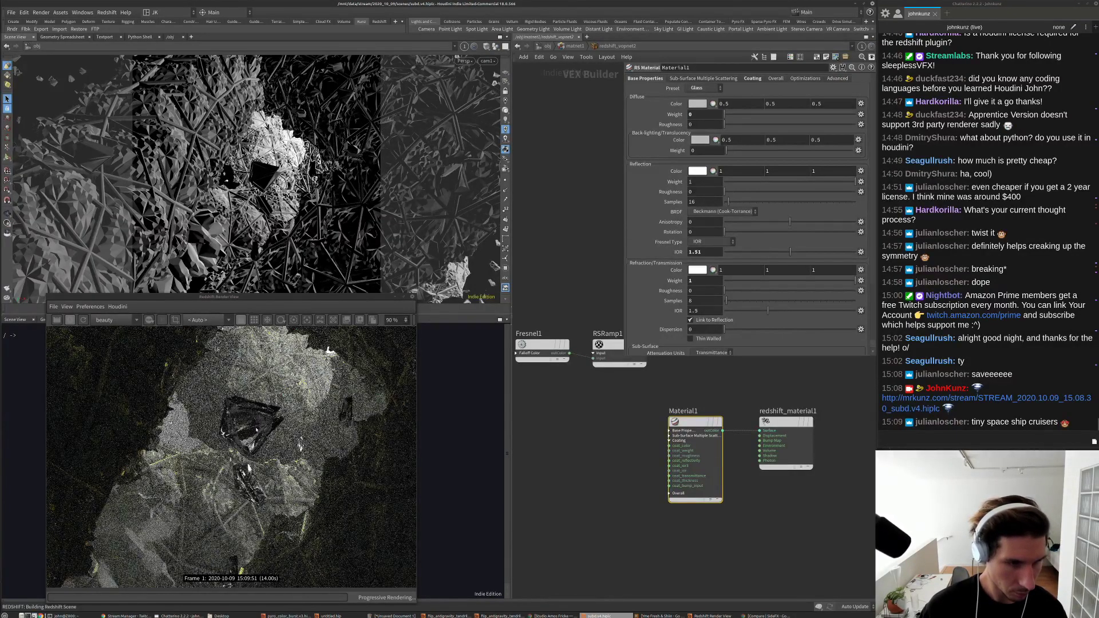
{"action": "scroll", "coordinate": [256, 431], "scroll_direction": "up", "scroll_amount": 2}
{"action": "scroll", "coordinate": [257, 430], "scroll_direction": "down", "scroll_amount": 5}
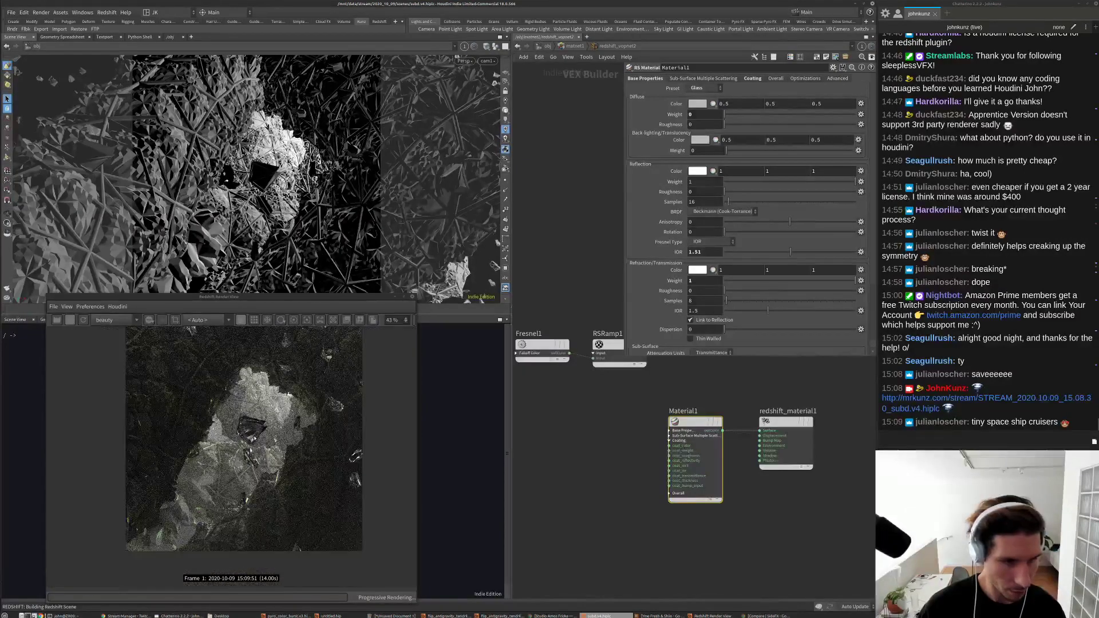
{"action": "scroll", "coordinate": [274, 401], "scroll_direction": "up", "scroll_amount": 1}
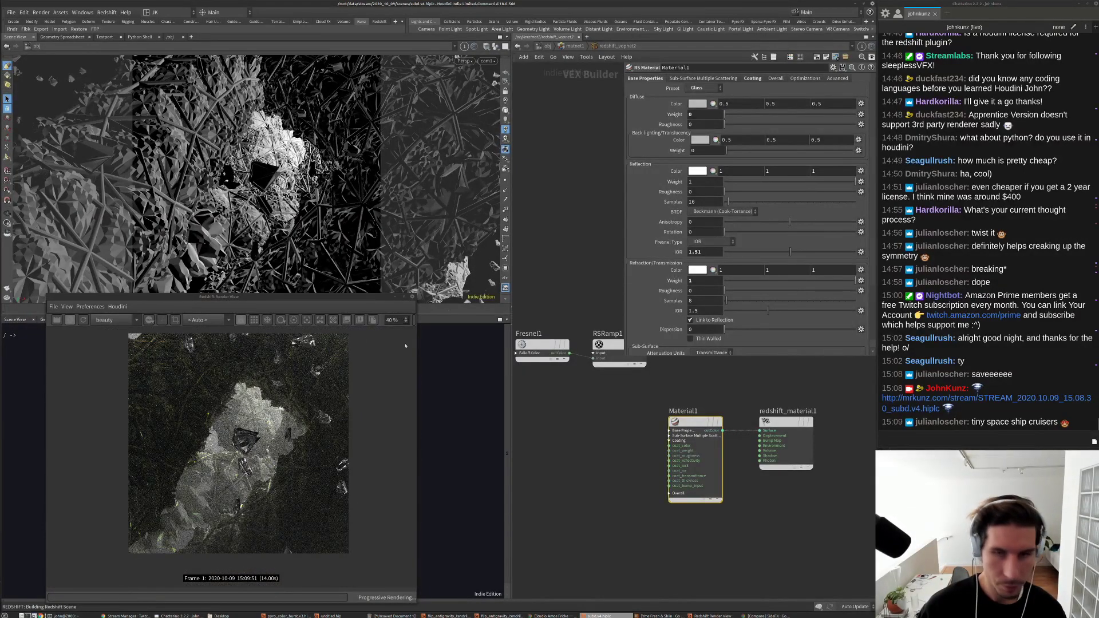
Step: Switch Material1 to Lead, then Tinted Glass, and return to object level
{"action": "left_click", "coordinate": [703, 88]}
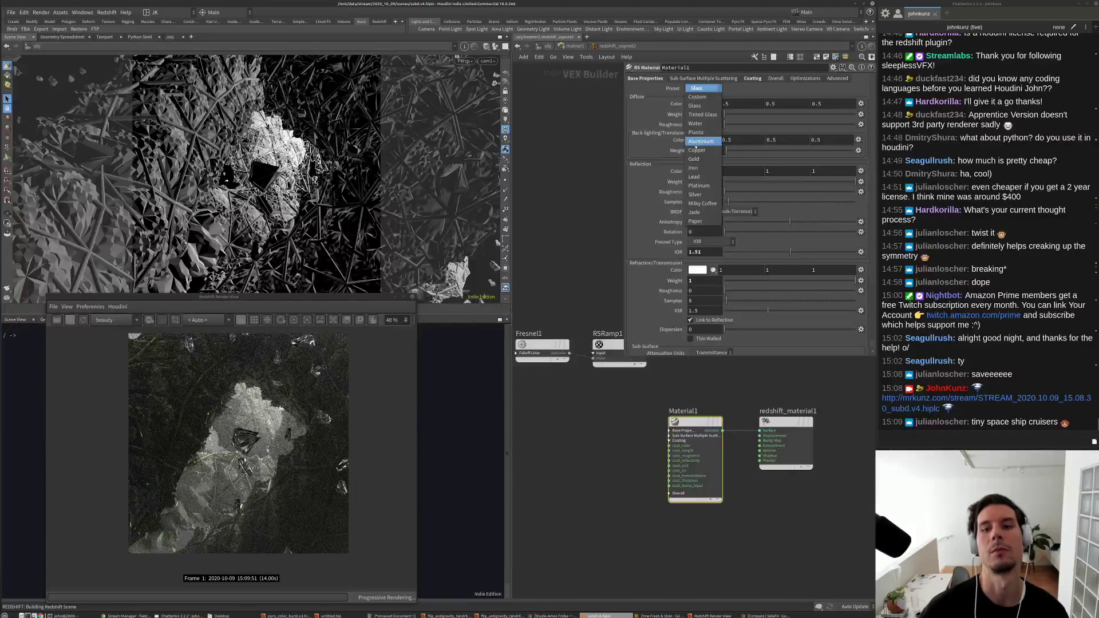
{"action": "left_click", "coordinate": [695, 176]}
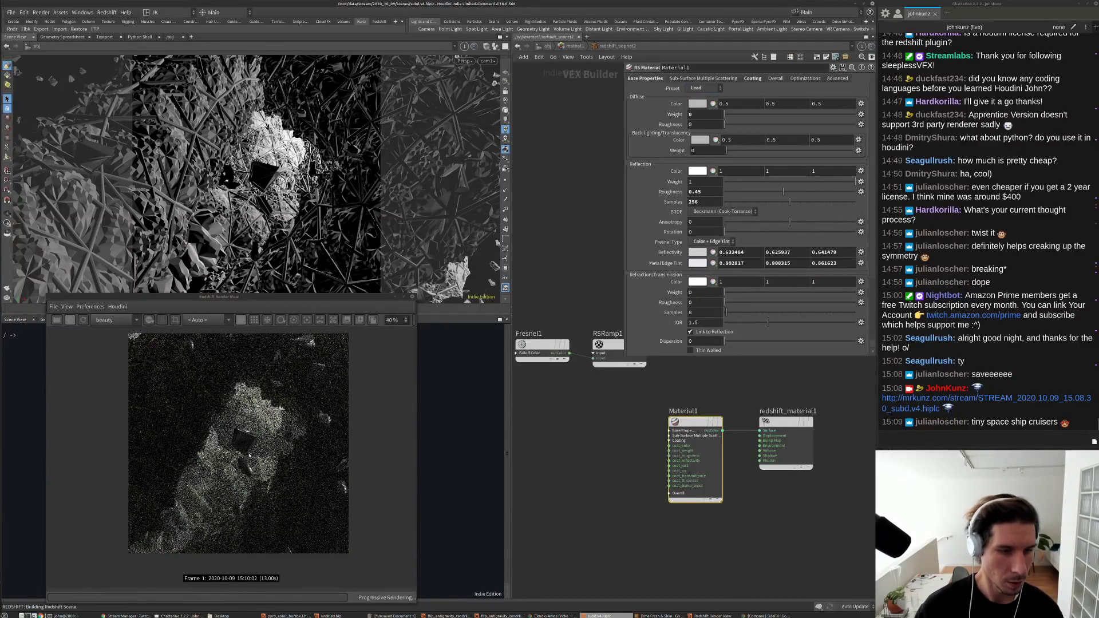
{"action": "left_click", "coordinate": [703, 88]}
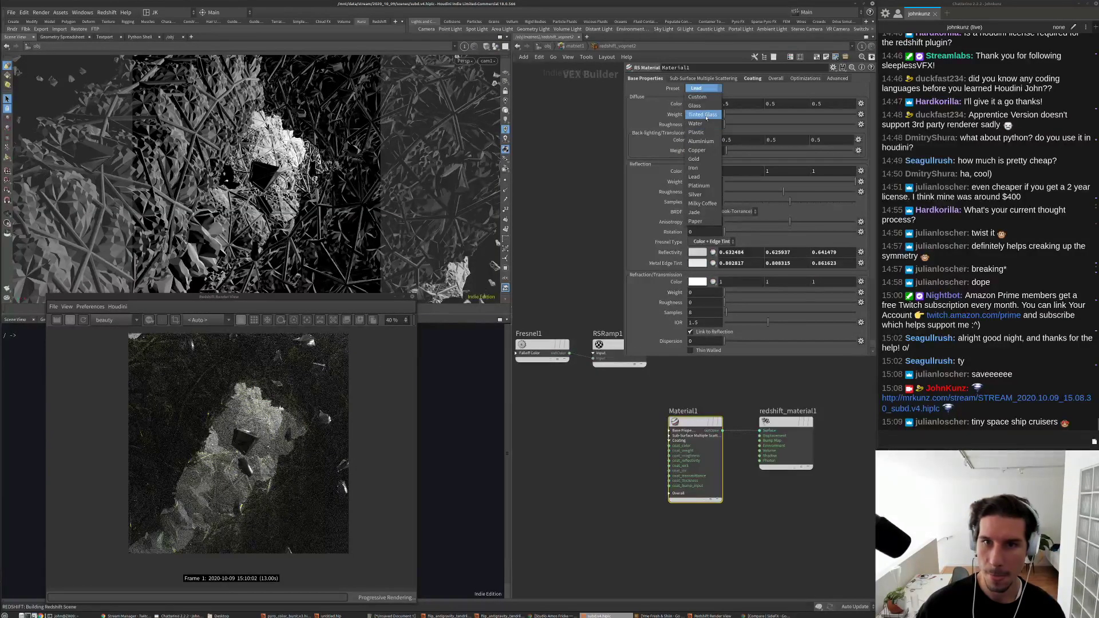
{"action": "left_click", "coordinate": [704, 114]}
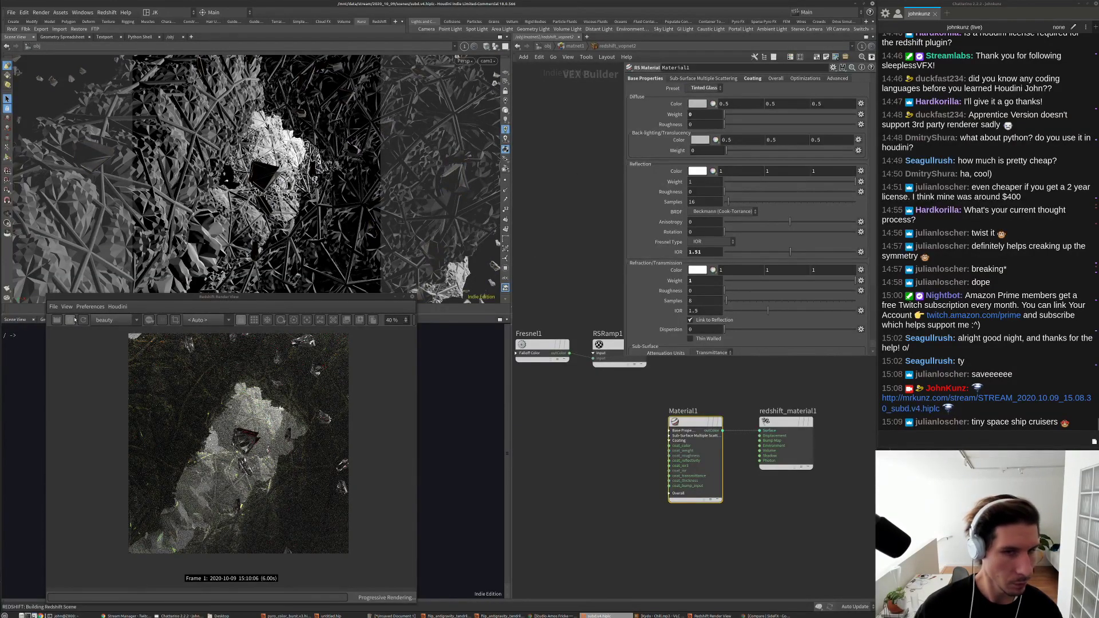
{"action": "key", "text": "u"}
{"action": "key", "text": "u"}
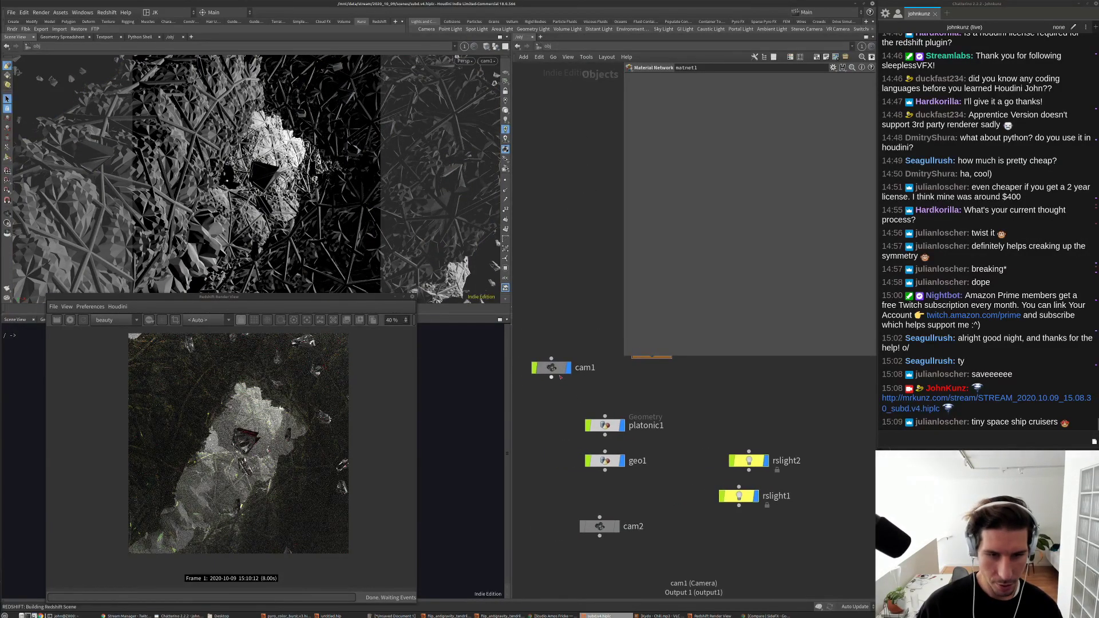
Step: Inside geo1, re-enable subdivide7 and set twist1's Twist amount to -180
{"action": "left_click", "coordinate": [608, 427]}
{"action": "double_click", "coordinate": [606, 461]}
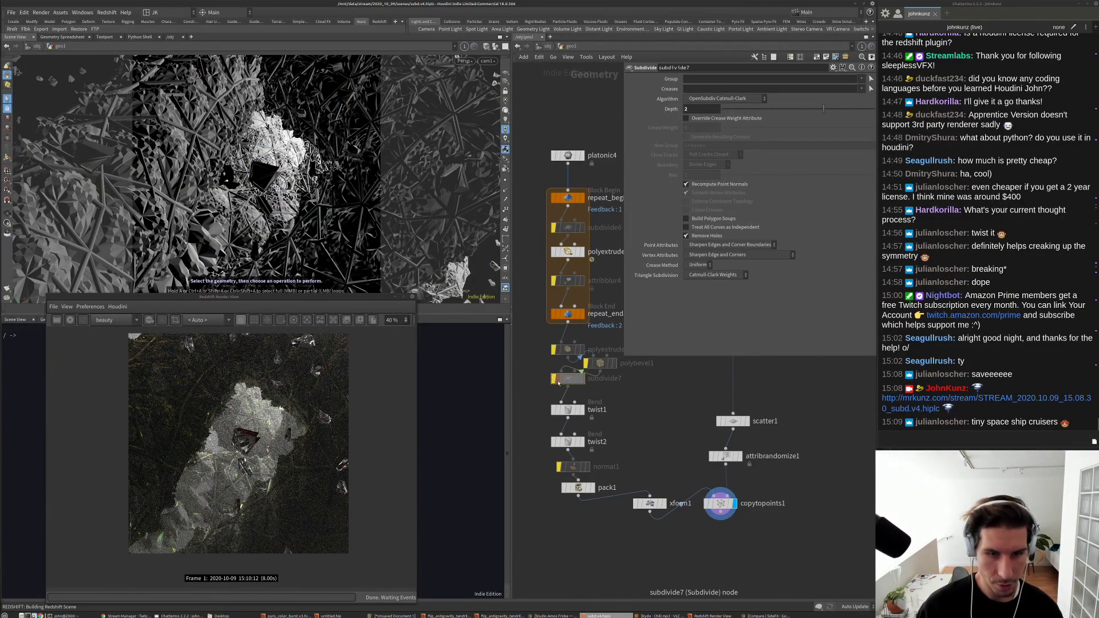
{"action": "left_click", "coordinate": [555, 379]}
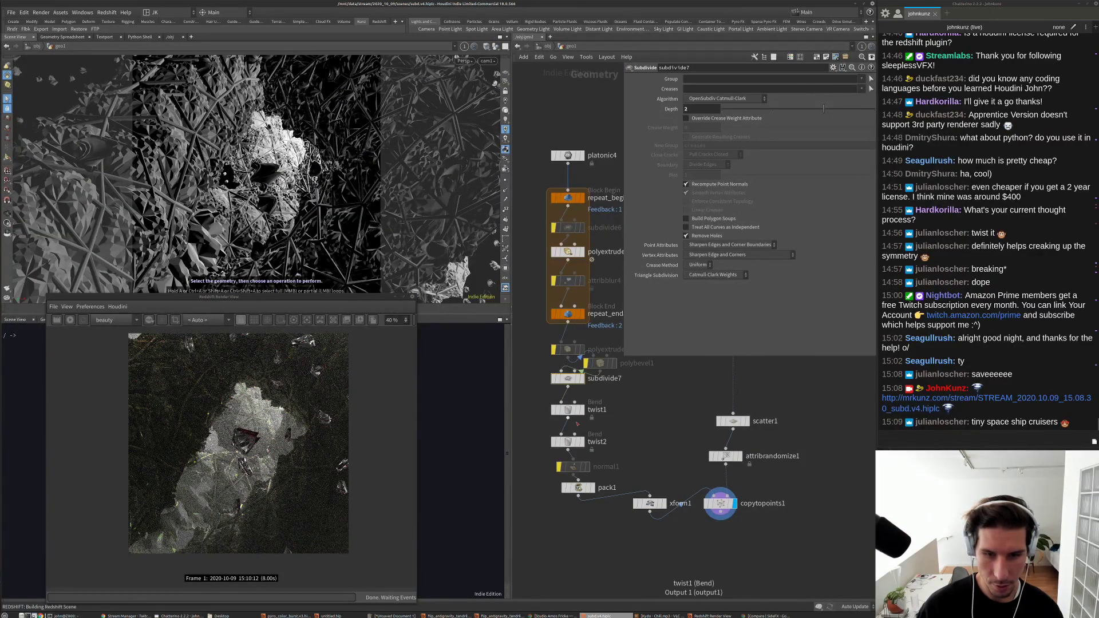
{"action": "left_click", "coordinate": [556, 410]}
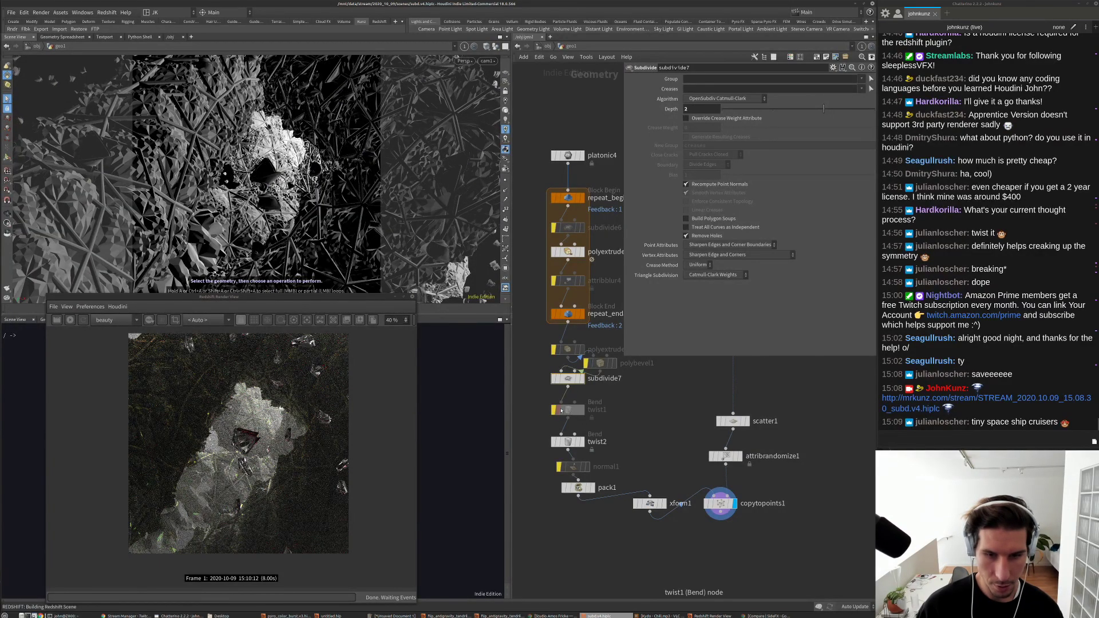
{"action": "left_click", "coordinate": [557, 410]}
{"action": "left_click", "coordinate": [570, 410]}
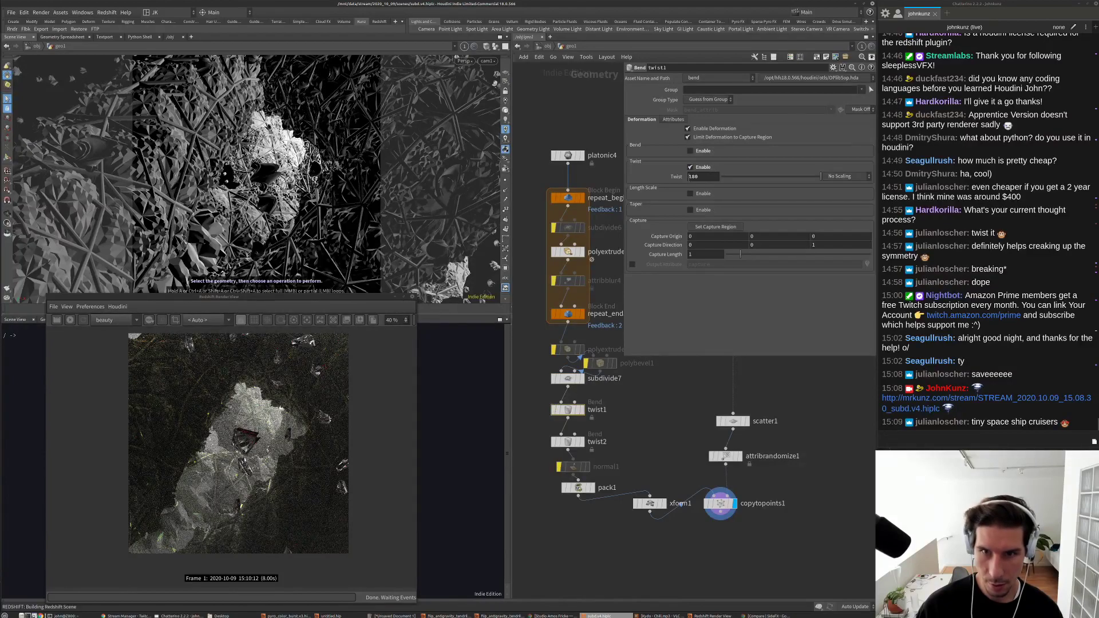
{"action": "type", "text": "-"}
{"action": "key", "text": "Return"}
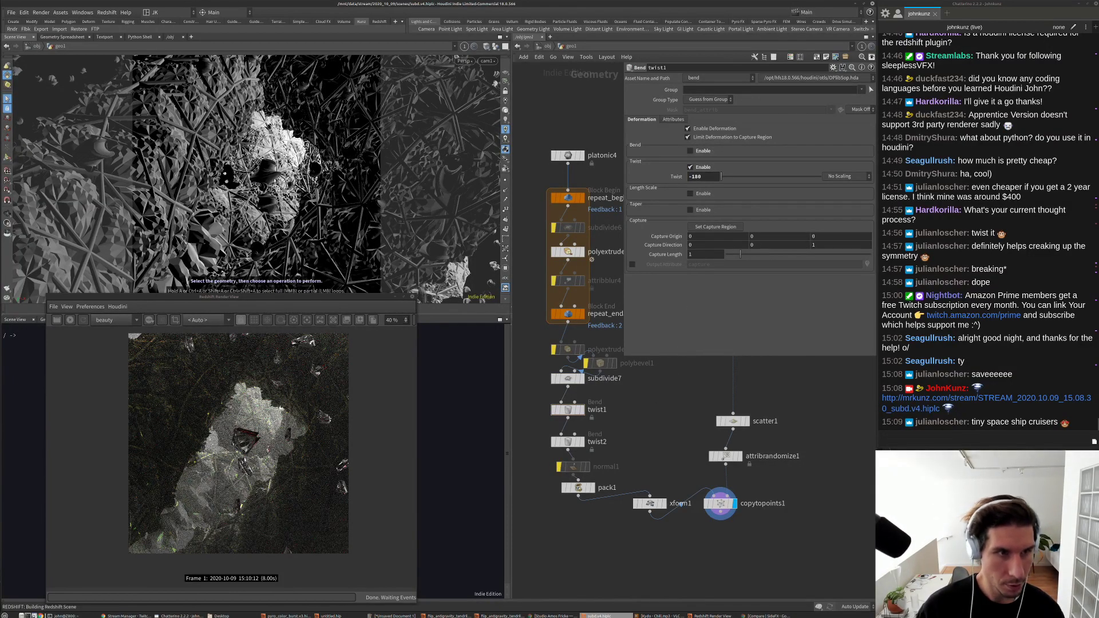
Step: Change platonic4's solid to Octahedron, then Icosahedron, and start a fresh Redshift render
{"action": "left_click", "coordinate": [568, 155]}
{"action": "left_click", "coordinate": [703, 90]}
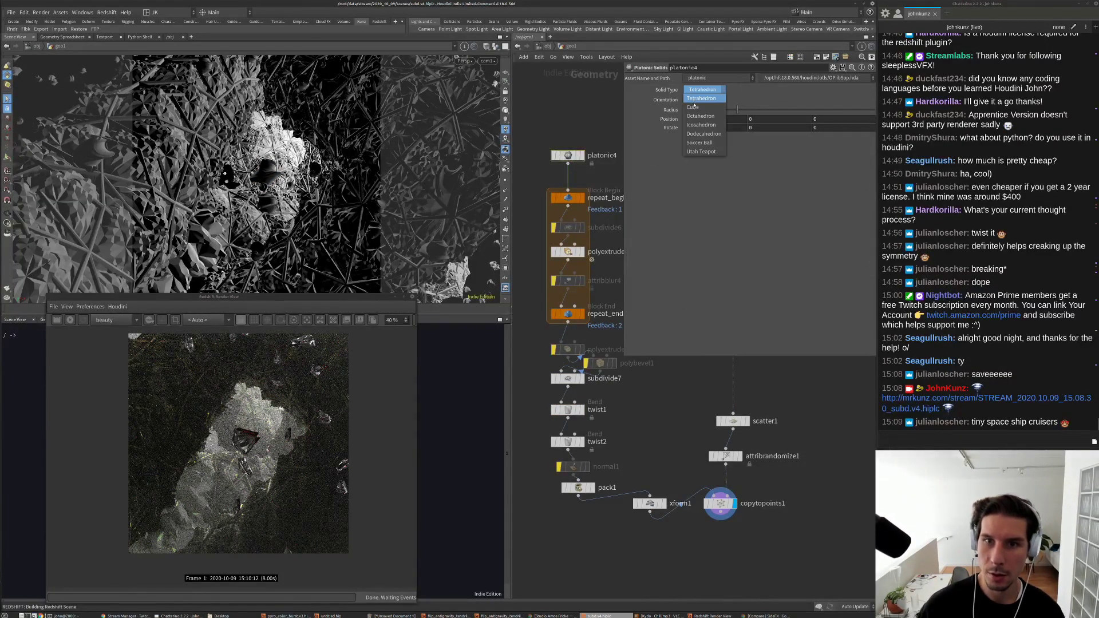
{"action": "left_click", "coordinate": [695, 115]}
{"action": "left_click", "coordinate": [703, 90]}
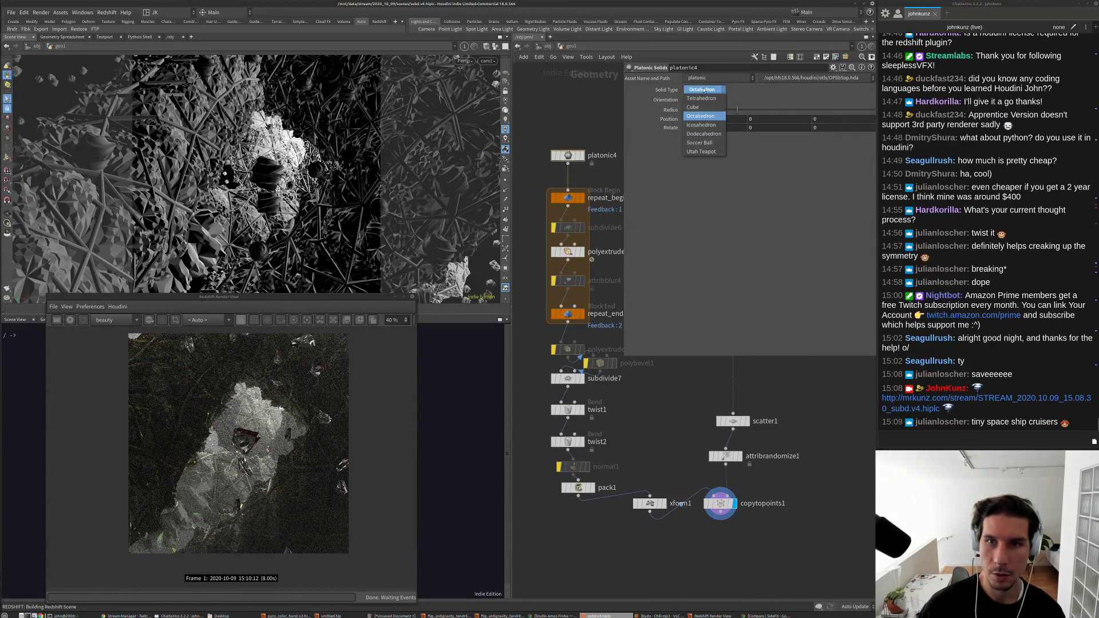
{"action": "left_click", "coordinate": [699, 123]}
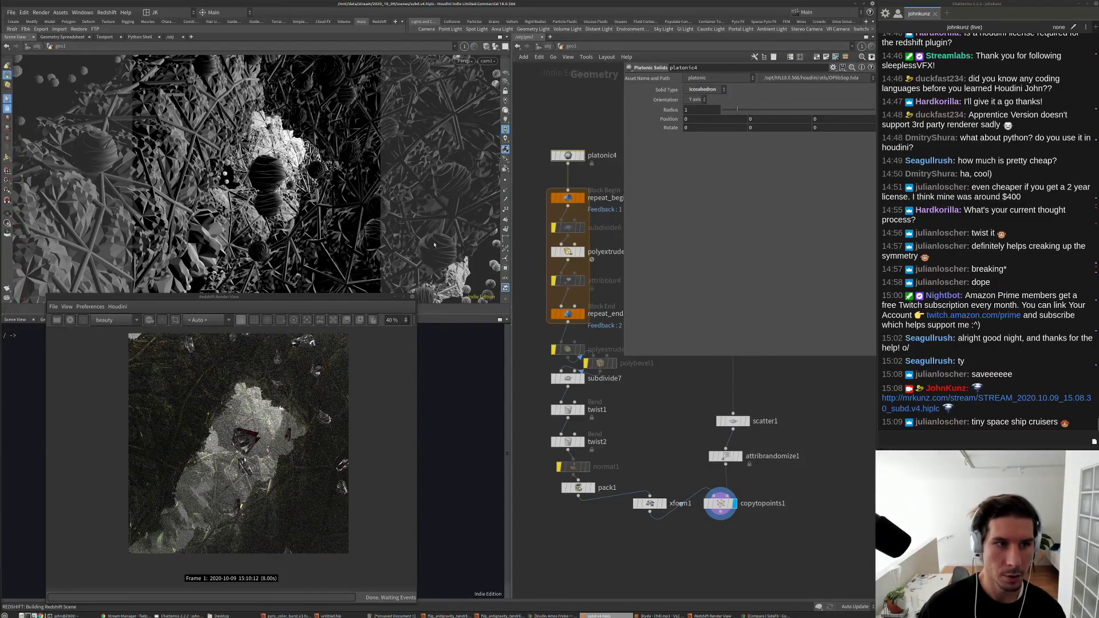
{"action": "left_click", "coordinate": [70, 320]}
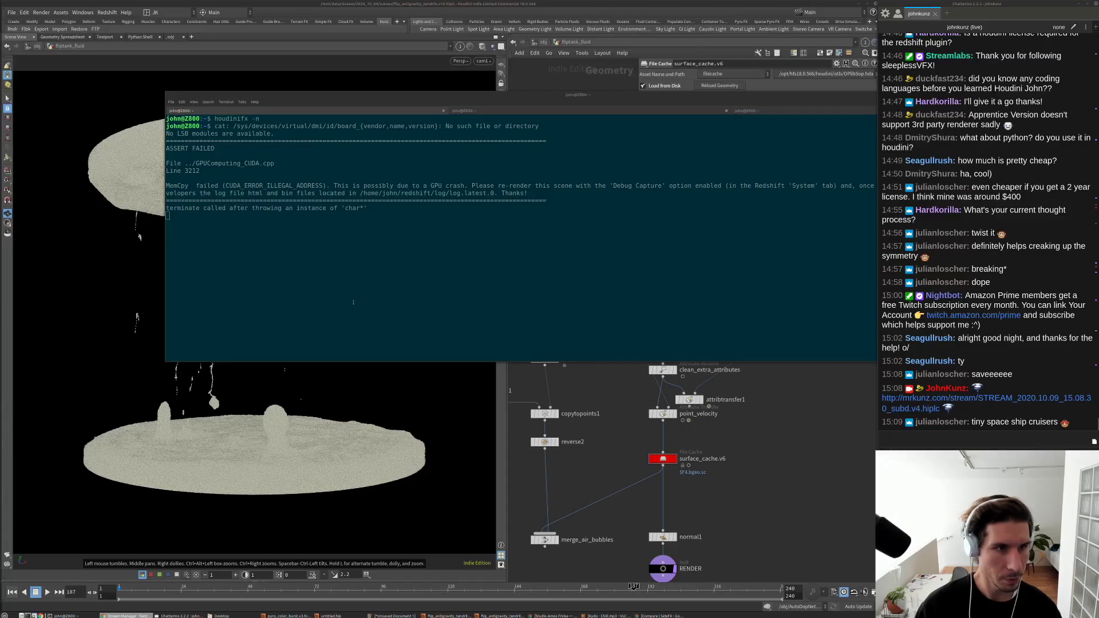
Step: Inspect the ERROR_ILLEGAL_ADDRESS crash log in the terminal and clear the prompt
{"action": "left_click", "coordinate": [353, 302]}
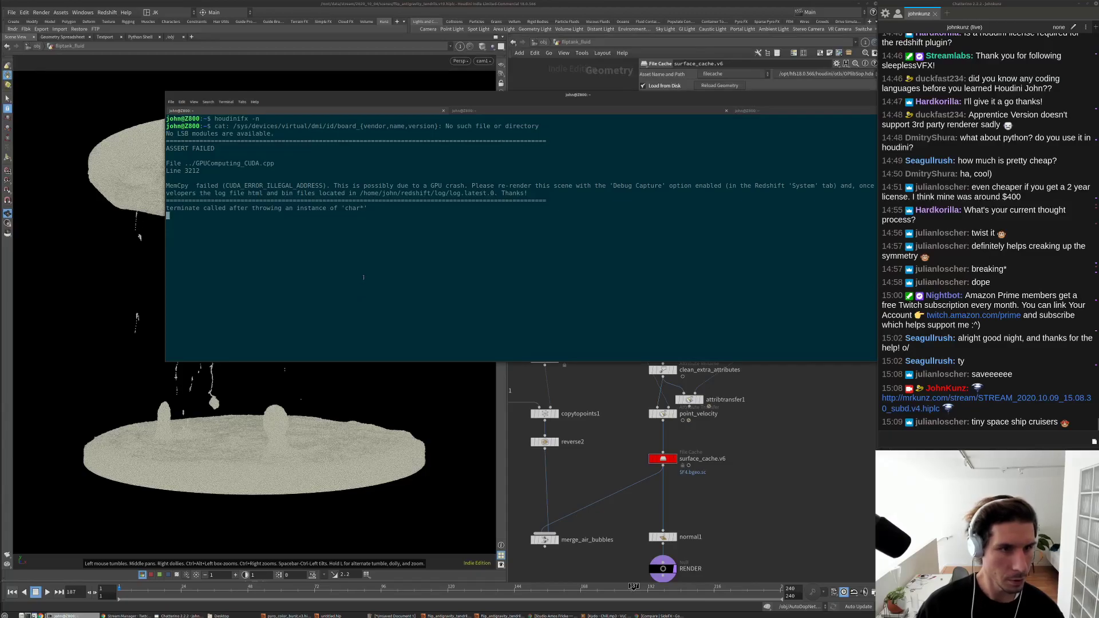
{"action": "key", "text": "Return"}
{"action": "left_click_drag", "start_coordinate": [323, 187], "coordinate": [244, 186]}
{"action": "left_click", "coordinate": [264, 267]}
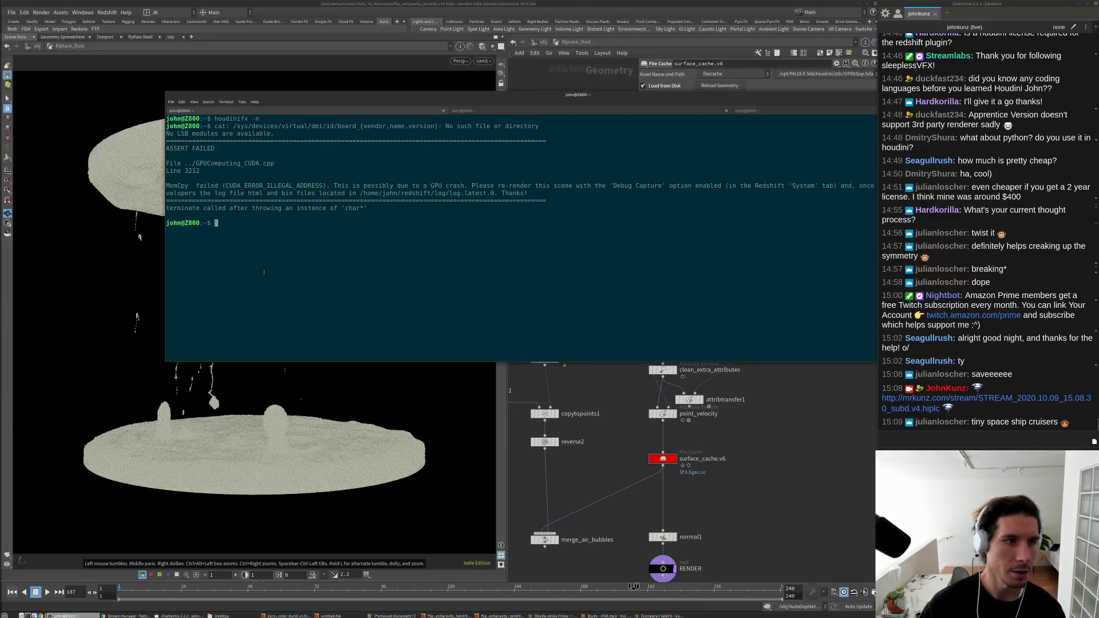
{"action": "key", "text": "Return"}
{"action": "key", "text": "Return"}
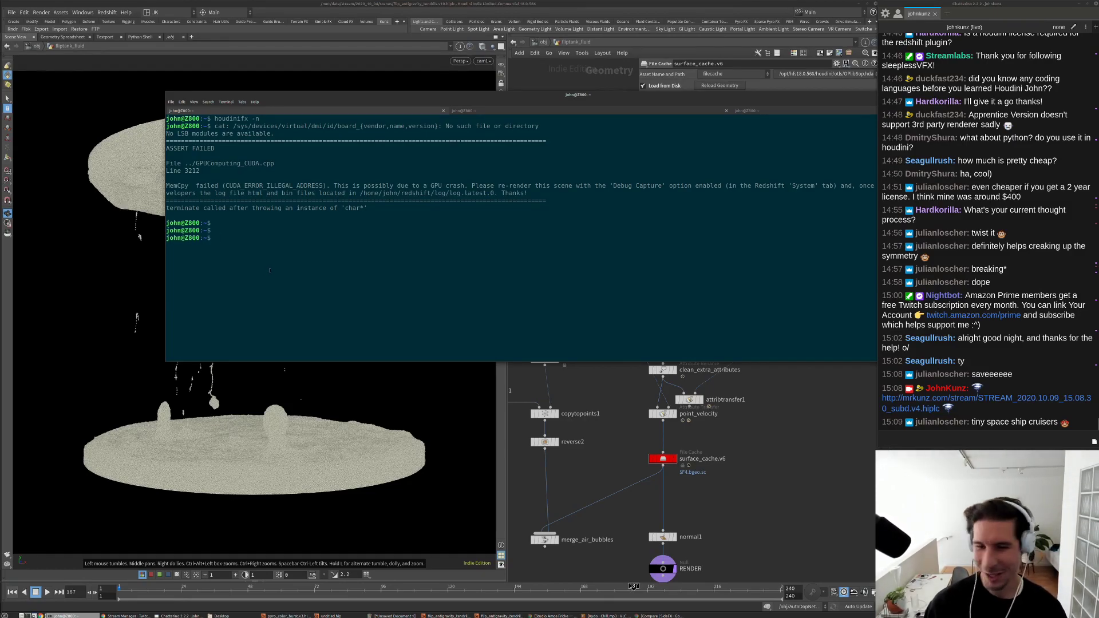
Step: Relaunch Houdini with the recalled 'houdinifx -n' command
{"action": "key", "text": "Up"}
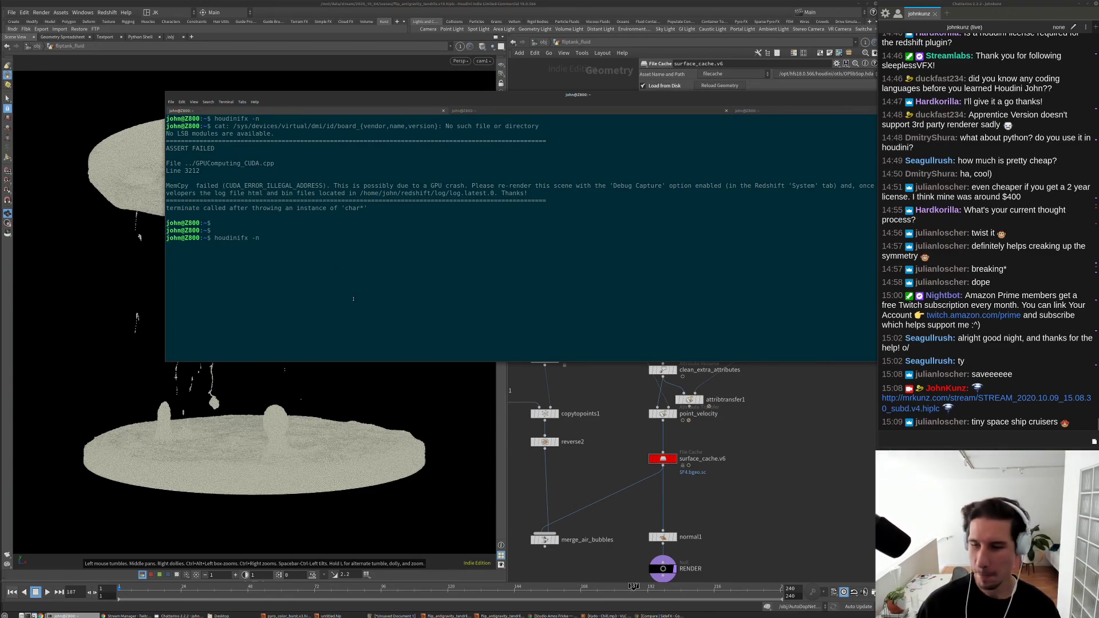
{"action": "key", "text": "Return"}
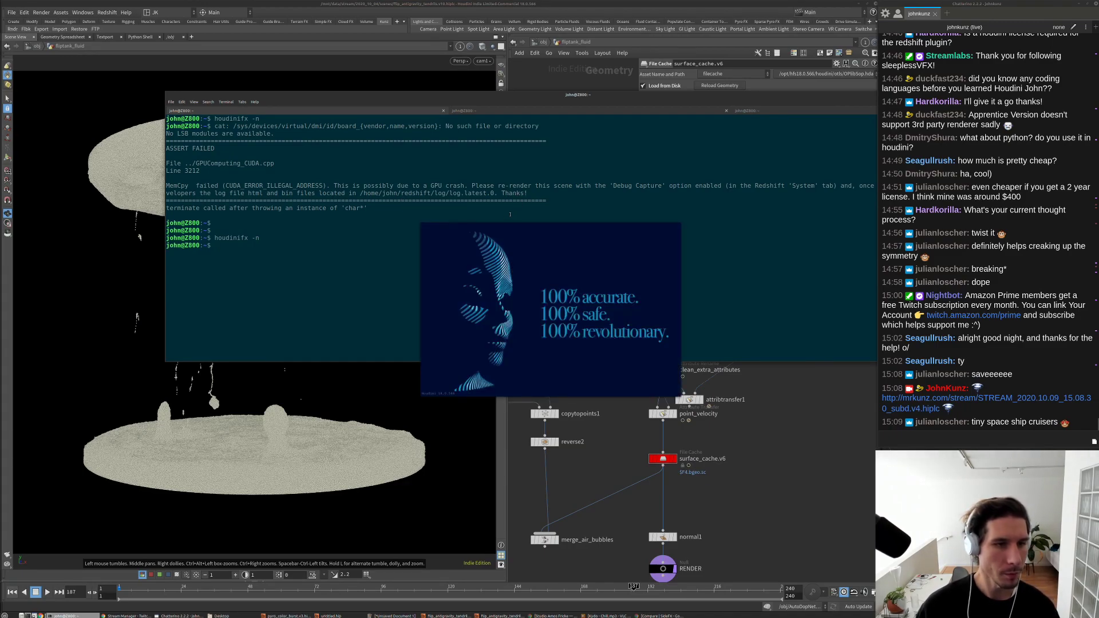
{"action": "triple_click", "coordinate": [339, 208]}
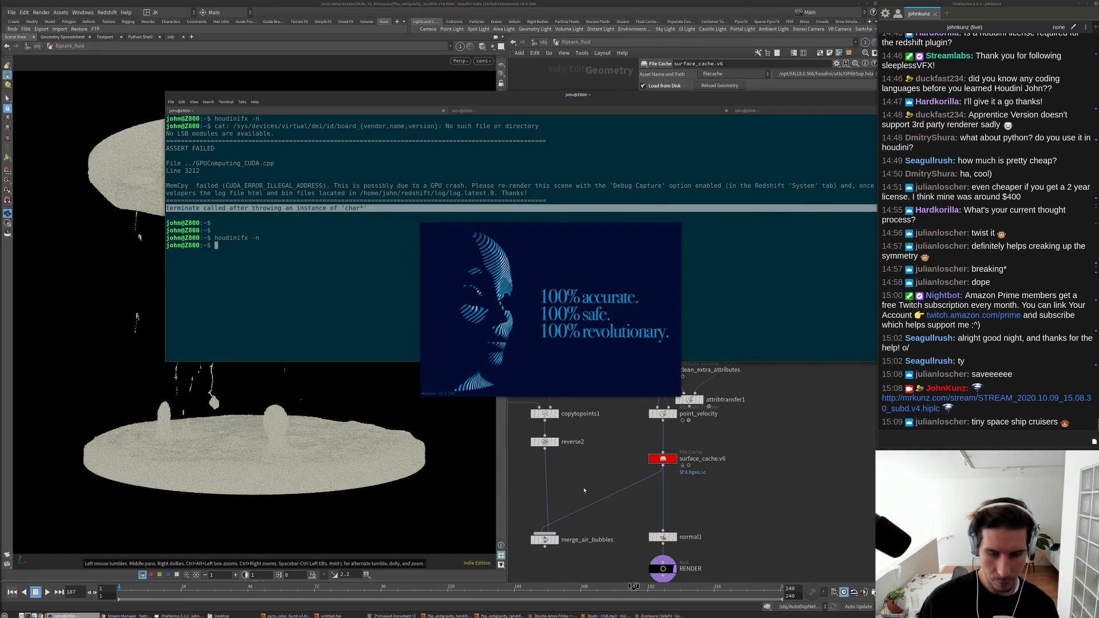
{"action": "left_click", "coordinate": [309, 410]}
Step: Orbit and frame the fluid discs, then switch to the L-system tree session
{"action": "left_click_drag", "start_coordinate": [310, 372], "coordinate": [309, 410]}
{"action": "scroll", "coordinate": [309, 410], "scroll_direction": "up", "scroll_amount": 10}
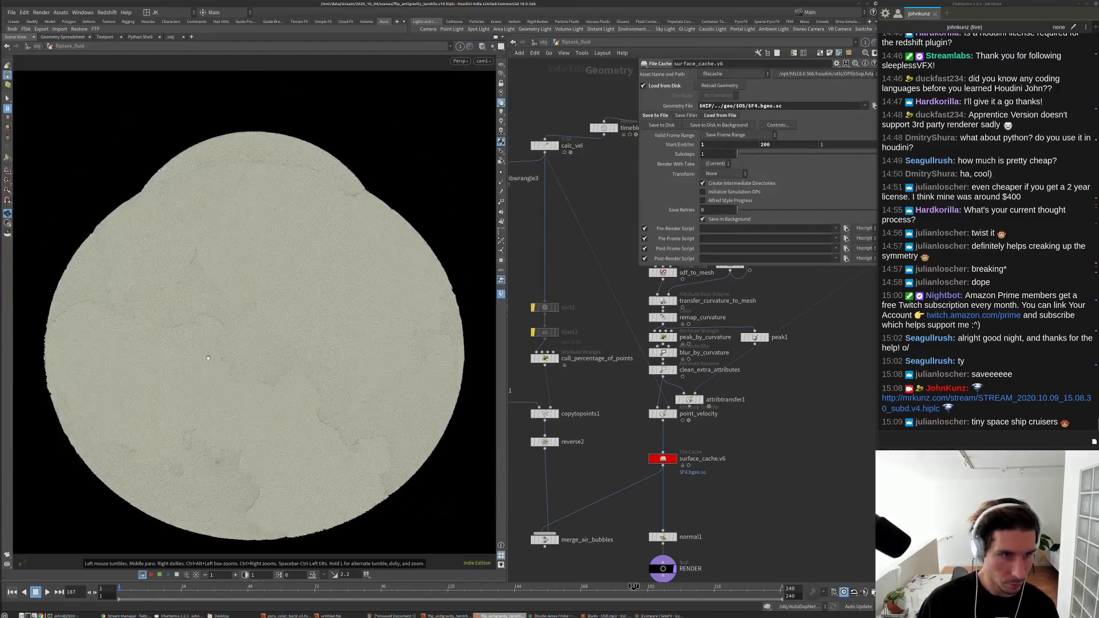
{"action": "key", "text": "g"}
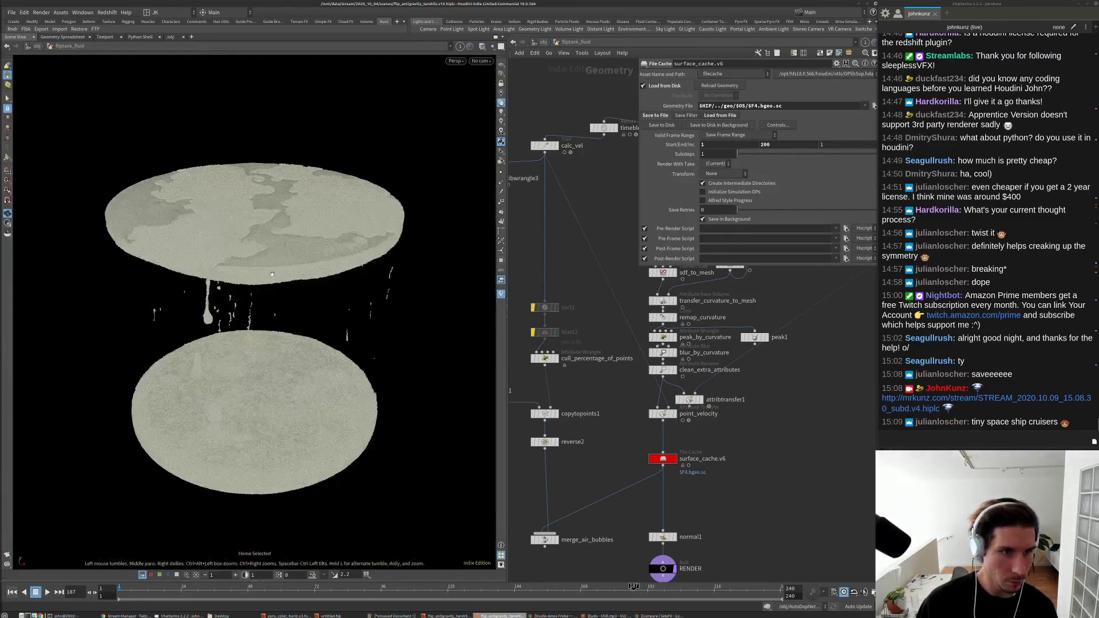
{"action": "left_click_drag", "start_coordinate": [384, 353], "coordinate": [385, 303]}
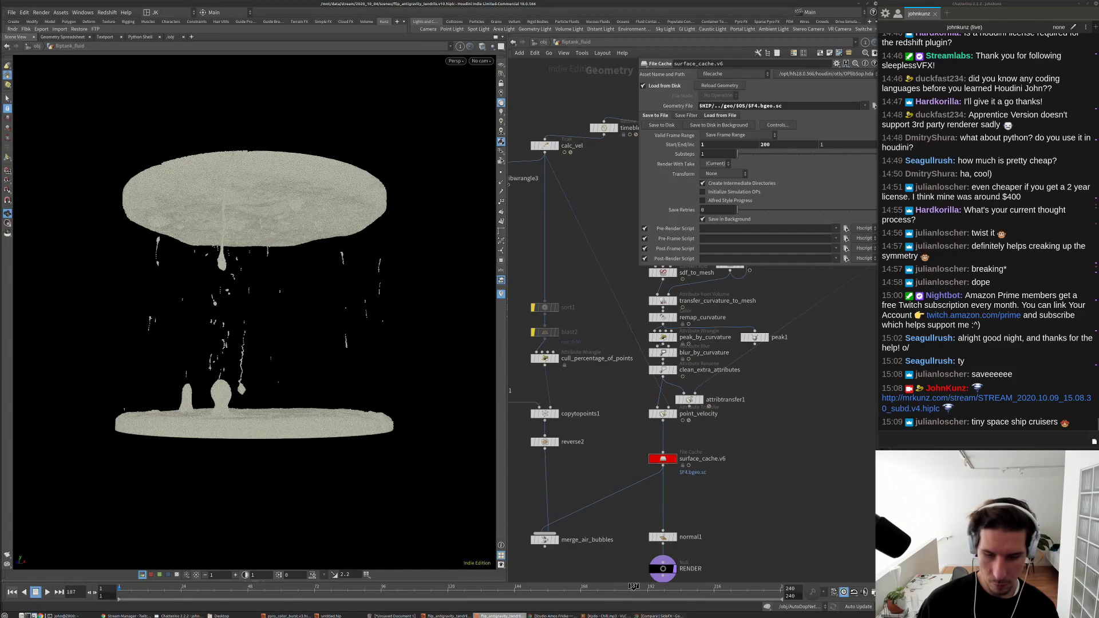
{"action": "left_click", "coordinate": [351, 615]}
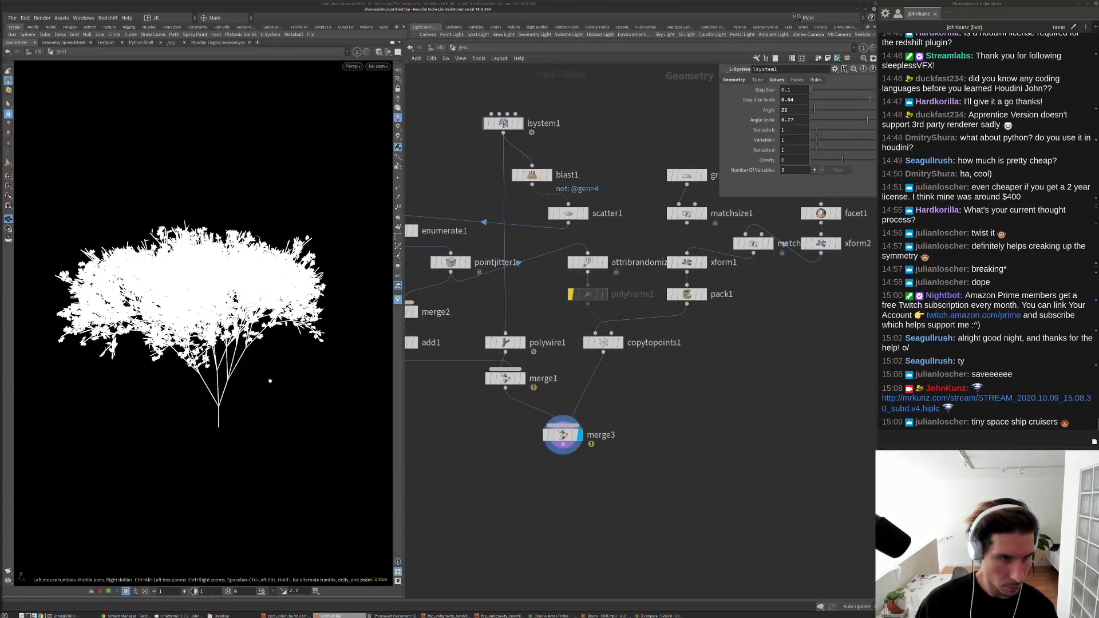
{"action": "scroll", "coordinate": [271, 381], "scroll_direction": "up", "scroll_amount": 5}
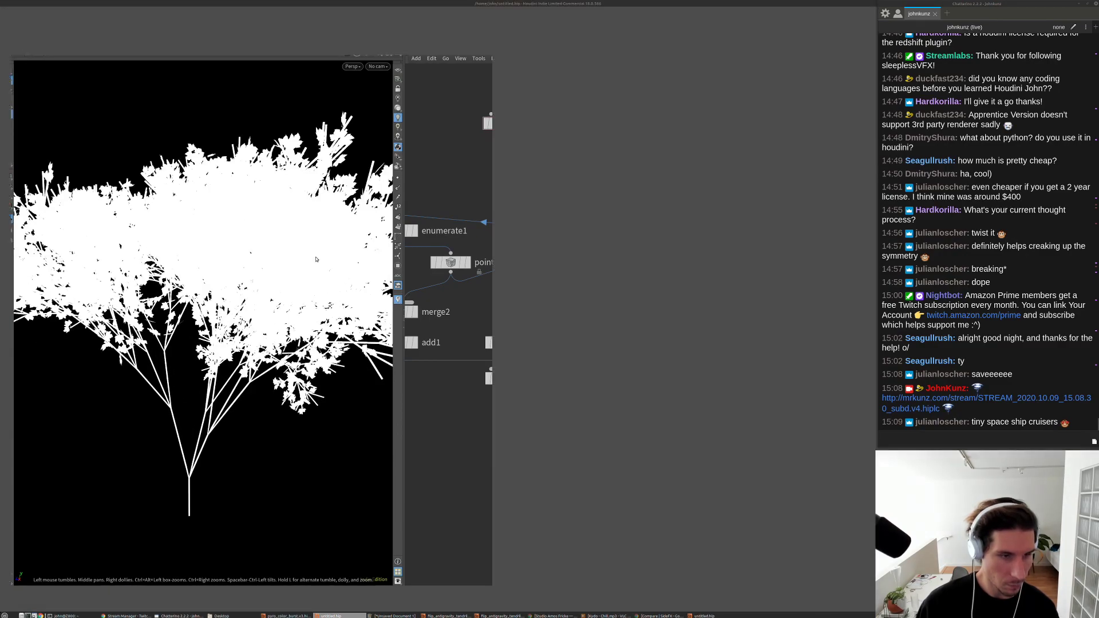
Step: In the new empty session, open subd.v4.hiplc from the file browser sorted by name
{"action": "left_click", "coordinate": [9, 12]}
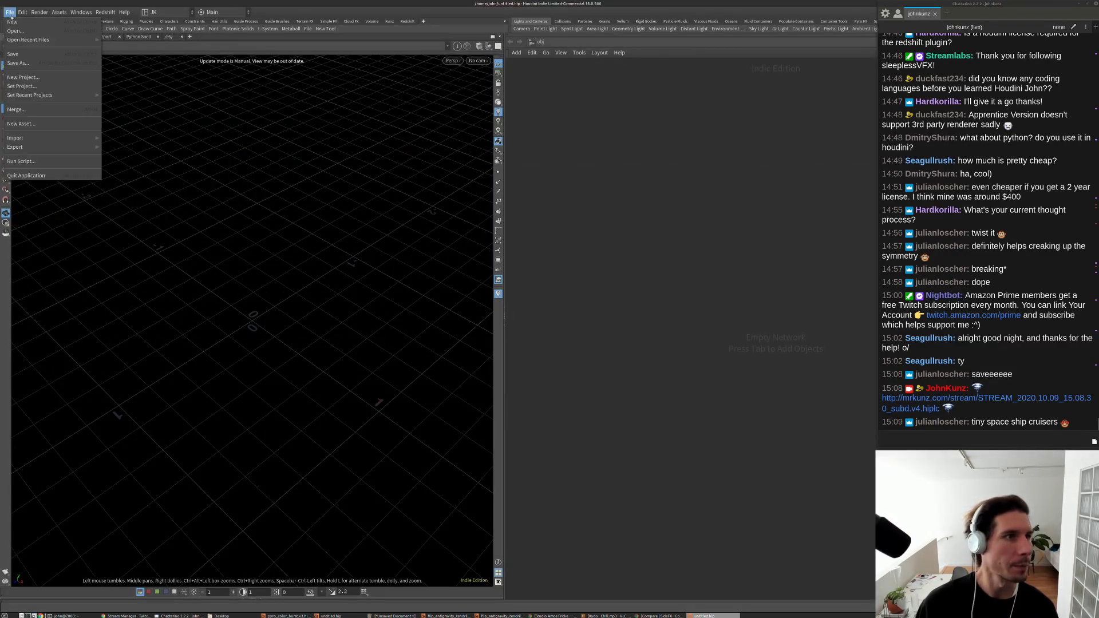
{"action": "left_click", "coordinate": [165, 45]}
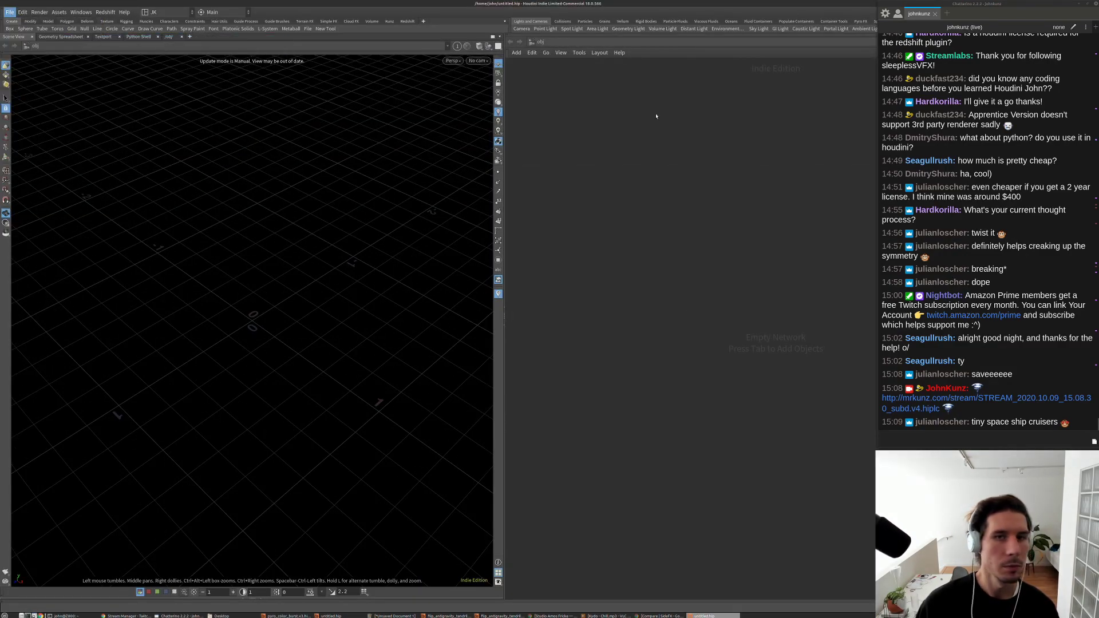
{"action": "left_click", "coordinate": [10, 12]}
{"action": "left_click", "coordinate": [25, 32]}
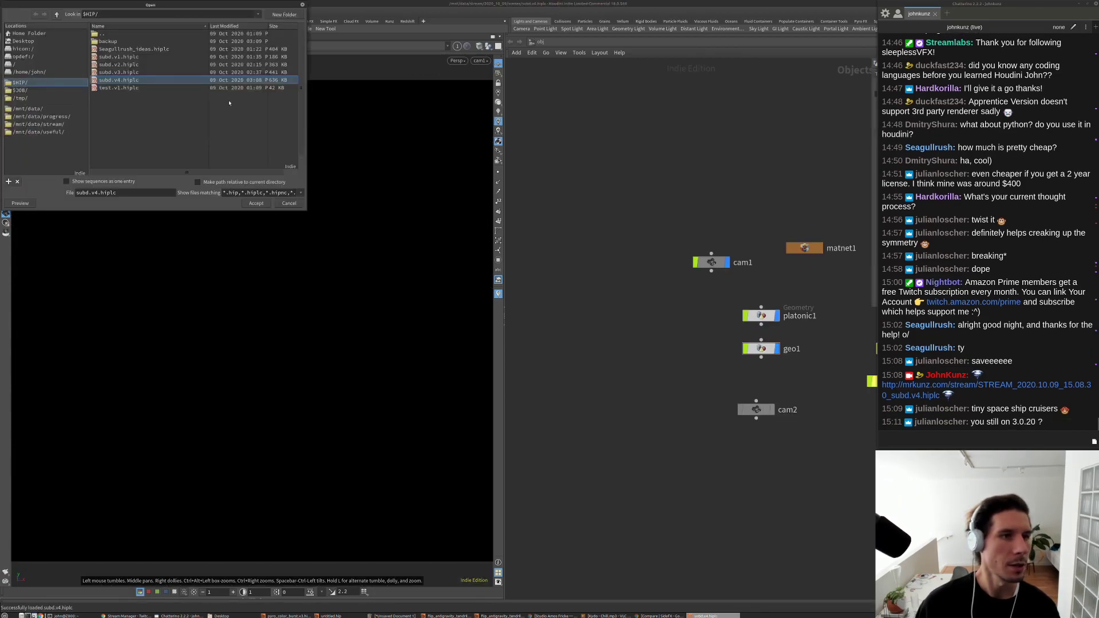
{"action": "left_click", "coordinate": [149, 27]}
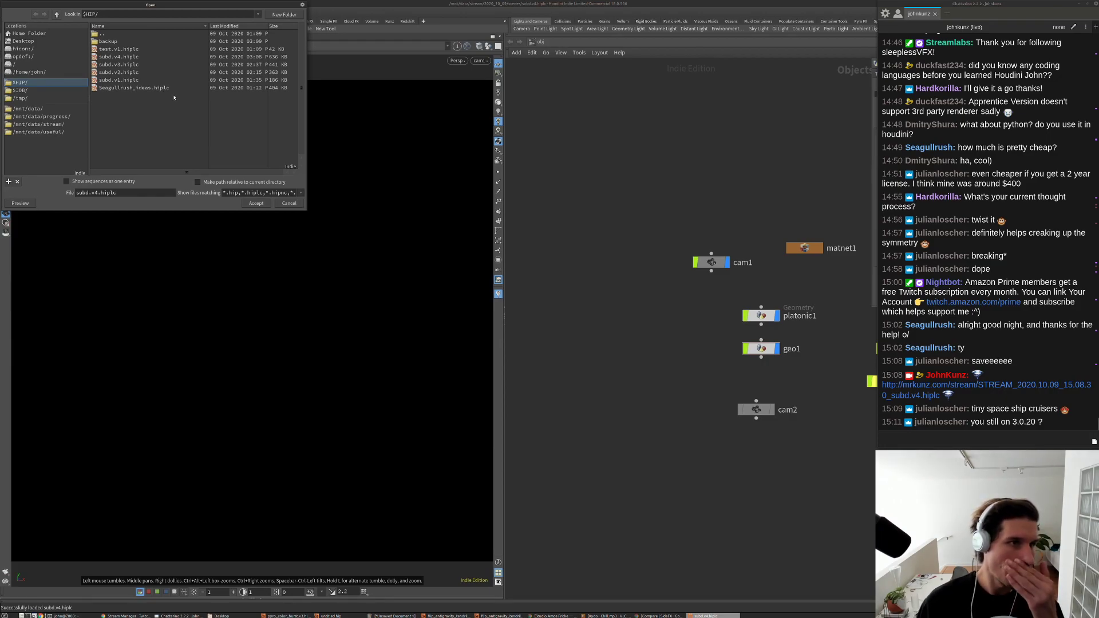
{"action": "key", "text": "Return"}
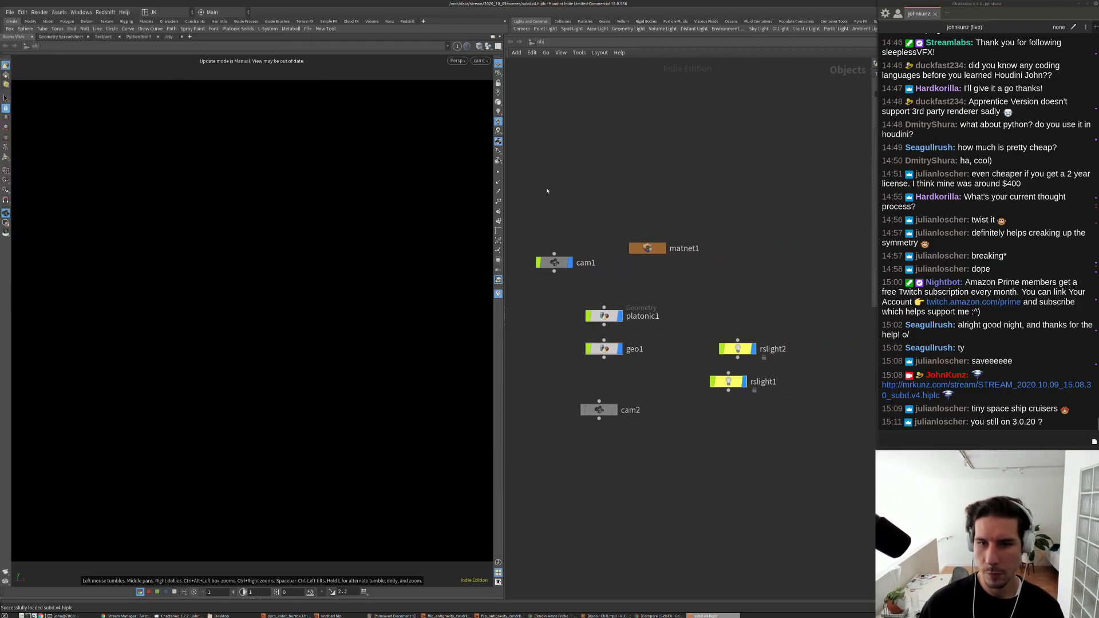
{"action": "right_click", "coordinate": [498, 131]}
{"action": "left_click", "coordinate": [507, 109]}
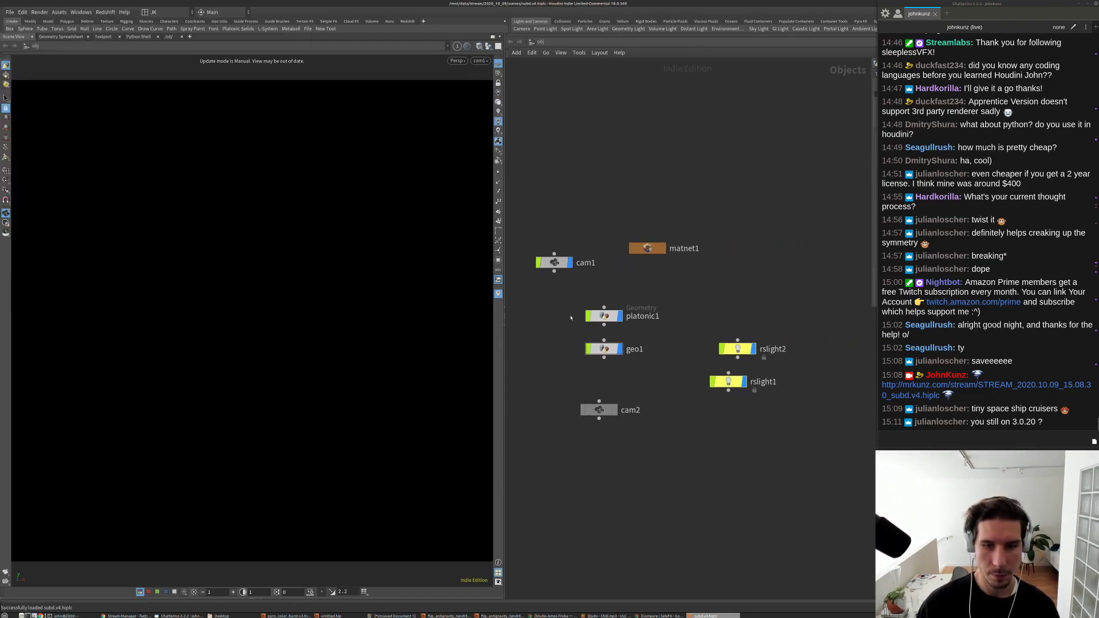
Step: Enter geo1, tile the subd.v4 window on the left, and add a Textport pane
{"action": "double_click", "coordinate": [604, 351]}
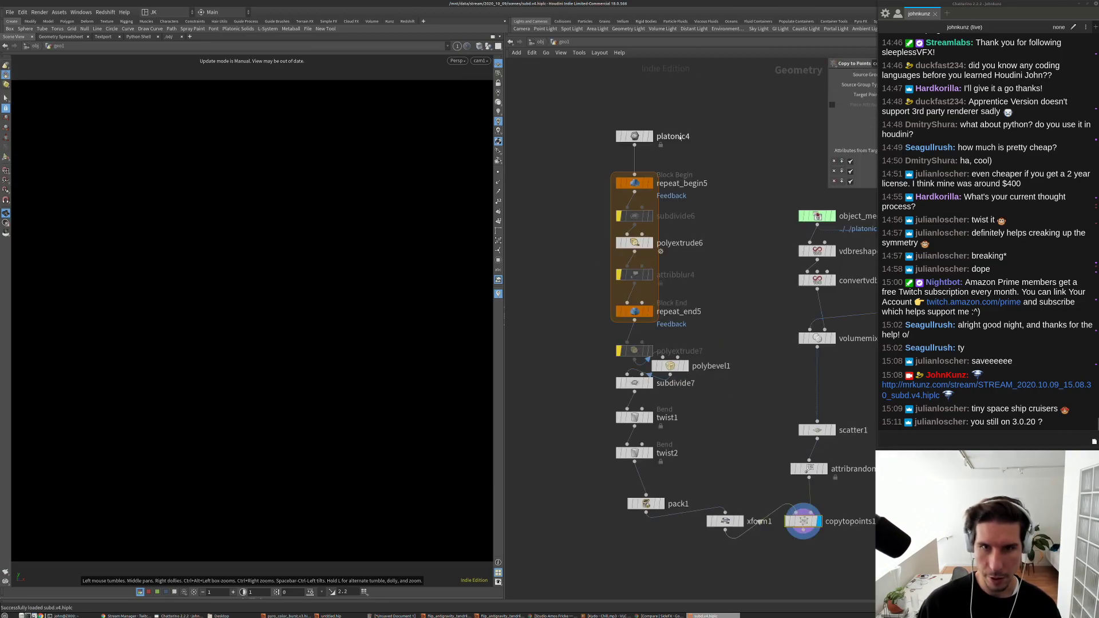
{"action": "left_click_drag", "start_coordinate": [791, 20], "coordinate": [742, 69], "text": "alt"}
{"action": "left_click_drag", "start_coordinate": [651, 71], "coordinate": [781, 4], "text": "alt"}
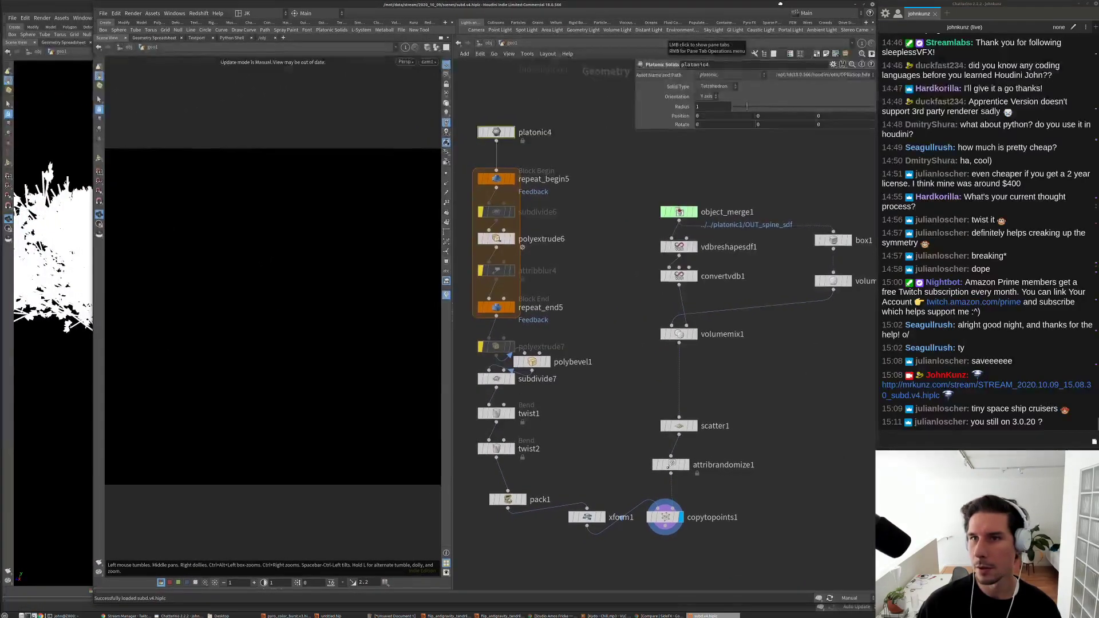
{"action": "key", "text": "super+Up"}
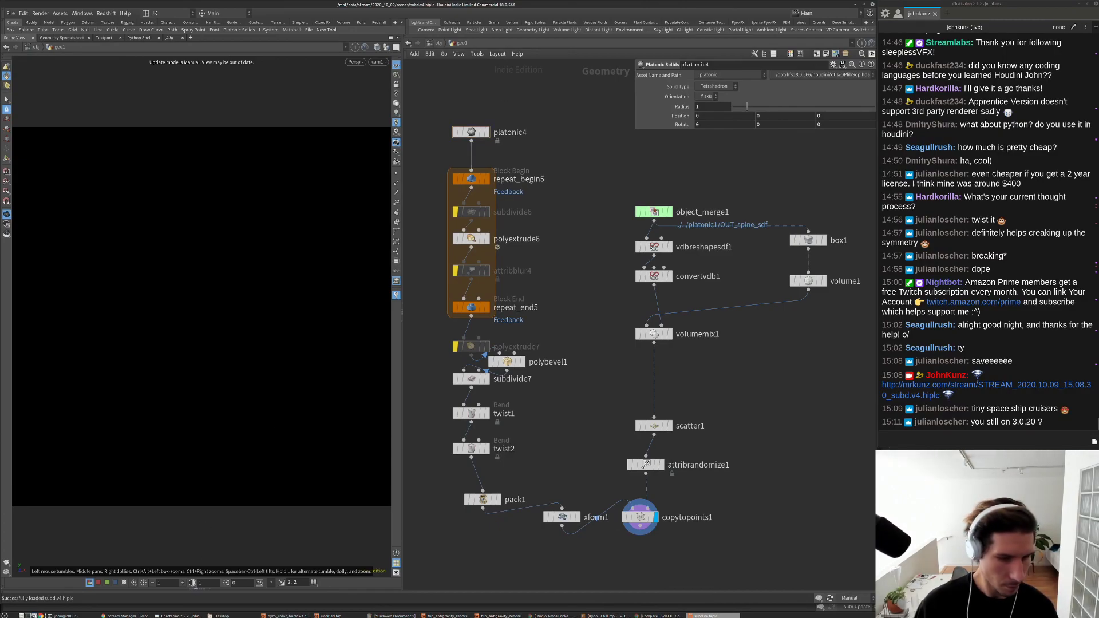
{"action": "left_click", "coordinate": [195, 588]}
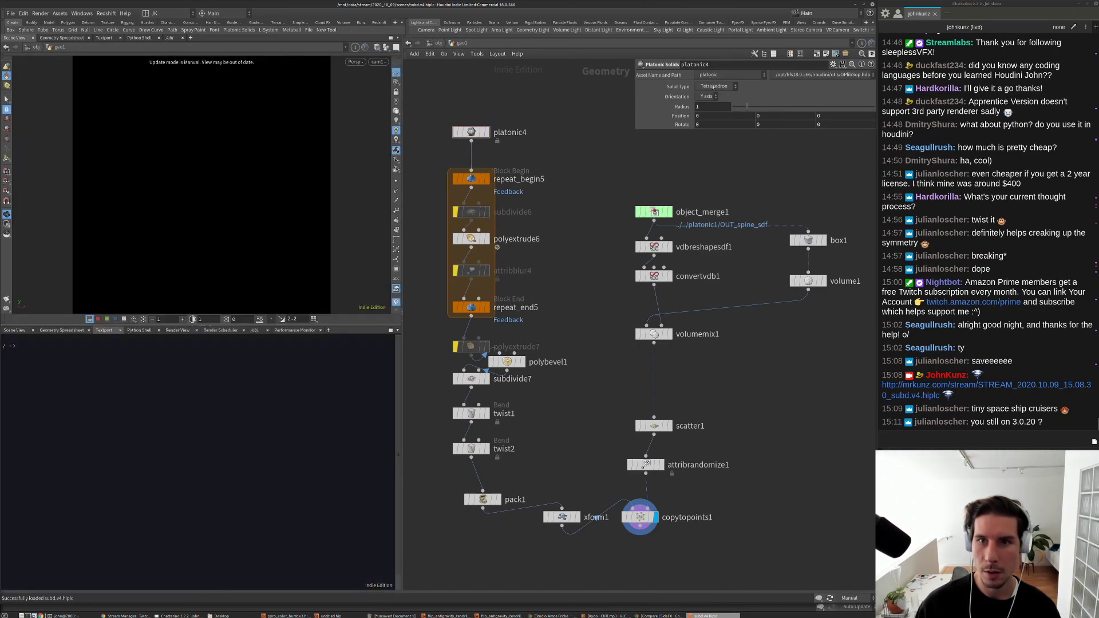
Step: Set platonic4 to Icosahedron, turn on viewer auto-update, and open the Redshift menu
{"action": "left_click", "coordinate": [715, 86]}
{"action": "left_click", "coordinate": [719, 123]}
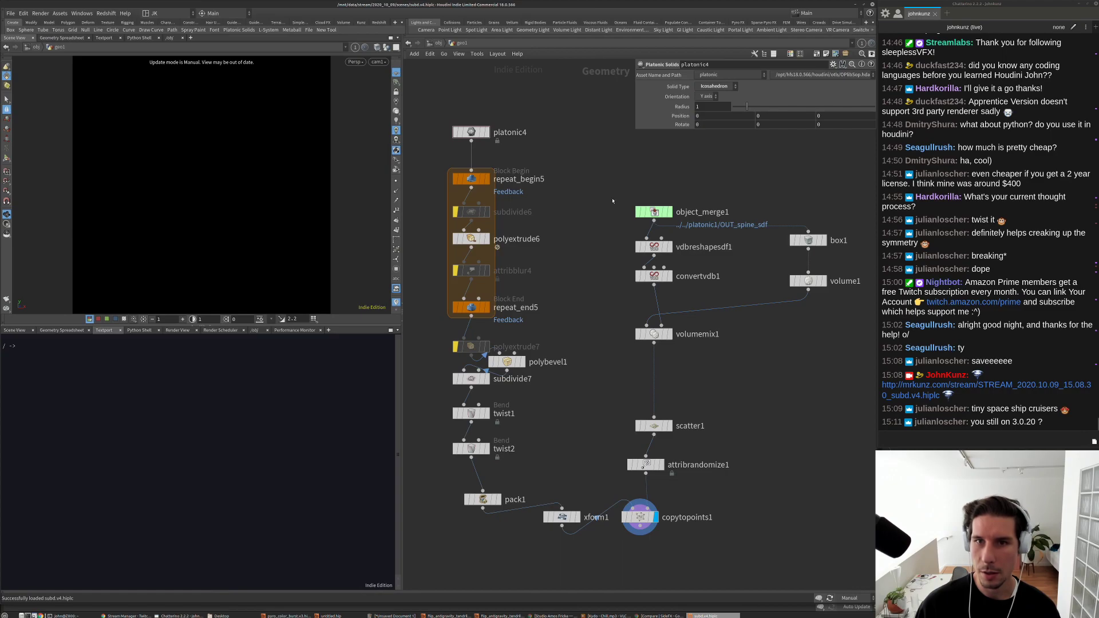
{"action": "middle_click_drag", "start_coordinate": [612, 201], "coordinate": [611, 181]}
{"action": "left_click", "coordinate": [847, 598]}
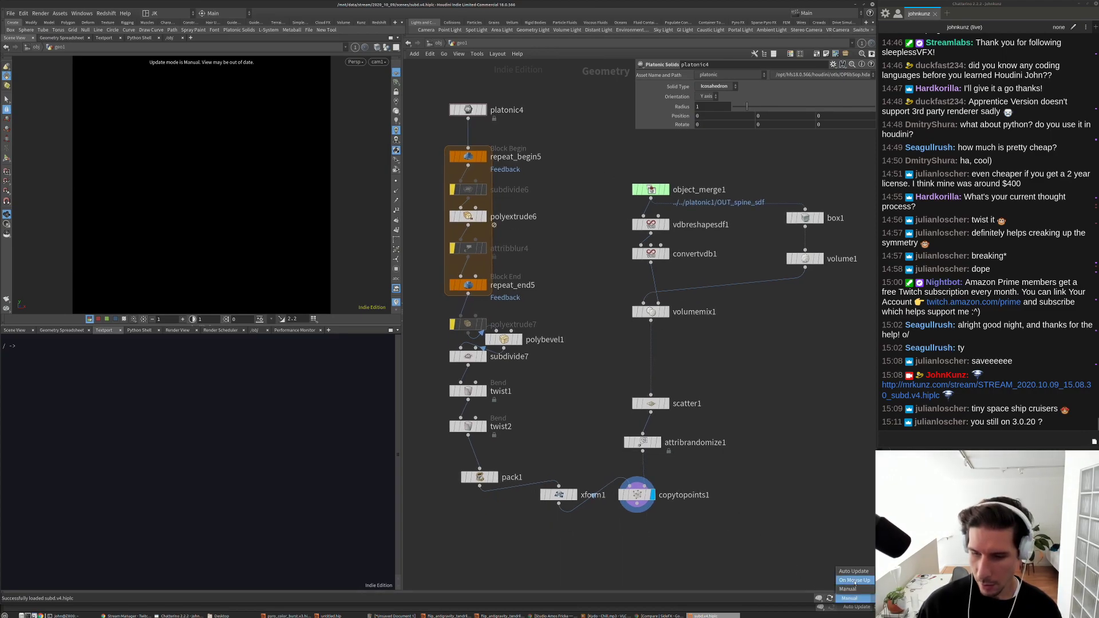
{"action": "left_click", "coordinate": [853, 571]}
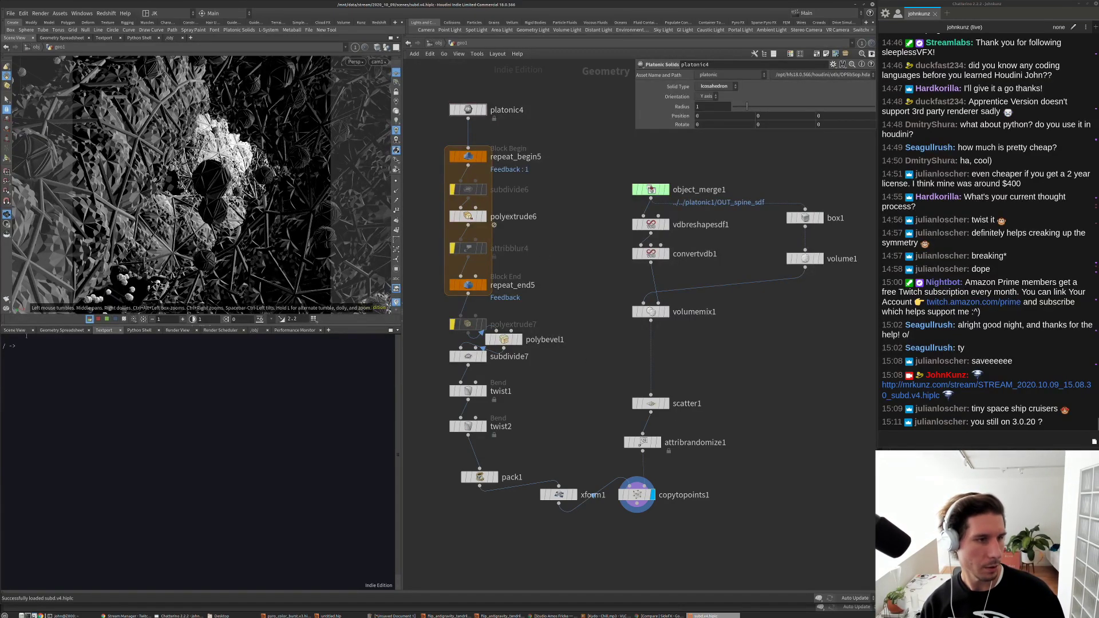
{"action": "left_click", "coordinate": [105, 13]}
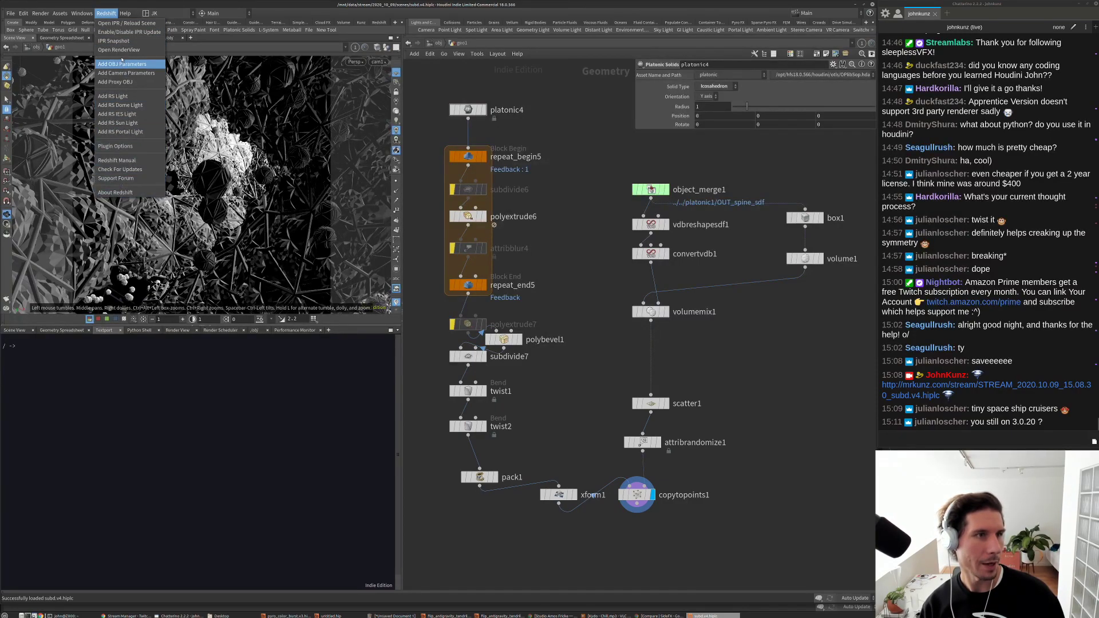
Step: Open the Redshift Render View and shrink its window so the network shows
{"action": "left_click", "coordinate": [153, 220]}
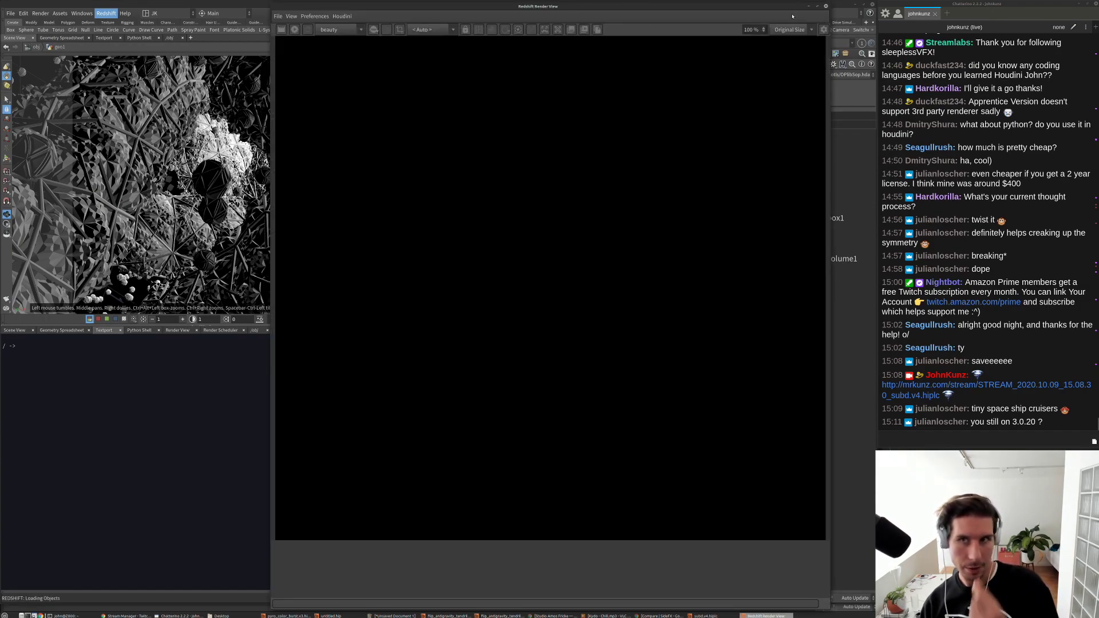
{"action": "left_click_drag", "start_coordinate": [792, 16], "coordinate": [315, 330]}
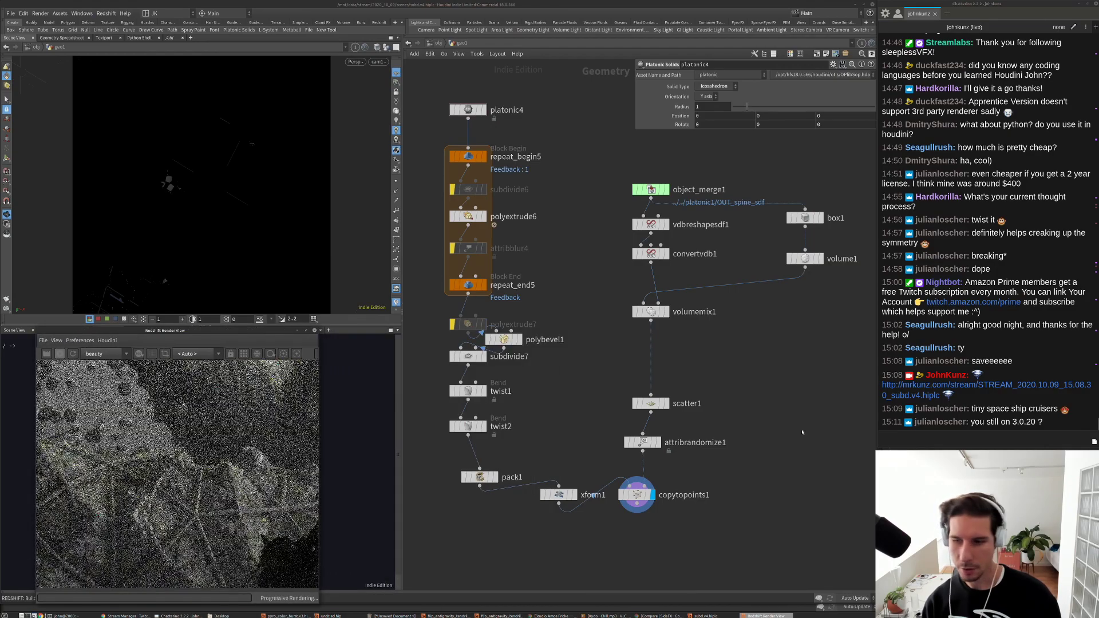
{"action": "scroll", "coordinate": [184, 454], "scroll_direction": "down", "scroll_amount": 4}
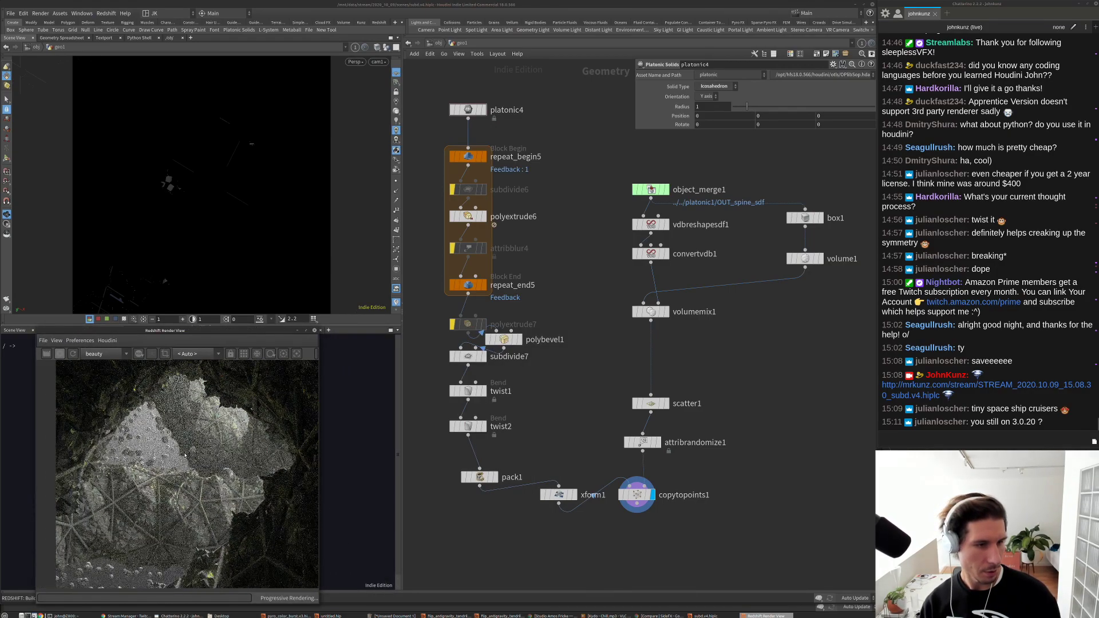
{"action": "scroll", "coordinate": [184, 455], "scroll_direction": "up", "scroll_amount": 1}
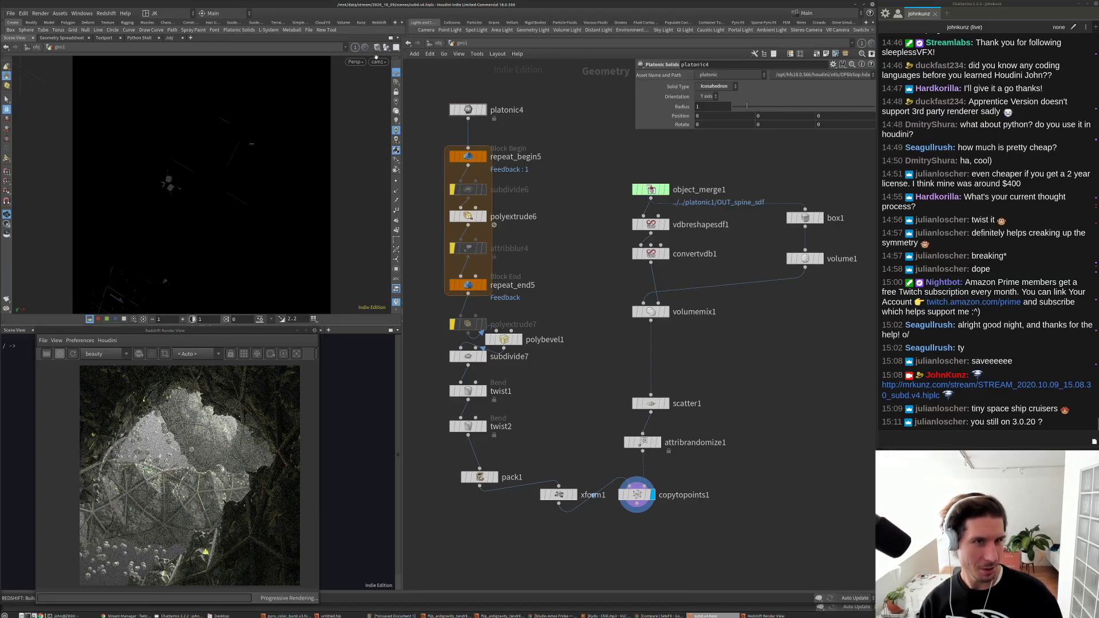
Step: Render through /obj/cam1, then return to object level and select matnet1
{"action": "left_click", "coordinate": [194, 354]}
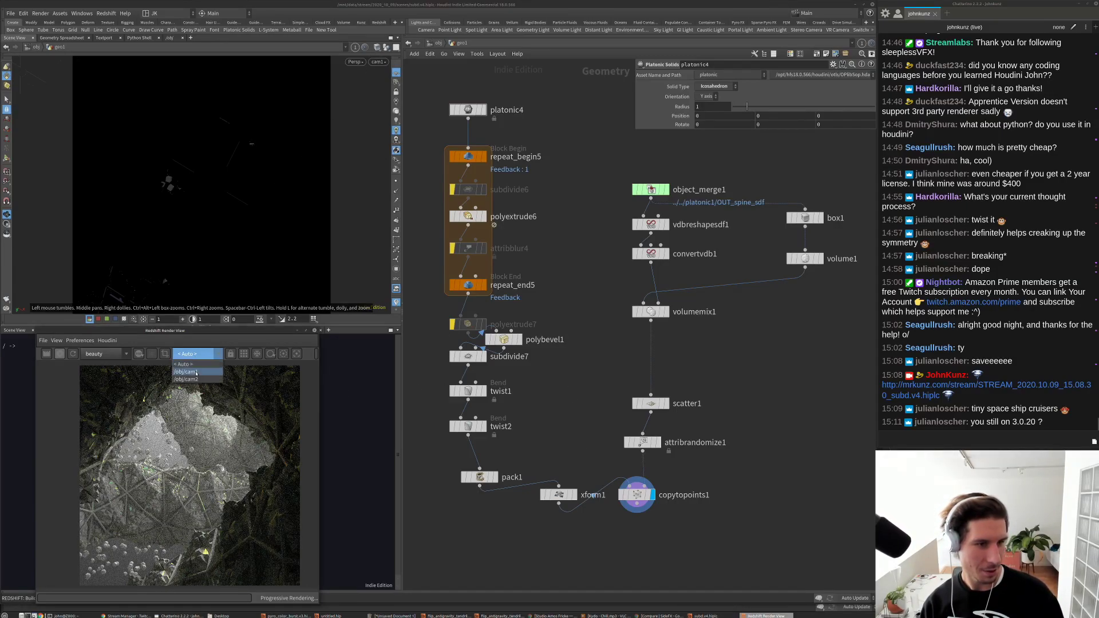
{"action": "left_click", "coordinate": [194, 371]}
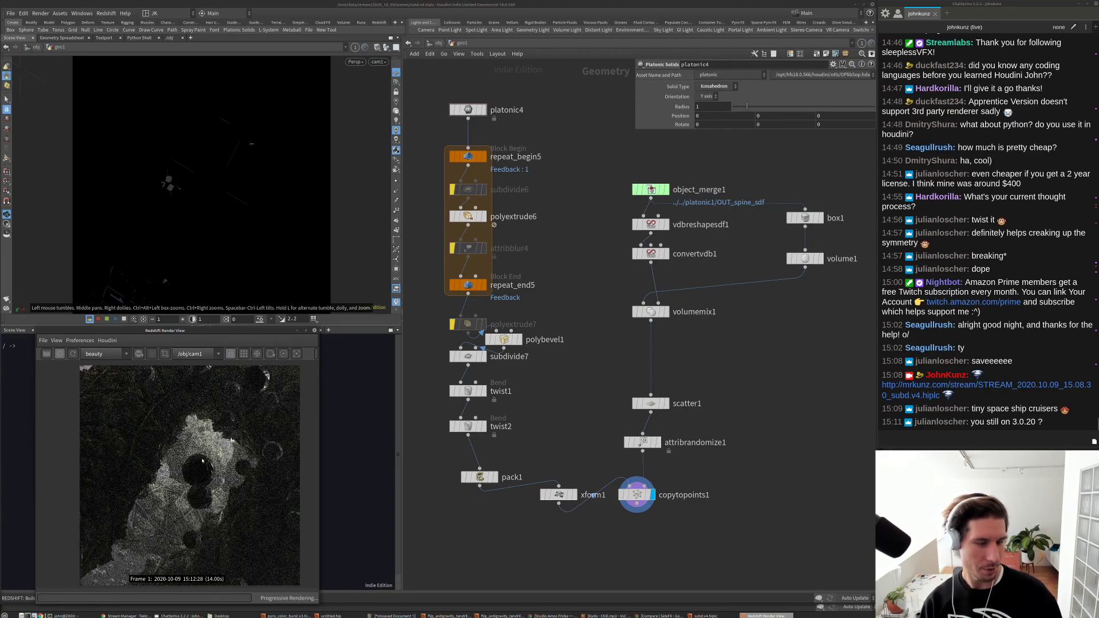
{"action": "left_click", "coordinate": [438, 44]}
{"action": "left_click", "coordinate": [516, 261]}
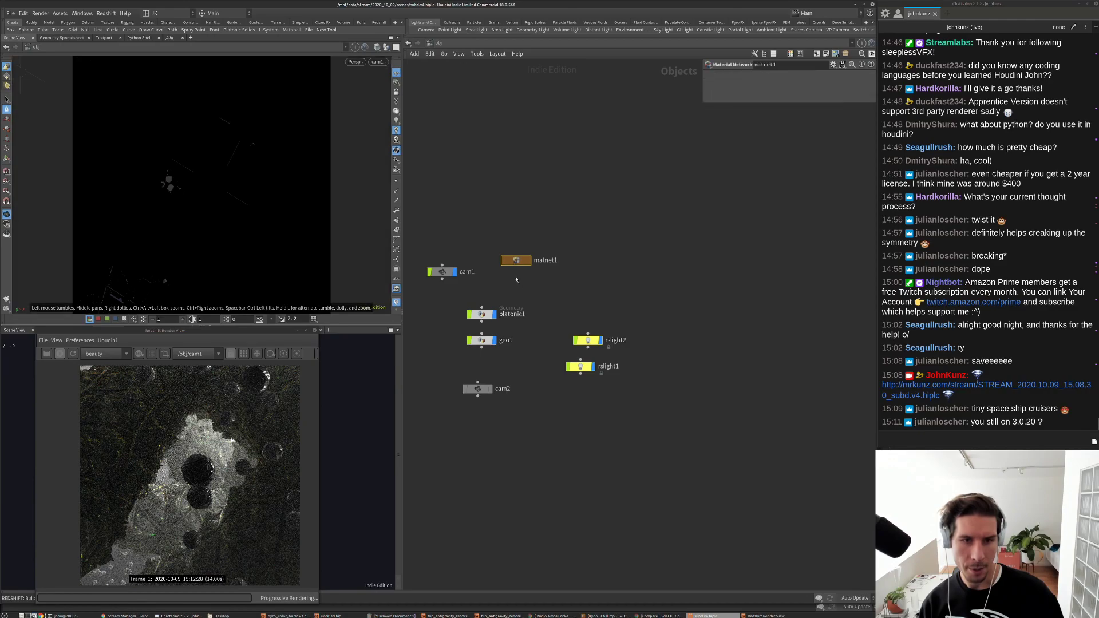
Step: Inside redshift_vopnet2, apply the Glass preset to the RS Material
{"action": "key", "text": "i"}
{"action": "double_click", "coordinate": [641, 347]}
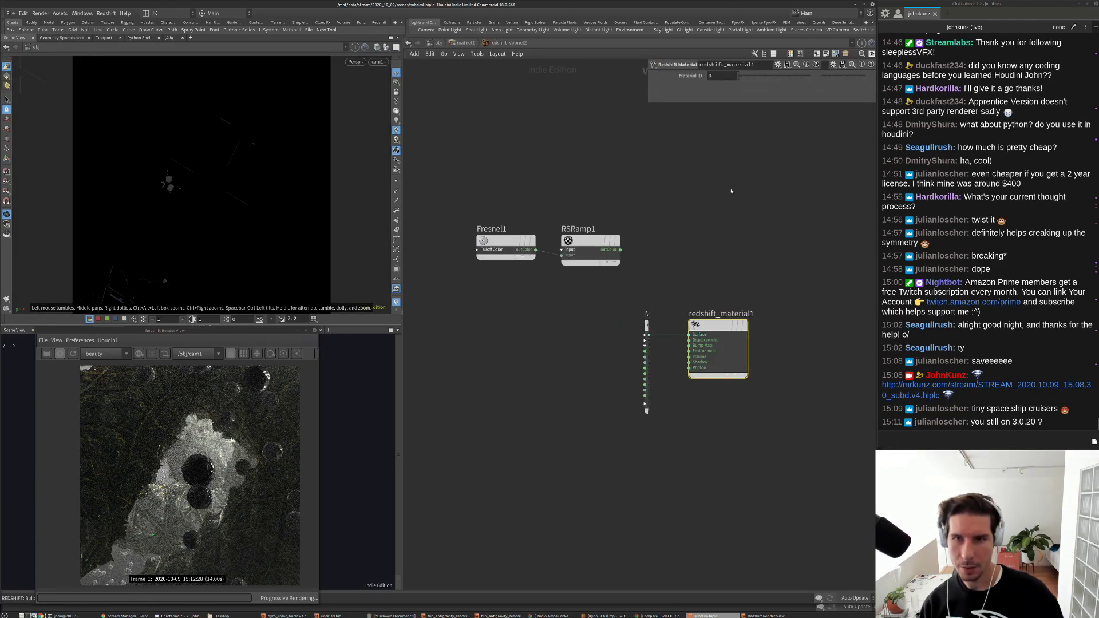
{"action": "left_click", "coordinate": [647, 344]}
{"action": "left_click", "coordinate": [727, 85]}
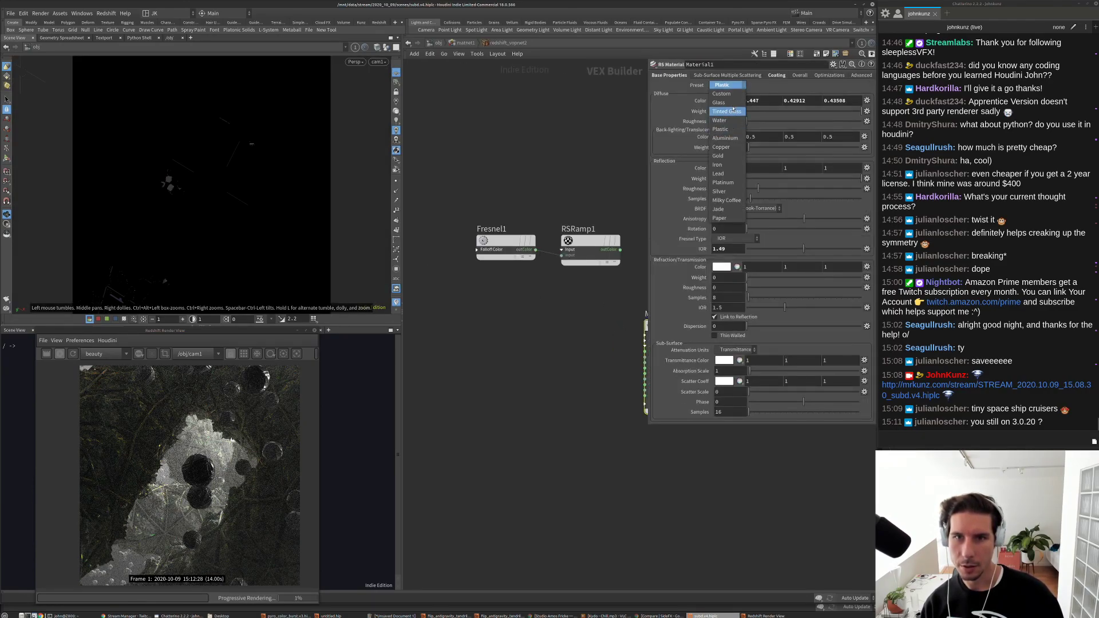
{"action": "left_click", "coordinate": [723, 103]}
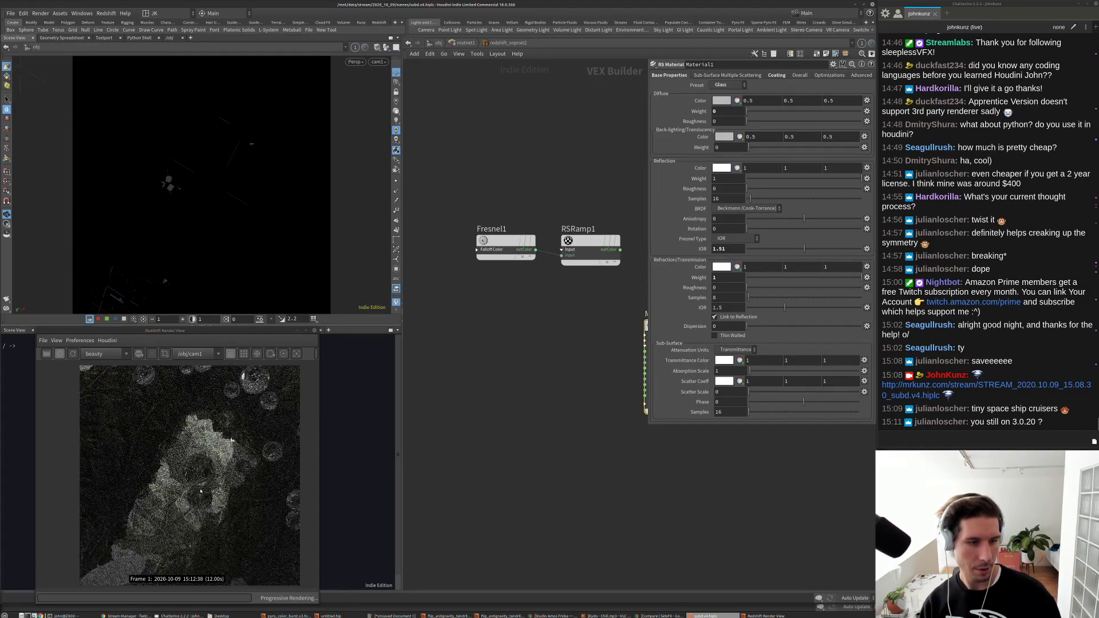
Step: Set Reflection Roughness to 0.435, Dispersion to 31.7, then roughness to 0.048
{"action": "left_click_drag", "start_coordinate": [748, 189], "coordinate": [797, 188]}
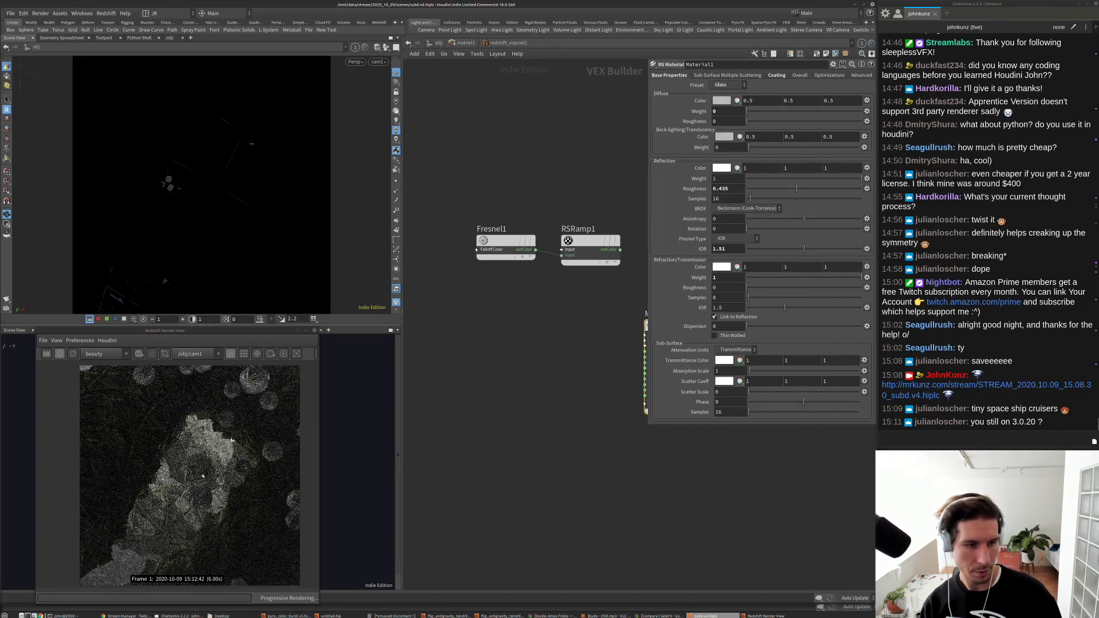
{"action": "scroll", "coordinate": [189, 475], "scroll_direction": "up", "scroll_amount": 2}
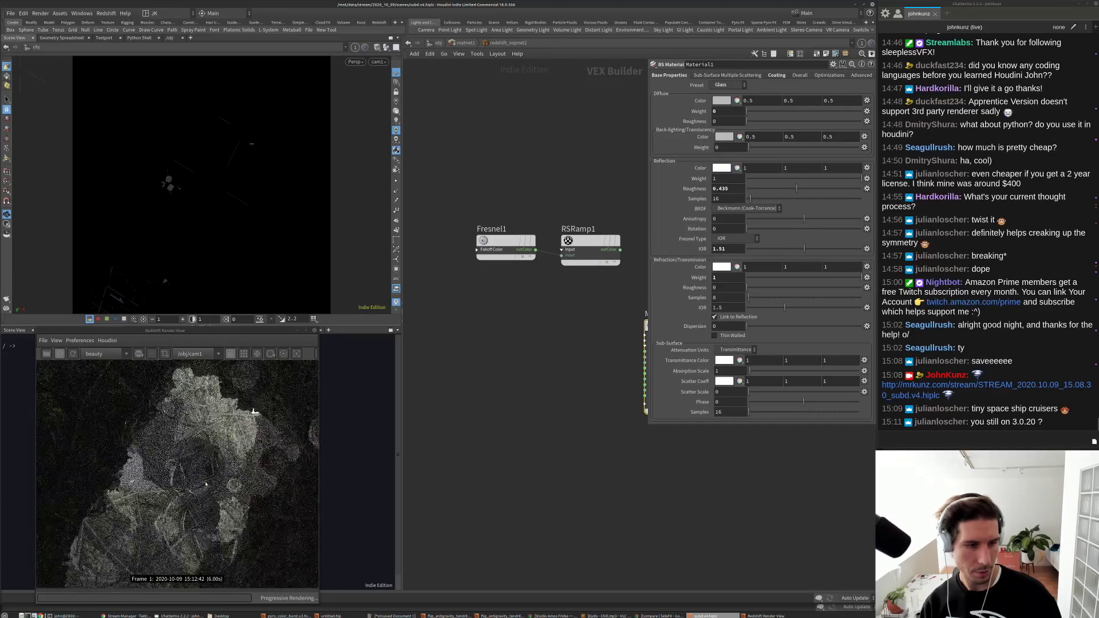
{"action": "left_click", "coordinate": [798, 326]}
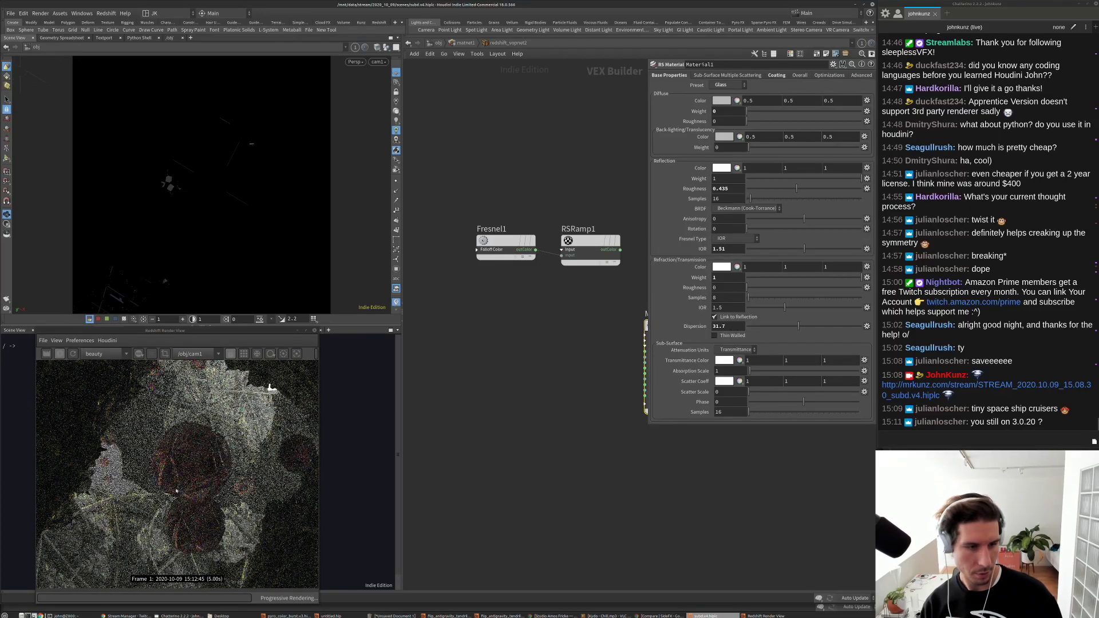
{"action": "scroll", "coordinate": [177, 490], "scroll_direction": "down", "scroll_amount": 2}
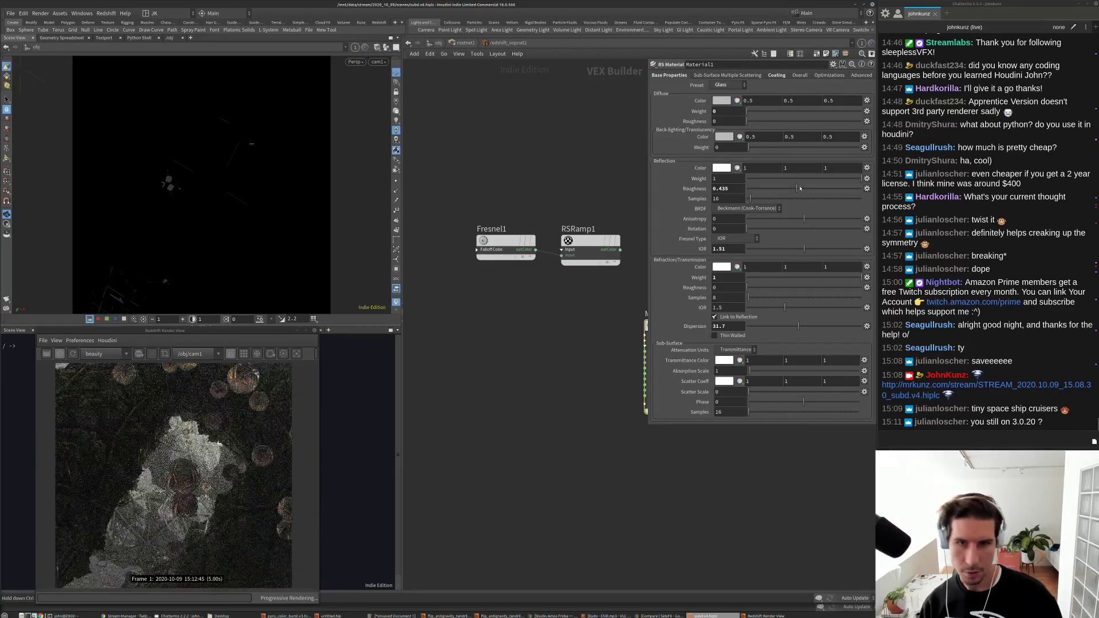
{"action": "left_click", "coordinate": [752, 189]}
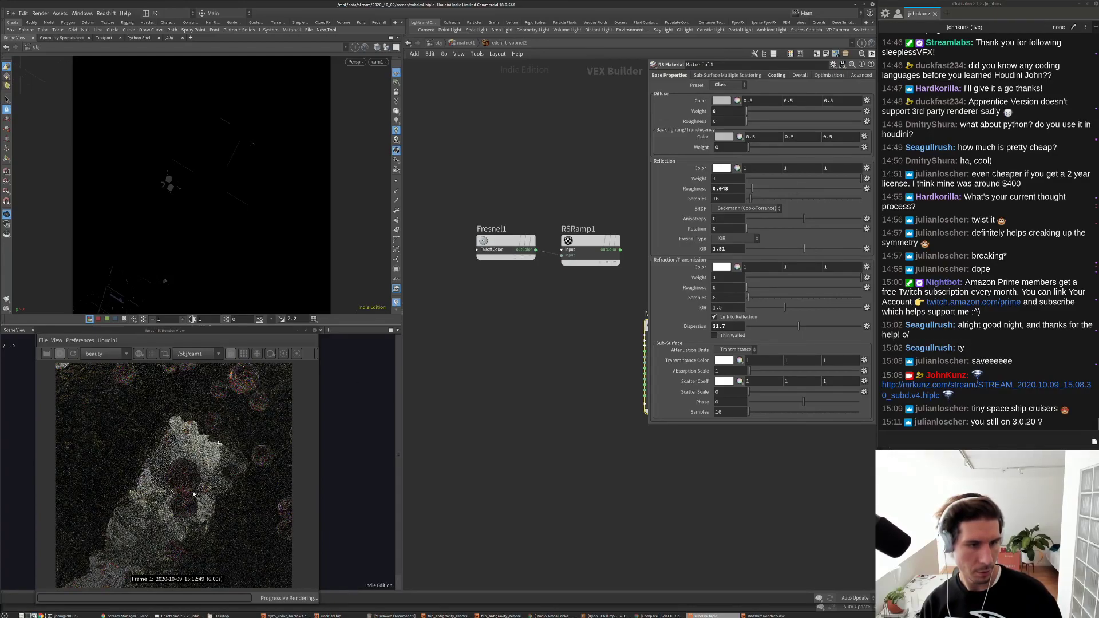
{"action": "scroll", "coordinate": [194, 495], "scroll_direction": "down", "scroll_amount": 1}
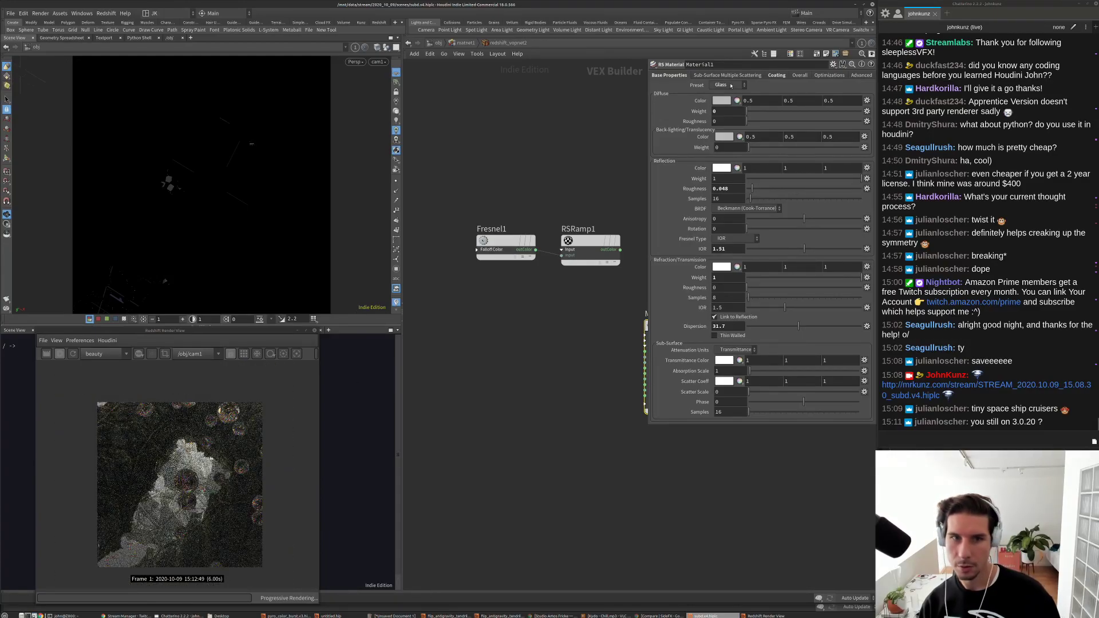
Step: Switch the material to the Jade preset
{"action": "left_click", "coordinate": [728, 85]}
{"action": "left_click", "coordinate": [719, 209]}
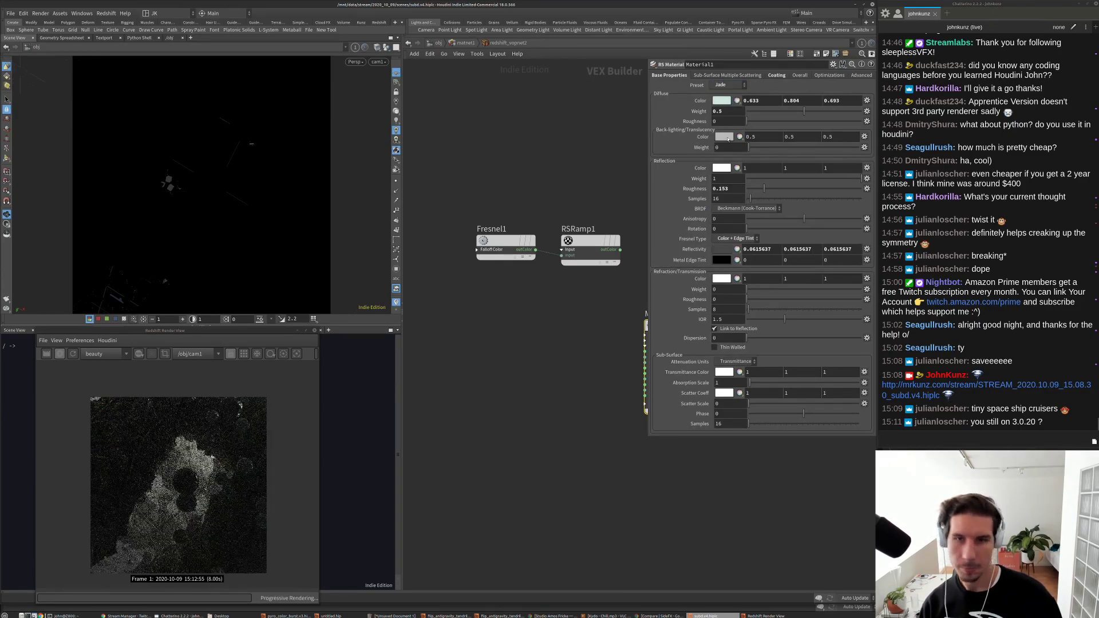
{"action": "left_click", "coordinate": [728, 85]}
{"action": "key", "text": "Escape"}
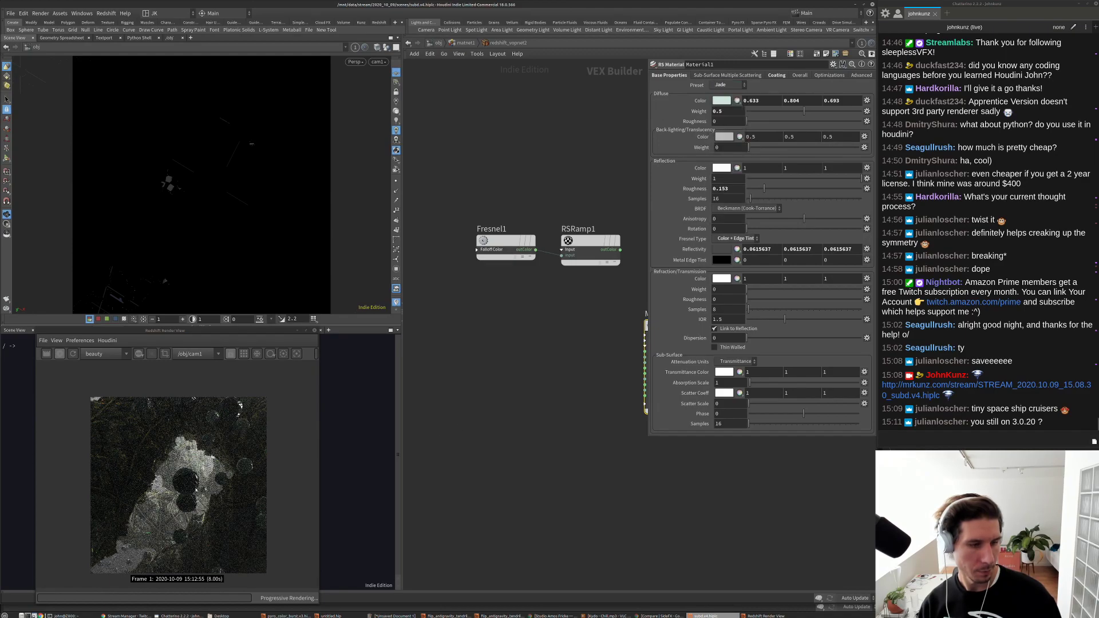
{"action": "scroll", "coordinate": [167, 484], "scroll_direction": "up", "scroll_amount": 5}
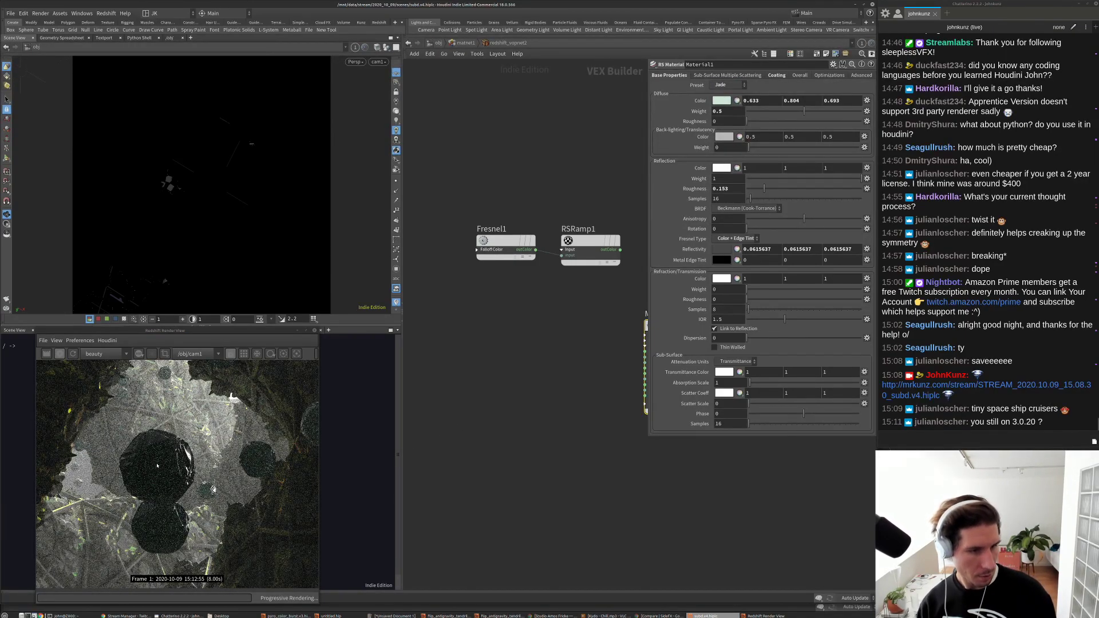
{"action": "scroll", "coordinate": [157, 466], "scroll_direction": "down", "scroll_amount": 2}
{"action": "scroll", "coordinate": [140, 468], "scroll_direction": "down", "scroll_amount": 4}
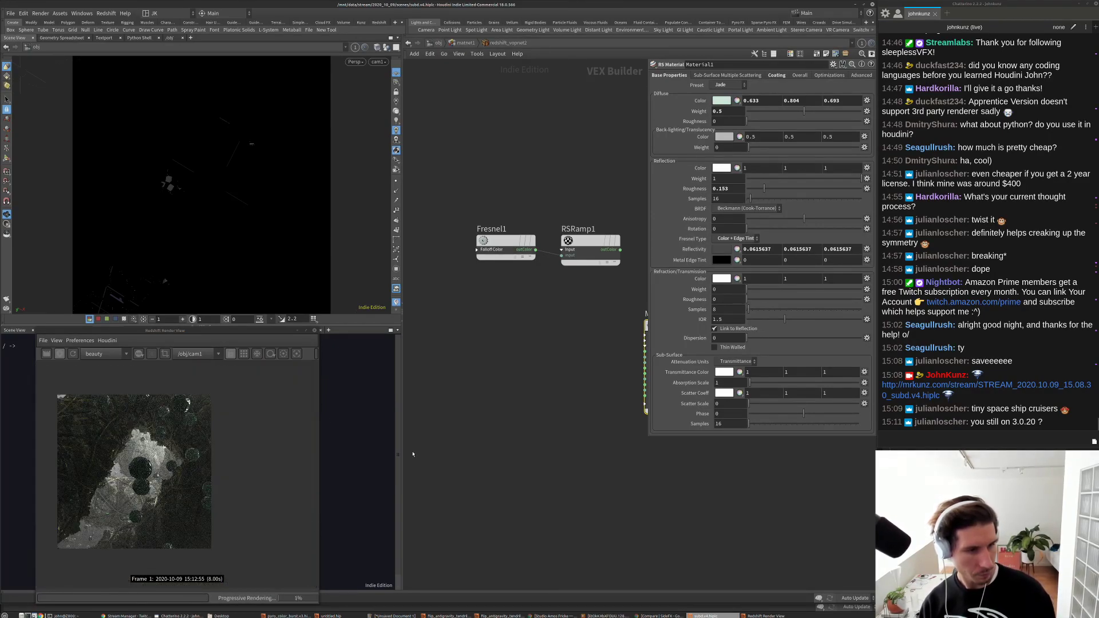
Step: At object level, turn off rslight2 and set rslight1's intensity multiplier to 175
{"action": "left_click", "coordinate": [464, 43]}
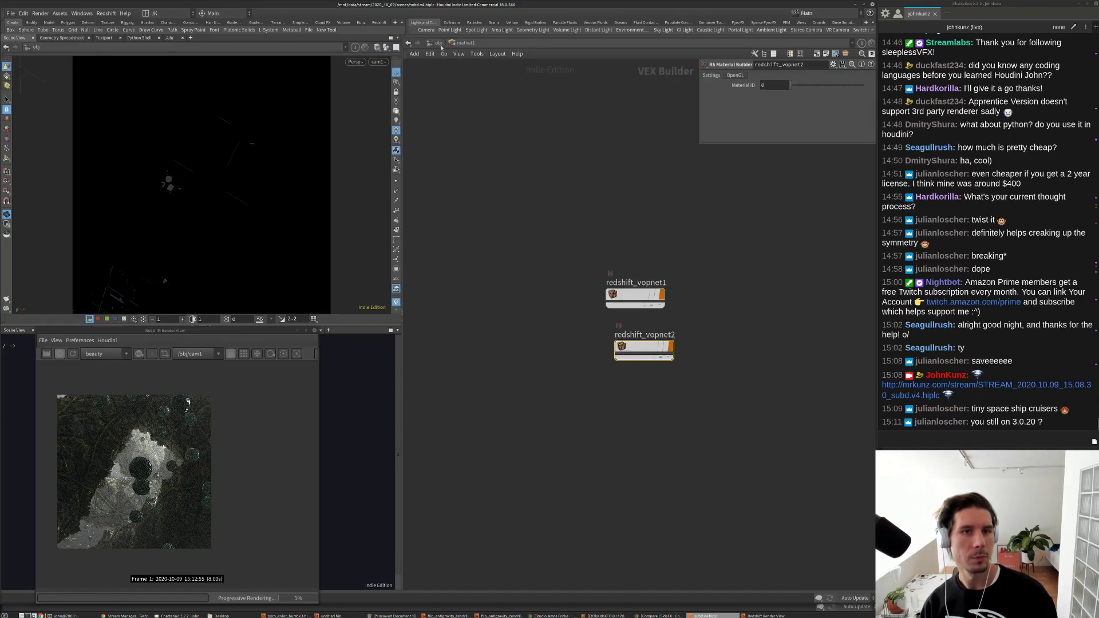
{"action": "left_click", "coordinate": [438, 43]}
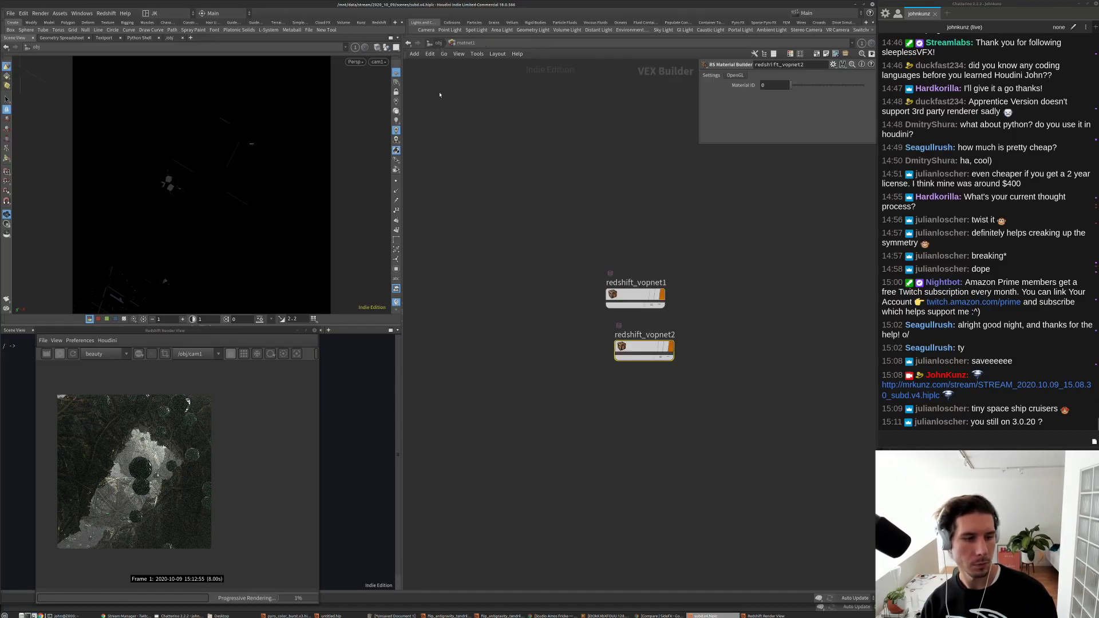
{"action": "left_click", "coordinate": [395, 82]}
{"action": "left_click", "coordinate": [402, 81]}
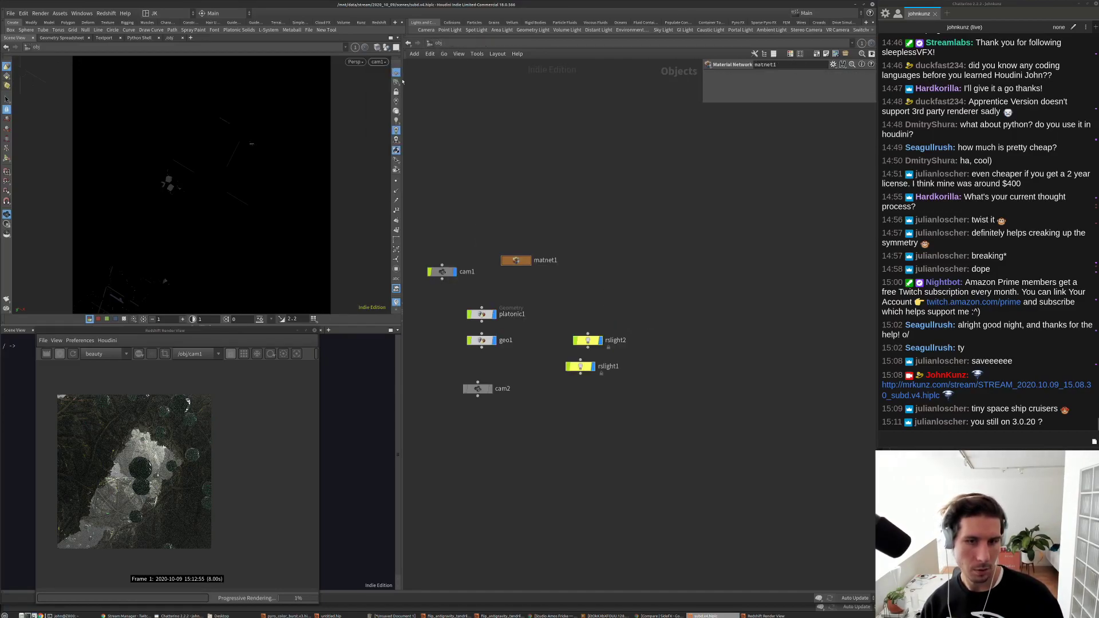
{"action": "left_click", "coordinate": [595, 340]}
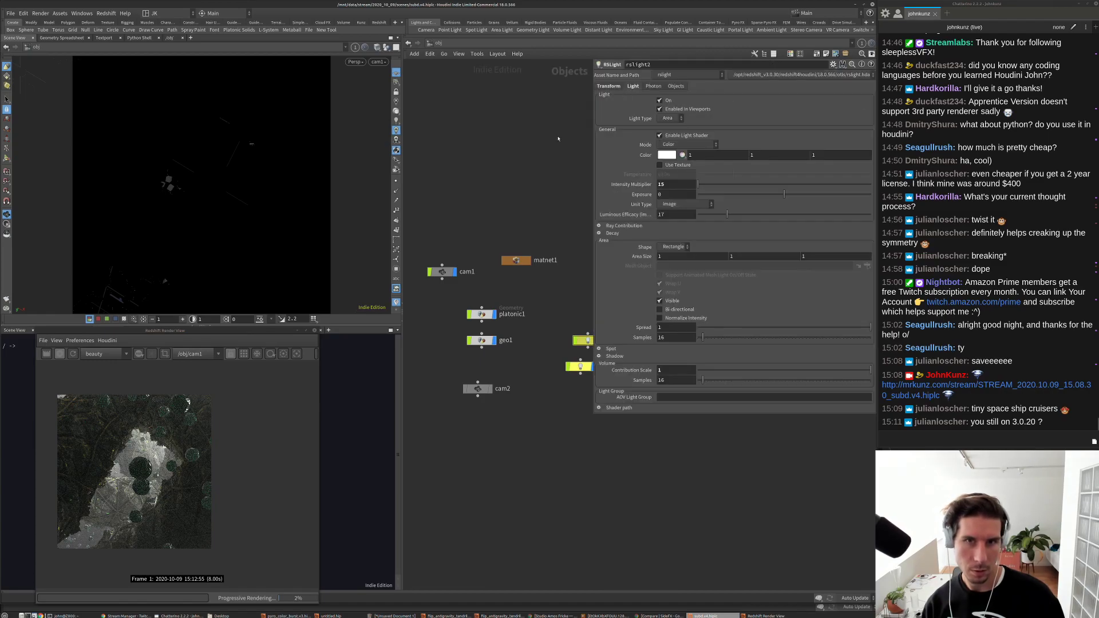
{"action": "key", "text": "f"}
{"action": "left_click", "coordinate": [668, 102]}
{"action": "scroll", "coordinate": [478, 437], "scroll_direction": "up", "scroll_amount": 3}
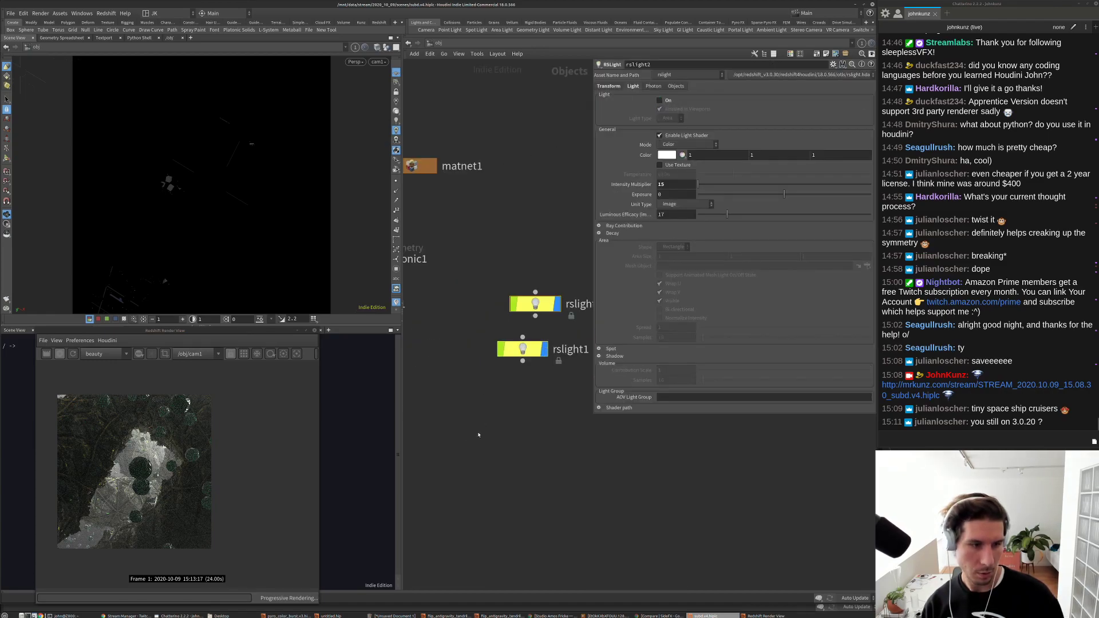
{"action": "left_click", "coordinate": [532, 352]}
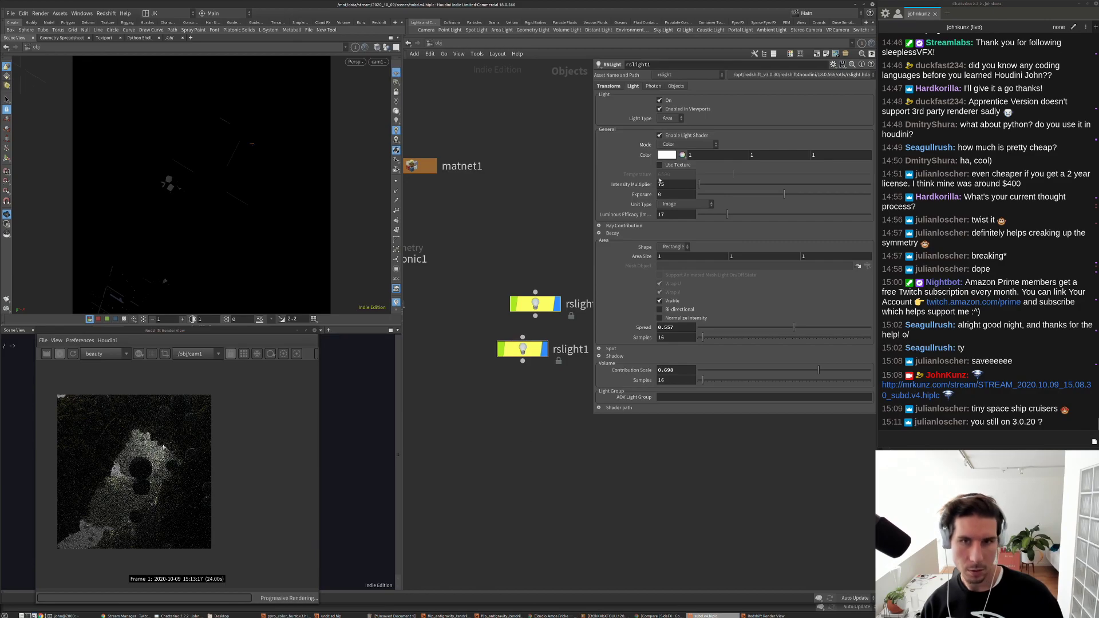
{"action": "type", "text": "175"}
{"action": "key", "text": "Return"}
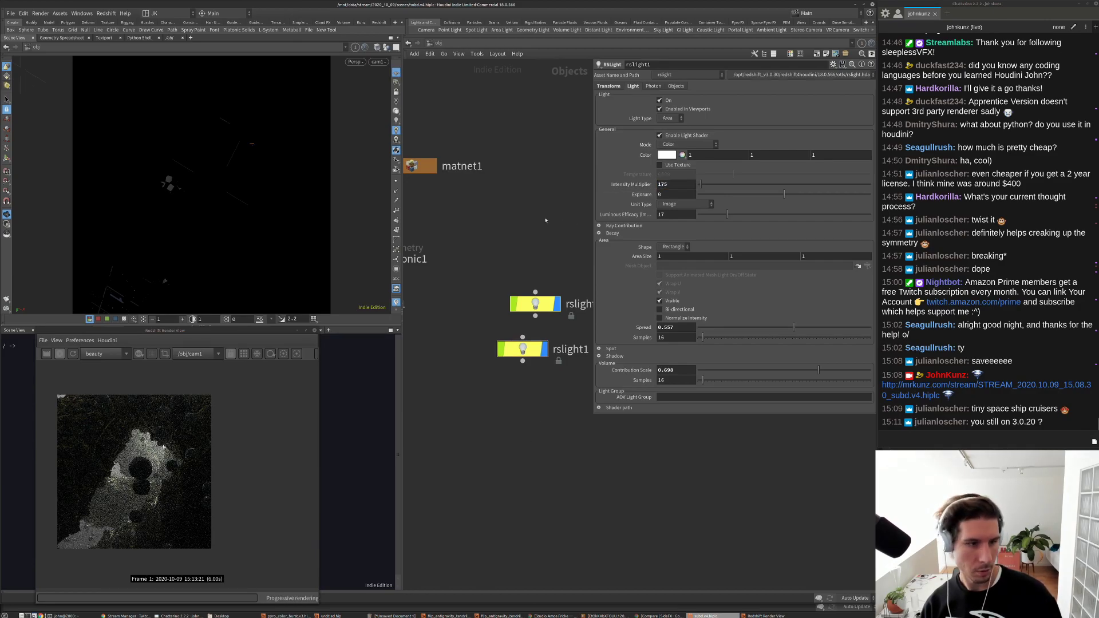
Step: Look through rslight1 and tumble the view to re-aim it over the point cloud
{"action": "left_click", "coordinate": [378, 62]}
{"action": "mouse_move", "coordinate": [392, 126]}
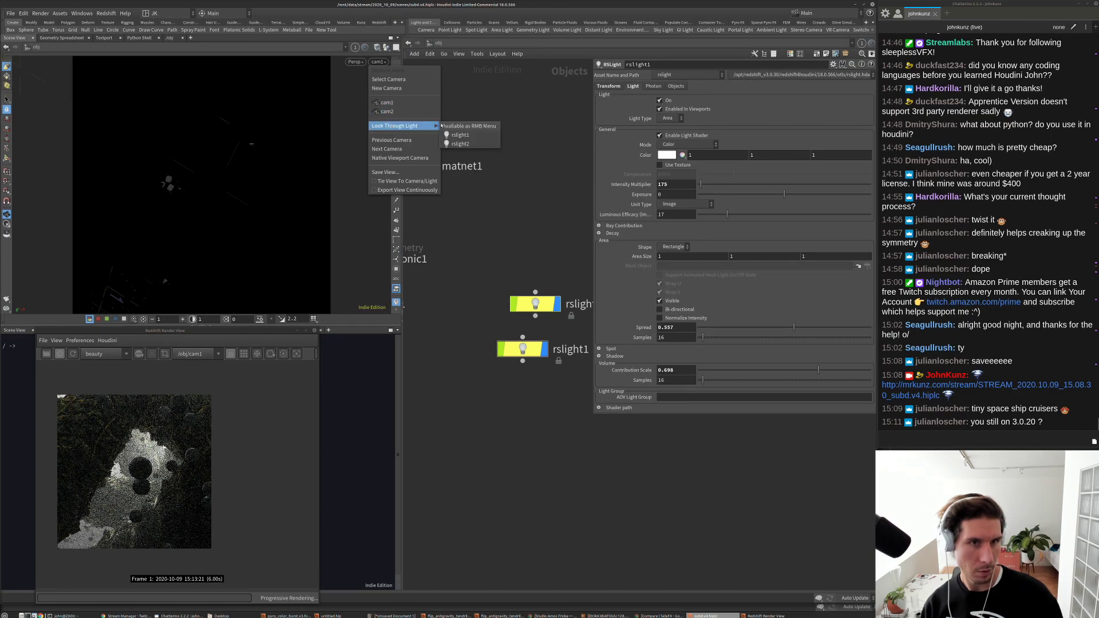
{"action": "left_click", "coordinate": [466, 136]}
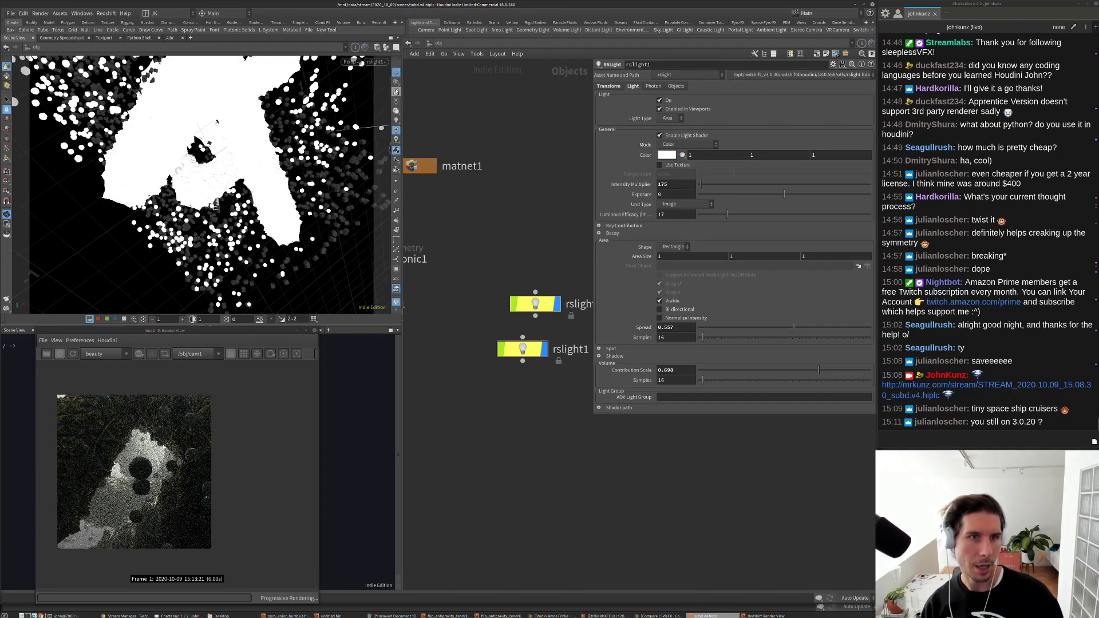
{"action": "mouse_move", "coordinate": [281, 127]}
{"action": "left_mouse_down"}
{"action": "mouse_move", "coordinate": [282, 150]}
{"action": "mouse_move", "coordinate": [270, 138]}
{"action": "left_mouse_up"}
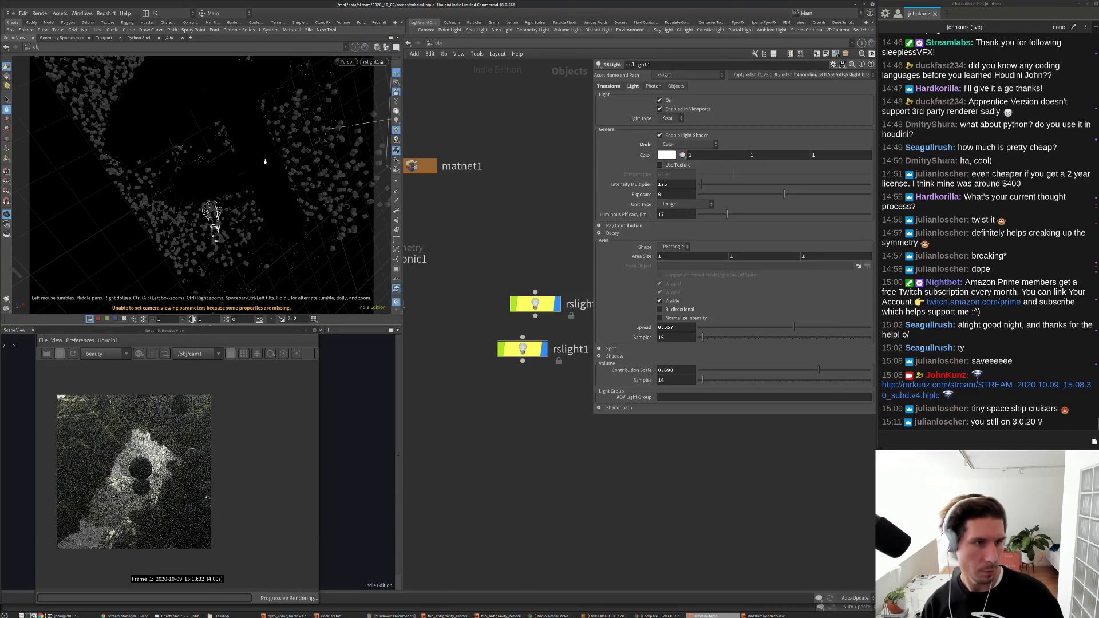
{"action": "left_click_drag", "start_coordinate": [219, 188], "coordinate": [247, 153]}
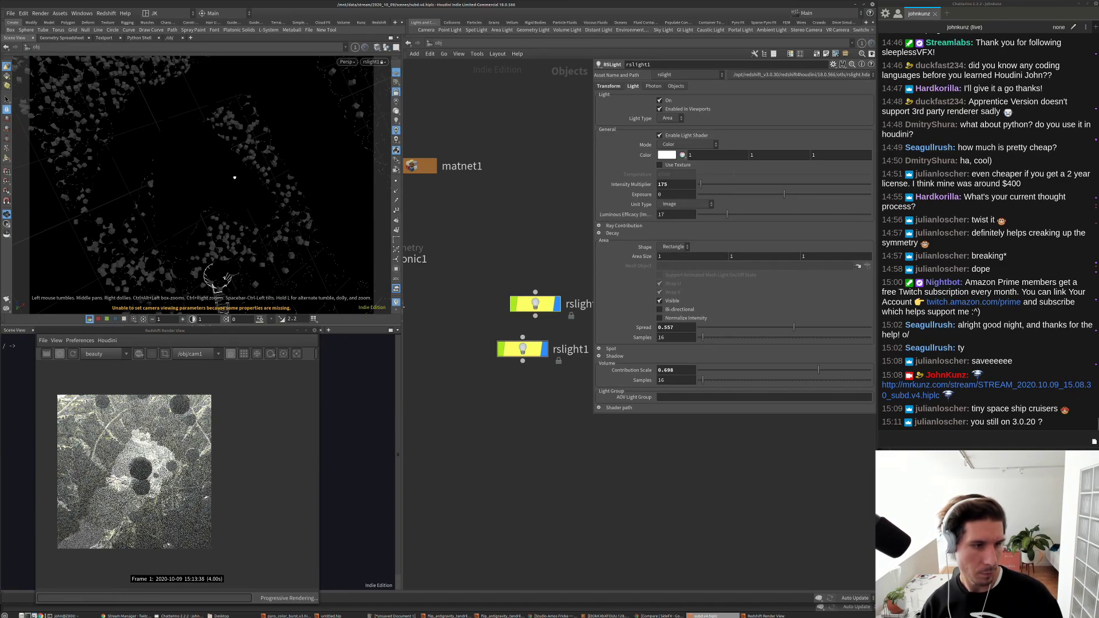
{"action": "mouse_move", "coordinate": [237, 187]}
{"action": "left_mouse_down"}
{"action": "mouse_move", "coordinate": [231, 213]}
{"action": "mouse_move", "coordinate": [230, 196]}
{"action": "left_mouse_up"}
{"action": "left_click_drag", "start_coordinate": [170, 221], "coordinate": [153, 238]}
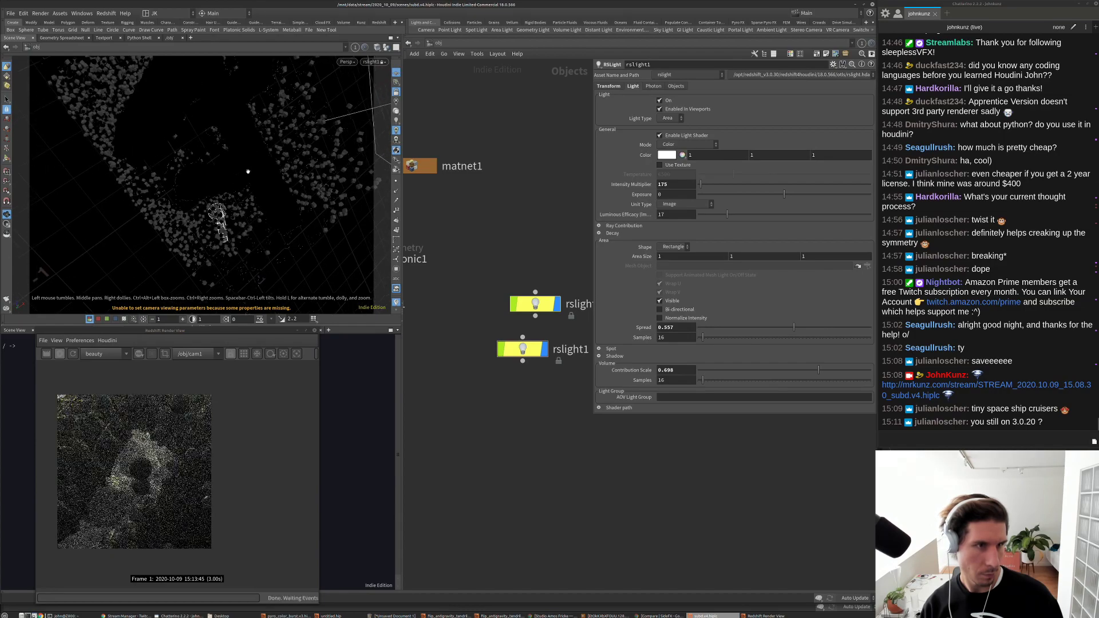
{"action": "scroll", "coordinate": [152, 238], "scroll_direction": "down", "scroll_amount": 5}
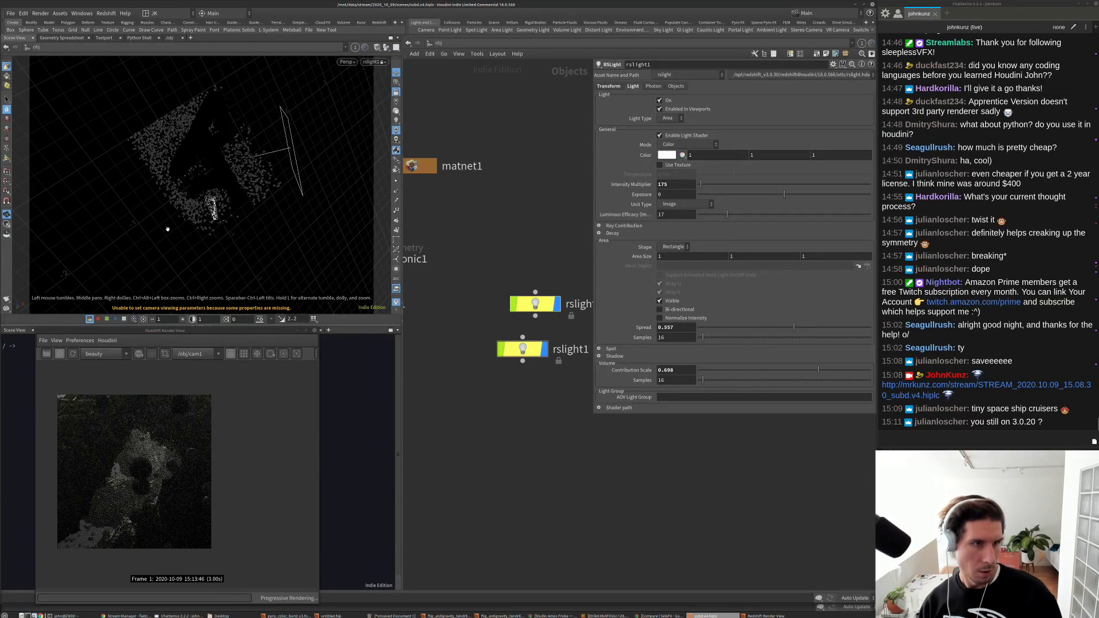
{"action": "scroll", "coordinate": [243, 172], "scroll_direction": "up", "scroll_amount": 5}
{"action": "left_click_drag", "start_coordinate": [227, 207], "coordinate": [201, 177]}
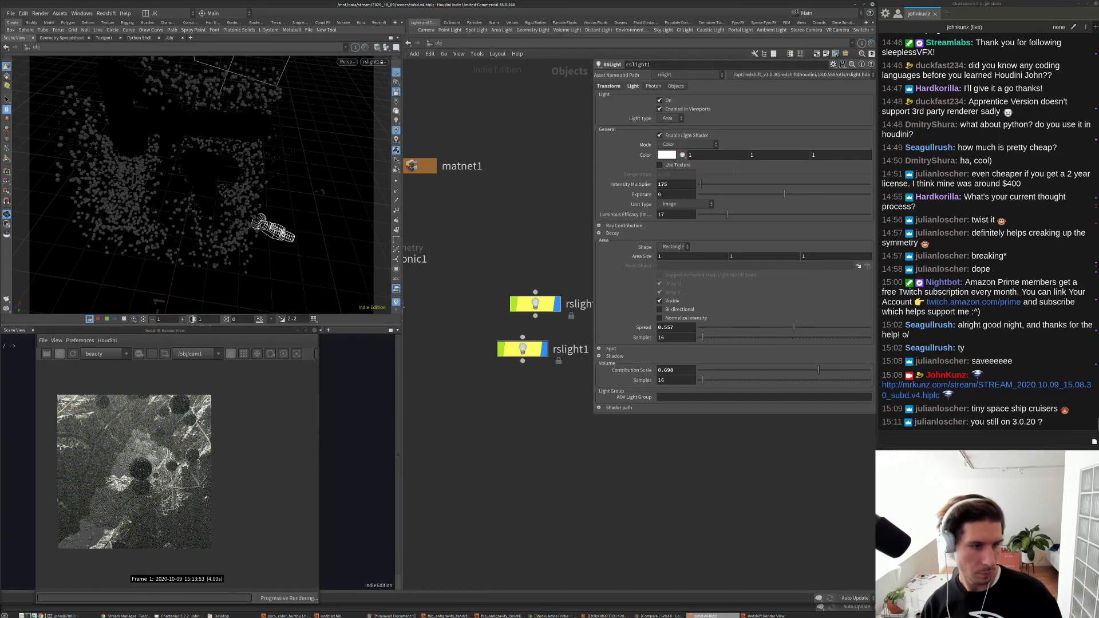
{"action": "scroll", "coordinate": [135, 469], "scroll_direction": "up", "scroll_amount": 3}
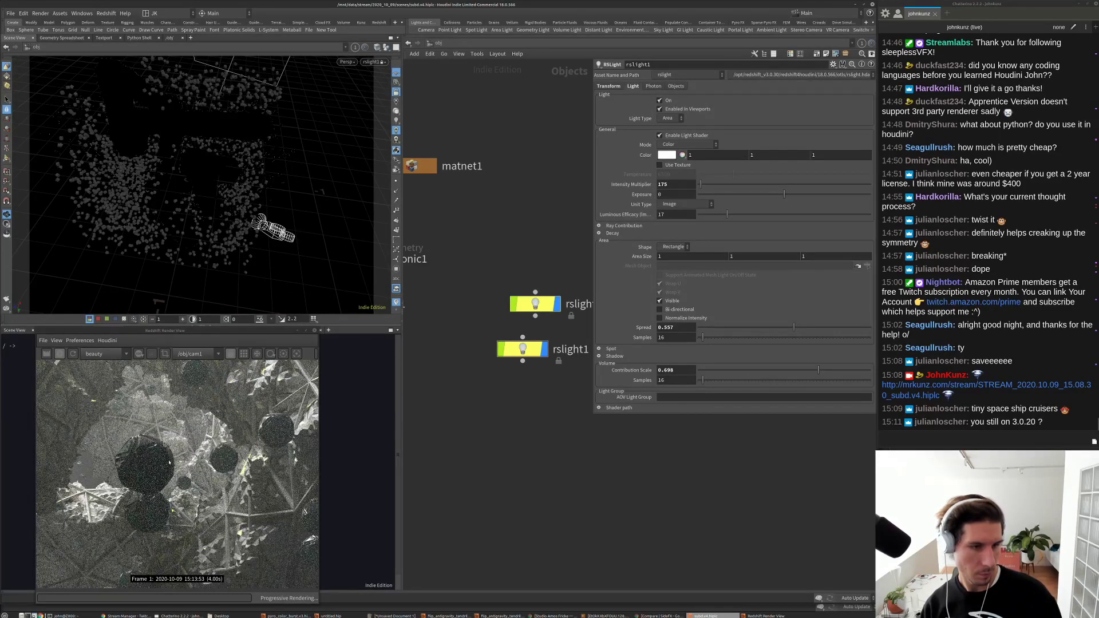
{"action": "scroll", "coordinate": [151, 474], "scroll_direction": "down", "scroll_amount": 2}
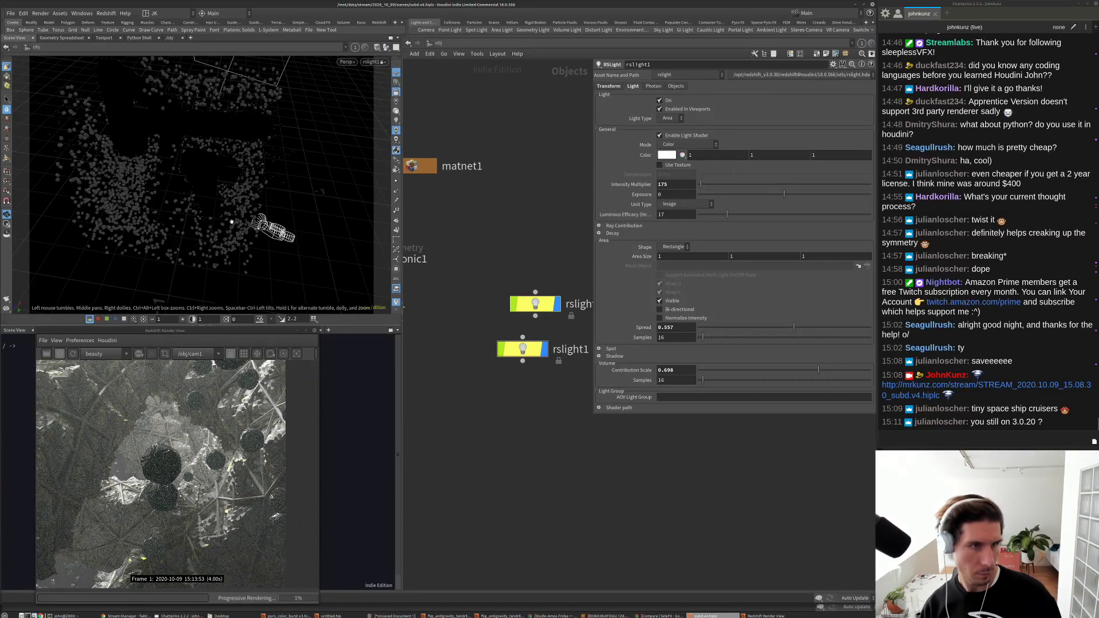
{"action": "left_click_drag", "start_coordinate": [233, 226], "coordinate": [287, 192]}
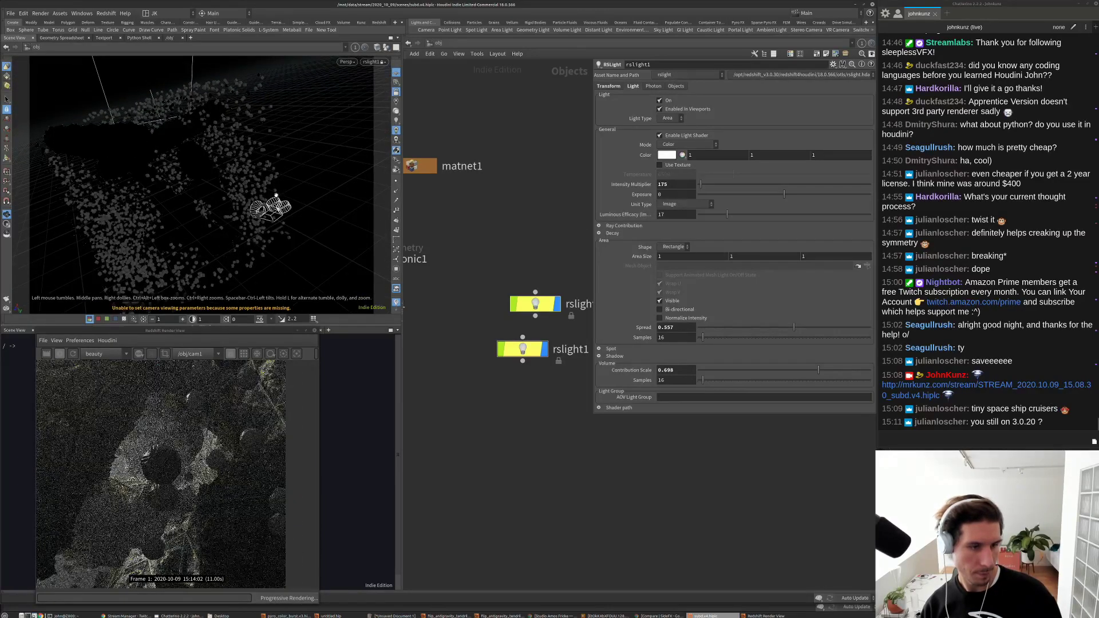
{"action": "scroll", "coordinate": [197, 418], "scroll_direction": "down", "scroll_amount": 1}
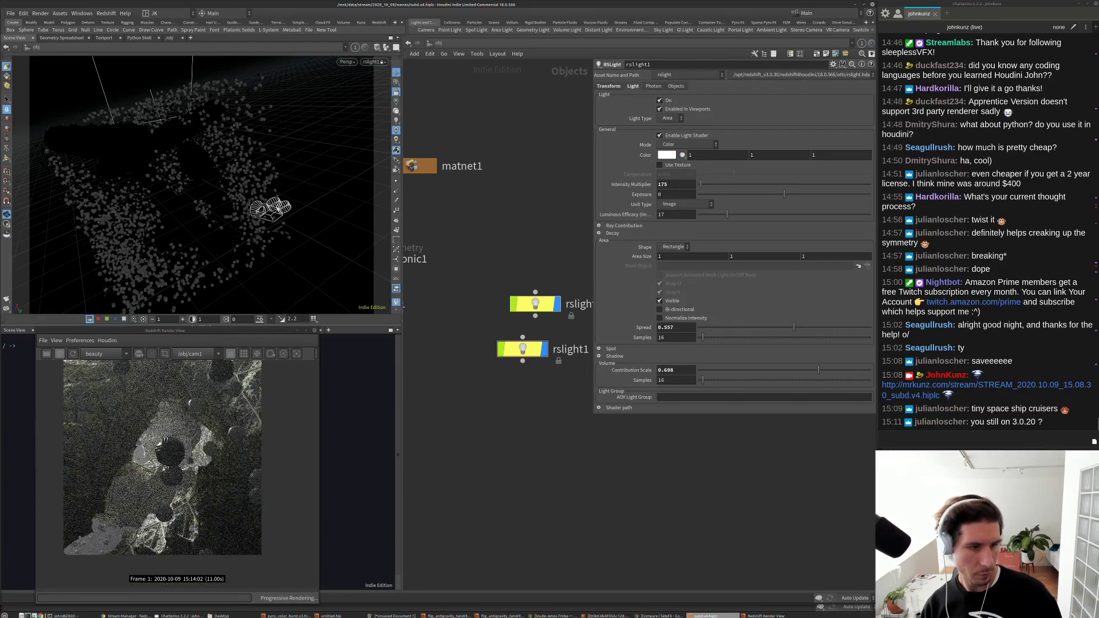
{"action": "scroll", "coordinate": [162, 458], "scroll_direction": "down", "scroll_amount": 1}
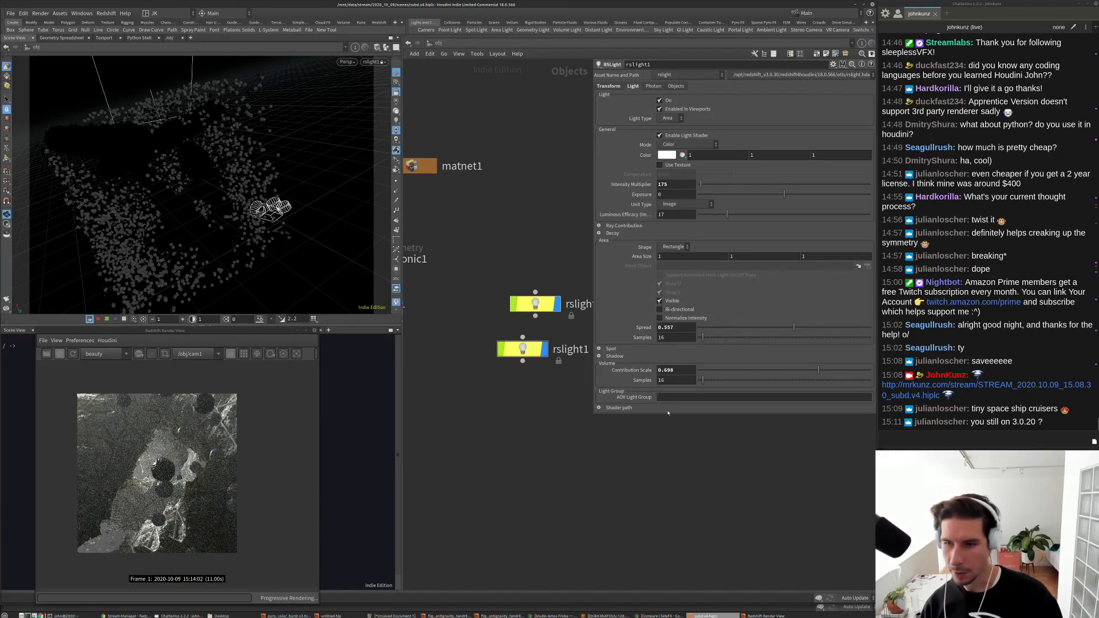
Step: Set rslight1's intensity to 35 and turn rslight2 on at intensity 75
{"action": "middle_click_drag", "start_coordinate": [572, 429], "coordinate": [520, 446]}
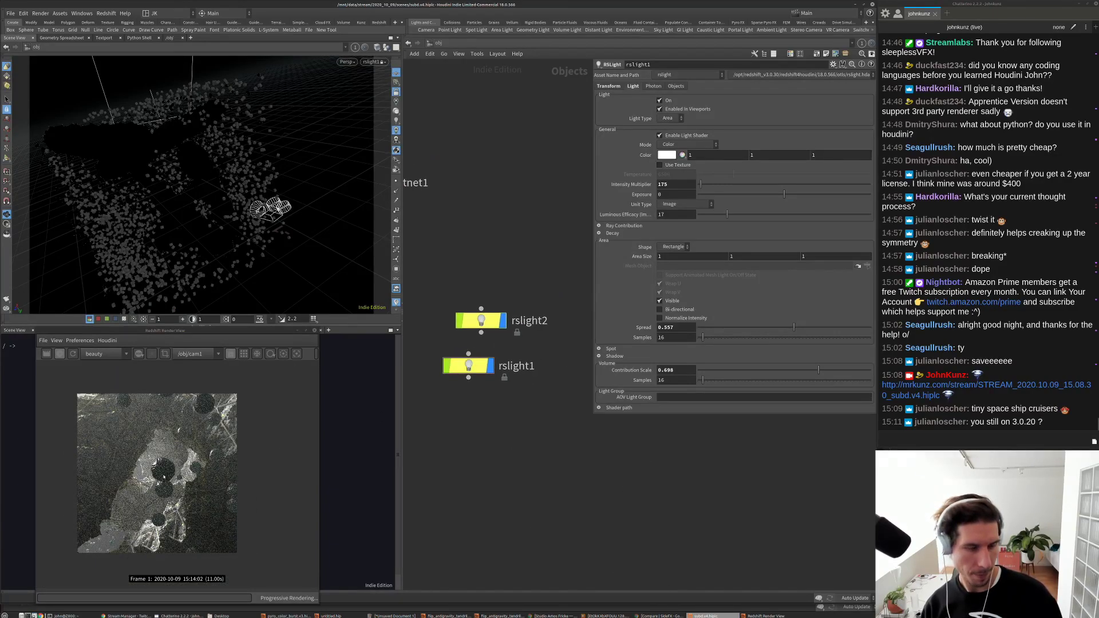
{"action": "left_click", "coordinate": [665, 185]}
{"action": "type", "text": "35"}
{"action": "key", "text": "Return"}
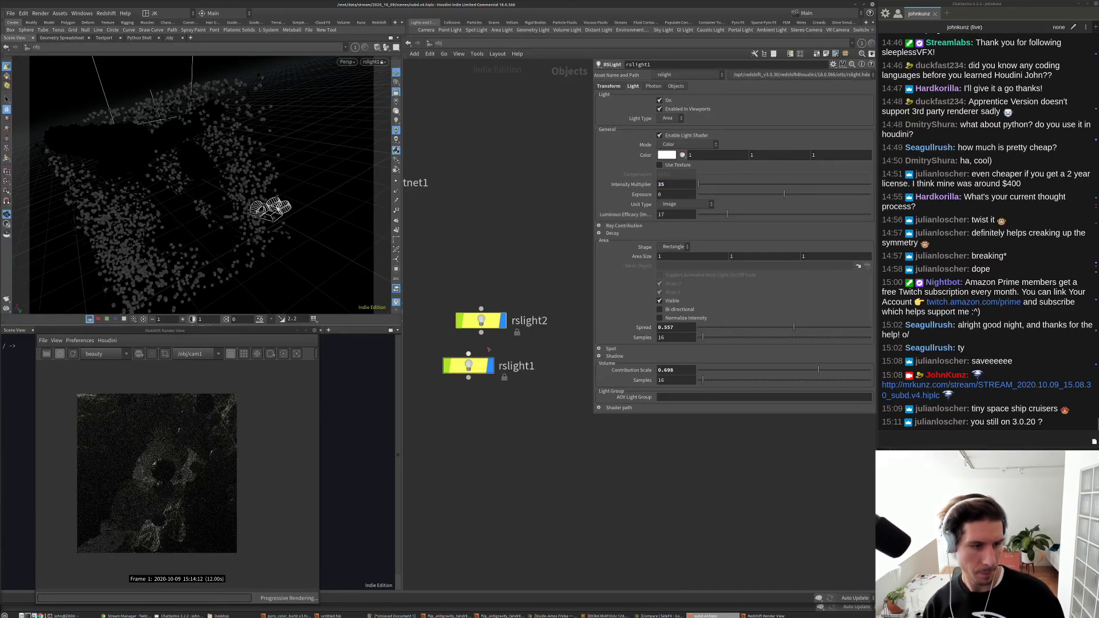
{"action": "left_click", "coordinate": [481, 321]}
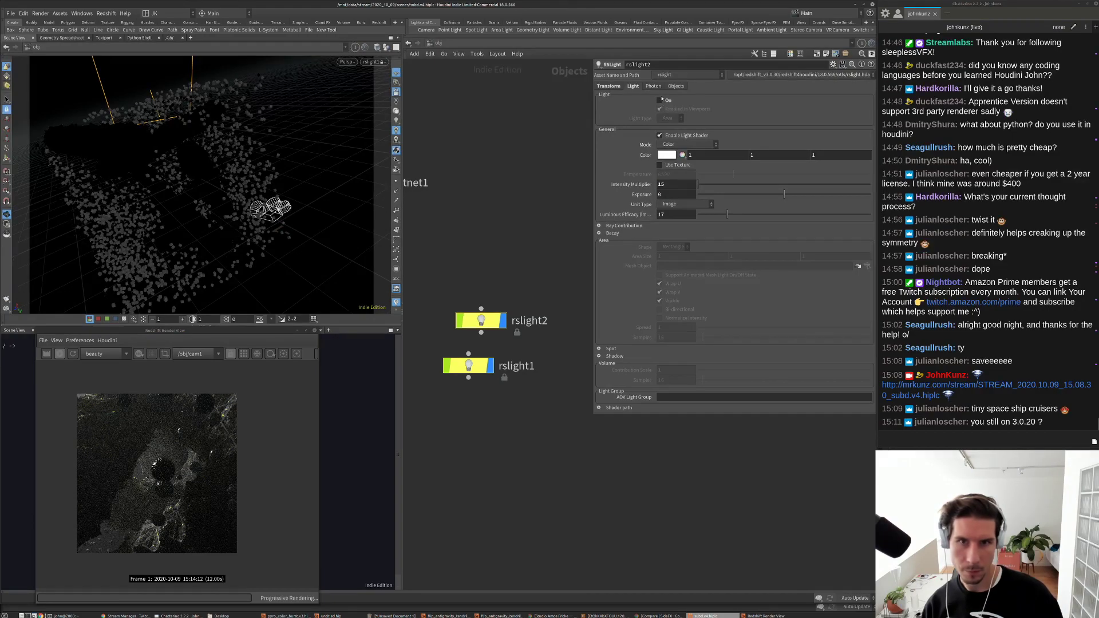
{"action": "left_click", "coordinate": [661, 101]}
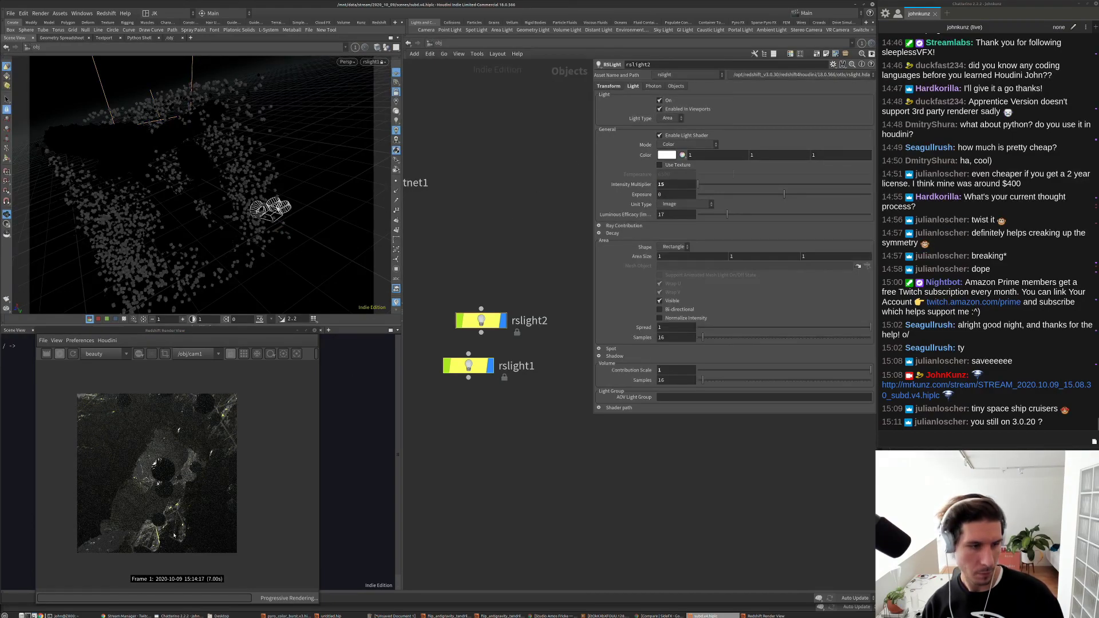
{"action": "left_click", "coordinate": [664, 184]}
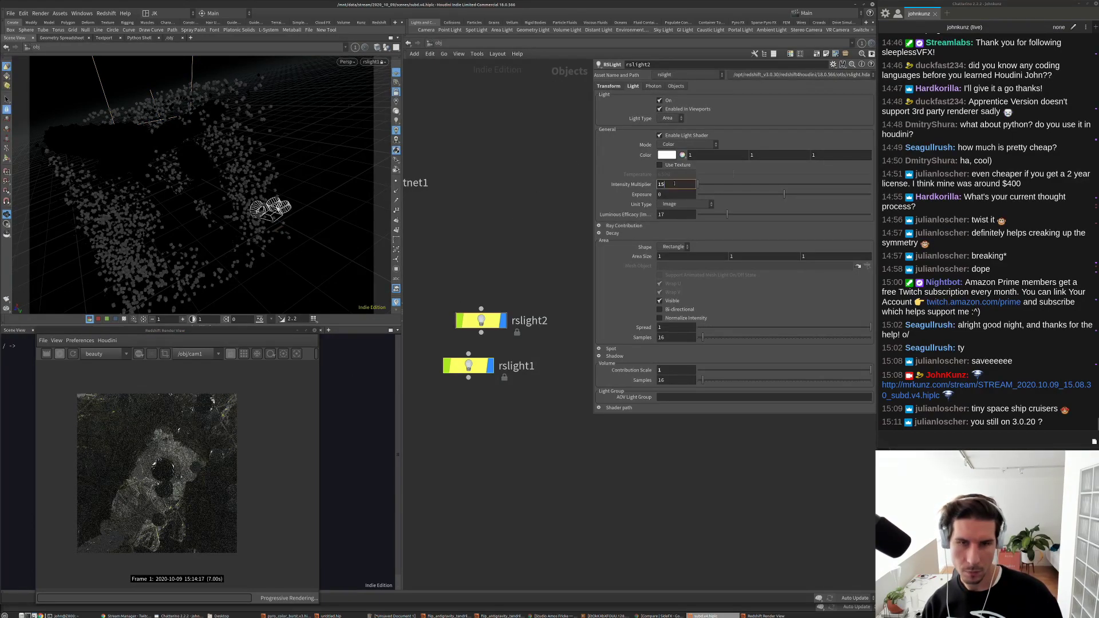
{"action": "type", "text": "75"}
{"action": "key", "text": "Return"}
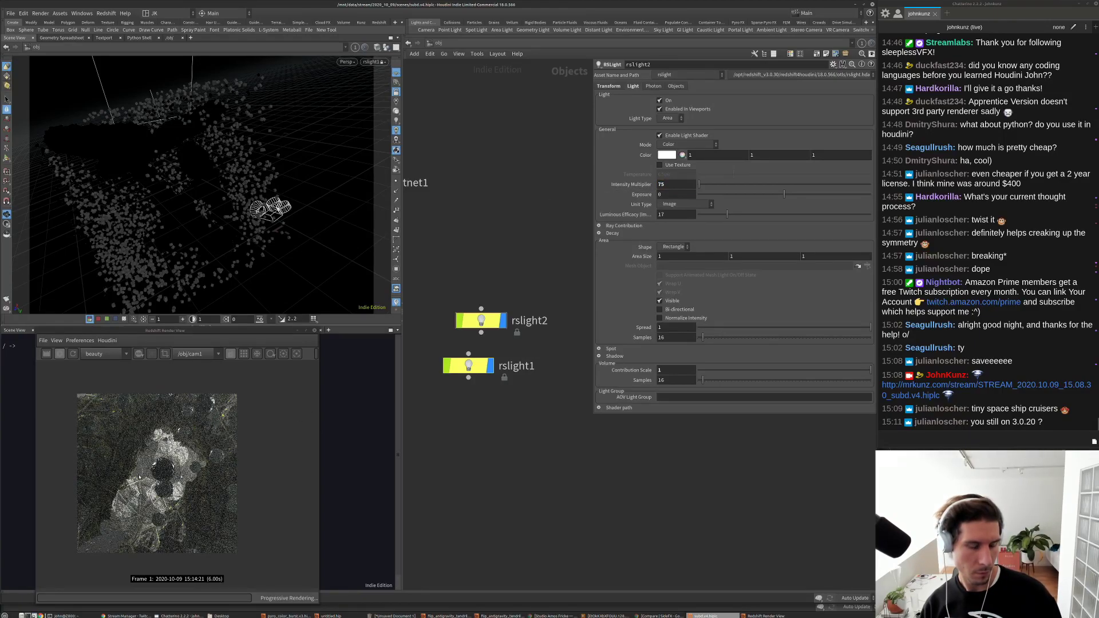
Step: Lower rslight1's intensity multiplier to 5
{"action": "scroll", "coordinate": [163, 478], "scroll_direction": "up", "scroll_amount": 3}
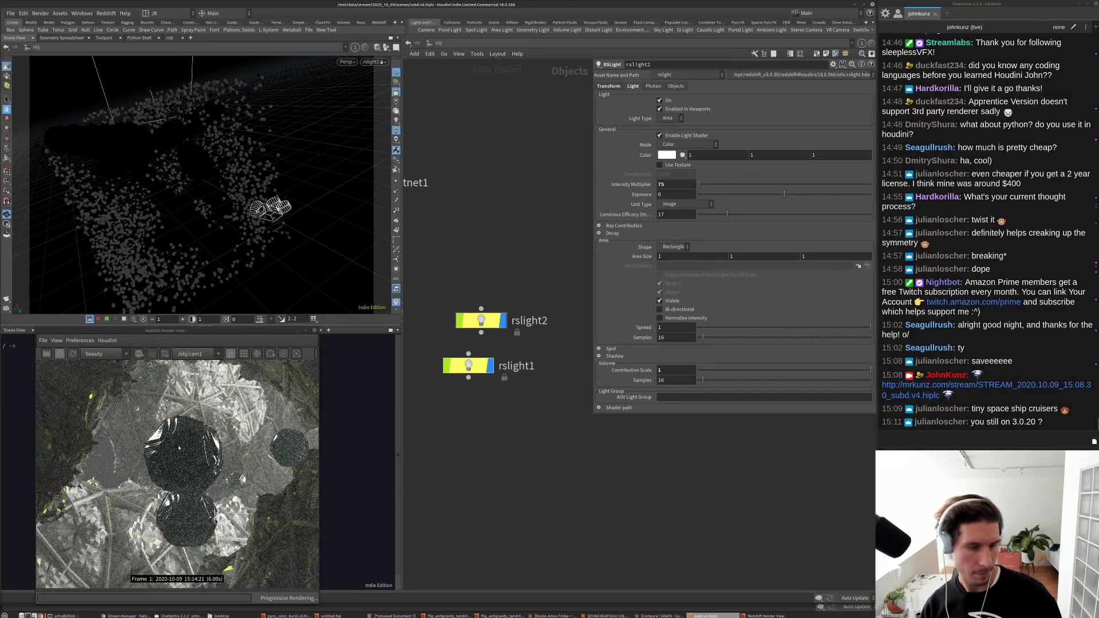
{"action": "scroll", "coordinate": [179, 448], "scroll_direction": "down", "scroll_amount": 4}
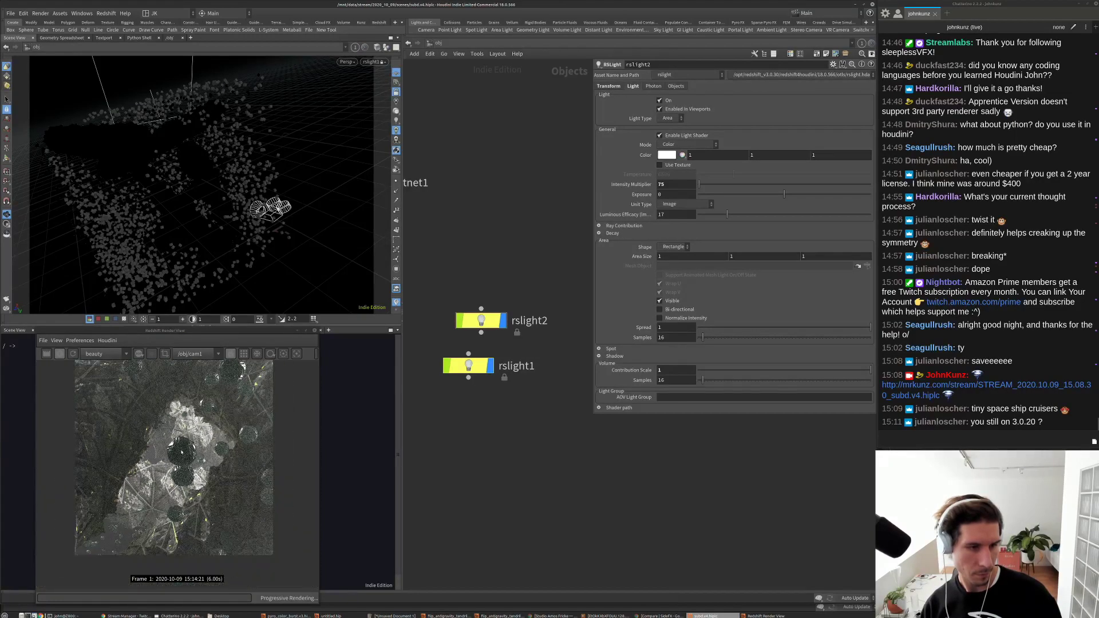
{"action": "scroll", "coordinate": [209, 421], "scroll_direction": "down", "scroll_amount": 2}
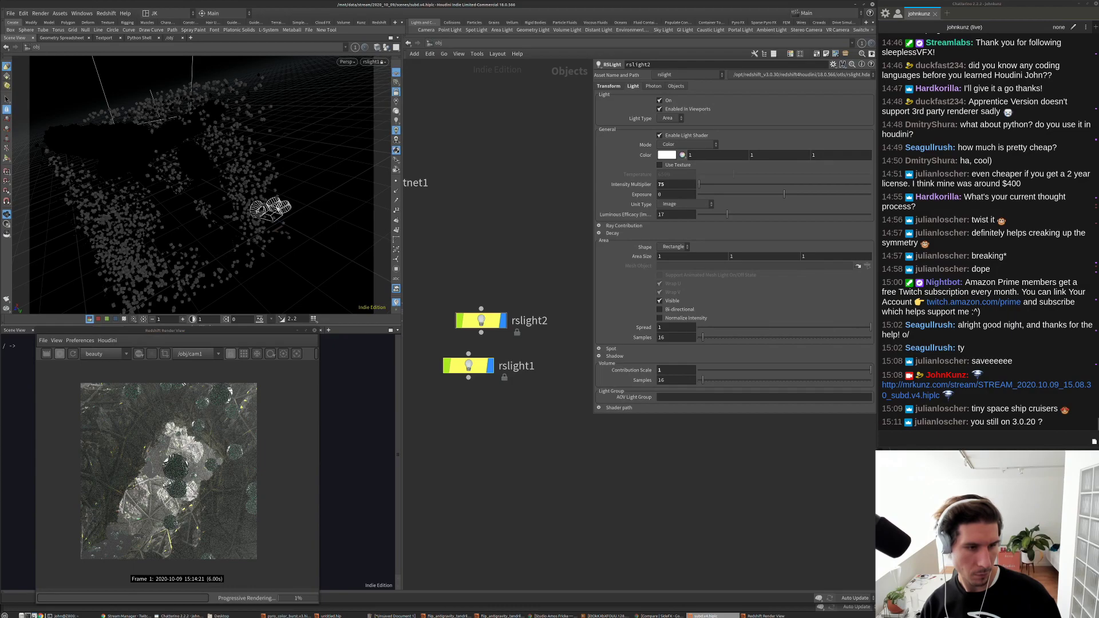
{"action": "left_click", "coordinate": [468, 366]}
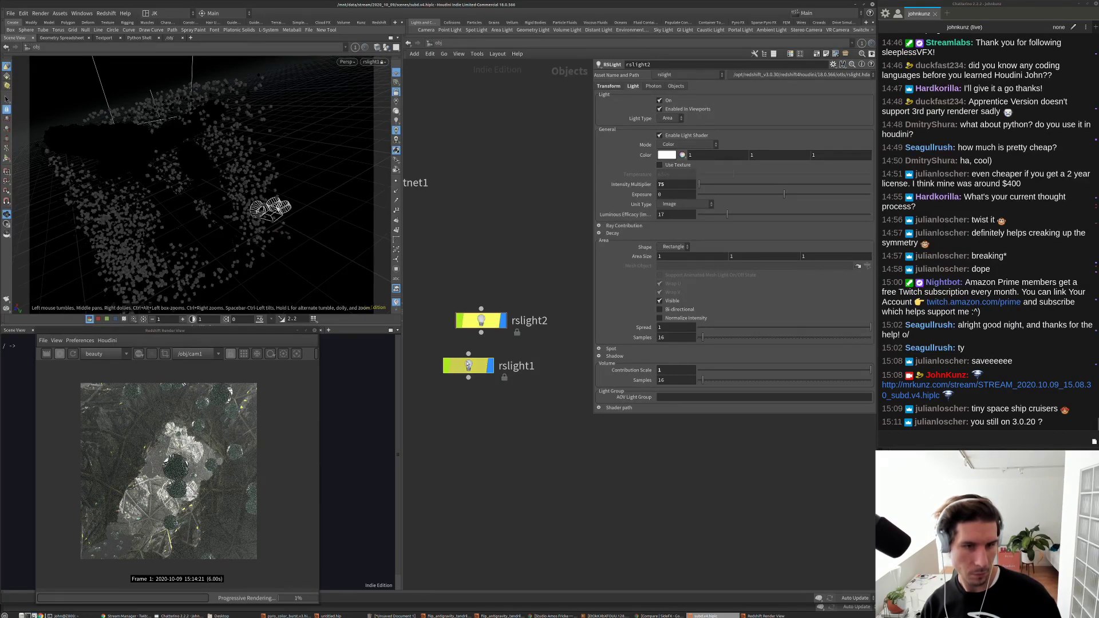
{"action": "double_click", "coordinate": [670, 185]}
{"action": "type", "text": "5"}
{"action": "key", "text": "Return"}
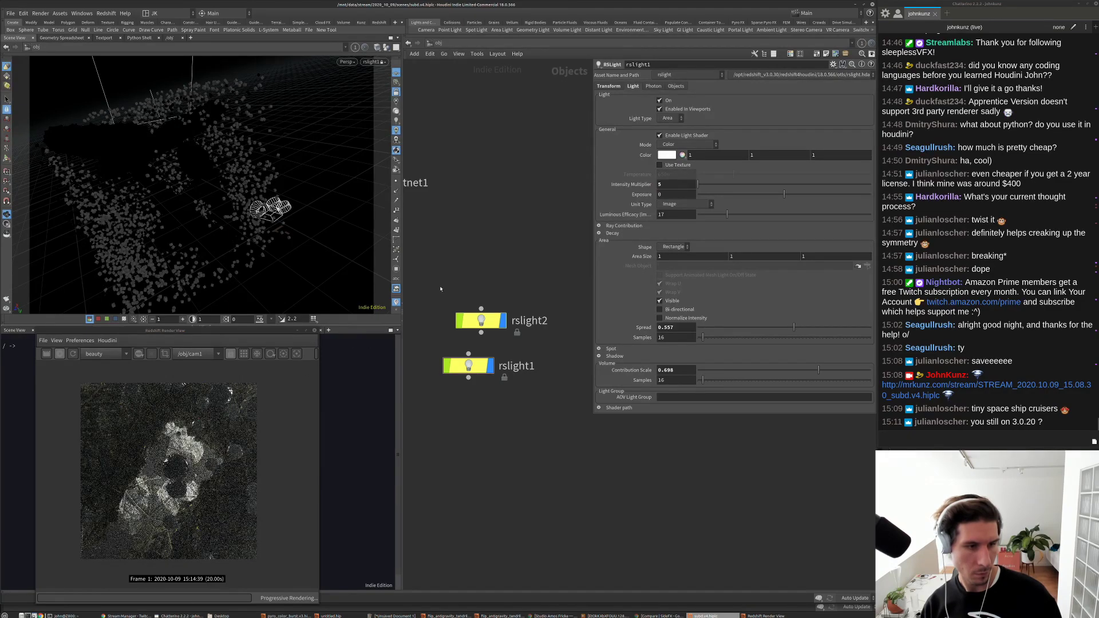
Step: Switch to the /out network and show Redshift_ROP1's render settings
{"action": "left_click", "coordinate": [436, 43]}
{"action": "left_click", "coordinate": [443, 92]}
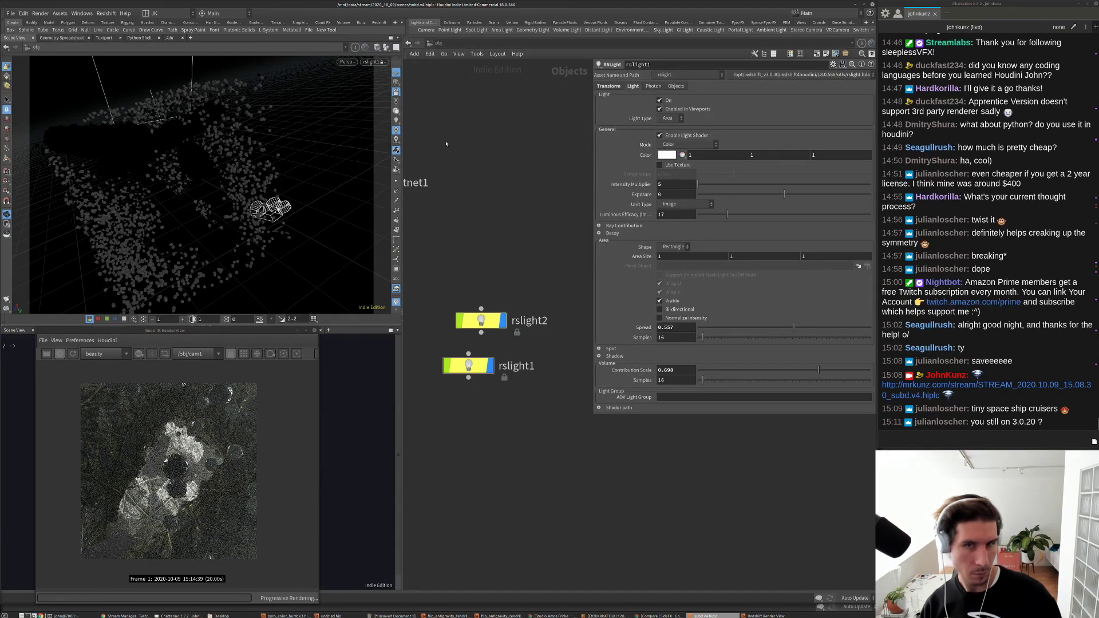
{"action": "left_click", "coordinate": [609, 308]}
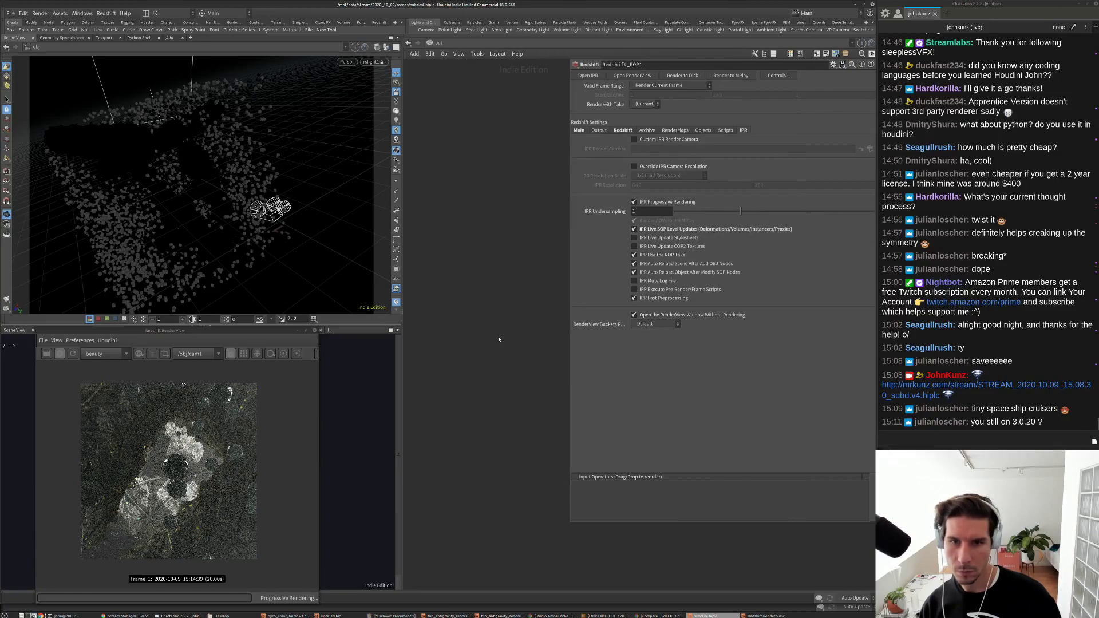
Step: In Volumetric Scattering, try fog Scattering 0.025 with Attenuation 5, 755, then 155
{"action": "left_click", "coordinate": [634, 130]}
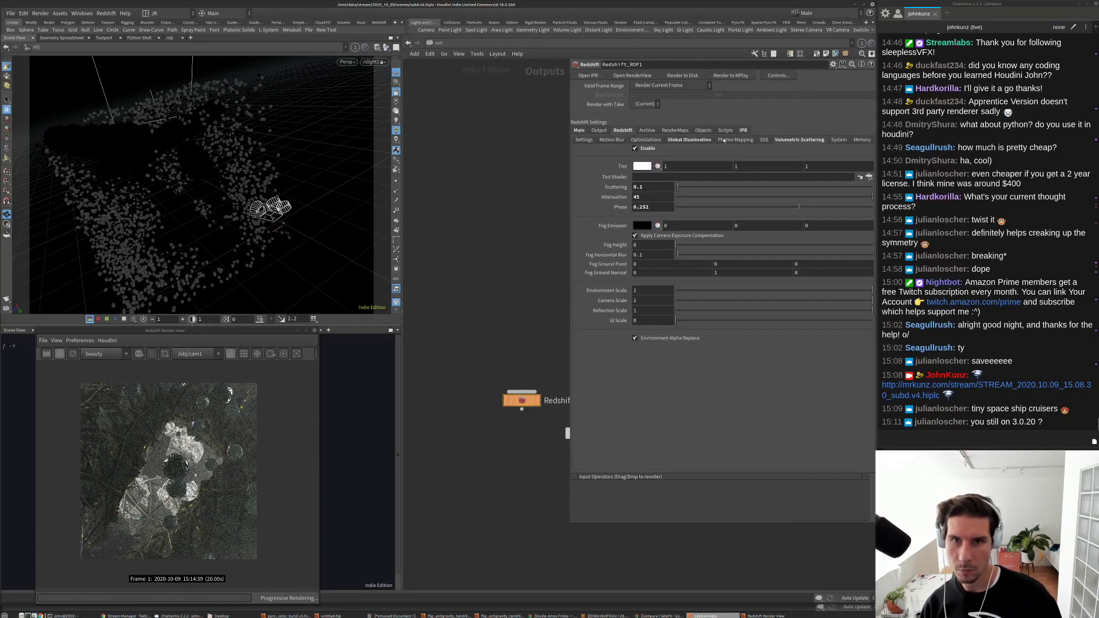
{"action": "double_click", "coordinate": [640, 187]}
{"action": "type", "text": "0"}
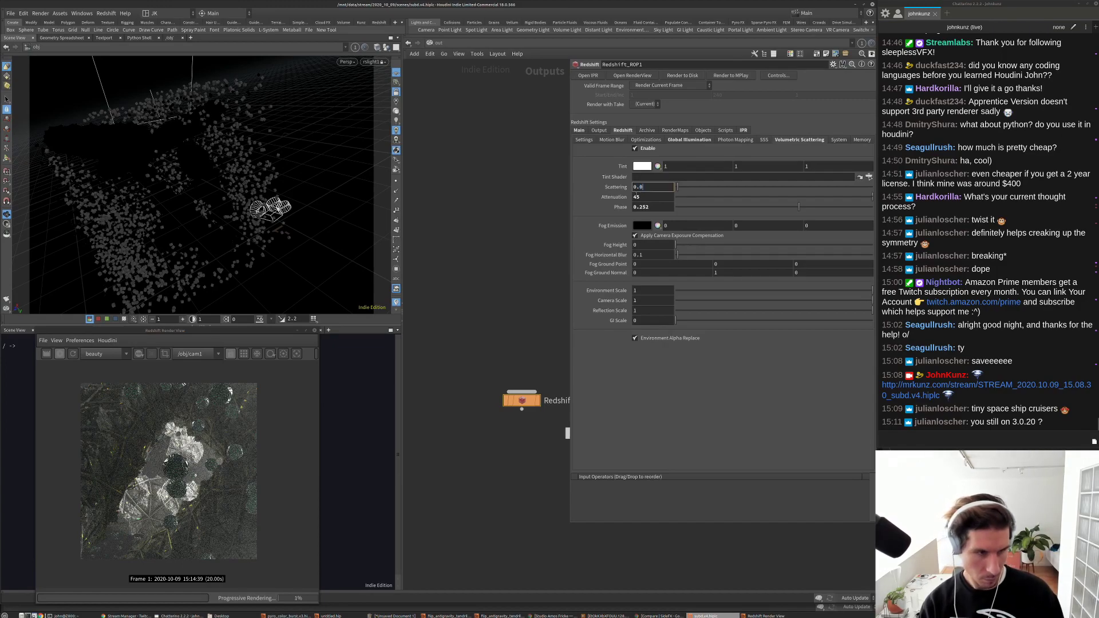
{"action": "type", "text": "25"}
{"action": "key", "text": "Return"}
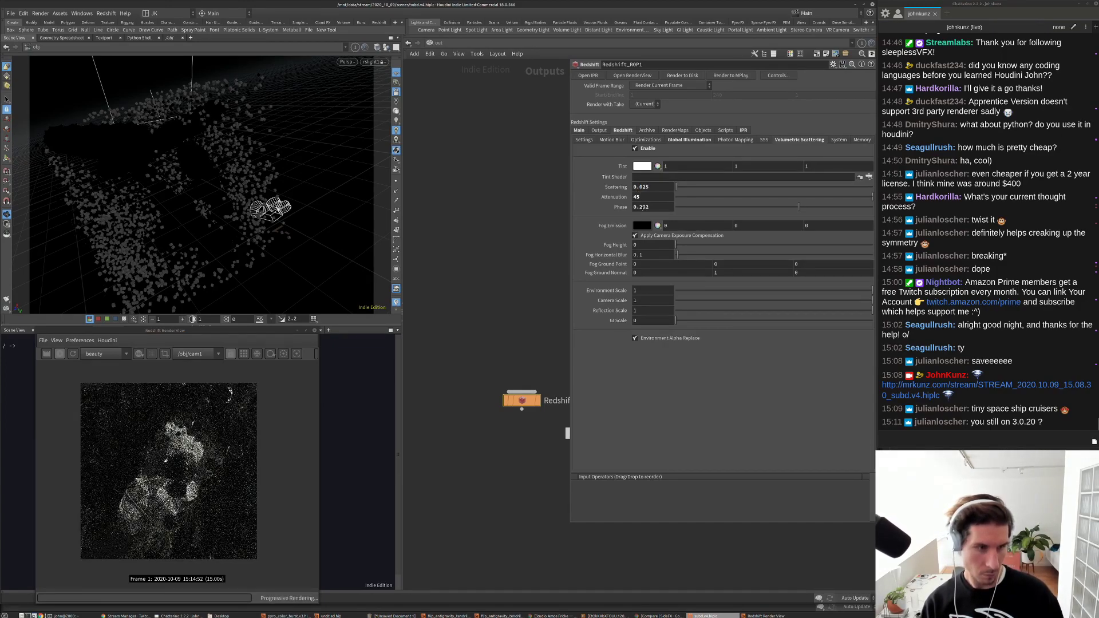
{"action": "left_click", "coordinate": [654, 196]}
{"action": "type", "text": "5"}
{"action": "key", "text": "Return"}
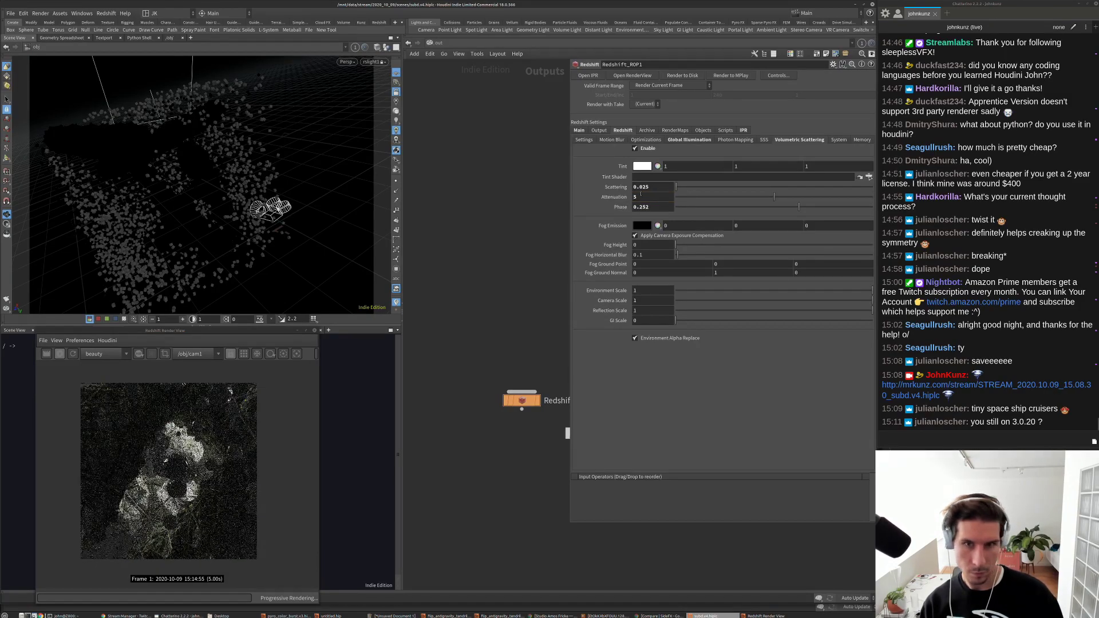
{"action": "type", "text": "755"}
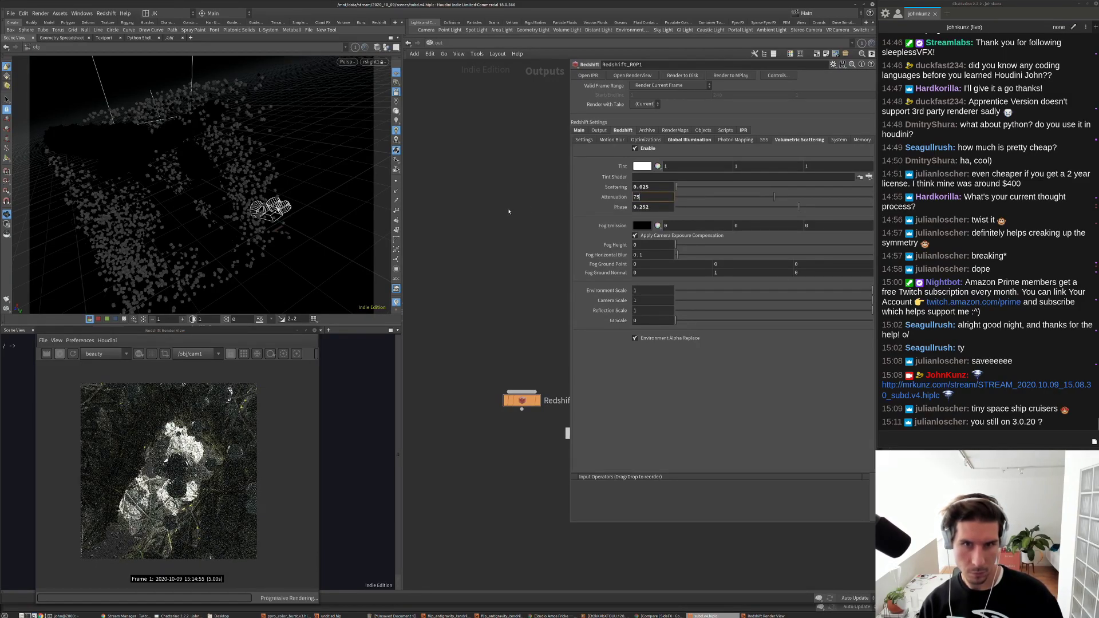
{"action": "key", "text": "Return"}
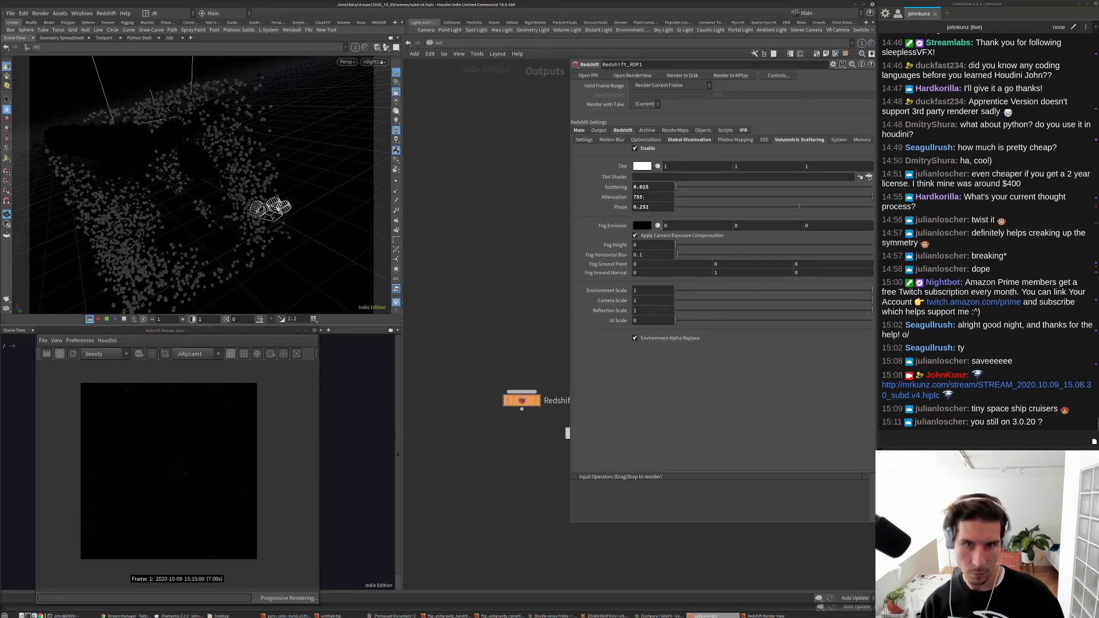
{"action": "double_click", "coordinate": [636, 198]}
{"action": "type", "text": "155"}
{"action": "key", "text": "Return"}
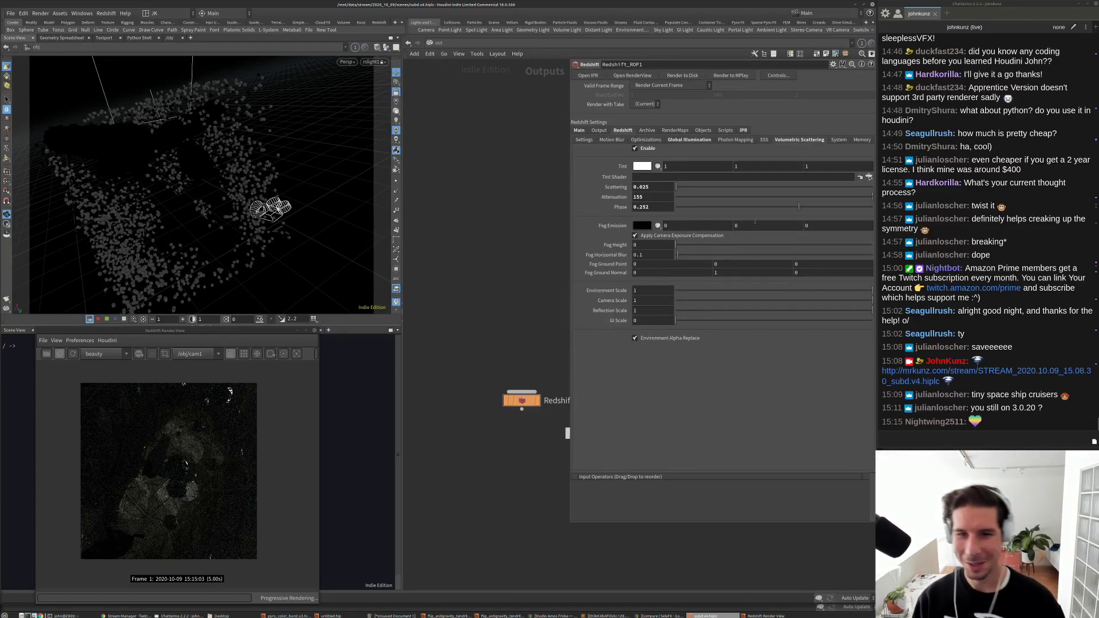
Step: Try fog Phase 0.164, Attenuation 75, and Scattering 0.075 then 0.275
{"action": "left_click", "coordinate": [773, 207]}
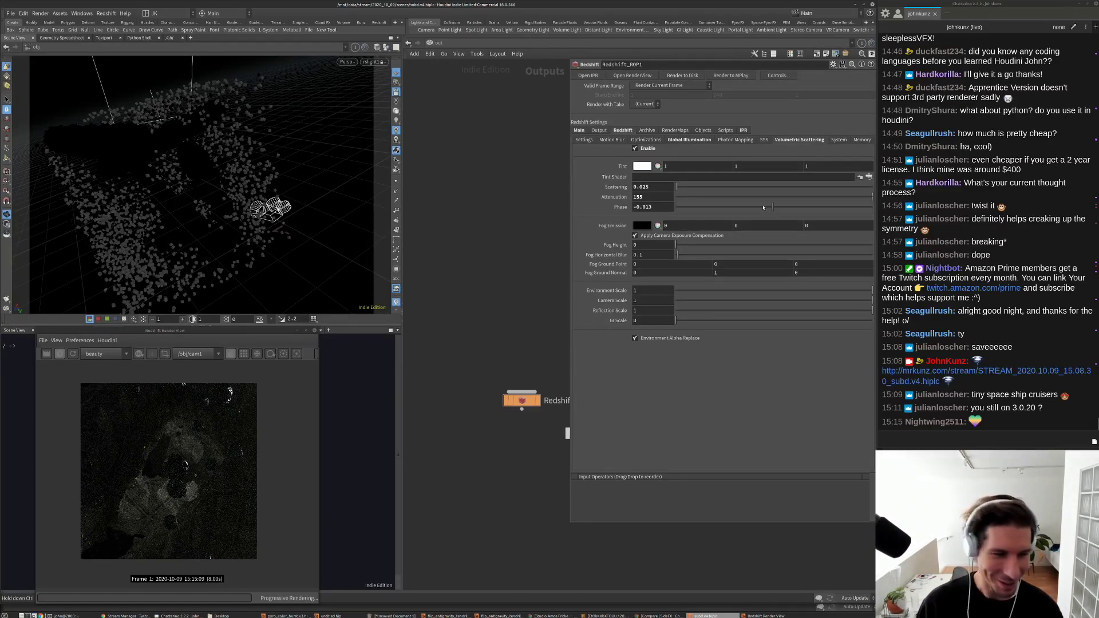
{"action": "left_click", "coordinate": [791, 207]}
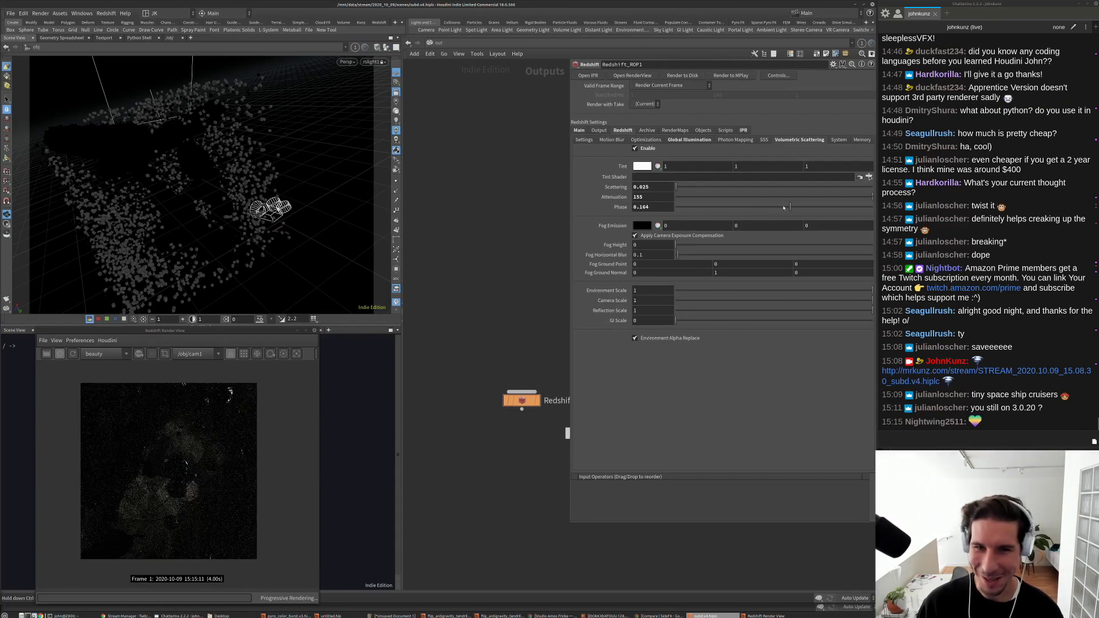
{"action": "double_click", "coordinate": [654, 196]}
{"action": "type", "text": "75"}
{"action": "key", "text": "Return"}
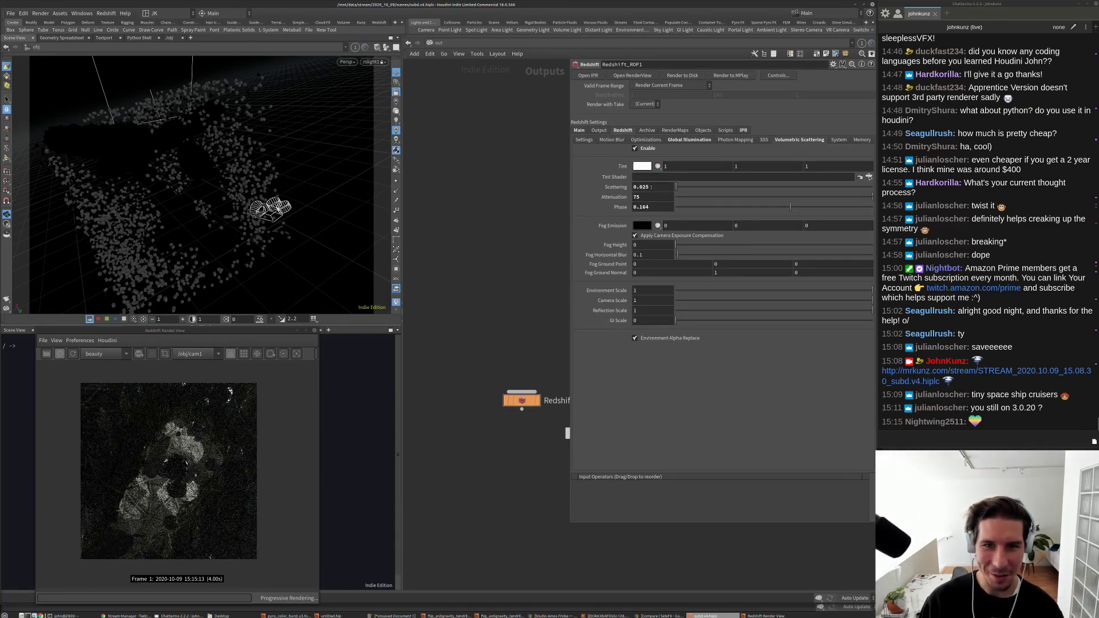
{"action": "left_click_drag", "start_coordinate": [650, 187], "coordinate": [641, 188]}
{"action": "type", "text": "75"}
{"action": "key", "text": "Return"}
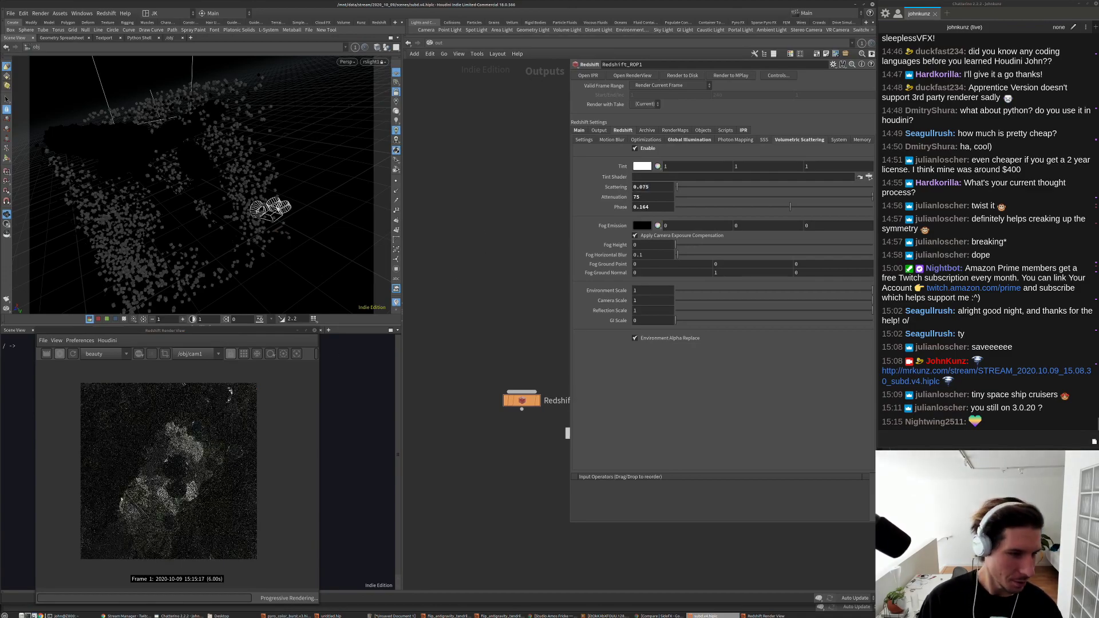
{"action": "left_click_drag", "start_coordinate": [638, 187], "coordinate": [642, 188]}
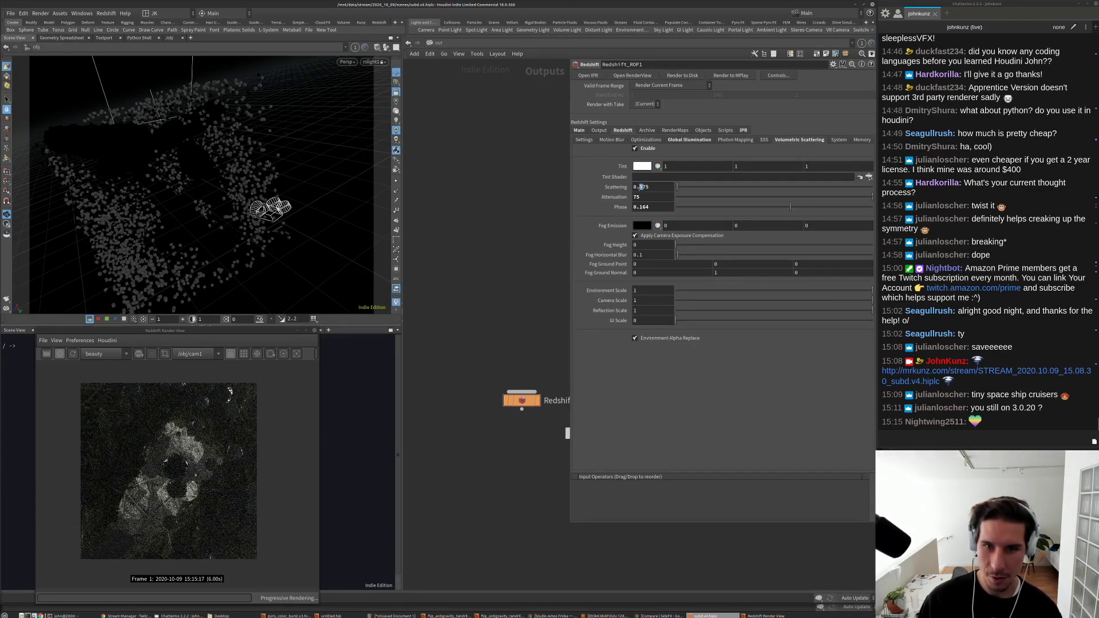
{"action": "type", "text": "2"}
{"action": "key", "text": "Return"}
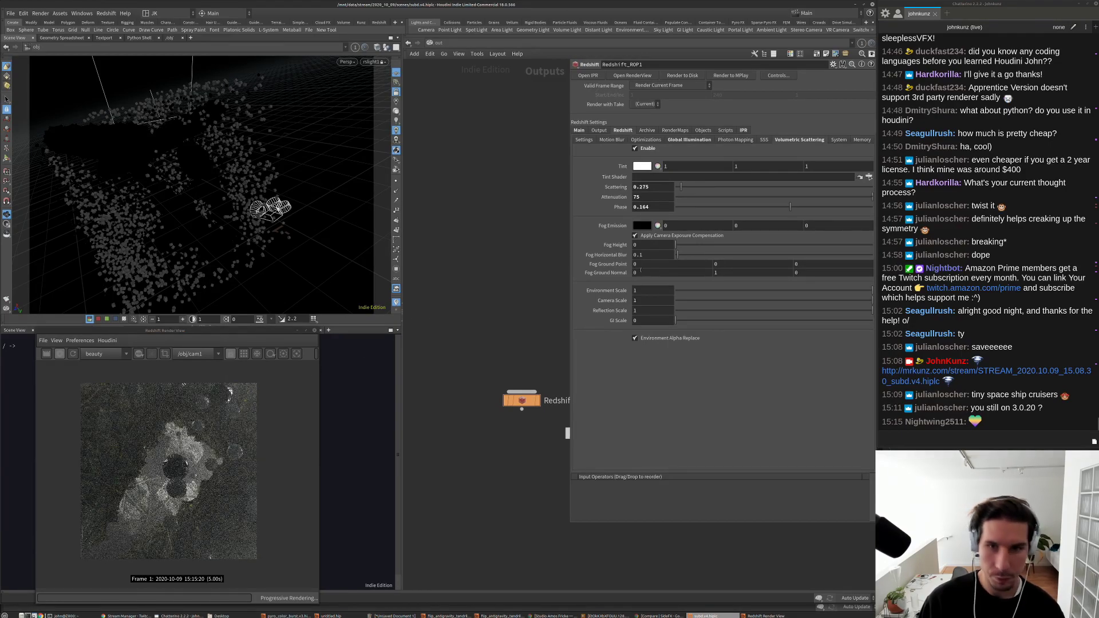
Step: Settle the fog on Attenuation 175, Scattering 0.5 and Phase -0.089
{"action": "left_click", "coordinate": [668, 197]}
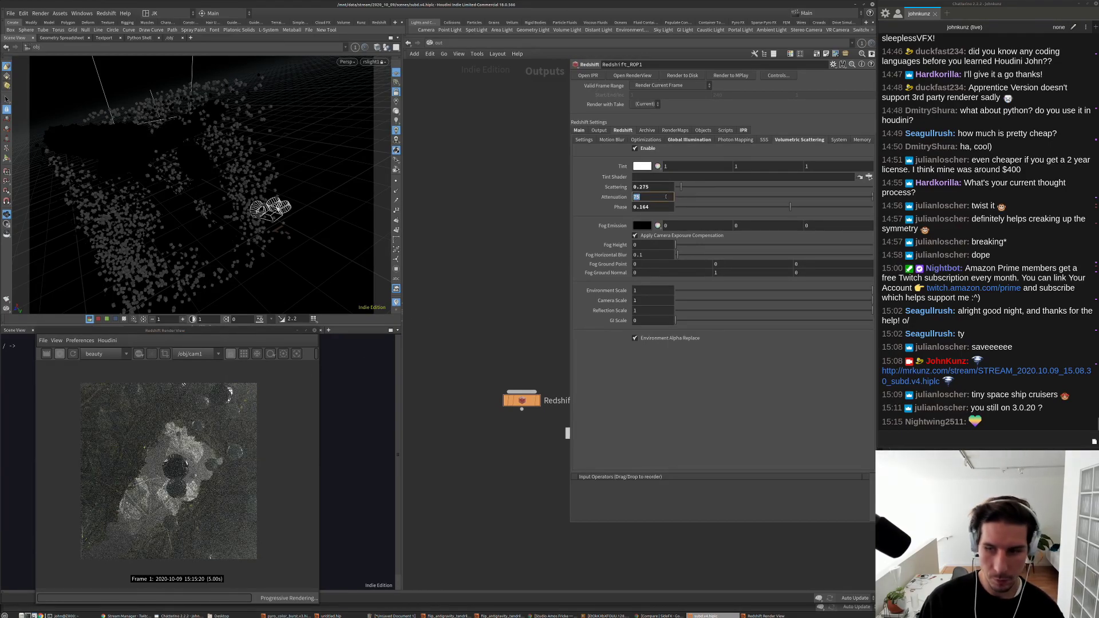
{"action": "type", "text": "366"}
{"action": "key", "text": "Return"}
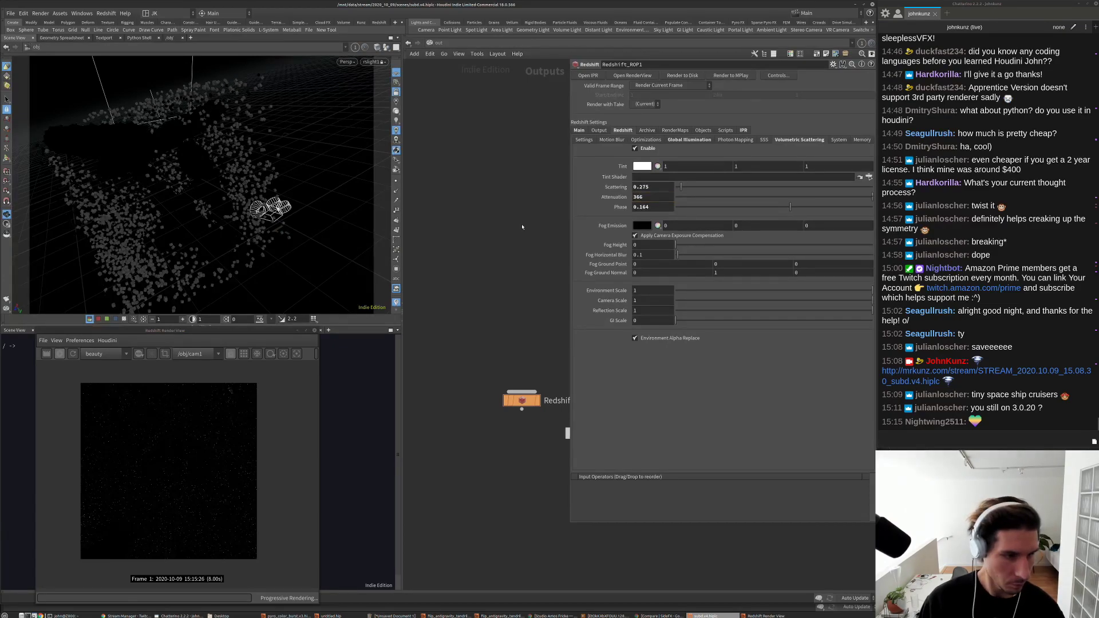
{"action": "left_click", "coordinate": [653, 197]}
{"action": "type", "text": "175"}
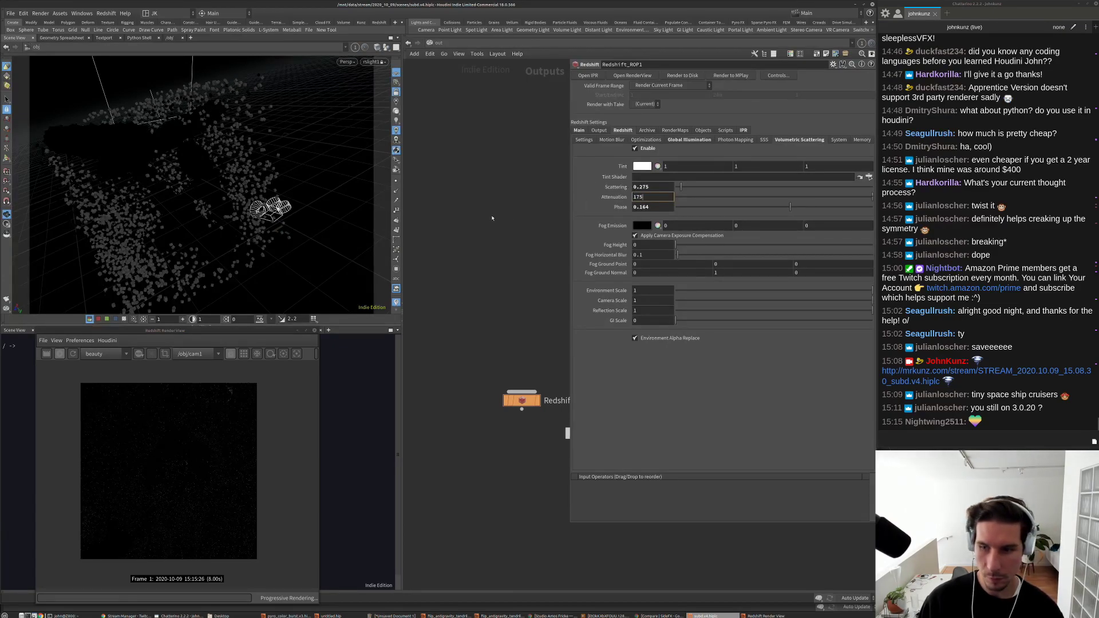
{"action": "key", "text": "Return"}
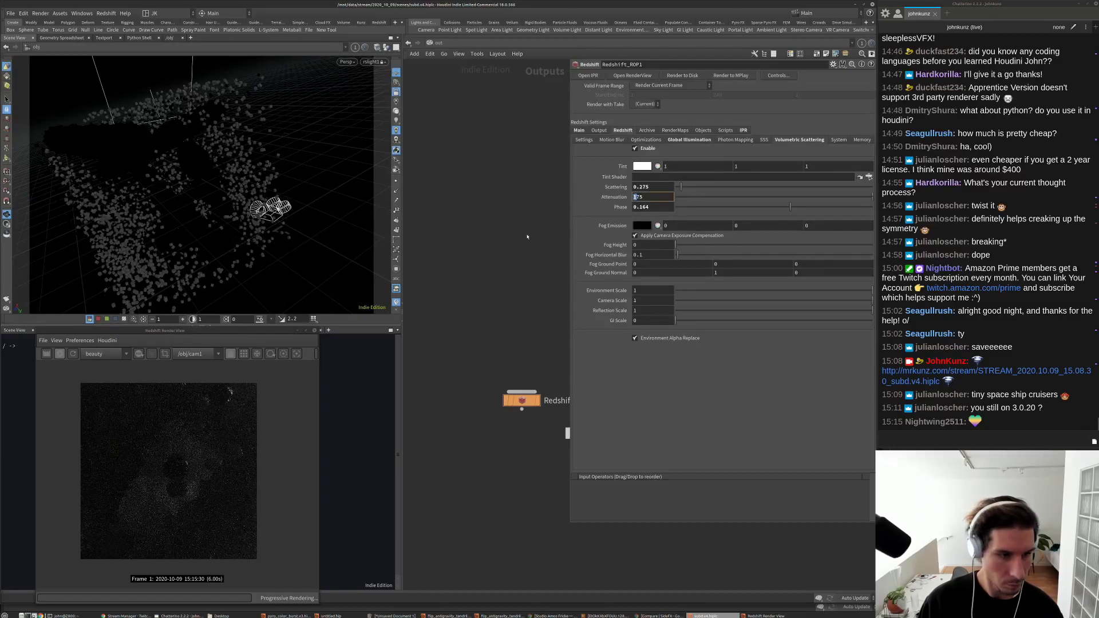
{"action": "left_click", "coordinate": [648, 187]}
{"action": "type", "text": "0.5"}
{"action": "key", "text": "Return"}
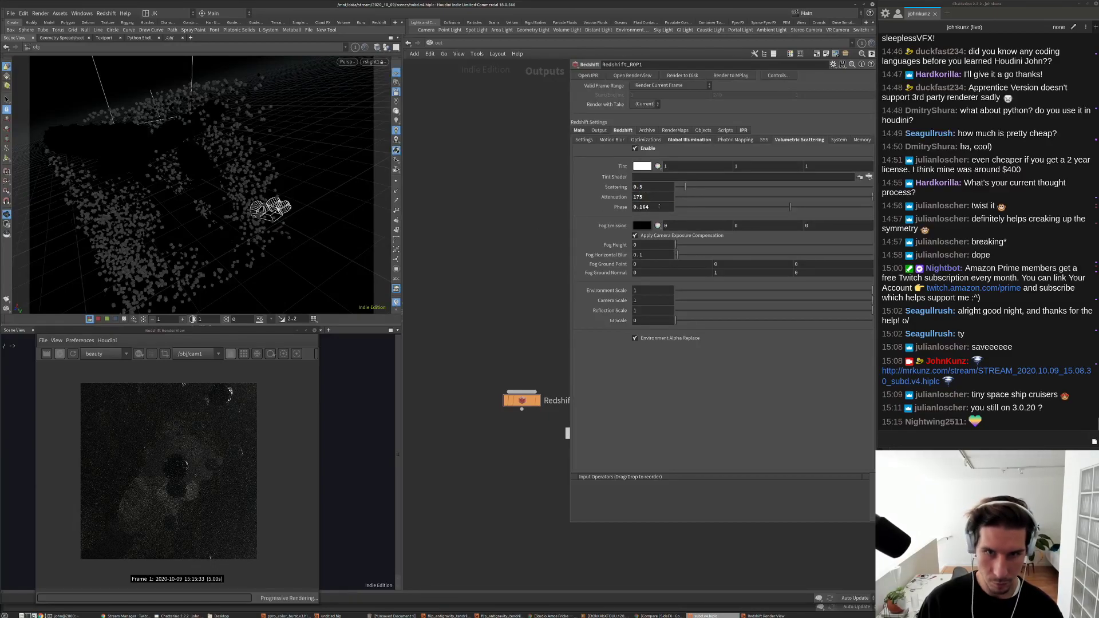
{"action": "left_click", "coordinate": [766, 208]}
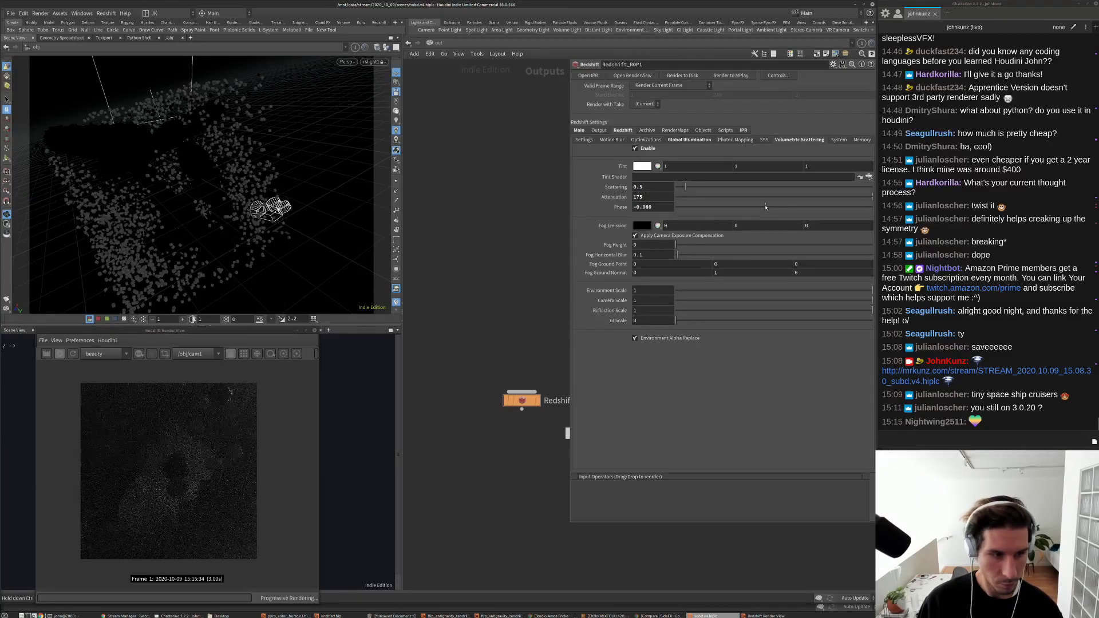
Step: Set fog Phase to 0.514 and Attenuation to 75, briefly trying Scattering 2
{"action": "left_click", "coordinate": [825, 207]}
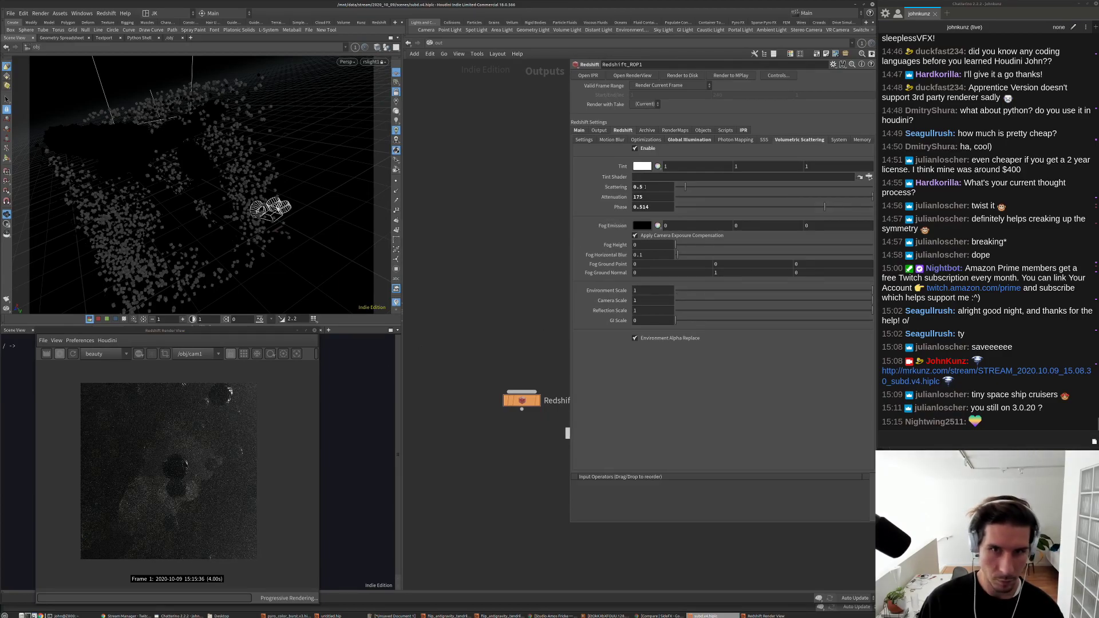
{"action": "double_click", "coordinate": [646, 188]}
{"action": "type", "text": "2"}
{"action": "key", "text": "Return"}
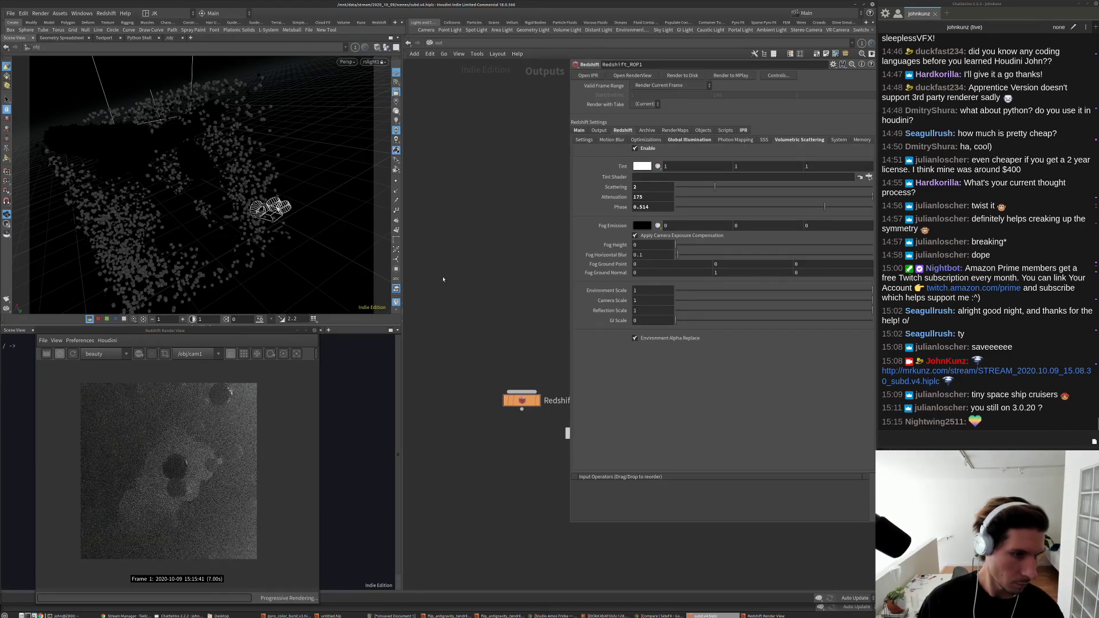
{"action": "scroll", "coordinate": [163, 486], "scroll_direction": "up", "scroll_amount": 3}
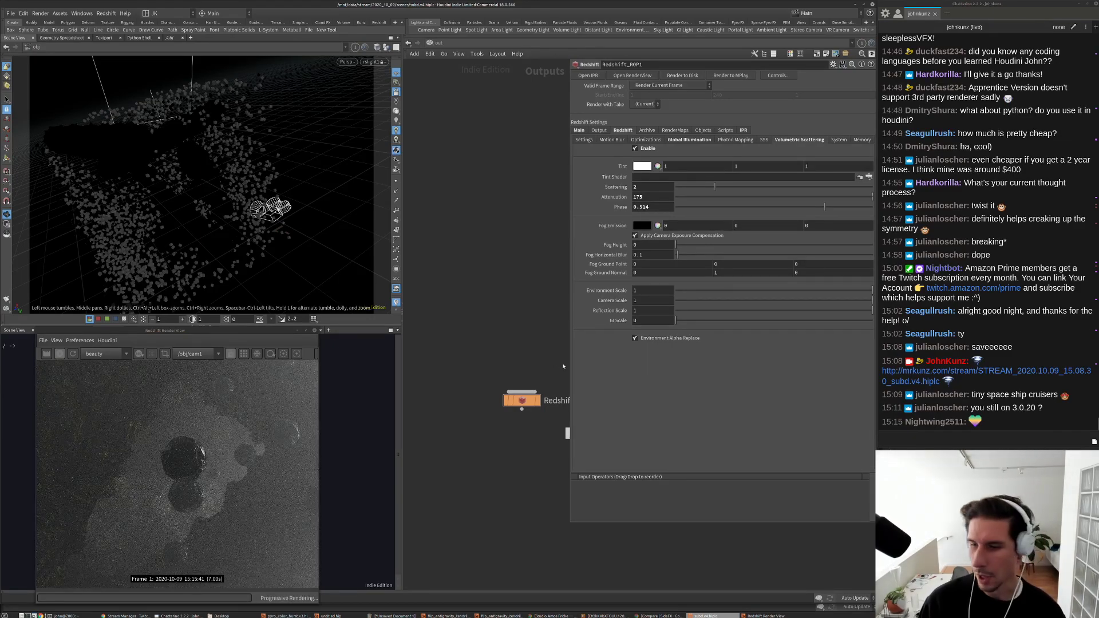
{"action": "left_click", "coordinate": [645, 197]}
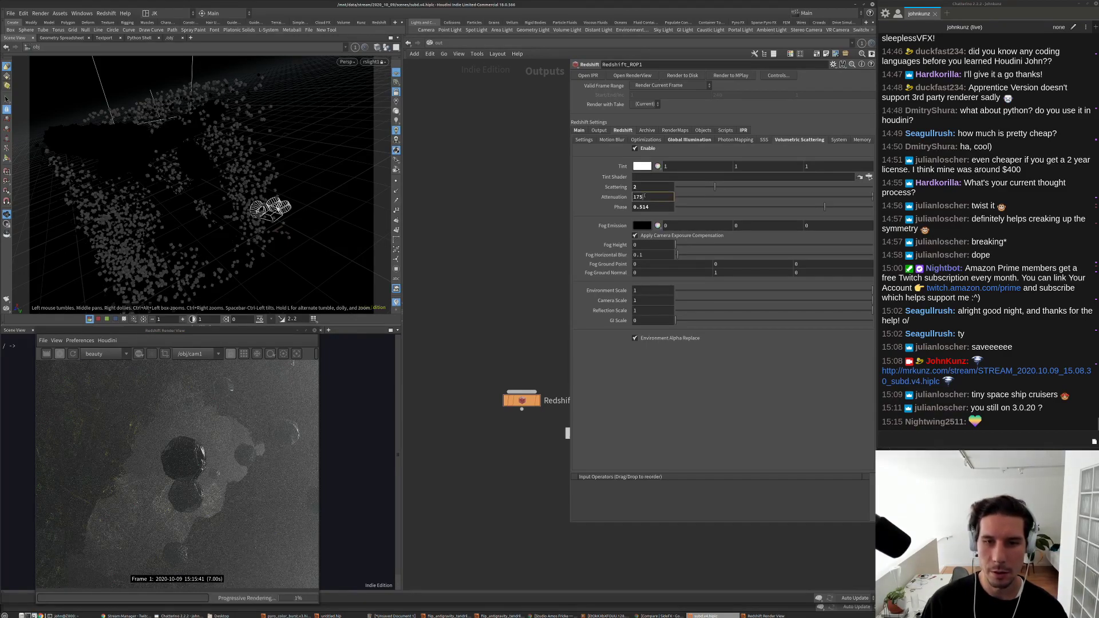
{"action": "double_click", "coordinate": [644, 196]}
{"action": "type", "text": "75"}
{"action": "key", "text": "Return"}
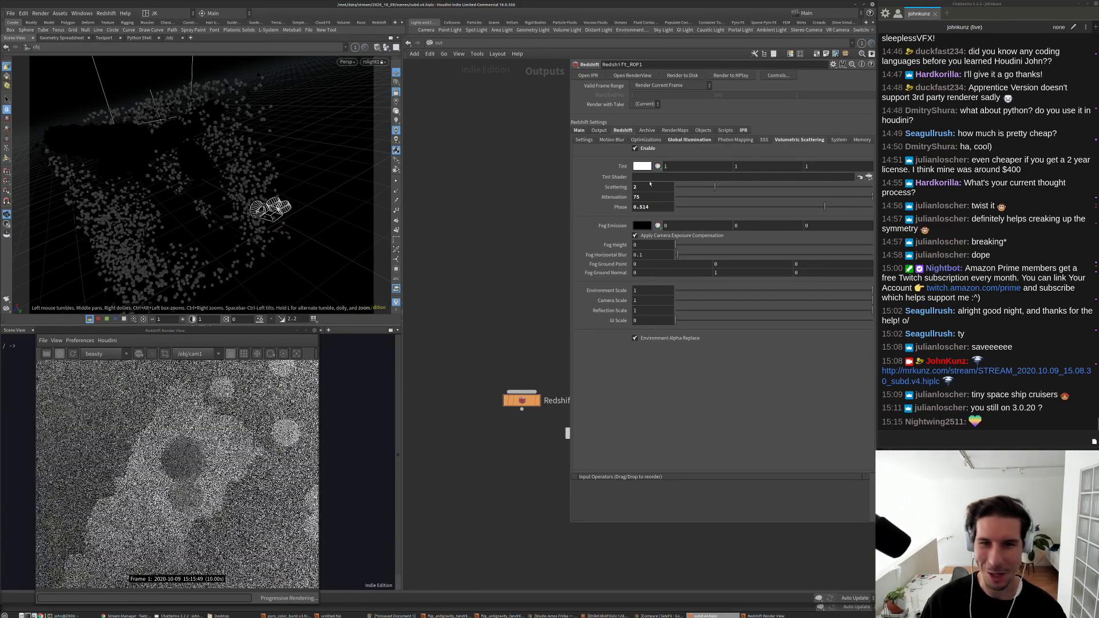
Step: Lower the fog Scattering from 1 to about 0.31
{"action": "double_click", "coordinate": [648, 188]}
{"action": "key", "text": "Return"}
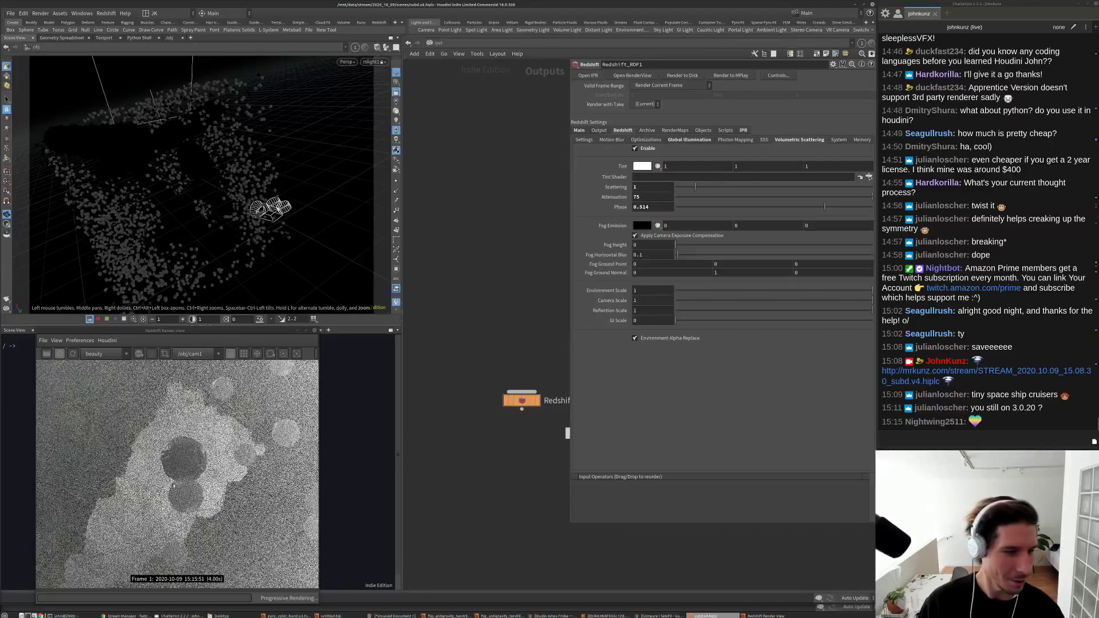
{"action": "scroll", "coordinate": [170, 469], "scroll_direction": "down", "scroll_amount": 2}
{"action": "left_click_drag", "start_coordinate": [696, 187], "coordinate": [681, 190]}
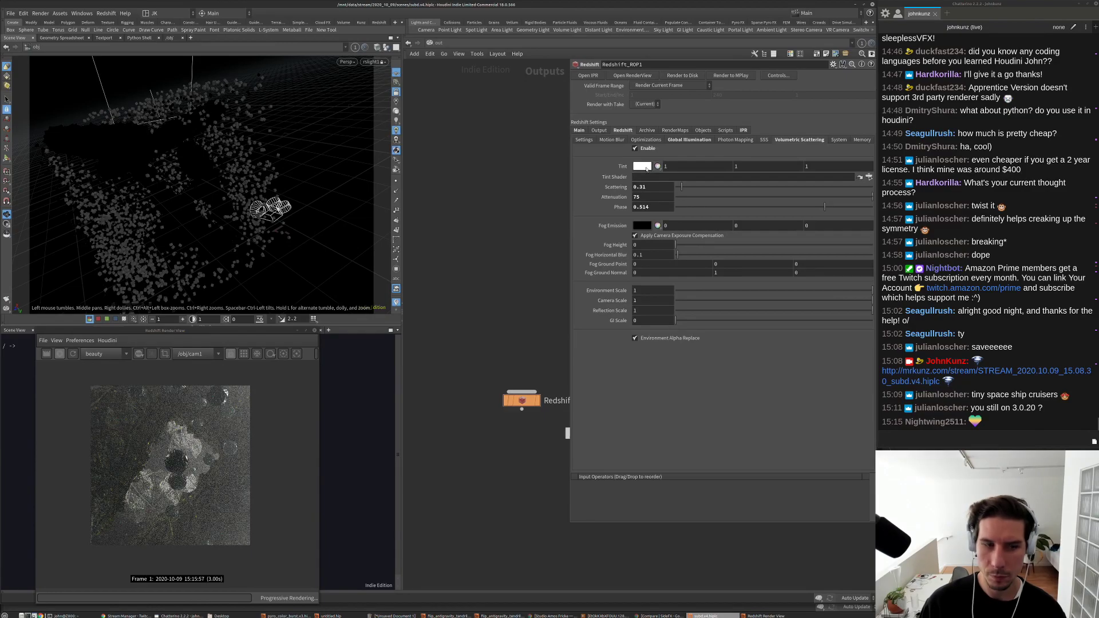
{"action": "left_click", "coordinate": [644, 166]}
Step: Give the fog Tint a faint, near-white lavender colour
{"action": "left_click_drag", "start_coordinate": [709, 223], "coordinate": [716, 222]}
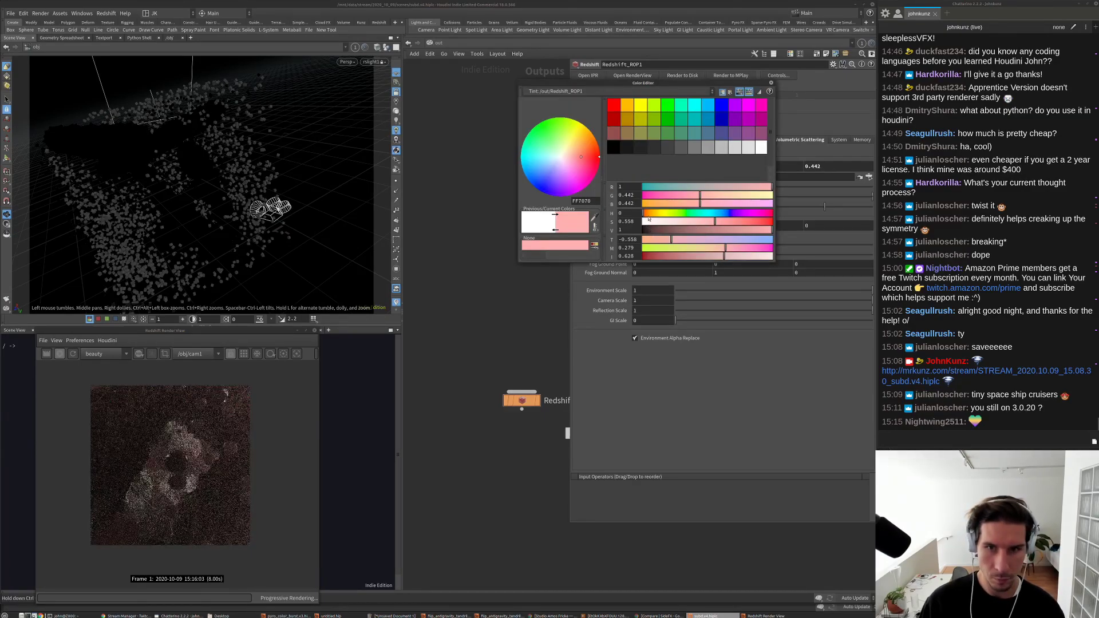
{"action": "left_click", "coordinate": [731, 214]}
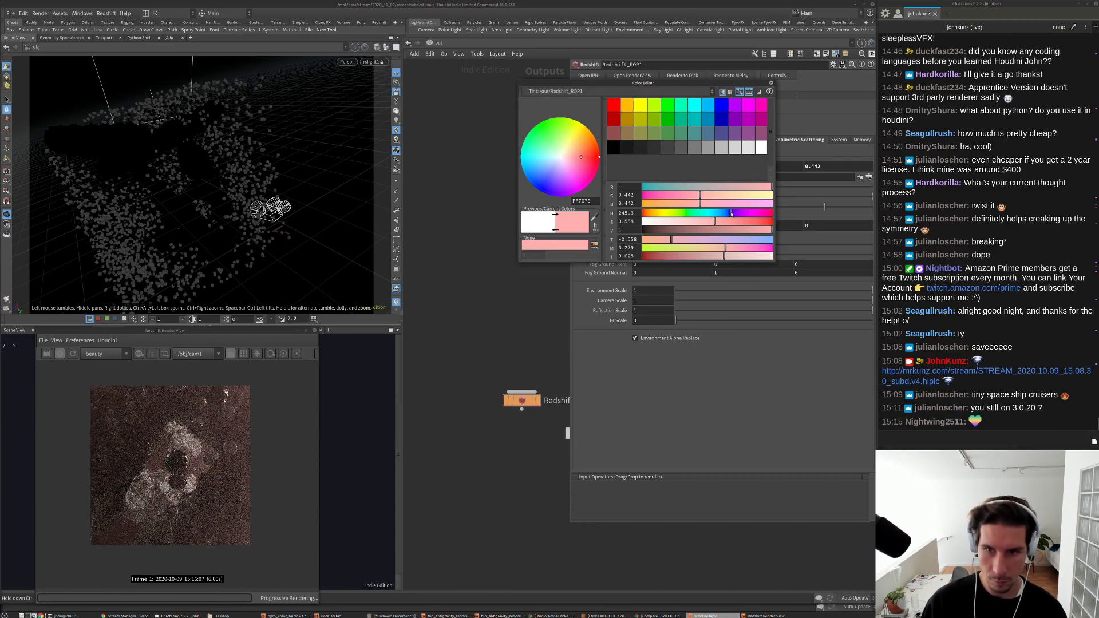
{"action": "left_click", "coordinate": [654, 223]}
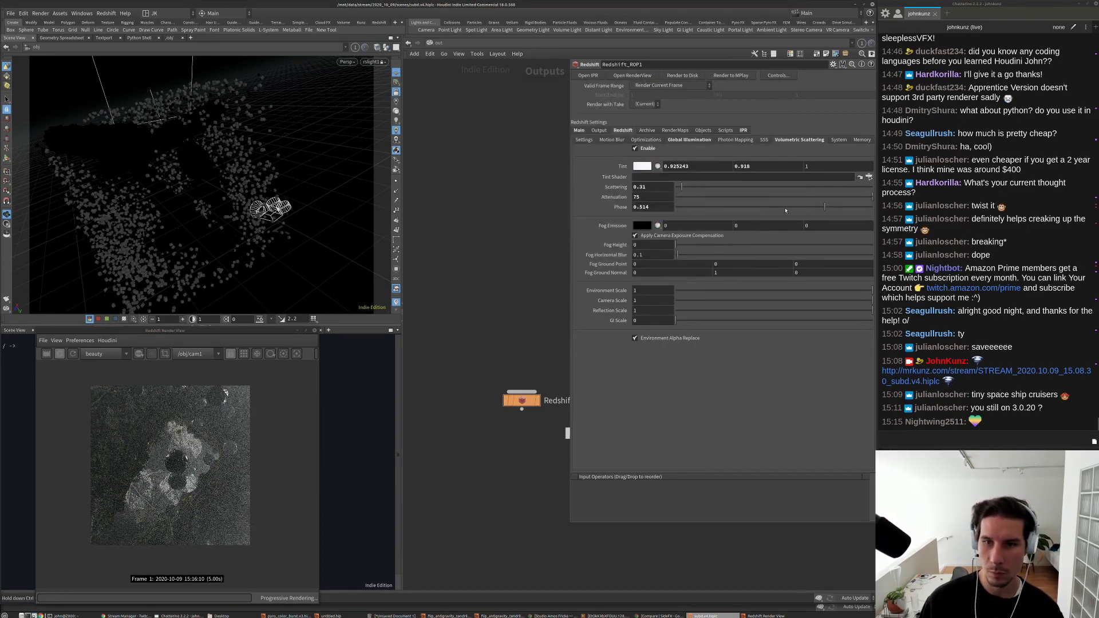
Step: Set fog Phase 0.33, Attenuation 125 and Scattering 0.75
{"action": "double_click", "coordinate": [653, 207]}
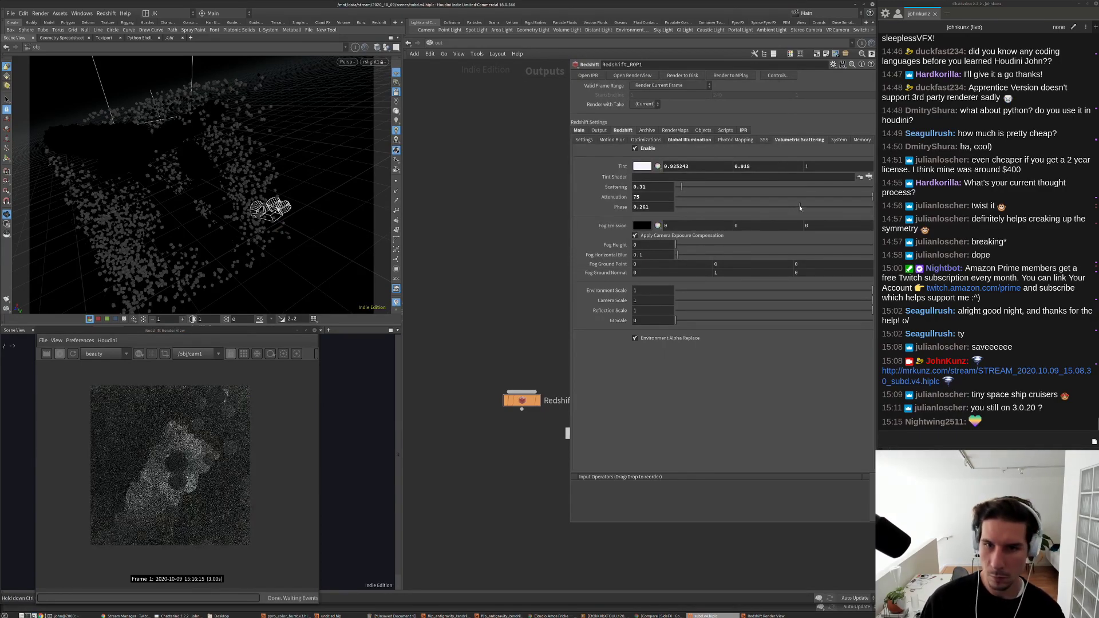
{"action": "type", "text": "0.33"}
{"action": "key", "text": "Return"}
{"action": "double_click", "coordinate": [655, 198]}
{"action": "type", "text": "125"}
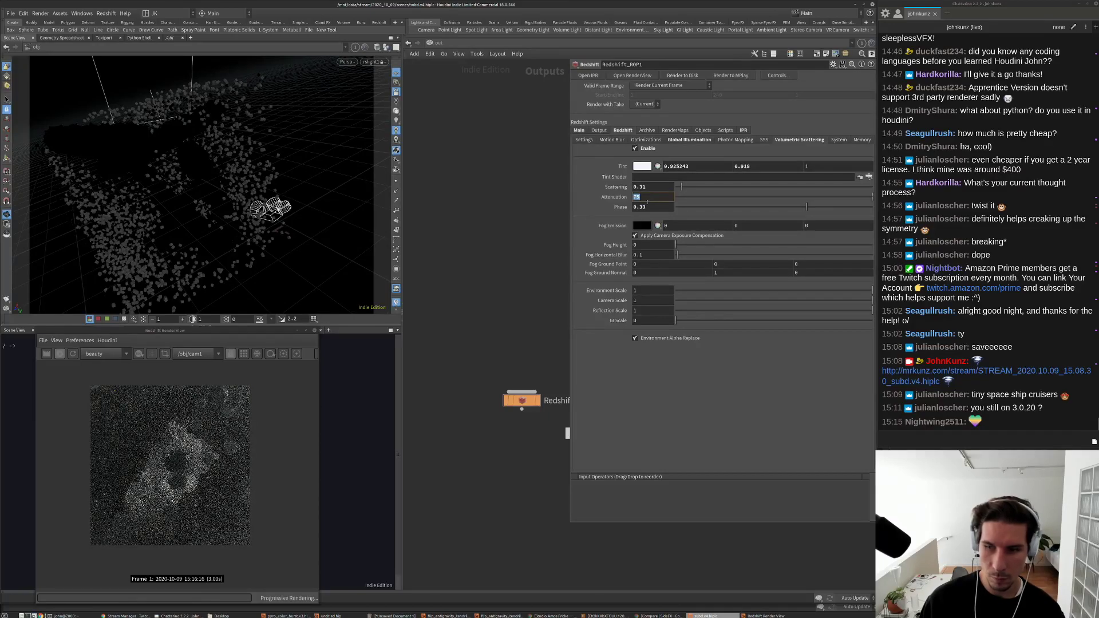
{"action": "key", "text": "Return"}
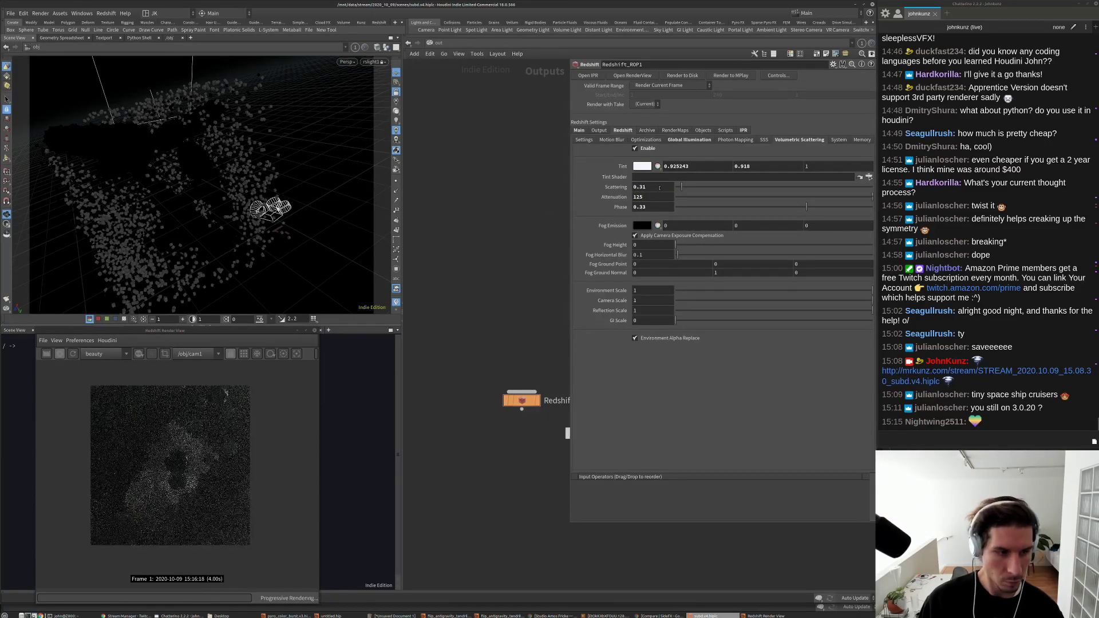
{"action": "double_click", "coordinate": [658, 187]}
{"action": "type", "text": "0.75"}
{"action": "key", "text": "Return"}
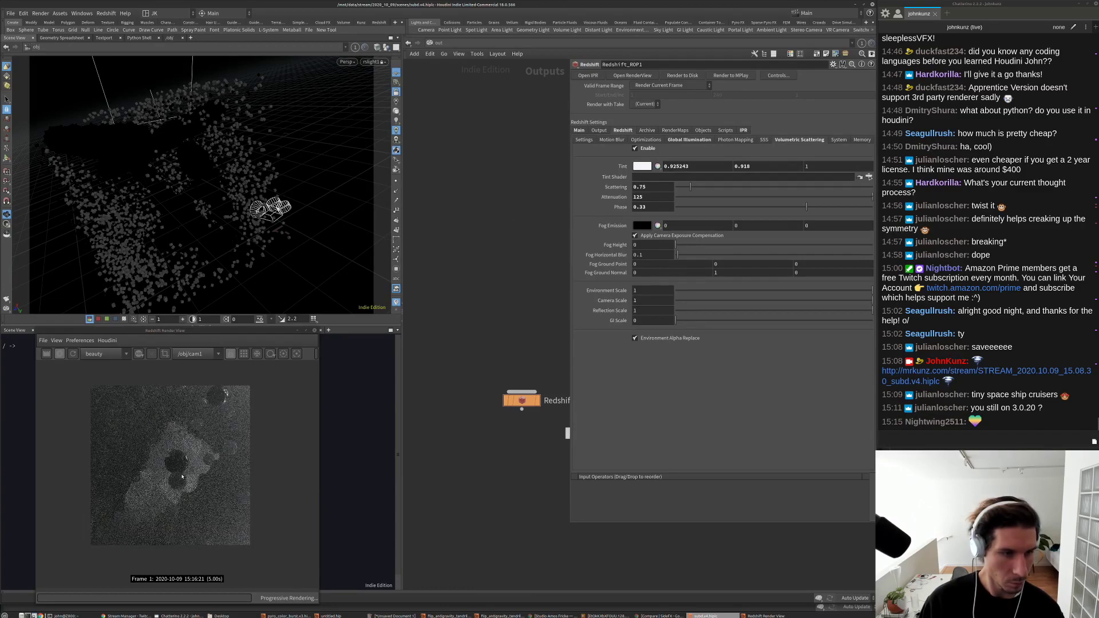
Step: Switch the network view back to the /obj level with the lights
{"action": "scroll", "coordinate": [175, 468], "scroll_direction": "up", "scroll_amount": 3}
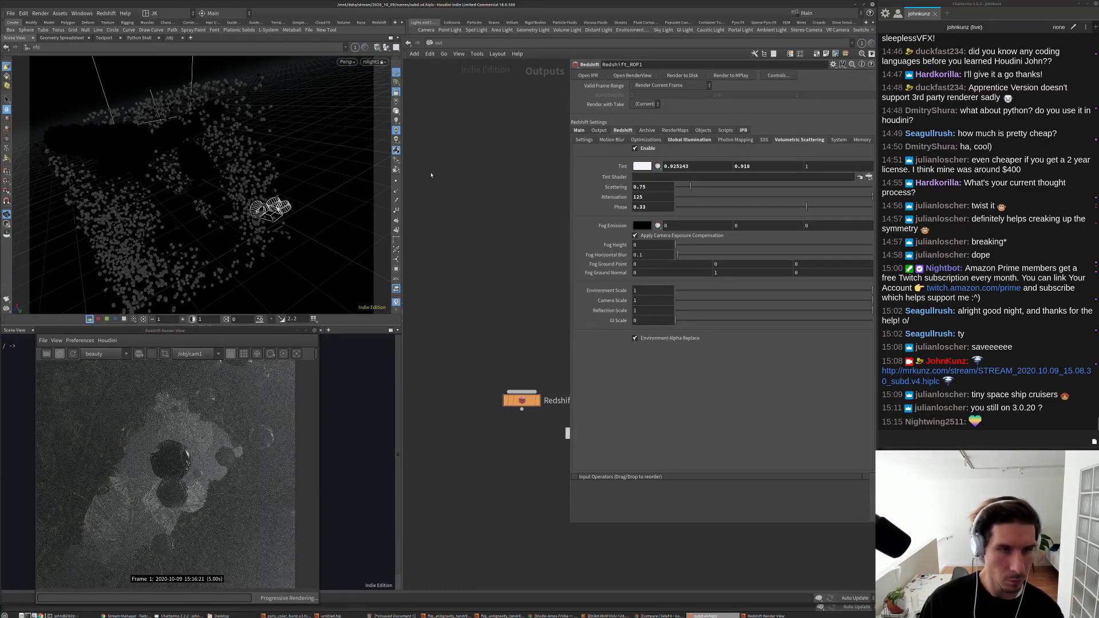
{"action": "left_click", "coordinate": [436, 44]}
{"action": "left_click", "coordinate": [452, 87]}
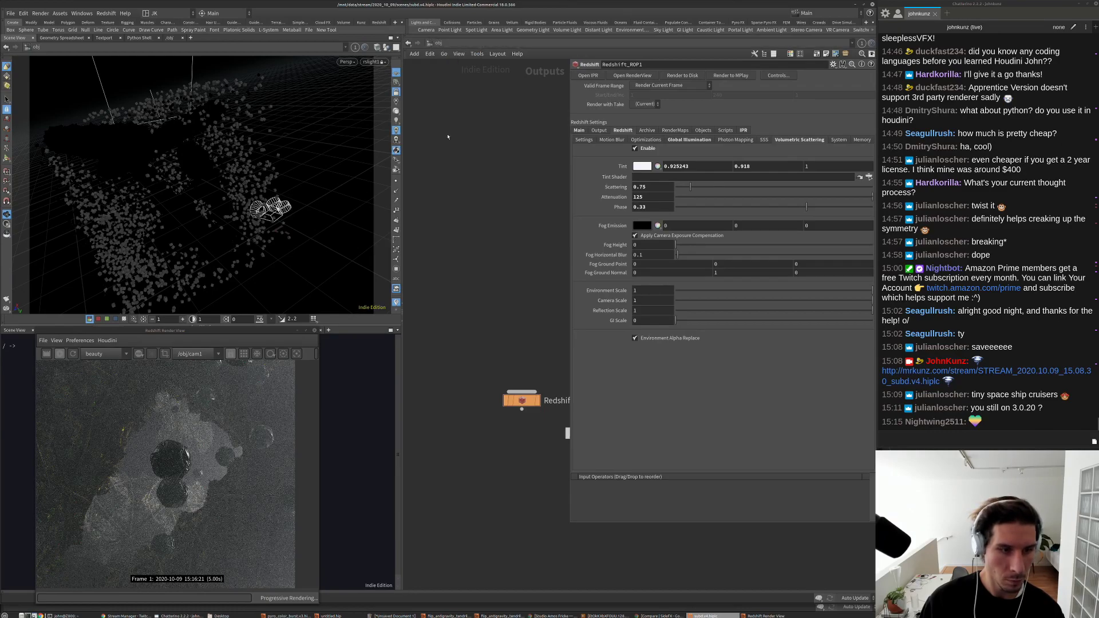
{"action": "scroll", "coordinate": [470, 353], "scroll_direction": "down", "scroll_amount": 3}
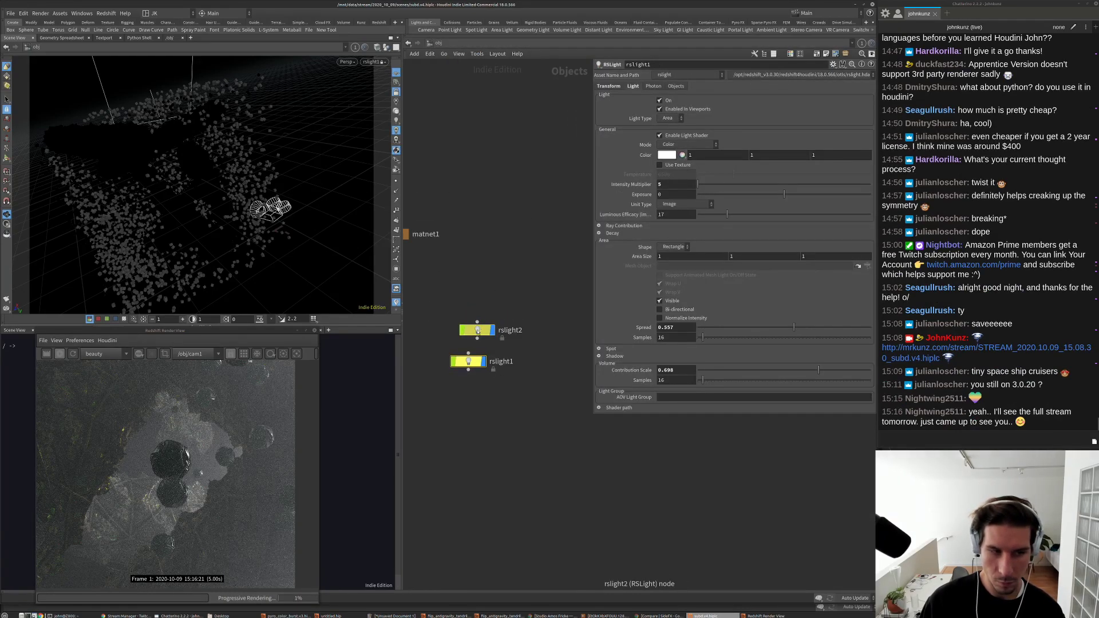
Step: Set rslight1's intensity multiplier to 25
{"action": "left_click", "coordinate": [660, 184]}
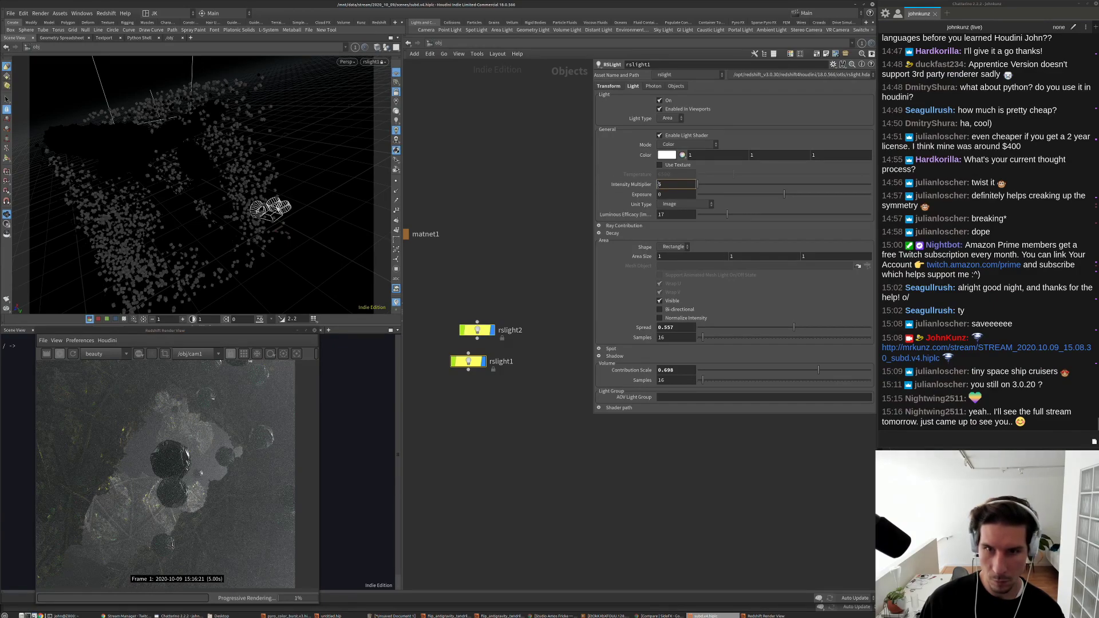
{"action": "type", "text": "2"}
{"action": "key", "text": "Return"}
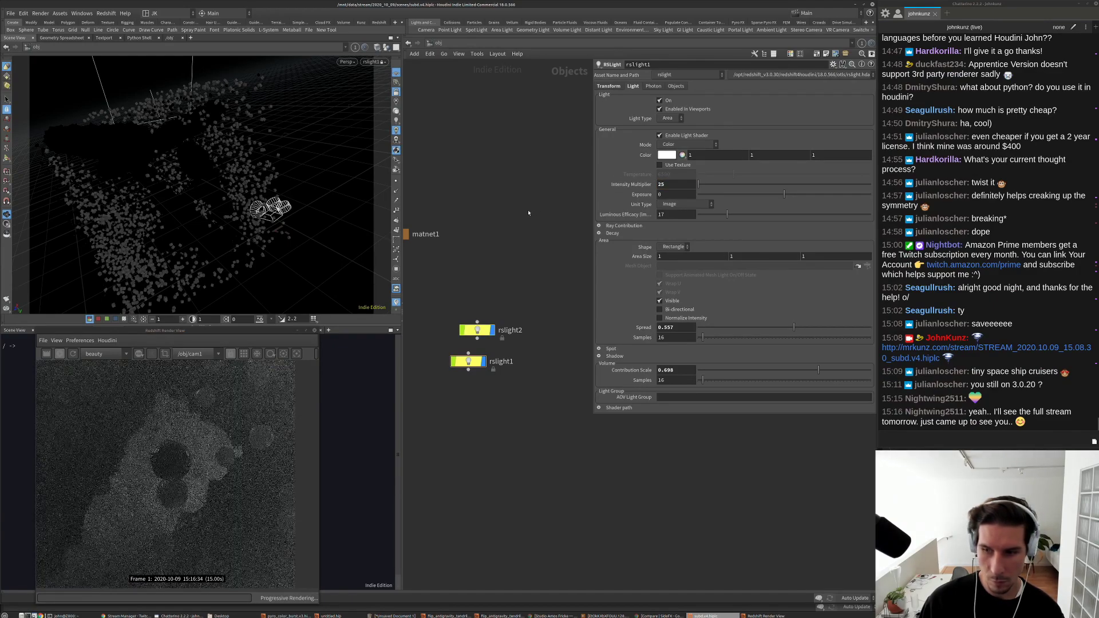
{"action": "scroll", "coordinate": [207, 480], "scroll_direction": "down", "scroll_amount": 2}
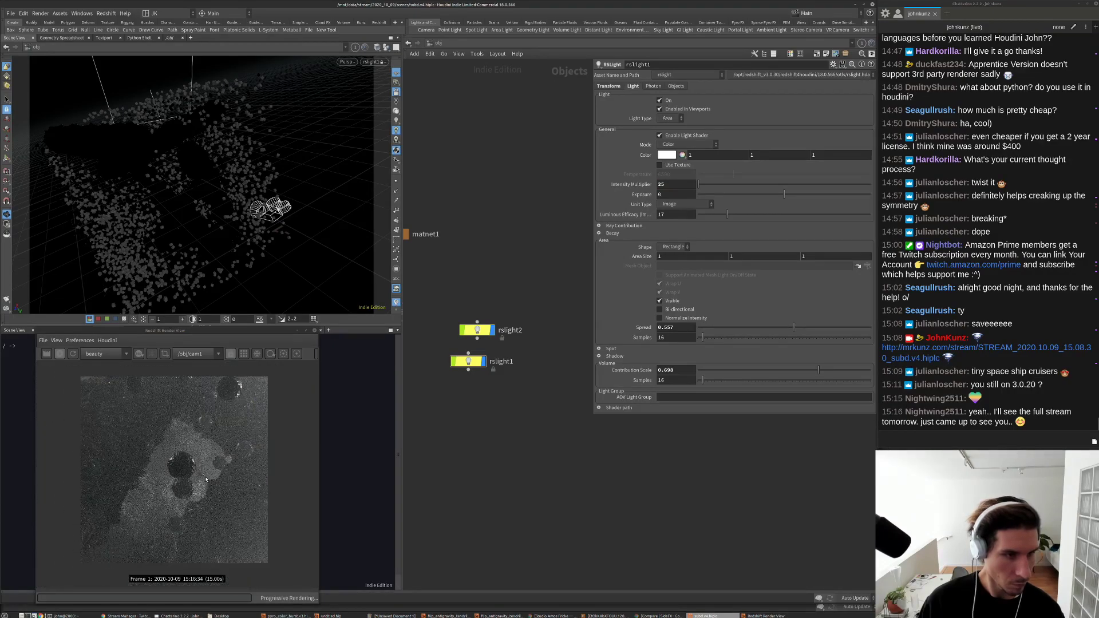
{"action": "scroll", "coordinate": [178, 523], "scroll_direction": "up", "scroll_amount": 1}
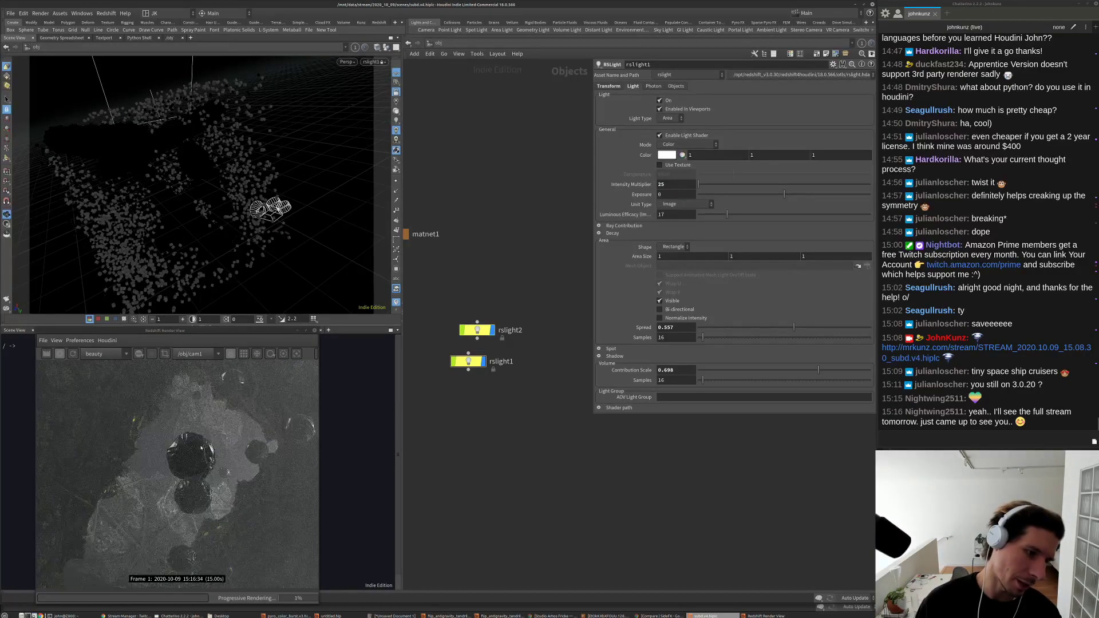
{"action": "scroll", "coordinate": [205, 447], "scroll_direction": "down", "scroll_amount": 1}
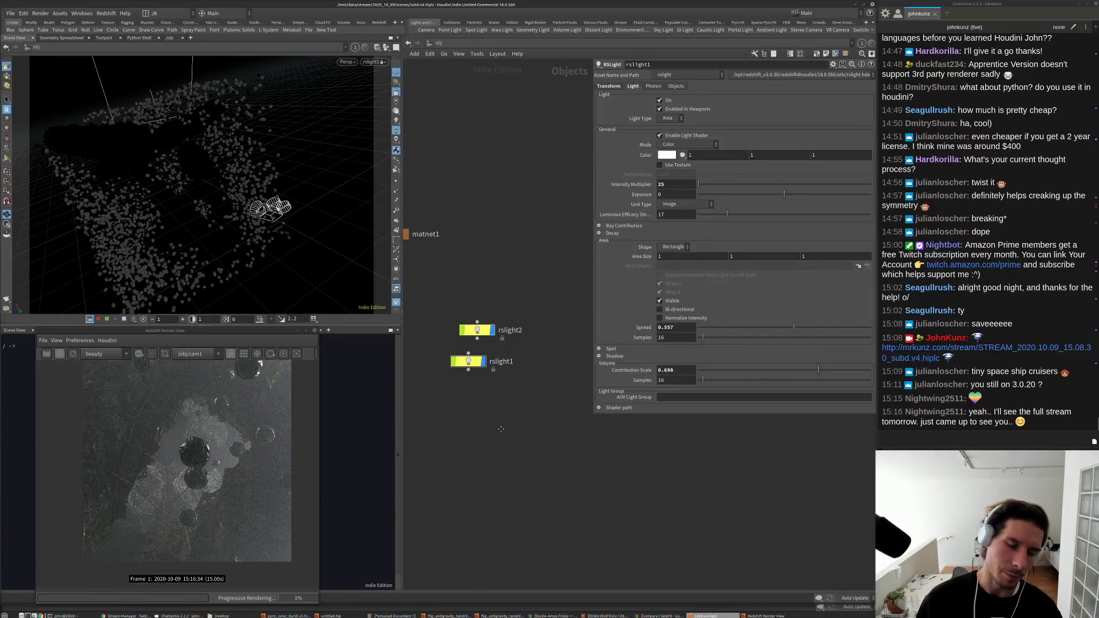
{"action": "scroll", "coordinate": [495, 438], "scroll_direction": "down", "scroll_amount": 2}
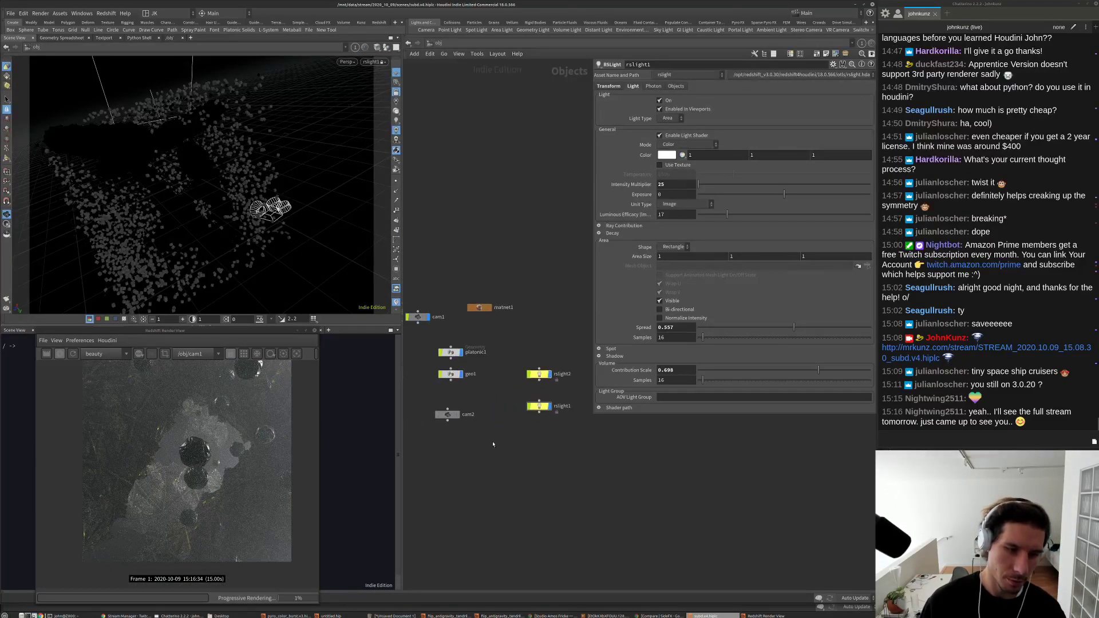
Step: Turn off geo1's display flag and set rslight2's volume contribution scale to 0
{"action": "left_click", "coordinate": [460, 374]}
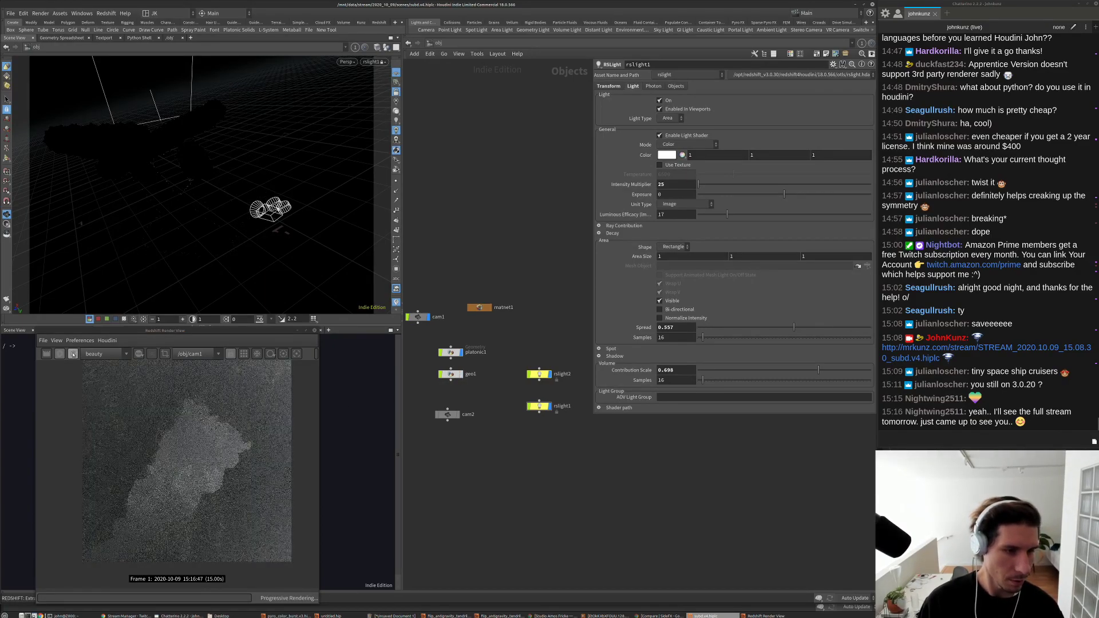
{"action": "middle_click_drag", "start_coordinate": [542, 346], "coordinate": [555, 356]}
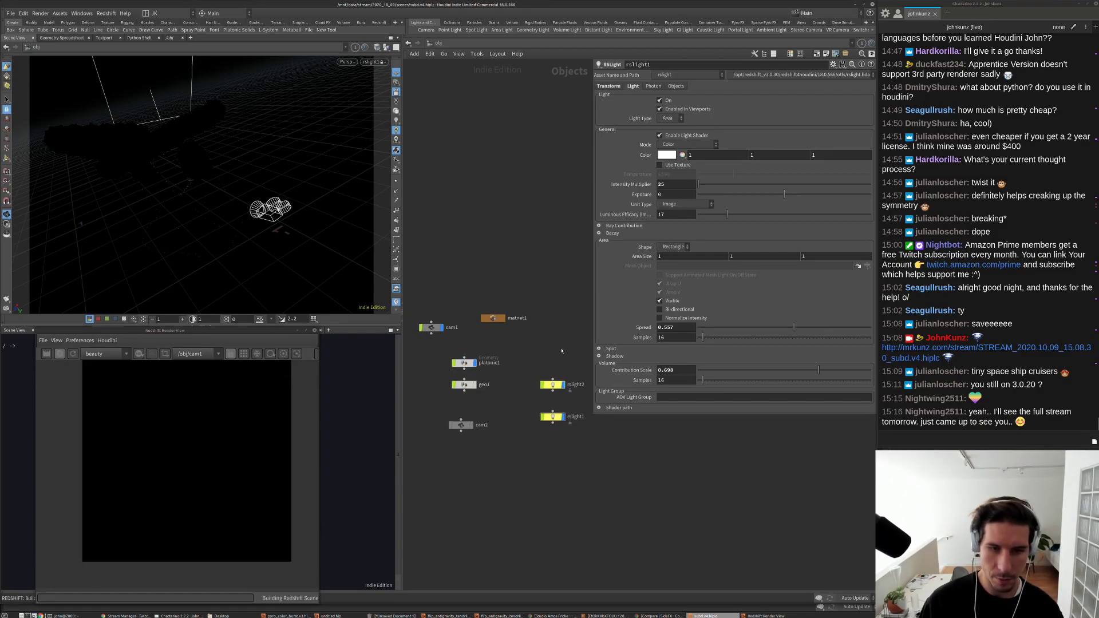
{"action": "left_click", "coordinate": [553, 385]}
{"action": "double_click", "coordinate": [672, 370]}
{"action": "type", "text": "0"}
{"action": "key", "text": "Return"}
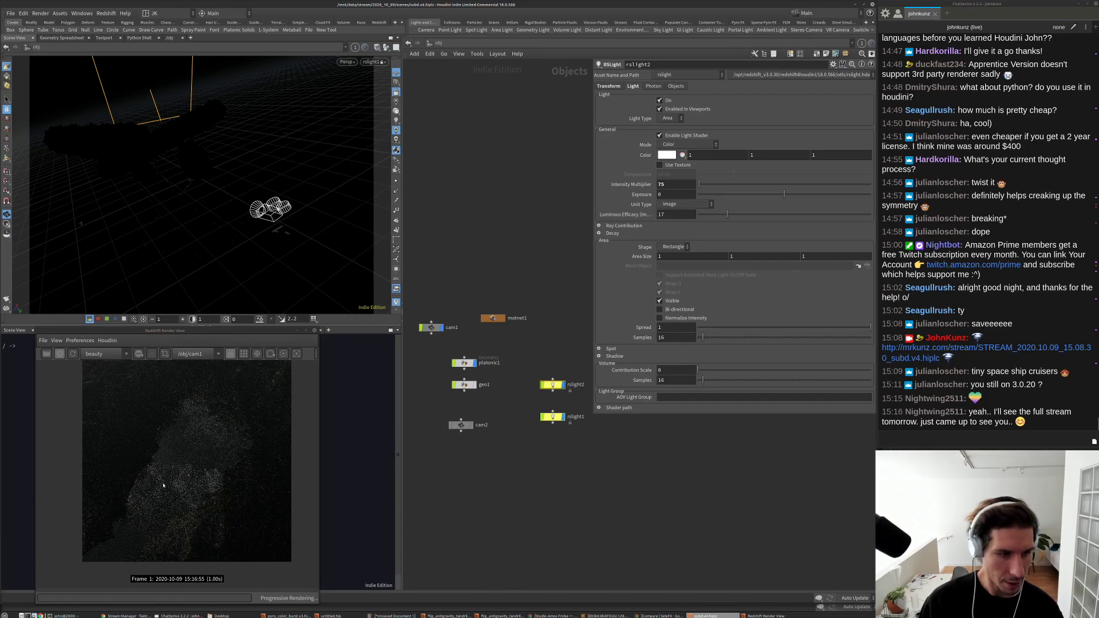
{"action": "scroll", "coordinate": [203, 472], "scroll_direction": "down", "scroll_amount": 2}
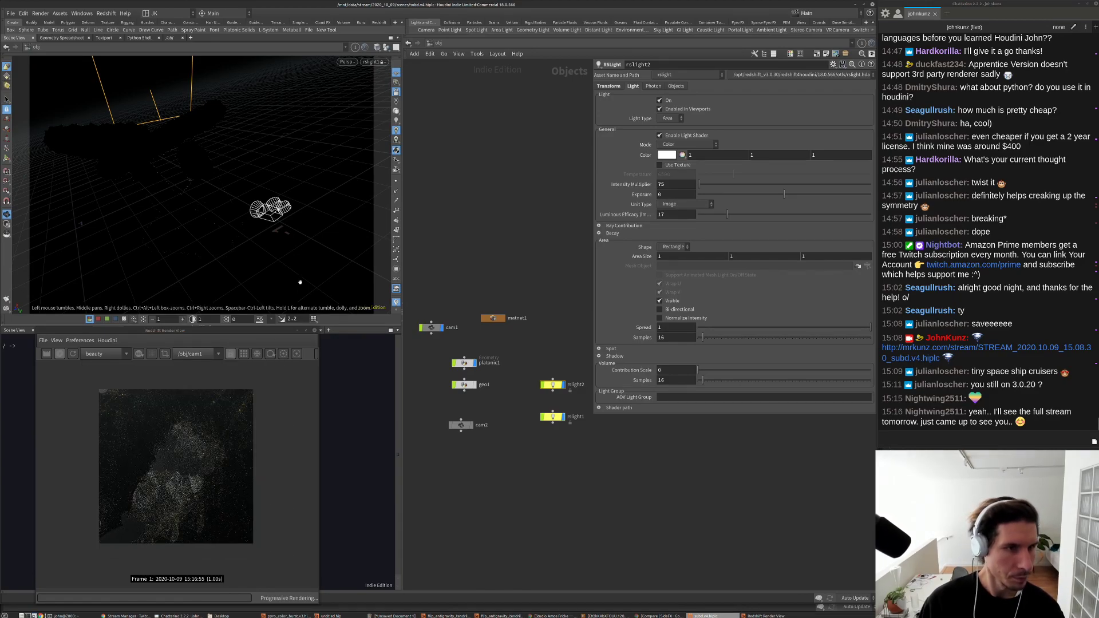
Step: View through cam1 with lit shading and tumble around the white platonic geometry
{"action": "left_click", "coordinate": [372, 62]}
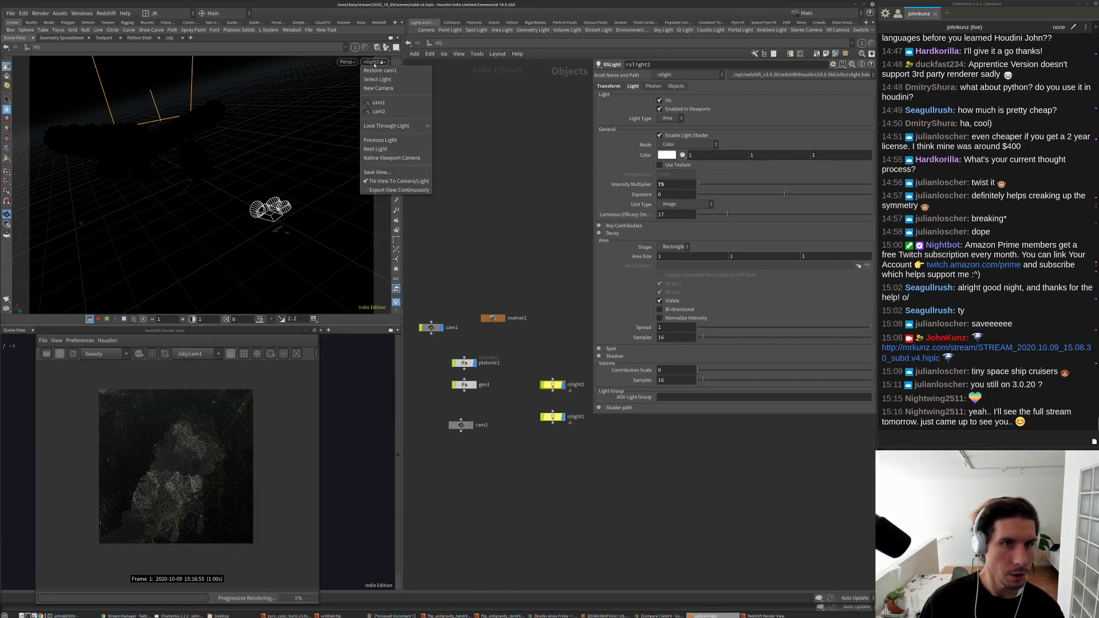
{"action": "left_click", "coordinate": [380, 103]}
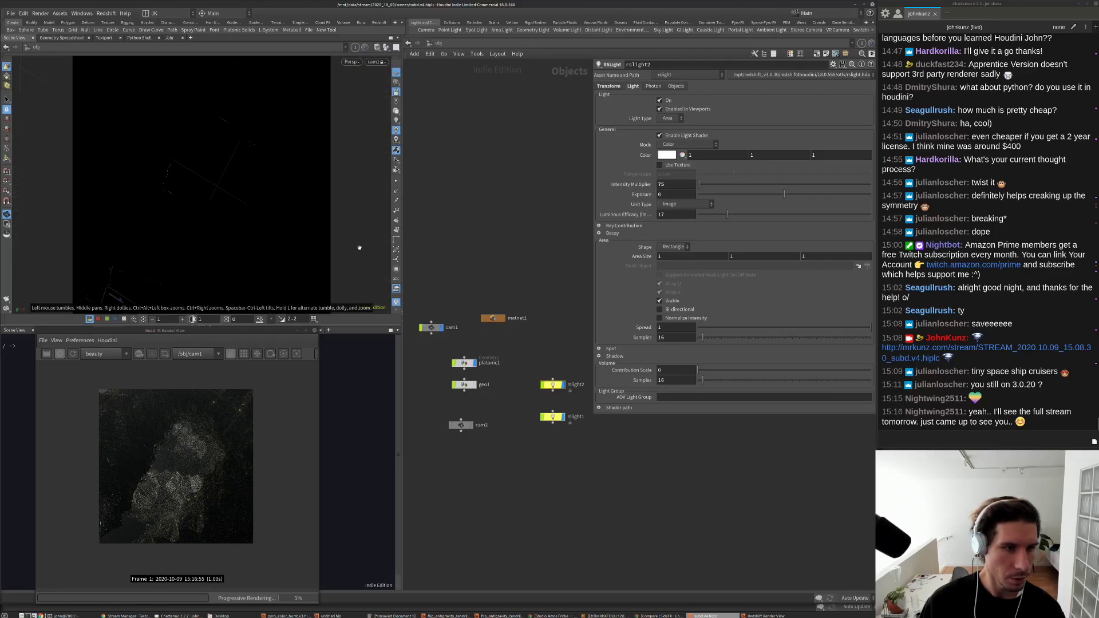
{"action": "left_click", "coordinate": [396, 112]}
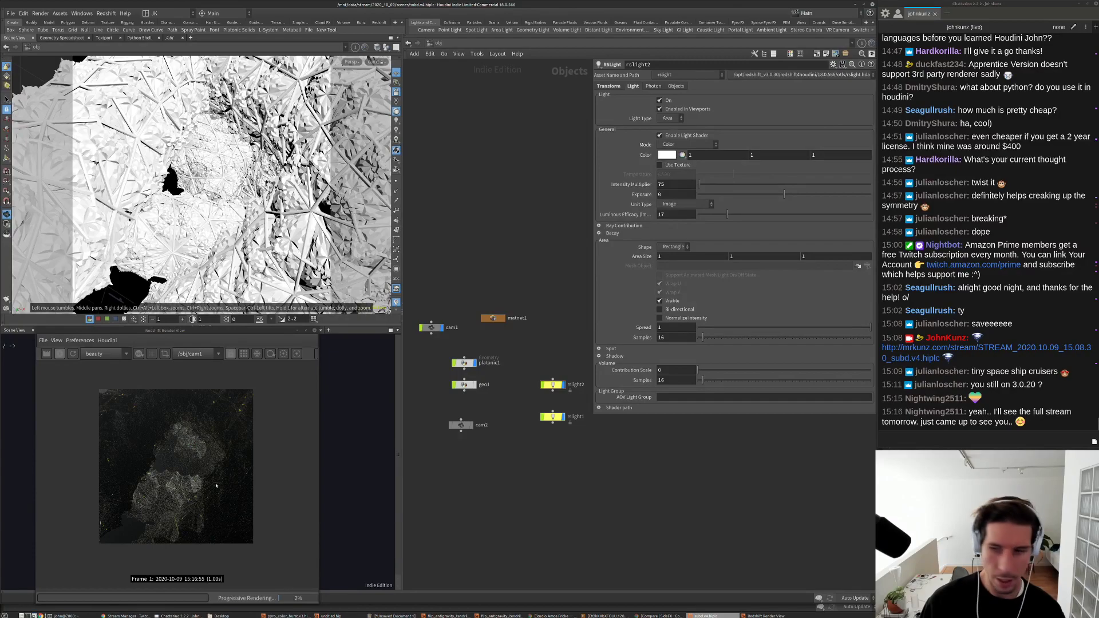
{"action": "scroll", "coordinate": [176, 486], "scroll_direction": "up", "scroll_amount": 4}
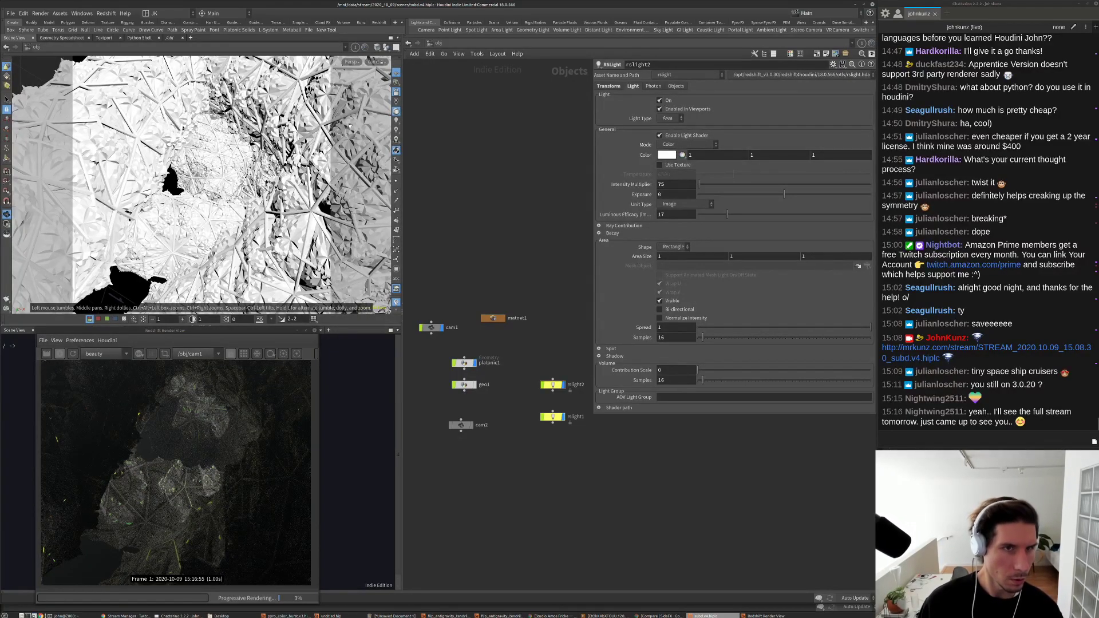
{"action": "left_click_drag", "start_coordinate": [233, 179], "coordinate": [135, 150]}
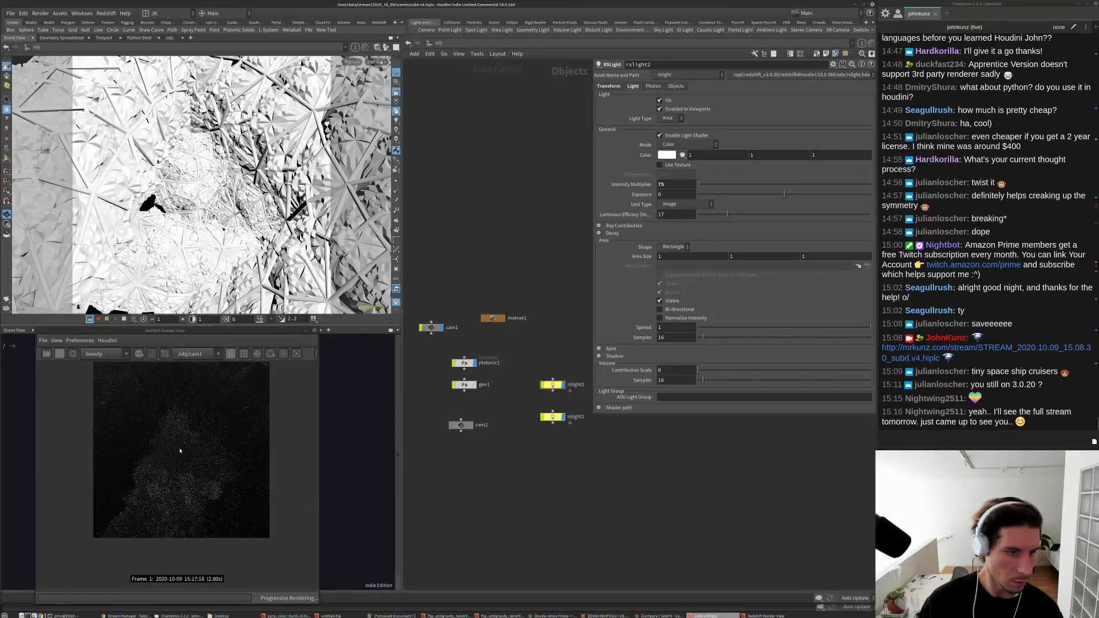
{"action": "left_click_drag", "start_coordinate": [215, 229], "coordinate": [209, 222]}
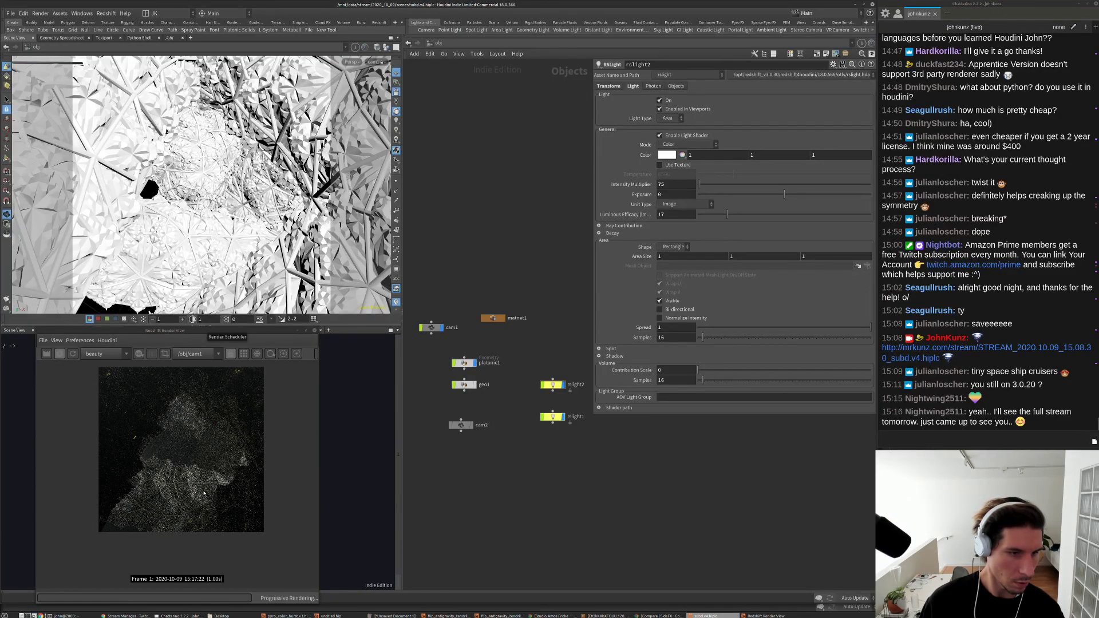
{"action": "scroll", "coordinate": [204, 494], "scroll_direction": "down", "scroll_amount": 1}
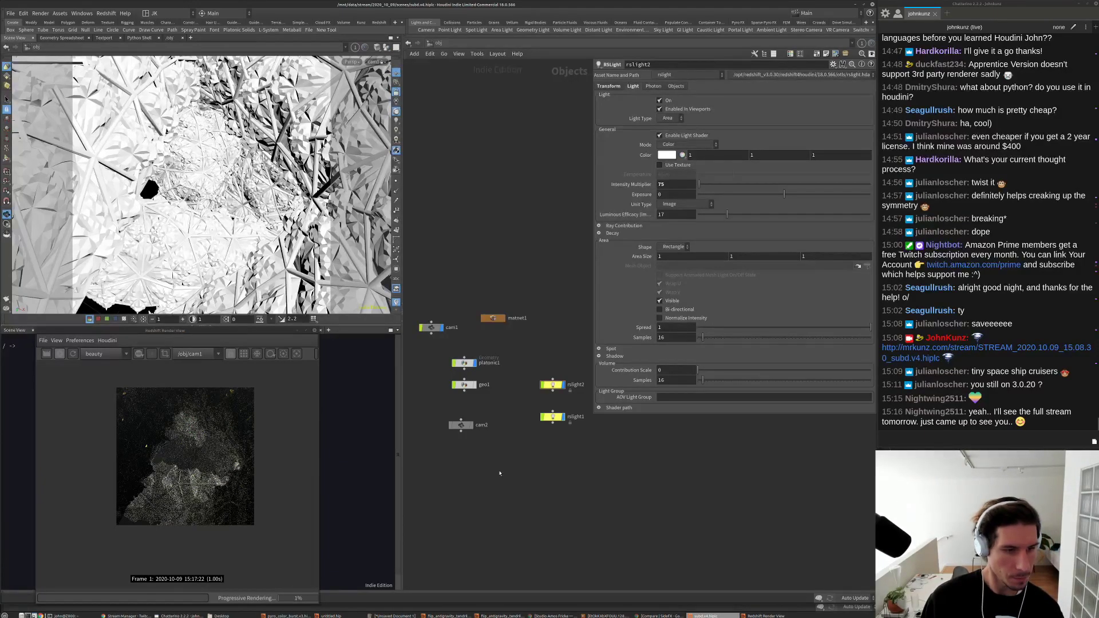
{"action": "middle_click_drag", "start_coordinate": [519, 472], "coordinate": [526, 469]}
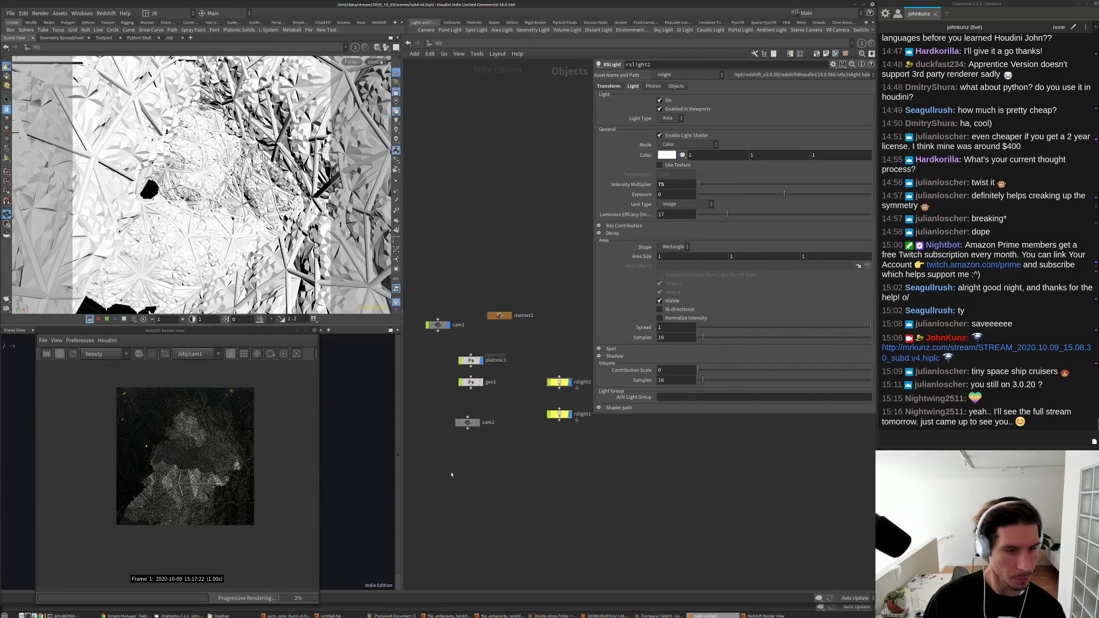
{"action": "left_click", "coordinate": [59, 358]}
Step: Dive into platonic1 and reconnect the wire feeding normal1 so it cooks again
{"action": "double_click", "coordinate": [471, 360]}
{"action": "middle_click_drag", "start_coordinate": [624, 474], "coordinate": [585, 467]}
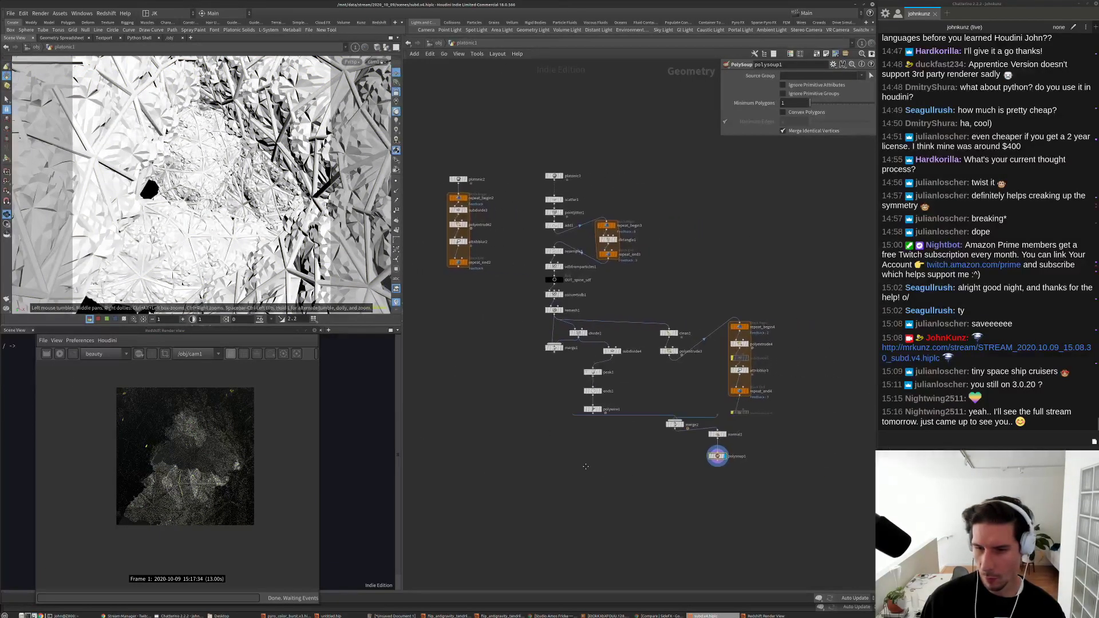
{"action": "scroll", "coordinate": [586, 467], "scroll_direction": "up", "scroll_amount": 5}
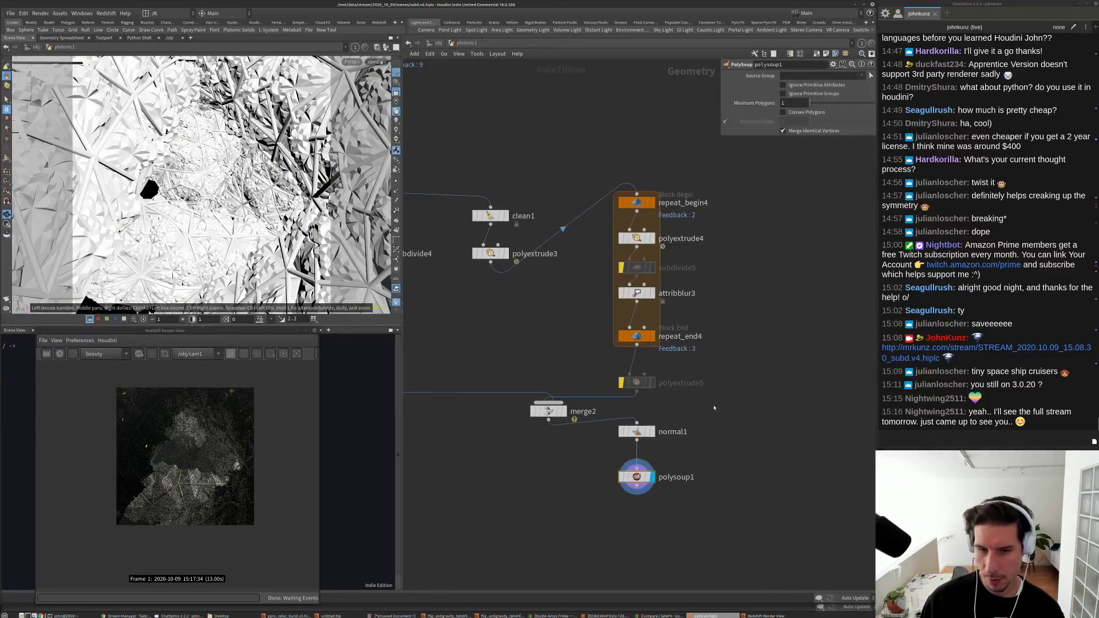
{"action": "left_click", "coordinate": [640, 393]}
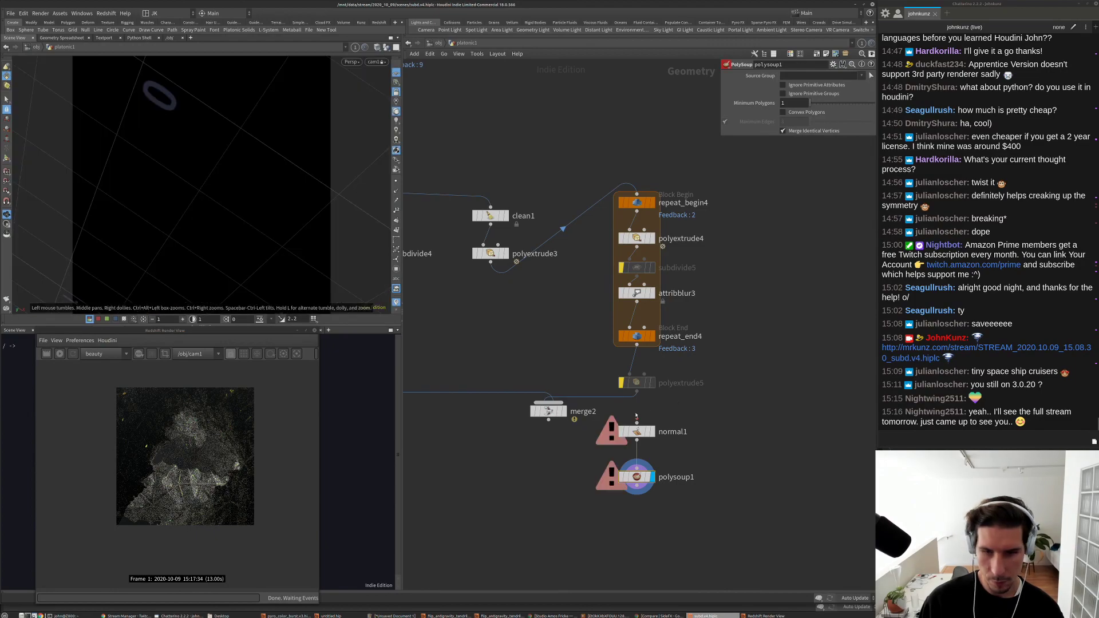
{"action": "left_click", "coordinate": [652, 359]}
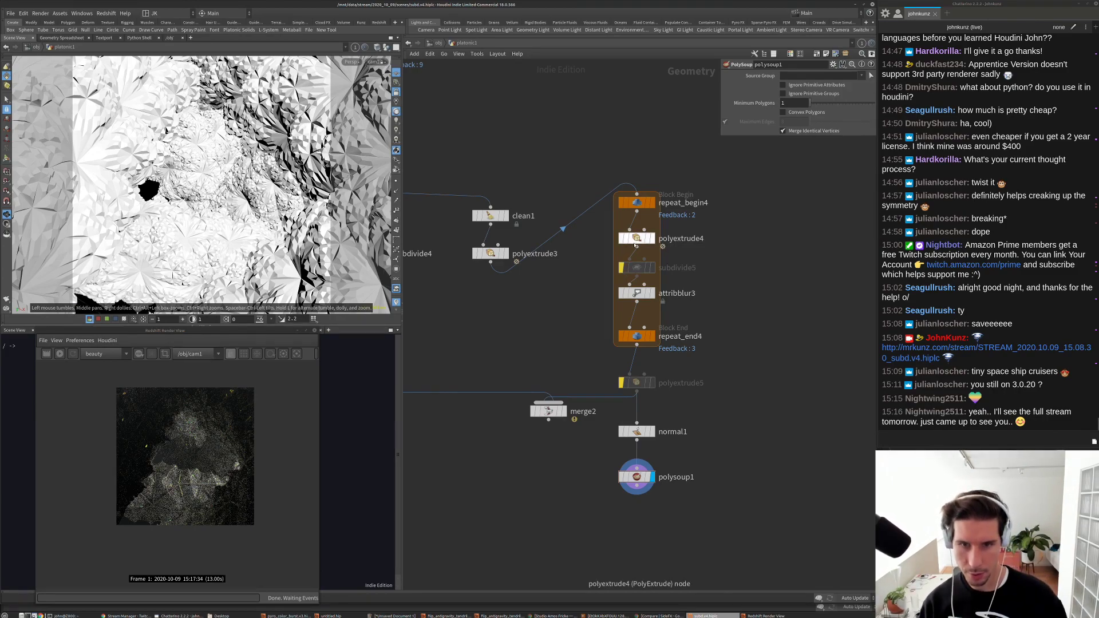
Step: Inspect attribblur3, polyextrude4, repeat_end4 and polyextrude5, then bring up polyextrude3's extrusion settings
{"action": "left_click", "coordinate": [637, 293]}
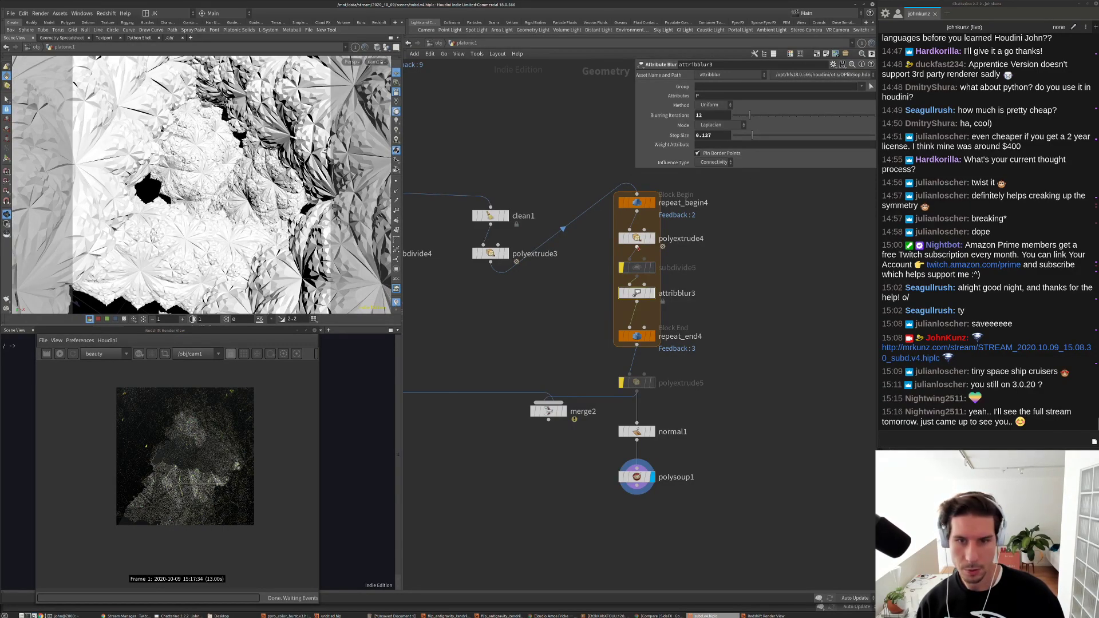
{"action": "left_click", "coordinate": [637, 238]}
{"action": "left_click", "coordinate": [638, 337]}
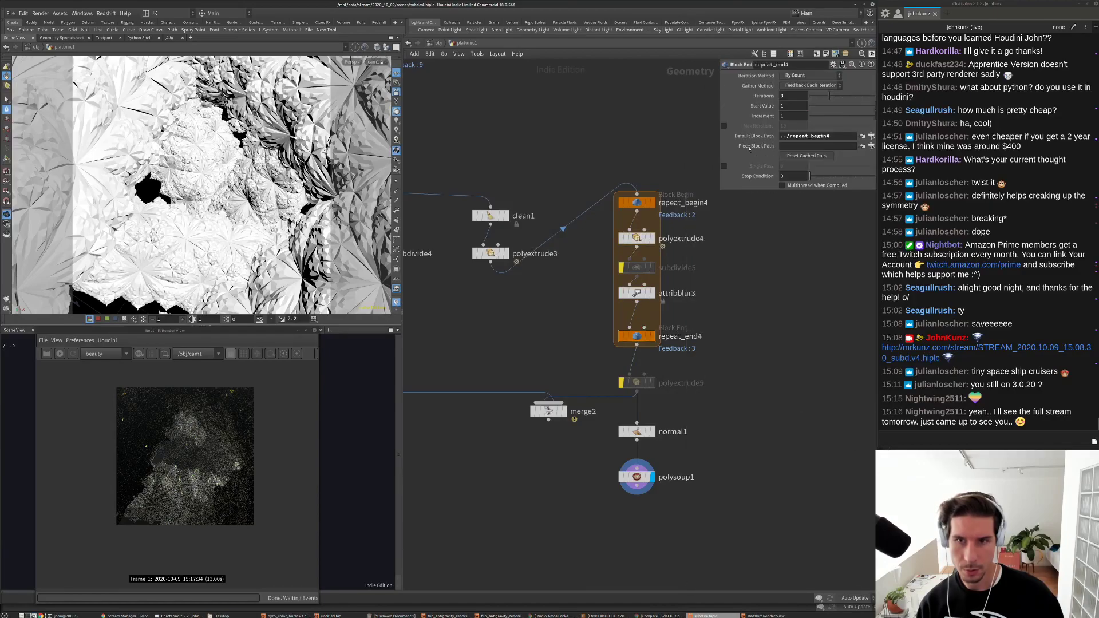
{"action": "middle_click", "coordinate": [639, 384]}
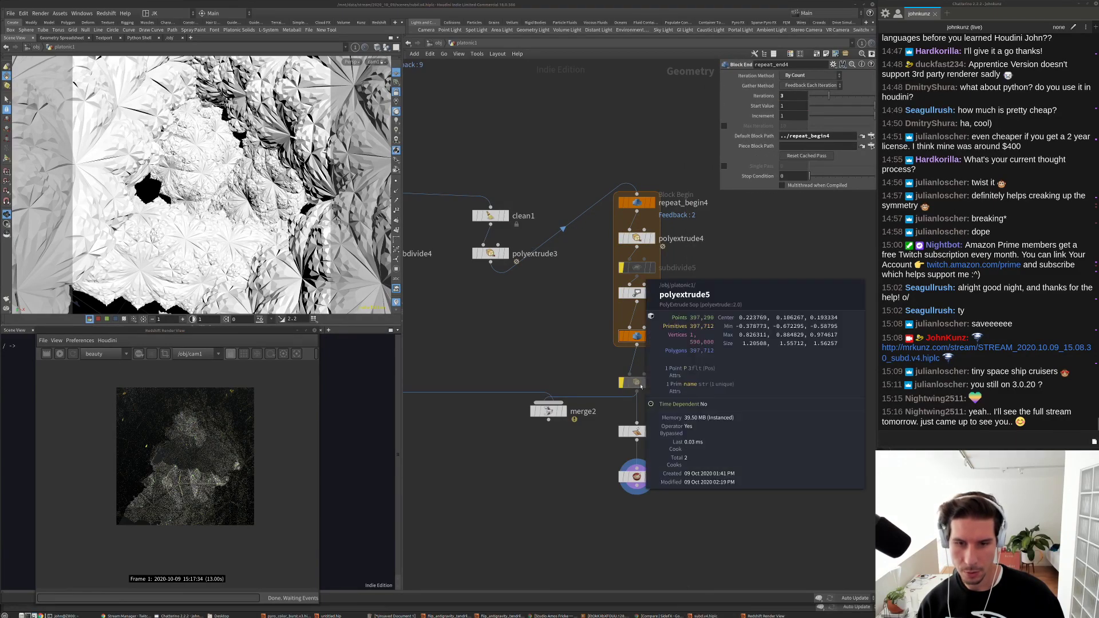
{"action": "left_click", "coordinate": [497, 256]}
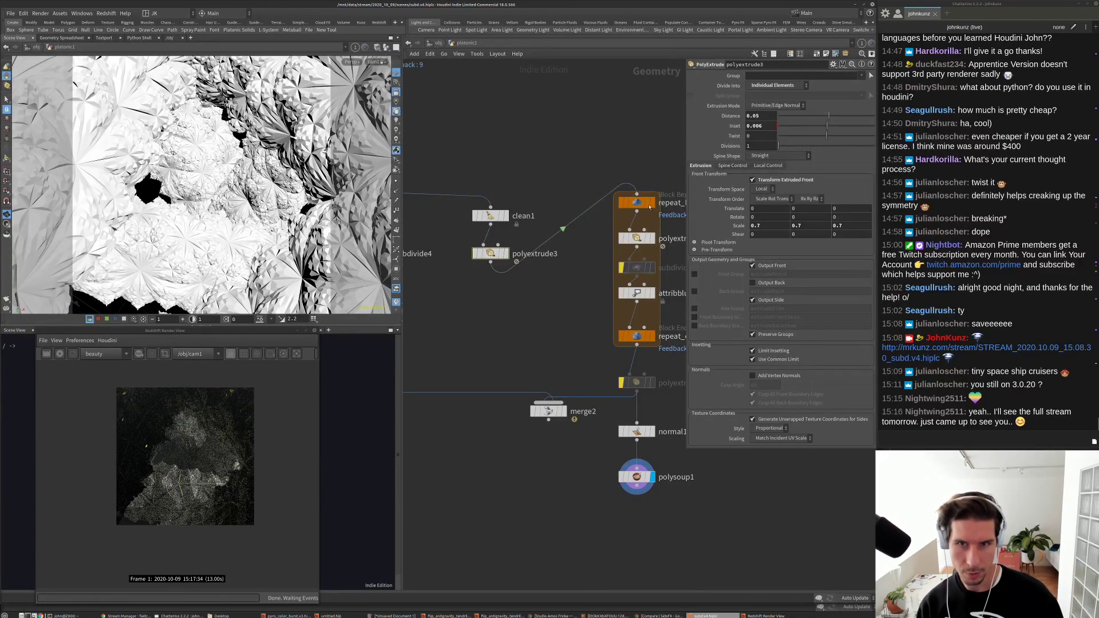
Step: Set polyextrude3 to 2 divisions and an extrusion distance of 0.1
{"action": "left_click", "coordinate": [771, 148]}
{"action": "type", "text": "2"}
{"action": "key", "text": "Return"}
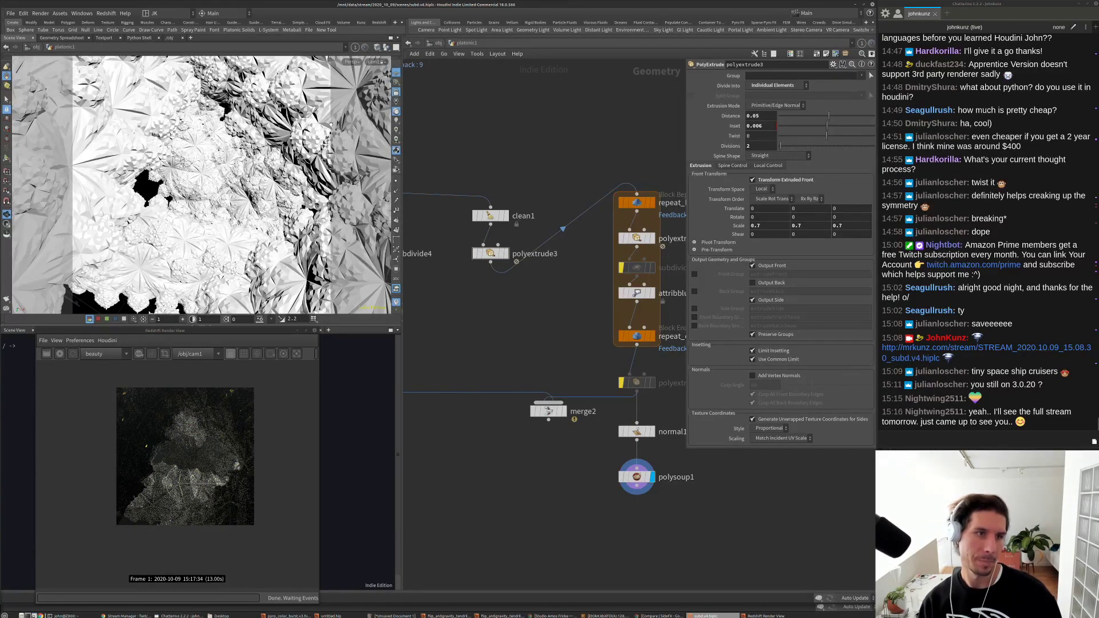
{"action": "left_click", "coordinate": [761, 115]}
{"action": "type", "text": "0.1"}
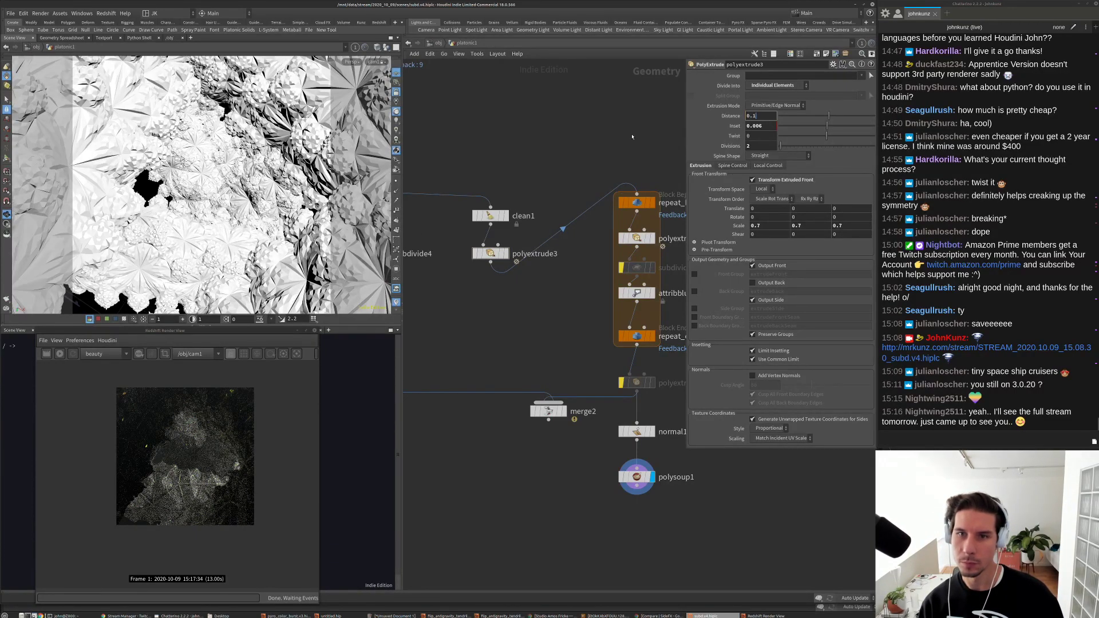
{"action": "key", "text": "Return"}
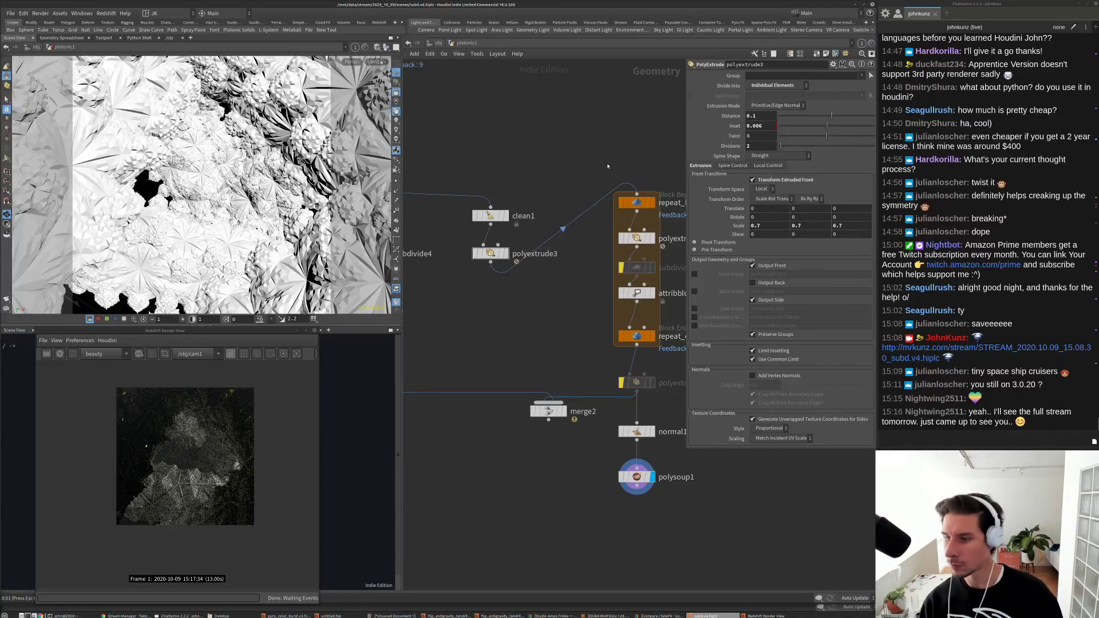
Step: Start a fresh Redshift render and zoom in to inspect the image
{"action": "key", "text": "alt+Tab"}
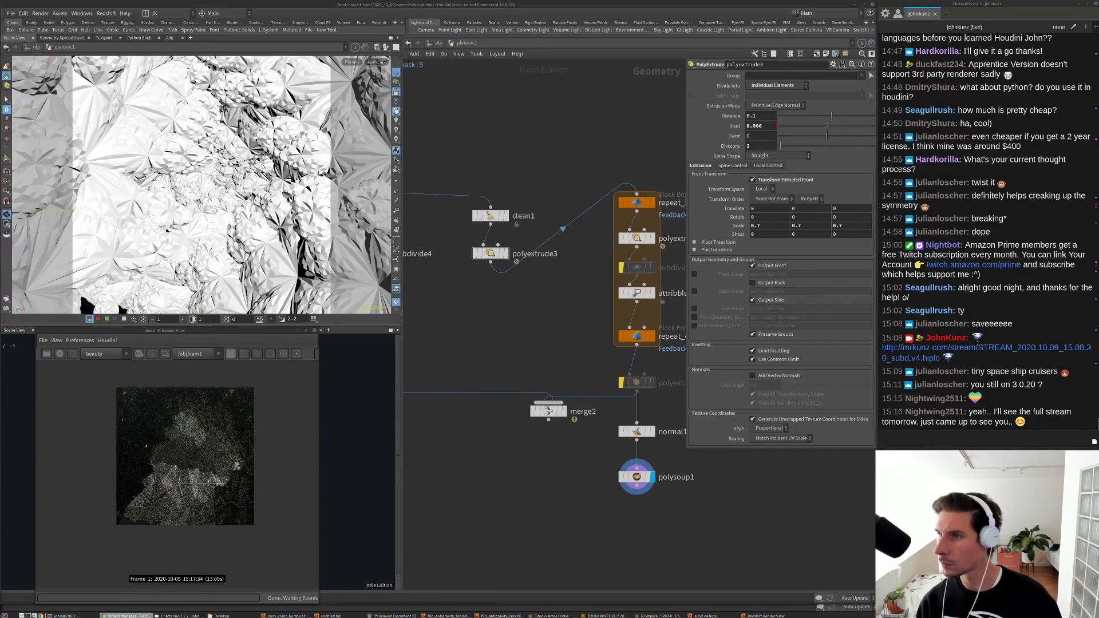
{"action": "key", "text": "alt+Tab"}
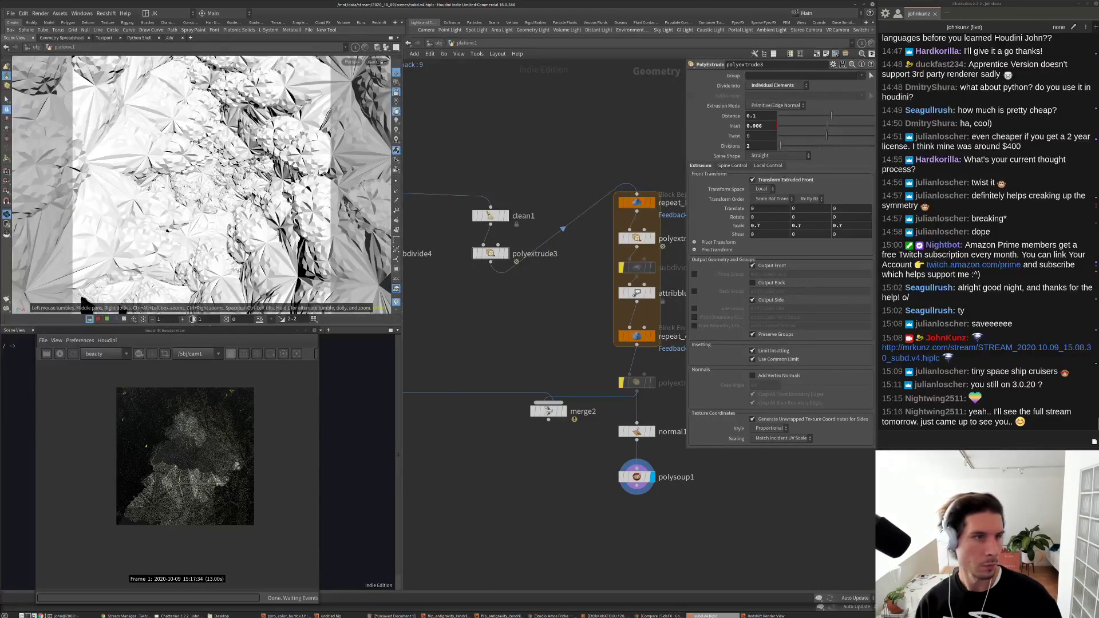
{"action": "left_click", "coordinate": [59, 354]}
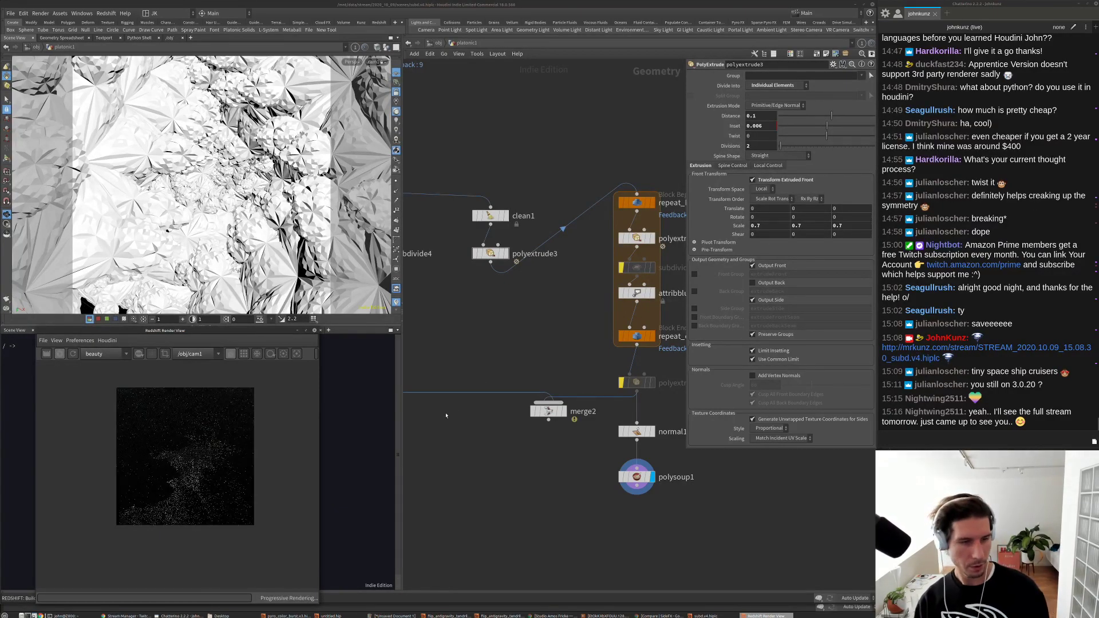
{"action": "scroll", "coordinate": [178, 465], "scroll_direction": "up", "scroll_amount": 4}
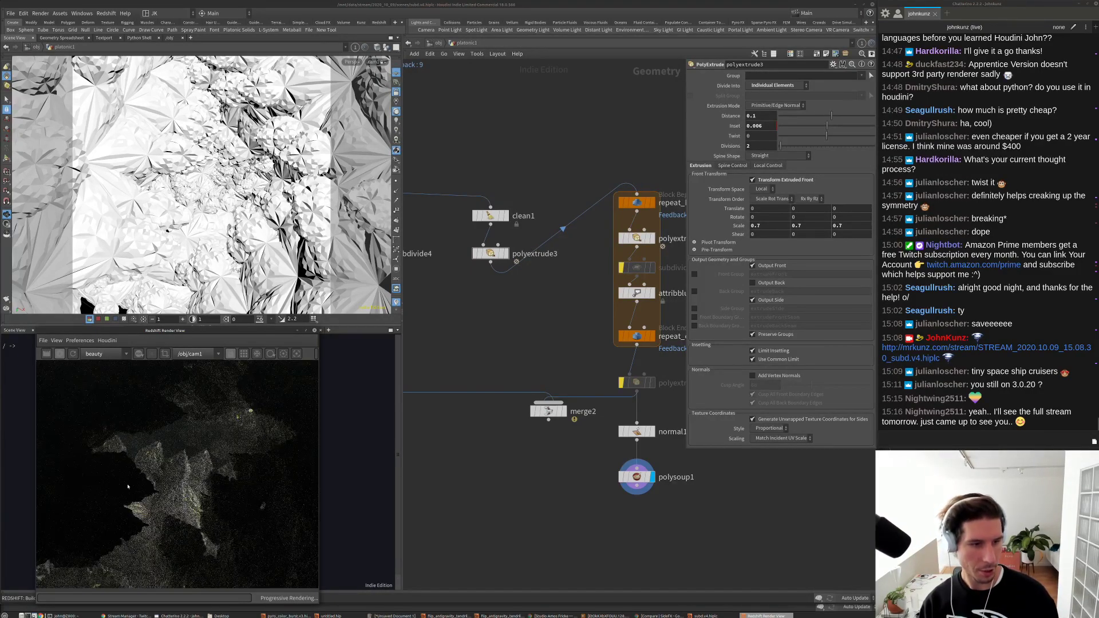
{"action": "scroll", "coordinate": [166, 465], "scroll_direction": "up", "scroll_amount": 3}
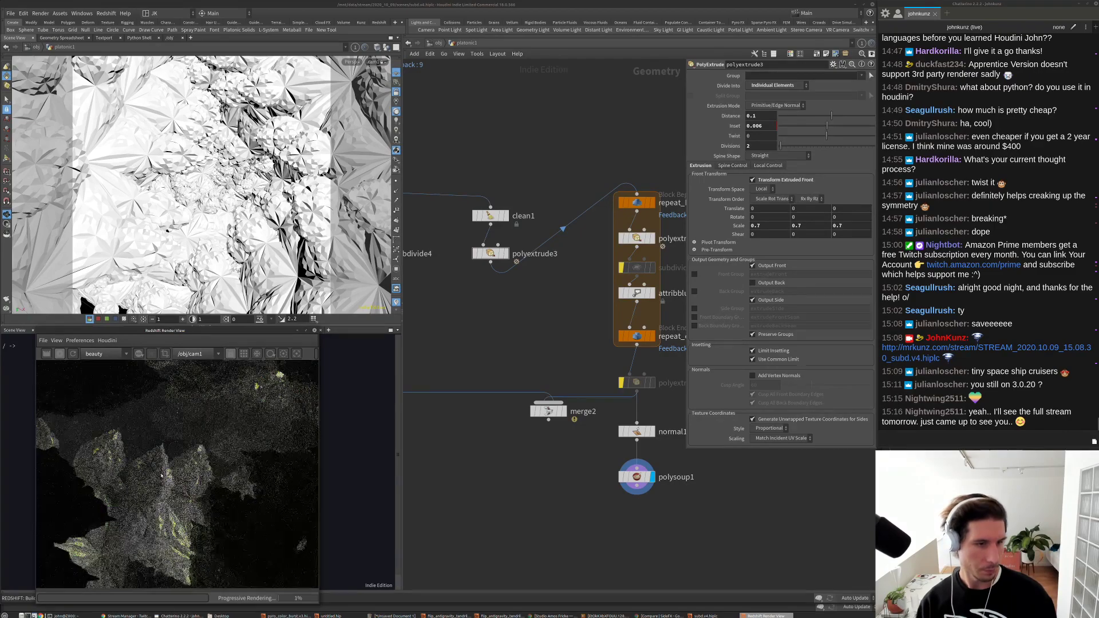
{"action": "scroll", "coordinate": [162, 474], "scroll_direction": "down", "scroll_amount": 5}
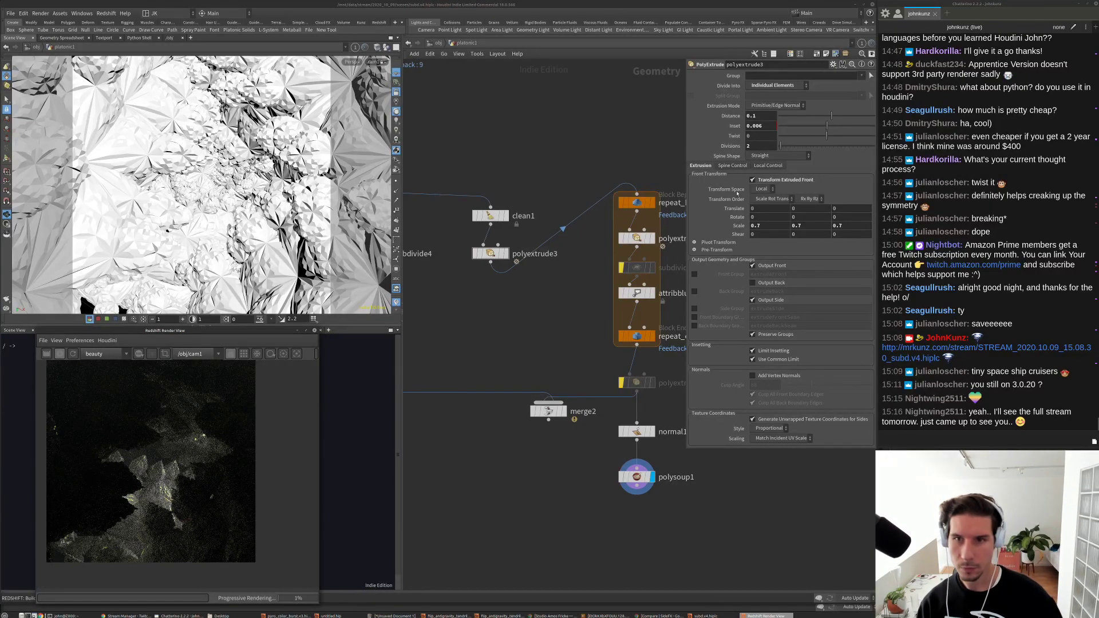
Step: Stop the running render and set repeat_end4's Iterations to 2
{"action": "left_click", "coordinate": [60, 354]}
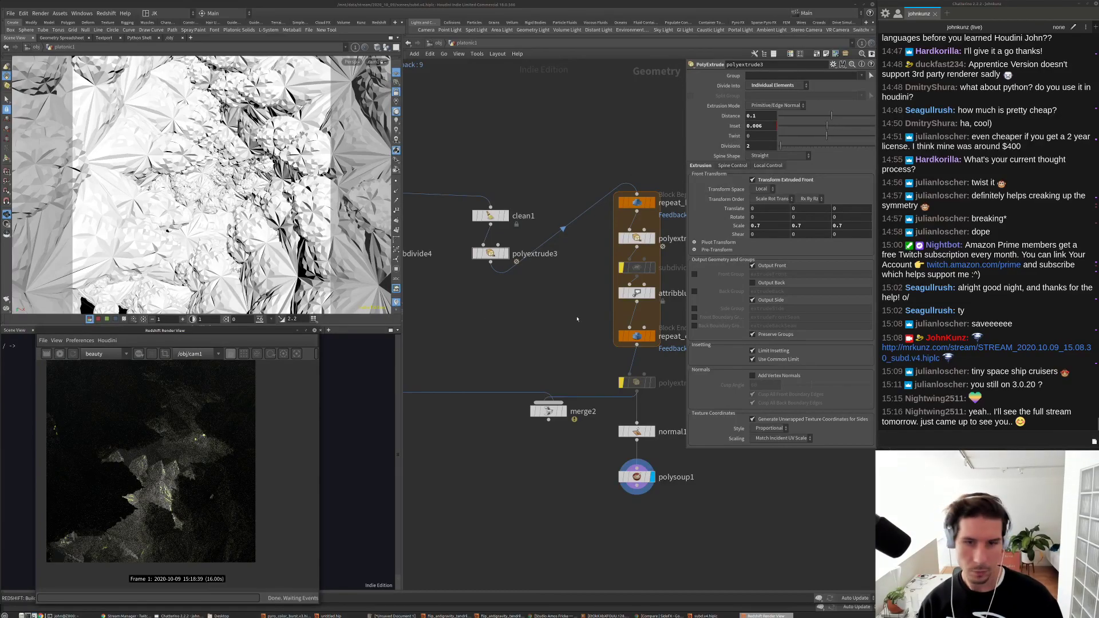
{"action": "left_click", "coordinate": [636, 336]}
{"action": "double_click", "coordinate": [793, 96]}
{"action": "type", "text": "2"}
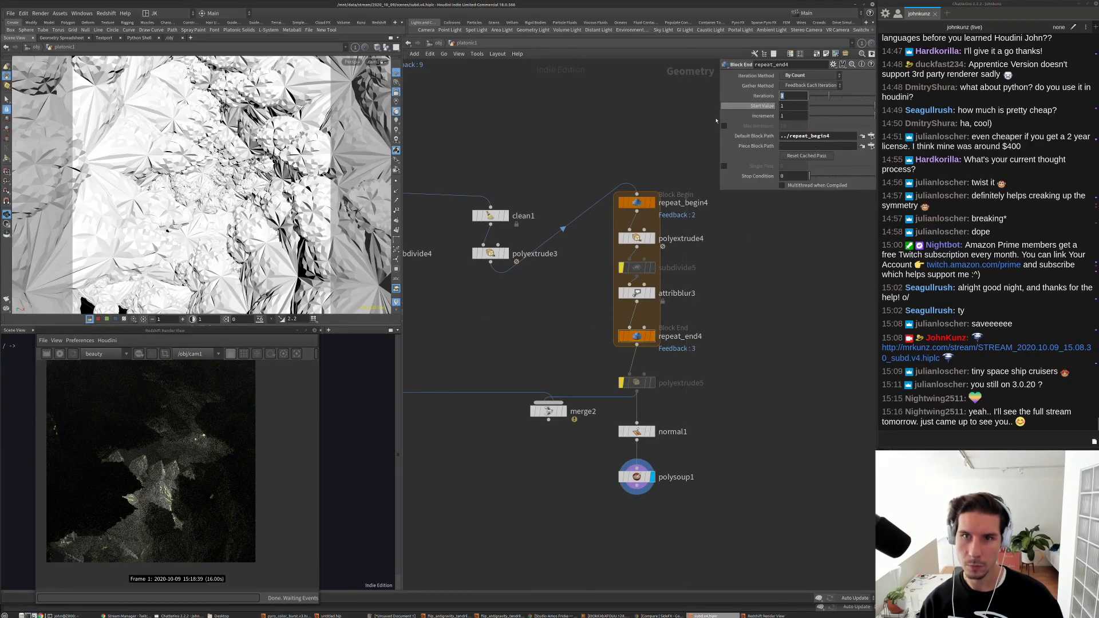
{"action": "key", "text": "Return"}
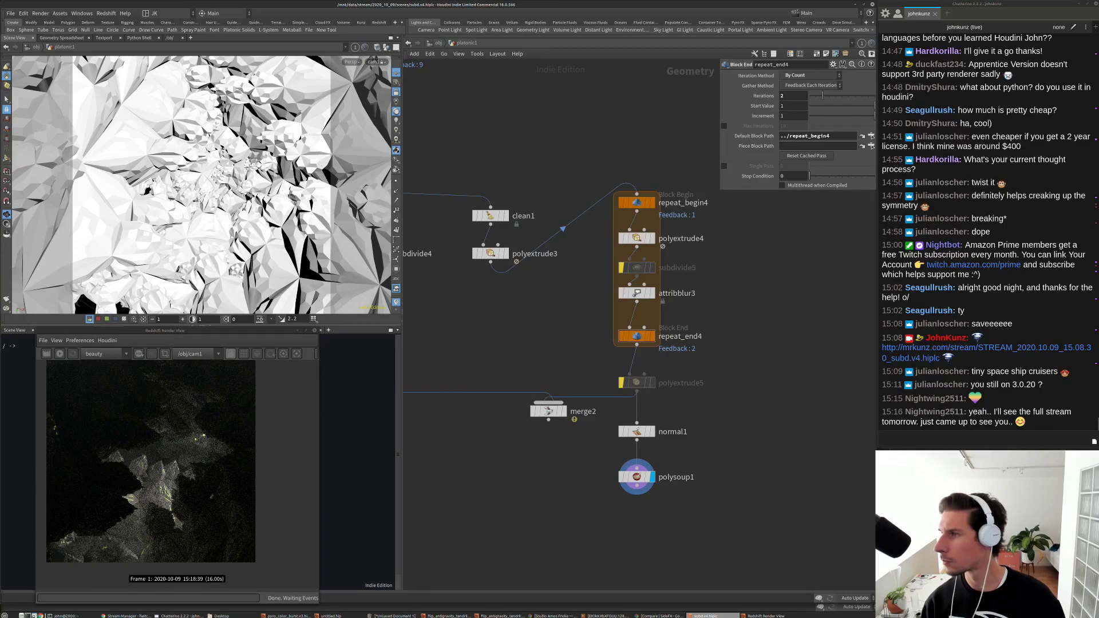
{"action": "key", "text": "alt+Tab"}
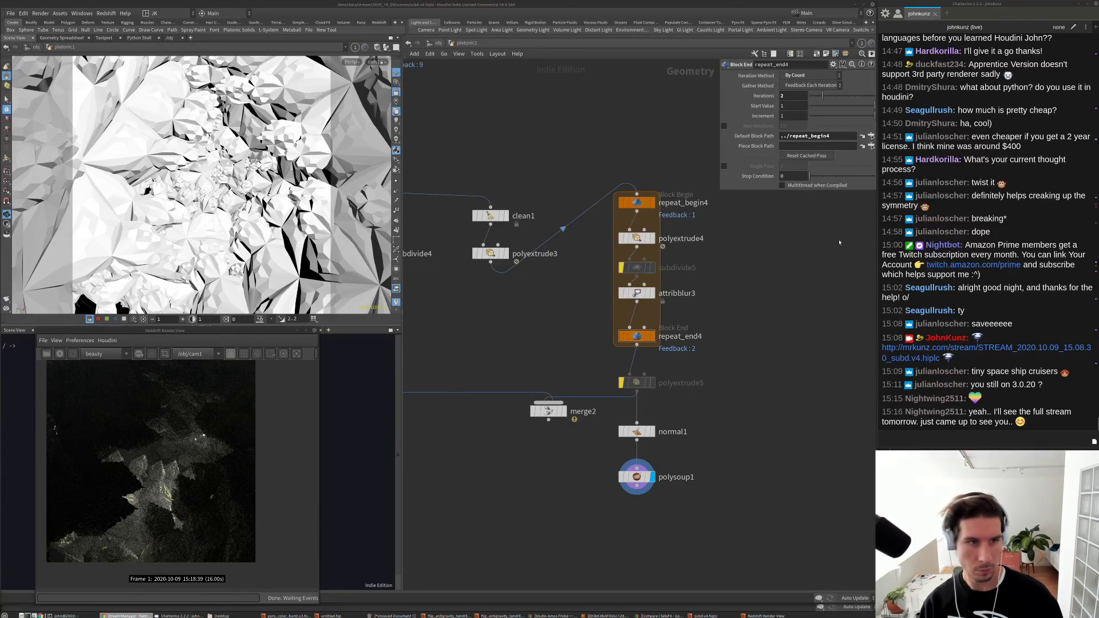
{"action": "key", "text": "alt+Tab"}
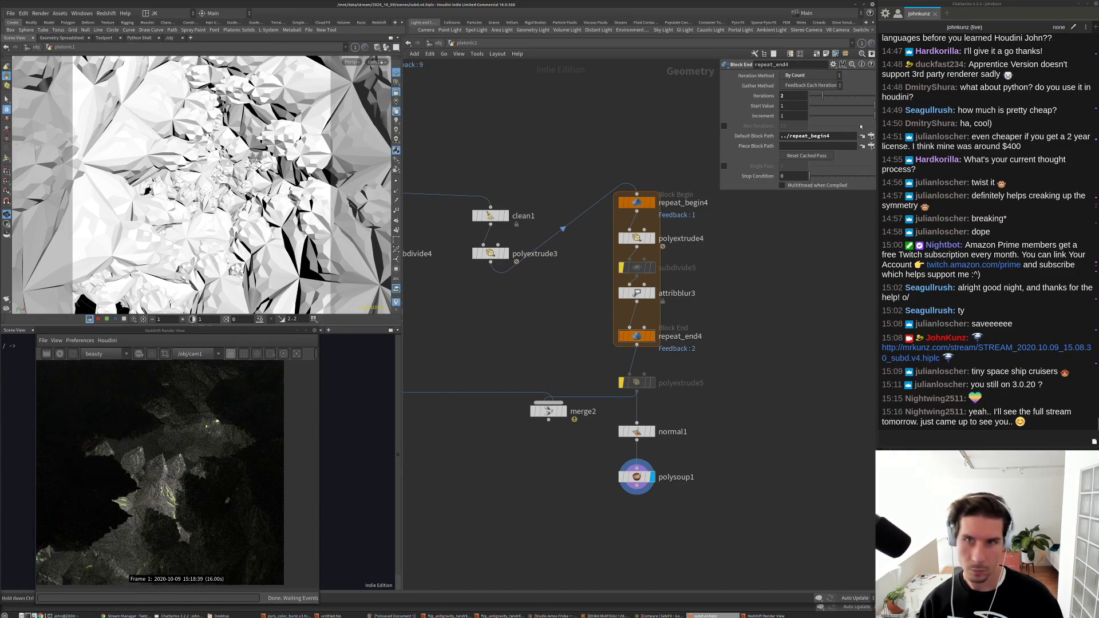
Step: Drop repeat_end4 to one iteration and drag polyextrude3's Distance below 0.1
{"action": "left_click", "coordinate": [802, 98]}
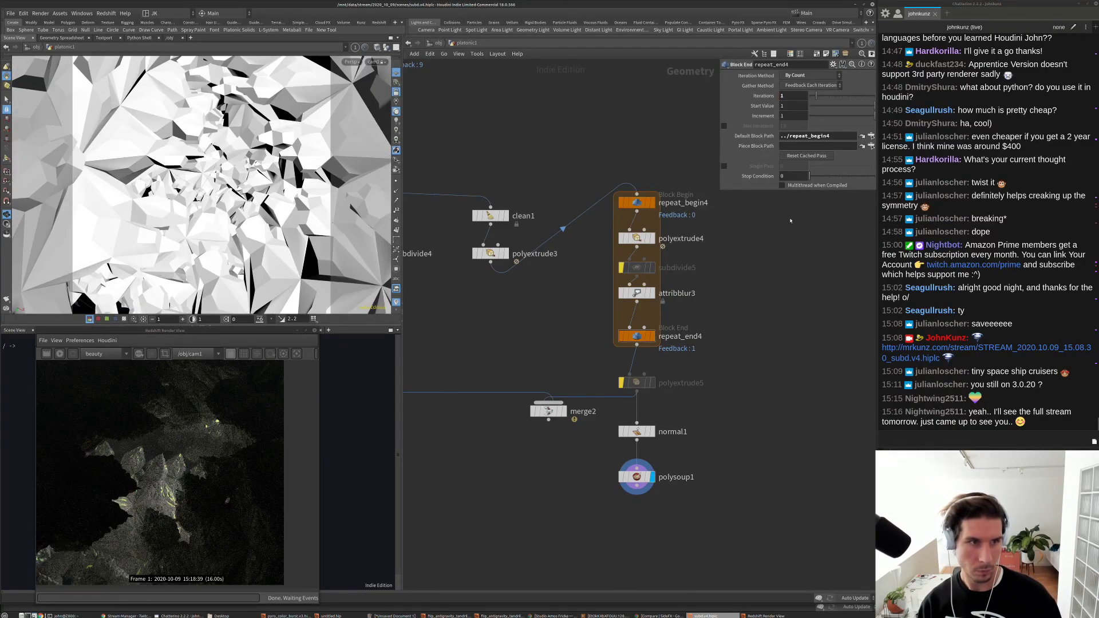
{"action": "left_click", "coordinate": [793, 96]}
{"action": "type", "text": "2"}
{"action": "key", "text": "Return"}
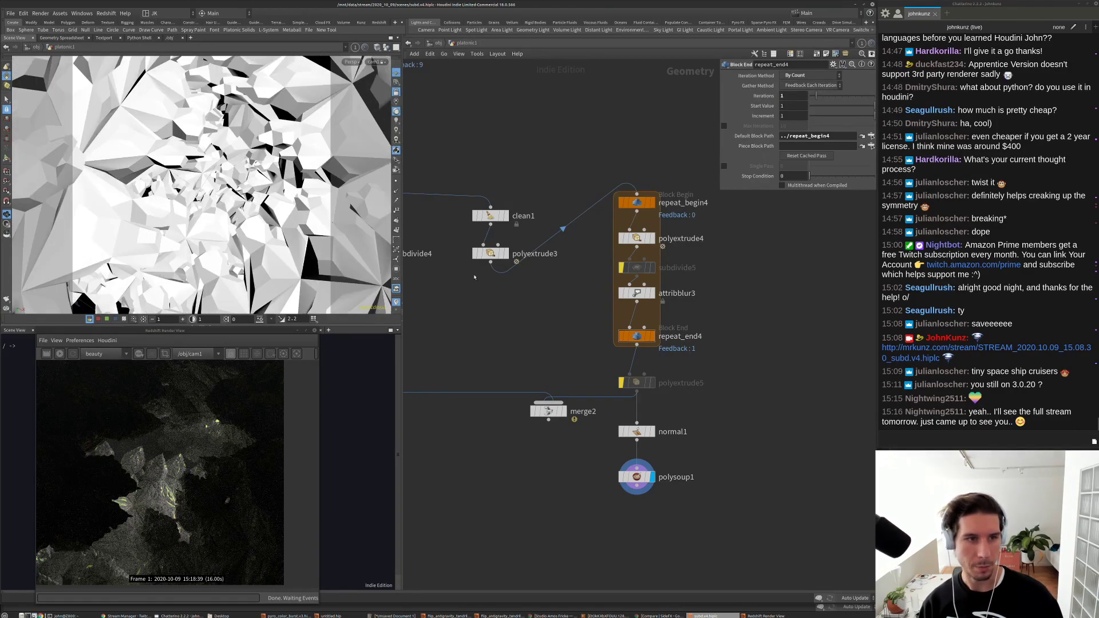
{"action": "left_click", "coordinate": [490, 254]}
{"action": "left_click_drag", "start_coordinate": [835, 121], "coordinate": [829, 119]}
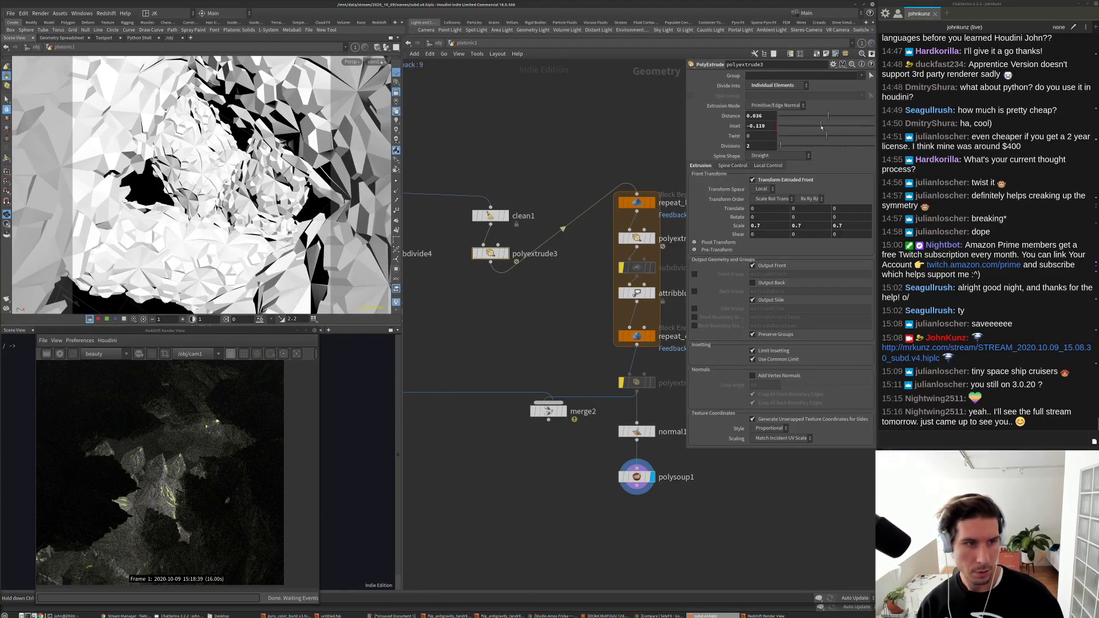
Step: Set polyextrude3's Inset to -0.036 and polyextrude4's extrusion Distance to 0.034
{"action": "left_click_drag", "start_coordinate": [823, 127], "coordinate": [828, 116]}
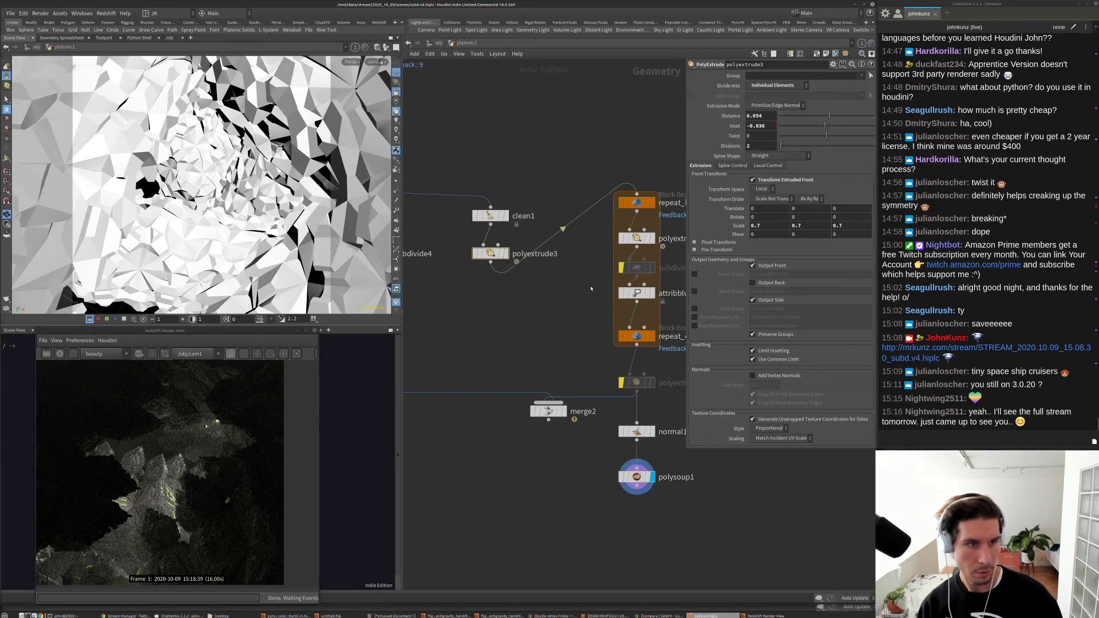
{"action": "left_click", "coordinate": [637, 238]}
{"action": "double_click", "coordinate": [760, 117]}
{"action": "type", "text": "0.034"}
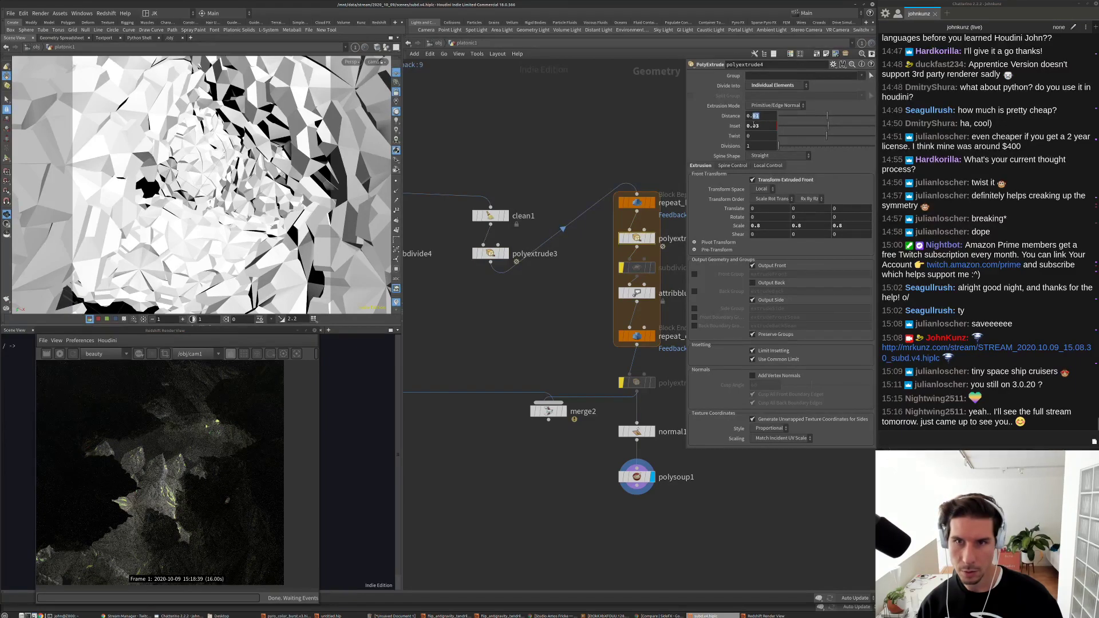
{"action": "key", "text": "Return"}
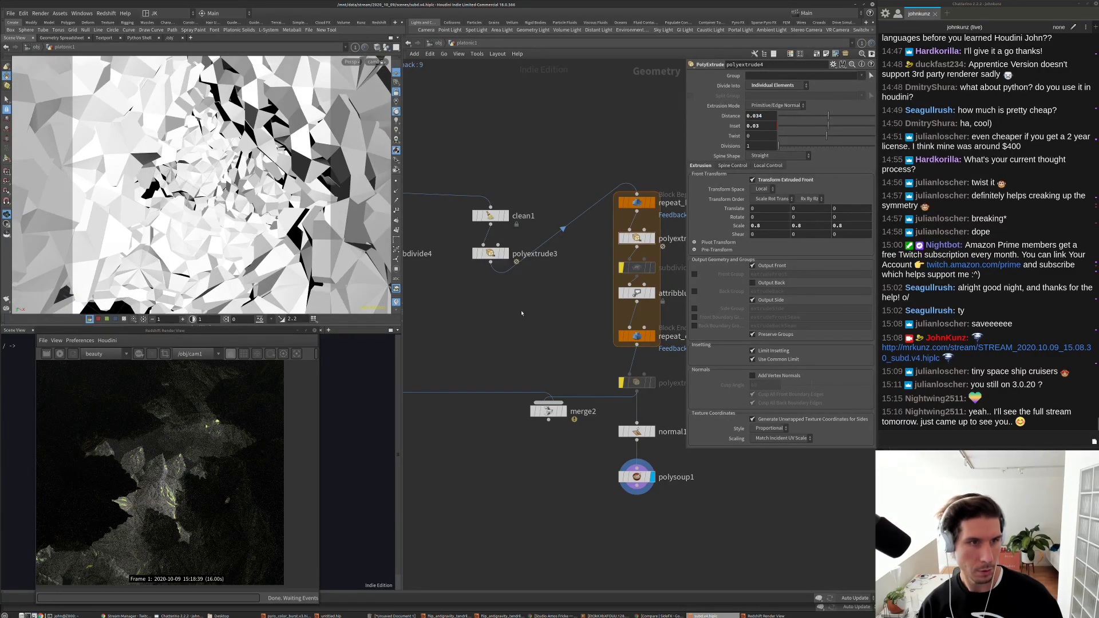
{"action": "middle_click_drag", "start_coordinate": [522, 313], "coordinate": [495, 250]}
{"action": "left_click", "coordinate": [610, 273]}
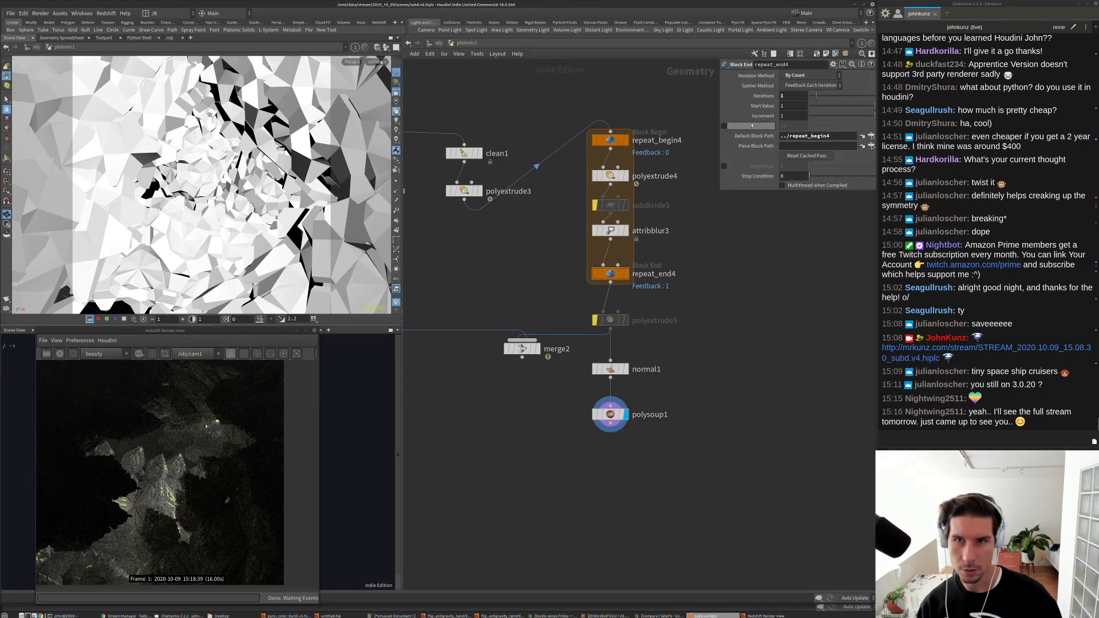
Step: Try 4 iterations on repeat_end4, check the result, then set it back to 2
{"action": "middle_click_drag", "start_coordinate": [752, 125], "coordinate": [759, 125]}
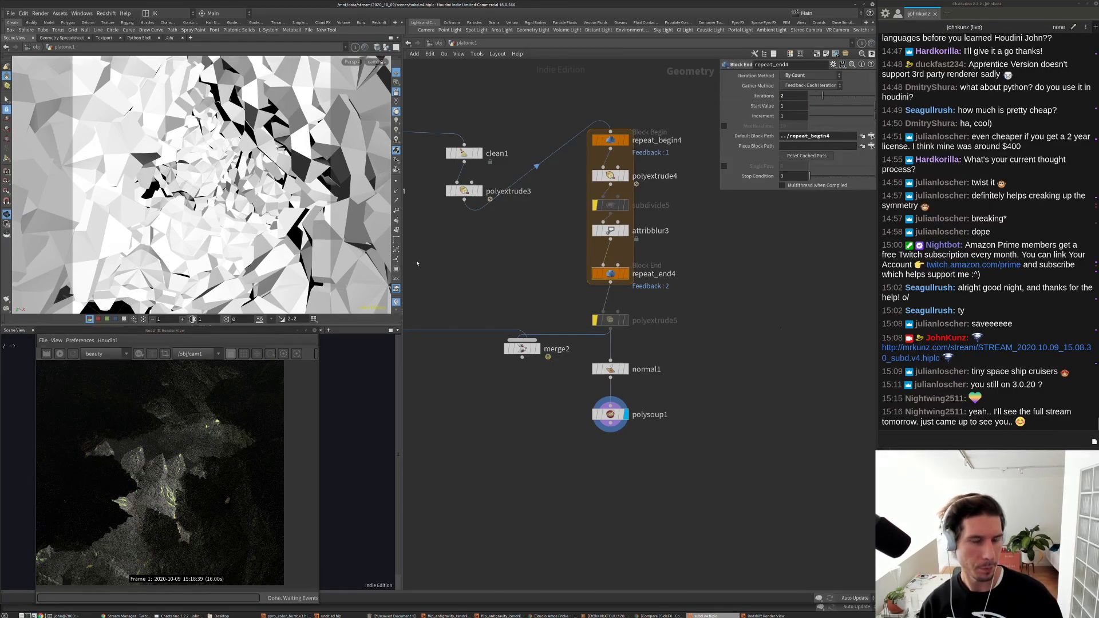
{"action": "middle_click_drag", "start_coordinate": [763, 96], "coordinate": [778, 97]}
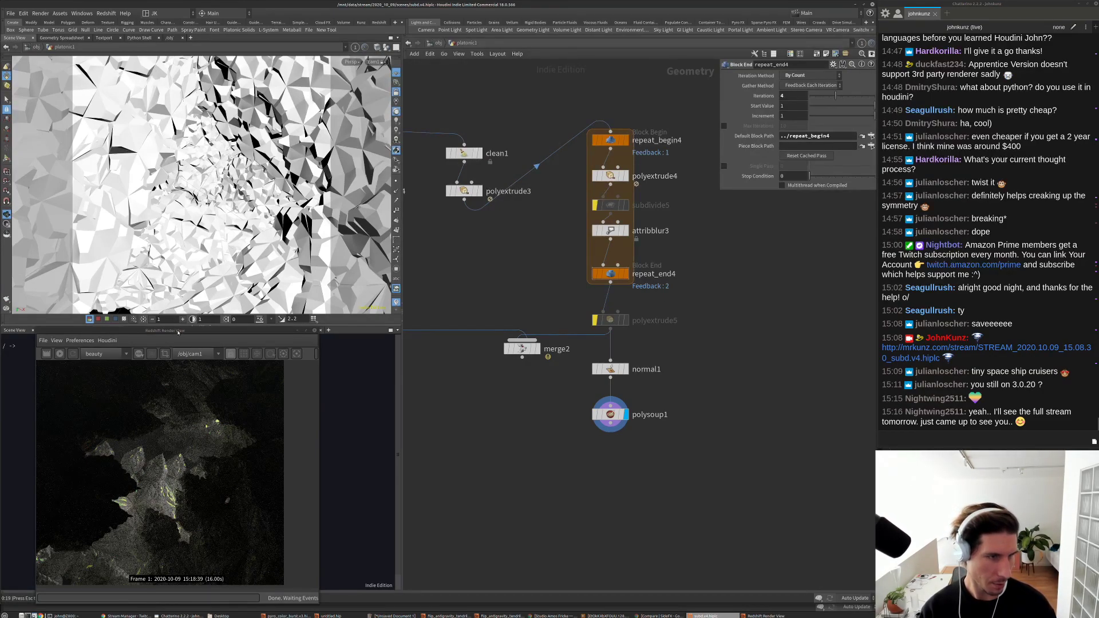
{"action": "left_click_drag", "start_coordinate": [178, 332], "coordinate": [166, 308]}
{"action": "left_click", "coordinate": [489, 411]}
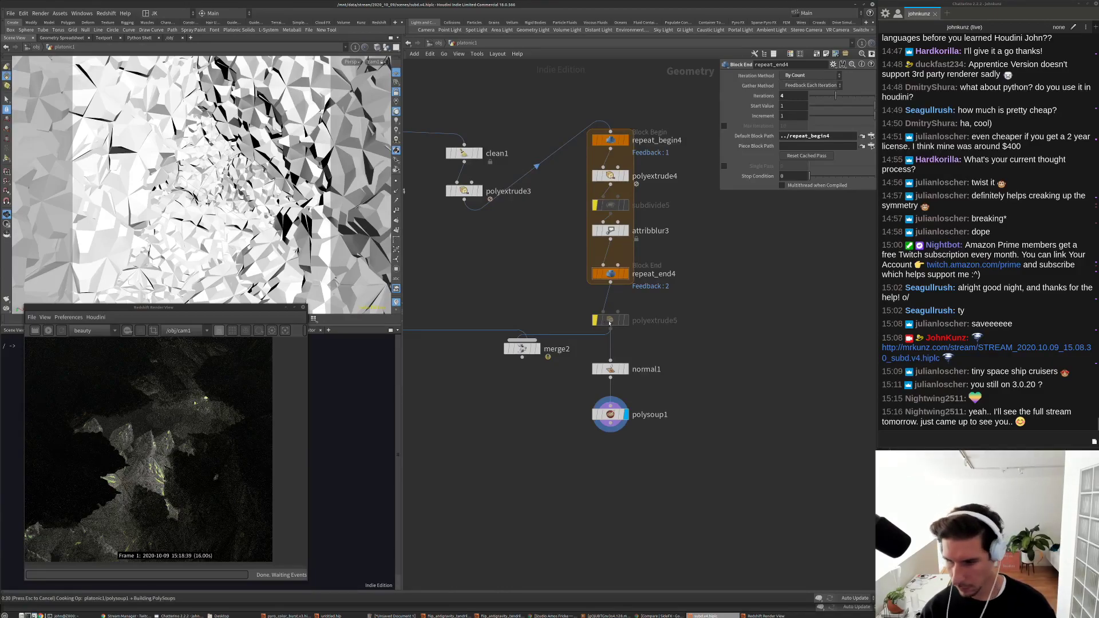
{"action": "middle_click", "coordinate": [610, 320]}
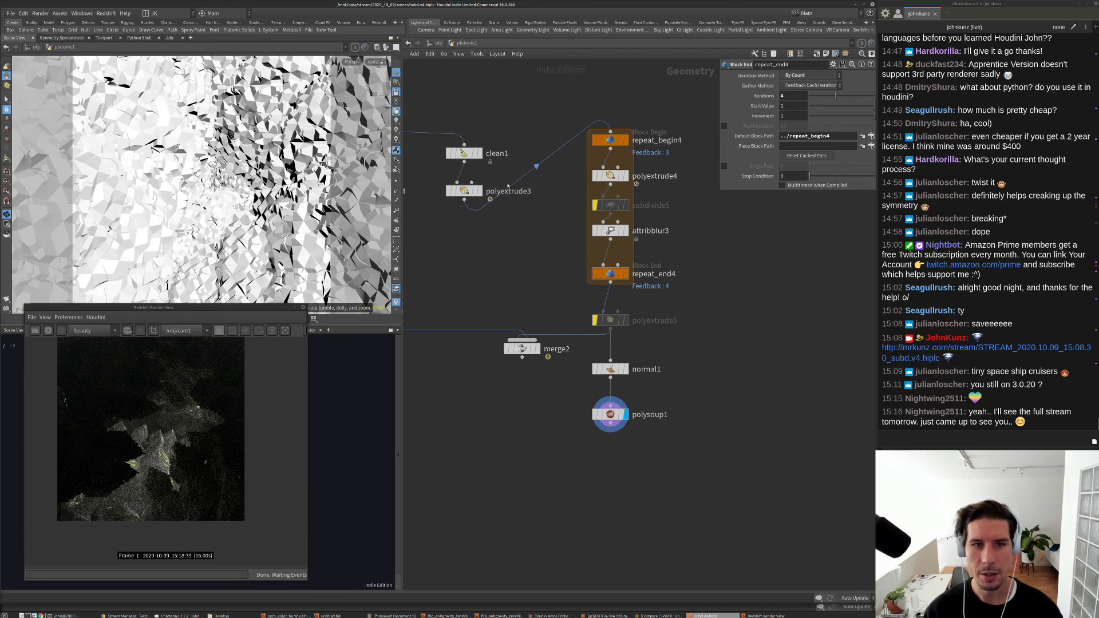
{"action": "left_click_drag", "start_coordinate": [836, 96], "coordinate": [823, 96]}
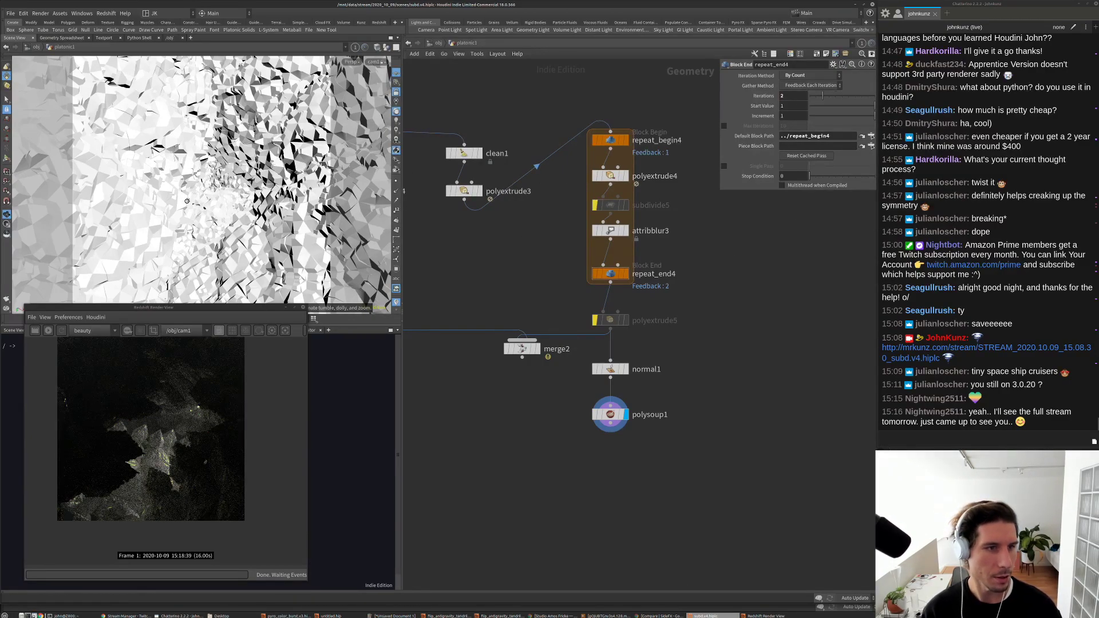
{"action": "left_click", "coordinate": [611, 175]}
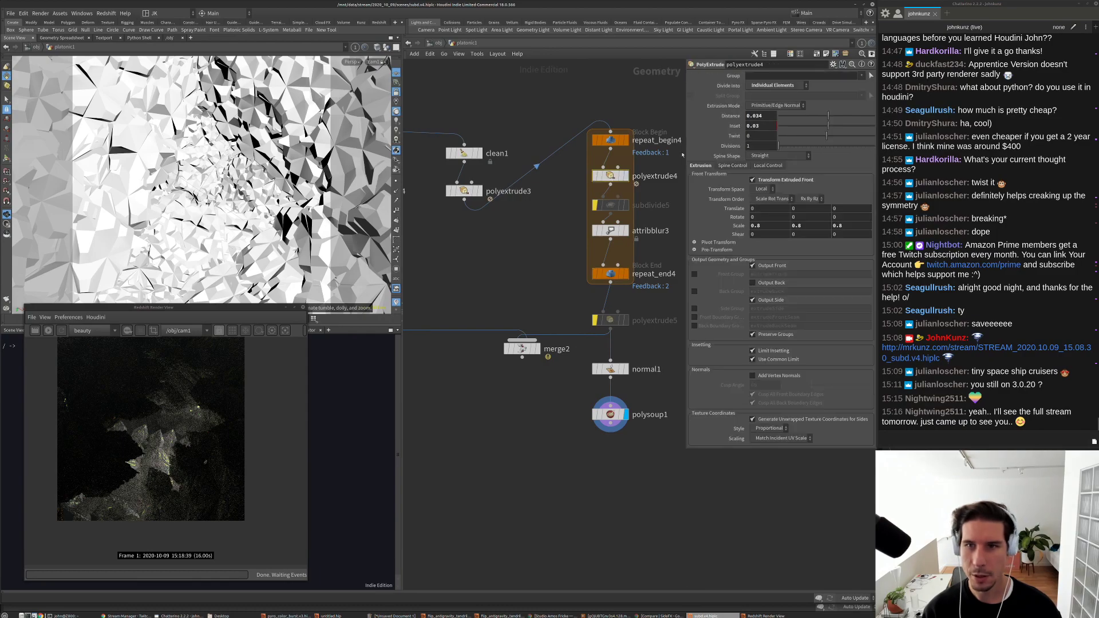
Step: Set polyextrude4's Distance to 0.02 and attribblur3's Step Size to 0.24
{"action": "double_click", "coordinate": [768, 115]}
{"action": "type", "text": "0.02"}
{"action": "key", "text": "Return"}
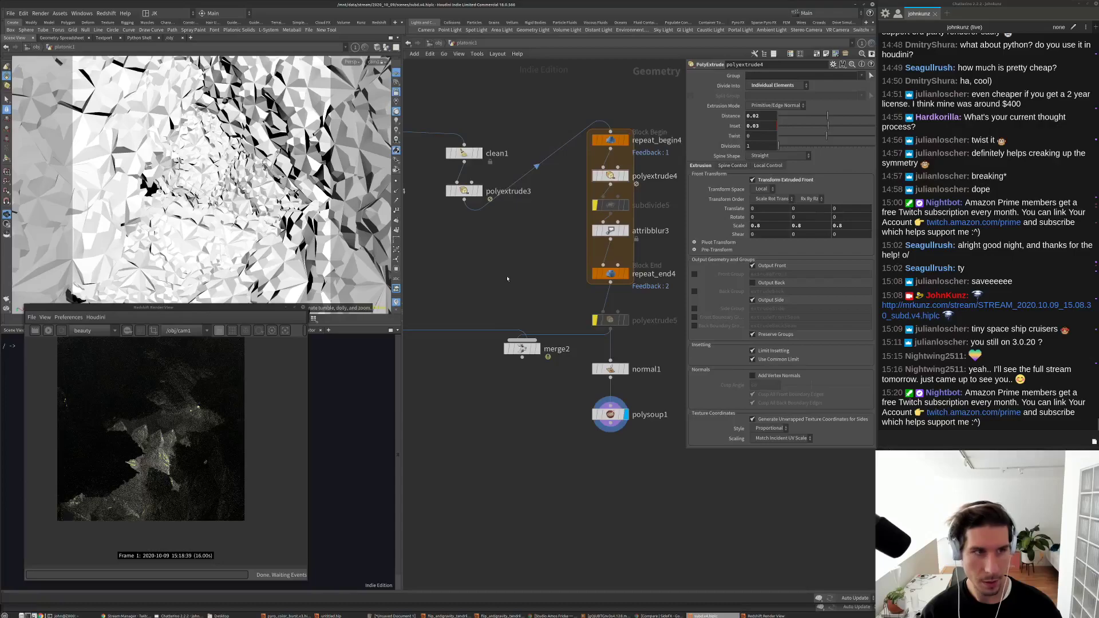
{"action": "middle_click_drag", "start_coordinate": [507, 279], "coordinate": [492, 272]}
{"action": "left_click", "coordinate": [594, 224]}
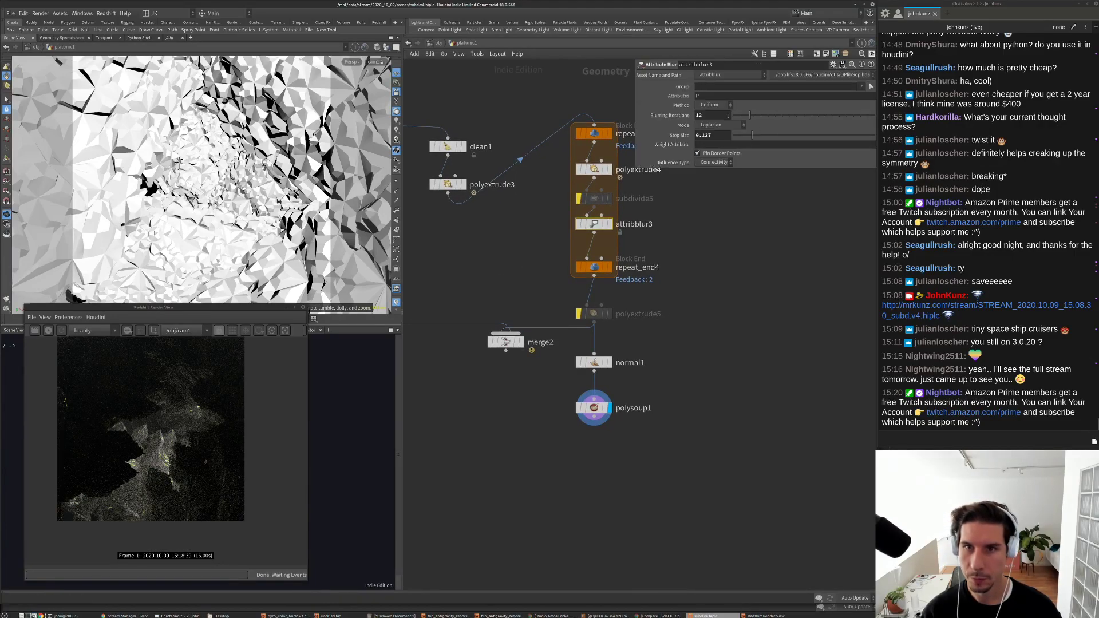
{"action": "left_click", "coordinate": [767, 136]}
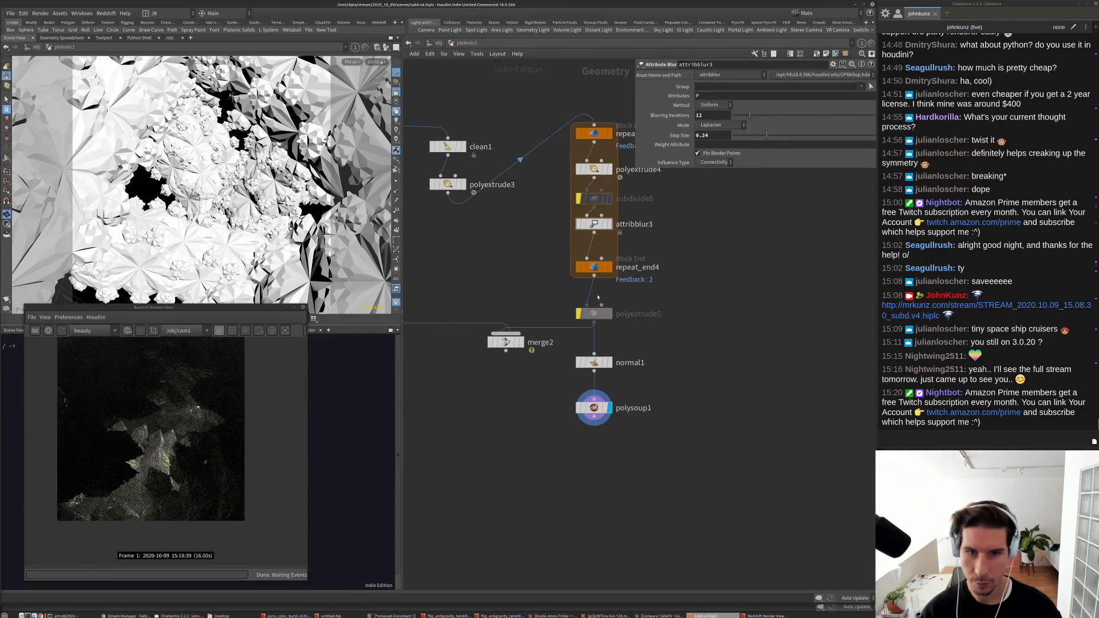
Step: Set repeat_end4's loop to 3 iterations
{"action": "left_click", "coordinate": [594, 267]}
{"action": "type", "text": "3"}
{"action": "key", "text": "Return"}
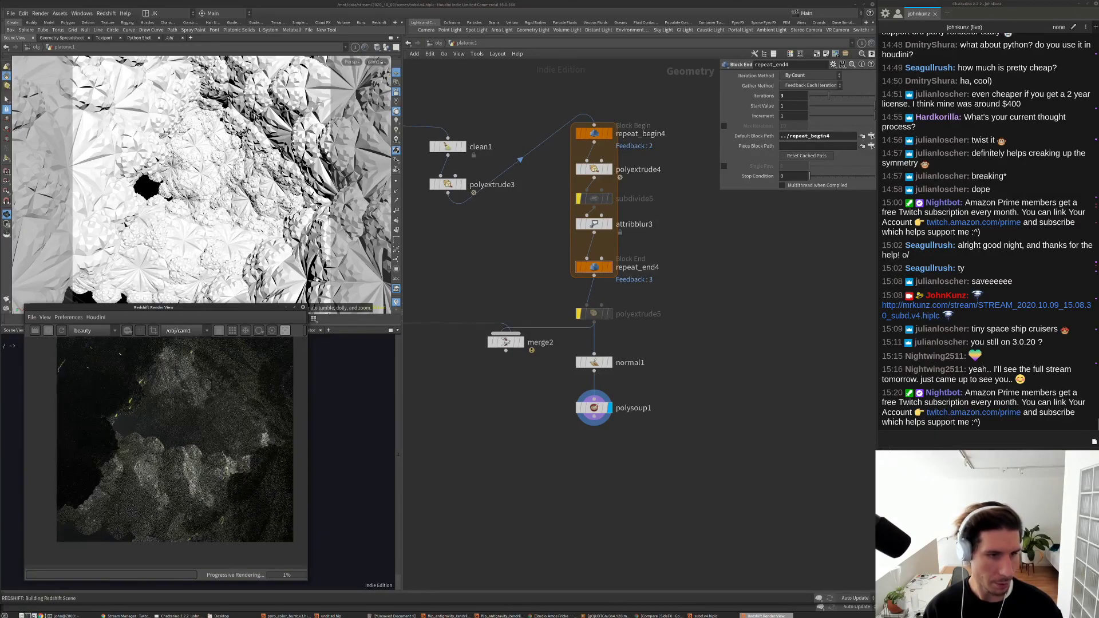
Step: At object level, set rslight1's Intensity Multiplier to 75
{"action": "left_click", "coordinate": [438, 44]}
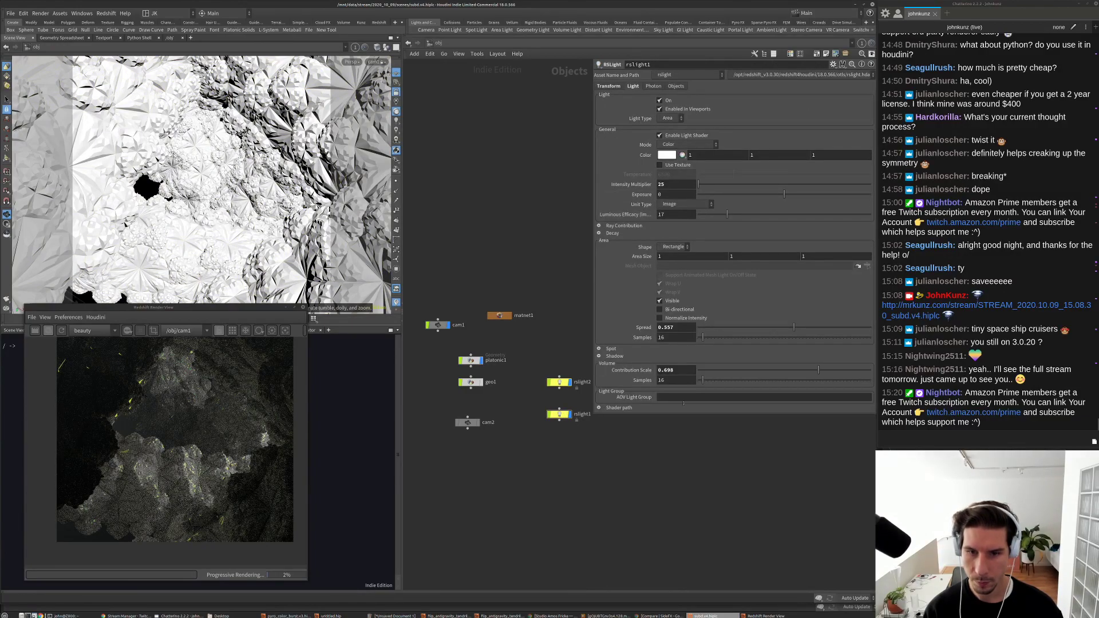
{"action": "left_click", "coordinate": [675, 184]}
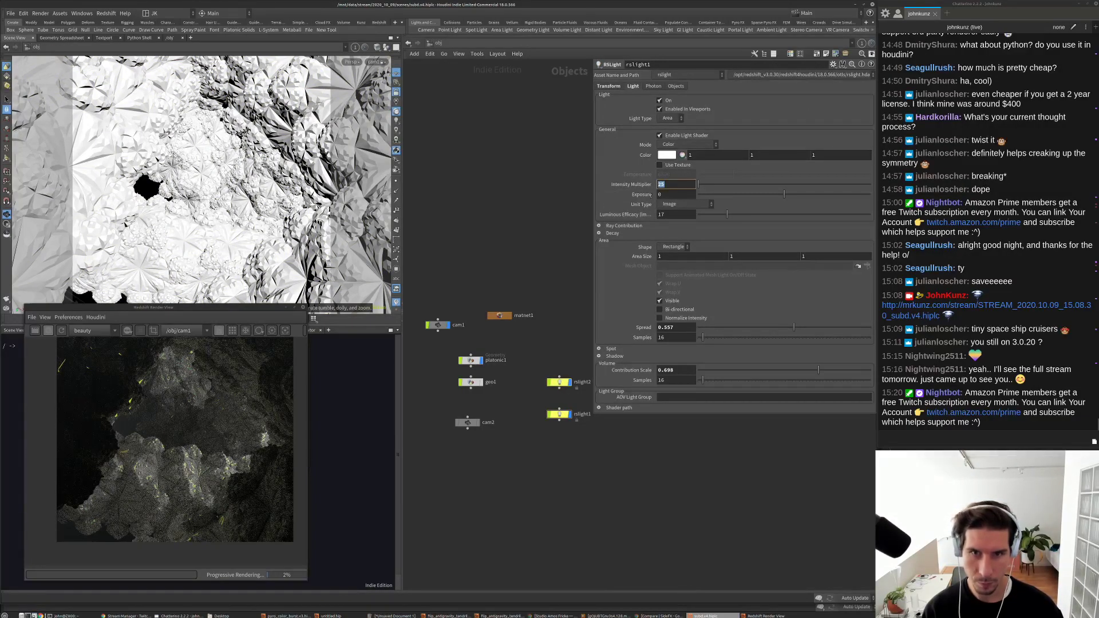
{"action": "type", "text": "75"}
{"action": "key", "text": "Return"}
{"action": "scroll", "coordinate": [155, 447], "scroll_direction": "down", "scroll_amount": 2}
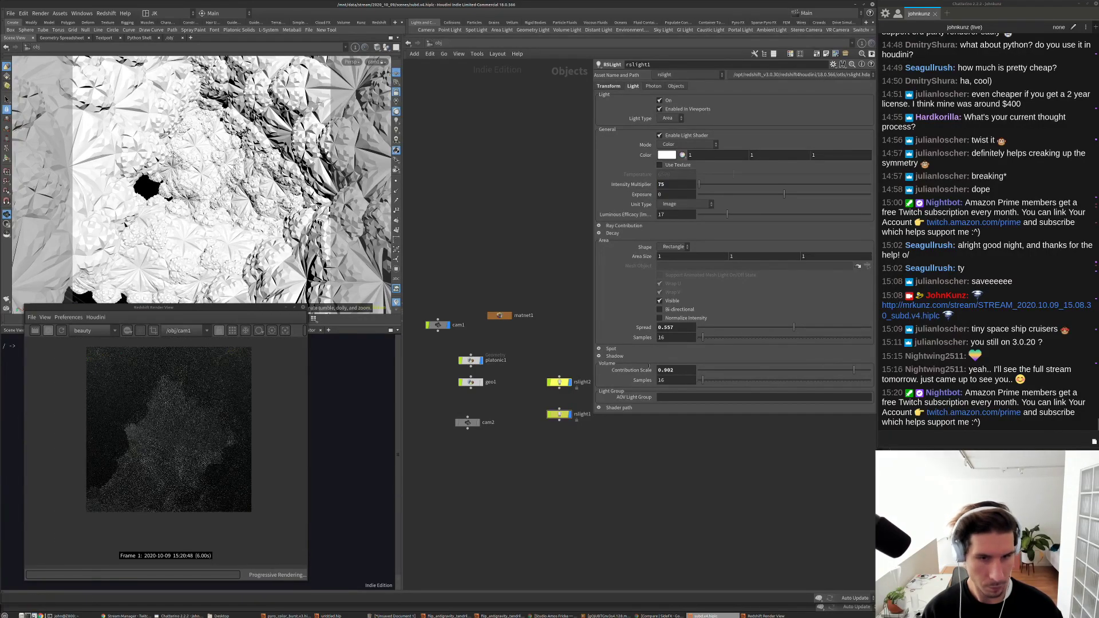
Step: Give rslight2 an Intensity Multiplier of 275 and raise its Exposure to 2
{"action": "left_click", "coordinate": [559, 382]}
{"action": "double_click", "coordinate": [670, 184]}
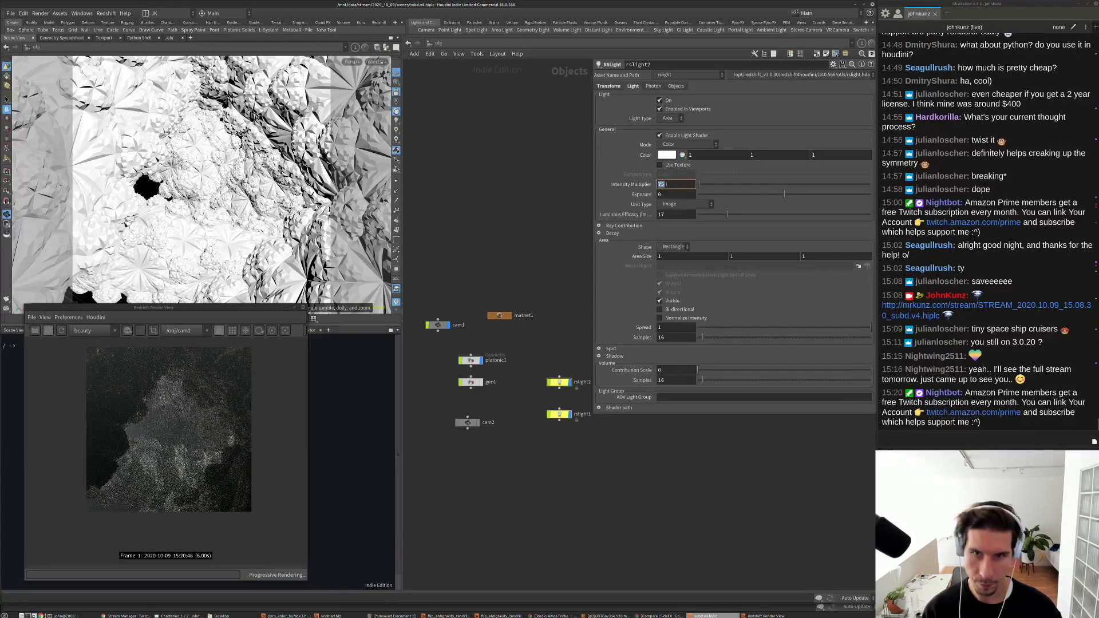
{"action": "type", "text": "125"}
{"action": "key", "text": "Return"}
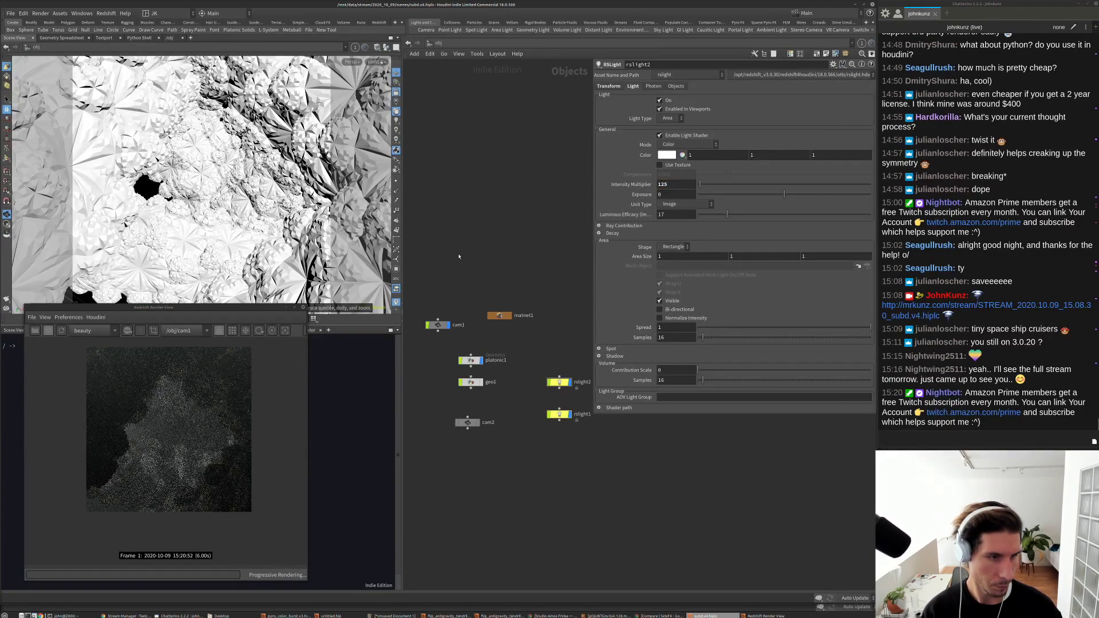
{"action": "double_click", "coordinate": [675, 185]}
{"action": "type", "text": "75"}
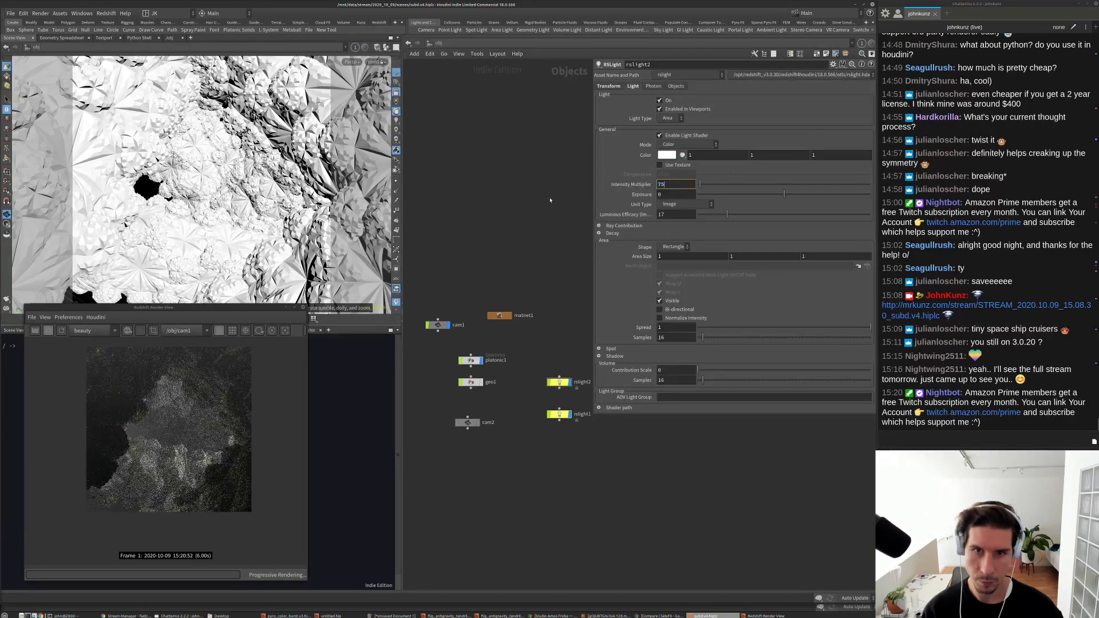
{"action": "key", "text": "Home"}
{"action": "type", "text": "2"}
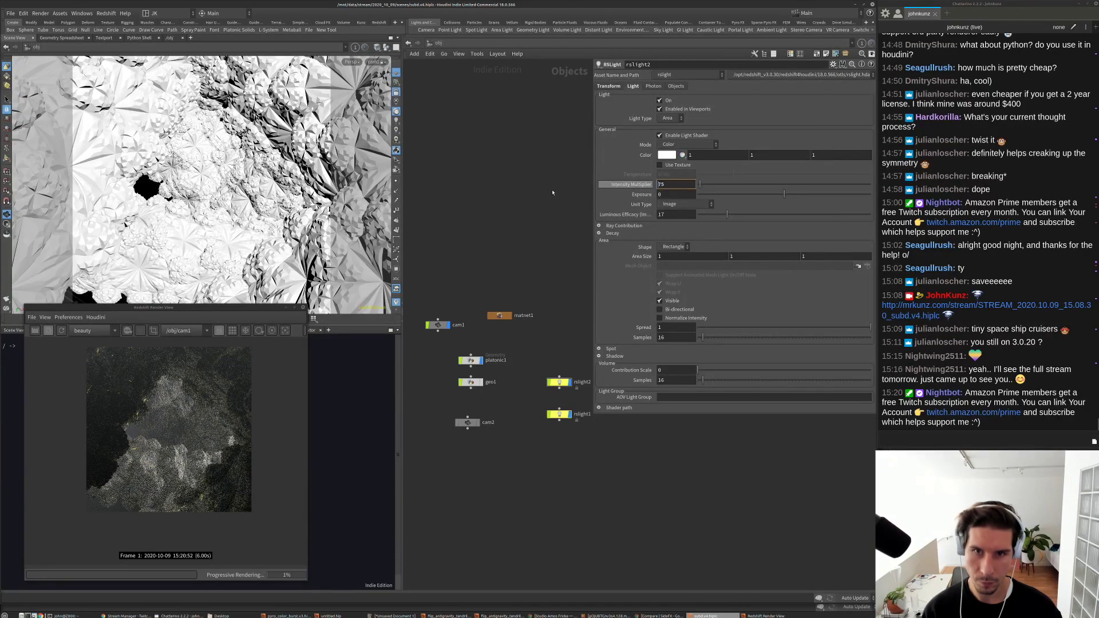
{"action": "key", "text": "Return"}
{"action": "left_click_drag", "start_coordinate": [784, 194], "coordinate": [824, 196]}
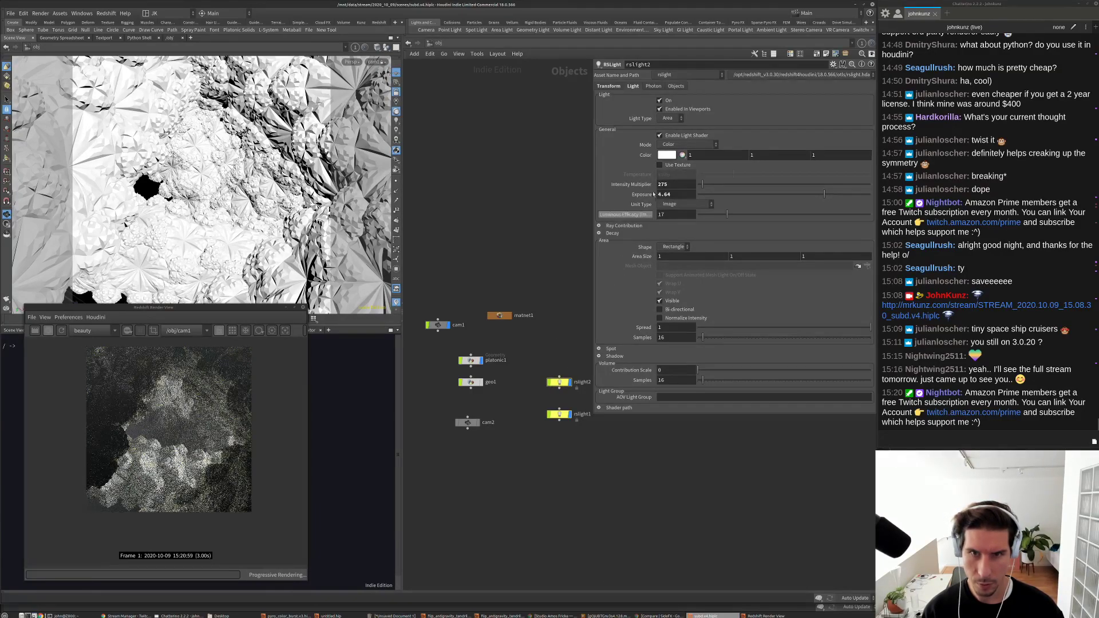
Step: Compare against rslight1's settings, then restart the Redshift render
{"action": "left_click", "coordinate": [559, 415]}
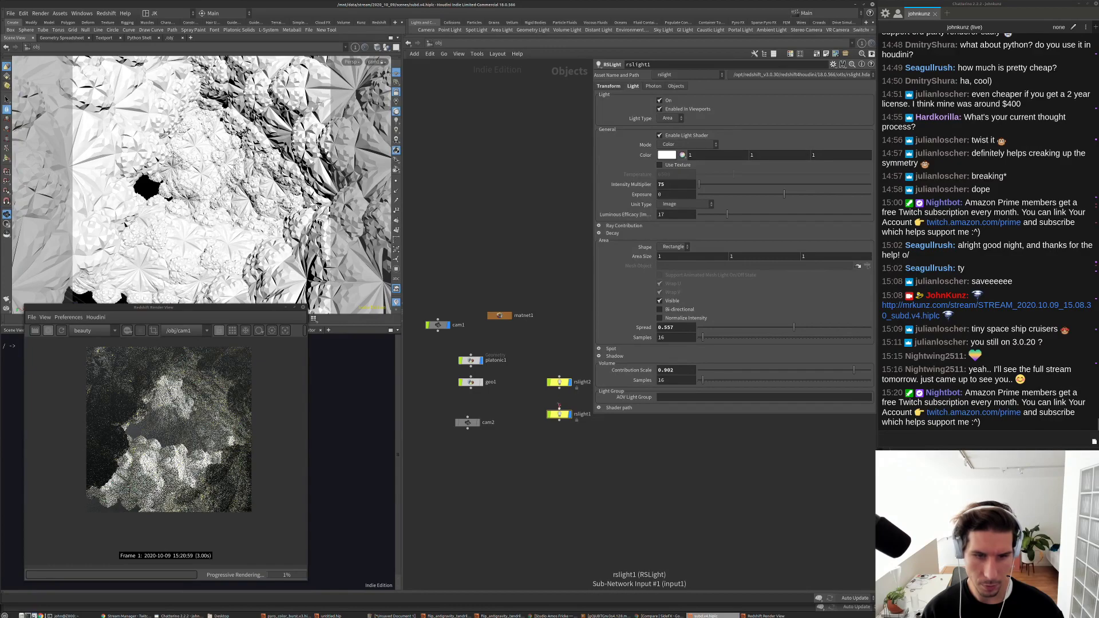
{"action": "left_click", "coordinate": [560, 383]}
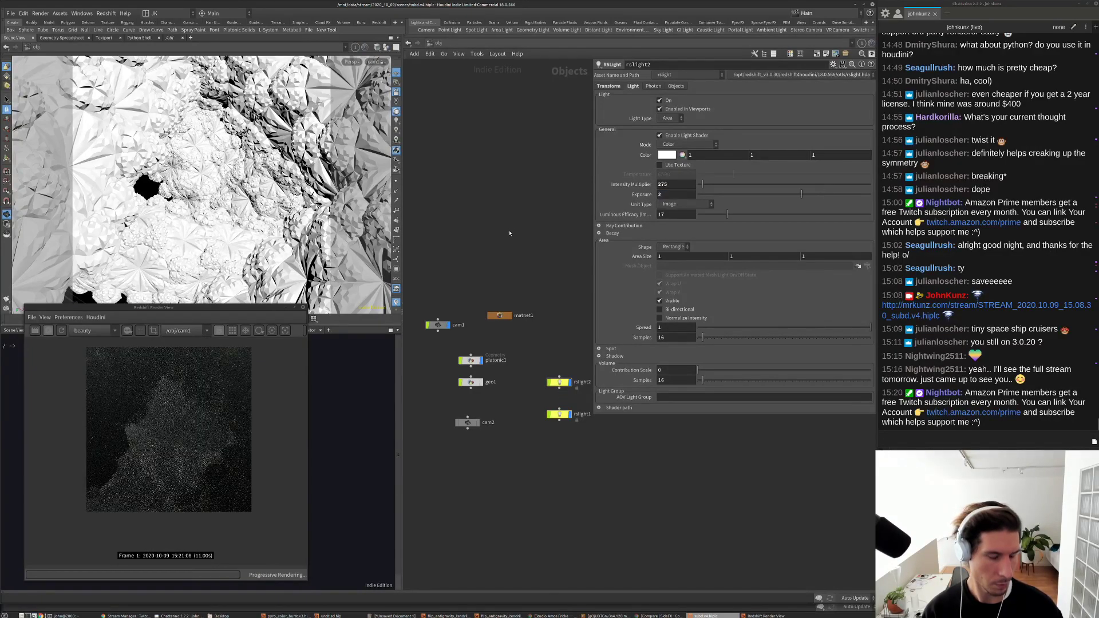
{"action": "scroll", "coordinate": [173, 451], "scroll_direction": "up", "scroll_amount": 3}
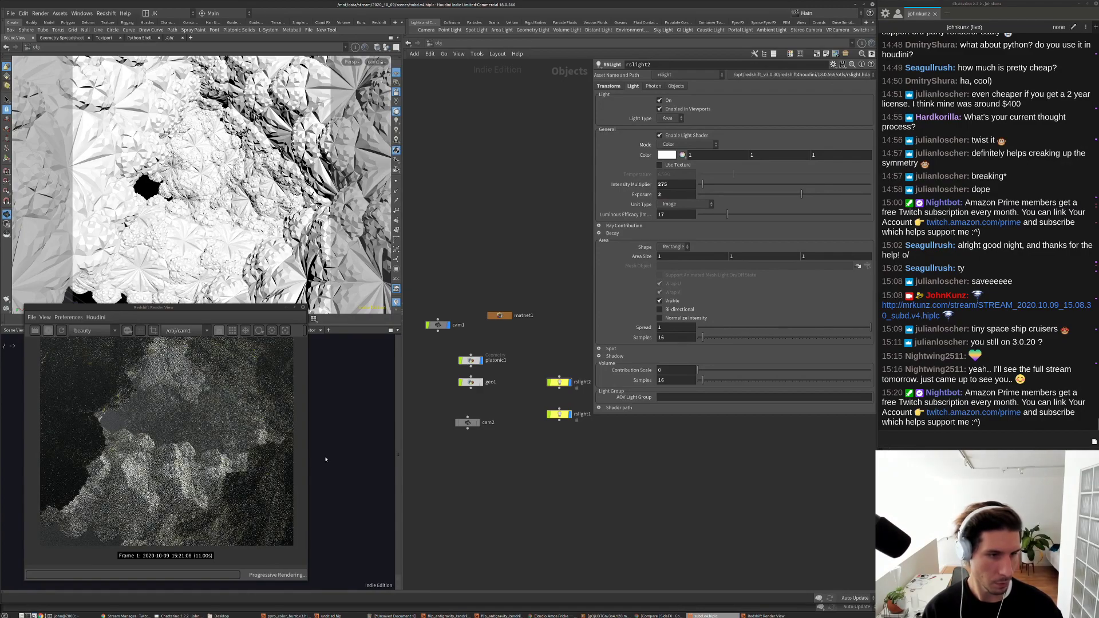
{"action": "scroll", "coordinate": [164, 461], "scroll_direction": "up", "scroll_amount": 4}
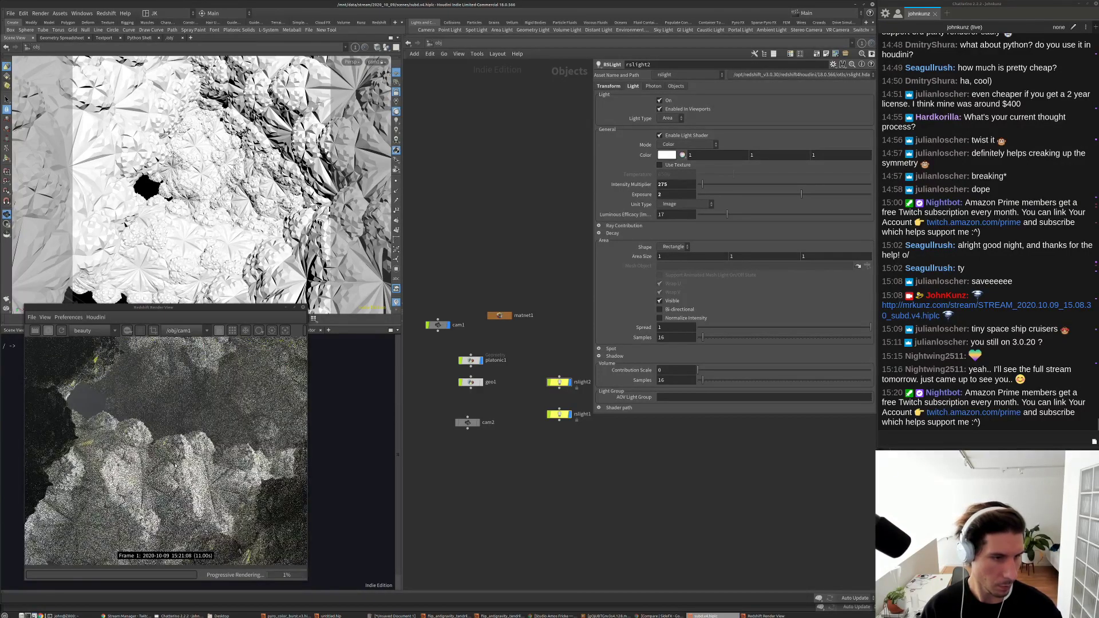
{"action": "scroll", "coordinate": [171, 471], "scroll_direction": "down", "scroll_amount": 5}
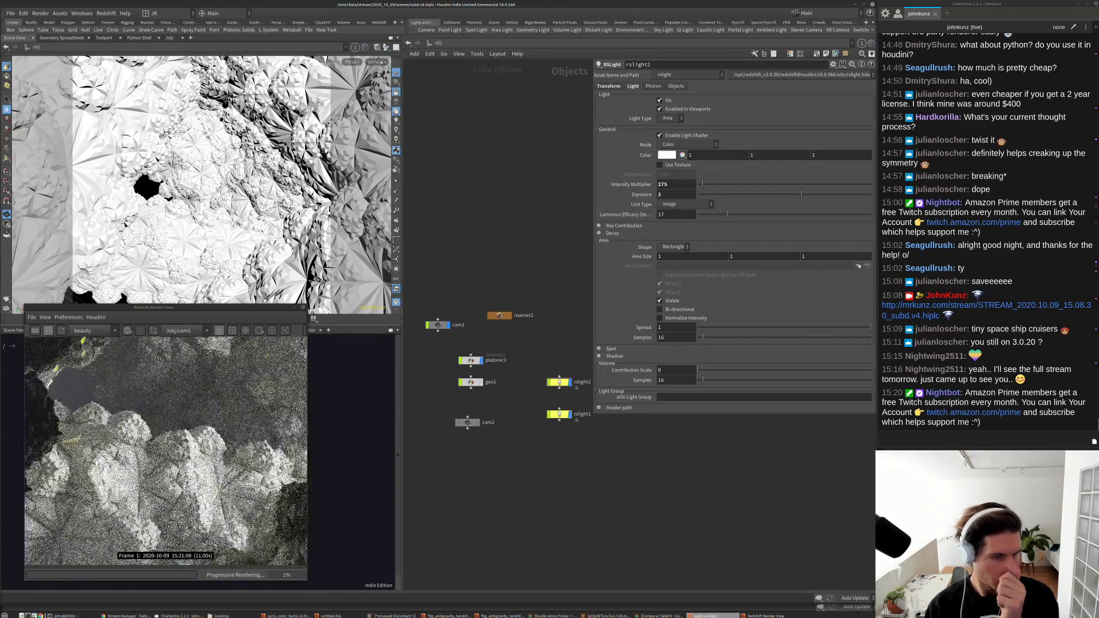
{"action": "scroll", "coordinate": [149, 504], "scroll_direction": "down", "scroll_amount": 2}
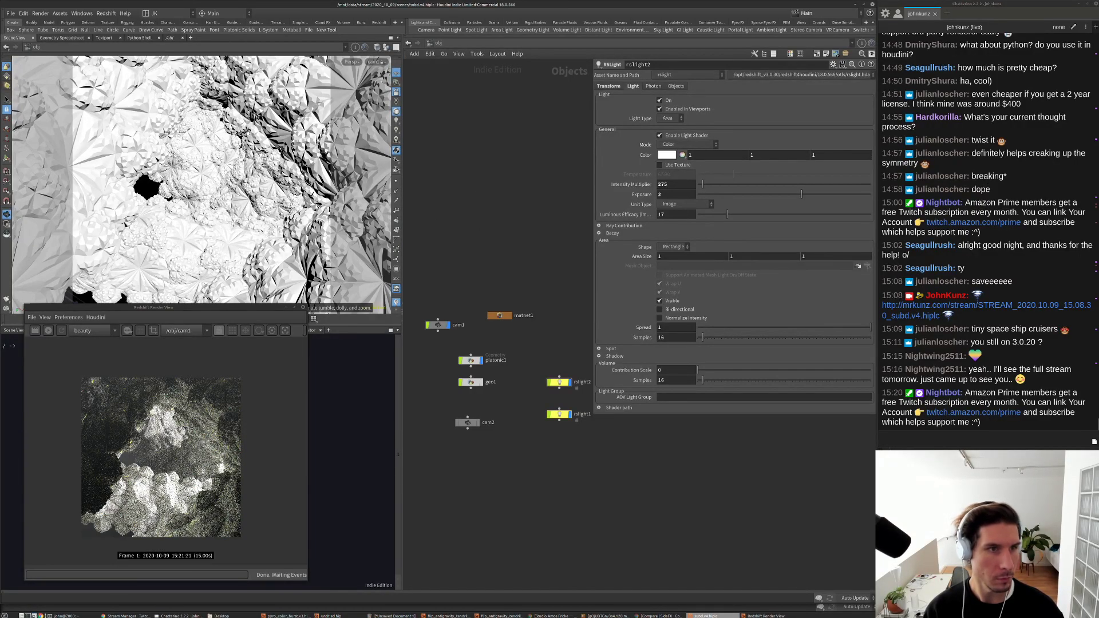
{"action": "mouse_move", "coordinate": [200, 183]}
{"action": "left_mouse_down"}
{"action": "mouse_move", "coordinate": [237, 161]}
{"action": "mouse_move", "coordinate": [208, 182]}
{"action": "left_mouse_up"}
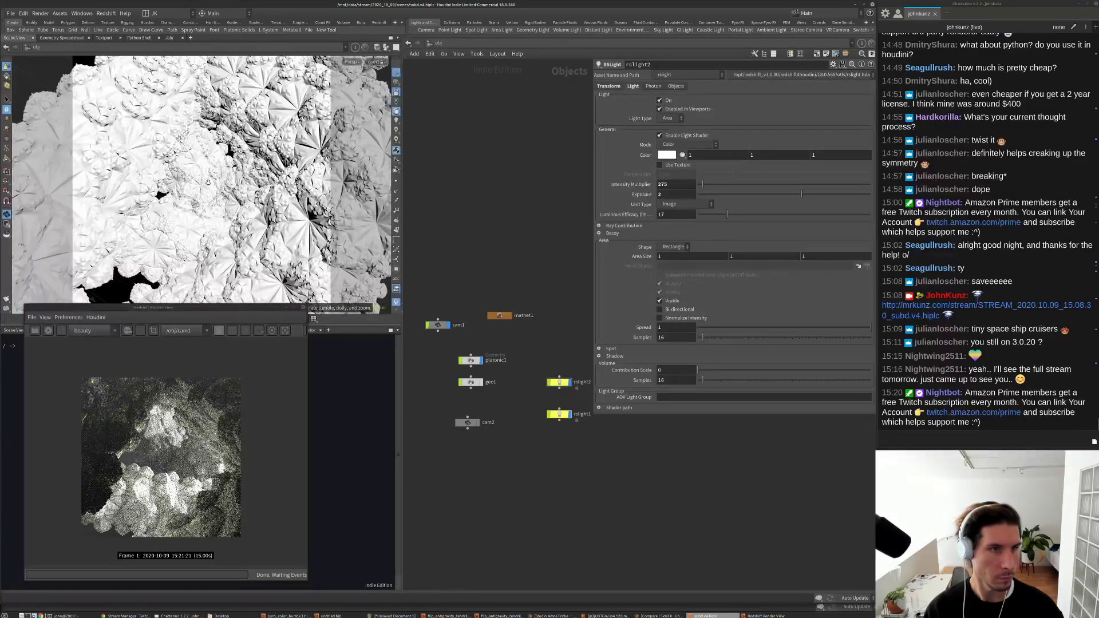
{"action": "left_click", "coordinate": [48, 331]}
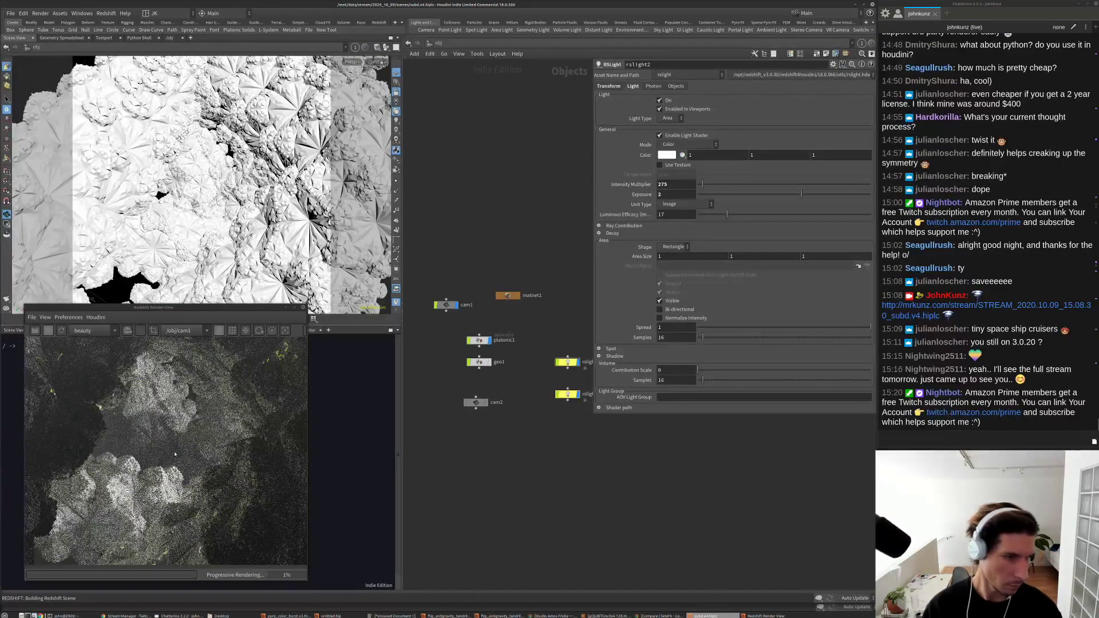
Step: Dive into platonic1 and set polywire1's Wire Radius to 0.001
{"action": "left_click", "coordinate": [161, 467]}
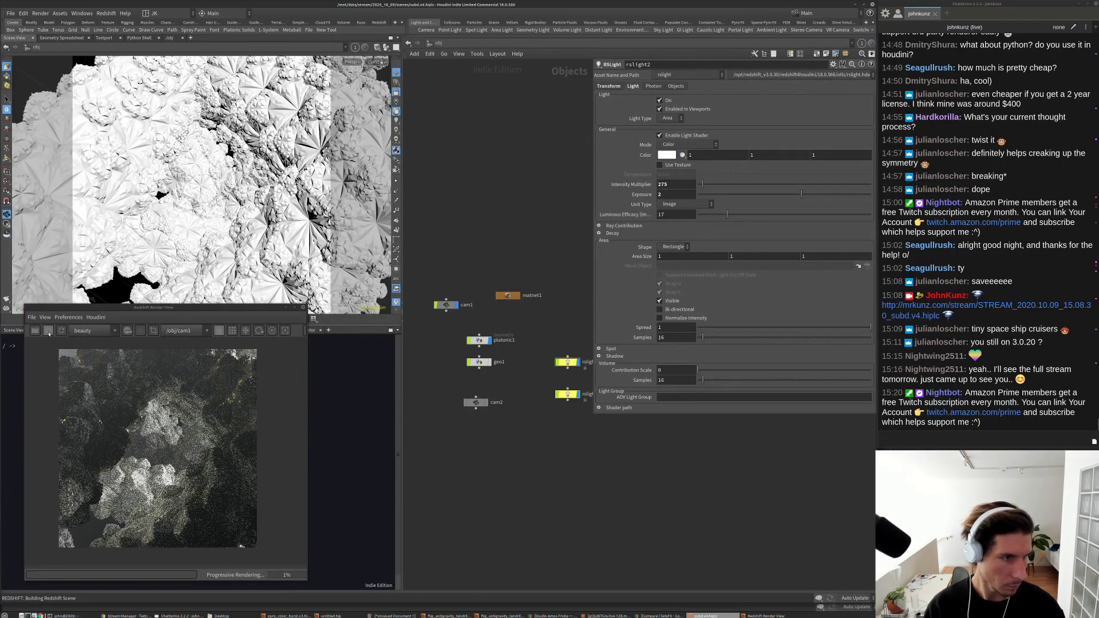
{"action": "double_click", "coordinate": [479, 340]}
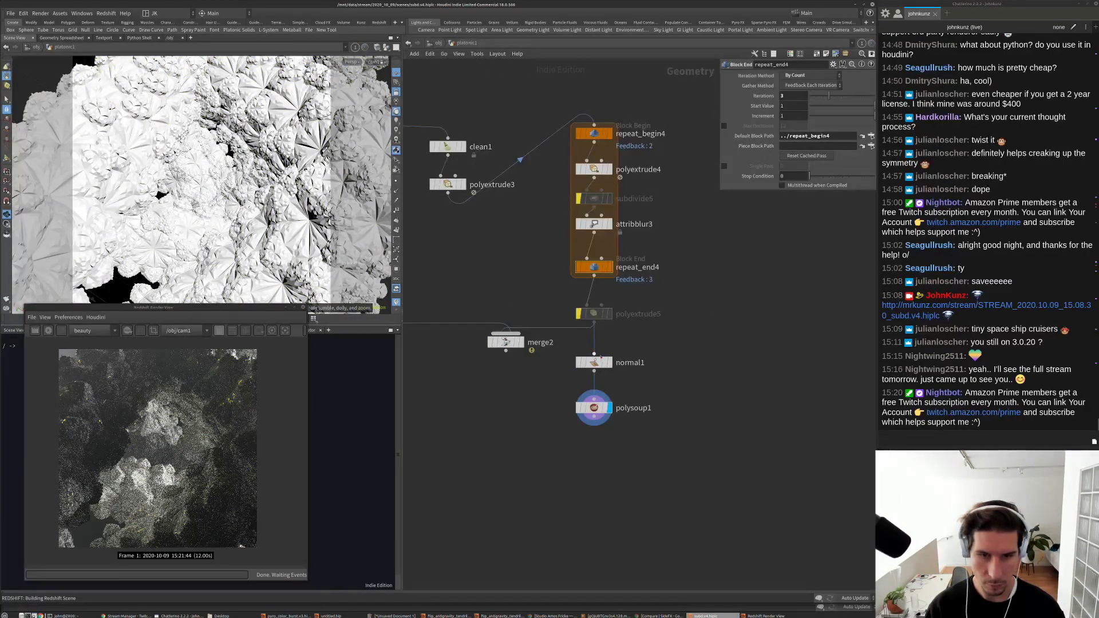
{"action": "left_click", "coordinate": [506, 351]}
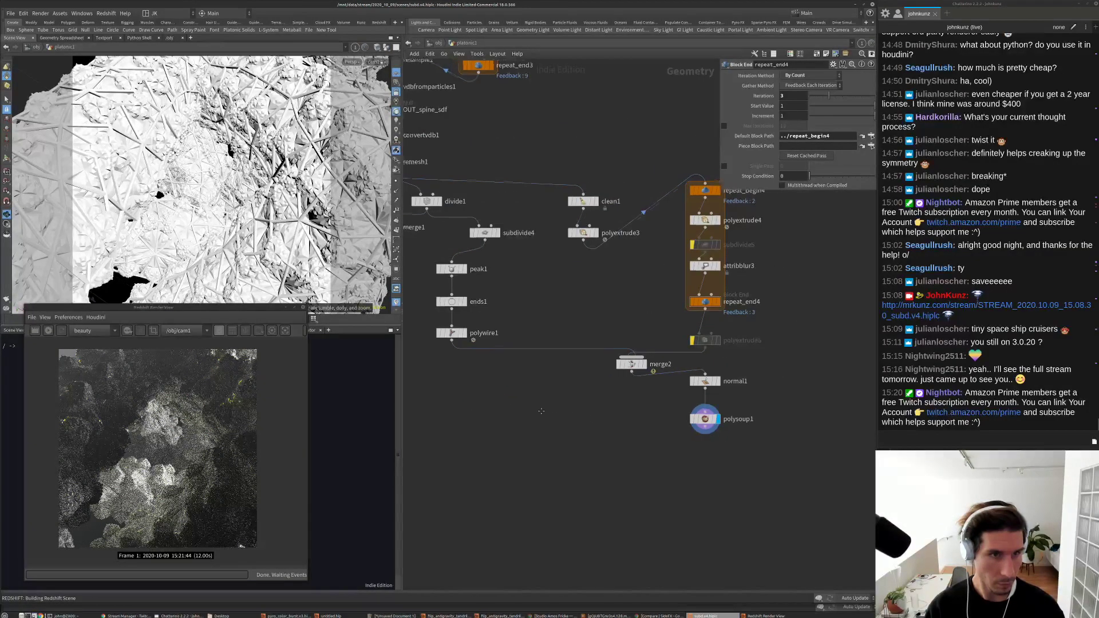
{"action": "left_click", "coordinate": [517, 345]}
{"action": "left_click", "coordinate": [515, 331]}
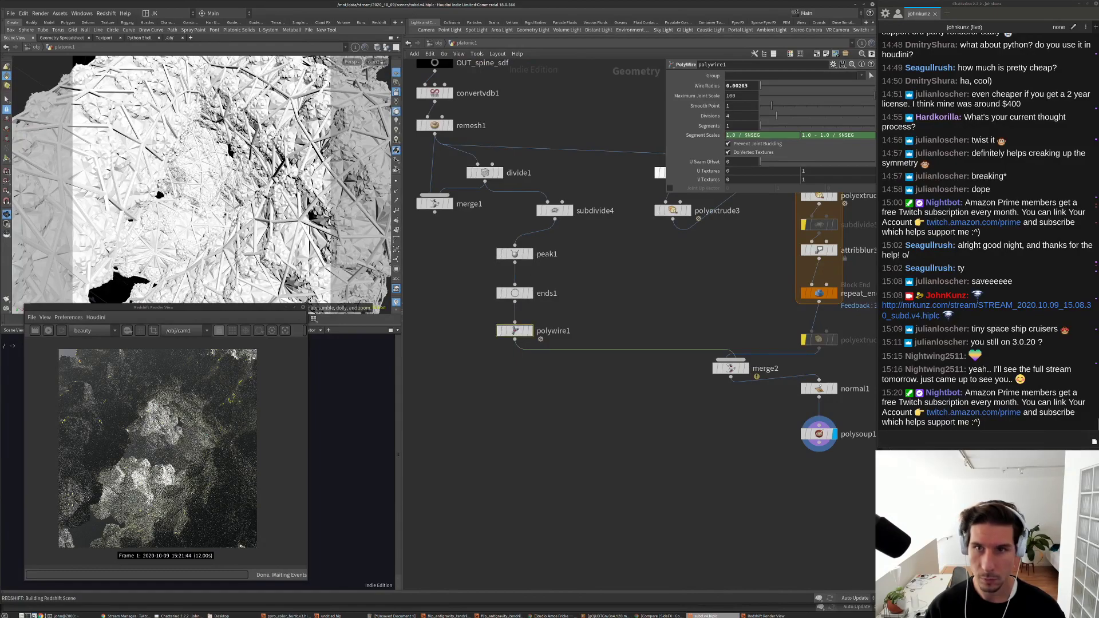
{"action": "left_click_drag", "start_coordinate": [749, 86], "coordinate": [741, 96]}
{"action": "type", "text": "1"}
{"action": "key", "text": "Return"}
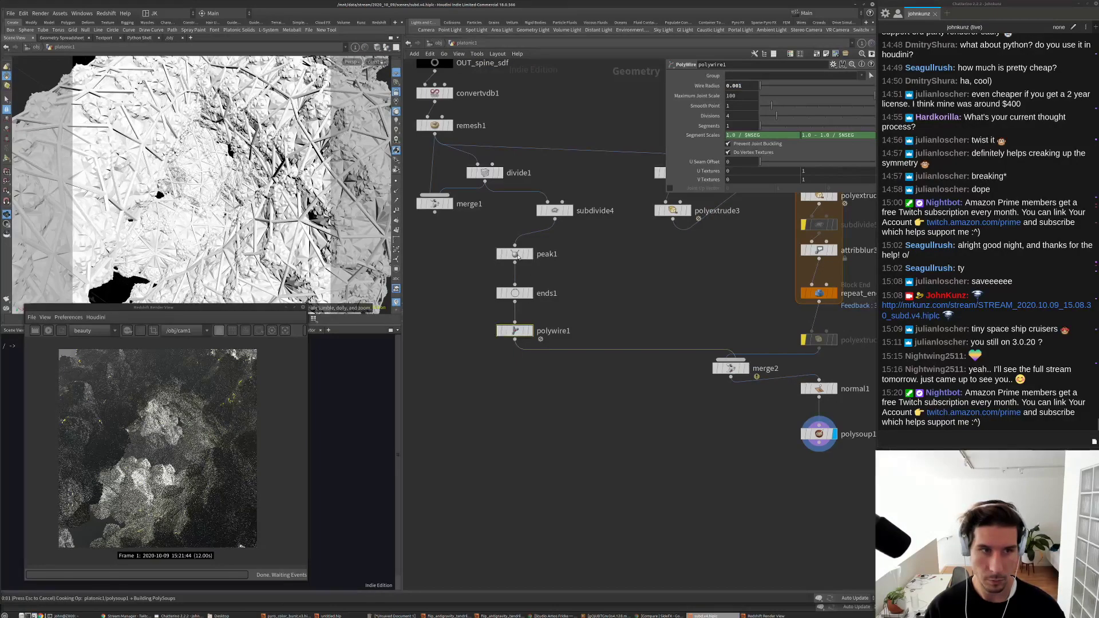
Step: Set peak1's Distance to 0.03 after first trying 0.02
{"action": "left_click", "coordinate": [516, 254]}
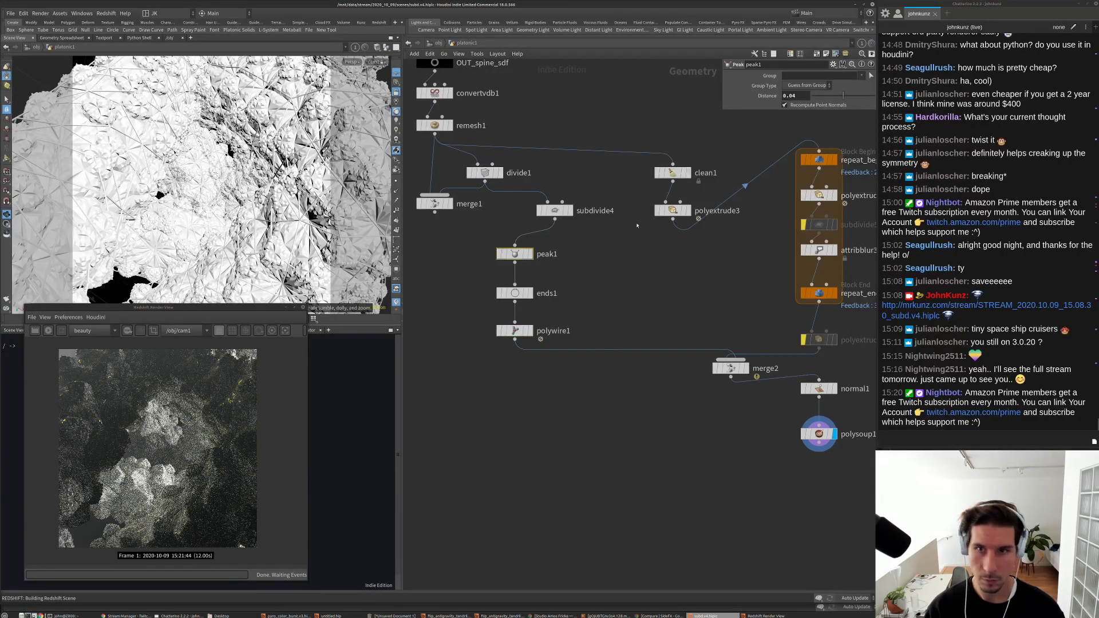
{"action": "type", "text": "2"}
{"action": "key", "text": "Return"}
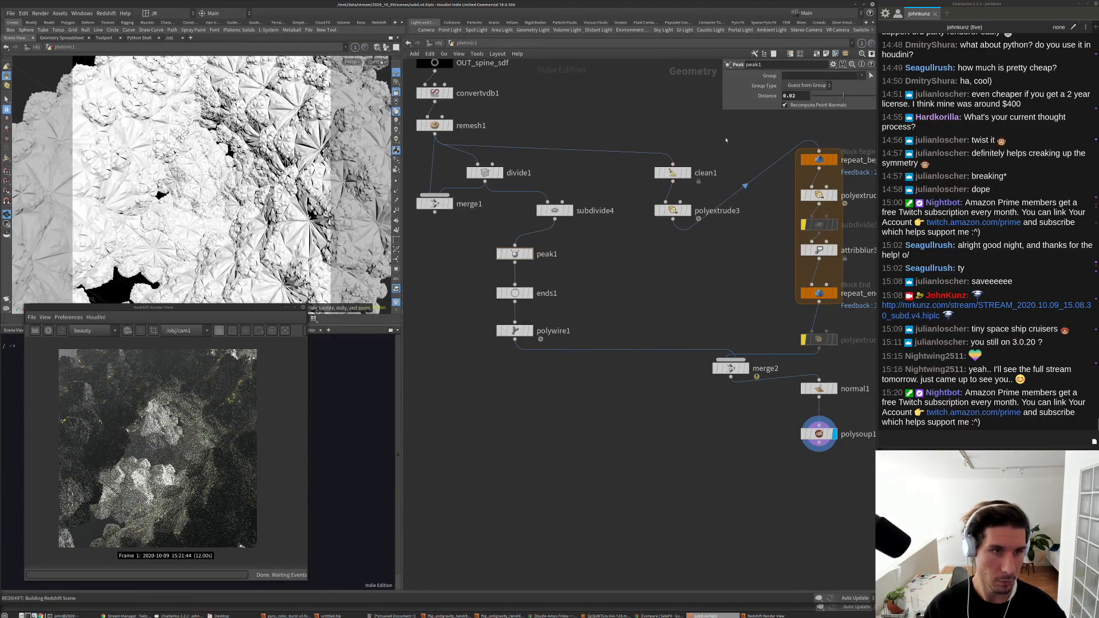
{"action": "double_click", "coordinate": [793, 95]}
{"action": "type", "text": "0.03"}
{"action": "key", "text": "Return"}
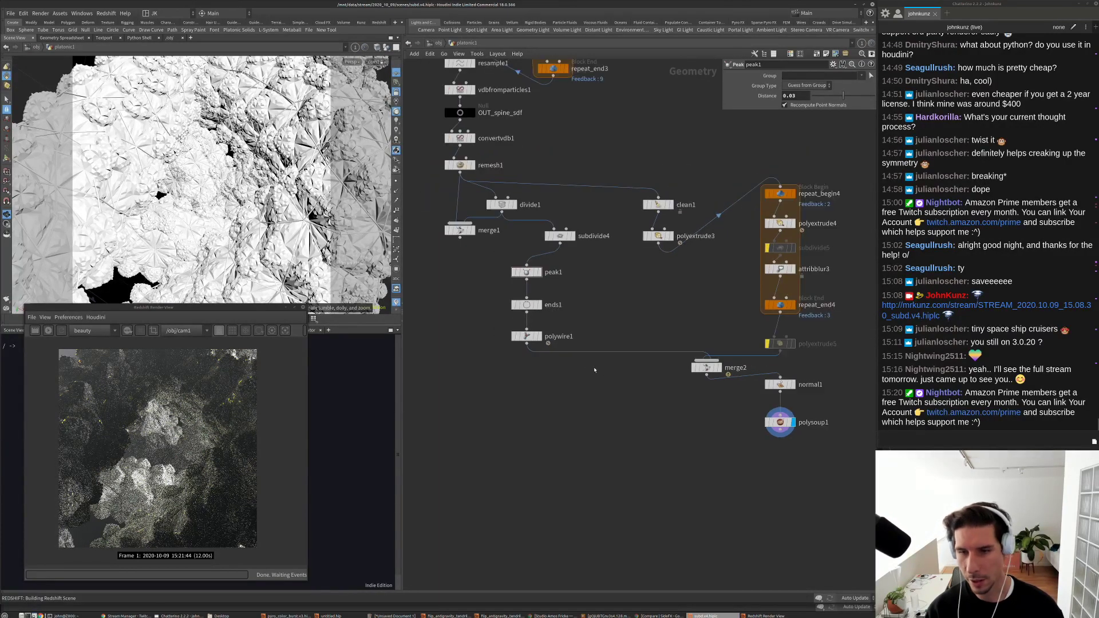
{"action": "scroll", "coordinate": [723, 300], "scroll_direction": "up", "scroll_amount": 2}
{"action": "left_click", "coordinate": [681, 327]}
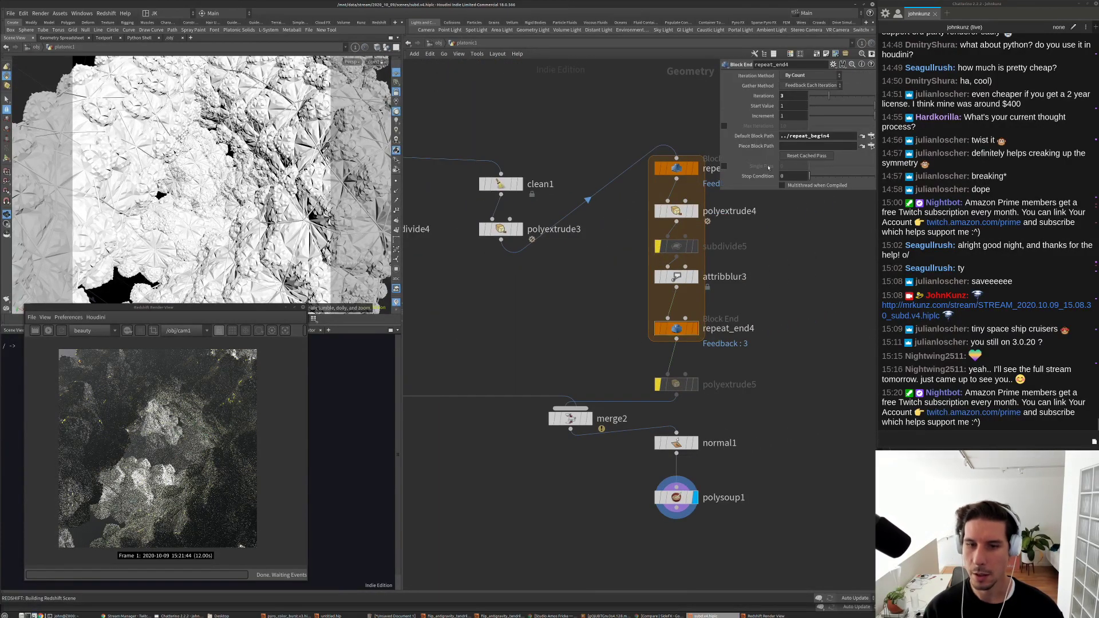
Step: Set repeat_end4 to 4 iterations, then move the Redshift Render View higher and widen it
{"action": "middle_click", "coordinate": [678, 330]}
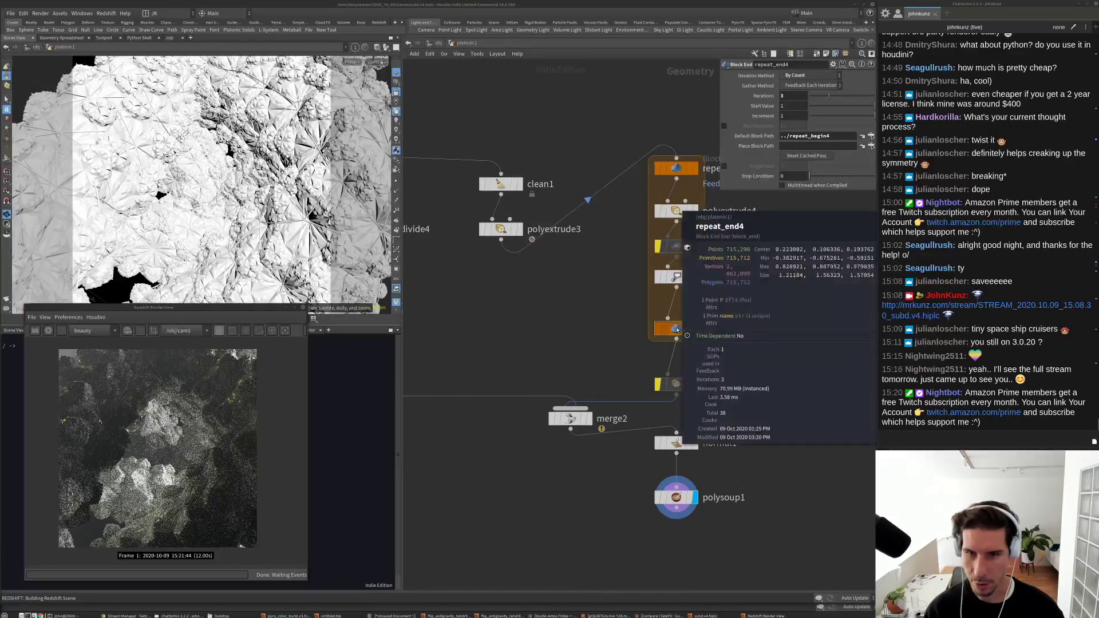
{"action": "left_click", "coordinate": [785, 96]}
{"action": "key", "text": "Return"}
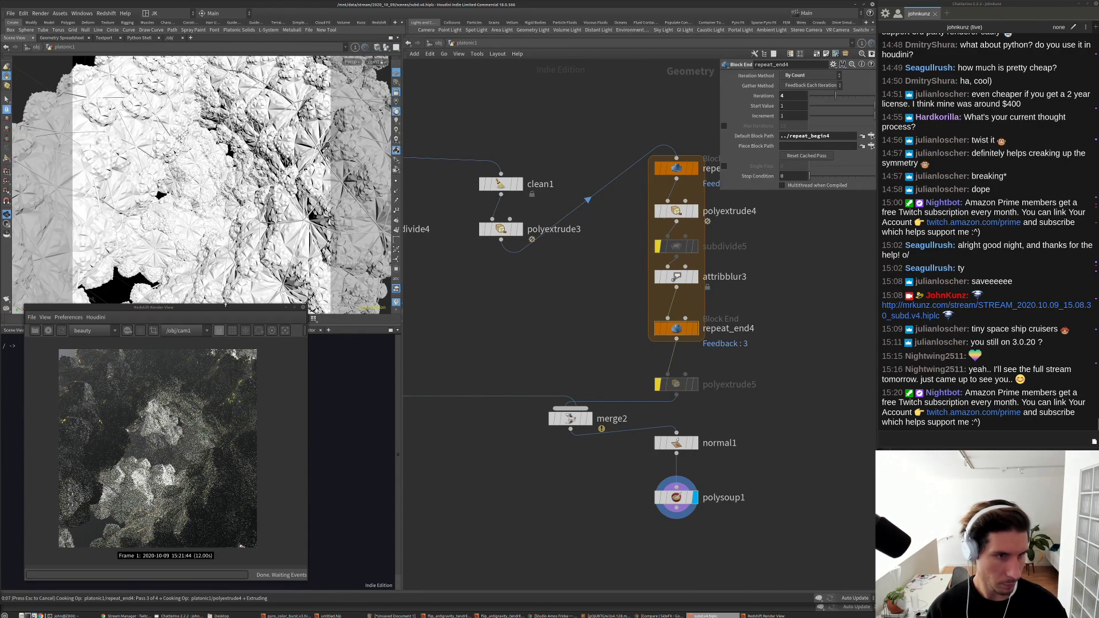
{"action": "left_click_drag", "start_coordinate": [223, 307], "coordinate": [243, 298]}
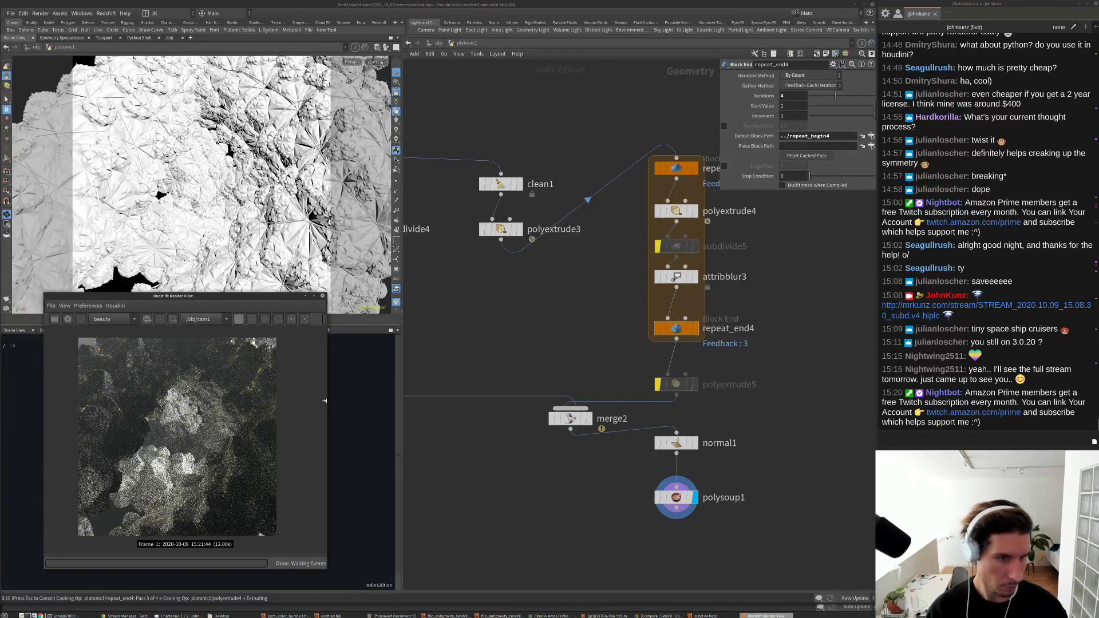
{"action": "left_click_drag", "start_coordinate": [325, 401], "coordinate": [359, 402]}
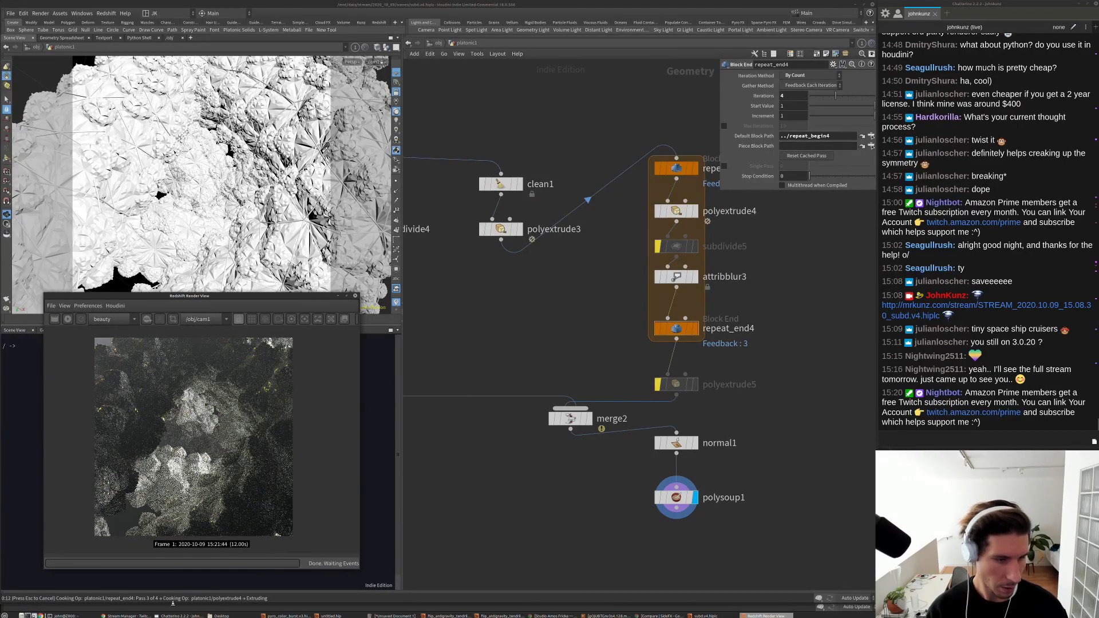
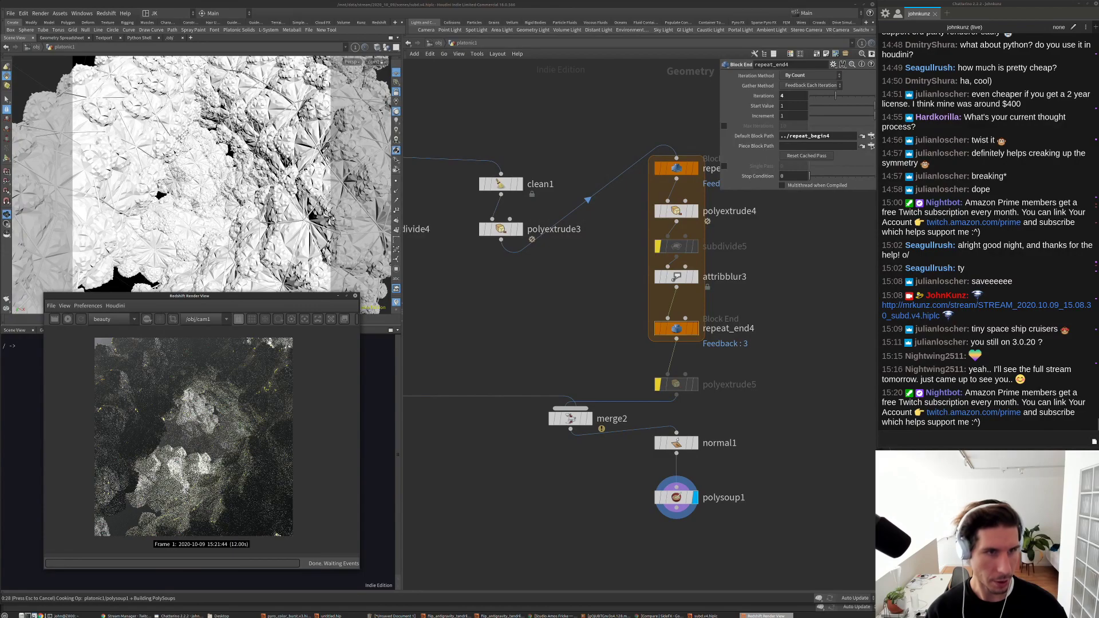
Step: Tumble the view around the cave, start a fresh Redshift render, and enlarge the Render View
{"action": "left_click", "coordinate": [479, 316]}
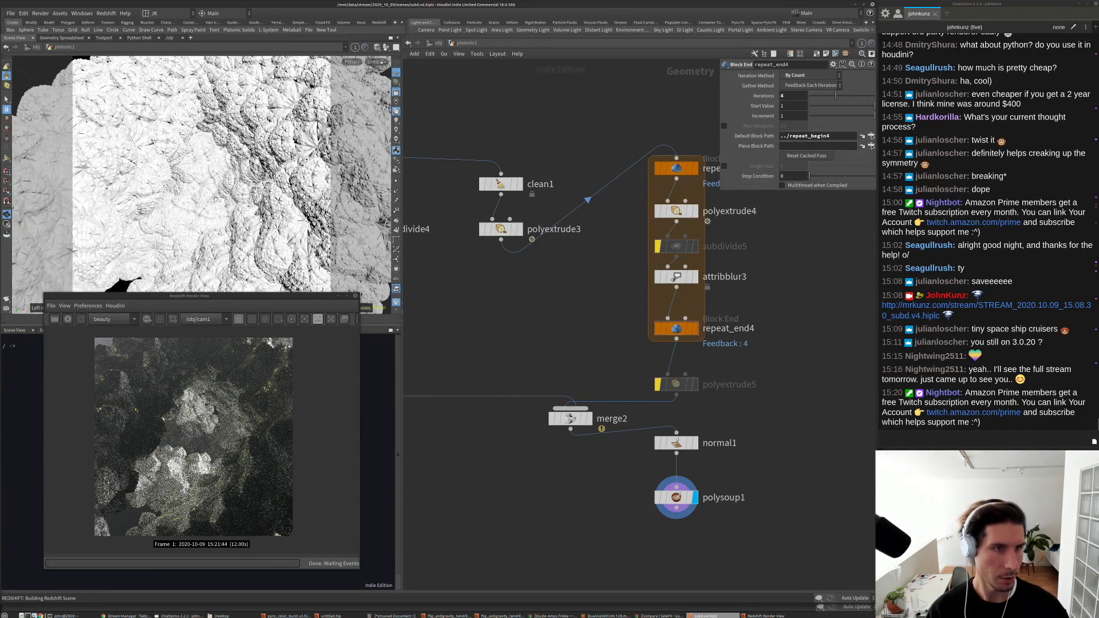
{"action": "mouse_move", "coordinate": [218, 199]}
{"action": "left_mouse_down", "text": "alt"}
{"action": "mouse_move", "coordinate": [267, 182]}
{"action": "mouse_move", "coordinate": [314, 198]}
{"action": "mouse_move", "coordinate": [235, 194]}
{"action": "left_mouse_up", "text": "alt"}
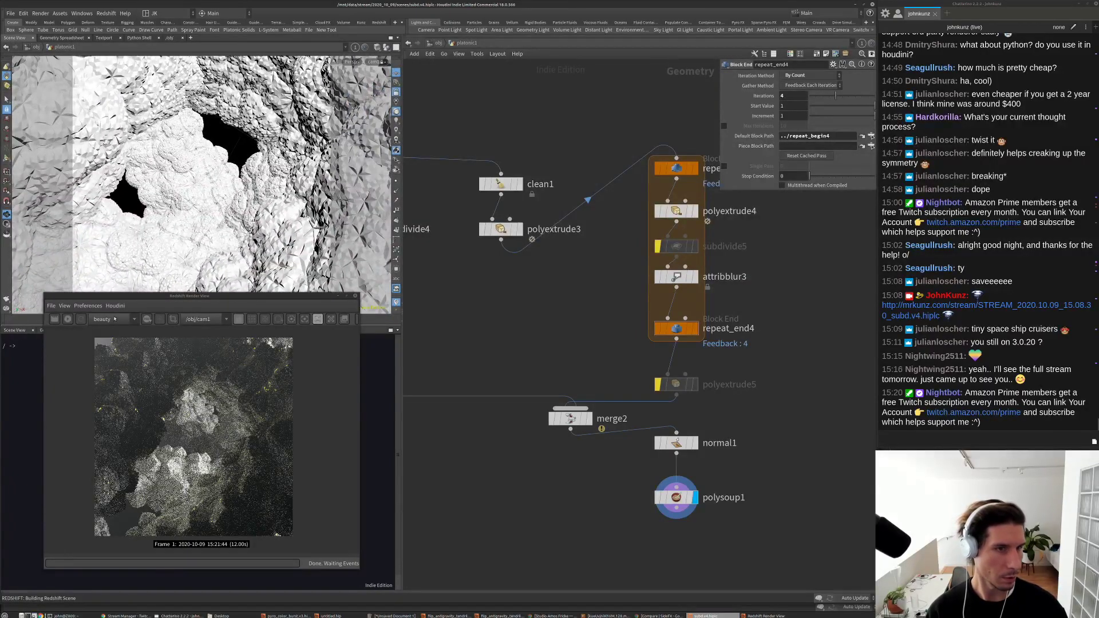
{"action": "left_click", "coordinate": [67, 319]}
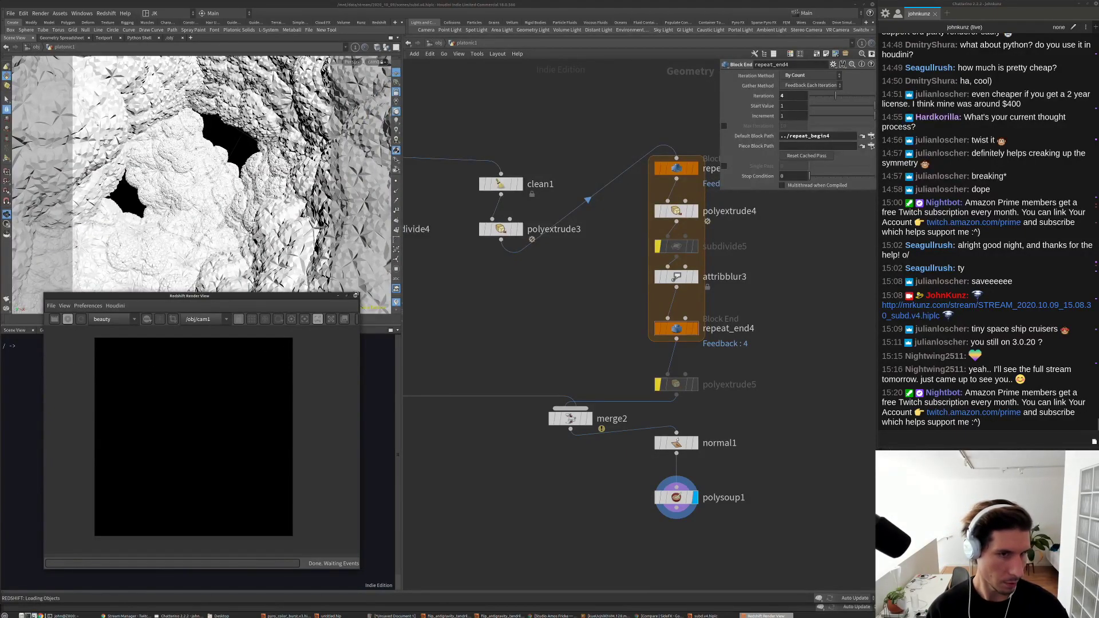
{"action": "left_click_drag", "start_coordinate": [485, 201], "coordinate": [485, 203]}
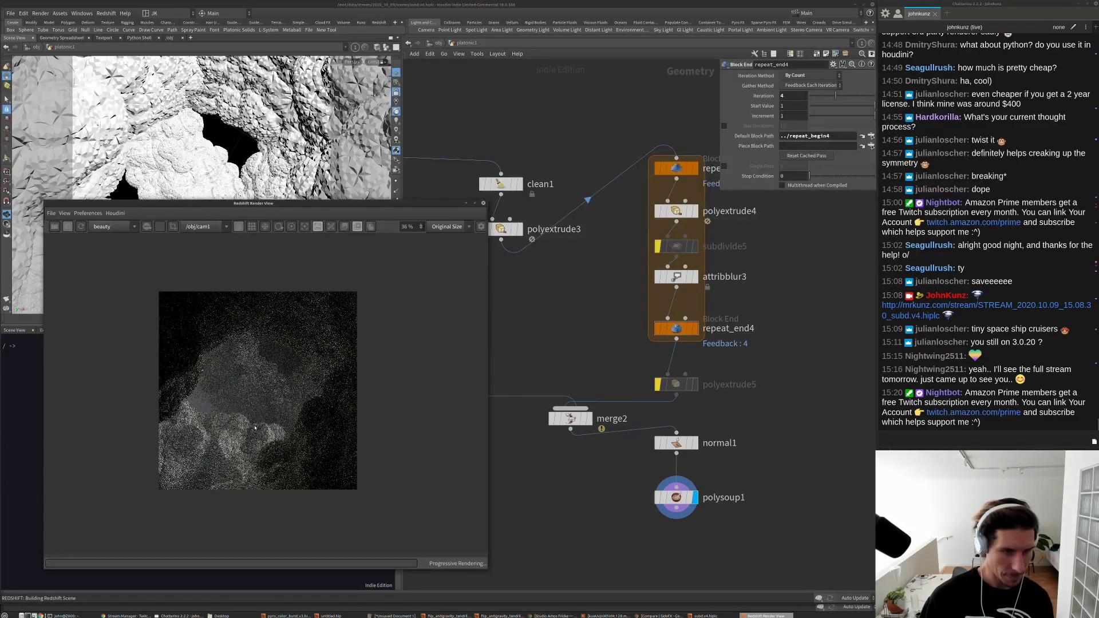
Step: Enable Photographic Exposure in the Render View's post-effects settings
{"action": "scroll", "coordinate": [259, 395], "scroll_direction": "up", "scroll_amount": 1}
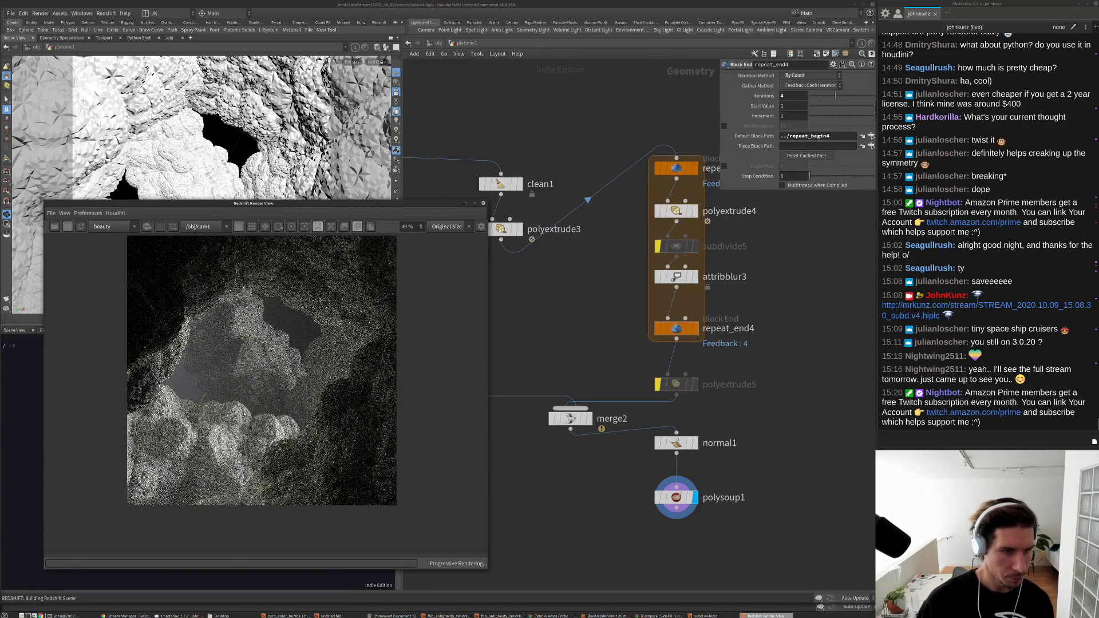
{"action": "scroll", "coordinate": [247, 427], "scroll_direction": "up", "scroll_amount": 1}
{"action": "scroll", "coordinate": [247, 453], "scroll_direction": "up", "scroll_amount": 1}
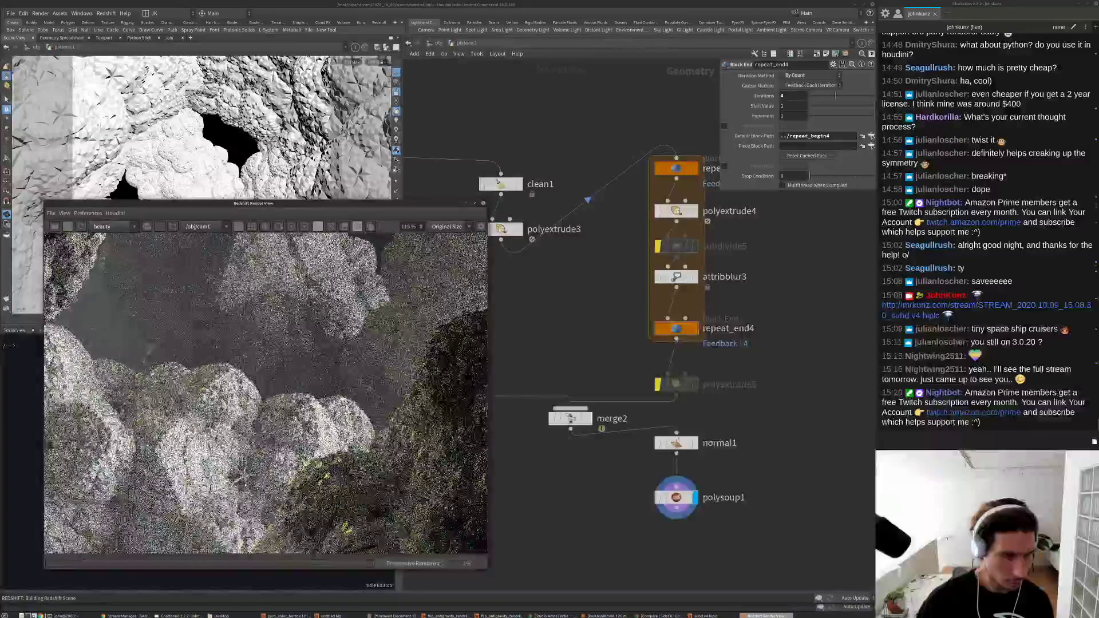
{"action": "scroll", "coordinate": [299, 369], "scroll_direction": "down", "scroll_amount": 3}
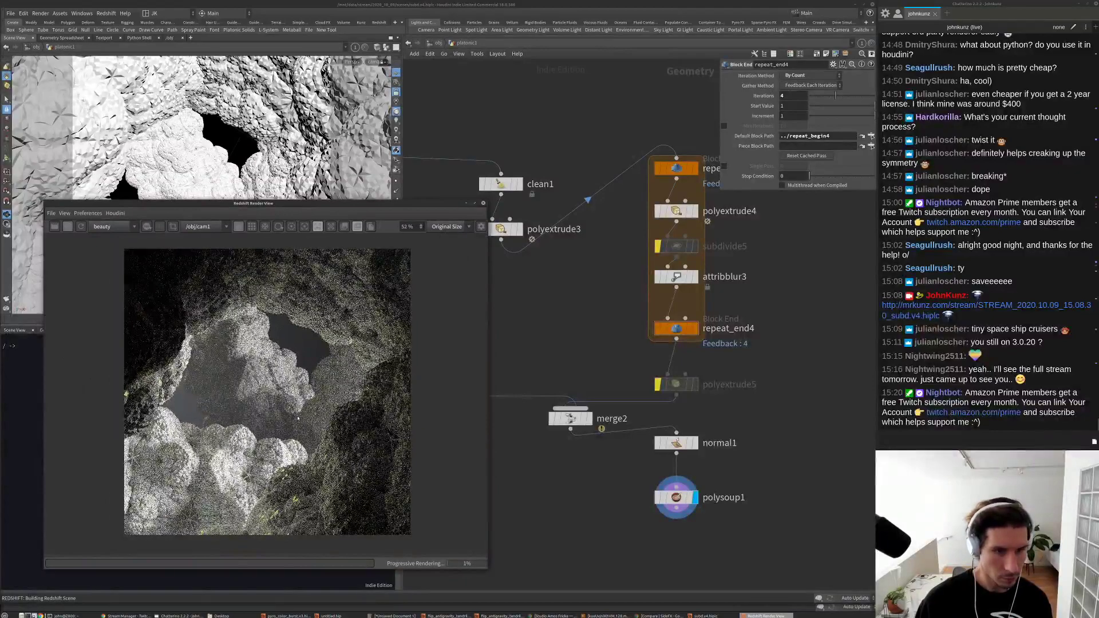
{"action": "scroll", "coordinate": [298, 368], "scroll_direction": "up", "scroll_amount": 1}
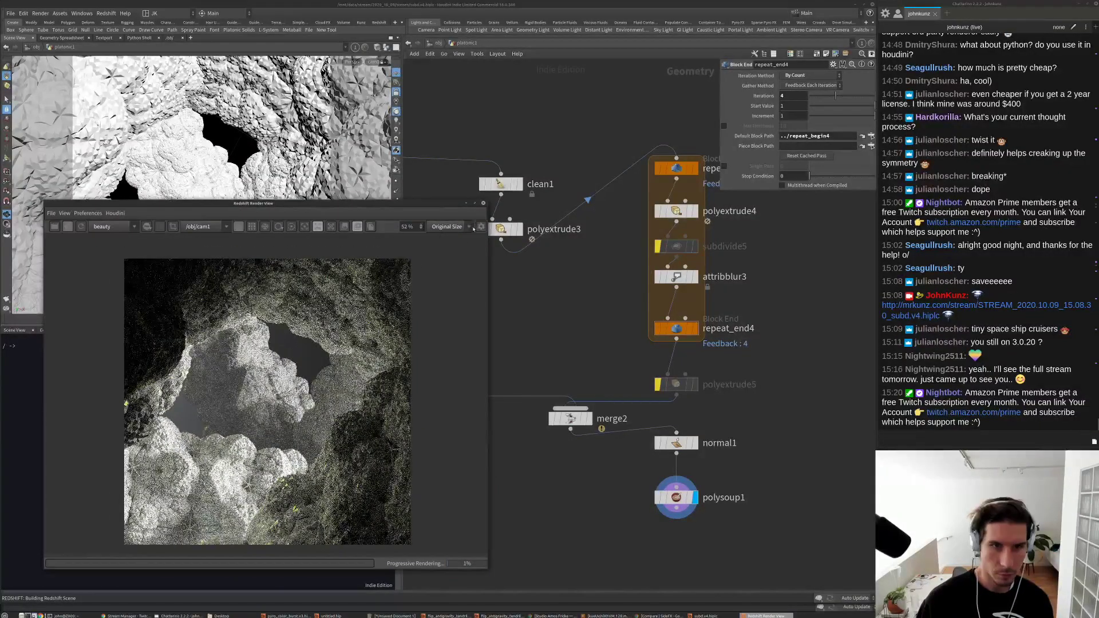
{"action": "left_click", "coordinate": [481, 227]}
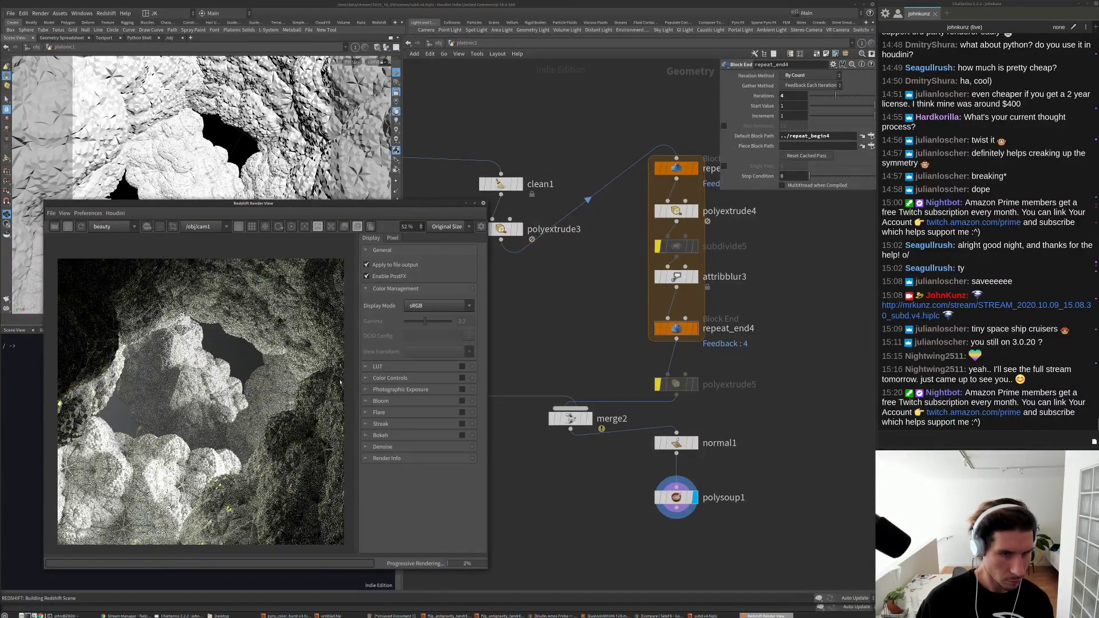
{"action": "left_click", "coordinate": [461, 390]}
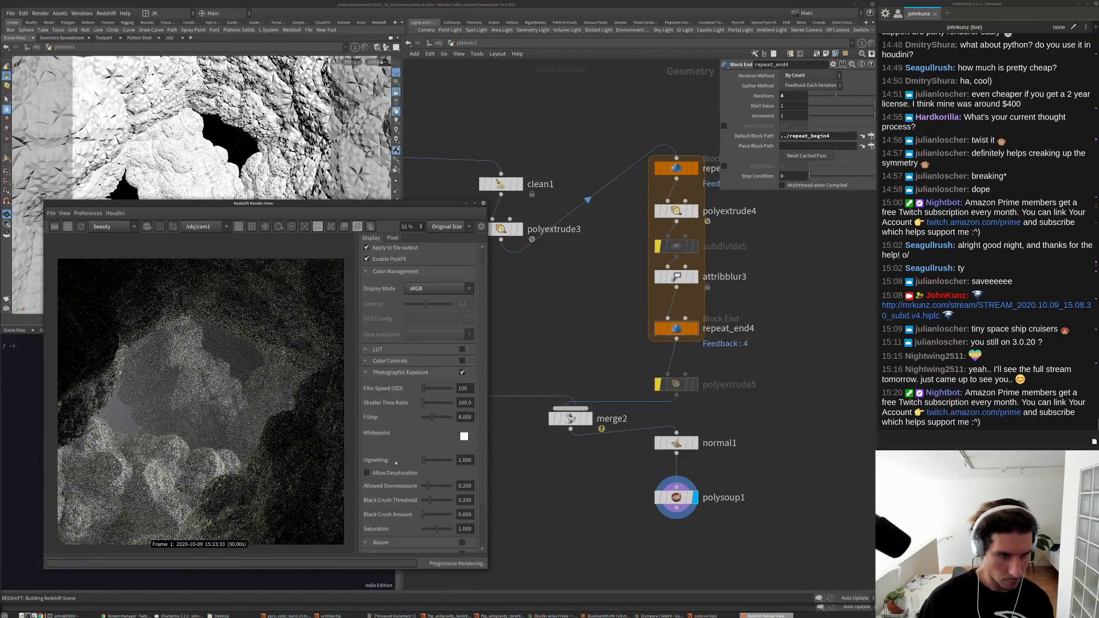
Step: Raise Allowed Overexposure to 0.477 and increase Black Crush to deepen shadows
{"action": "scroll", "coordinate": [403, 494], "scroll_direction": "down", "scroll_amount": 2}
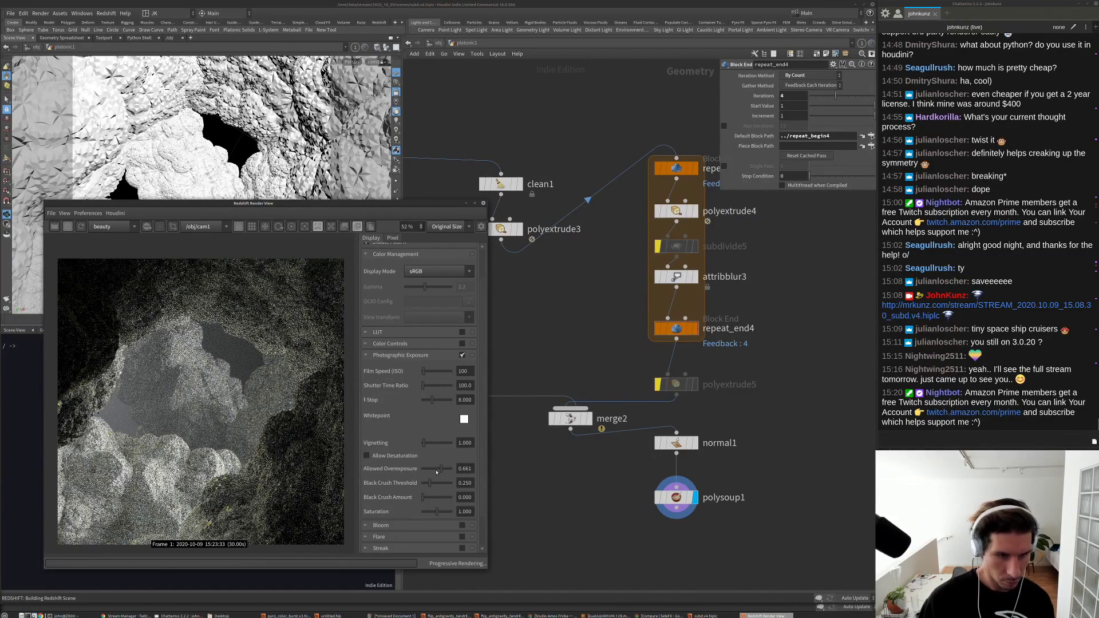
{"action": "left_click_drag", "start_coordinate": [442, 471], "coordinate": [450, 470]}
{"action": "scroll", "coordinate": [242, 361], "scroll_direction": "down", "scroll_amount": 1}
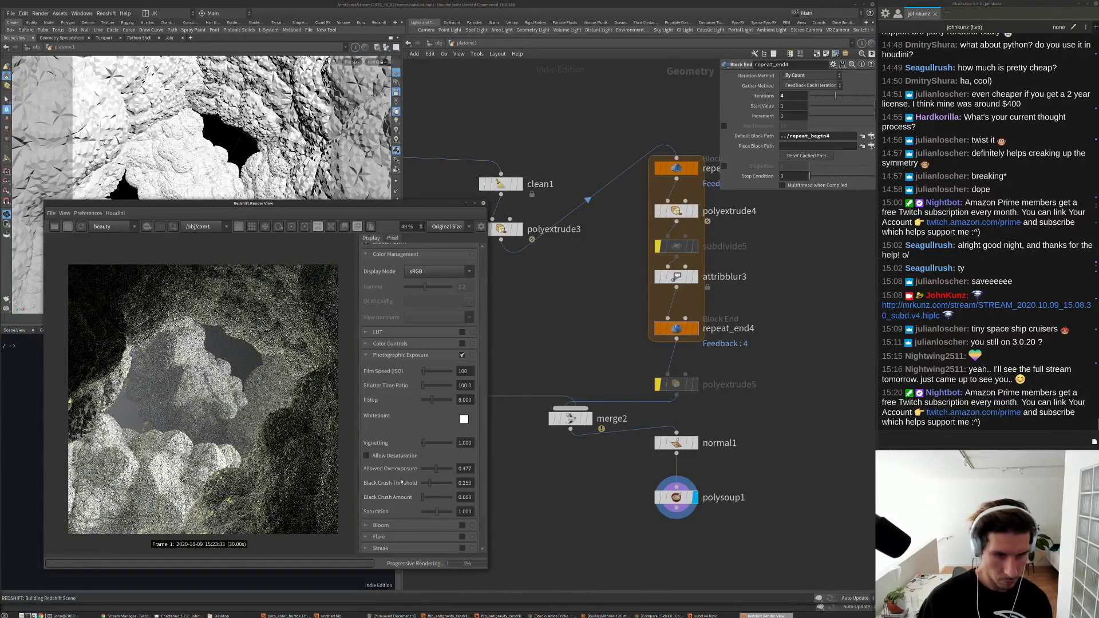
{"action": "mouse_move", "coordinate": [428, 498]}
{"action": "left_mouse_down"}
{"action": "mouse_move", "coordinate": [439, 483]}
{"action": "mouse_move", "coordinate": [424, 498]}
{"action": "left_mouse_up"}
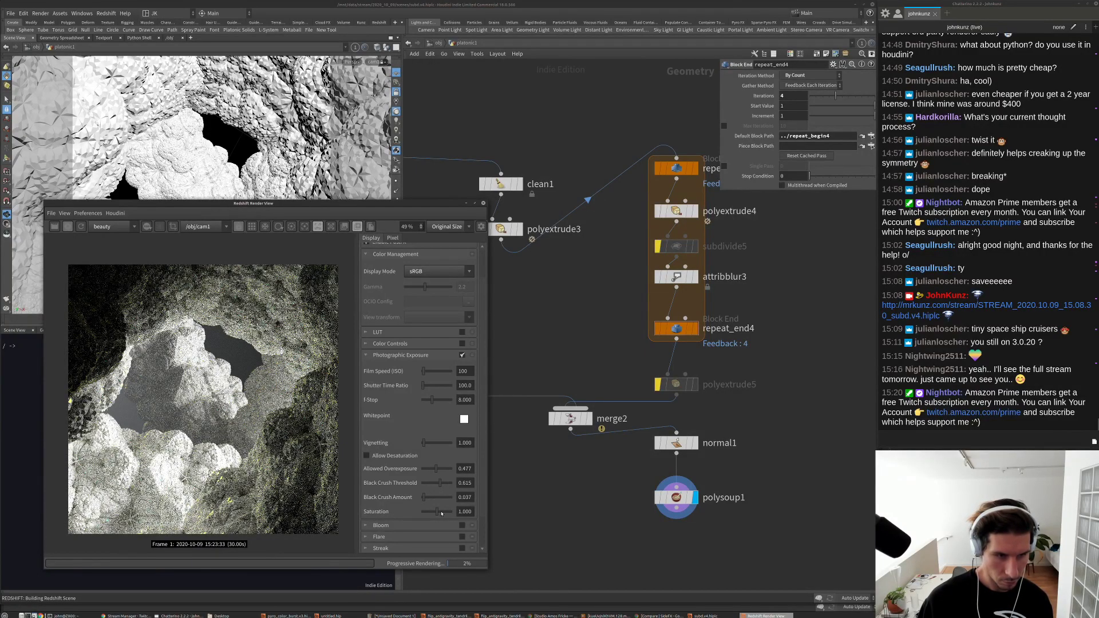
Step: Turn on Bloom, leave Flare off, and set the F-Stop to 13.330
{"action": "scroll", "coordinate": [394, 473], "scroll_direction": "down", "scroll_amount": 1}
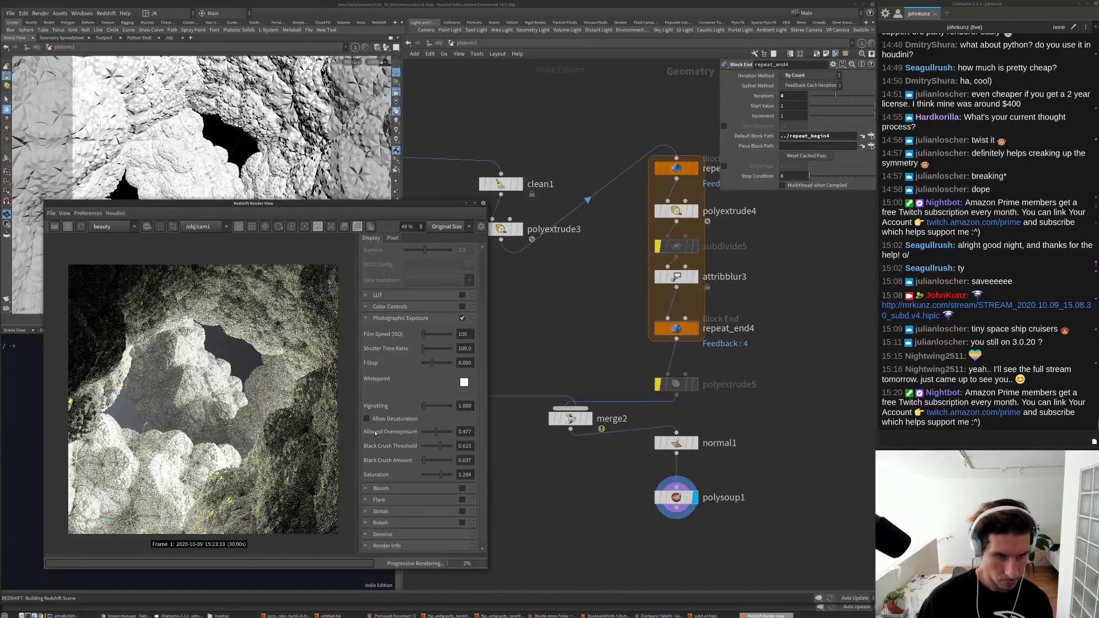
{"action": "left_click", "coordinate": [462, 488]}
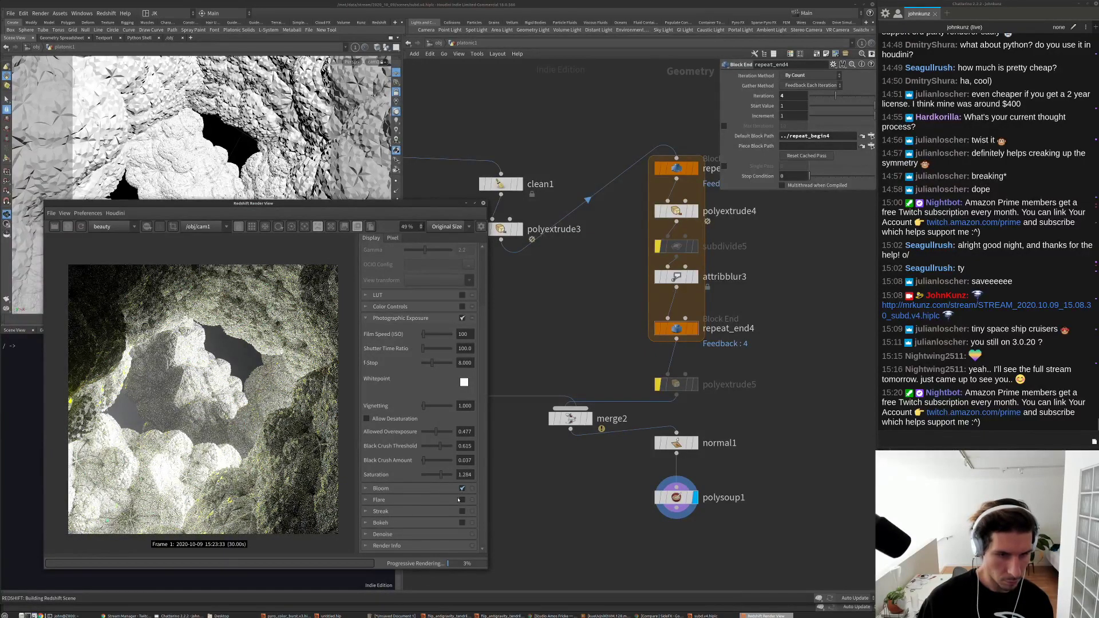
{"action": "left_click", "coordinate": [462, 500]}
{"action": "left_click", "coordinate": [462, 500]}
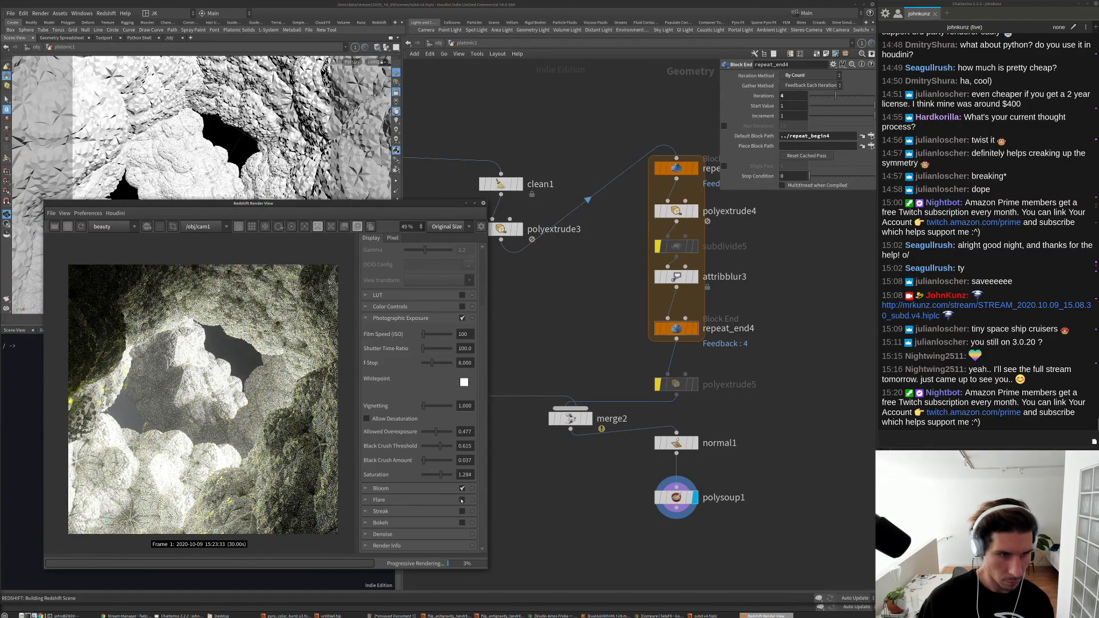
{"action": "left_click", "coordinate": [580, 285]}
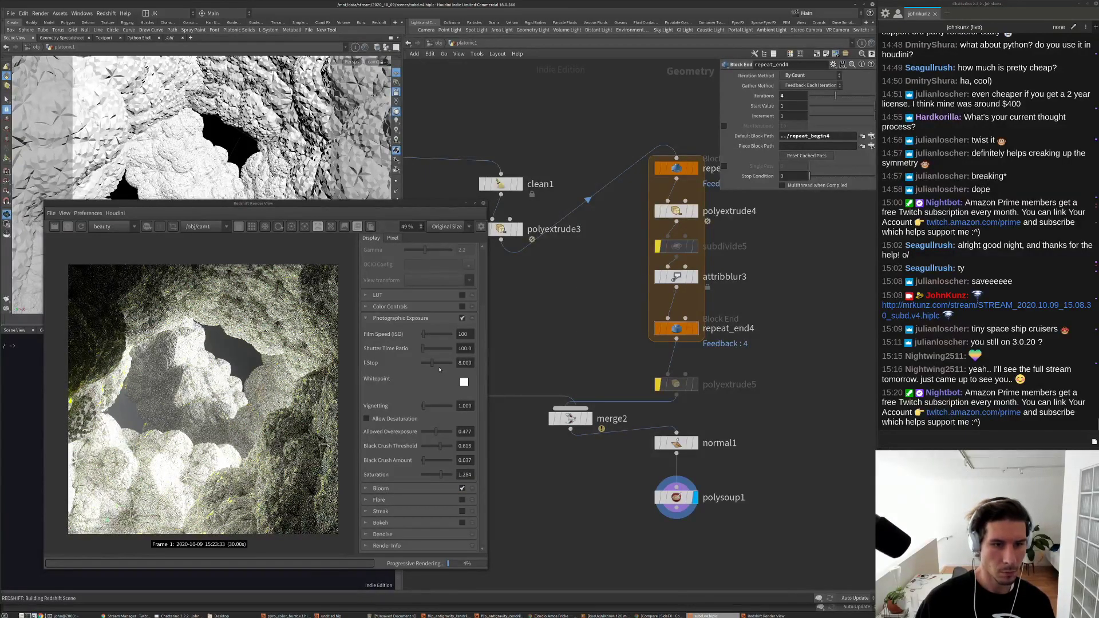
{"action": "left_click_drag", "start_coordinate": [437, 367], "coordinate": [440, 367]}
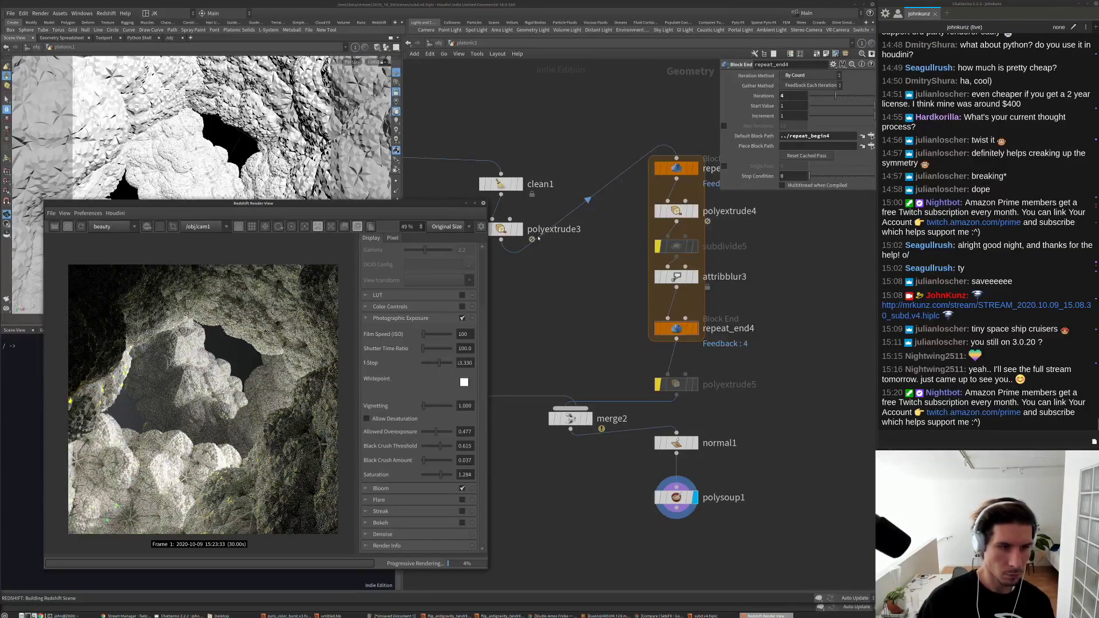
{"action": "left_click", "coordinate": [340, 98]}
{"action": "left_click", "coordinate": [441, 44]}
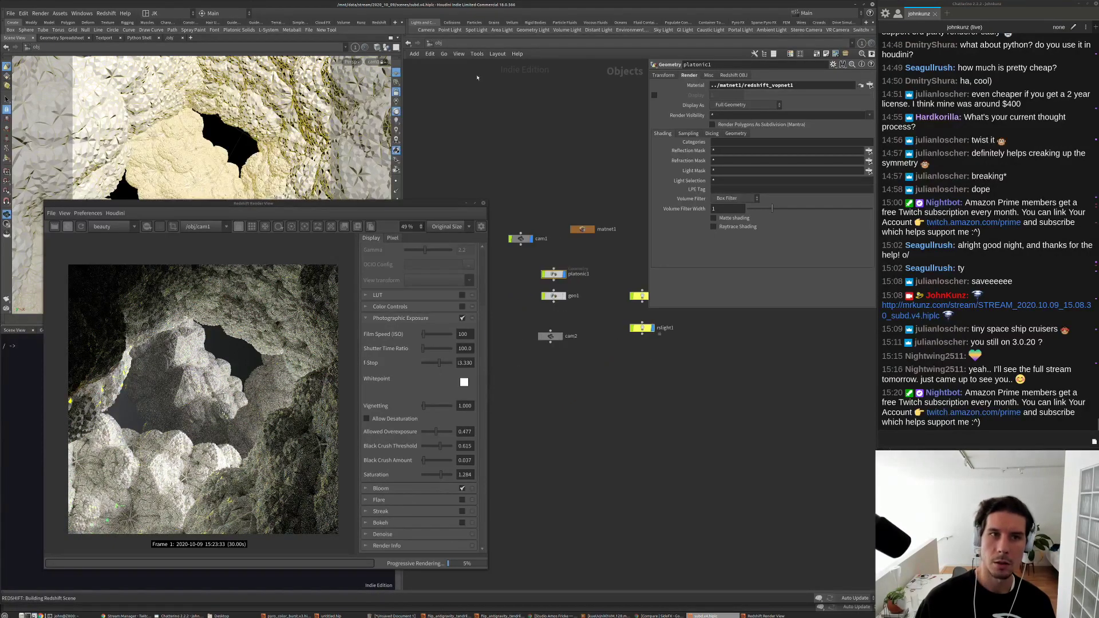
Step: Set Redshift_ROP1's Max Samples to 512*4 and Adaptive Error Threshold to 0.0075
{"action": "left_click", "coordinate": [435, 44]}
{"action": "left_click", "coordinate": [452, 85]}
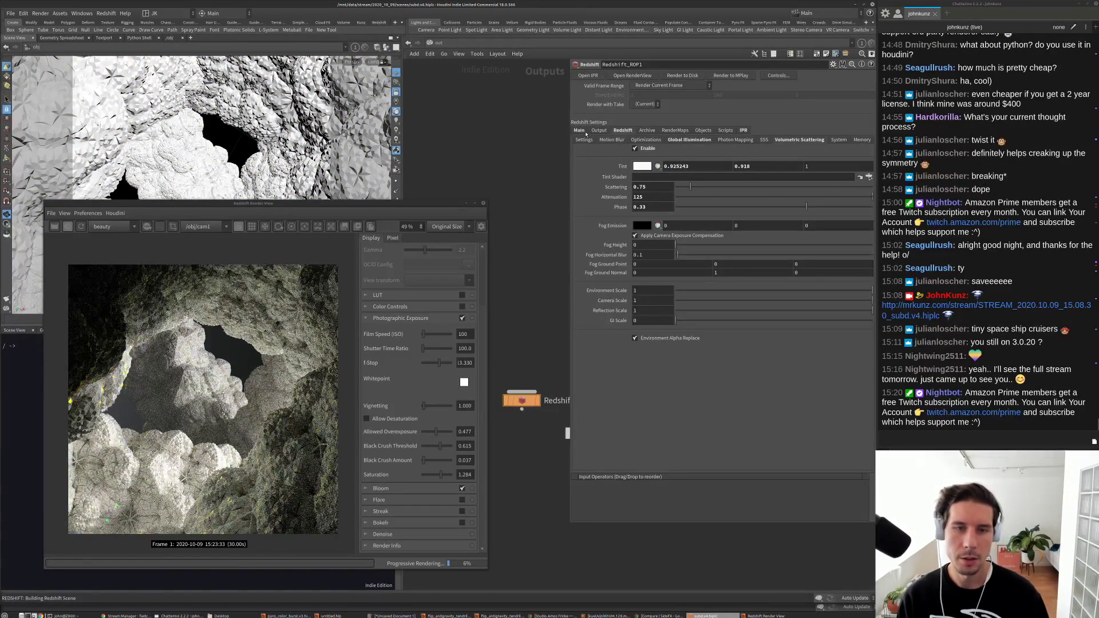
{"action": "left_click", "coordinate": [584, 140]}
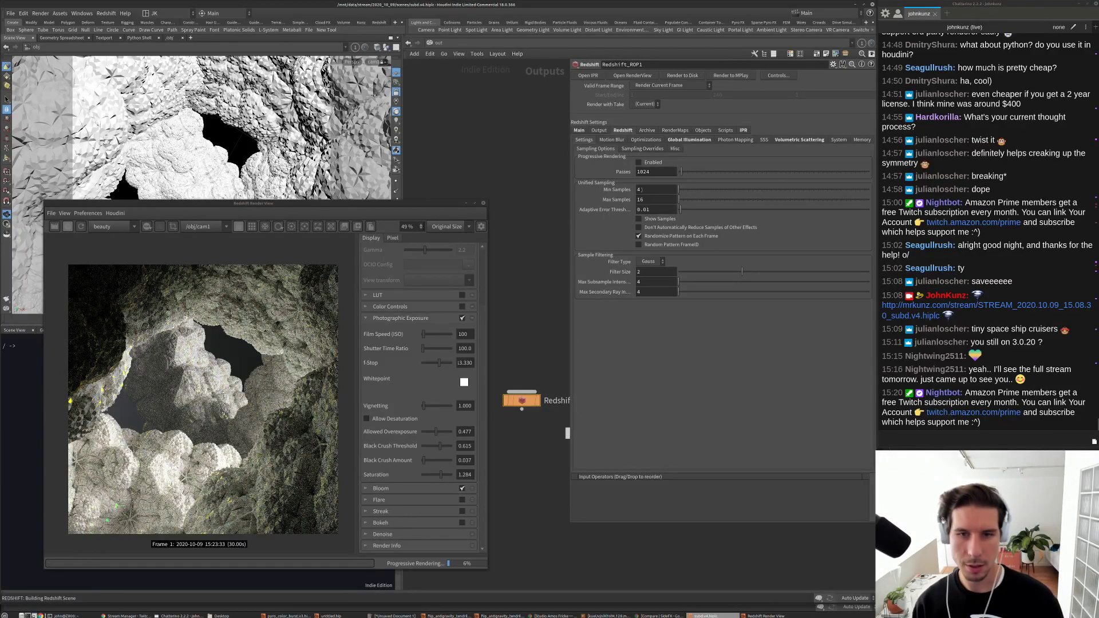
{"action": "left_click", "coordinate": [641, 199]}
{"action": "key", "text": "BackSpace"}
{"action": "key", "text": "BackSpace"}
{"action": "type", "text": "512"}
{"action": "key", "text": "Return"}
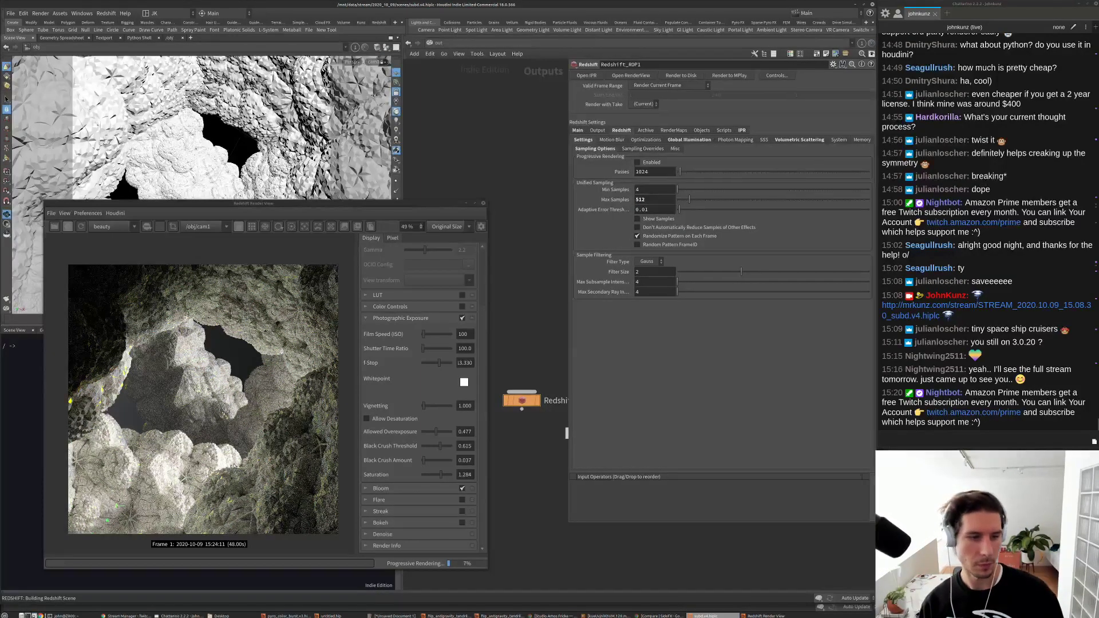
{"action": "left_click", "coordinate": [654, 200]}
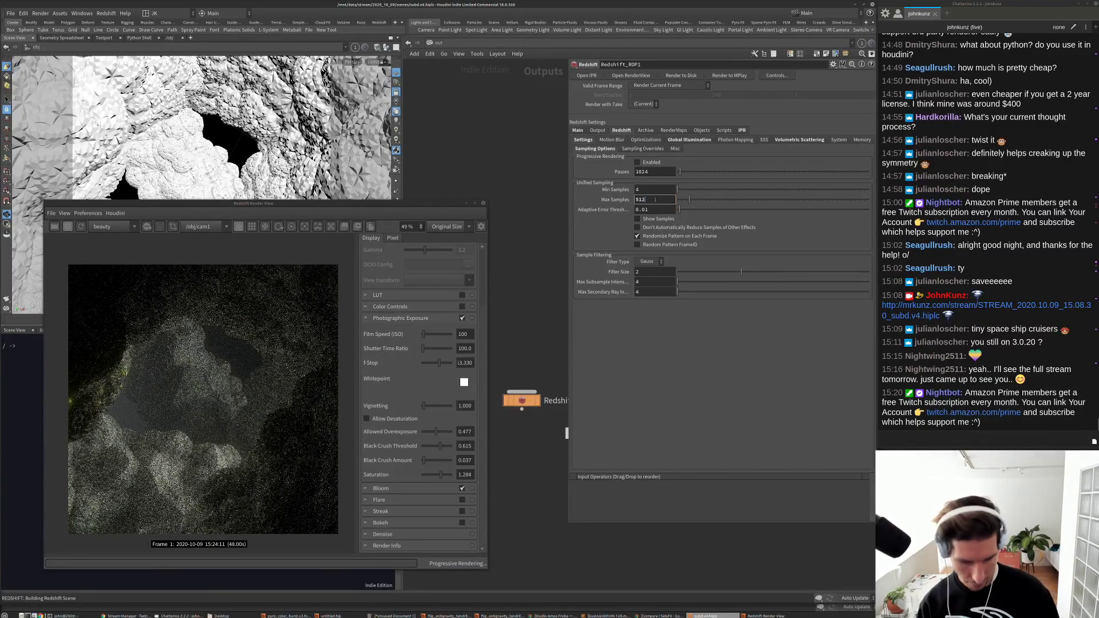
{"action": "type", "text": "*4"}
{"action": "key", "text": "Return"}
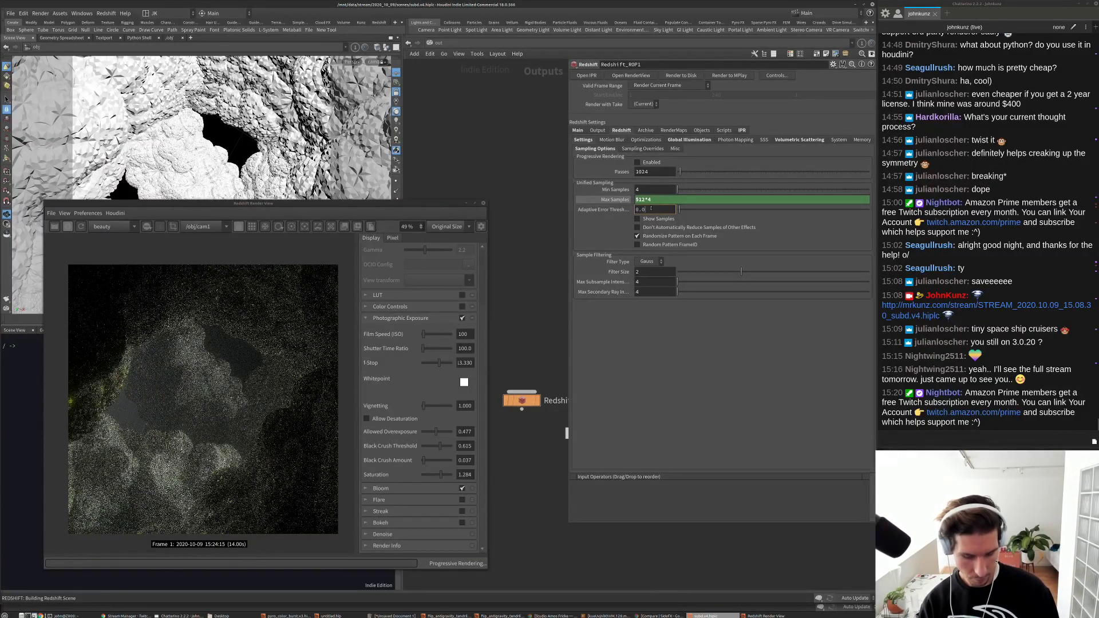
{"action": "type", "text": "0.0075"}
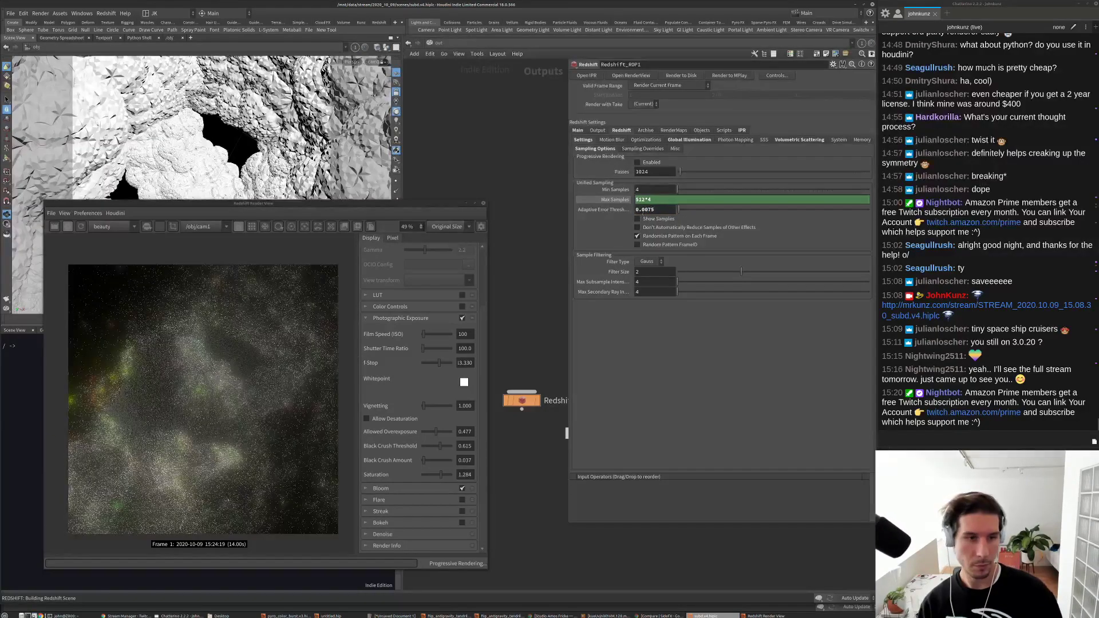
{"action": "key", "text": "Return"}
Step: Enlarge the Render View window and move it aside
{"action": "left_click_drag", "start_coordinate": [487, 201], "coordinate": [730, 26]}
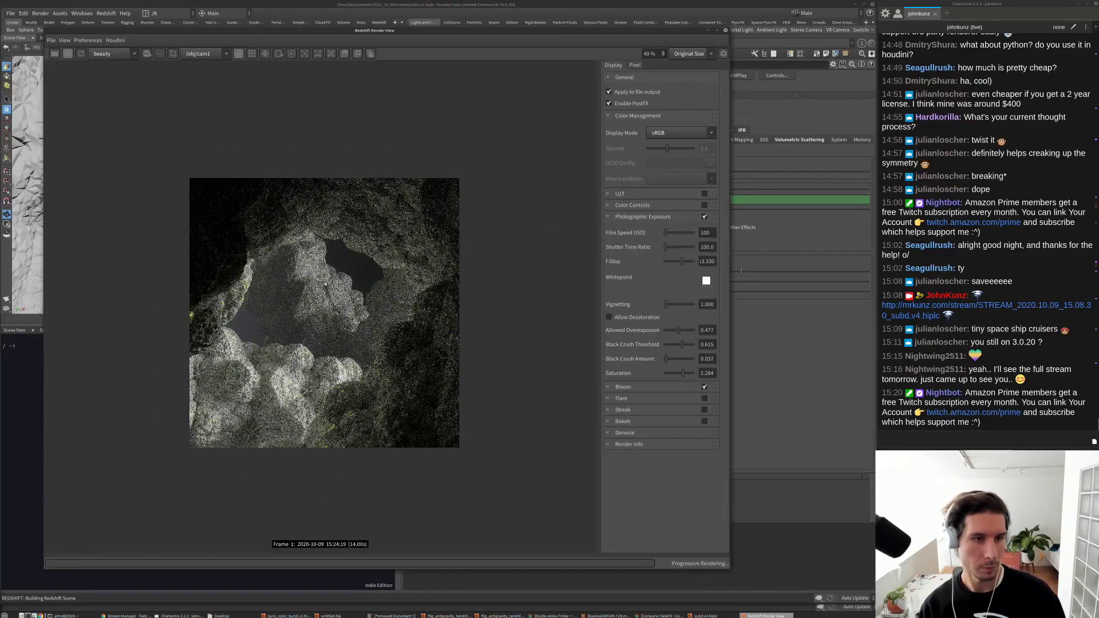
{"action": "scroll", "coordinate": [298, 292], "scroll_direction": "up", "scroll_amount": 2}
{"action": "scroll", "coordinate": [277, 305], "scroll_direction": "up", "scroll_amount": 1}
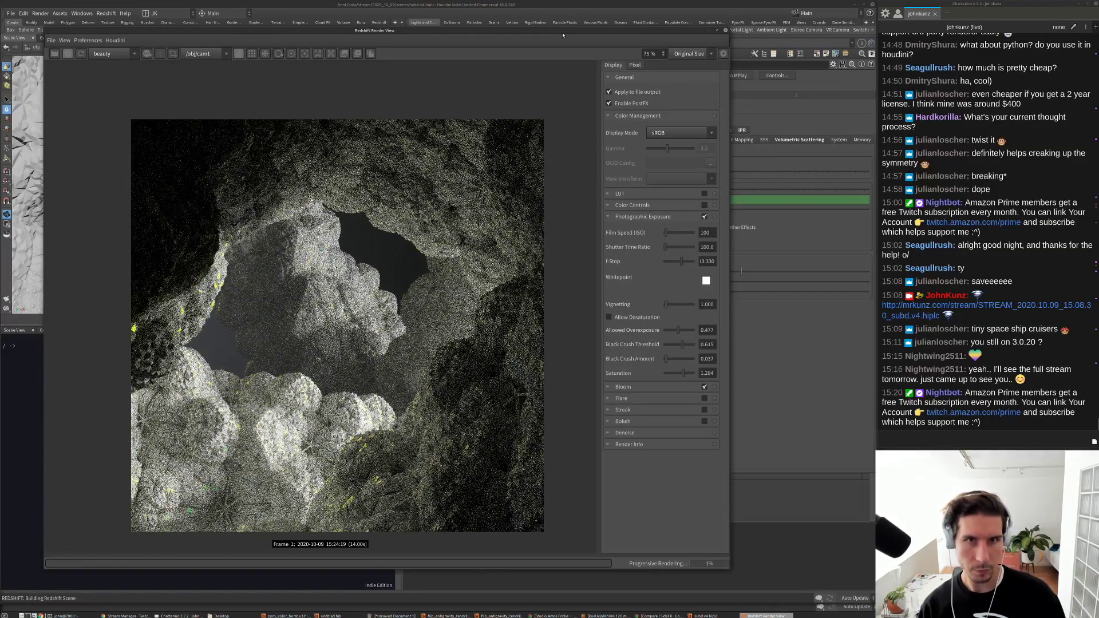
{"action": "left_click_drag", "start_coordinate": [561, 31], "coordinate": [268, 42]}
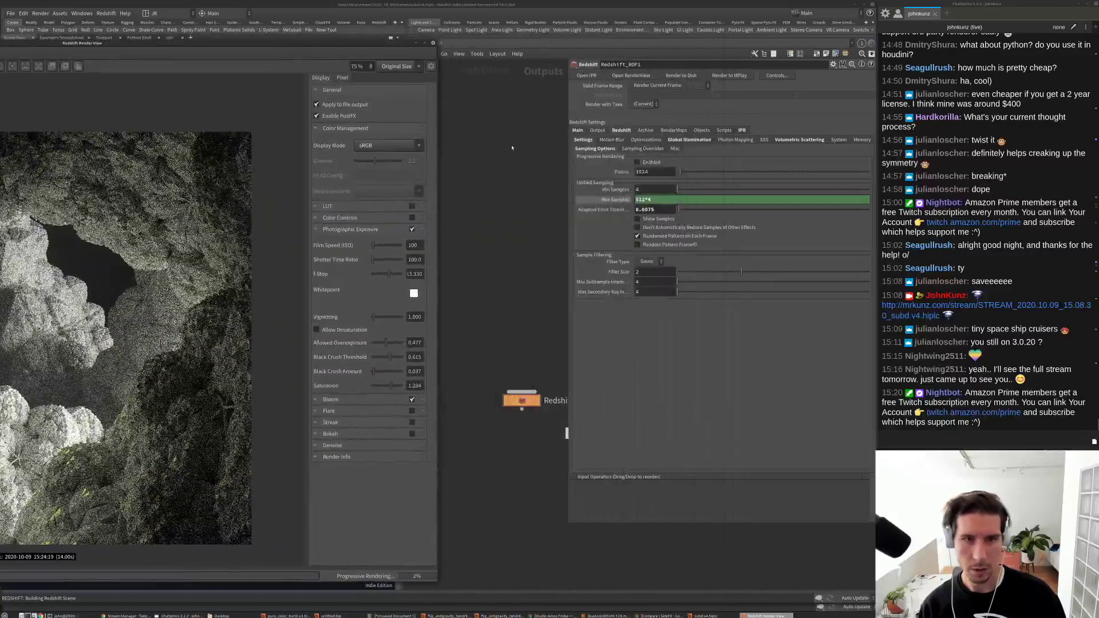
{"action": "left_click", "coordinate": [443, 44]}
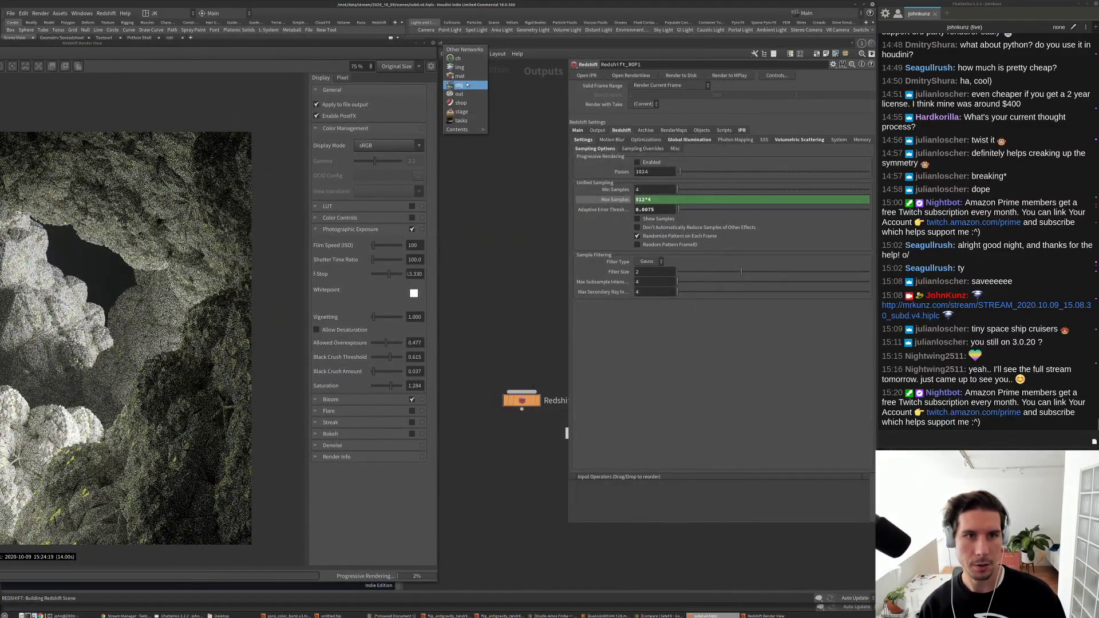
Step: Enable depth of field on cam1's Redshift Camera tab with aspect about 0.78
{"action": "left_click", "coordinate": [458, 84]}
{"action": "left_click", "coordinate": [521, 238]}
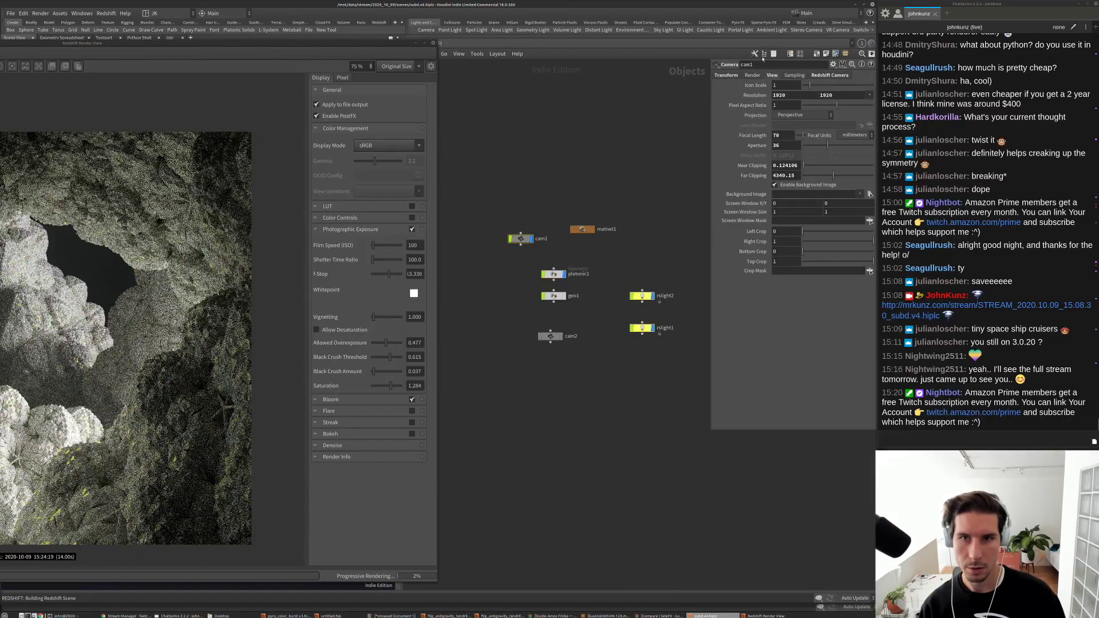
{"action": "left_click", "coordinate": [824, 75]}
{"action": "left_click", "coordinate": [744, 85]}
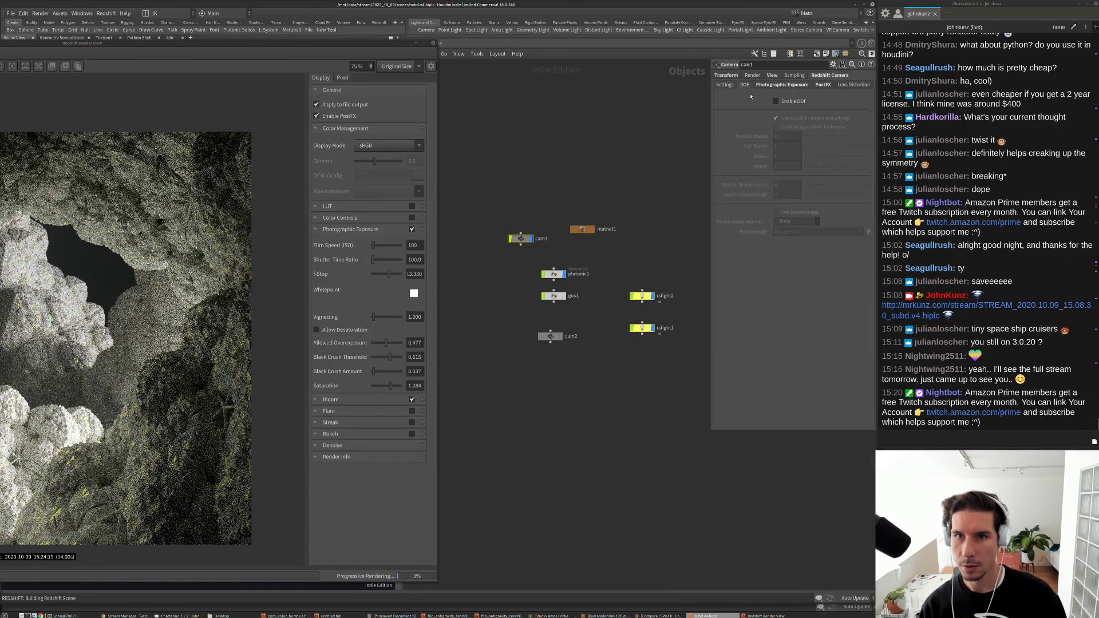
{"action": "left_click", "coordinate": [776, 101]}
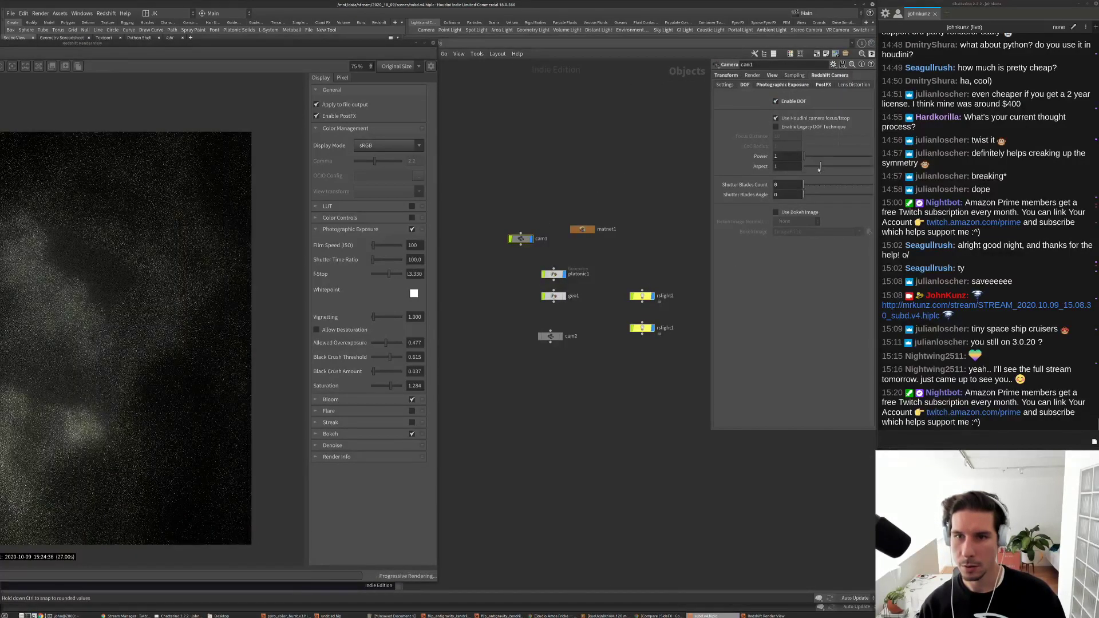
{"action": "left_click_drag", "start_coordinate": [822, 167], "coordinate": [816, 169]}
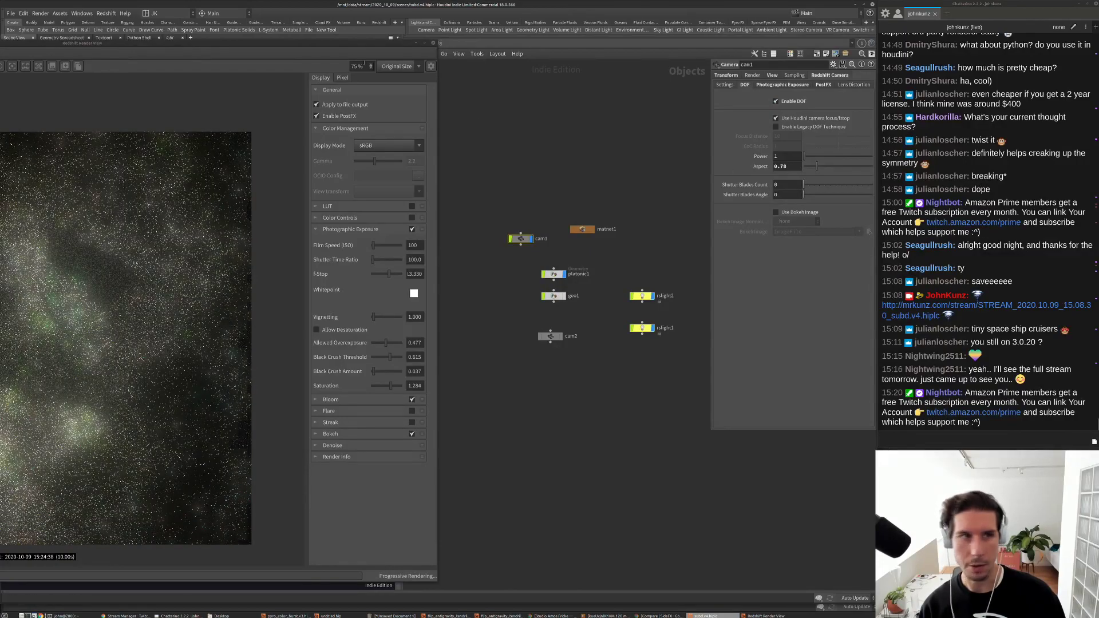
Step: Use Click to Focus in the Render View to focus on the cave rocks at 1.10986
{"action": "double_click", "coordinate": [336, 51]}
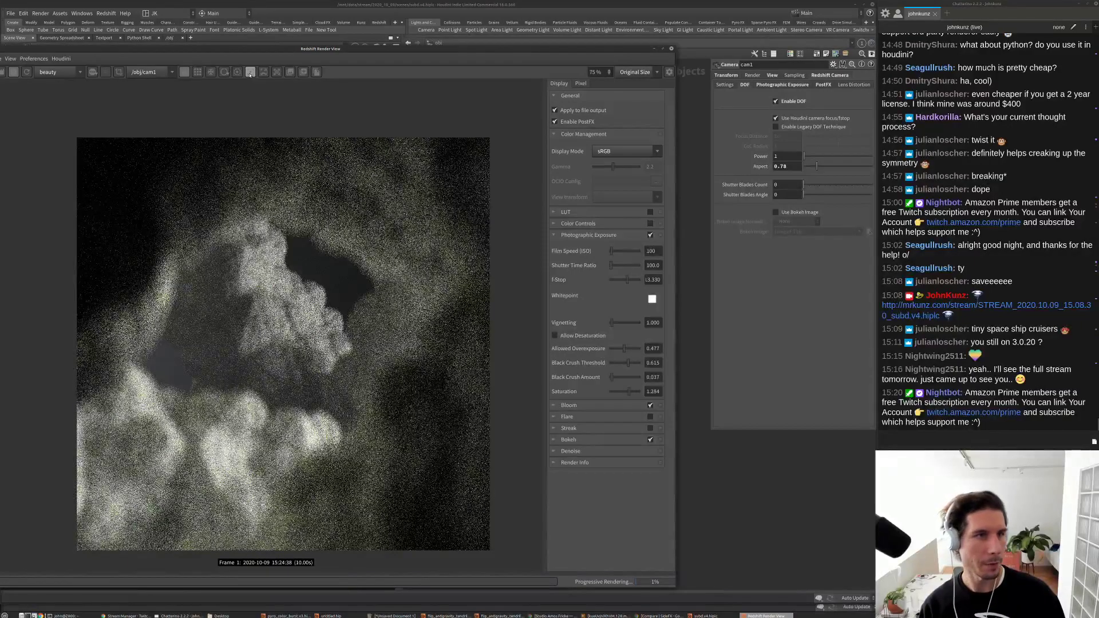
{"action": "left_click", "coordinate": [251, 72]}
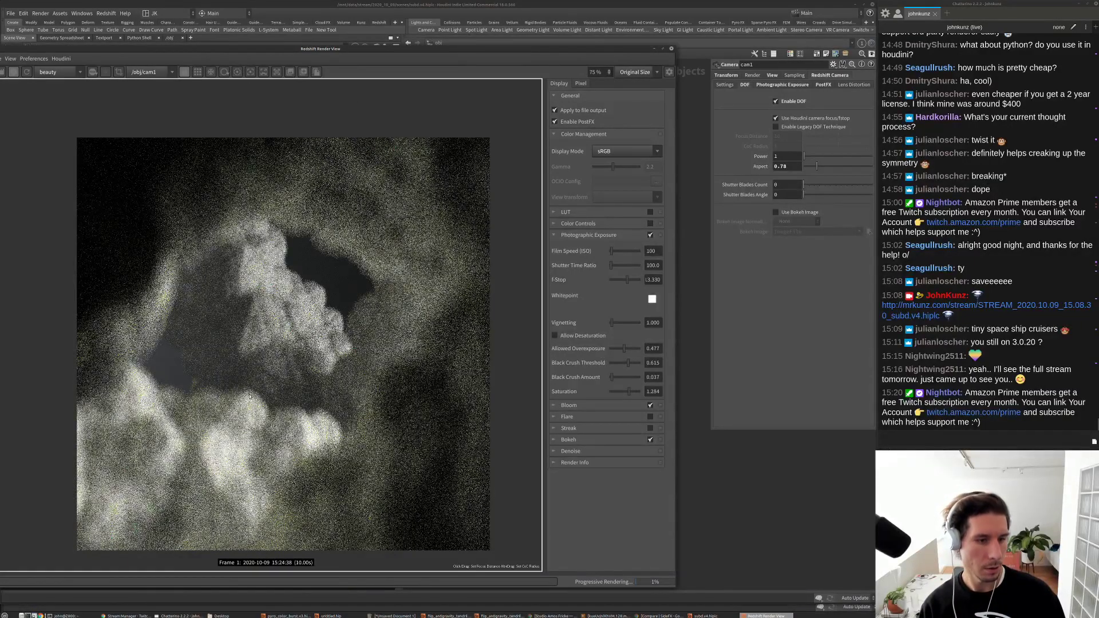
{"action": "left_click", "coordinate": [244, 409]}
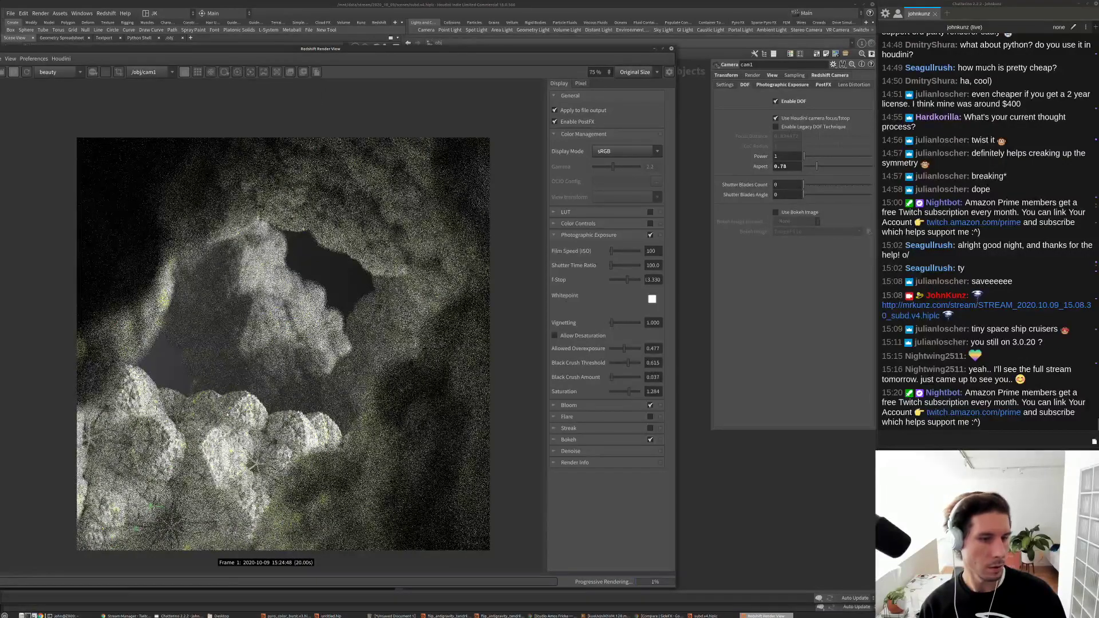
{"action": "scroll", "coordinate": [227, 411], "scroll_direction": "down", "scroll_amount": 2}
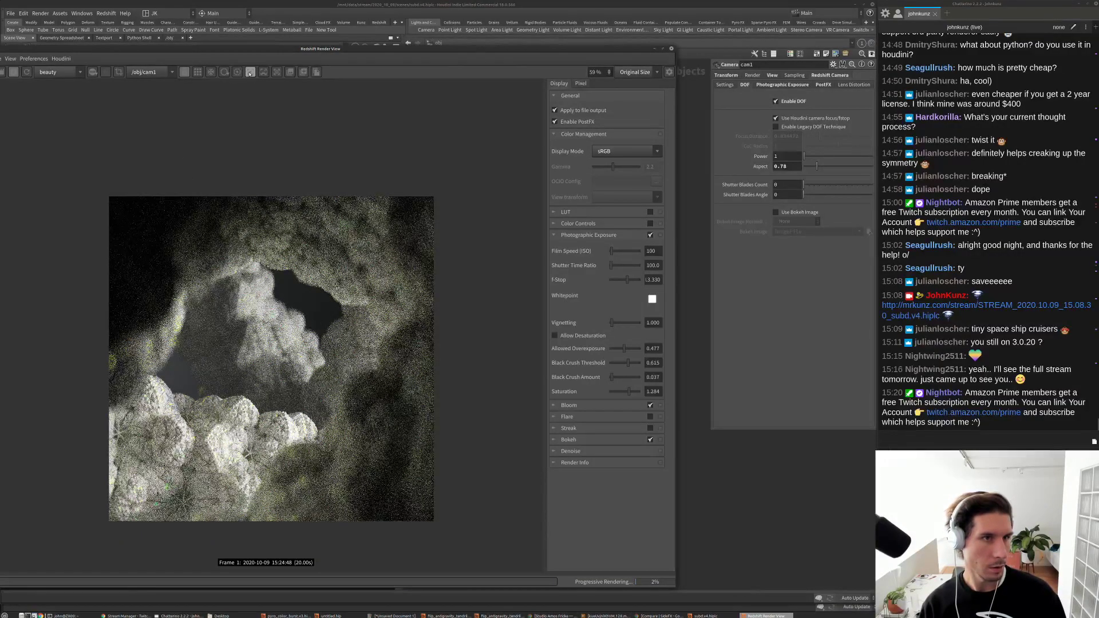
{"action": "left_click", "coordinate": [249, 73]}
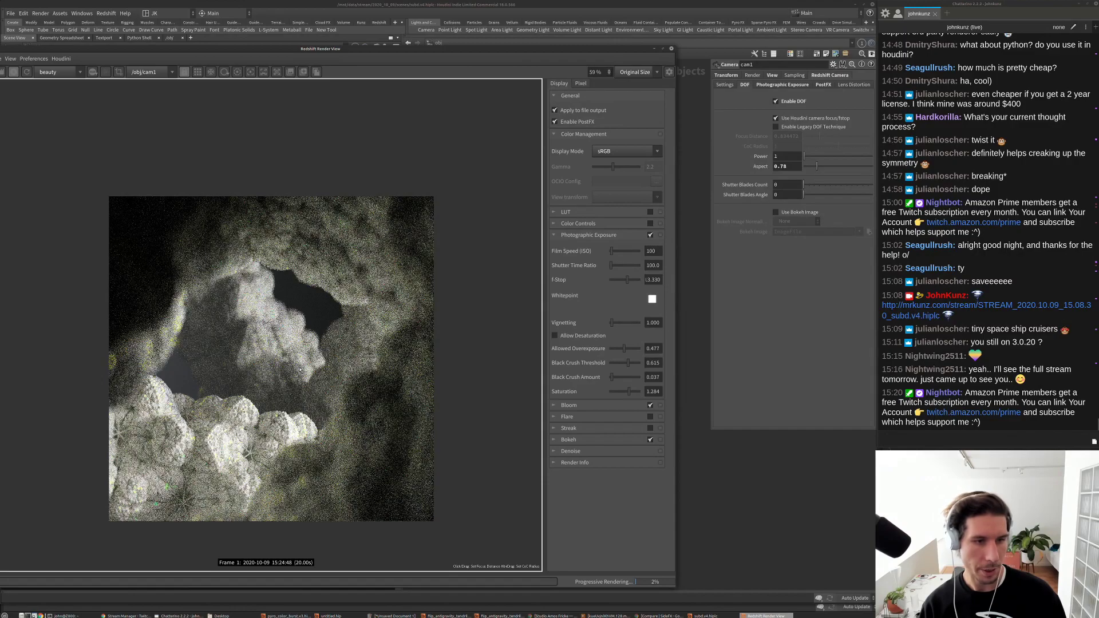
{"action": "left_click", "coordinate": [322, 359]}
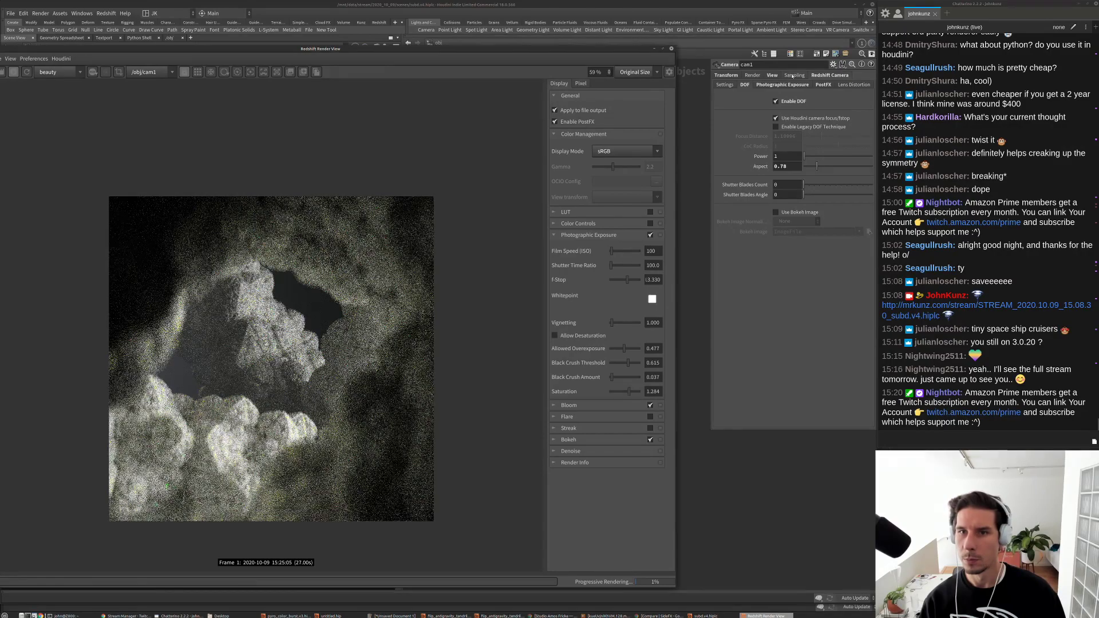
Step: Set cam1's F-Stop to 12 and restart the Redshift render
{"action": "type", "text": "12"}
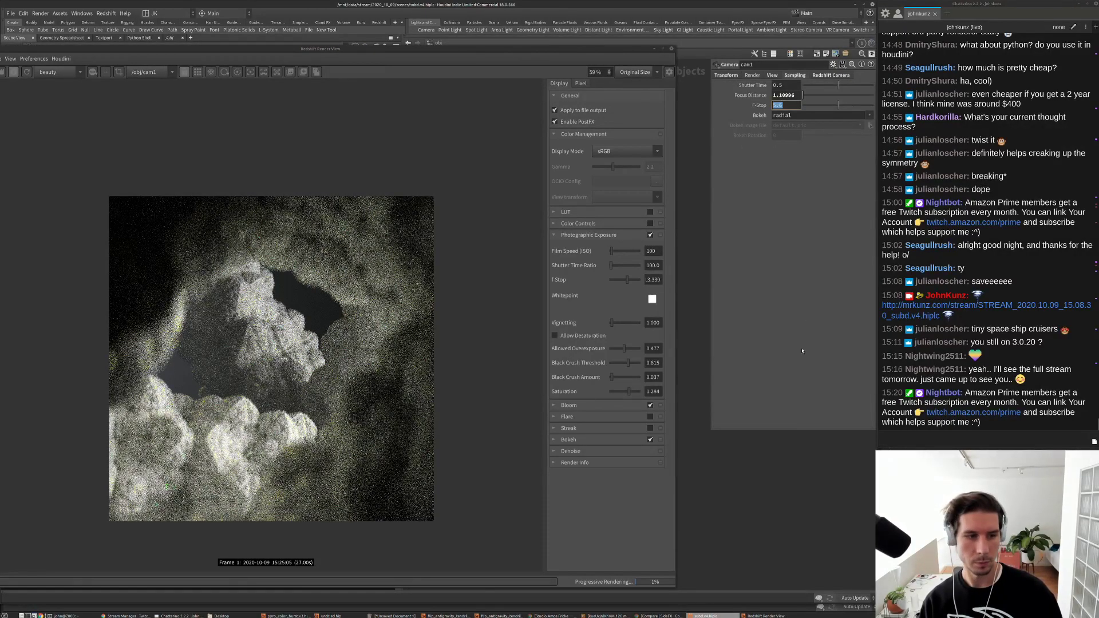
{"action": "key", "text": "Return"}
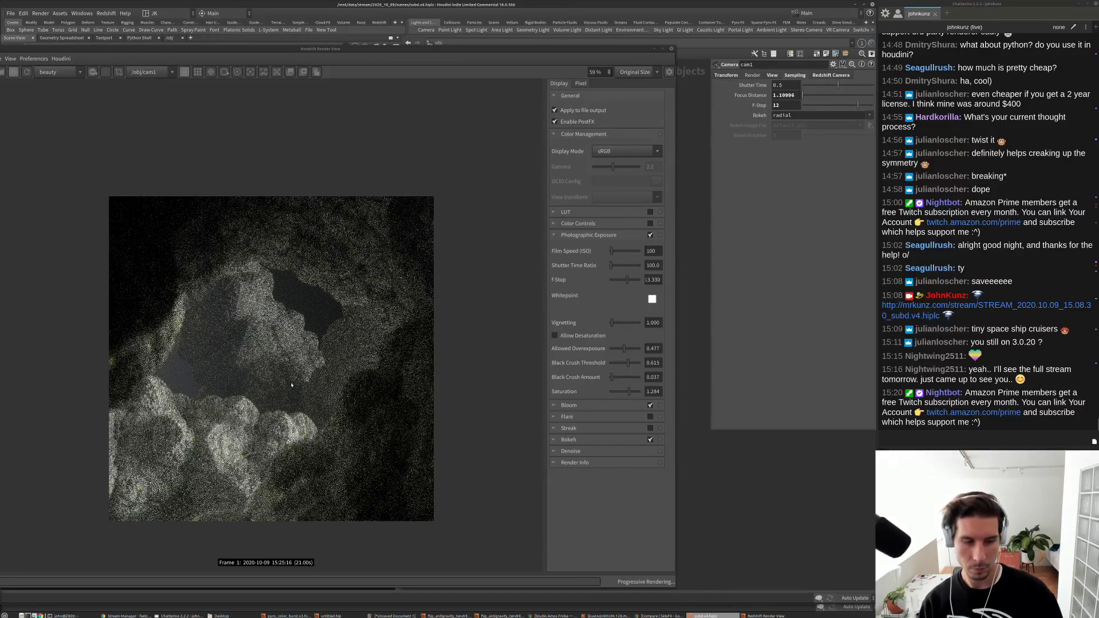
{"action": "scroll", "coordinate": [273, 363], "scroll_direction": "up", "scroll_amount": 1}
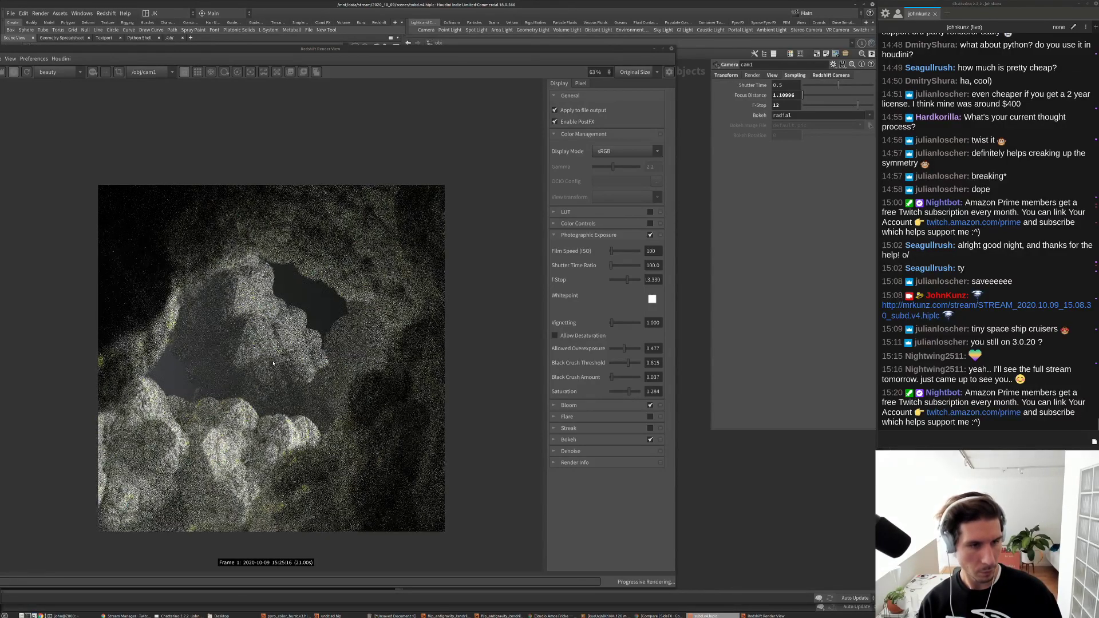
{"action": "scroll", "coordinate": [273, 363], "scroll_direction": "up", "scroll_amount": 5}
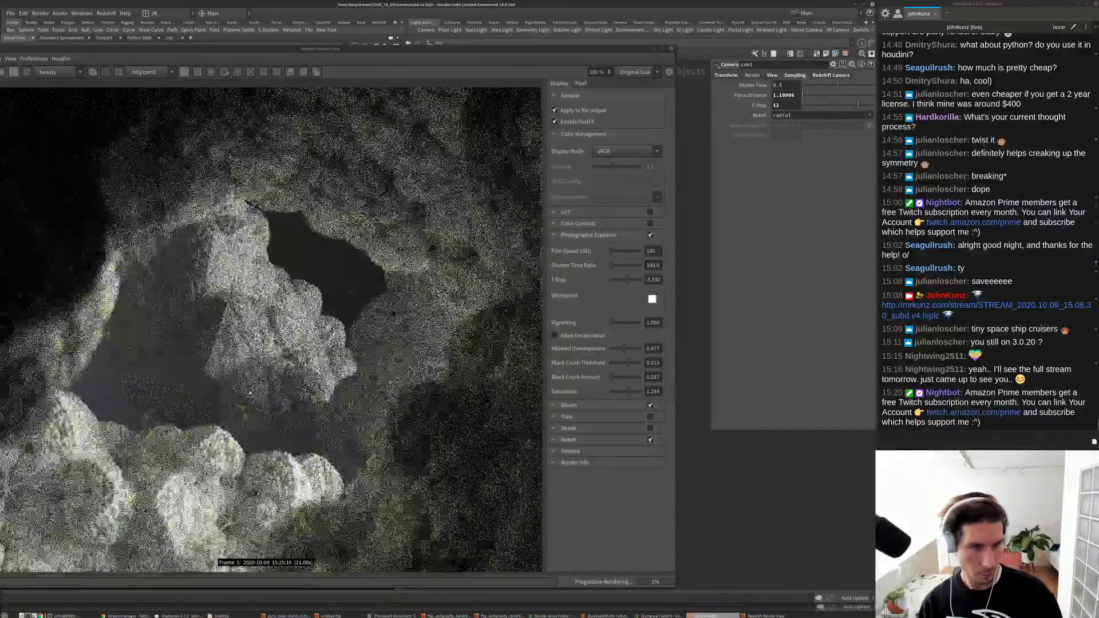
{"action": "scroll", "coordinate": [250, 392], "scroll_direction": "down", "scroll_amount": 5}
{"action": "scroll", "coordinate": [217, 447], "scroll_direction": "up", "scroll_amount": 2}
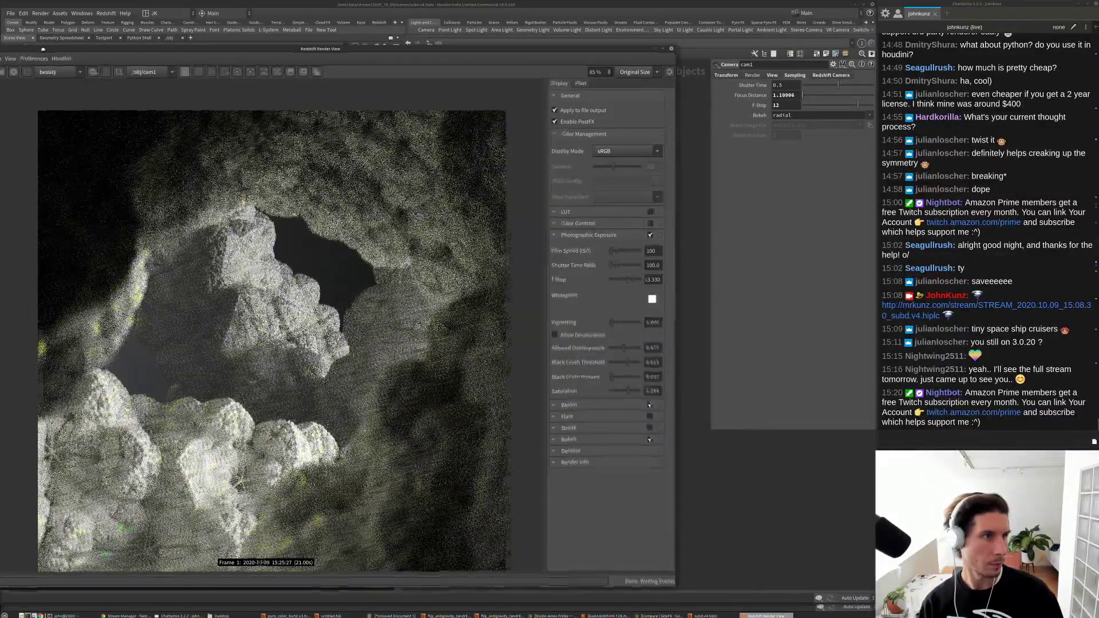
{"action": "left_click_drag", "start_coordinate": [23, 73], "coordinate": [73, 58], "text": "alt"}
{"action": "left_click", "coordinate": [51, 58]}
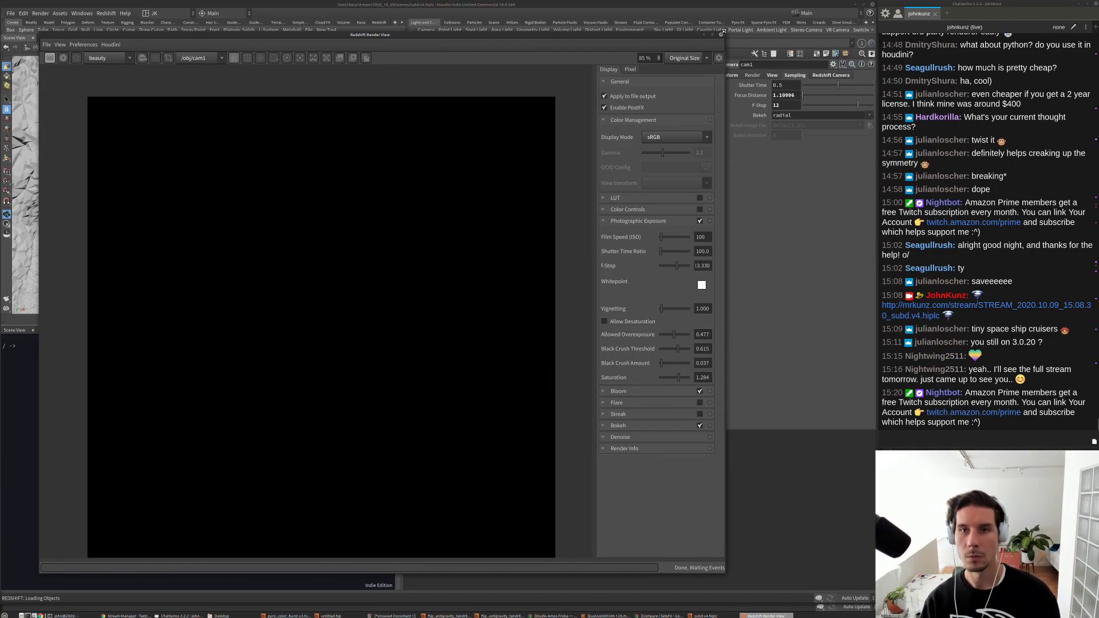
Step: Move the Render View aside and scroll Allowed Overexposure down to 0.193
{"action": "left_click_drag", "start_coordinate": [629, 35], "coordinate": [592, 83]}
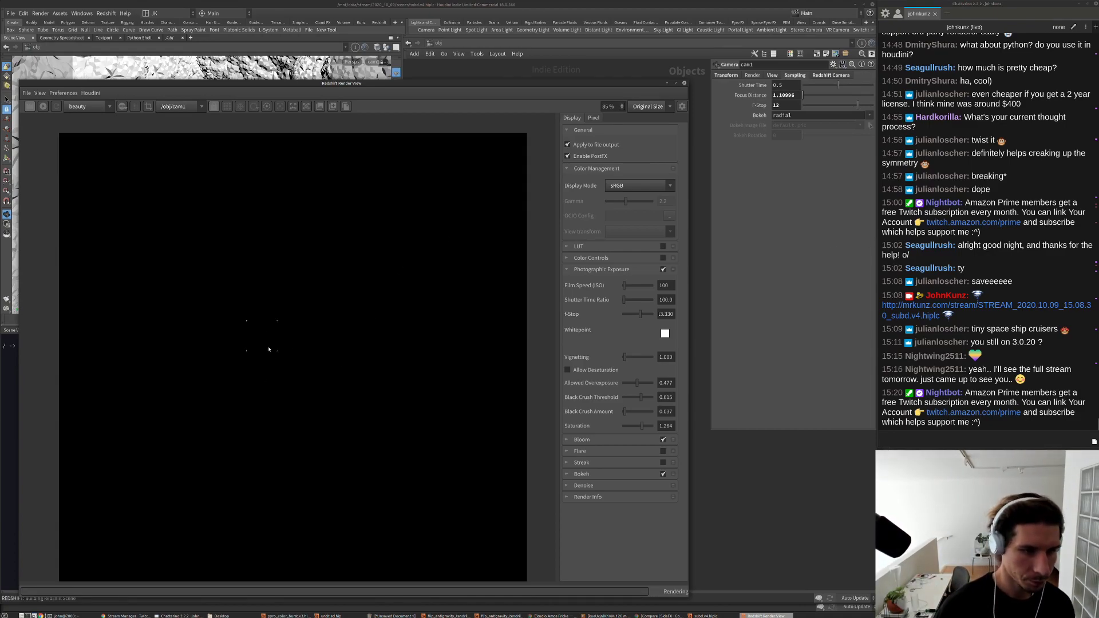
{"action": "scroll", "coordinate": [261, 351], "scroll_direction": "up", "scroll_amount": 2}
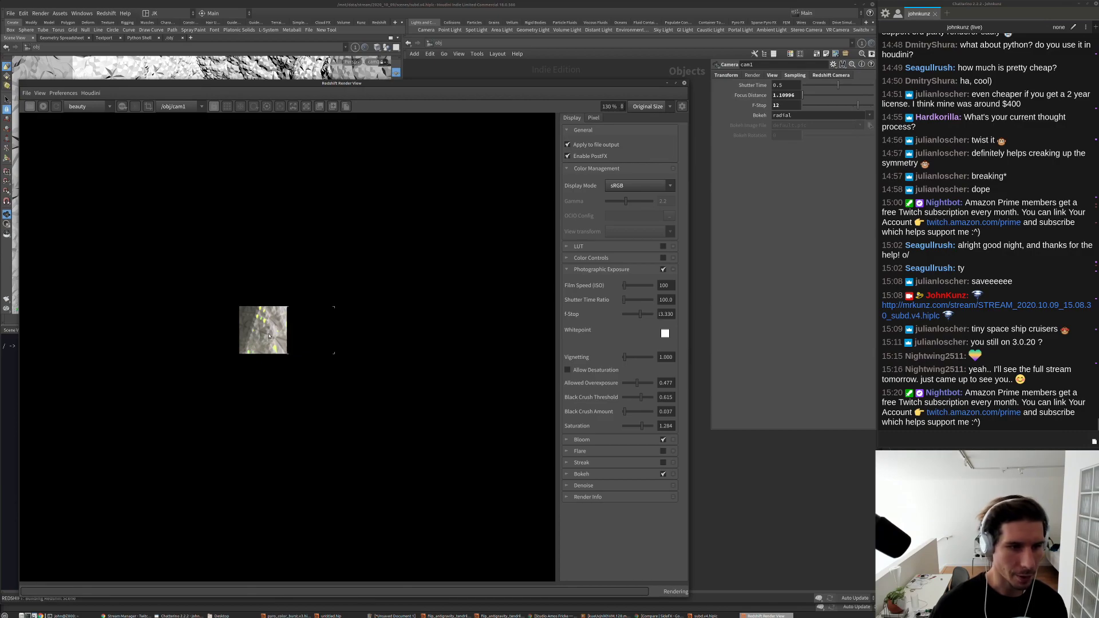
{"action": "scroll", "coordinate": [269, 336], "scroll_direction": "up", "scroll_amount": 4}
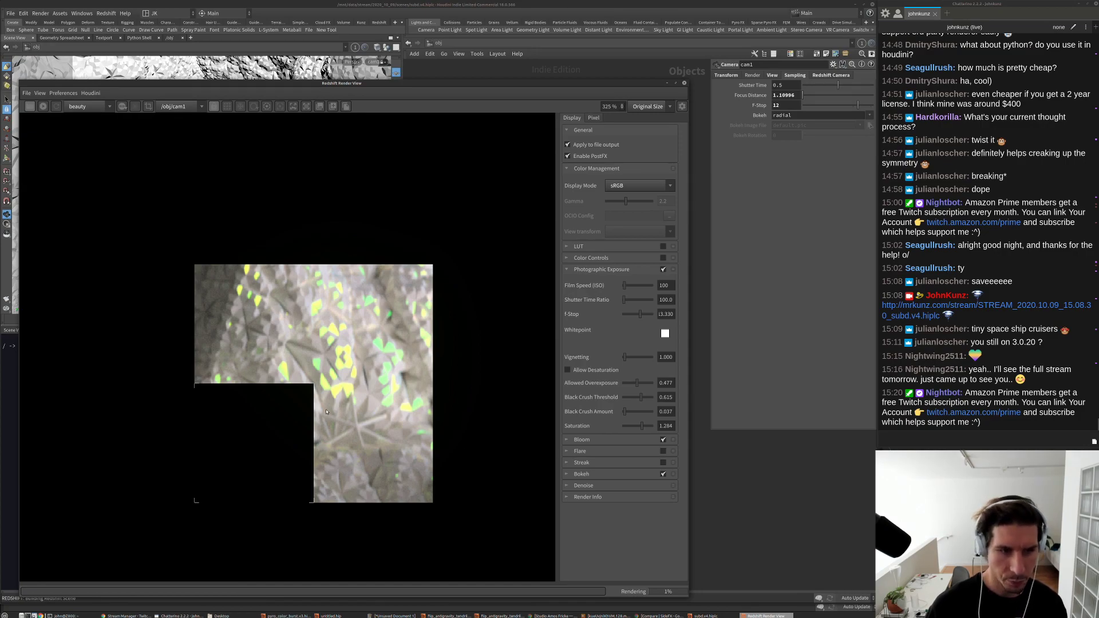
{"action": "scroll", "coordinate": [335, 409], "scroll_direction": "down", "scroll_amount": 6}
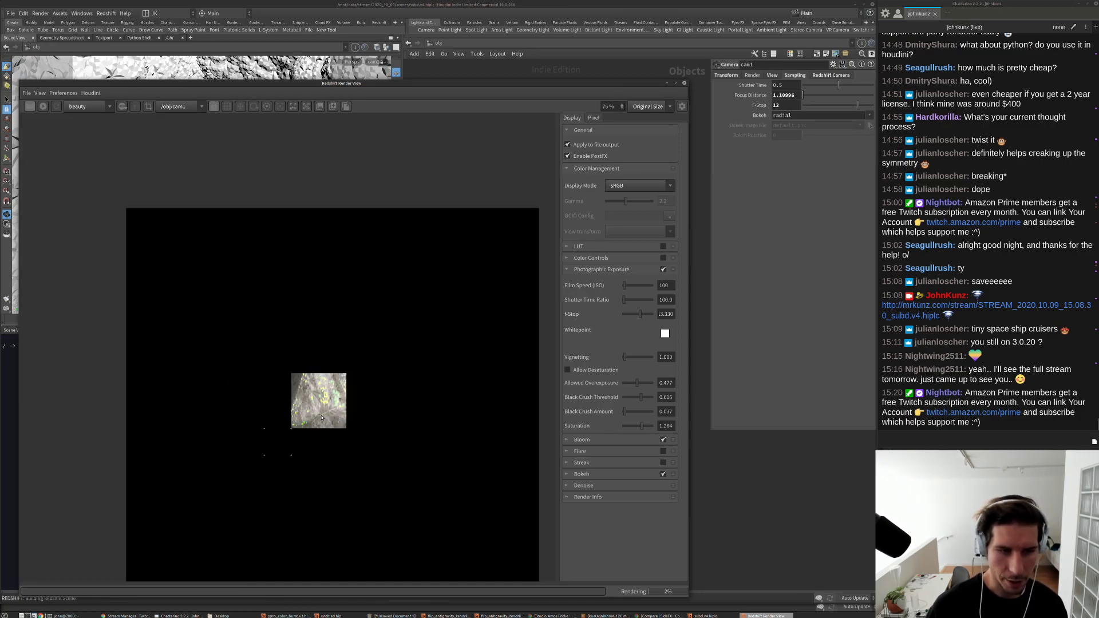
{"action": "scroll", "coordinate": [322, 417], "scroll_direction": "up", "scroll_amount": 3}
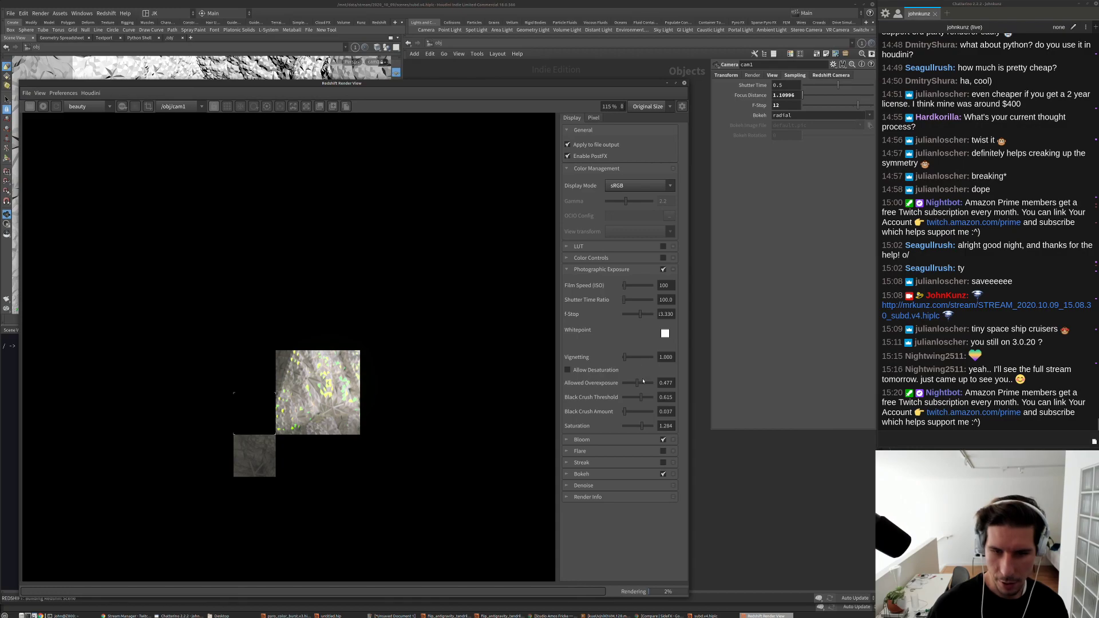
{"action": "scroll", "coordinate": [636, 385], "scroll_direction": "down", "scroll_amount": 3}
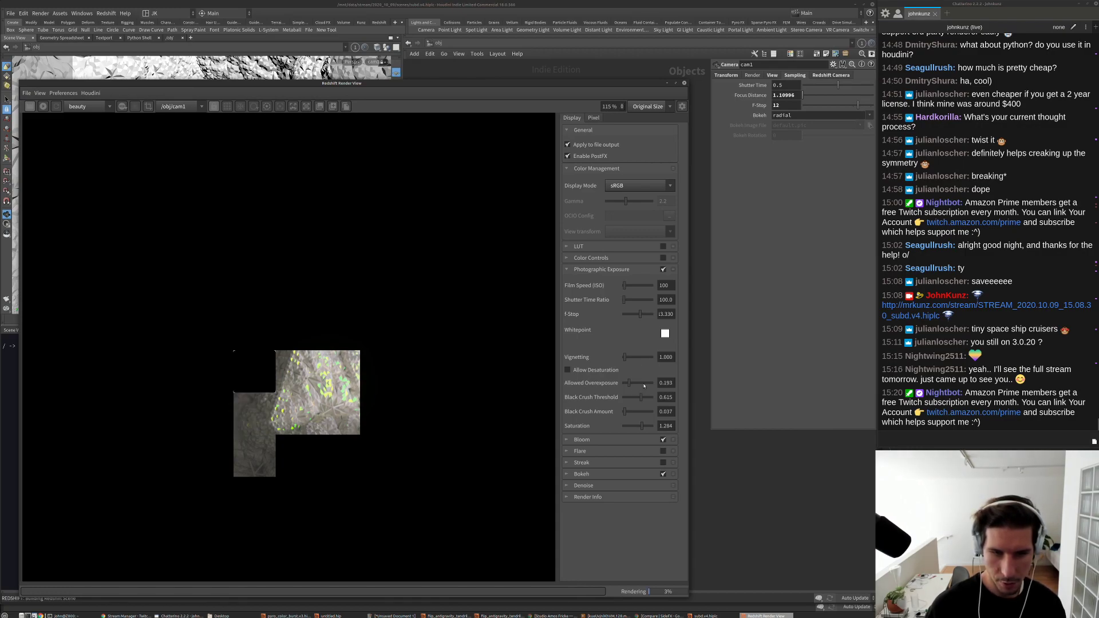
Step: Set Allowed Overexposure to 0.642
{"action": "left_click_drag", "start_coordinate": [644, 386], "coordinate": [648, 386]}
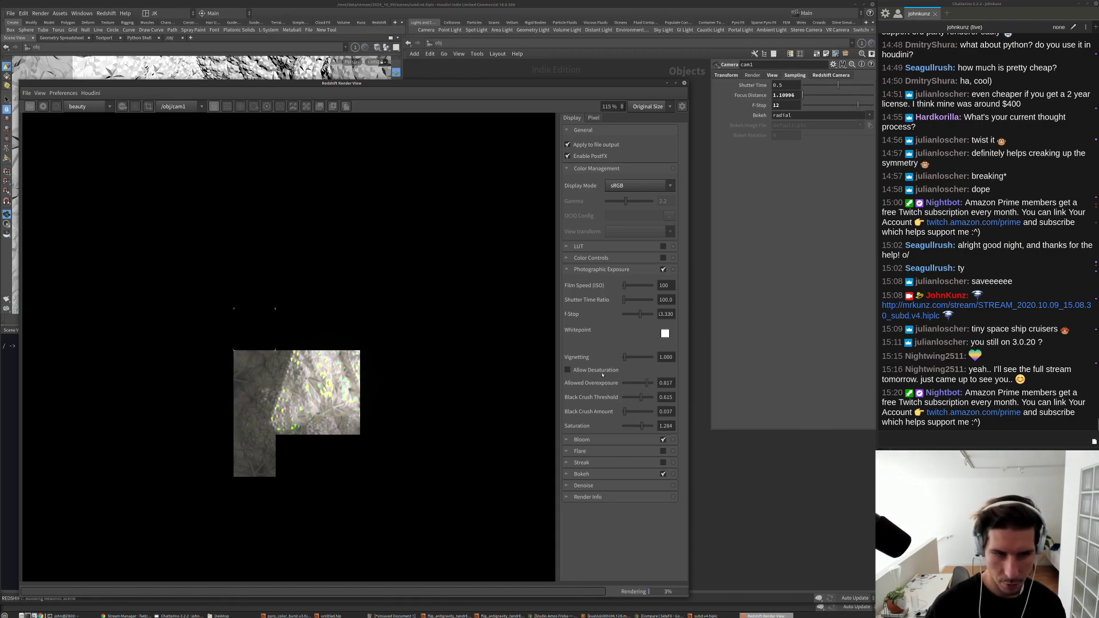
{"action": "left_click", "coordinate": [634, 386]}
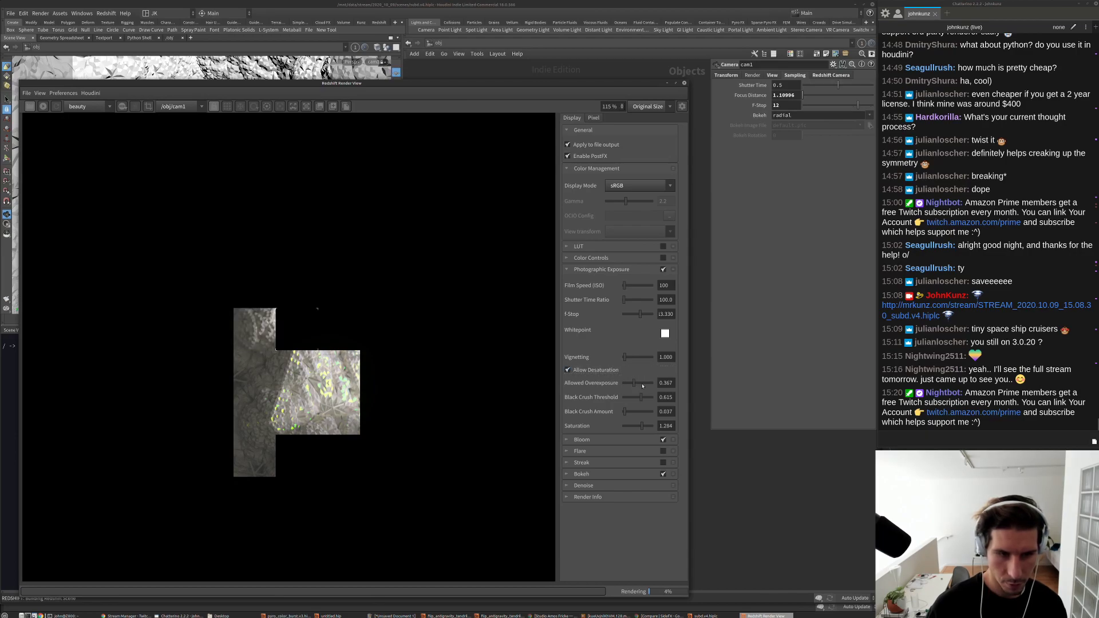
{"action": "left_click", "coordinate": [643, 386]}
{"action": "scroll", "coordinate": [295, 400], "scroll_direction": "up", "scroll_amount": 3}
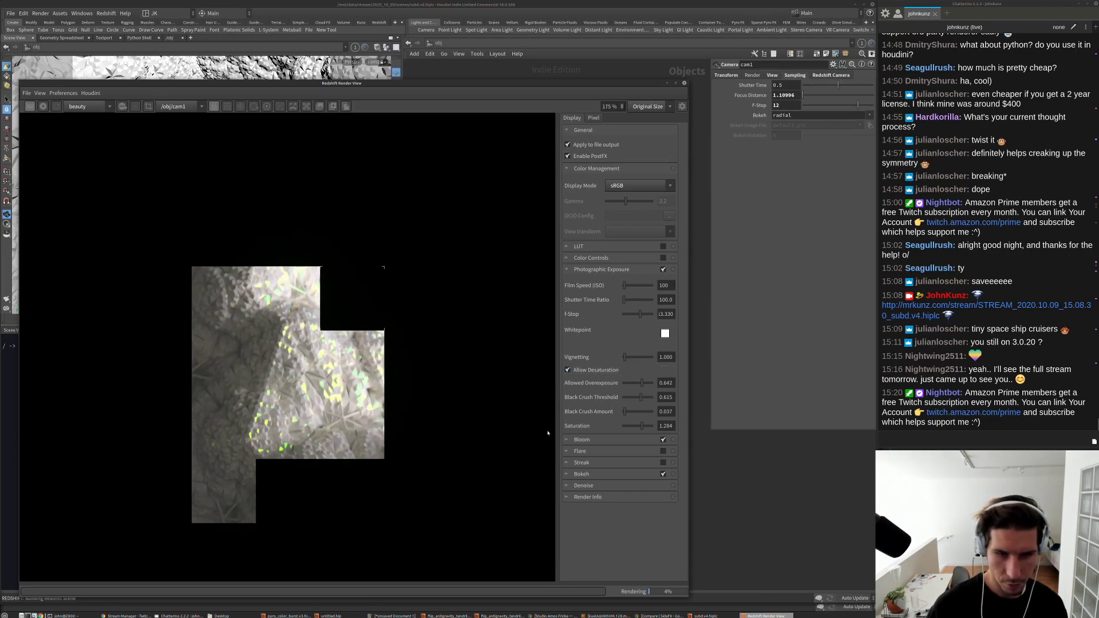
Step: Lower Saturation to about 1.03
{"action": "left_click", "coordinate": [641, 429]}
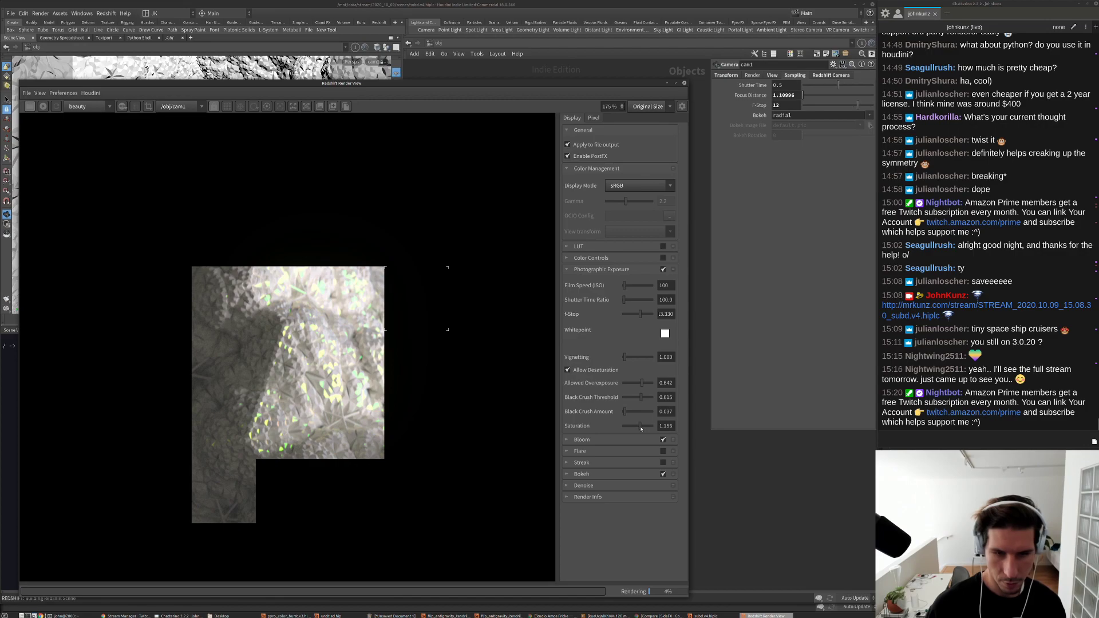
{"action": "left_click_drag", "start_coordinate": [640, 428], "coordinate": [639, 428]}
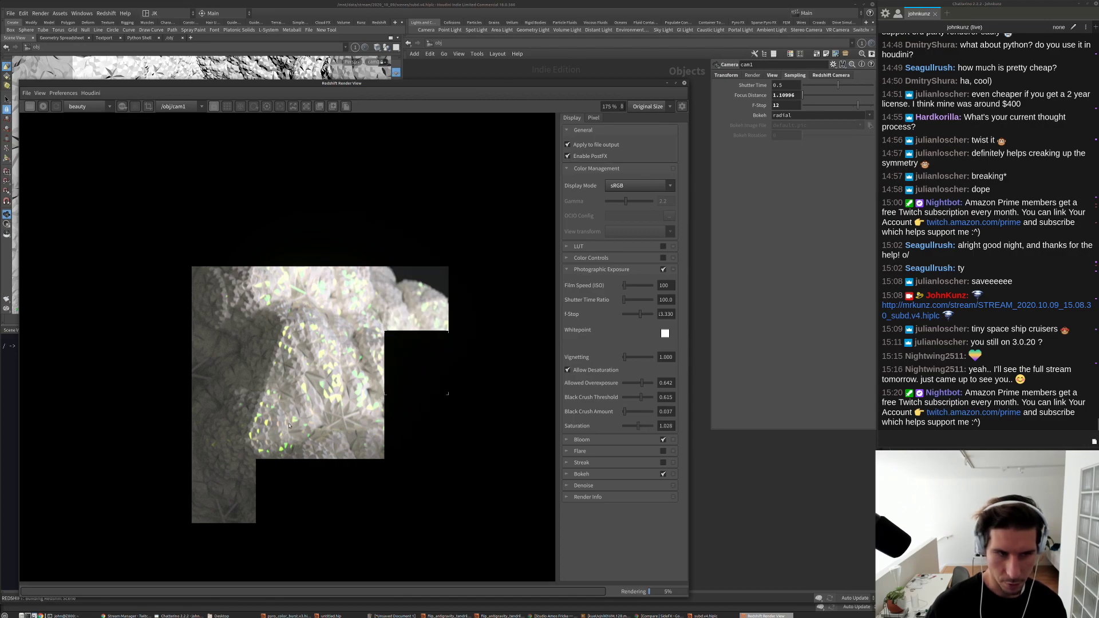
{"action": "scroll", "coordinate": [289, 425], "scroll_direction": "down", "scroll_amount": 4}
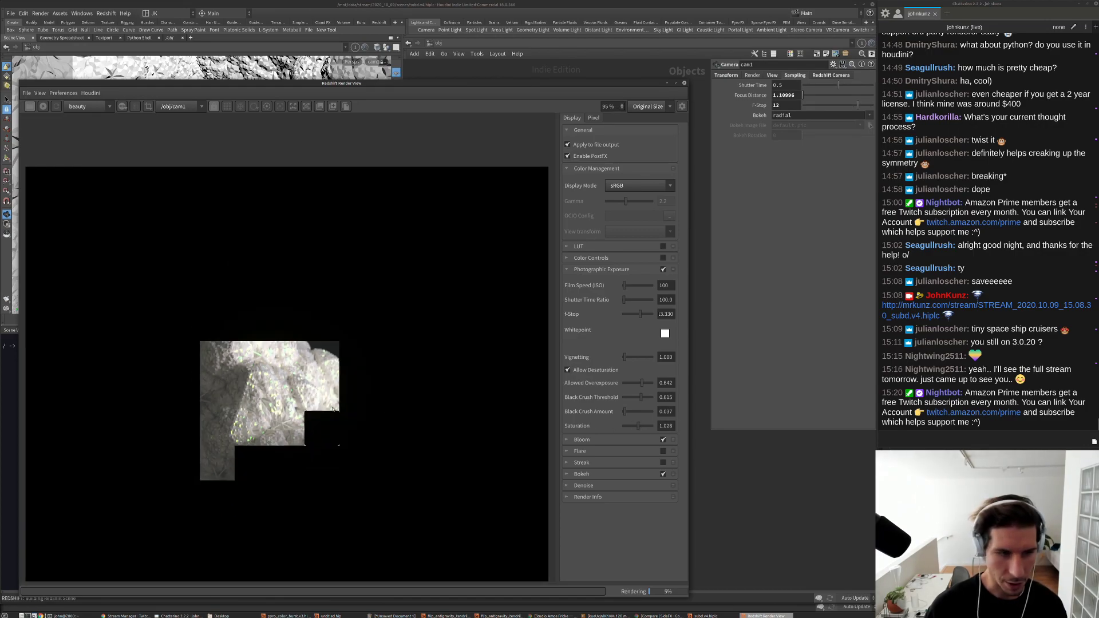
{"action": "scroll", "coordinate": [301, 406], "scroll_direction": "up", "scroll_amount": 4}
{"action": "scroll", "coordinate": [334, 425], "scroll_direction": "down", "scroll_amount": 2}
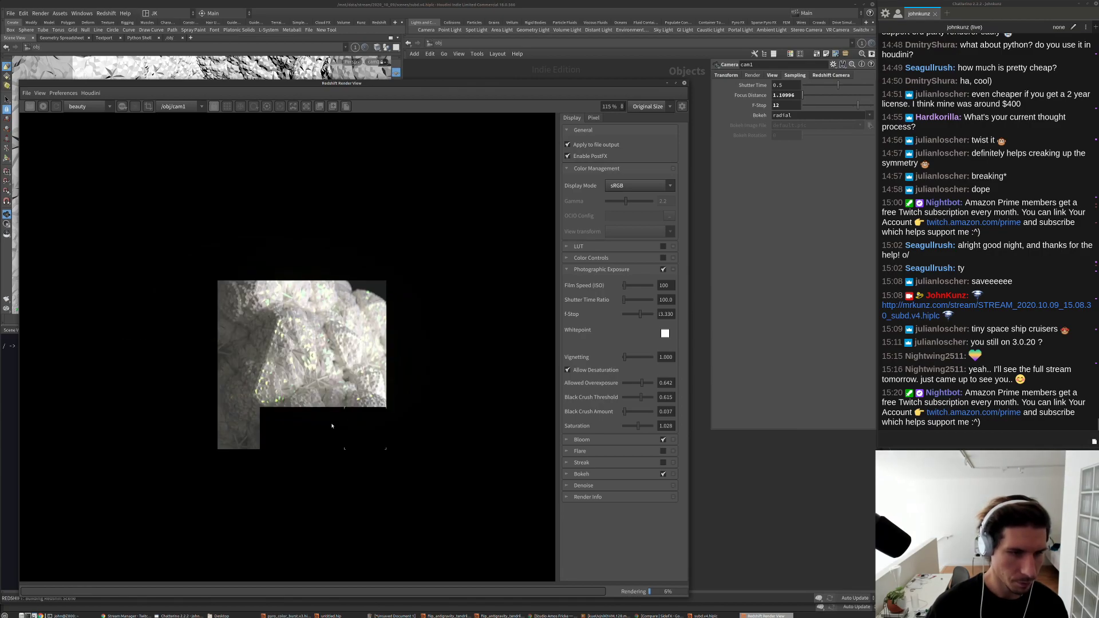
{"action": "scroll", "coordinate": [332, 424], "scroll_direction": "up", "scroll_amount": 4}
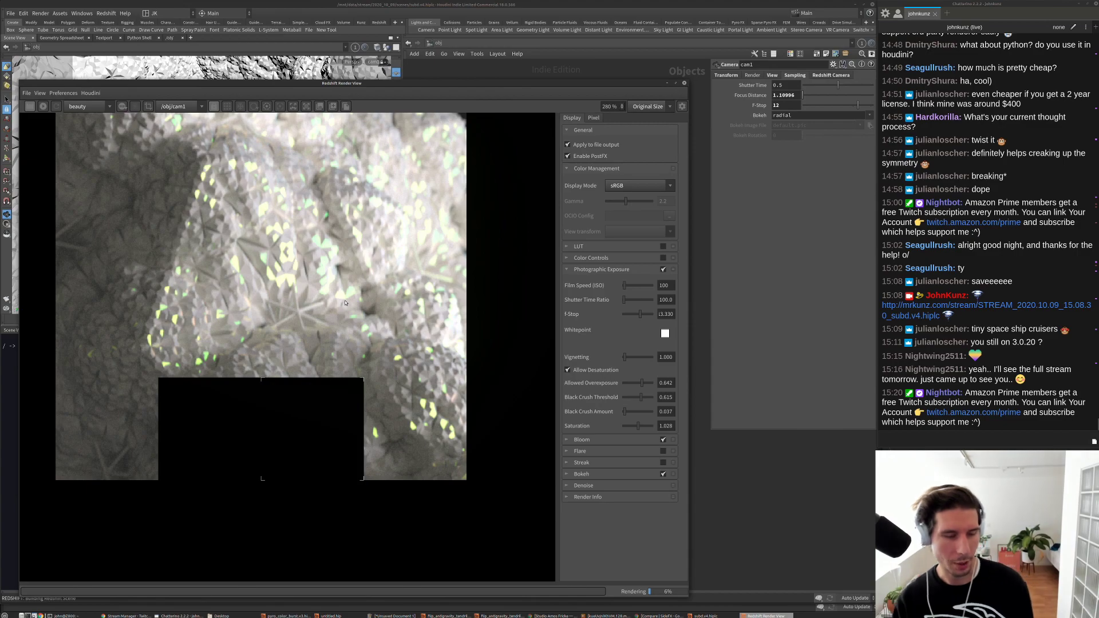
{"action": "scroll", "coordinate": [357, 289], "scroll_direction": "down", "scroll_amount": 4}
{"action": "scroll", "coordinate": [356, 297], "scroll_direction": "up", "scroll_amount": 7}
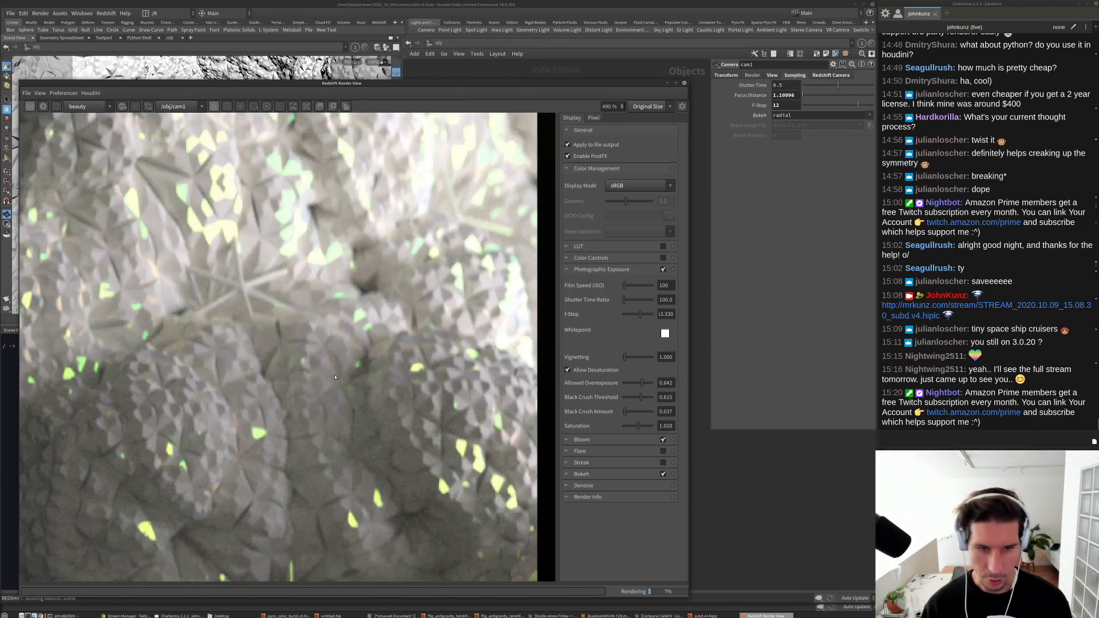
{"action": "scroll", "coordinate": [227, 376], "scroll_direction": "down", "scroll_amount": 2}
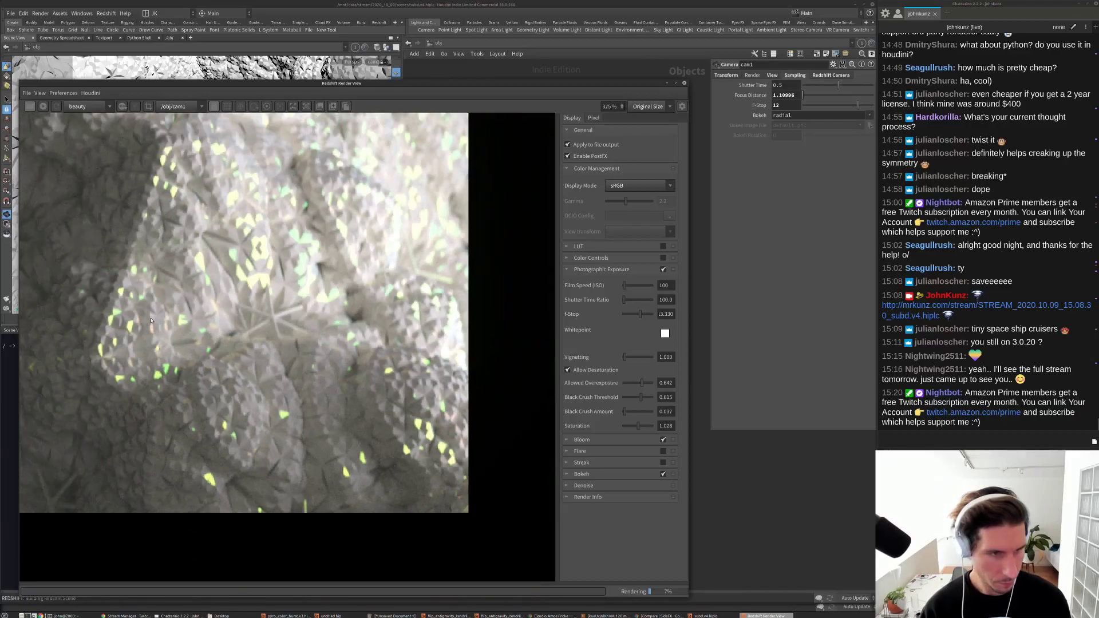
{"action": "scroll", "coordinate": [138, 413], "scroll_direction": "down", "scroll_amount": 5}
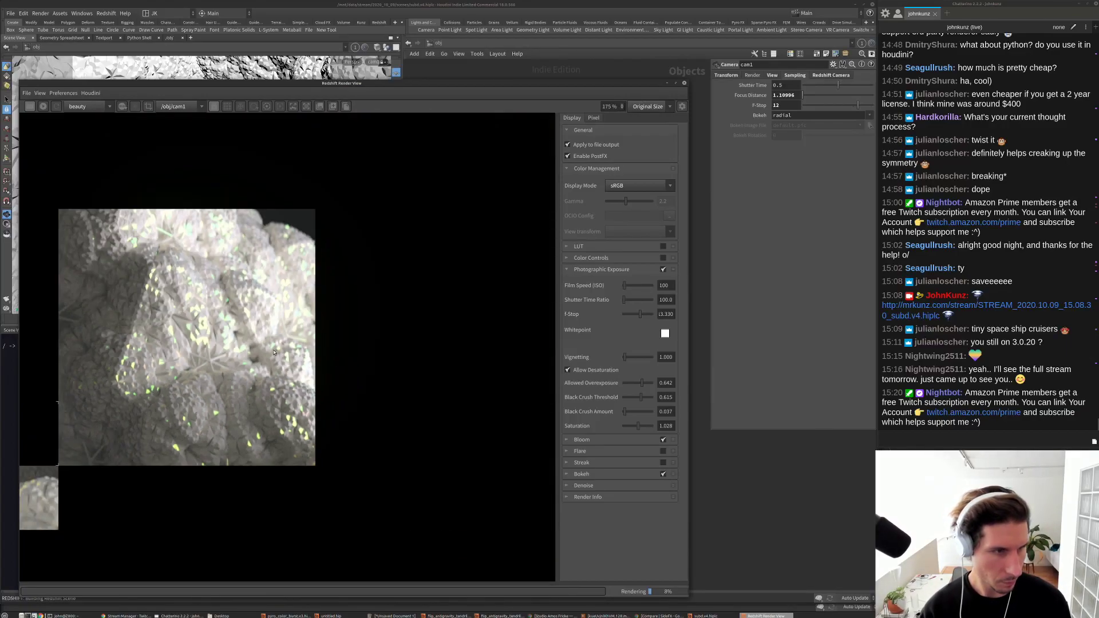
{"action": "scroll", "coordinate": [113, 435], "scroll_direction": "up", "scroll_amount": 3}
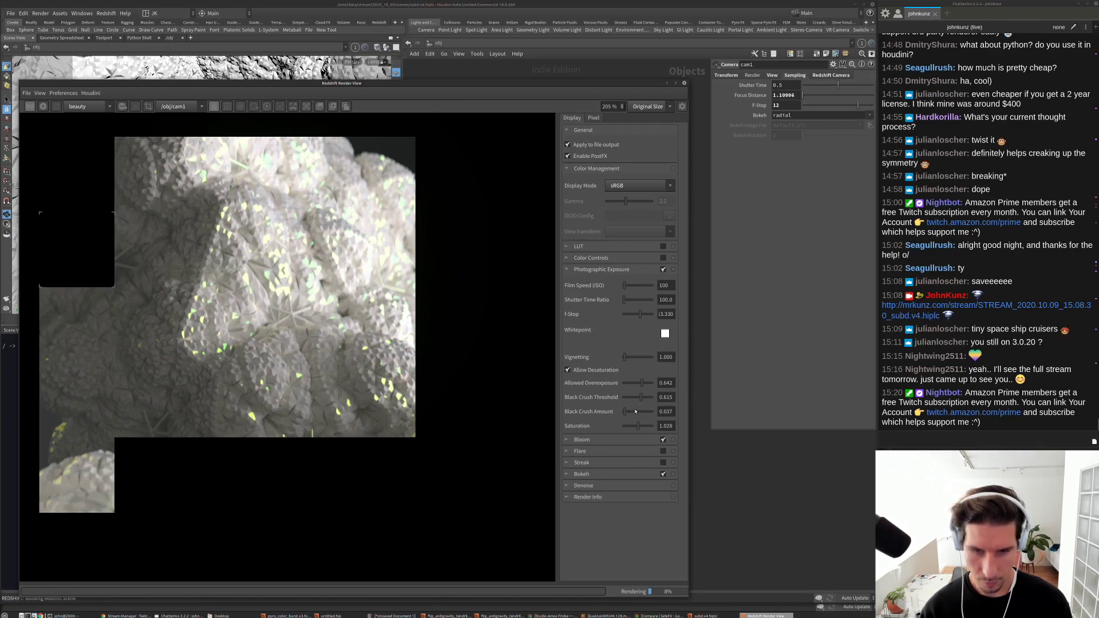
Step: Set Black Crush Amount to 0.303 and Black Crush Threshold to 0.248
{"action": "left_click_drag", "start_coordinate": [635, 412], "coordinate": [632, 414]}
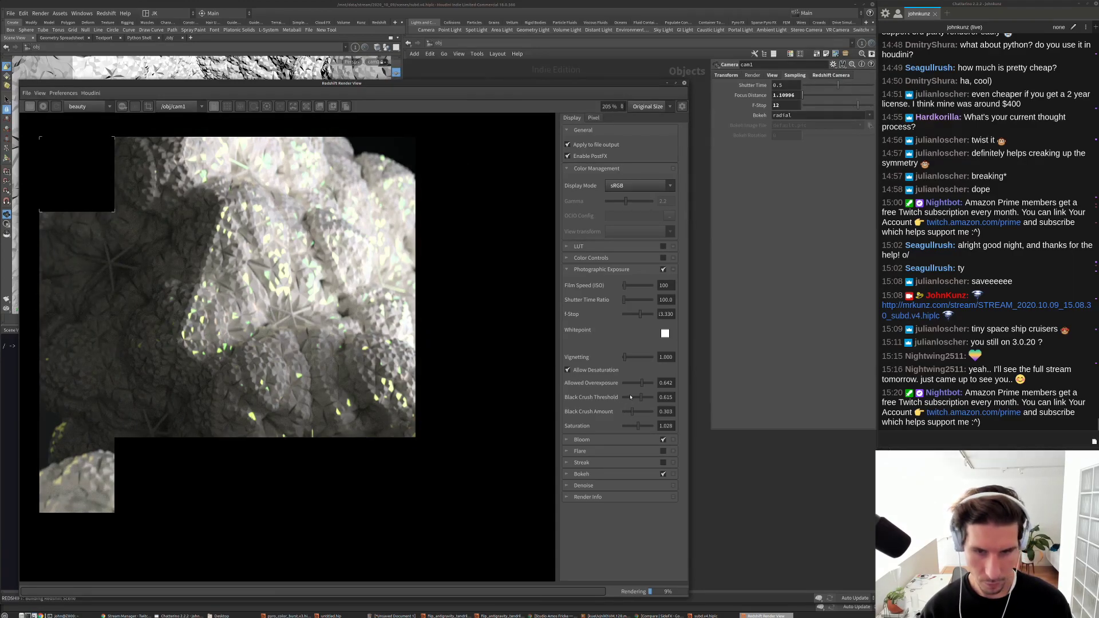
{"action": "left_click", "coordinate": [630, 398]}
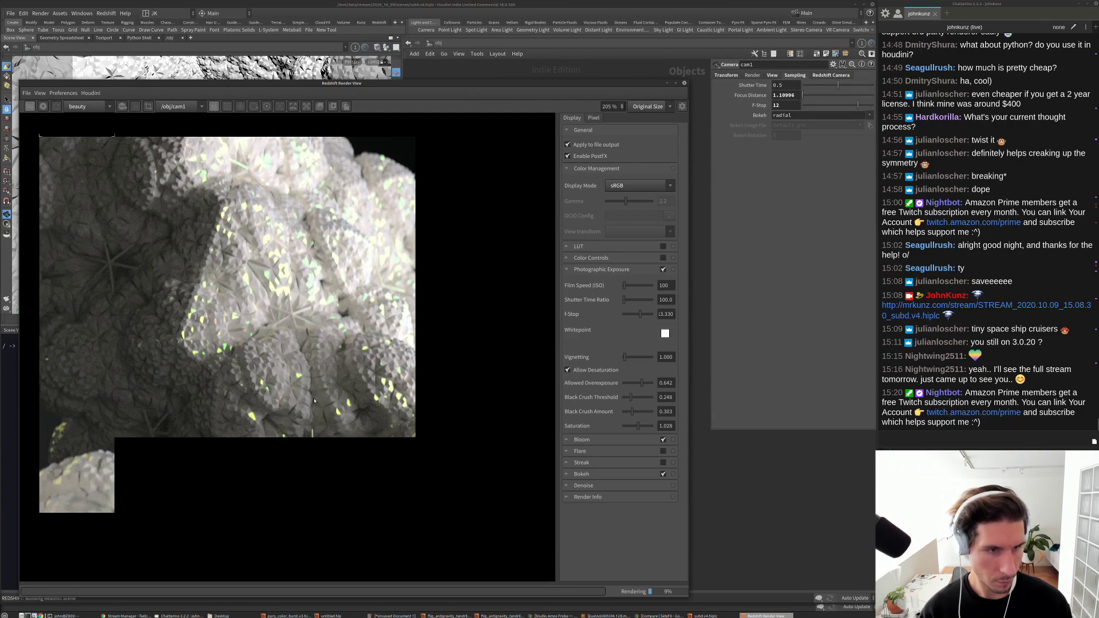
{"action": "scroll", "coordinate": [314, 401], "scroll_direction": "down", "scroll_amount": 4}
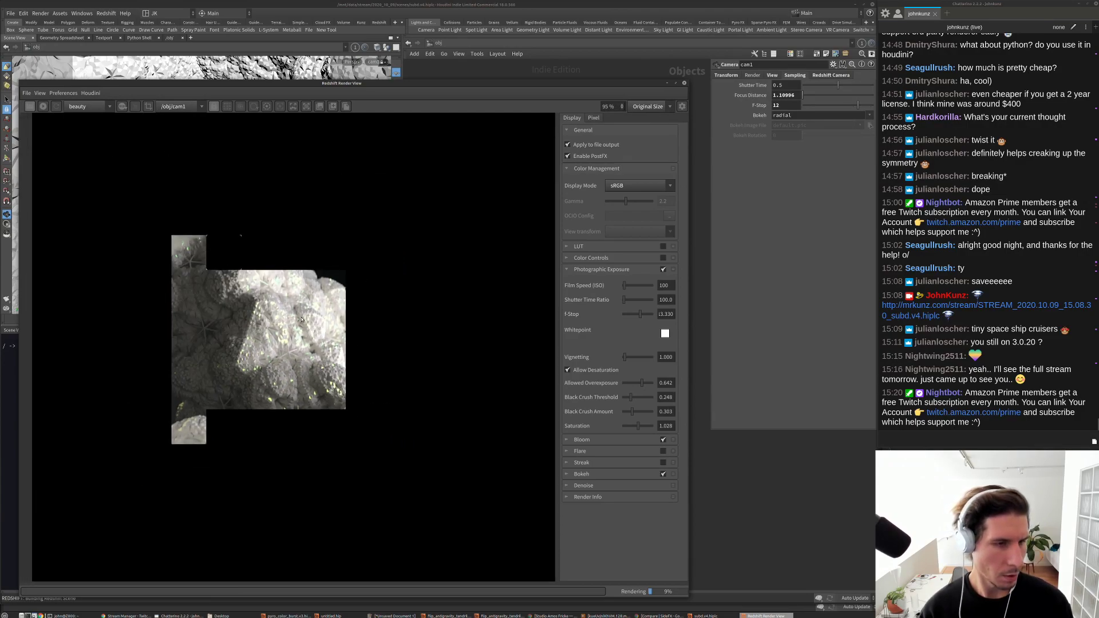
{"action": "scroll", "coordinate": [166, 302], "scroll_direction": "down", "scroll_amount": 2}
{"action": "scroll", "coordinate": [239, 333], "scroll_direction": "up", "scroll_amount": 1}
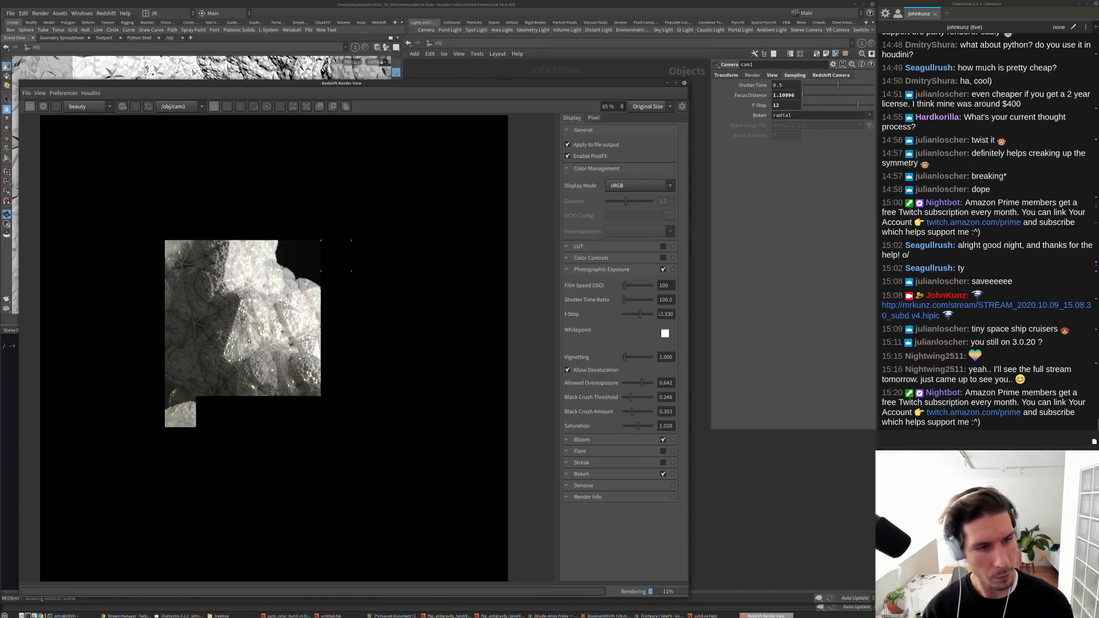
{"action": "scroll", "coordinate": [273, 297], "scroll_direction": "up", "scroll_amount": 6}
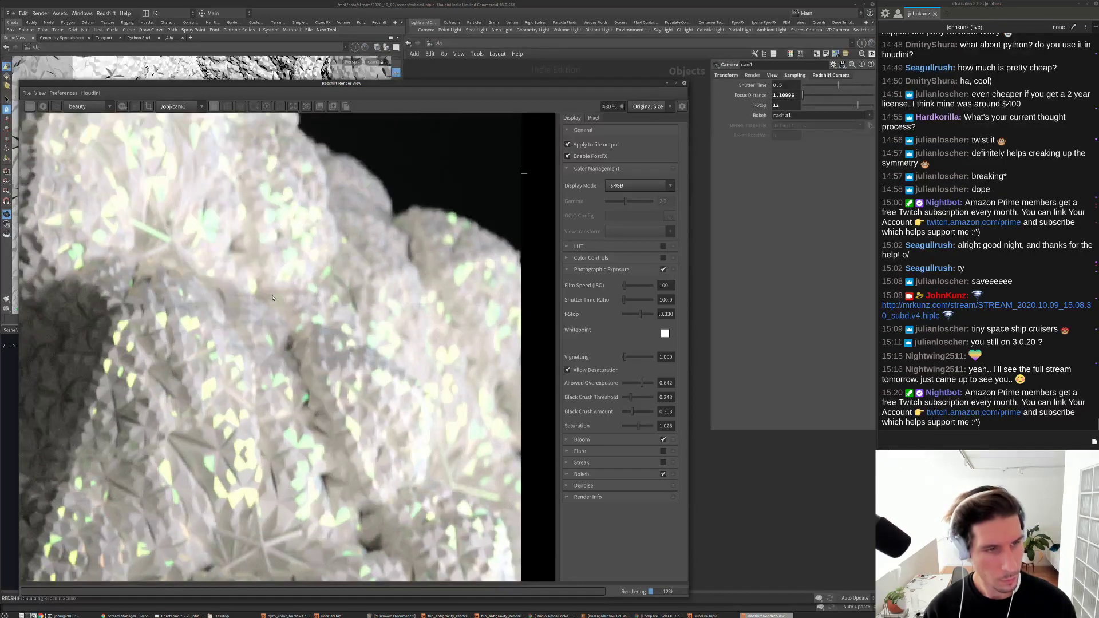
{"action": "scroll", "coordinate": [276, 300], "scroll_direction": "down", "scroll_amount": 2}
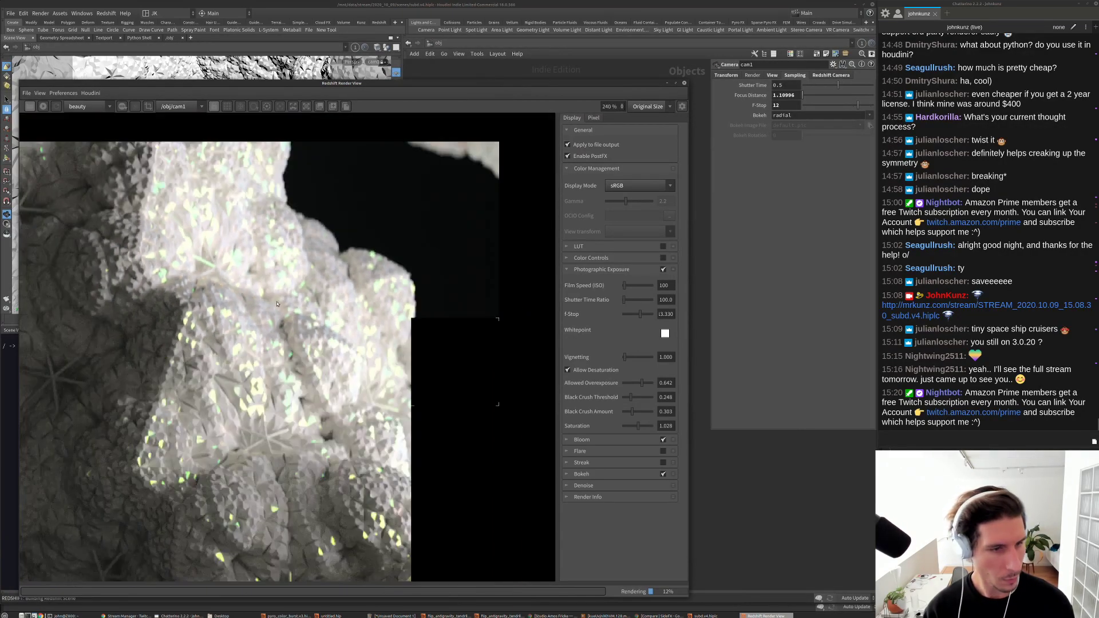
{"action": "scroll", "coordinate": [277, 304], "scroll_direction": "down", "scroll_amount": 2}
{"action": "scroll", "coordinate": [273, 311], "scroll_direction": "down", "scroll_amount": 2}
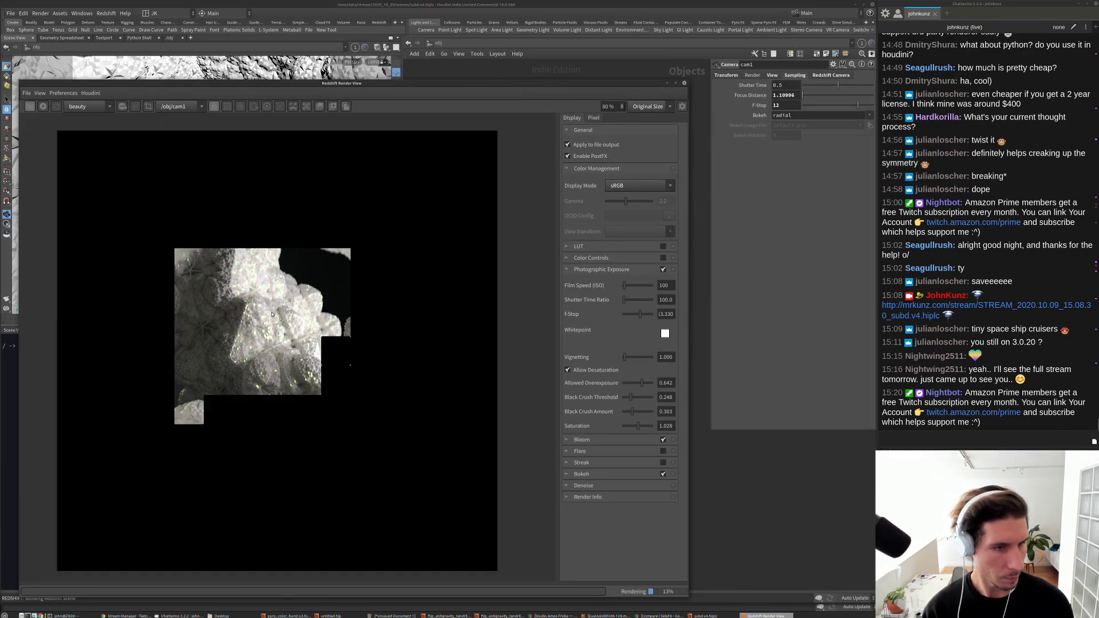
{"action": "scroll", "coordinate": [285, 372], "scroll_direction": "up", "scroll_amount": 3}
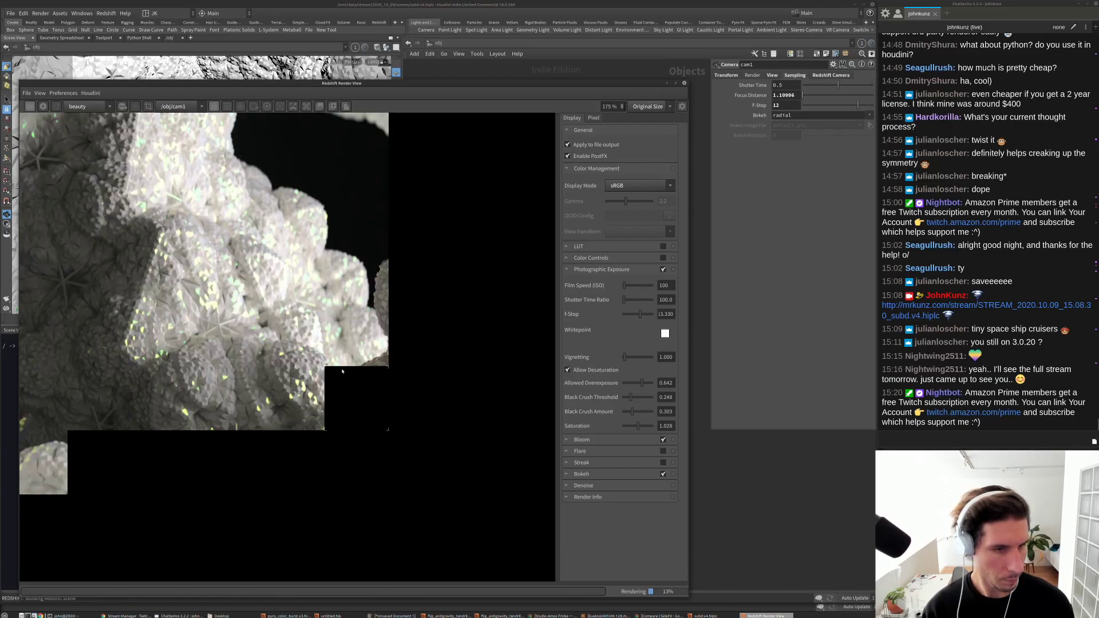
{"action": "scroll", "coordinate": [342, 352], "scroll_direction": "up", "scroll_amount": 3}
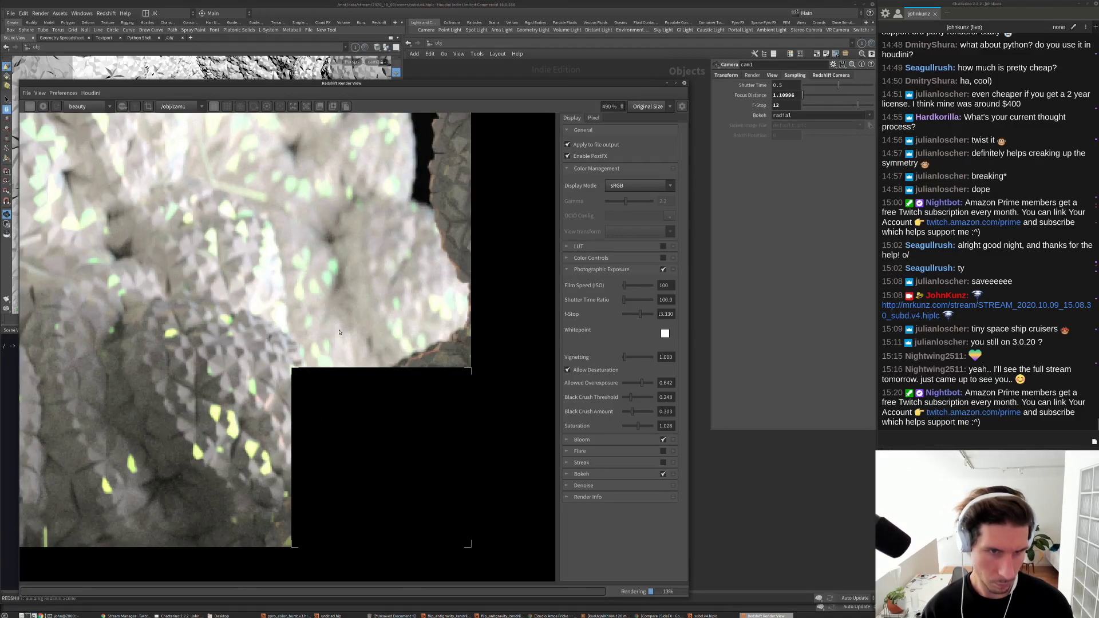
{"action": "scroll", "coordinate": [320, 326], "scroll_direction": "down", "scroll_amount": 3}
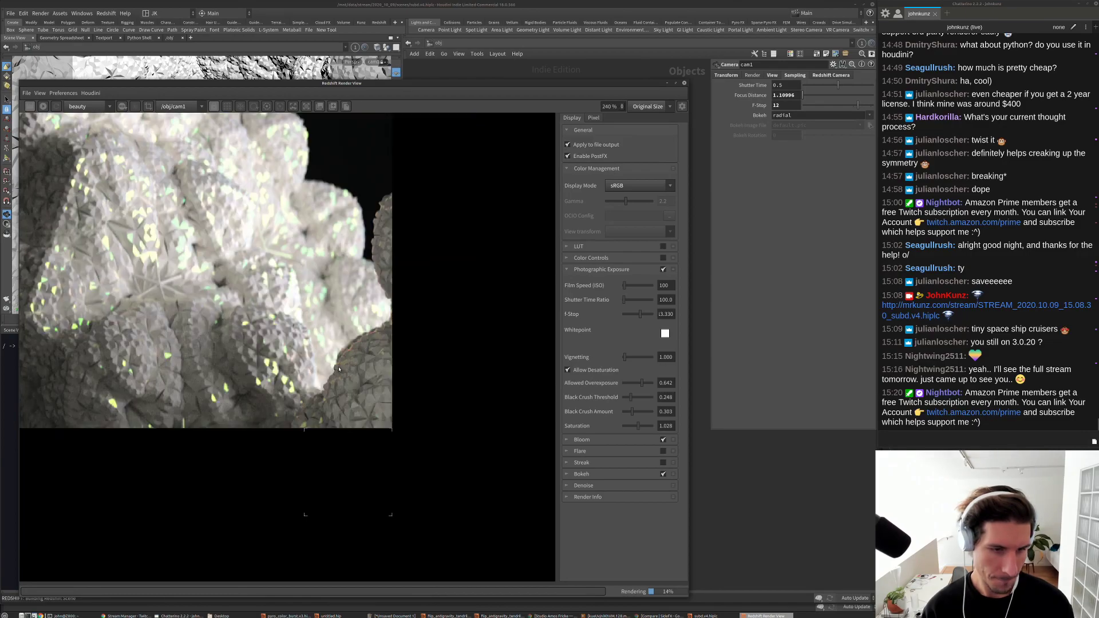
{"action": "scroll", "coordinate": [305, 429], "scroll_direction": "up", "scroll_amount": 3}
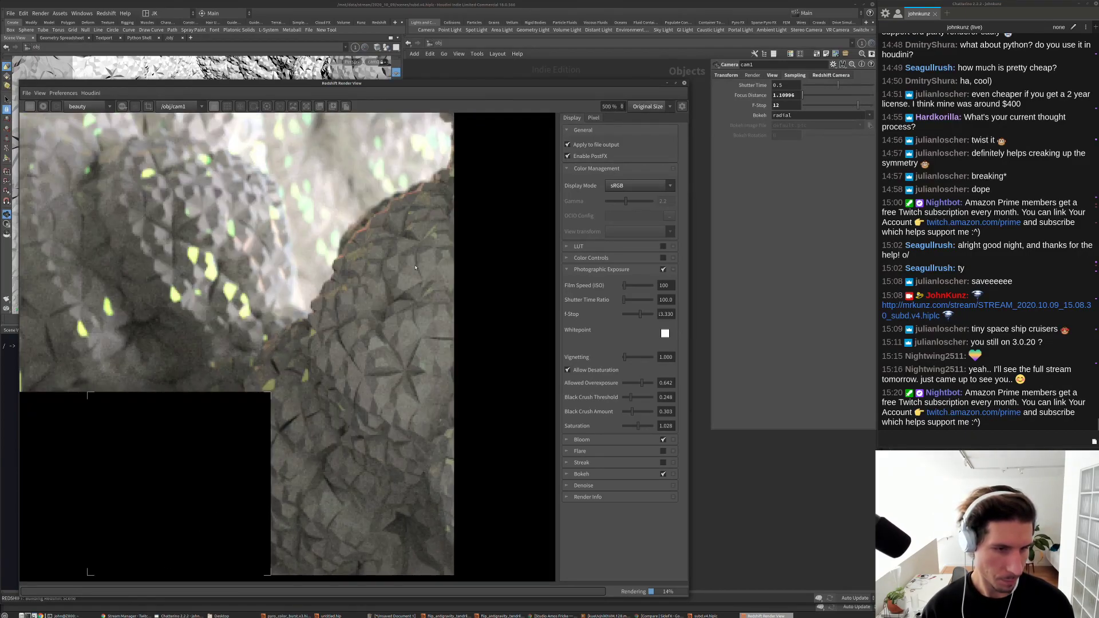
{"action": "scroll", "coordinate": [343, 357], "scroll_direction": "down", "scroll_amount": 8}
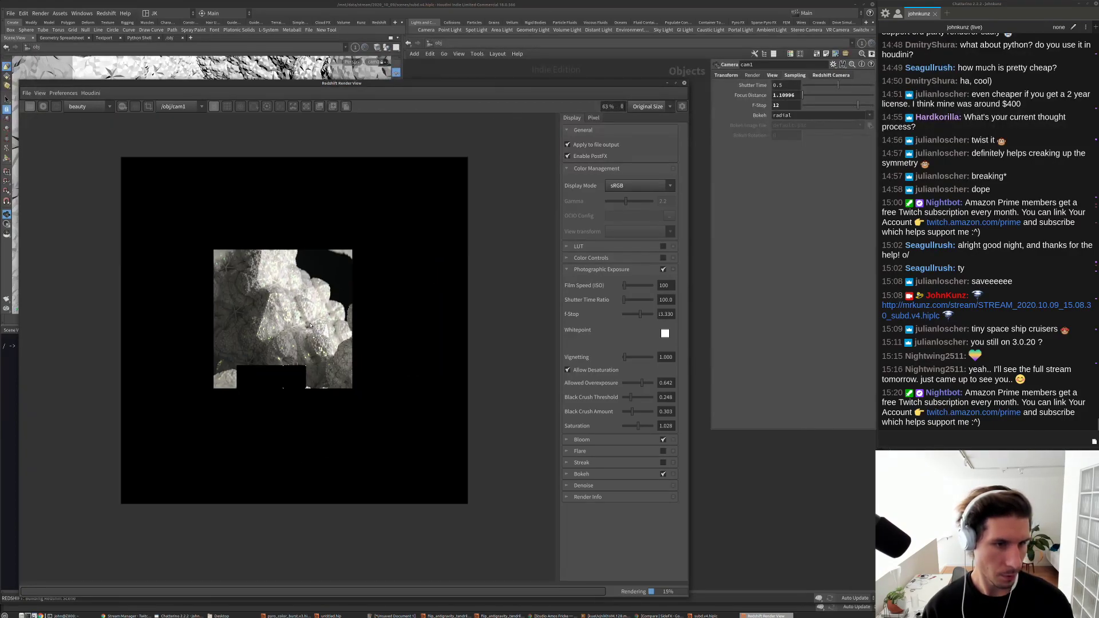
{"action": "scroll", "coordinate": [309, 324], "scroll_direction": "up", "scroll_amount": 2}
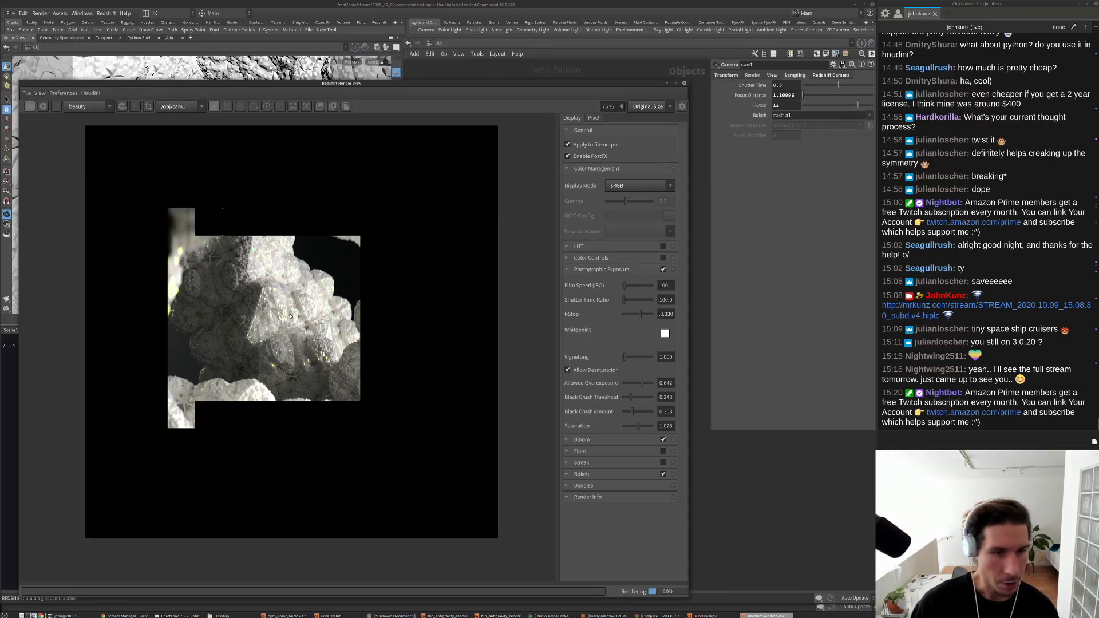
Step: Show cam1's Redshift Camera DOF settings, with DOF enabled and Houdini camera focus
{"action": "scroll", "coordinate": [297, 321], "scroll_direction": "up", "scroll_amount": 5}
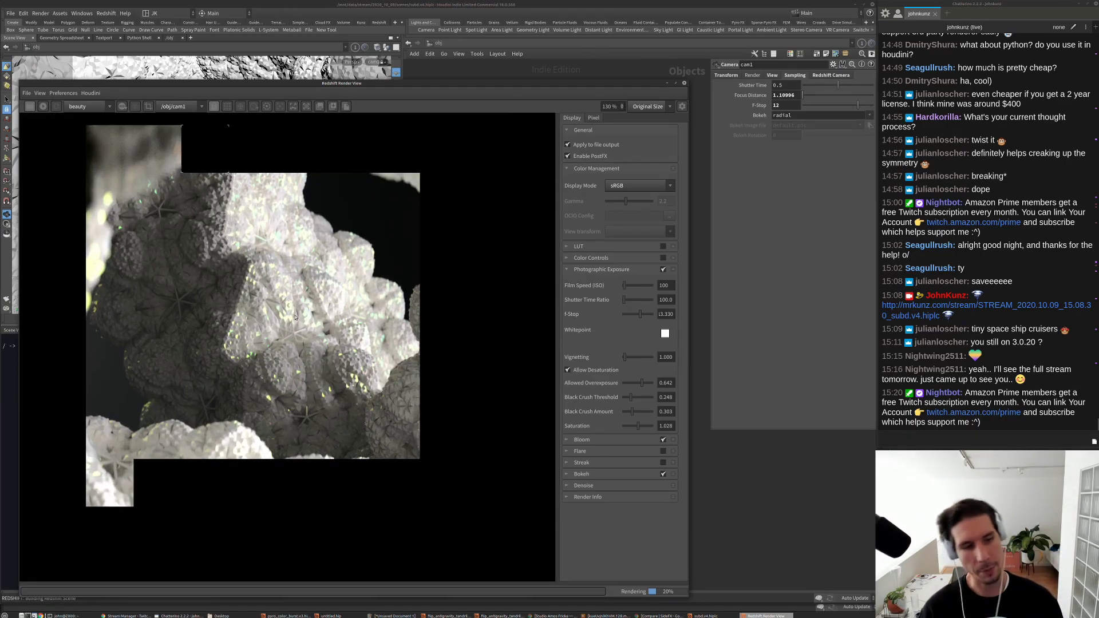
{"action": "scroll", "coordinate": [280, 319], "scroll_direction": "down", "scroll_amount": 2}
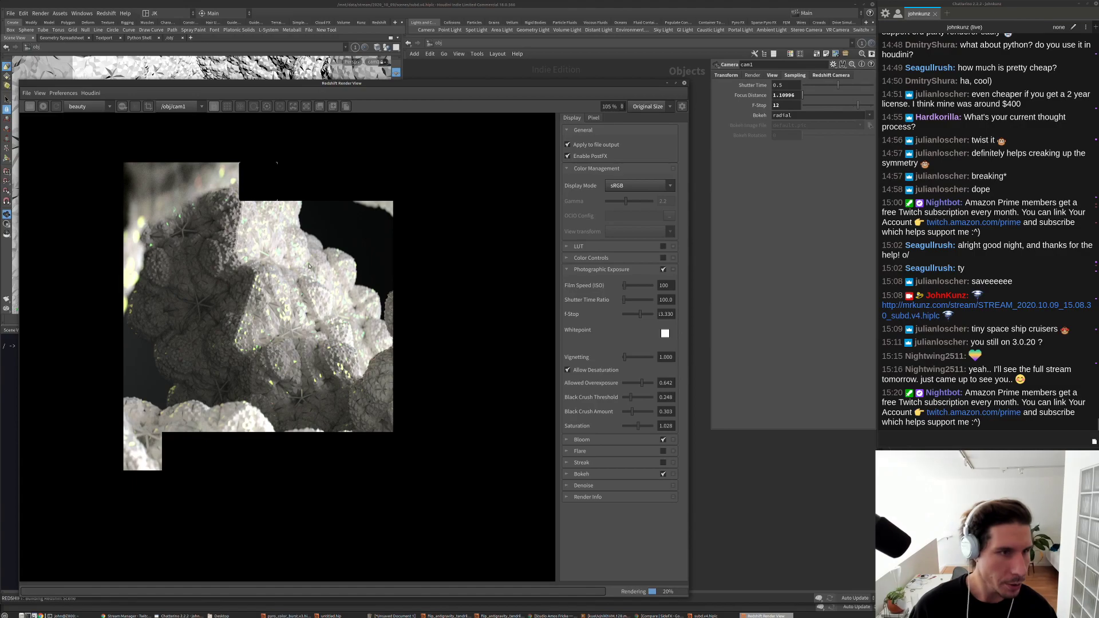
{"action": "scroll", "coordinate": [174, 184], "scroll_direction": "up", "scroll_amount": 8}
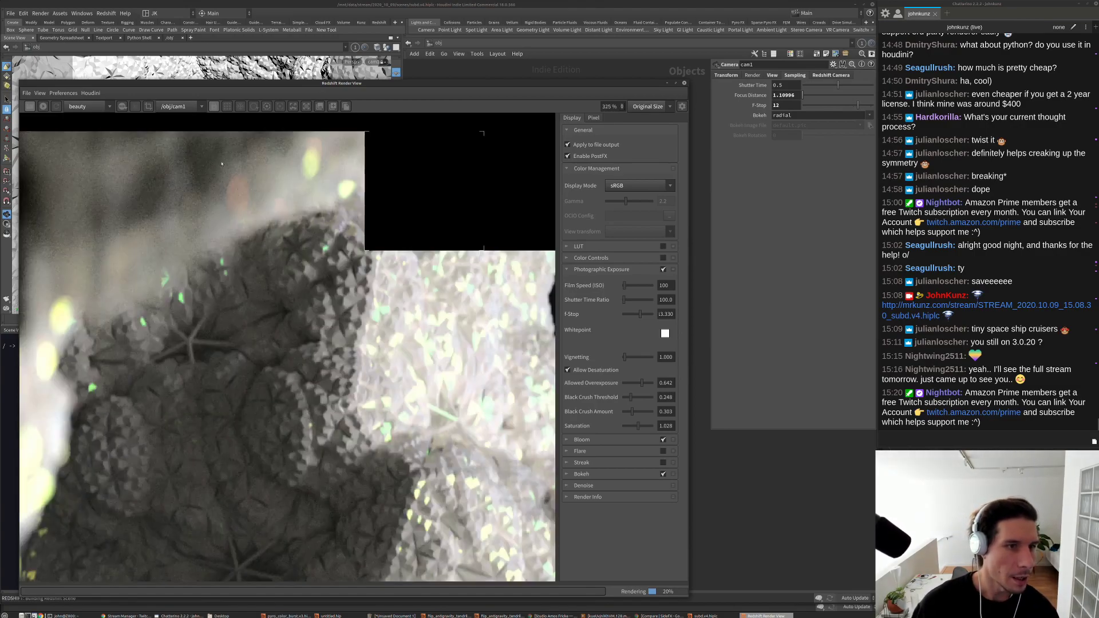
{"action": "scroll", "coordinate": [473, 264], "scroll_direction": "down", "scroll_amount": 3}
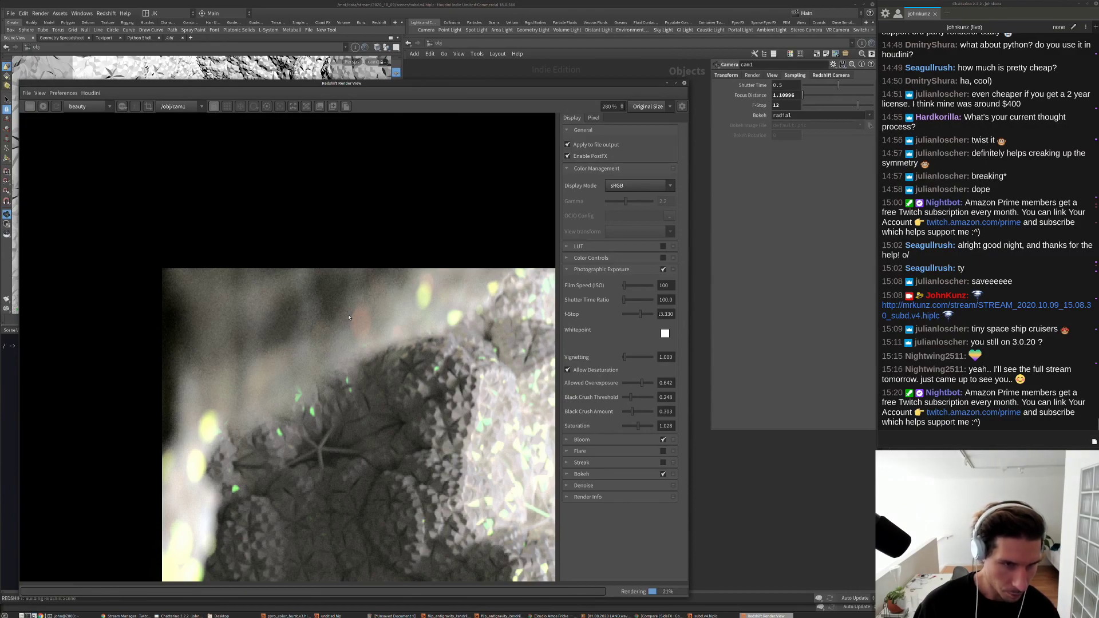
{"action": "left_click", "coordinate": [824, 75]}
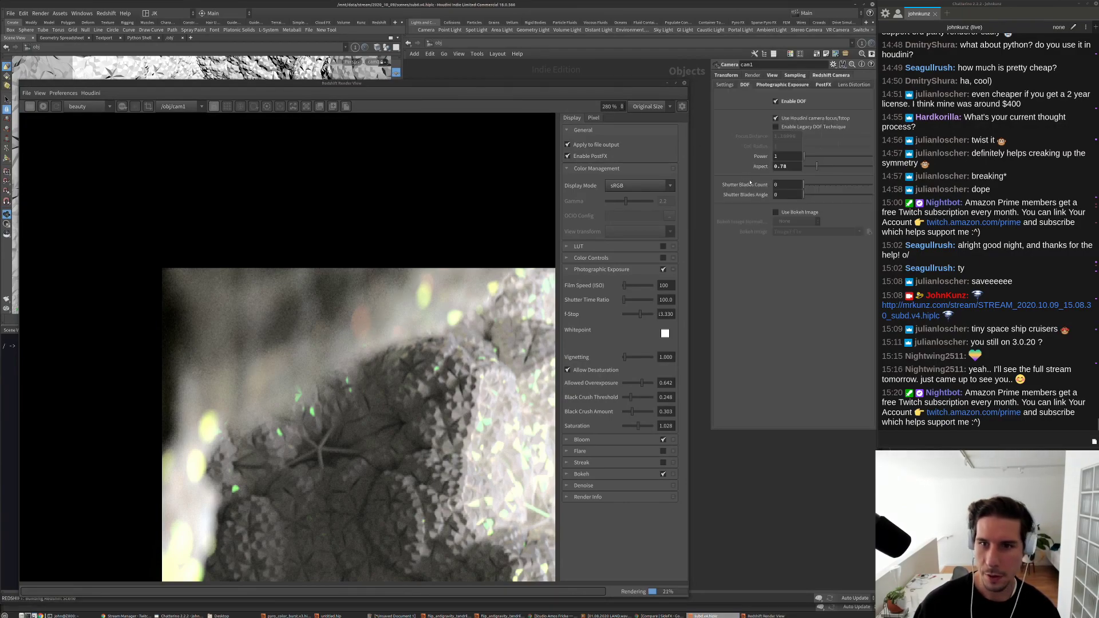
{"action": "scroll", "coordinate": [442, 298], "scroll_direction": "up", "scroll_amount": 3}
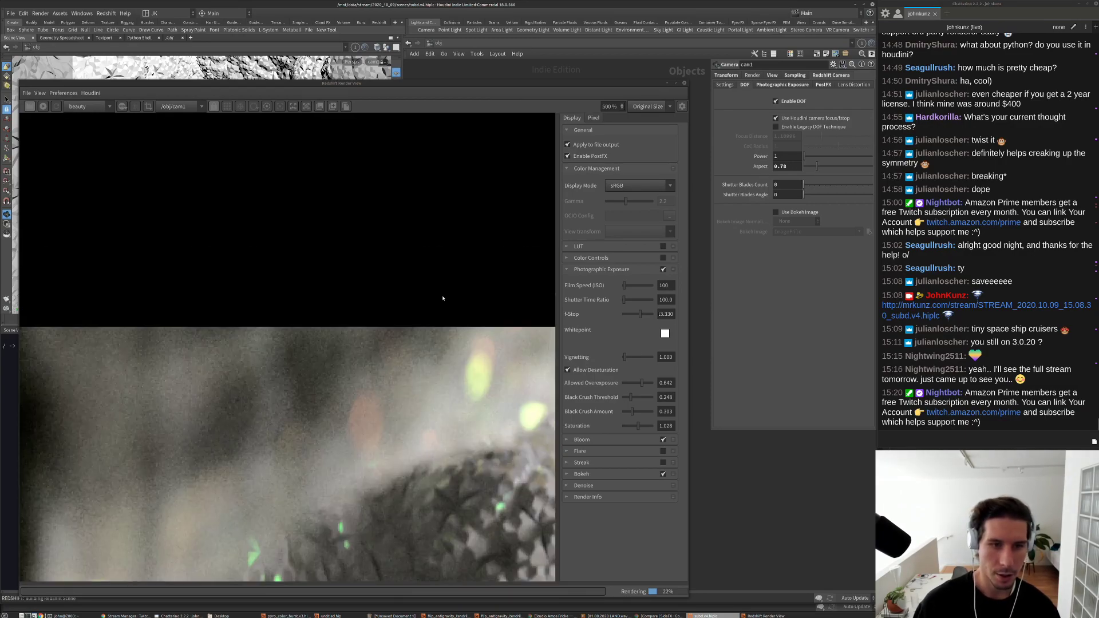
{"action": "scroll", "coordinate": [383, 422], "scroll_direction": "down", "scroll_amount": 1}
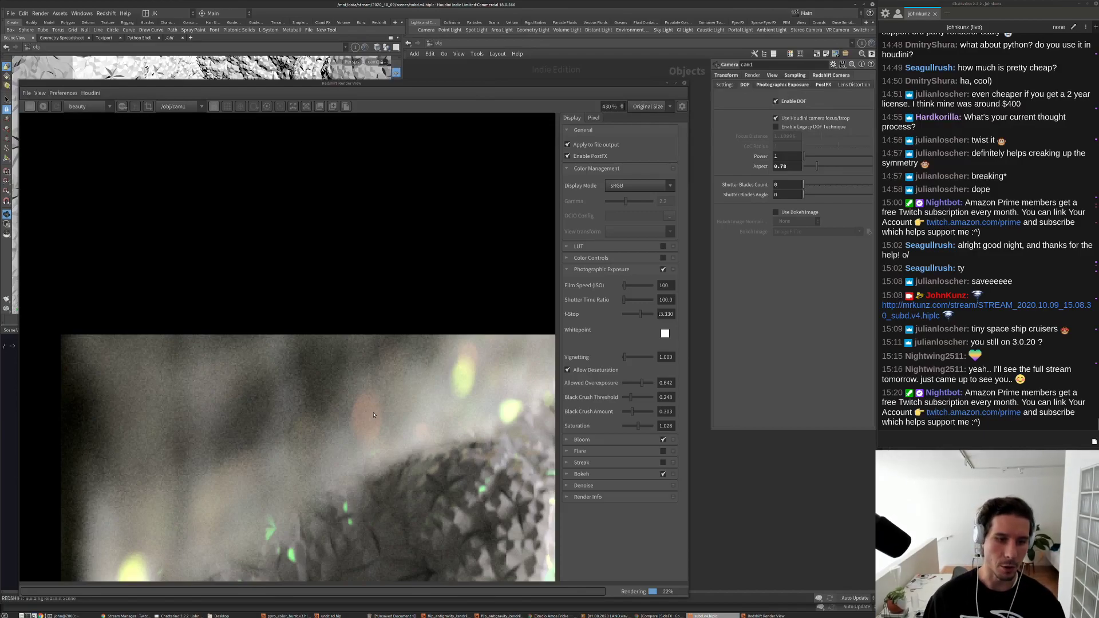
{"action": "scroll", "coordinate": [271, 403], "scroll_direction": "down", "scroll_amount": 14}
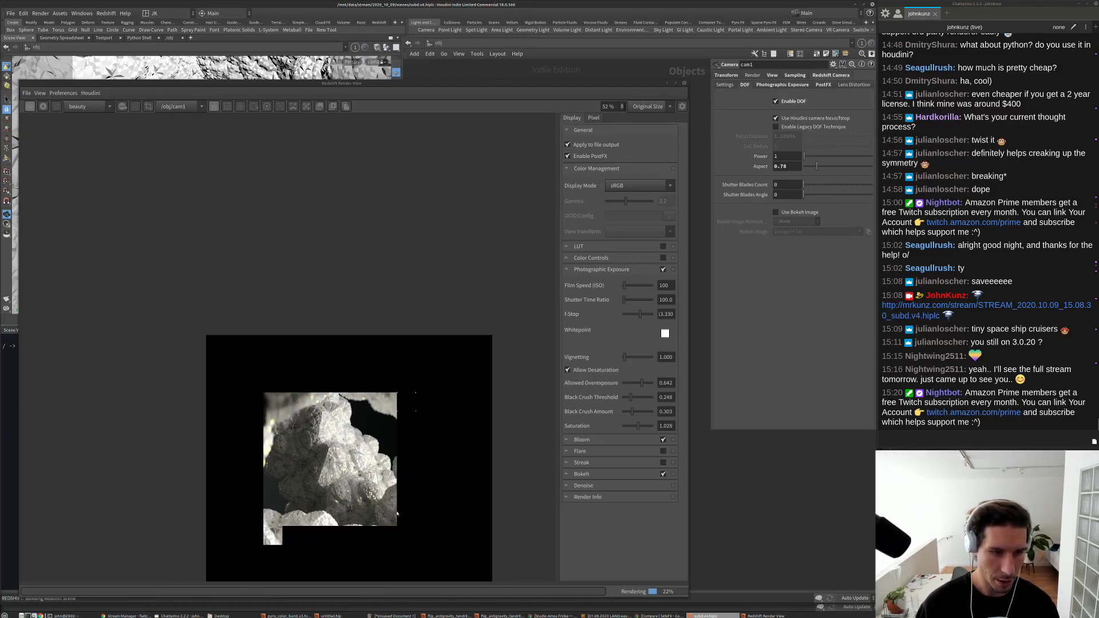
{"action": "scroll", "coordinate": [400, 506], "scroll_direction": "up", "scroll_amount": 2}
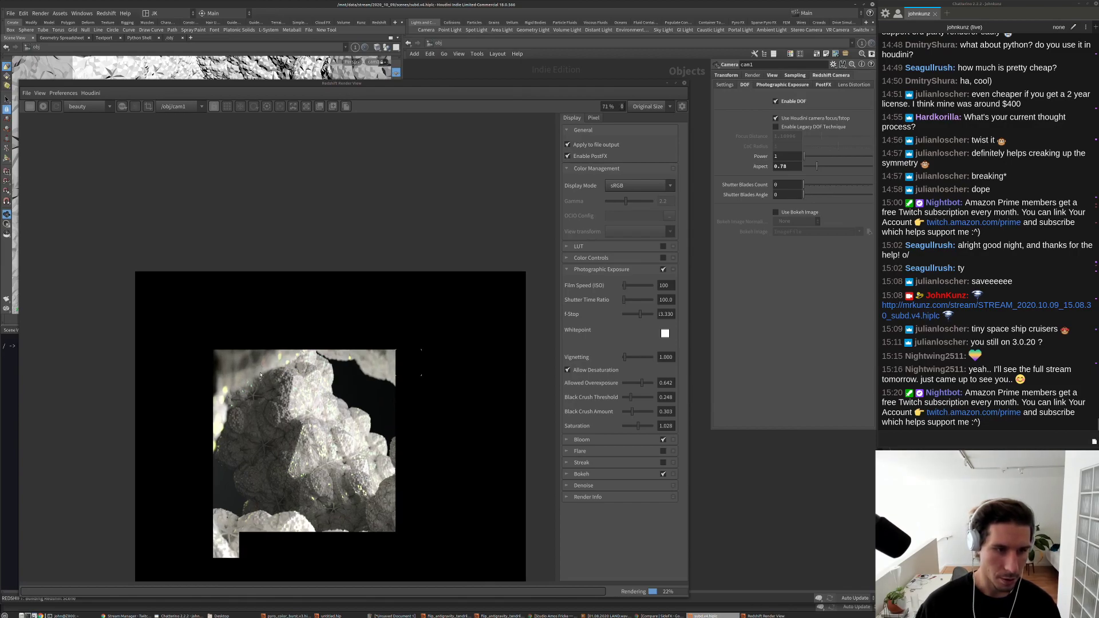
{"action": "scroll", "coordinate": [317, 431], "scroll_direction": "up", "scroll_amount": 3}
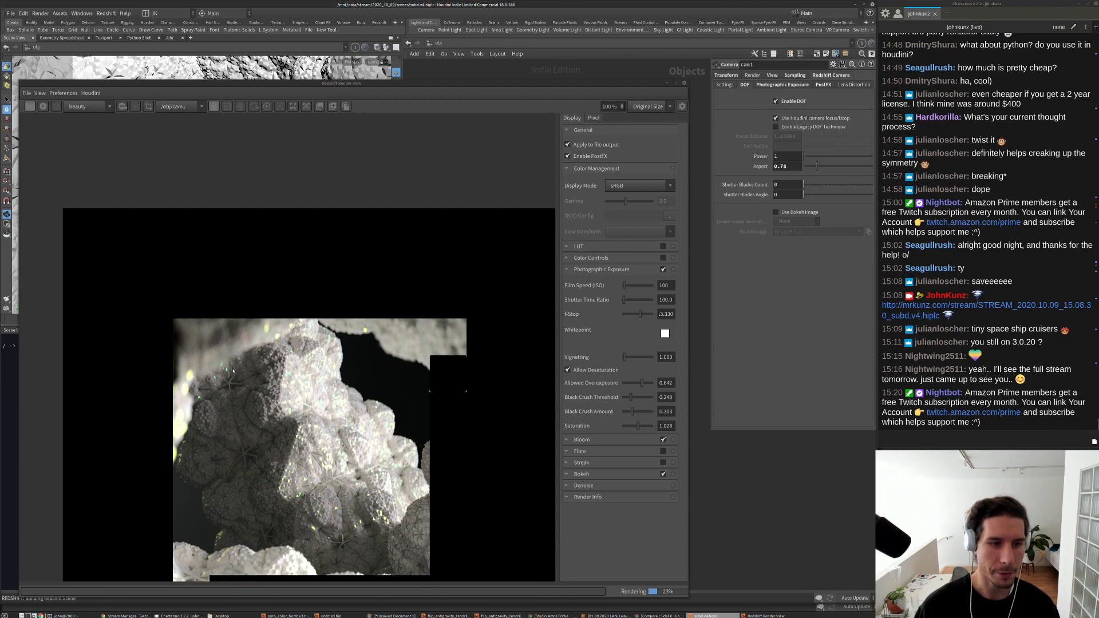
{"action": "scroll", "coordinate": [238, 355], "scroll_direction": "up", "scroll_amount": 2}
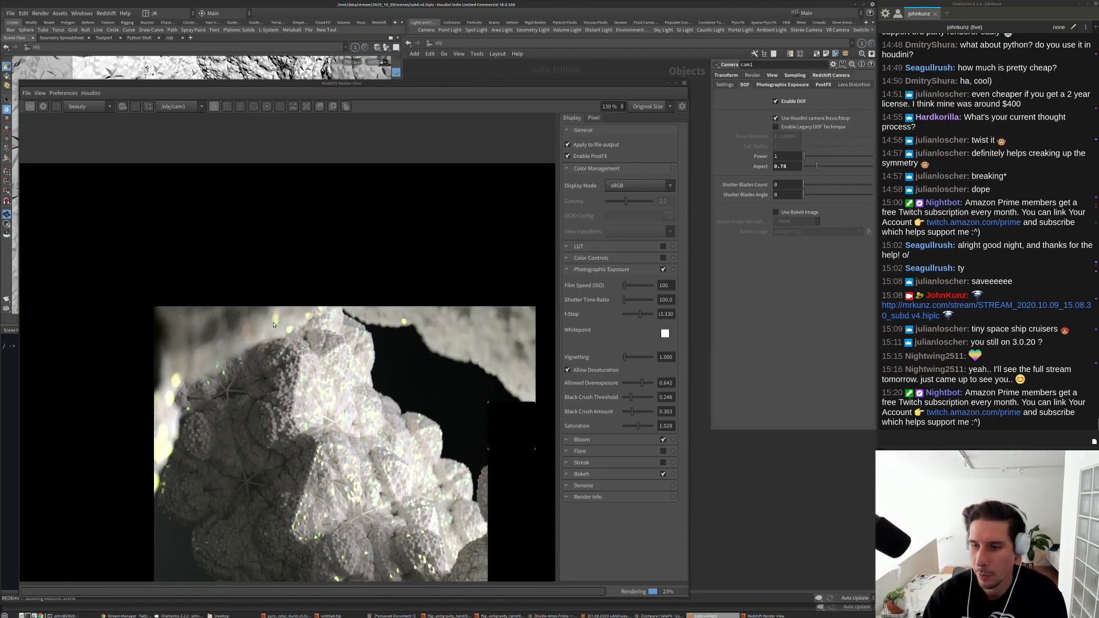
{"action": "scroll", "coordinate": [274, 326], "scroll_direction": "down", "scroll_amount": 1}
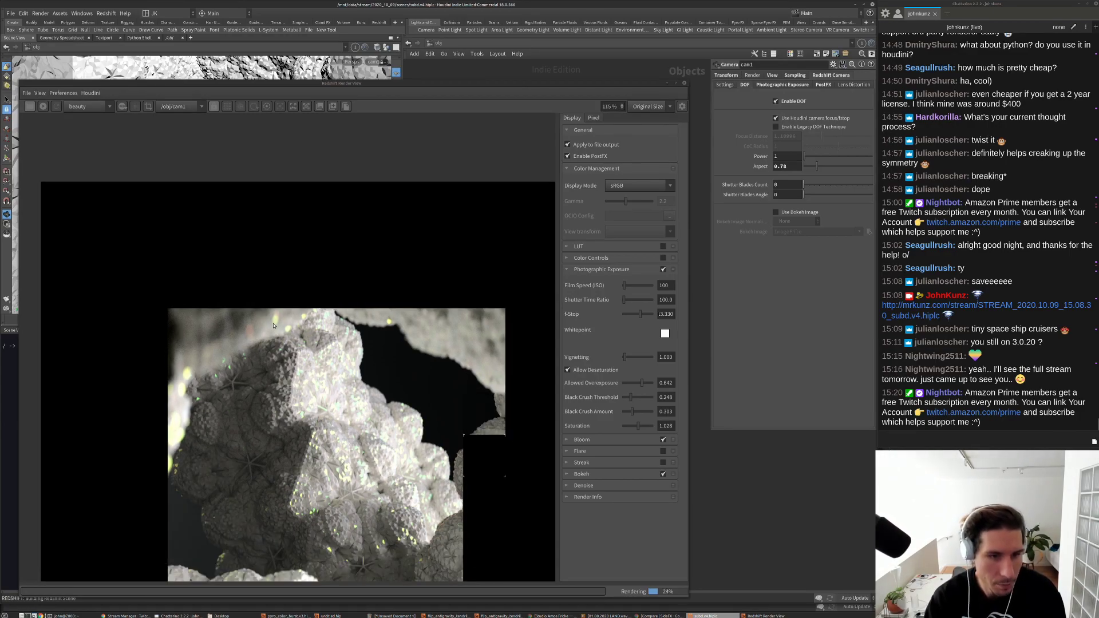
{"action": "scroll", "coordinate": [394, 518], "scroll_direction": "down", "scroll_amount": 2}
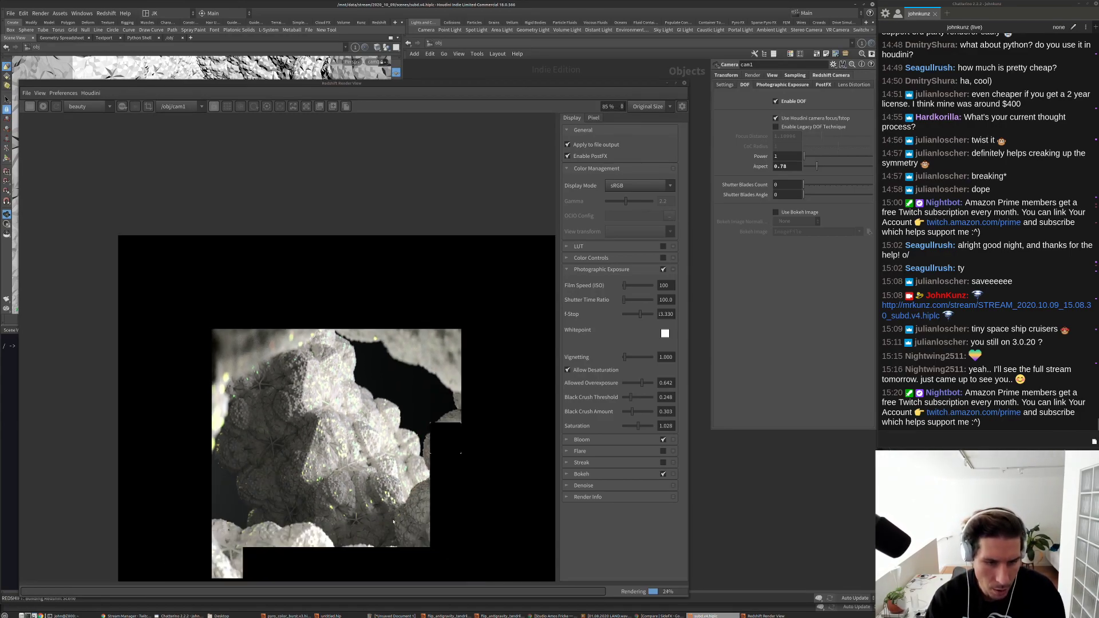
{"action": "scroll", "coordinate": [394, 521], "scroll_direction": "up", "scroll_amount": 10}
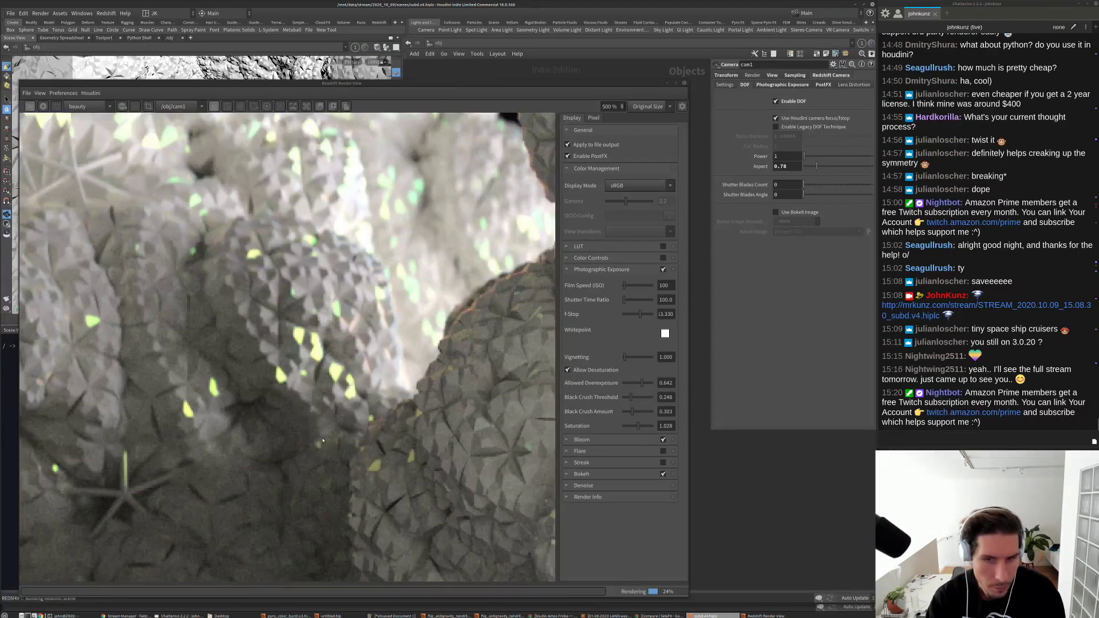
{"action": "scroll", "coordinate": [323, 441], "scroll_direction": "down", "scroll_amount": 2}
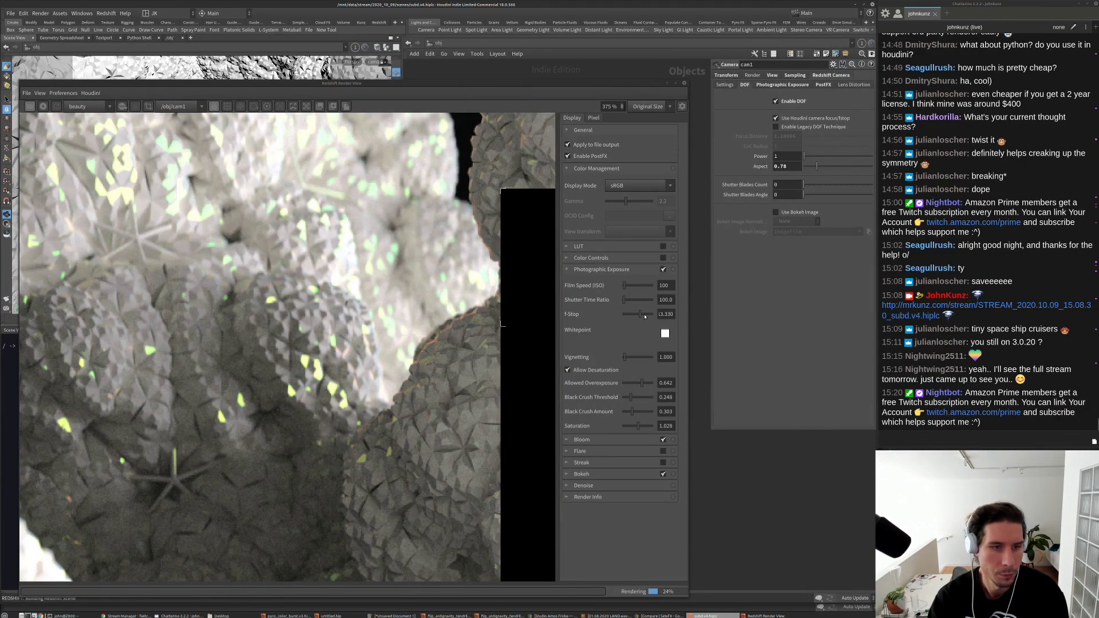
Step: Set F-Stop 12.945, Allowed Overexposure 0.541, Black Crush Amount 0.156 and Saturation 1.083
{"action": "left_click", "coordinate": [645, 315]}
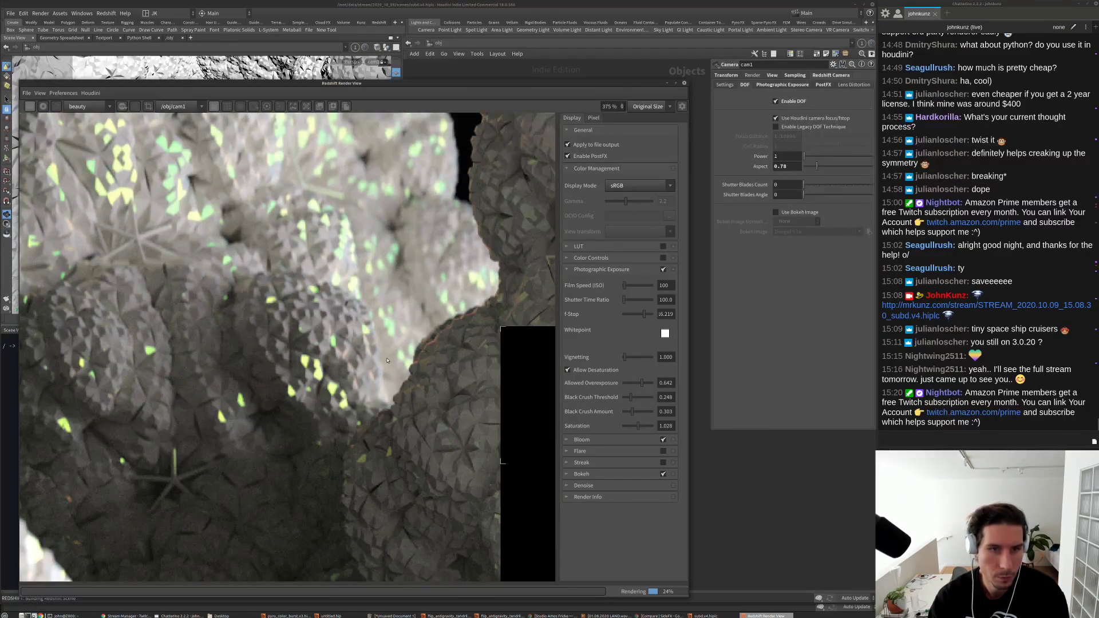
{"action": "scroll", "coordinate": [387, 361], "scroll_direction": "down", "scroll_amount": 10}
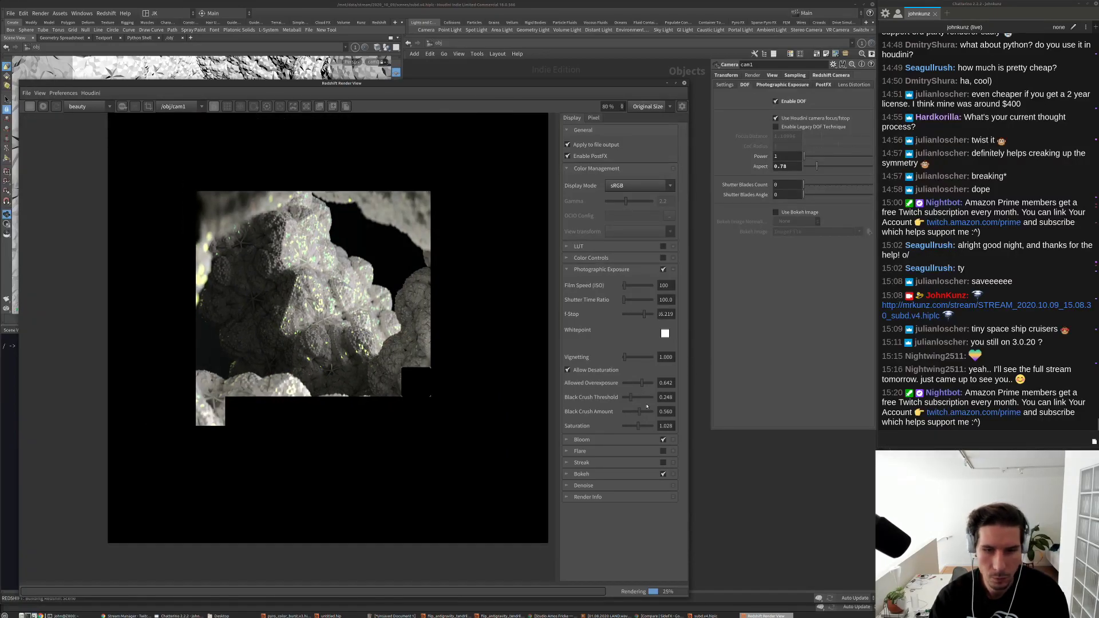
{"action": "left_click", "coordinate": [650, 316]}
{"action": "left_click", "coordinate": [633, 316]}
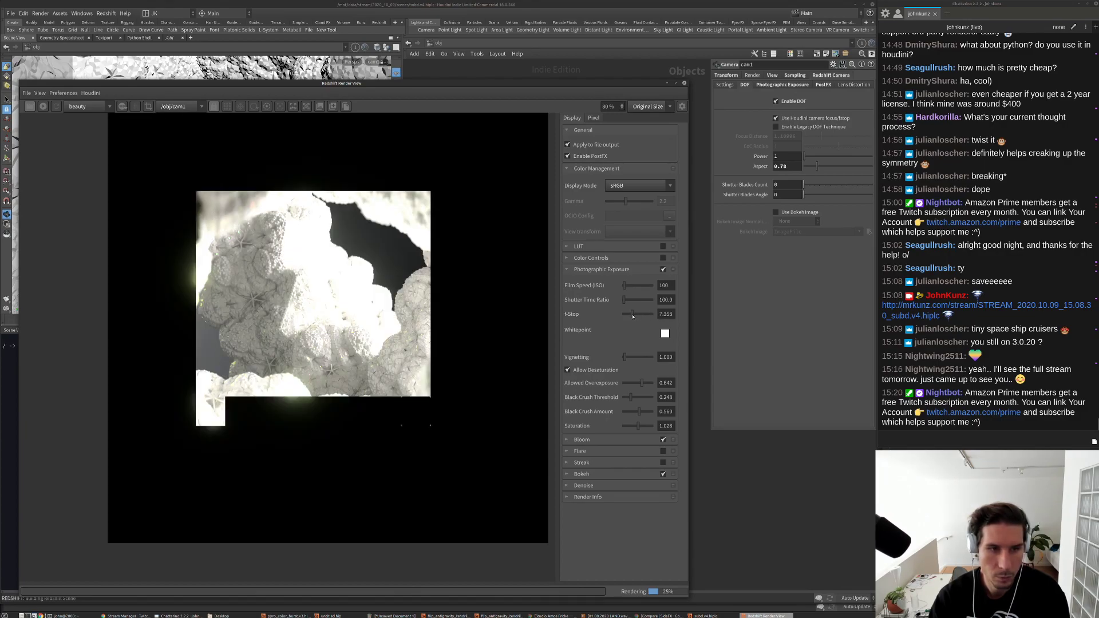
{"action": "left_click", "coordinate": [635, 316]}
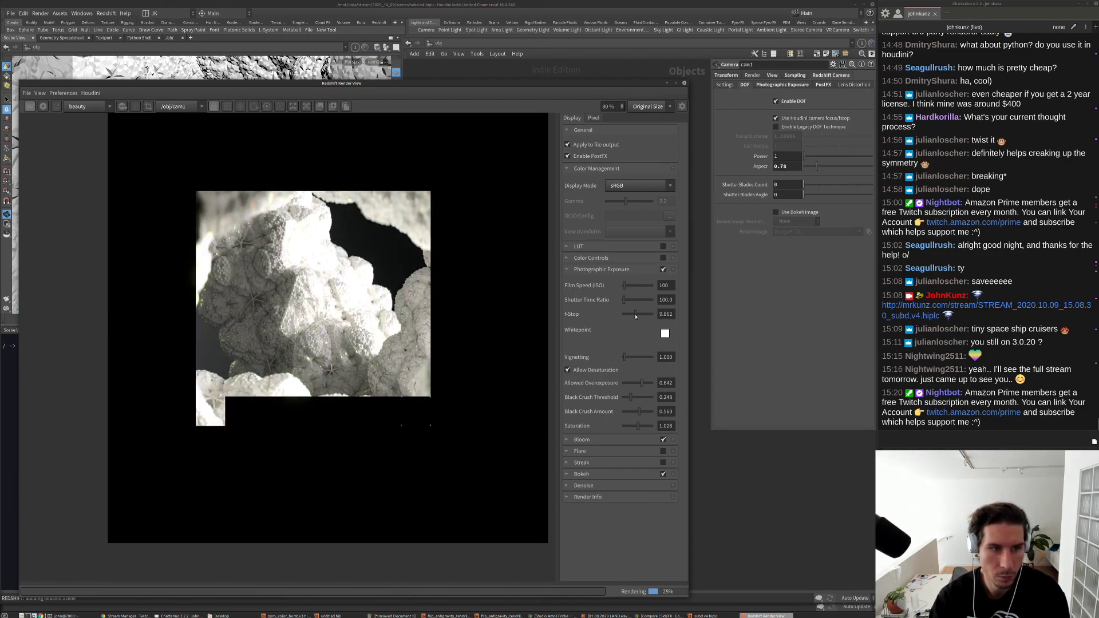
{"action": "left_click", "coordinate": [628, 412]}
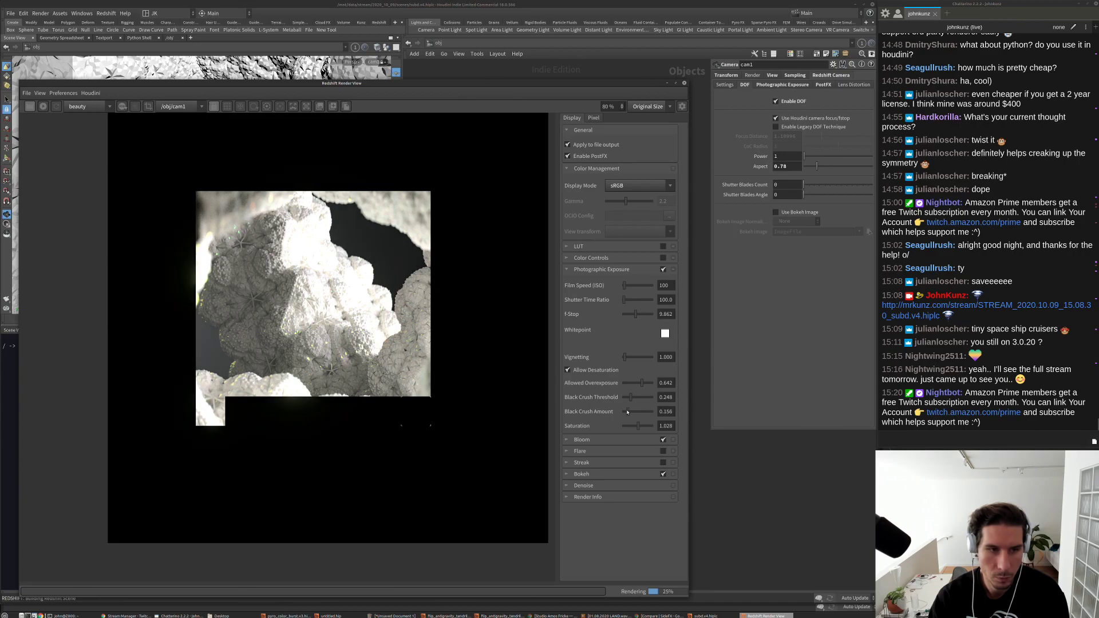
{"action": "left_click", "coordinate": [639, 315]}
{"action": "left_click", "coordinate": [630, 383]}
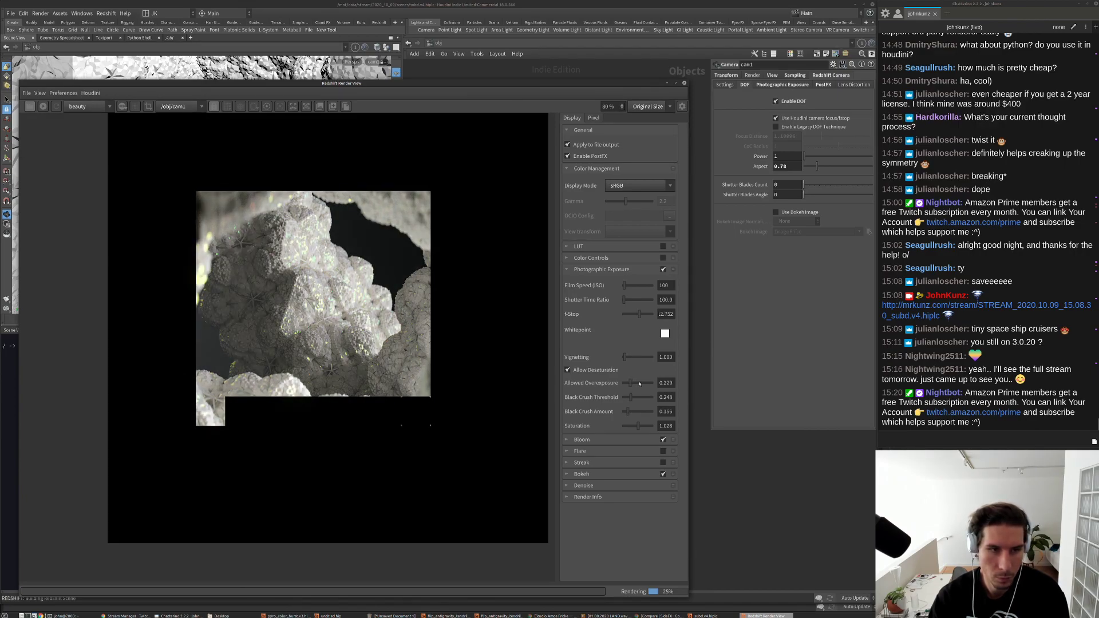
{"action": "left_click", "coordinate": [640, 383]}
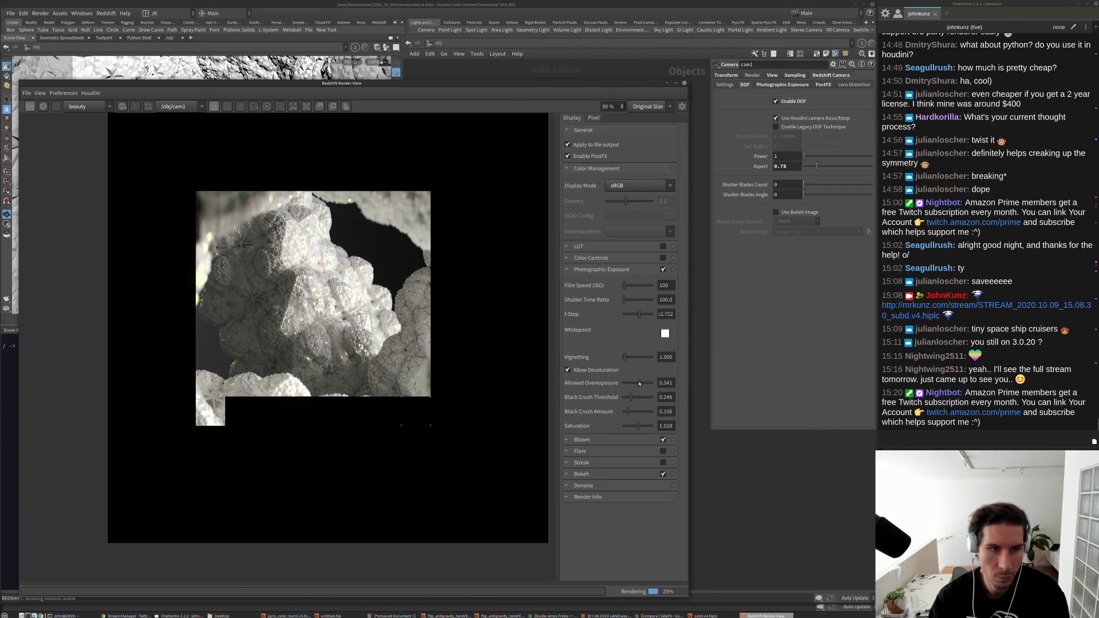
{"action": "left_click", "coordinate": [643, 315]}
{"action": "left_click", "coordinate": [640, 315]}
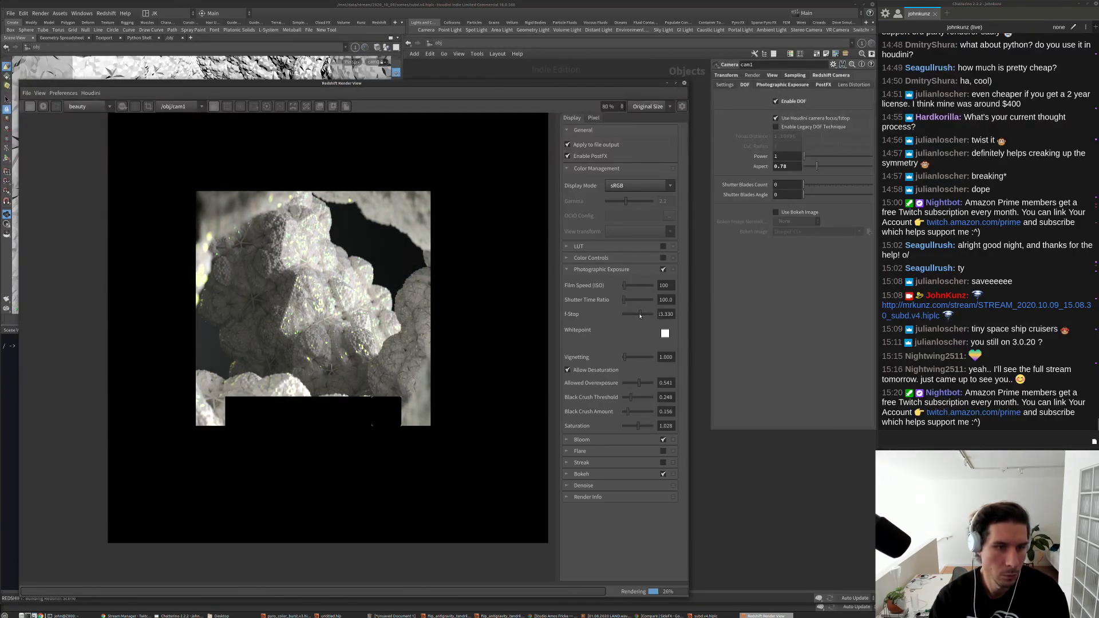
{"action": "left_click", "coordinate": [639, 314]}
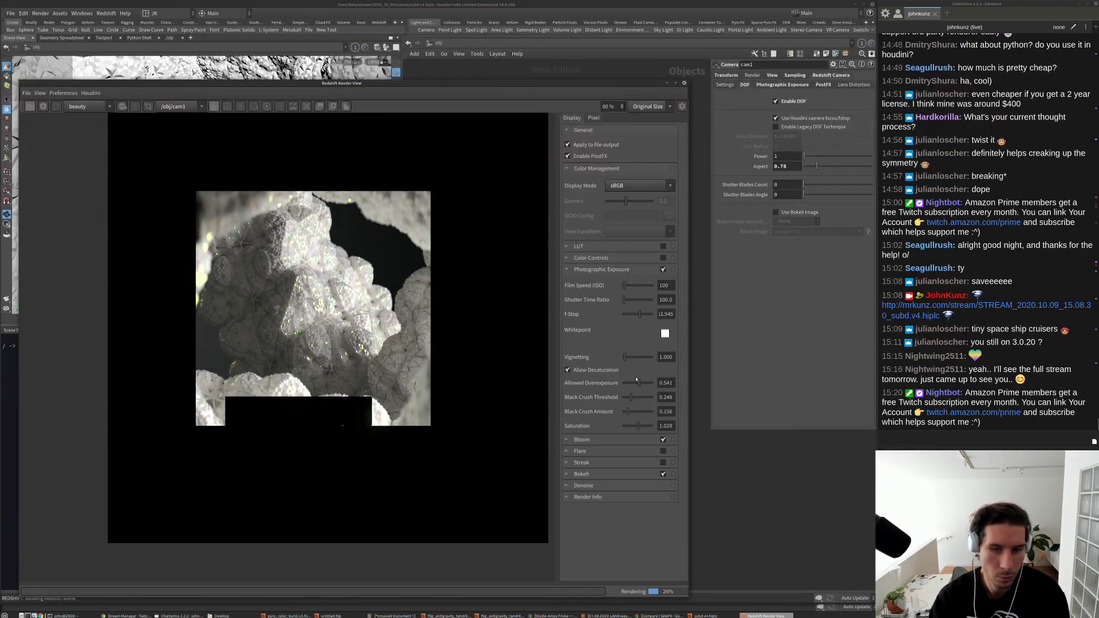
{"action": "left_click", "coordinate": [639, 427]}
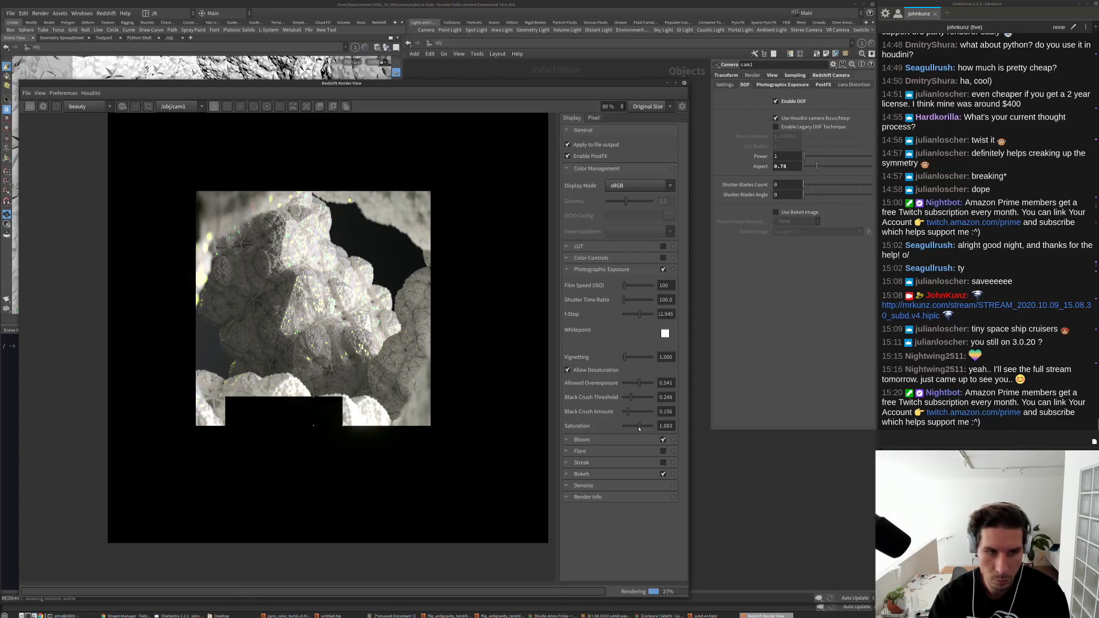
Step: Tune Bloom to threshold 21.382, softness 0.724 and intensity 0.974
{"action": "left_click", "coordinate": [569, 440]}
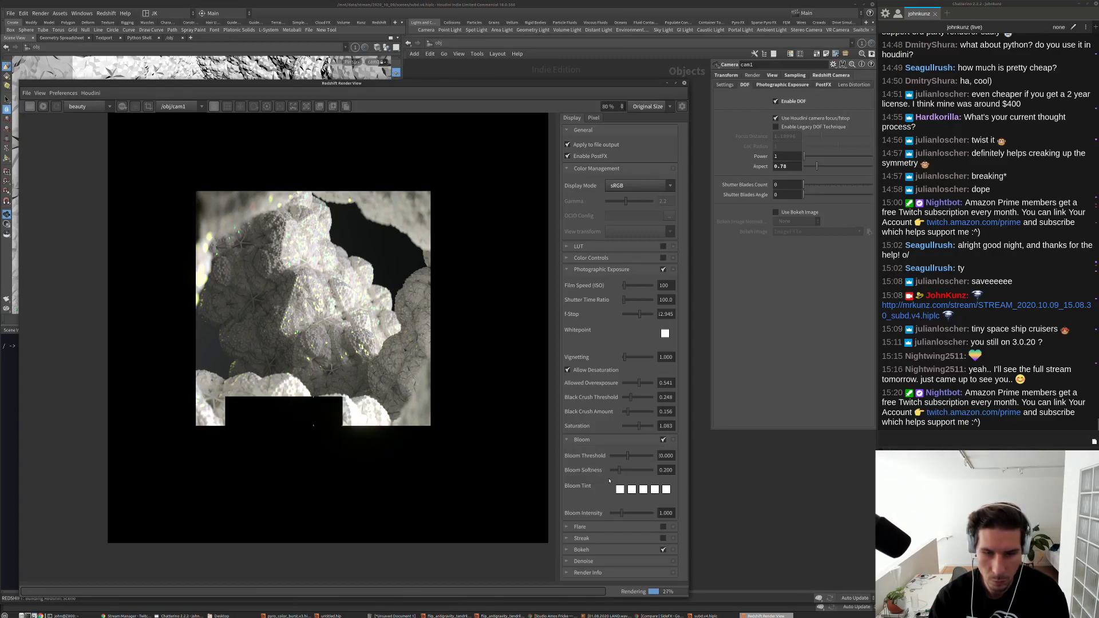
{"action": "left_click", "coordinate": [646, 457]}
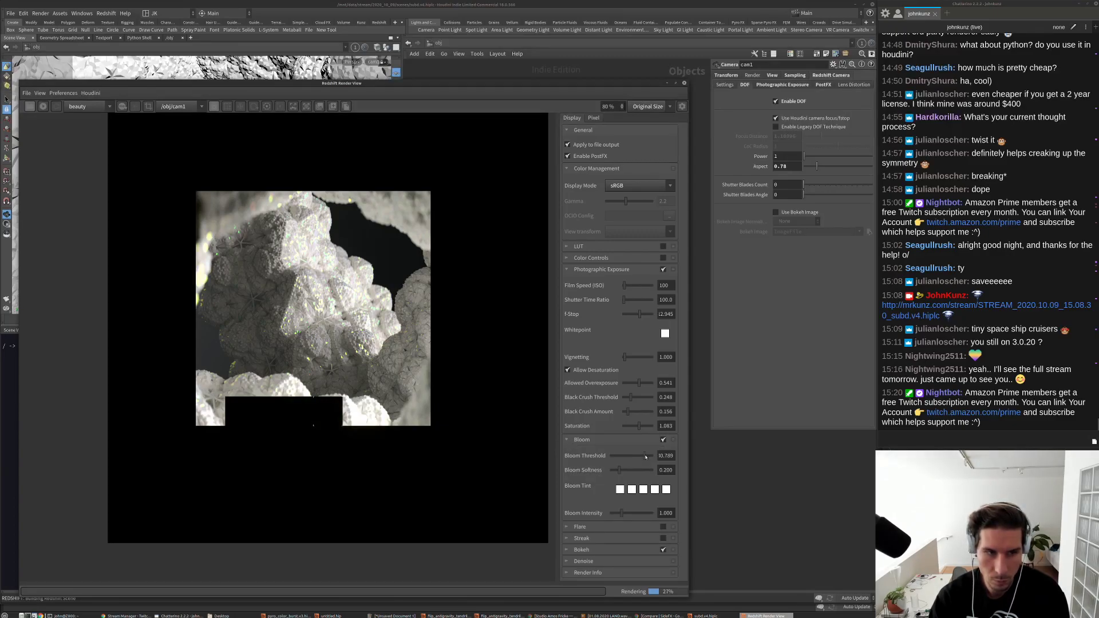
{"action": "left_click", "coordinate": [616, 457]}
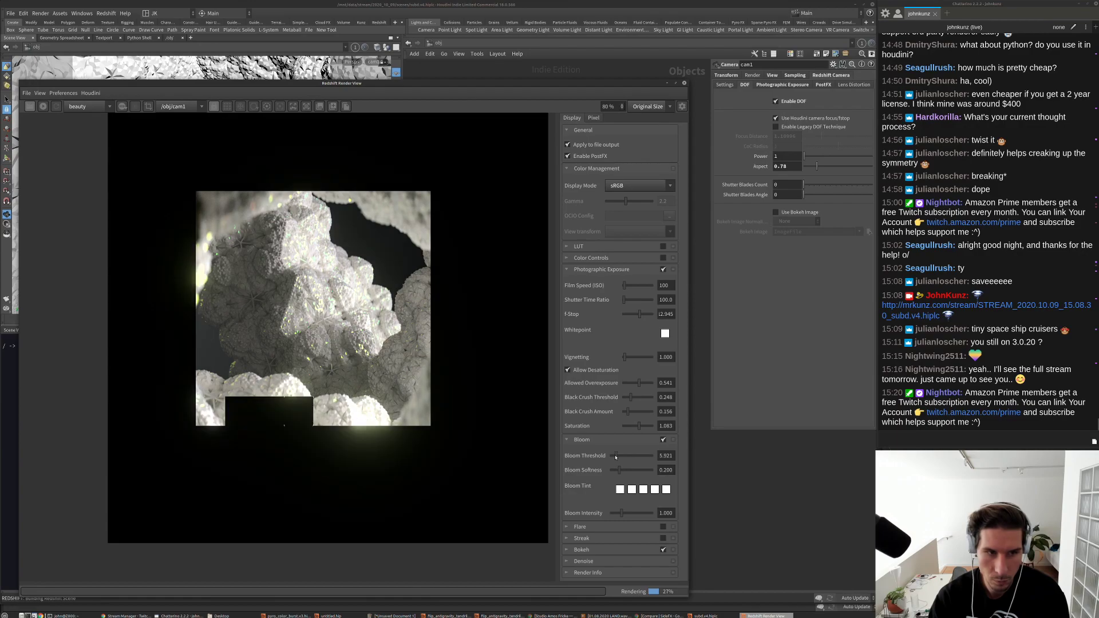
{"action": "left_click", "coordinate": [642, 471]}
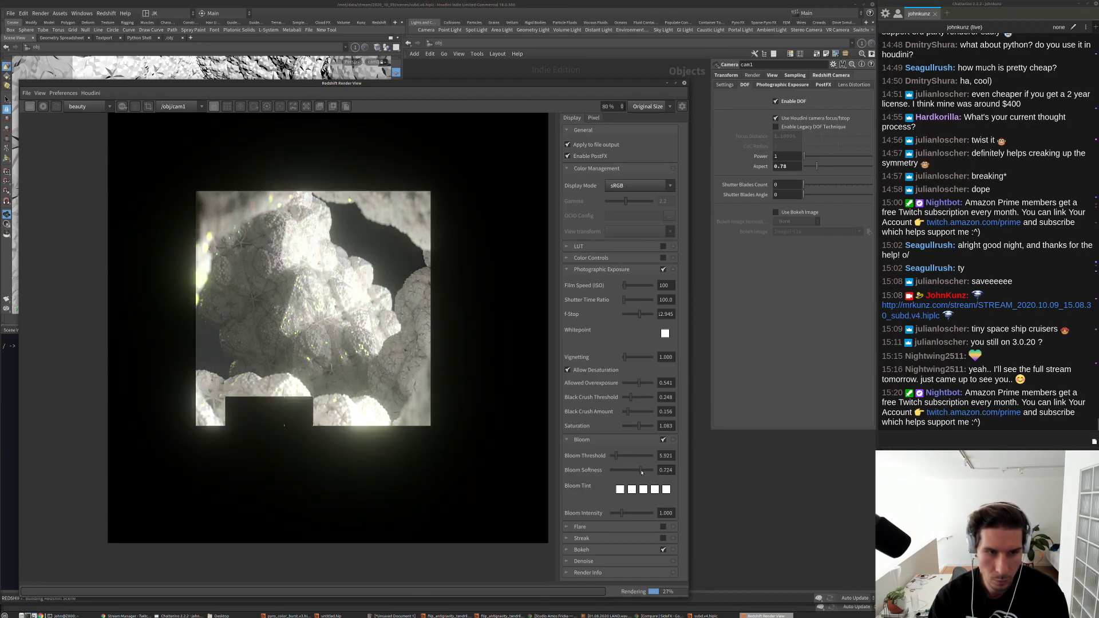
{"action": "left_click", "coordinate": [615, 514]}
{"action": "left_click", "coordinate": [628, 457]}
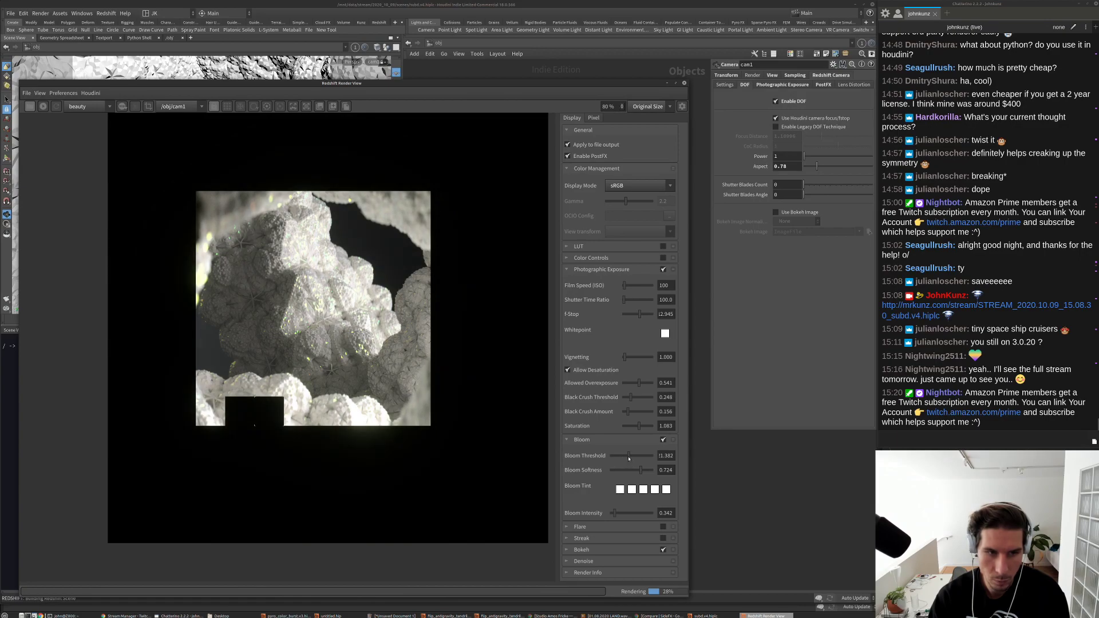
{"action": "left_click", "coordinate": [626, 514]}
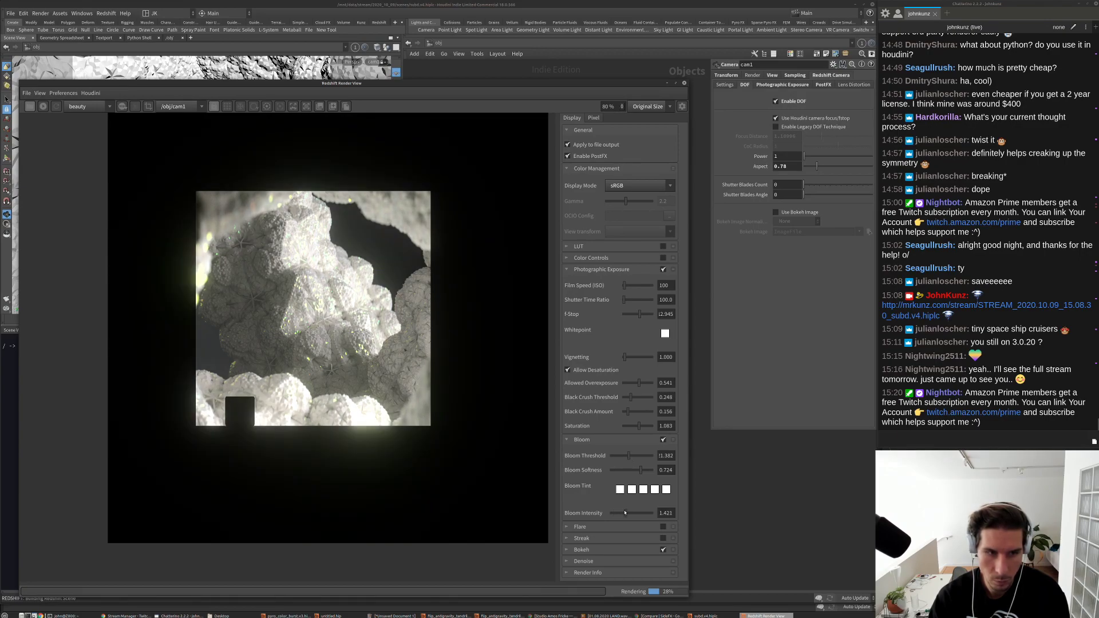
{"action": "left_click", "coordinate": [621, 513]}
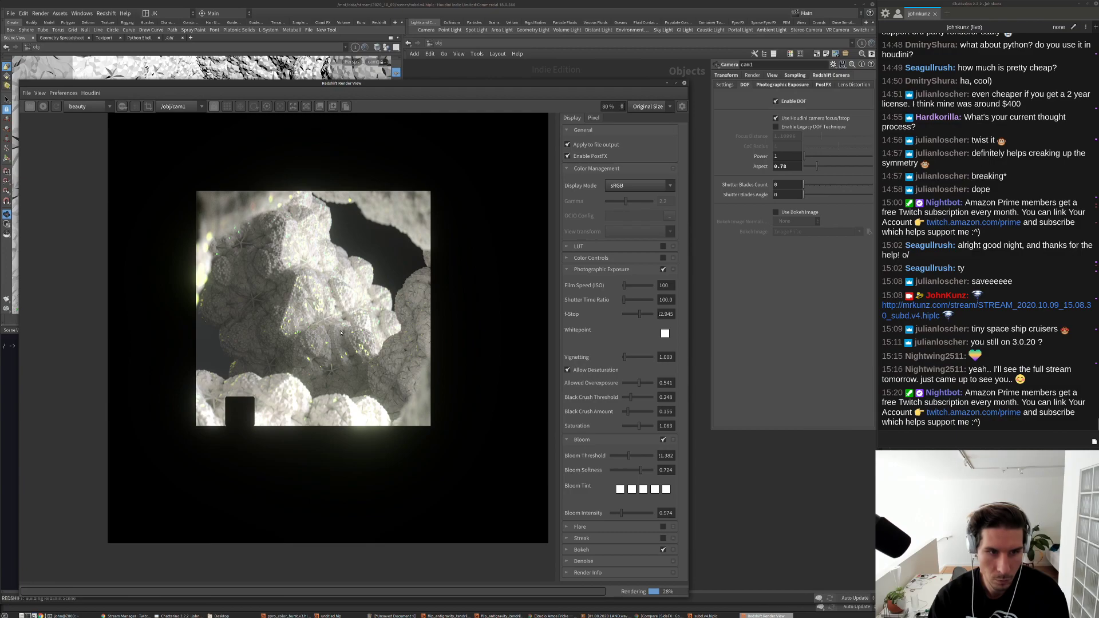
Step: Raise the Redshift exposure F-Stop to 17.183 and zoom around the darker cave render
{"action": "scroll", "coordinate": [340, 332], "scroll_direction": "down", "scroll_amount": 4}
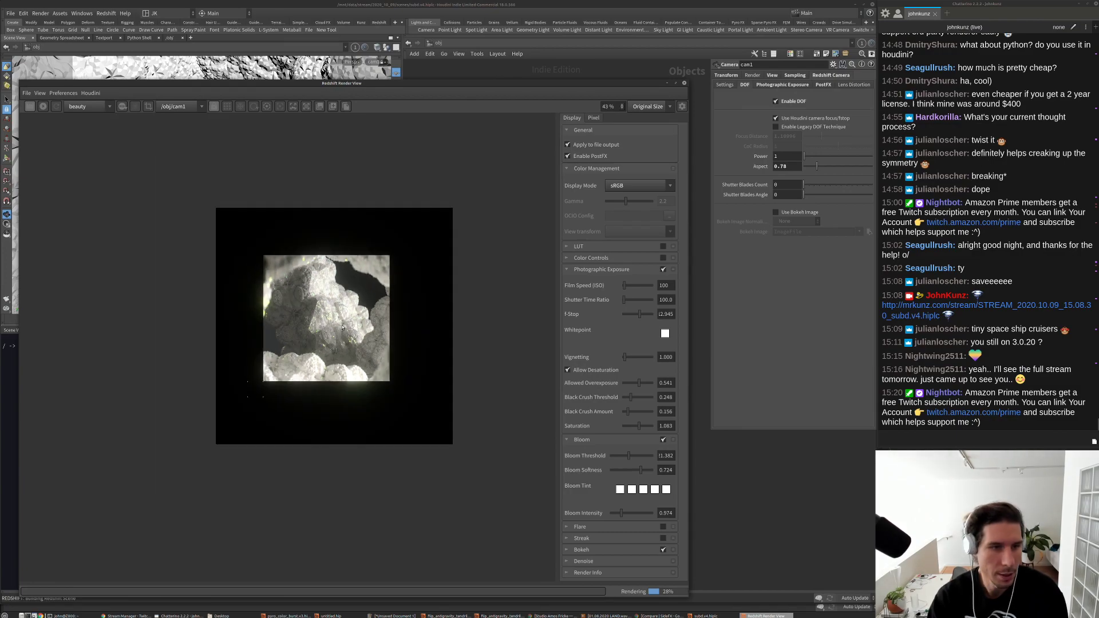
{"action": "scroll", "coordinate": [343, 327], "scroll_direction": "up", "scroll_amount": 4}
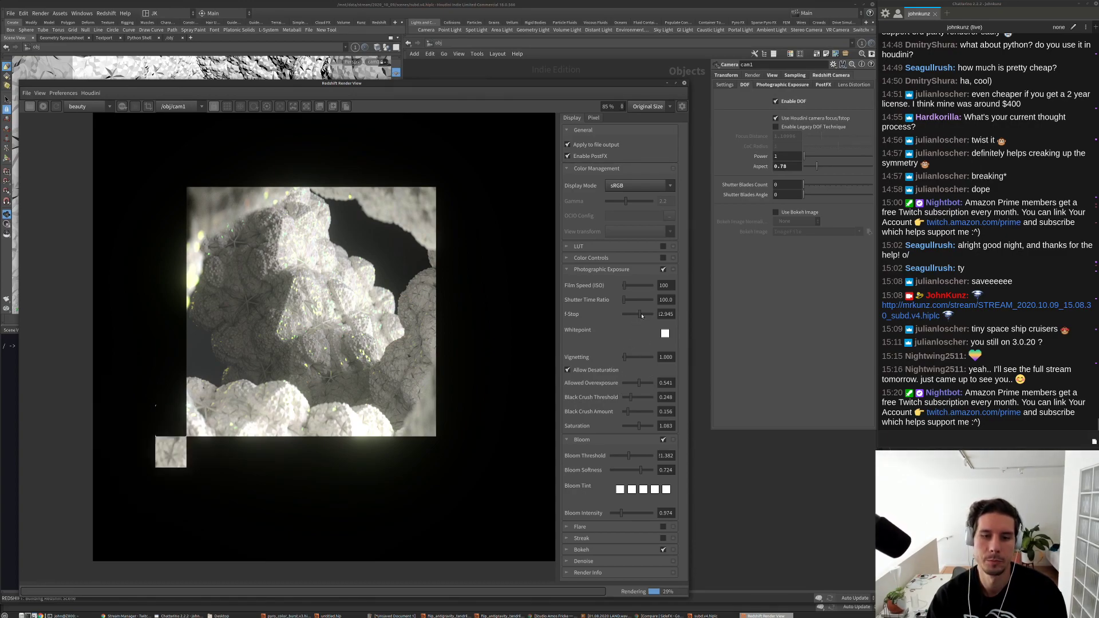
{"action": "left_click_drag", "start_coordinate": [643, 315], "coordinate": [646, 317]}
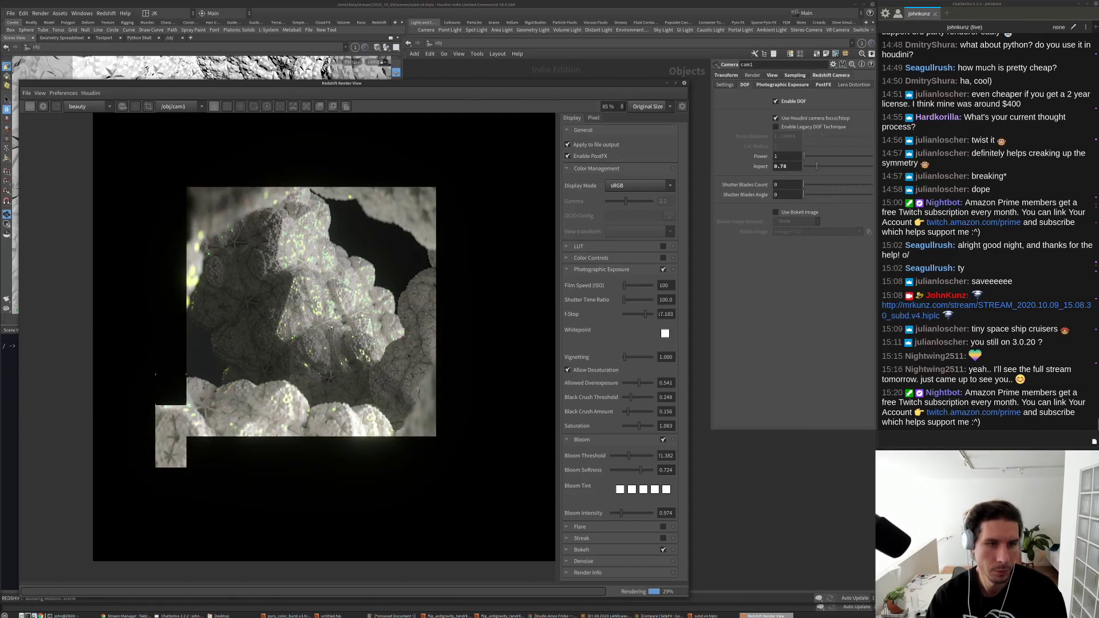
{"action": "scroll", "coordinate": [331, 327], "scroll_direction": "up", "scroll_amount": 3}
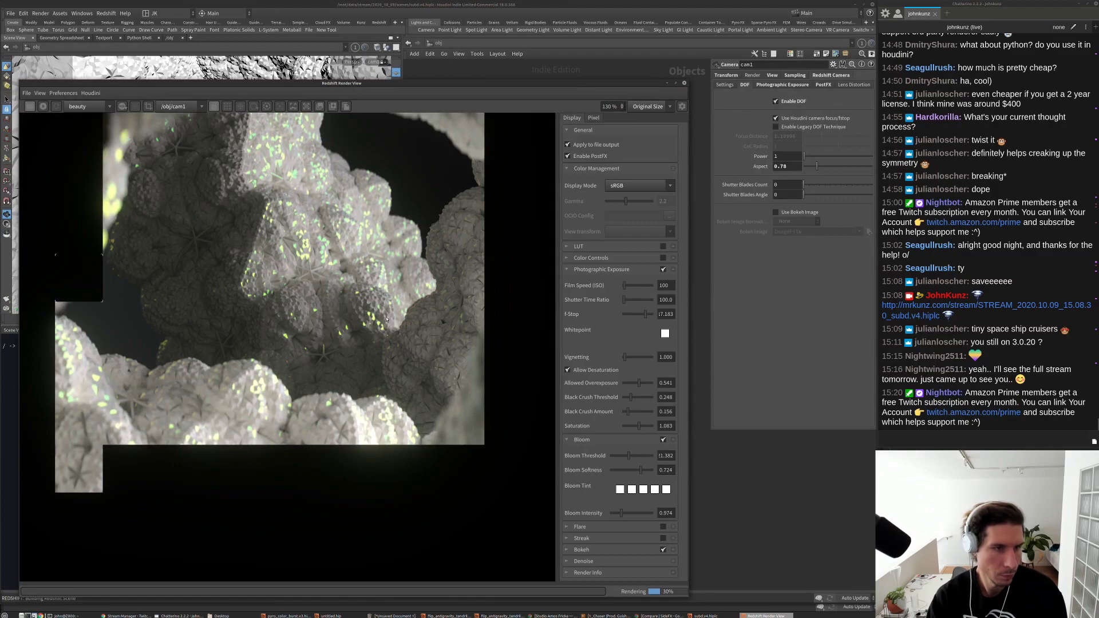
{"action": "scroll", "coordinate": [268, 282], "scroll_direction": "up", "scroll_amount": 2}
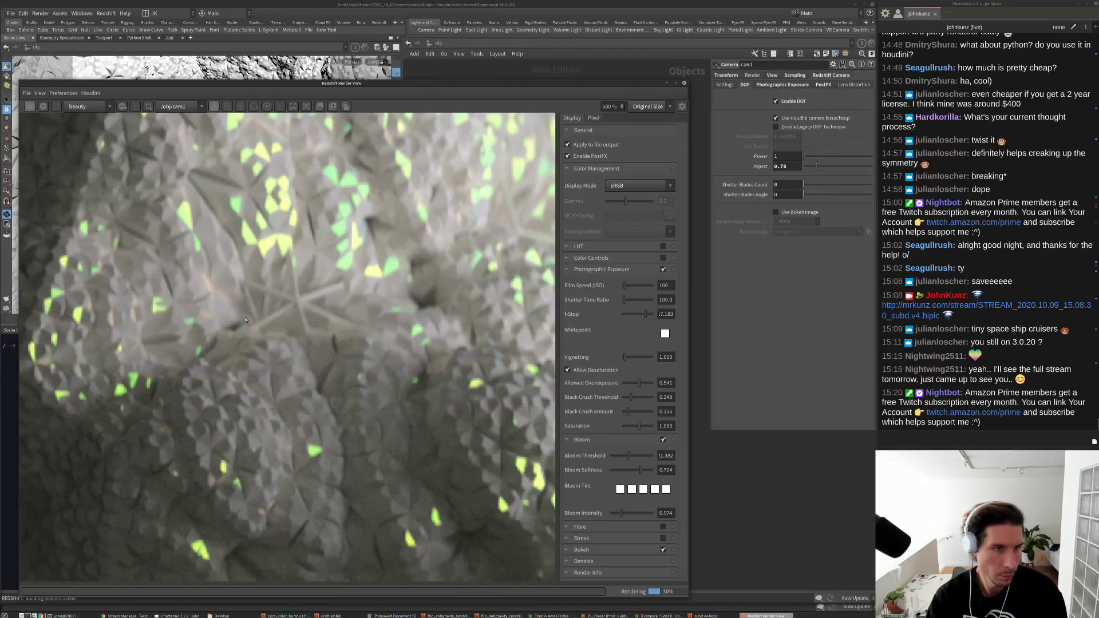
{"action": "scroll", "coordinate": [247, 308], "scroll_direction": "down", "scroll_amount": 4}
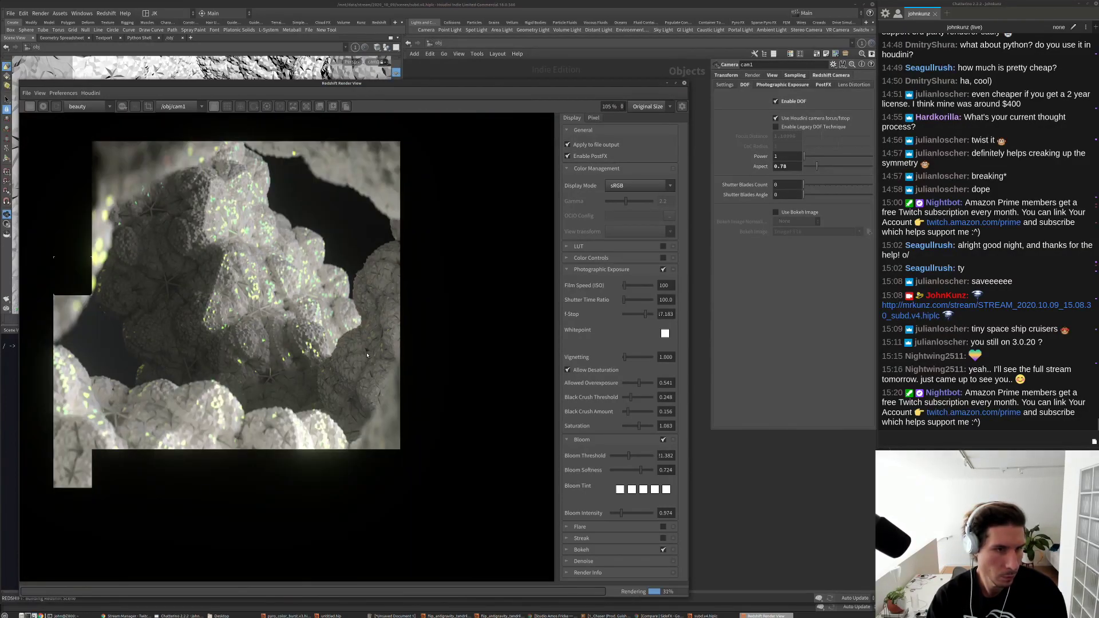
{"action": "scroll", "coordinate": [367, 356], "scroll_direction": "down", "scroll_amount": 2}
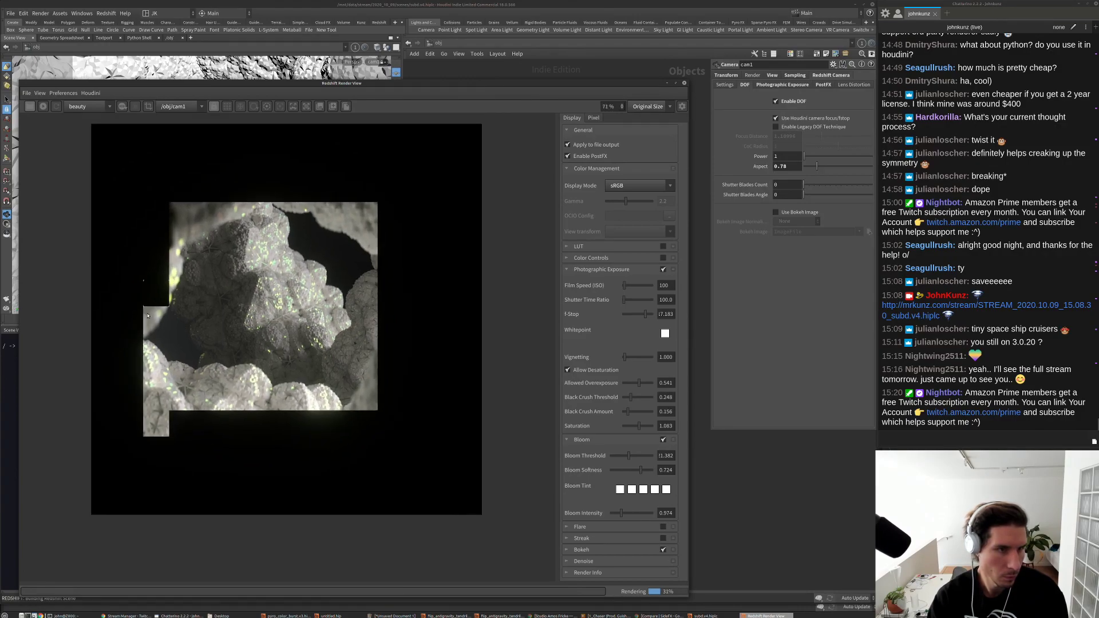
{"action": "scroll", "coordinate": [262, 288], "scroll_direction": "up", "scroll_amount": 1}
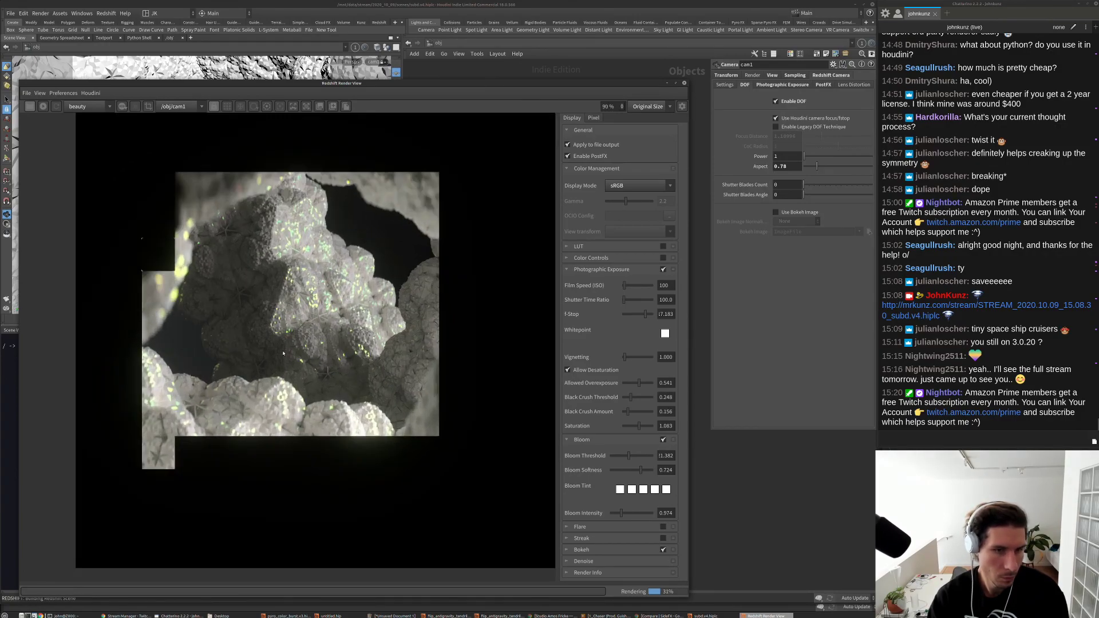
{"action": "scroll", "coordinate": [283, 353], "scroll_direction": "up", "scroll_amount": 1}
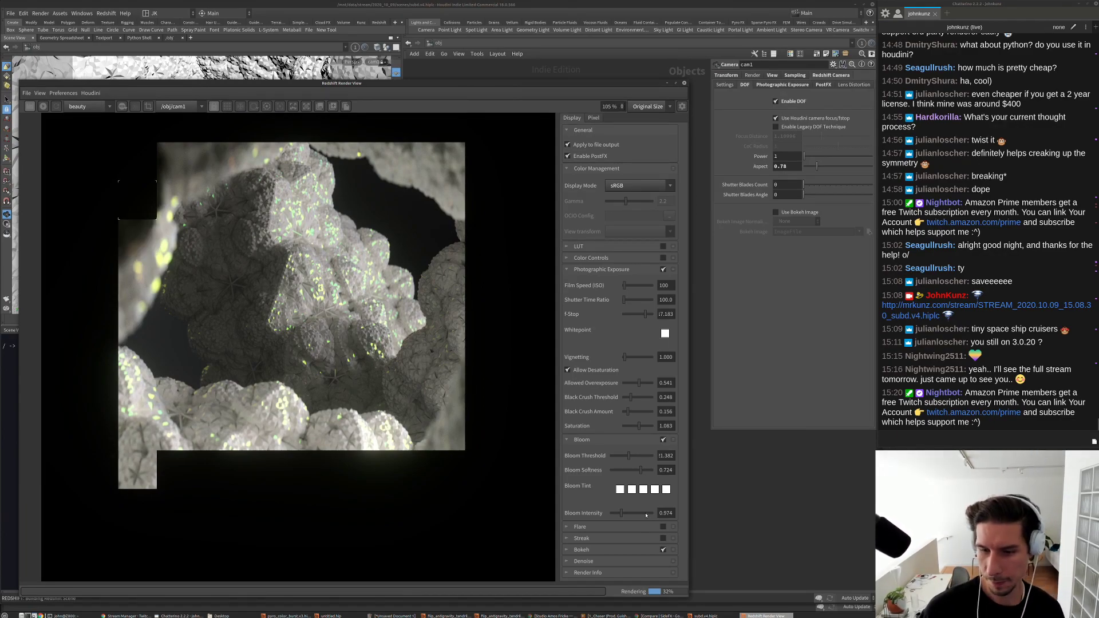
Step: Return focus to the main Houdini window and bring up the File menu
{"action": "left_click", "coordinate": [763, 489]}
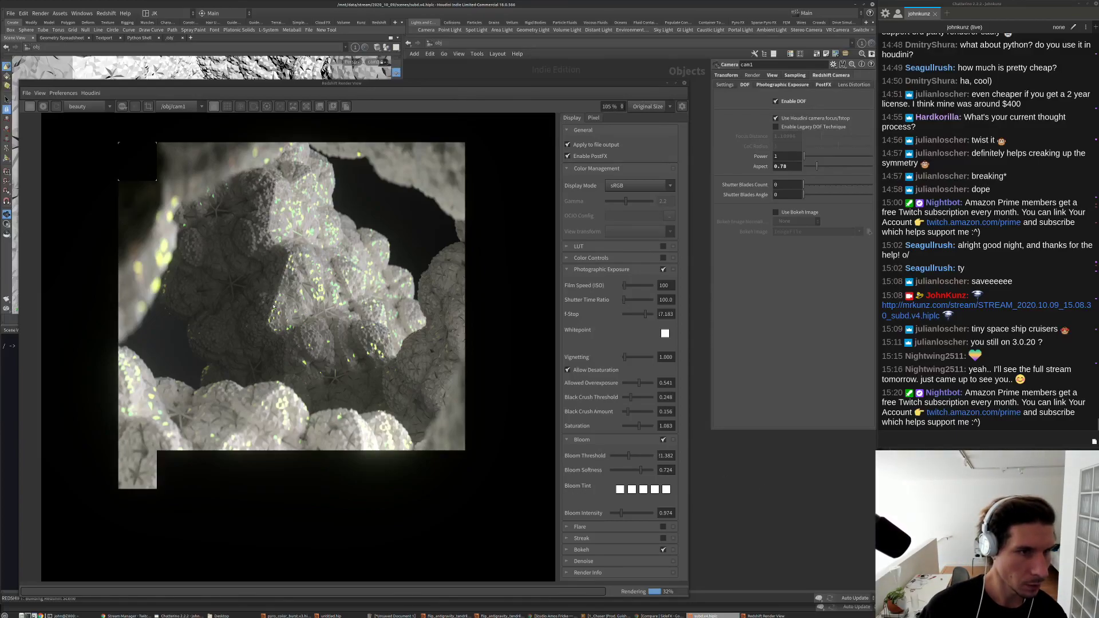
{"action": "scroll", "coordinate": [274, 309], "scroll_direction": "down", "scroll_amount": 2}
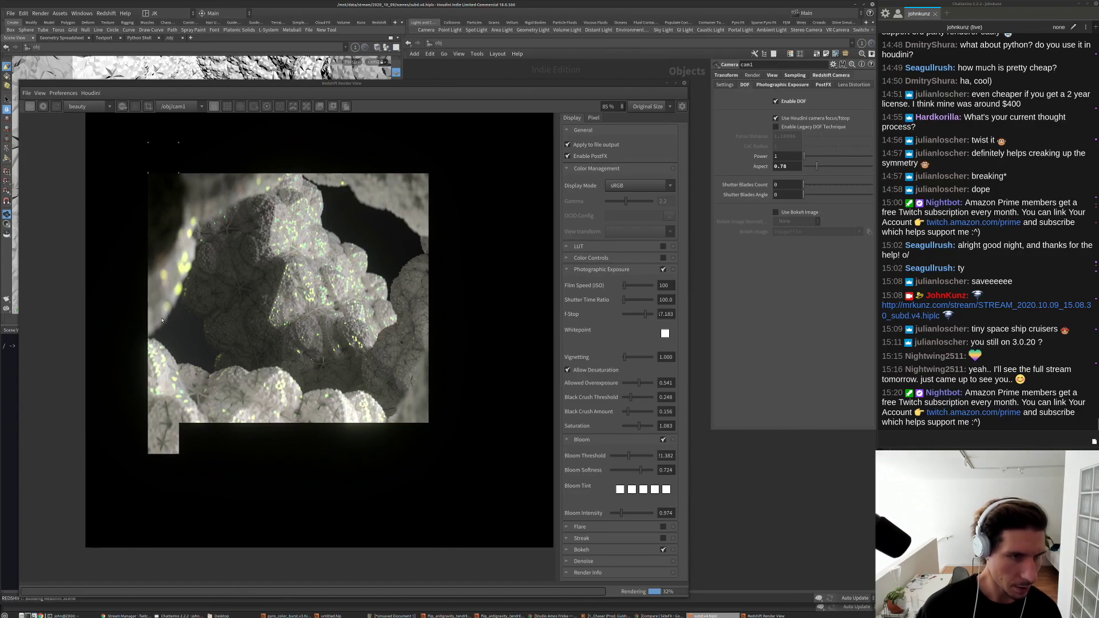
{"action": "left_click", "coordinate": [10, 14]}
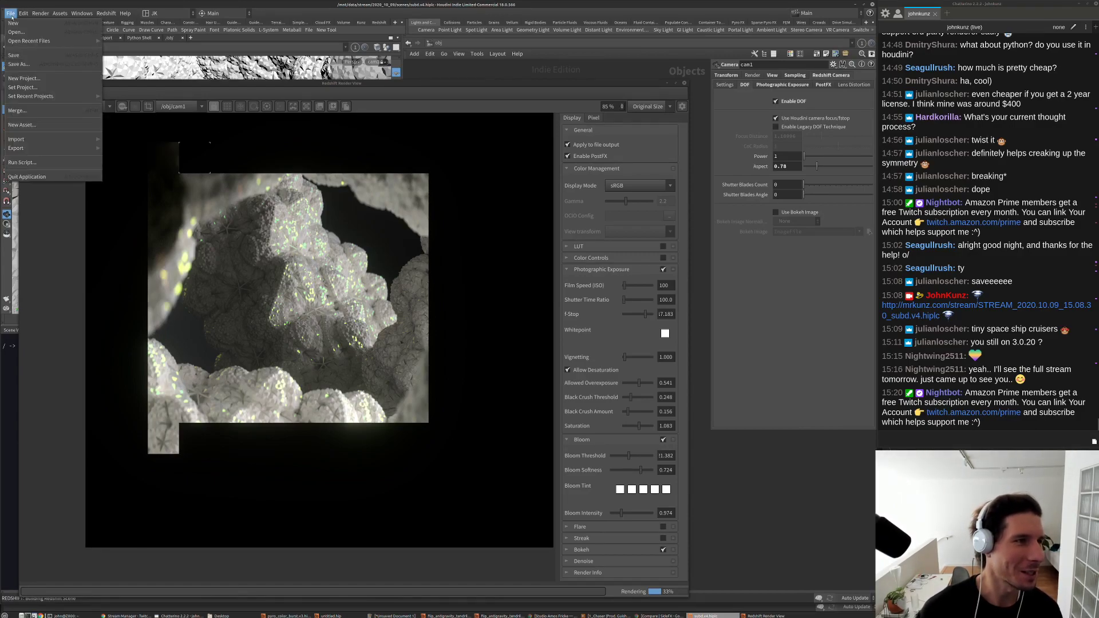
Step: Save the scene under a new version, changing subd.v4.hiplc to subd.v5.hiplc
{"action": "left_click", "coordinate": [15, 56]}
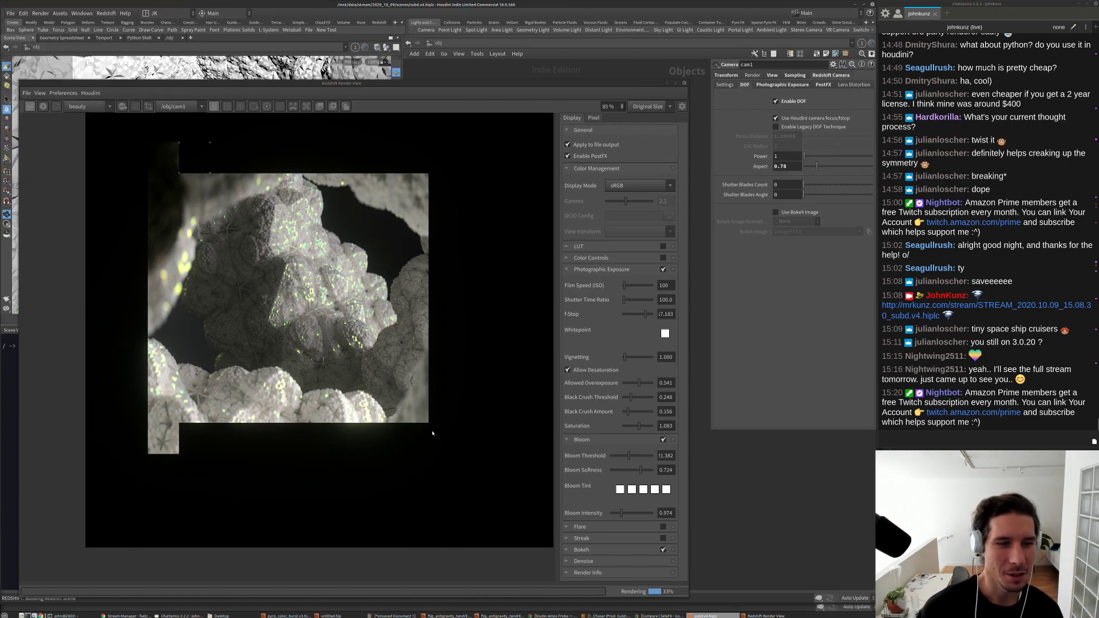
{"action": "left_click_drag", "start_coordinate": [225, 7], "coordinate": [877, 119]}
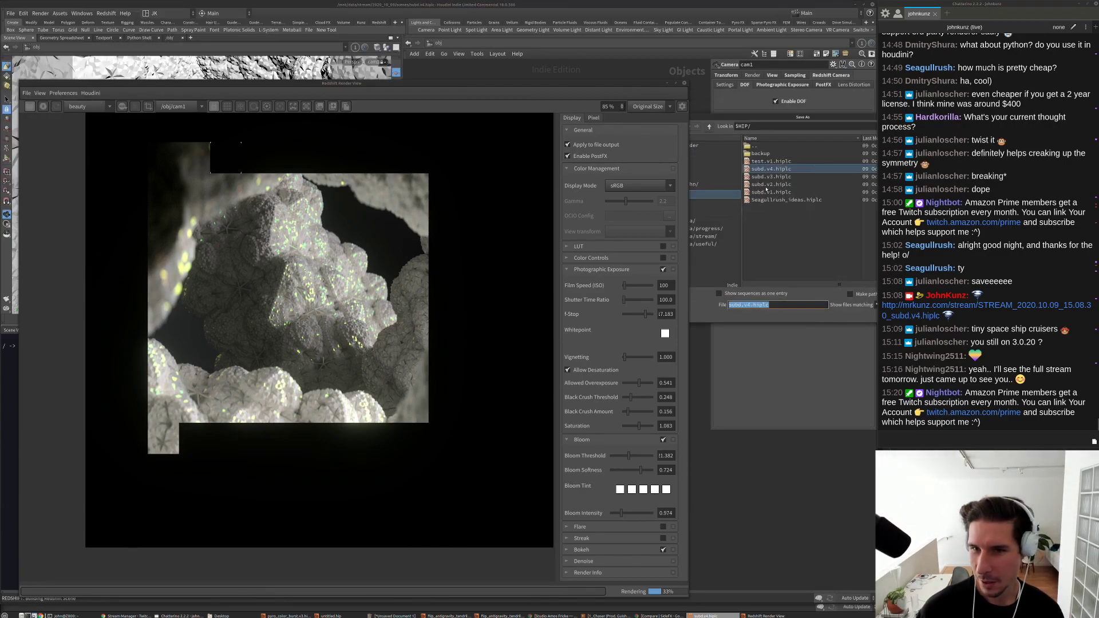
{"action": "left_click", "coordinate": [756, 305]}
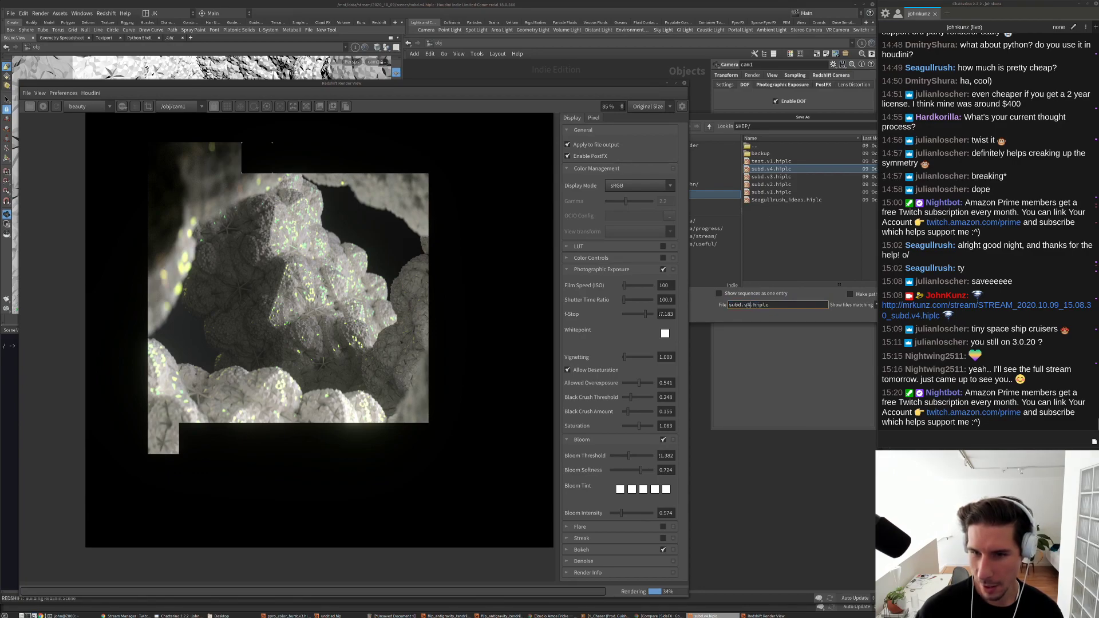
{"action": "key", "text": "BackSpace"}
{"action": "type", "text": "5"}
{"action": "key", "text": "Return"}
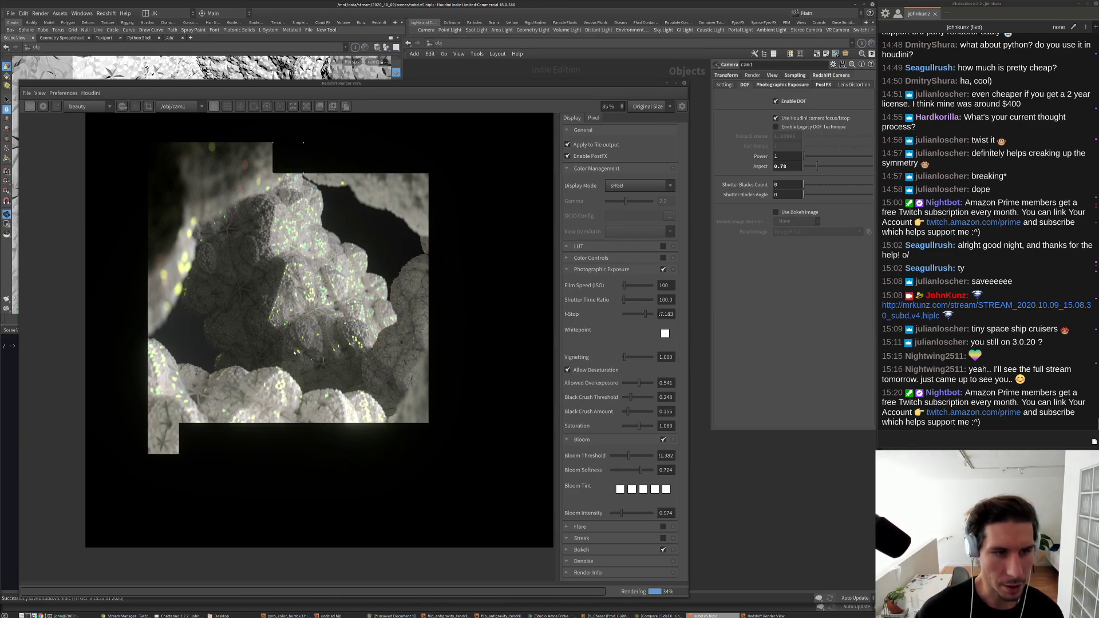
{"action": "scroll", "coordinate": [295, 353], "scroll_direction": "down", "scroll_amount": 2}
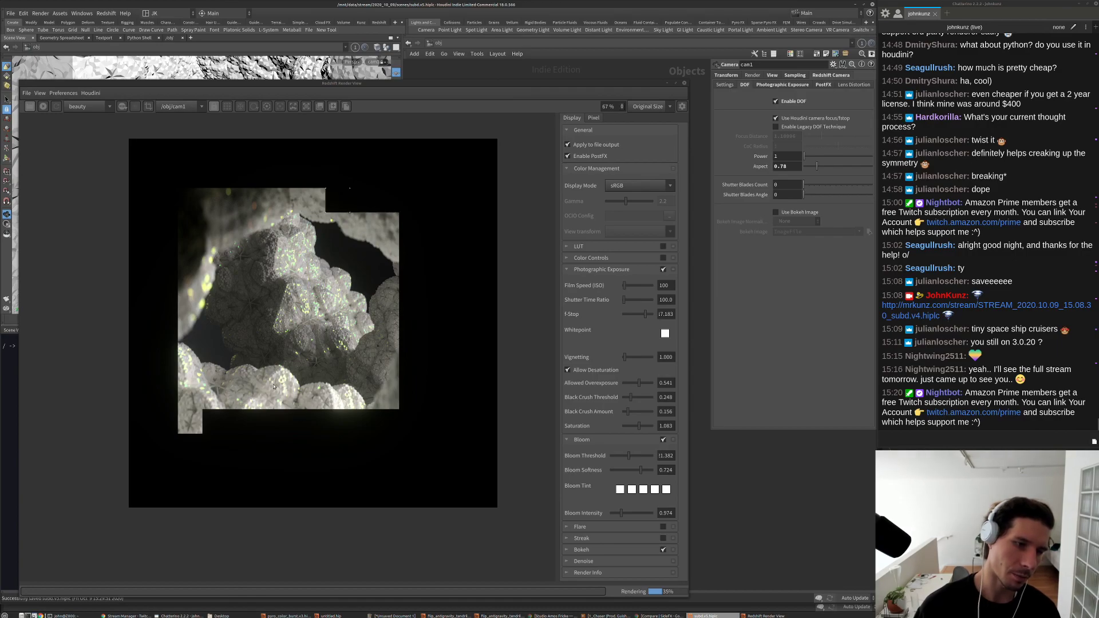
{"action": "scroll", "coordinate": [254, 388], "scroll_direction": "down", "scroll_amount": 1}
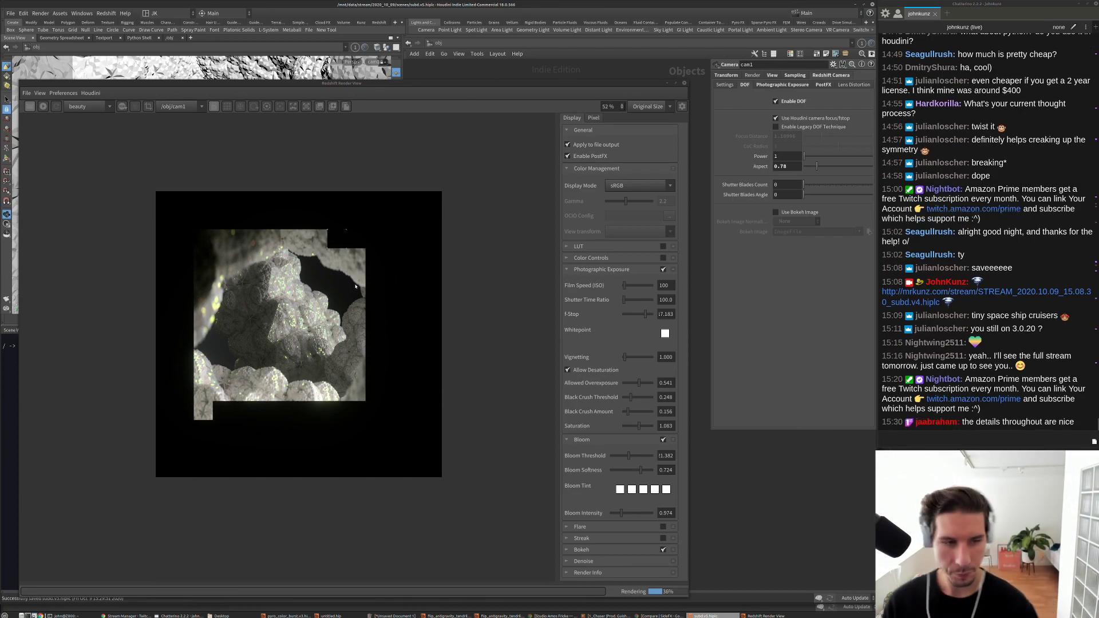
{"action": "scroll", "coordinate": [374, 351], "scroll_direction": "up", "scroll_amount": 2}
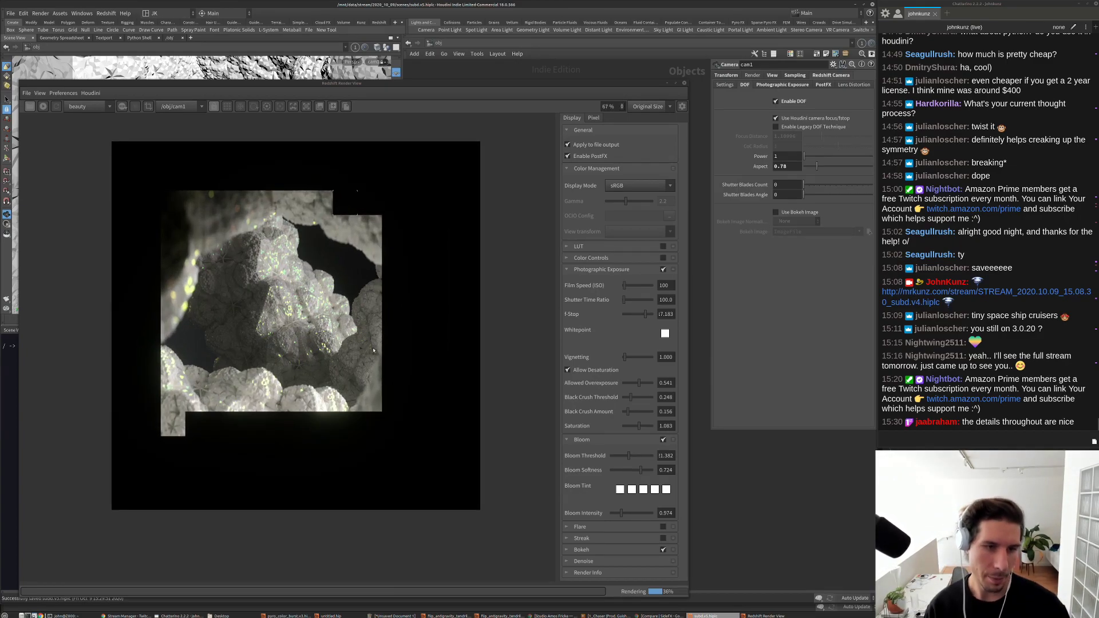
{"action": "scroll", "coordinate": [374, 350], "scroll_direction": "up", "scroll_amount": 10}
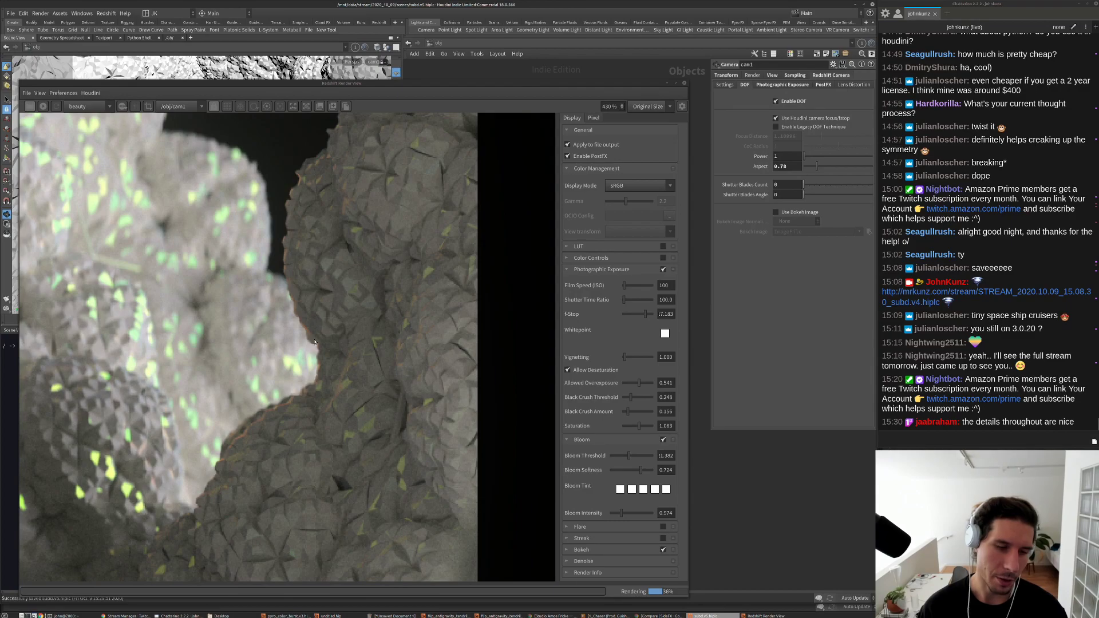
{"action": "scroll", "coordinate": [345, 355], "scroll_direction": "down", "scroll_amount": 12}
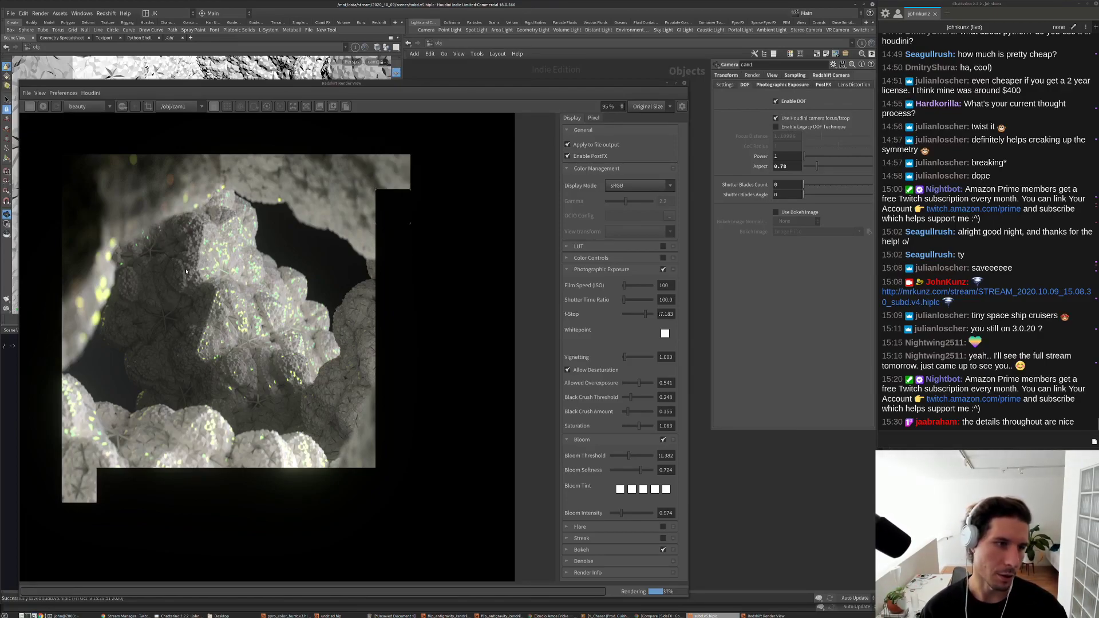
{"action": "scroll", "coordinate": [186, 271], "scroll_direction": "up", "scroll_amount": 8}
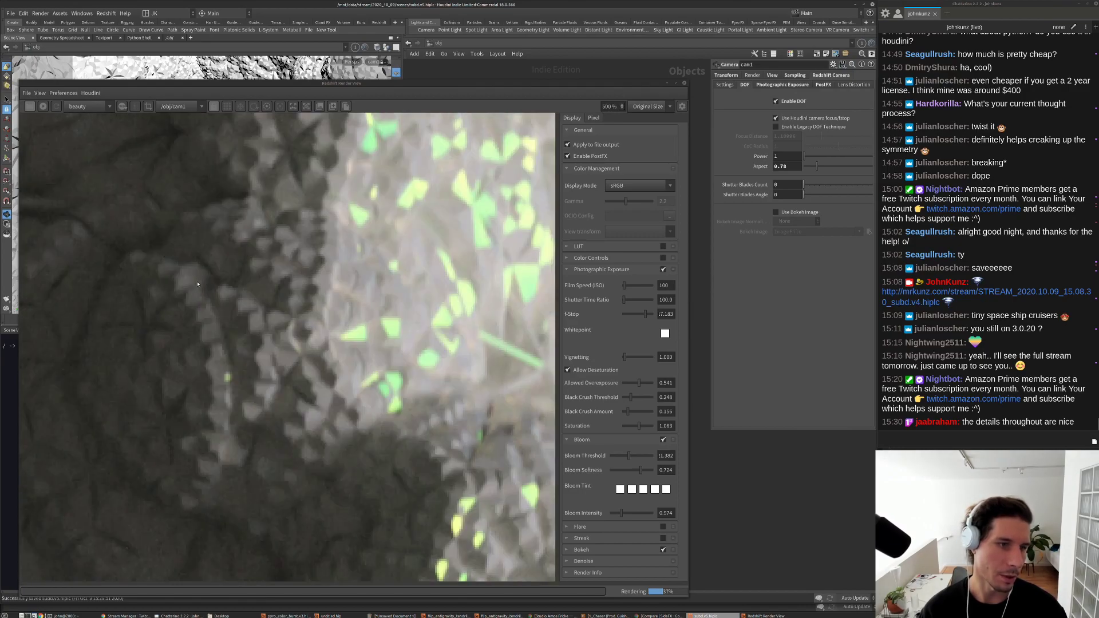
{"action": "scroll", "coordinate": [198, 284], "scroll_direction": "down", "scroll_amount": 7}
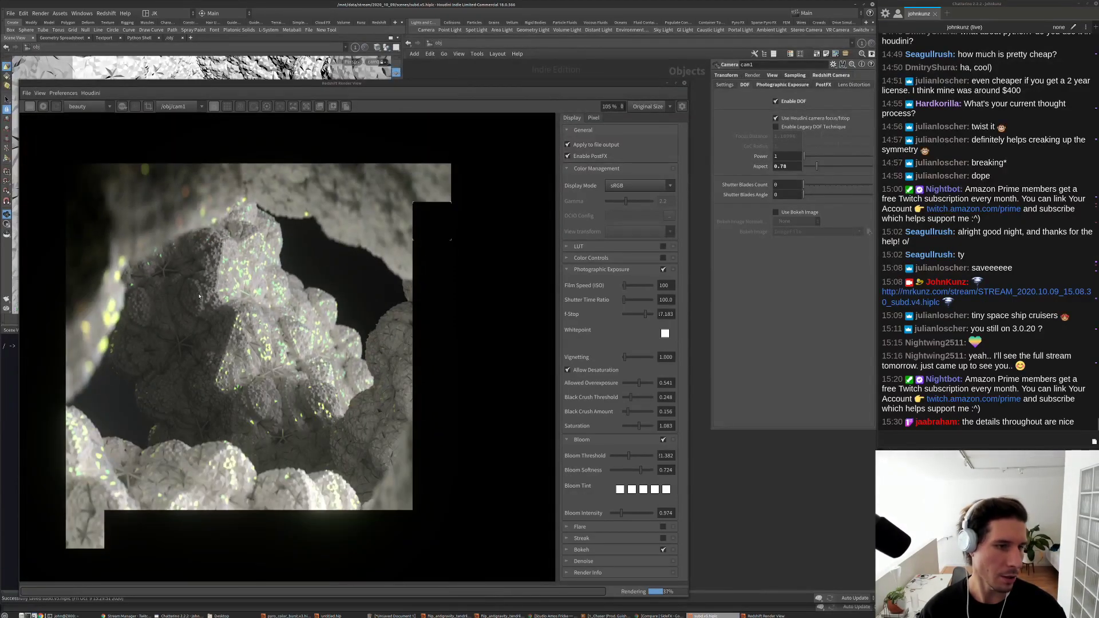
{"action": "scroll", "coordinate": [200, 296], "scroll_direction": "down", "scroll_amount": 2}
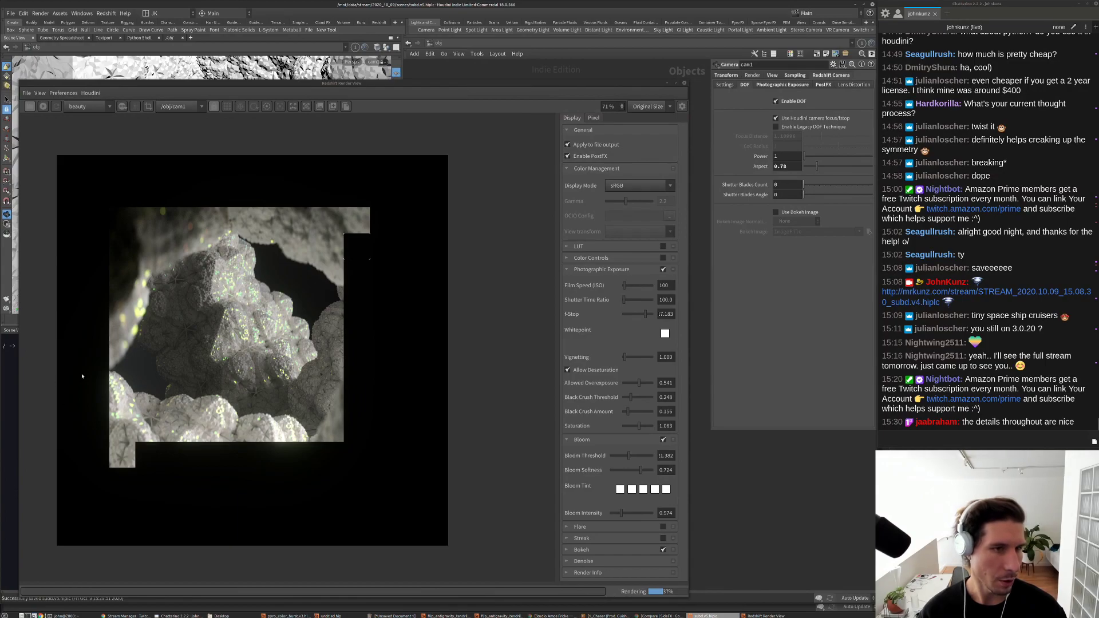
{"action": "scroll", "coordinate": [92, 373], "scroll_direction": "up", "scroll_amount": 1}
{"action": "scroll", "coordinate": [273, 362], "scroll_direction": "down", "scroll_amount": 1}
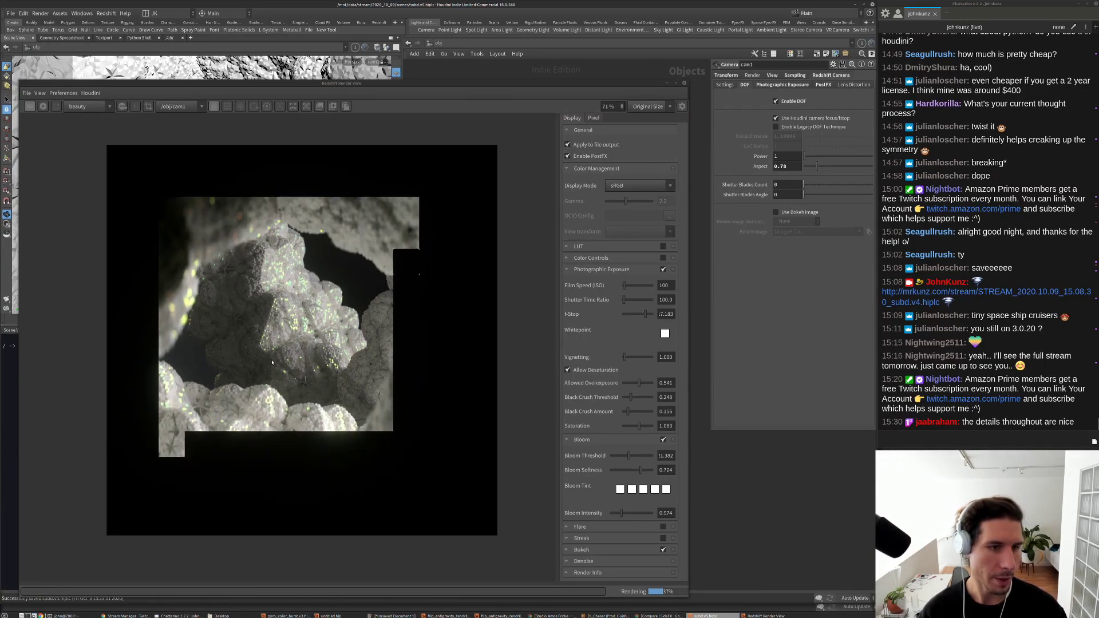
{"action": "scroll", "coordinate": [273, 362], "scroll_direction": "up", "scroll_amount": 3}
{"action": "scroll", "coordinate": [273, 366], "scroll_direction": "down", "scroll_amount": 2}
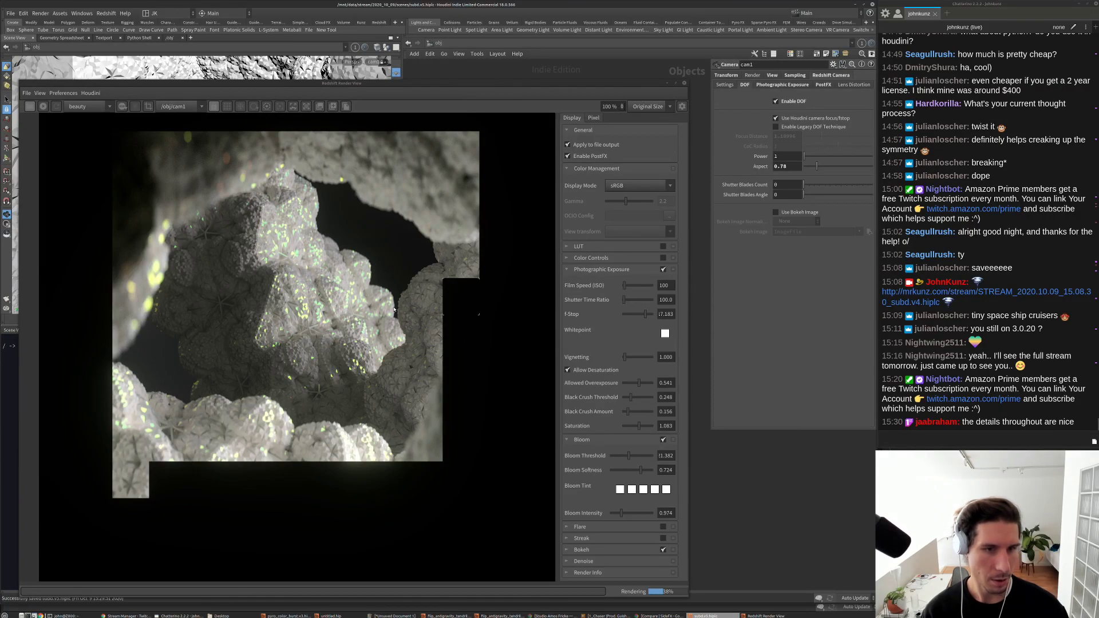
{"action": "scroll", "coordinate": [320, 377], "scroll_direction": "up", "scroll_amount": 1}
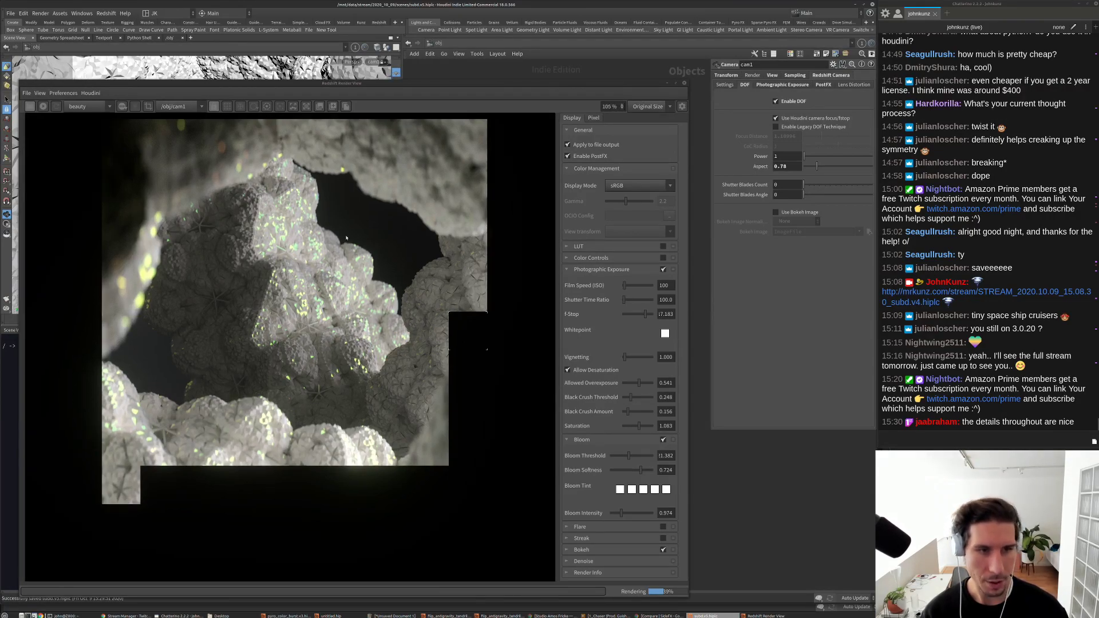
{"action": "scroll", "coordinate": [337, 258], "scroll_direction": "up", "scroll_amount": 6}
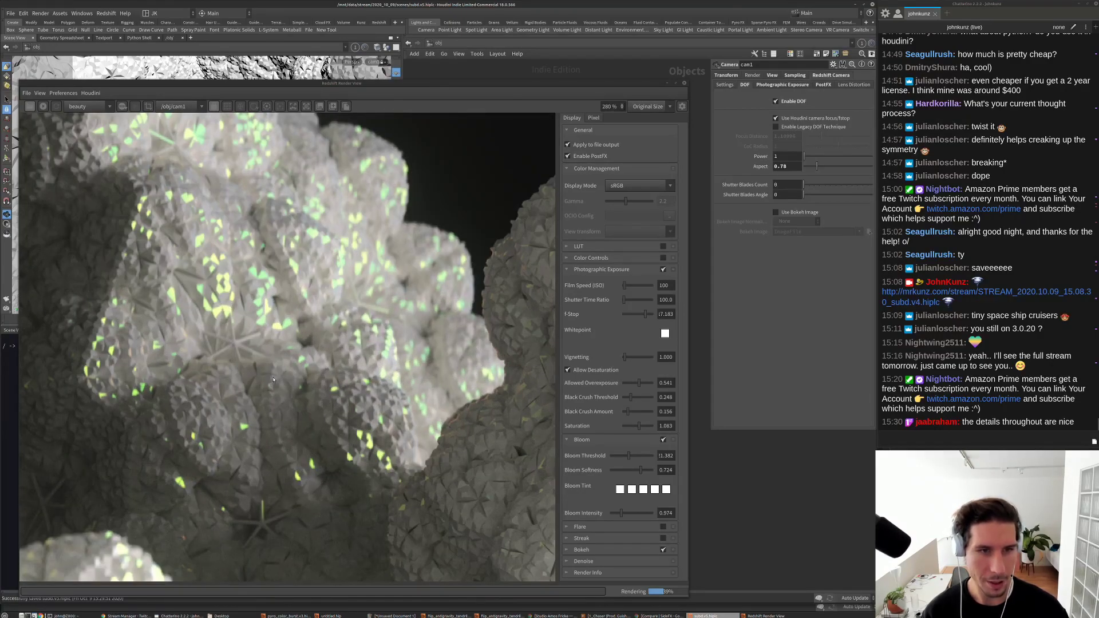
{"action": "scroll", "coordinate": [273, 379], "scroll_direction": "down", "scroll_amount": 4}
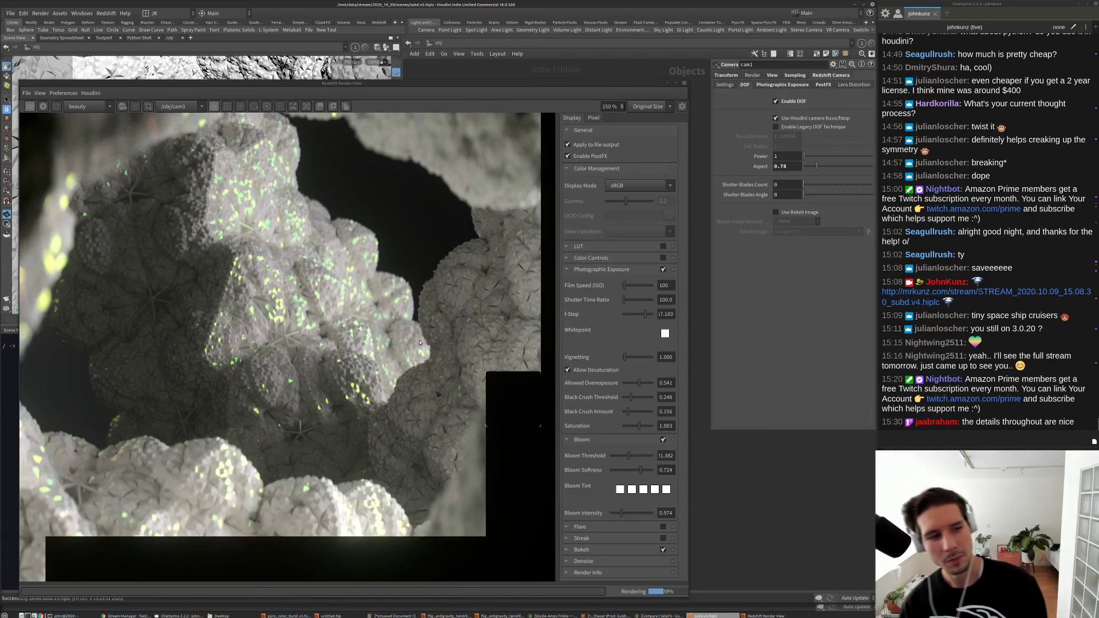
{"action": "scroll", "coordinate": [419, 342], "scroll_direction": "down", "scroll_amount": 4}
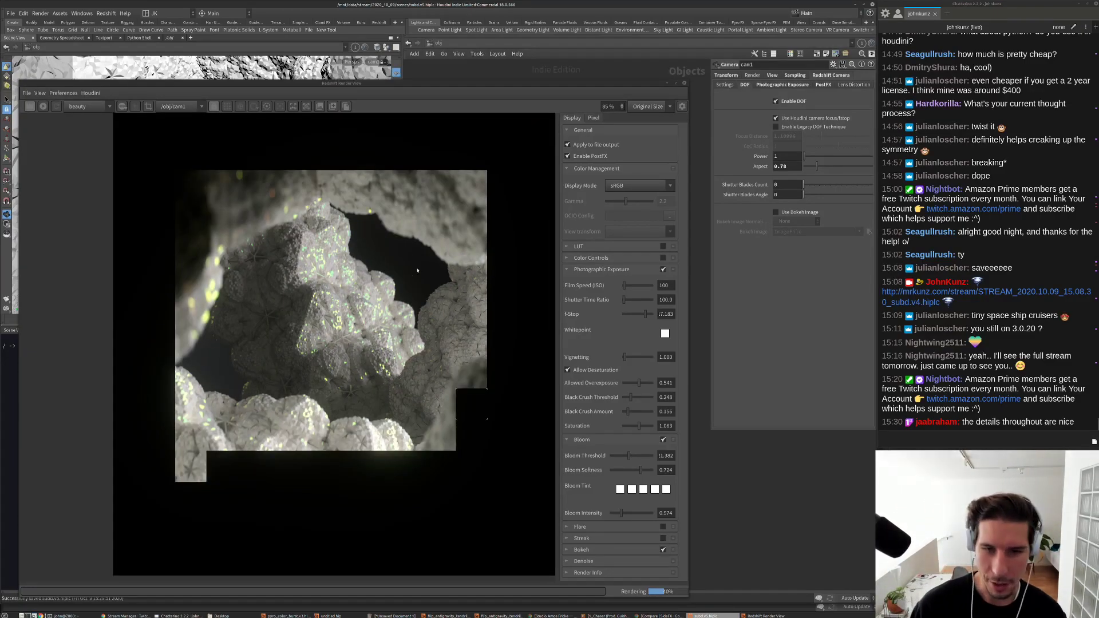
{"action": "scroll", "coordinate": [412, 264], "scroll_direction": "down", "scroll_amount": 1}
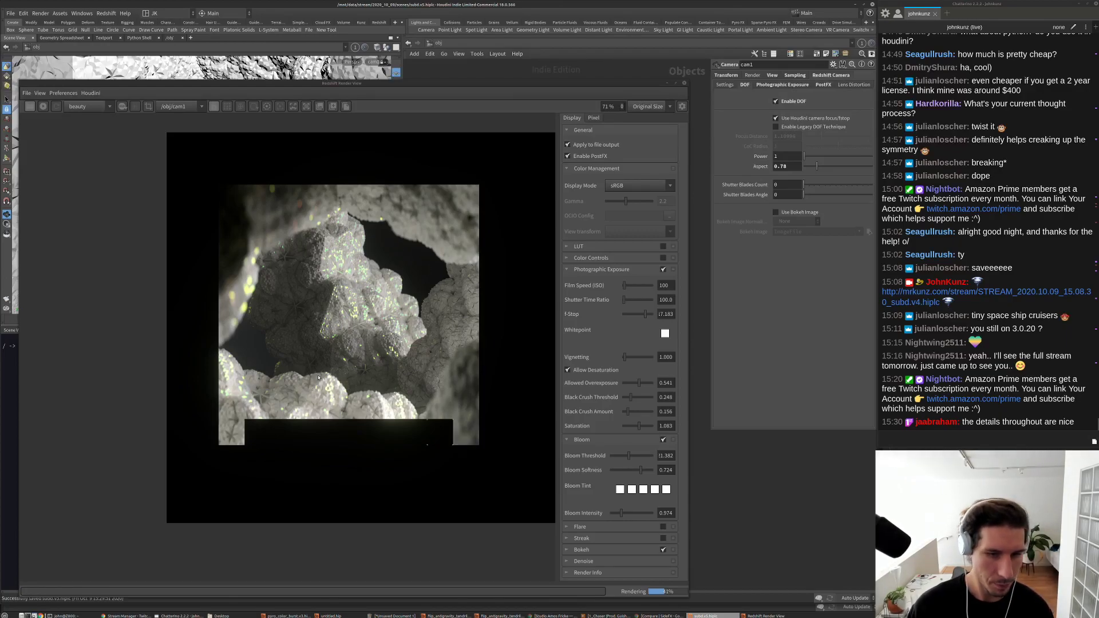
{"action": "scroll", "coordinate": [319, 378], "scroll_direction": "down", "scroll_amount": 2}
{"action": "scroll", "coordinate": [435, 396], "scroll_direction": "up", "scroll_amount": 6}
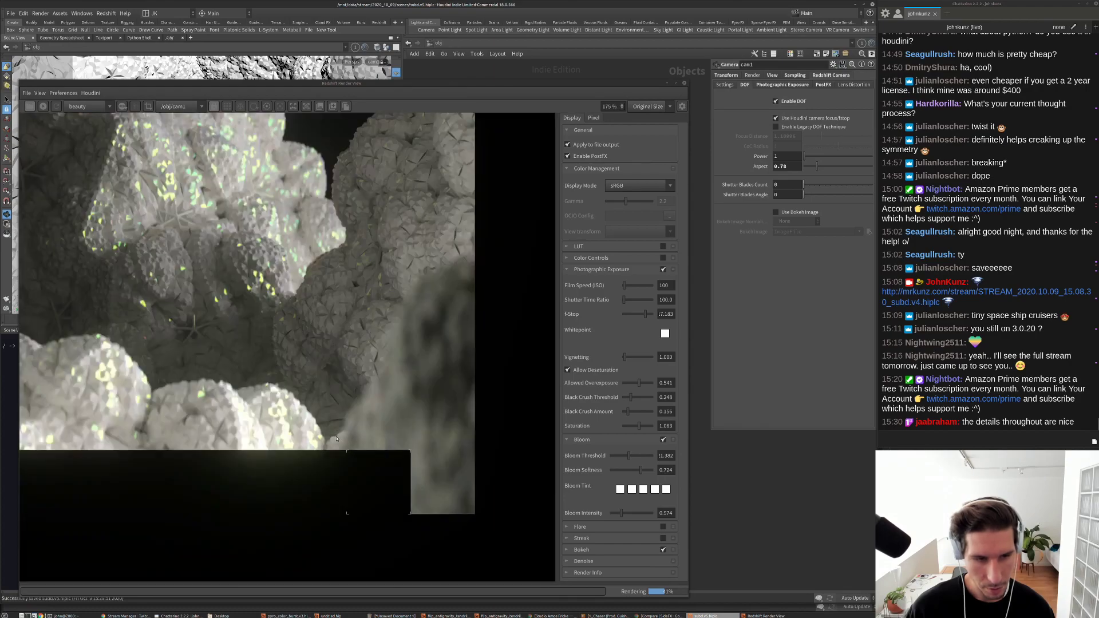
{"action": "scroll", "coordinate": [338, 438], "scroll_direction": "up", "scroll_amount": 3}
{"action": "scroll", "coordinate": [333, 435], "scroll_direction": "down", "scroll_amount": 2}
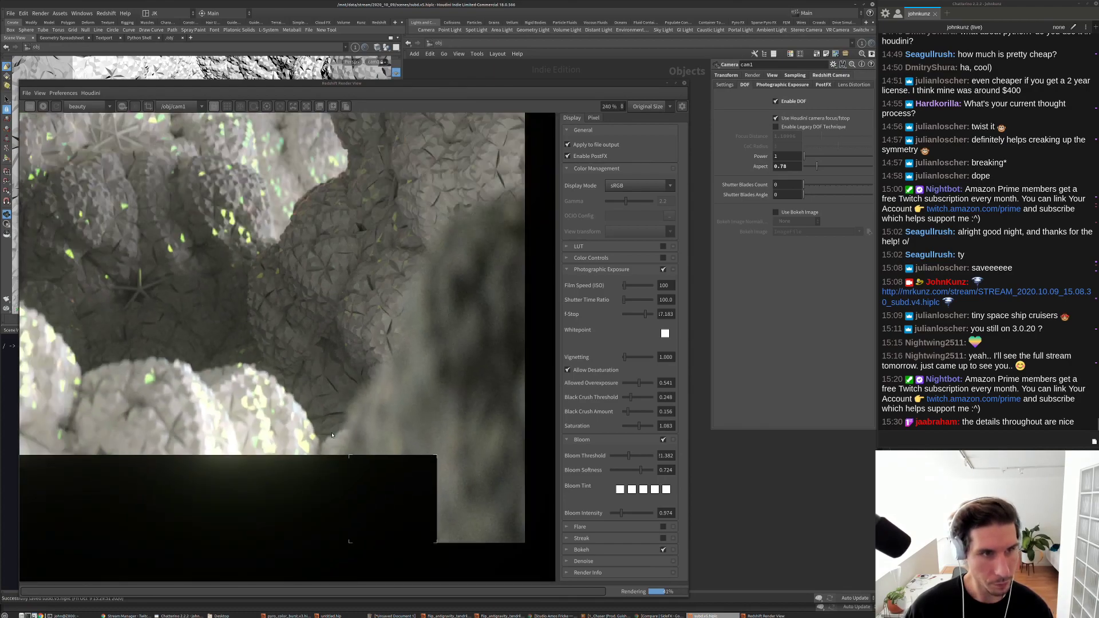
{"action": "scroll", "coordinate": [304, 398], "scroll_direction": "up", "scroll_amount": 2}
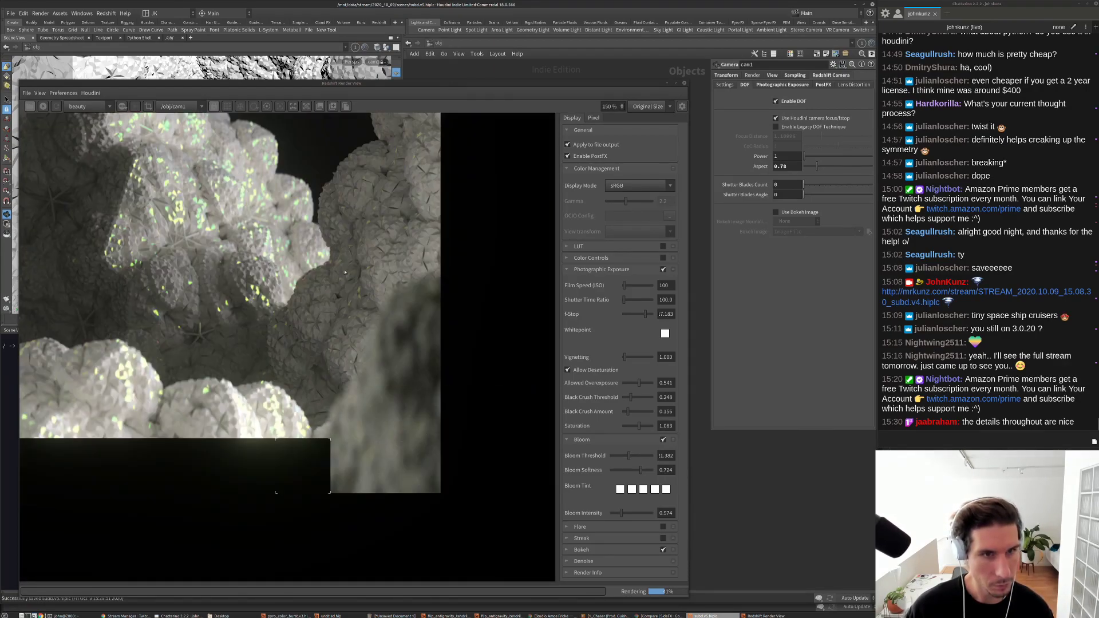
{"action": "scroll", "coordinate": [325, 307], "scroll_direction": "up", "scroll_amount": 2}
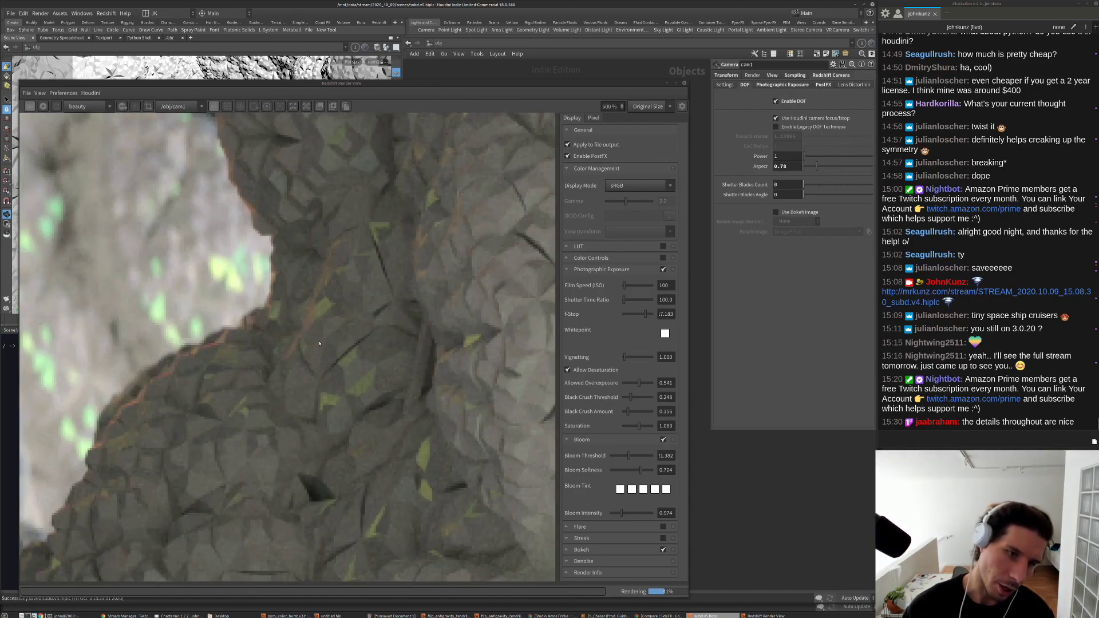
{"action": "scroll", "coordinate": [479, 311], "scroll_direction": "down", "scroll_amount": 2}
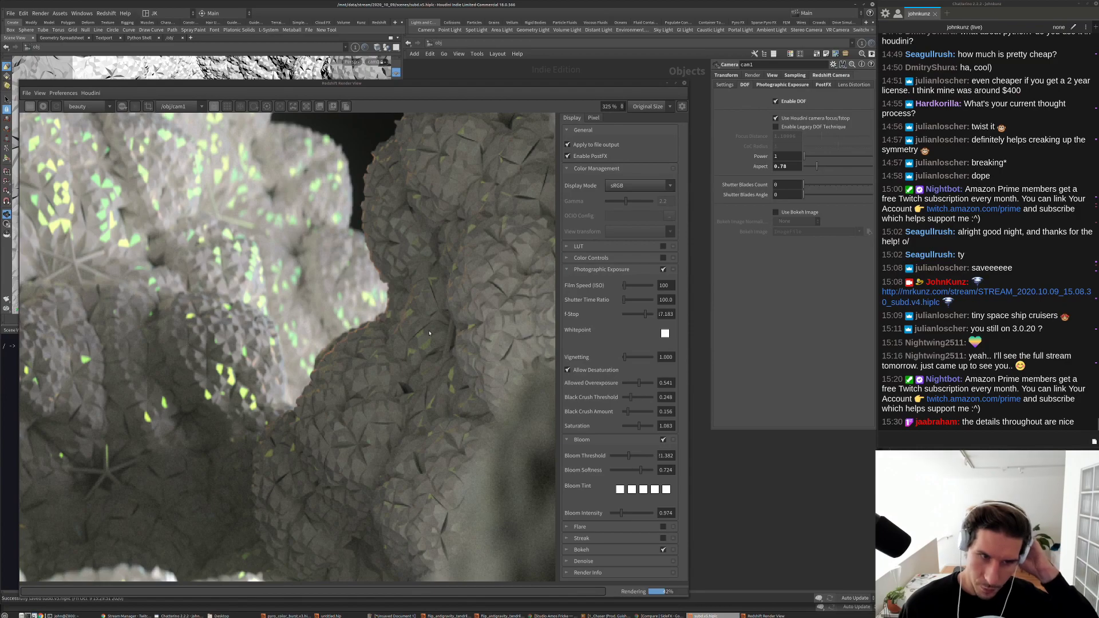
{"action": "scroll", "coordinate": [429, 333], "scroll_direction": "down", "scroll_amount": 2}
{"action": "scroll", "coordinate": [420, 338], "scroll_direction": "down", "scroll_amount": 1}
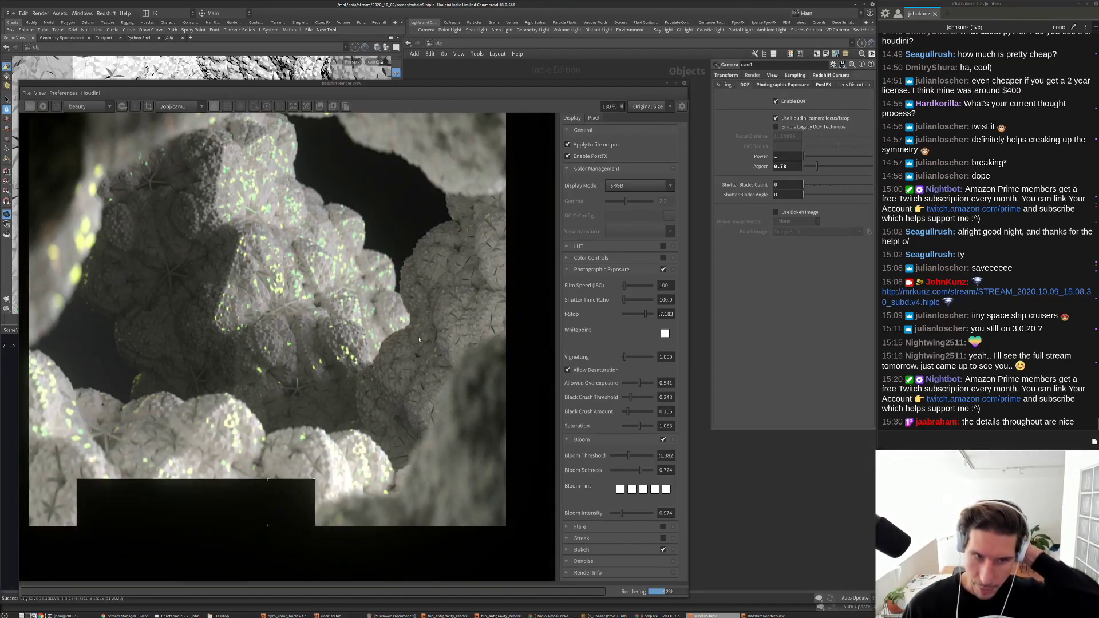
{"action": "scroll", "coordinate": [419, 337], "scroll_direction": "down", "scroll_amount": 1}
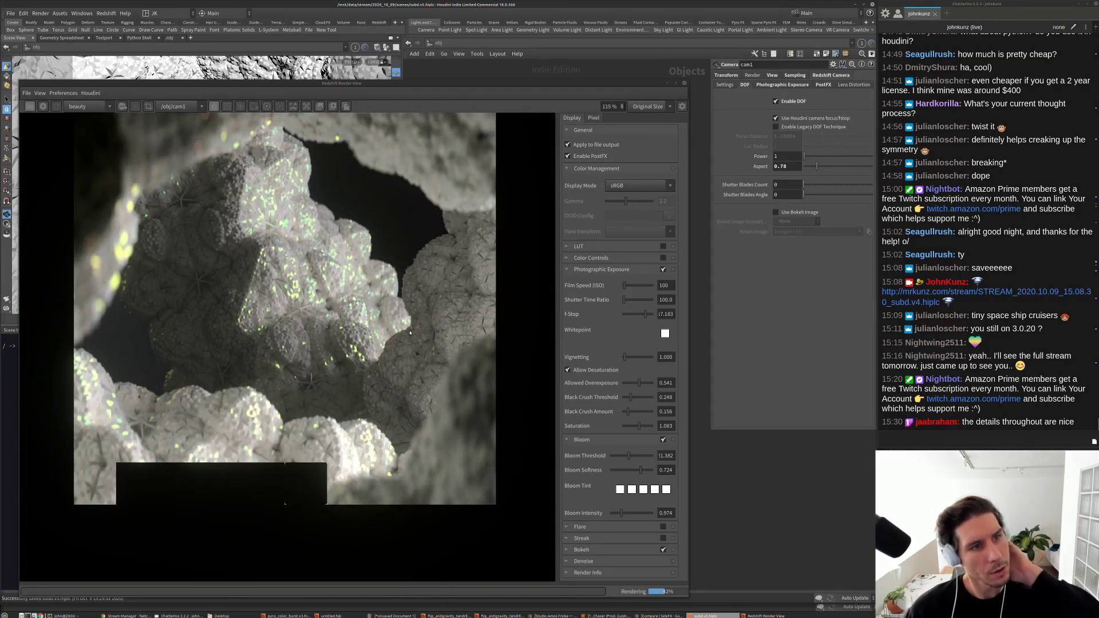
{"action": "scroll", "coordinate": [410, 333], "scroll_direction": "down", "scroll_amount": 1}
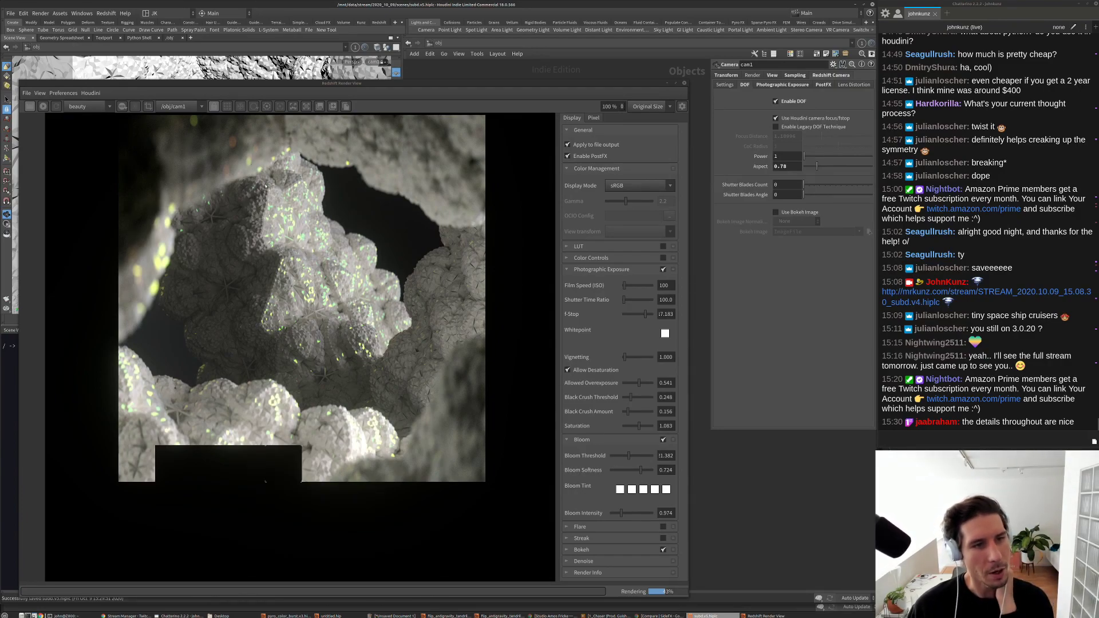
{"action": "scroll", "coordinate": [326, 393], "scroll_direction": "up", "scroll_amount": 1}
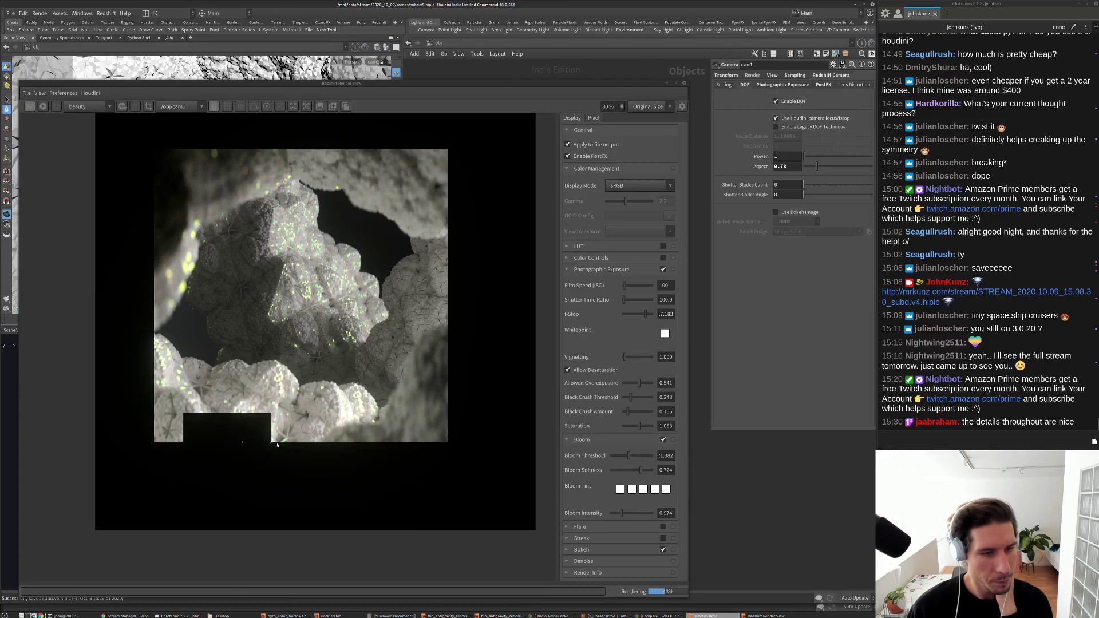
{"action": "scroll", "coordinate": [326, 393], "scroll_direction": "up", "scroll_amount": 4}
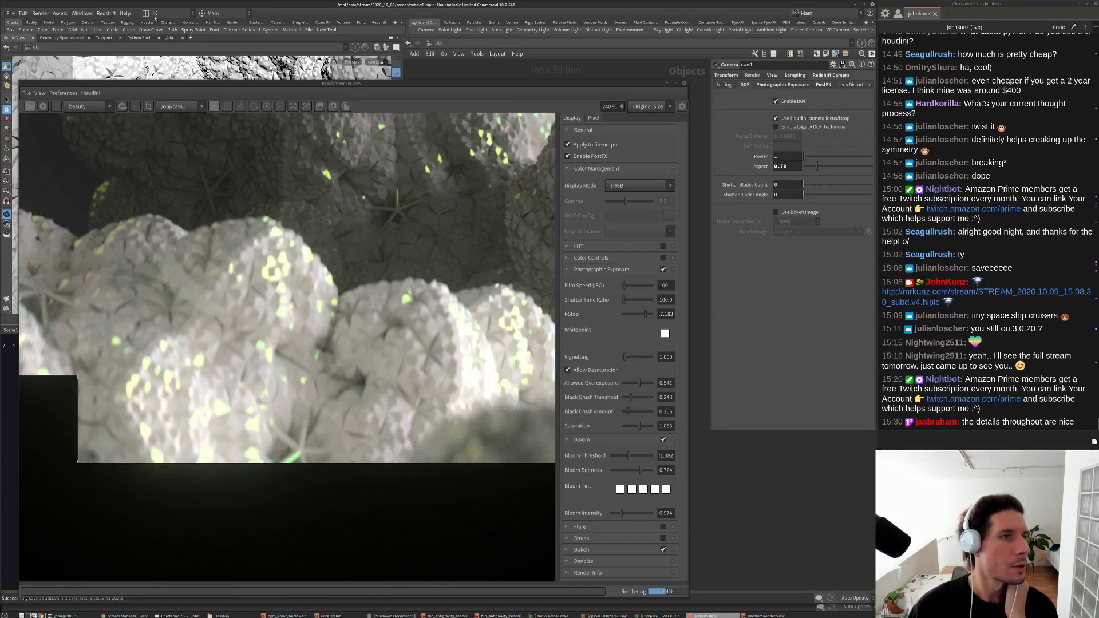
Step: Show the custom Rndr/Export shelf tools after the Redshift shelf, then switch to Stream Manager
{"action": "left_click", "coordinate": [379, 23]}
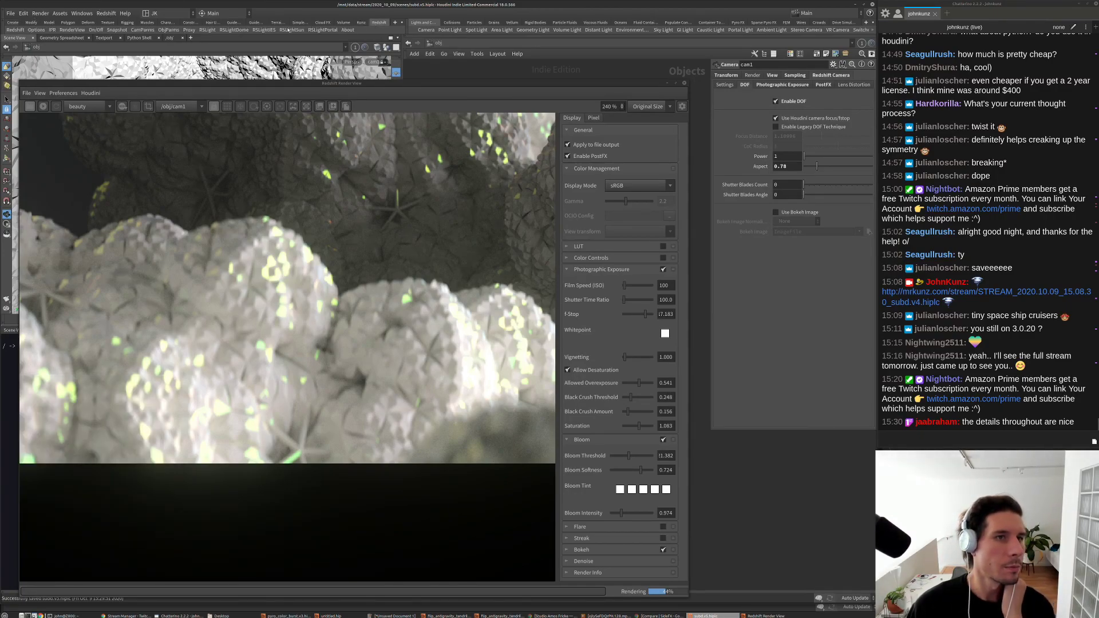
{"action": "left_click", "coordinate": [362, 22]}
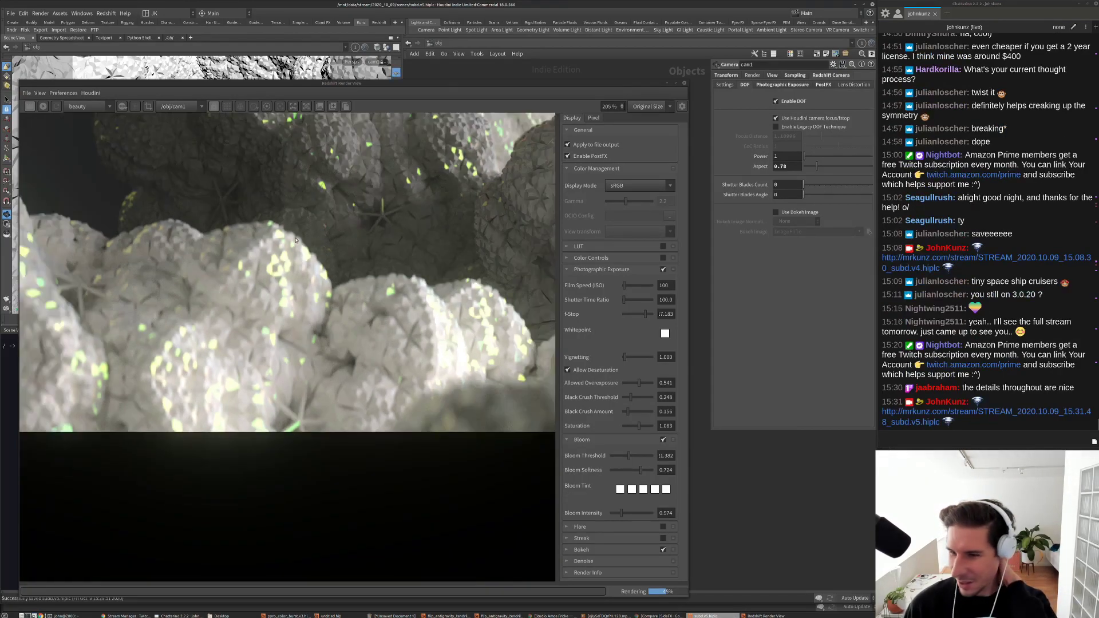
{"action": "scroll", "coordinate": [299, 235], "scroll_direction": "down", "scroll_amount": 4}
{"action": "scroll", "coordinate": [306, 201], "scroll_direction": "down", "scroll_amount": 1}
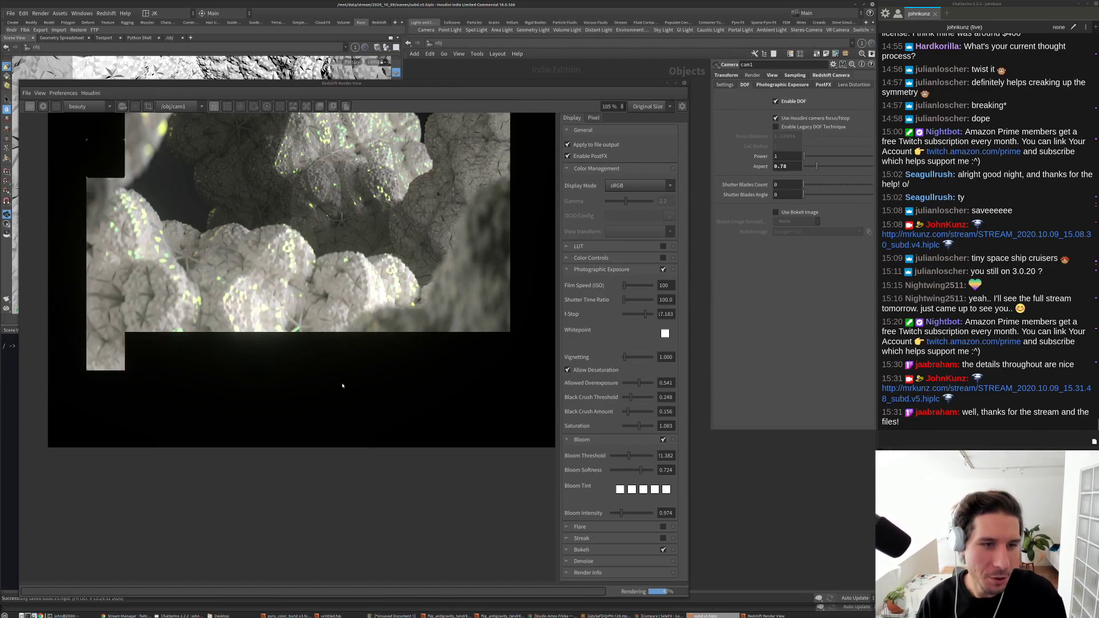
{"action": "scroll", "coordinate": [348, 252], "scroll_direction": "down", "scroll_amount": 3}
{"action": "scroll", "coordinate": [354, 216], "scroll_direction": "up", "scroll_amount": 3}
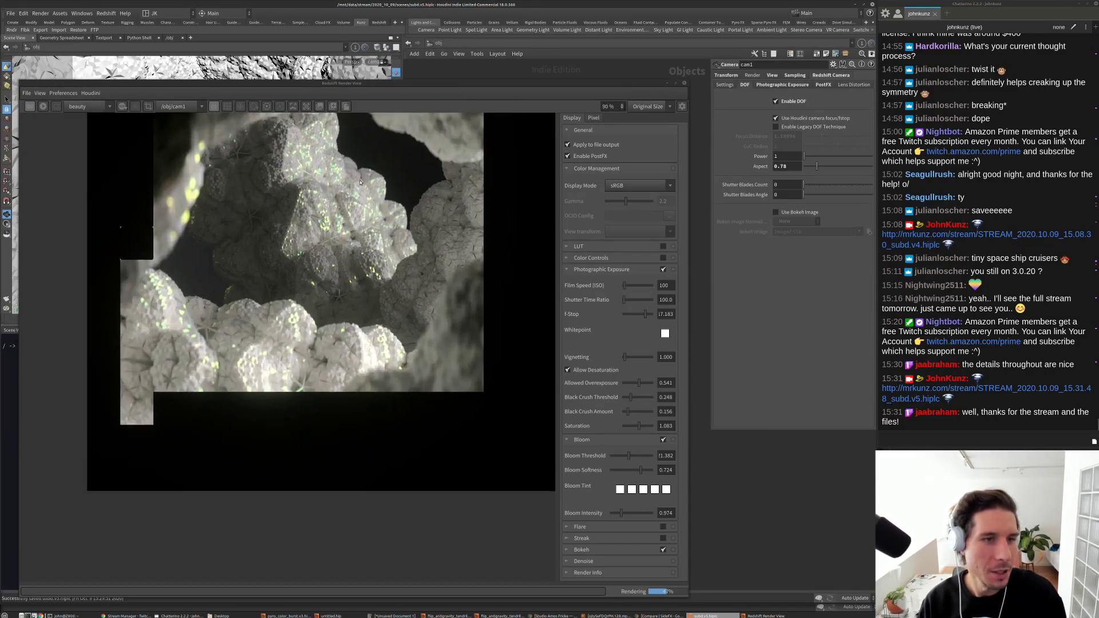
{"action": "scroll", "coordinate": [301, 382], "scroll_direction": "down", "scroll_amount": 1}
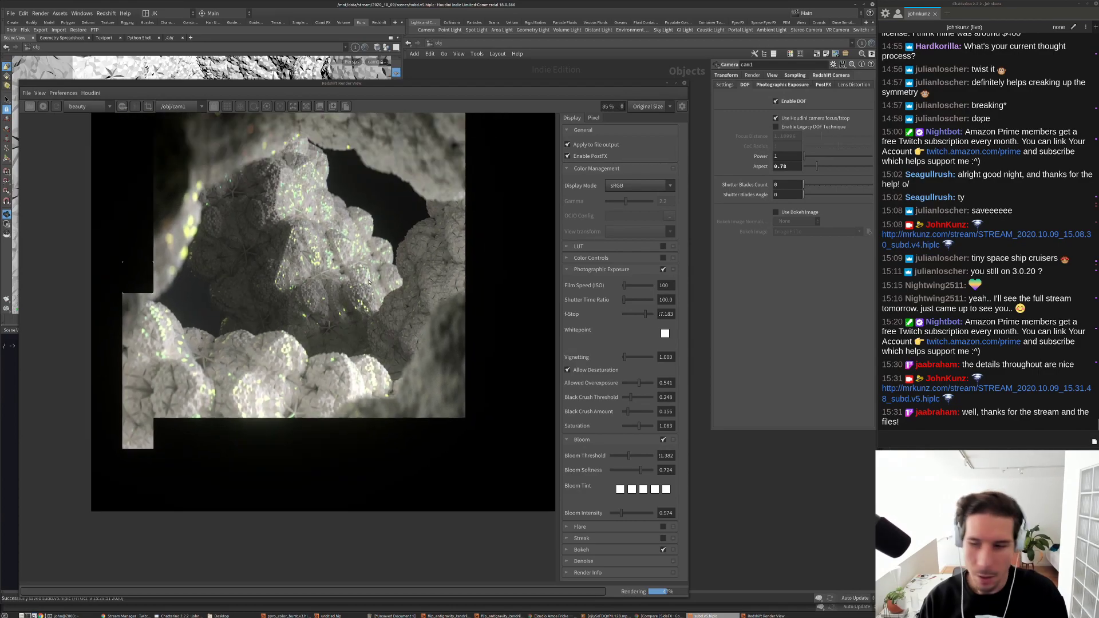
{"action": "scroll", "coordinate": [369, 282], "scroll_direction": "up", "scroll_amount": 1}
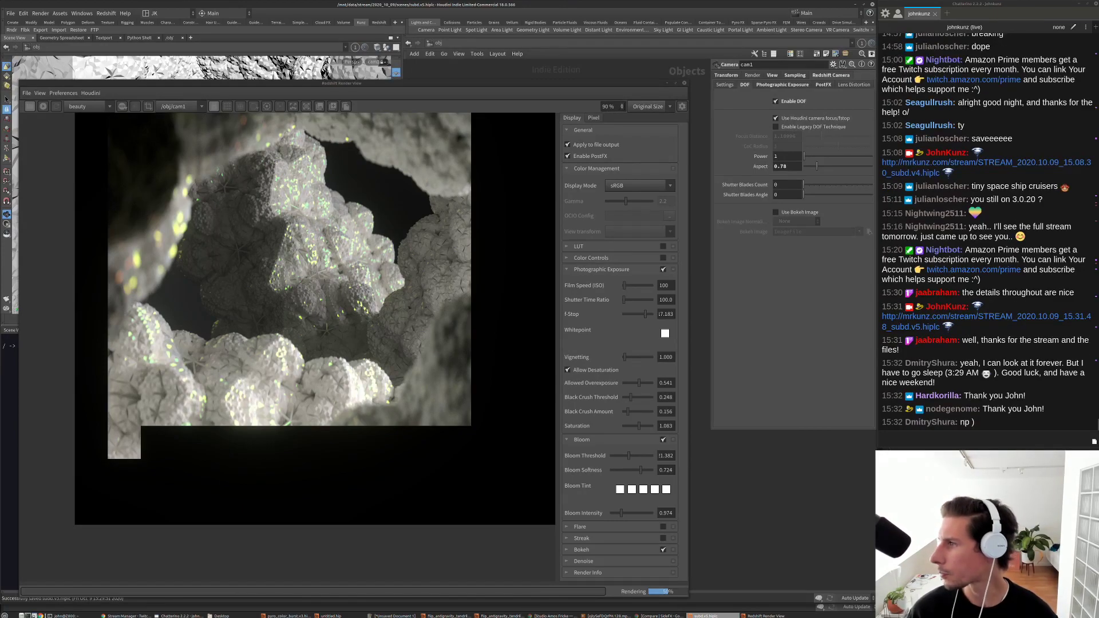
{"action": "key", "text": "alt+Tab"}
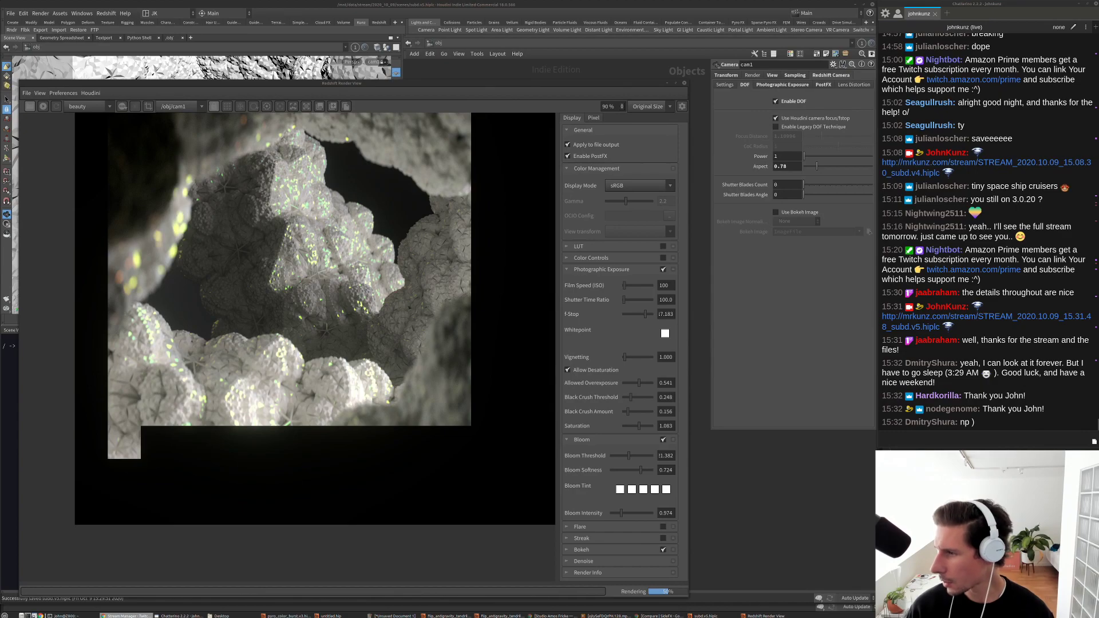